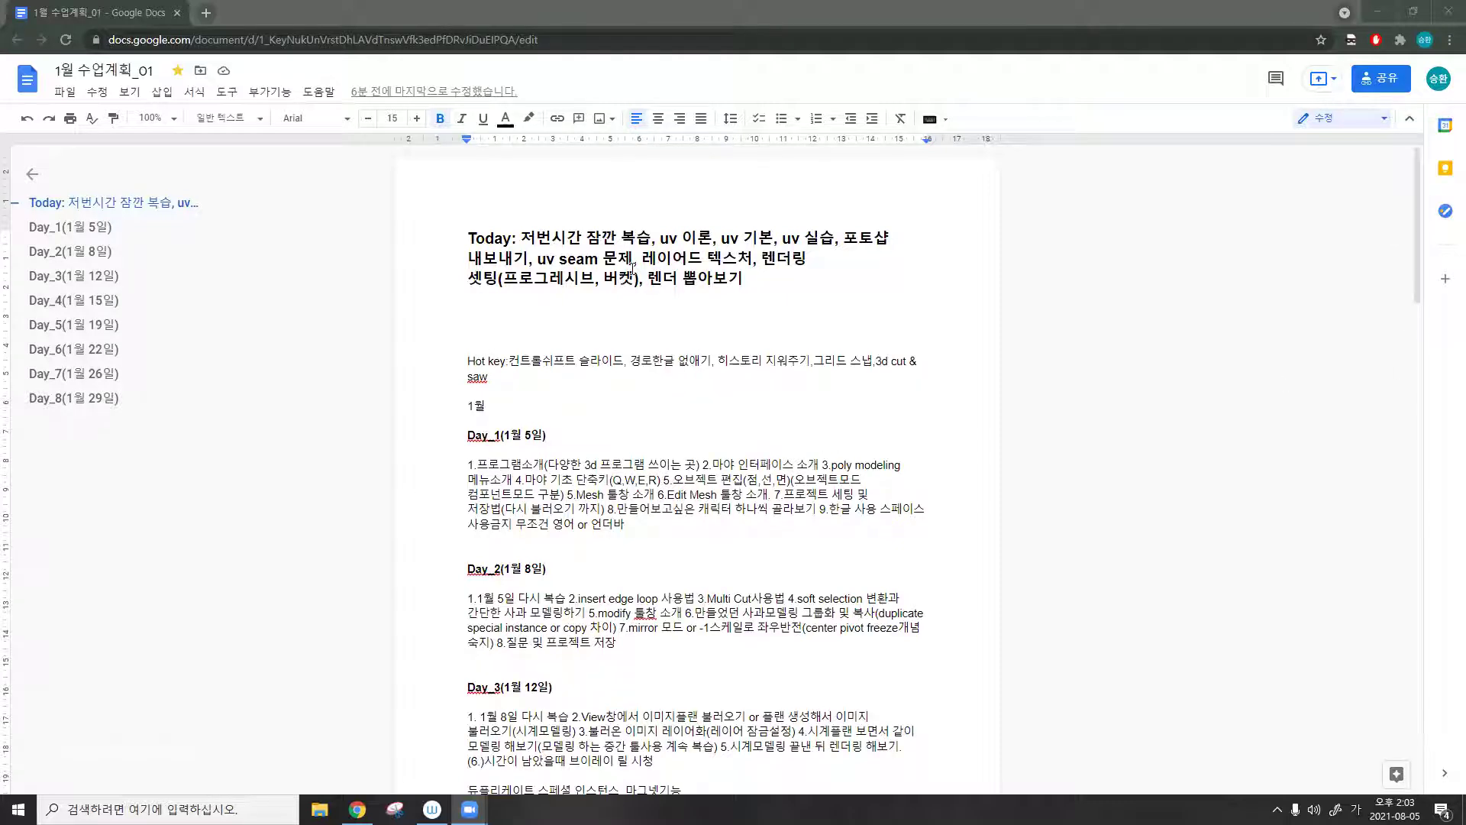
Review the UV topics in the lesson plan's Today heading, from UV theory through Photoshop export to the UV seam problem.
left_click_drag(660, 240, 719, 240)
left_click(709, 245)
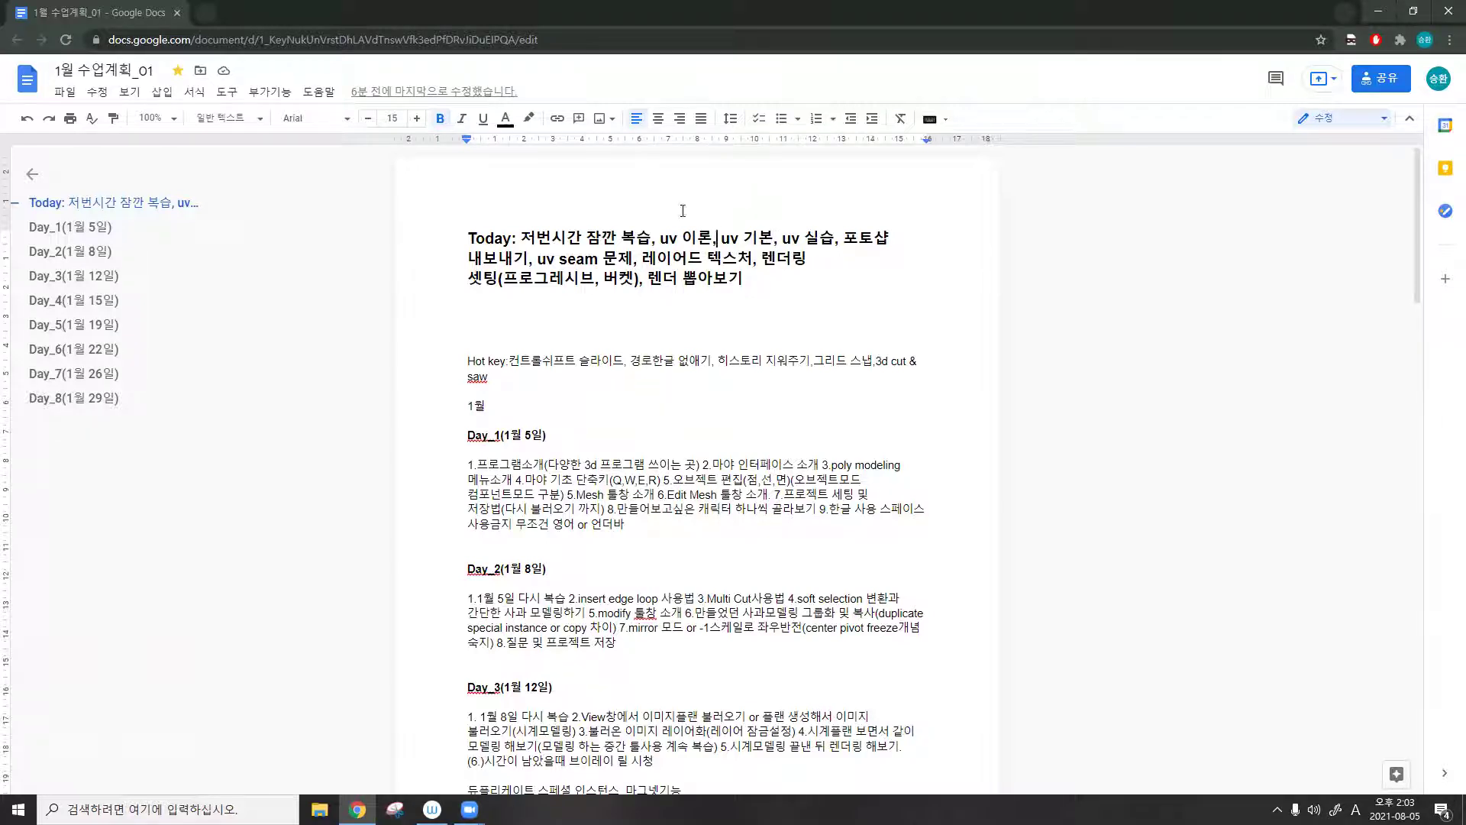
left_click_drag(660, 239, 678, 239)
left_click_drag(843, 242, 889, 242)
left_click(886, 241)
left_click_drag(474, 267, 532, 259)
left_click(513, 259)
left_click_drag(537, 260, 600, 260)
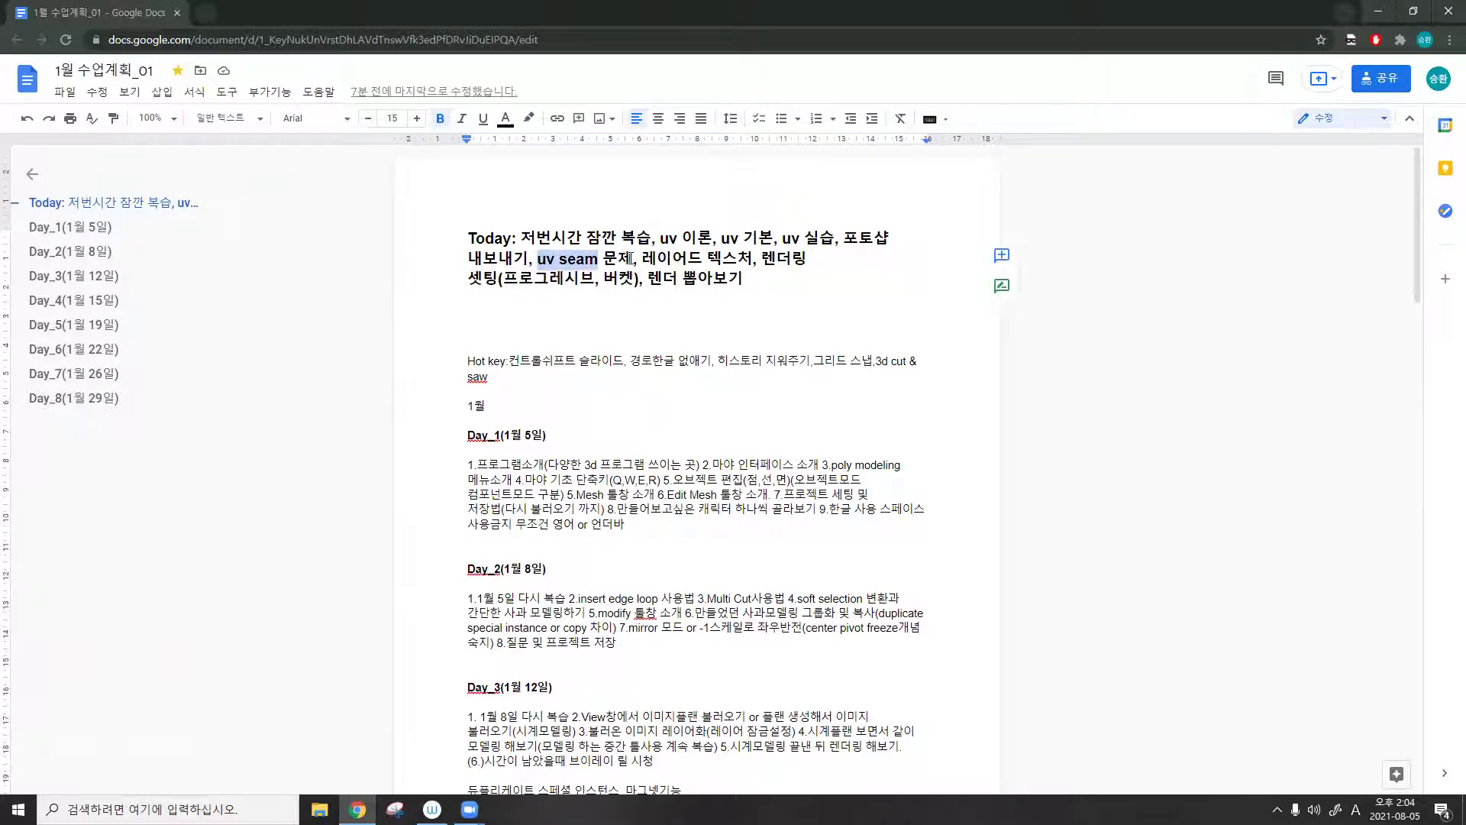
left_click_drag(638, 259, 557, 261)
left_click(533, 260)
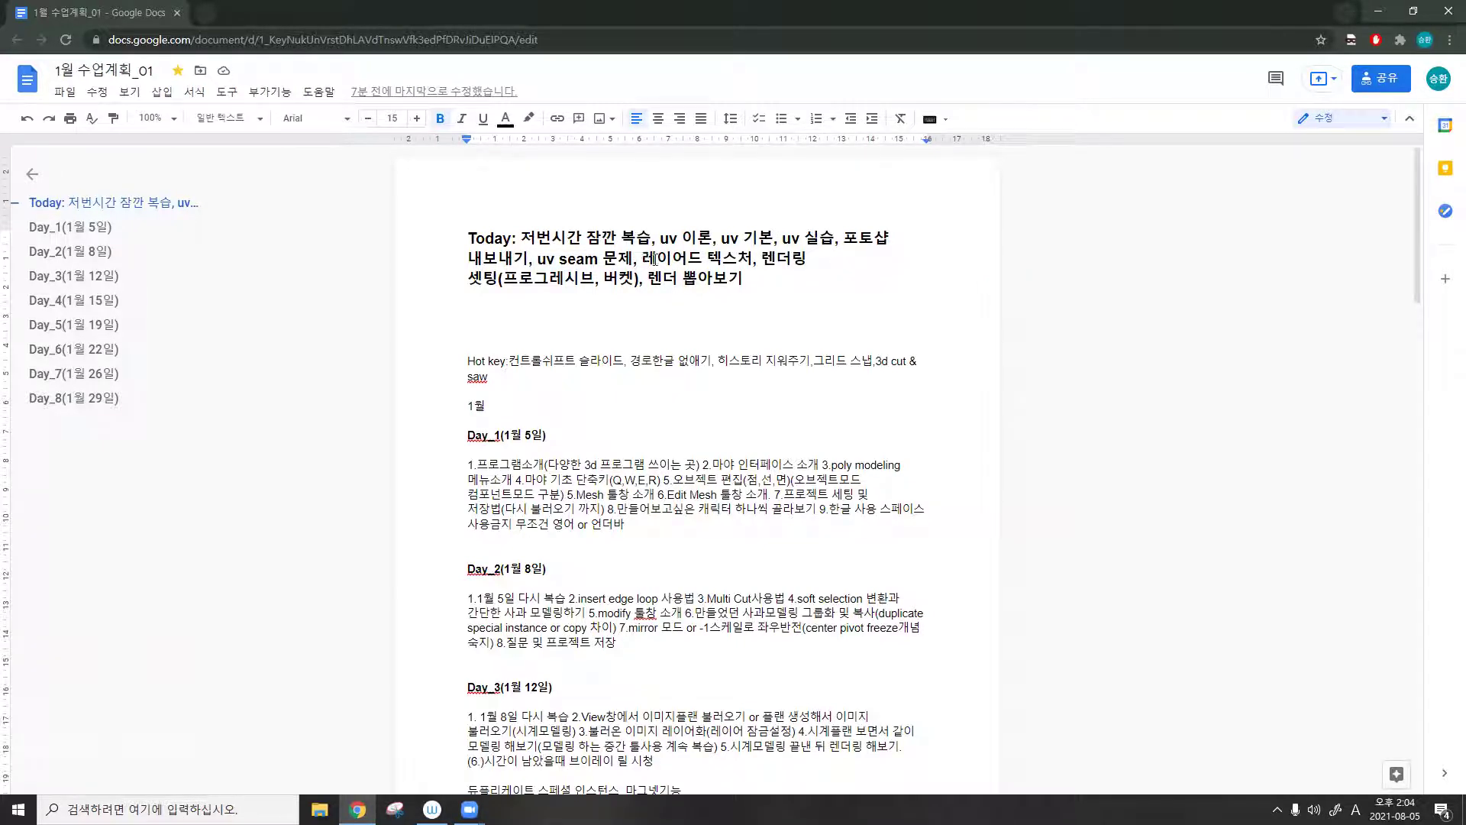
Review the layered texture, render settings (progressive, bucket) and render output topics in the lesson plan's Today heading.
left_click_drag(642, 258, 756, 259)
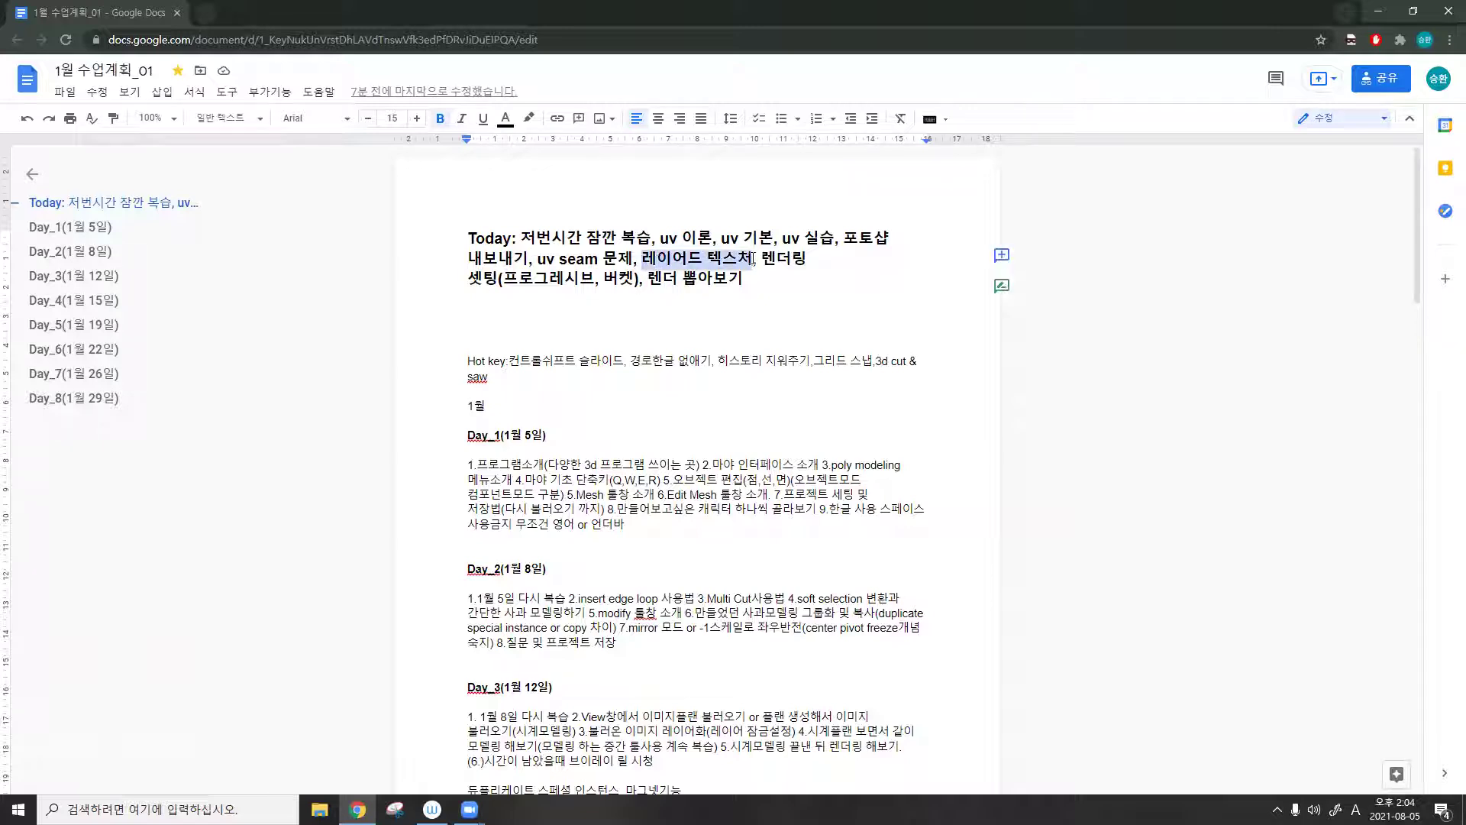
left_click(764, 264)
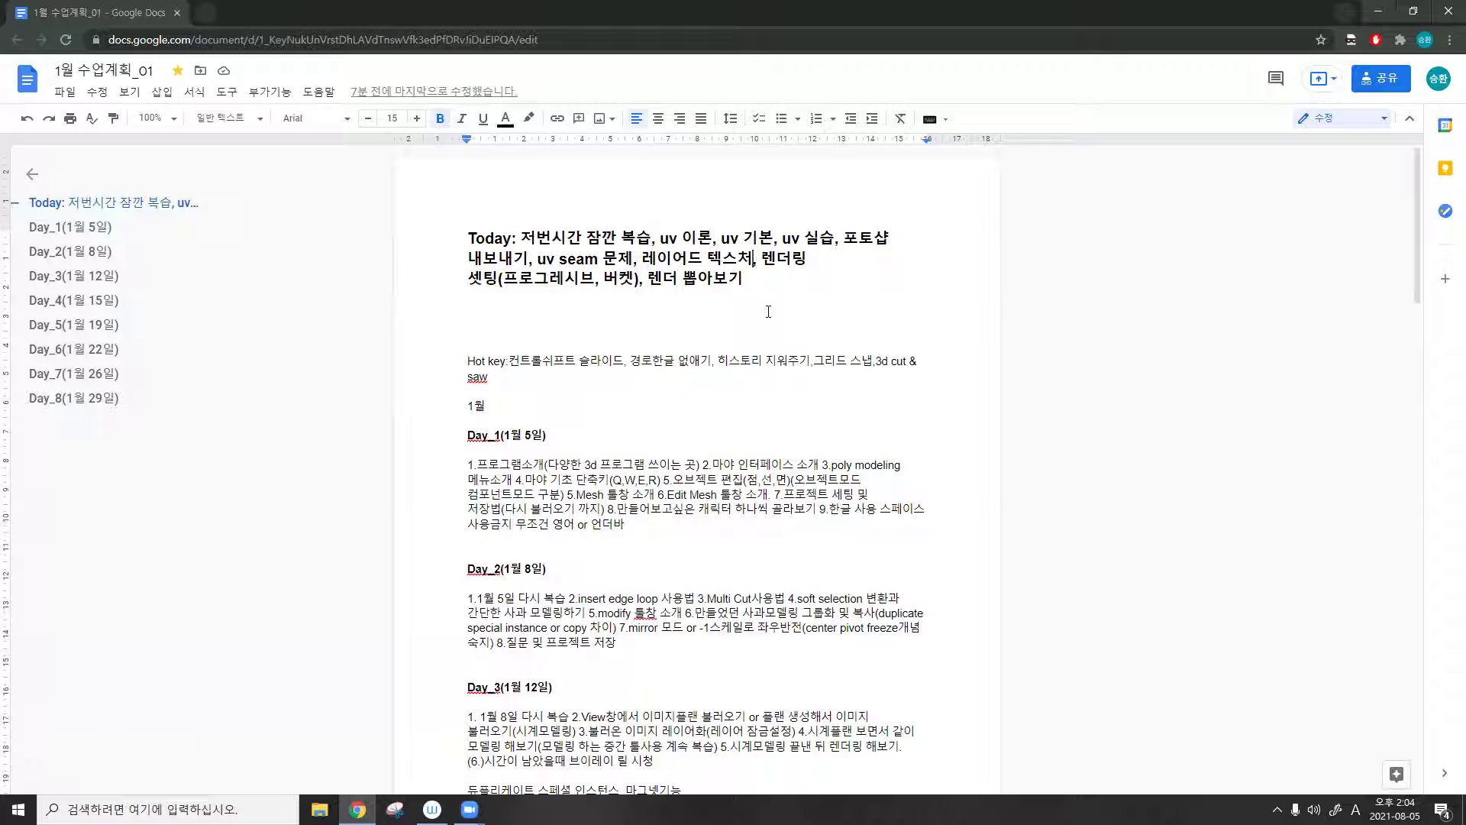
left_click_drag(758, 260, 645, 264)
left_click(644, 260)
left_click_drag(762, 263, 806, 263)
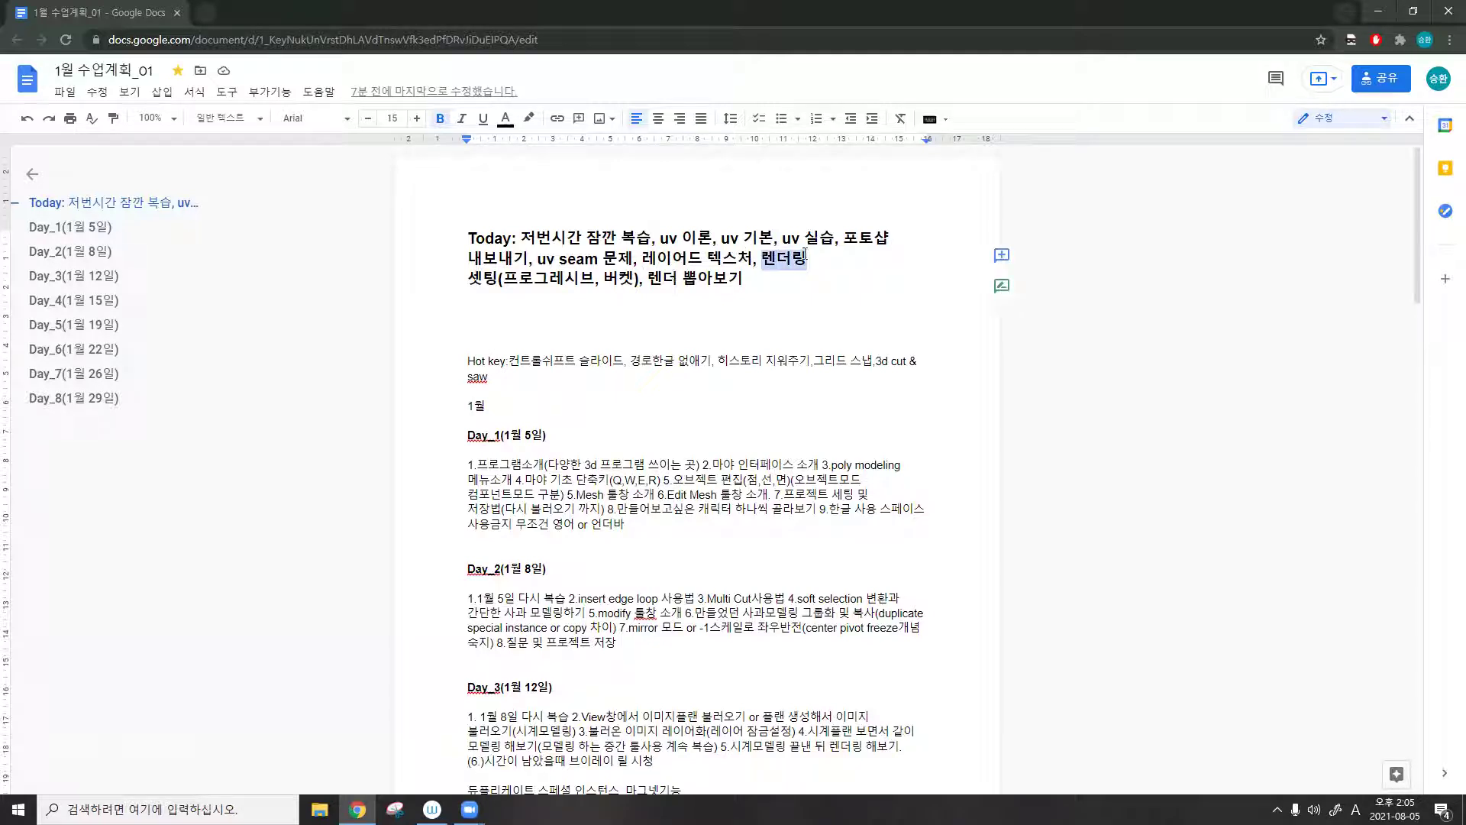
left_click(763, 264)
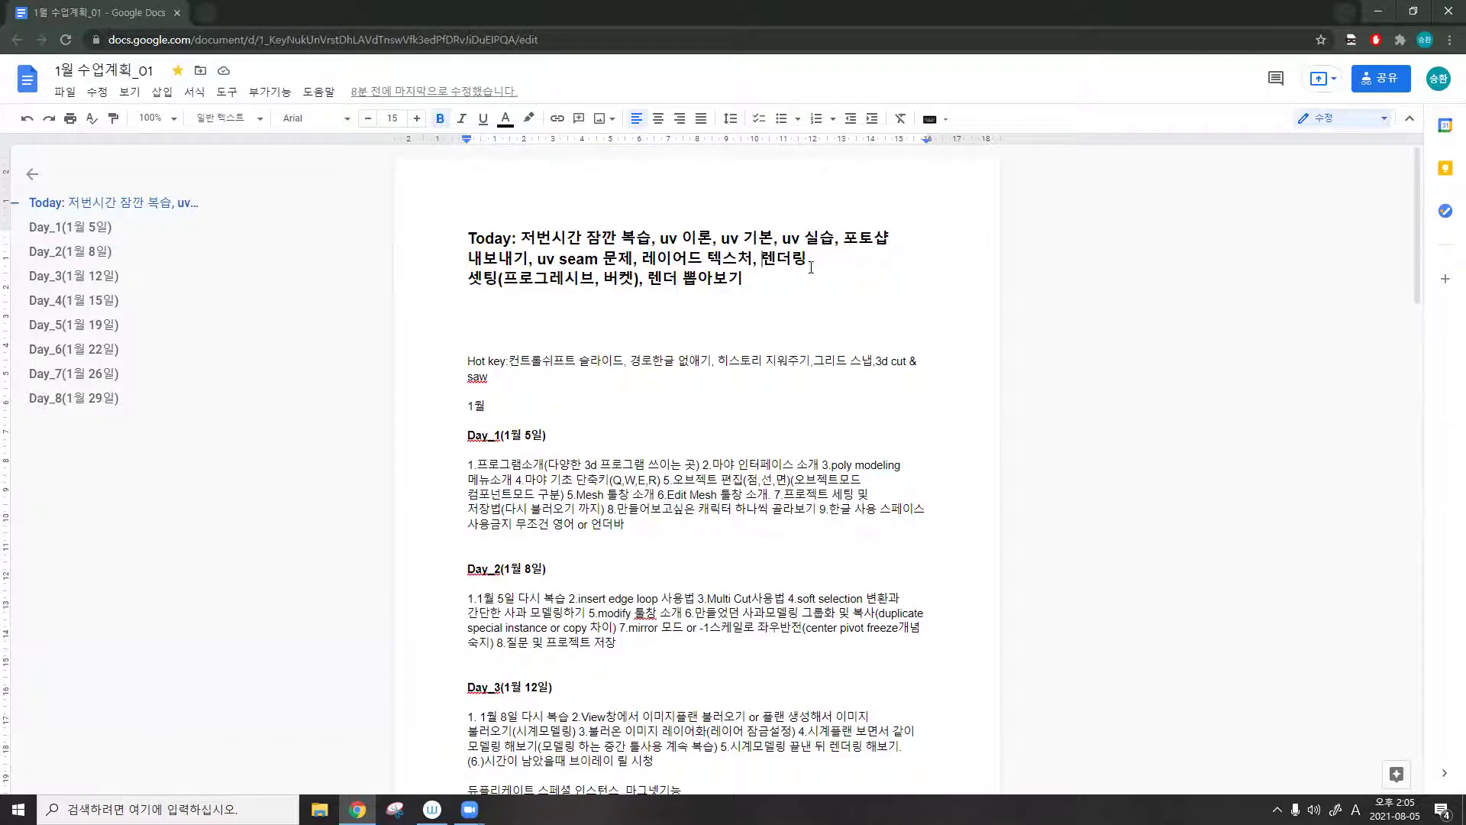
left_click(469, 279)
left_click(522, 278)
left_click(641, 280, "shift")
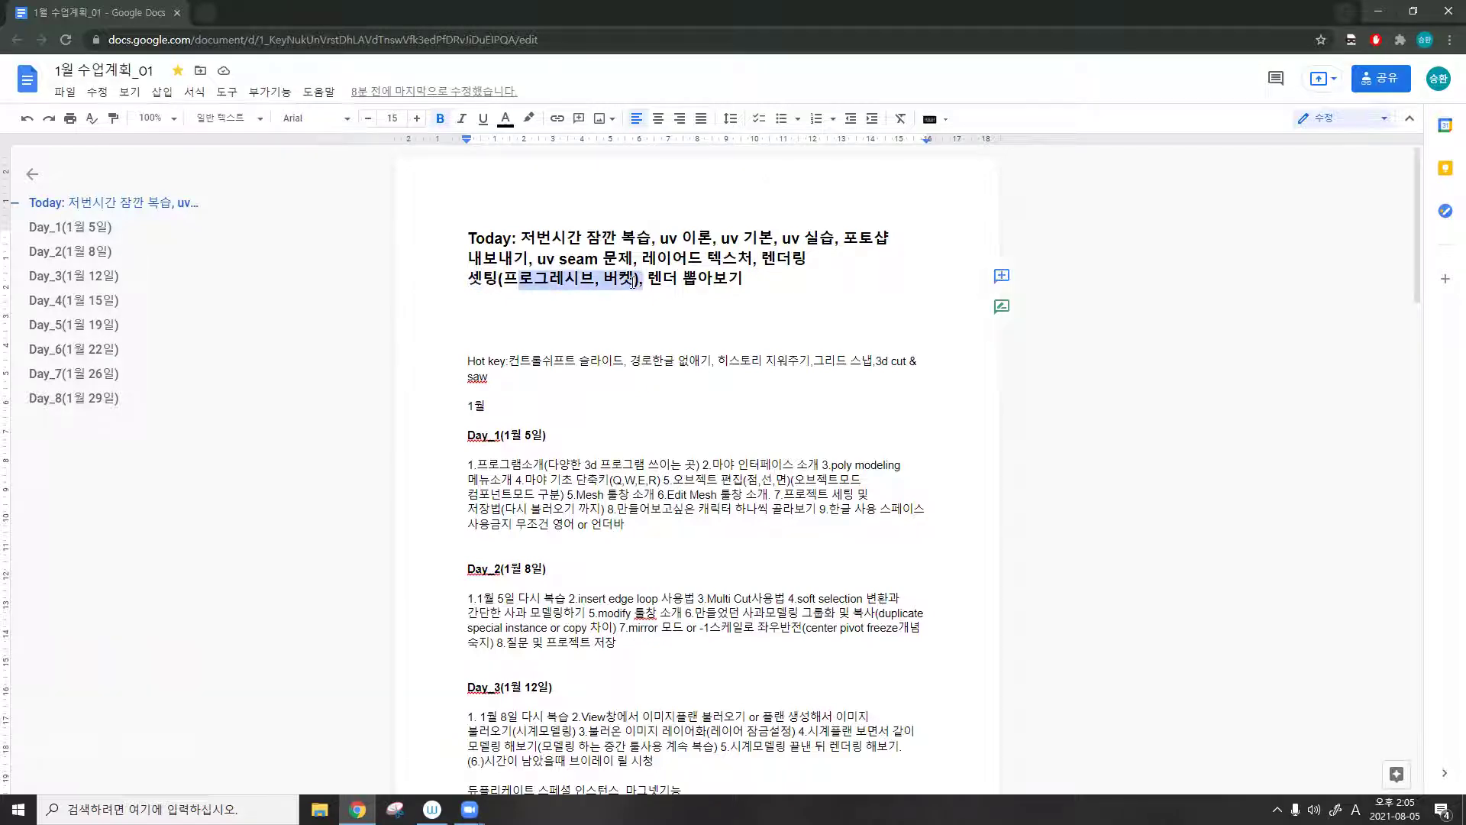
left_click(633, 278)
mouse_move(633, 278)
left_mouse_down()
mouse_move(502, 280)
mouse_move(633, 278)
left_mouse_up()
left_click(508, 283)
left_click_drag(648, 278, 732, 280)
left_click(757, 278)
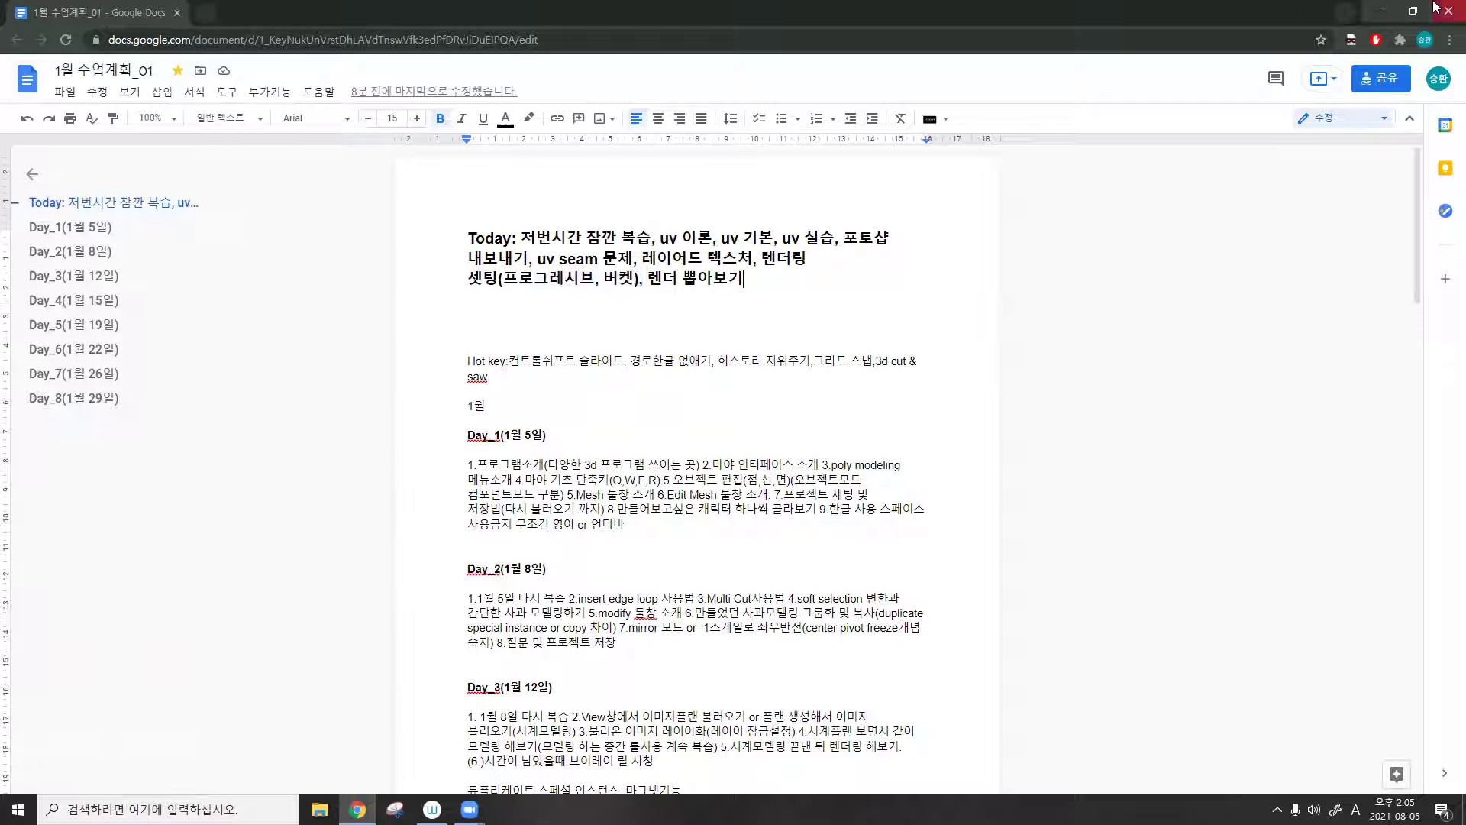
left_click(1379, 12)
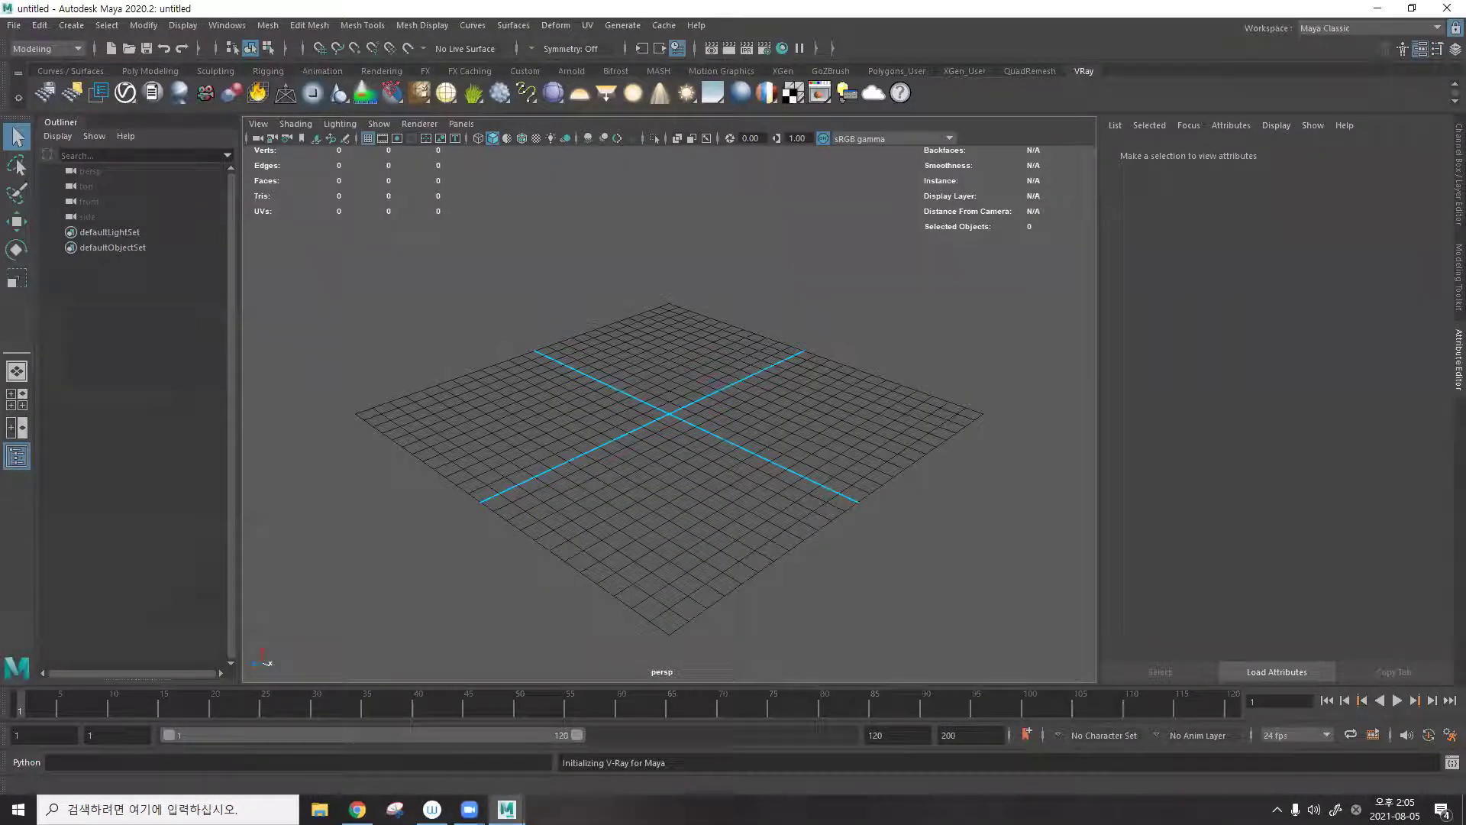
left_click(358, 810)
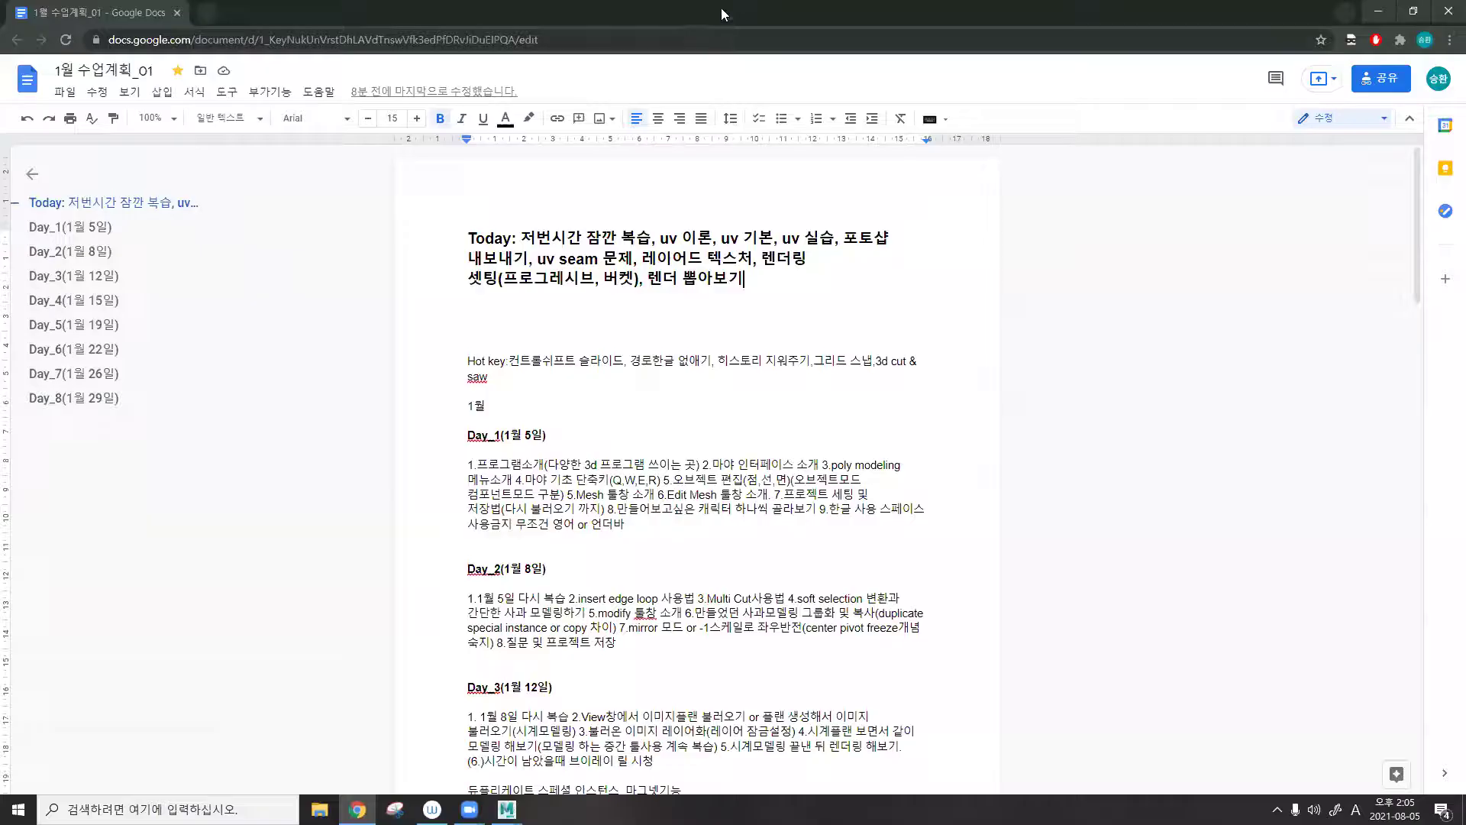
key("alt+Tab")
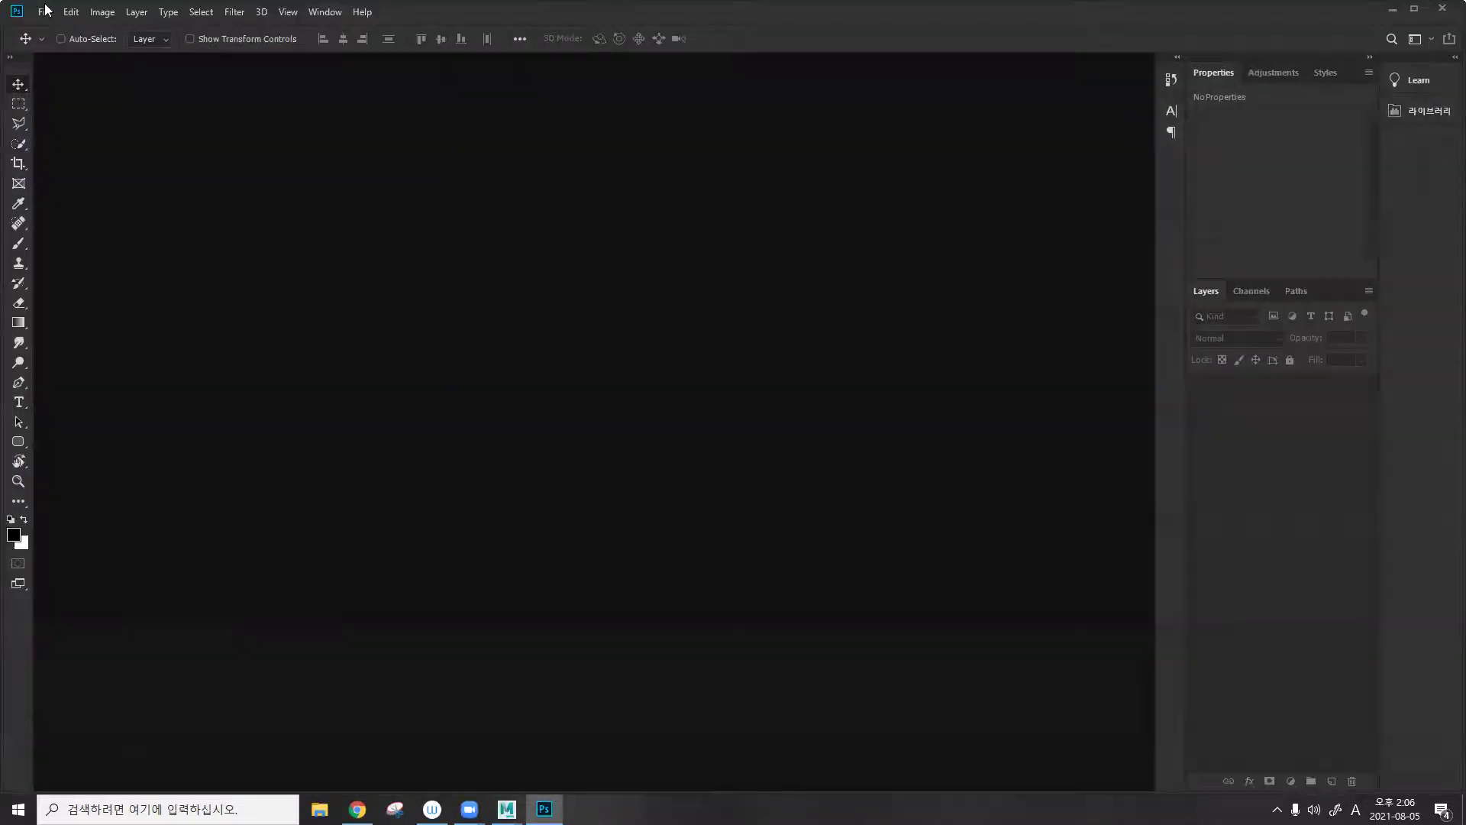
left_click(45, 10)
left_click(57, 24)
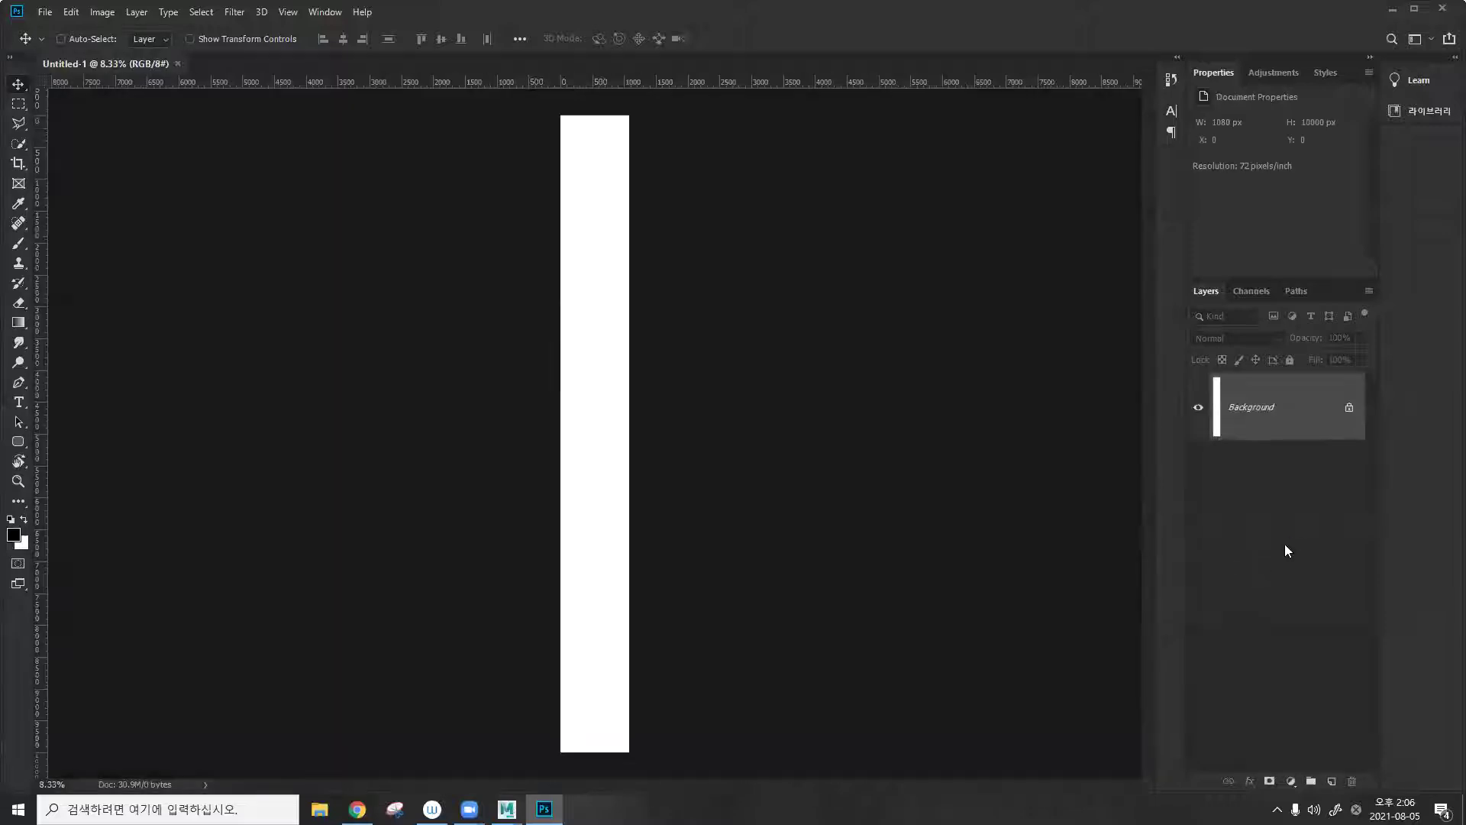
left_click(30, 12)
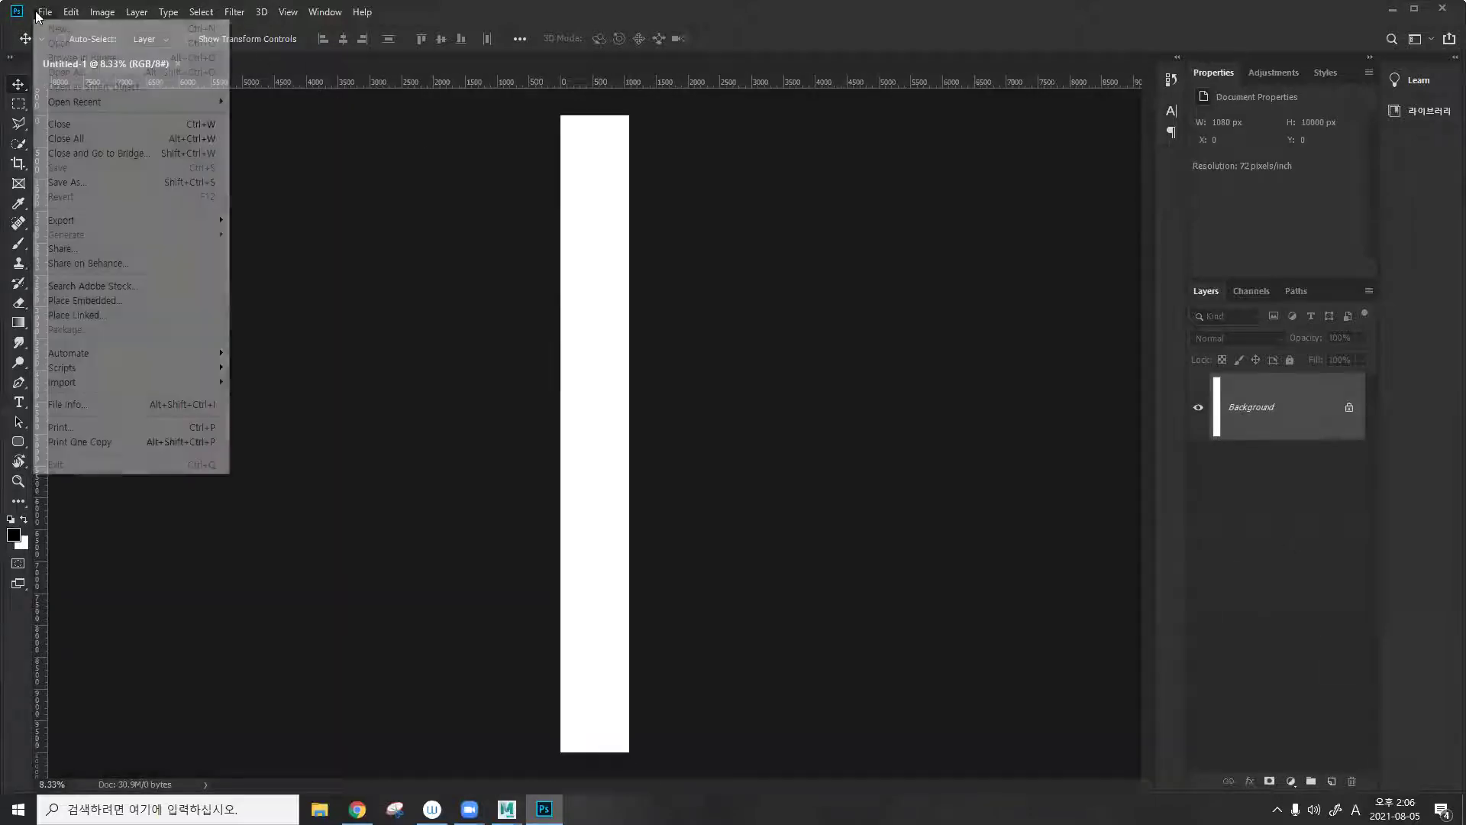
left_click(242, 87)
left_click(180, 64)
Create a new 1920 x 1080 px document at 72 ppi with a white background.
left_click(45, 11)
left_click(61, 29)
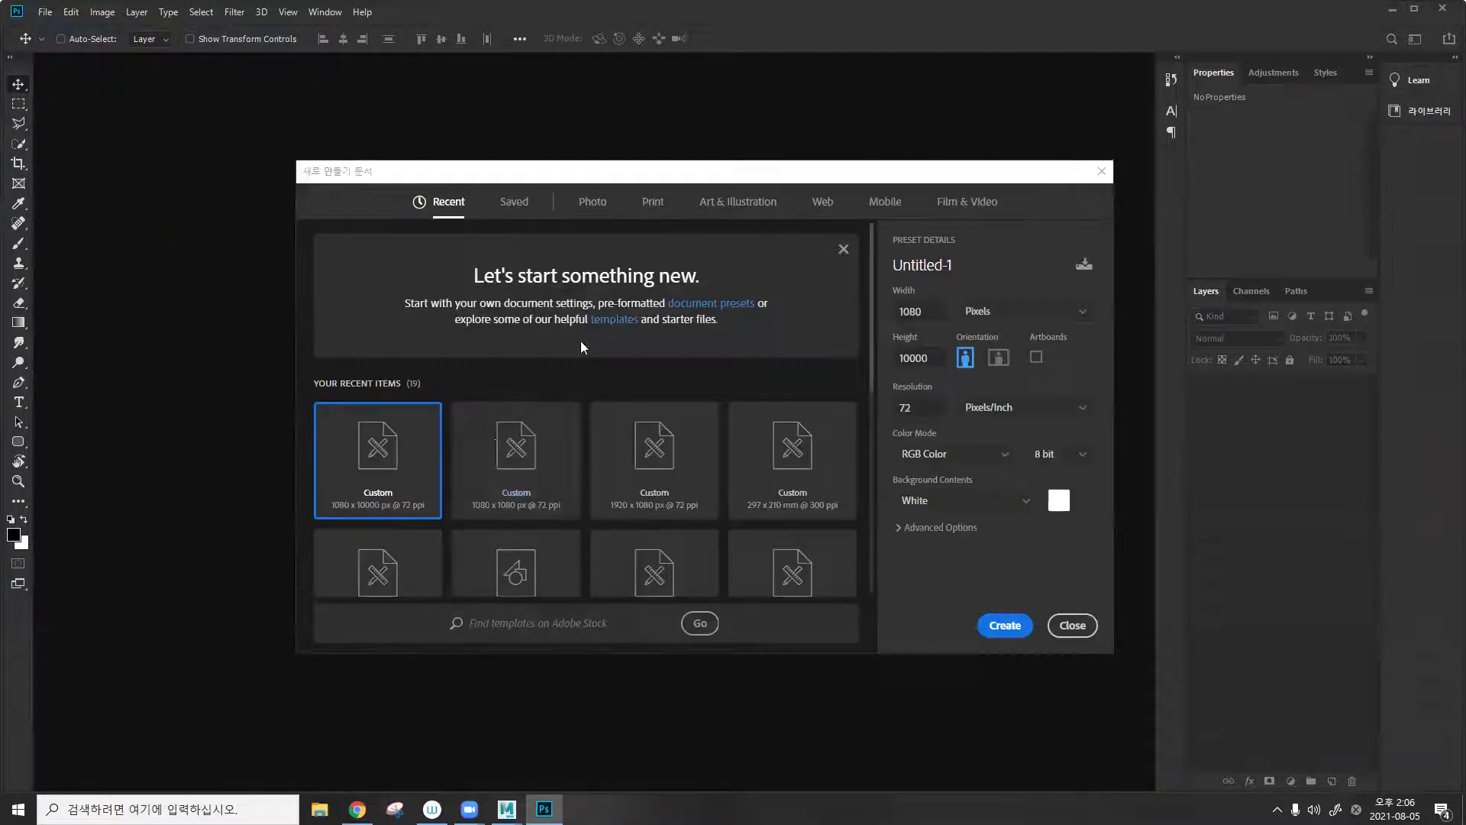
left_click(516, 459)
left_click(654, 458)
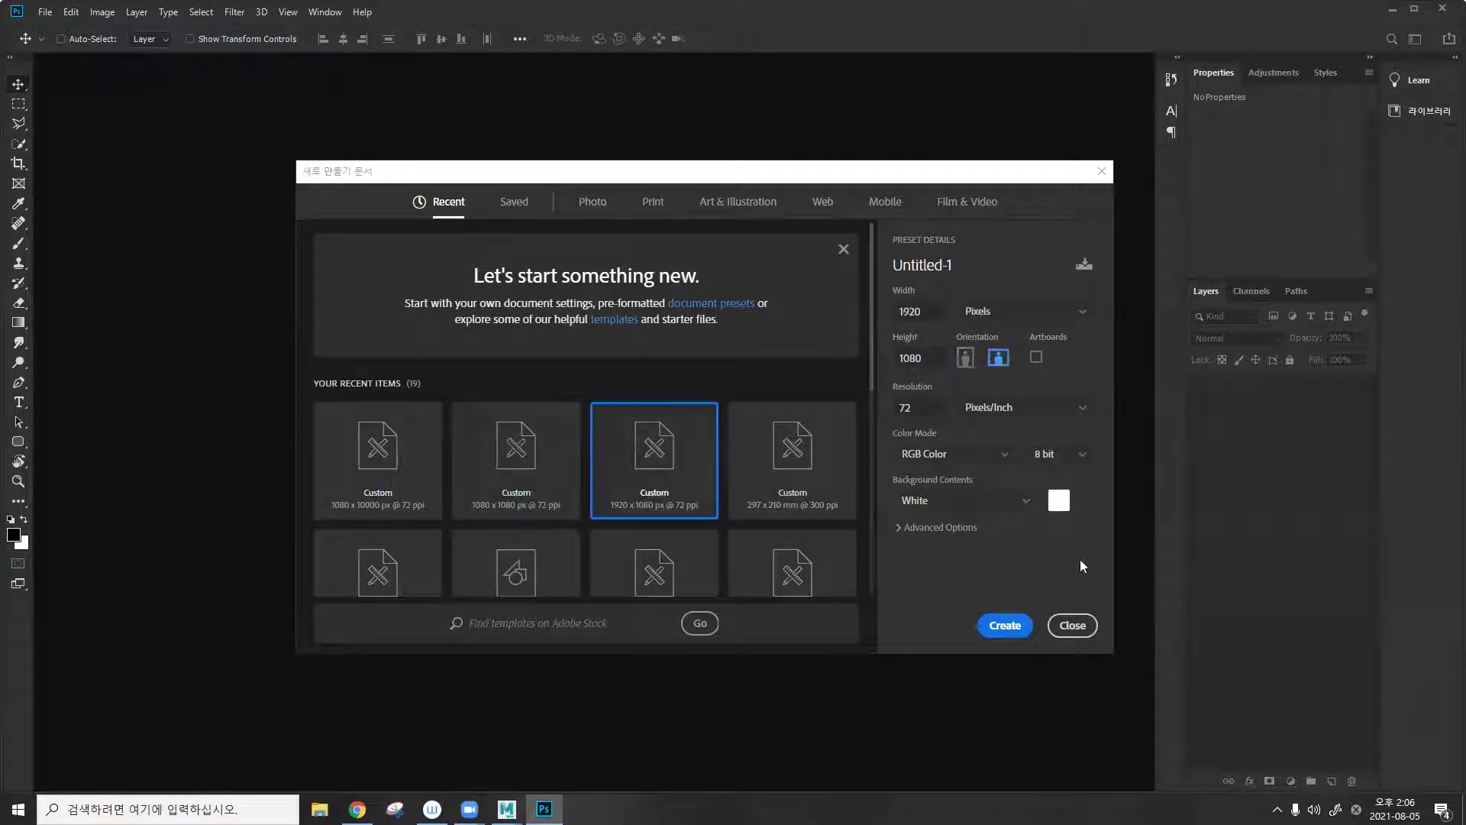
left_click(1005, 625)
Add a new layer and paint a short, slightly curved soft brush stroke in the upper part of the canvas.
left_click(1332, 781)
key("b")
left_click_drag(405, 260, 611, 307)
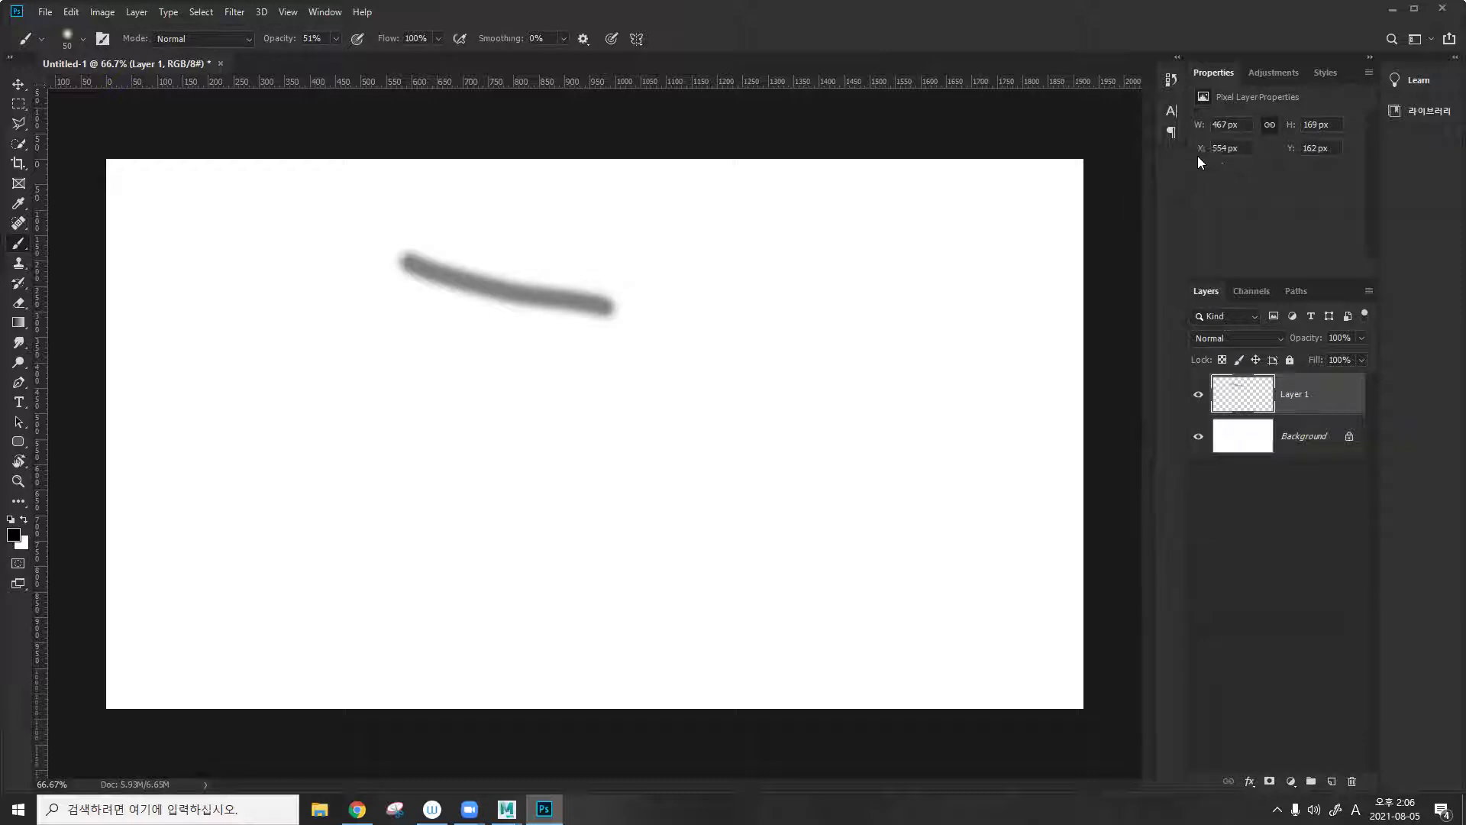
Switch to Maya, create a polygon cube at the grid's centre, and return to the Photoshop document.
mouse_move(506, 808)
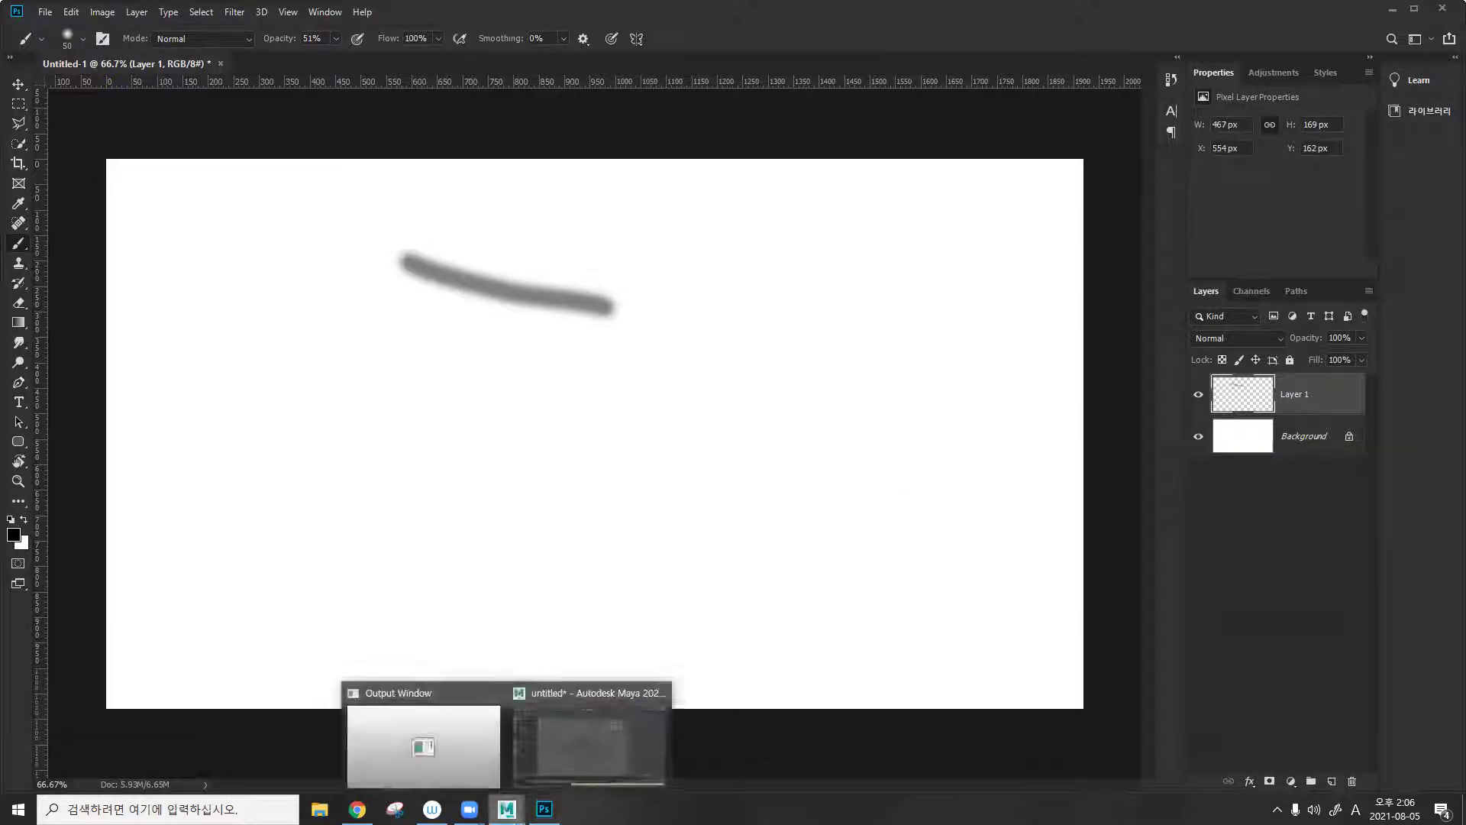
left_click(546, 764)
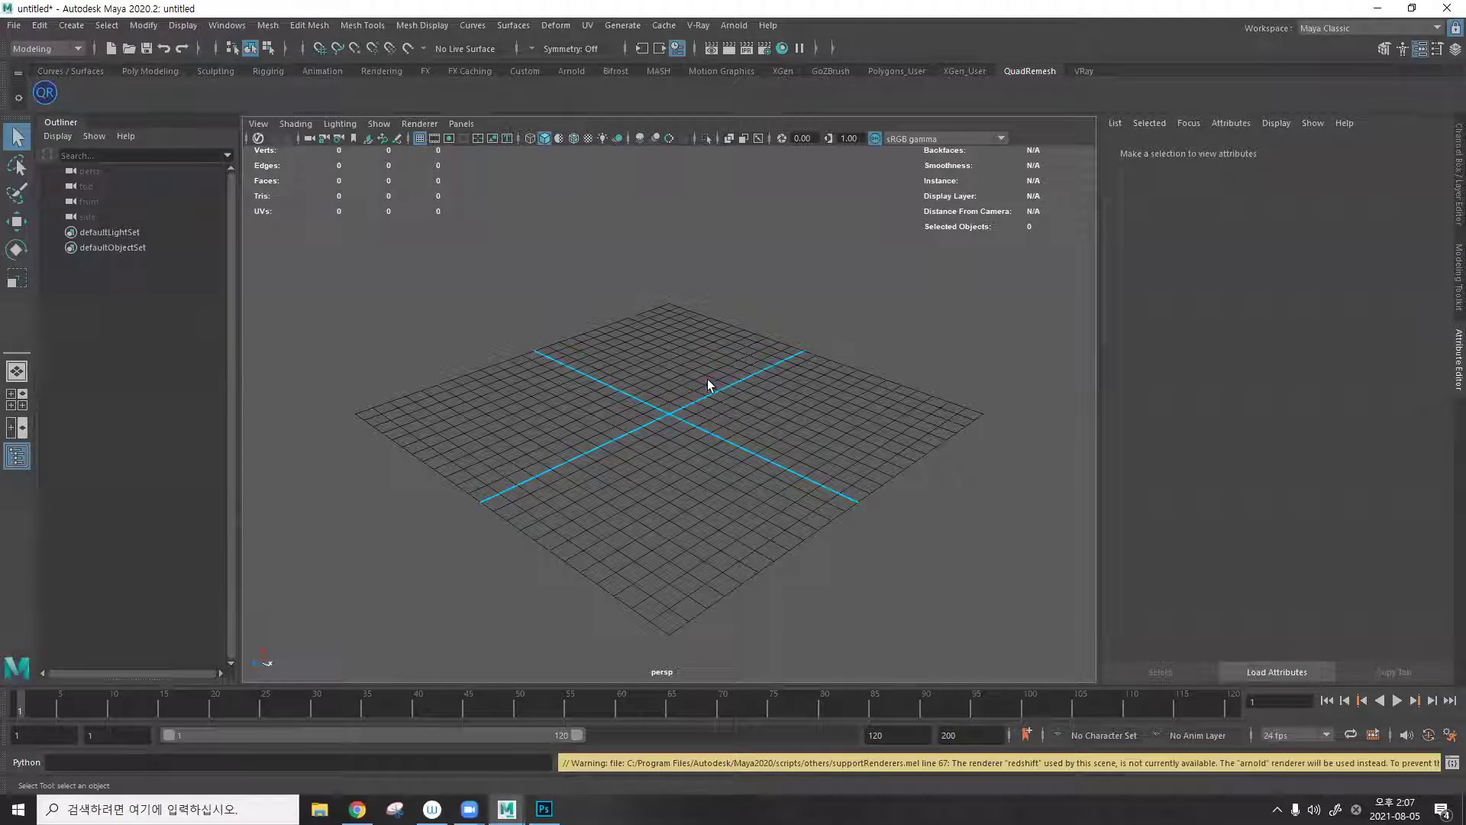
mouse_move(611, 425)
left_mouse_down("alt")
mouse_move(664, 397)
mouse_move(626, 416)
left_mouse_up("alt")
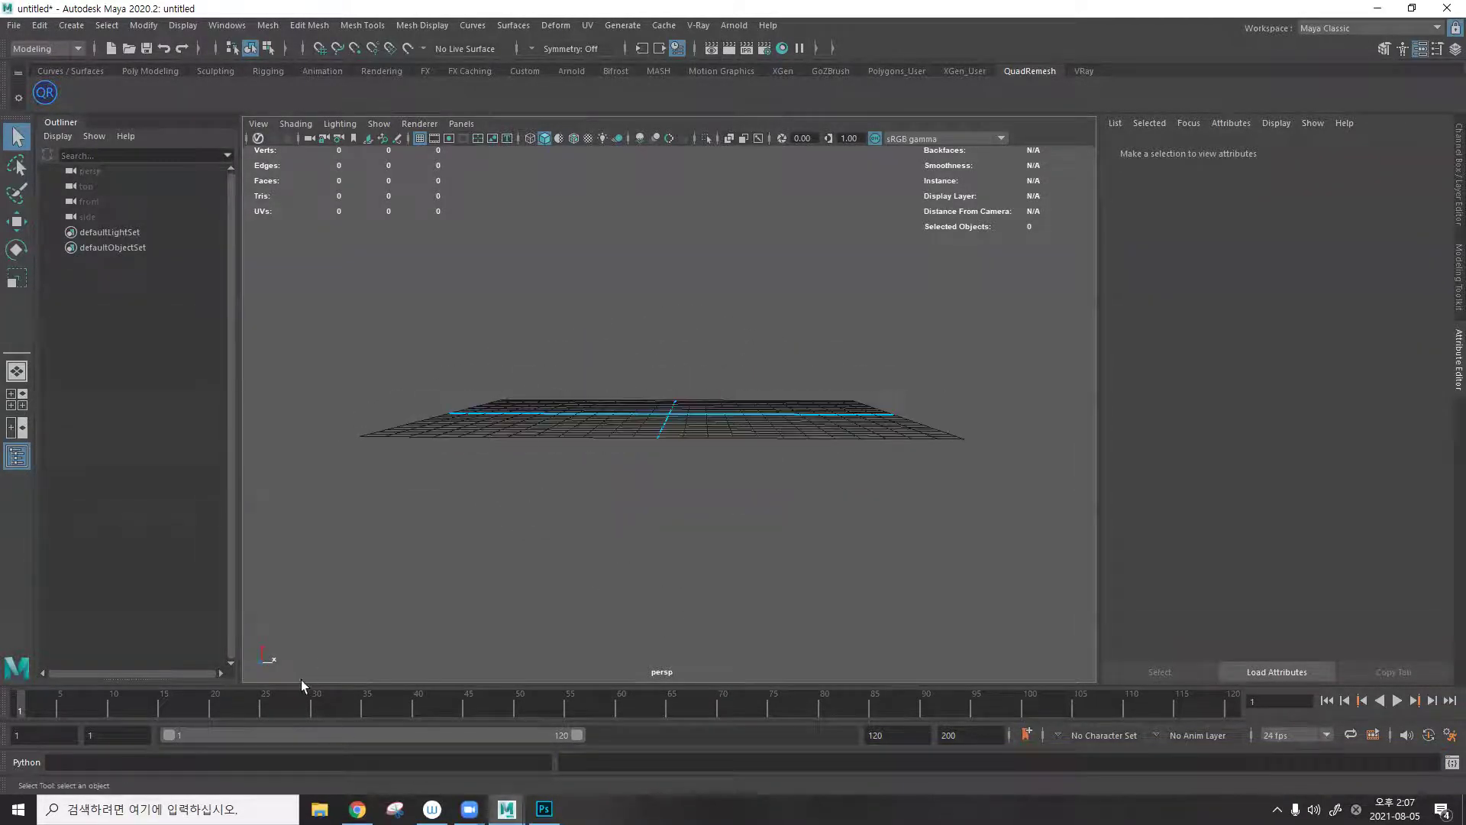
left_click(267, 667)
left_click(265, 667)
left_click_drag(678, 444, 590, 499, "alt")
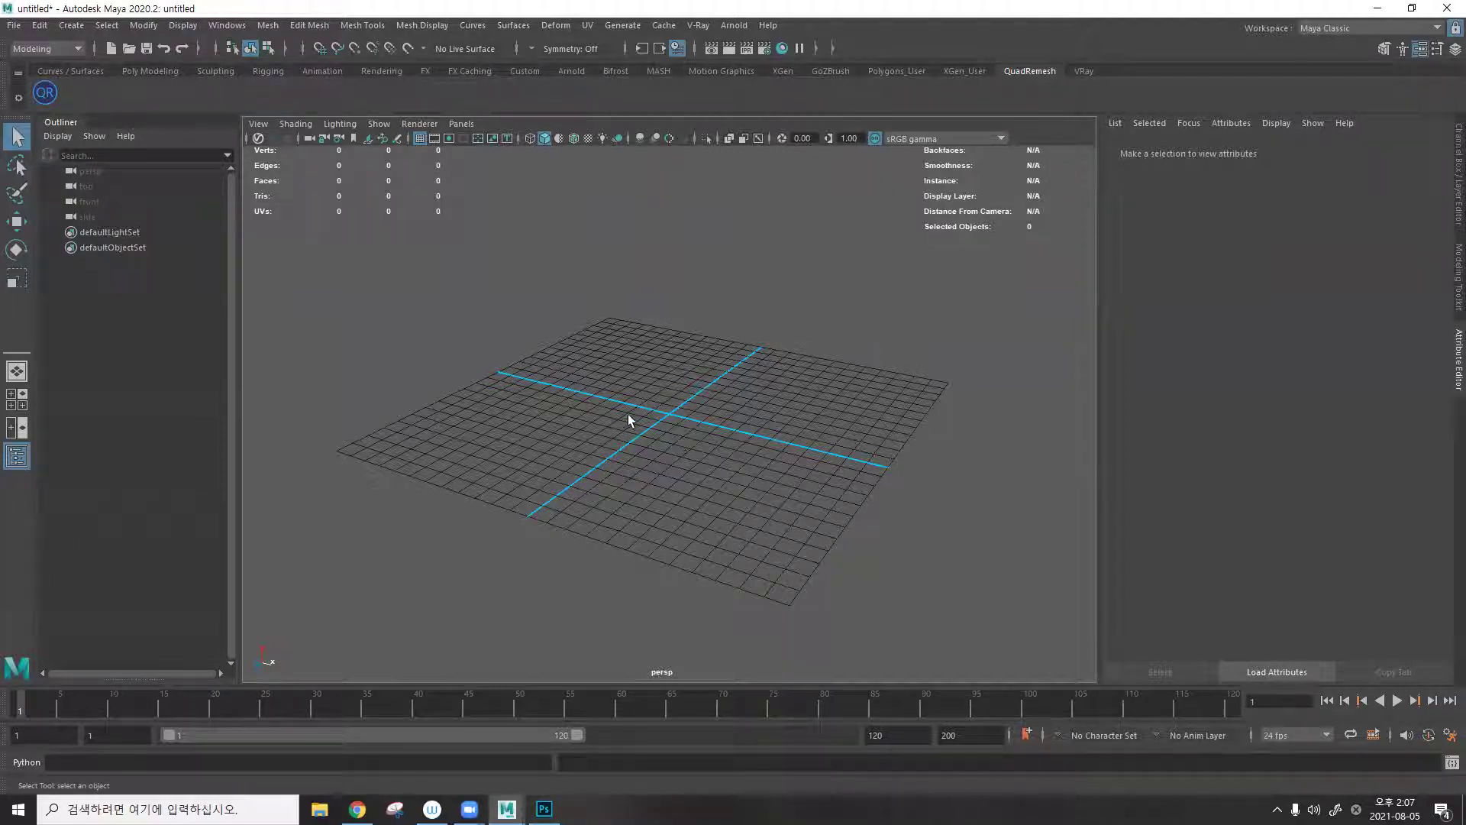
left_click(134, 69)
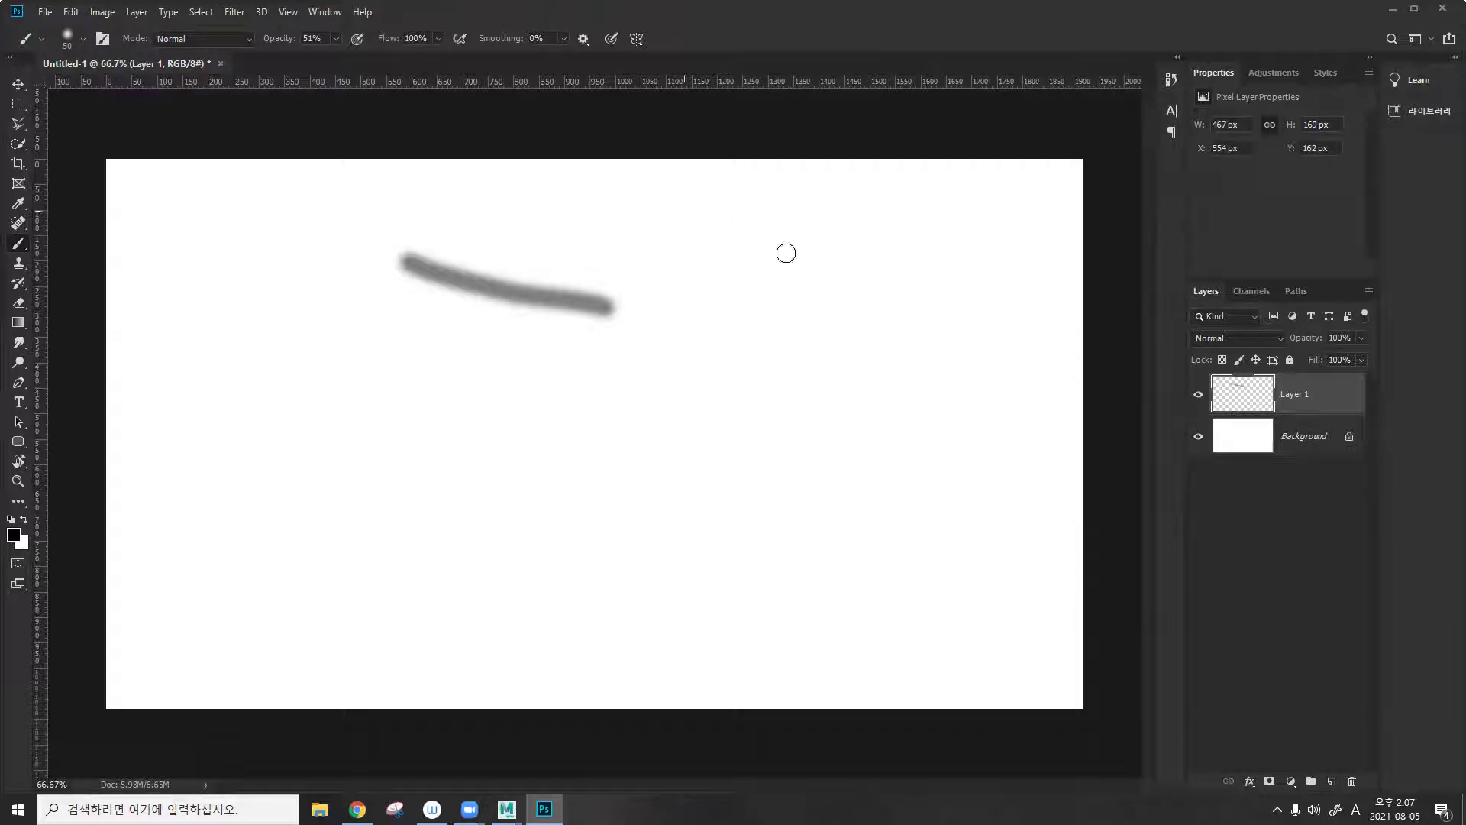
left_click(1393, 10)
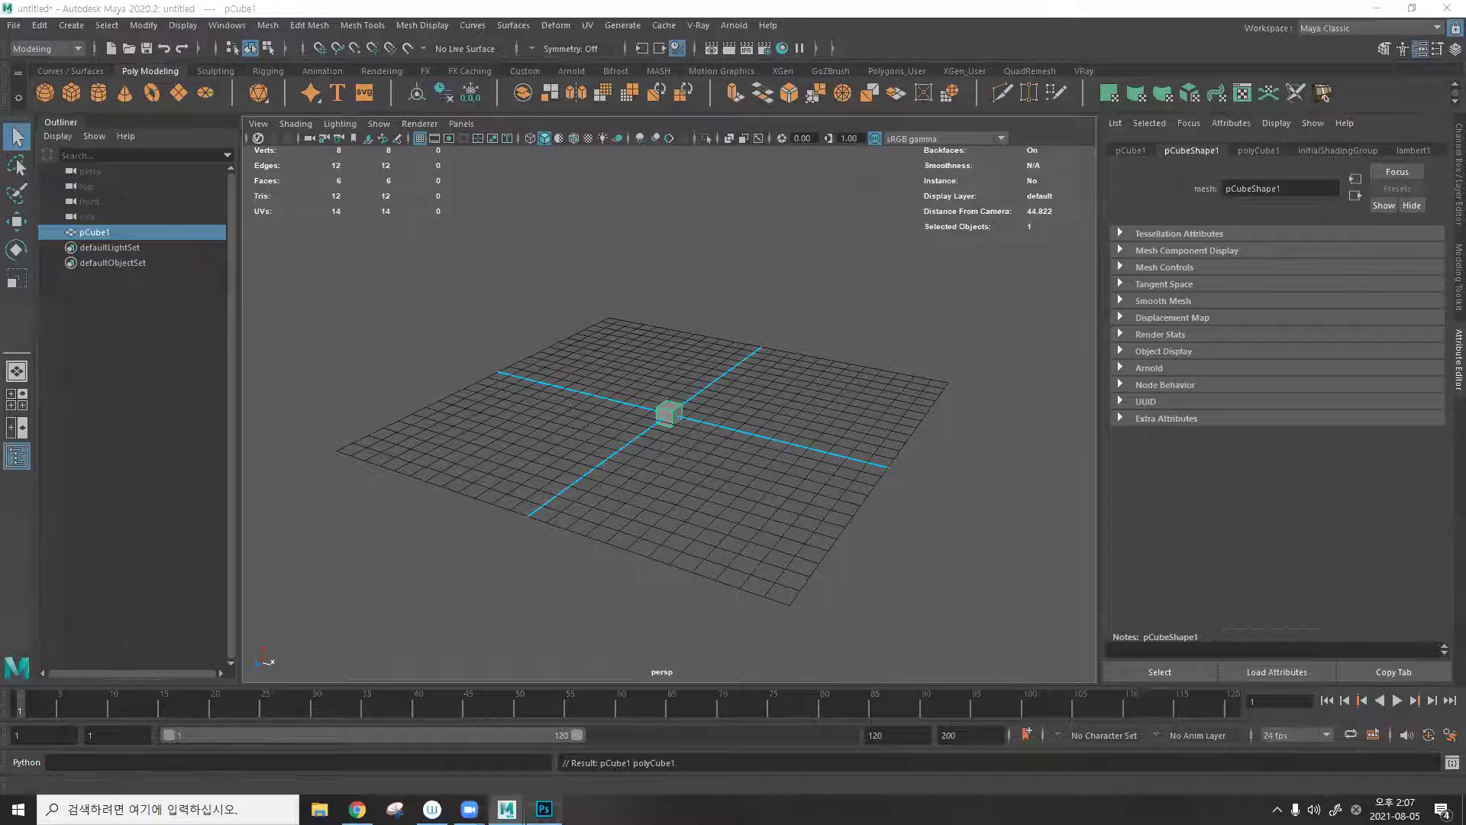
left_click(552, 802)
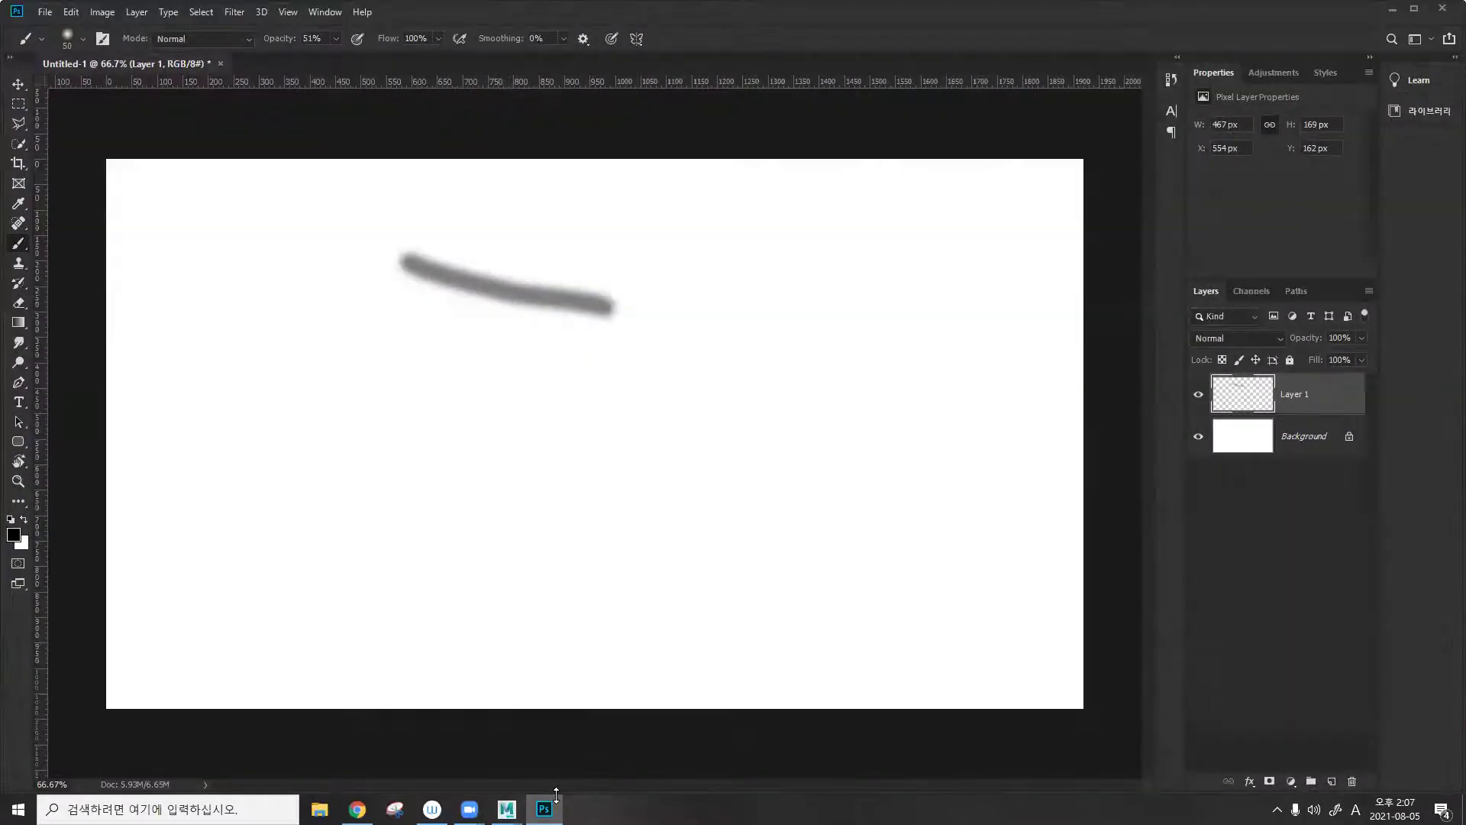
left_click_drag(809, 196, 747, 278)
left_click_drag(757, 207, 814, 279)
key("ctrl+z")
key("ctrl+z")
Set the brush opacity to 100% and reduce the brush size to 10.
left_click_drag(272, 38, 321, 38)
key("bracketleft")
key("bracketleft")
key("bracketleft")
key("bracketleft")
key("bracketleft")
key("bracketleft")
key("bracketleft")
Write the letters X Y Z freehand in the upper part of the canvas.
left_click_drag(752, 221, 695, 303)
left_click_drag(704, 220, 768, 292)
left_click_drag(773, 208, 819, 255)
mouse_move(847, 195)
left_mouse_down()
mouse_move(826, 313)
mouse_move(892, 215)
mouse_move(936, 284)
left_mouse_up()
Write "Maya =" freehand in front of X Y Z and add a short mark below each axis letter.
mouse_move(547, 221)
left_mouse_down()
mouse_move(531, 283)
mouse_move(587, 293)
left_mouse_up()
mouse_move(613, 243)
left_mouse_down()
mouse_move(620, 264)
mouse_move(640, 246)
left_mouse_up()
left_click_drag(649, 221, 635, 315)
left_click_drag(651, 221, 640, 297)
mouse_move(654, 223)
left_mouse_down()
mouse_move(658, 303)
mouse_move(662, 262)
left_mouse_up()
left_click_drag(671, 249, 683, 242)
left_click_drag(670, 275, 692, 265)
left_click_drag(744, 316, 740, 340)
mouse_move(838, 326)
left_mouse_down()
mouse_move(835, 341)
mouse_move(895, 335)
left_mouse_up()
Write "PS = X Y" freehand below the Maya line, placing X and Y under the matching axis letters.
mouse_move(497, 433)
left_mouse_down()
mouse_move(504, 537)
mouse_move(496, 489)
left_mouse_up()
mouse_move(523, 418)
left_mouse_down()
mouse_move(546, 508)
mouse_move(549, 470)
mouse_move(501, 525)
left_mouse_up()
key("ctrl+z")
key("ctrl+z")
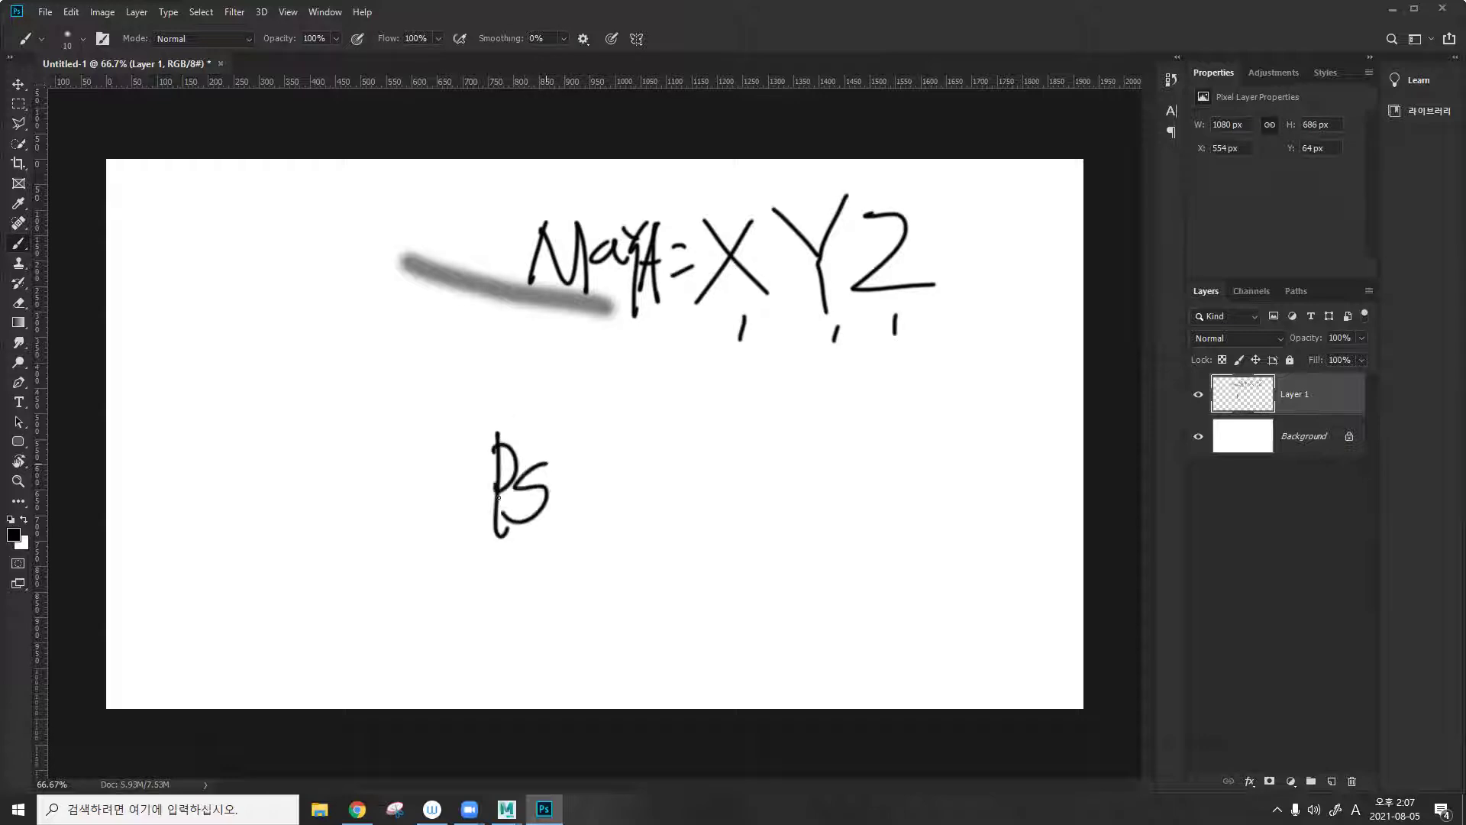
left_click_drag(613, 470, 635, 474)
left_click_drag(623, 487, 640, 481)
left_click_drag(777, 390, 723, 463)
left_click_drag(731, 396, 802, 456)
mouse_move(798, 383)
left_mouse_down()
mouse_move(828, 408)
mouse_move(832, 475)
left_mouse_up()
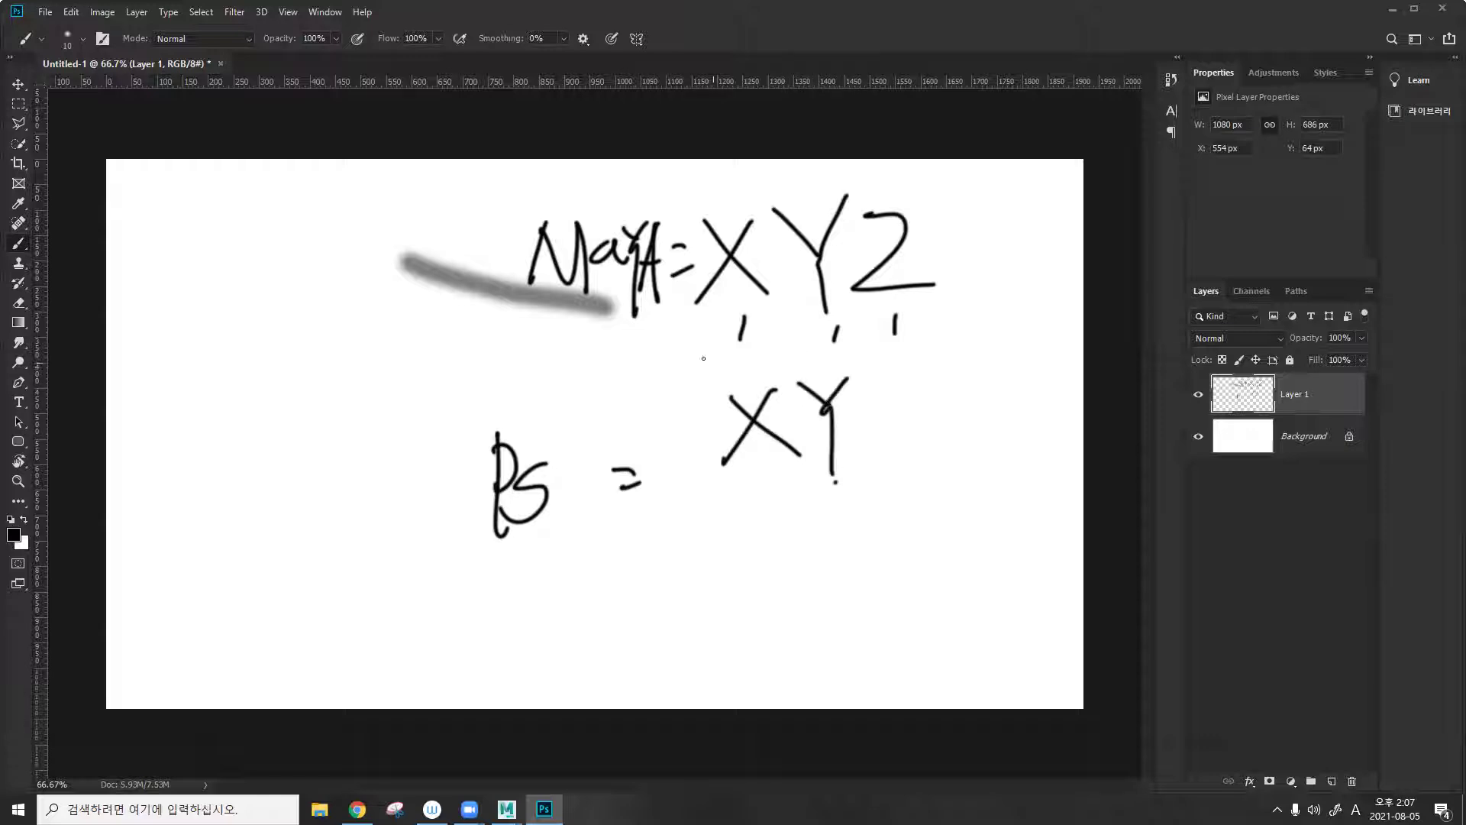
Draw vertical marks linking the Maya axes to the PS line and add a question mark below Z.
left_click_drag(741, 318, 747, 369)
left_click_drag(828, 320, 832, 366)
left_click_drag(896, 314, 908, 473)
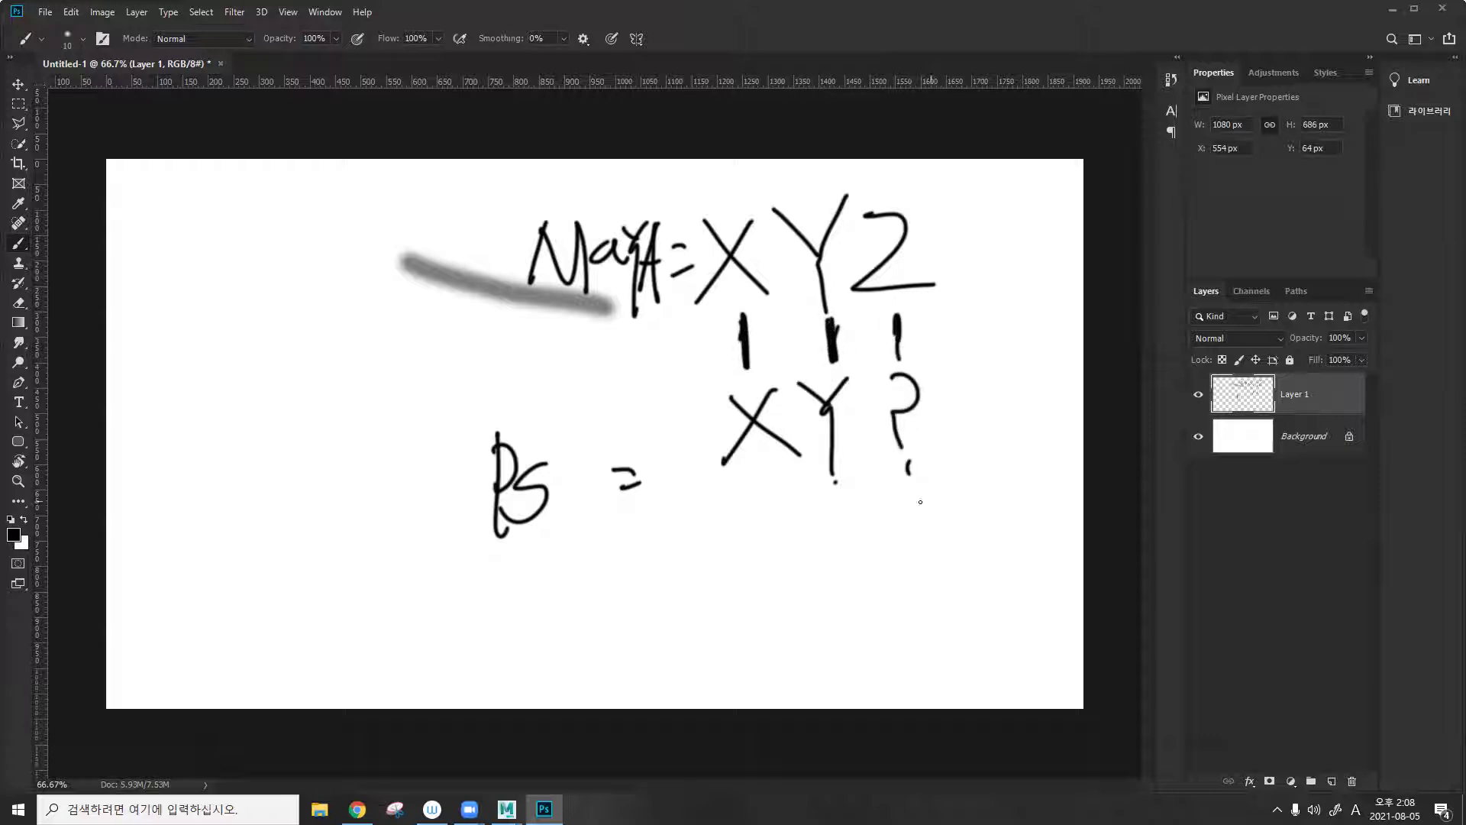
Emphasise the sketch with a double underline below PS, circles around Z and the question mark, and an arrow leading away from Maya.
left_click_drag(470, 541, 580, 536)
left_click_drag(479, 566, 531, 558)
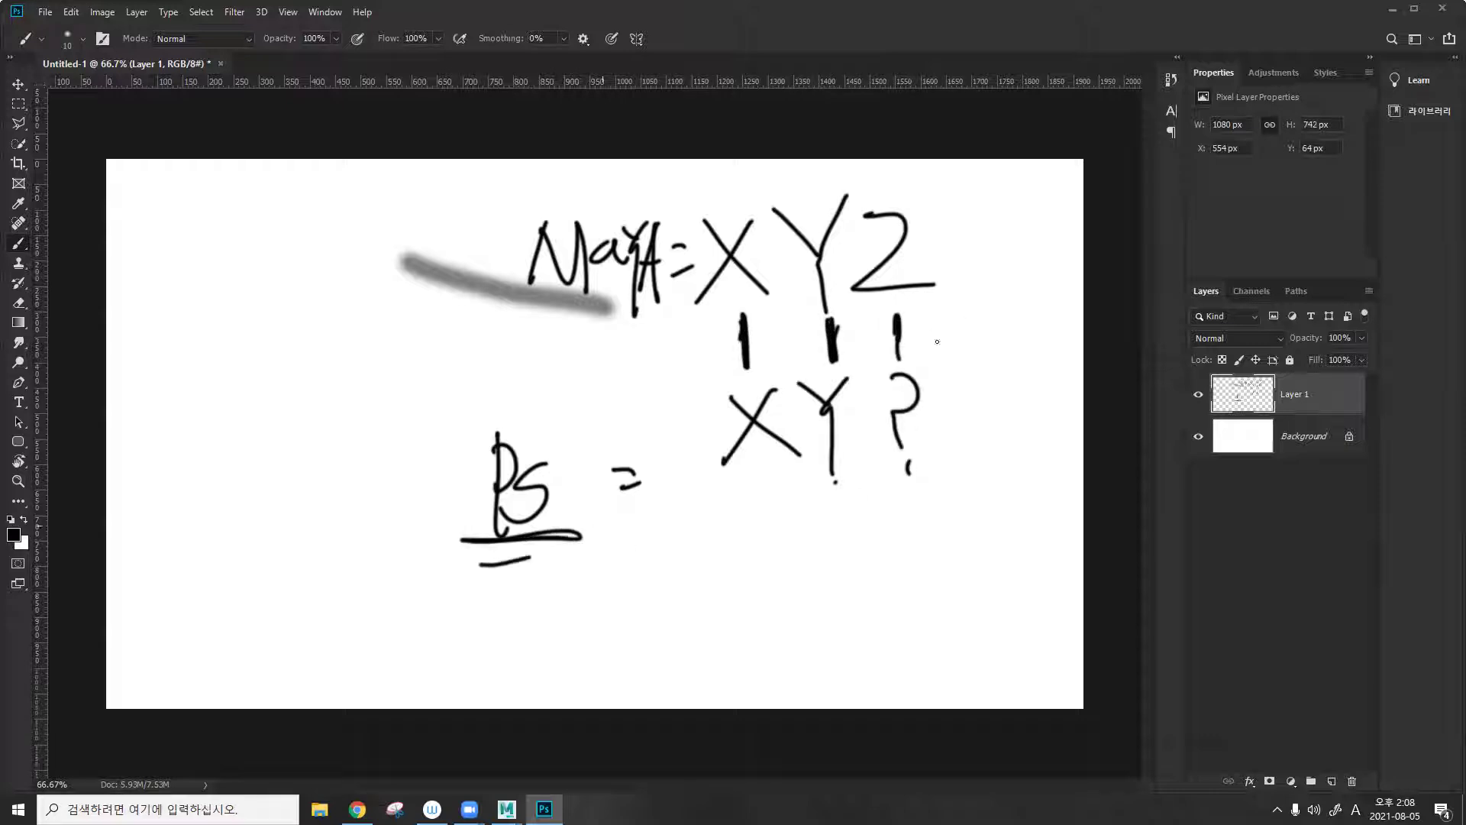
left_click_drag(876, 311, 909, 312)
mouse_move(854, 375)
left_mouse_down()
mouse_move(868, 439)
mouse_move(924, 492)
left_mouse_up()
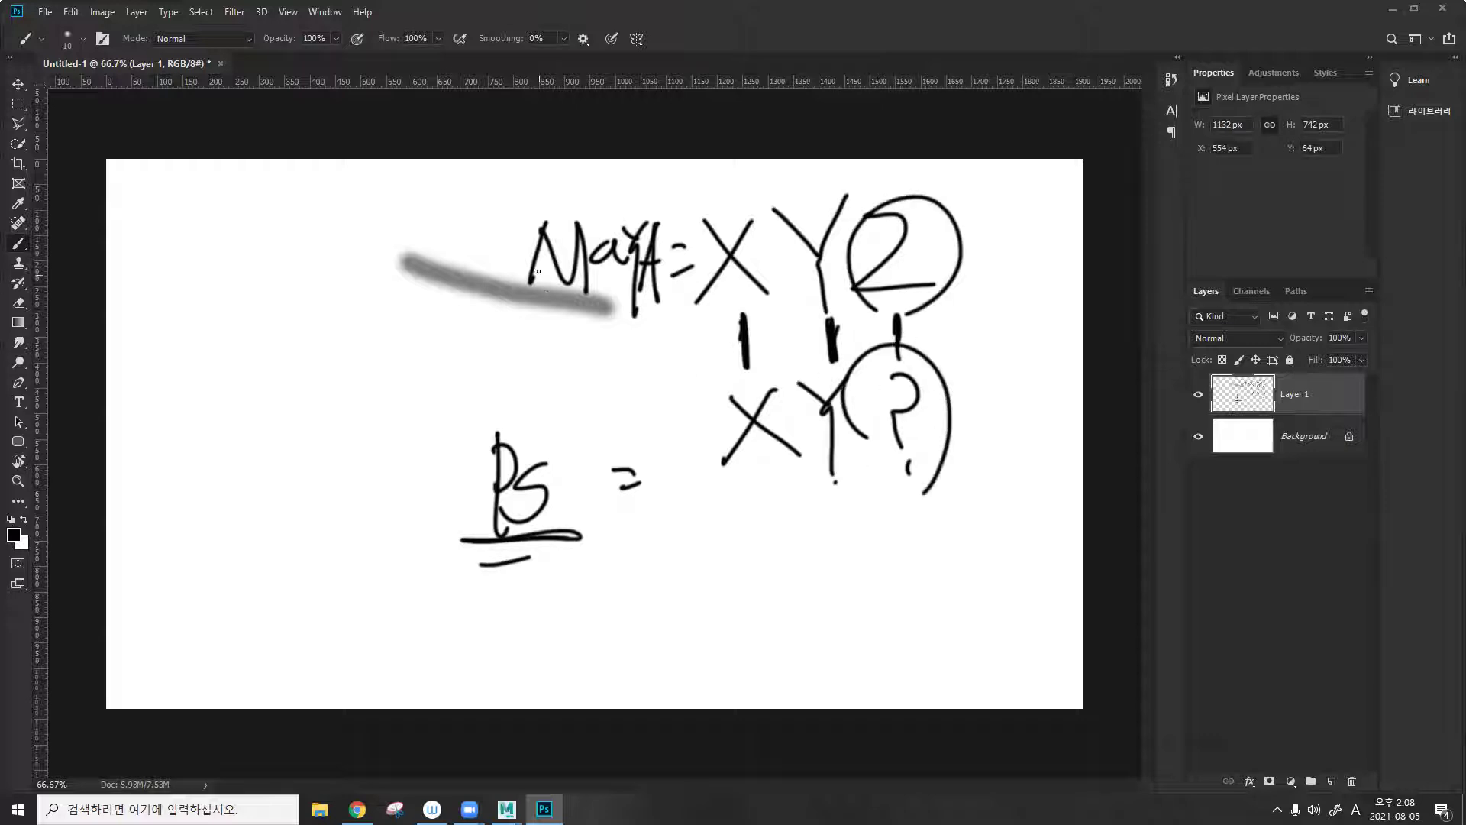
mouse_move(528, 271)
left_mouse_down()
mouse_move(314, 300)
mouse_move(343, 268)
mouse_move(348, 327)
left_mouse_up()
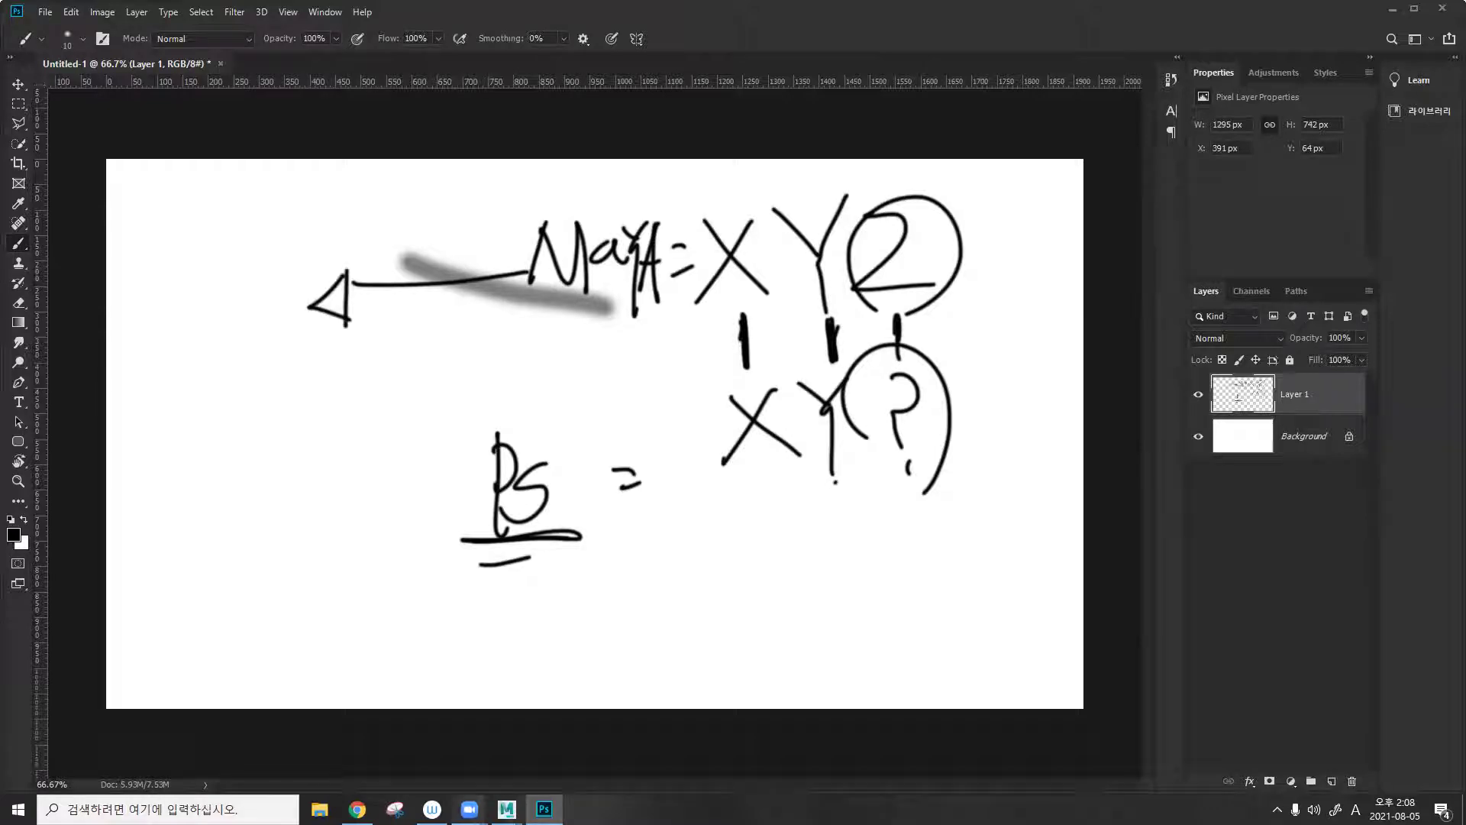
Switch to Maya, create a second polygon cube at the grid's centre, and frame it in the viewport.
mouse_move(507, 809)
left_click(549, 765)
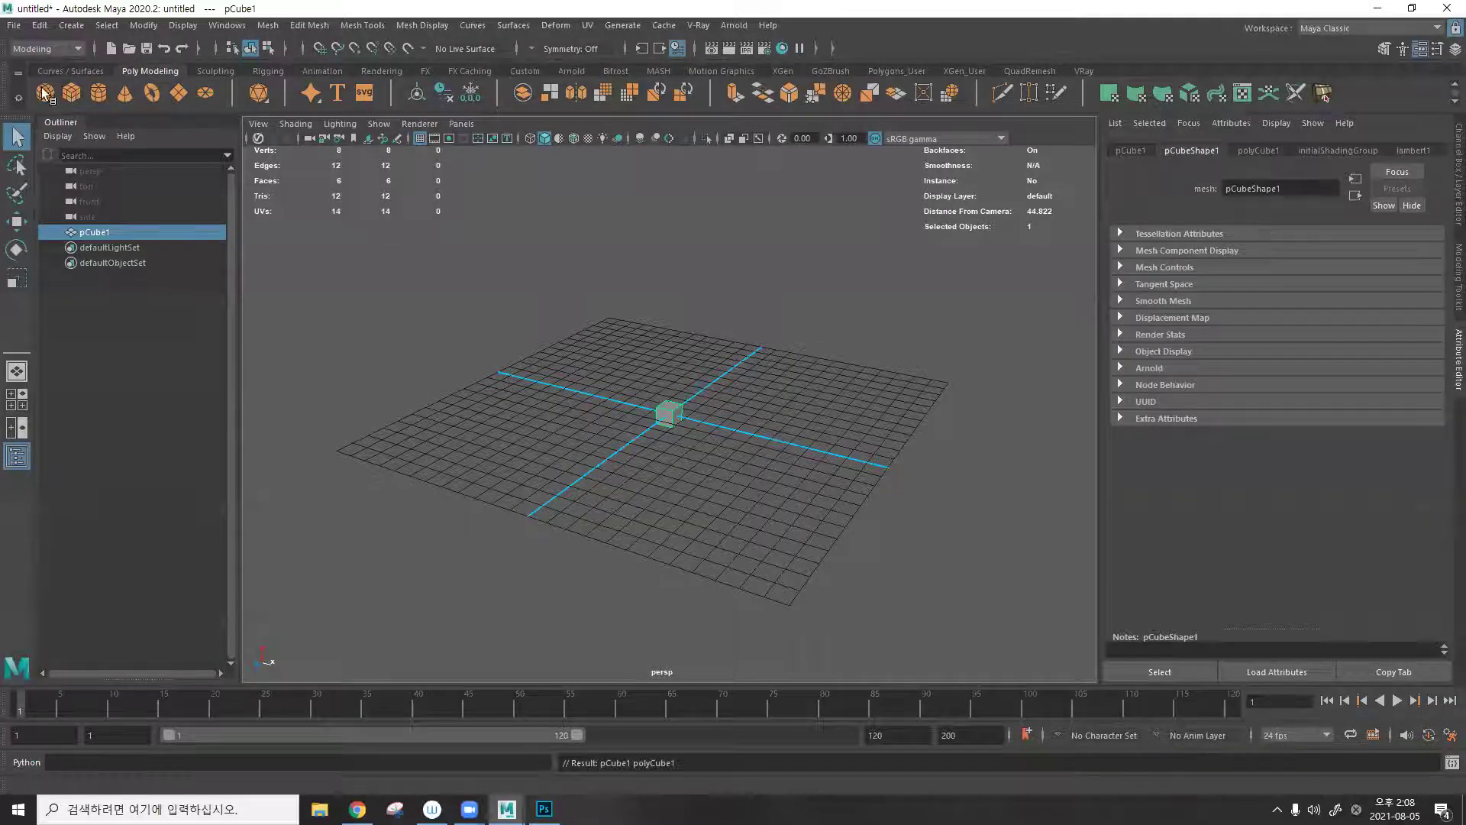
left_click(71, 92)
key("f")
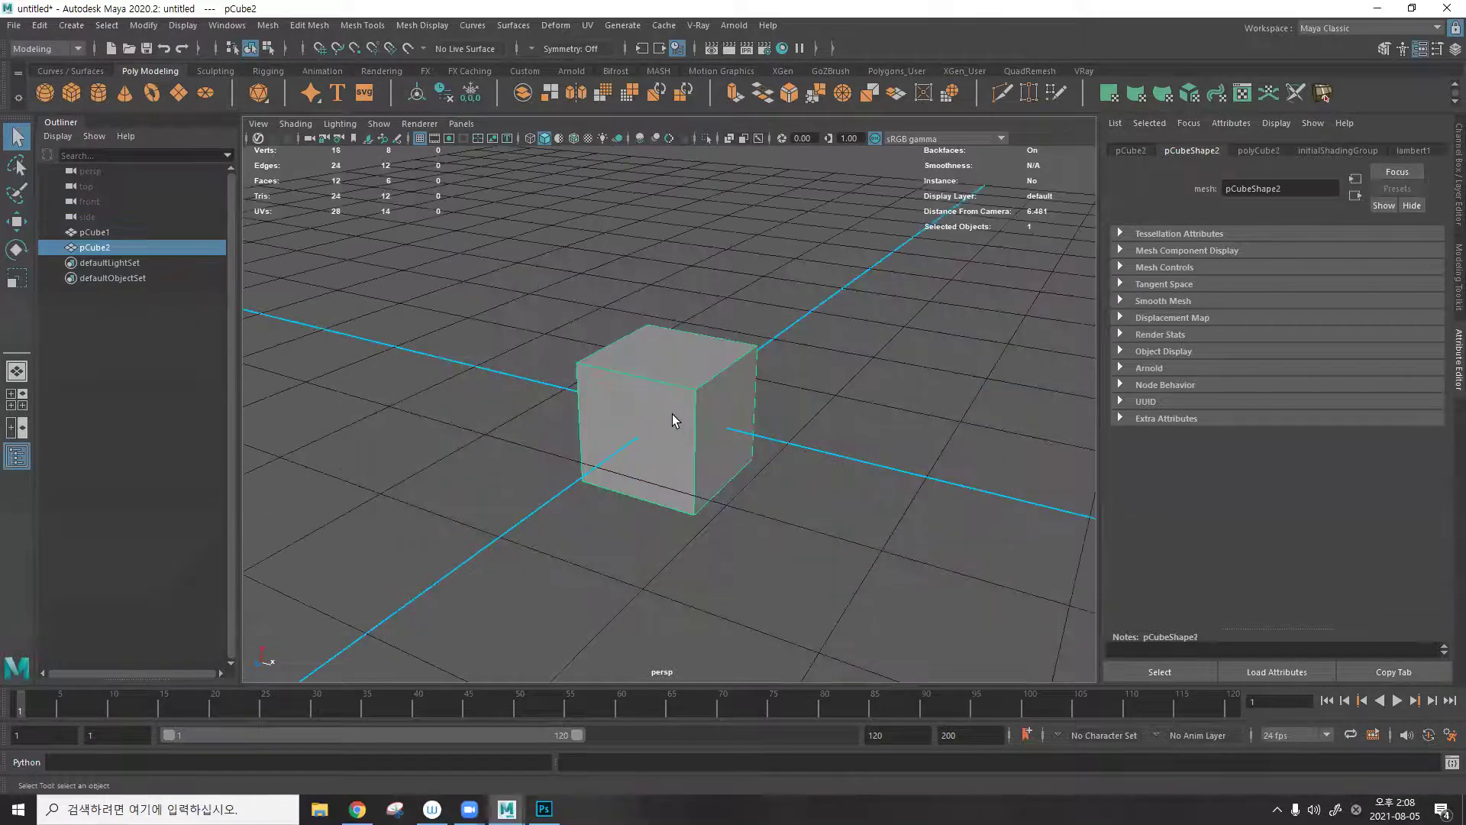
Examine the new cube's upper corner vertices in vertex mode with the Channel Box shown, and return to the Photoshop sketch.
key("F9")
left_click(732, 366)
key("ctrl+a")
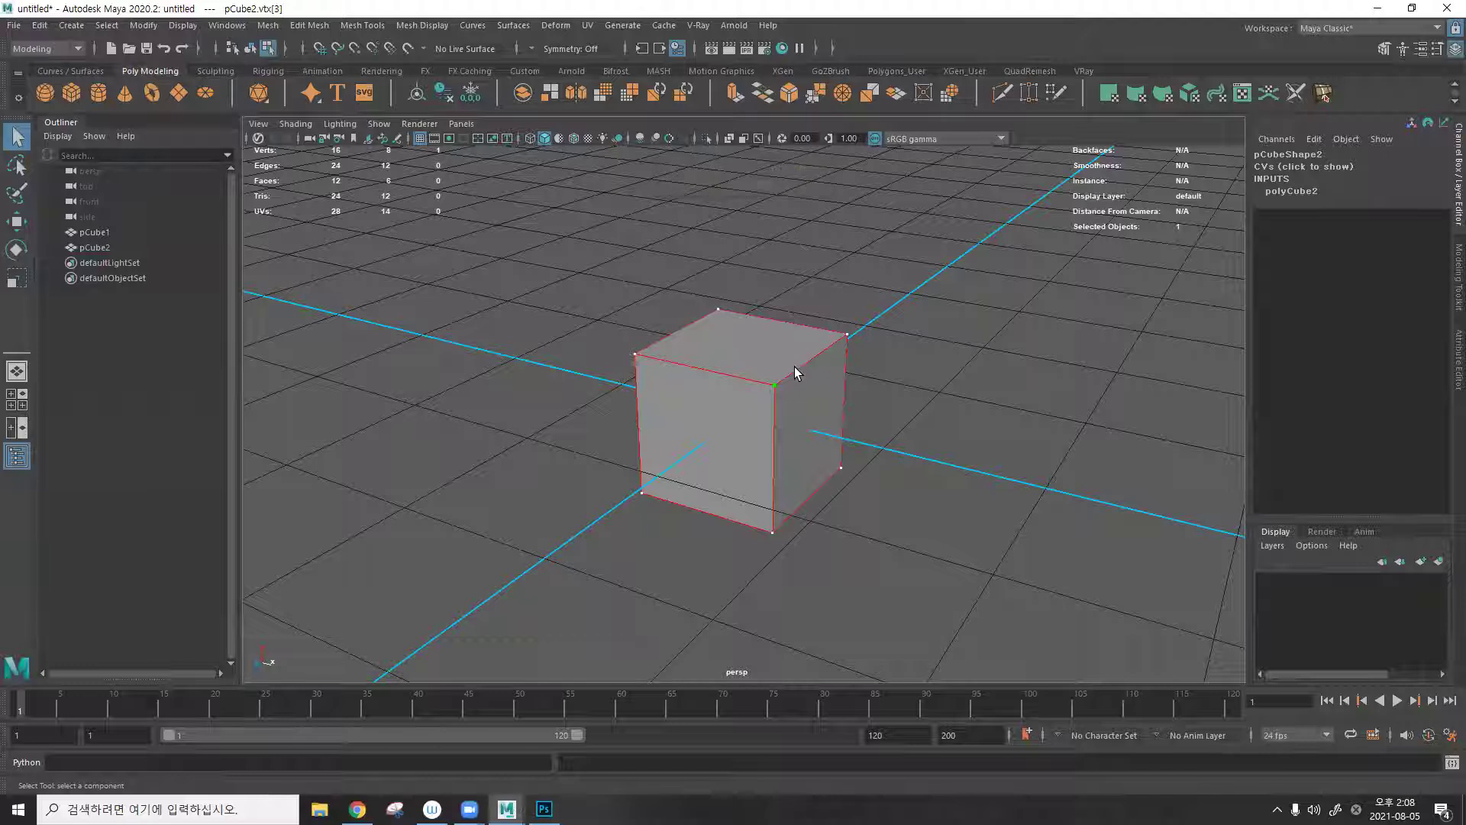
left_click(838, 349)
left_click_drag(837, 351, 788, 373, "alt")
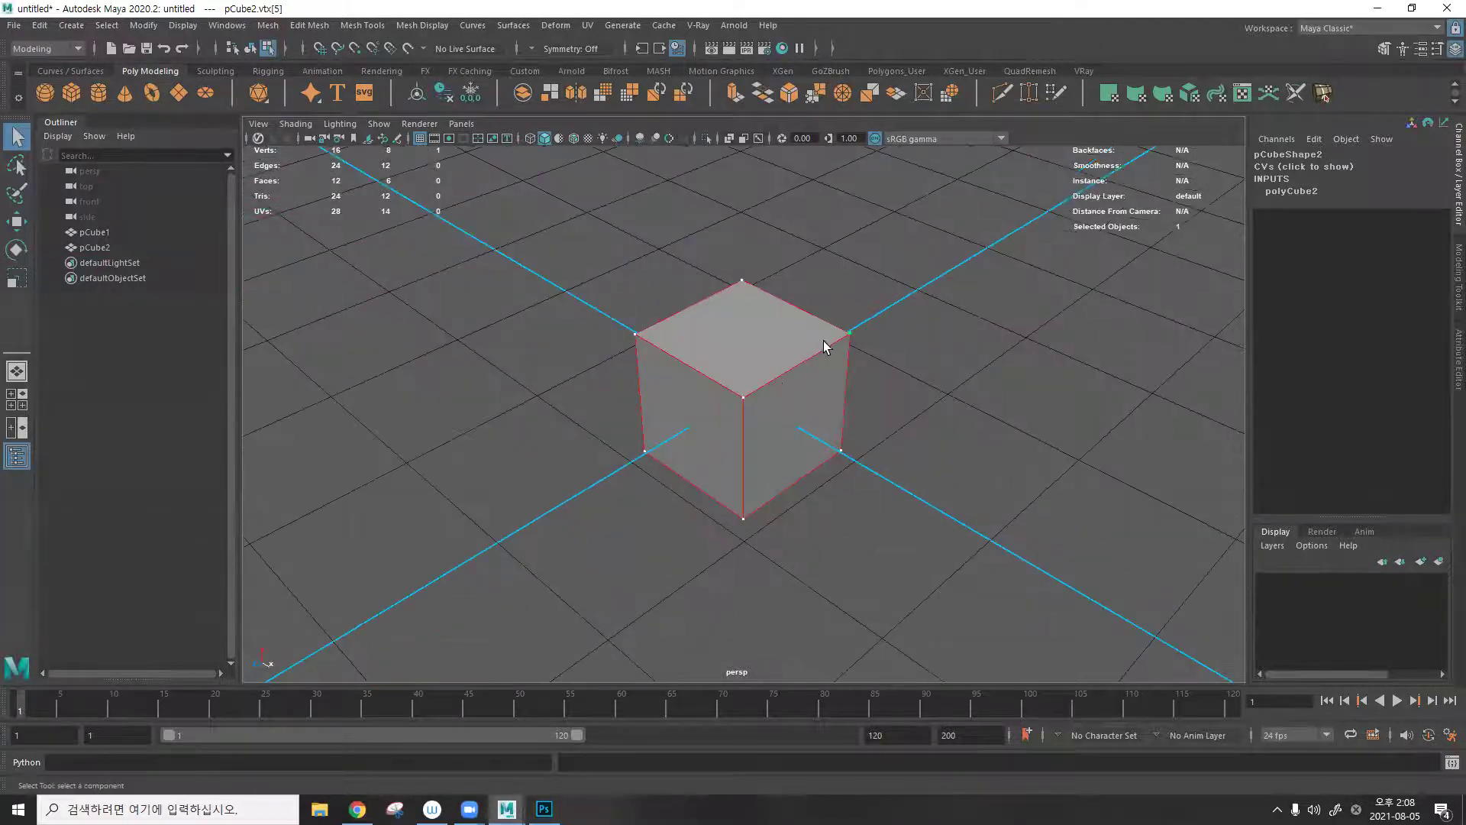
mouse_move(631, 334)
left_mouse_down("alt")
mouse_move(792, 383)
mouse_move(850, 358)
mouse_move(773, 402)
left_mouse_up("alt")
left_click(544, 809)
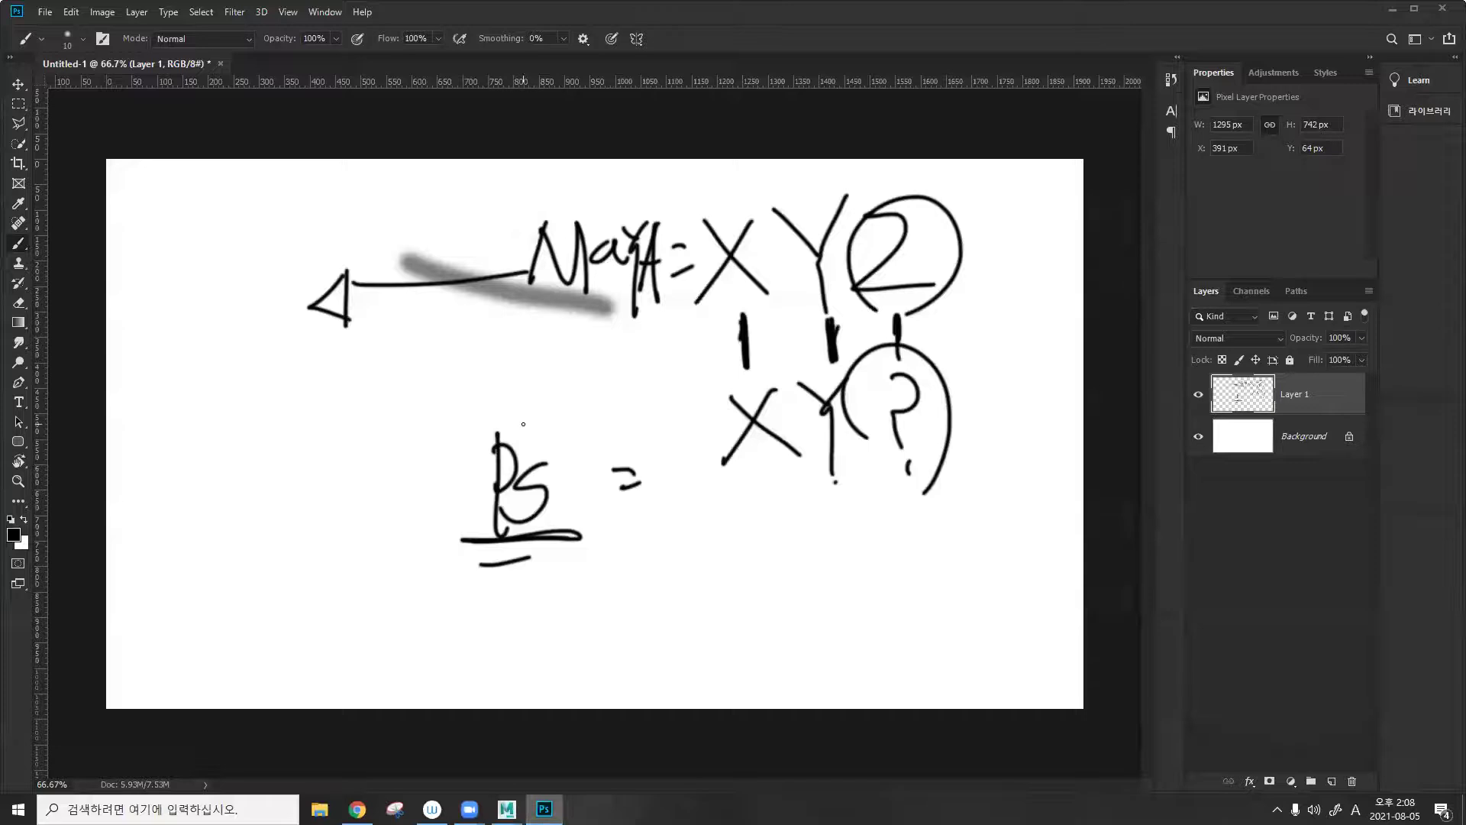
Handwrite UVW with a double underline above the arrow, and write UV beyond the arrow's head.
mouse_move(306, 187)
left_mouse_down()
mouse_move(339, 192)
mouse_move(359, 229)
mouse_move(377, 174)
mouse_move(403, 201)
mouse_move(413, 171)
mouse_move(438, 174)
left_mouse_up()
mouse_move(282, 266)
left_mouse_down()
mouse_move(473, 225)
mouse_move(397, 241)
left_mouse_up()
mouse_move(155, 281)
left_mouse_down()
mouse_move(197, 279)
mouse_move(201, 336)
left_mouse_up()
left_click_drag(203, 276, 239, 280)
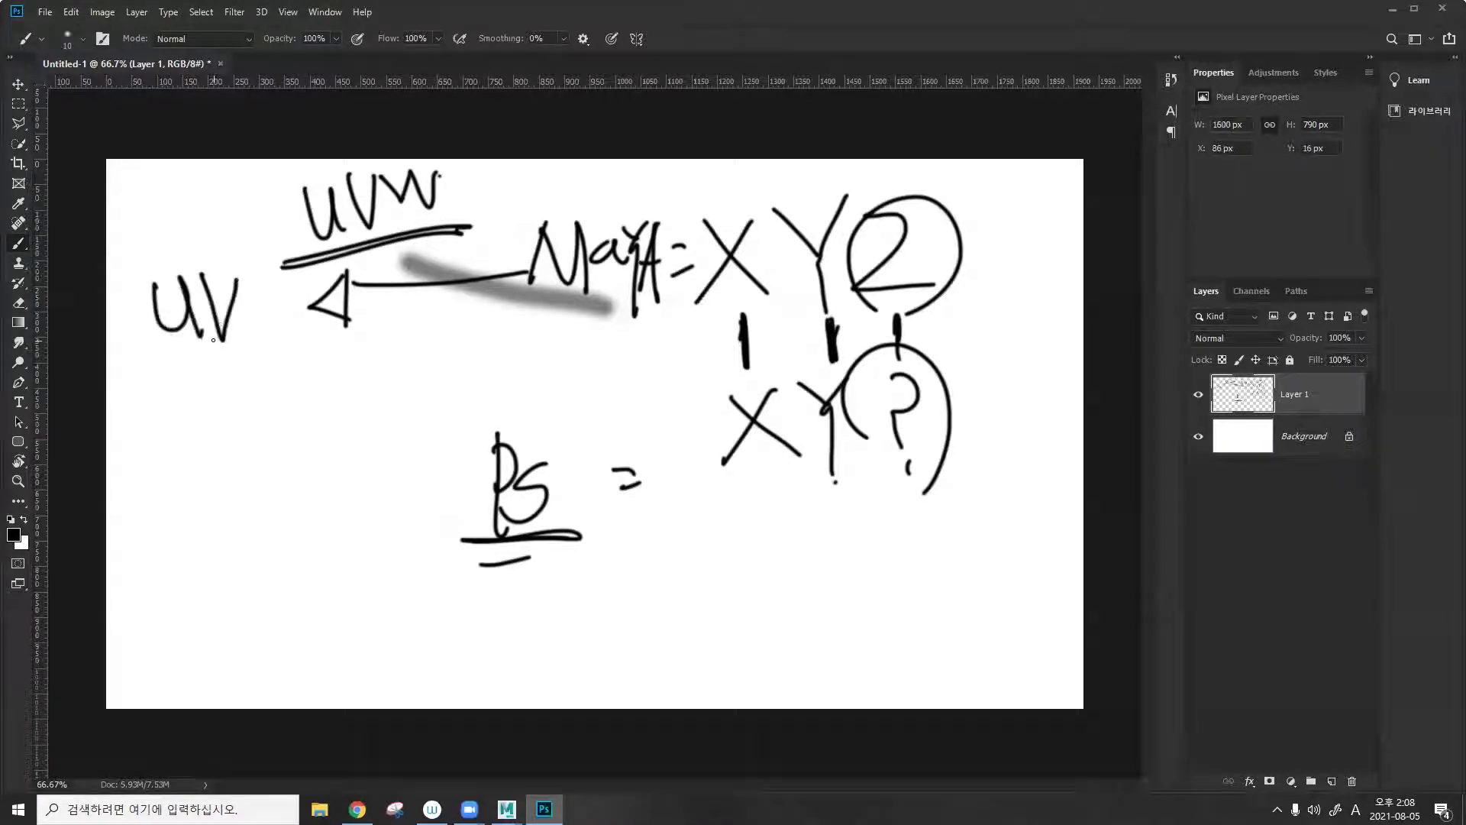
Write X below UV, circle UV, and draw curves linking it to the PS axes and the Maya line.
mouse_move(173, 350)
left_mouse_down()
mouse_move(178, 374)
mouse_move(224, 353)
mouse_move(227, 371)
mouse_move(173, 420)
mouse_move(208, 439)
mouse_move(753, 441)
left_mouse_up()
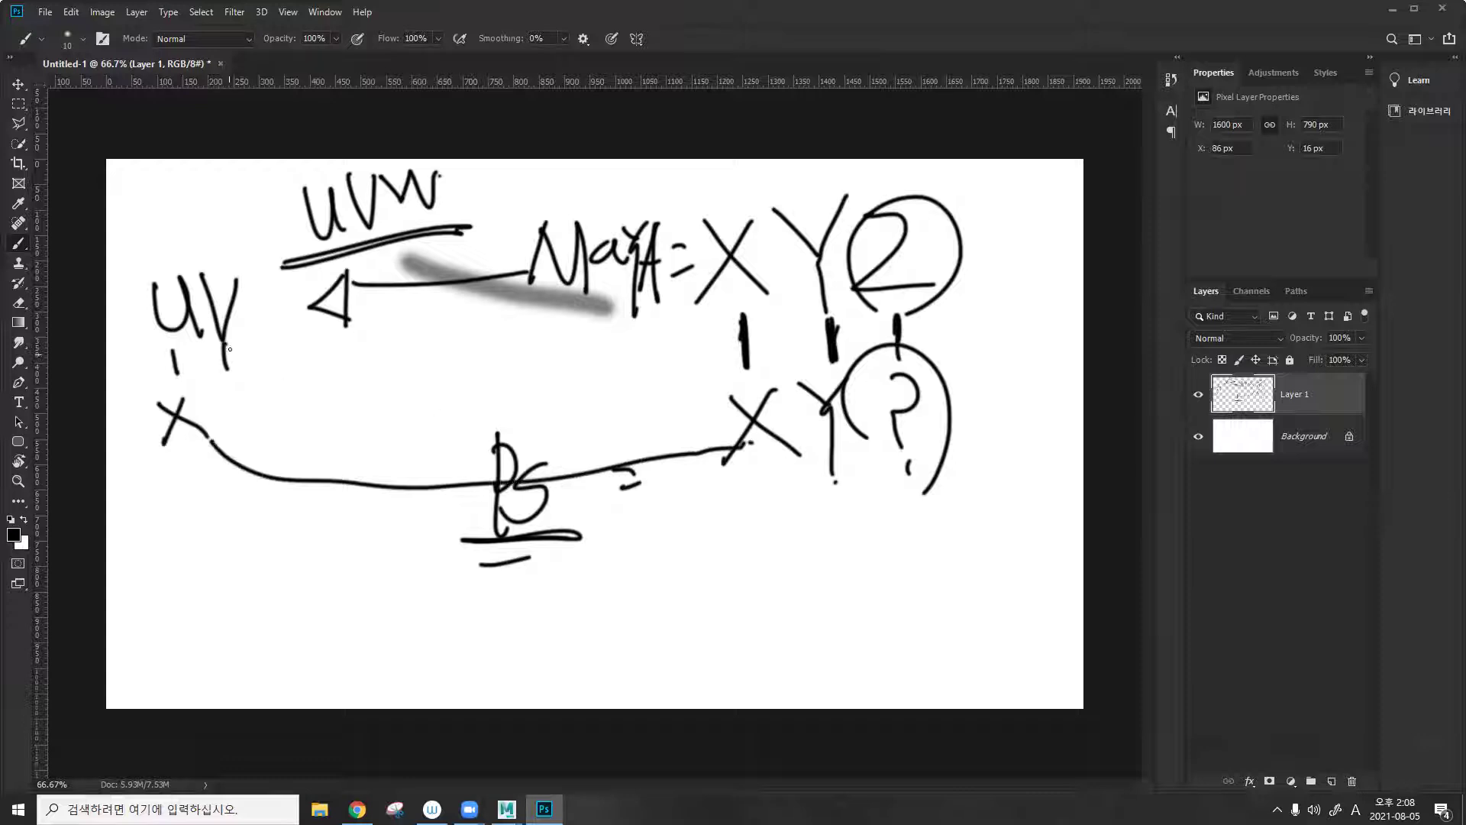
mouse_move(228, 353)
left_mouse_down()
mouse_move(322, 396)
mouse_move(694, 380)
mouse_move(767, 383)
mouse_move(762, 400)
mouse_move(773, 387)
left_mouse_up()
mouse_move(199, 284)
left_mouse_down()
mouse_move(329, 186)
mouse_move(634, 200)
mouse_move(620, 186)
mouse_move(617, 221)
mouse_move(733, 203)
mouse_move(763, 222)
left_mouse_up()
mouse_move(229, 403)
left_mouse_down()
mouse_move(283, 329)
mouse_move(229, 399)
left_mouse_up()
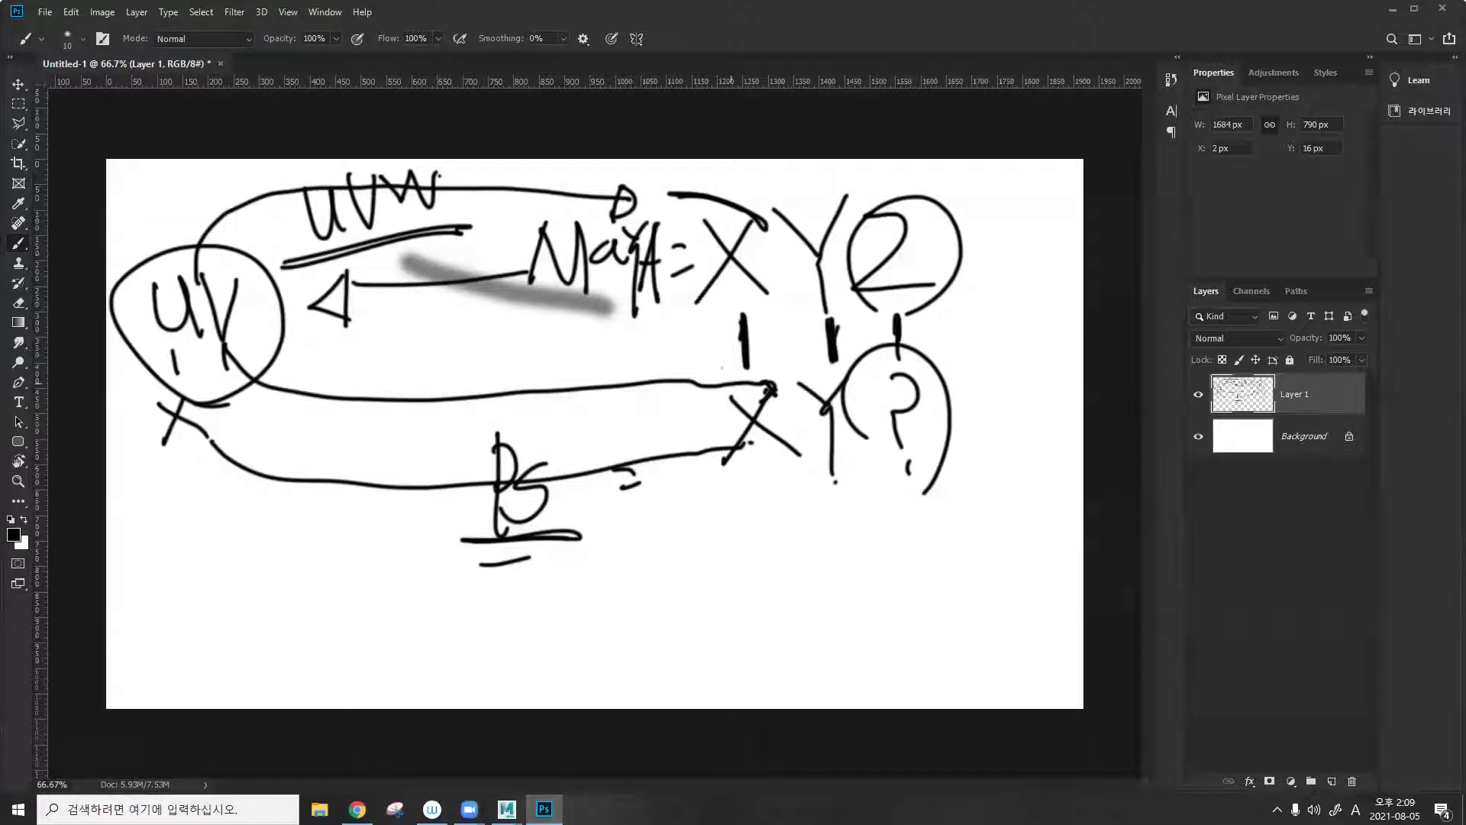
Switch to Maya, delete the second cube, and frame the remaining cube in the perspective view.
mouse_move(506, 809)
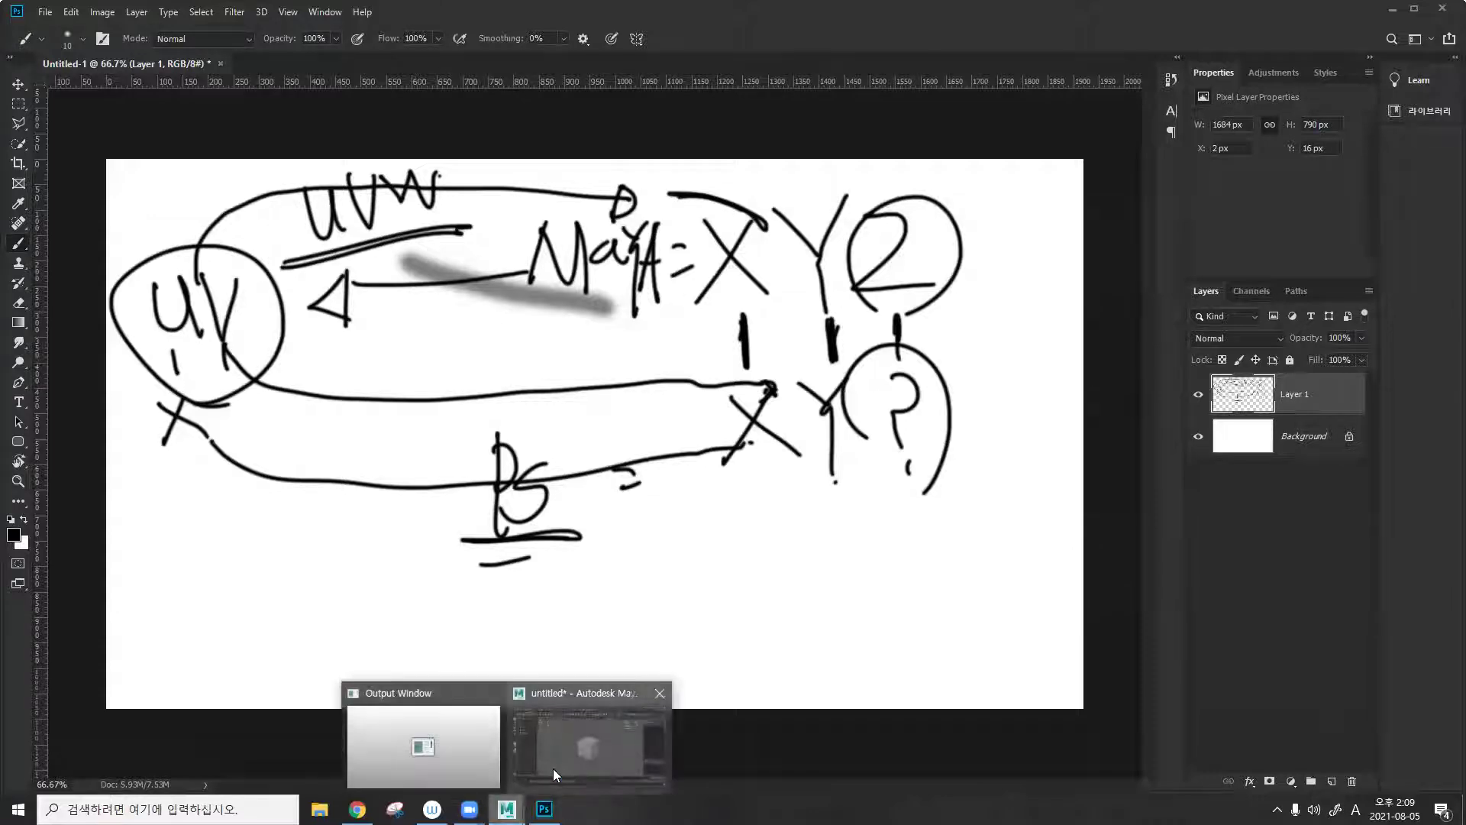
left_click(592, 733)
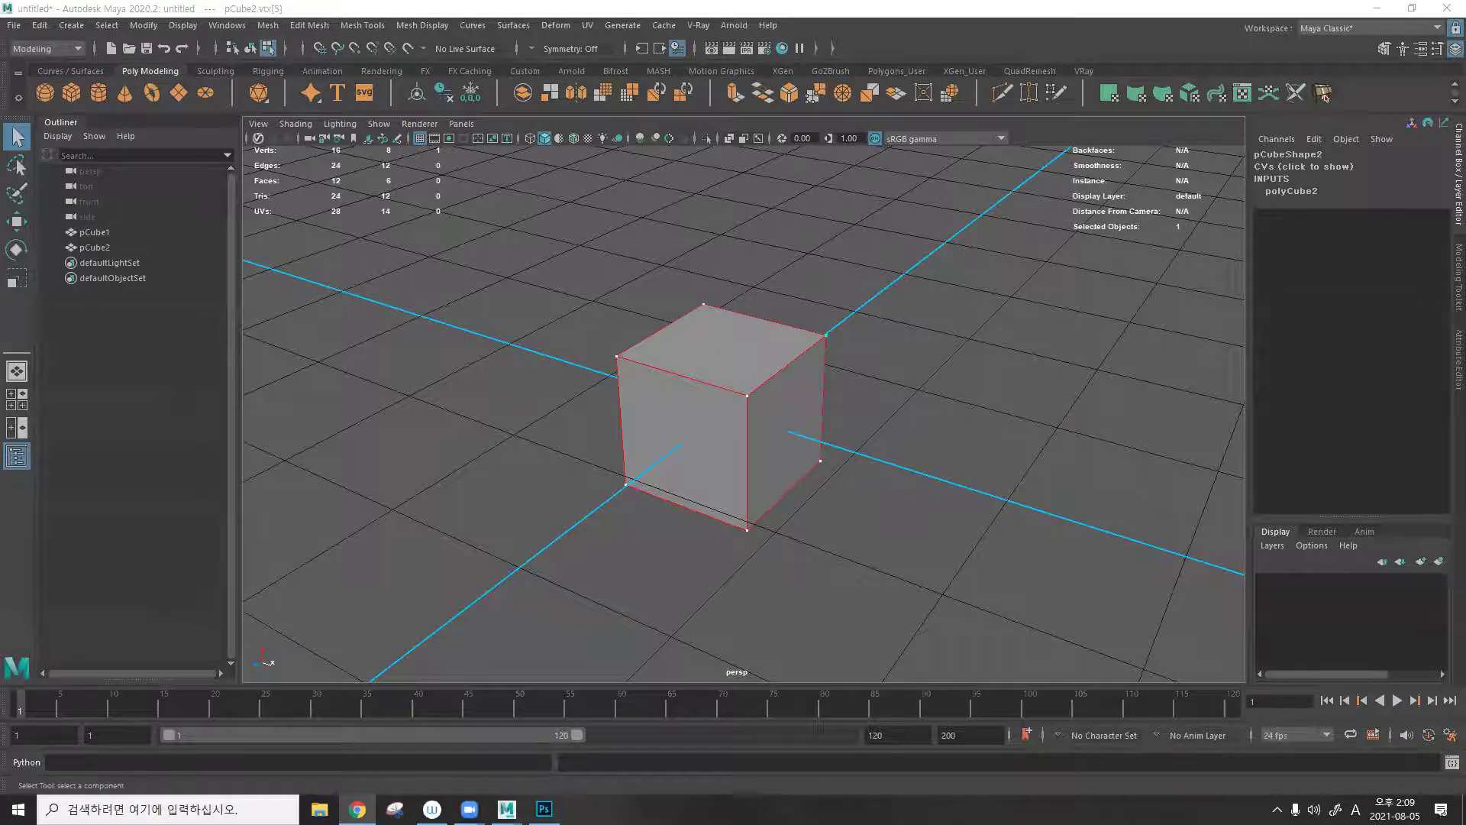
key("Hangul")
key("F8")
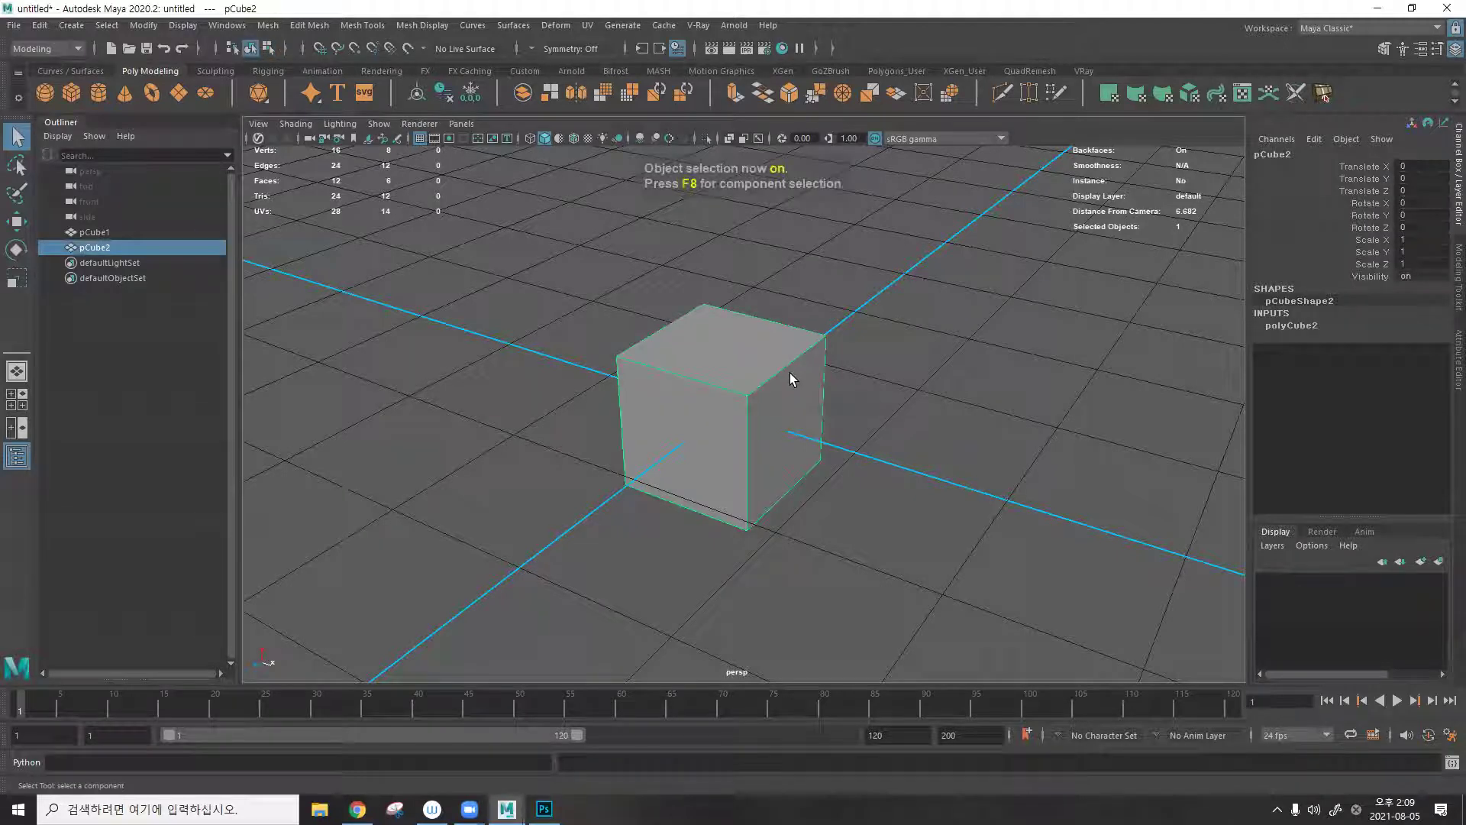
key("Delete")
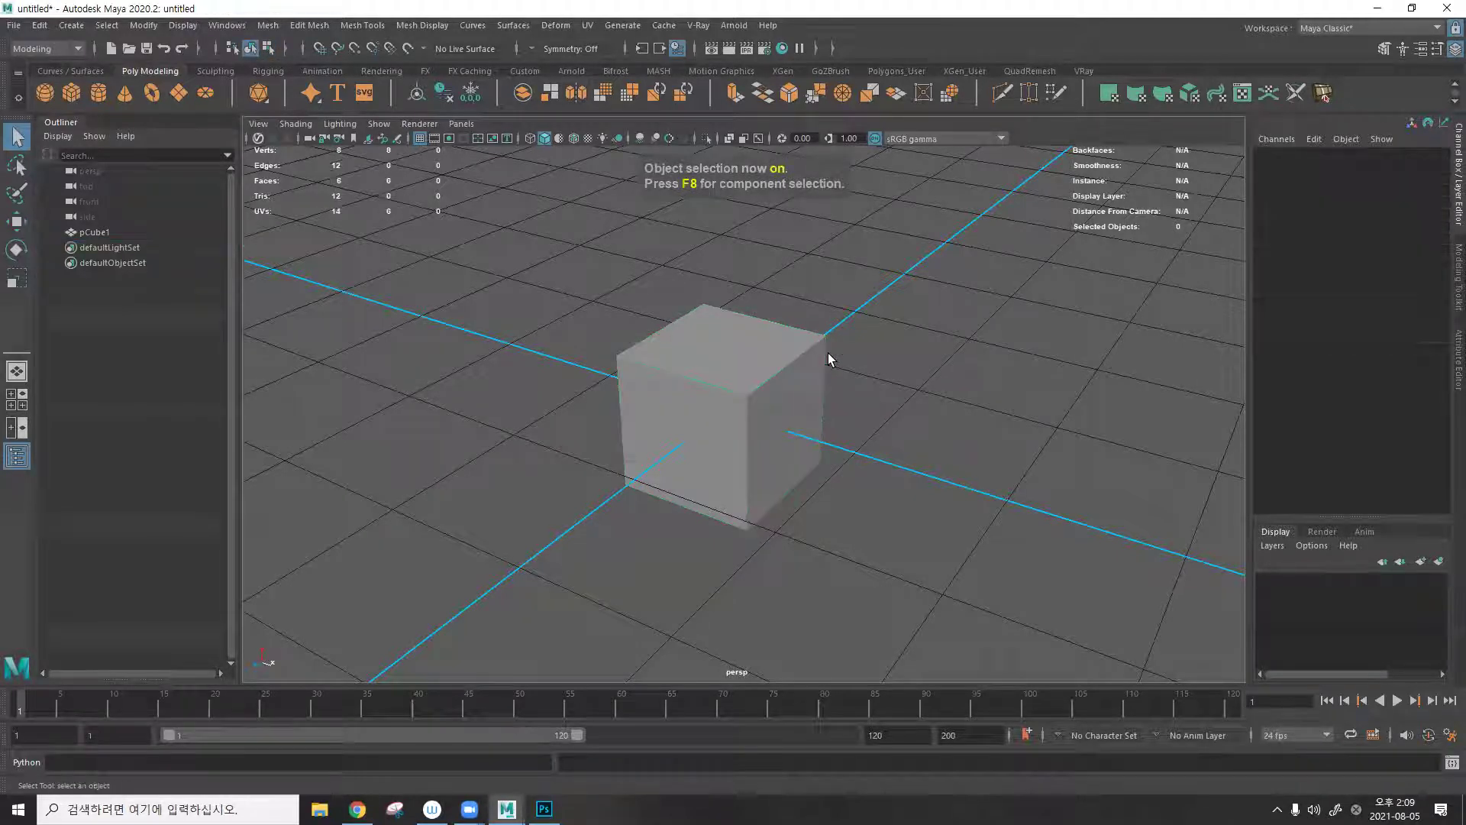
left_click(820, 353)
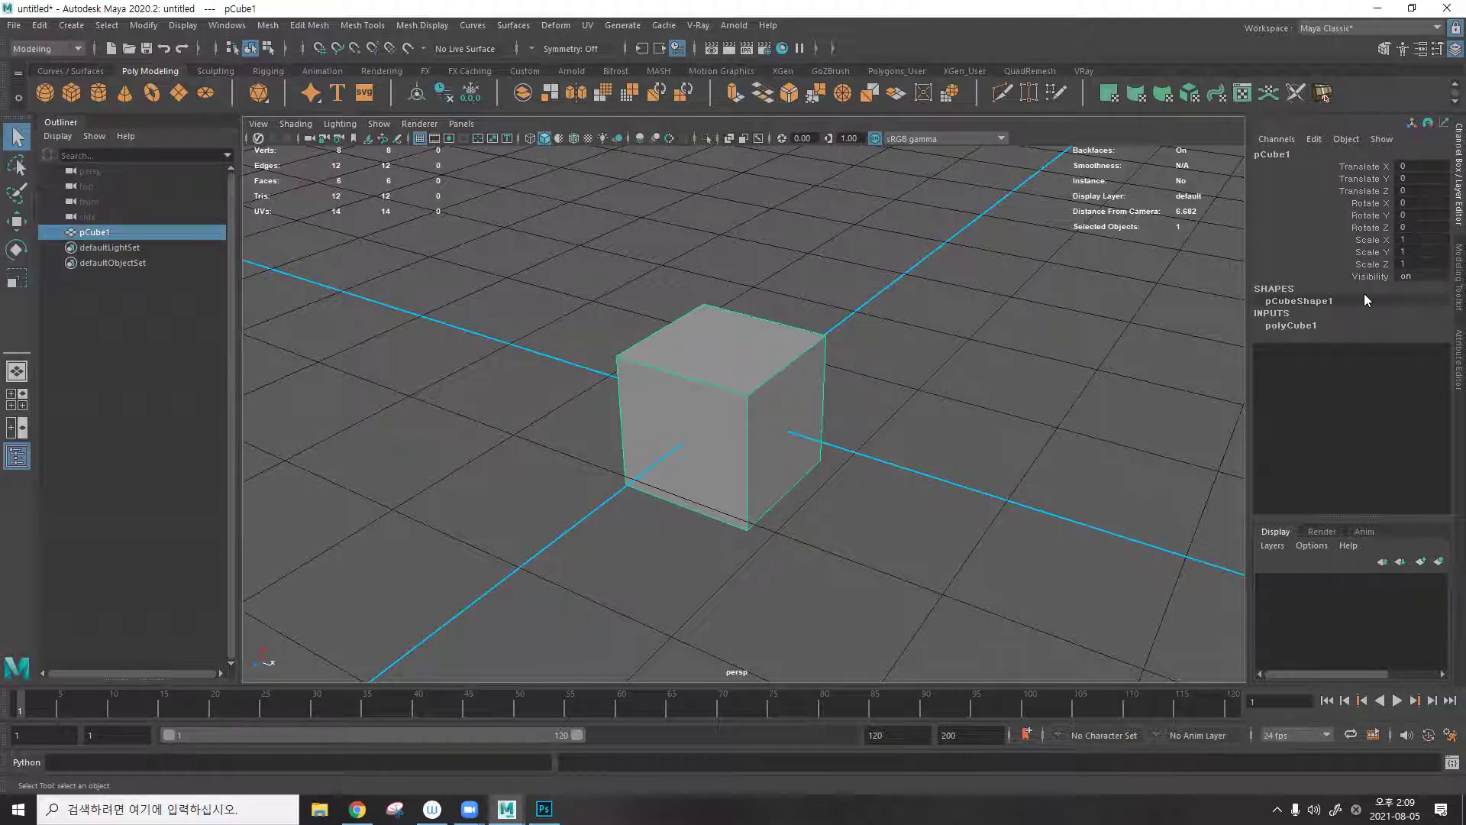
key("f")
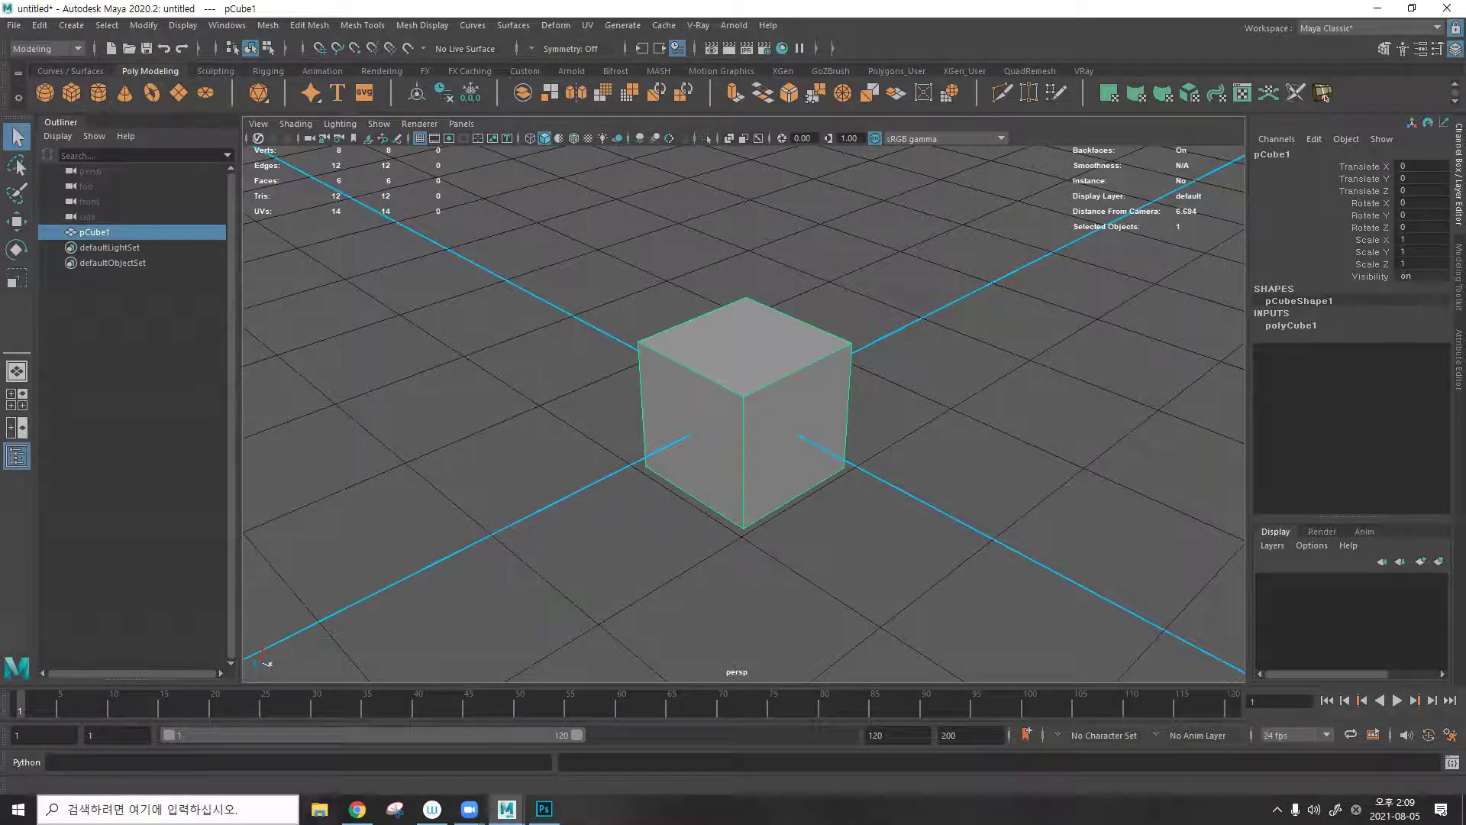
left_click(168, 809)
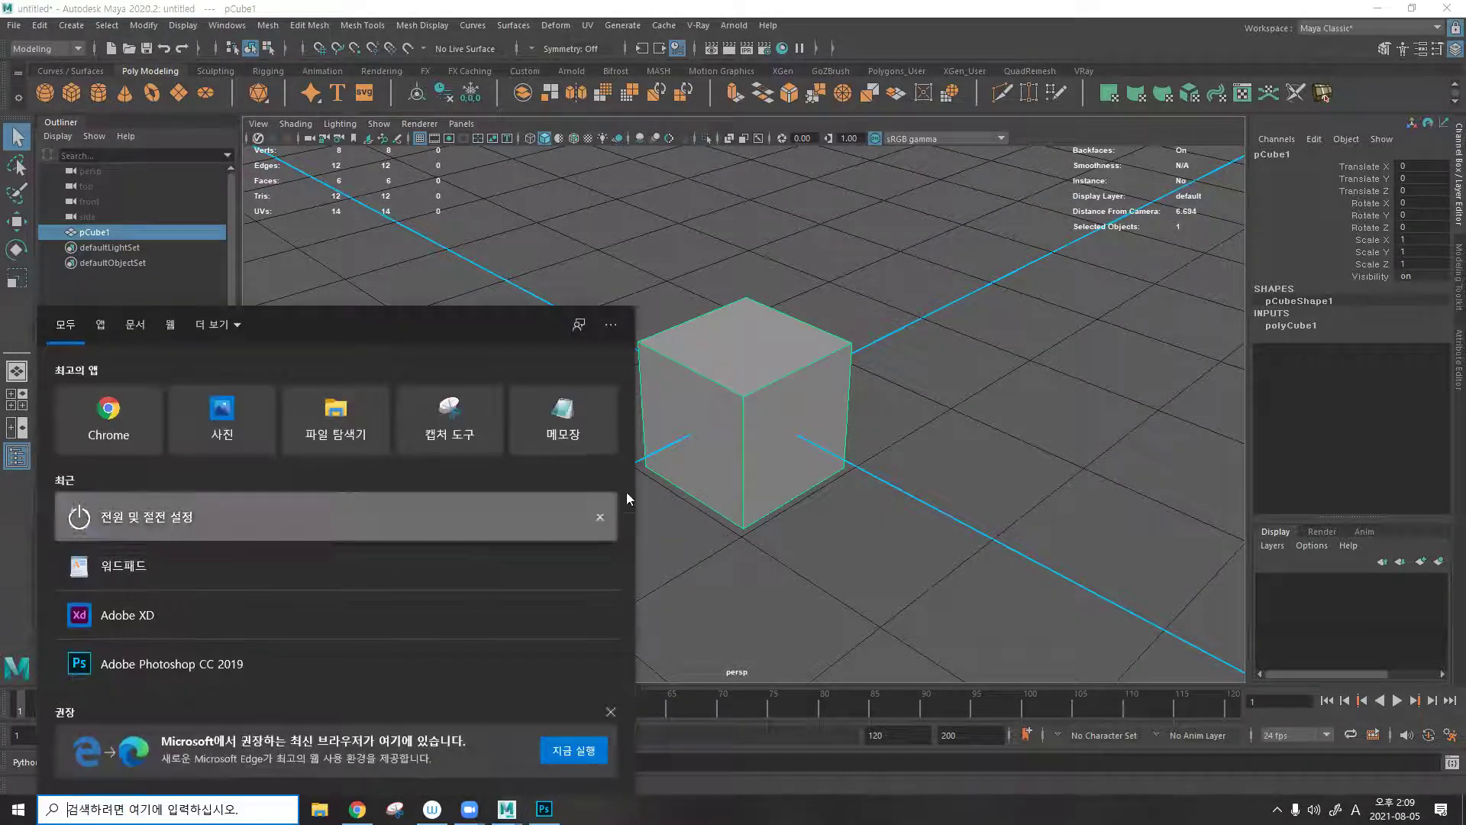
left_click(804, 292)
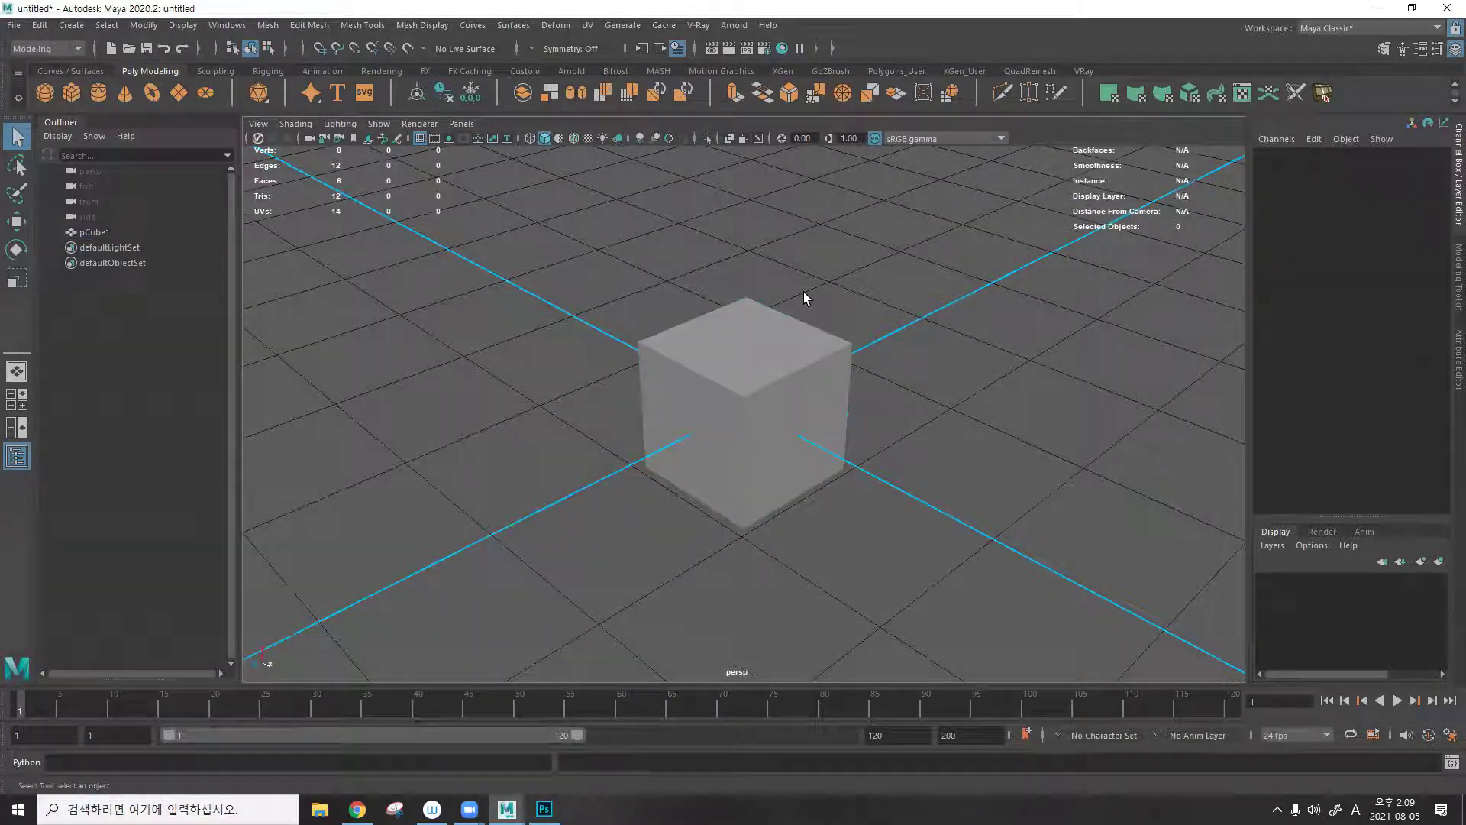
Try raising the cube's top face, extruding a side face 1.373 outward, and scaling down the extruded end.
left_click_drag(722, 352, 756, 382, "alt")
left_click(758, 385)
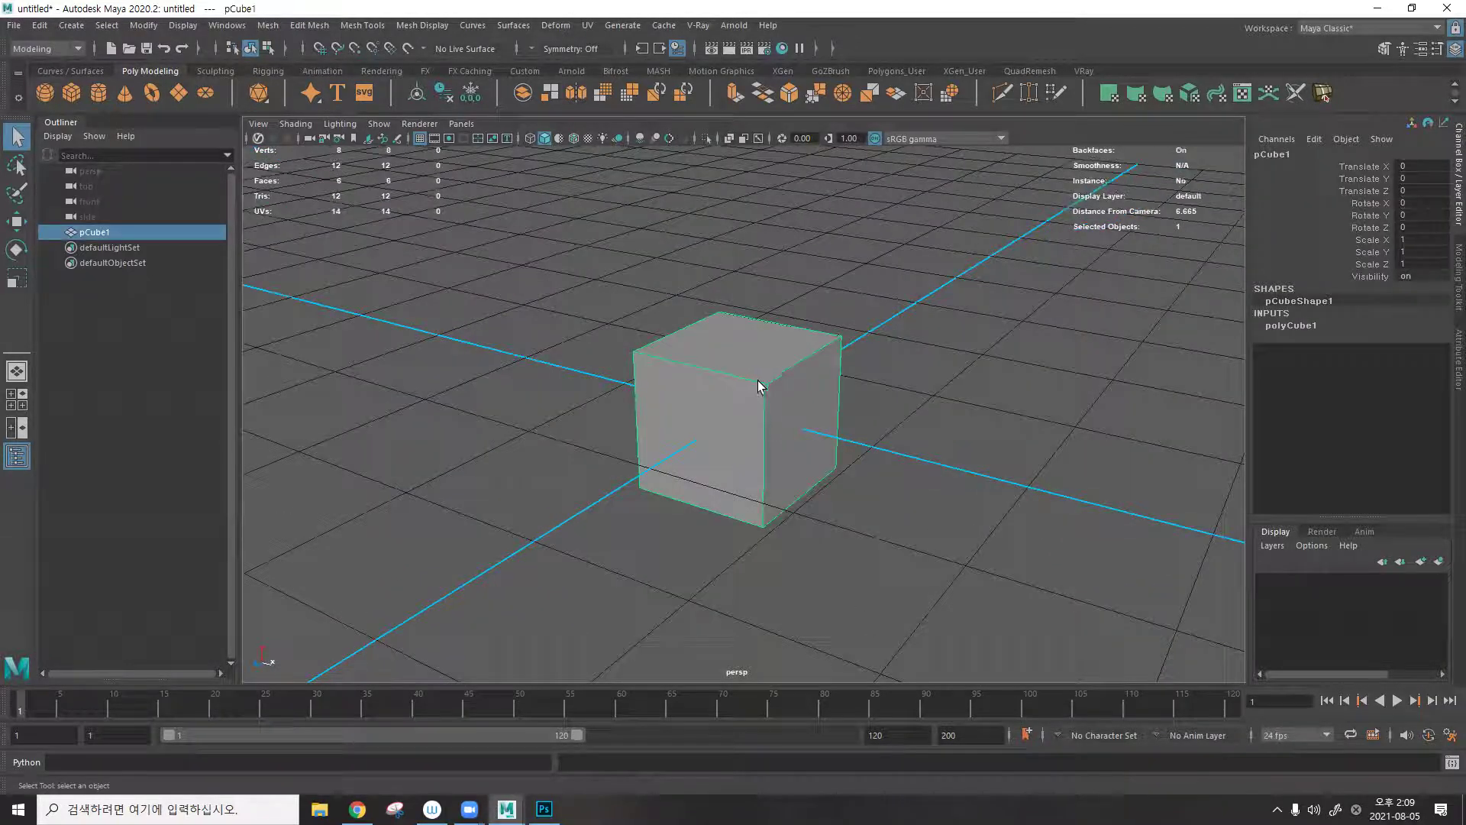
key("F11")
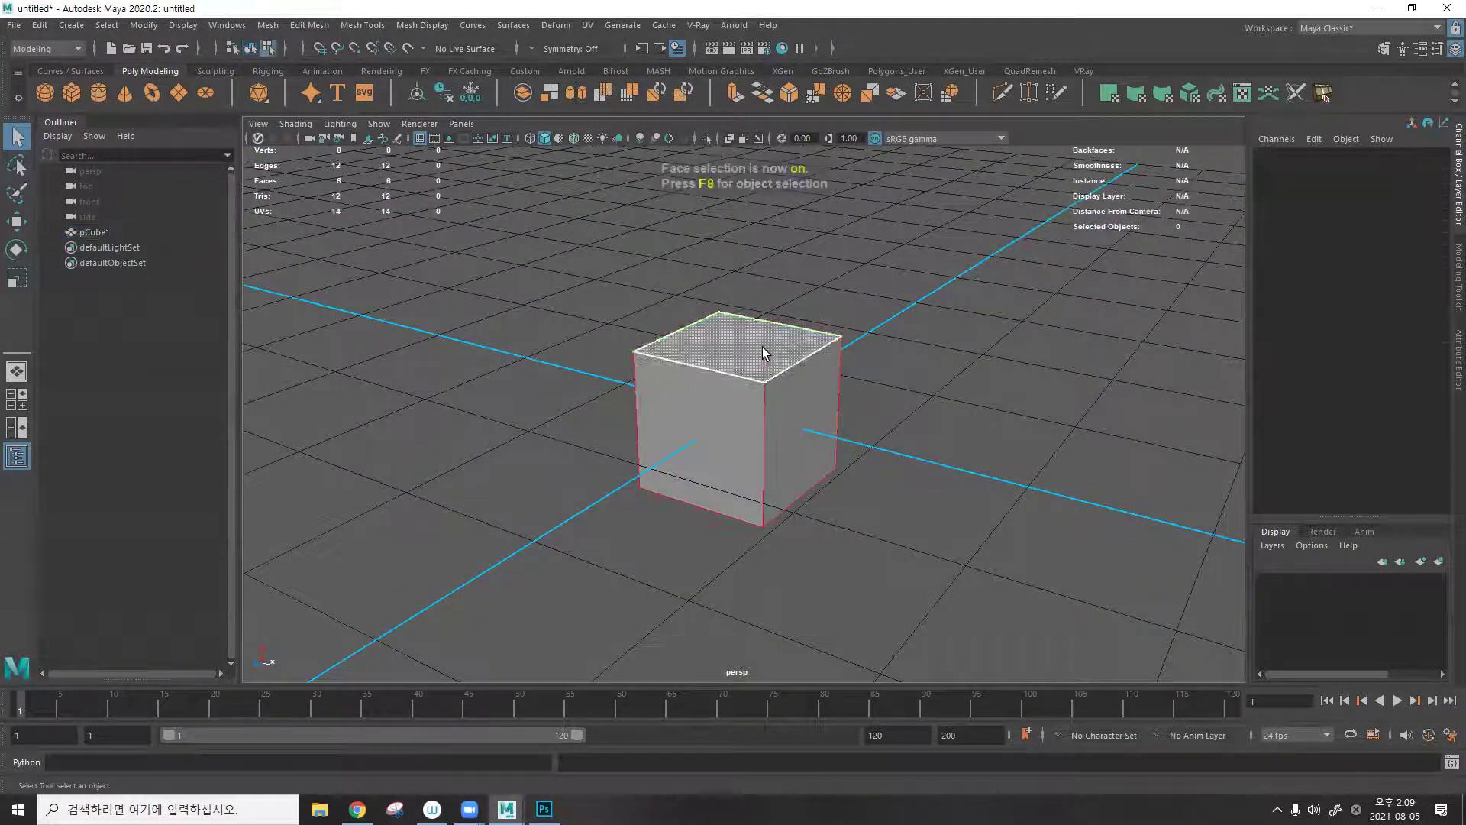
key("w")
left_click(753, 339)
key("ctrl+e")
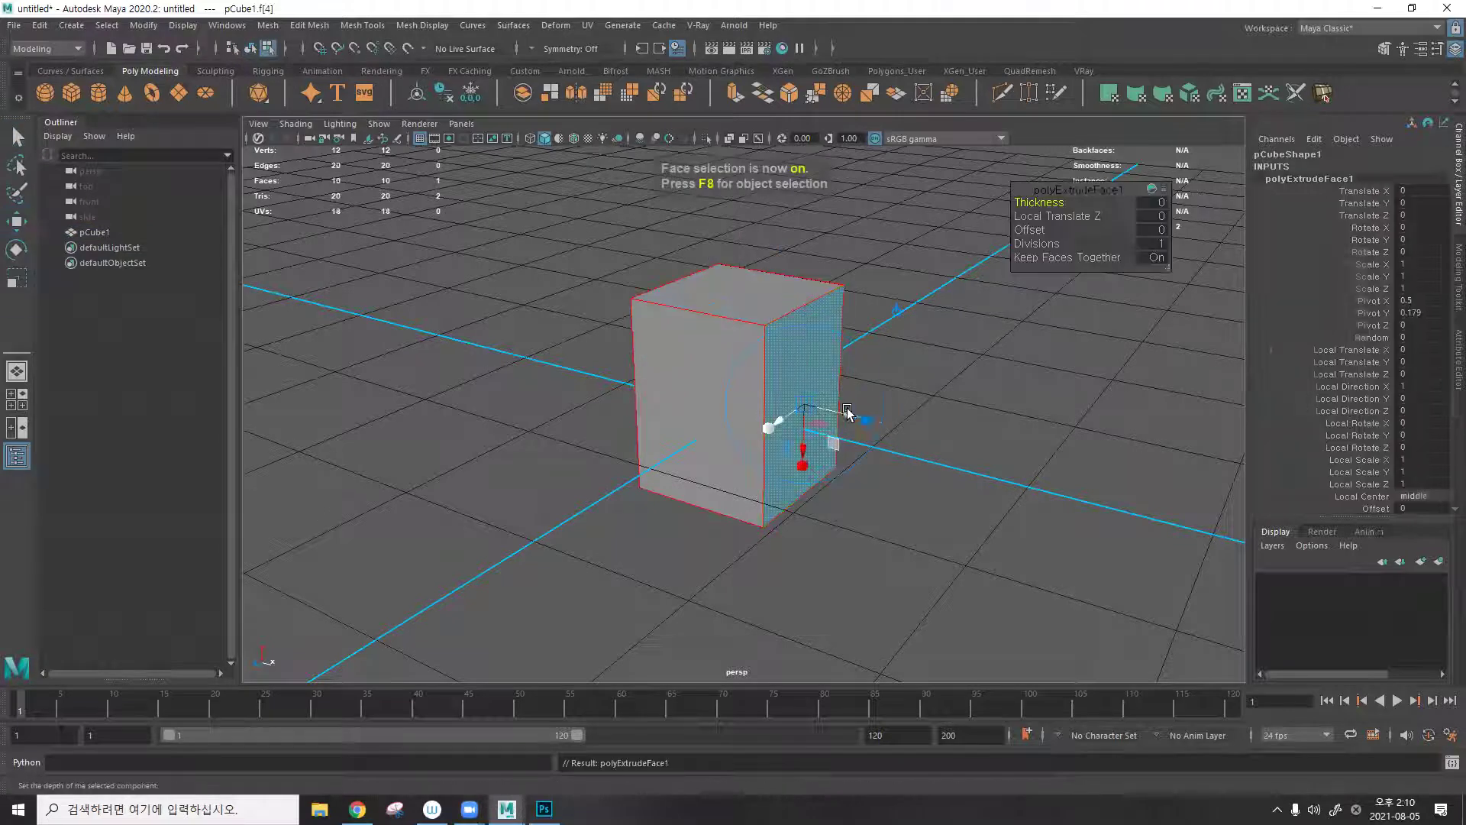
left_click_drag(850, 414, 967, 483)
key("ctrl+r")
left_click(1342, 513)
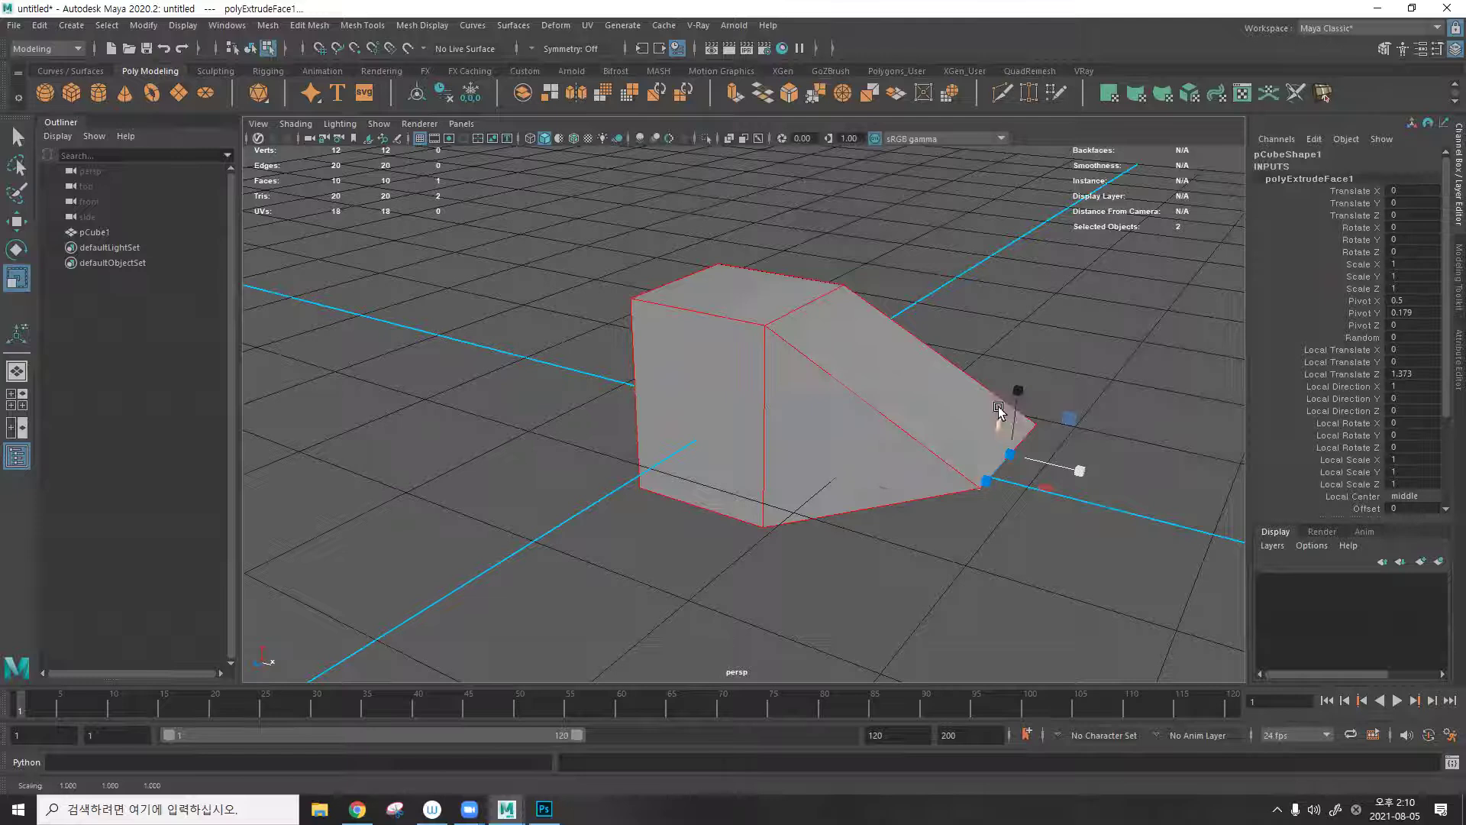
Try deleting the faces of the tapered extension, and undo the edits back to the plain cube.
key("F8")
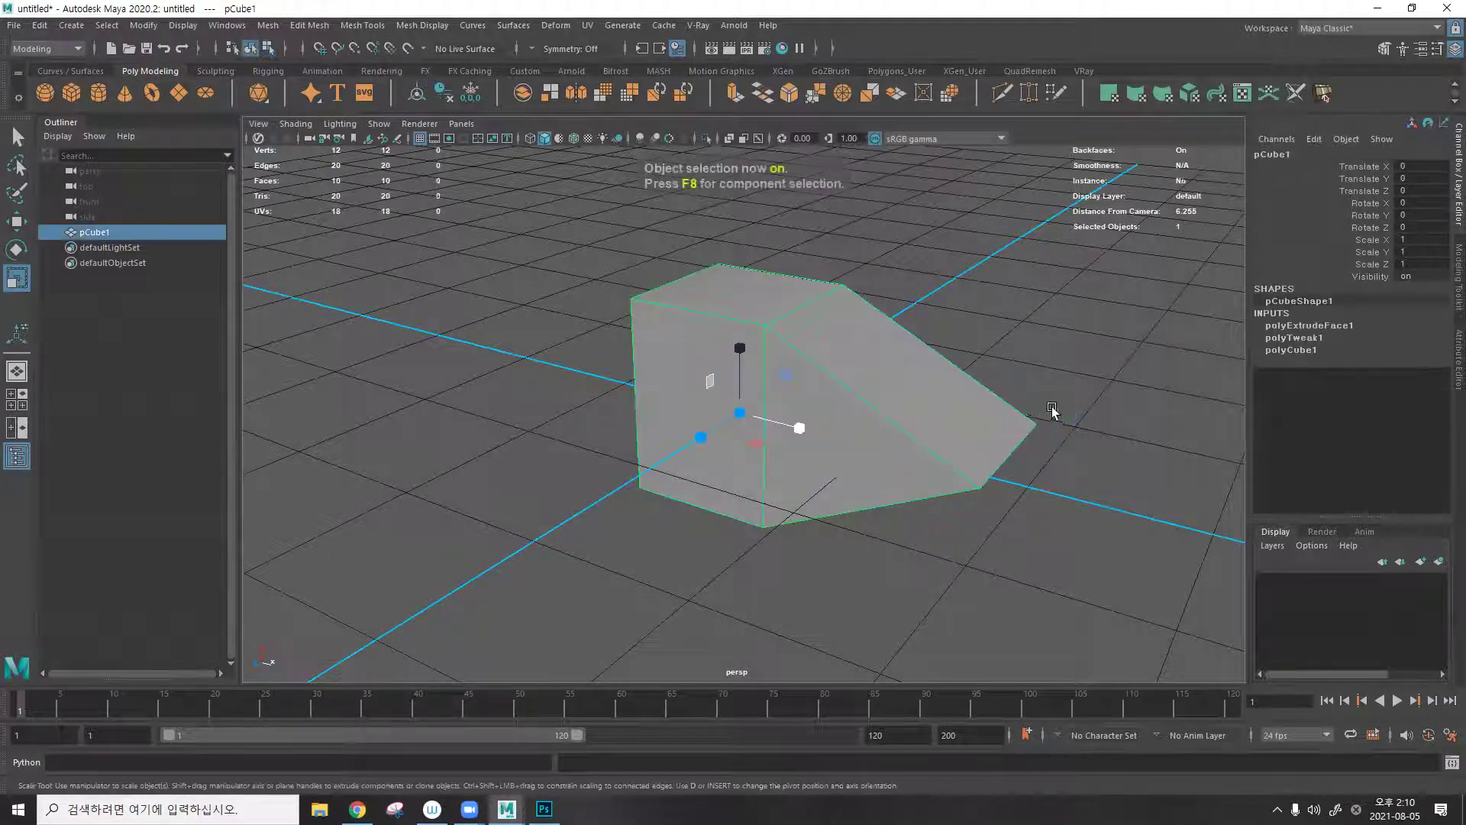
key("F8")
left_click_drag(1011, 363, 884, 419)
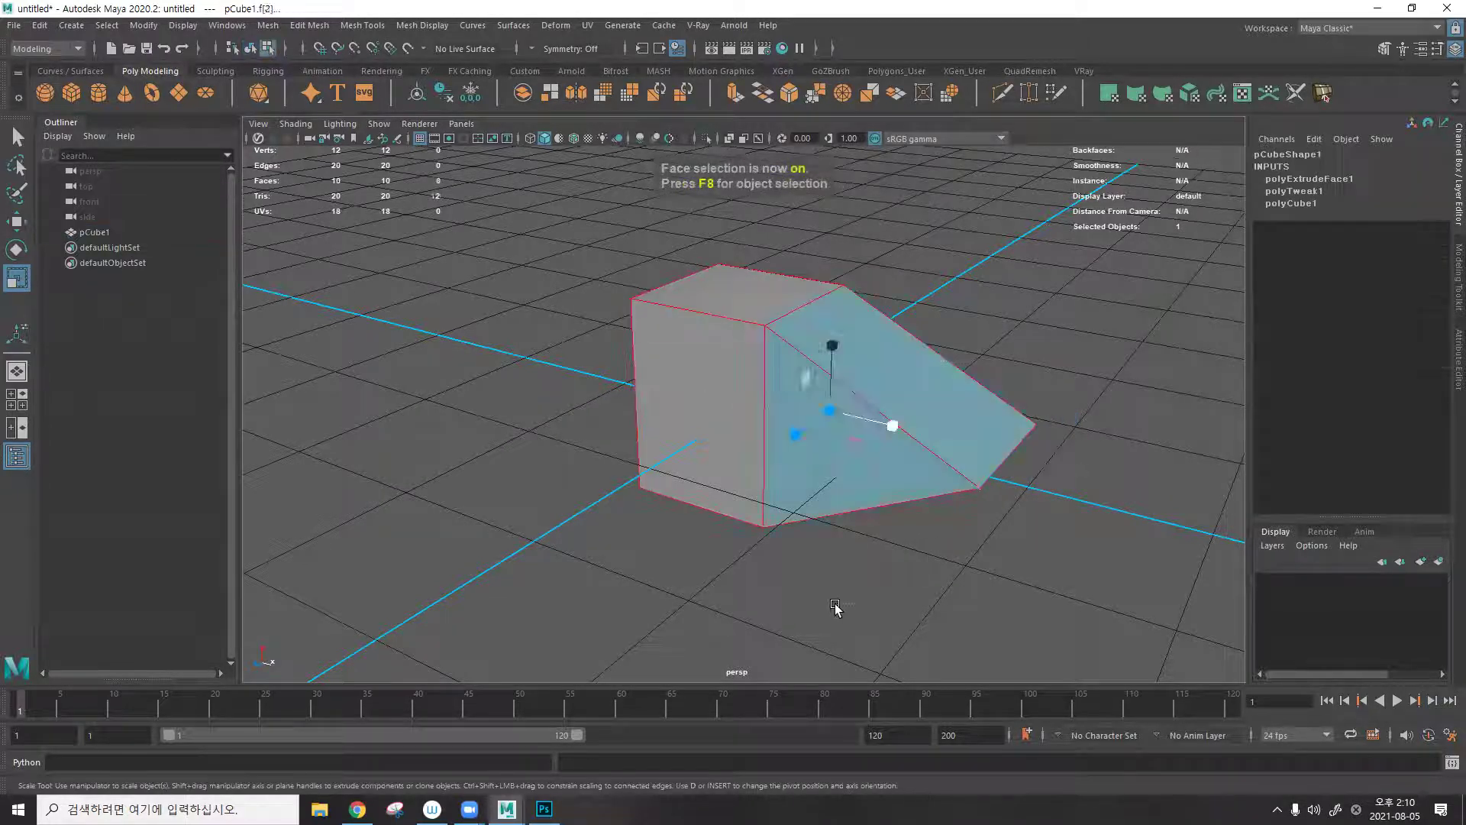
key("Delete")
key("F8")
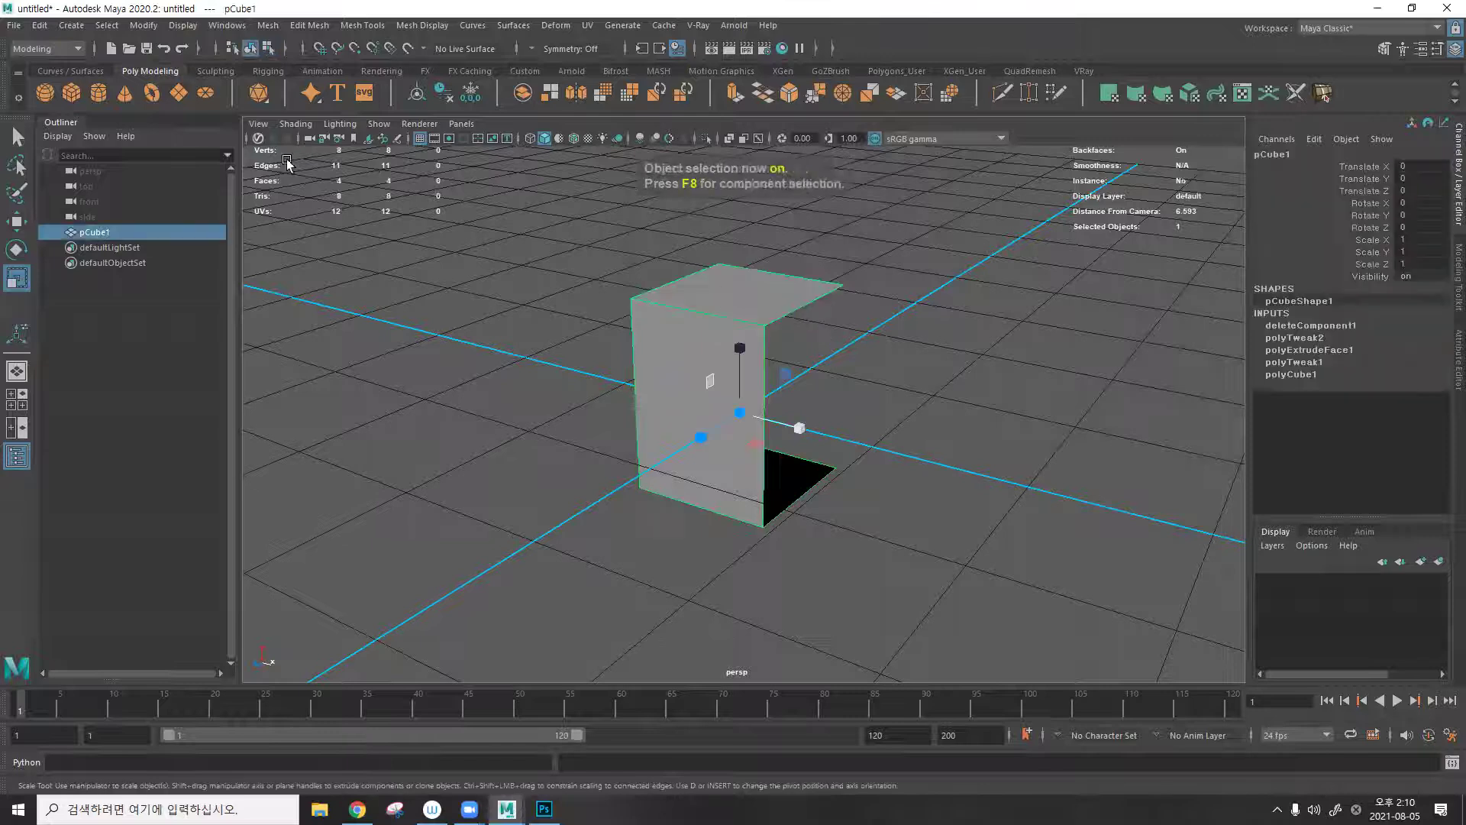
key("Delete")
key("ctrl+z")
Extrude the cube's side face a short distance outward and scale its end down into a taper.
key("F8")
left_click(832, 442)
key("ctrl+e")
mouse_move(844, 447)
left_mouse_down()
mouse_move(926, 491)
mouse_move(909, 465)
mouse_move(852, 462)
left_mouse_up()
key("r")
key("F8")
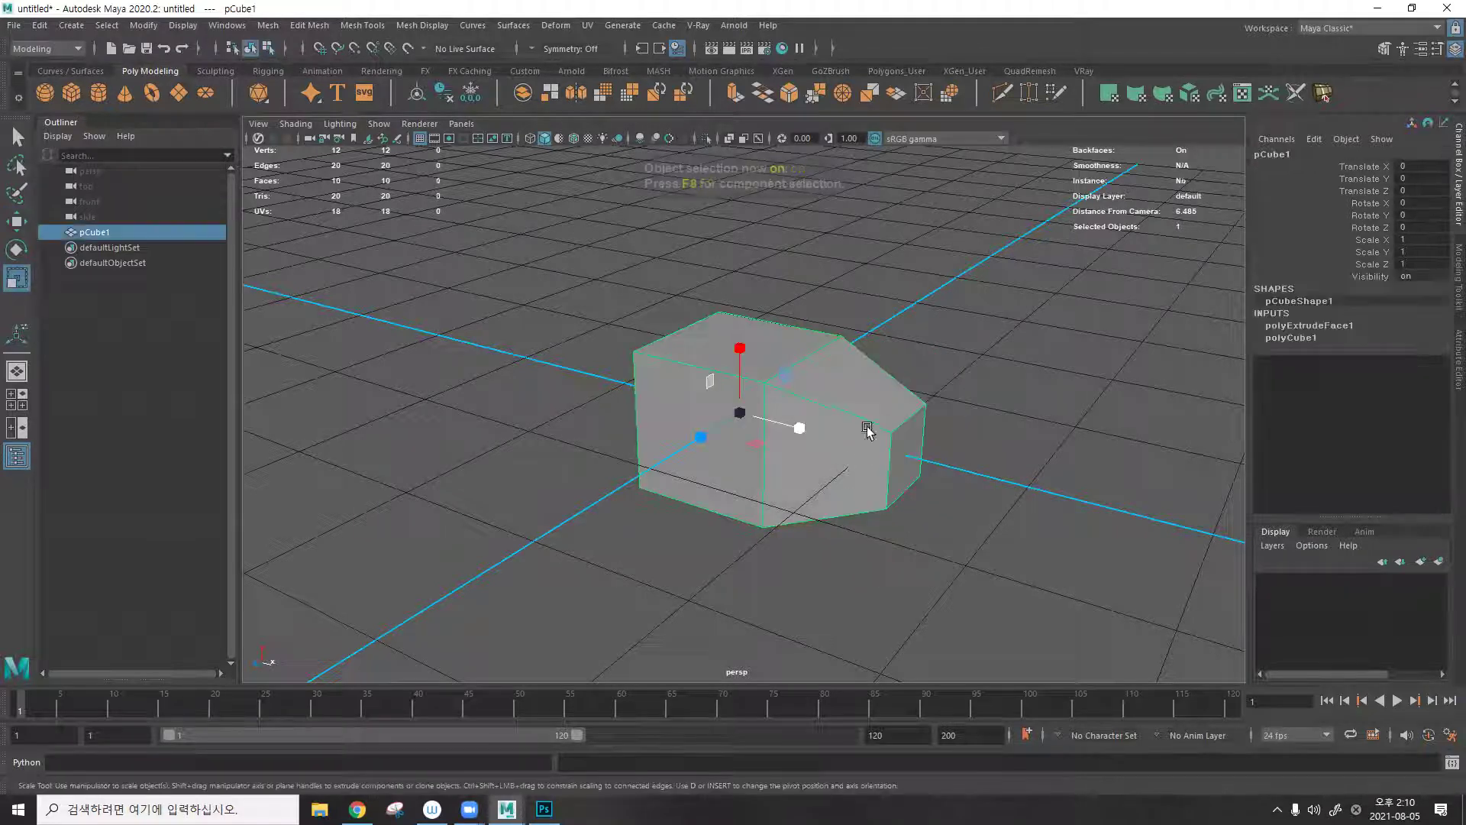
Bevel every edge of the tapered block to add supporting edge loops, and return to object selection.
left_click_drag(792, 426, 818, 468, "alt")
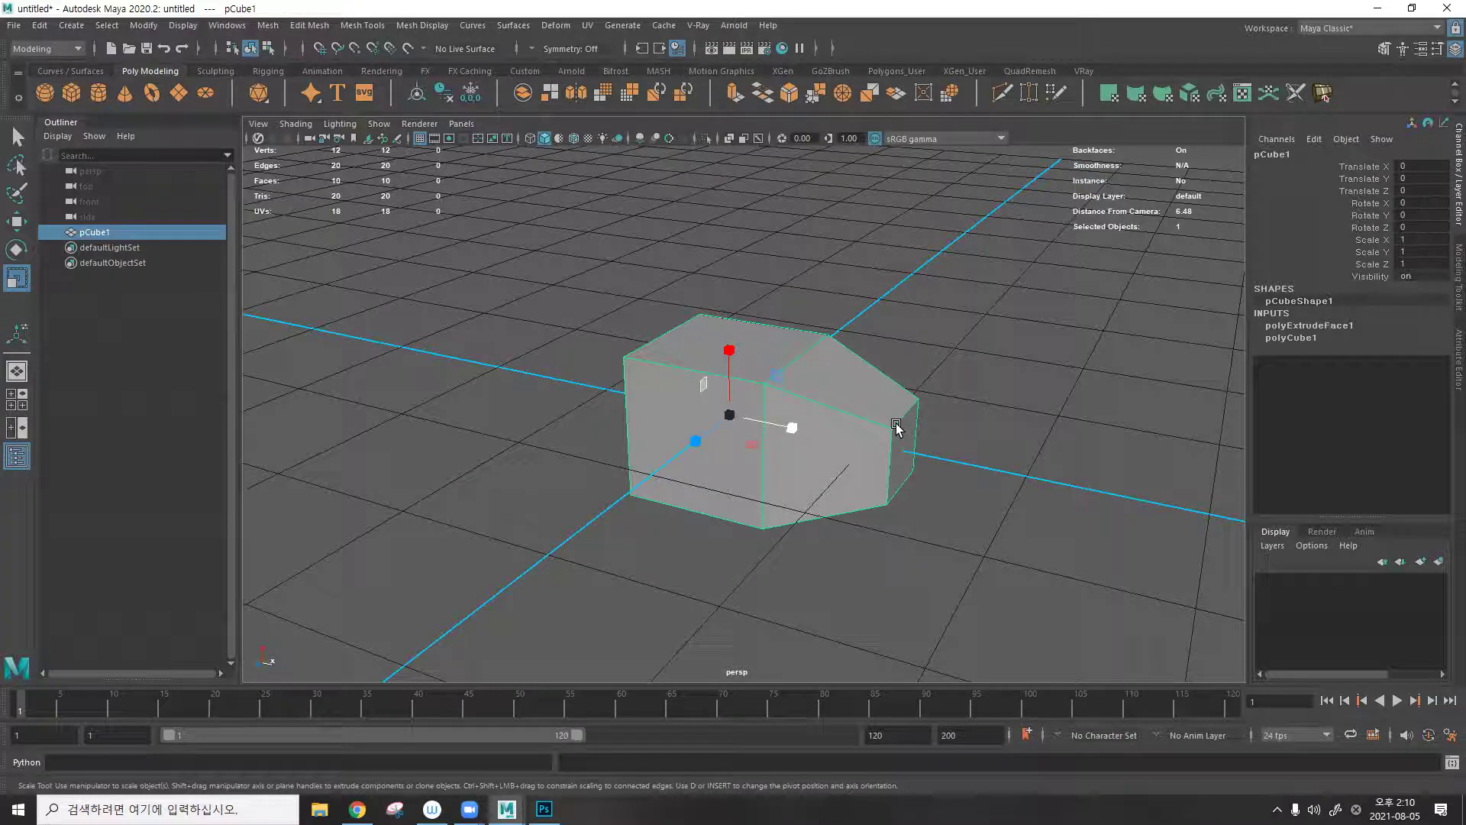
key("ctrl+F10")
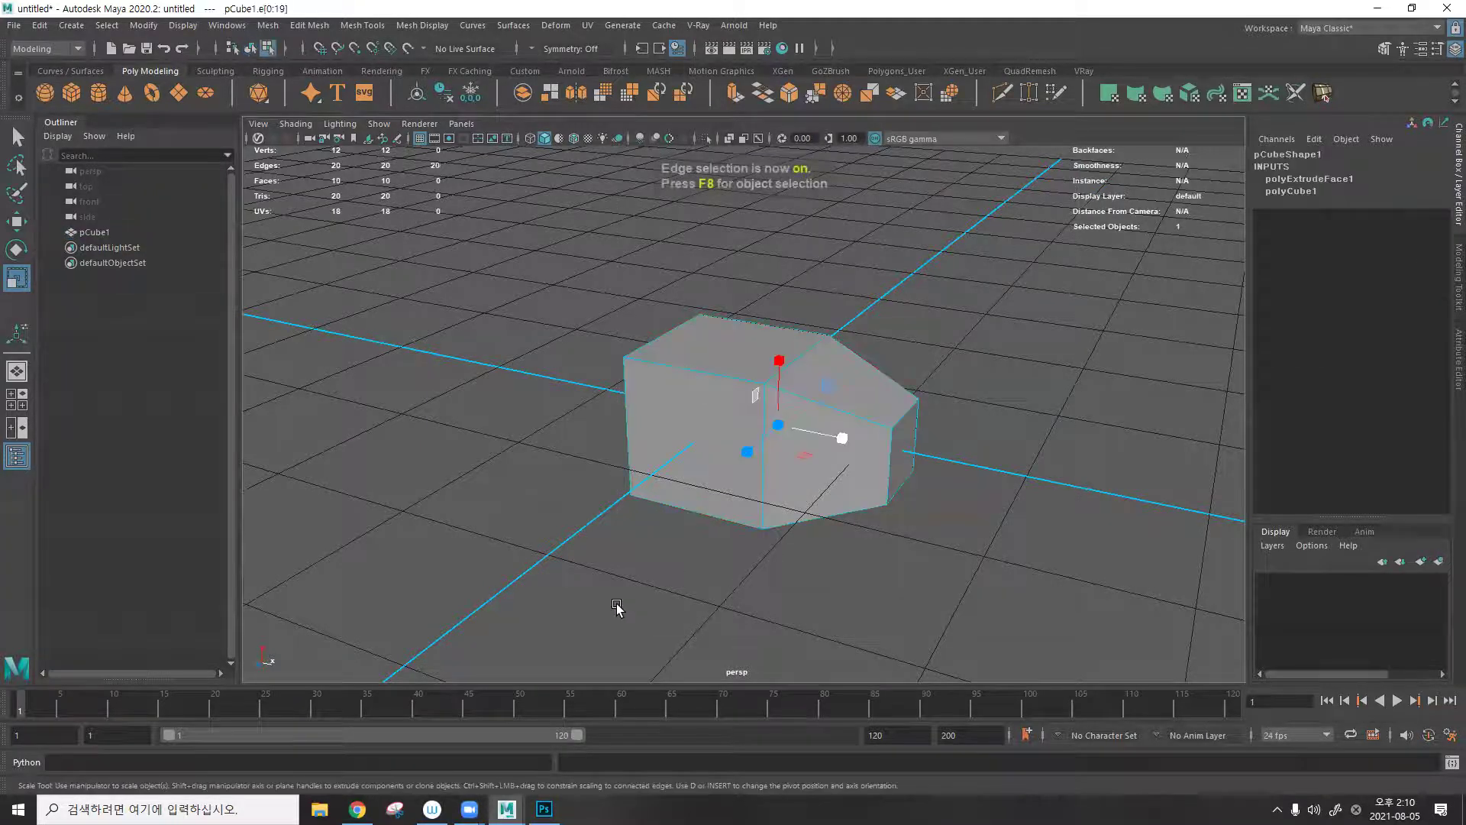
key("ctrl+b")
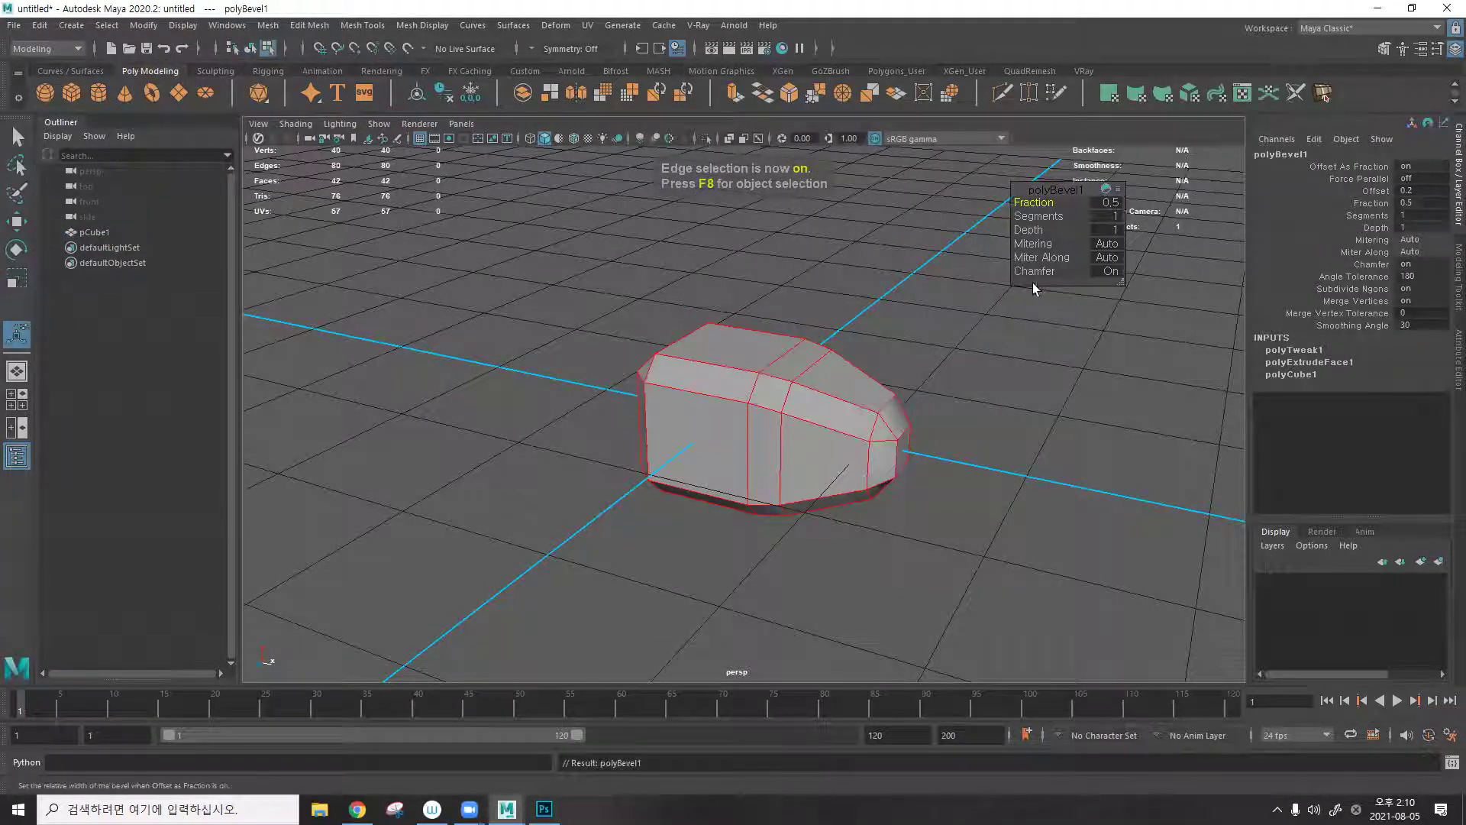
left_click_drag(1016, 201, 1015, 200)
key("3")
key("F8")
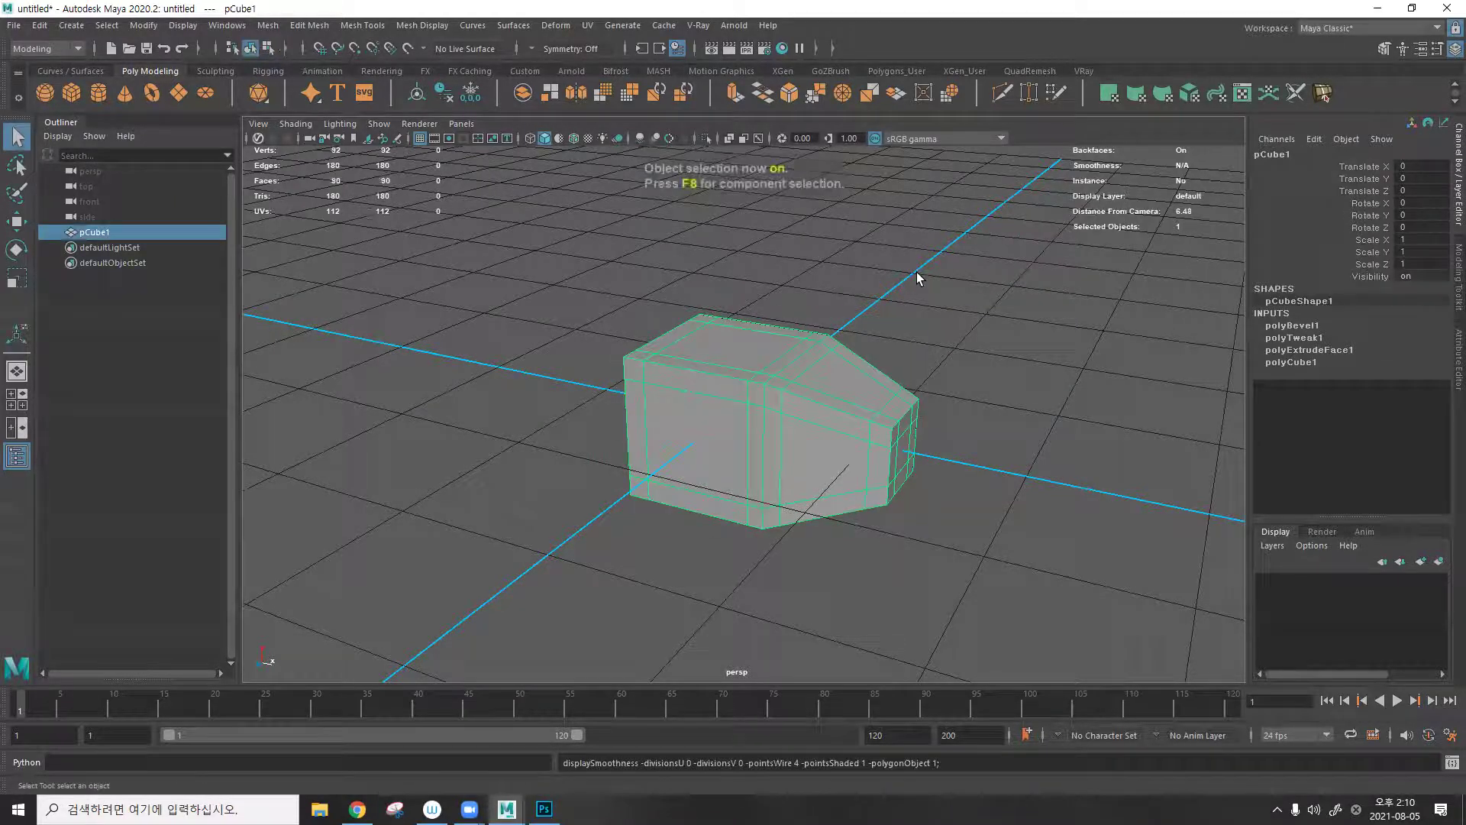
Examine the beveled block in smooth preview from several angles, and switch back to the unsmoothed display.
left_click(912, 287)
left_click_drag(911, 288, 899, 382, "alt")
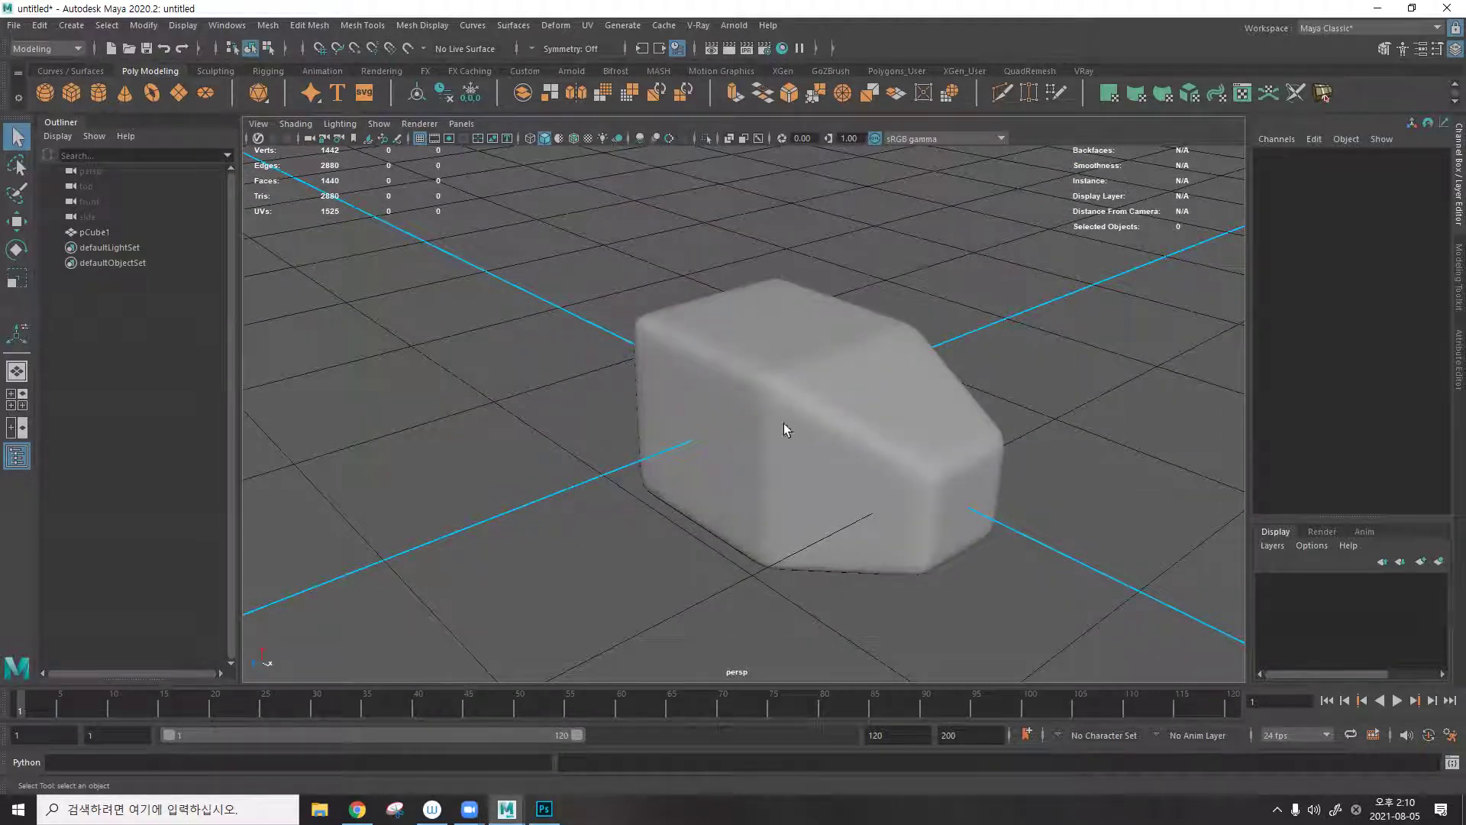
left_click_drag(783, 423, 823, 402, "alt")
left_click(820, 395)
key("3")
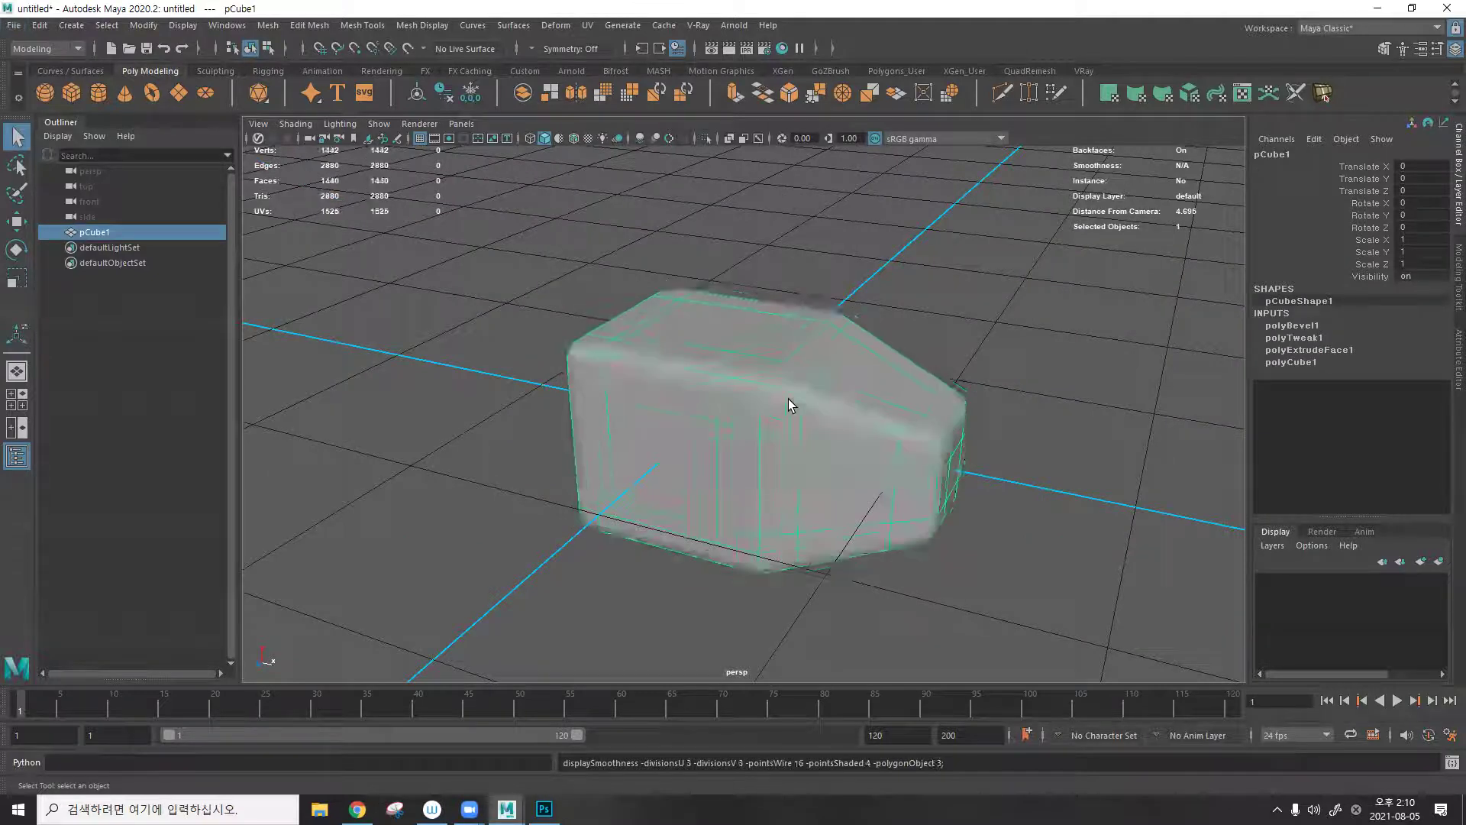
key("1")
Try extruding the block's untapered end face 0.926 outward and scaling down the new end.
left_click_drag(788, 398, 458, 547, "alt")
key("F11")
left_click(676, 439)
key("ctrl+e")
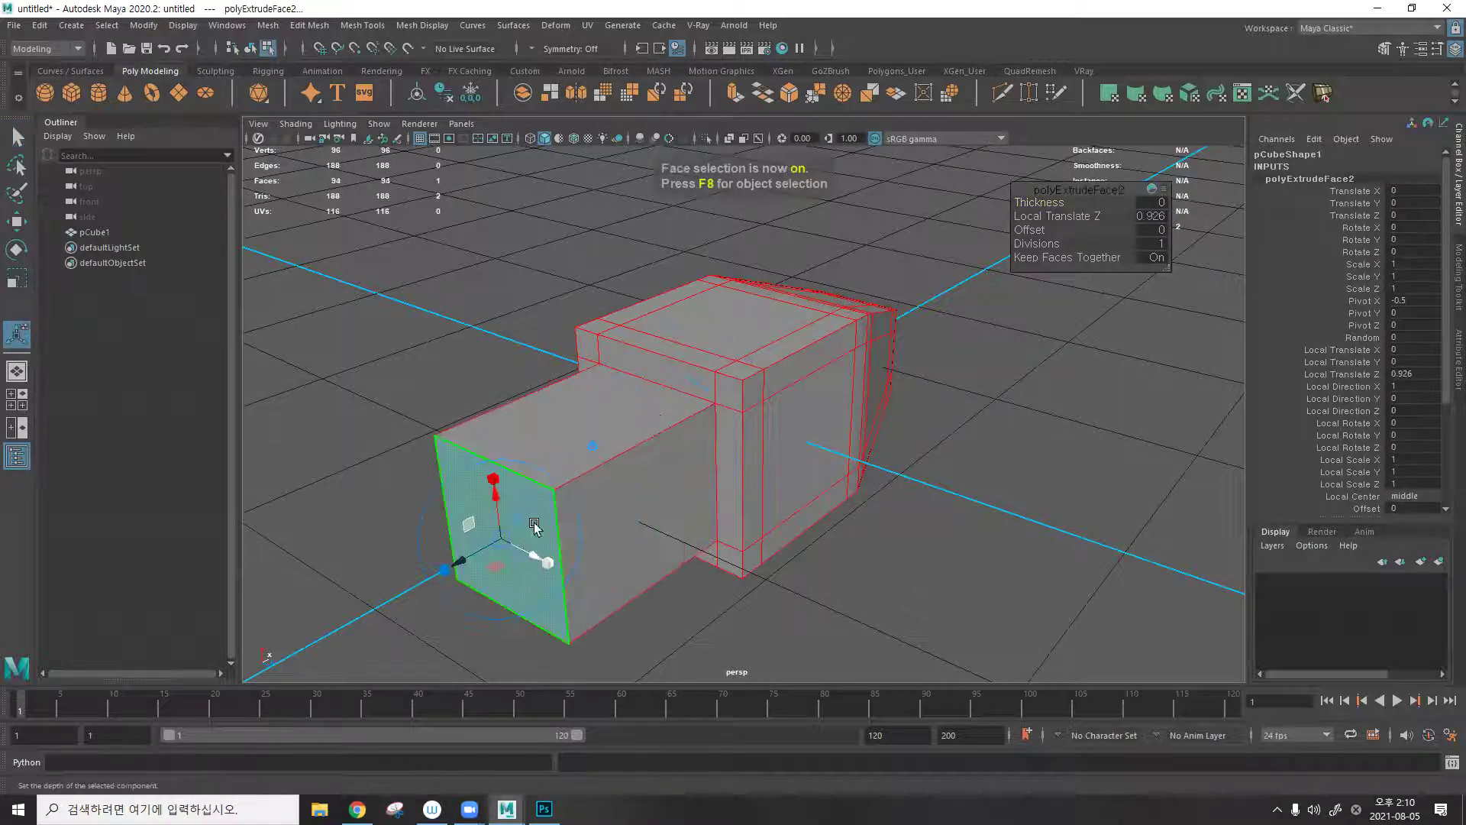
key("r")
left_click_drag(492, 479, 488, 497)
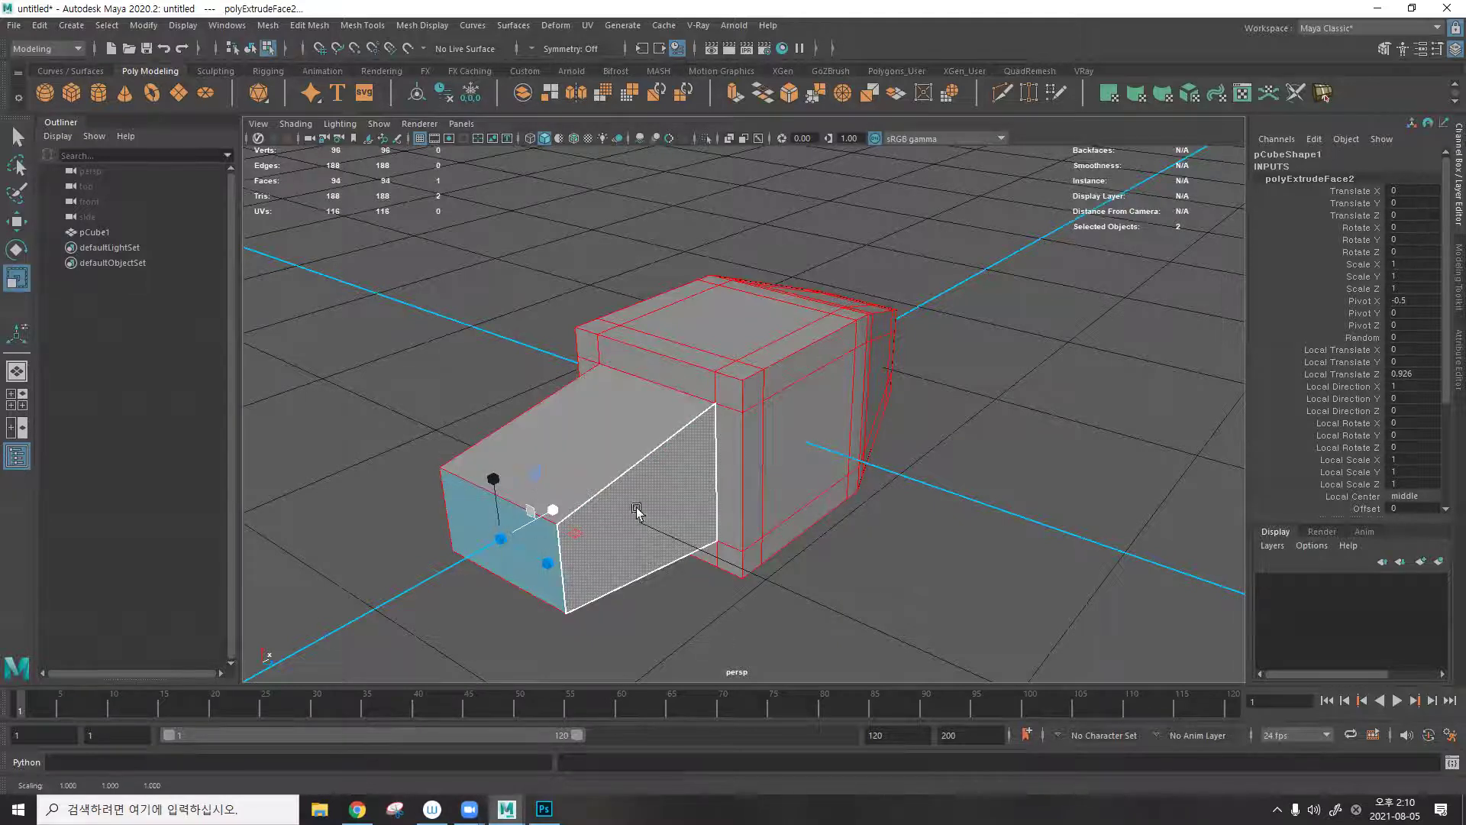
key("F8")
key("ctrl+z")
key("ctrl+z")
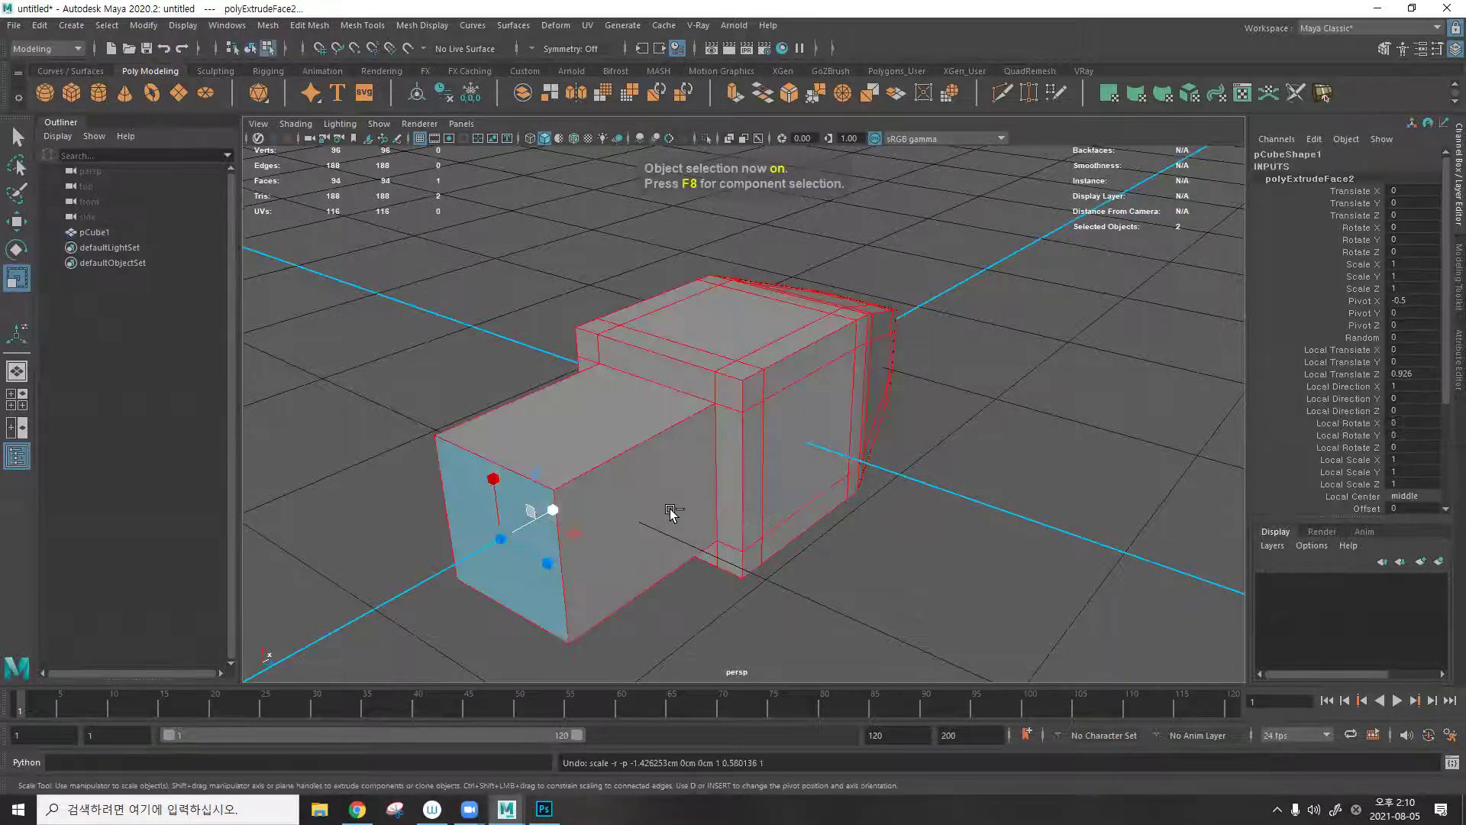
Display the block in smooth preview, return to object selection, and deselect it.
key("3")
left_click_drag(829, 435, 789, 410, "alt")
key("F8")
left_click(1057, 353)
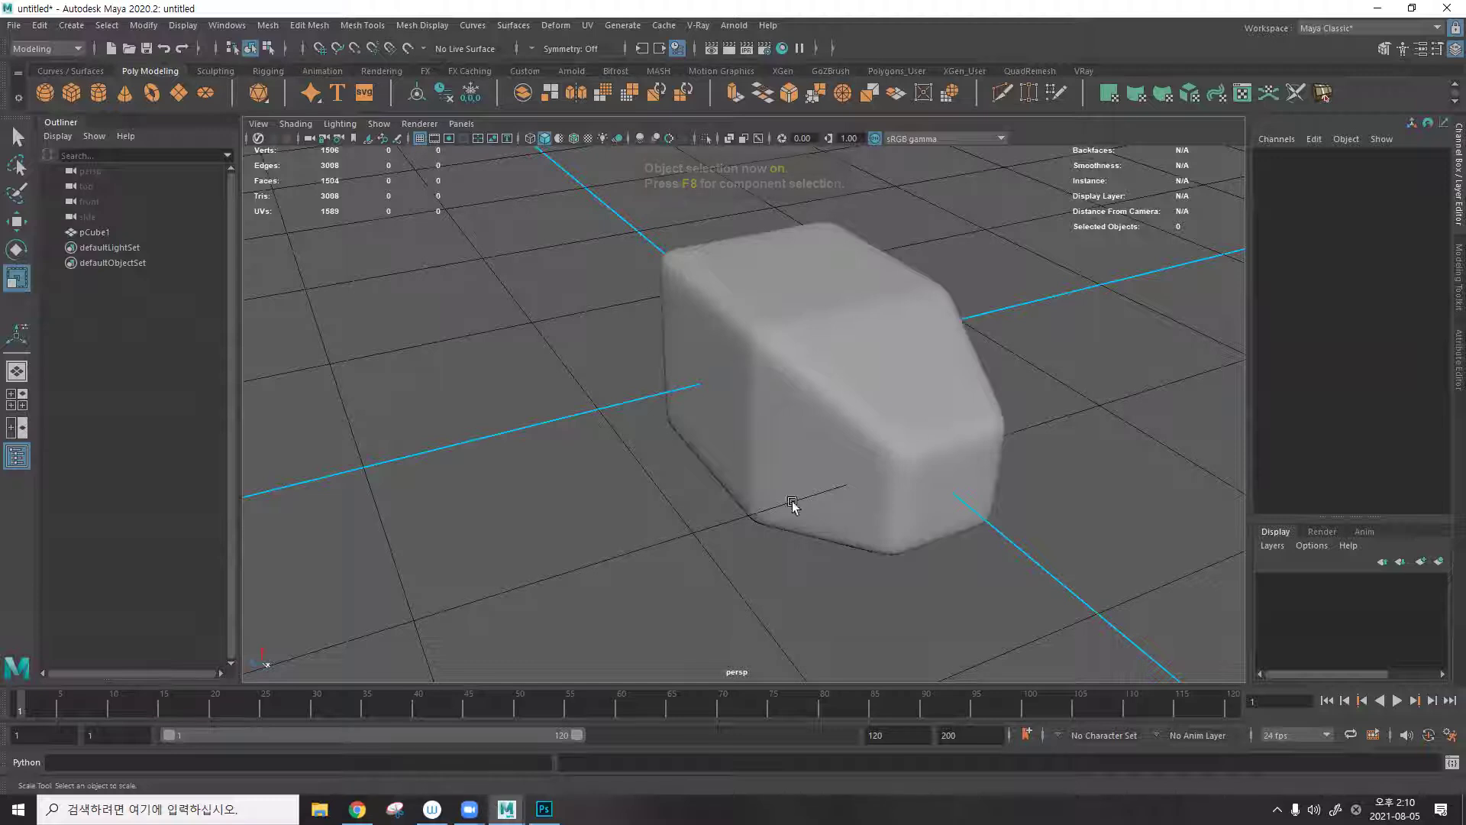
Examine the smoothed block from different angles and compare it with its unsmoothed form.
left_click_drag(893, 386, 859, 441, "alt")
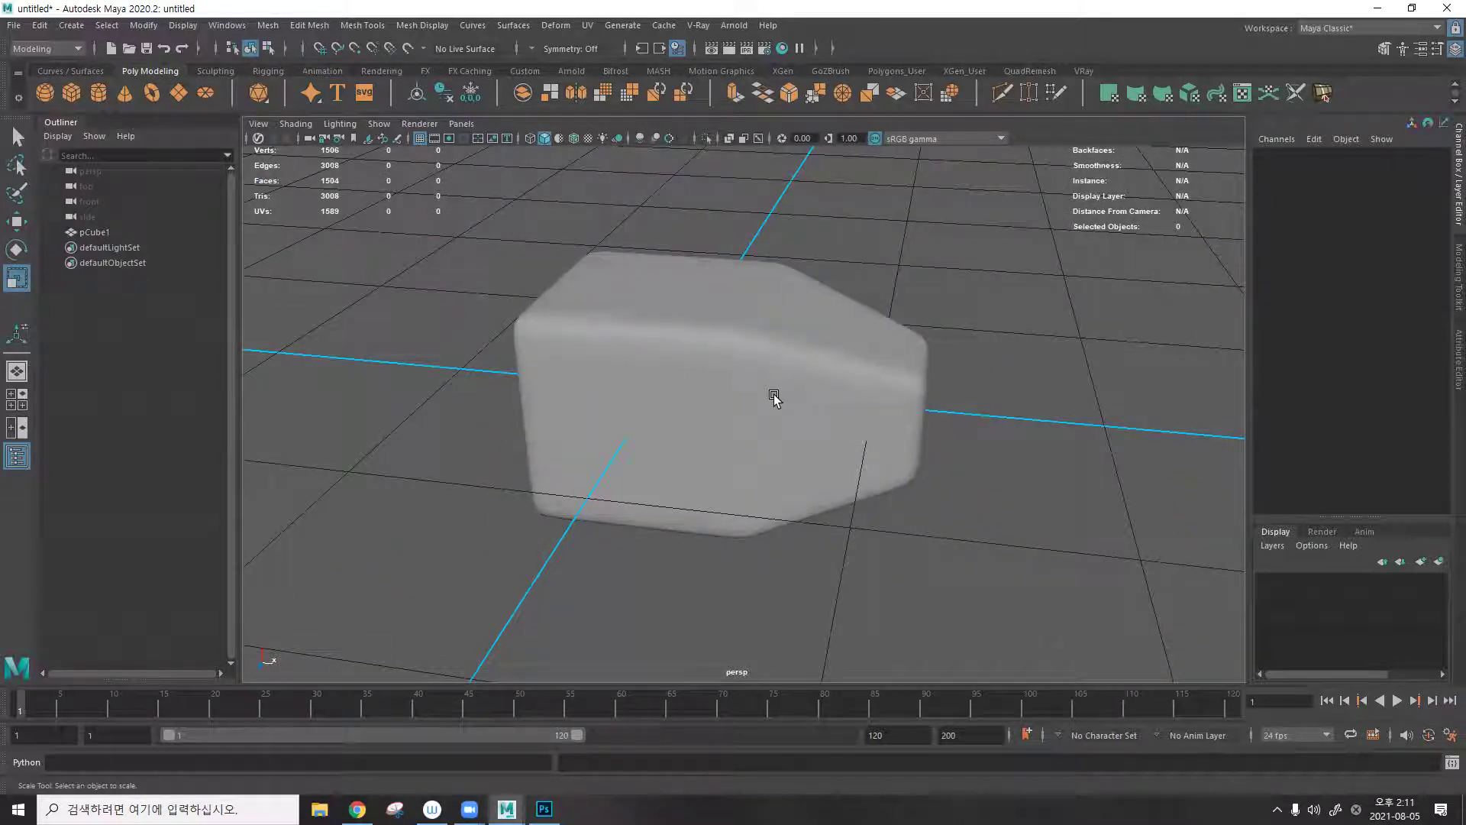
scroll(859, 391, "down", 5)
left_click_drag(787, 402, 816, 406, "alt")
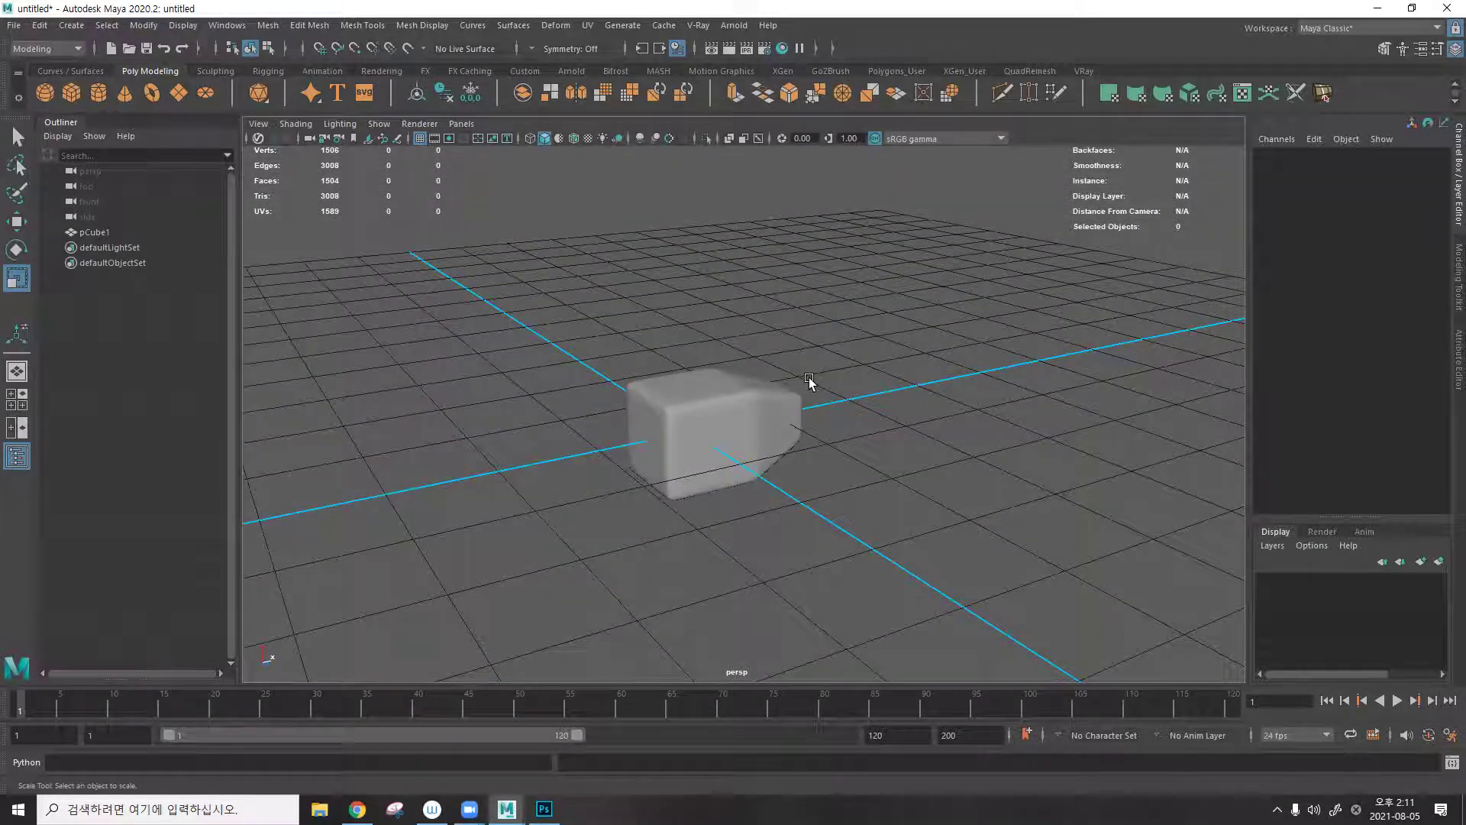
left_click_drag(810, 380, 784, 359, "alt")
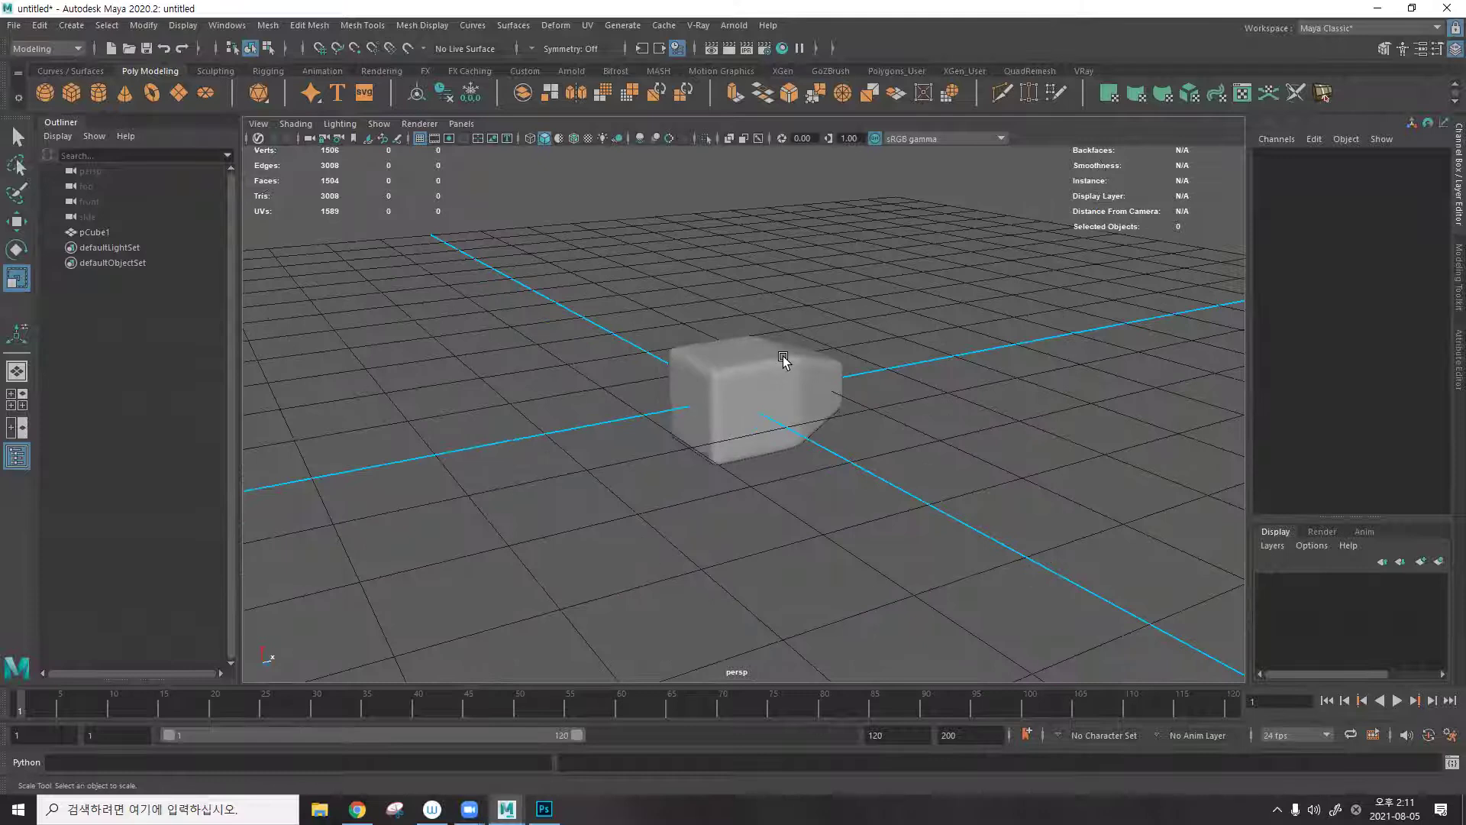
left_click_drag(740, 445, 868, 350, "alt")
left_click(880, 356)
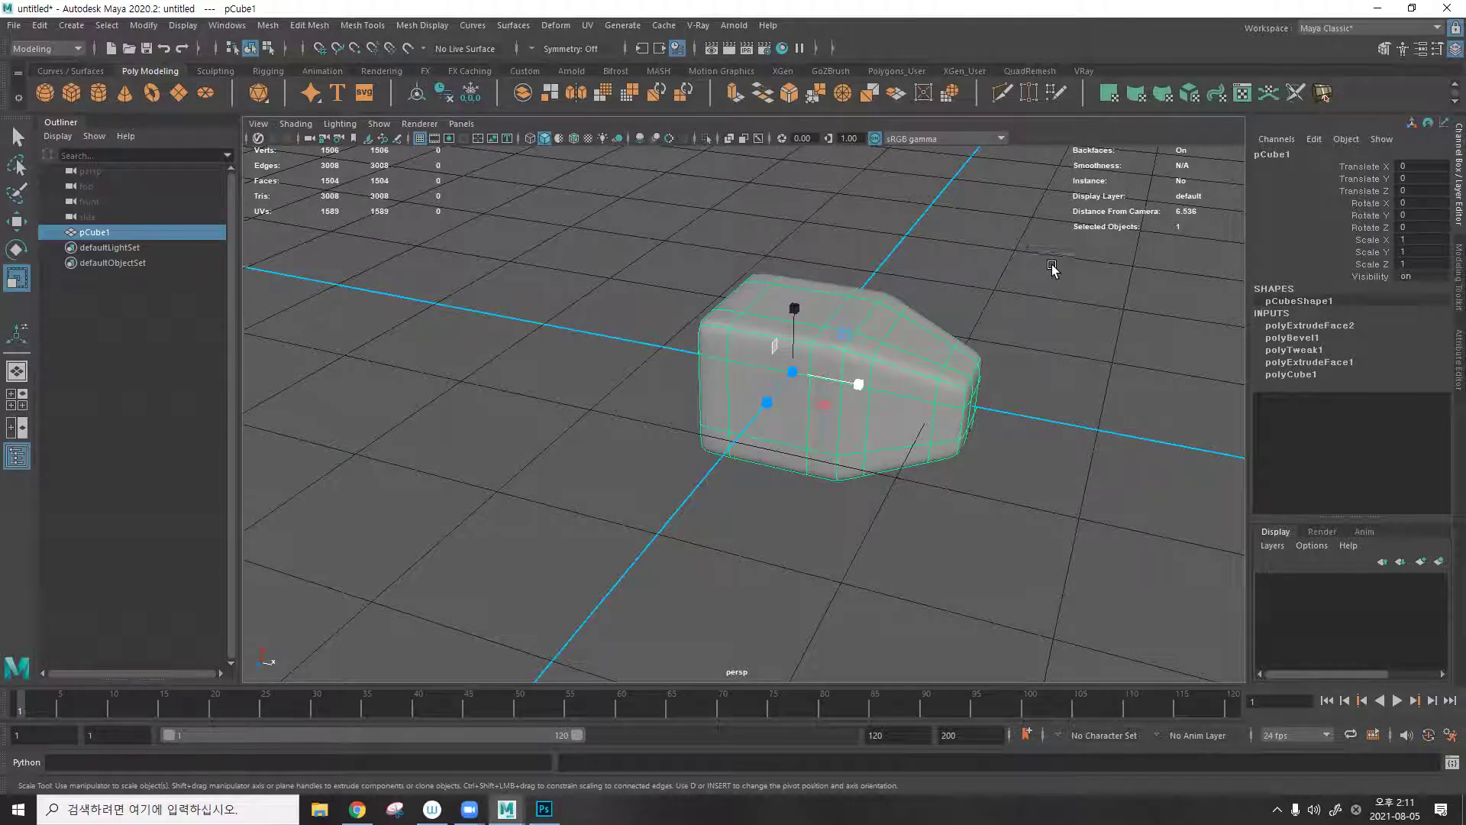
left_click_drag(946, 341, 897, 345, "alt")
key("1")
key("3")
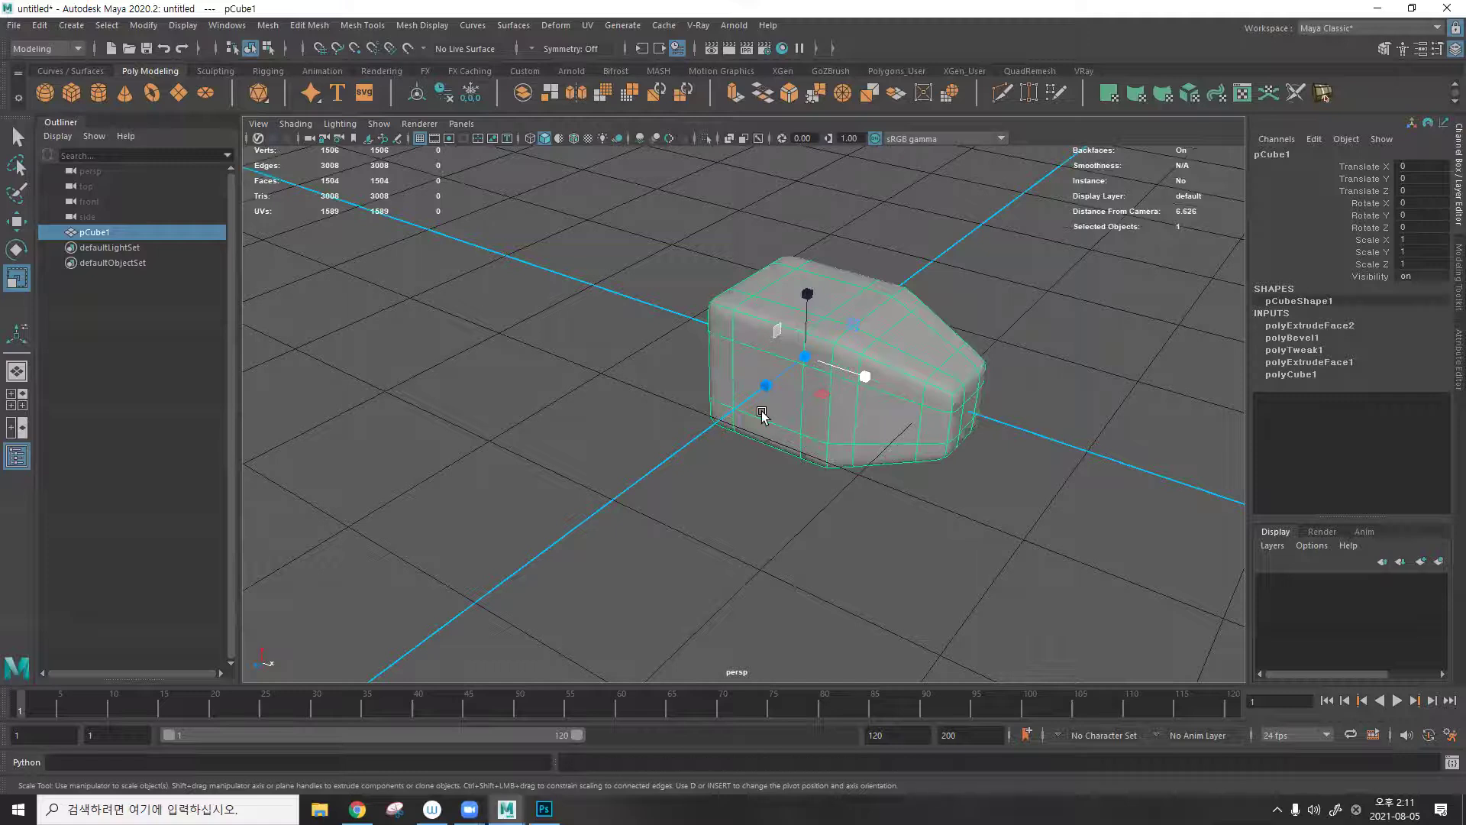
Extrude the large front side face of the smoothed block outward with a Local Translate Z of 1.505.
key("F11")
left_click(766, 397)
key("ctrl+e")
left_click_drag(768, 401, 634, 489)
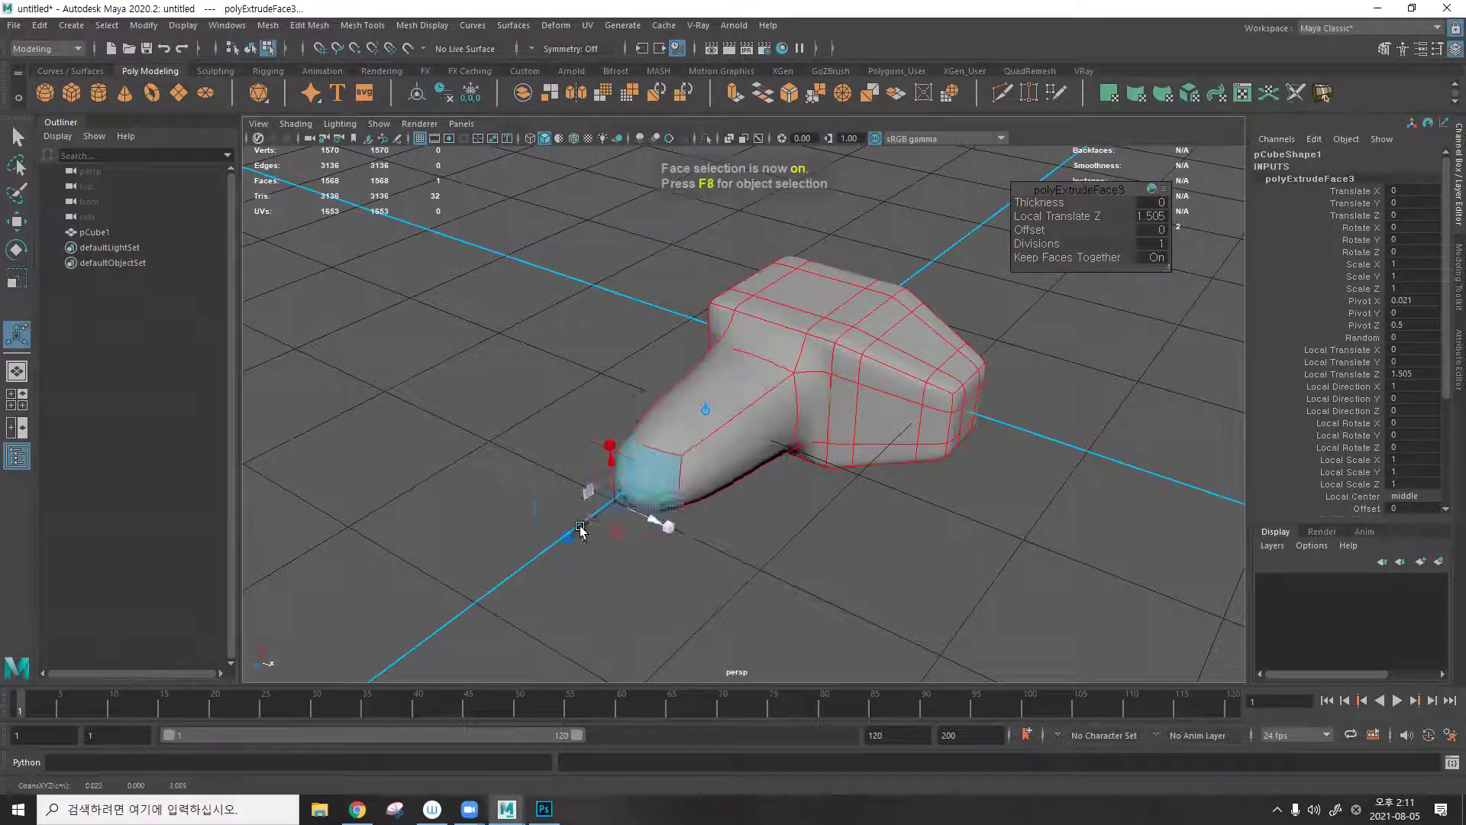
Turn off the block's smooth preview and return to object selection with the Select tool.
key("1")
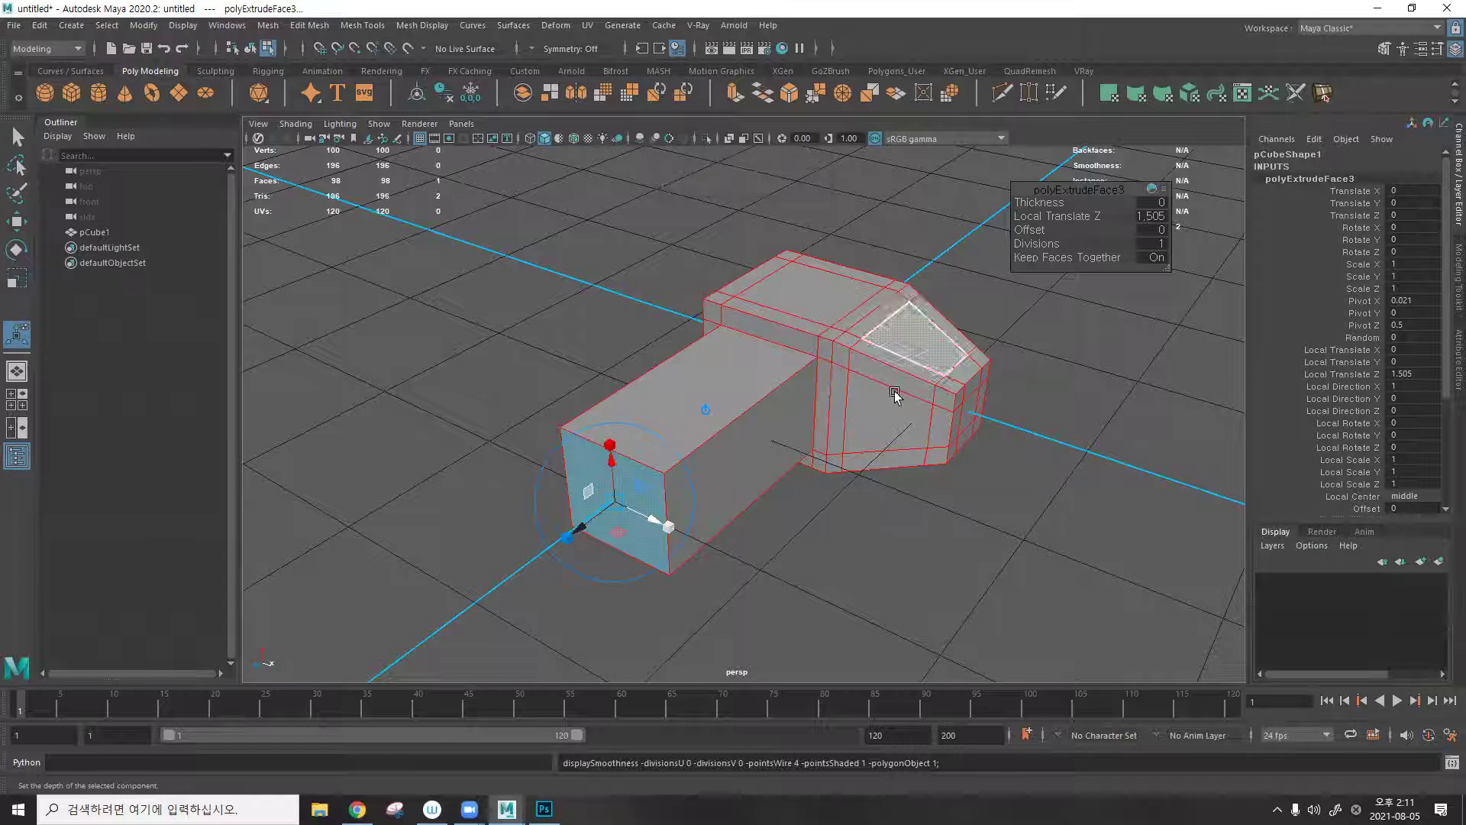
key("F8")
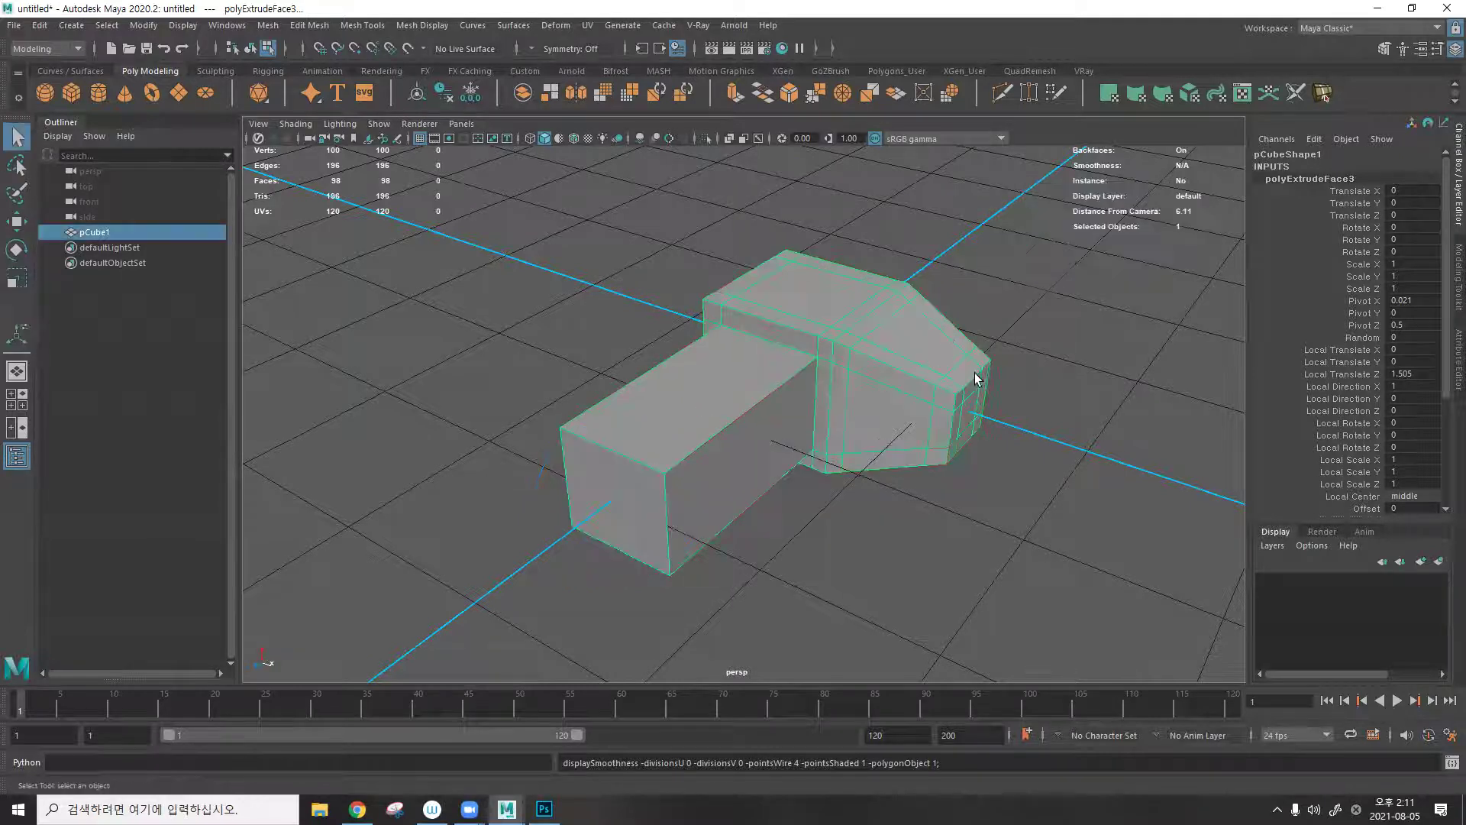
key("q")
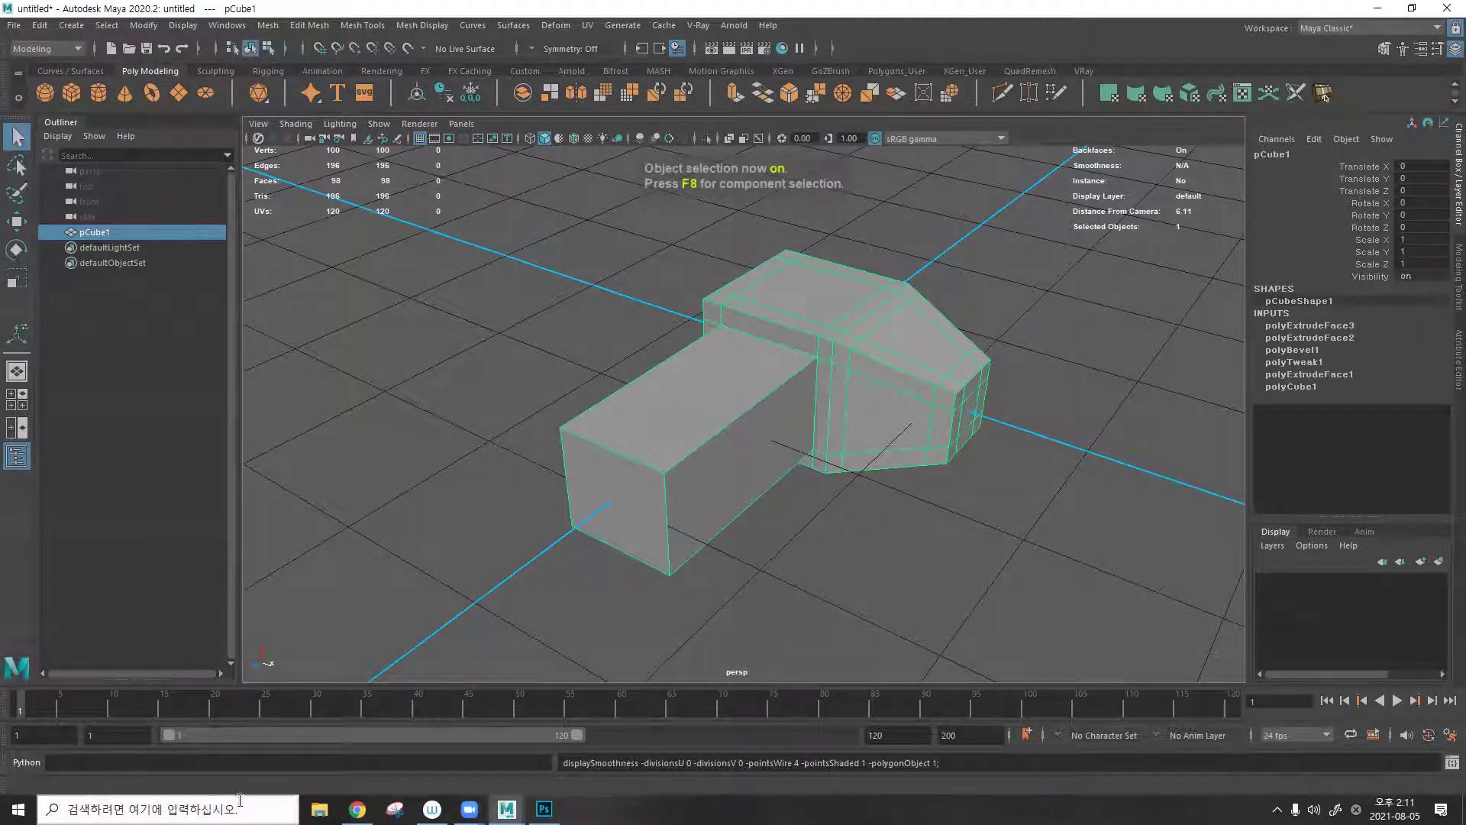
Launch Adobe XD in a maximized window and open the recent document "cmco 1차 ot".
left_click(168, 809)
type("xd")
key("Return")
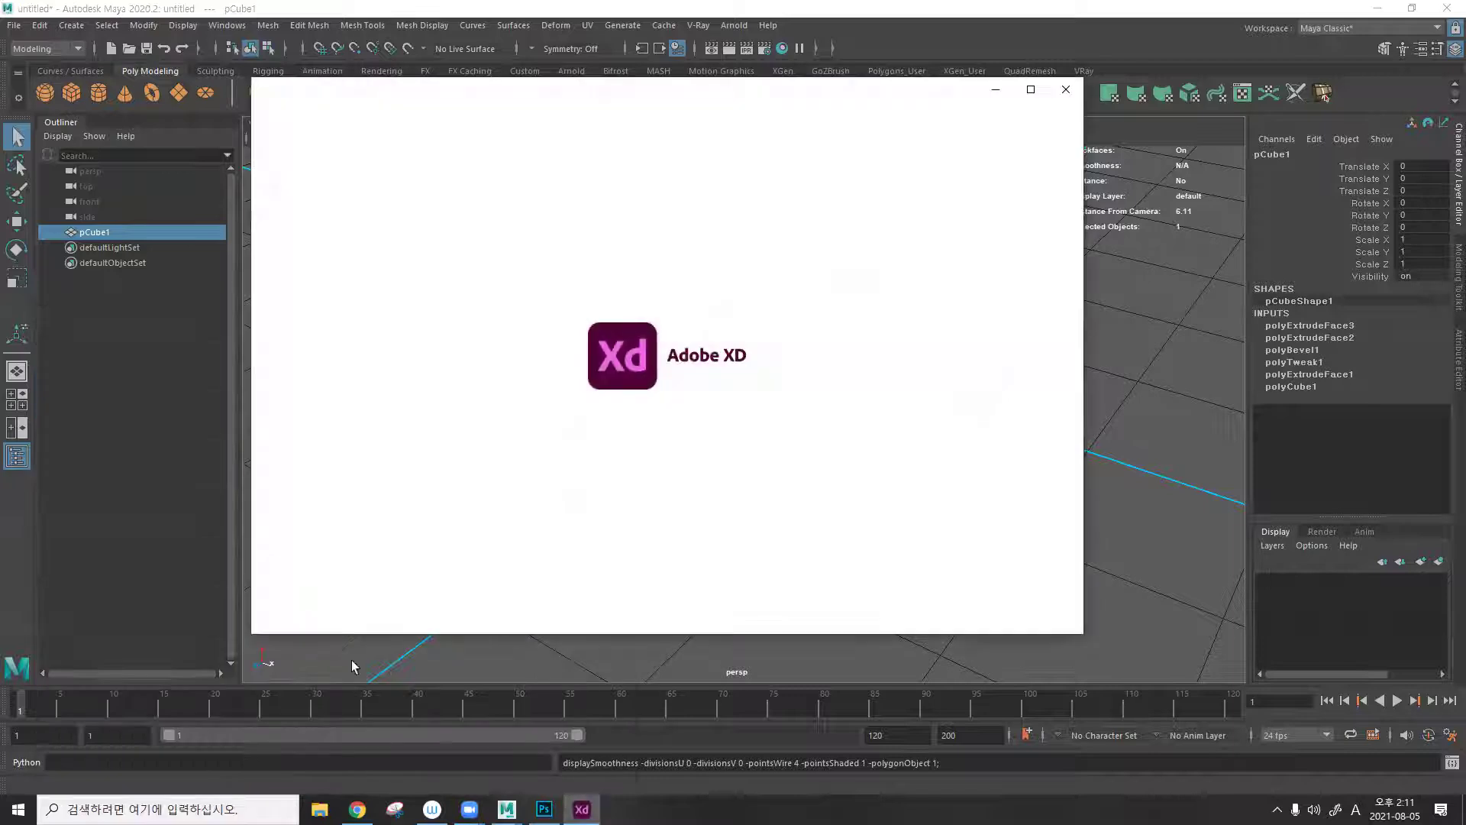
left_click(1031, 89)
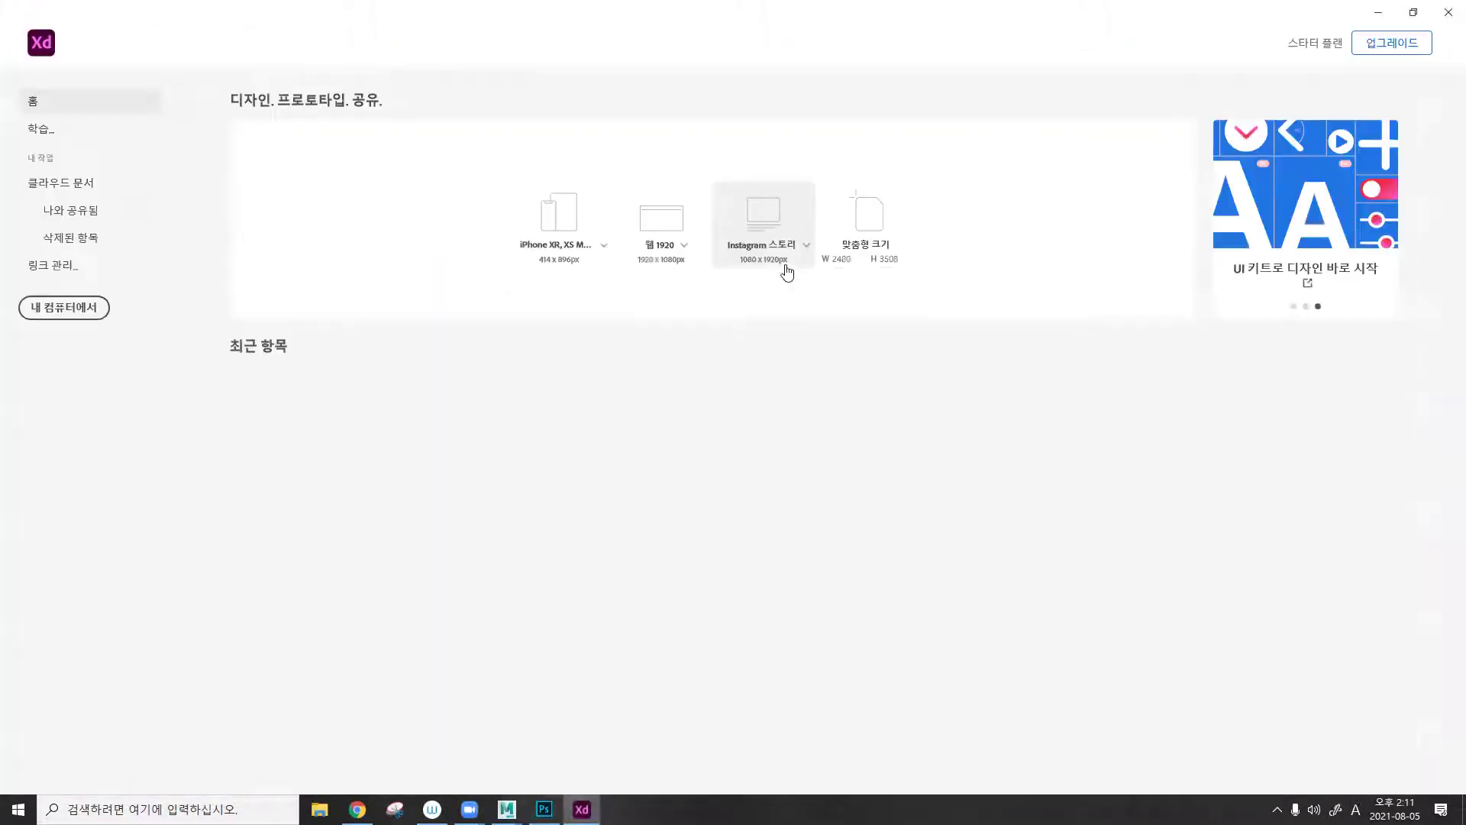
left_click(305, 431)
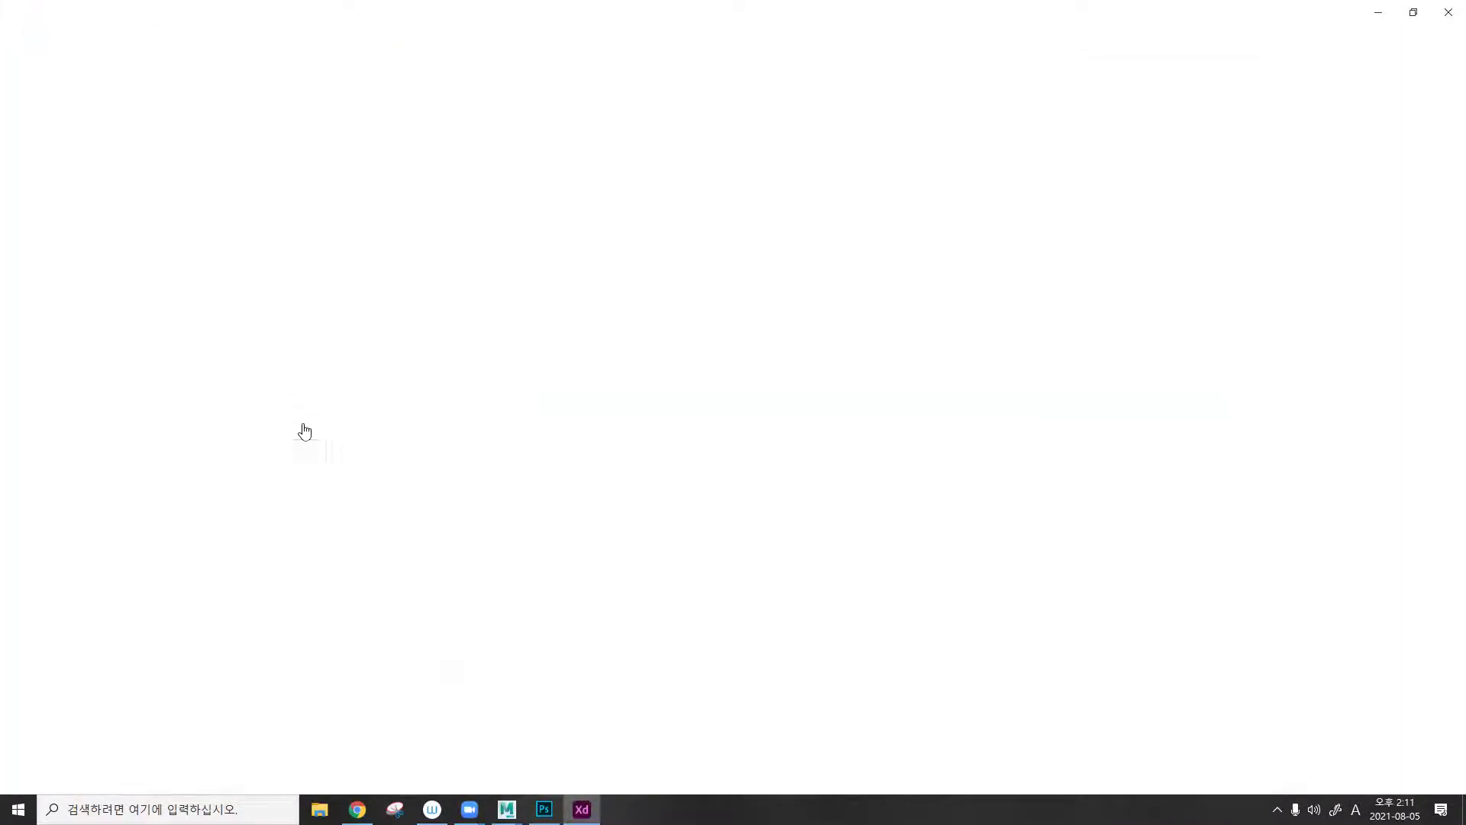
left_click(1032, 93)
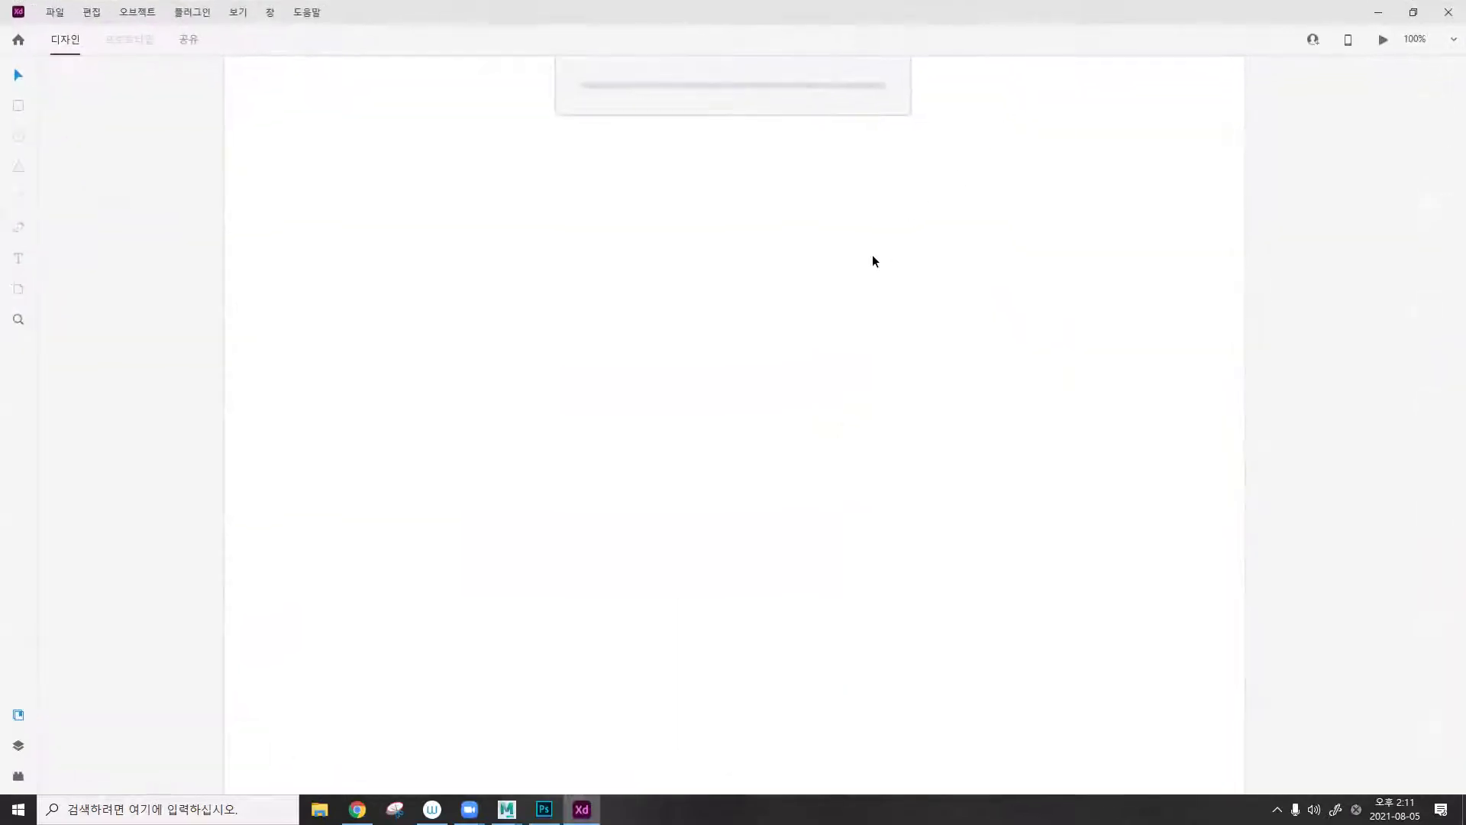
Review the production pipeline stages on artboard 08, then minimize Adobe XD to return to Maya.
scroll(637, 455, "up", 8, "ctrl")
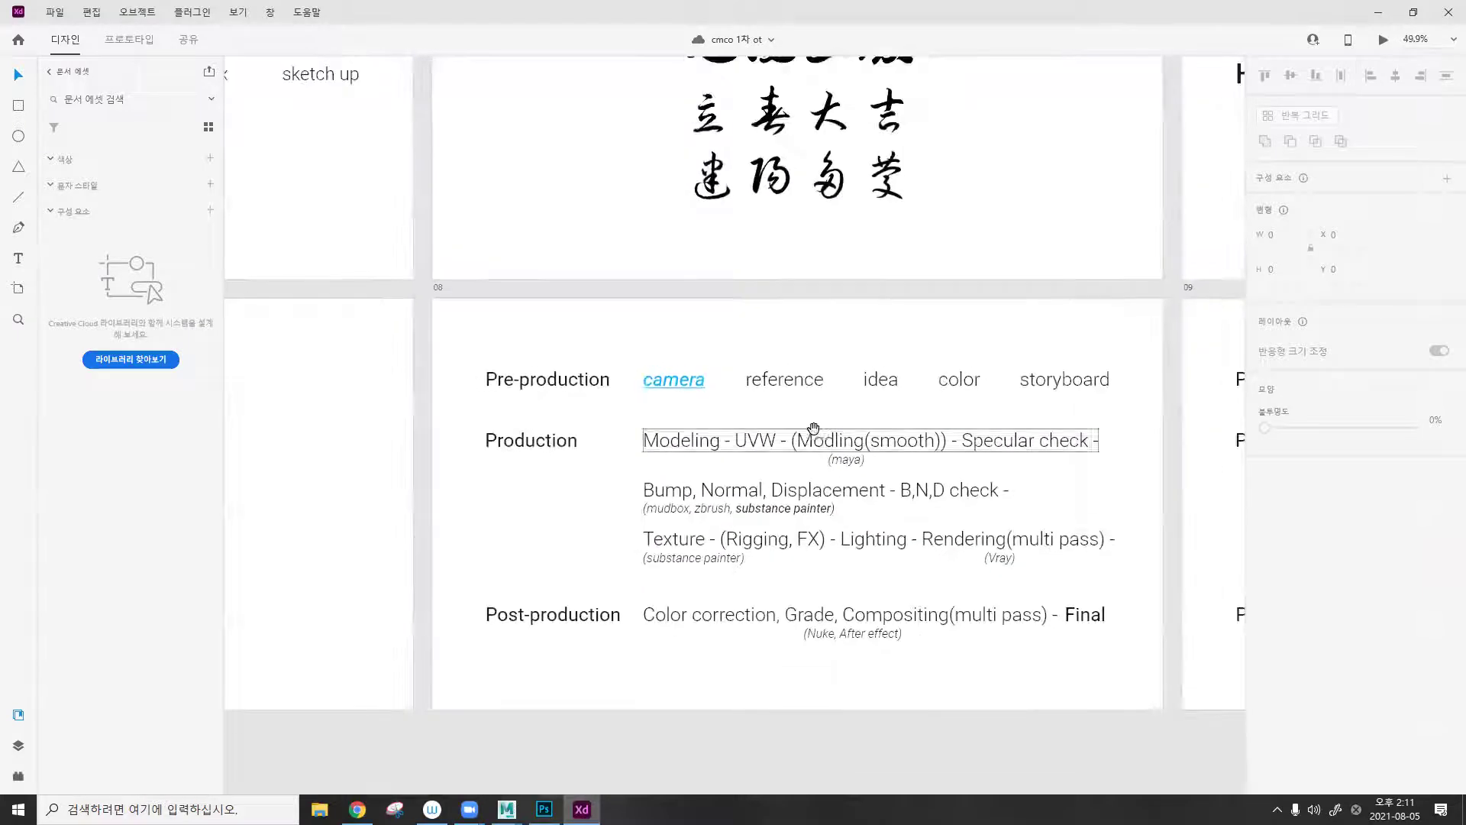
scroll(819, 360, "down", 2)
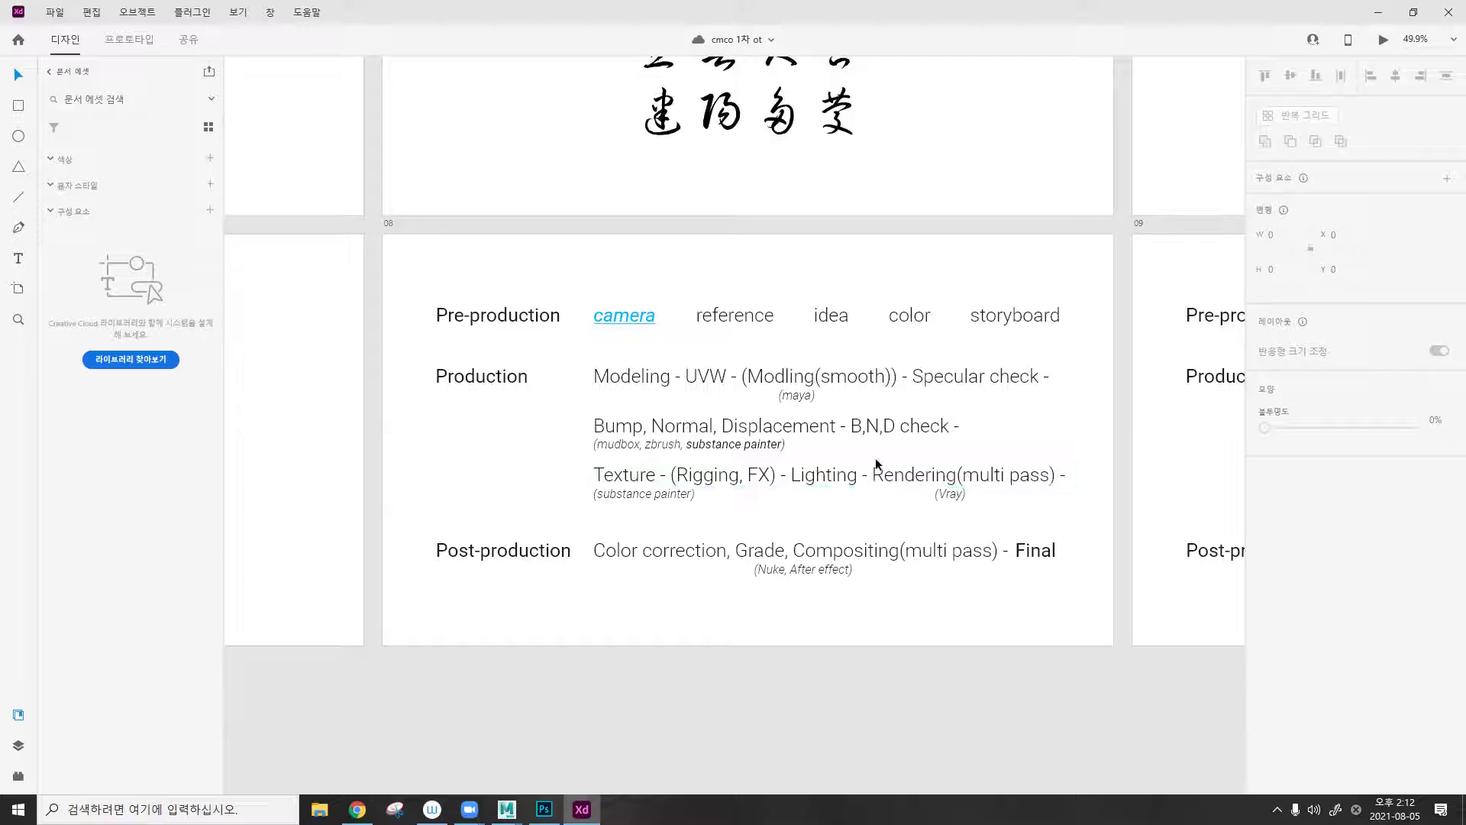
left_click(1379, 11)
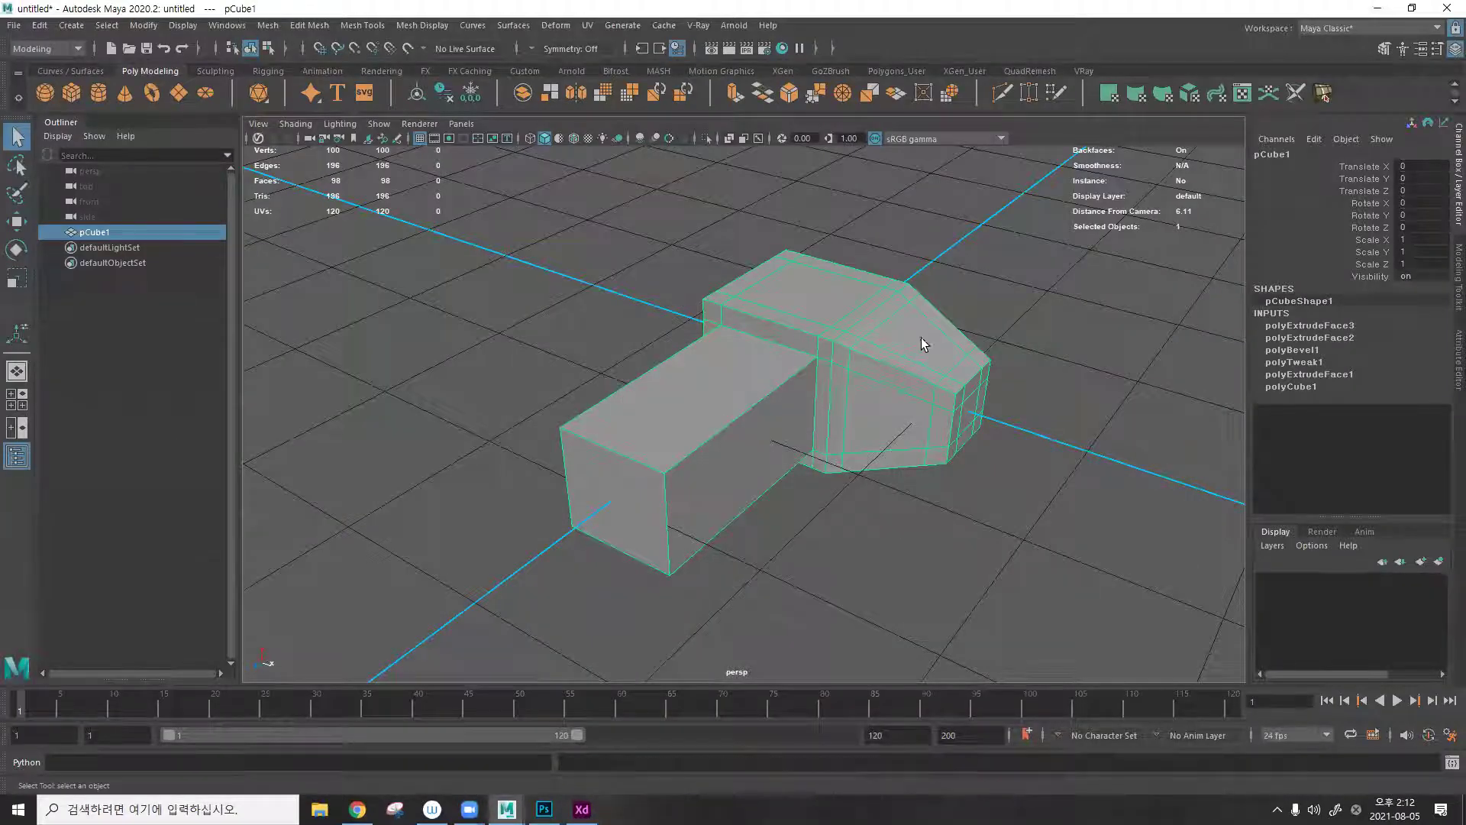
Replace the extruded block with a new polygon cube scaled to 3.539 in Y and Z and 1.33 in X.
key("Delete")
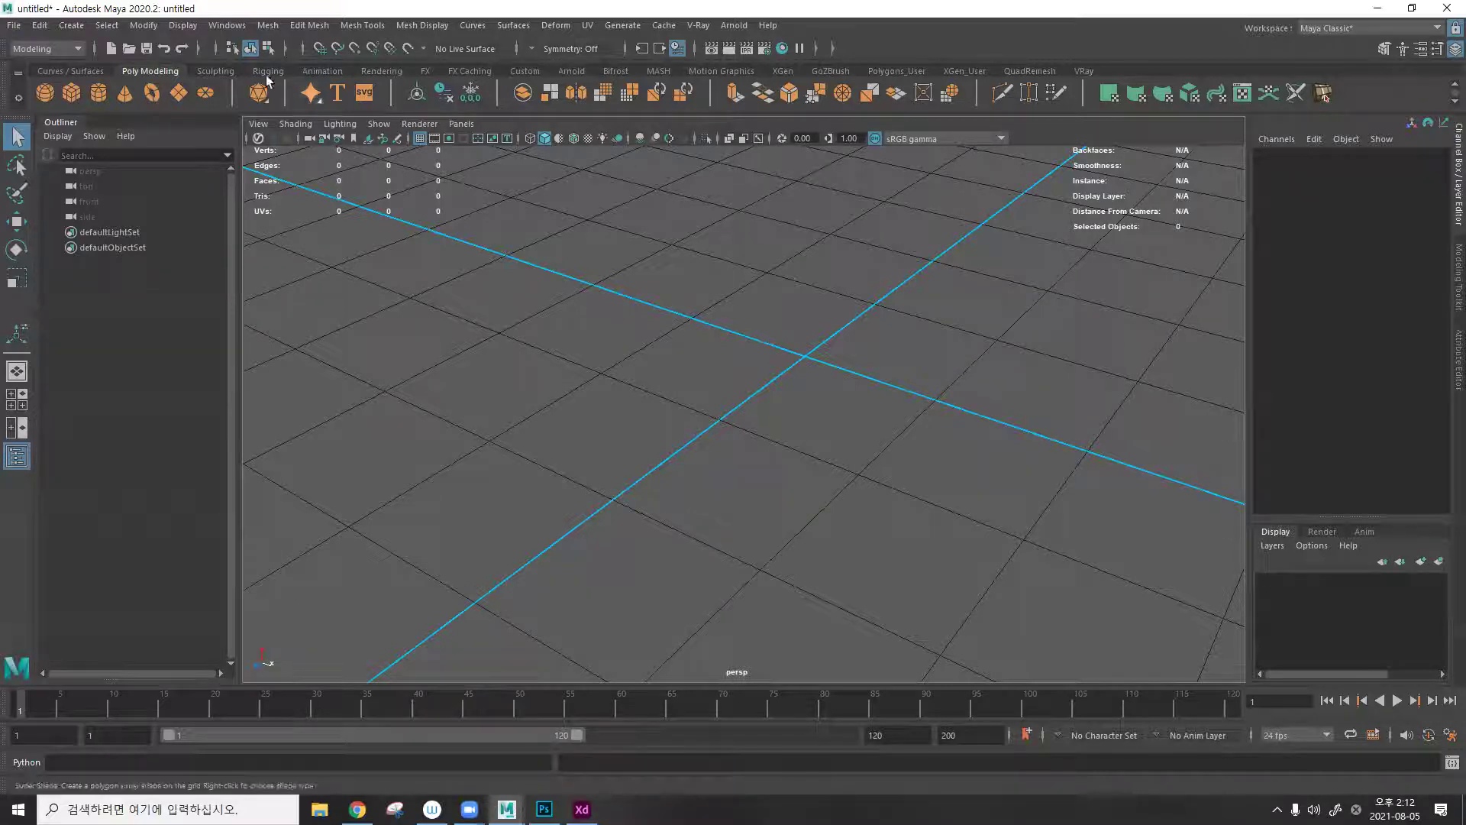
left_click(71, 93)
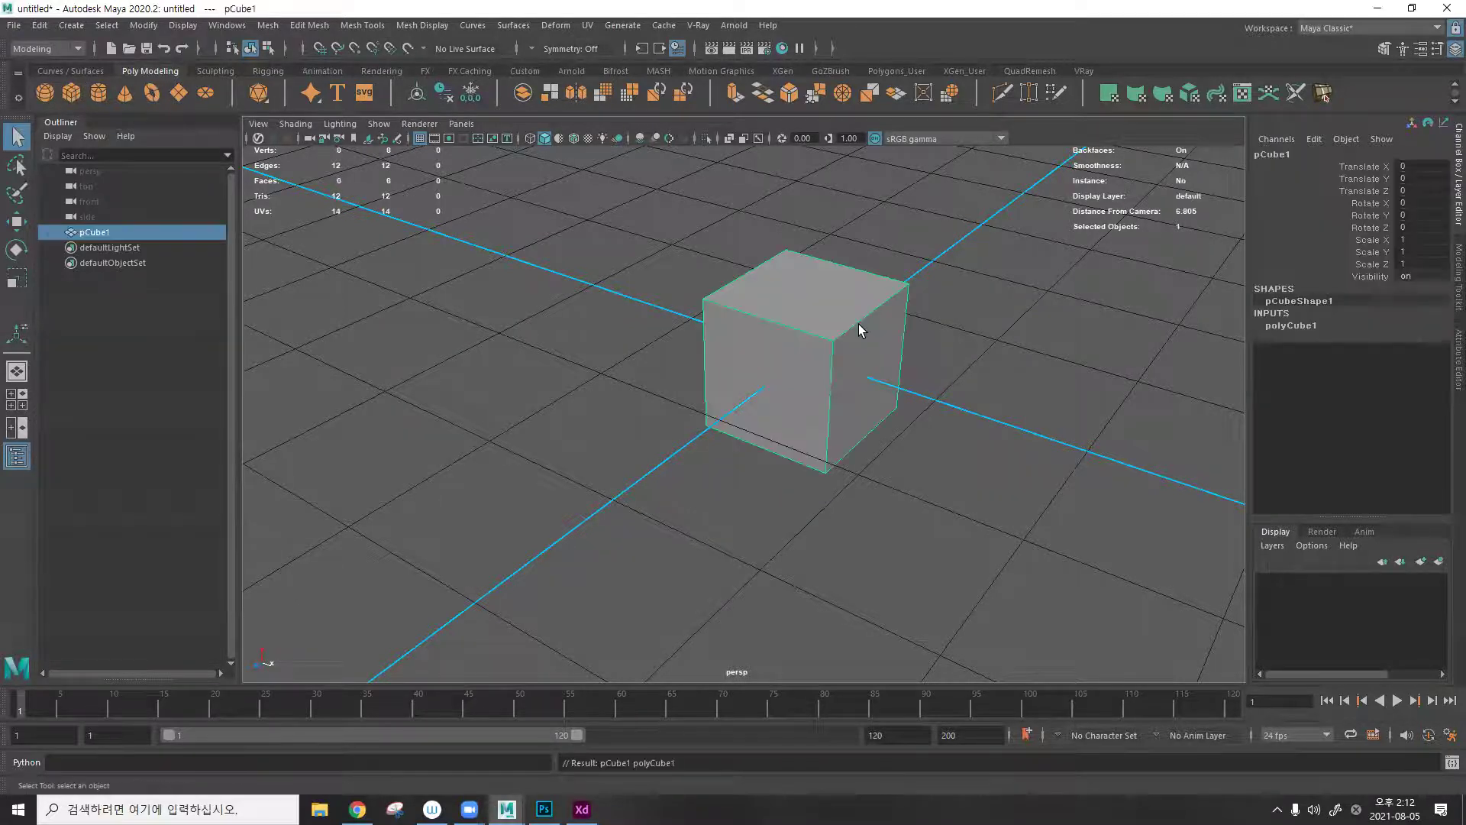
key("r")
left_click_drag(787, 376, 796, 409)
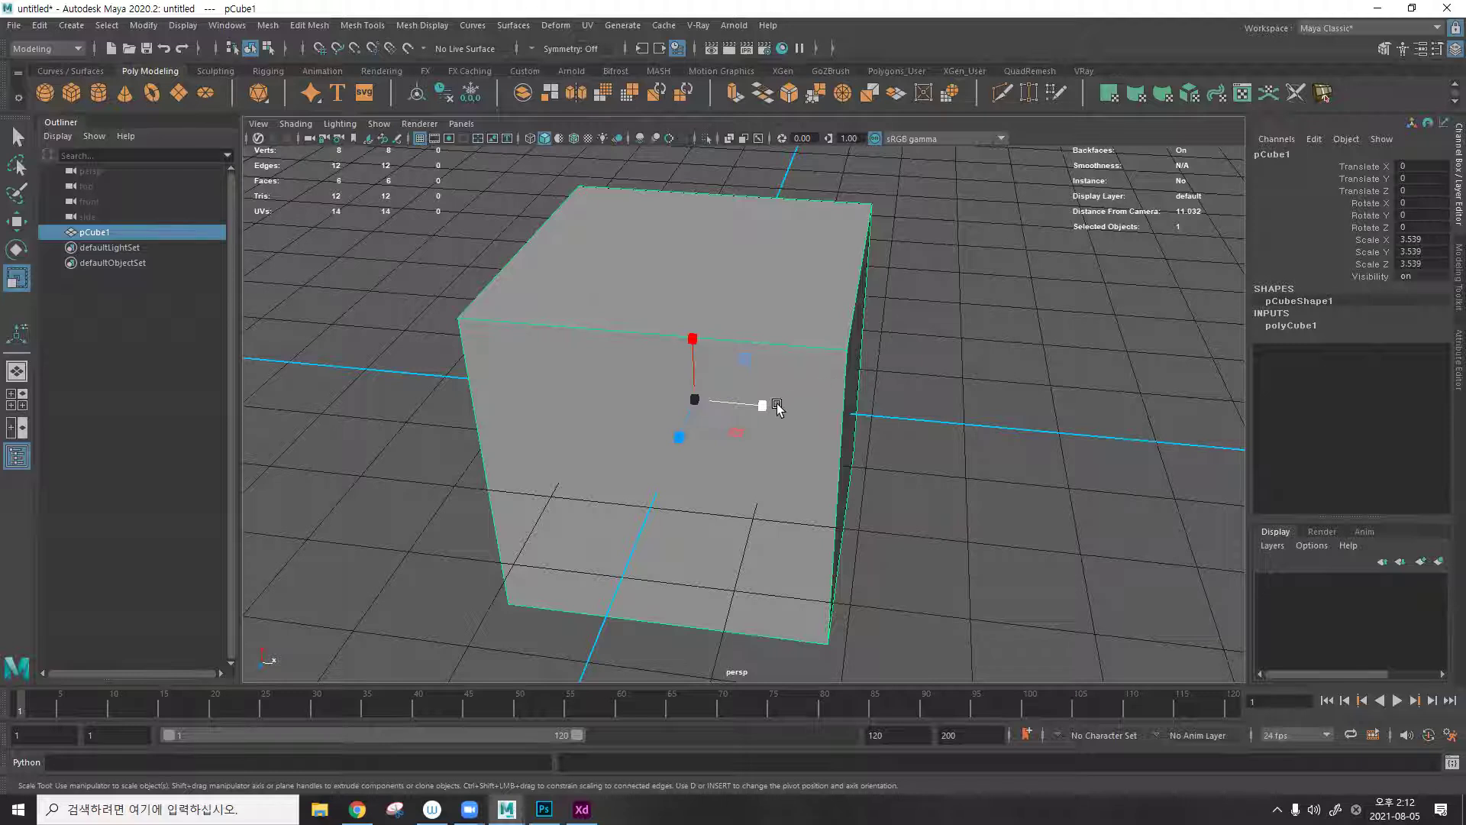
left_click_drag(759, 406, 712, 406)
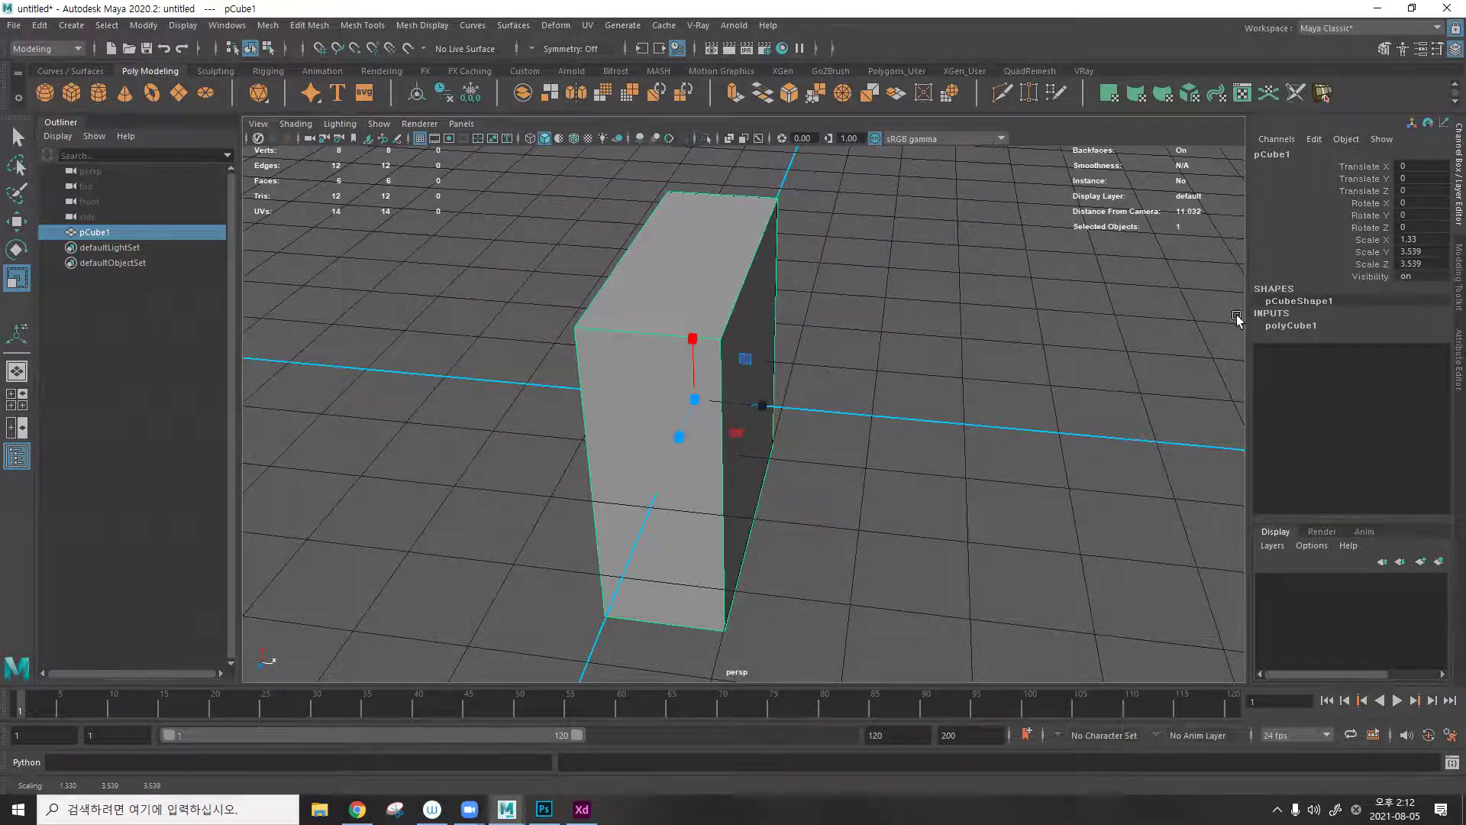
Freeze the transformations of the scaled block.
left_click_drag(1237, 320, 786, 341, "alt")
left_click_drag(871, 318, 926, 304, "alt")
right_click_drag(926, 305, 775, 343, "alt")
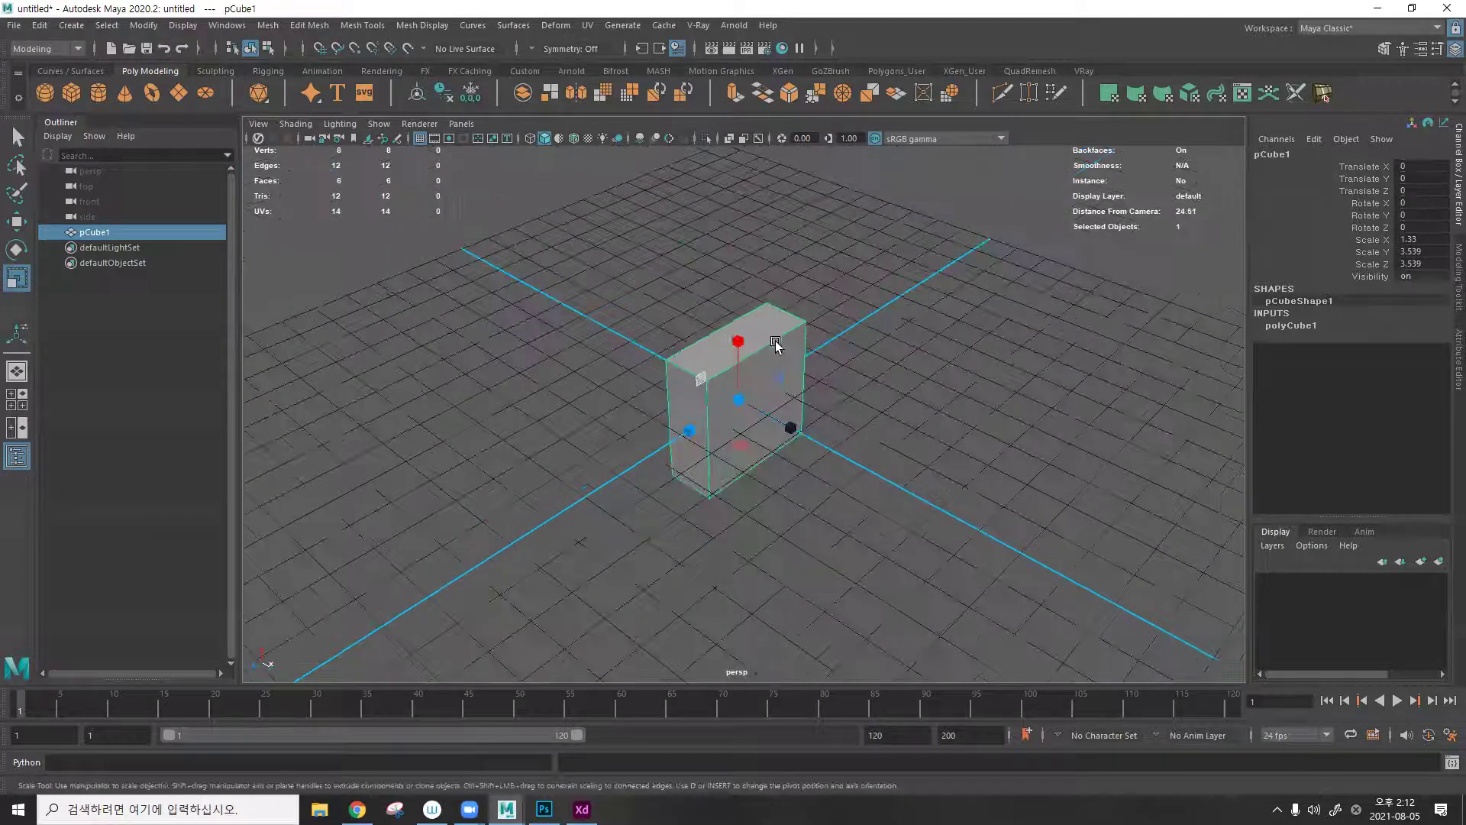
left_click(690, 321)
left_click(732, 355)
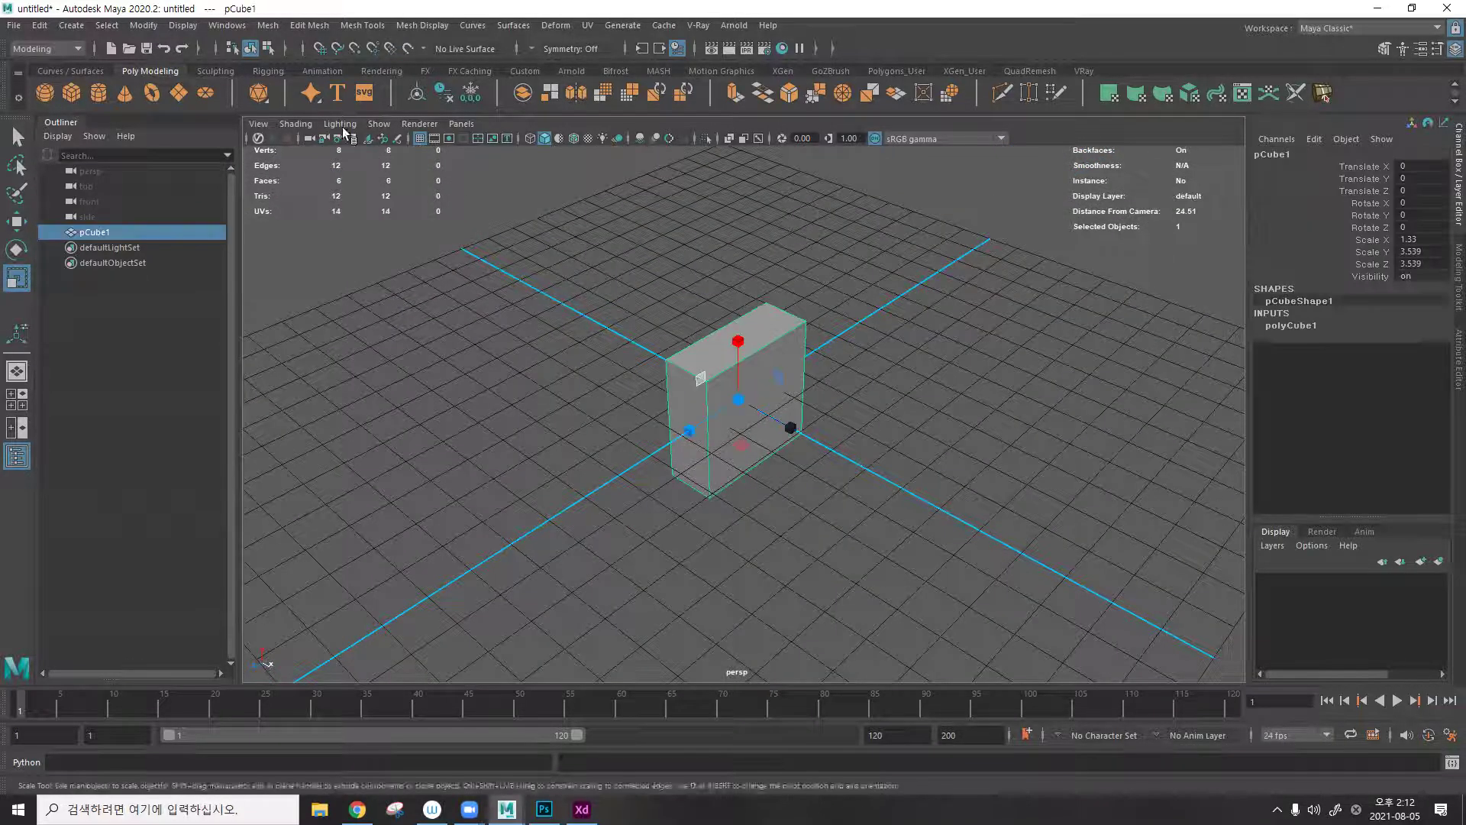
left_click(157, 27)
left_click(188, 93)
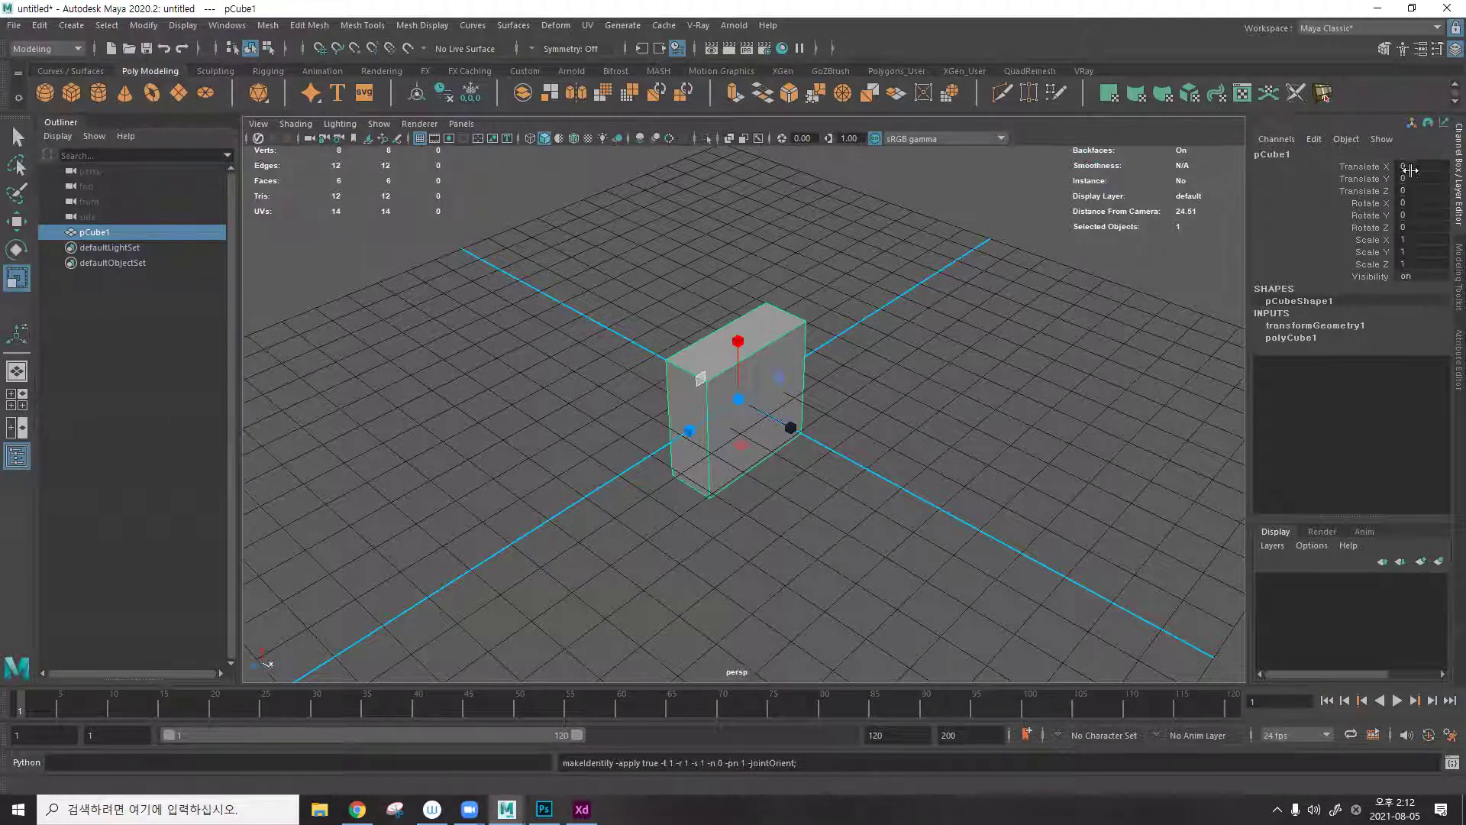
Scale the block to 1.556 in X and rotate it to -15.87 in Z.
left_click_drag(861, 370, 877, 348, "alt")
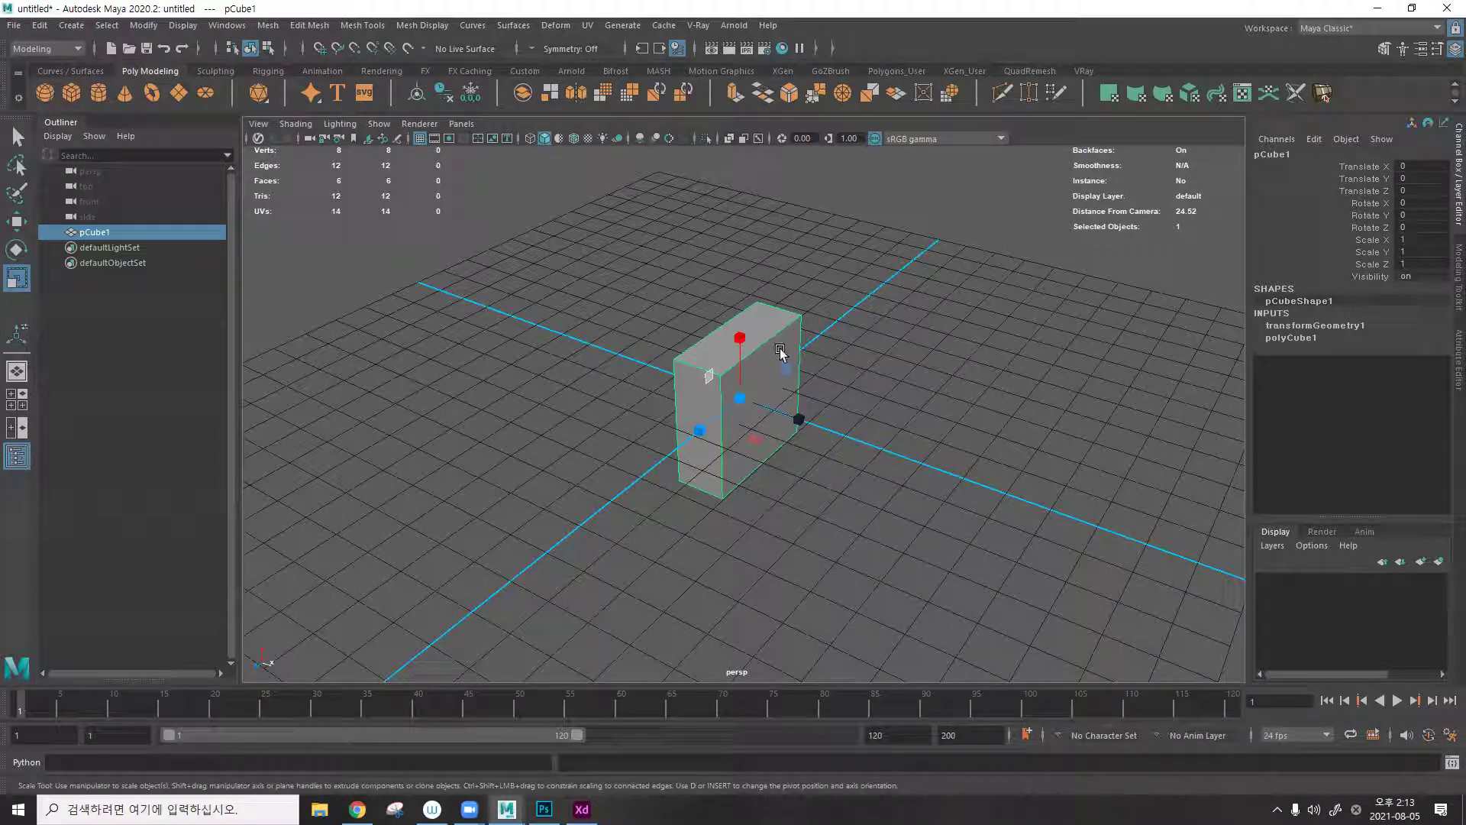
left_click_drag(802, 422, 812, 420)
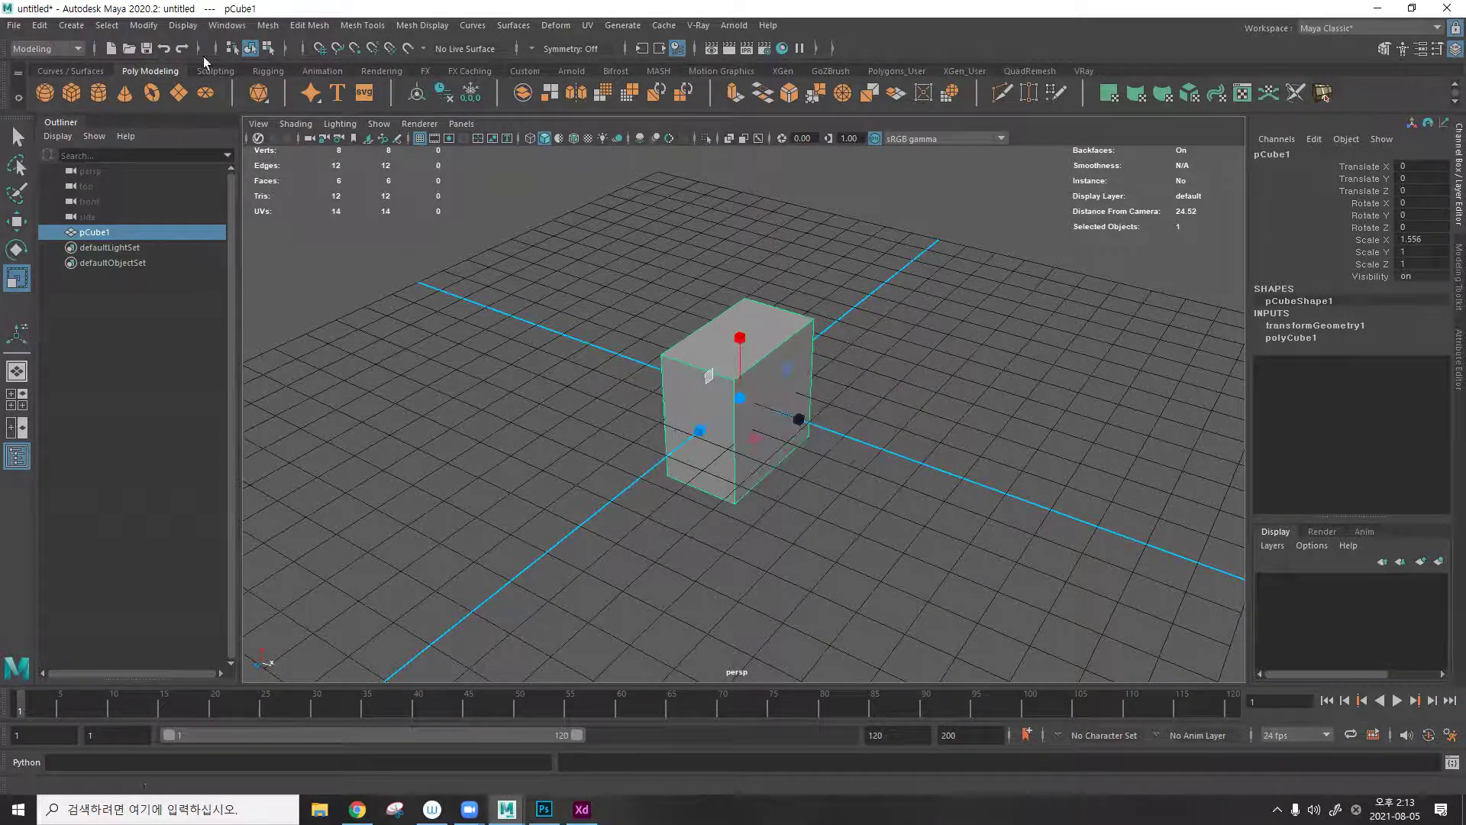
key("e")
left_click(144, 25)
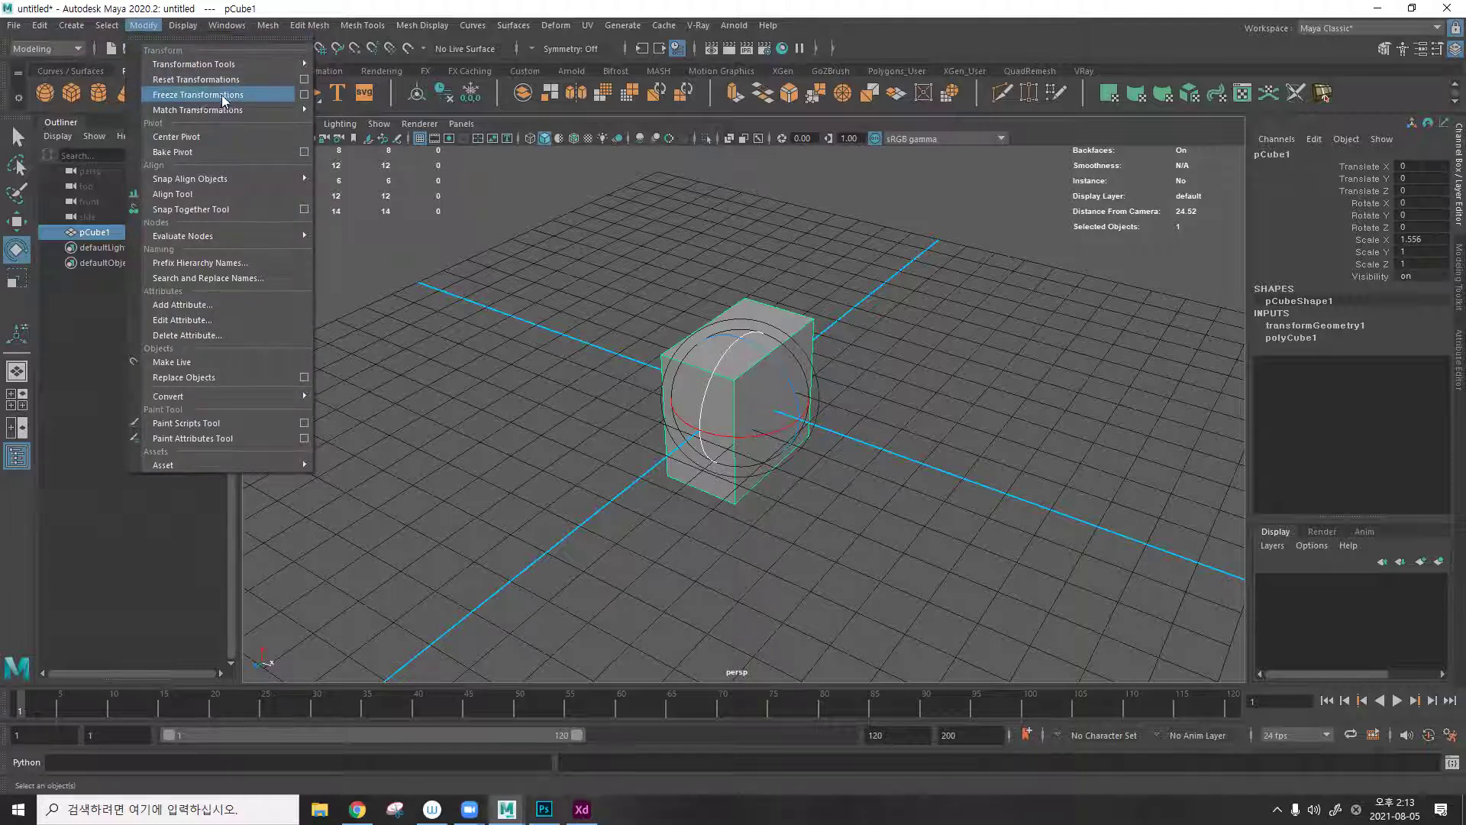
left_click(725, 269)
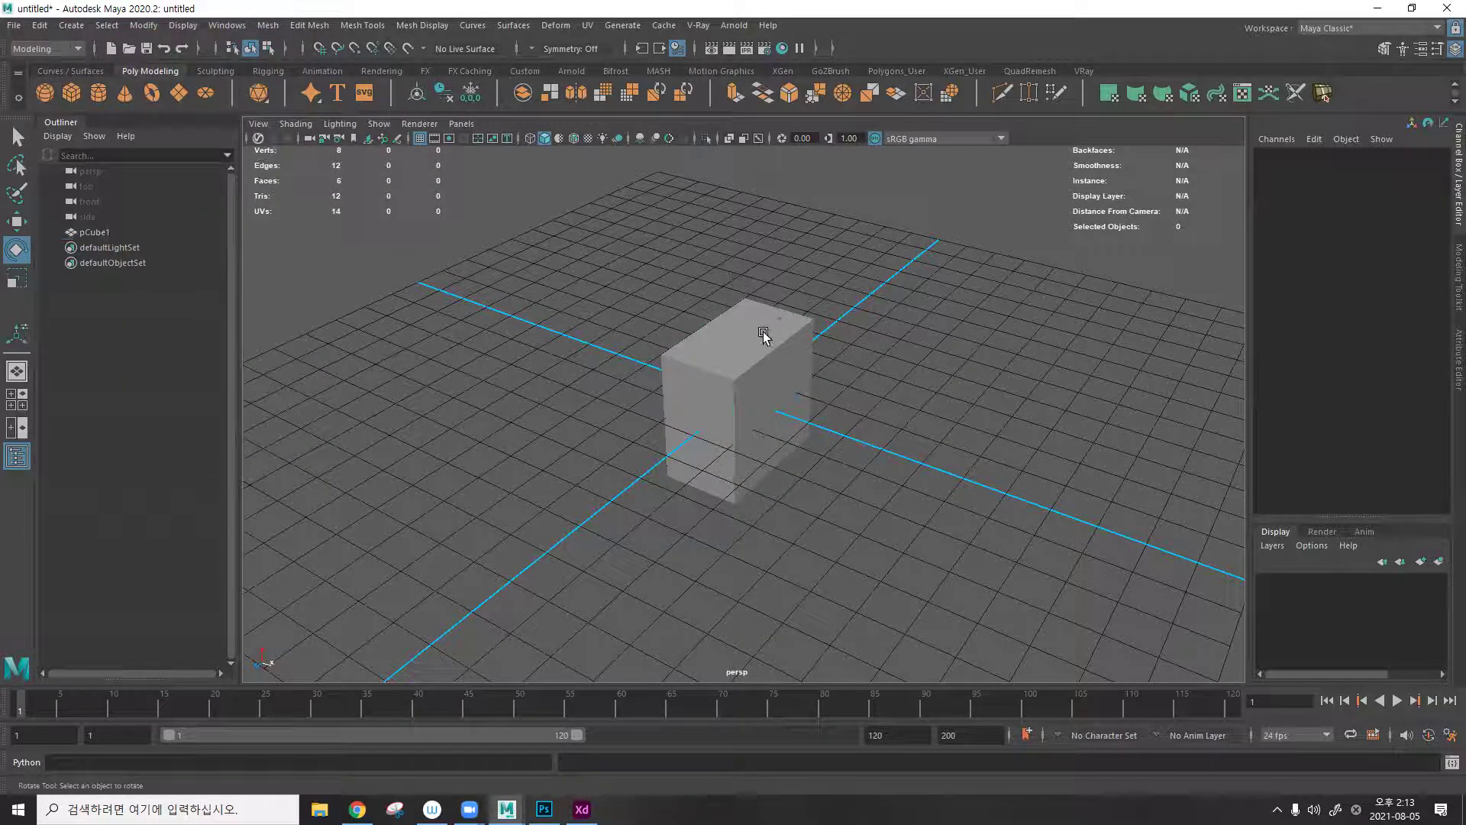
left_click_drag(779, 355, 746, 336)
Freeze the tilted block's transformations and delete its construction history.
left_click(144, 25)
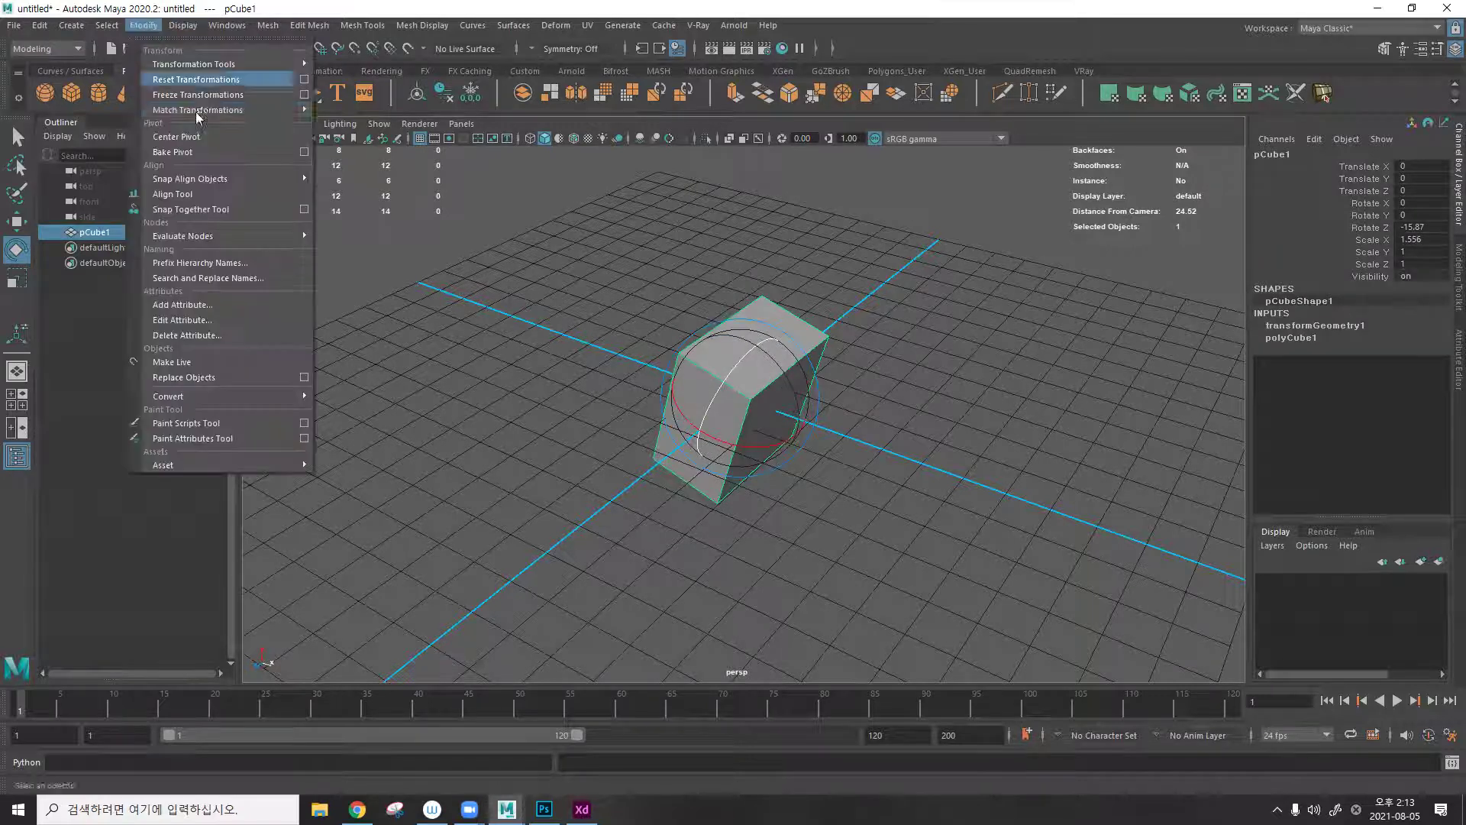
left_click(200, 95)
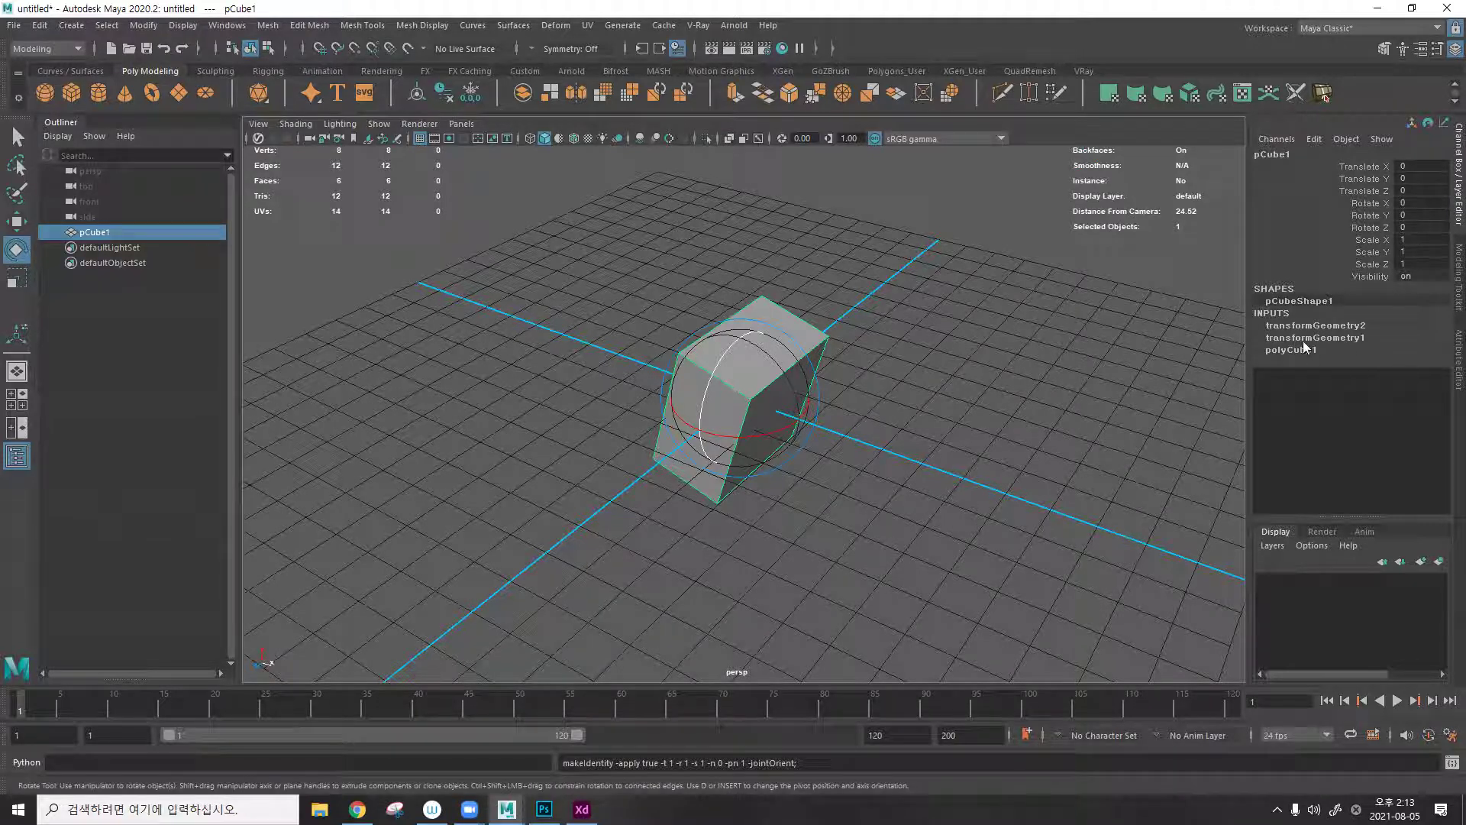
key("alt+shift+d")
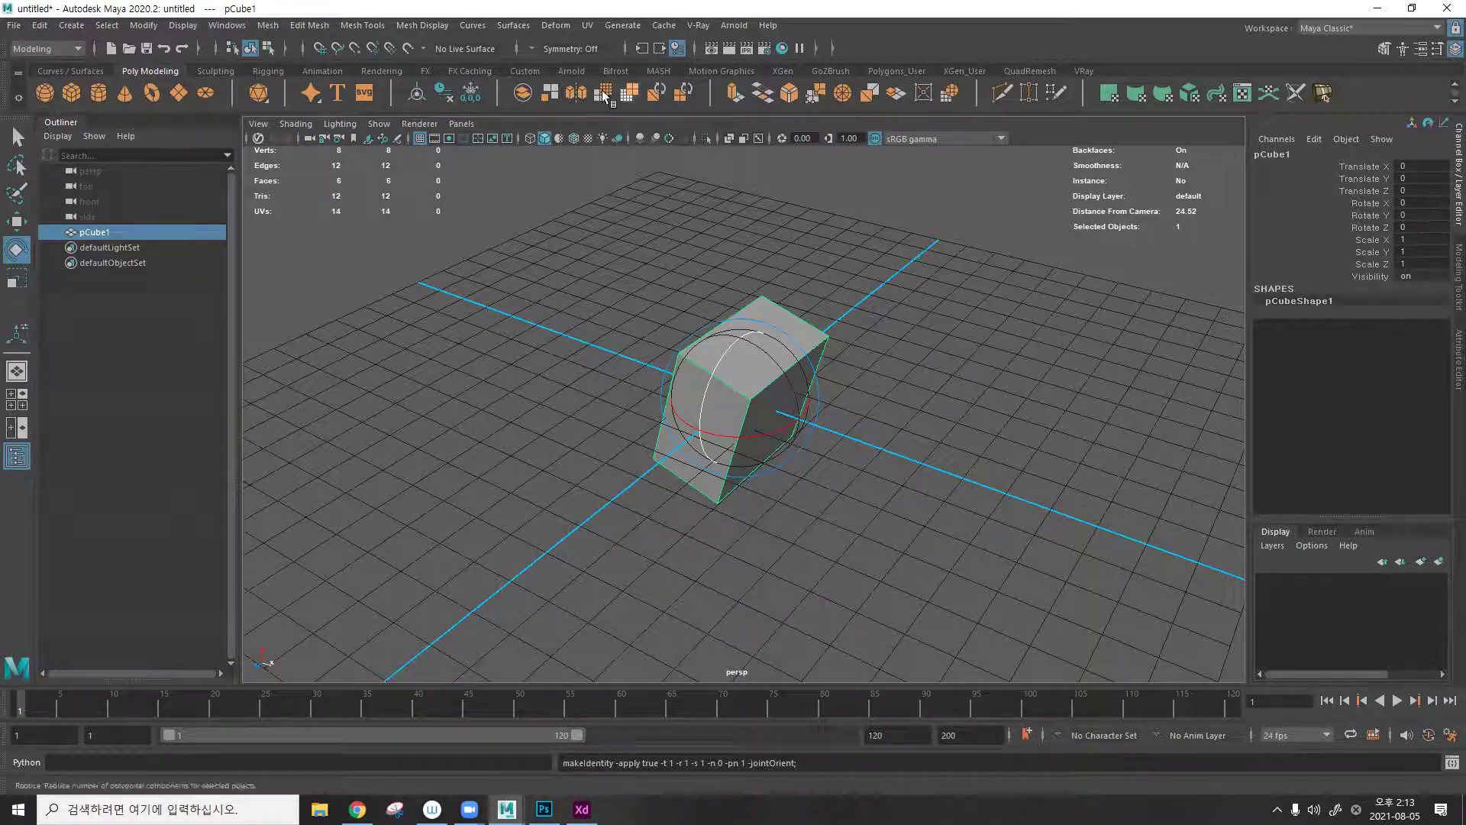
Open the UV Editor and move its window clear of the block.
left_click(589, 25)
left_click(611, 52)
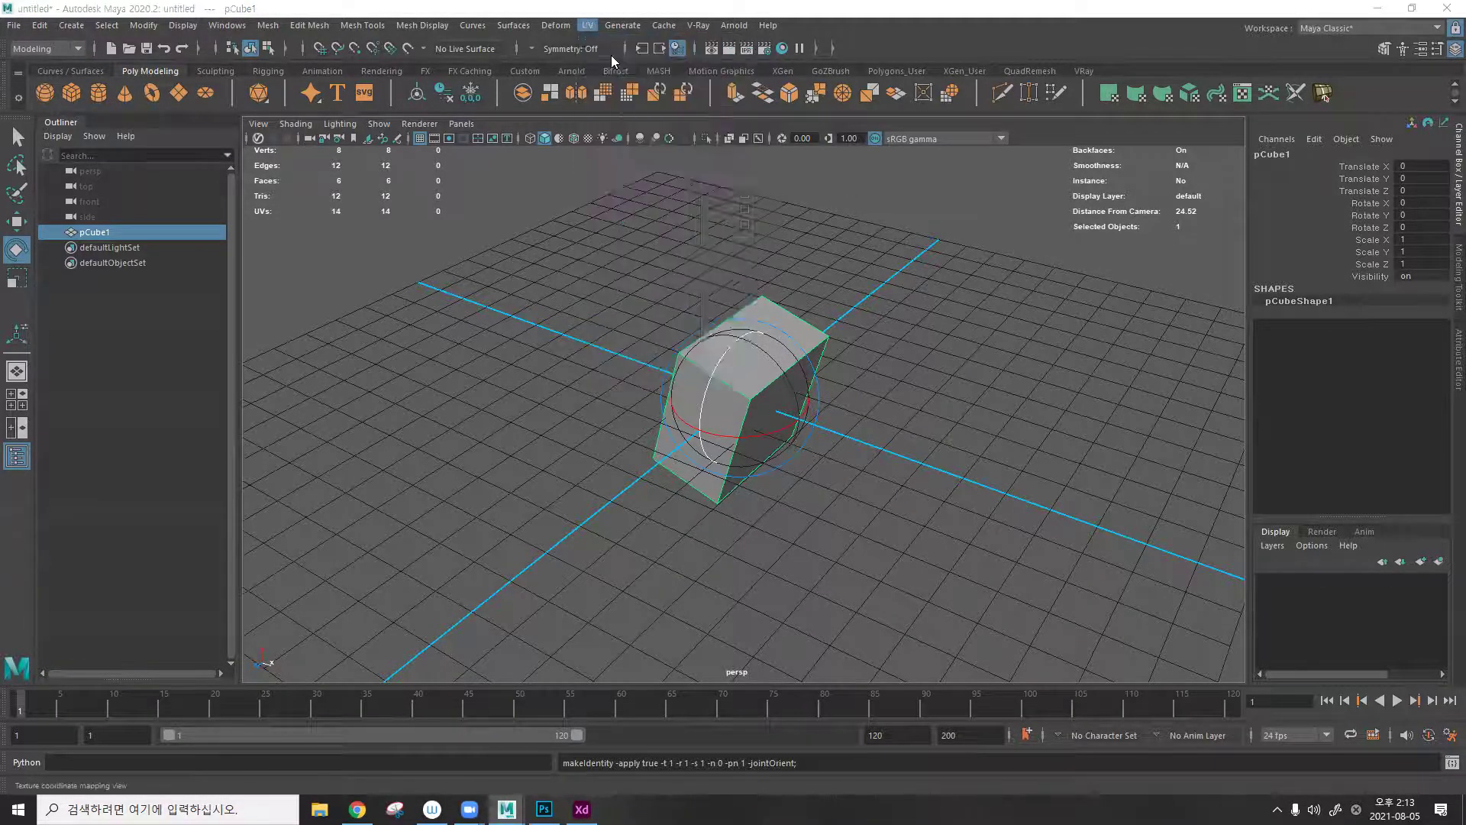
left_click(930, 398)
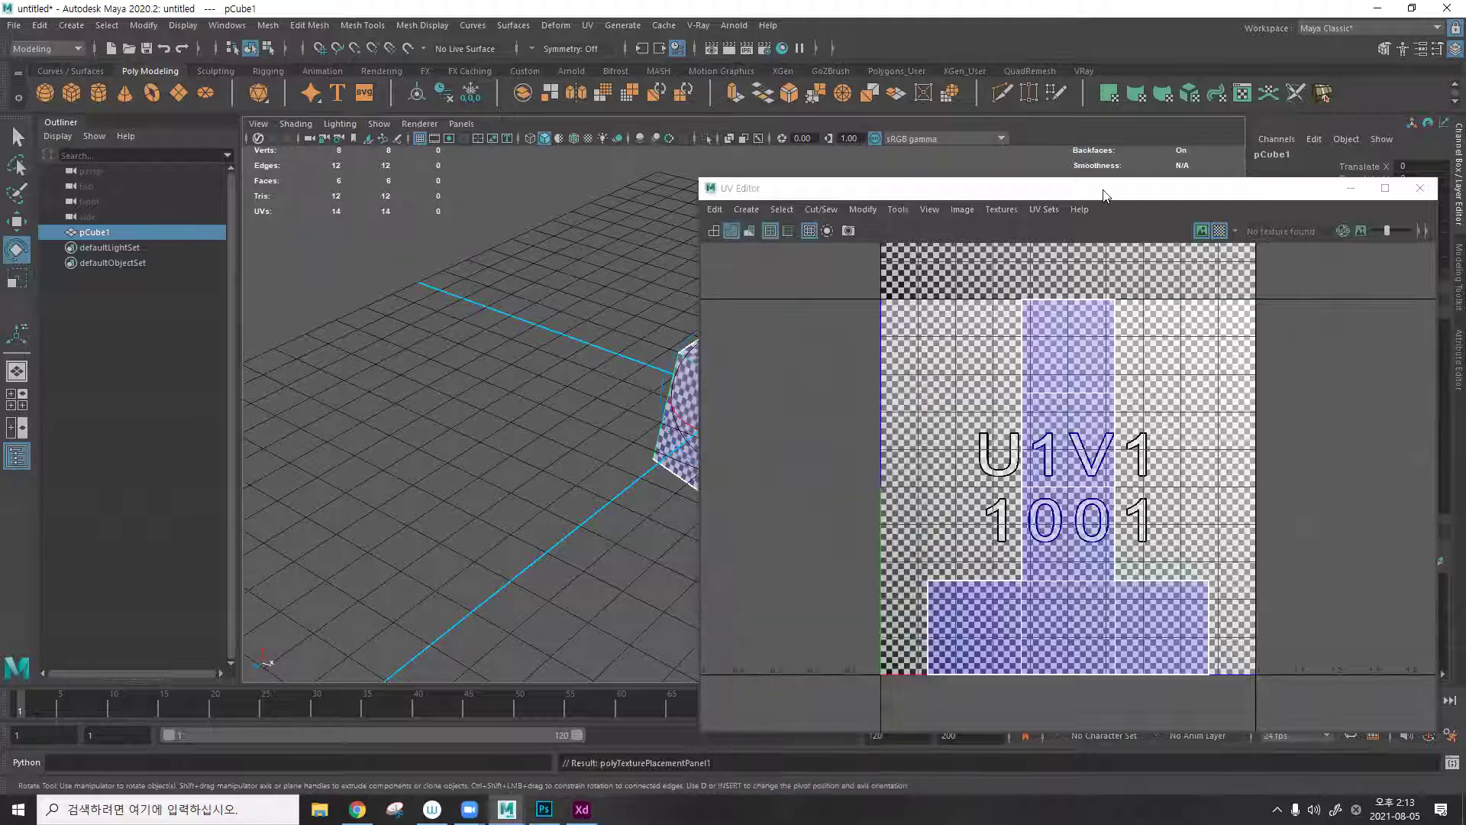
left_click_drag(1023, 187, 1401, 228)
Replace the tilted block with a new polygon cube scaled to 1.21 in X and 7.522 in Y and Z.
left_click(870, 300)
left_click(680, 437)
key("Delete")
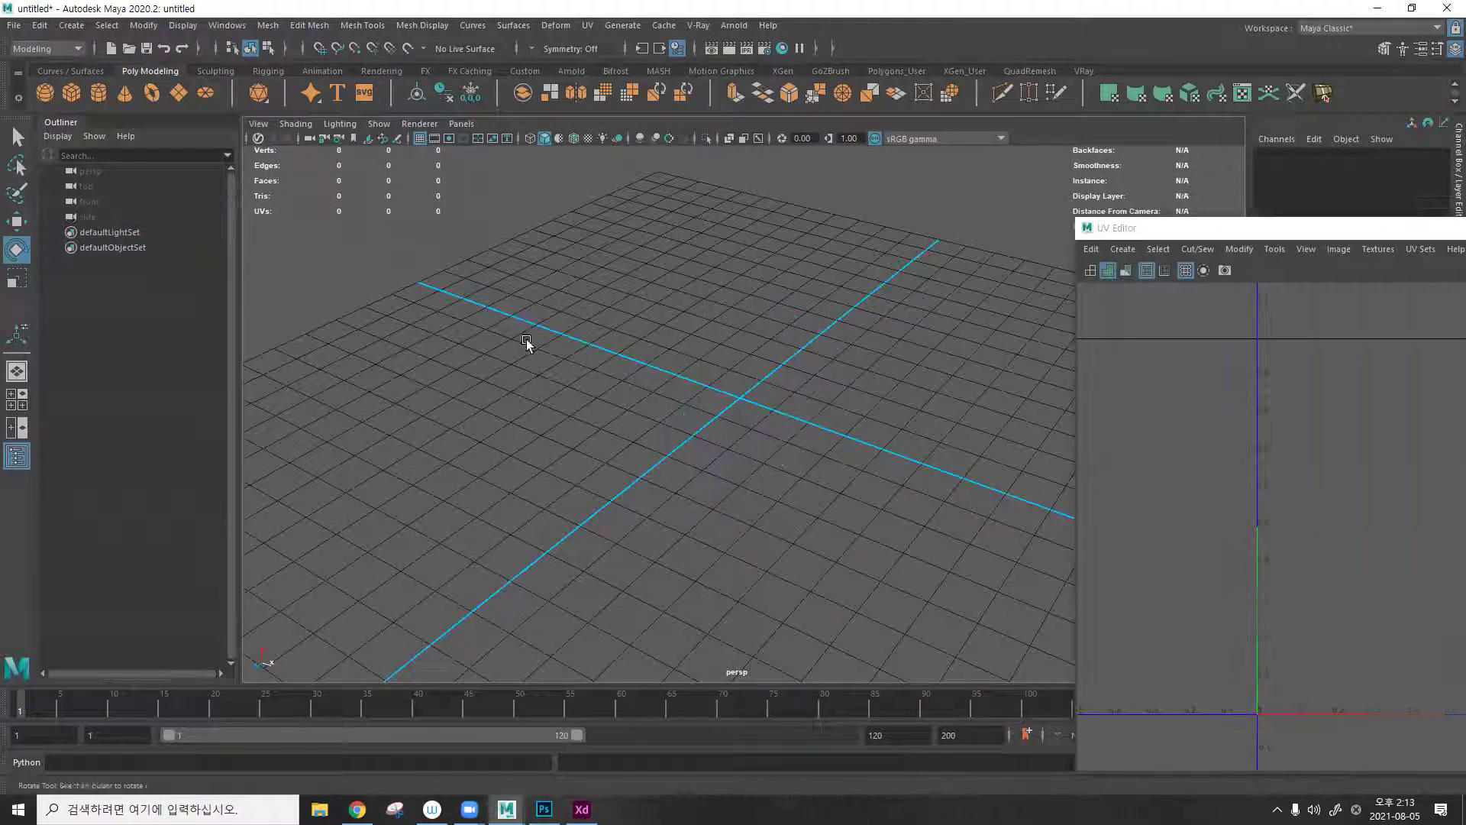
left_click(71, 93)
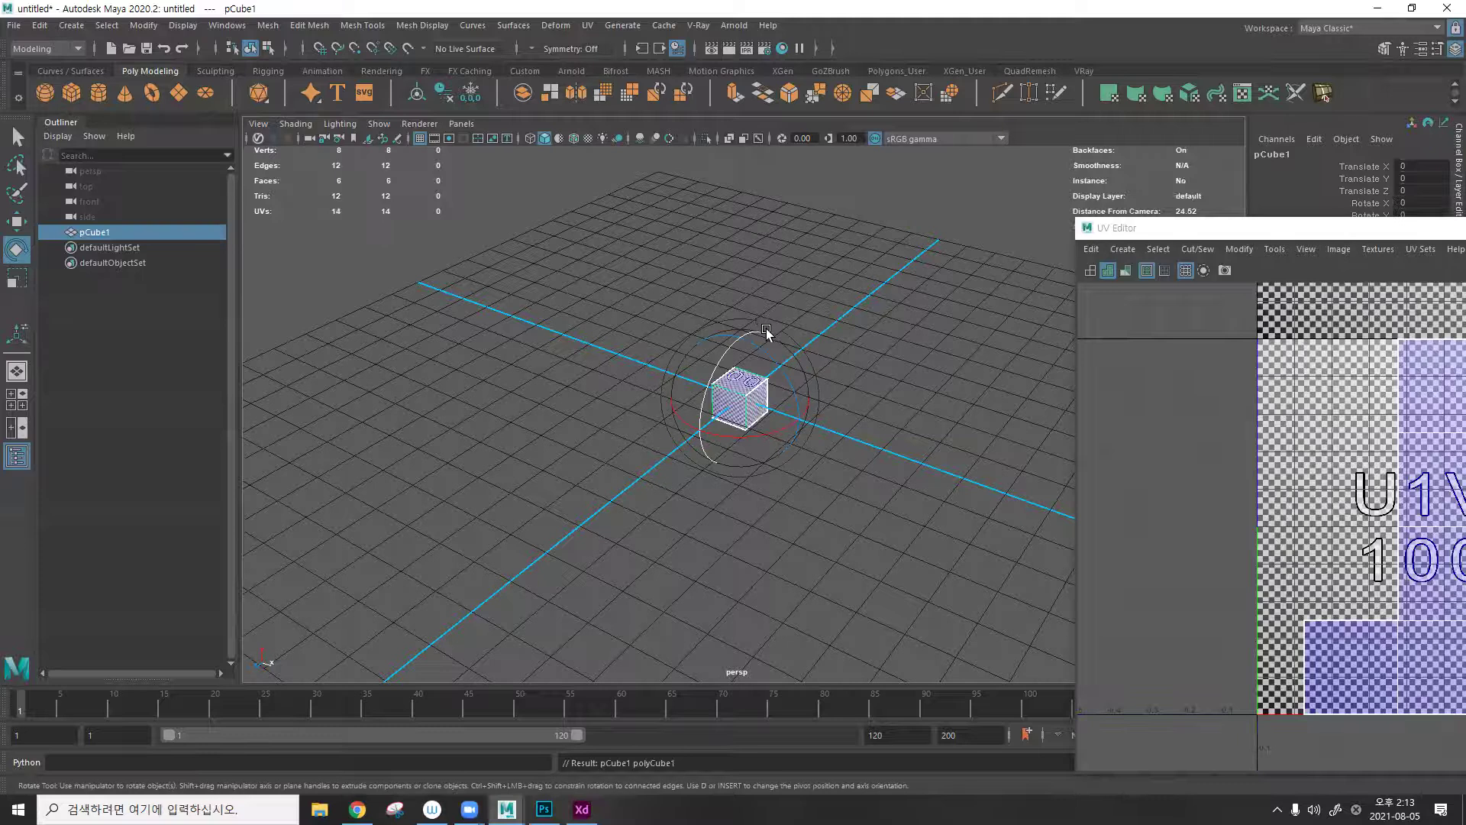
key("r")
left_click_drag(797, 420, 927, 531)
left_click_drag(1367, 227, 1455, 299)
left_click_drag(794, 336, 771, 303, "alt")
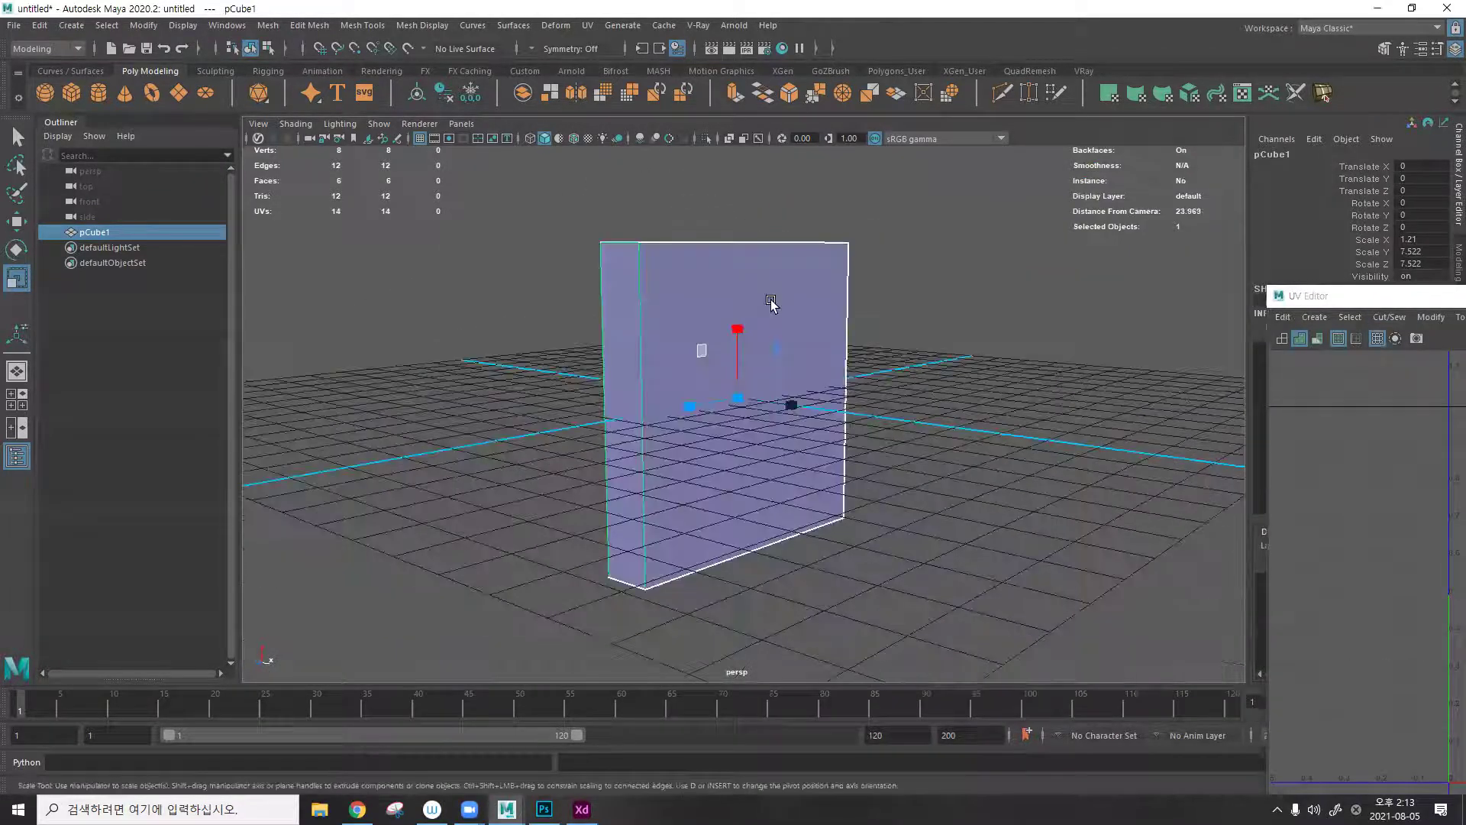
Place the whole UV Editor beside the thin block and freeze the block's transformations.
left_click_drag(1314, 295, 819, 192)
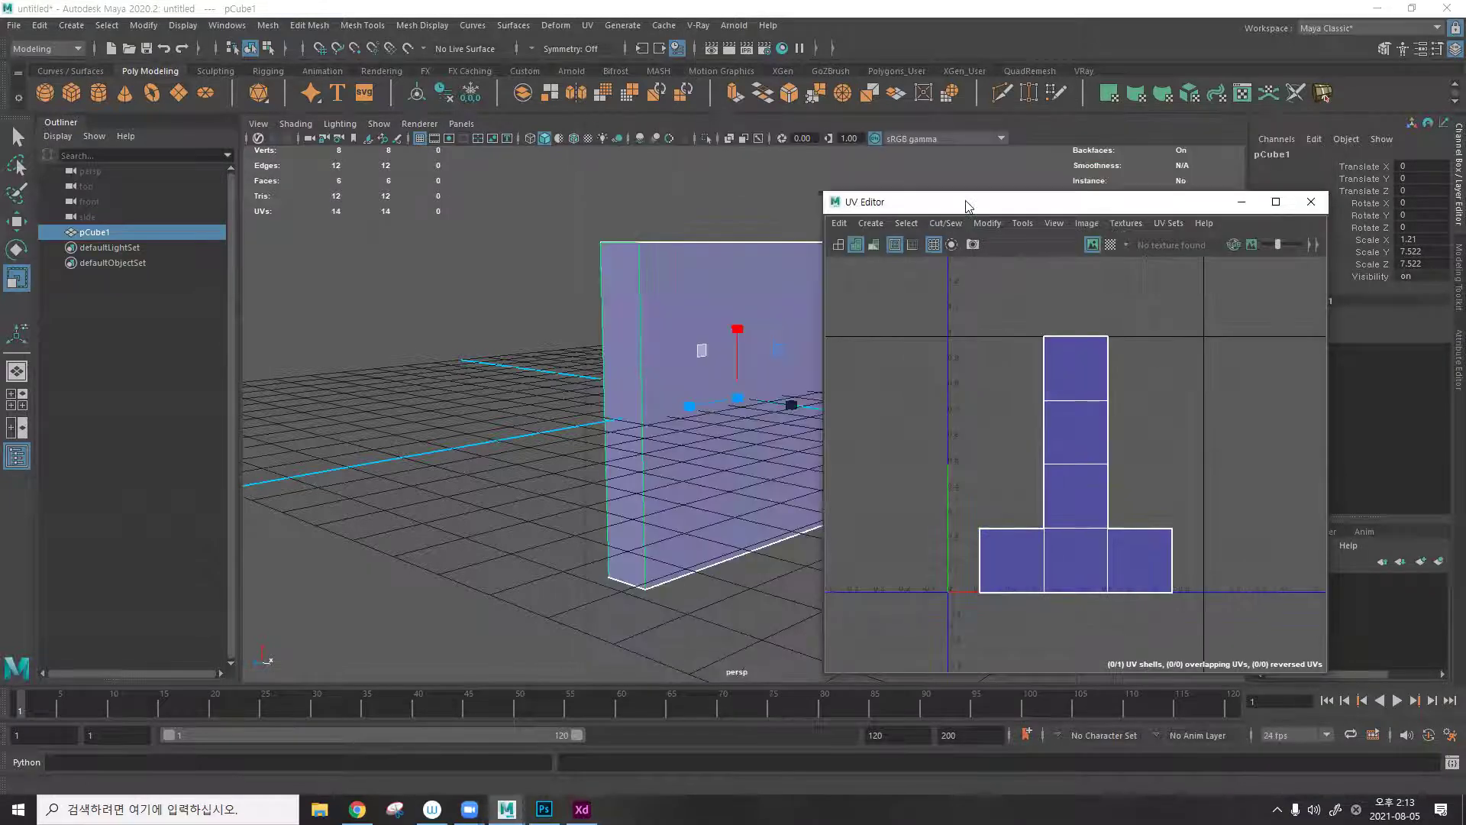
left_click_drag(967, 205, 1076, 174)
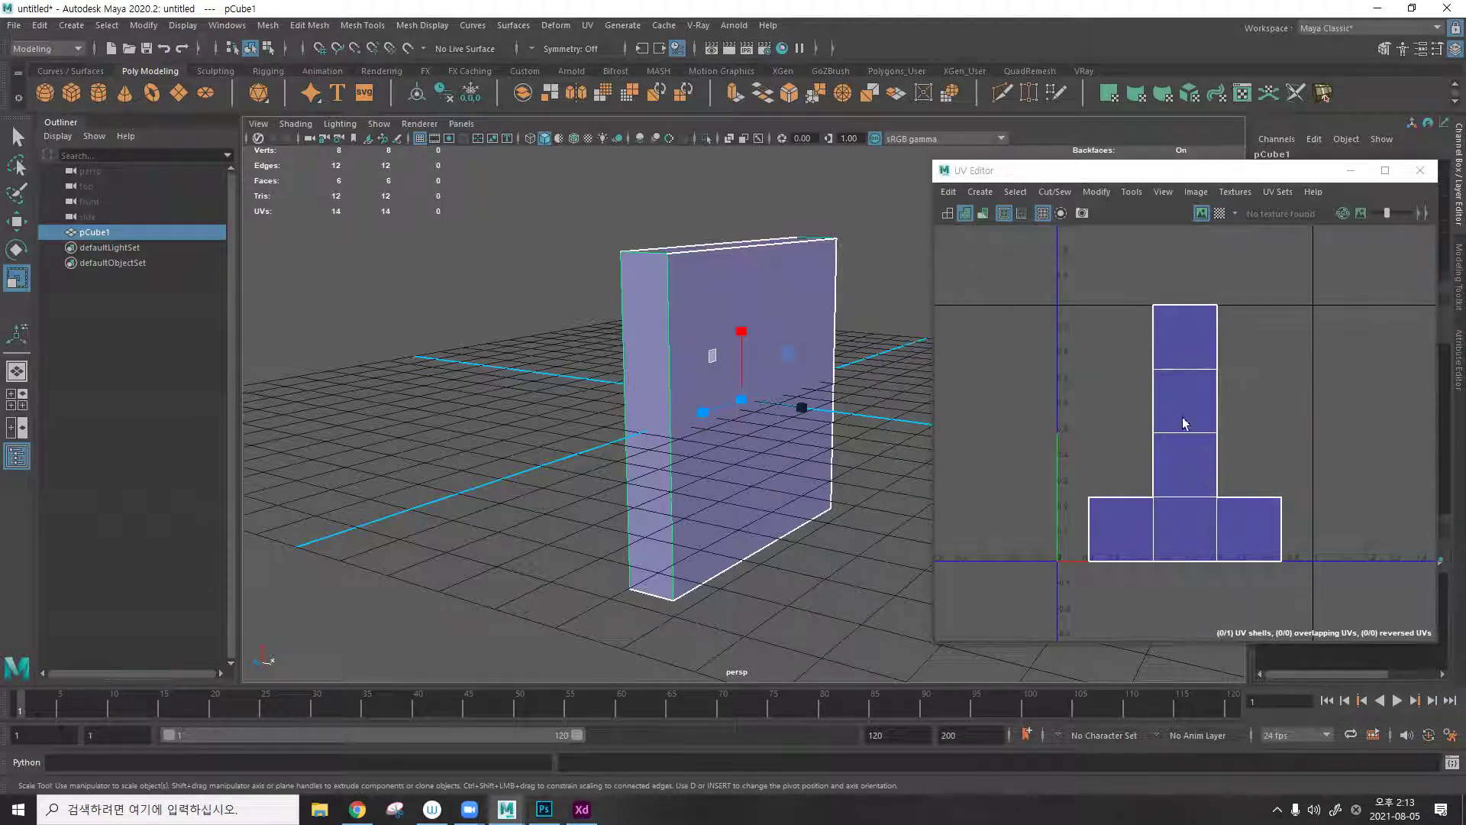
left_click_drag(797, 379, 797, 395, "alt")
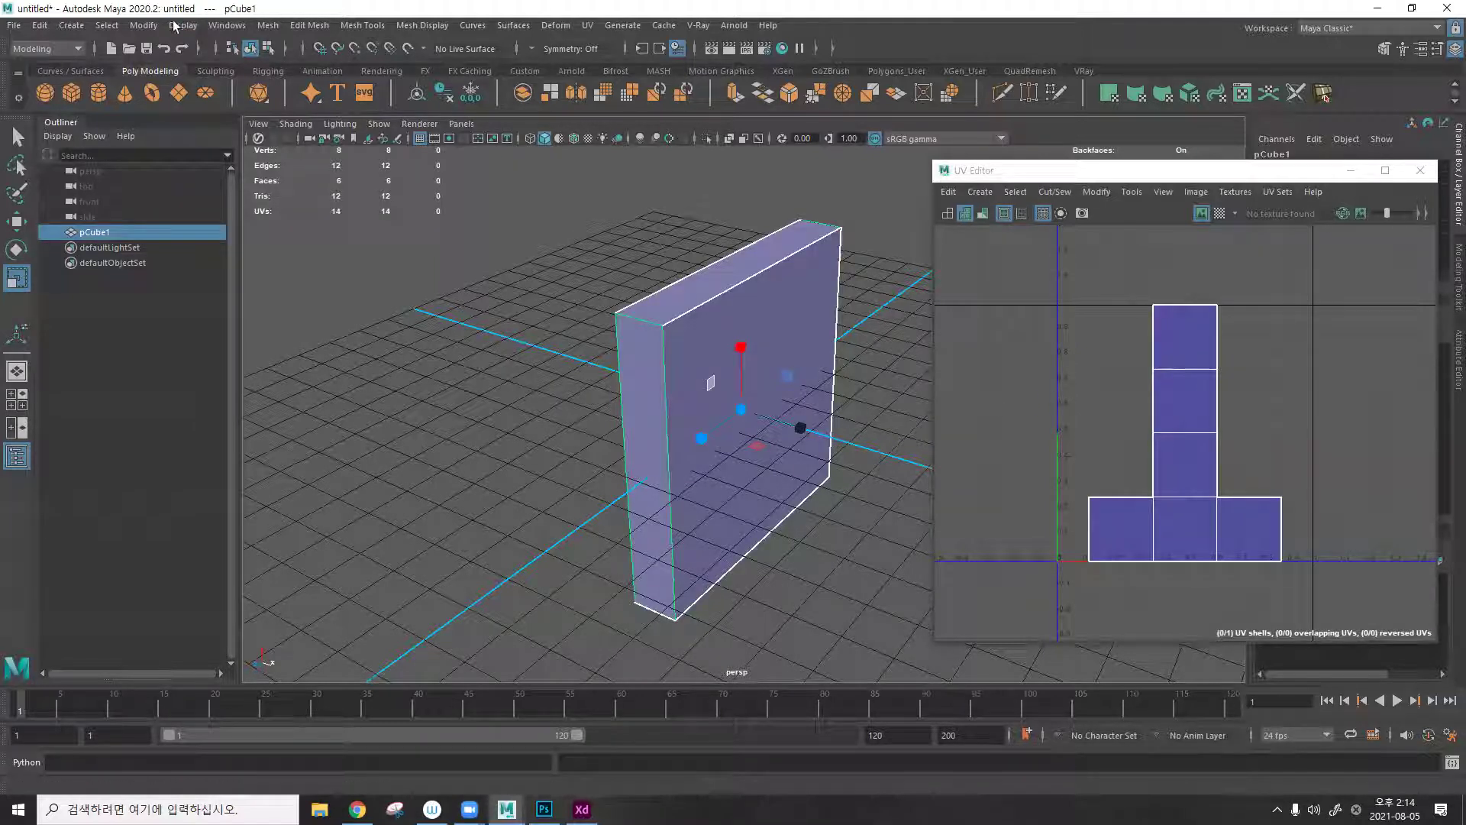
left_click(144, 26)
left_click(195, 94)
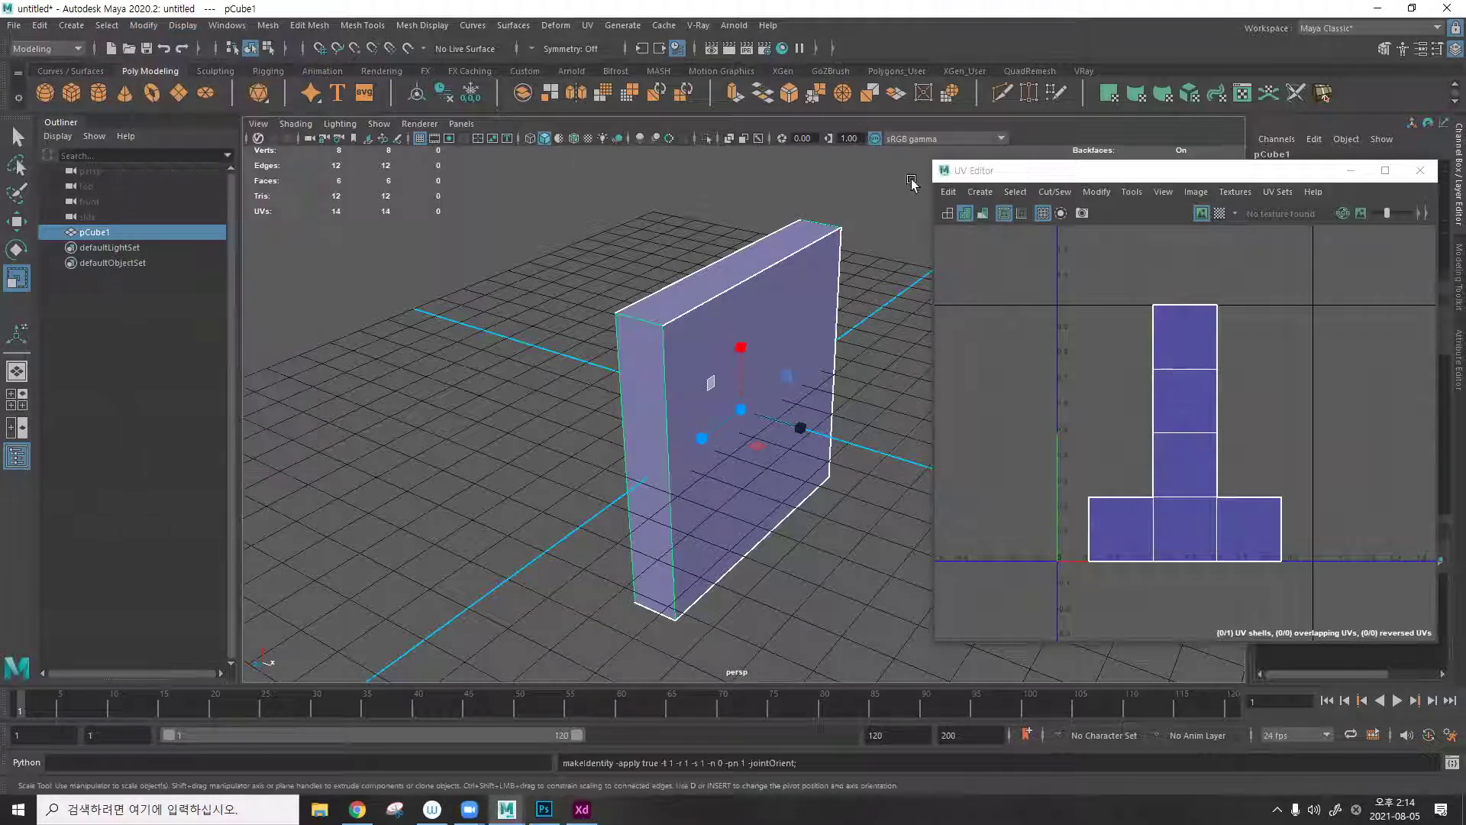
Apply automatic UV mapping to the block and clear the UV selection to inspect the separate shells.
left_click(966, 193)
left_click(1007, 242)
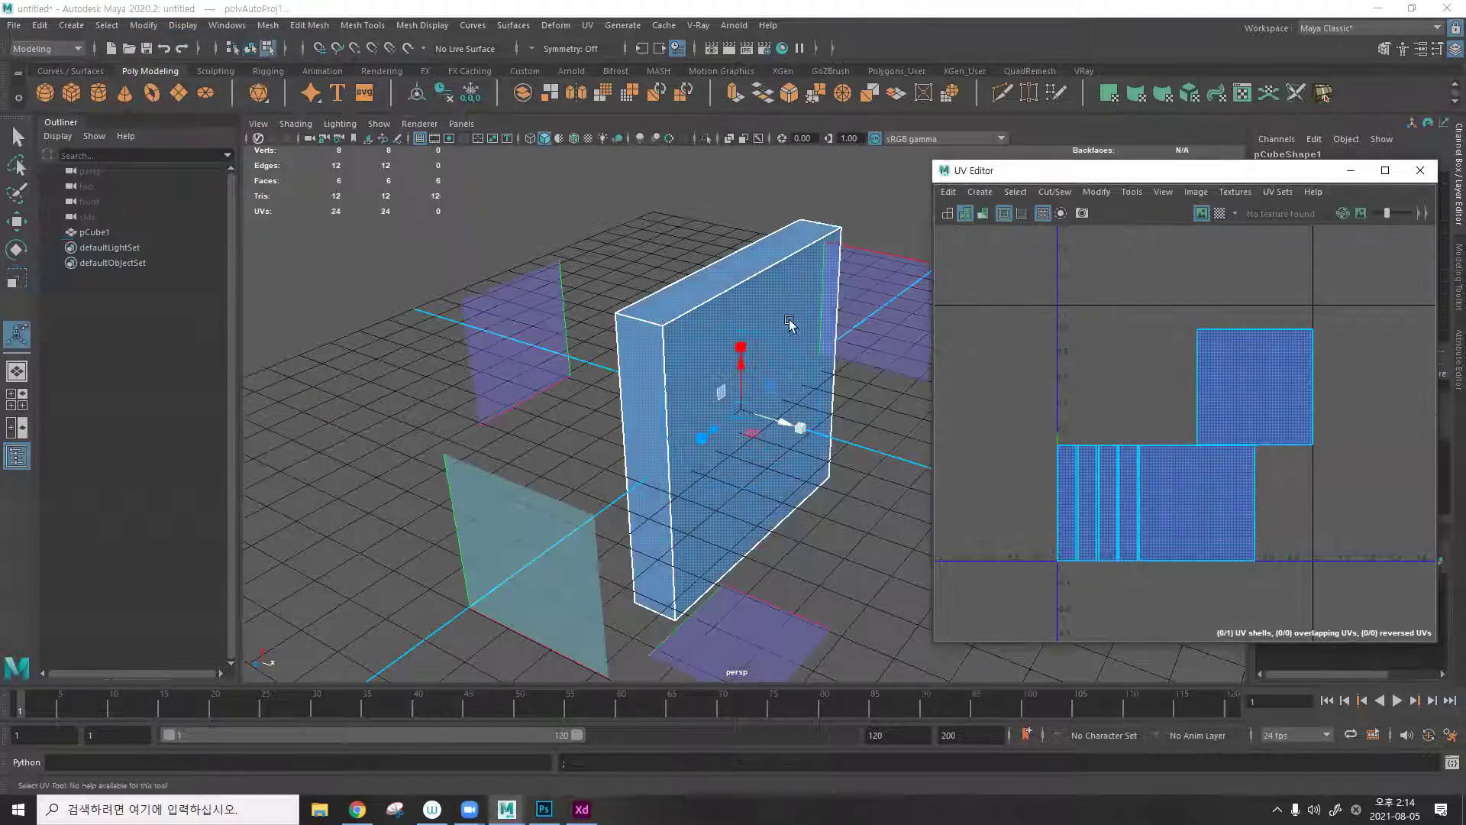
left_click(1118, 482)
scroll(1143, 472, "up", 5)
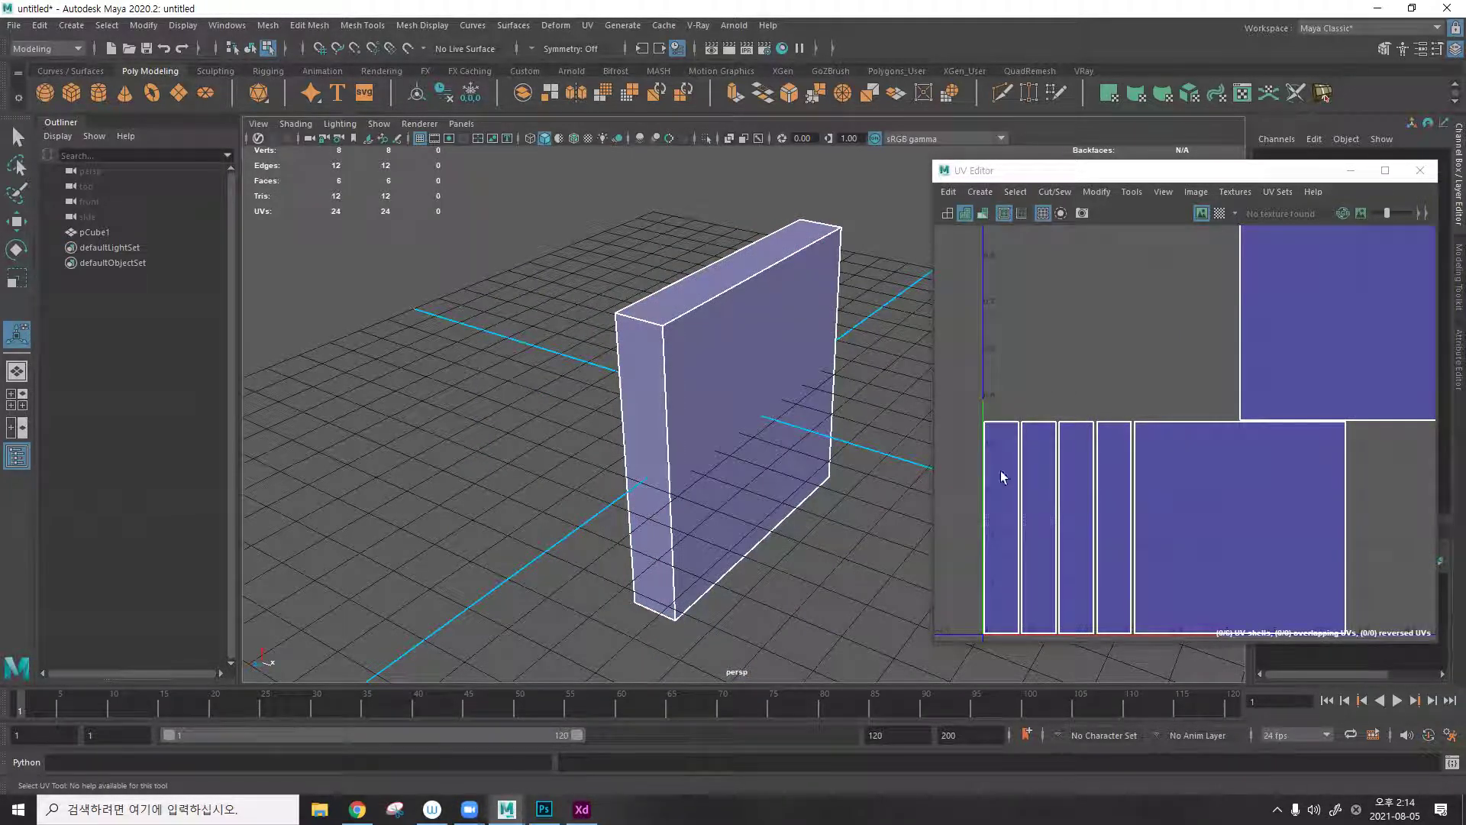
Close the UV Editor, return to object selection and delete the thin block.
scroll(1100, 458, "down", 2)
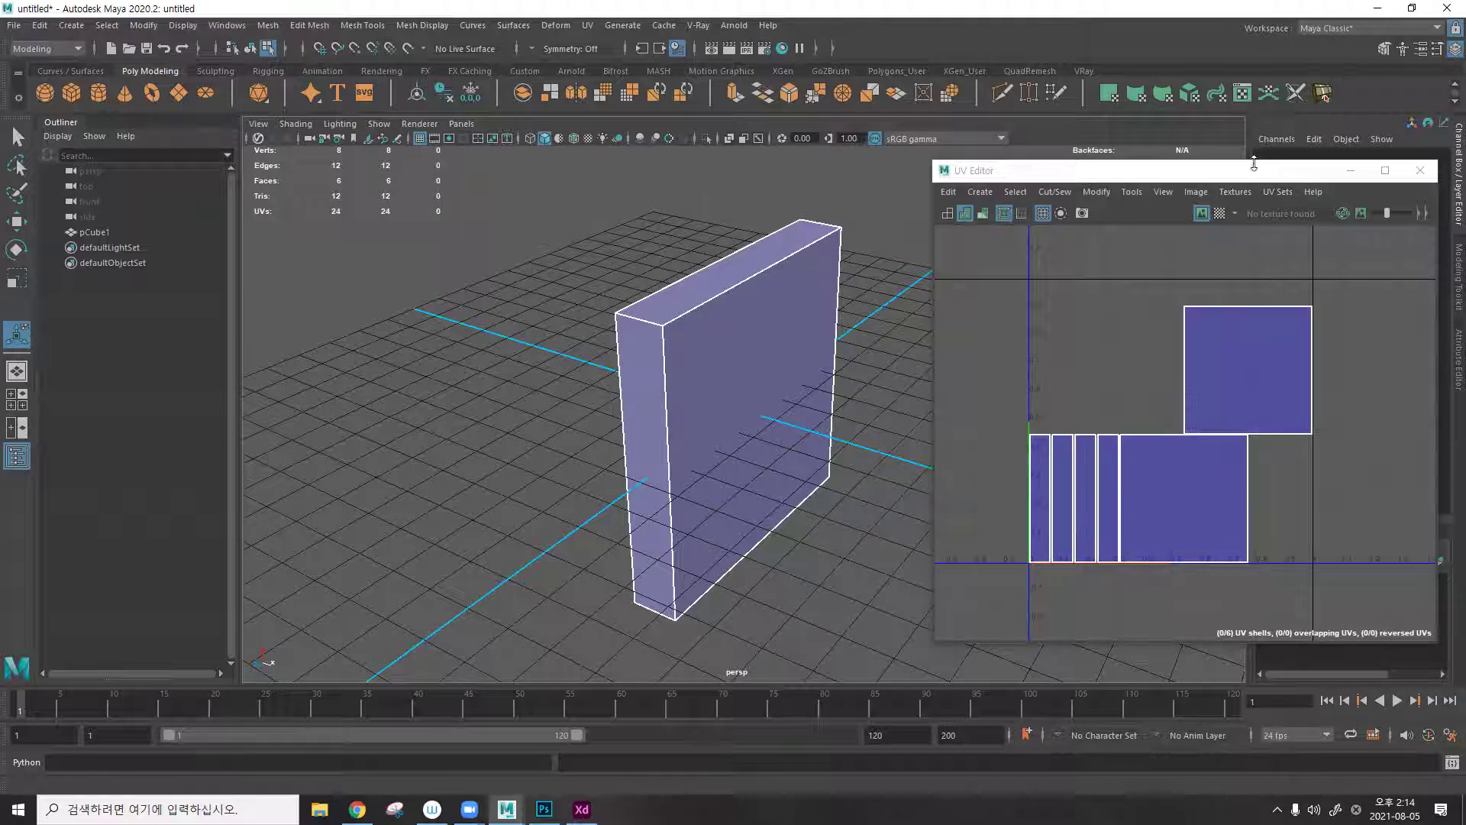
left_click(1420, 169)
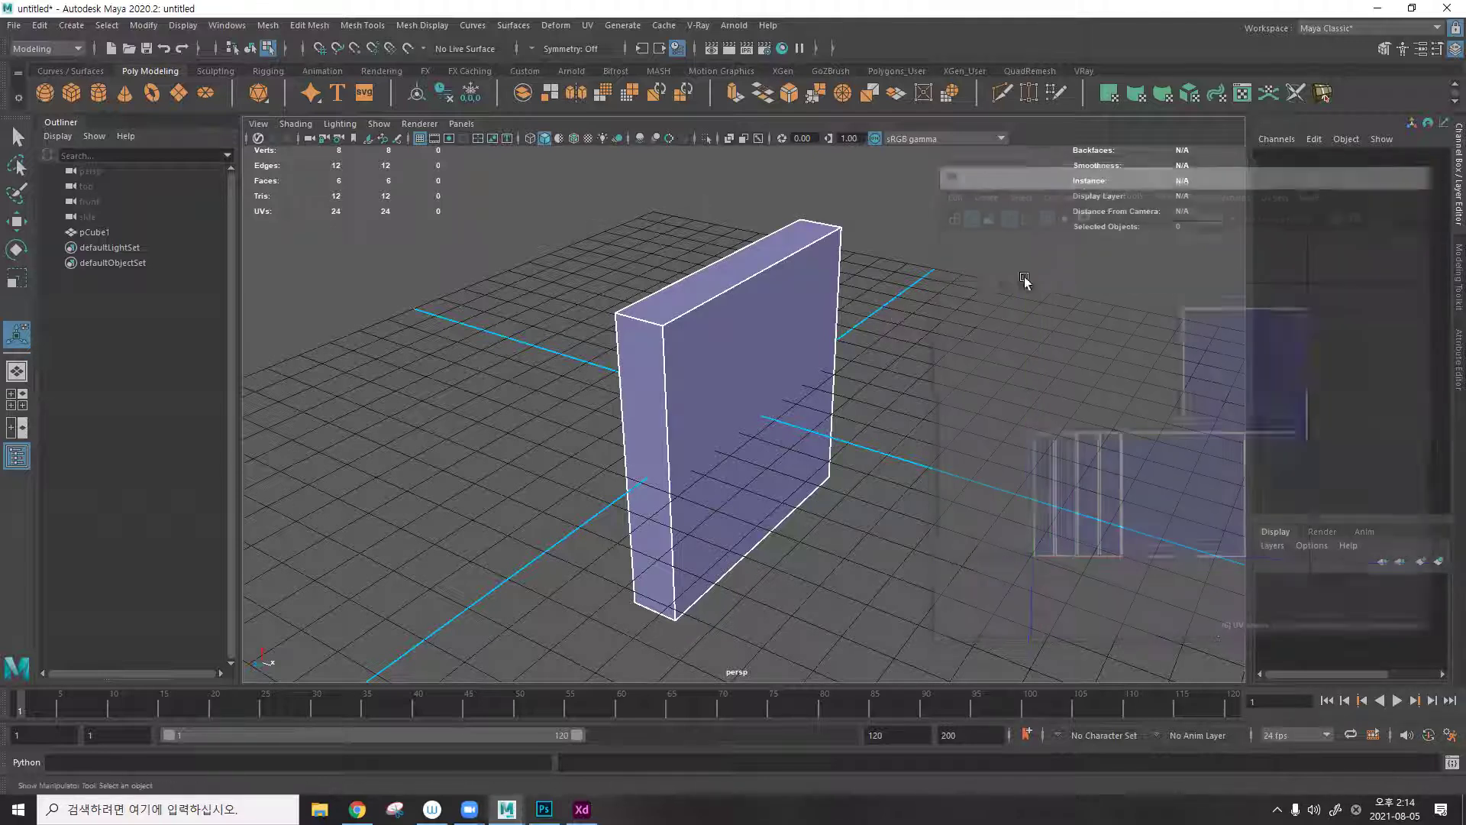
key("F8")
key("Delete")
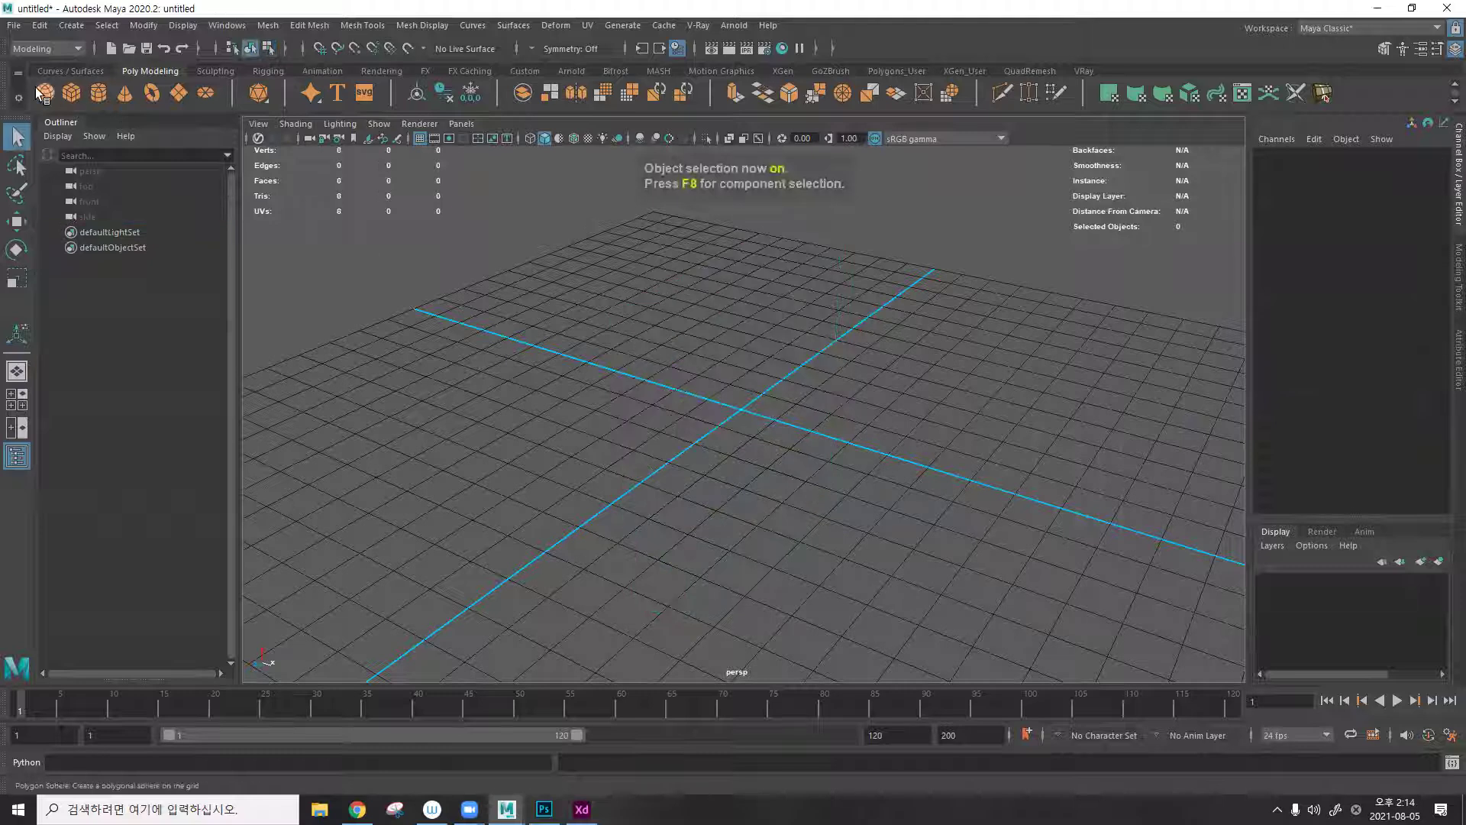
Create a polygon sphere at the origin and a polygon cube moved to about -4.679 in X.
left_click(46, 90)
left_click(80, 92)
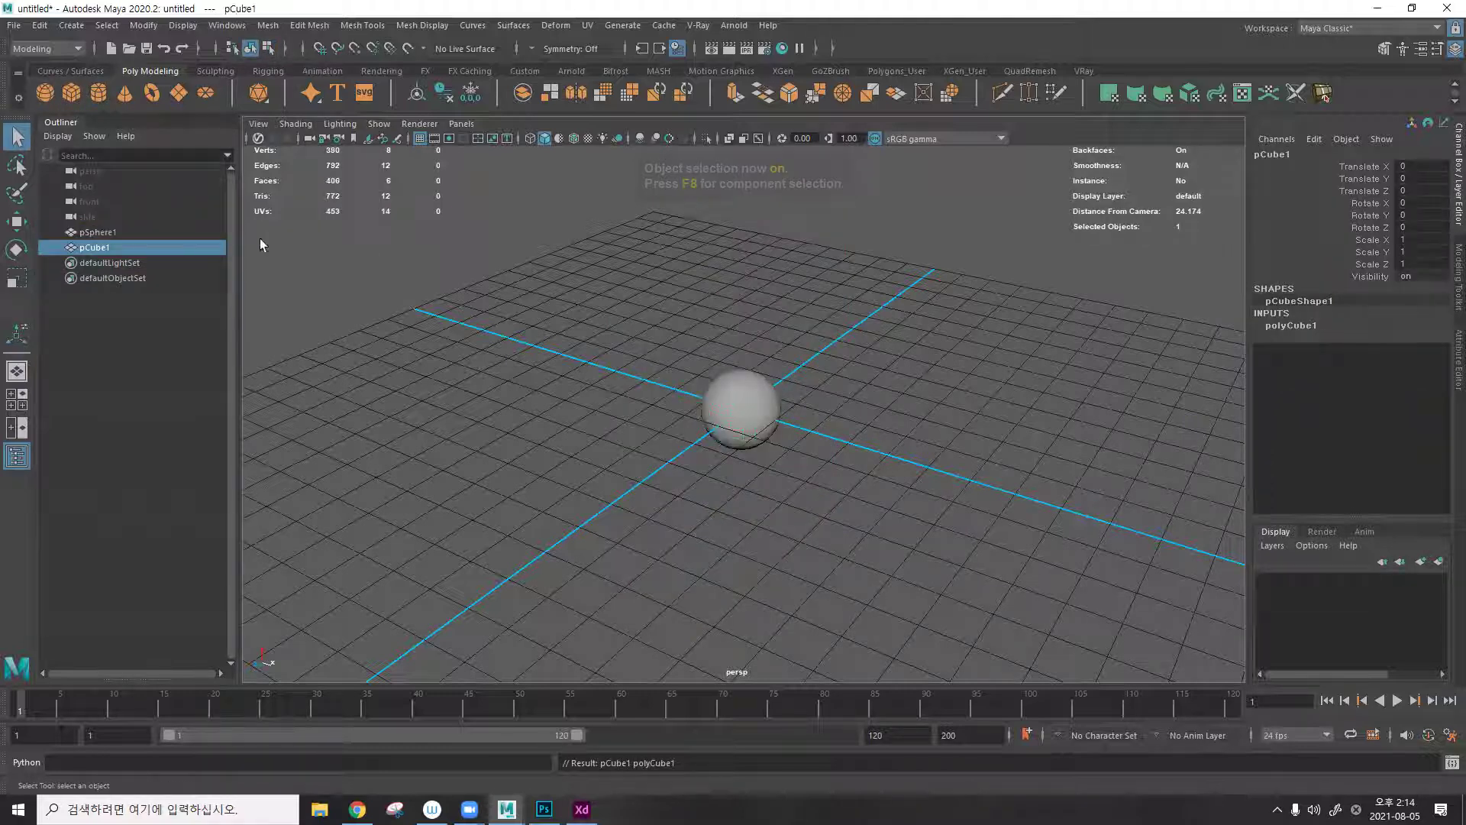
key("w")
left_click_drag(755, 399, 611, 361)
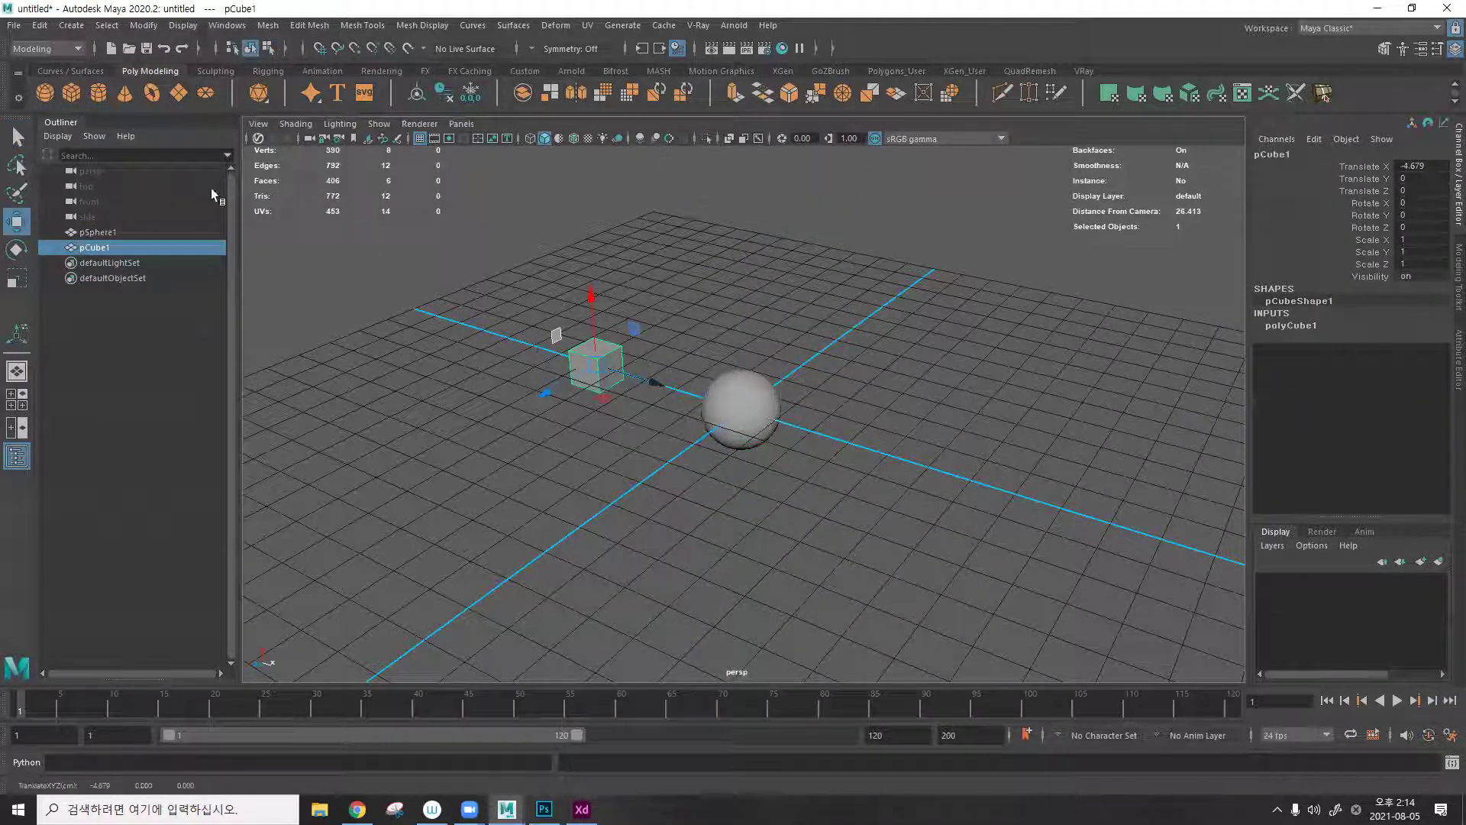
Add a cylinder at about 3.385 in X and a cone farther out along X, and select all four primitives.
left_click(98, 92)
left_click_drag(805, 429, 926, 465)
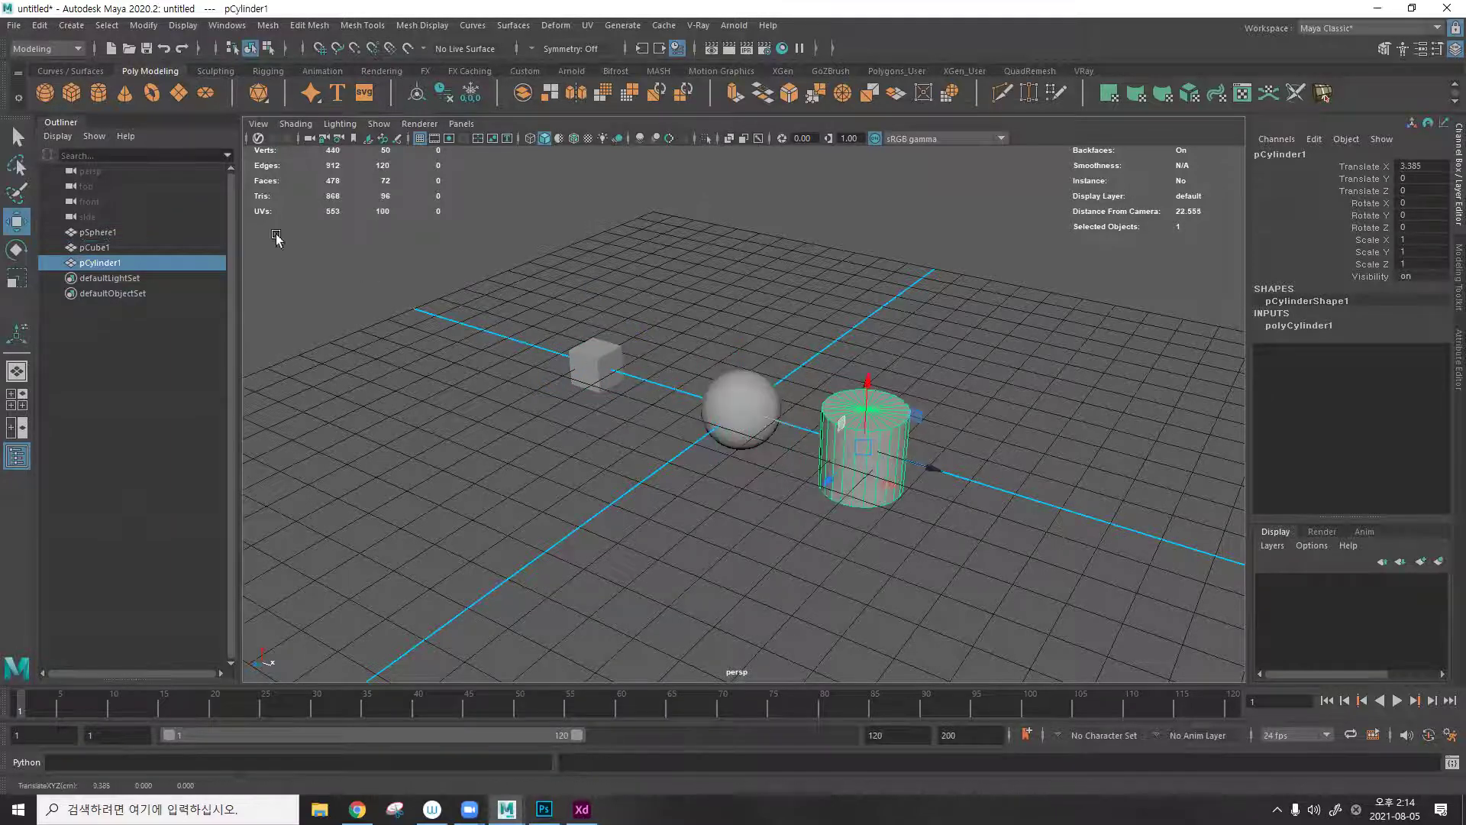
left_click(124, 93)
left_click_drag(803, 428, 1112, 546)
left_click_drag(1127, 605, 493, 294)
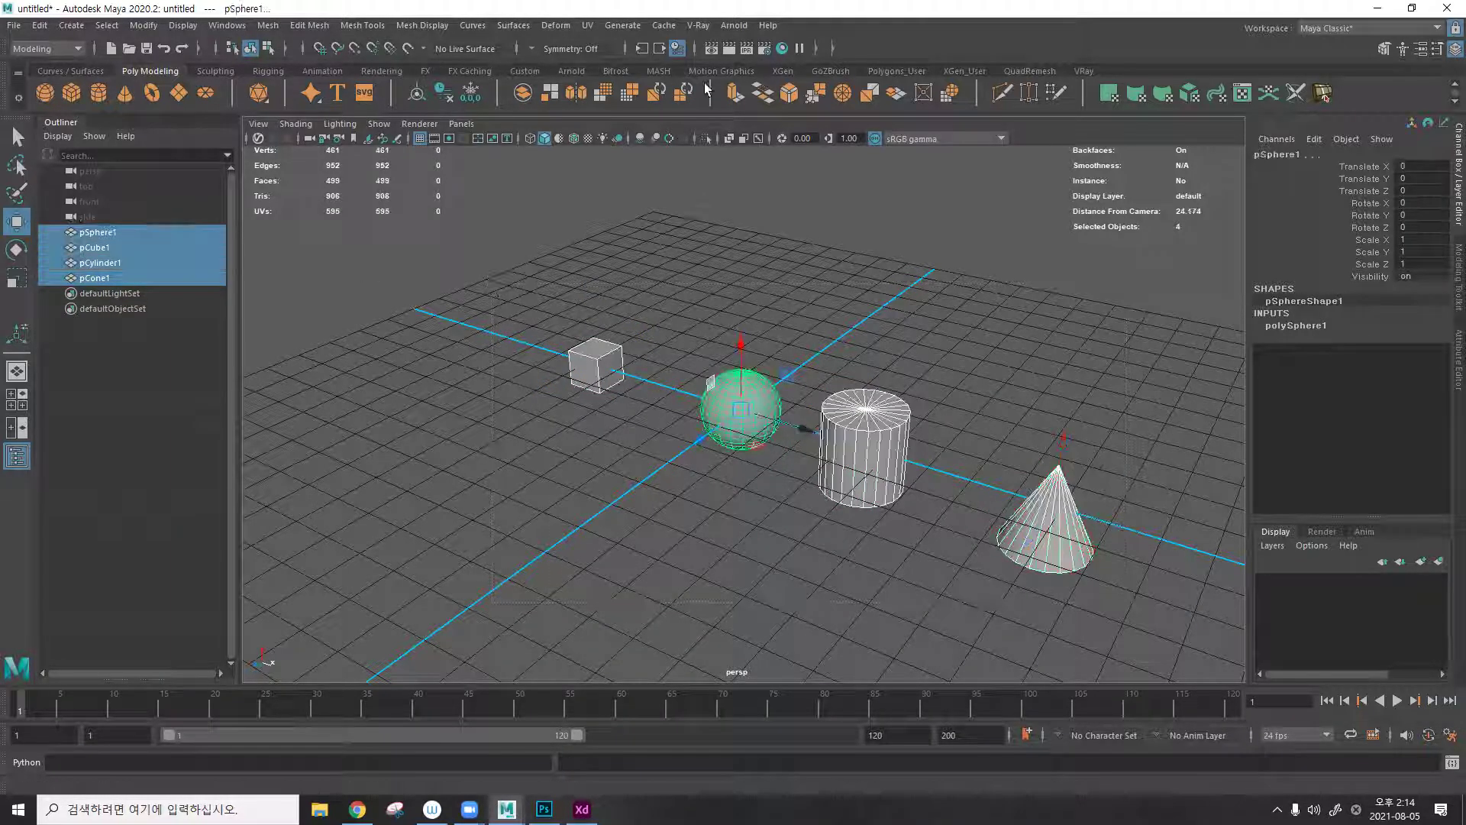
Show the UV commands, switch the menu set to Rigging and FX, and return it to Modeling.
left_click(587, 27)
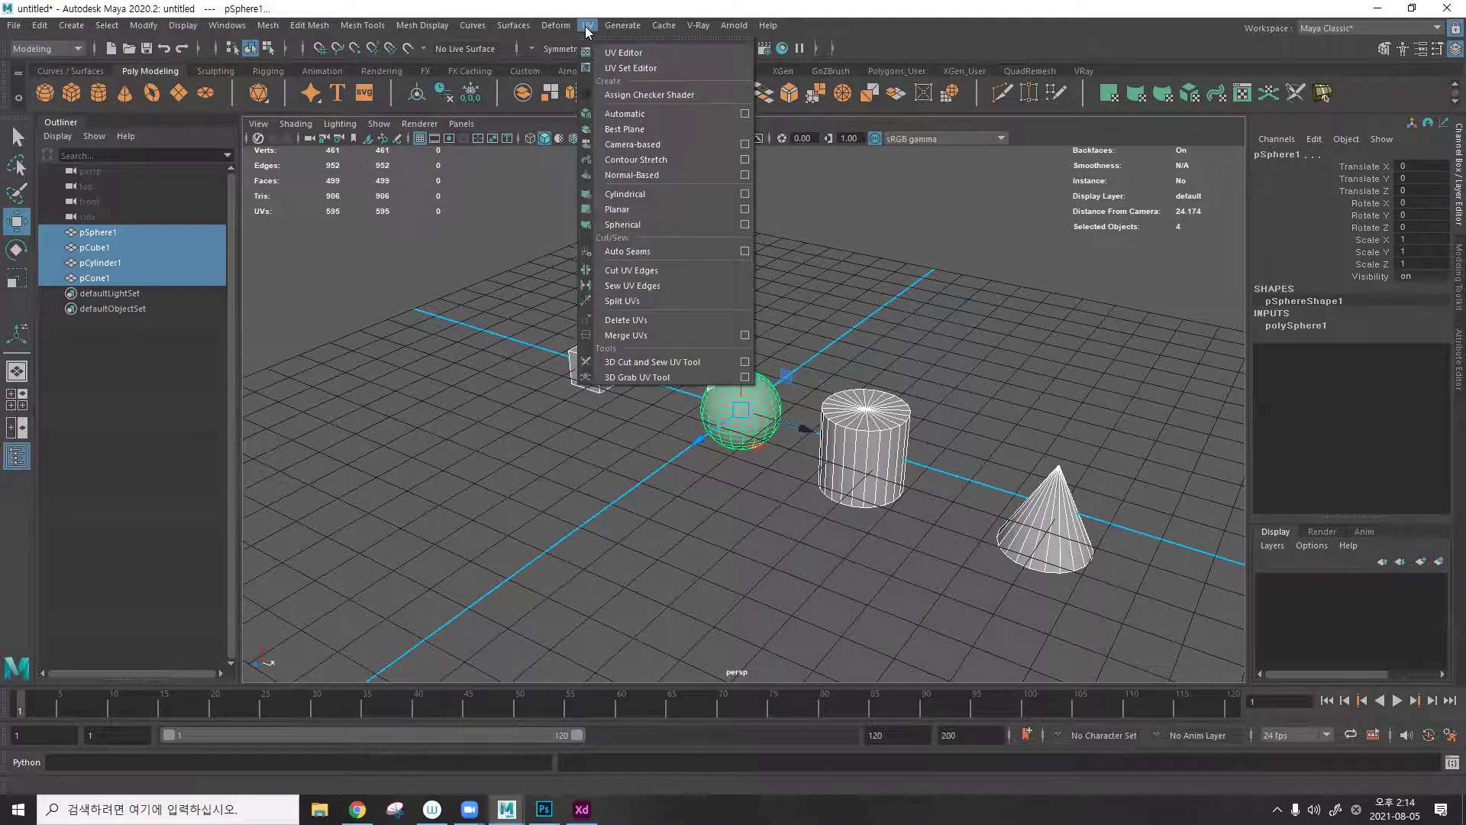
mouse_move(611, 30)
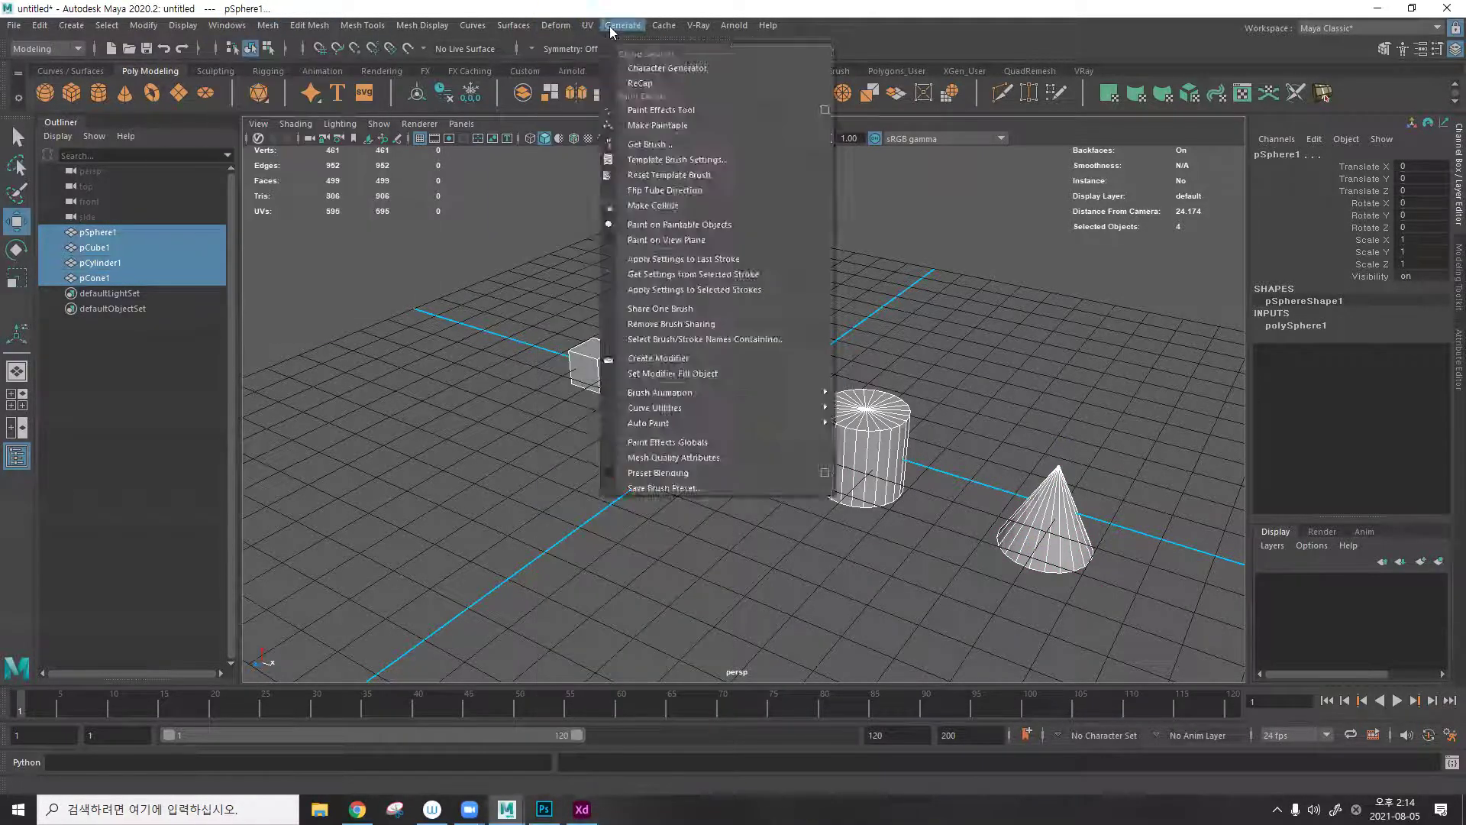
mouse_move(555, 31)
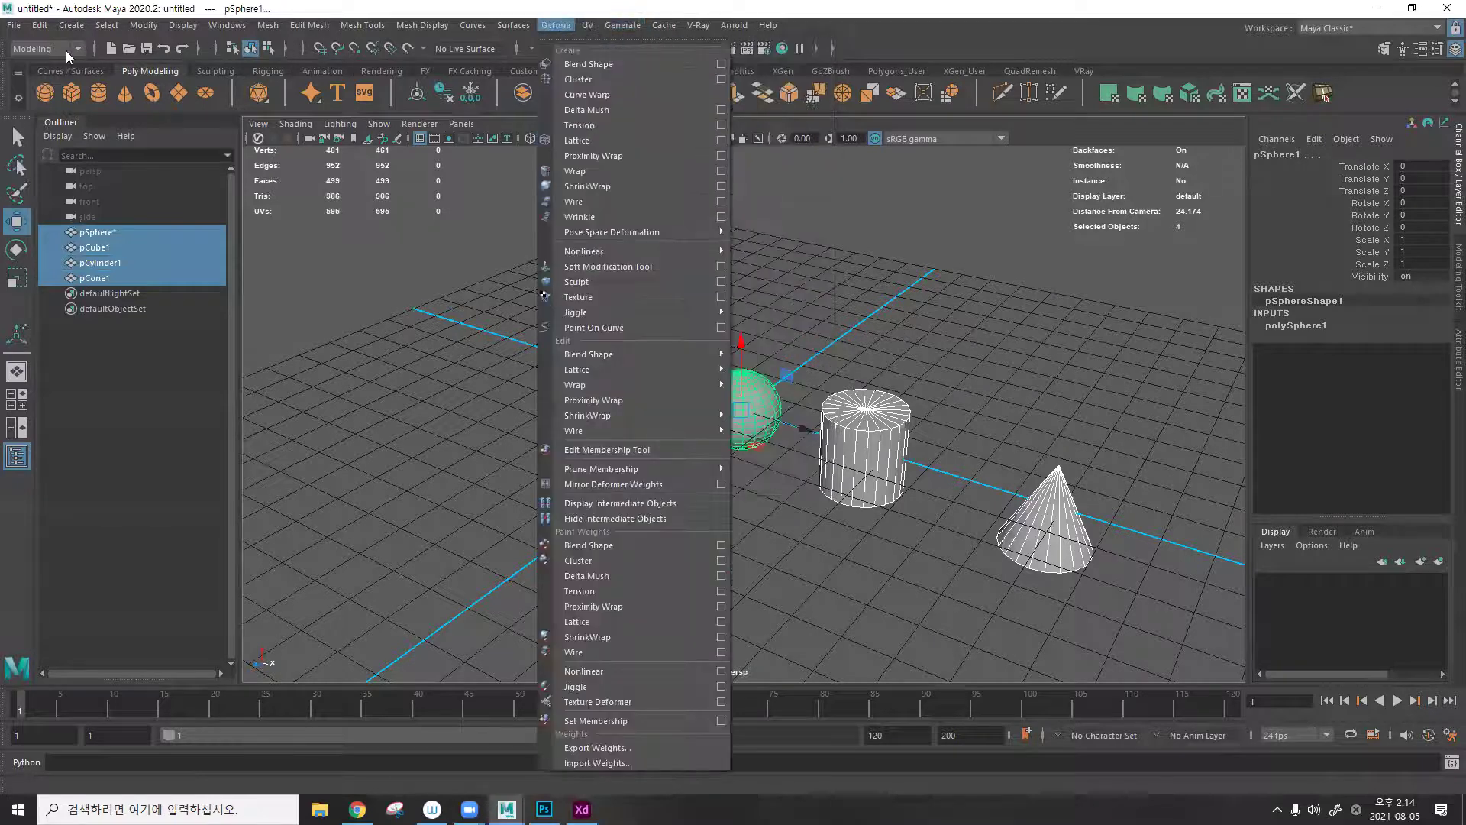
left_click(66, 50)
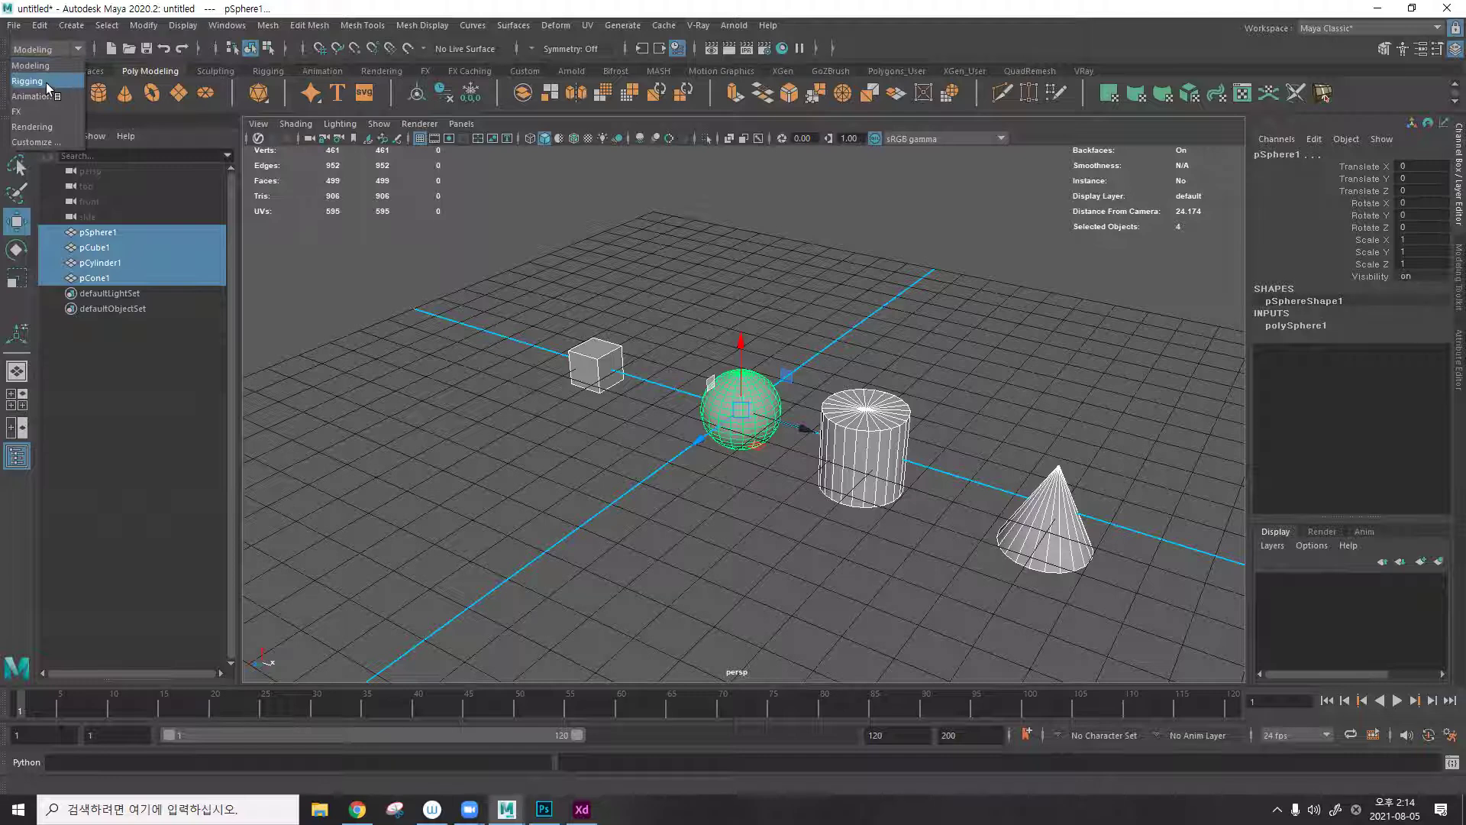
left_click(46, 81)
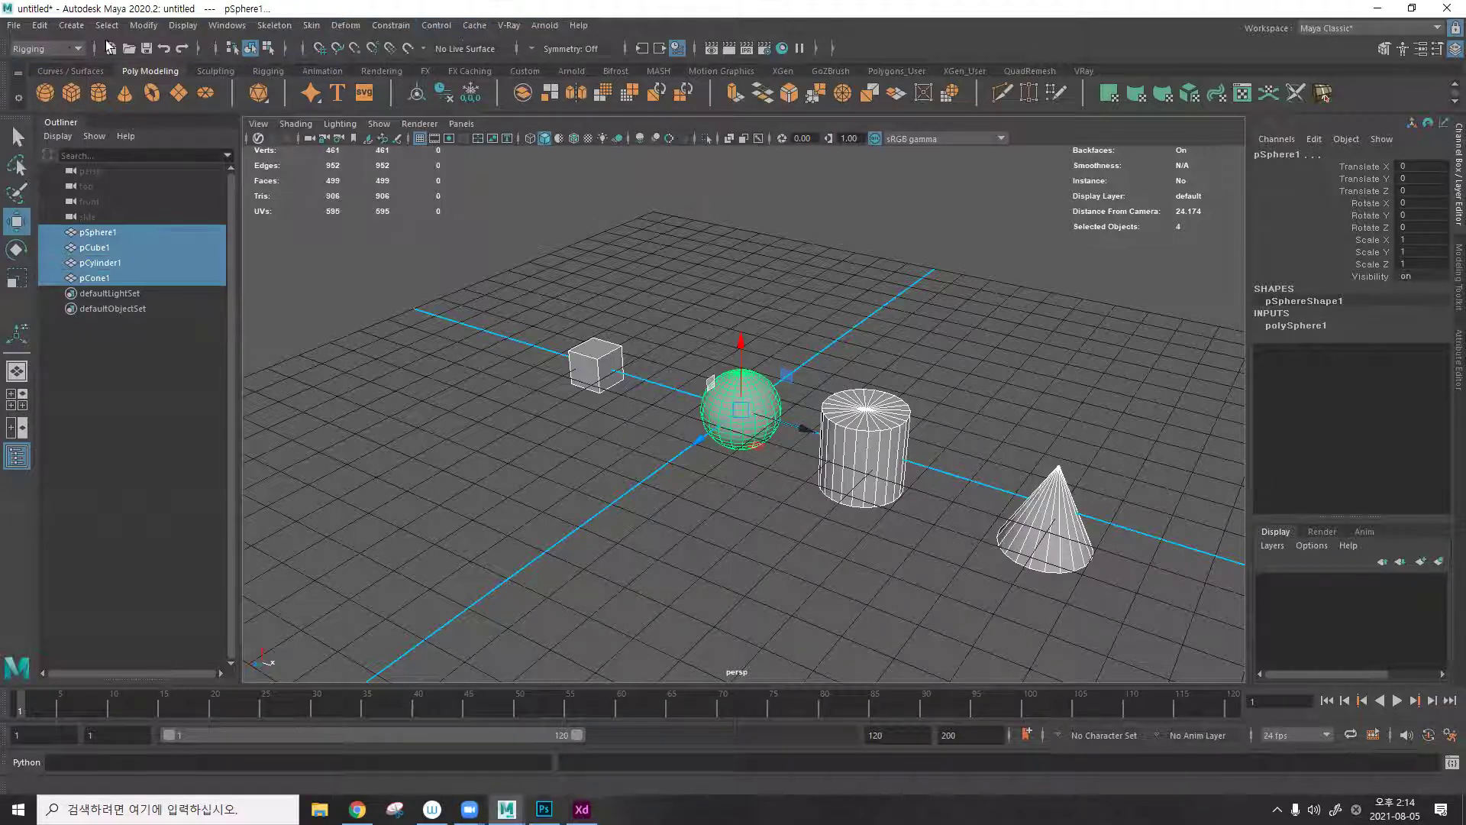
left_click(46, 48)
left_click(34, 114)
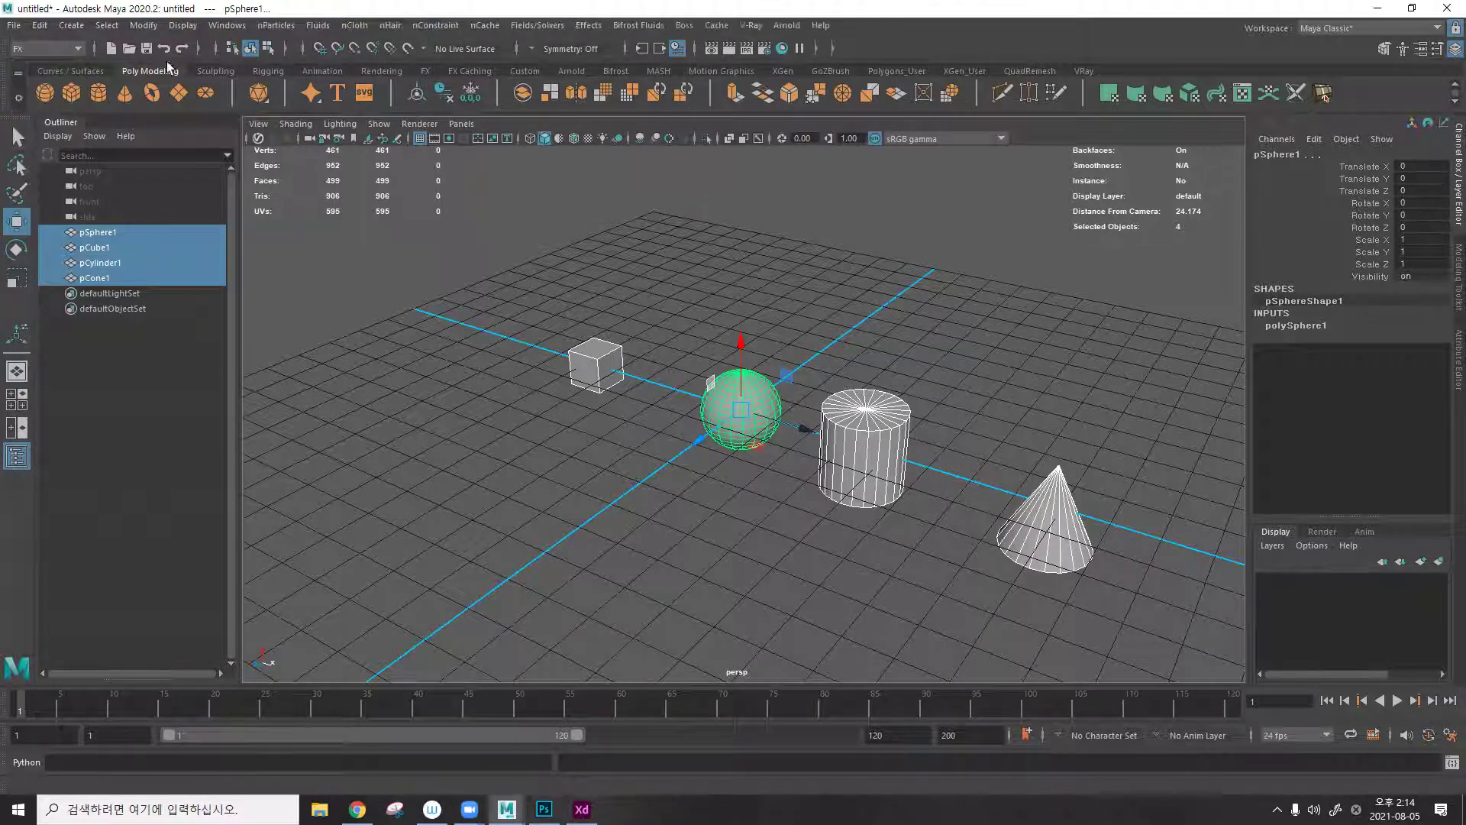
left_click(76, 49)
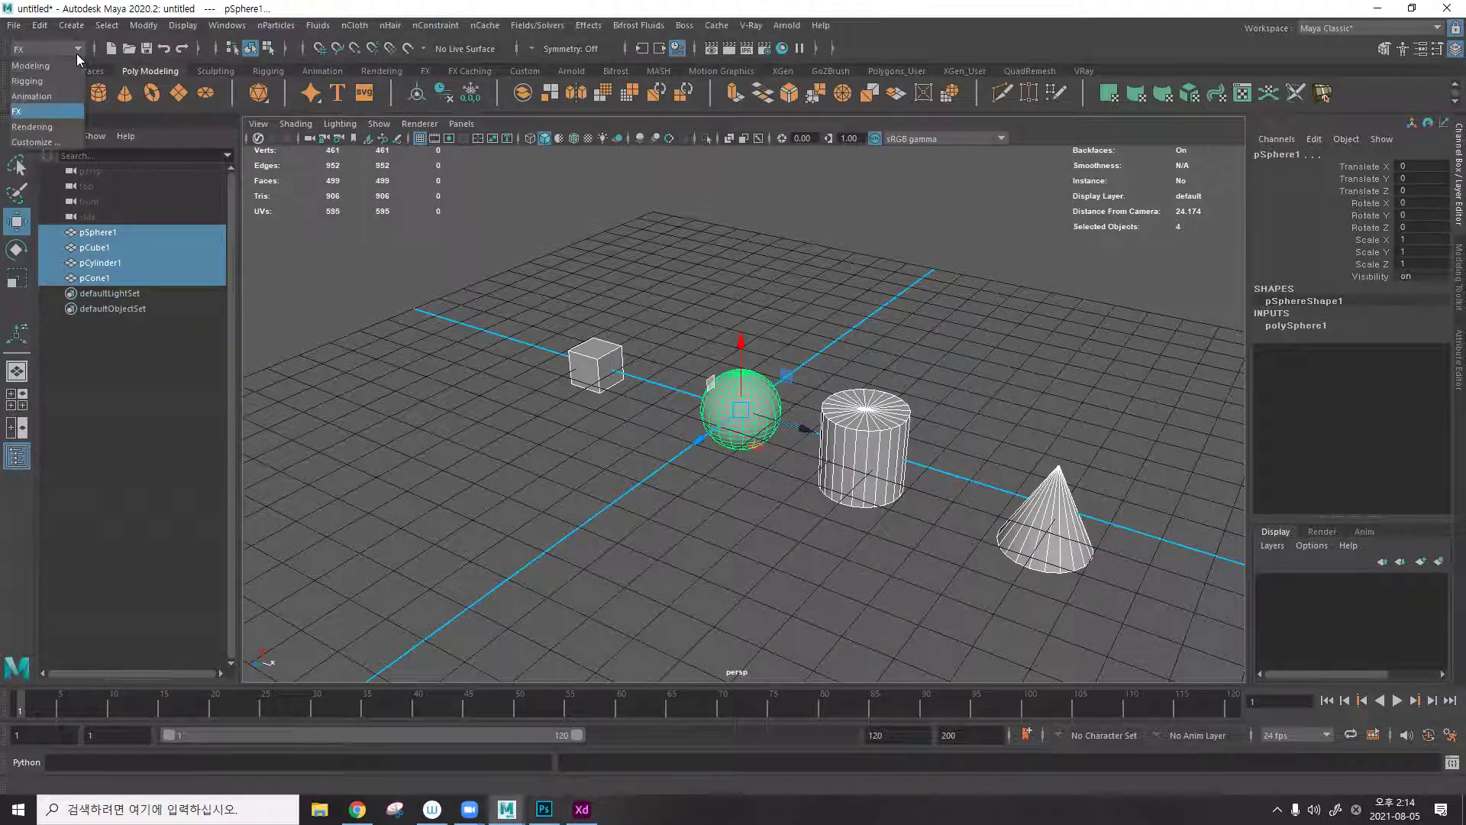
left_click(38, 66)
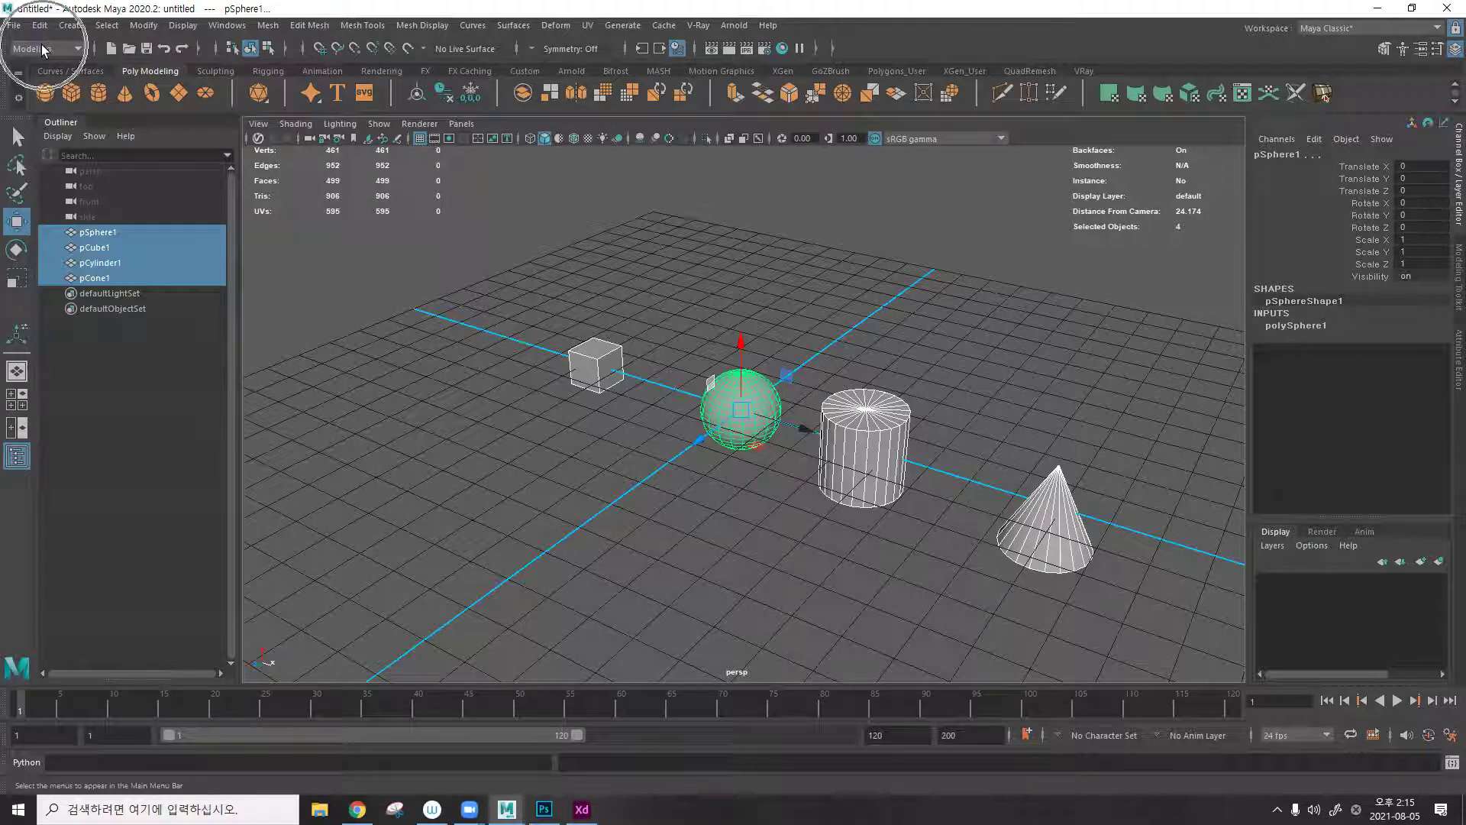
Reset the current Maya Classic workspace and reselect all four primitives.
left_click(1325, 29)
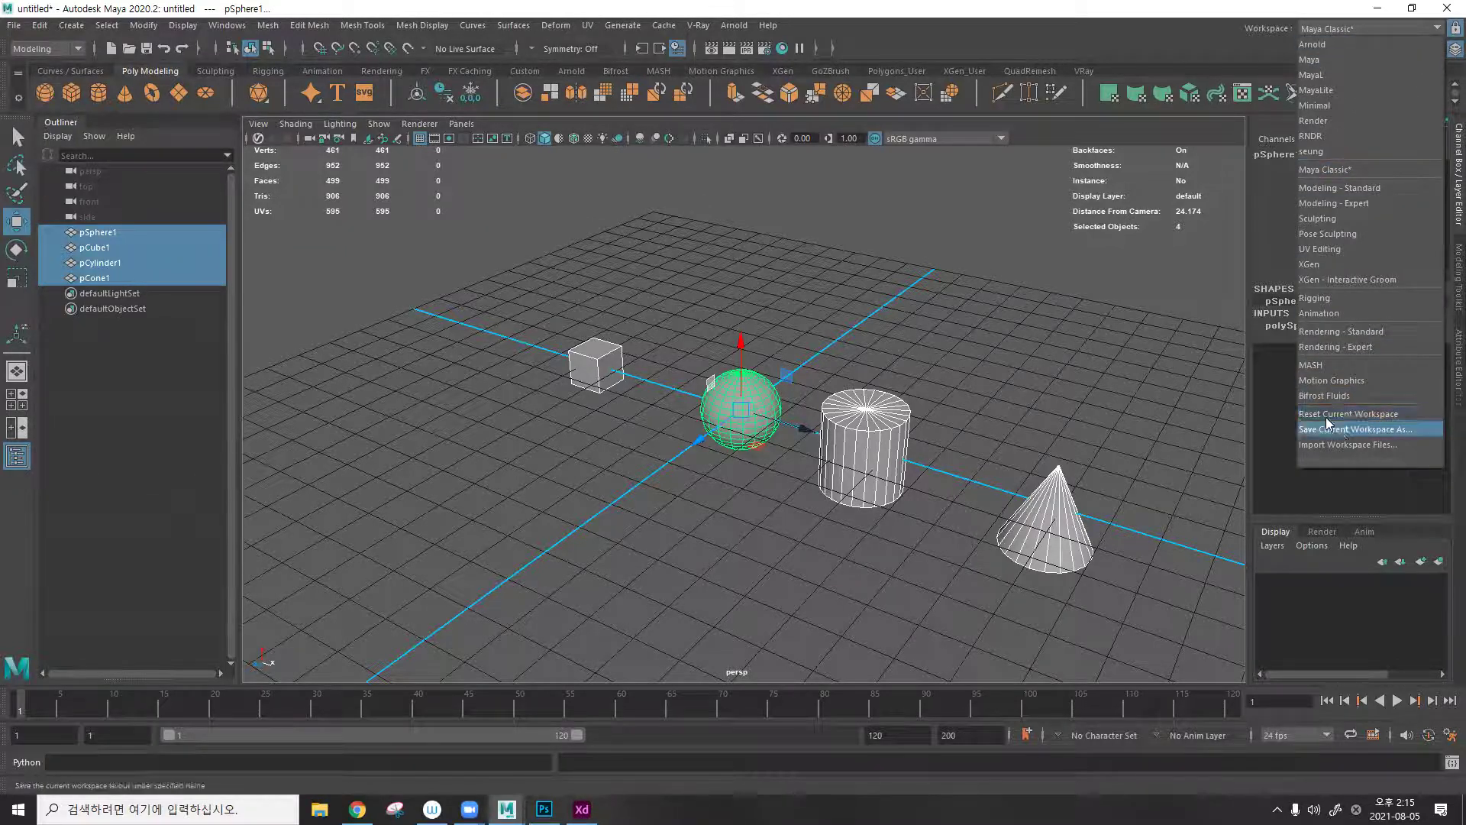
left_click(1366, 417)
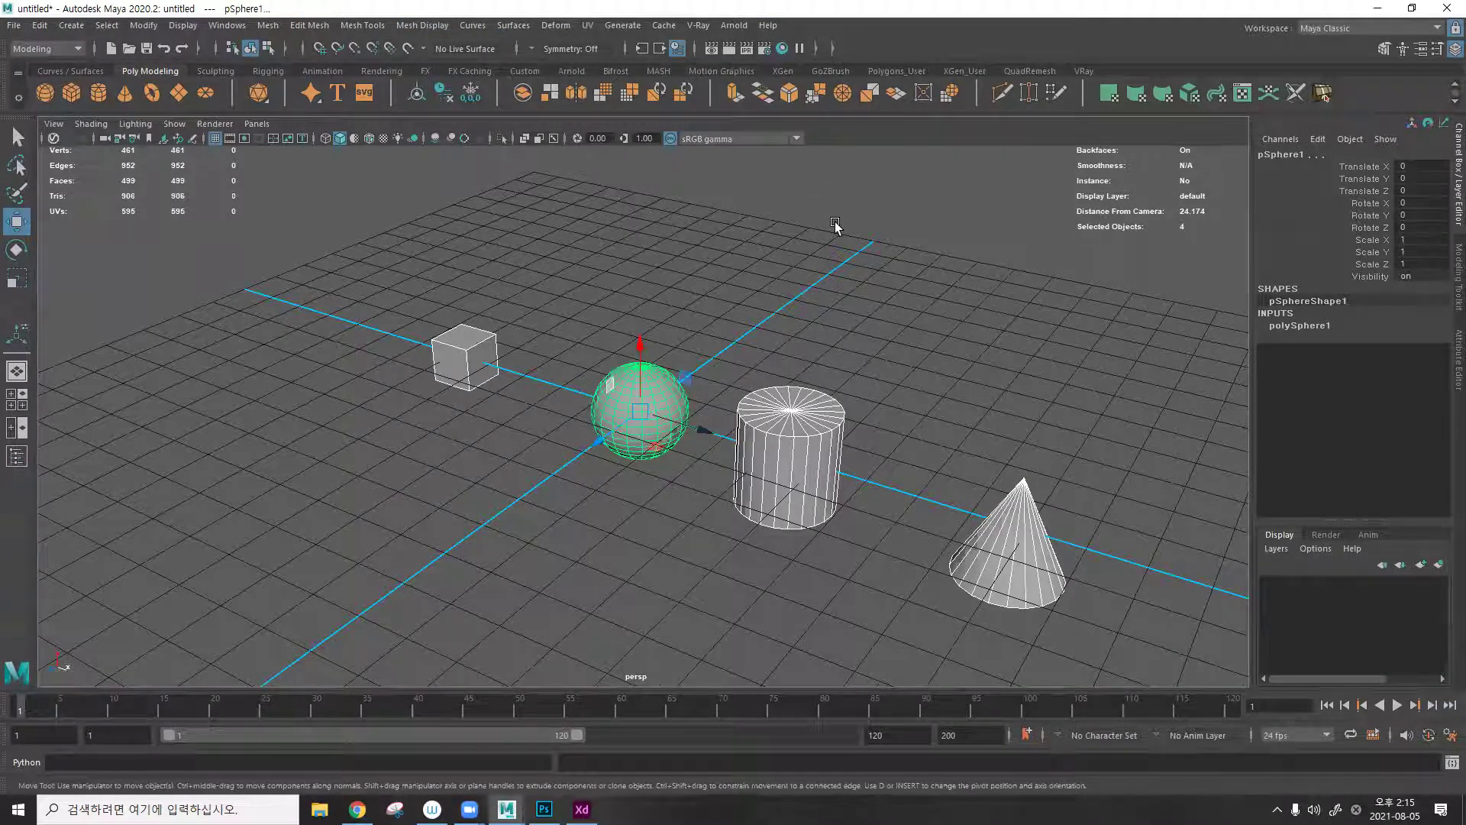
scroll(589, 311, "down", 3)
left_click_drag(509, 313, 1012, 603)
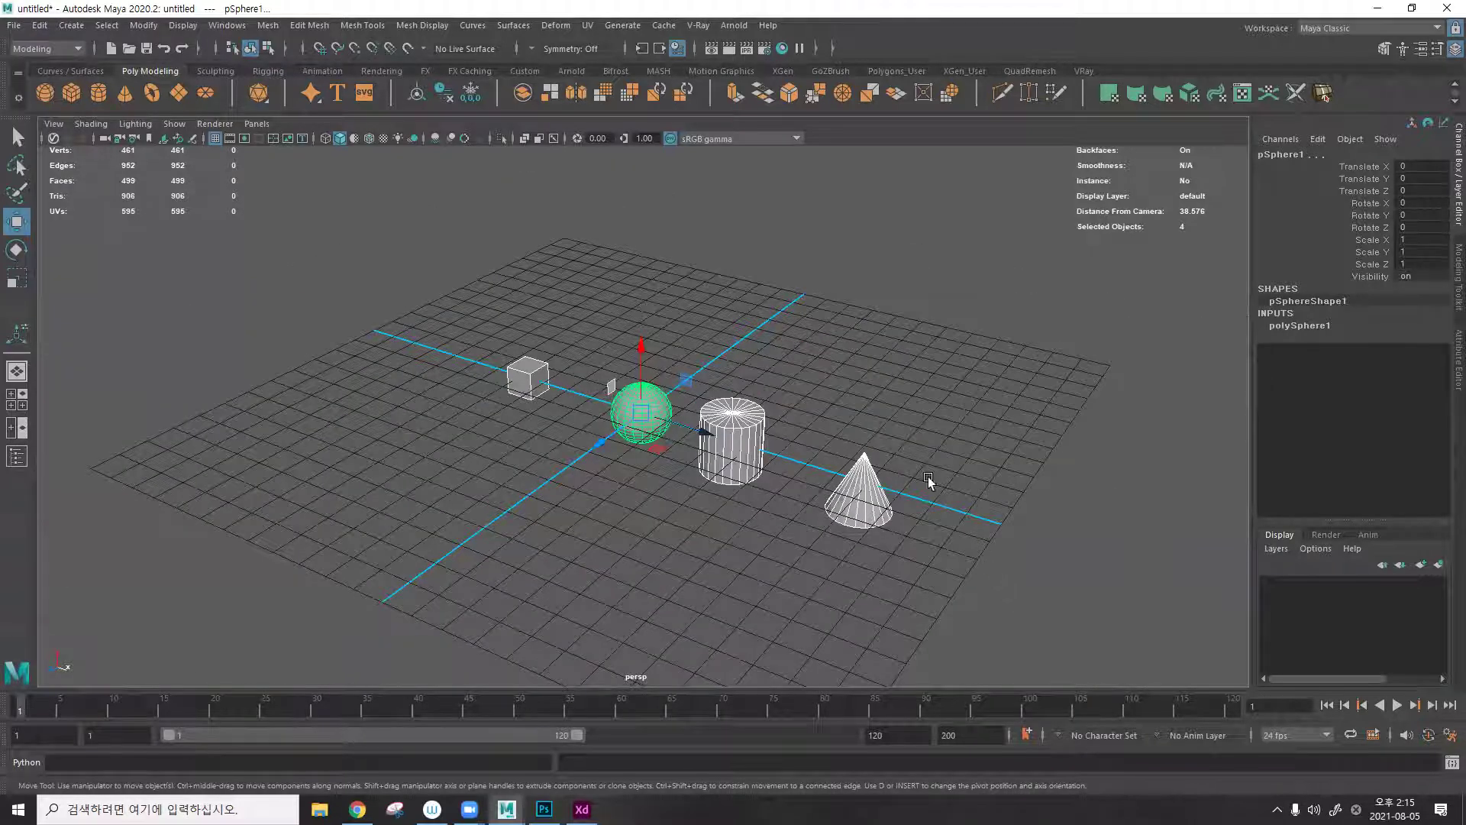
Open the UV Editor for the selected primitives, shrink its window and place it beside them.
left_click(587, 25)
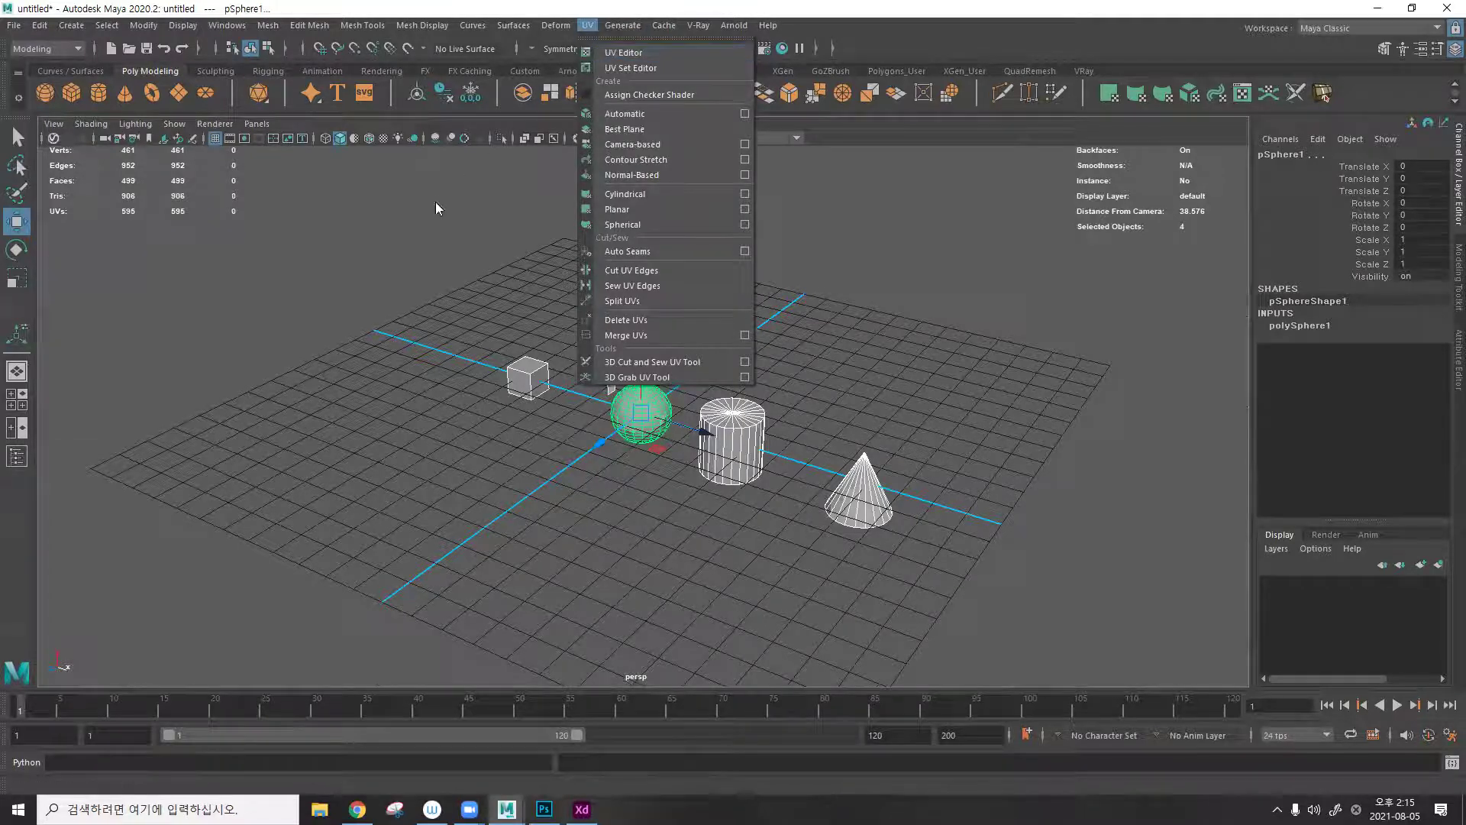
key("Escape")
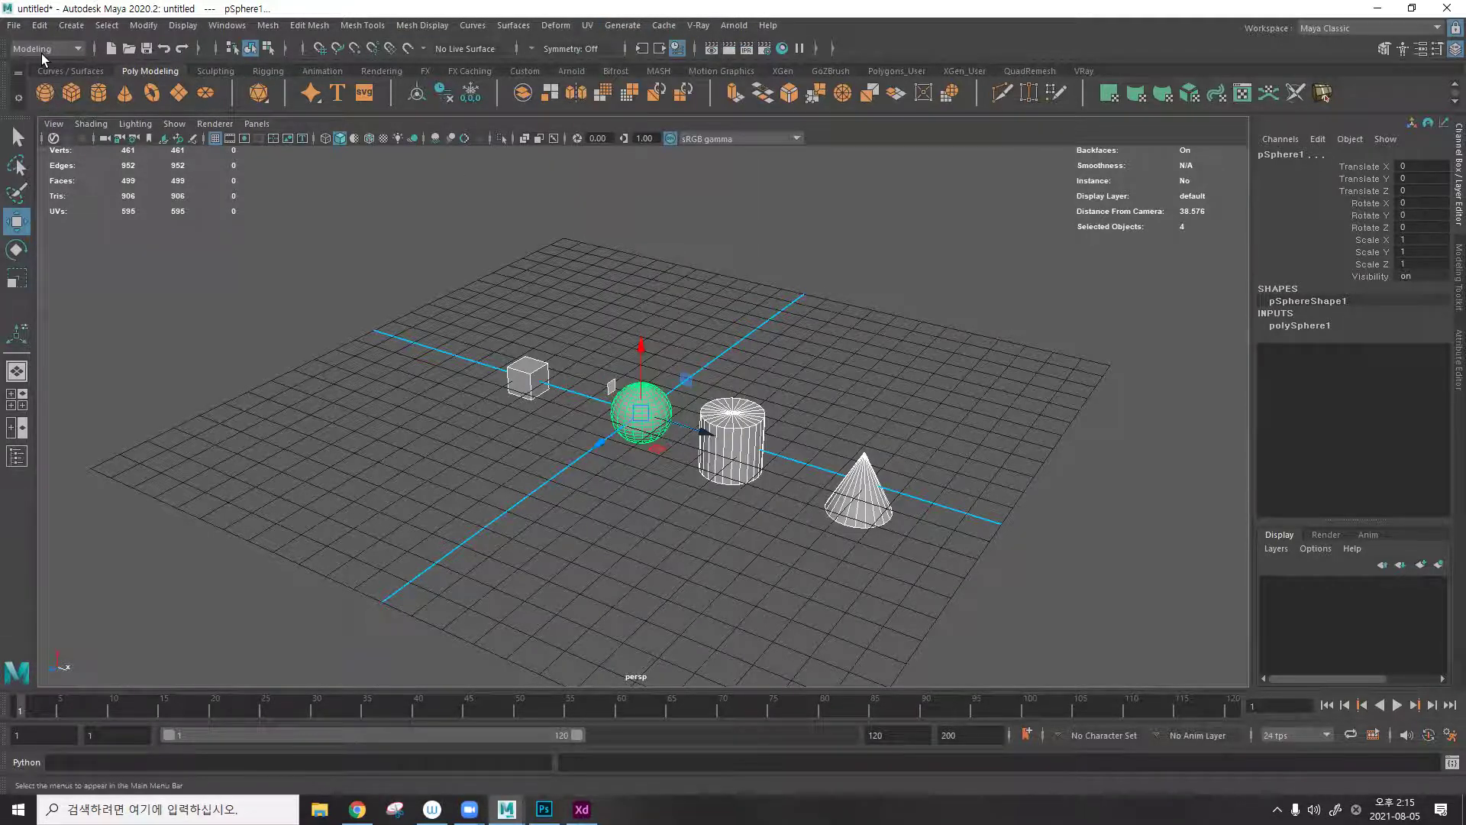
left_click(589, 26)
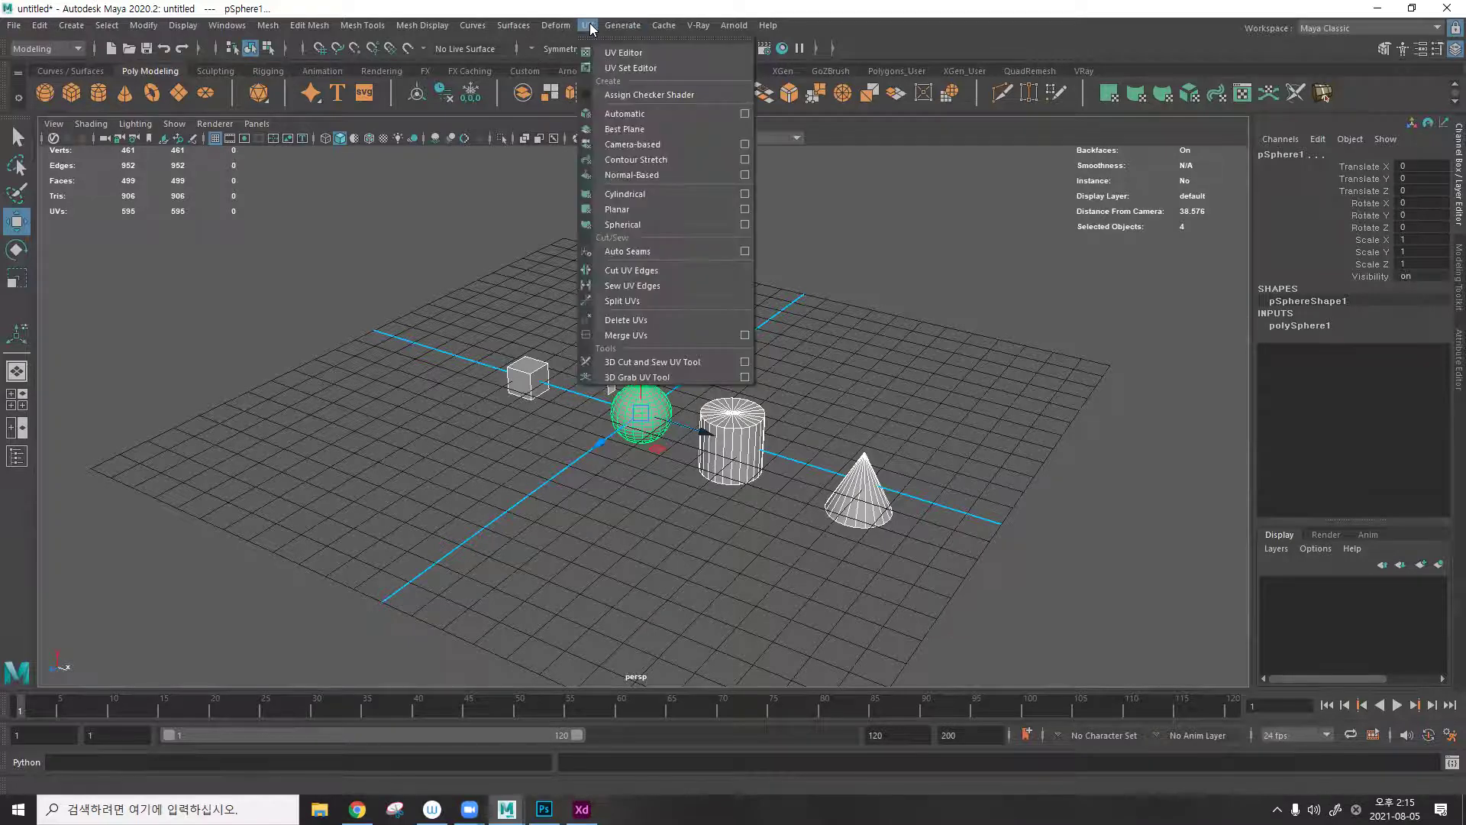
left_click(613, 53)
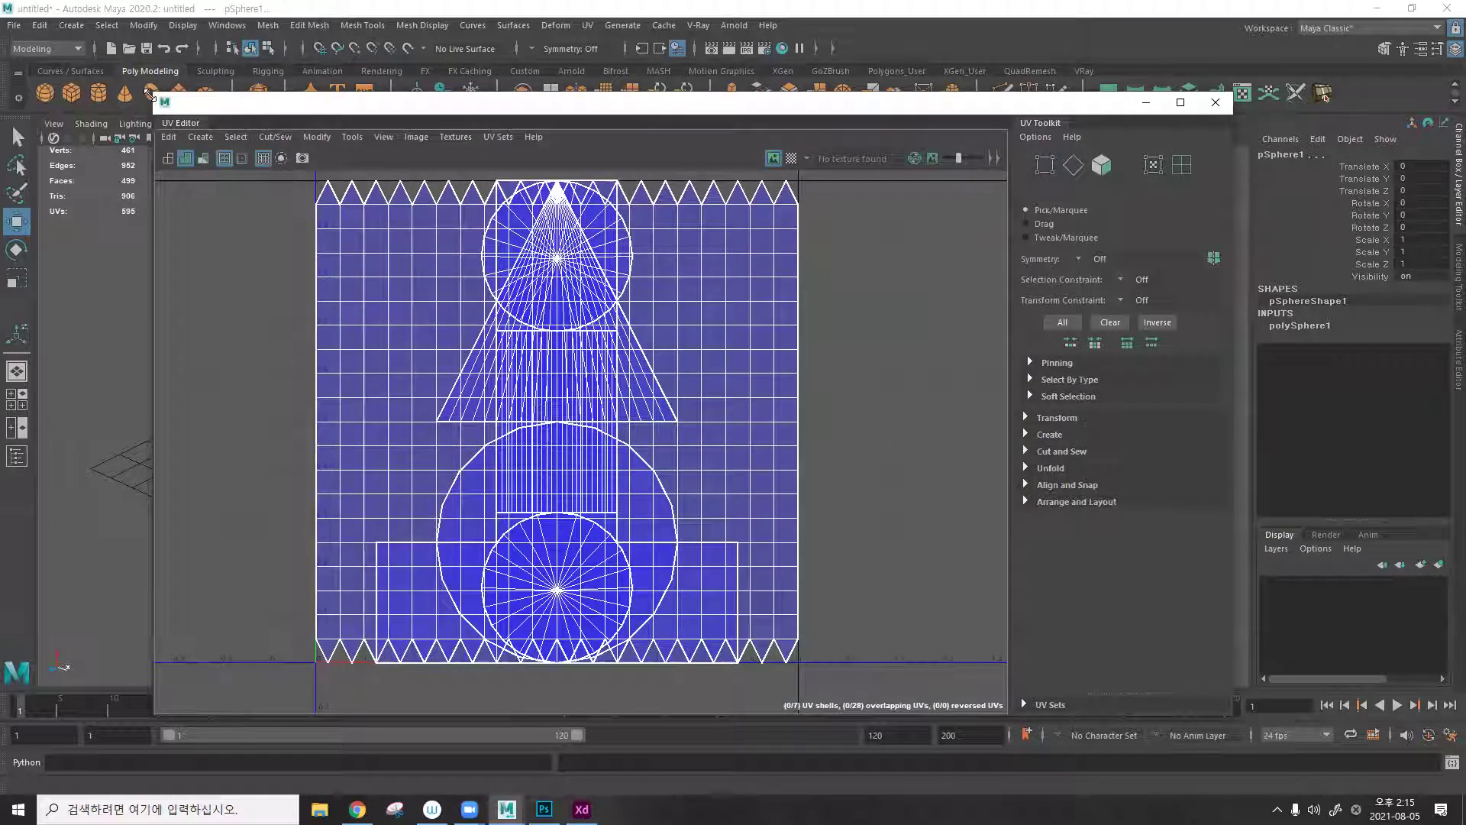
left_click_drag(150, 93, 409, 180)
left_click_drag(576, 198, 750, 114)
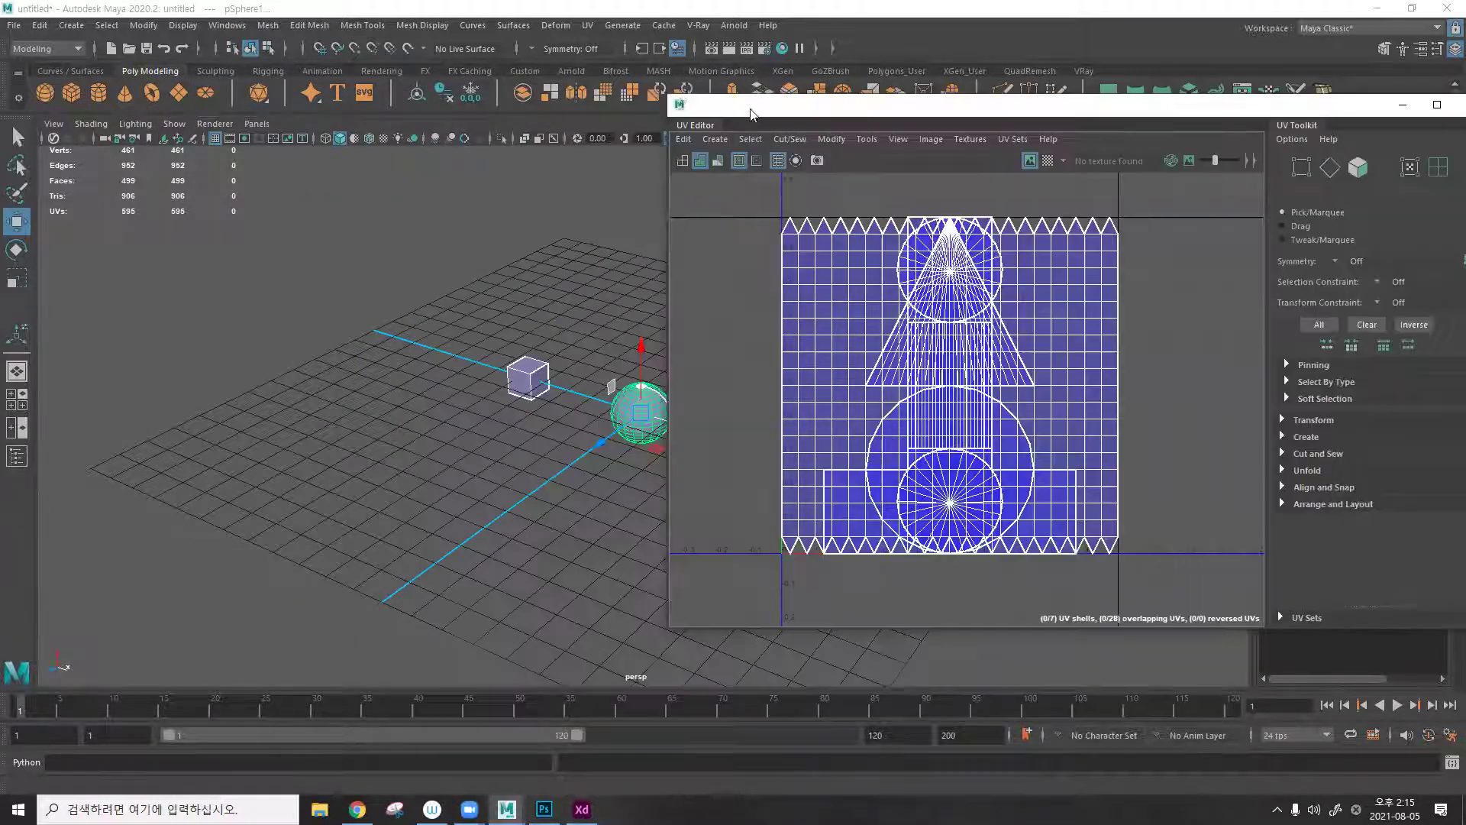
left_click_drag(666, 97, 916, 93)
Examine the default UV layouts of the cube, sphere, cylinder and cone by selecting each in turn.
left_click_drag(527, 236, 554, 256, "alt")
key("5")
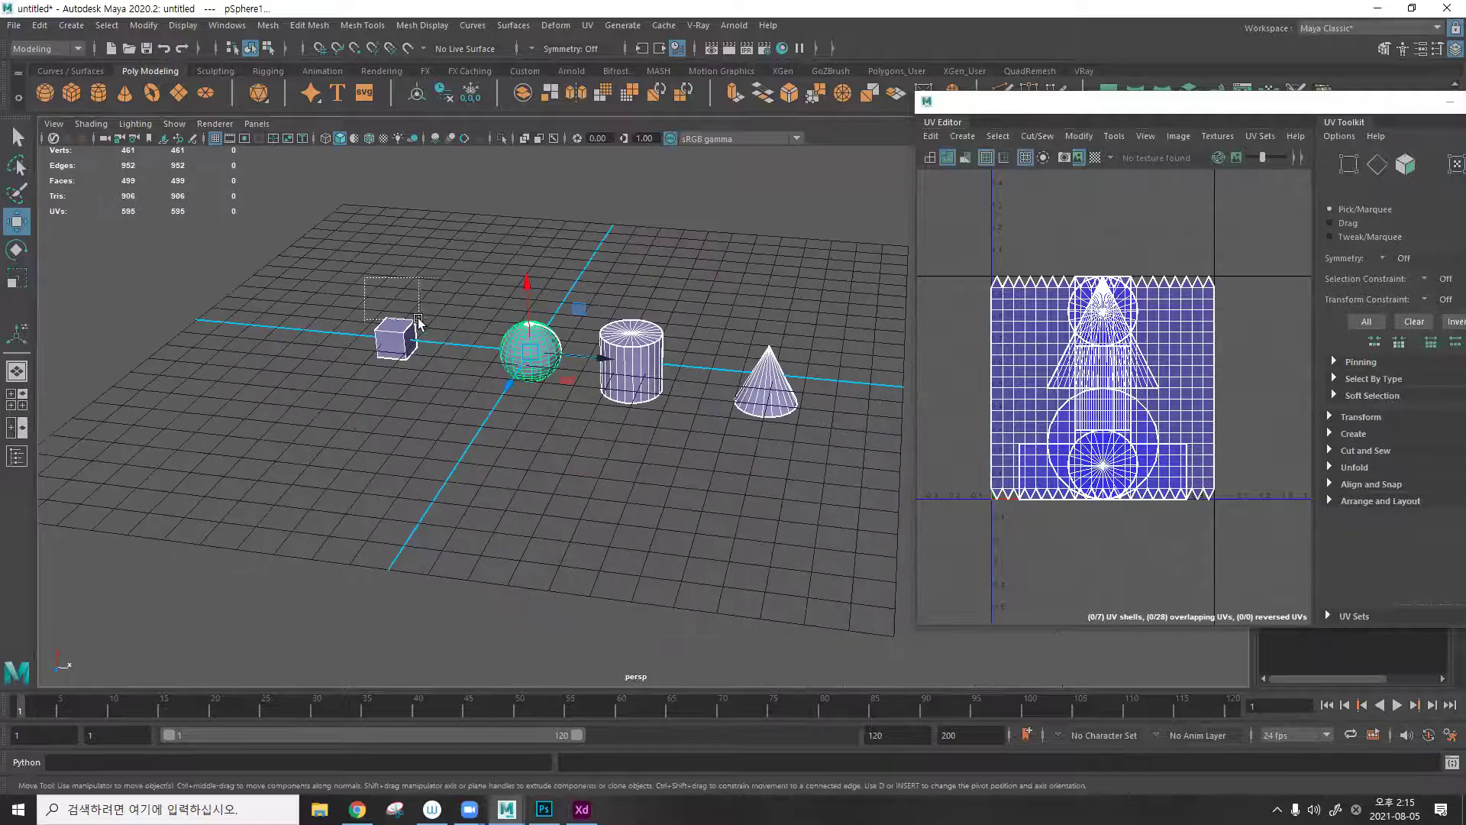
left_click(393, 338)
left_click(487, 291)
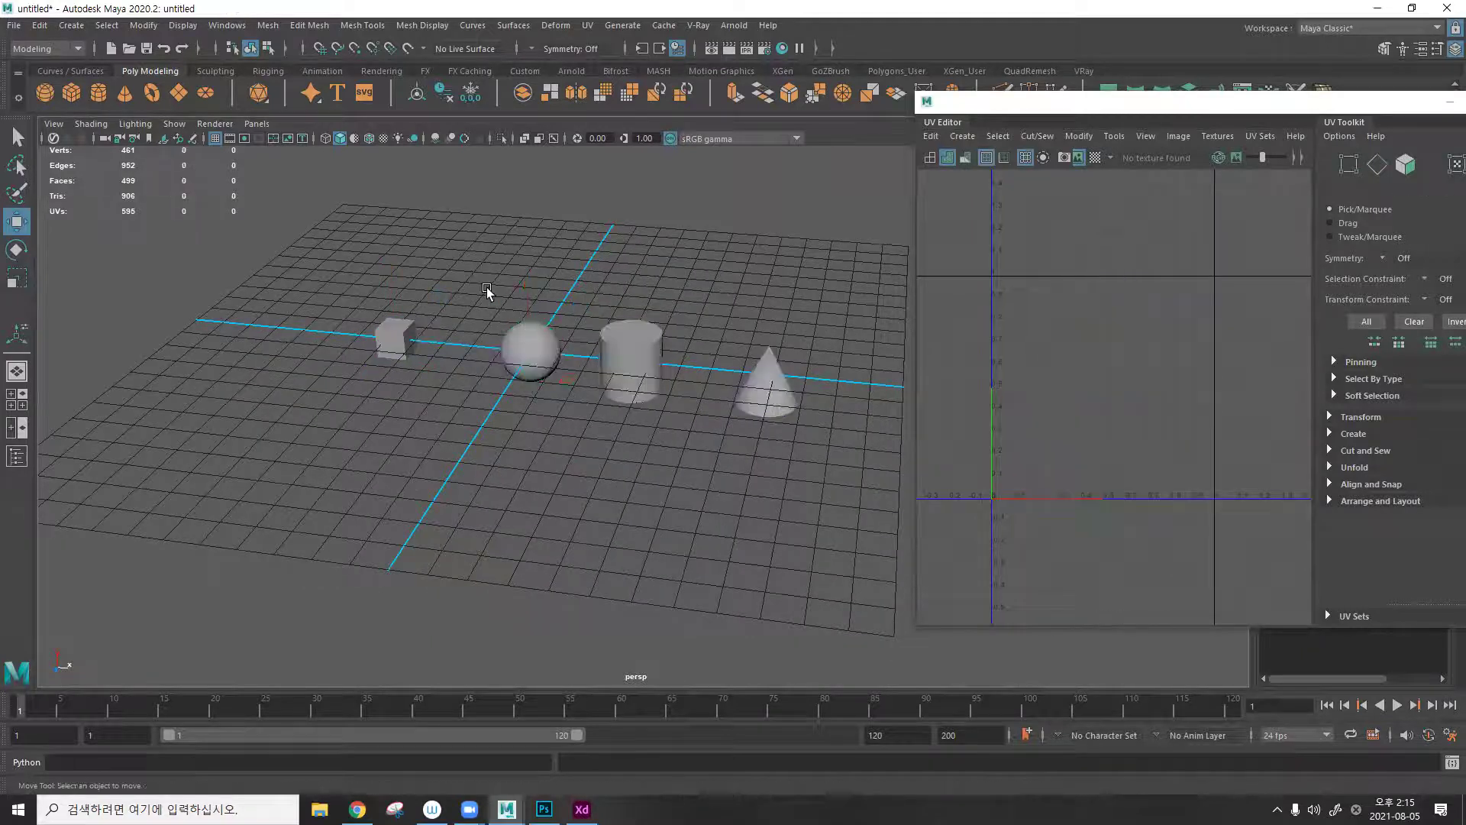
left_click(395, 340)
left_click(508, 346)
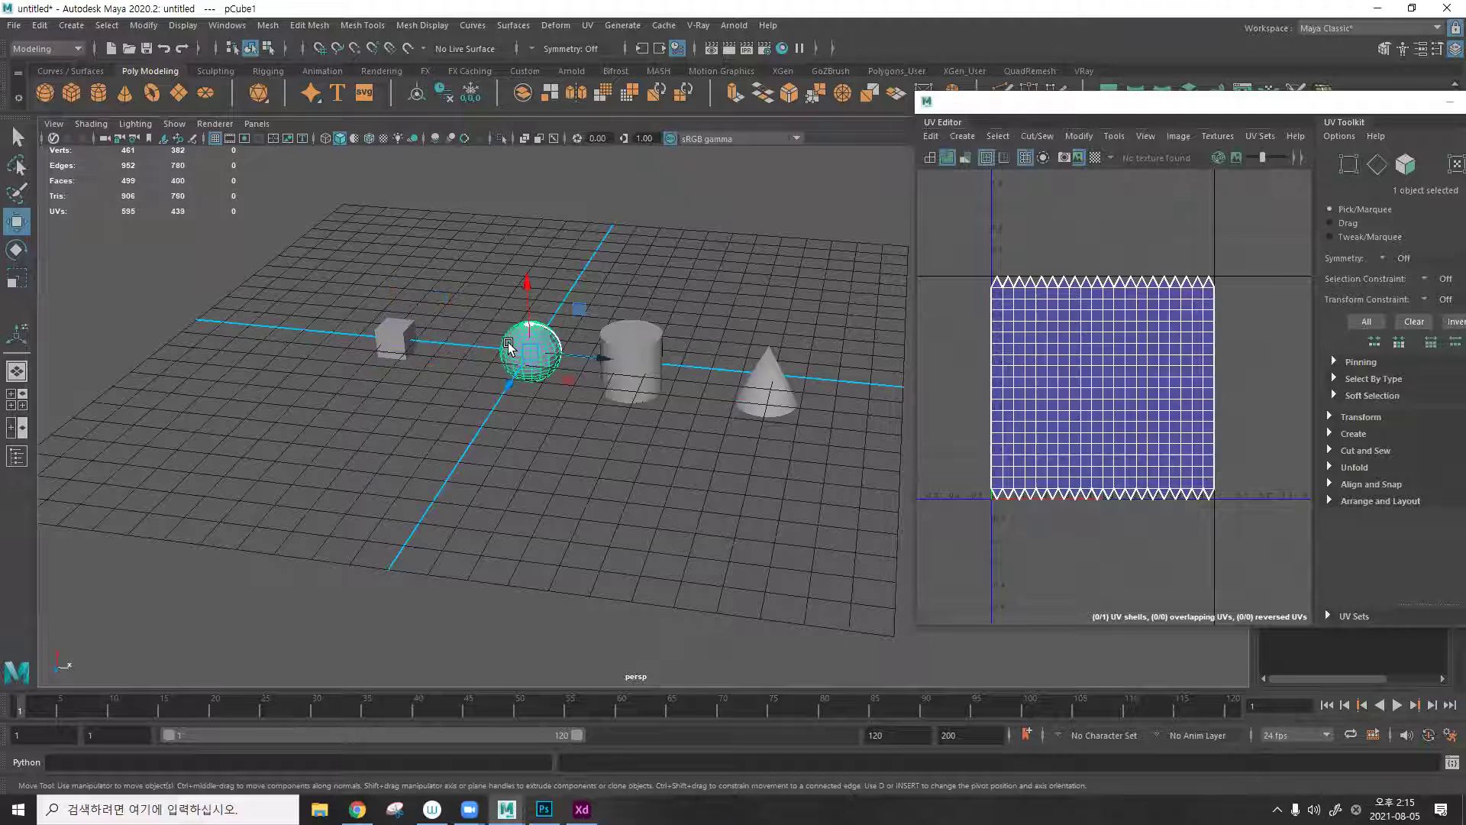
left_click(637, 346)
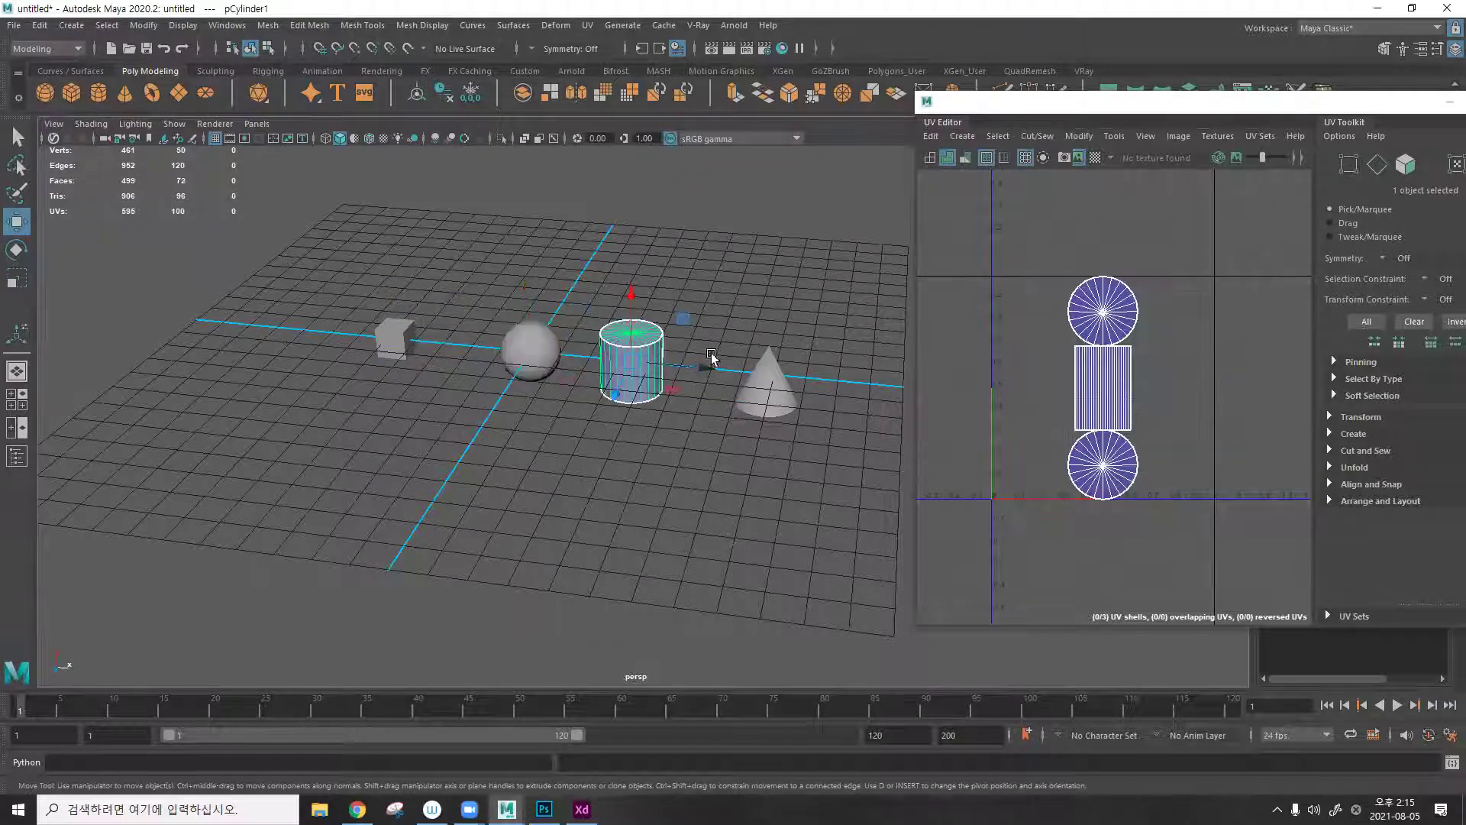
left_click(772, 380)
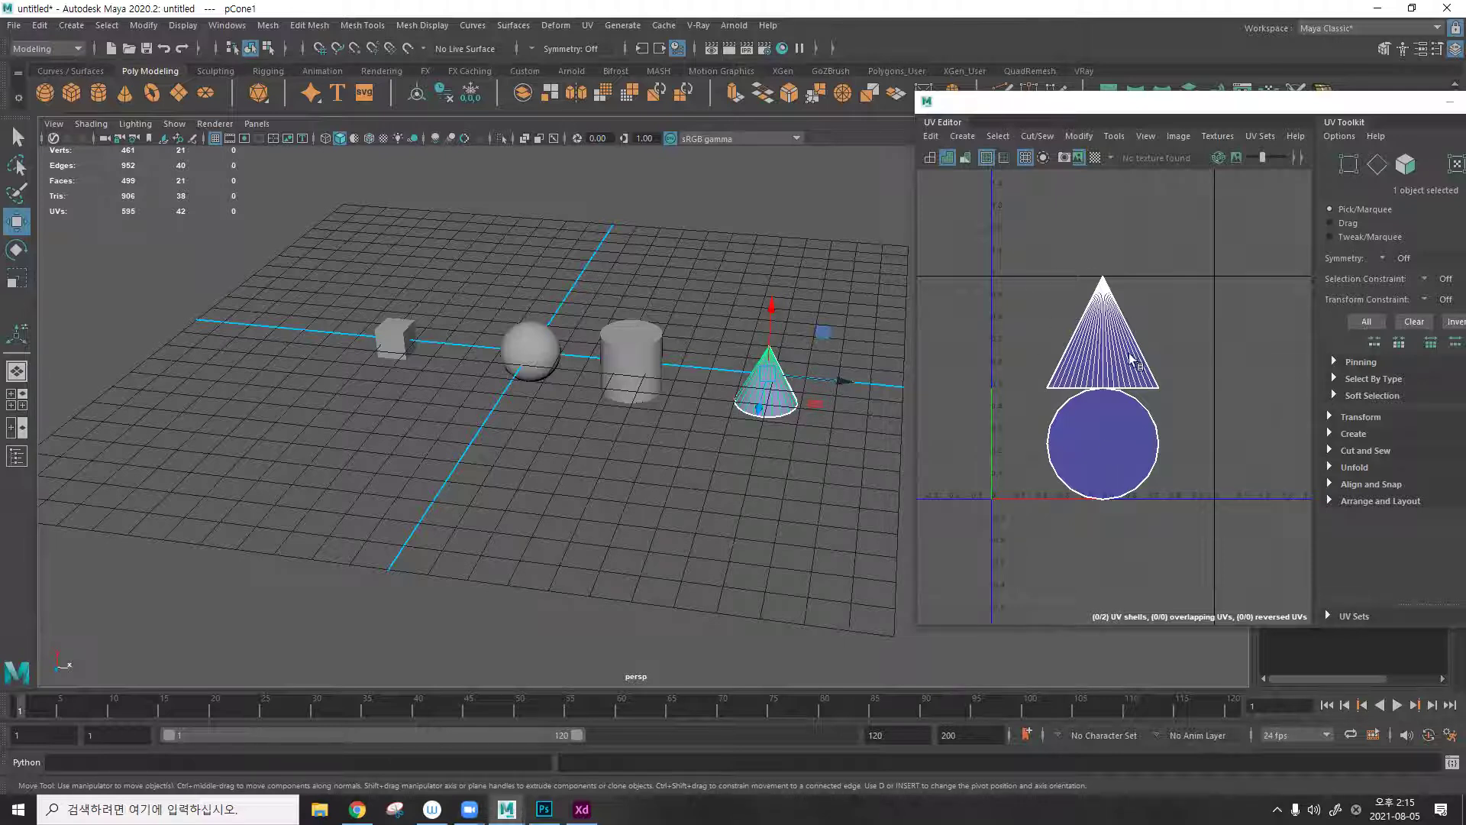
Frame the cylinder, turn on its edge selection and close the UV Editor.
left_click(653, 342)
key("f")
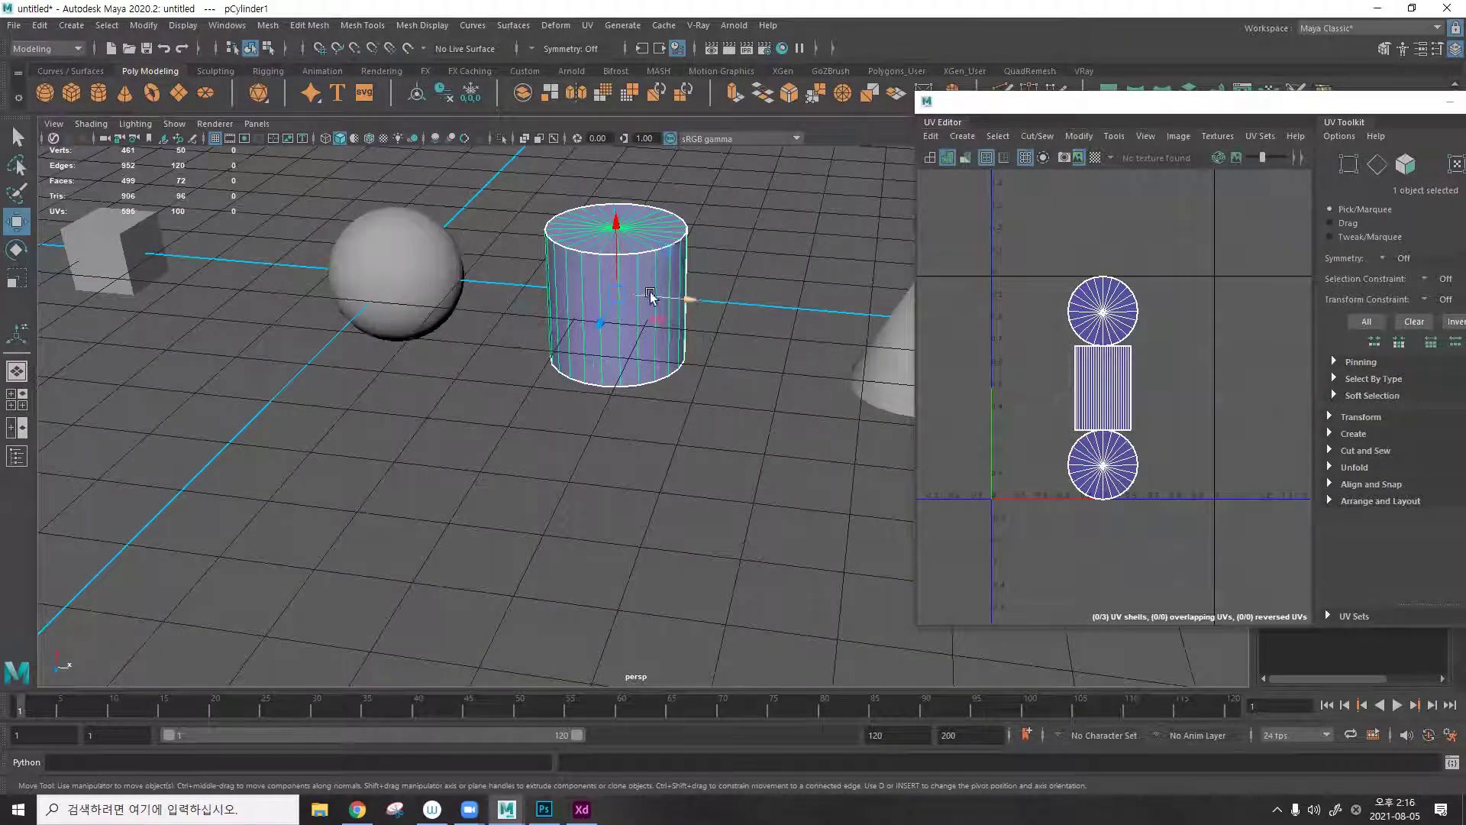
key("F10")
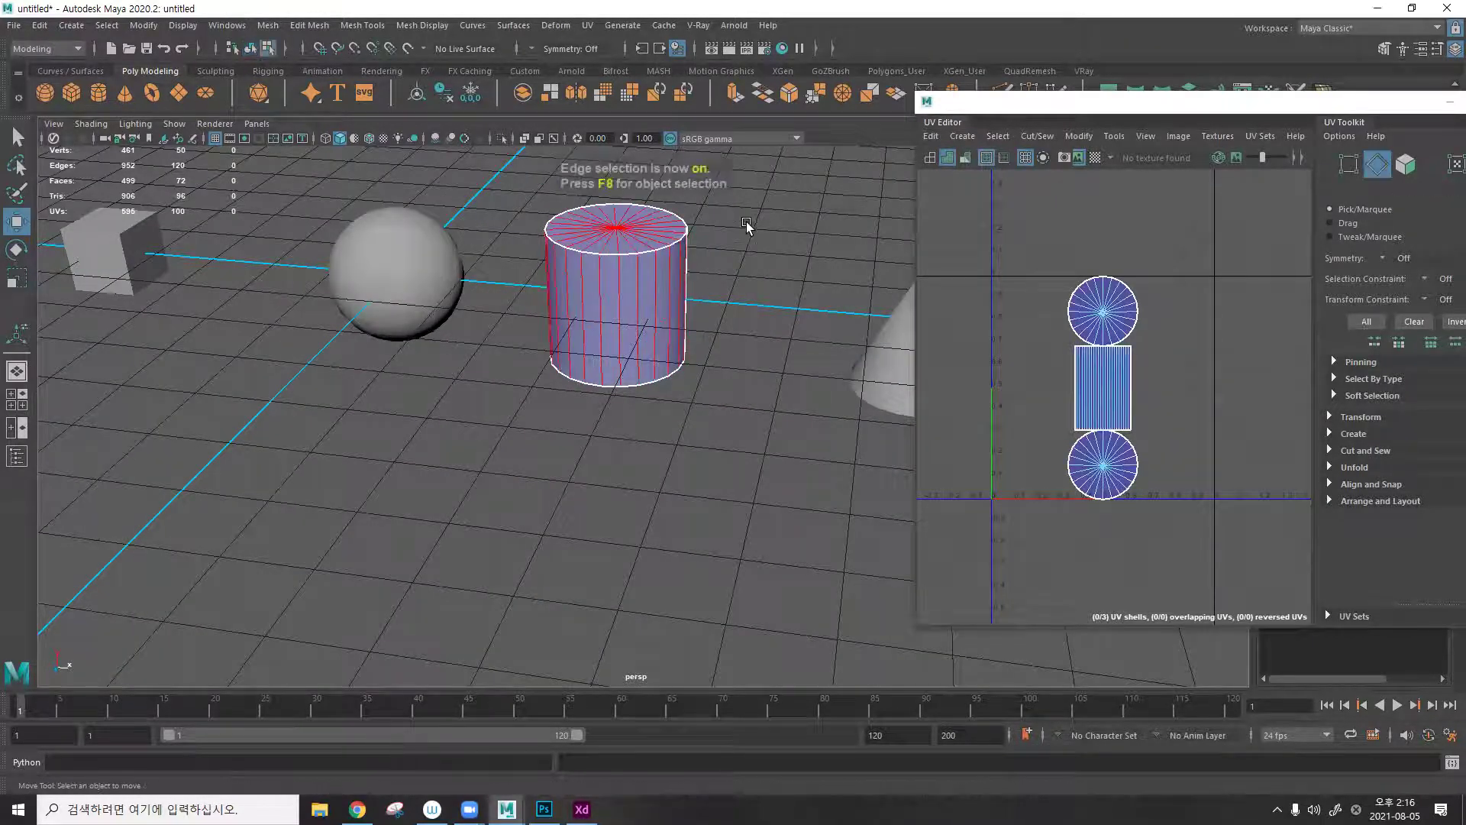
left_click_drag(1375, 100, 1130, 101)
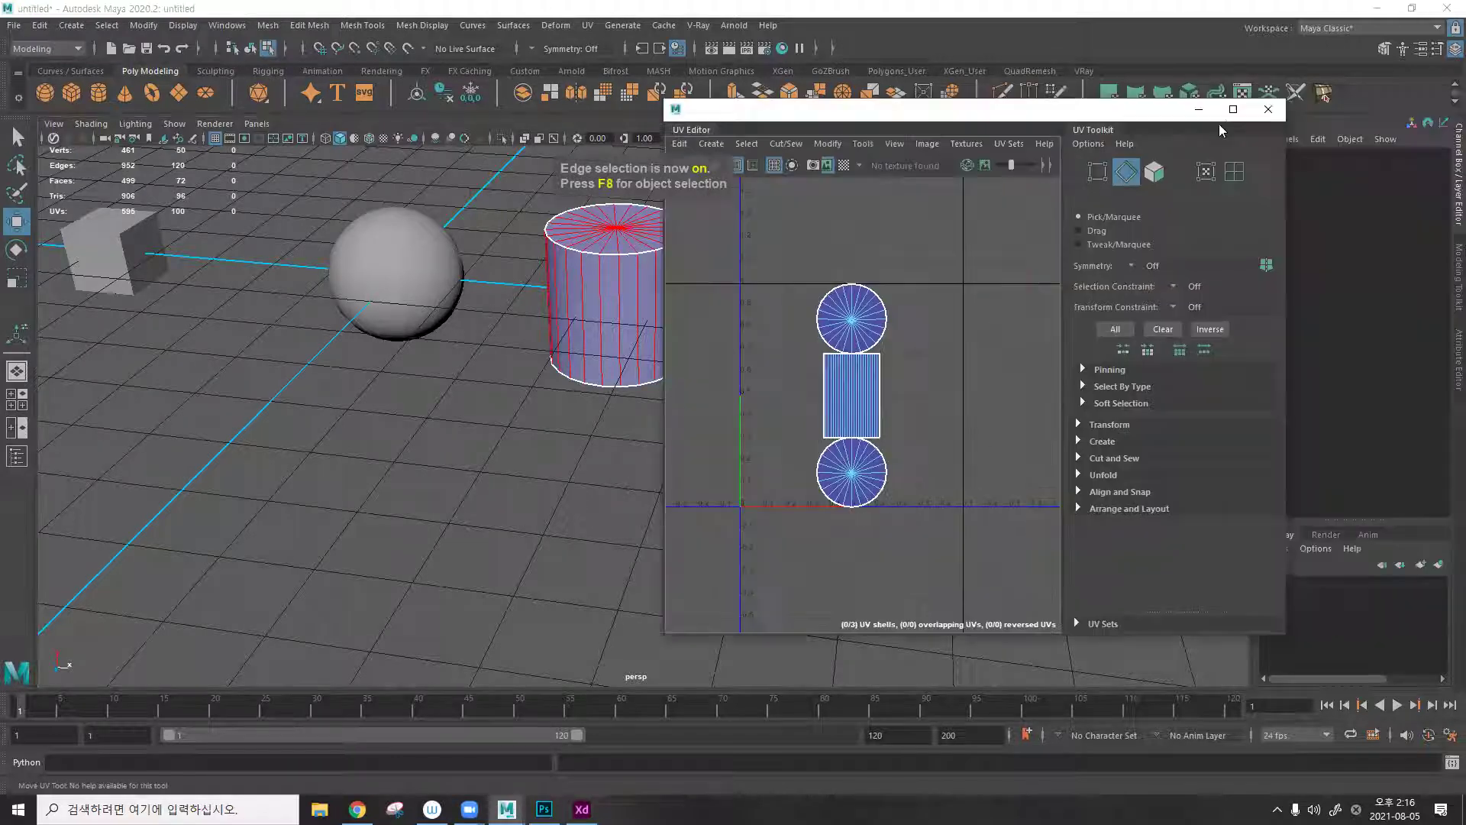
left_click(1234, 103)
Bevel the cylinder's top rim with Chamfer off and a Fraction of 0.2.
double_click(645, 248)
key("ctrl+b")
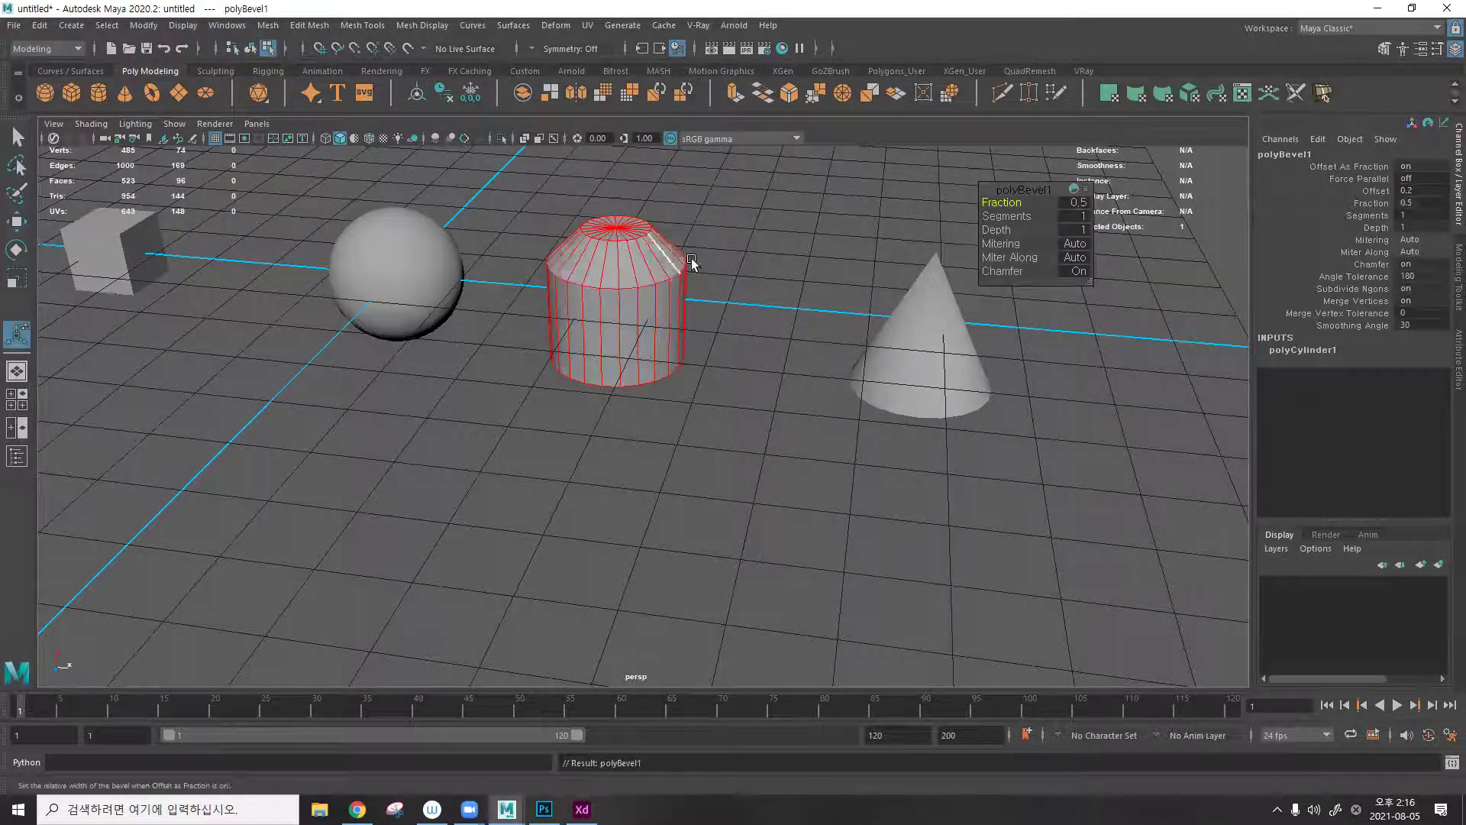
left_click(1002, 271)
left_click_drag(1012, 202, 991, 204)
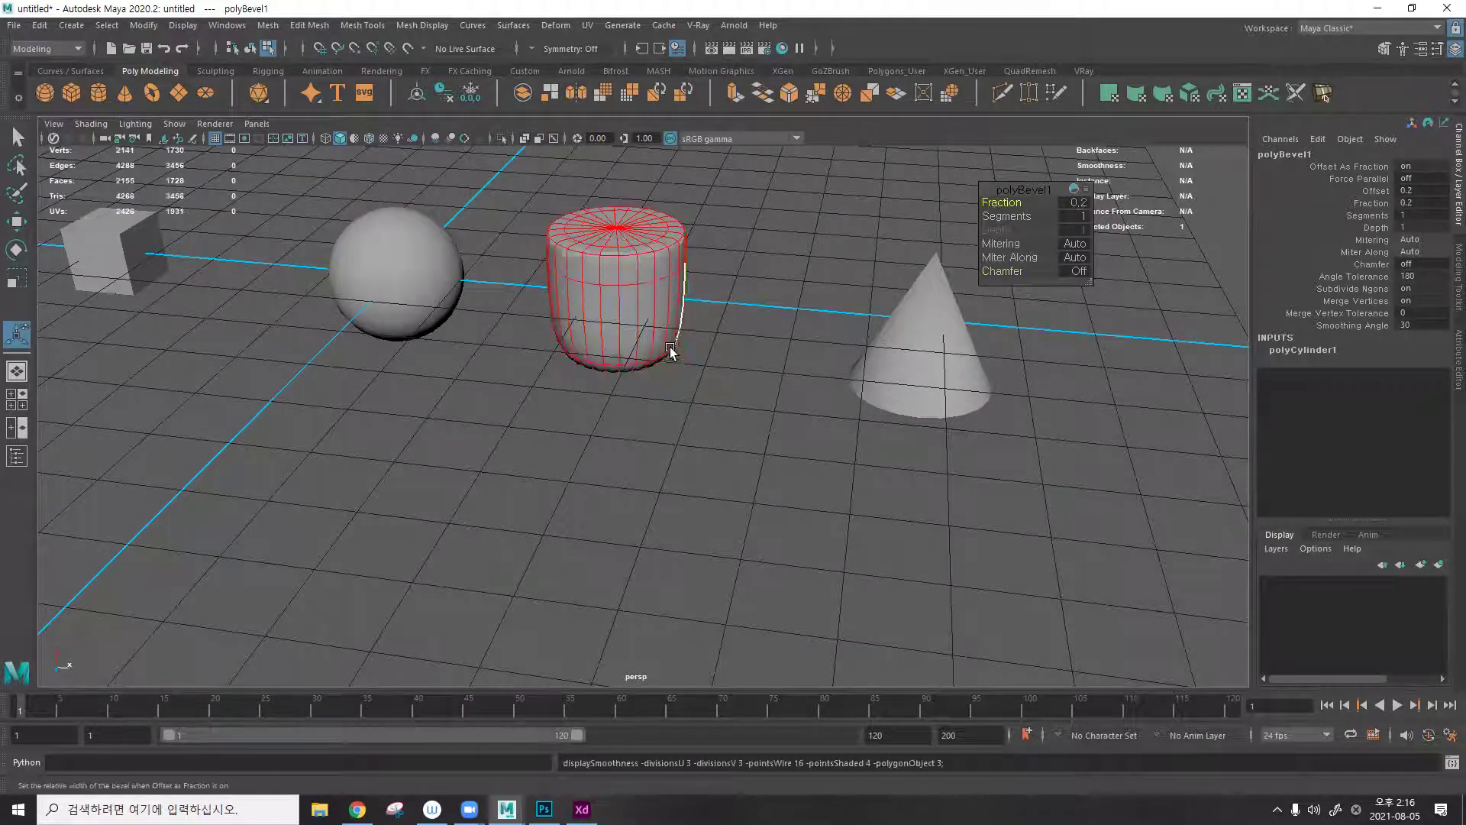
Bevel the cylinder's bottom rim with Chamfer off and a Fraction of 0, and check its underside.
double_click(631, 383)
key("ctrl+b")
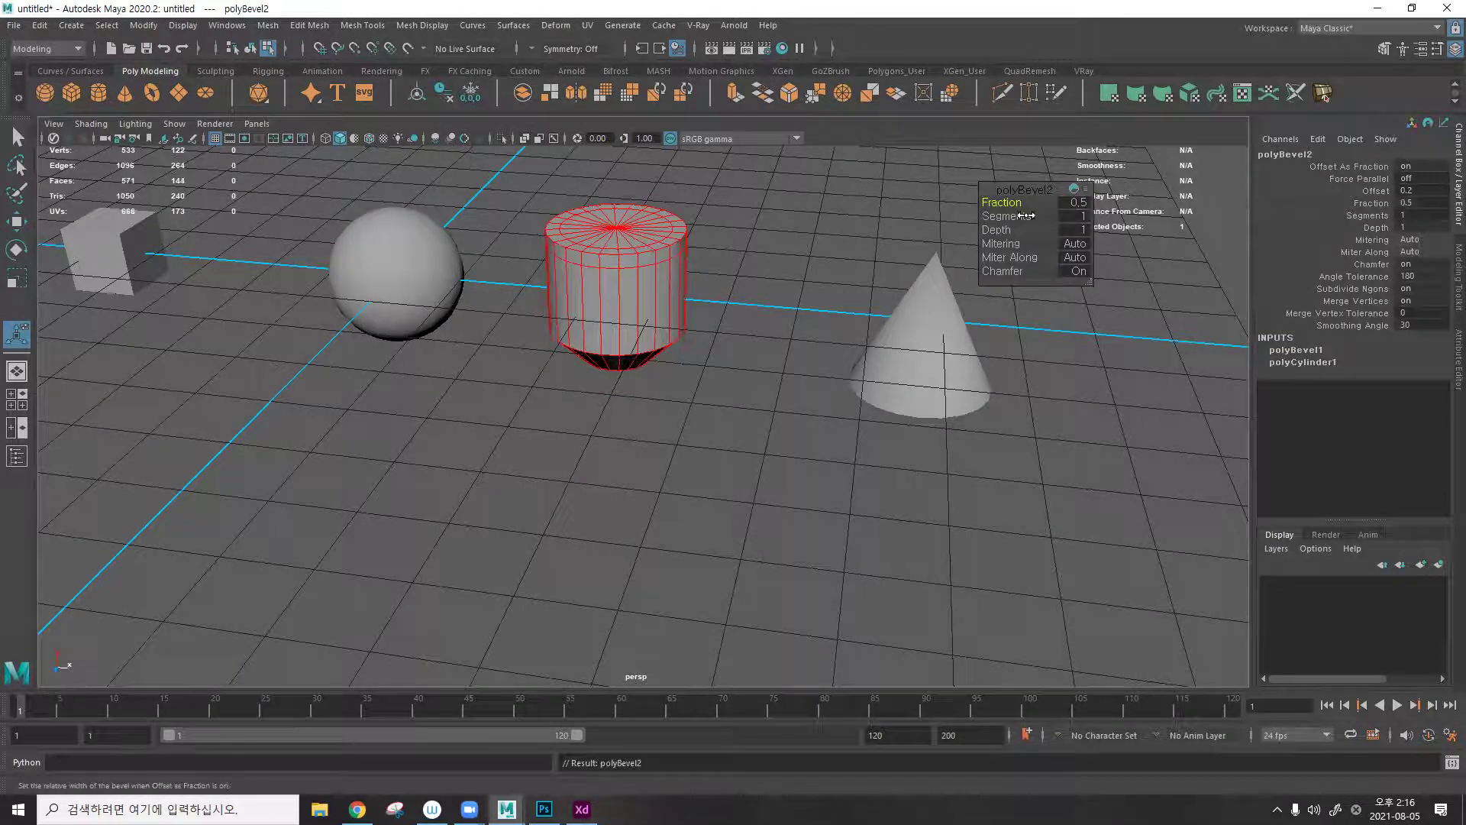
left_click_drag(1006, 202, 979, 204)
left_click_drag(802, 275, 680, 278, "alt")
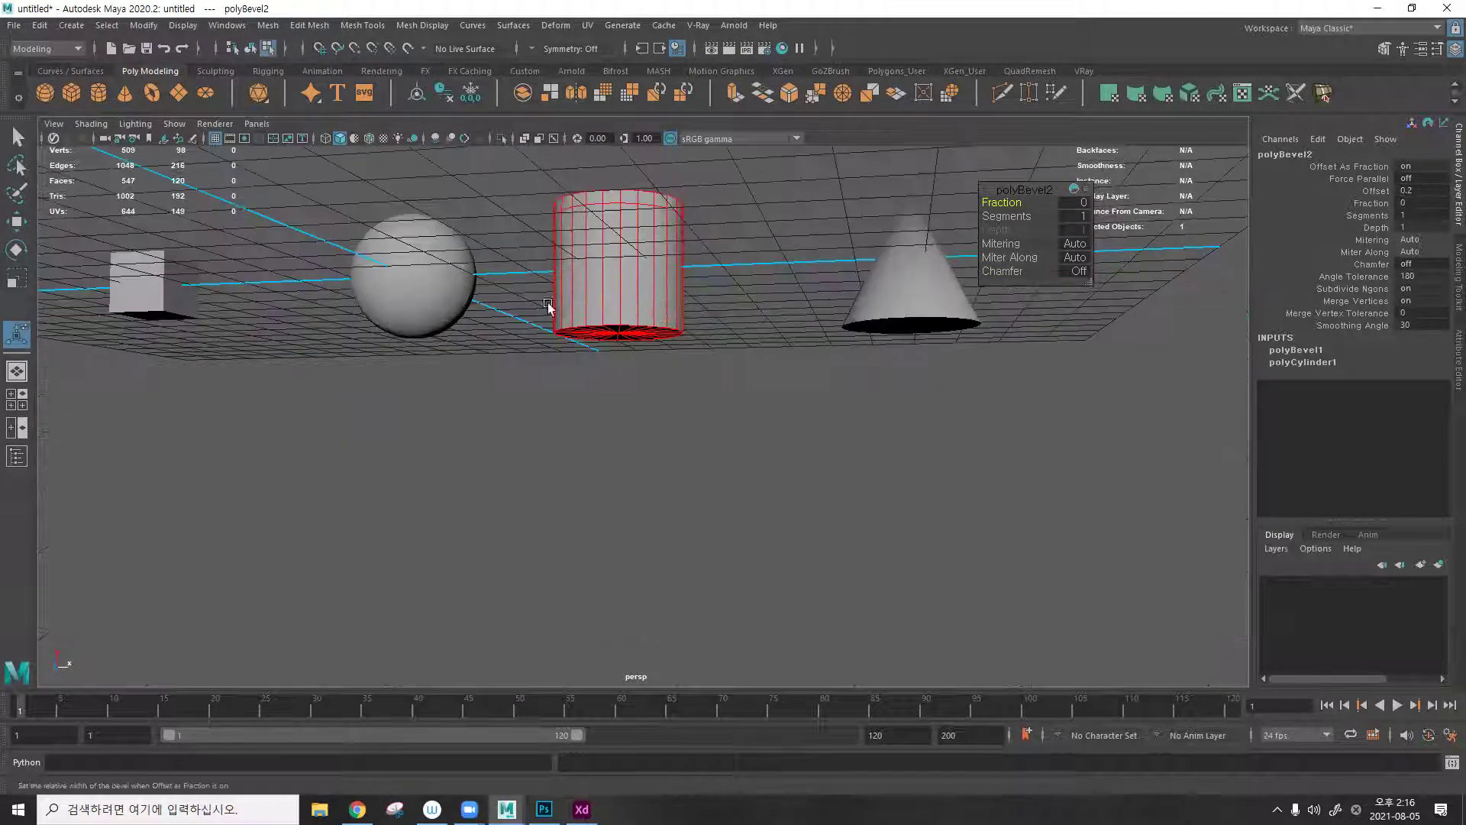
Set the bottom bevel's Fraction to 0.11, return to object selection and preview the cylinder smoothed.
left_click_drag(1003, 200, 1014, 201)
left_click_drag(672, 245, 723, 314, "alt")
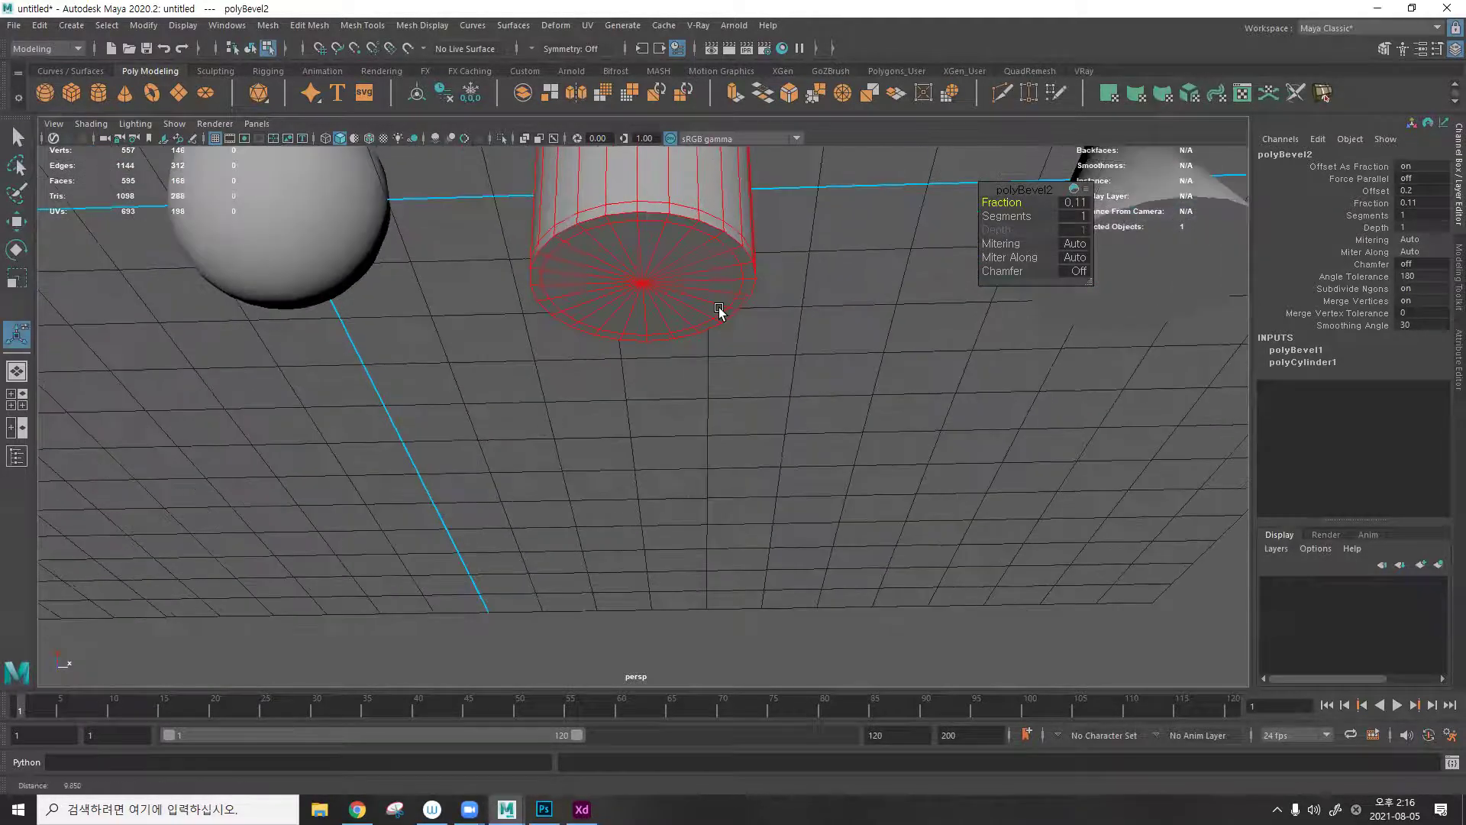
key("q")
key("F8")
key("3")
middle_click_drag(695, 242, 703, 390, "alt")
left_click_drag(703, 389, 726, 350, "alt")
Insert an edge loop around the middle of the cylinder's side with the Multi-Cut tool.
key("ctrl+shift+x")
key("q")
key("ctrl+shift+x")
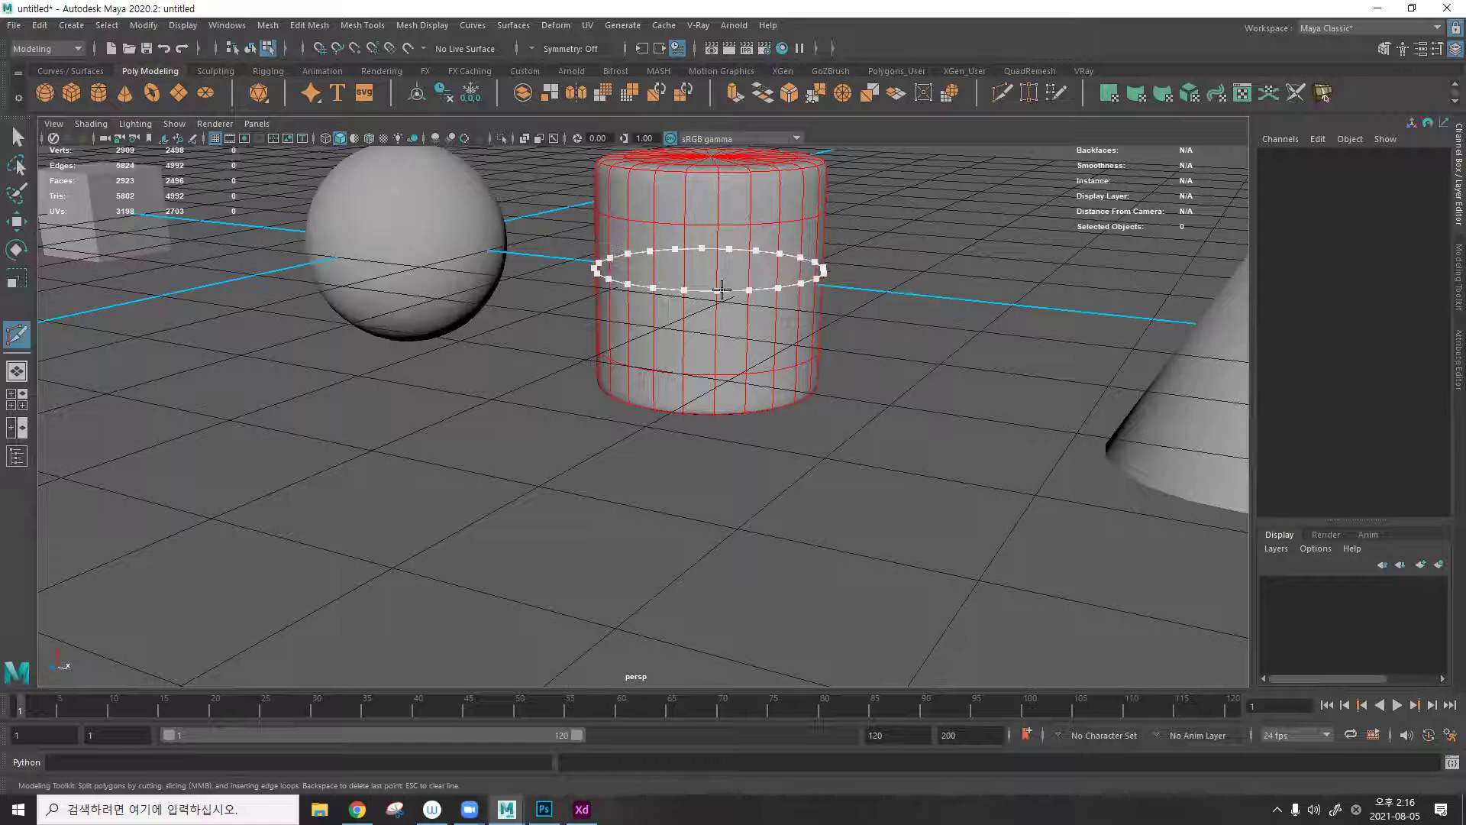
left_click(722, 289, "ctrl")
left_click_drag(726, 312, 767, 306, "alt")
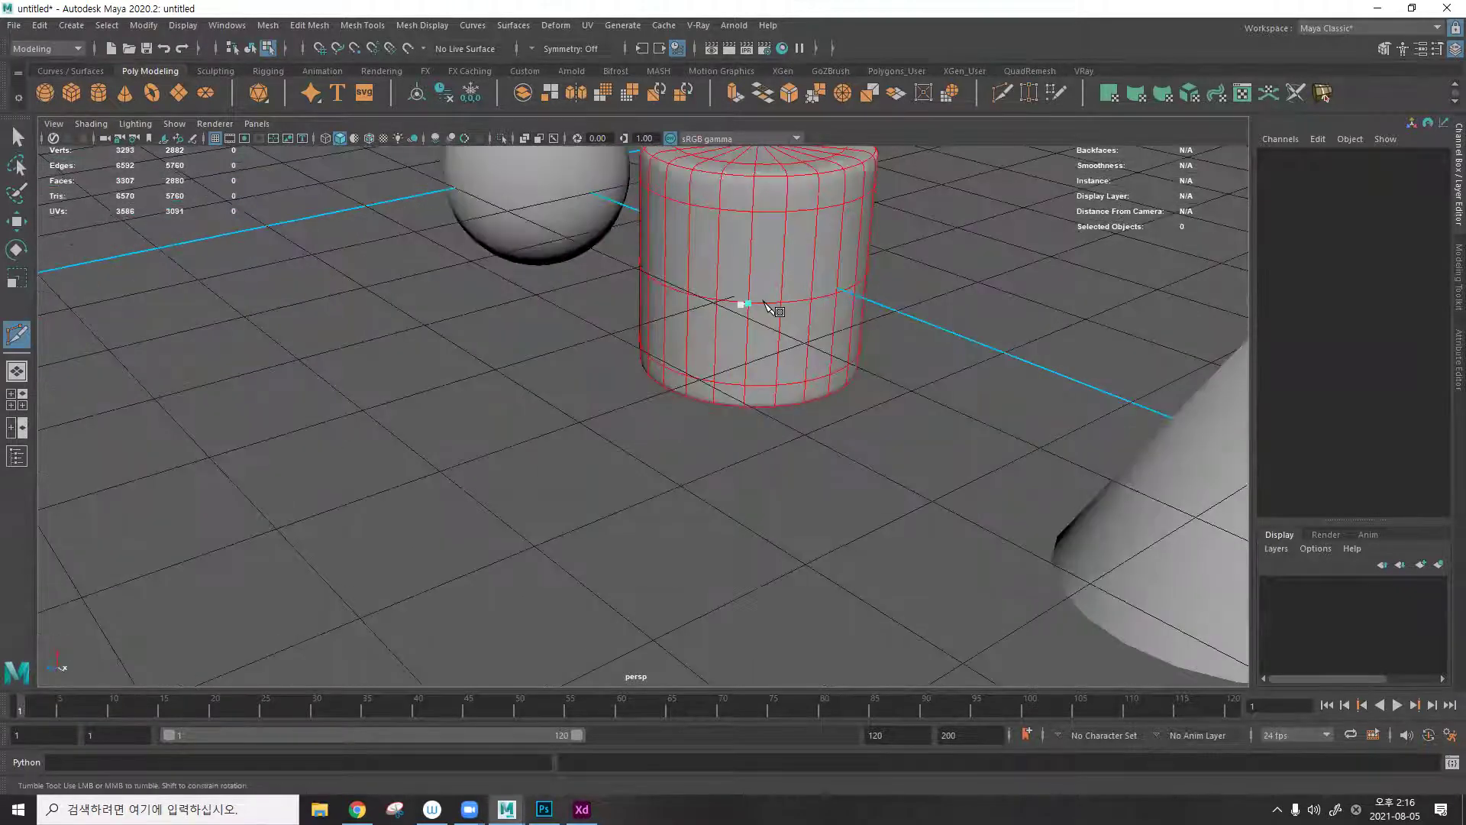
key("q")
key("F8")
Inspect the modified cylinder's UV layout beside the model in the UV Editor, then close the editor.
left_click(878, 294)
left_click_drag(818, 307, 746, 240, "alt")
left_click(747, 239)
left_click(587, 25)
left_click(622, 52)
key("f")
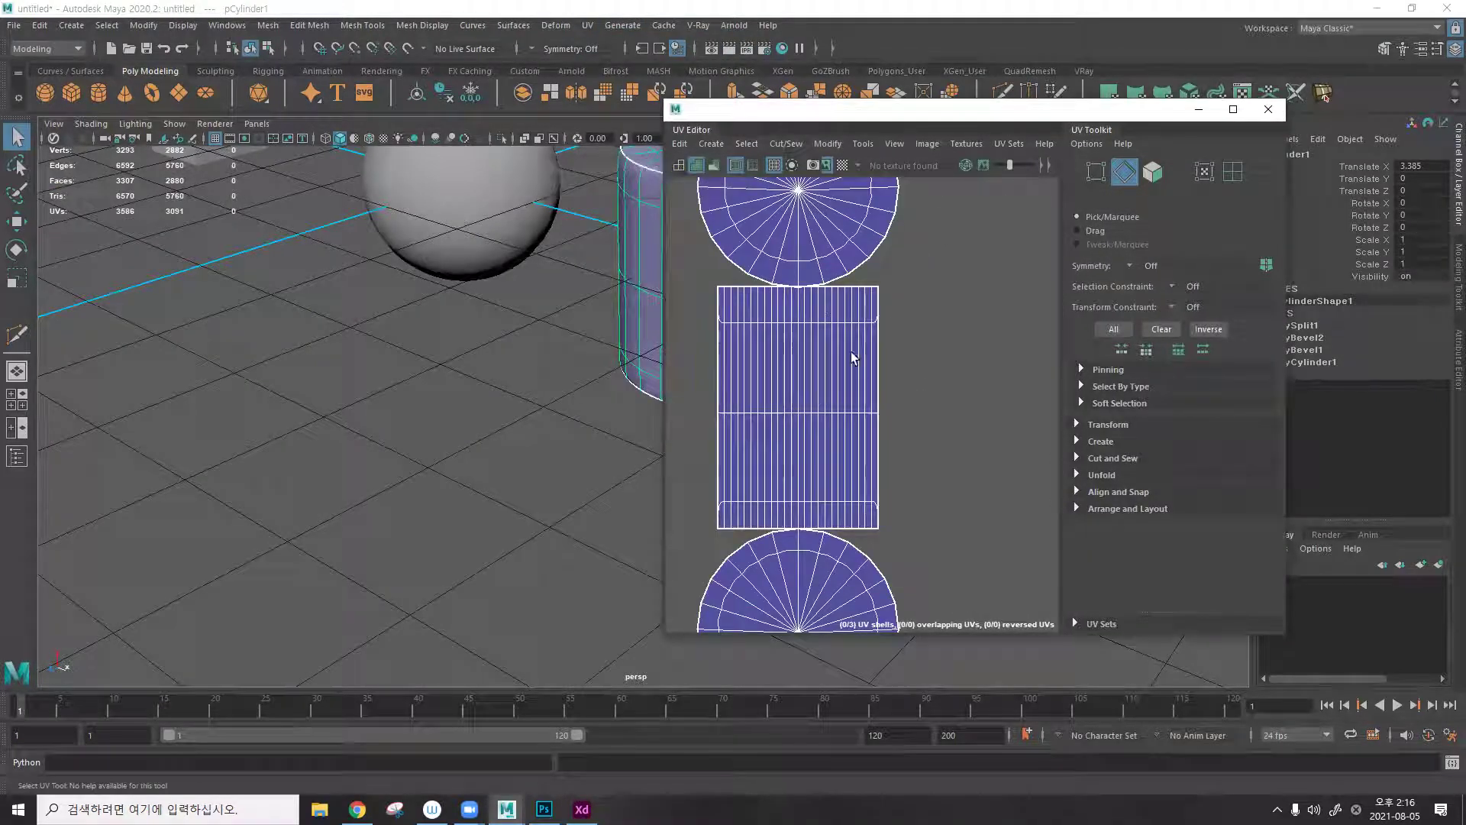
left_click_drag(830, 111, 1132, 227)
left_click_drag(879, 329, 779, 307, "alt")
left_click_drag(991, 228, 777, 150)
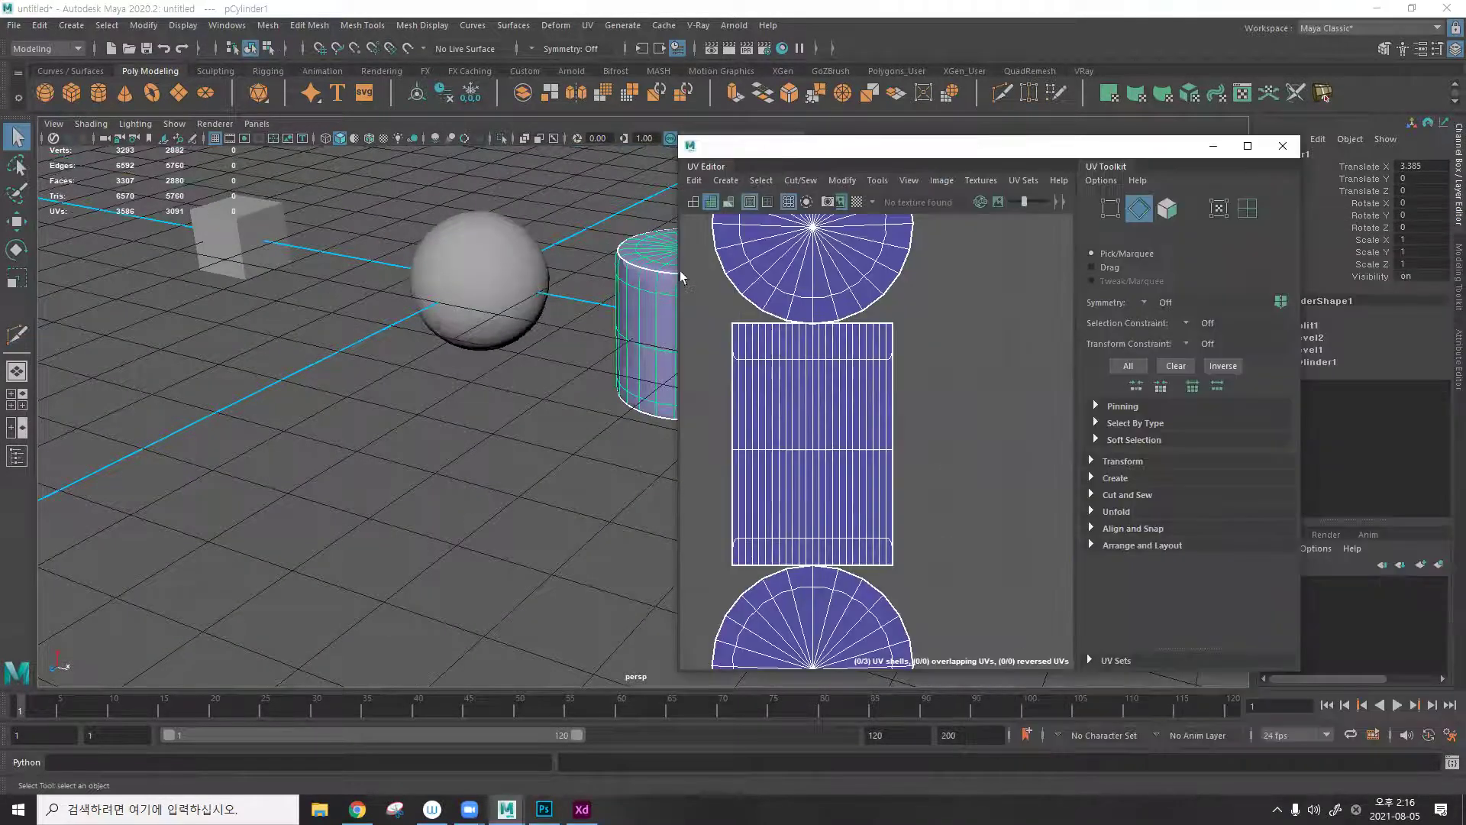
scroll(819, 297, "down", 3)
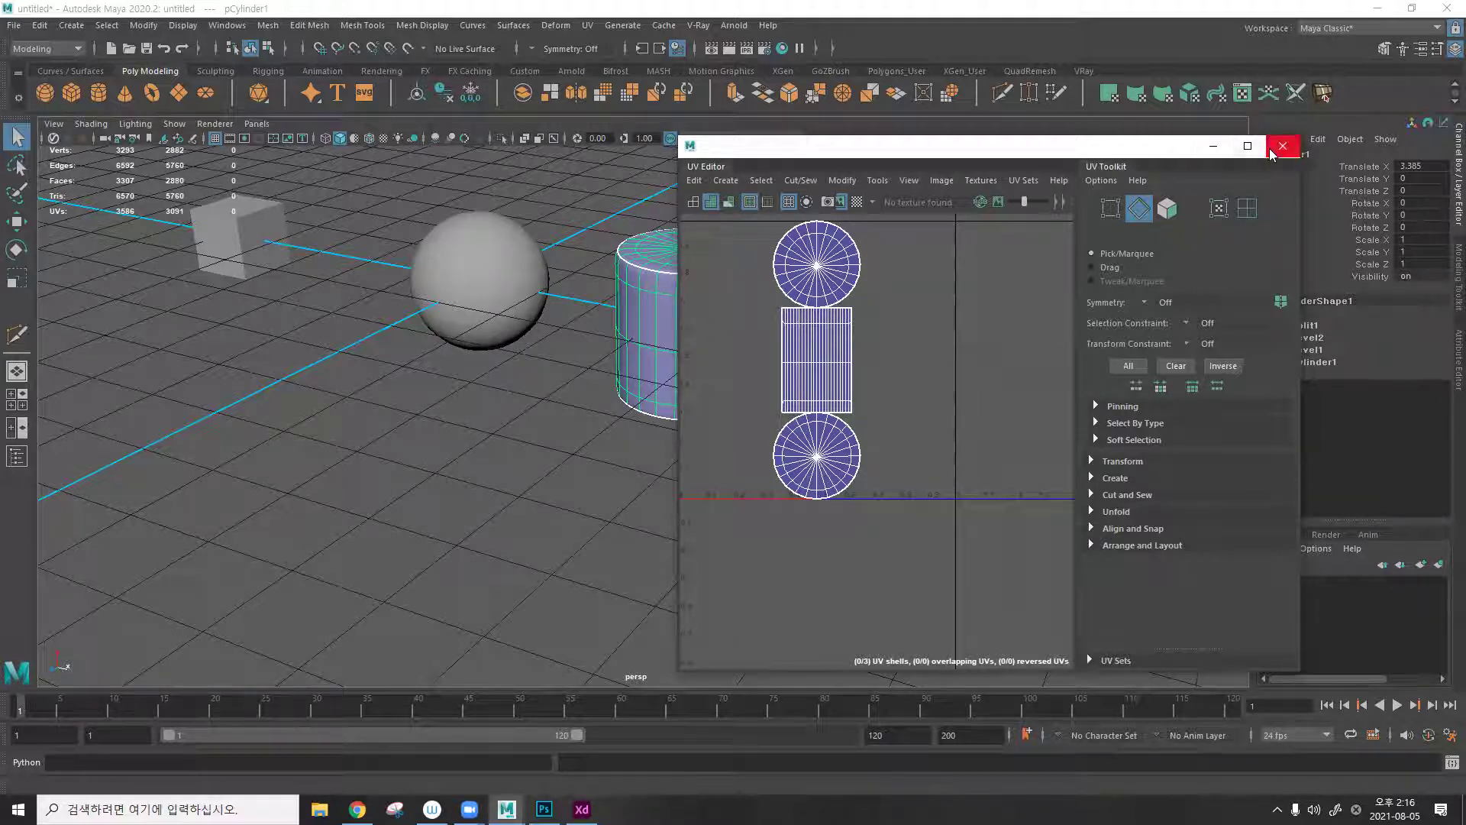
left_click(1283, 146)
Delete the cube, sphere, cylinder and cone from the scene.
left_click(795, 309)
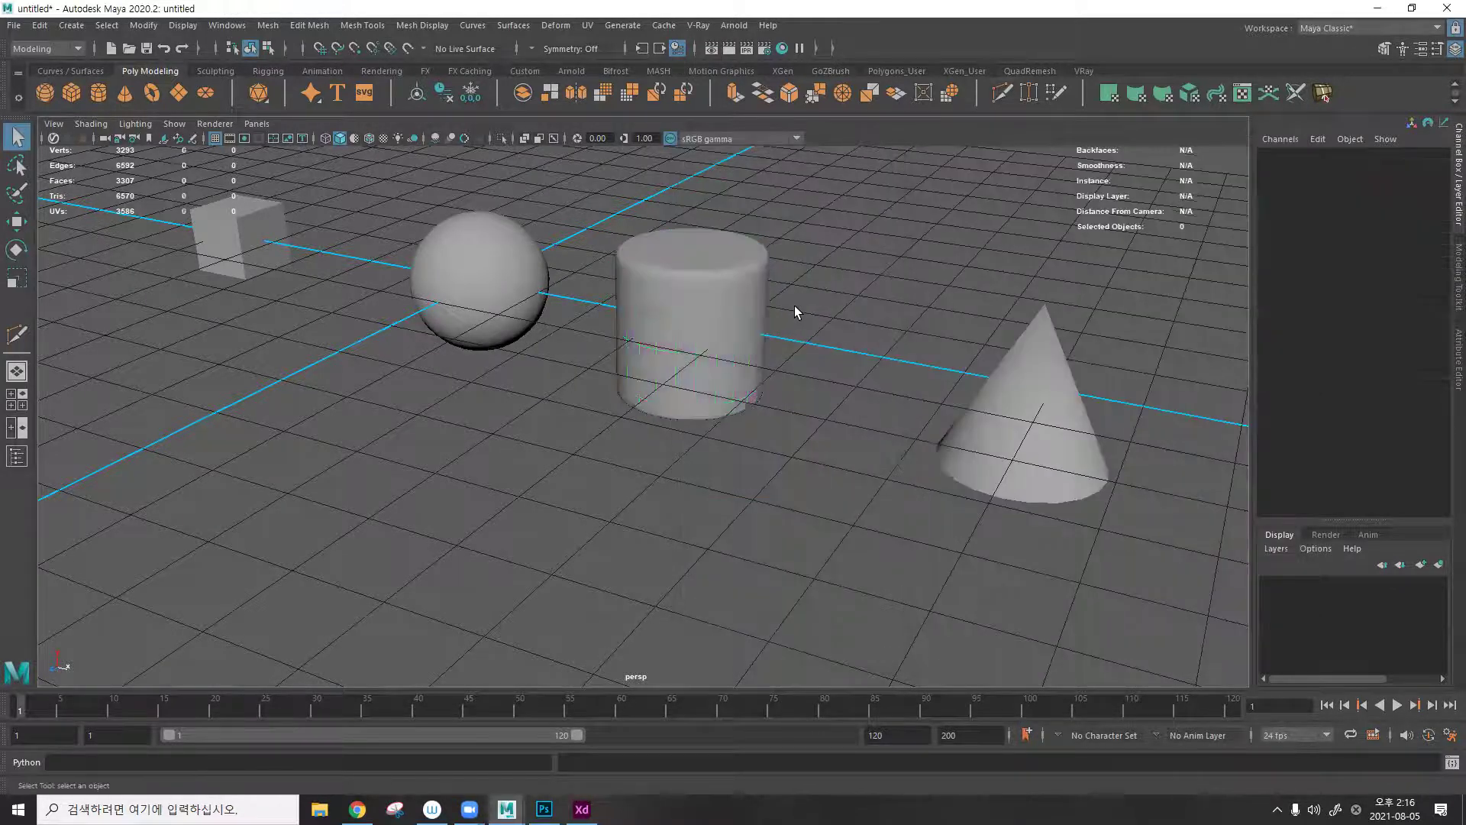
scroll(794, 310, "down", 3)
left_click_drag(926, 512, 315, 211)
key("4")
key("Delete")
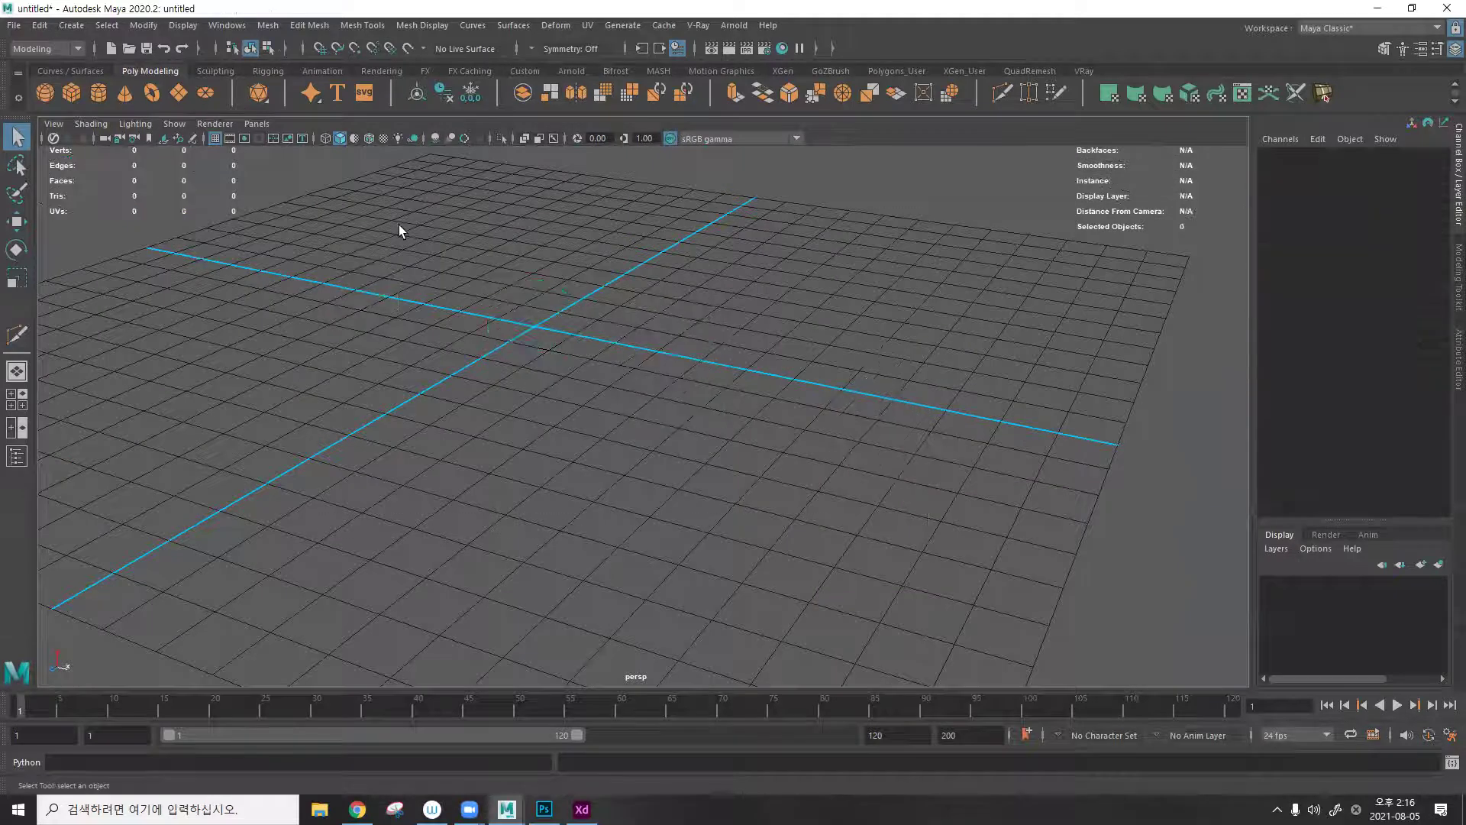
Create a polygon cube and scale it into an upright box of about 3.0 in X, 8.8 in Y and 6.7 in Z.
left_click(76, 92)
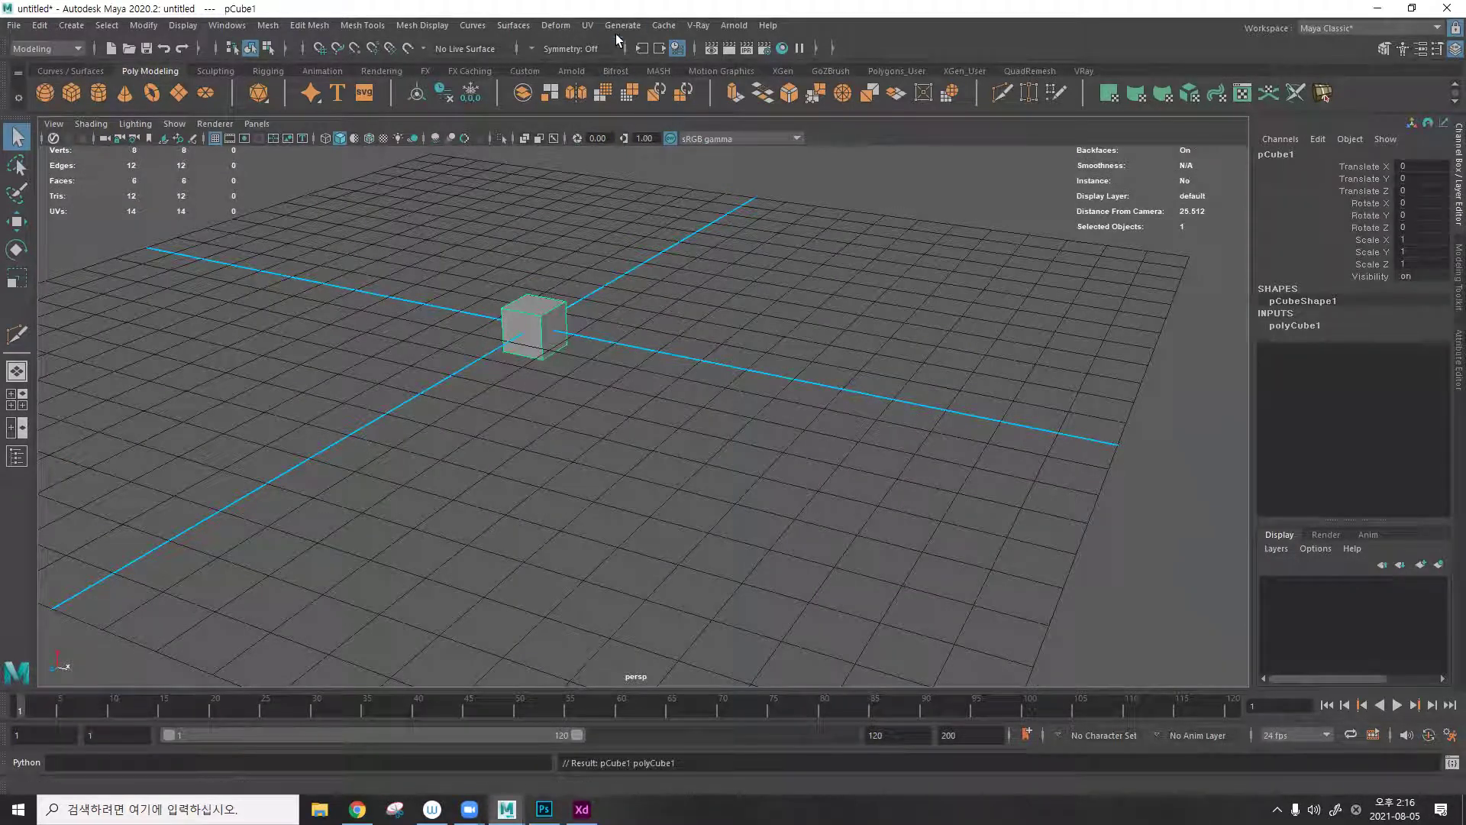
left_click(590, 26)
left_click(544, 180)
left_click(535, 325)
key("r")
left_click_drag(542, 330, 533, 192)
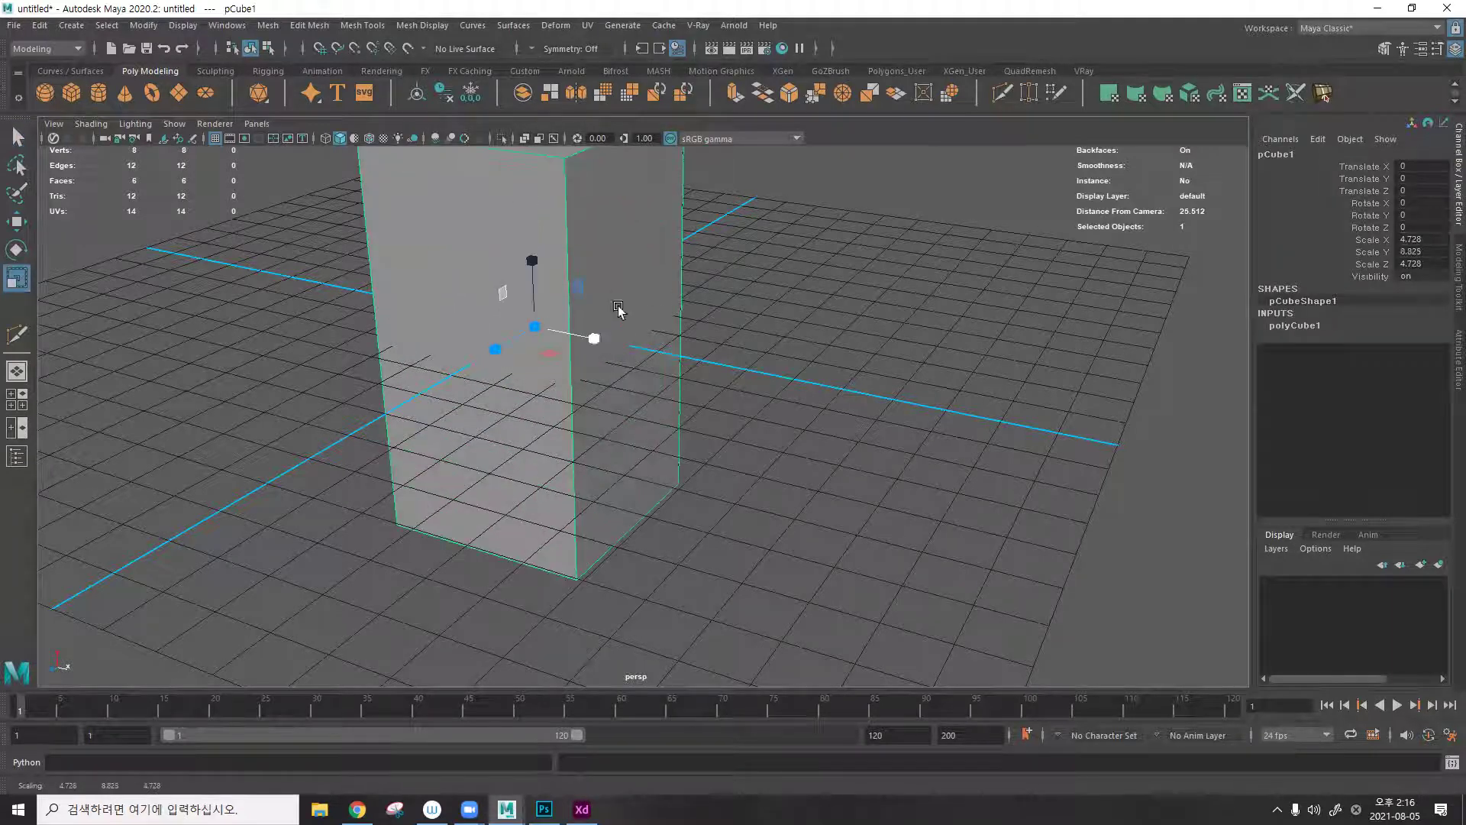
left_click_drag(592, 336, 474, 359)
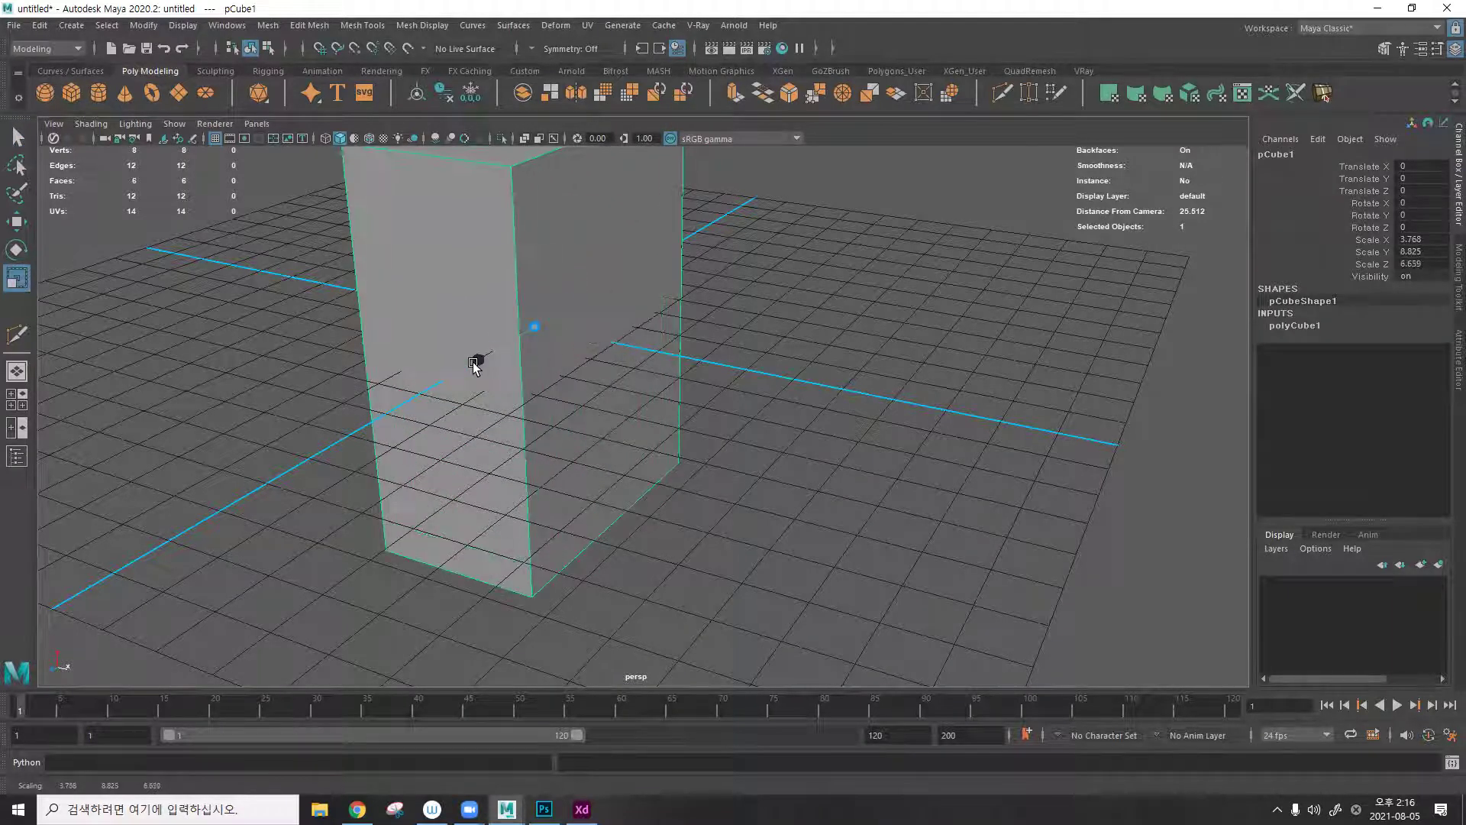
left_click_drag(592, 337, 667, 163)
Check the scaled box's UV layout in the UV Editor, close the editor and reselect the box.
left_click(589, 26)
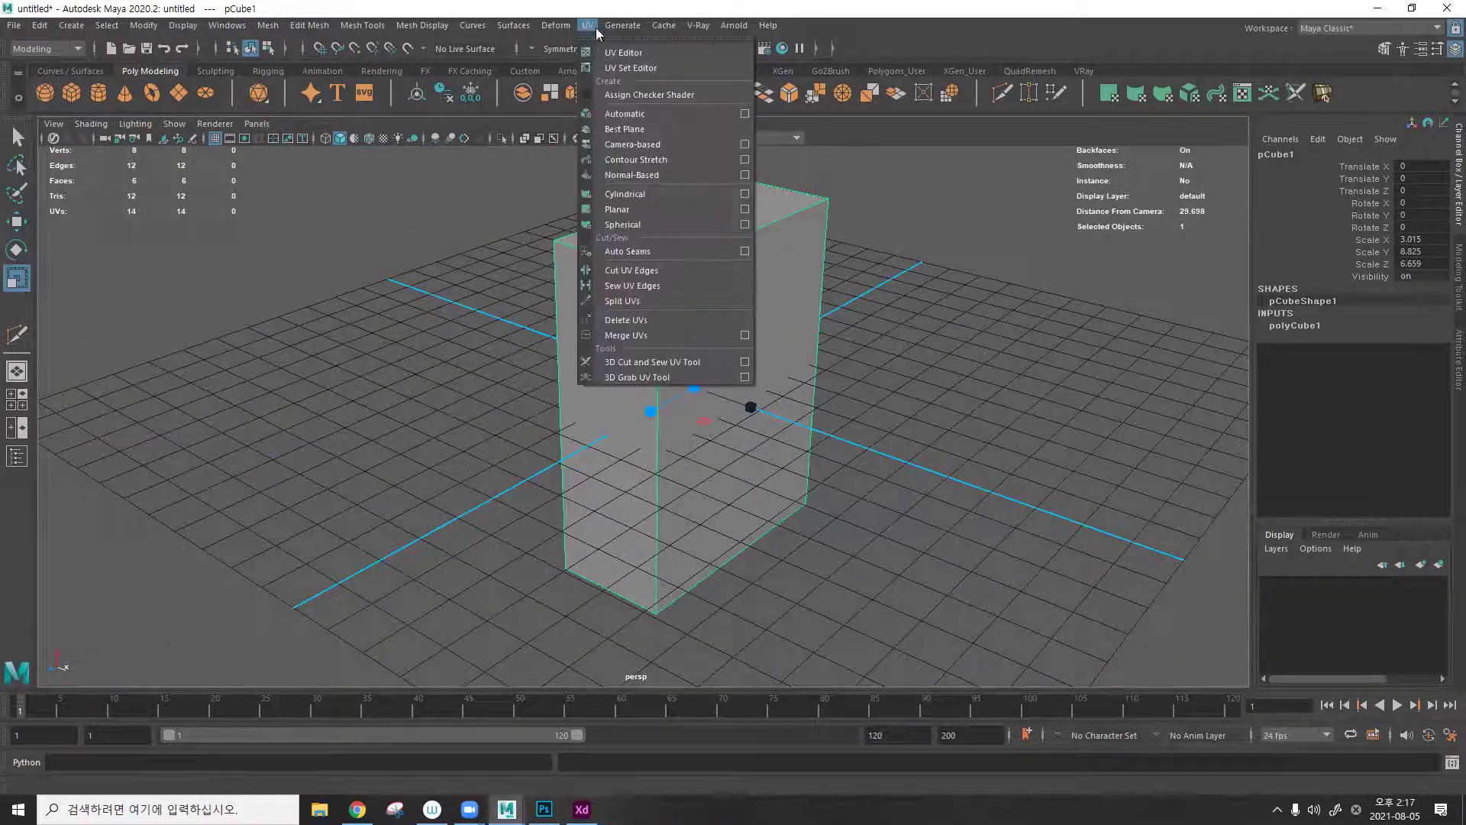
left_click(650, 42)
left_click_drag(894, 149, 906, 185)
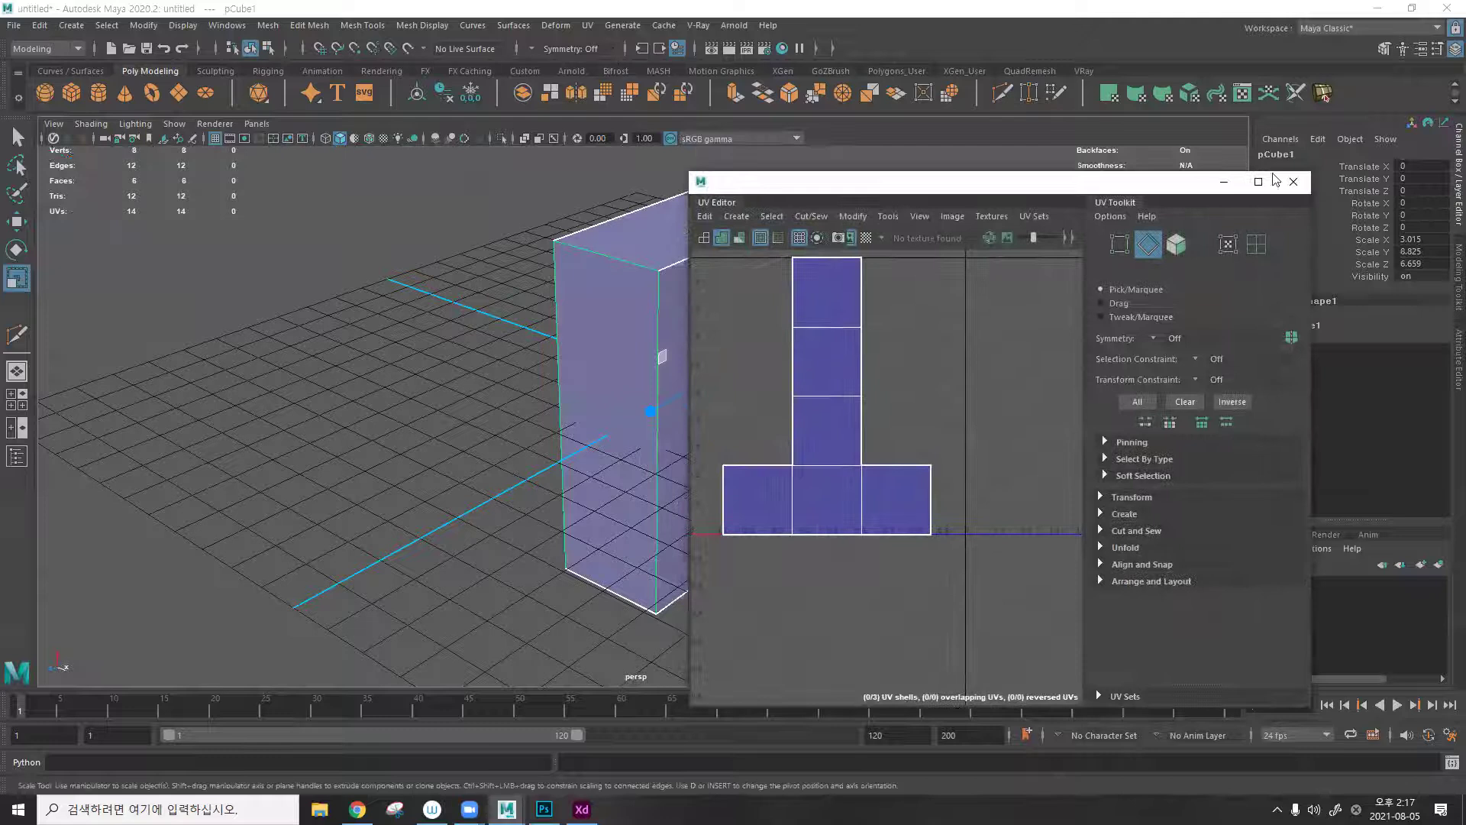
left_click(1294, 182)
left_click(946, 229)
left_click(819, 254)
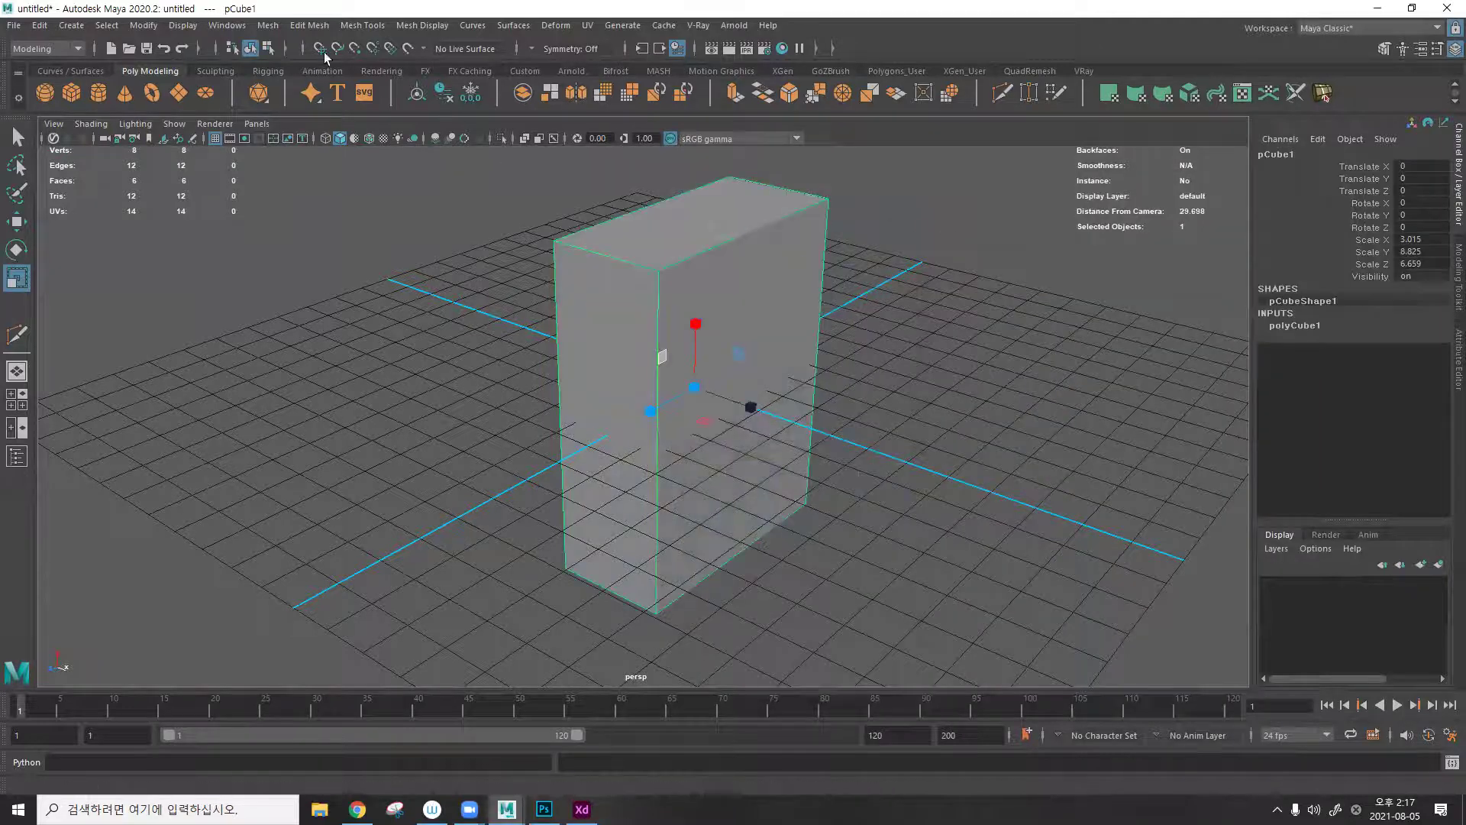
Freeze the box's transformations and delete its construction history.
left_click(142, 26)
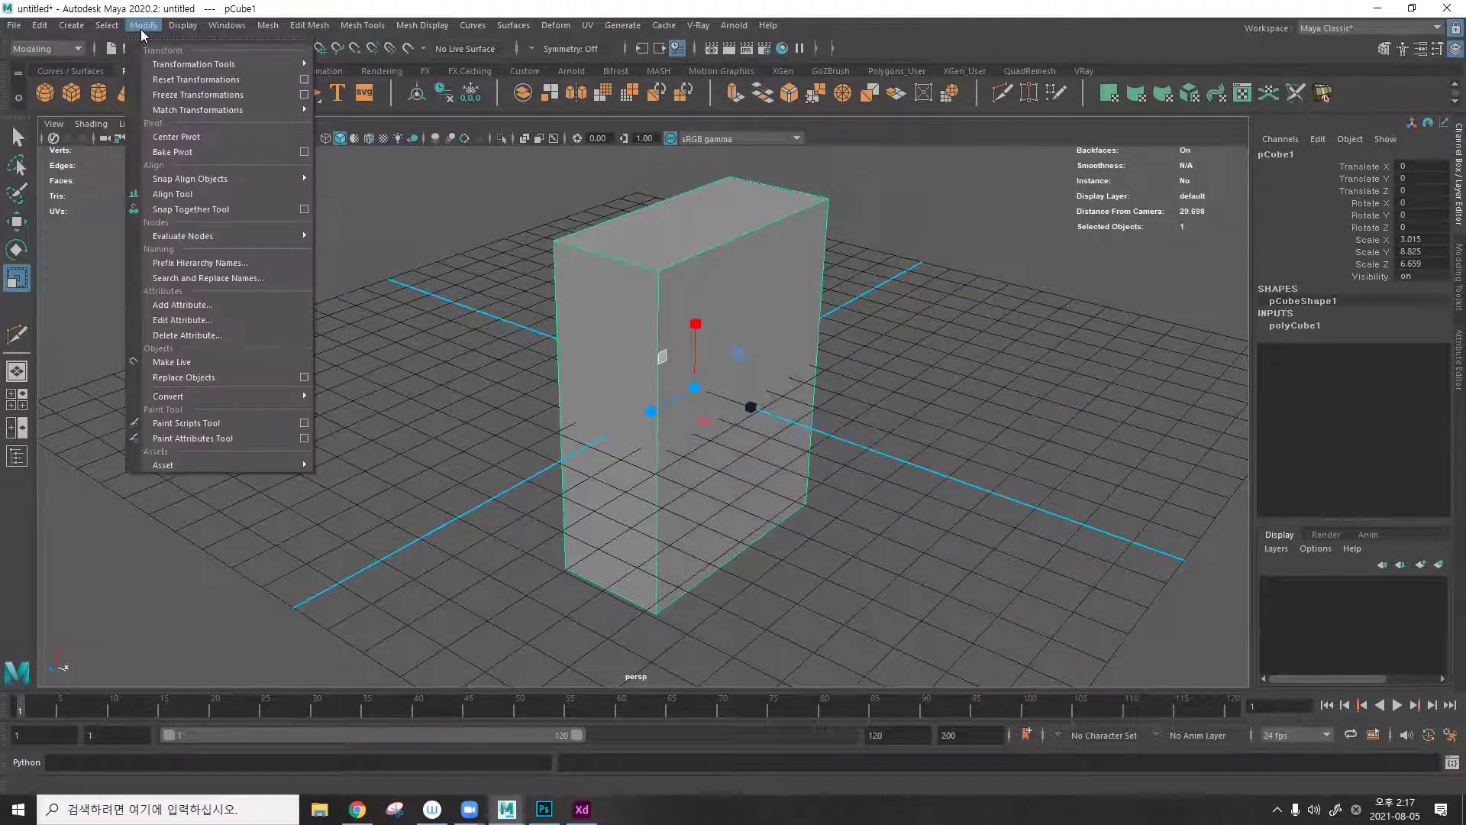
left_click(184, 96)
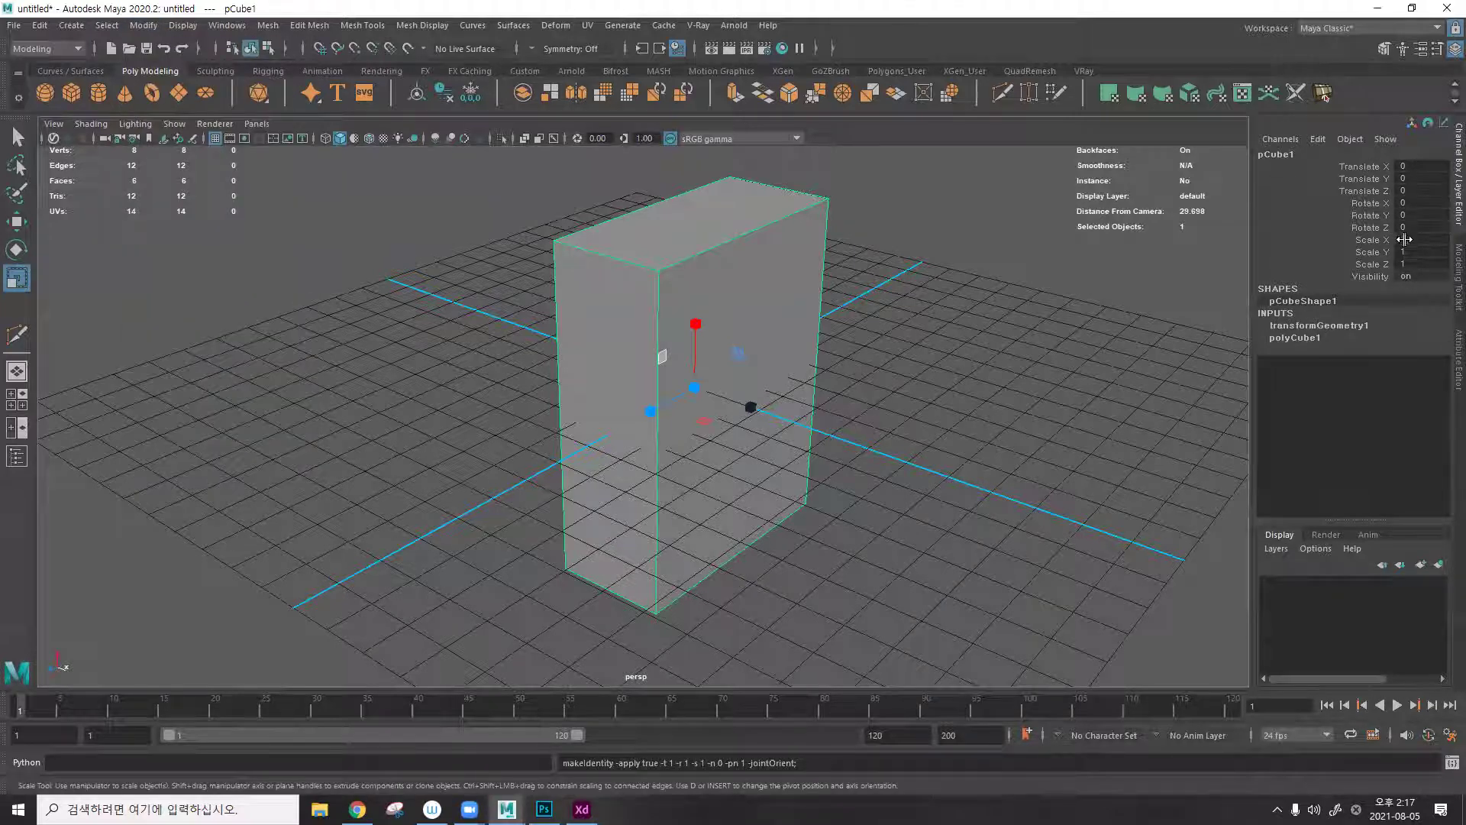
left_click_drag(719, 260, 721, 265, "alt")
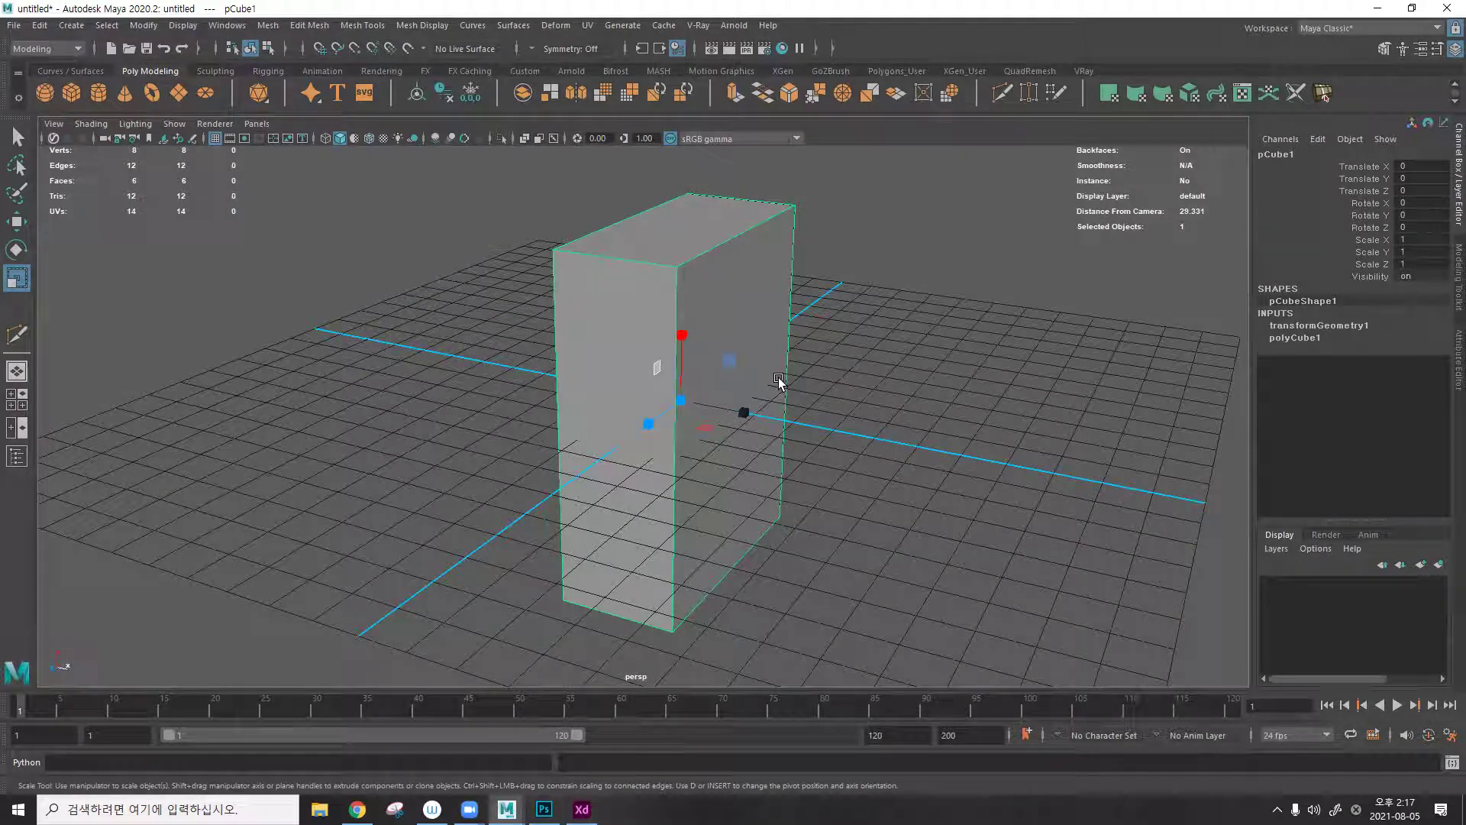
key("alt+shift+d")
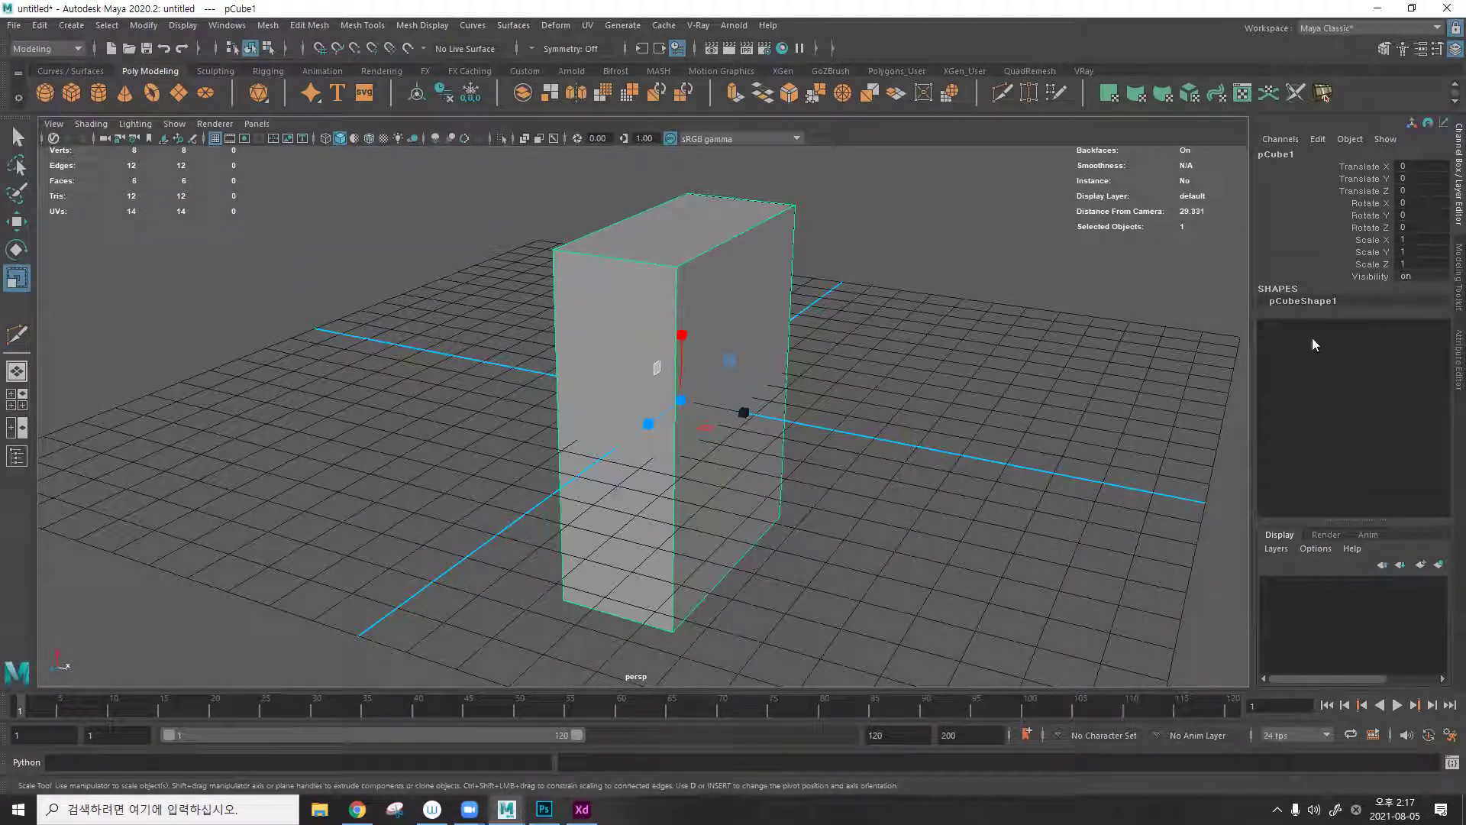
Open the UV Editor for the box and arrange it beside the model.
left_click(587, 25)
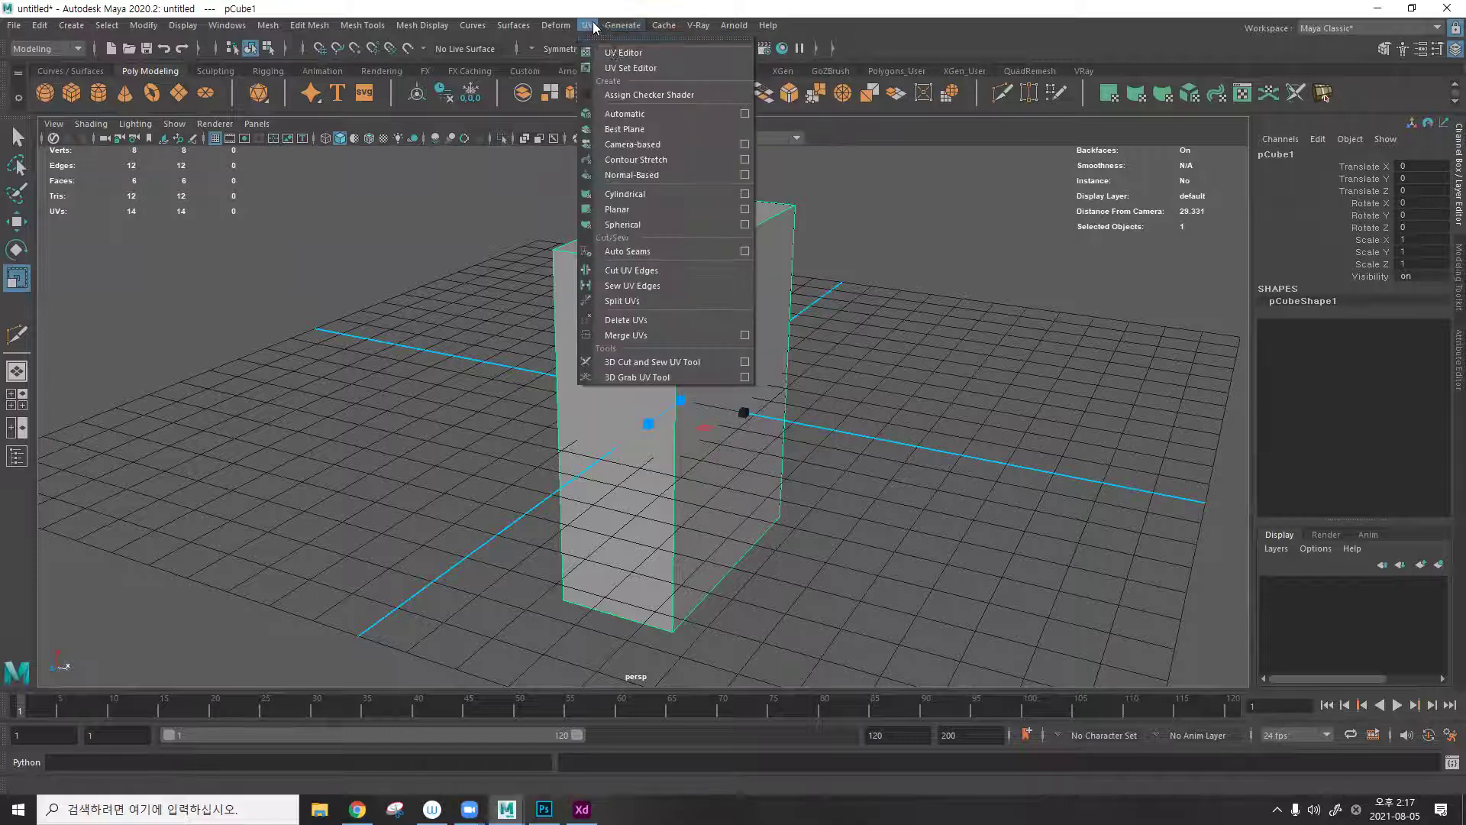
left_click(611, 54)
left_click_drag(873, 185, 1127, 132)
left_click_drag(812, 222, 754, 224, "alt")
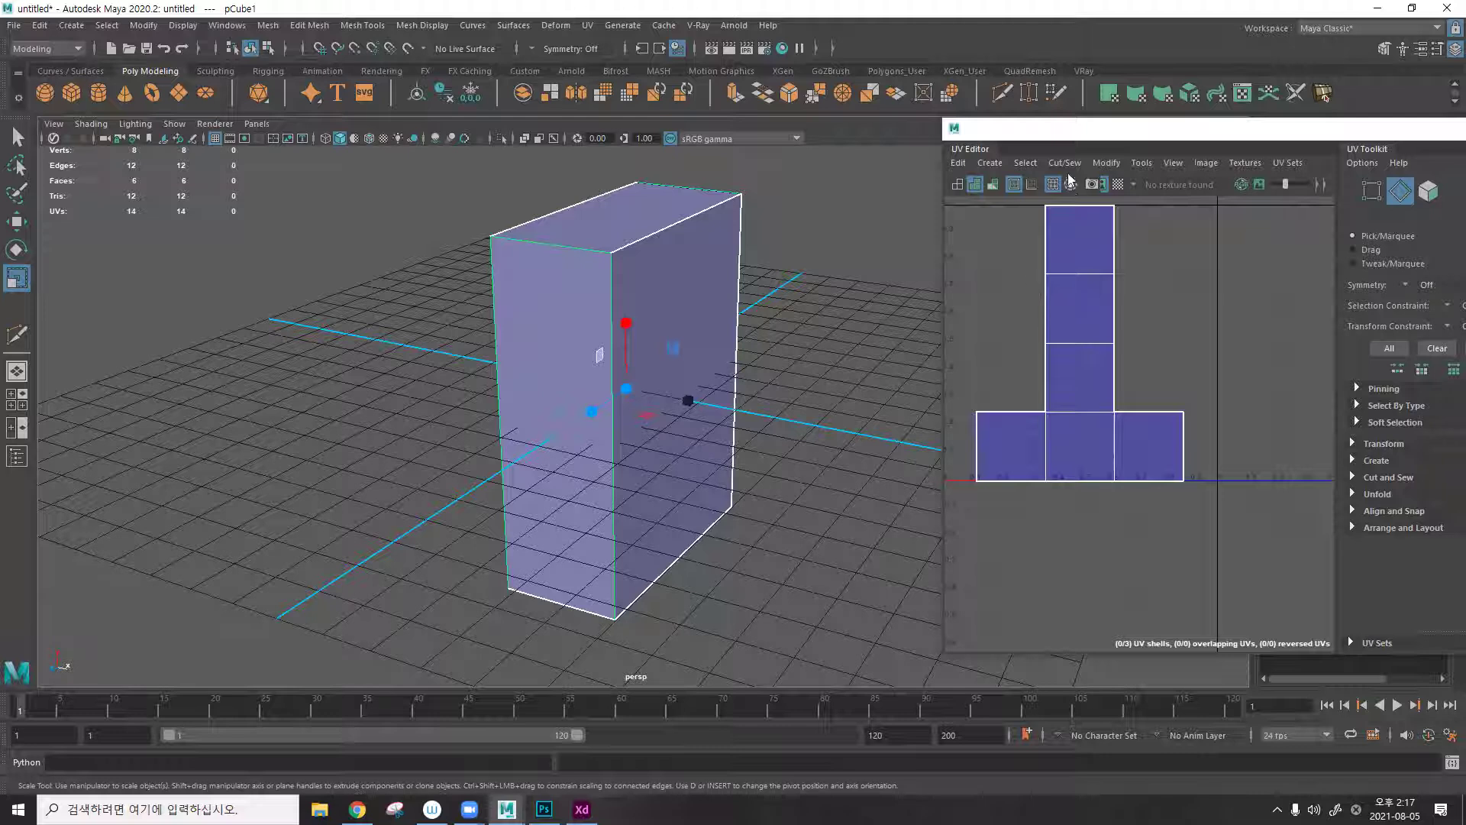
left_click_drag(1048, 129, 921, 115)
scroll(951, 252, "down", 1)
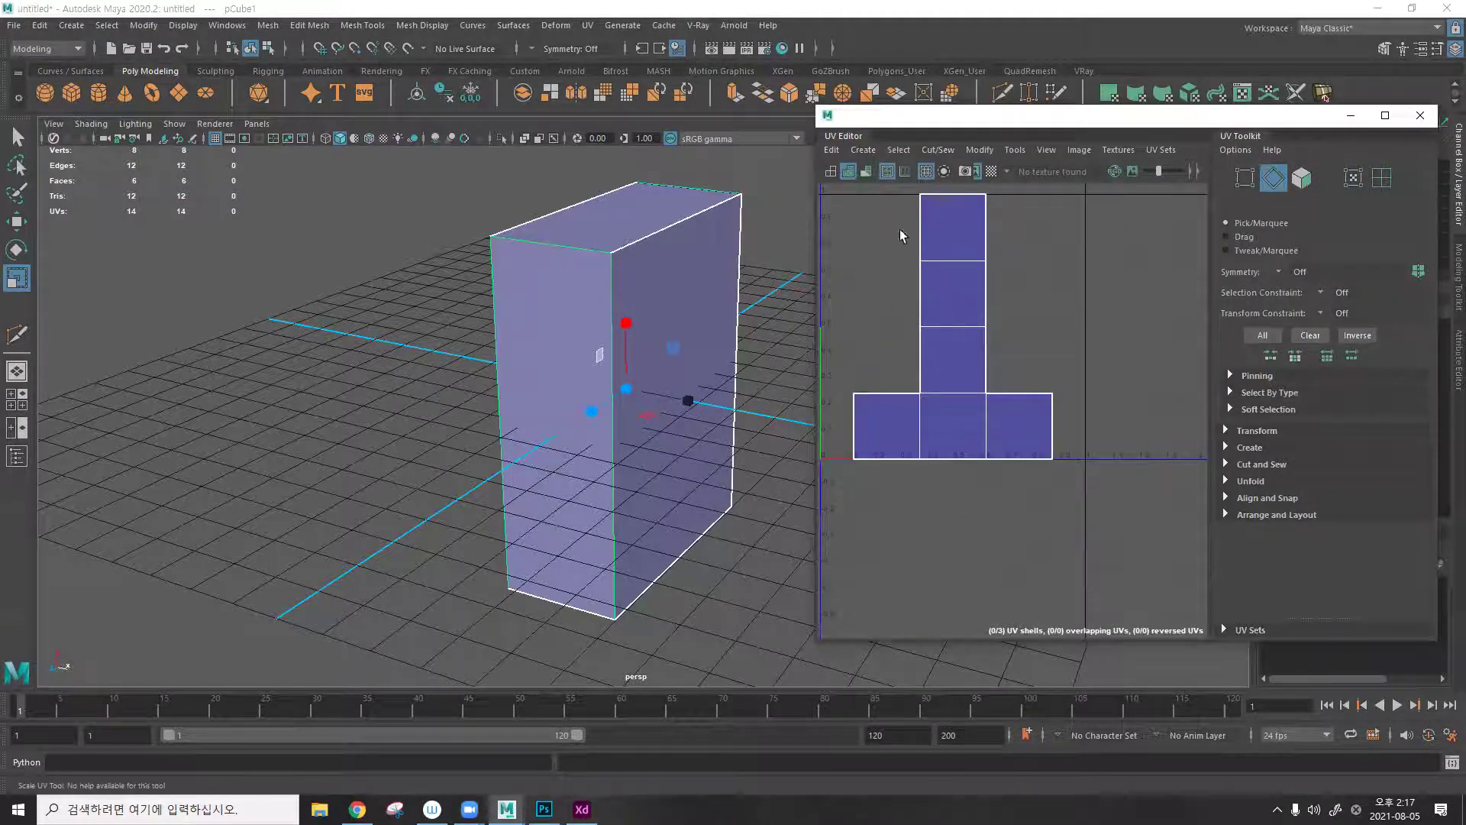
left_click(862, 151)
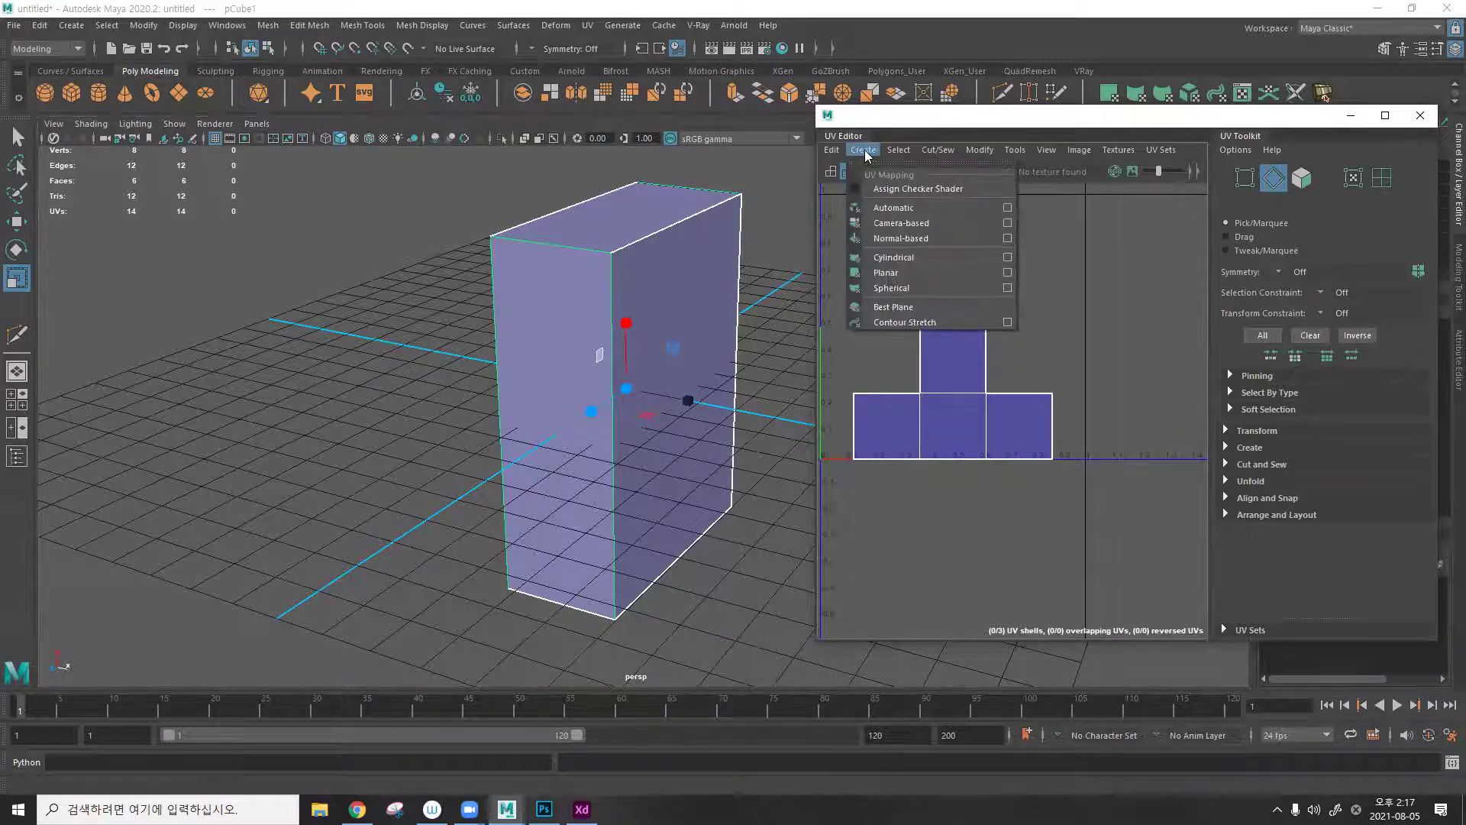
left_click(896, 212)
left_click(764, 206)
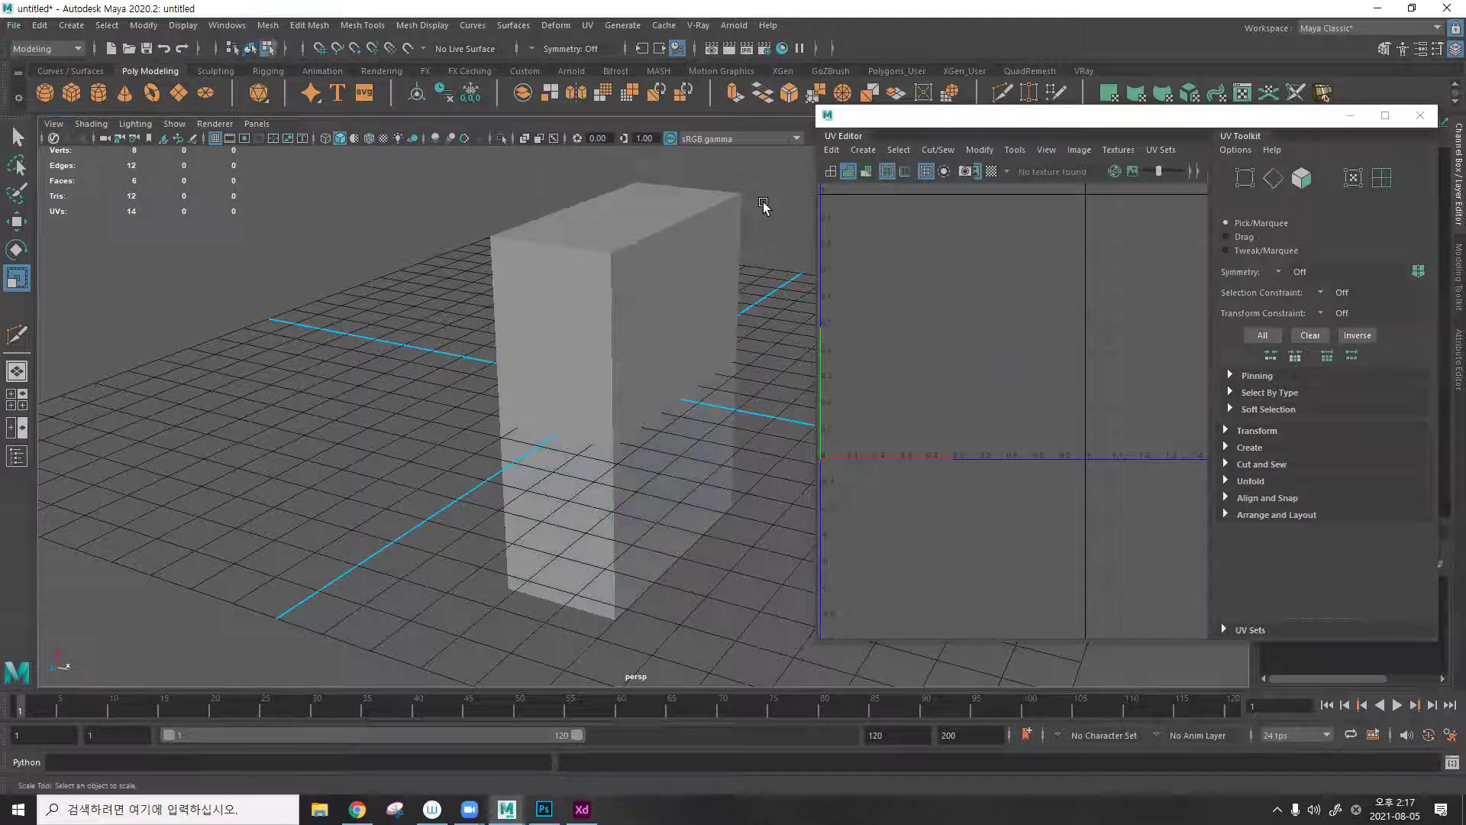
key("F8")
key("F8")
left_click(661, 229)
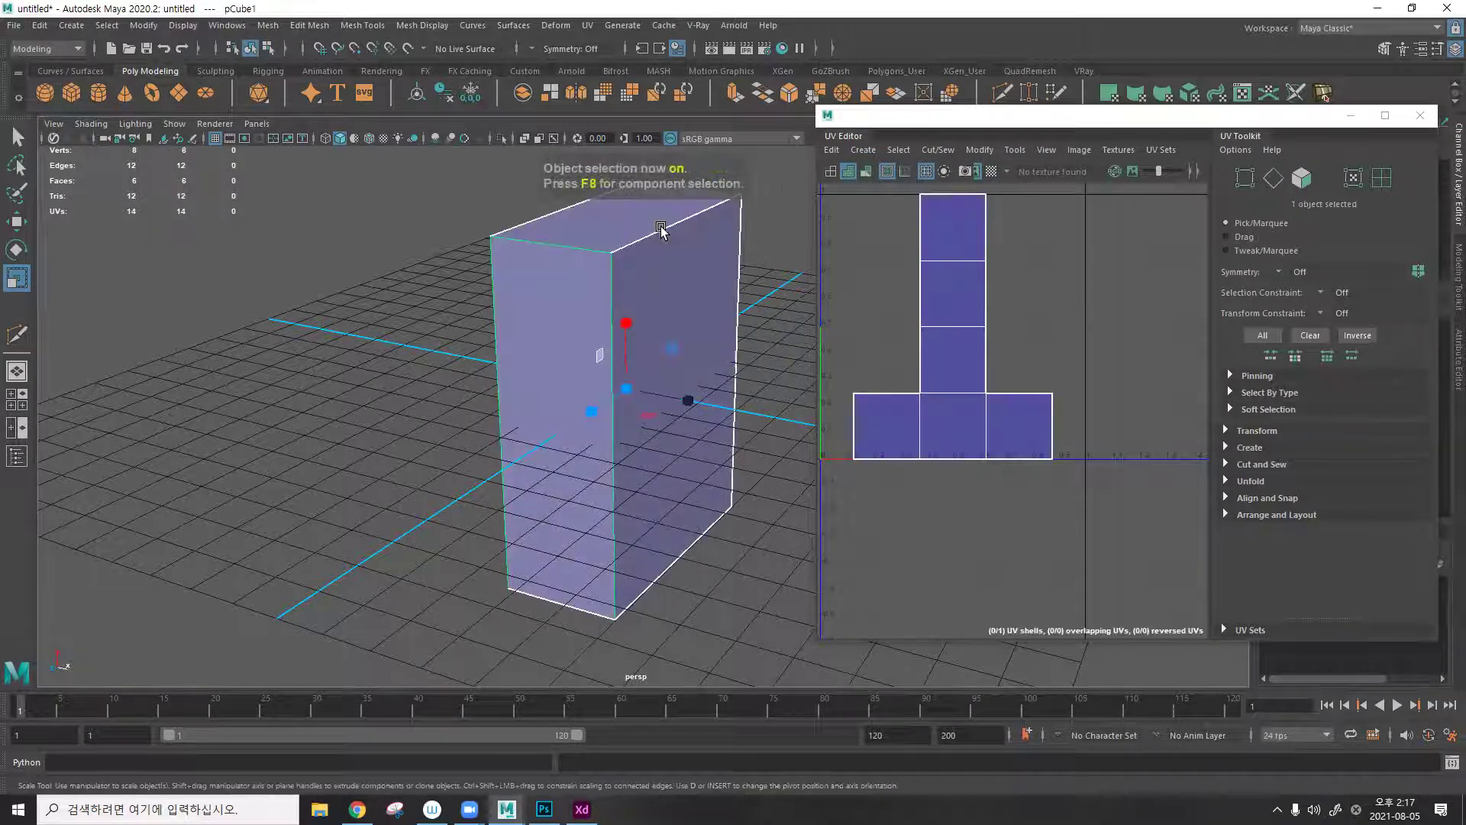
Apply Automatic UV mapping to the box and select its wide side face to locate the matching UV shell.
left_click(864, 150)
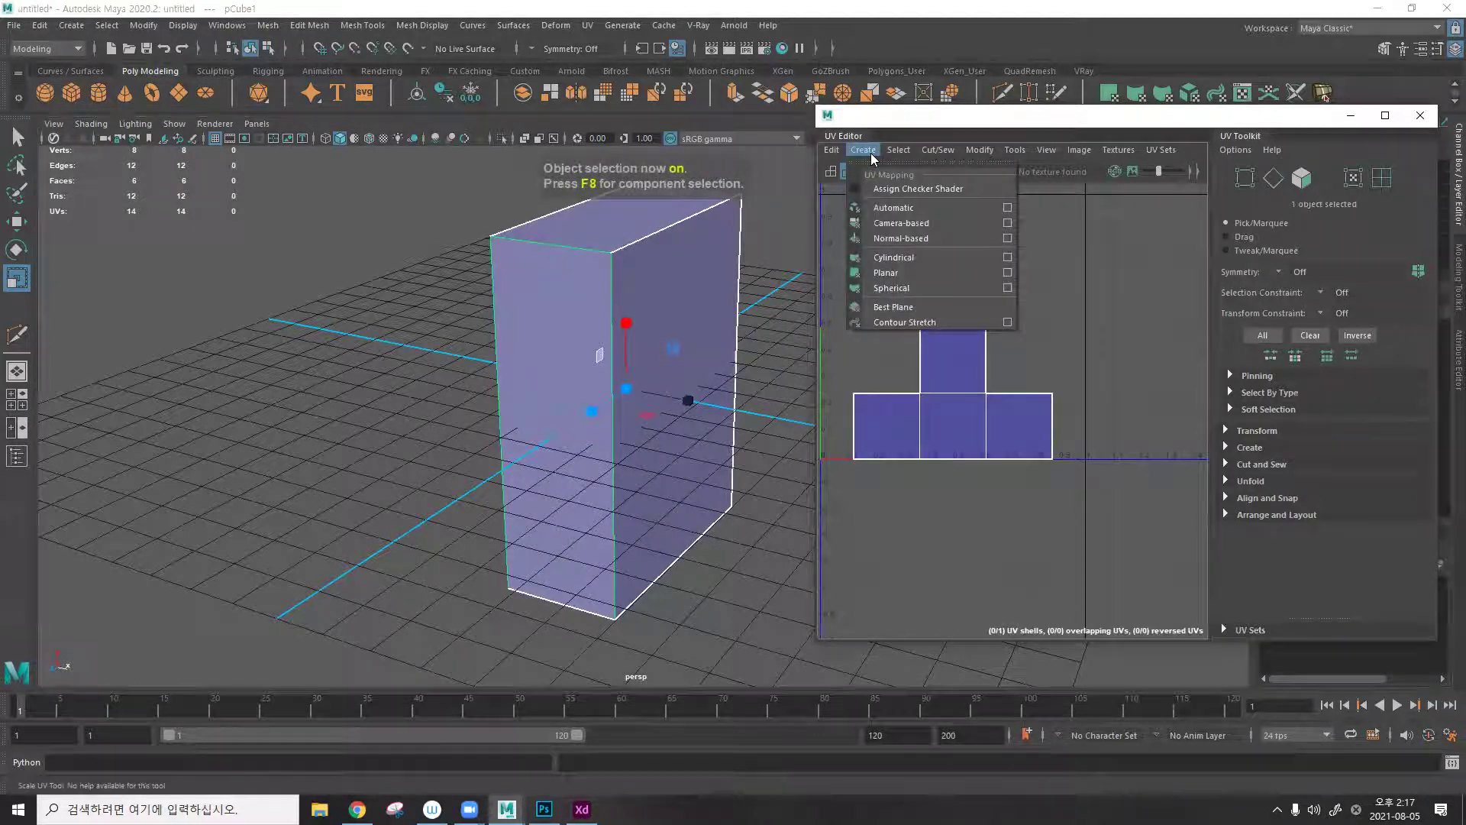
left_click(894, 208)
left_click(923, 214)
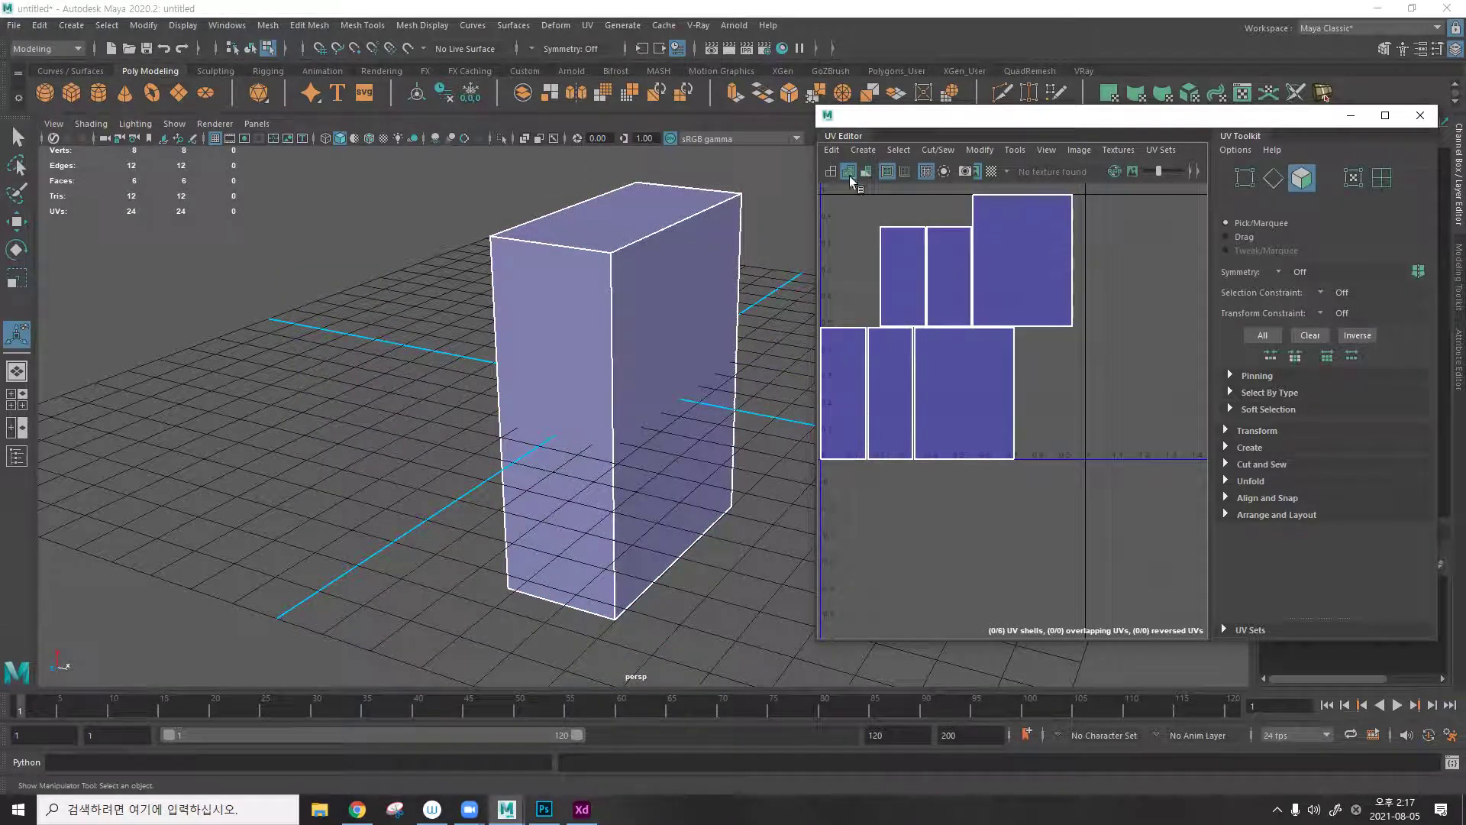
left_click(864, 150)
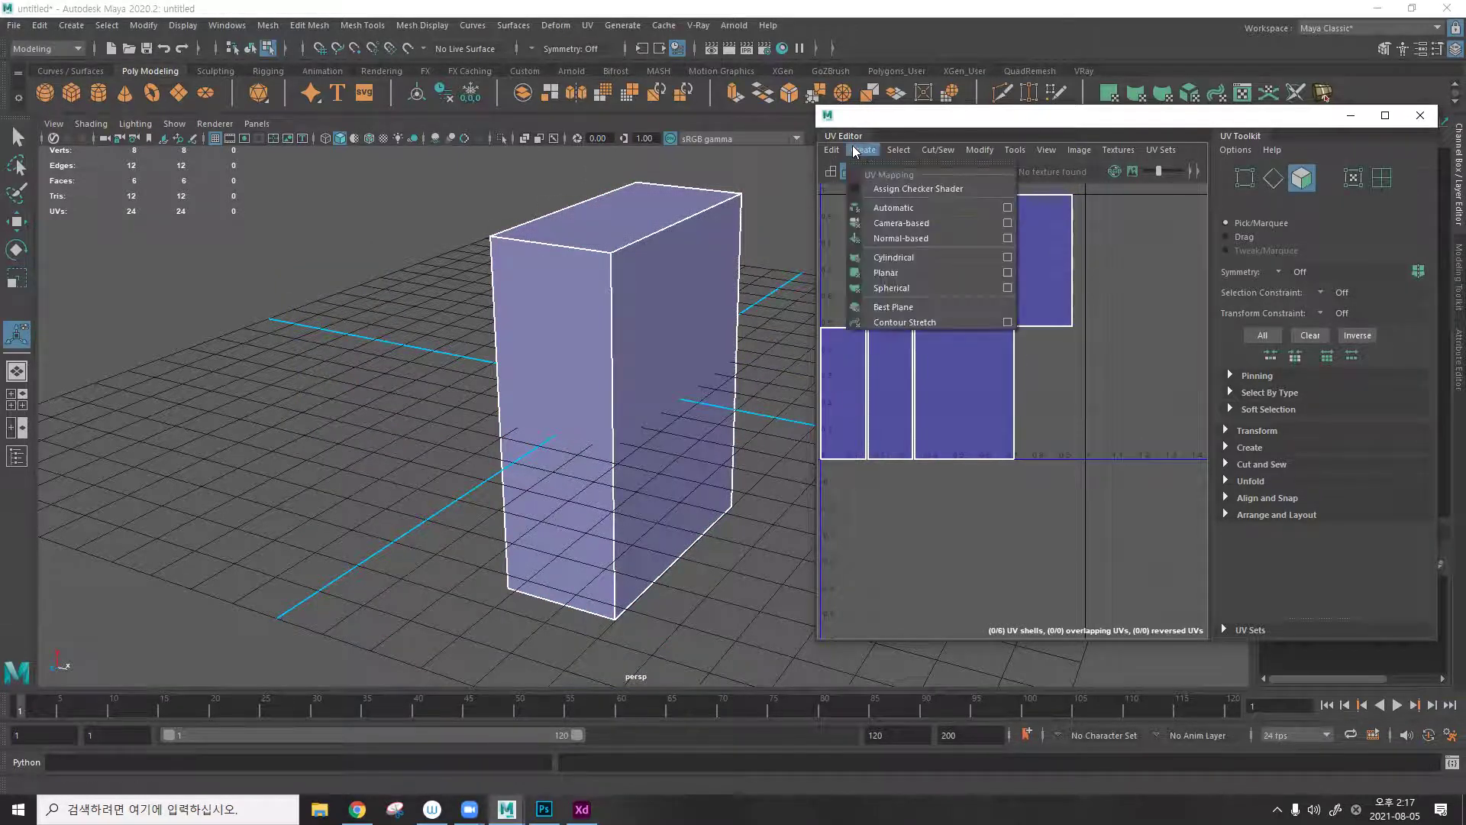
left_click(913, 210)
left_click(700, 243)
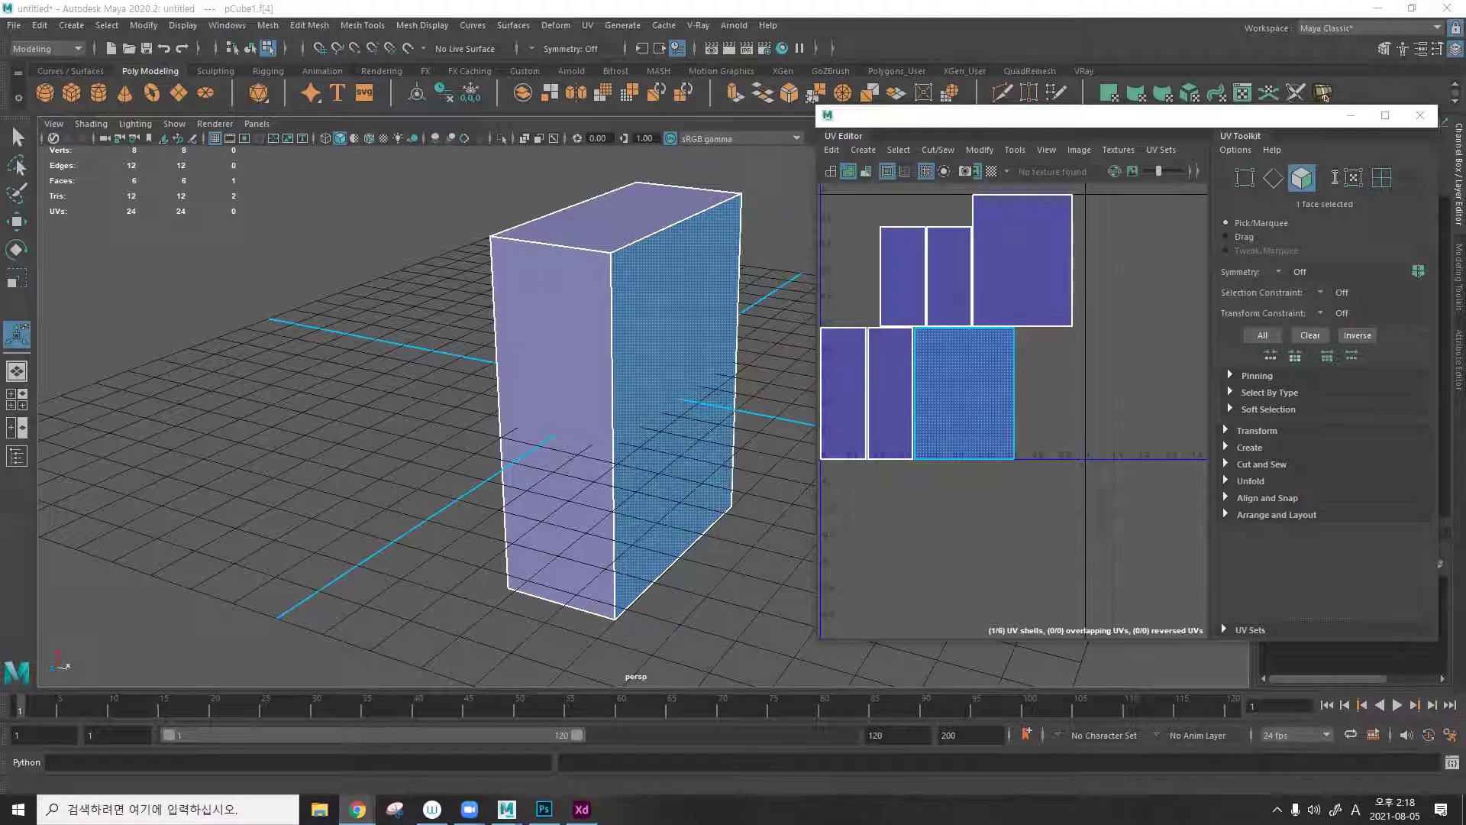
Switch to Chrome and run a Google image search for "uv seam".
key("alt+Tab")
type("uv seam")
key("Return")
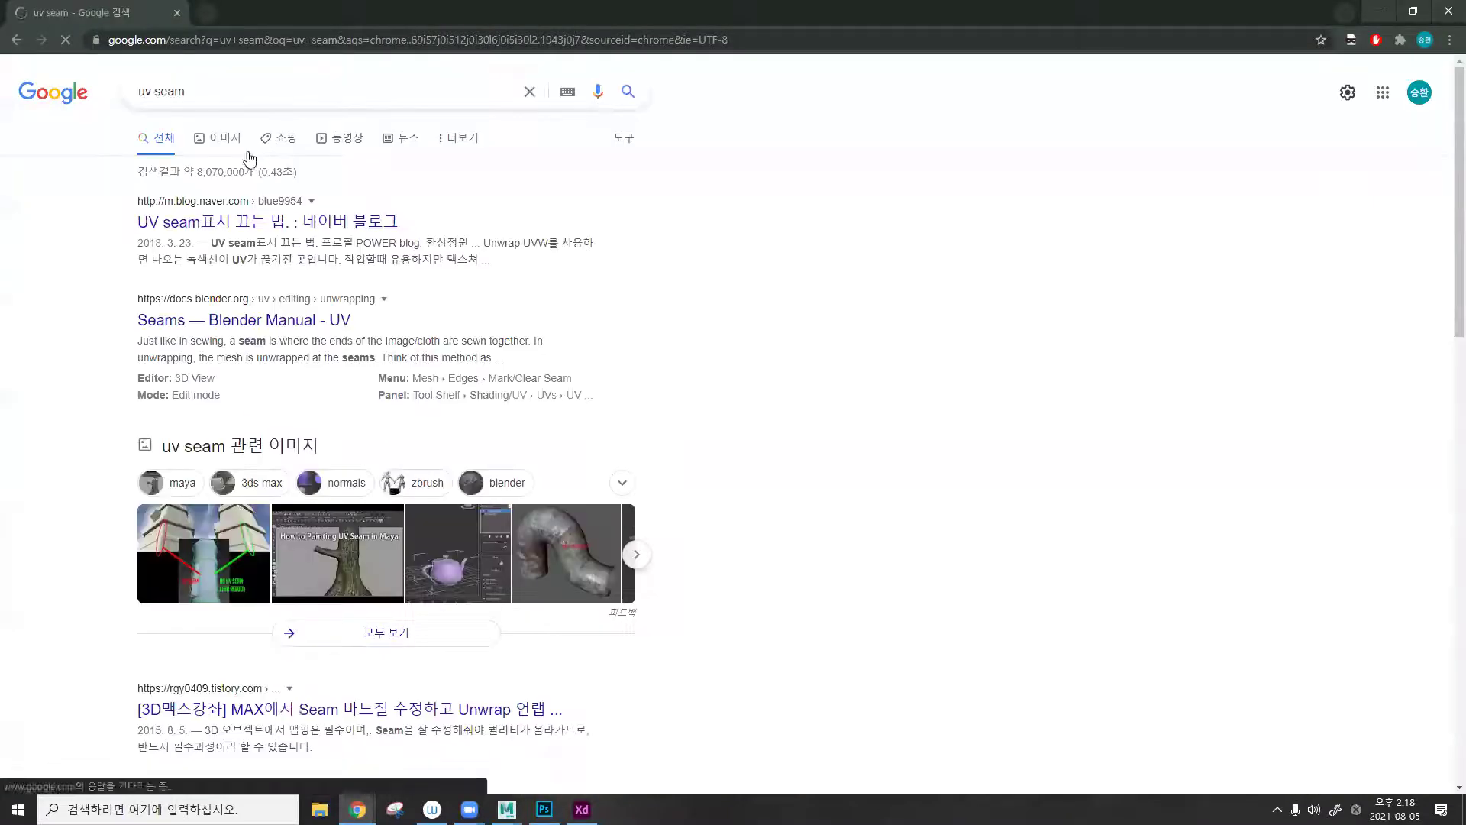
left_click(224, 138)
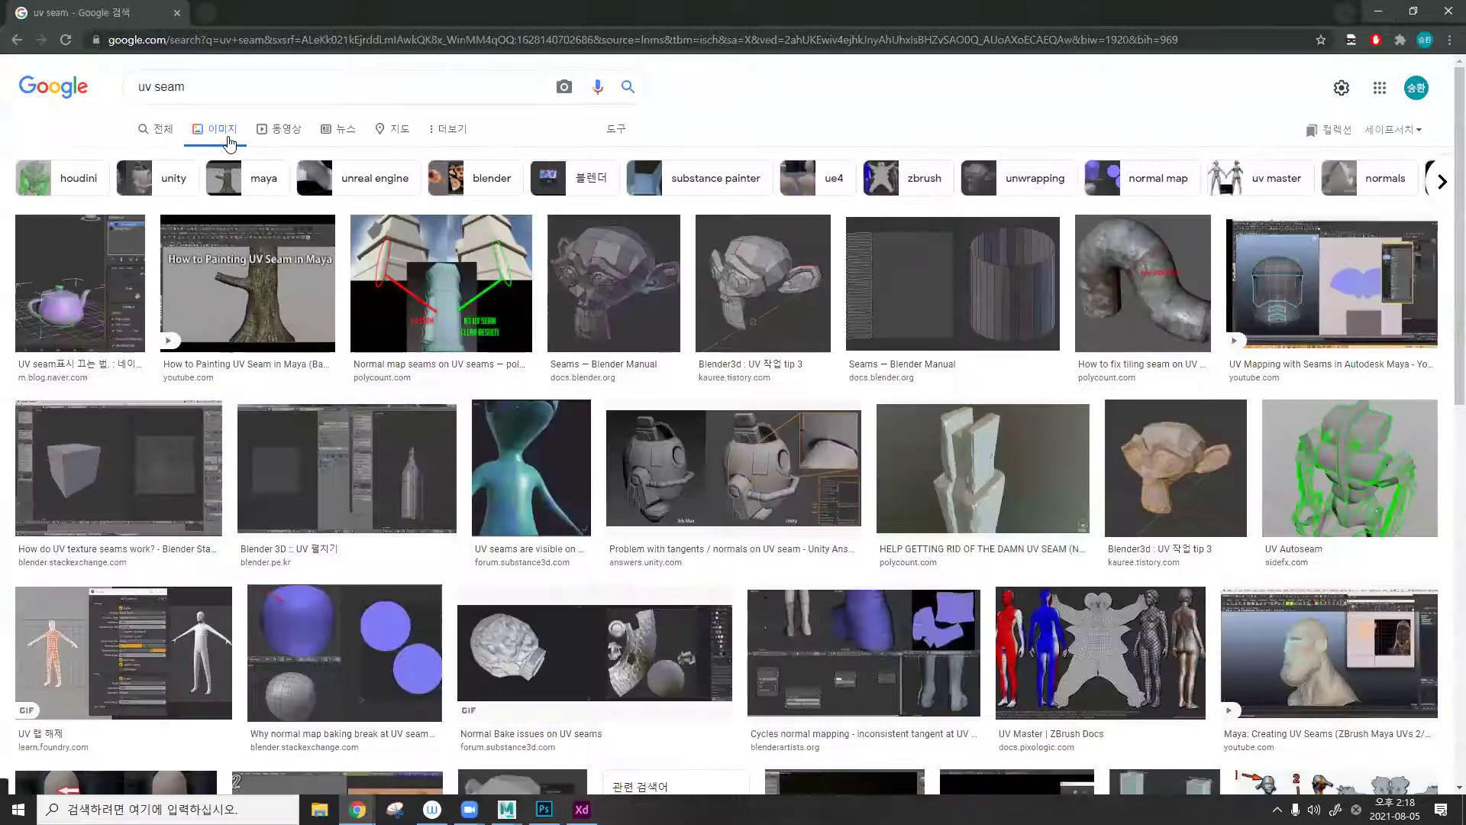
Examine the enlarged results of the rusty pipe's UV seams and the seam on the organic body.
left_click(1113, 306)
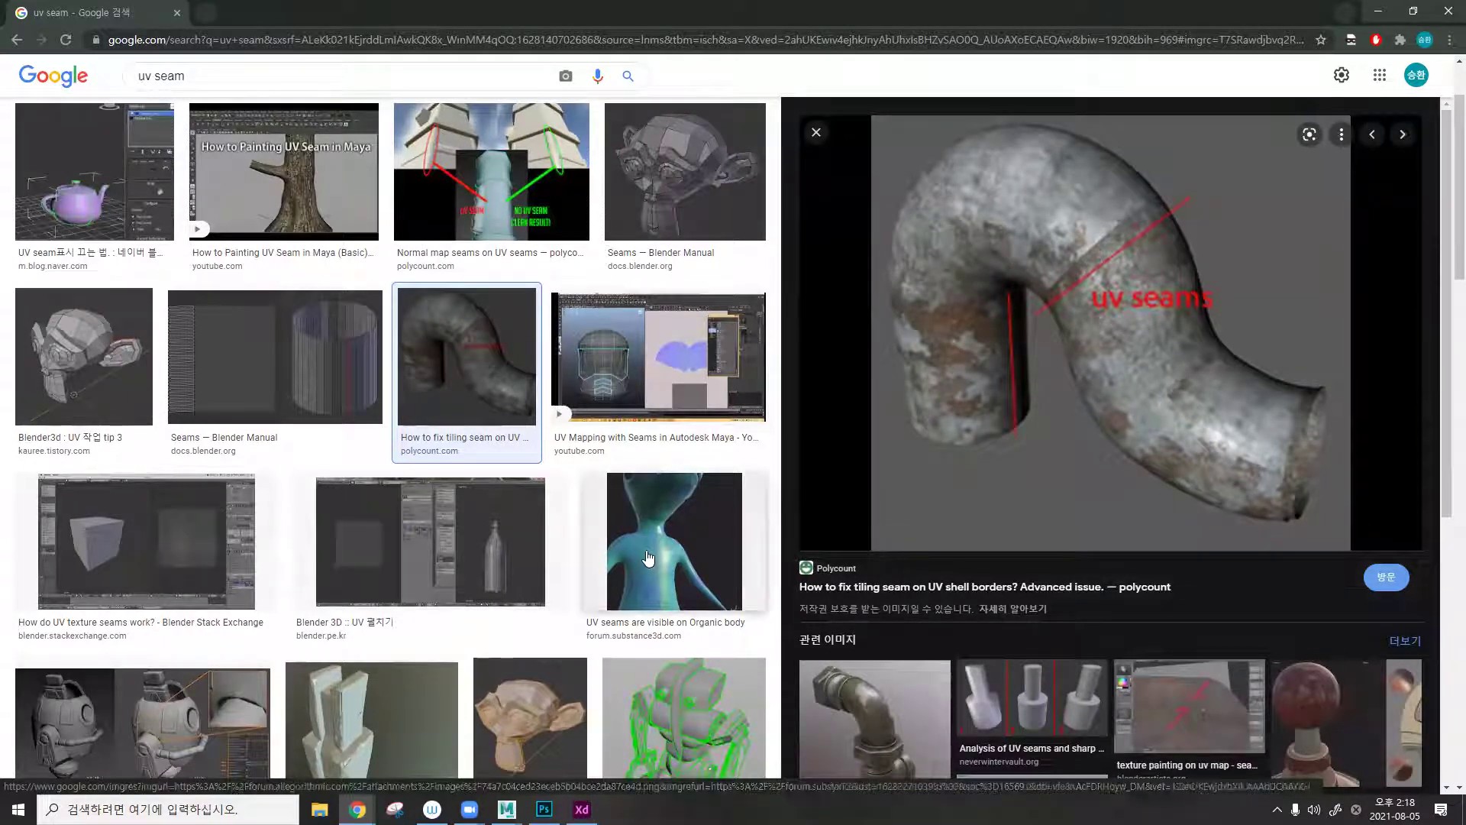
left_click(672, 539)
scroll(1043, 474, "down", 2)
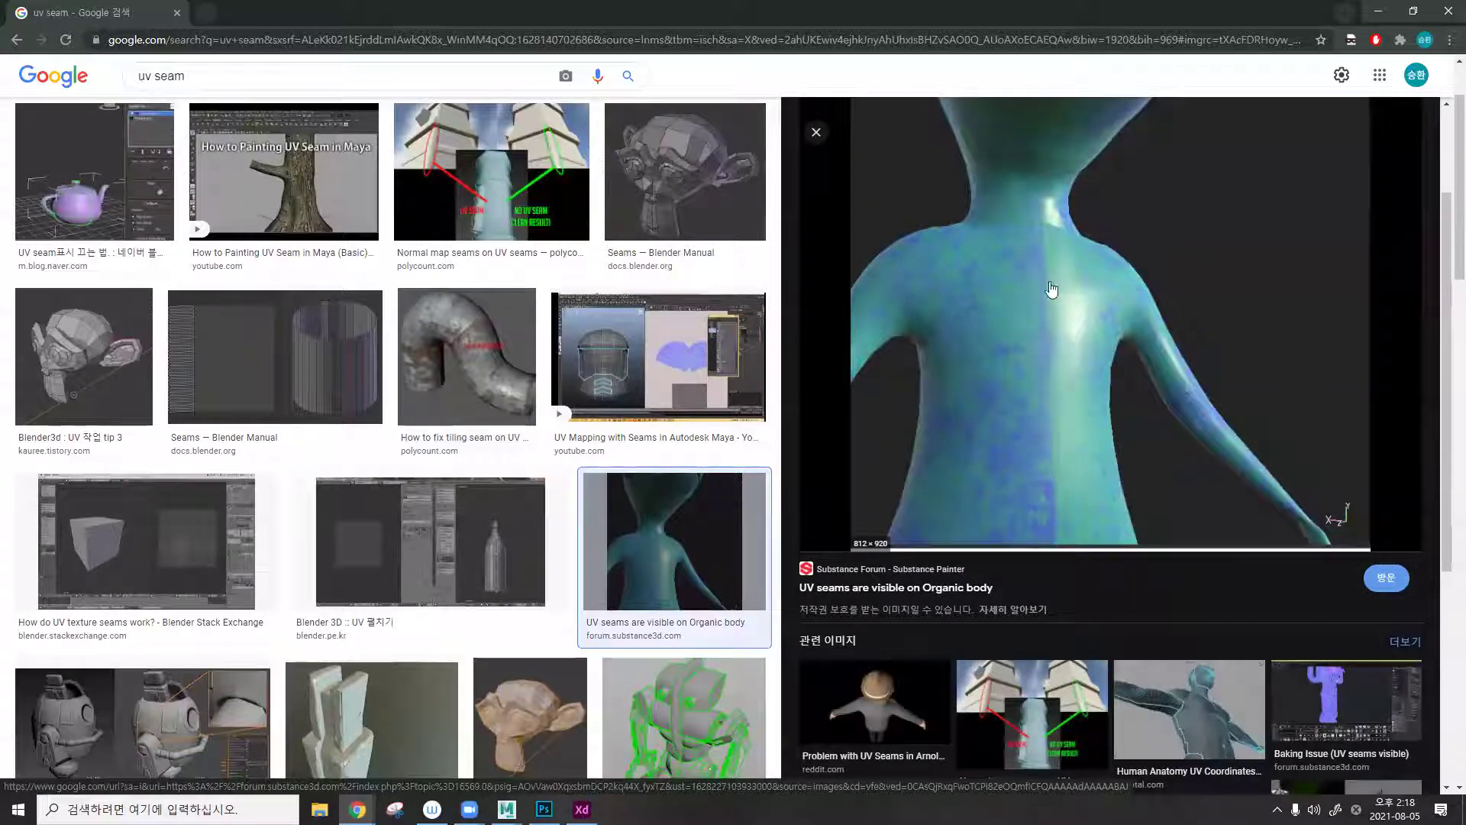
scroll(656, 359, "up", 3)
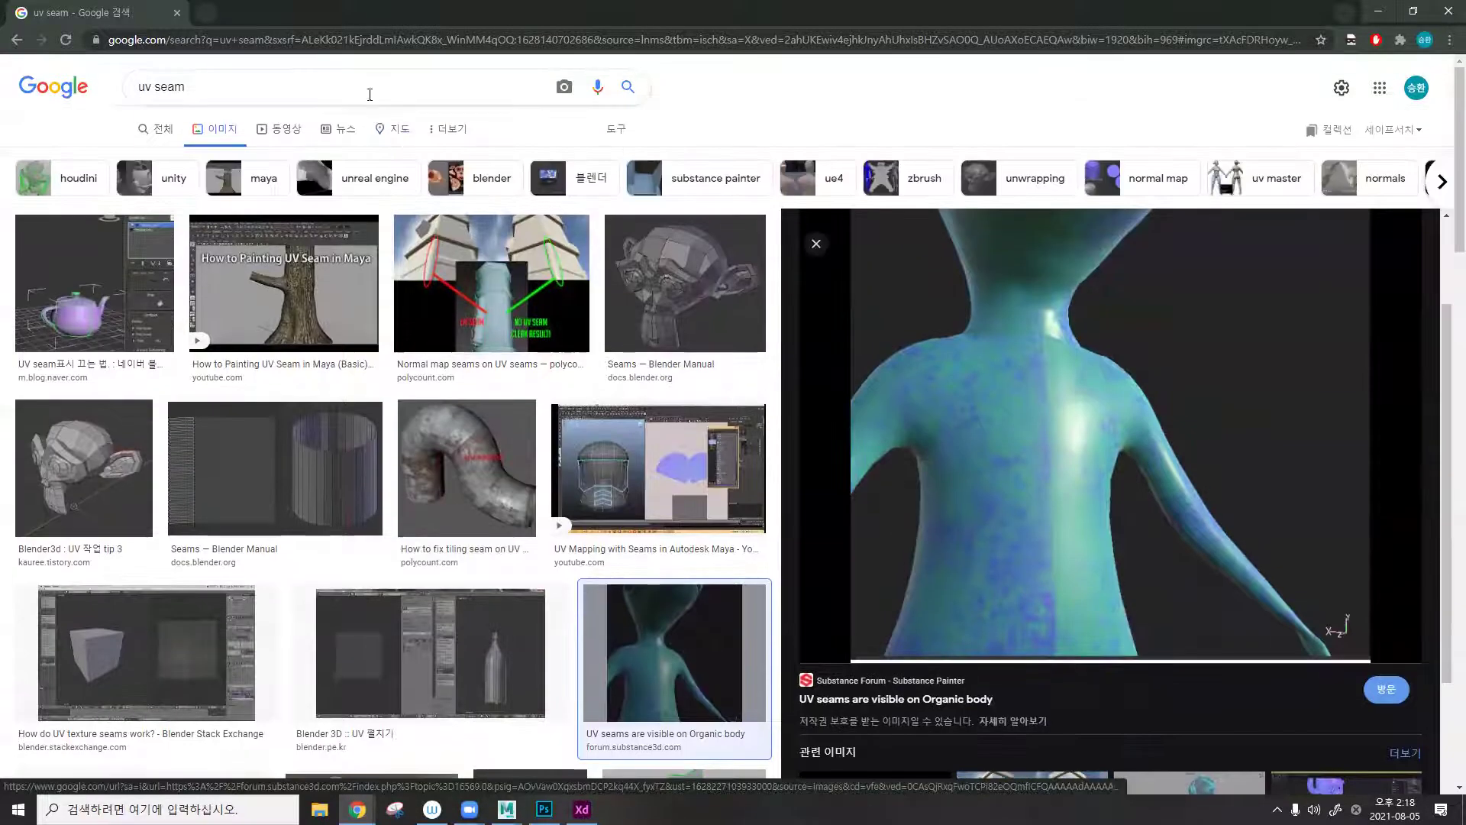
Run a Google image search for "코카콜라 전개도" and enlarge the flat patterns of the red Coca-Cola can and the cherry can.
left_click_drag(187, 86, 6, 88)
key("Hangul")
type("코카콜라 젤")
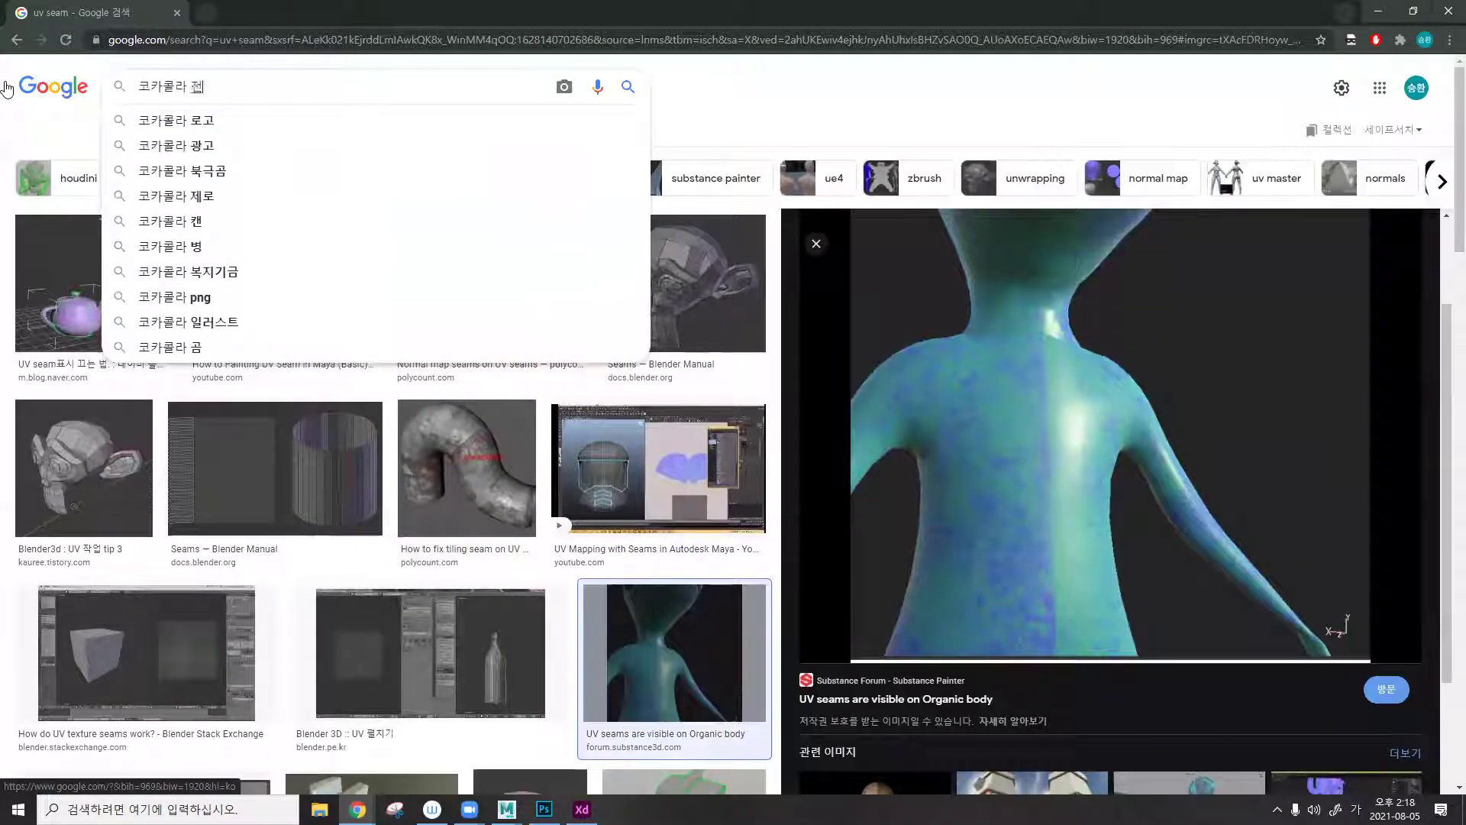
type("개도")
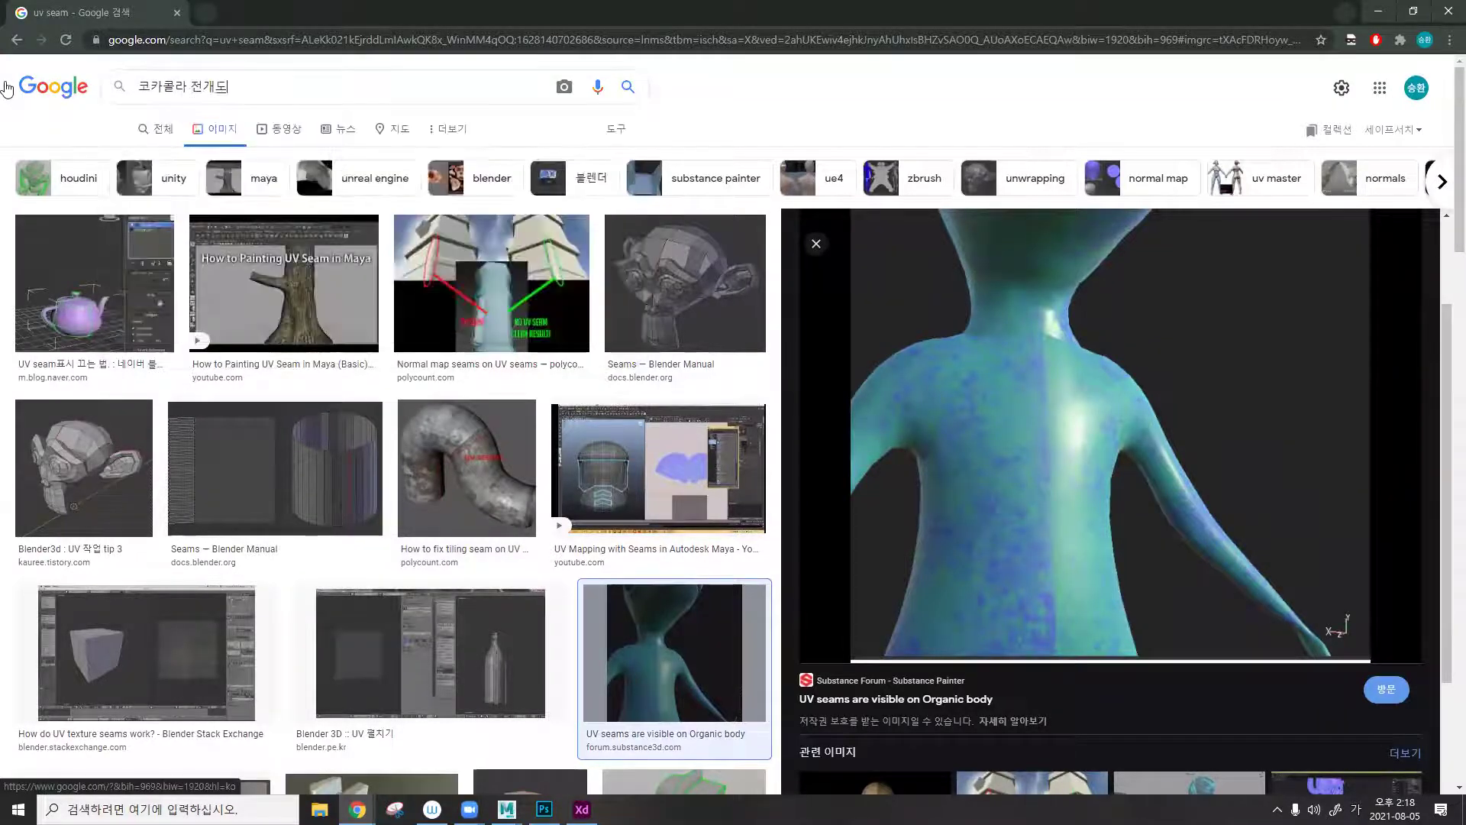
key("Return")
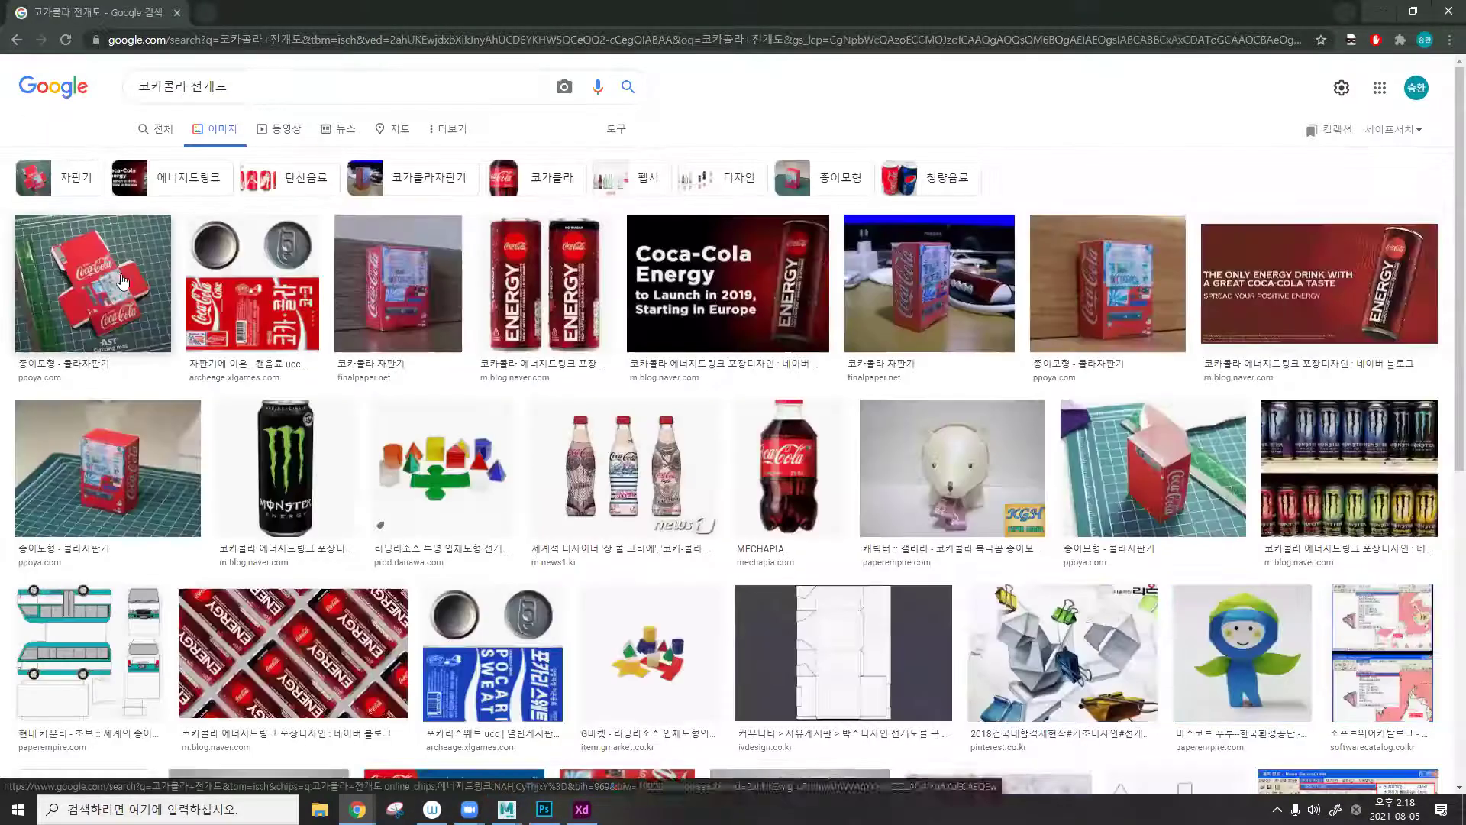
left_click(256, 287)
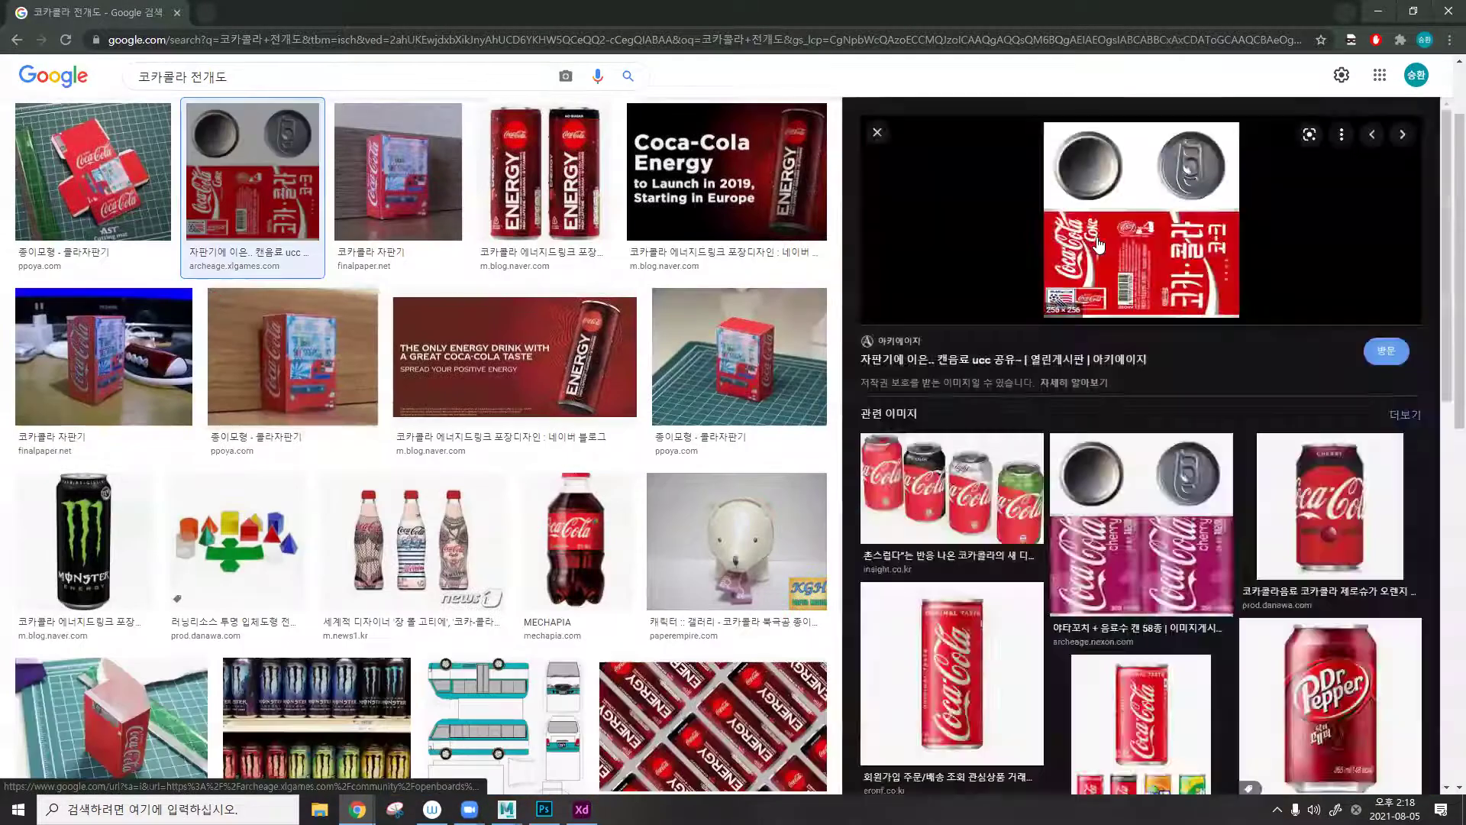
left_click(1126, 576)
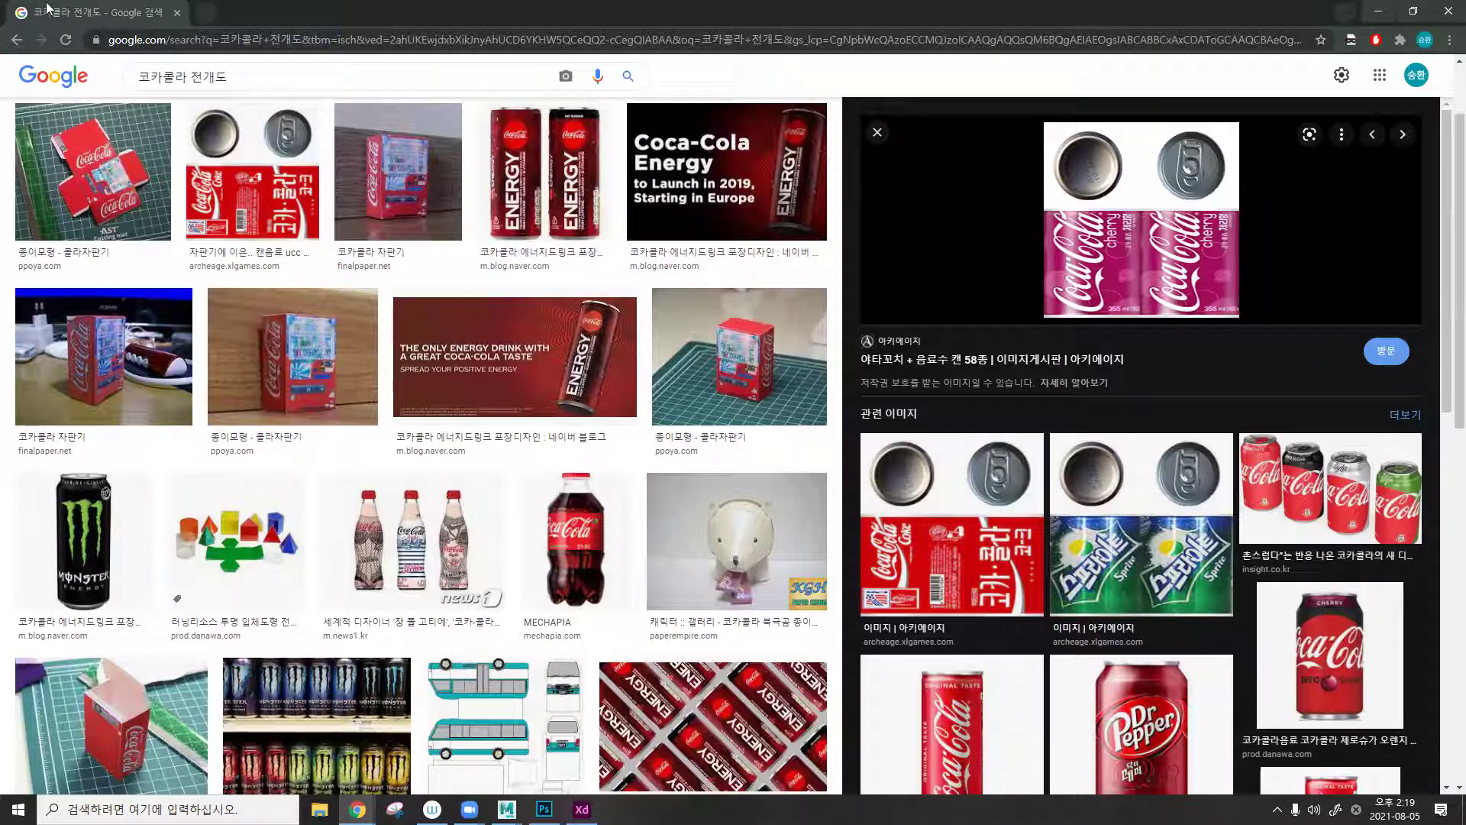
Compare the box's UV shells in Maya with the can pattern in Chrome, then go back to the "uv seam" image of the organic body.
left_click(1388, 13)
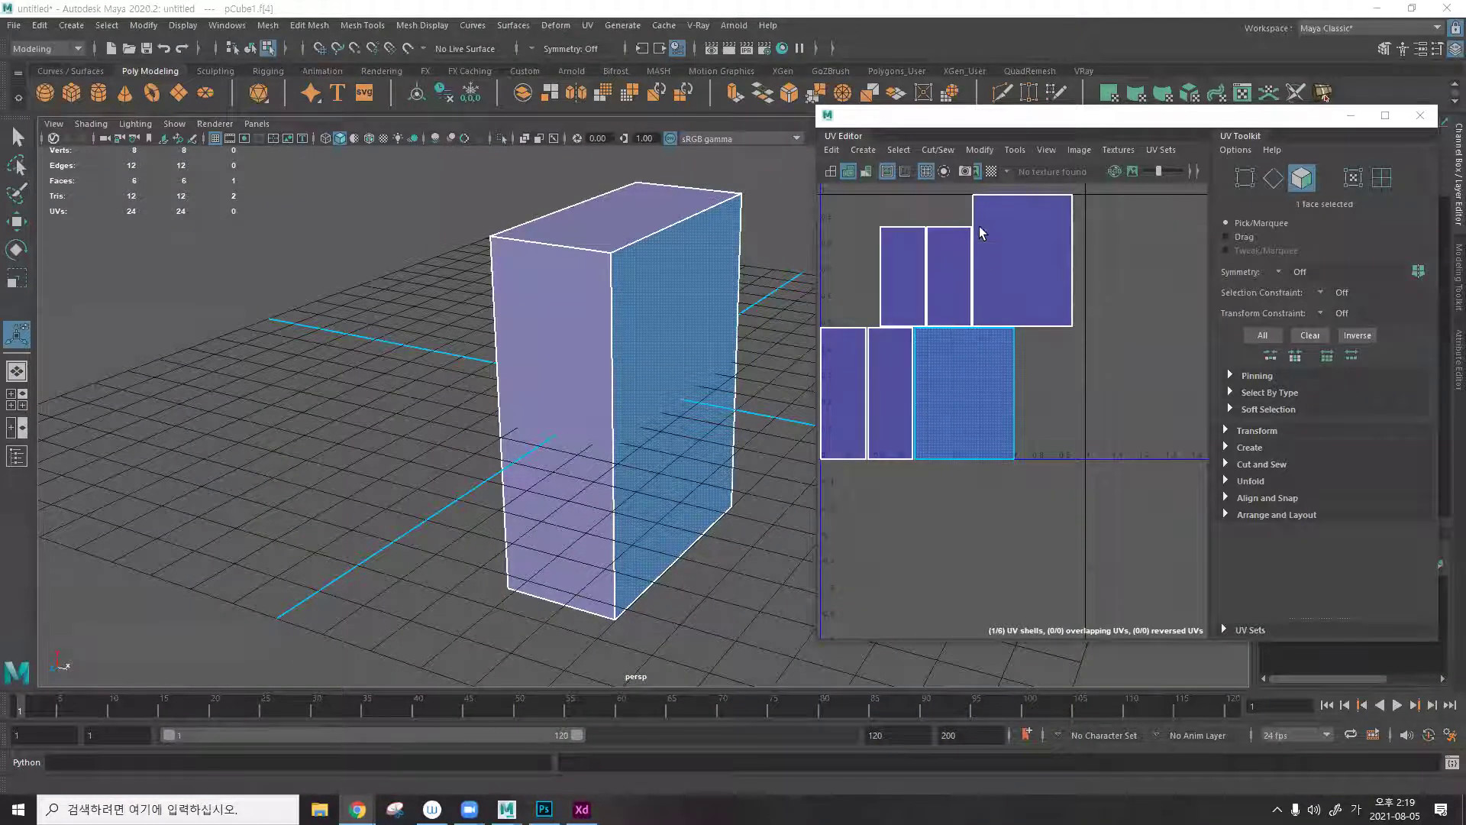
scroll(979, 226, "up", 6)
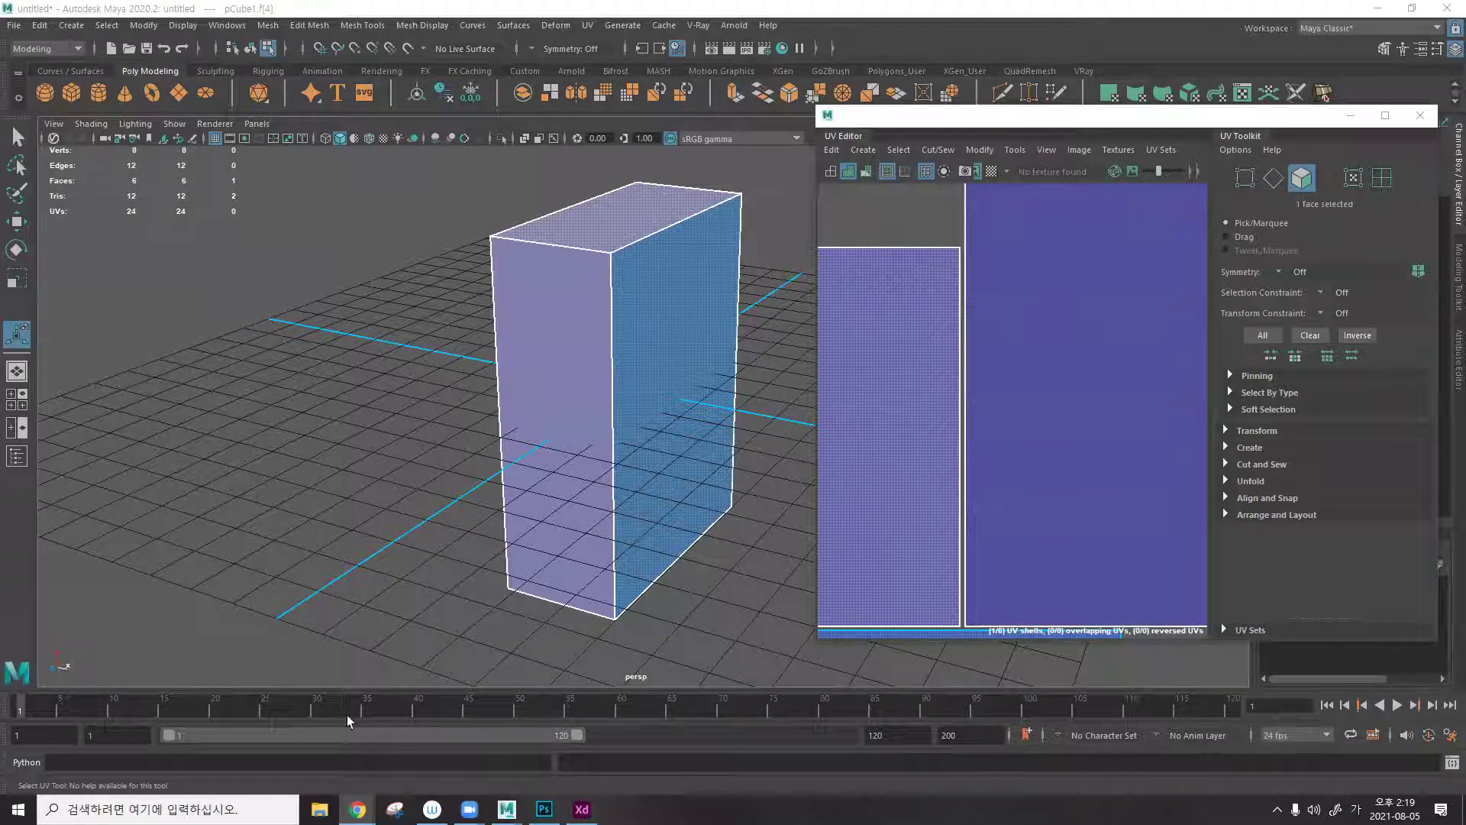
mouse_move(357, 810)
left_click(410, 691)
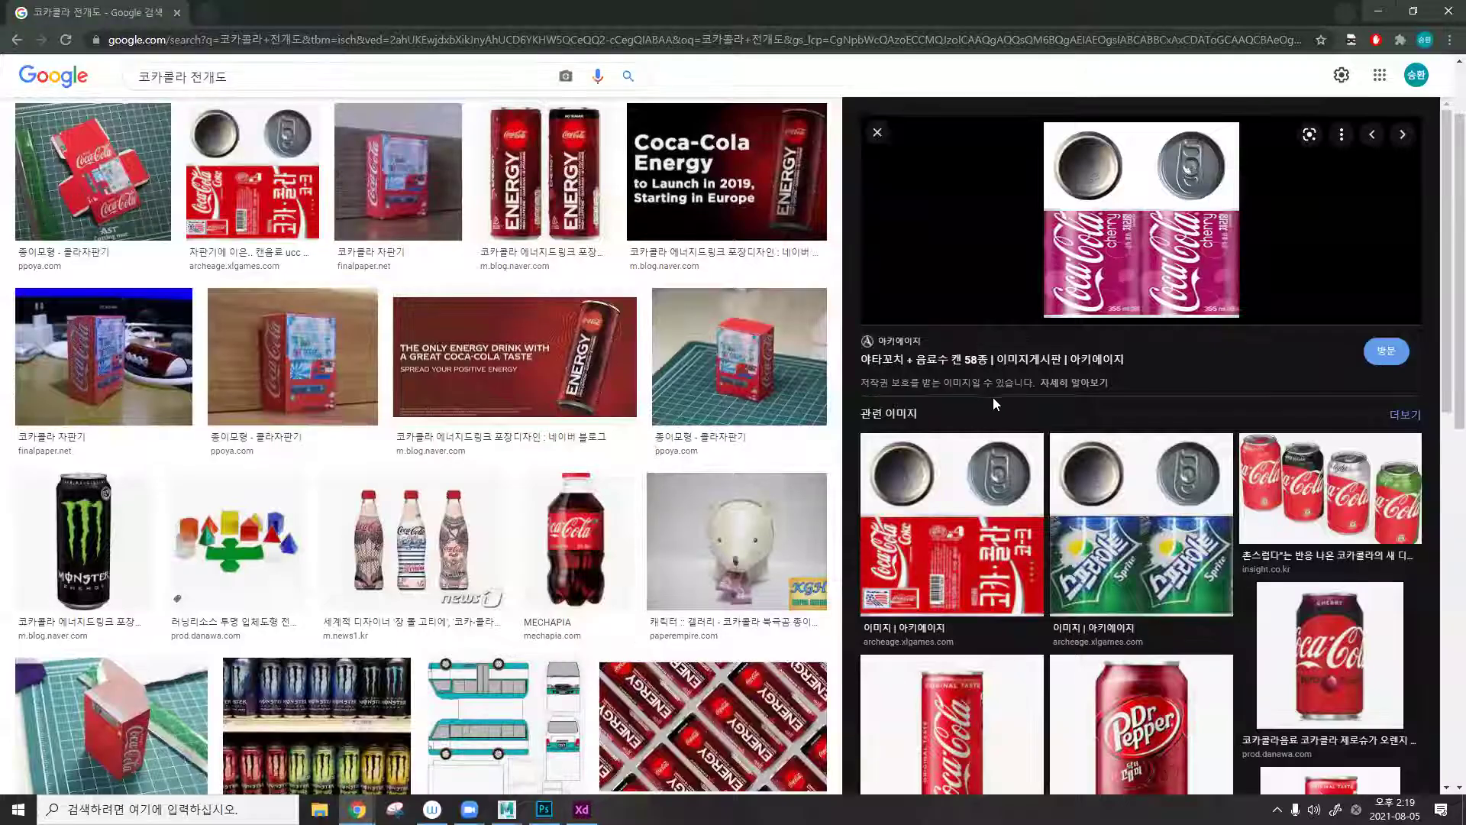
key("alt+Left")
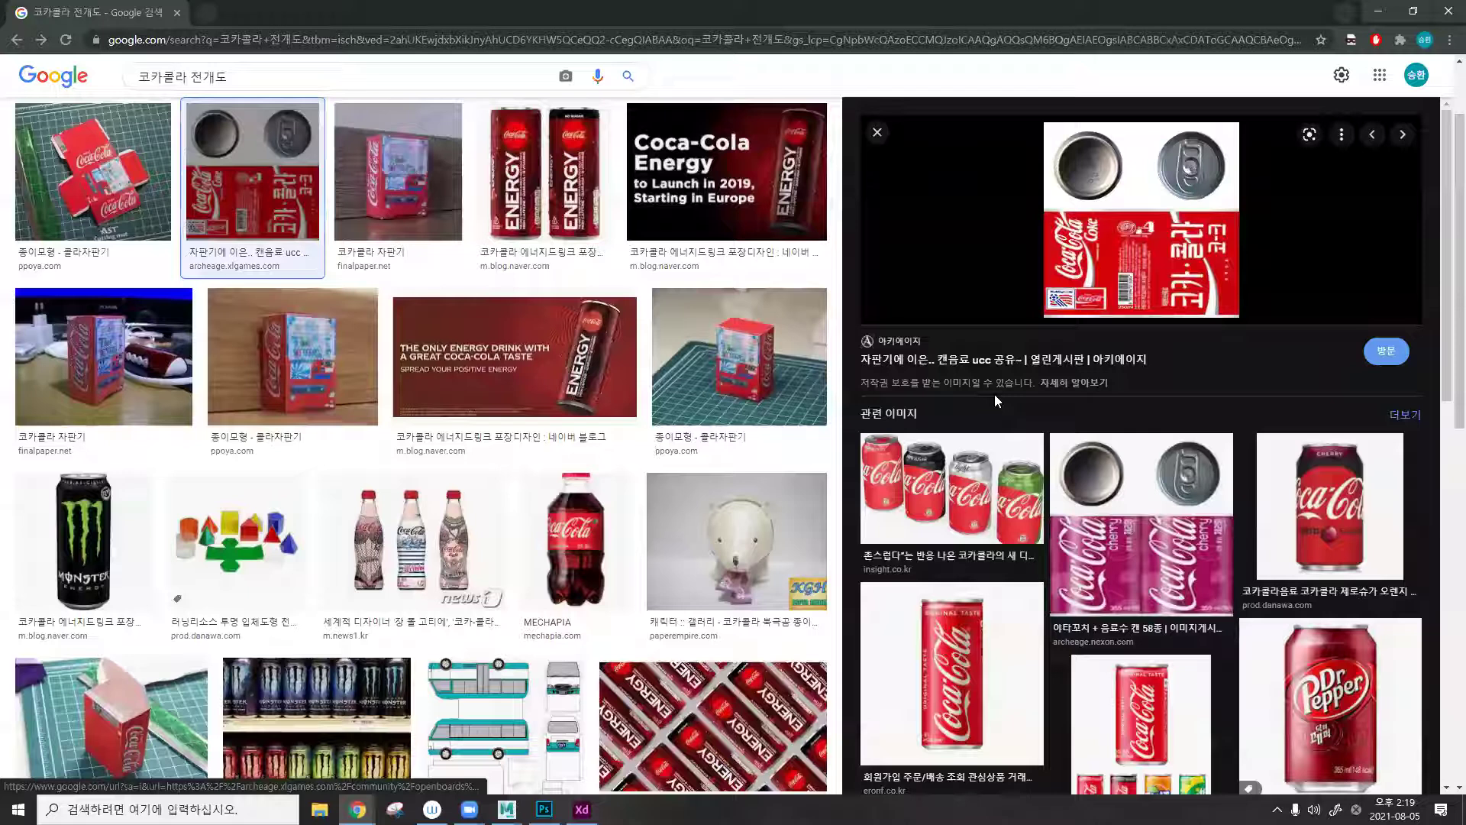
key("alt+Left")
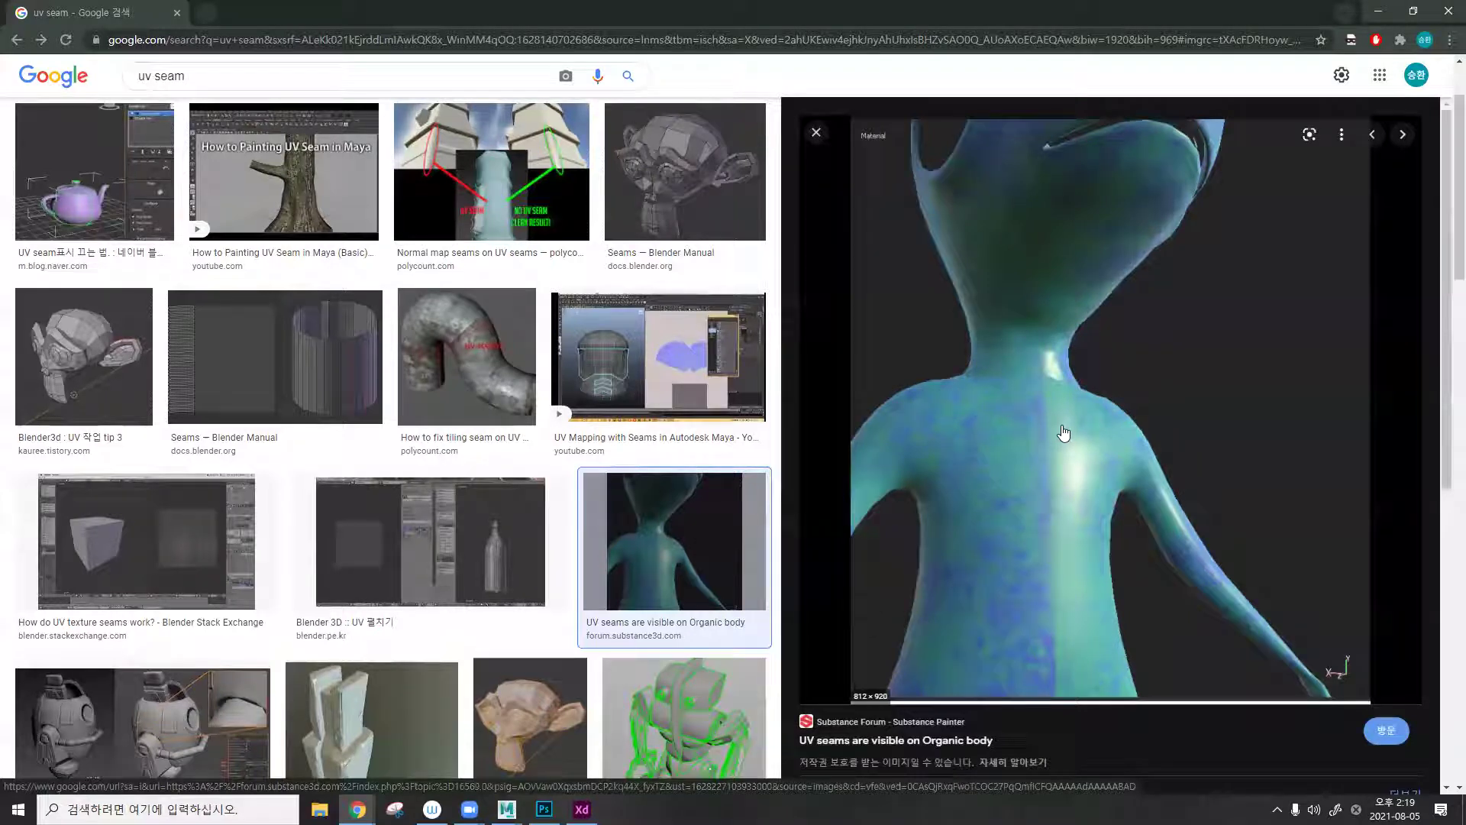
Switch to Maya, return the box to object selection and apply Automatic UV mapping to the whole object.
left_click(1379, 11)
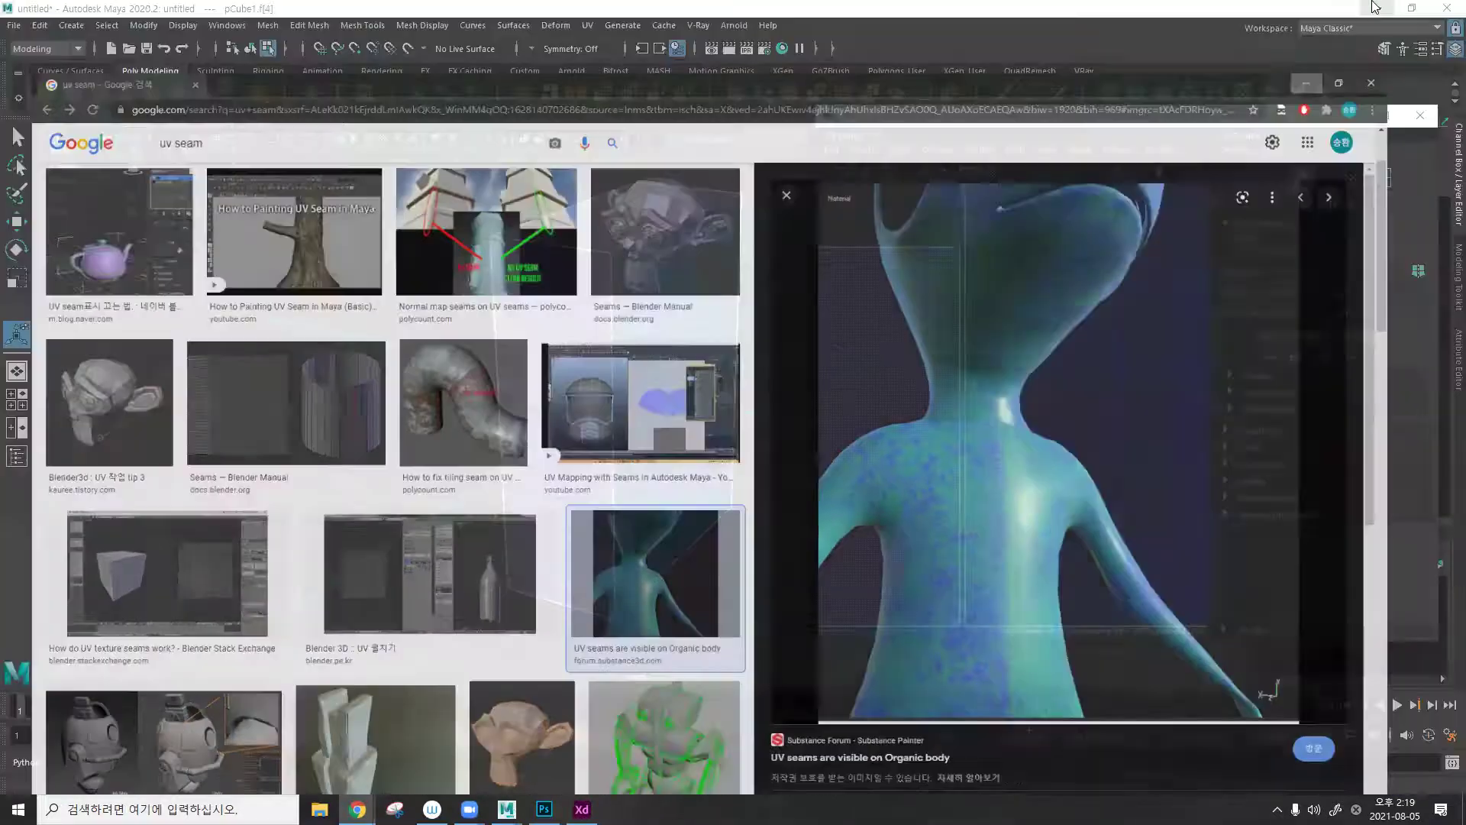
scroll(956, 315, "down", 5)
key("a")
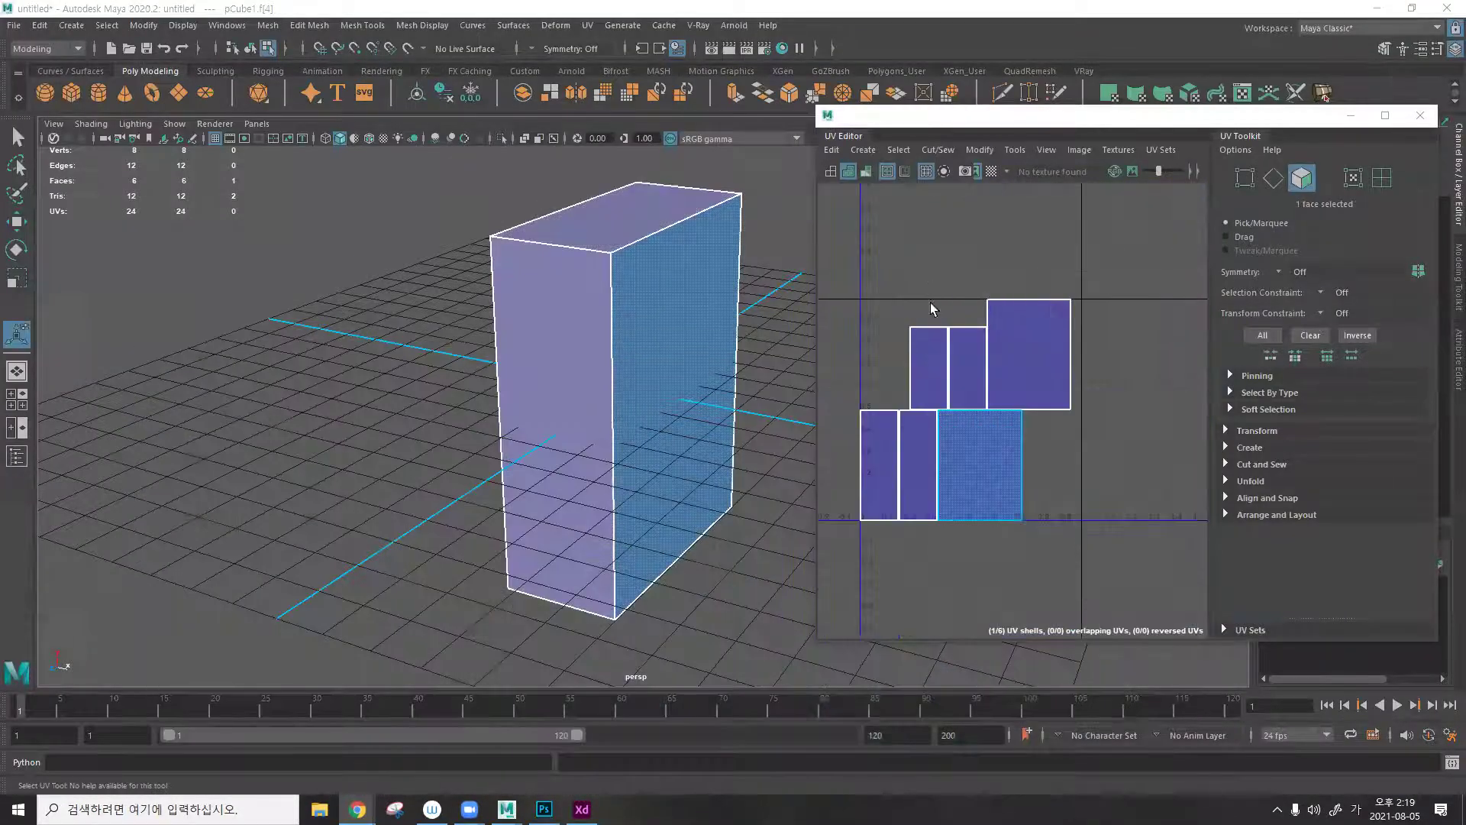
left_click_drag(787, 306, 753, 311, "alt")
key("q")
left_click(748, 316)
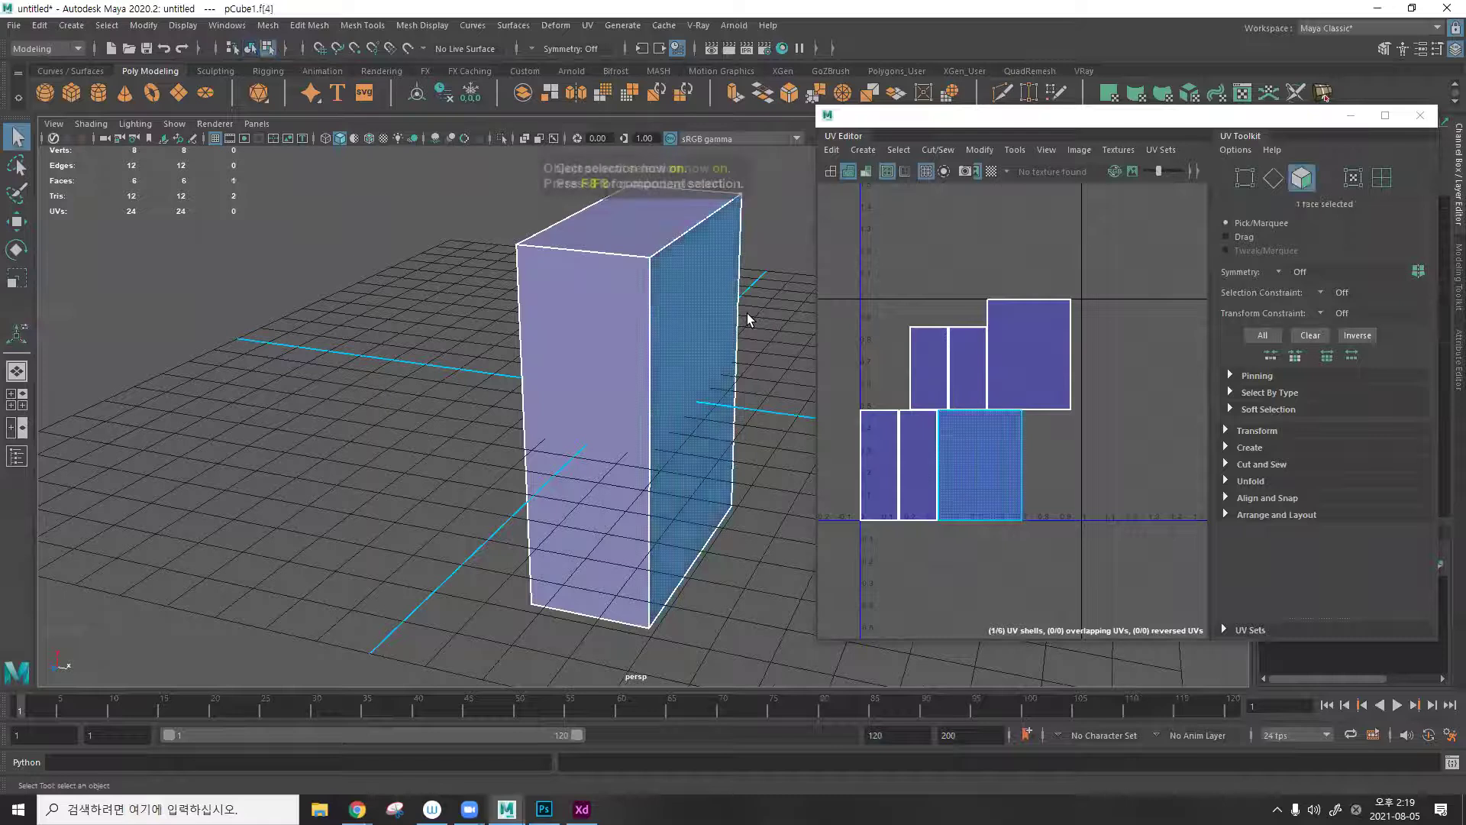
key("F8")
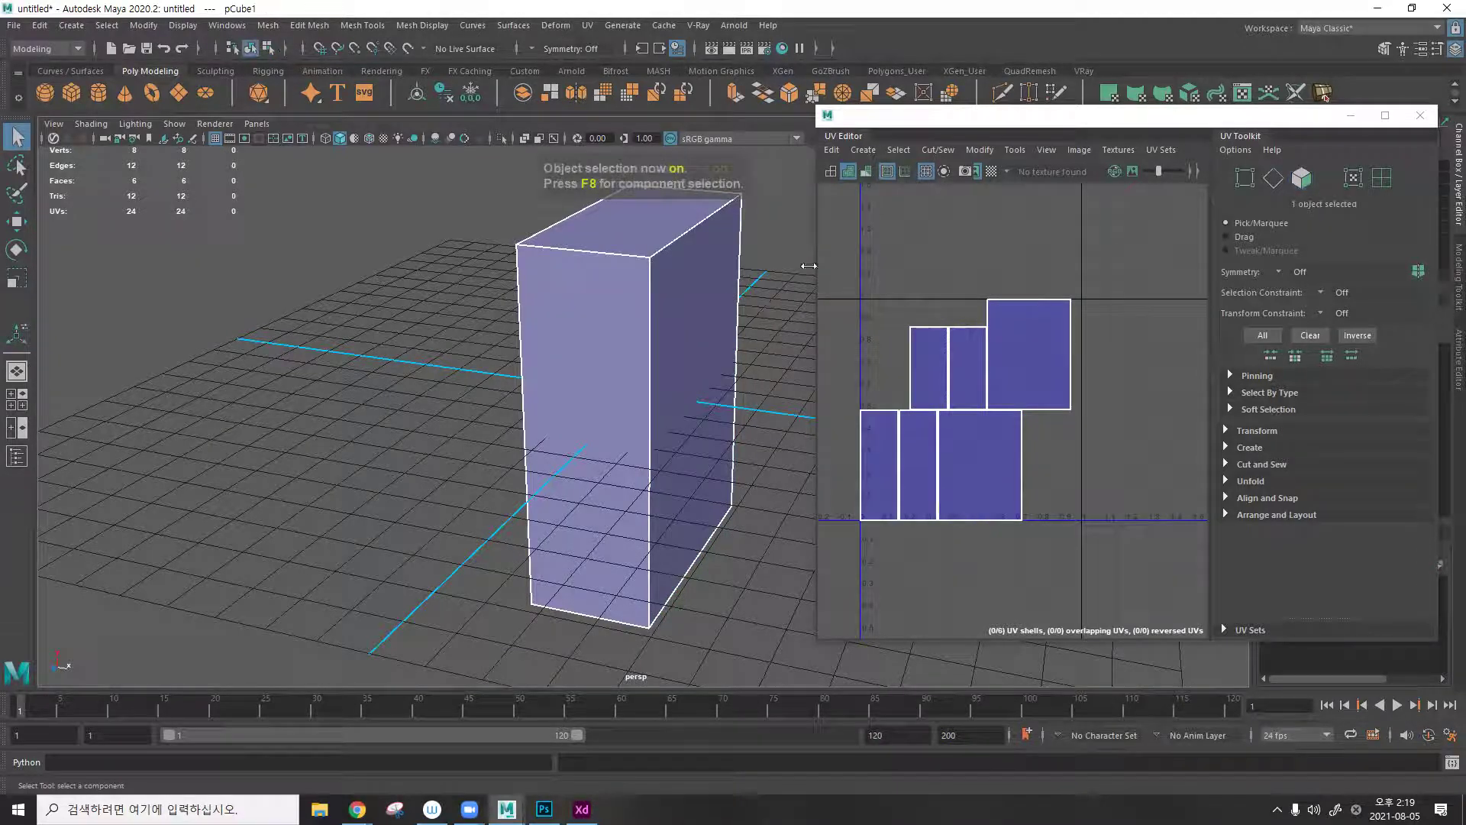
left_click(863, 150)
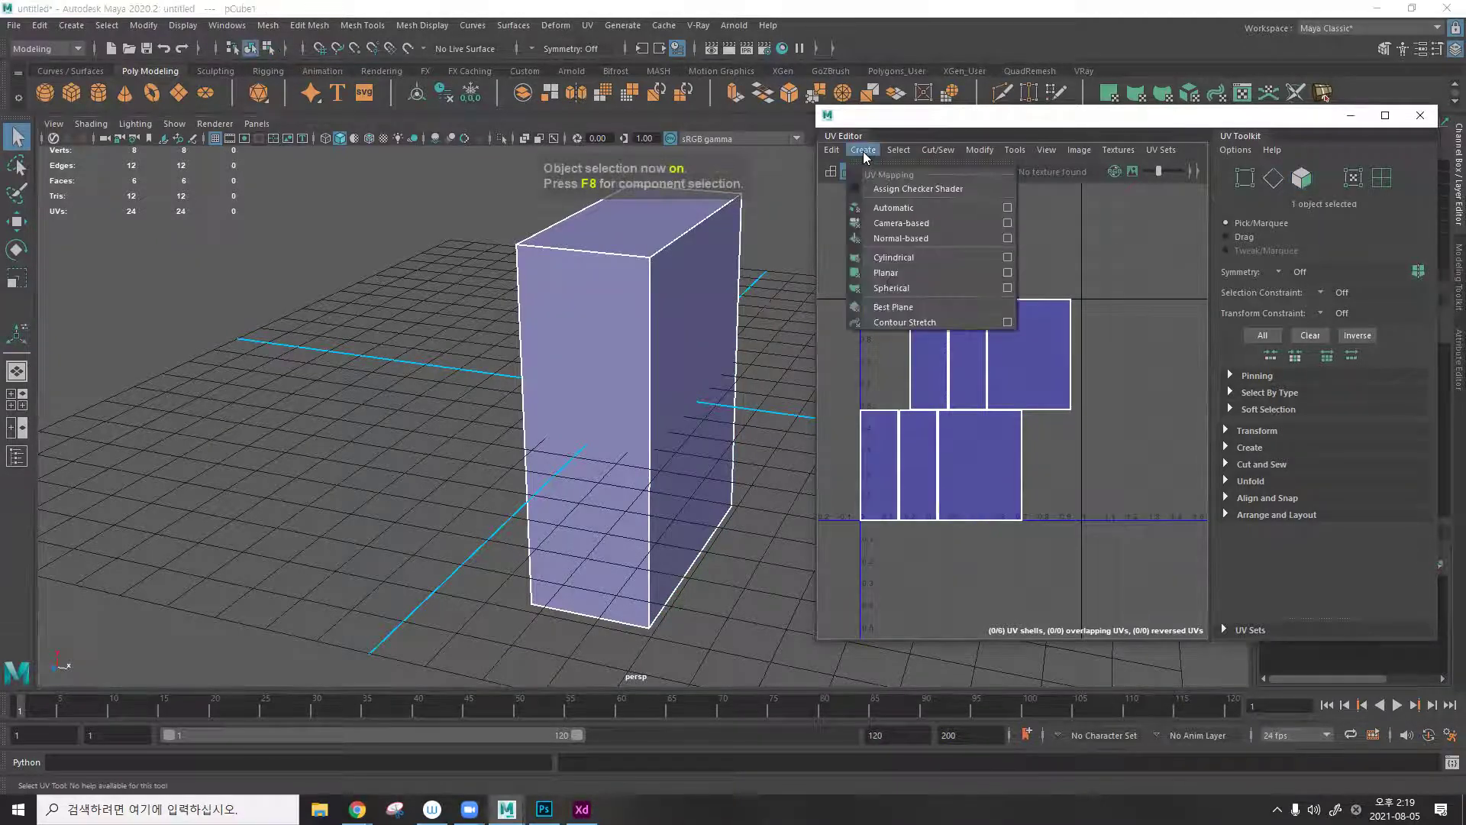
left_click(896, 209)
Select individual UV shells to match them to the box's faces, ending with the shell of the top face.
left_click_drag(714, 294, 622, 291, "alt")
left_click(1054, 318)
left_click(940, 370)
left_click(878, 483)
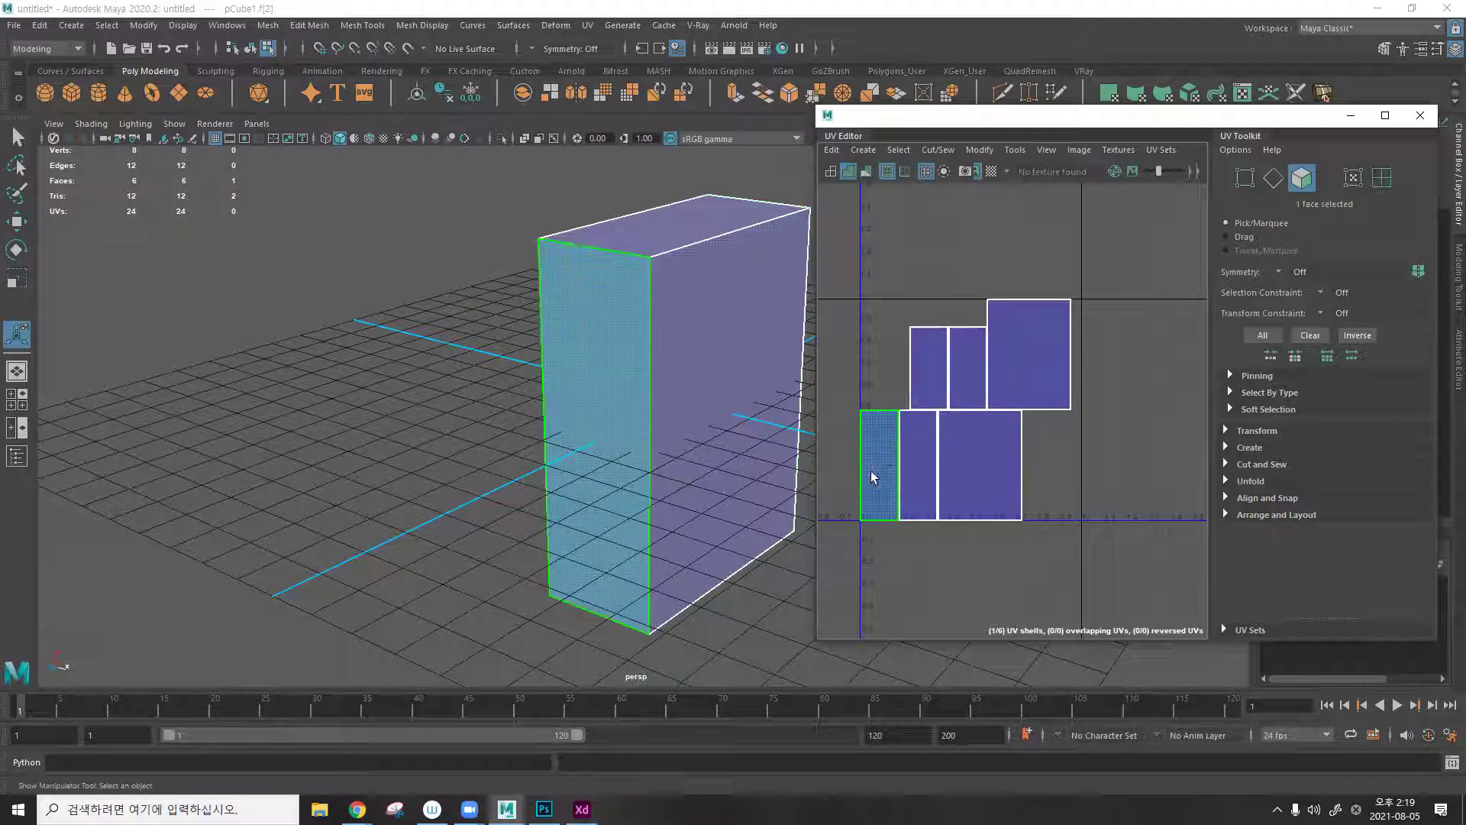
left_click(954, 370)
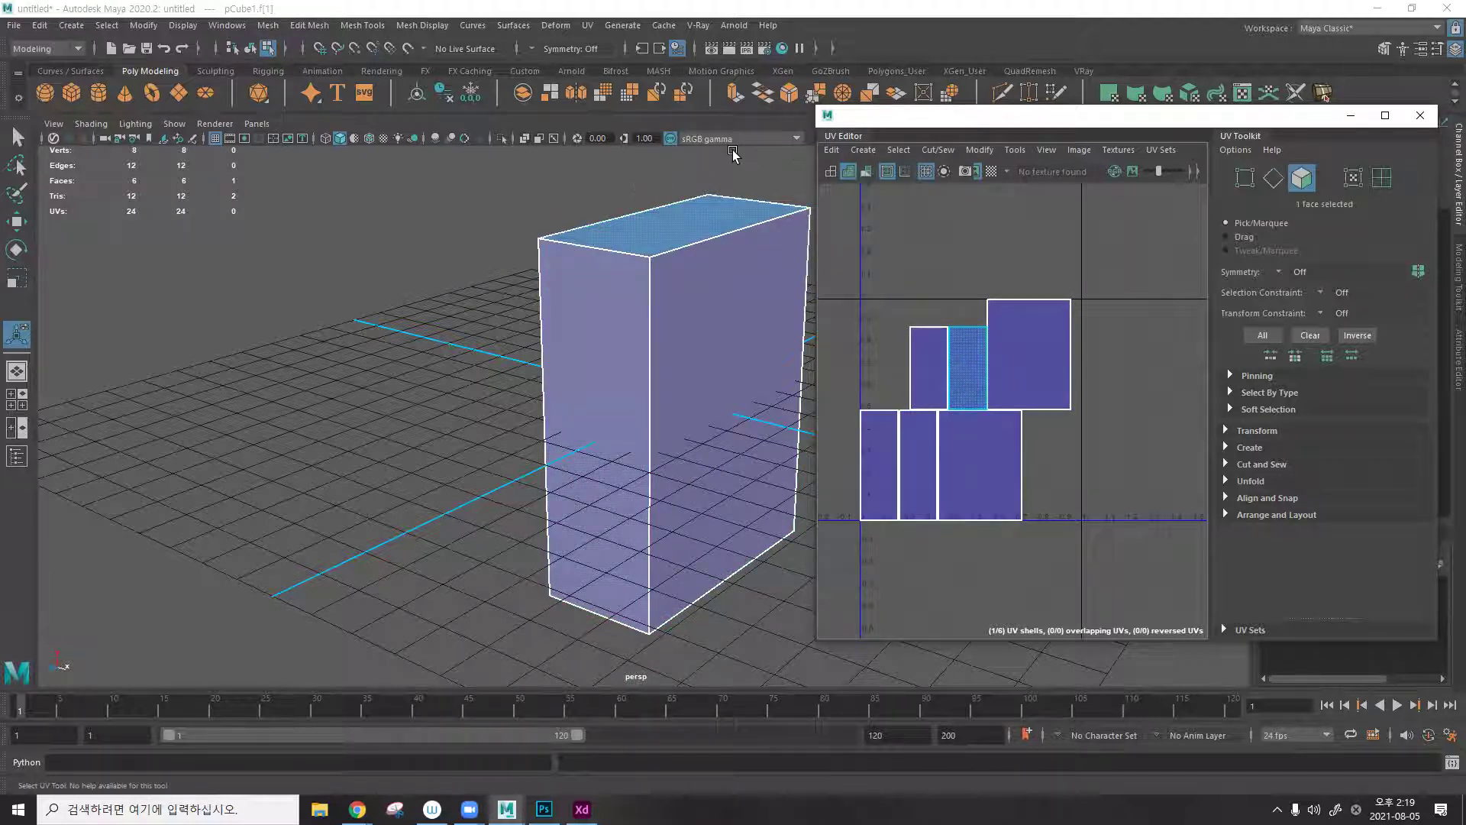
Open the Planar Mapping Options for the box's selected top face and place the window clear of the model.
left_click(857, 150)
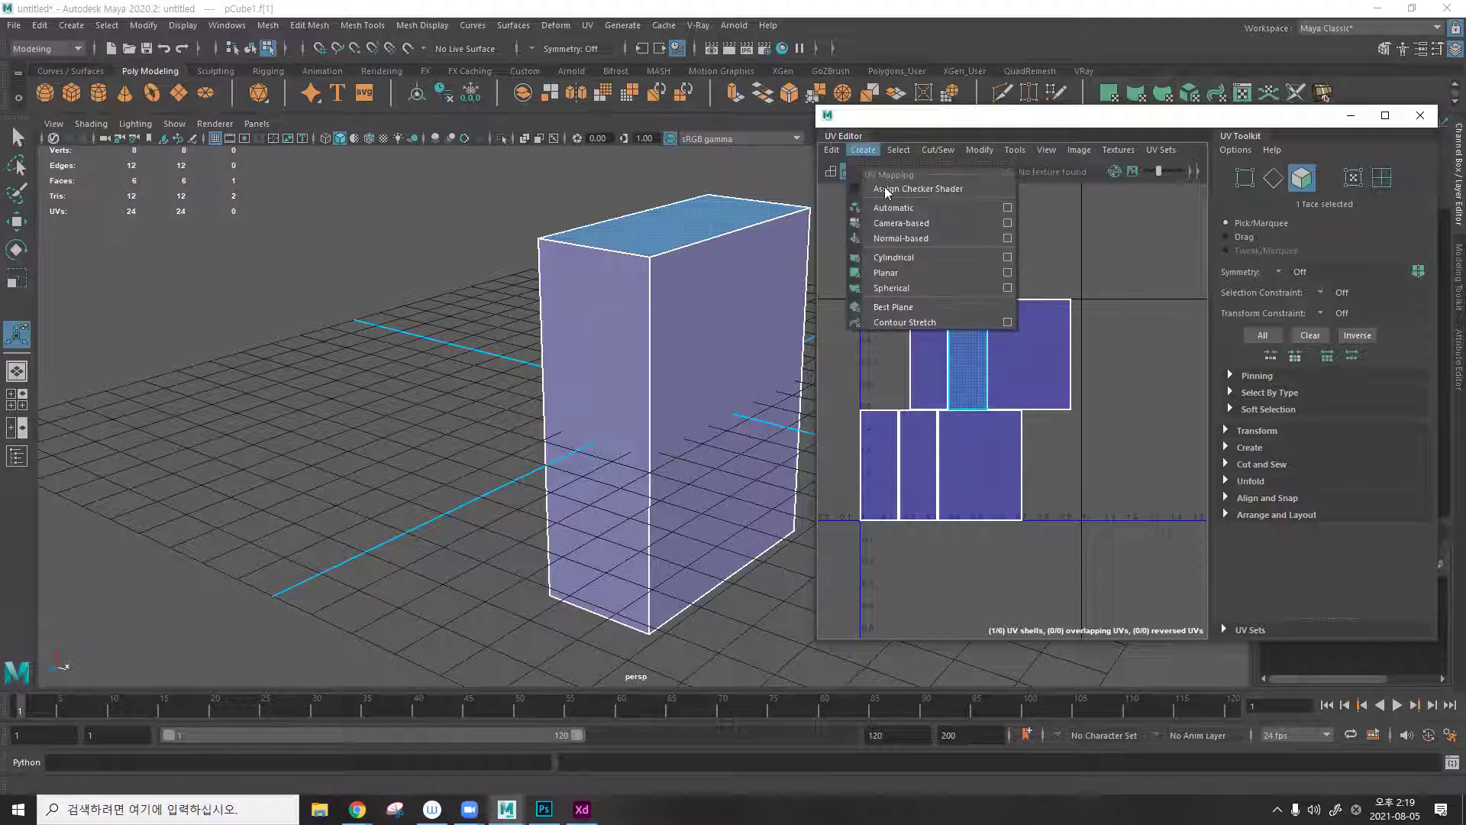
left_click(899, 151)
left_click(870, 153)
left_click(733, 288)
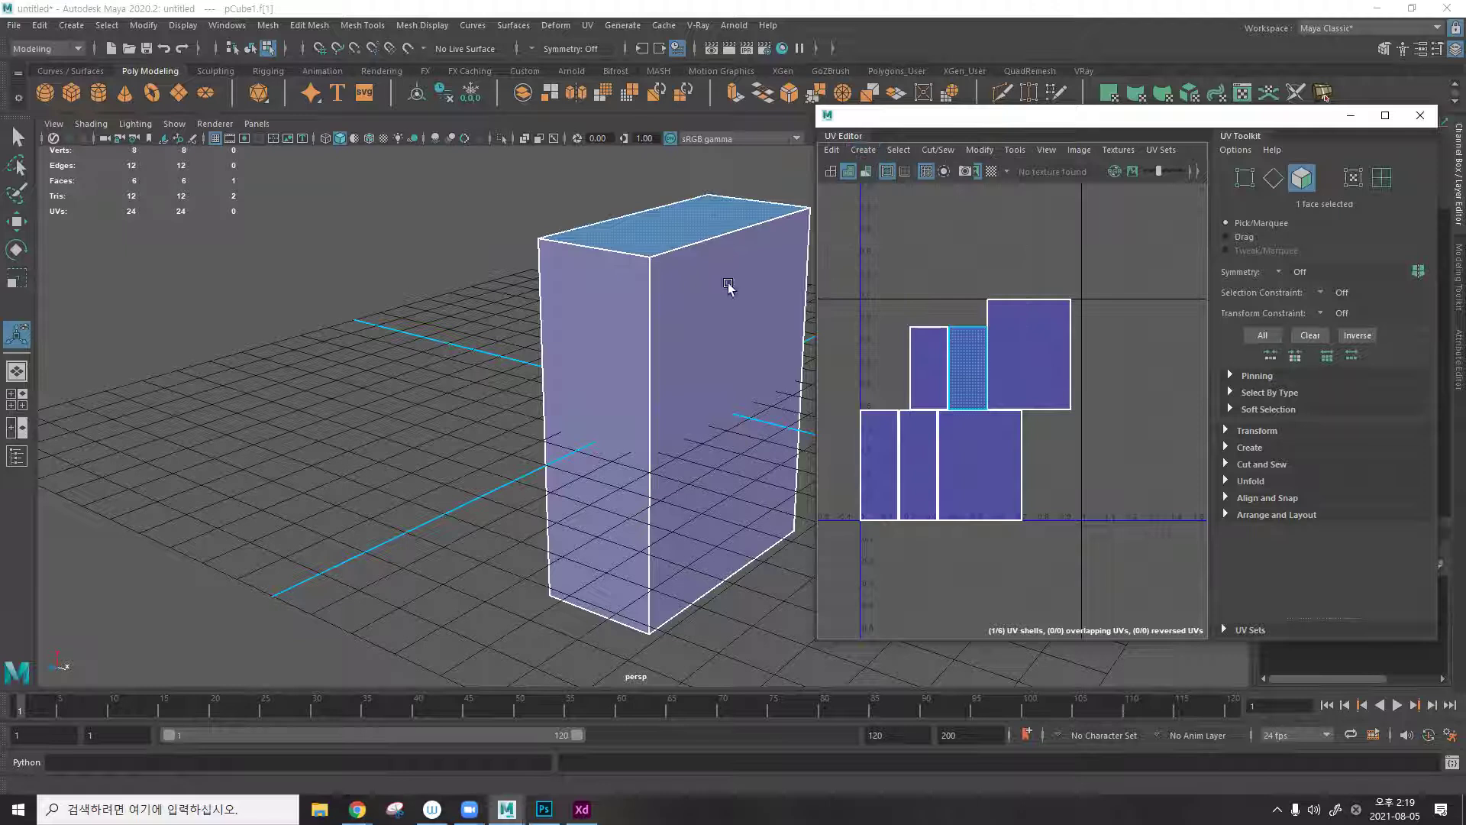
middle_click_drag(734, 288, 691, 261, "alt")
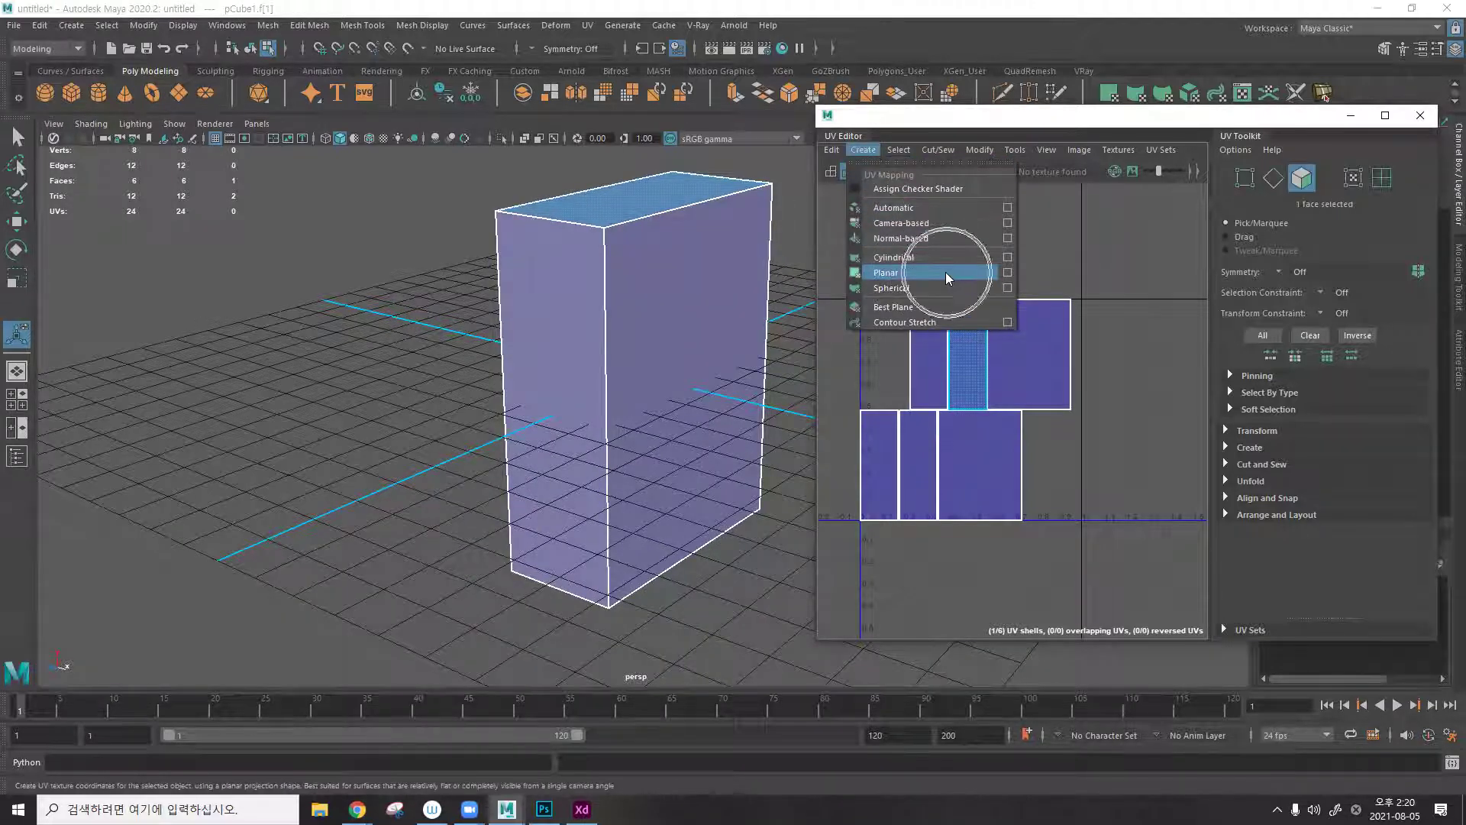
left_click(911, 283)
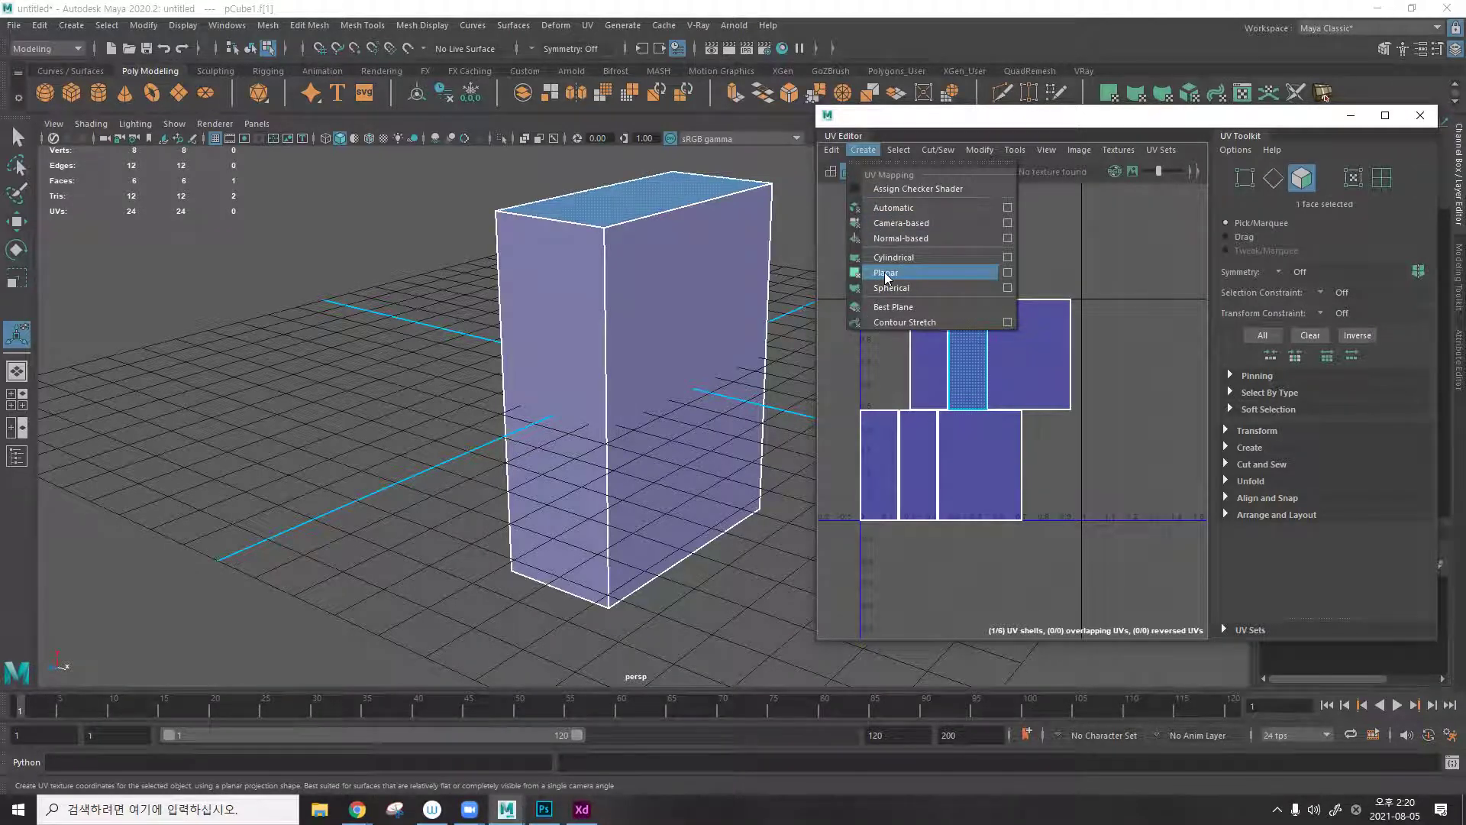
left_click(1008, 275)
left_click_drag(577, 273, 582, 272, "alt")
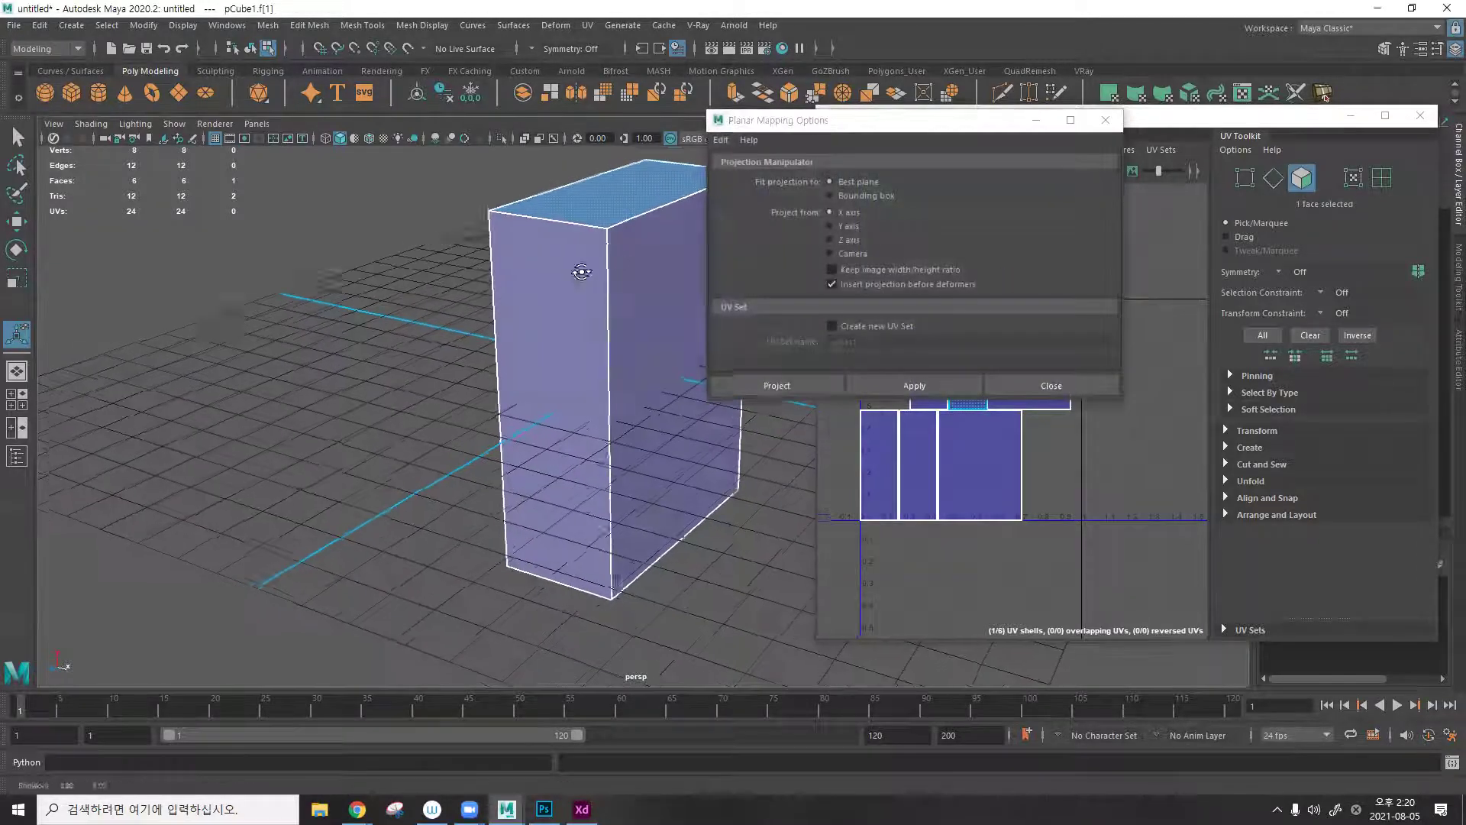
left_click_drag(744, 126, 871, 149)
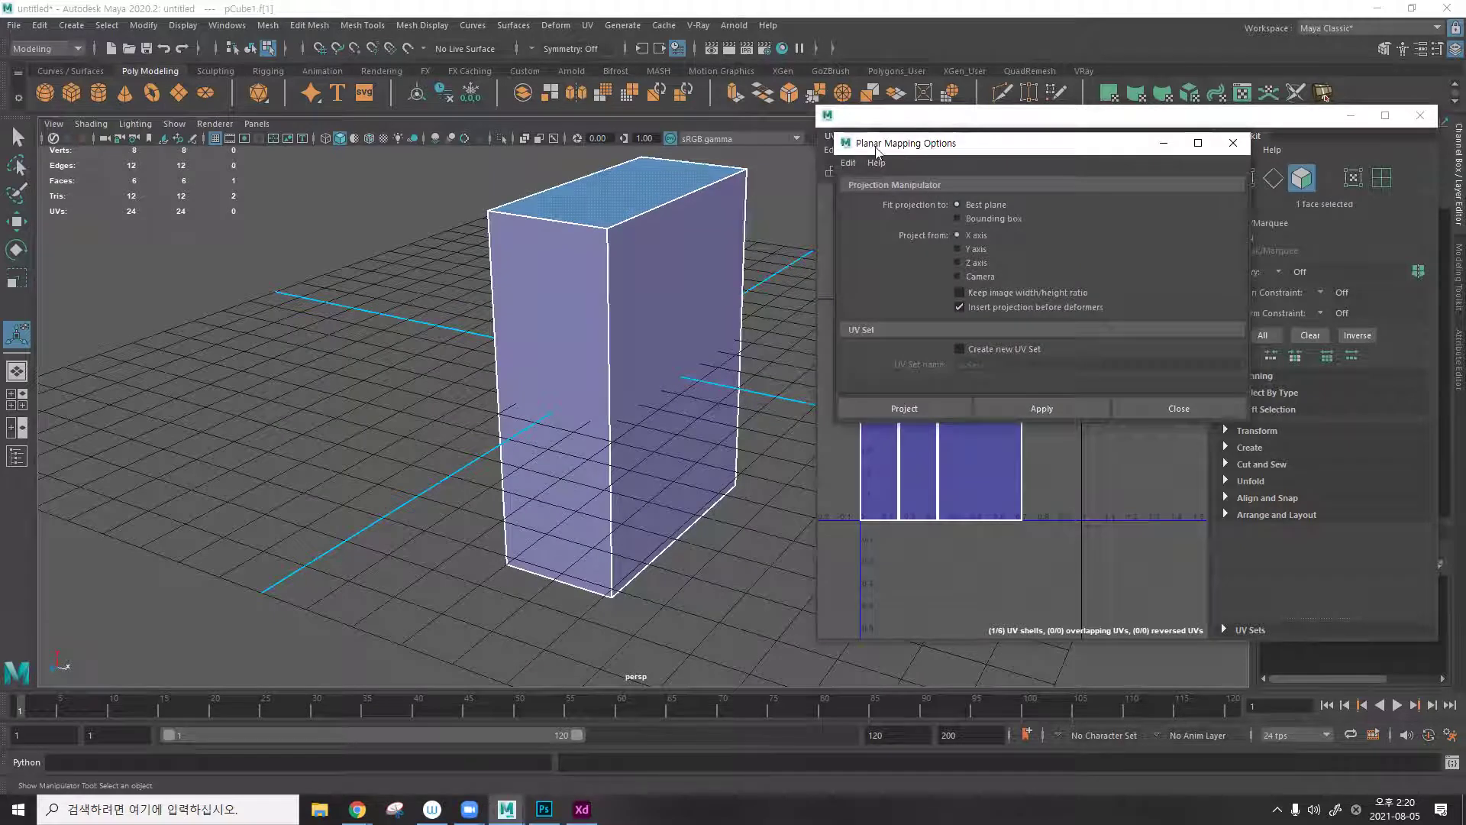
Enable Keep image width/height ratio and apply the planar projection to the box's top face.
left_click_drag(696, 210, 664, 226, "alt")
key("f")
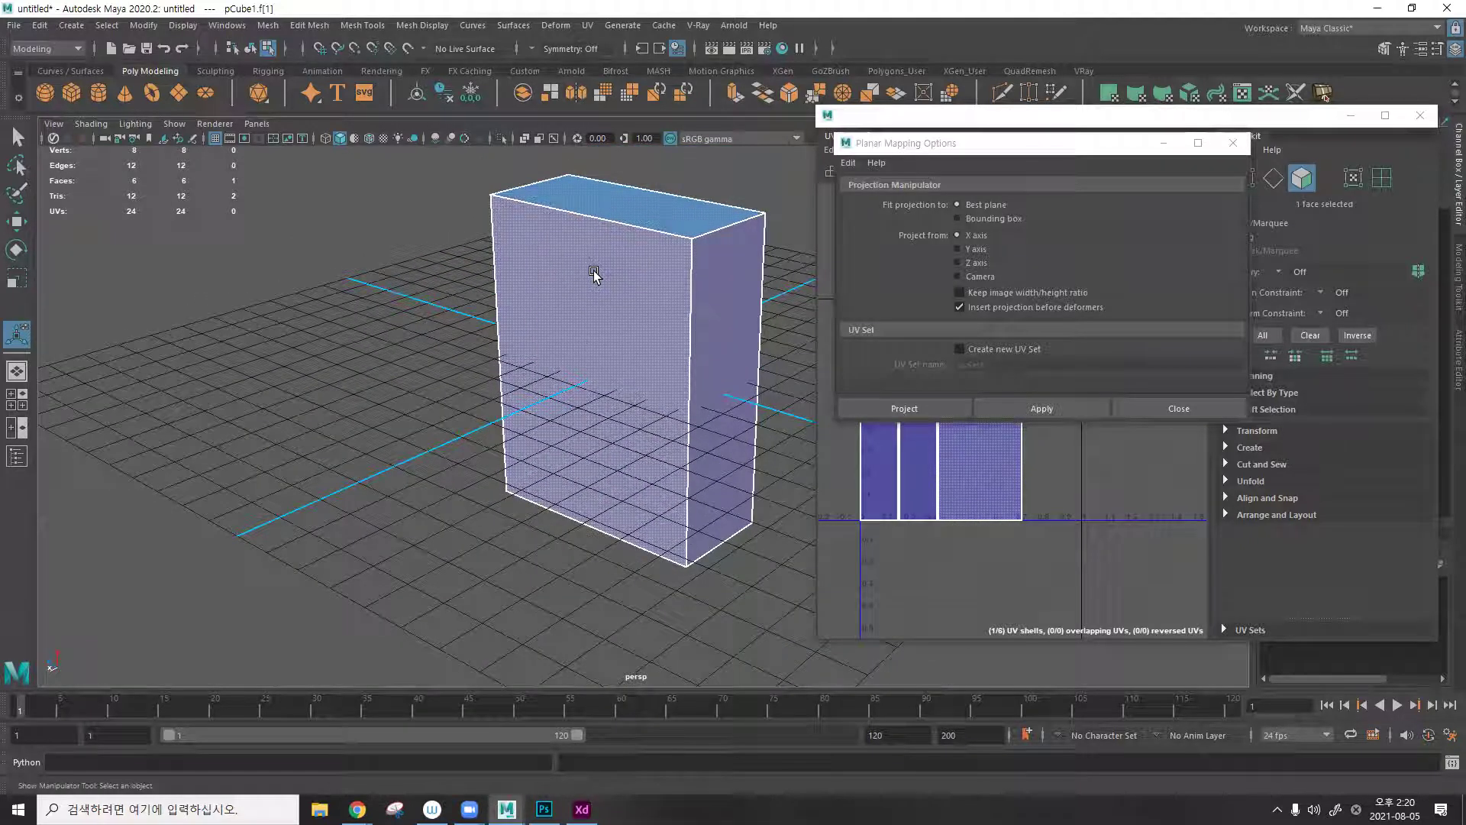
left_click_drag(707, 275, 680, 240, "alt")
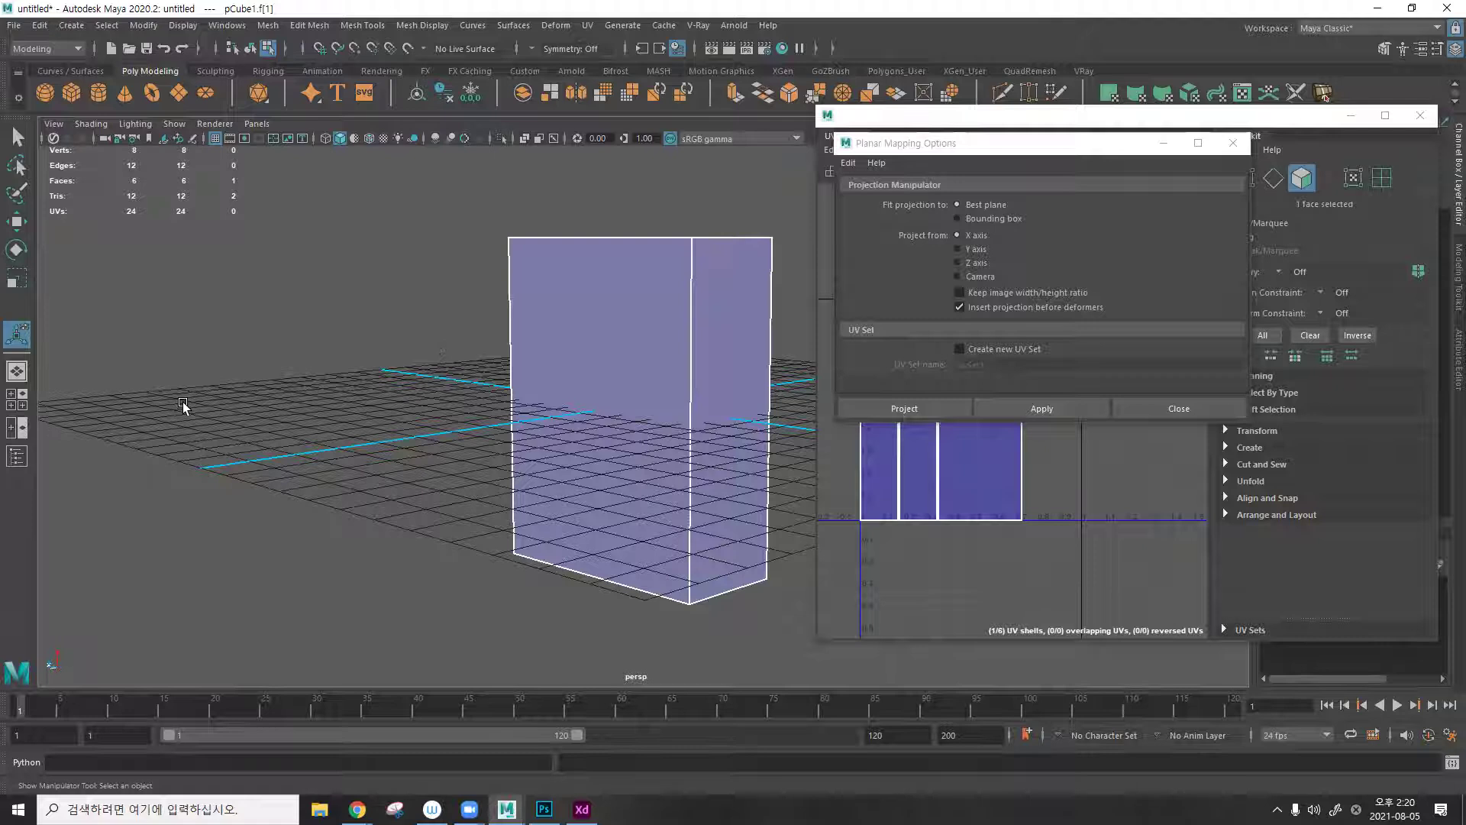
left_click_drag(504, 324, 583, 329, "alt")
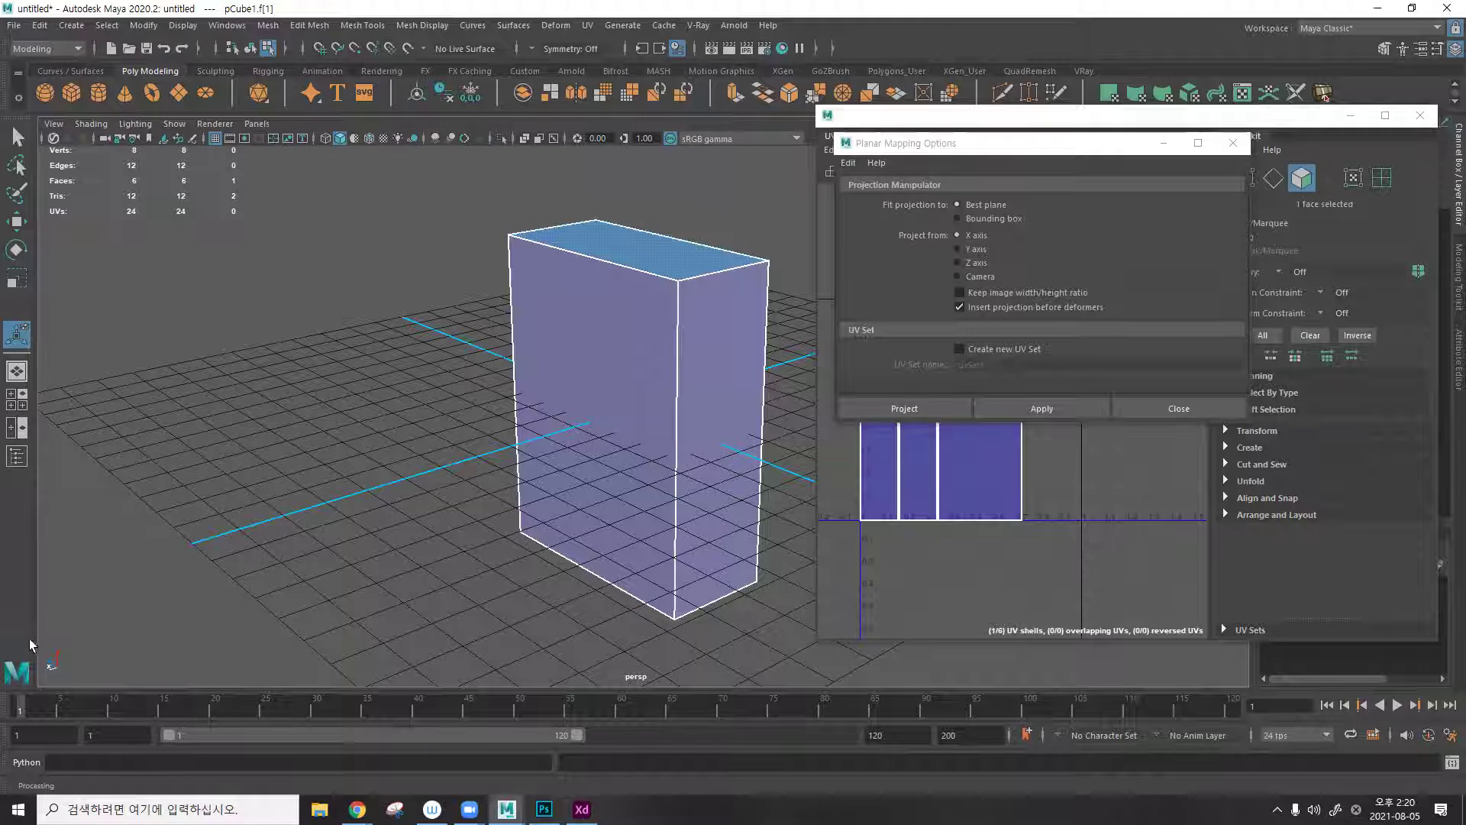
left_click(741, 293)
left_click(965, 292)
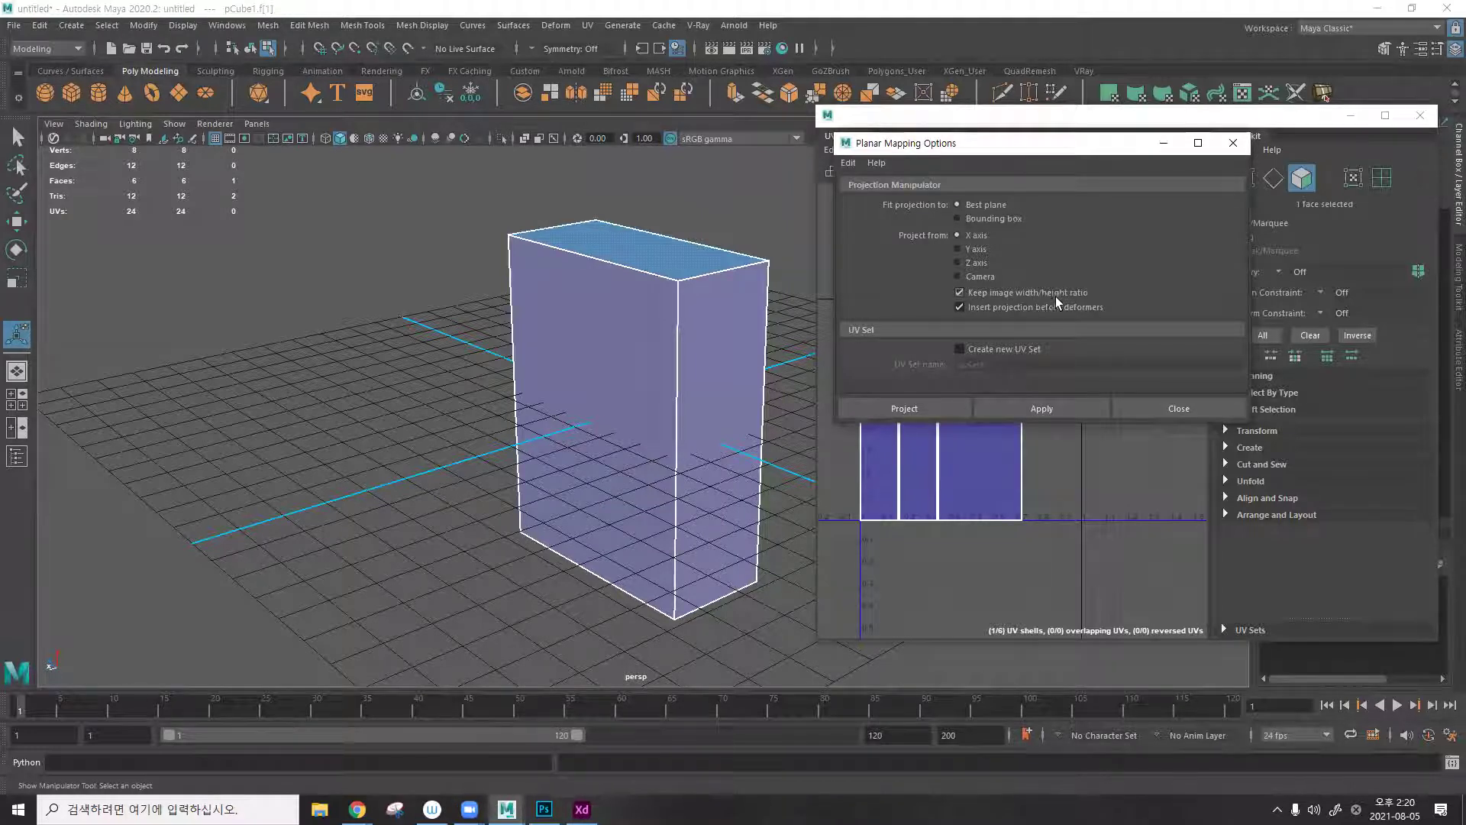
left_click_drag(1036, 142, 449, 111)
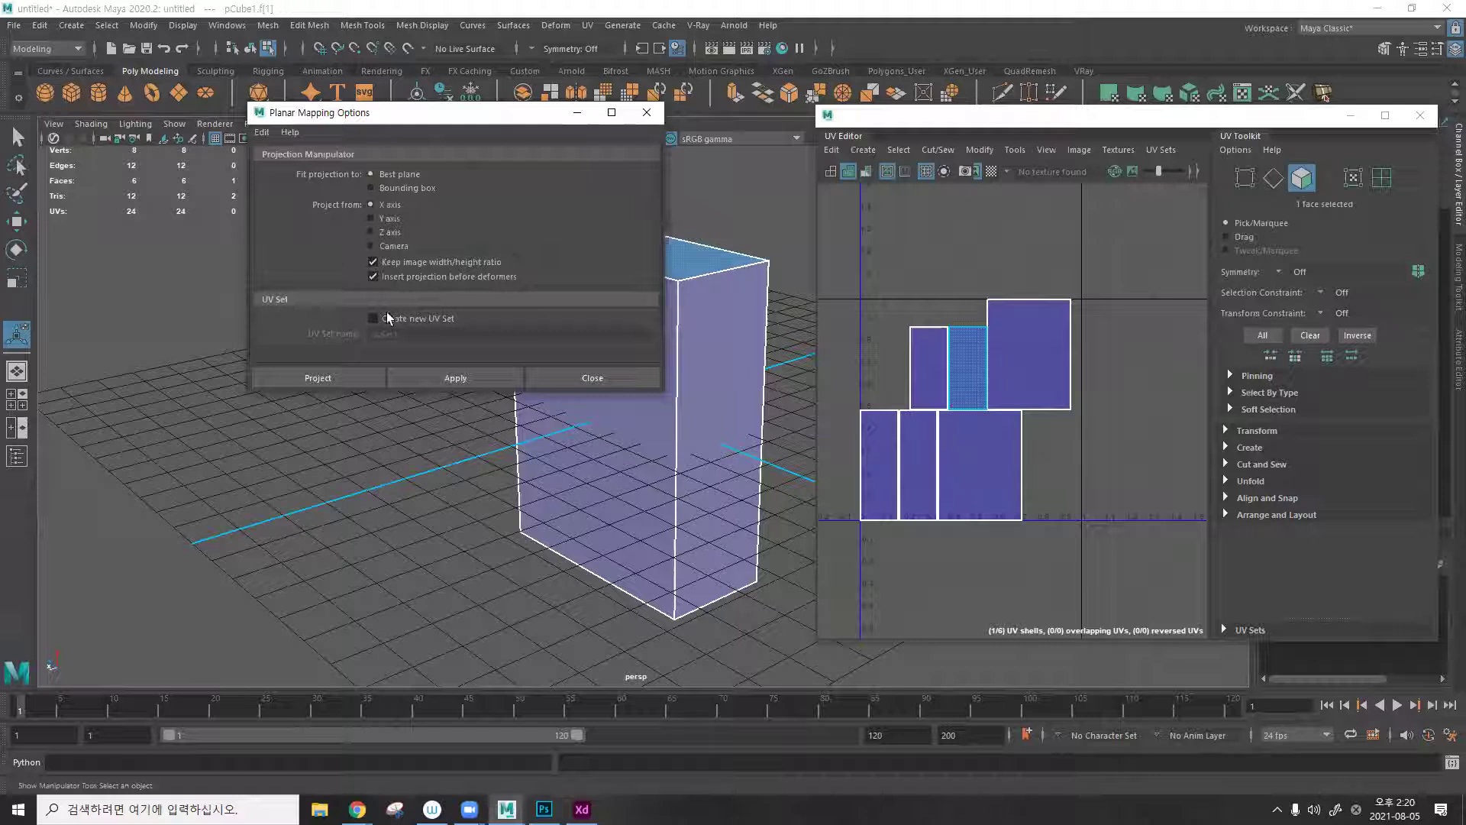
left_click(479, 384)
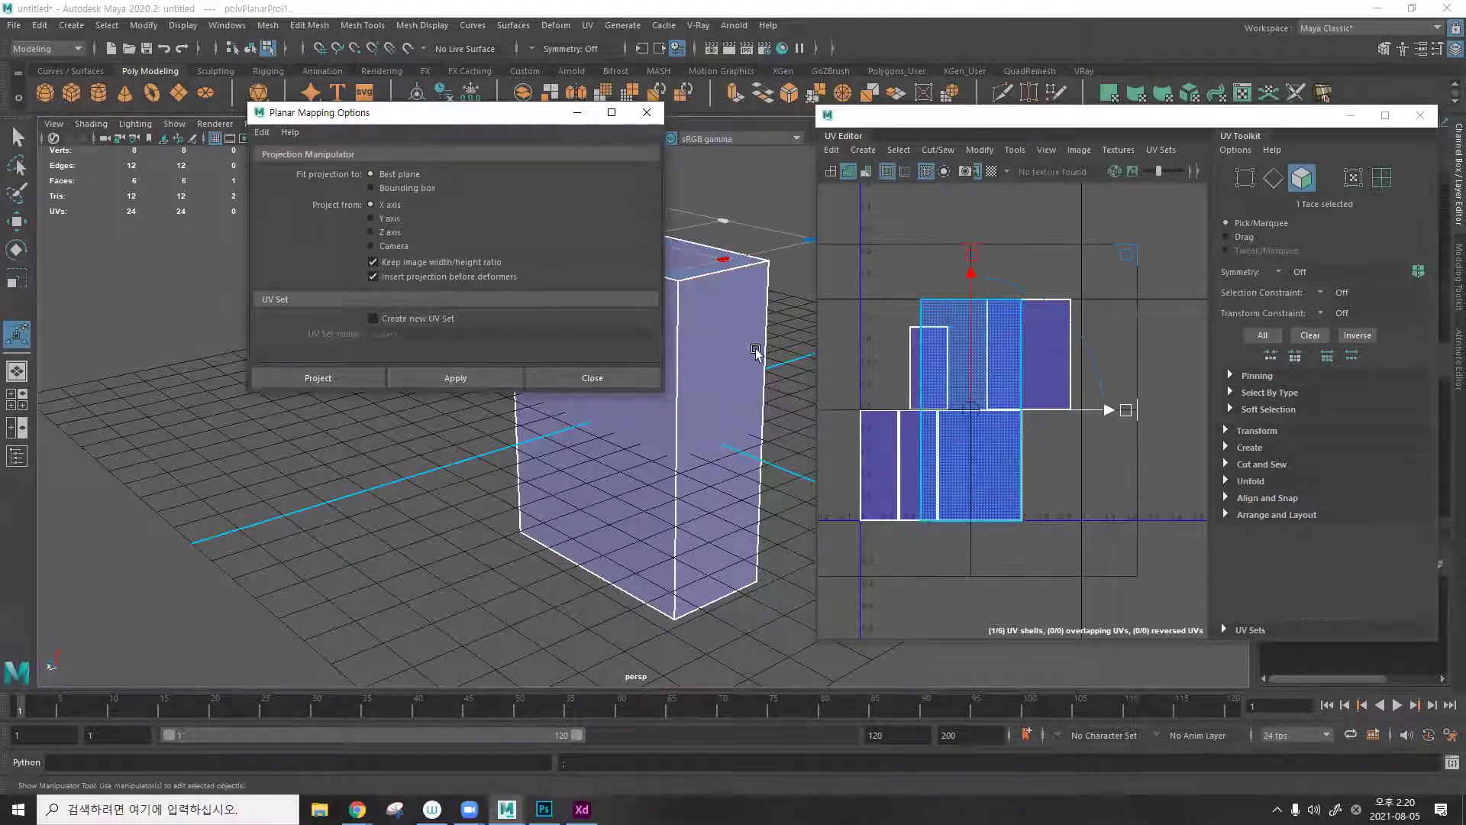
Move the top face's projected UV shell horizontally out of the 0–1 UV tile, clear of the other shells.
key("w")
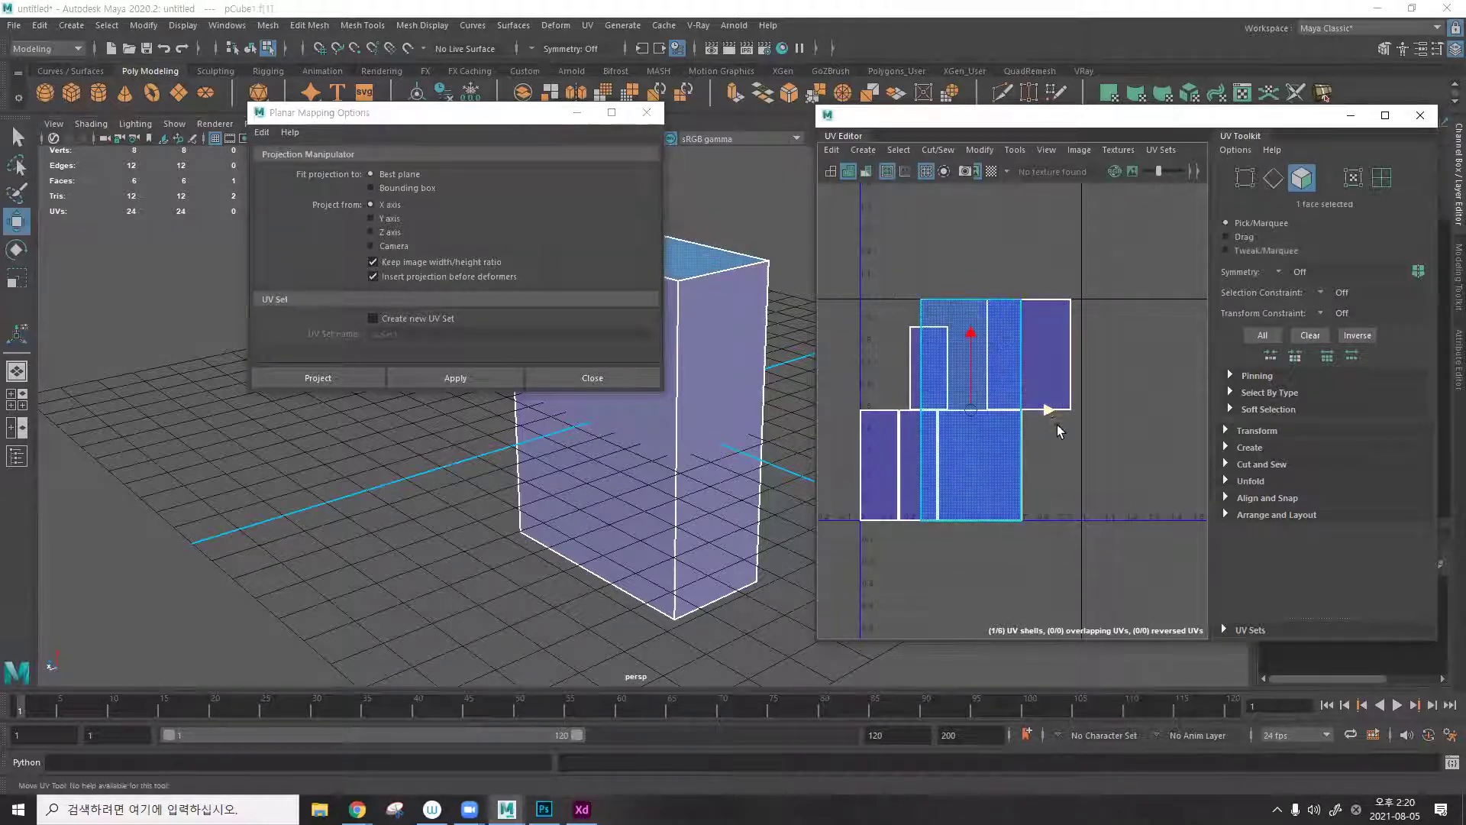
left_click_drag(1079, 410, 1128, 400)
key("F8")
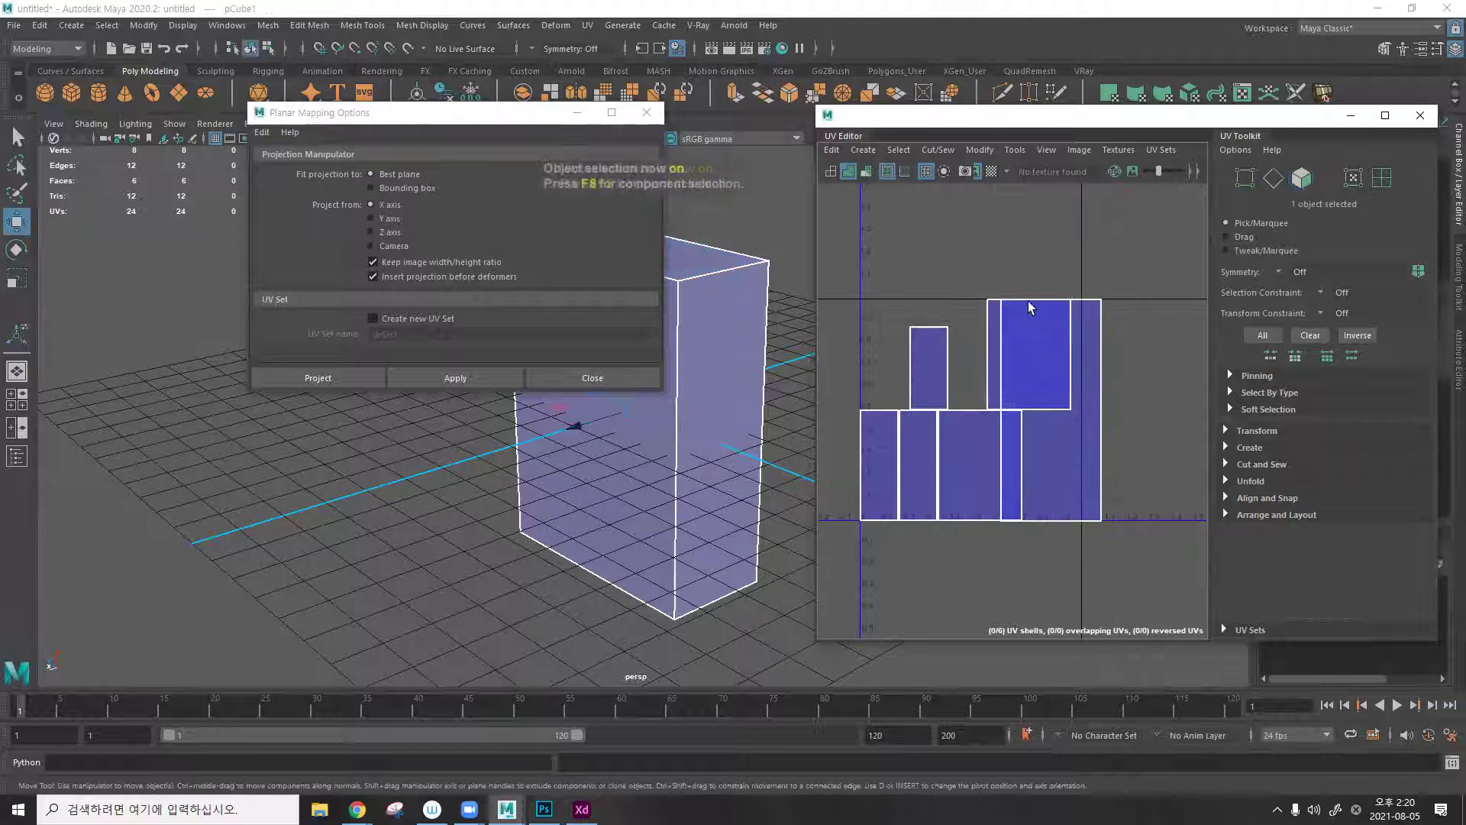
right_click_drag(1083, 362, 1100, 328)
left_click(1083, 362)
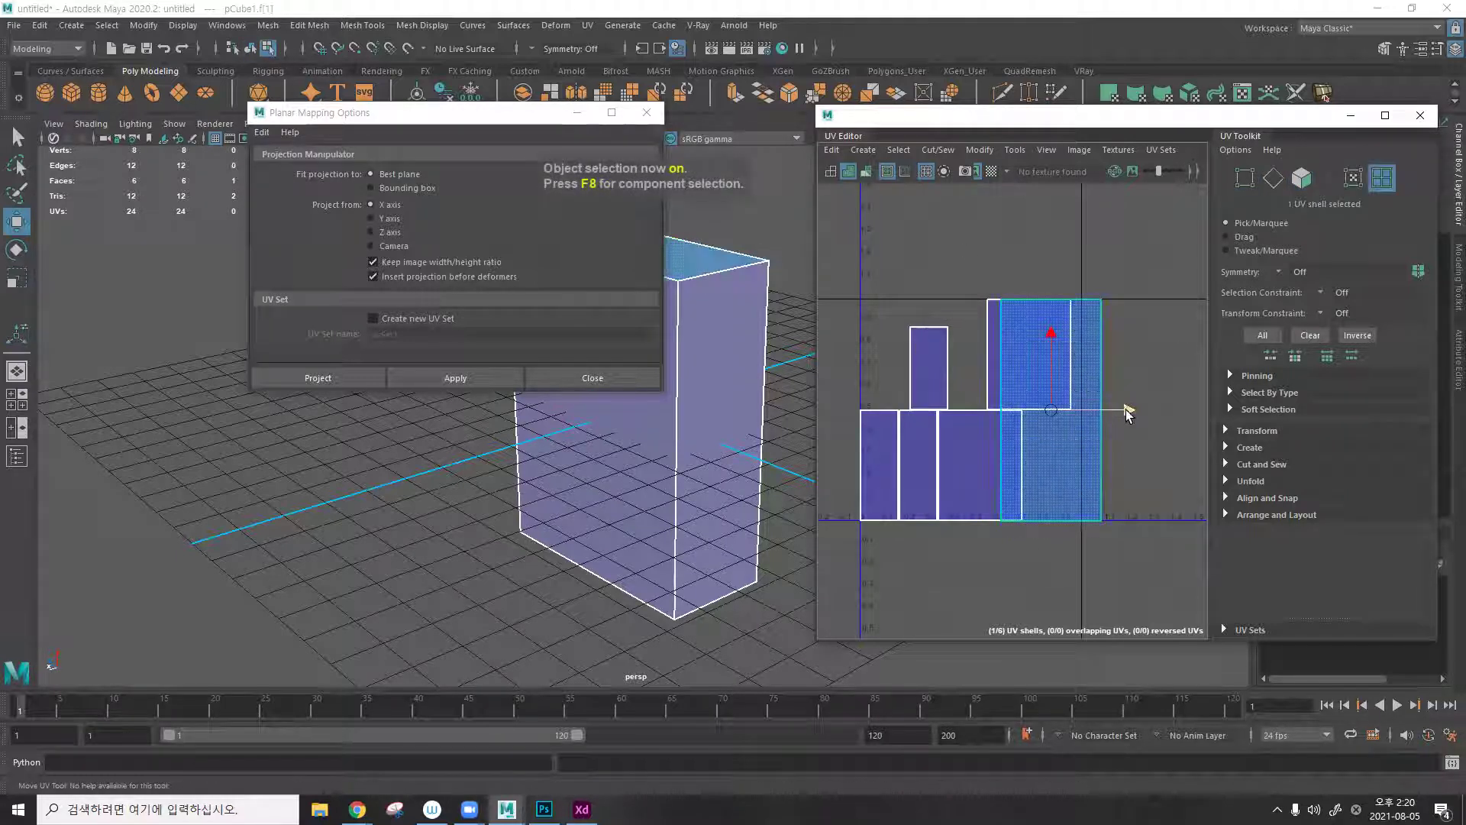
left_click_drag(1127, 413, 1225, 413)
left_click(1077, 263)
middle_click_drag(1077, 262, 951, 230, "alt")
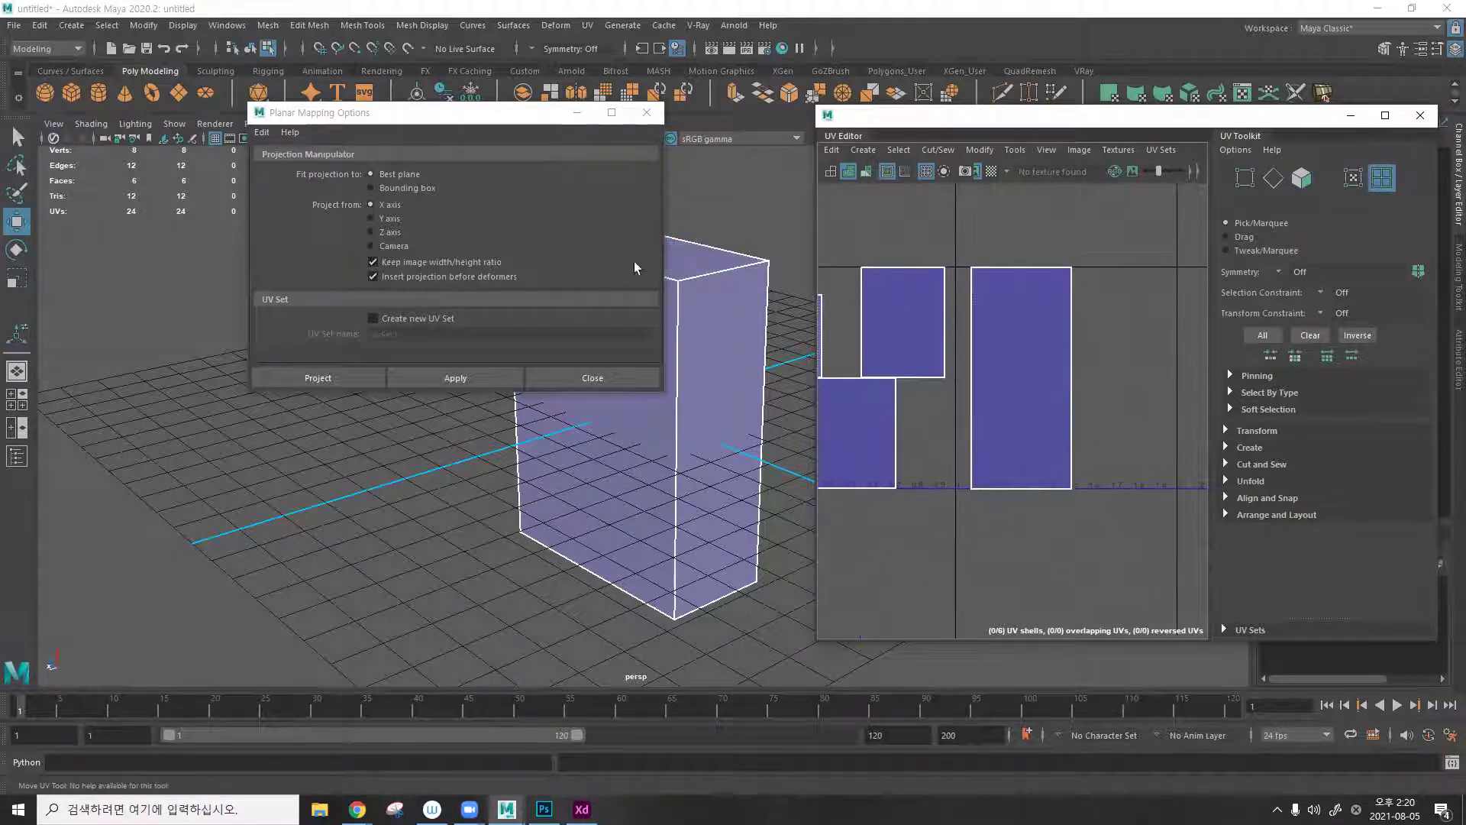
Close the planar mapping options and select the box's wide side face to locate its UV shell.
left_click(647, 112)
left_click_drag(642, 191, 665, 275, "alt")
left_click(644, 305)
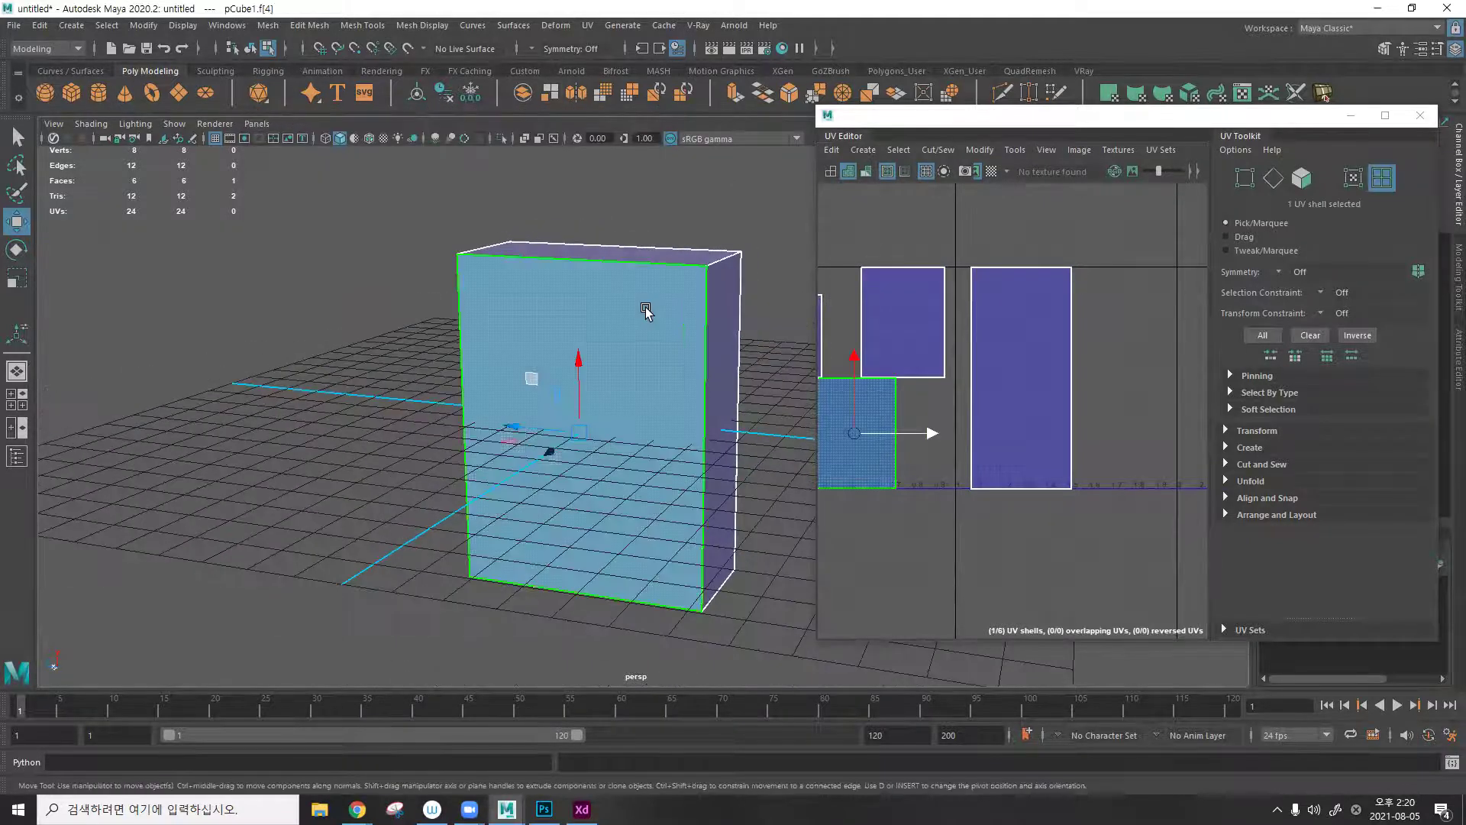
scroll(932, 369, "down", 3)
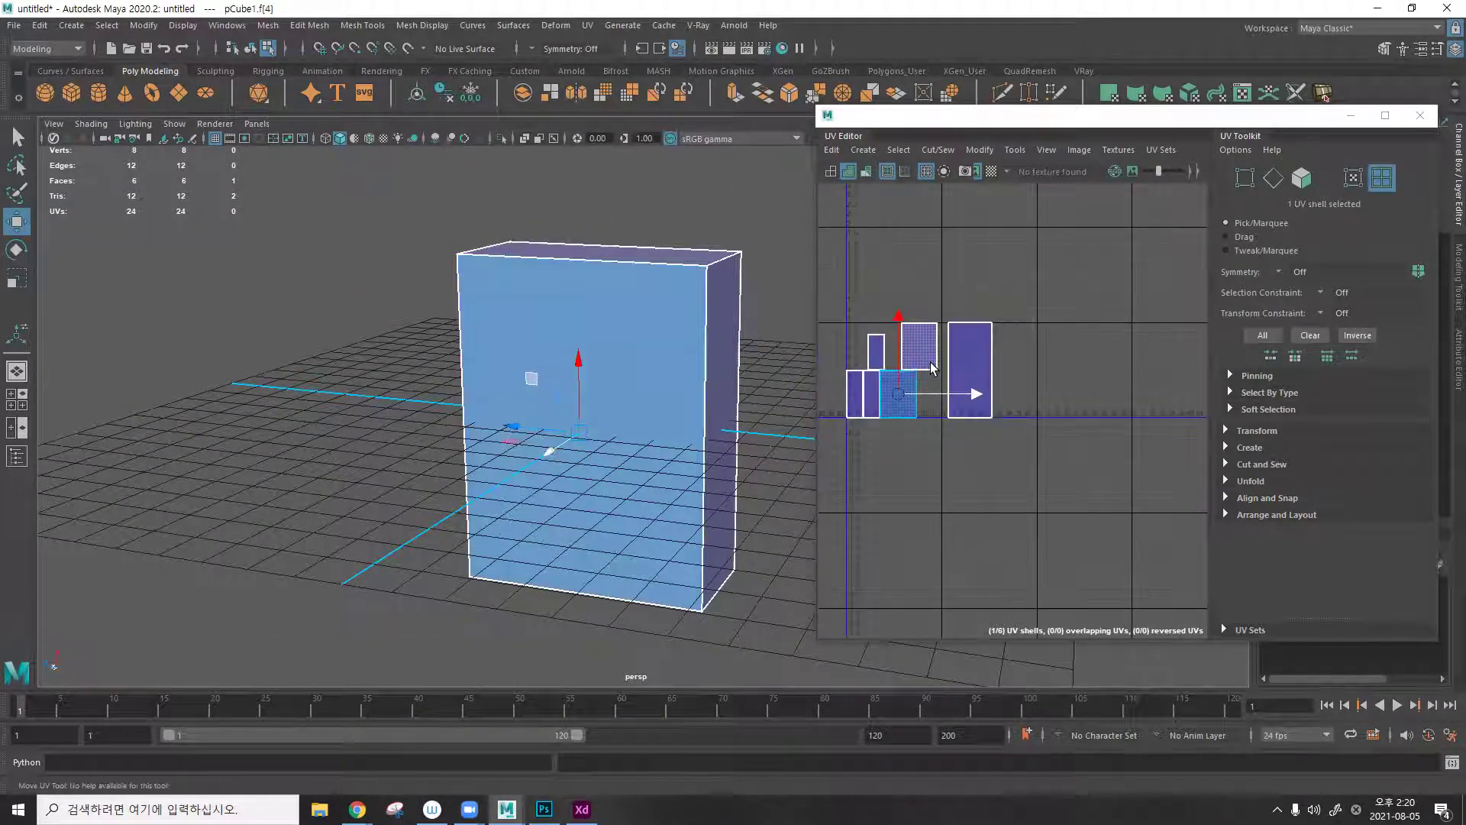
Return to object selection and delete all of the box's existing UVs.
left_click(980, 353)
key("f")
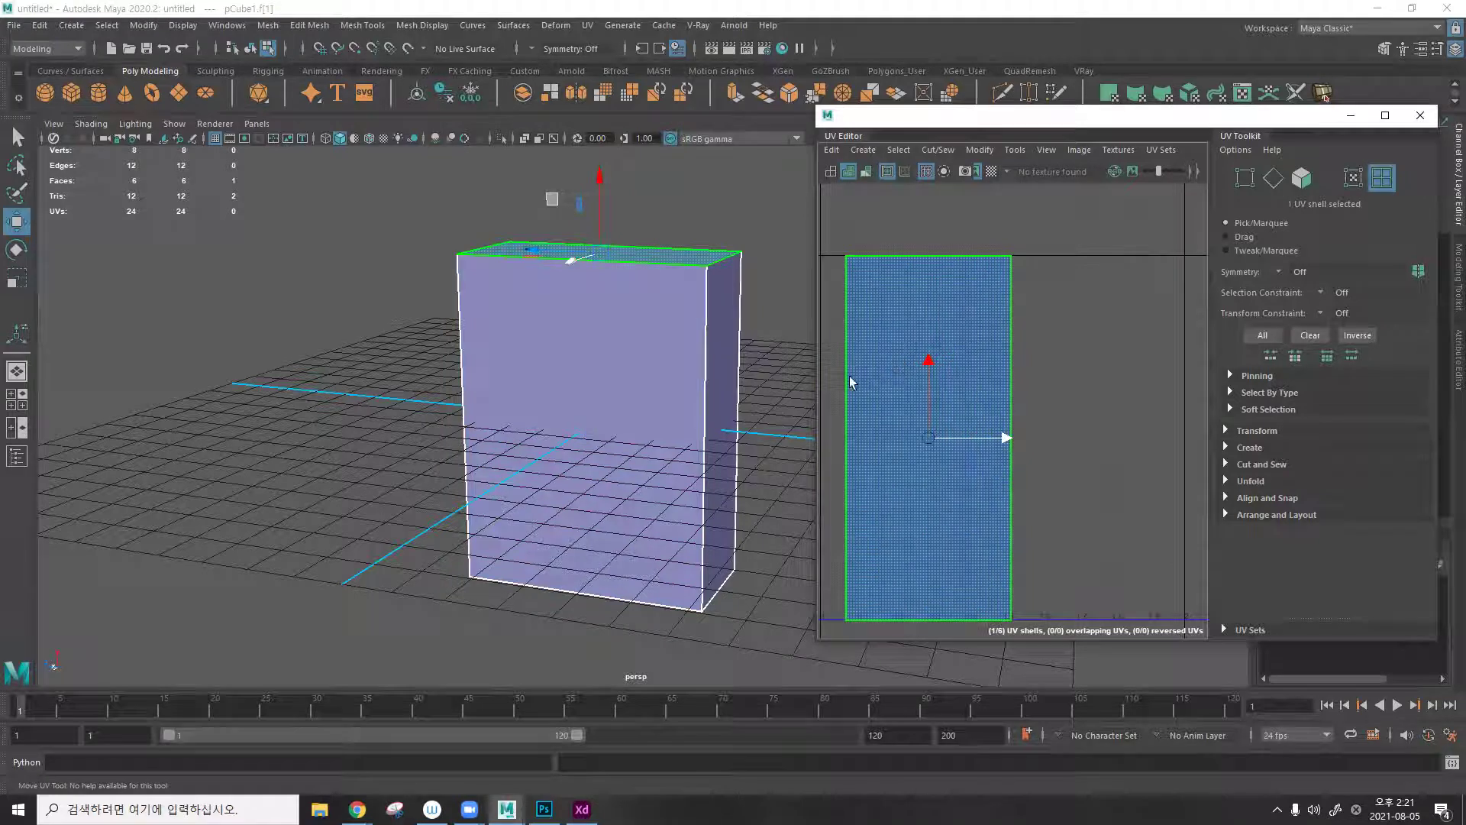
scroll(851, 382, "down", 3)
key("F8")
left_click(831, 149)
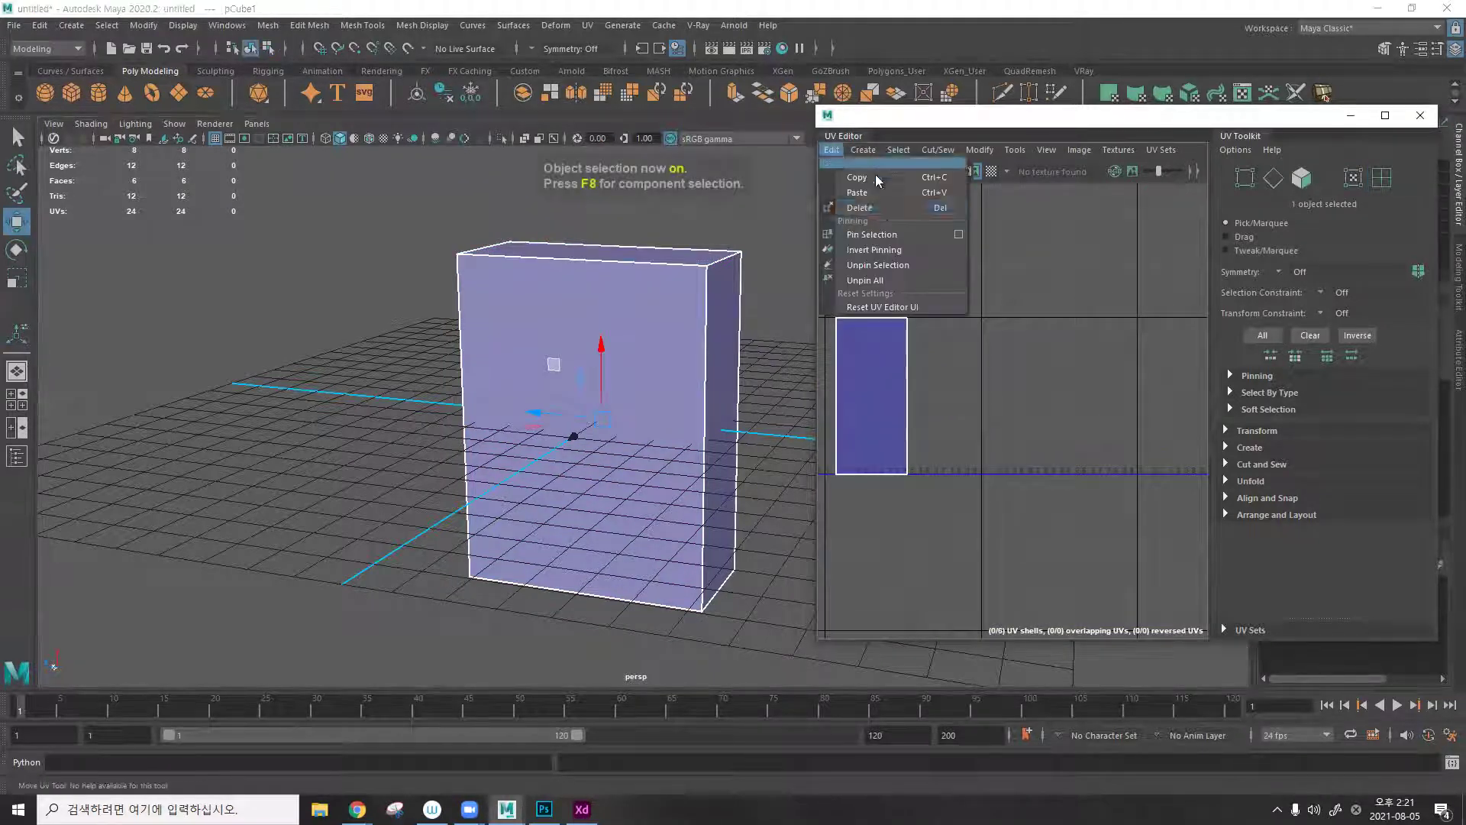
left_click(860, 207)
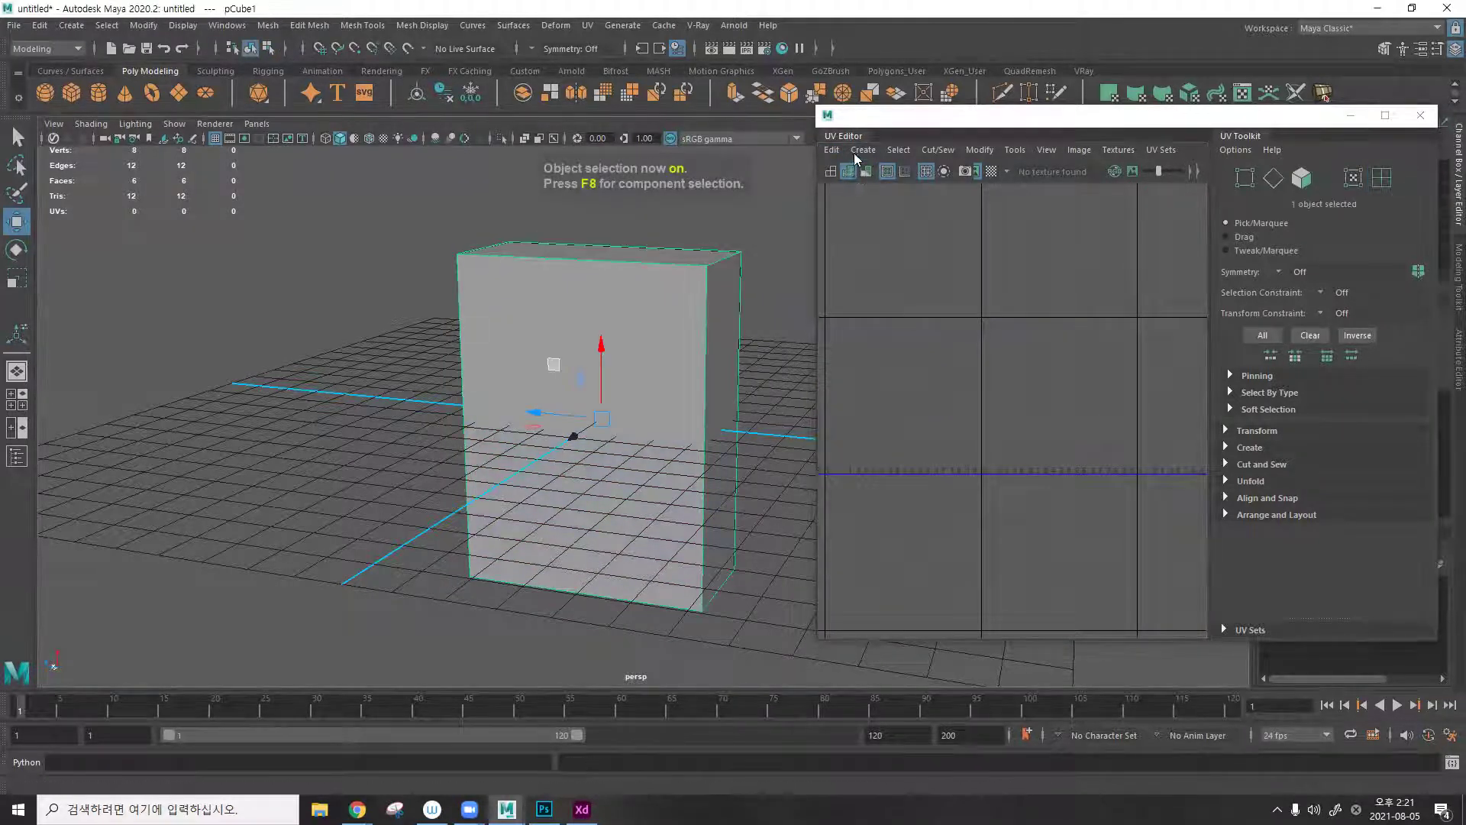
Apply a planar projection to the whole box, frame its UV shell and deselect it.
left_click(860, 151)
left_click(890, 275)
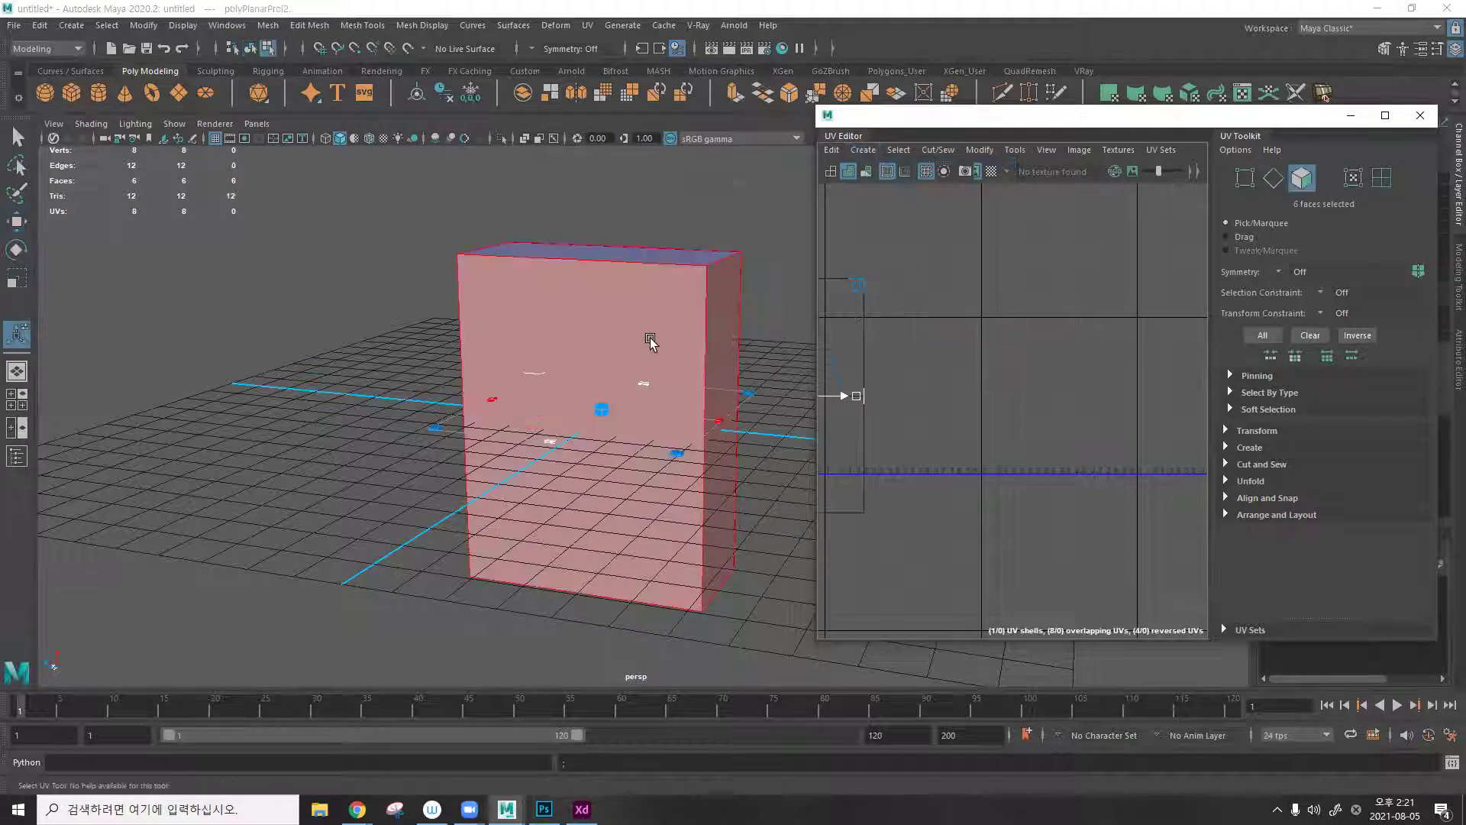
key("f")
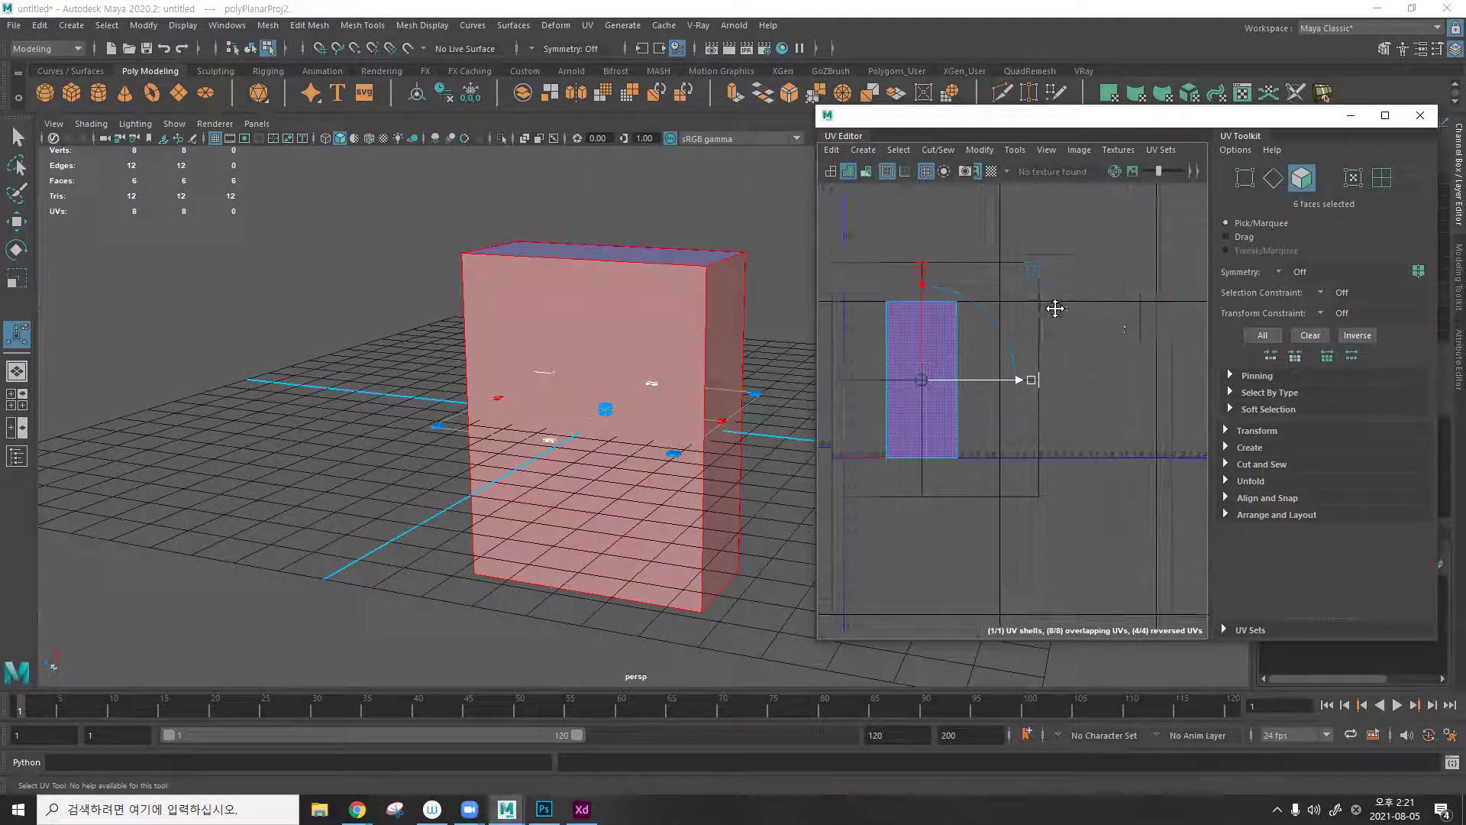
key("f")
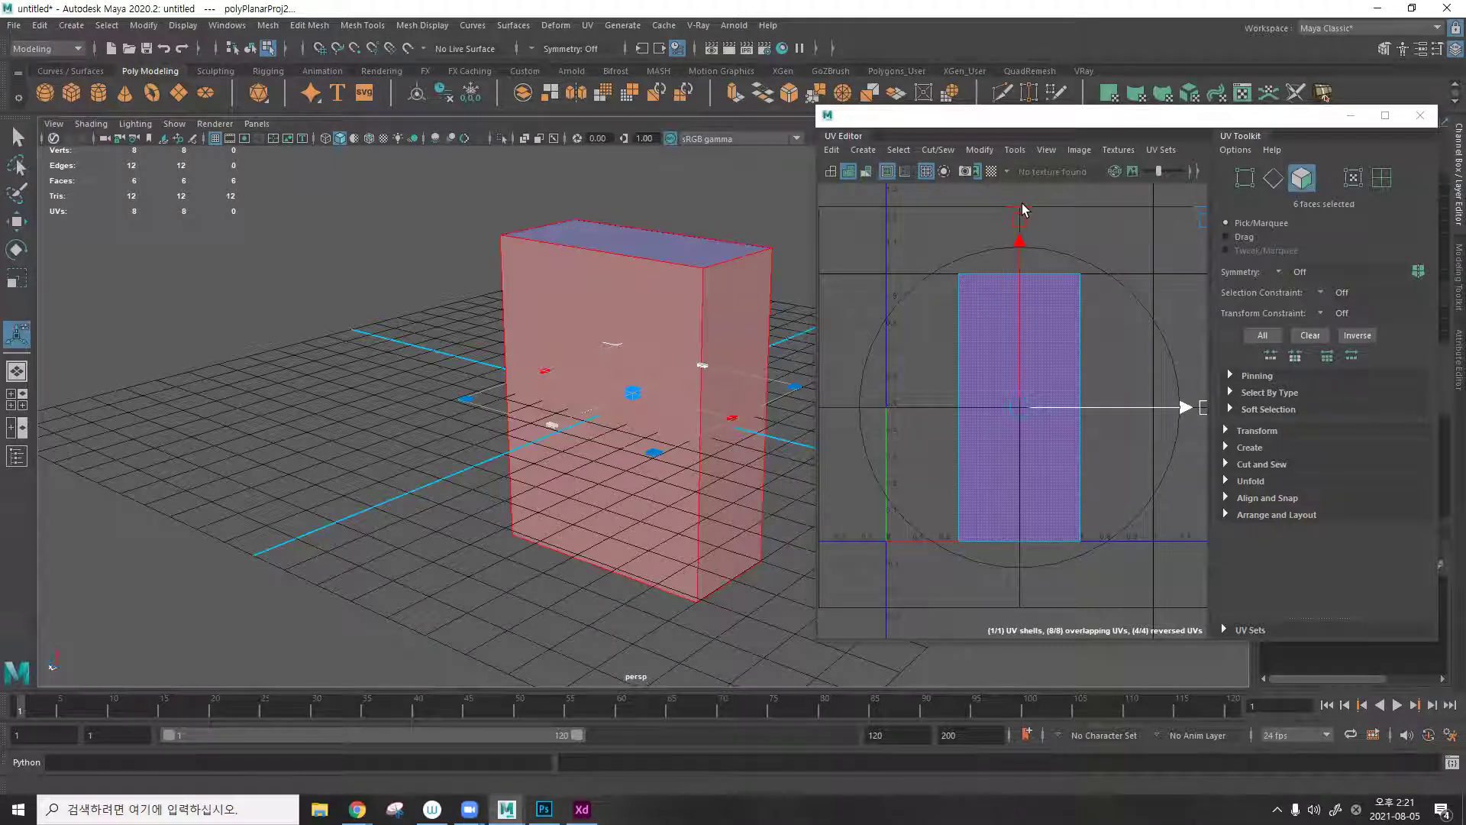
left_click(937, 234)
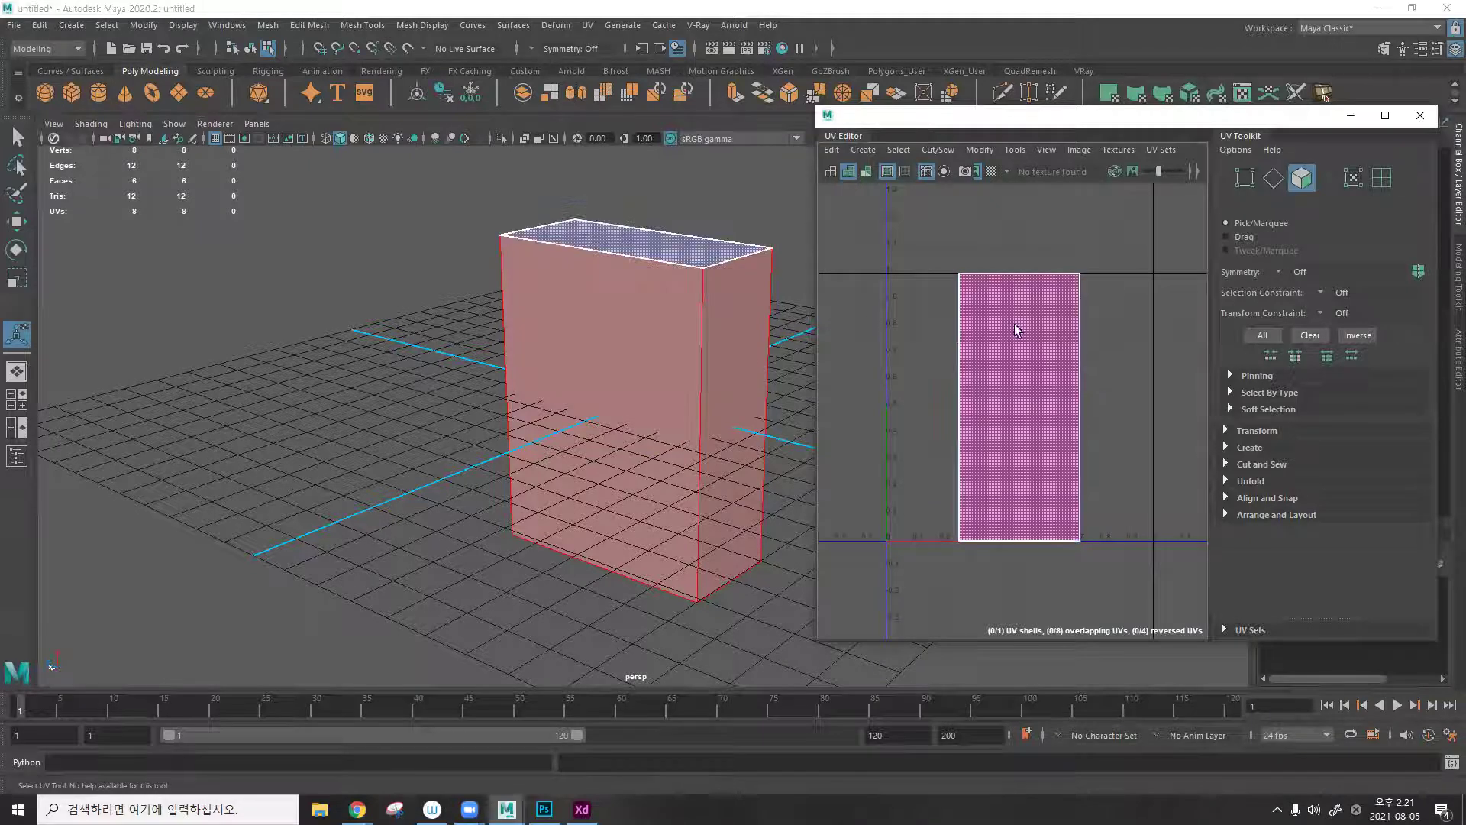
Delete the box's planar UVs and apply an automatic projection to the whole box.
left_click(863, 150)
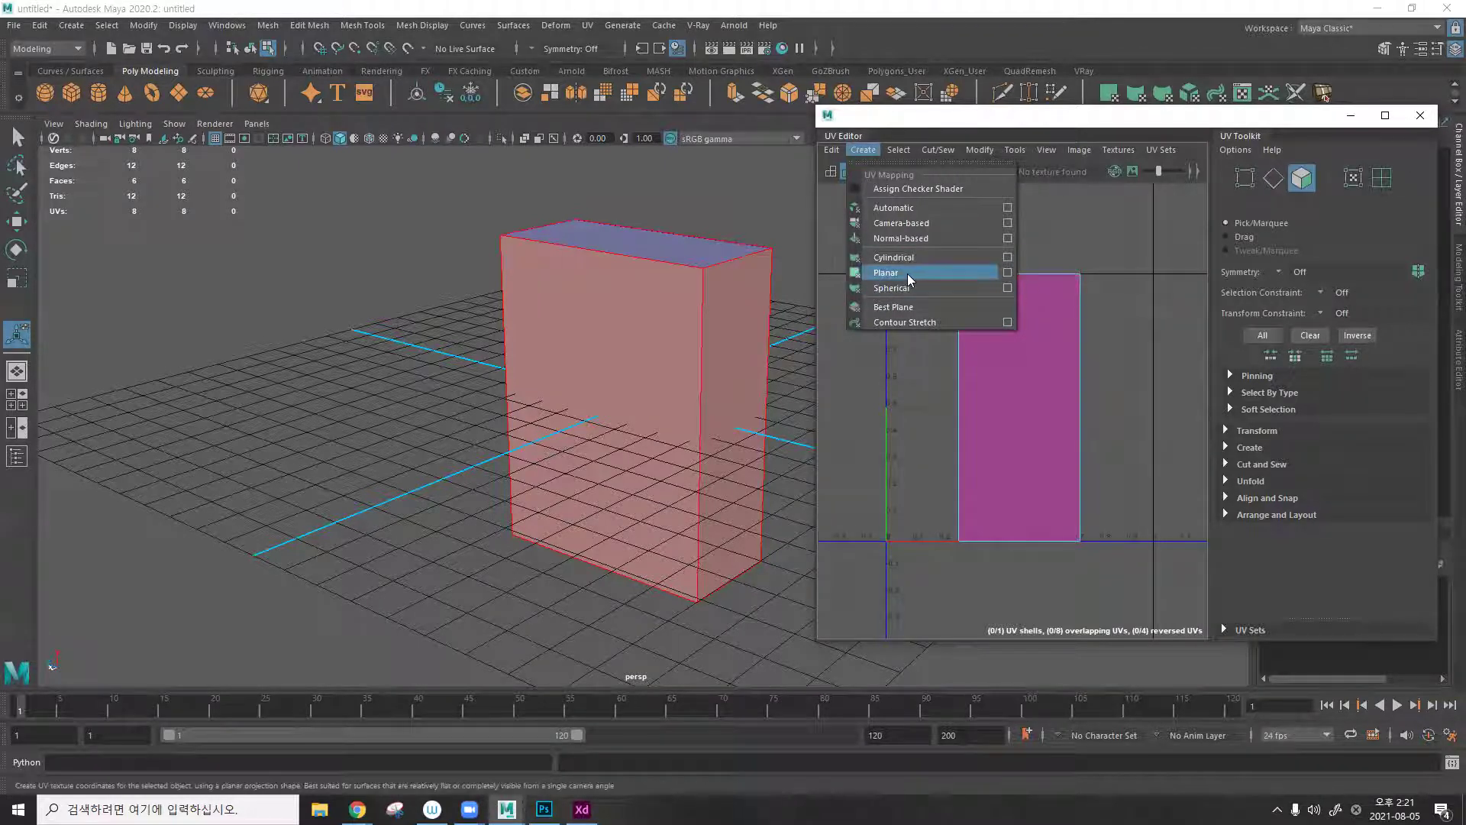
left_click(921, 208)
key("F8")
left_click(831, 149)
left_click(848, 210)
left_click(874, 158)
left_click(672, 301)
left_click(865, 150)
left_click(913, 210)
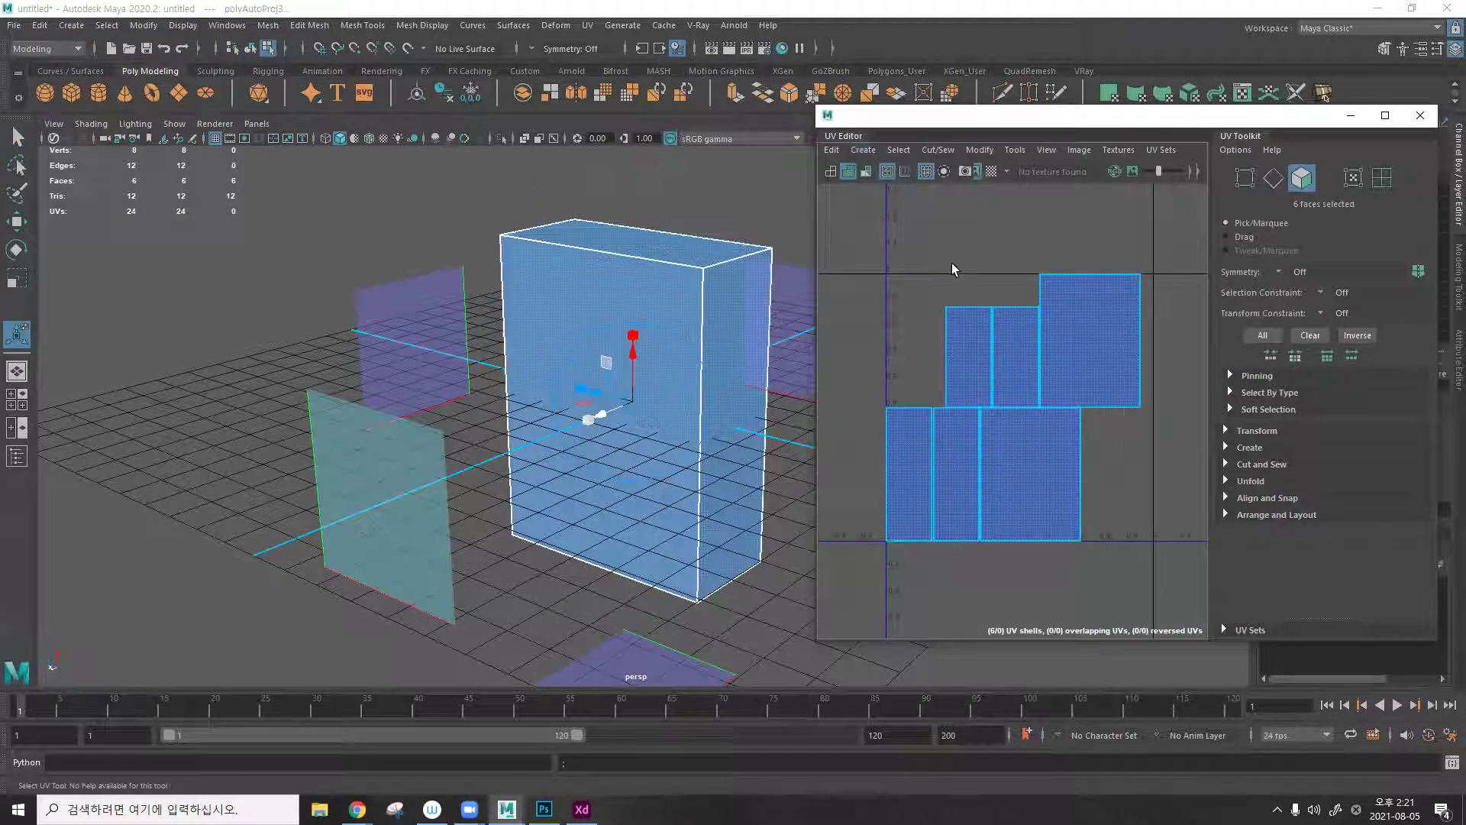
Select all the automatically projected UV shells, delete them and return to object selection.
left_click(990, 275)
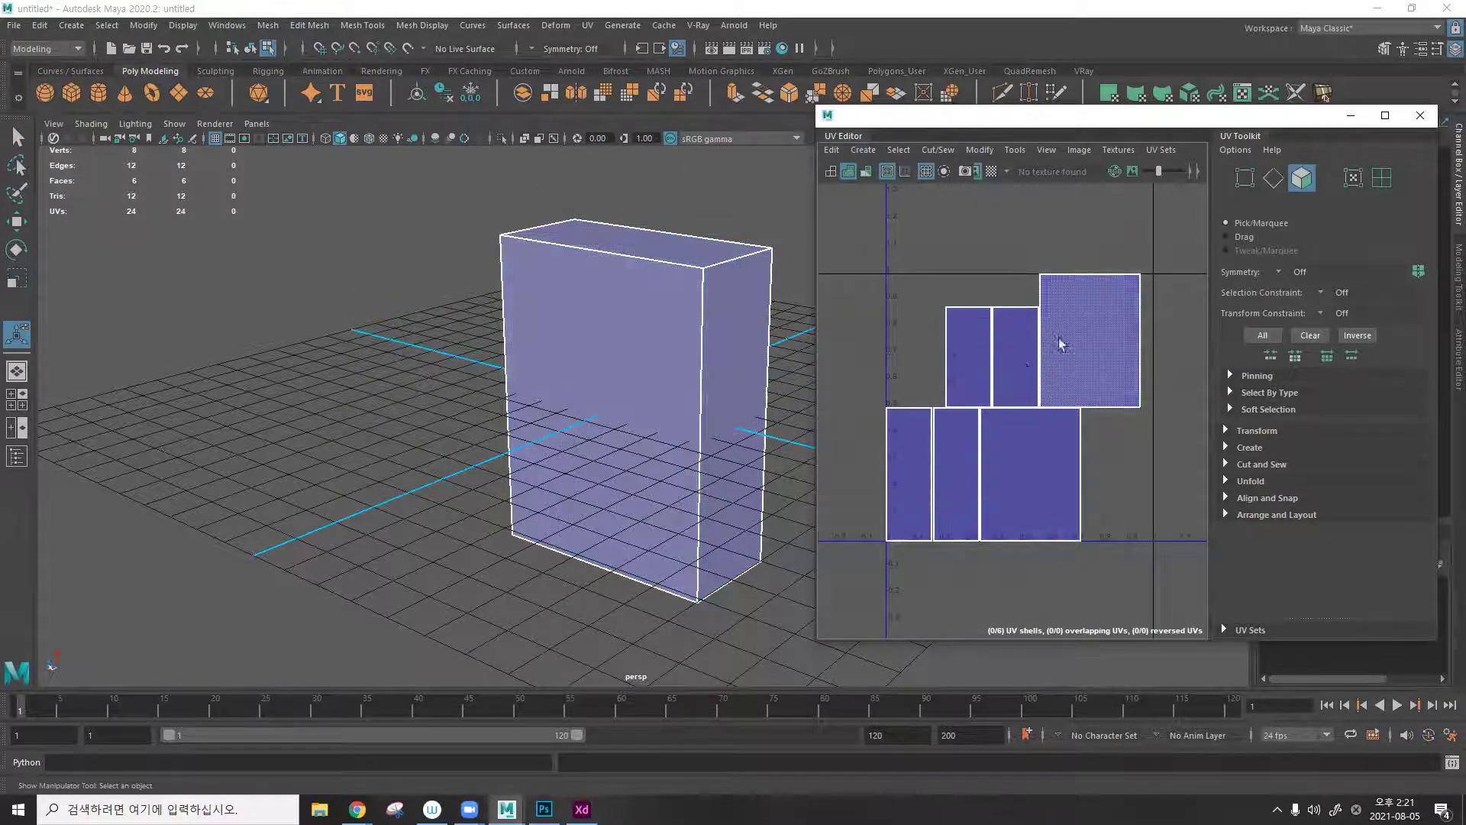
scroll(1035, 317, "up", 3)
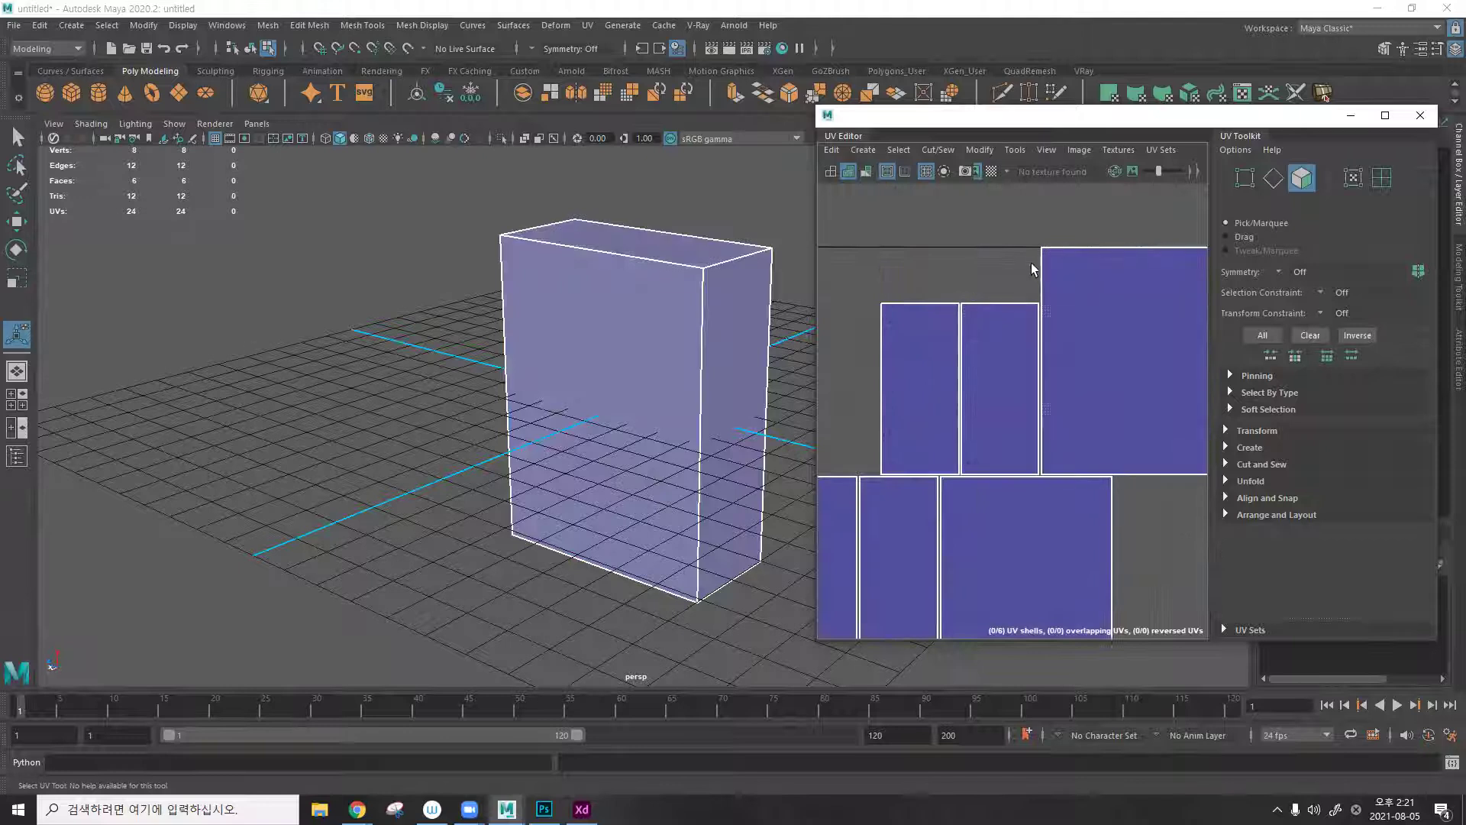
scroll(1022, 283, "down", 4)
left_click_drag(897, 268, 1026, 439)
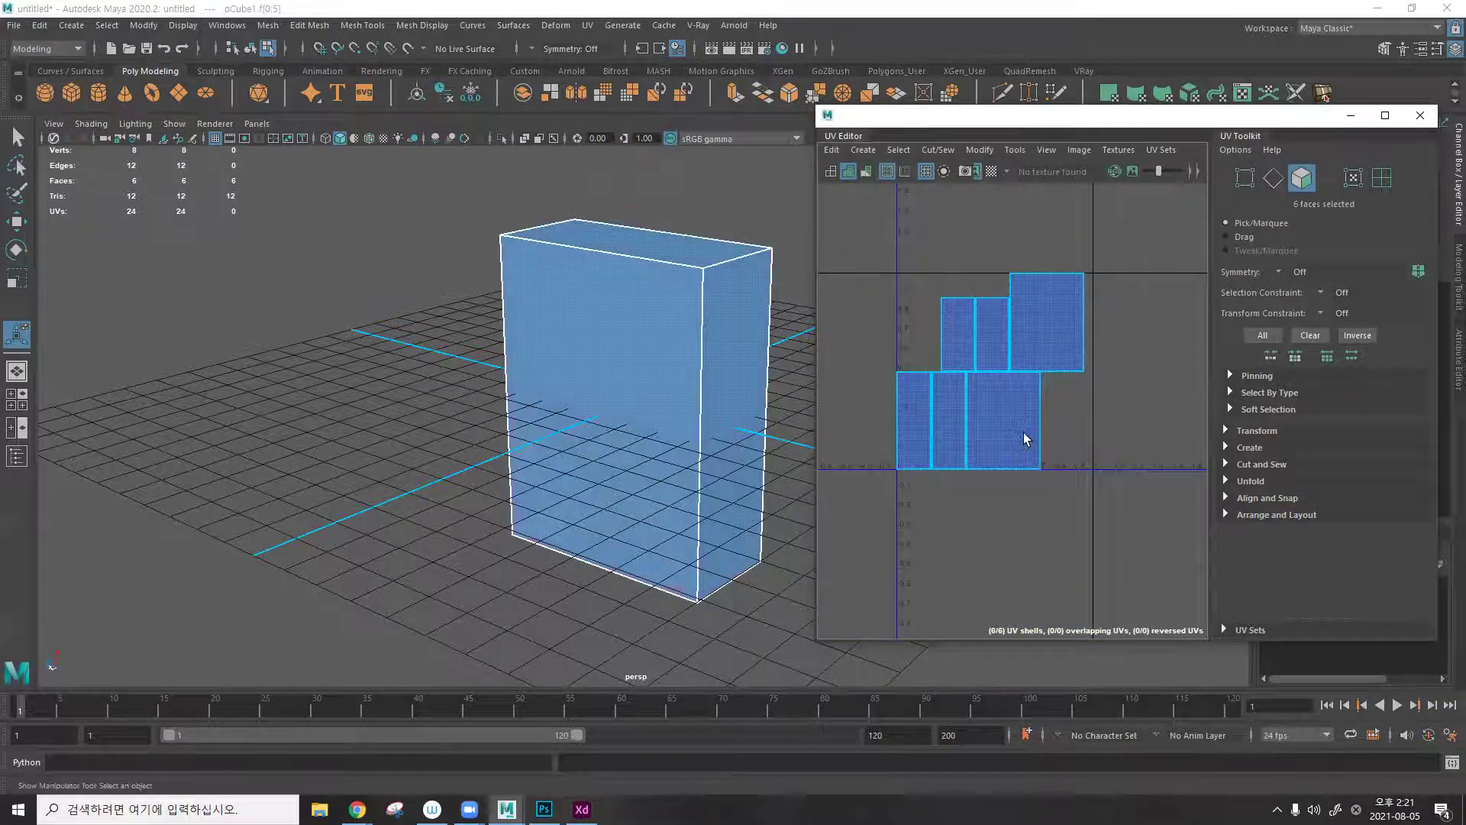
key("Delete")
key("F8")
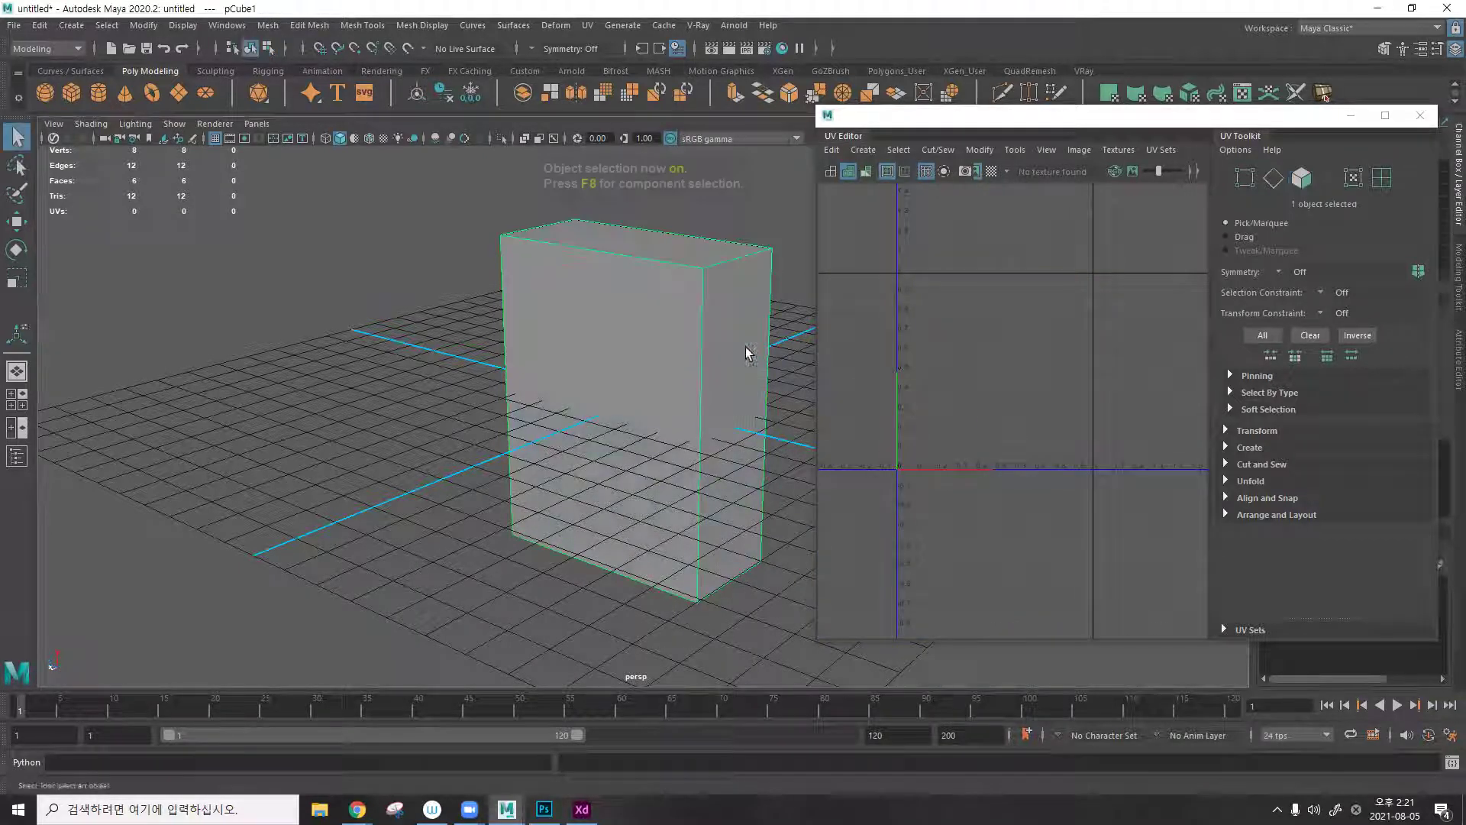
Apply a planar projection to the box without UVs, and move the UV Editor clear of the model.
left_click(863, 150)
left_click(907, 273)
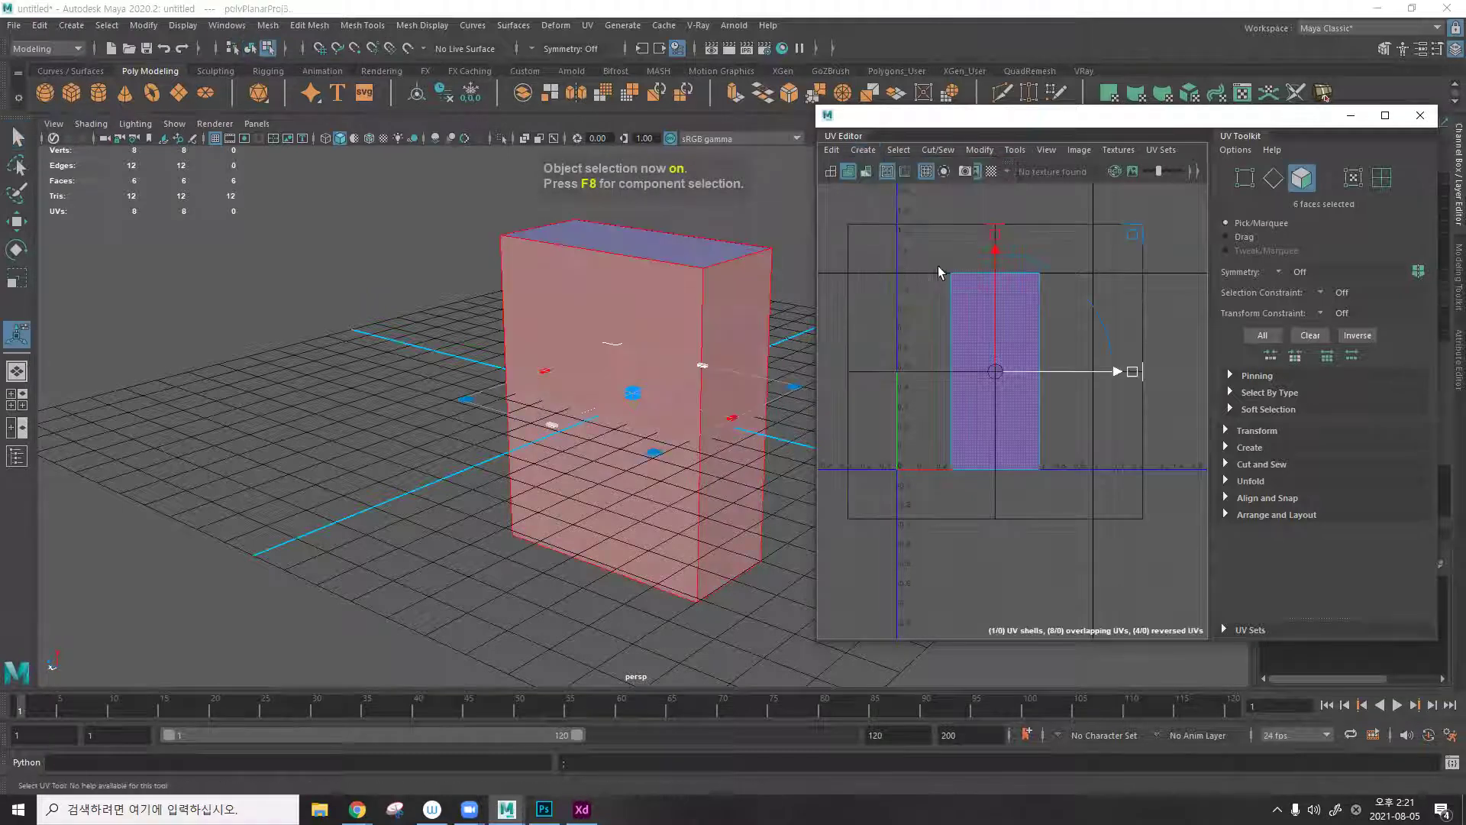
left_click(911, 248)
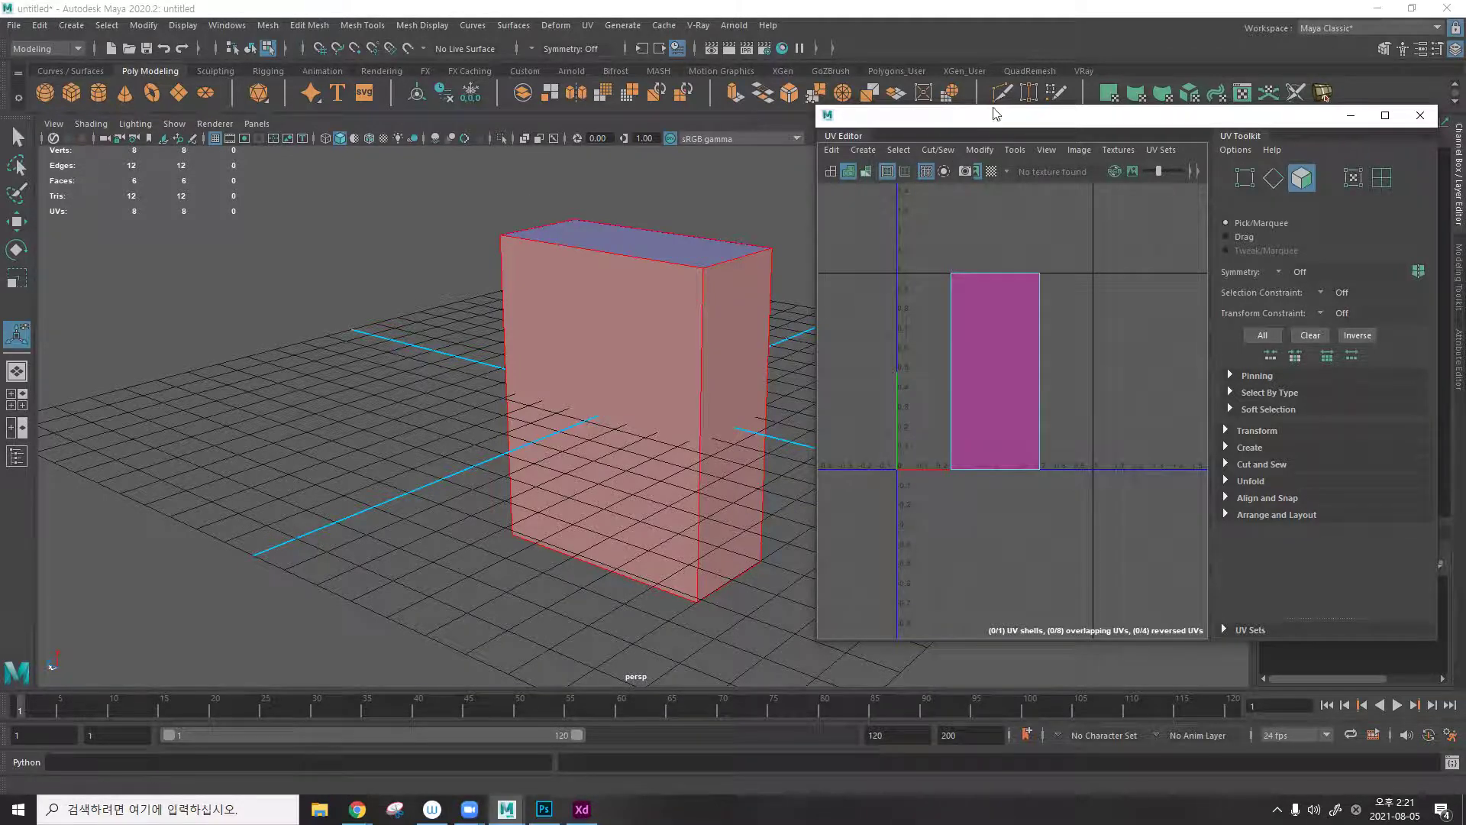
left_click_drag(996, 114, 1033, 106)
left_click_drag(688, 252, 743, 275, "alt")
left_click(743, 275)
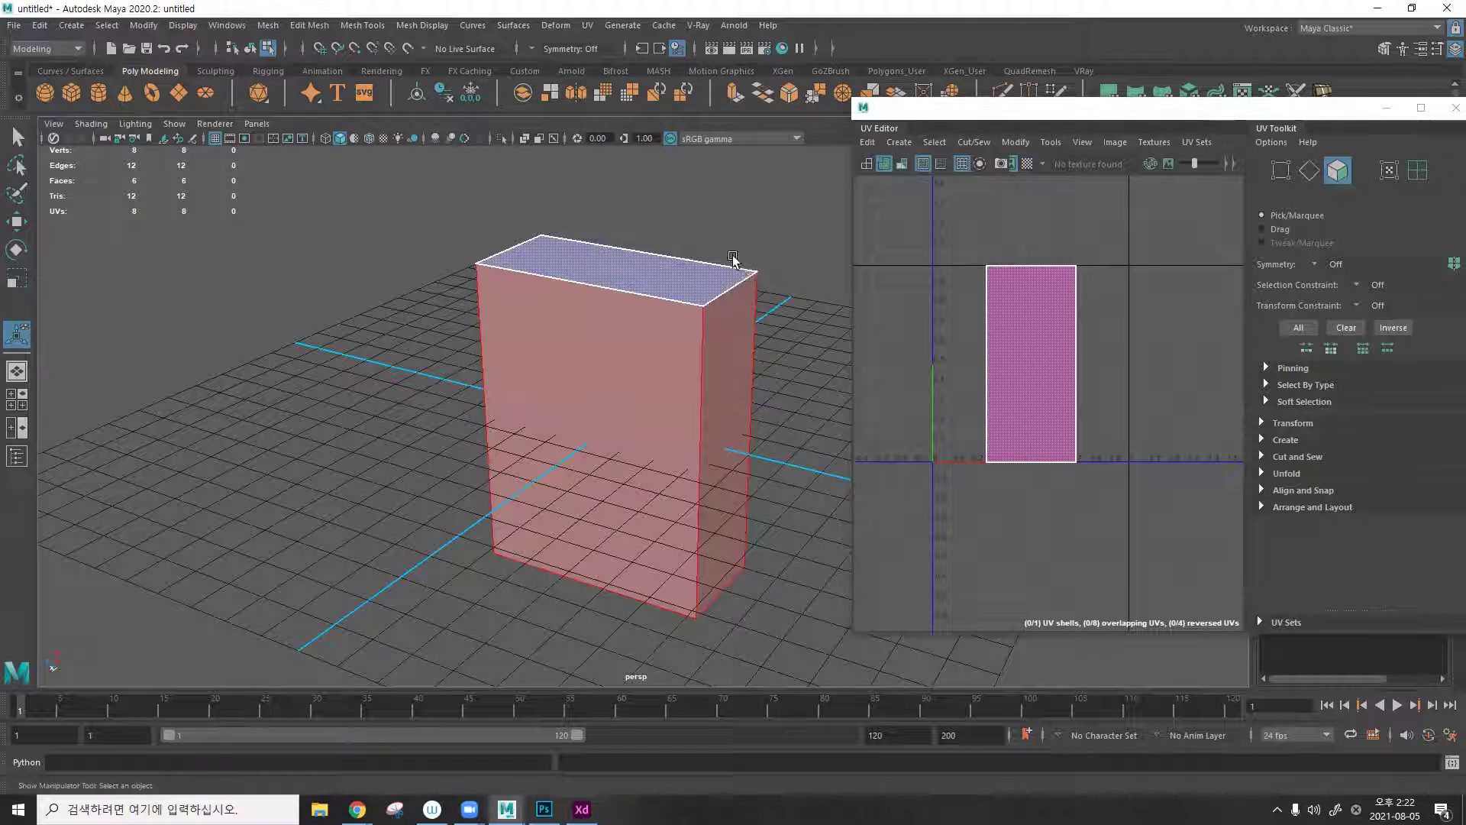
left_click(695, 172)
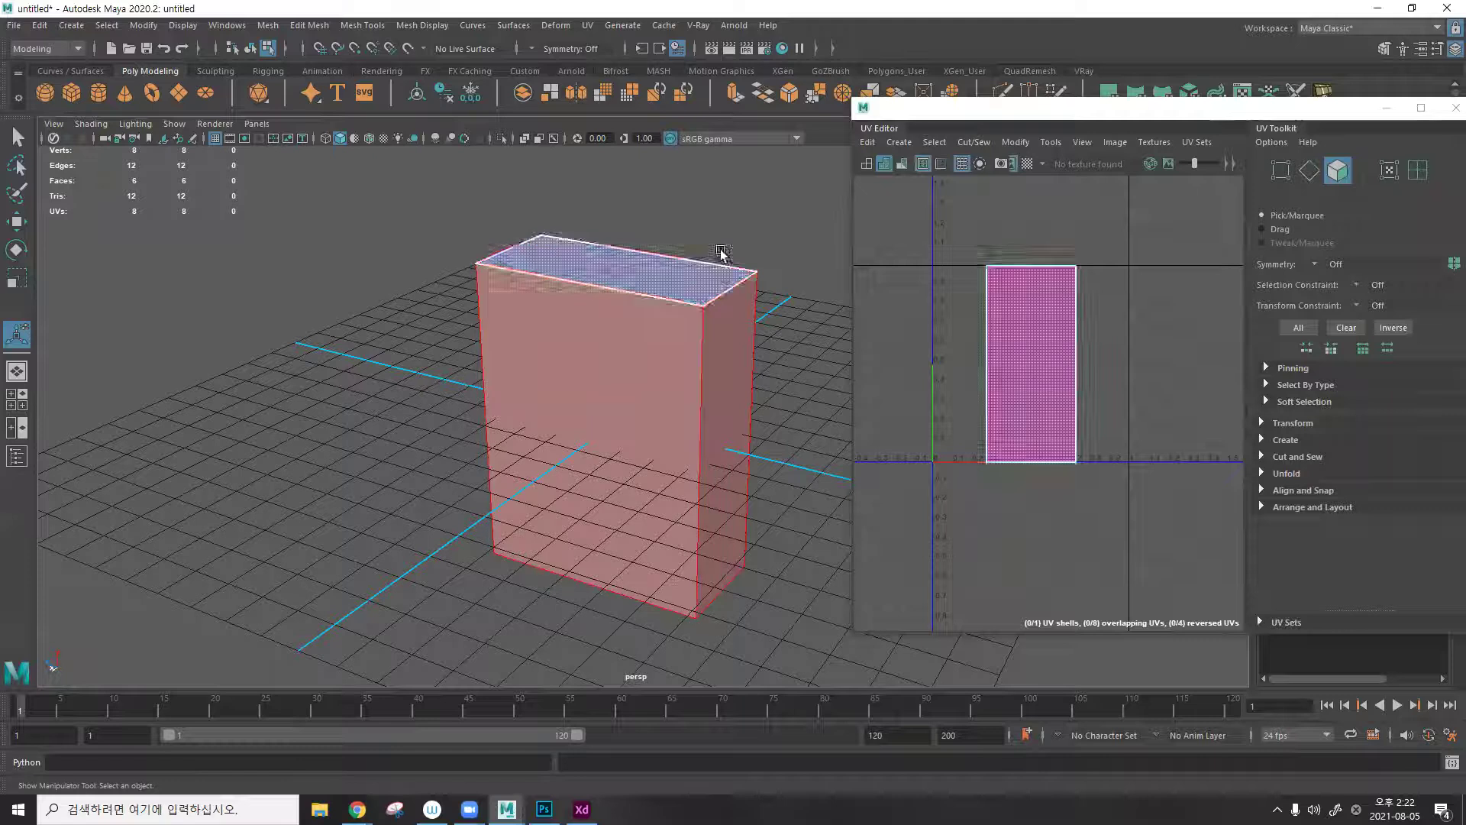
Delete the whole box's planar UVs again in object selection and reposition the UV Editor beside the model.
key("F8")
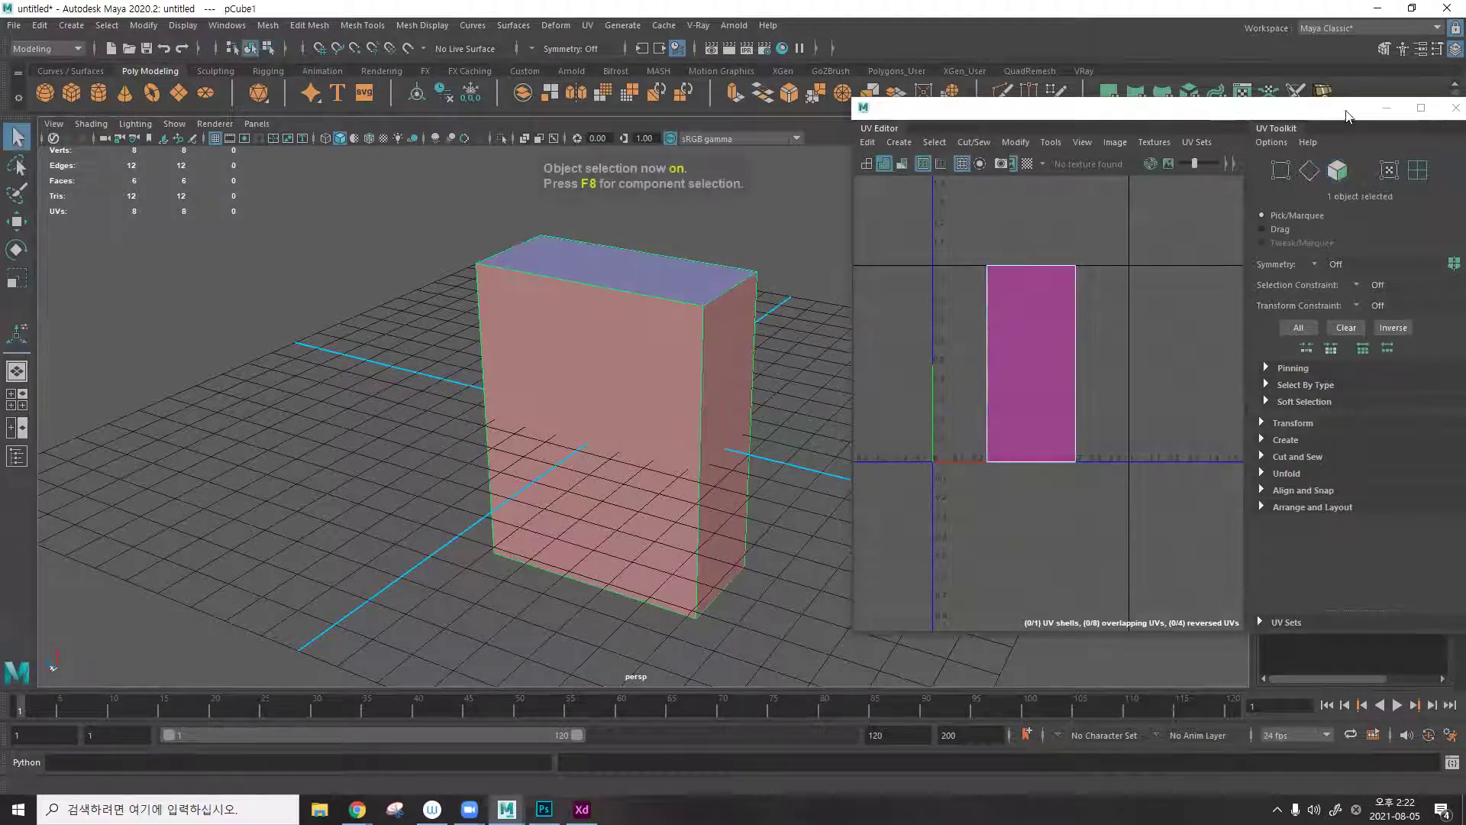
left_click_drag(1337, 115, 1188, 114)
left_click(713, 147)
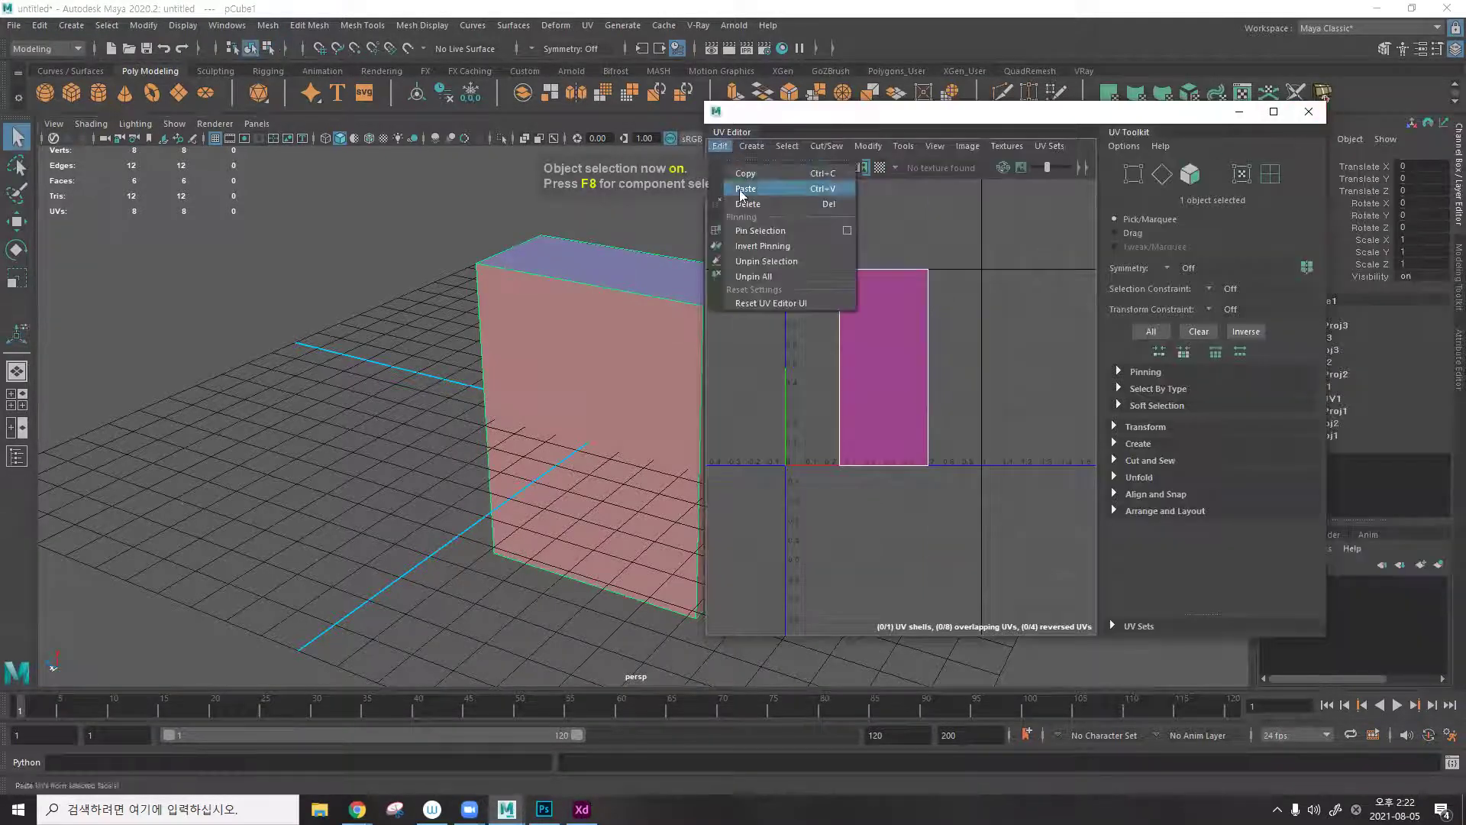
left_click(744, 185)
left_click_drag(797, 120, 858, 87)
Select the box and apply a fresh planar projection to all of its faces.
left_click(714, 313)
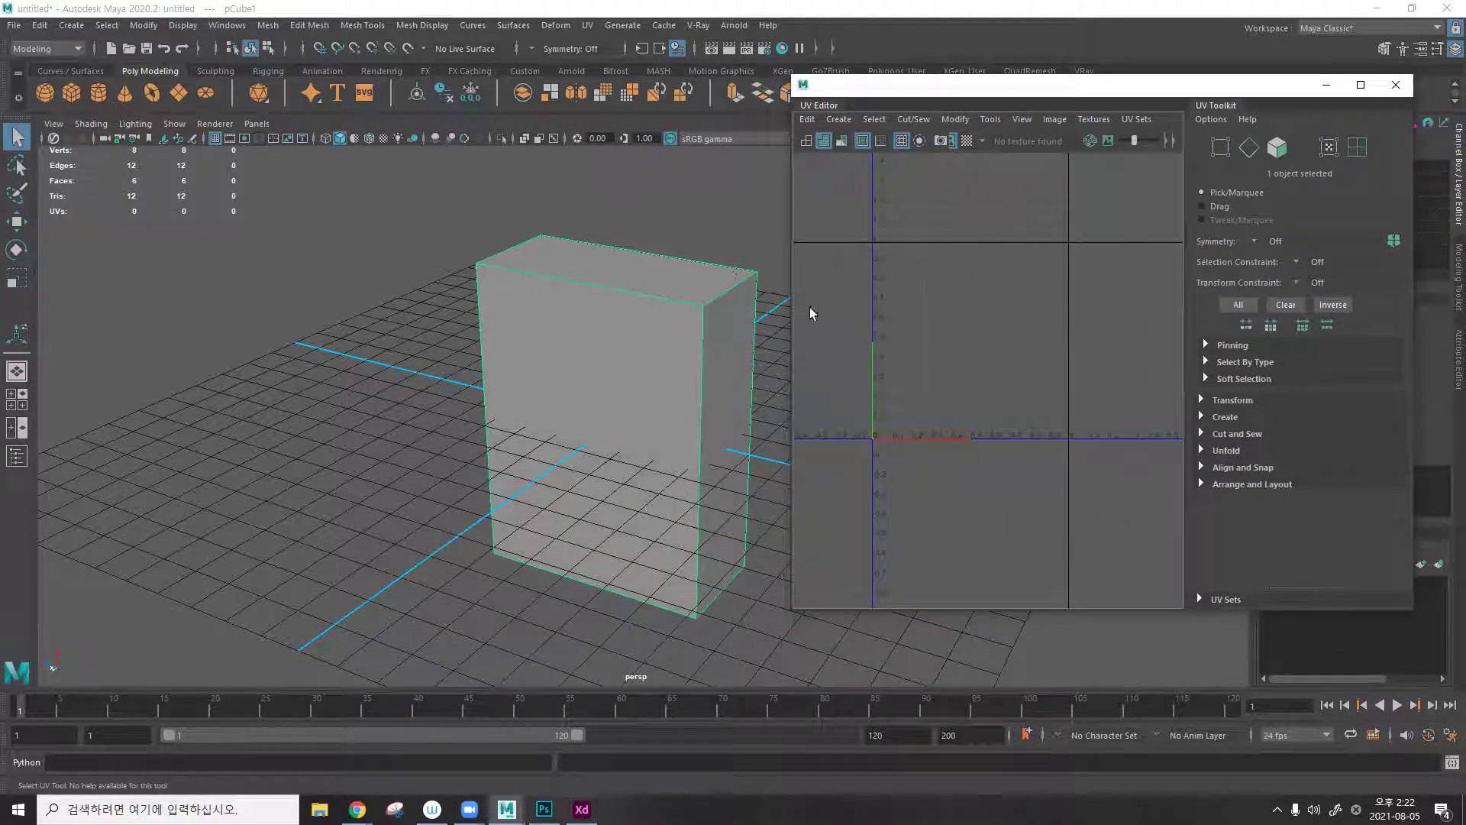
left_click(660, 302)
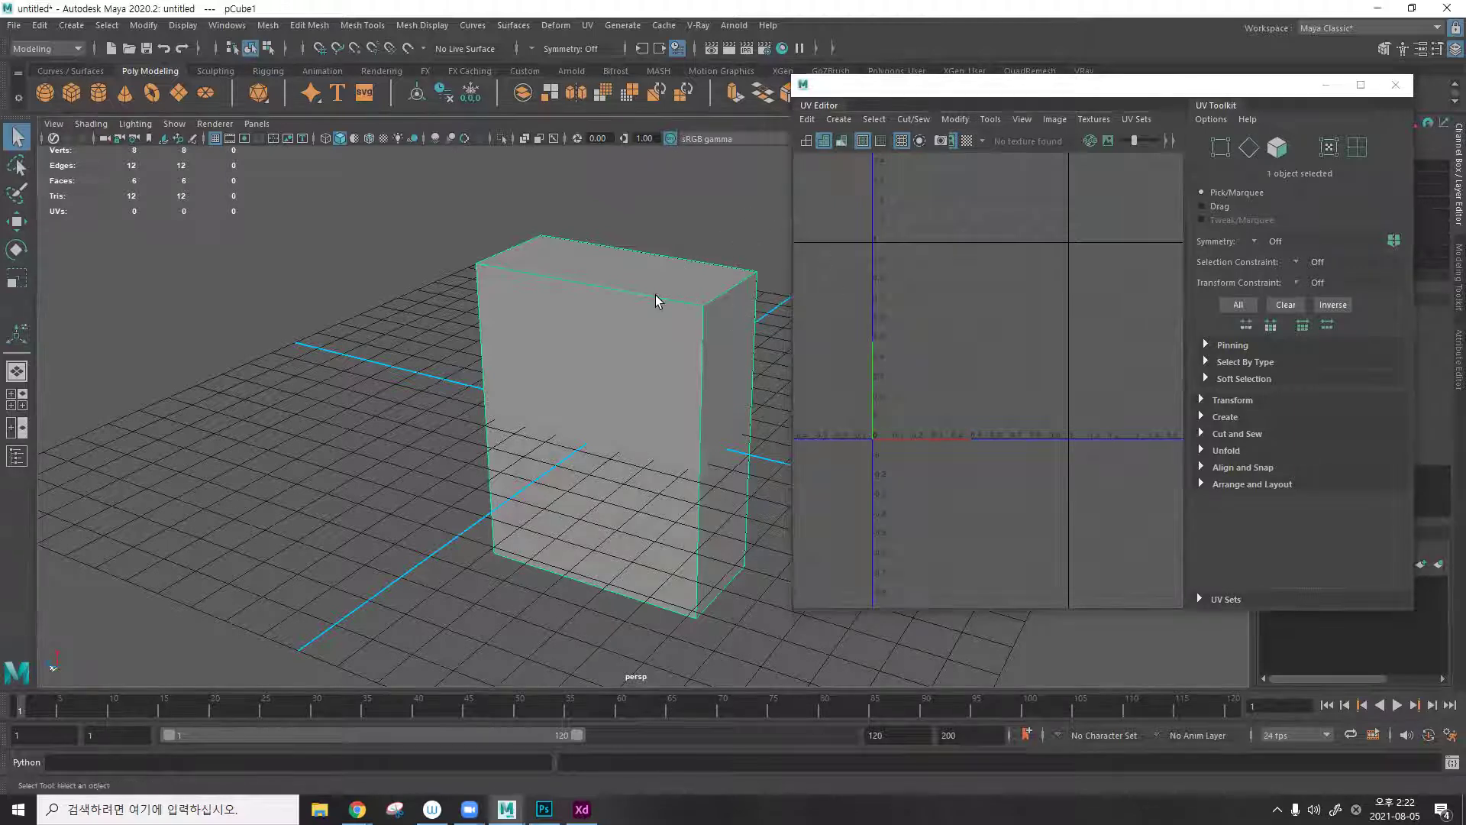
left_click(835, 120)
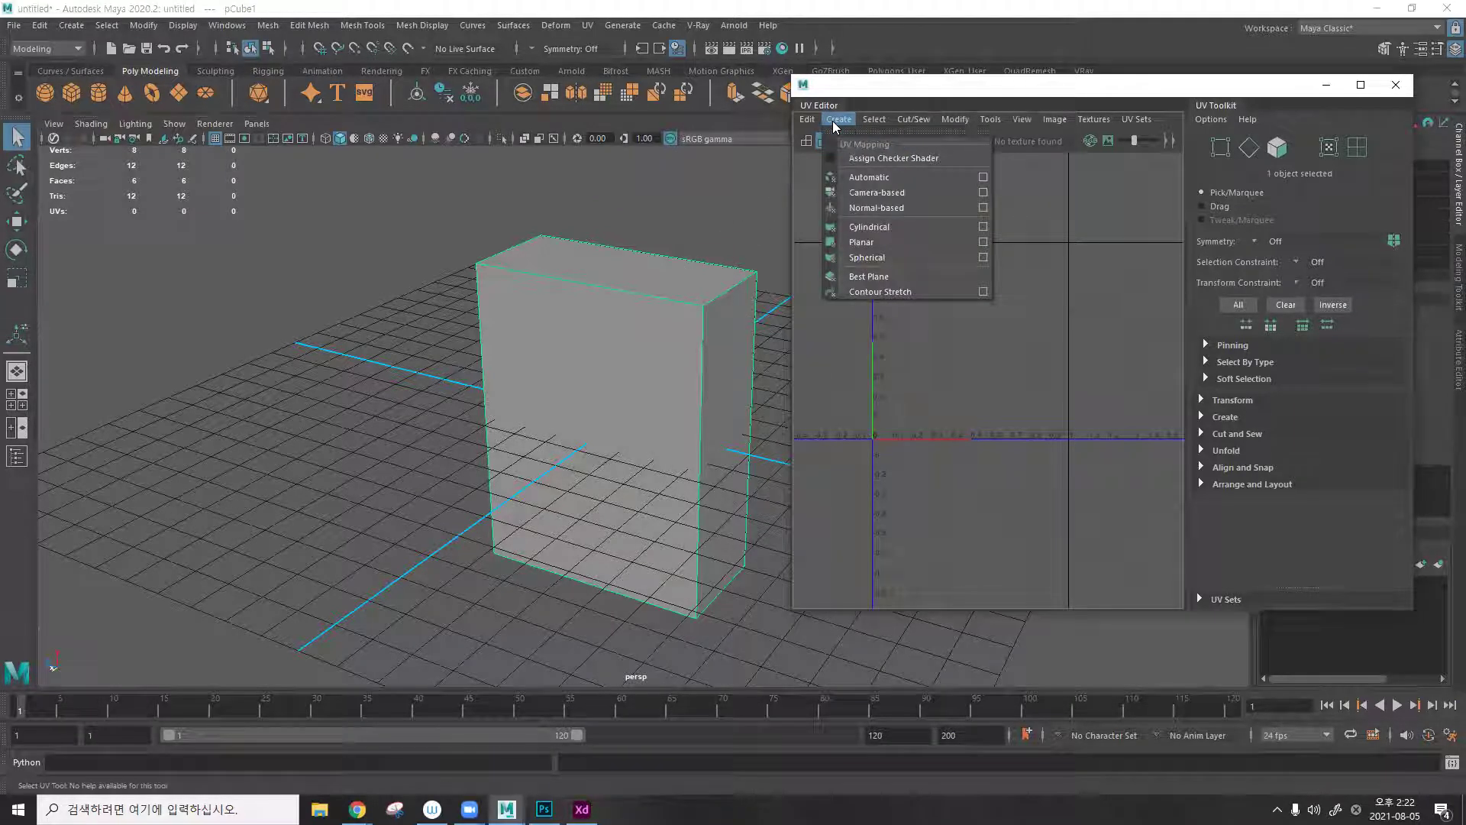
left_click(863, 243)
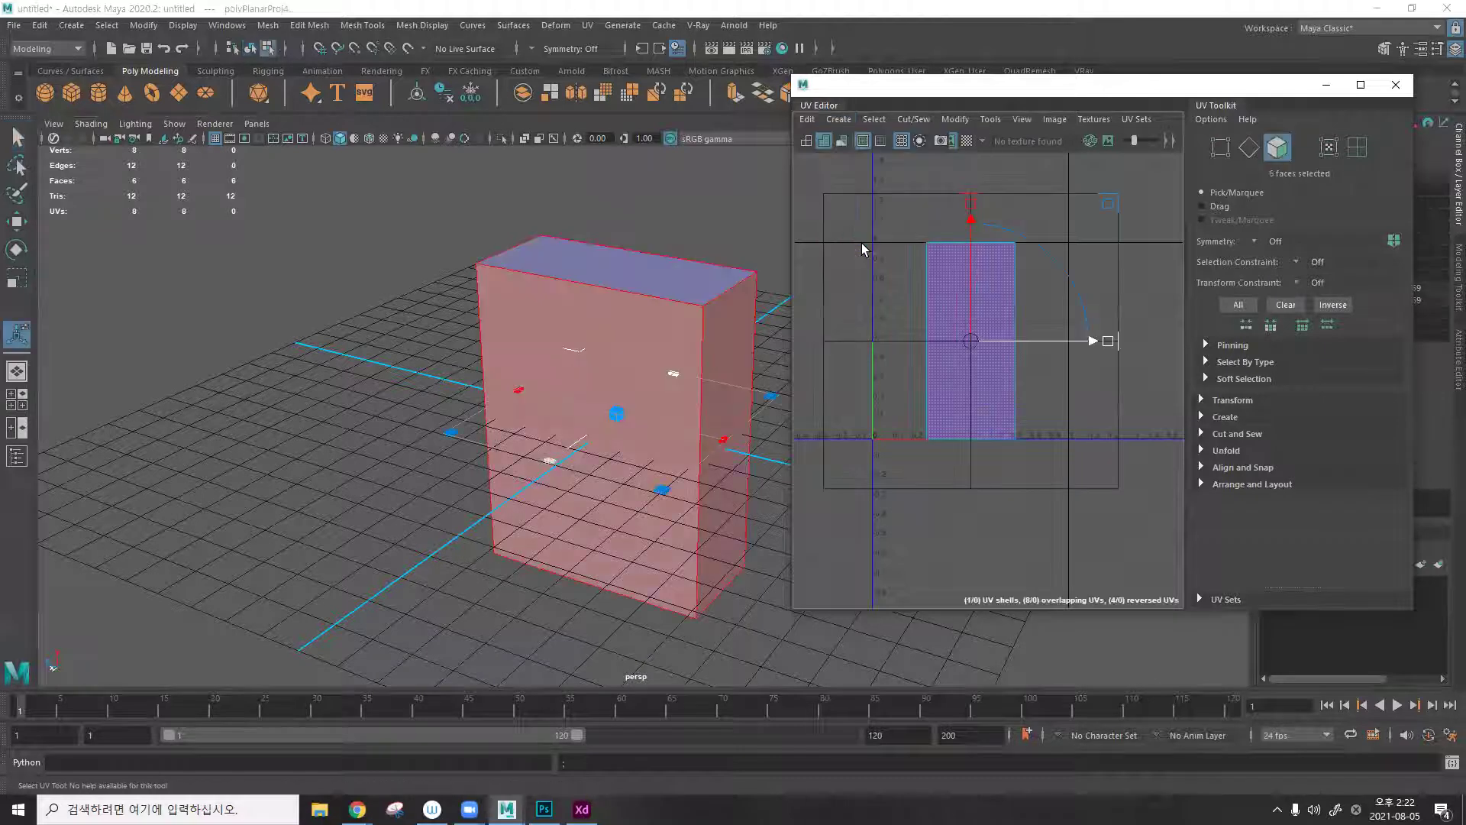
Cut the UVs along the four edges around the box's top face, and clear the selection.
left_click_drag(679, 274, 651, 245, "alt")
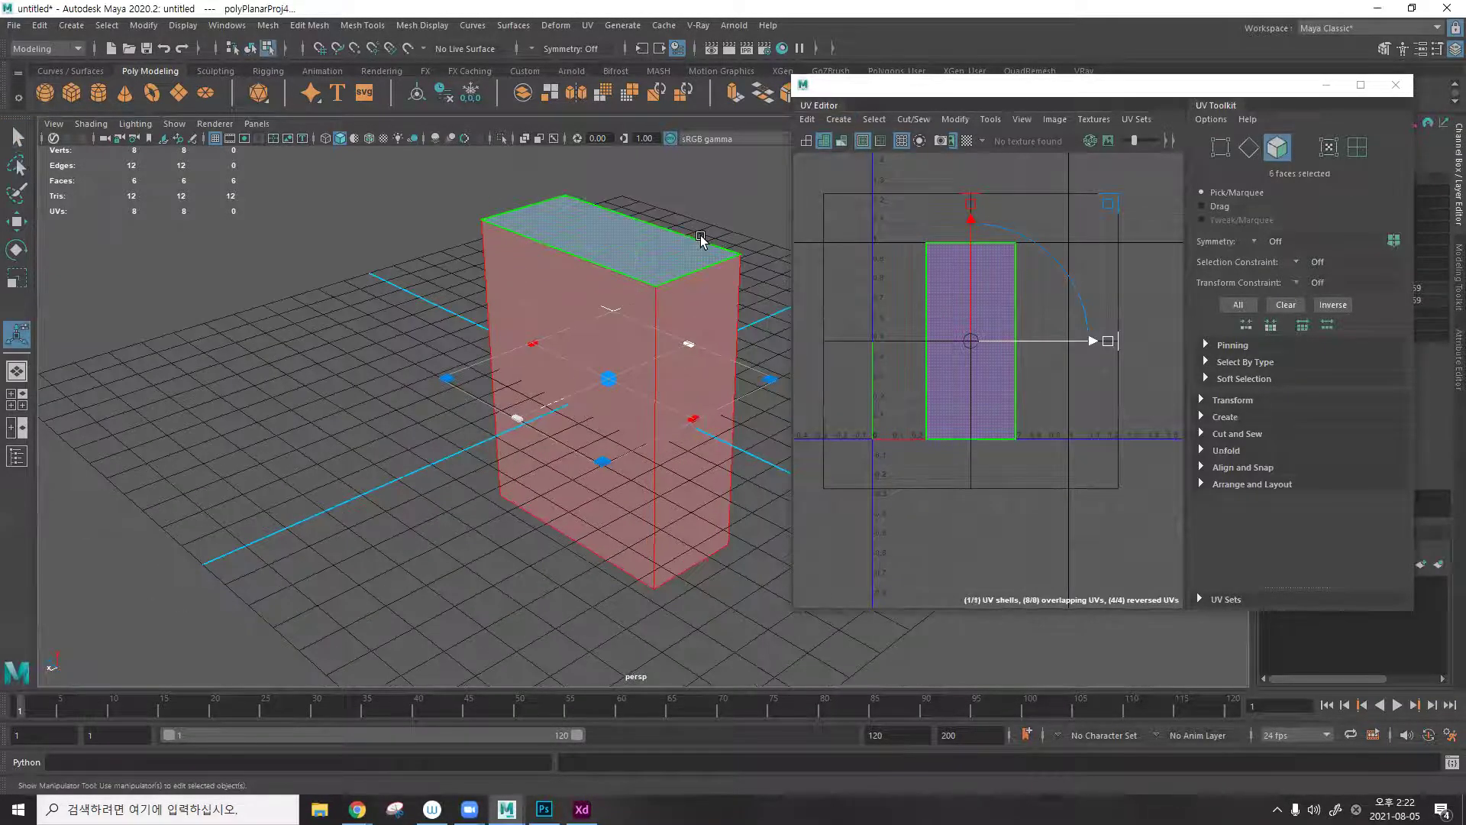
key("q")
key("F10")
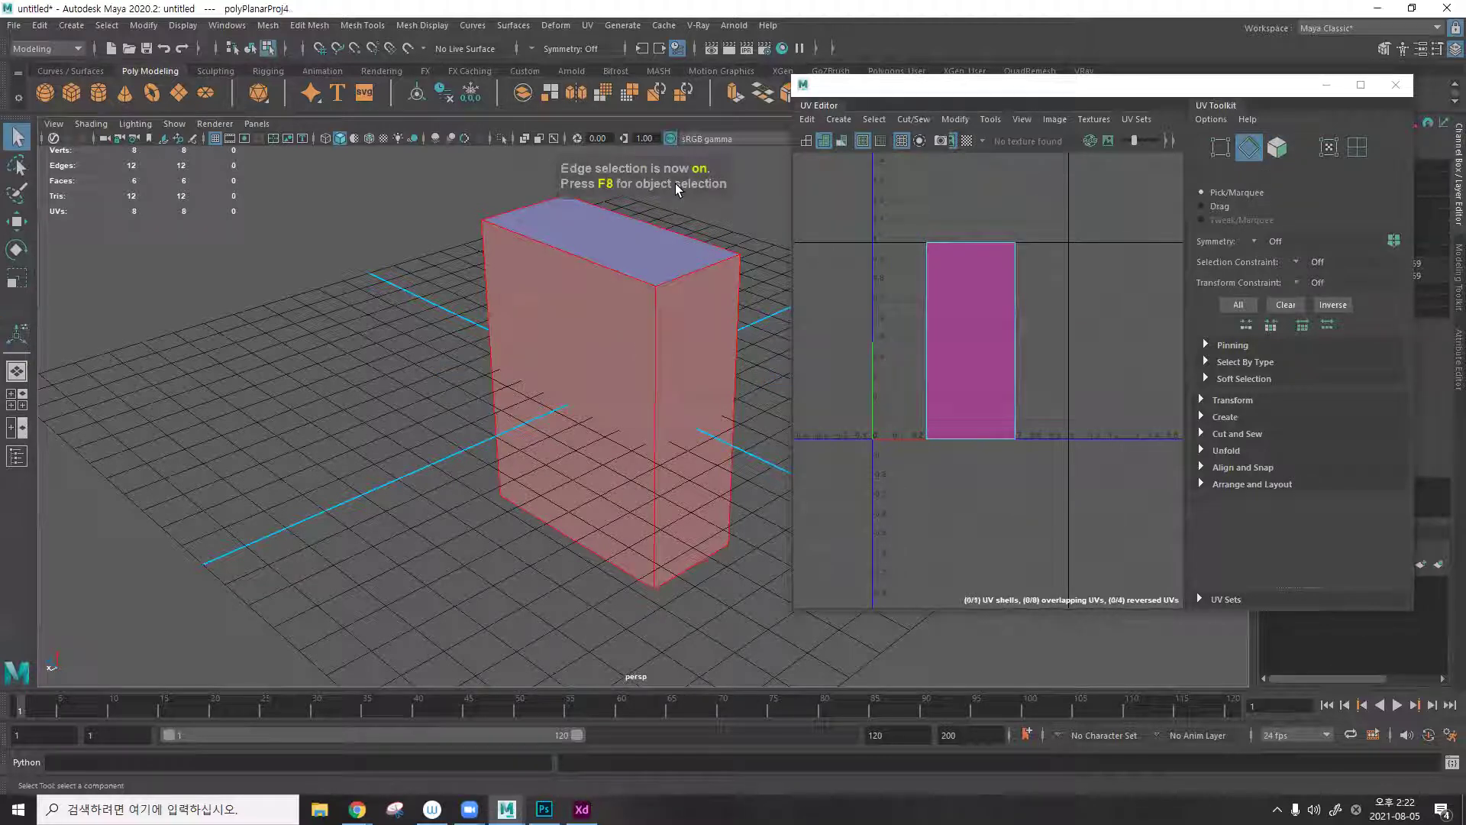
left_click(692, 239)
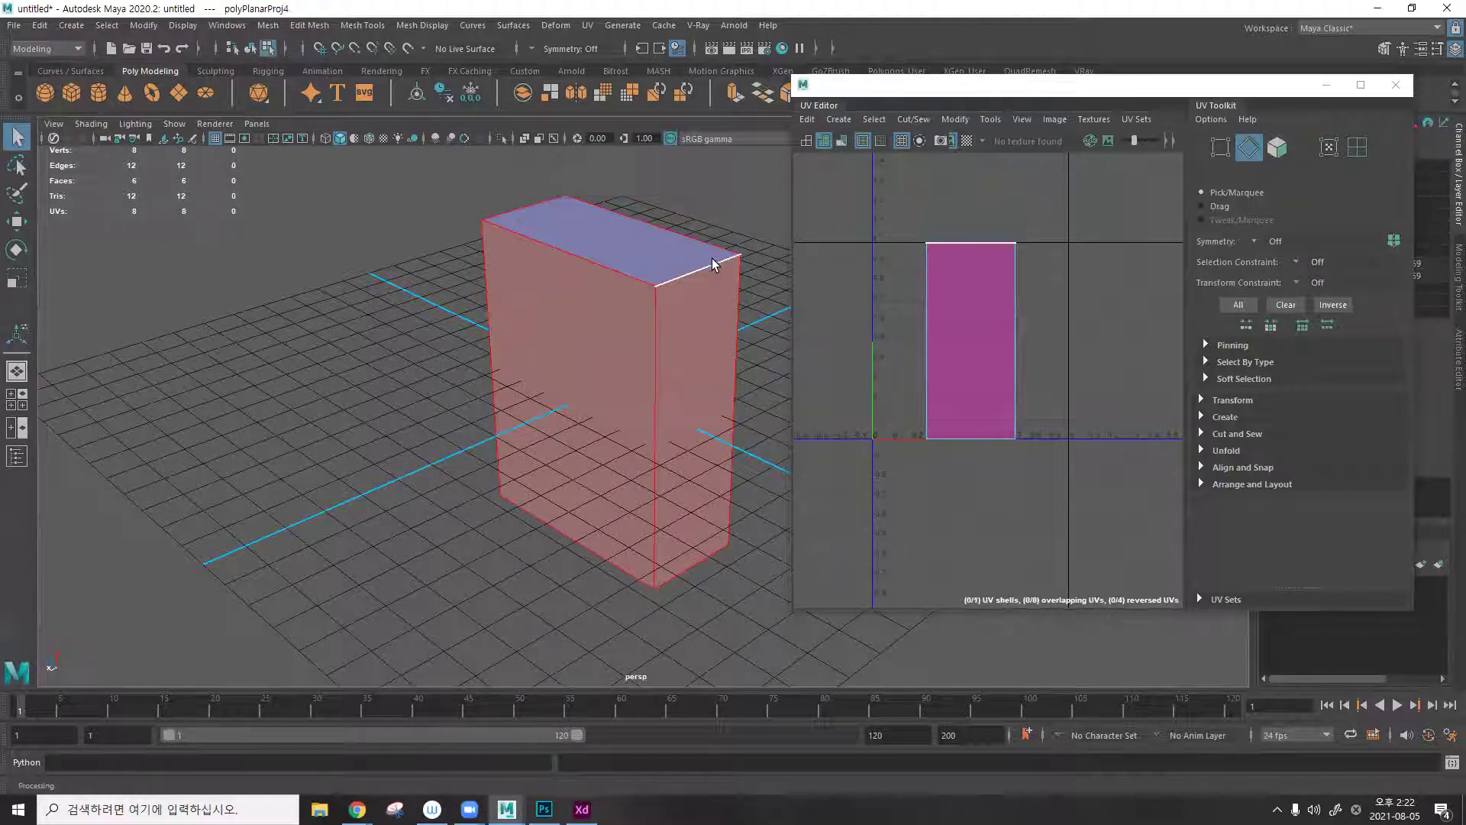
left_click_drag(691, 239, 663, 273, "alt")
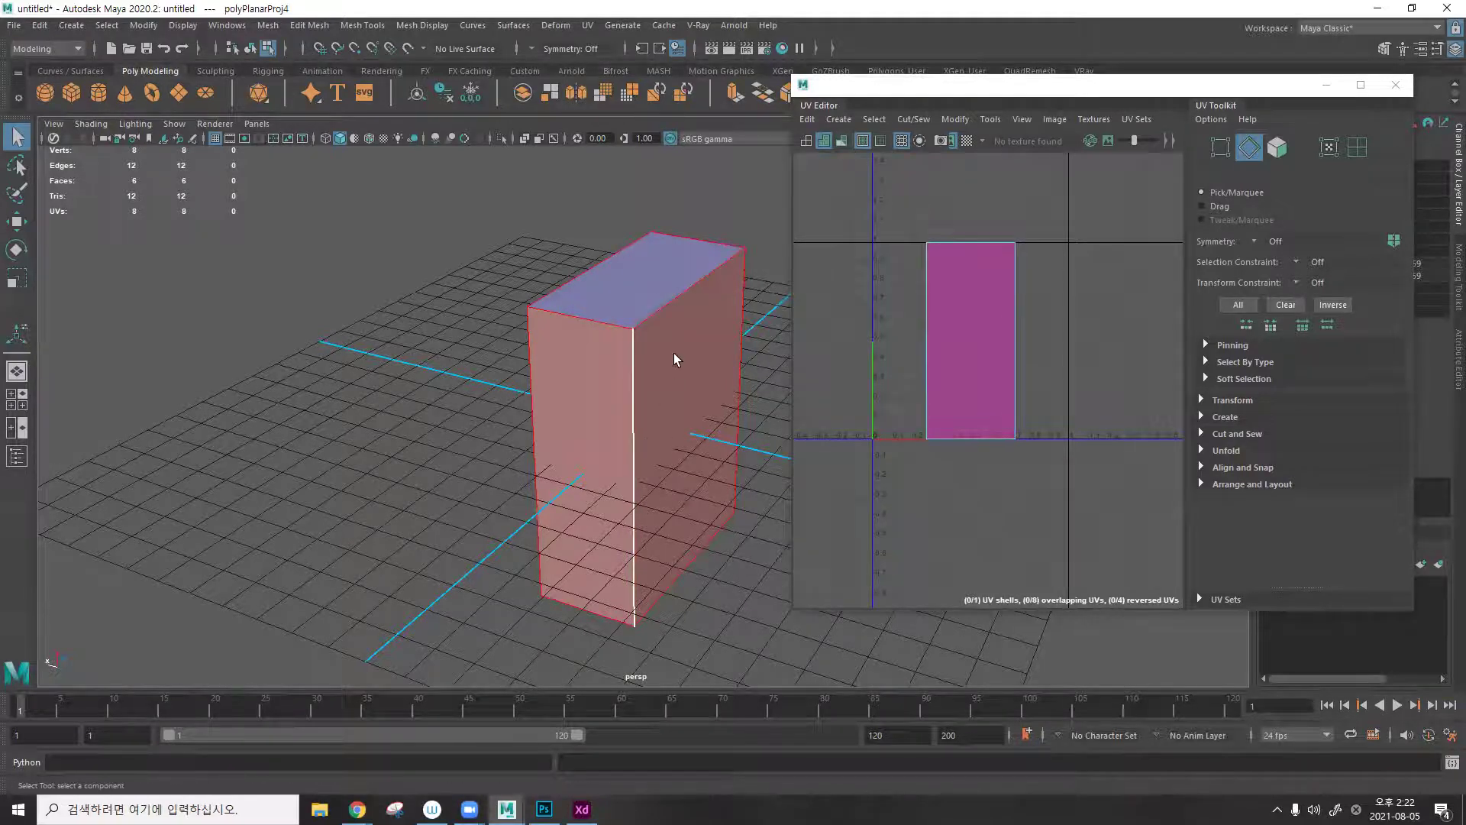
left_click_drag(600, 309, 613, 343, "alt")
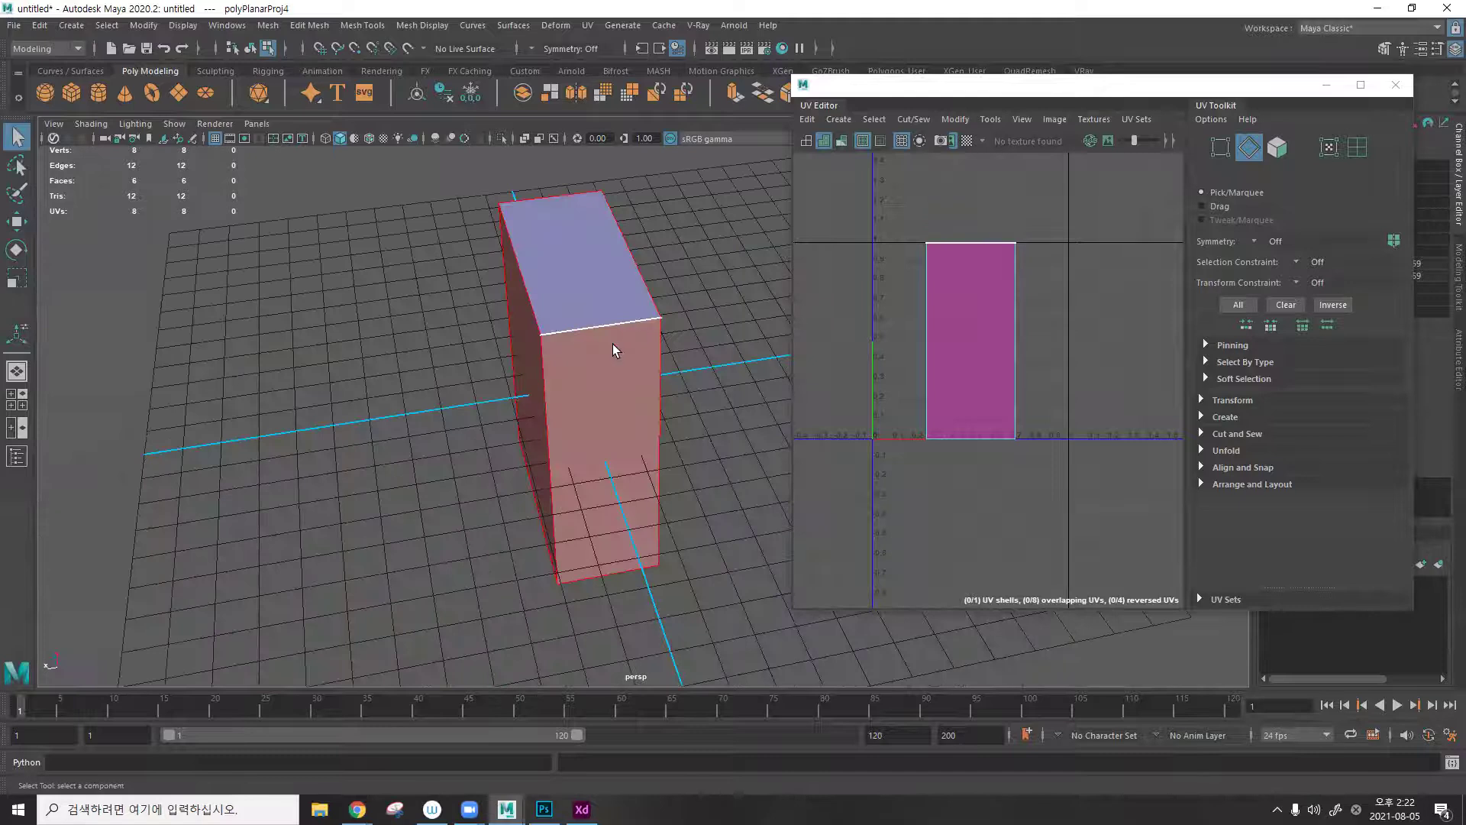
left_click(608, 330)
left_click_drag(647, 296, 706, 445, "alt")
left_click(705, 395, "shift")
left_click(522, 409, "shift")
left_click_drag(589, 400, 633, 386, "alt")
left_click(488, 384, "shift")
left_click_drag(489, 382, 631, 321, "alt")
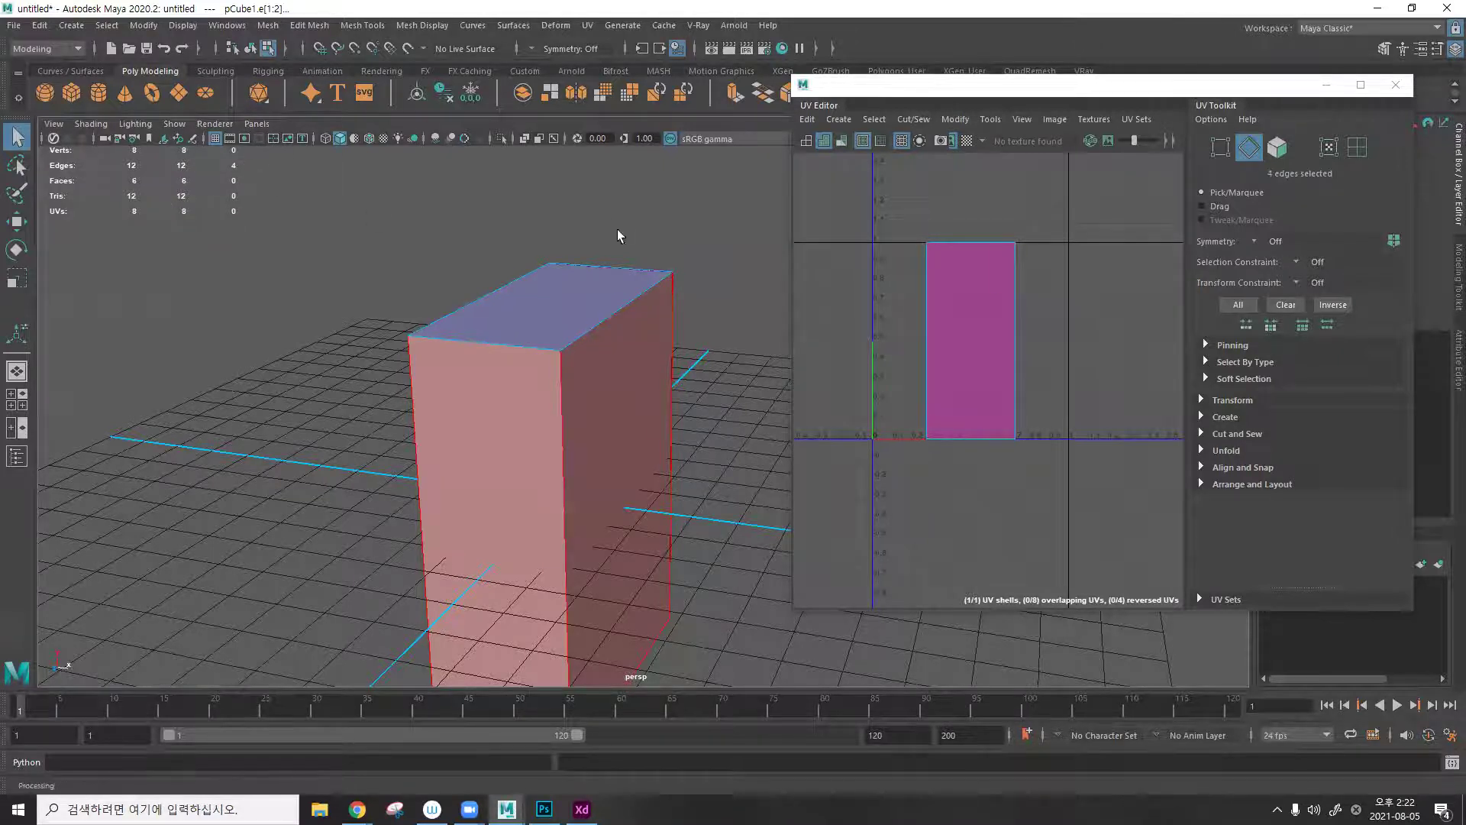
left_click_drag(562, 370, 556, 304, "alt")
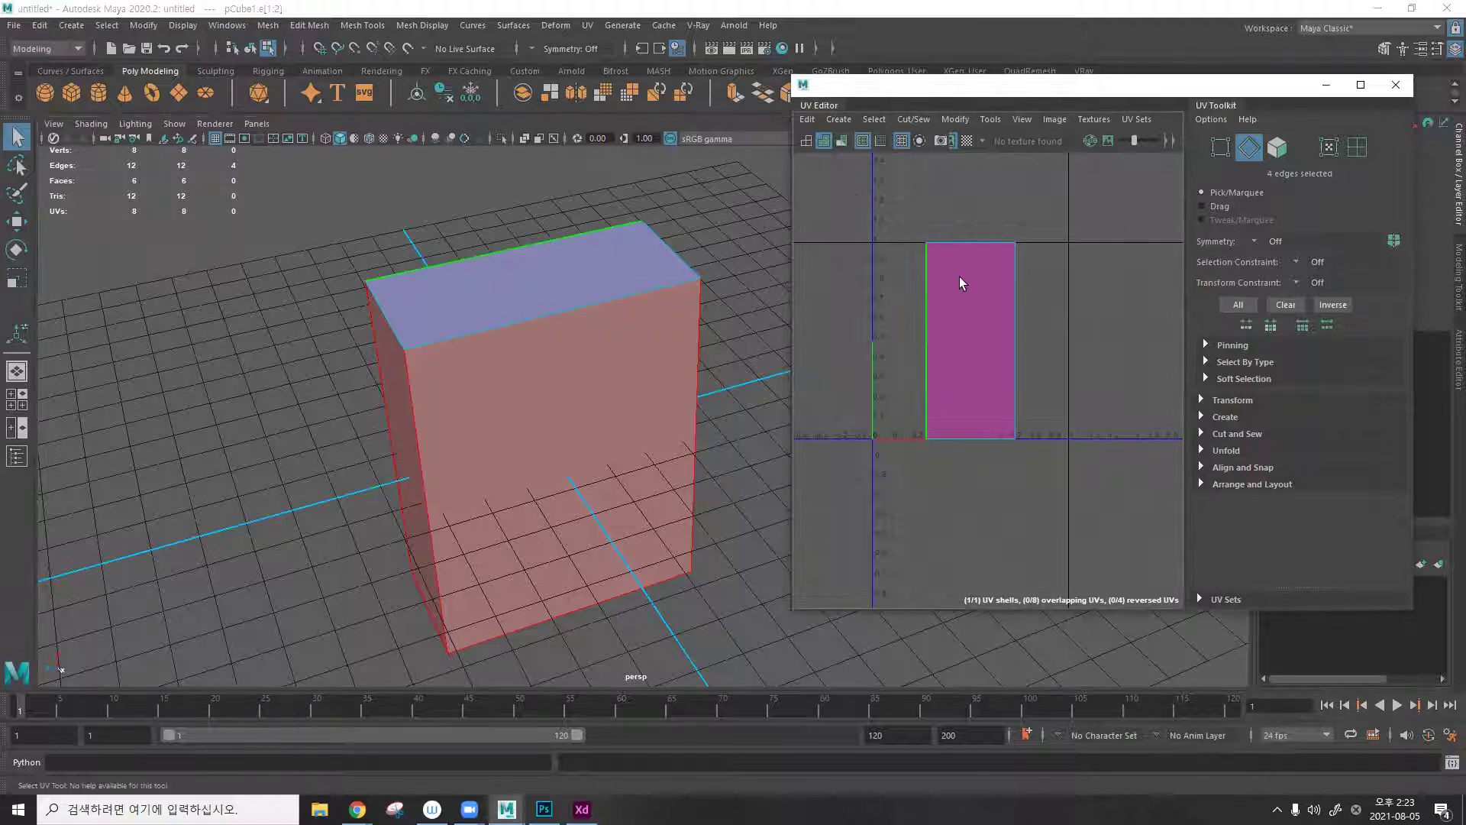
key("ctrl+x")
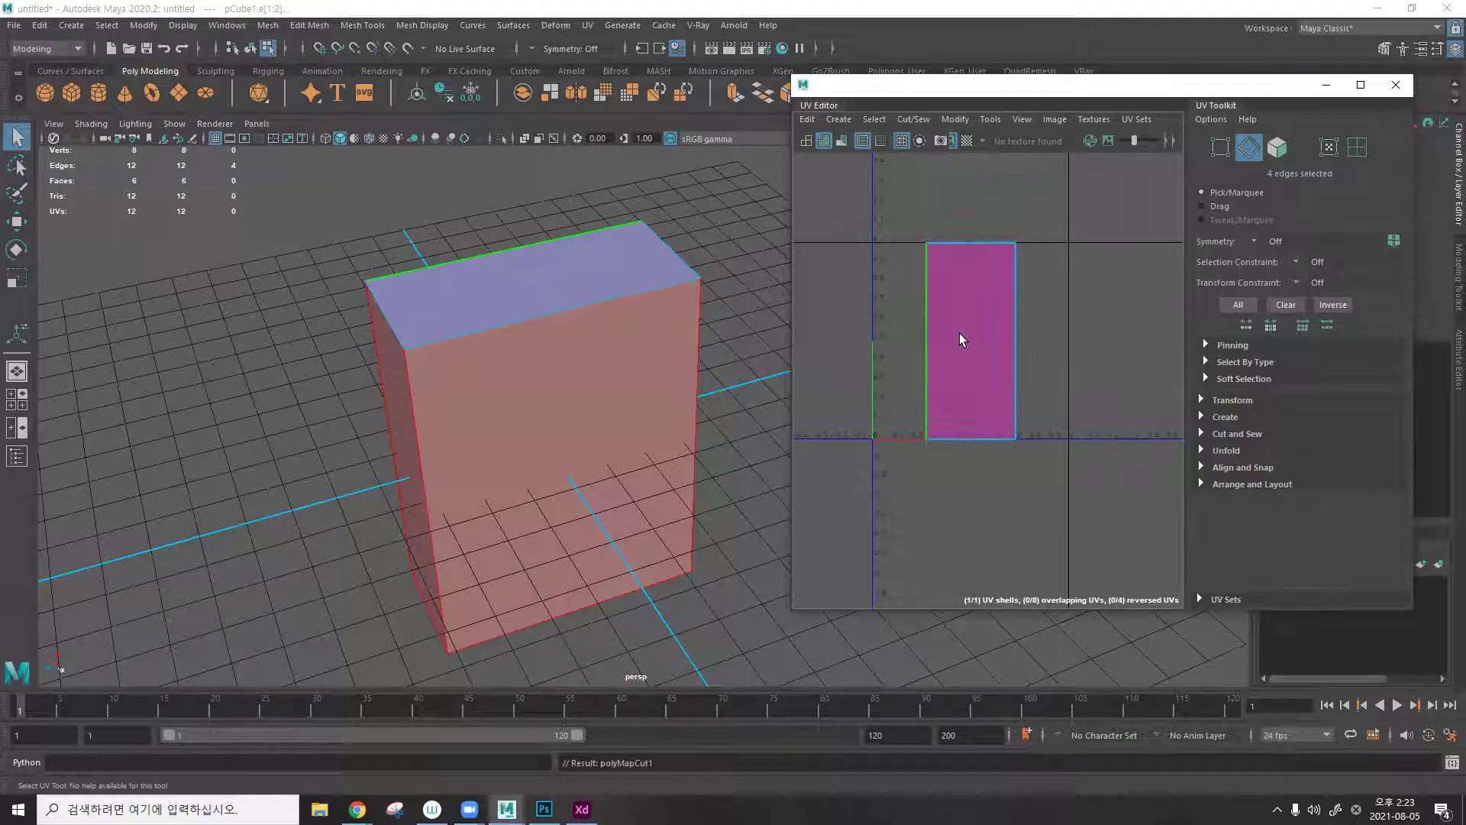
left_click(749, 291)
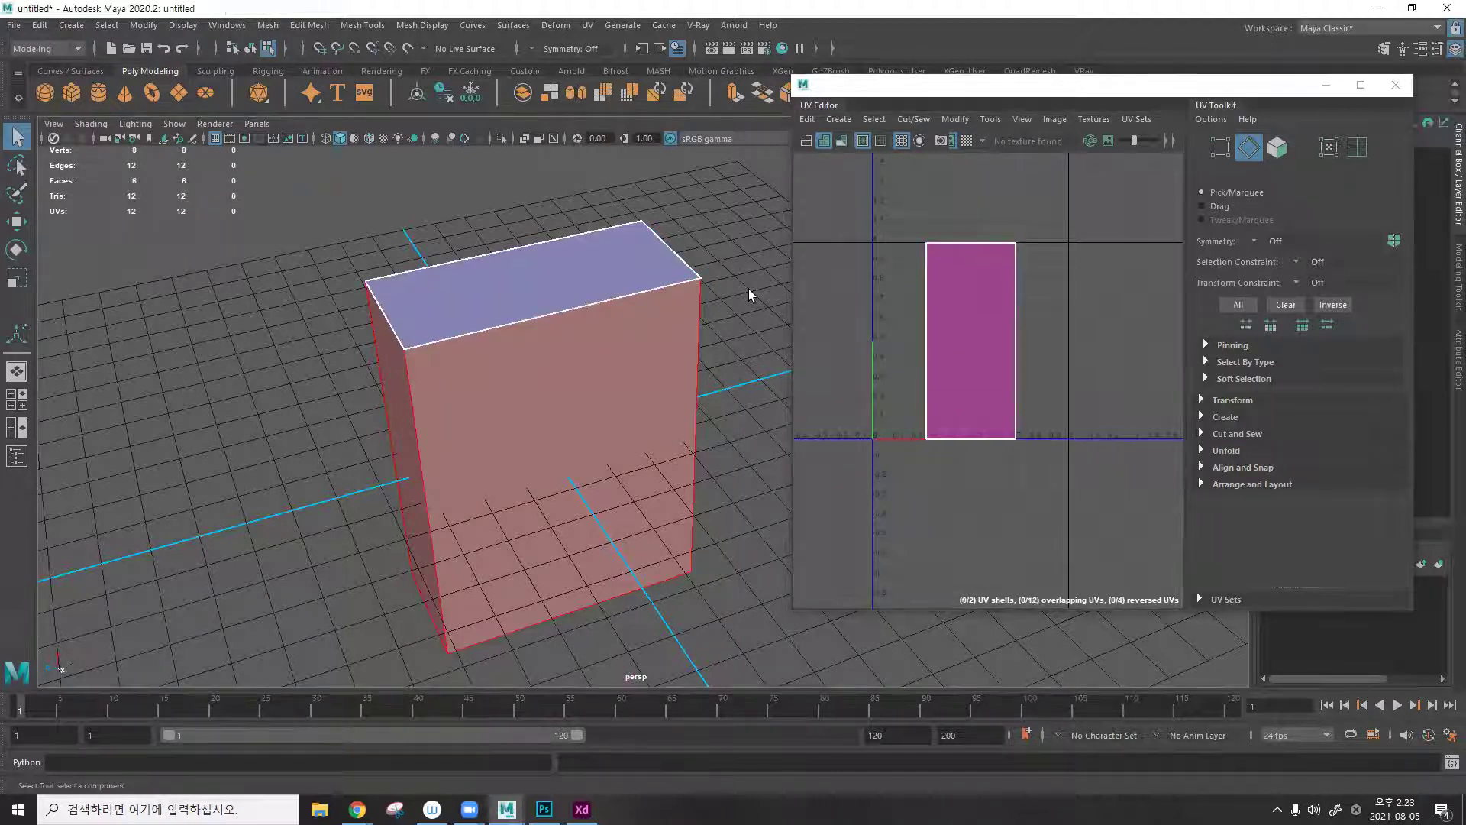
Cut the UVs along the box's four vertical edges and clear the selection.
left_click_drag(677, 272, 715, 284, "alt")
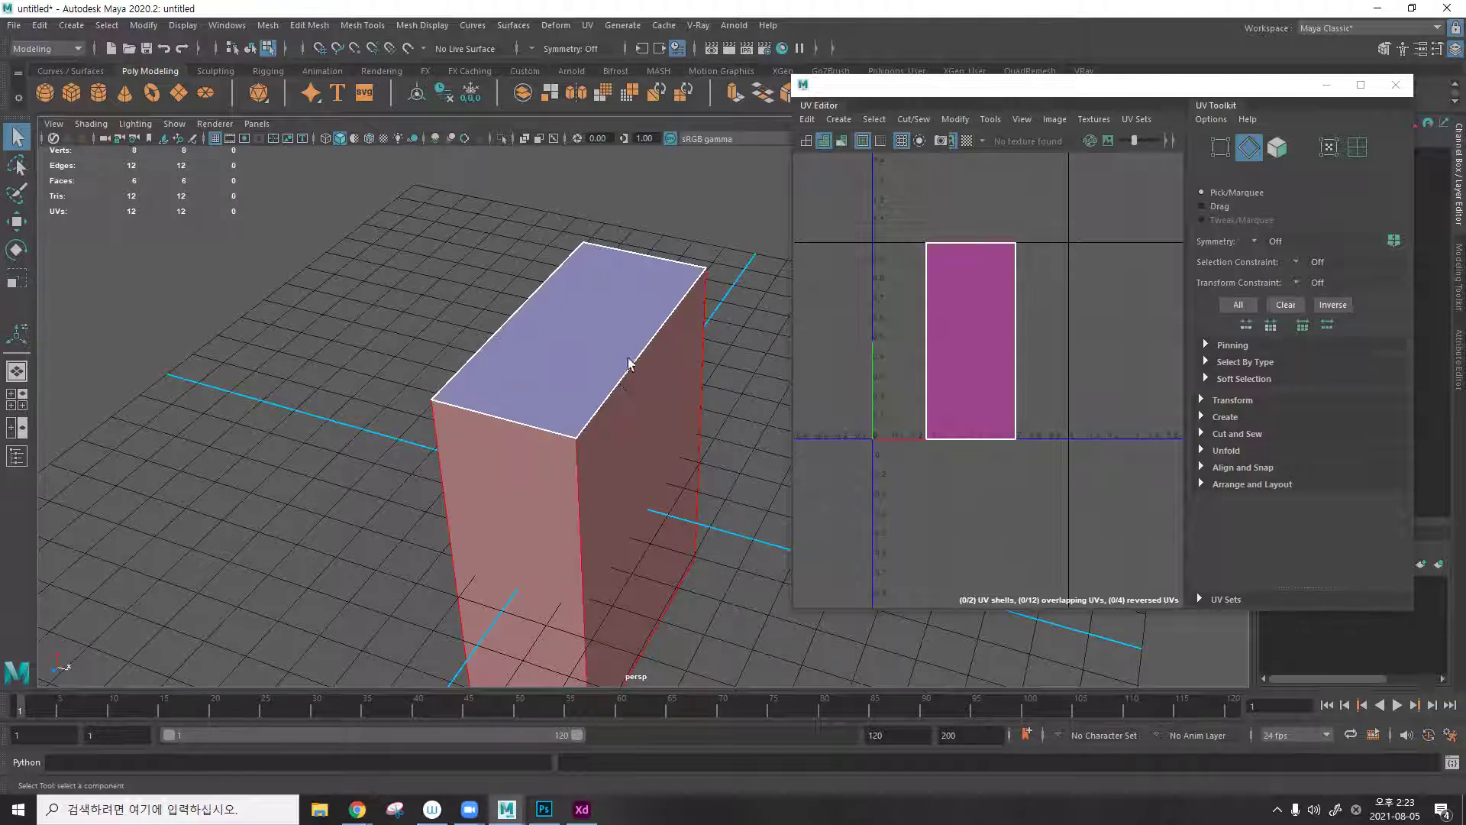
left_click_drag(673, 311, 639, 349, "alt")
left_click_drag(723, 249, 697, 288, "alt")
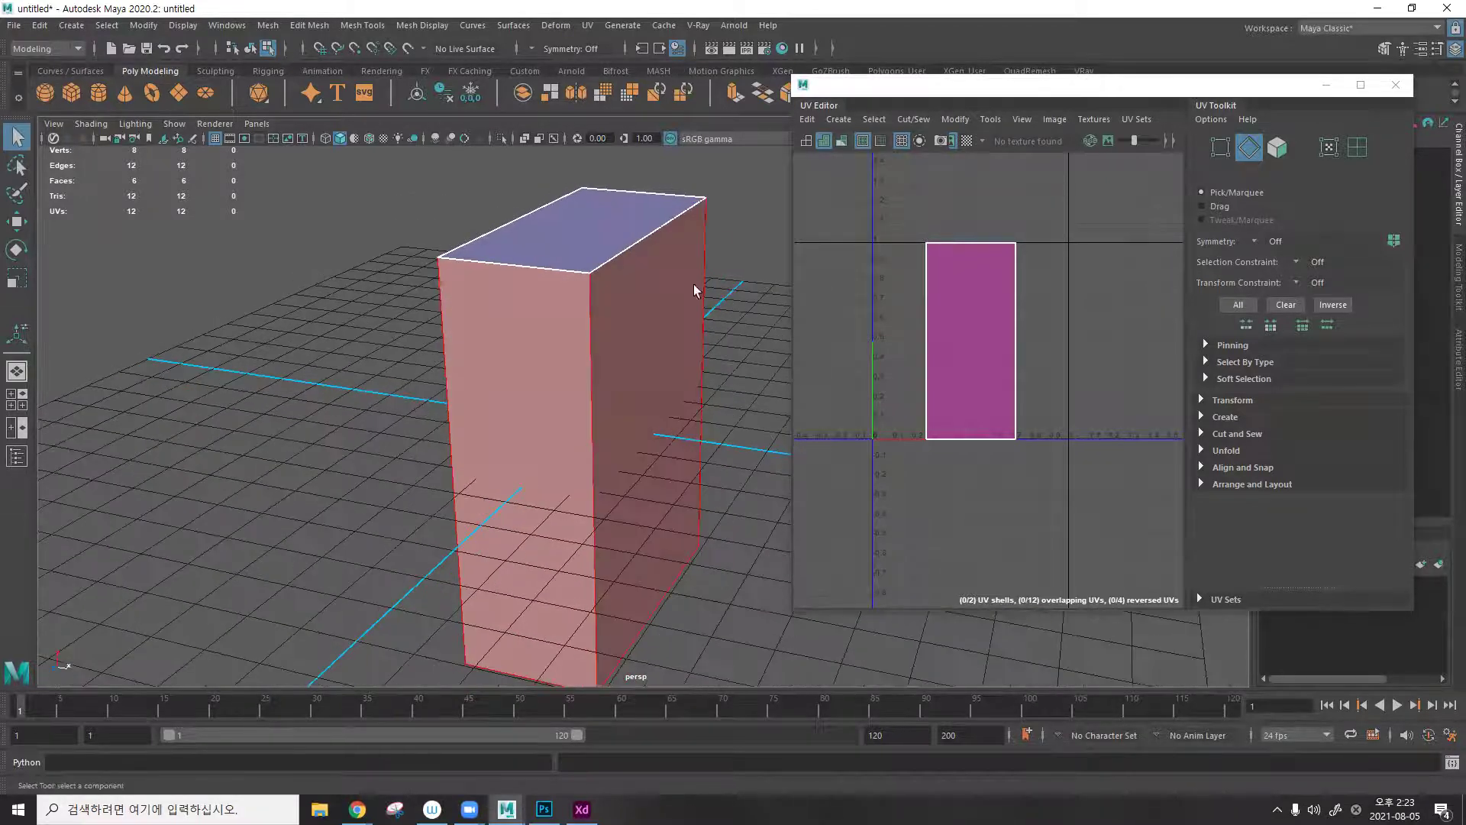
left_click_drag(599, 370, 684, 341, "alt")
left_click_drag(478, 386, 237, 268, "alt")
left_click(566, 287)
left_click(237, 263, "shift")
left_click_drag(386, 331, 645, 337, "alt")
left_click(406, 249, "shift")
left_click_drag(394, 264, 164, 160, "alt")
left_click(228, 171, "alt")
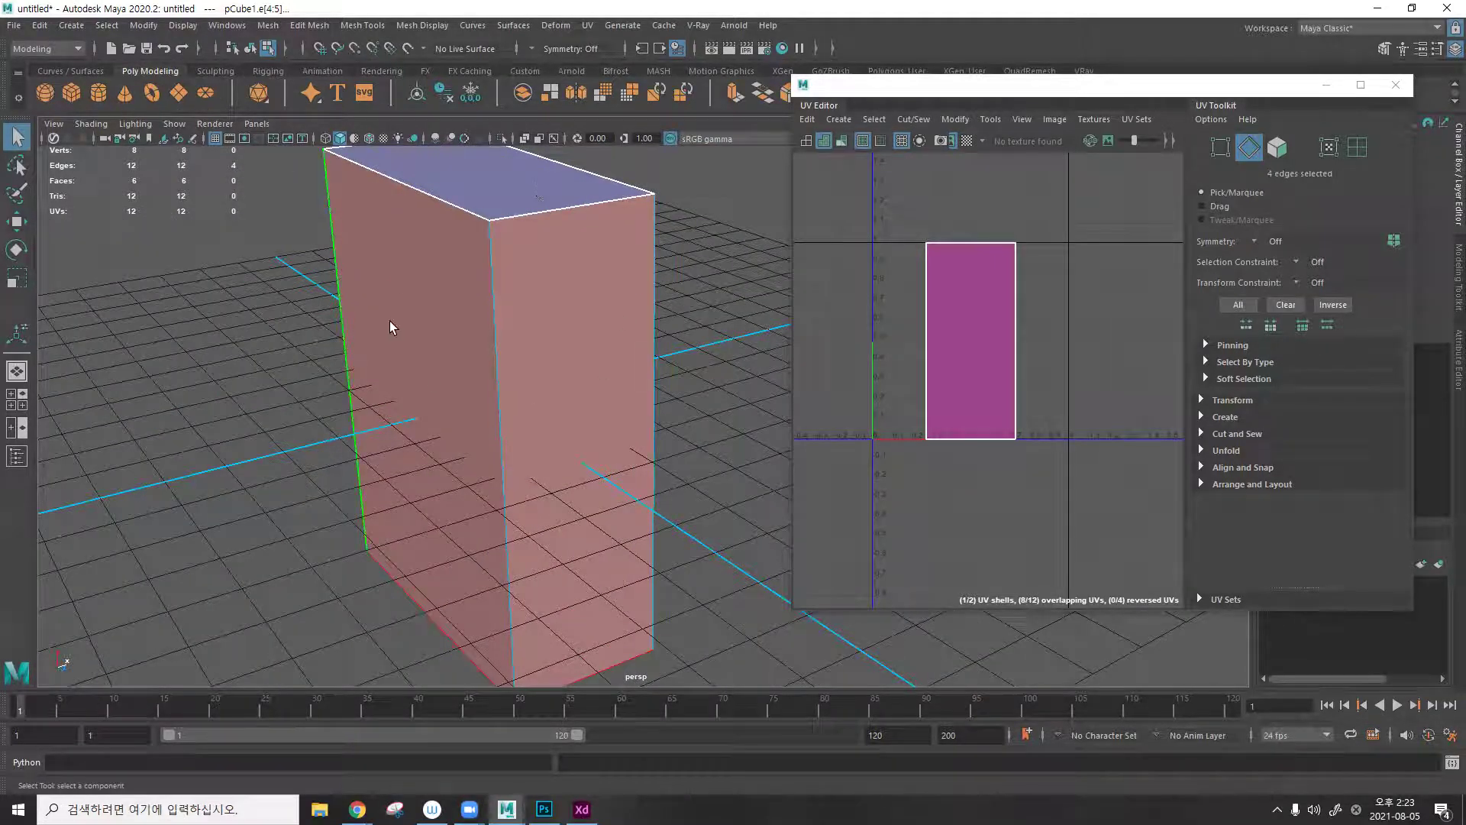
key("ctrl+x")
left_click(710, 289)
Switch the UV Editor to UV selection and select all UVs of the projected box.
left_click_drag(704, 298, 601, 367, "alt")
left_click_drag(626, 295, 1040, 286, "alt")
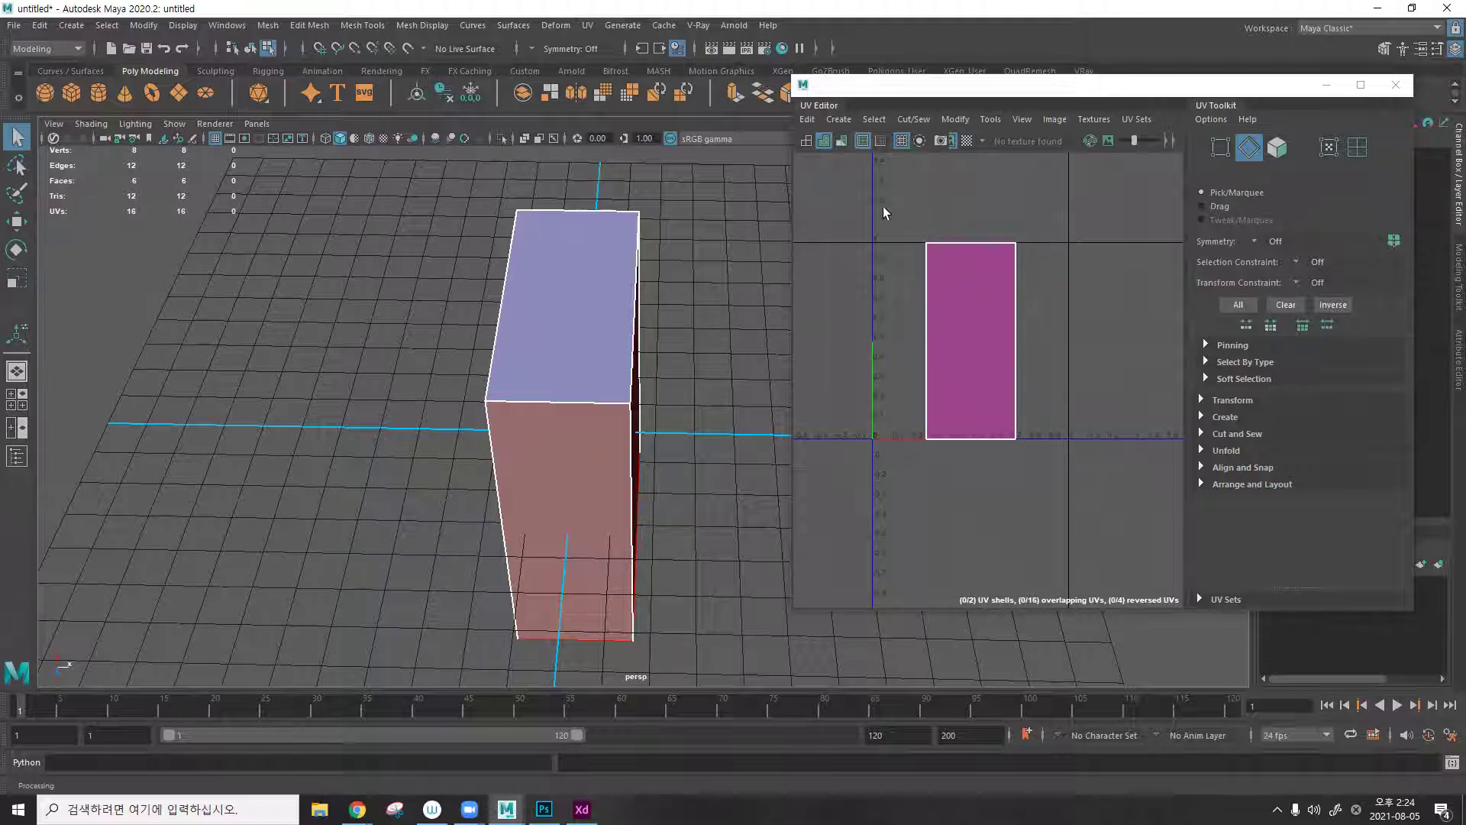
right_click_drag(866, 194, 916, 199)
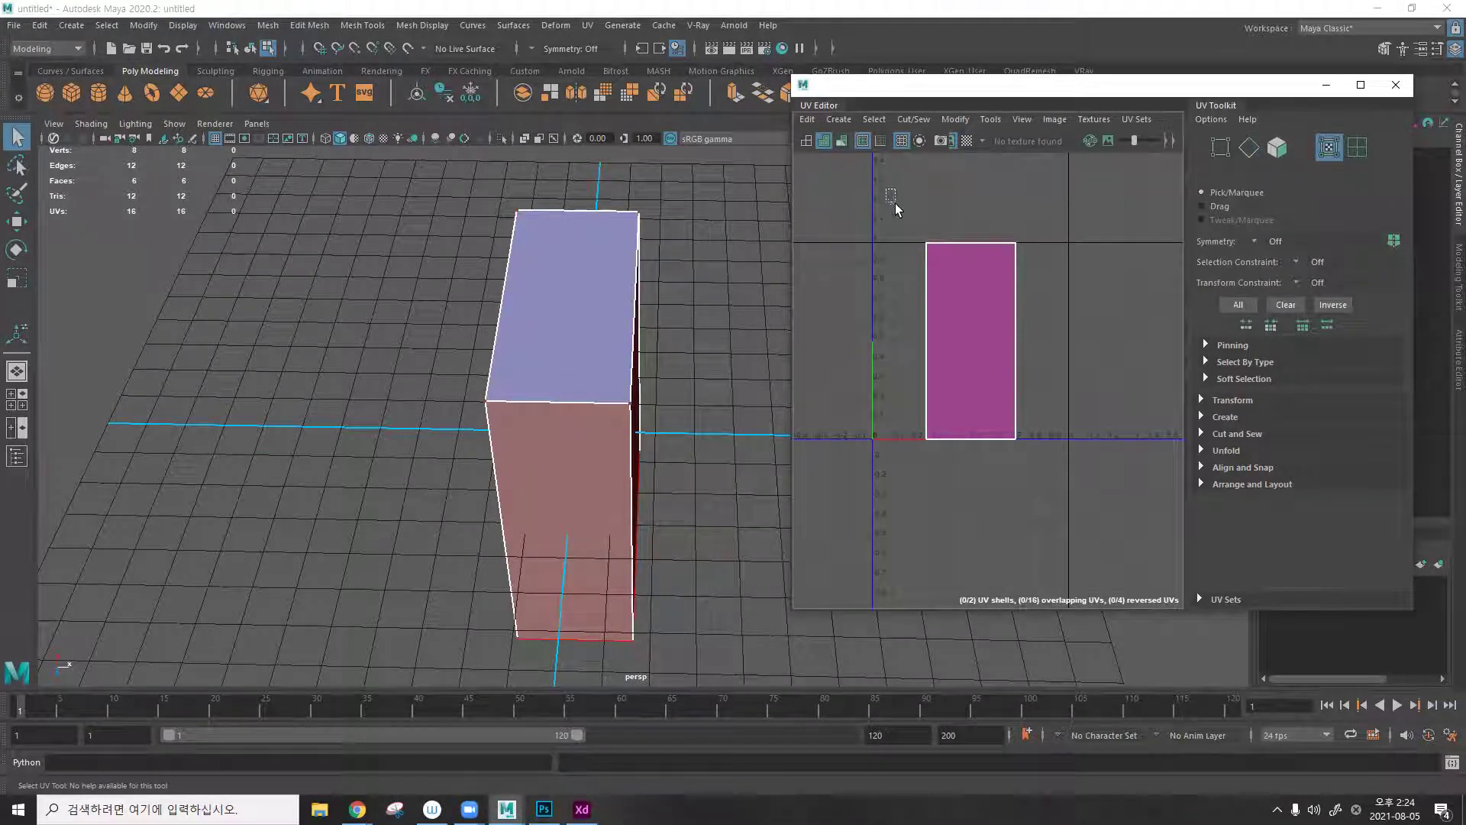
left_click_drag(961, 302, 1054, 476)
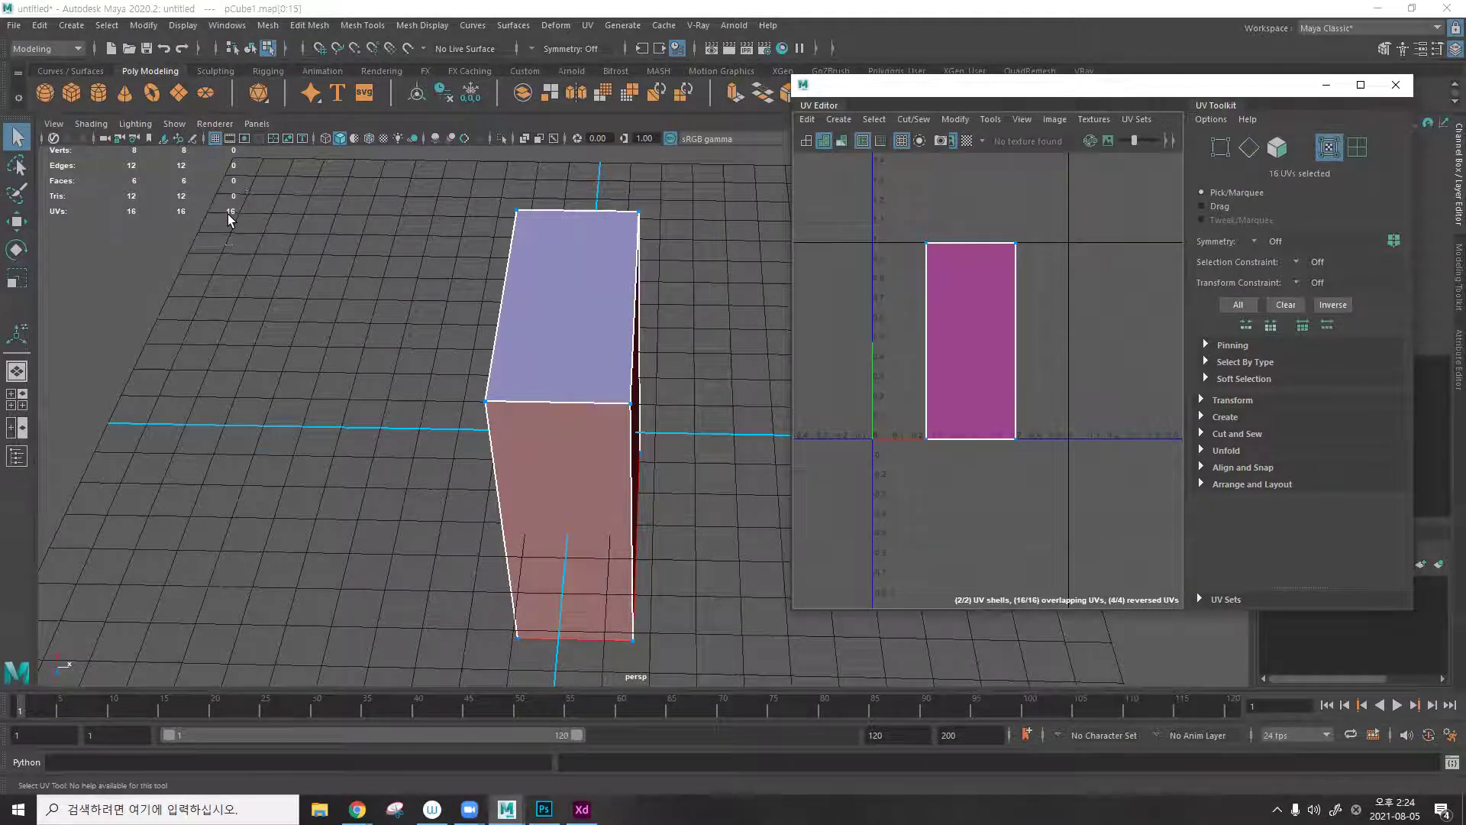
In the Unfold UVs options, compare the Legacy method, choose Unfold3D, and close the options without applying.
left_click(953, 120)
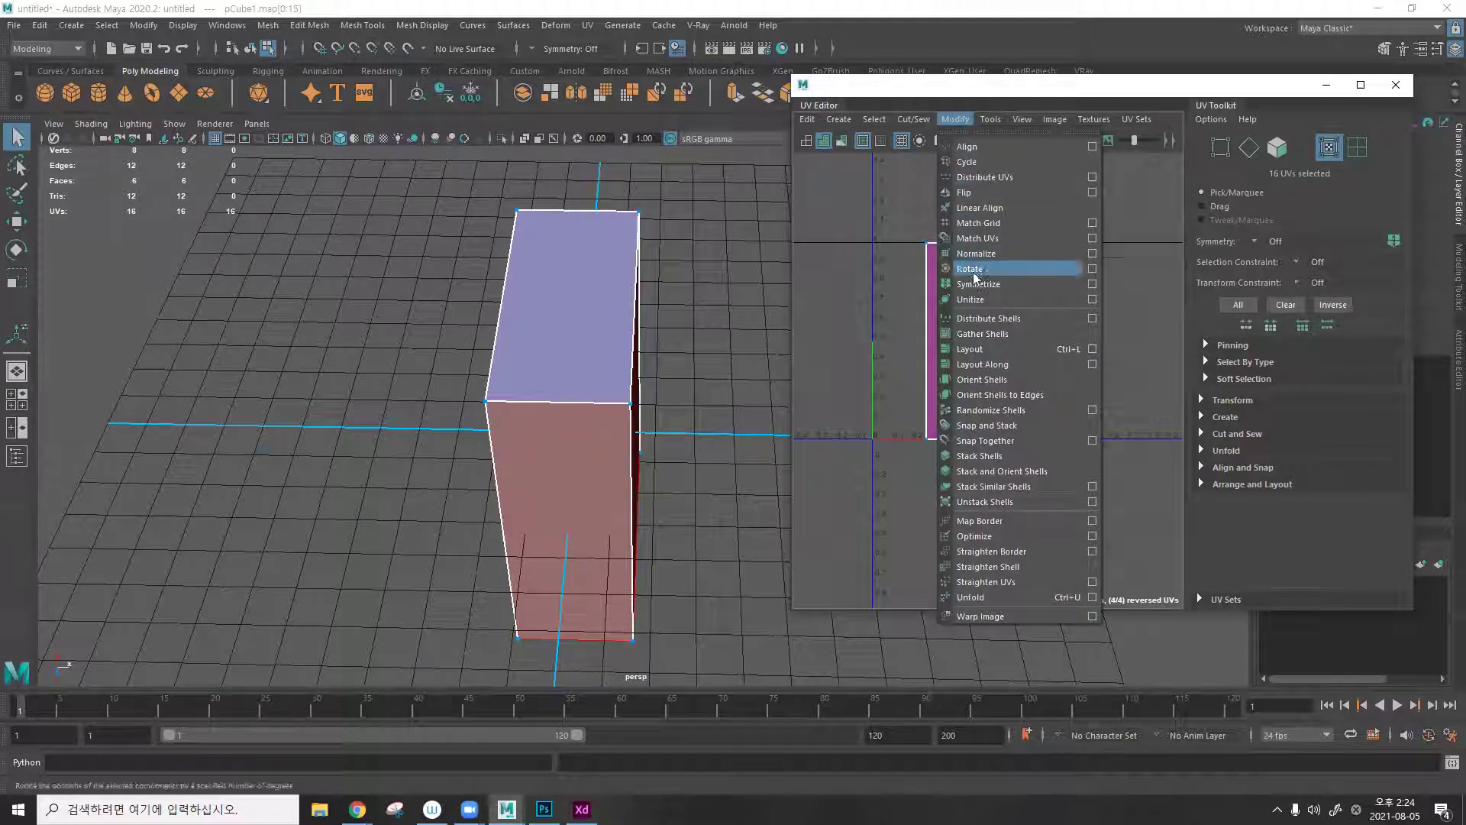
left_click(973, 599)
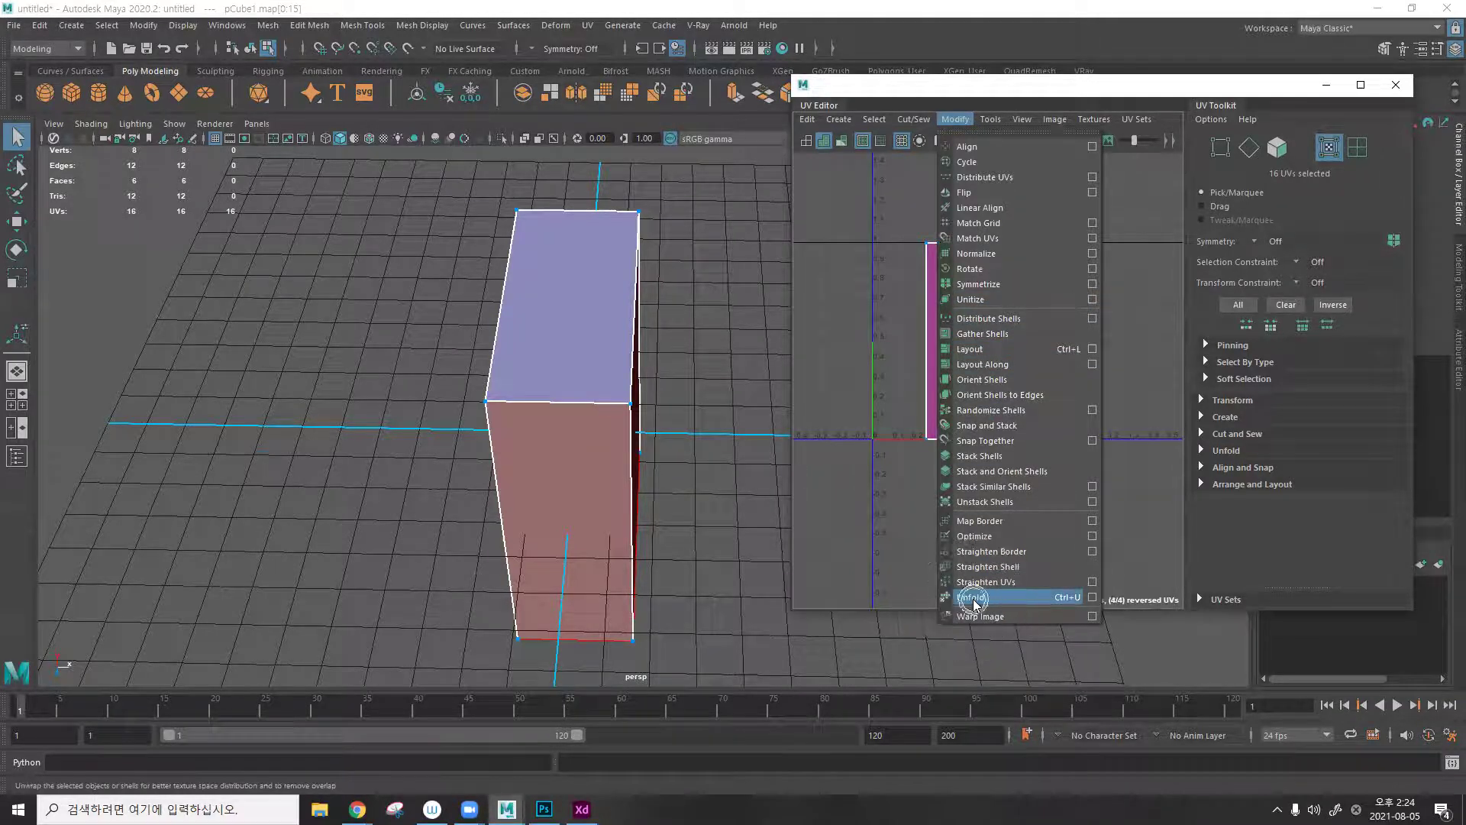
left_click(1067, 602)
left_click(1092, 598)
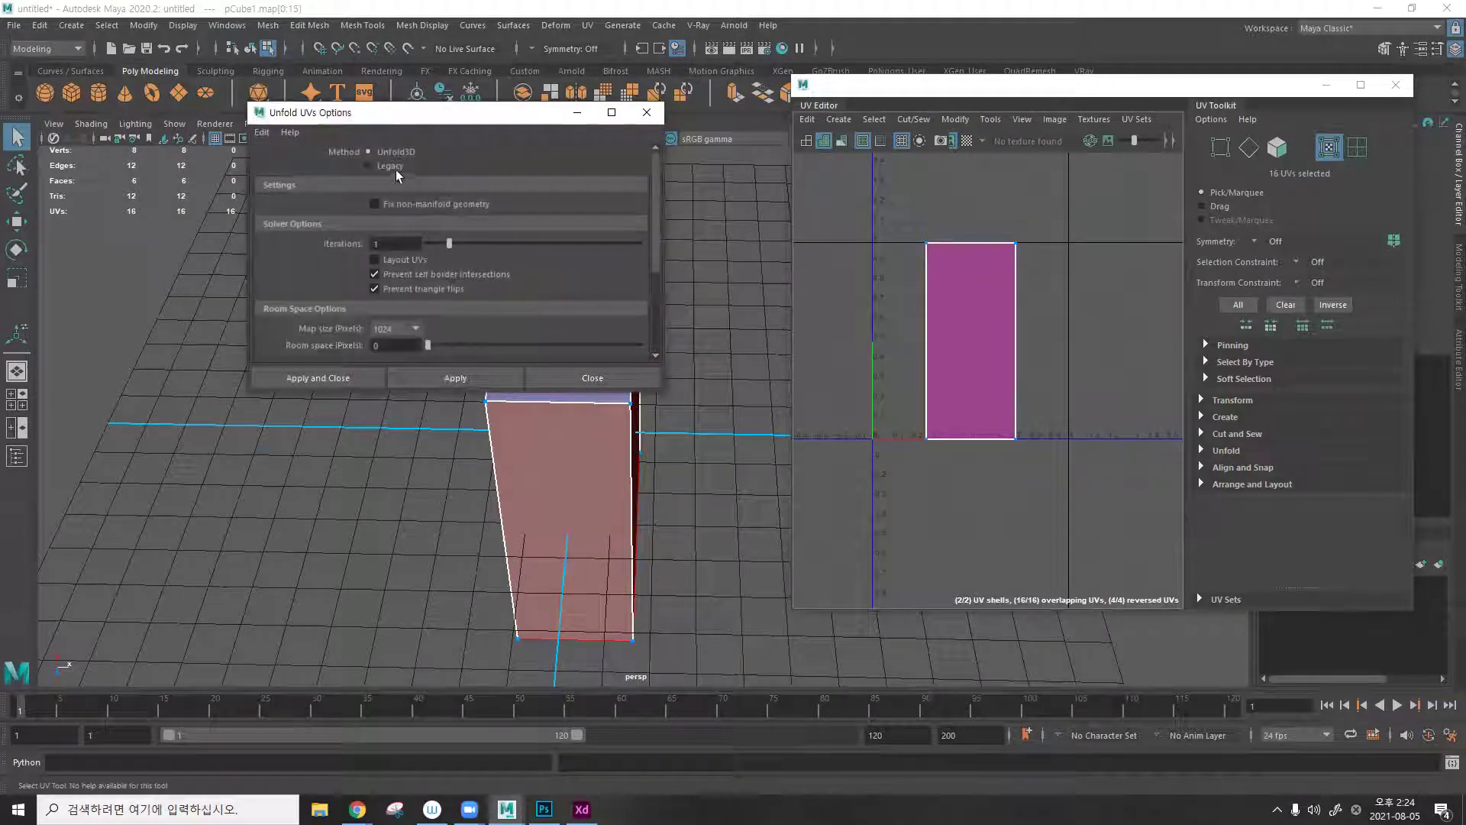
left_click_drag(389, 115, 797, 104)
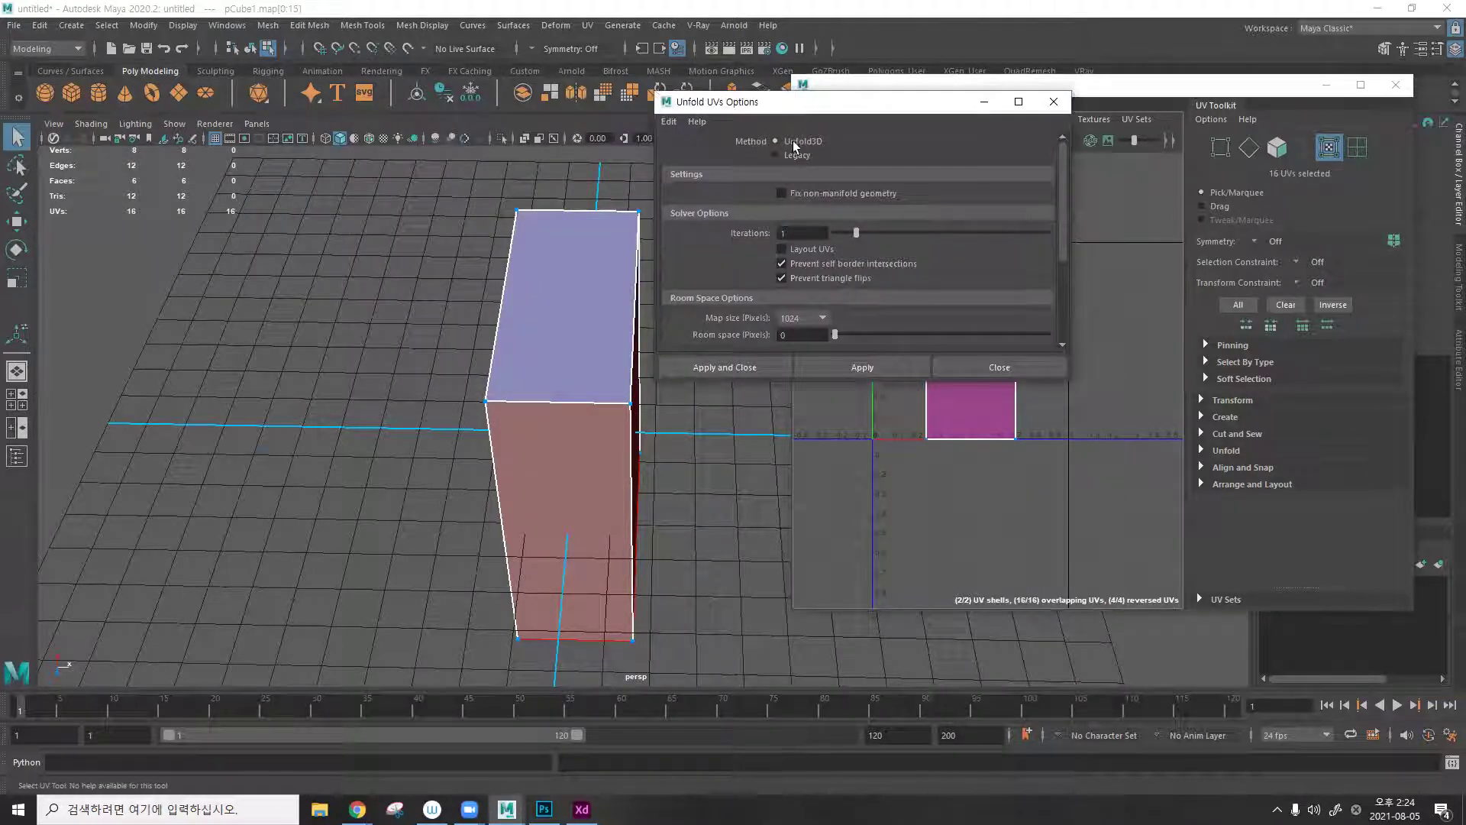
left_click(669, 123)
left_click(711, 152)
left_click(779, 154)
left_click(806, 142)
left_click_drag(792, 107, 497, 94)
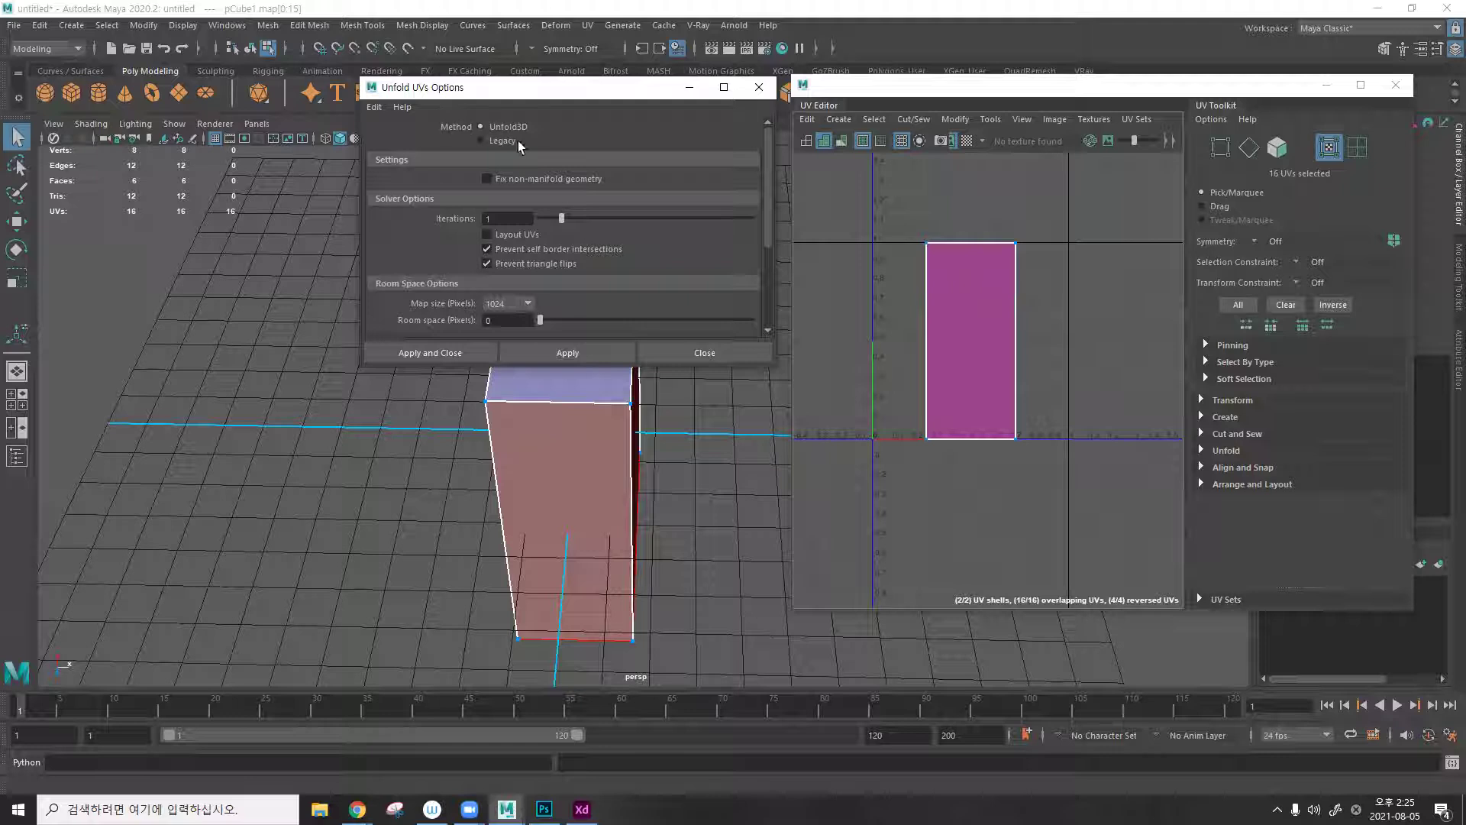
left_click(759, 87)
Unfold the selected UVs of the whole box.
left_click(954, 119)
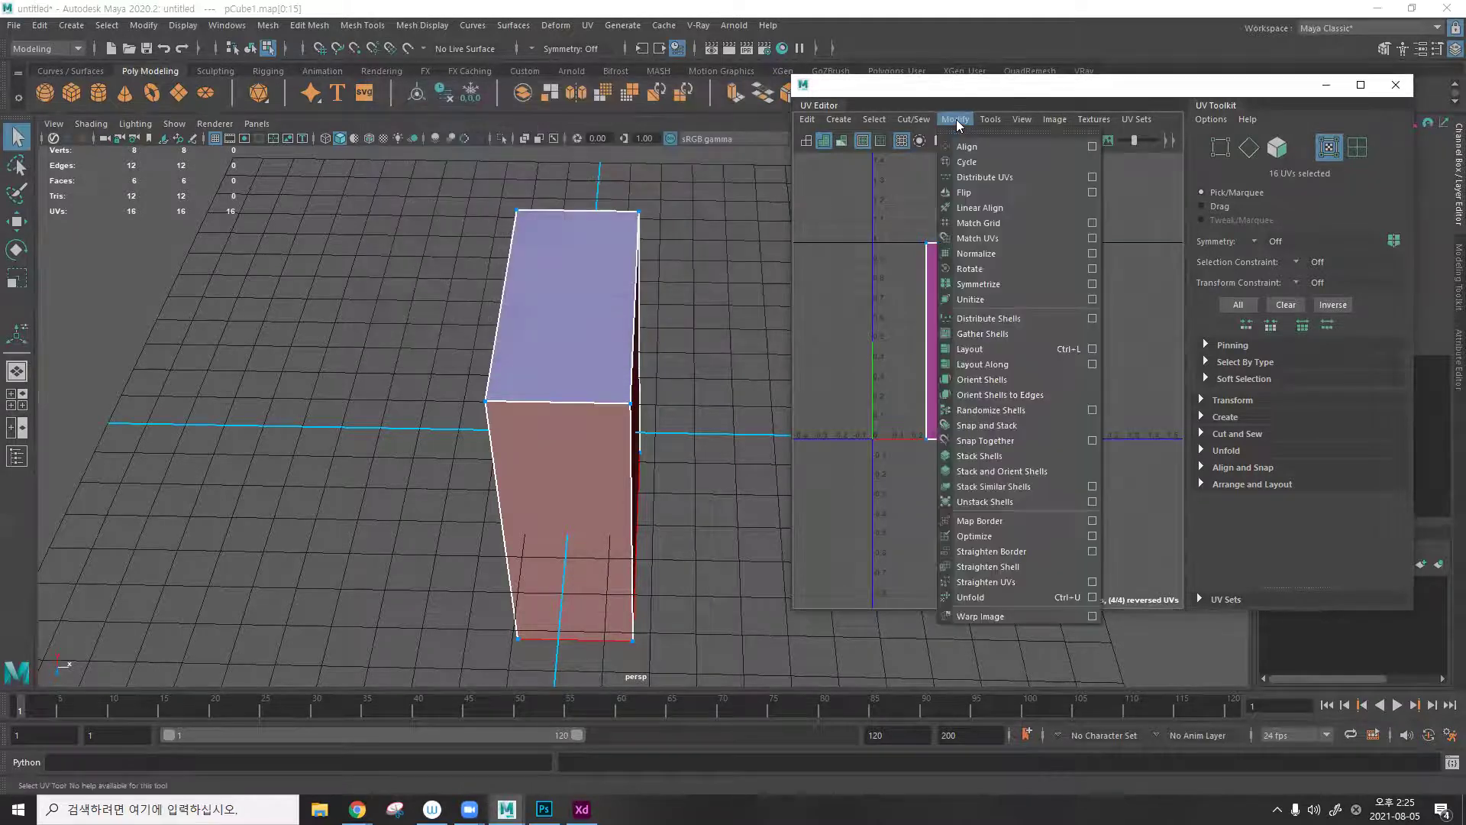
left_click(1015, 597)
scroll(1042, 319, "up", 5)
scroll(1040, 307, "down", 5)
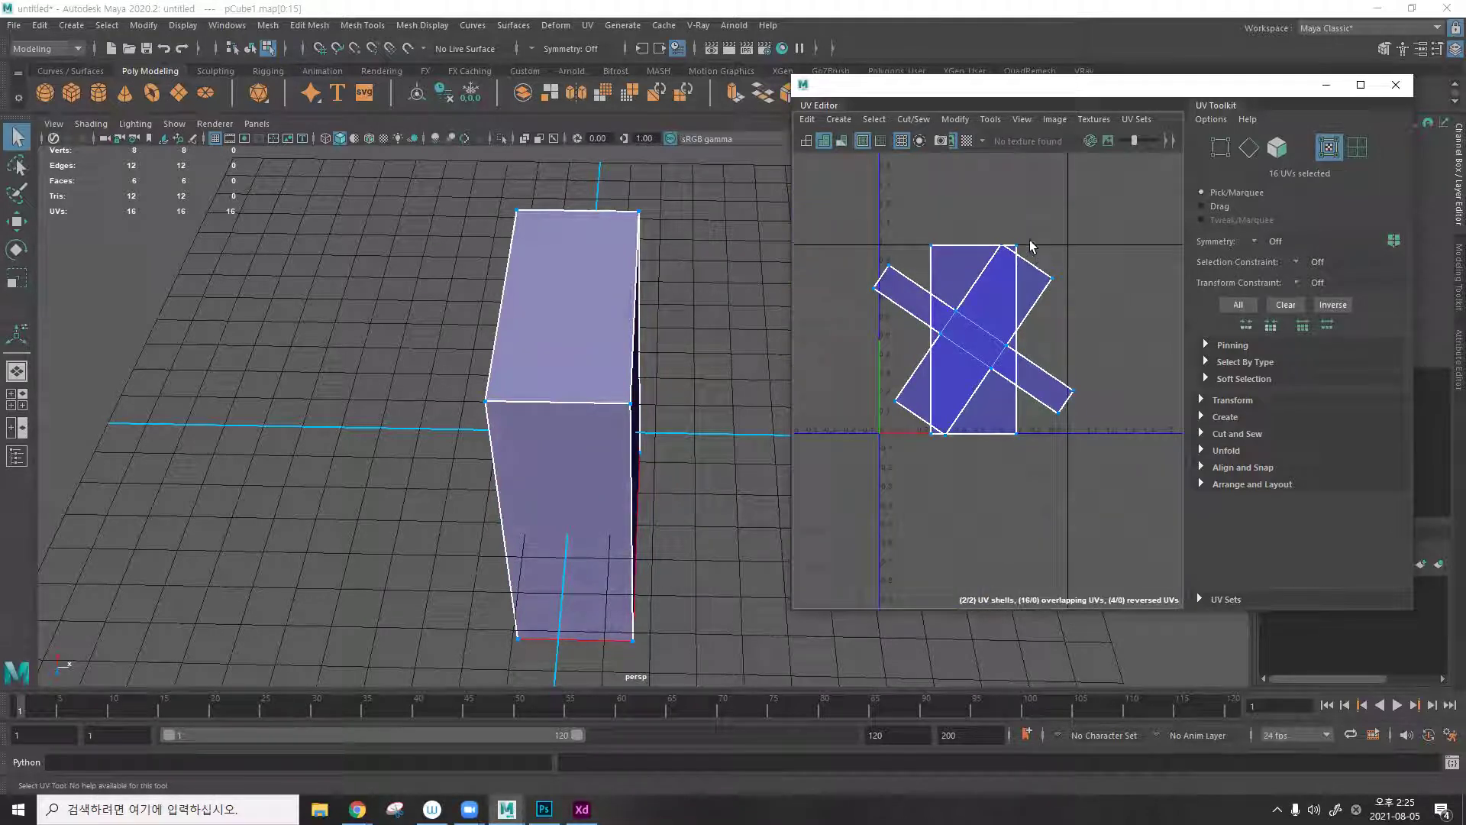
Switch to UV shell selection and pick the two unfolded shells in turn to see which box faces each covers.
right_click(981, 203)
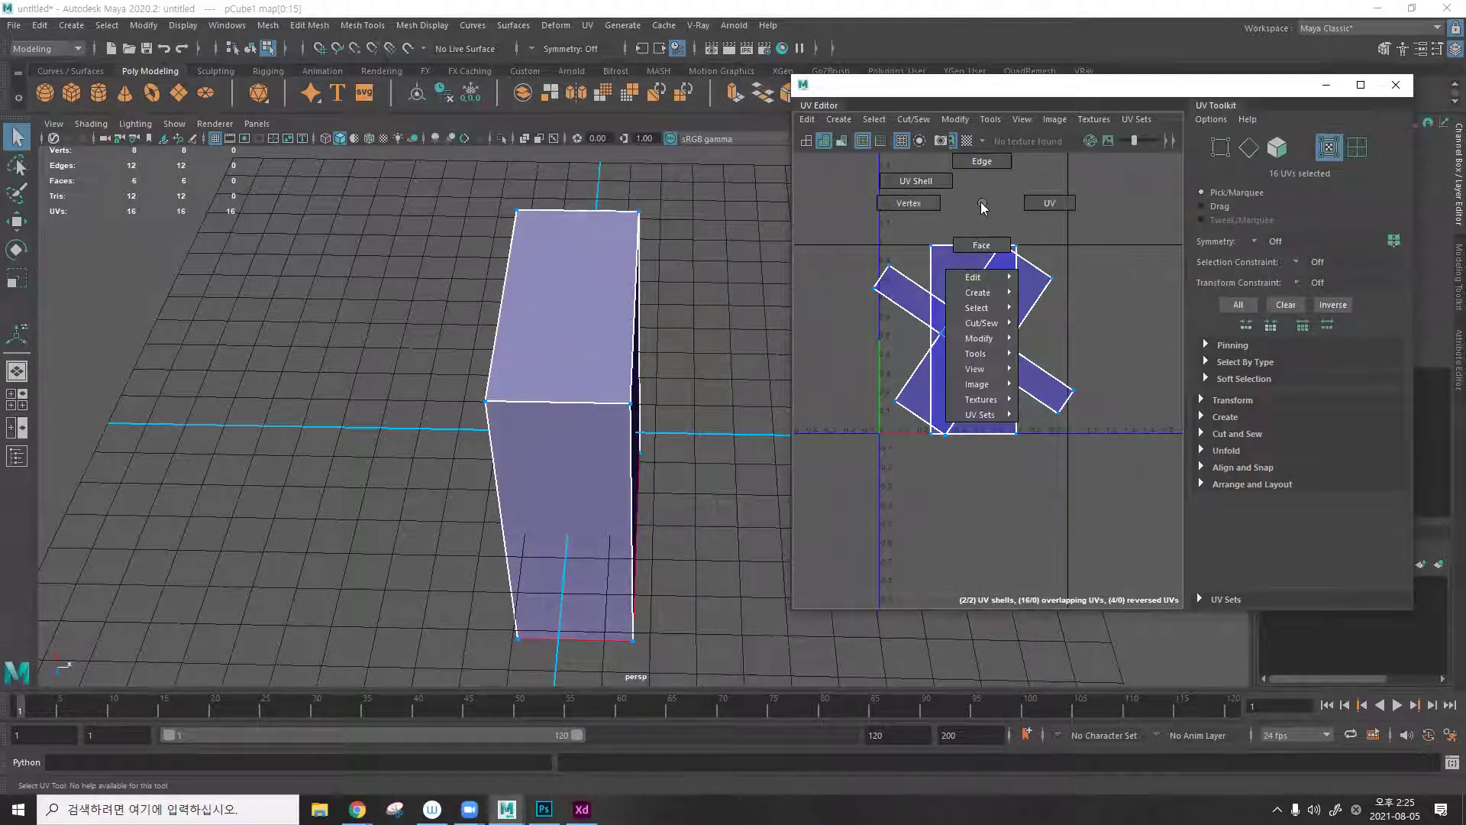
right_click_drag(944, 182, 883, 156)
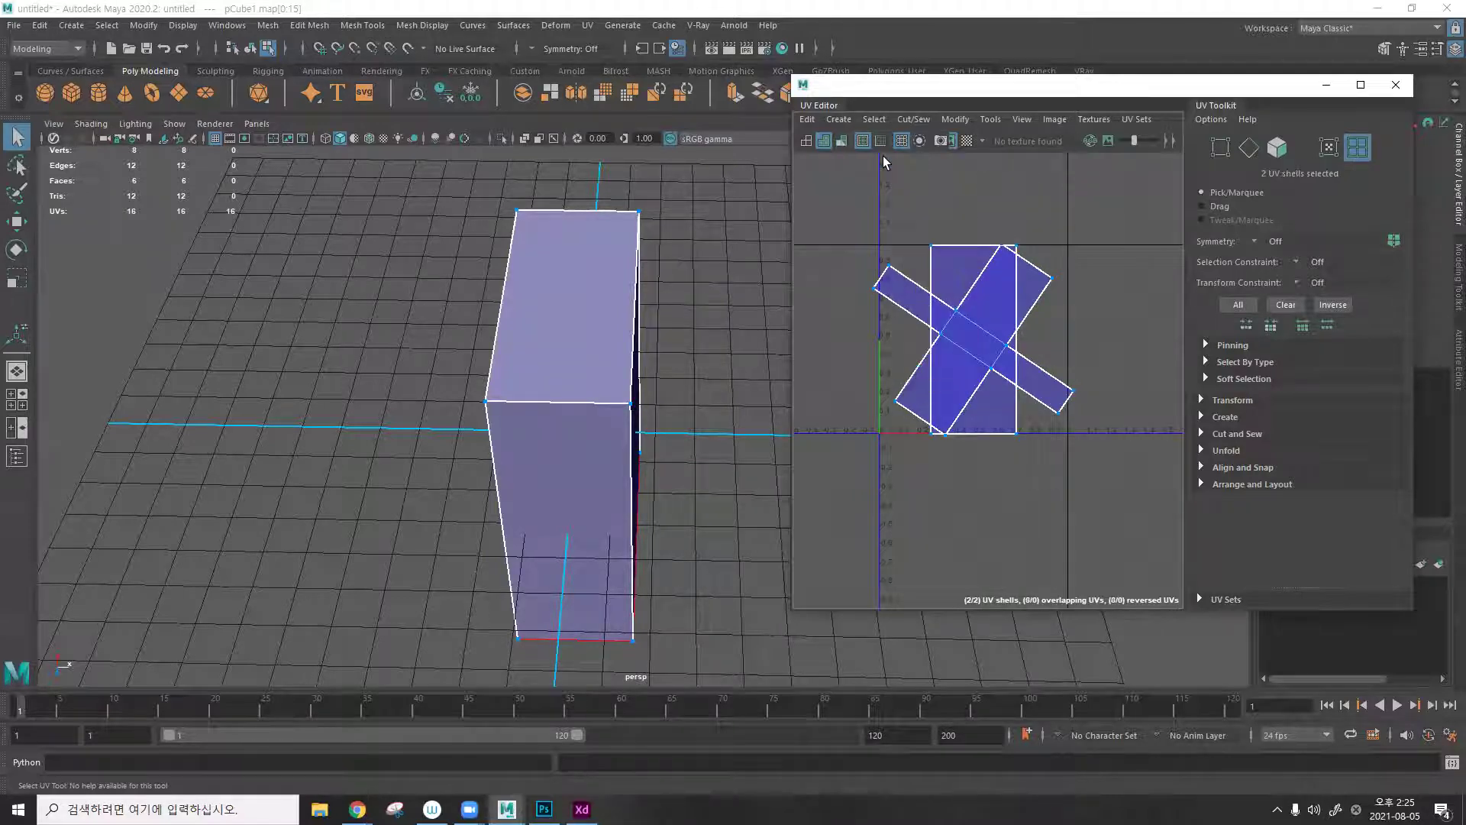
left_click(898, 287)
left_click(935, 274)
left_click(933, 277)
left_click(947, 269)
left_click(944, 272)
left_click(941, 273)
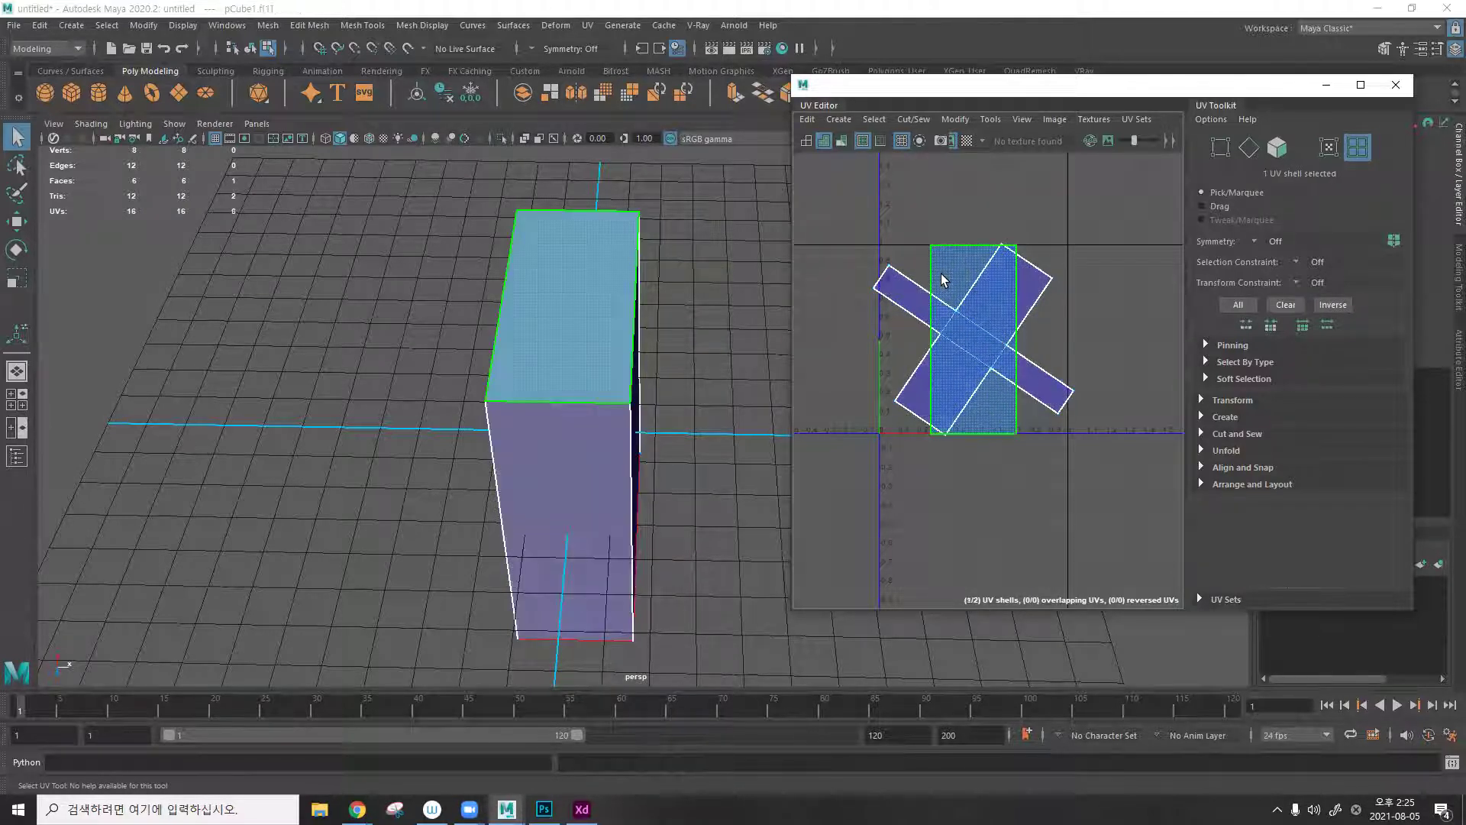
left_click(932, 286)
left_click(916, 298)
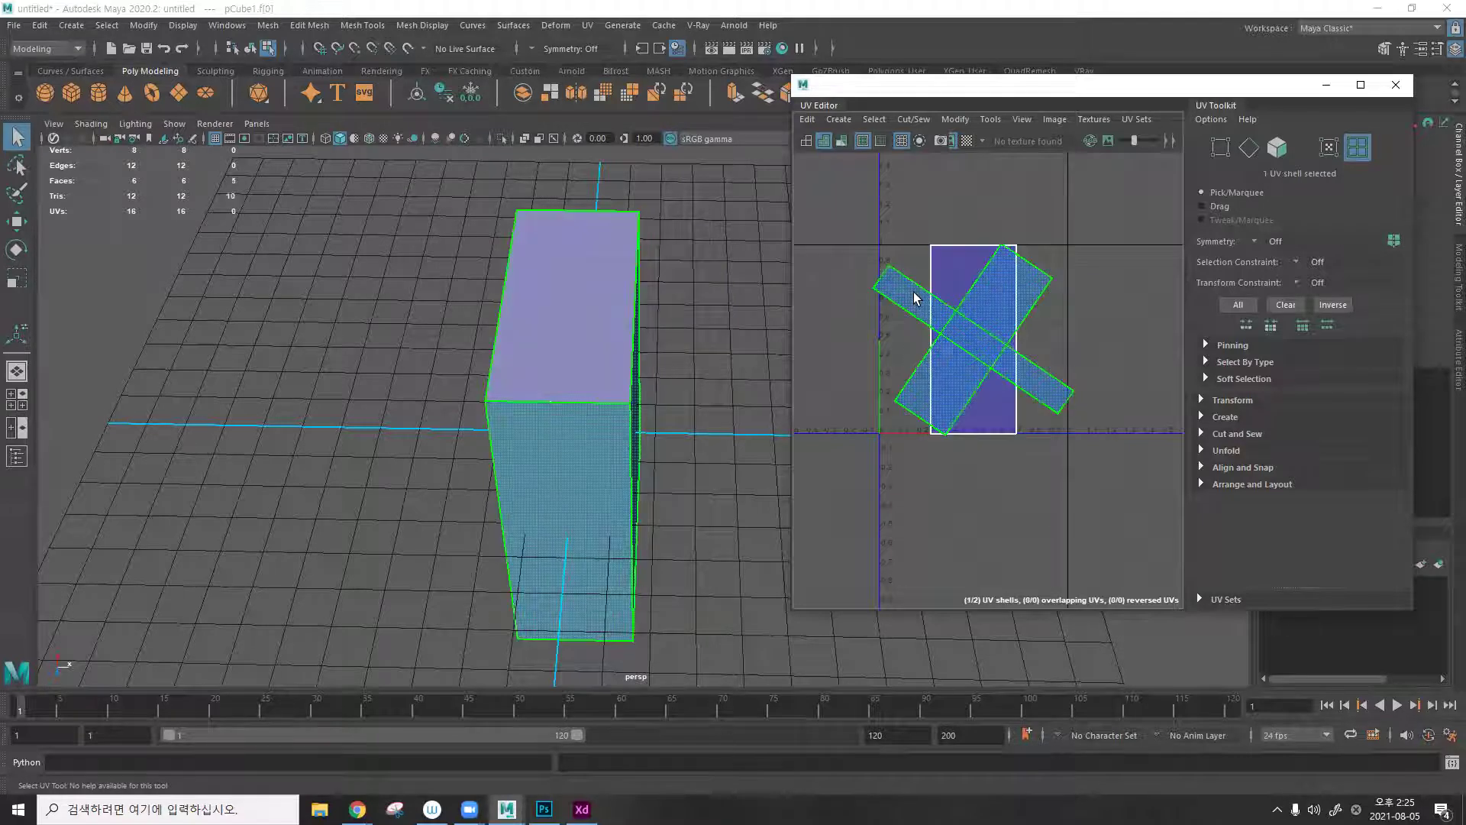
left_click(958, 213)
Examine the overlapping shells in the UV Editor and pick the box's top face in the model to identify its shell.
scroll(975, 273, "up", 4)
scroll(975, 273, "down", 5)
double_click(969, 84)
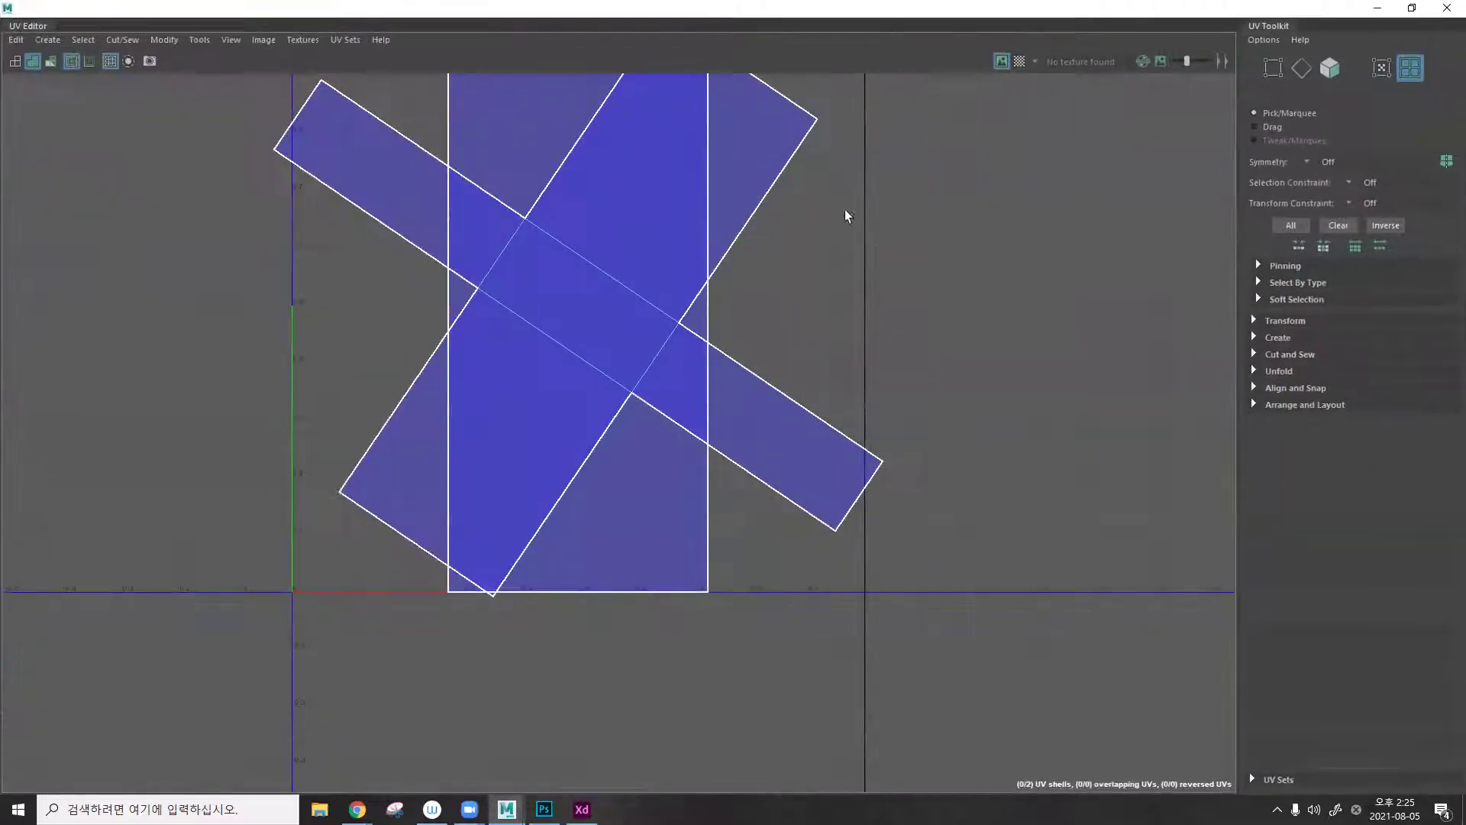
left_click(1411, 8)
left_click_drag(562, 357, 638, 290, "alt")
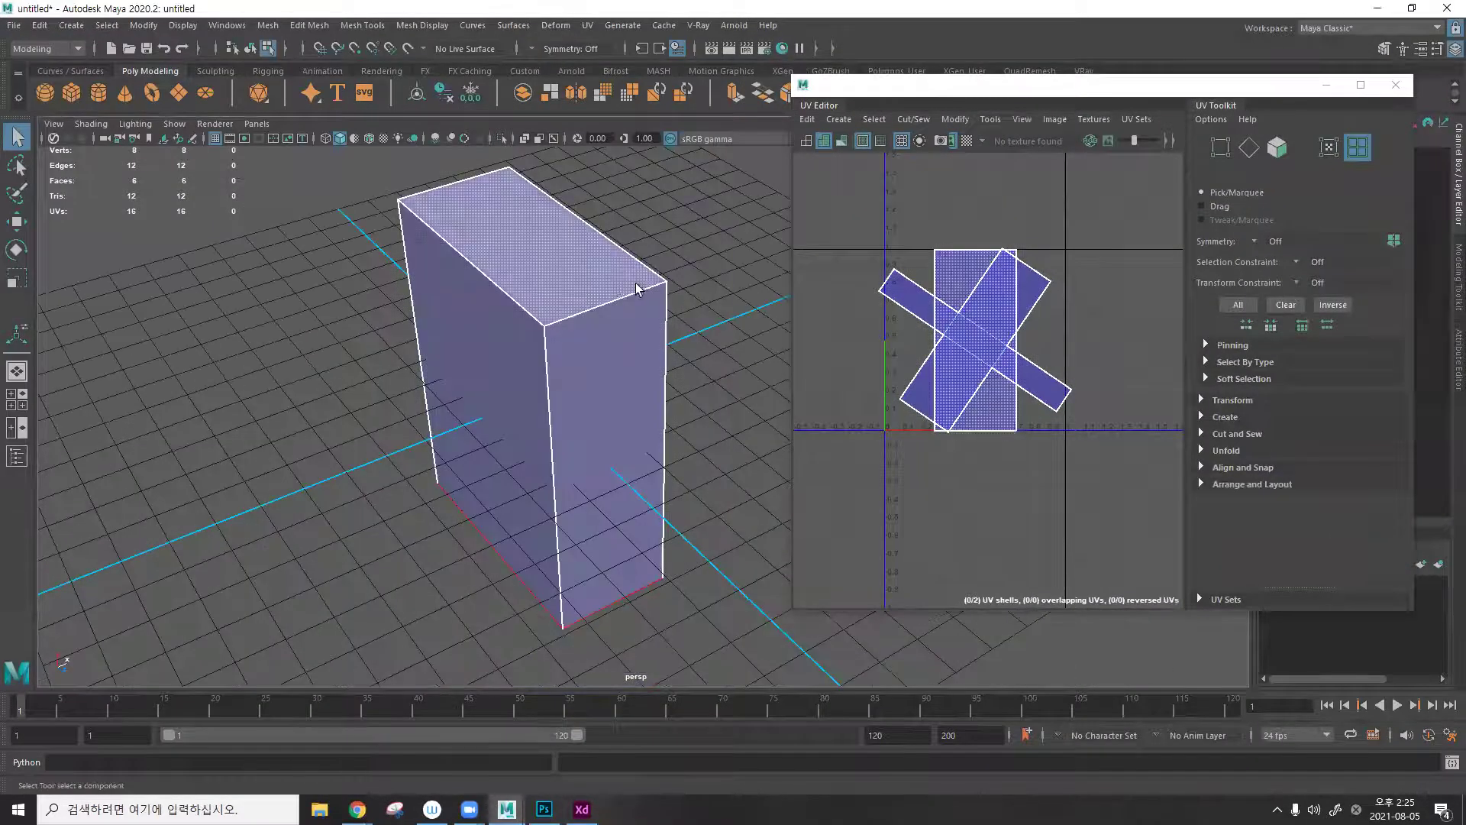
left_click(574, 270)
left_click_drag(668, 285, 570, 265, "alt")
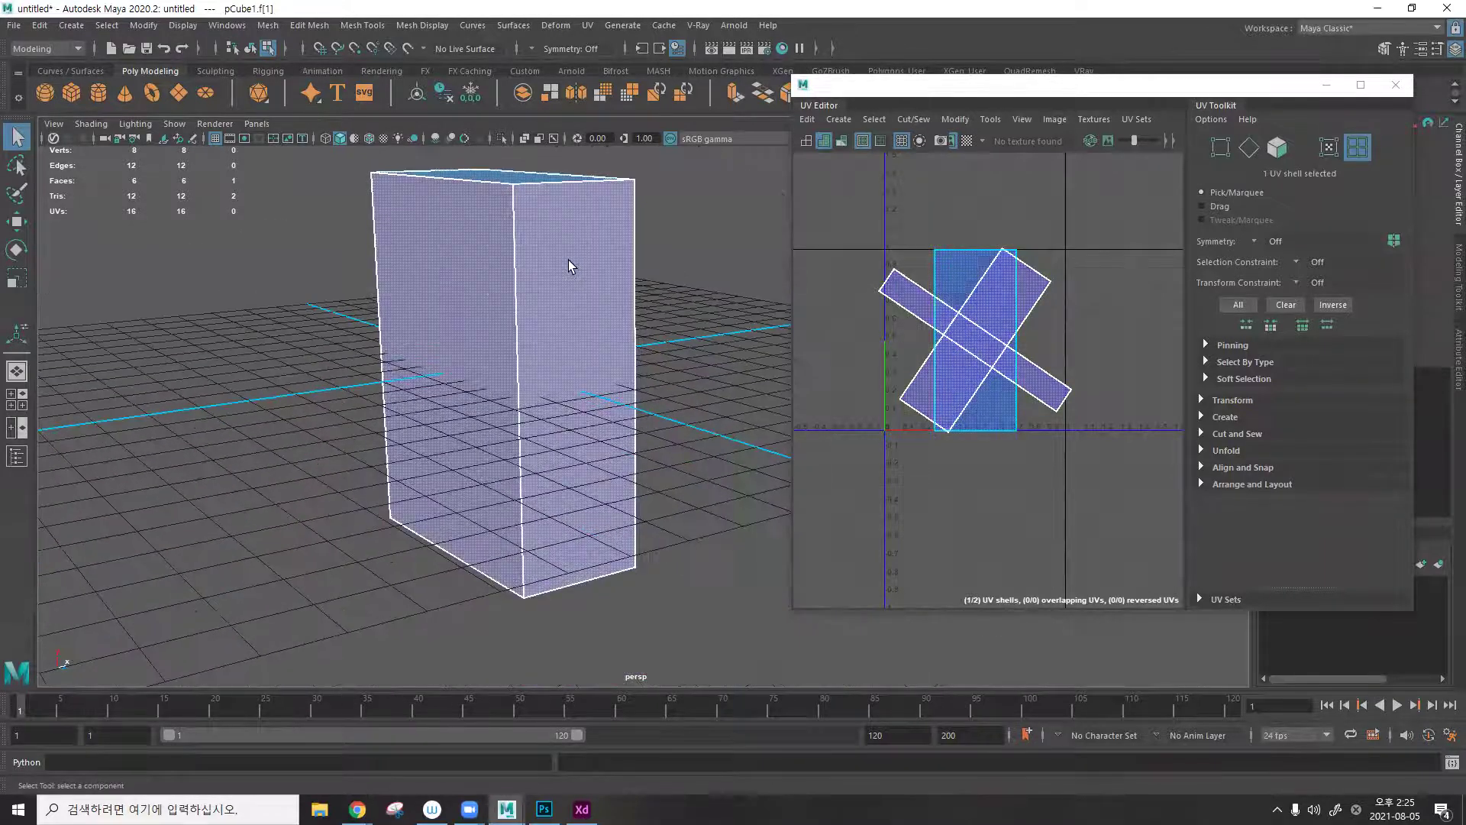
Select the cross-shaped shell of the box's sides and bottom, move it right of the top-face shell, and deselect it.
left_click(516, 252)
left_click_drag(529, 544, 205, 217, "alt")
right_click_drag(187, 496, 517, 236, "alt")
left_click_drag(517, 236, 485, 236, "alt")
right_click_drag(484, 433, 493, 470, "alt")
left_click_drag(372, 313, 560, 312, "alt")
left_click_drag(312, 463, 453, 272, "alt")
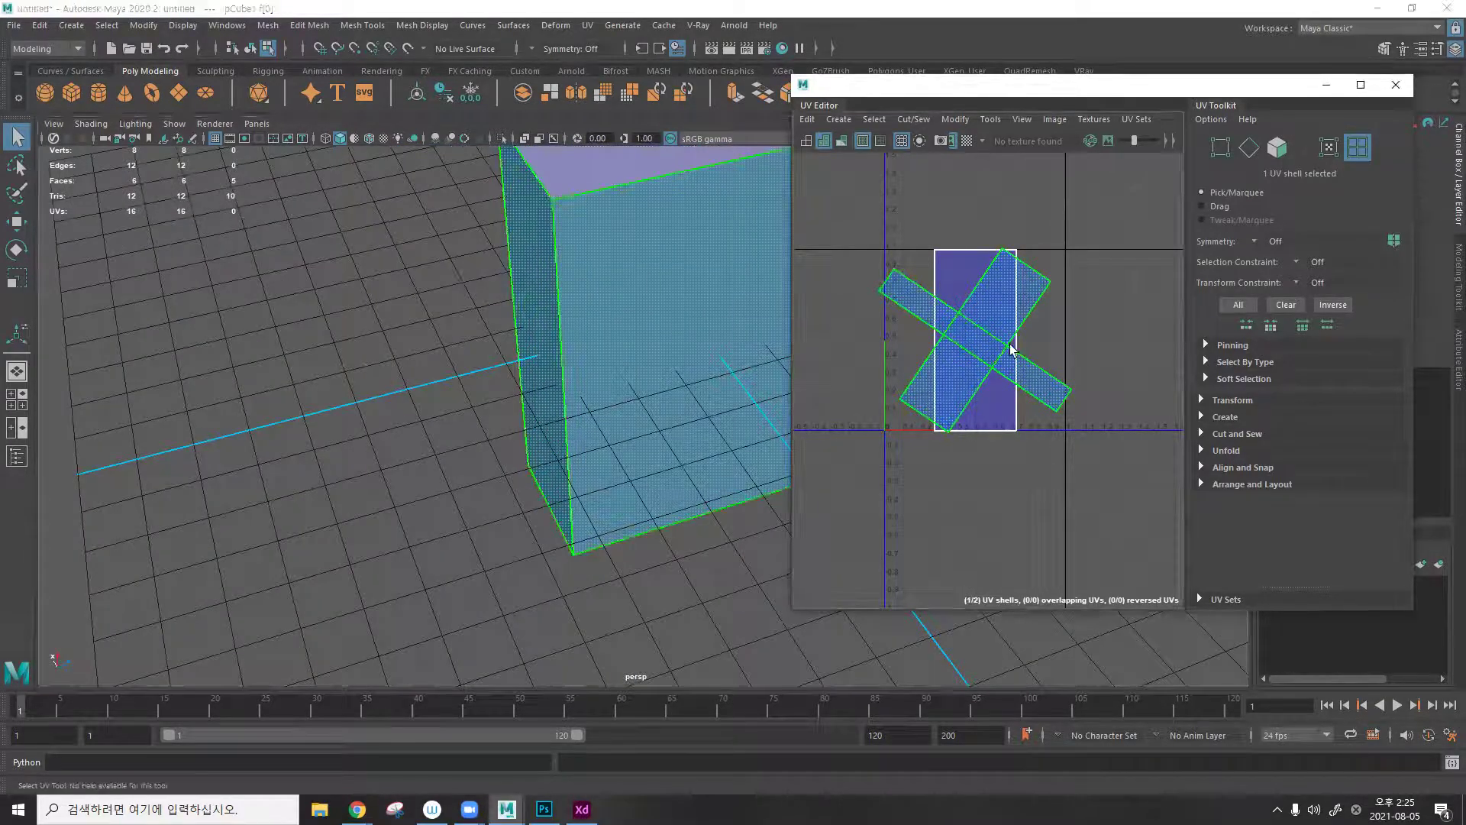
key("w")
left_click_drag(1047, 336, 1184, 340)
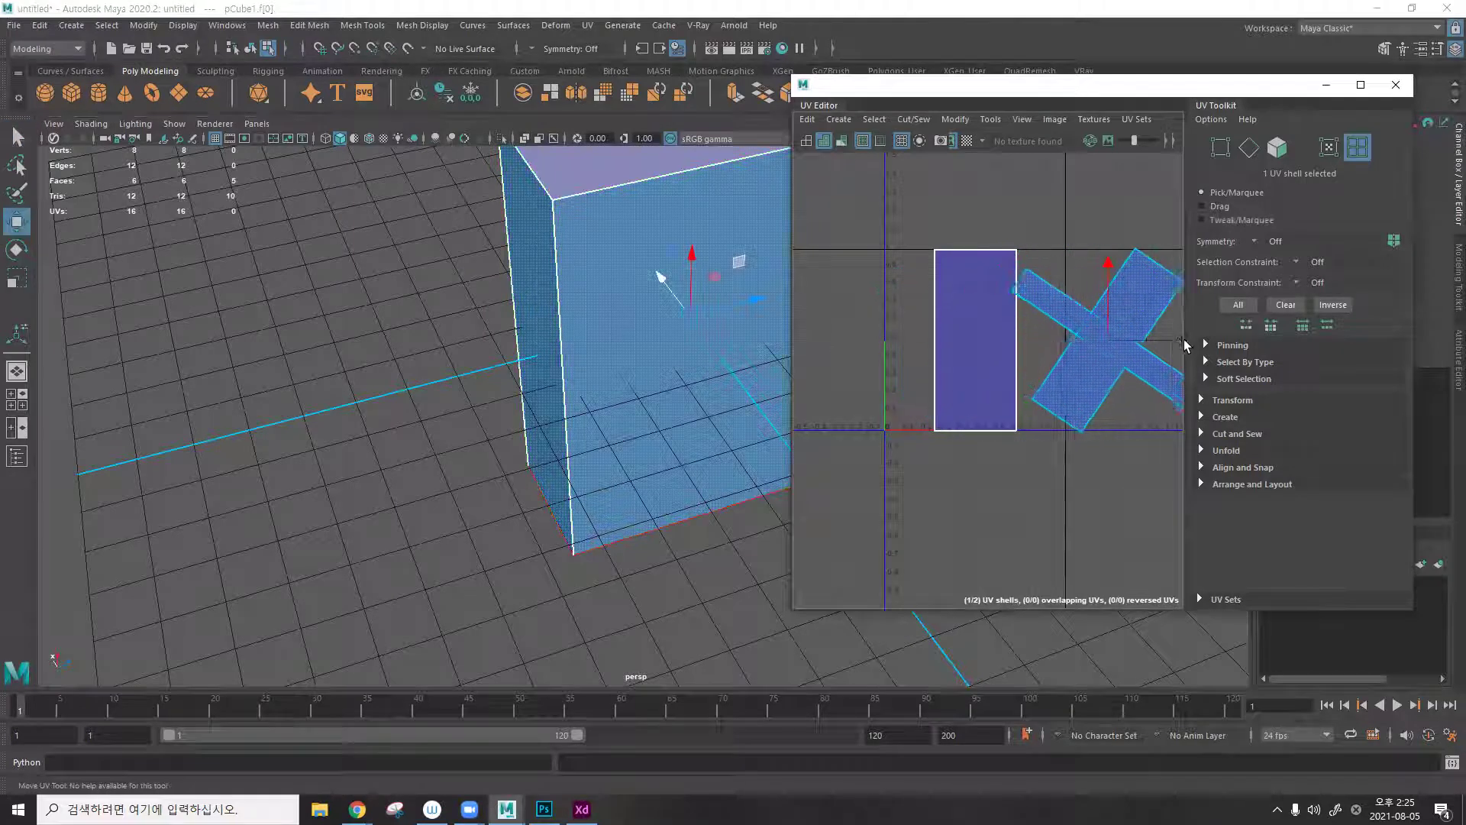
left_click(1067, 198)
Try to rotate the tilted cross-shaped shell freehand.
middle_click_drag(1067, 199, 903, 238, "alt")
scroll(942, 278, "up", 2)
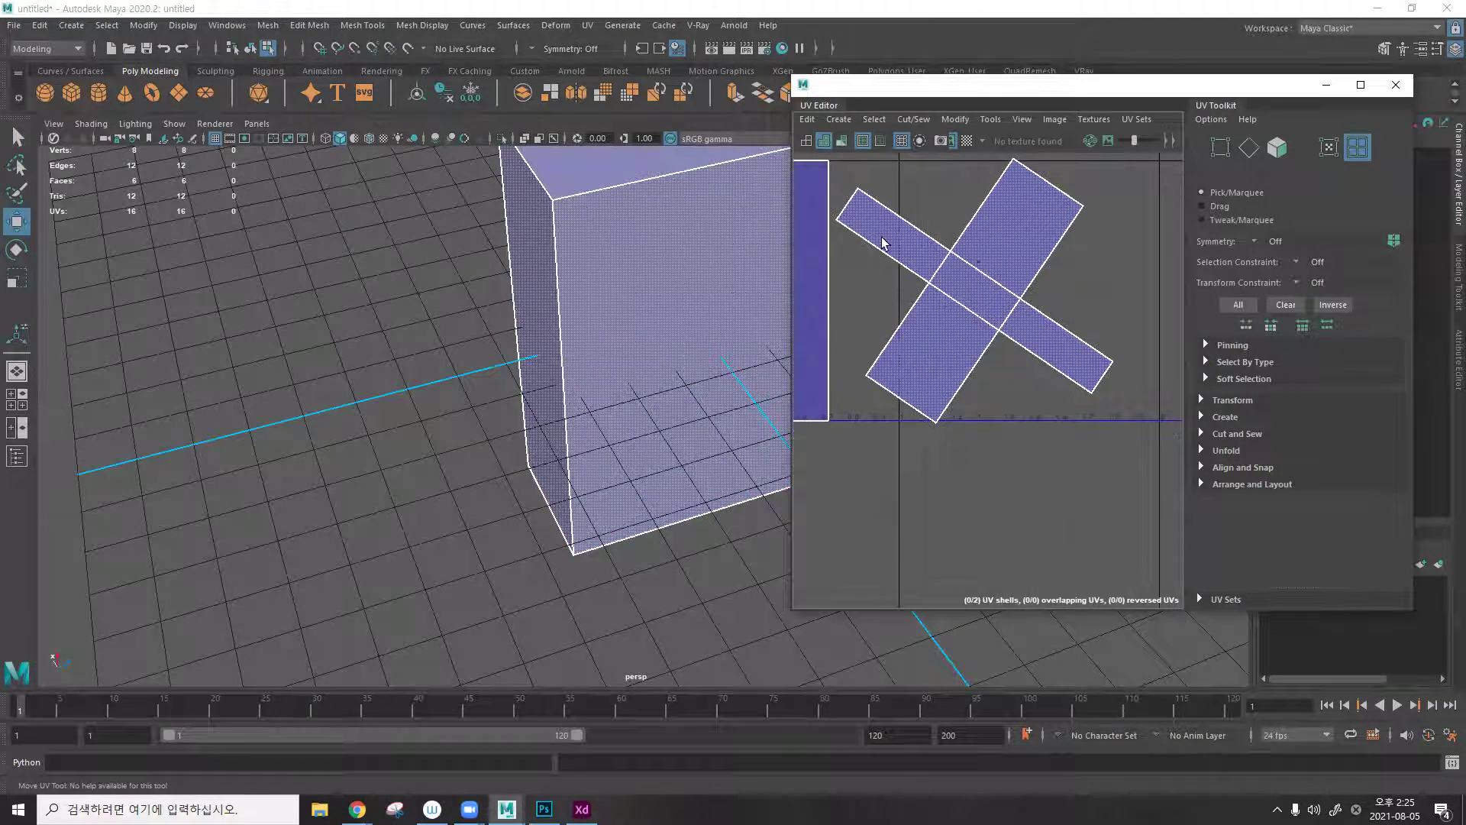
left_click(952, 277)
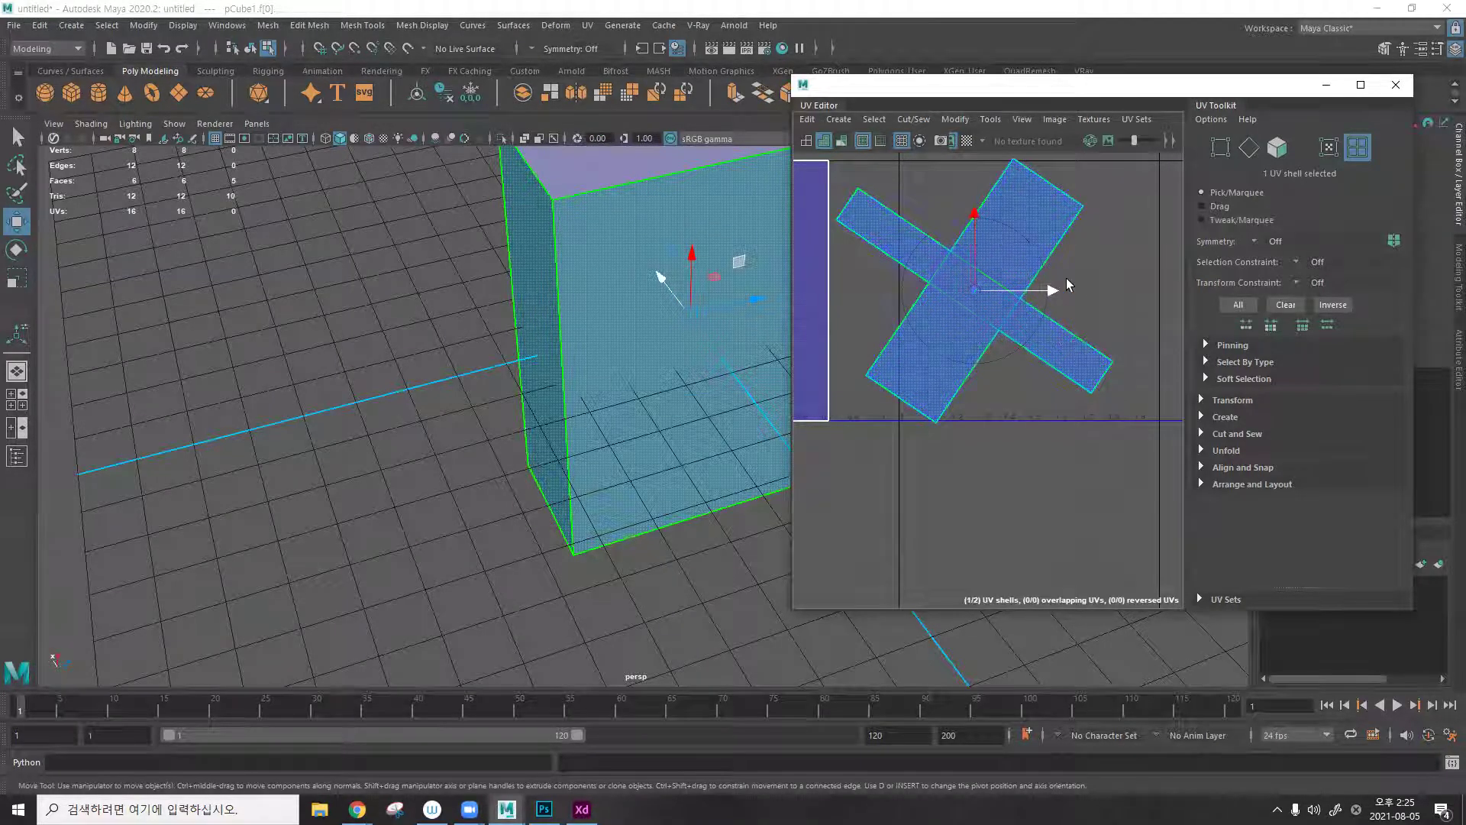
key("e")
left_click_drag(1045, 267, 1032, 217)
key("ctrl+z")
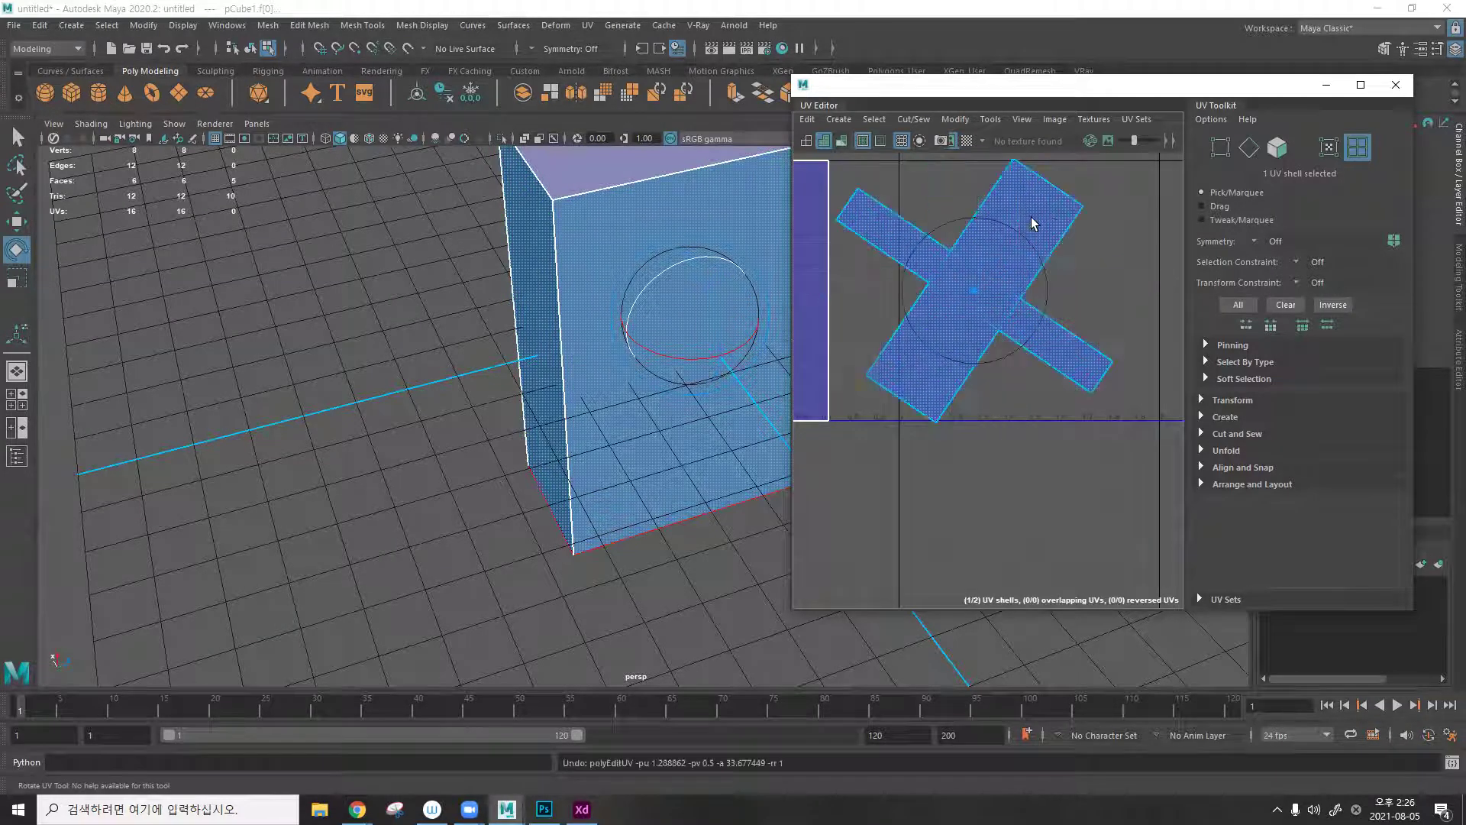
left_click(1108, 299)
Select all UVs of the cross-shaped shell and apply Orient Shells to them.
right_click_drag(1065, 272, 1120, 271)
left_click(1120, 271)
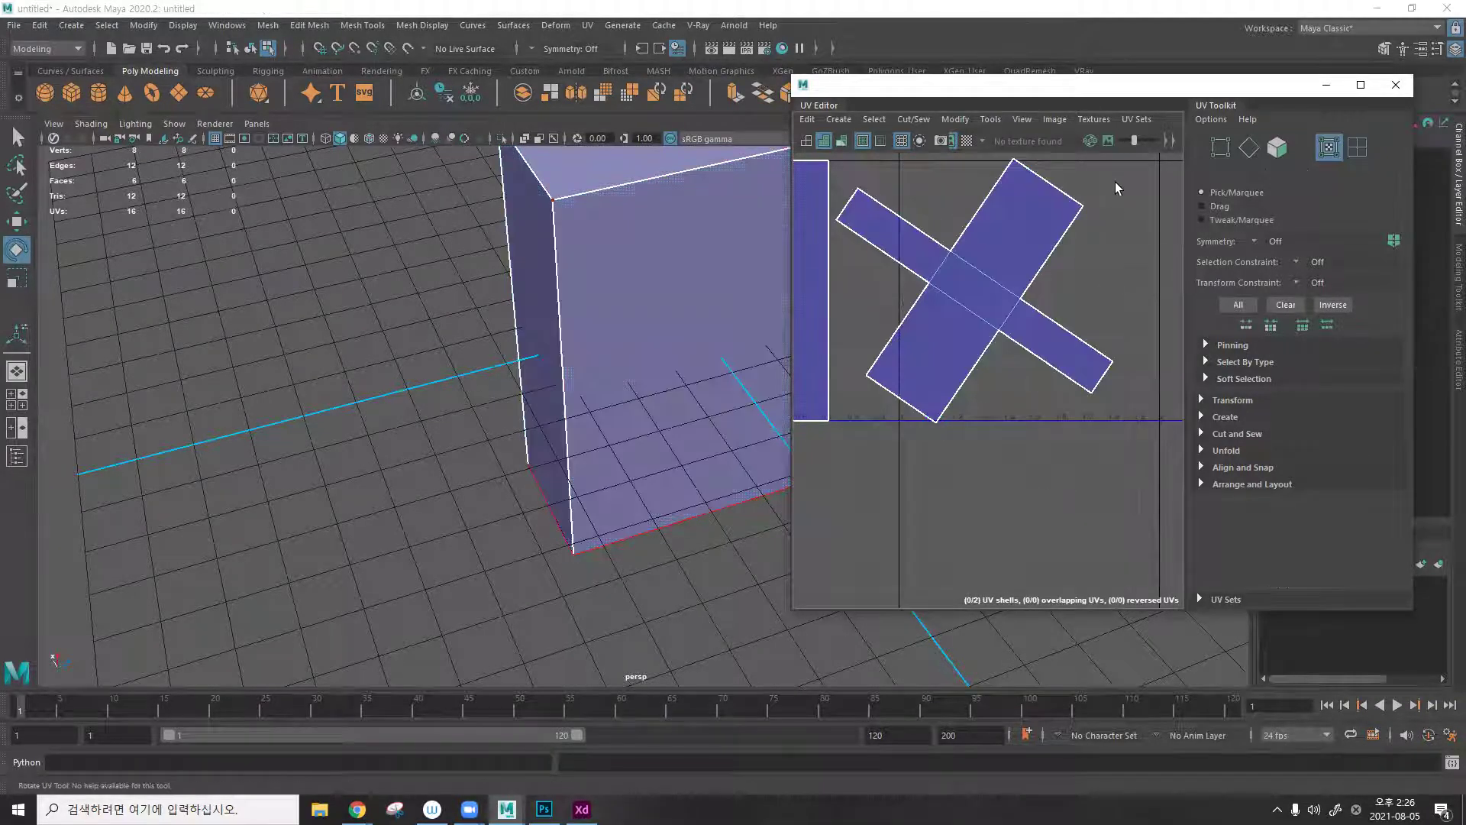
left_click(1074, 220)
double_click(1073, 220)
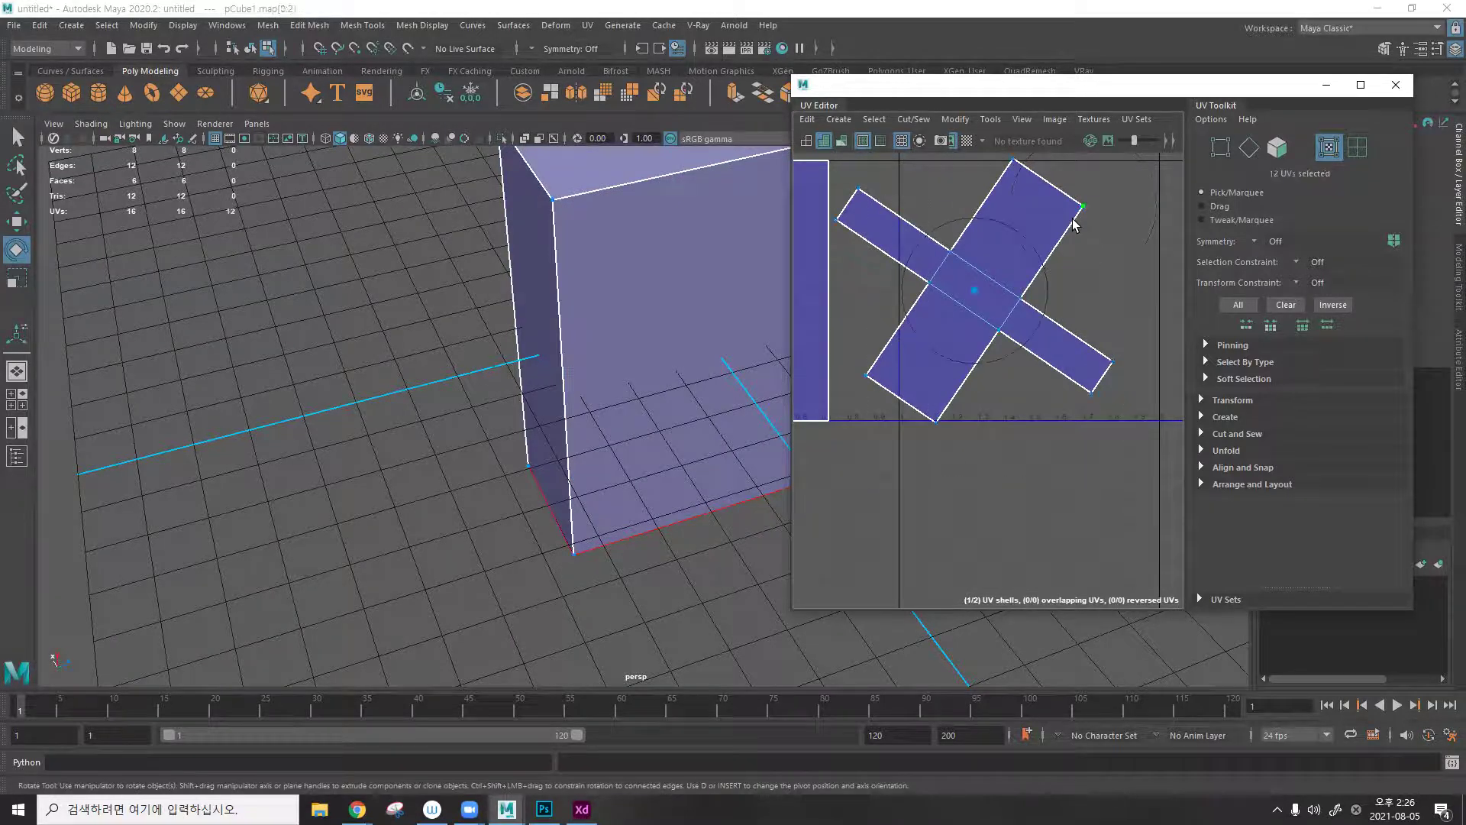
left_click(951, 120)
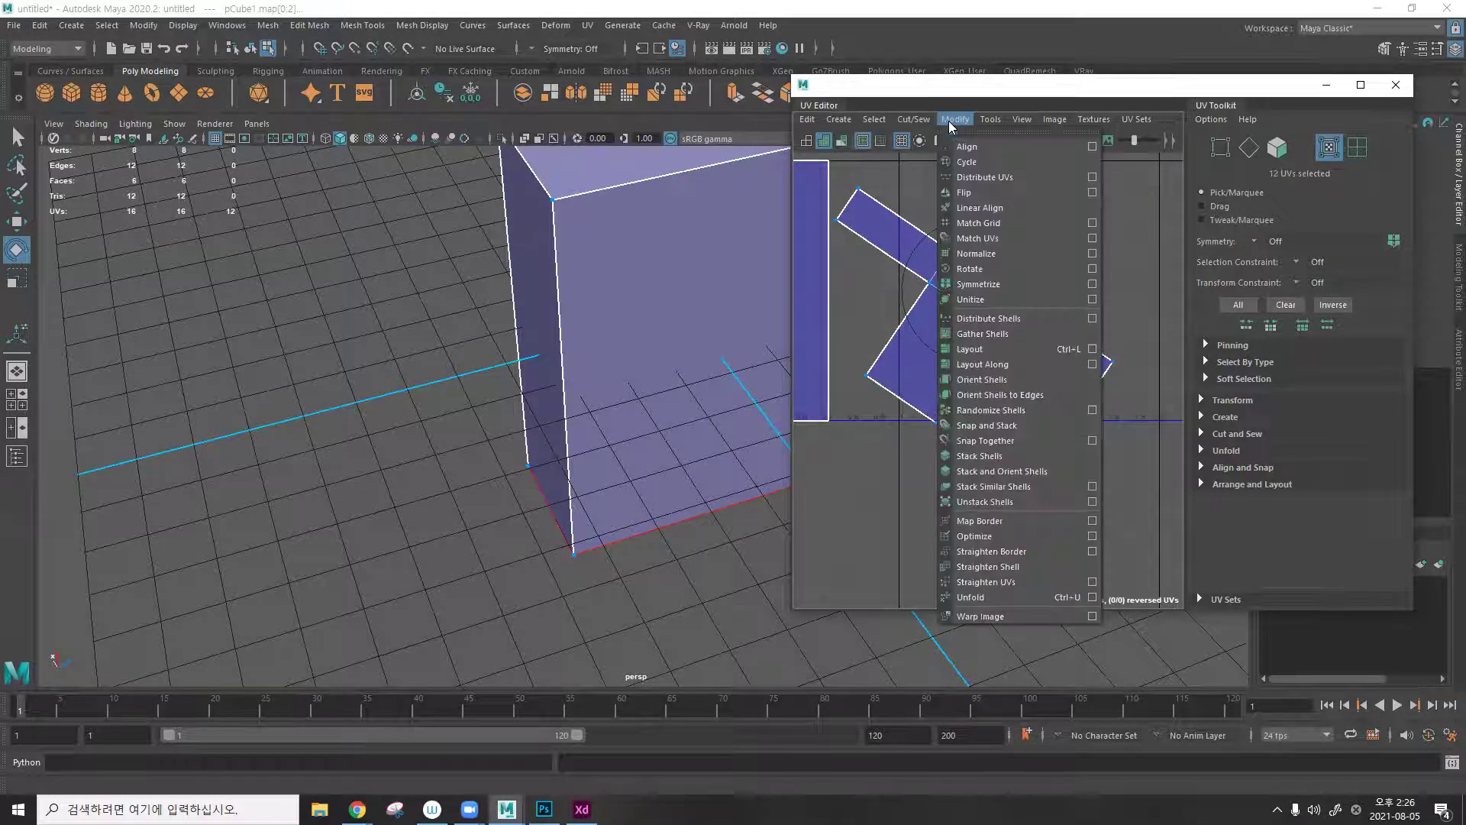
left_click(993, 380)
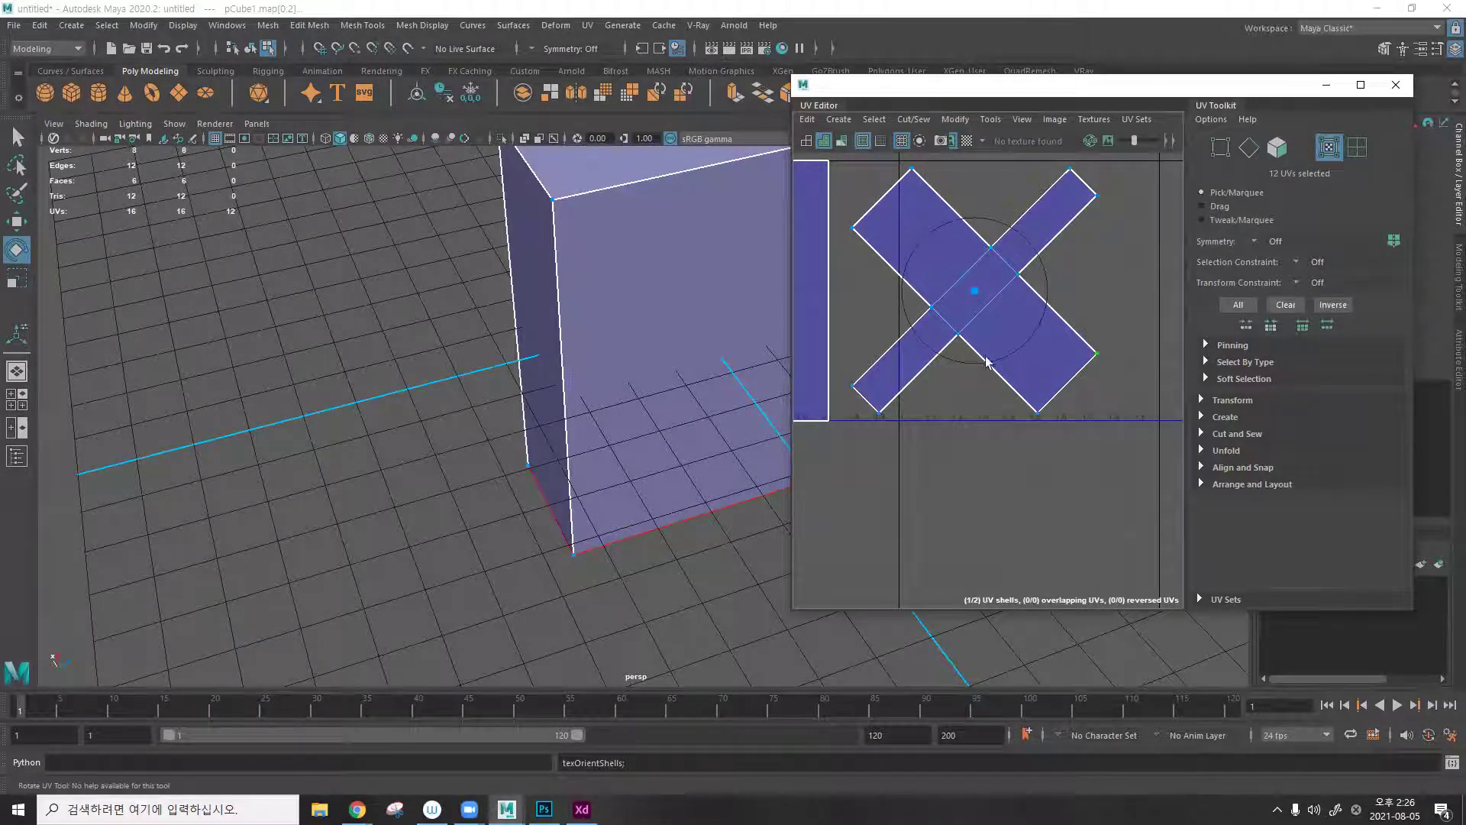
Select the cross-shaped shell in UV shell mode and rotate it about 45 degrees until its arms align with the grid.
key("F8")
right_click_drag(1004, 209, 970, 197)
left_click(941, 237)
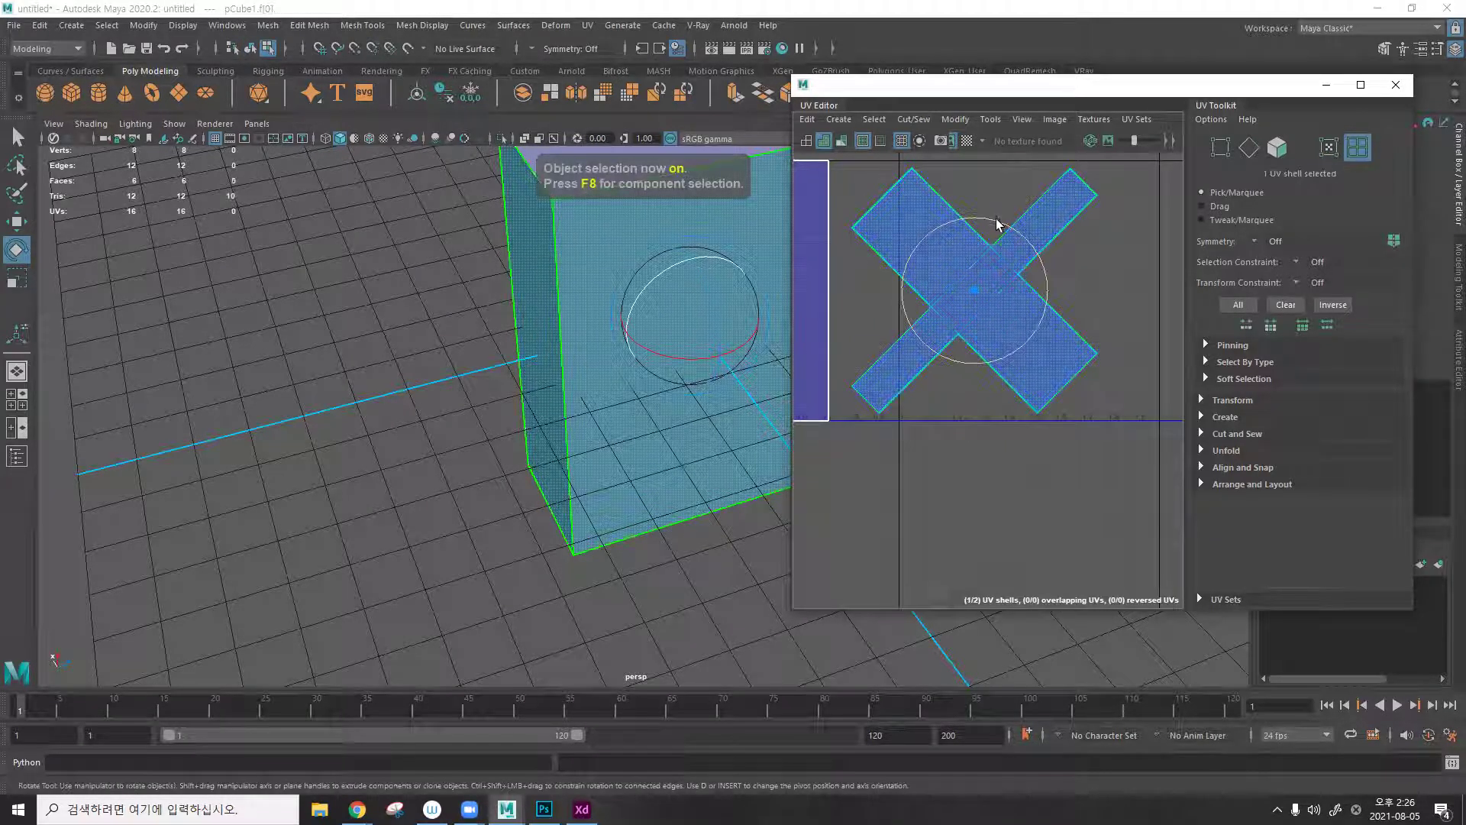
left_click_drag(995, 228, 1030, 266)
key("ctrl+z")
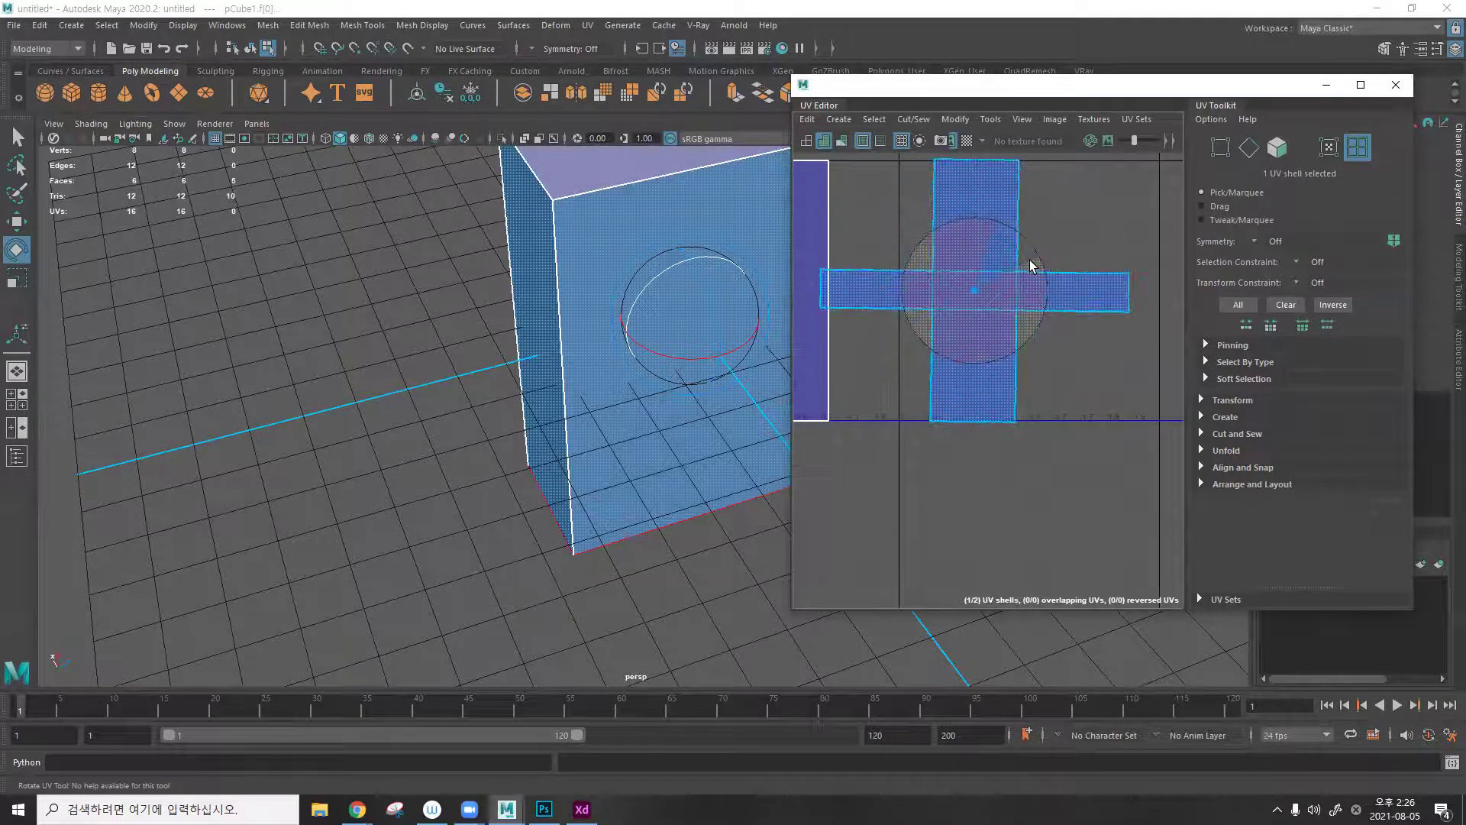
key("ctrl+z")
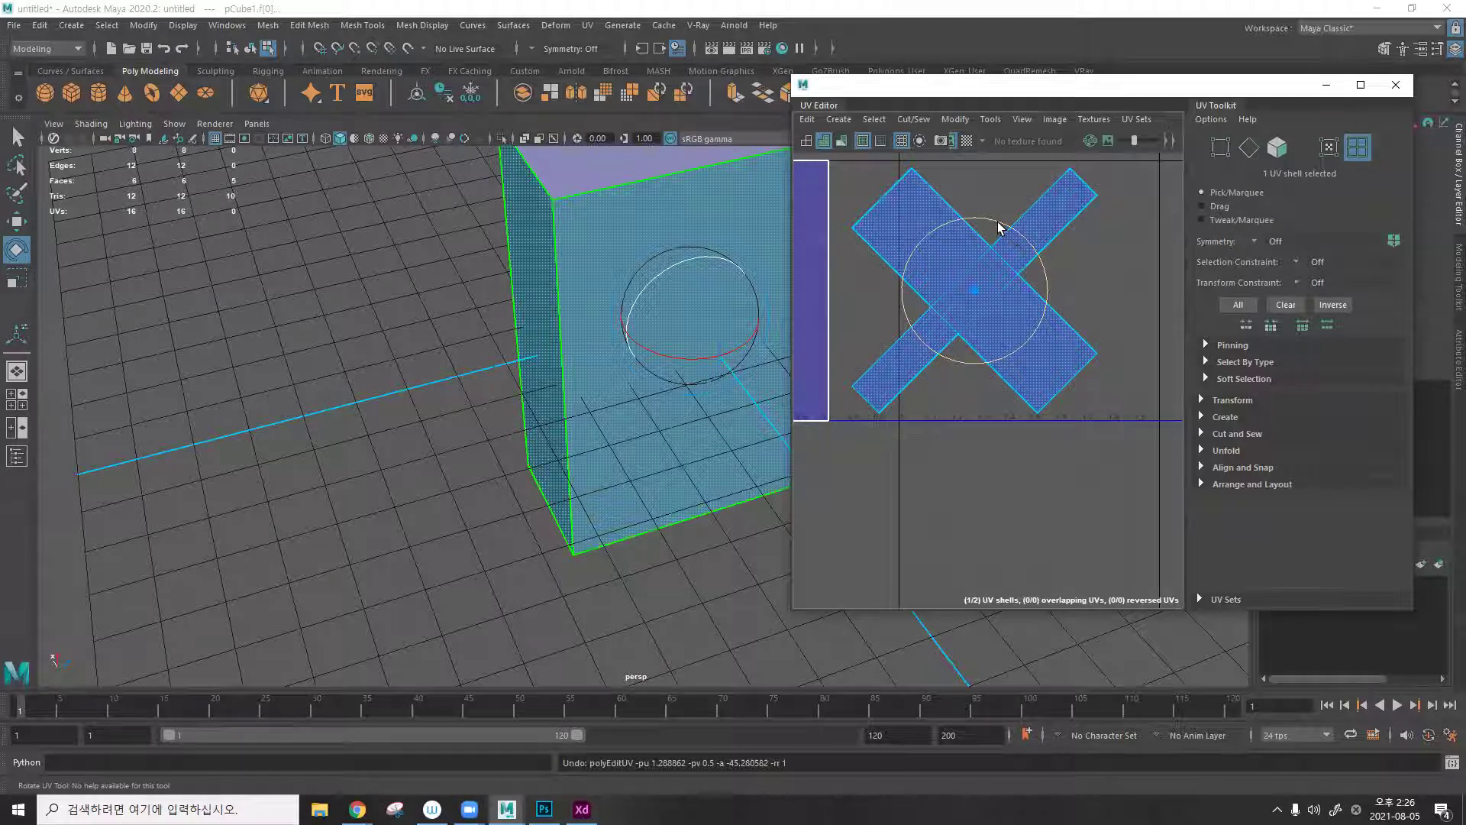
left_click_drag(1001, 229, 1024, 245)
key("ctrl+z")
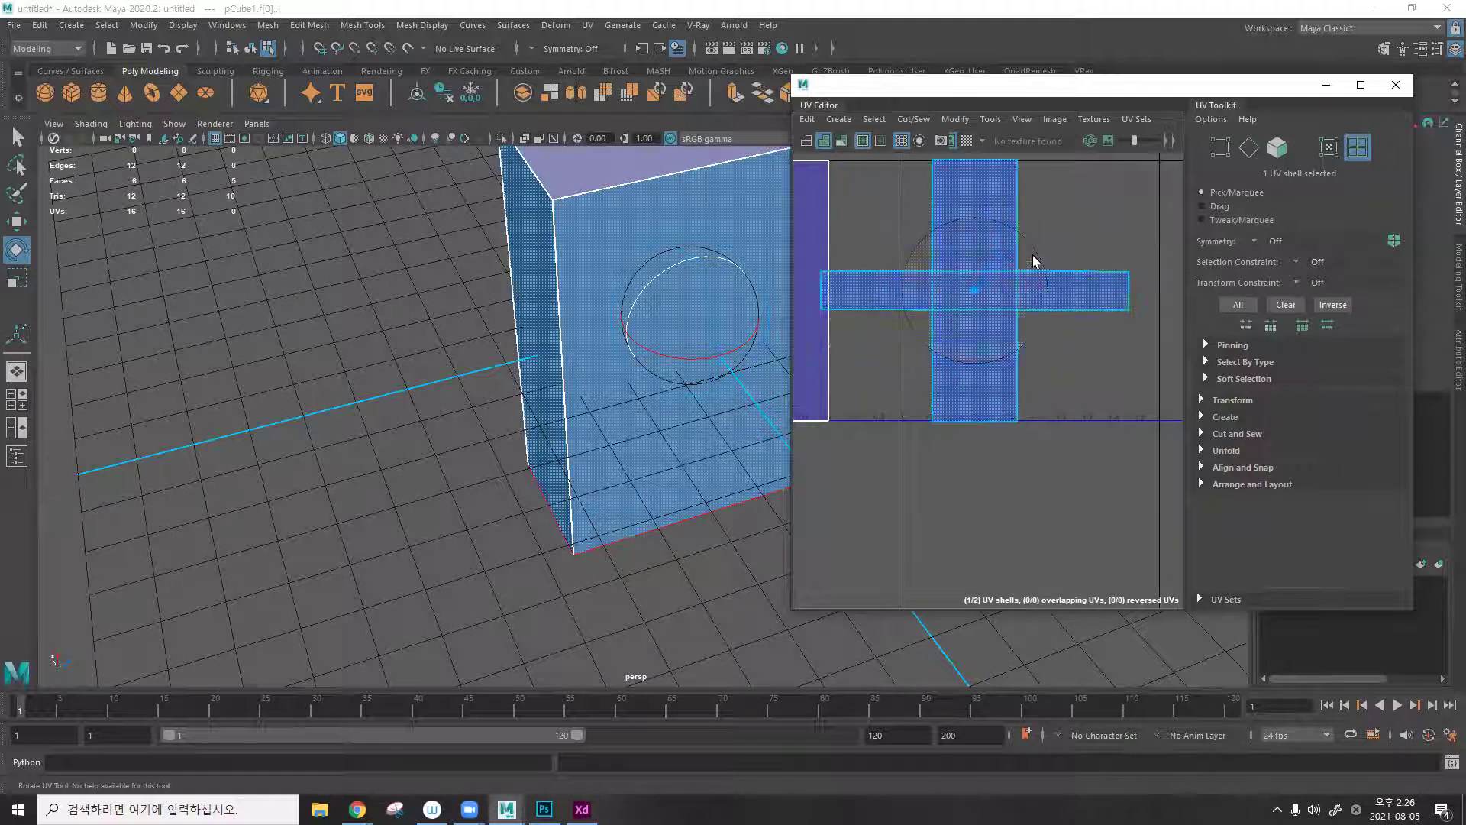
Move the straightened cross-shaped shell horizontally until it clears the top-face rectangle, and deselect it.
scroll(1022, 280, "down", 2)
left_click_drag(1071, 286, 1093, 288)
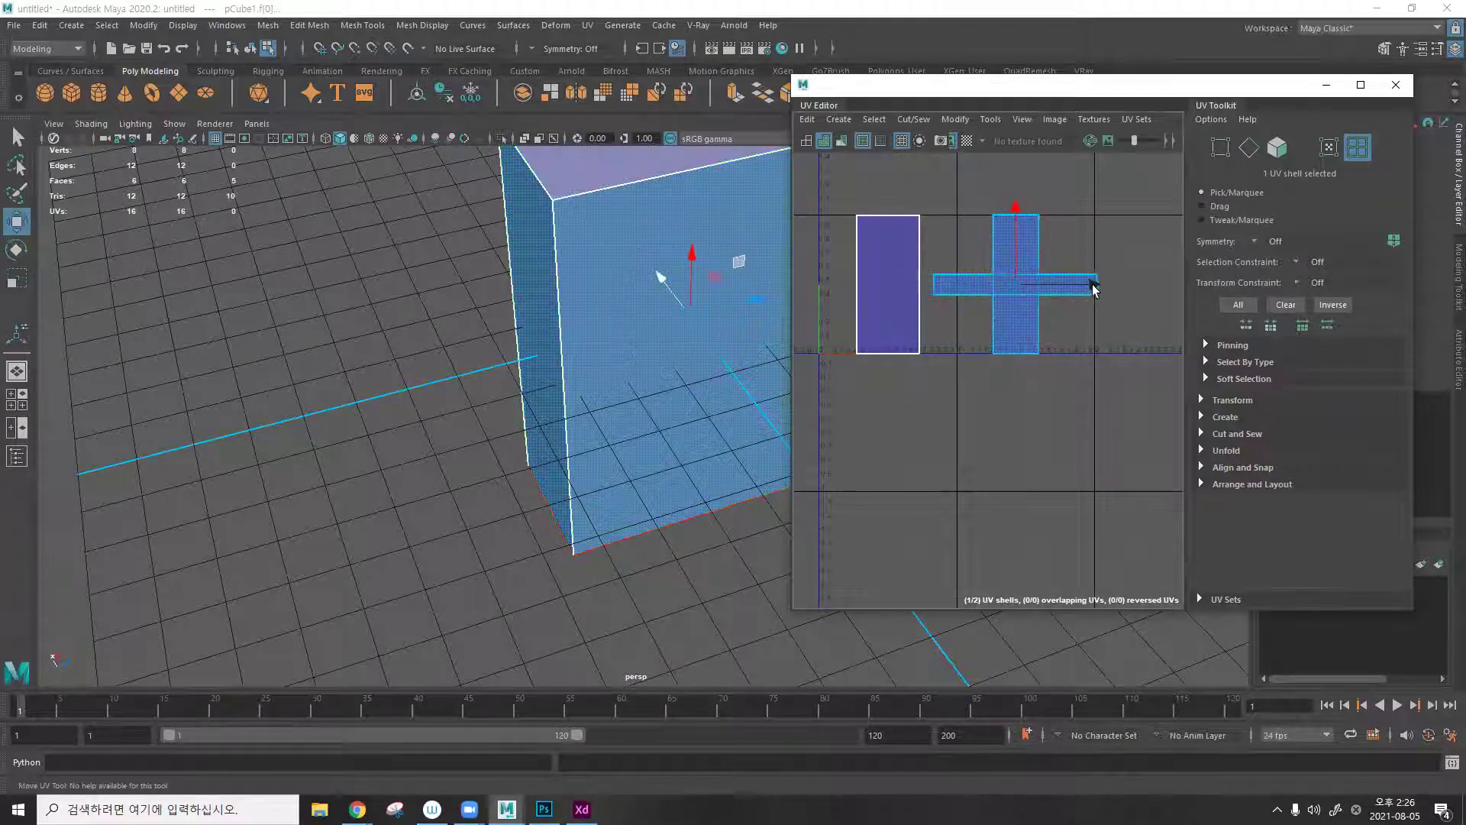
left_click(1112, 229)
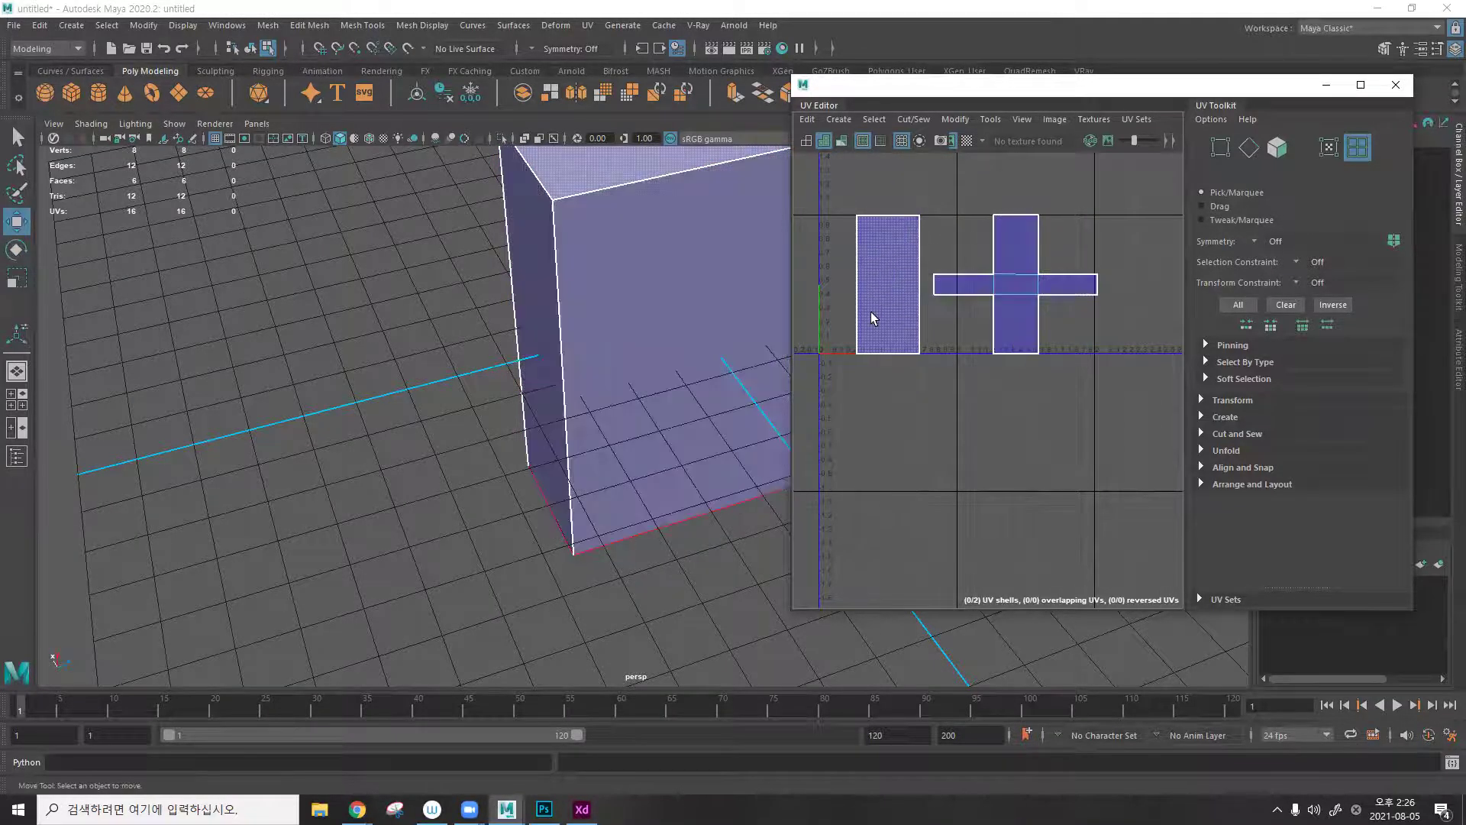
Maximize the UV Editor and move the cross-shaped shell horizontally farther away from the rectangular shell, and deselect it.
double_click(950, 96)
scroll(736, 344, "down", 5)
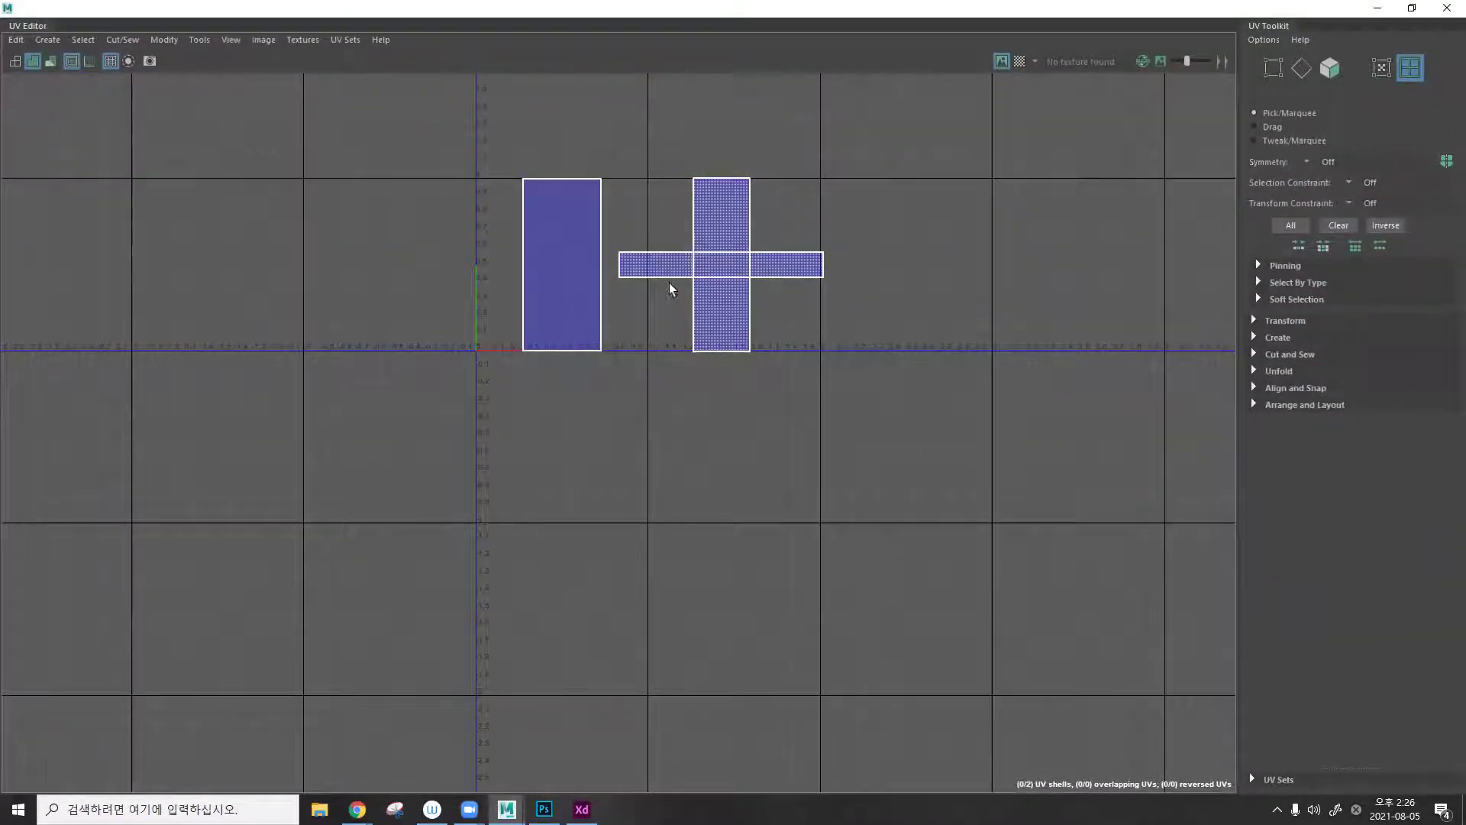
middle_click_drag(670, 288, 700, 401, "alt")
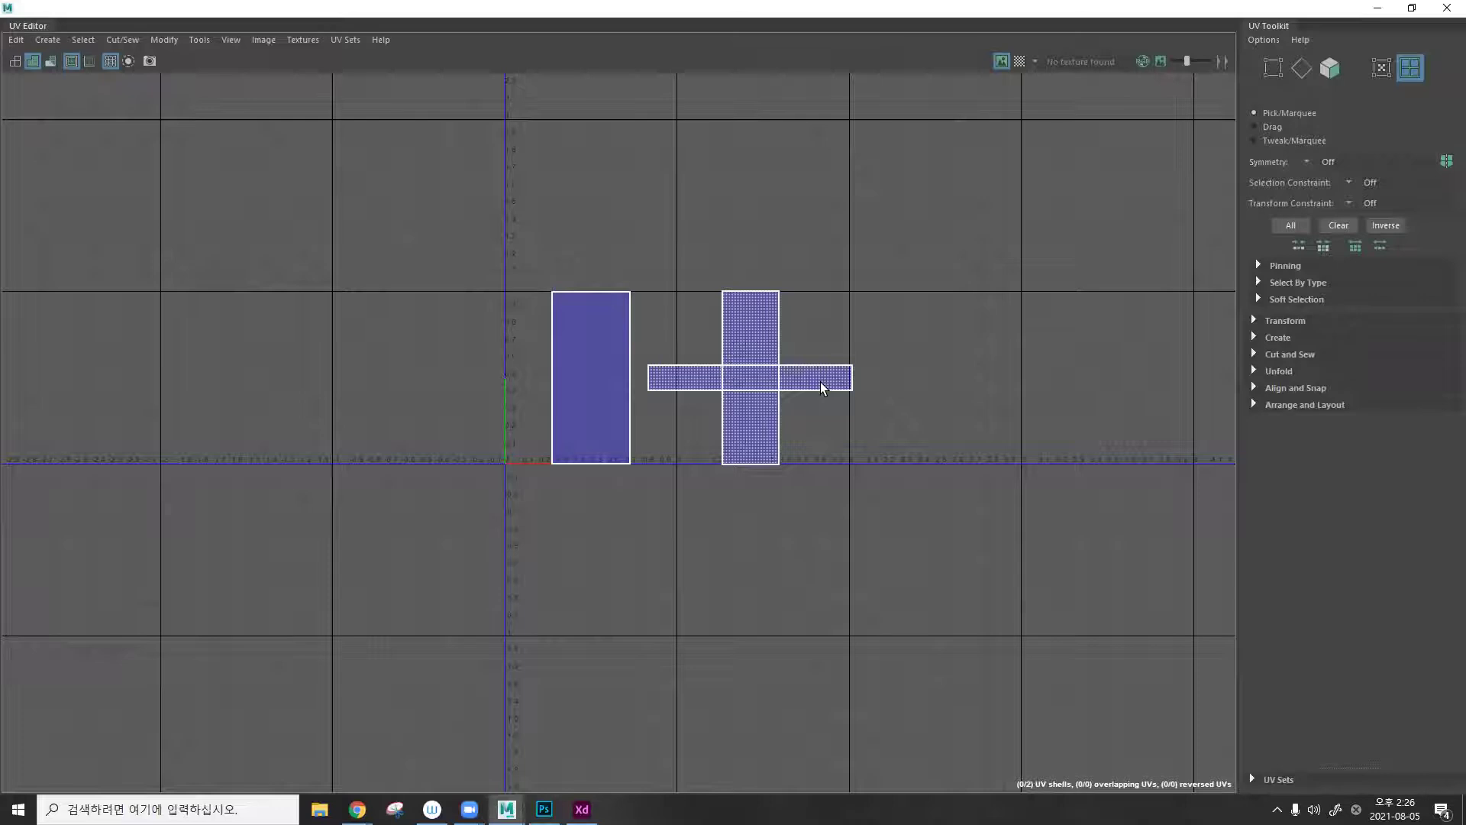
scroll(823, 388, "down", 2)
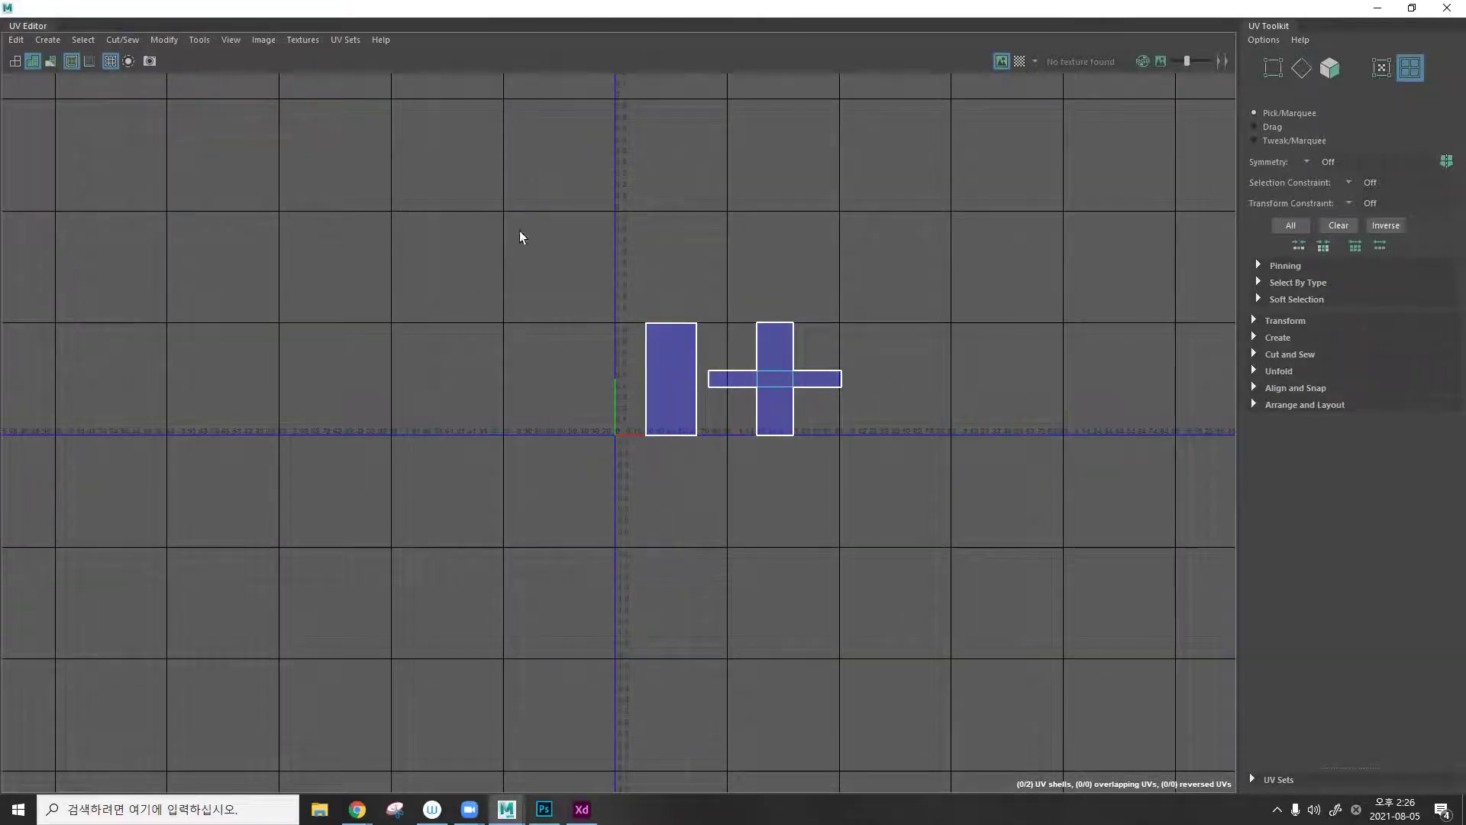
scroll(758, 366, "up", 5)
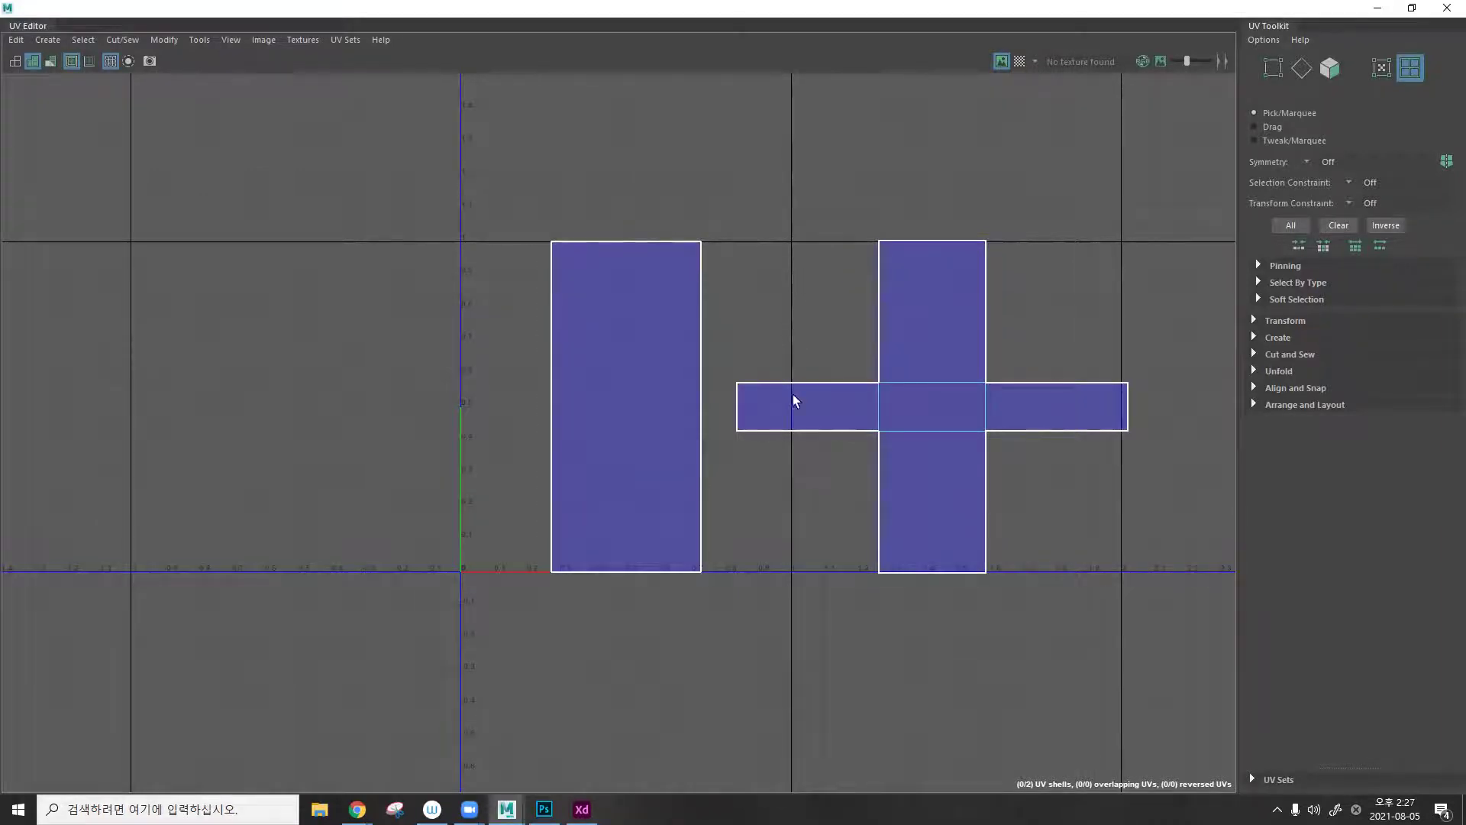
left_click(1068, 422)
left_click_drag(1068, 418, 1197, 419)
left_click(1156, 268)
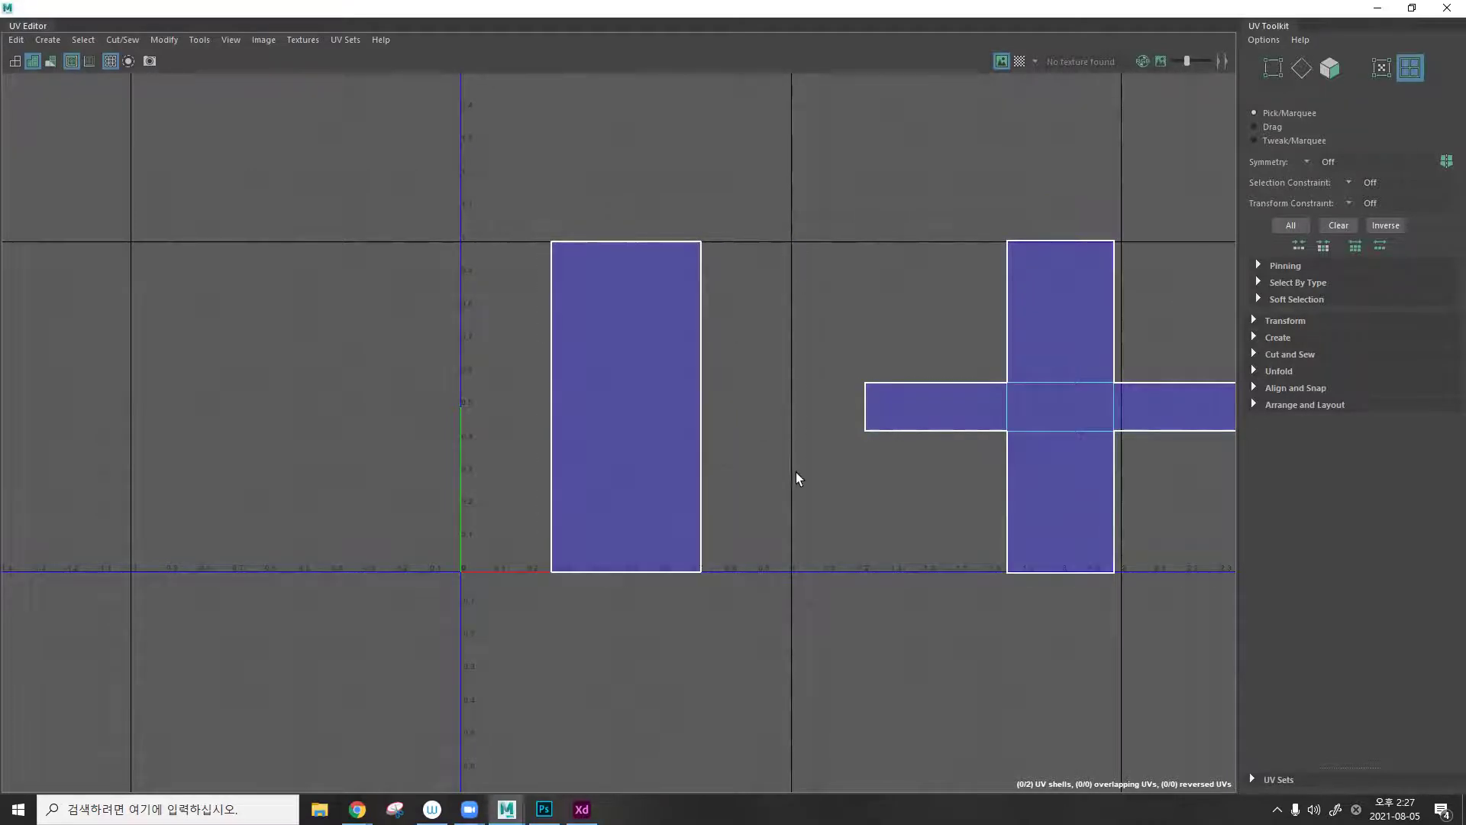
Select both UV shells and apply Layout to pack them into the 0-1 UV tile.
left_click(691, 382)
left_click(906, 383)
left_click_drag(655, 177, 1054, 495)
left_click(172, 41)
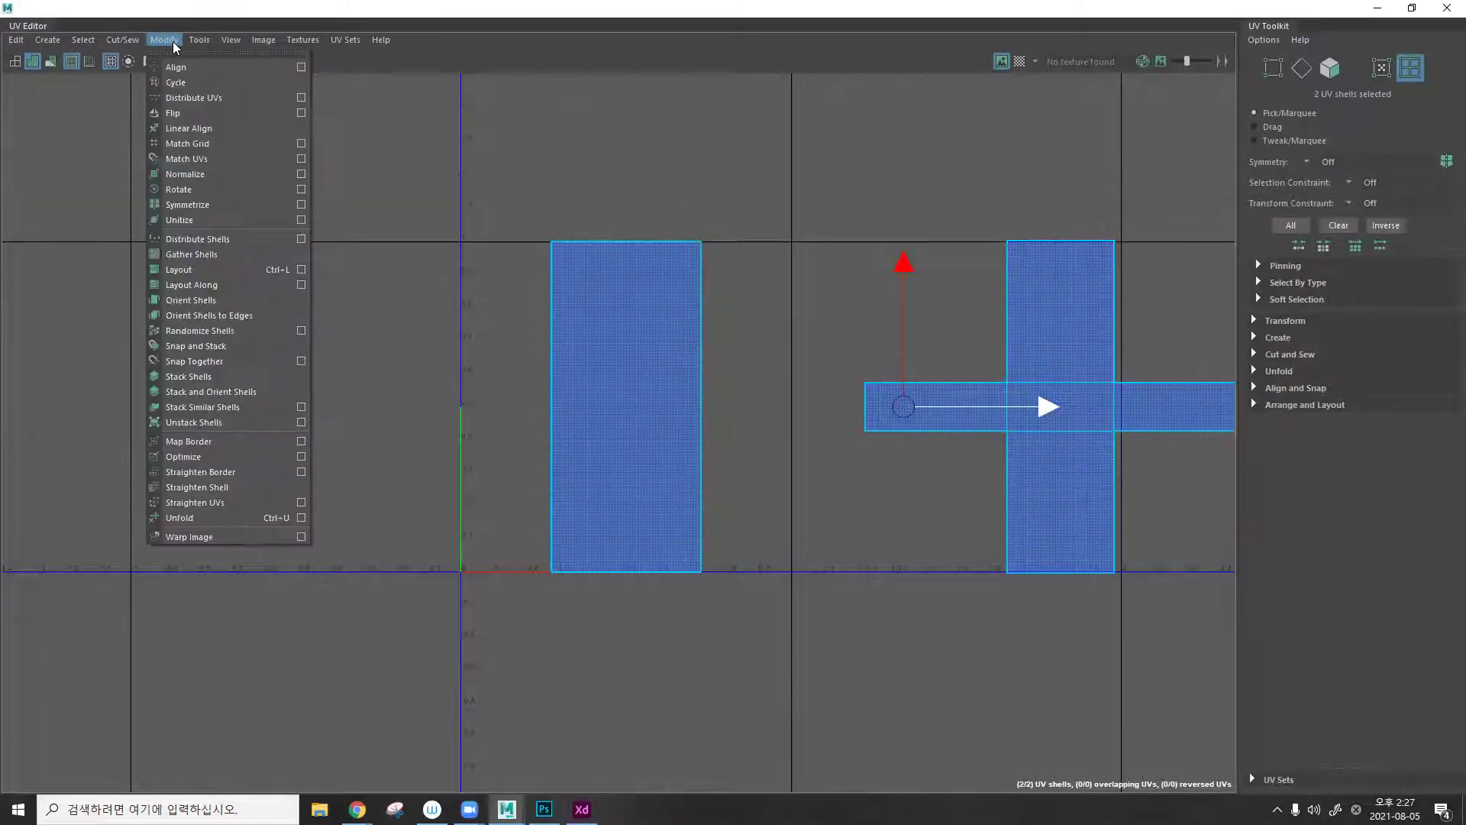
left_click(599, 139)
left_click_drag(575, 128, 1080, 461)
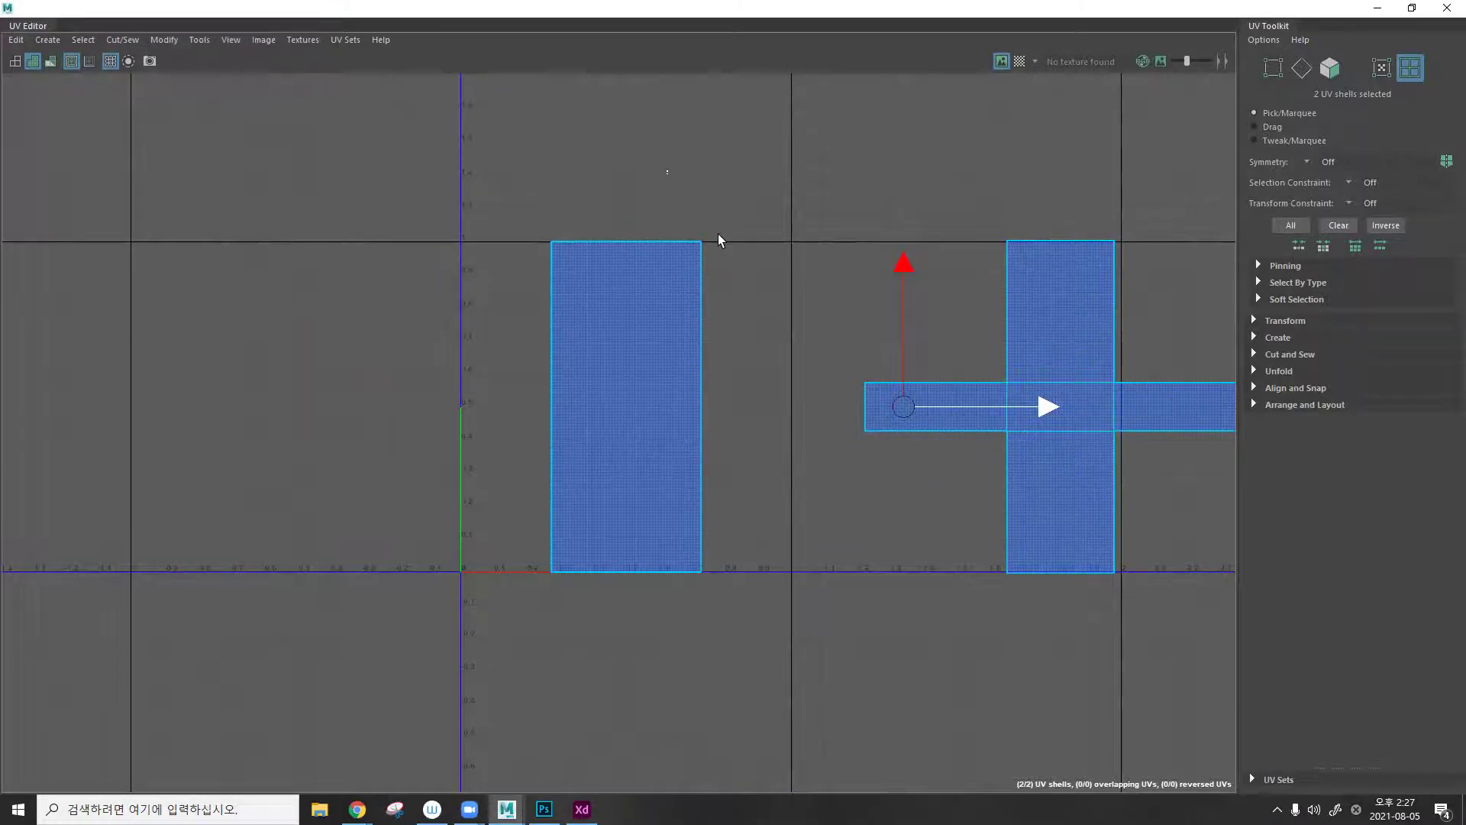
left_click(159, 39)
left_click(229, 272)
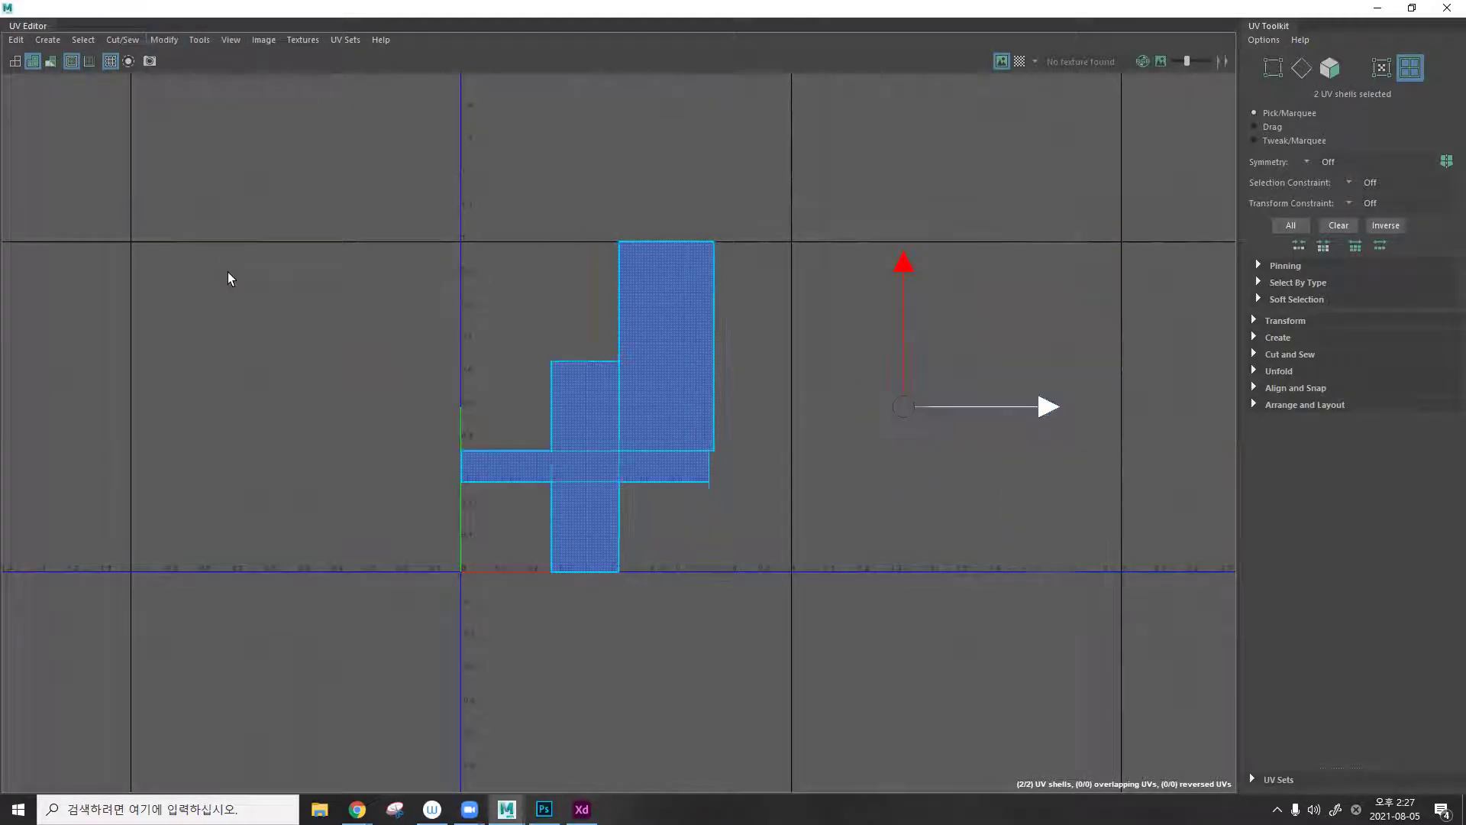
Examine how the two packed shells fit within the 0-1 tile, briefly switching the checker map on and off.
left_click(741, 266)
left_click(716, 319)
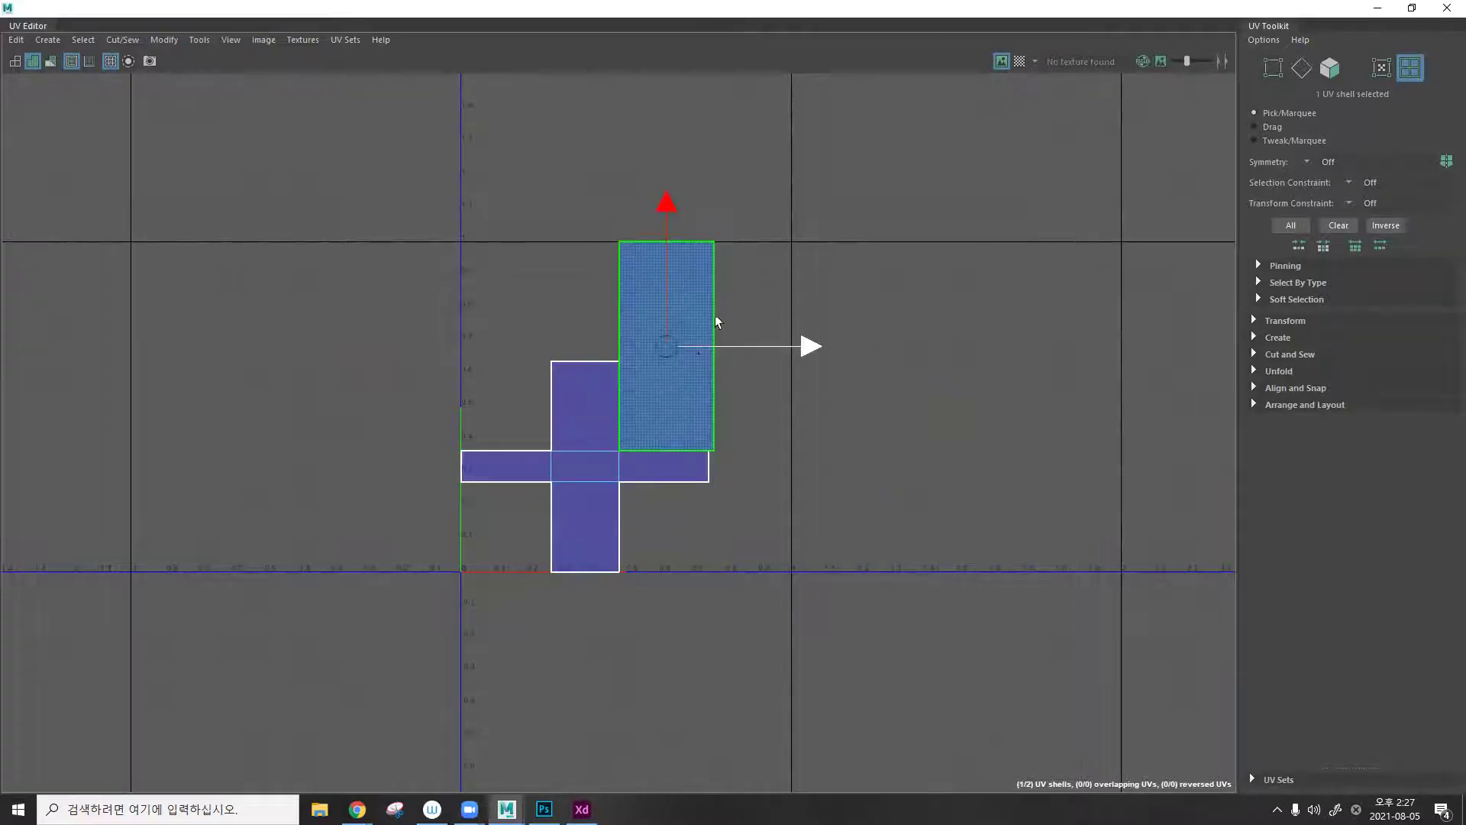
left_click(605, 406)
key("ctrl+z")
left_click(584, 452)
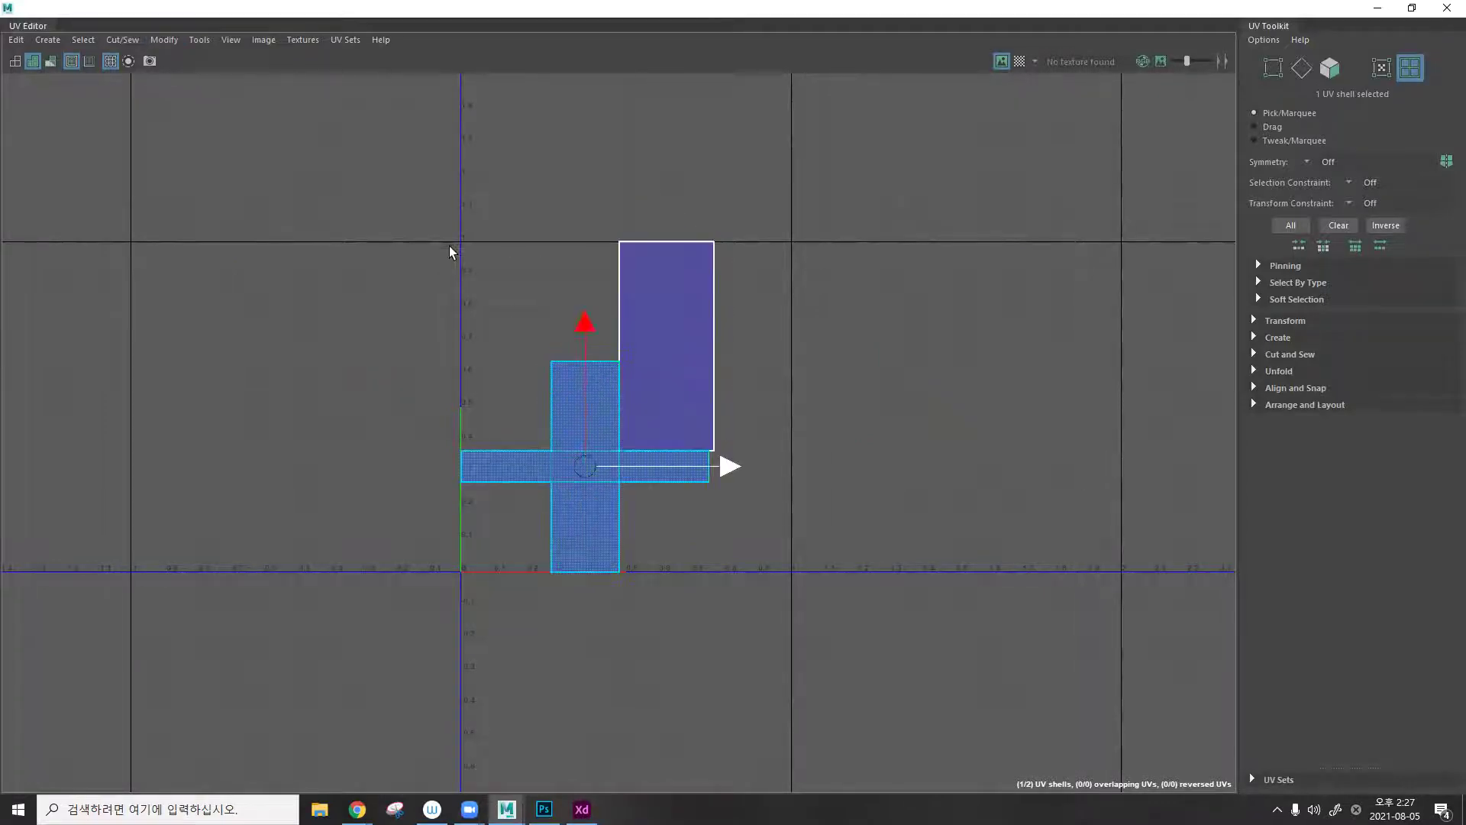
scroll(803, 492, "down", 2)
scroll(735, 461, "up", 4)
middle_click_drag(767, 317, 833, 293, "alt")
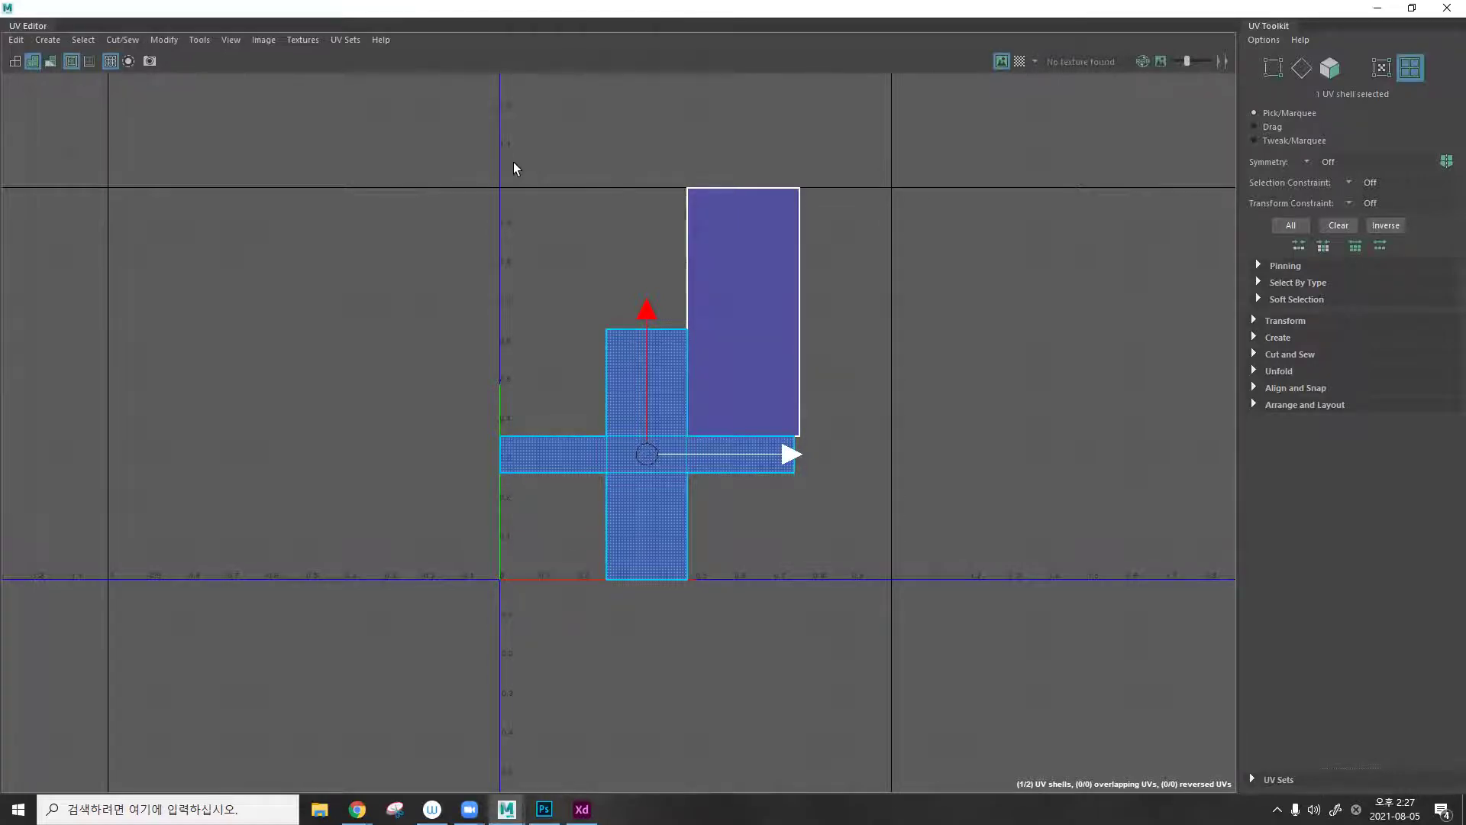
left_click(1019, 61)
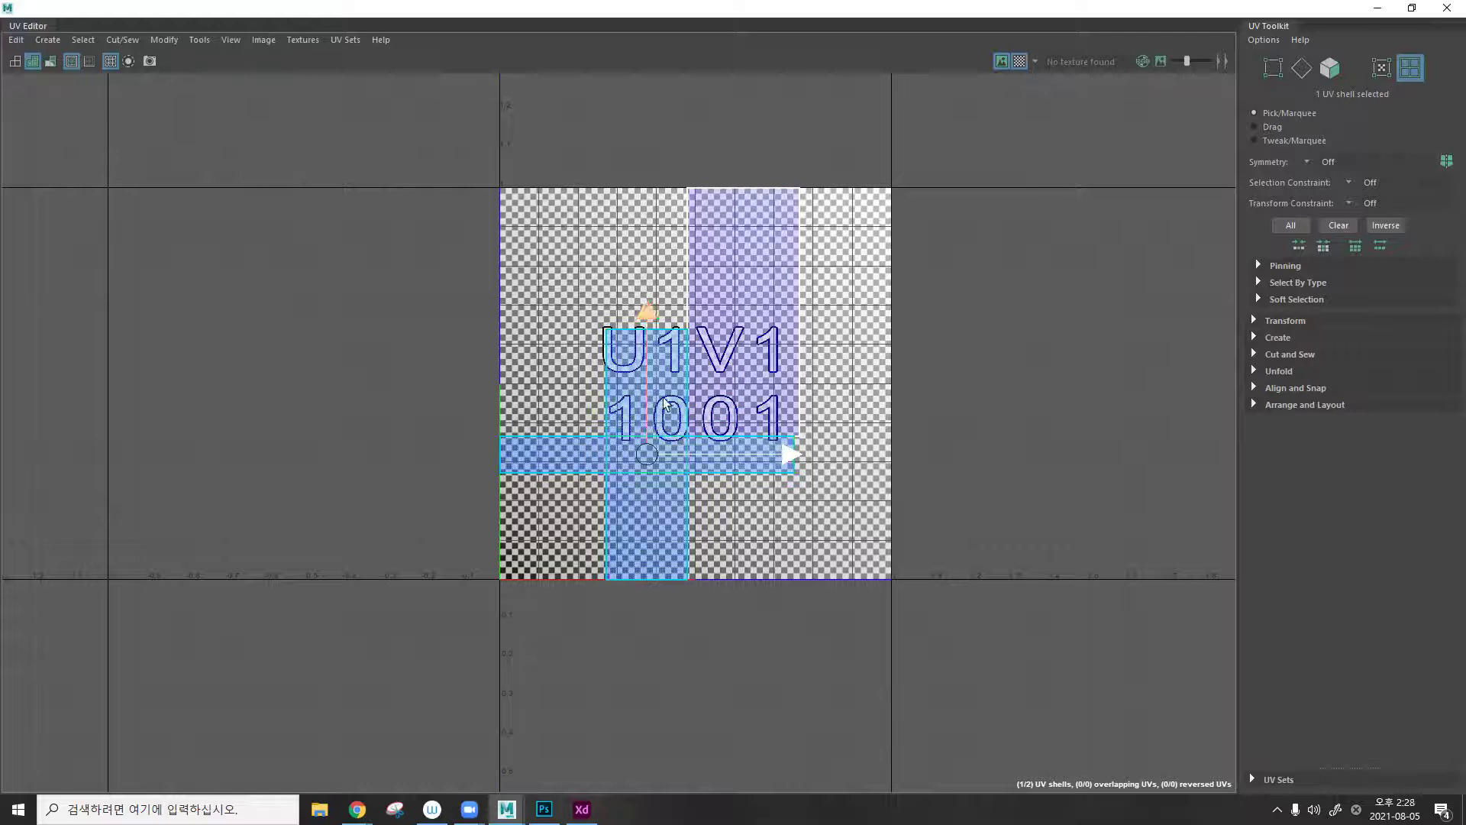
left_click(1013, 66)
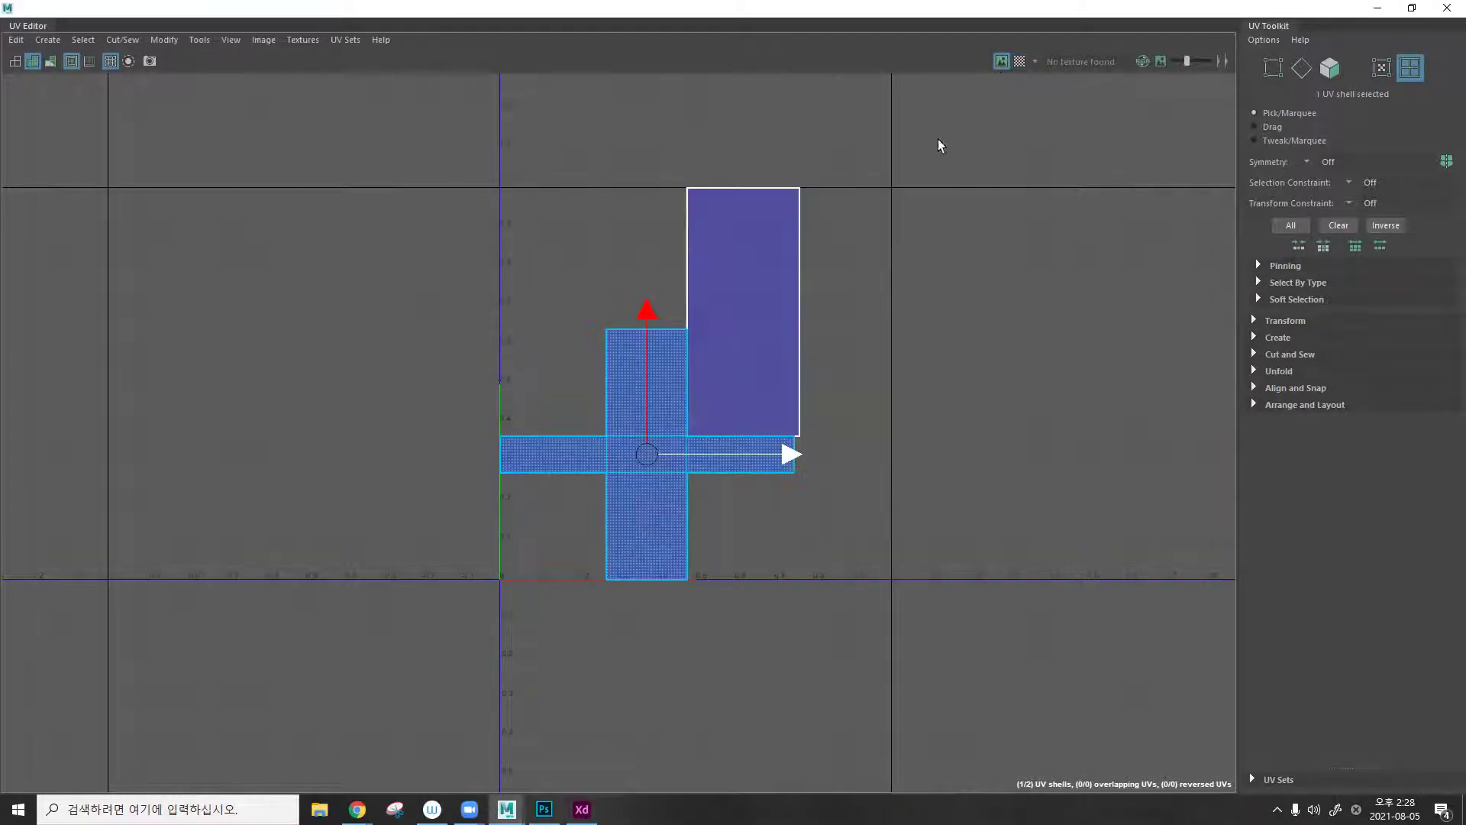
Move the rectangular shell slightly sideways to leave a gap beside the cross's vertical arm, and deselect it.
left_click(725, 223)
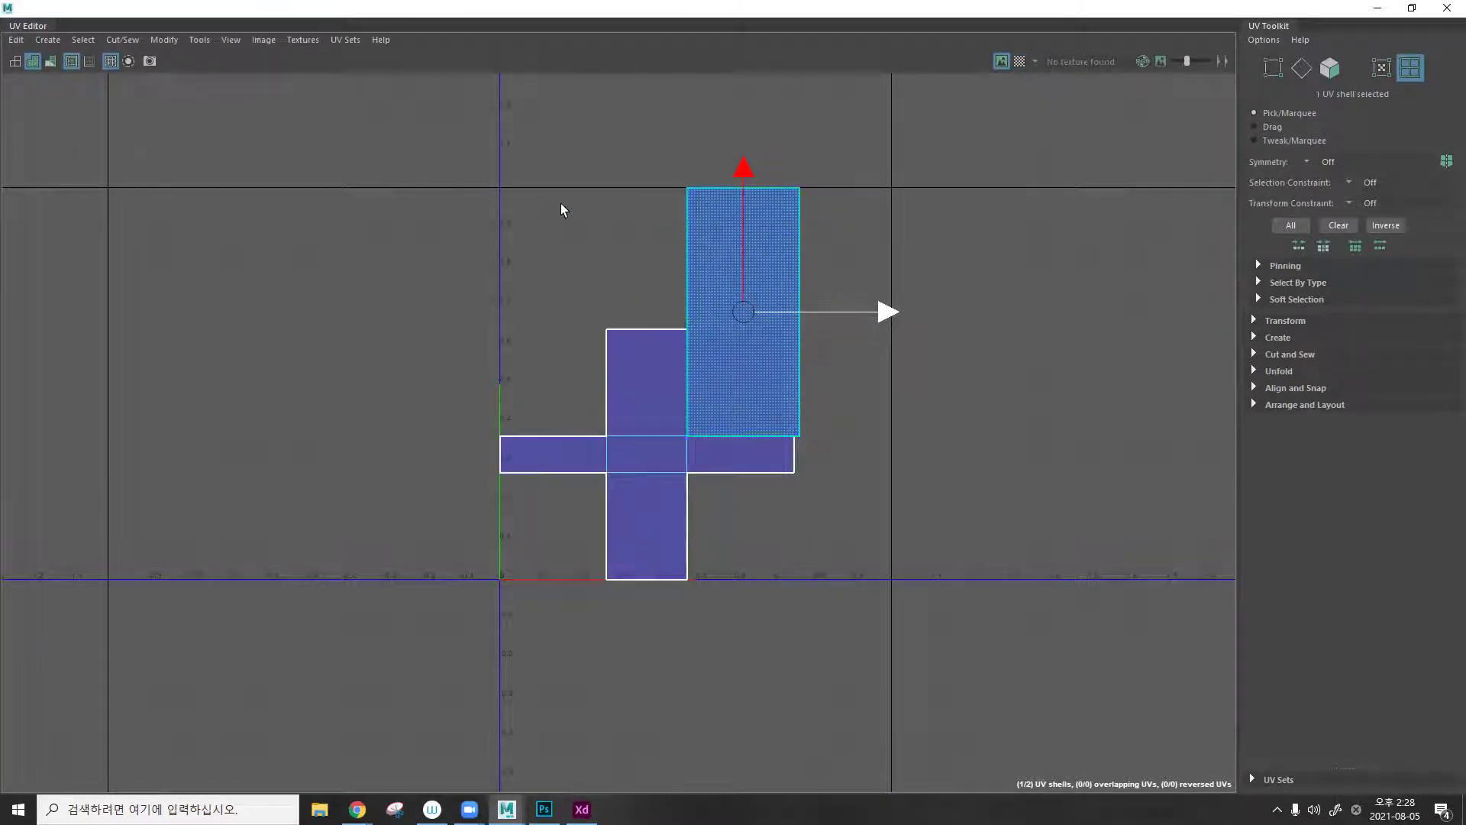
left_click_drag(883, 312, 895, 312)
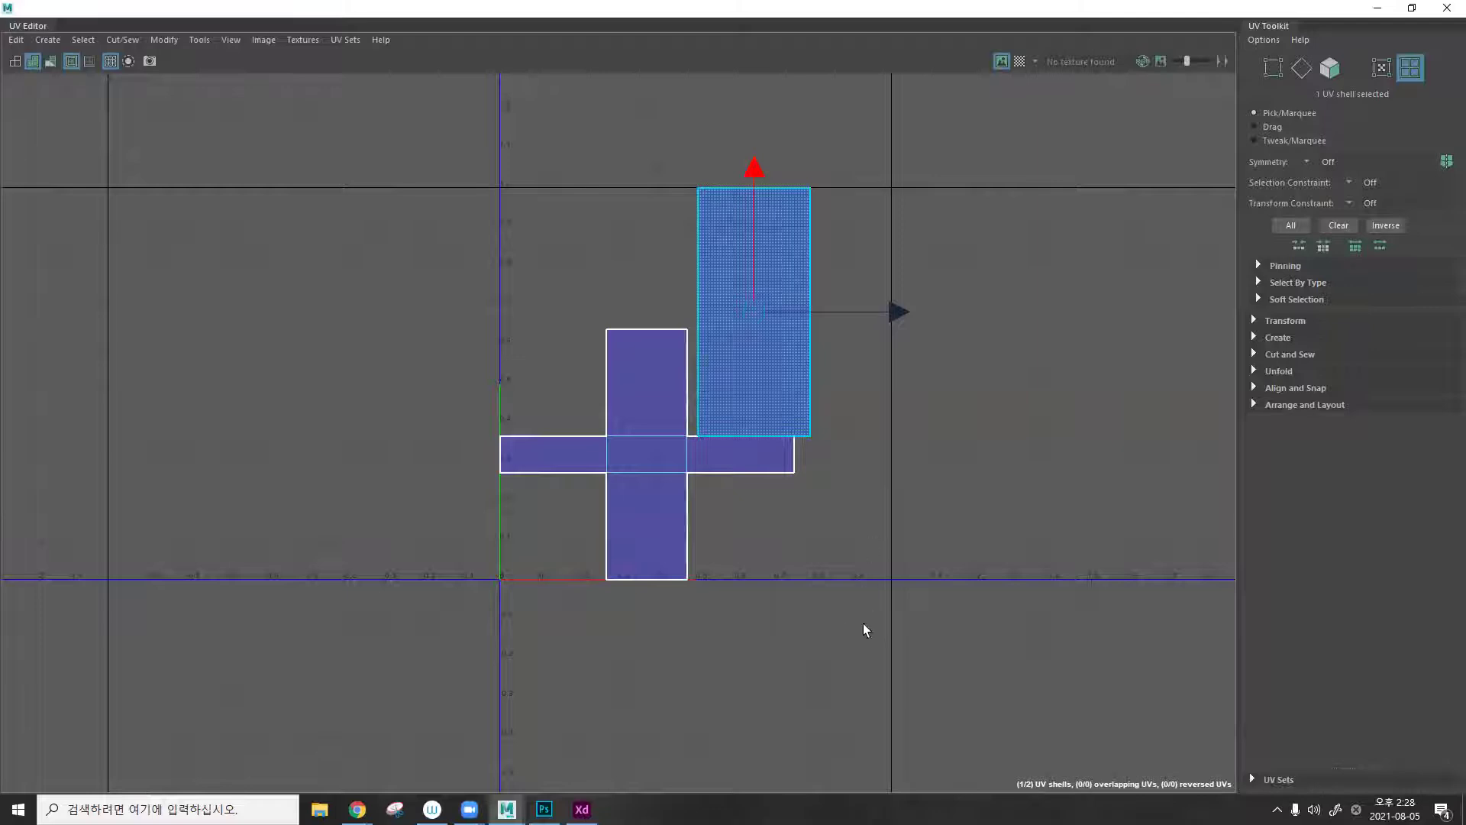
left_click(586, 204)
scroll(722, 183, "up", 2)
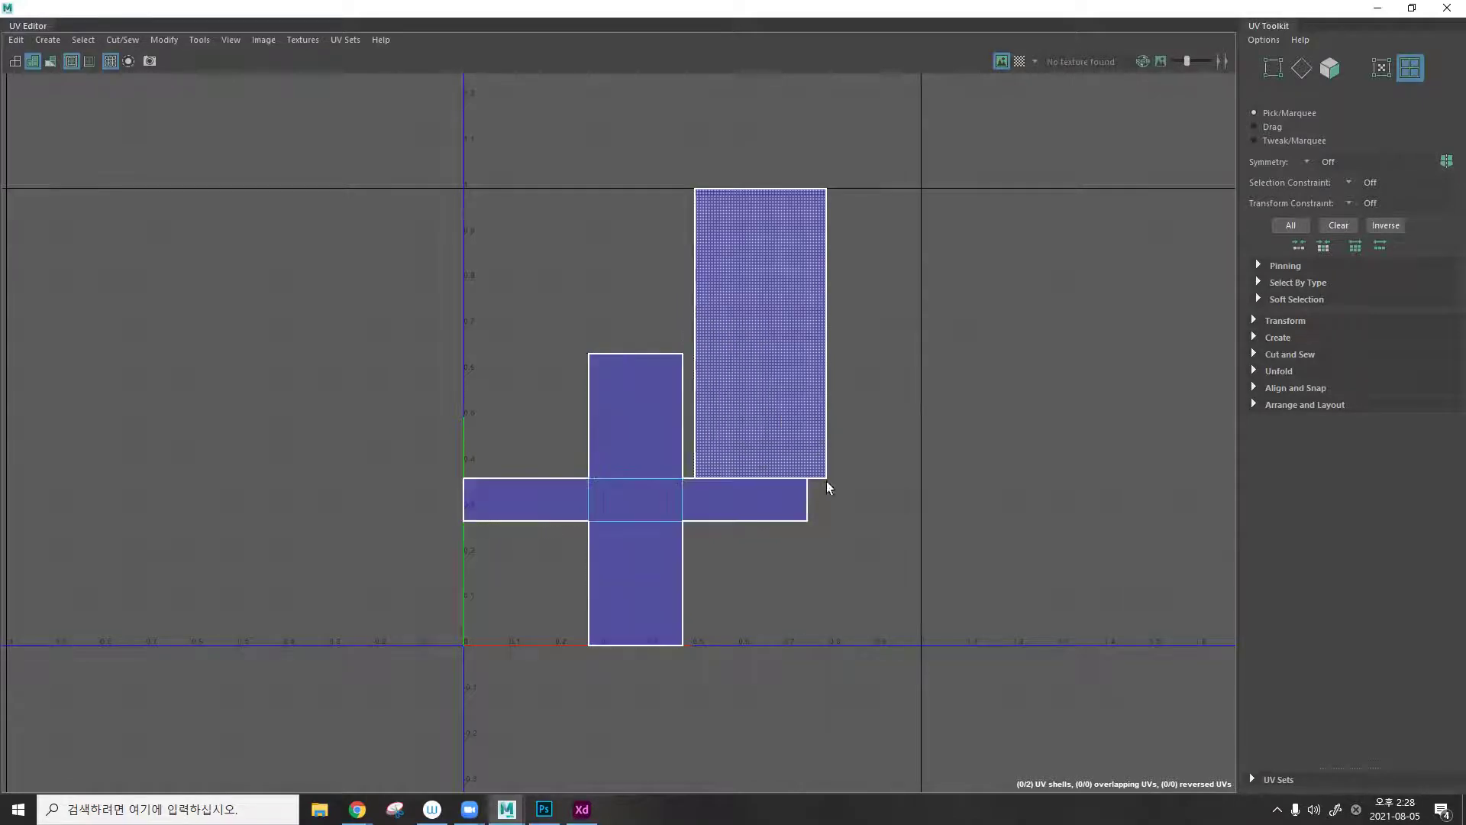
Move the rectangular shell horizontally out of the 0-1 tile and back beside the cross-shaped shell.
left_click(710, 249)
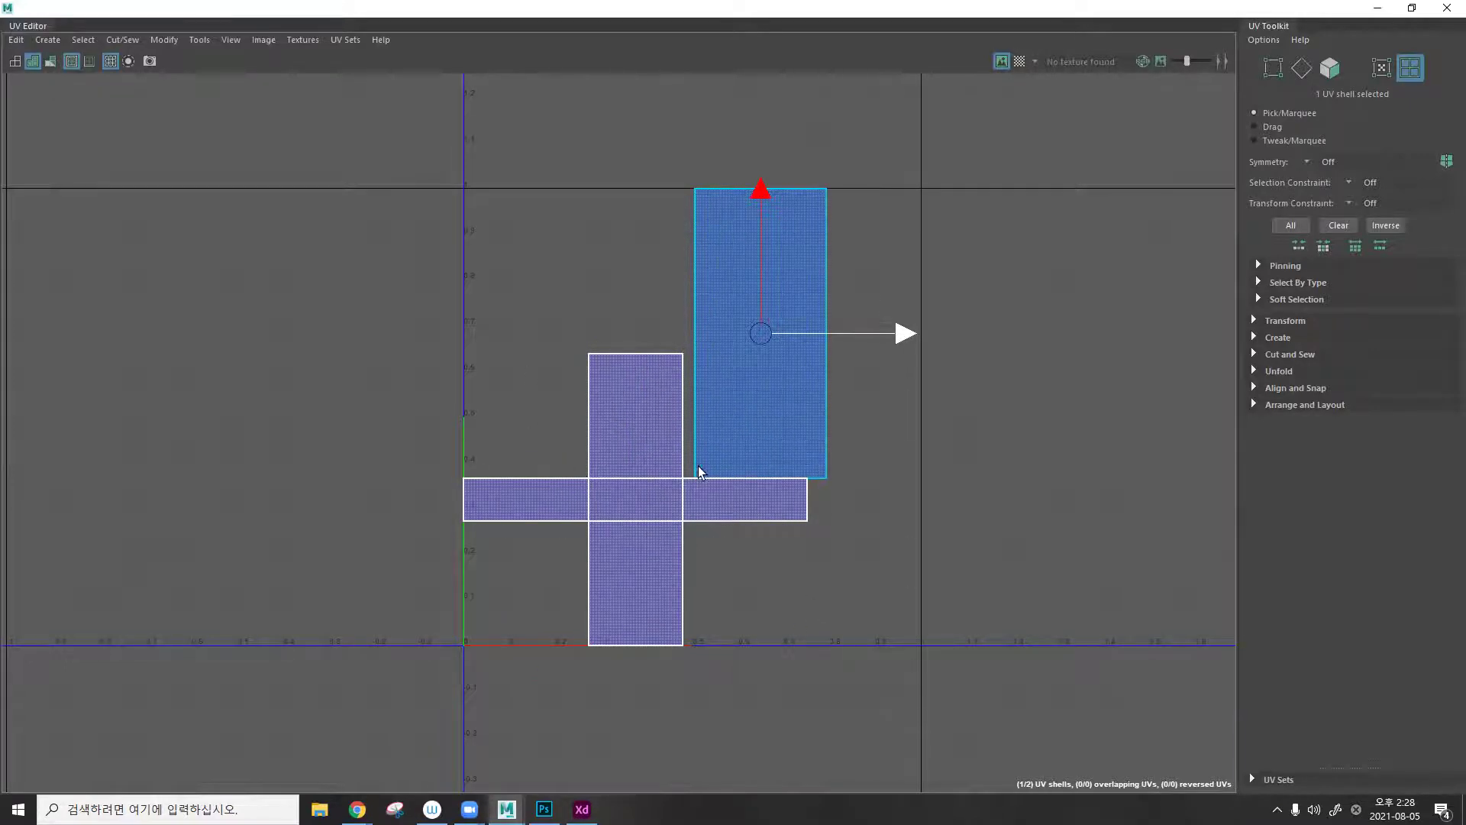
scroll(772, 447, "down", 5)
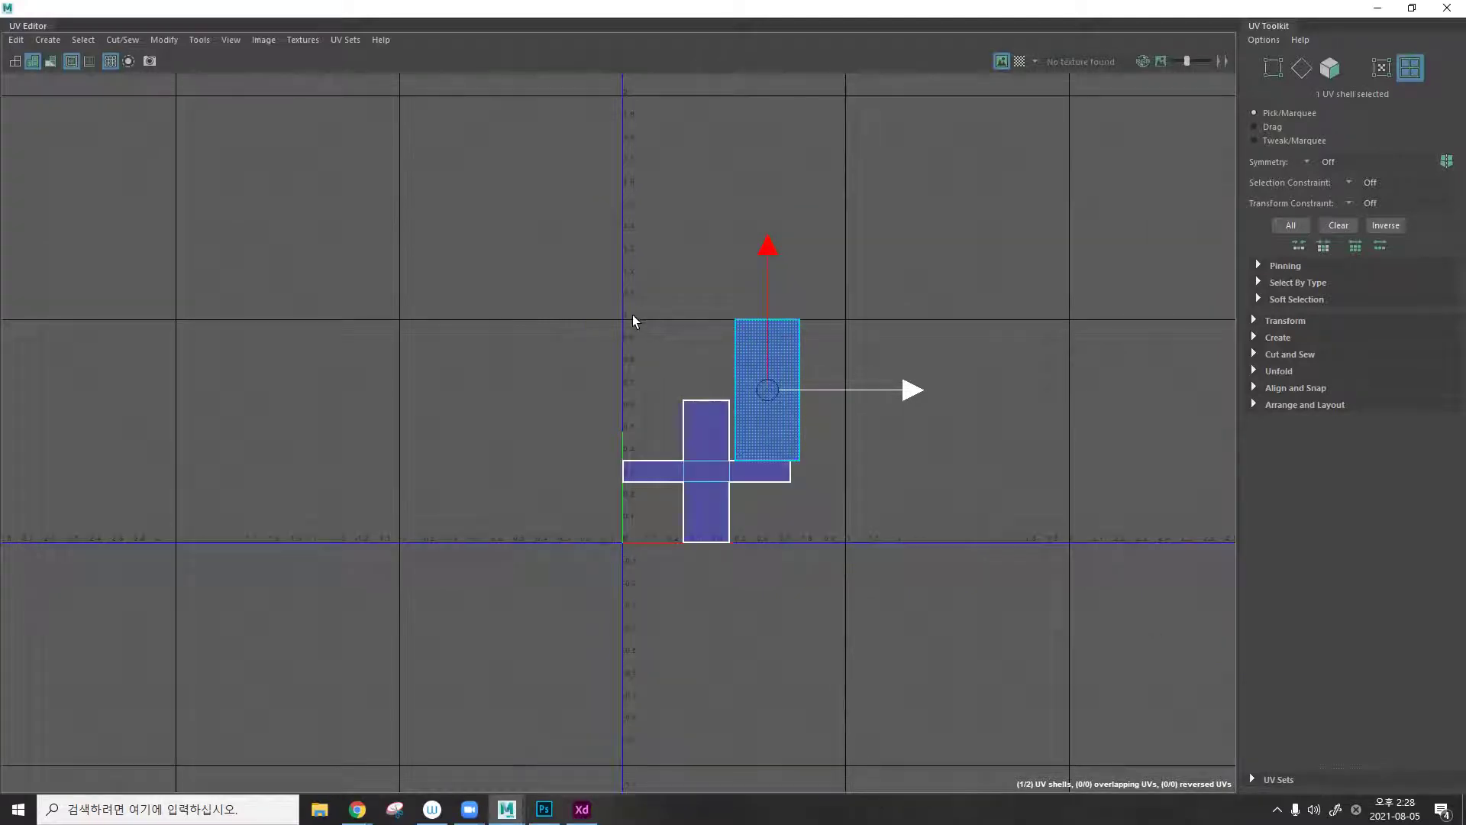
middle_click_drag(1037, 450, 908, 361, "alt")
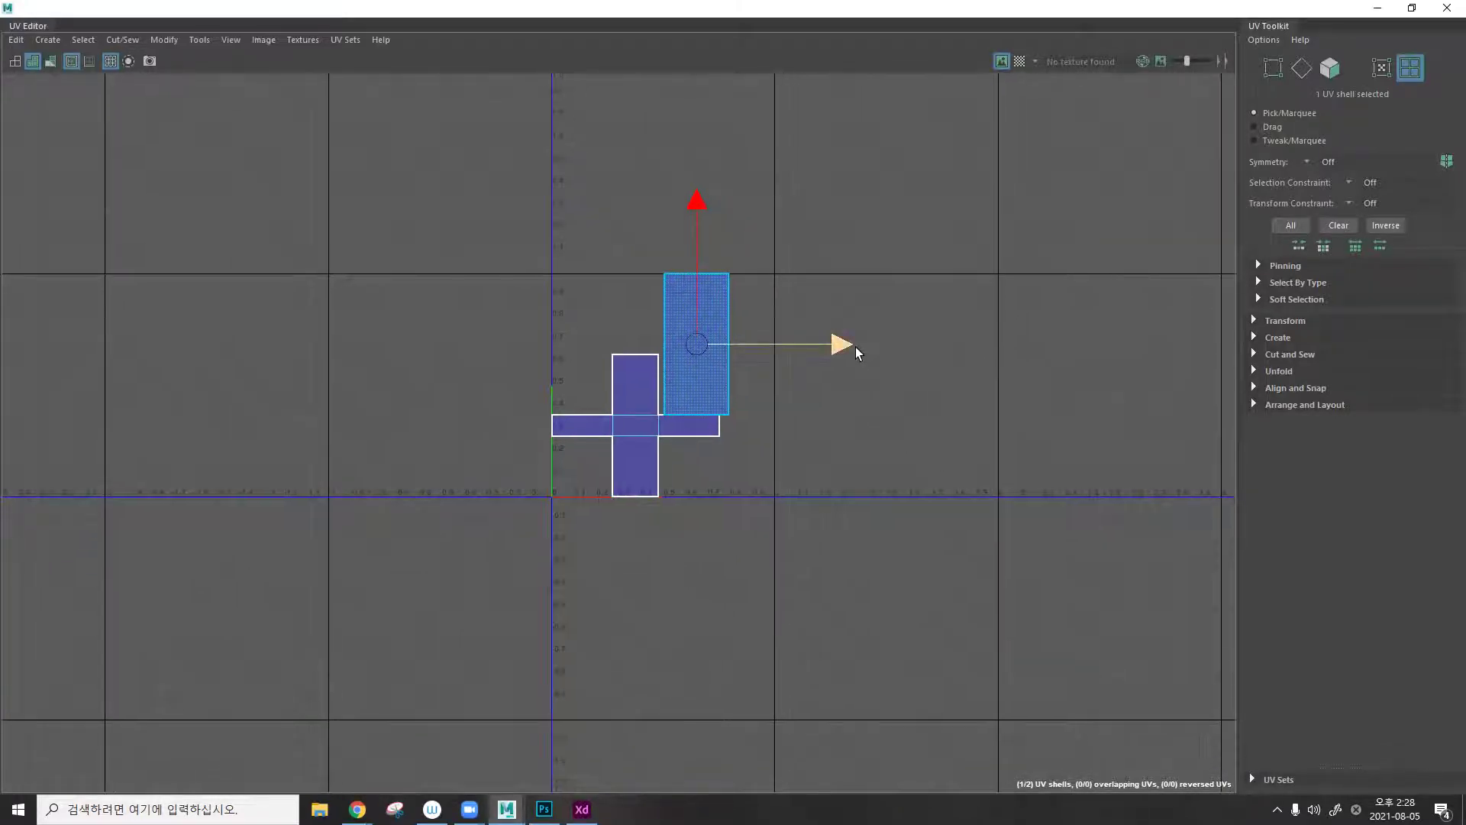
left_click_drag(847, 342, 1037, 342)
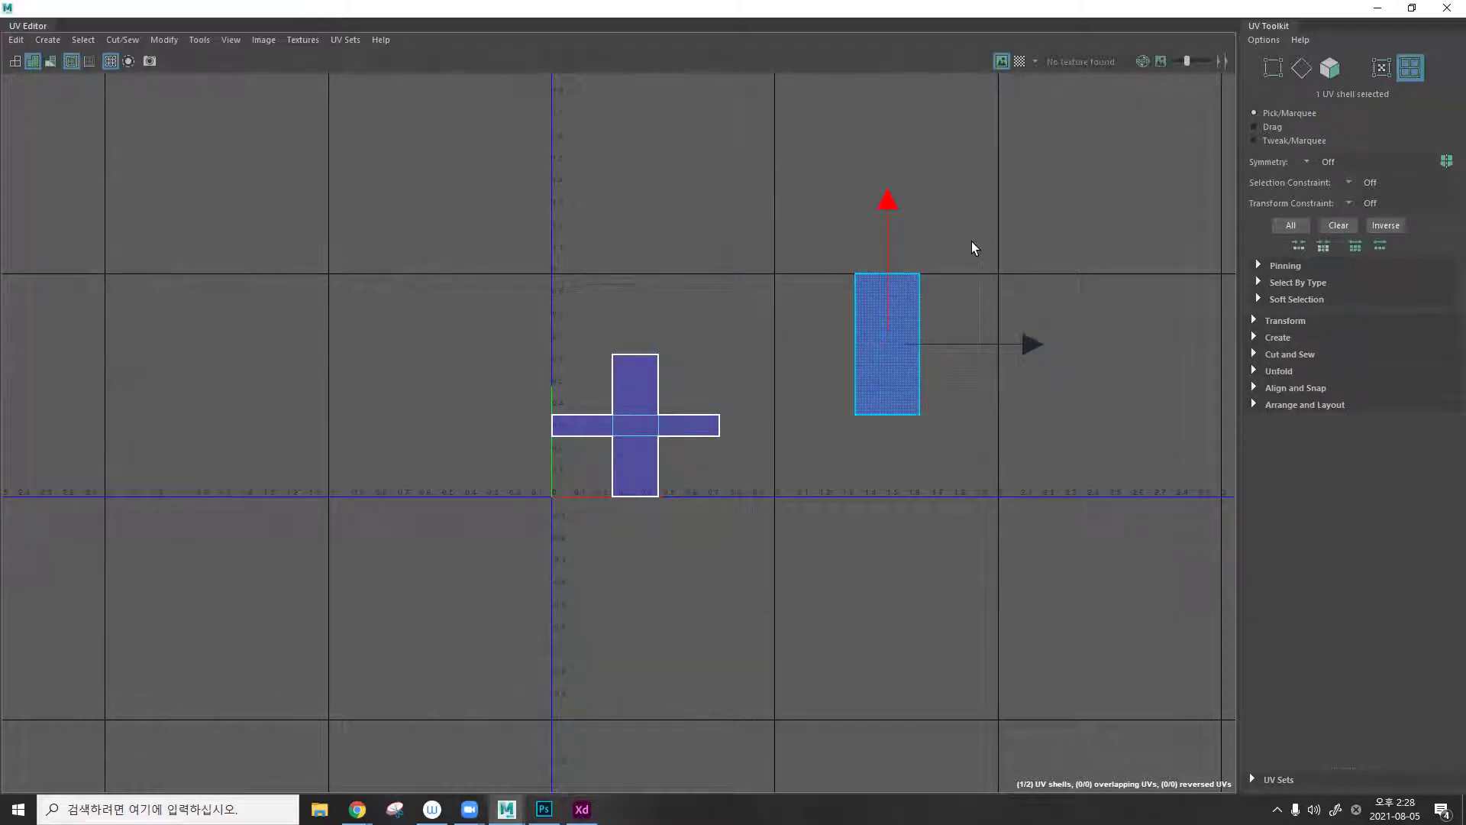
left_click(884, 341)
scroll(828, 352, "up", 2)
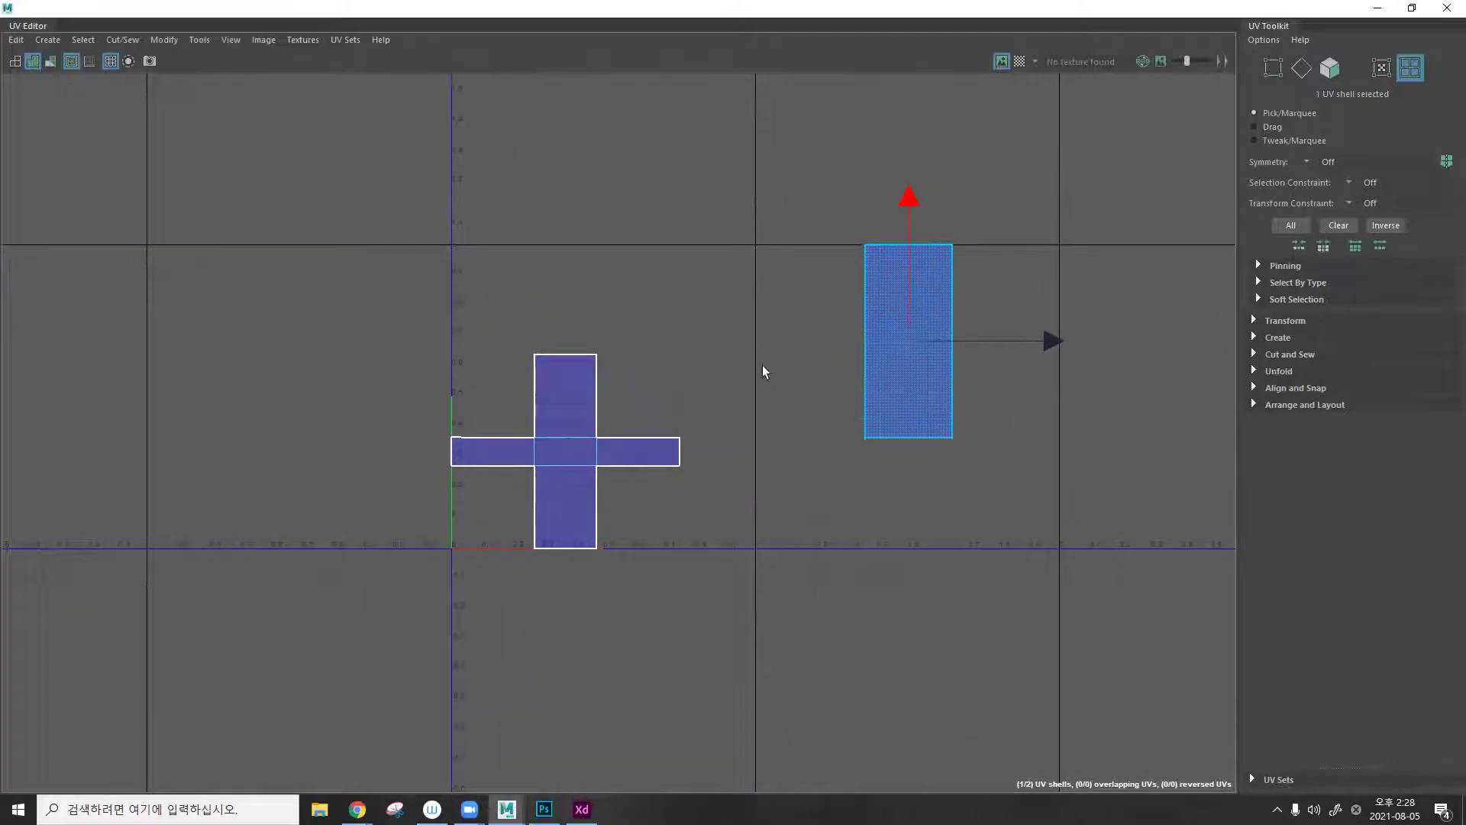
left_click_drag(1064, 344, 811, 345)
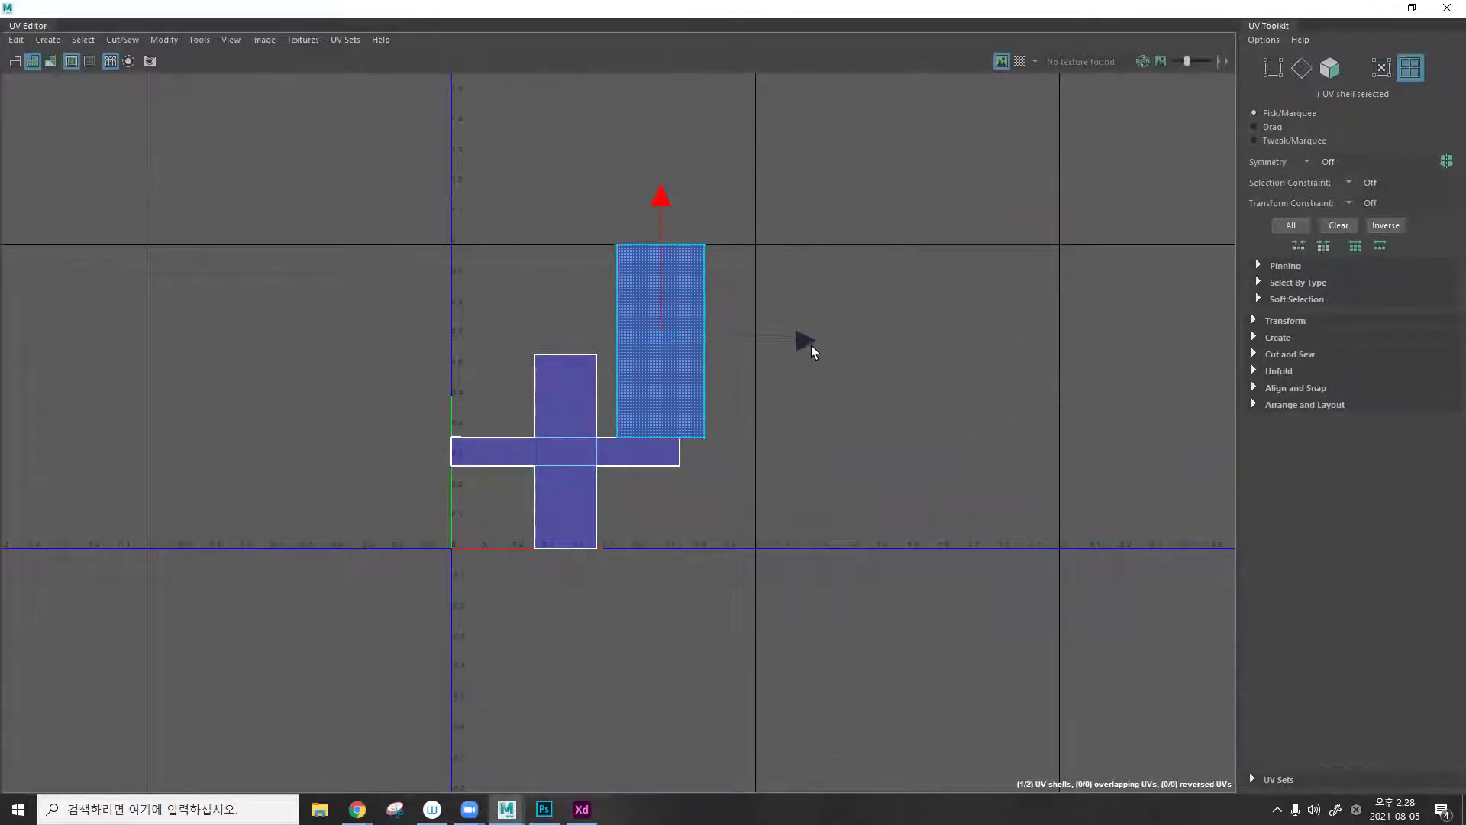
Scale the rectangular shell down slightly and uniformly so a gap separates it from the cross, and deselect it.
key("r")
left_click_drag(661, 345, 658, 337)
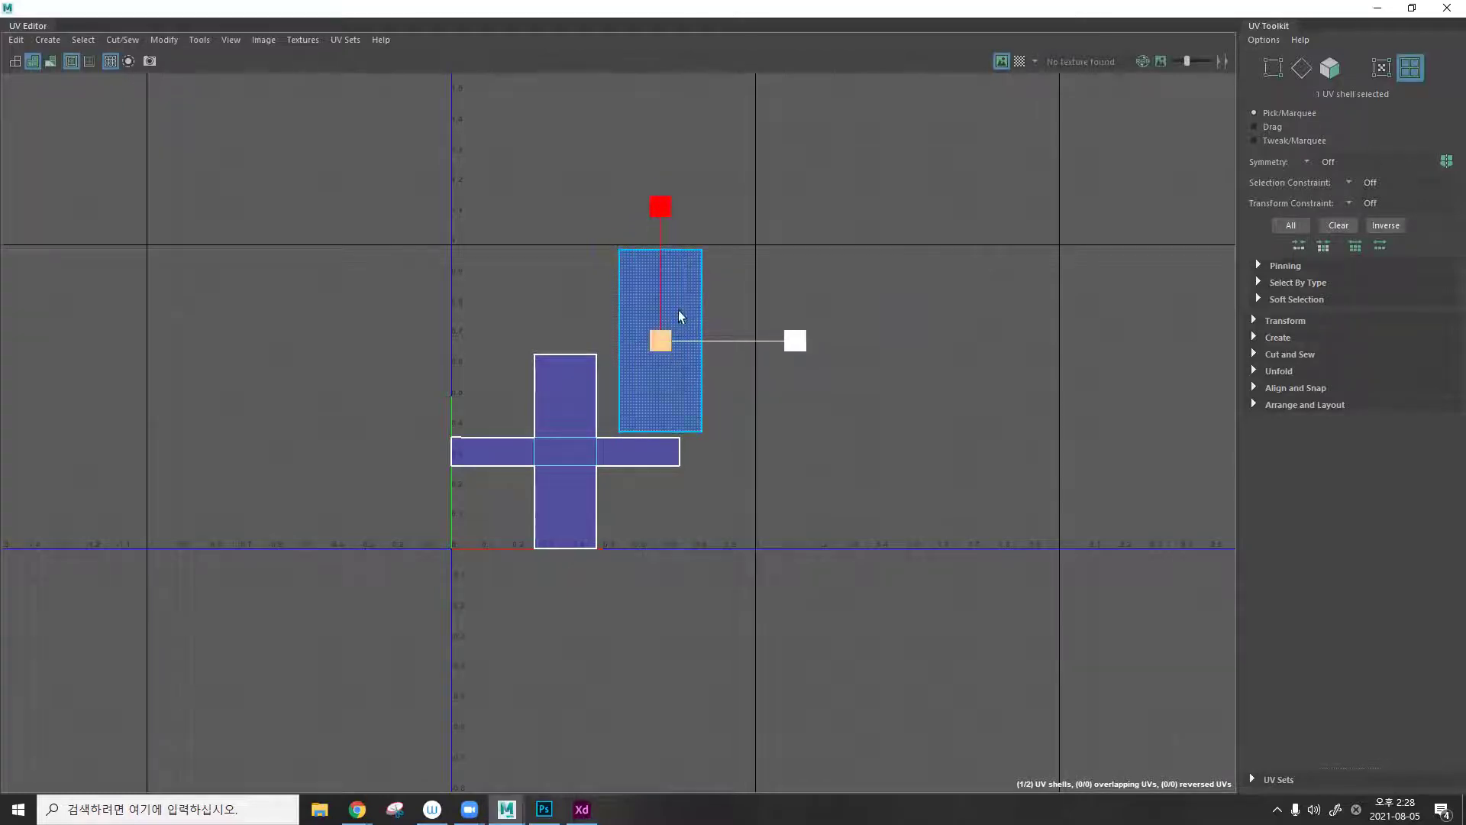
left_click(678, 281)
scroll(678, 283, "up", 1)
scroll(679, 282, "up", 5)
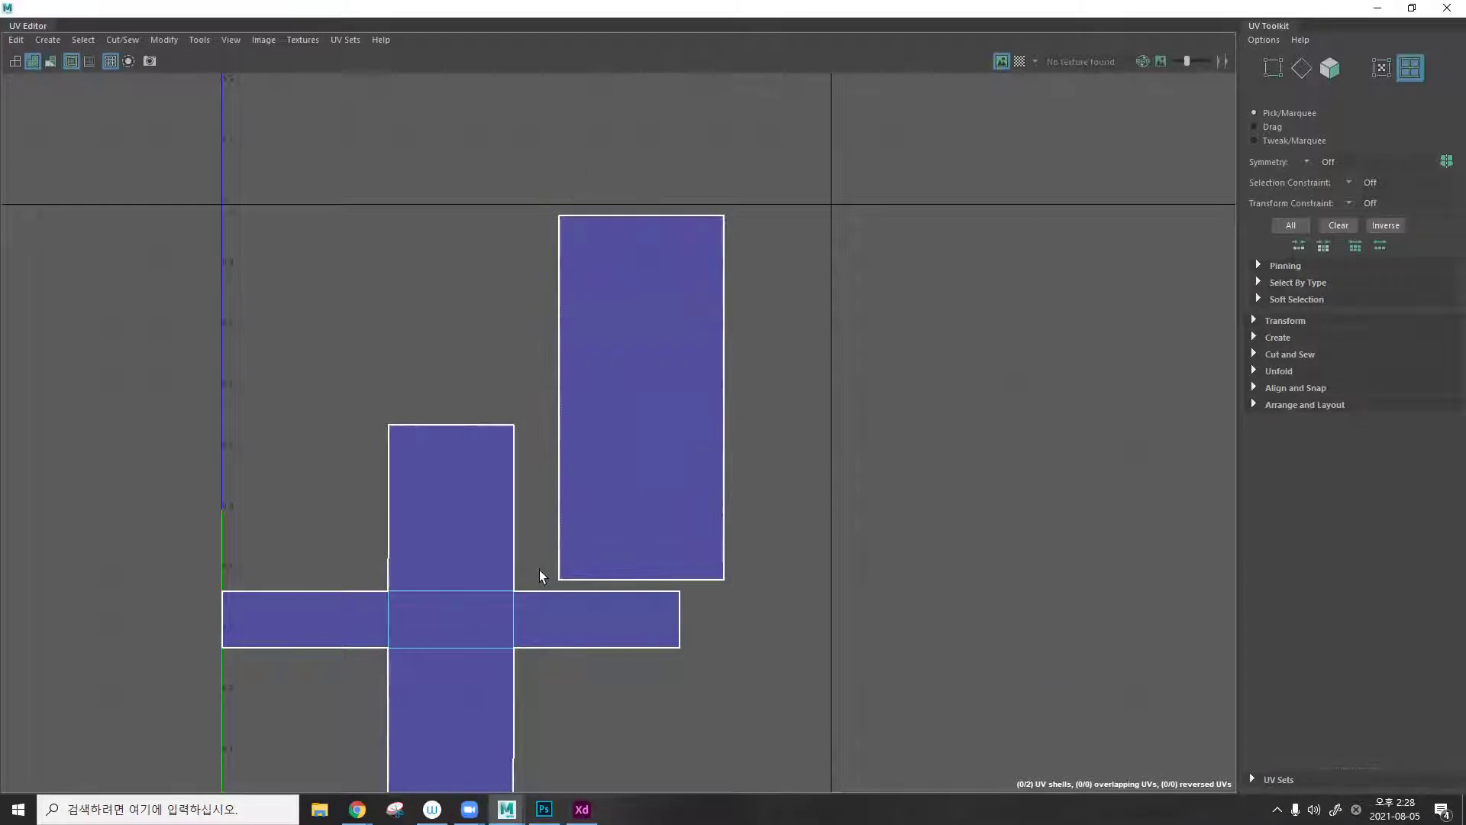
scroll(630, 321, "down", 2)
scroll(629, 319, "down", 3)
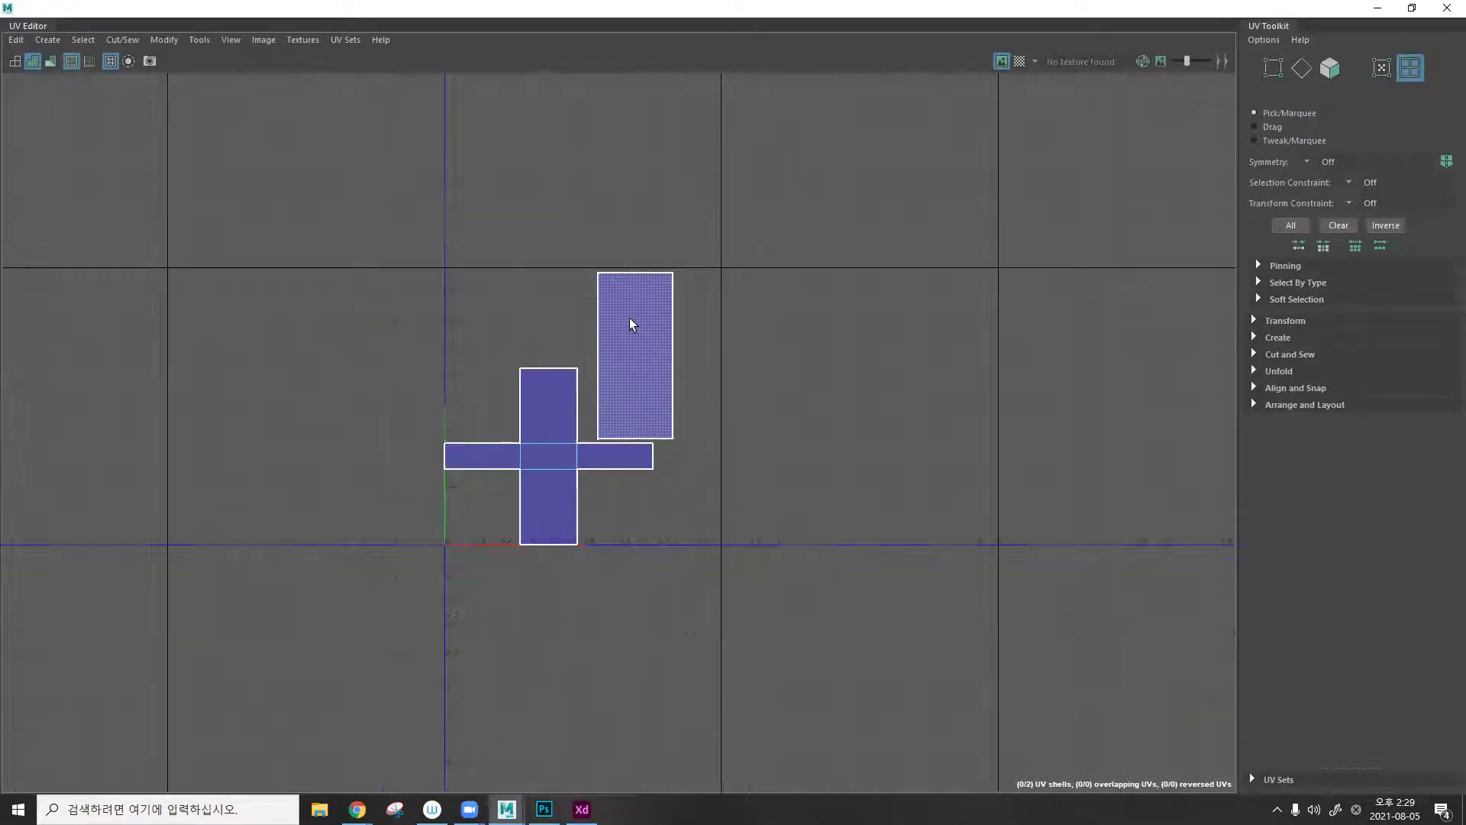
Move the rectangular shell into the neighbouring UV tile, scale it up uniformly, and lower it slightly.
left_click(630, 318)
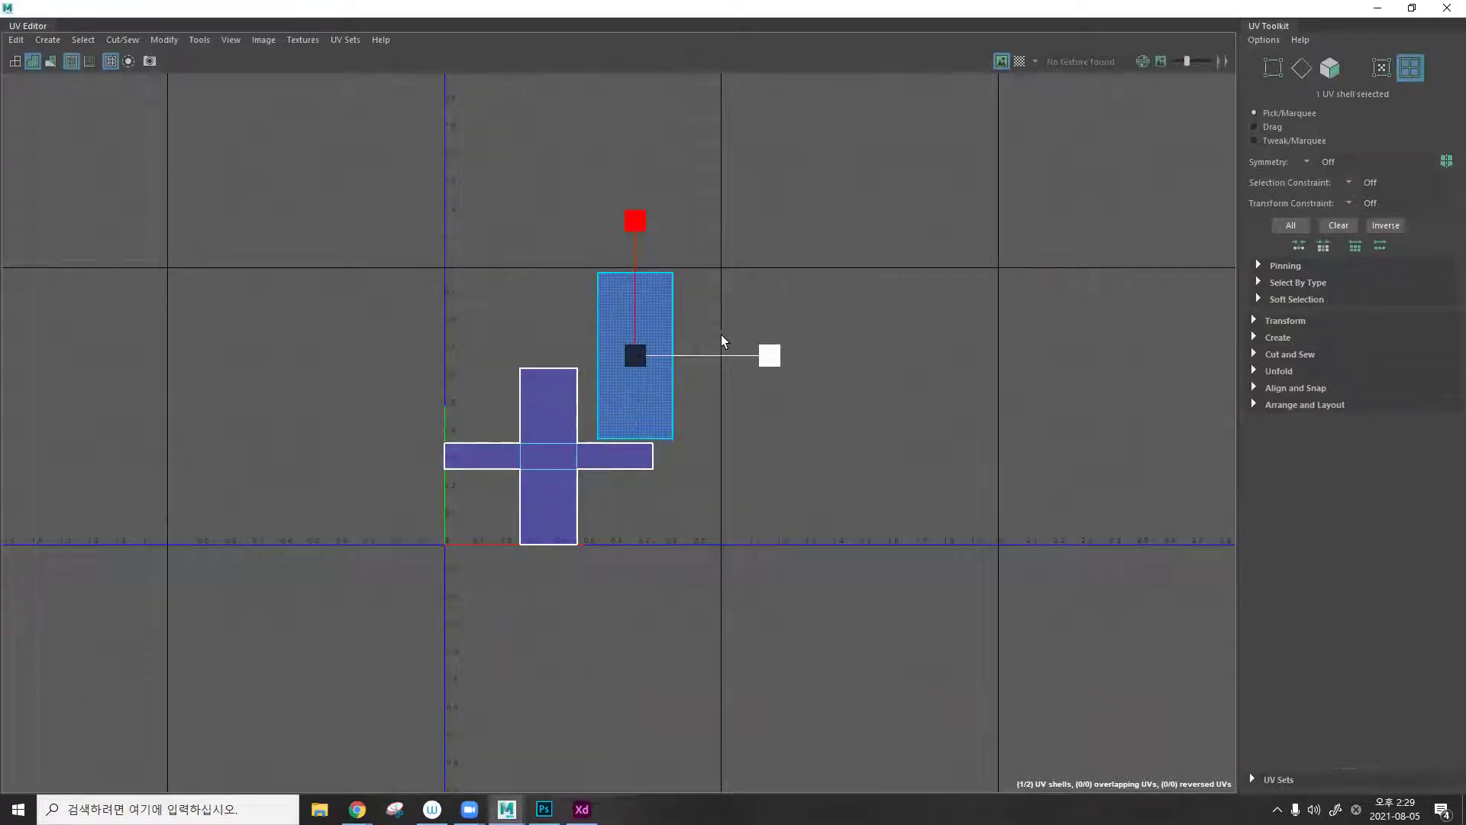
left_click_drag(768, 356, 1030, 356)
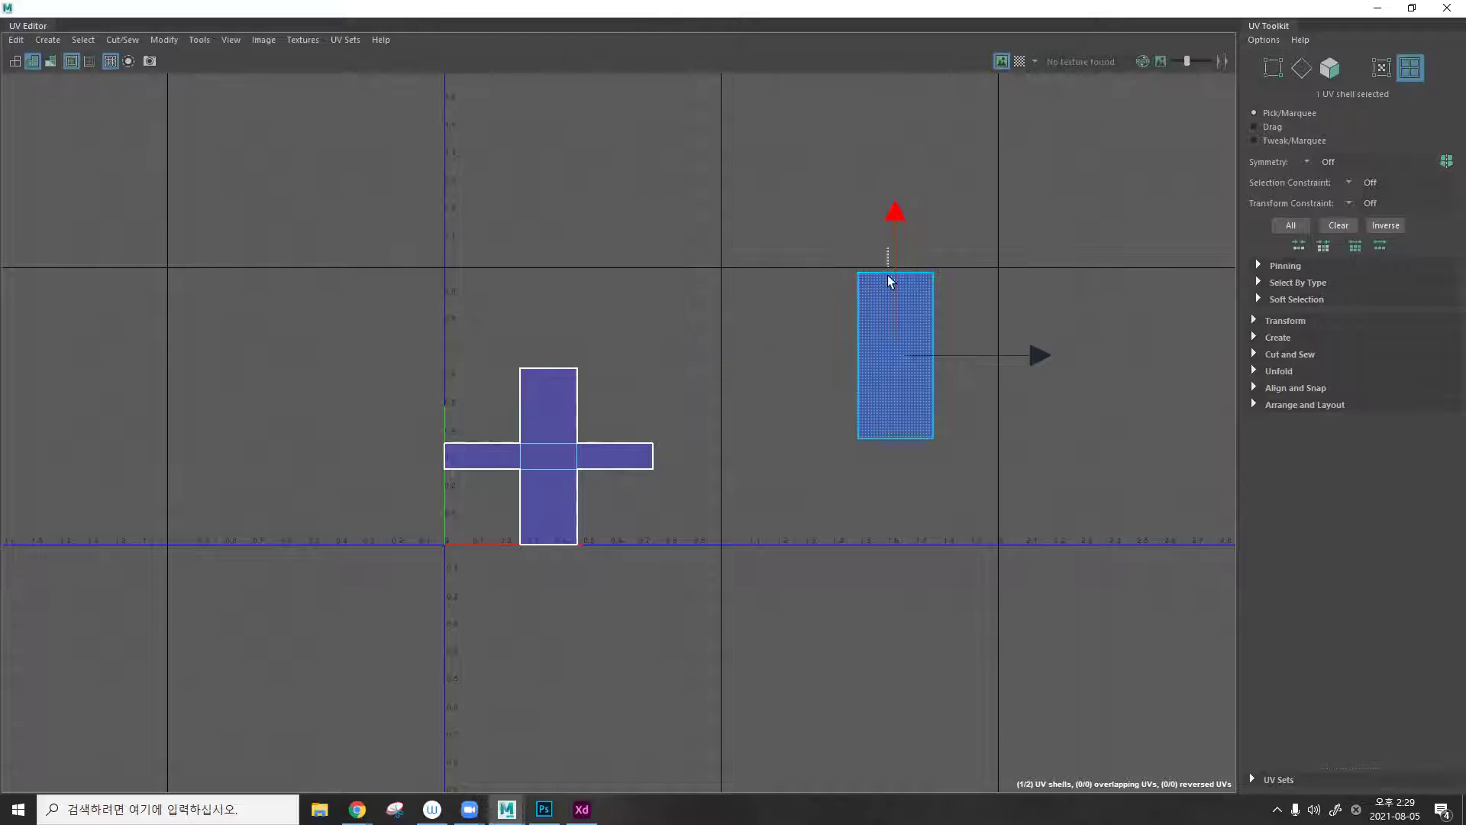
key("r")
left_click_drag(894, 371, 941, 396)
key("w")
left_click_drag(900, 232, 902, 251)
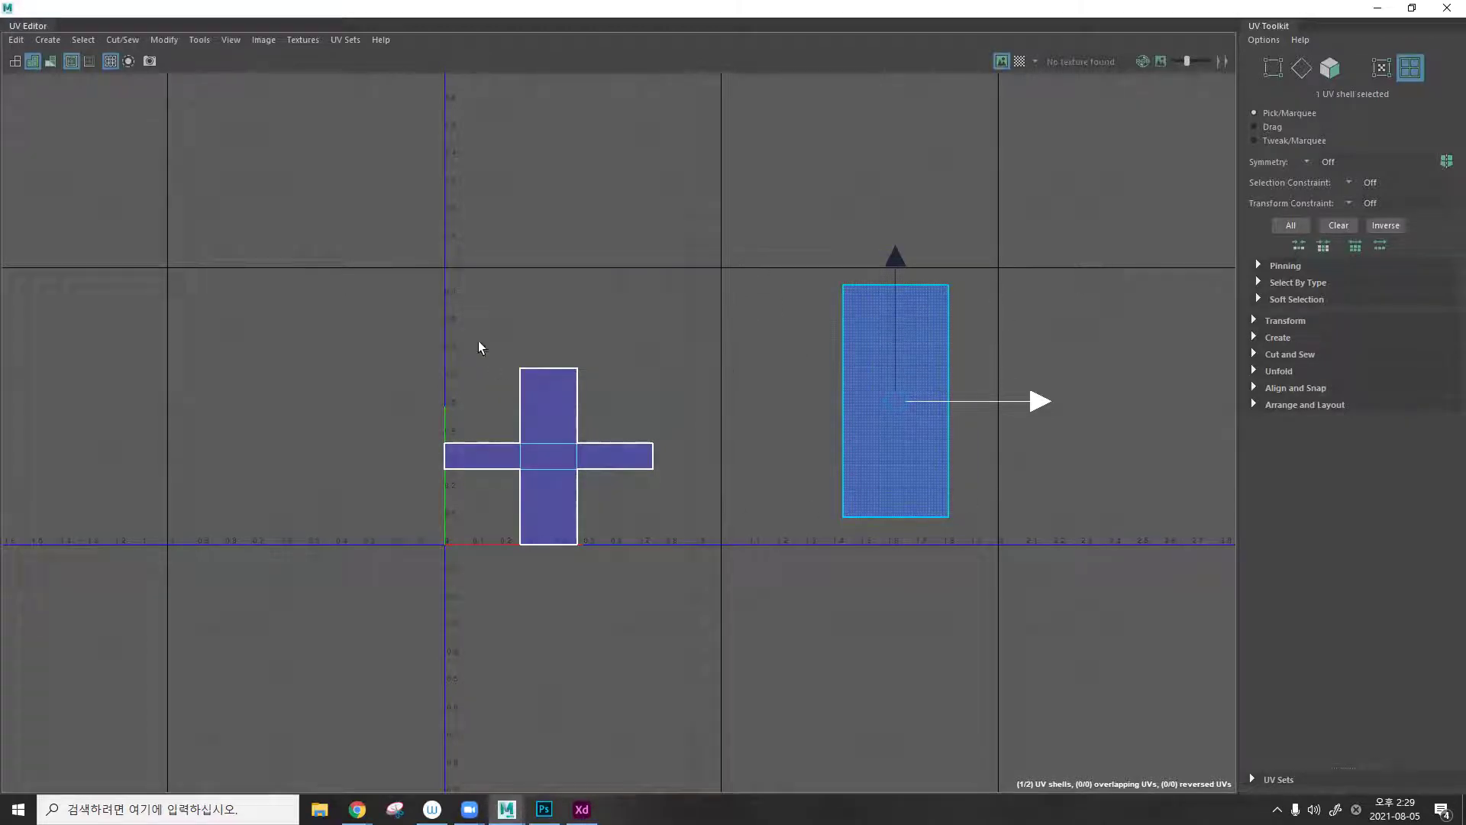
Restore the UV Editor to a smaller window and apply Layout to both UV shells.
left_click(608, 456)
left_click(1412, 8)
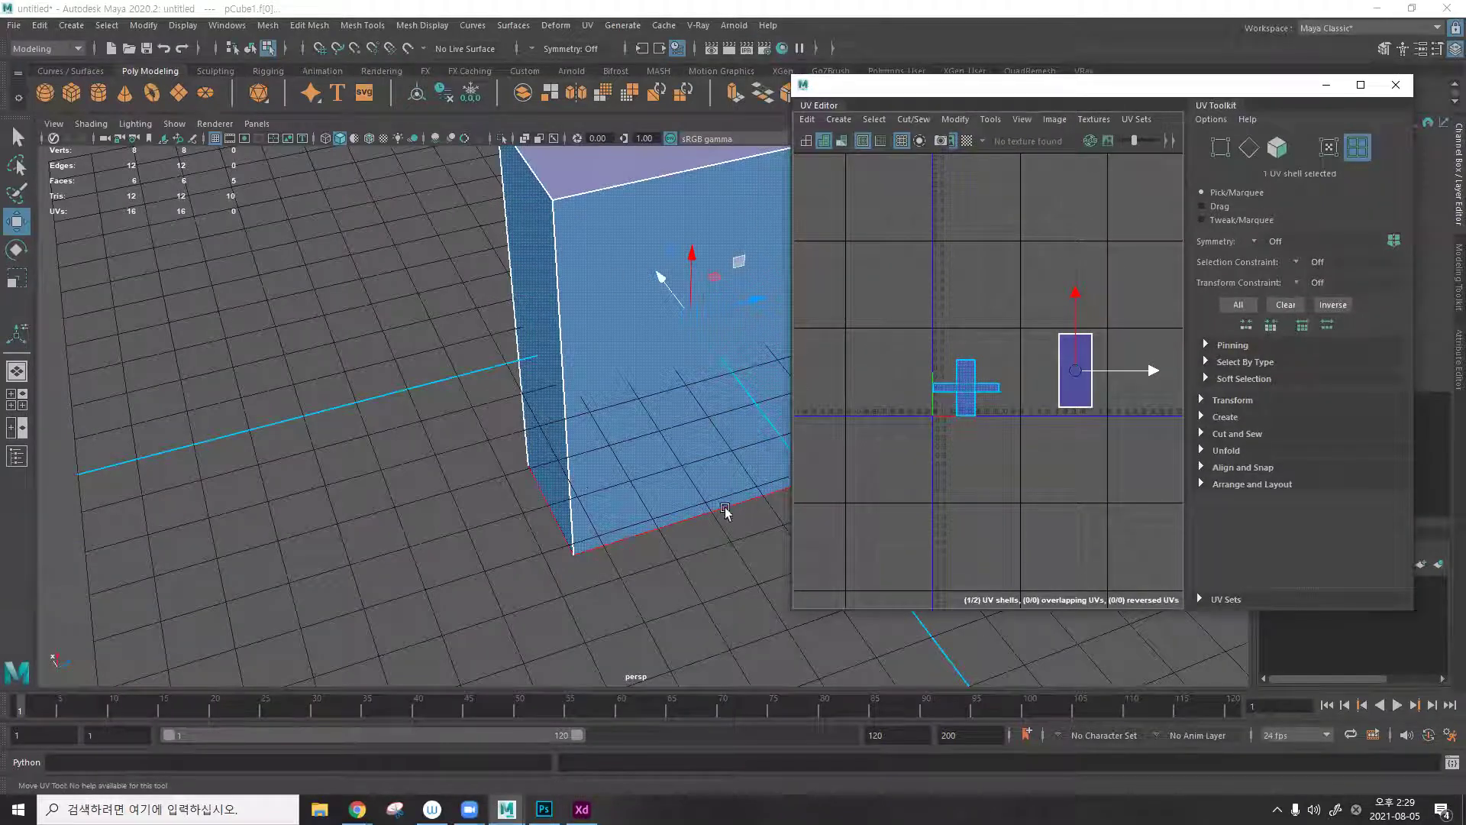
left_click(947, 295)
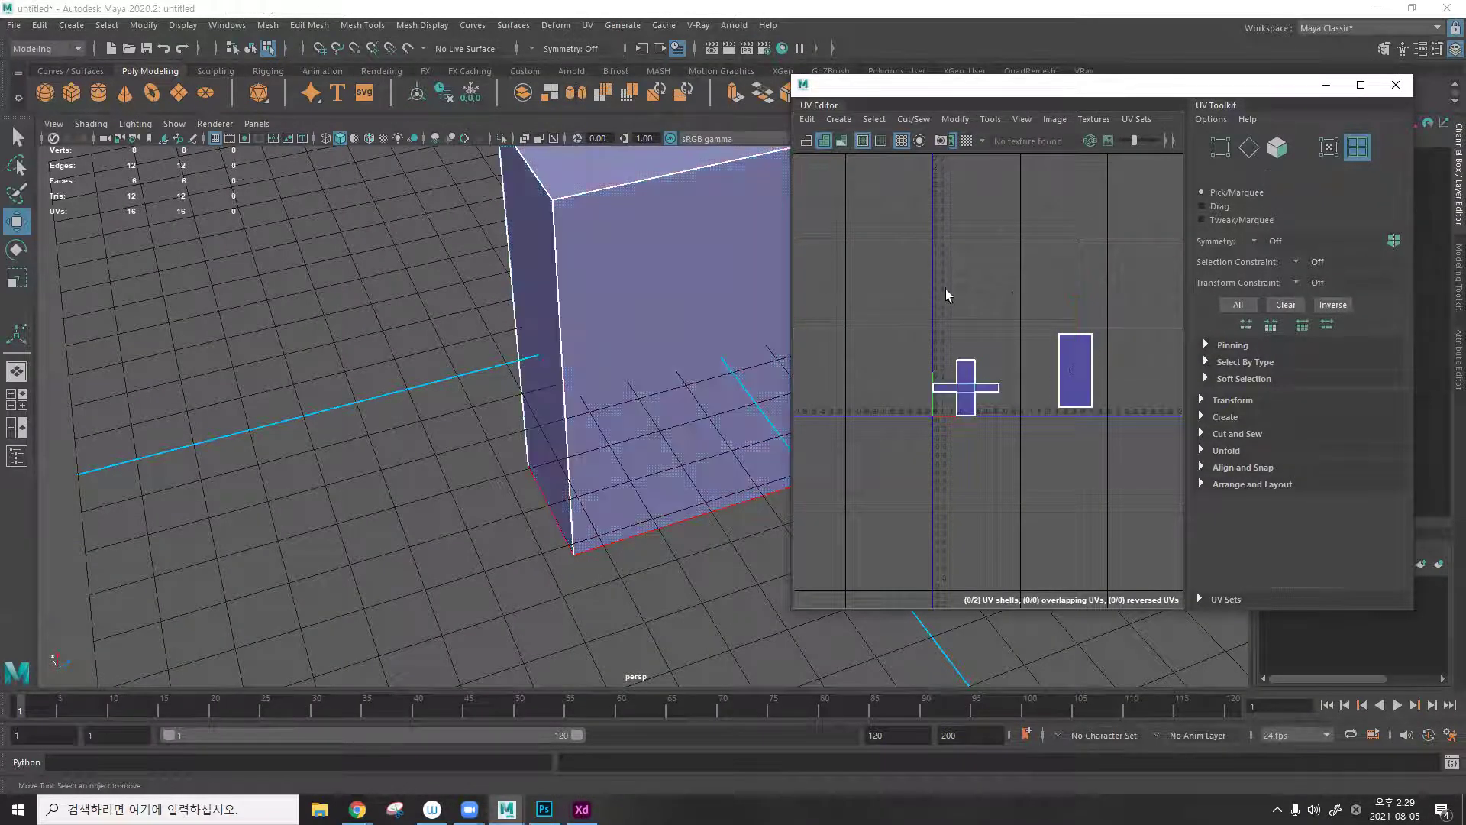
left_click_drag(947, 295, 1130, 463)
left_click(955, 118)
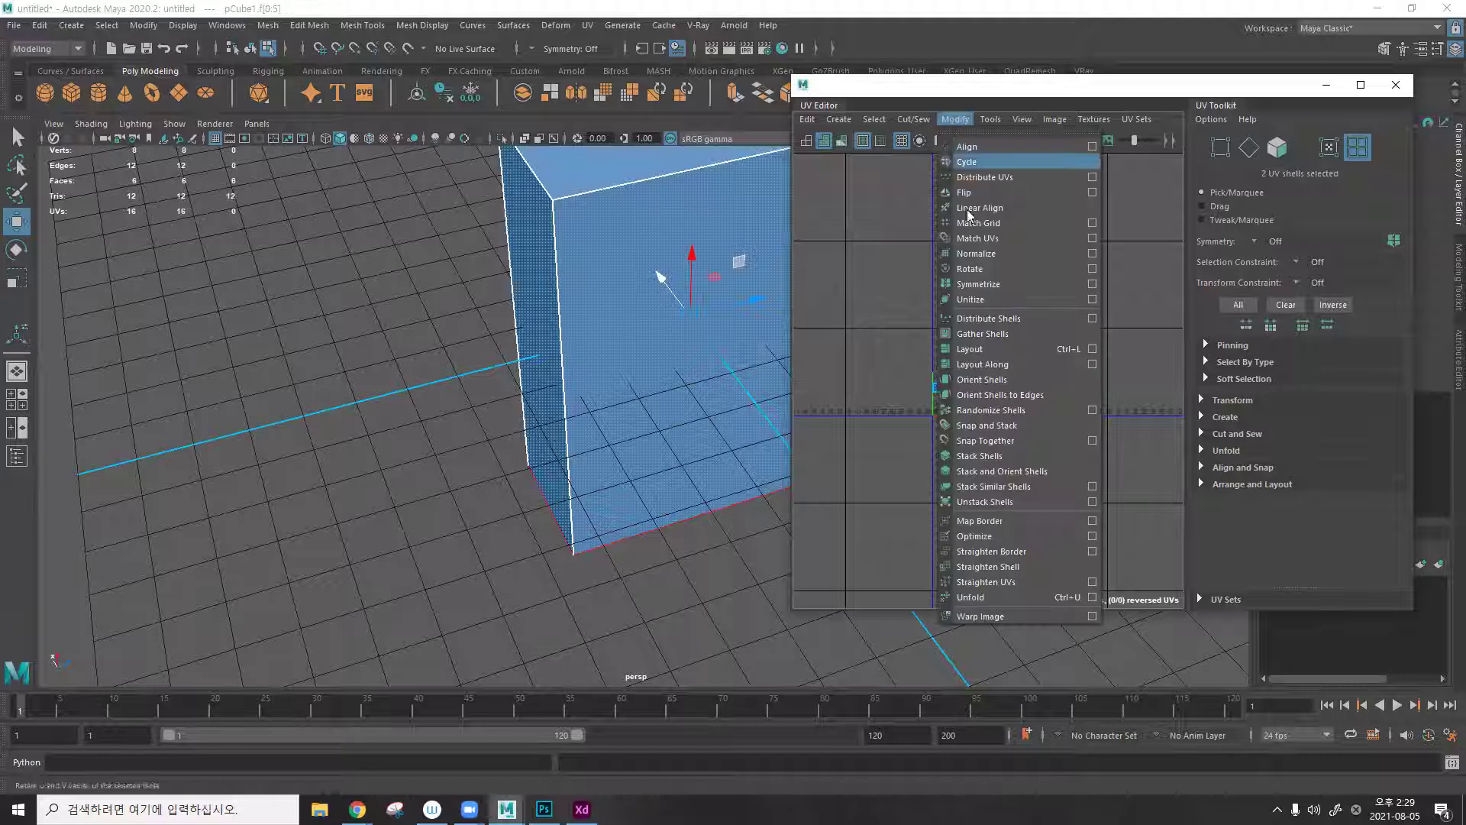
left_click(981, 348)
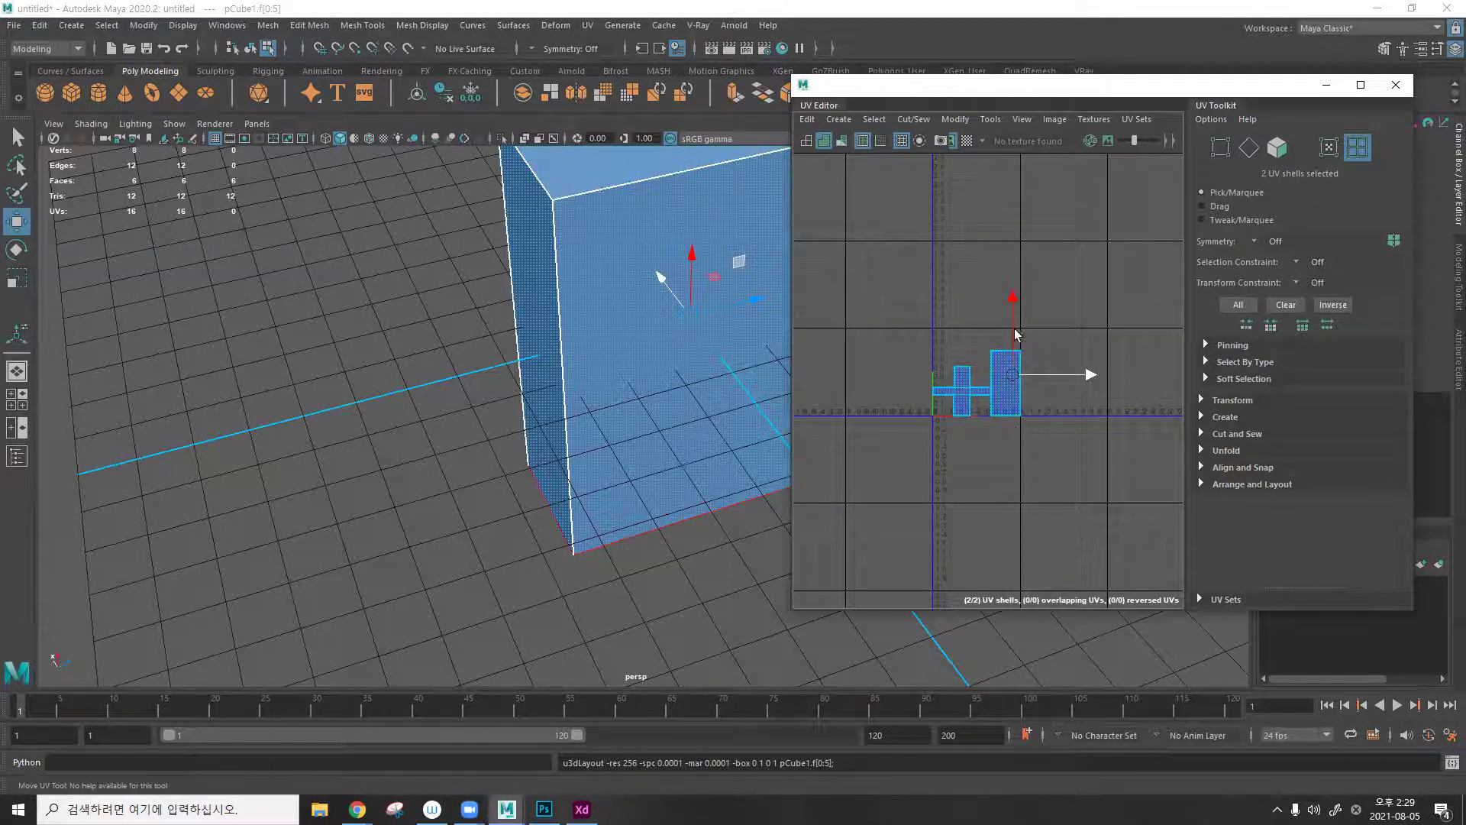
Create a polygon cylinder in object selection mode and close the UV Editor.
left_click_drag(691, 306, 926, 203, "alt")
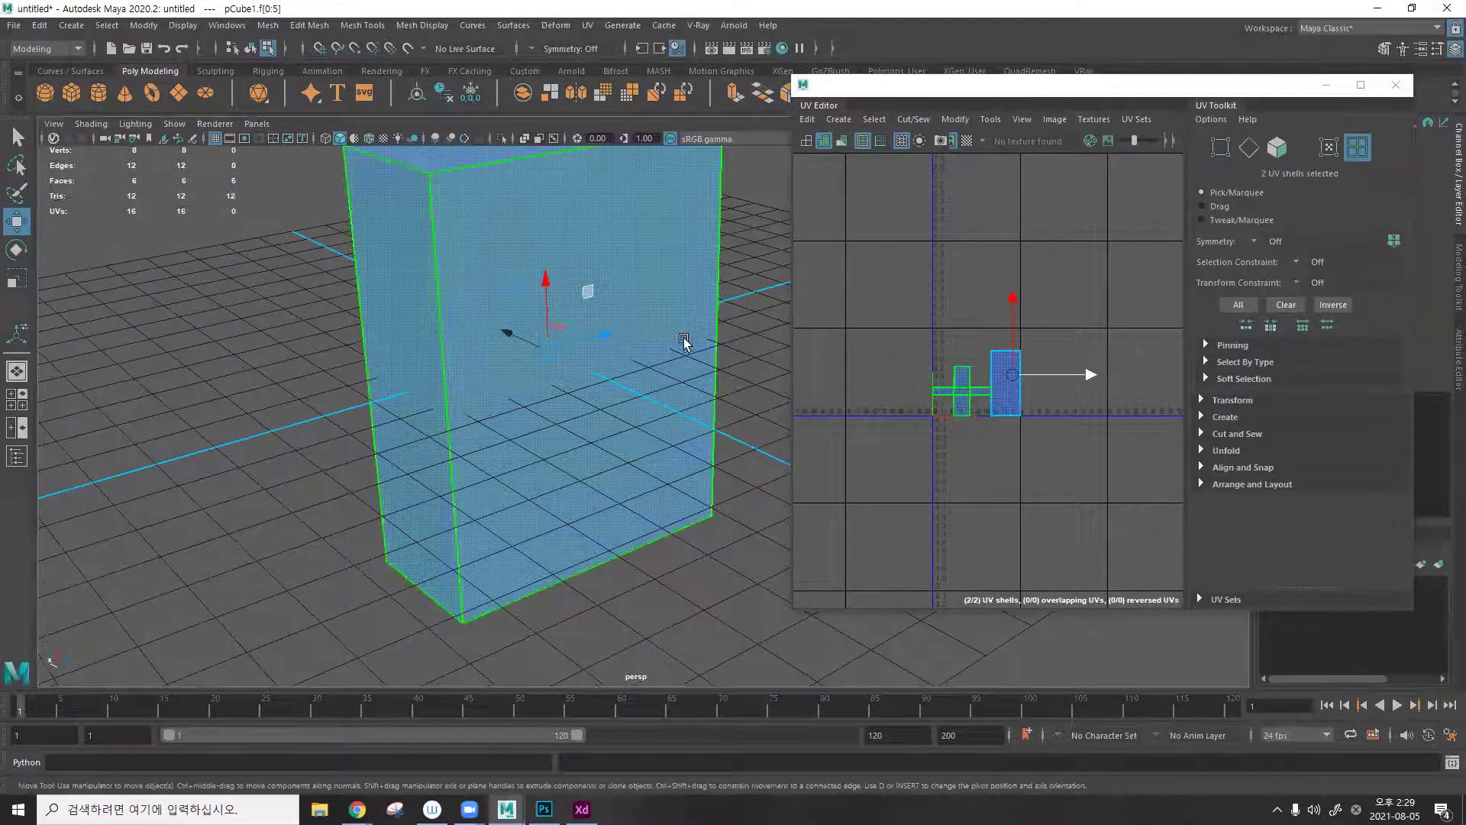
scroll(683, 341, "down", 5)
key("F8")
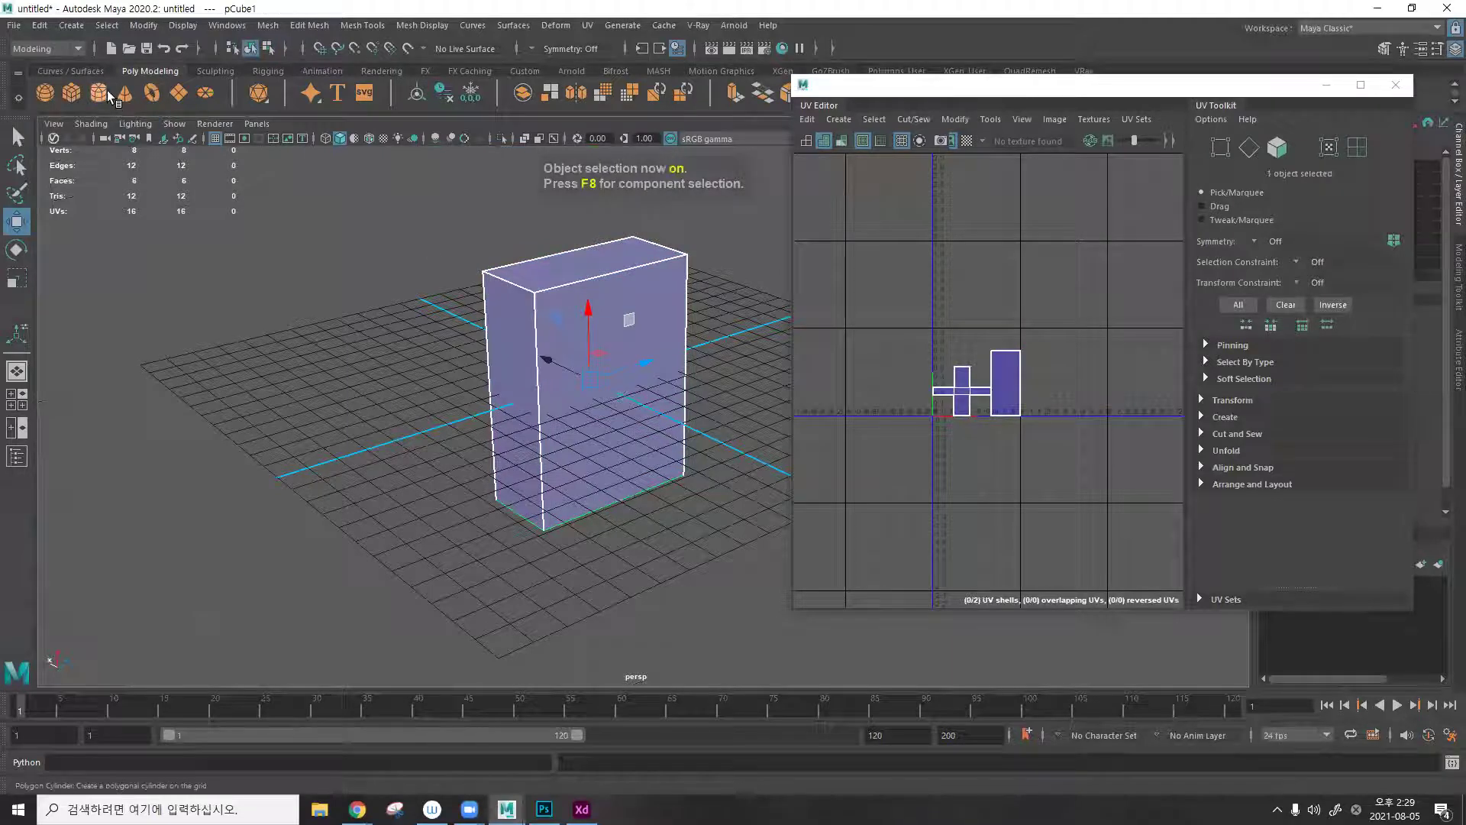
left_click(1397, 85)
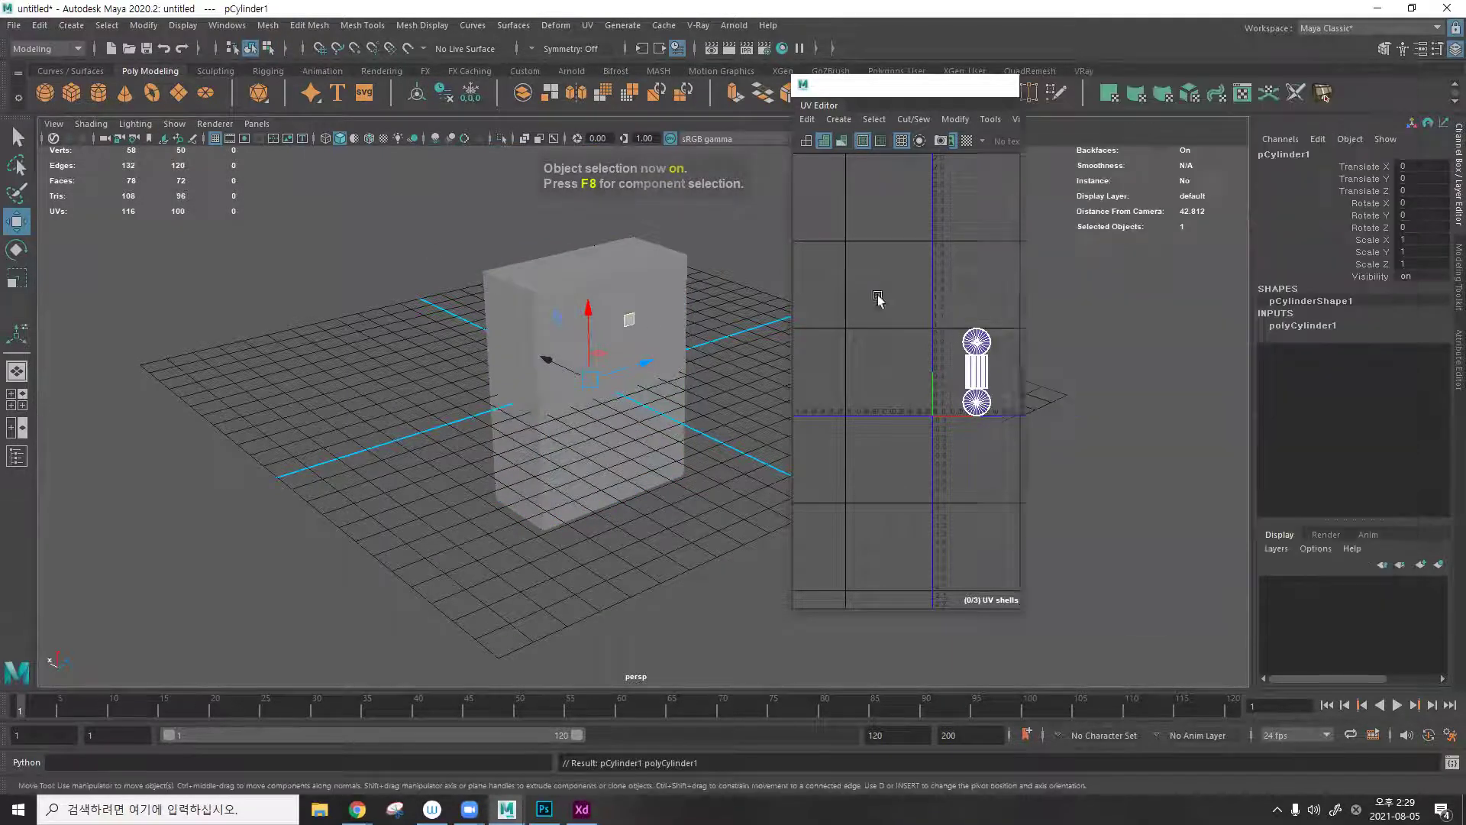
Delete the box, then scale the cylinder up uniformly to about 5.36 and stretch its height to about 8.79.
key("Delete")
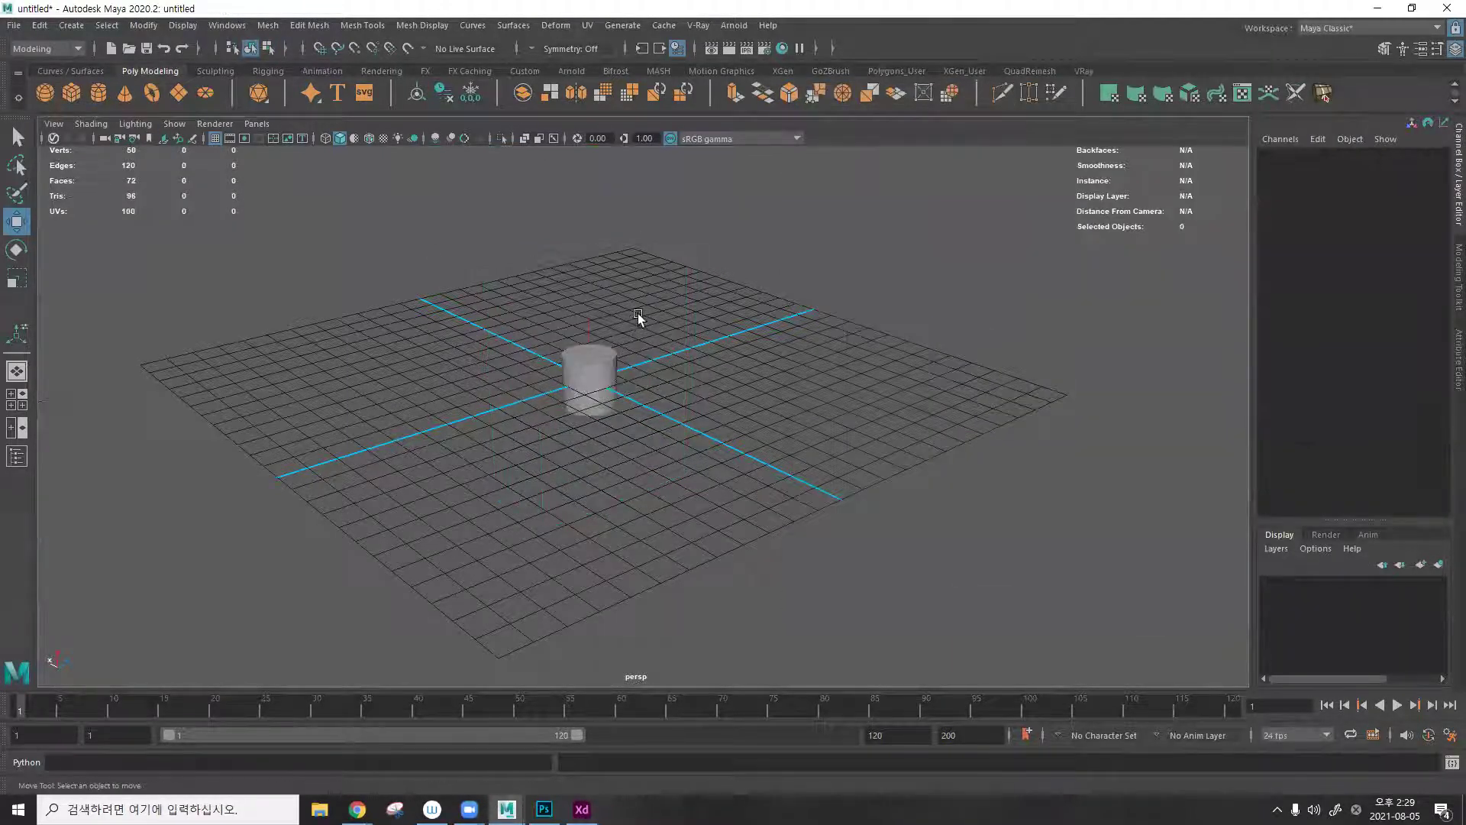
left_click(588, 393)
key("r")
left_click_drag(589, 380, 779, 461)
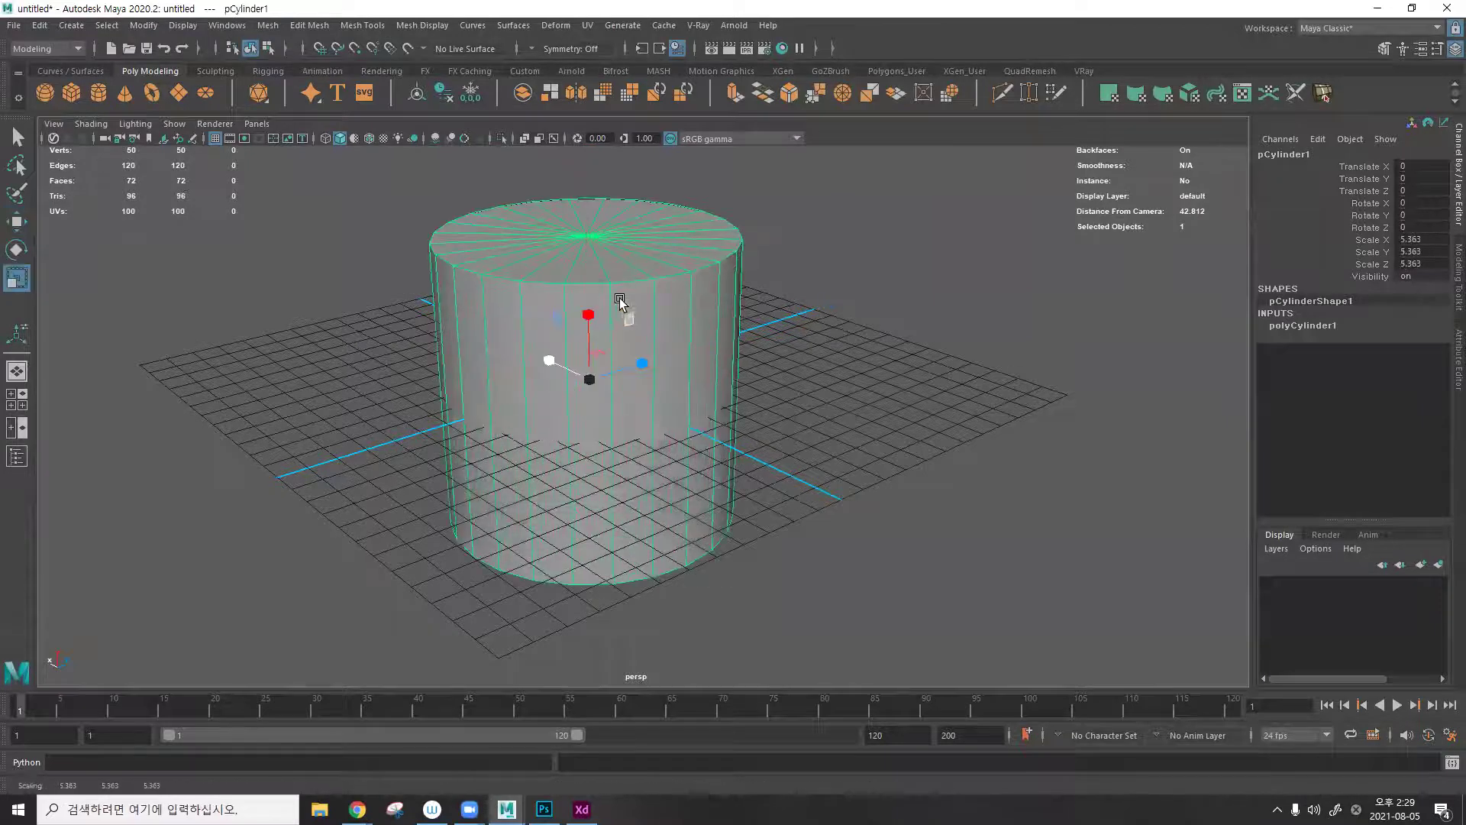
scroll(592, 291, "up", 3)
left_click_drag(596, 259, 654, 373, "alt")
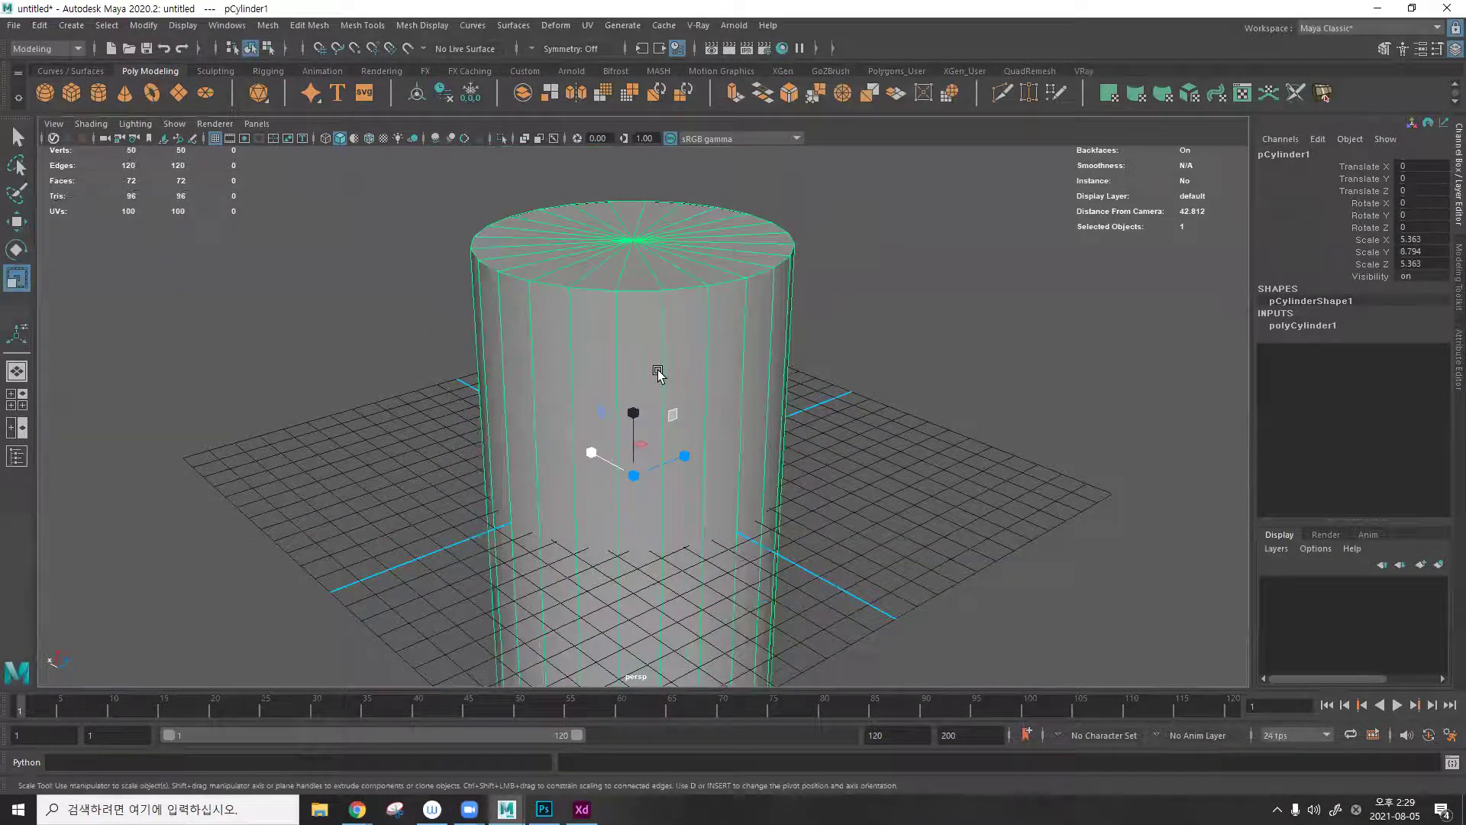
Bevel the cylinder's top rim edge loop with a fraction of 0.16 and preview the mesh smoothed.
key("F10")
double_click(654, 293)
key("ctrl+b")
left_click(991, 272)
left_click_drag(1001, 202, 789, 331)
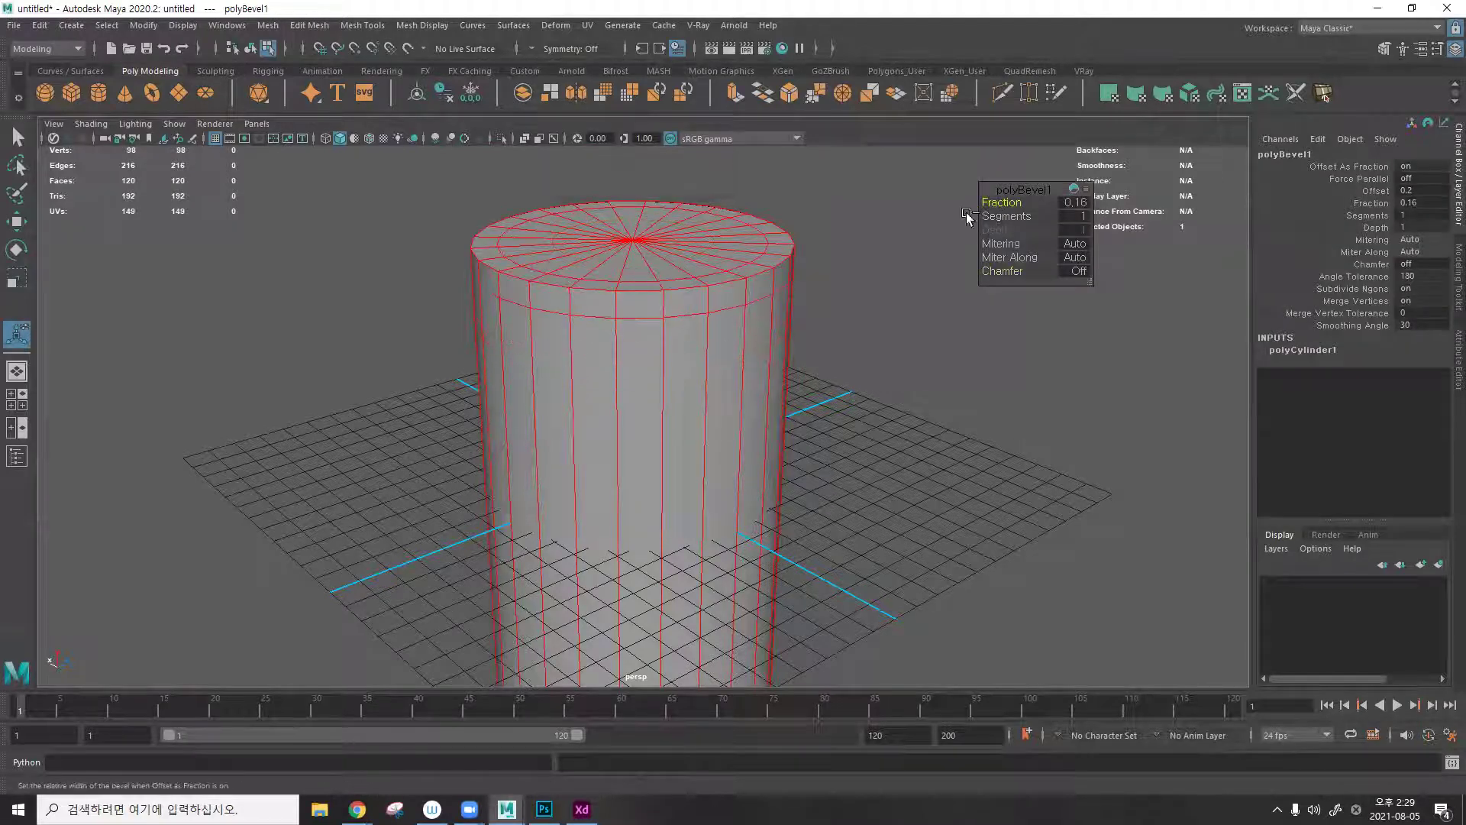
key("3")
left_click_drag(749, 397, 740, 327, "alt")
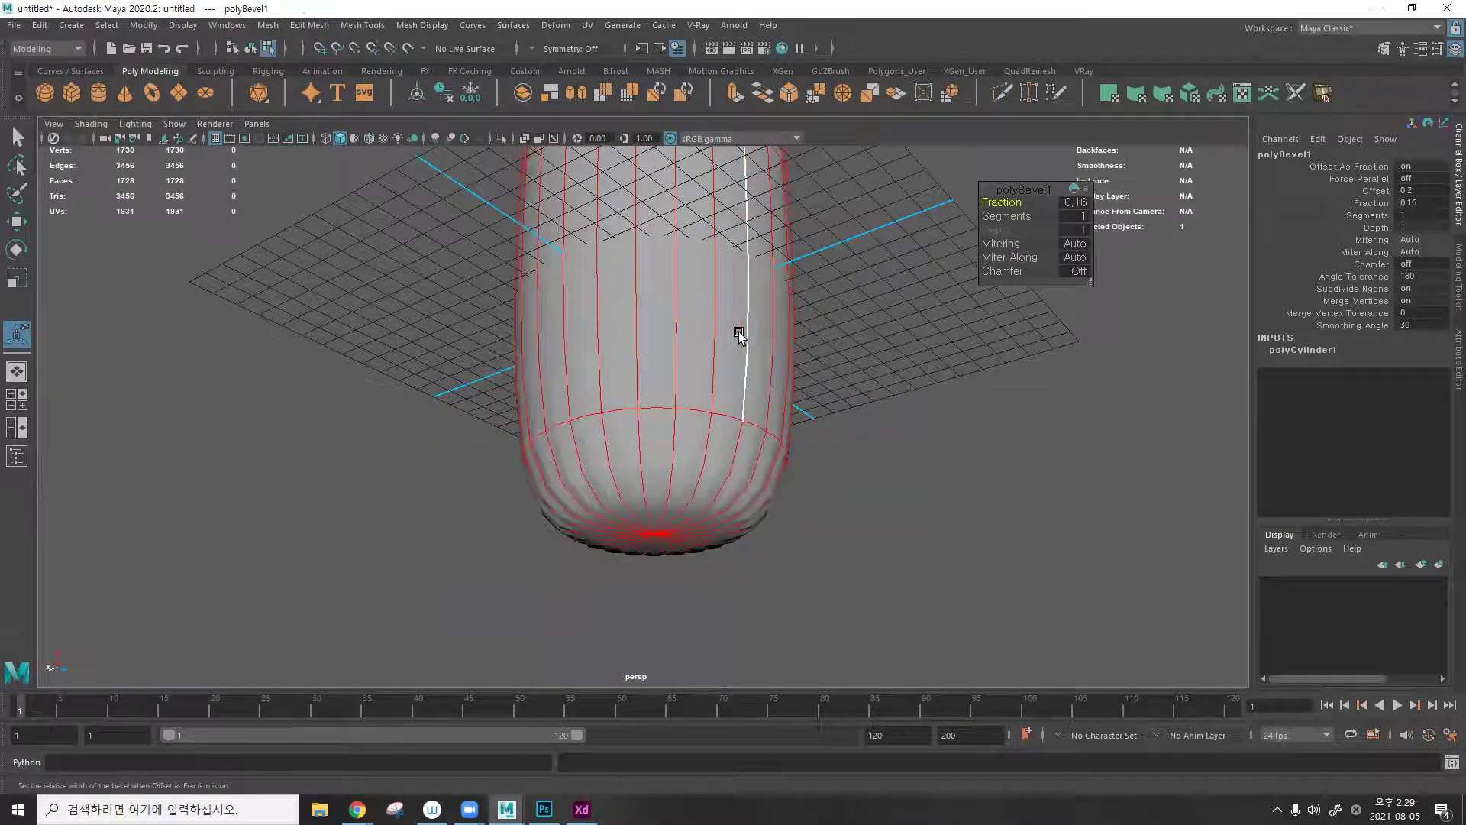
Turn off the smooth preview and bevel the cylinder's bottom rim edge loop with a fraction of 0.07.
key("q")
key("F8")
key("1")
key("ctrl+F10")
key("ctrl+b")
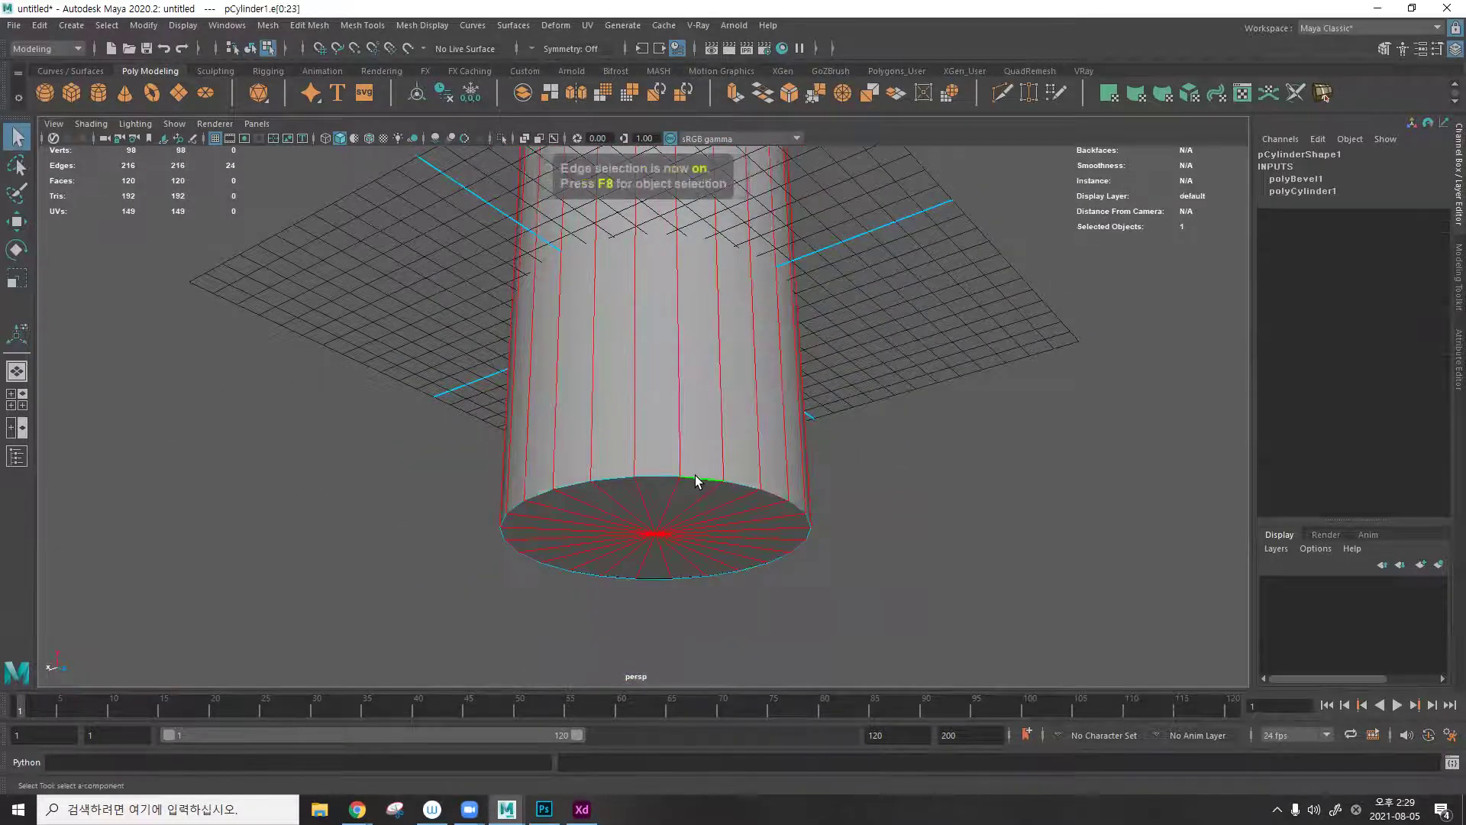
left_click(1002, 271)
left_click_drag(1016, 203, 713, 445)
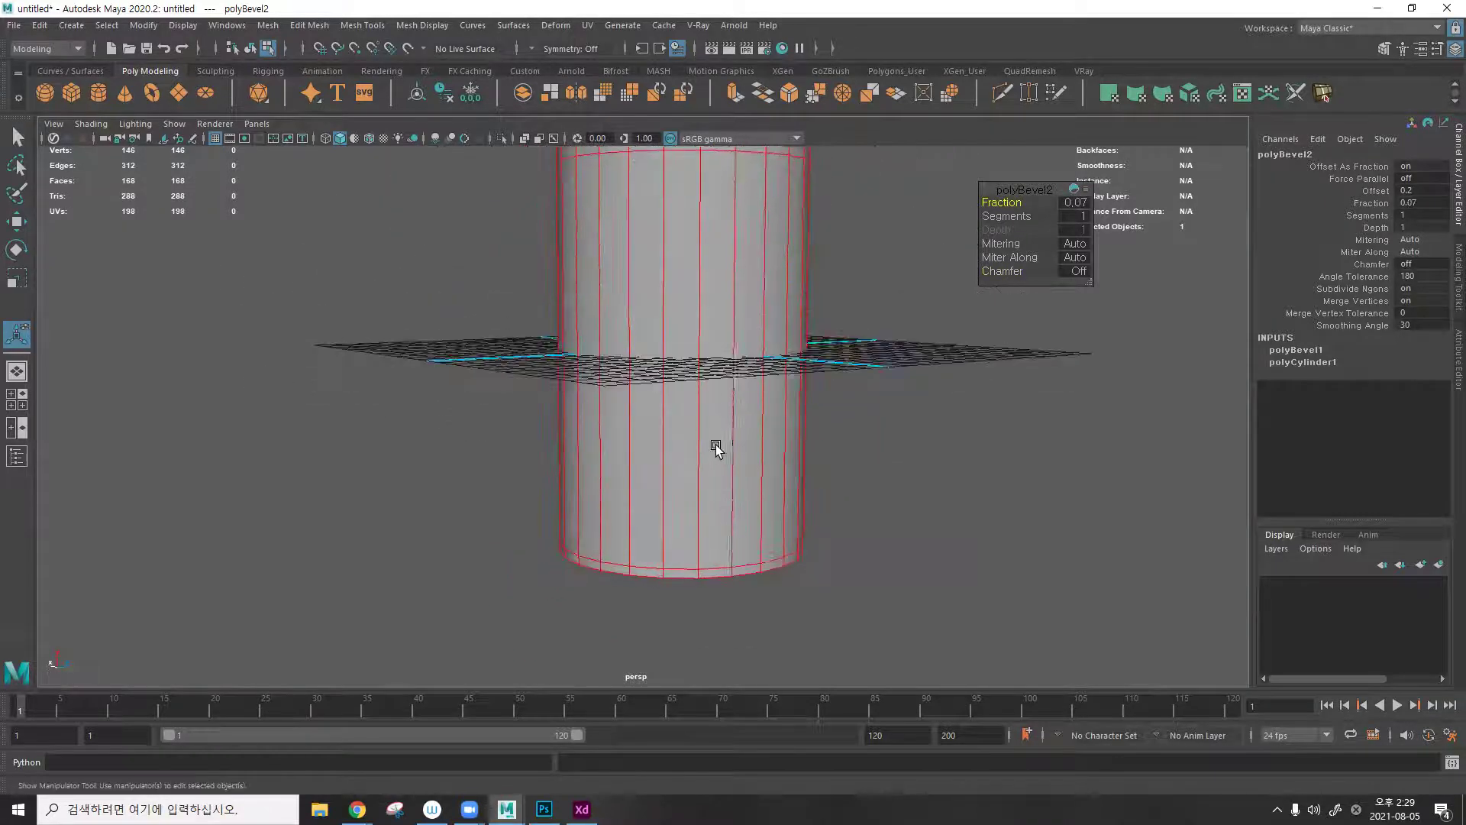
Insert three horizontal edge loops around the cylinder's side with Multi-Cut, one at the middle and one on either side.
key("ctrl+shift+x")
left_click(704, 327, "ctrl")
left_click(704, 264, "ctrl")
left_click(725, 469, "ctrl")
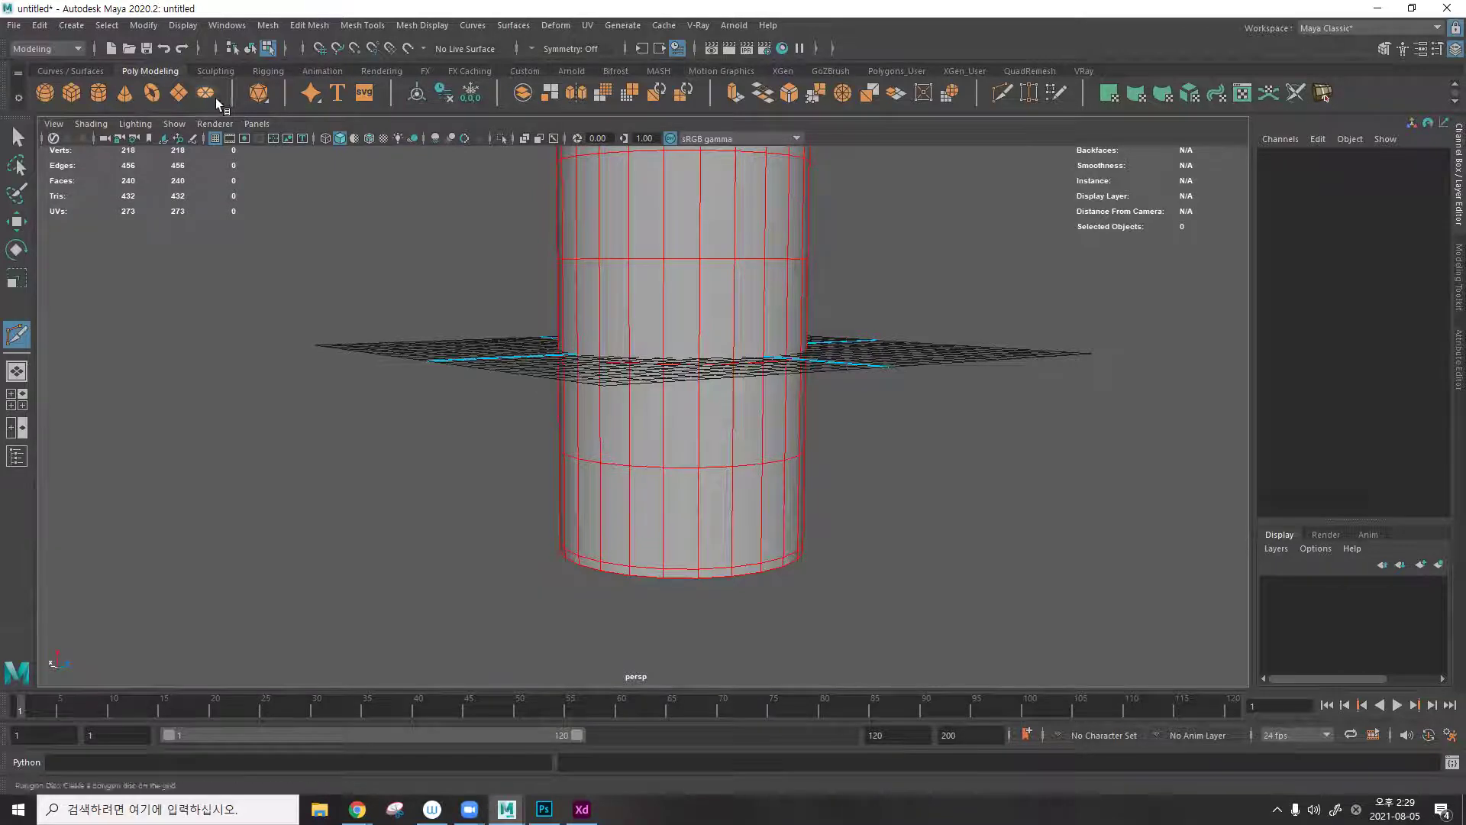
Hide the viewport grid and preview the cylinder smoothed in object selection mode.
left_click(216, 138)
left_click_drag(673, 260, 703, 380, "alt")
key("F8")
left_click(758, 330)
key("q")
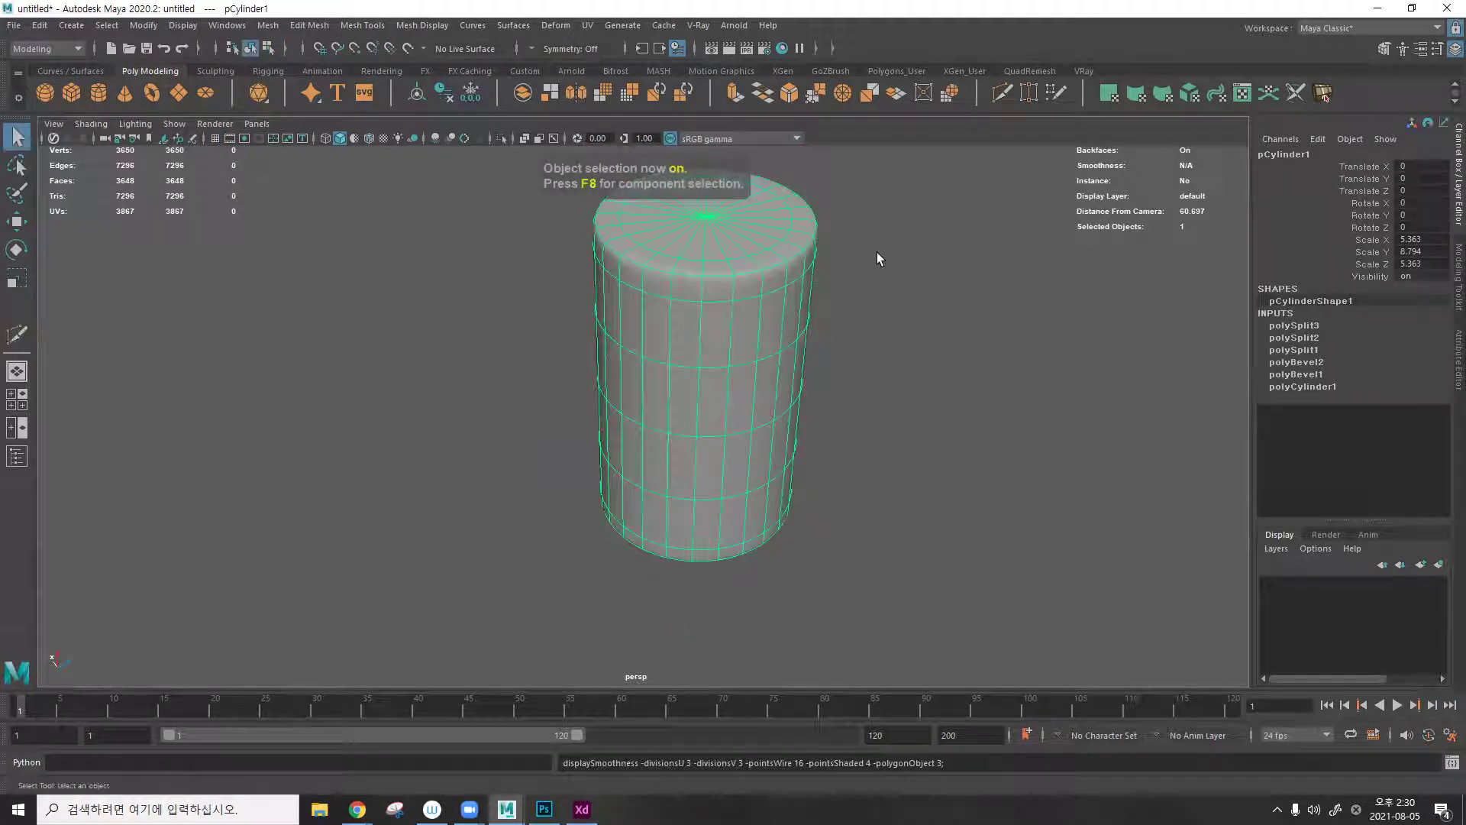
left_click(877, 252)
left_click_drag(760, 268, 796, 328, "alt")
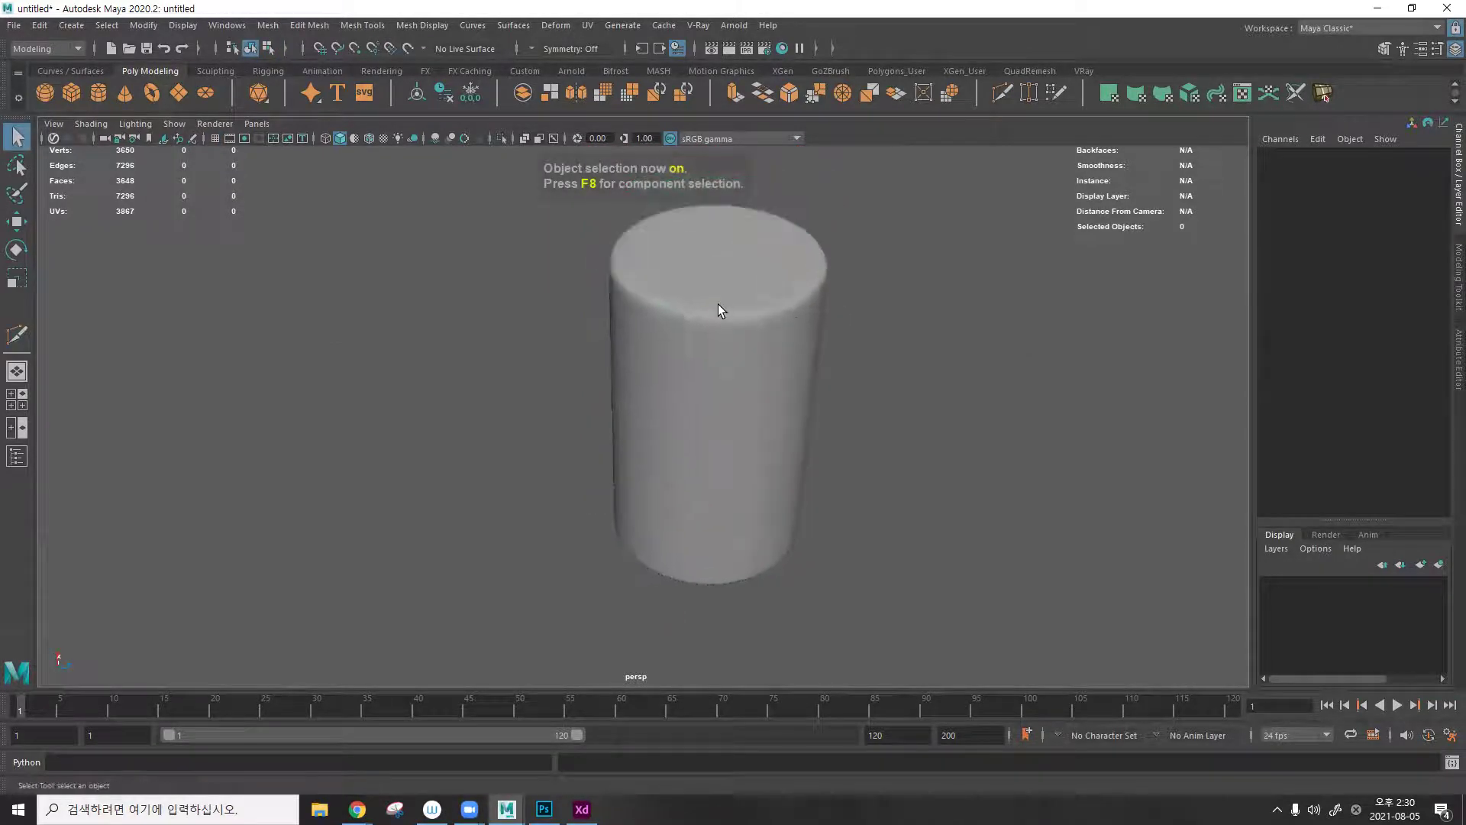
Freeze the cylinder's transformations and delete its construction history.
left_click(746, 298)
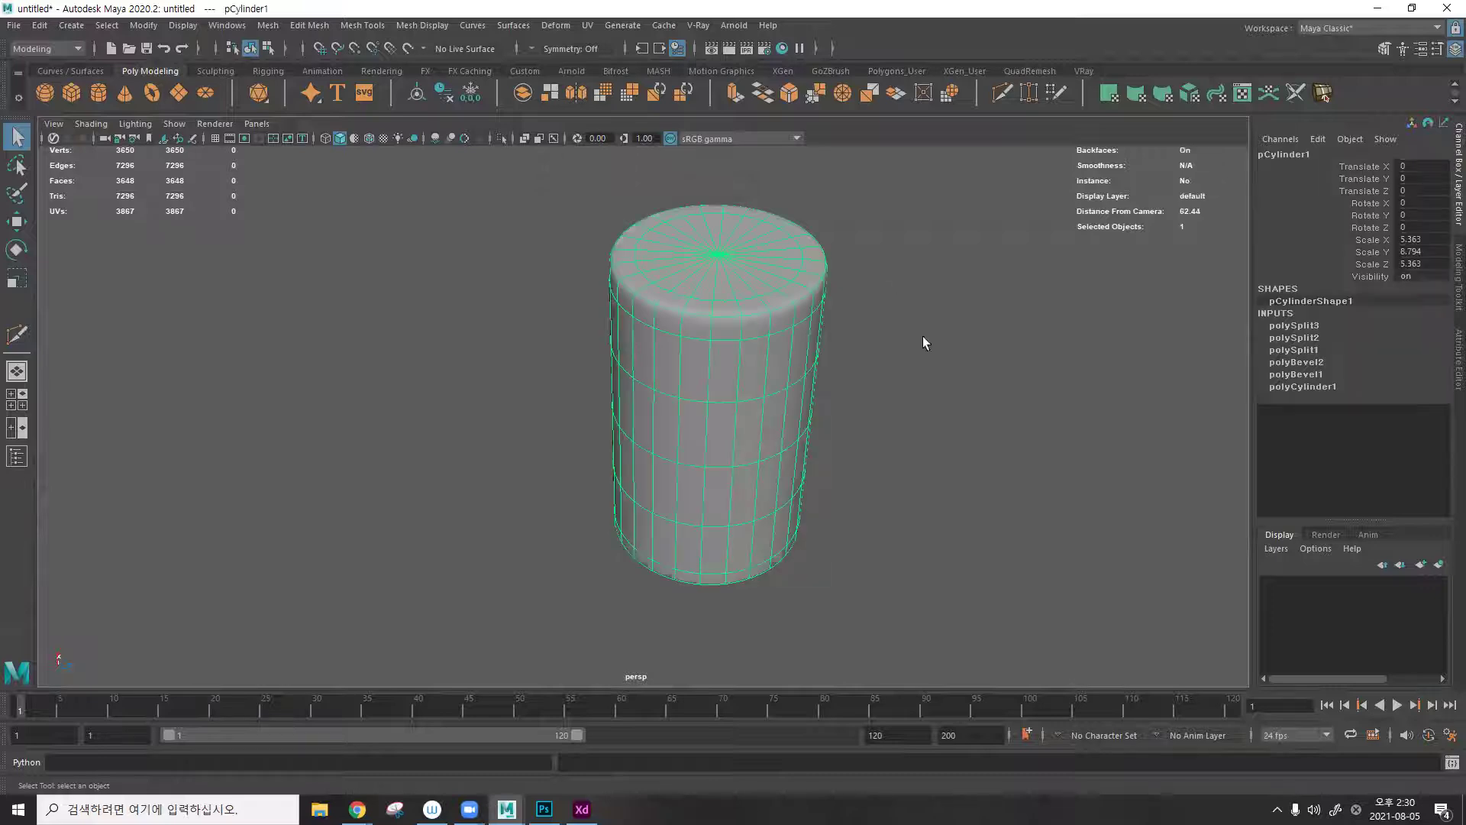
left_click(144, 25)
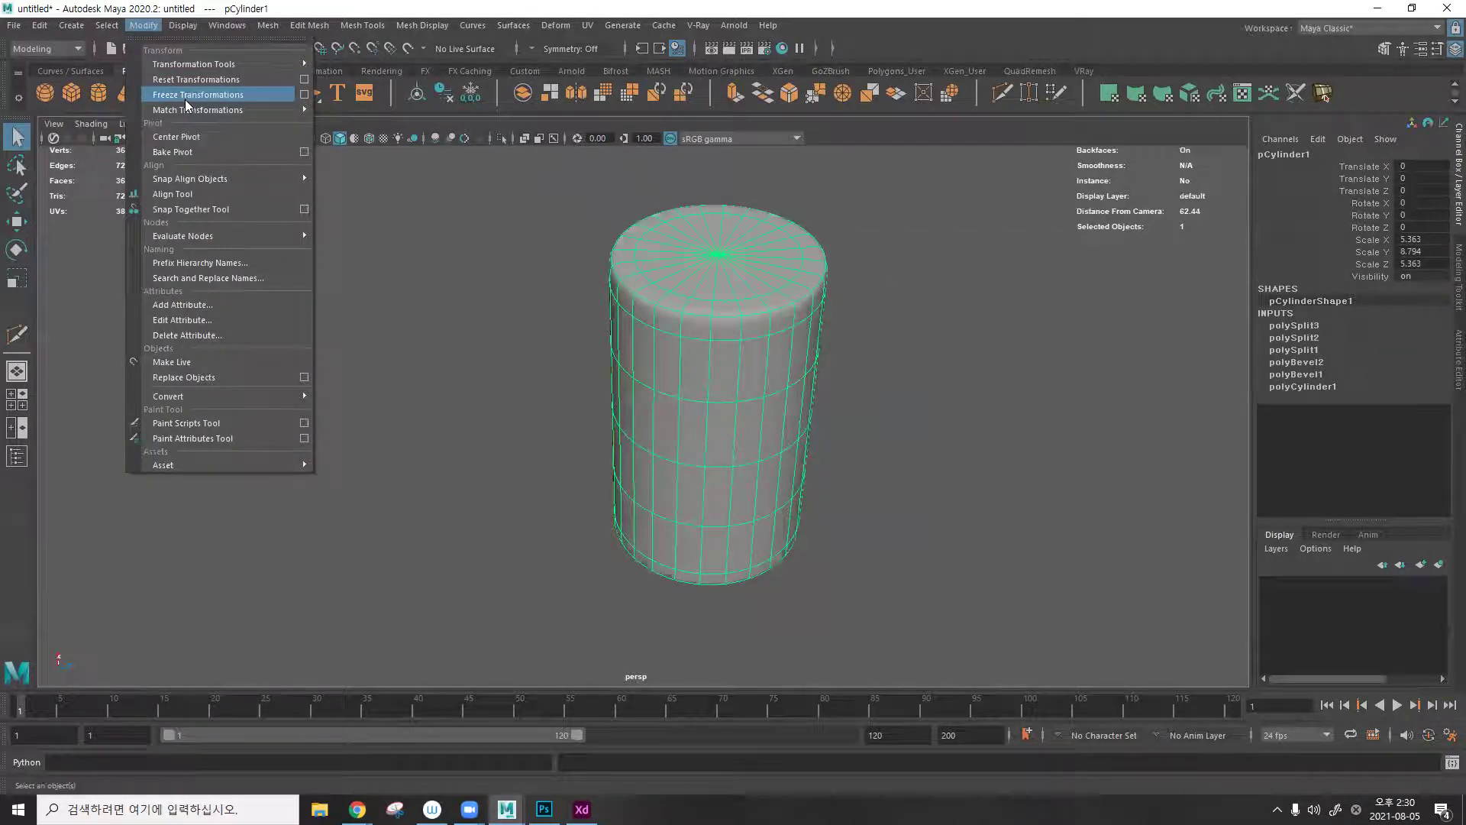
left_click(185, 96)
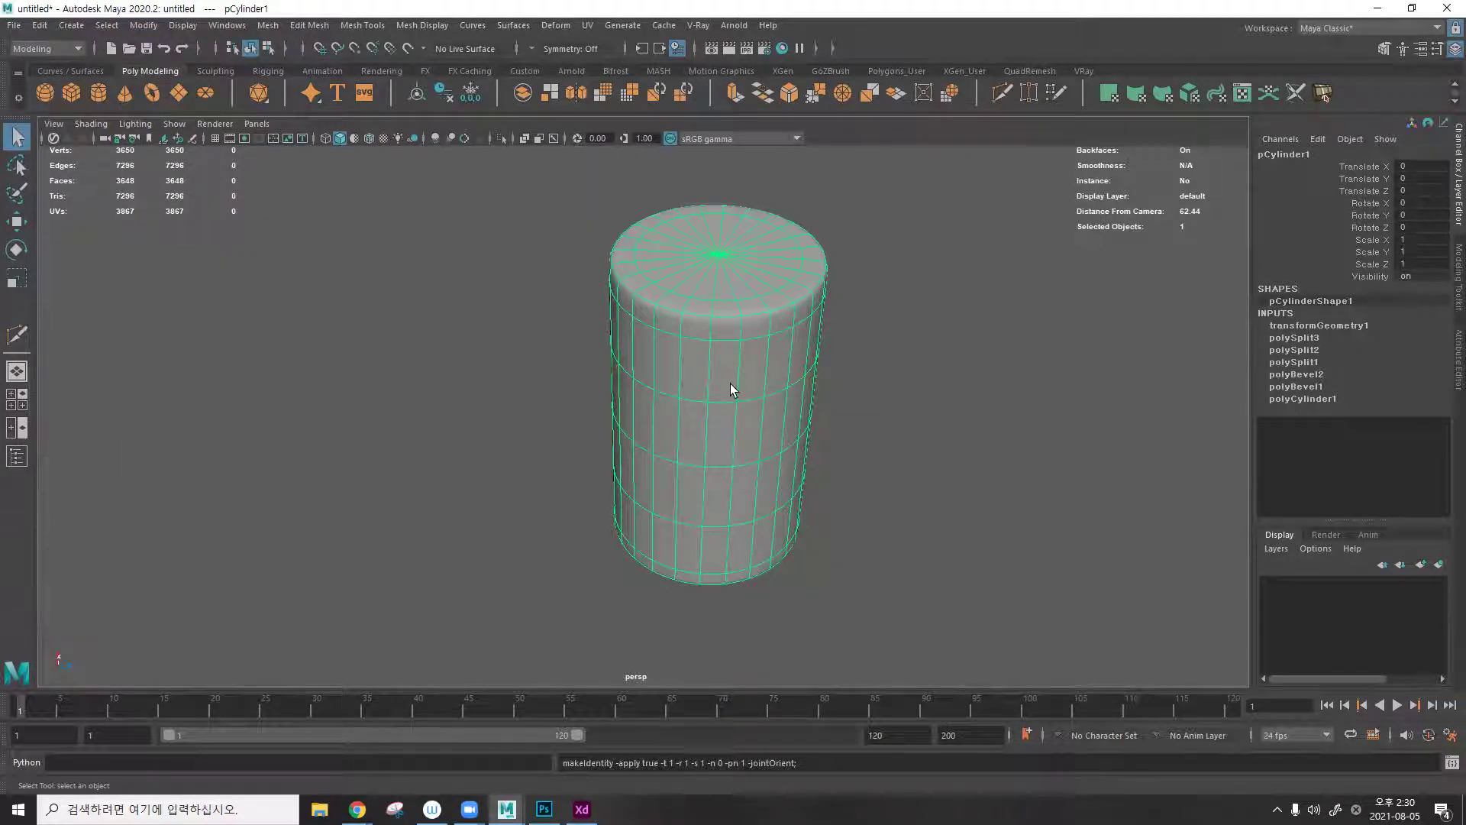
key("alt+shift+d")
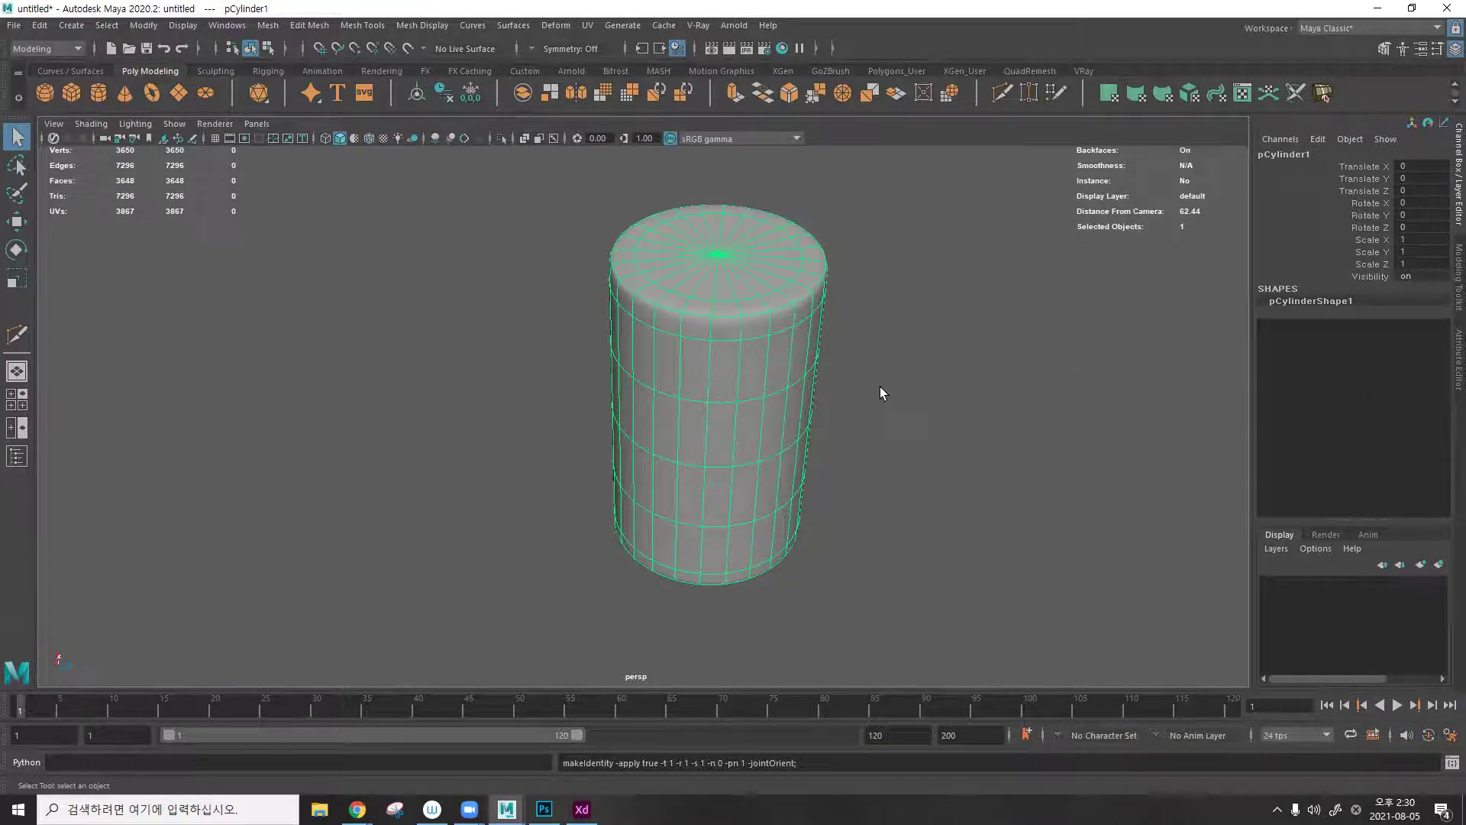
Return the cylinder to unsmoothed display and examine its default UV shells in the UV Editor, closing the editor again.
key("1")
left_click_drag(754, 361, 771, 348, "alt")
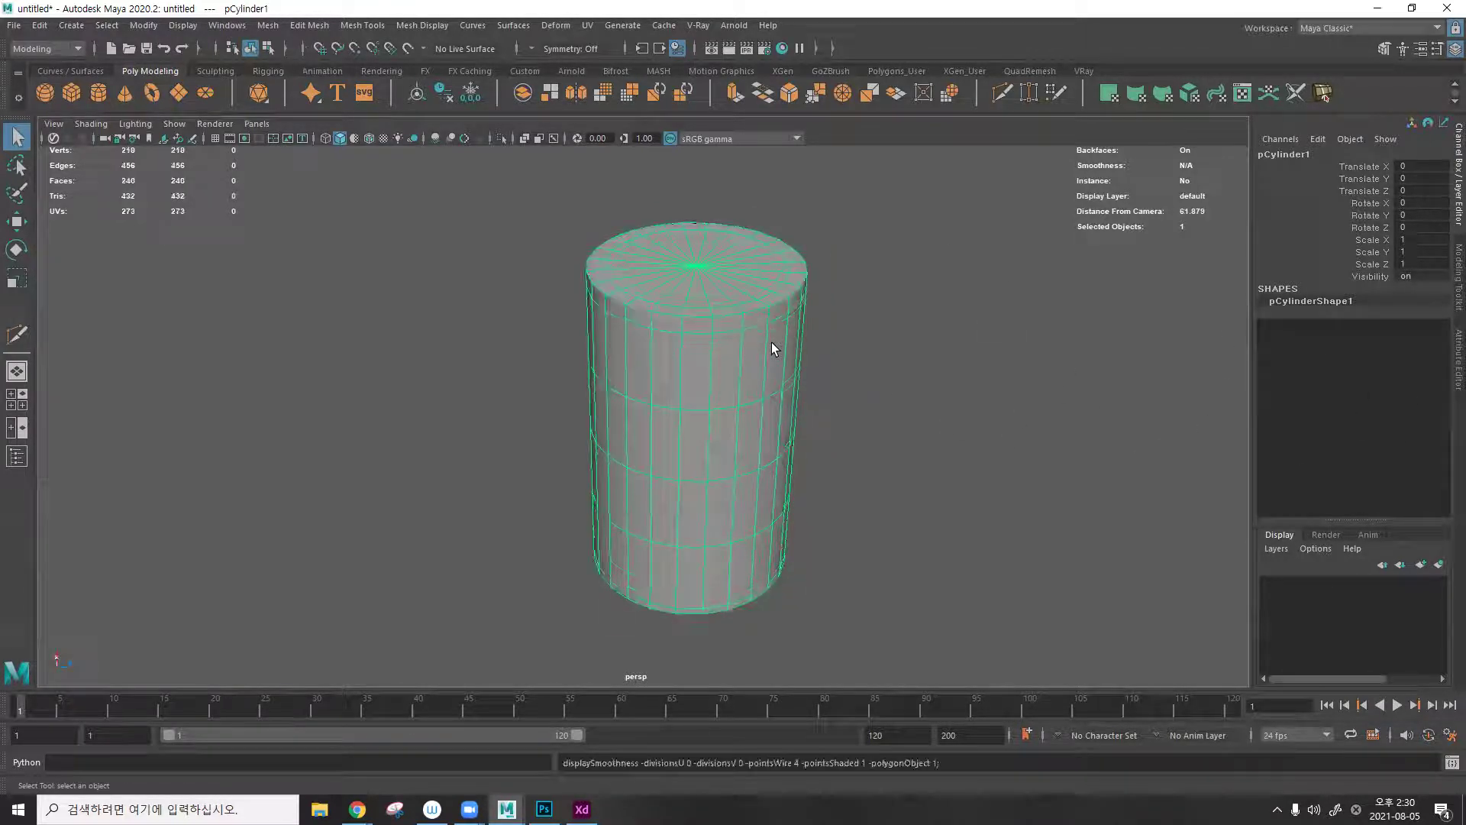
left_click(589, 25)
left_click(606, 46)
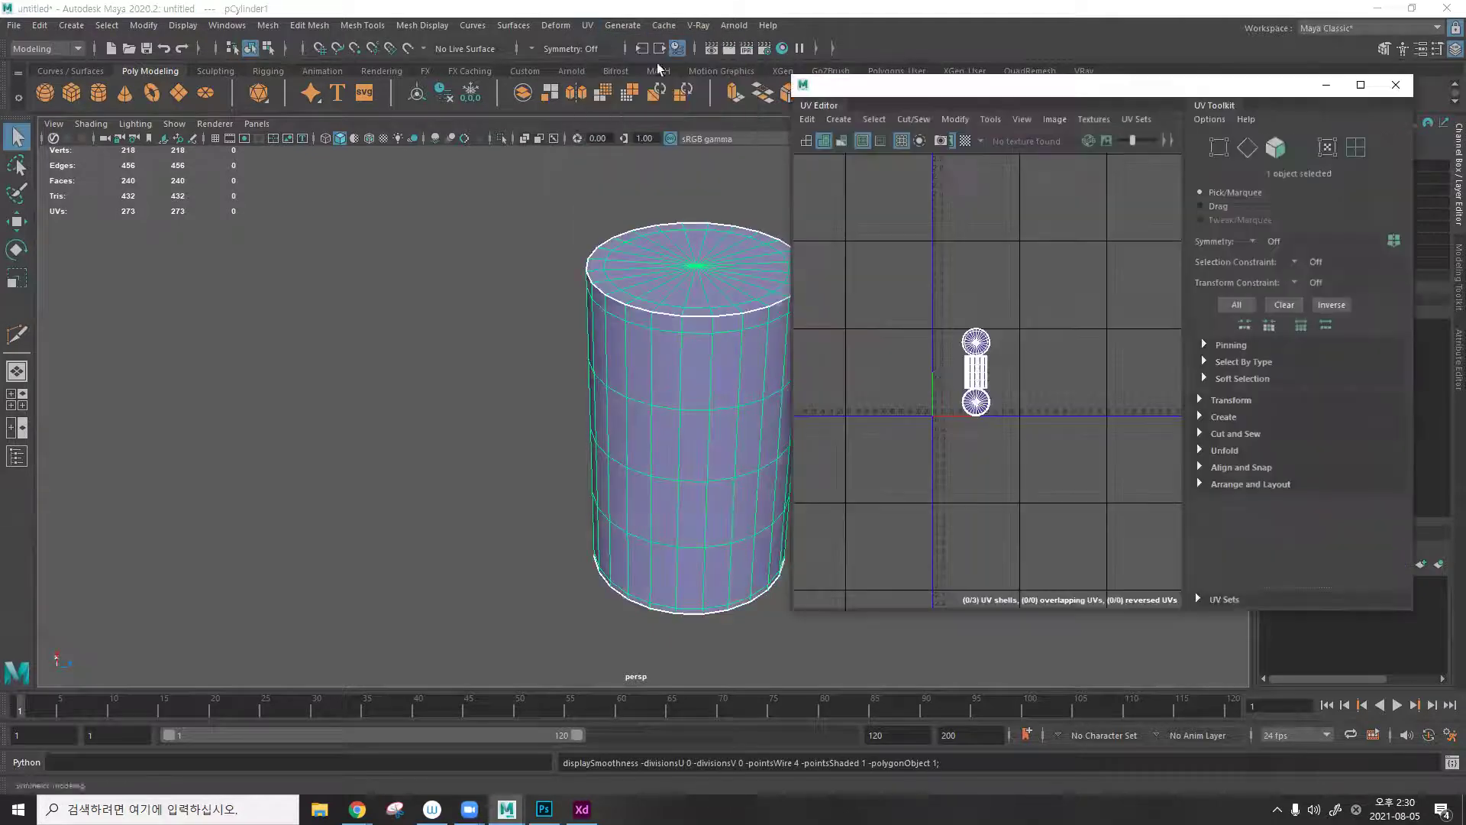
scroll(976, 353, "up", 6)
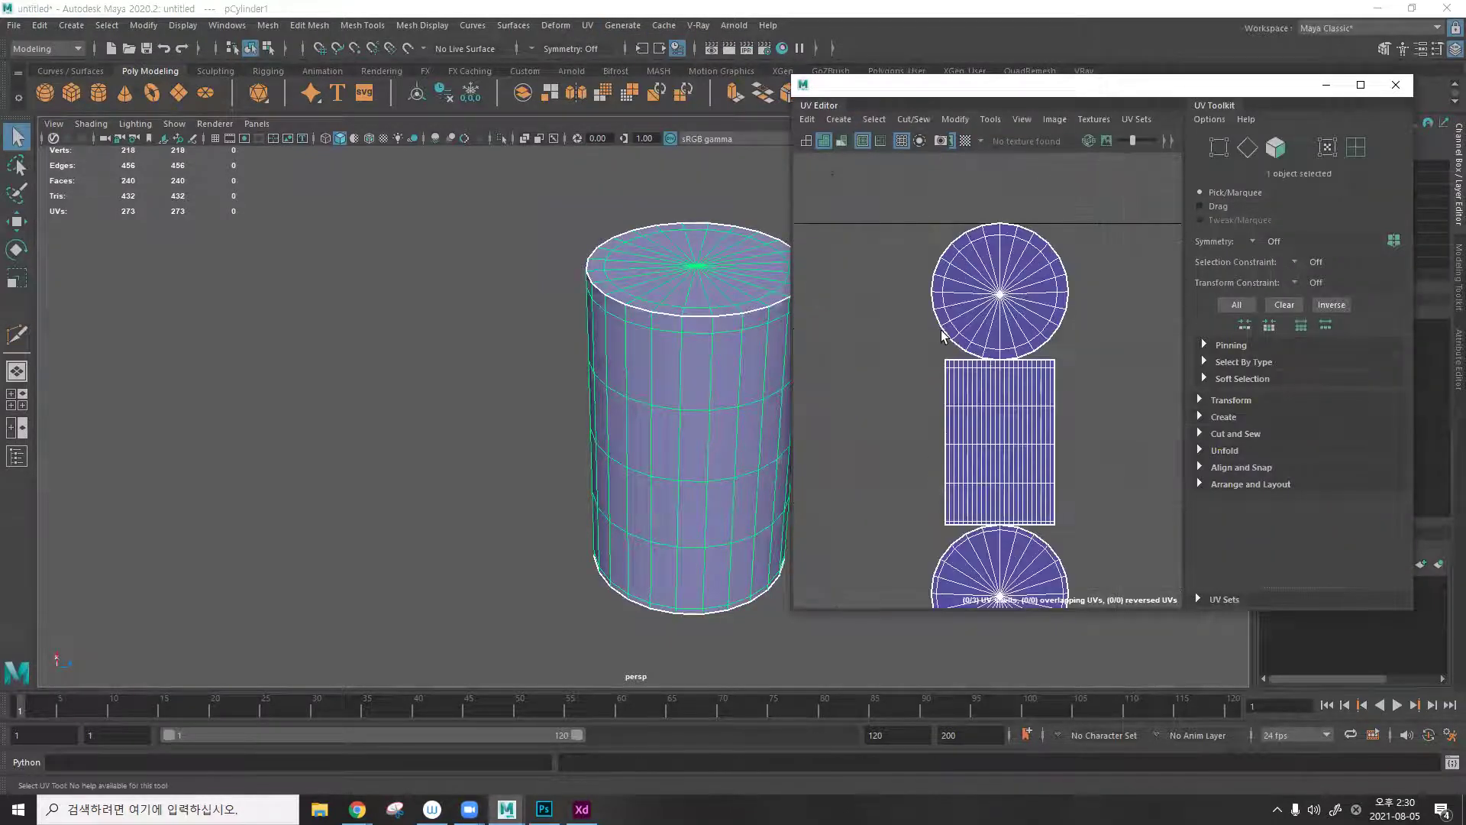
left_click(1397, 84)
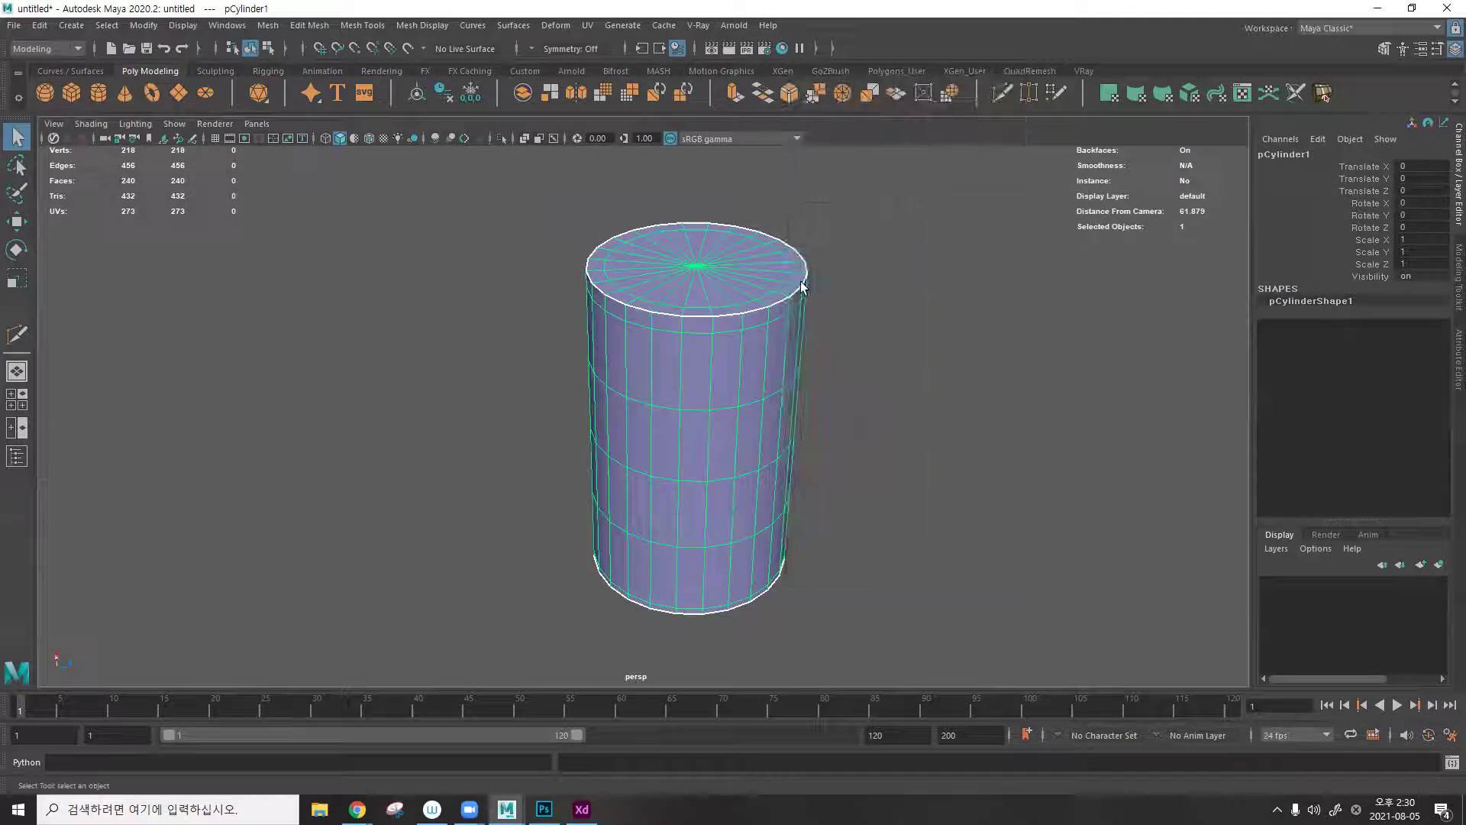
Try to narrow the cylinder's upper end by scaling its top vertices down uniformly to about 0.5.
left_click(808, 261)
key("F9")
left_click_drag(845, 218, 543, 361)
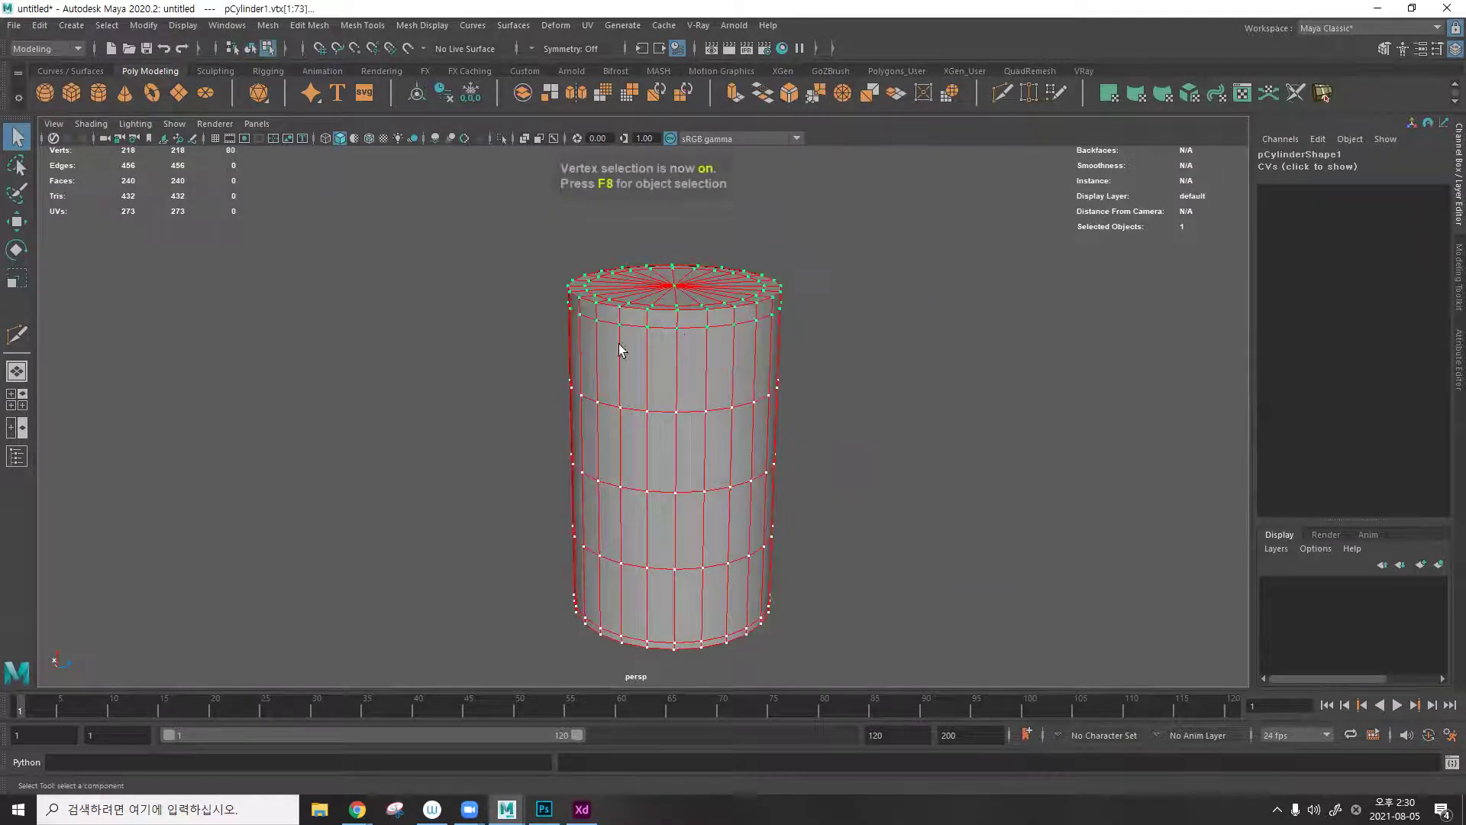
middle_click_drag(709, 334, 690, 334, "alt")
key("r")
left_click_drag(671, 334, 615, 367)
middle_click_drag(615, 368, 624, 318, "alt")
left_click_drag(489, 233, 622, 370)
left_click(836, 340)
Display the model in wireframe and undo the scaling of its upper vertices.
key("4")
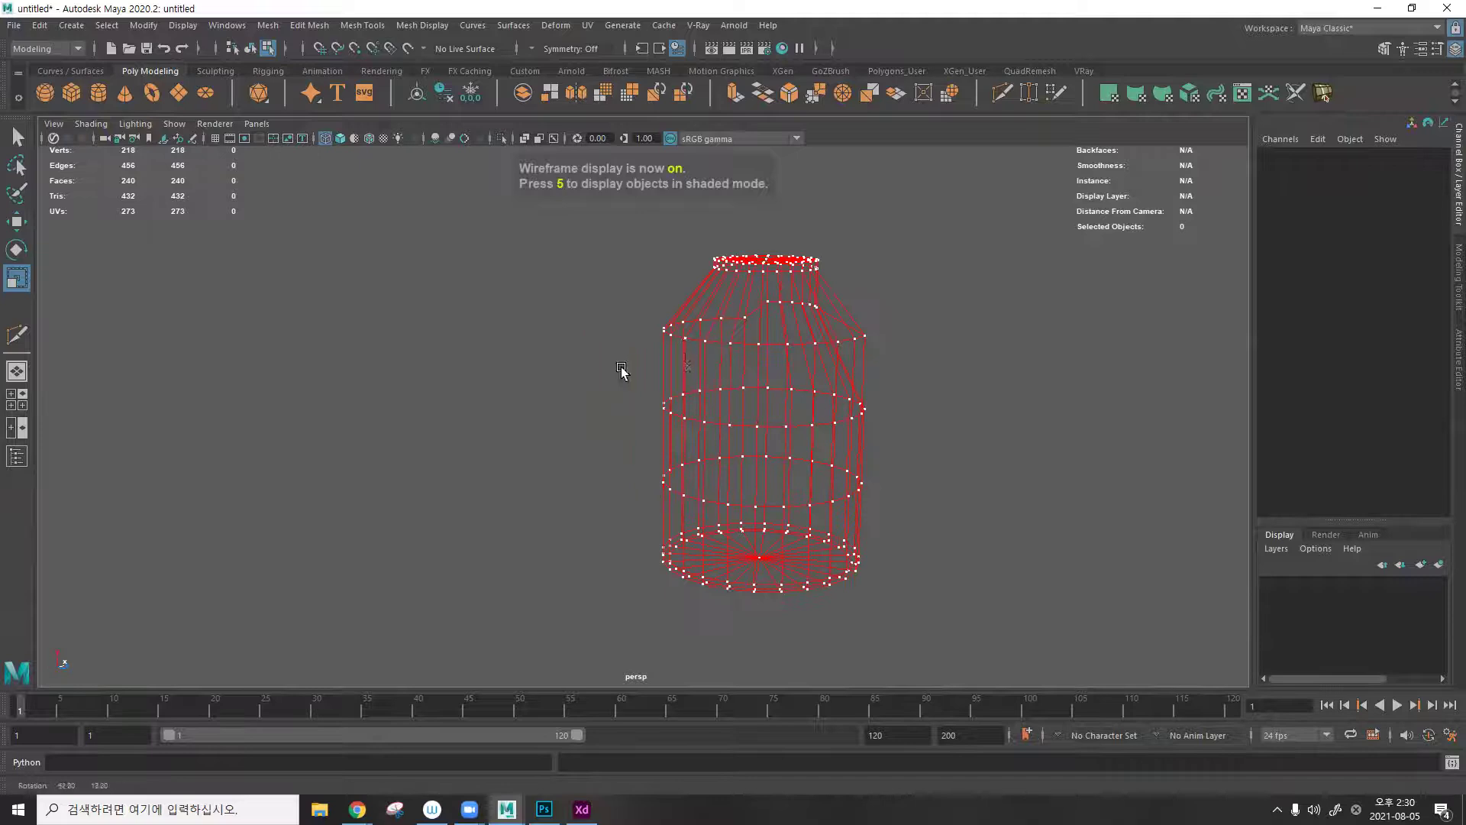
key("ctrl+z")
key("ctrl+z")
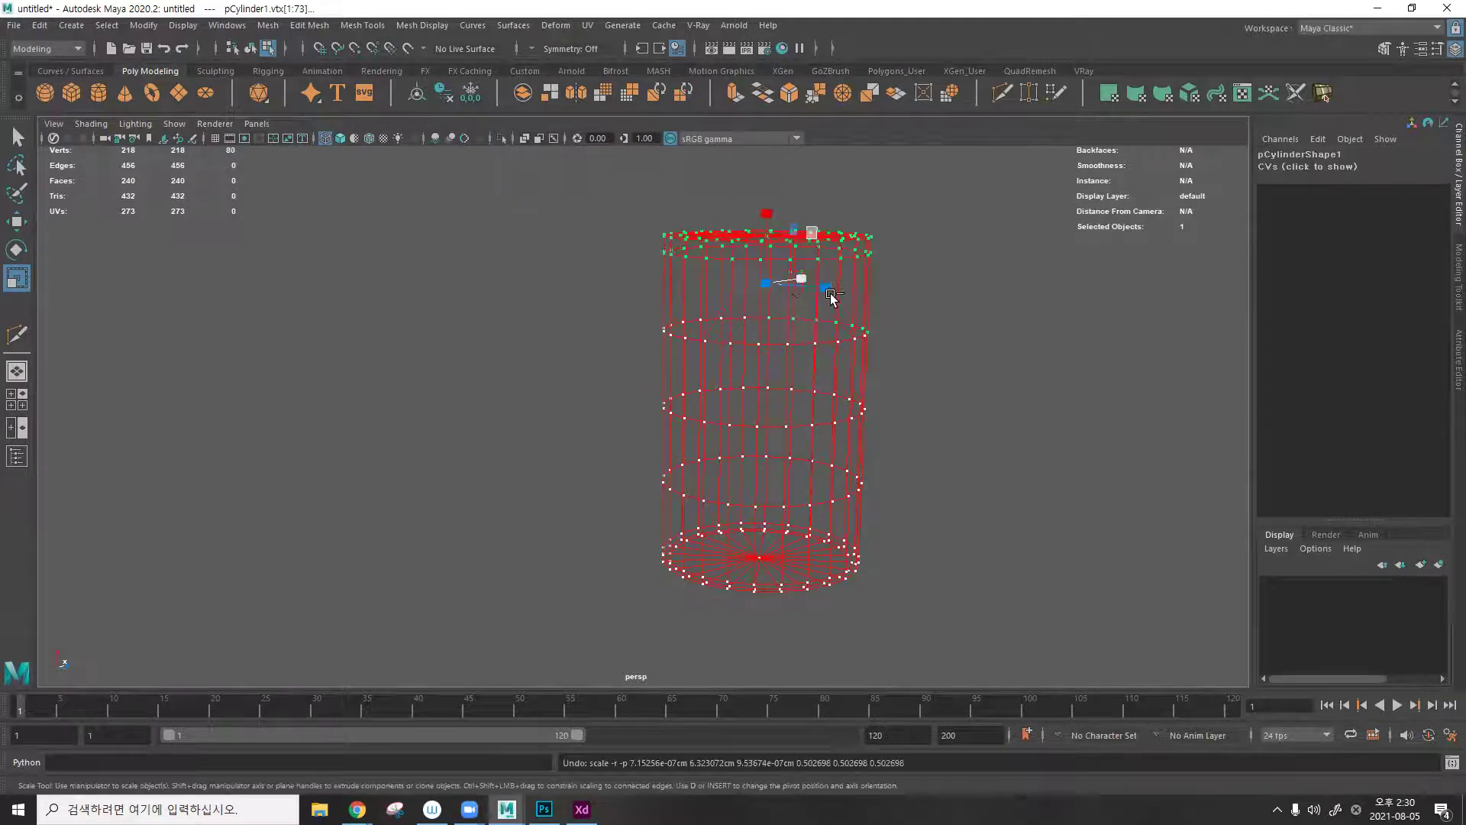
Select all vertices at the cylinder's top end and scale them down into a narrow neck.
left_click_drag(666, 267, 657, 252, "alt")
left_click_drag(507, 203, 877, 288)
left_click_drag(726, 254, 642, 252)
Scale the vertex ring below the neck outward into a wide shoulder and return to shaded object mode.
left_click_drag(871, 362, 524, 325)
left_click_drag(708, 351, 695, 376, "alt")
left_click_drag(778, 300, 841, 325)
key("F8")
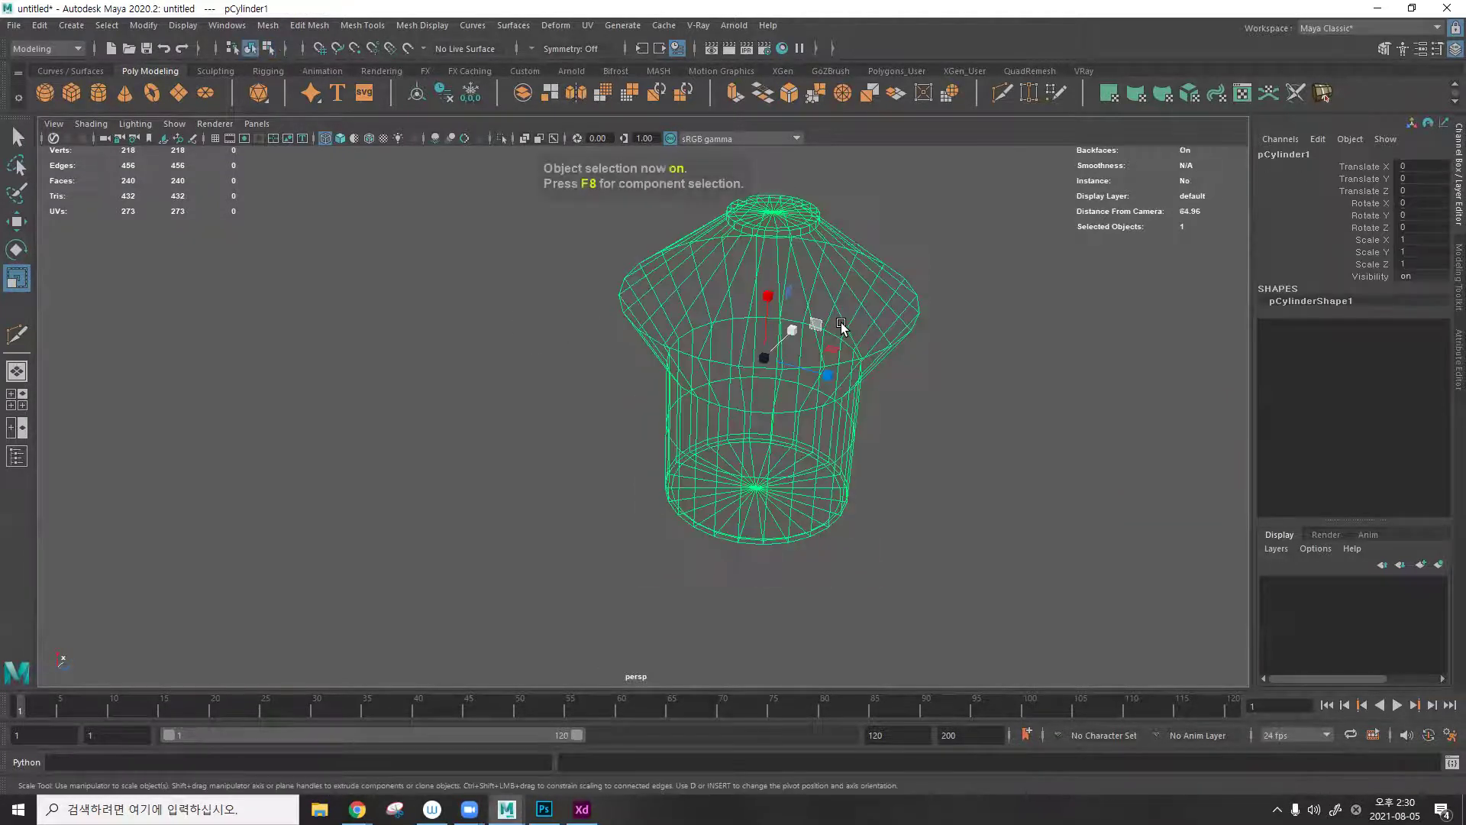
key("5")
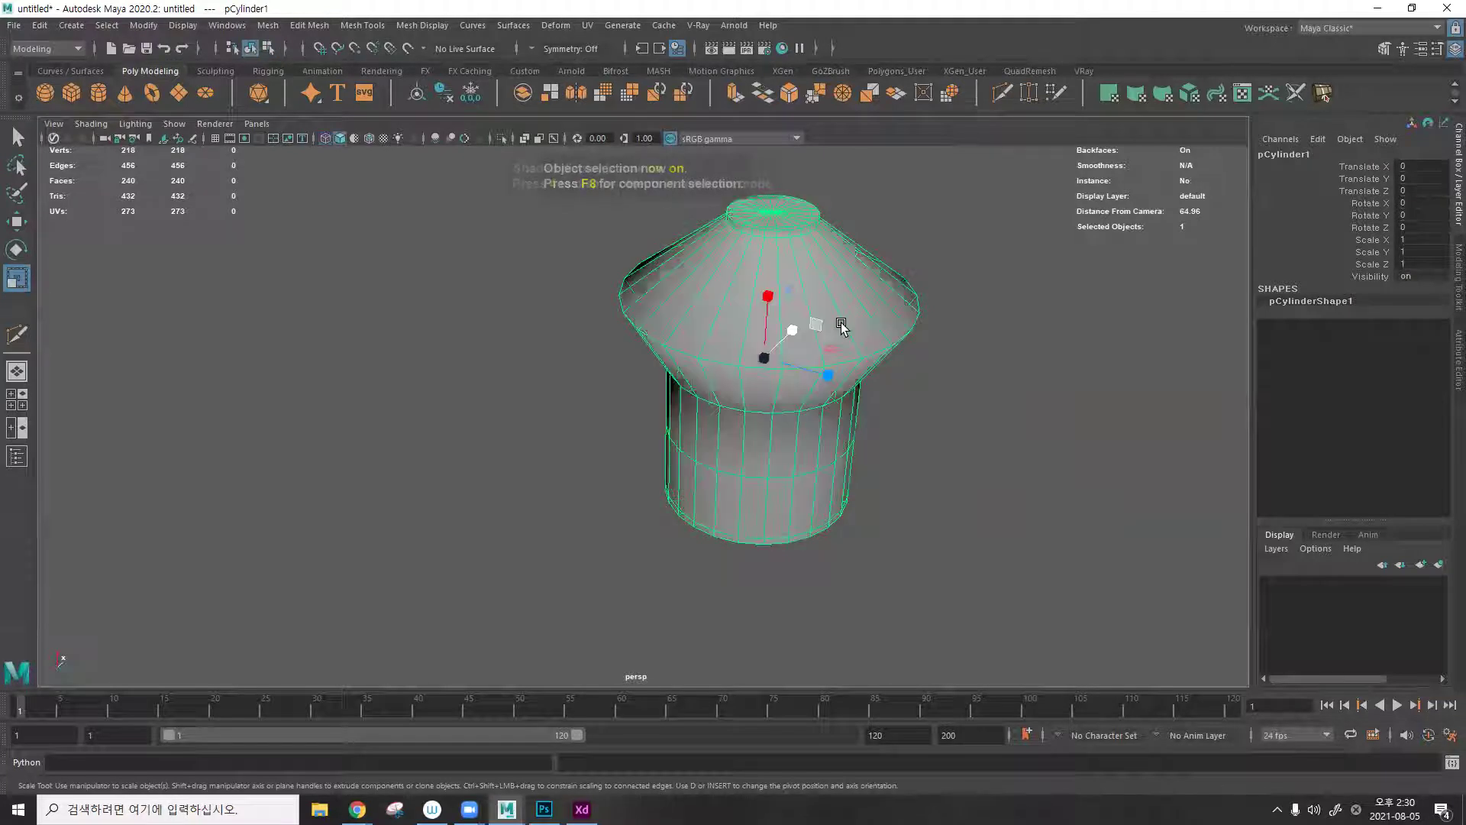
Apply Soften/Harden Edges to the reshaped cylinder.
mouse_move(794, 298)
left_mouse_down("alt")
mouse_move(821, 284)
mouse_move(735, 399)
mouse_move(786, 367)
mouse_move(714, 419)
mouse_move(750, 298)
mouse_move(665, 383)
mouse_move(730, 370)
mouse_move(671, 393)
mouse_move(623, 277)
left_mouse_up("alt")
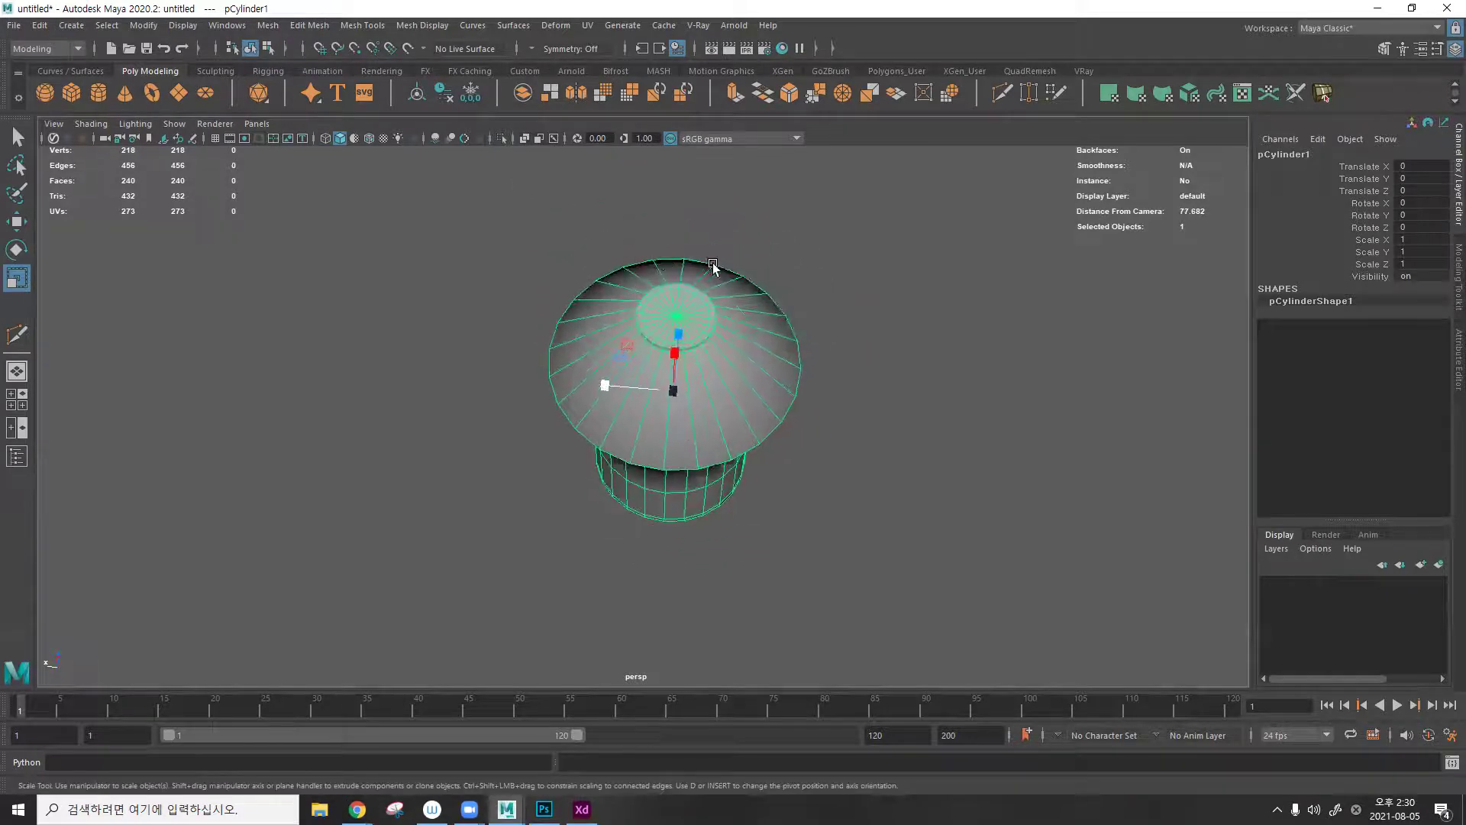
left_click_drag(735, 321, 661, 341, "alt")
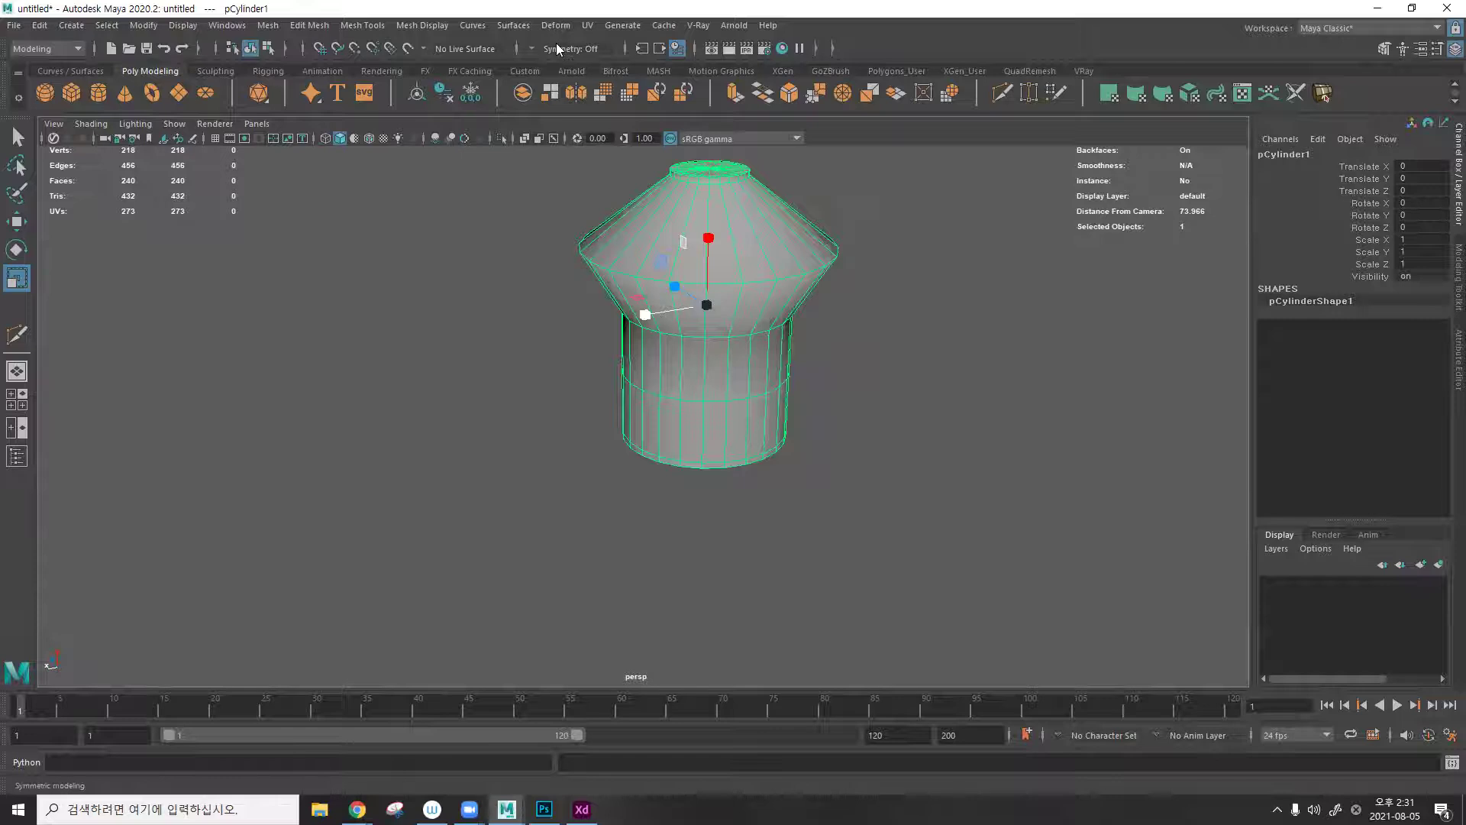
left_click(413, 27)
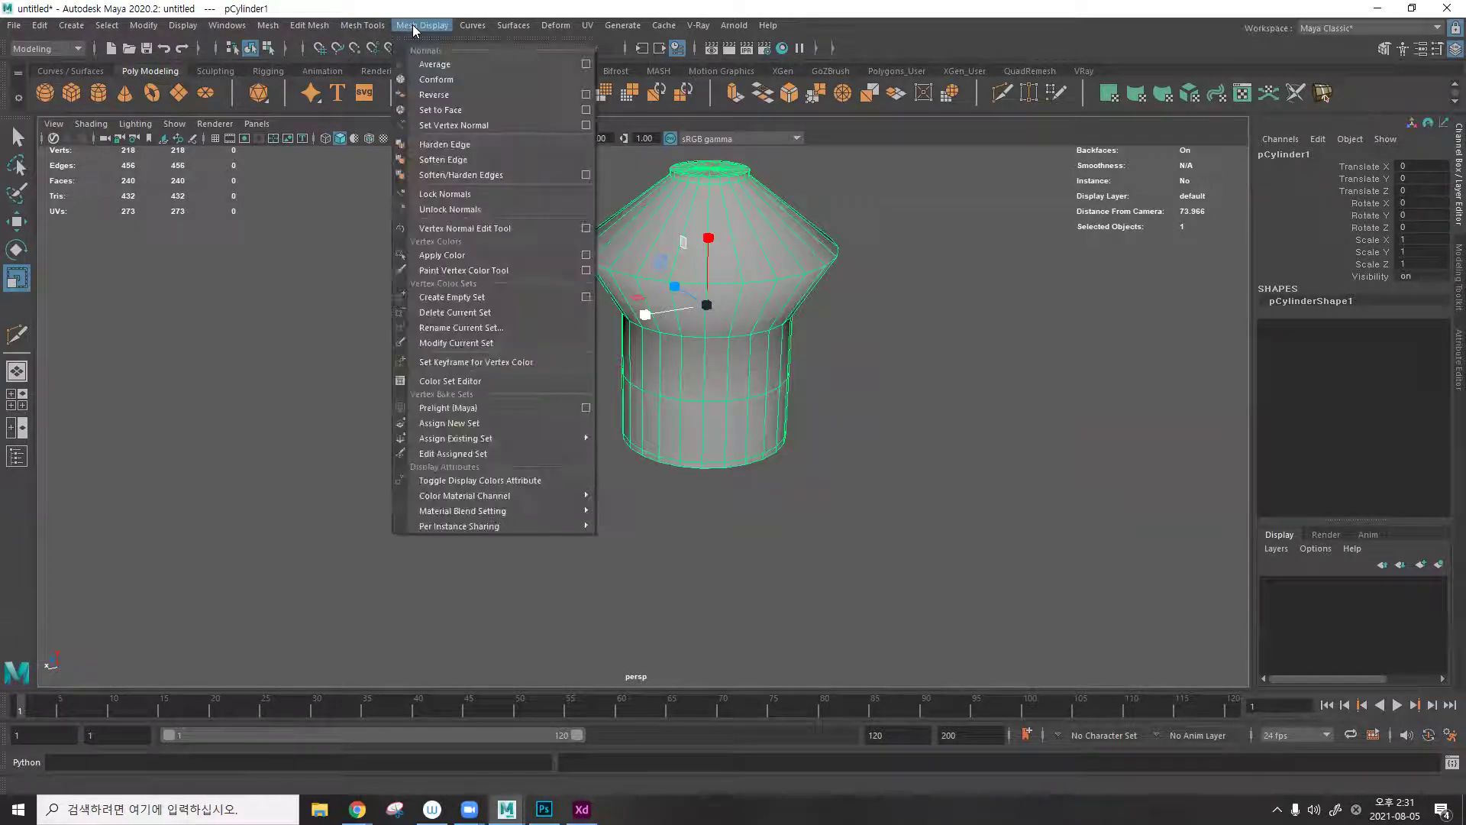
left_click(453, 174)
left_click(912, 292)
left_click_drag(912, 293, 783, 328, "alt")
left_click(783, 328)
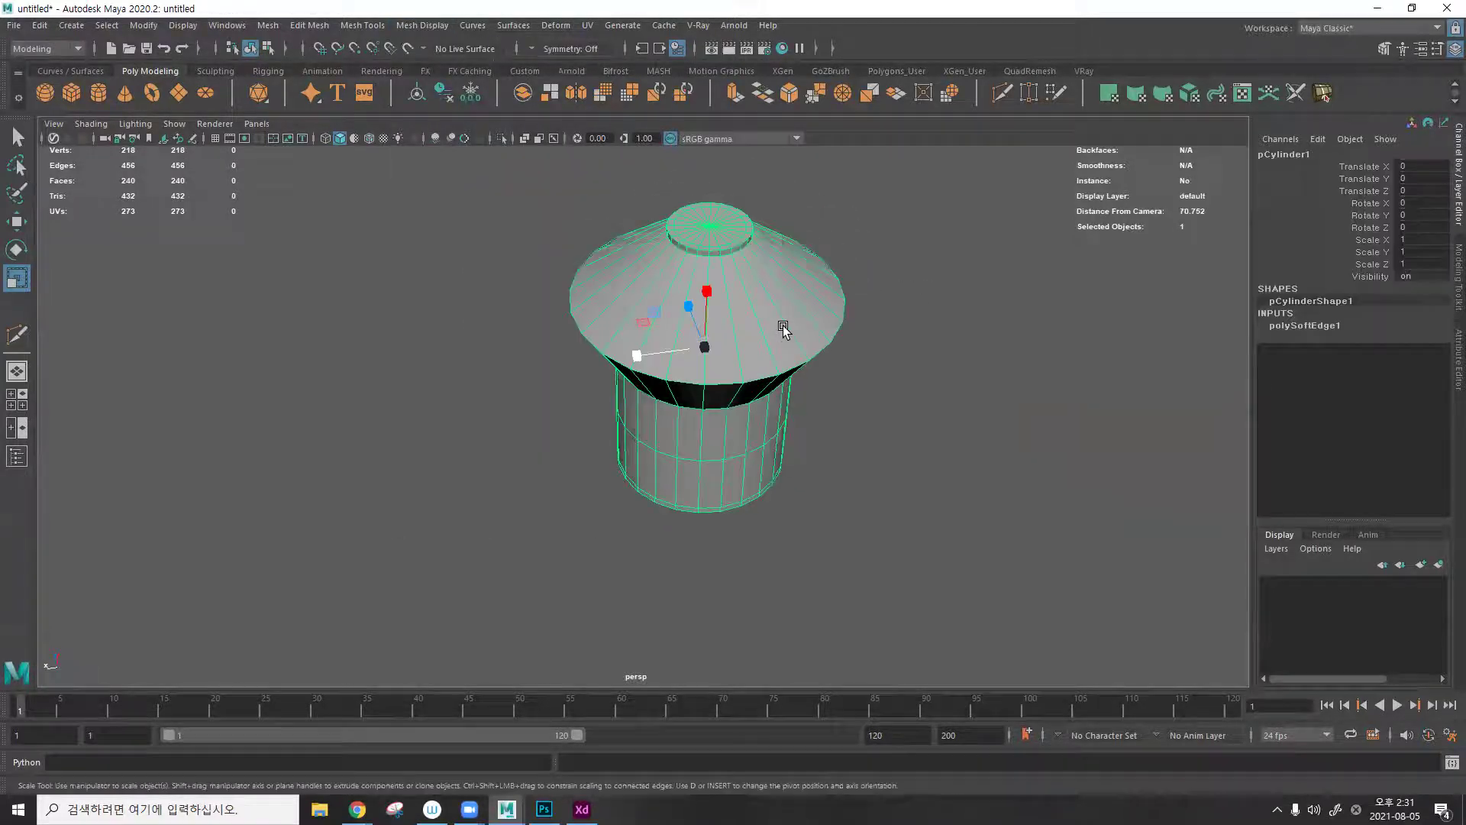
left_click(423, 26)
left_click(456, 176)
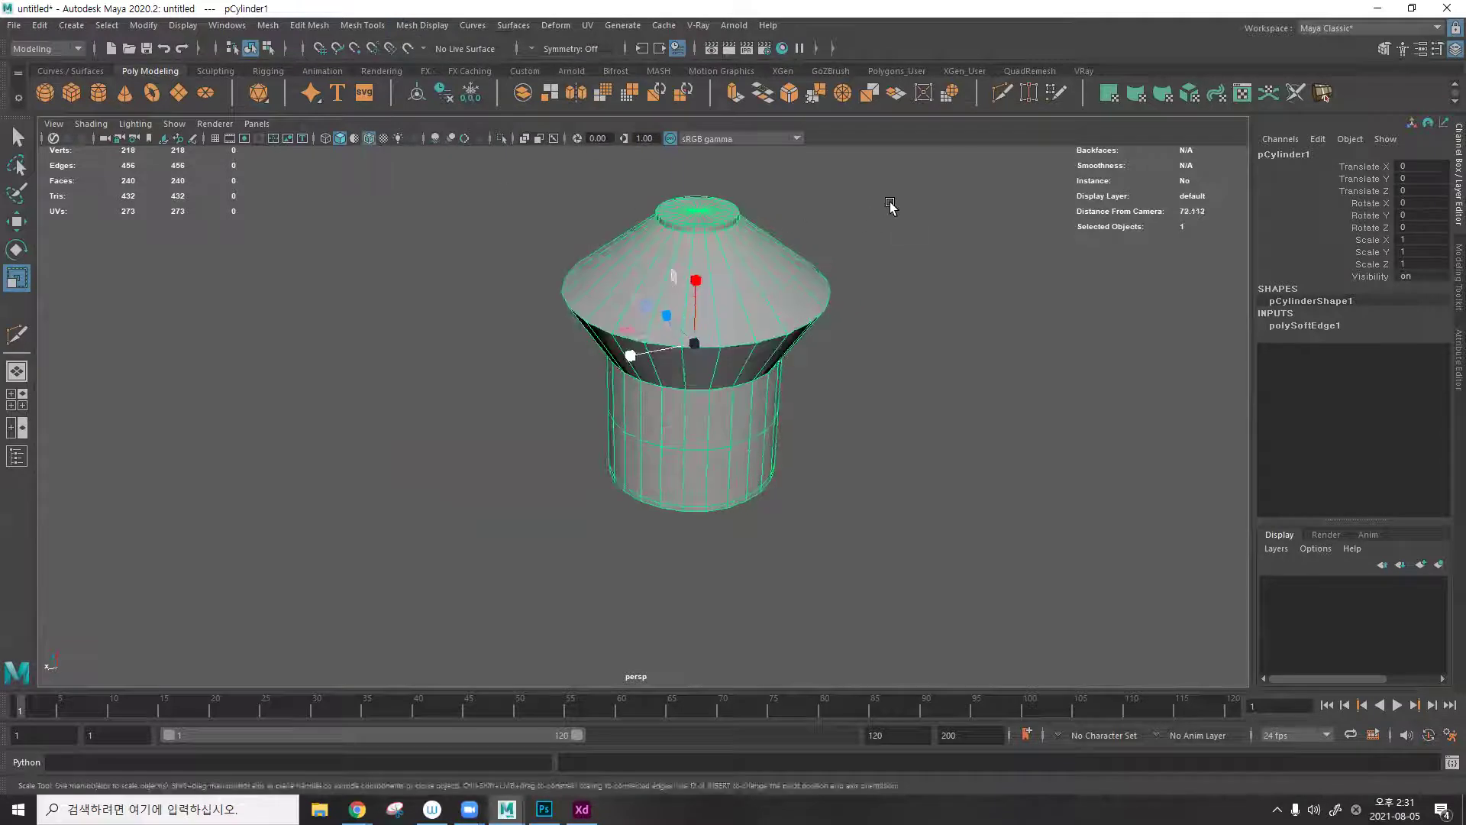
Reselect the reshaped cylinder and open its UV shells in the UV Editor.
left_click(891, 203)
left_click(587, 25)
left_click(795, 275)
left_click(587, 25)
left_click(606, 54)
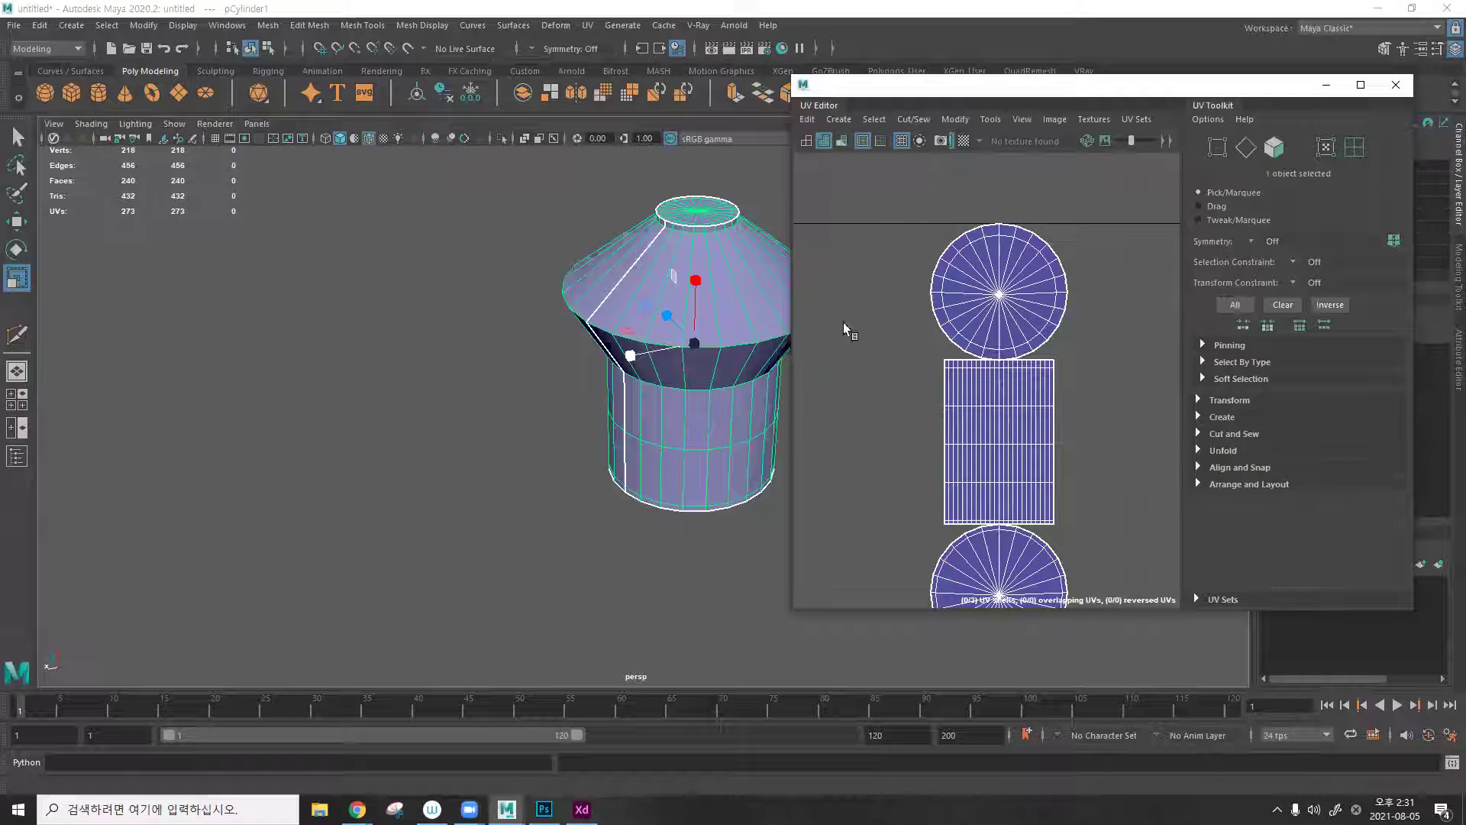
middle_click_drag(706, 301, 581, 282, "alt")
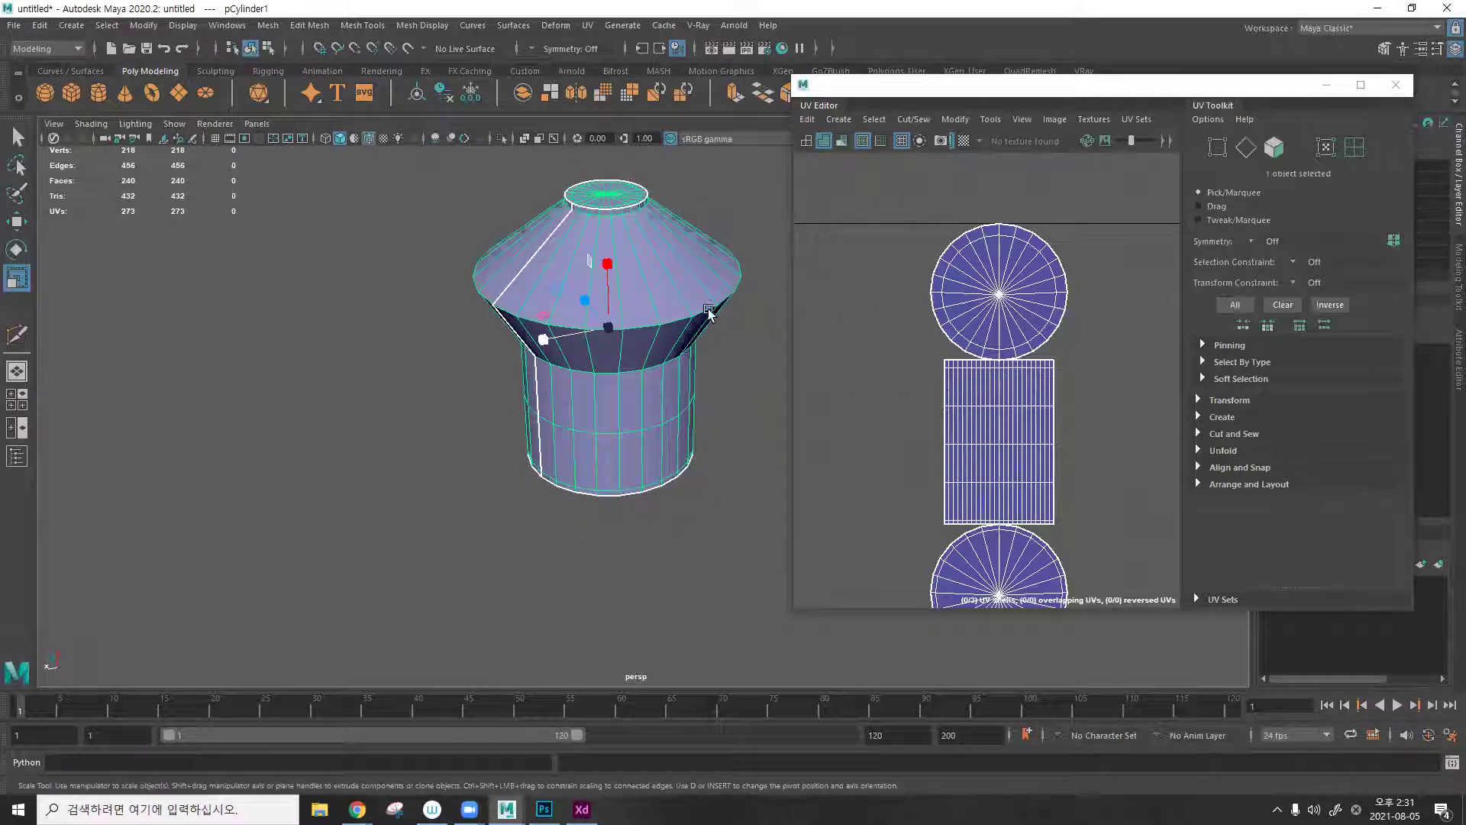
mouse_move(624, 303)
left_mouse_down("alt")
mouse_move(623, 283)
mouse_move(625, 300)
left_mouse_up("alt")
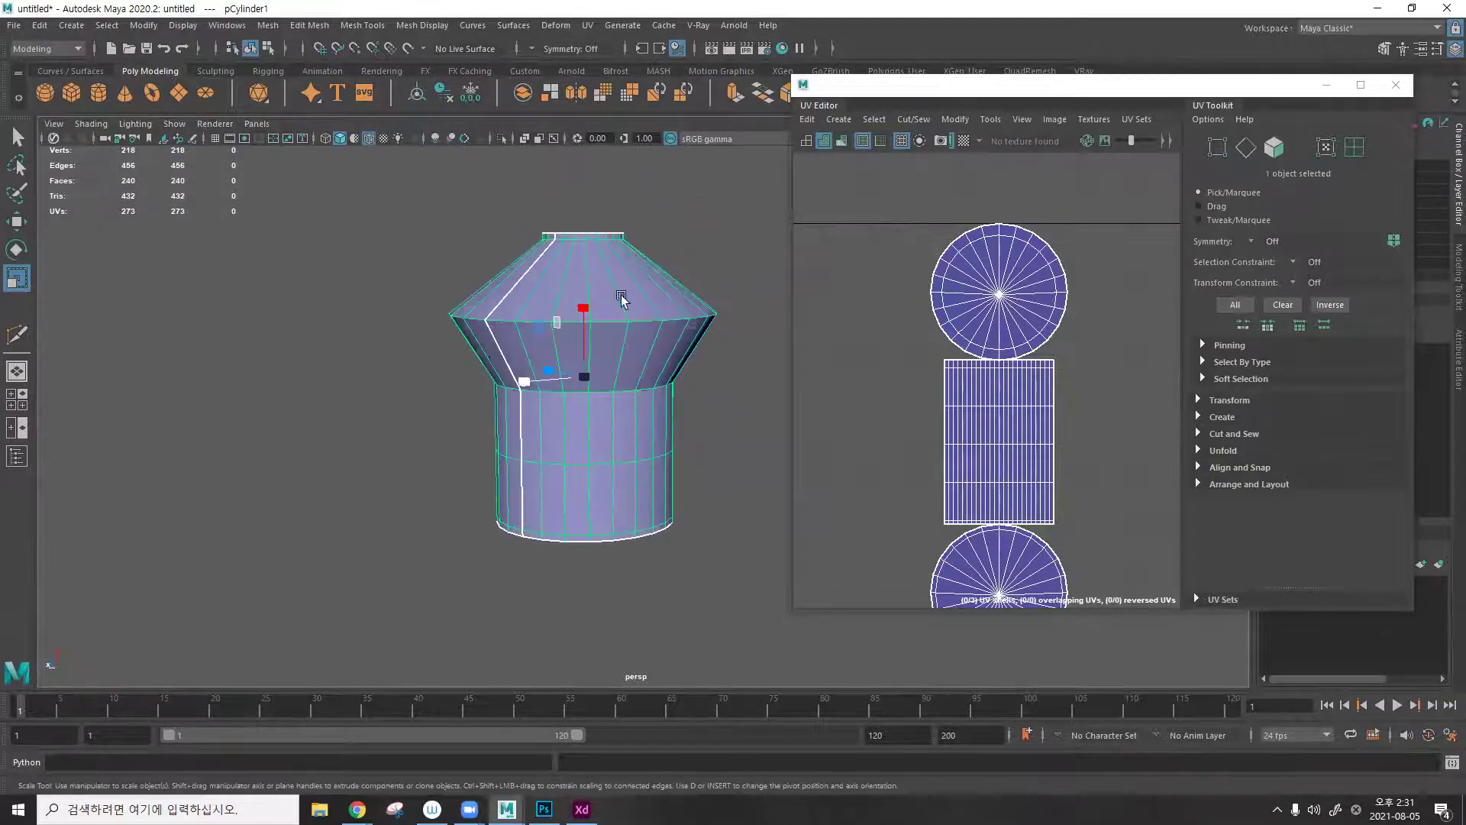
scroll(1020, 341, "down", 3)
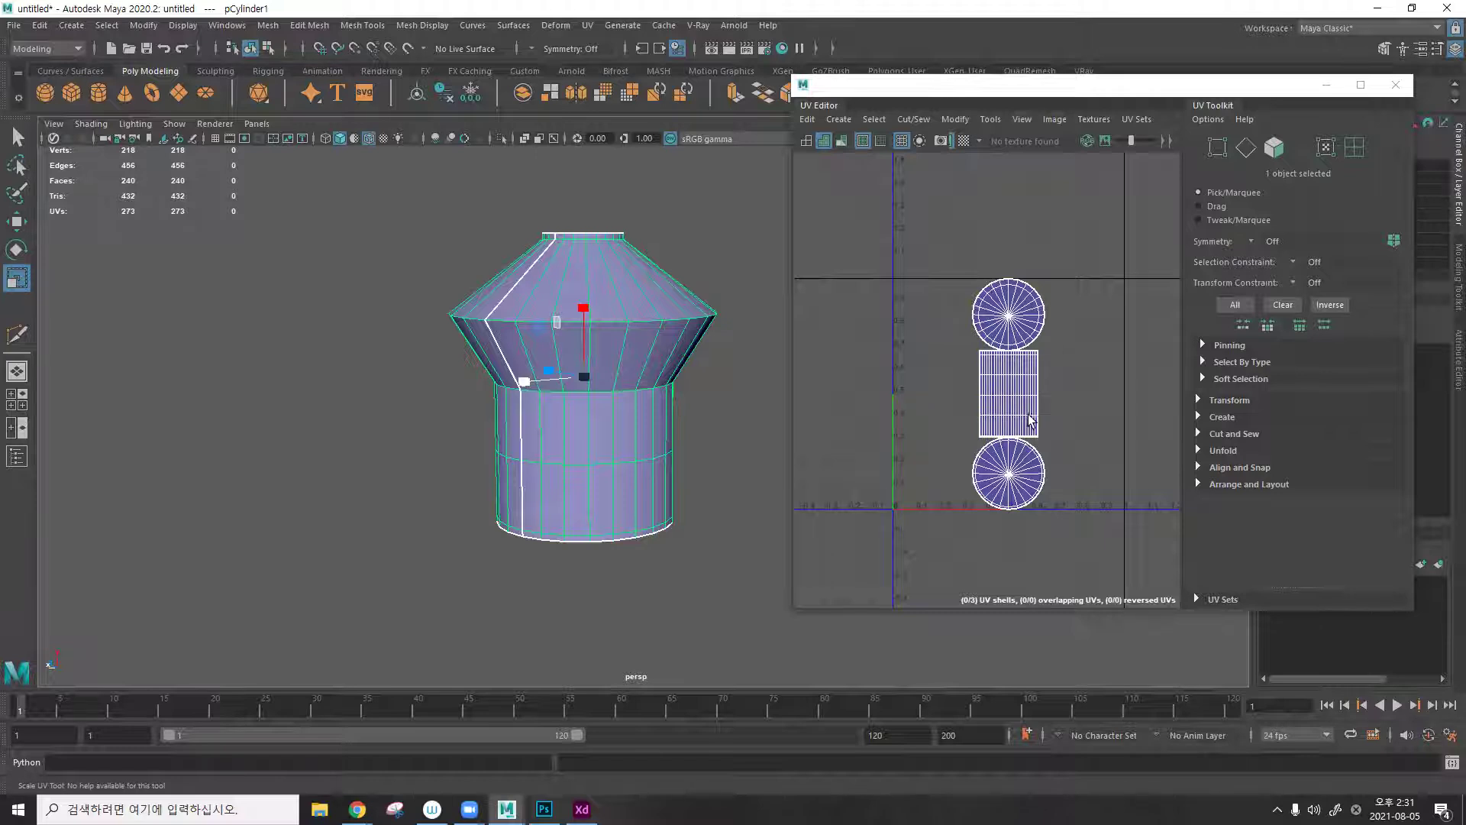
Delete all of the reshaped cylinder's existing UVs and select the model again.
left_click(822, 120)
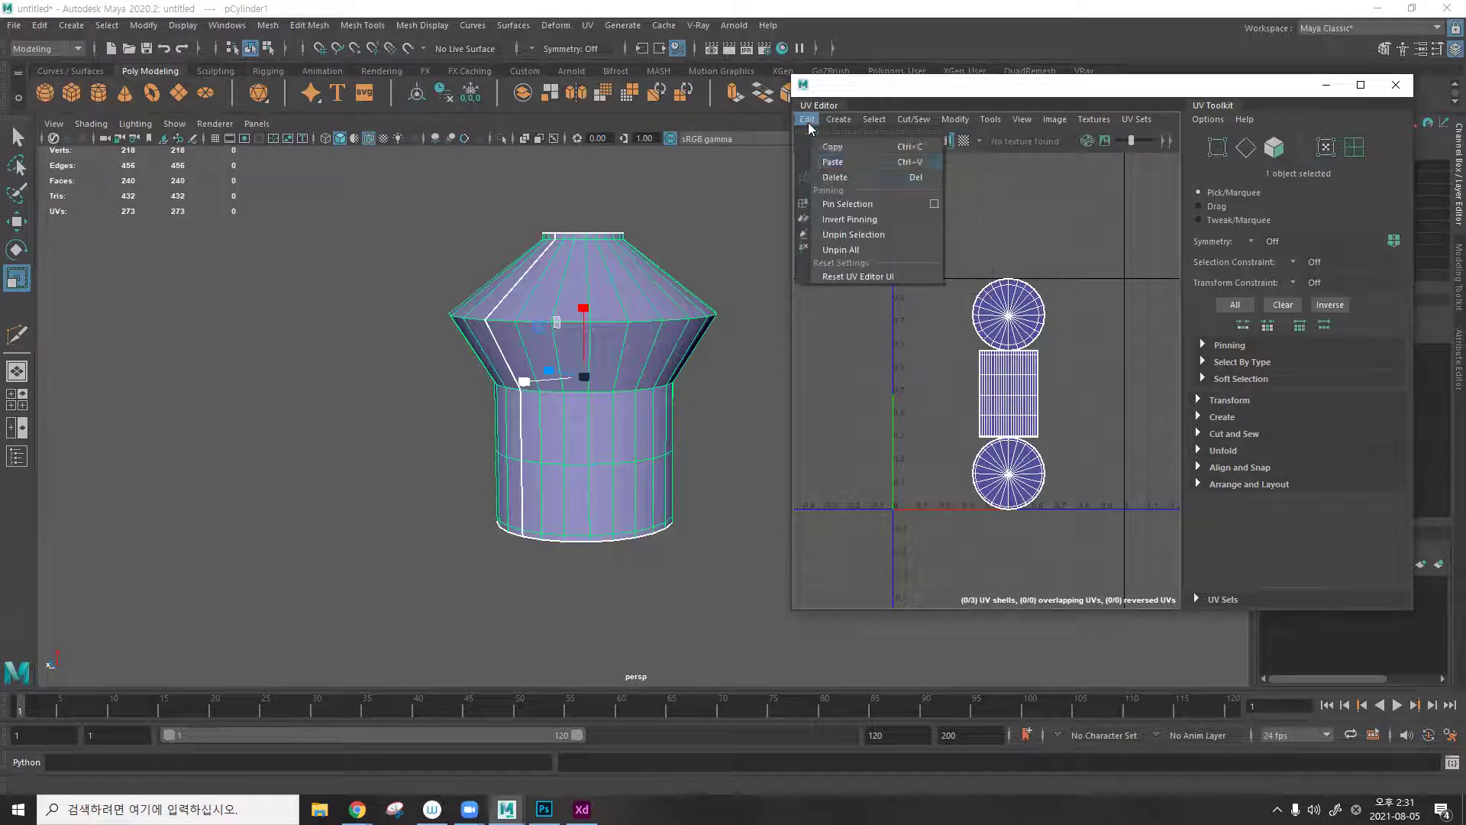
left_click(1016, 268)
left_click(808, 119)
left_click(841, 182)
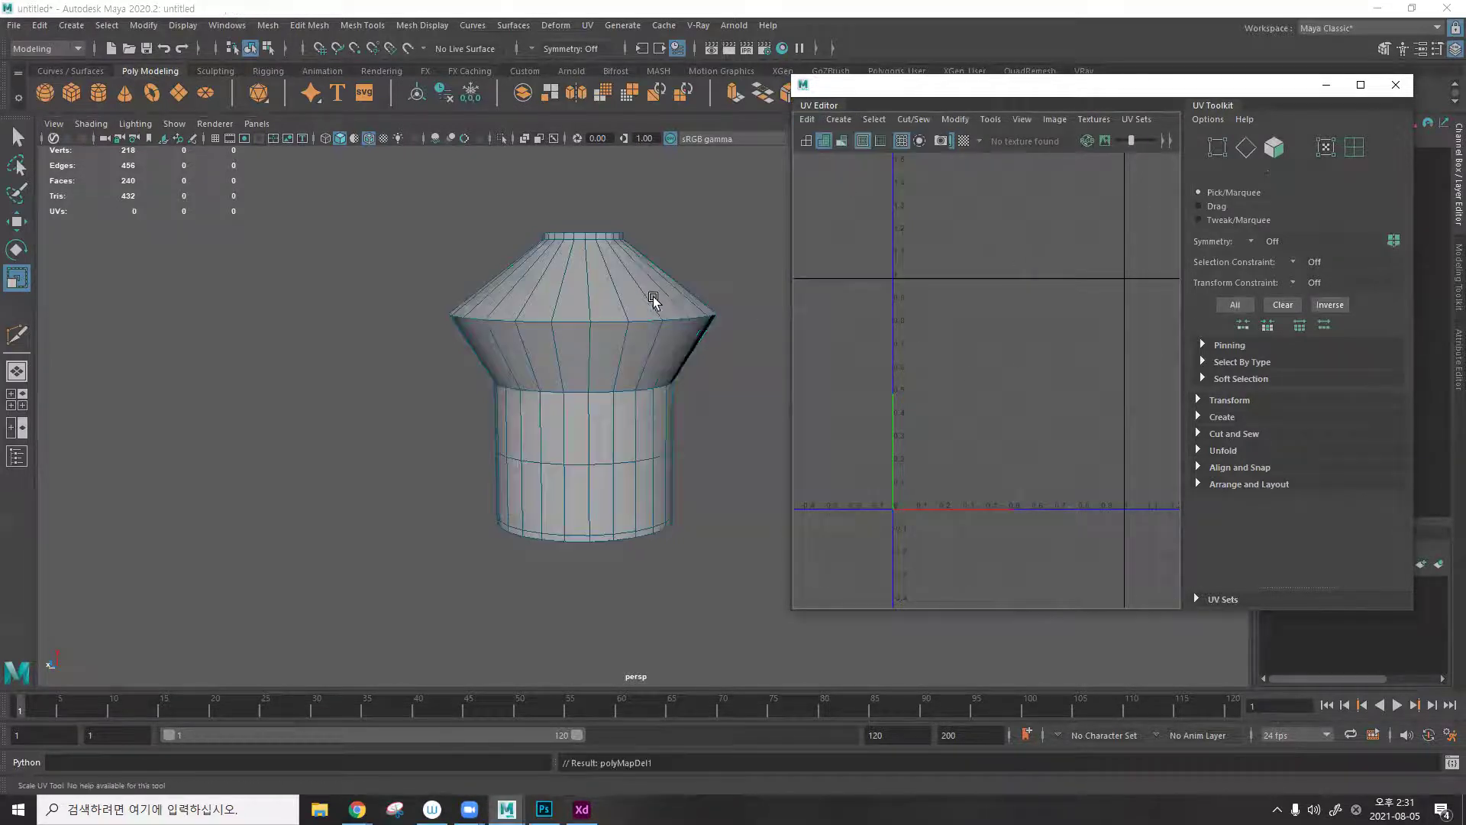
left_click(620, 286)
left_click_drag(653, 275, 603, 301, "alt")
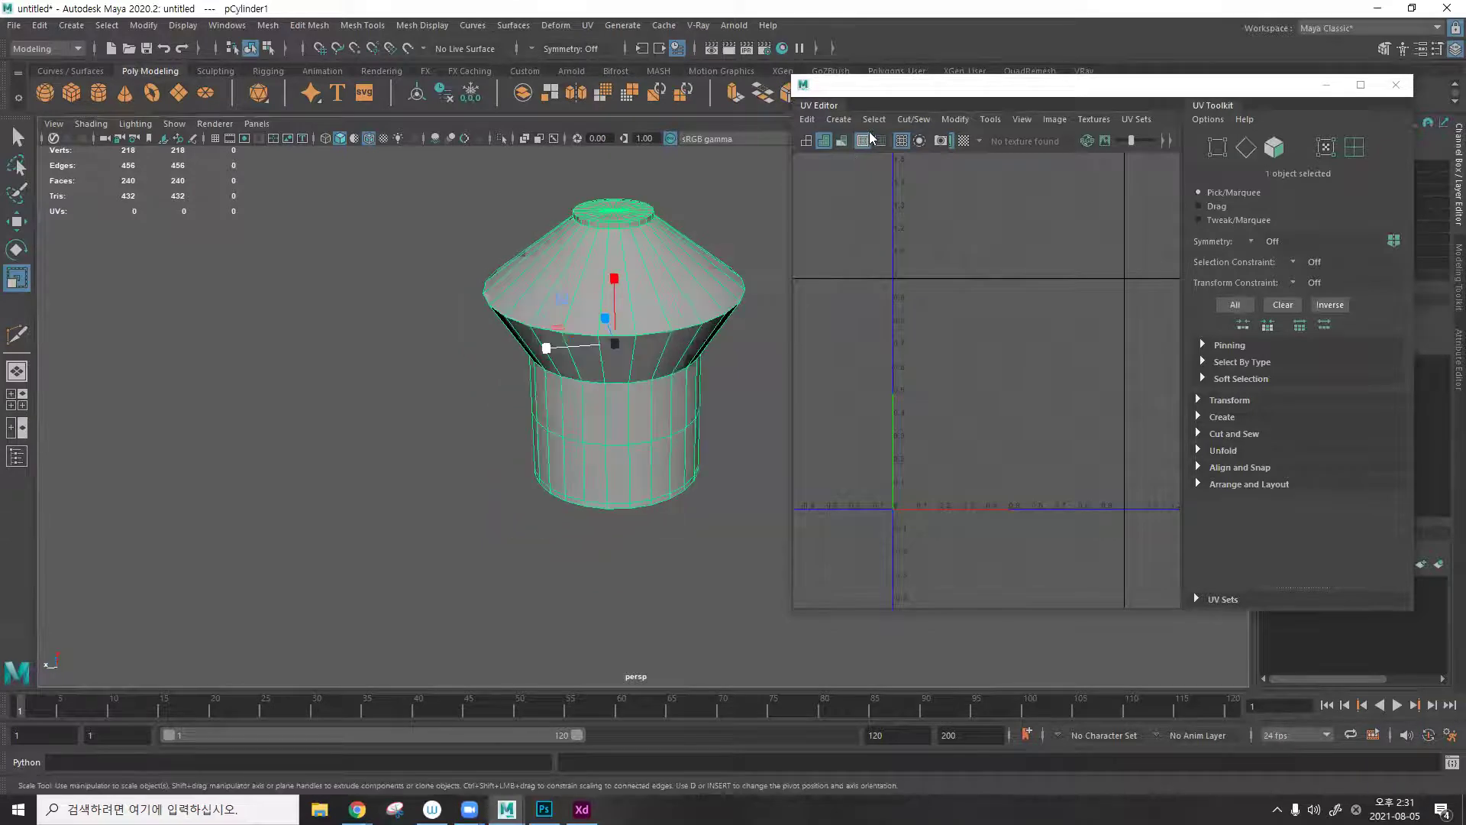
Try a planar UV projection on the whole reshaped cylinder with the current settings.
left_click(838, 119)
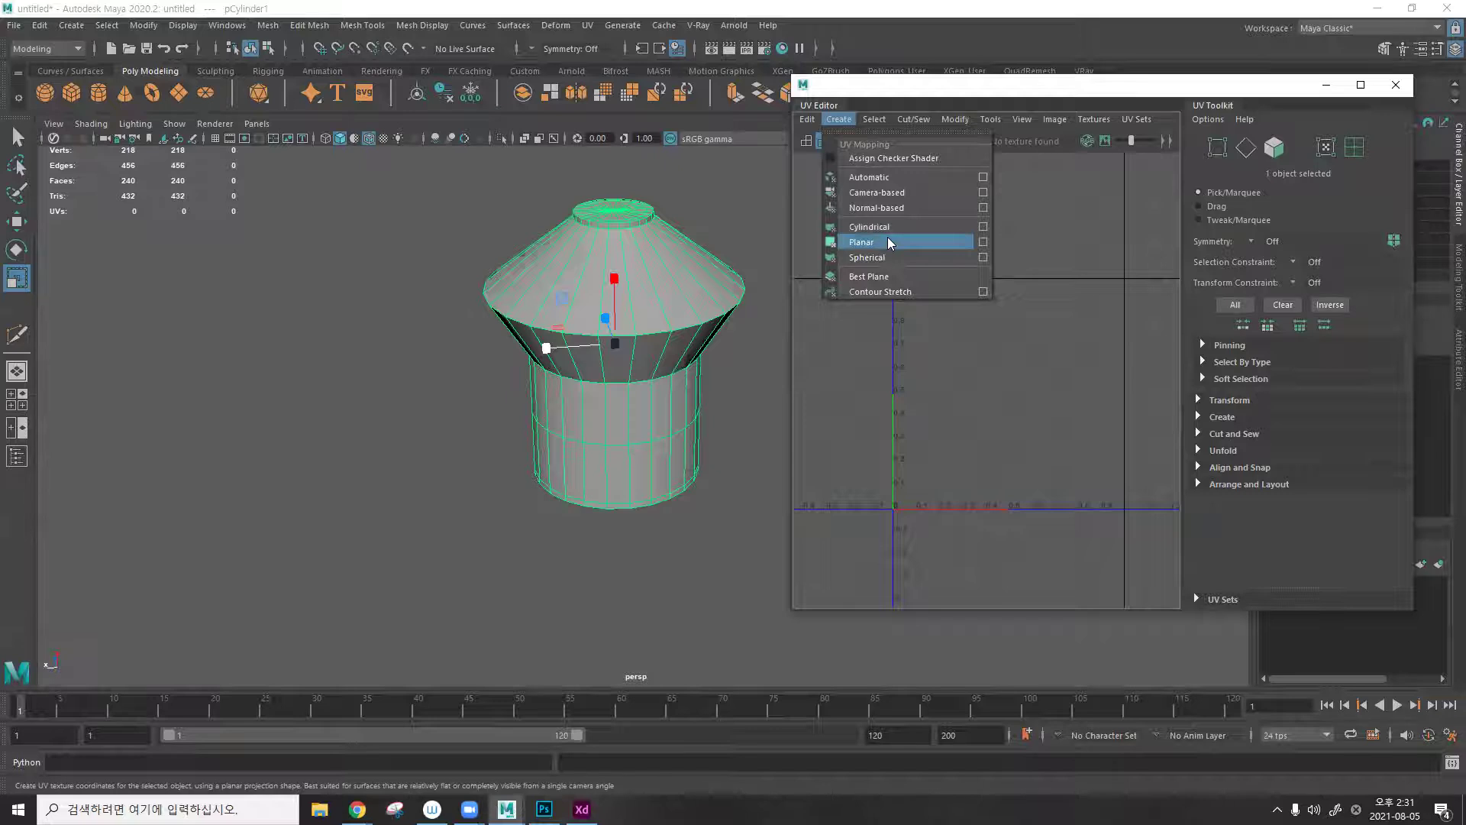
left_click(888, 242)
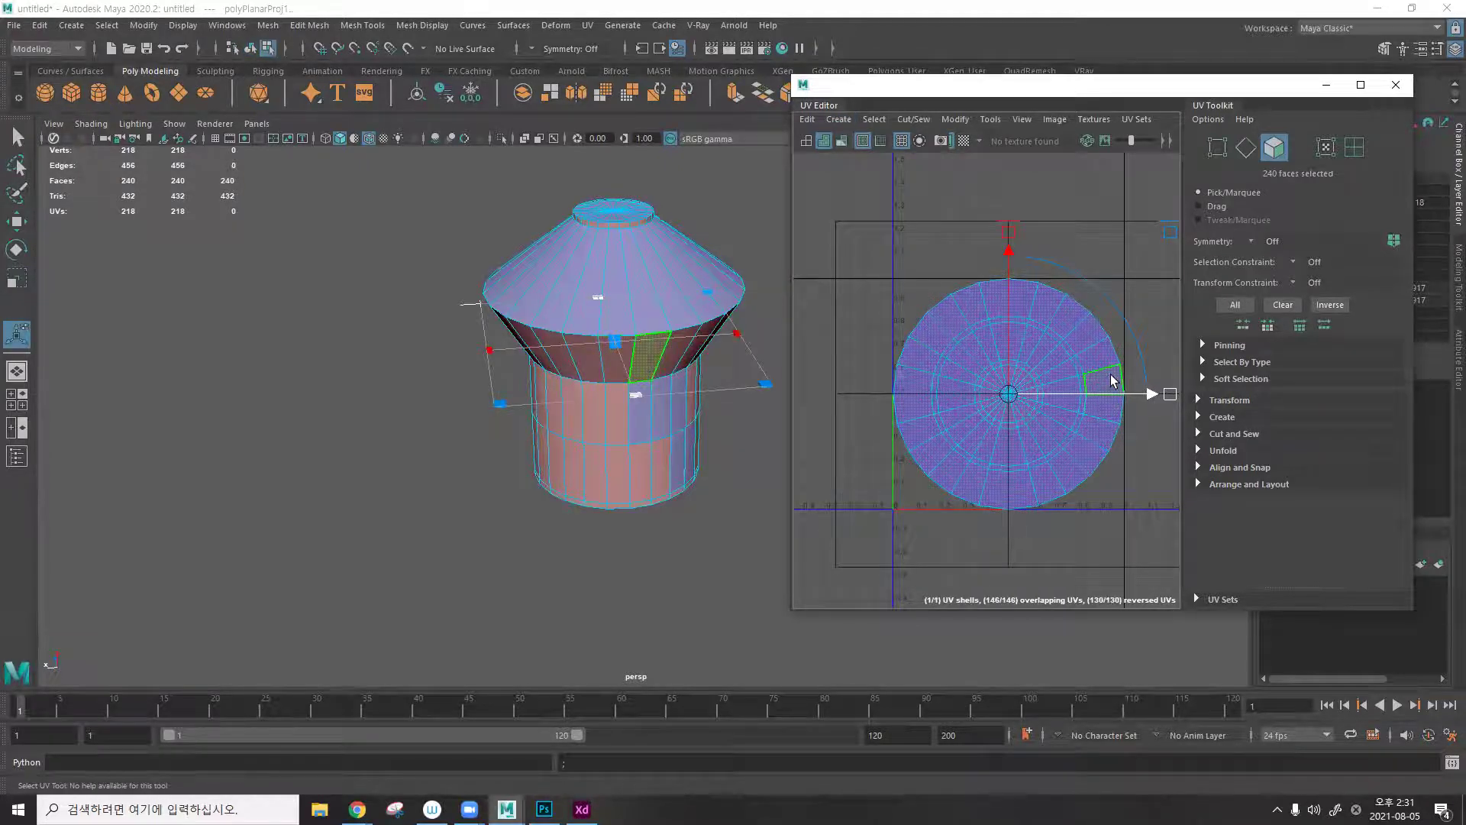
left_click(838, 119)
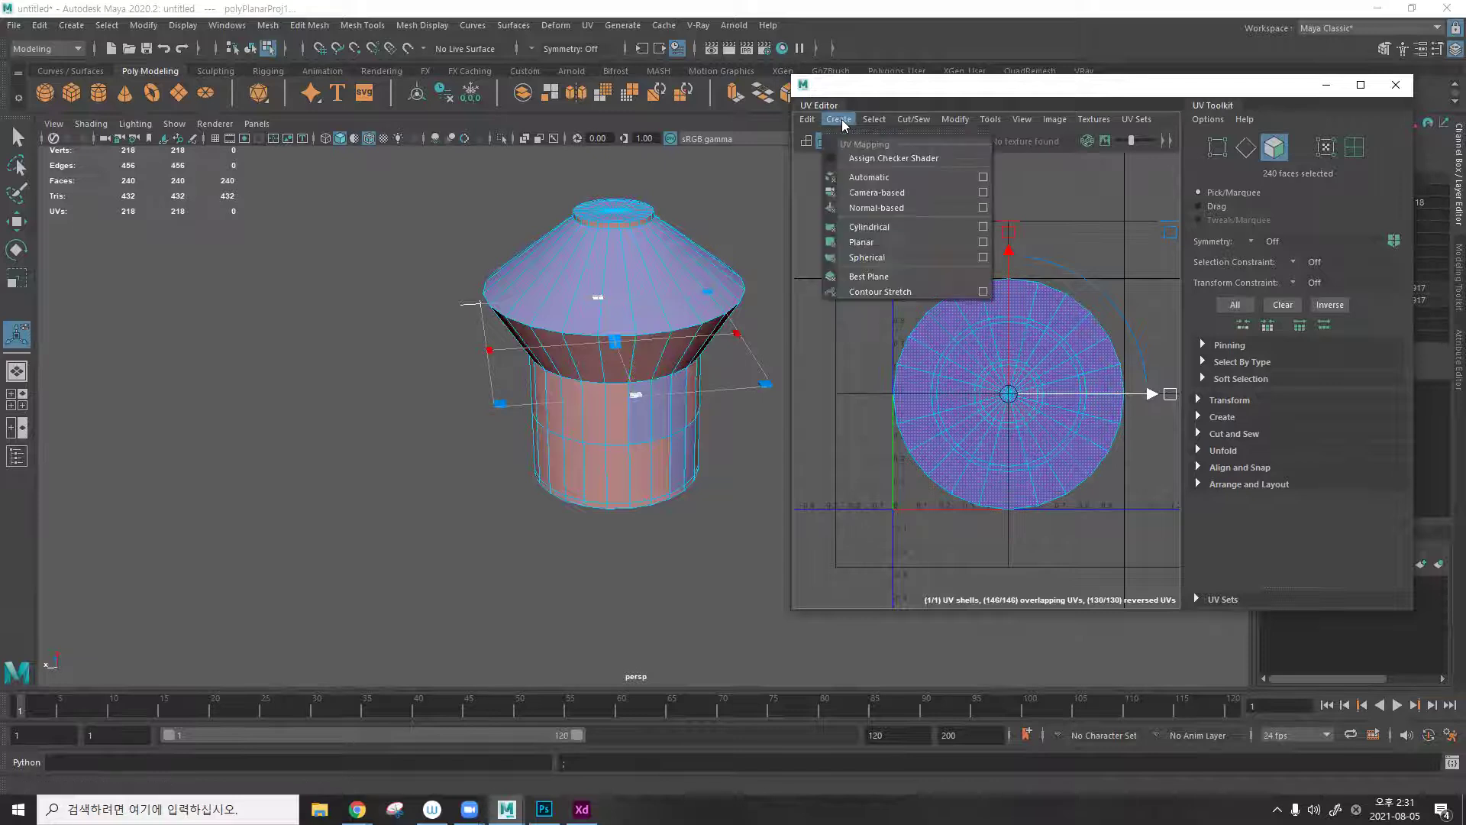
left_click(982, 242)
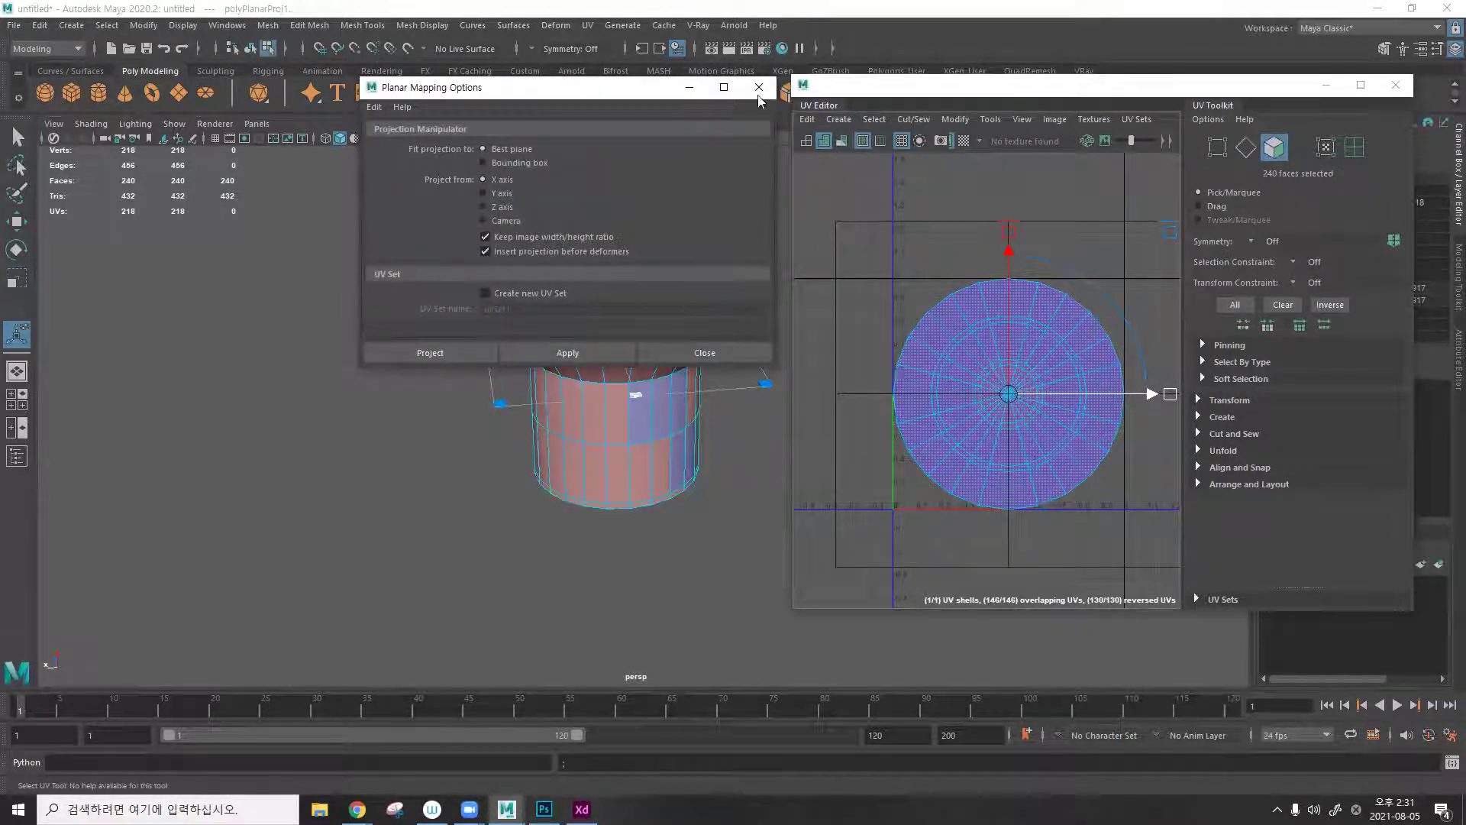
left_click(766, 84)
key("ctrl+z")
key("ctrl+z")
key("ctrl+z")
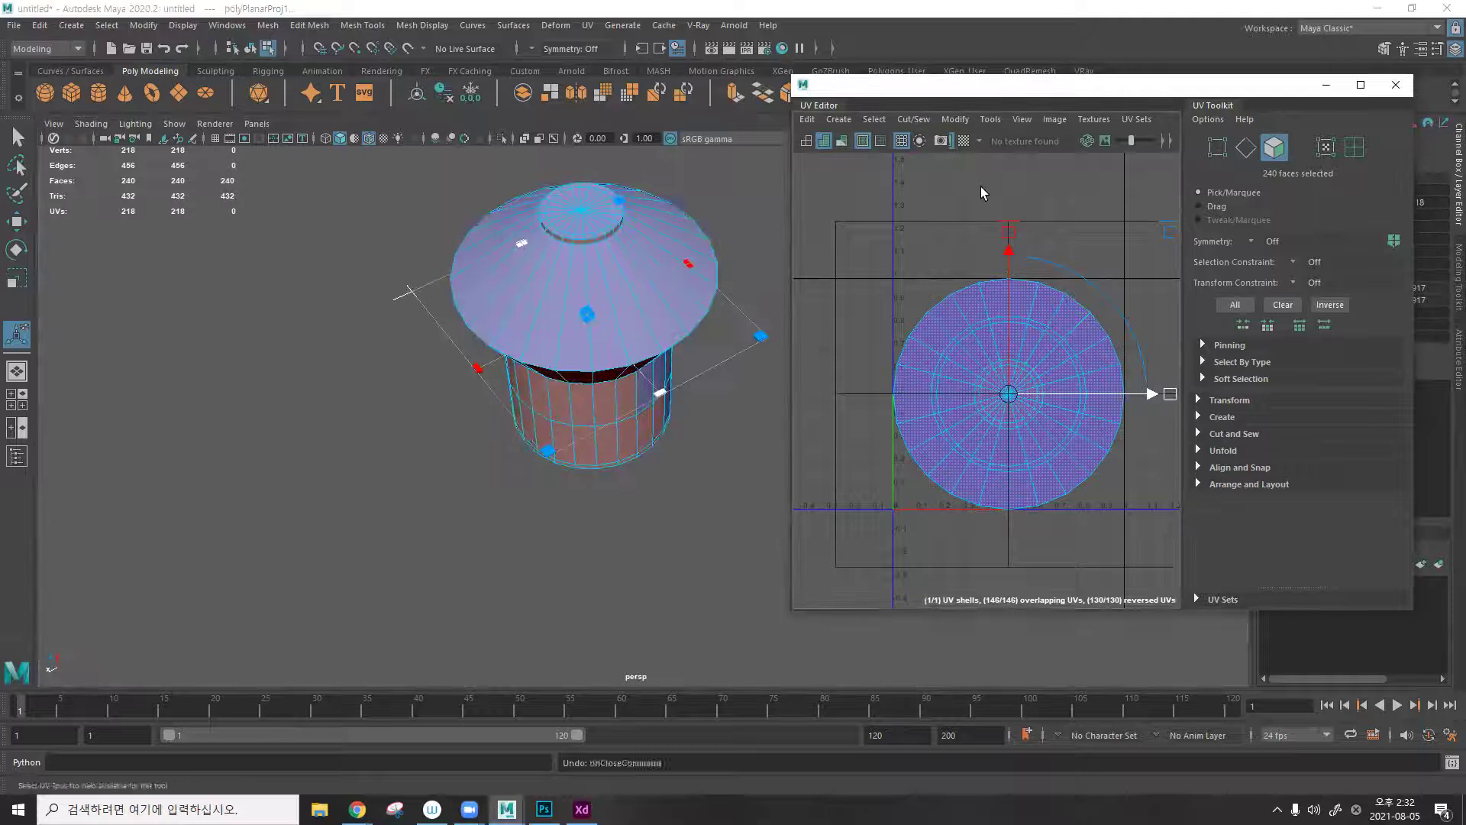
Try a planar UV projection of the reshaped cylinder from the Z axis, fitted to the best plane.
left_click(838, 119)
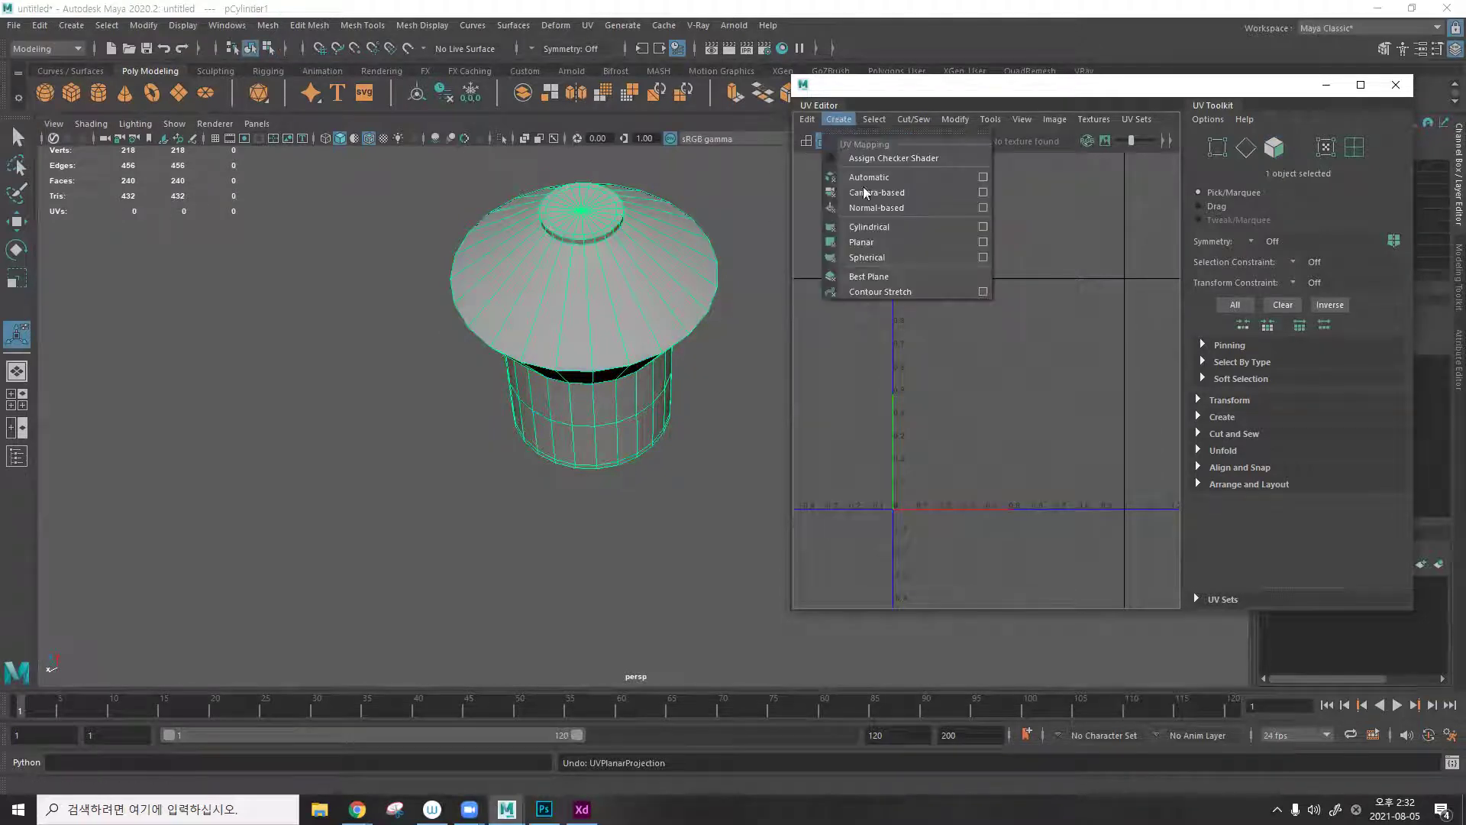
left_click(981, 243)
left_click_drag(532, 97, 777, 85)
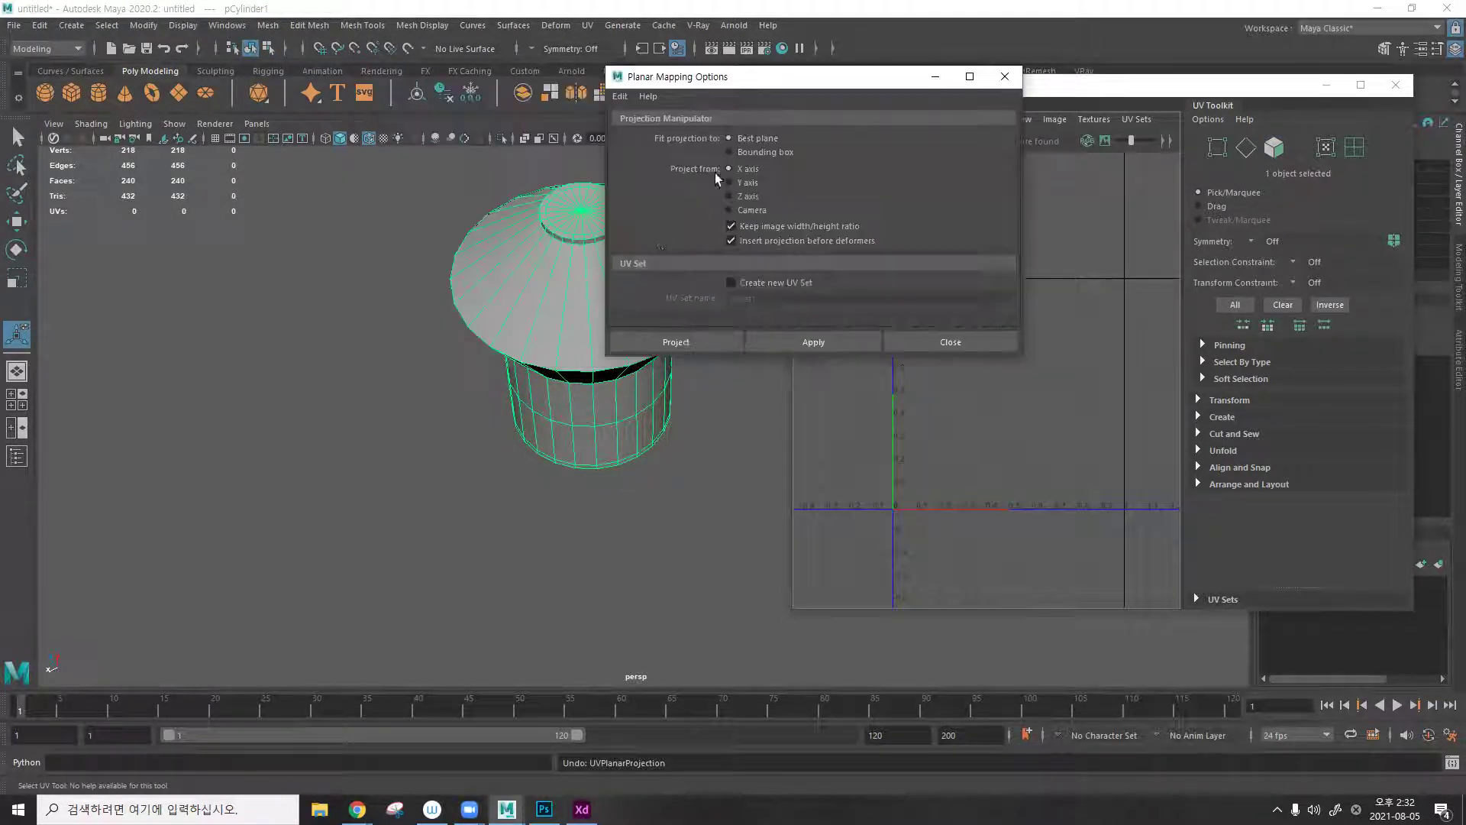
left_click_drag(467, 441, 443, 395, "alt")
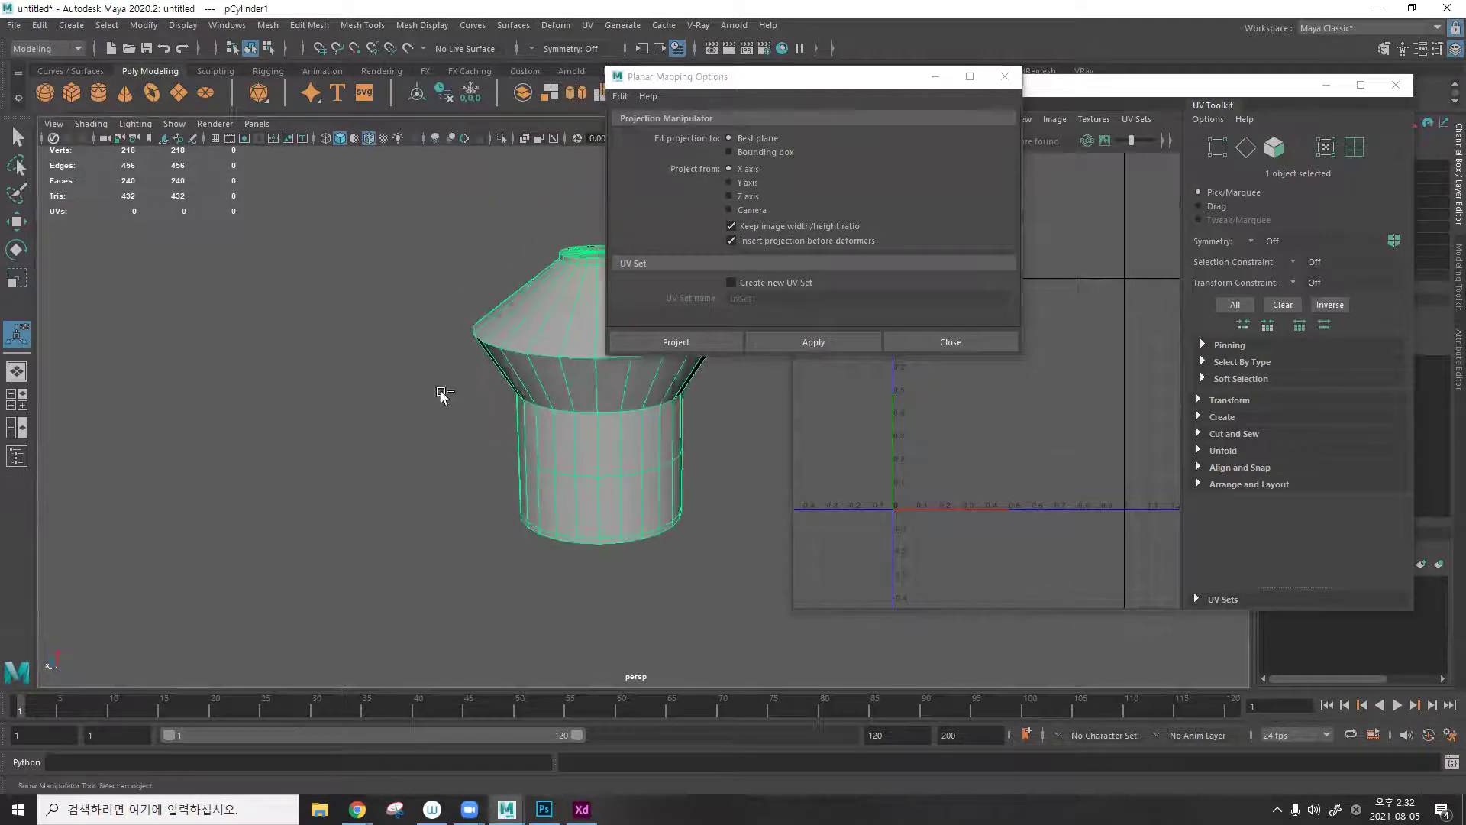
left_click_drag(425, 480, 489, 489, "alt")
left_click(728, 197)
left_click_drag(584, 393, 634, 359, "alt")
left_click(836, 342)
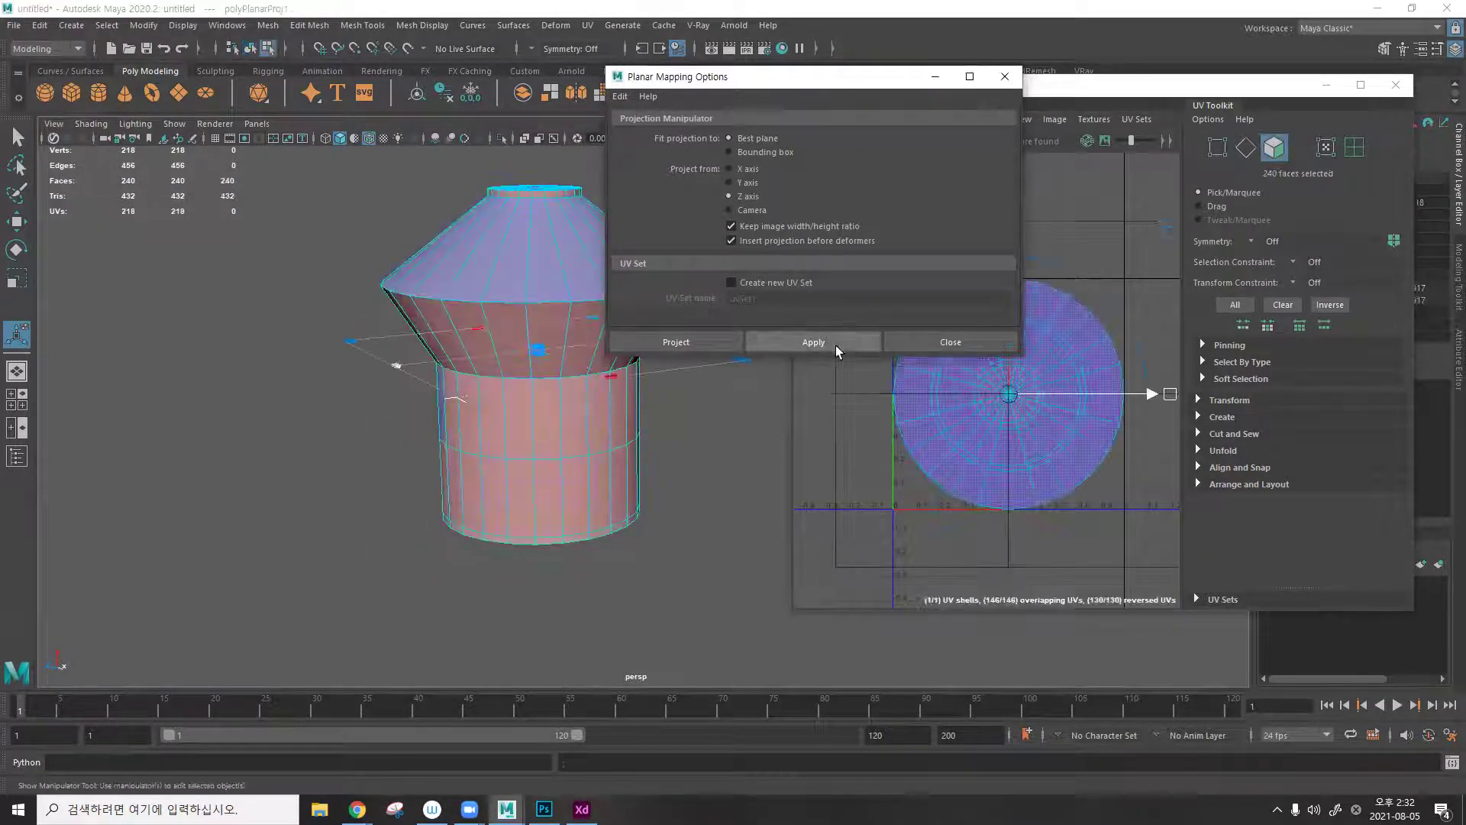
key("ctrl+z")
left_click(1005, 77)
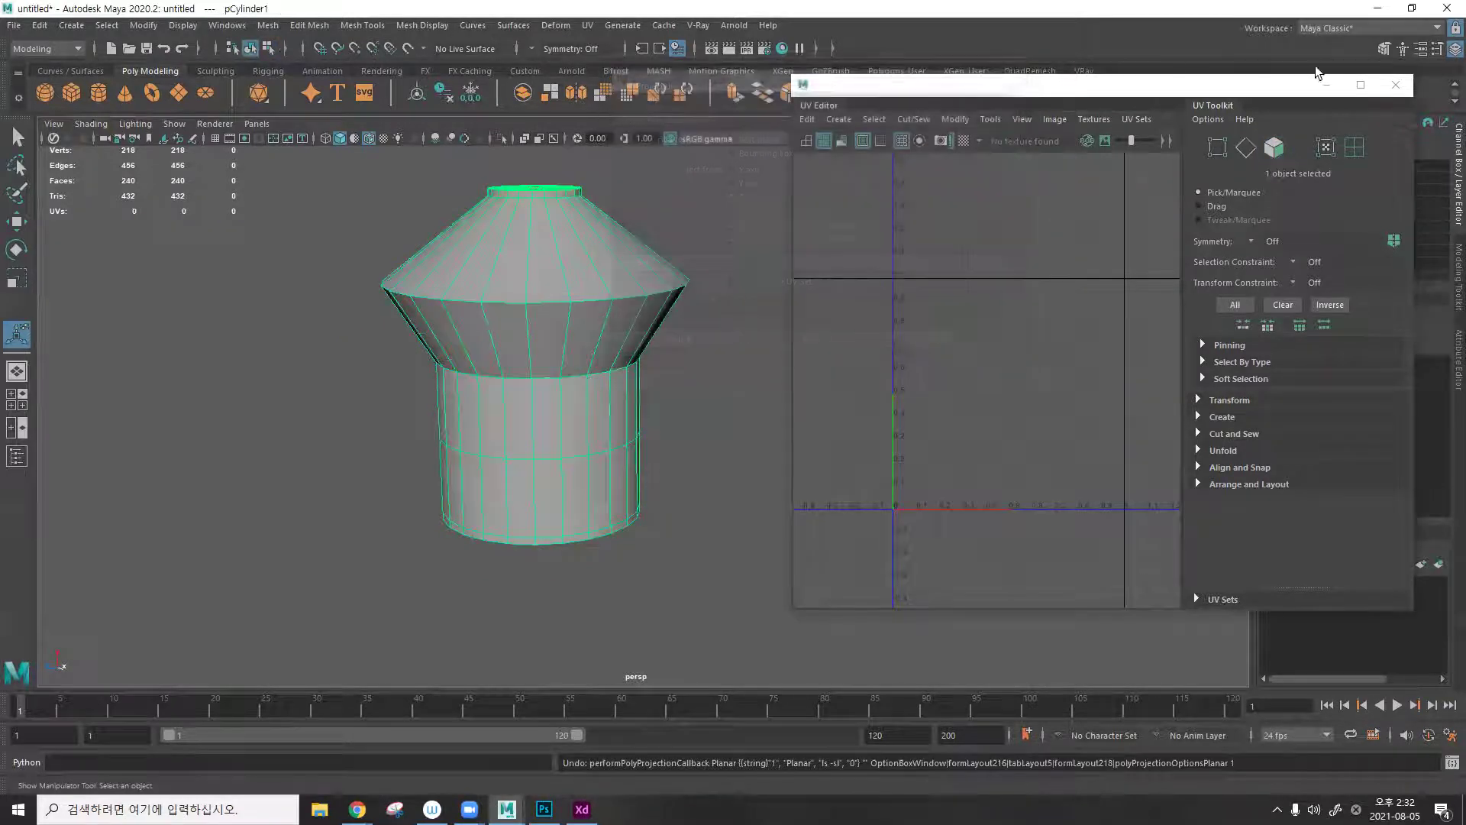
Delete the reshaped cylinder's construction history and bring the UV Editor back up.
key("alt+shift+d")
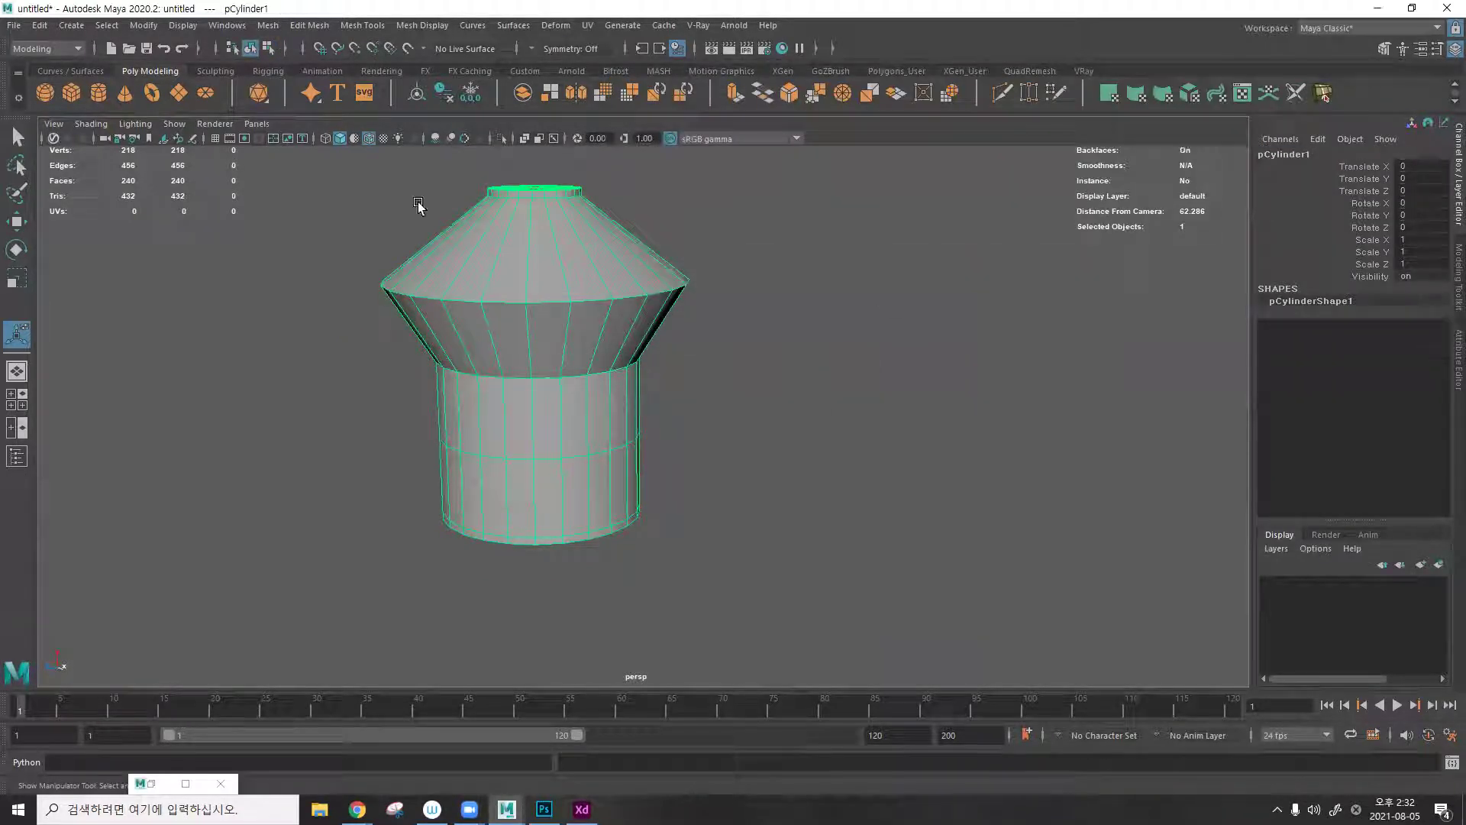
left_click(594, 28)
left_click(611, 44)
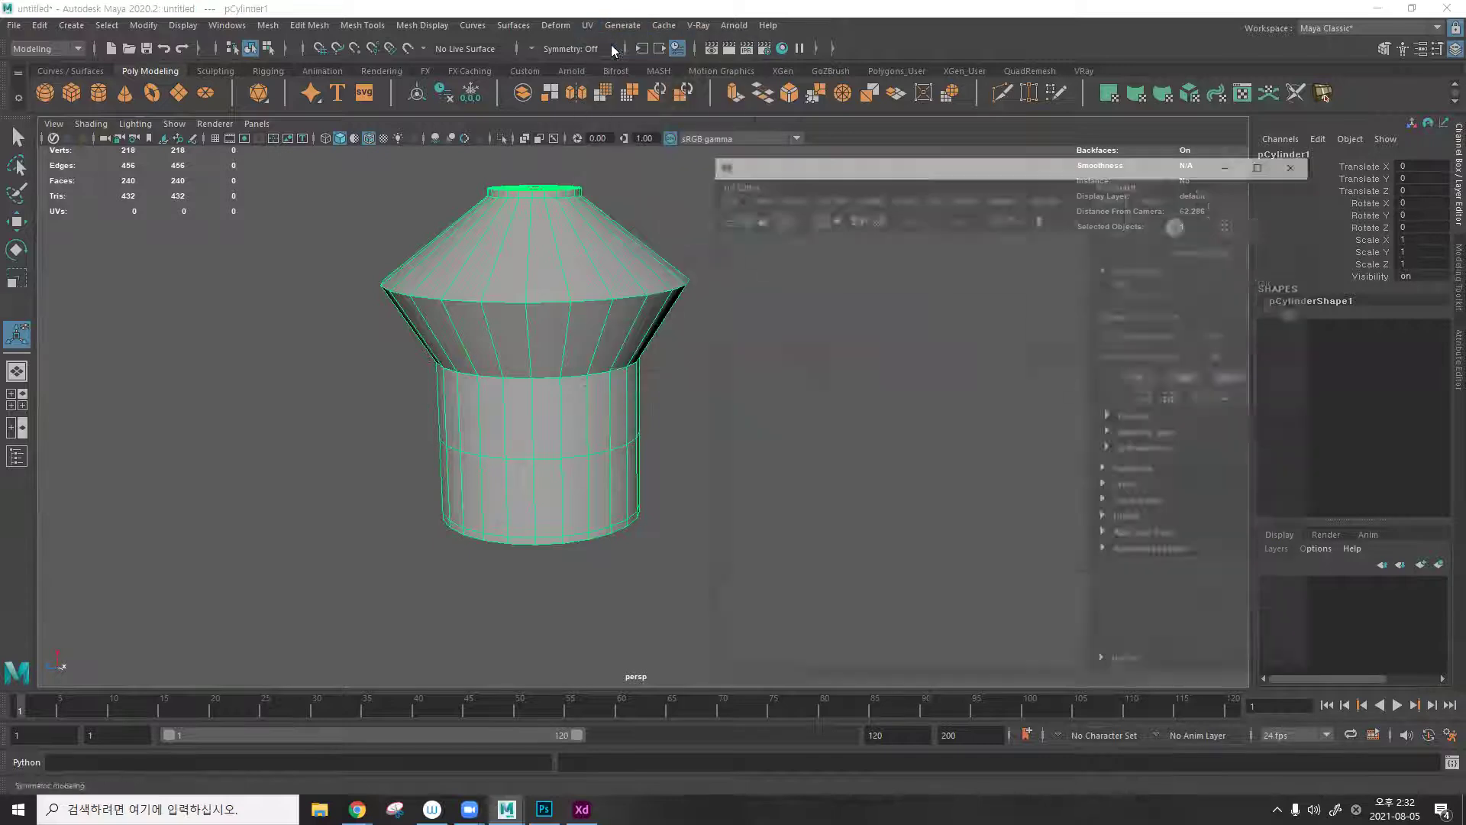
Try the Z-axis planar projection again on the cylinder after clearing its history.
left_click(840, 120)
left_click(983, 241)
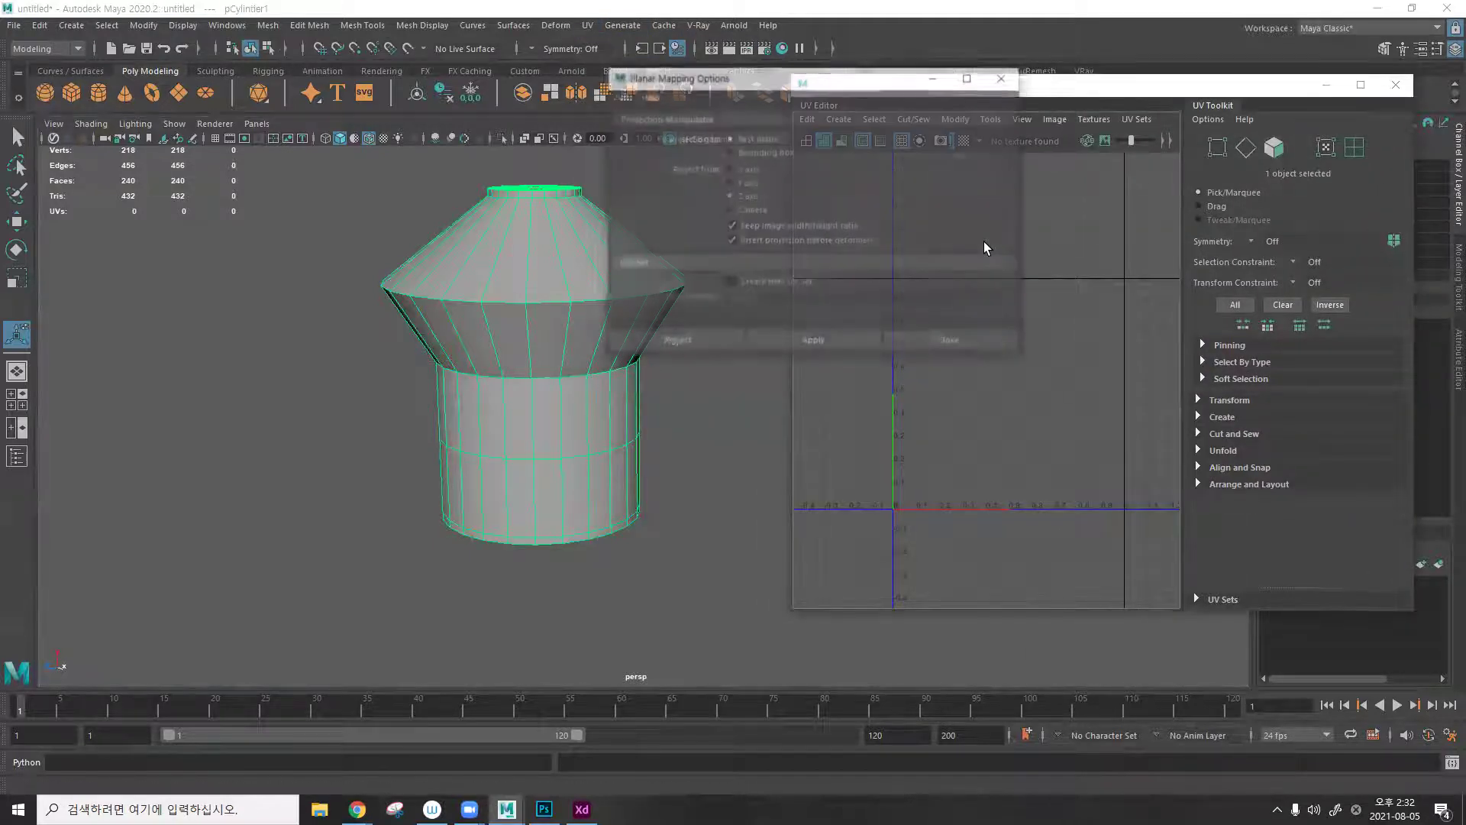
left_click_drag(799, 87, 1053, 116)
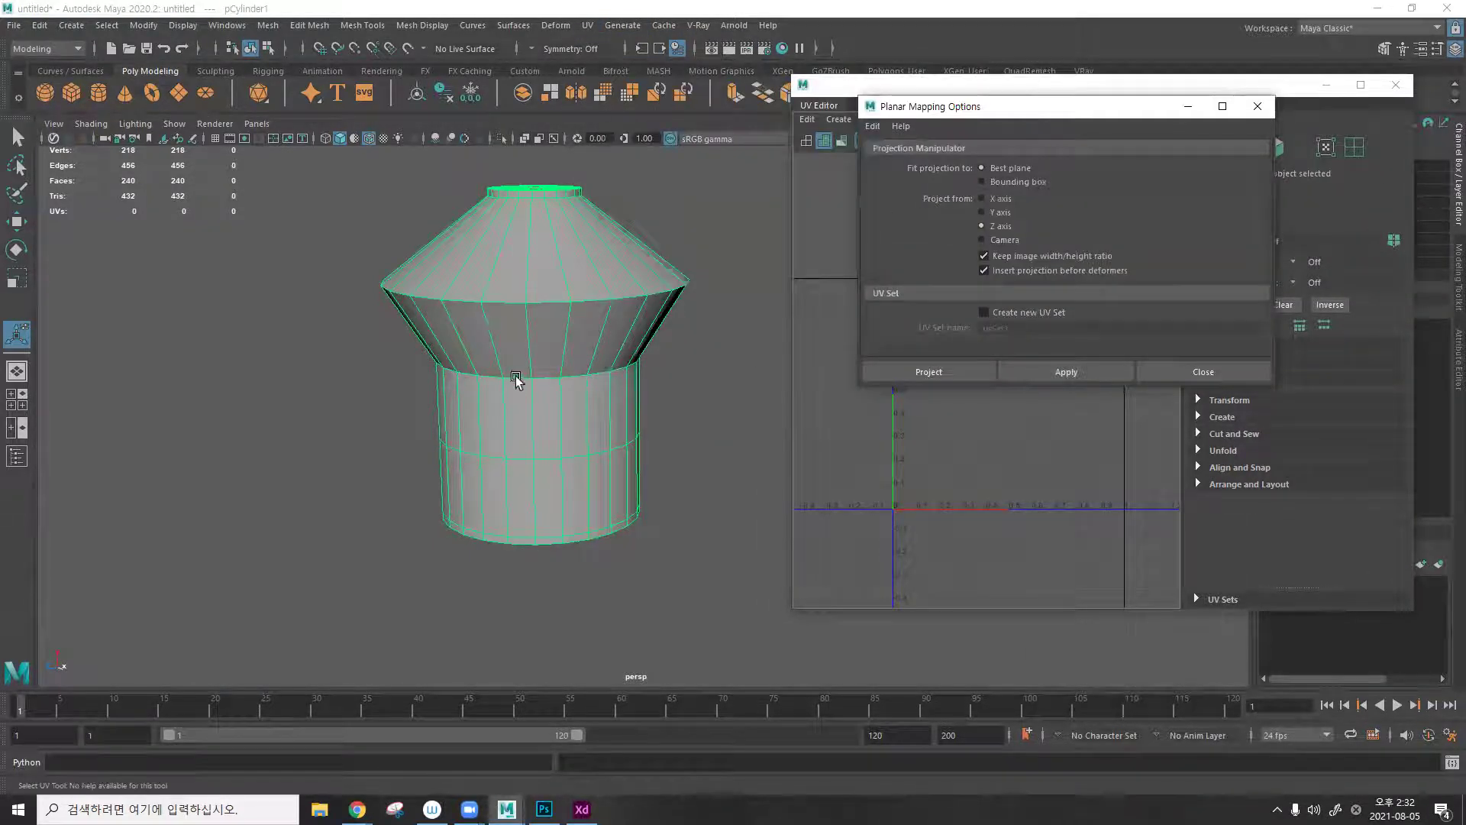
key("f")
left_click(1067, 372)
key("ctrl+z")
Try a direct planar projection on the cylinder without opening its options.
left_click(852, 119)
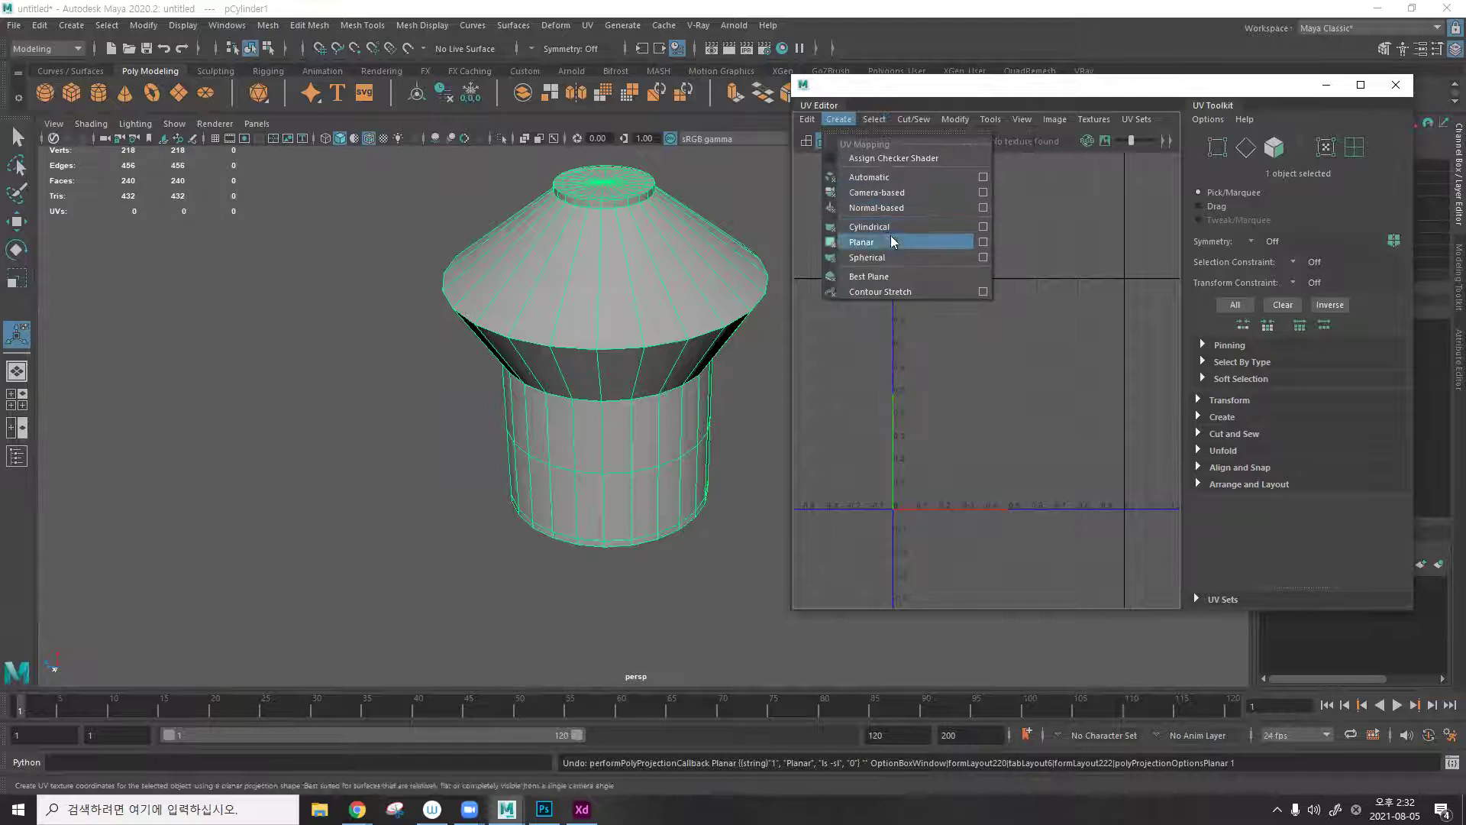
left_click(890, 243)
key("ctrl+z")
Try a planar projection from the X axis with Keep image width/height ratio turned off.
left_click(838, 118)
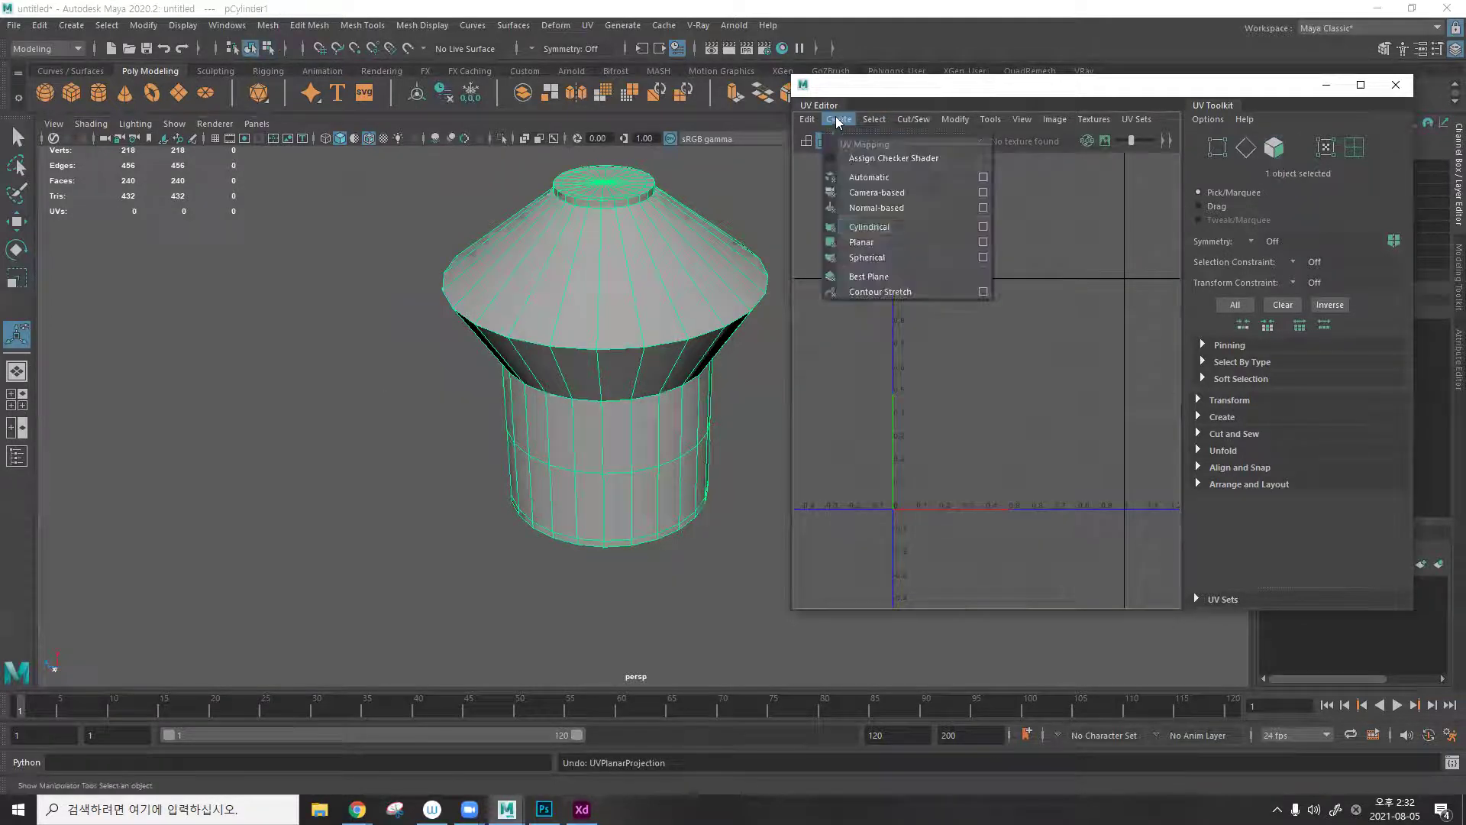
left_click(982, 243)
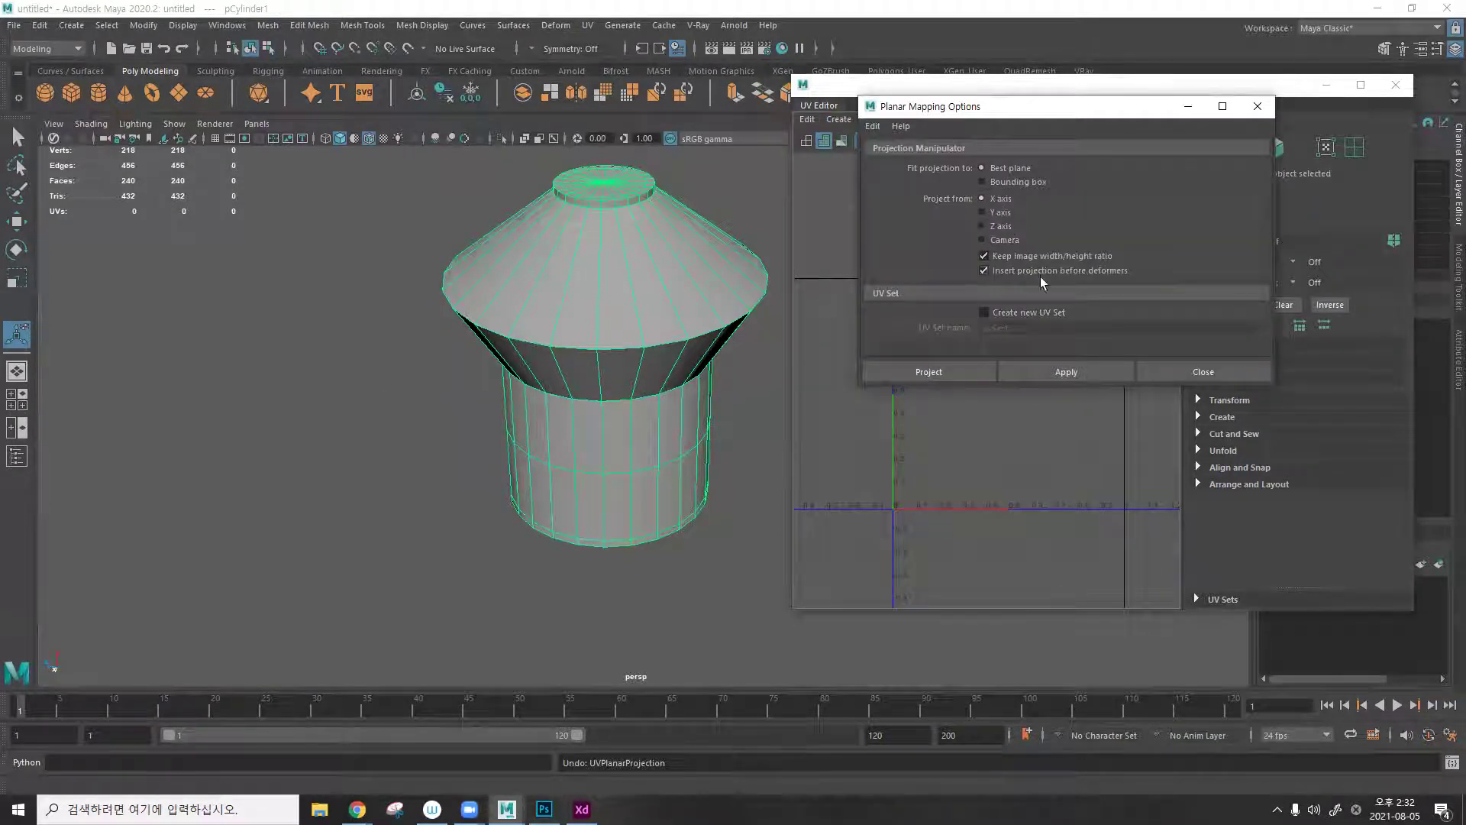
left_click(1047, 255)
left_click(1054, 367)
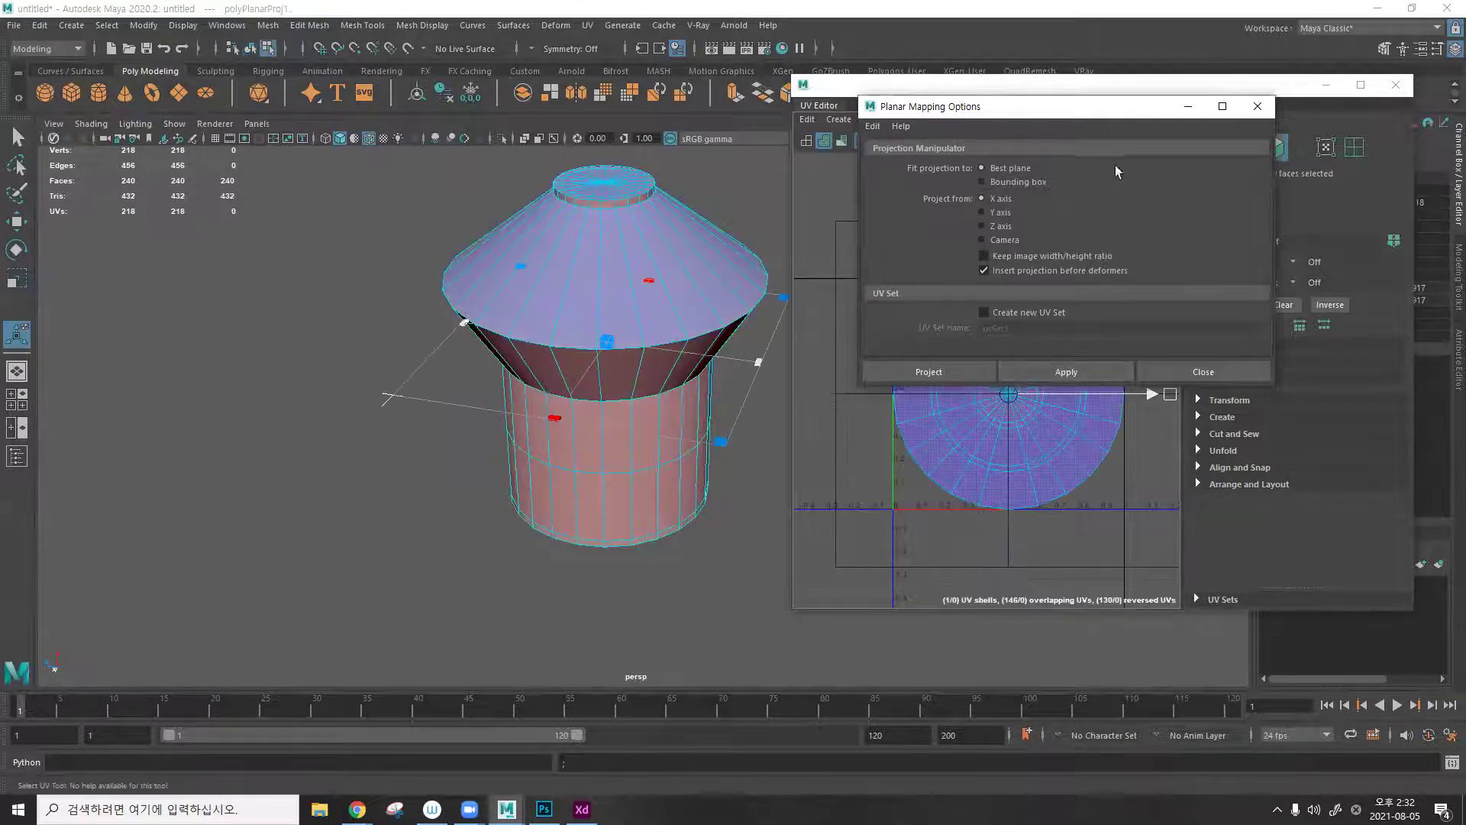
left_click_drag(947, 114, 973, 133)
Try rotating the mapped faces, and undo both the rotation and the planar projection.
key("e")
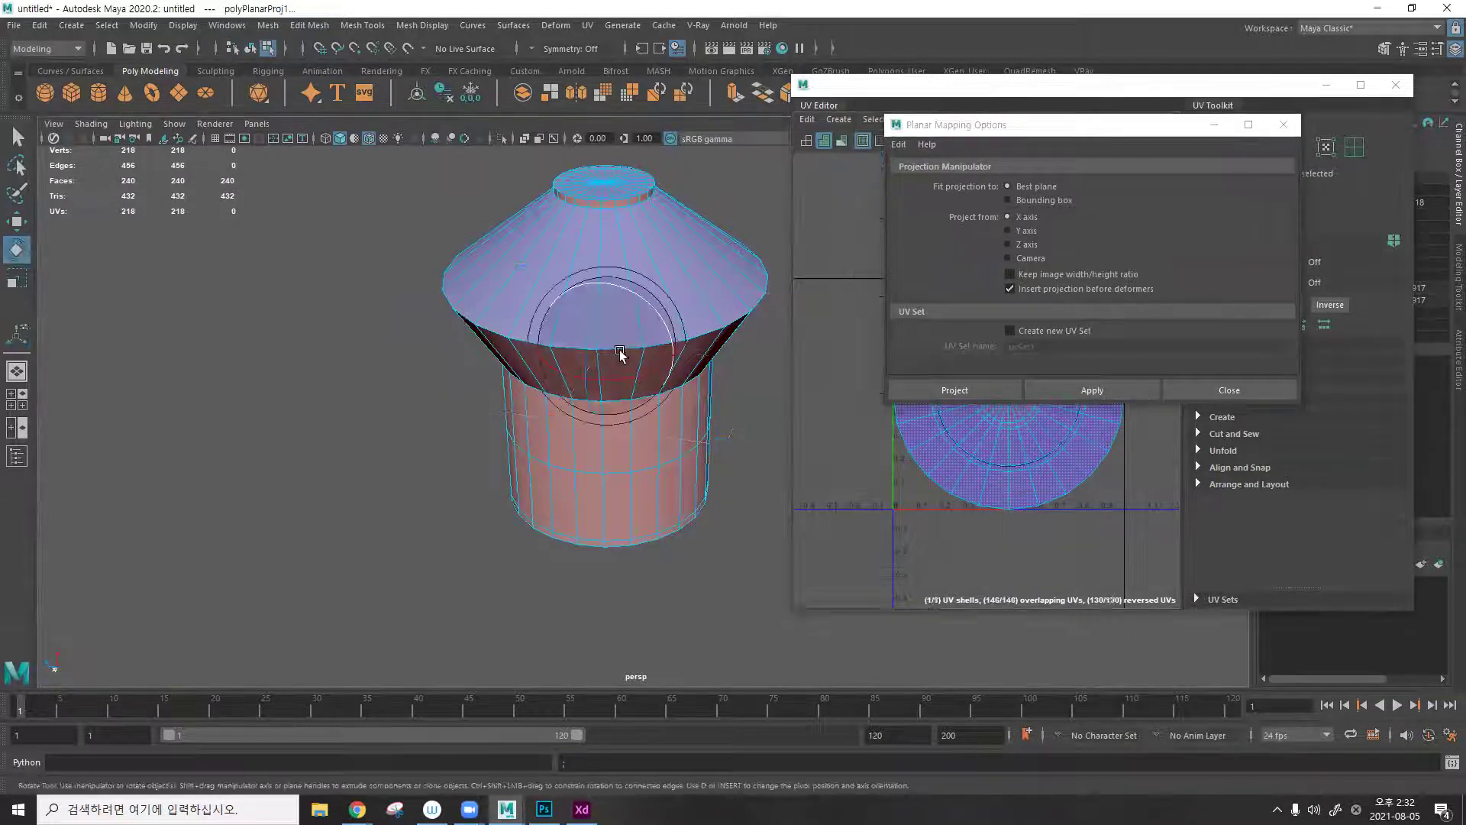
left_click_drag(589, 314, 589, 347)
key("ctrl+z")
left_click(1189, 136)
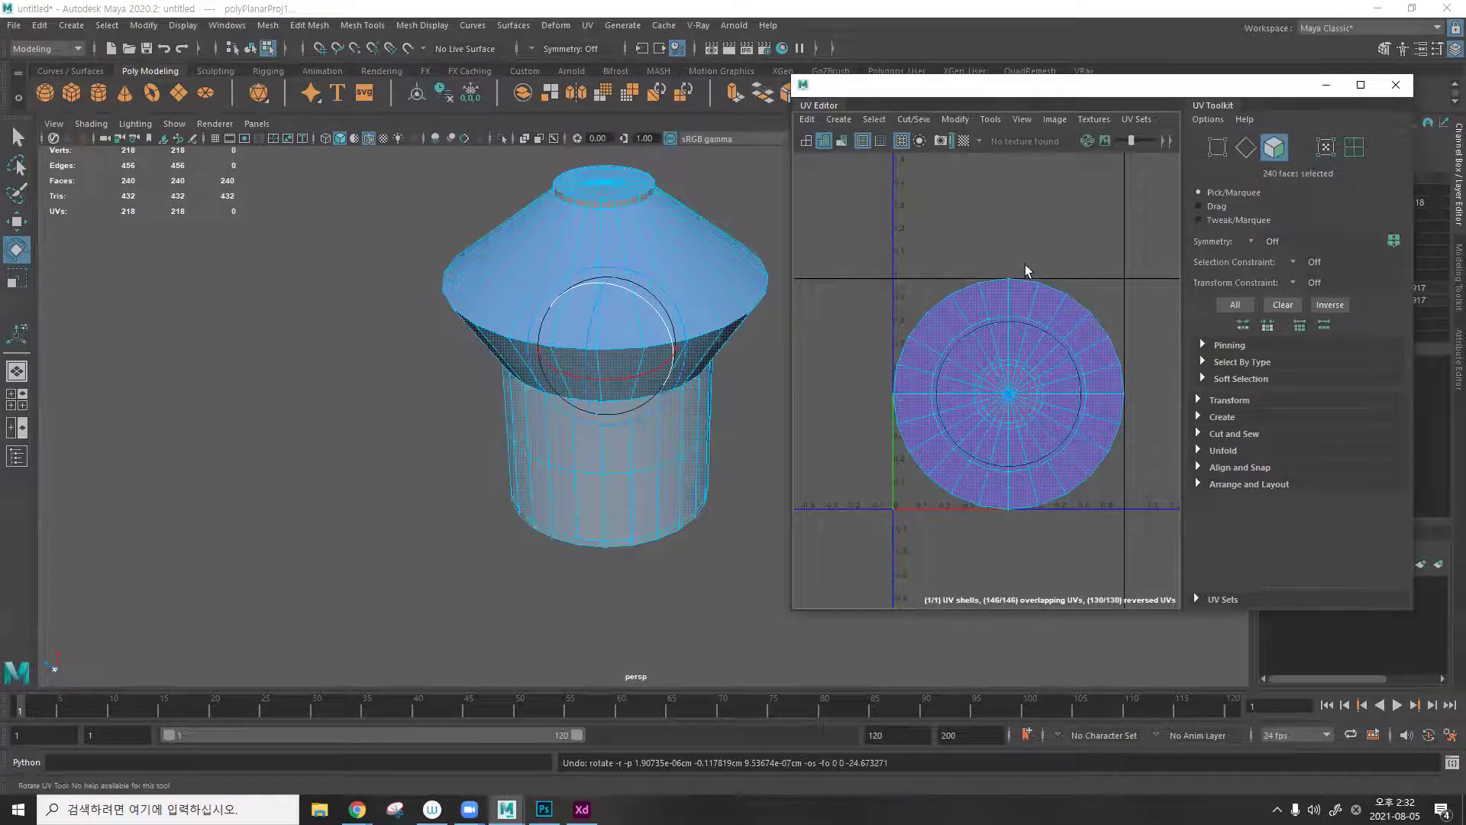
key("ctrl+z")
Try a camera-based UV projection on the reshaped cylinder.
left_click(839, 119)
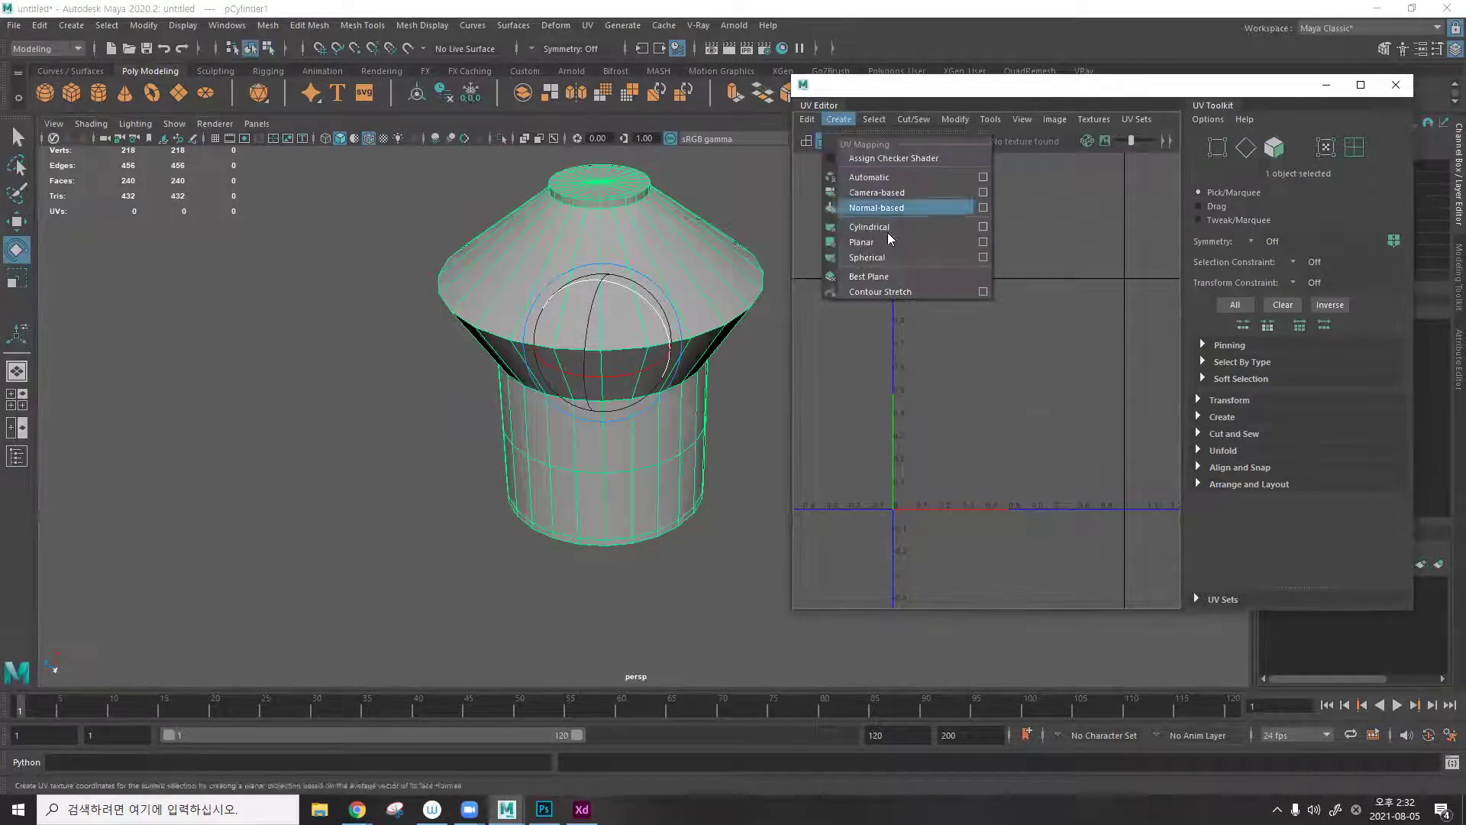
left_click(953, 191)
key("ctrl+z")
Project planar UVs onto the cylinder from the X axis with Best plane and Keep image width/height ratio on, and return to object selection.
left_click(837, 120)
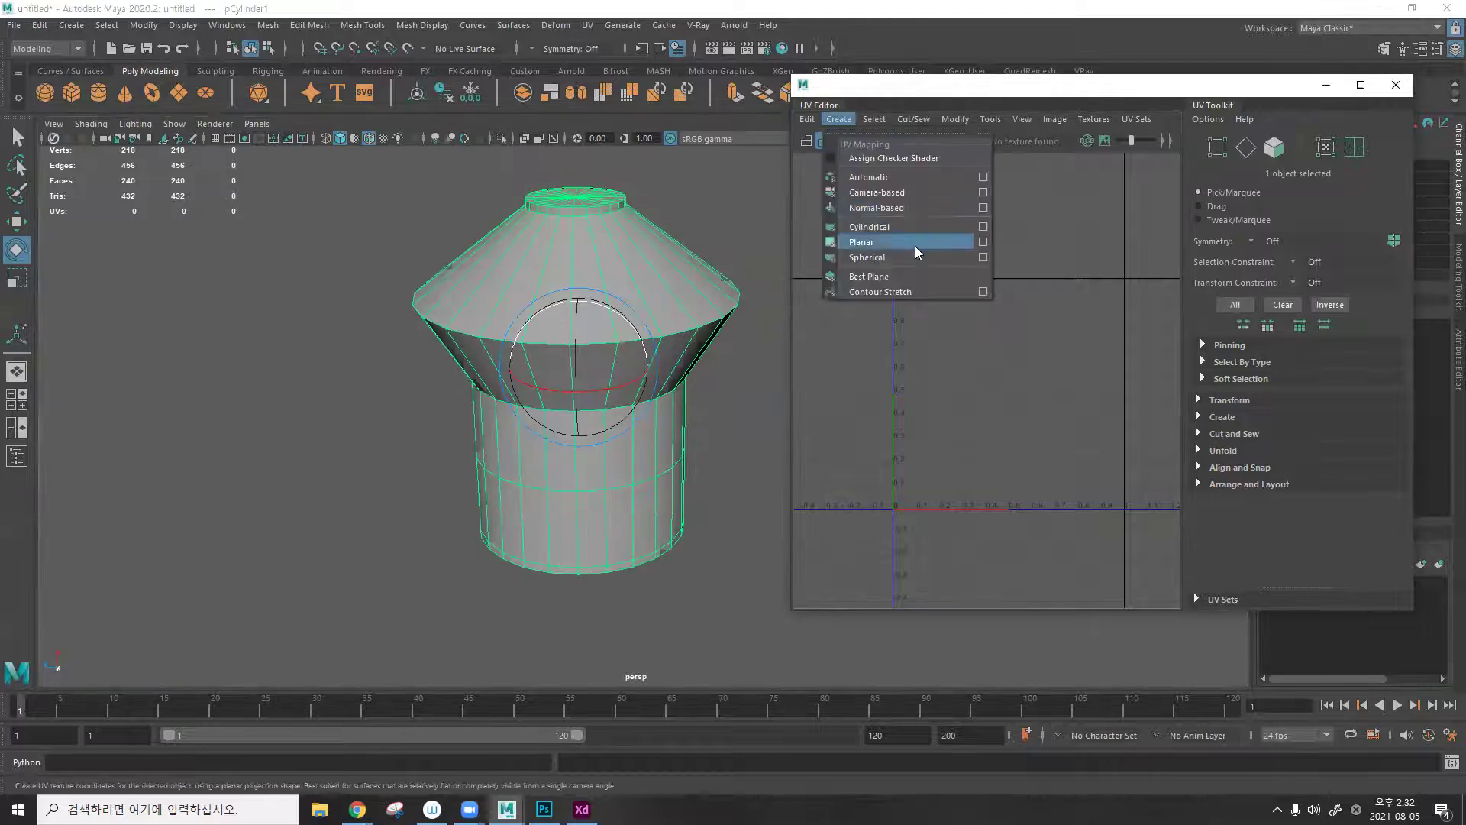
left_click(982, 242)
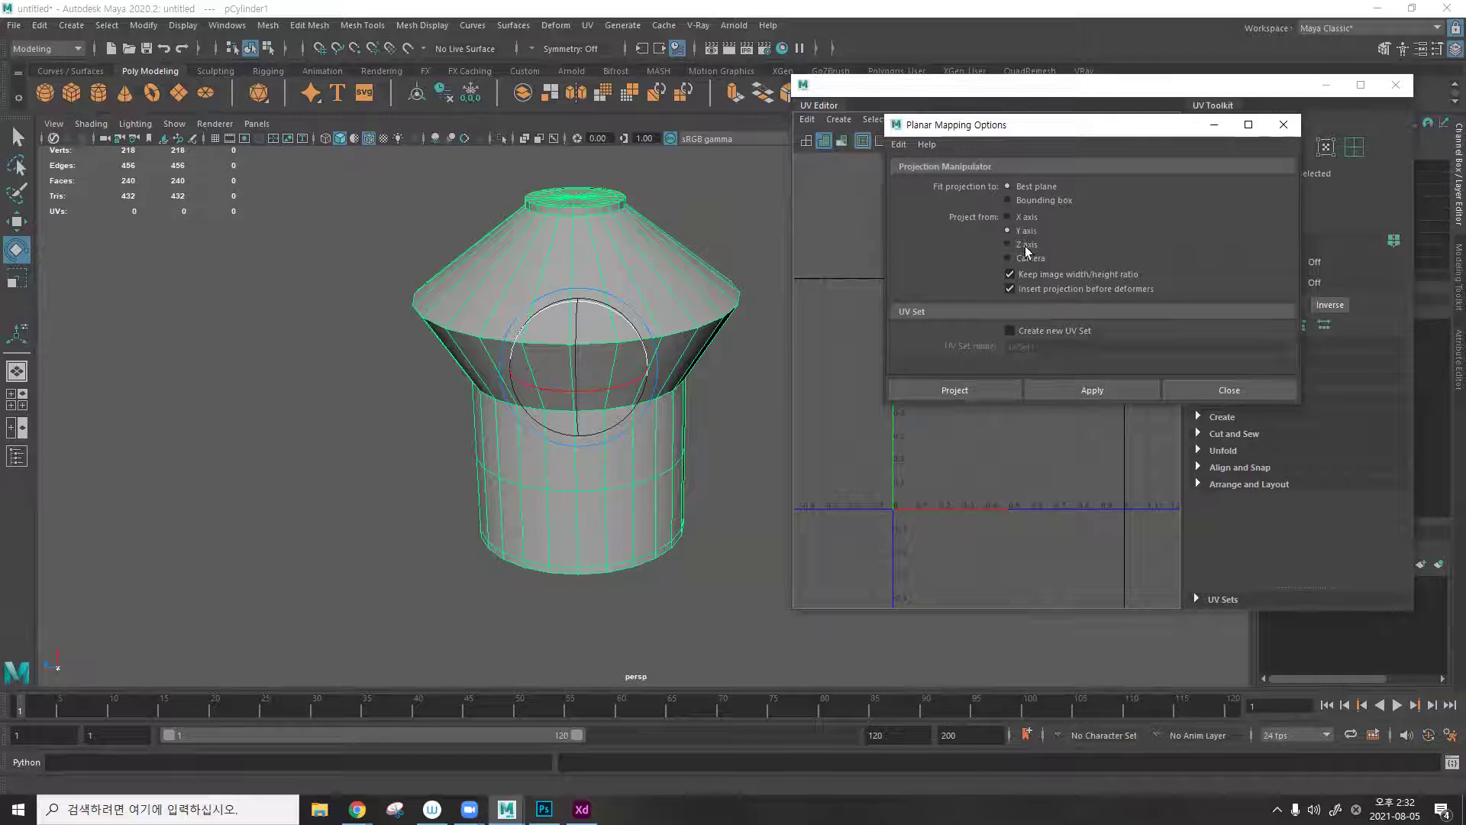
left_click_drag(533, 349, 488, 359, "alt")
left_click(1024, 218)
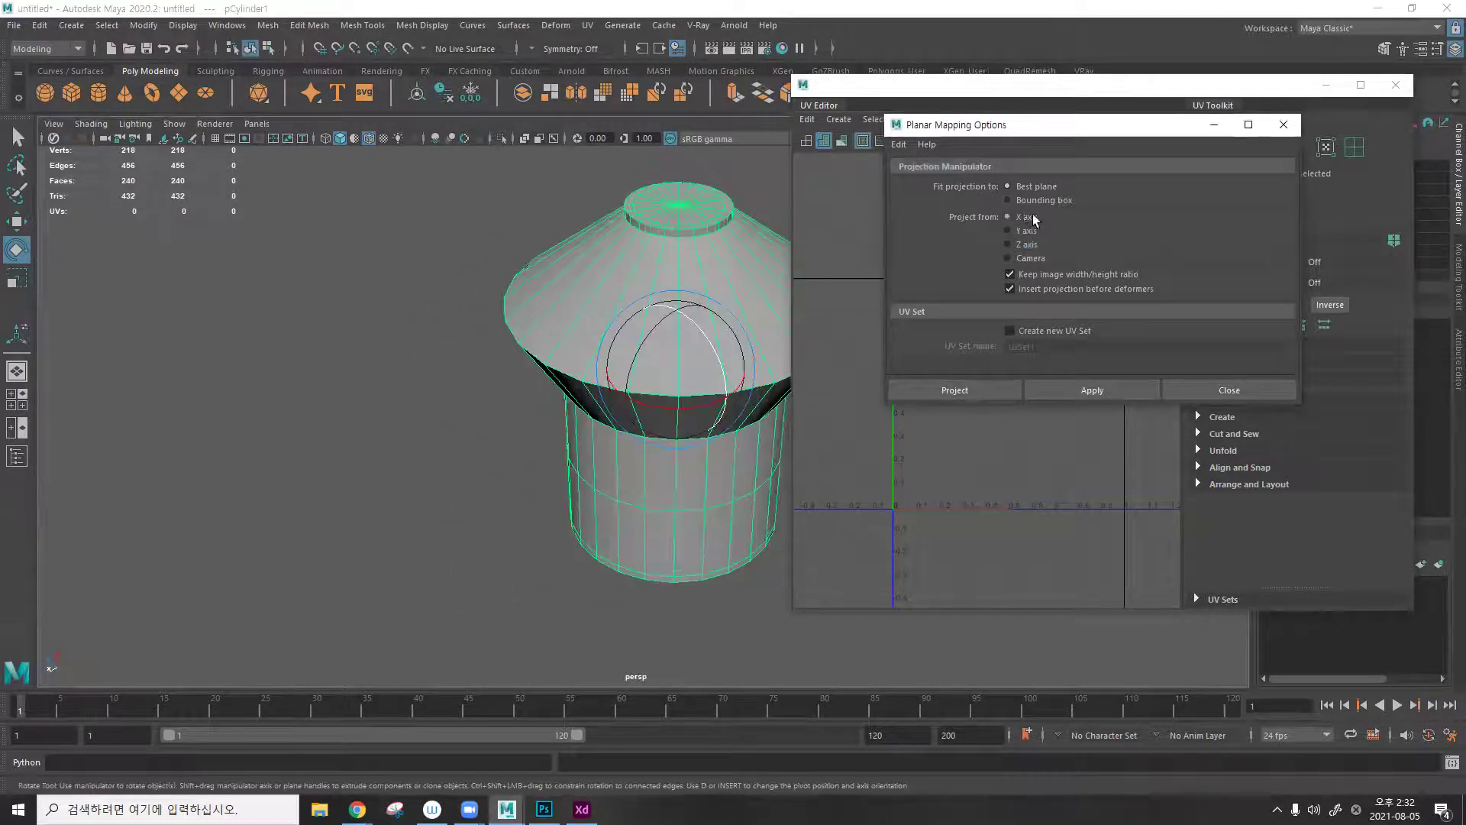
left_click(964, 384)
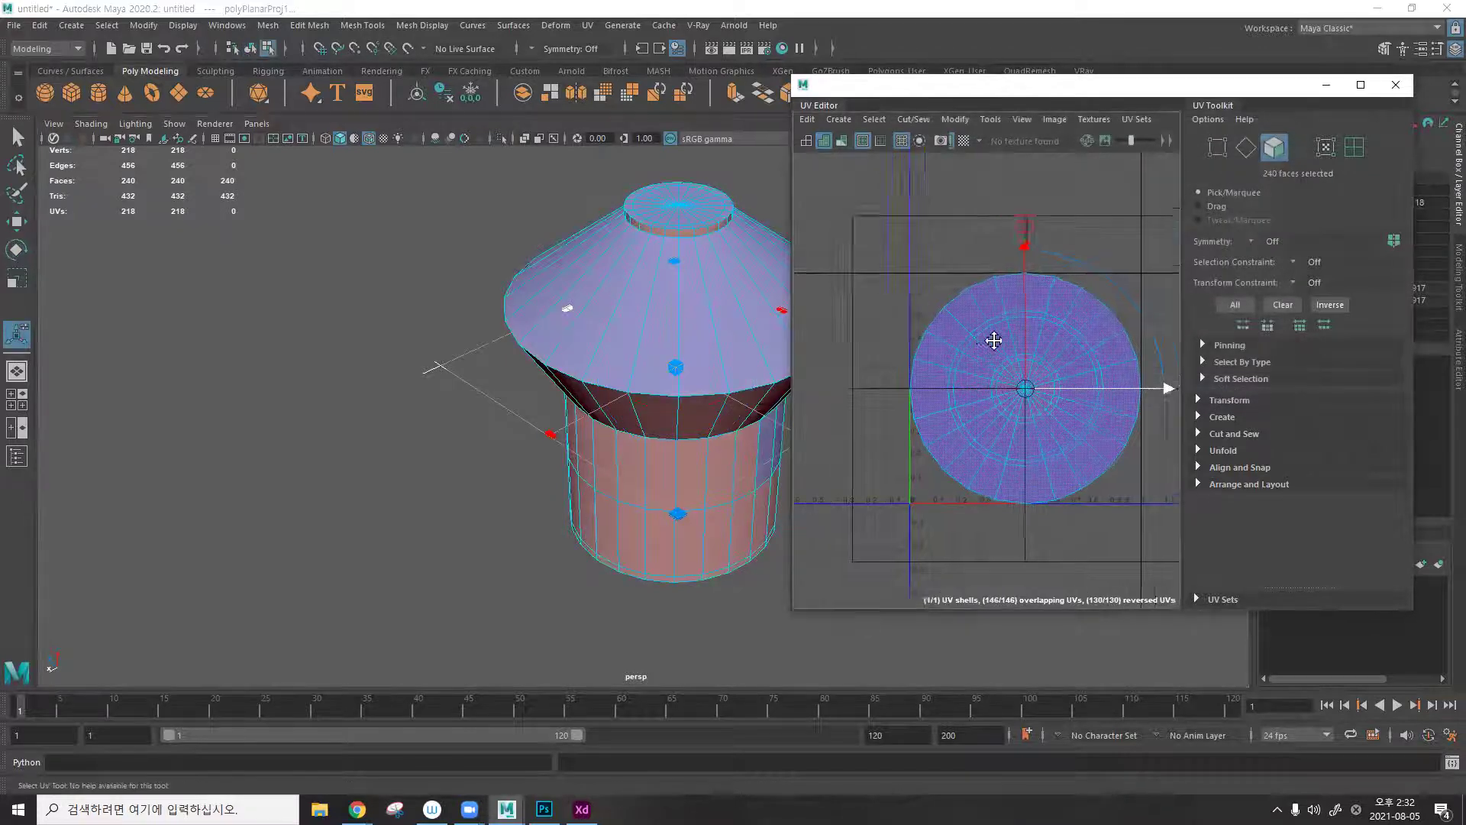
left_click_drag(641, 308, 410, 298, "alt")
left_click_drag(517, 315, 530, 313, "alt")
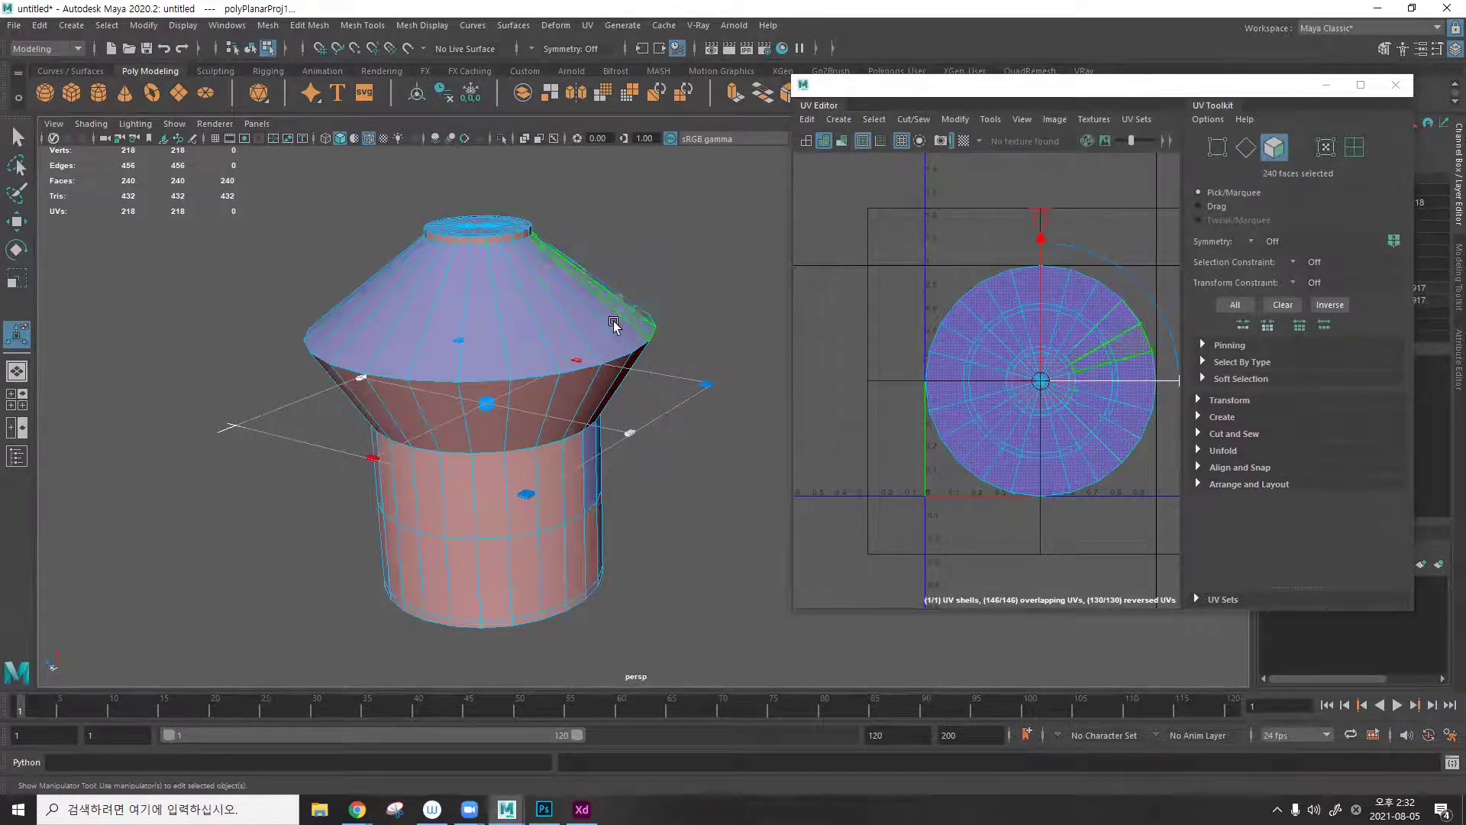
key("F8")
key("q")
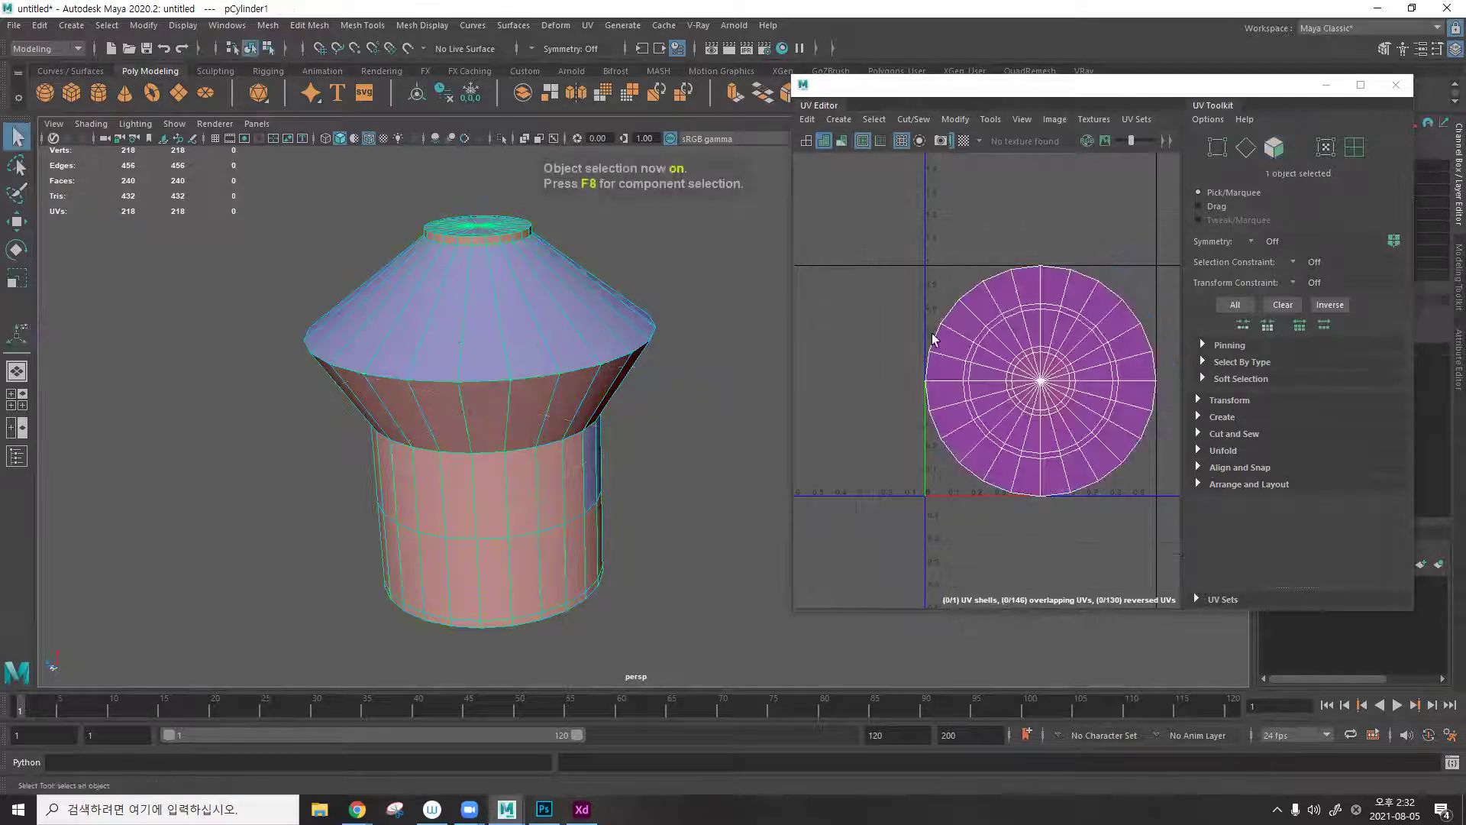
left_click(869, 119)
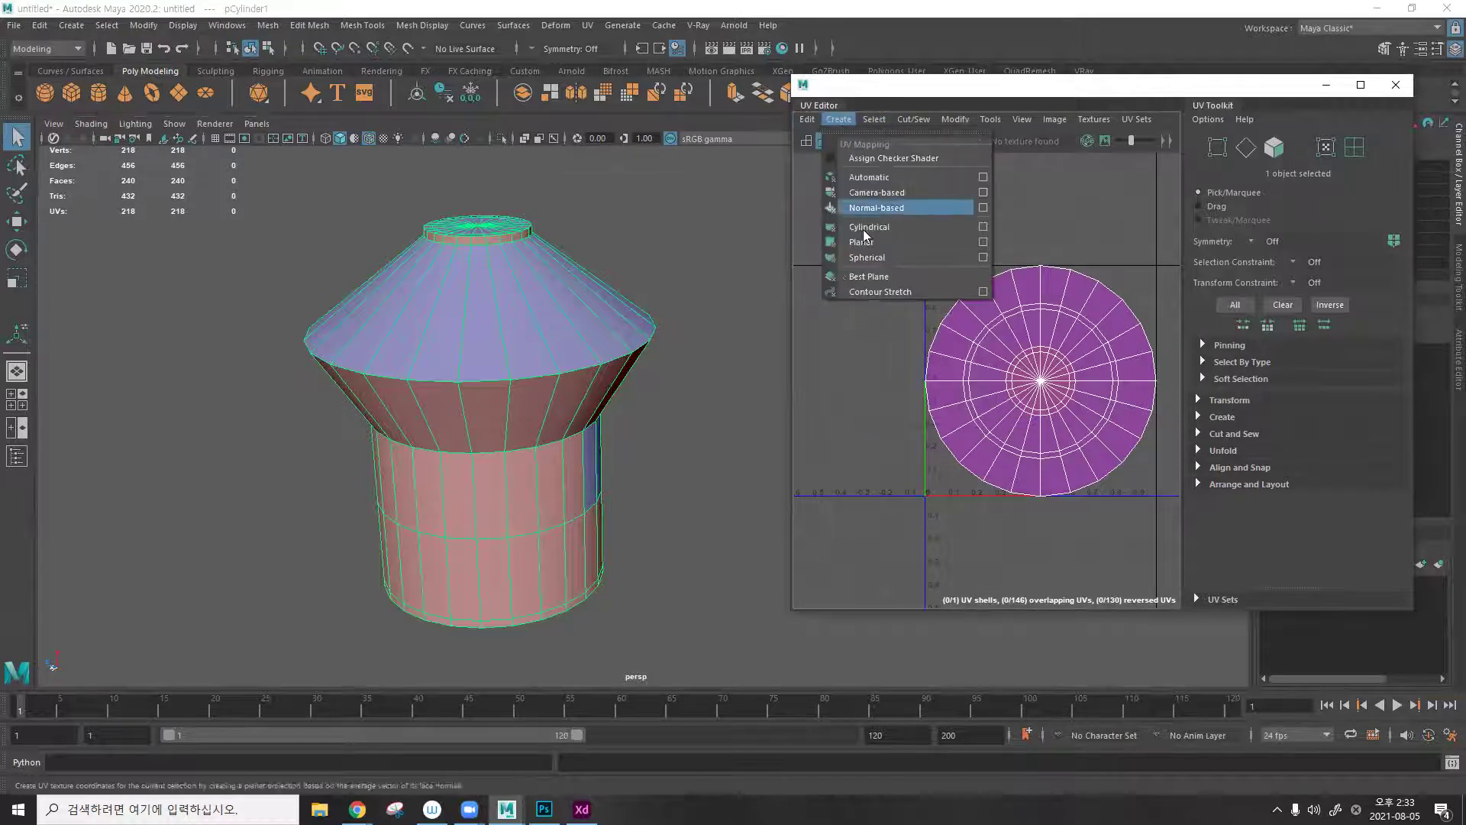
left_click_drag(612, 236, 593, 379, "alt")
right_click_drag(593, 379, 611, 301, "alt")
middle_click_drag(612, 301, 524, 243, "alt")
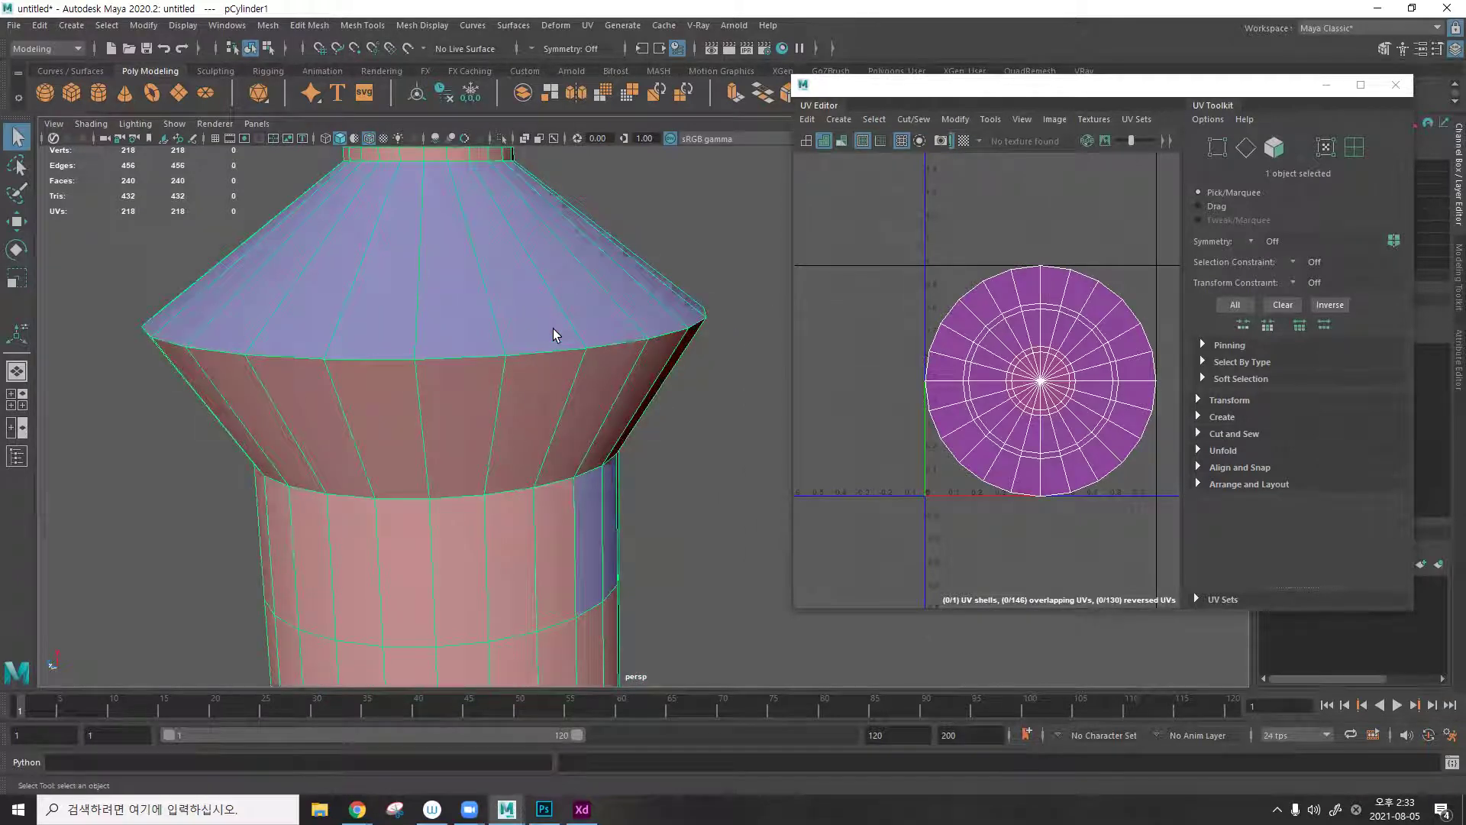
scroll(554, 329, "down", 3)
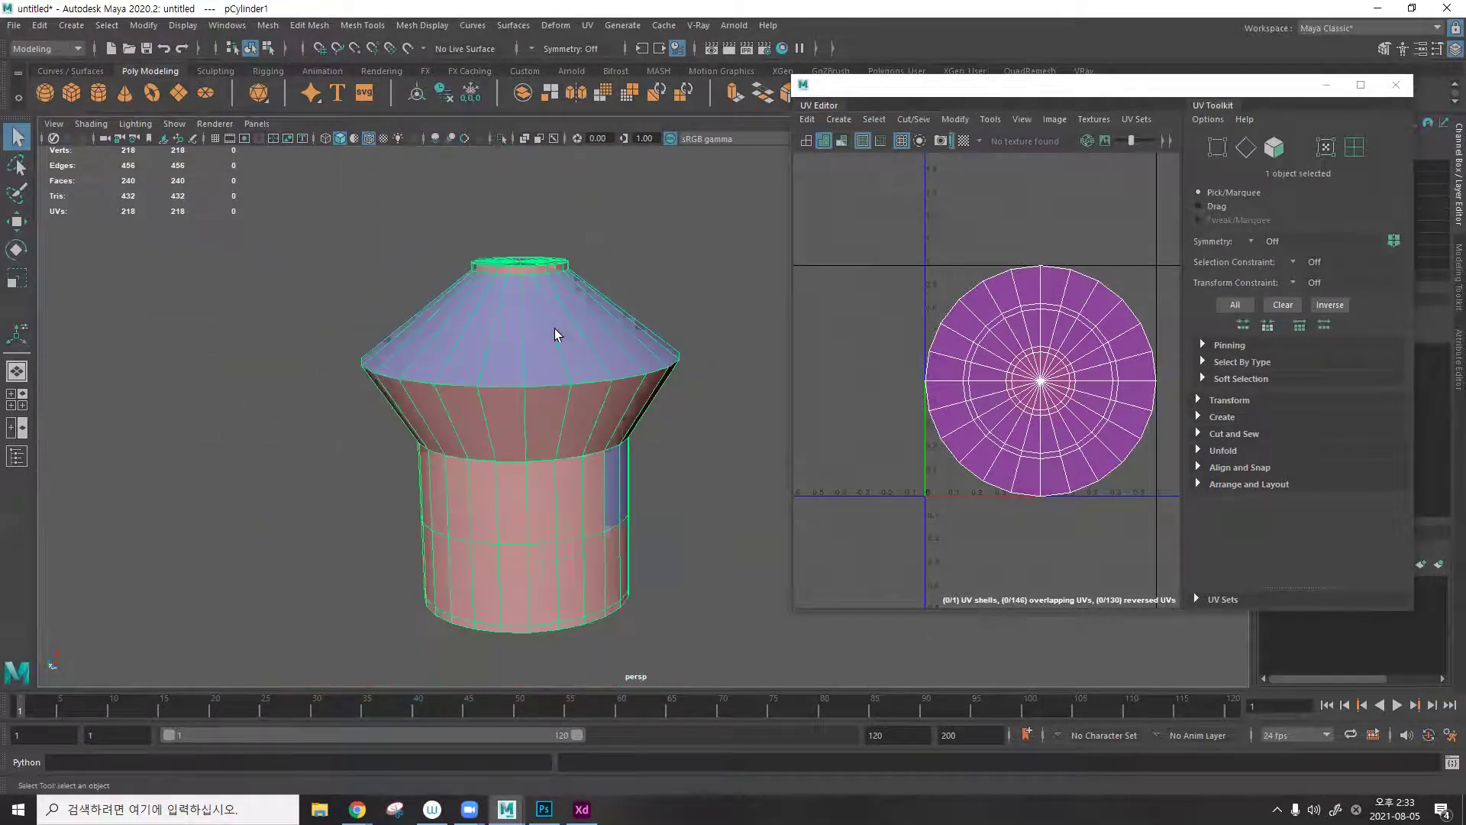
Switch to edge selection and select the edge loop around the widest part of the shoulder.
key("F10")
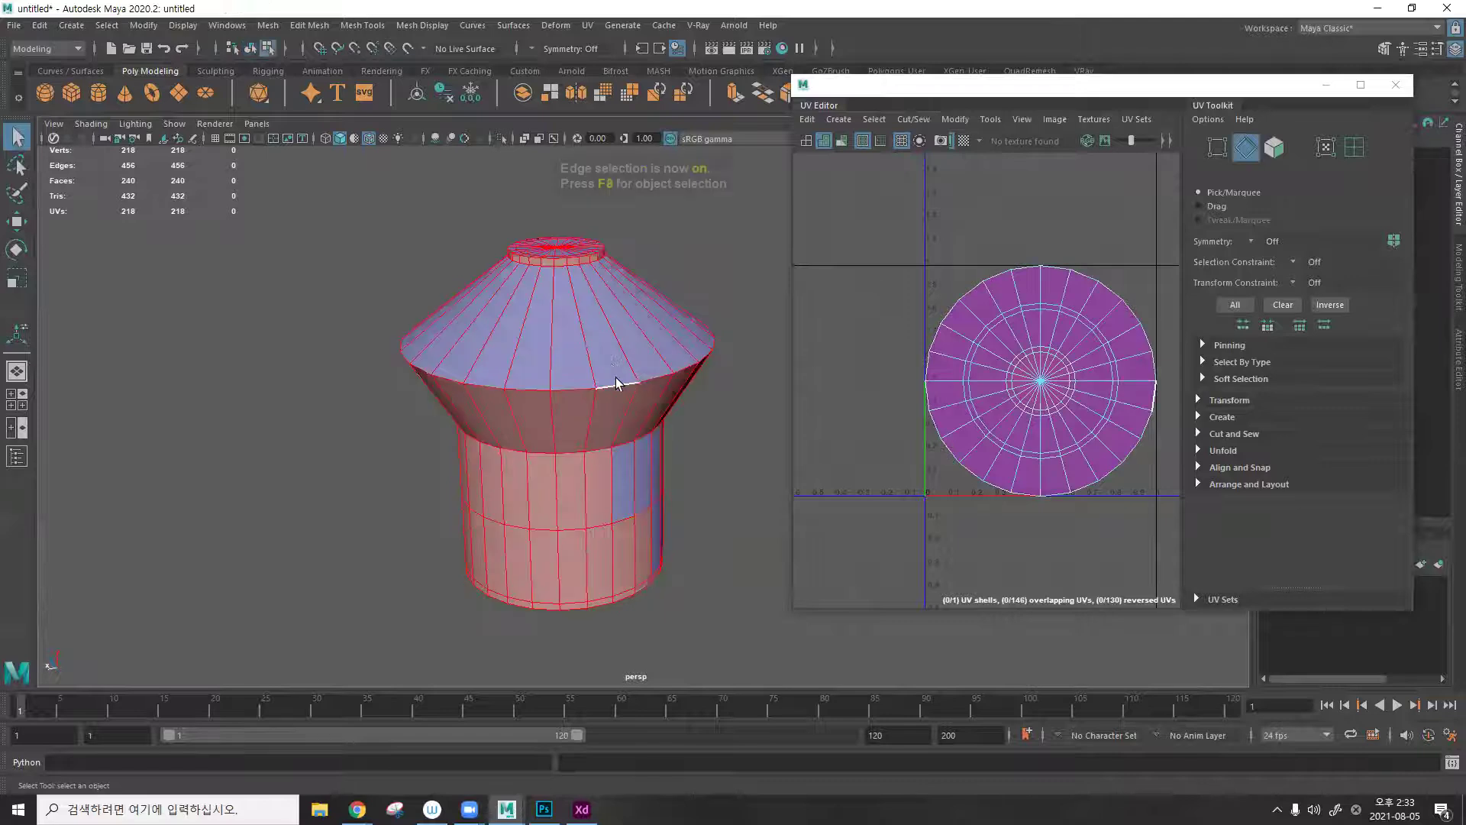
double_click(617, 383)
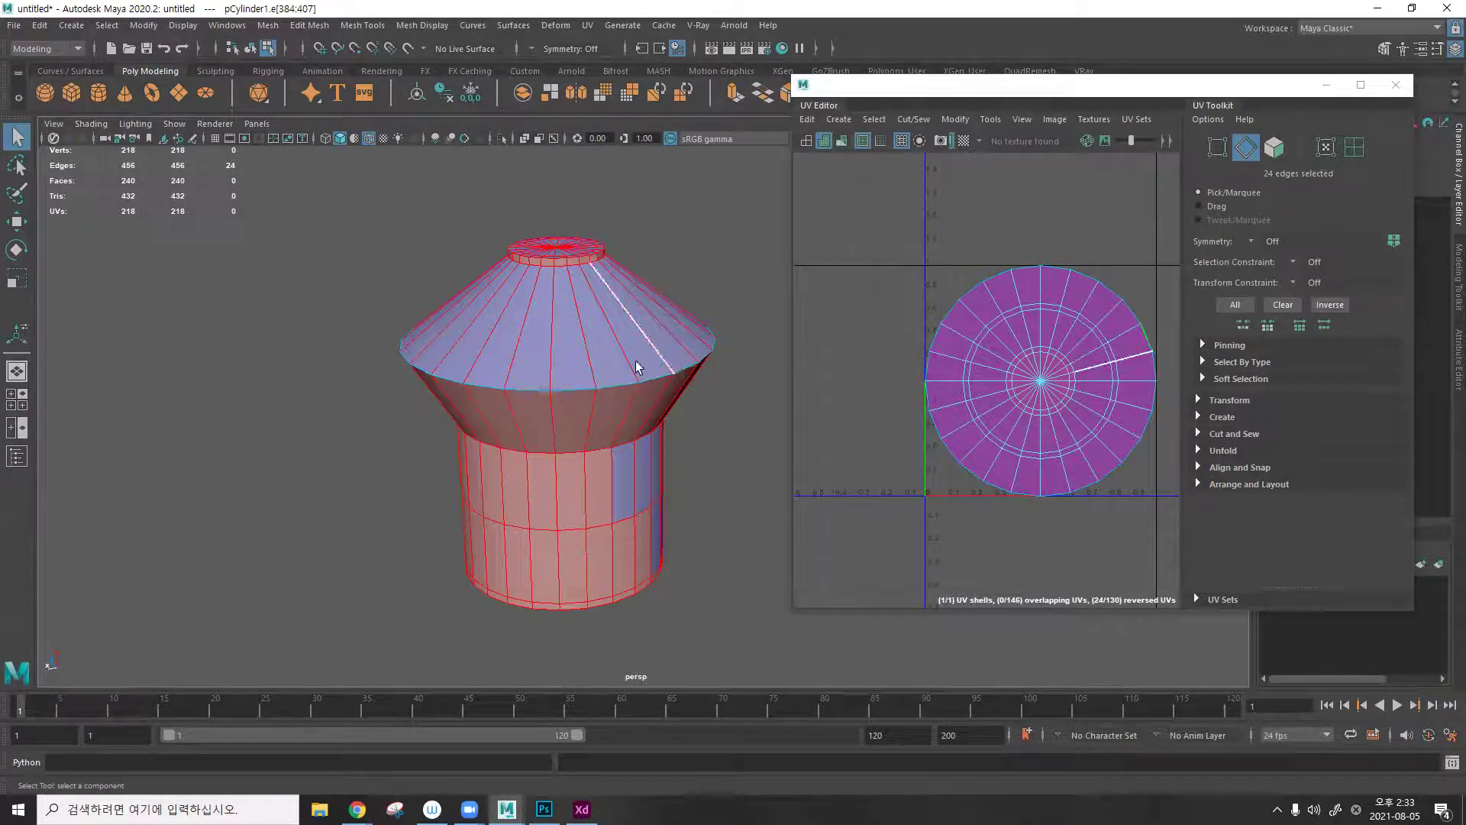
scroll(595, 366, "down", 2)
left_click_drag(595, 367, 618, 314, "alt")
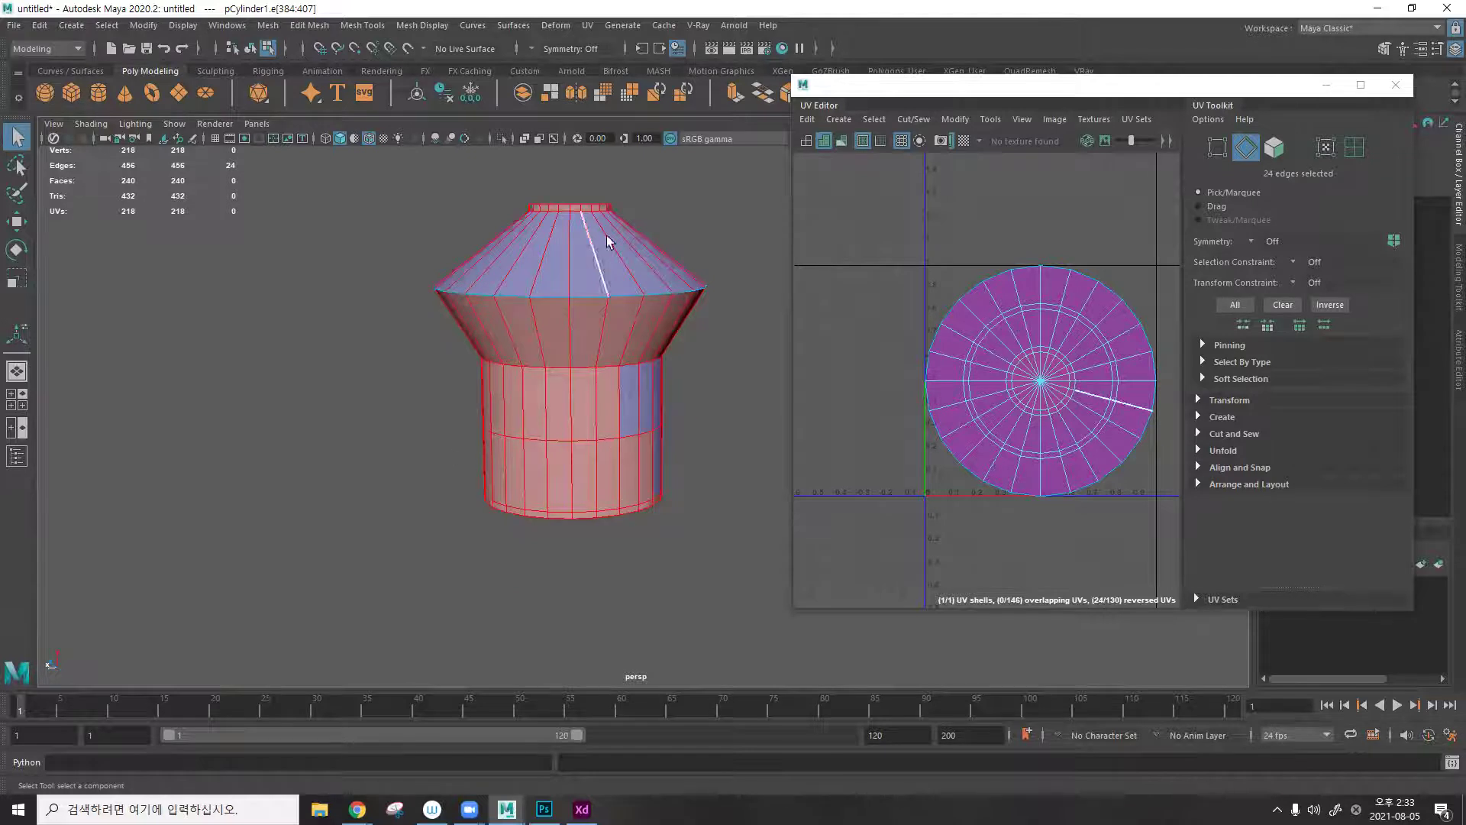
Try cutting the UVs along the edge loop where the shoulder's underside meets the straight lower body.
double_click(606, 364)
key("ctrl+x")
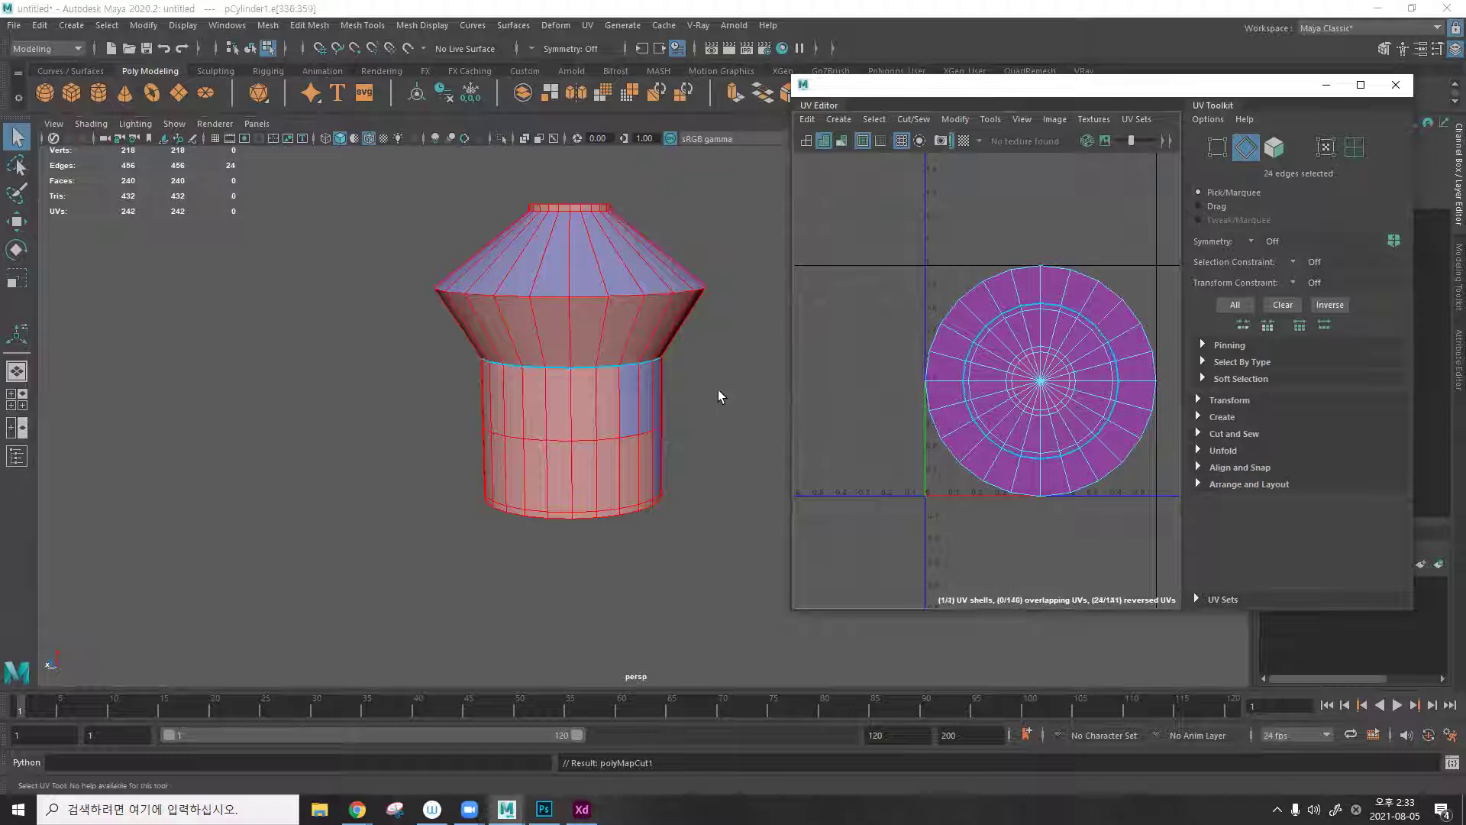
left_click(718, 390)
left_click_drag(675, 425, 746, 419, "alt")
key("ctrl+z")
left_click_drag(727, 369, 693, 227, "alt")
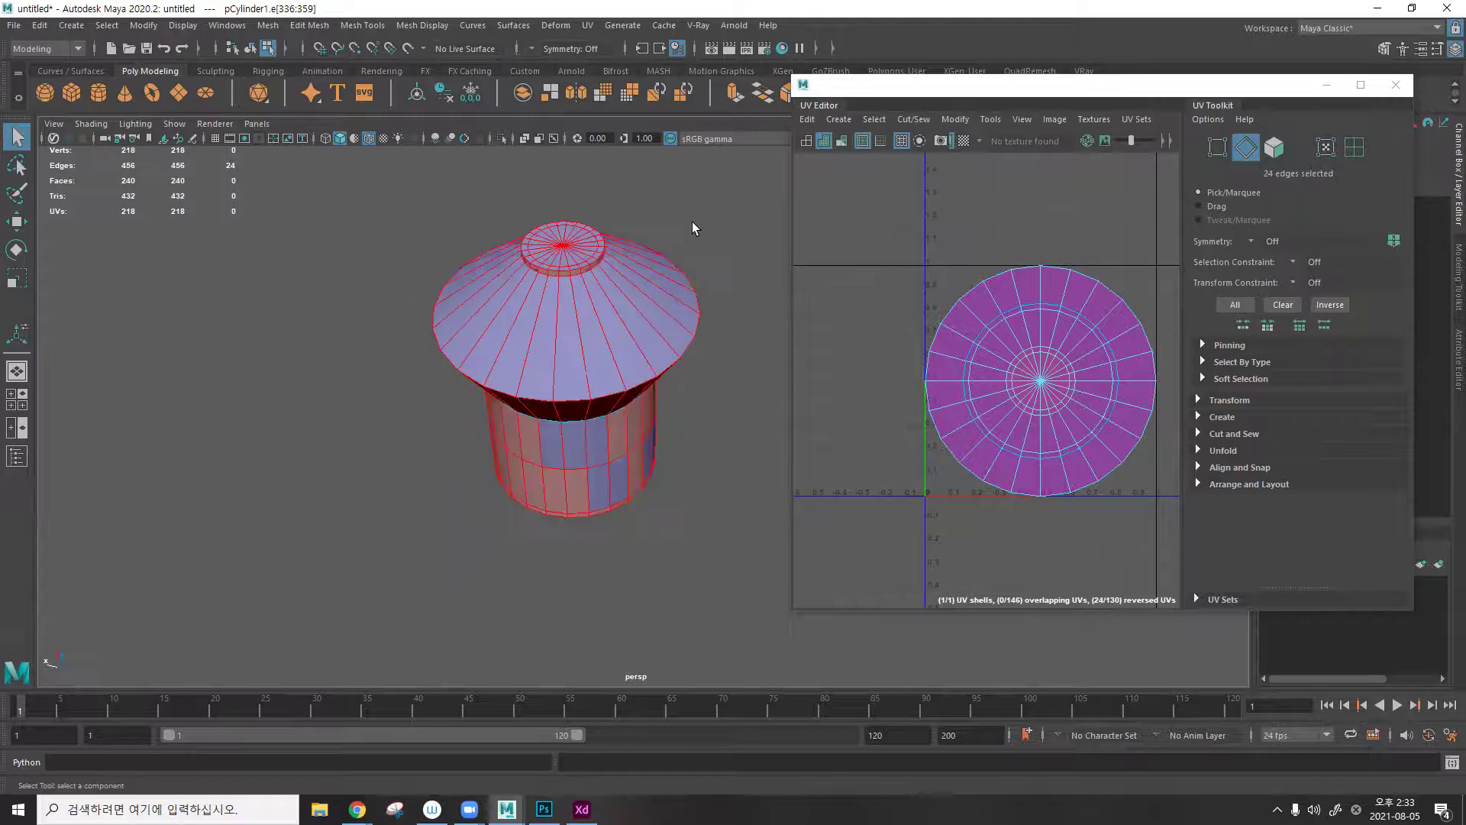
Cut the UVs along the edge loop where the small raised cap meets the sloped shoulder.
scroll(508, 386, "up", 2)
scroll(541, 375, "up", 2)
middle_click_drag(542, 376, 578, 263, "alt")
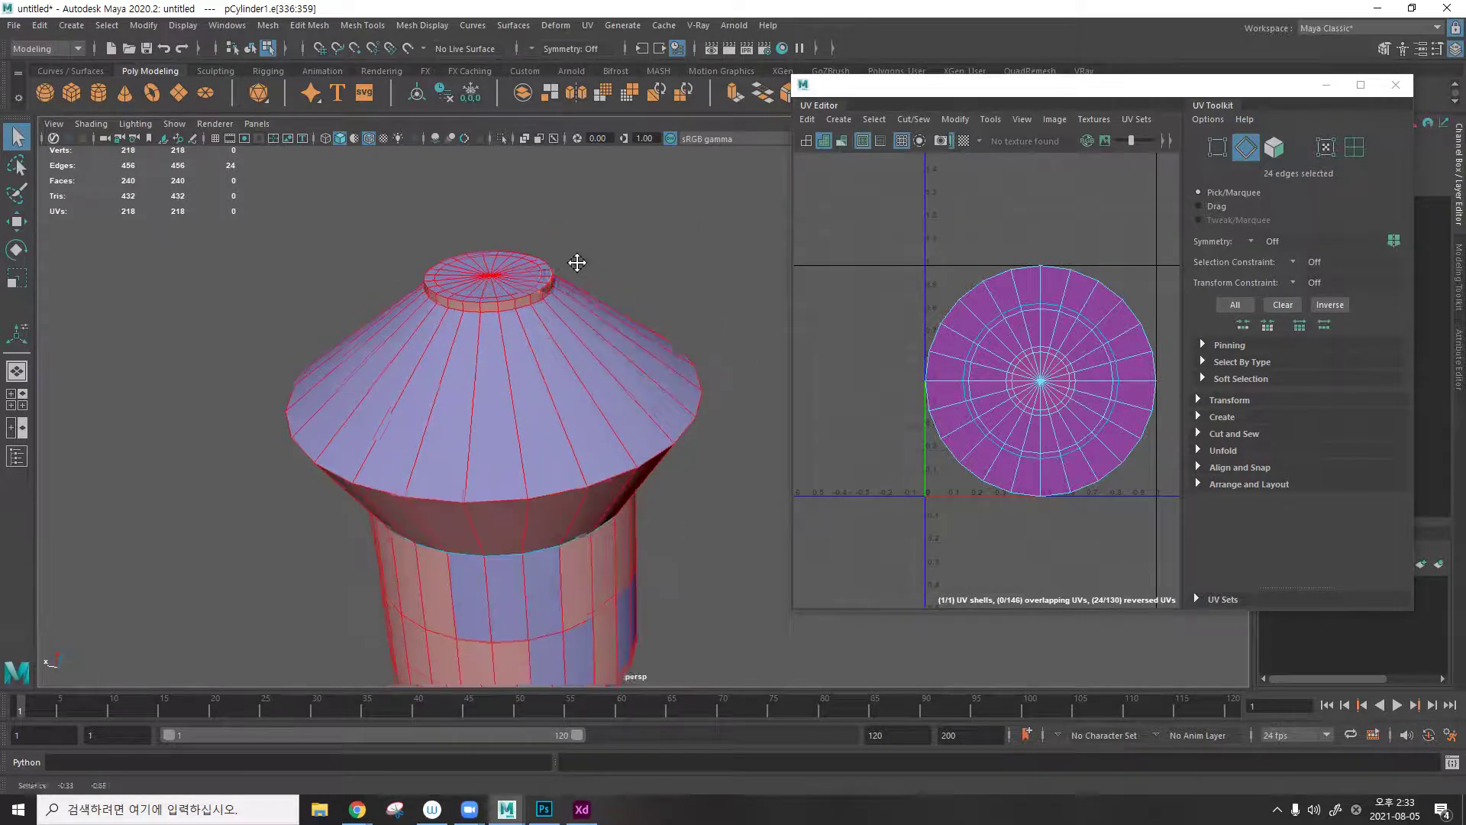
scroll(577, 263, "up", 4)
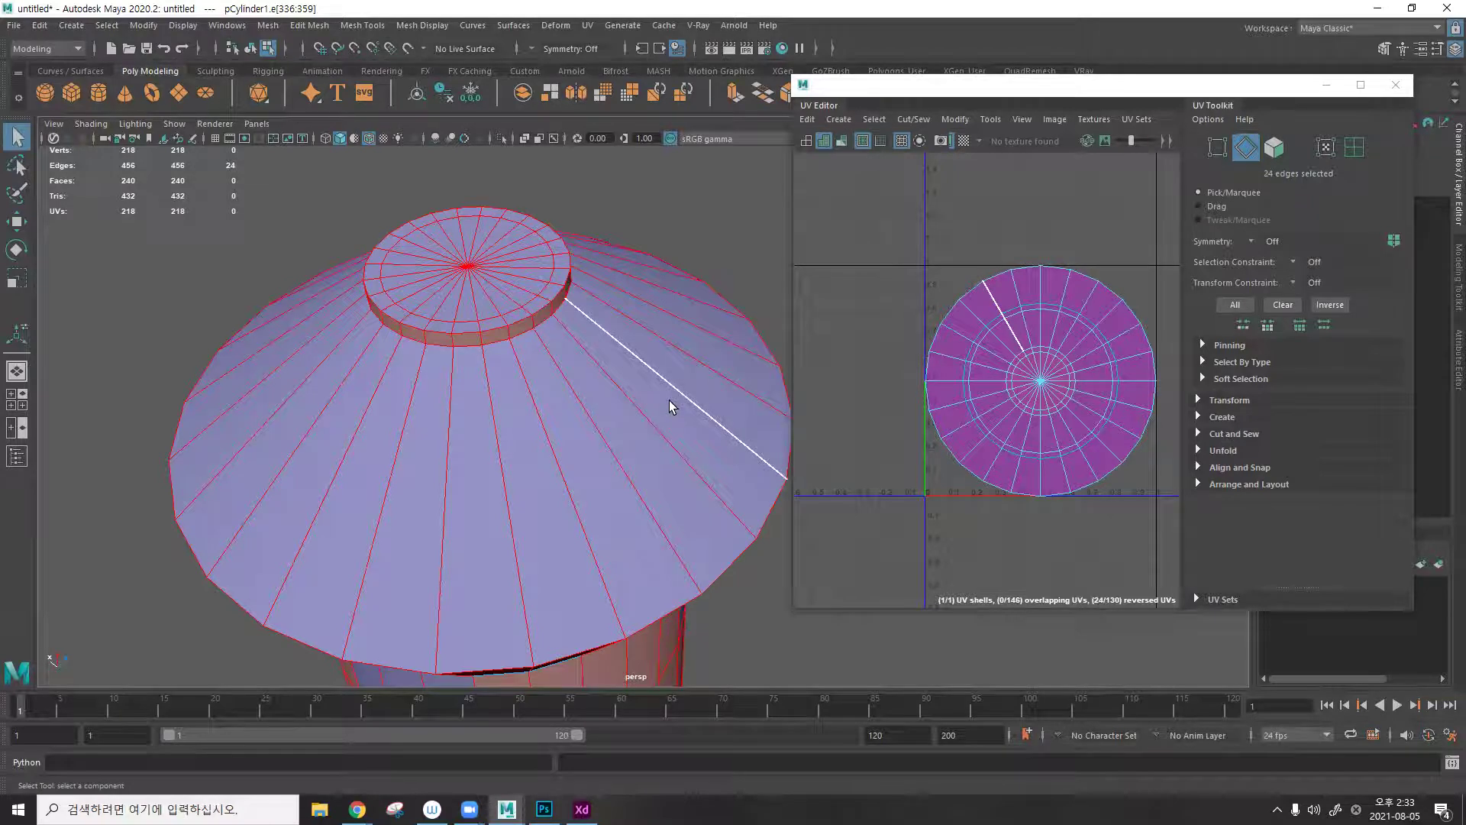
left_click_drag(892, 85, 932, 71)
left_click_drag(666, 303, 588, 408, "alt")
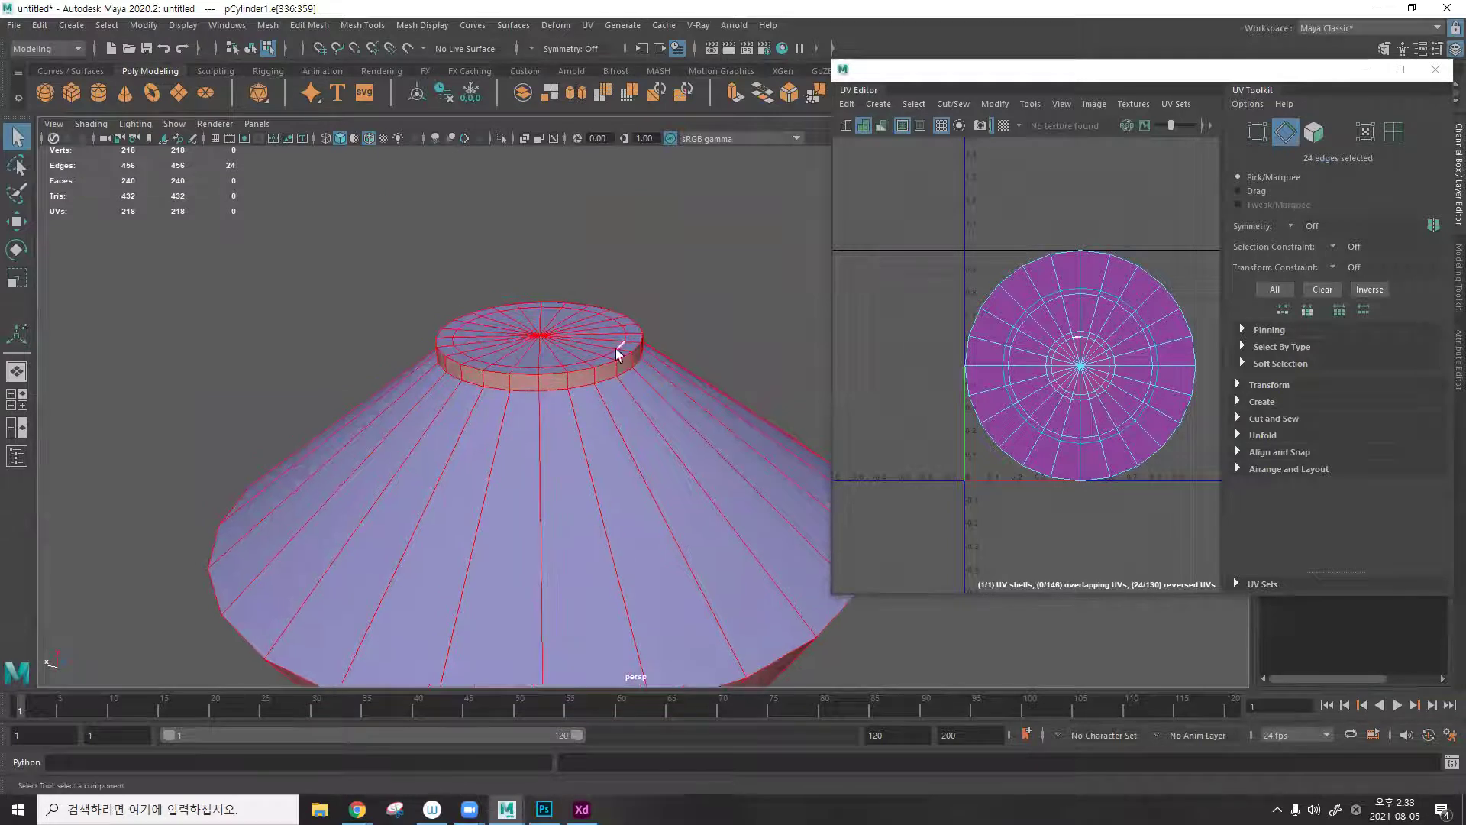
scroll(607, 359, "up", 3)
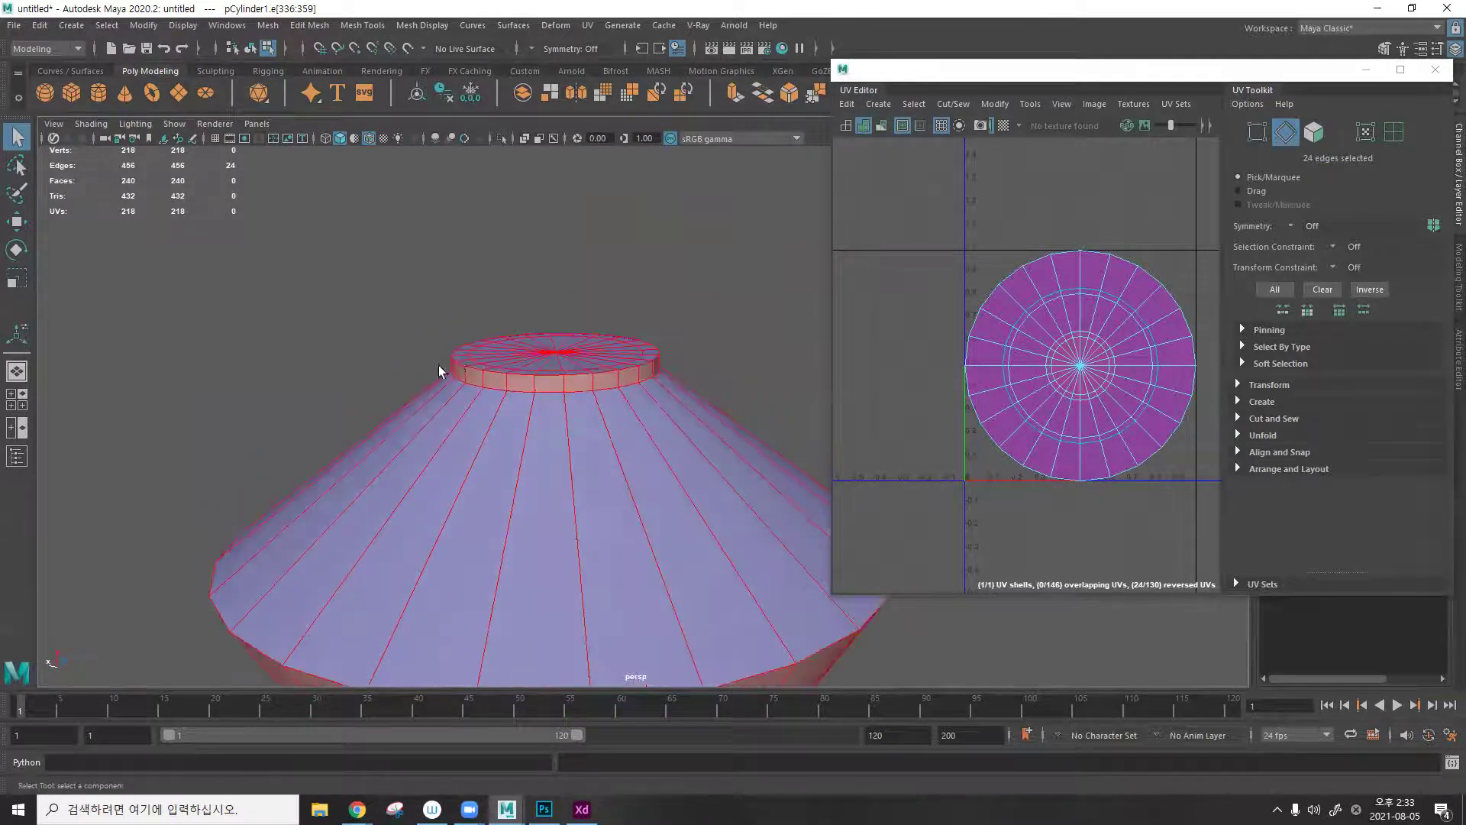
double_click(596, 378)
key("ctrl+x")
Cut the UVs along the edge loop around the widest part of the shoulder.
left_click(695, 277)
left_click_drag(695, 276, 612, 254, "alt")
left_click_drag(673, 294, 351, 463, "alt")
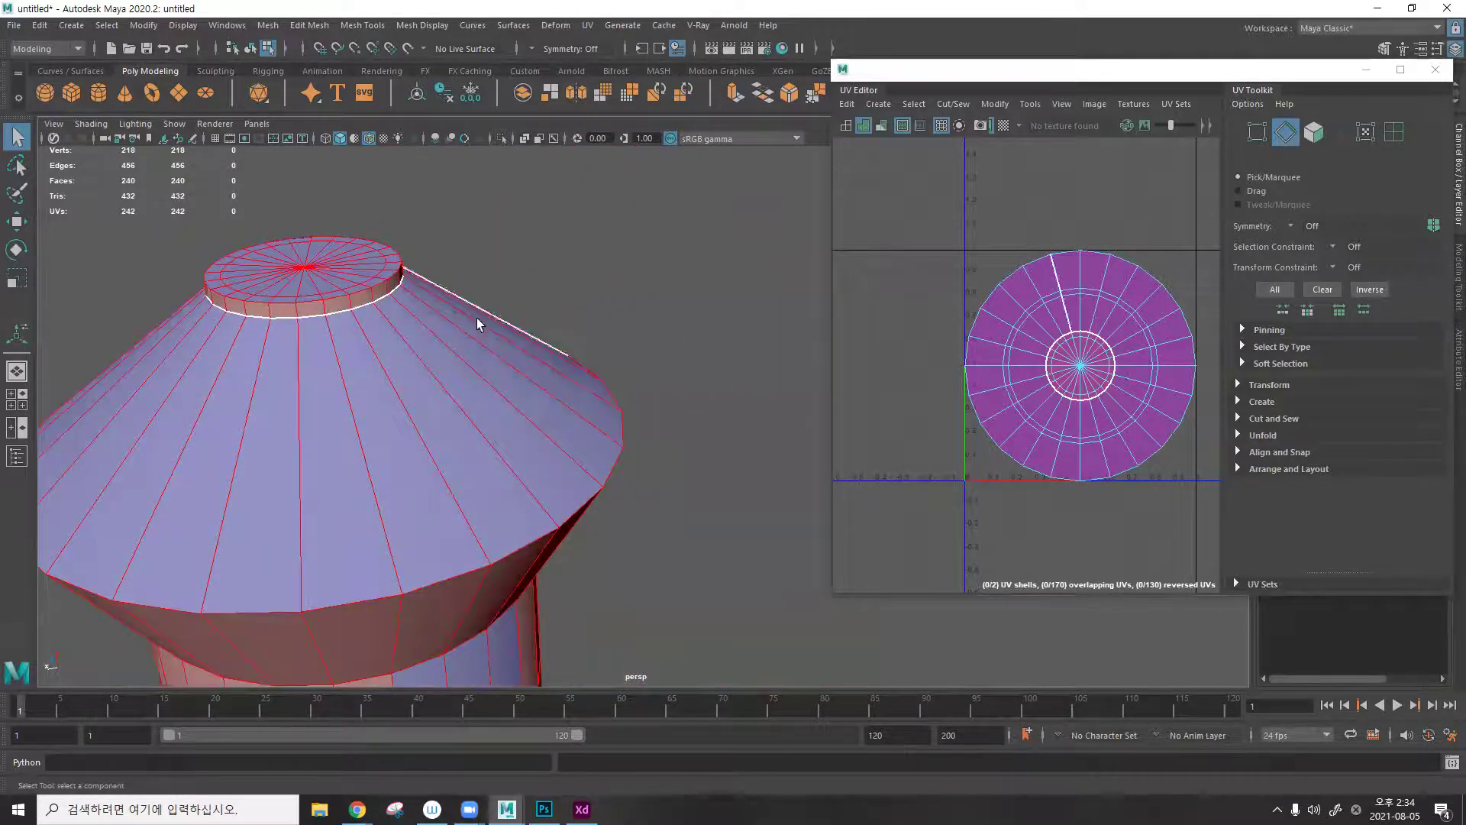
left_click_drag(491, 317, 622, 315, "alt")
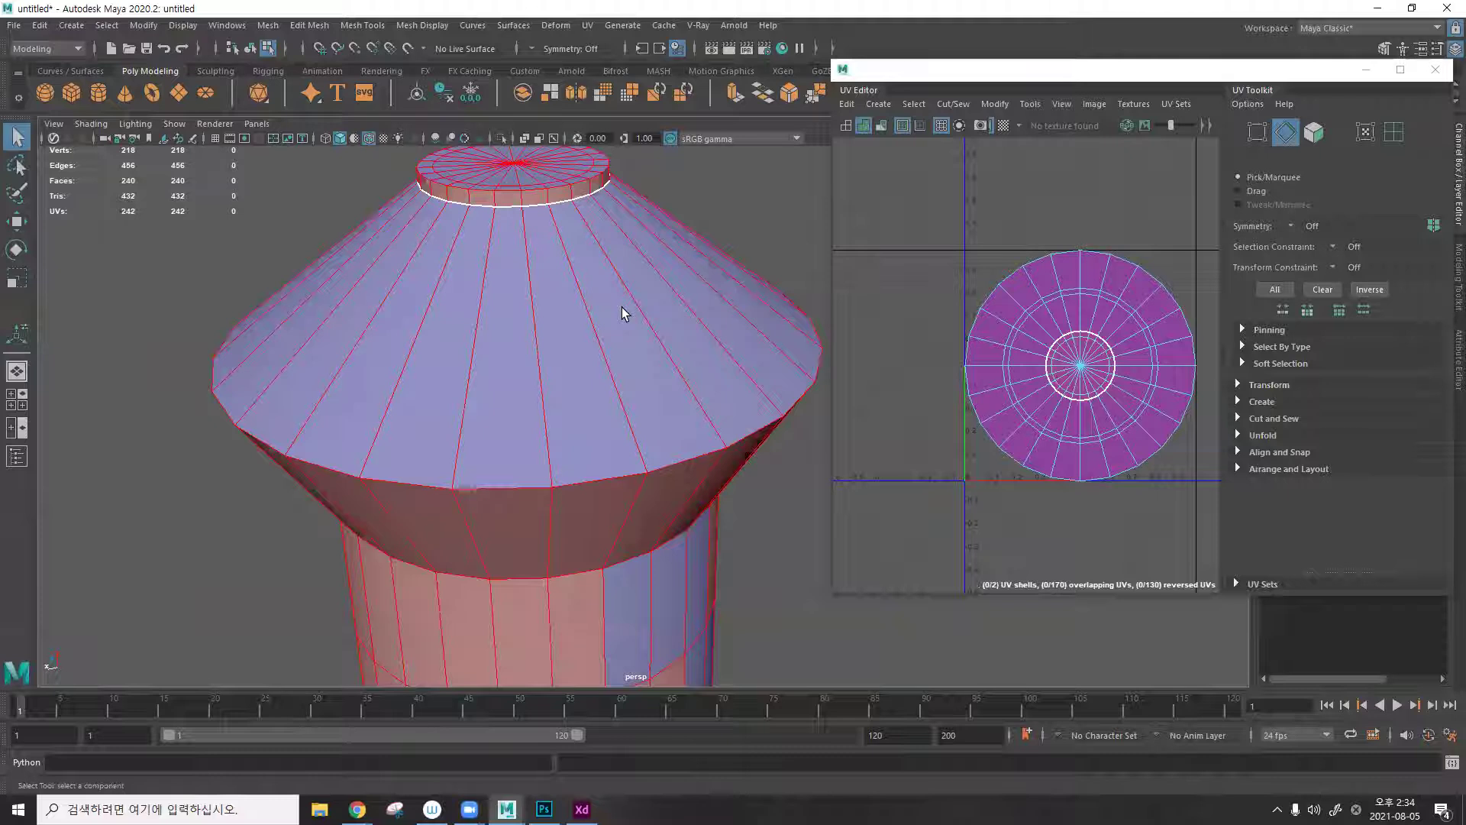
double_click(586, 484)
right_click_drag(924, 364, 843, 356, "shift")
left_click_drag(764, 252, 627, 219, "alt")
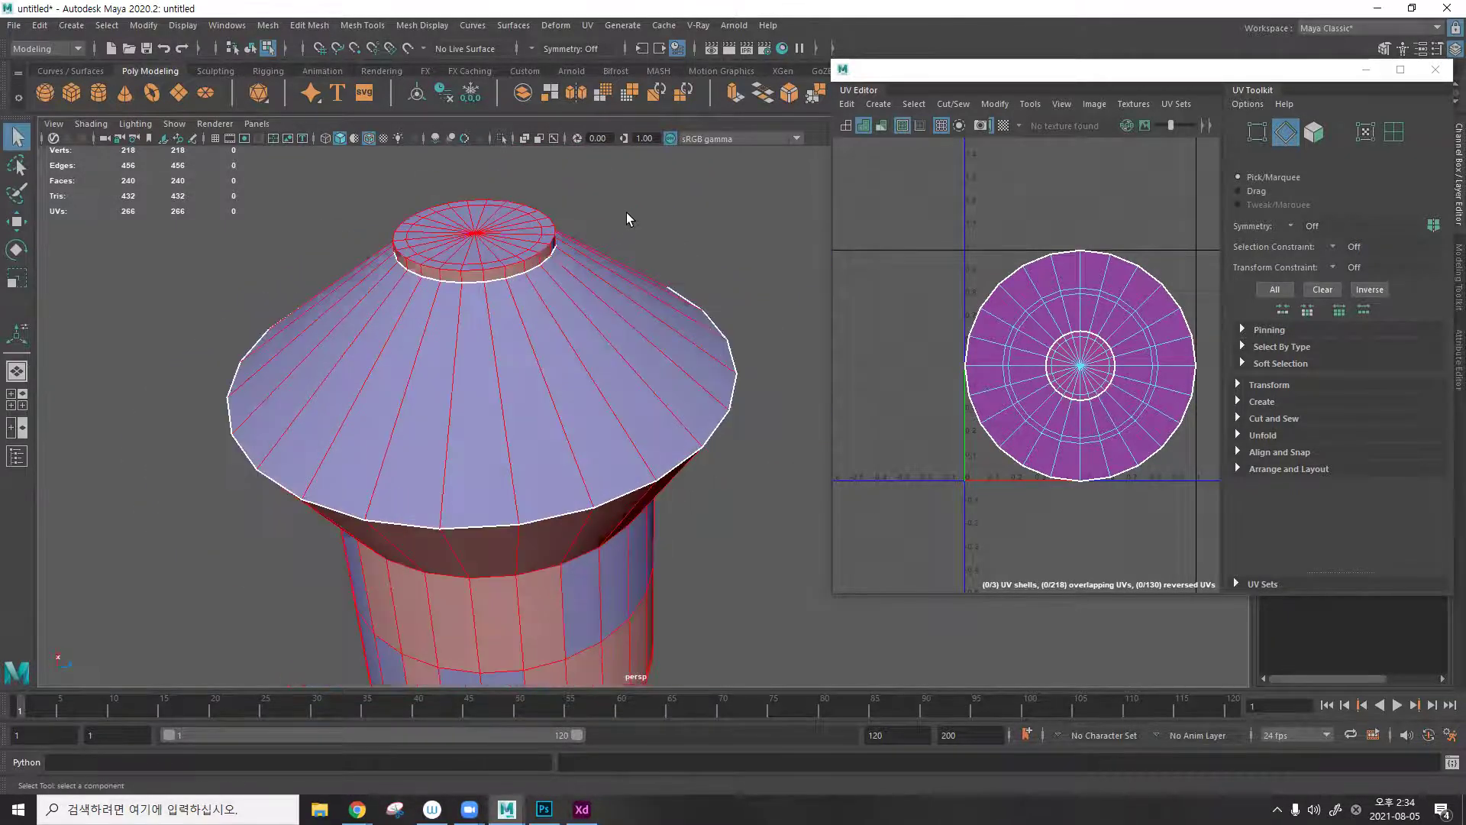
Switch to UV shell selection, select the sloped shoulder's shell and move it sideways on the model.
right_click(632, 216)
right_click_drag(637, 217, 675, 243)
left_click(641, 306)
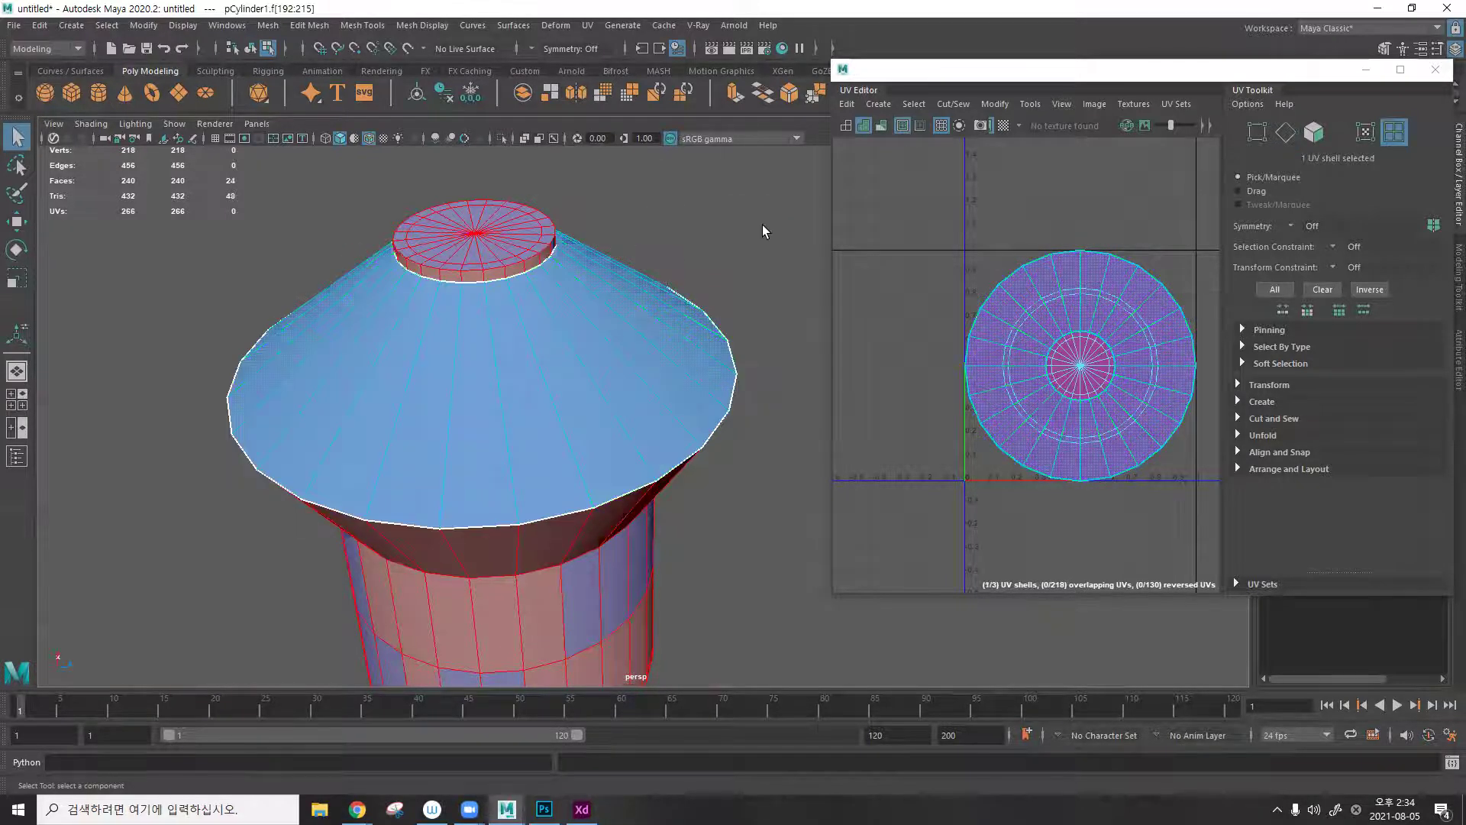
key("w")
left_click_drag(558, 313, 701, 306)
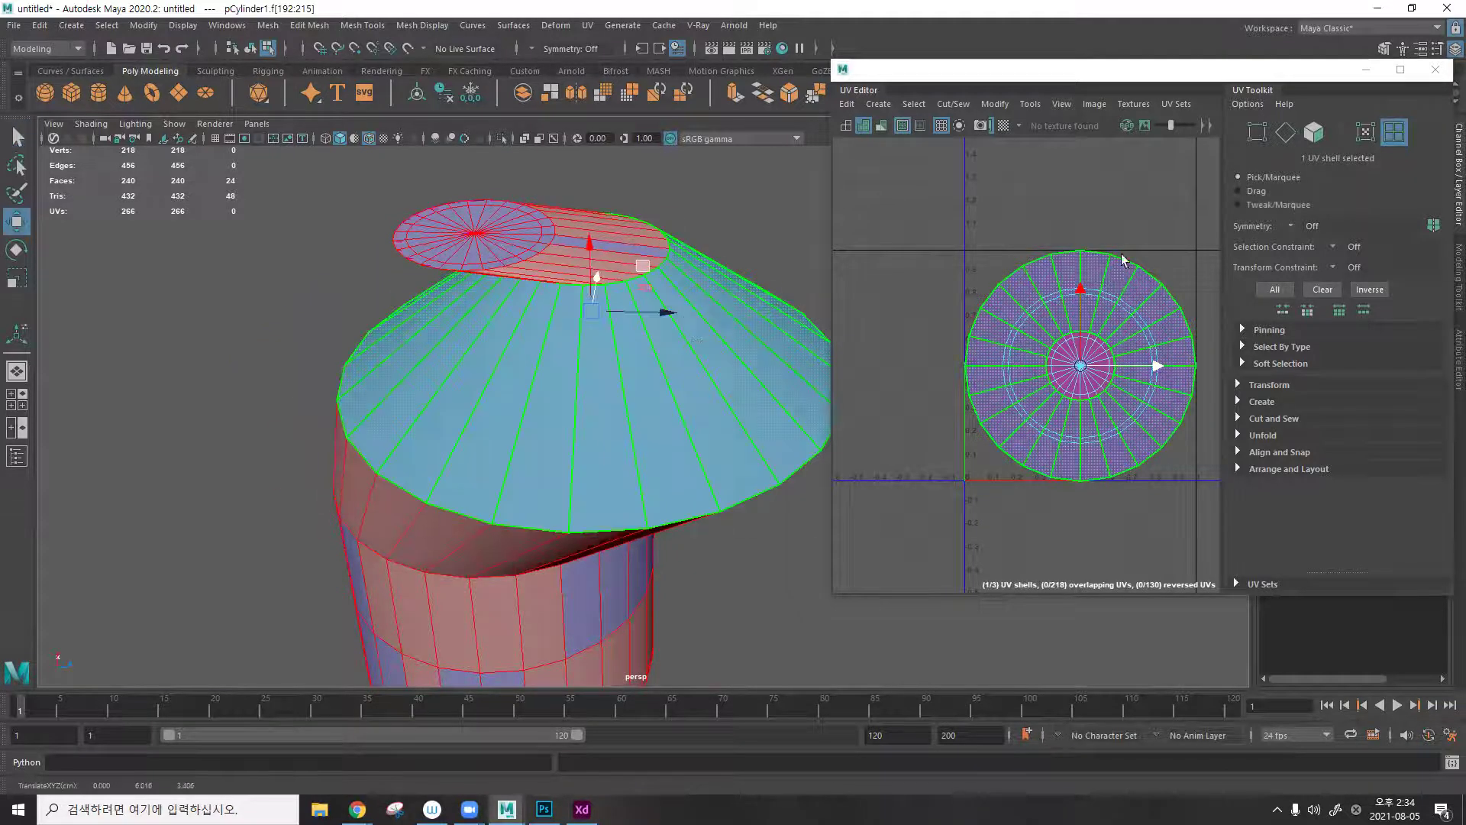
Undo the sideways move of the cylinder's upper cone faces and return to object selection.
left_click(442, 239)
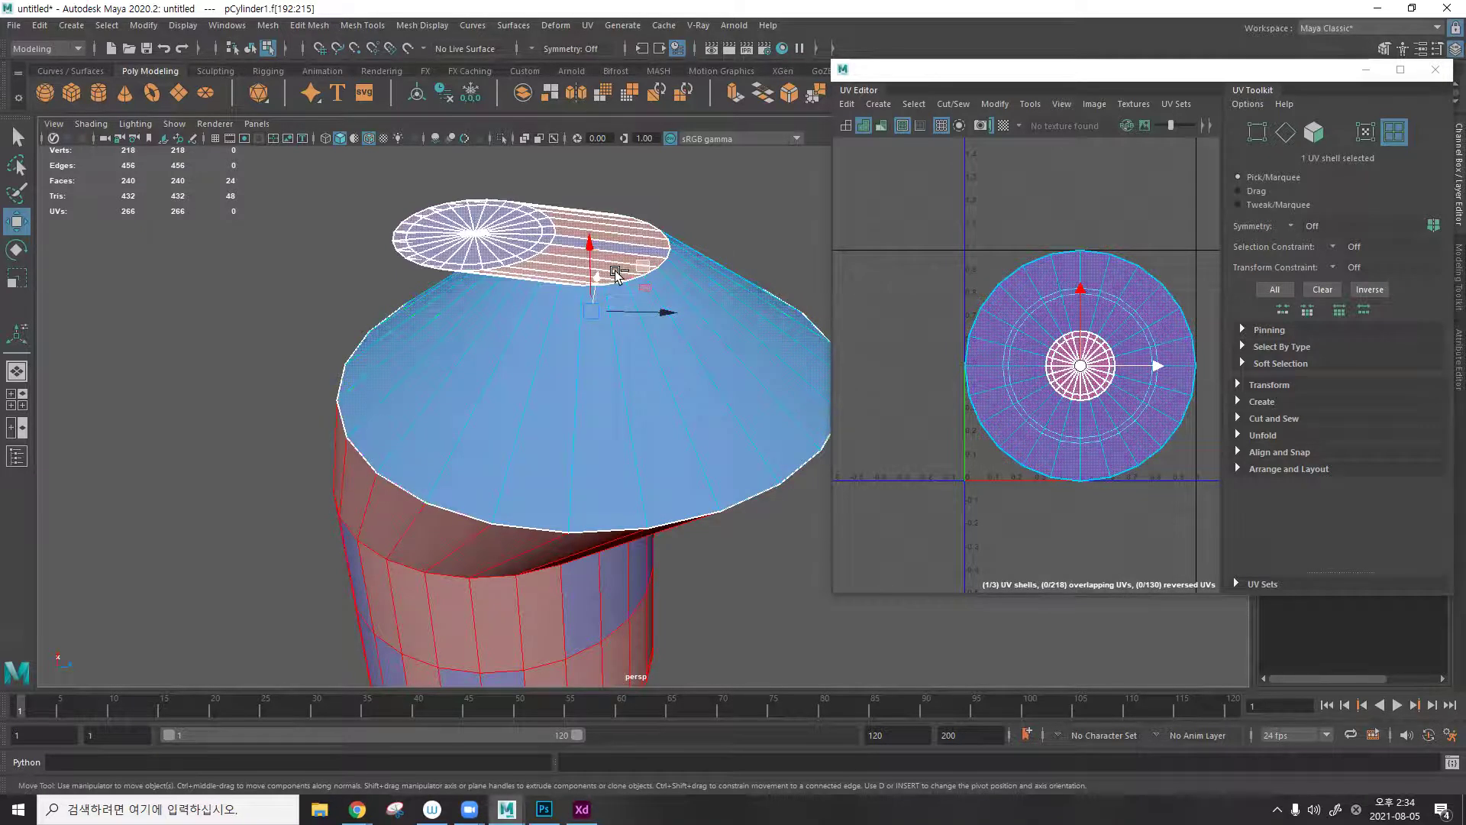
key("ctrl+z")
left_click(687, 245)
right_click_drag(673, 212, 722, 258)
left_click(656, 299)
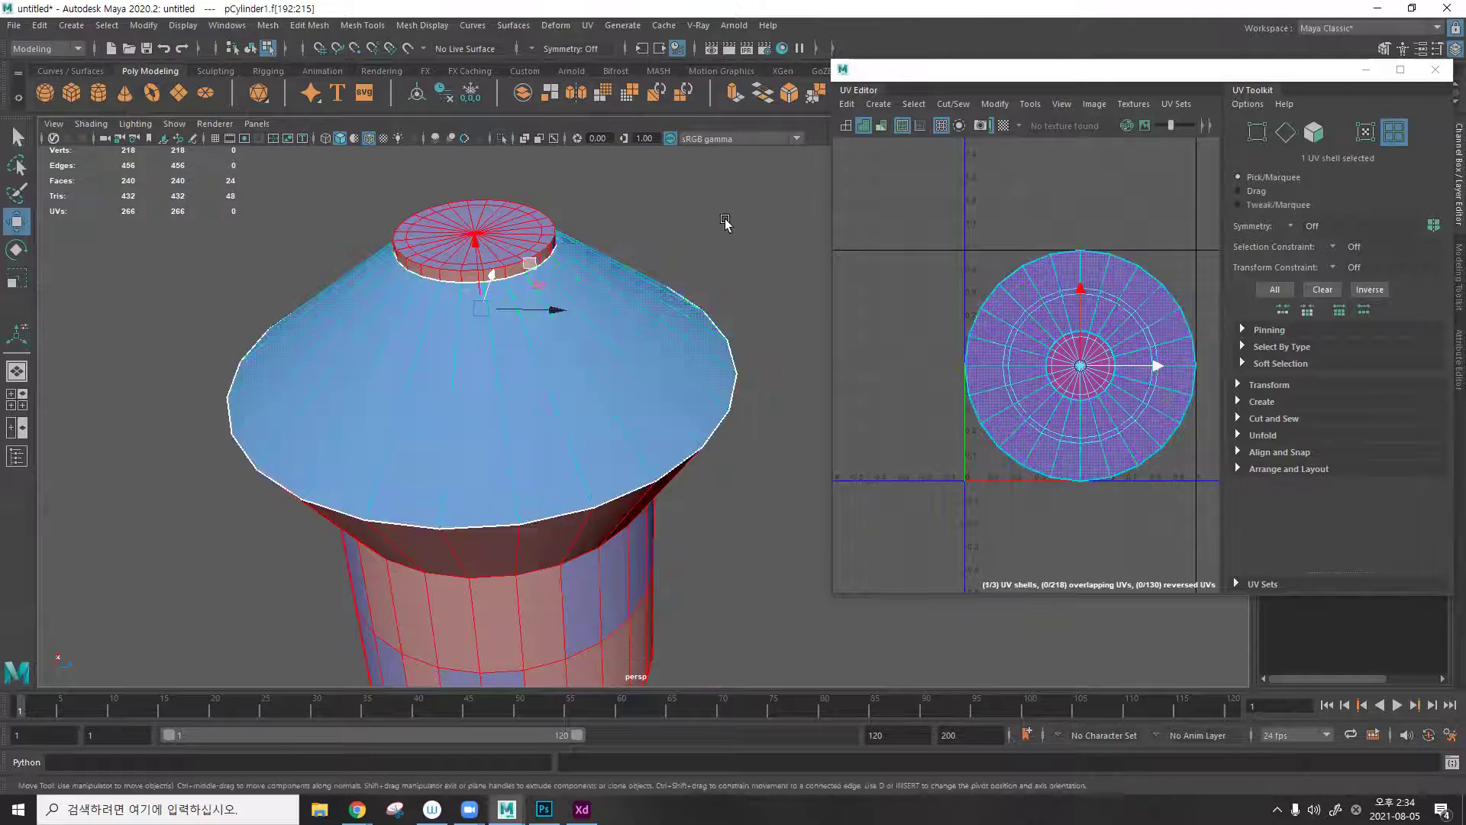
key("F8")
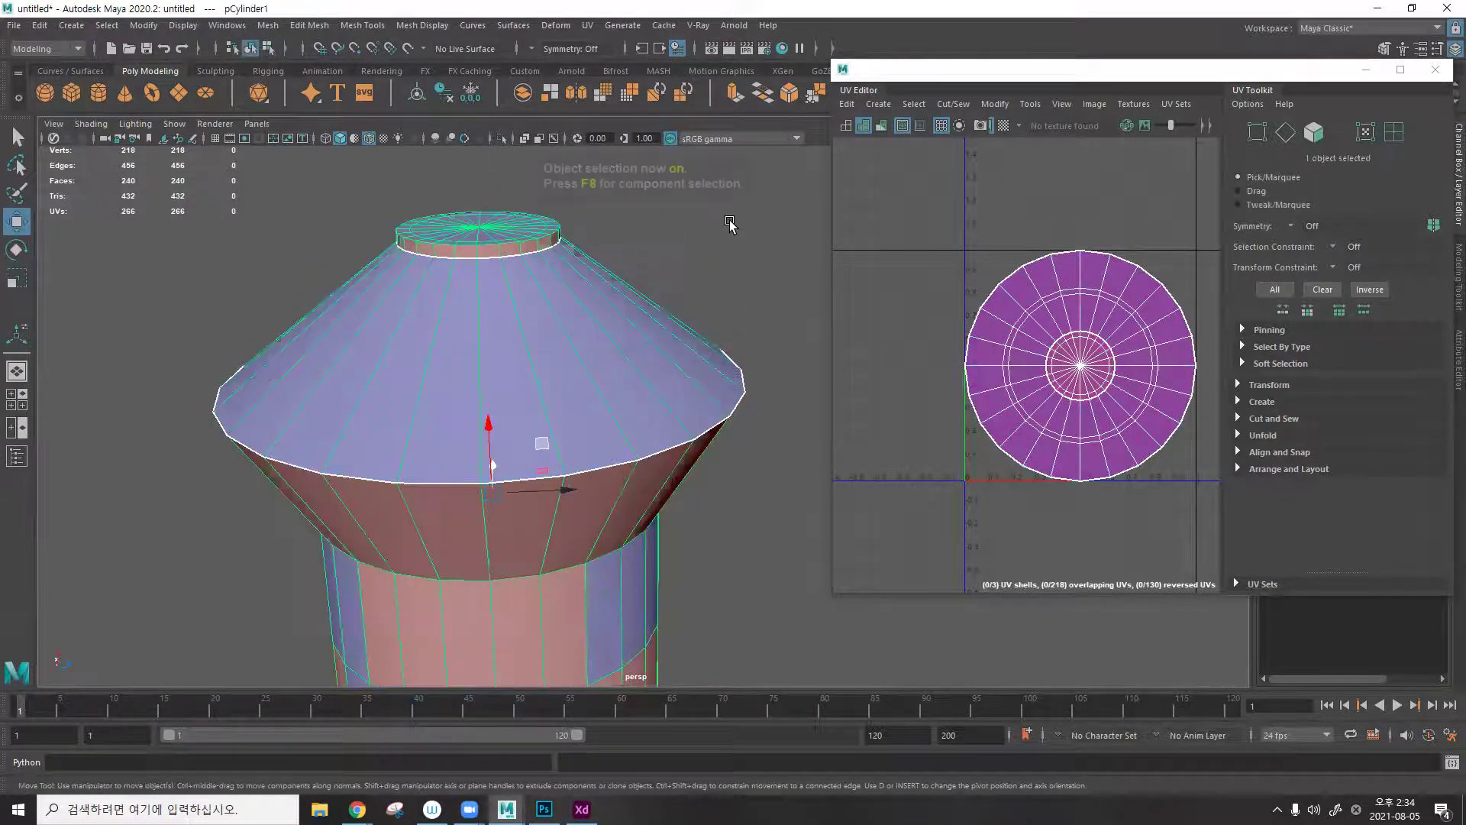
Cut the UVs along the edge loop where the flared section meets the straight lower shaft.
left_click(672, 285)
left_click(569, 348)
middle_click_drag(589, 360, 526, 309, "alt")
left_click_drag(525, 309, 588, 300, "alt")
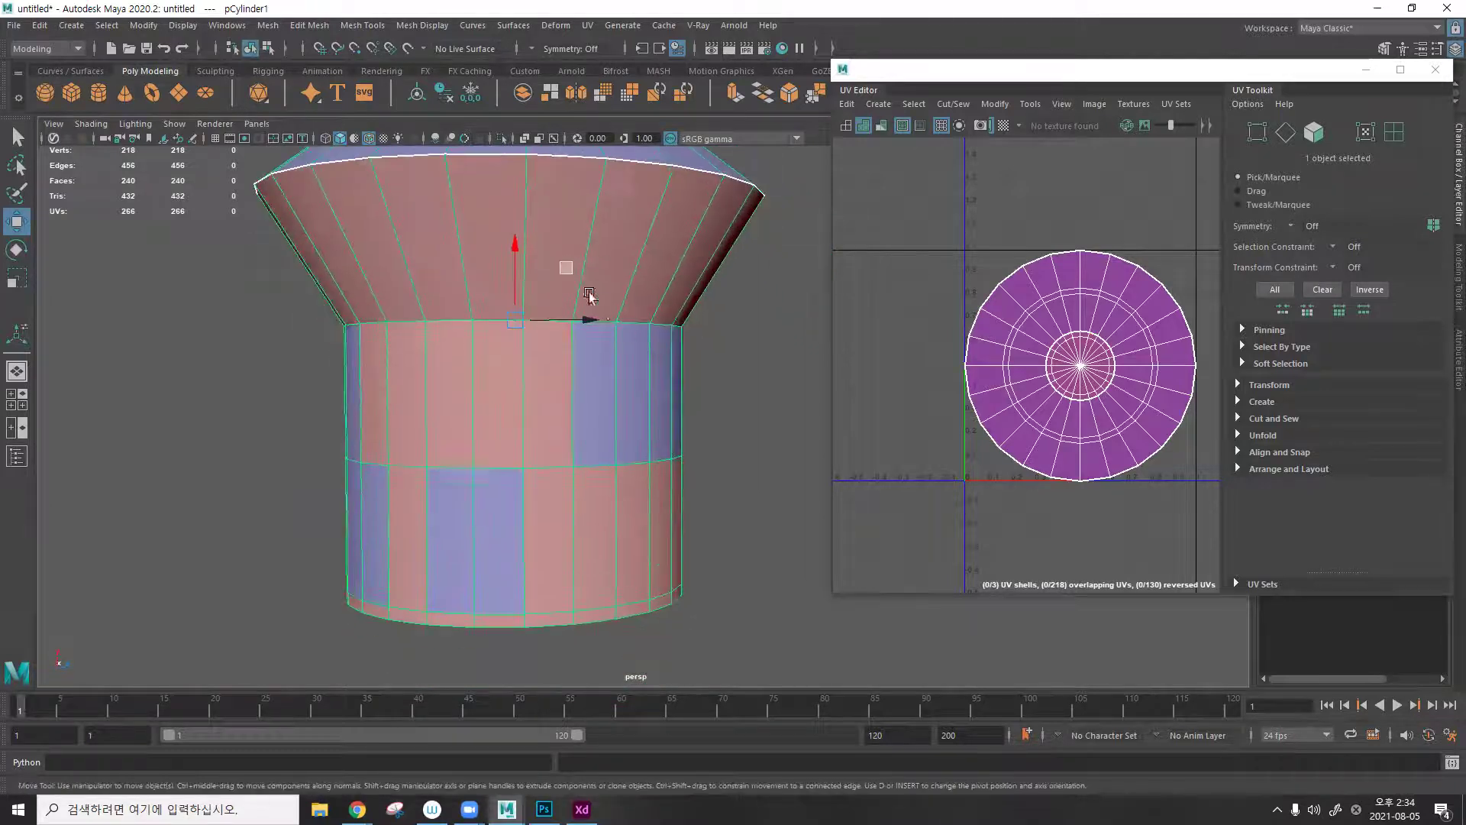
right_click_drag(593, 305, 611, 327, "shift")
key("q")
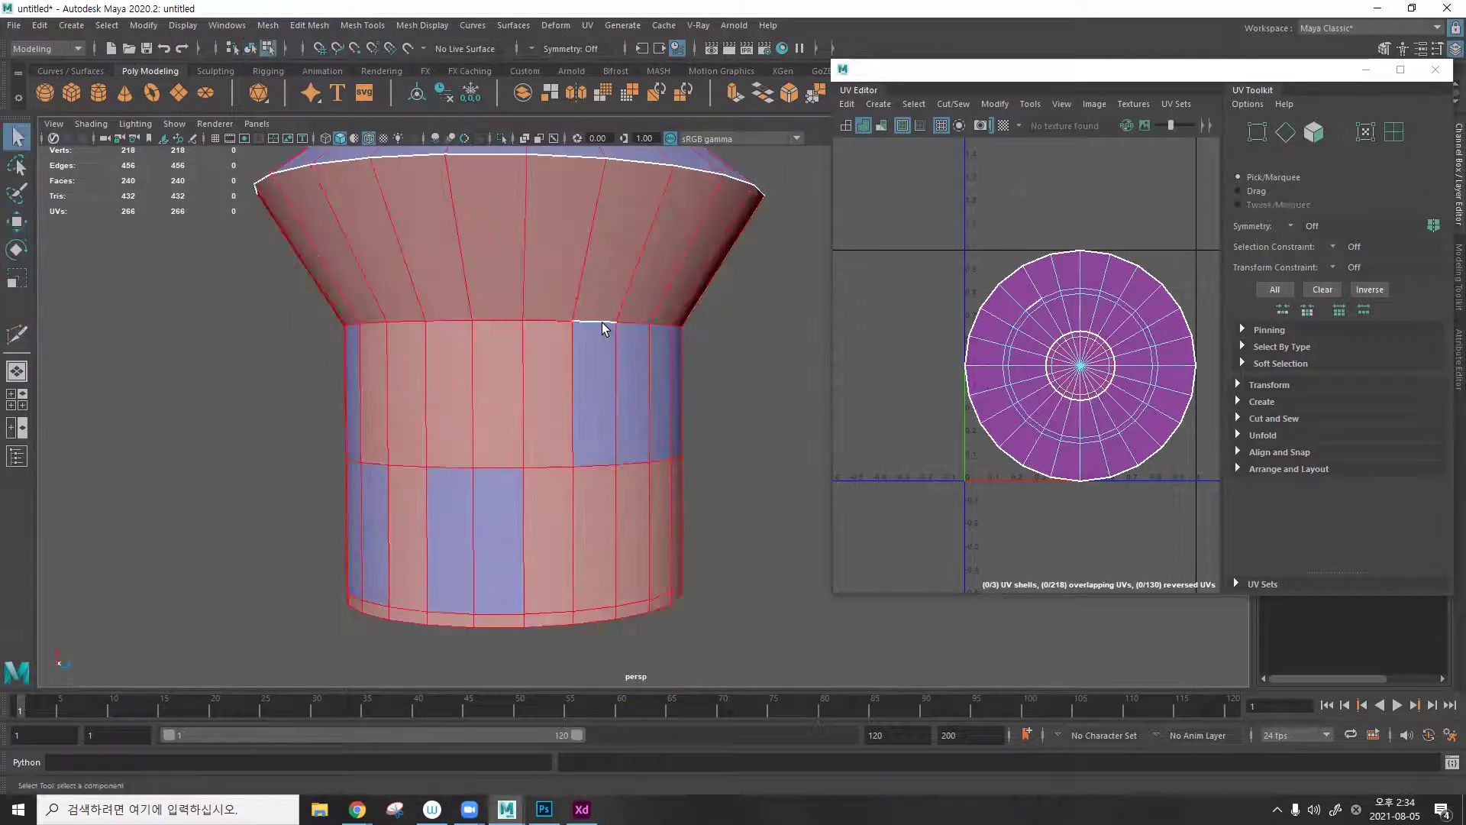
key("F10")
double_click(588, 323)
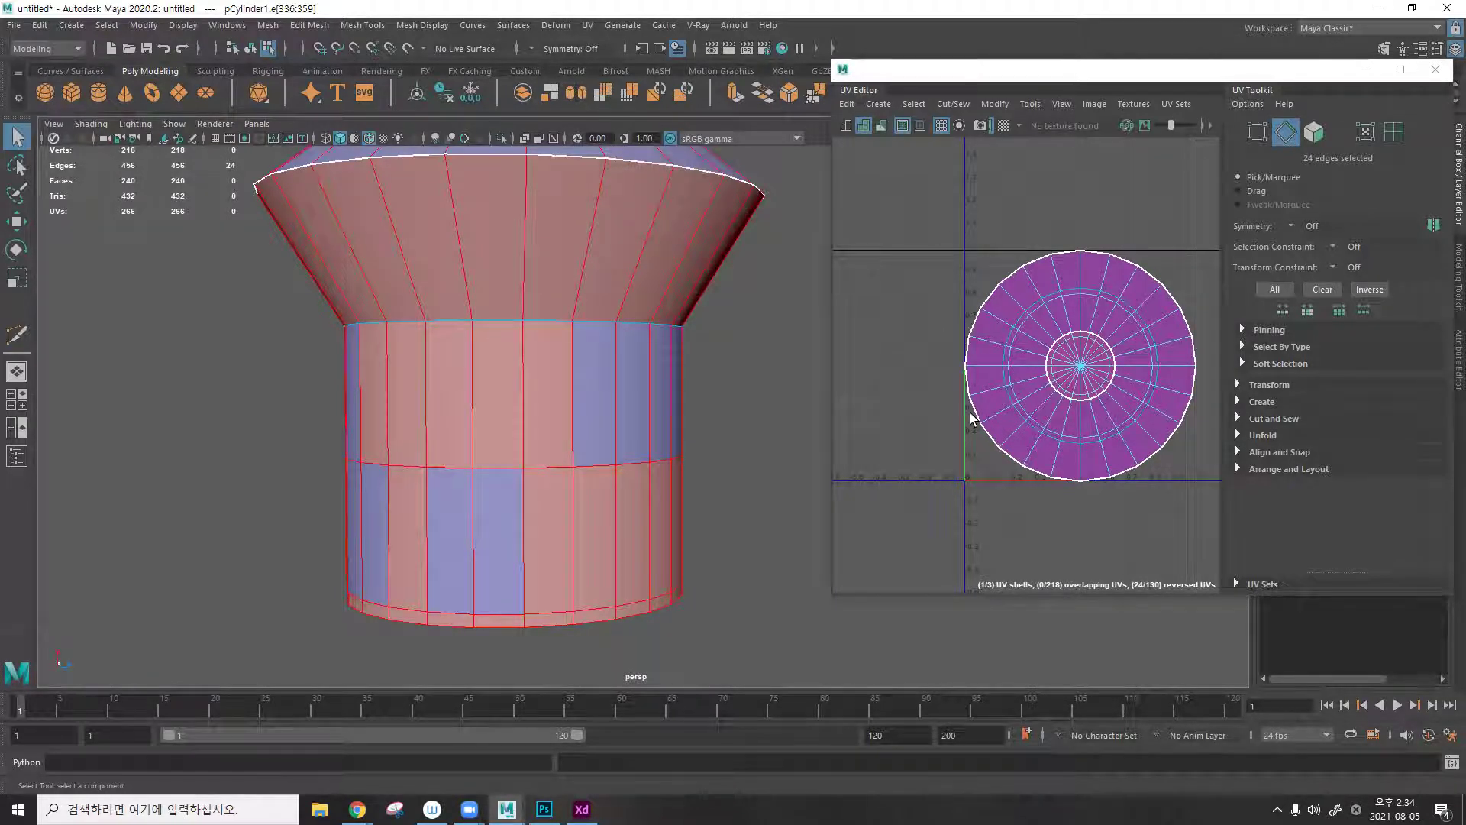
key("ctrl+x")
left_click(712, 405)
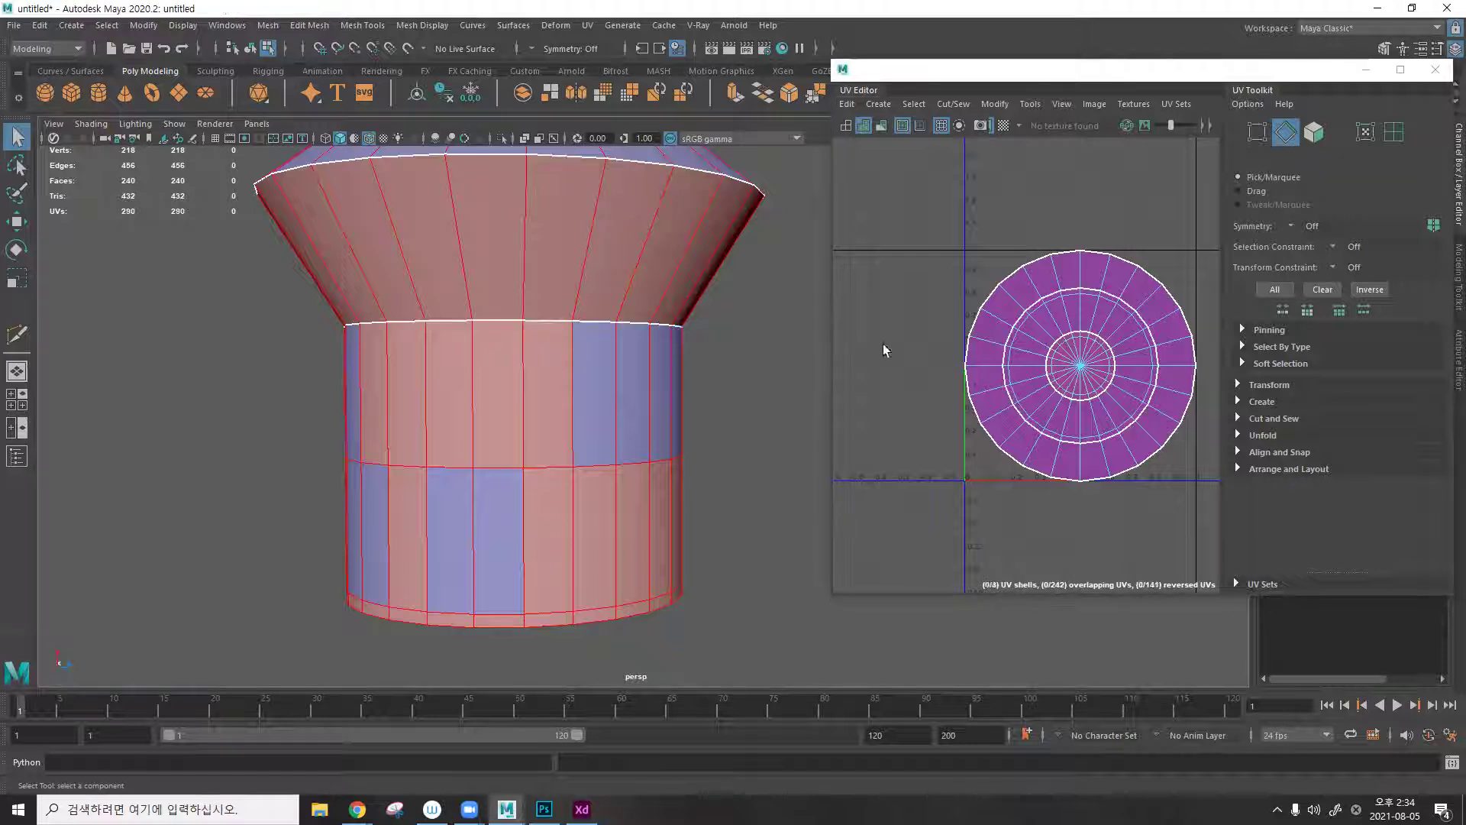
Cut the UVs along the edge loop around the cylinder's bottom cap.
left_click_drag(533, 328, 451, 420, "alt")
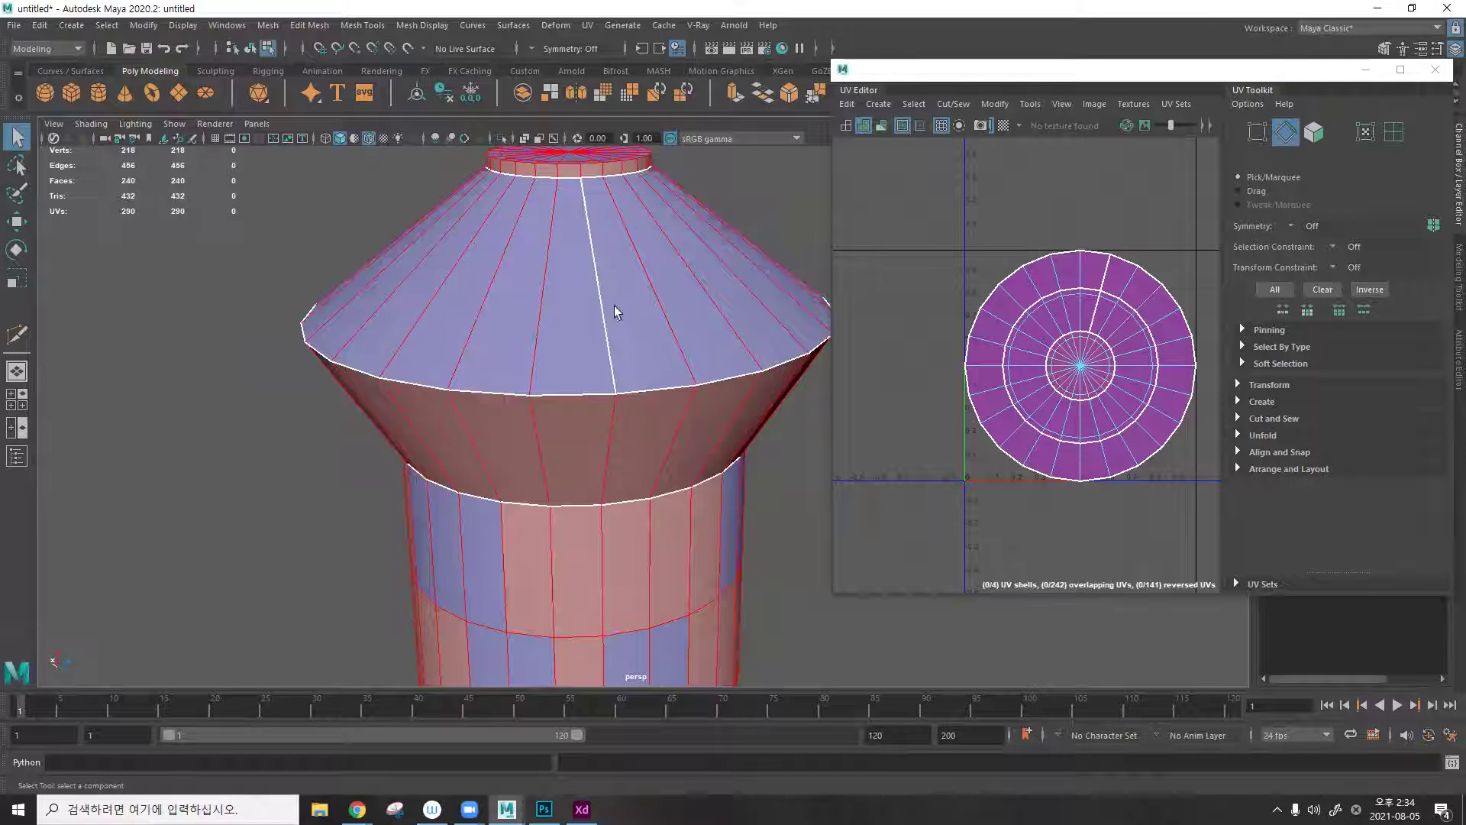
left_click_drag(612, 311, 616, 455, "alt")
left_click(454, 466)
left_click_drag(454, 466, 667, 321, "alt")
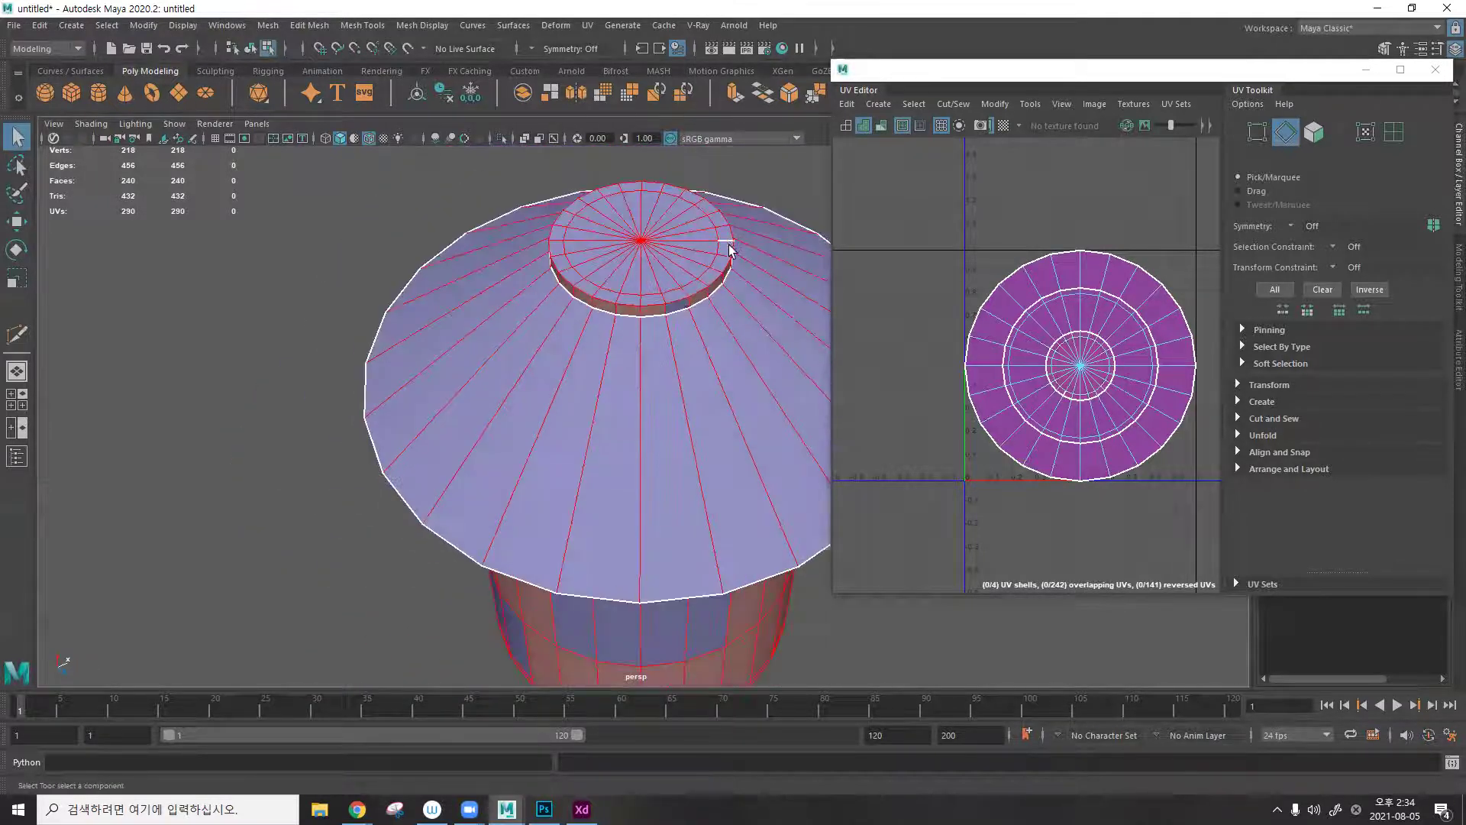
left_click_drag(589, 285, 562, 348, "alt")
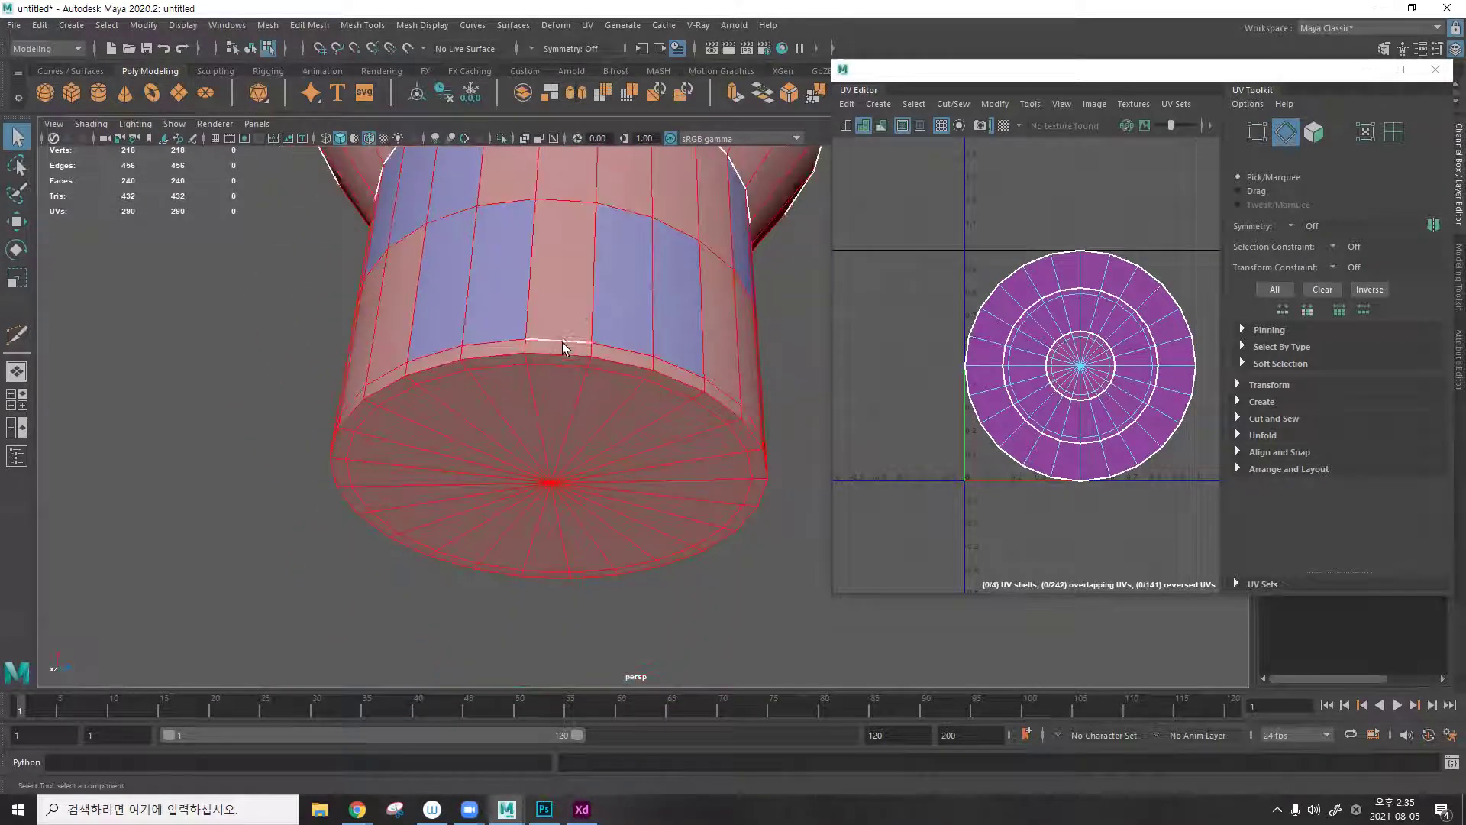
double_click(558, 355)
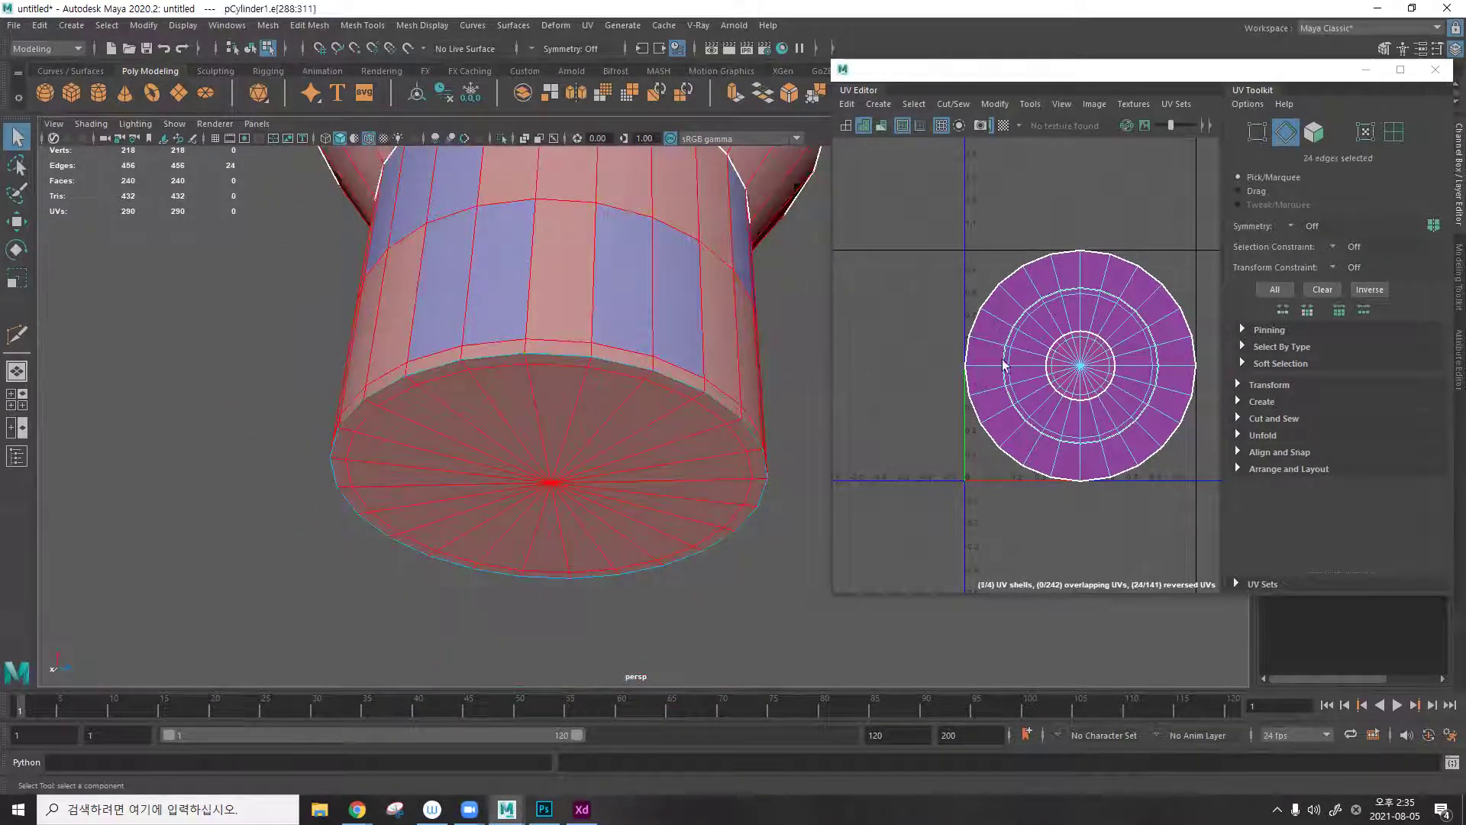
right_click_drag(976, 347, 1008, 345, "shift")
left_click(773, 361)
Examine the thin rim around the top cap and select one of its vertical edges.
left_click_drag(590, 387, 578, 323, "alt")
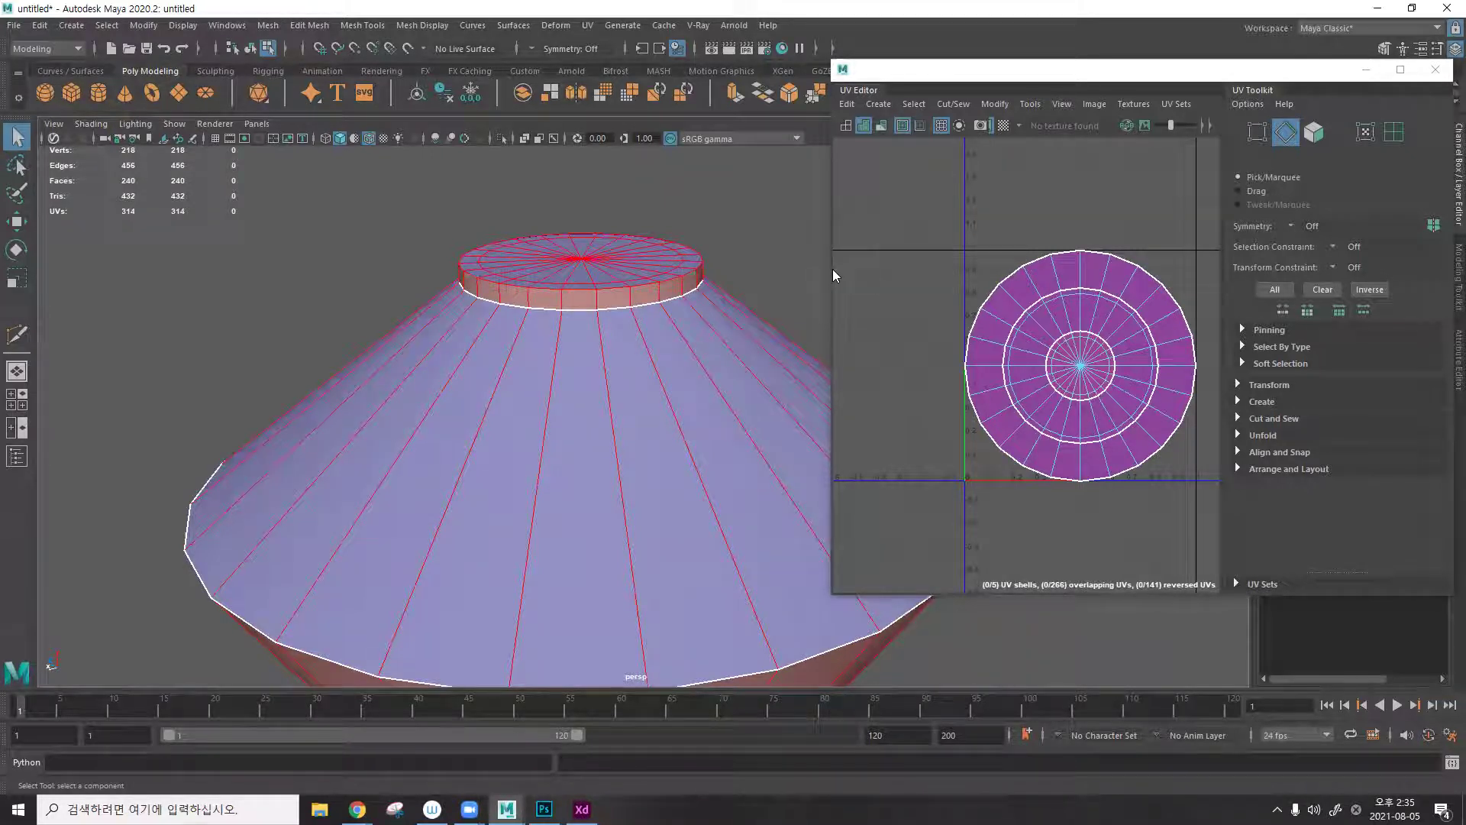
scroll(656, 264, "up", 3)
left_click_drag(663, 241, 658, 324, "alt")
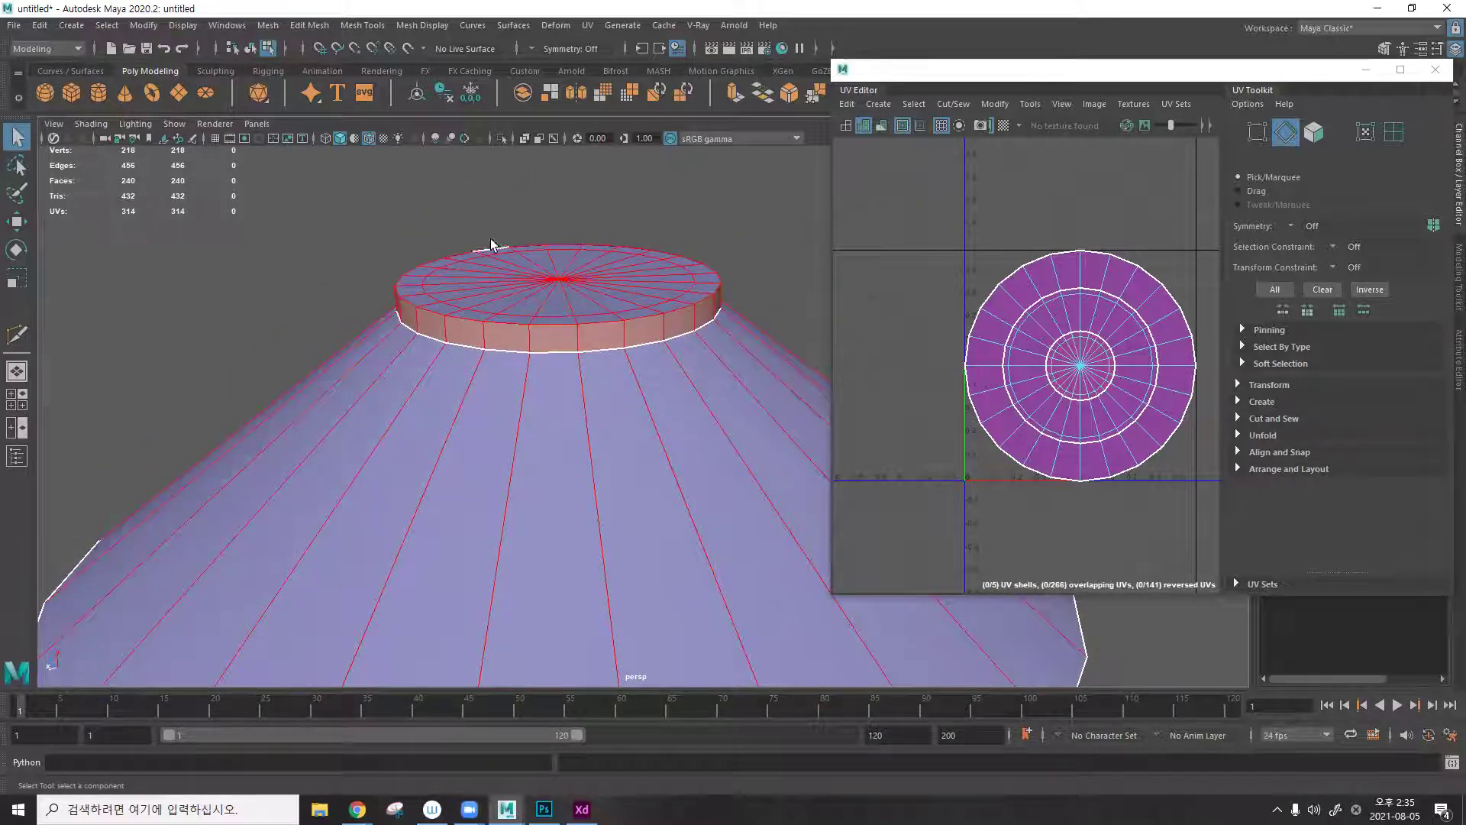
left_click_drag(682, 273, 672, 293, "alt")
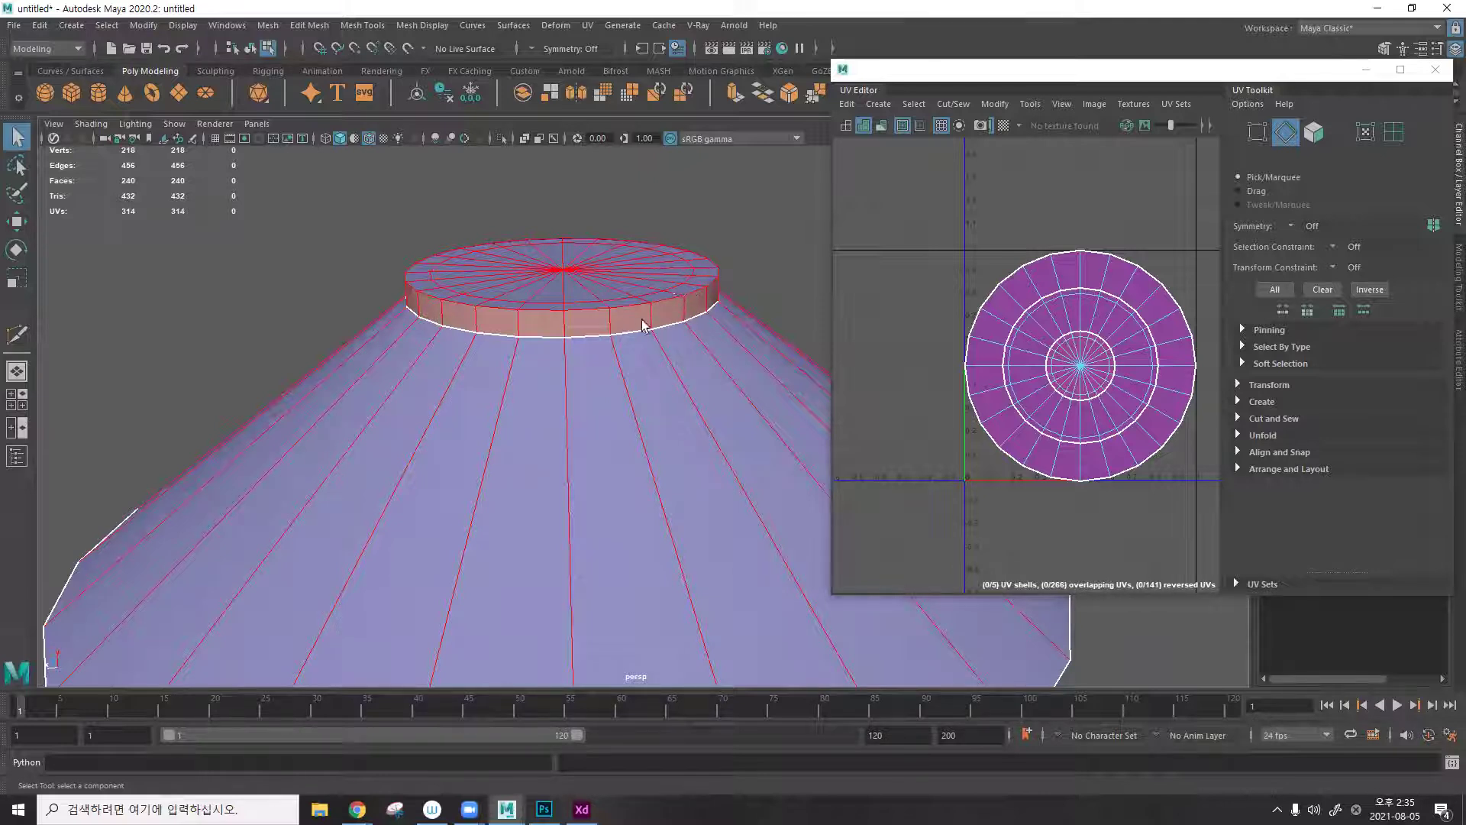
scroll(666, 300, "up", 3)
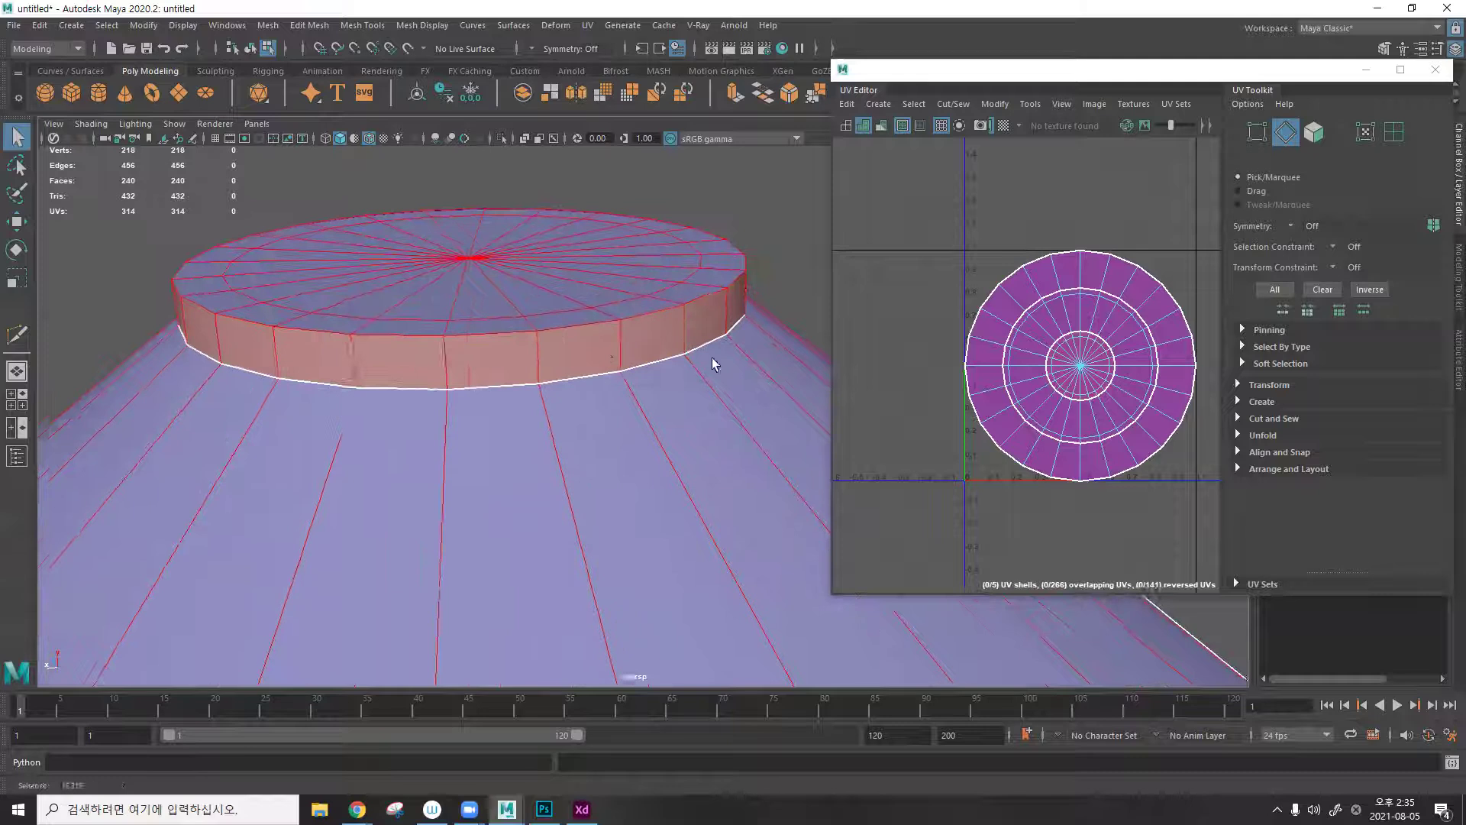
scroll(714, 364, "up", 2)
left_click(709, 255)
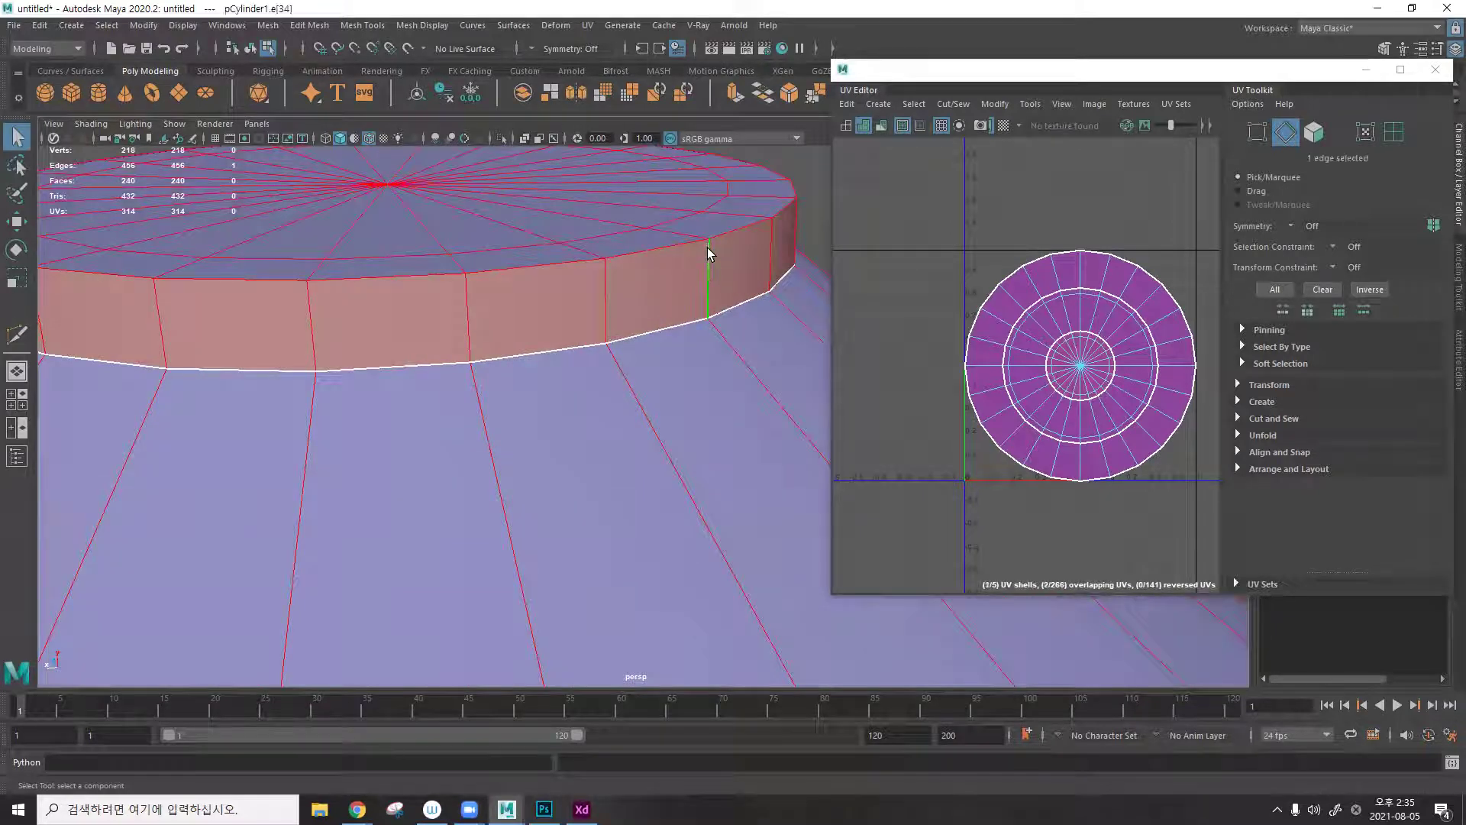
scroll(709, 301, "down", 5)
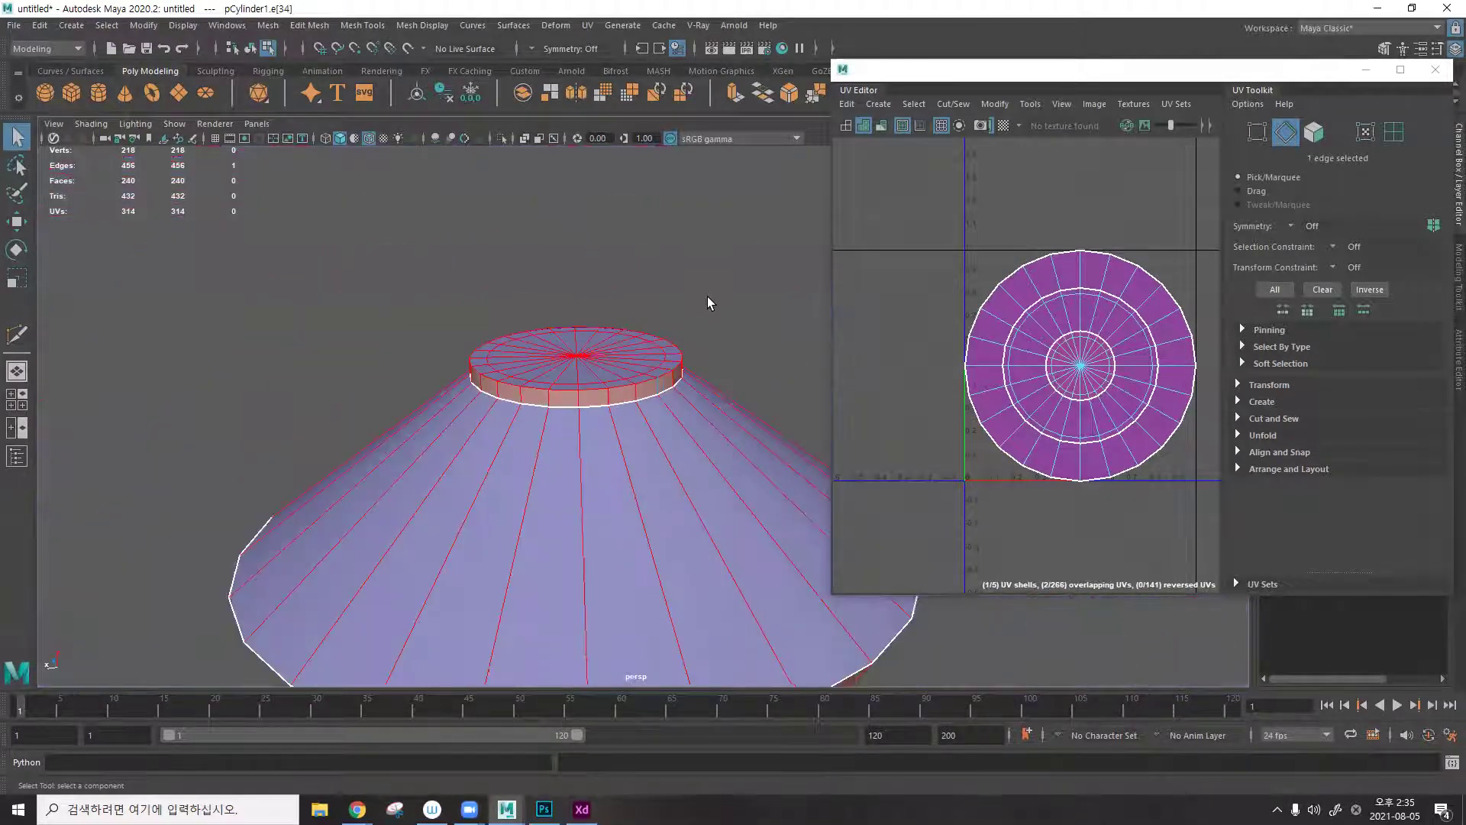
Create a polygon disc, raise it above the cylinder's top cap and scale it up uniformly.
key("F8")
left_click(205, 93)
key("w")
key("r")
scroll(611, 527, "down", 3)
left_click_drag(611, 527, 607, 290)
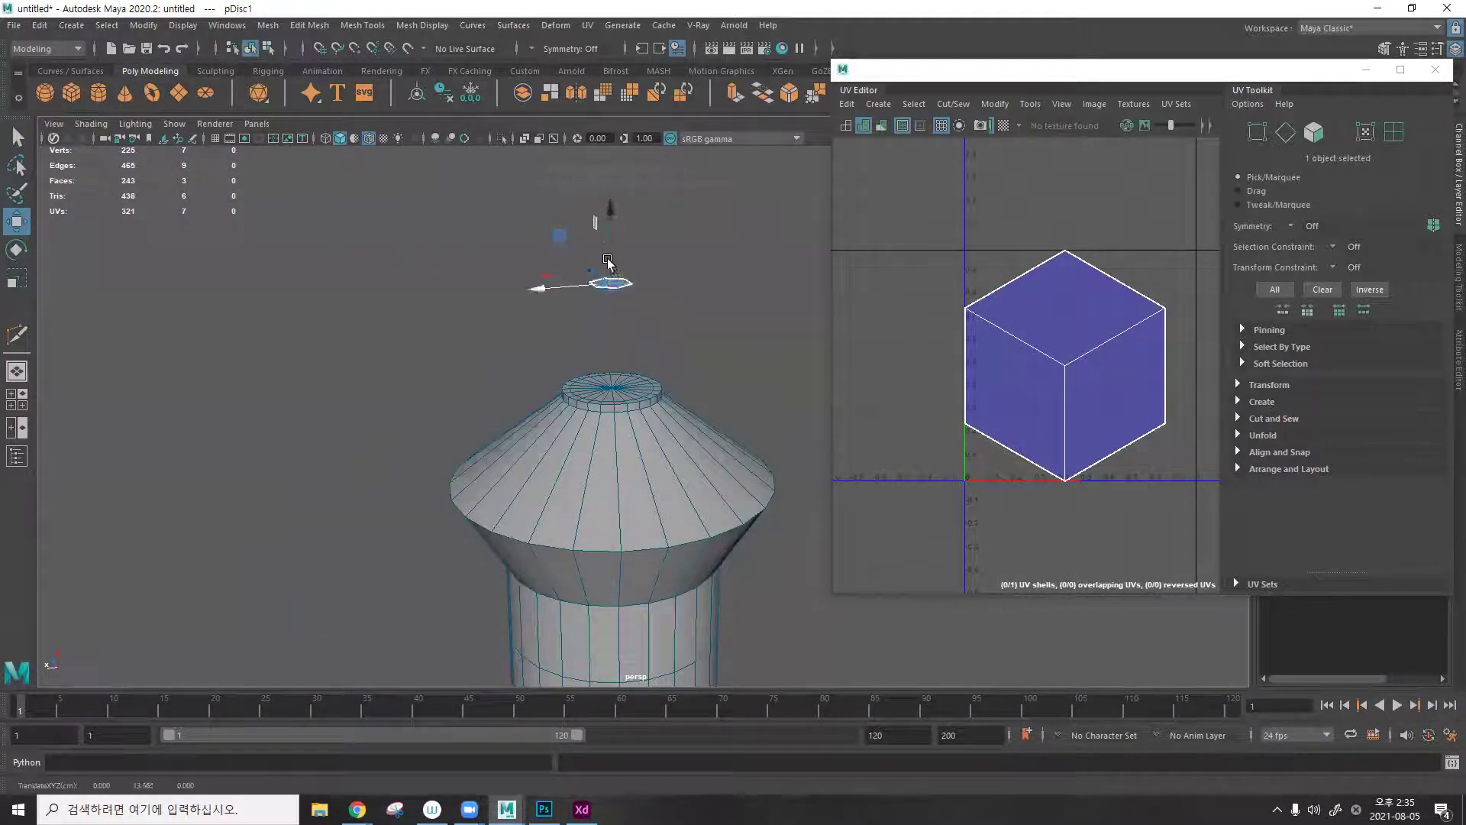
left_click(650, 364)
left_click(616, 291)
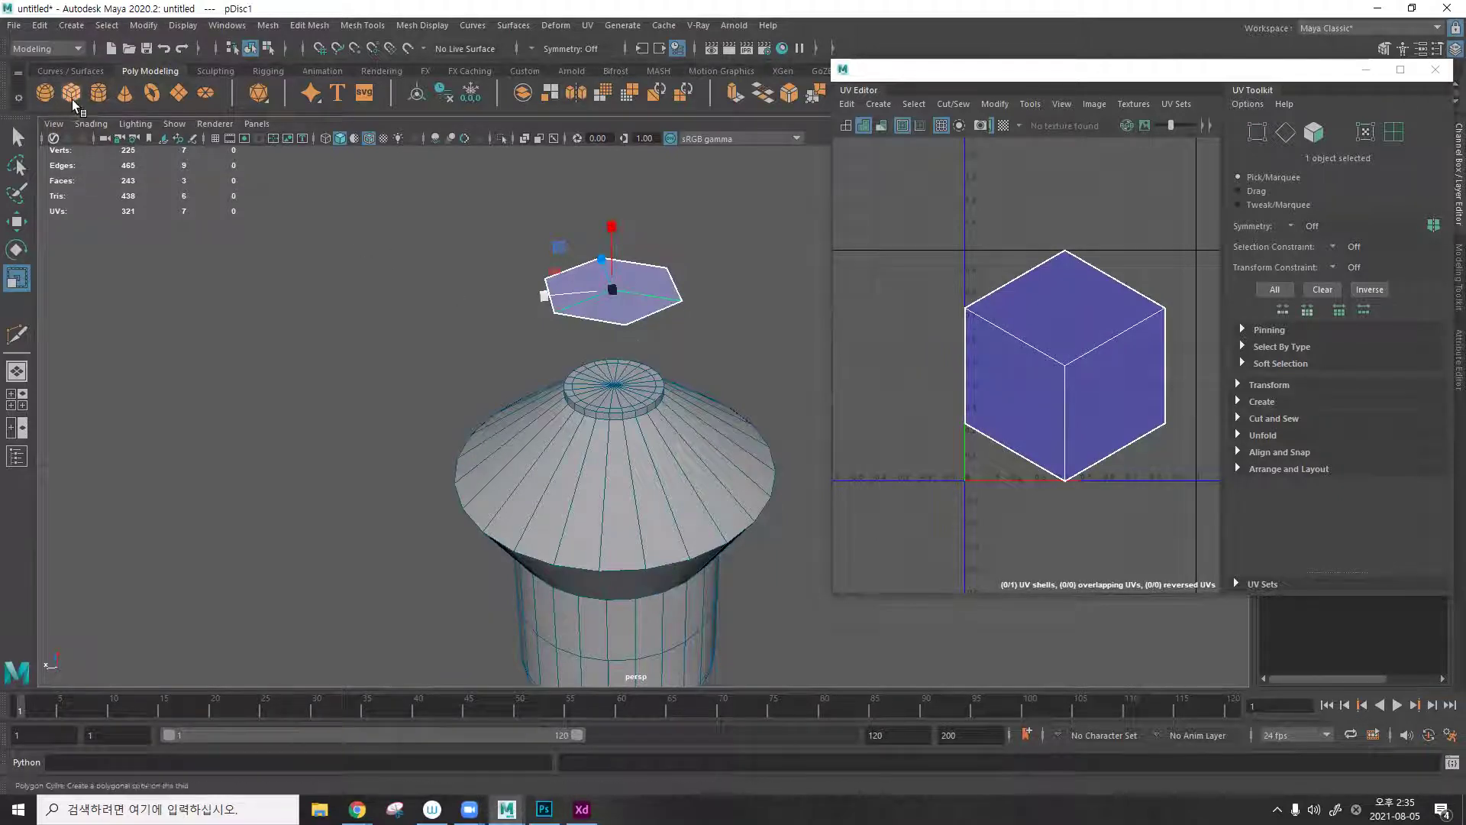
Create a polygon sphere, raise it to about the disc's height and move it sideways clear of the disc.
left_click(45, 92)
key("w")
left_click_drag(609, 462, 619, 269)
left_click_drag(550, 331, 340, 336)
scroll(611, 374, "up", 3)
middle_click_drag(268, 344, 589, 392, "alt")
scroll(589, 392, "up", 2)
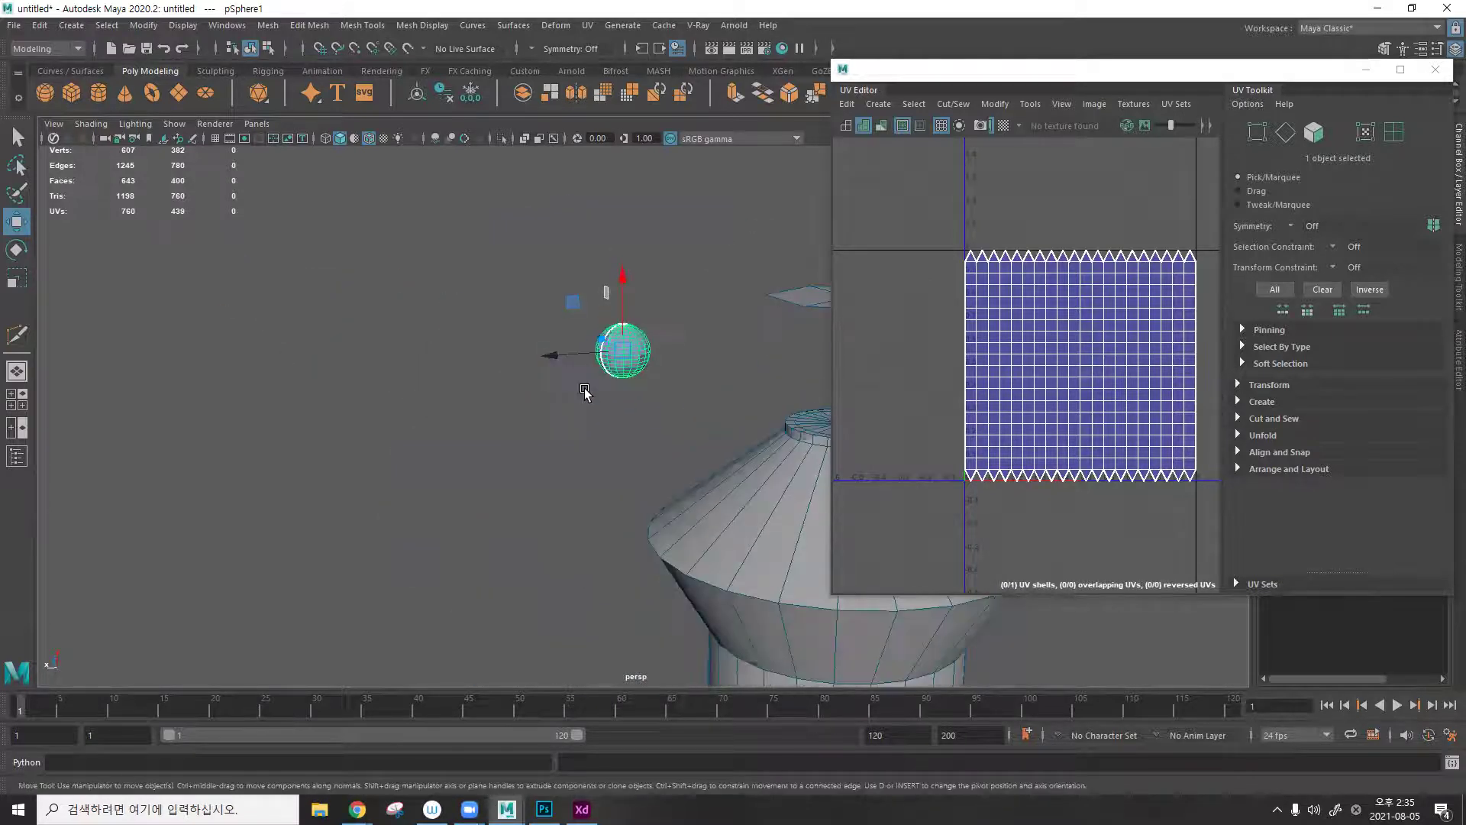
Delete the lower half of the sphere's faces in the front view, leaving a hemisphere.
key("F11")
left_click_drag(631, 363, 661, 368, "alt")
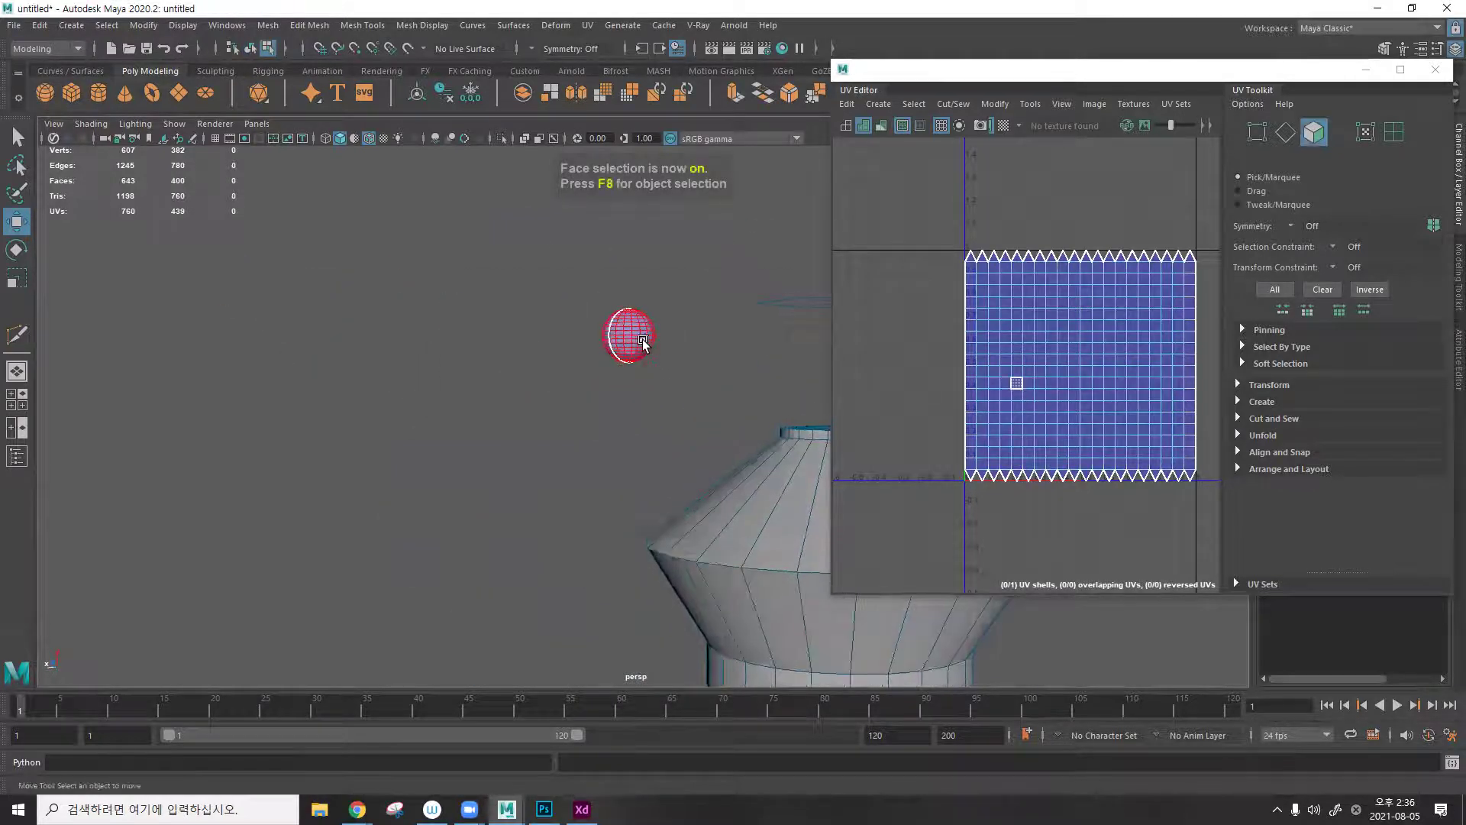
key("space")
key("space")
middle_click_drag(818, 197, 616, 484, "alt")
scroll(581, 256, "up", 2)
scroll(580, 255, "up", 2)
left_click_drag(616, 484, 468, 402)
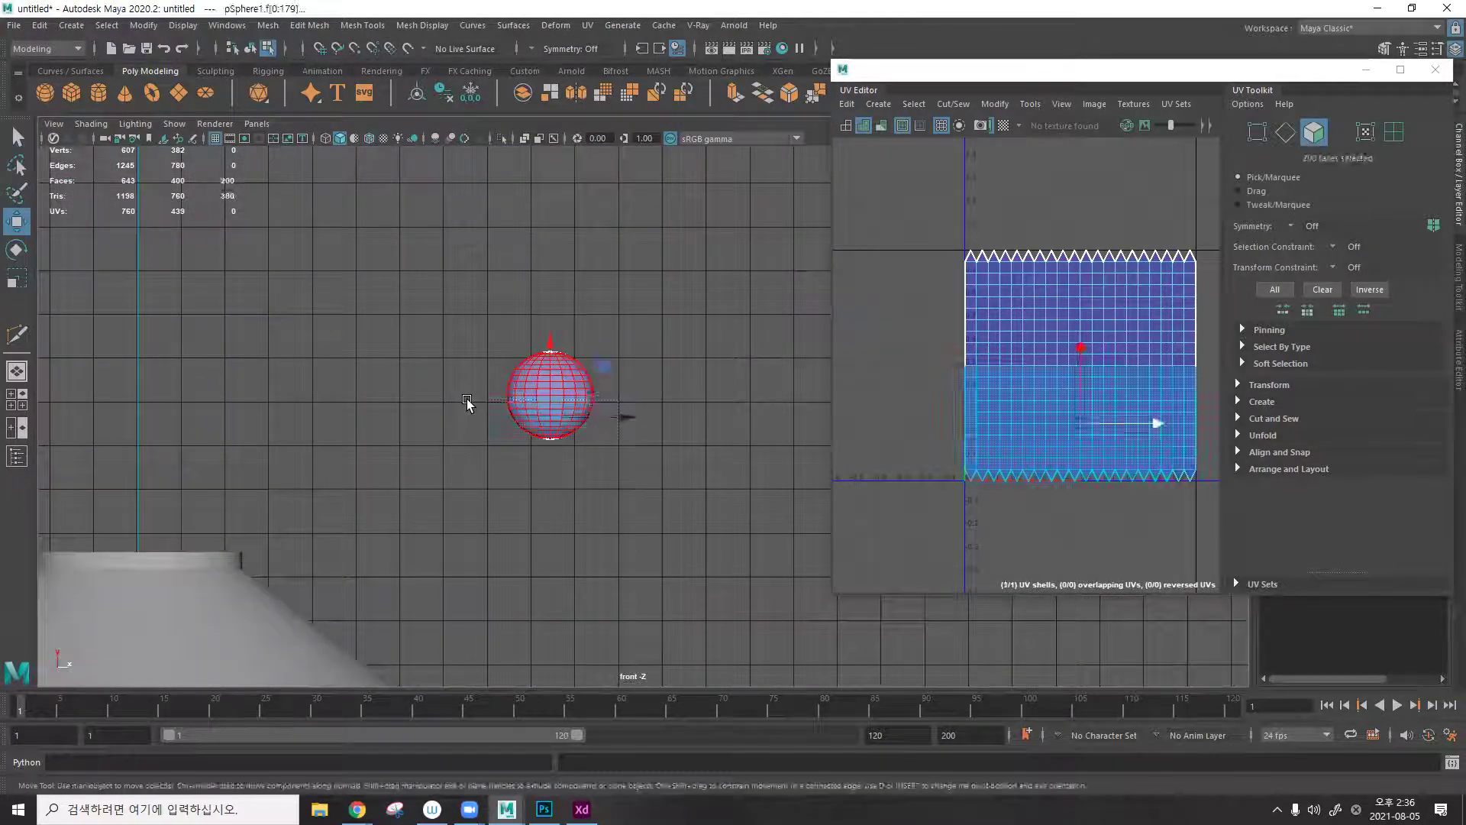
key("Delete")
key("F8")
Unfold the hemisphere's UVs.
scroll(535, 365, "up", 2)
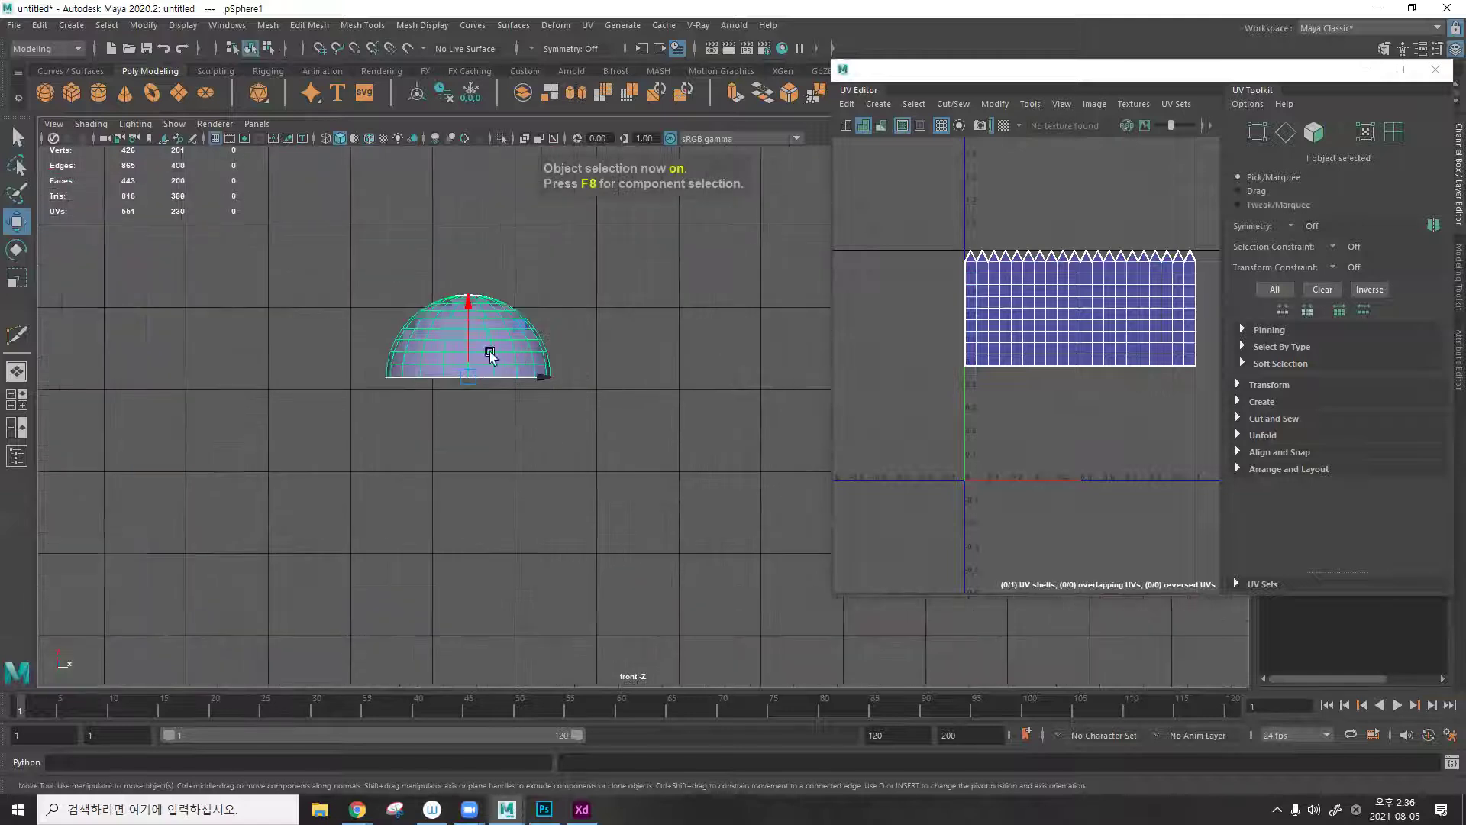
scroll(489, 354, "up", 1)
middle_click_drag(490, 354, 547, 430, "alt")
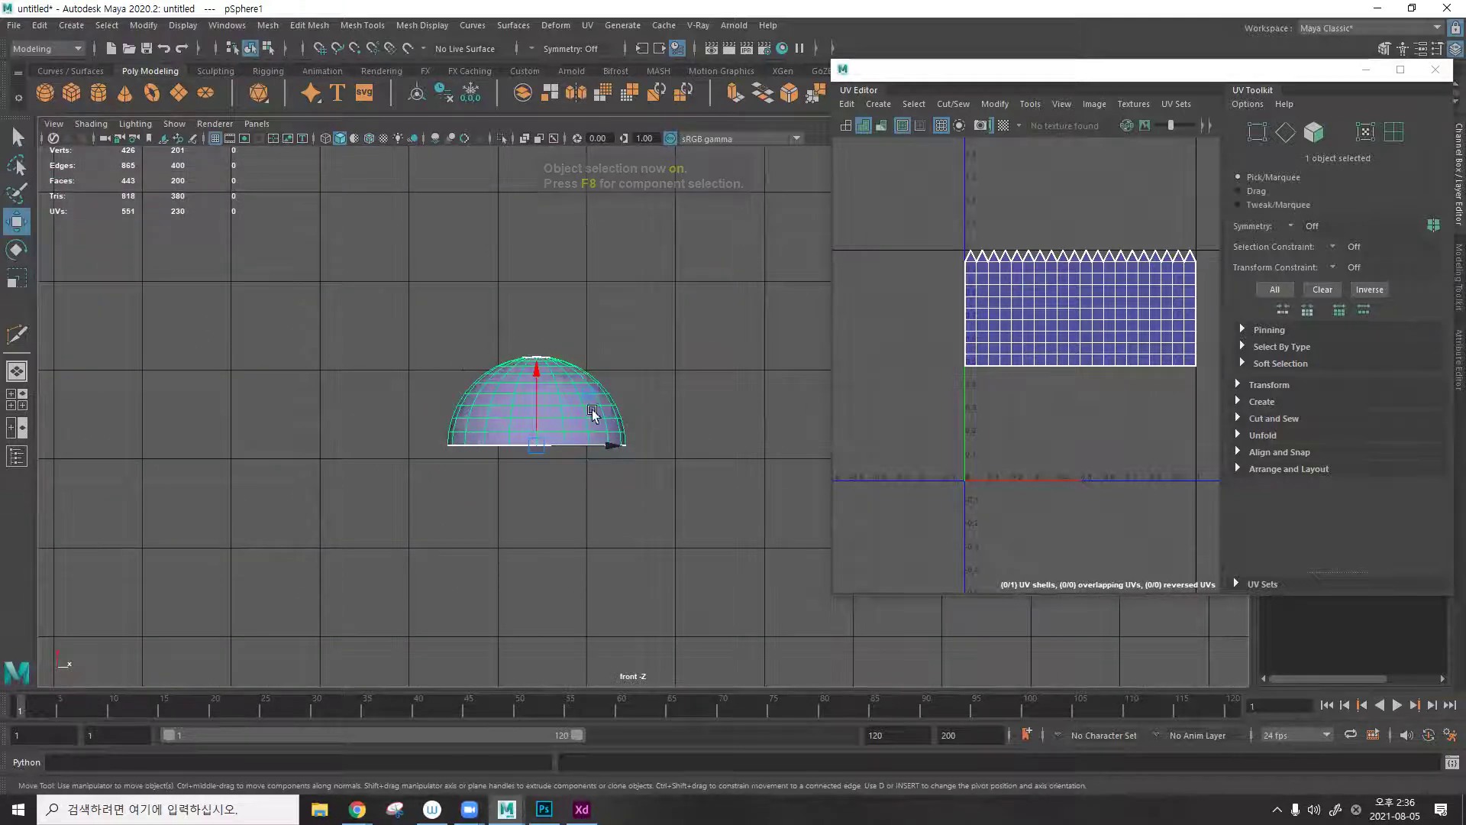
scroll(626, 399, "up", 3)
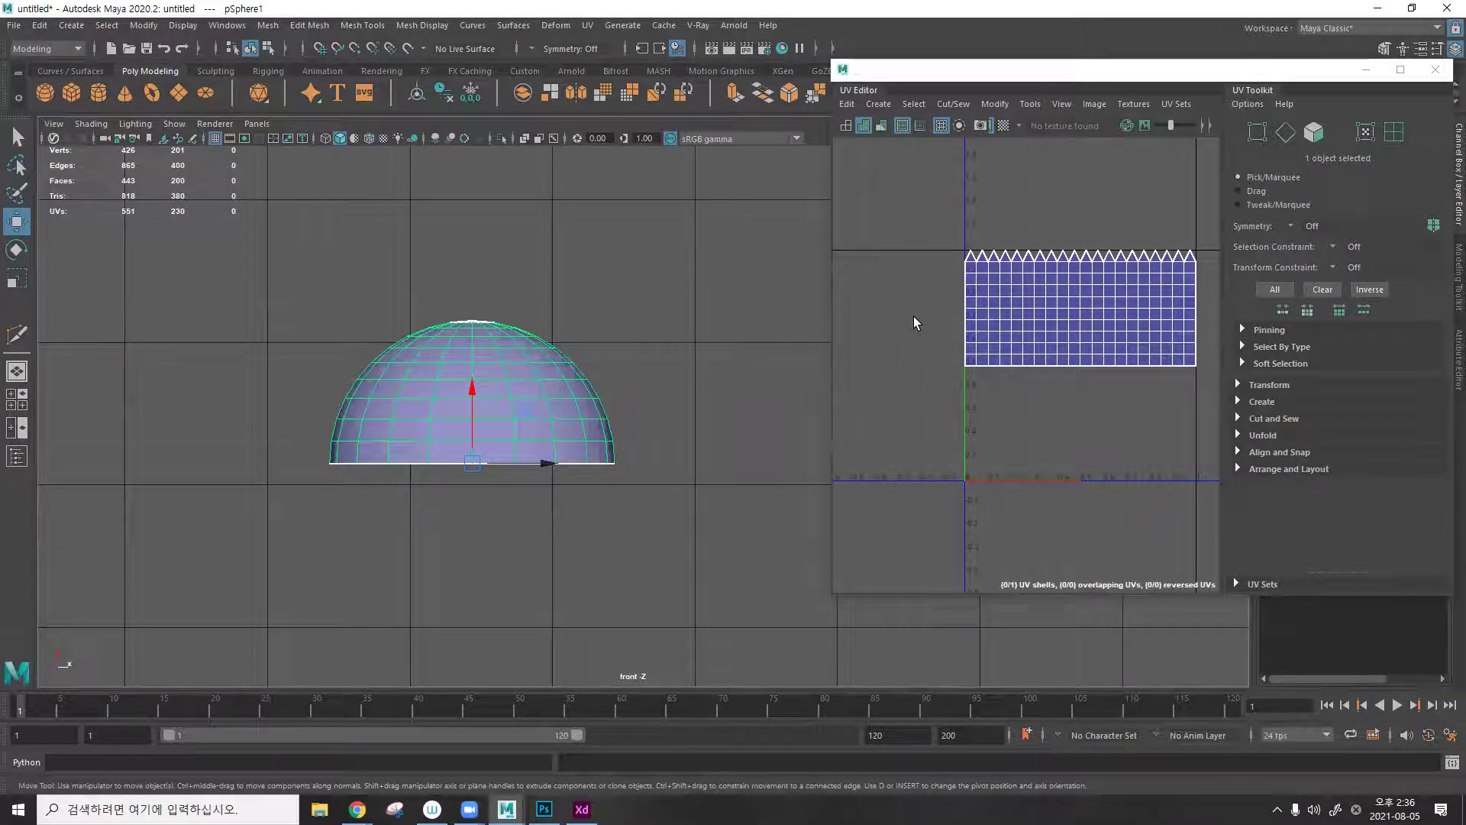
left_click(995, 104)
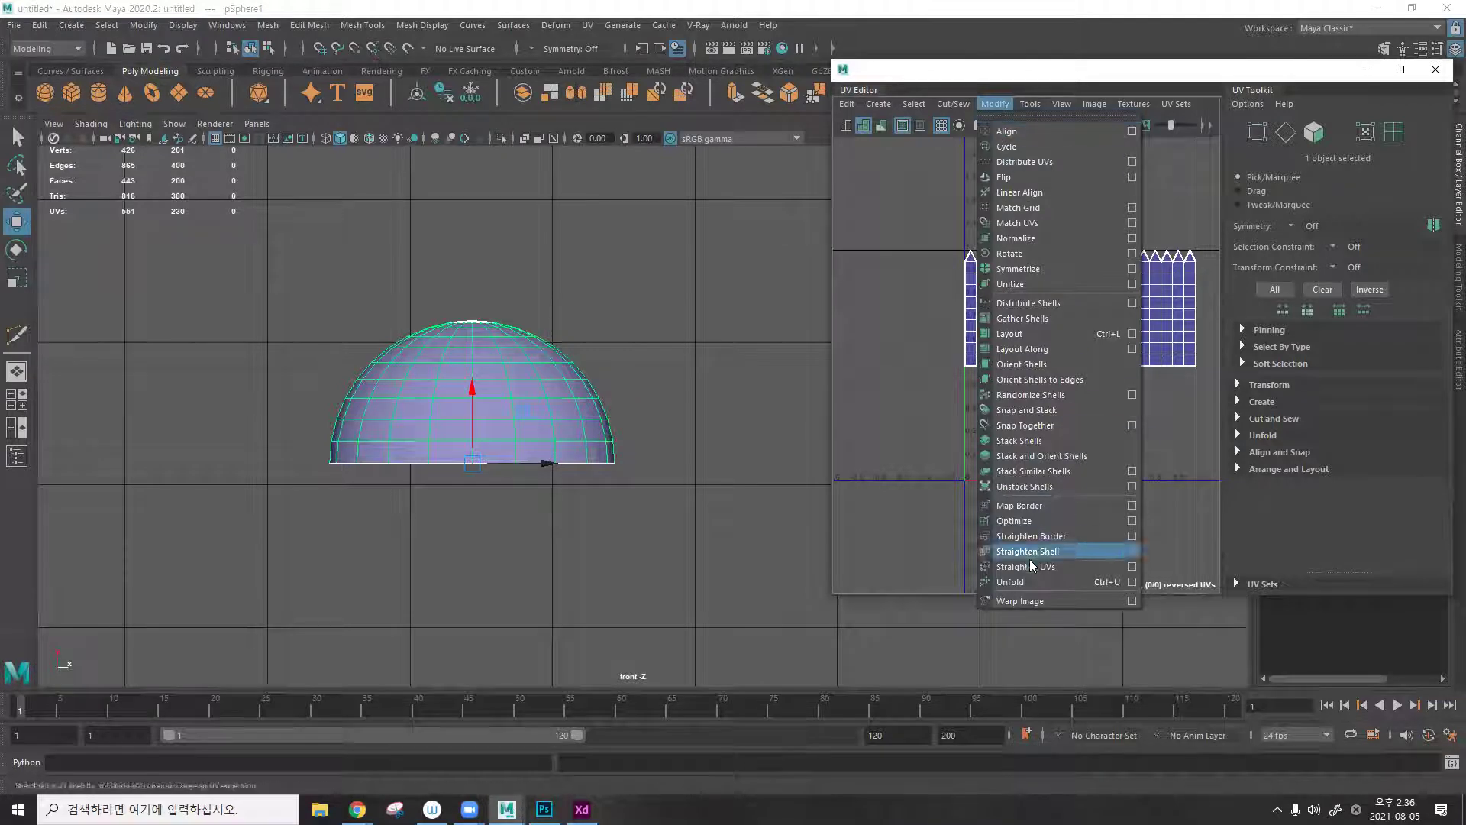
left_click(1016, 582)
scroll(1083, 296, "up", 3)
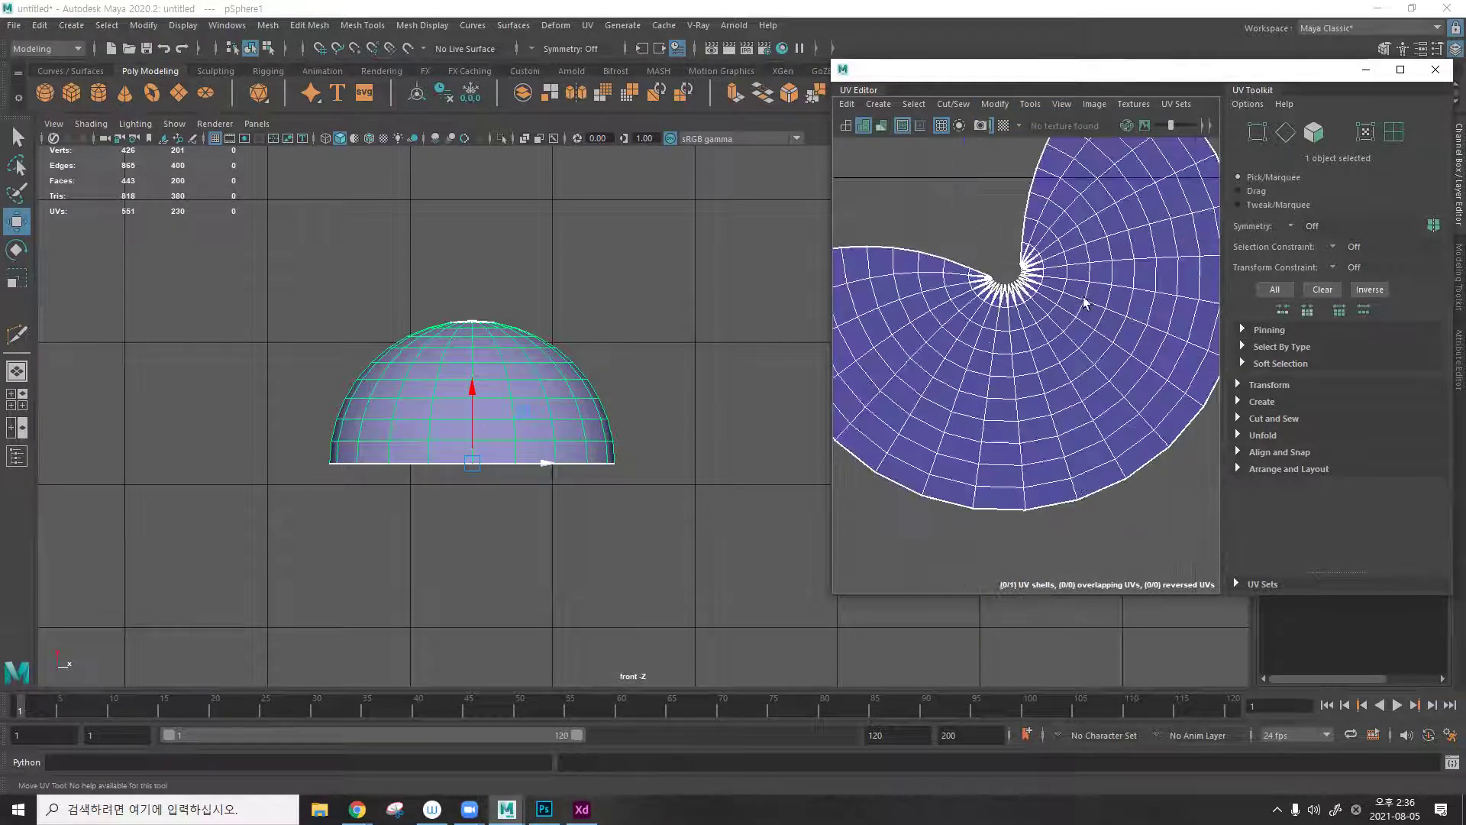
scroll(1040, 265, "up", 3)
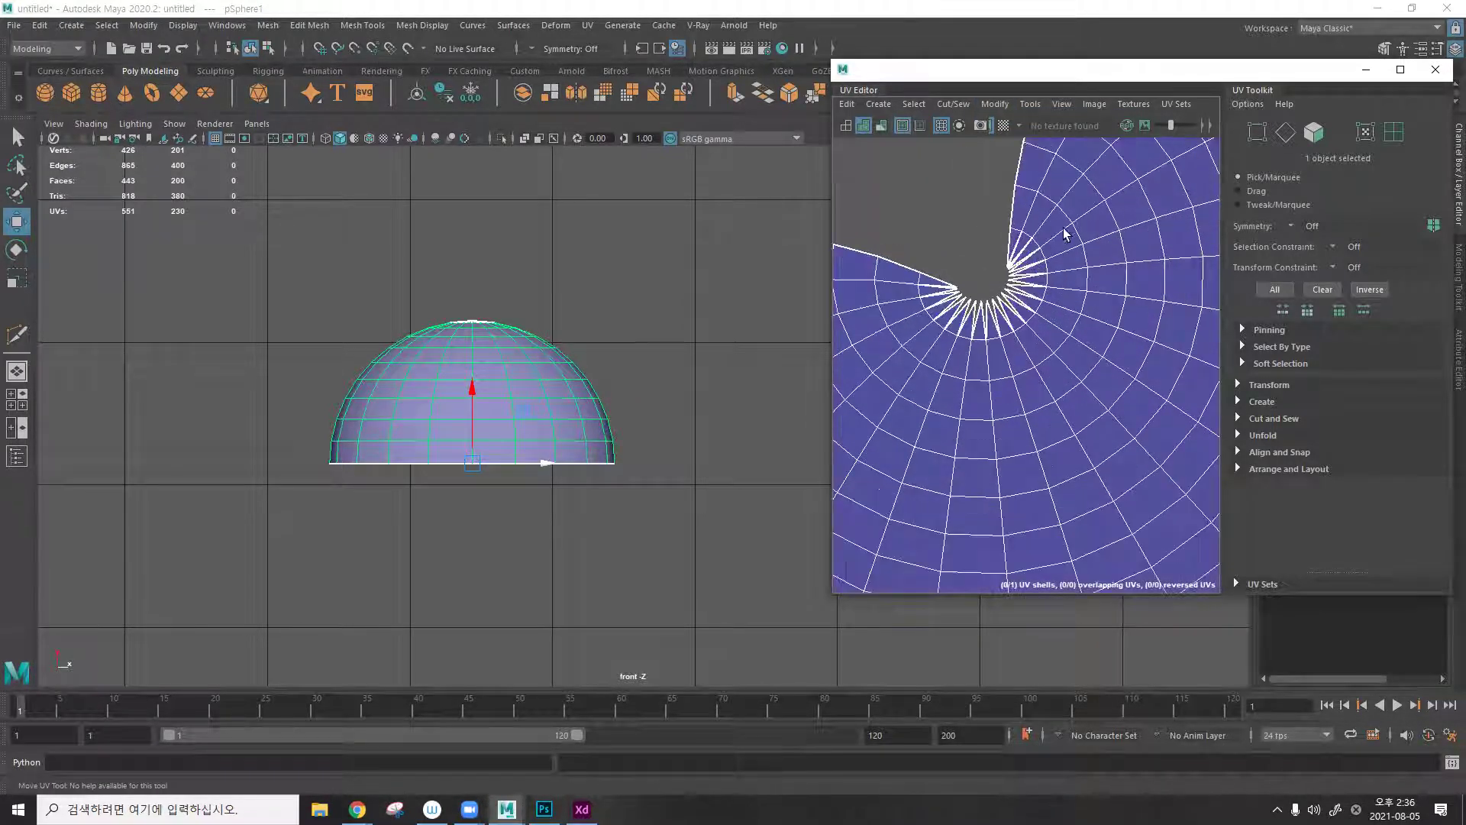
Examine the unfolded hemisphere with UV distortion shading in a maximised UV Editor, and restore the window with the shading left on.
left_click(880, 125)
scroll(897, 197, "down", 2)
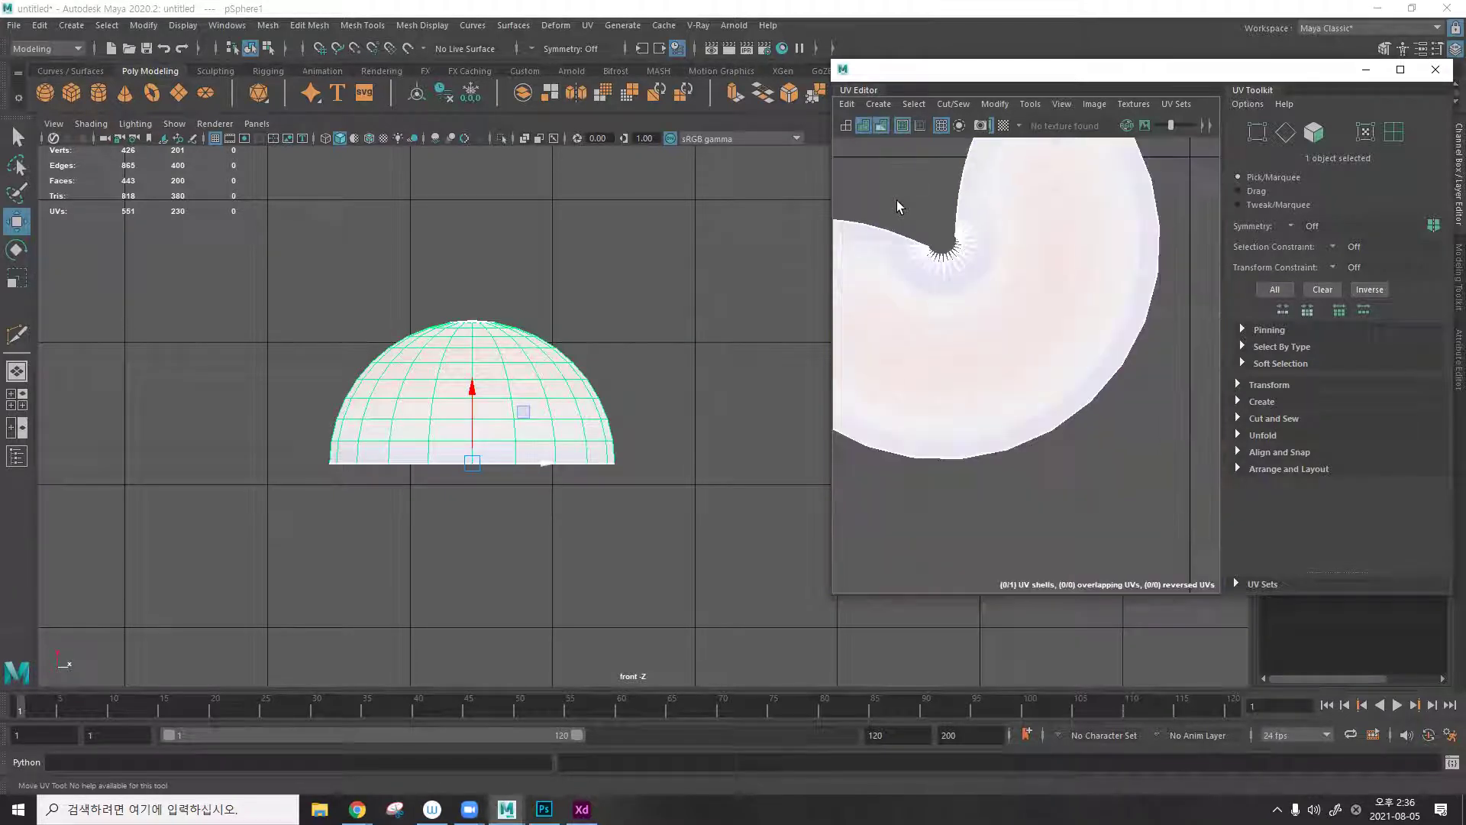
left_click(881, 125)
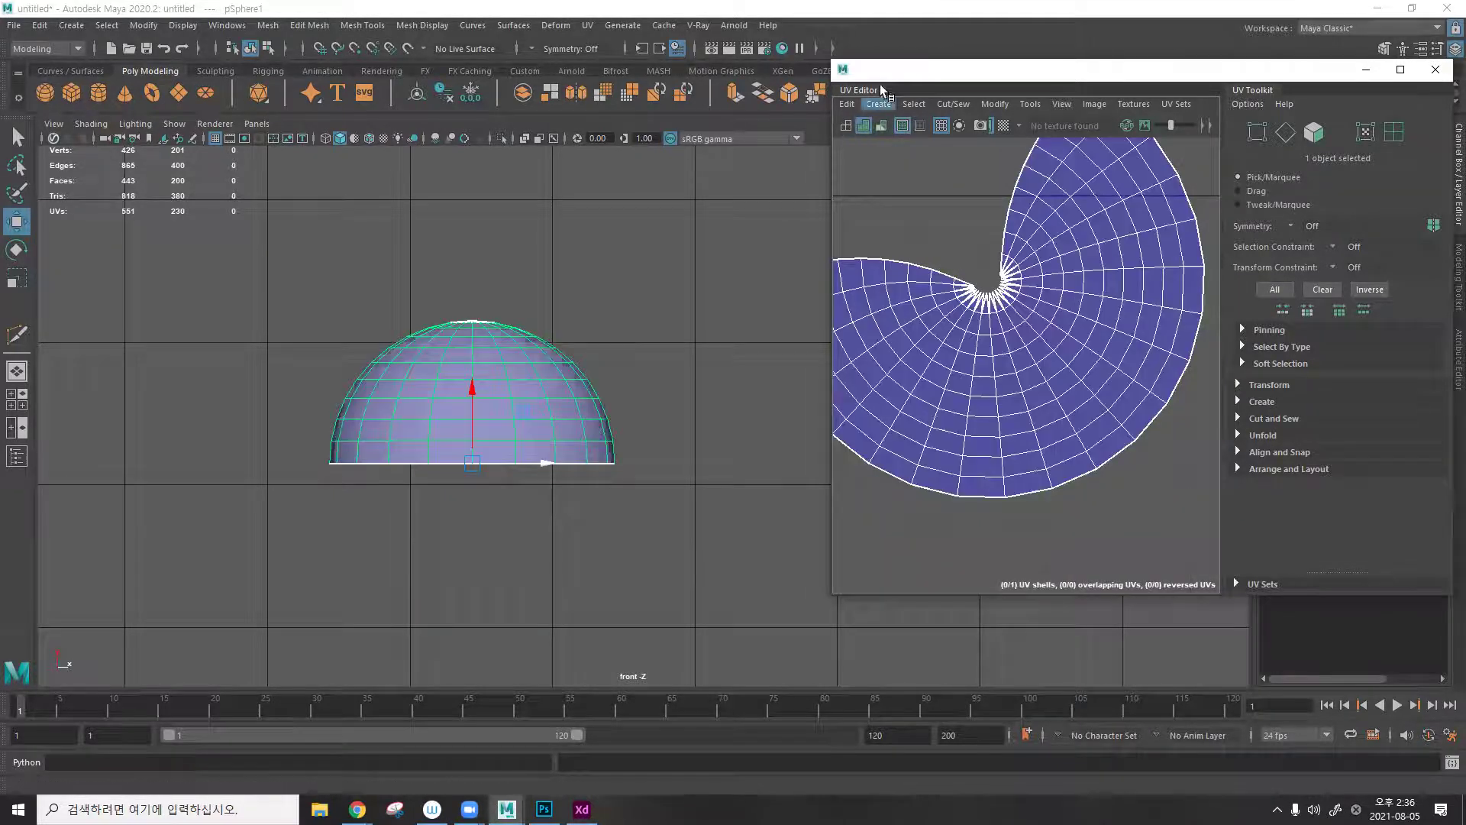
double_click(894, 68)
left_click(15, 66)
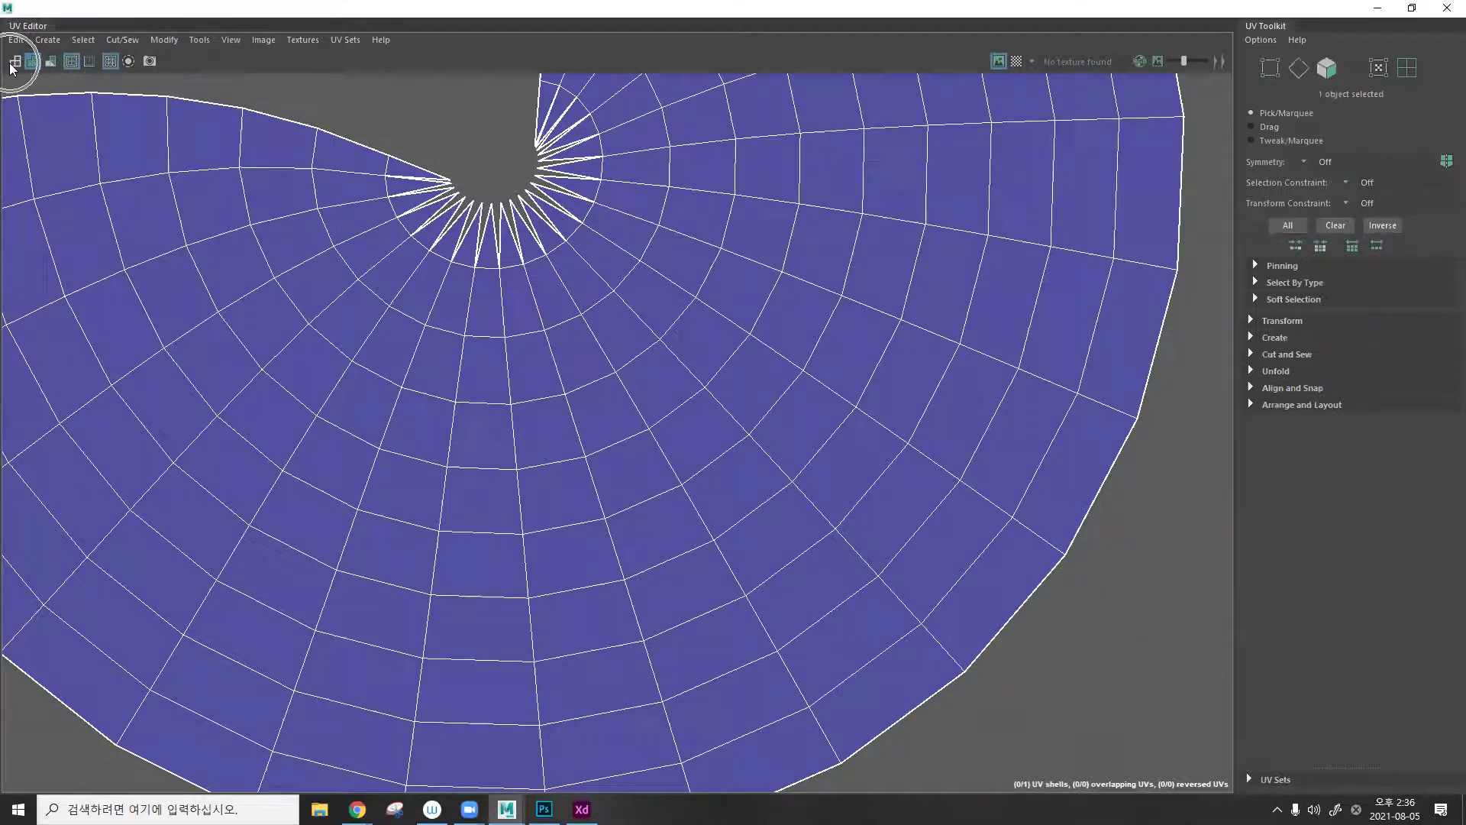
left_click(51, 64)
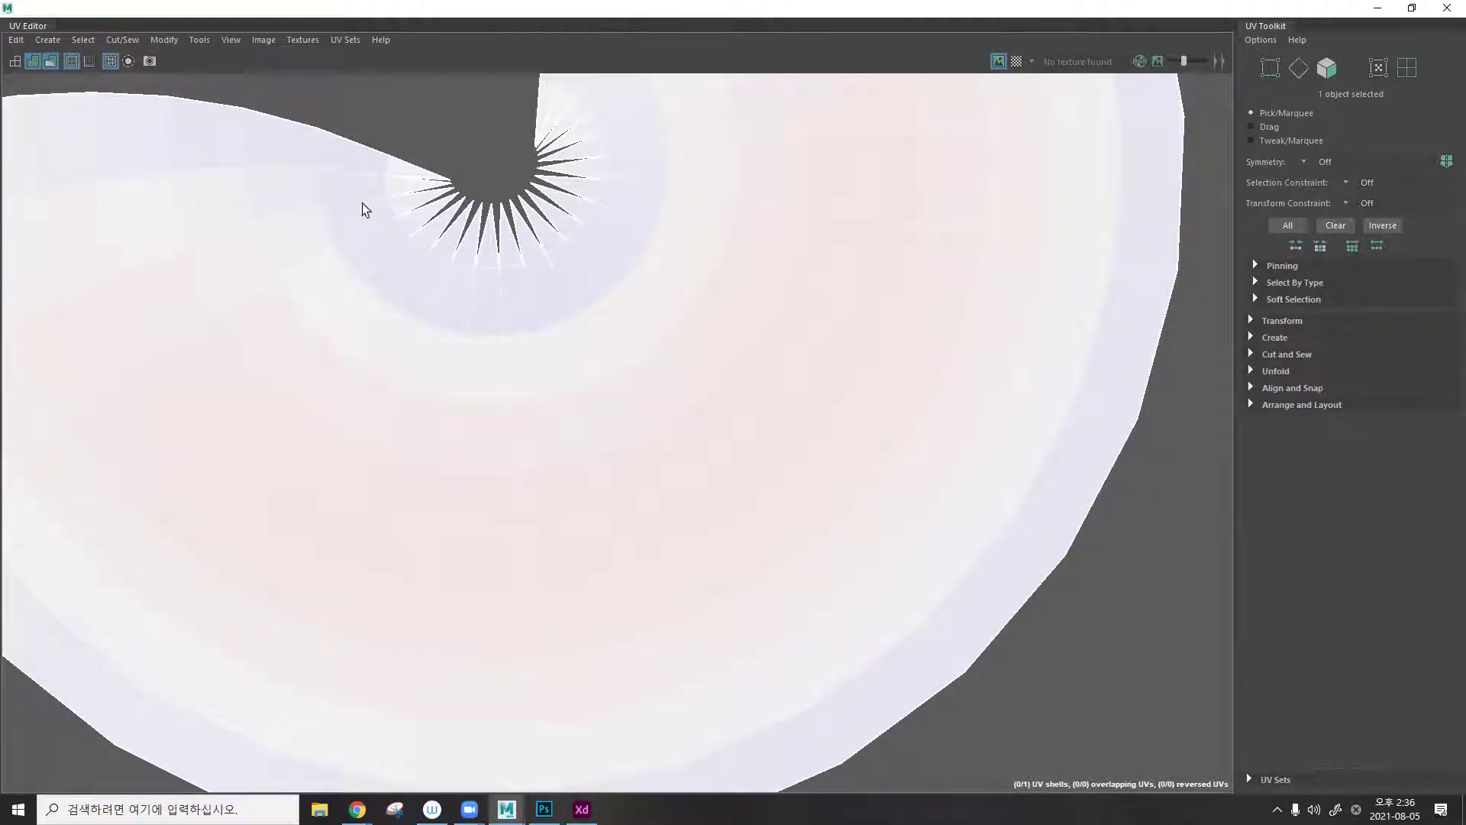
scroll(640, 234, "down", 5)
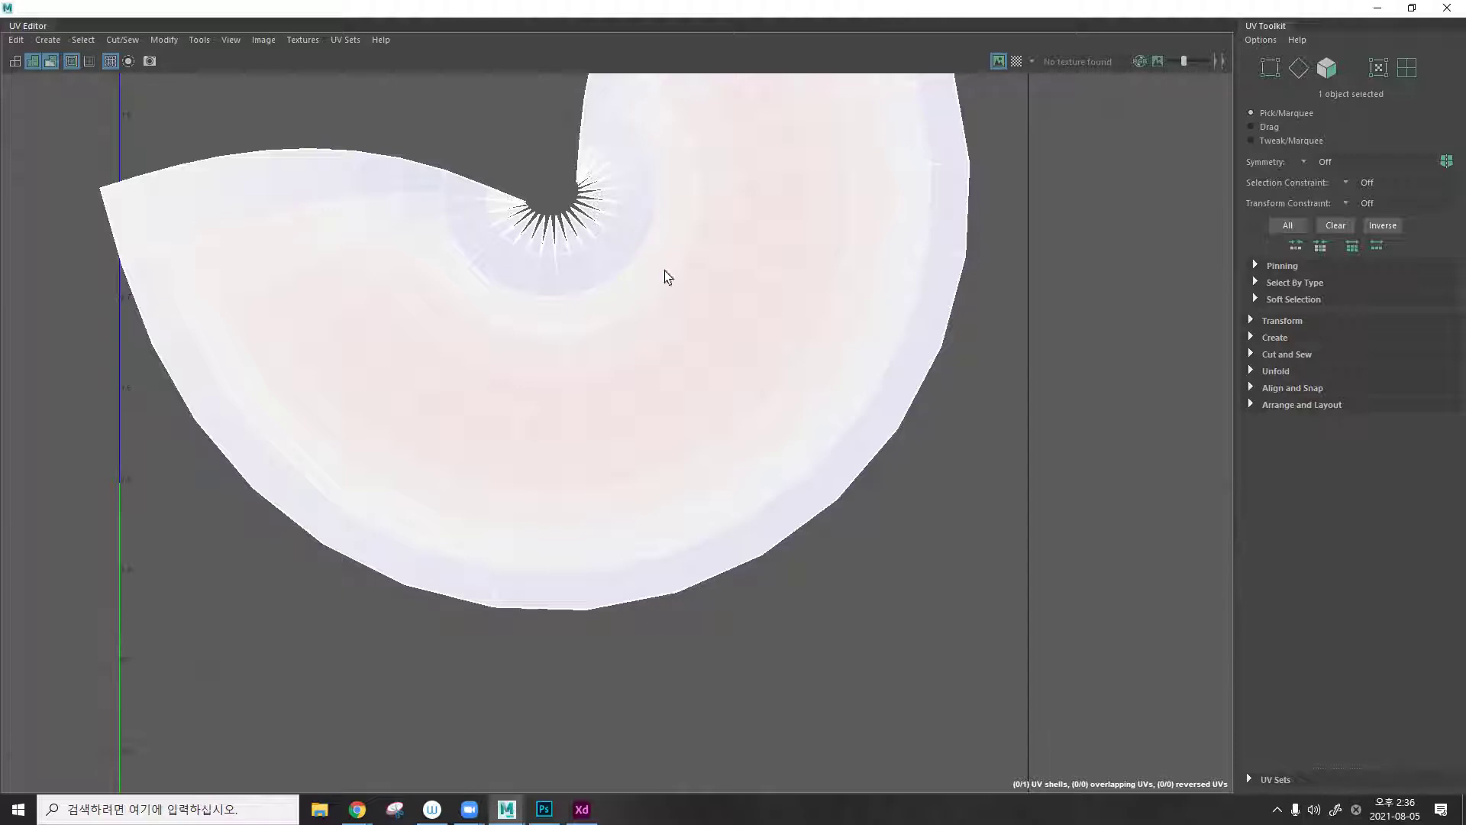
left_click(1412, 7)
scroll(585, 372, "down", 5)
scroll(584, 373, "up", 5)
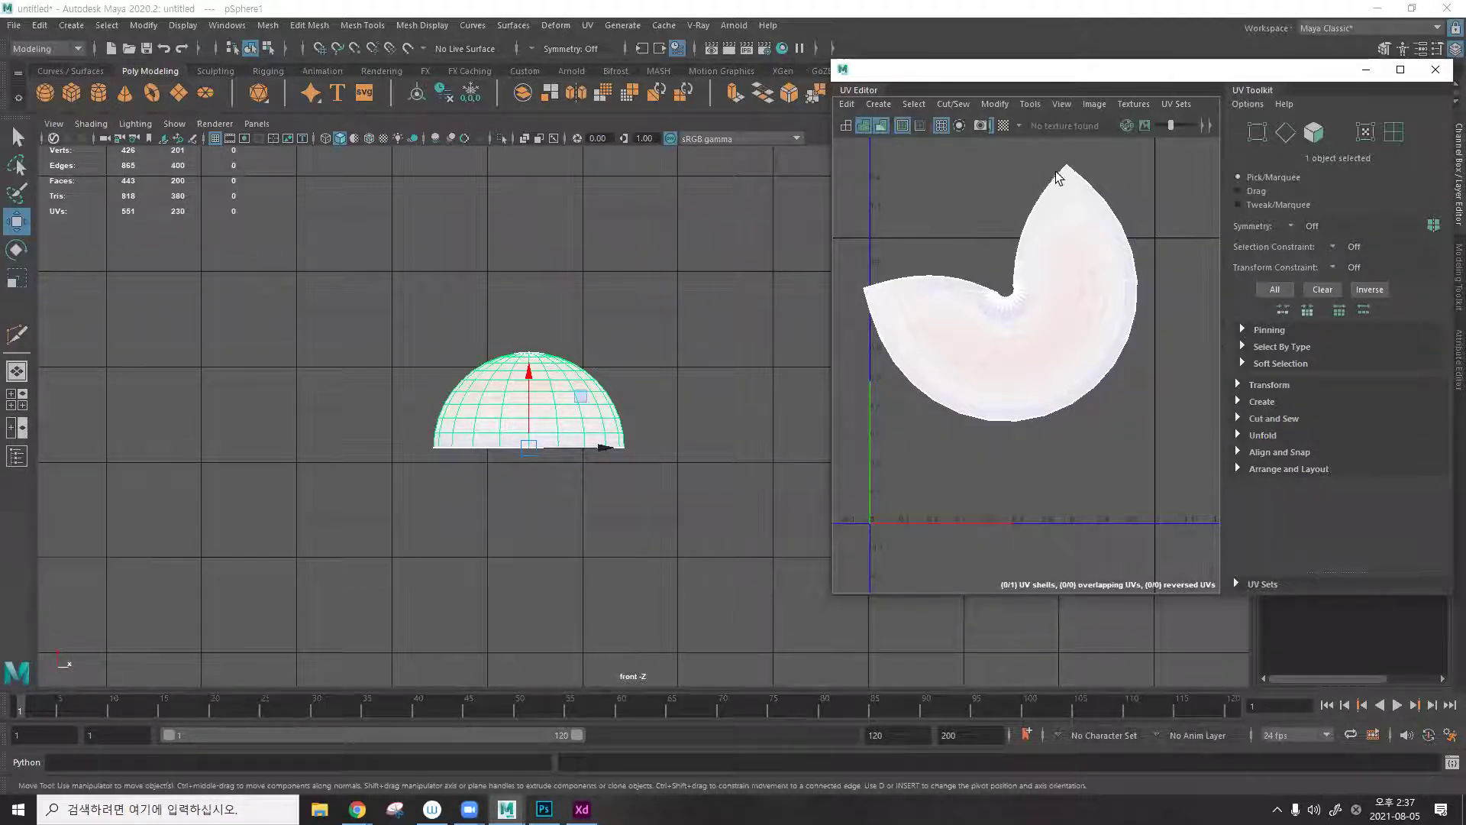
scroll(697, 309, "down", 5)
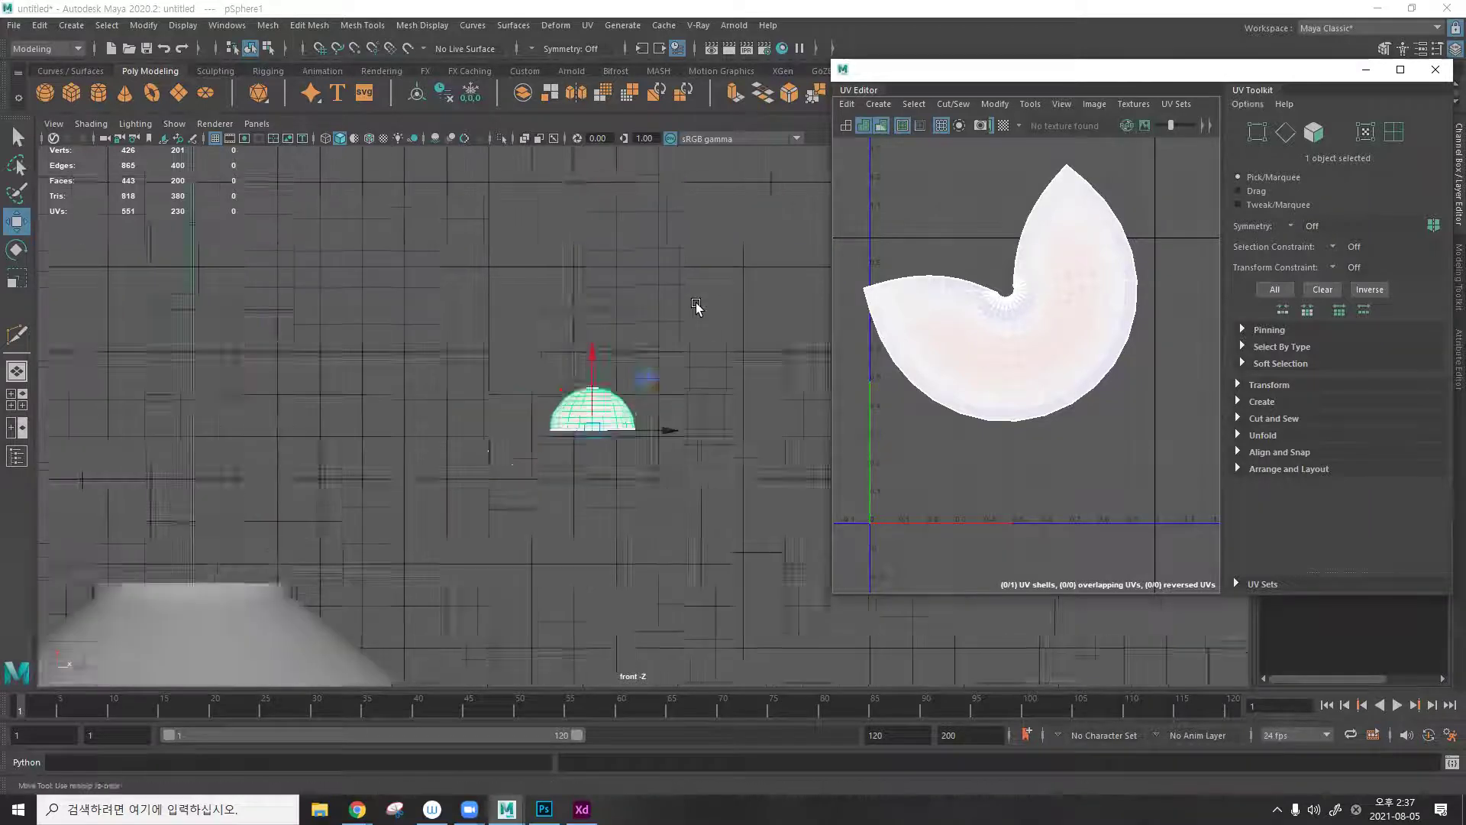
Create a polygon cube and raise it above the cylinder-based model to slightly higher than the hemisphere.
key("F8")
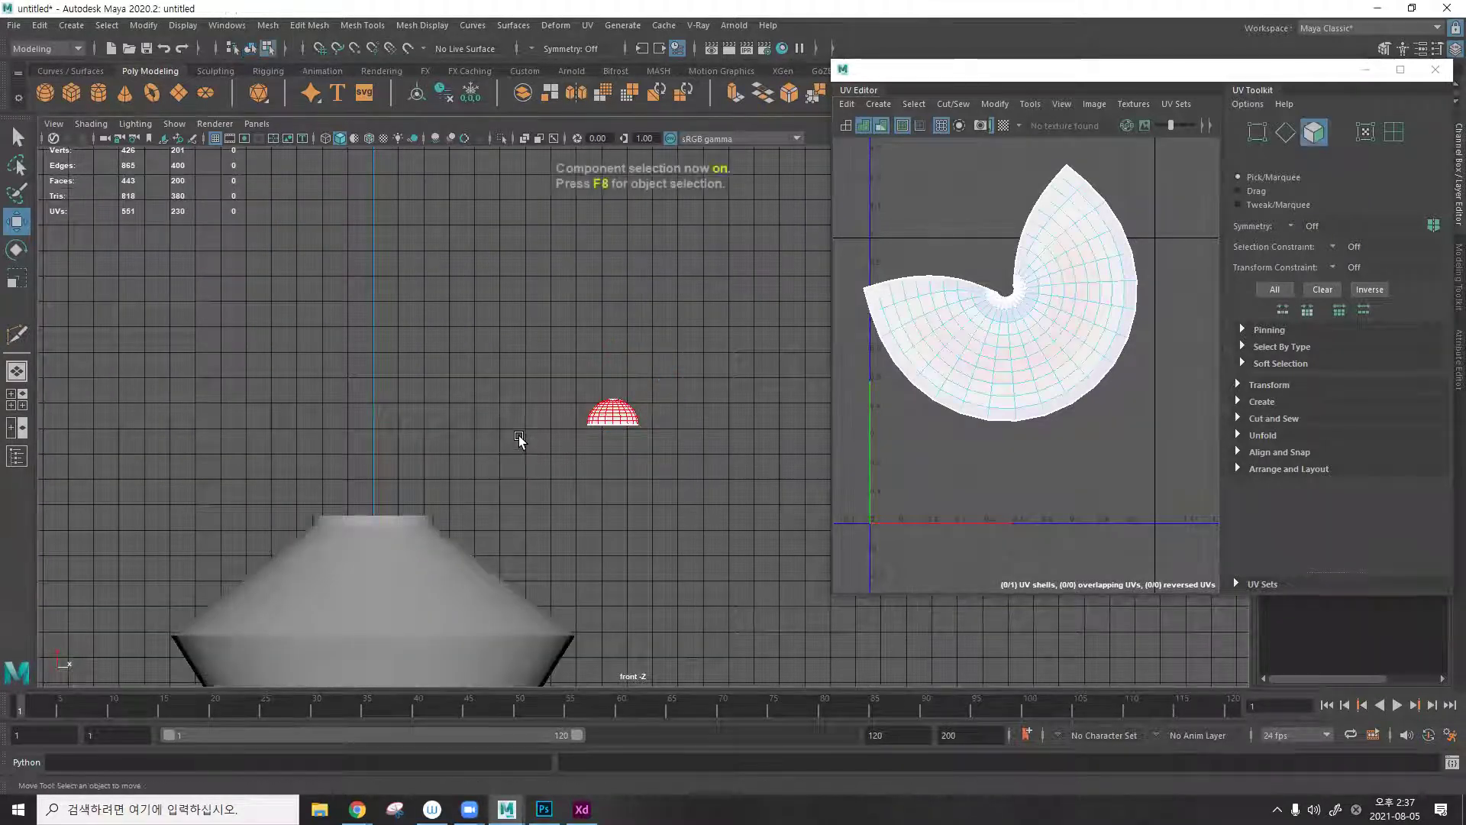
scroll(520, 445, "down", 2)
left_click(71, 92)
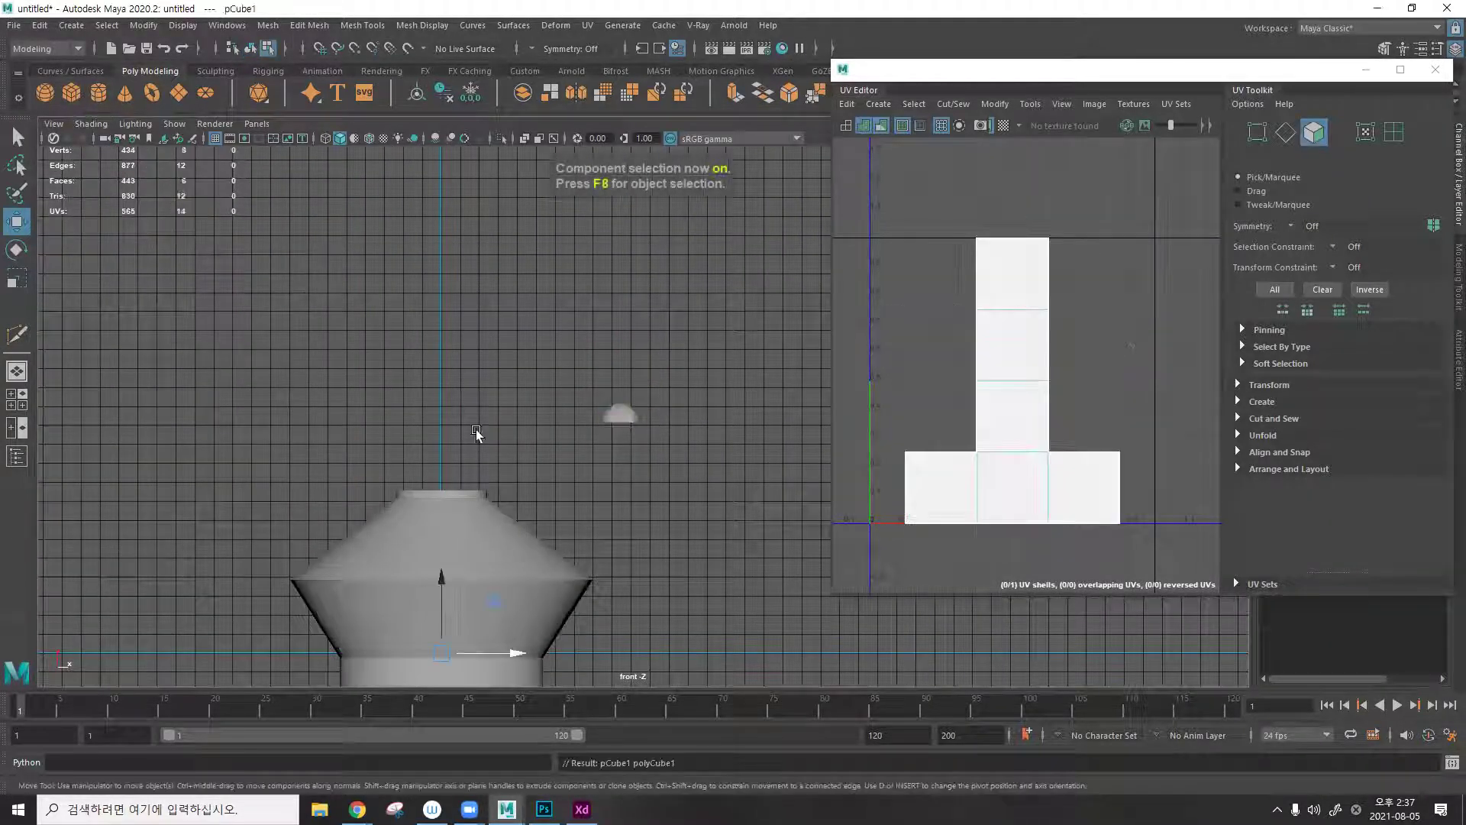
left_click_drag(445, 589, 459, 302)
scroll(970, 386, "up", 3)
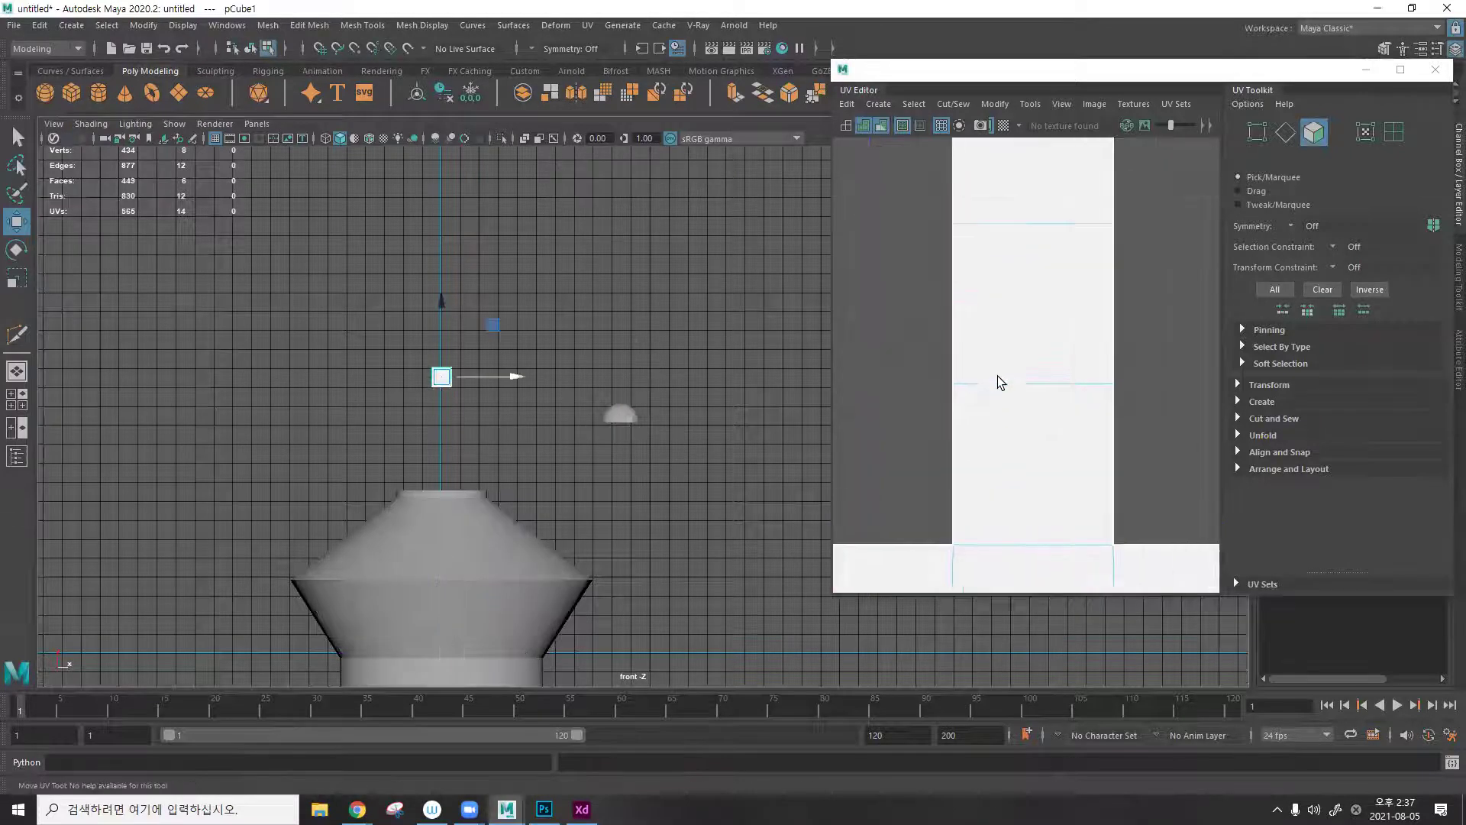
scroll(998, 382, "down", 1)
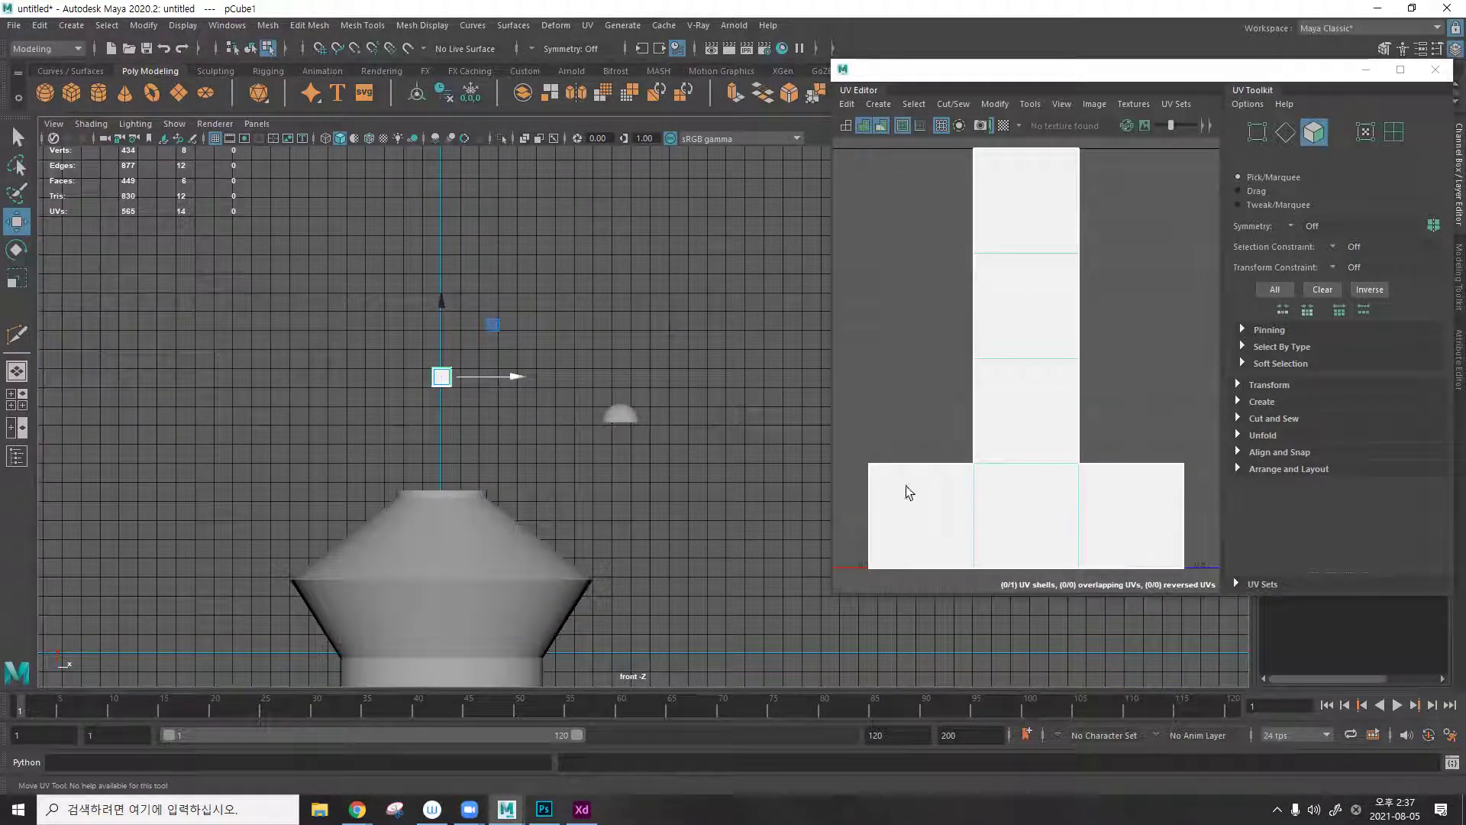
left_click_drag(463, 362, 465, 362, "alt")
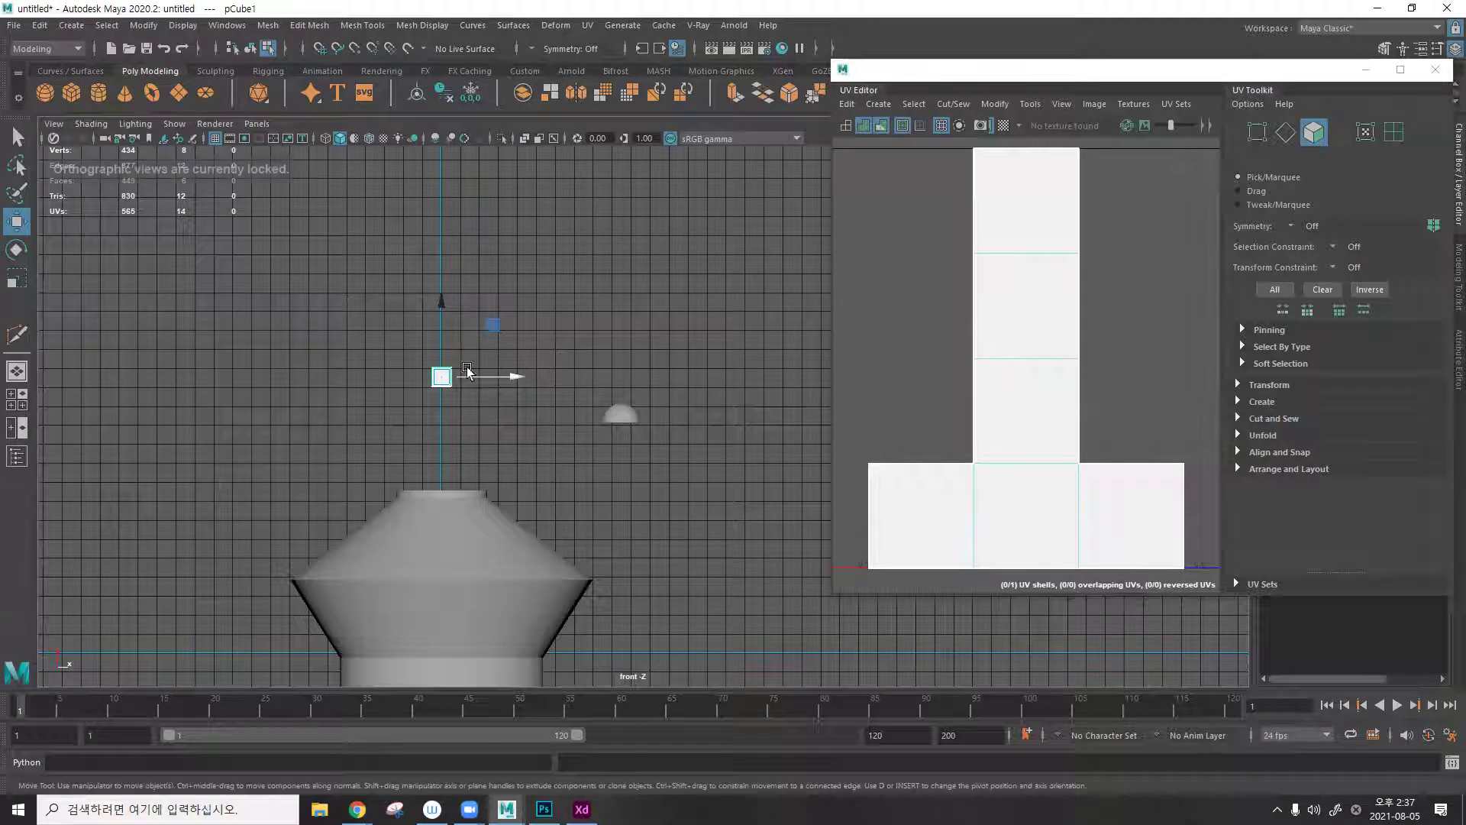
Switch to the perspective view and compare the cube's UV layout with the hemisphere's.
left_click(539, 329)
key("space")
key("space")
key("space")
key("space")
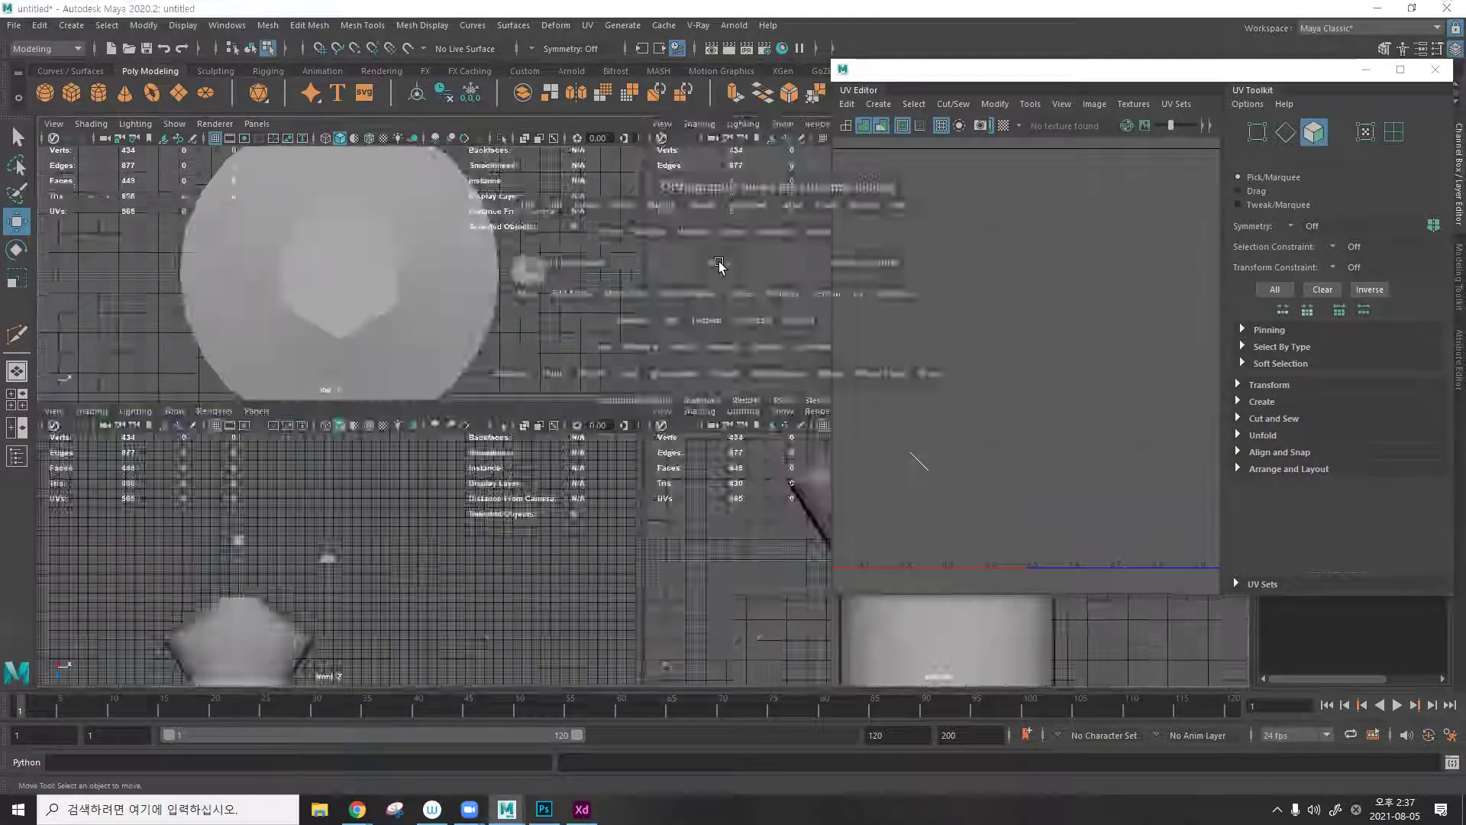
scroll(619, 271, "up", 5)
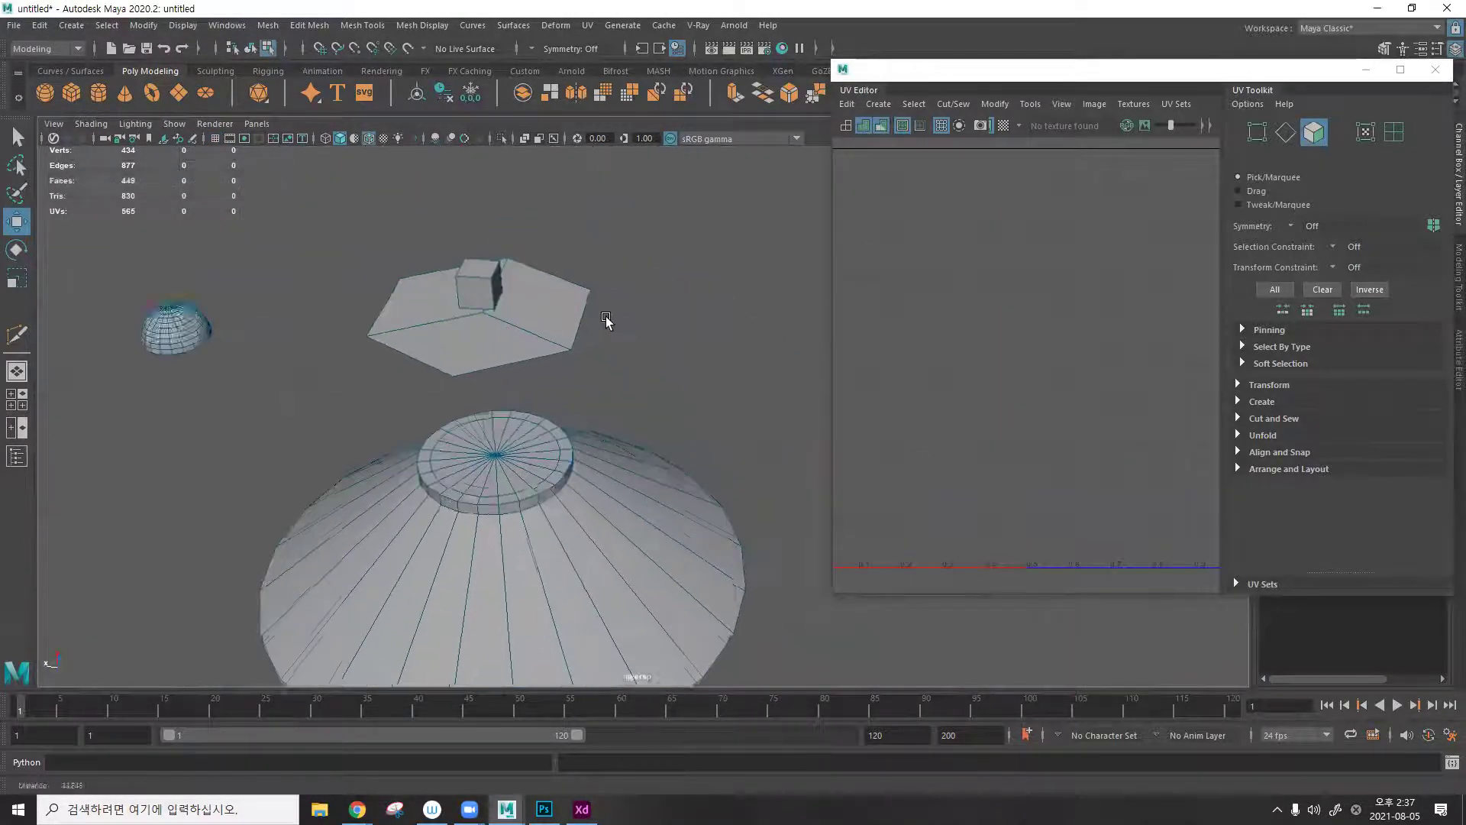
left_click(538, 309)
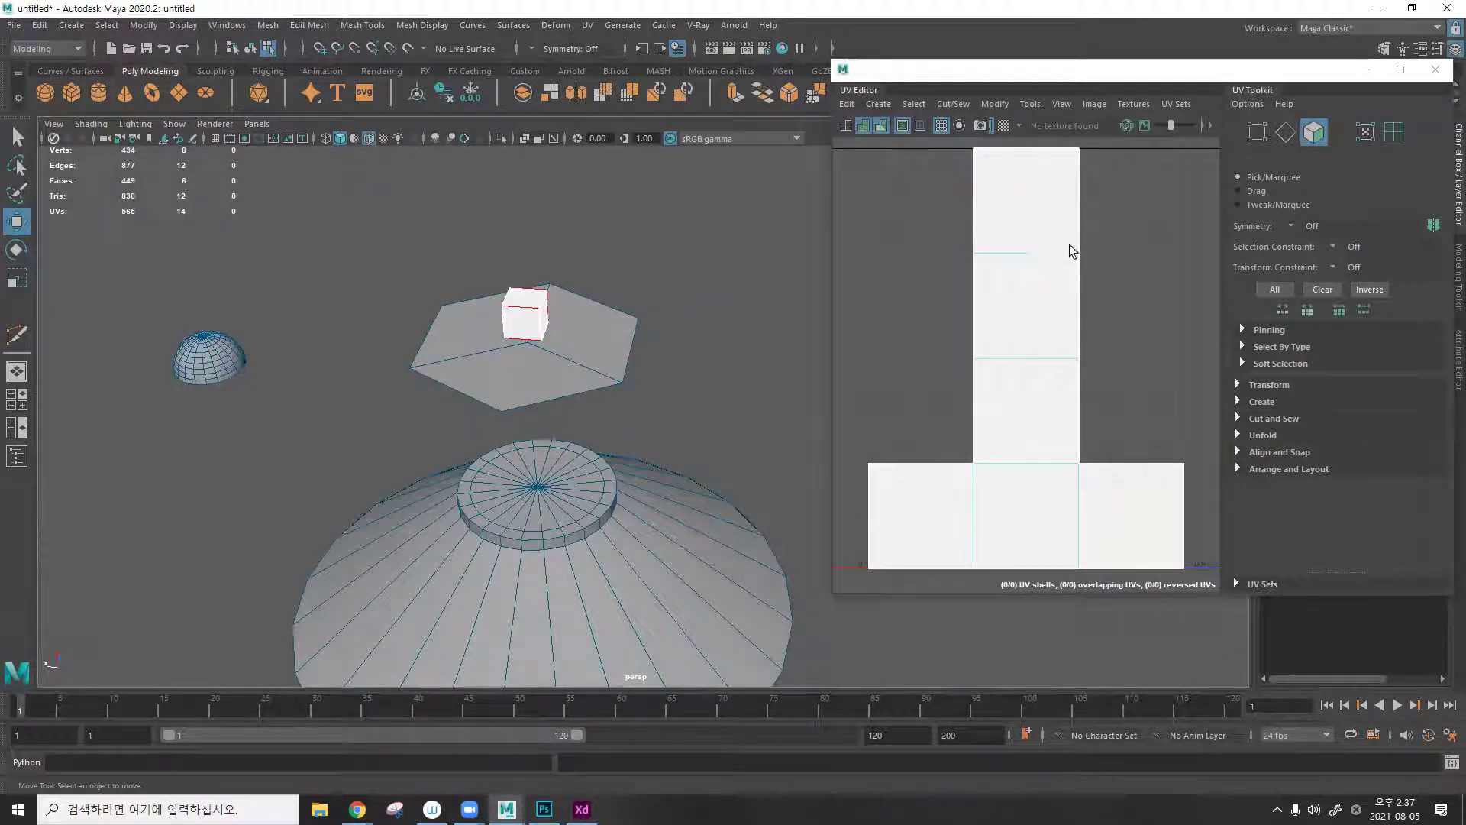
left_click_drag(478, 311, 506, 288, "alt")
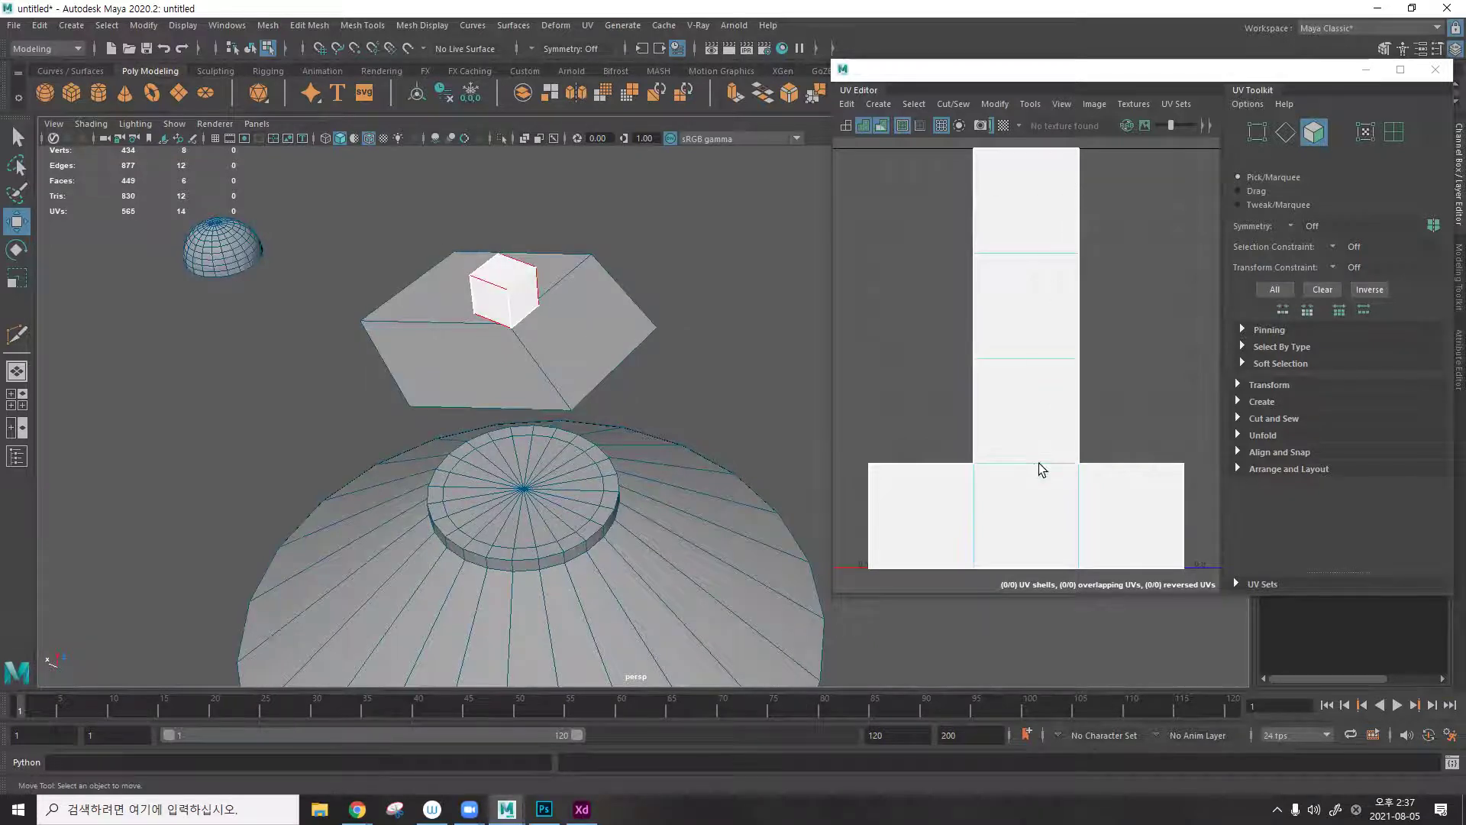
middle_click_drag(569, 379, 582, 382, "alt")
left_click(423, 304)
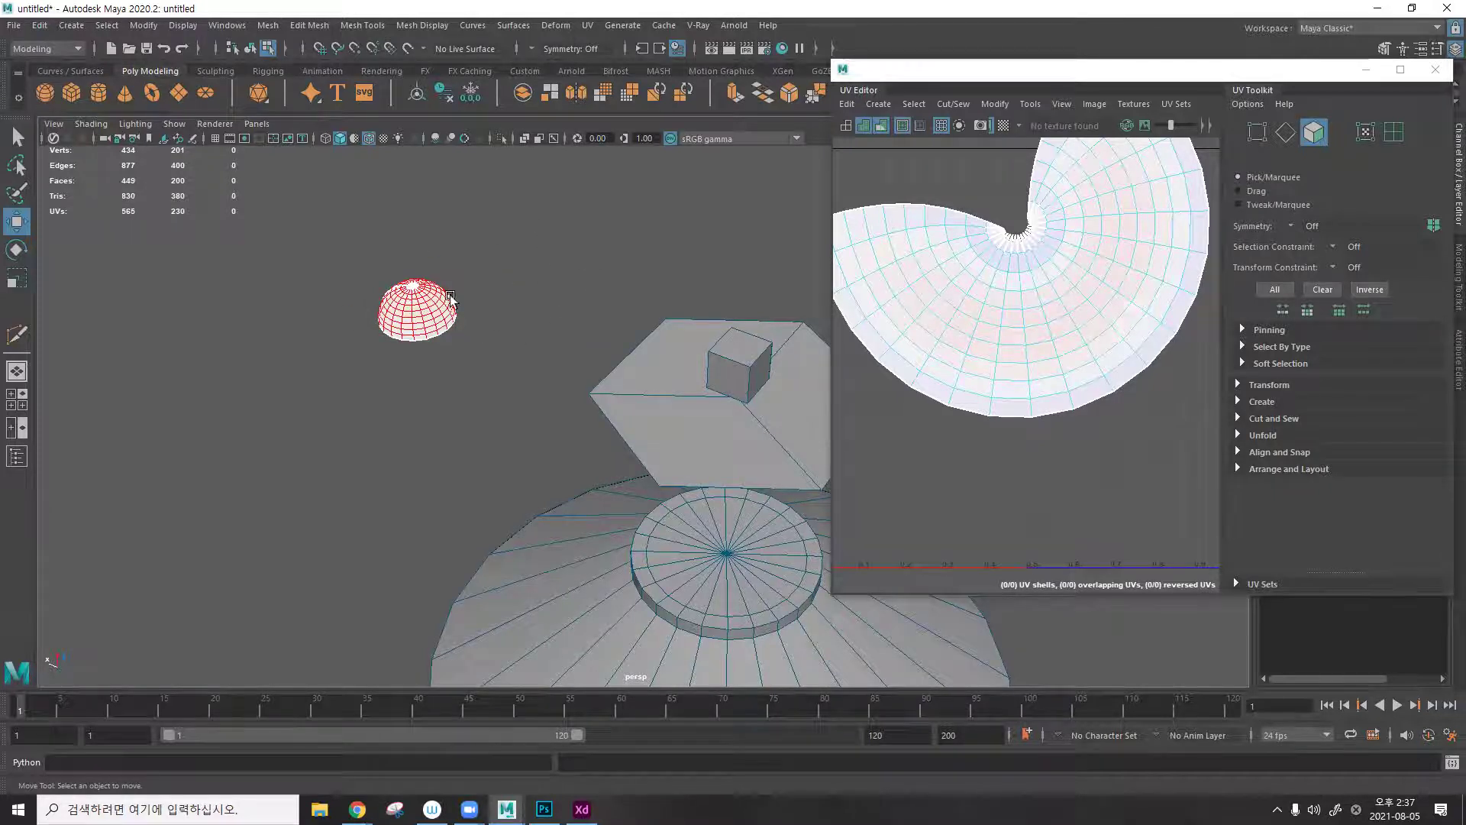
scroll(412, 305, "up", 5)
left_click(660, 304)
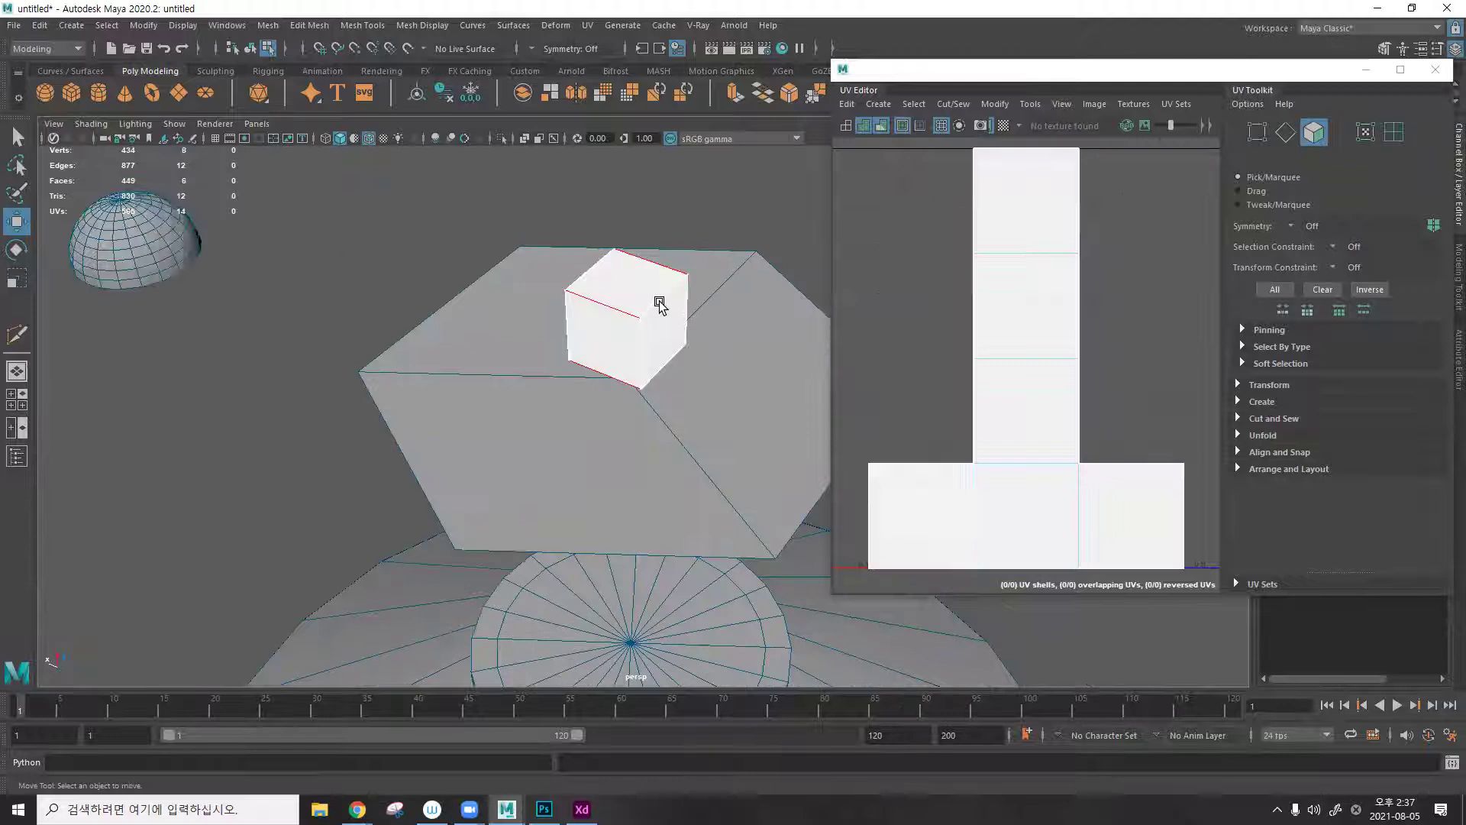
double_click(635, 278)
Select the hemisphere's vertical seam edges from pole to rim and join them with Move and Sew.
middle_click_drag(246, 281, 531, 331, "alt")
left_click(422, 287)
left_click_drag(445, 263, 514, 331, "alt")
right_click_drag(514, 330, 743, 331, "alt")
left_click_drag(743, 331, 583, 304, "alt")
key("F12")
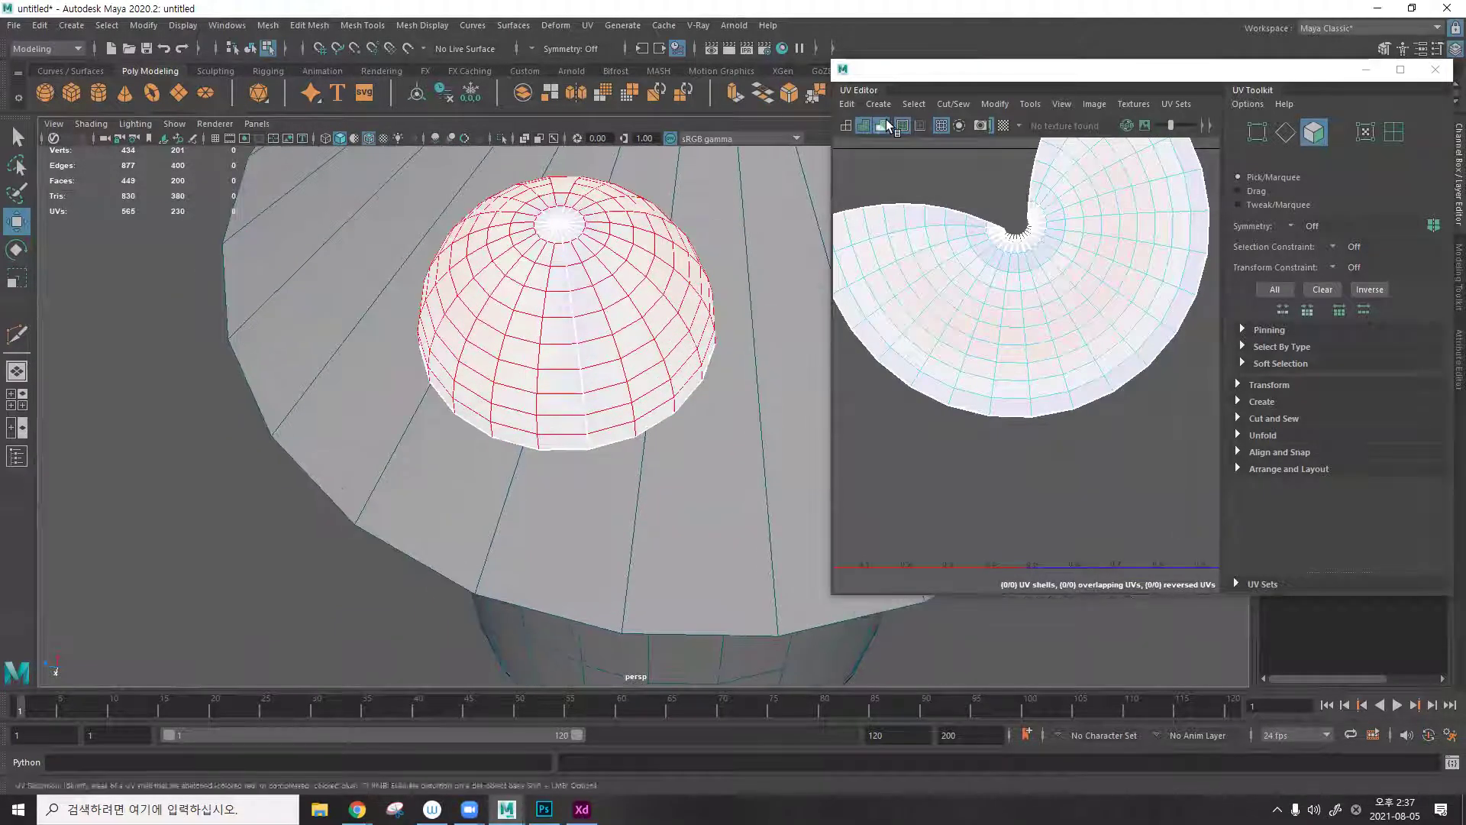
left_click(546, 264)
key("F10")
left_click(564, 255)
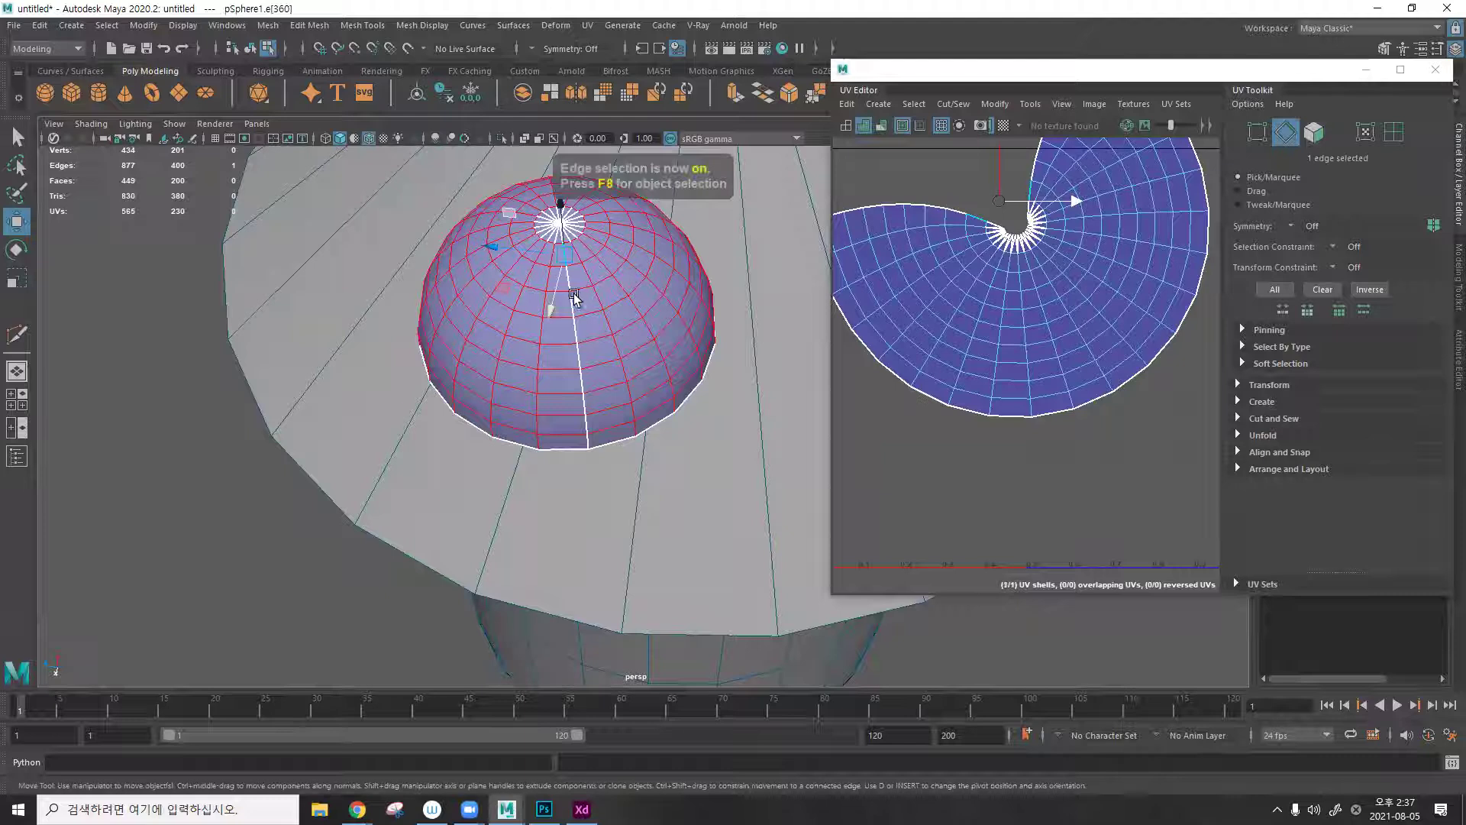
double_click(589, 442)
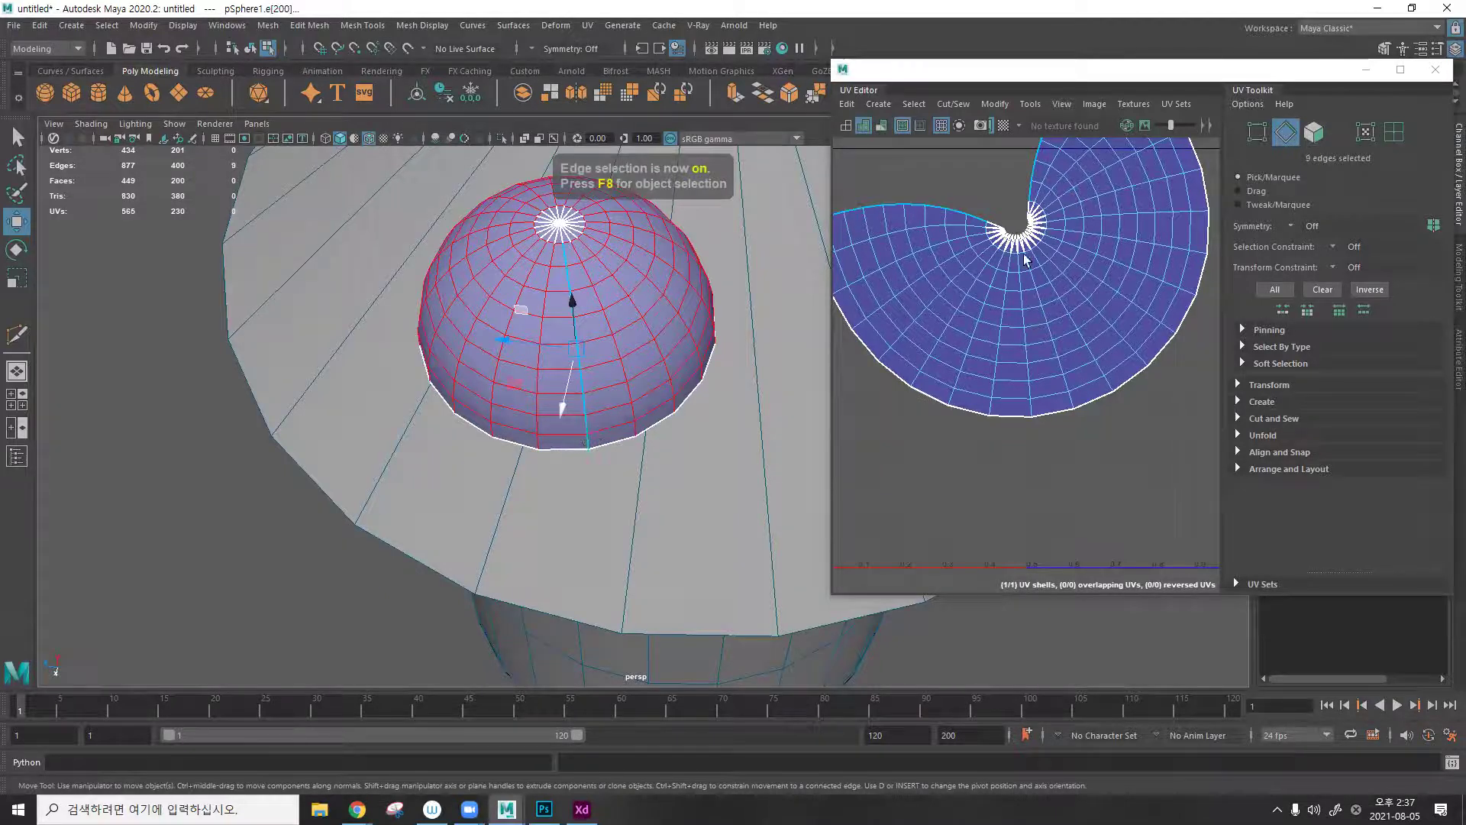
middle_click_drag(976, 204, 1014, 260, "alt")
left_click(954, 104)
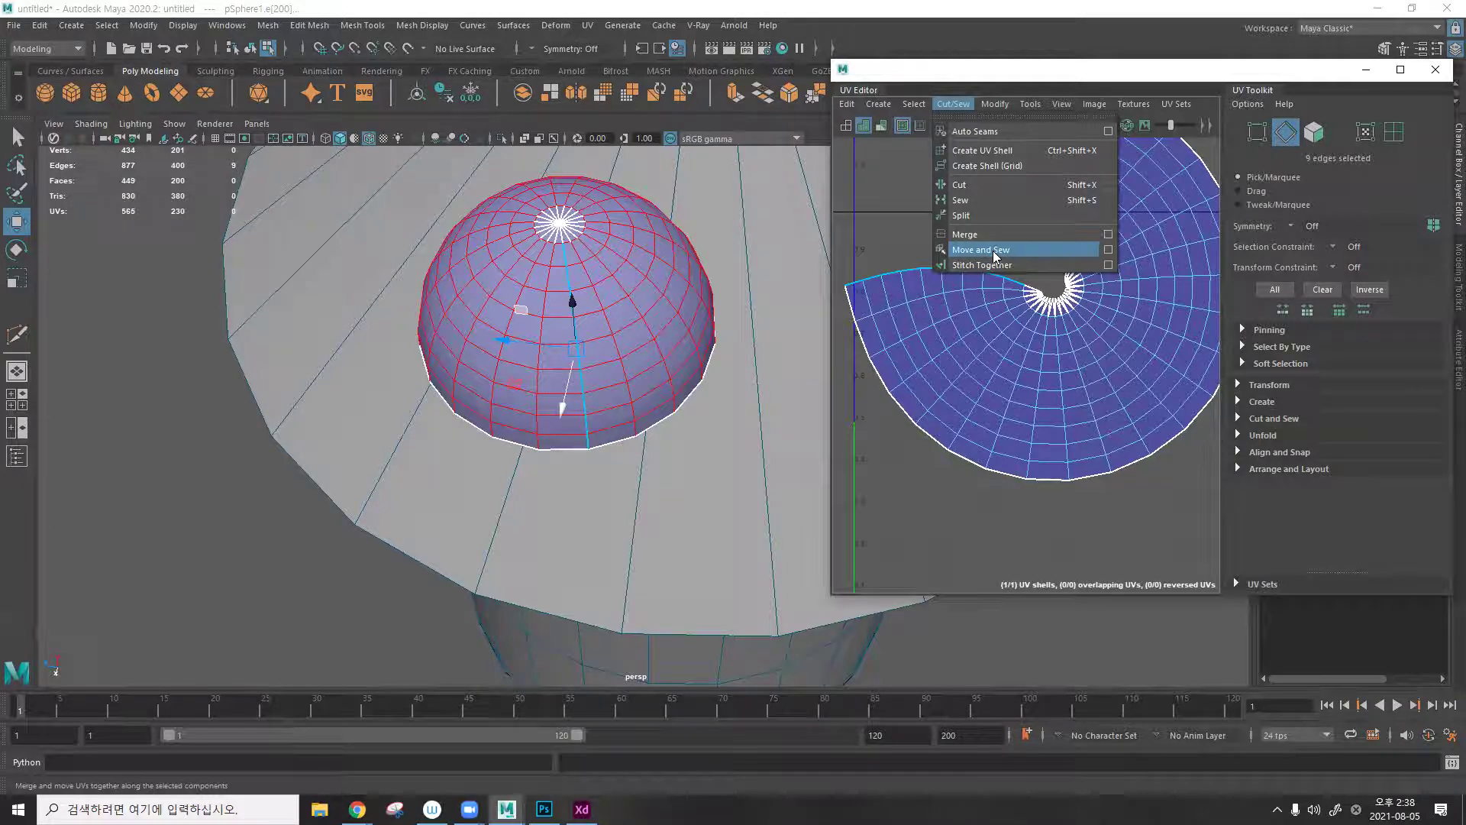
left_click(995, 255)
scroll(993, 255, "down", 5)
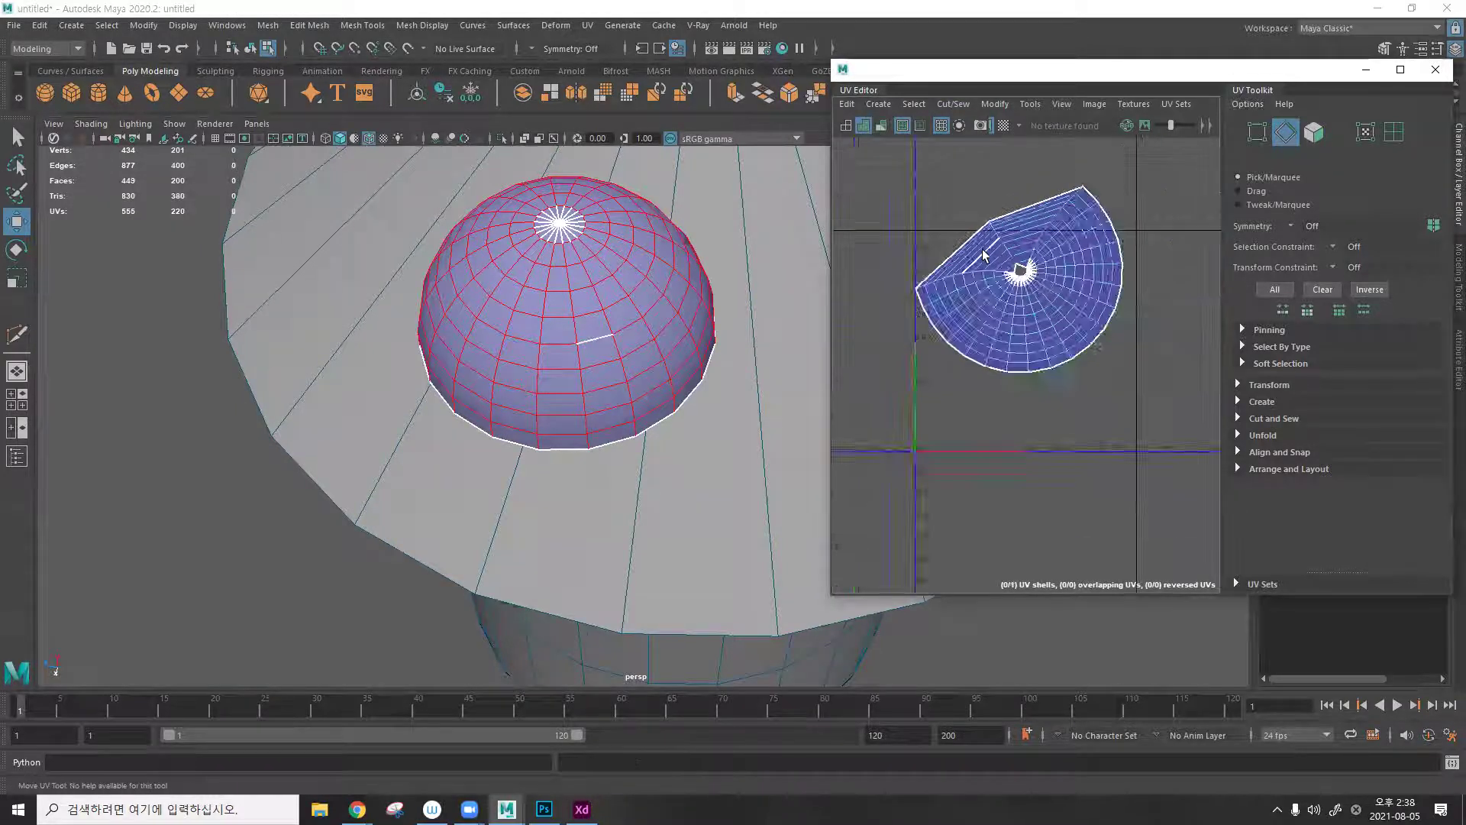
Select the sewn hemisphere's whole UV shell and unfold it.
right_click(980, 207)
left_click(912, 185)
left_click(993, 262)
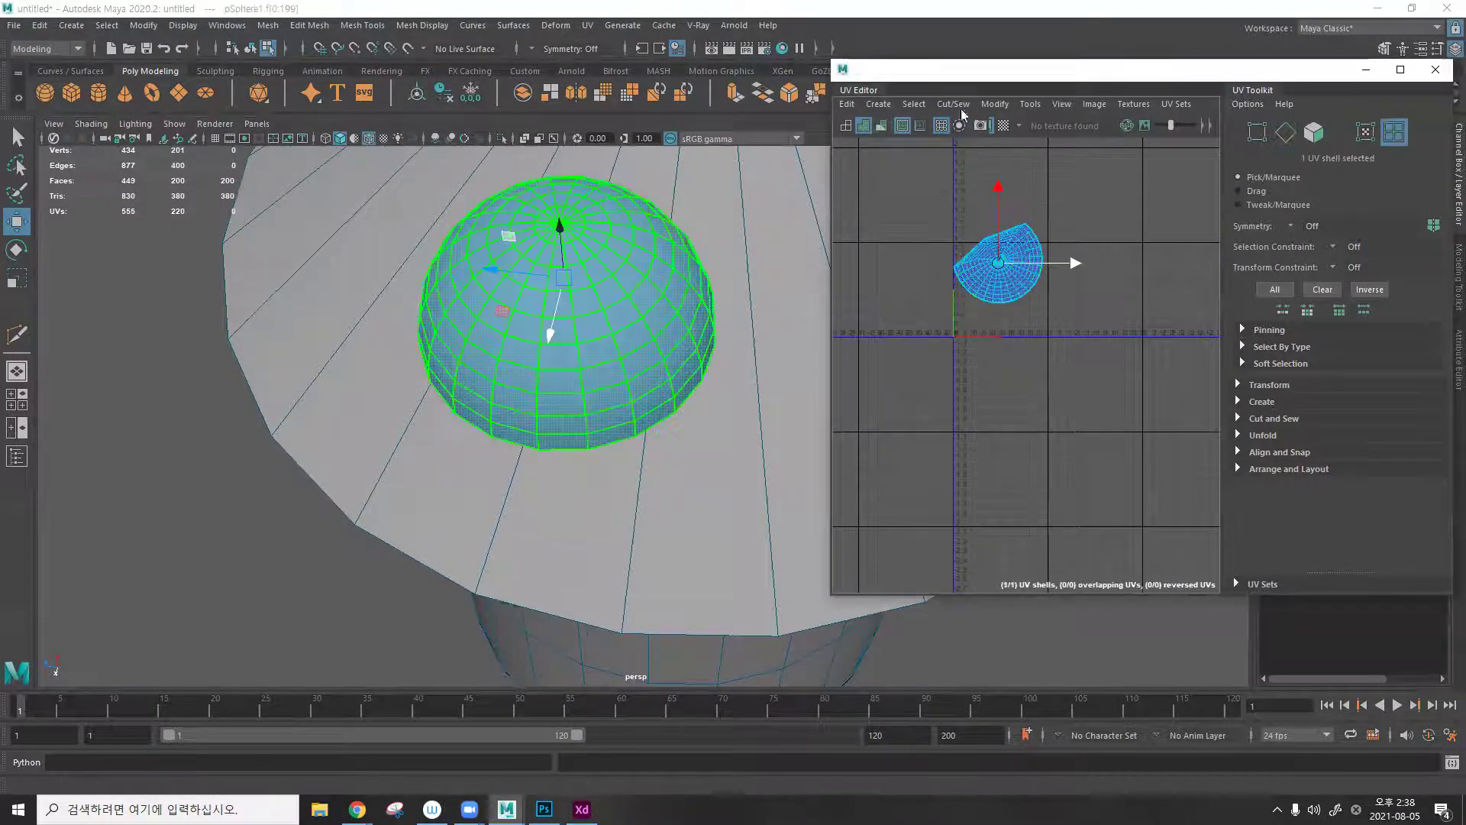
left_click(995, 104)
left_click(1023, 580)
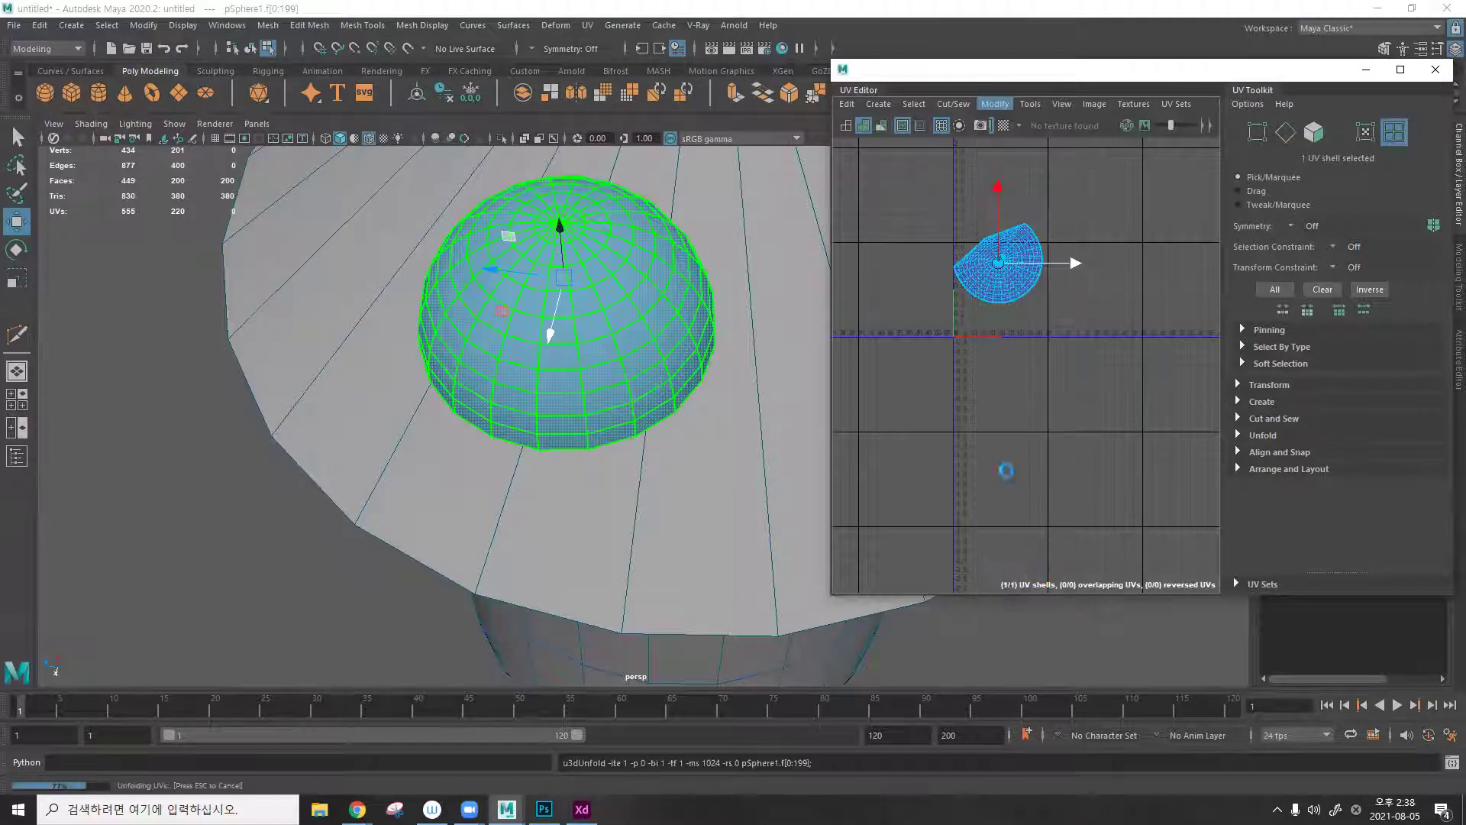
scroll(1135, 183, "up", 3)
left_click(1184, 212)
key("F8")
scroll(970, 327, "down", 5)
left_click_drag(614, 386, 663, 351, "alt")
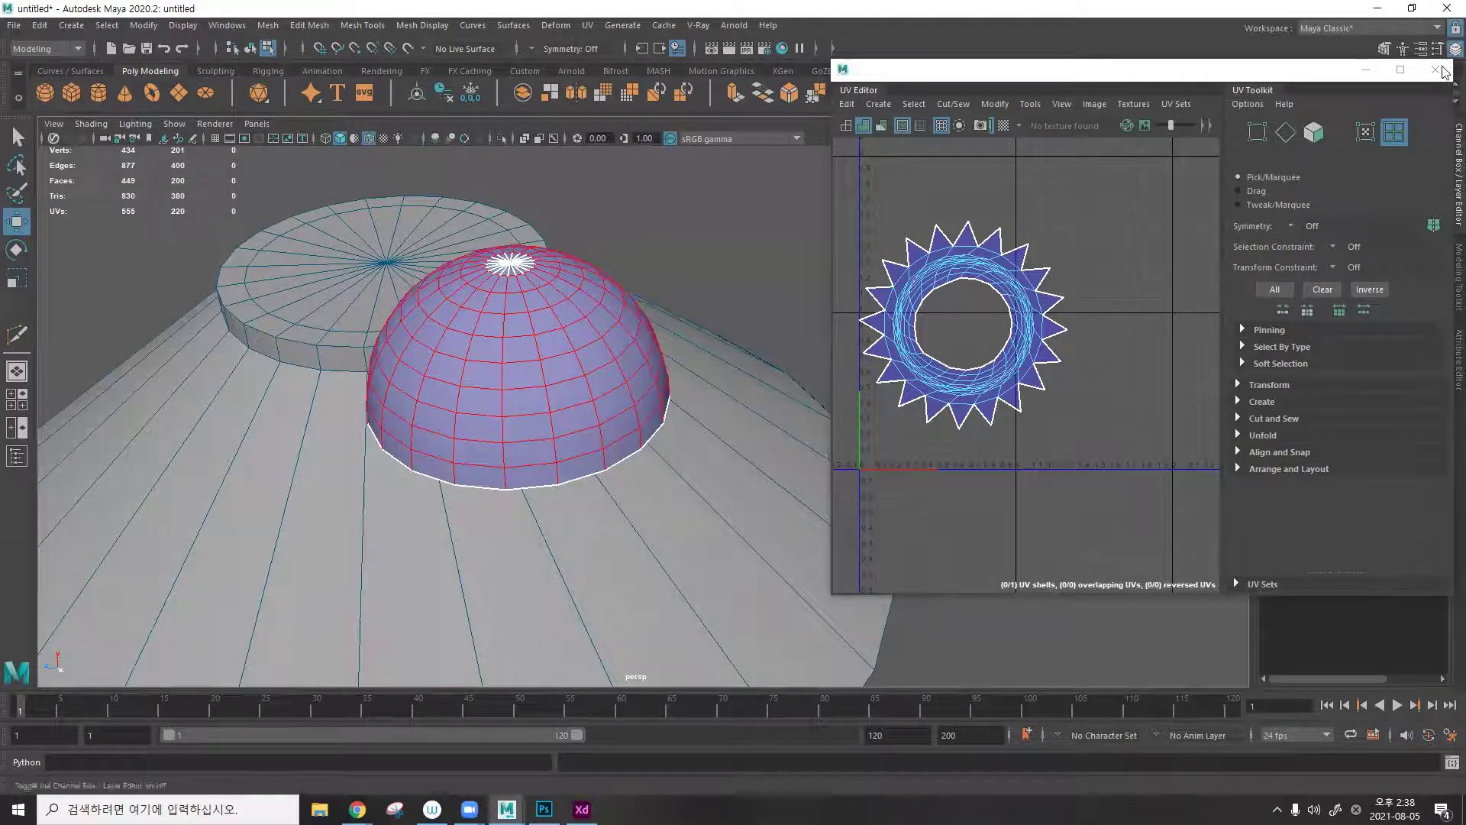
Delete the hemisphere as a whole object.
left_click(529, 308)
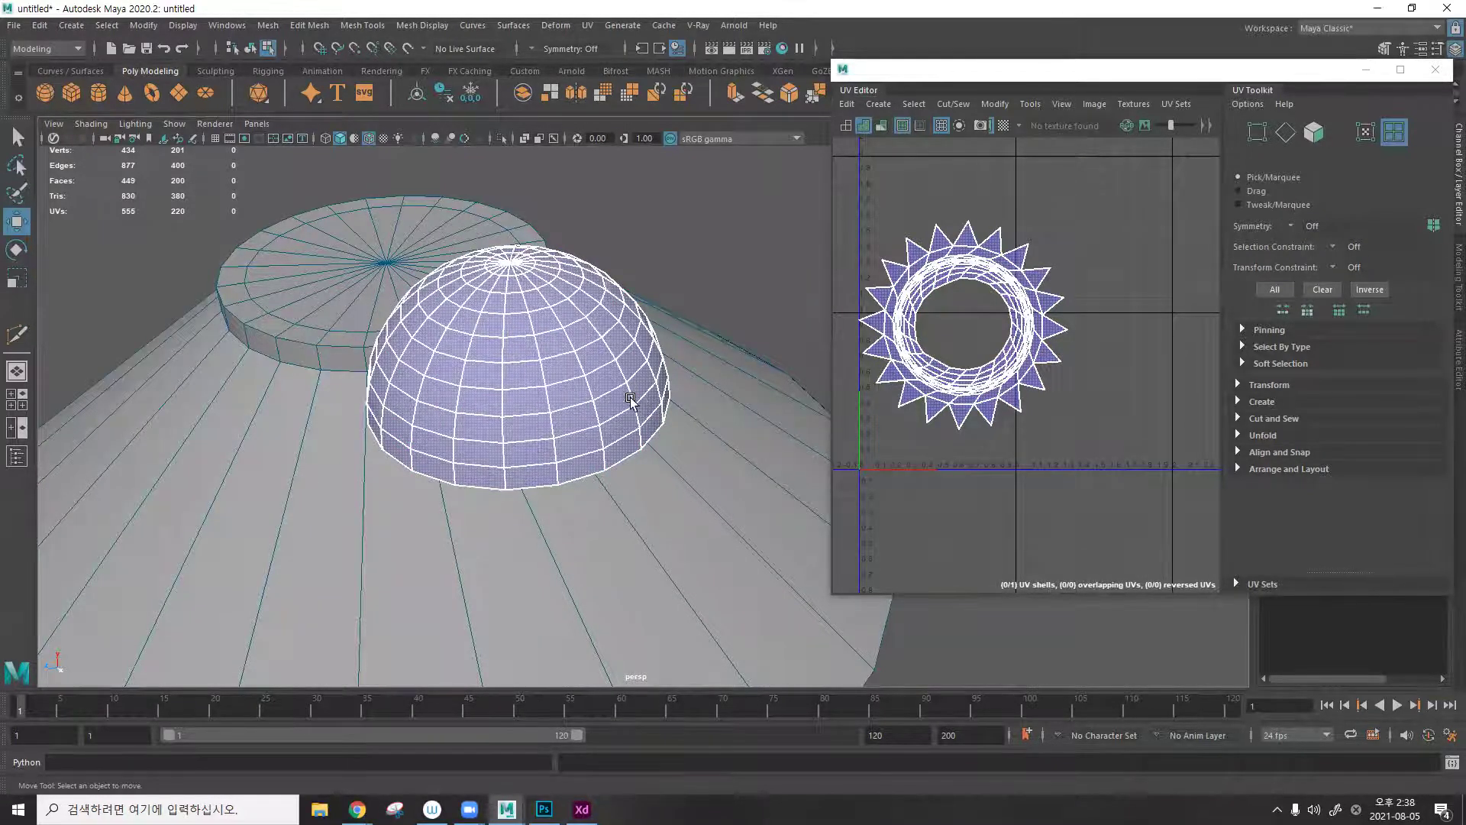
key("F12")
left_click(513, 273)
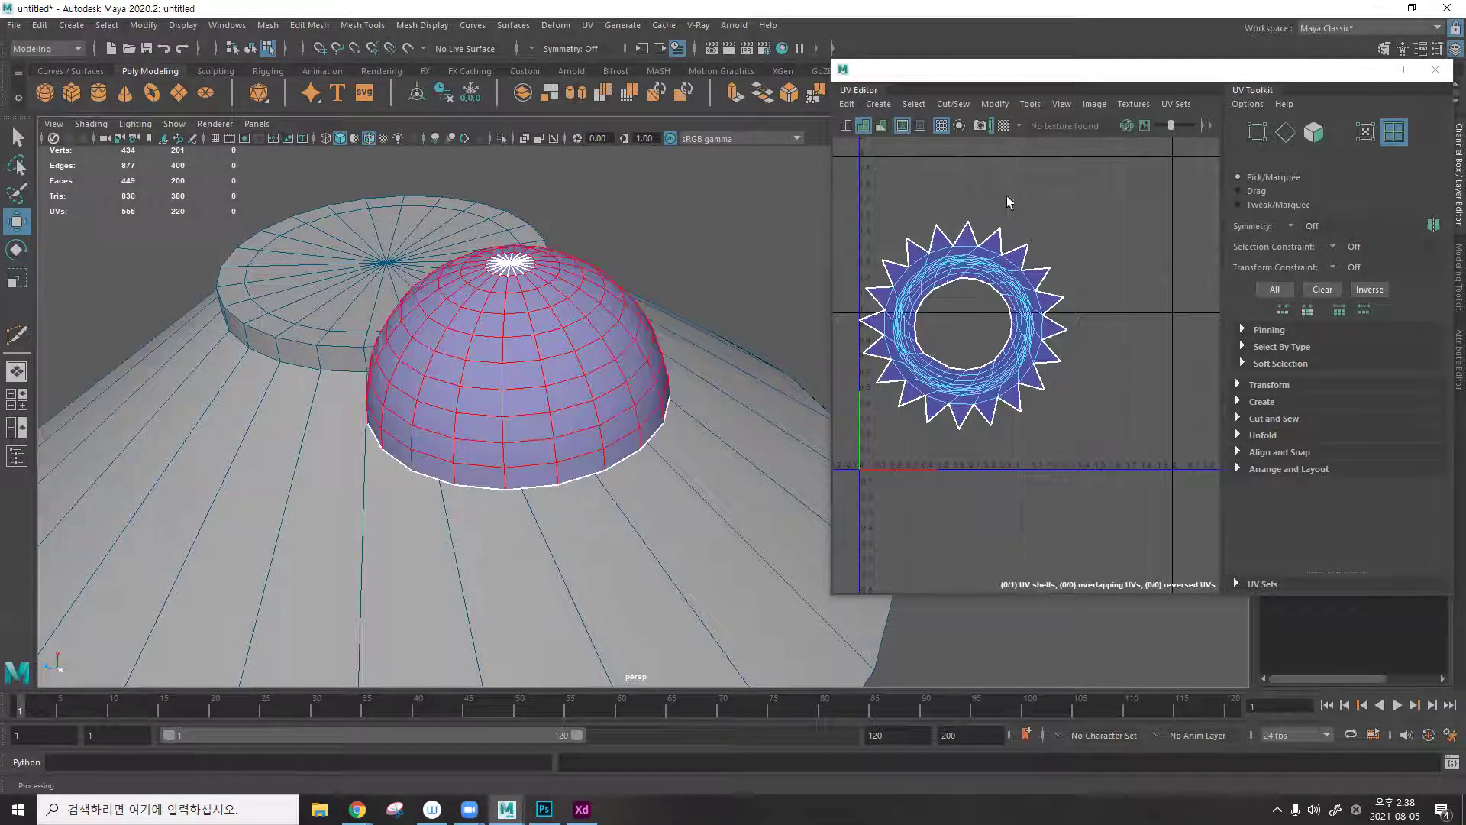
key("F8")
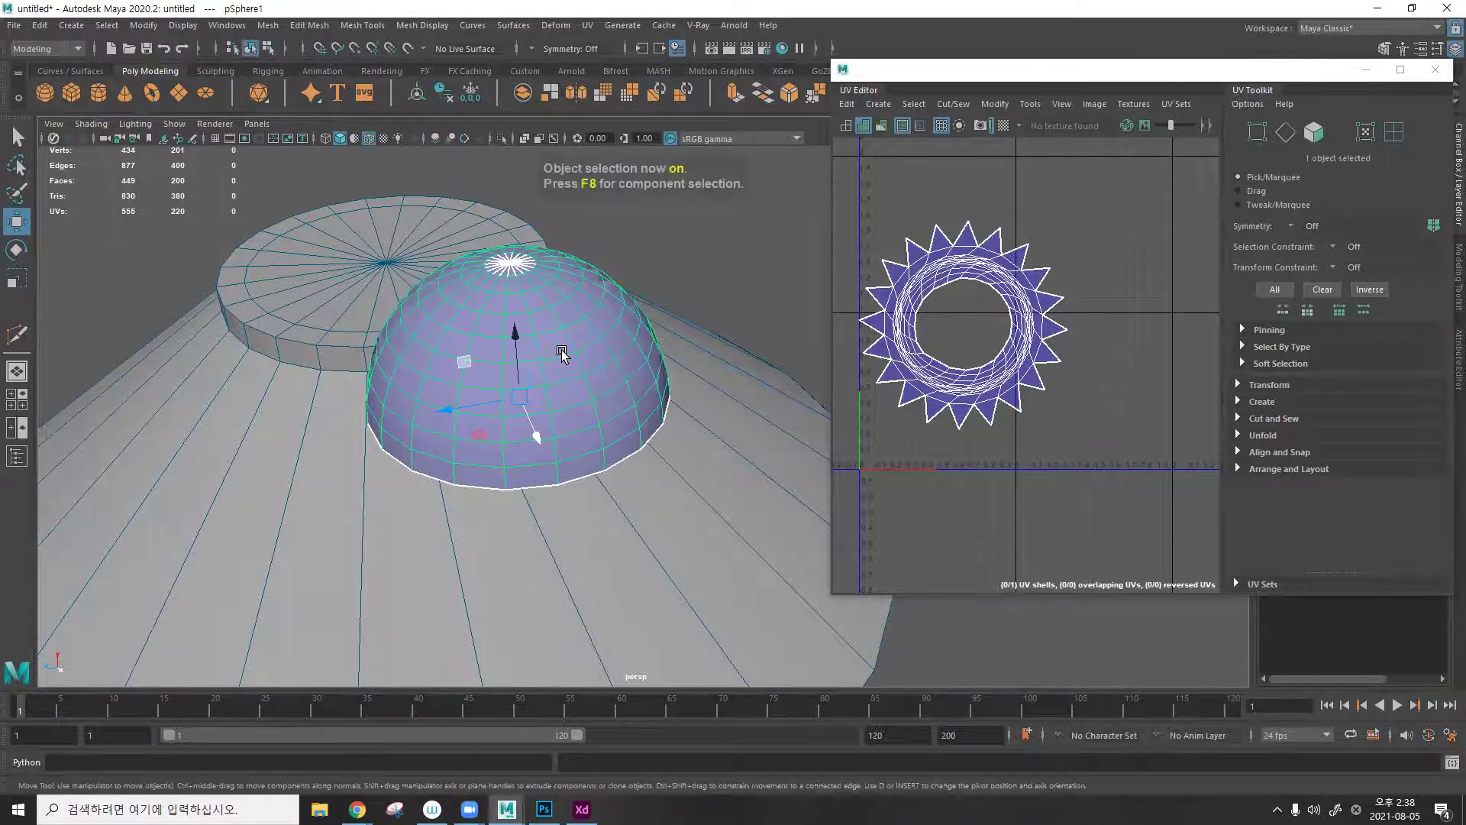
key("Delete")
Cut the UVs of the cylinder-based model along the upper outer edge loop of its top disc.
left_click(638, 350)
key("f")
left_click_drag(638, 350, 645, 485, "alt")
scroll(662, 319, "up", 1)
scroll(581, 458, "up", 3)
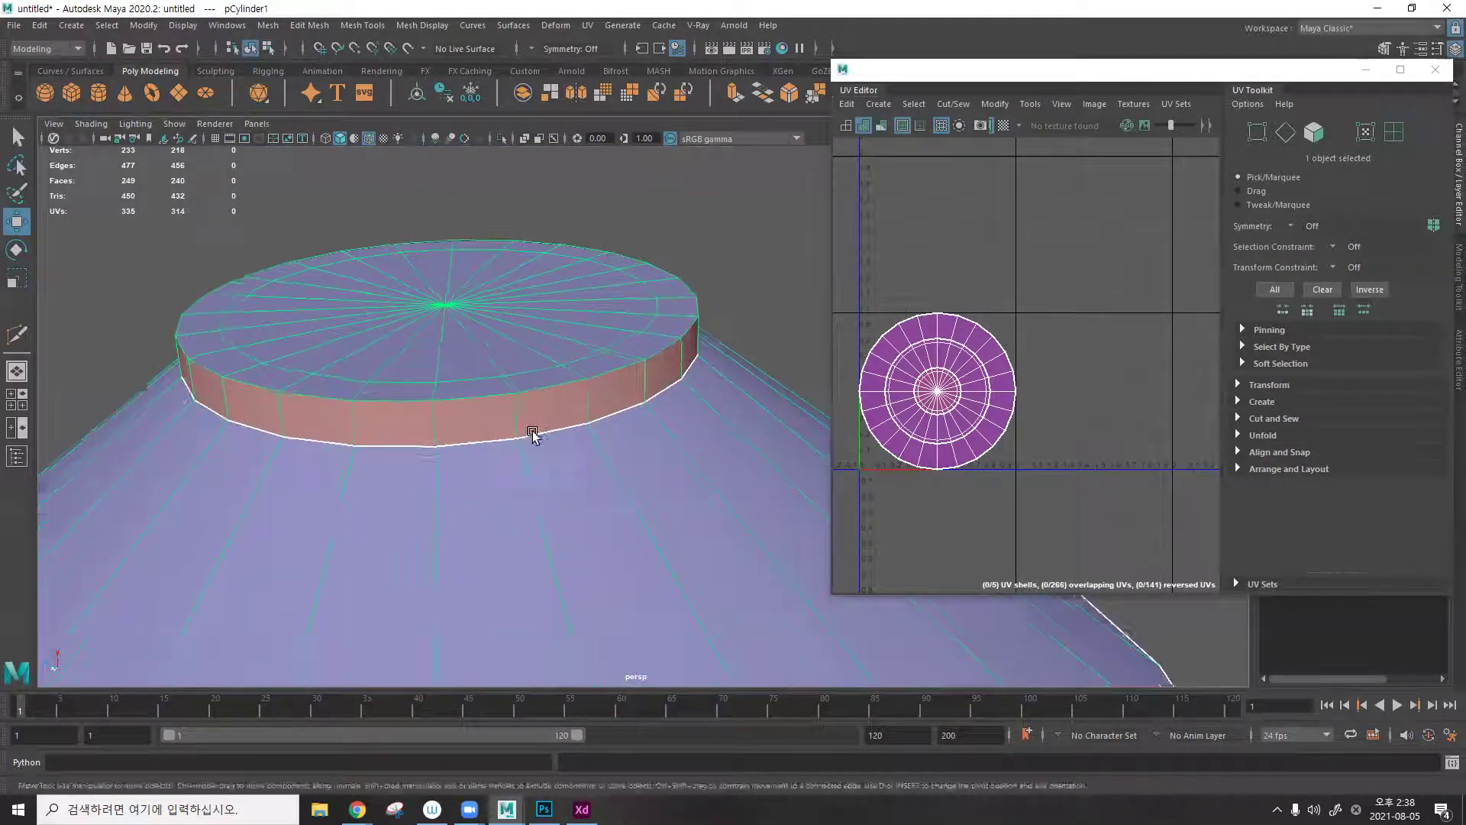
left_click_drag(532, 434, 656, 409, "alt")
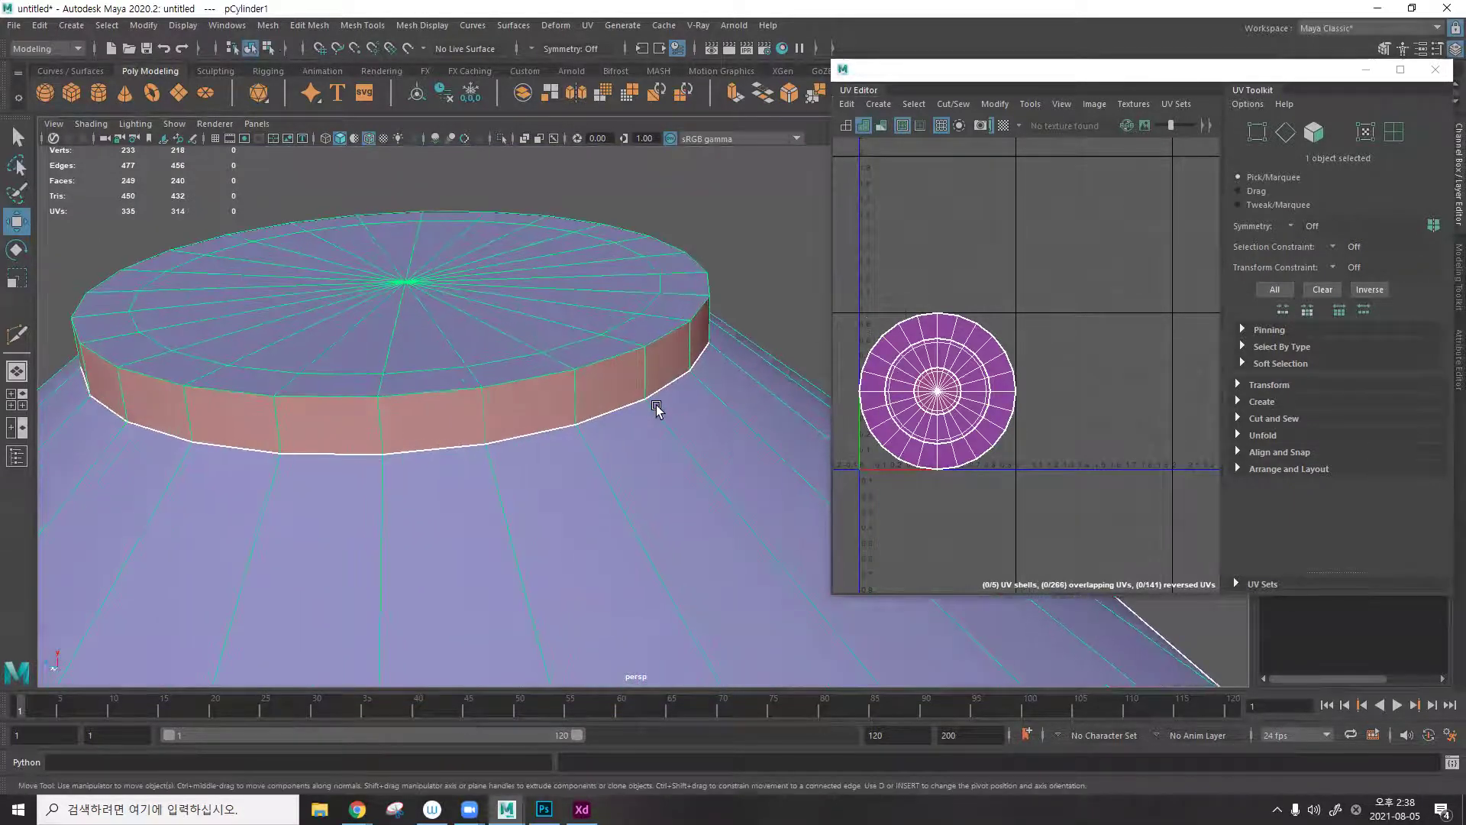
key("F10")
left_click(618, 359)
double_click(619, 359)
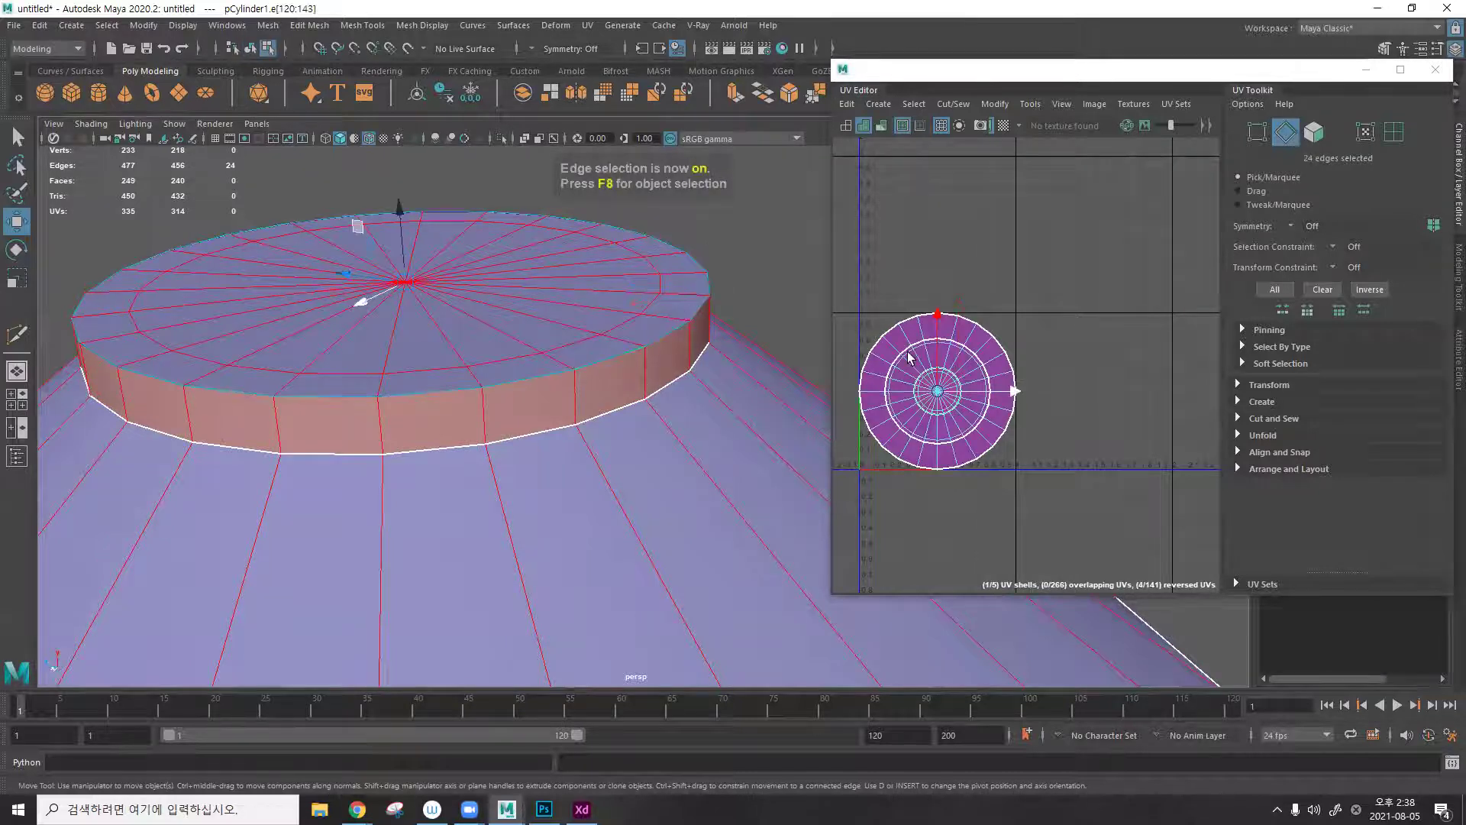
key("shift+x")
left_click(736, 297)
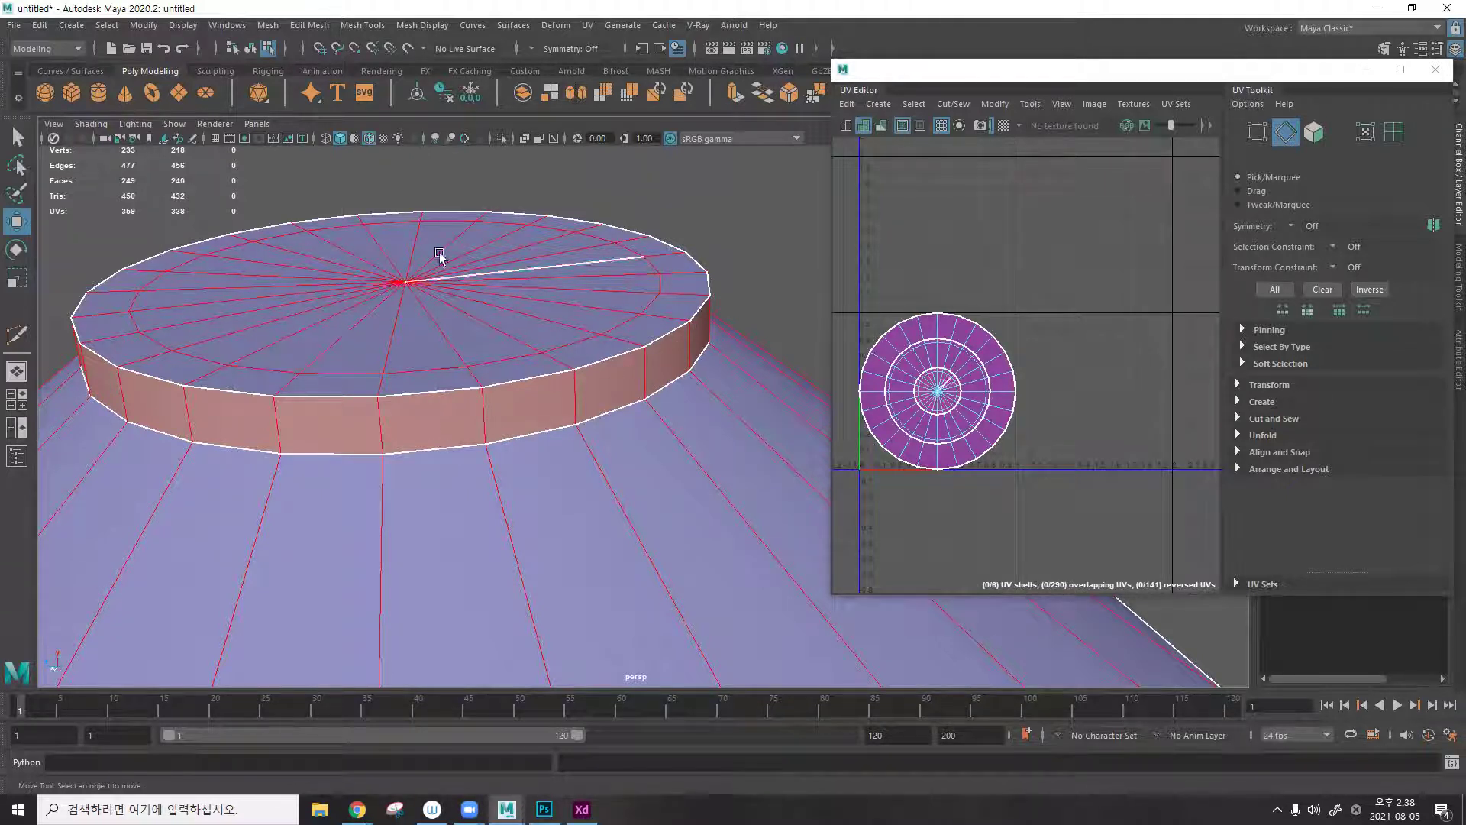
Check the model's underside, select all of the cylinder-based model's UVs and unfold them.
scroll(665, 328, "down", 5)
left_click_drag(688, 345, 445, 461, "alt")
scroll(576, 465, "up", 4)
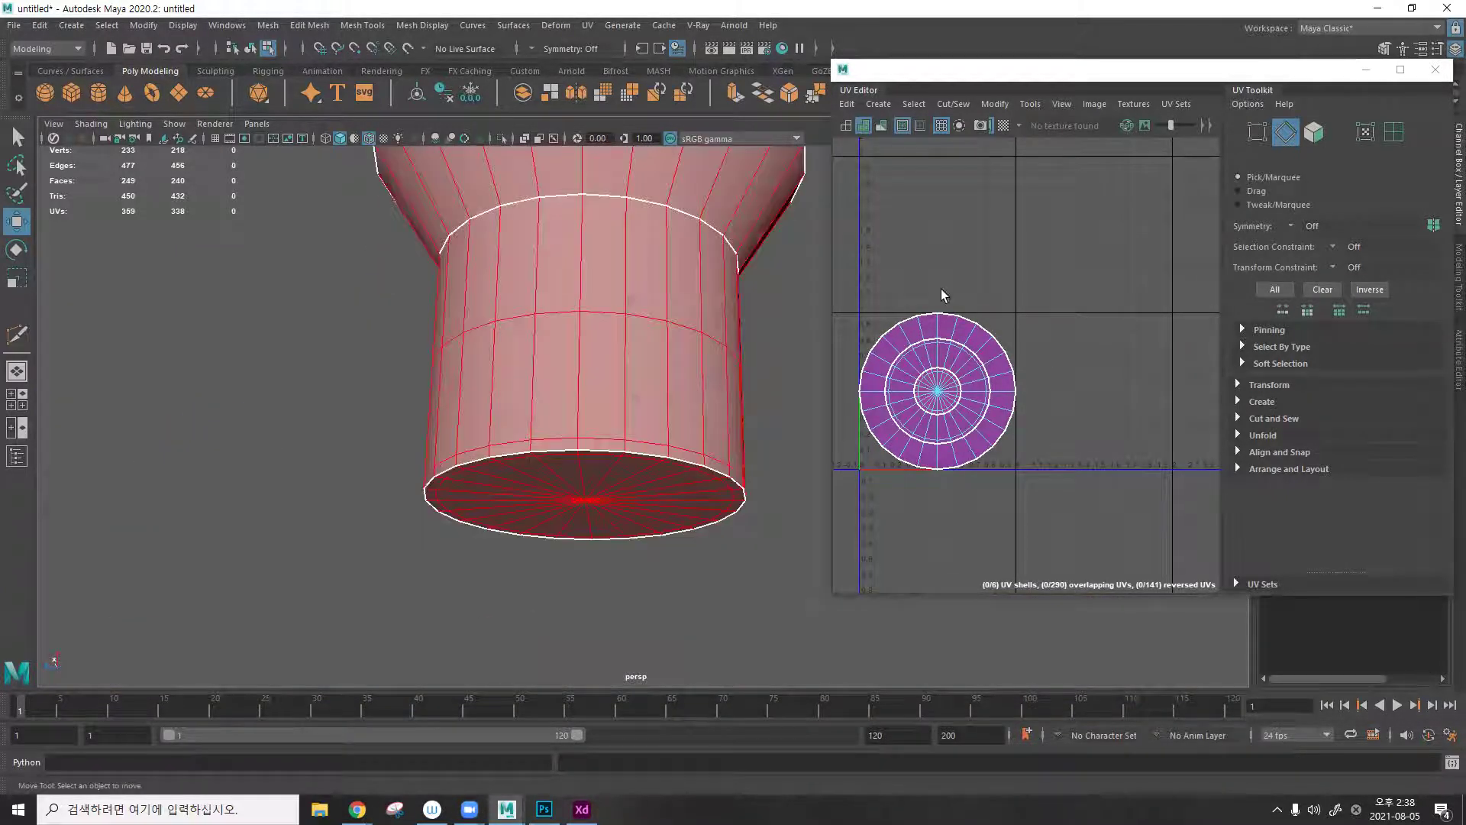
right_click(957, 272)
left_click(1004, 272)
left_click_drag(1111, 254, 848, 563)
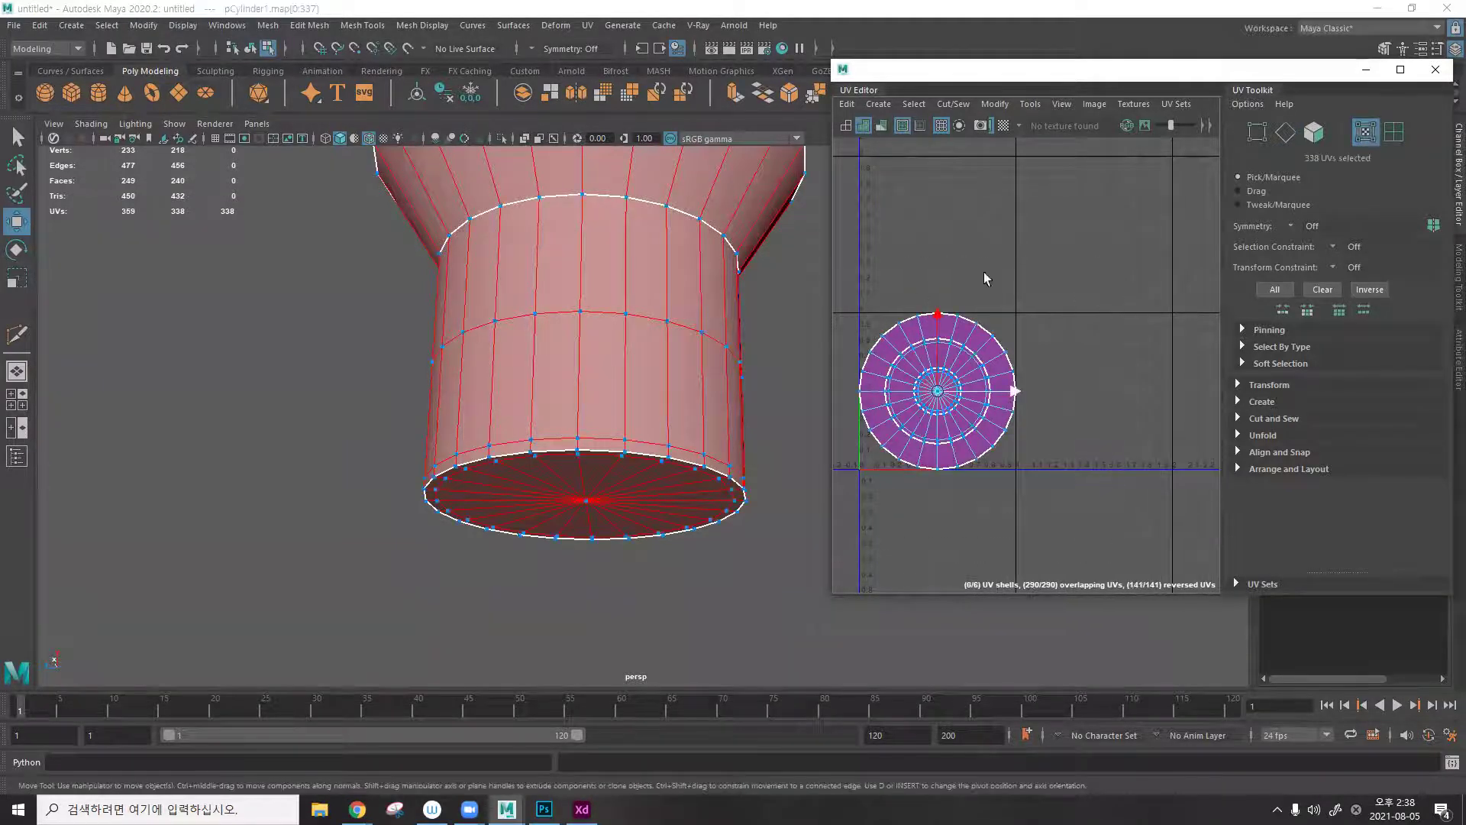
left_click_drag(504, 345, 733, 321, "alt")
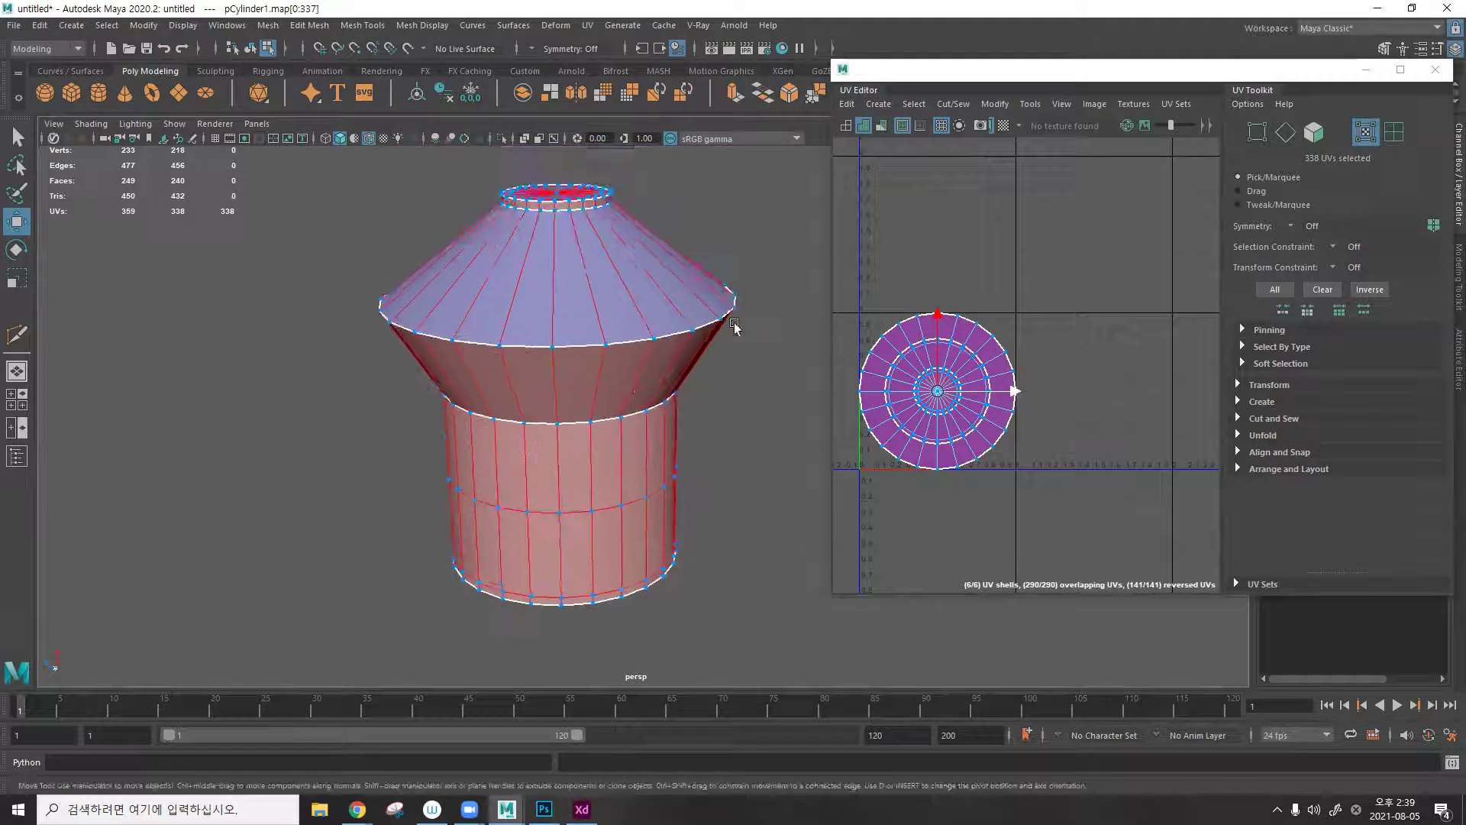
left_click(994, 104)
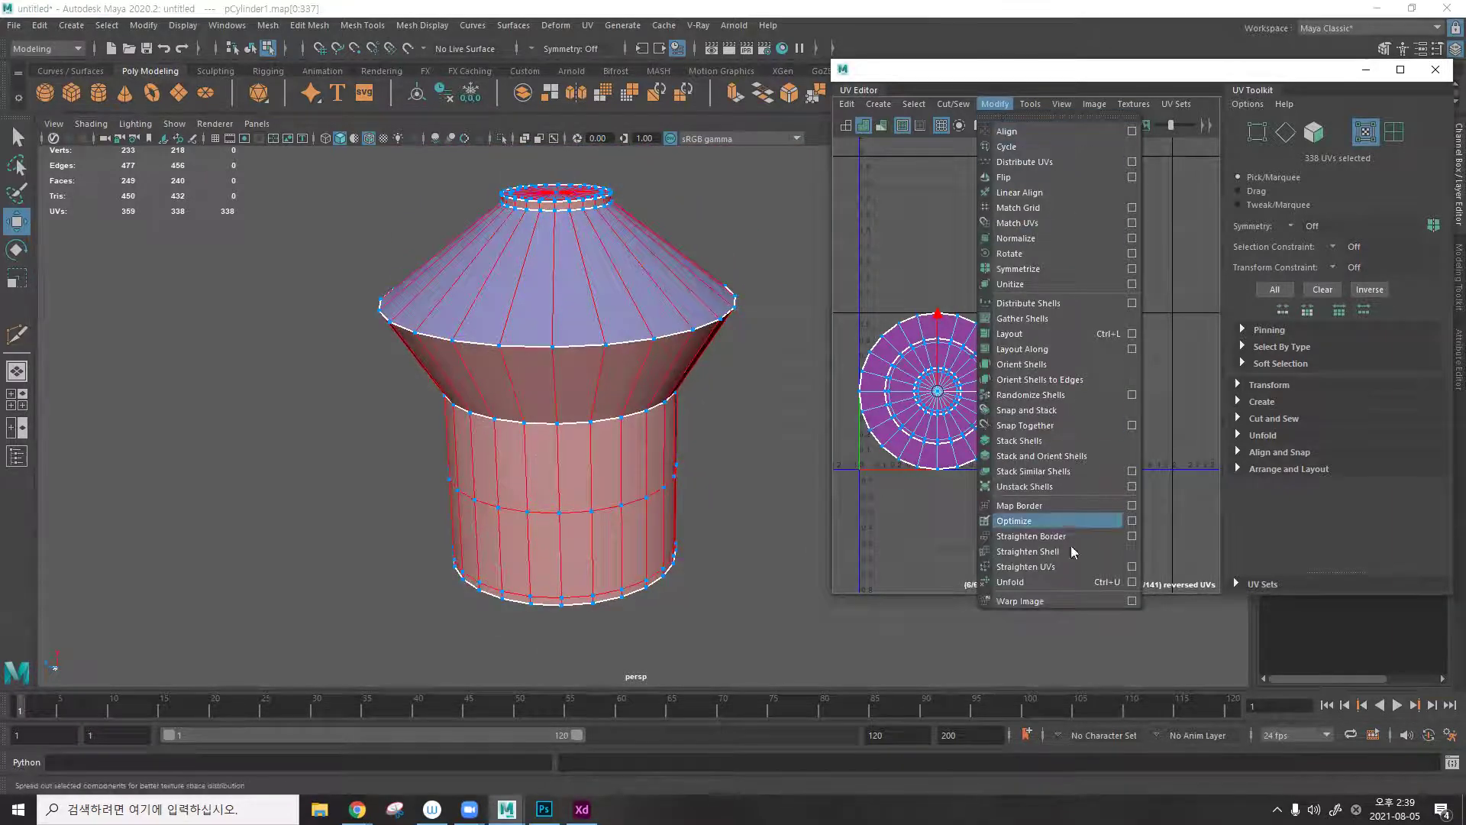
left_click(1073, 582)
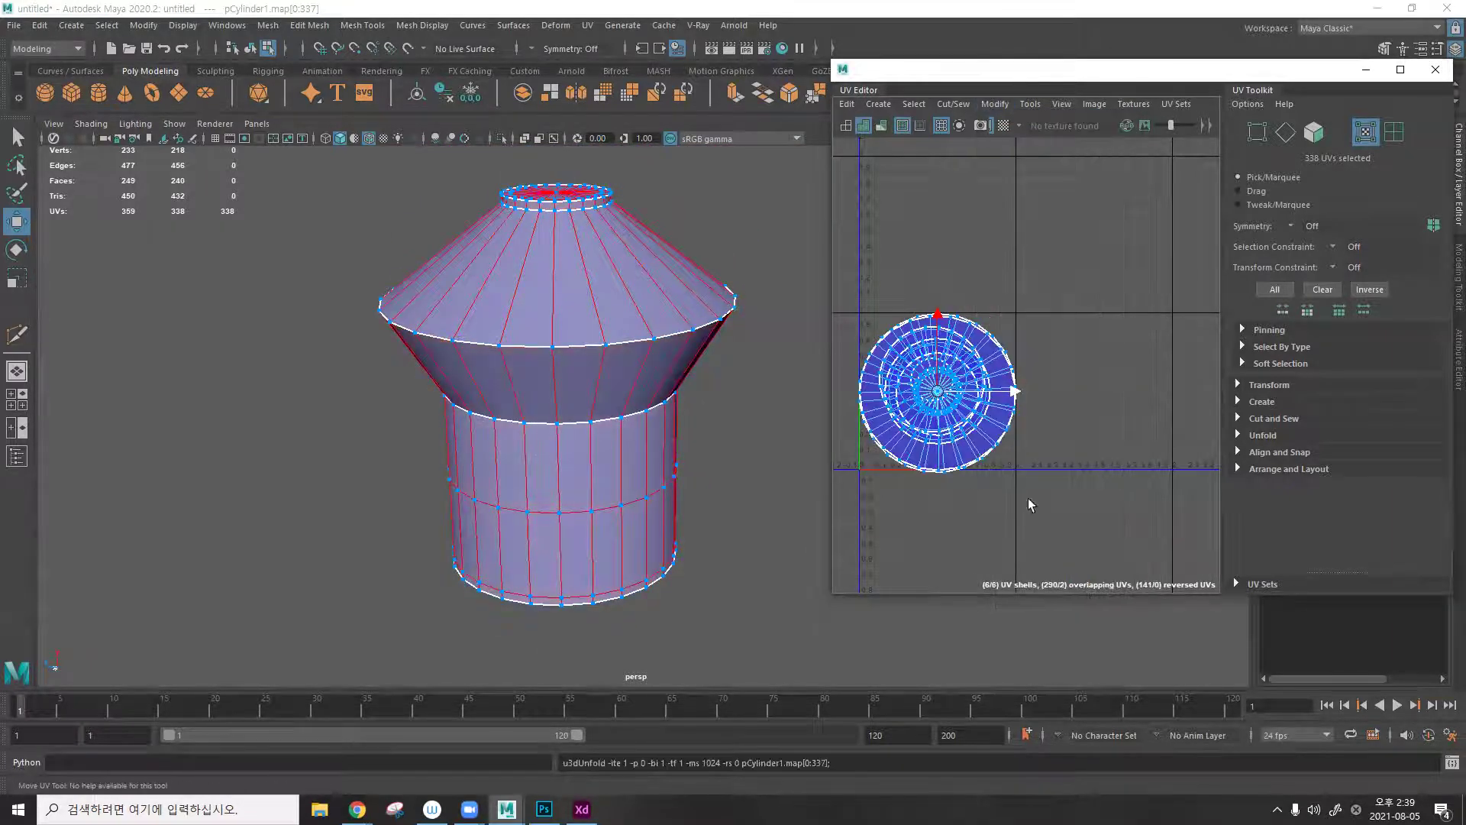
Arrange the unfolded shells in the UV tile with Layout and clear the UV selection.
left_click(995, 104)
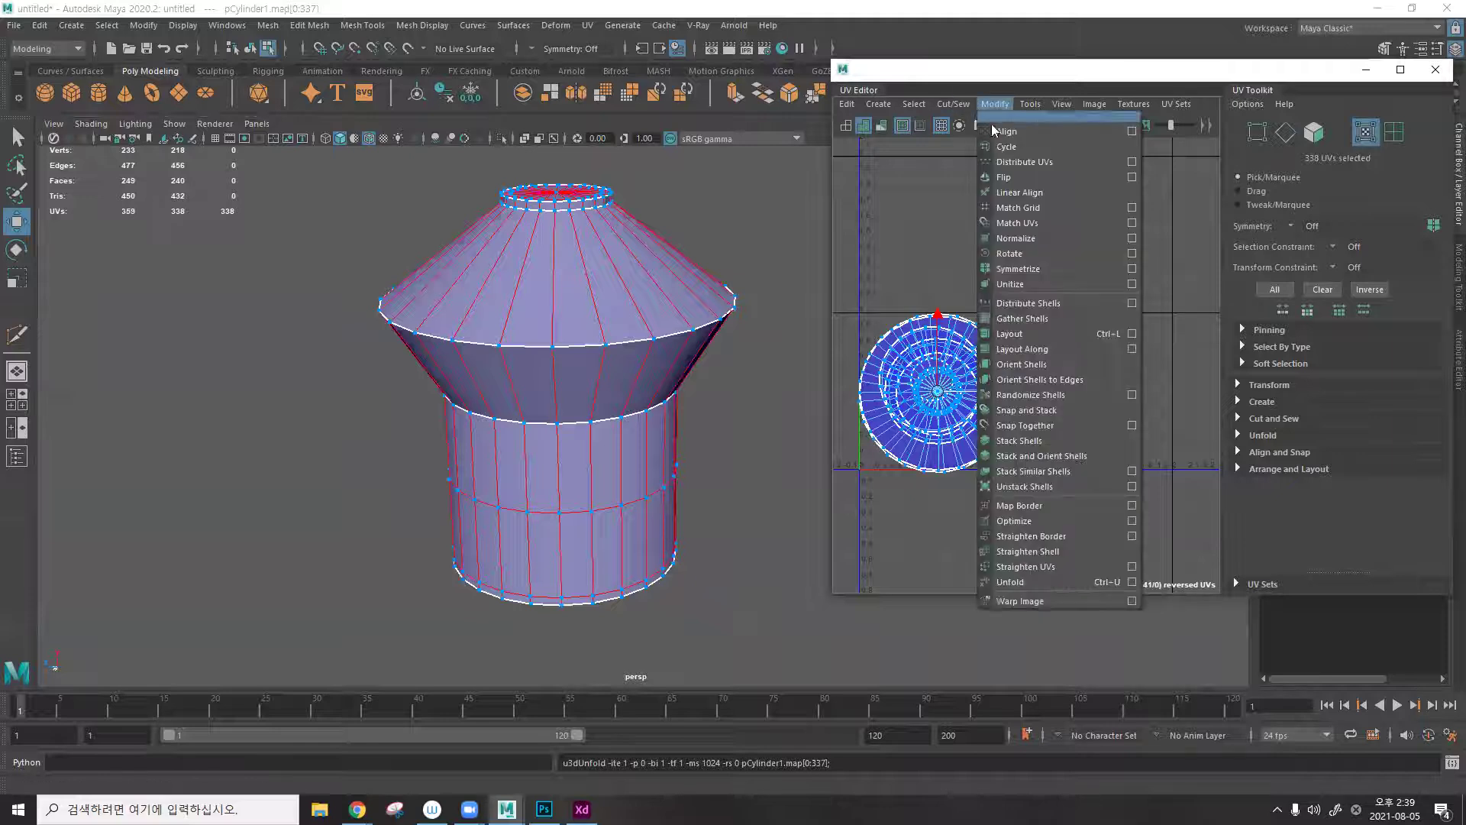
left_click(1047, 333)
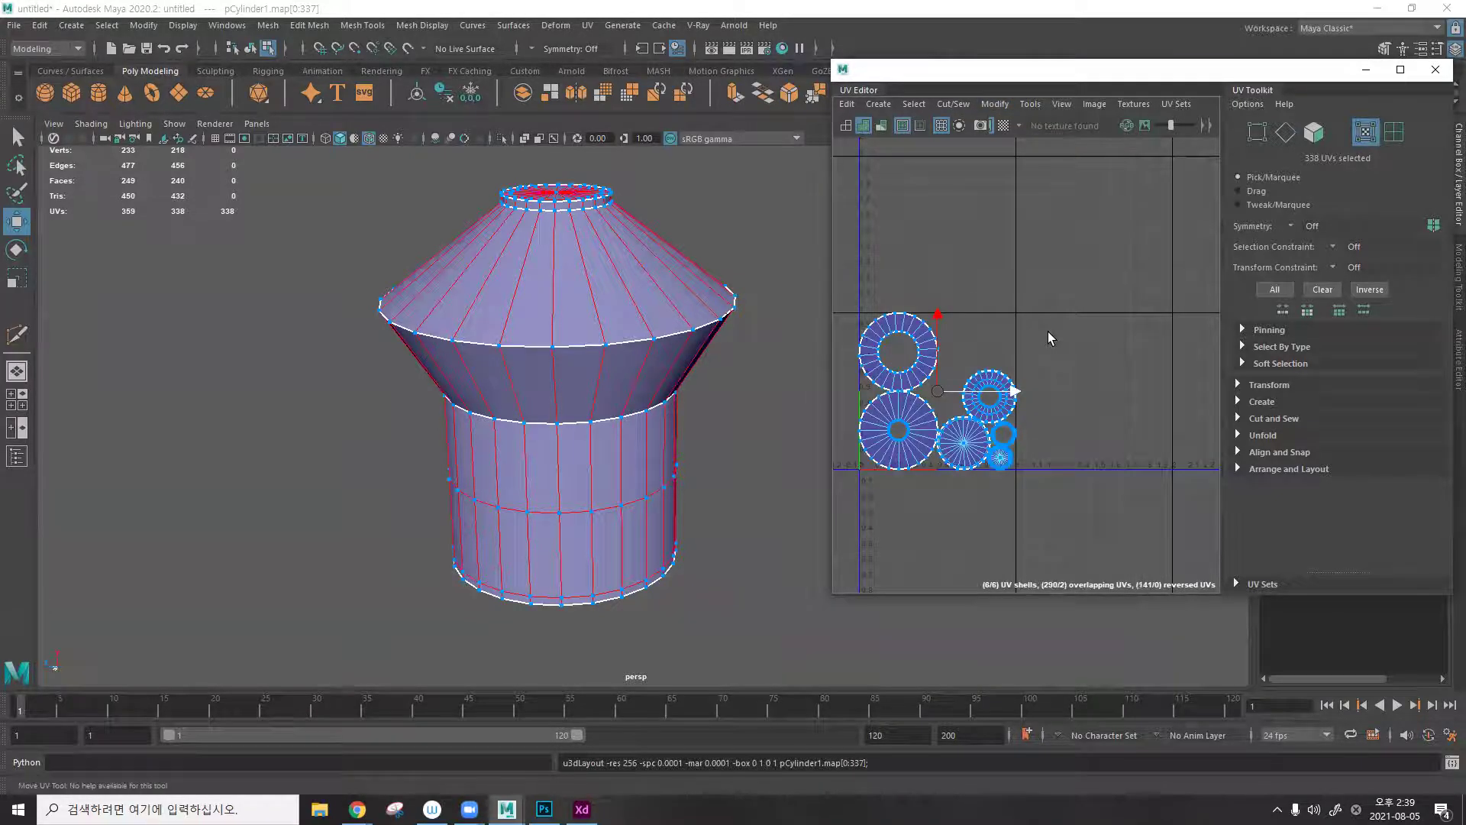
left_click(1045, 332)
Inspect the model with the checker map from above, and turn the checker map off again.
left_click_drag(547, 340, 683, 308, "alt")
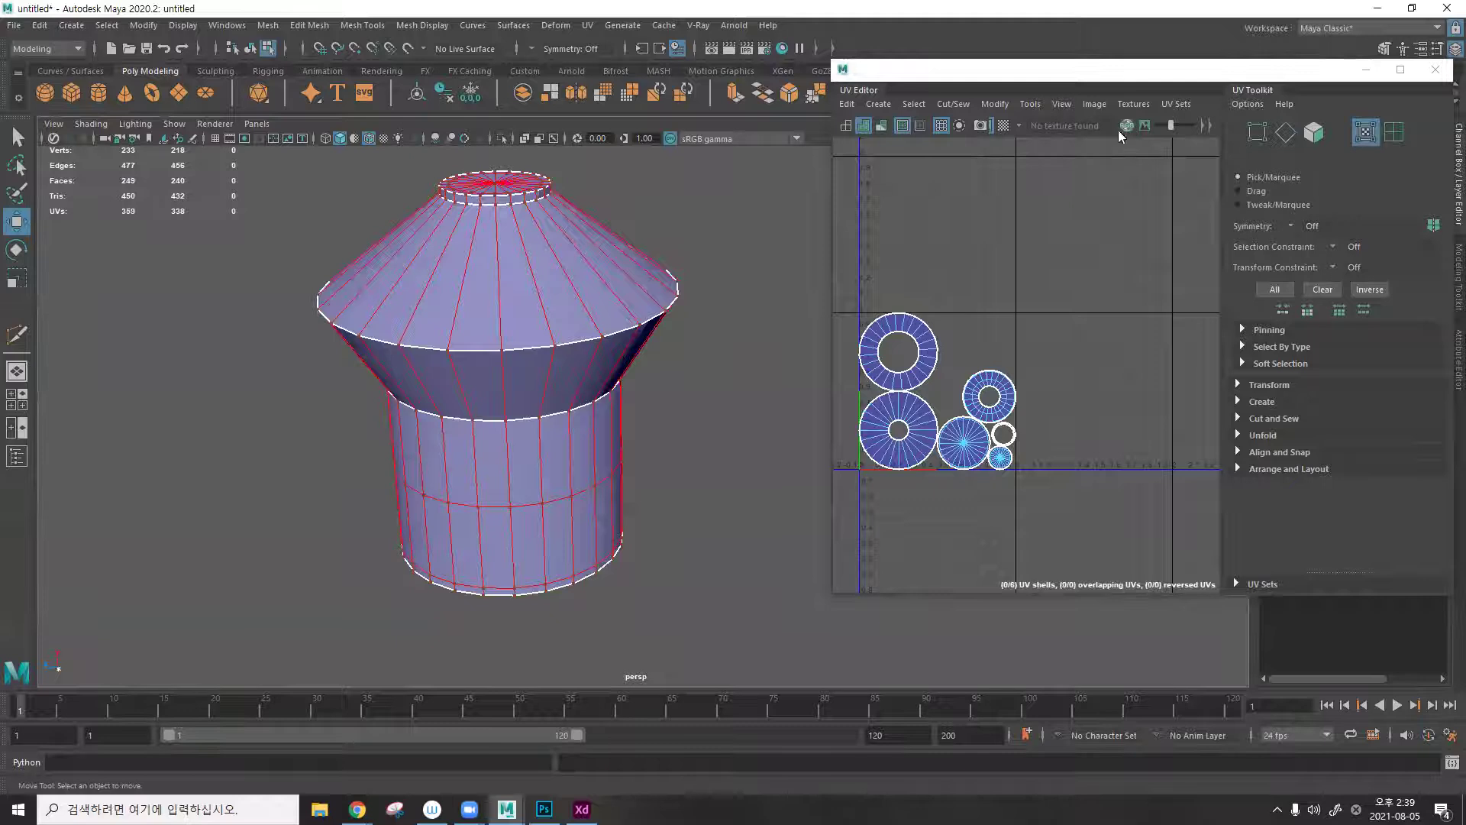
left_click(1003, 125)
left_click_drag(756, 261, 794, 321, "alt")
left_click(1004, 126)
left_click_drag(583, 295, 592, 350, "alt")
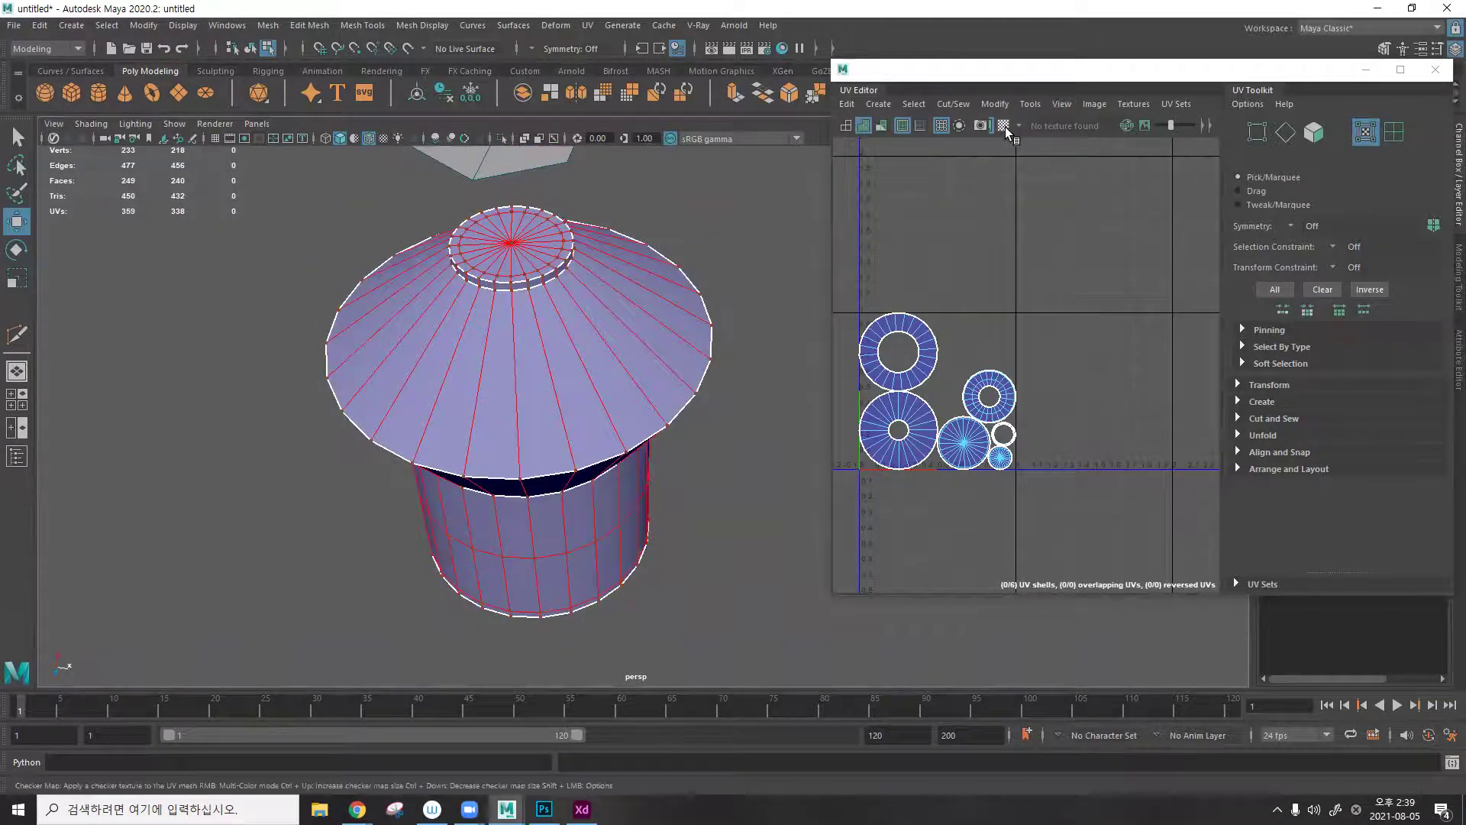
Enlarge the UV Editor, turn on the checker map over the laid-out shells, and restore the editor's size.
double_click(1016, 79)
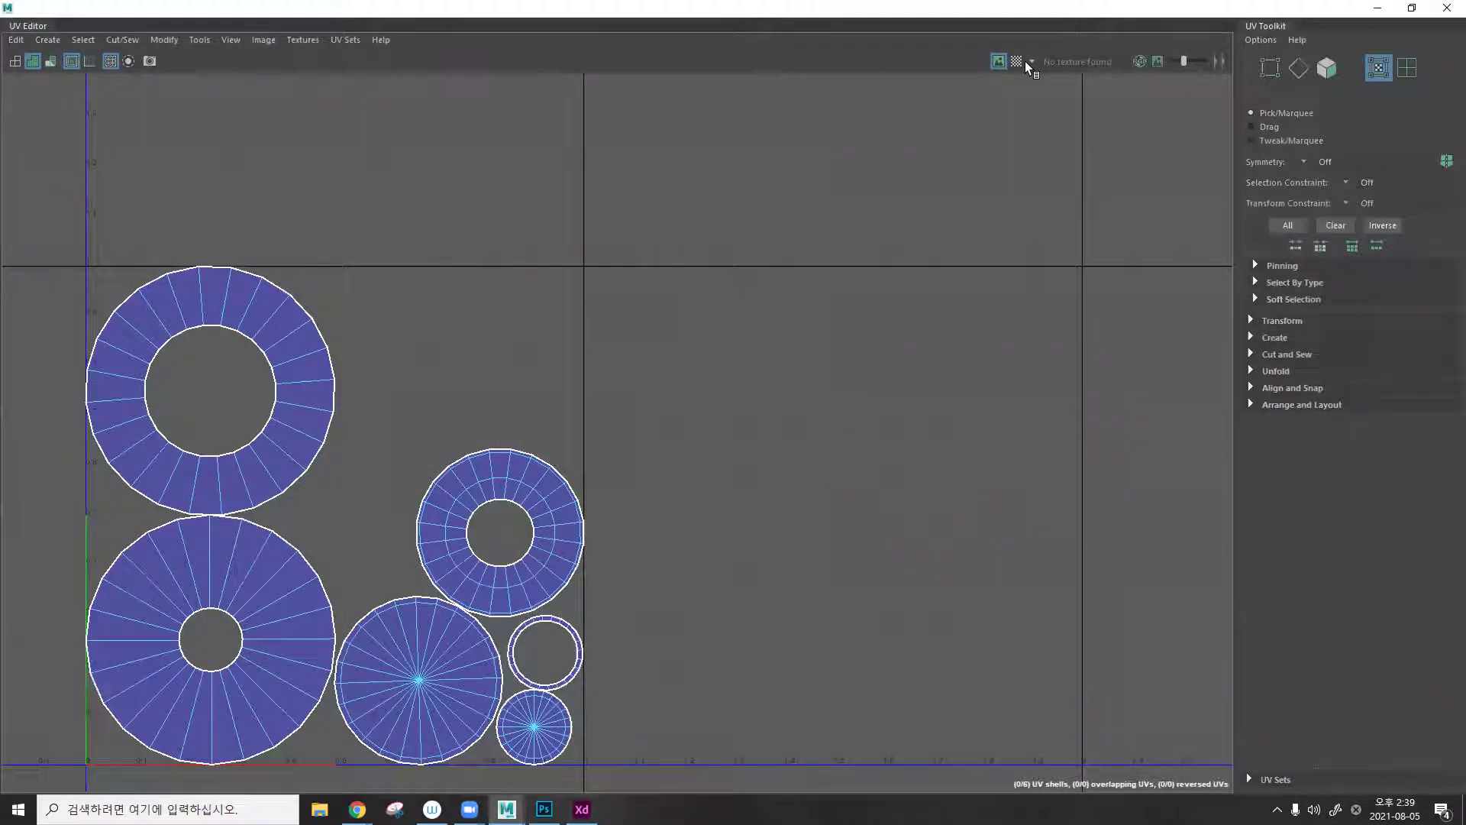
left_click(1016, 61)
left_click(1016, 61)
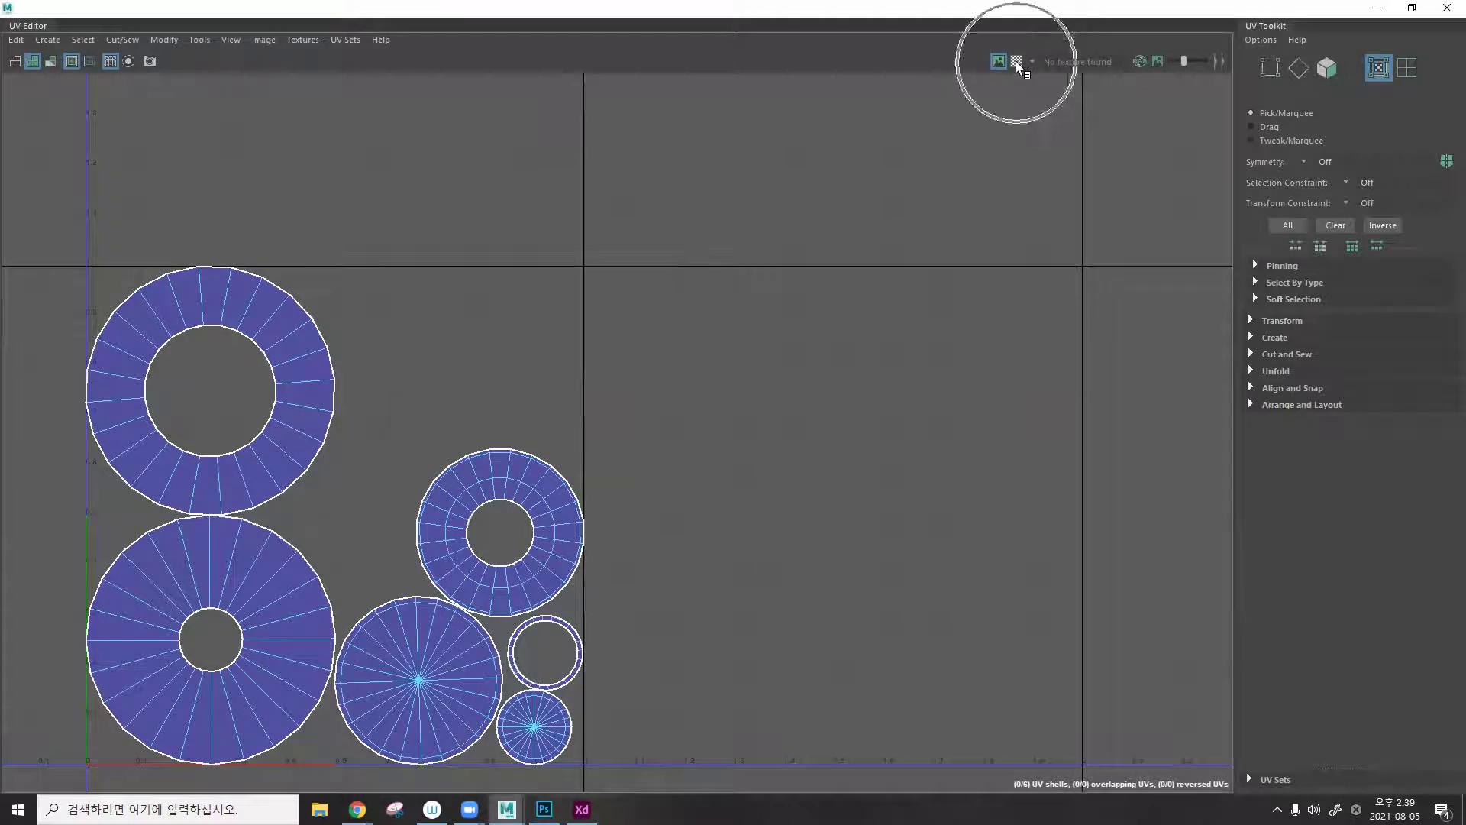
left_click(1016, 61)
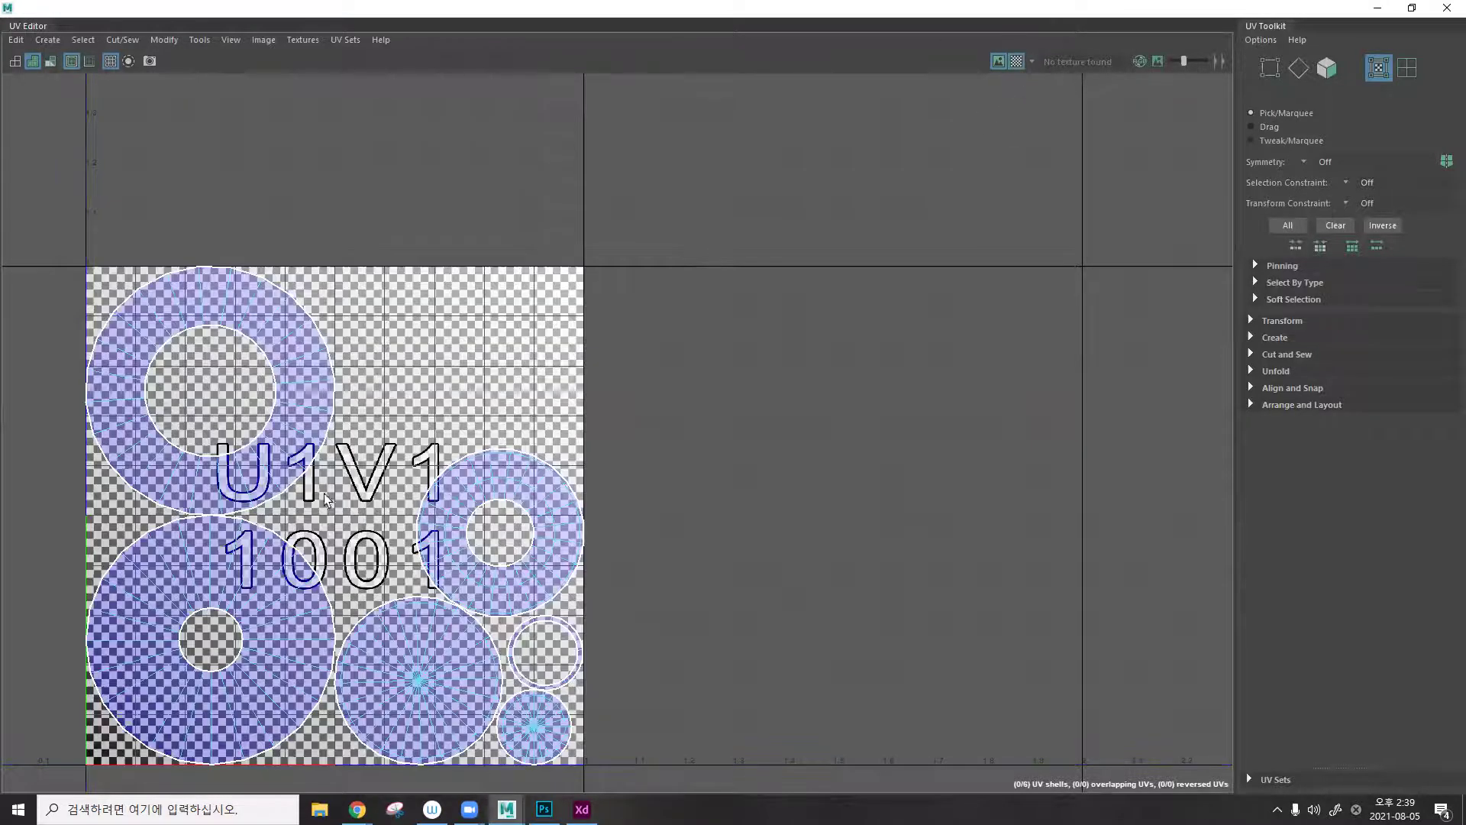
left_click(1412, 8)
Examine the checker pattern on the model's cone, flared underside and lower cylindrical wall, comparing it with the square checkers in the UV tile.
left_click_drag(582, 291, 595, 439, "alt")
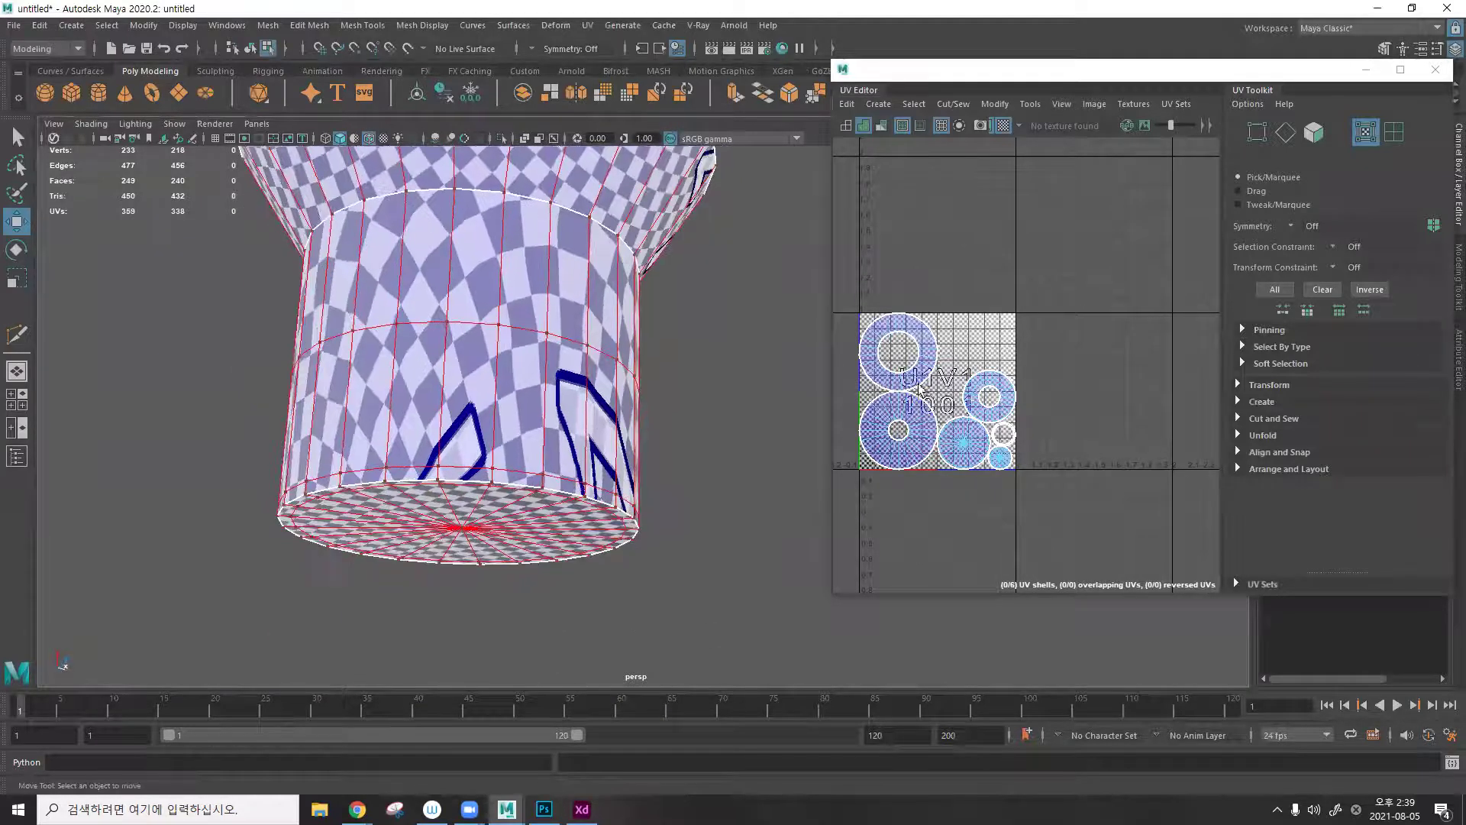
scroll(919, 388, "up", 5)
scroll(961, 381, "up", 5)
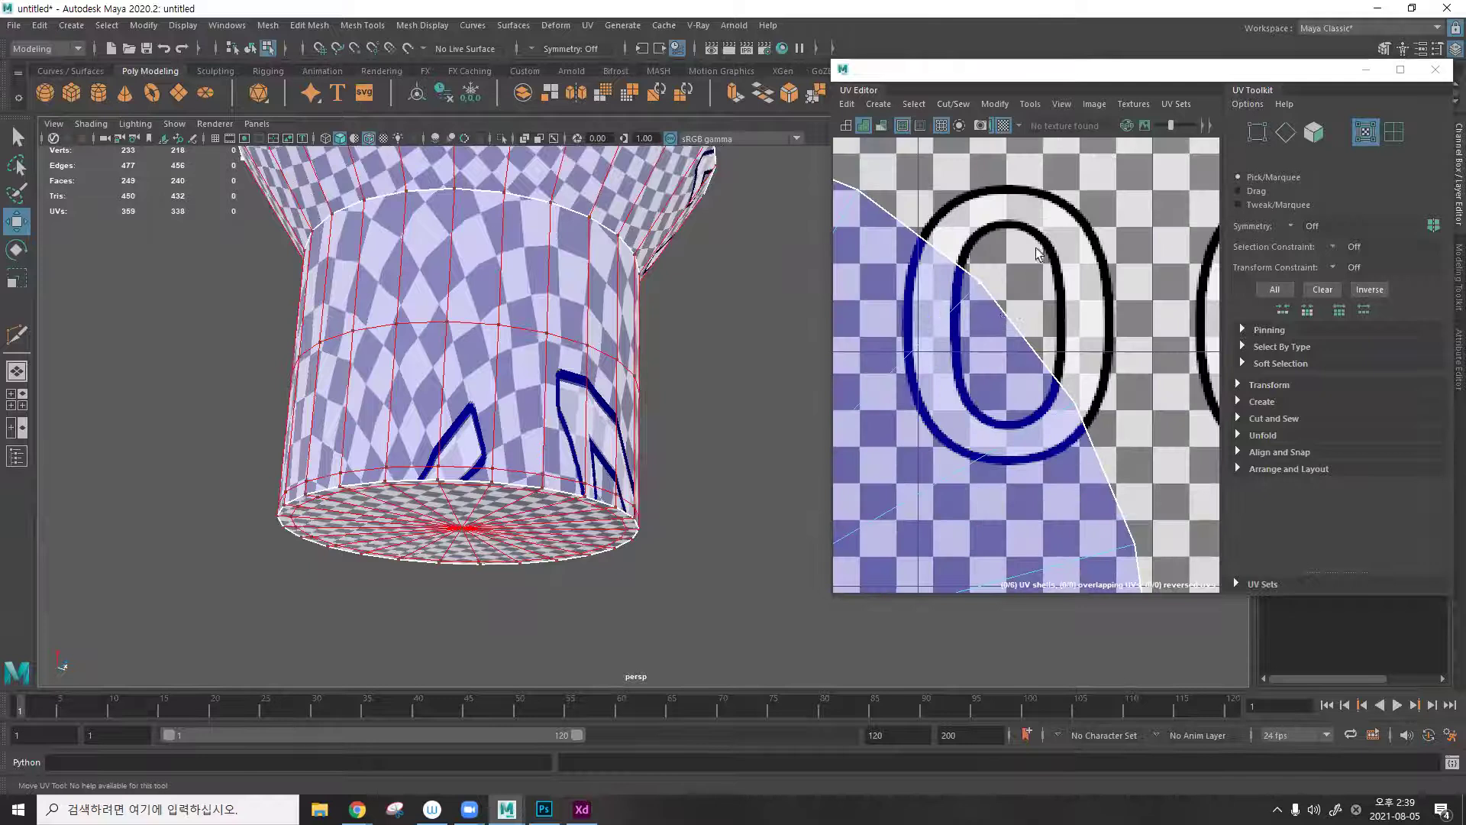
middle_click_drag(1039, 254, 990, 401, "alt")
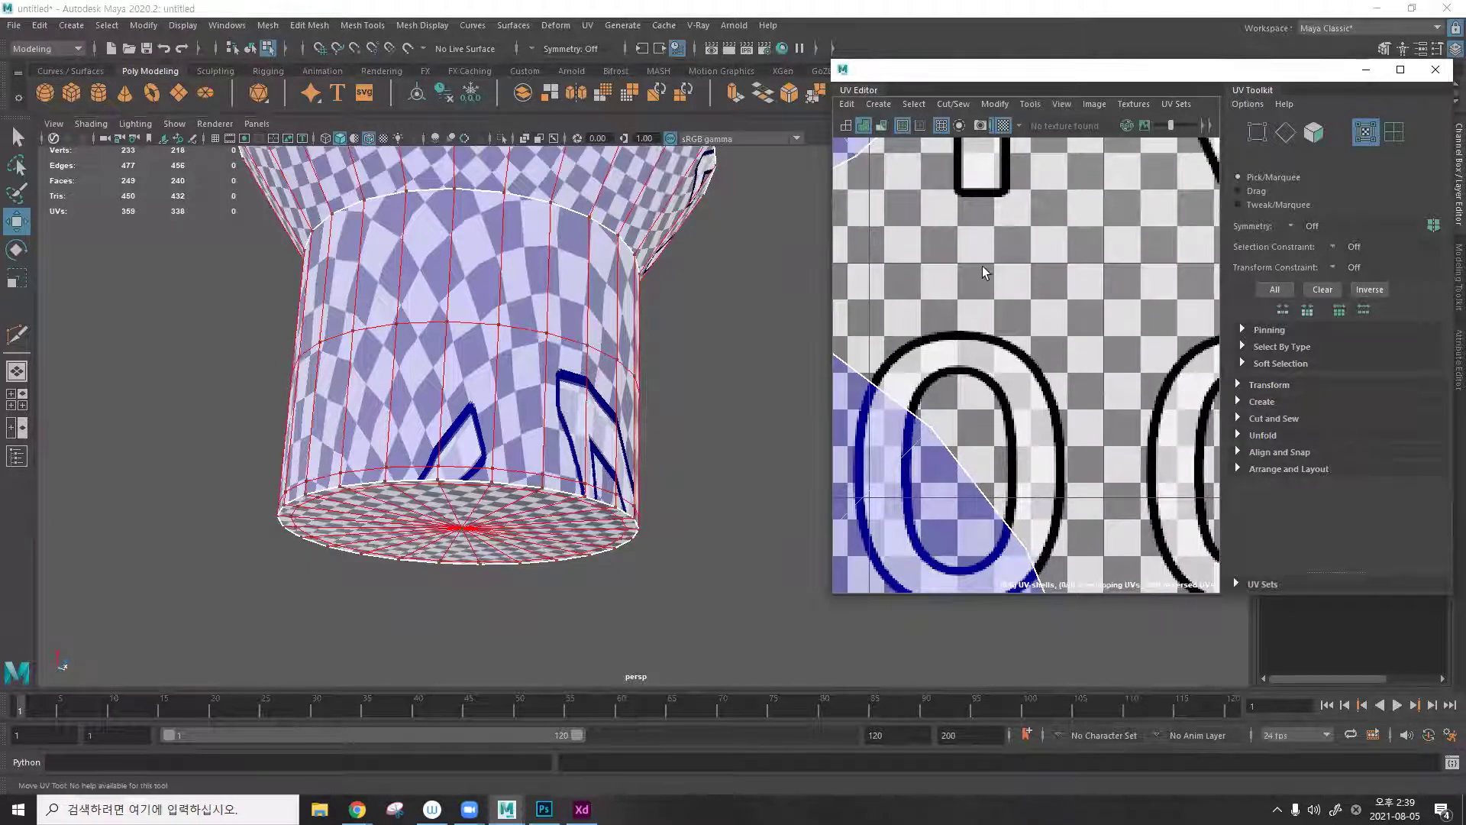
left_click_drag(543, 291, 514, 382, "alt")
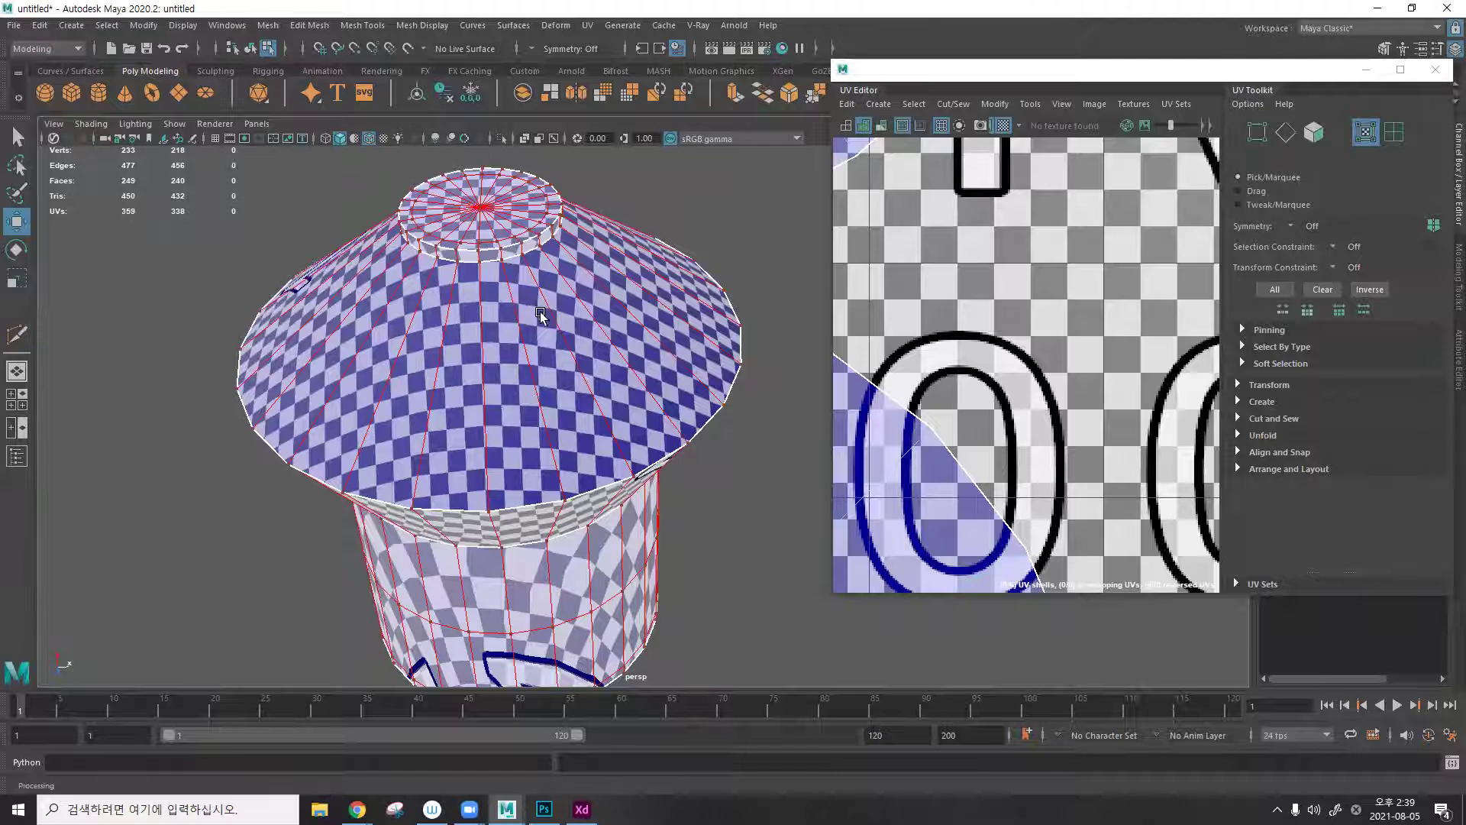
left_click_drag(524, 330, 520, 453, "alt")
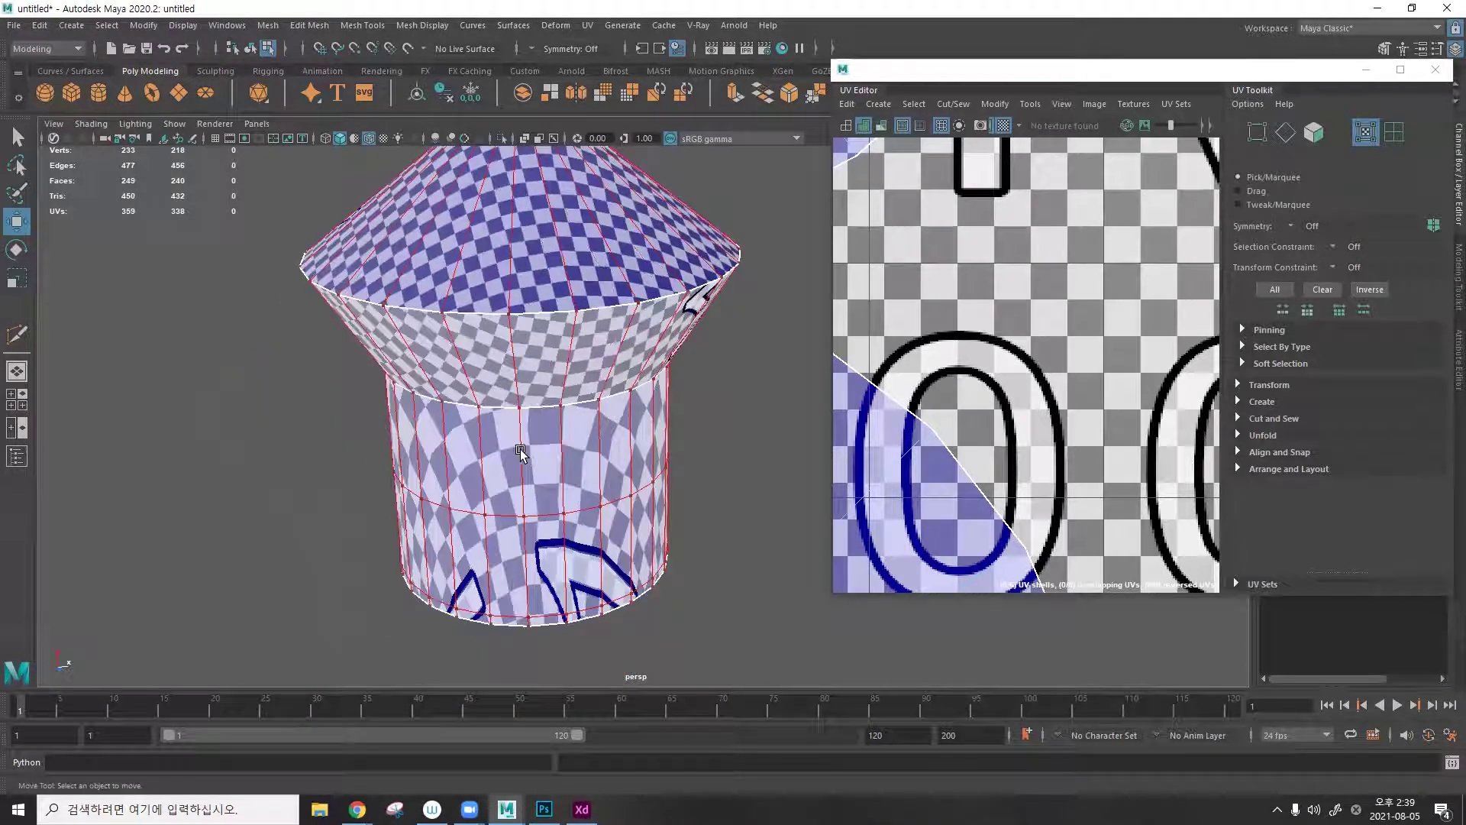
middle_click_drag(590, 474, 578, 386, "alt")
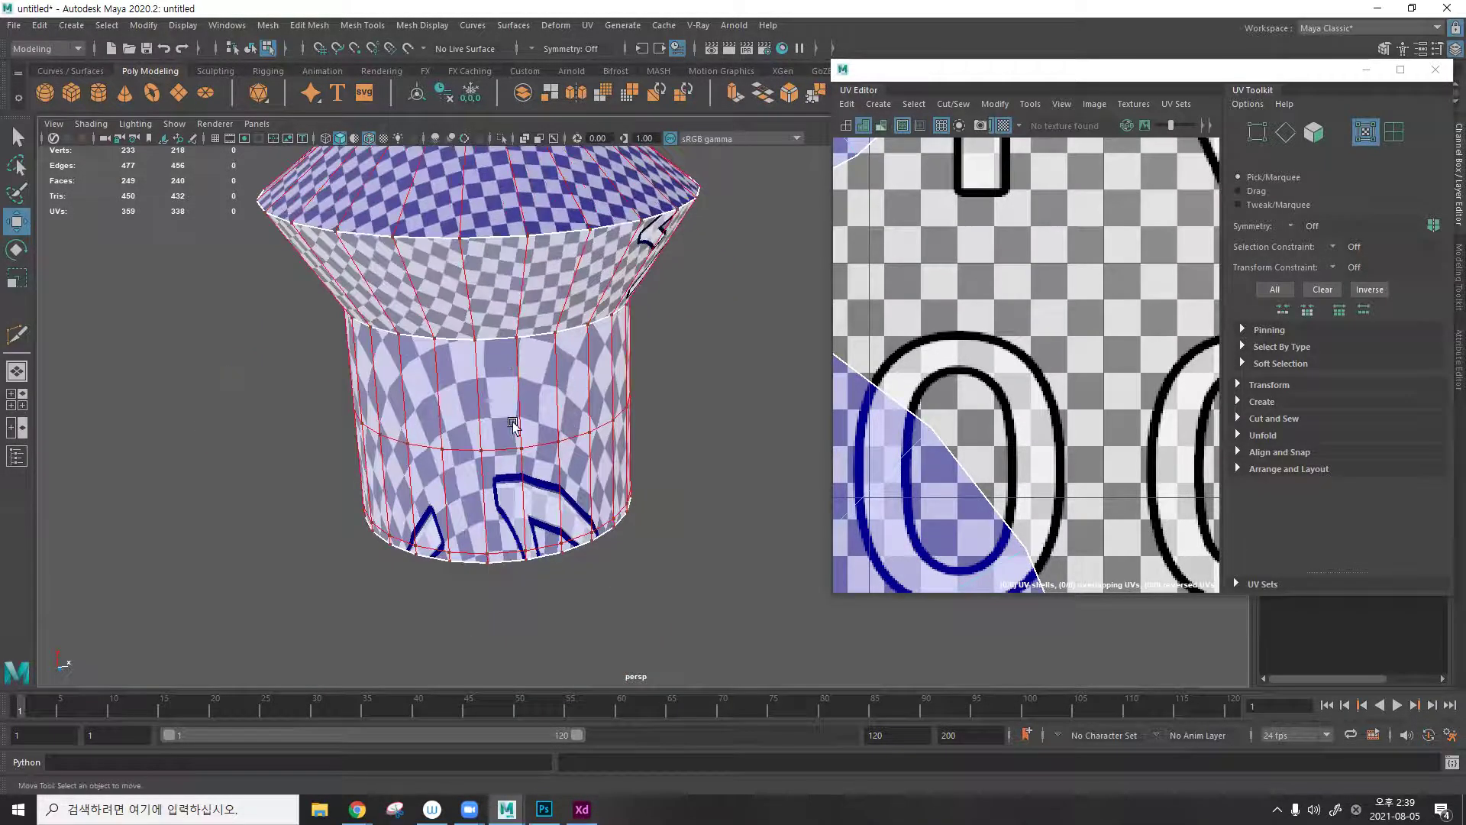
left_click_drag(469, 428, 484, 400, "alt")
scroll(451, 374, "up", 3)
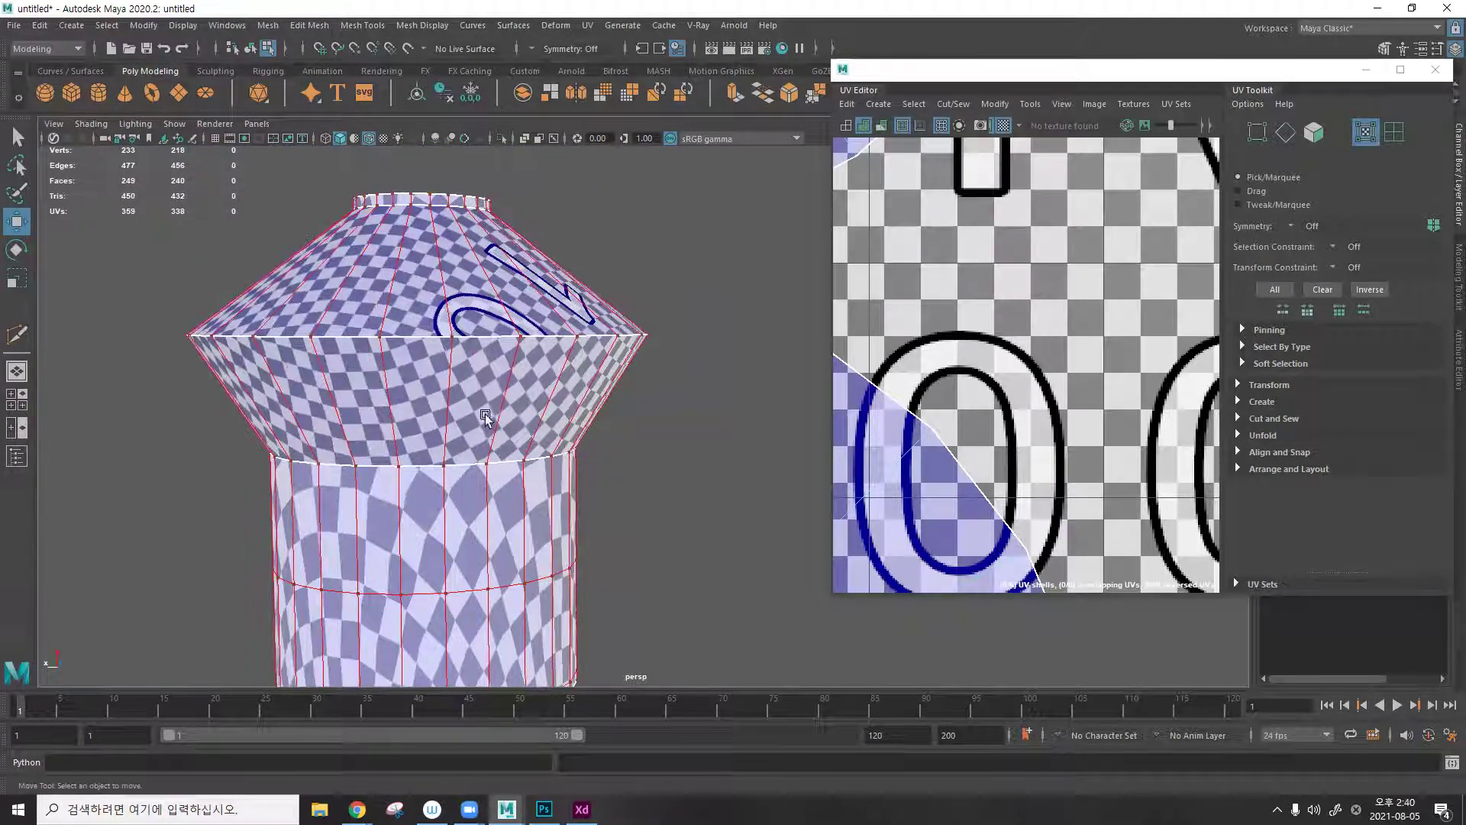
scroll(1098, 397, "down", 5)
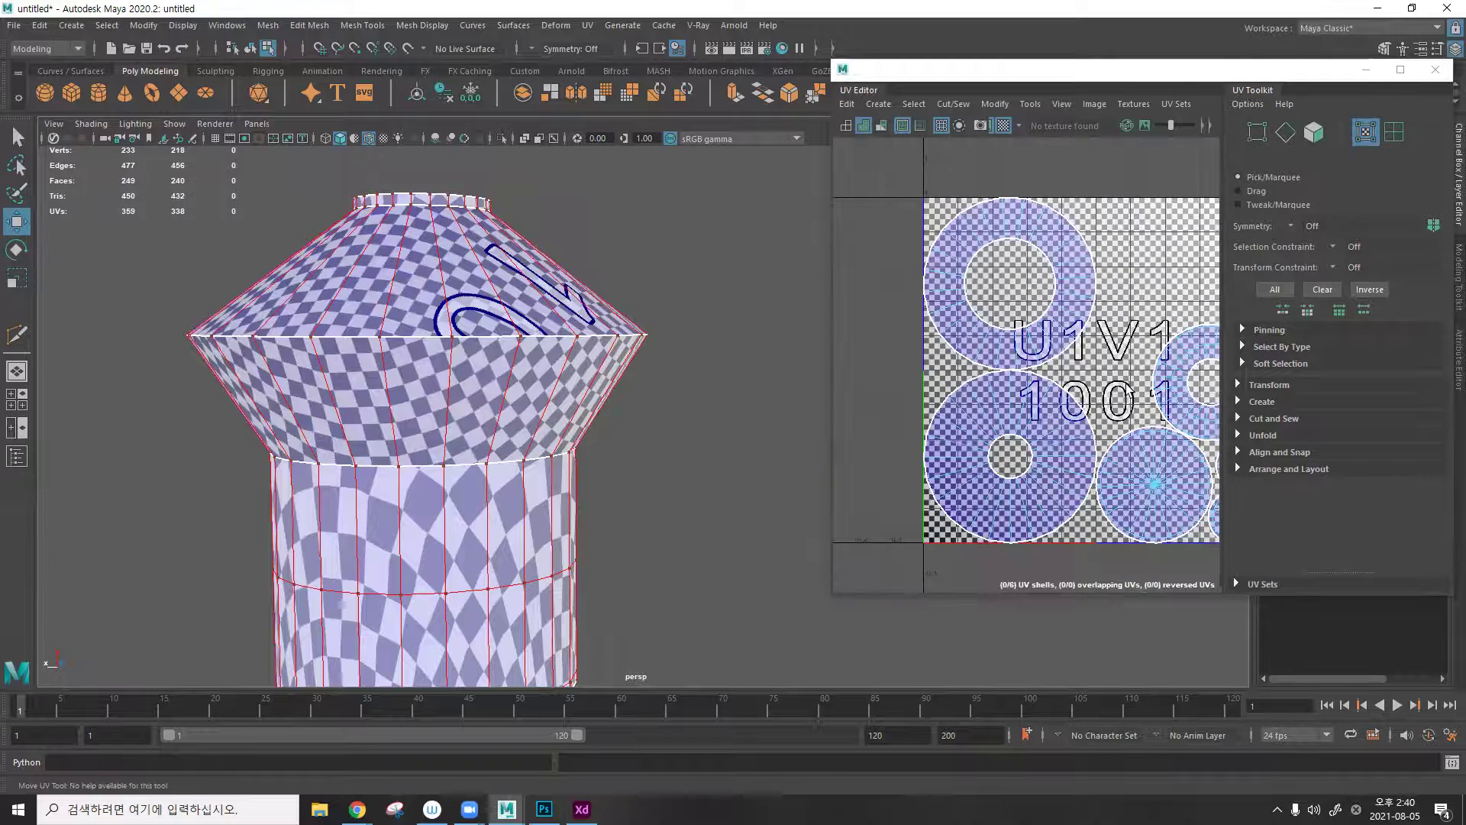
scroll(1129, 389, "down", 2)
left_click_drag(527, 458, 538, 365, "alt")
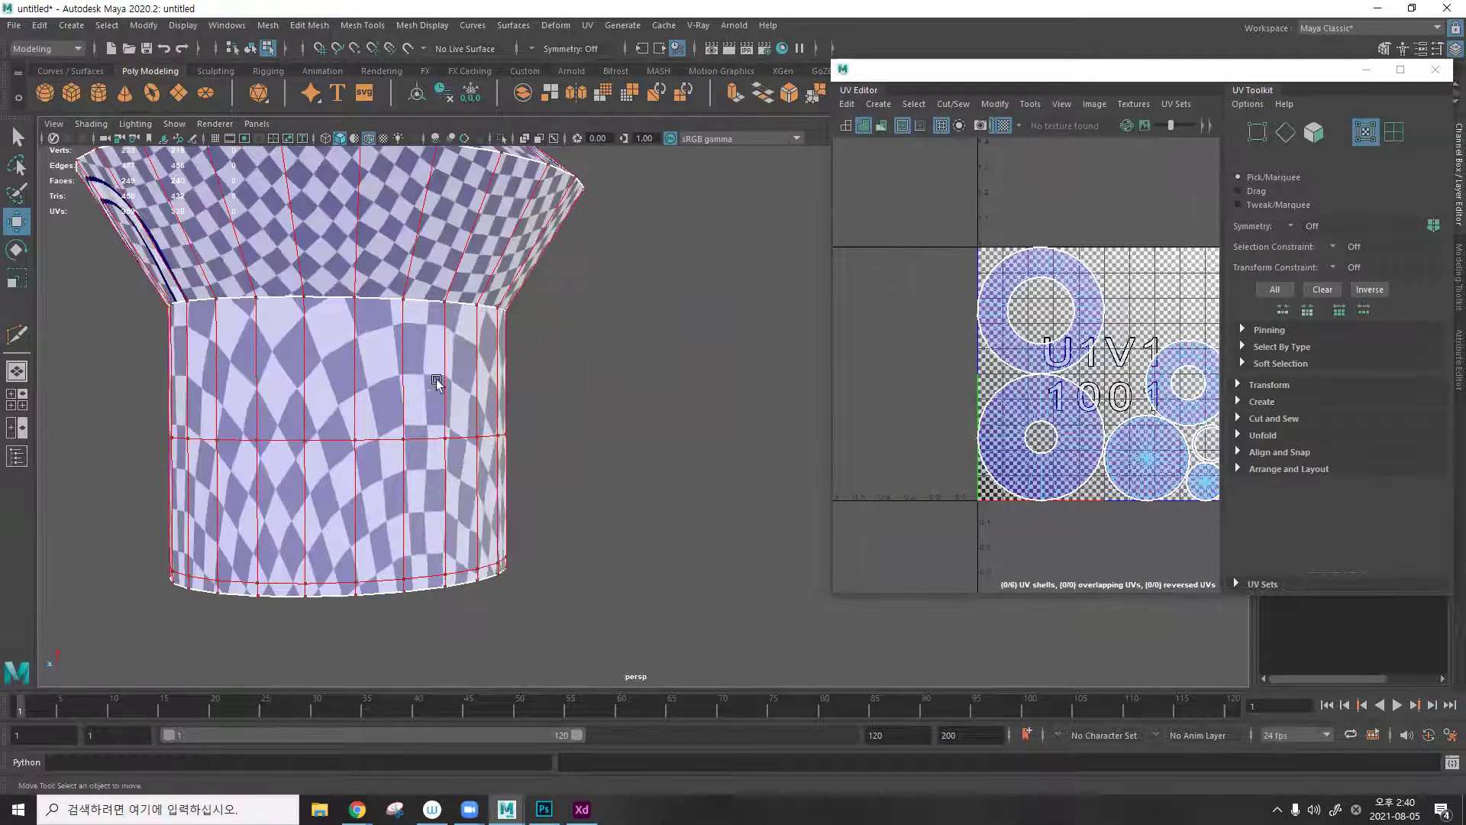
right_click(537, 362)
left_click_drag(478, 256, 422, 287, "alt")
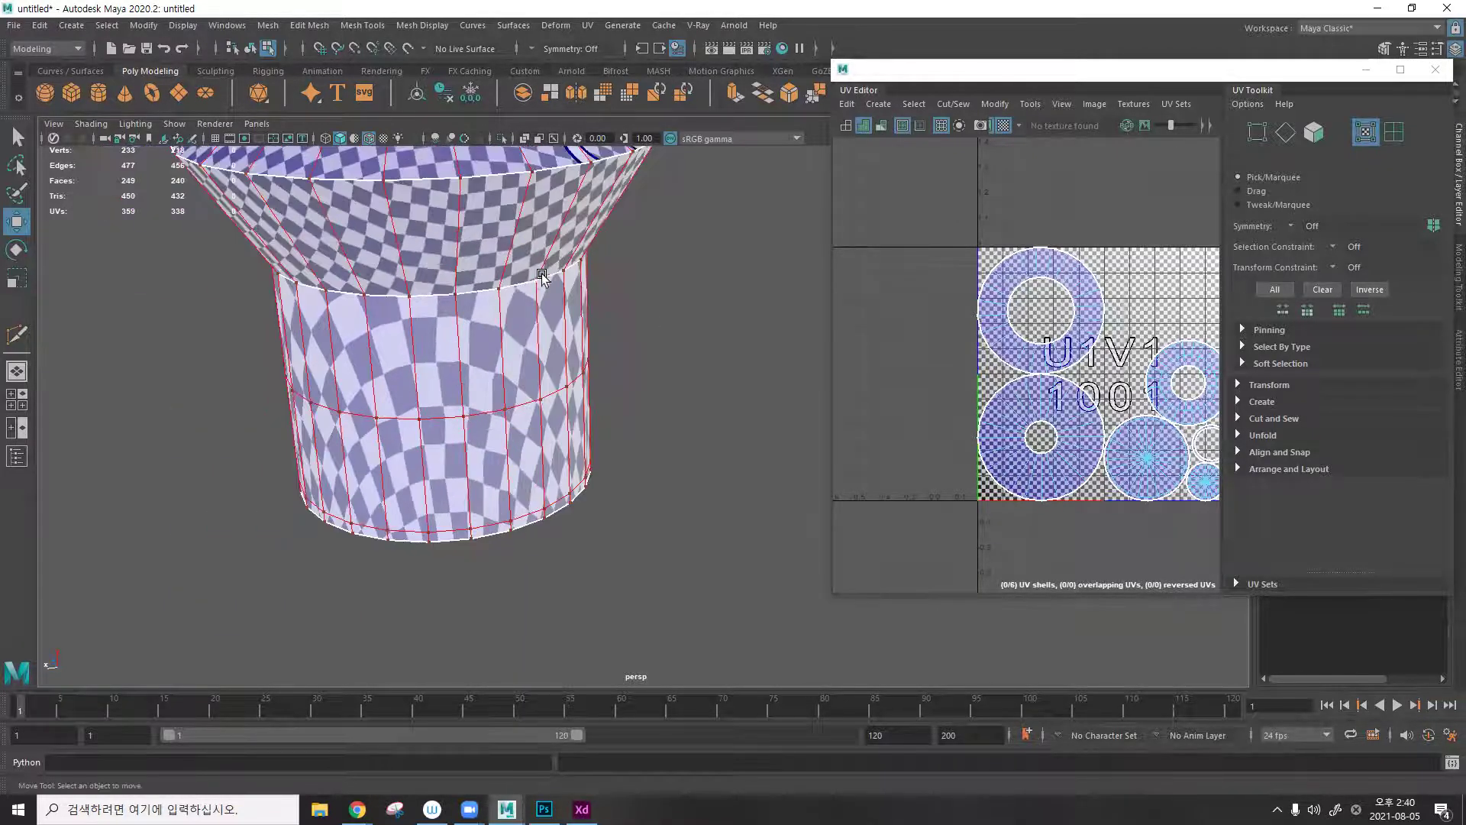
Select the lower cylindrical wall's UV shell to locate it in the UV layout, and clear the selection.
right_click(637, 258)
left_click(712, 232)
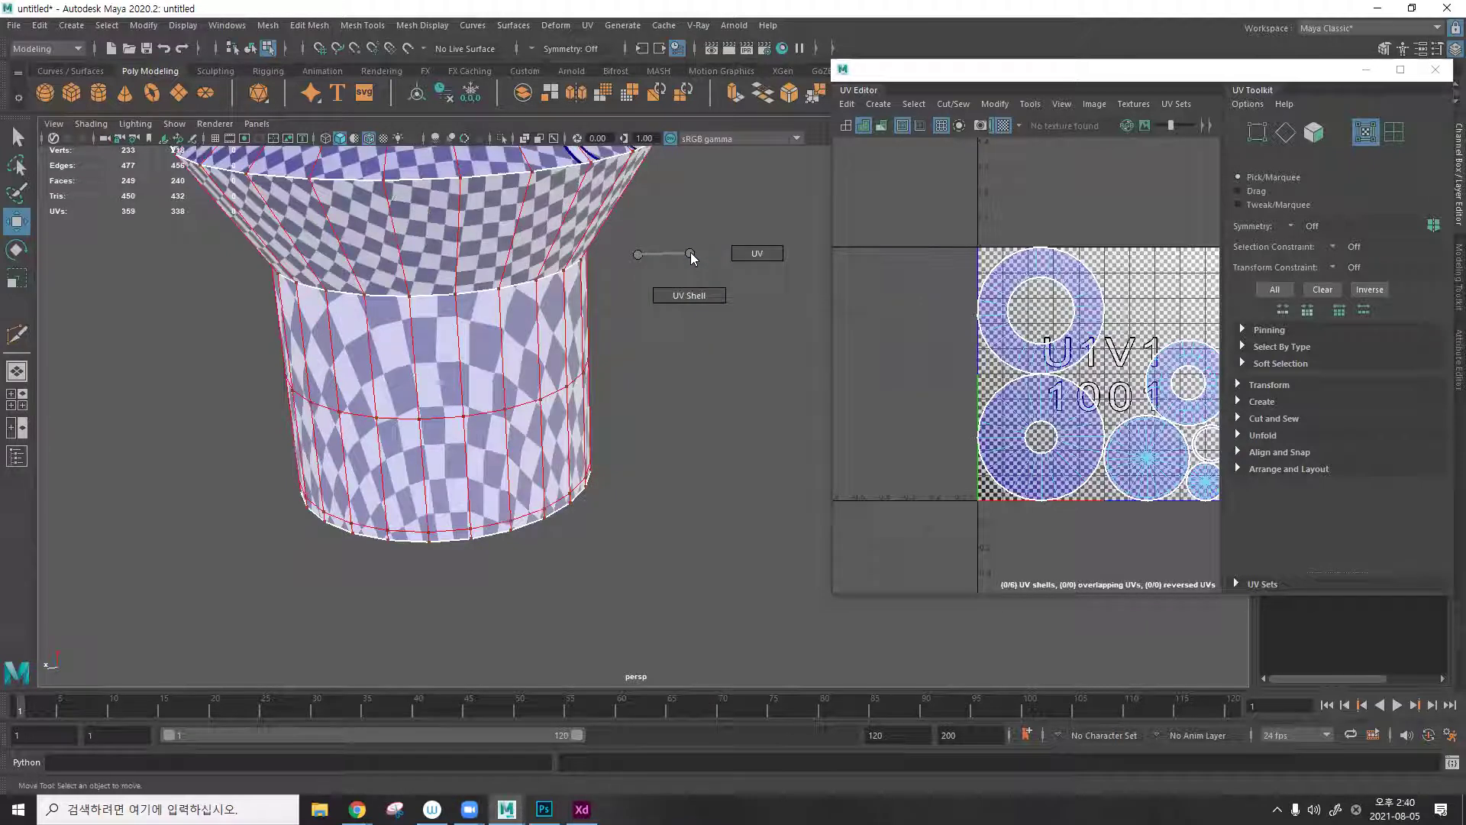
left_click(559, 341)
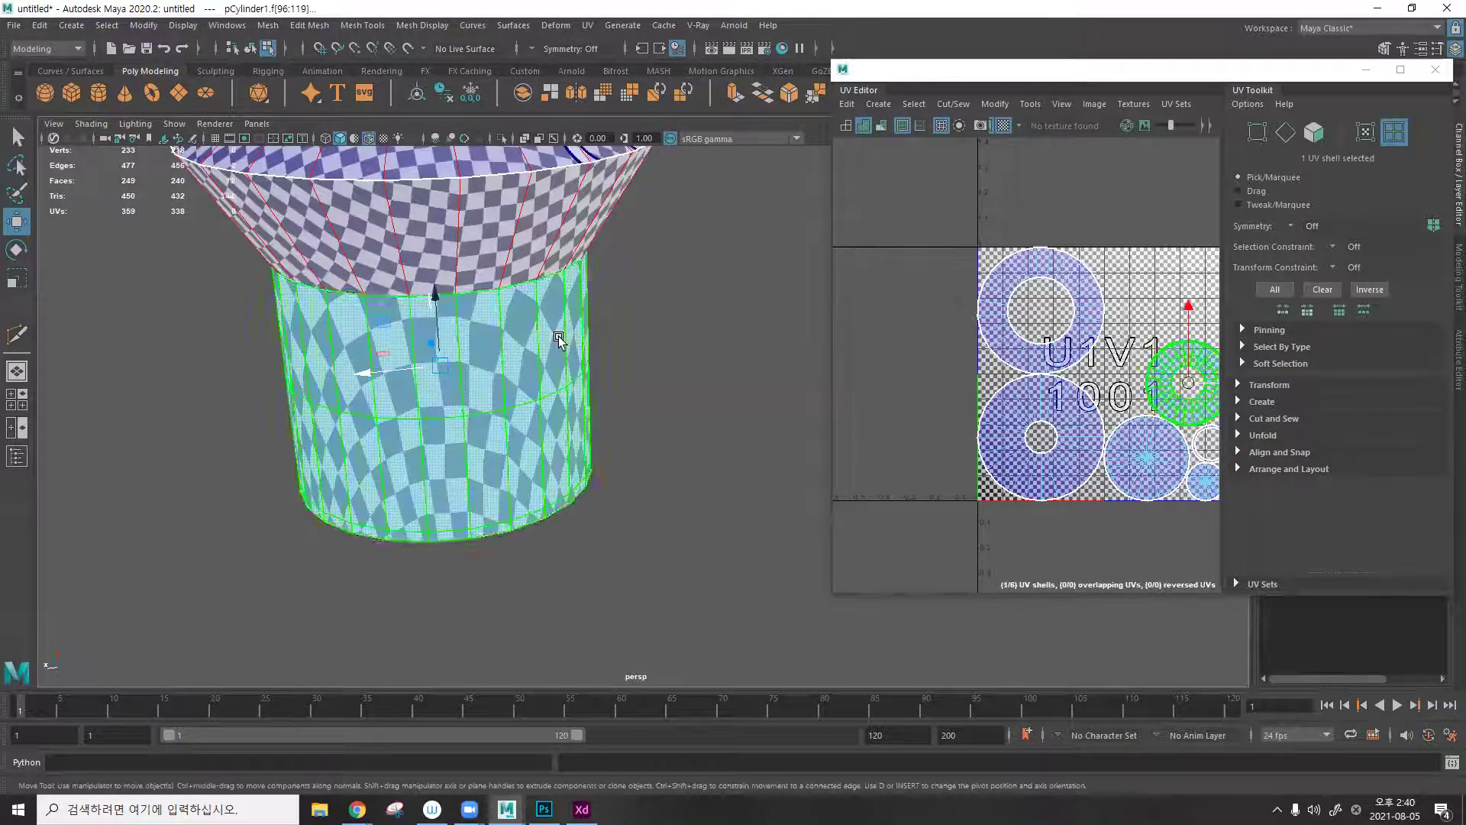
scroll(972, 320, "up", 4)
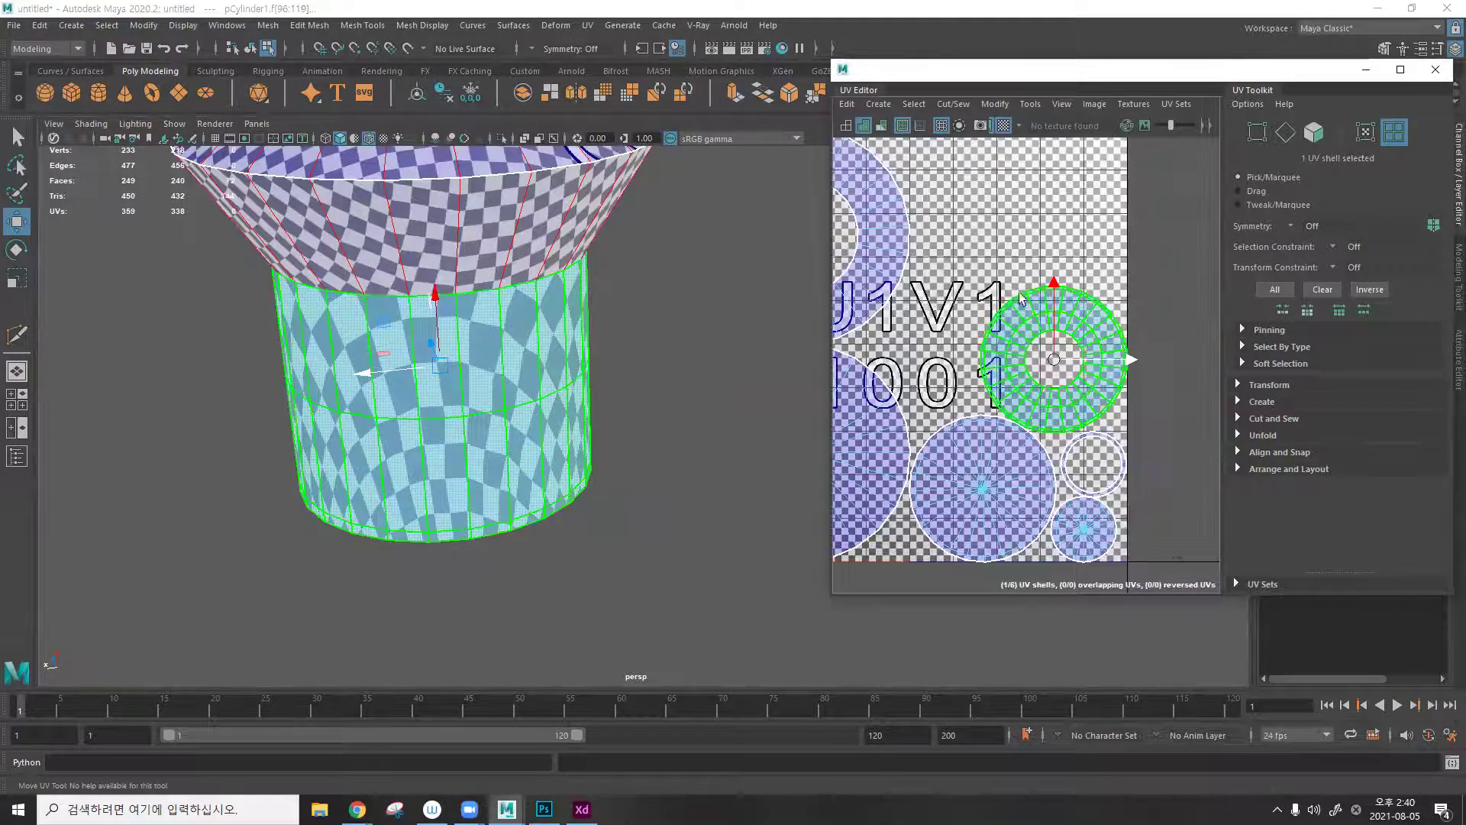
scroll(972, 319, "up", 3)
left_click(1001, 198)
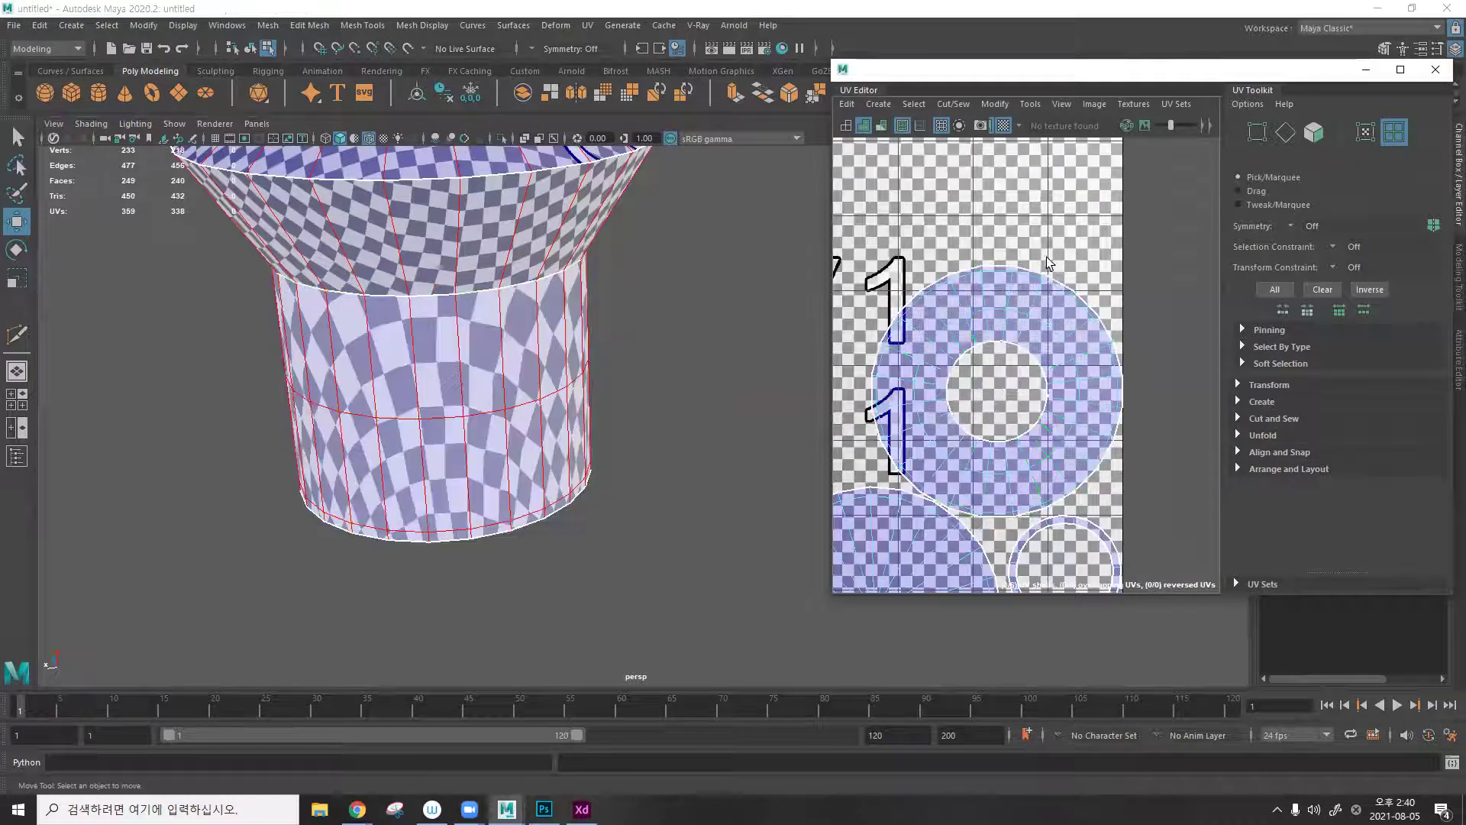
Turn off the checker map and examine the lower cylindrical wall from several sides against its ring-shaped UV shell.
left_click(1004, 126)
left_click(957, 307)
left_click(654, 301)
left_click_drag(540, 326, 411, 263, "alt")
left_click(411, 264)
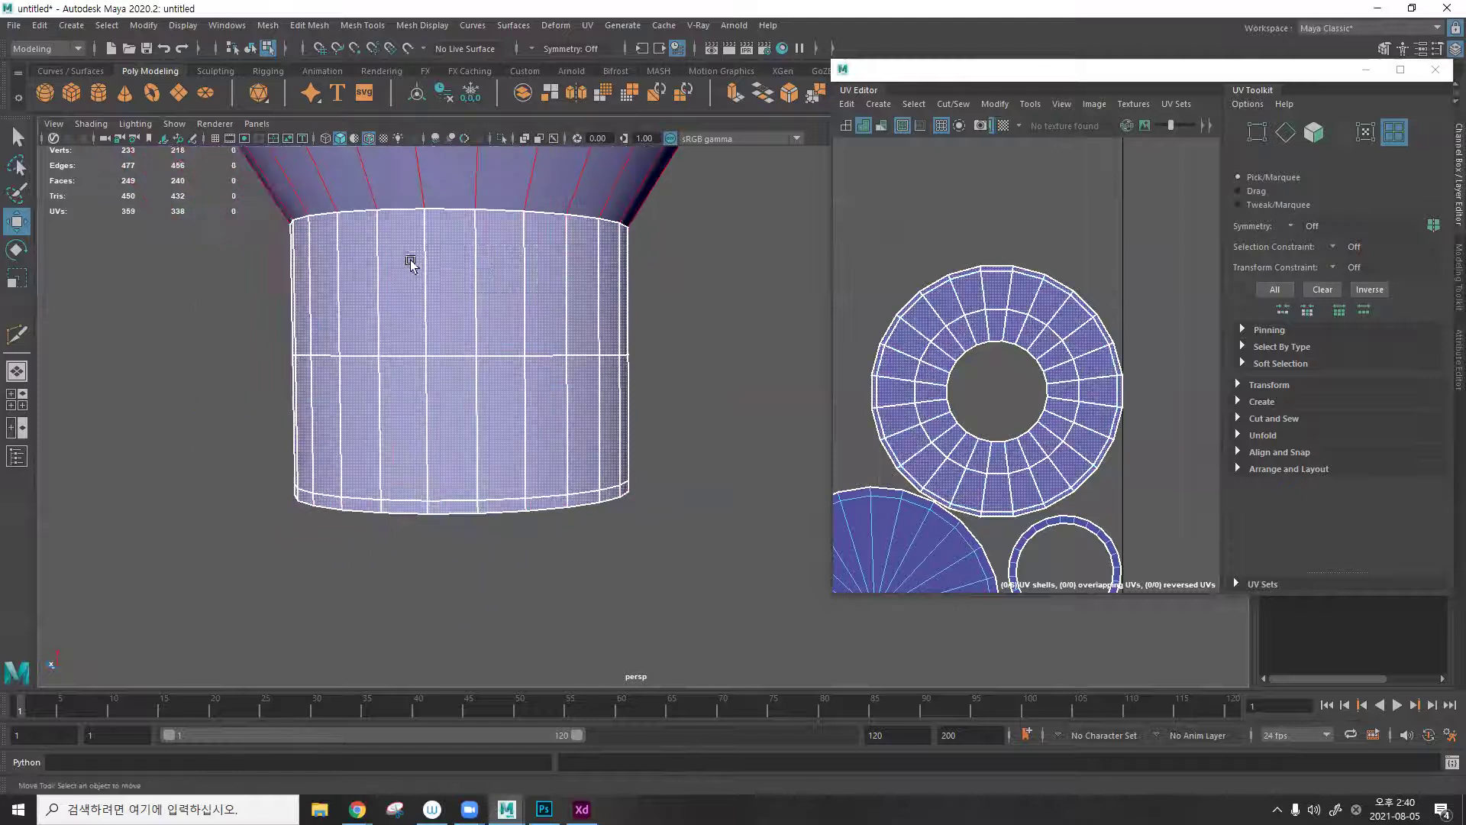
left_click_drag(547, 264, 578, 298, "alt")
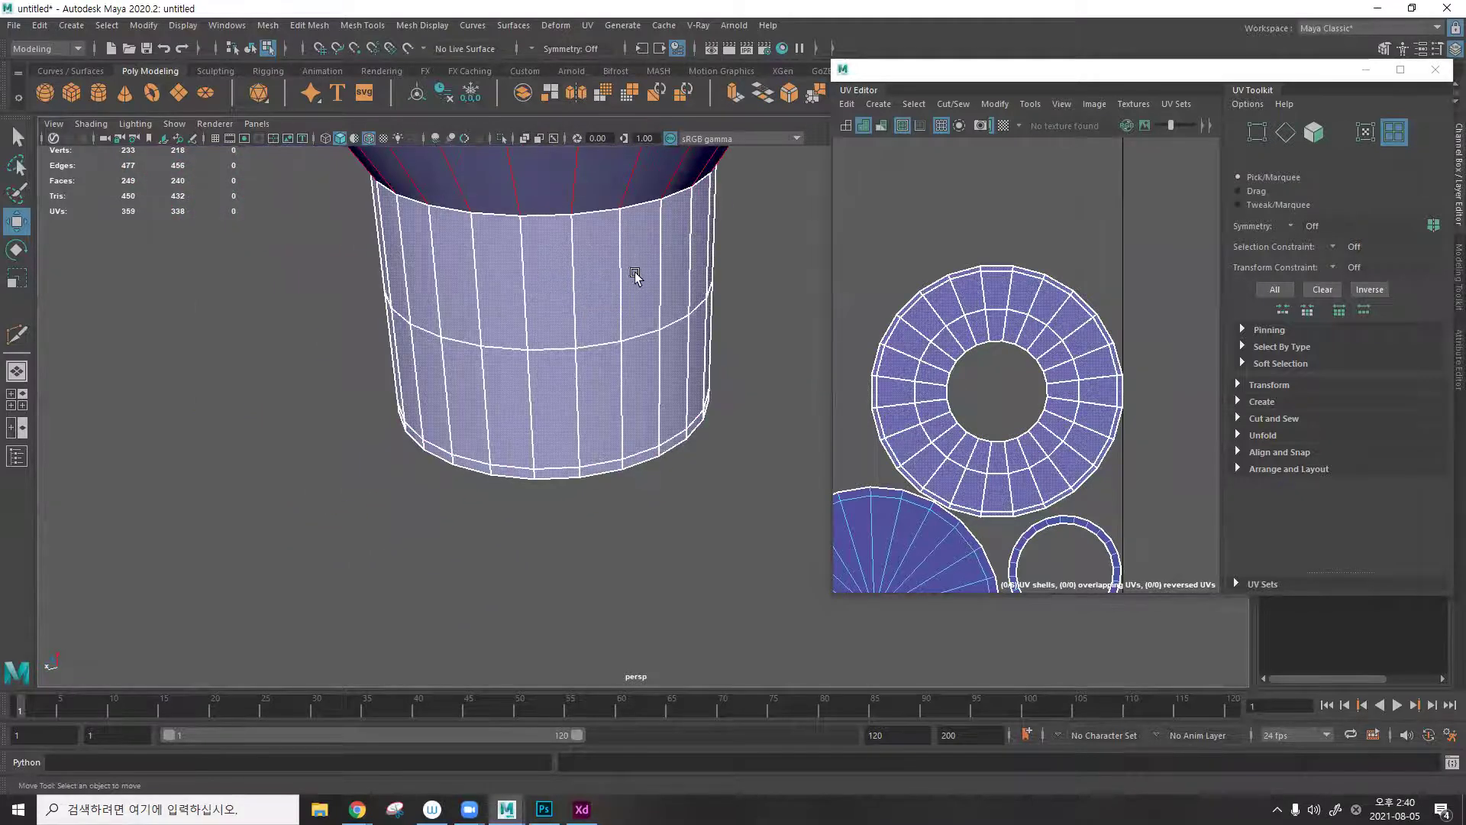
left_click(306, 229)
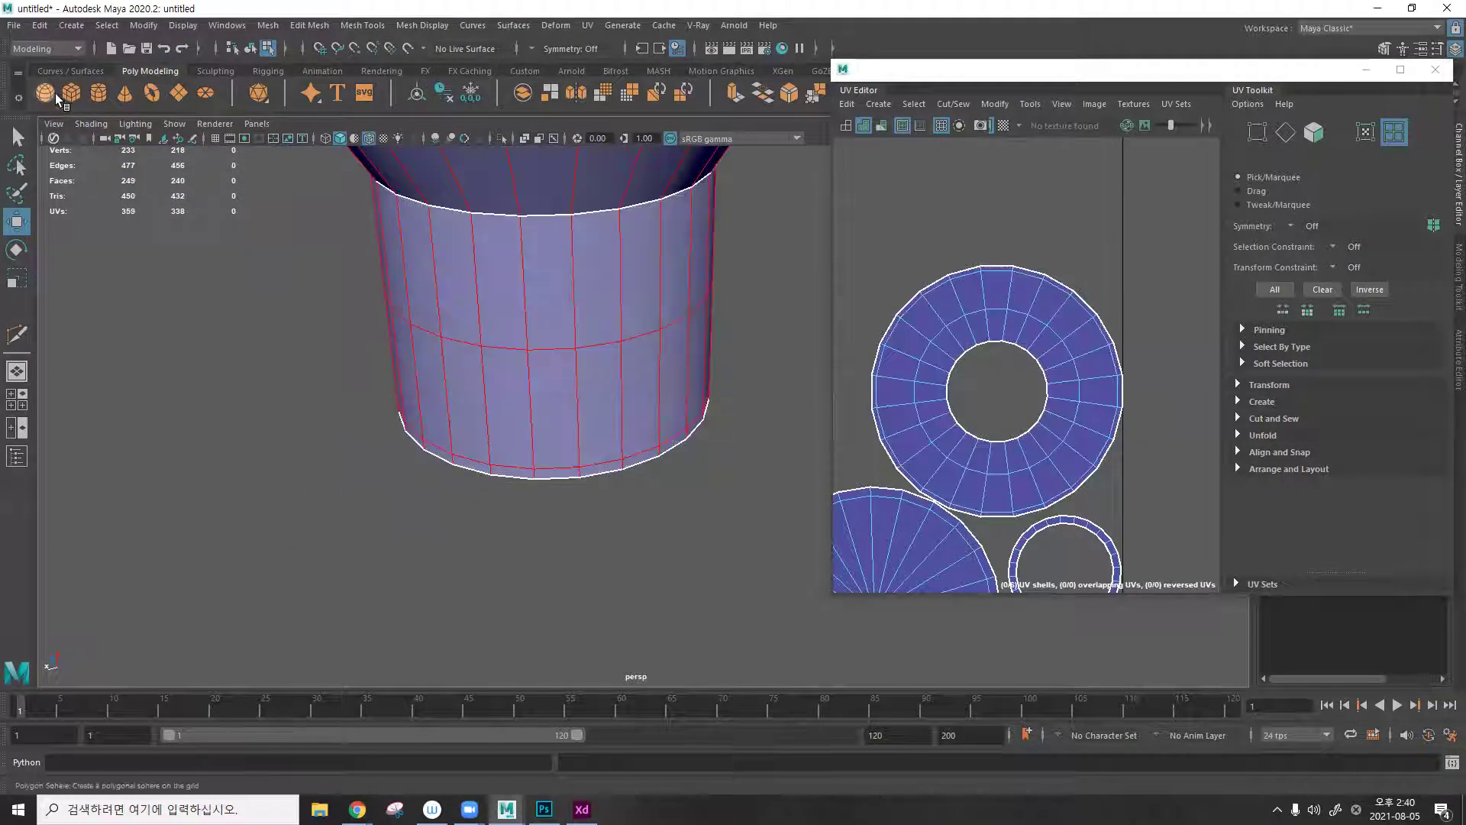
left_click(552, 265)
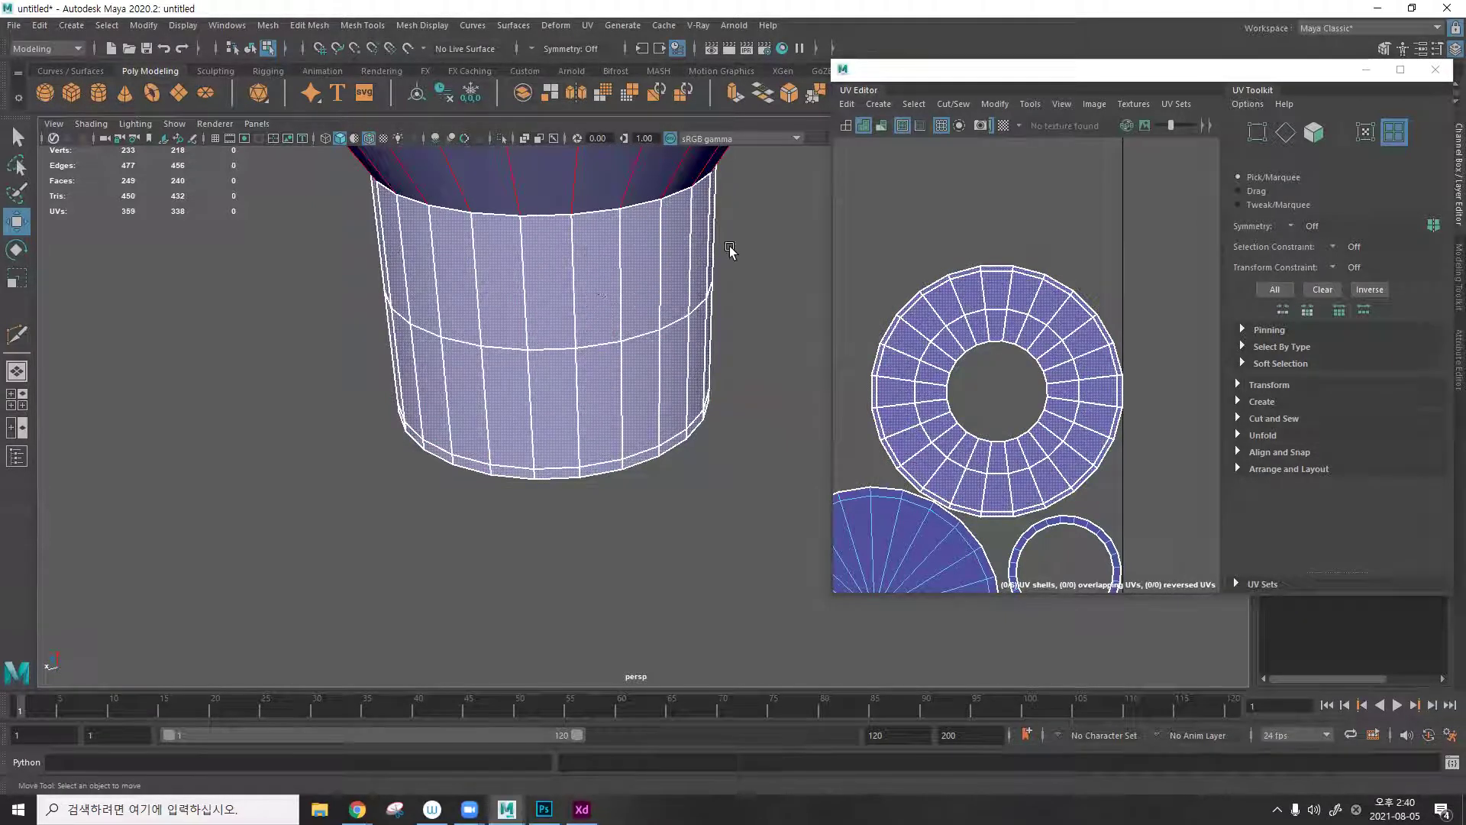
right_click_drag(775, 294, 508, 340, "alt")
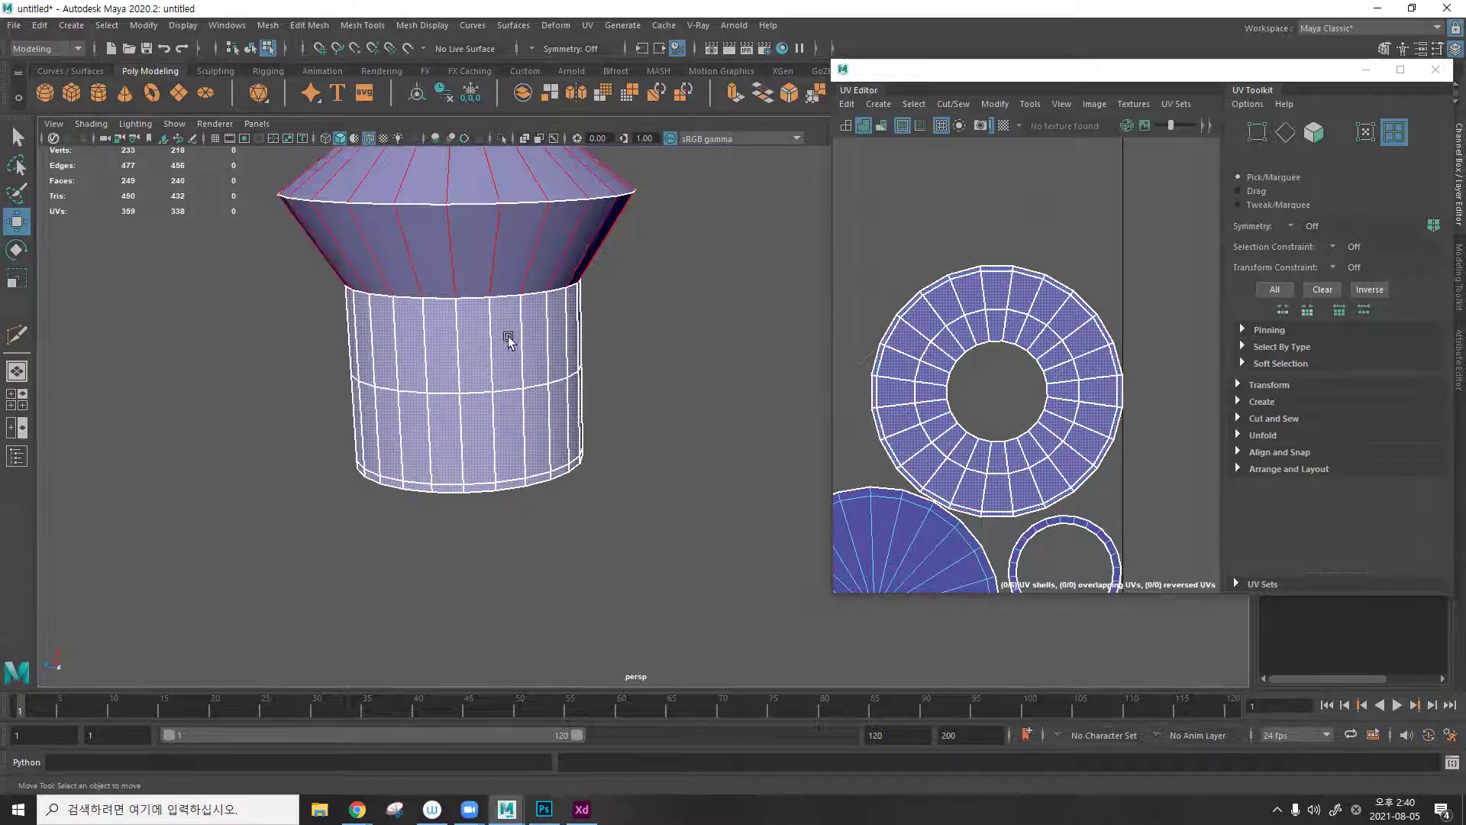
left_click_drag(376, 350, 533, 350, "alt")
scroll(508, 288, "up", 3)
left_click_drag(508, 288, 487, 318, "alt")
left_click(488, 318)
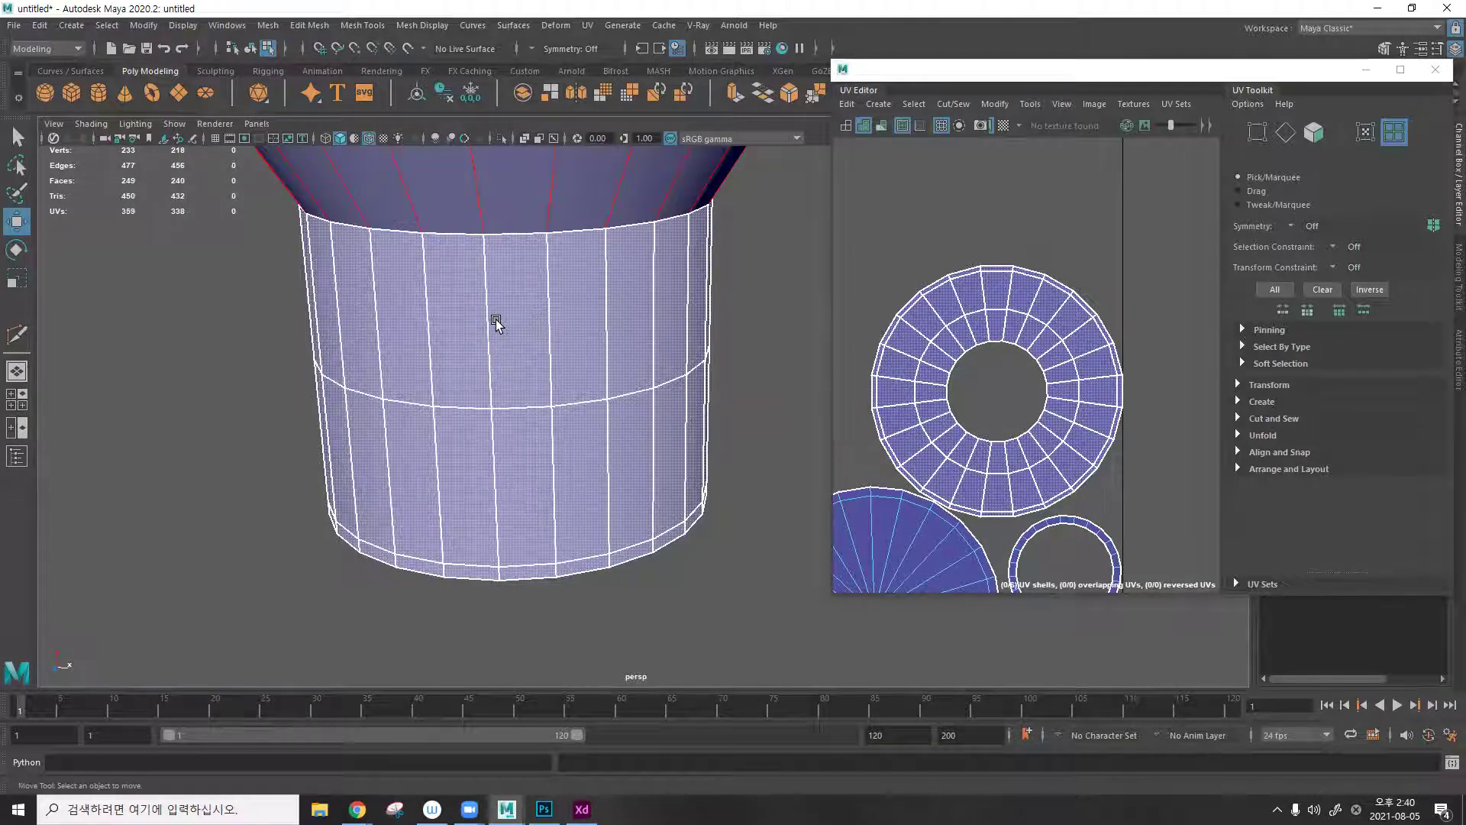
Cut the UVs along one vertical line of three edges on the lower cylindrical wall, from its upper rim to its bottom.
left_click(1199, 228)
key("F10")
left_click(489, 283)
left_click(498, 434, "shift")
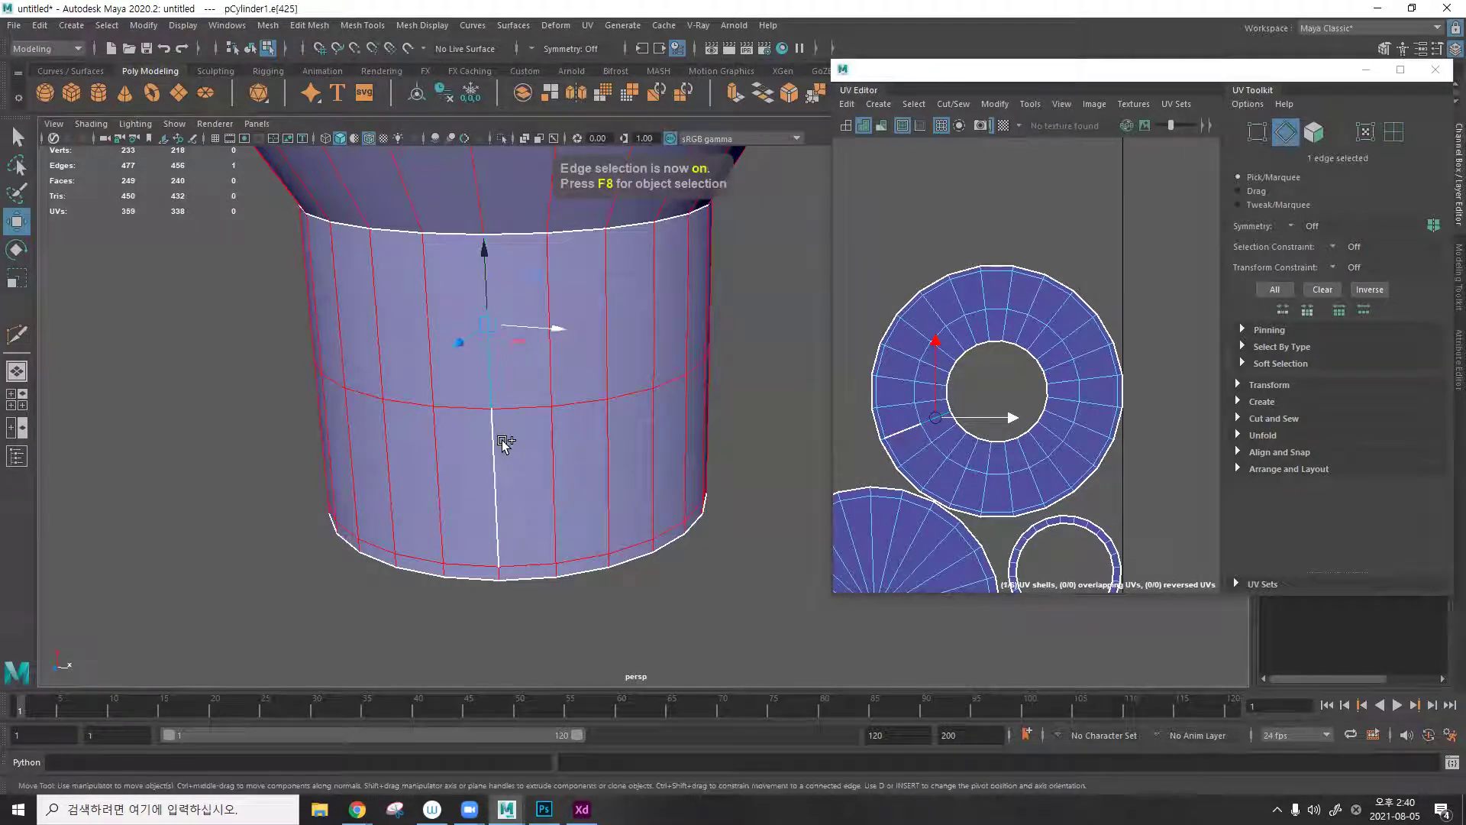
left_click(502, 571, "shift")
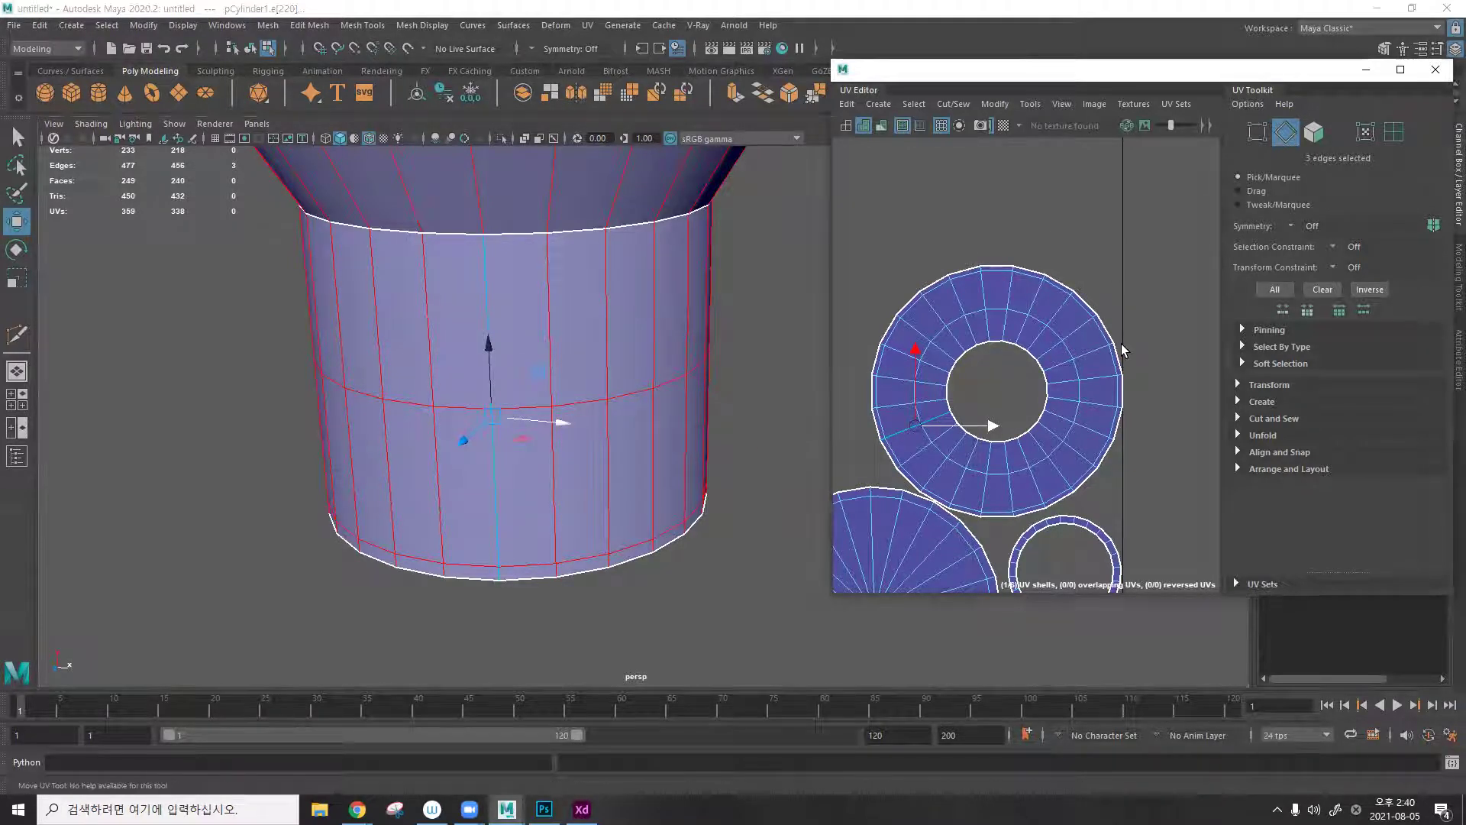
key("ctrl+x")
Check the new seam in the ring-shaped shell, select the lower wall's whole UV shell and unfold it.
scroll(951, 438, "up", 3)
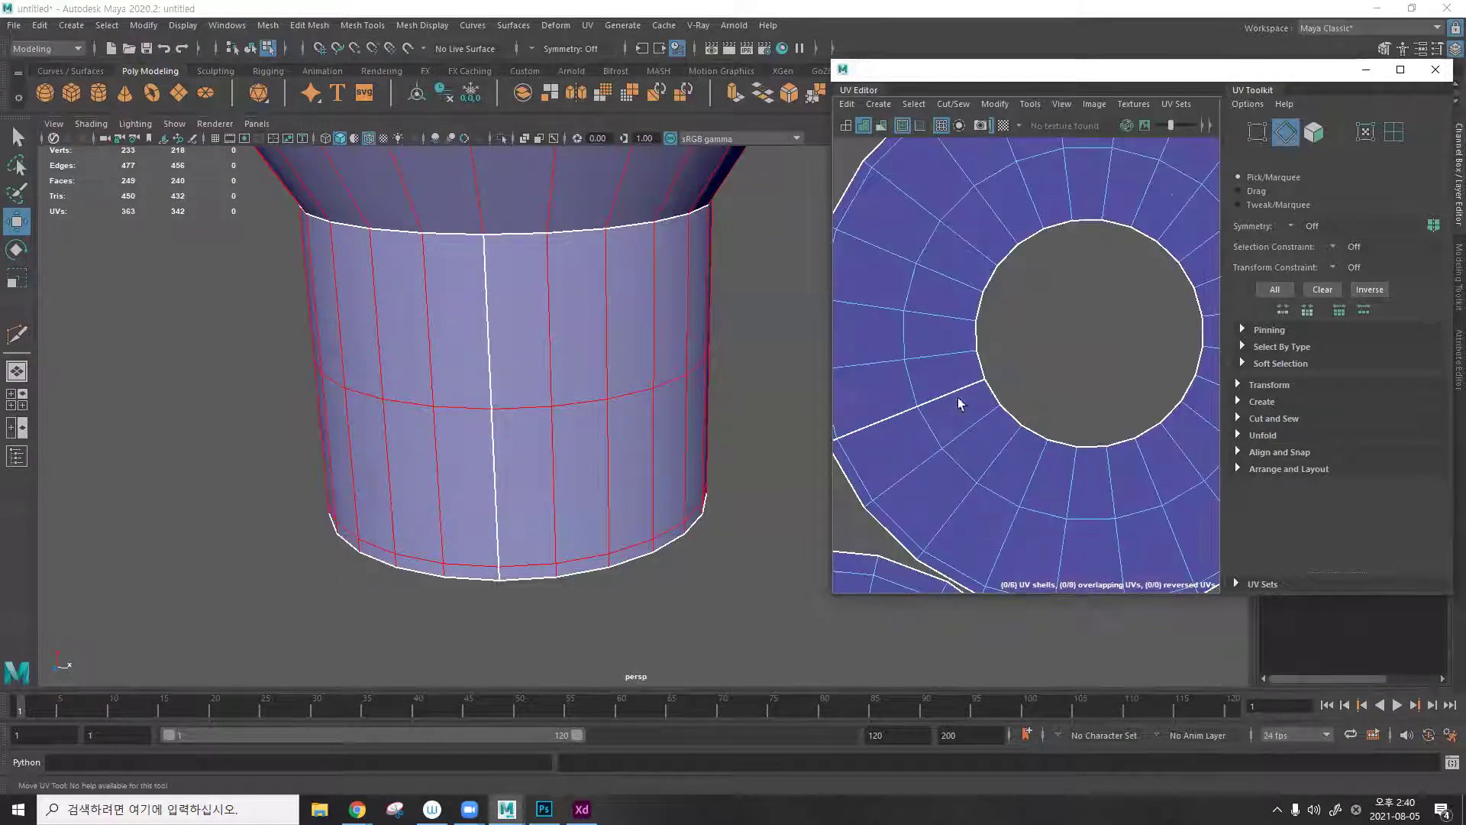
scroll(1068, 350, "down", 4)
right_click(1066, 347)
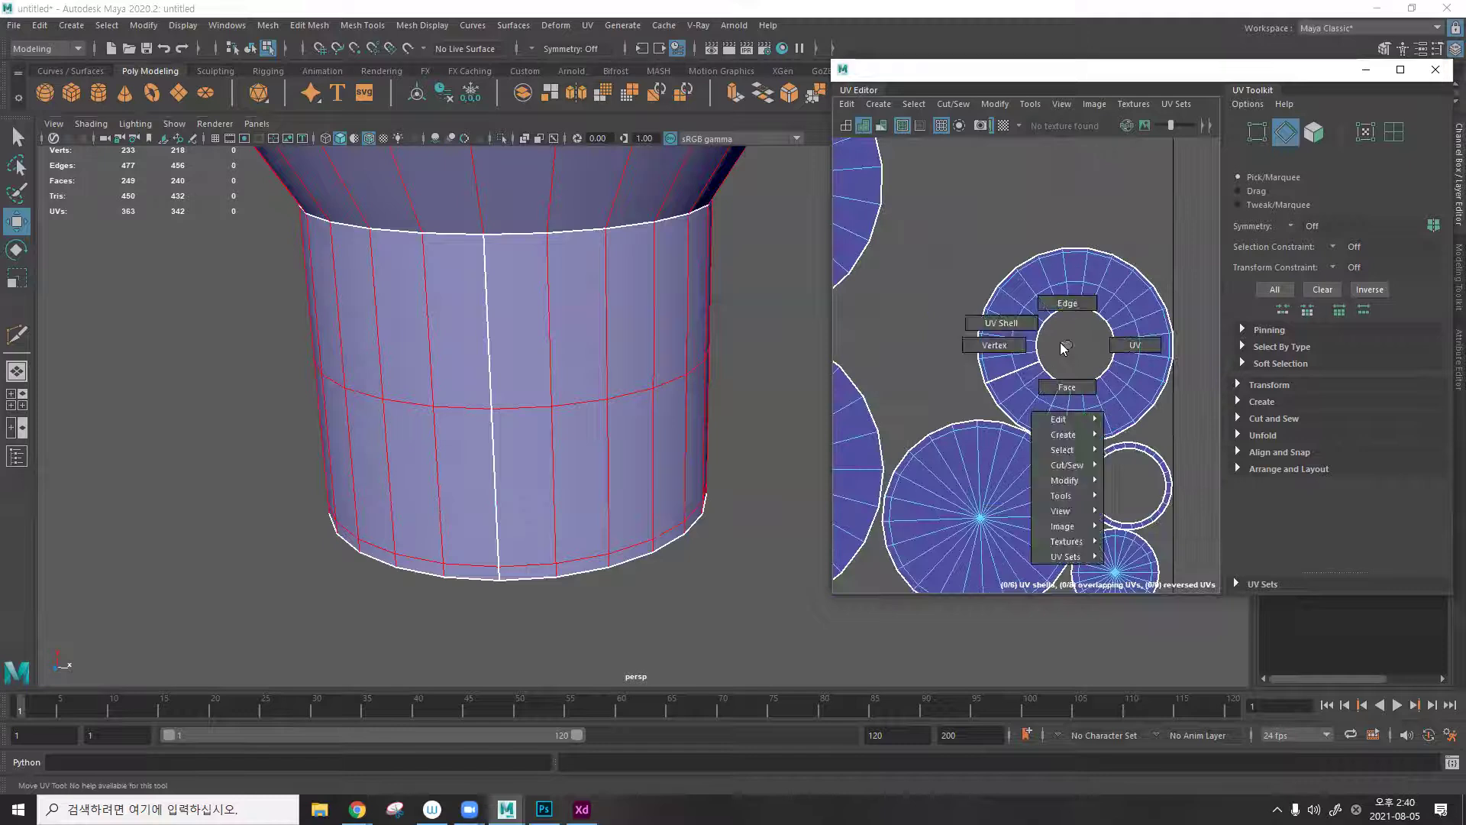
left_click(1001, 322)
left_click(1027, 301)
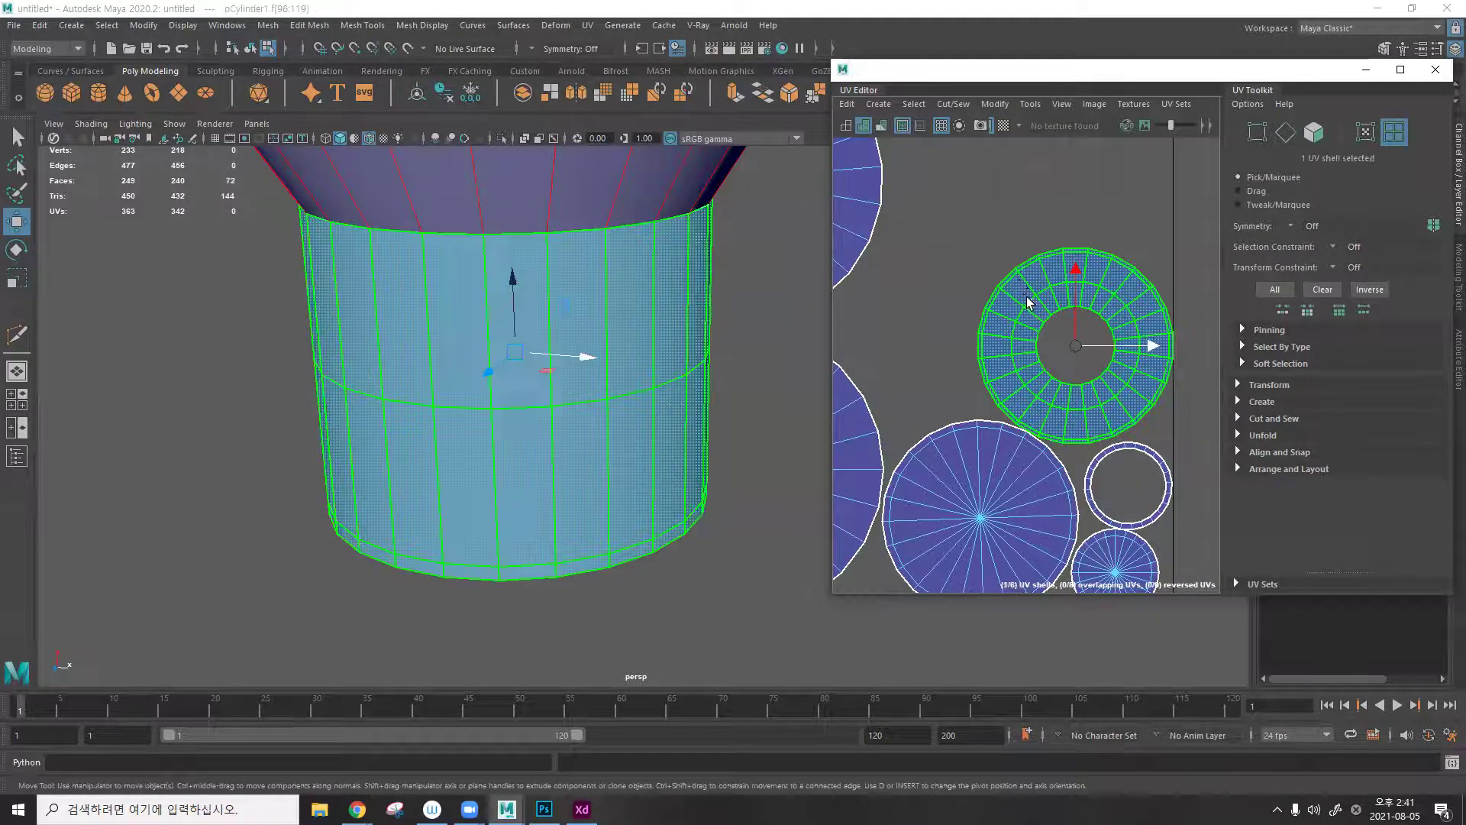
left_click(995, 104)
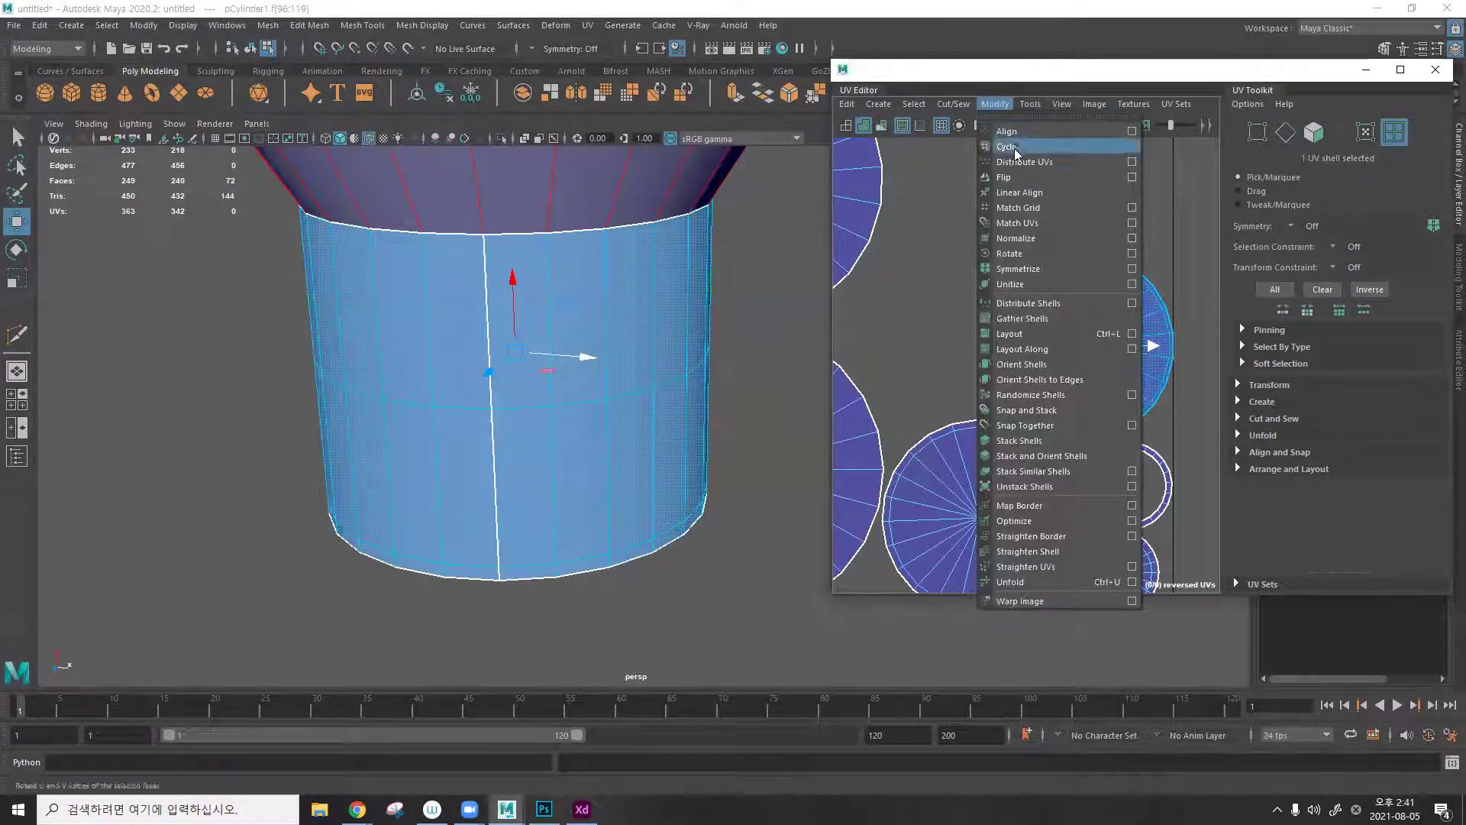
left_click(1031, 581)
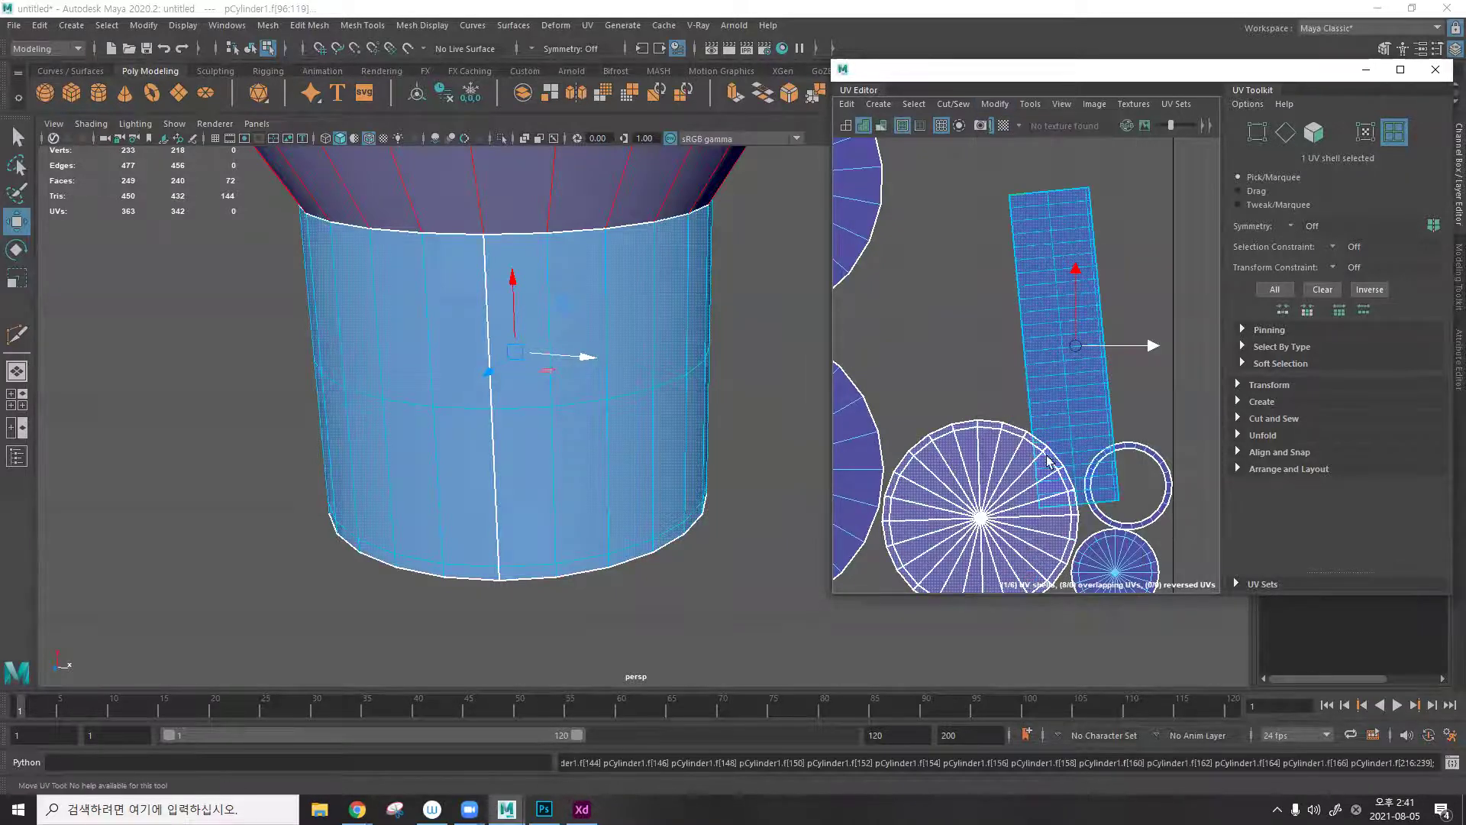
Move the lower wall's unfolded strip to the empty area above the small disc shells and clear the selection.
scroll(1050, 462, "down", 3)
left_click(1011, 255)
left_click(1054, 353)
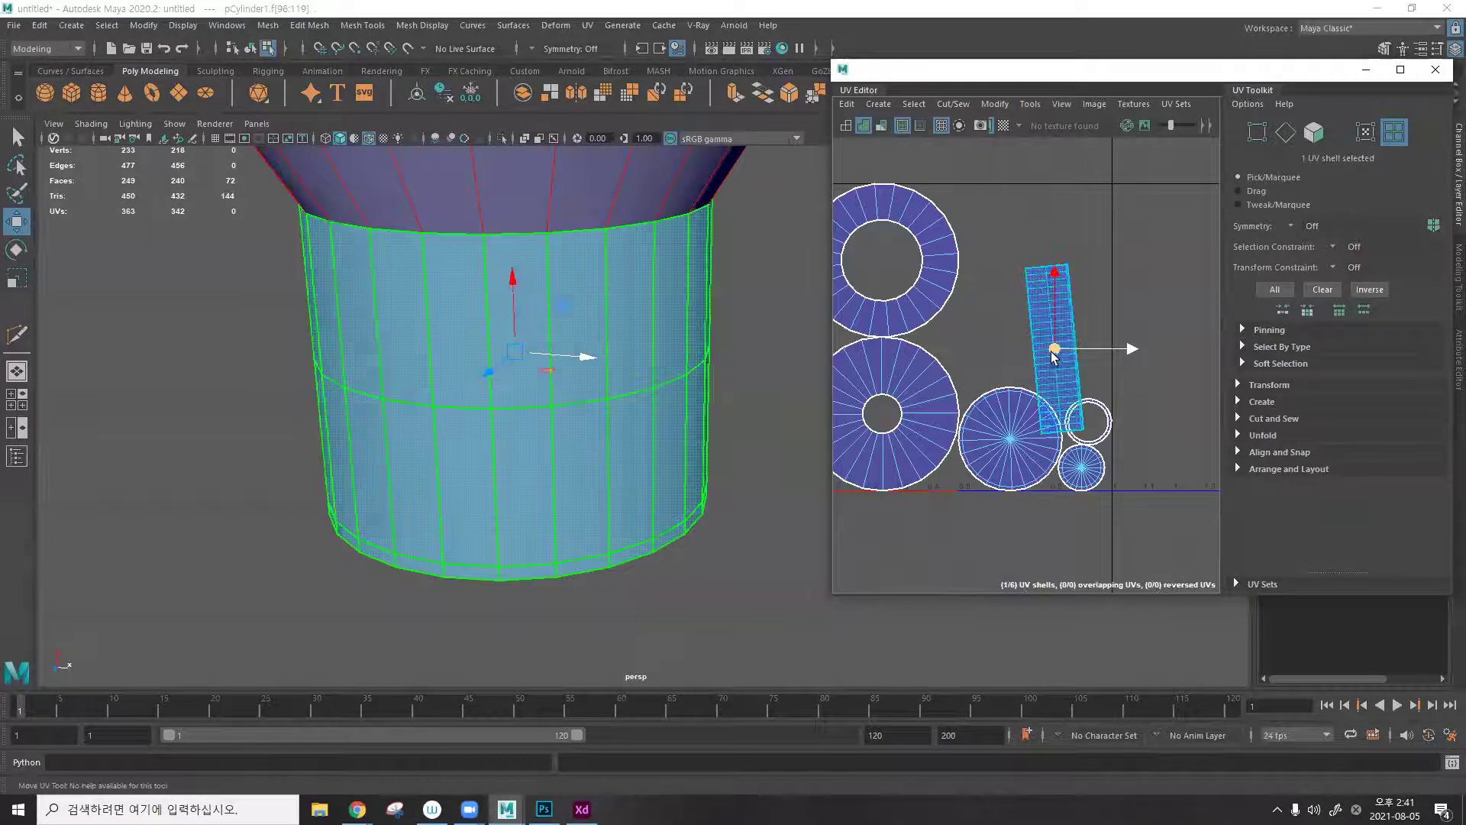
left_click_drag(1054, 353, 1035, 275)
left_click(1040, 210)
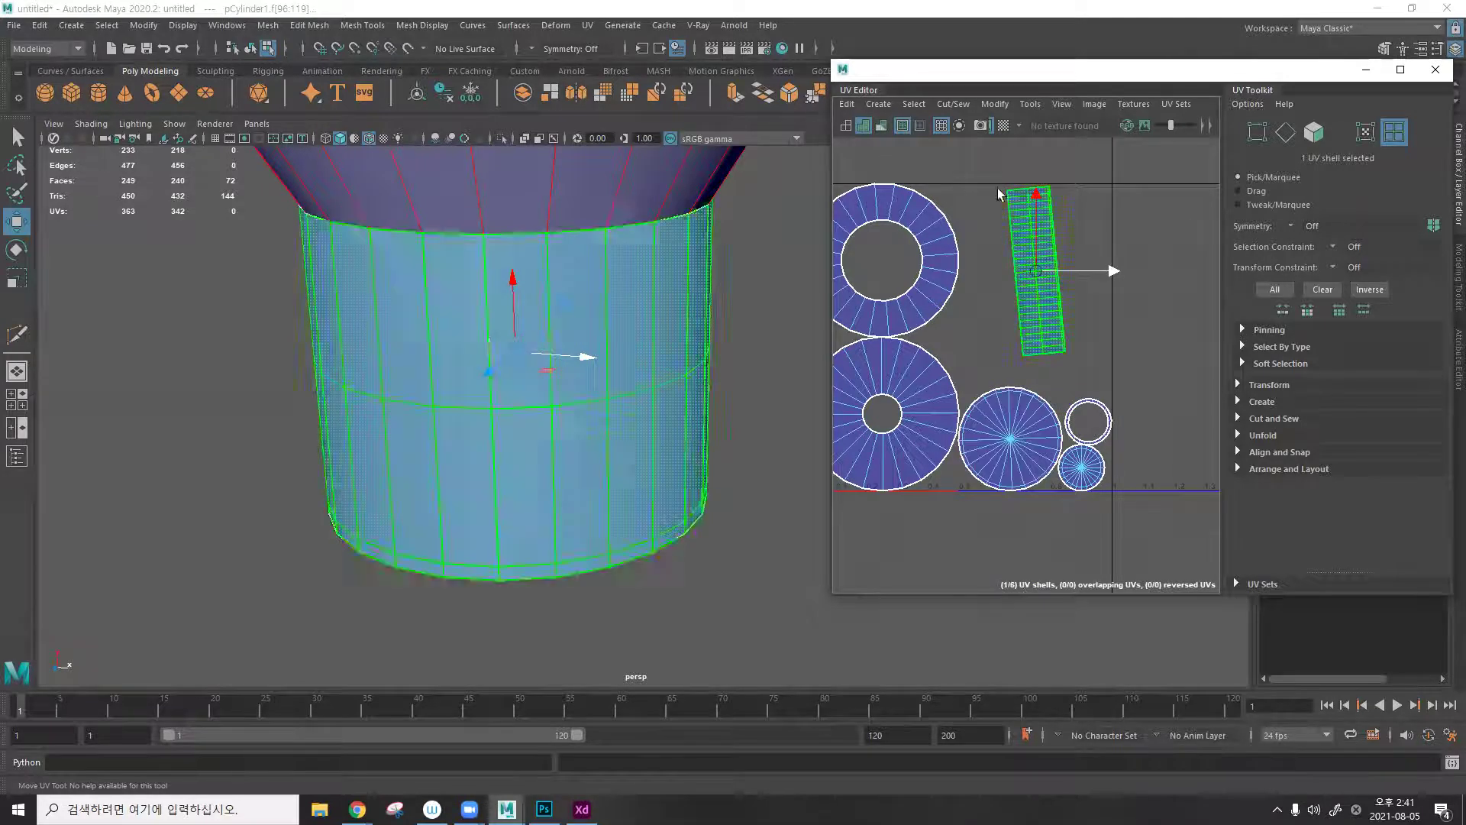
left_click(1059, 140)
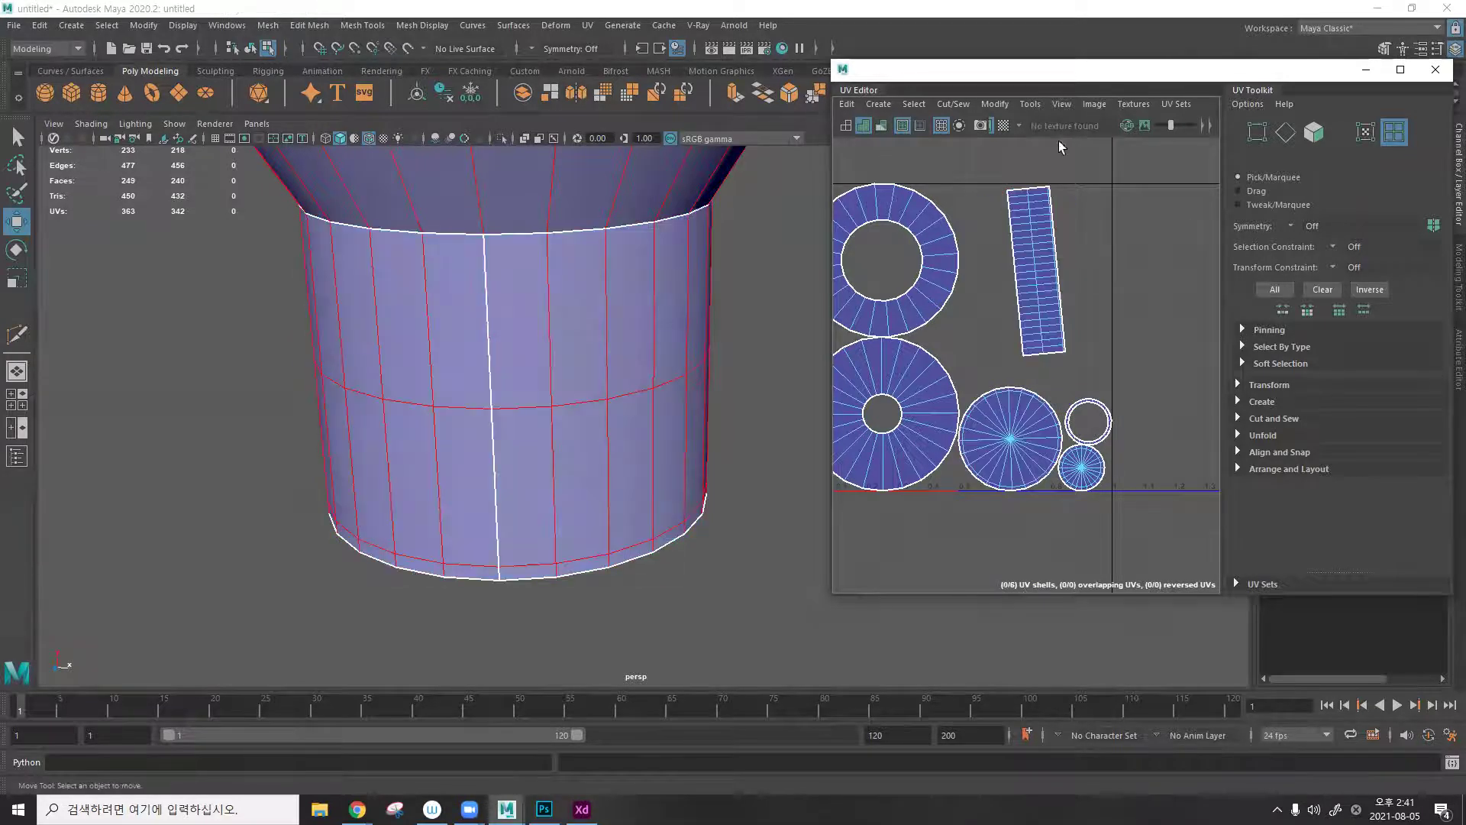
Turn on the checker map and straighten the lower wall's tilted strip shell with Orient Shells.
left_click(1004, 126)
left_click(1021, 240)
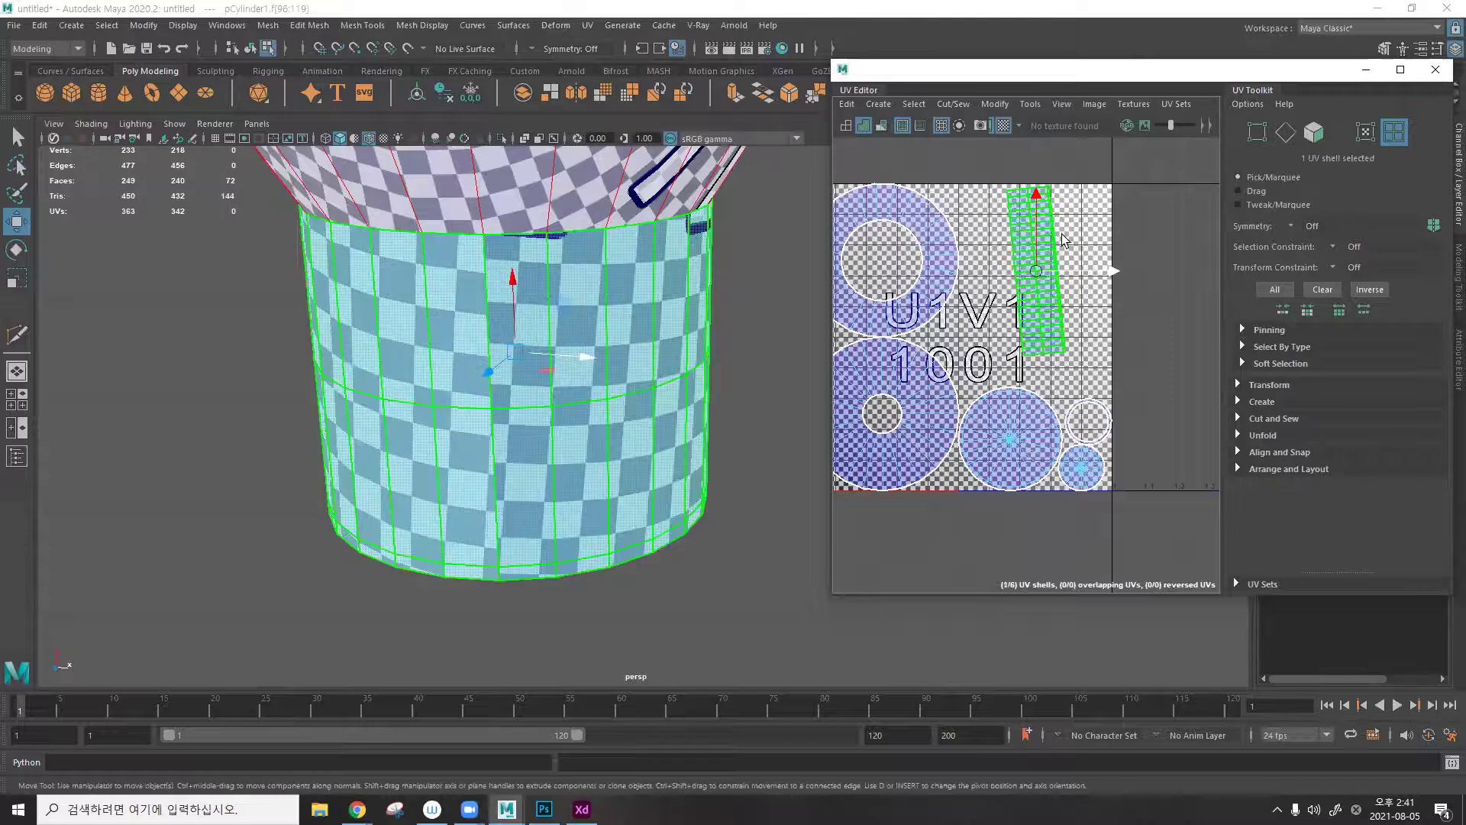
left_click(994, 104)
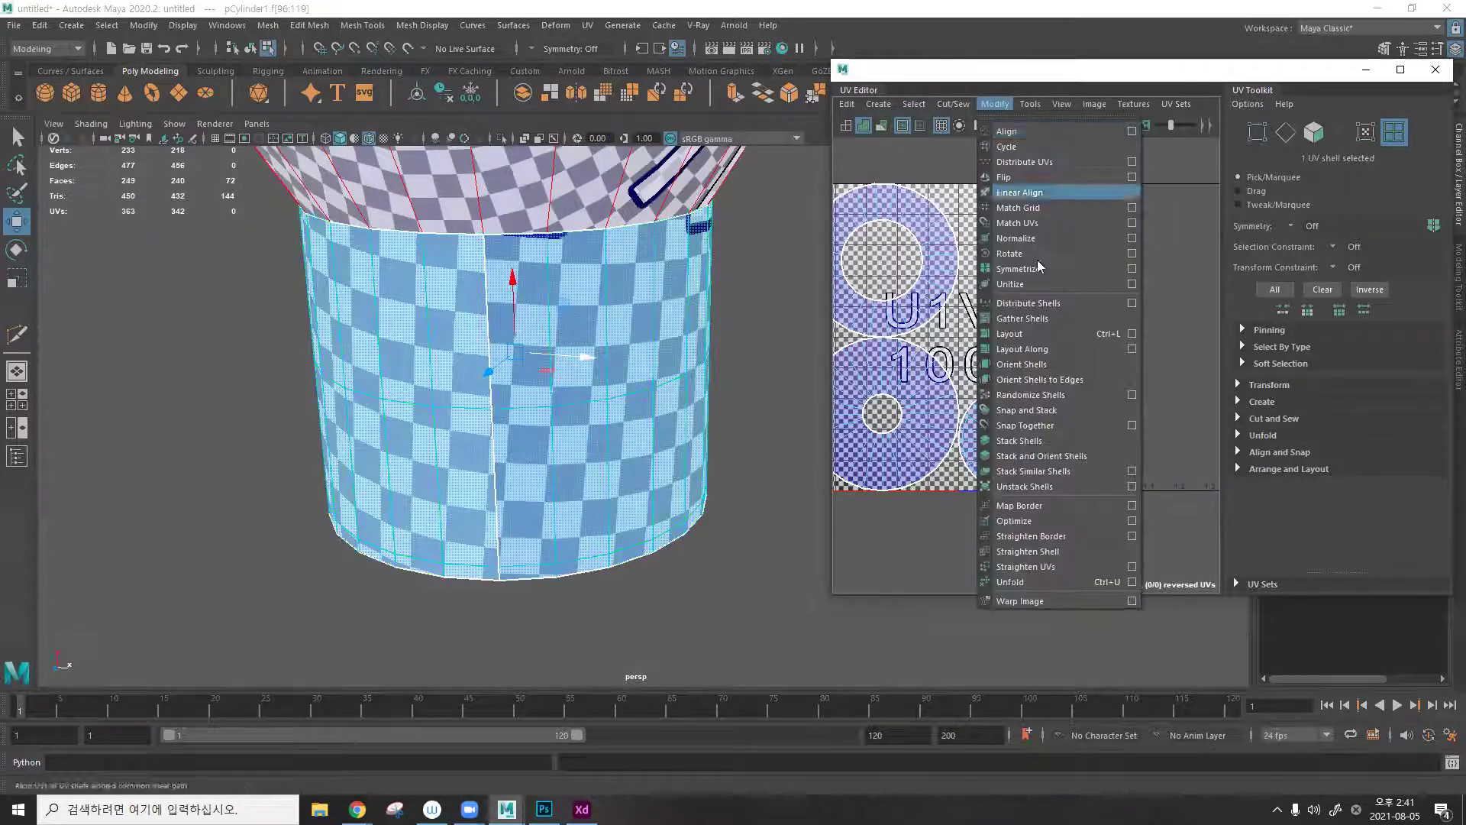
left_click(1049, 367)
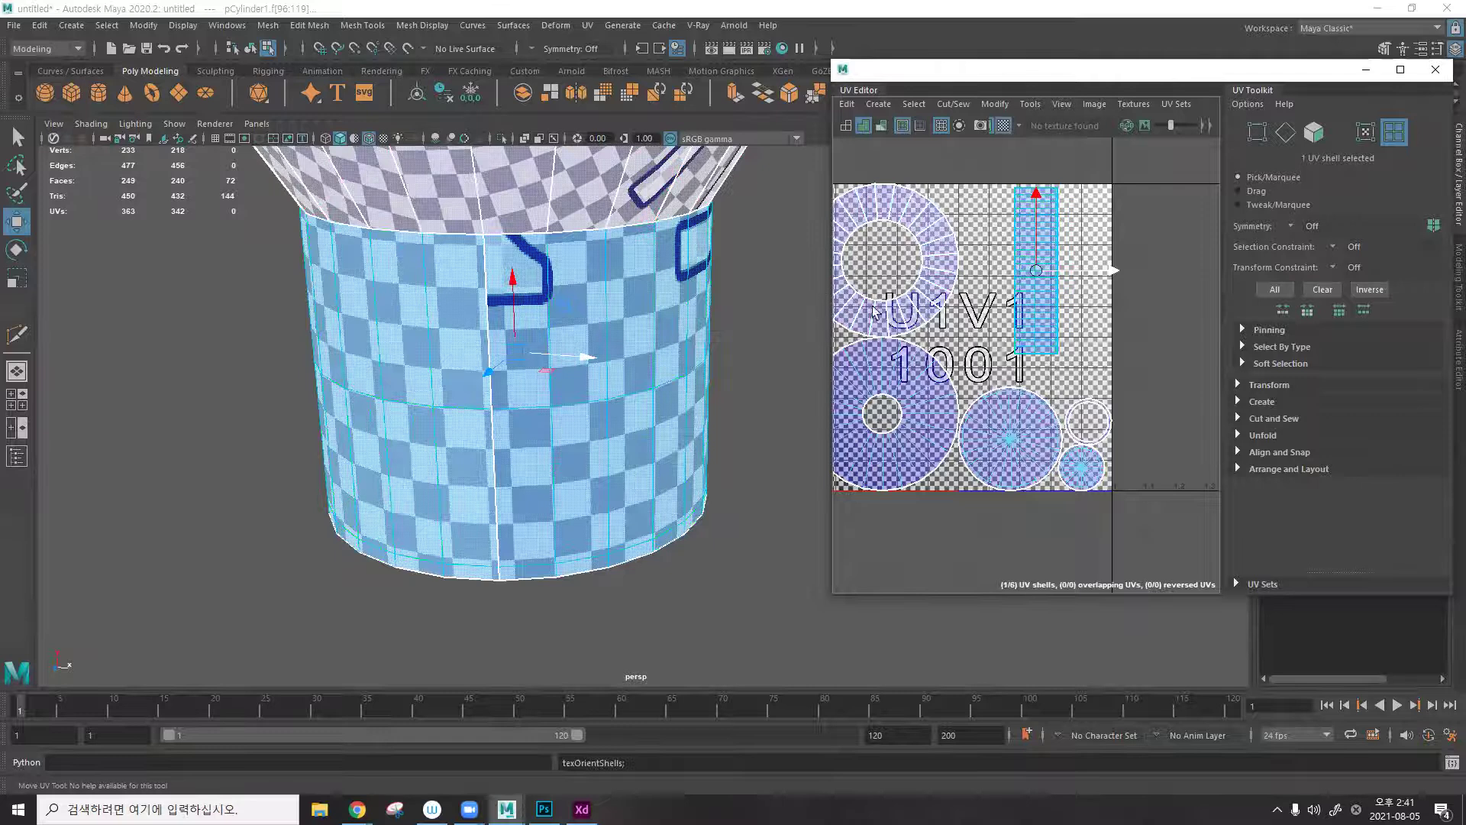
Switch to object selection and inspect the checker pattern around the lower cylindrical wall, closing in on its vertical seam.
key("f")
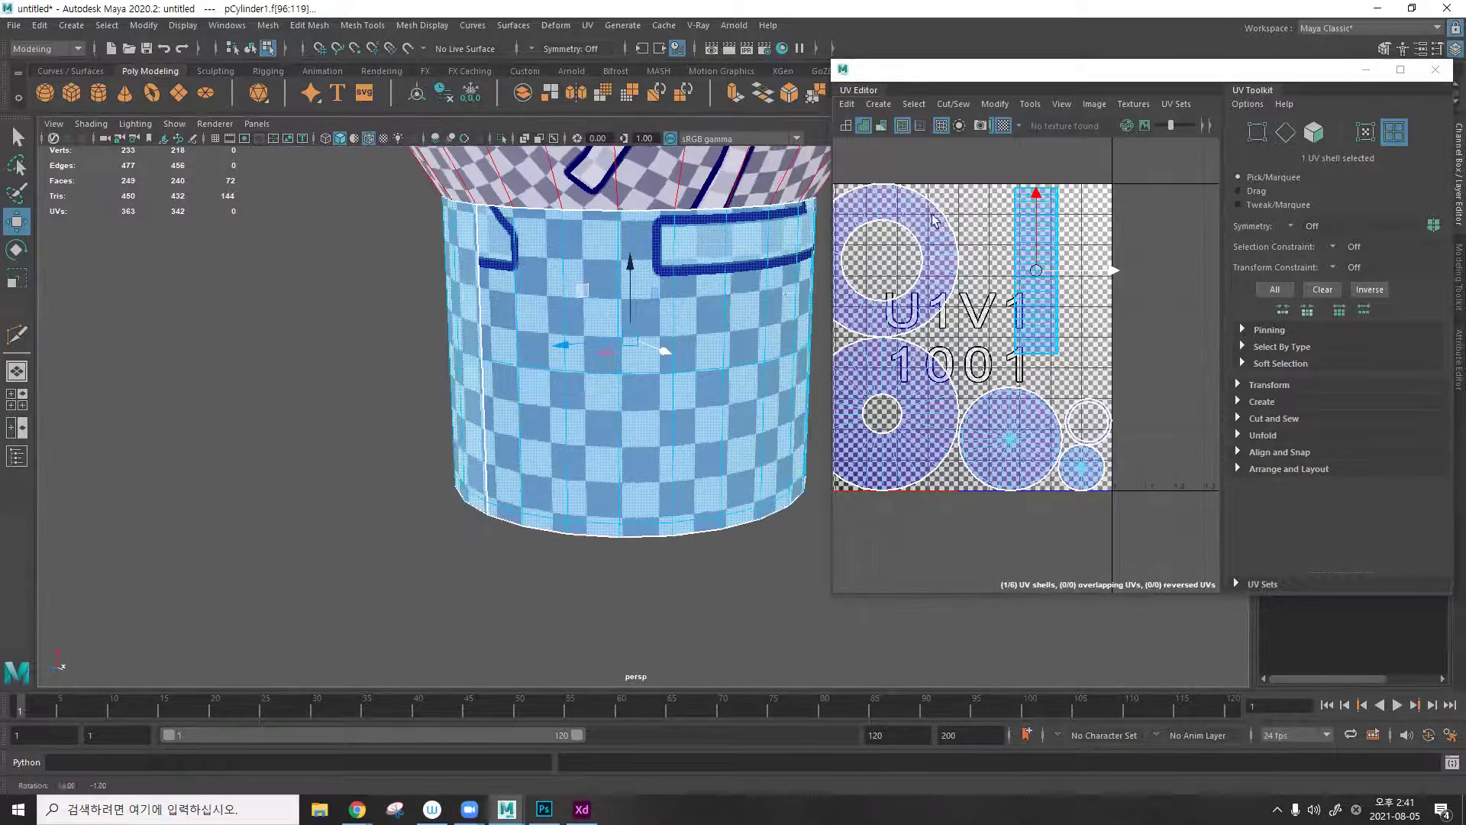
left_click(1003, 126)
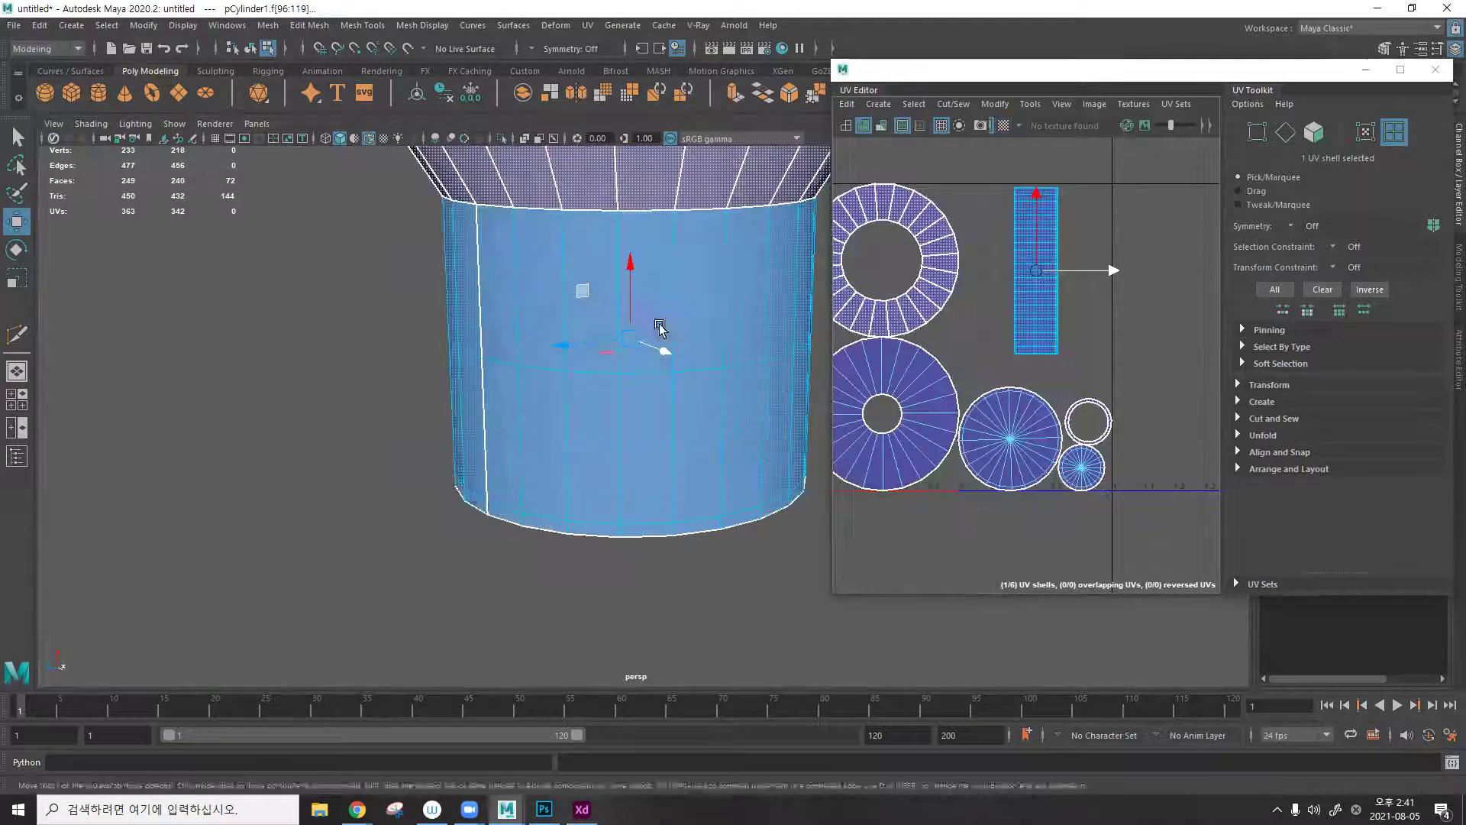
key("F8")
left_click(1003, 126)
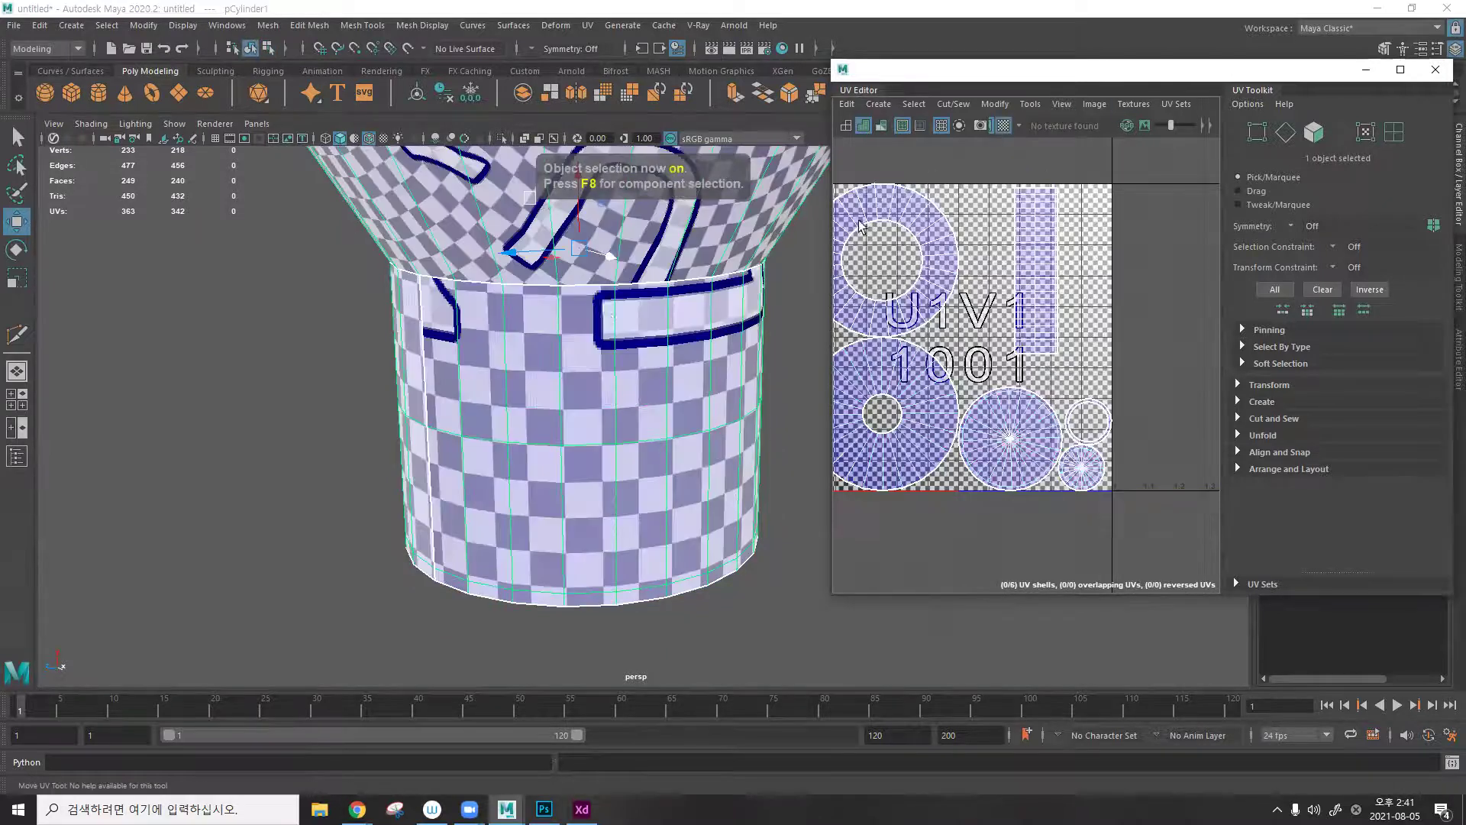
scroll(599, 302, "down", 3)
middle_click_drag(600, 302, 541, 467, "alt")
left_click_drag(541, 467, 624, 475, "alt")
left_click_drag(626, 397, 359, 397, "alt")
scroll(646, 281, "up", 3)
mouse_move(523, 247)
left_mouse_down("alt")
mouse_move(468, 360)
mouse_move(504, 246)
left_mouse_up("alt")
left_click_drag(446, 296, 747, 268, "alt")
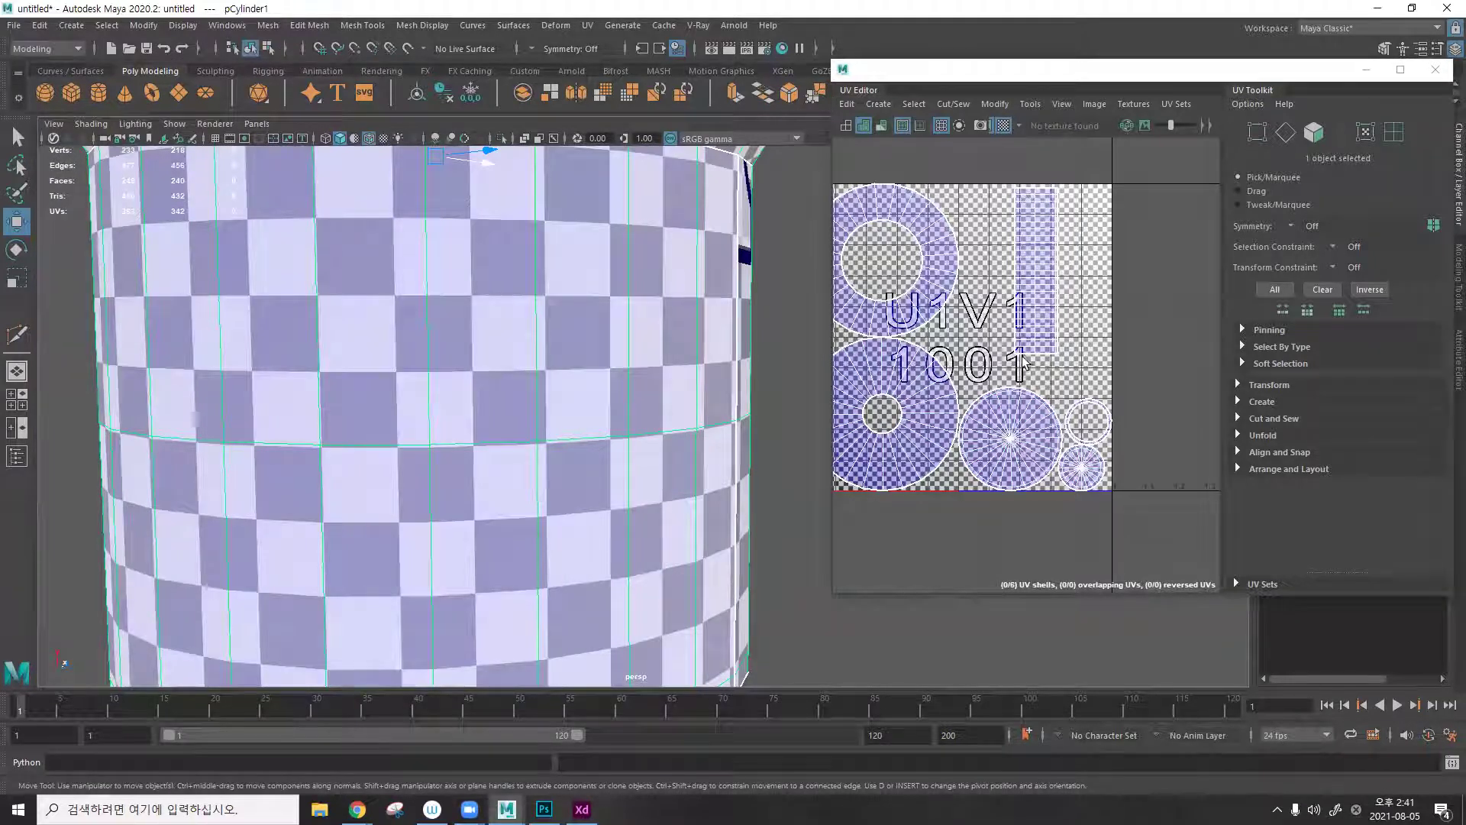
left_click_drag(684, 344, 507, 282, "alt")
scroll(510, 233, "up", 3)
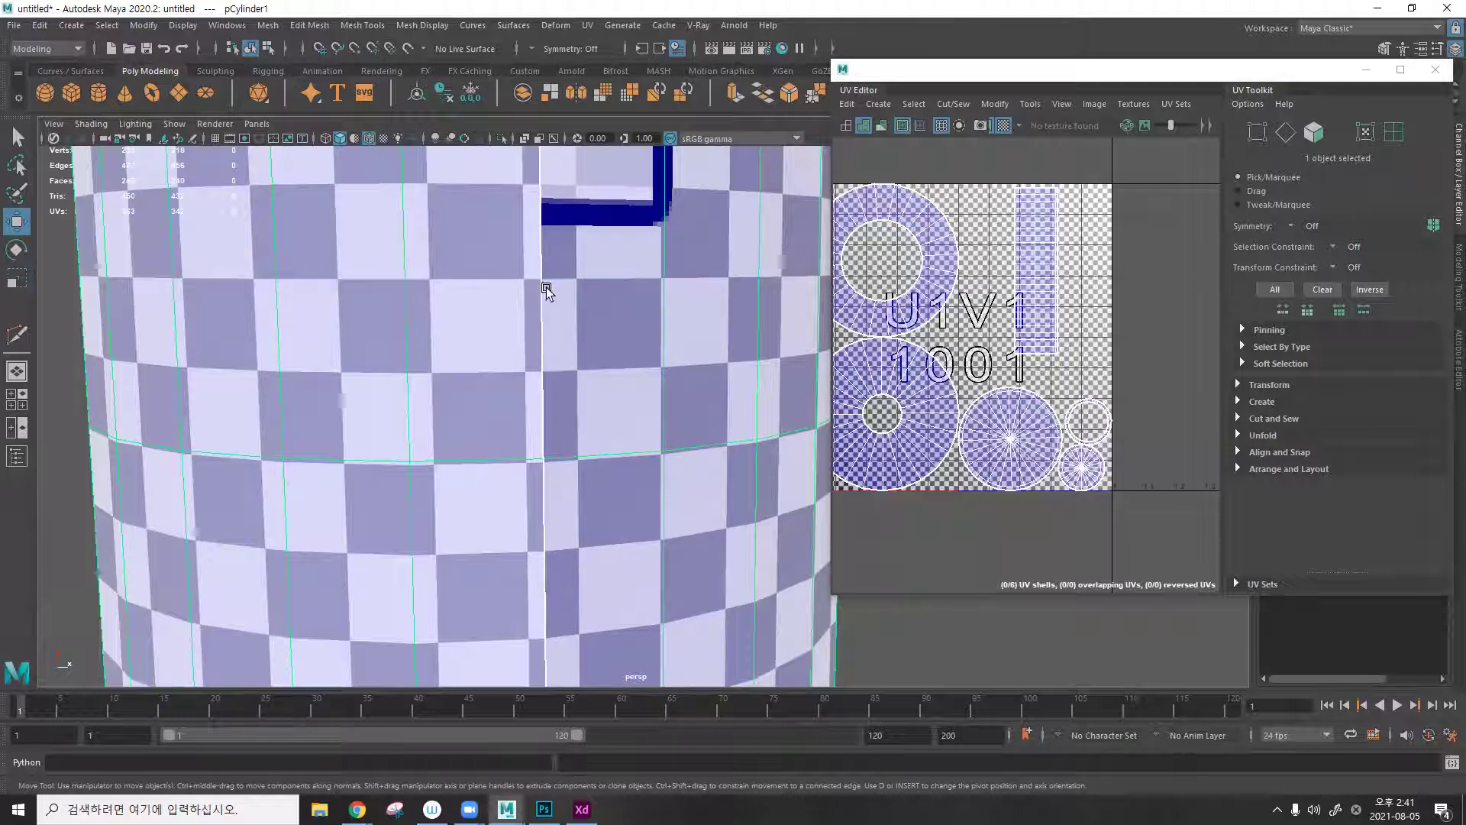
Examine the checker pattern on the lower wall, bottom cap and upper cone from several sides, including below and above.
scroll(573, 233, "down", 5)
left_click_drag(451, 296, 554, 267, "alt")
left_click_drag(591, 533, 696, 352, "alt")
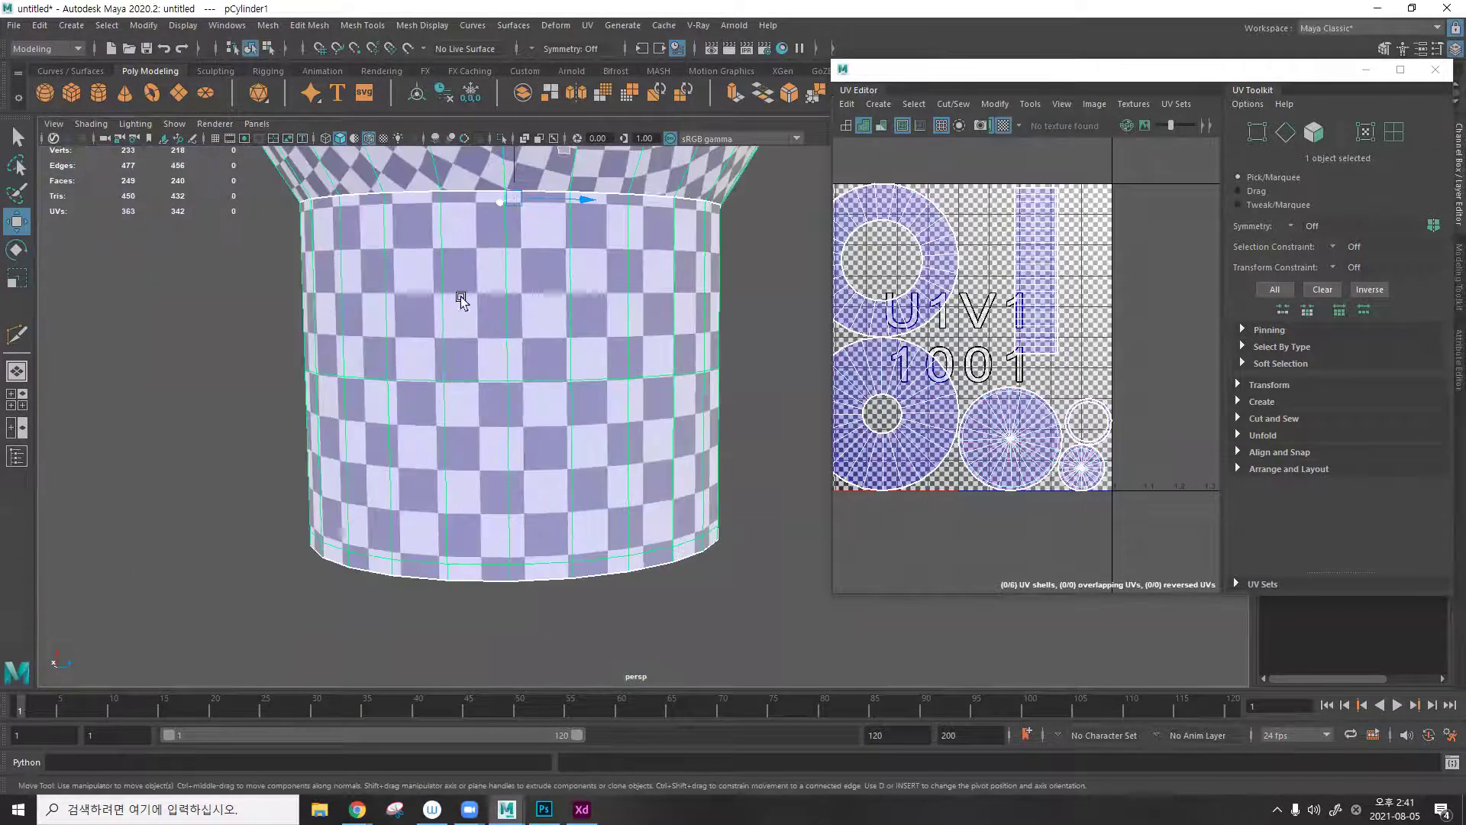
left_click_drag(592, 245, 655, 343, "alt")
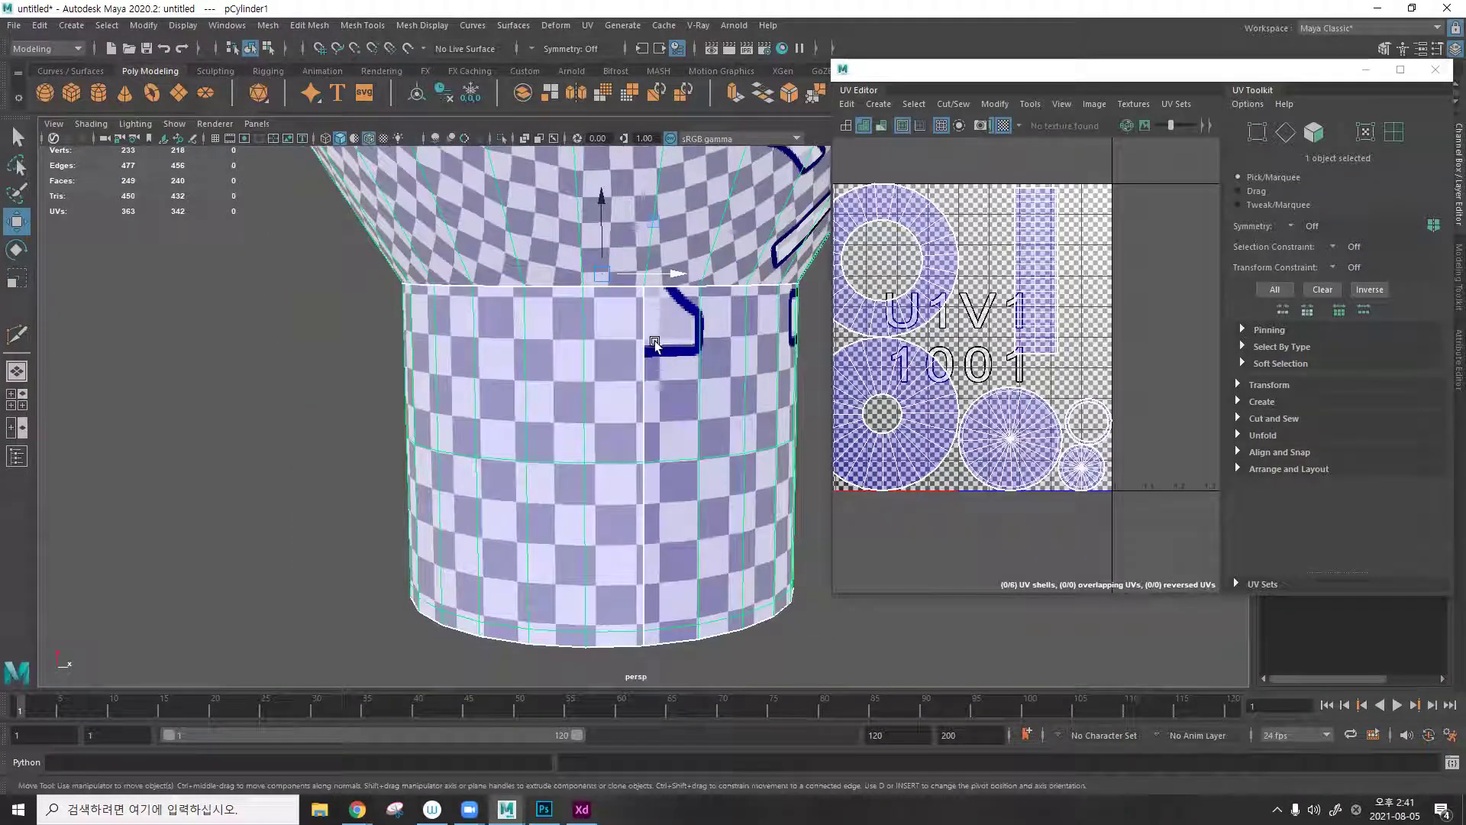
left_click_drag(814, 306, 617, 311, "alt")
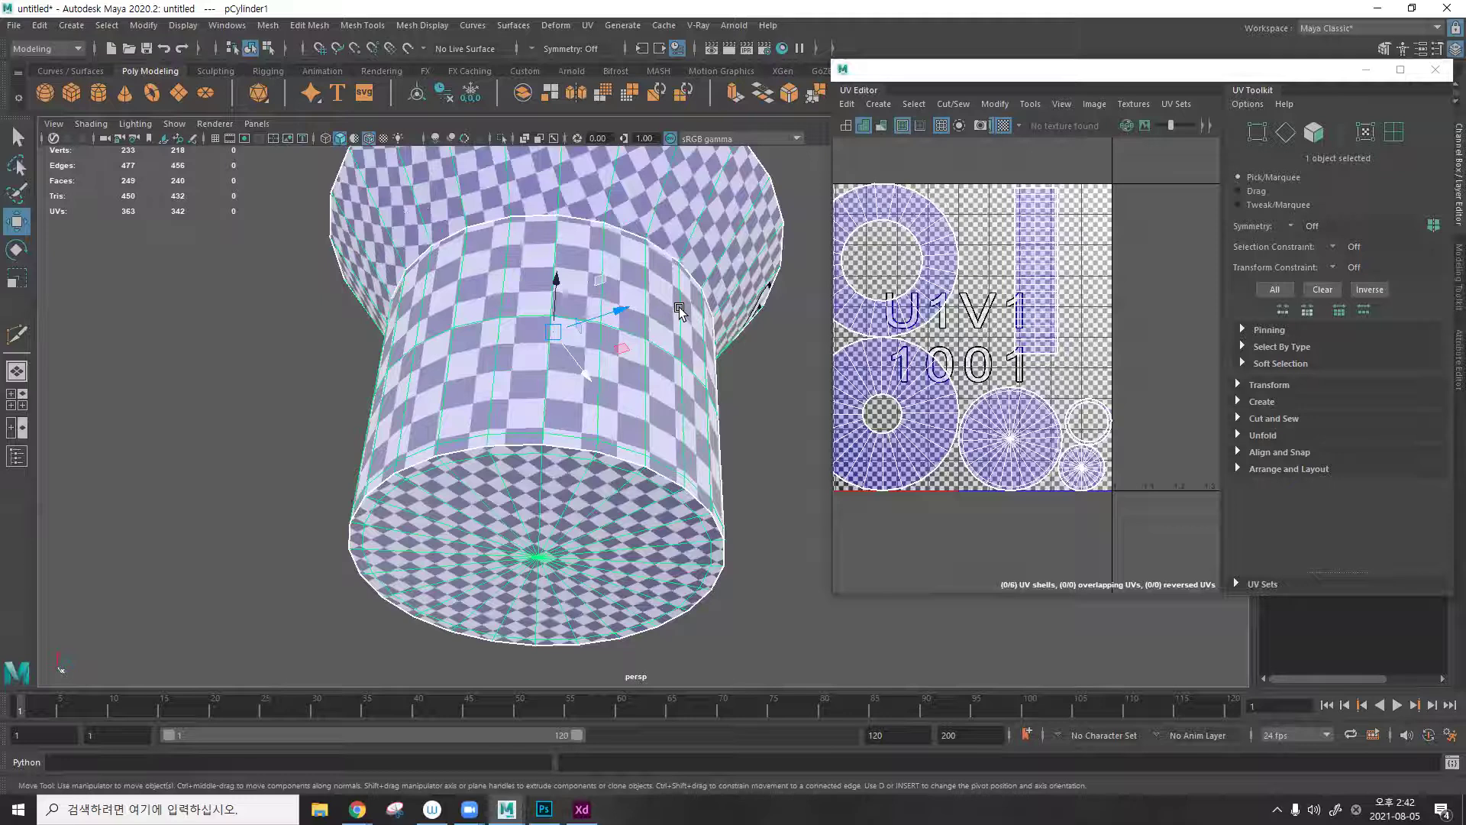
left_click_drag(664, 256, 585, 464, "alt")
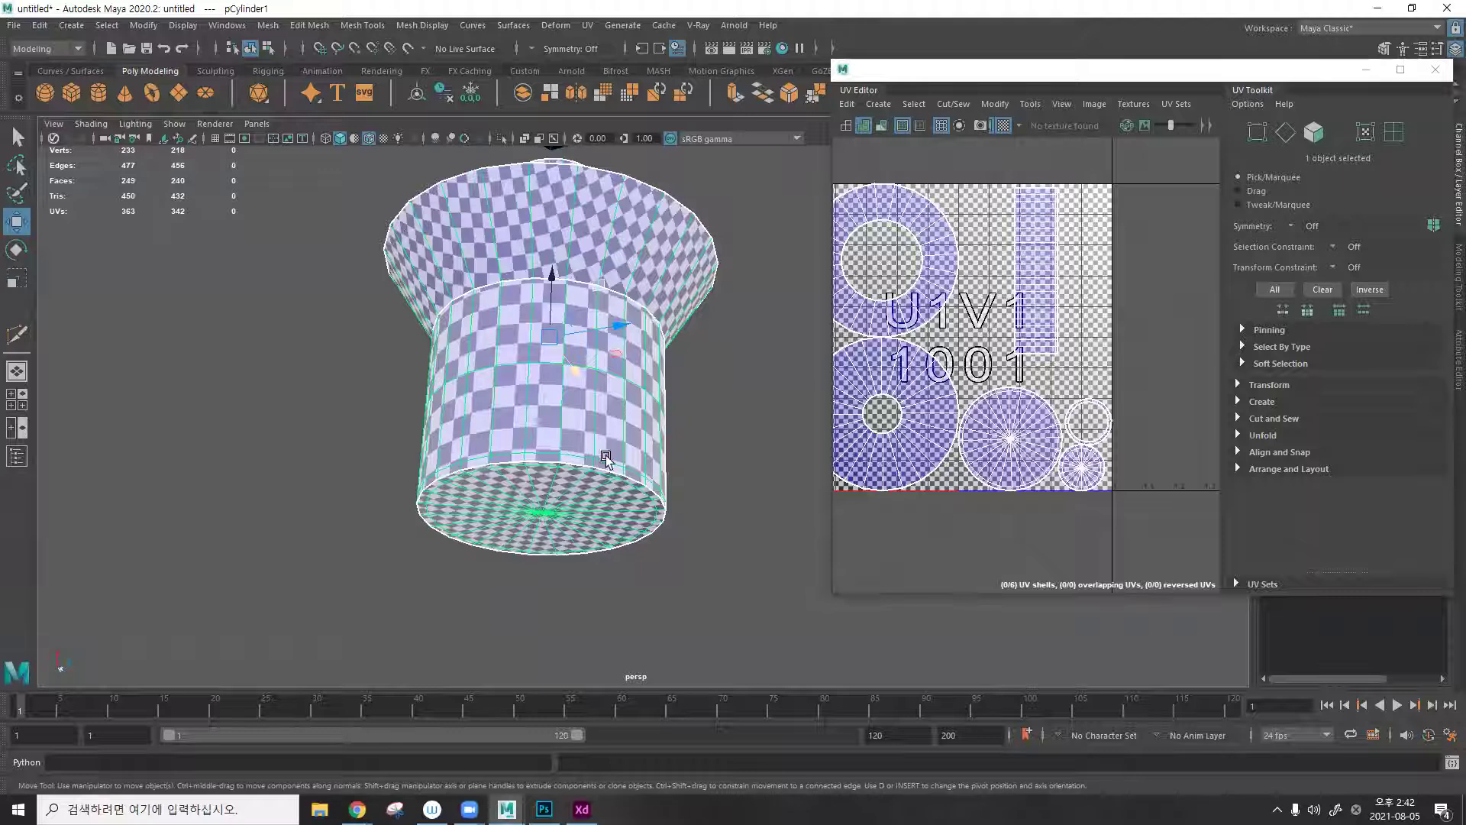
left_click_drag(625, 283, 542, 290, "alt")
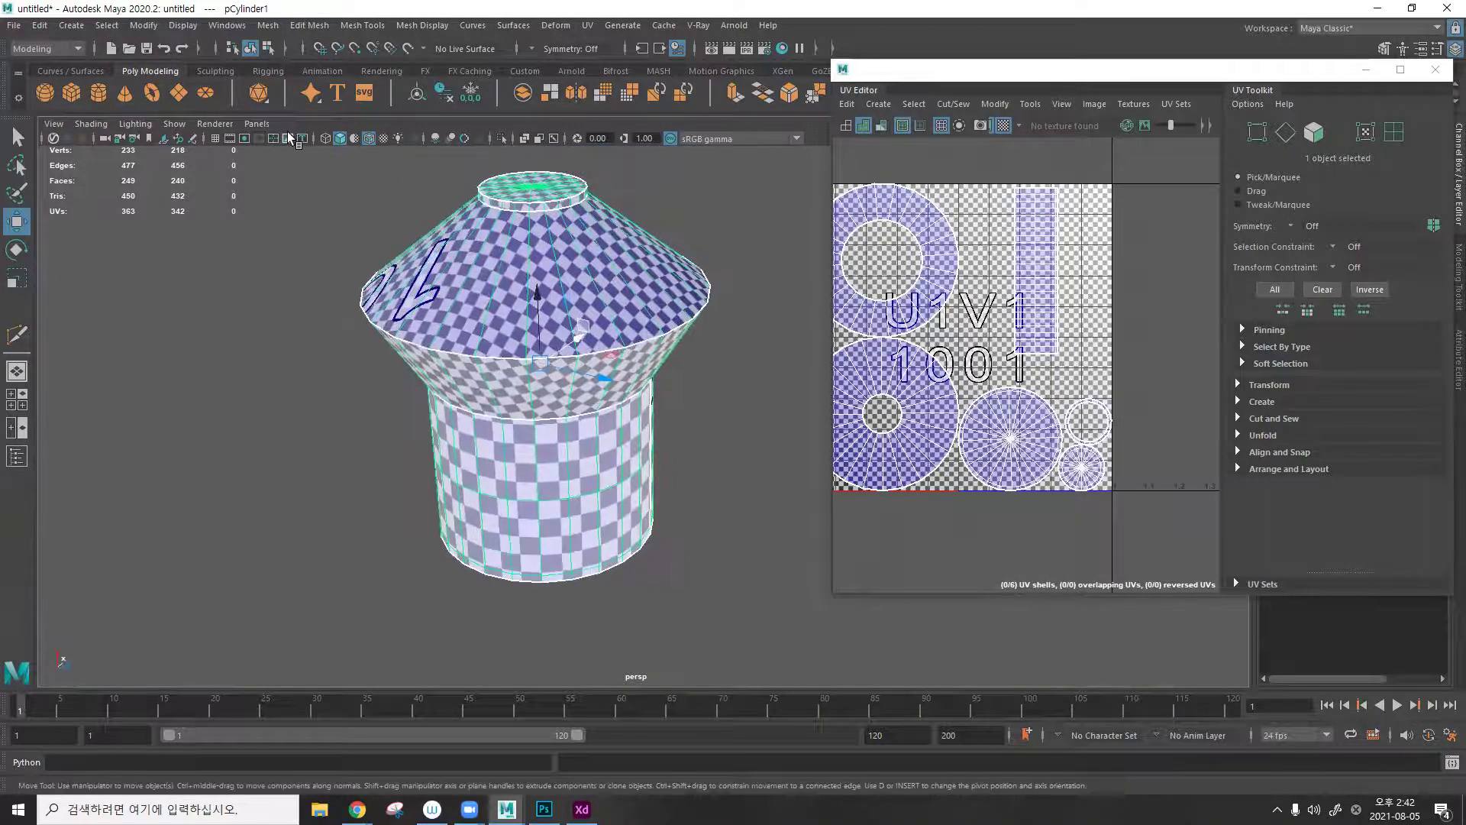
double_click(168, 96)
left_click(1222, 390)
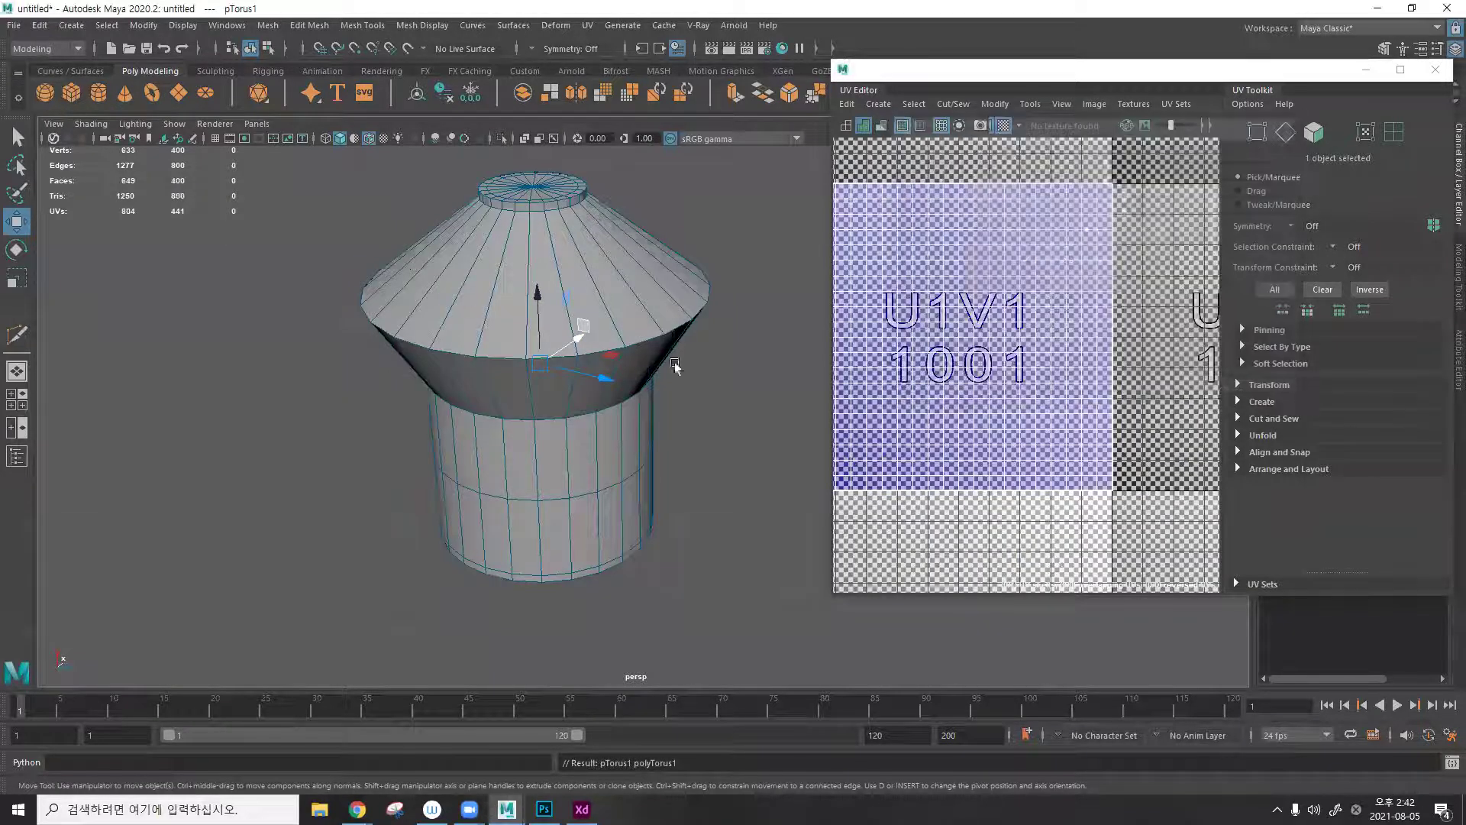
key("r")
left_click_drag(539, 298, 547, 500)
key("w")
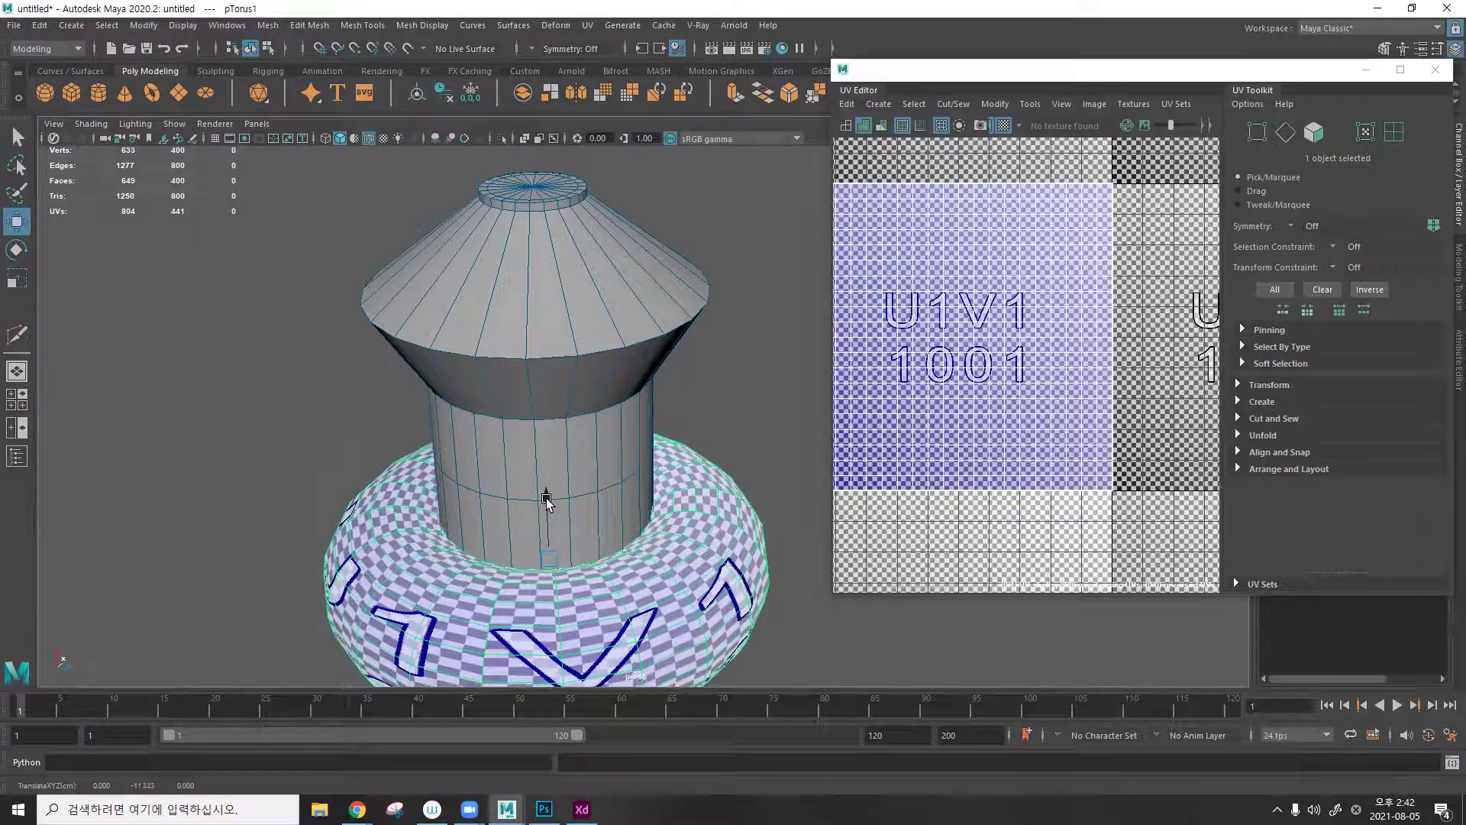
key("Delete")
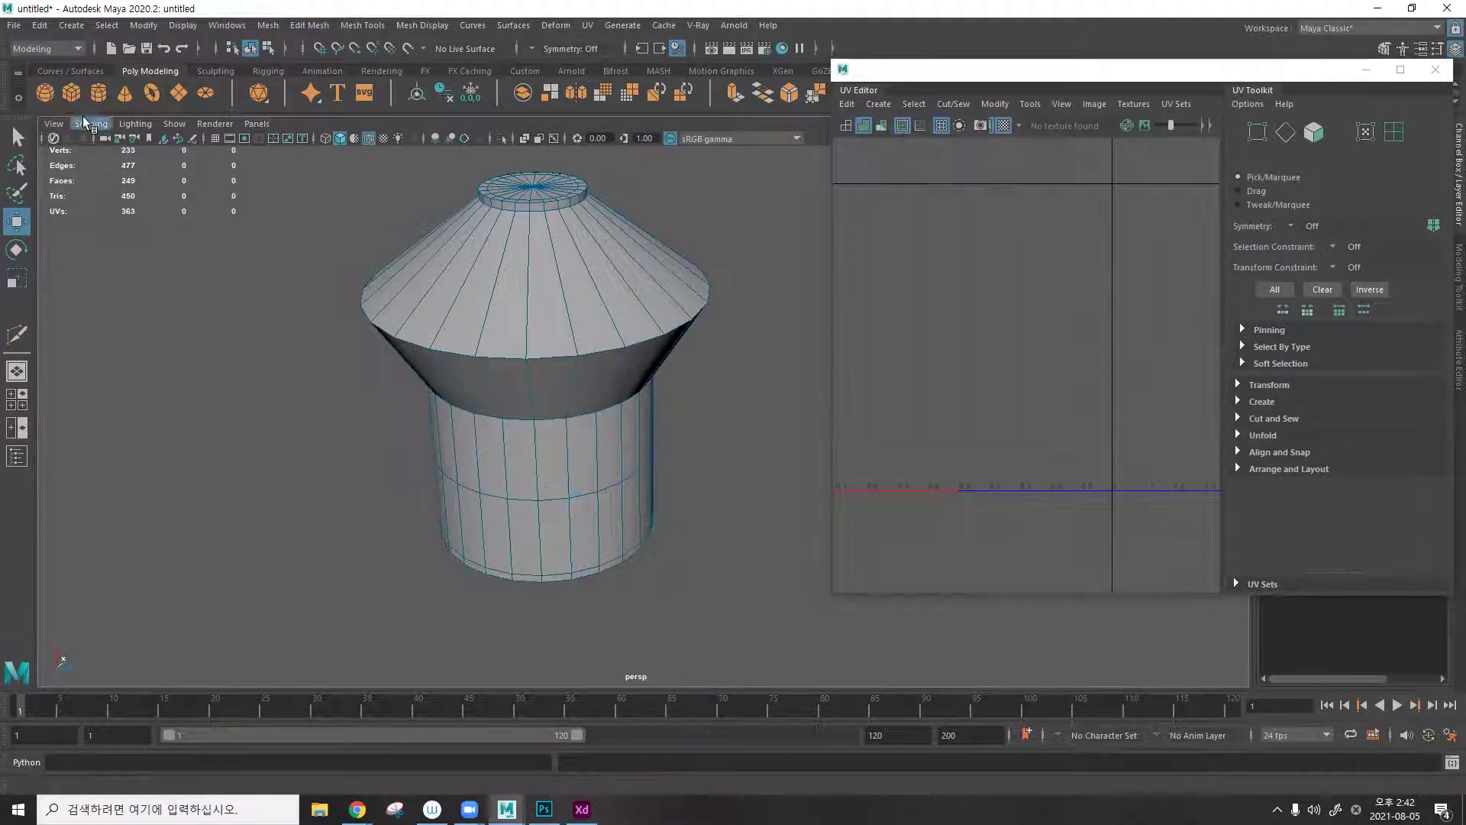
Create a polygon plane as ground, enlarge it well beyond the model and place it across the lower wall just above its base.
left_click(178, 92)
left_click_drag(537, 307, 544, 478)
key("r")
left_click_drag(548, 533, 753, 498)
key("w")
mouse_move(556, 478)
left_mouse_down()
mouse_move(544, 440)
mouse_move(550, 452)
left_mouse_up()
left_click(753, 398)
key("F8")
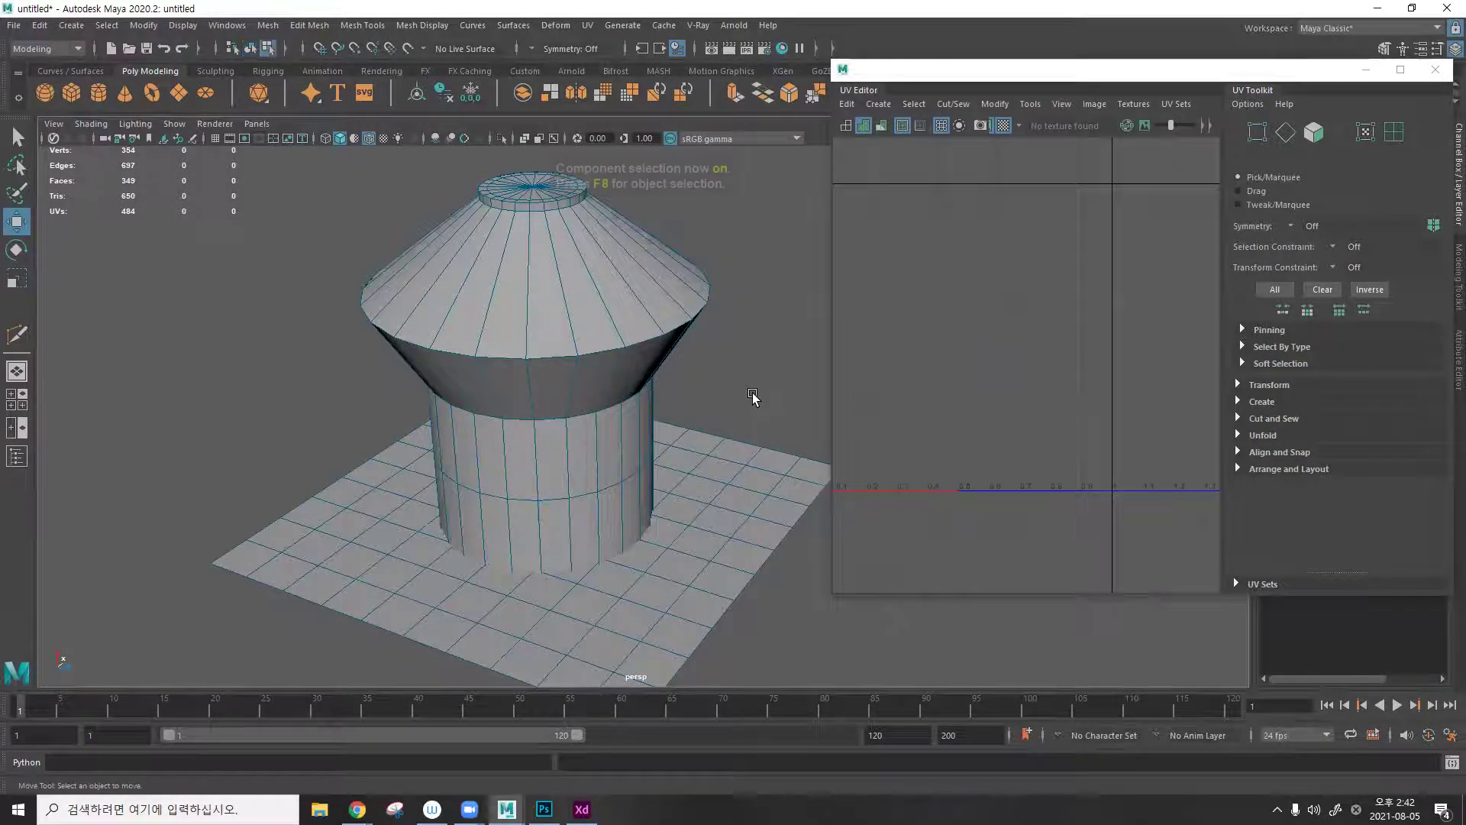
Select the model and review its complete UV layout in an enlarged UV Editor, restoring the window's size at the end.
left_click(599, 305)
double_click(1056, 67)
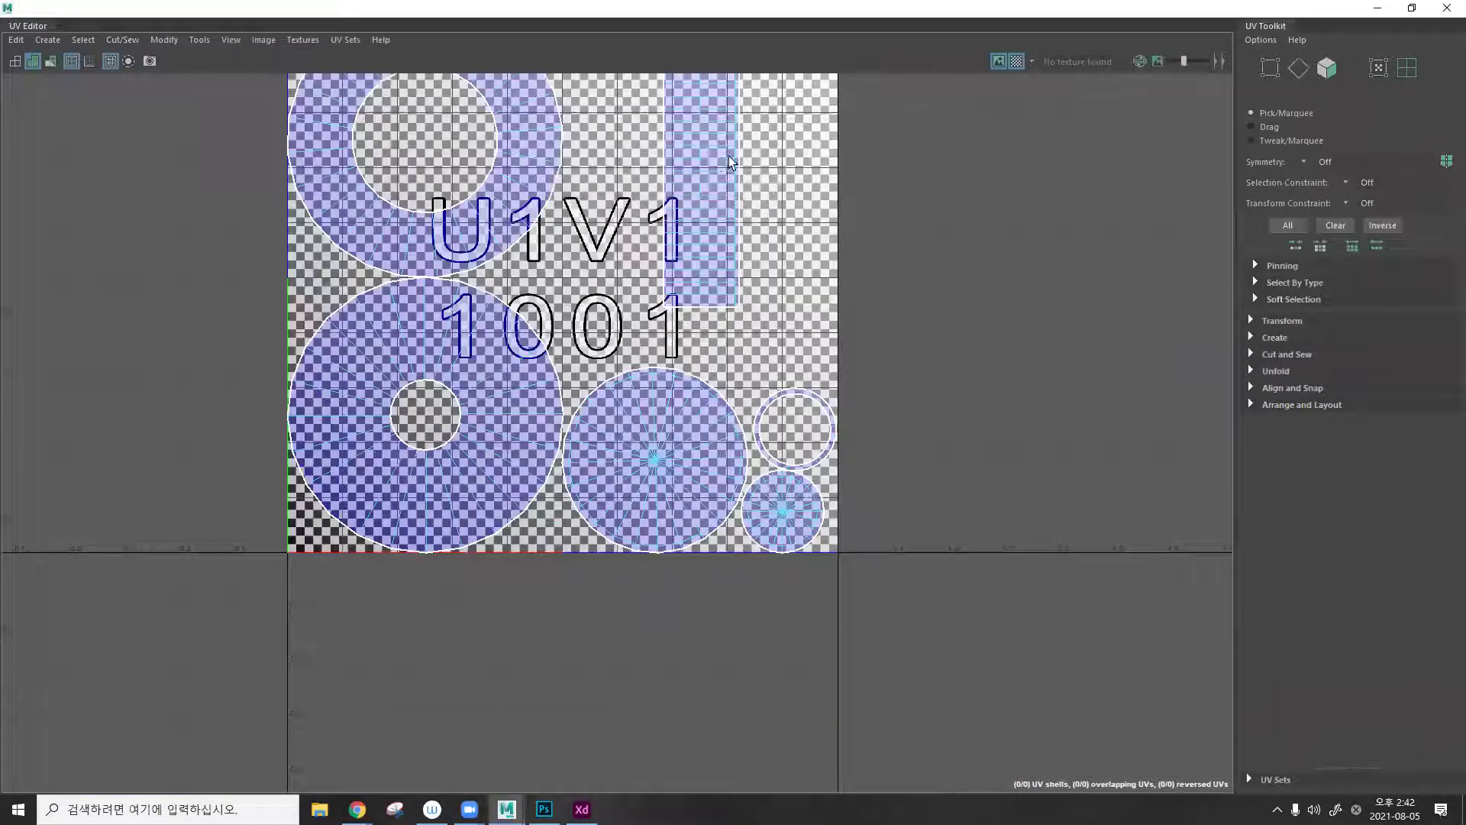
middle_click_drag(728, 192, 769, 216, "alt")
middle_click_drag(420, 130, 455, 147, "alt")
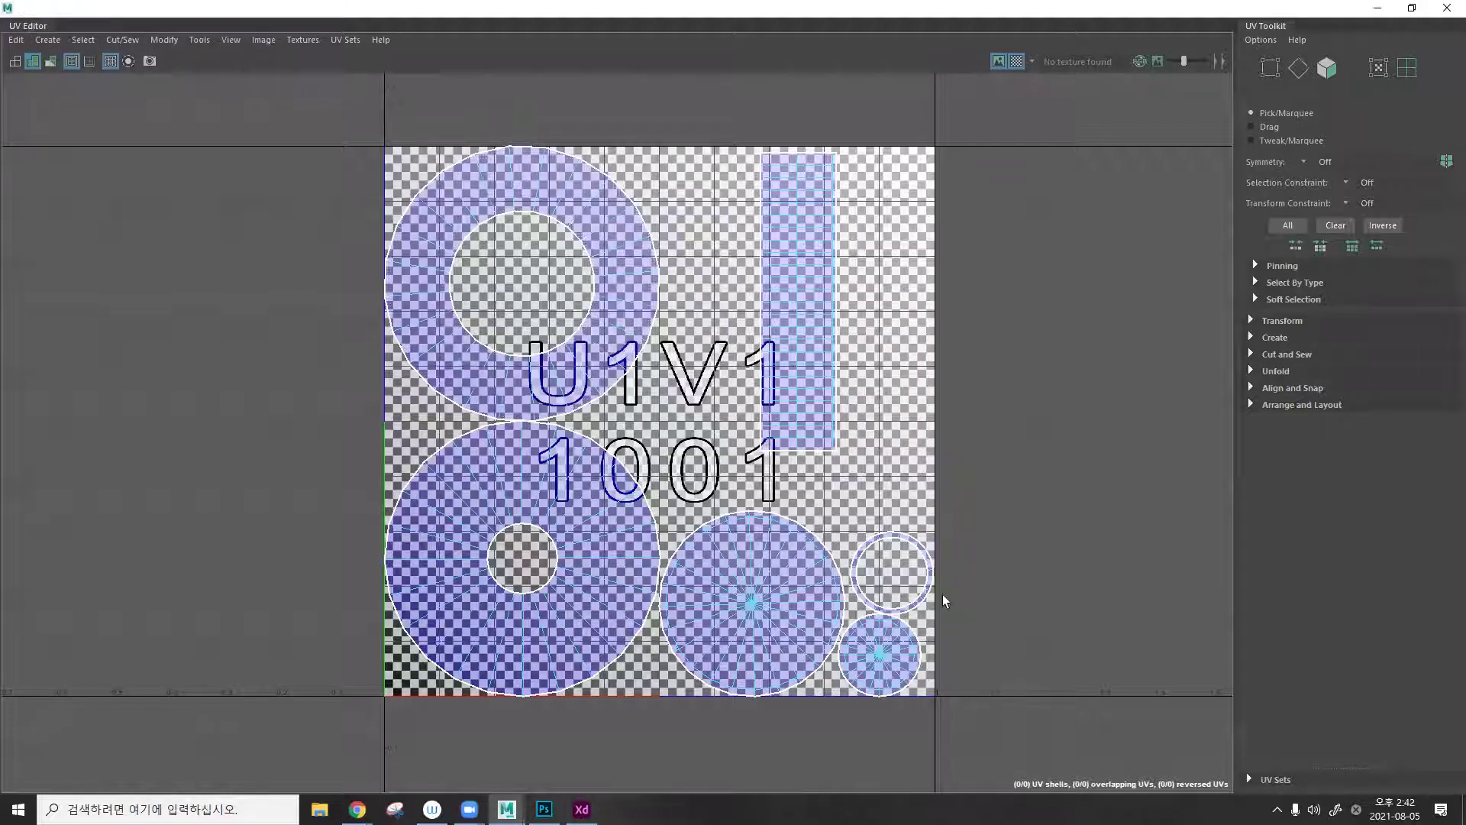
left_click(1412, 8)
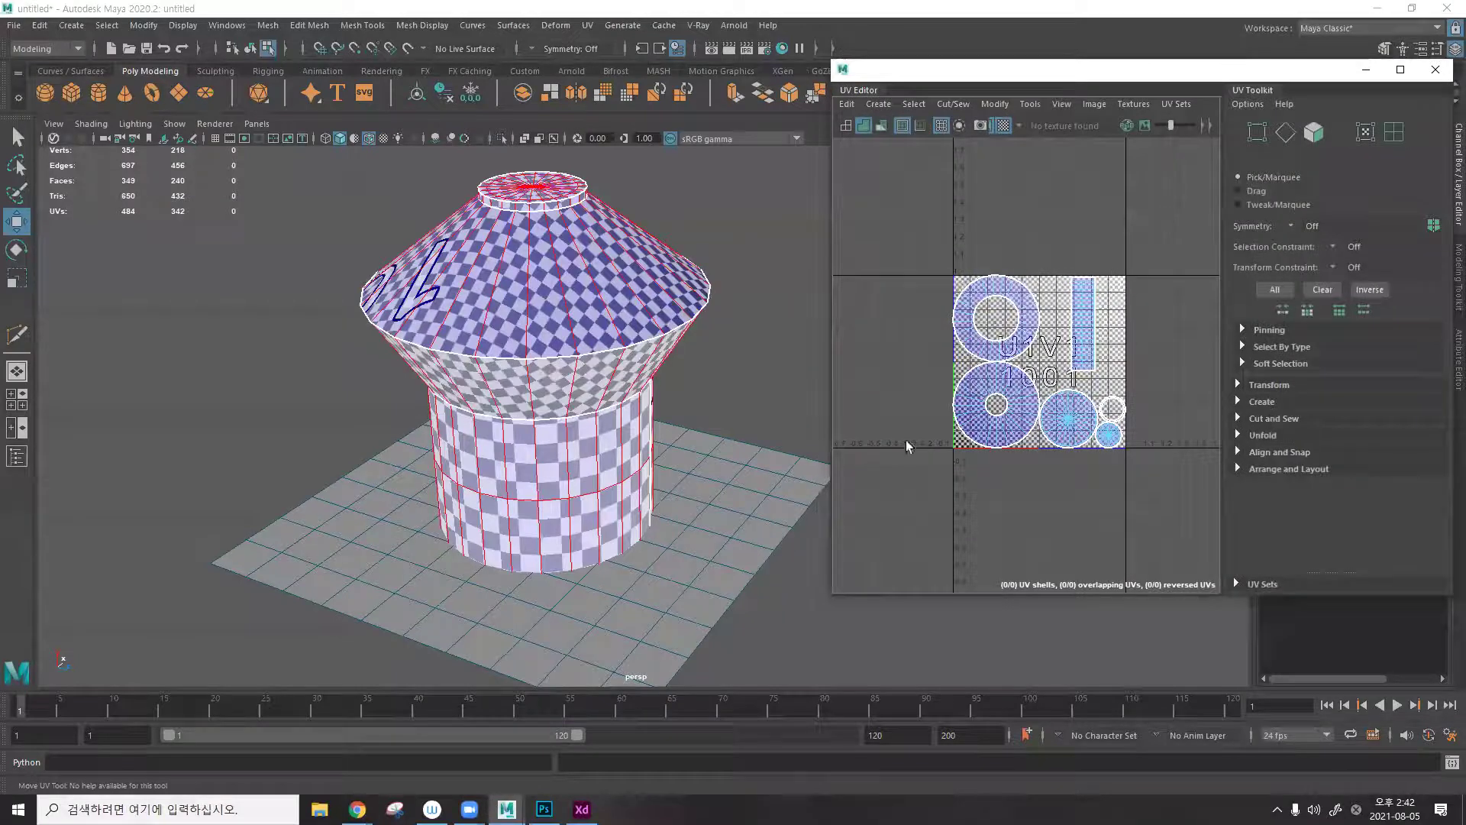
Select the bottom cap's whole UV shell and check from below and above how the ground plane hides the cap.
left_click_drag(657, 405, 607, 408, "alt")
left_click(604, 414)
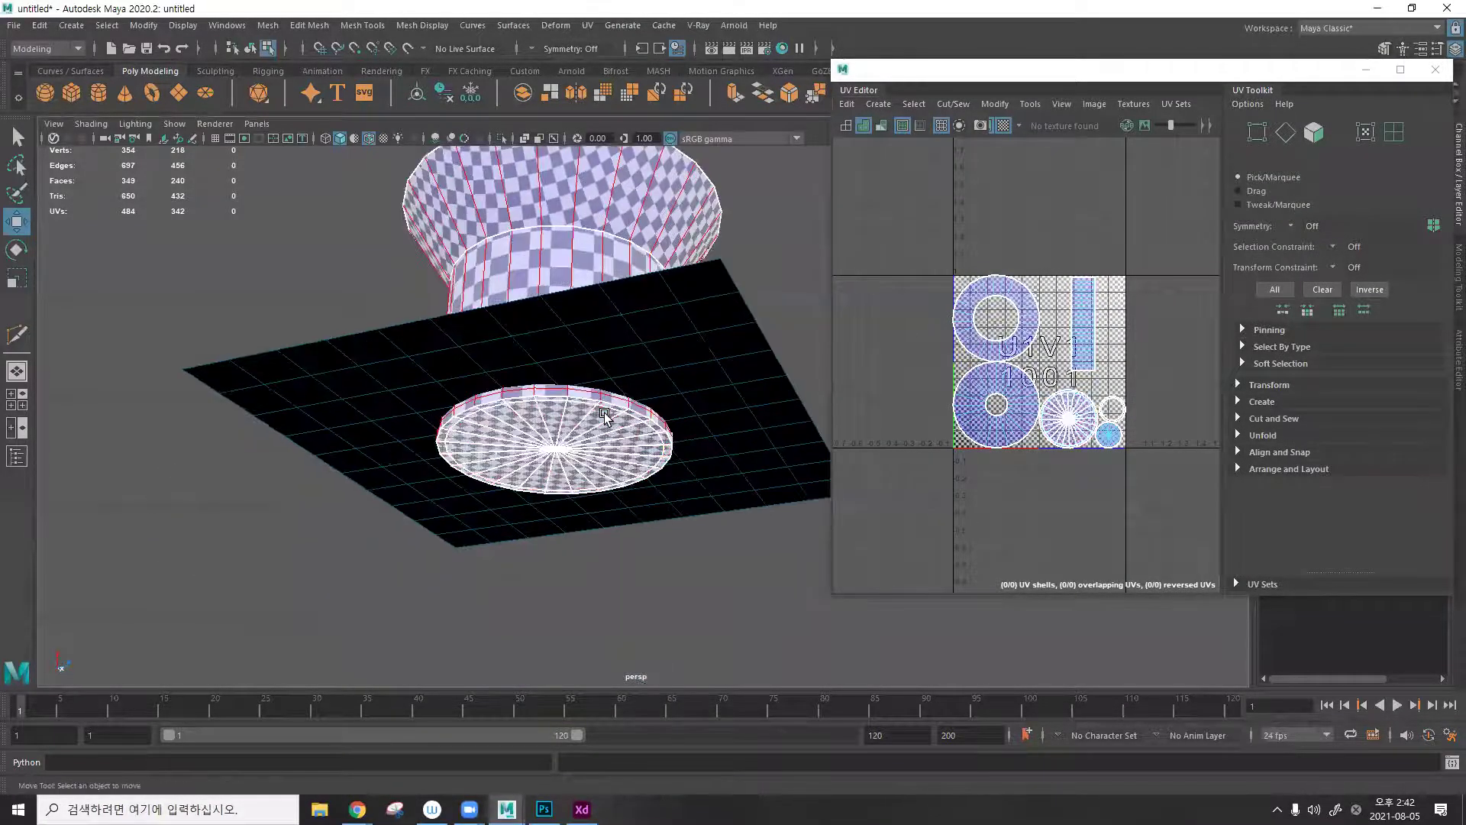
left_click(604, 415)
key("f")
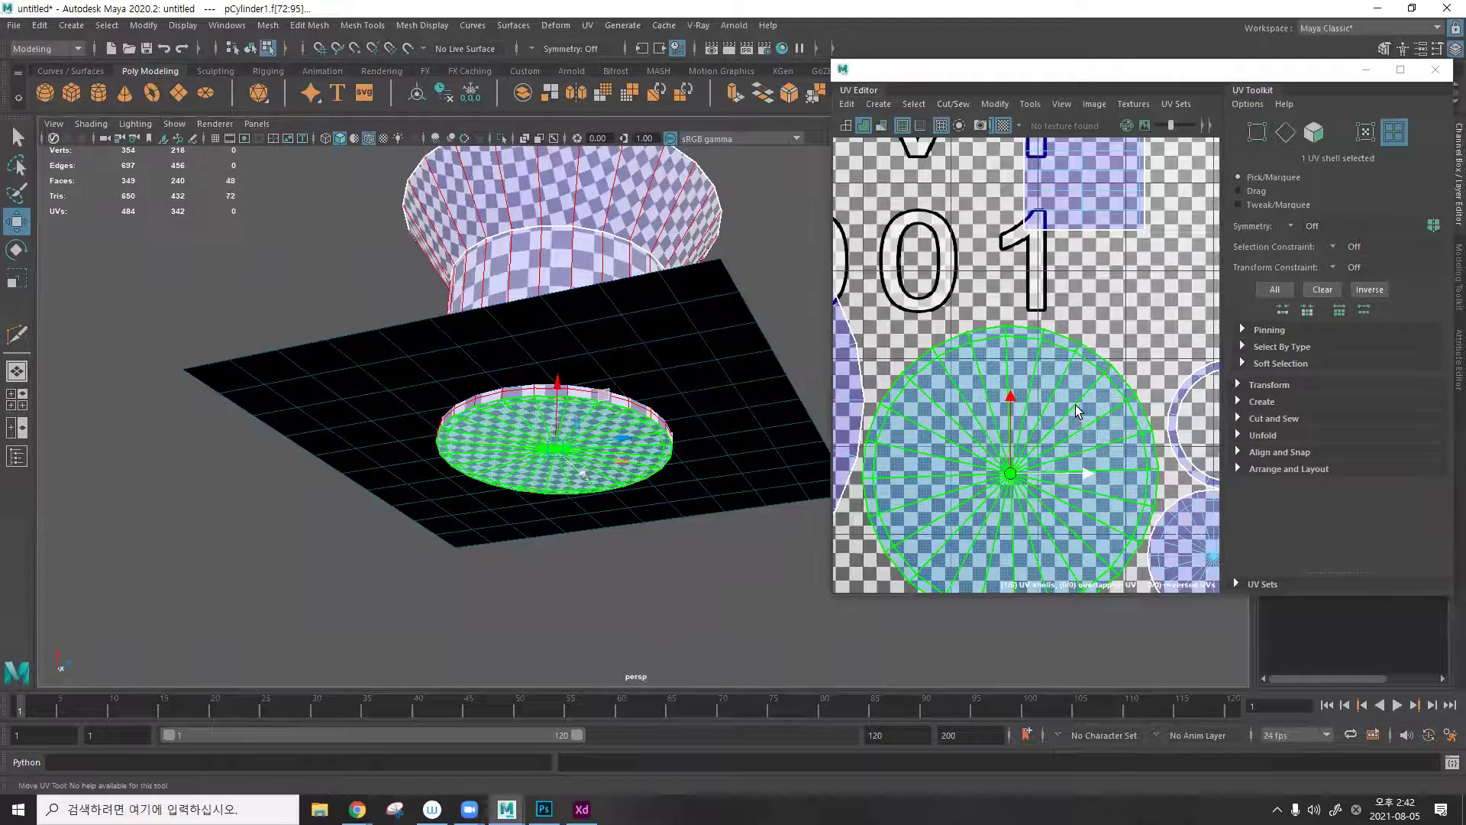
scroll(1077, 411, "down", 3)
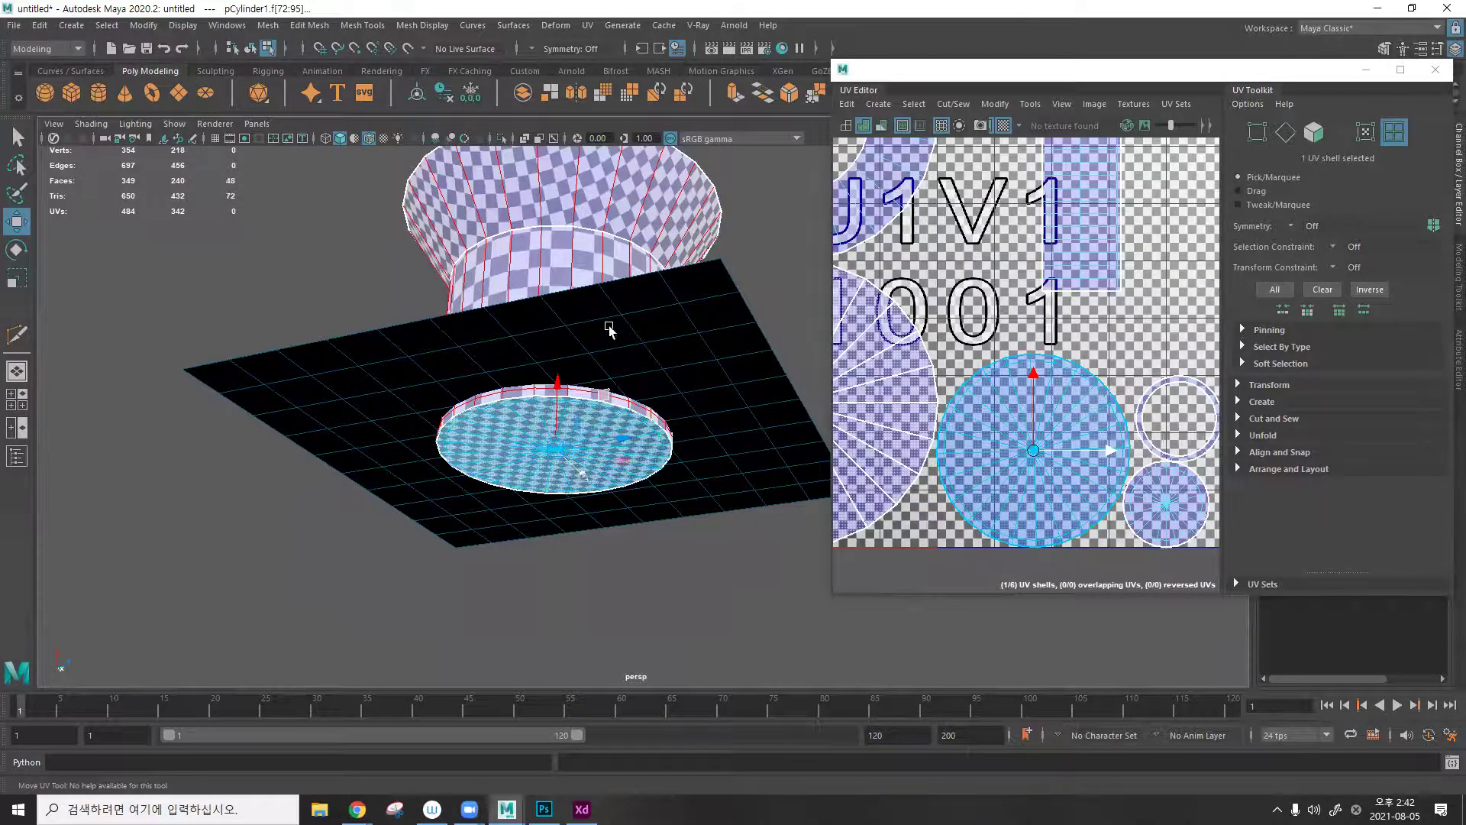
left_click_drag(609, 327, 606, 396, "alt")
middle_click_drag(606, 396, 576, 372, "alt")
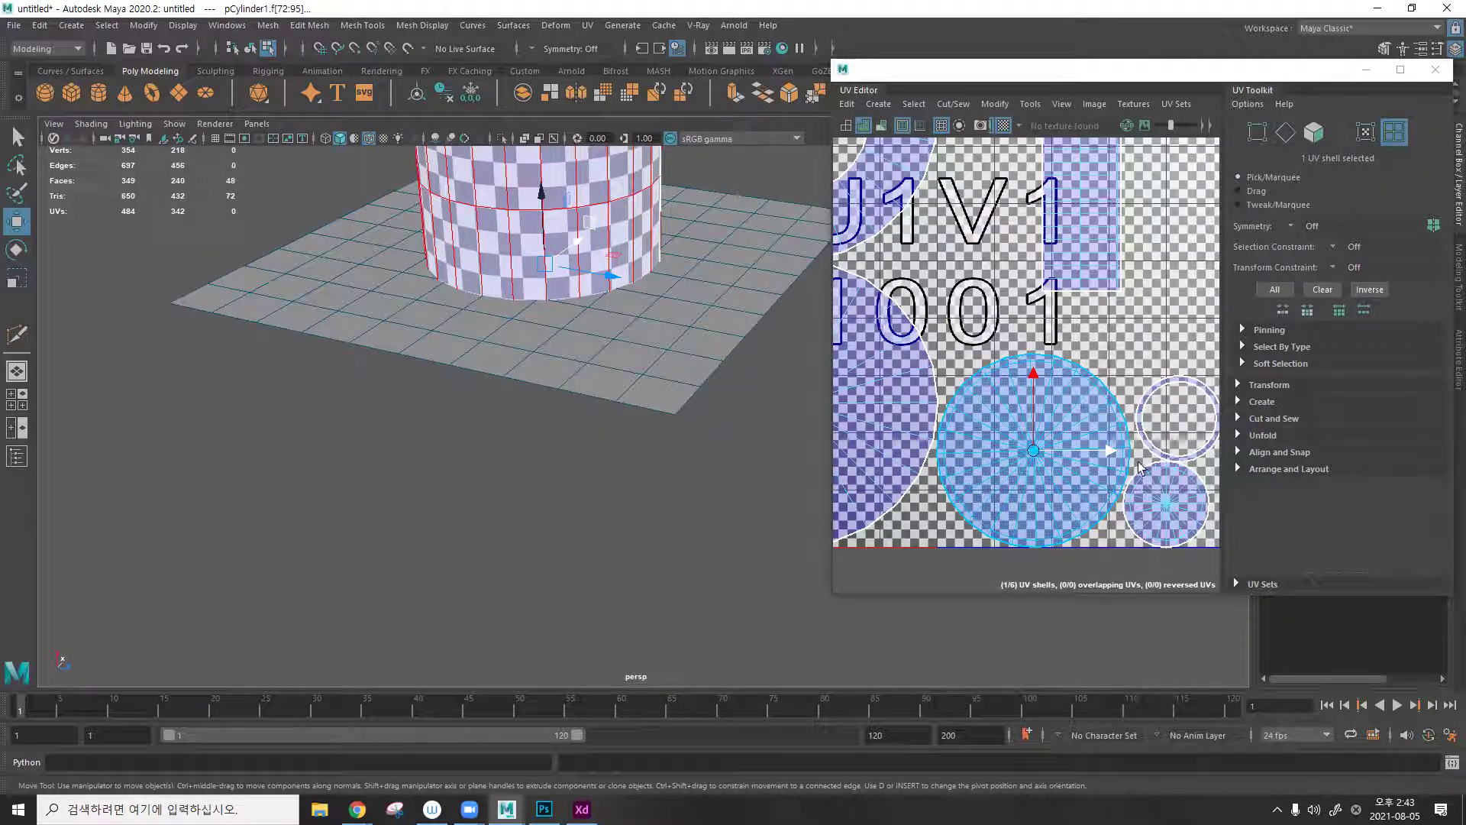
Scale the hidden bottom cap's UV shell down uniformly to a tiny disc.
key("r")
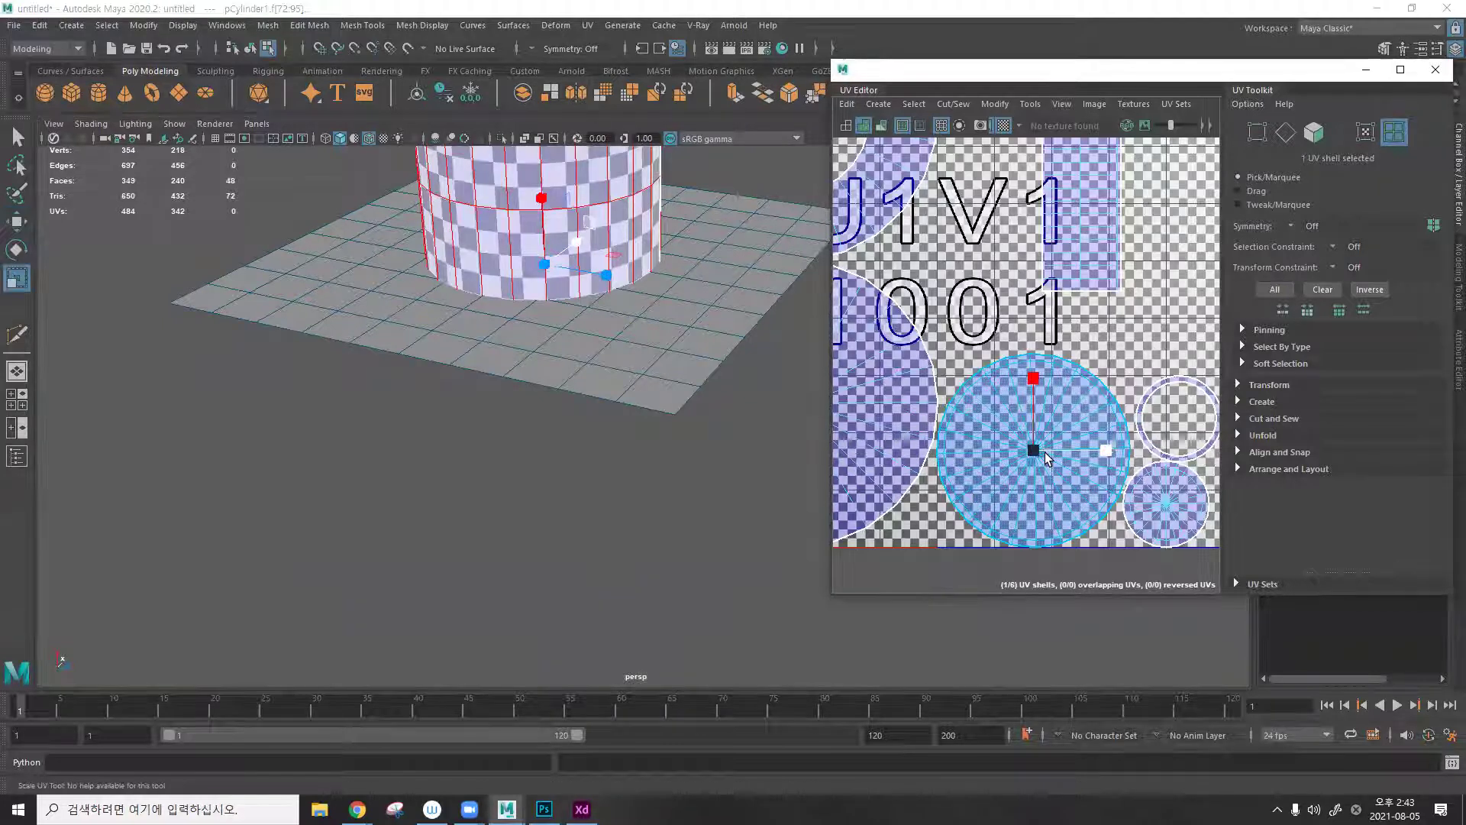
left_click_drag(539, 346, 545, 258, "alt")
left_click_drag(1033, 452, 987, 451)
key("f")
left_click_drag(489, 306, 504, 405, "alt")
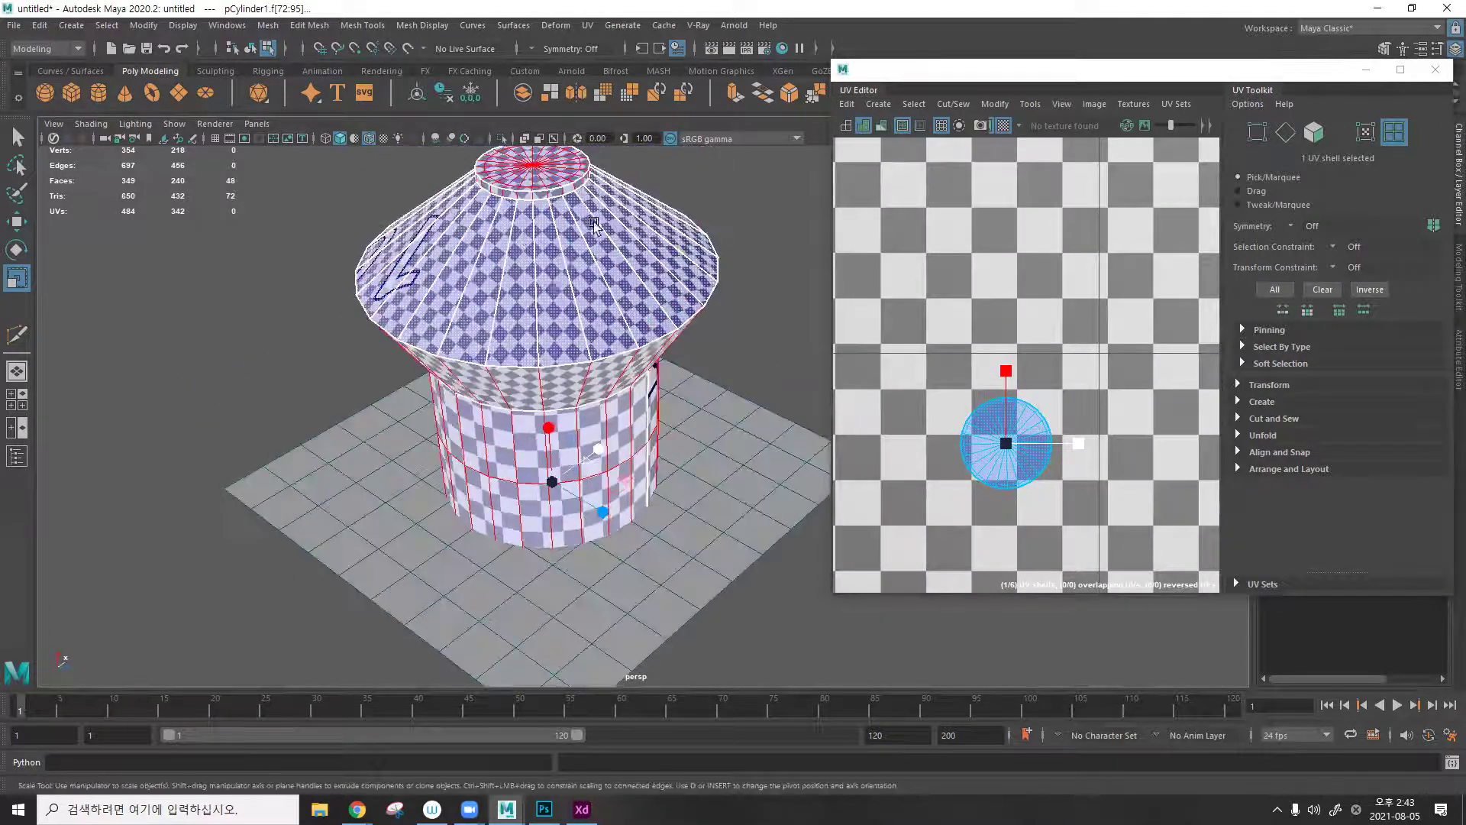
scroll(997, 254, "down", 5)
scroll(997, 254, "up", 3)
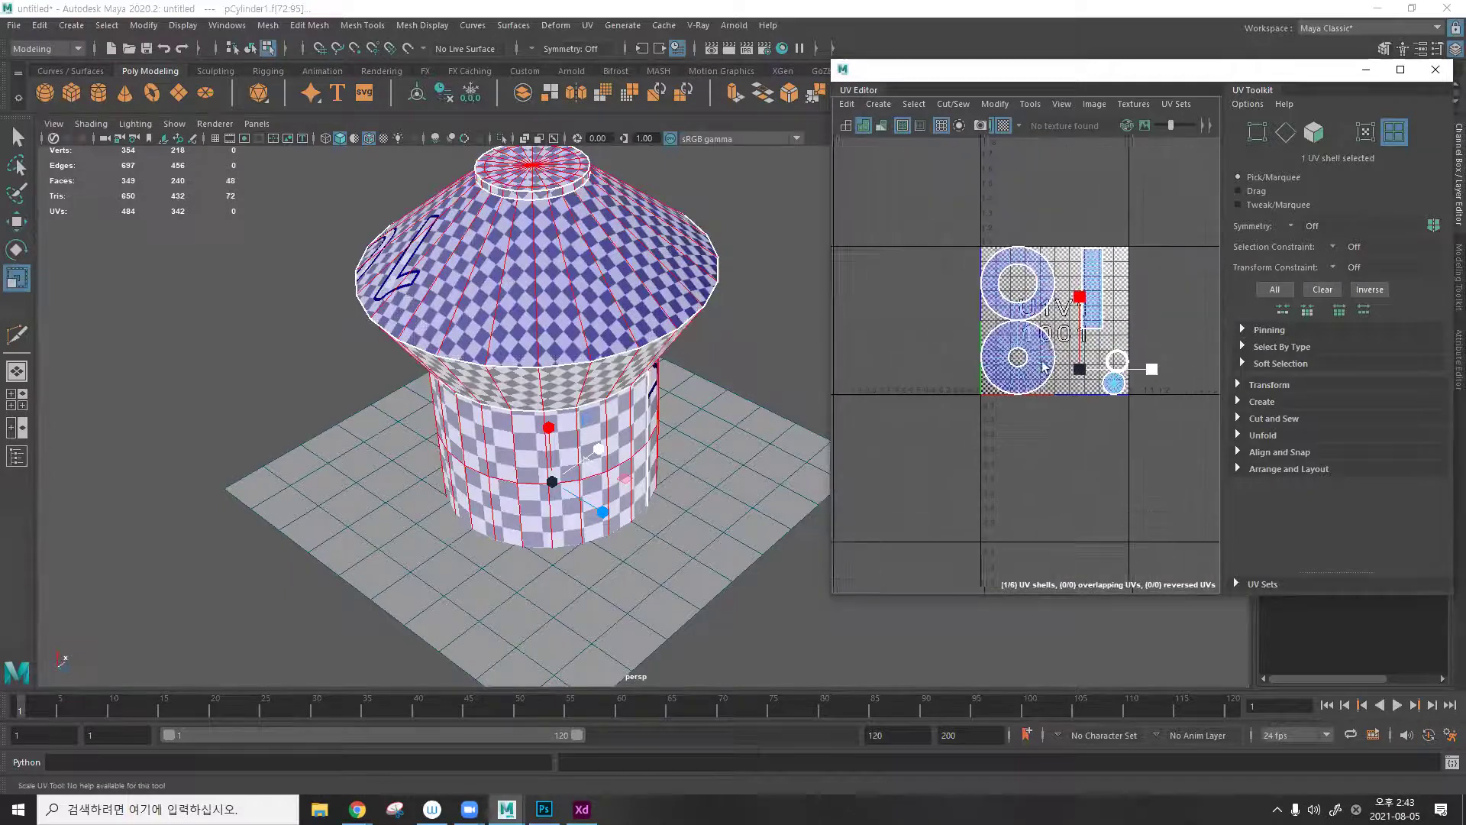
Select the UV shell of the flared band below the cone, shrink it to a tiny ring and place it around the tiny cap disc.
left_click(1022, 371)
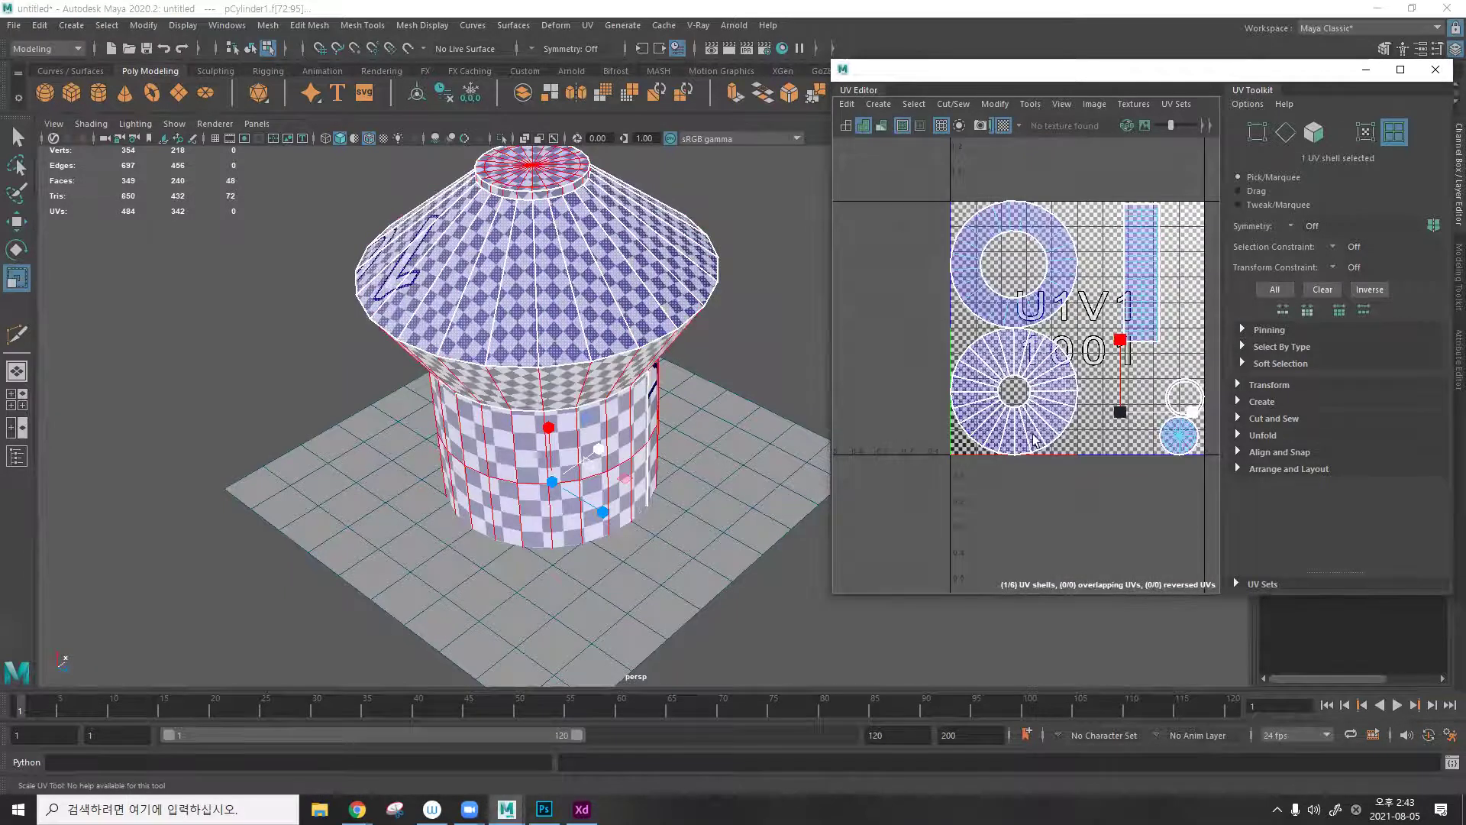
left_click(986, 233)
left_click_drag(627, 340, 687, 310, "alt")
right_click_drag(737, 282, 787, 319)
left_click(1079, 263)
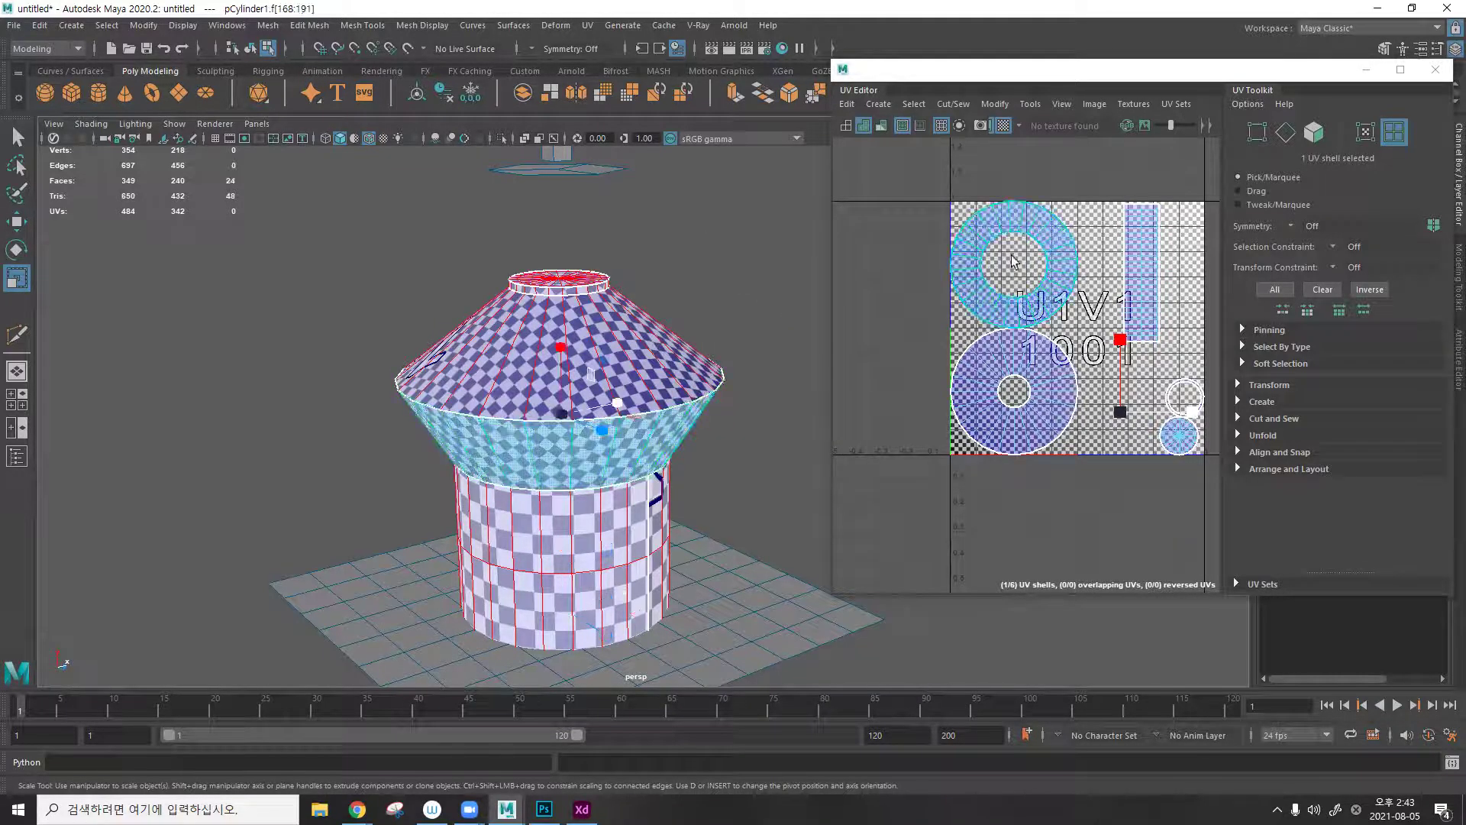
left_click(1060, 232)
left_click_drag(1025, 267, 1115, 402)
key("w")
scroll(1131, 404, "up", 10)
key("r")
key("w")
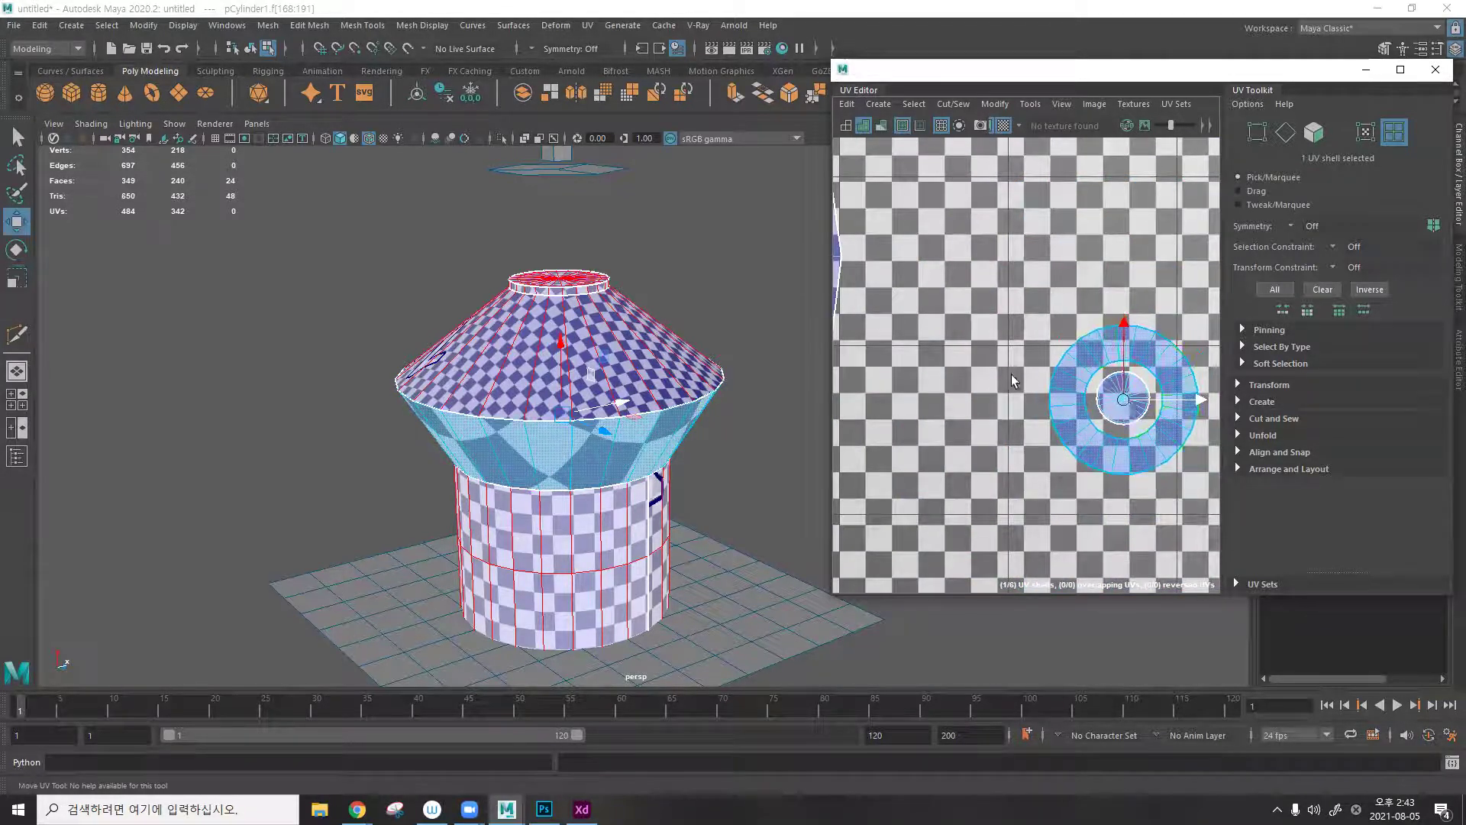
Select all six UV shells, repack them with Layout and check the new arrangement and the strip shell's edge up close.
key("a")
left_click_drag(908, 233, 1108, 446)
left_click(987, 108)
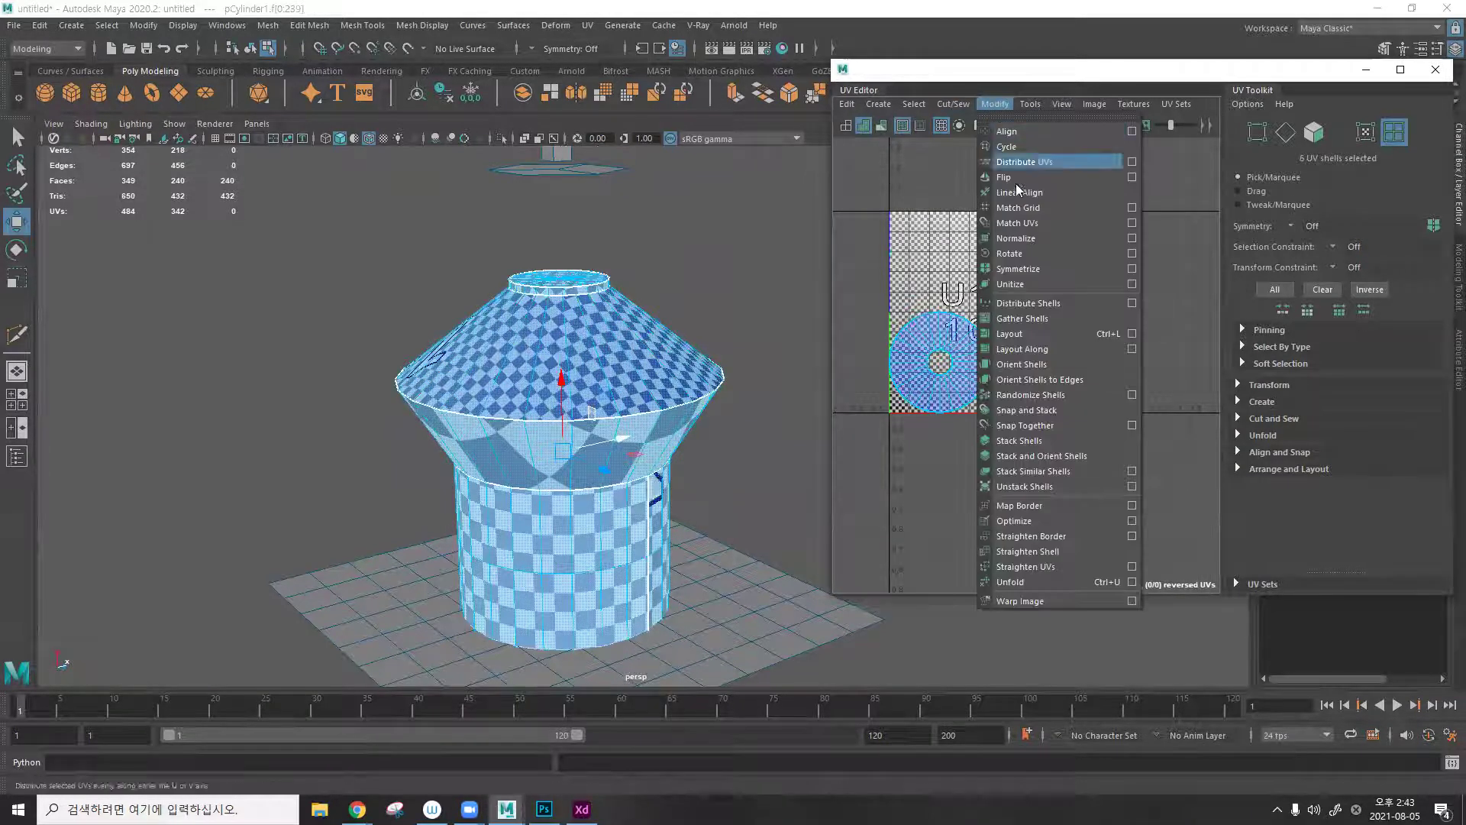
left_click(1028, 333)
left_click_drag(687, 285, 756, 252, "alt")
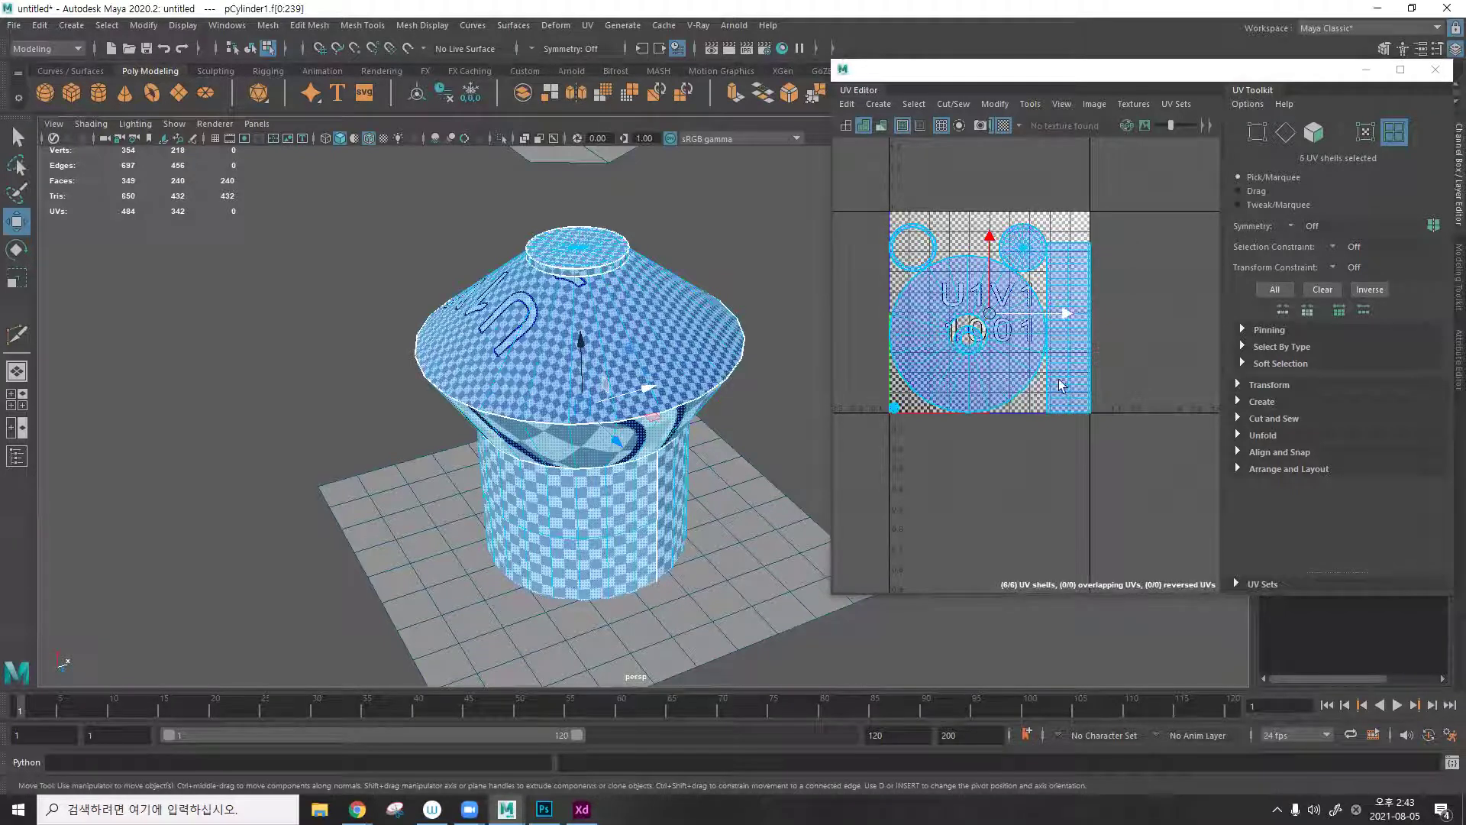
right_click_drag(995, 254, 1127, 382, "alt")
key("f")
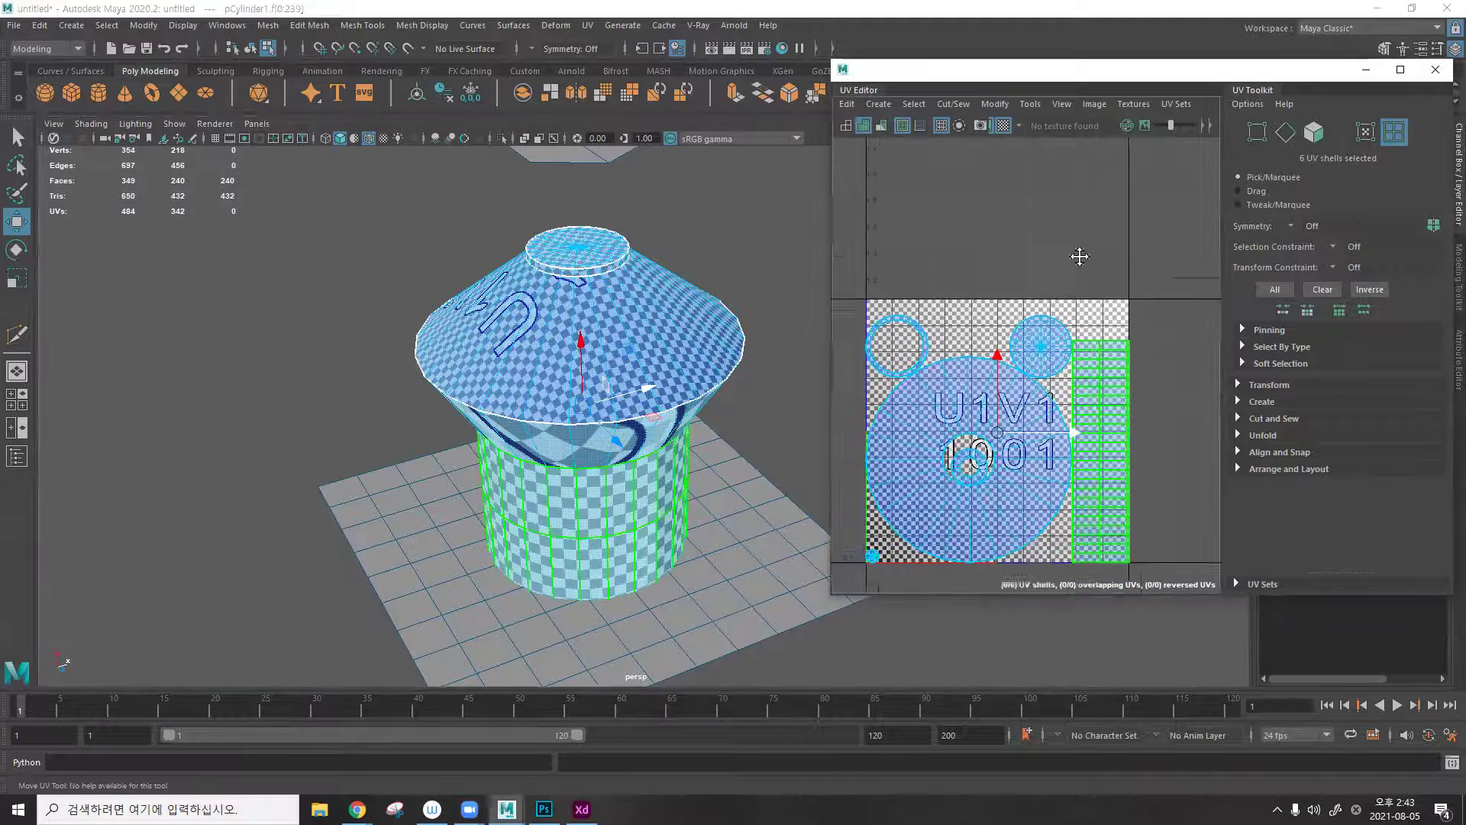
scroll(1160, 342, "up", 8)
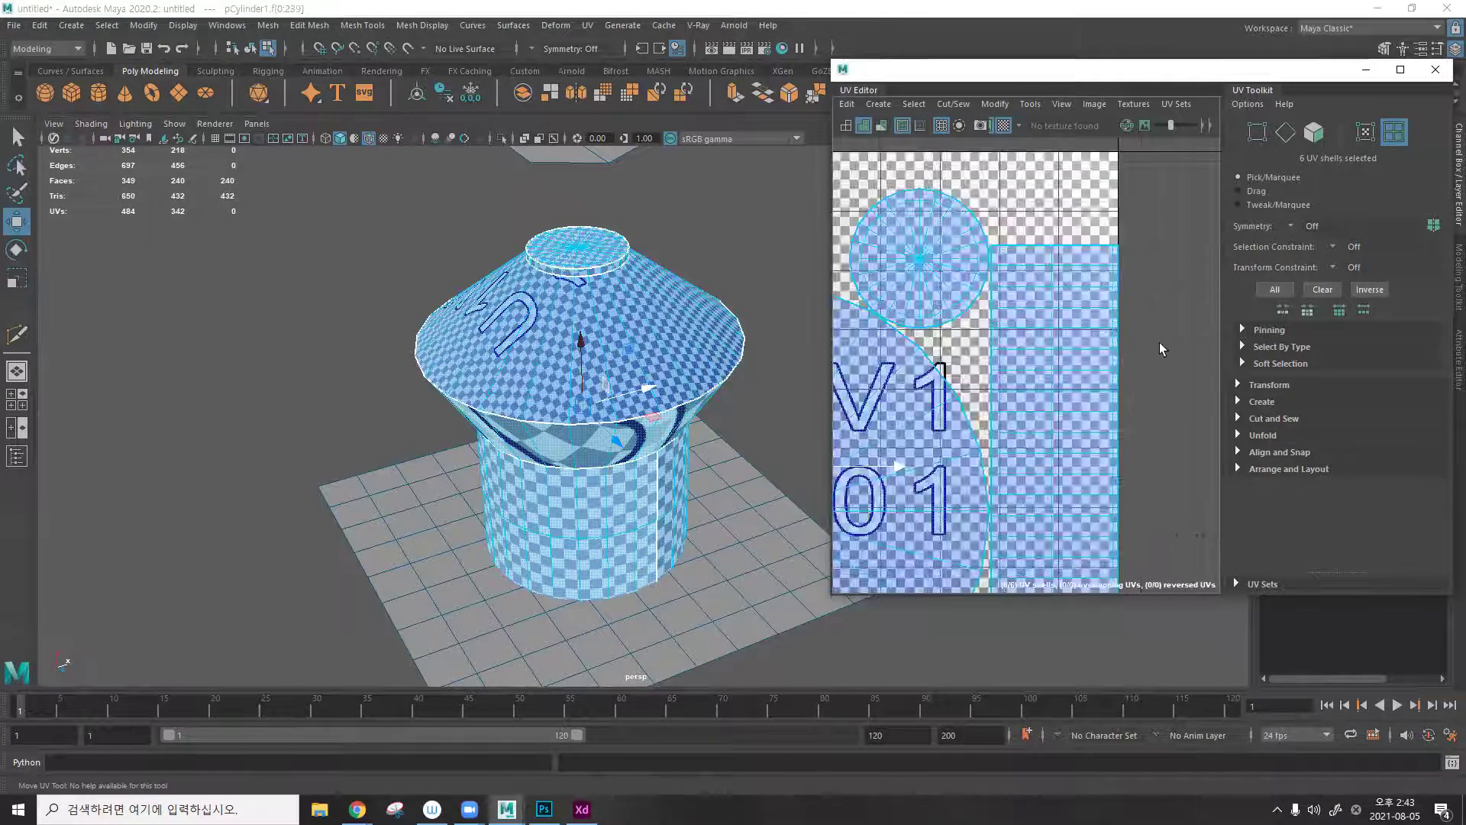
scroll(1079, 429, "up", 4)
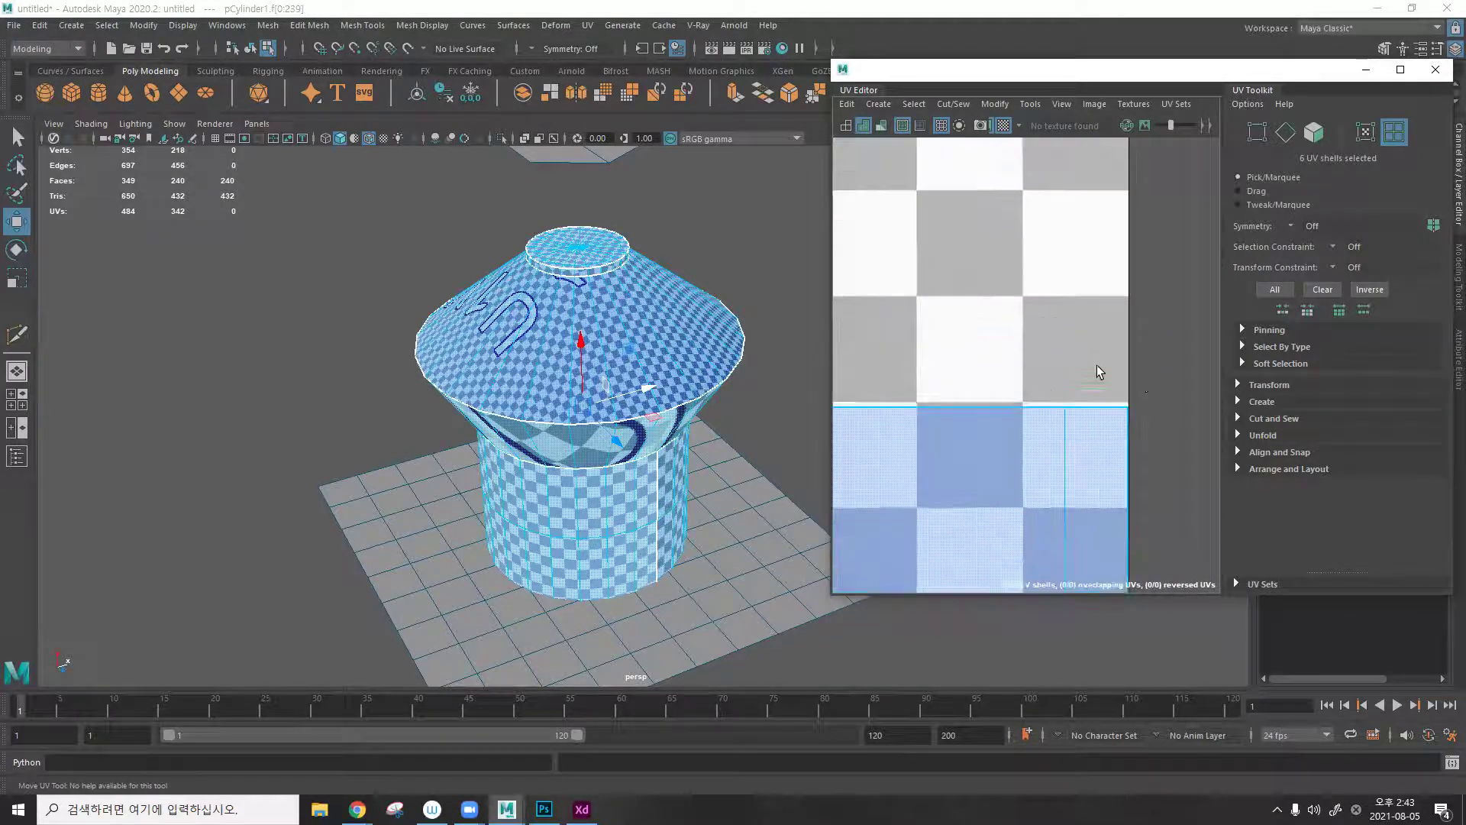
Examine the packed UV layout's edges and the gap between the strip shell and the tile border.
scroll(1131, 401, "up", 3)
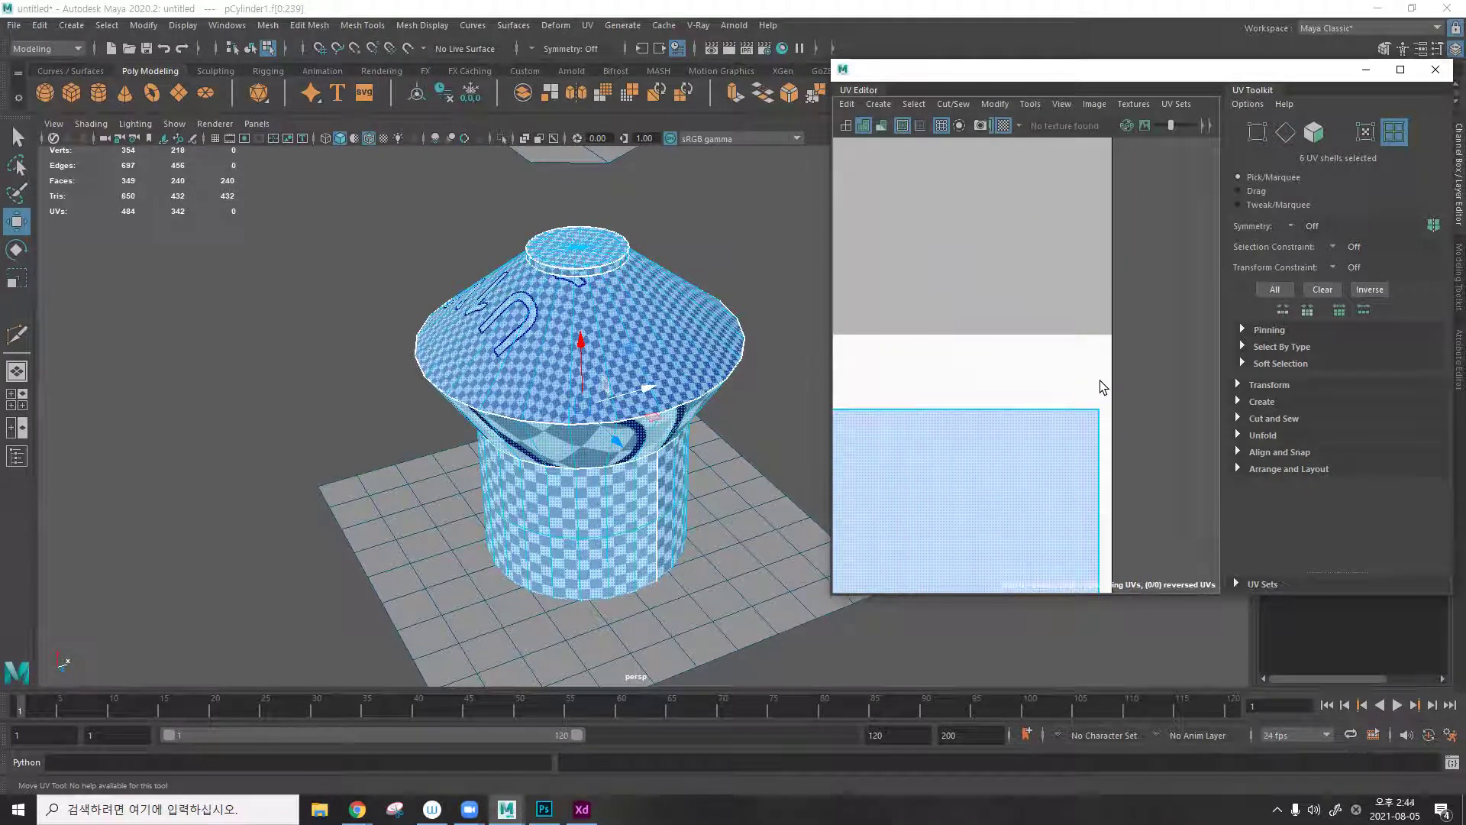
scroll(1102, 385, "down", 10)
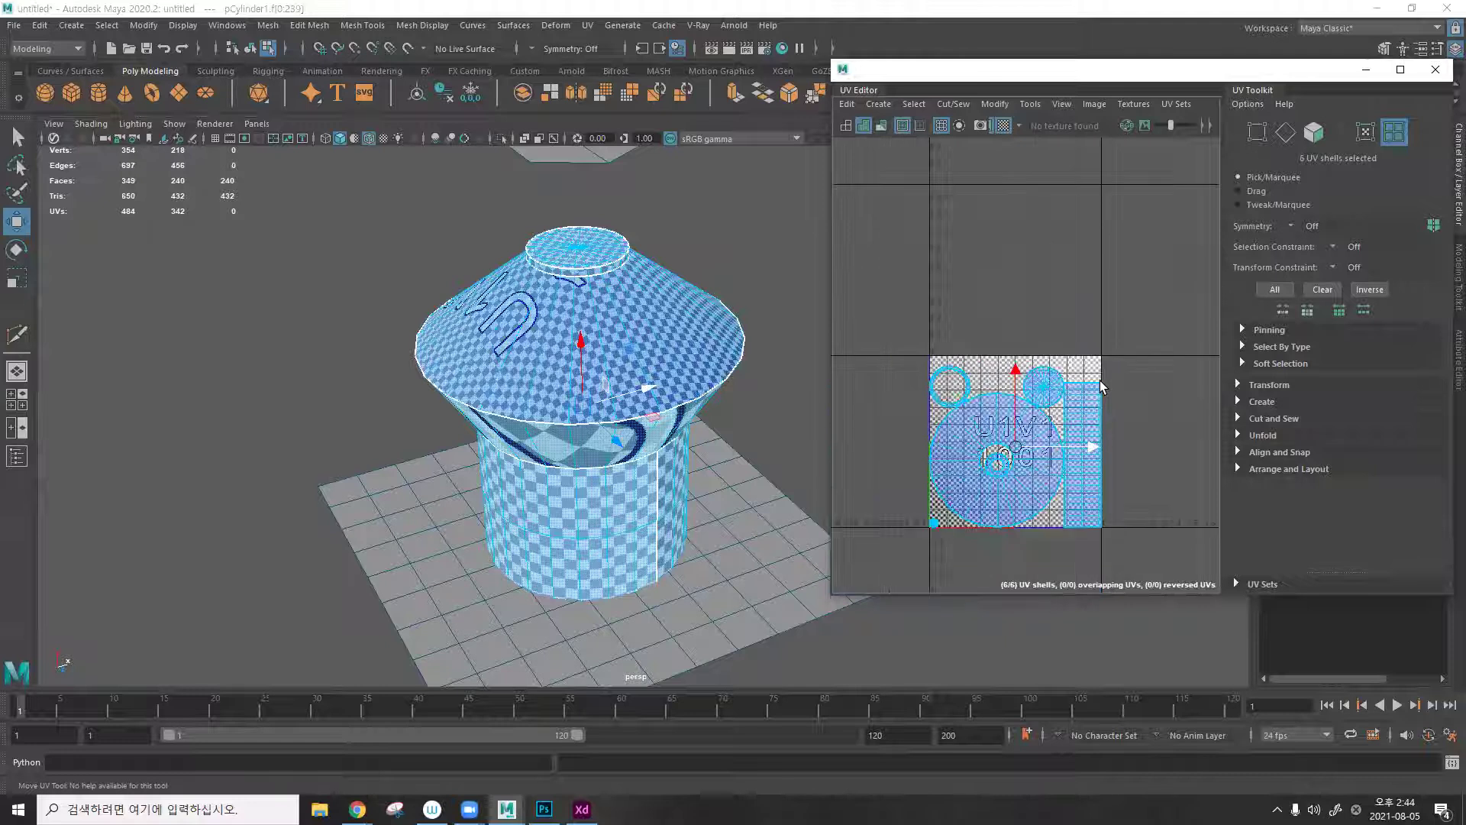
key("r")
scroll(1018, 456, "up", 3)
scroll(1018, 456, "up", 2)
scroll(1038, 489, "down", 5)
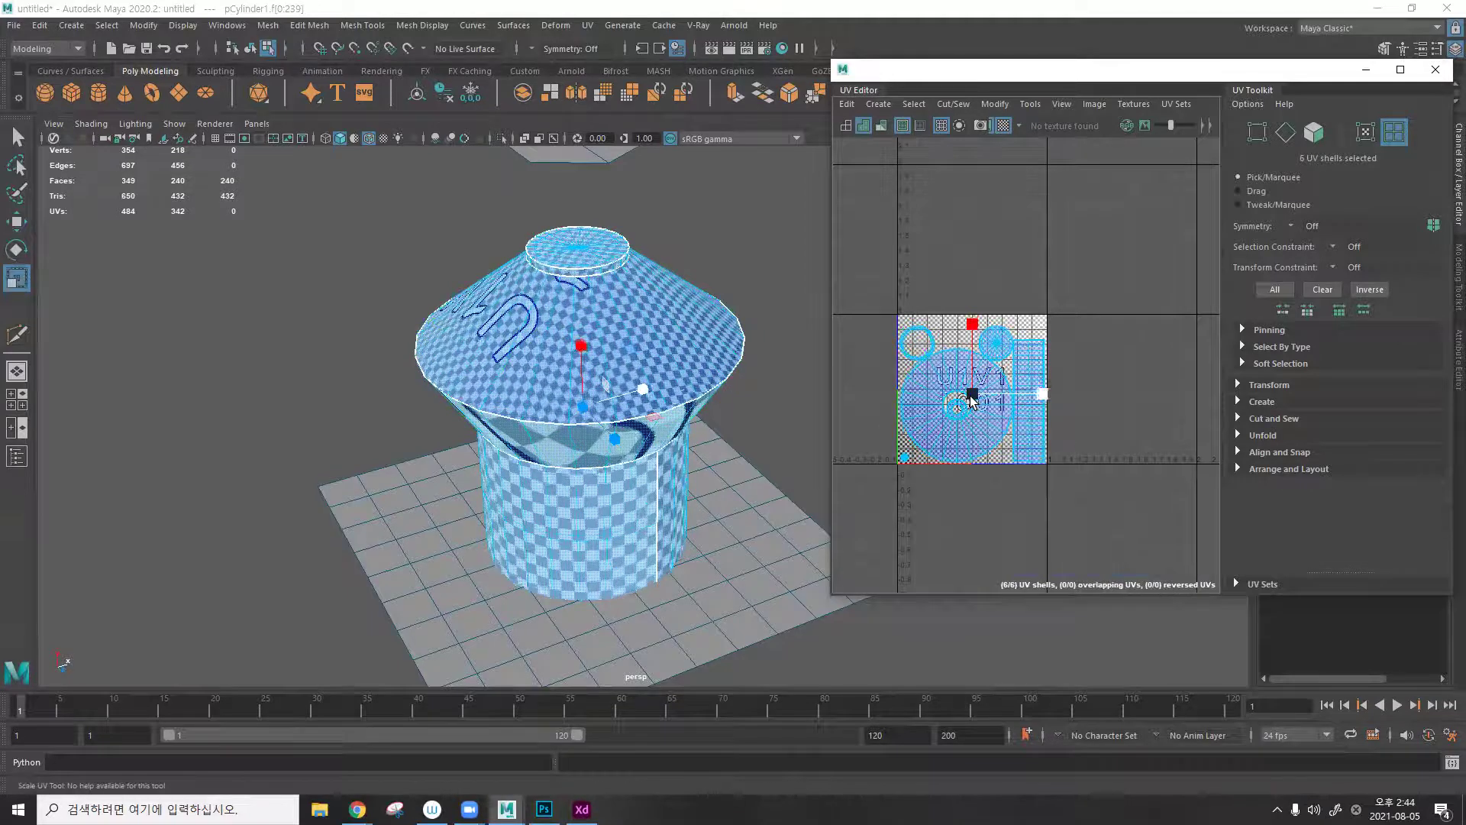
scroll(1033, 358, "up", 4)
Return to object selection and delete the cylinder model, the ground plane and the remaining object from the scene.
left_click(730, 252)
left_click_drag(684, 272, 700, 344, "alt")
key("F8")
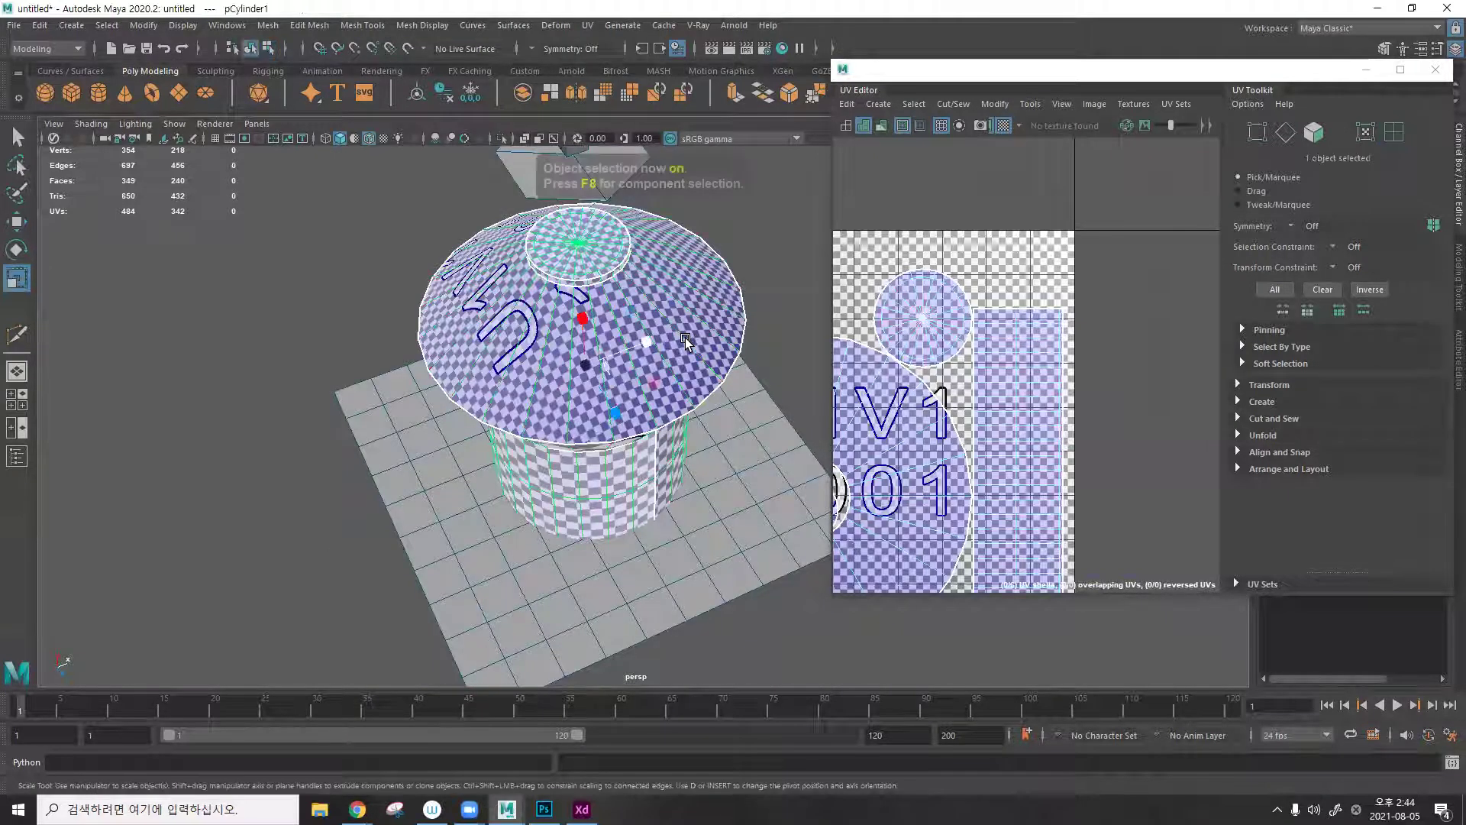
key("Delete")
scroll(685, 338, "down", 5)
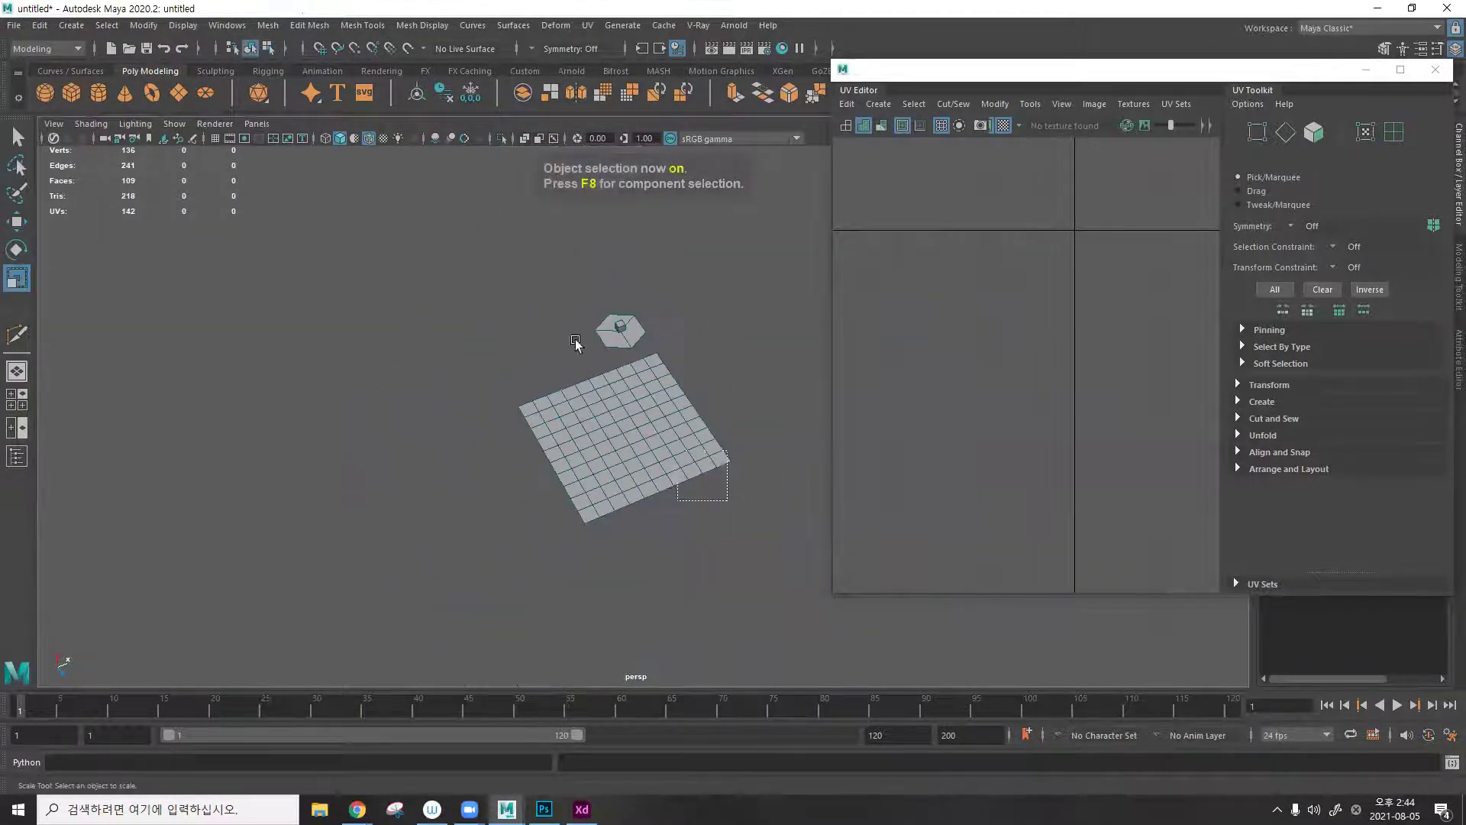
left_click_drag(726, 489, 609, 295)
key("Delete")
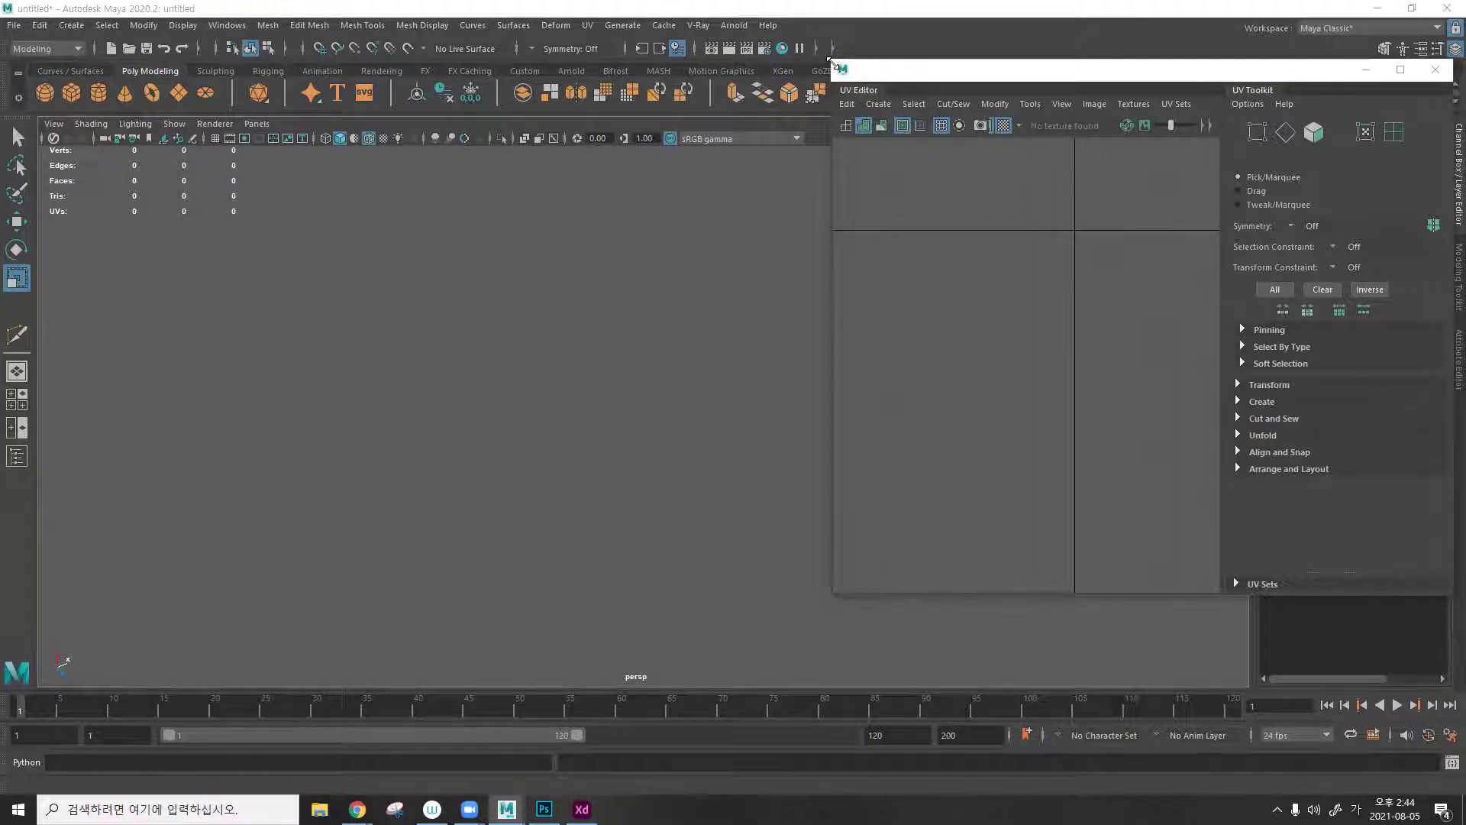
Import the prepared scene with the creature, drawer, knob and human figure, close the UV Editor and frame the models.
left_click_drag(830, 61, 941, 51)
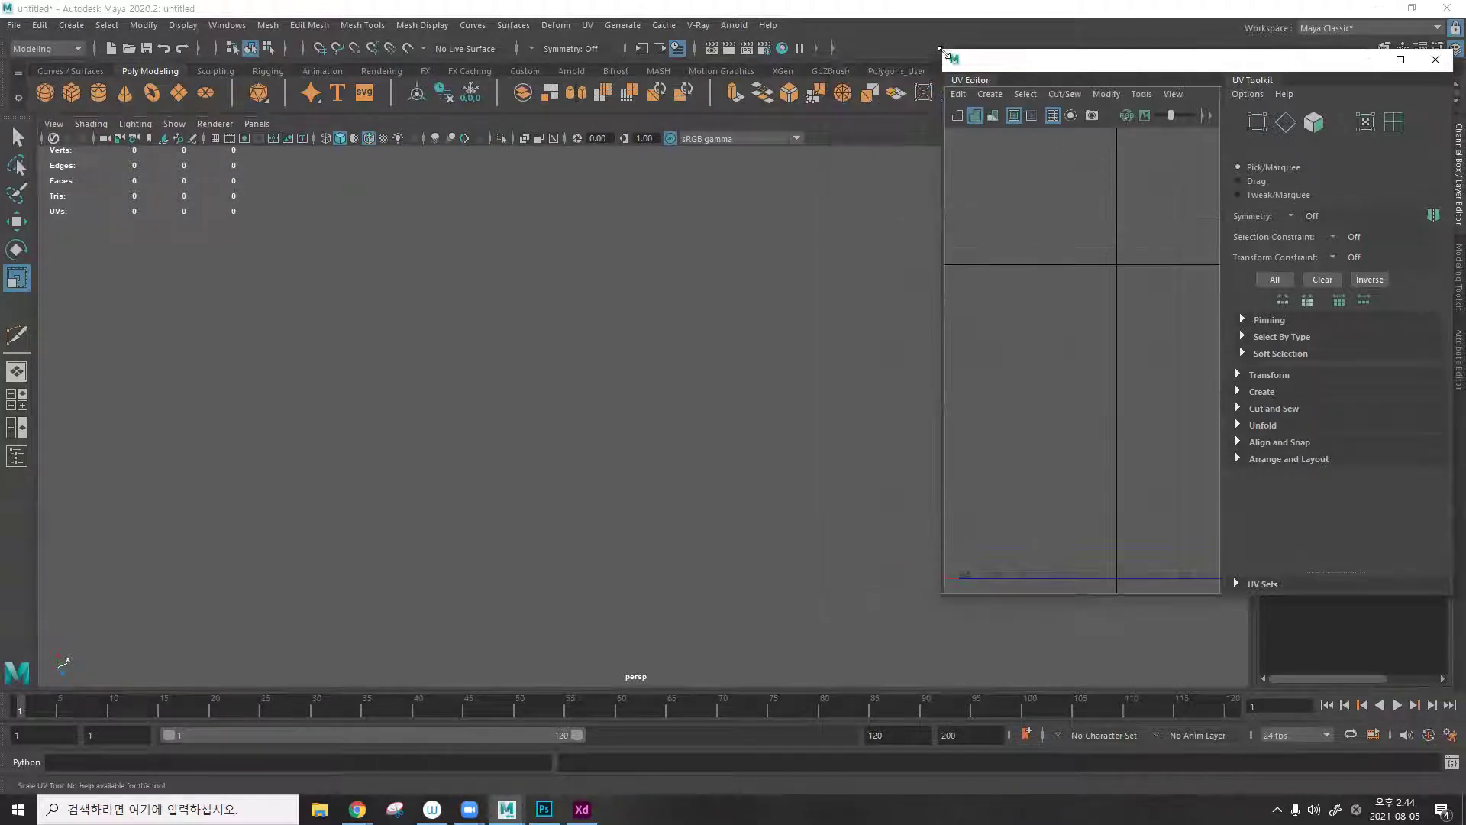
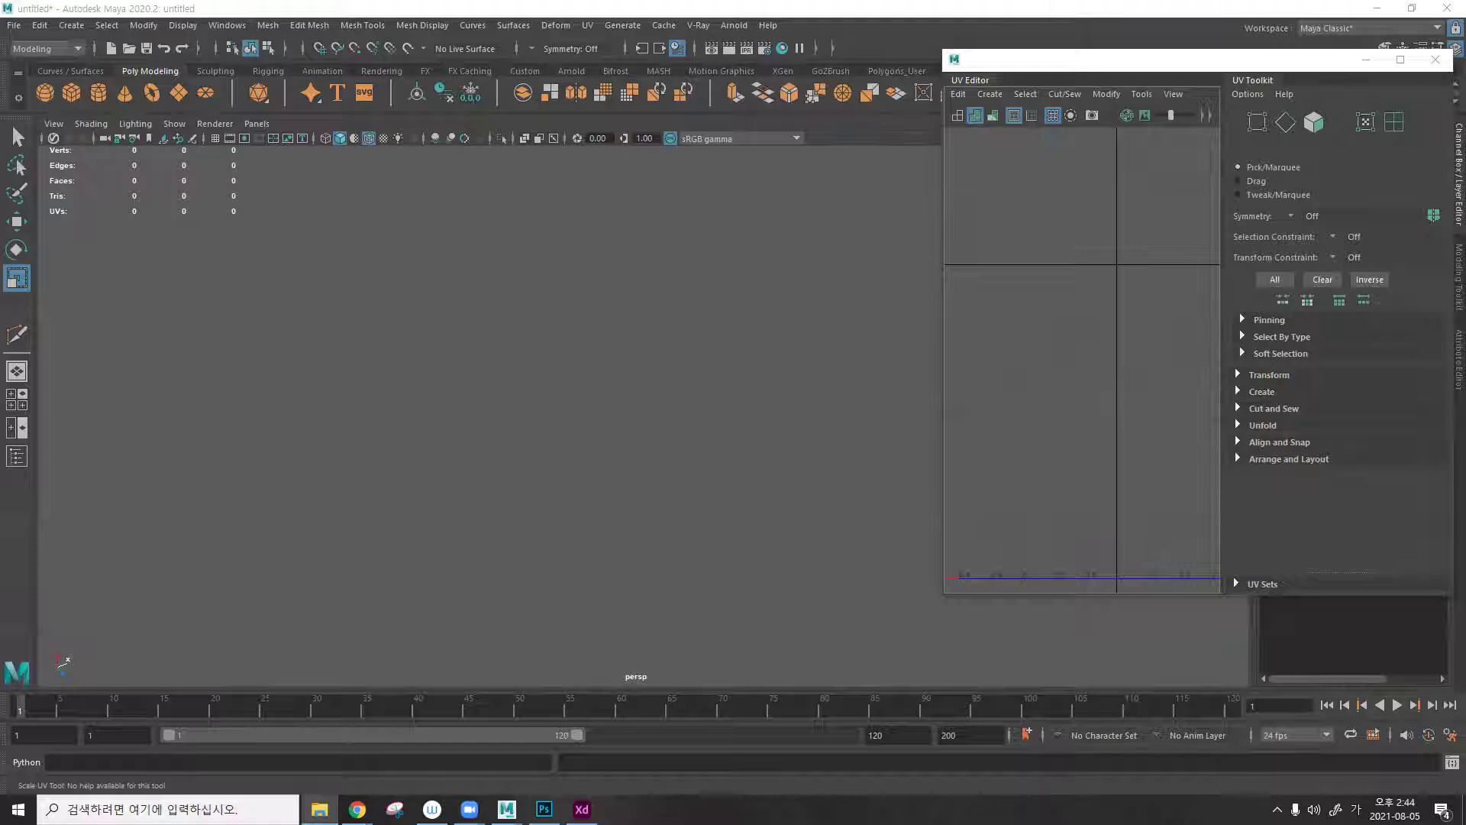
left_click_drag(1108, 527, 720, 452)
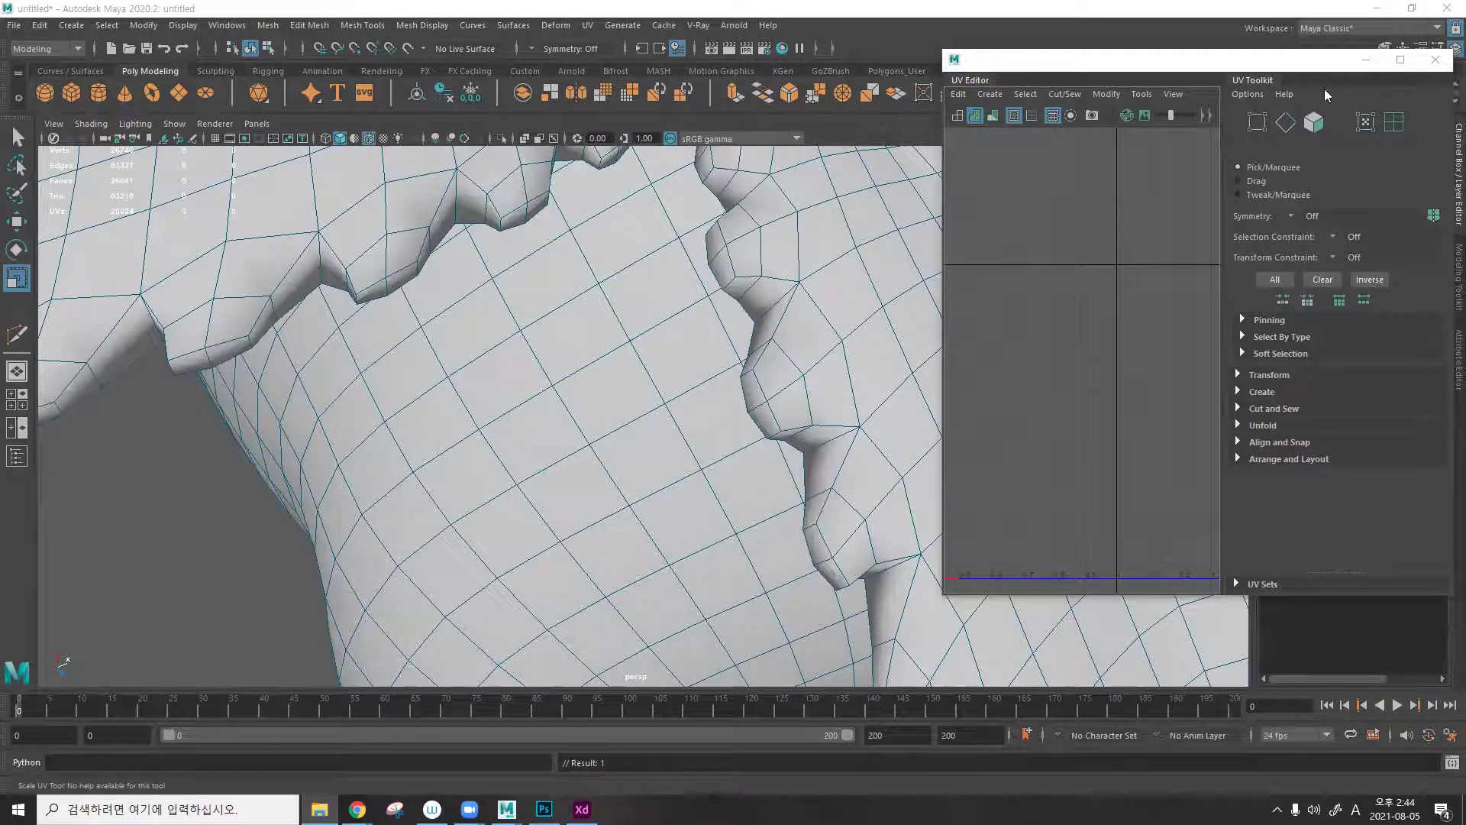
left_click(1436, 60)
key("a")
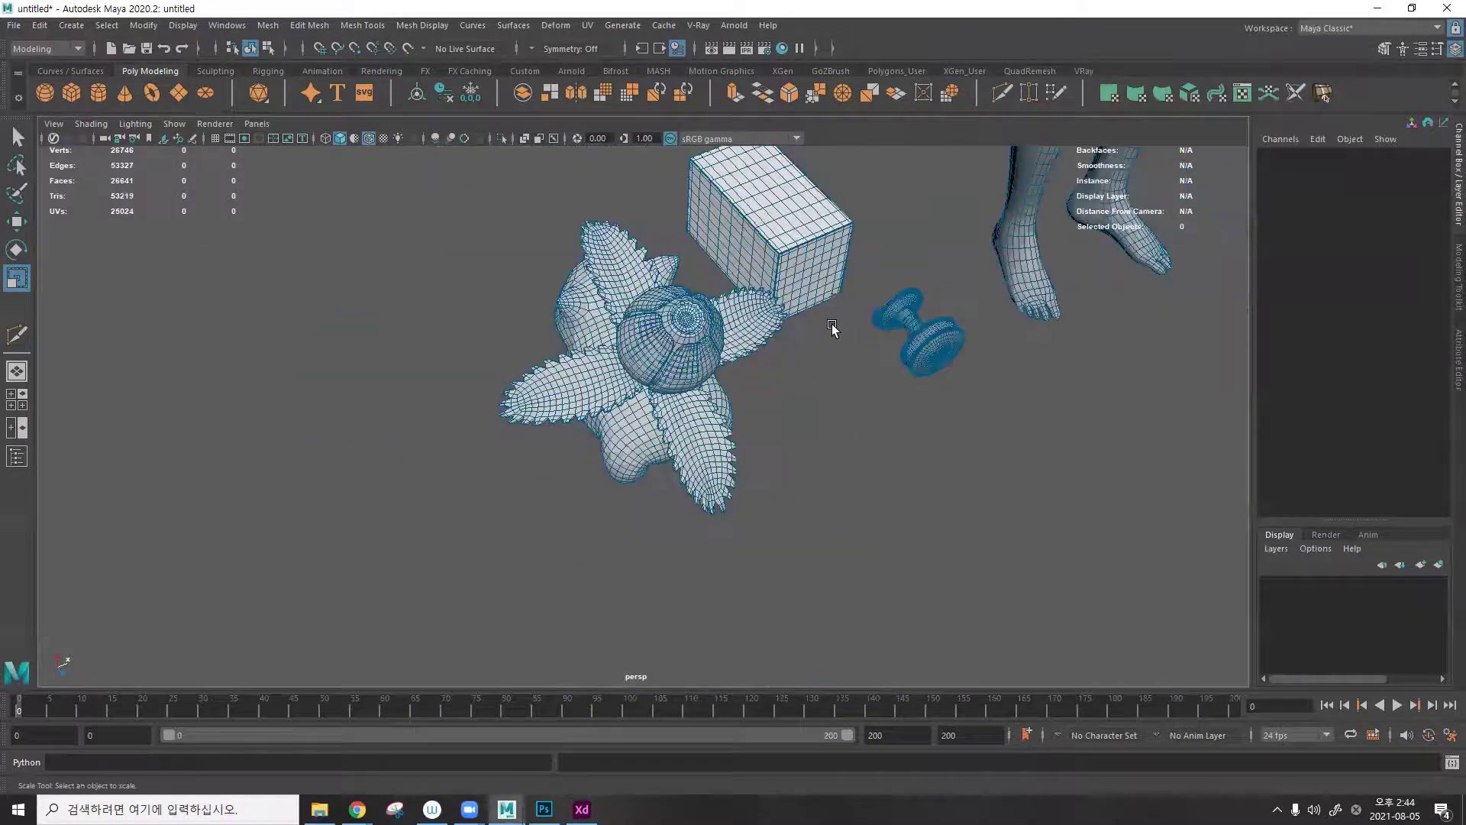
scroll(832, 329, "down", 2)
left_click_drag(832, 325, 776, 374, "alt")
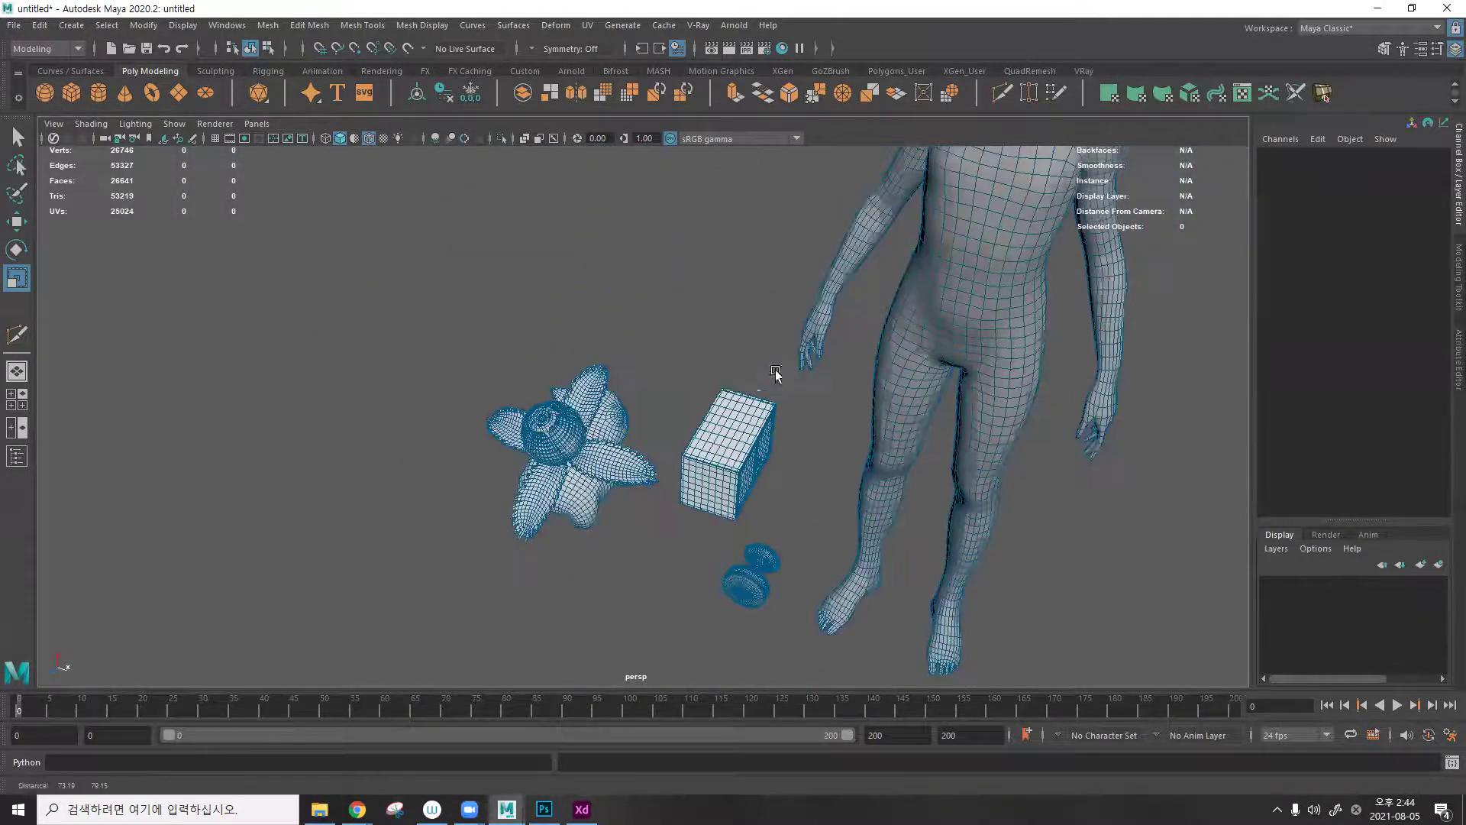
mouse_move(680, 348)
left_mouse_down("alt")
mouse_move(652, 344)
mouse_move(680, 354)
left_mouse_up("alt")
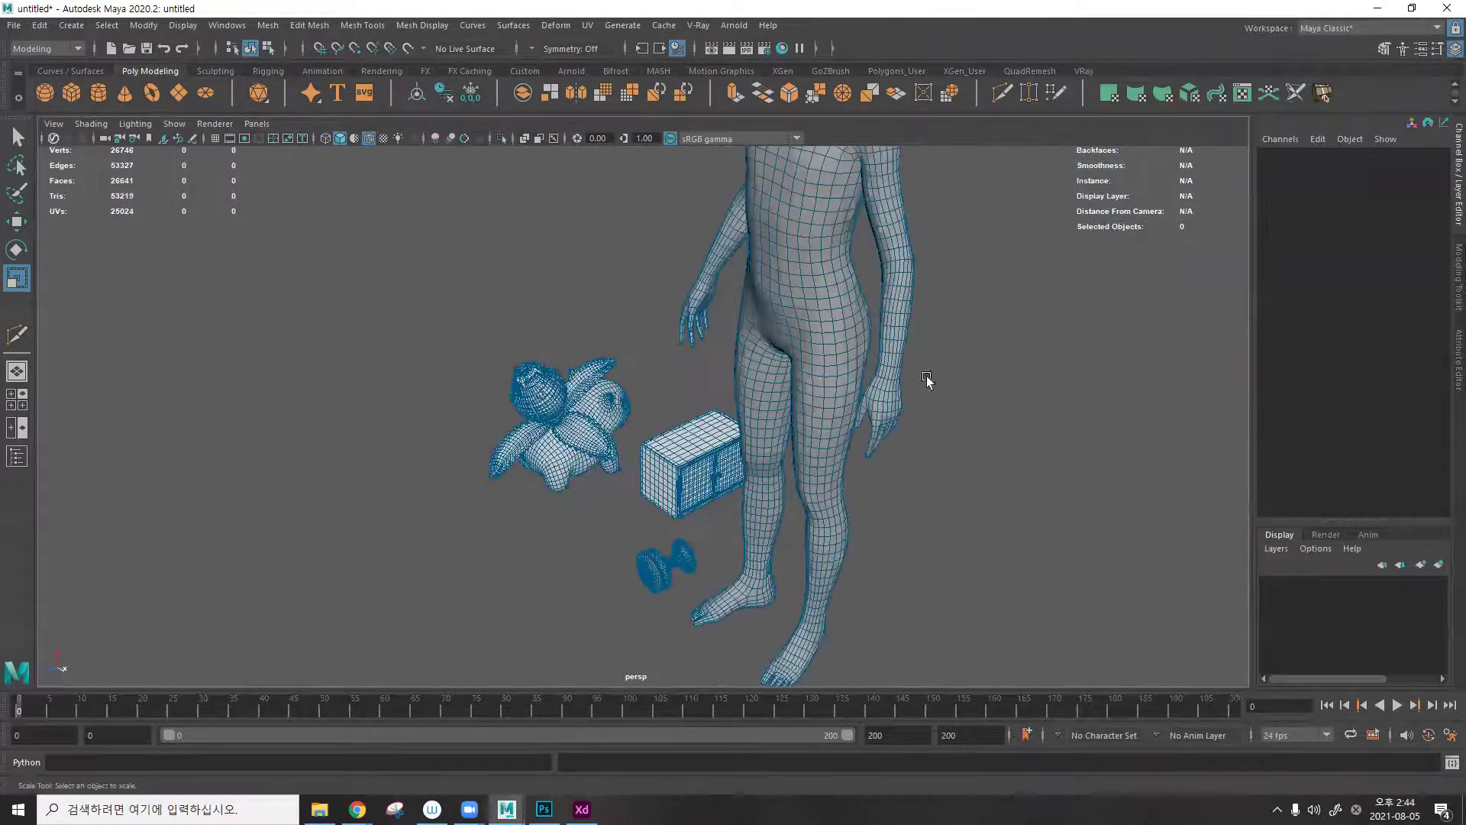
left_click_drag(802, 327, 295, 370, "alt")
Show the Outliner and hide the human figure group FreeAllSTL.
left_click(16, 458)
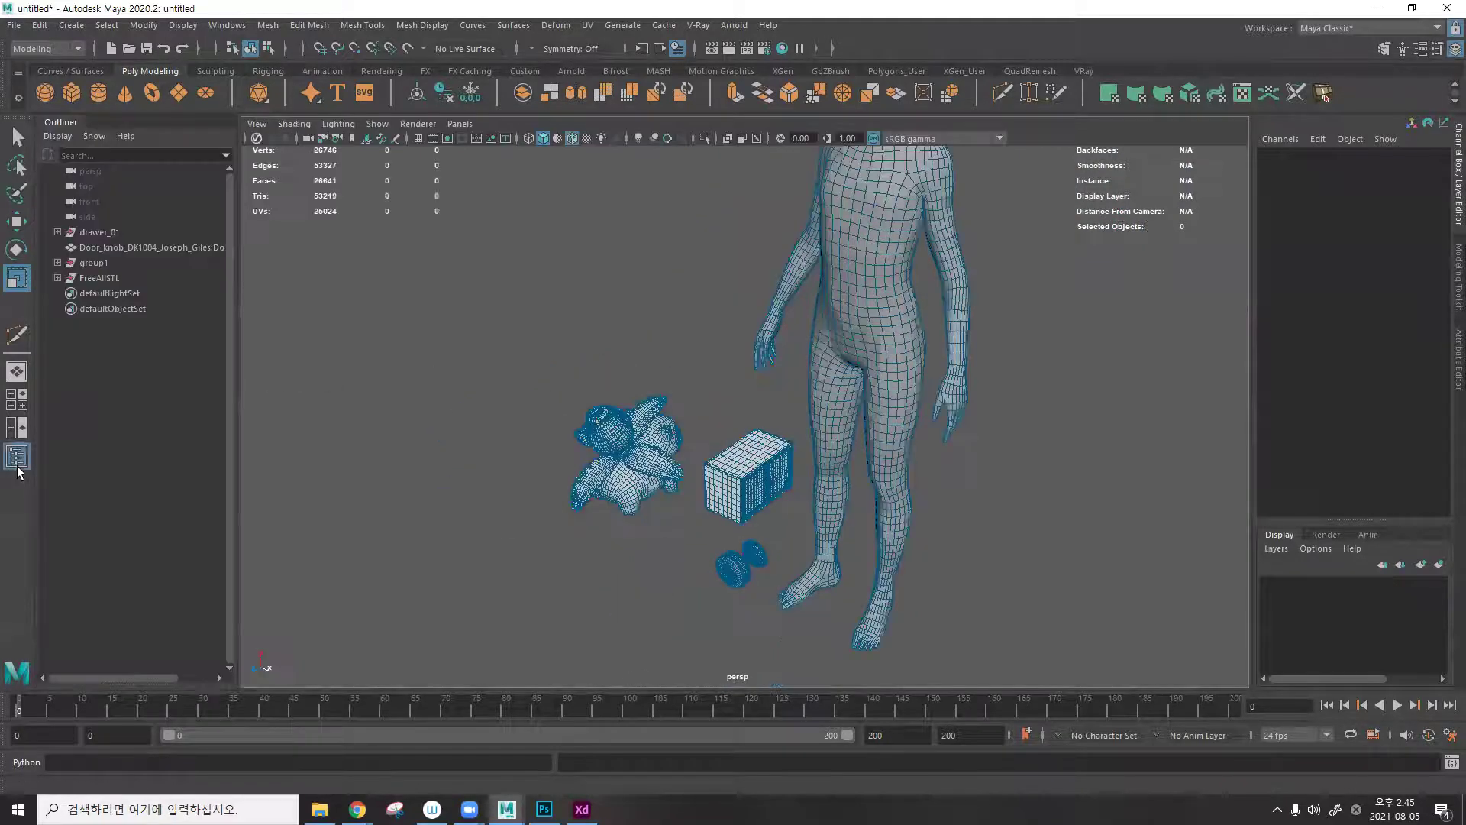
left_click(95, 280)
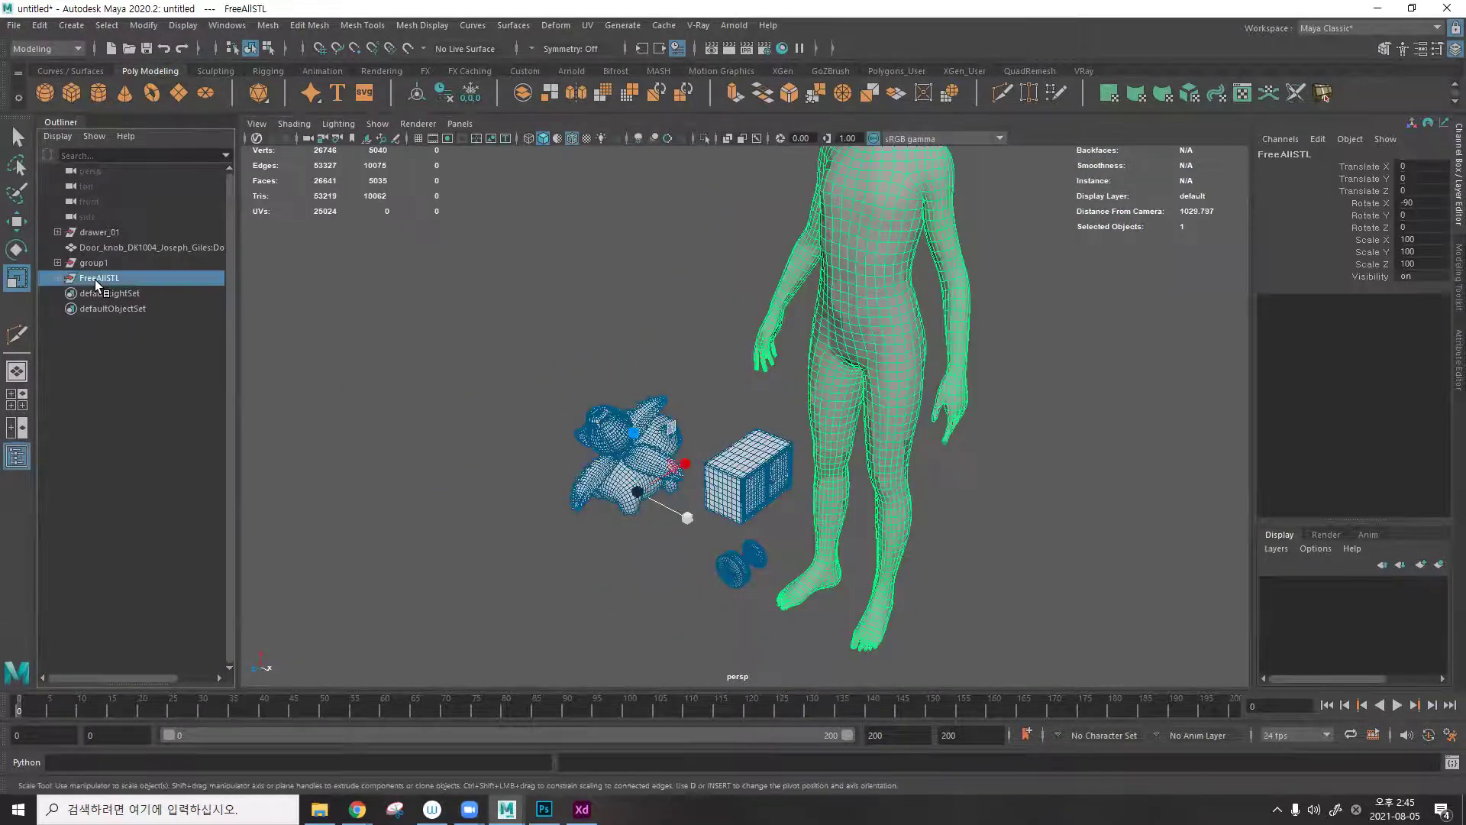
left_click_drag(95, 279, 149, 287)
left_click(143, 280)
key("ctrl+h")
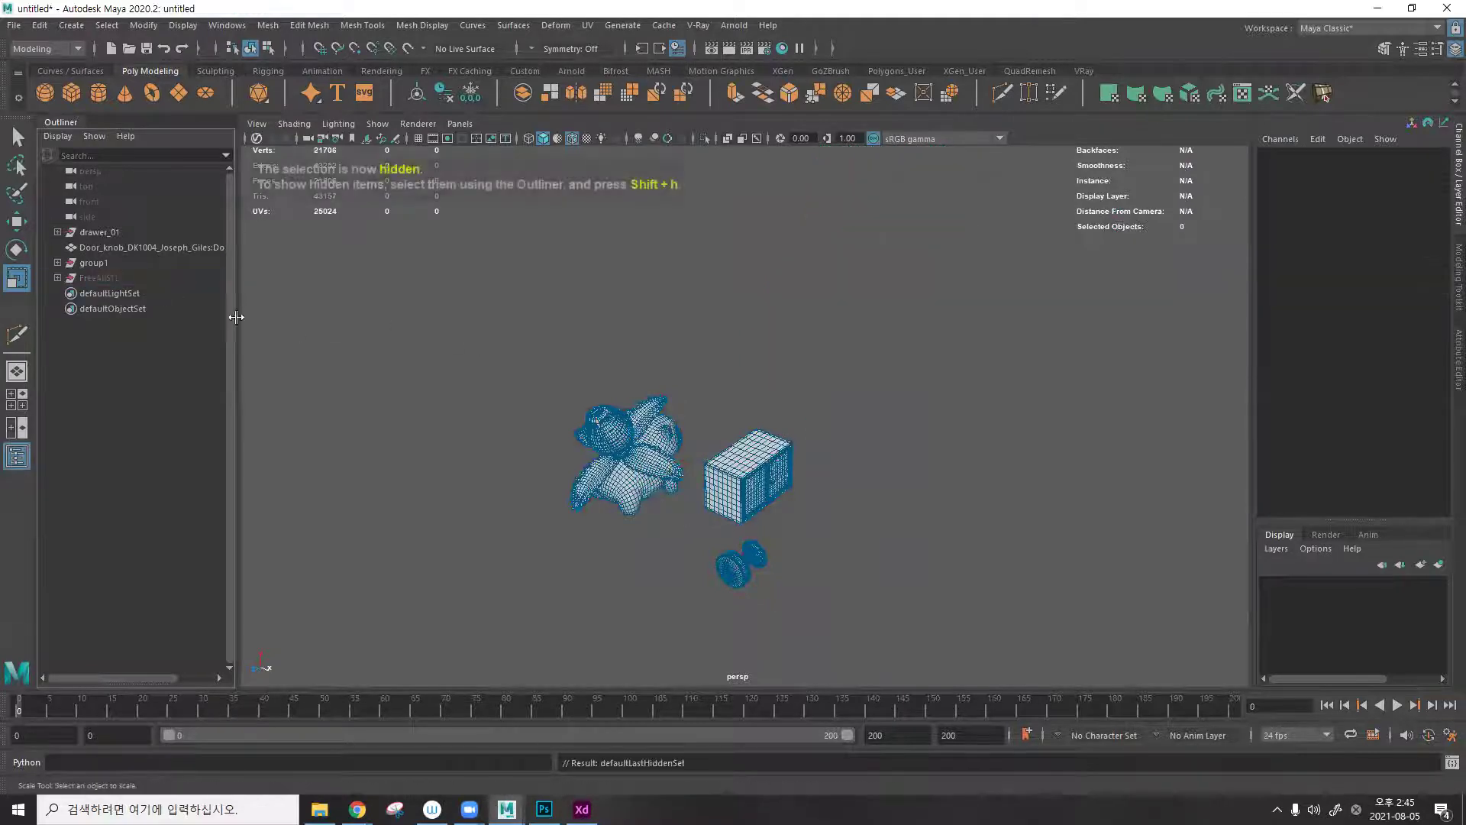
Hide the drawer and the door knob to leave only the creature in view.
left_click(609, 503)
left_click_drag(680, 511, 588, 367, "alt")
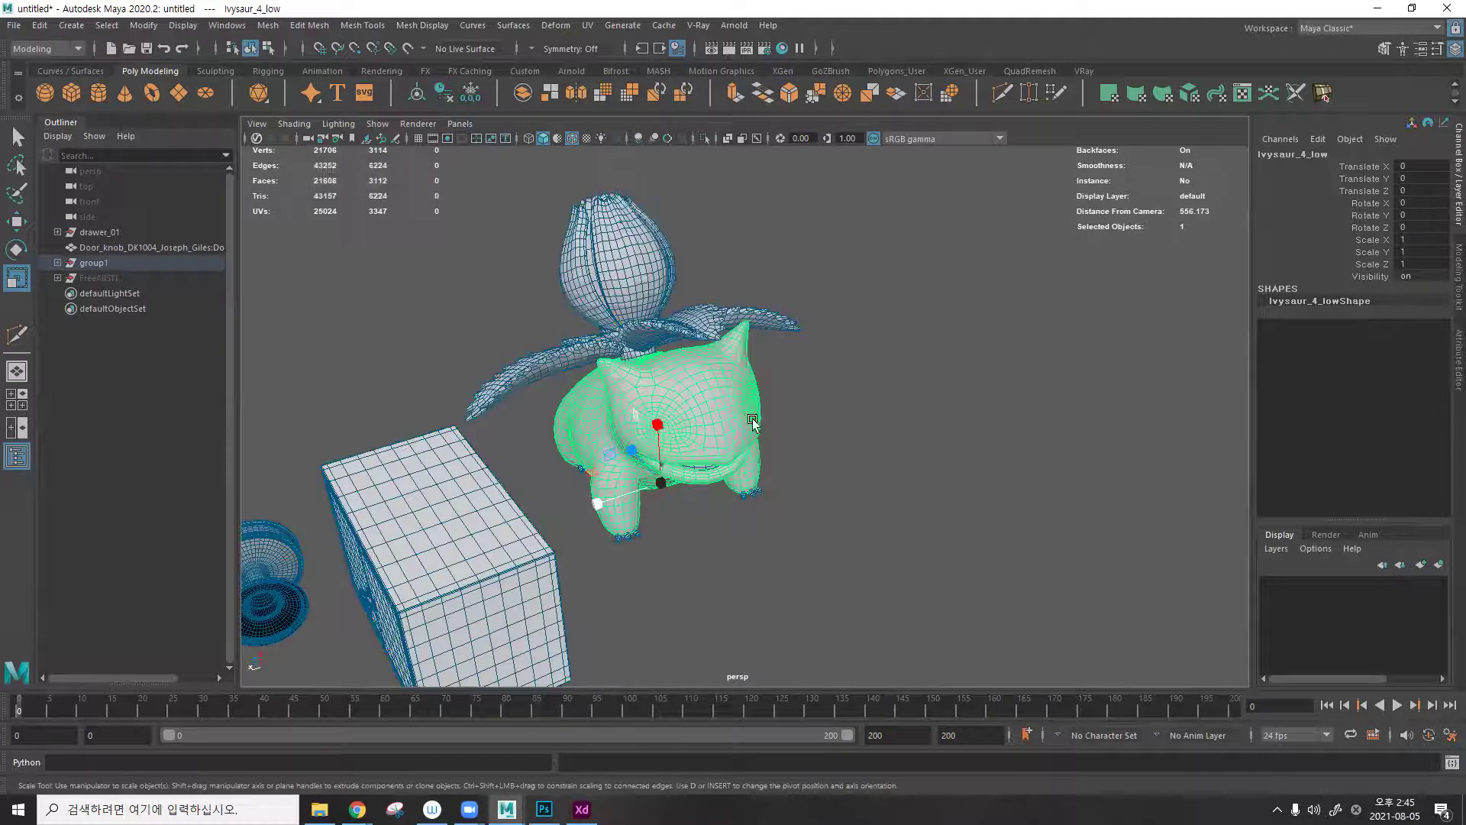
right_click_drag(565, 359, 593, 367, "alt")
left_click(534, 376)
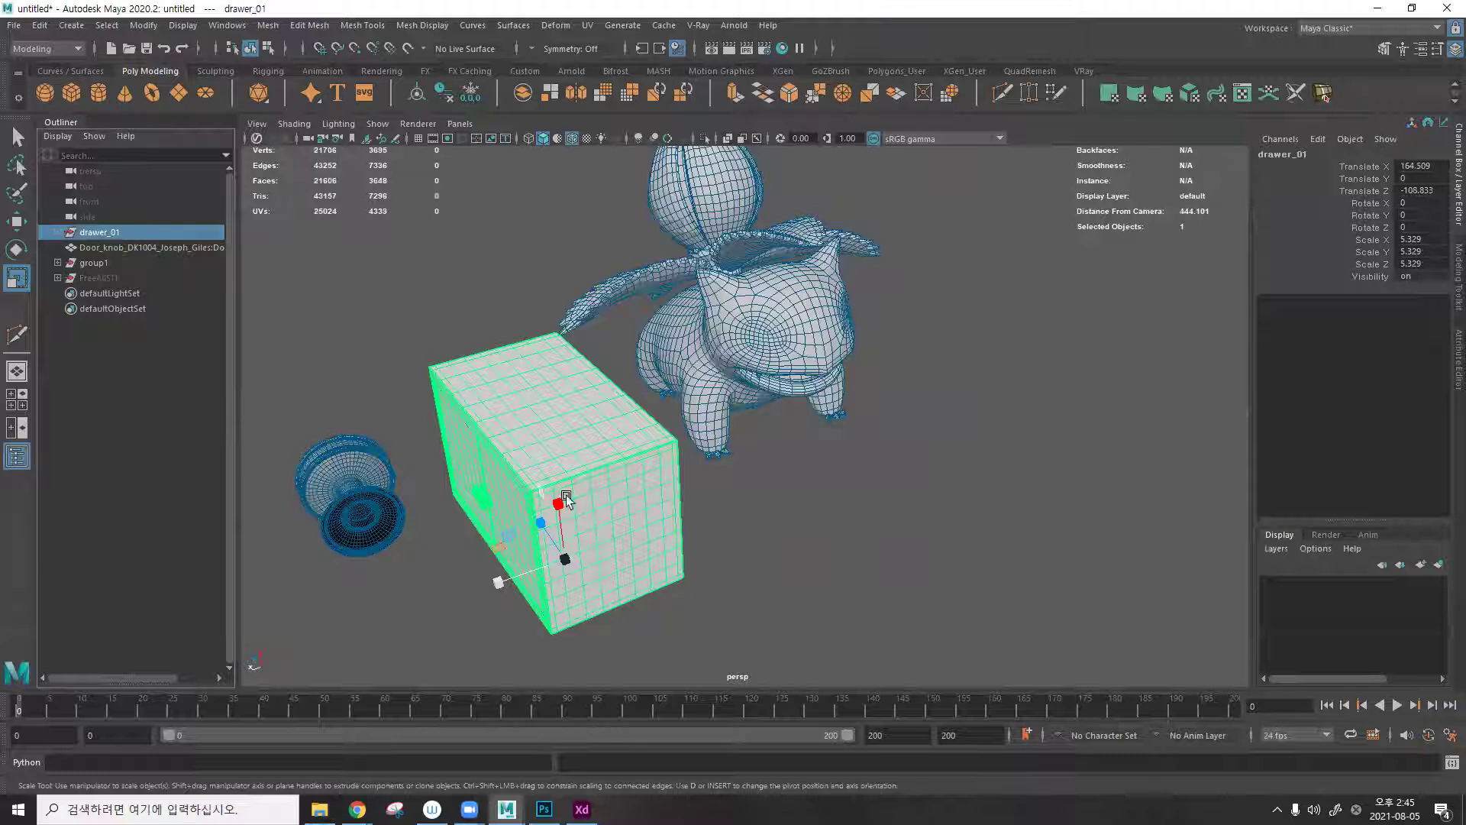
key("ctrl+h")
left_click(119, 260)
left_click(121, 248)
key("ctrl+h")
Delete the flower bulb, the leaves and the remaining small plant part from the creature's back.
left_click_drag(651, 364, 726, 390, "alt")
left_click(684, 260)
left_click(690, 330)
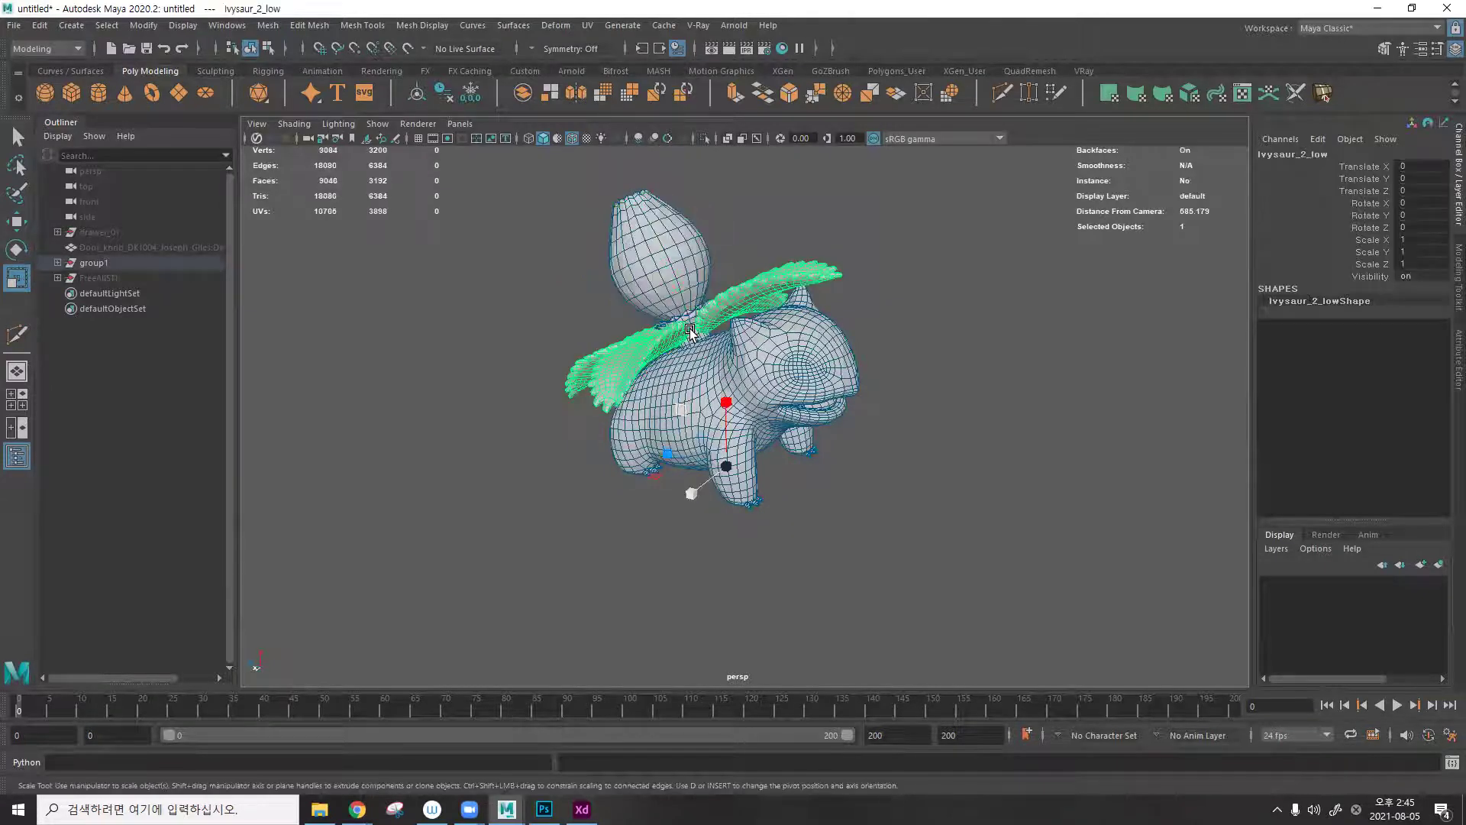
left_click(674, 264)
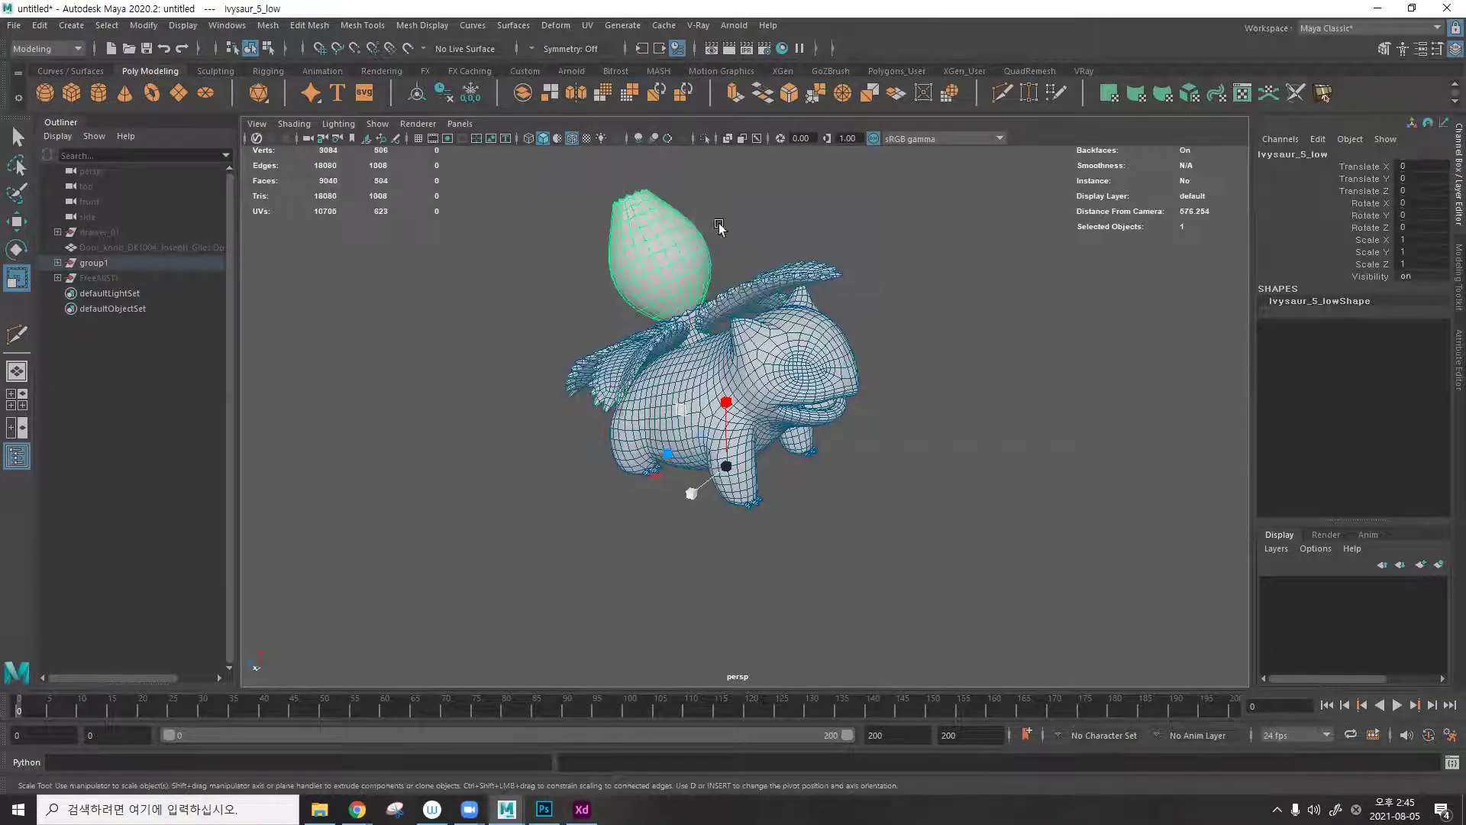
key("Delete")
left_click(726, 306)
key("Delete")
left_click(701, 313)
key("Delete")
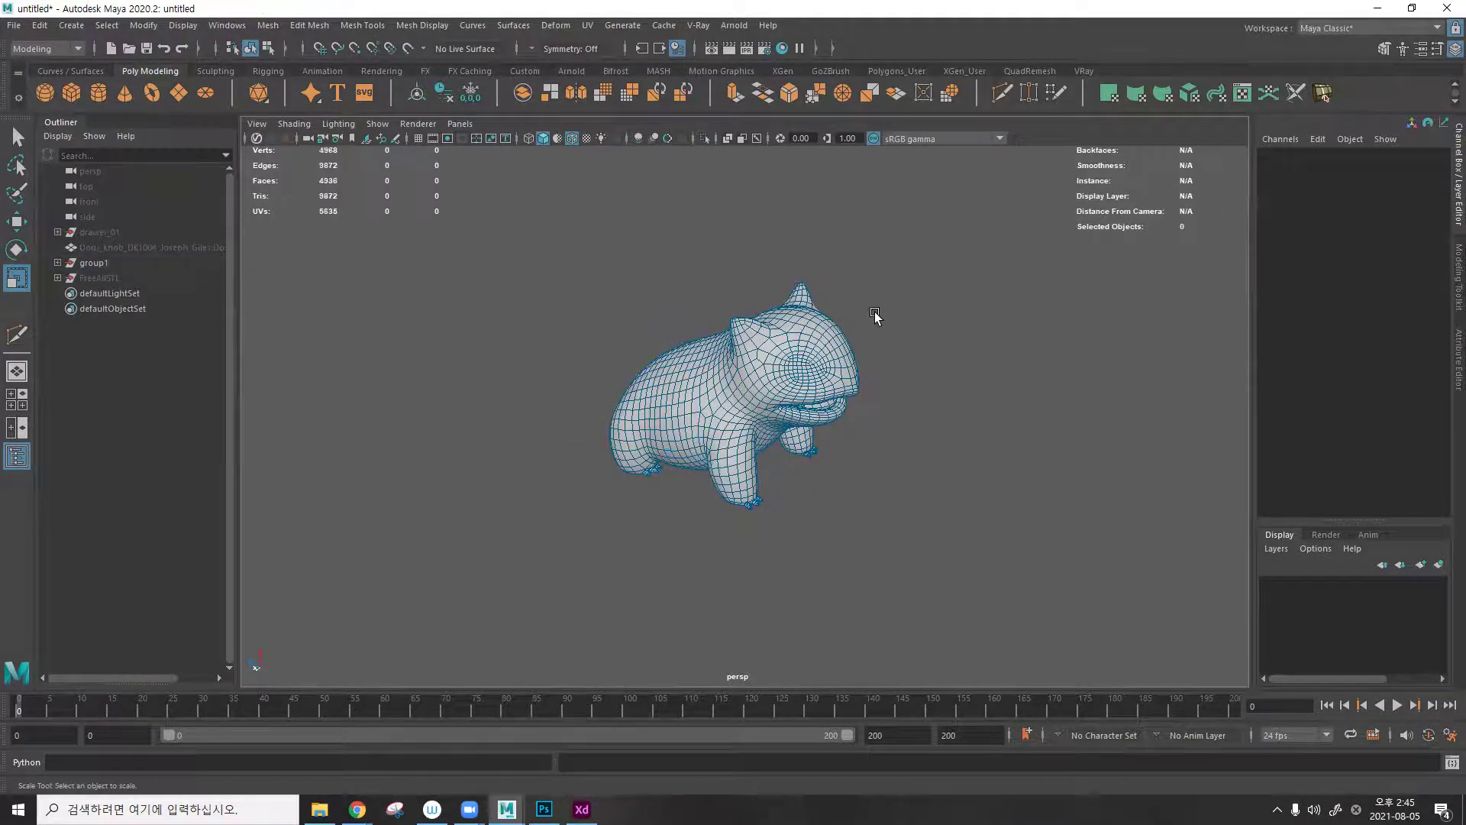
Select the creature's body mesh and freeze its transformations.
left_click_drag(841, 338, 966, 272, "alt")
left_click(656, 322)
left_click(967, 272)
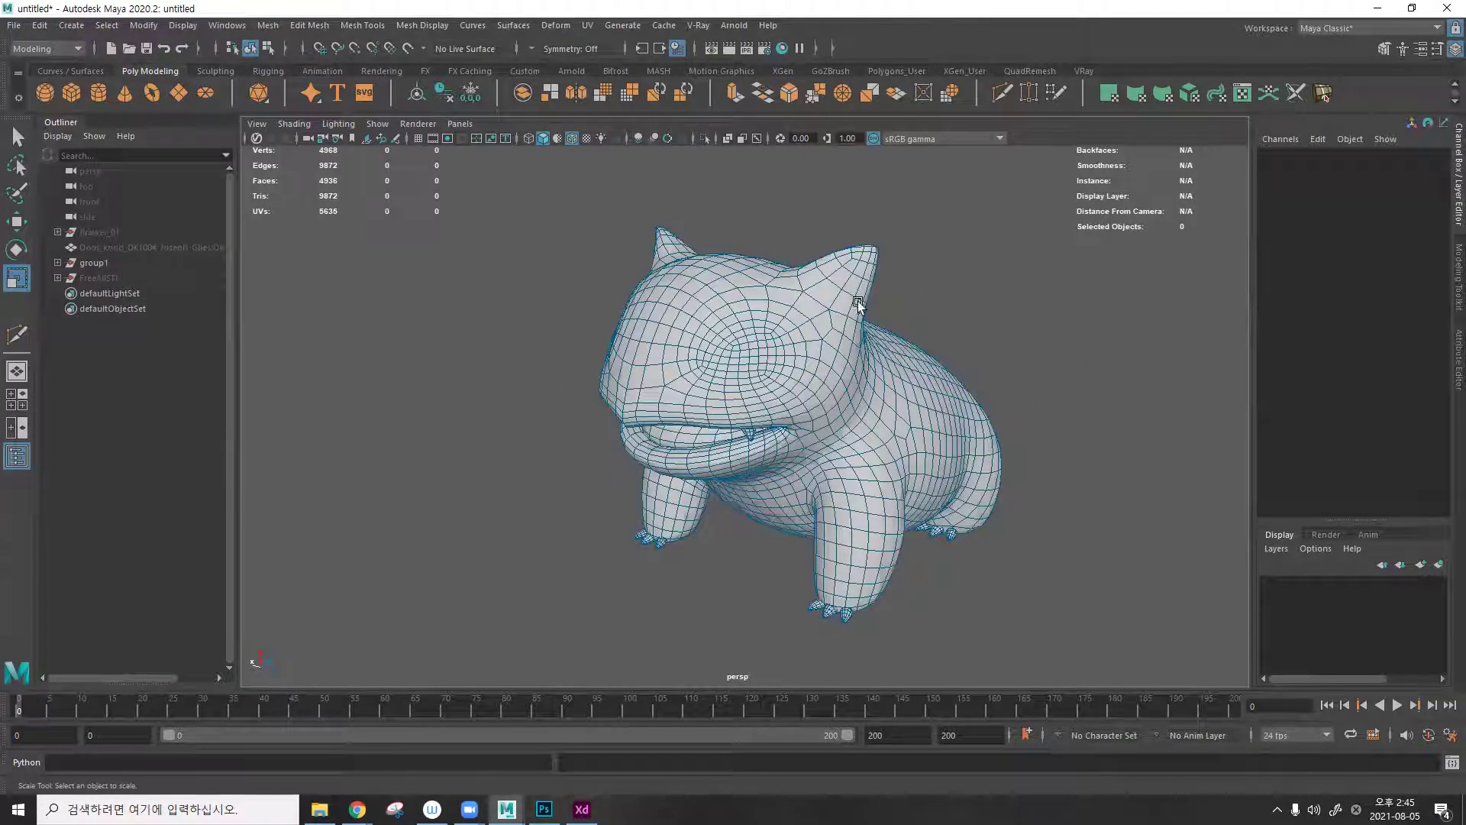
left_click(850, 336)
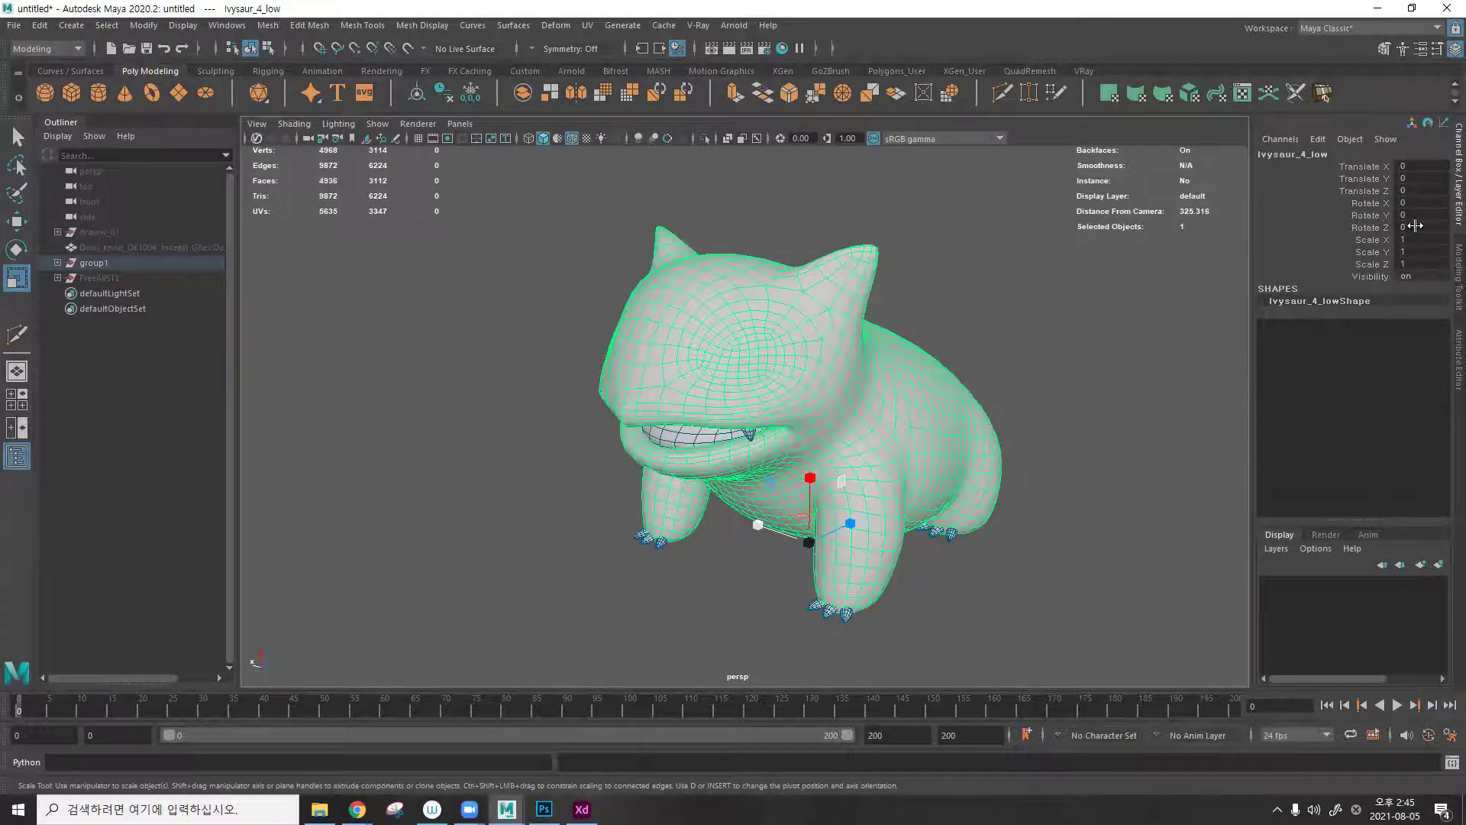
left_click(145, 25)
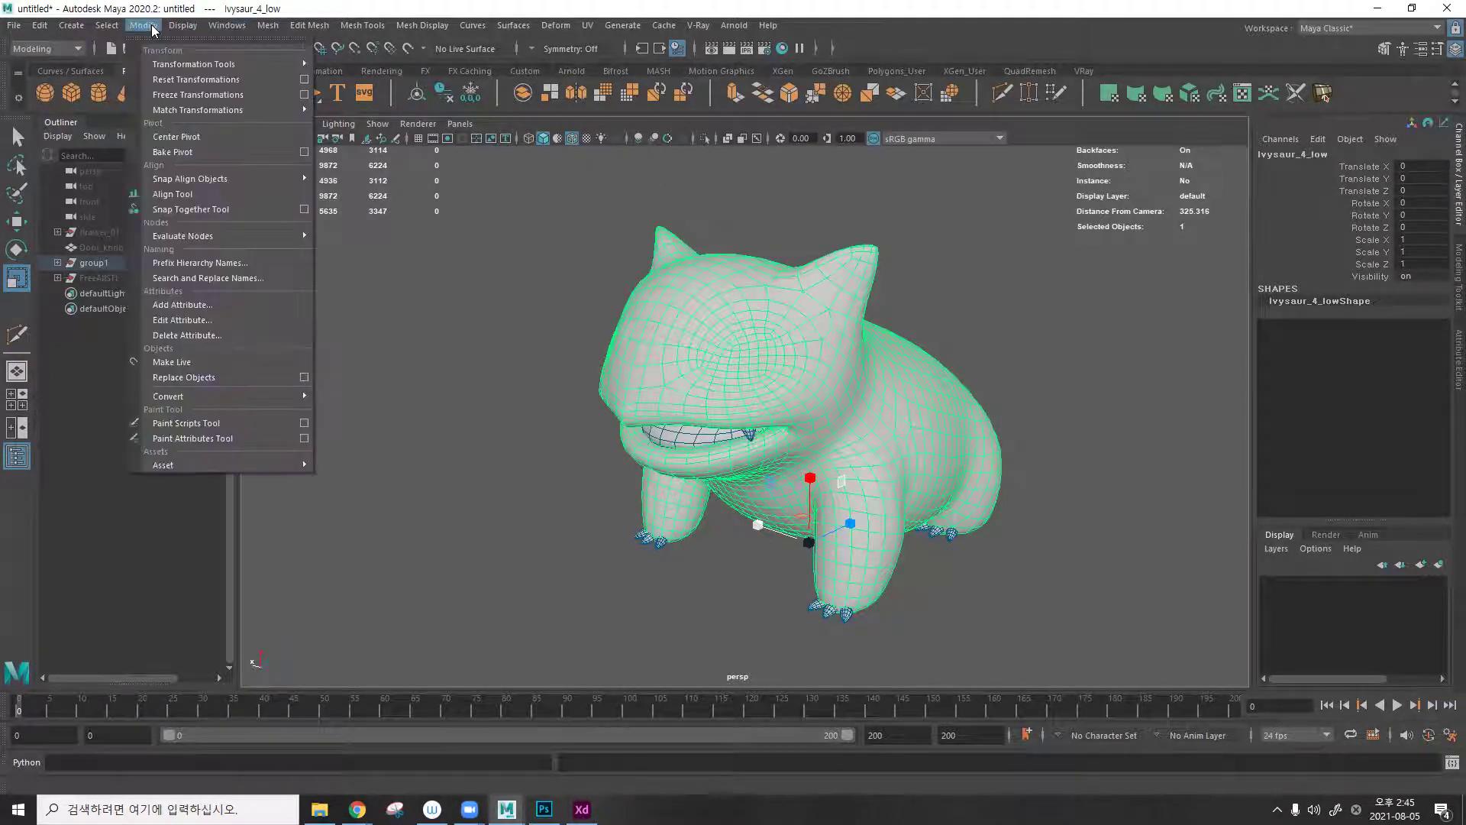
left_click(177, 90)
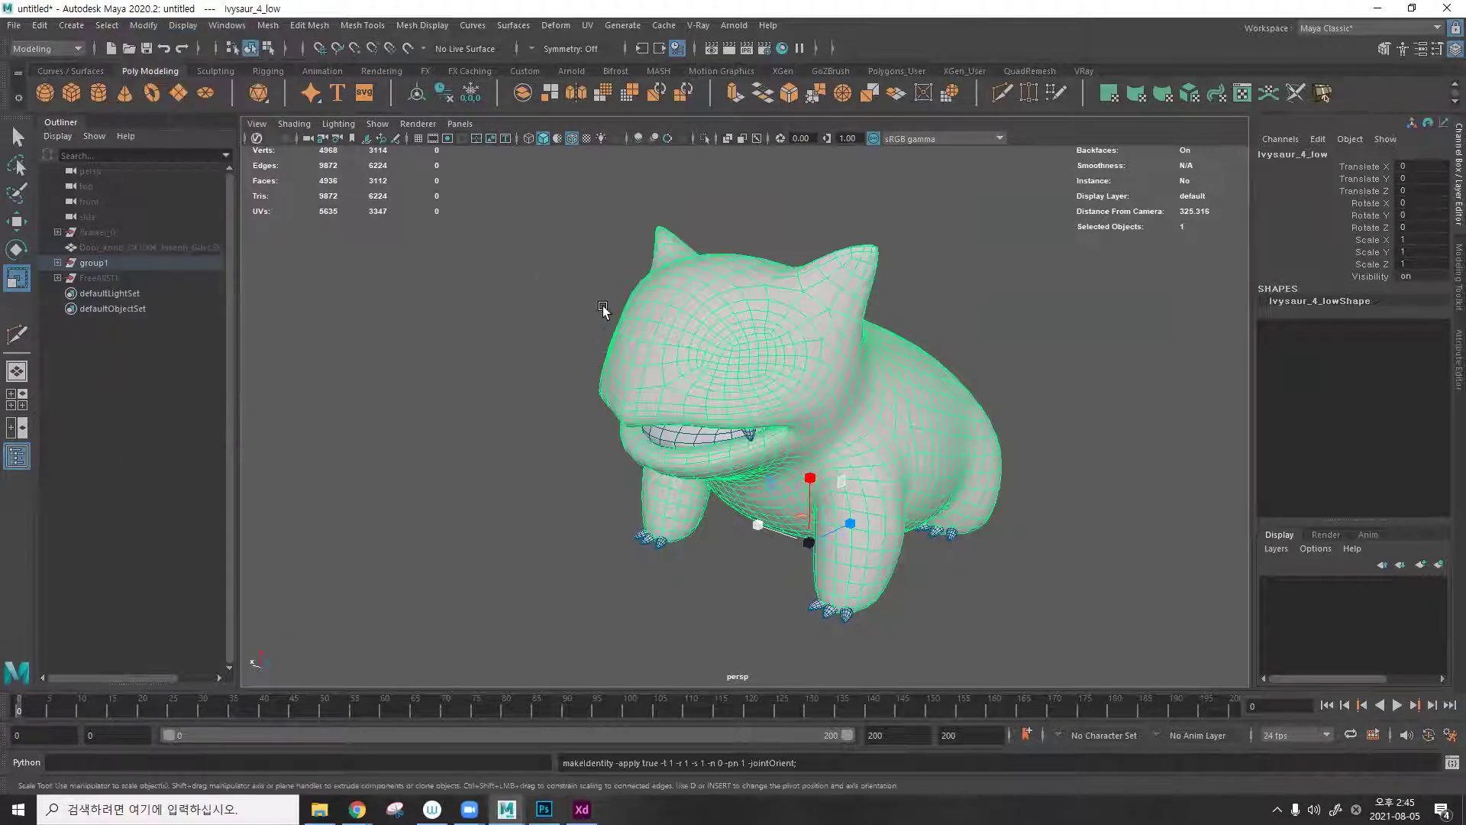
Select all four creature meshes and open the UV Editor, enlarged and placed beside the model.
left_click_drag(951, 272, 588, 601)
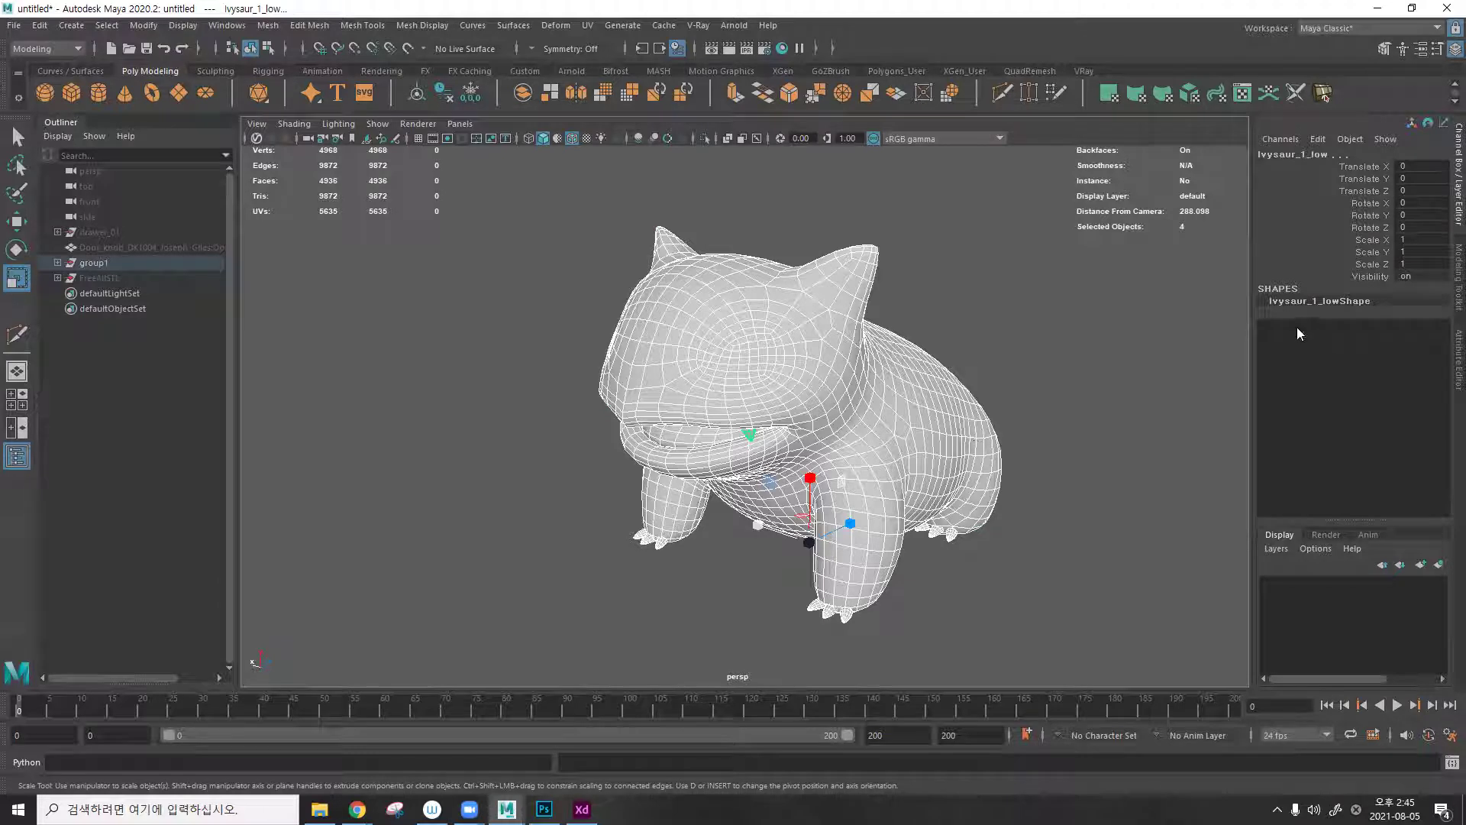
left_click_drag(736, 336, 707, 337, "alt")
left_click(587, 25)
left_click(687, 38)
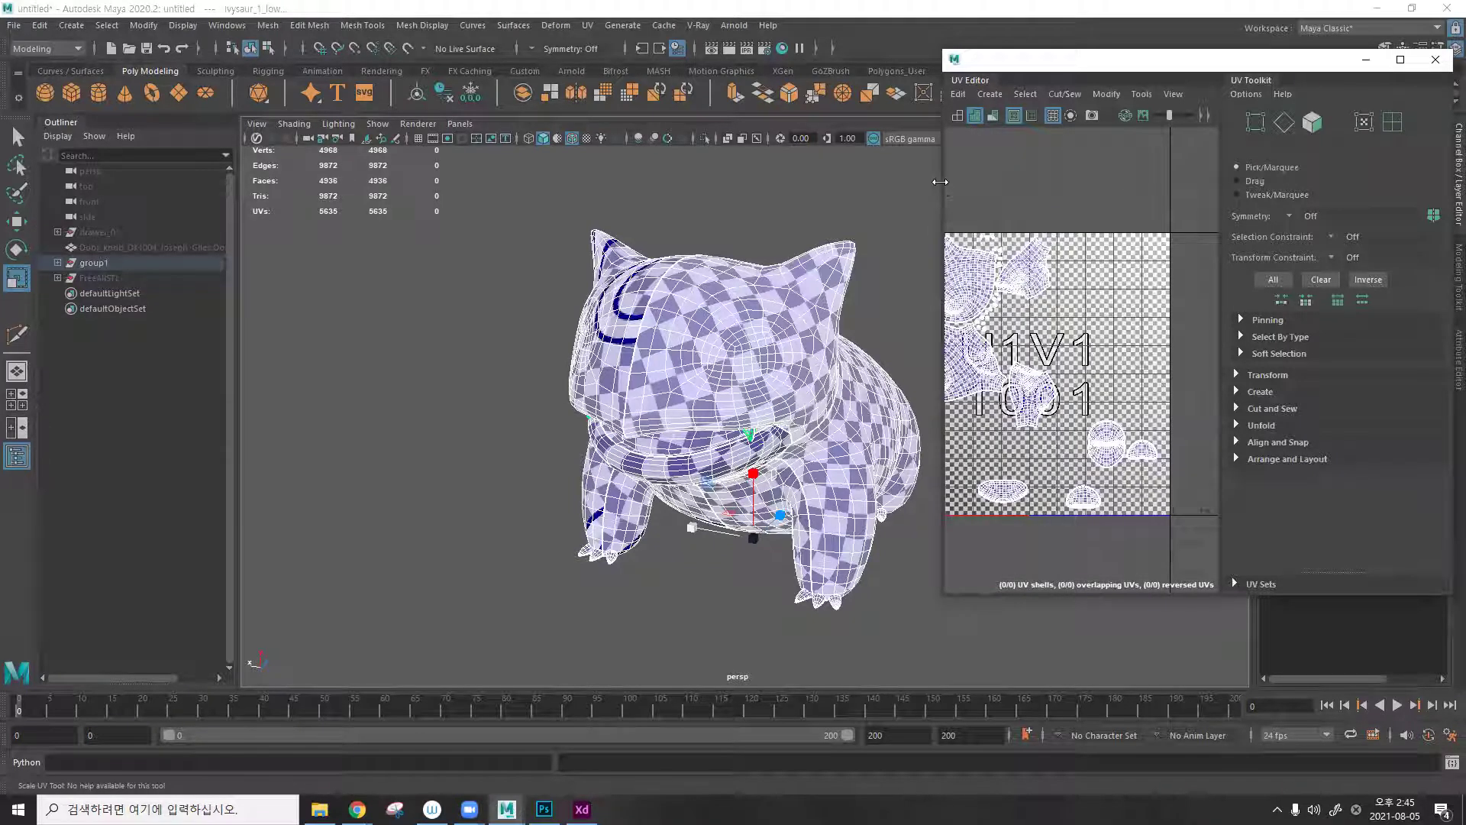
left_click_drag(938, 182, 685, 182)
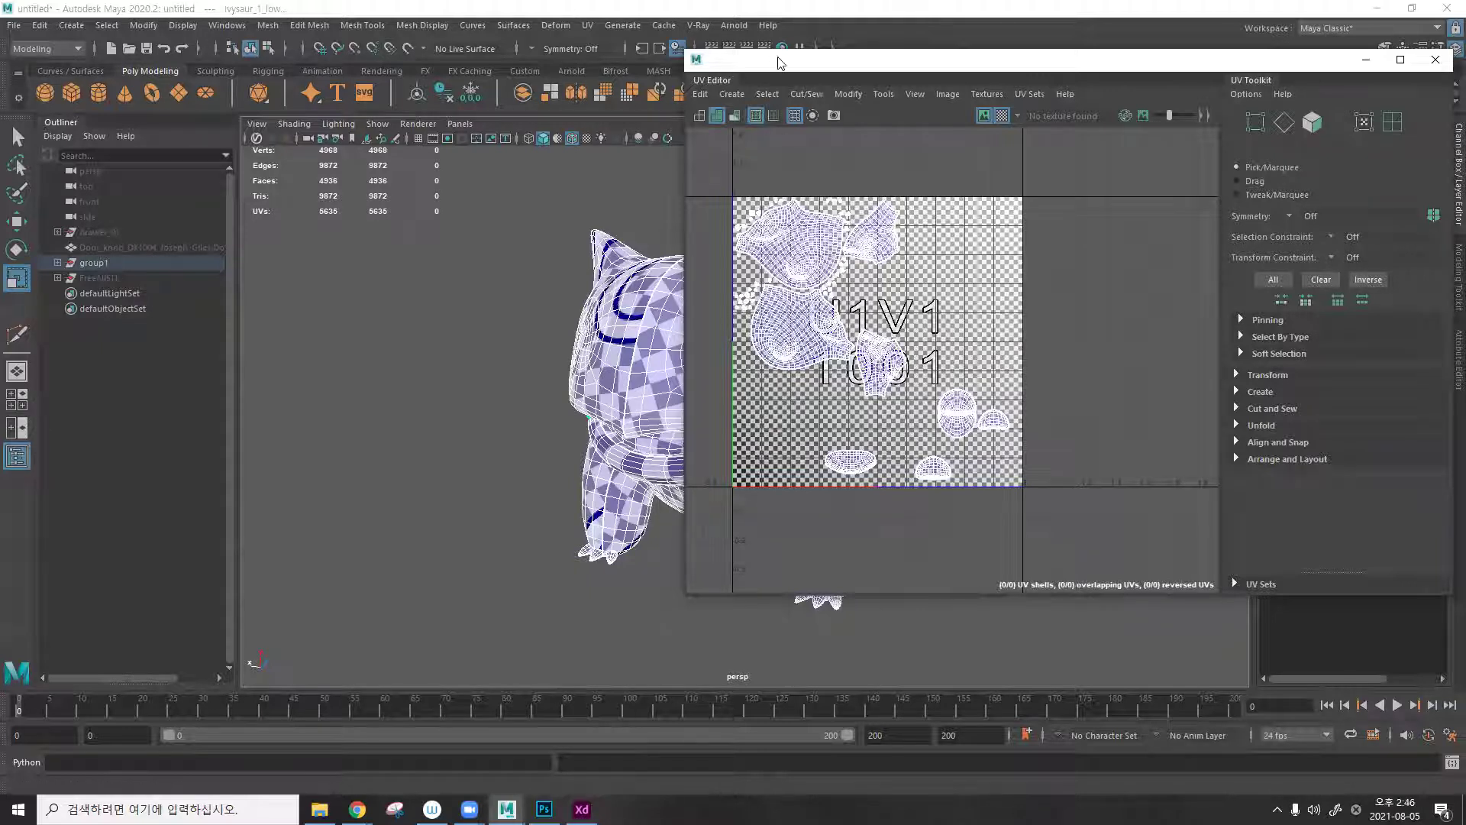
left_click_drag(778, 62, 963, 51)
mouse_move(864, 36)
left_mouse_down()
mouse_move(970, 80)
mouse_move(861, 25)
left_mouse_up()
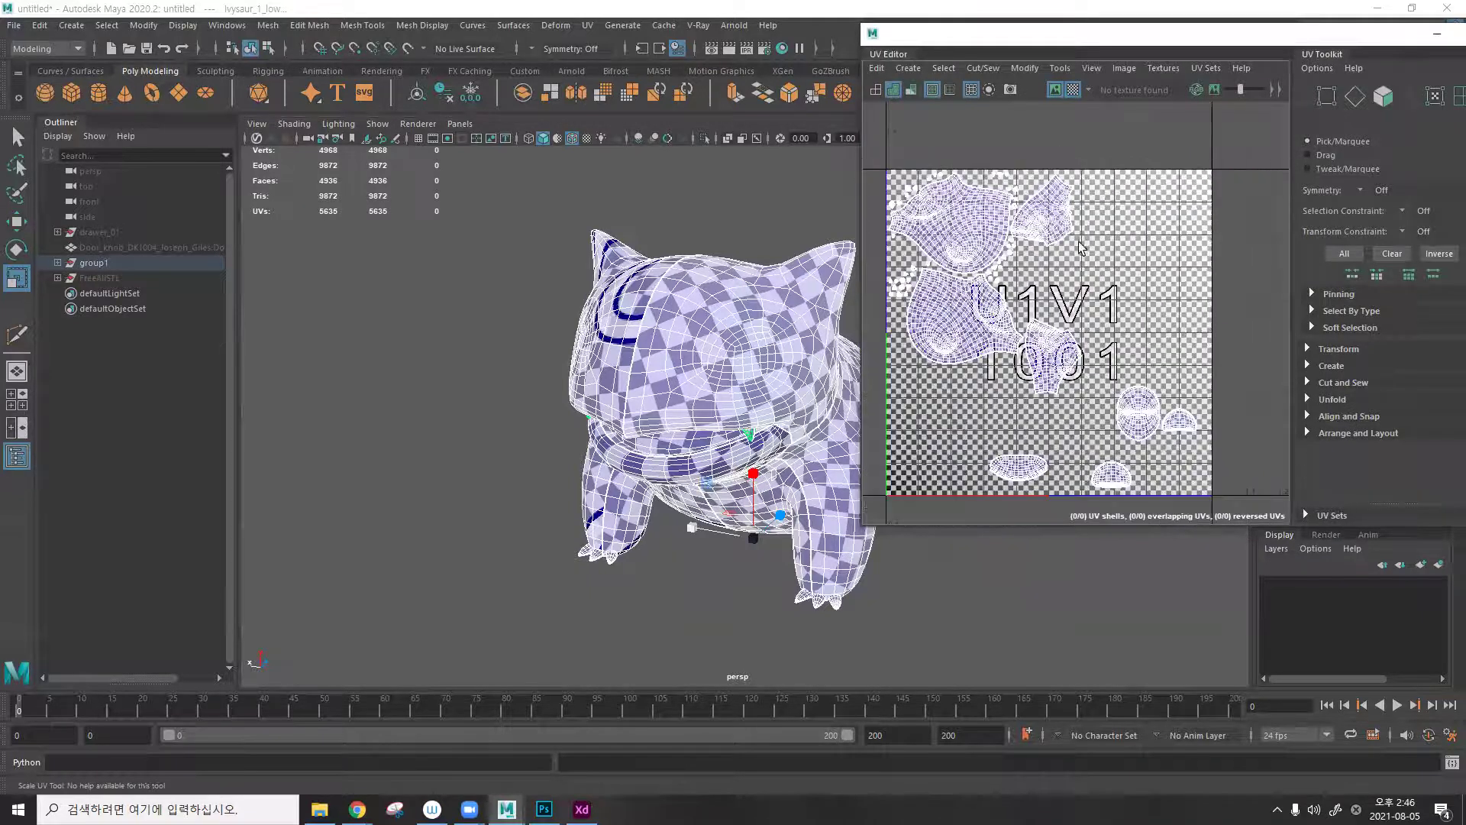
Delete the existing UVs of all the creature's meshes.
left_click(877, 68)
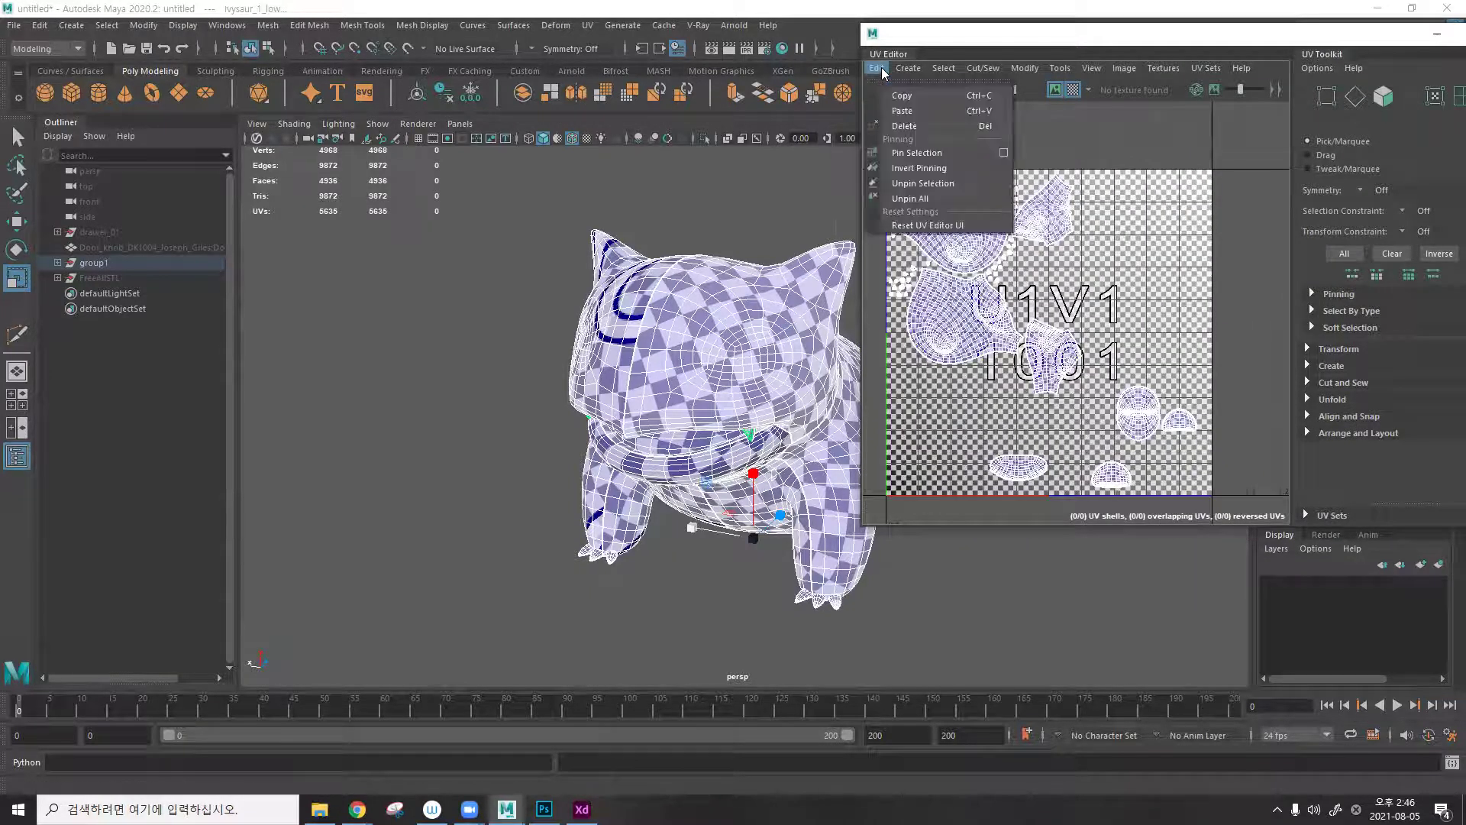
left_click(915, 128)
left_click_drag(650, 367, 758, 397, "alt")
Expand group1 in the Outliner and hide the creature's claws, teeth and inner mouth meshes, keeping only the body.
left_click(761, 446)
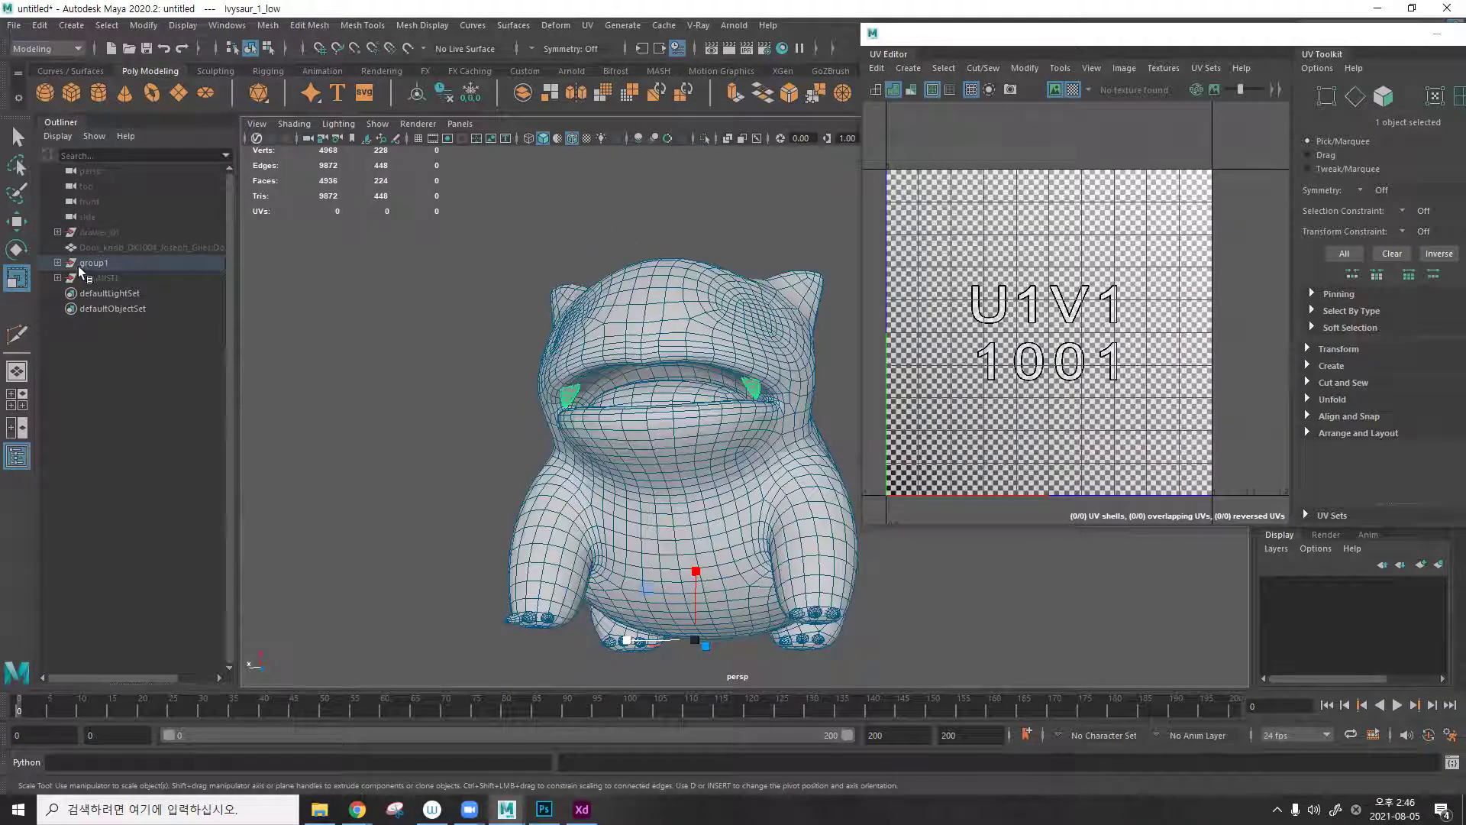
key("f")
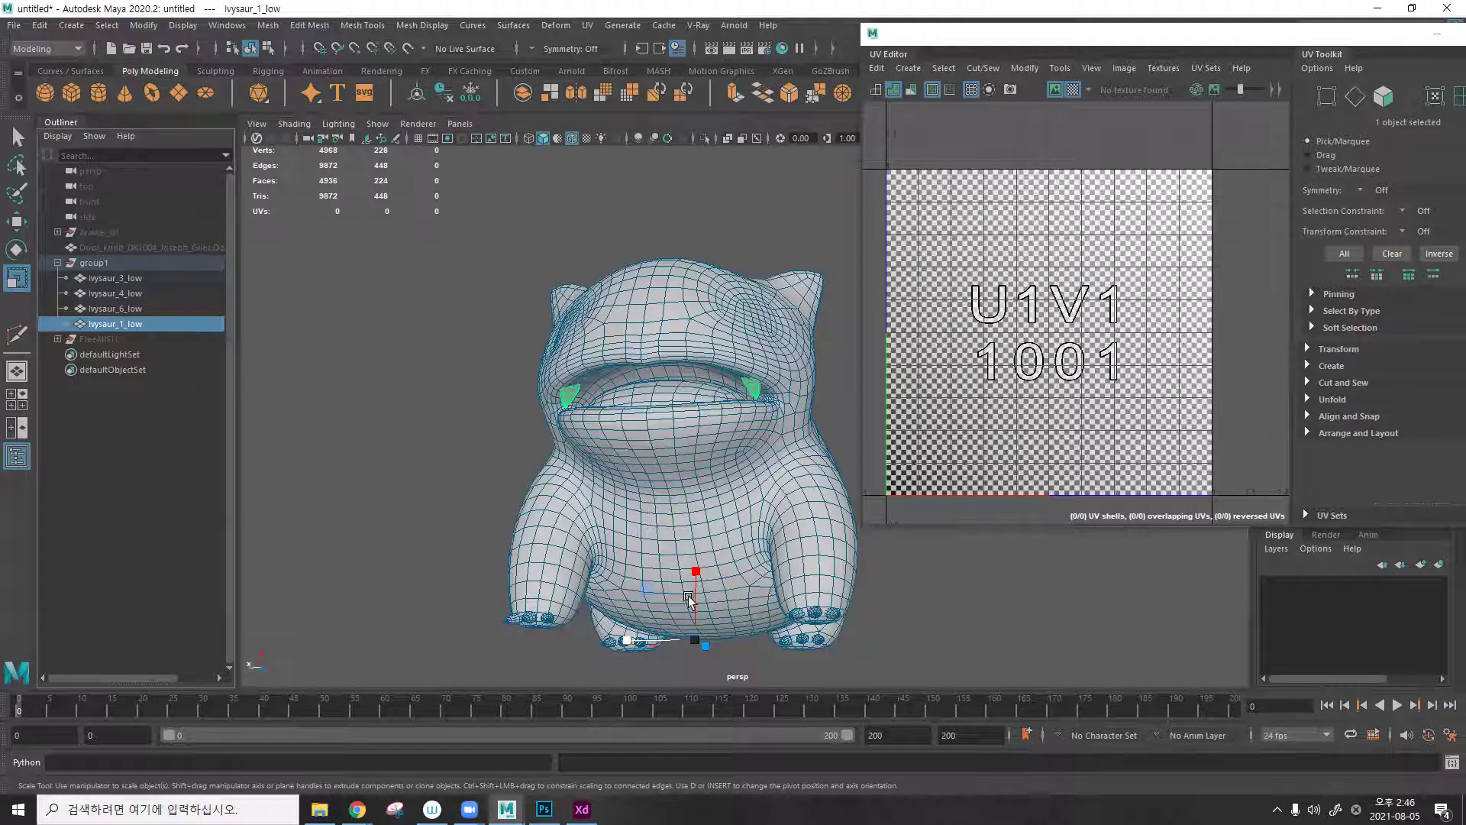
left_click(794, 614)
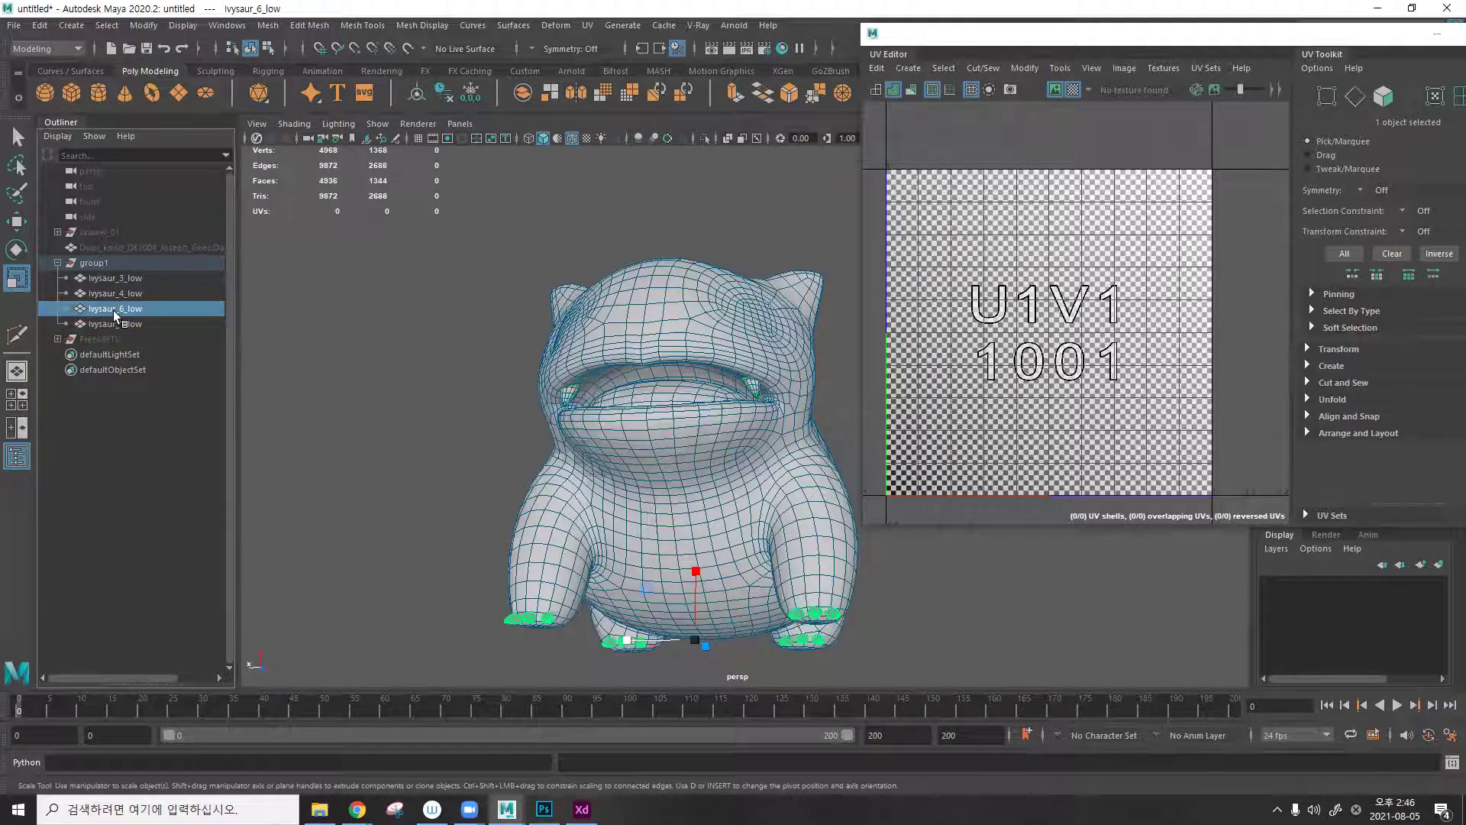
key("ctrl+h")
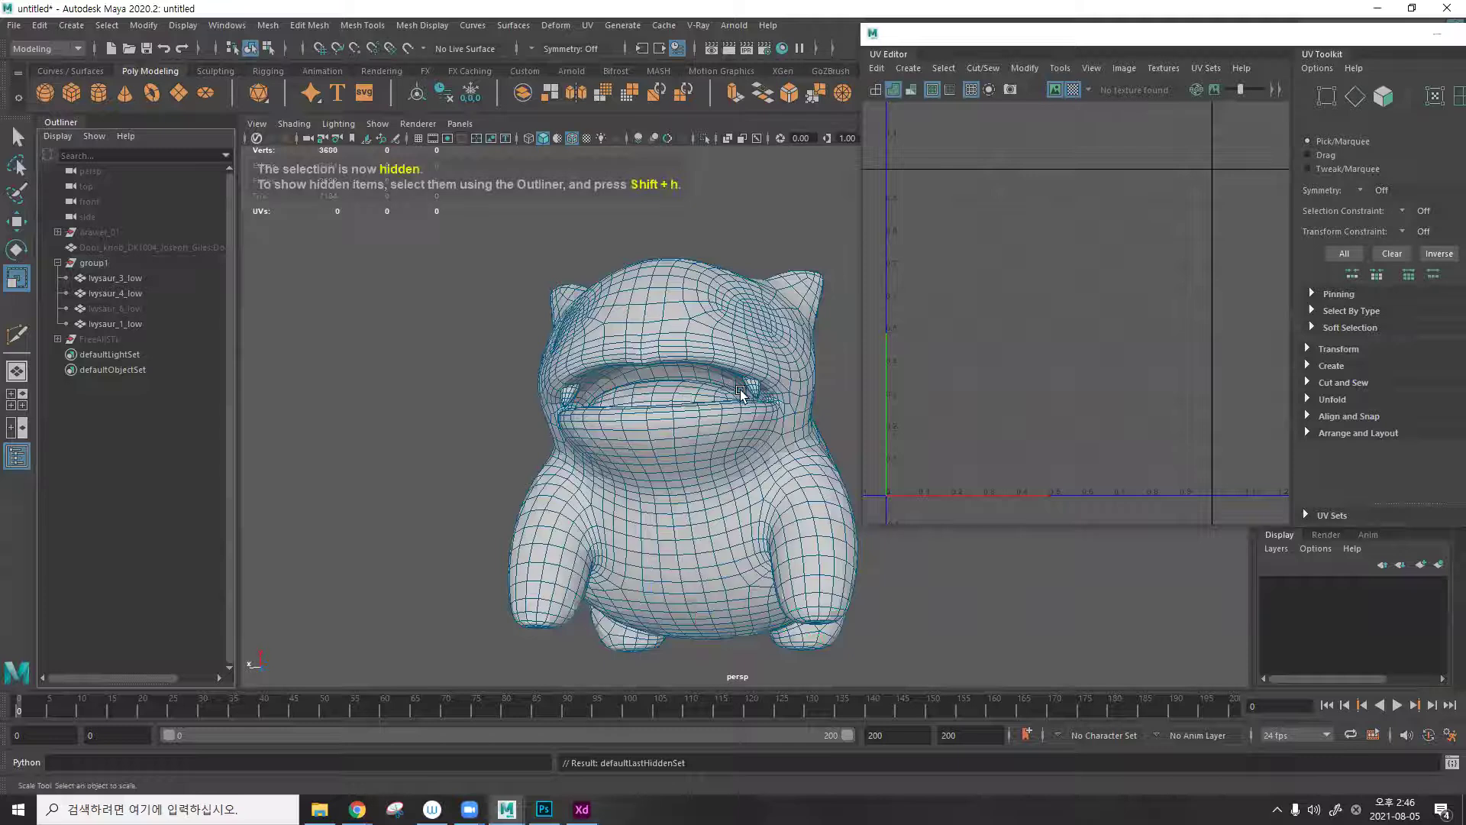
left_click(704, 390)
key("ctrl+h")
left_click_drag(600, 456, 654, 466, "alt")
left_click(695, 396)
left_click_drag(695, 396, 720, 364, "alt")
key("ctrl+h")
Apply a planar UV projection from the Z axis to the creature's body mesh.
left_click(720, 364)
left_click(909, 70)
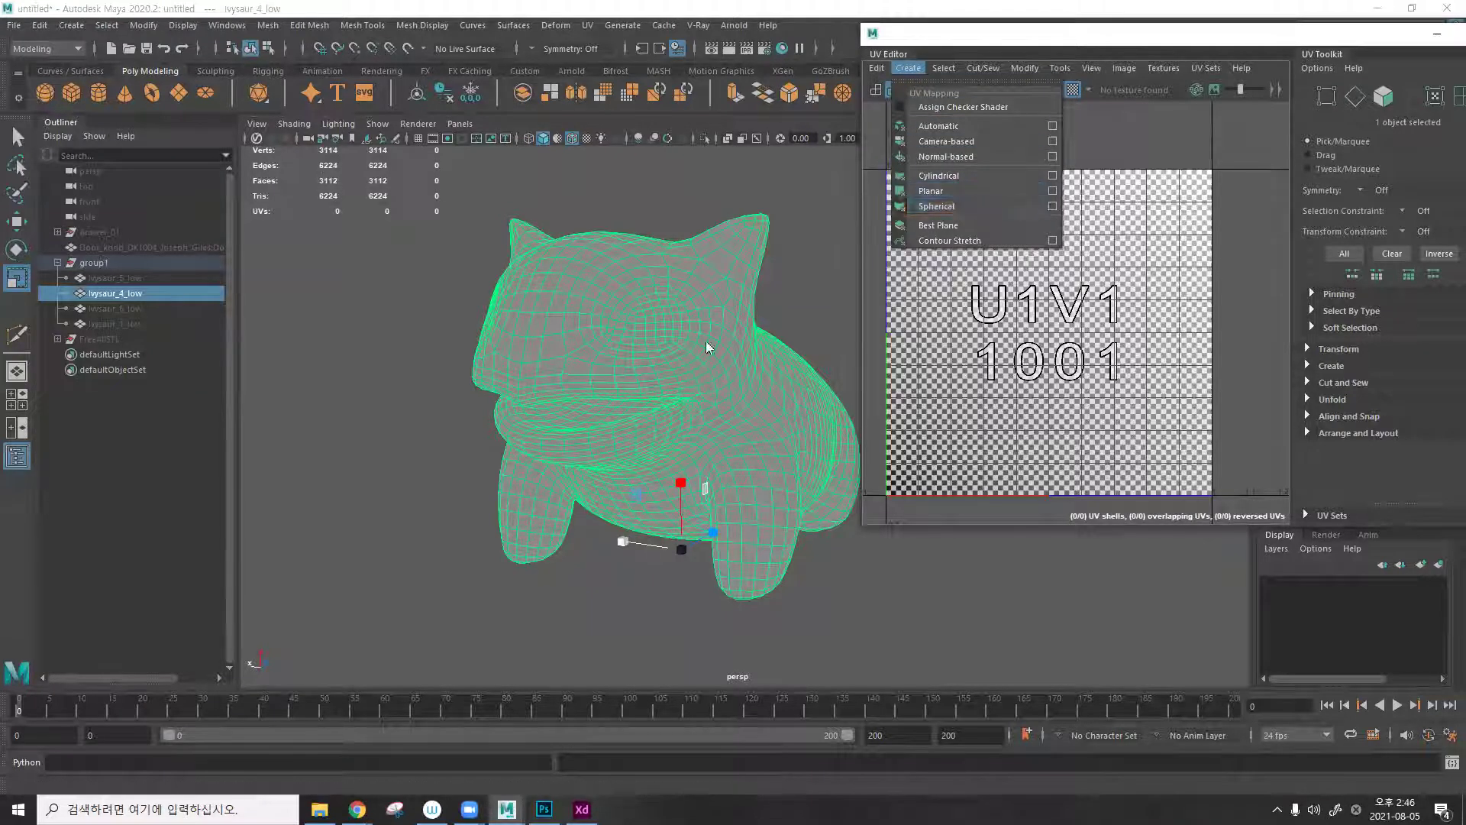
left_click_drag(708, 341, 687, 459, "alt")
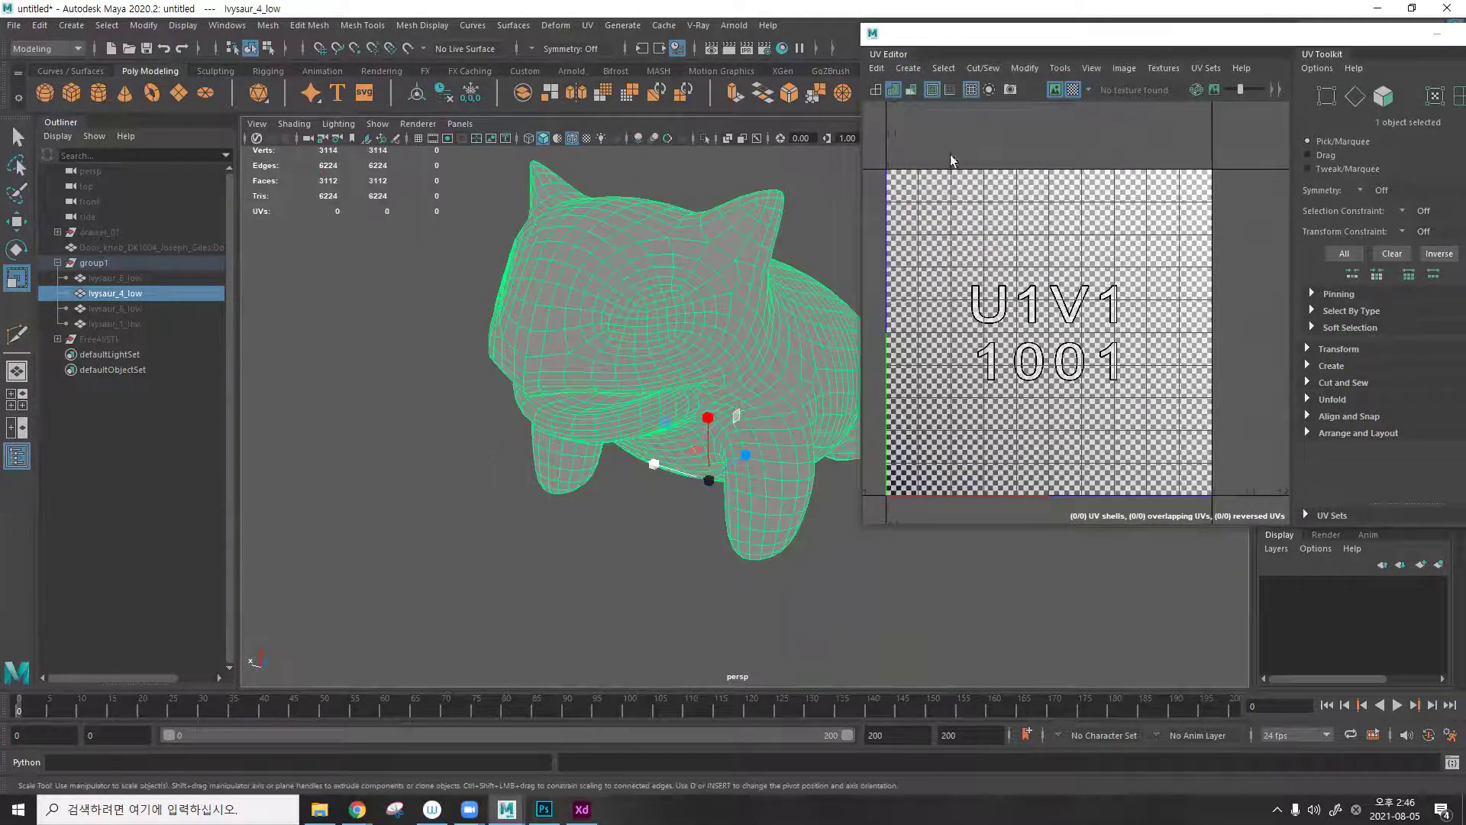
left_click(909, 68)
left_click(1058, 195)
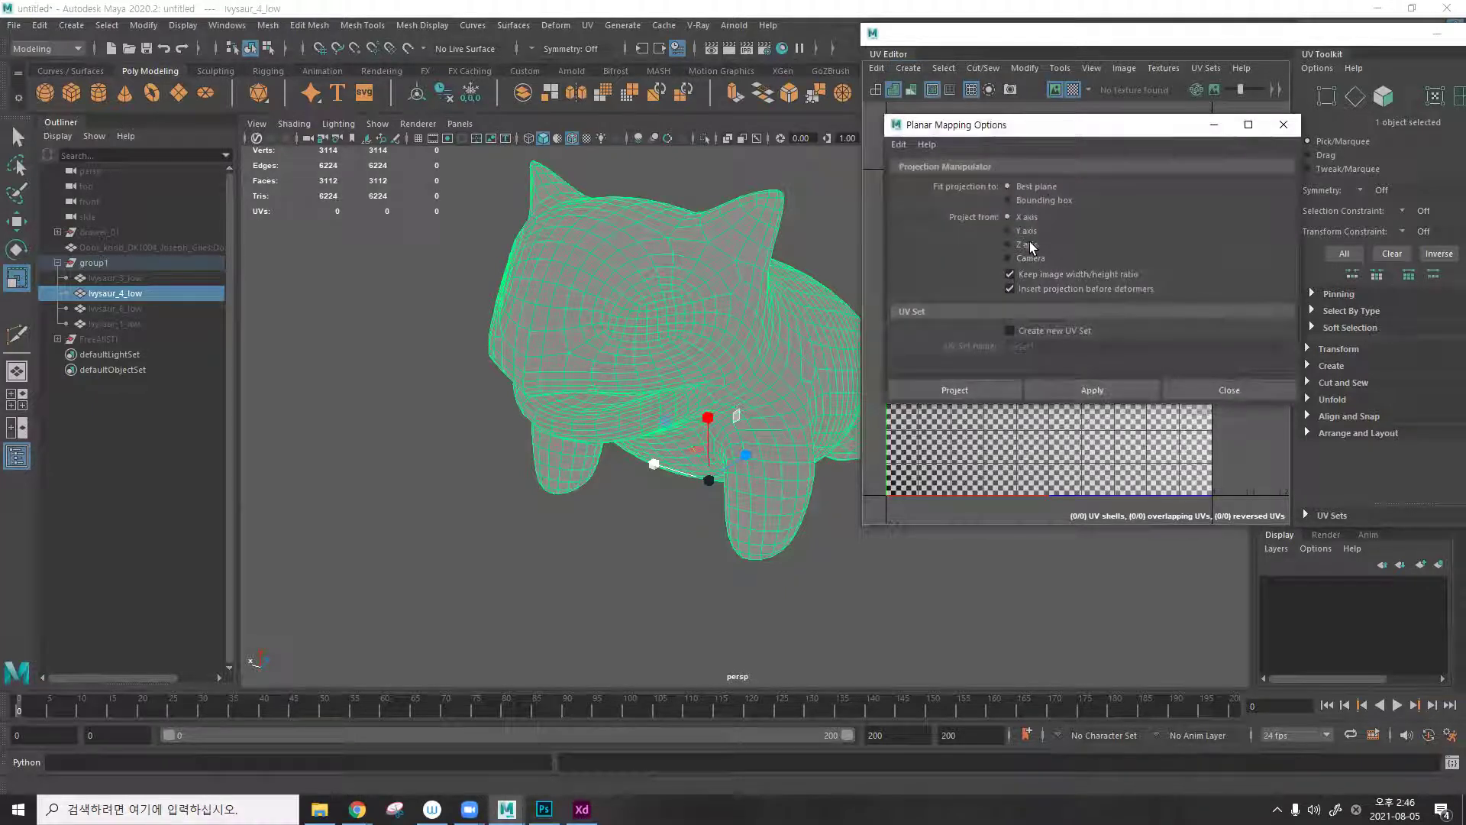
left_click(1100, 394)
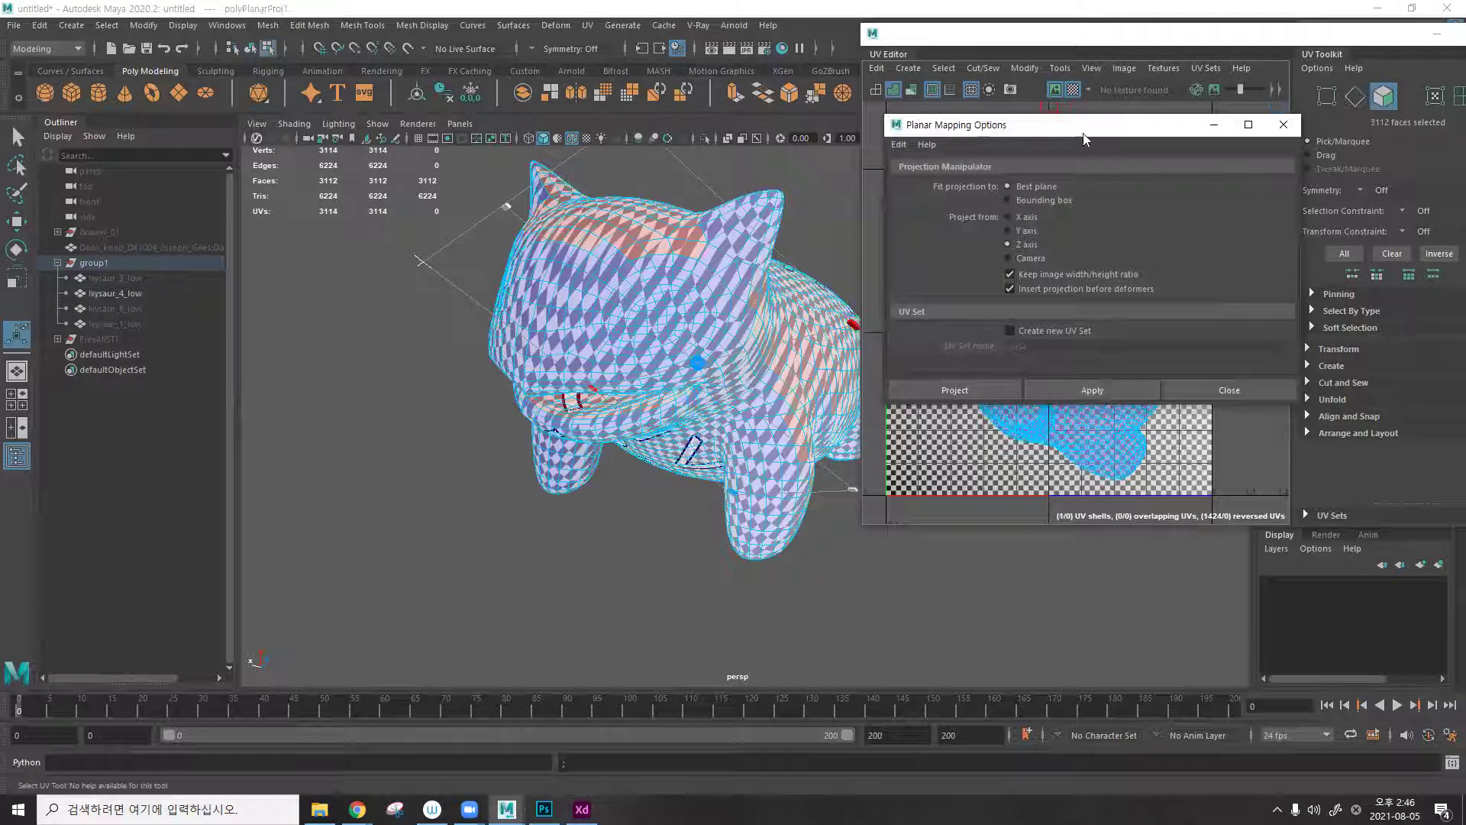
left_click_drag(1085, 136, 1004, 408)
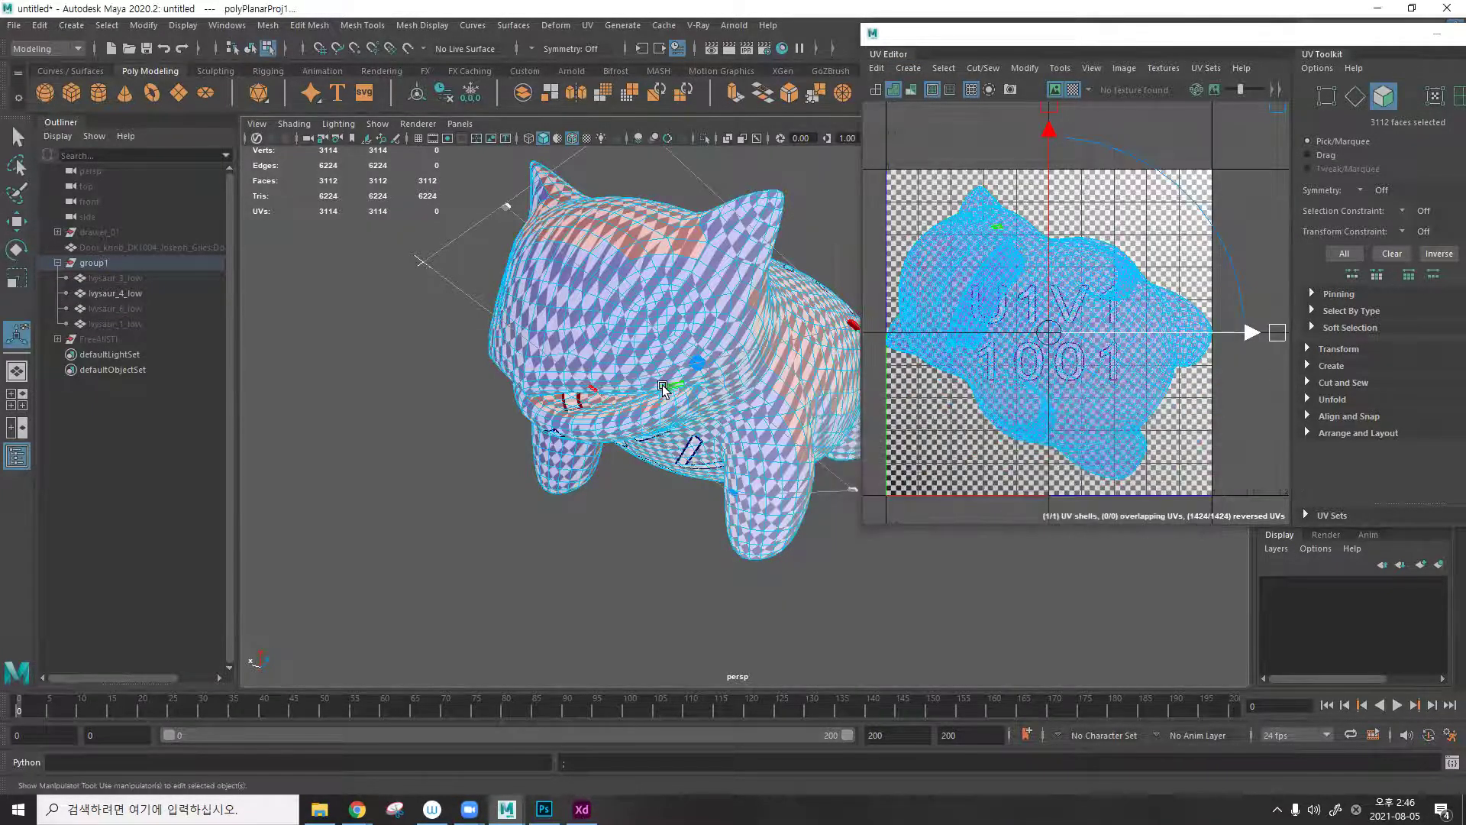
scroll(688, 355, "down", 3)
left_click_drag(687, 355, 686, 325, "alt")
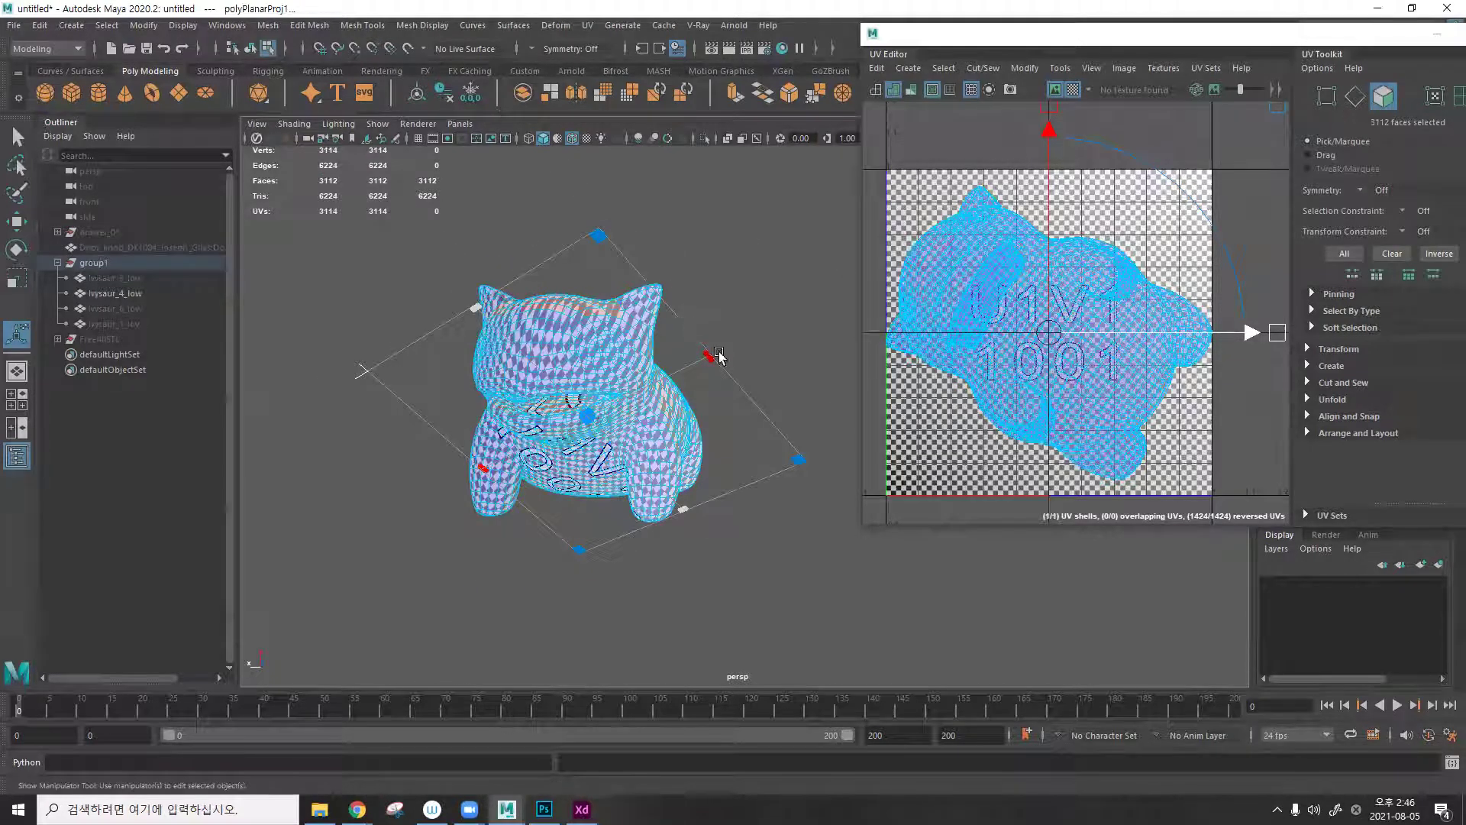
Return the body mesh to object selection and turn off the checker map display.
left_click(908, 68)
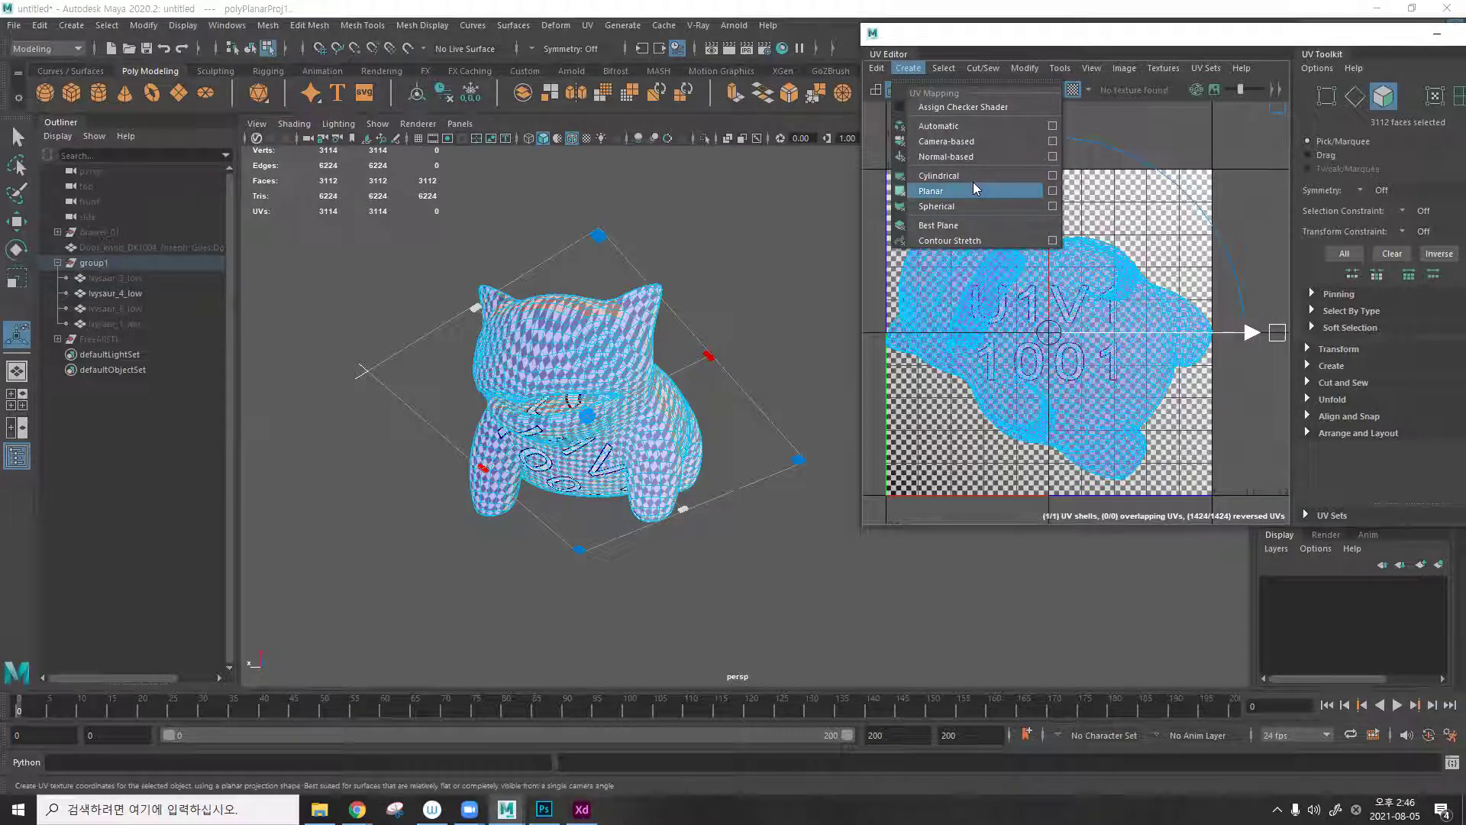
left_click(739, 294)
left_click_drag(697, 298, 633, 344, "alt")
scroll(631, 340, "up", 5)
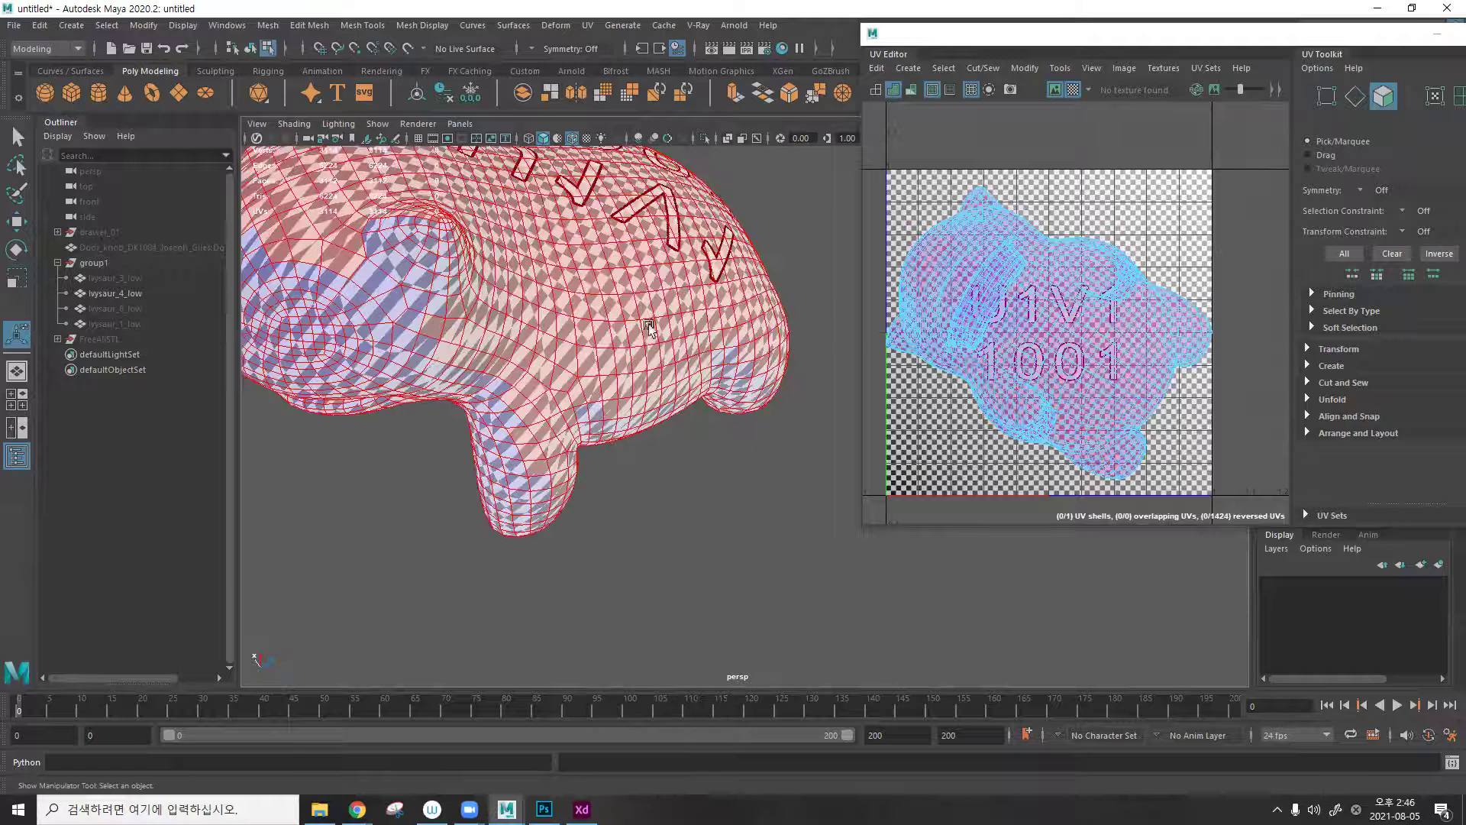
left_click(911, 90)
left_click(911, 90)
left_click(891, 90)
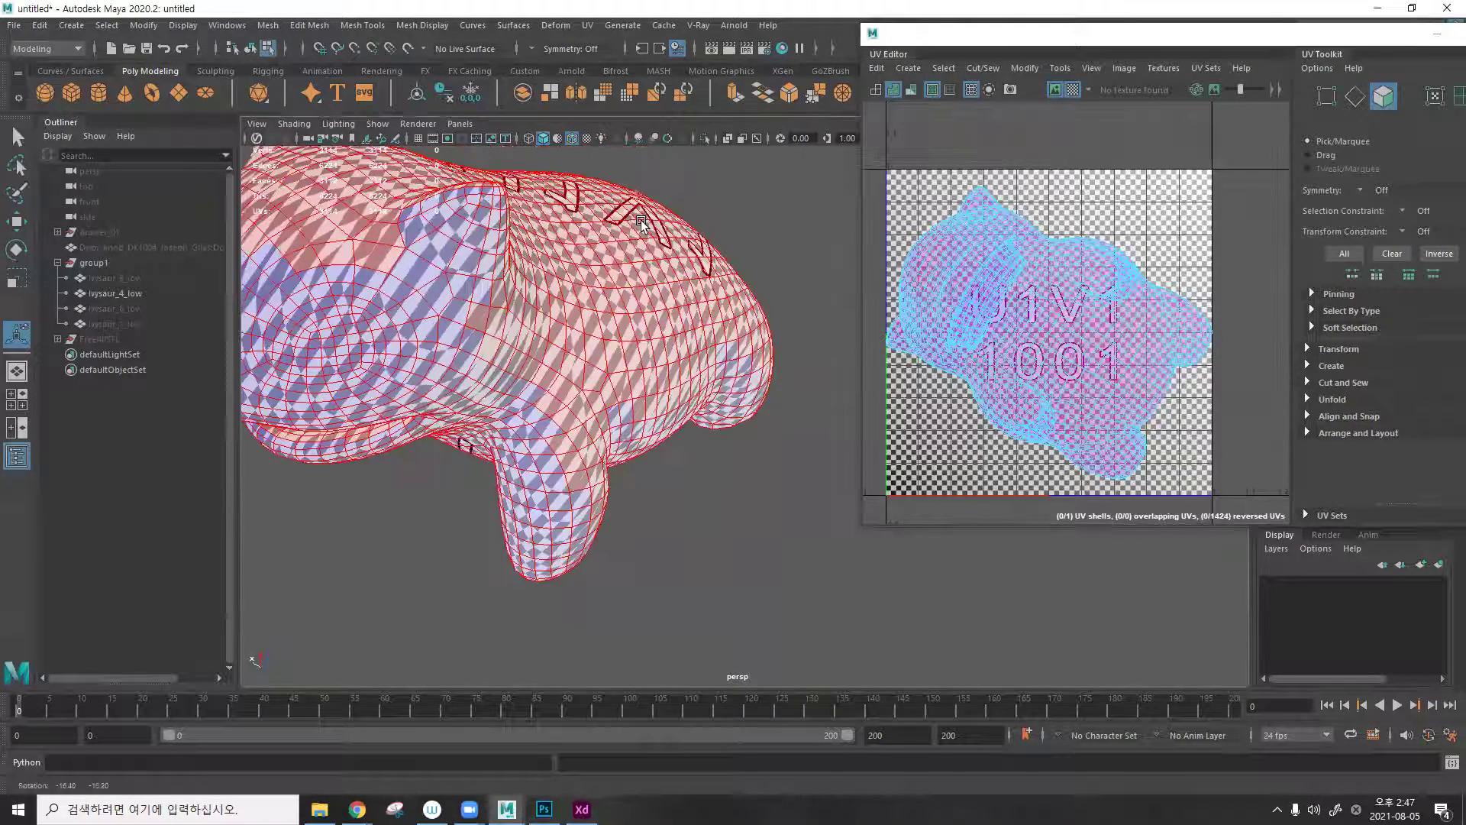
key("F8")
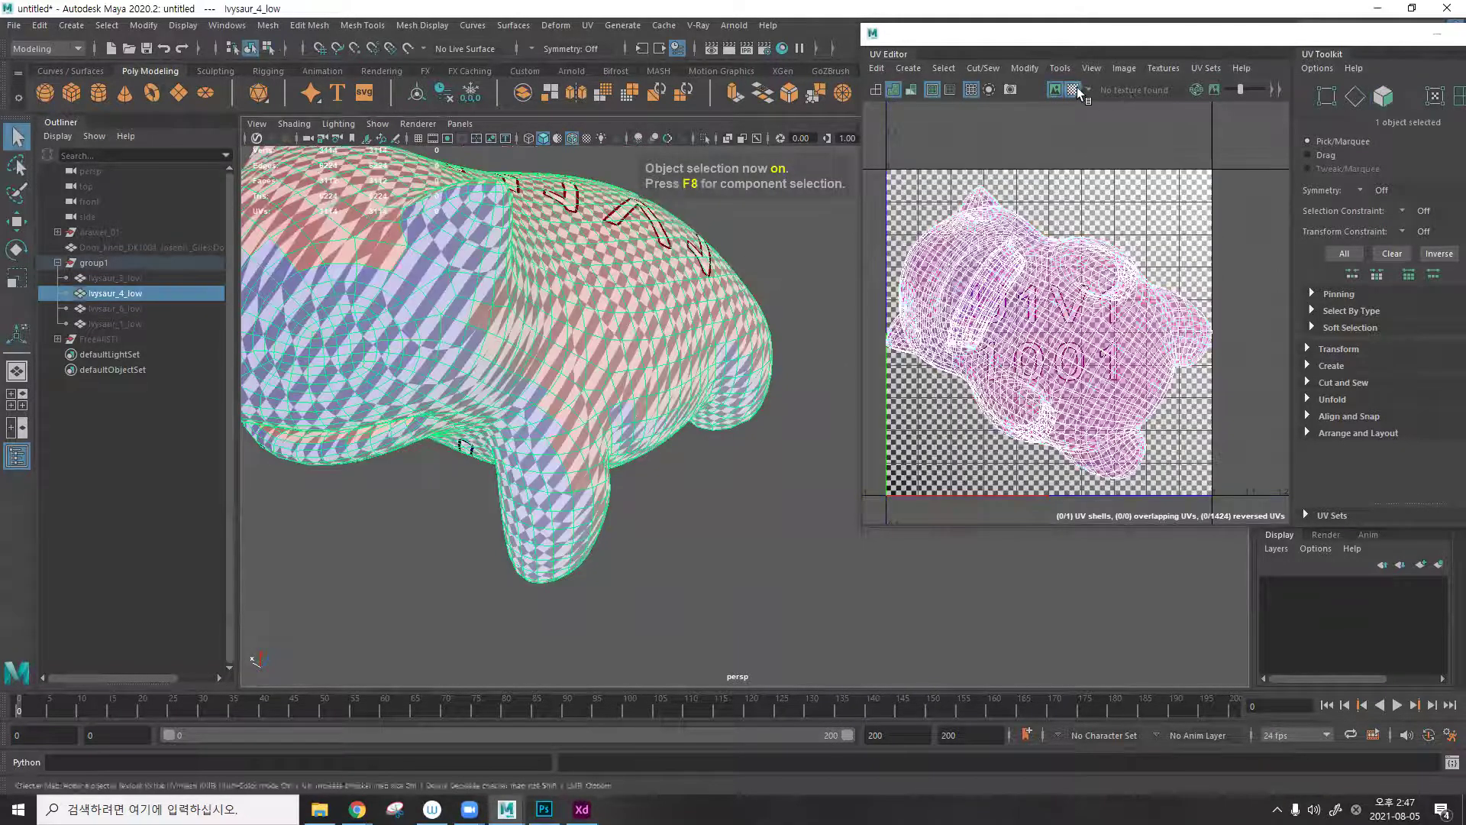
left_click(1073, 89)
Examine the creature's head, back, belly, mouth and limbs from all sides to plan the UV seams.
middle_click_drag(586, 323, 510, 512, "alt")
left_click_drag(510, 512, 692, 440, "alt")
left_click_drag(566, 342, 639, 259, "alt")
middle_click_drag(639, 259, 645, 477, "alt")
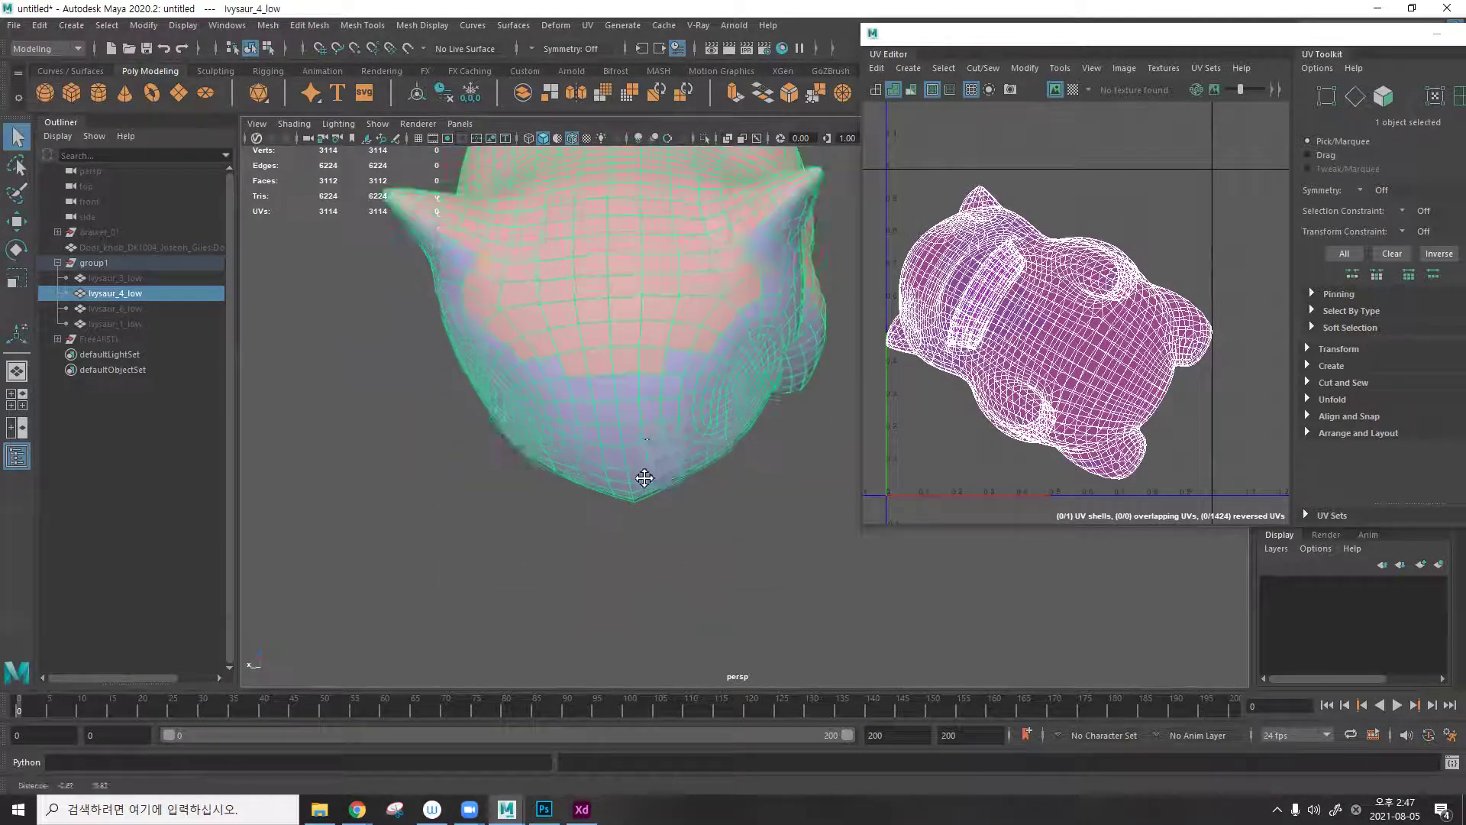
left_click_drag(645, 478, 663, 283, "alt")
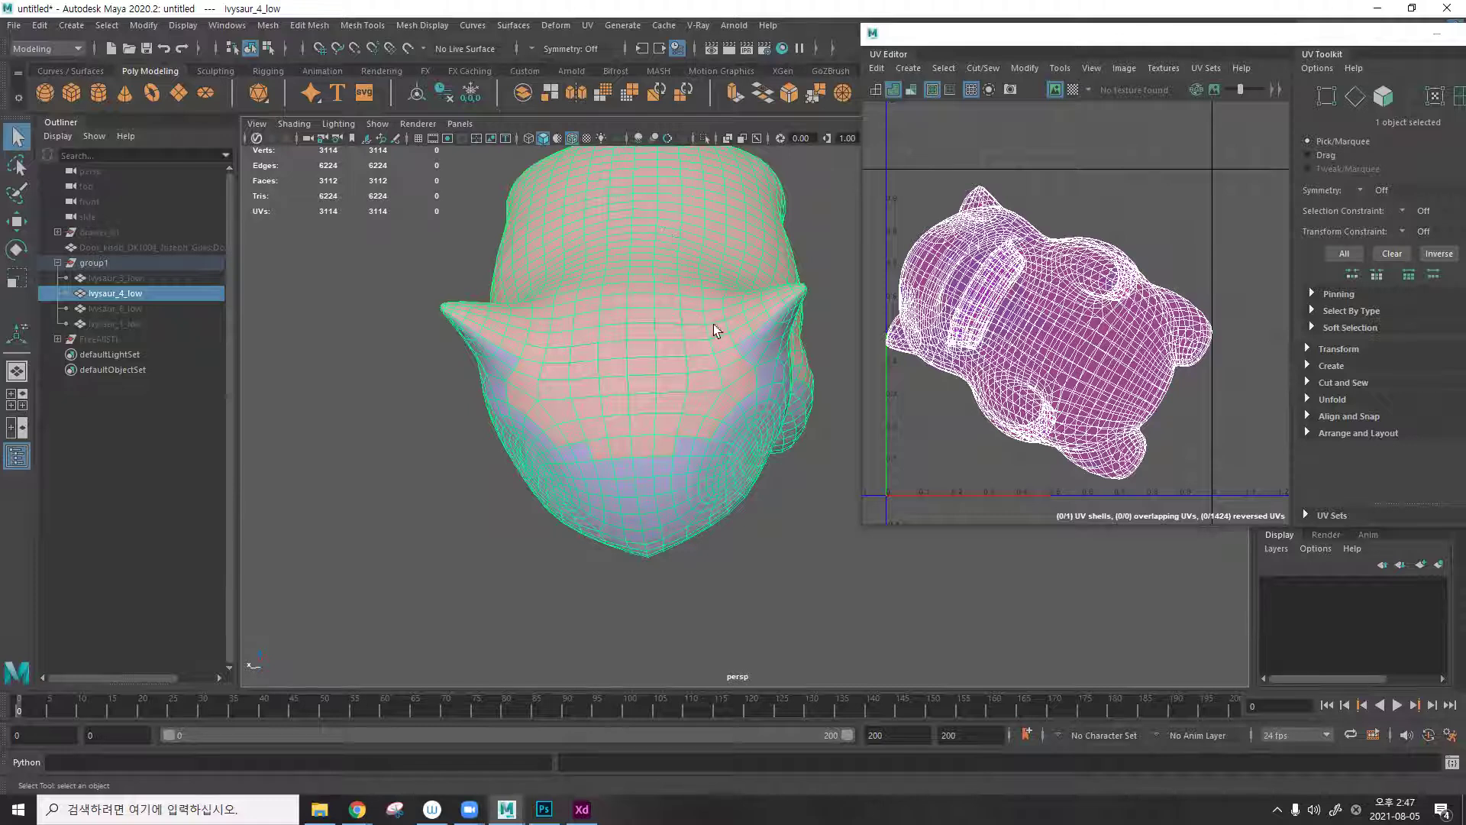
left_click_drag(678, 380, 721, 344, "alt")
right_click_drag(721, 344, 631, 443, "alt")
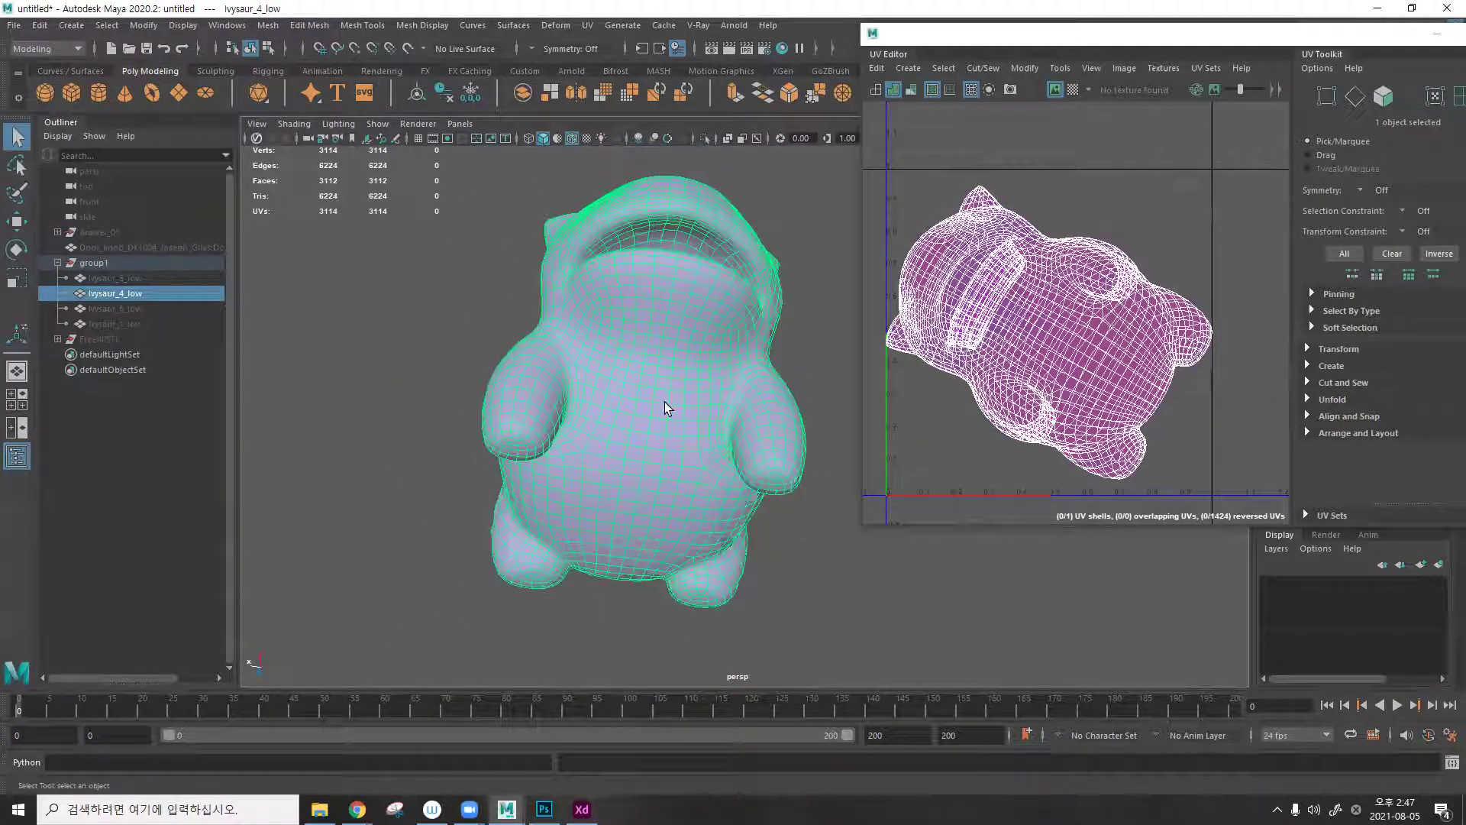
left_click_drag(629, 291, 667, 288, "alt")
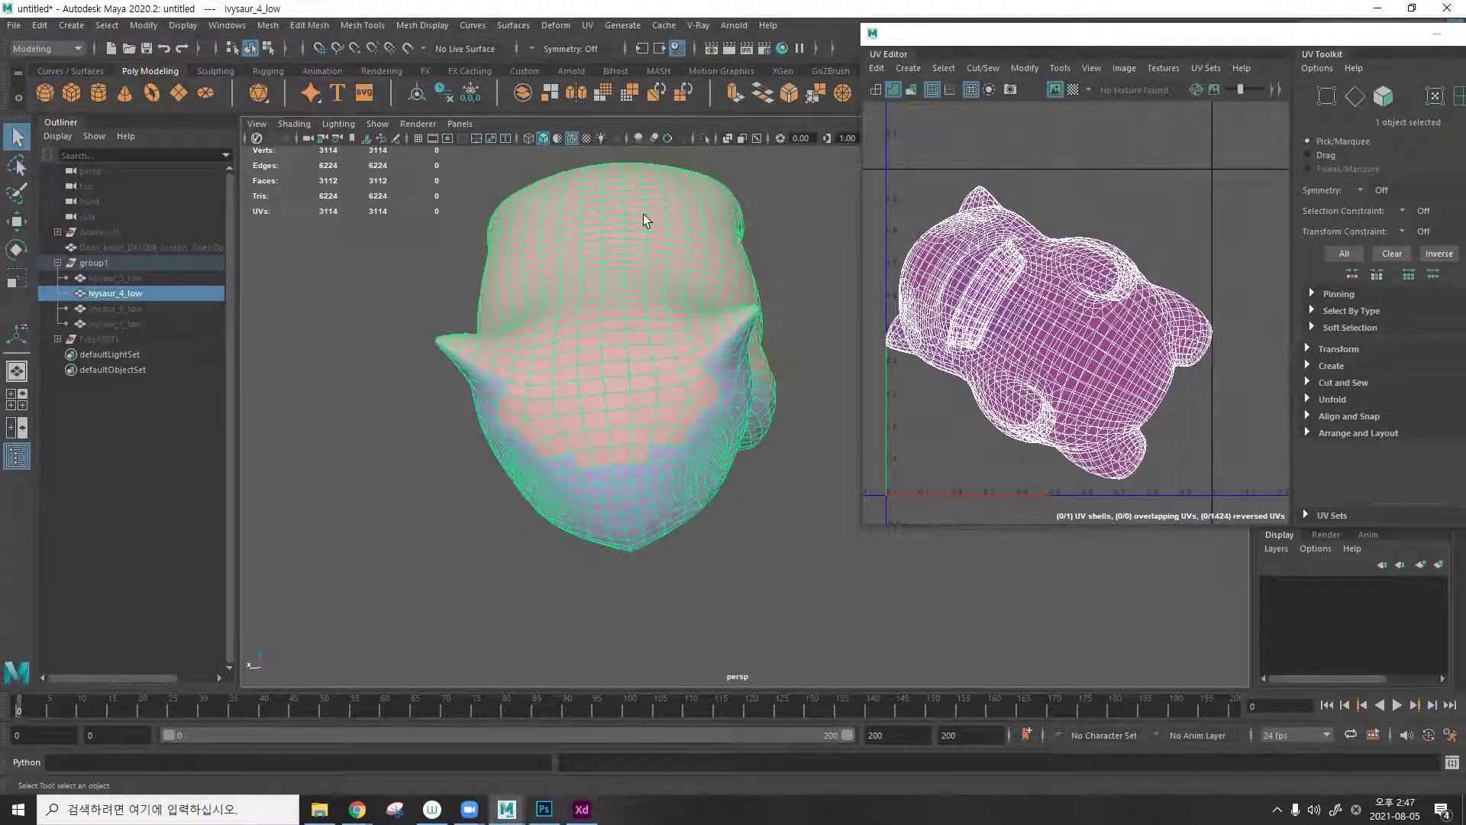
left_click_drag(631, 248, 674, 250, "alt")
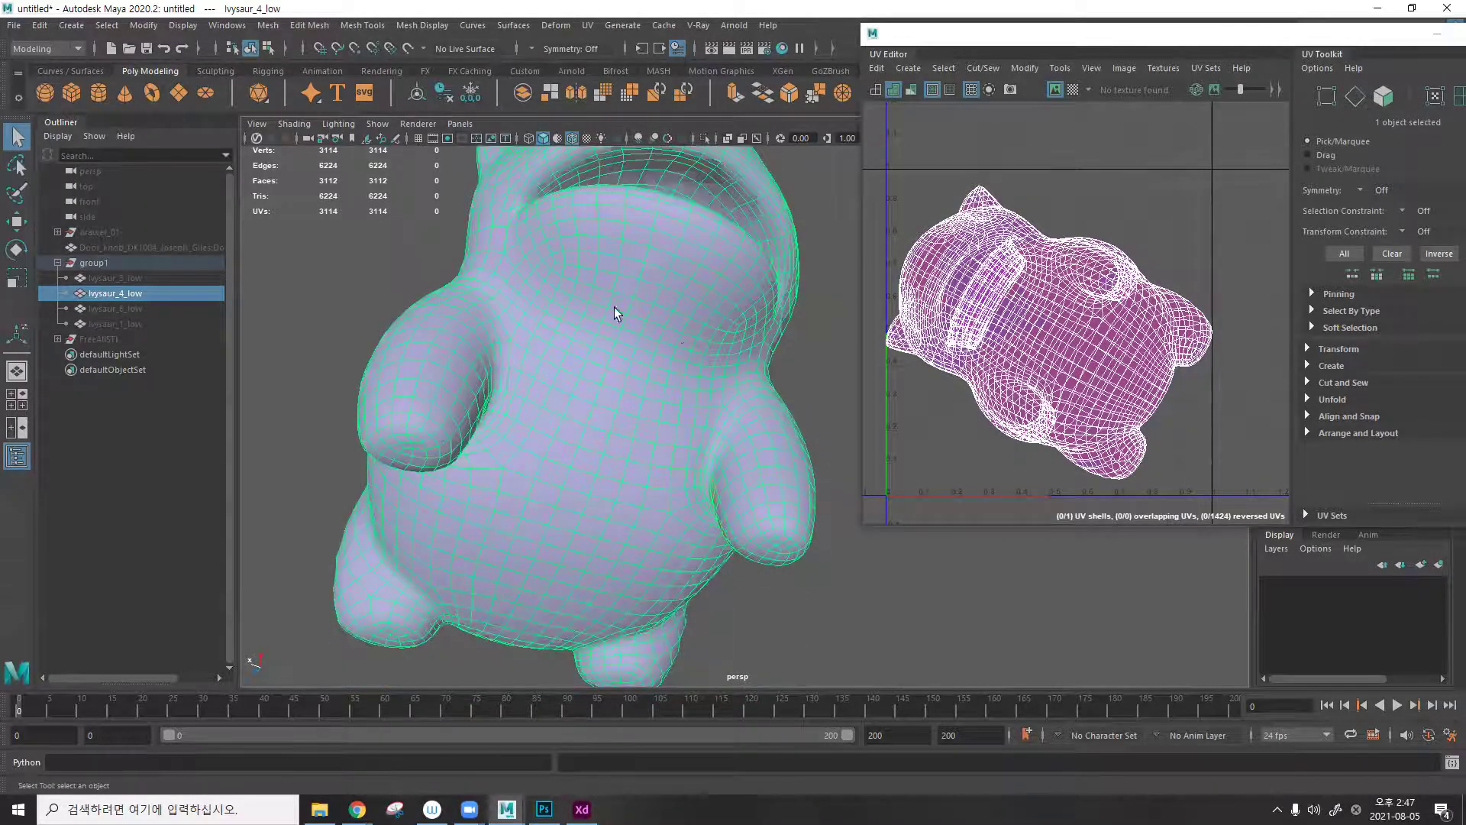
left_click_drag(721, 306, 622, 458, "alt")
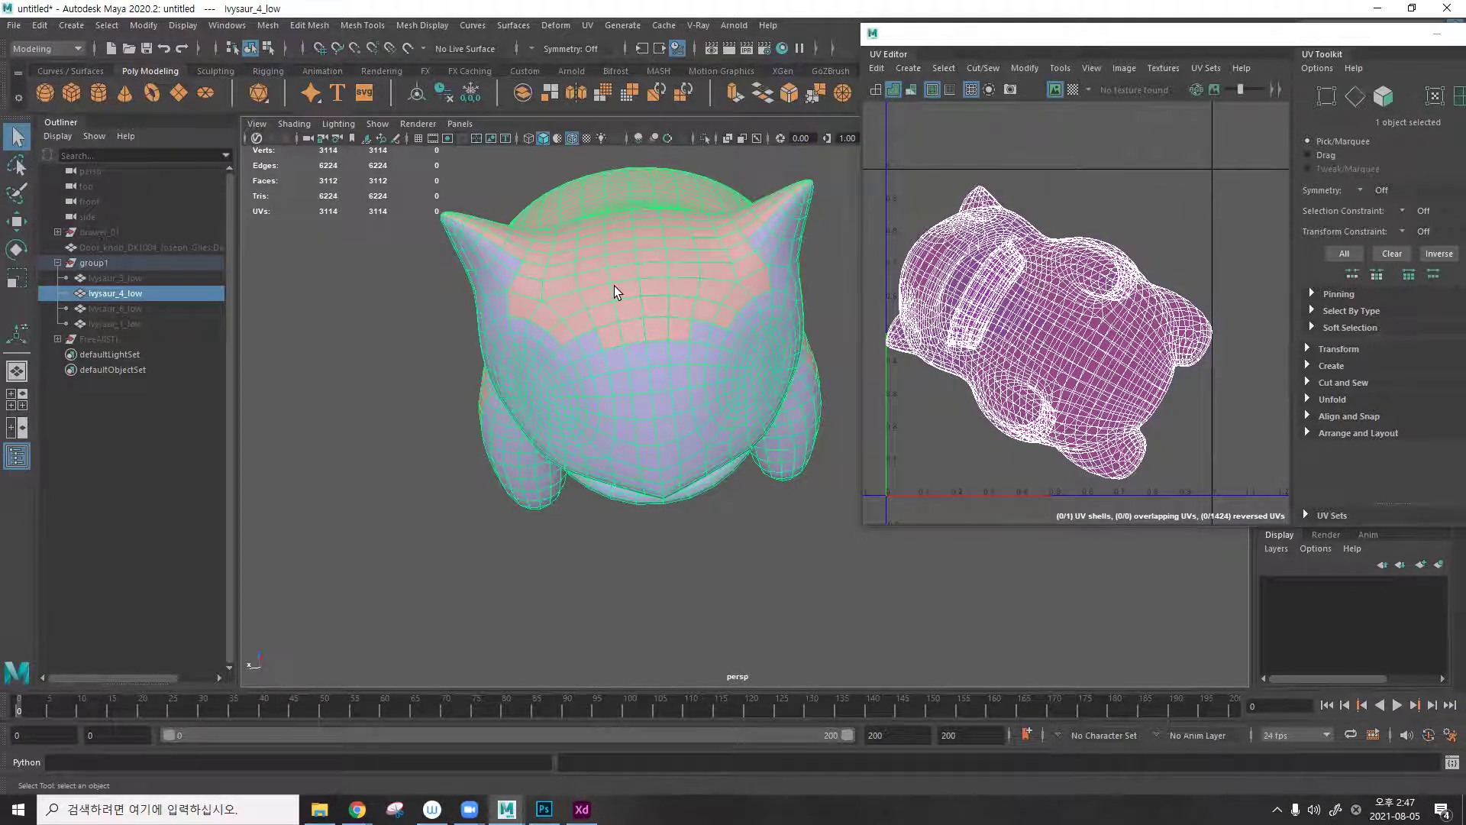
left_click_drag(694, 279, 651, 326, "alt")
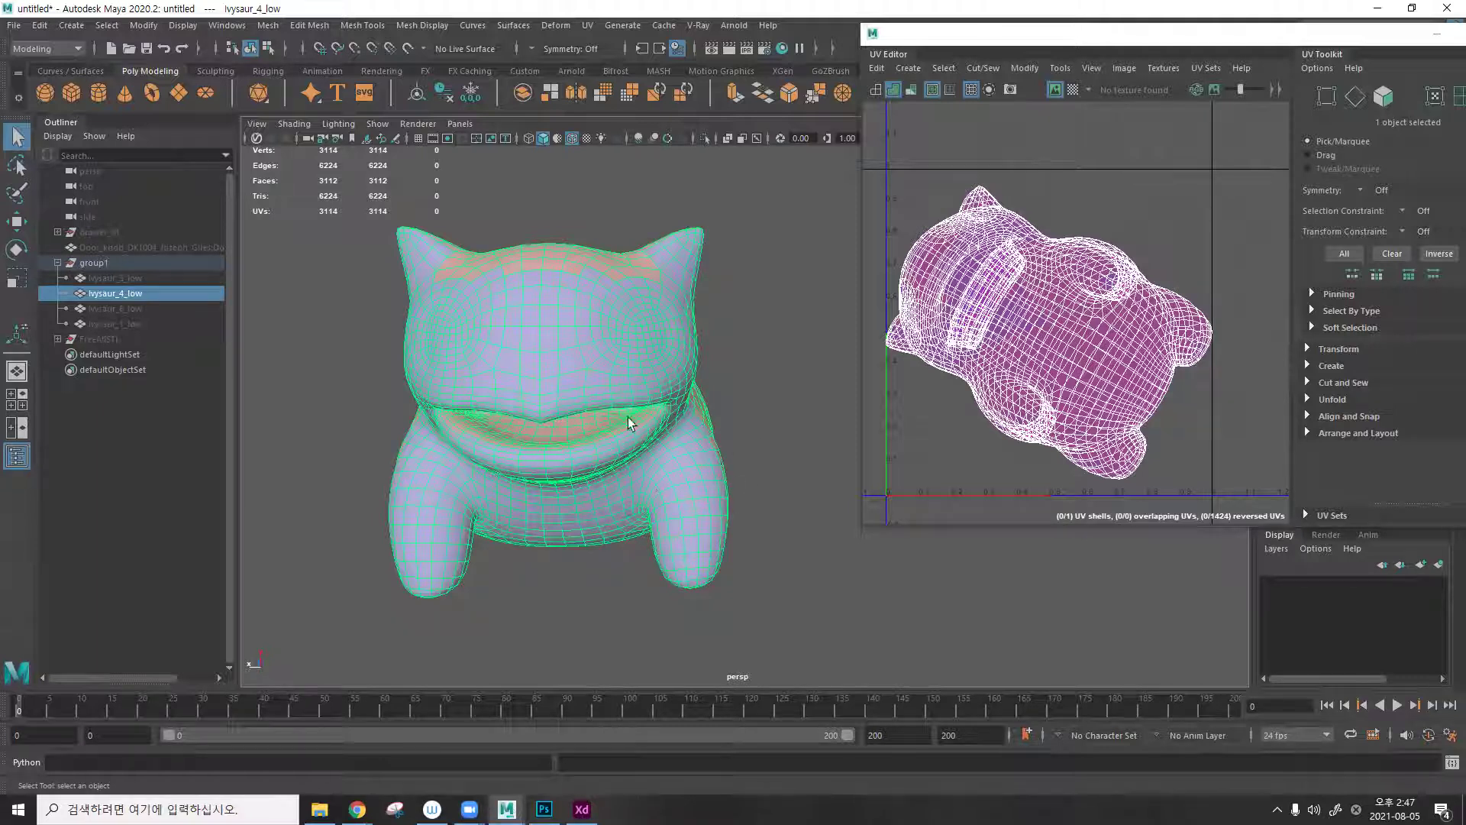
middle_click_drag(621, 341, 666, 316, "alt")
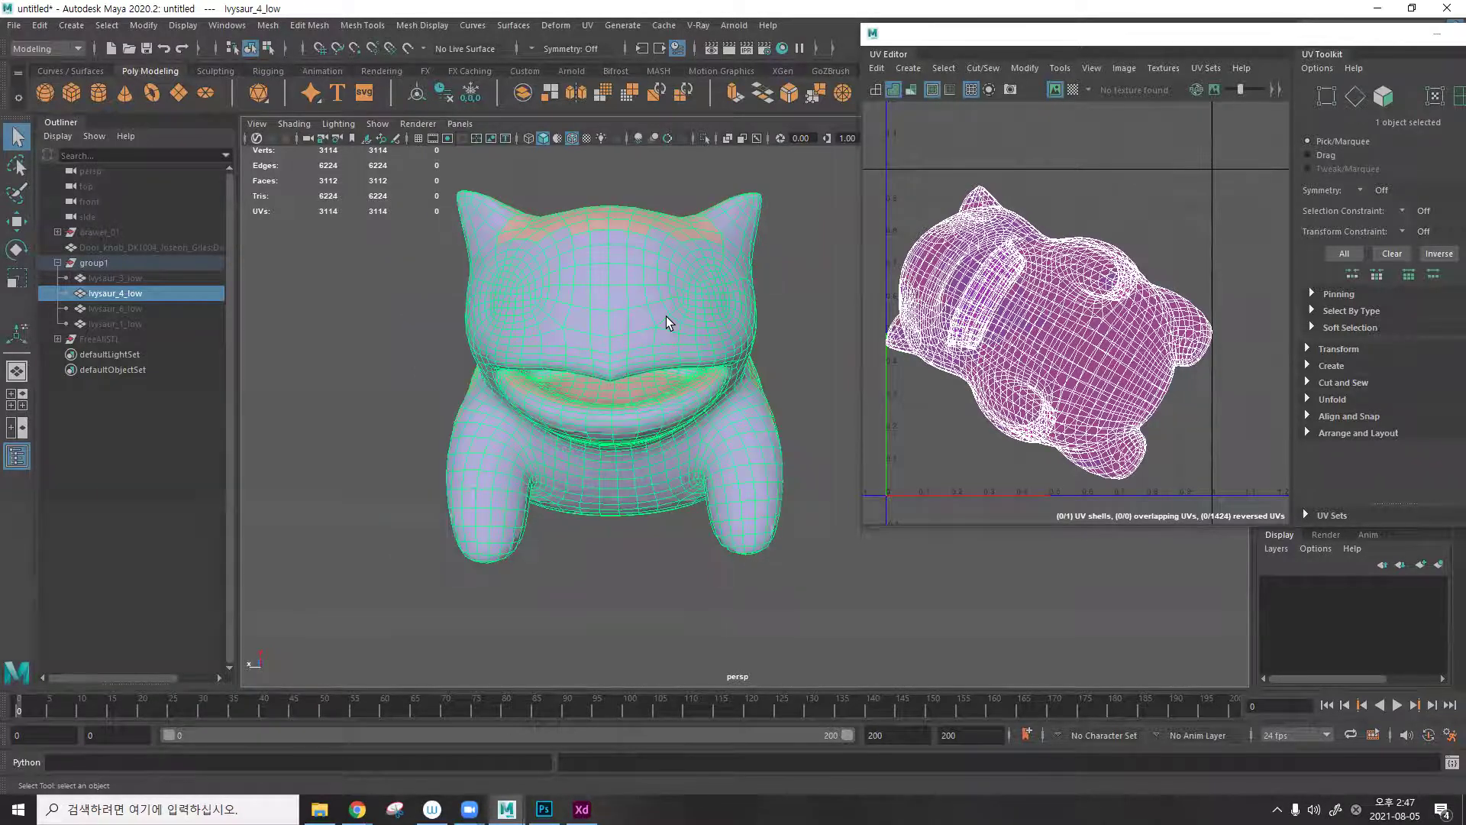
left_click_drag(658, 275, 641, 332, "alt")
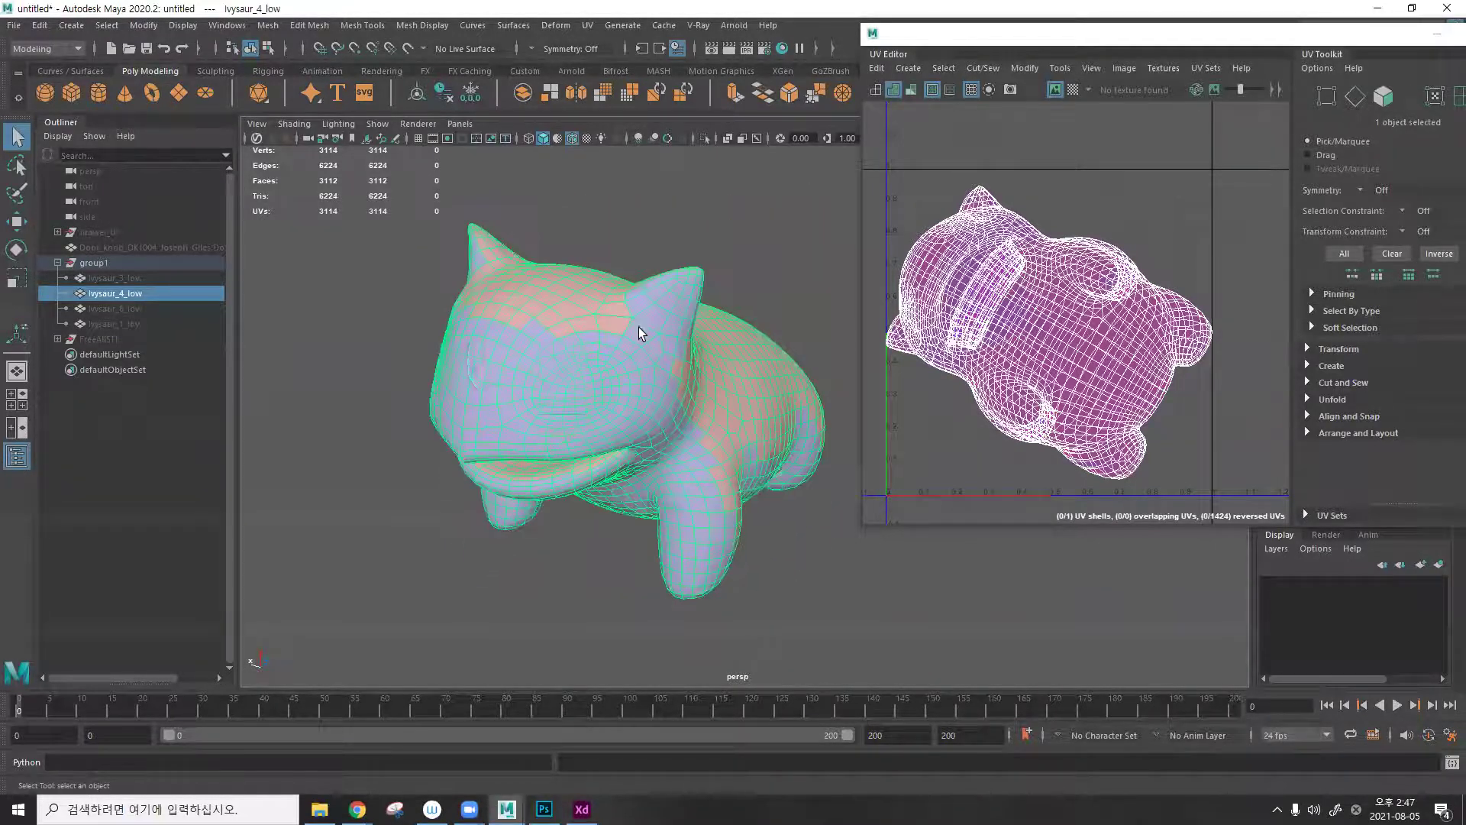
left_click_drag(640, 278, 653, 299, "alt")
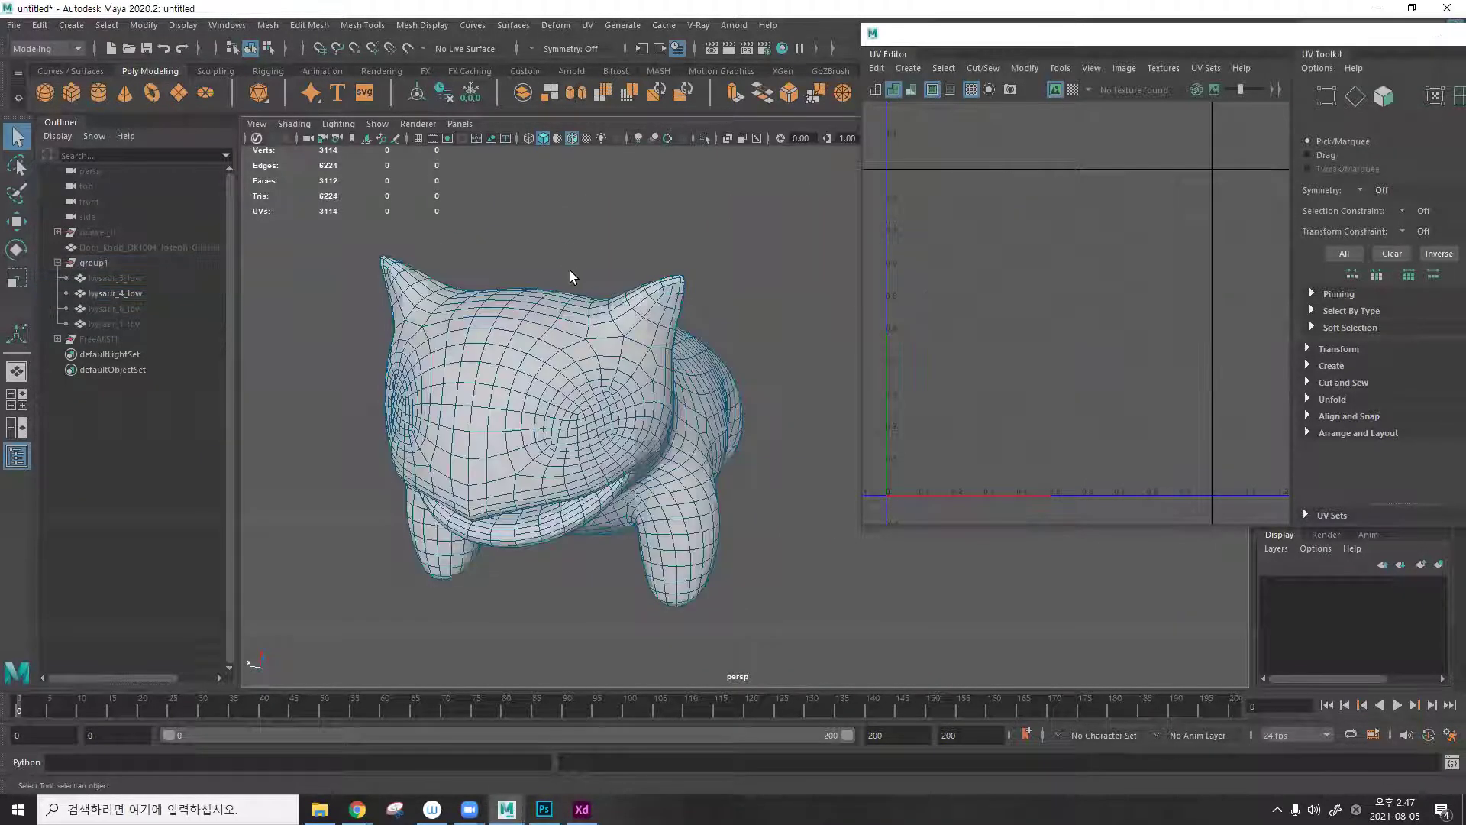
left_click_drag(593, 366, 557, 291, "alt")
right_click_drag(557, 291, 708, 272, "alt")
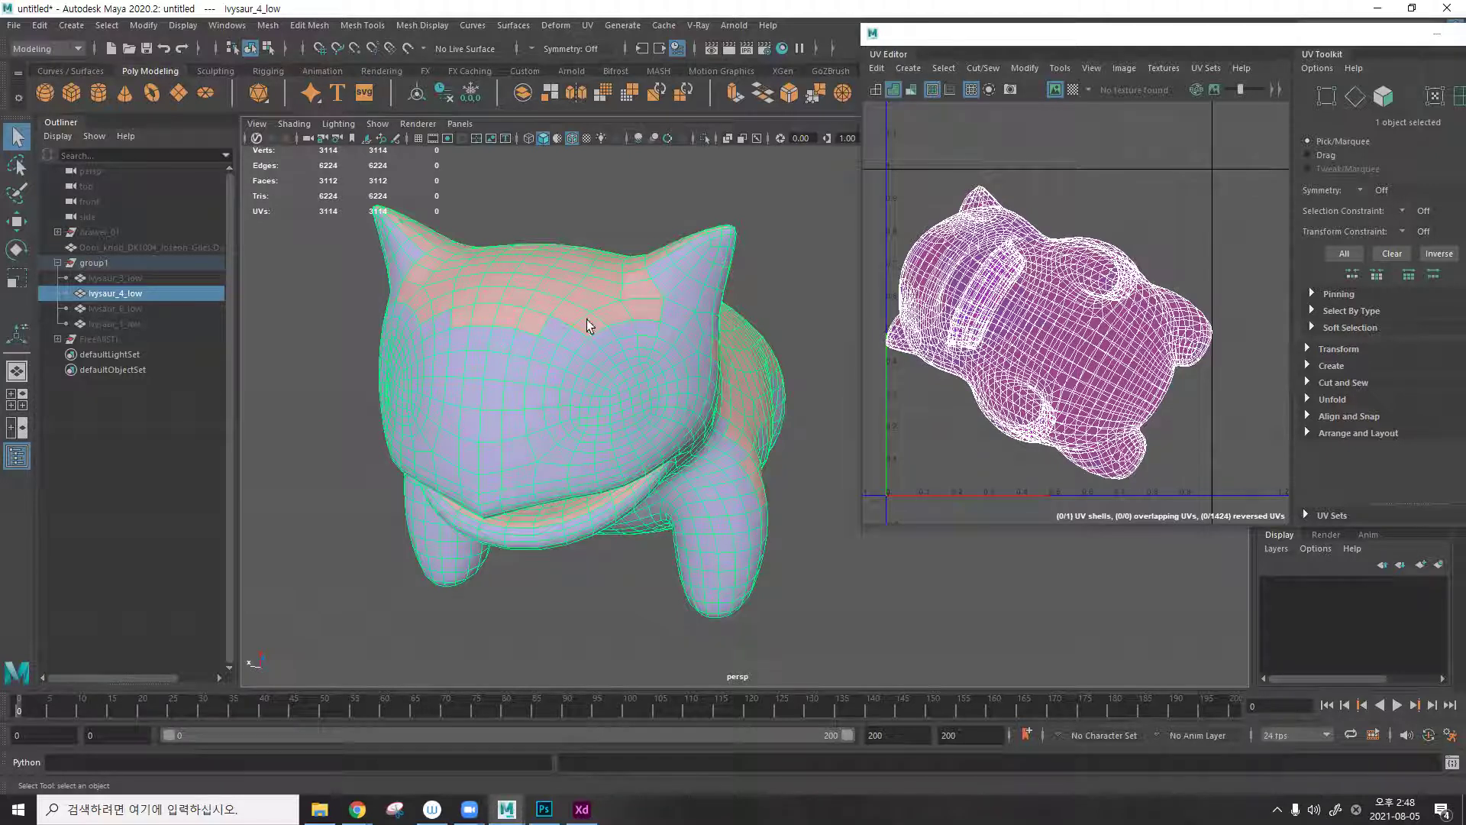
left_click_drag(649, 310, 545, 212, "alt")
left_click_drag(568, 297, 608, 317, "alt")
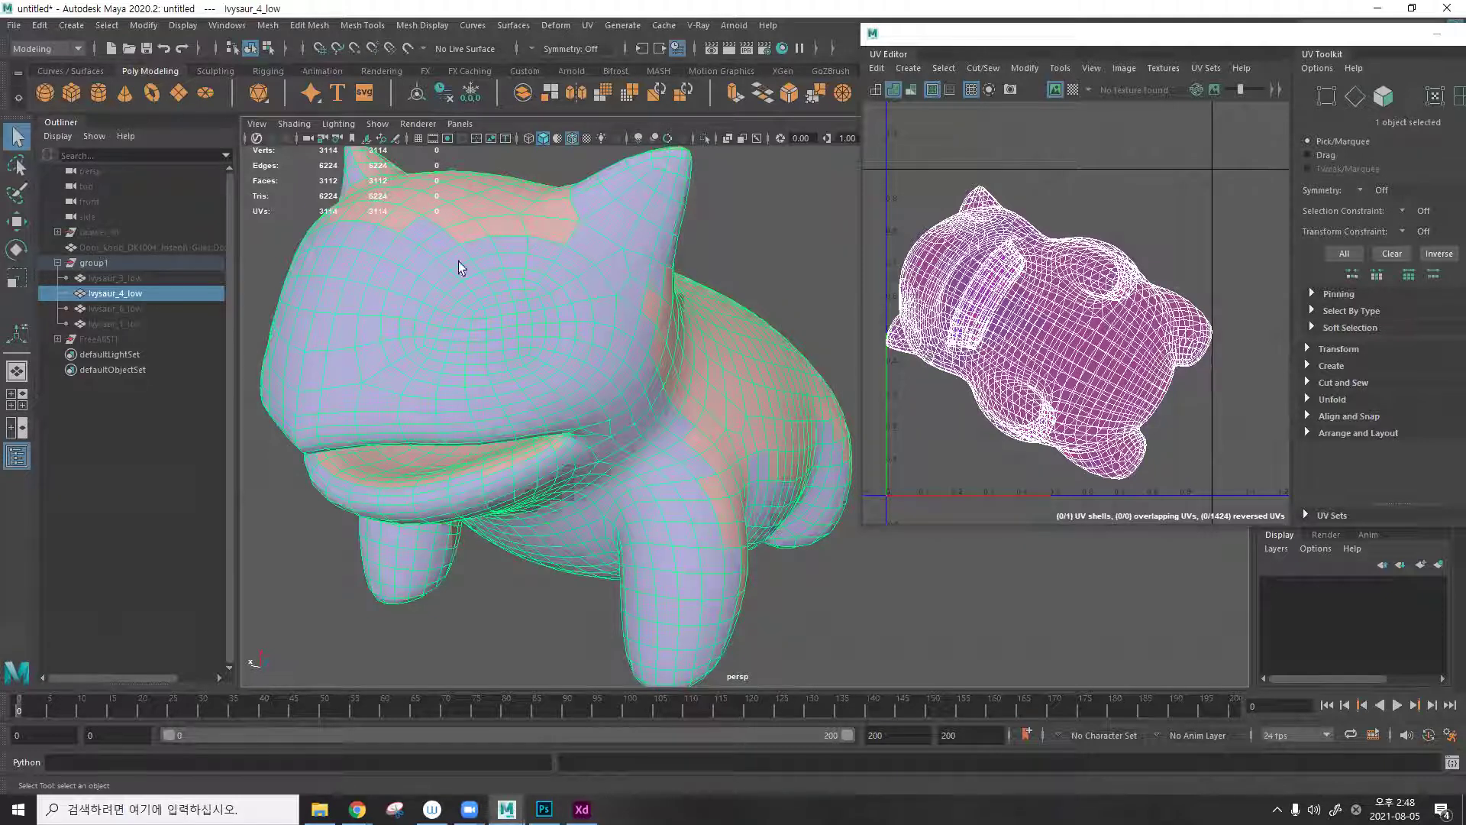
Cut the UVs along the closed edge loop around the base of the creature's left ear.
right_click_drag(517, 272, 737, 354, "alt")
middle_click_drag(737, 354, 528, 346, "alt")
left_click_drag(528, 345, 584, 316, "alt")
right_click_drag(583, 316, 675, 339, "alt")
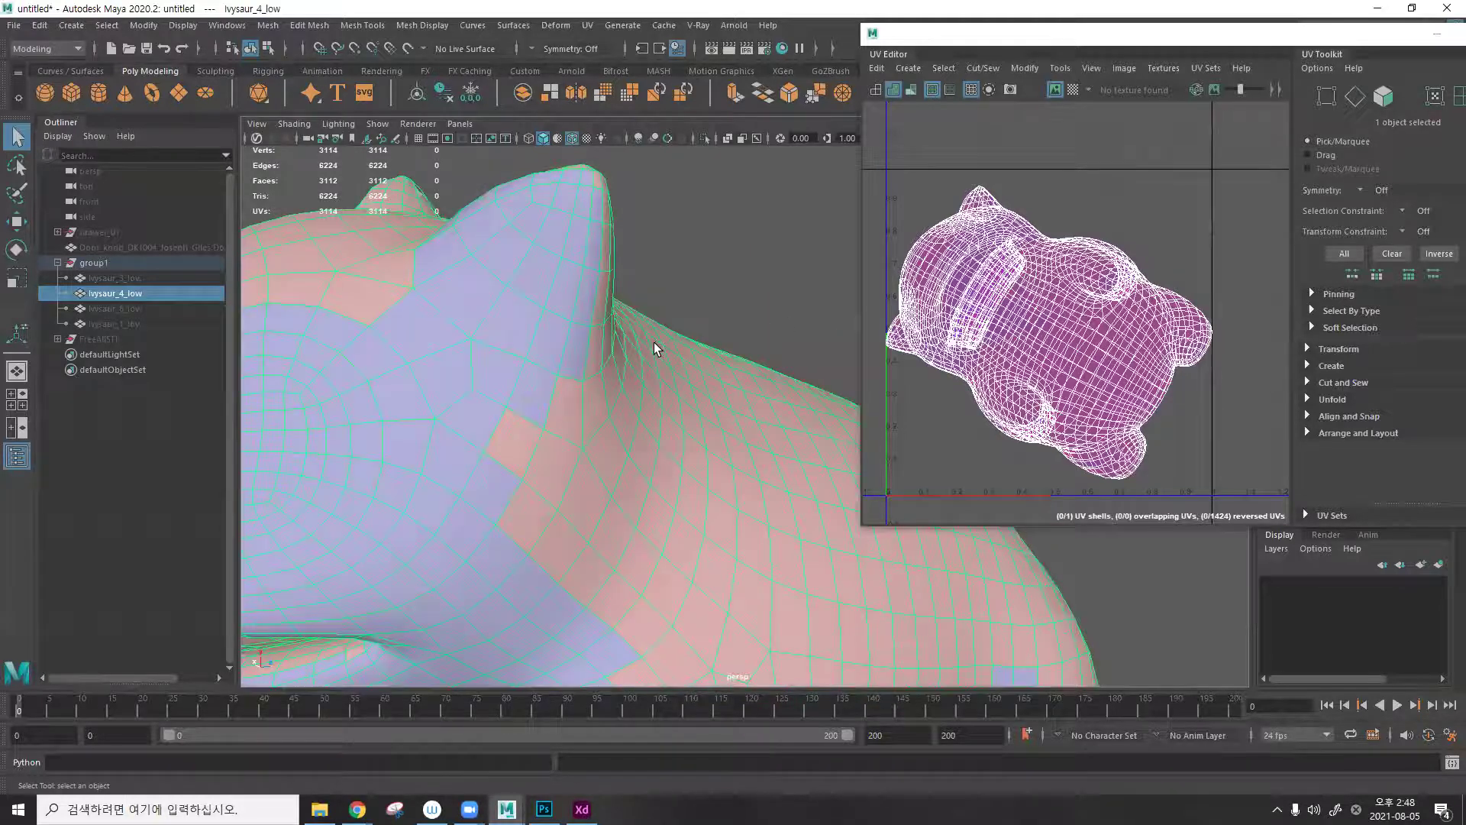
key("F10")
double_click(535, 366)
left_click_drag(608, 347, 566, 382, "alt")
right_click_drag(566, 383, 576, 278, "alt")
double_click(625, 263, "shift")
left_click_drag(576, 278, 464, 342, "alt")
left_click(466, 341, "shift")
left_click_drag(596, 305, 431, 292, "alt")
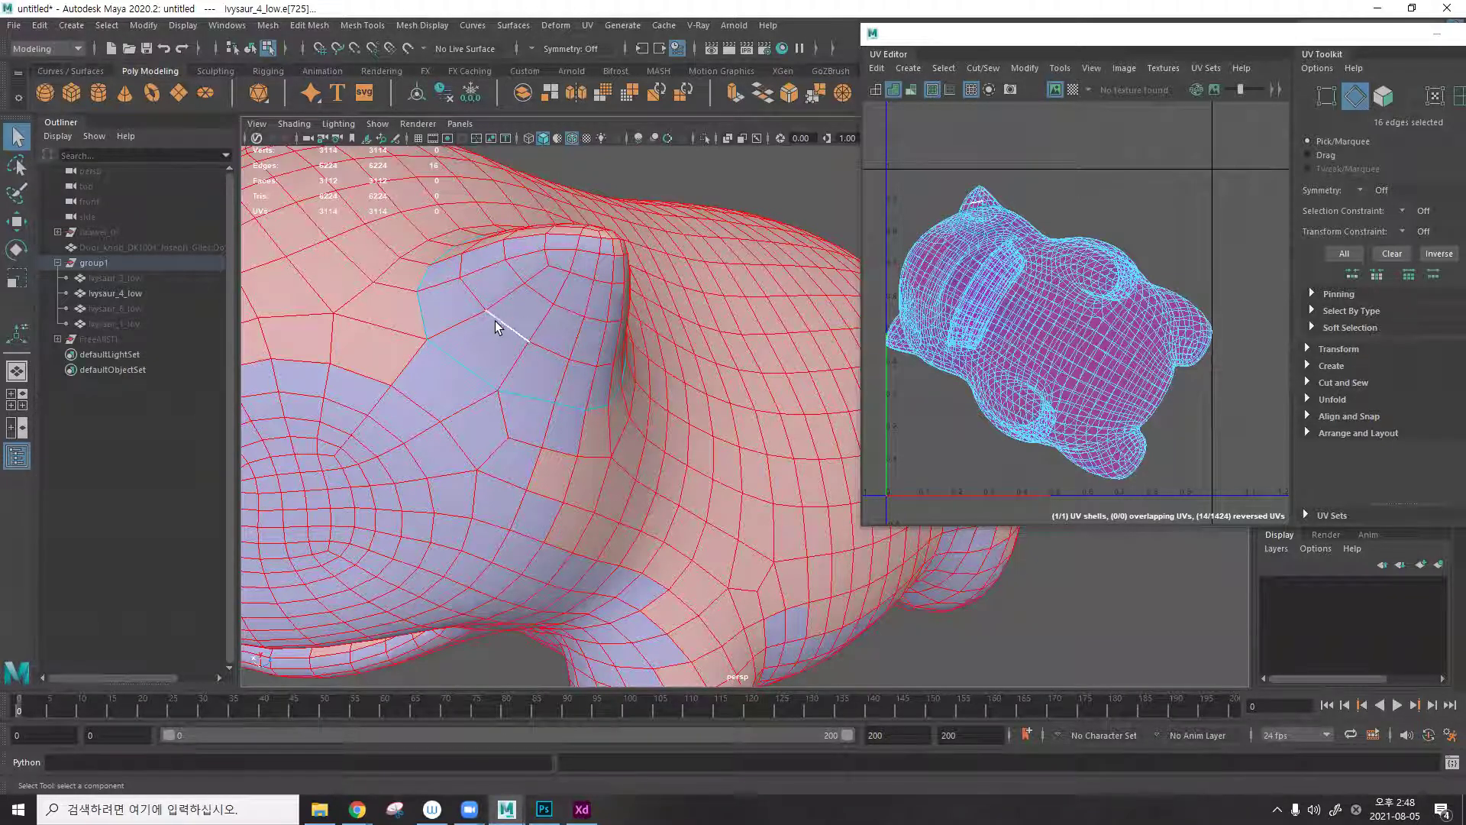
key("ctrl+x")
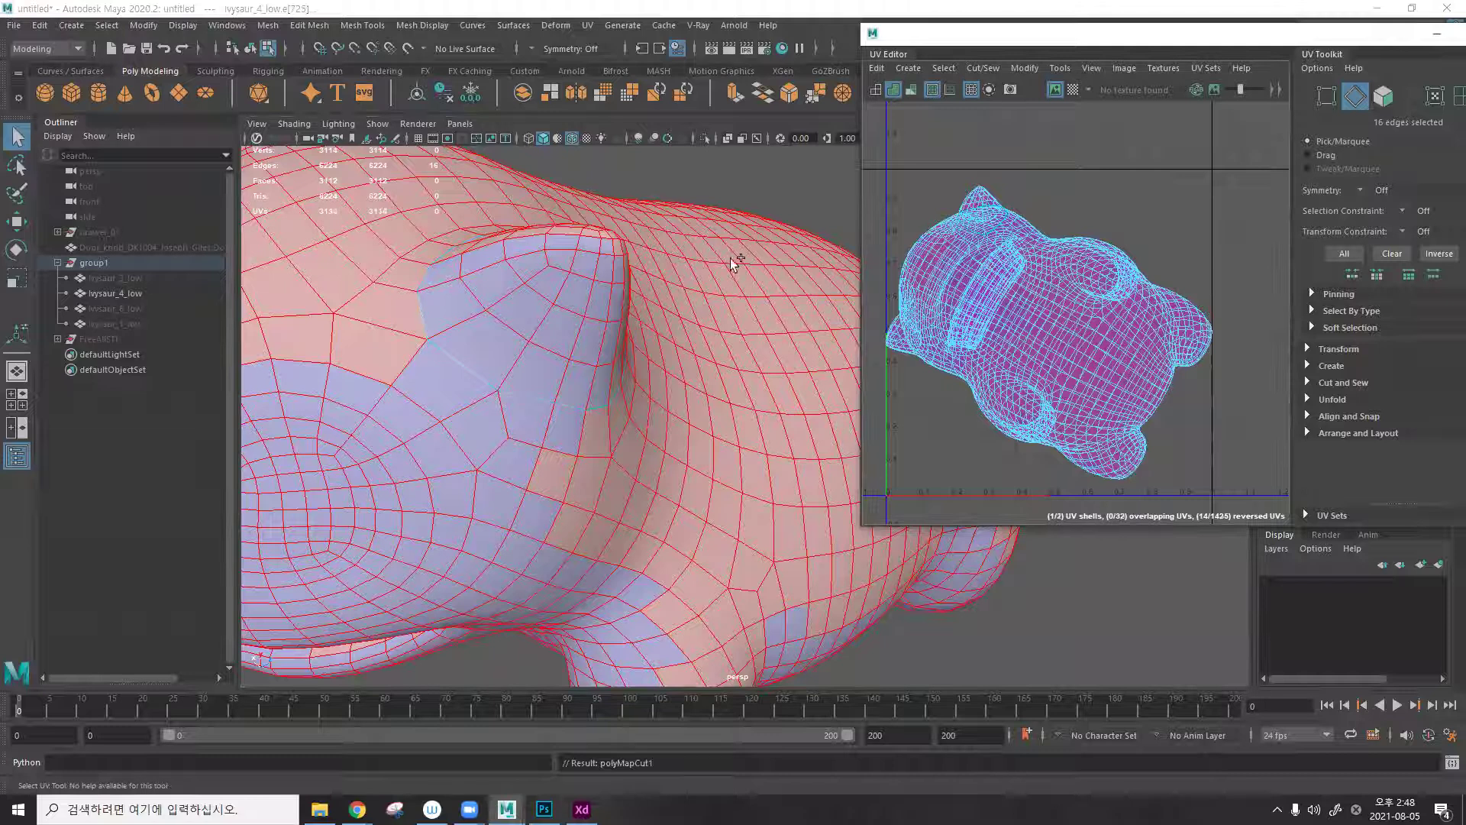
Cut the UVs along two adjacent edges on the neck just behind the left ear.
left_click(696, 175)
left_click_drag(675, 214, 534, 294, "alt")
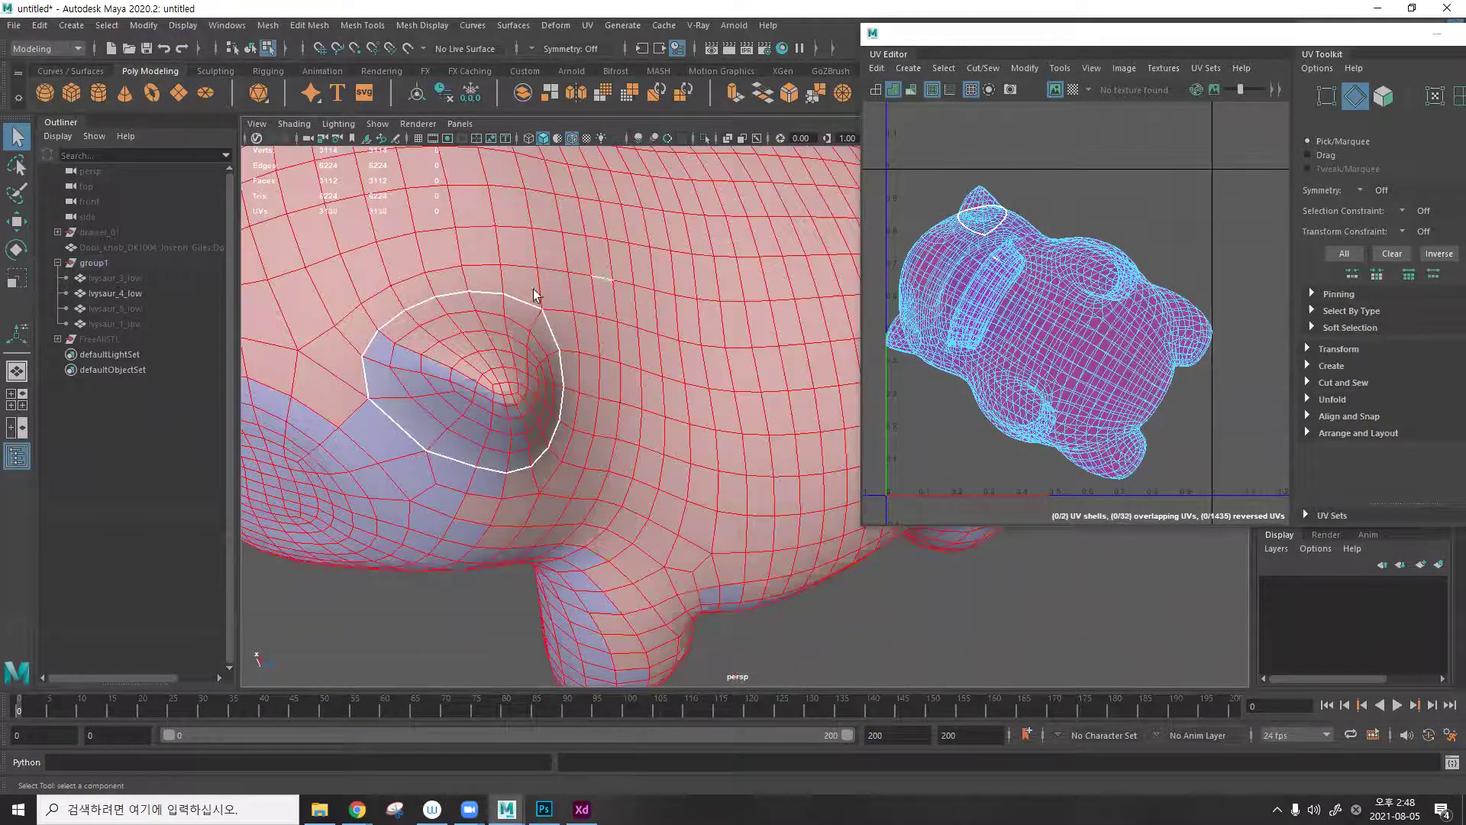
left_click(520, 265)
mouse_move(747, 210)
left_mouse_down("alt")
mouse_move(718, 383)
mouse_move(722, 212)
left_mouse_up("alt")
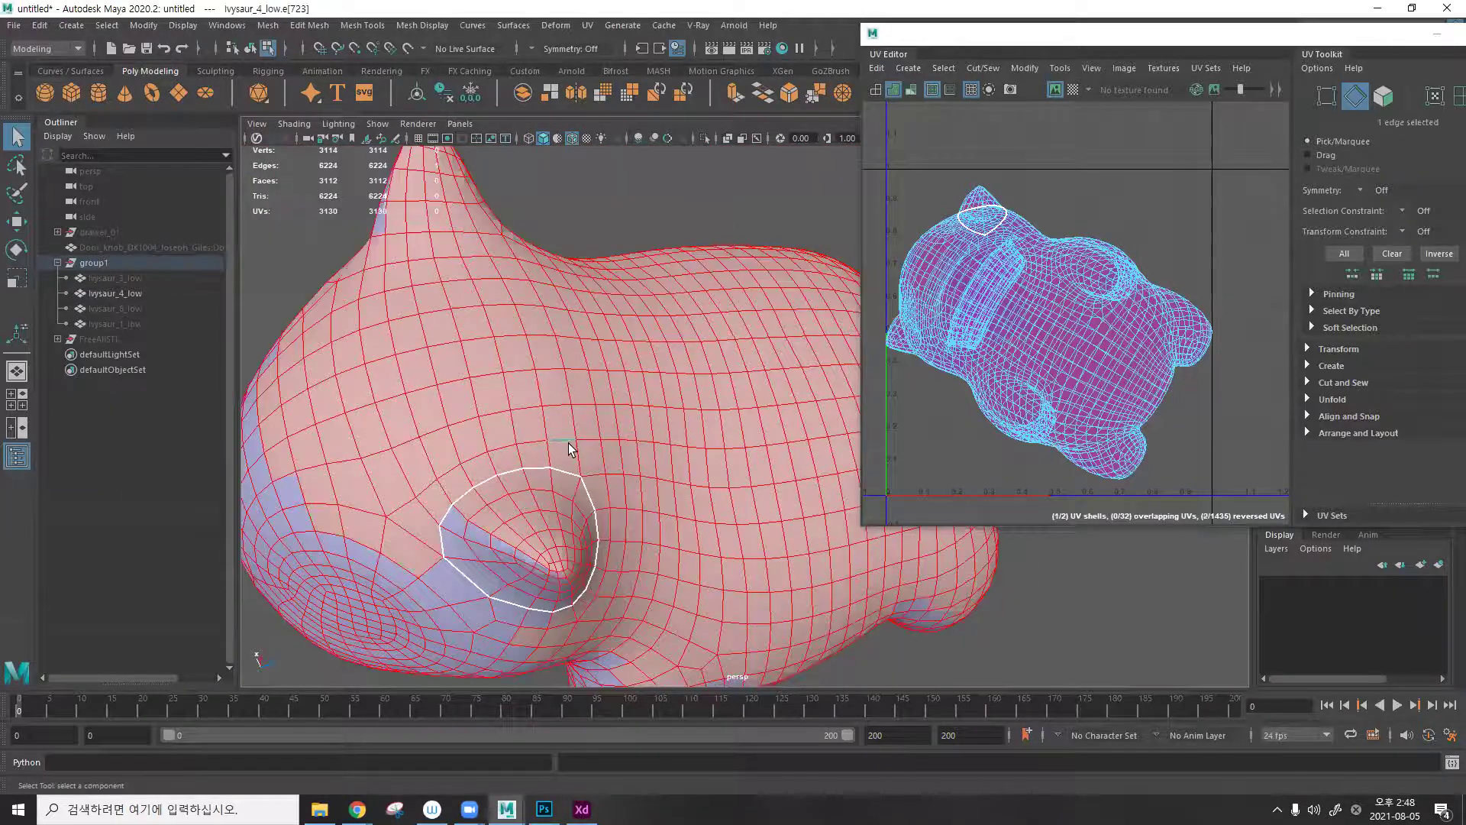
left_click(596, 434, "shift")
key("shift+x")
Rejoin the two cut edges behind the left ear with Move and Sew.
left_click_drag(640, 328, 557, 415, "alt")
scroll(655, 386, "up", 5)
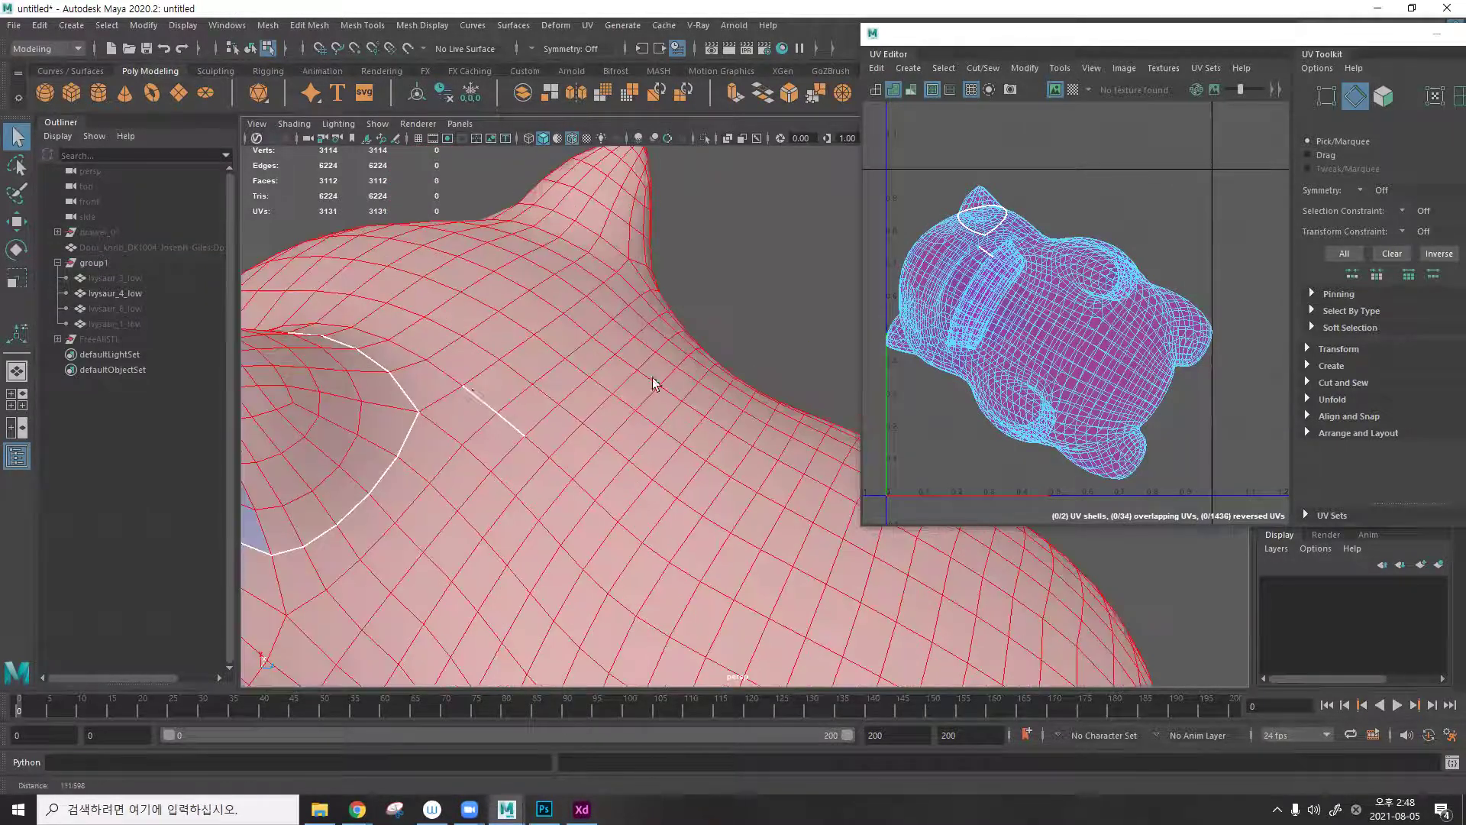
left_click(468, 397)
left_click(716, 425, "shift")
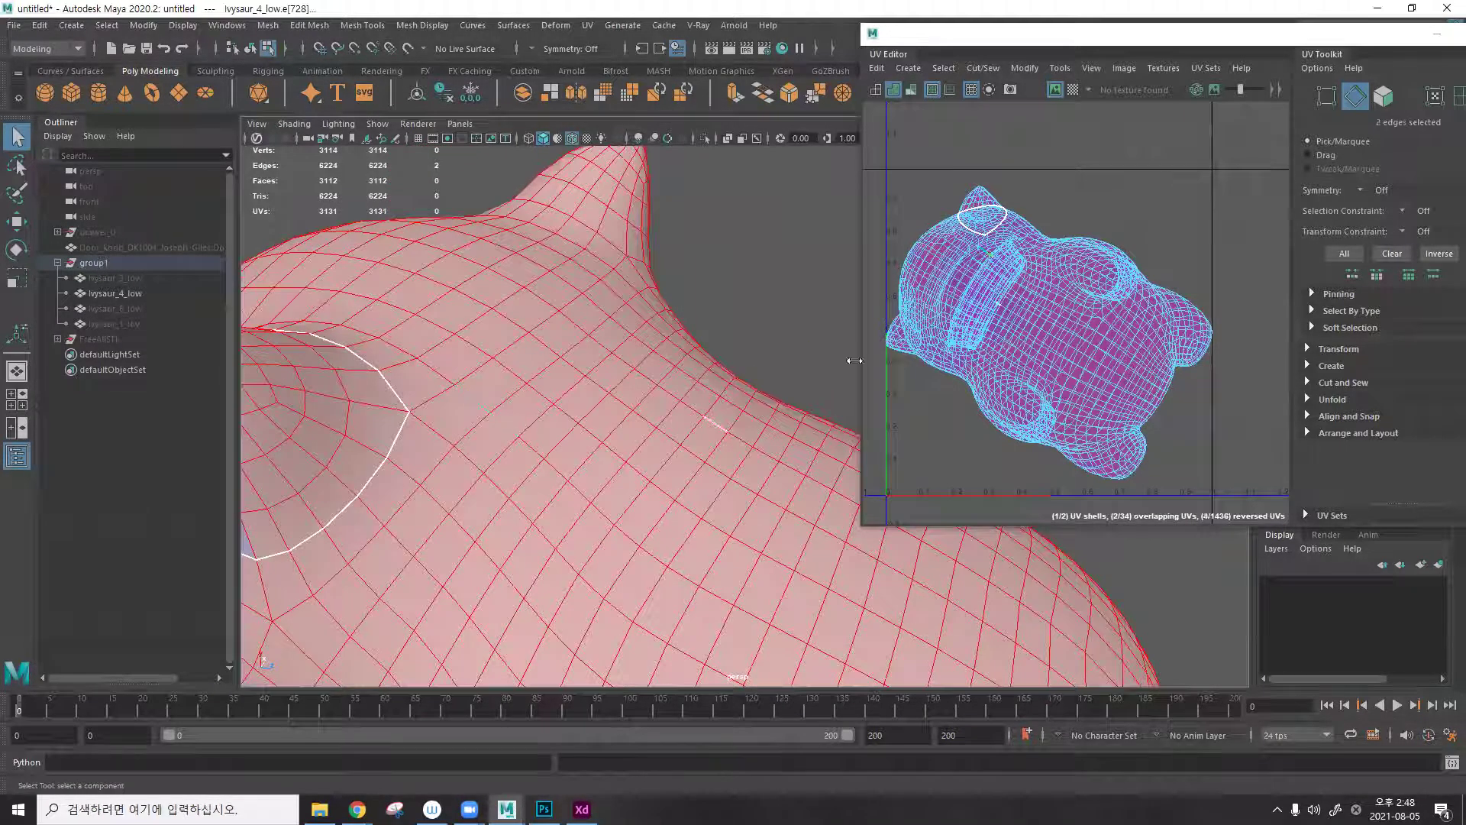
left_click(982, 68)
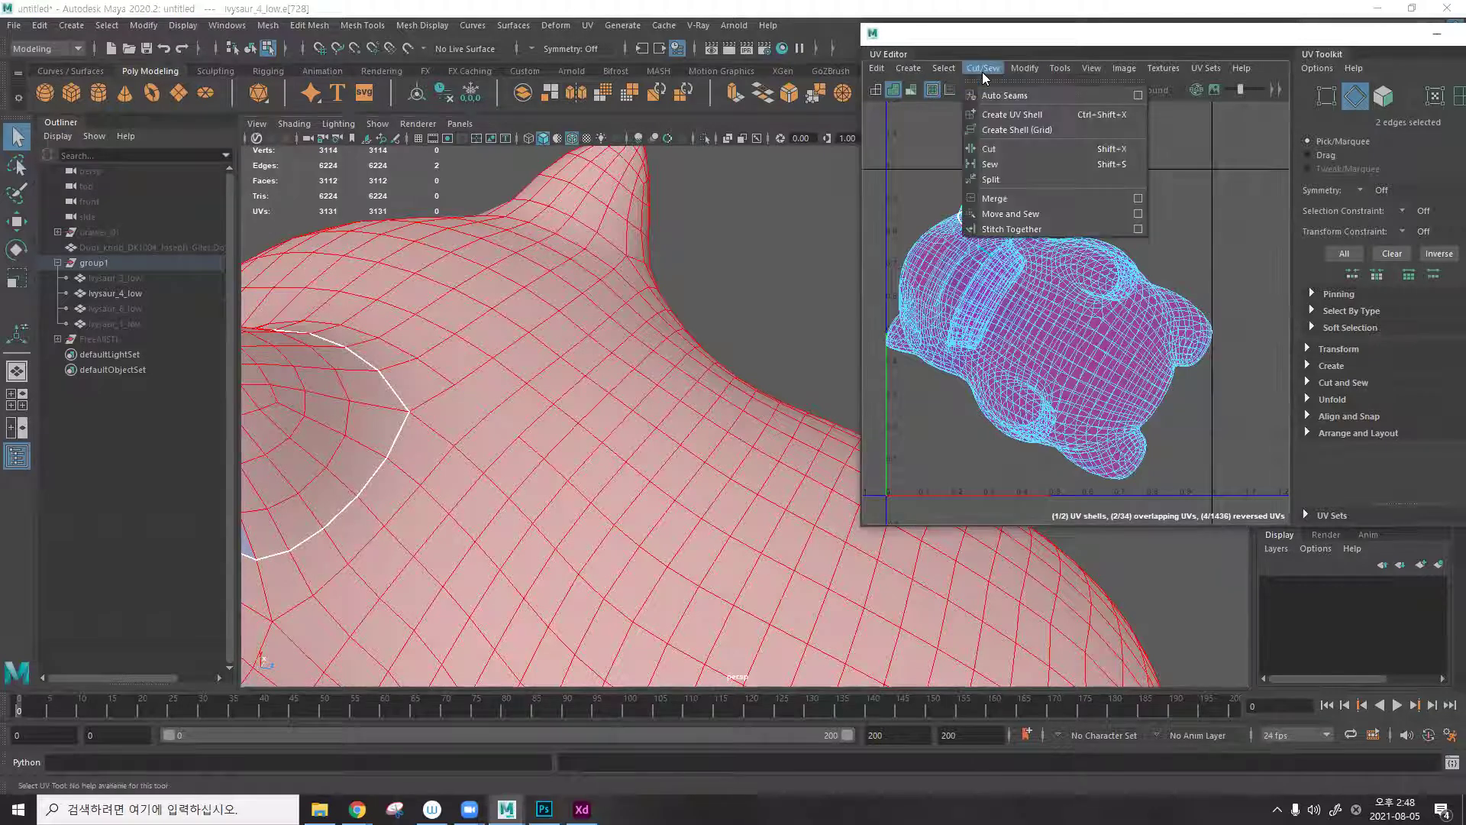
left_click(1040, 214)
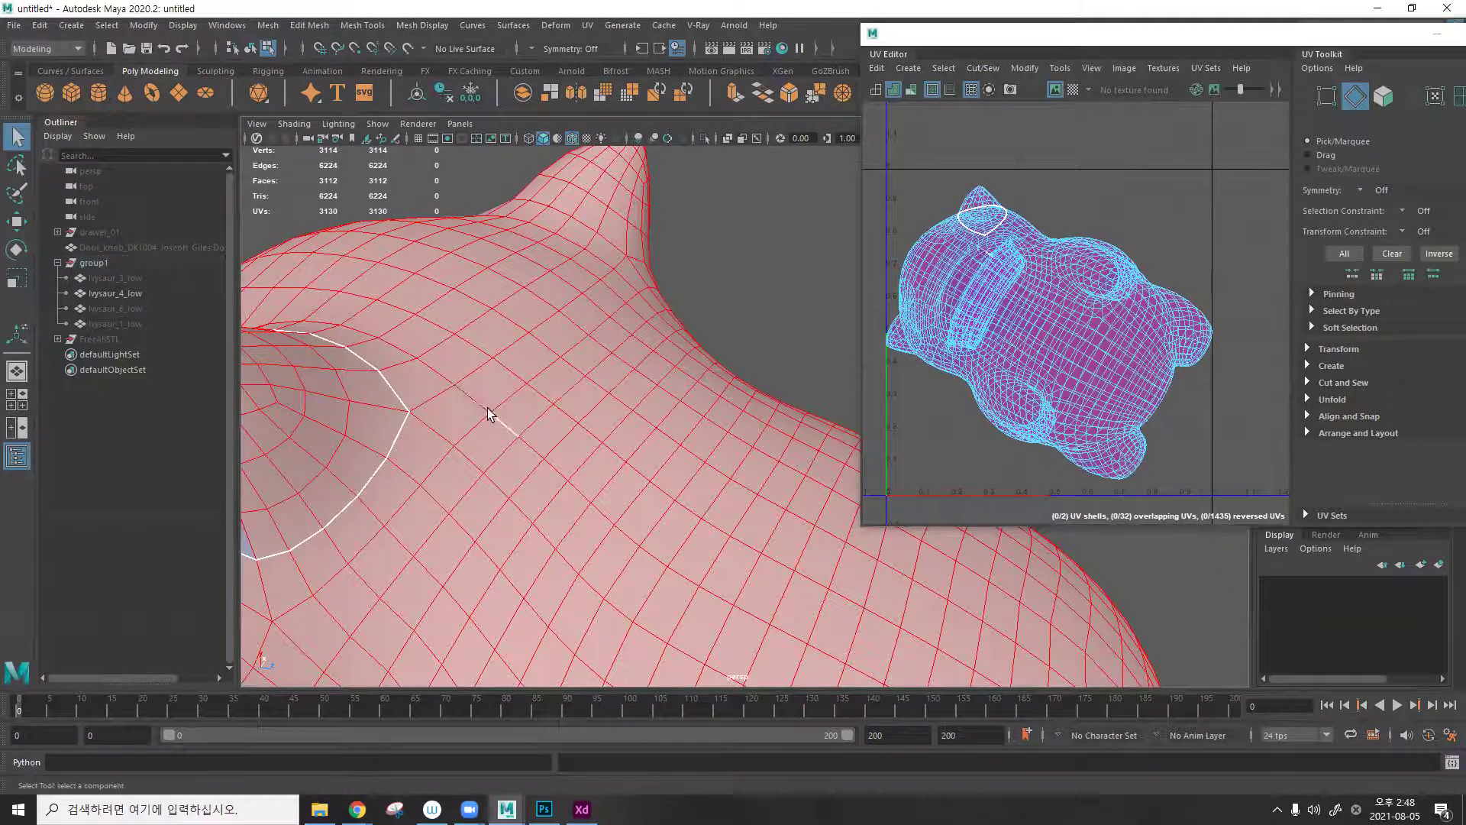
Cut a UV seam down the back of the left ear, from near its tip to the base seam.
left_click_drag(489, 415, 722, 252, "alt")
left_click_drag(655, 301, 717, 318, "alt")
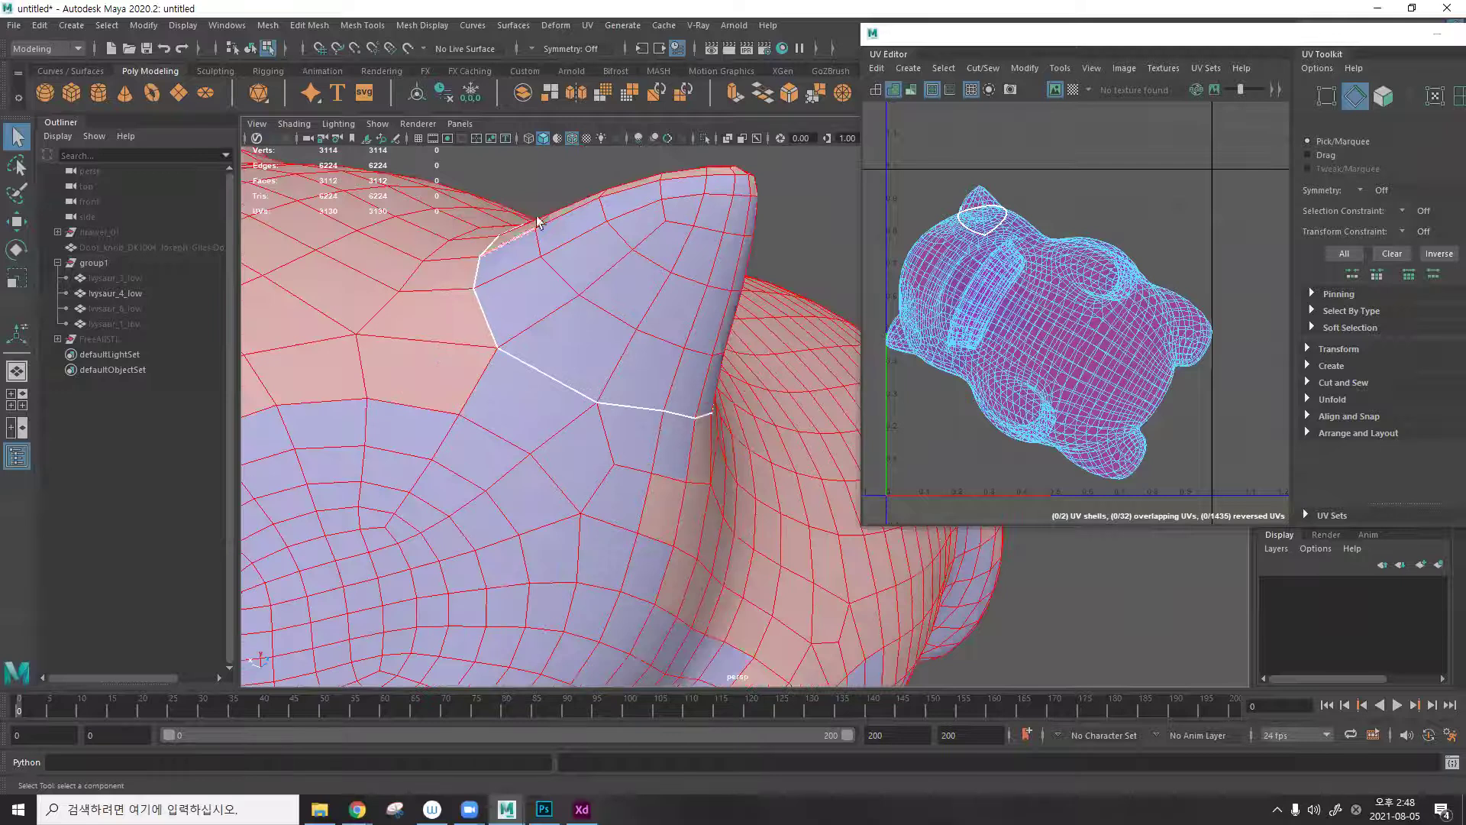
left_click_drag(478, 309, 669, 253, "alt")
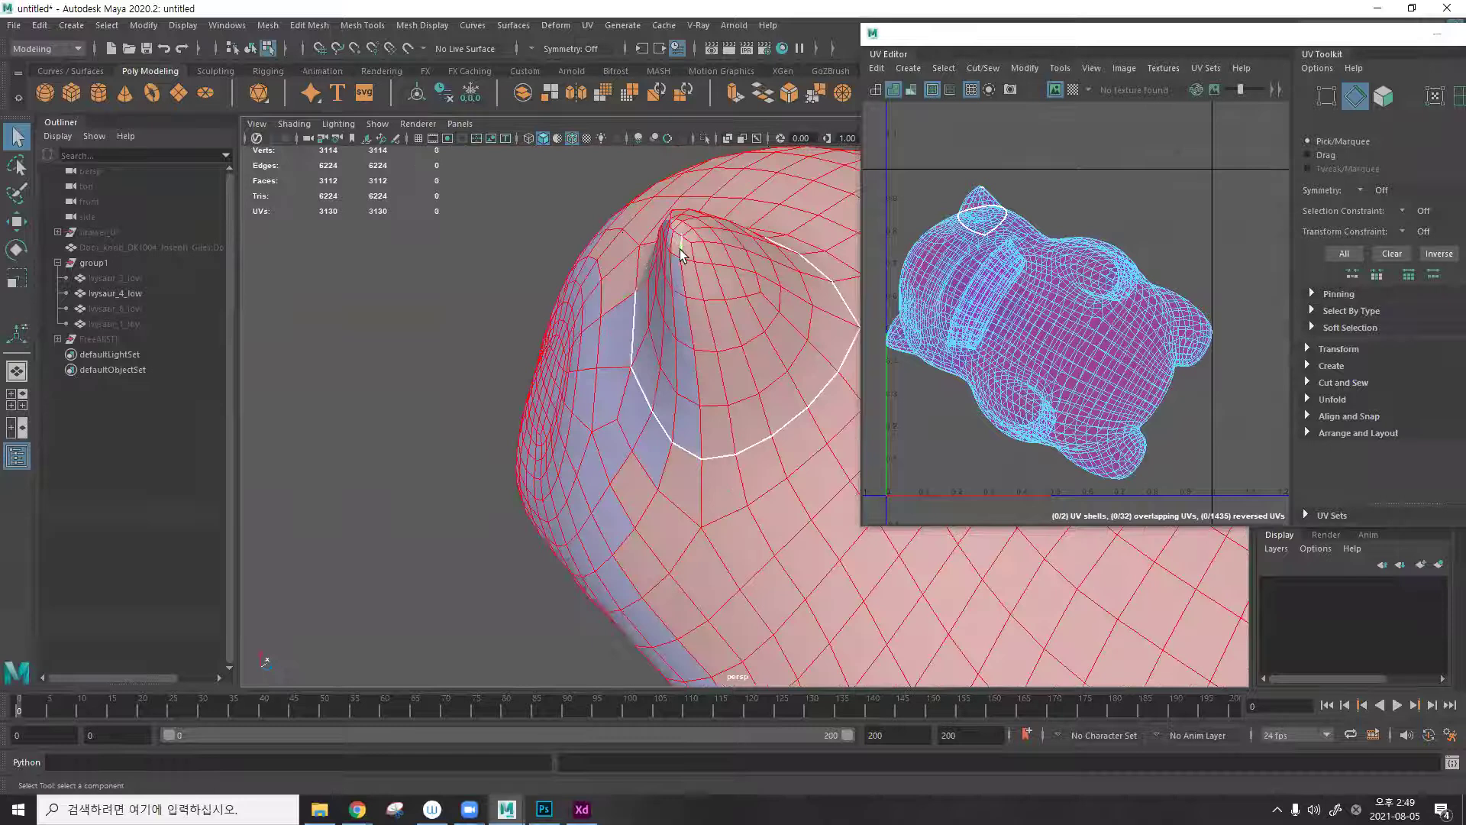
left_click(679, 249)
double_click(711, 429, "shift")
key("ctrl+x")
left_click(695, 310)
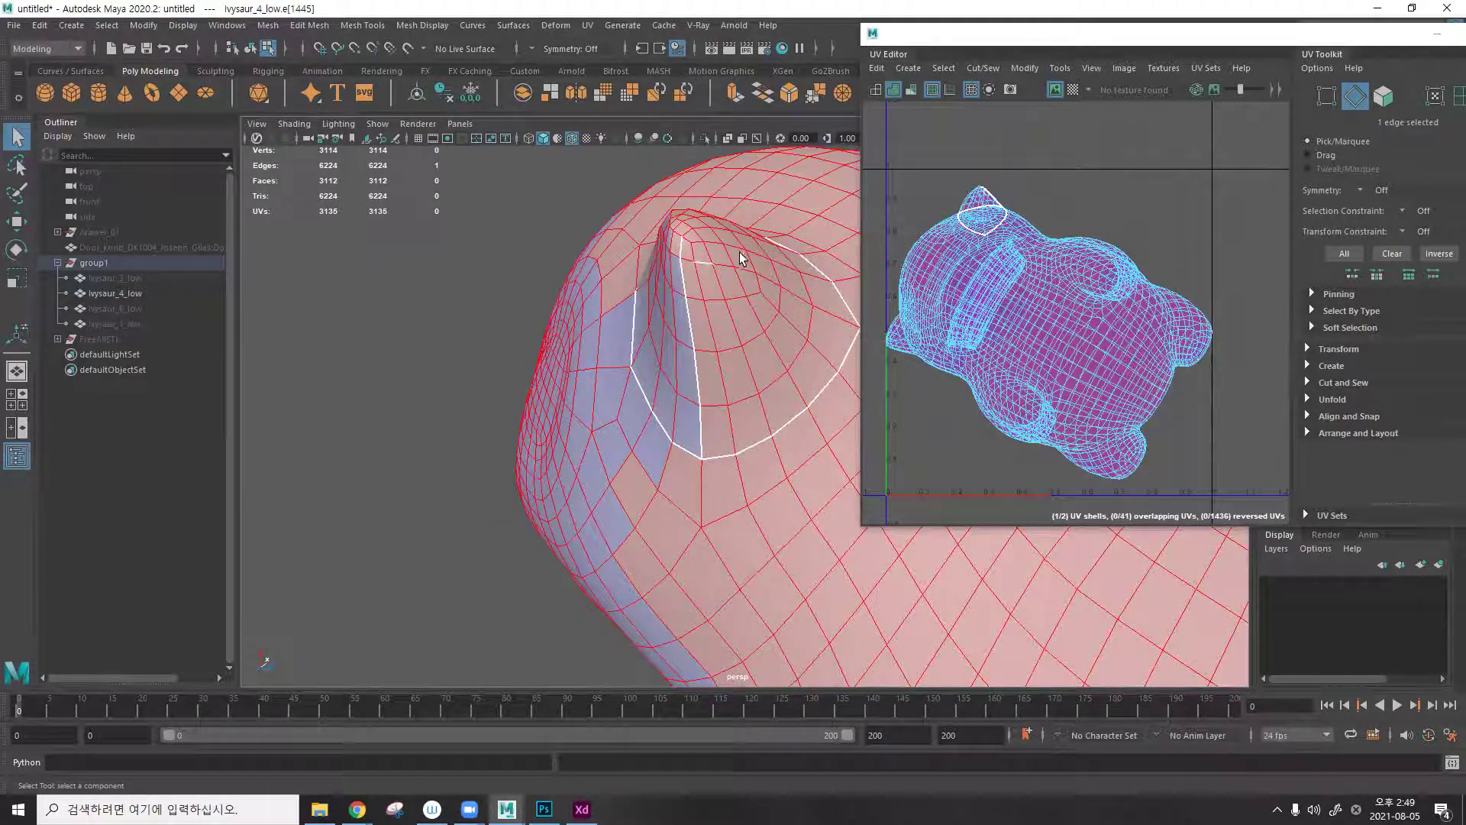
left_click_drag(764, 305, 652, 300, "alt")
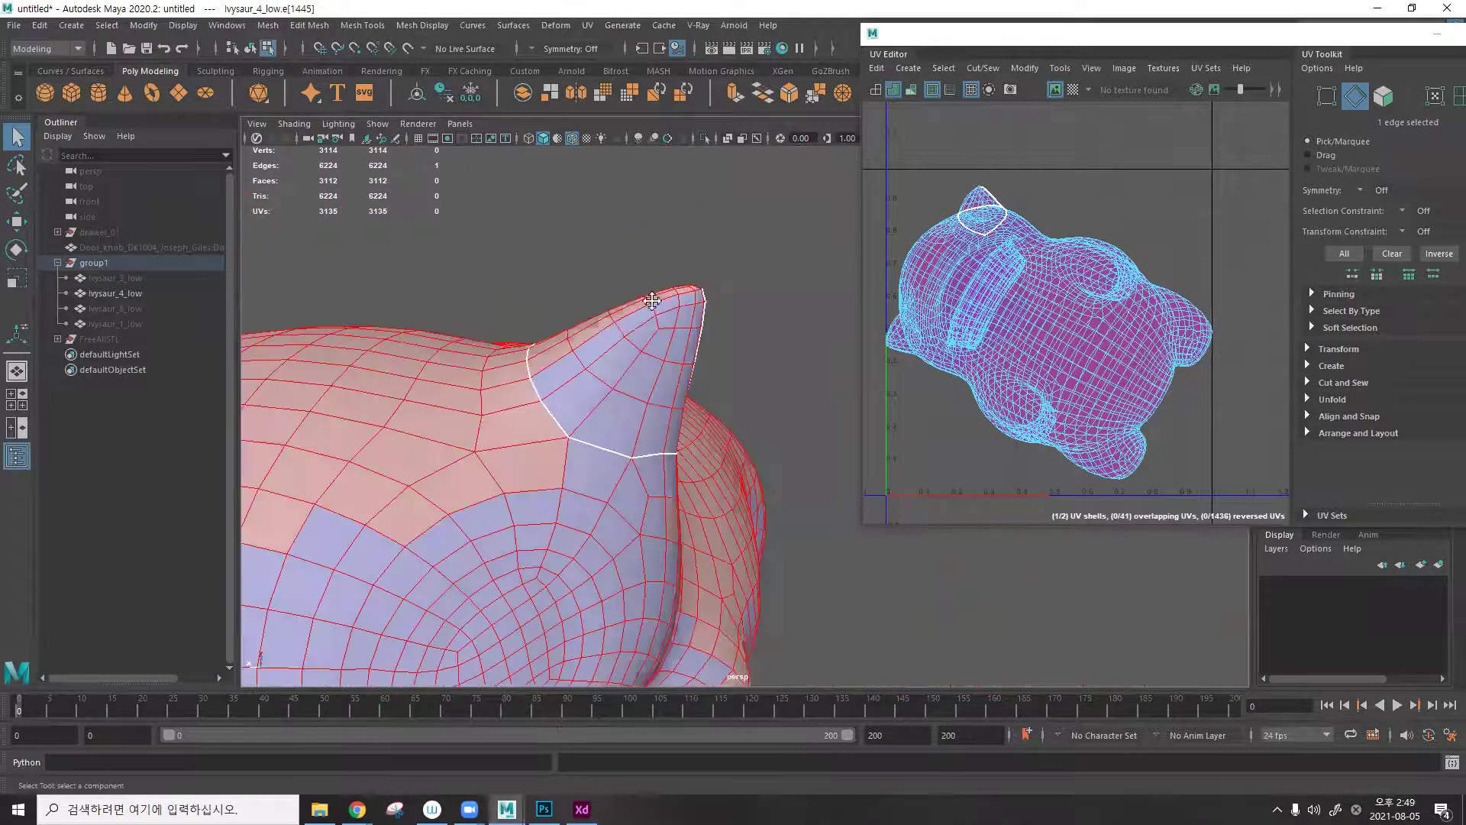
Cut the UVs along the closed edge loop around the base of the creature's right ear.
left_click_drag(802, 294, 683, 307, "alt")
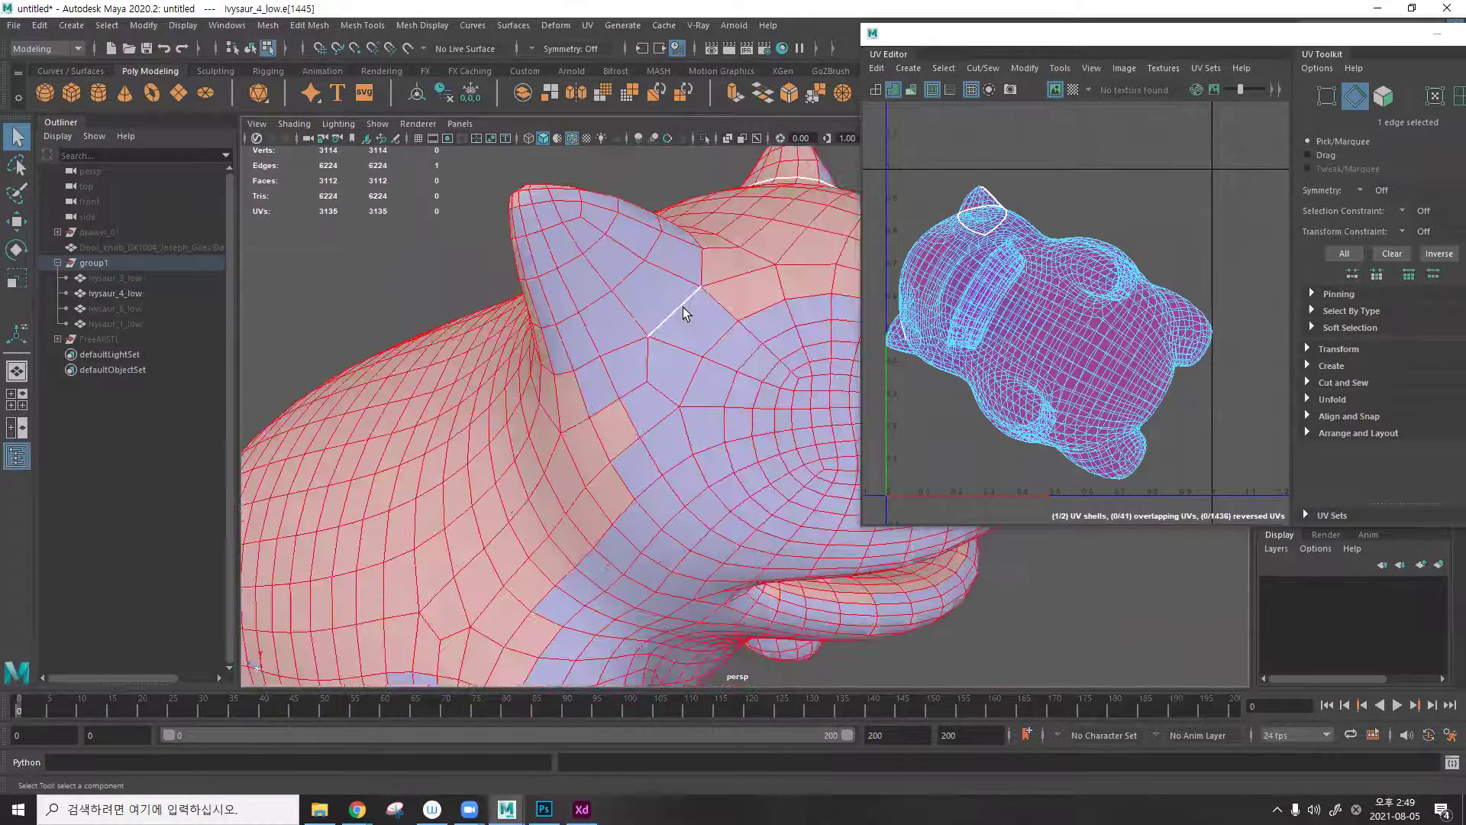
left_click(709, 268)
left_click_drag(671, 278, 620, 267, "alt")
double_click(644, 350, "shift")
left_click_drag(696, 237, 802, 249, "alt")
key("ctrl+x")
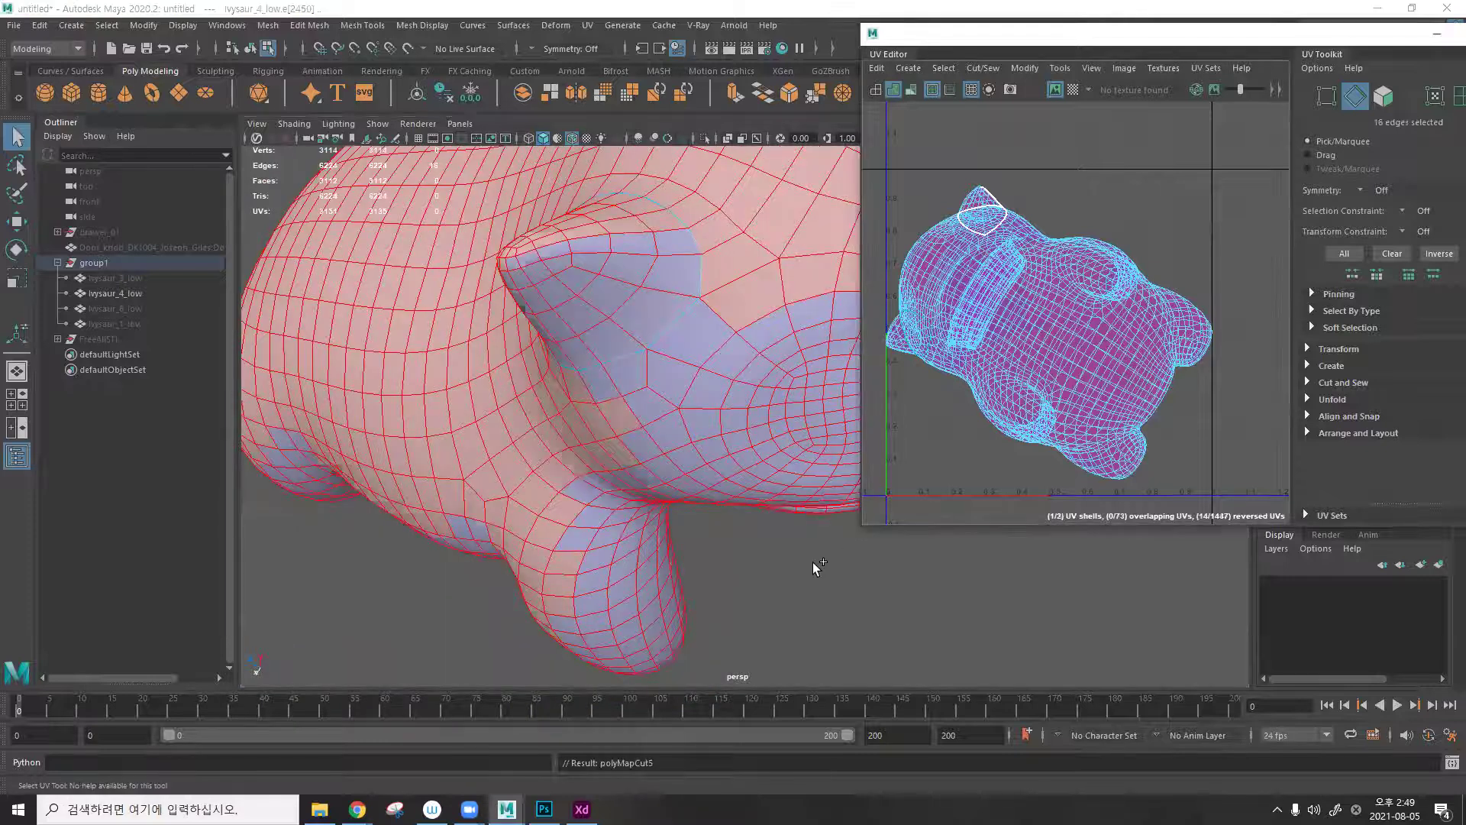
left_click(811, 566)
Cut a UV seam down the outer edge of the right ear, from near its tip to the base seam.
left_click_drag(655, 301, 493, 339, "alt")
left_click_drag(657, 243, 640, 271, "alt")
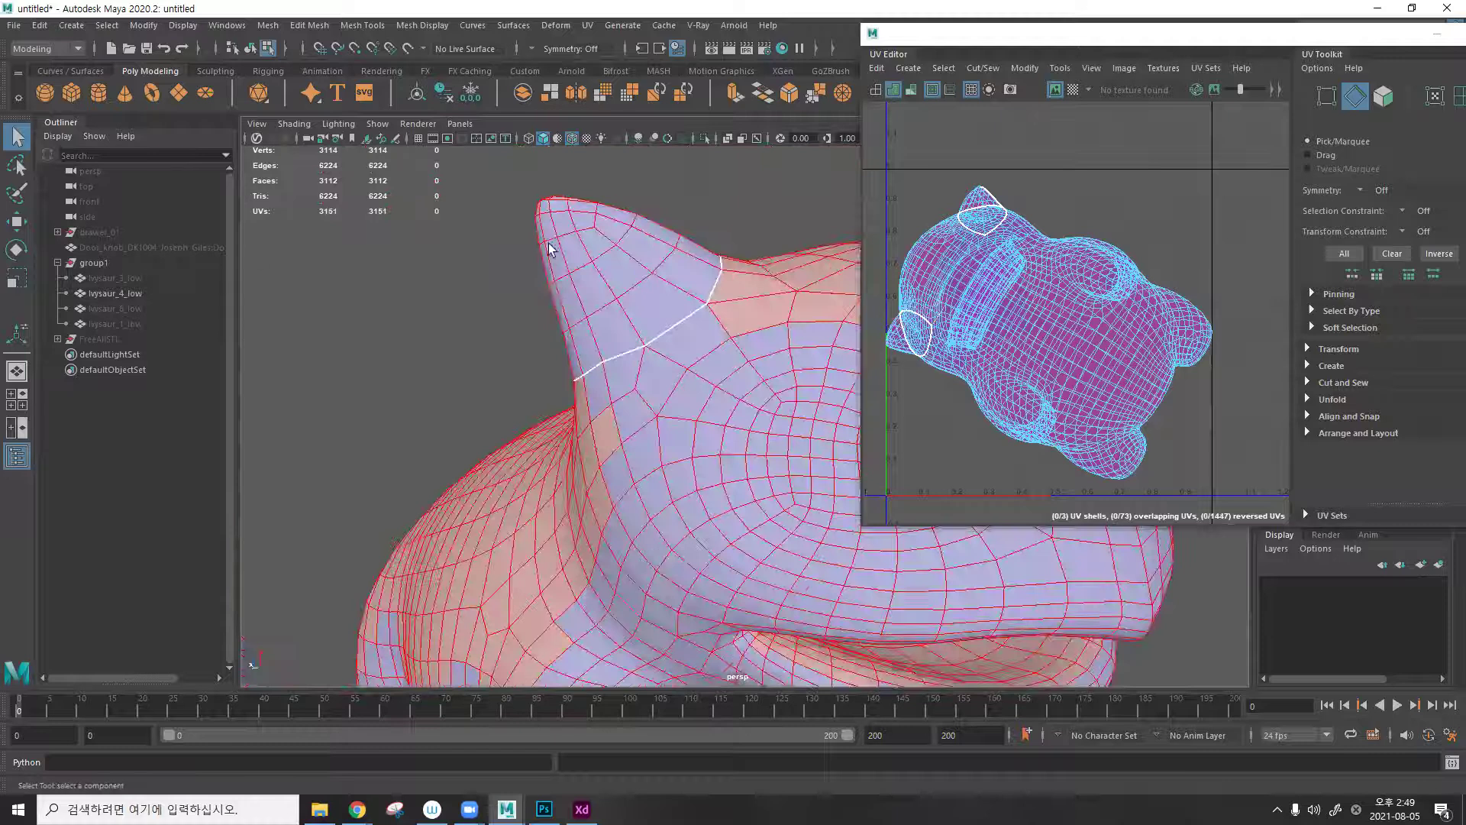
left_click_drag(548, 248, 752, 214, "alt")
left_click_drag(587, 276, 449, 307, "alt")
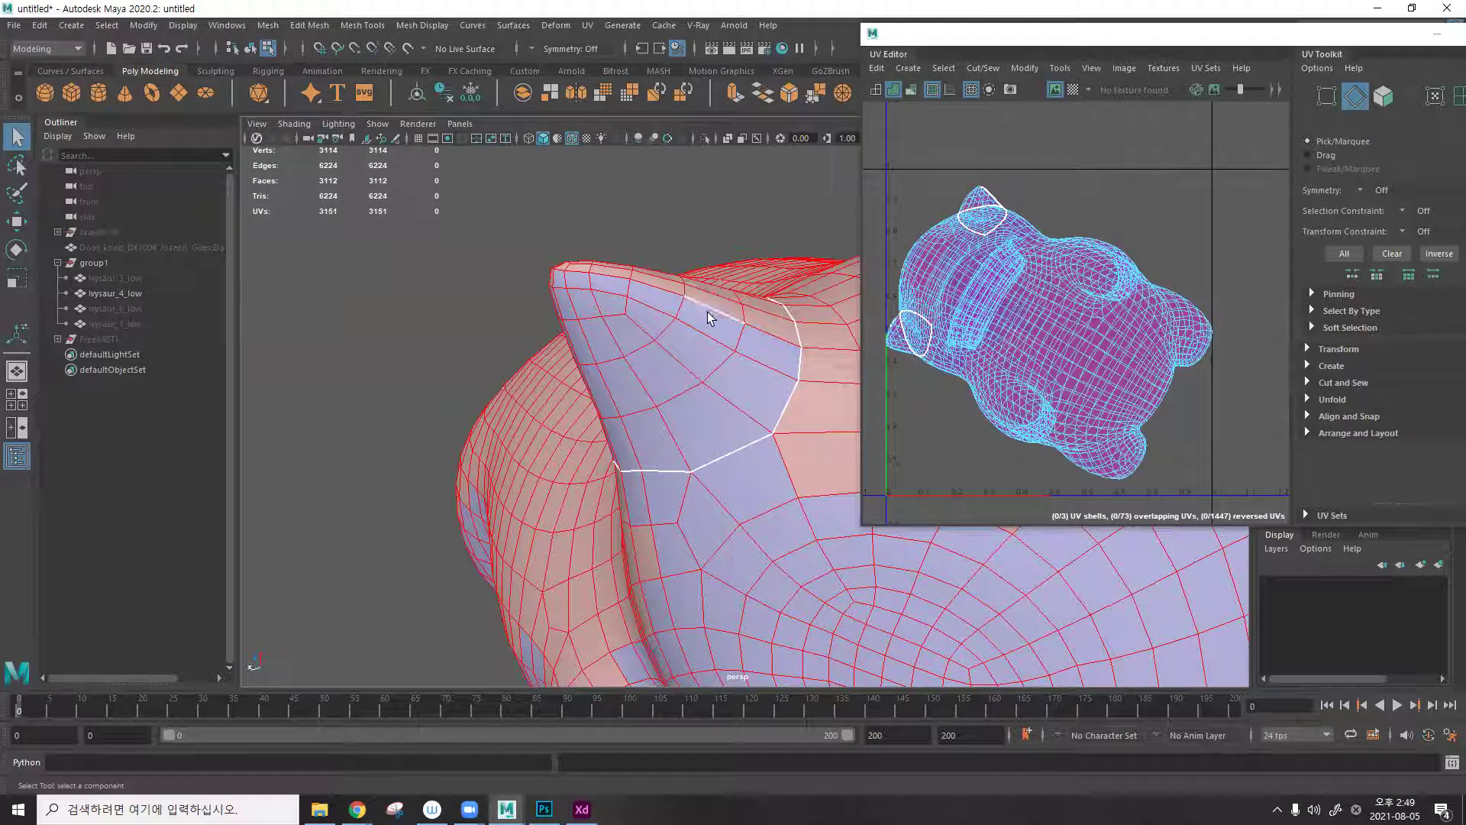
left_click_drag(716, 314, 621, 331, "alt")
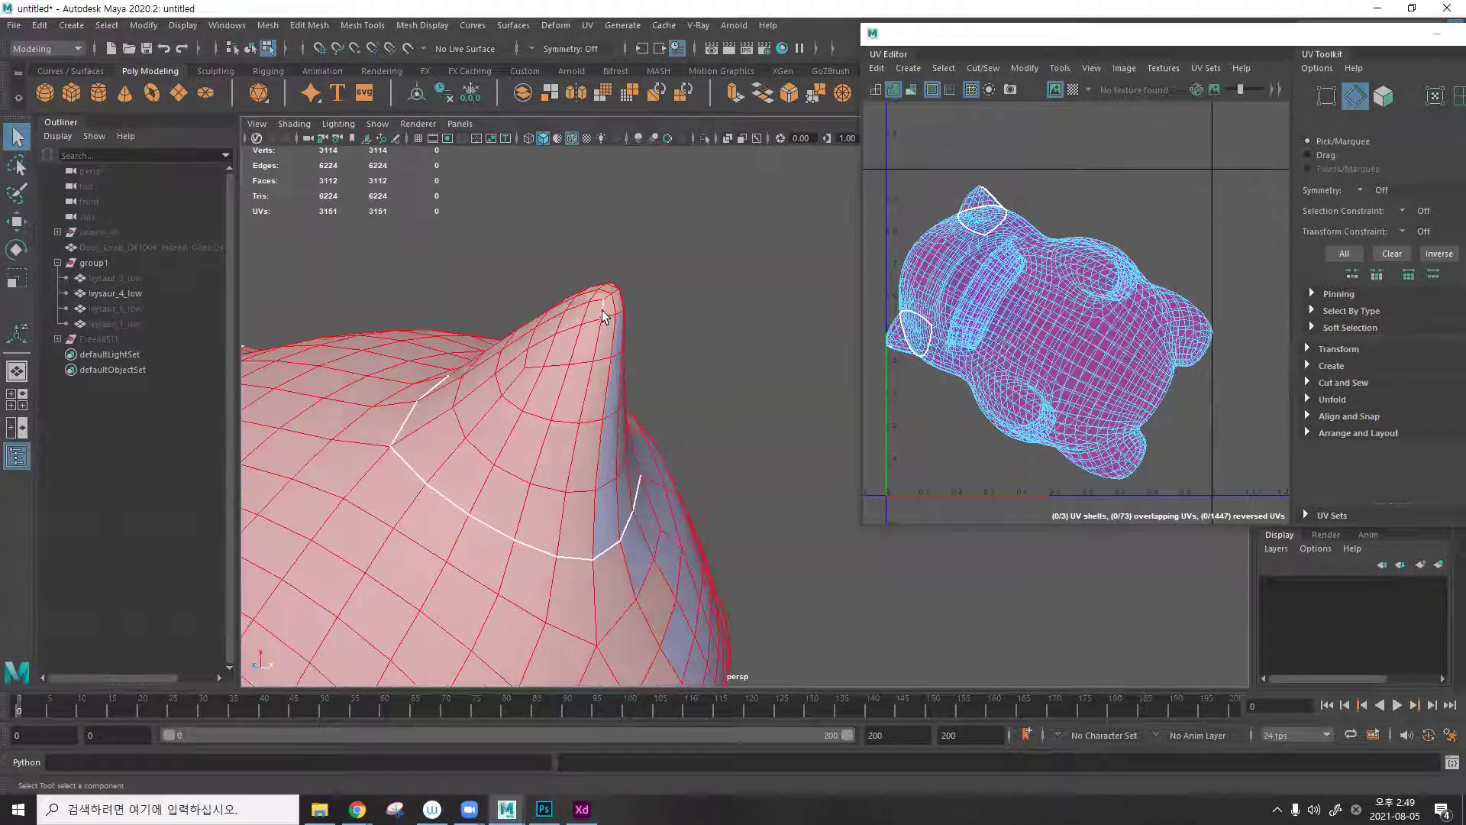
double_click(614, 308)
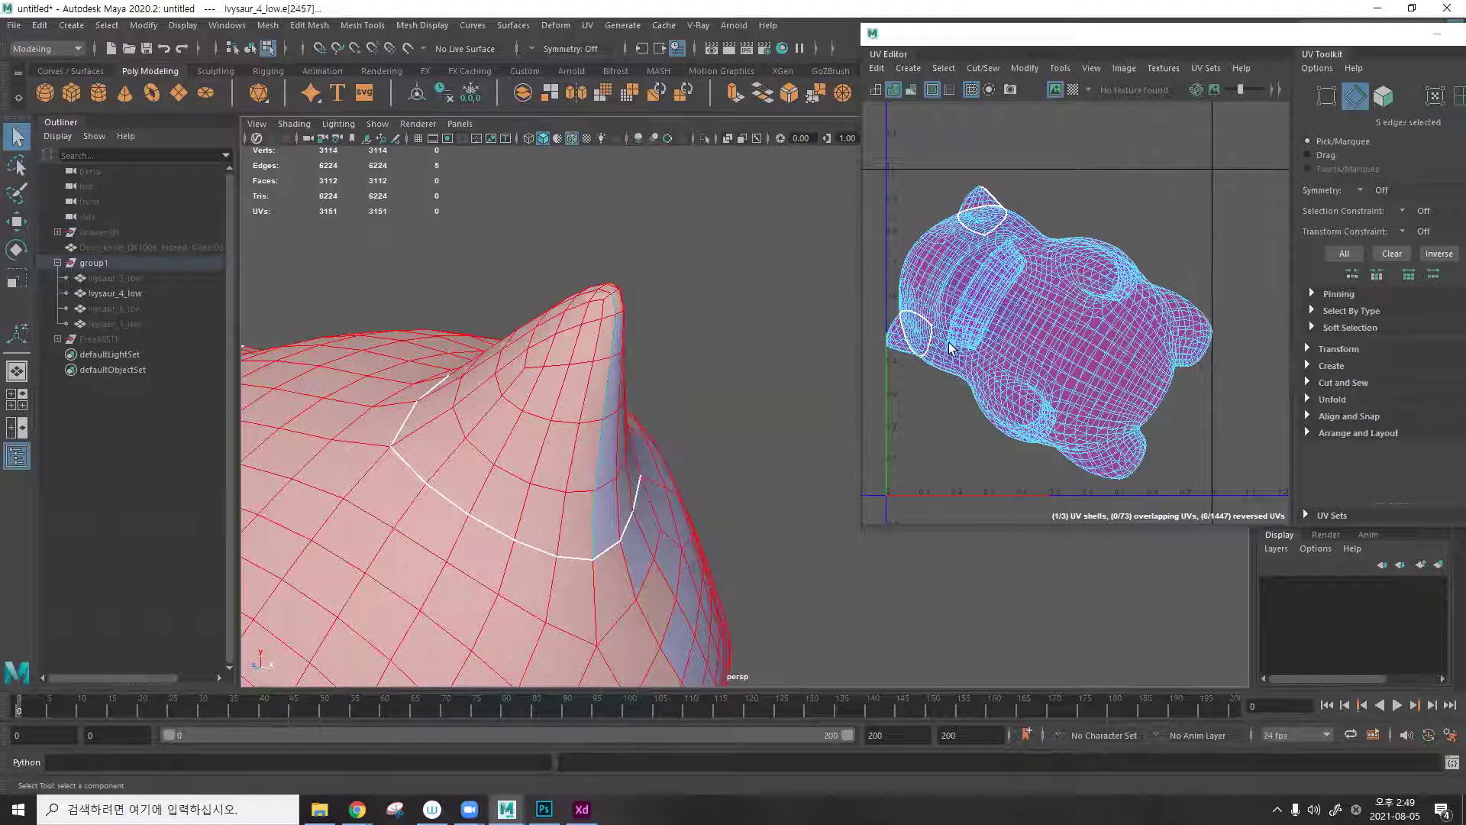
key("ctrl+x")
left_click(720, 305)
Cut the UVs along the edge loop around the creature's neck to separate the head from the body.
mouse_move(719, 305)
left_mouse_down("alt")
mouse_move(589, 328)
mouse_move(603, 323)
left_mouse_up("alt")
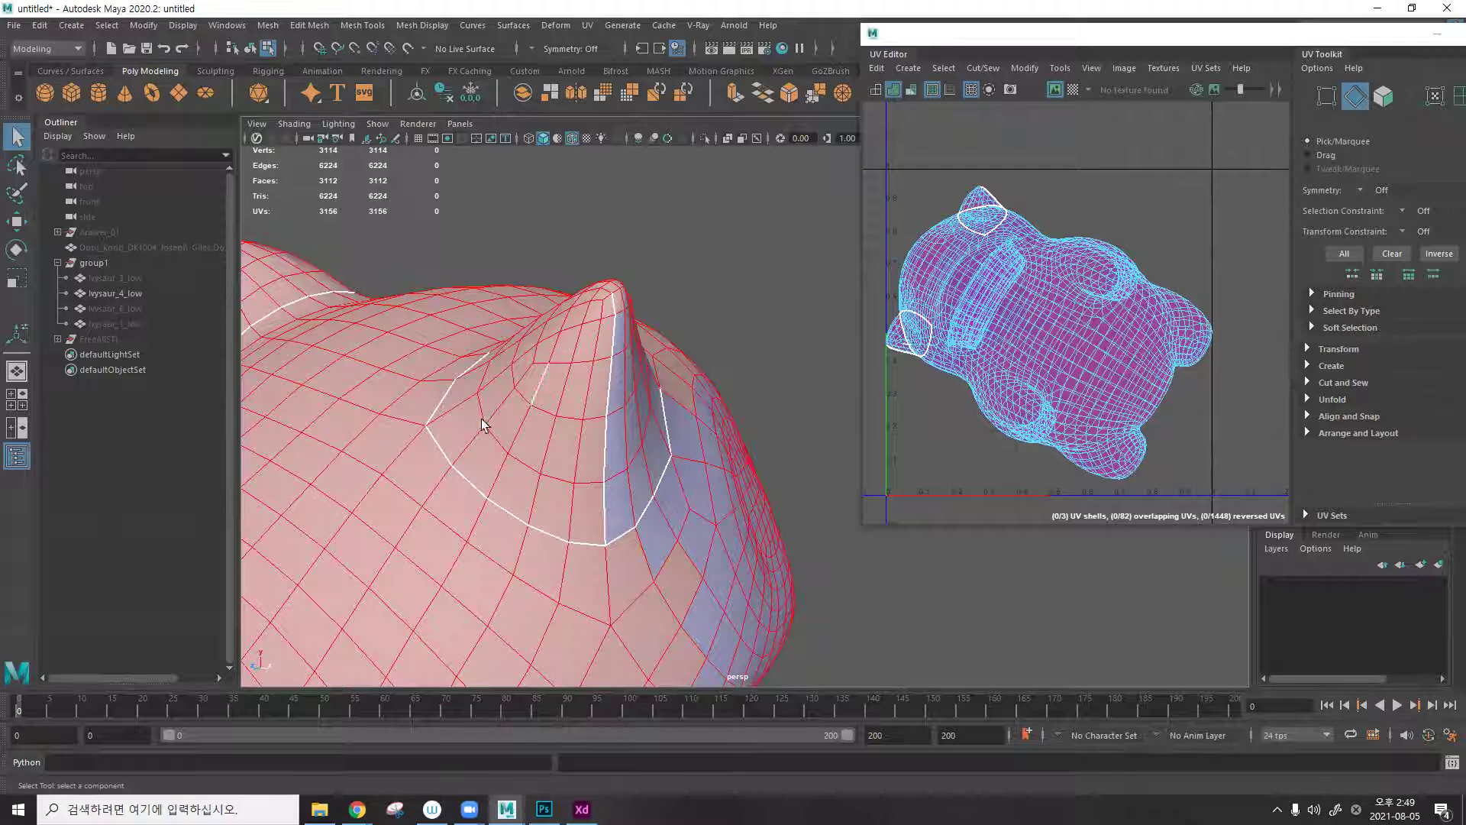
left_click_drag(648, 281, 745, 256, "alt")
left_click_drag(691, 344, 632, 364, "alt")
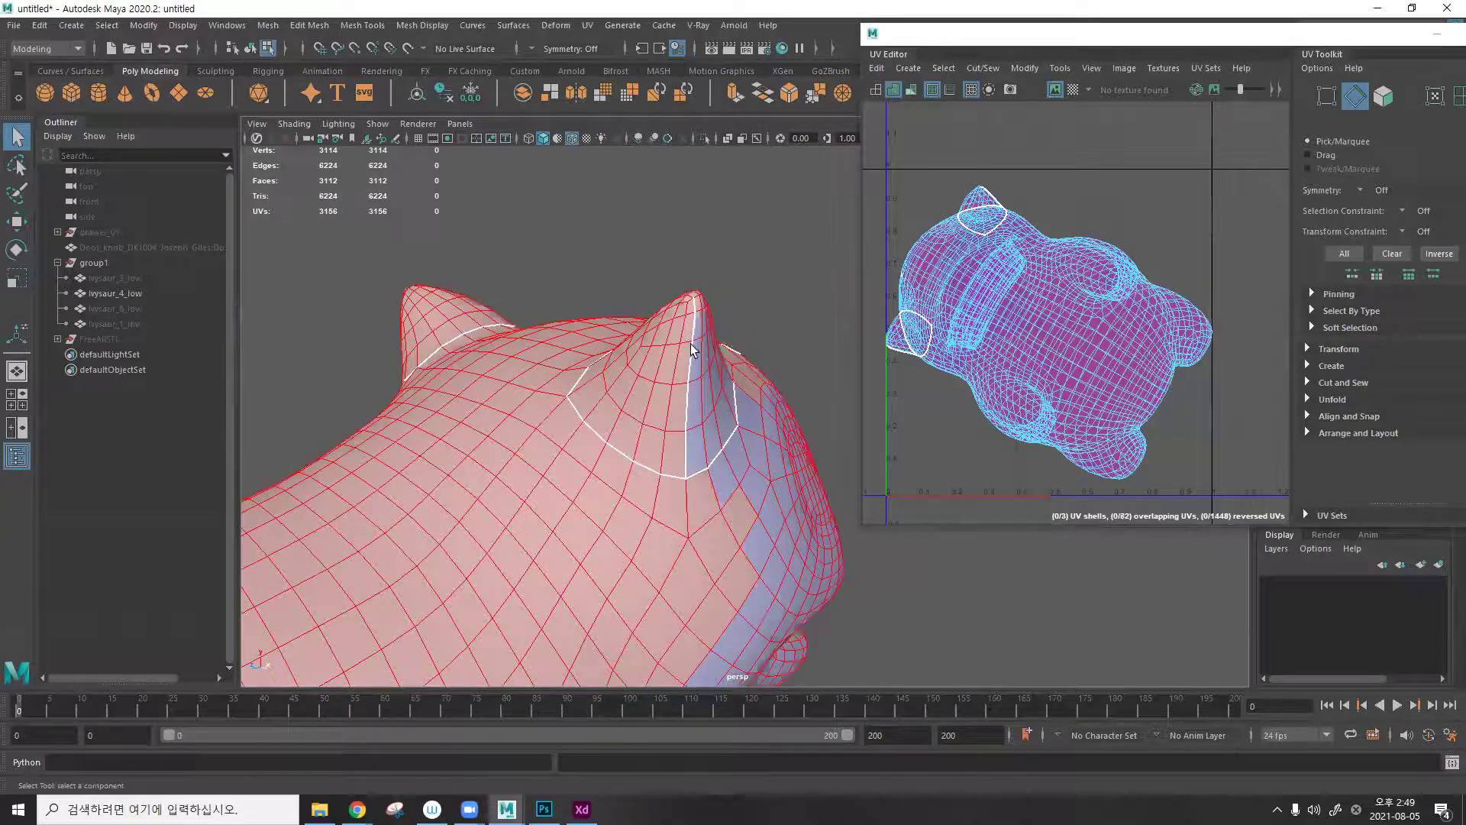
left_click_drag(774, 380, 715, 376, "alt")
left_click_drag(738, 371, 764, 409, "alt")
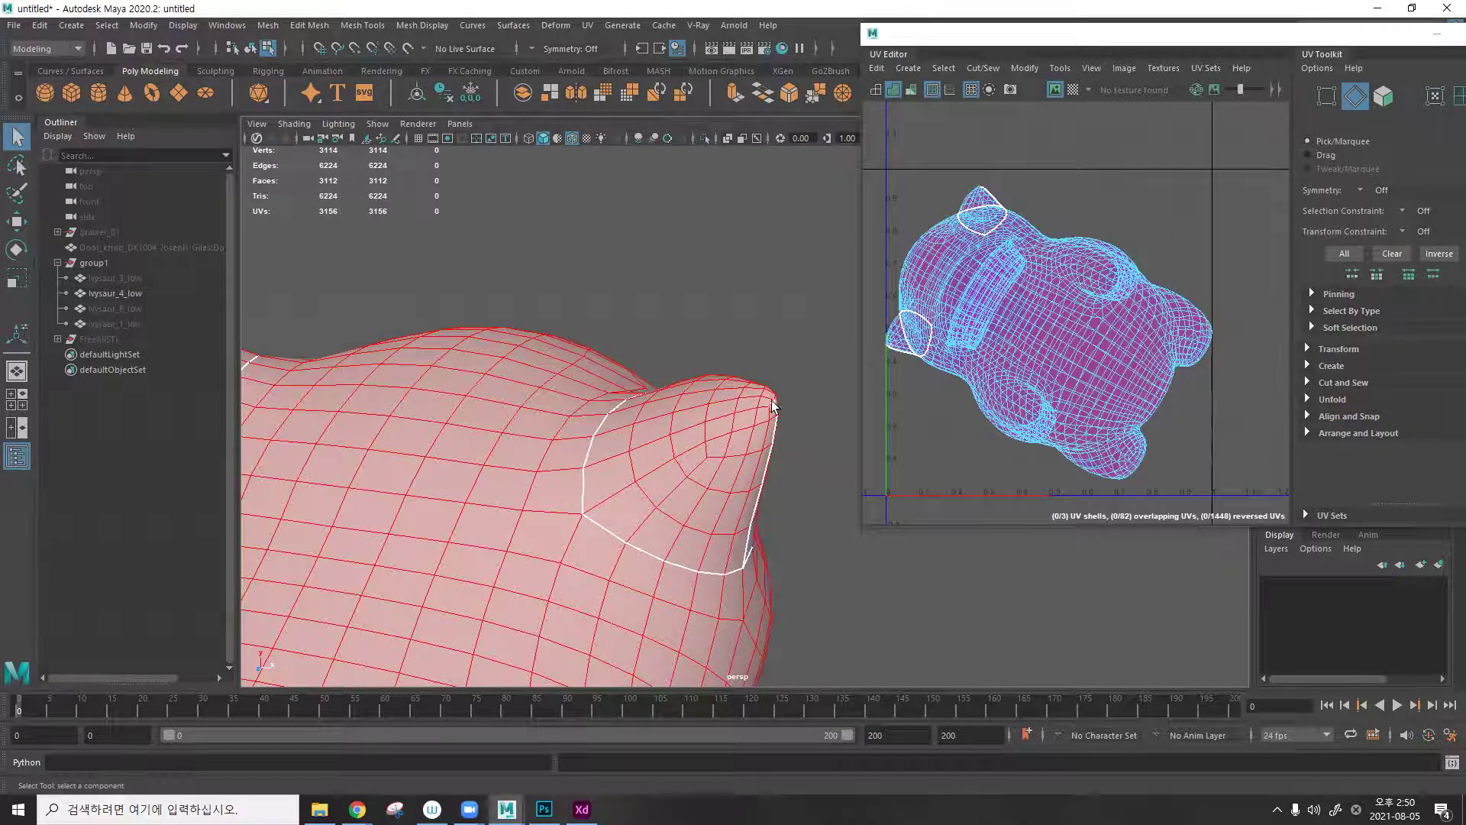
left_click_drag(777, 405, 653, 336, "alt")
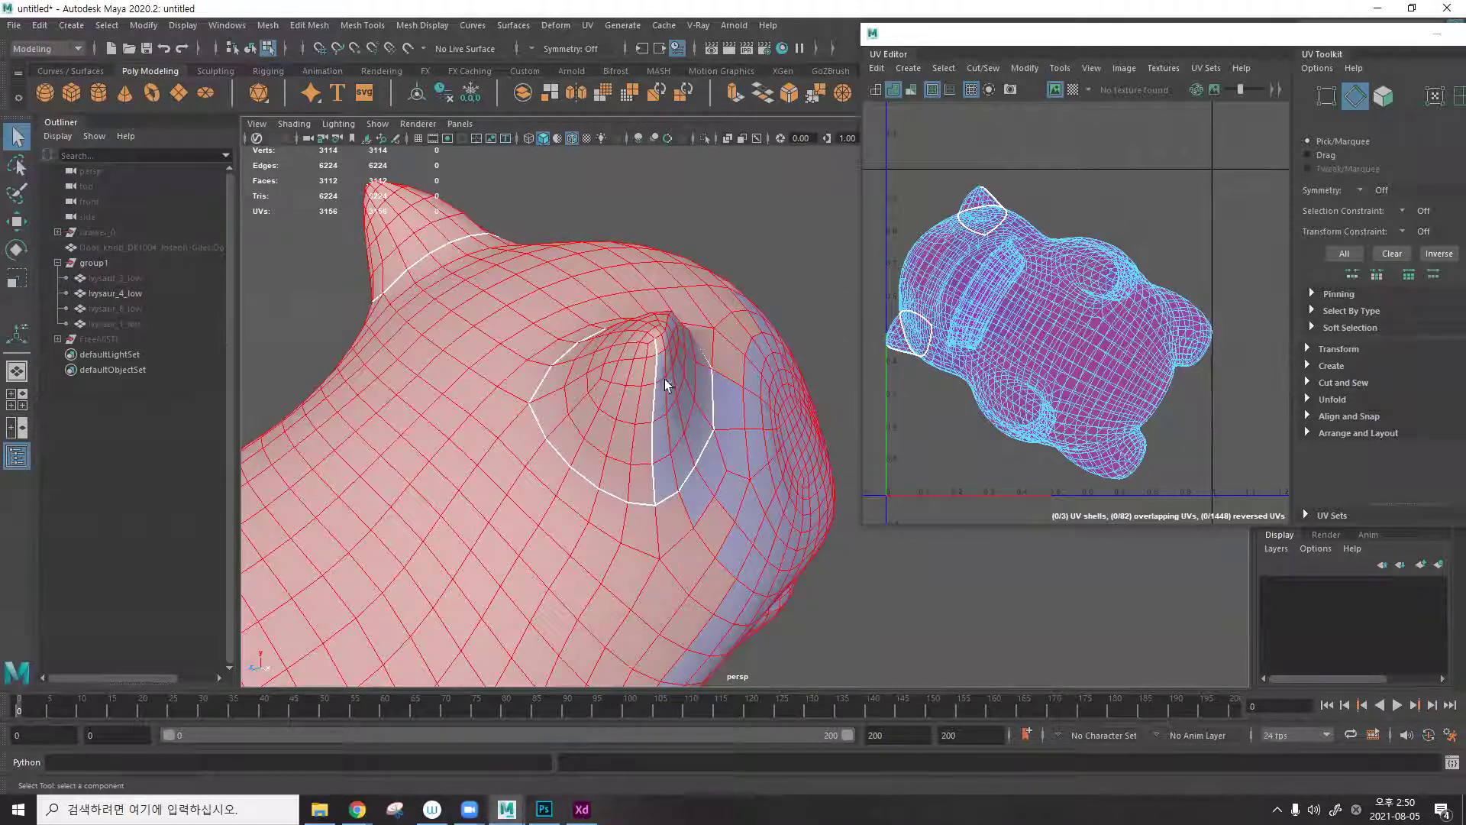
left_click_drag(643, 373, 563, 448, "alt")
double_click(563, 448)
key("ctrl+x")
left_click(768, 217)
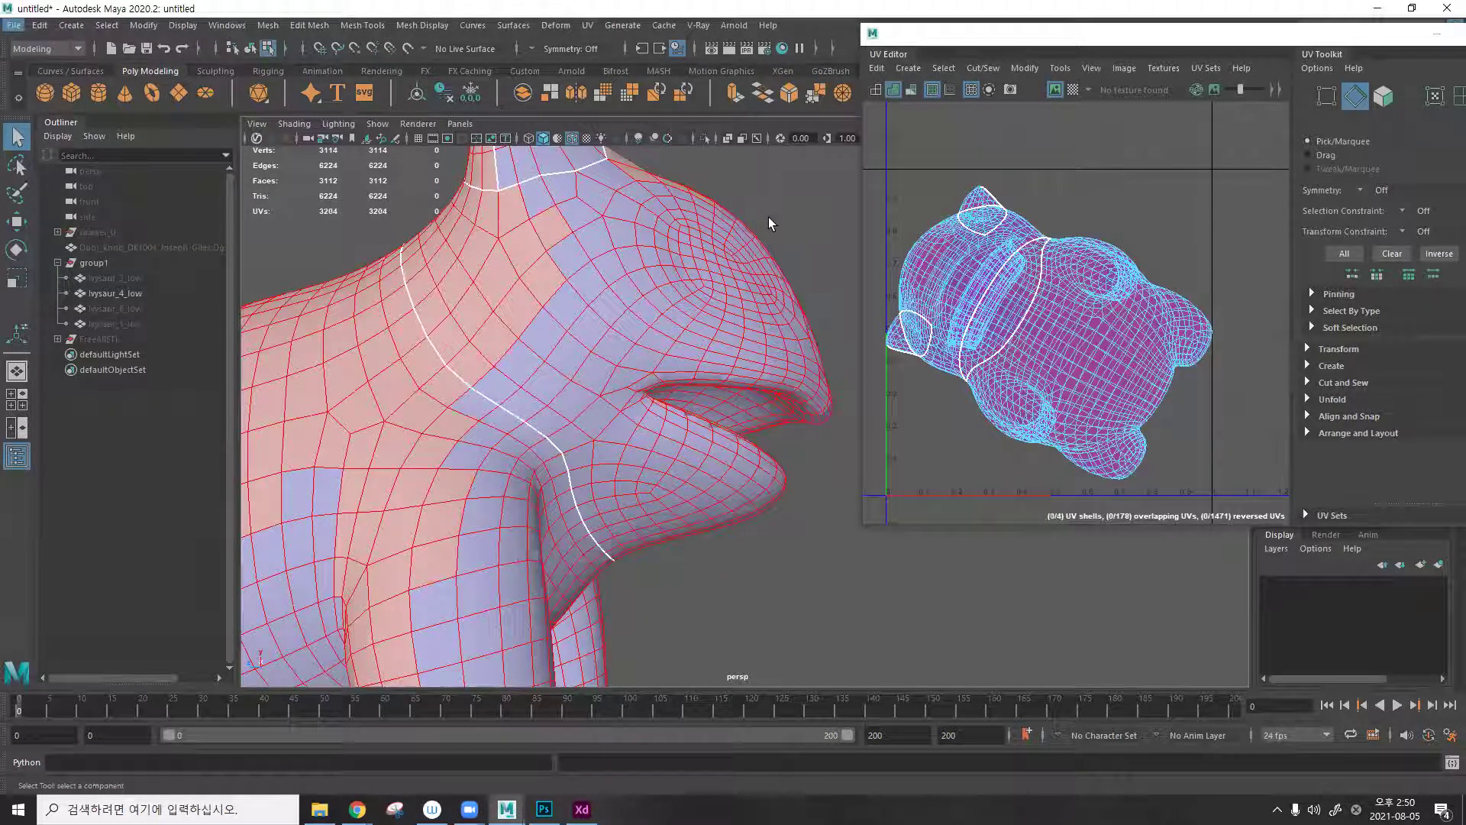
Examine the neck seam and the front legs from both sides and from the front.
left_click_drag(716, 243, 550, 306, "alt")
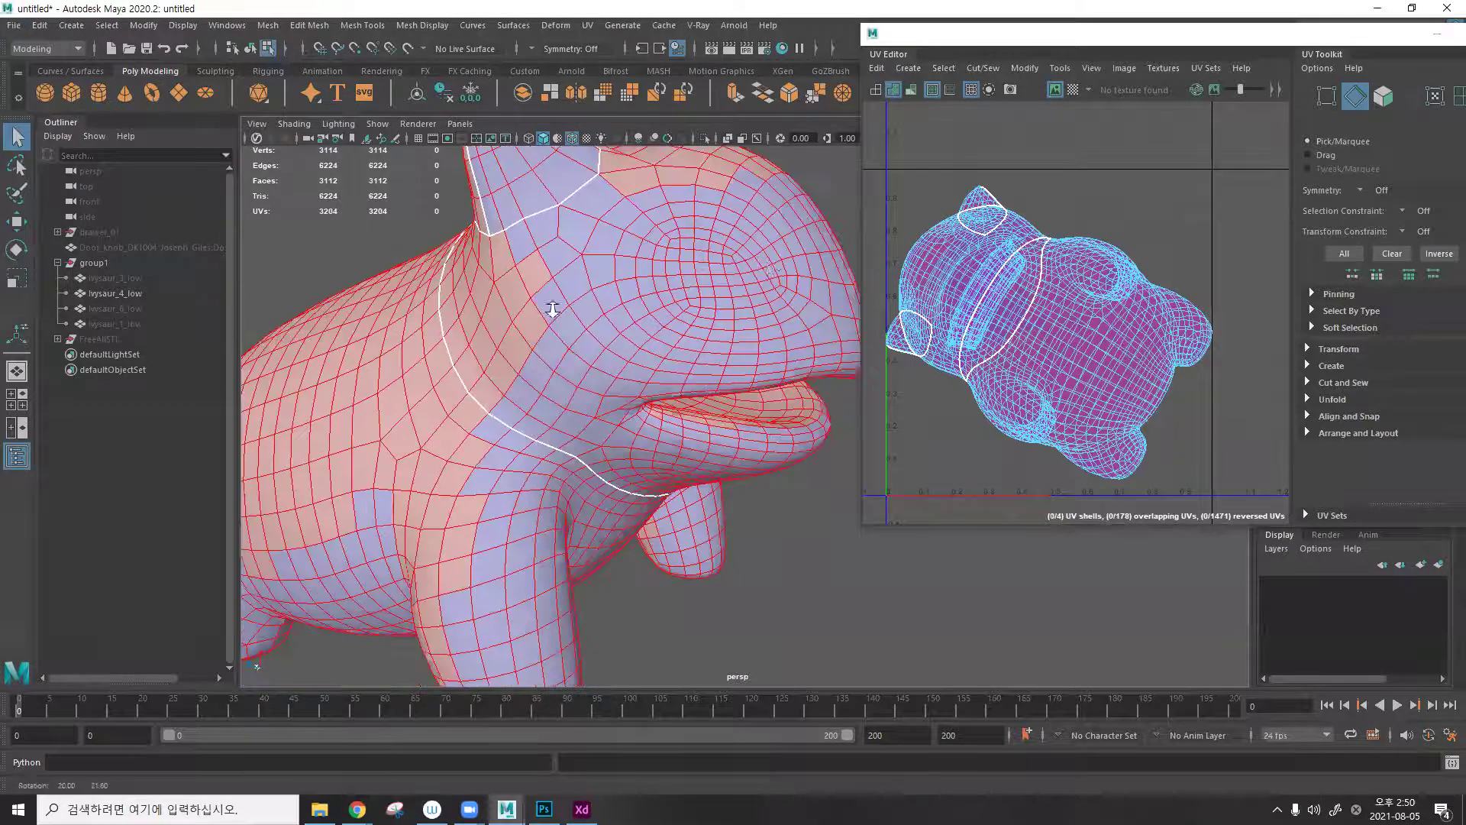
scroll(550, 305, "down", 4)
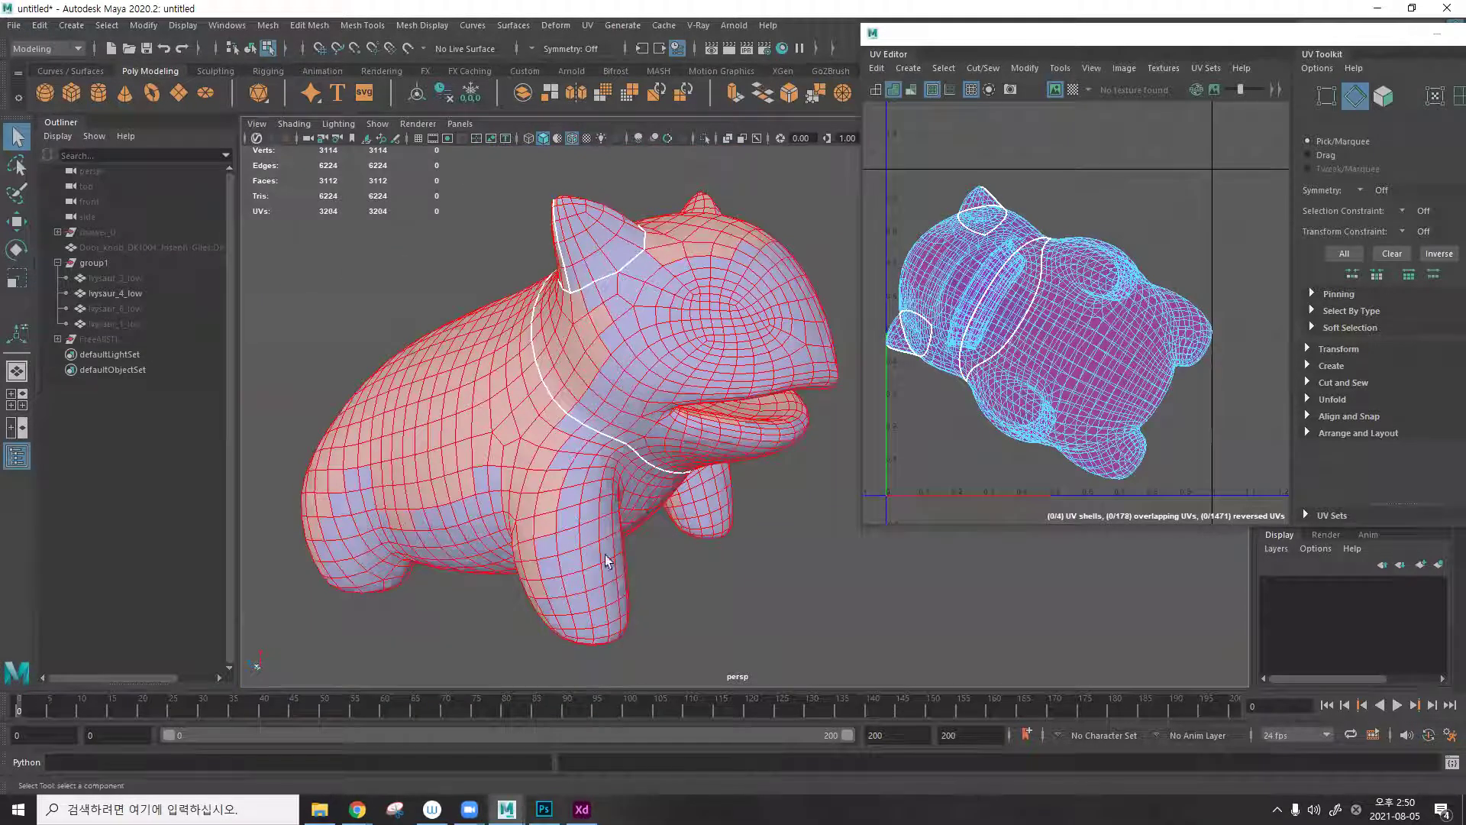
left_click_drag(547, 482, 581, 458, "alt")
left_click_drag(688, 395, 574, 324, "alt")
left_click_drag(665, 496, 608, 345, "alt")
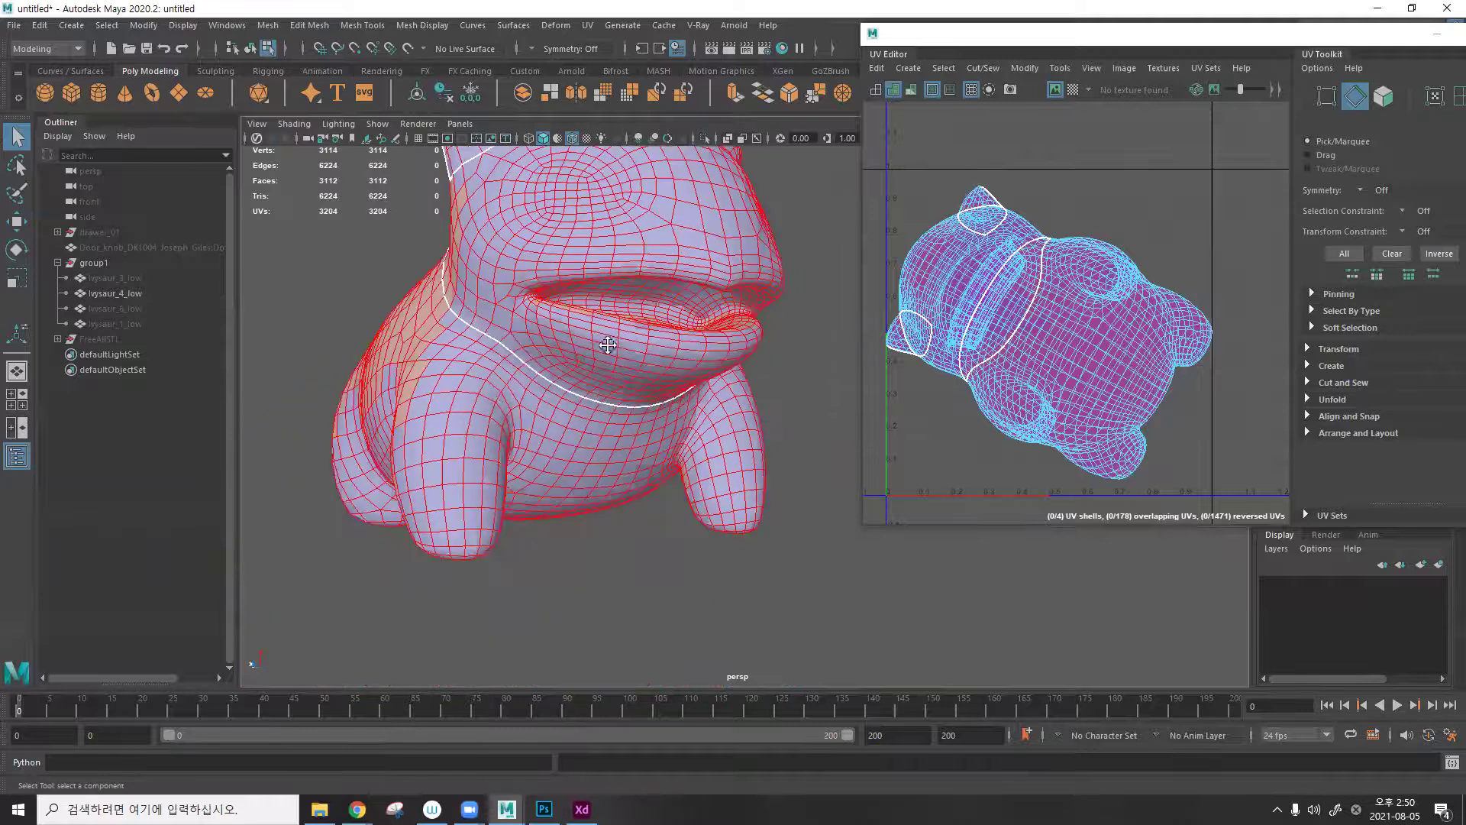
middle_click_drag(607, 345, 714, 303, "alt")
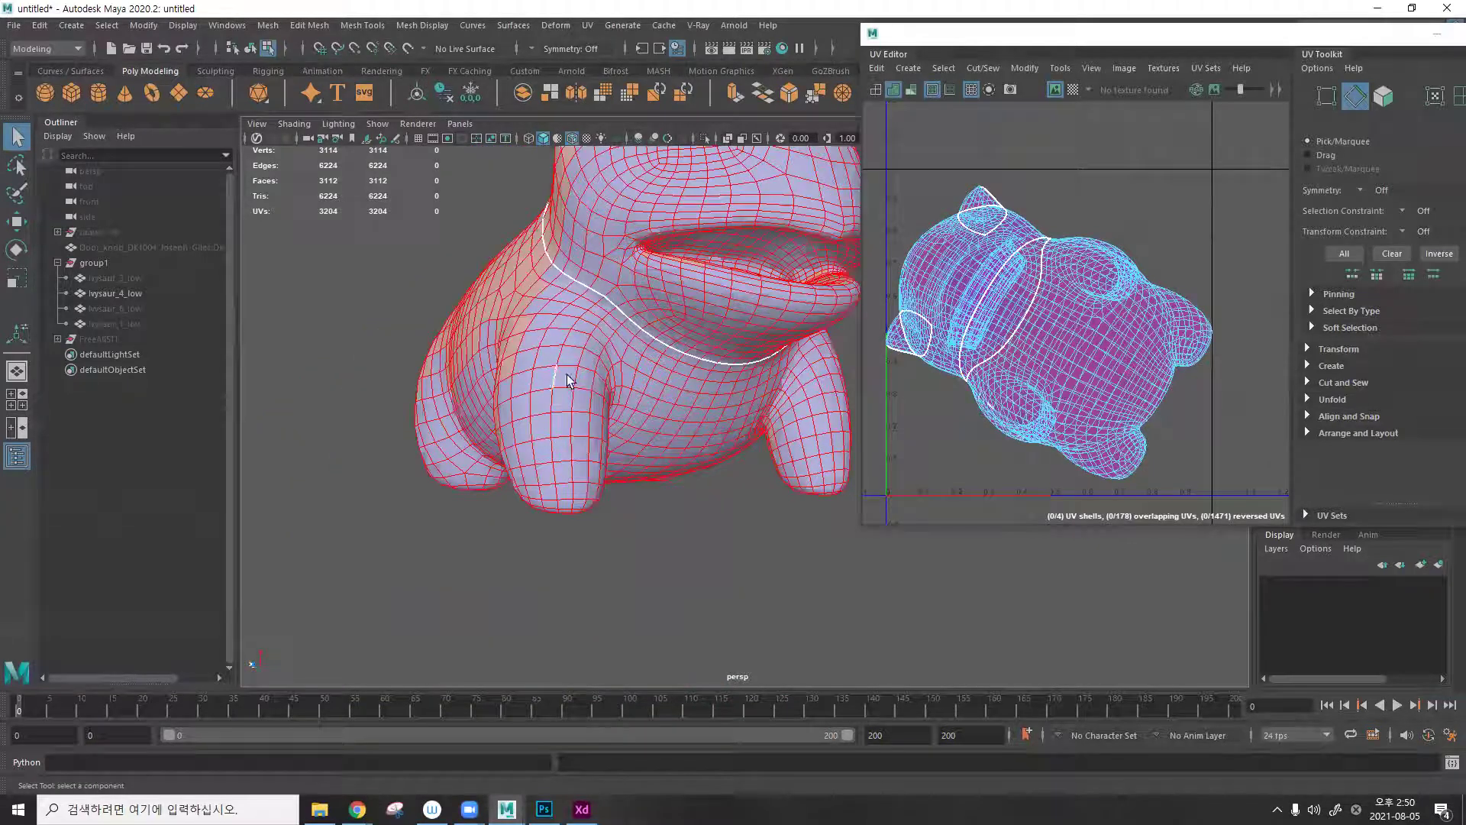
left_click_drag(596, 371, 777, 338, "alt")
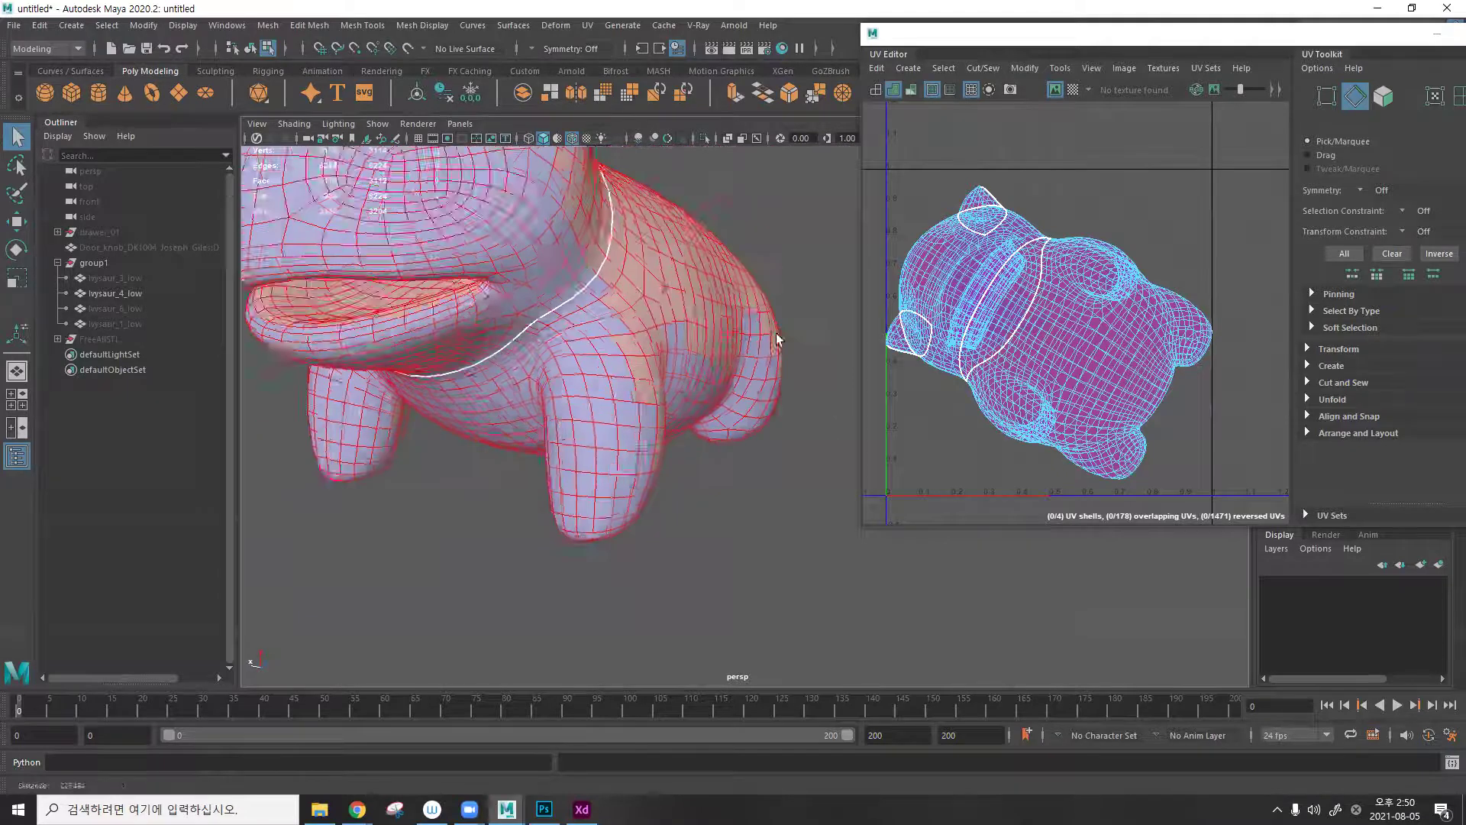
scroll(580, 359, "down", 5)
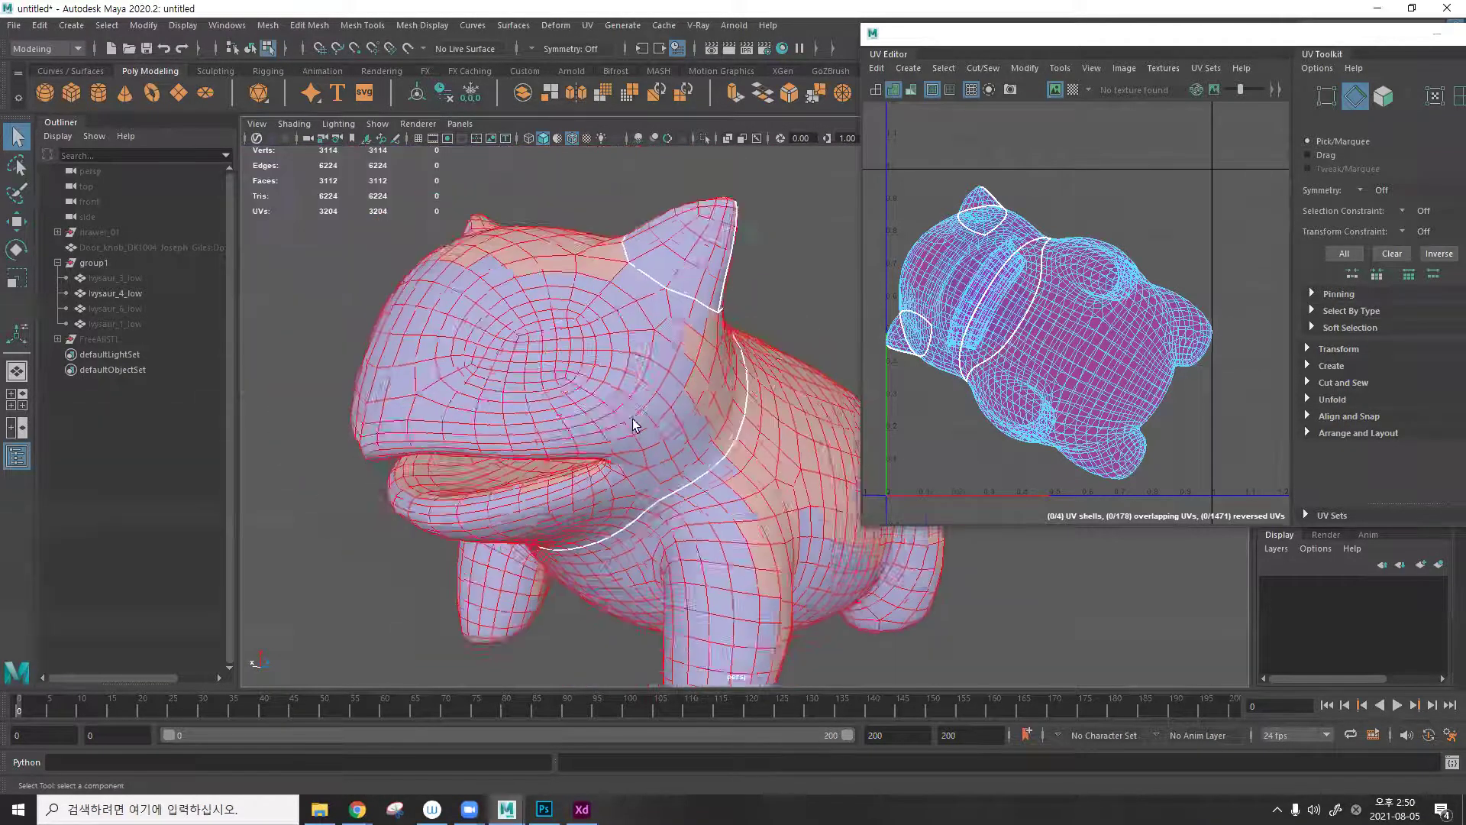
scroll(632, 425, "down", 2)
mouse_move(617, 395)
middle_mouse_down("alt")
mouse_move(659, 350)
mouse_move(617, 395)
middle_mouse_up("alt")
left_click_drag(617, 395, 466, 420, "alt")
Cut the UVs along the edge loops of the upper and lower lips, all the way around the mouth.
scroll(535, 397, "up", 5)
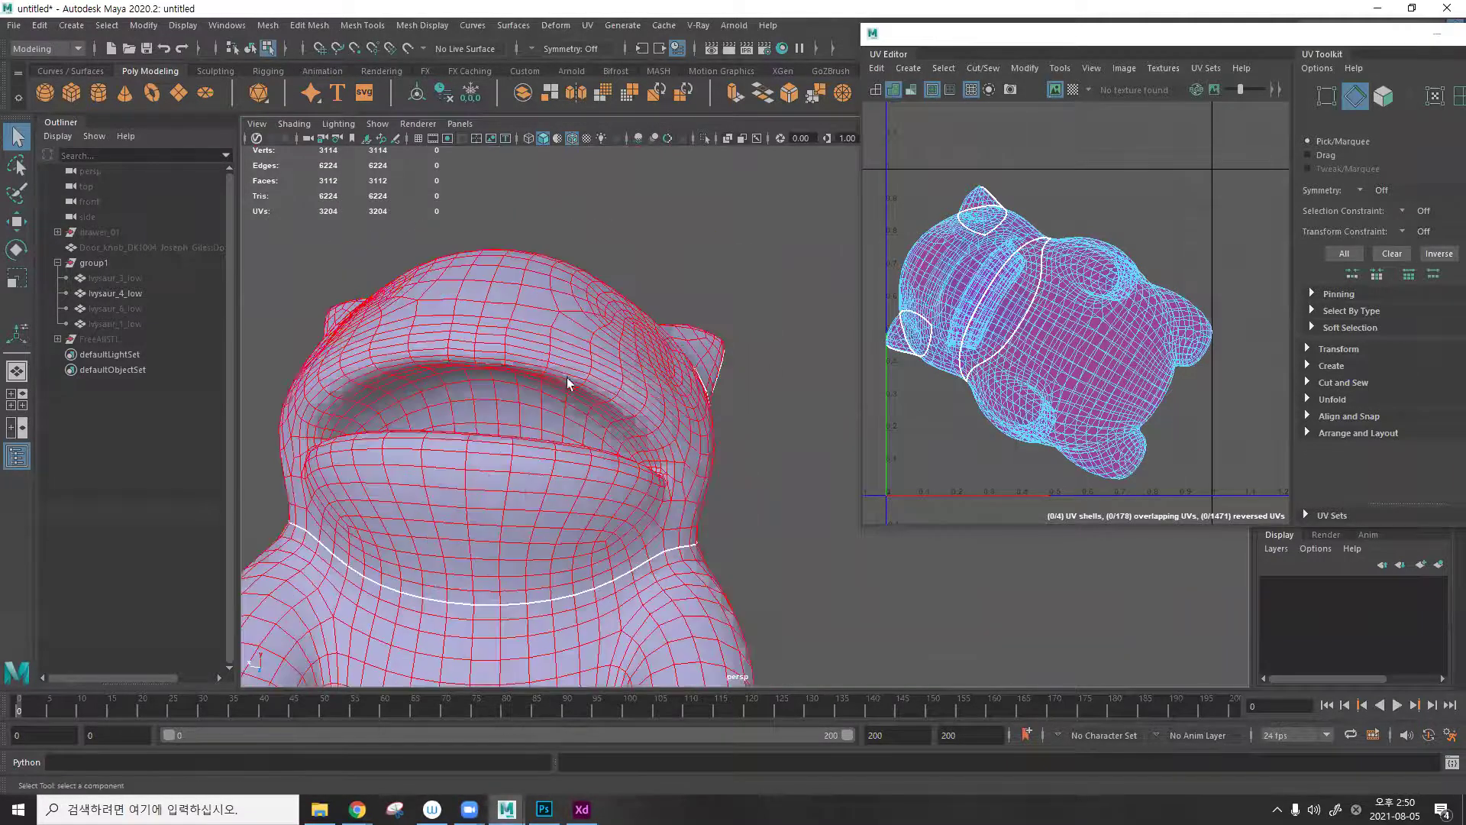
scroll(580, 340, "up", 3)
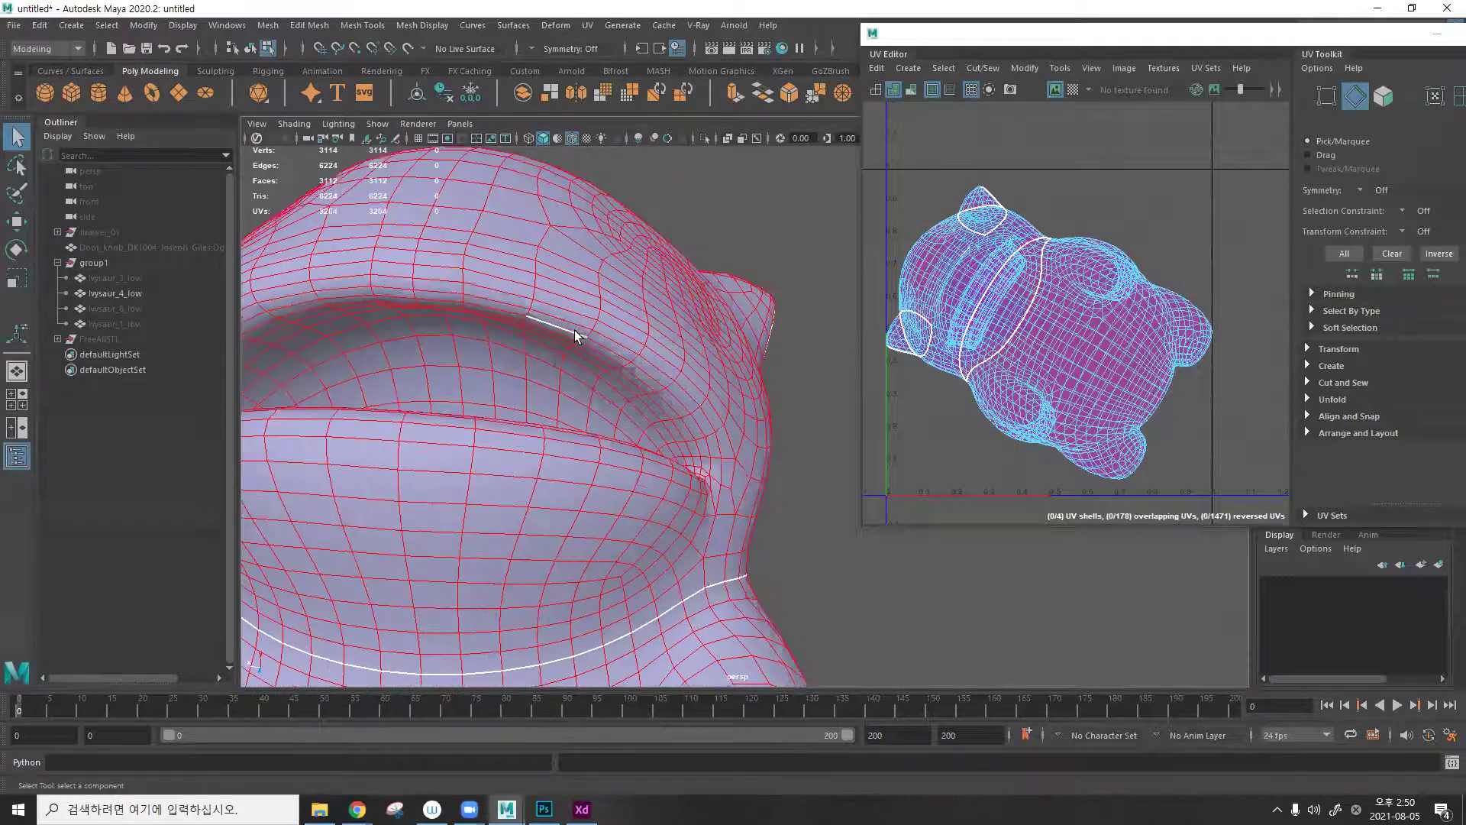
double_click(578, 331)
left_click_drag(620, 355, 589, 403, "alt")
scroll(657, 428, "up", 3)
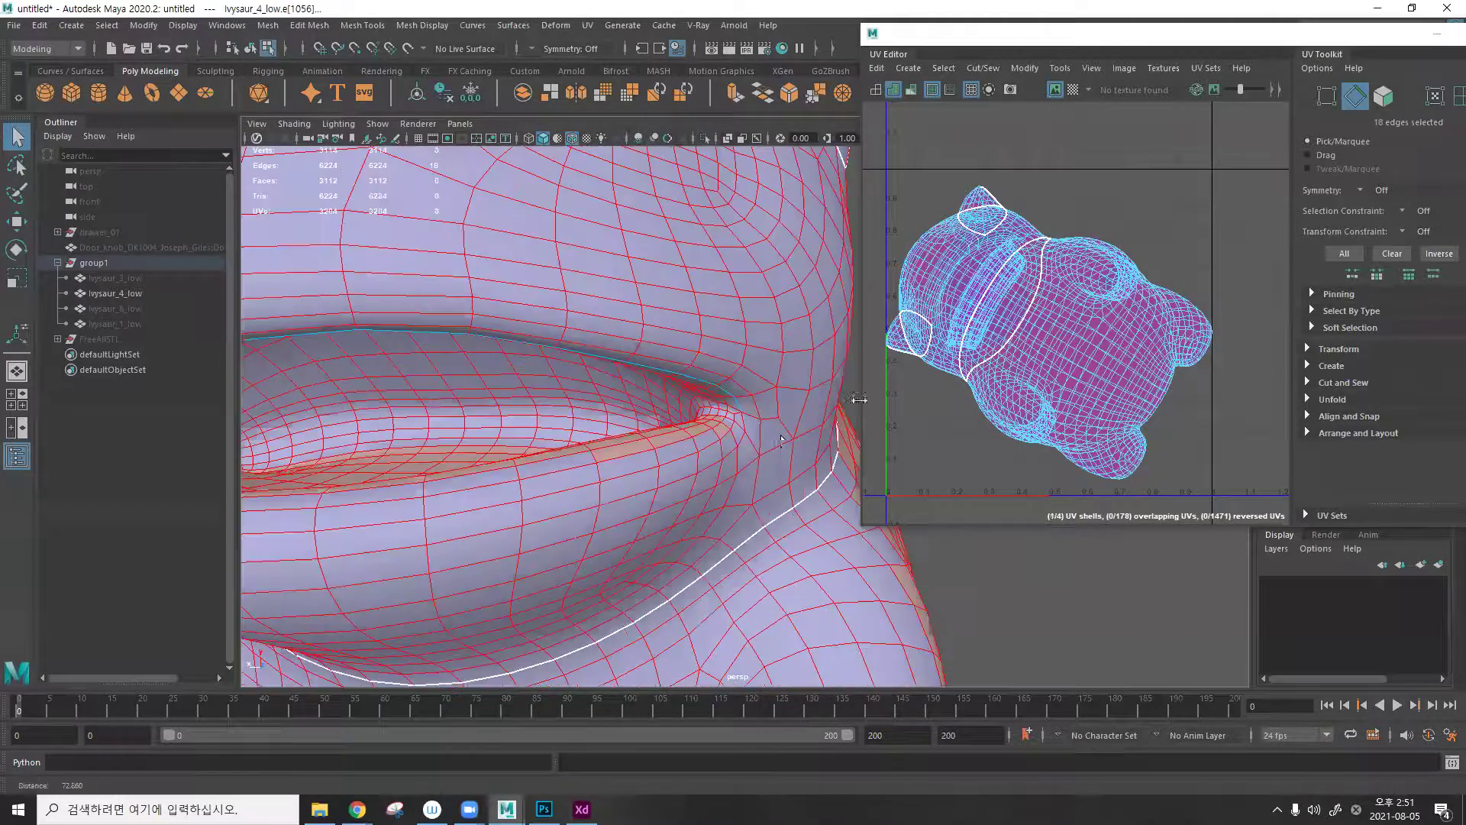
double_click(729, 457, "shift")
left_click_drag(729, 457, 583, 459, "alt")
middle_click_drag(583, 458, 758, 468, "alt")
left_click_drag(431, 384, 416, 344, "alt")
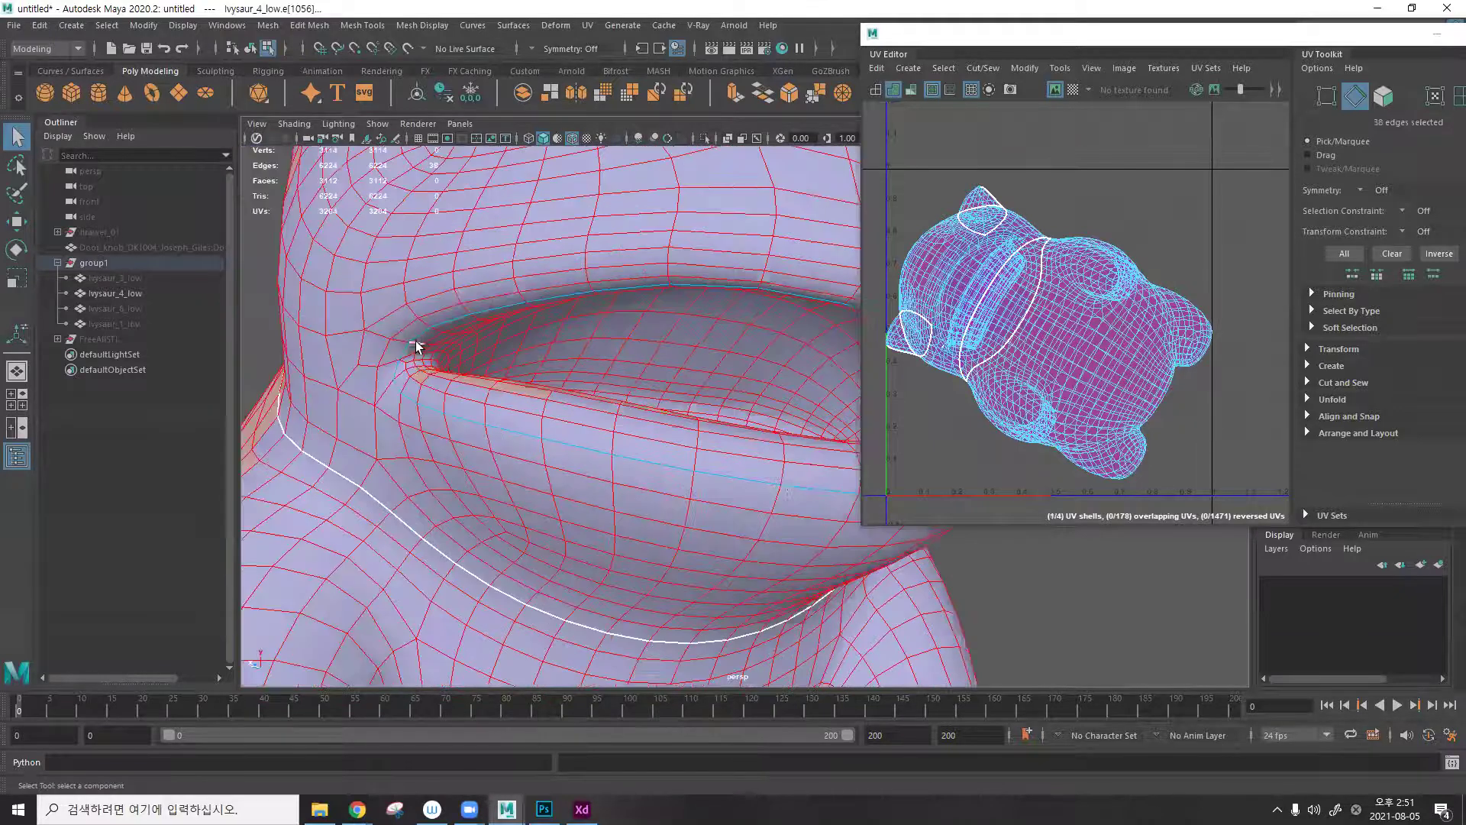
key("ctrl+x")
scroll(910, 550, "down", 3)
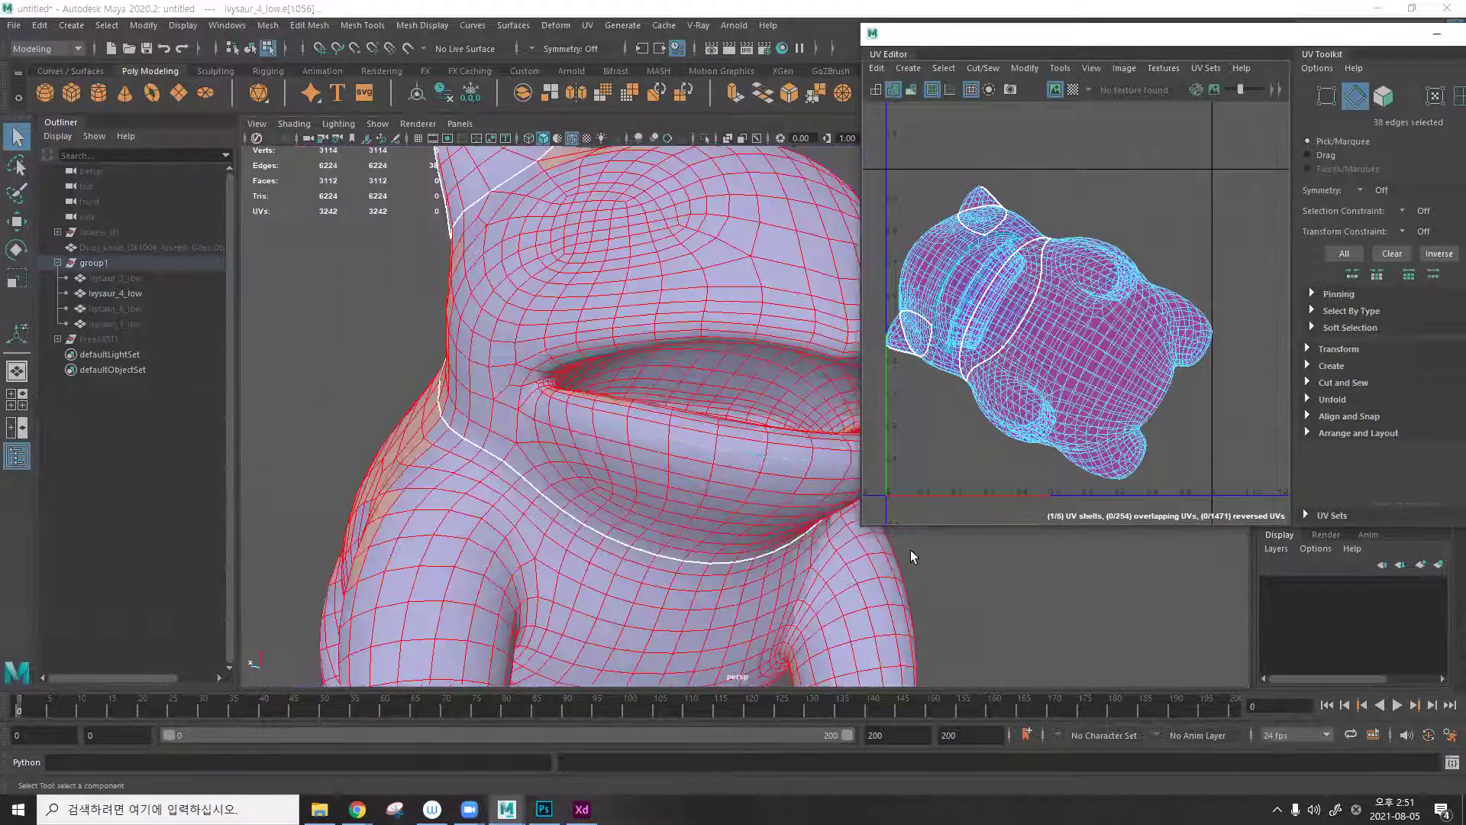
Examine the mouth and neck seams from the front, from below and from the creature's right side.
left_click_drag(706, 475, 611, 374, "alt")
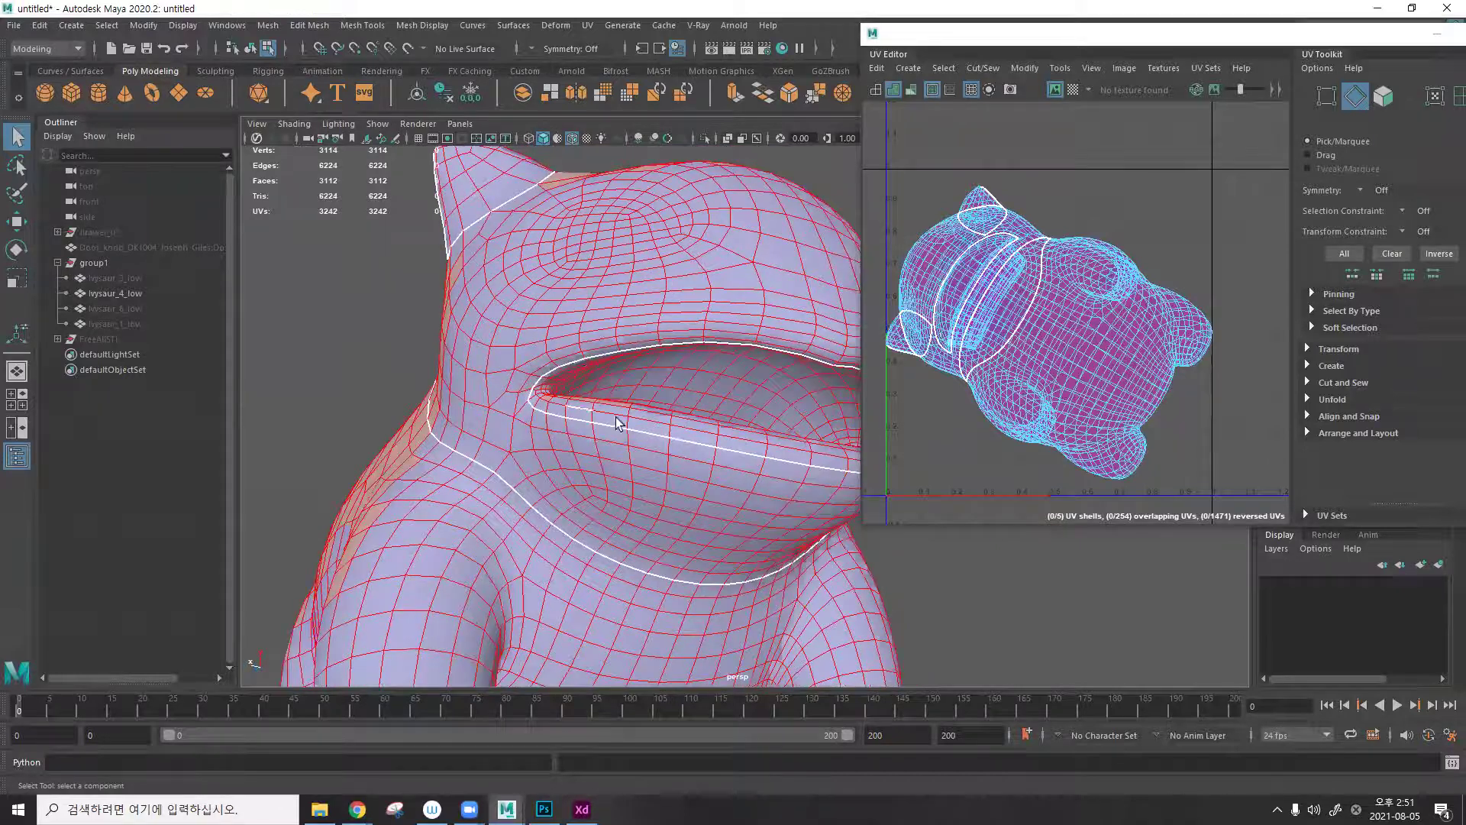
right_click_drag(604, 378, 598, 385, "alt")
left_click_drag(600, 403, 617, 317, "alt")
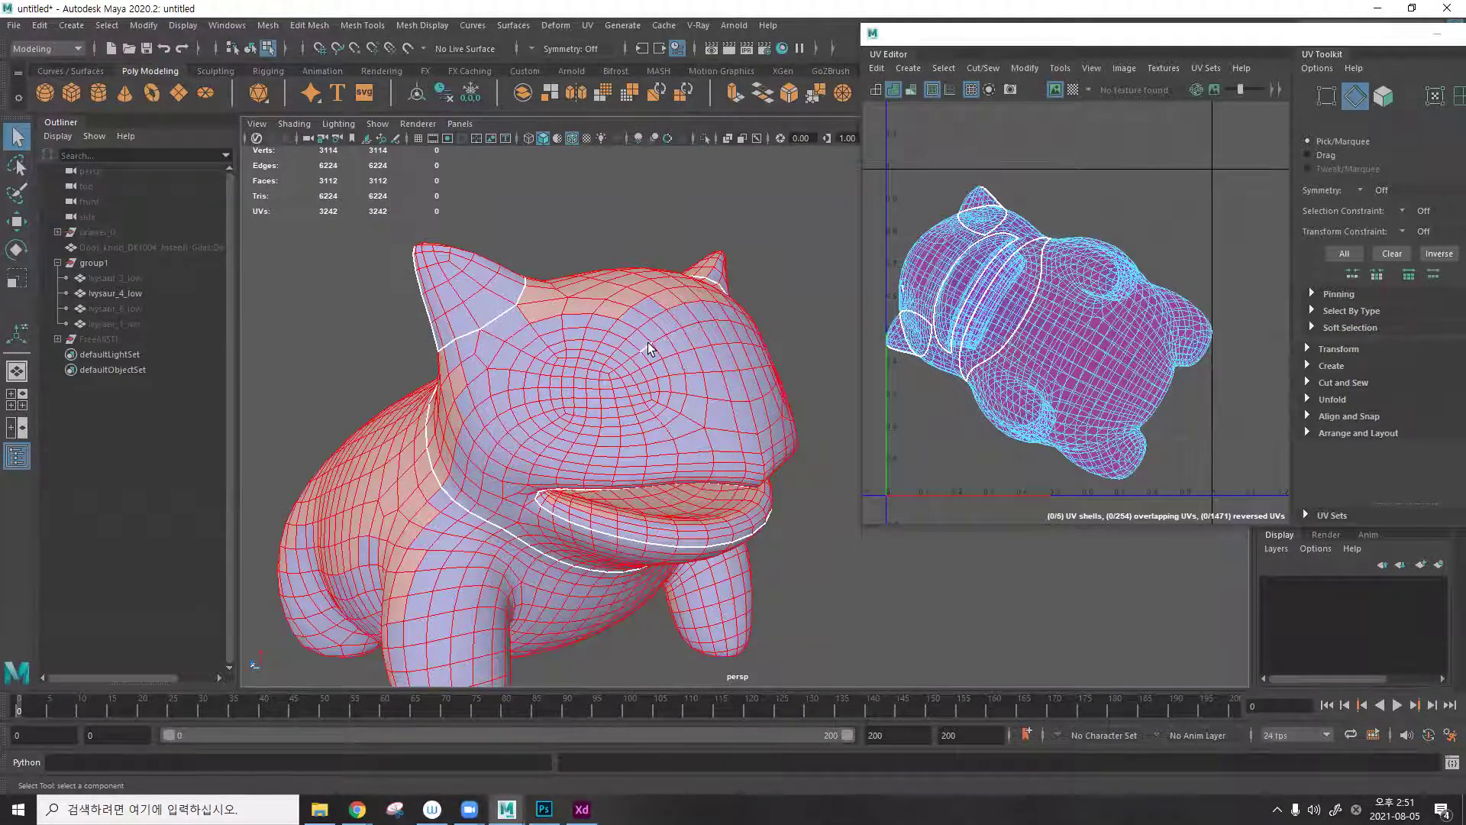
left_click_drag(666, 352, 517, 374, "alt")
right_click_drag(516, 374, 753, 347, "alt")
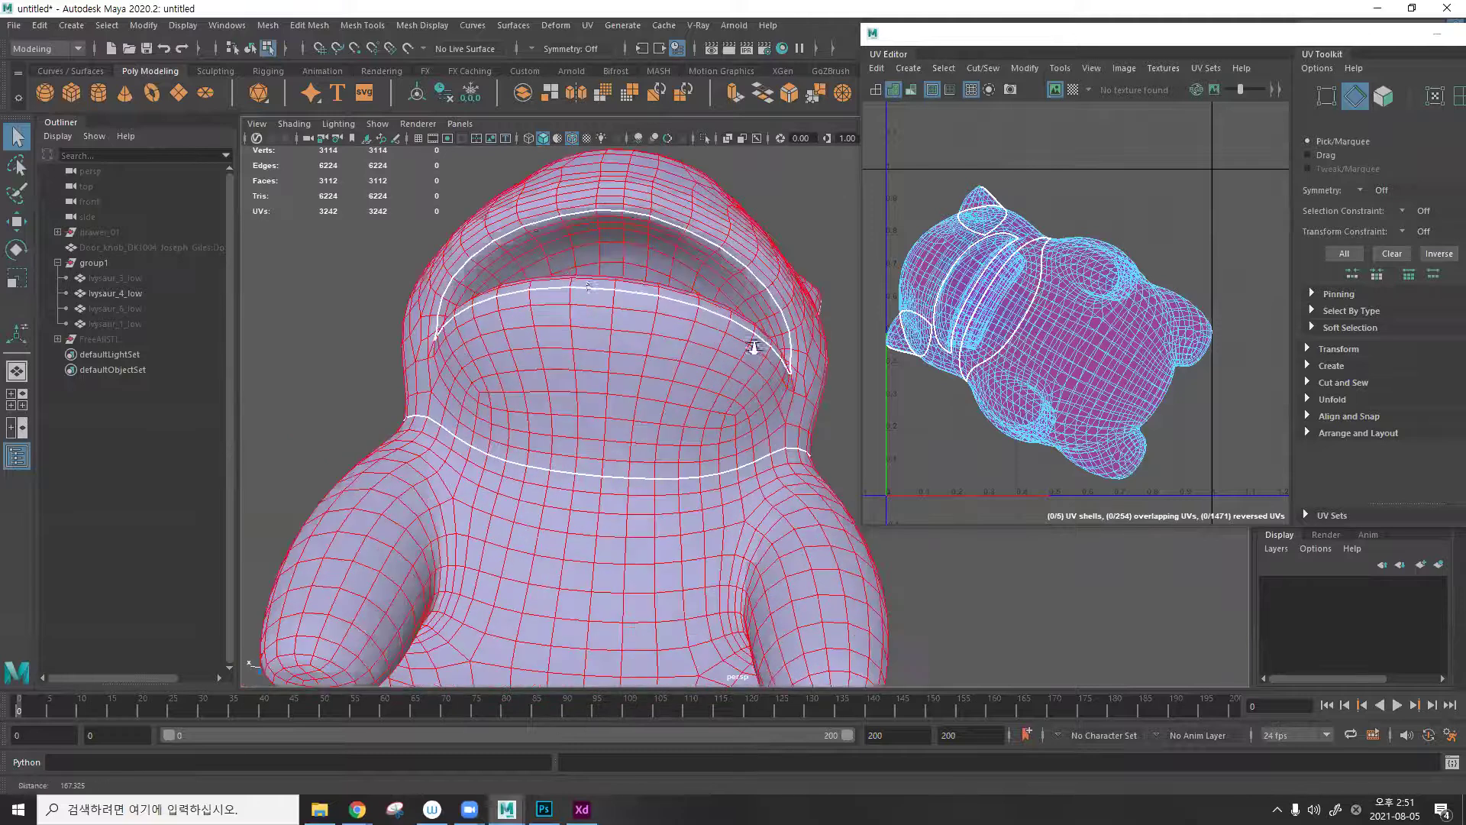
right_click_drag(602, 288, 608, 294, "alt")
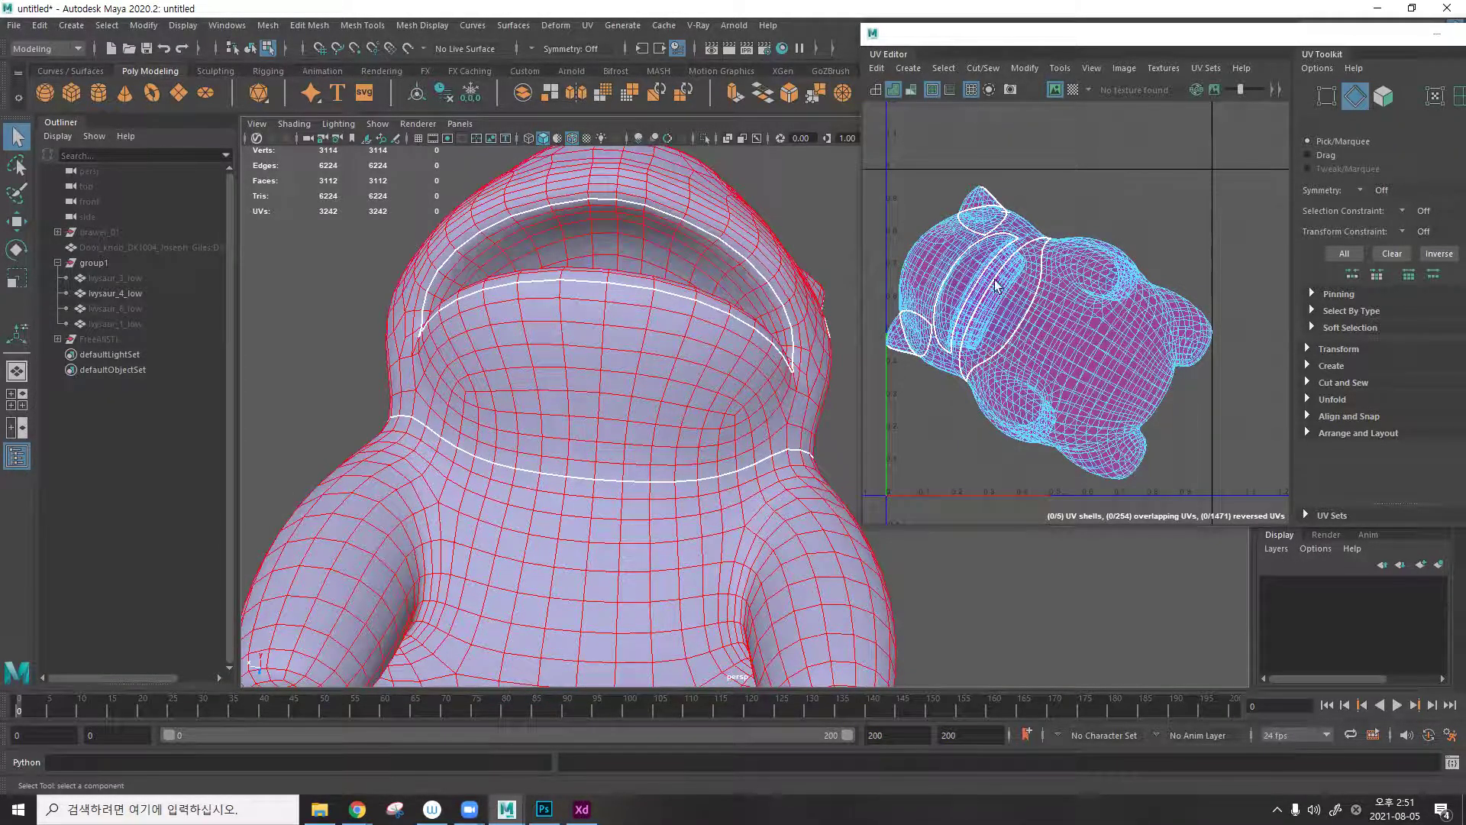
left_click_drag(660, 370, 534, 351, "alt")
middle_click_drag(534, 350, 553, 509, "alt")
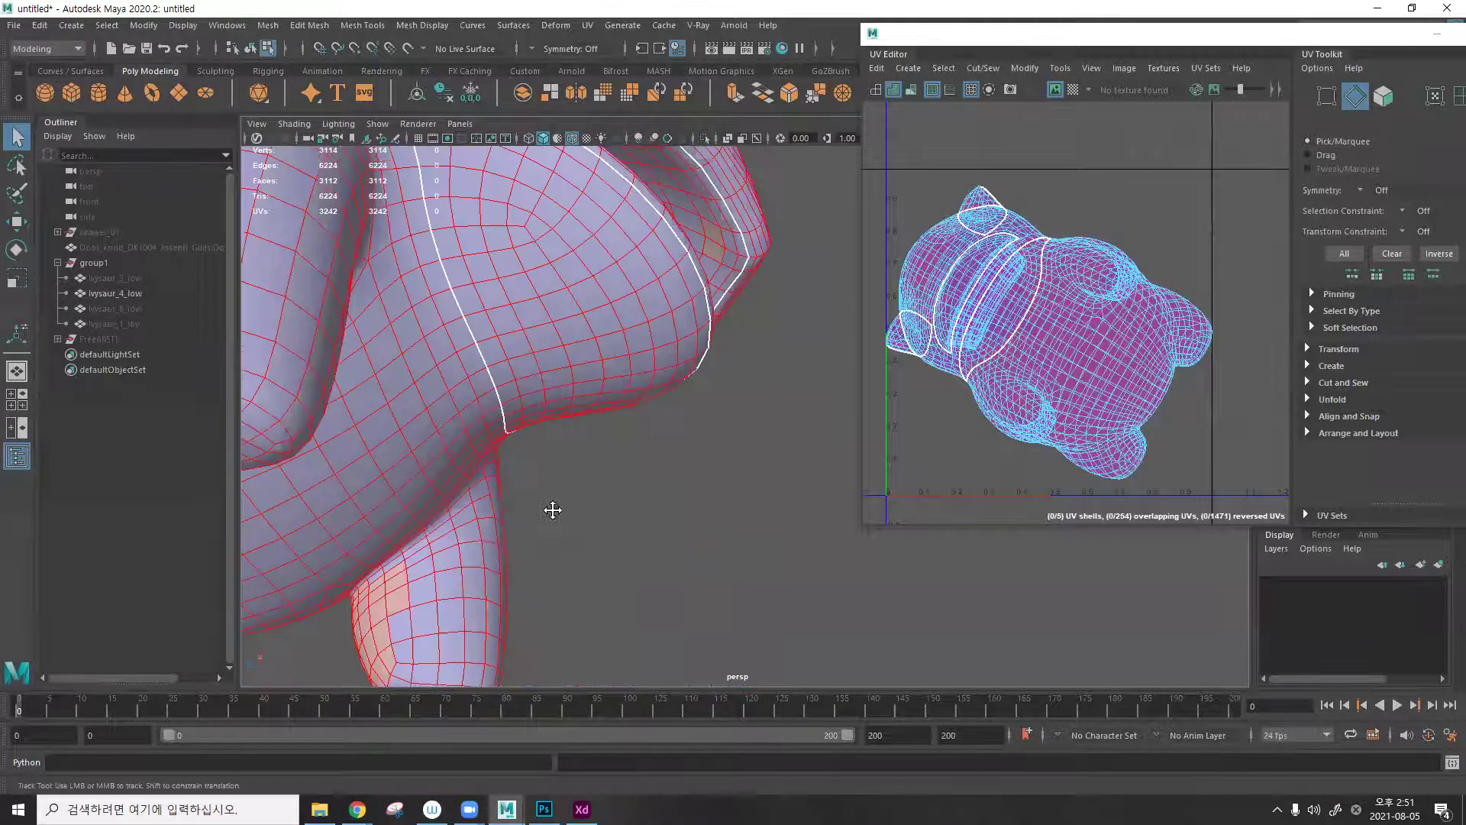
left_click_drag(517, 426, 570, 461, "alt")
right_click_drag(570, 461, 489, 336, "alt")
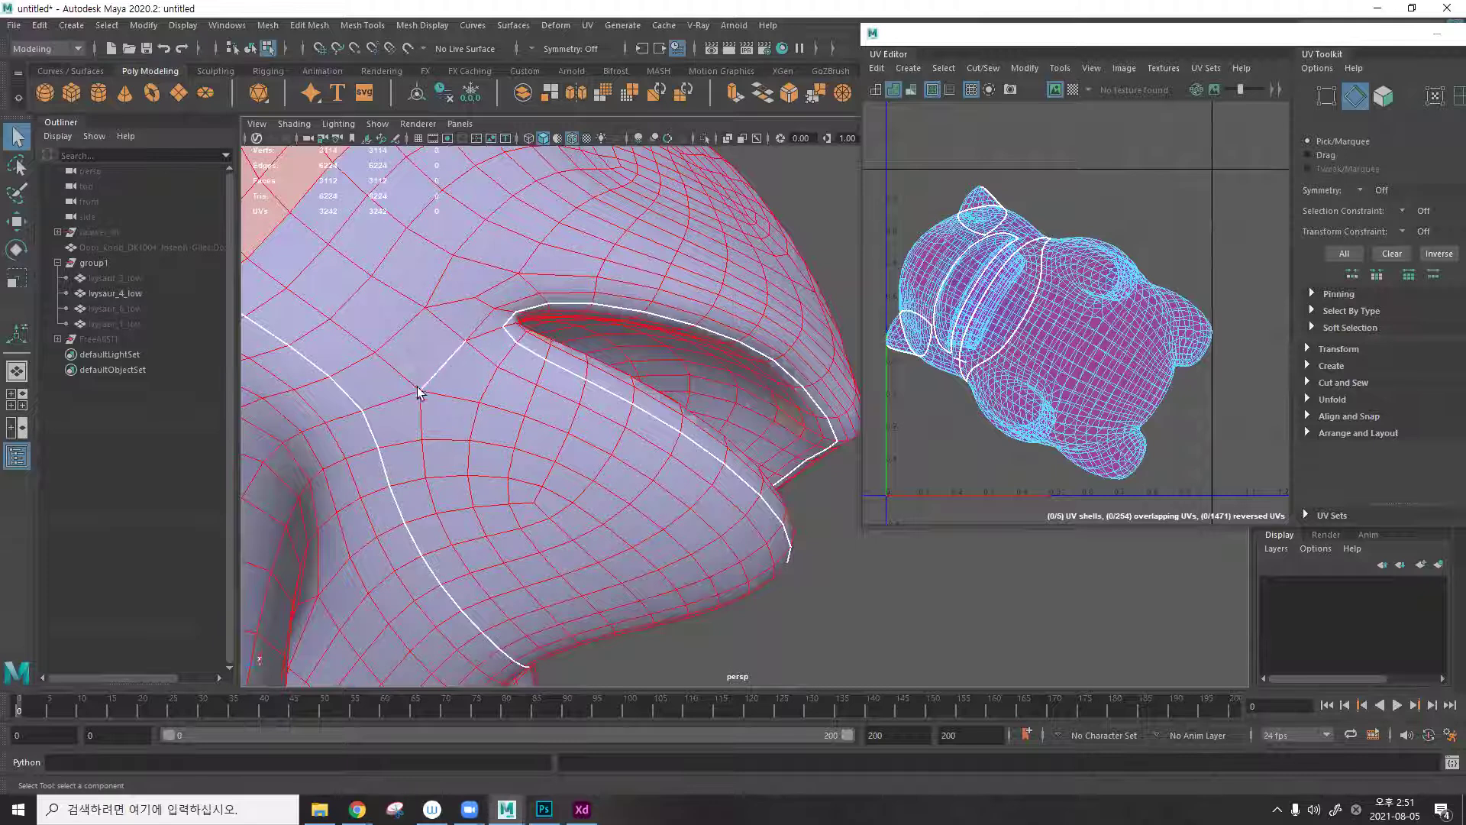
scroll(475, 343, "down", 3)
left_click_drag(475, 442, 565, 336, "alt")
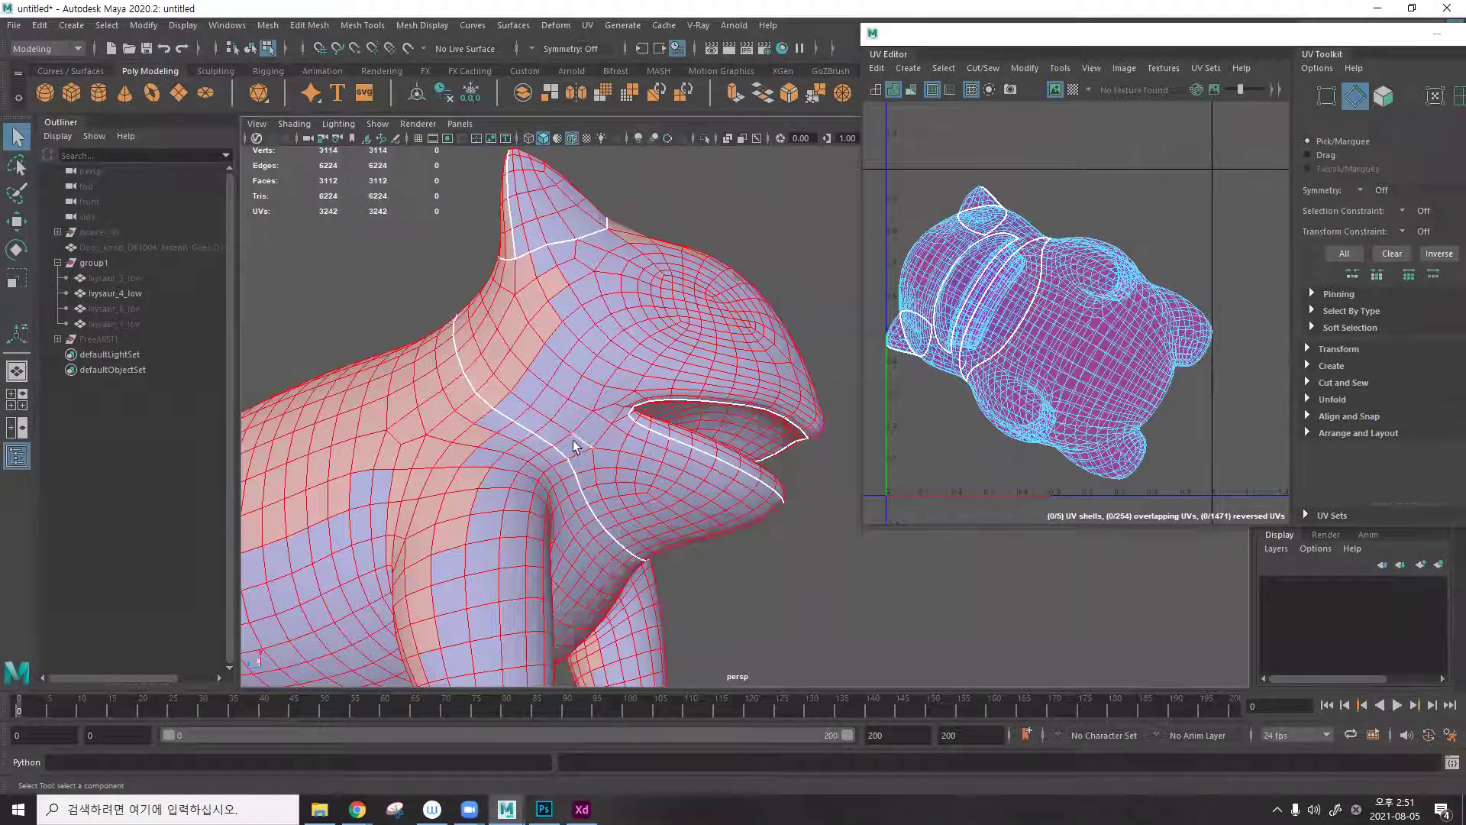
Cut the UVs along the three edges linking the right corner of the mouth to the neck seam.
scroll(729, 416, "up", 4)
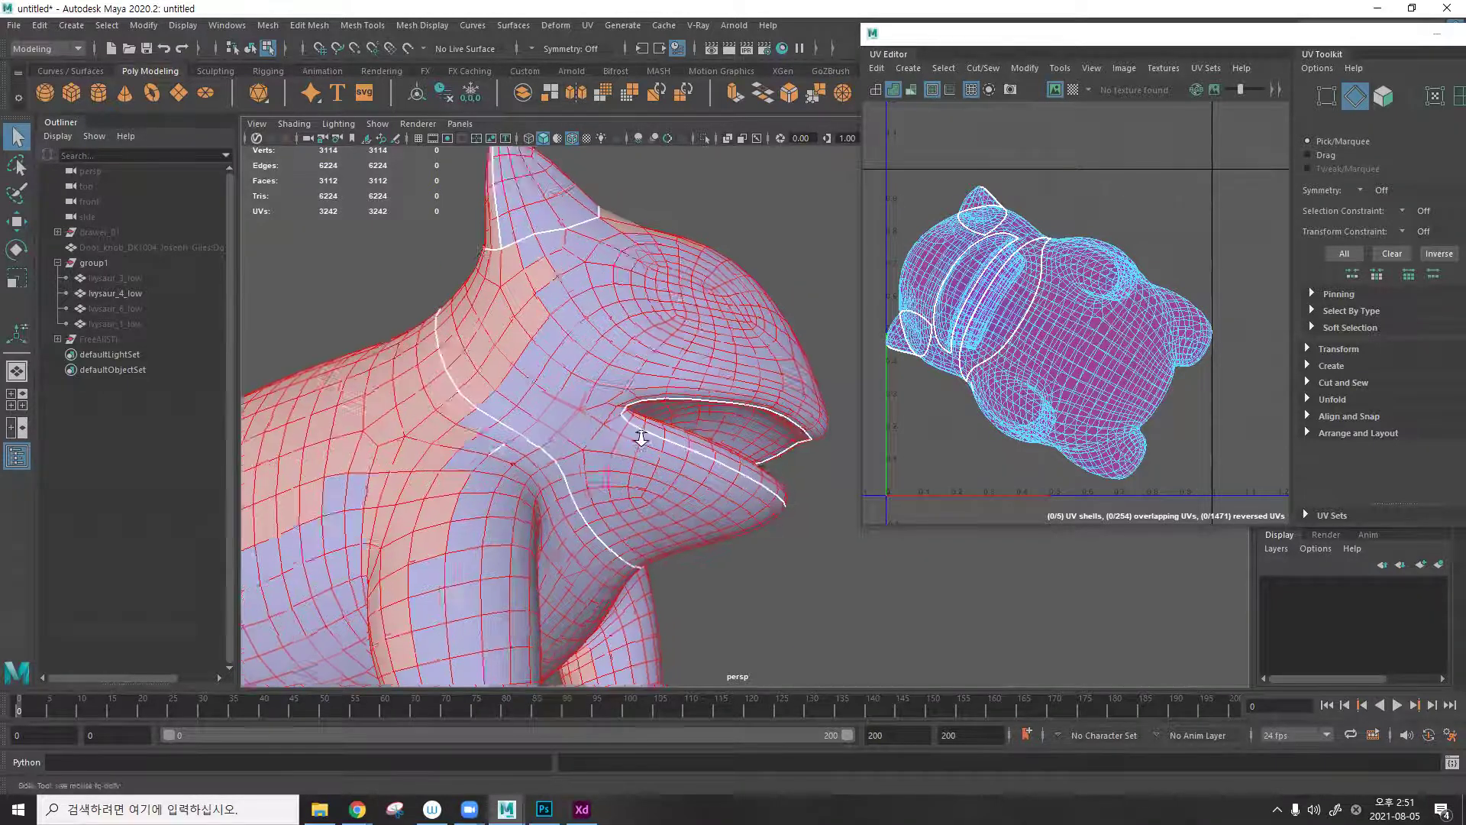
scroll(644, 373, "up", 1)
left_click(569, 345)
left_click(531, 381, "shift")
left_click(469, 427, "shift")
right_click_drag(1026, 313, 924, 451, "shift")
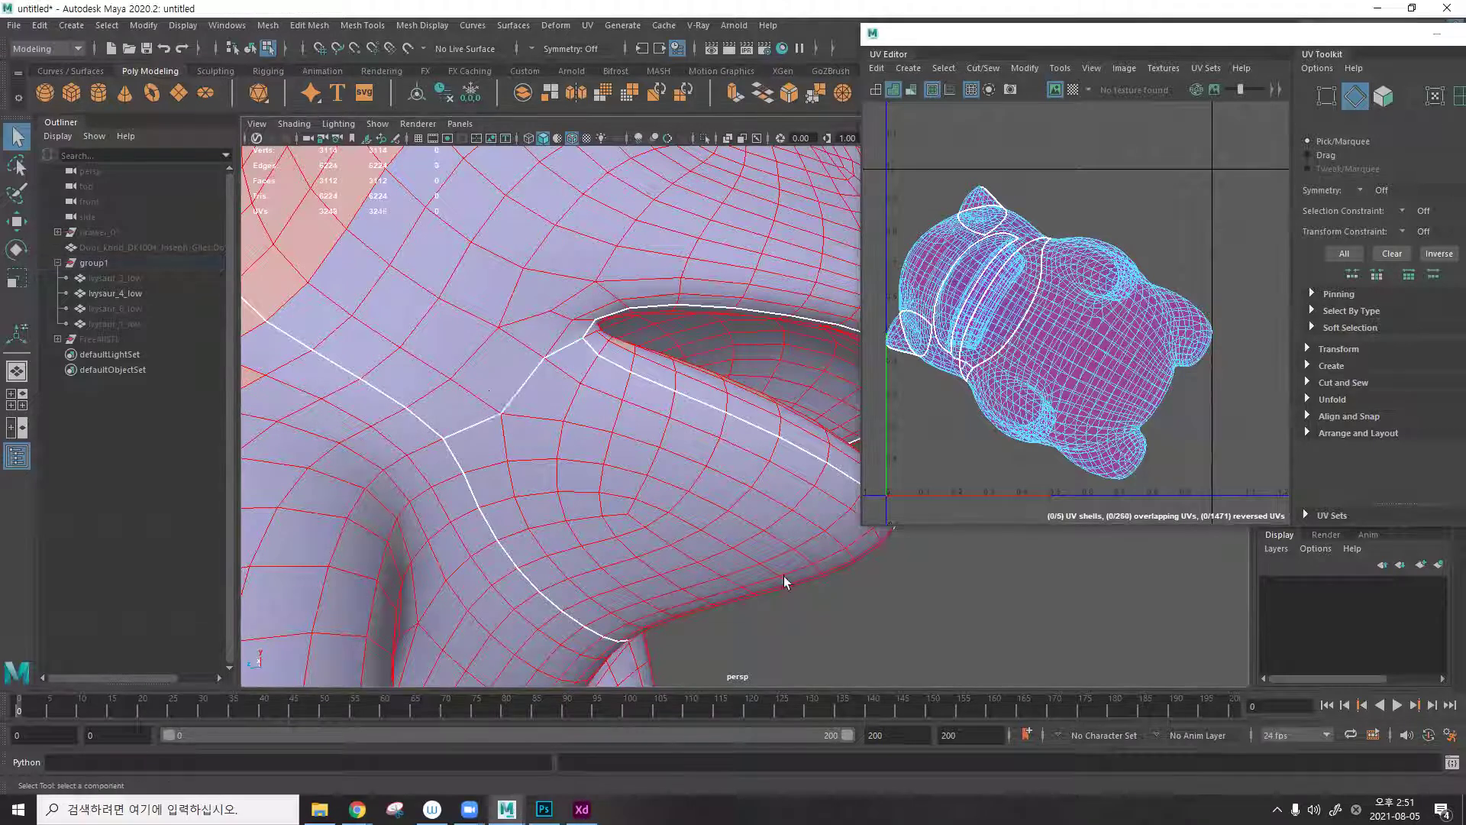
Cut the UVs along the three edges linking the left corner of the mouth to the neck seam.
left_click_drag(536, 393, 659, 376, "alt")
scroll(659, 376, "up", 2)
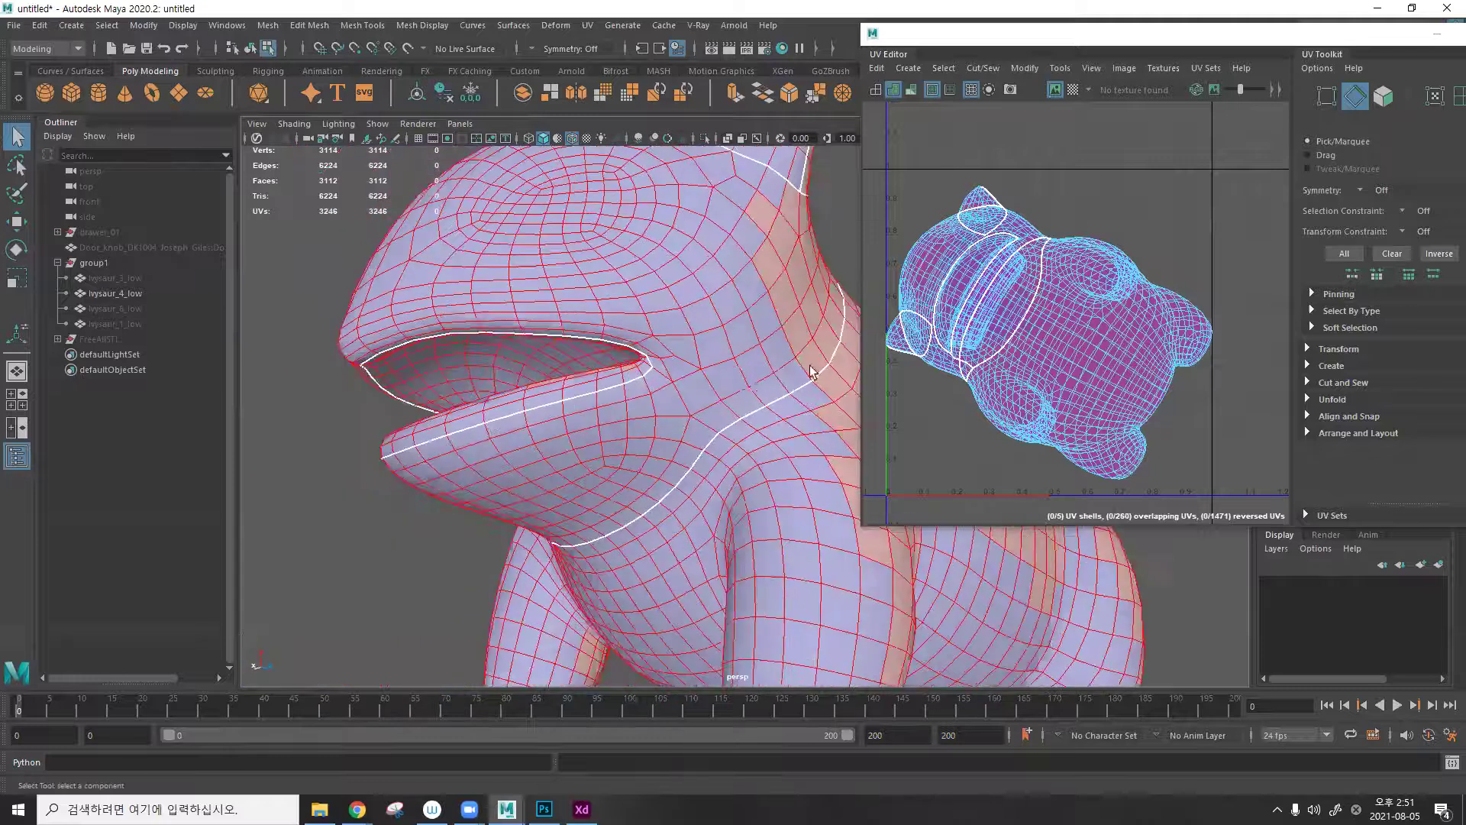
left_click(636, 363)
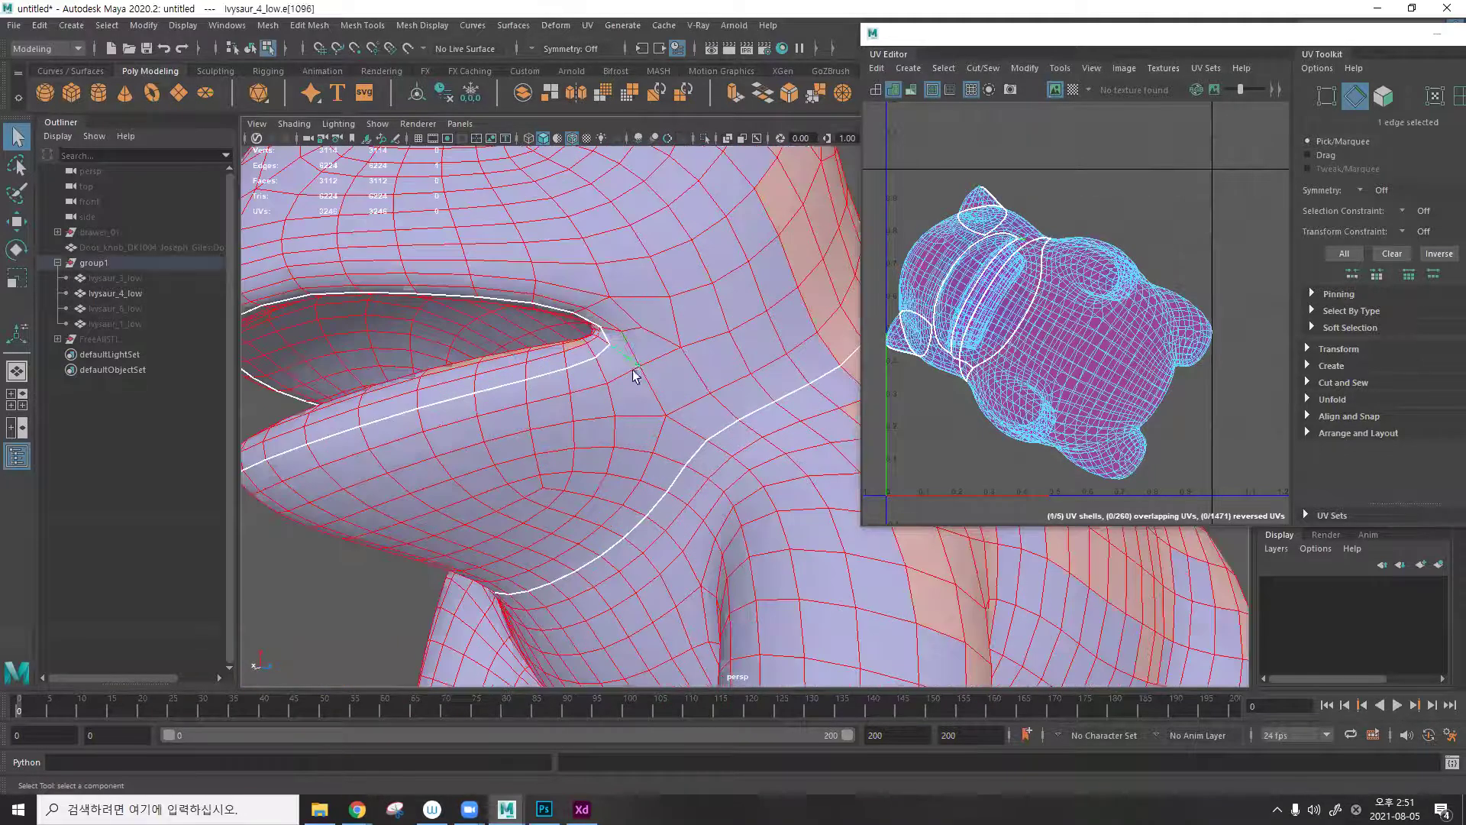
left_click(658, 401, "shift")
left_click(686, 428, "shift")
key("ctrl+x")
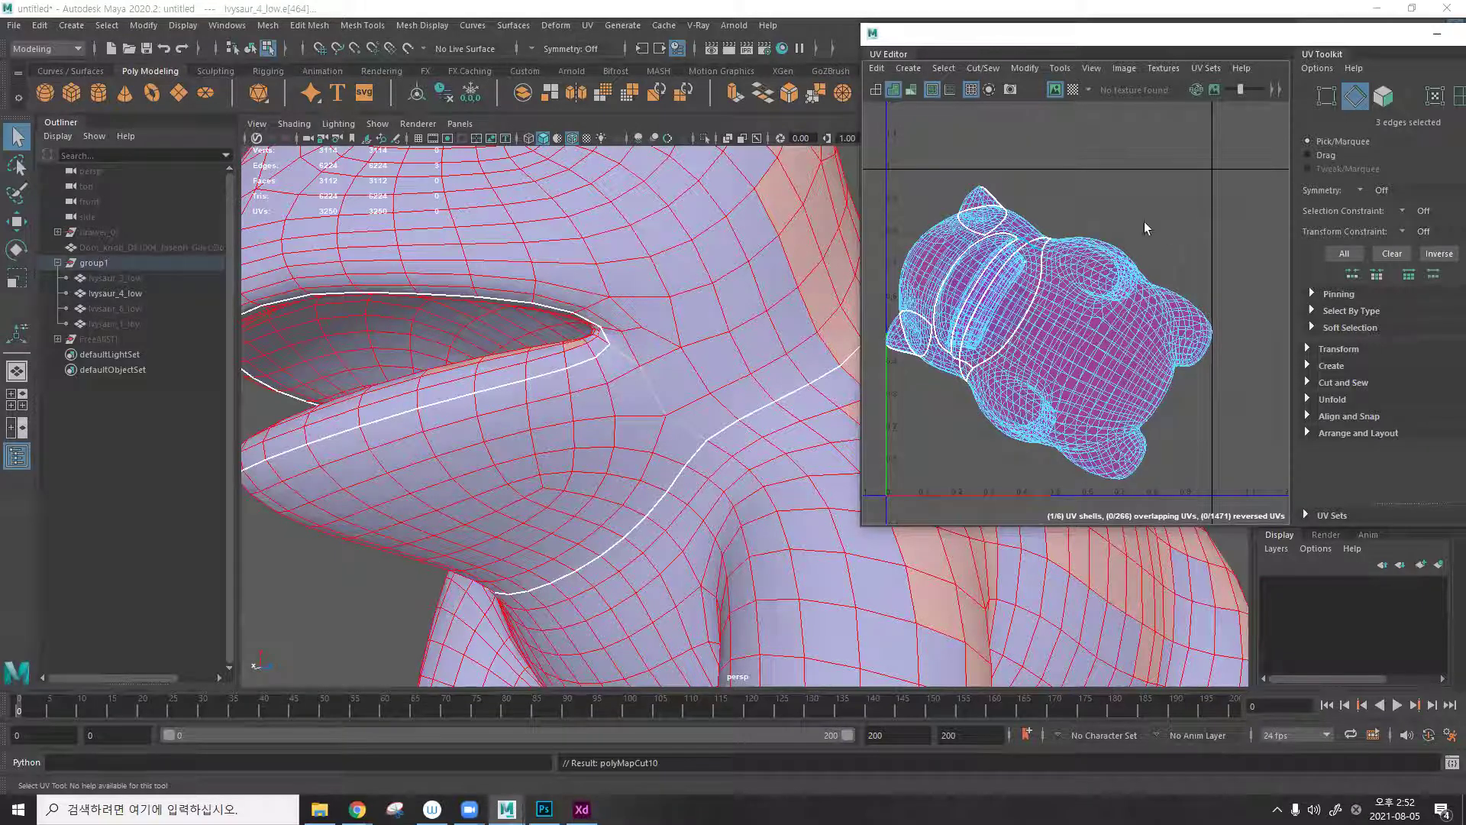
scroll(1060, 350, "down", 3)
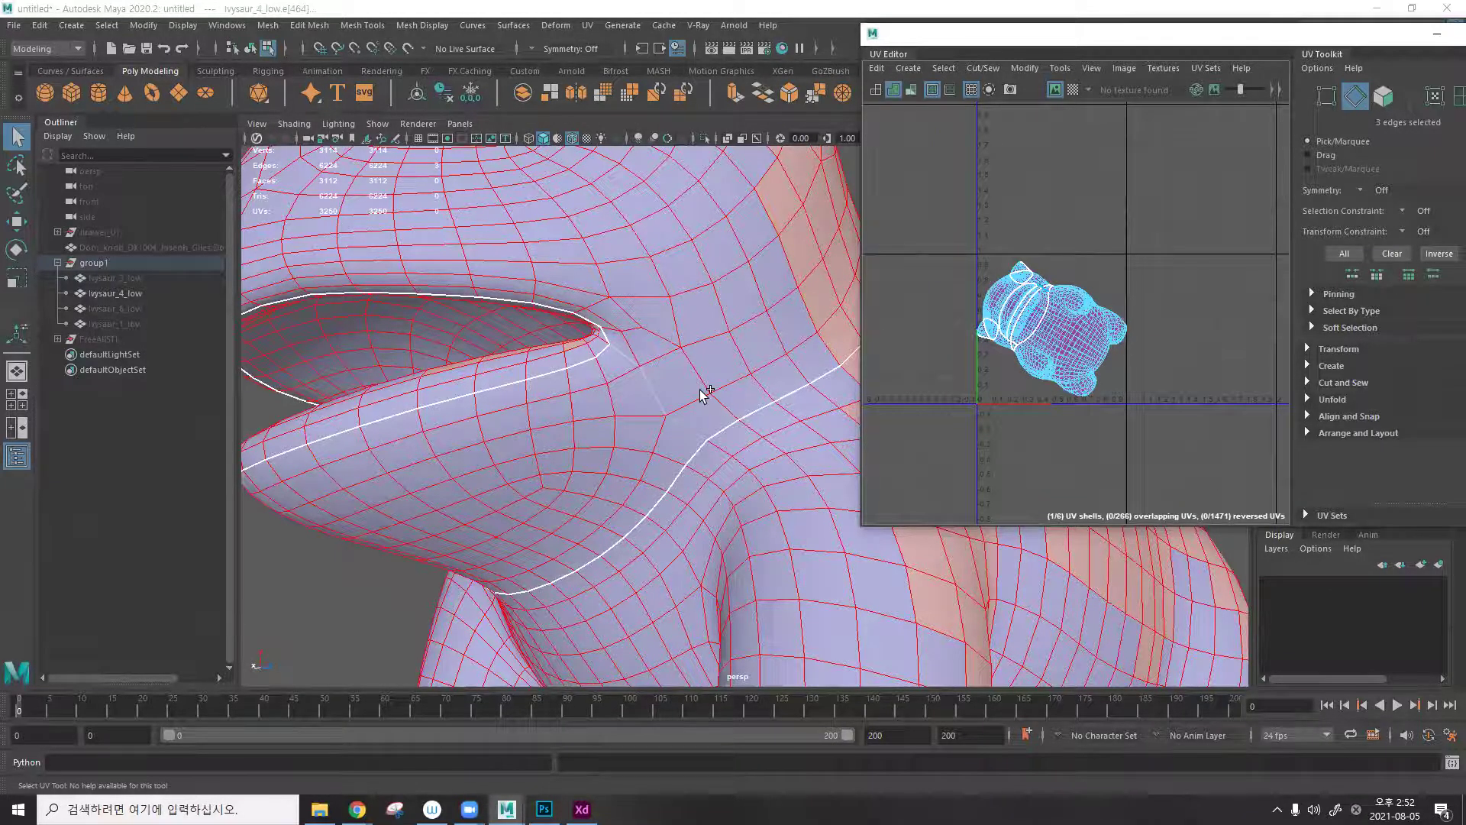
Select every UV of the creature's mesh and unfold the shells.
key("a")
left_click(798, 311)
left_click_drag(798, 311, 784, 274, "alt")
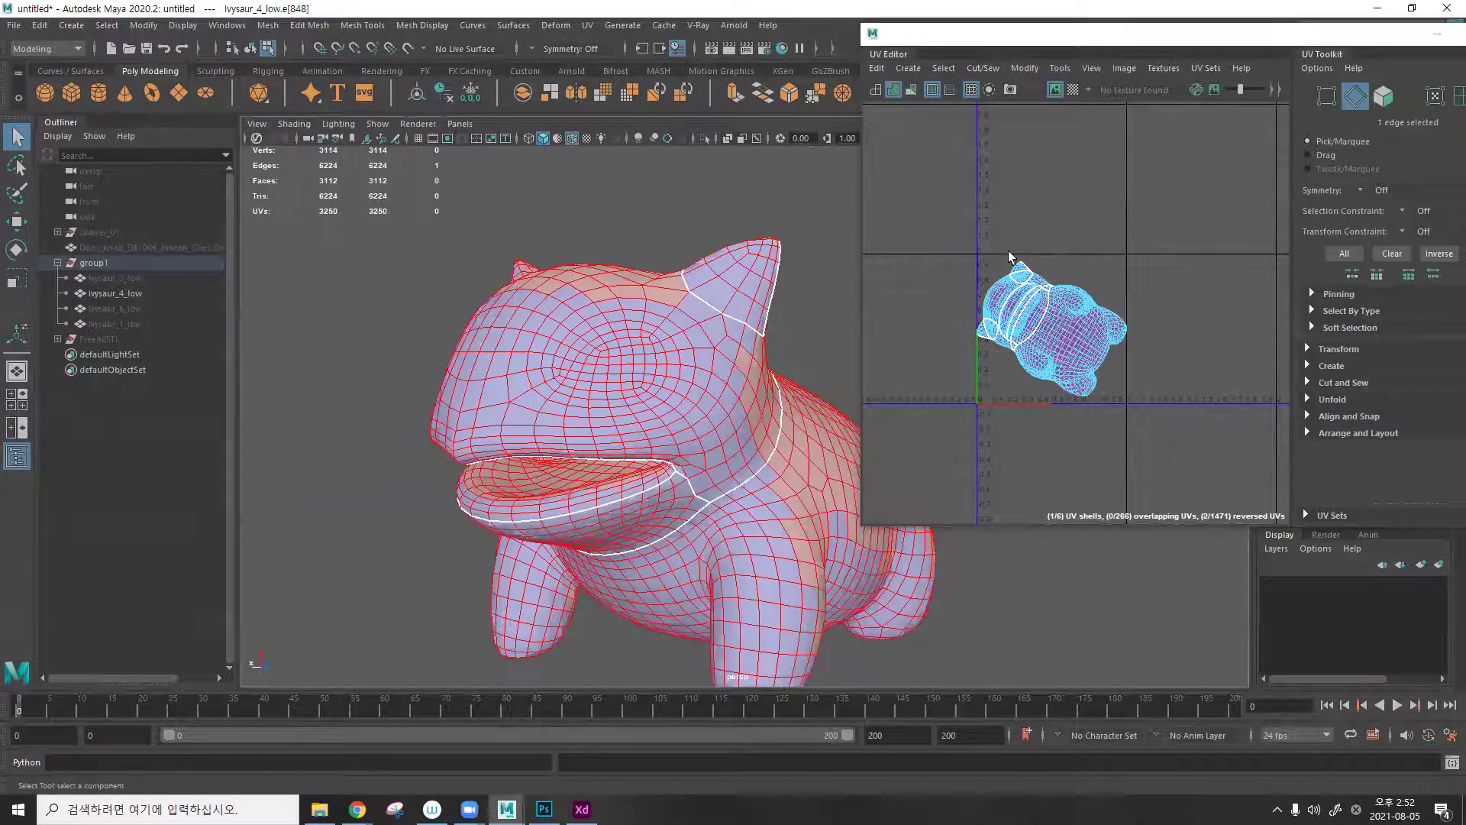
right_click_drag(956, 229, 1050, 232)
left_click_drag(892, 215, 1170, 473)
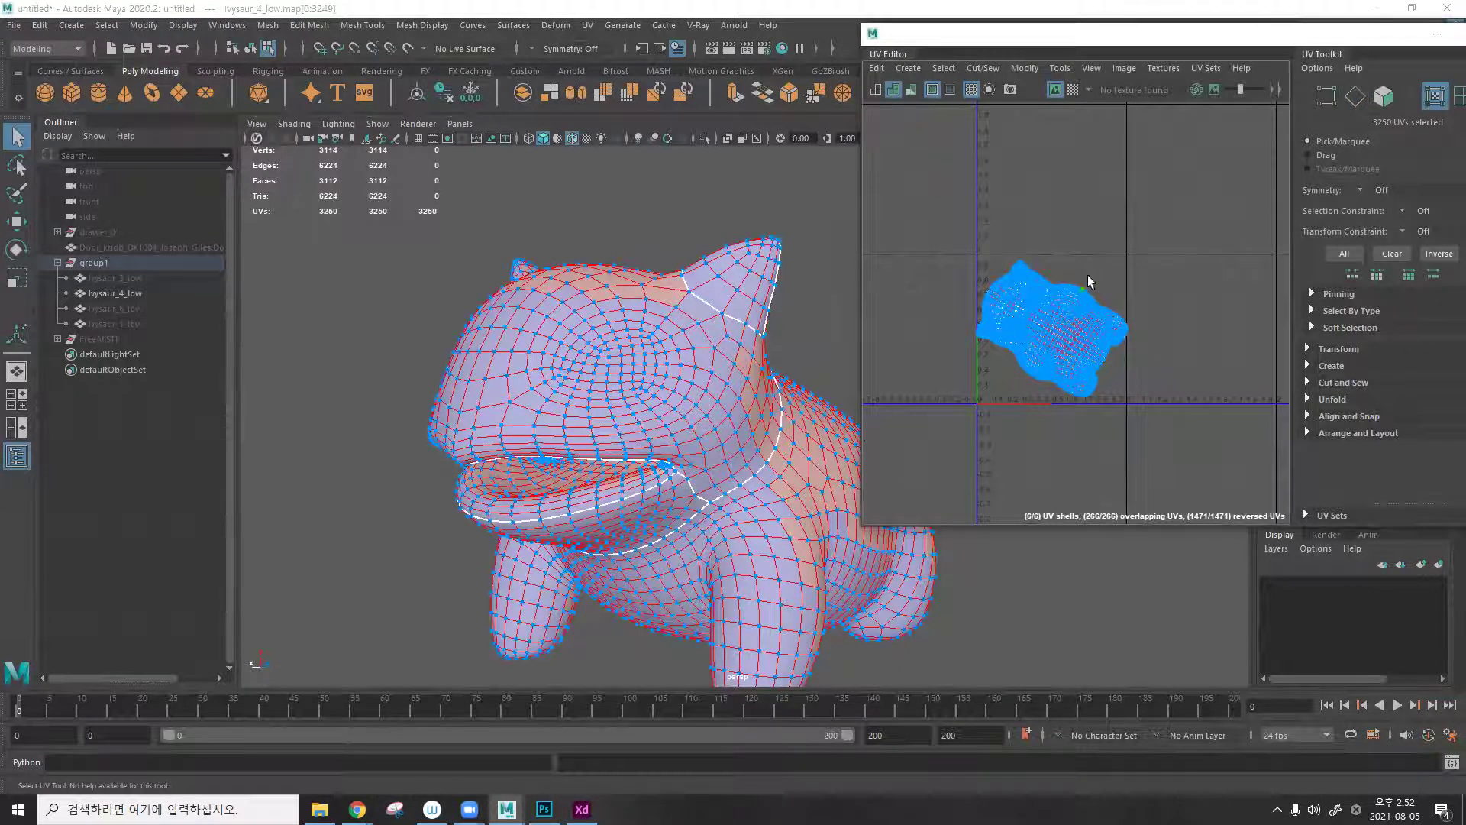
left_click(1020, 67)
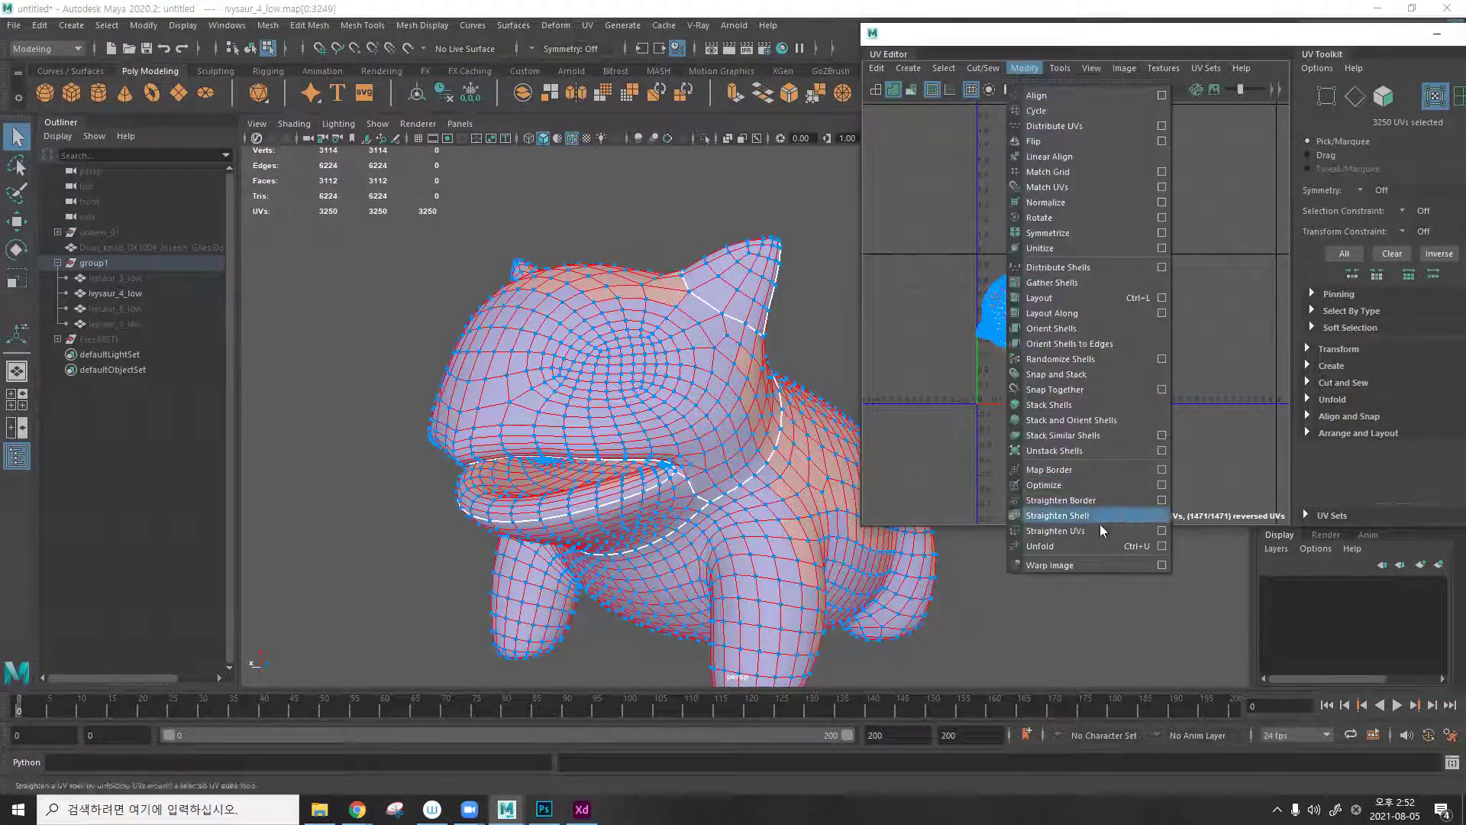
left_click(1097, 543)
Select all the unfolded UVs and lay out the shells within the UV tile.
left_click(1169, 221)
left_click_drag(1168, 226, 968, 489)
left_click(1025, 67)
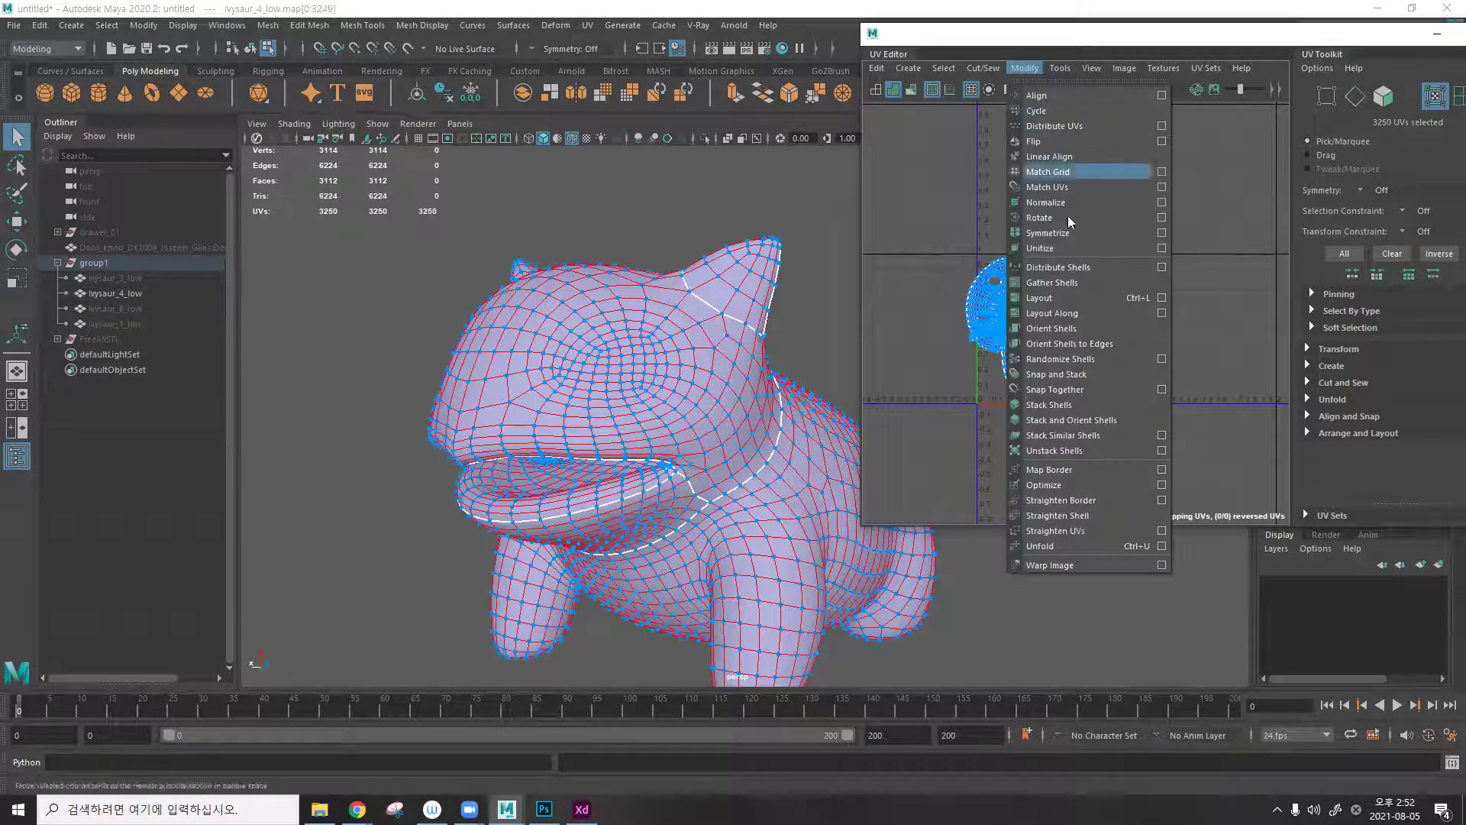
left_click(1064, 299)
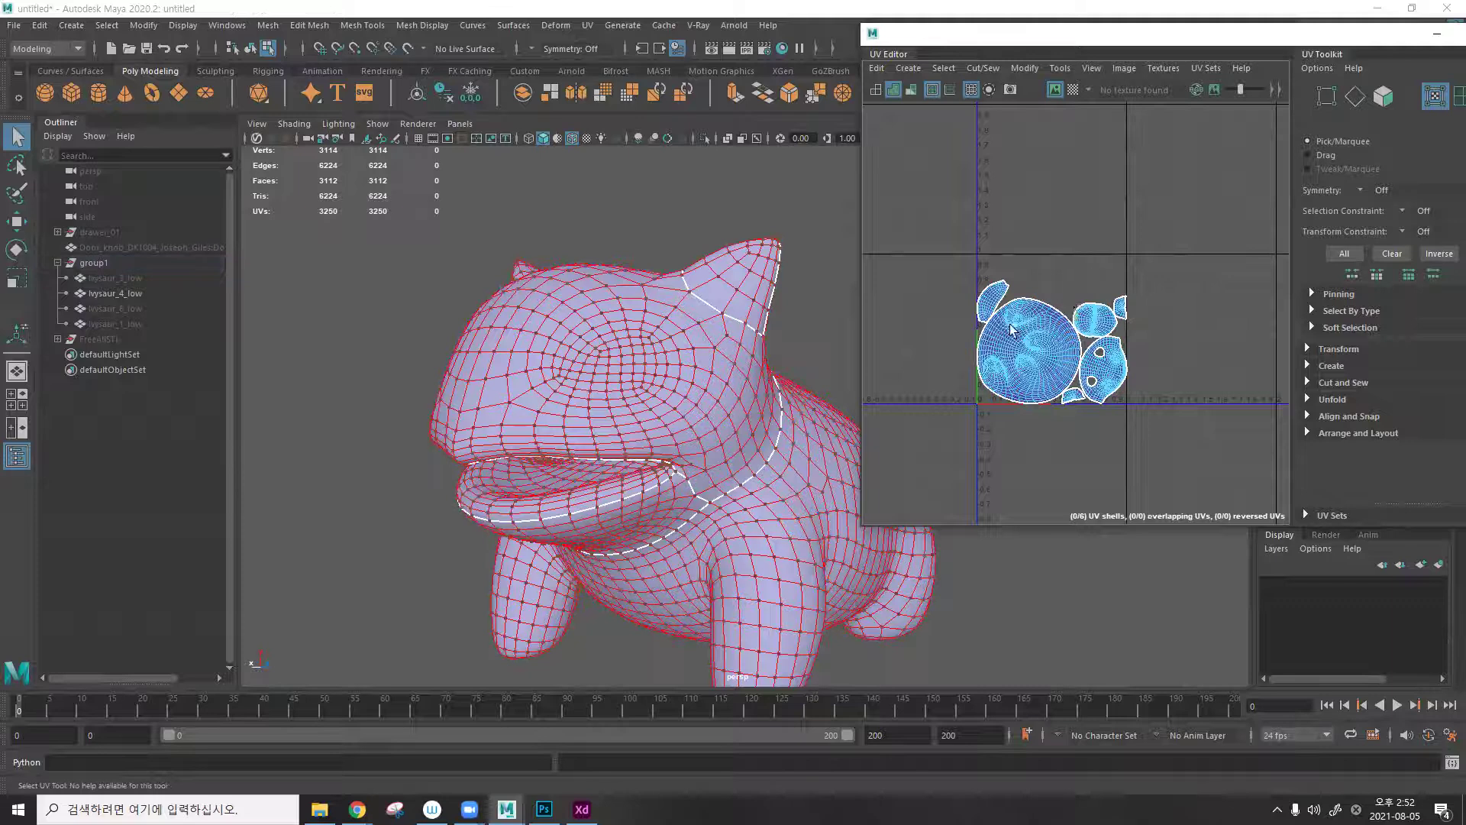
Check the texture distortion on the head and body with the checker map, and hide the map again.
scroll(1077, 313, "up", 4)
right_click_drag(1184, 382, 1186, 387)
left_click(1072, 90)
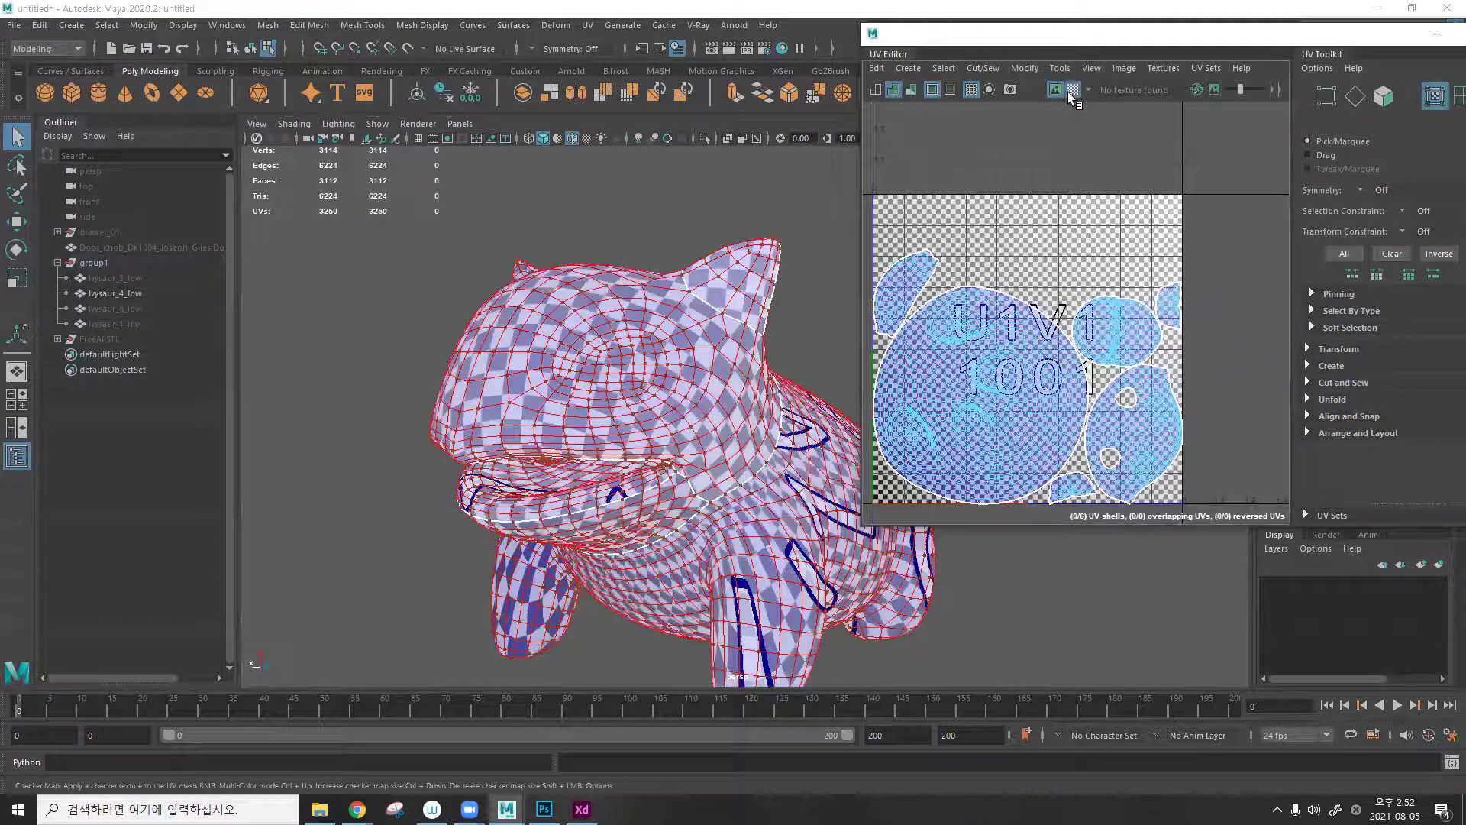
left_click_drag(707, 302, 664, 320, "alt")
right_click_drag(1102, 270, 1039, 259)
left_click(1134, 380)
left_click(1150, 168)
left_click(1072, 90)
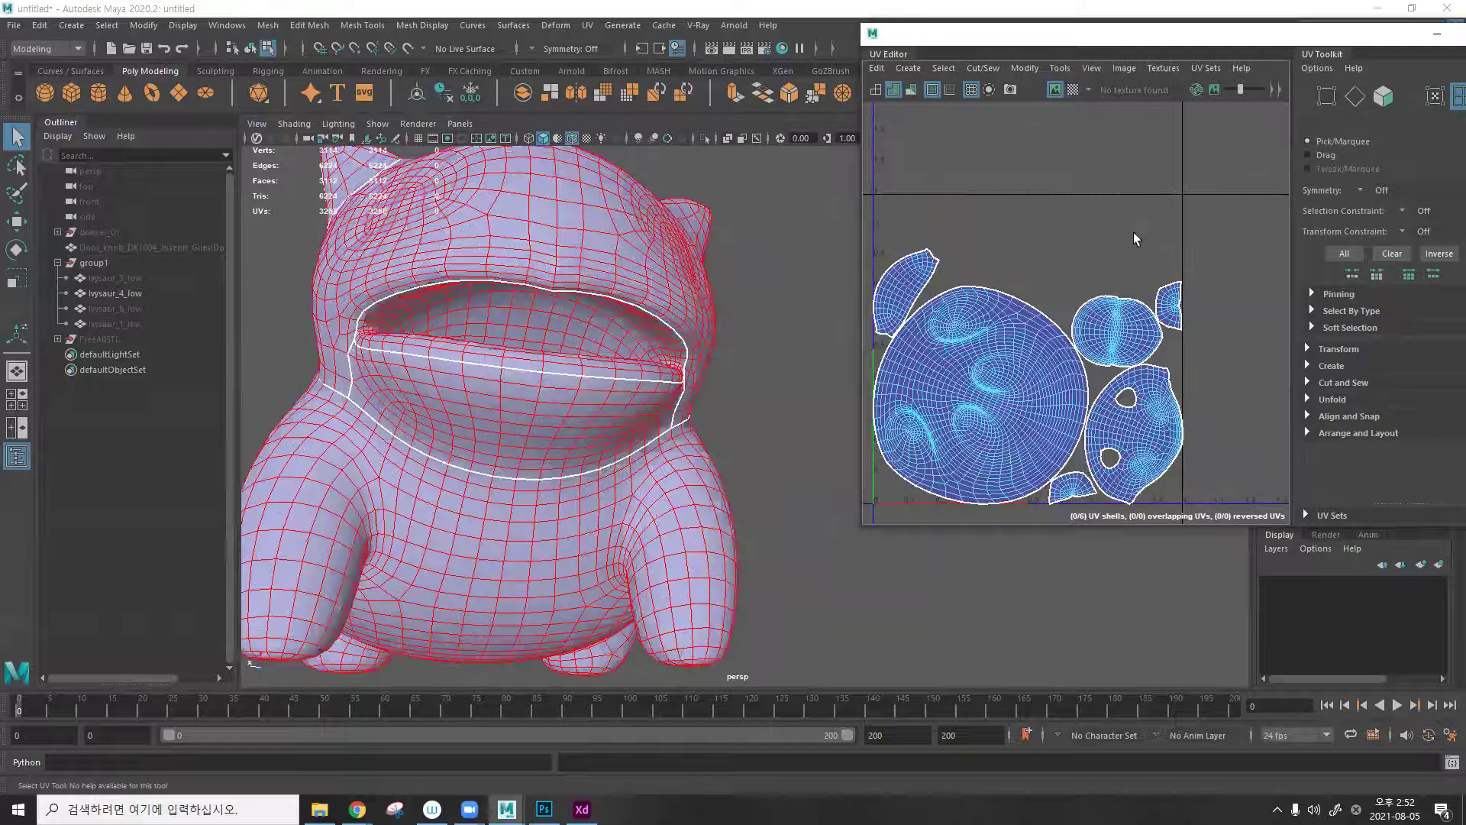
Examine the head shell and the right ear's shell, comparing both with the matching parts of the model.
left_click(1152, 385)
key("f")
left_click(1218, 365)
middle_click_drag(1217, 365, 1209, 262, "alt")
left_click(1103, 204)
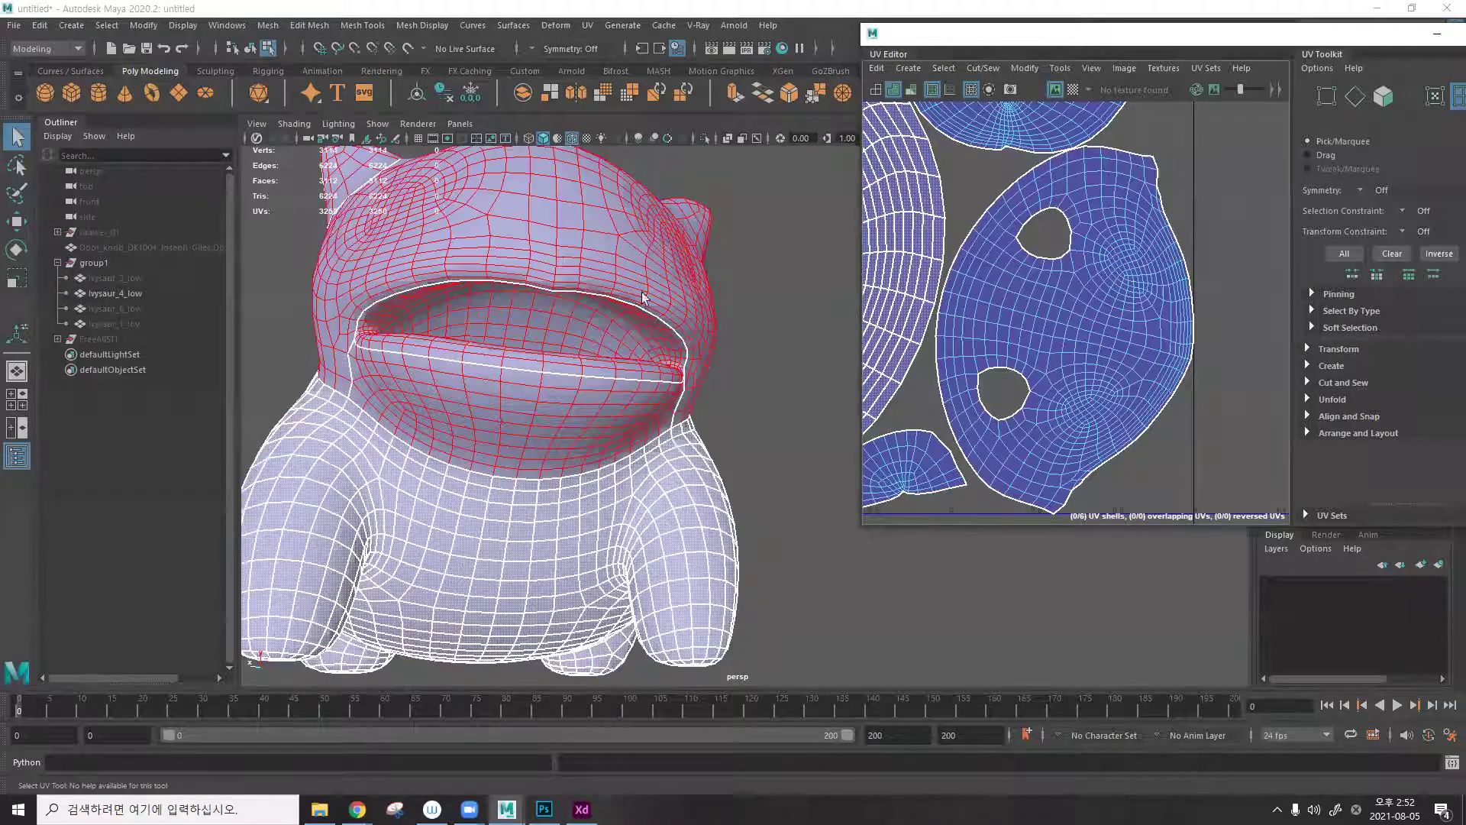
left_click_drag(420, 257, 580, 259, "alt")
middle_click_drag(951, 459, 1131, 382, "alt")
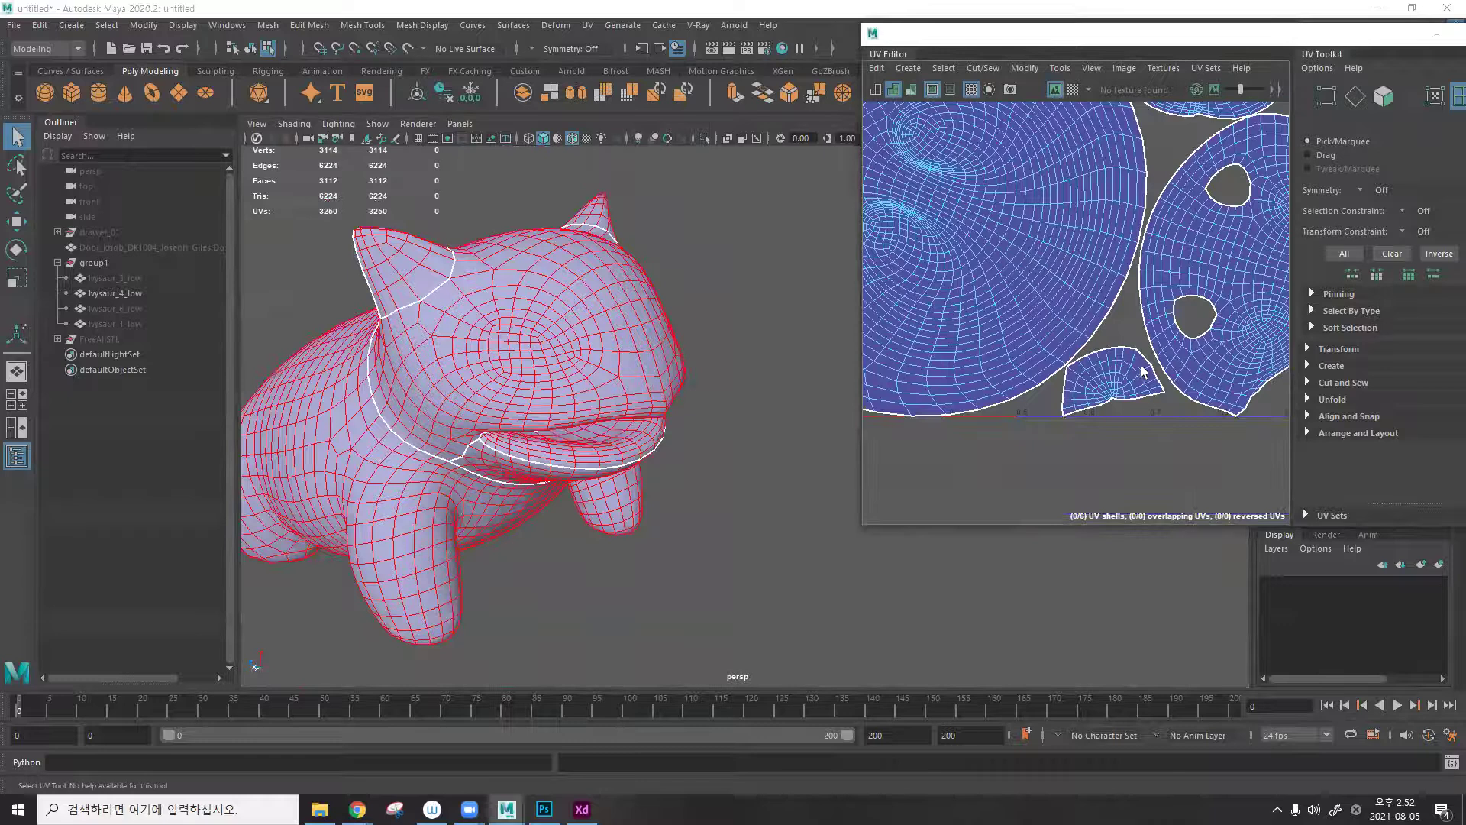
left_click(1115, 378)
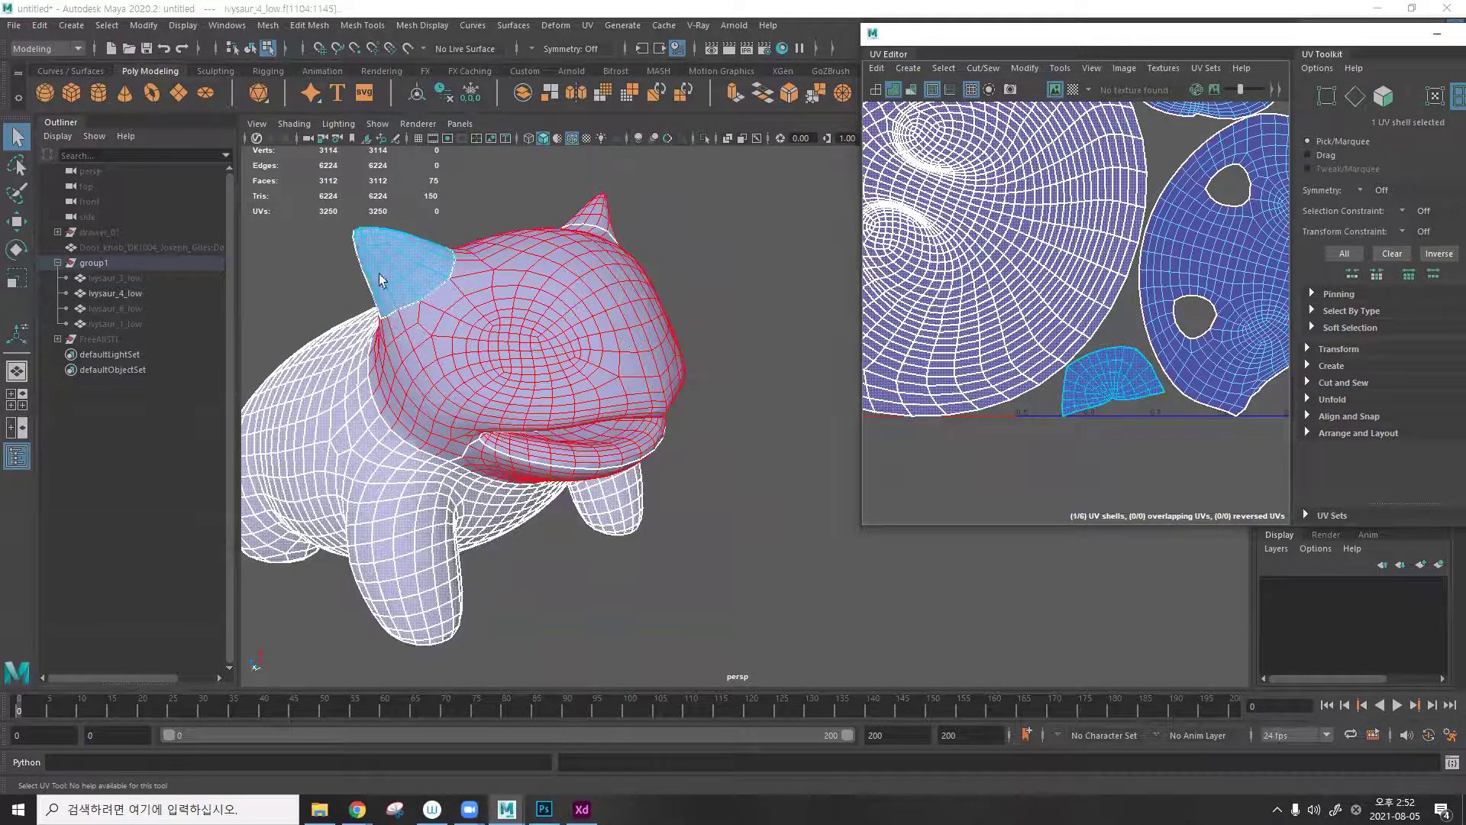
left_click(1123, 401)
scroll(1121, 393, "up", 4)
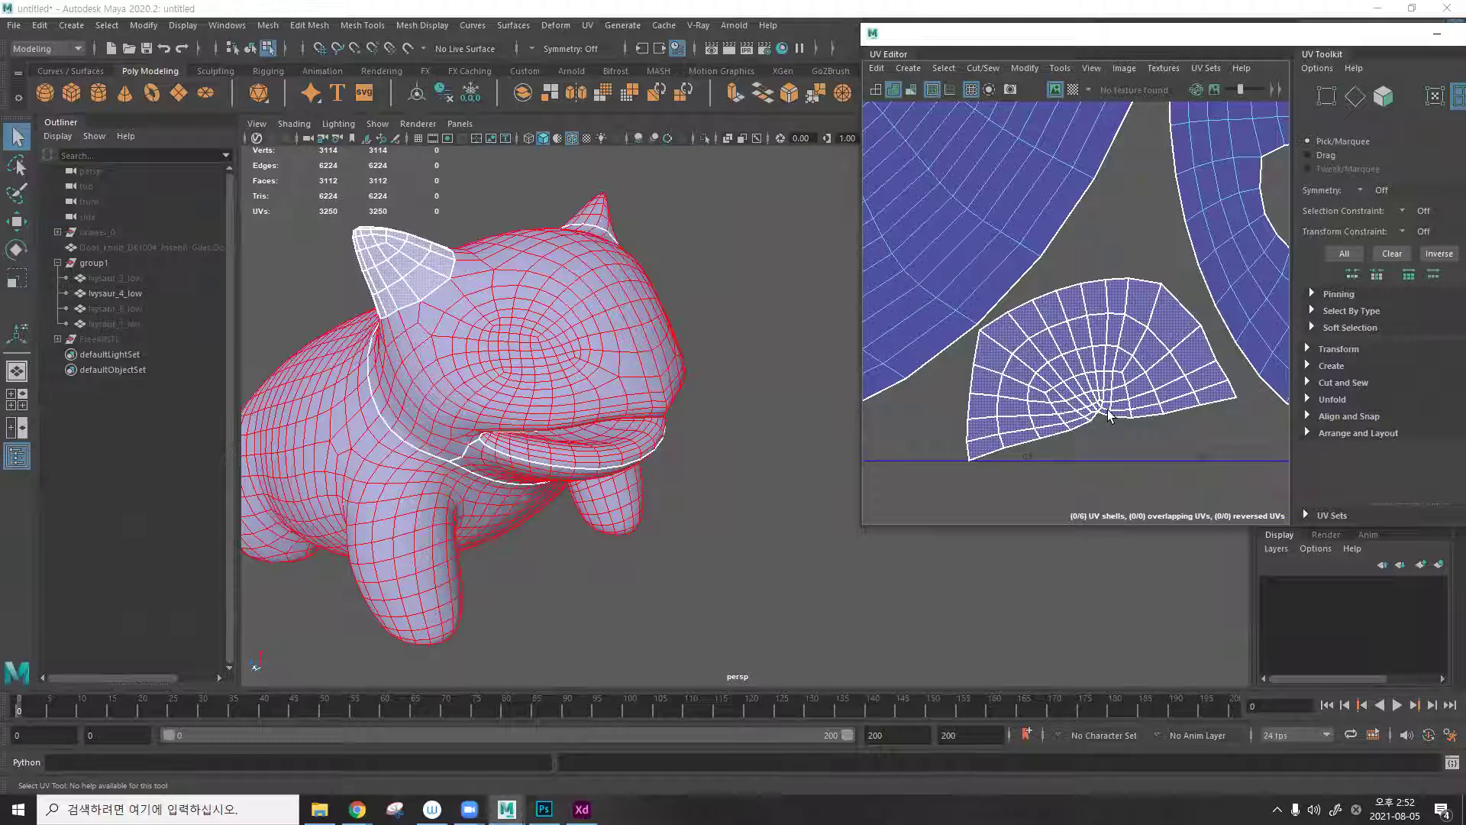
left_click_drag(336, 305, 446, 239, "alt")
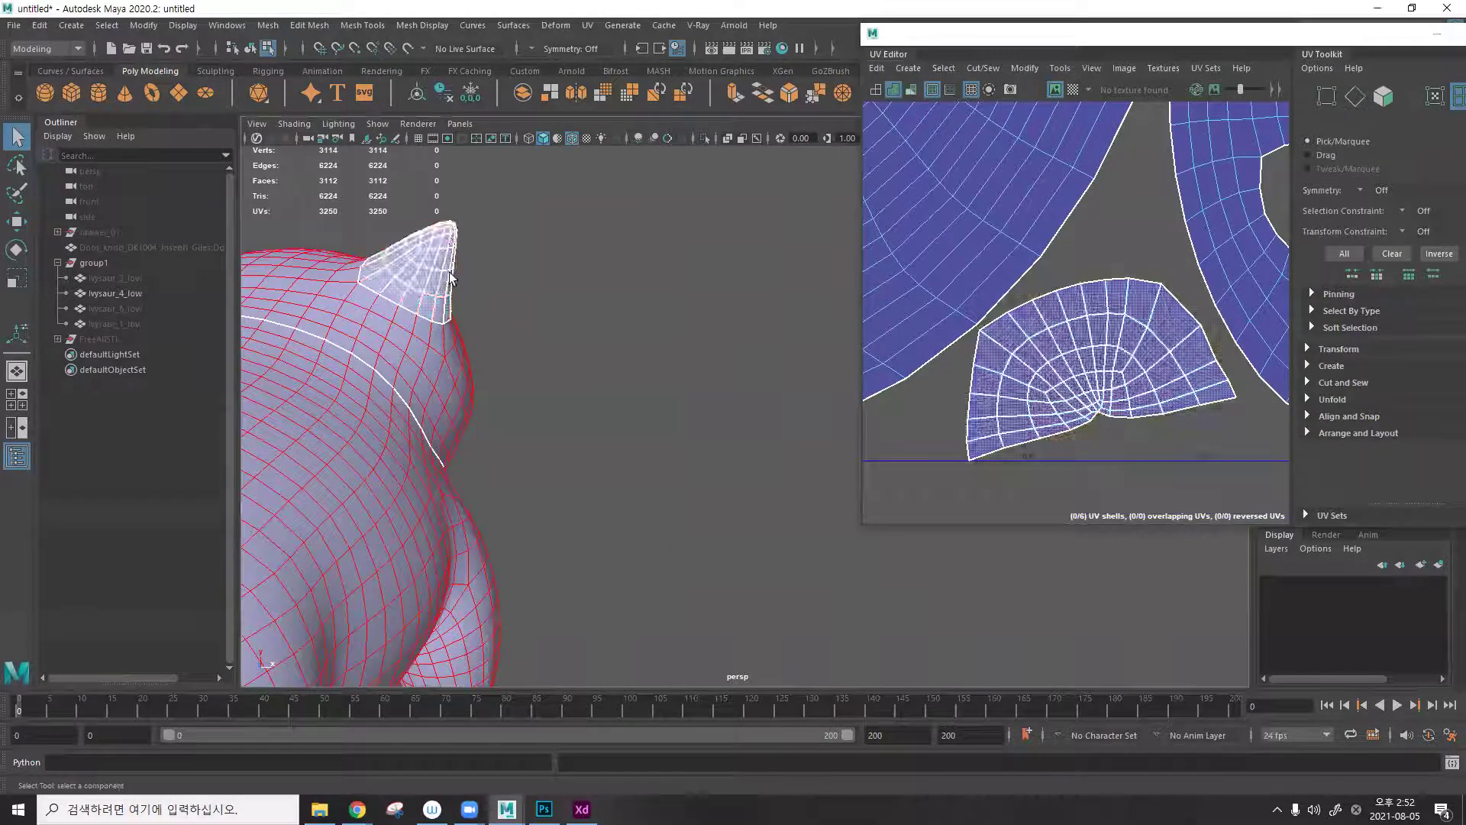
scroll(1016, 354, "down", 6)
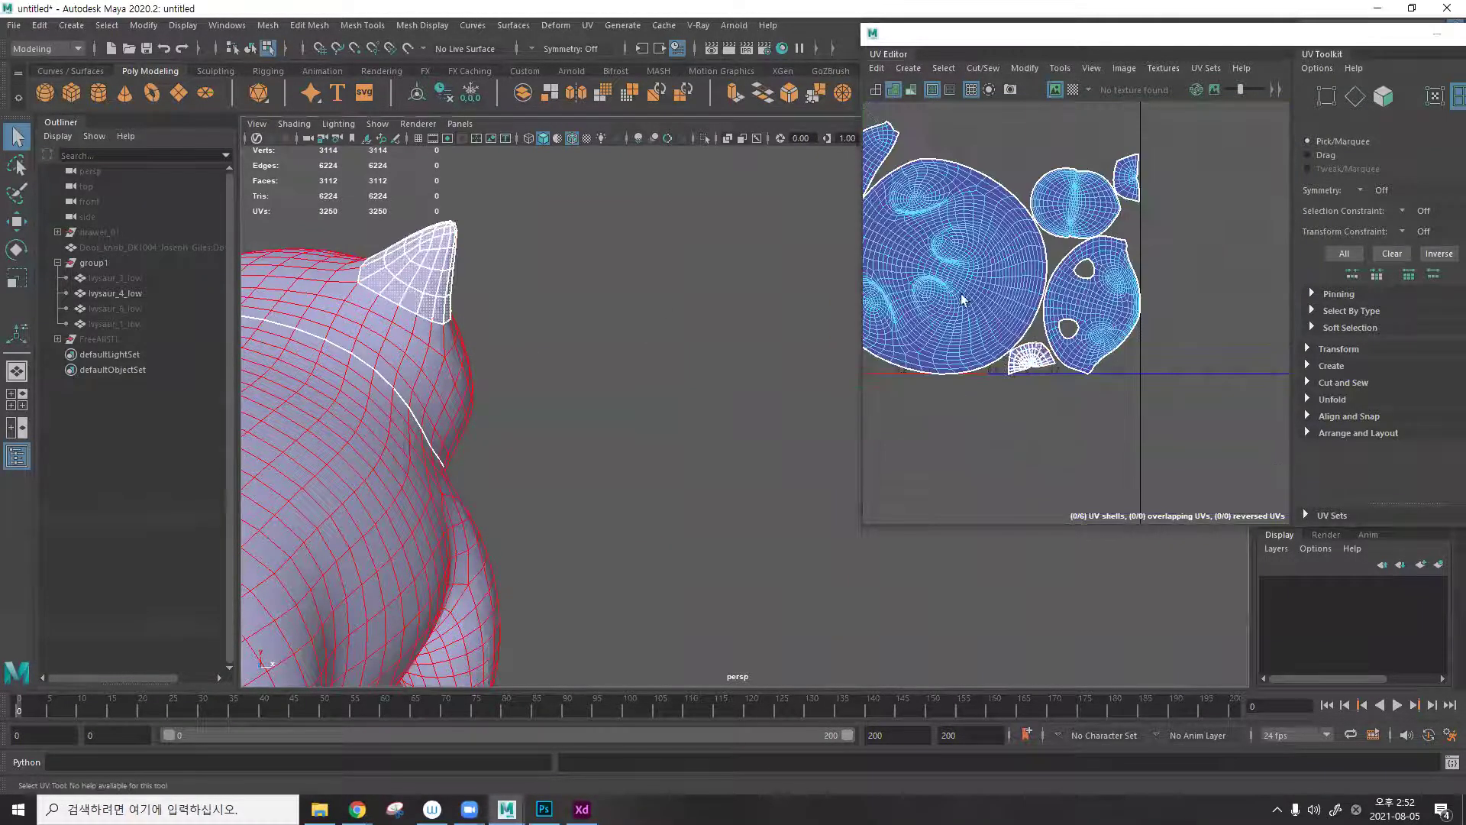
Compare the shells of the mouth interior and the left ear with the matching parts of the model.
left_click(1109, 356)
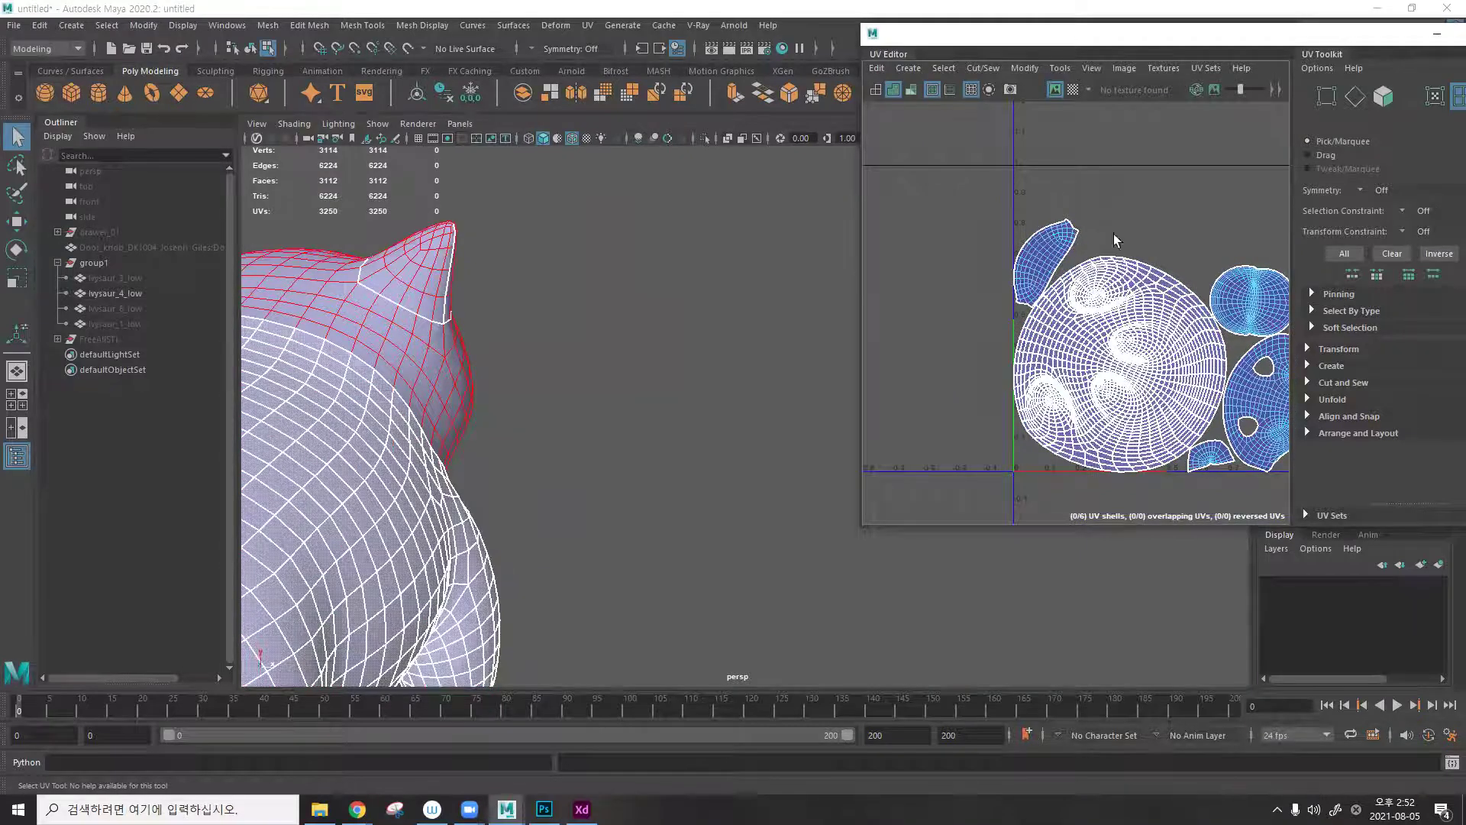
scroll(1120, 268, "up", 5)
middle_click_drag(538, 301, 741, 311, "alt")
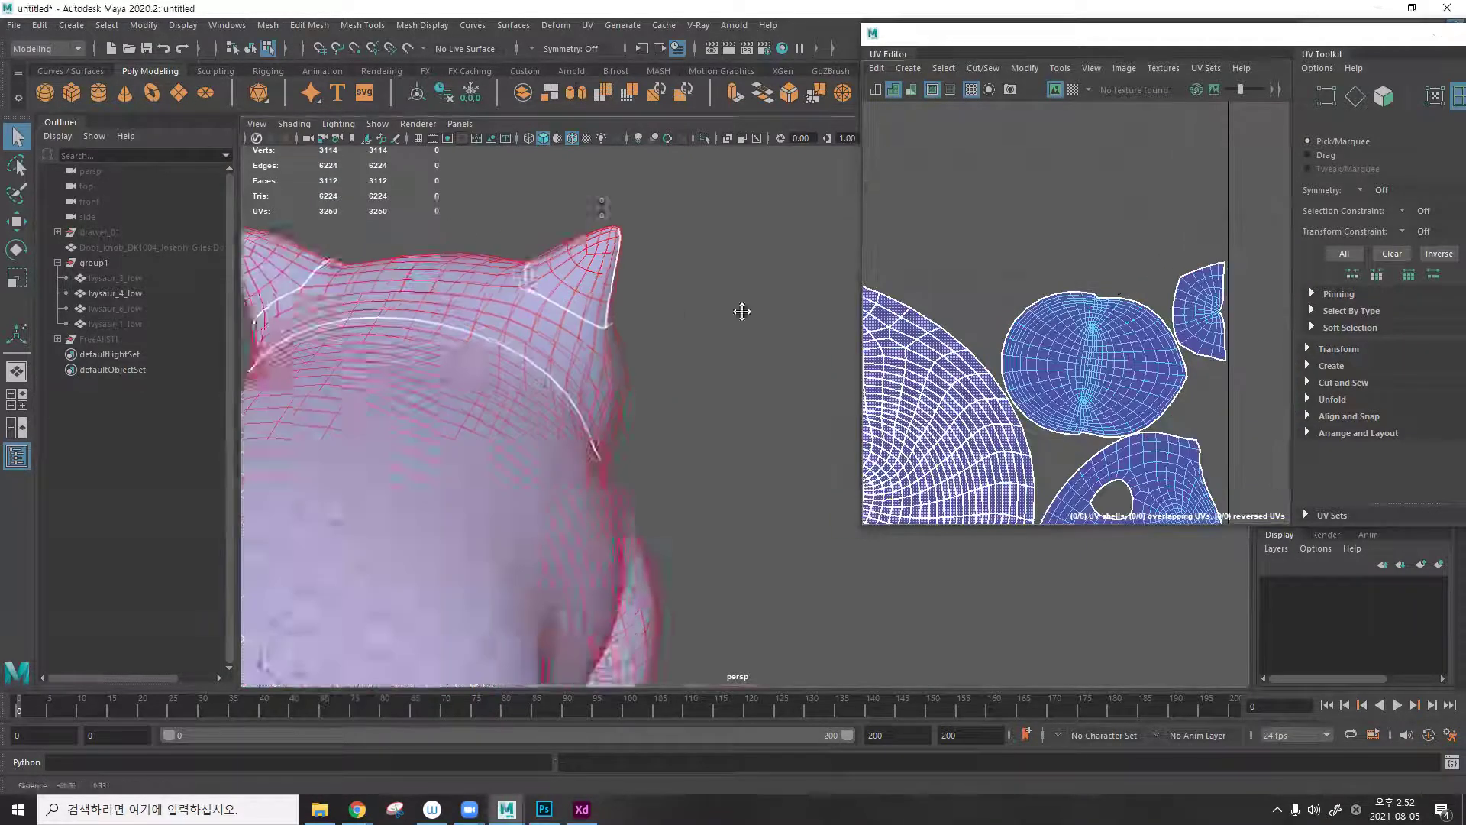
scroll(741, 311, "down", 5)
left_click_drag(428, 321, 764, 313, "alt")
left_click(1125, 332)
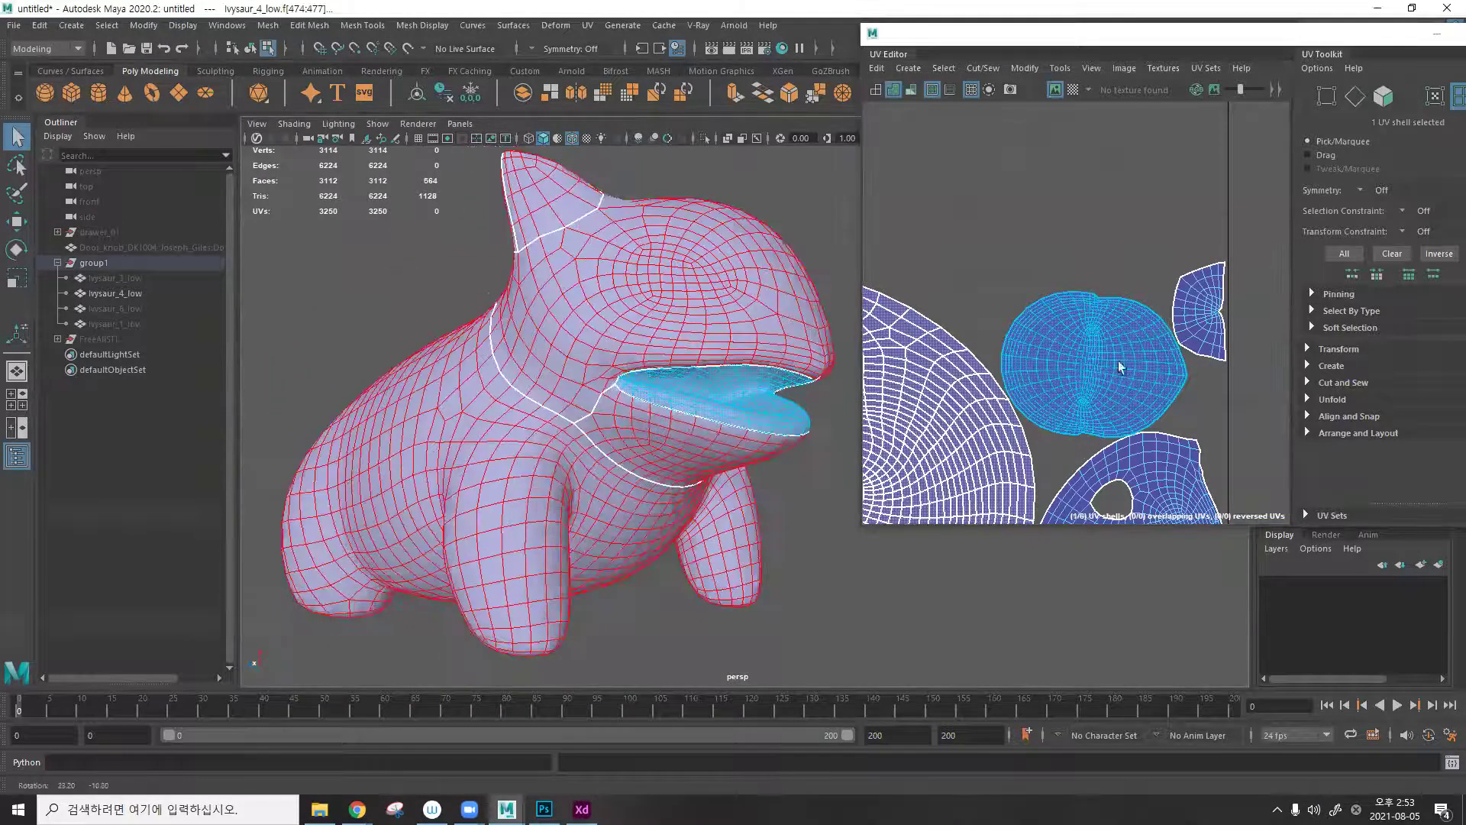
scroll(1161, 384, "up", 3)
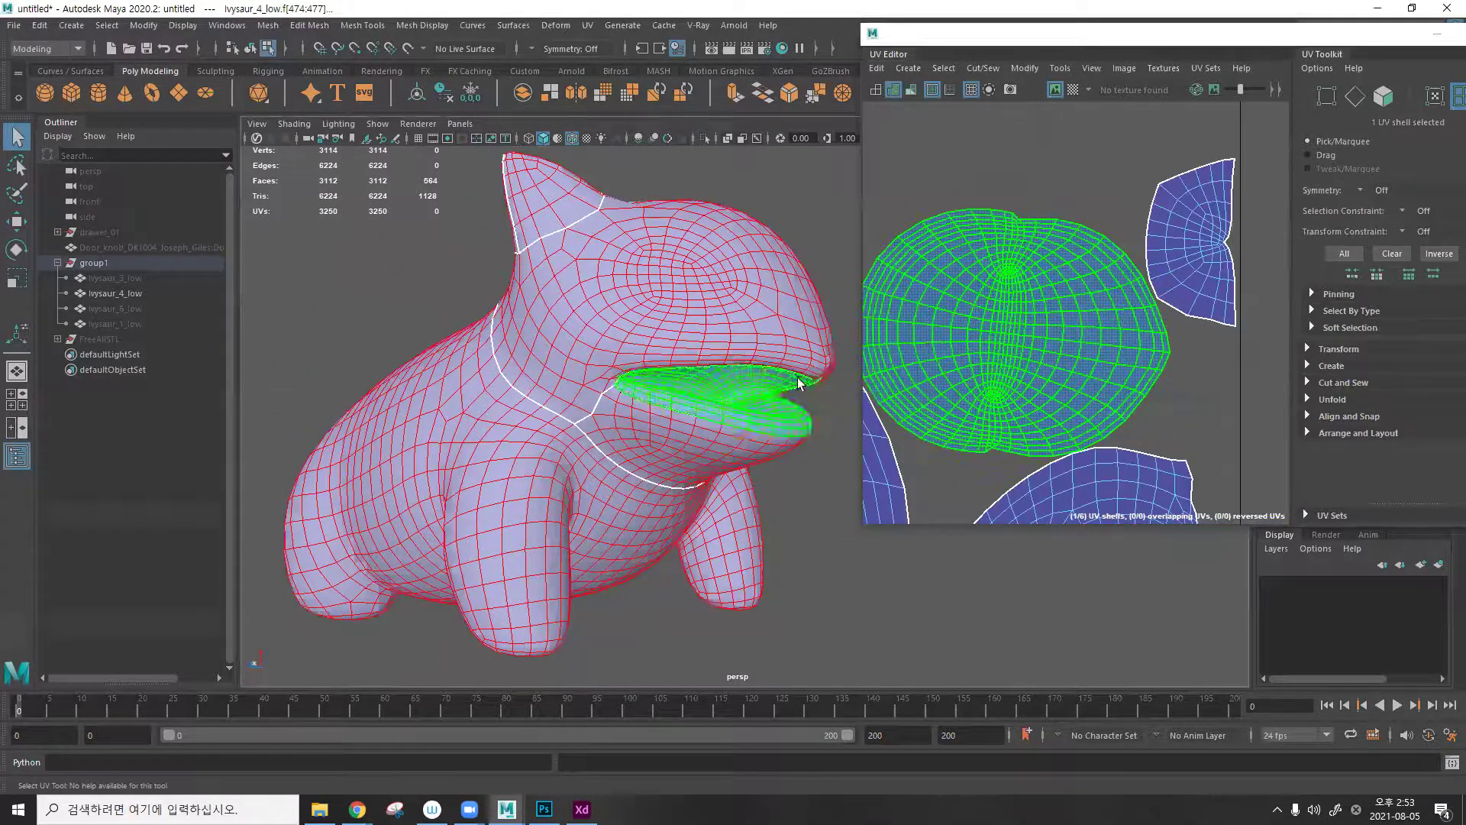
left_click_drag(764, 359, 593, 359, "alt")
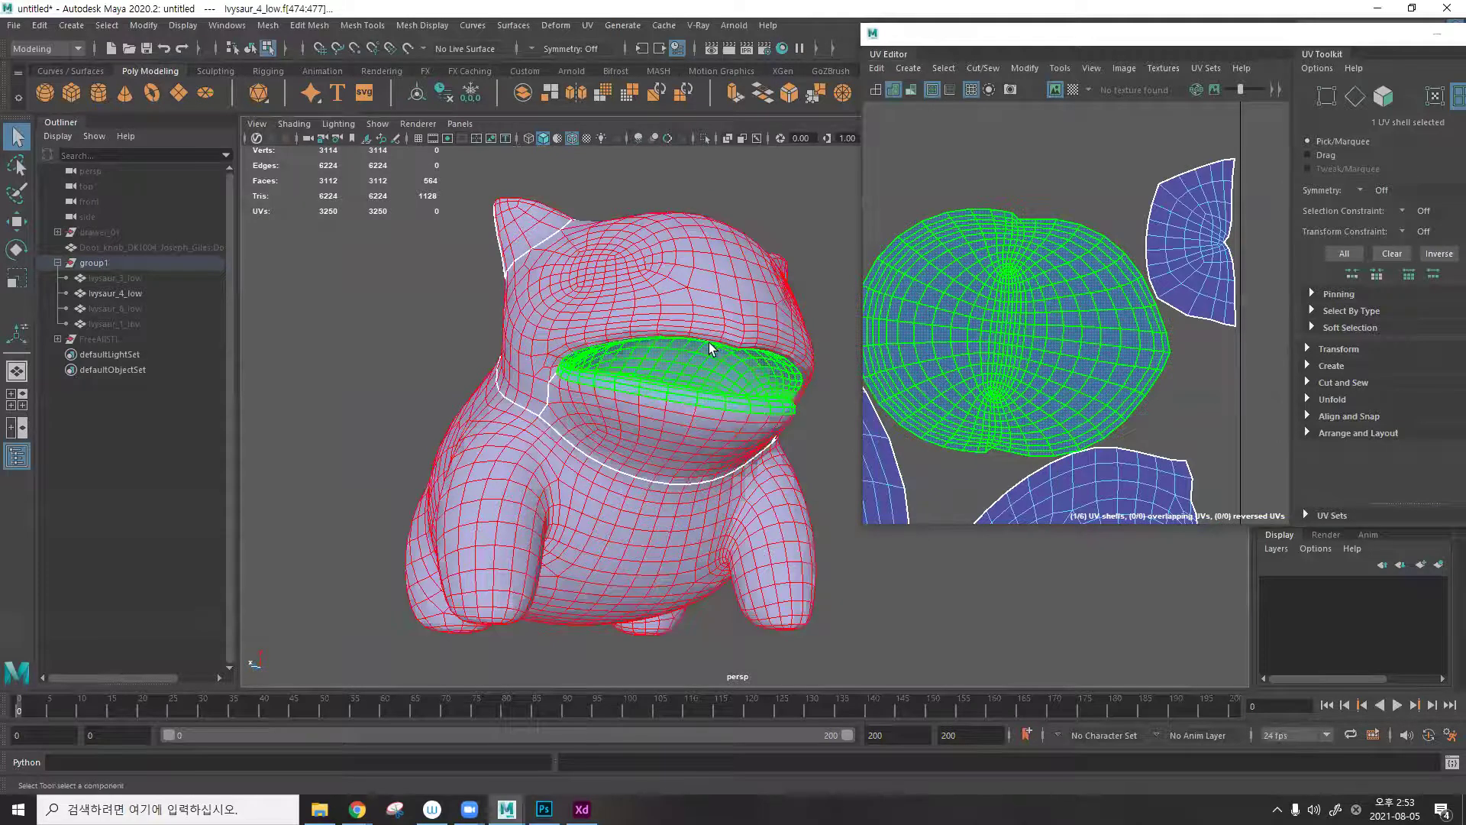
left_click(1184, 226)
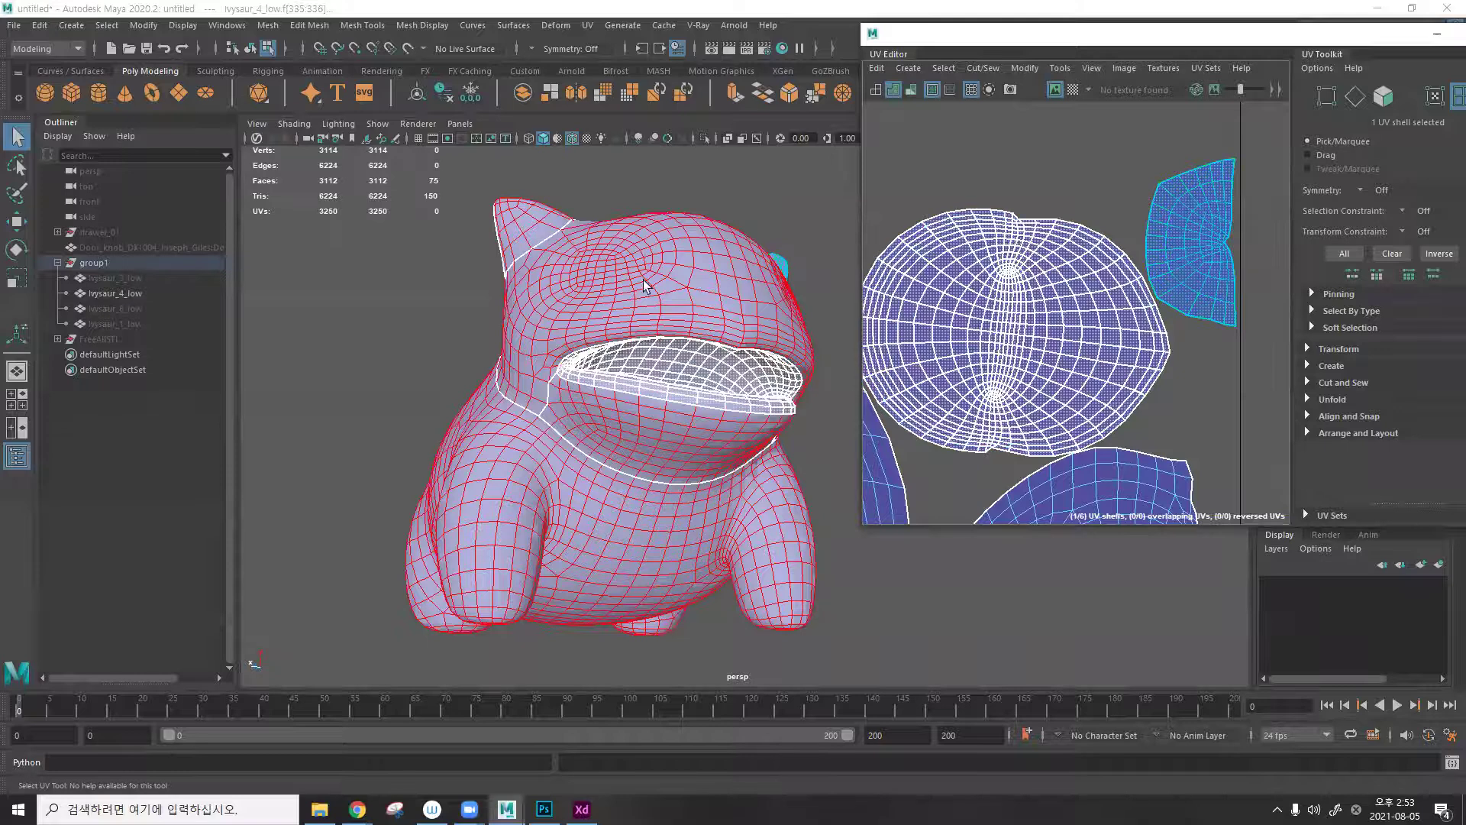
left_click_drag(644, 285, 631, 276, "alt")
scroll(1058, 243, "down", 5)
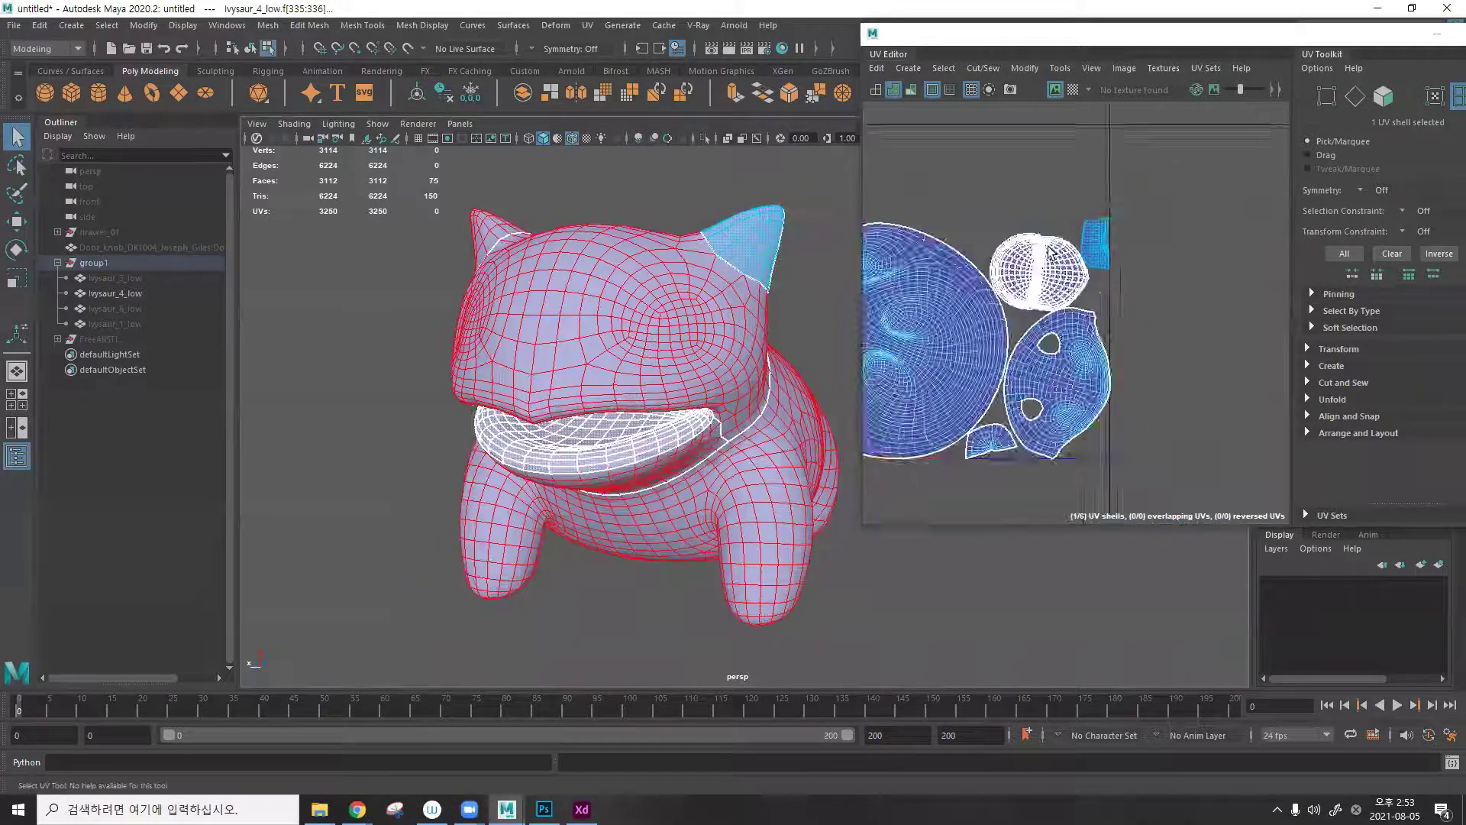
Examine the lower jaw's shell and the large body shell, including the crowded areas of the legs.
left_click(922, 229)
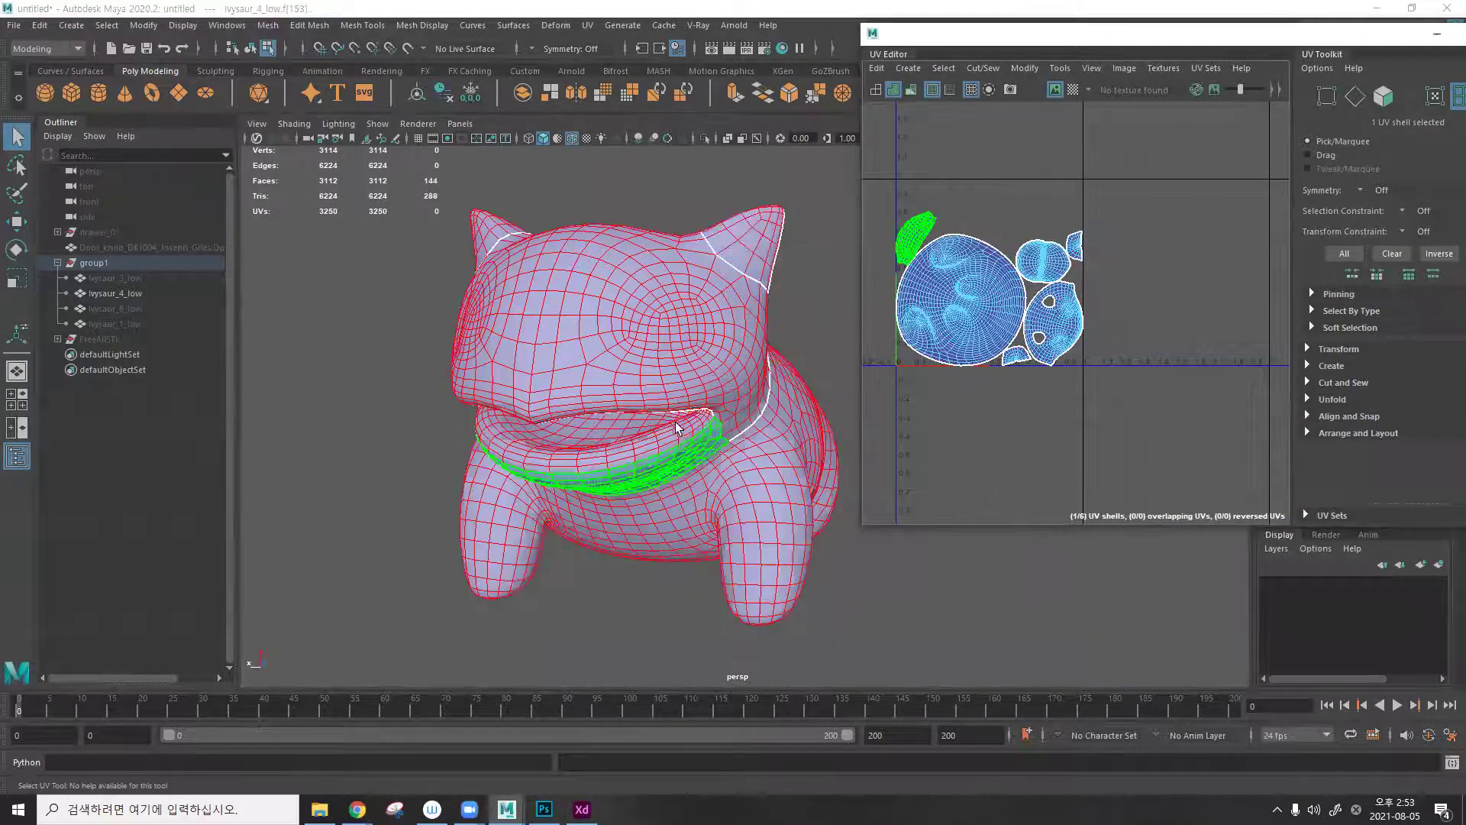
left_click_drag(677, 428, 707, 436, "alt")
scroll(710, 435, "up", 2)
scroll(931, 222, "up", 4)
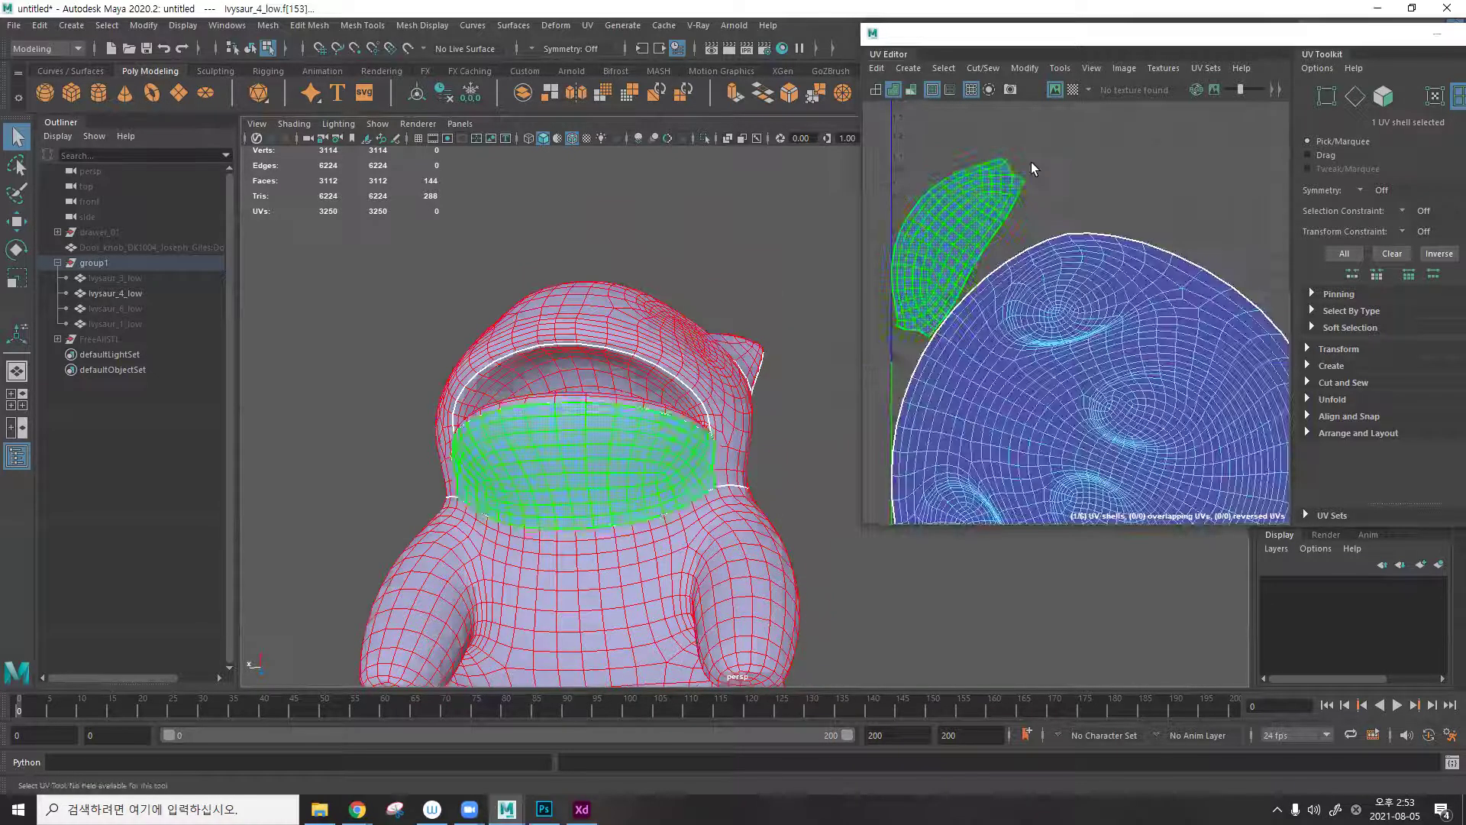
left_click(1032, 168)
scroll(1069, 375, "down", 3)
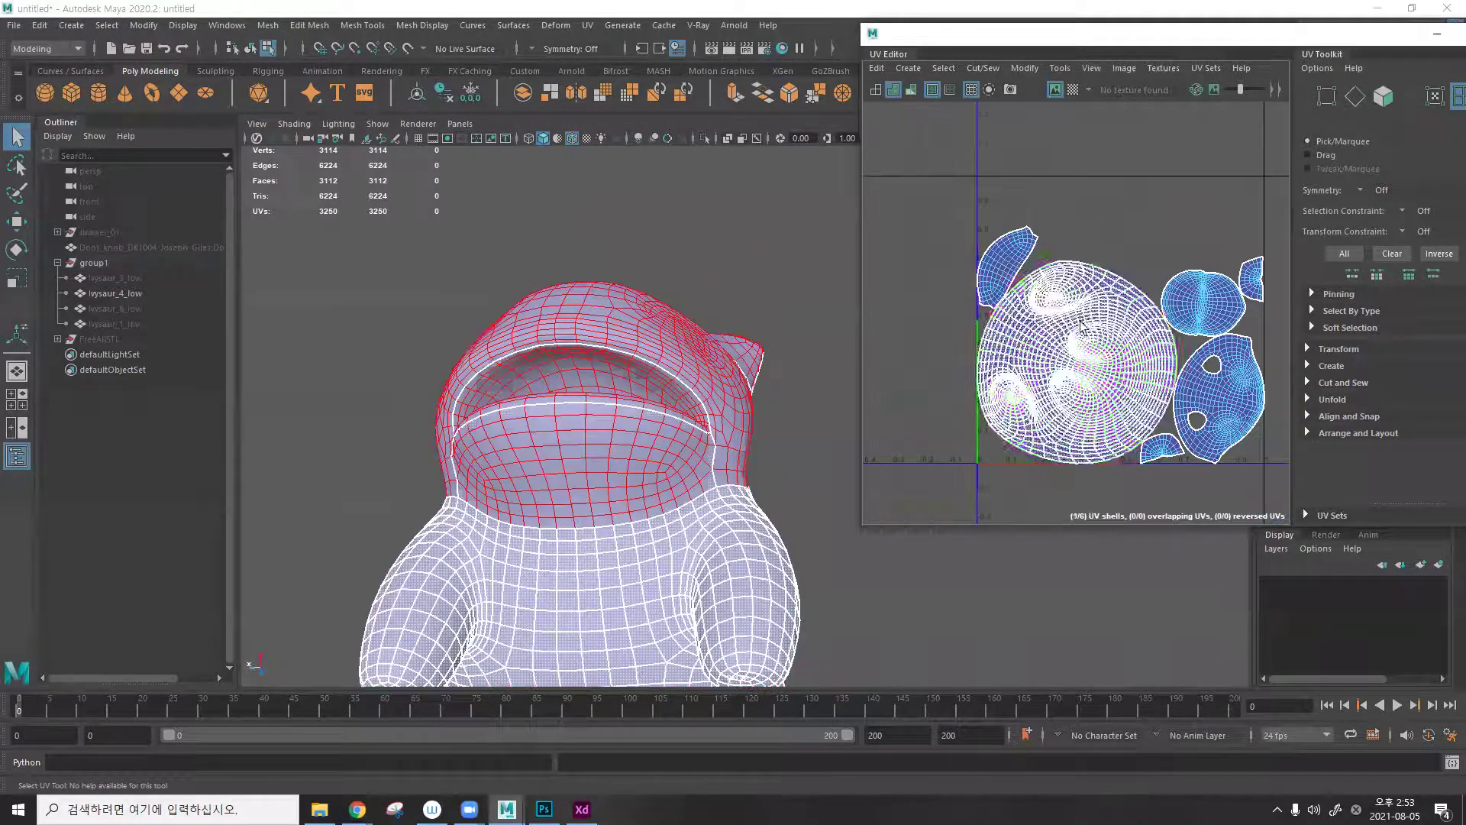
left_click(1073, 386)
left_click(1212, 431)
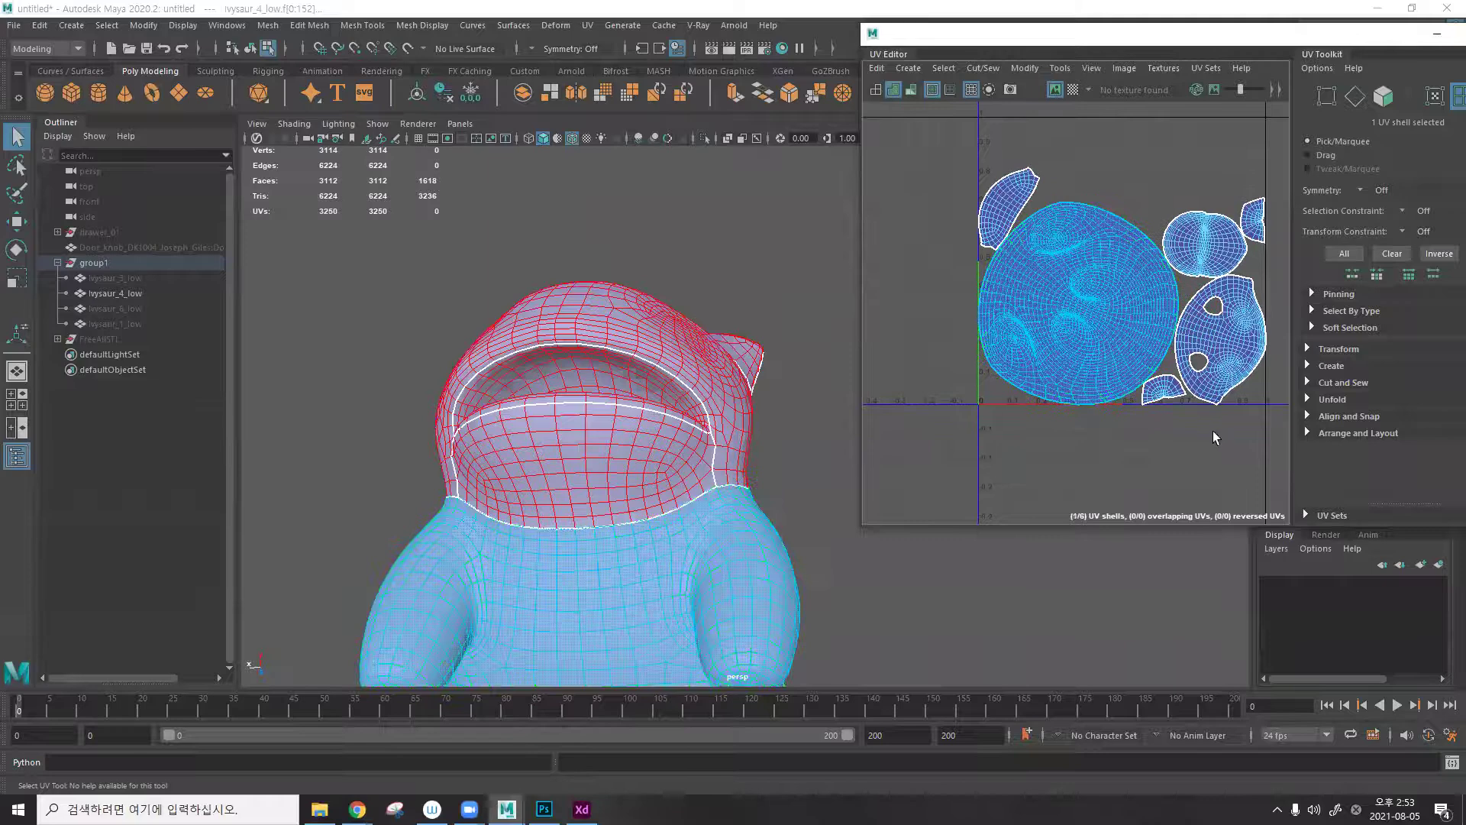
left_click(1097, 333)
scroll(1107, 359, "up", 5)
key("f")
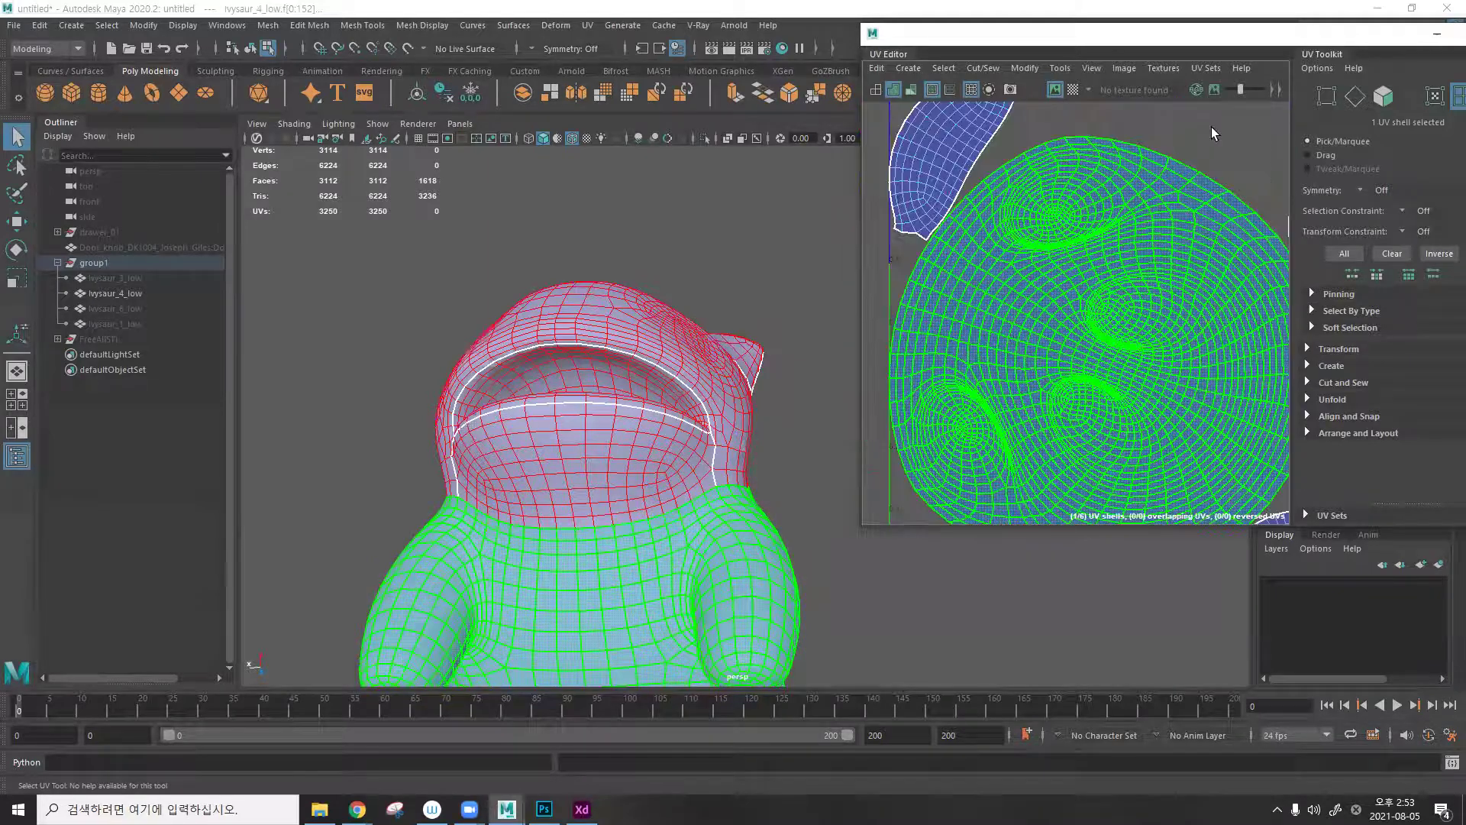
left_click(1211, 127)
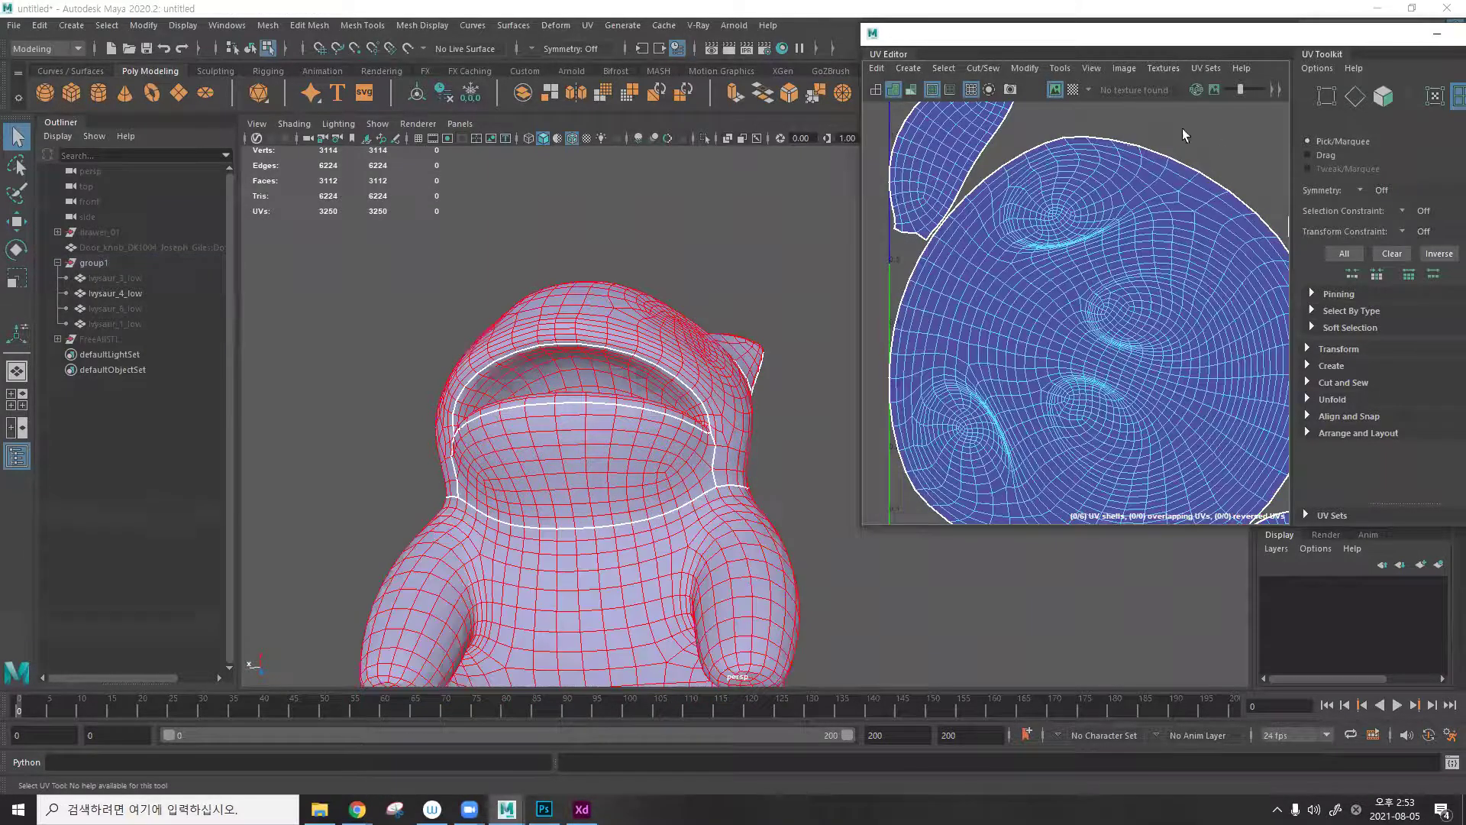
Inspect the body and legs for stretching with the checker map, and hide the map again.
left_click(1071, 89)
left_click_drag(744, 333, 611, 408, "alt")
left_click(777, 399)
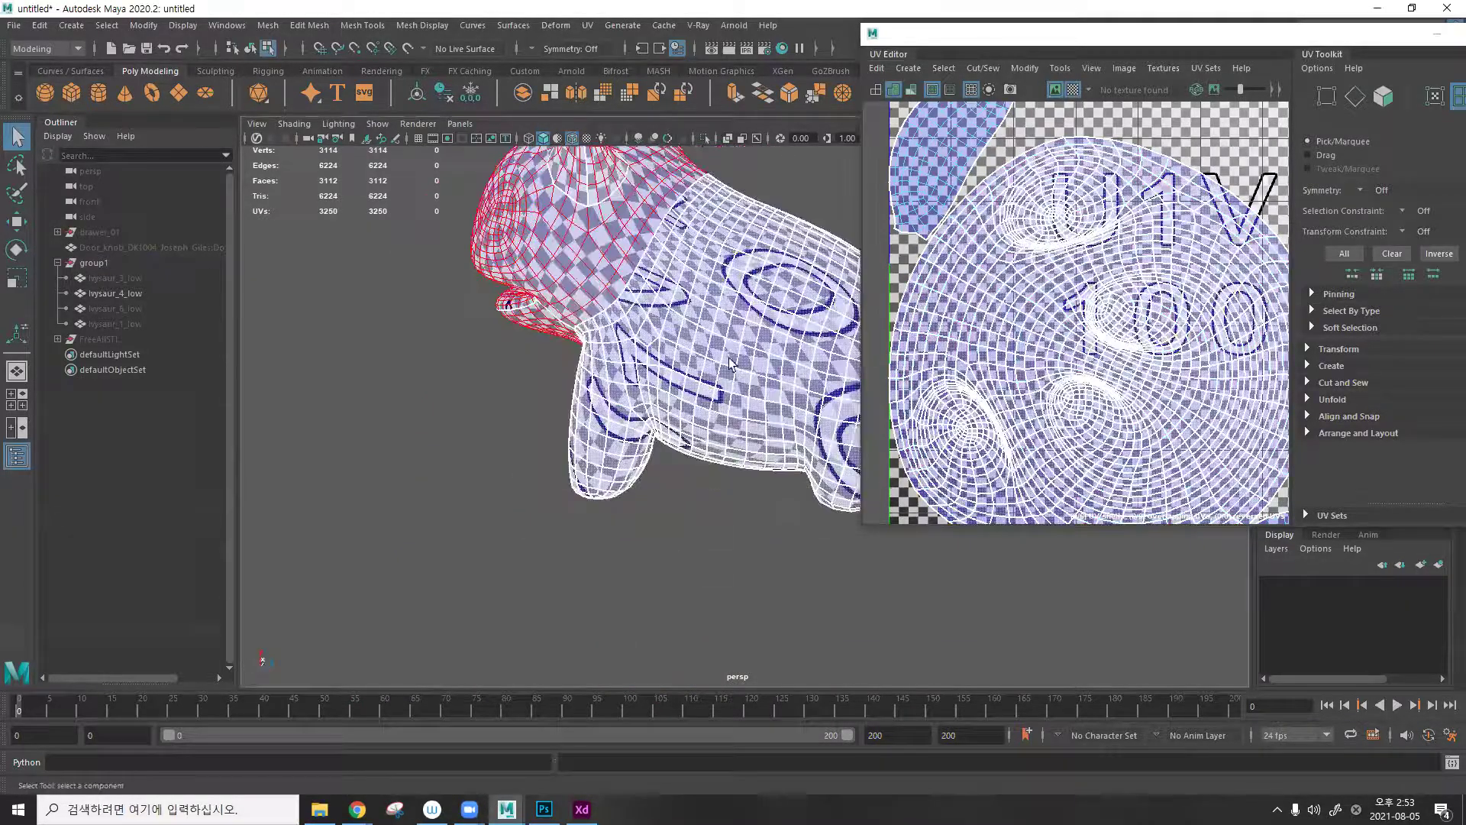
scroll(729, 363, "down", 3)
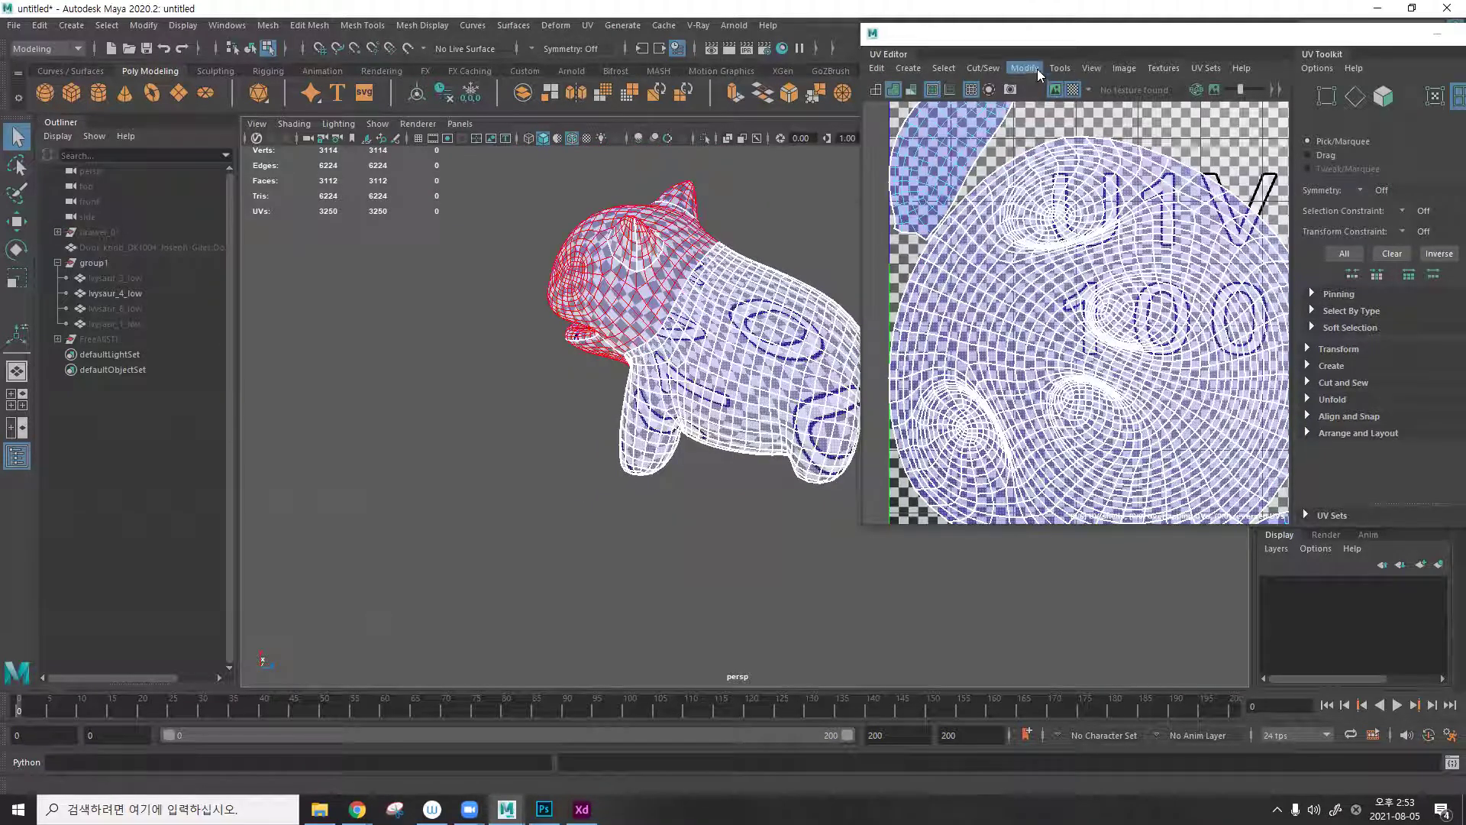
left_click(1025, 68)
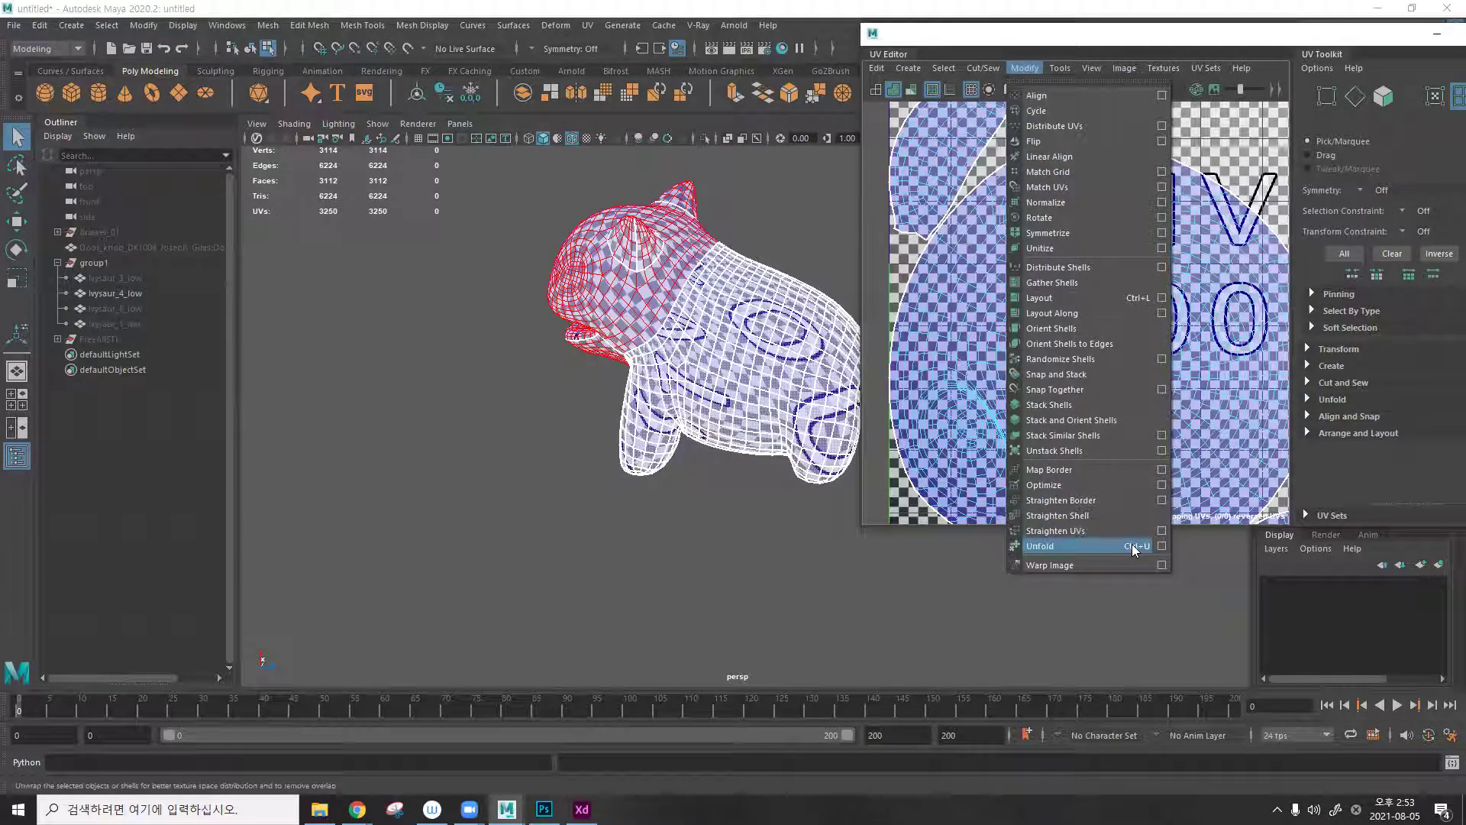
left_click(1051, 518)
left_click_drag(756, 241, 783, 296, "alt")
left_click(1073, 89)
left_click_drag(697, 386, 662, 277, "alt")
left_click(669, 283)
left_click(585, 253)
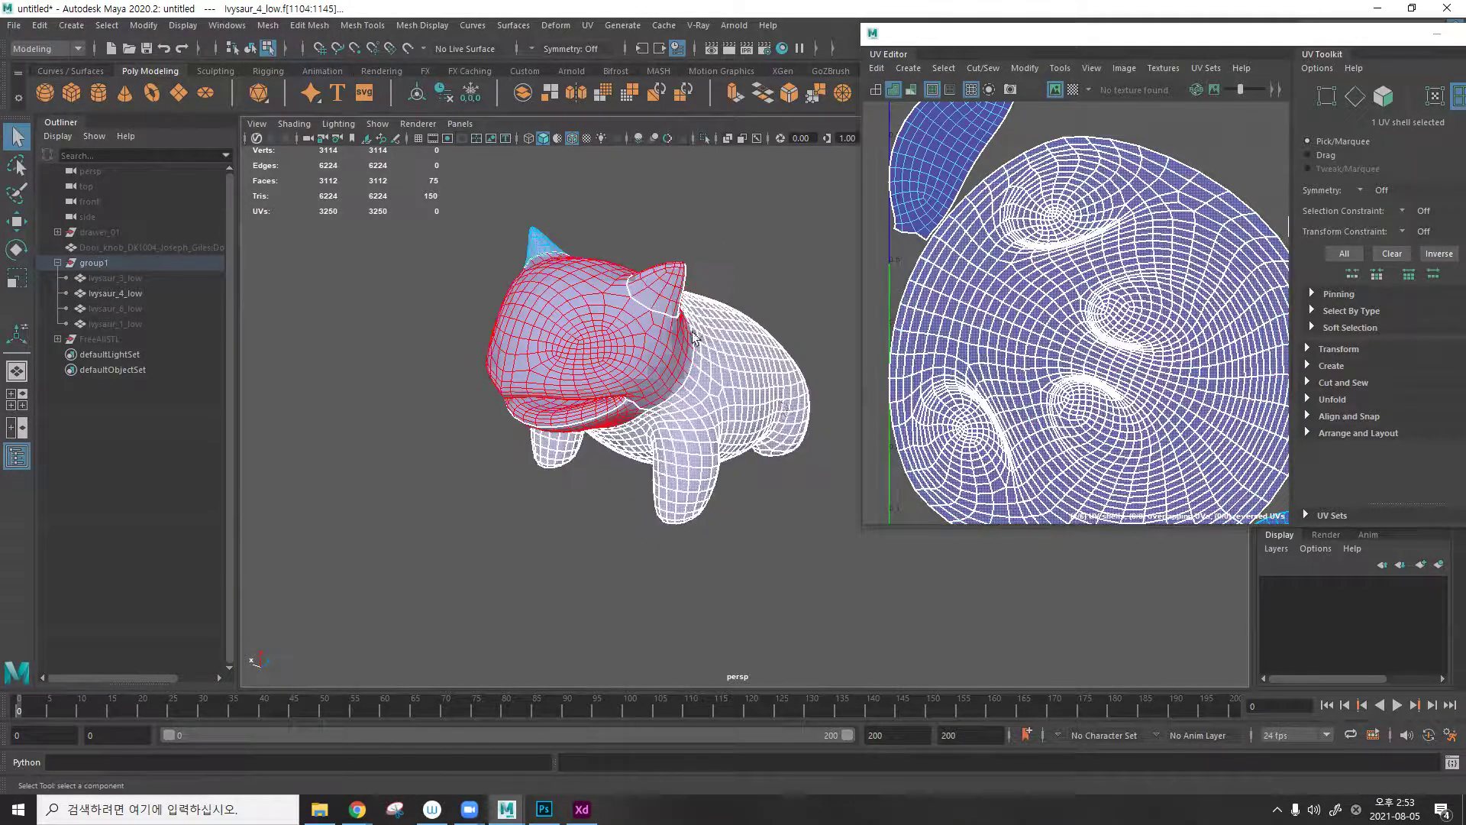
Switch to edge selection and pick an edge on the creature's belly.
left_click_drag(738, 366, 739, 399, "alt")
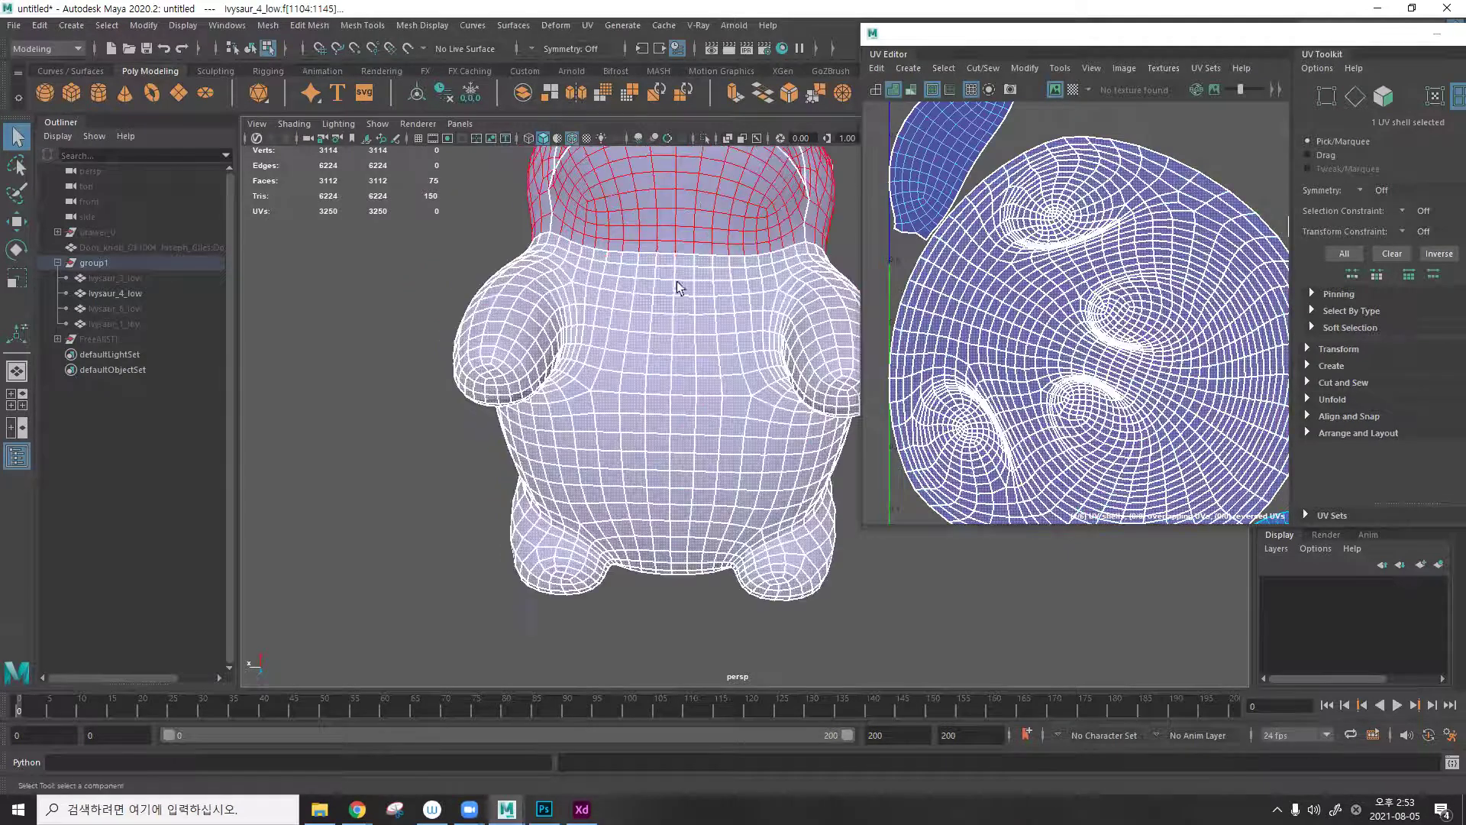
key("F10")
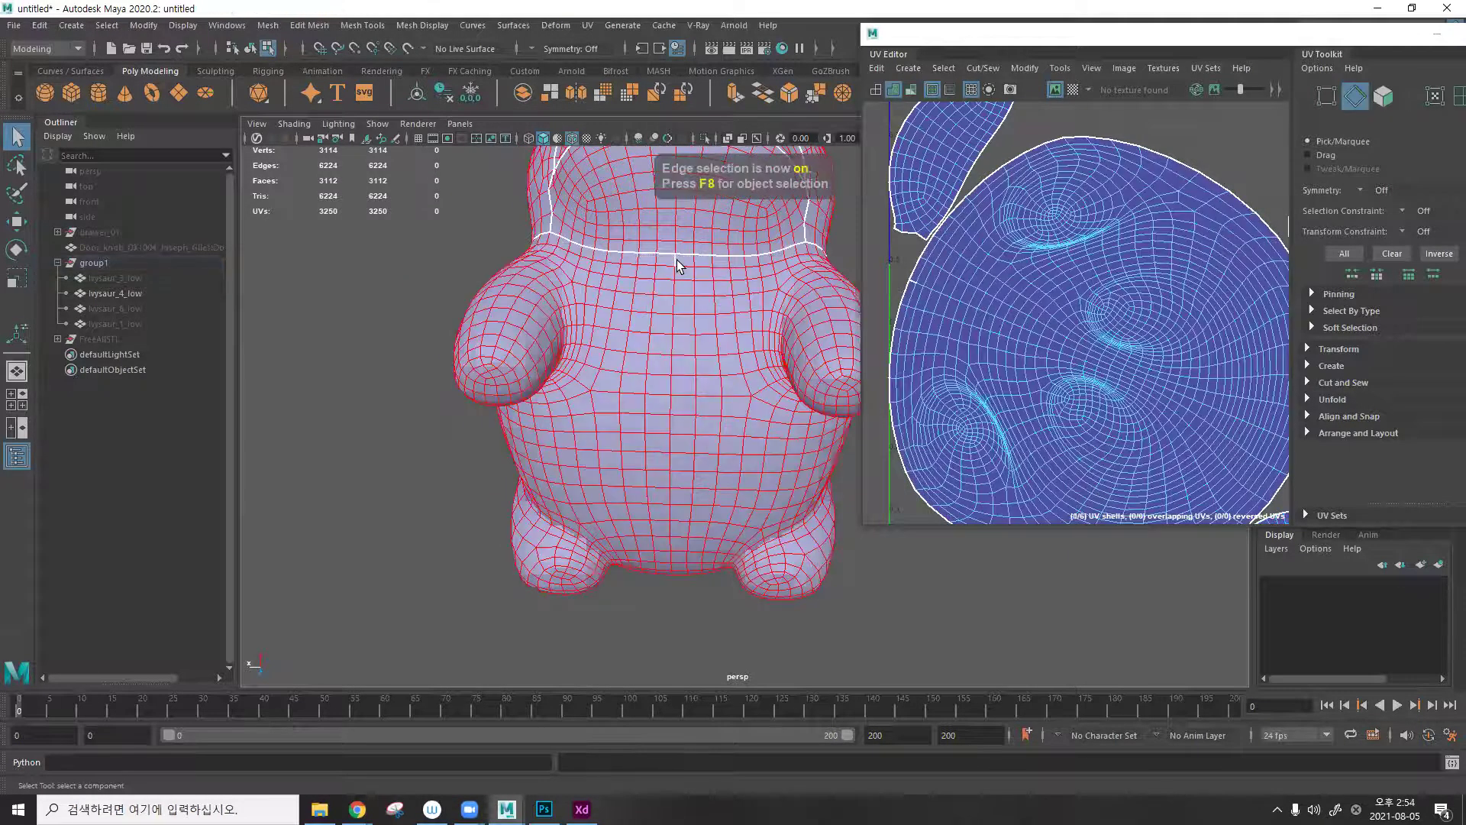
left_click(687, 409)
Try to select whole edge loops around the front leg, and undo the last selection.
left_click_drag(687, 409, 595, 436, "alt")
double_click(628, 495, "shift")
double_click(689, 466)
key("ctrl+z")
scroll(710, 462, "up", 3)
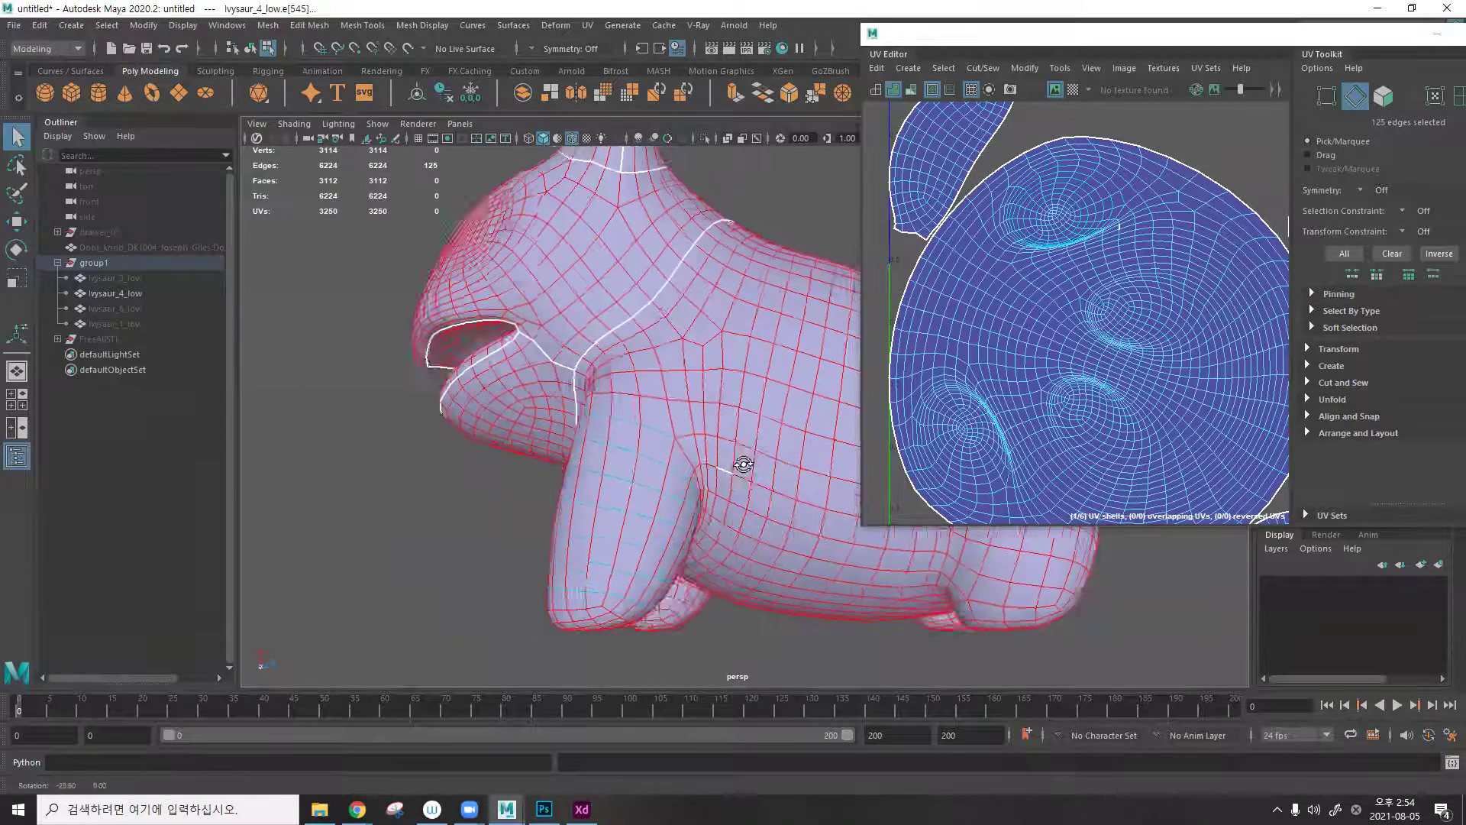
left_click(654, 464)
left_click_drag(664, 459, 629, 432, "alt")
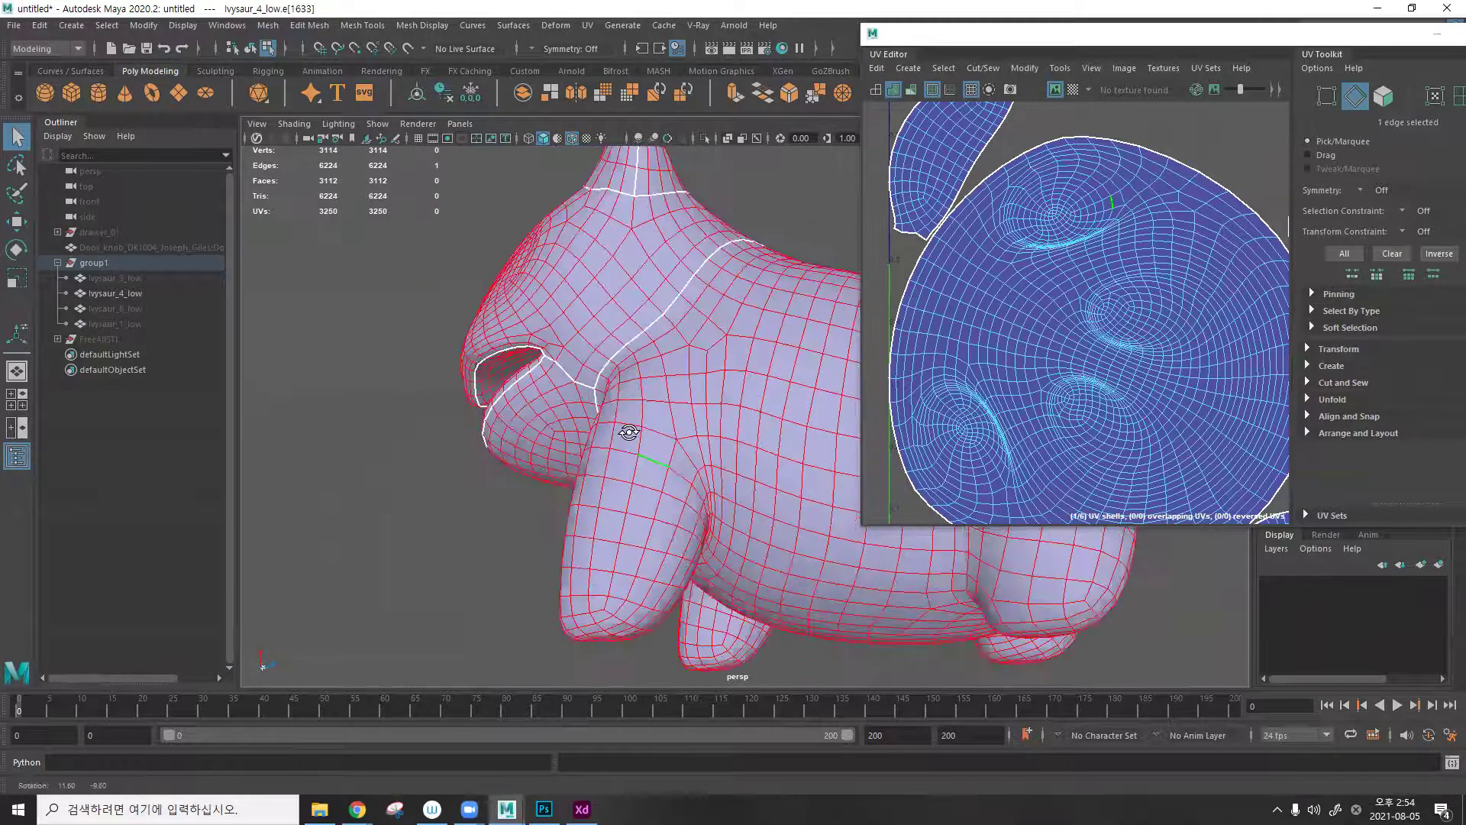
left_click_drag(709, 463, 687, 425, "alt")
scroll(534, 354, "up", 2)
left_click_drag(534, 353, 622, 314, "alt")
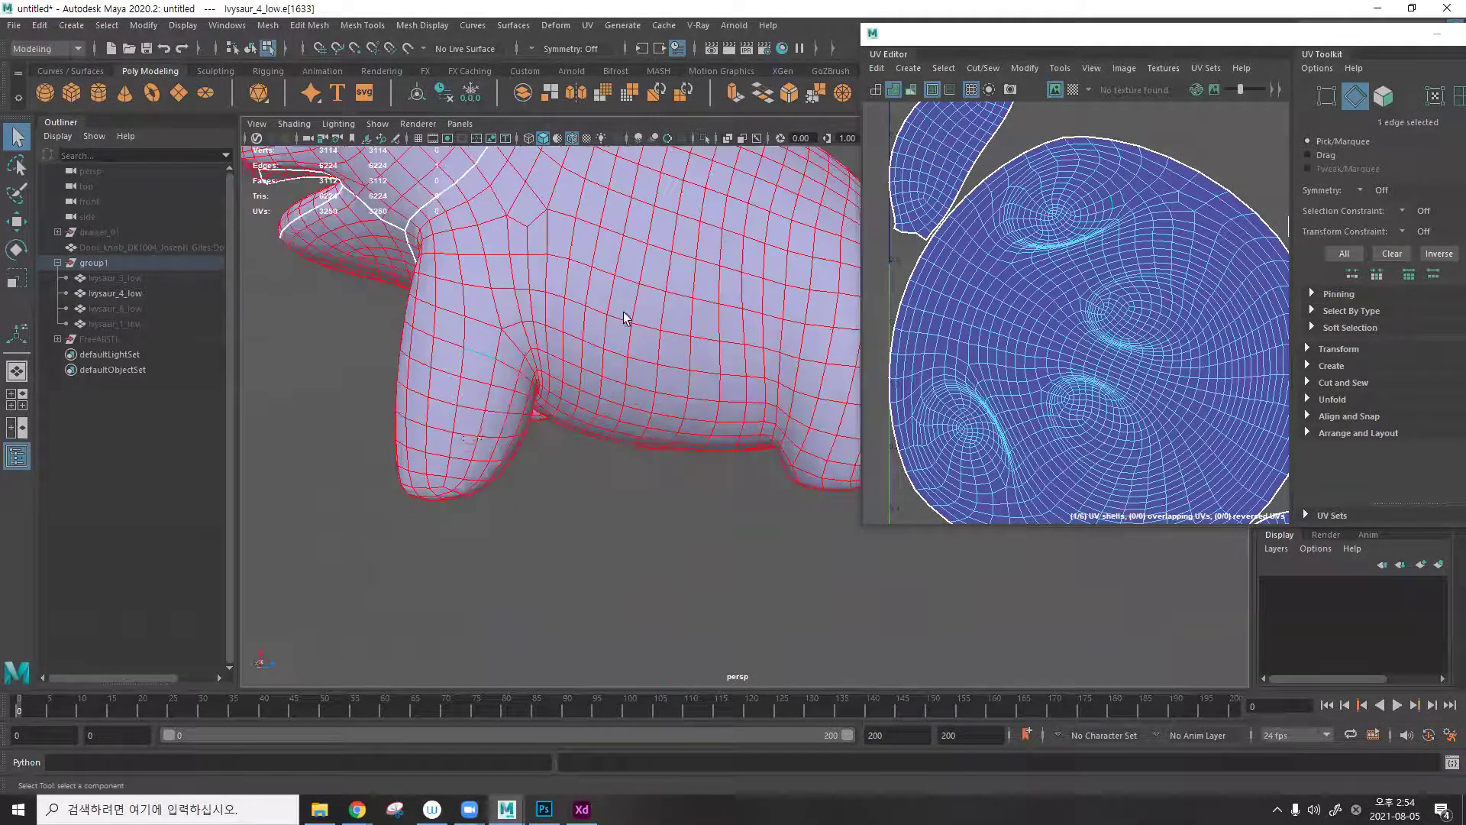
scroll(522, 416, "up", 3)
left_click_drag(522, 416, 661, 355, "alt")
scroll(649, 351, "up", 4)
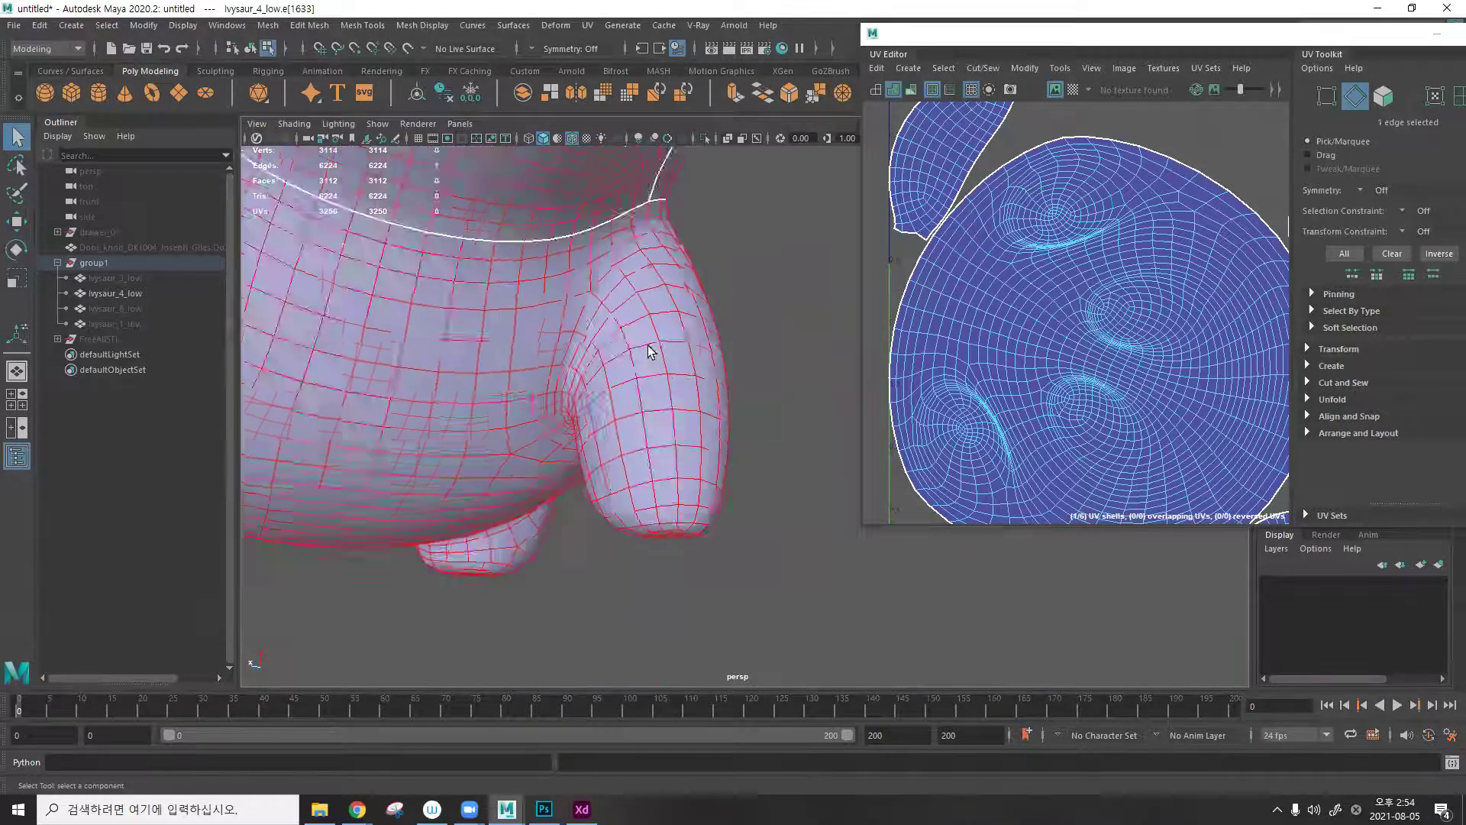
left_click(534, 447)
double_click(611, 316)
mouse_move(611, 317)
left_mouse_down("alt")
mouse_move(601, 334)
mouse_move(744, 314)
mouse_move(692, 306)
mouse_move(622, 416)
mouse_move(632, 305)
left_mouse_up("alt")
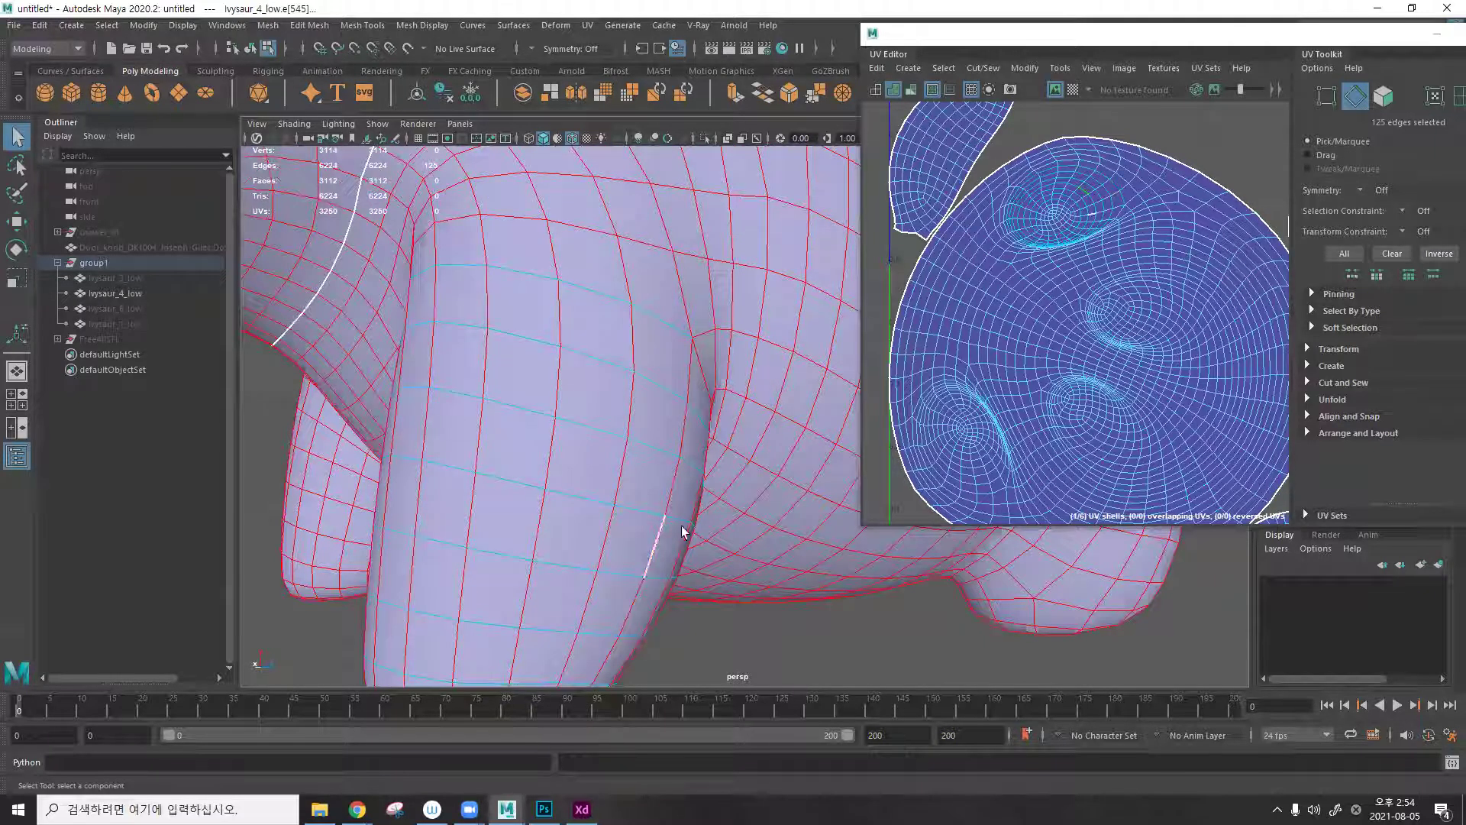
right_click_drag(667, 410, 518, 301, "alt")
left_click_drag(518, 300, 562, 267, "alt")
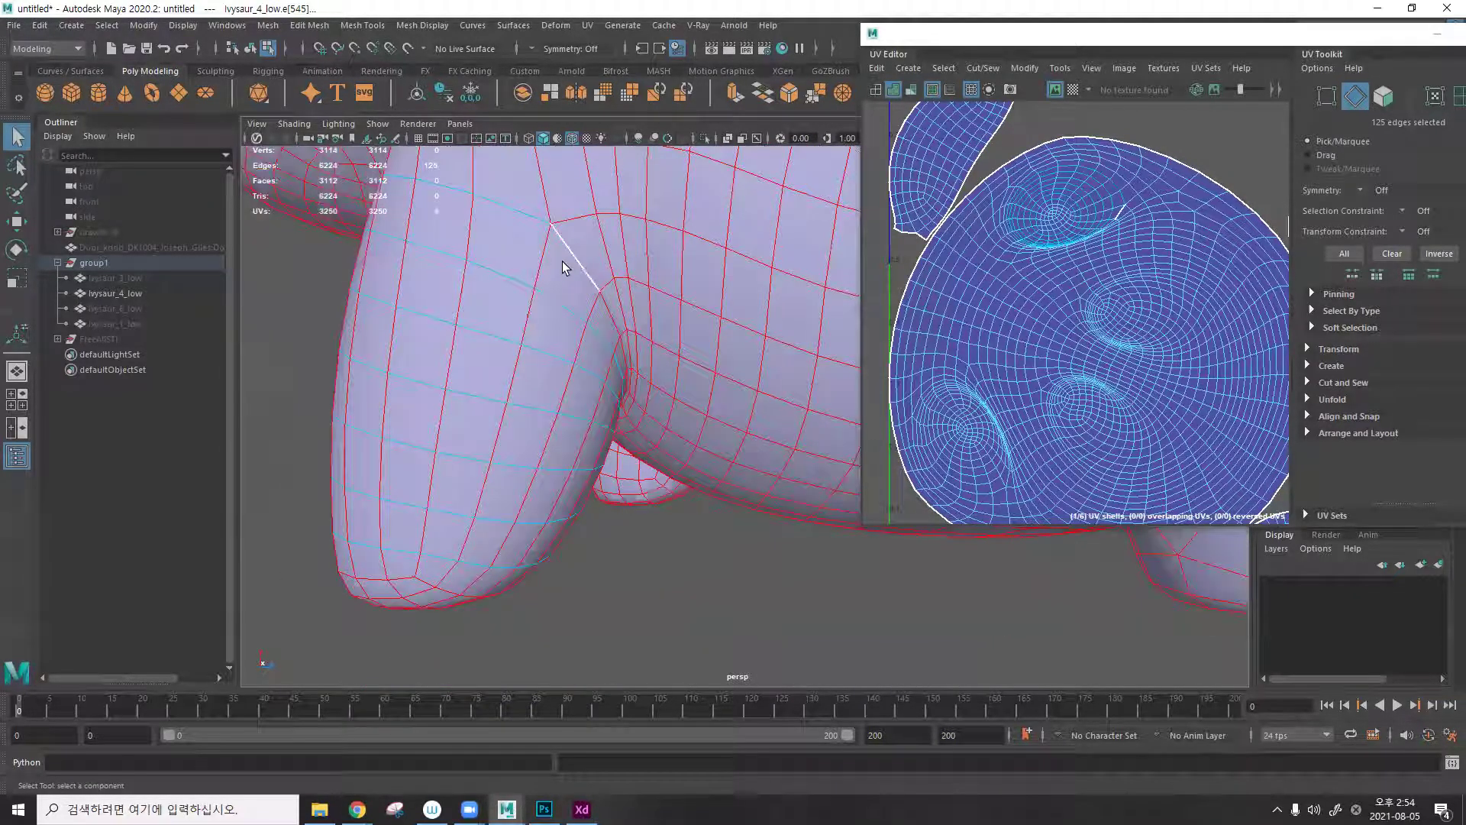
Select the connected edges along the crease where the first front leg meets the body, from the shoulder down to the leg pit.
left_click(567, 247)
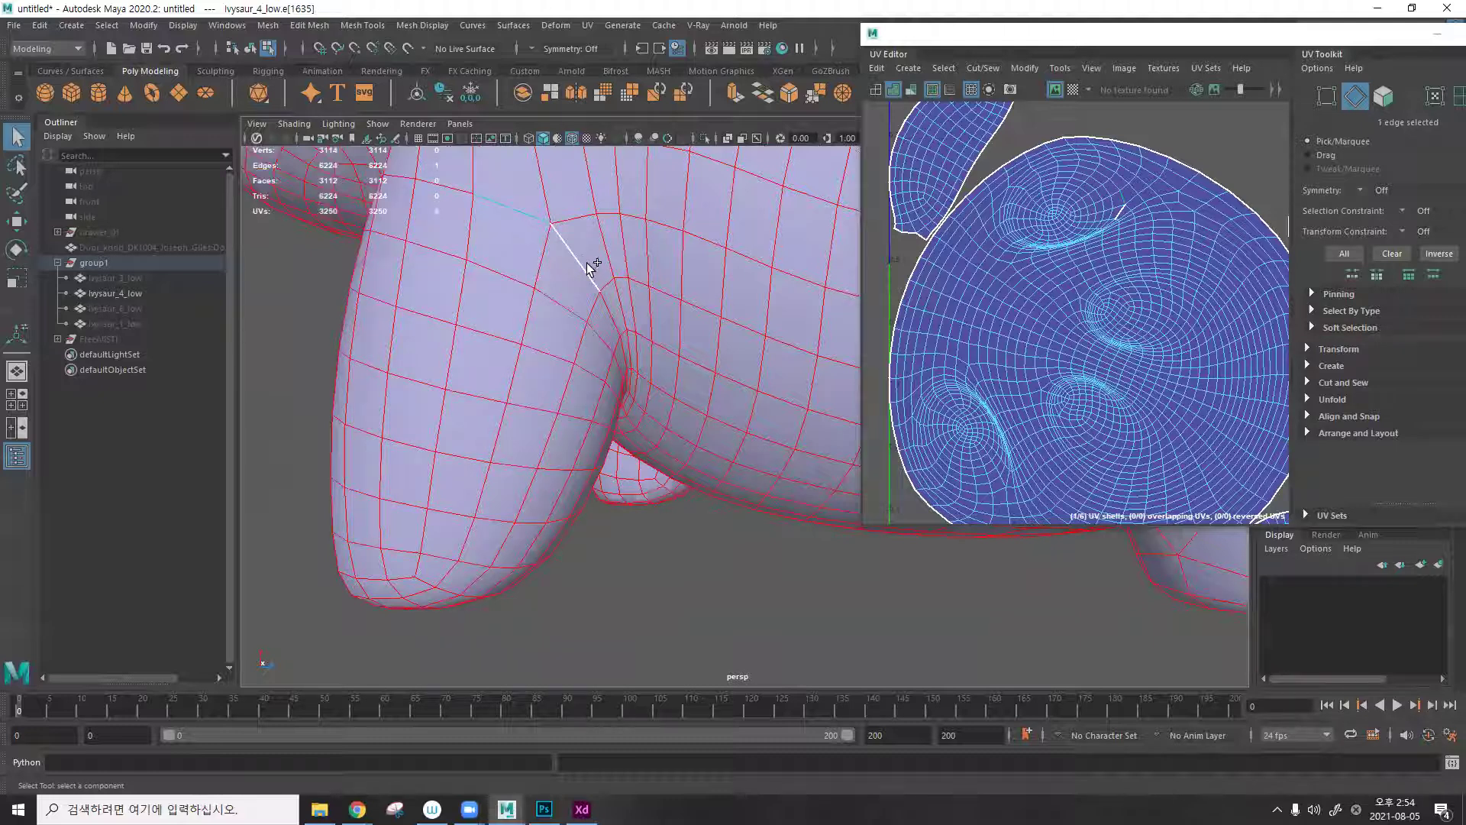
mouse_move(603, 297)
left_mouse_down("alt")
mouse_move(559, 275)
mouse_move(589, 303)
left_mouse_up("alt")
left_click(603, 304, "shift")
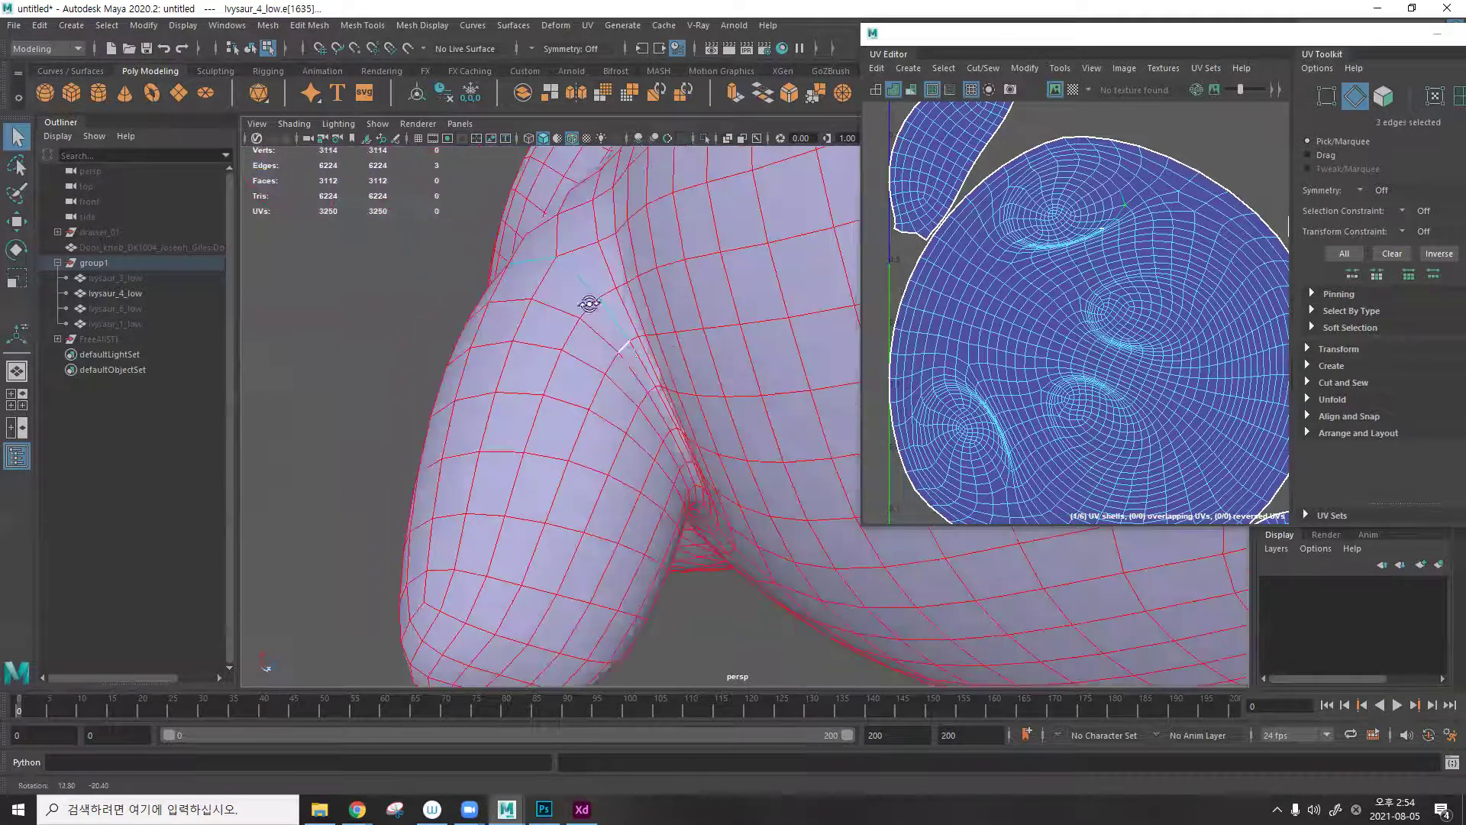
left_click(666, 399, "shift")
left_click_drag(633, 355, 678, 322, "alt")
left_click(704, 380, "shift")
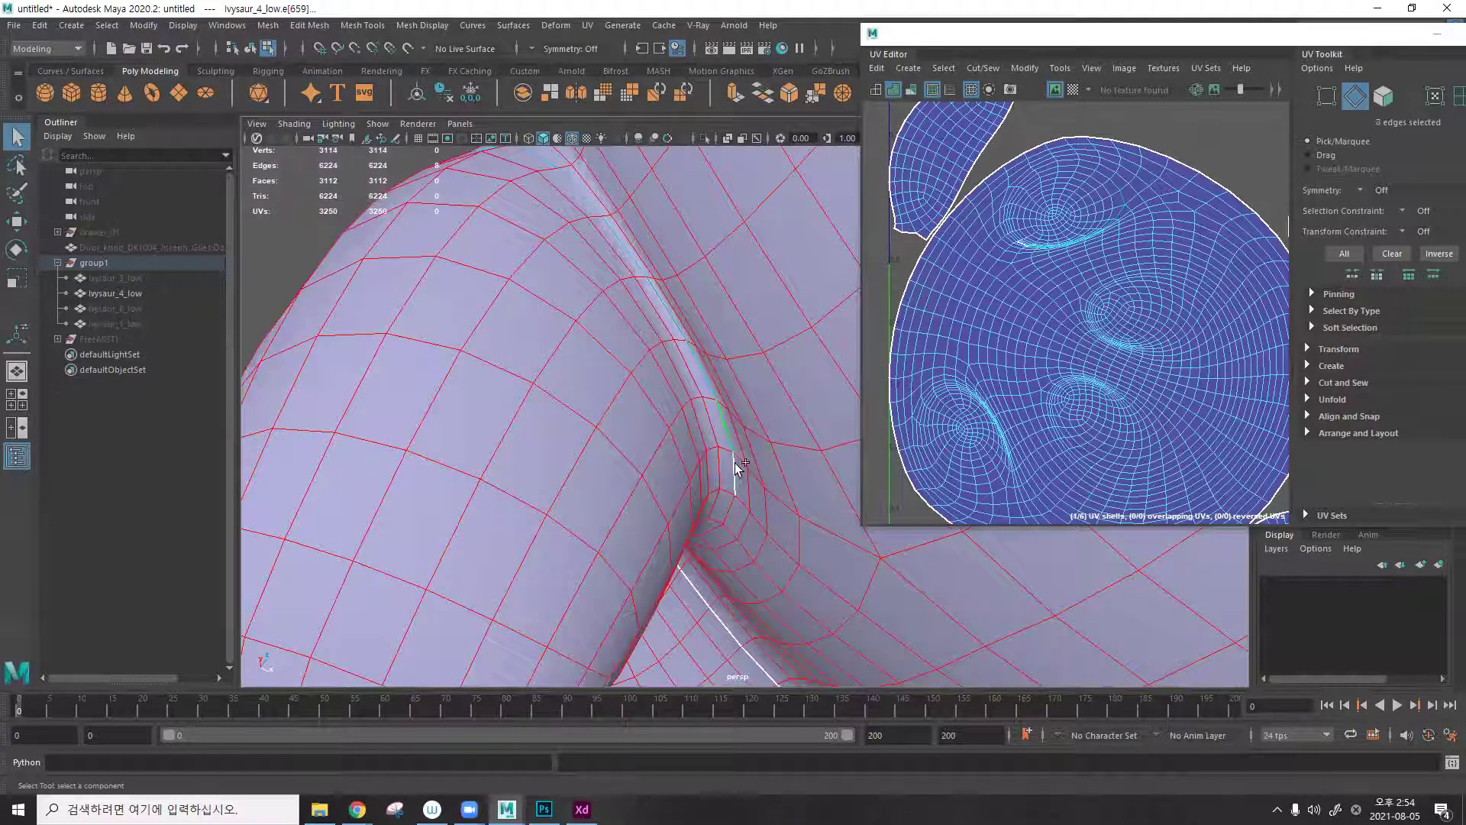
left_click_drag(738, 451, 749, 397, "alt")
left_click_drag(720, 540, 772, 380, "alt")
left_click(747, 415, "shift")
left_click_drag(745, 456, 720, 429, "alt")
left_click(718, 474, "shift")
left_click(698, 504, "shift")
left_click(720, 428, "shift")
left_click(652, 468, "shift")
Extend the edge selection around the rest of the first front leg until the ring closes, and cut the UVs along it.
left_click_drag(652, 468, 630, 427, "alt")
left_click_drag(619, 512, 472, 359, "alt")
left_click(680, 435, "shift")
left_click(663, 437, "shift")
right_click_drag(643, 347, 532, 342, "alt")
left_click(585, 342, "shift")
left_click(669, 345, "shift")
middle_click_drag(538, 353, 619, 317, "alt")
left_click_drag(697, 386, 658, 347, "alt")
left_click(663, 325, "shift")
left_click(657, 350, "shift")
left_click(585, 280, "shift")
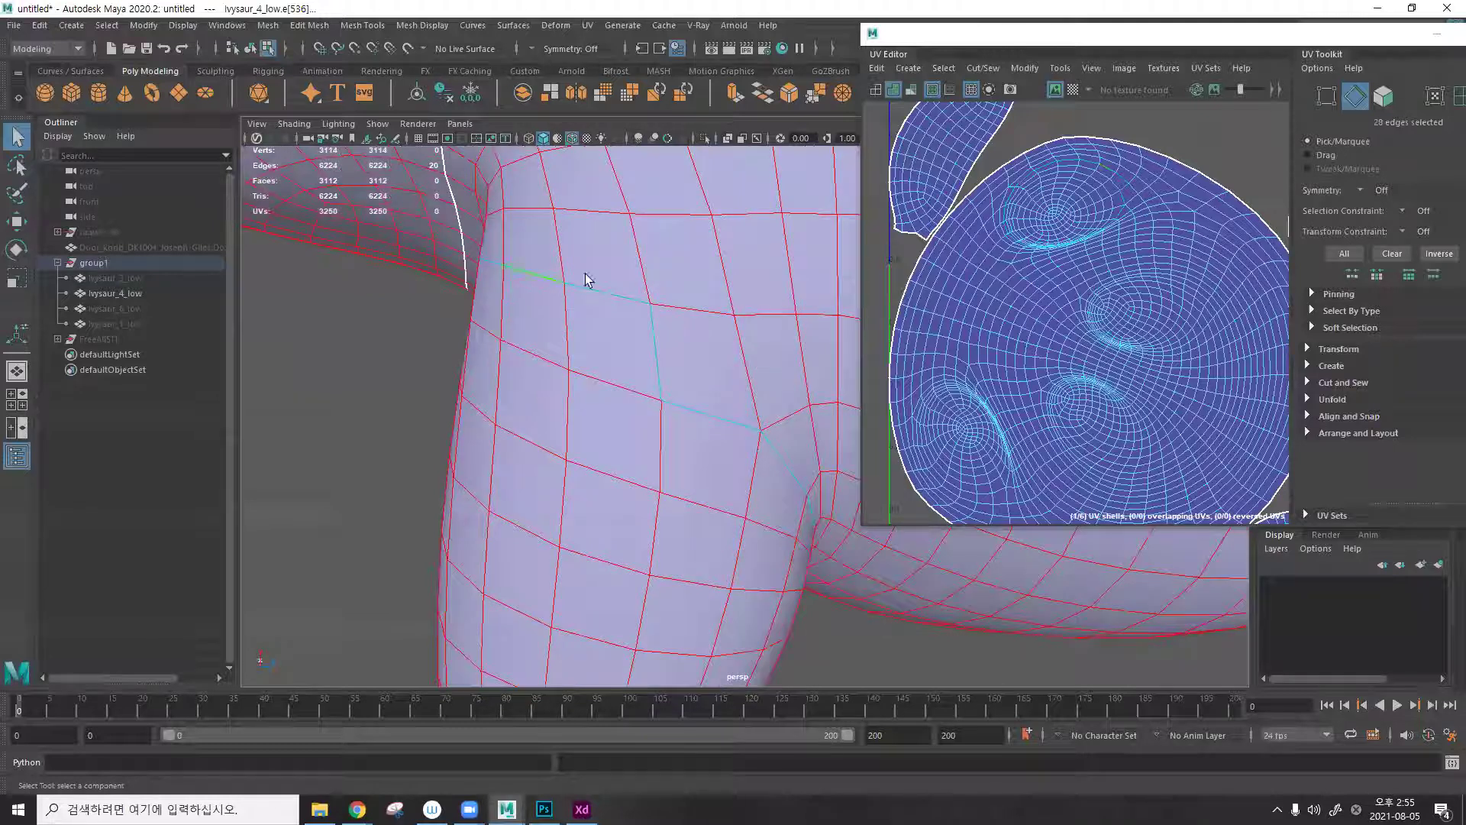
key("ctrl+x")
Select the faces of the separated front leg to check that its shell is detached.
left_click_drag(753, 428, 720, 391, "alt")
right_click_drag(752, 330, 798, 345)
left_click(669, 420)
left_click(681, 446)
left_click_drag(681, 447, 592, 367, "alt")
key("F11")
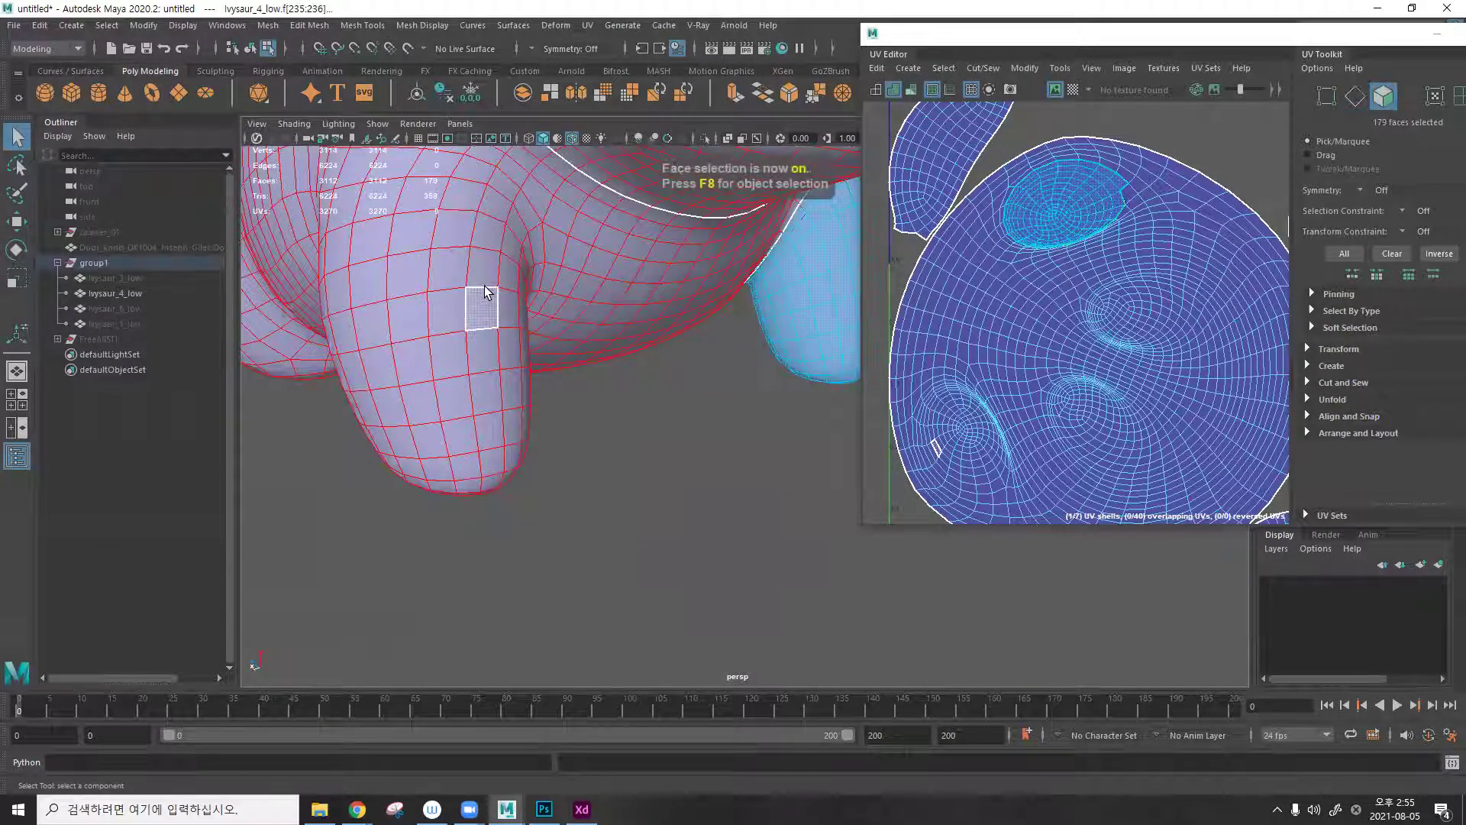
Switch to edge selection and select the connected edges along the upper crease of the opposite front leg.
key("F10")
left_click(484, 297)
left_click_drag(484, 298, 563, 347, "alt")
left_click(538, 315, "shift")
left_click(570, 337, "shift")
left_click(589, 366, "shift")
left_click(603, 408, "shift")
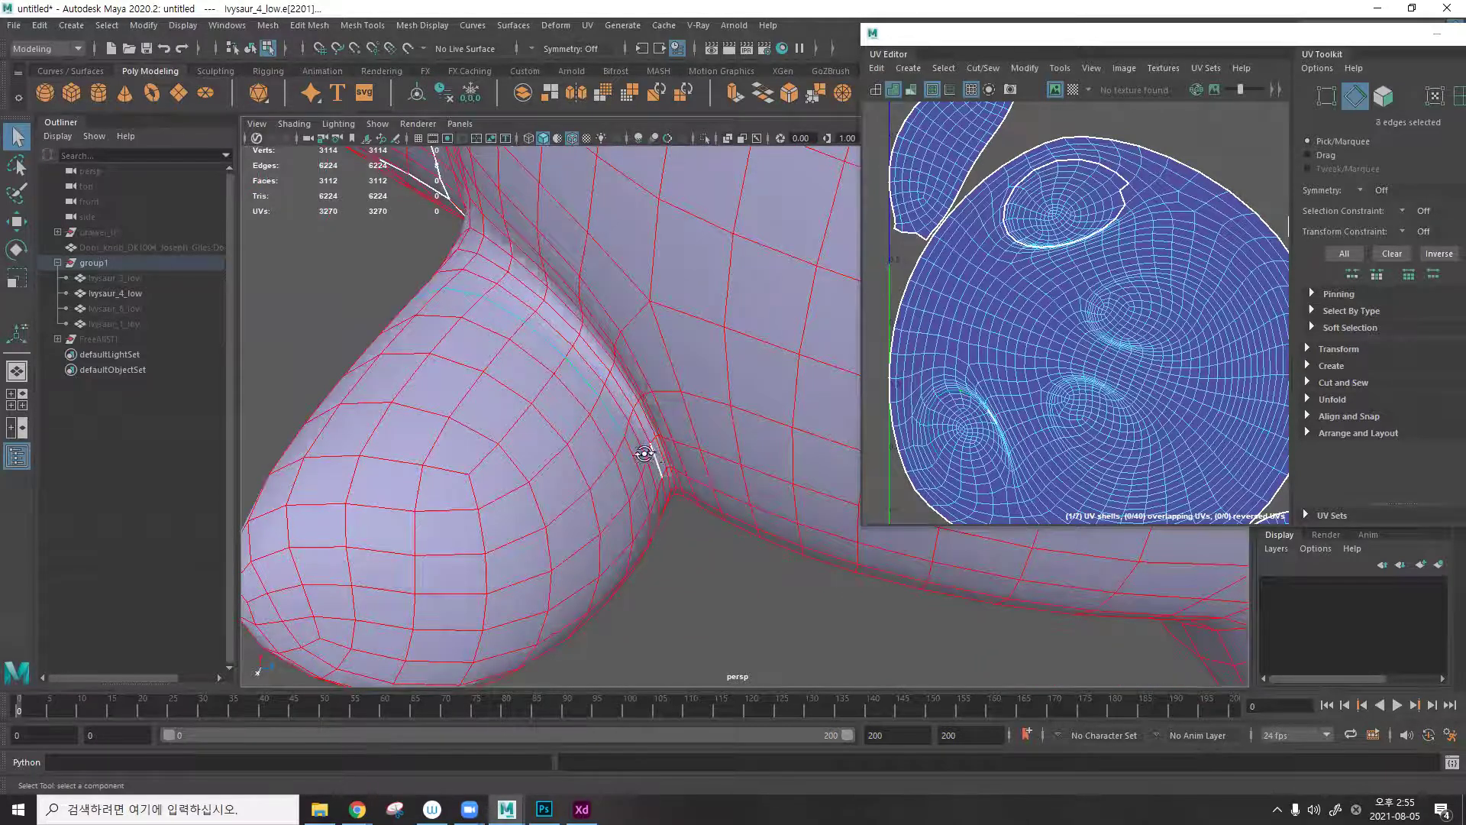
left_click_drag(645, 454, 629, 453, "alt")
left_click(664, 479, "shift")
left_click(669, 504, "shift")
Extend the edge selection around the underside and outer side of the opposite front leg.
left_click_drag(669, 504, 601, 483, "alt")
right_click_drag(601, 482, 563, 524, "alt")
left_click_drag(435, 479, 564, 552, "alt")
left_click_drag(583, 611, 622, 517, "alt")
middle_click_drag(622, 517, 654, 490, "alt")
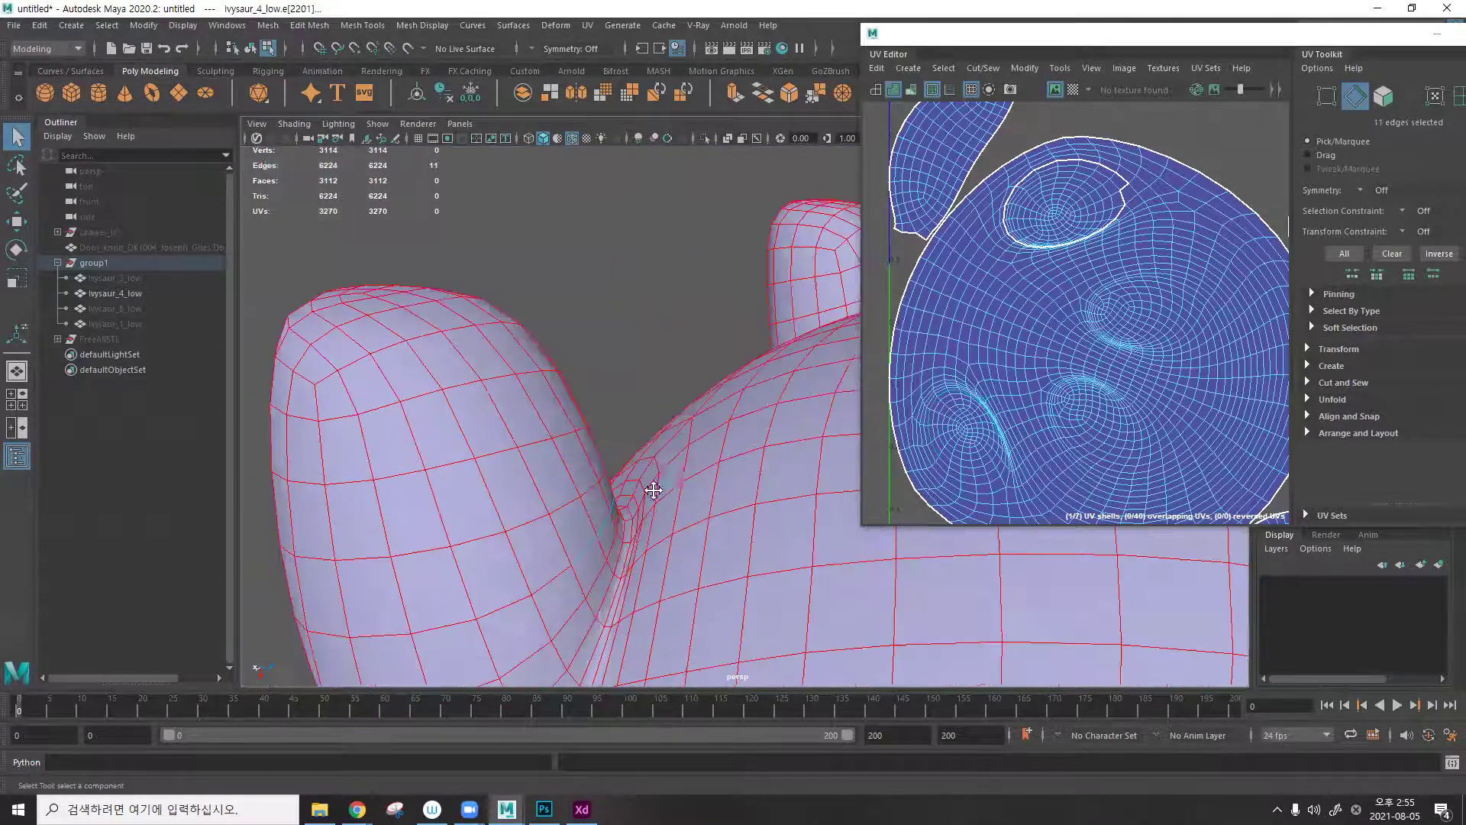
left_click_drag(654, 490, 619, 511, "alt")
left_click(557, 542, "shift")
left_click_drag(524, 556, 688, 476, "alt")
left_click(511, 564, "shift")
left_click(613, 508, "shift")
left_click_drag(613, 507, 641, 517, "alt")
left_click(540, 527, "shift")
left_click_drag(540, 527, 652, 482, "alt")
left_click_drag(559, 505, 625, 473, "alt")
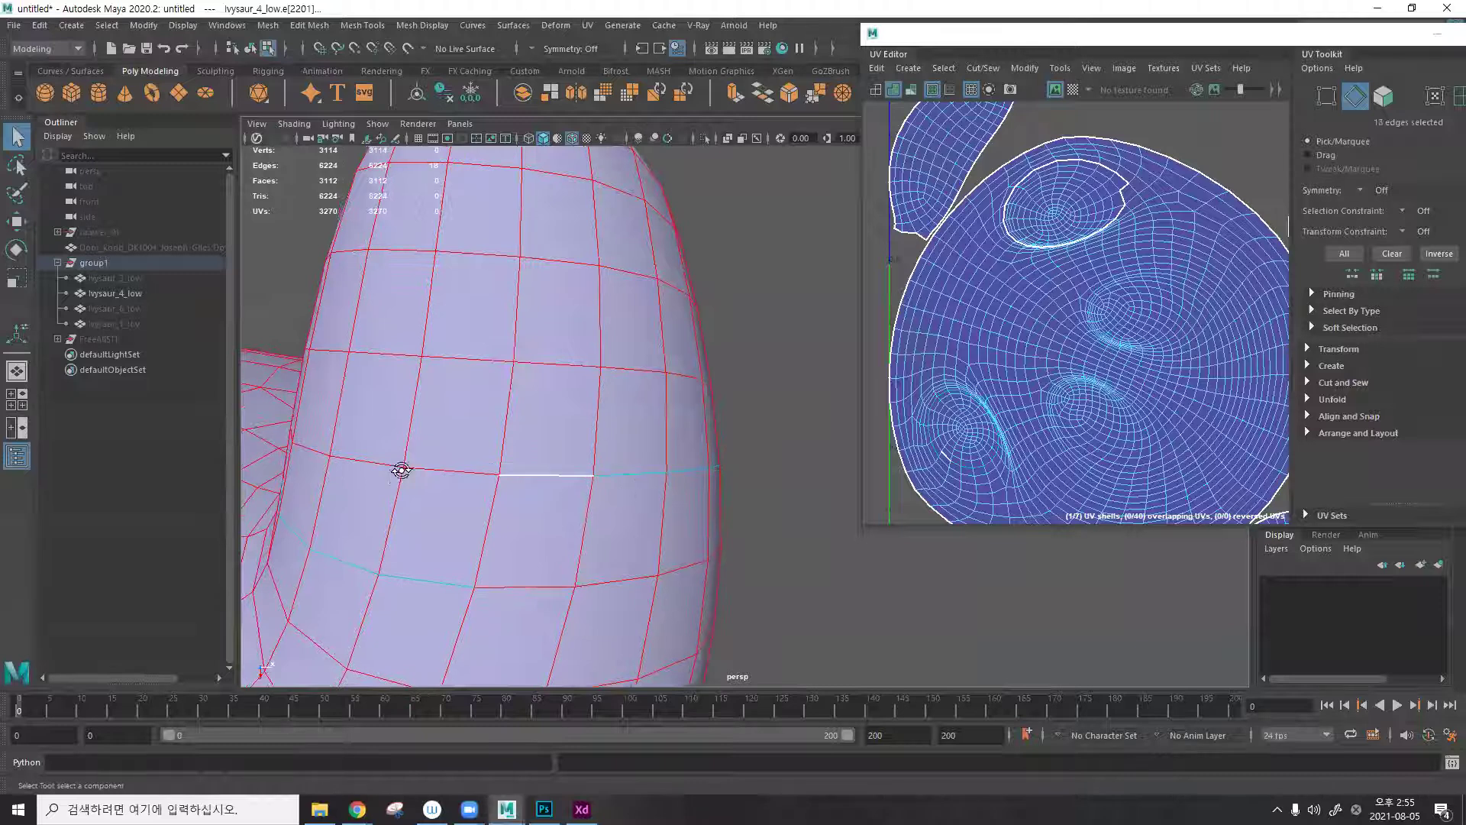
Close the edge ring around the opposite front leg, cut the UVs along it, and clear the selection.
left_click_drag(399, 468, 510, 485, "alt")
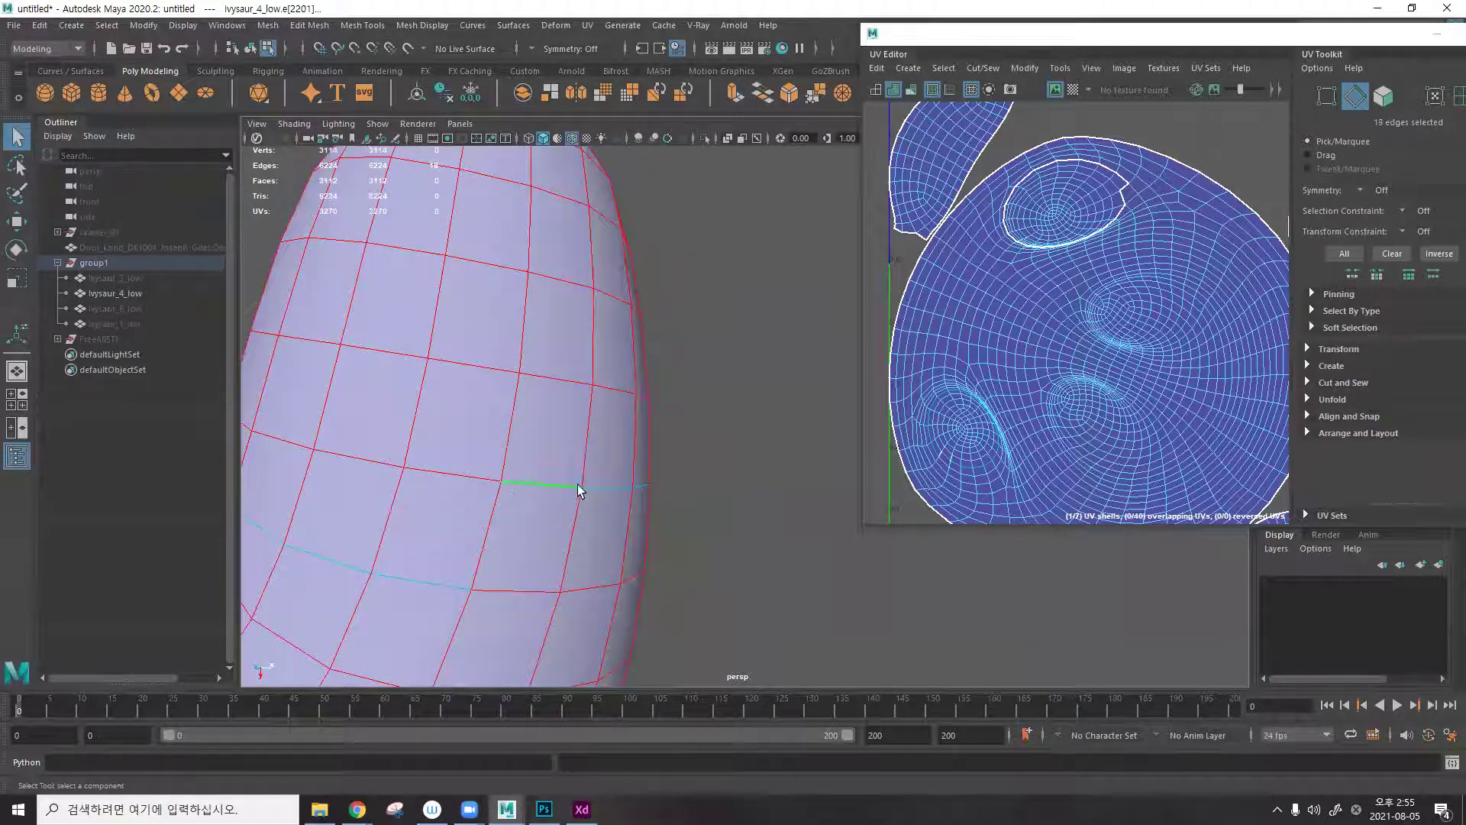
left_click_drag(523, 429, 564, 365, "alt")
left_click(564, 365, "shift")
left_click_drag(650, 353, 815, 363, "alt")
key("ctrl+x")
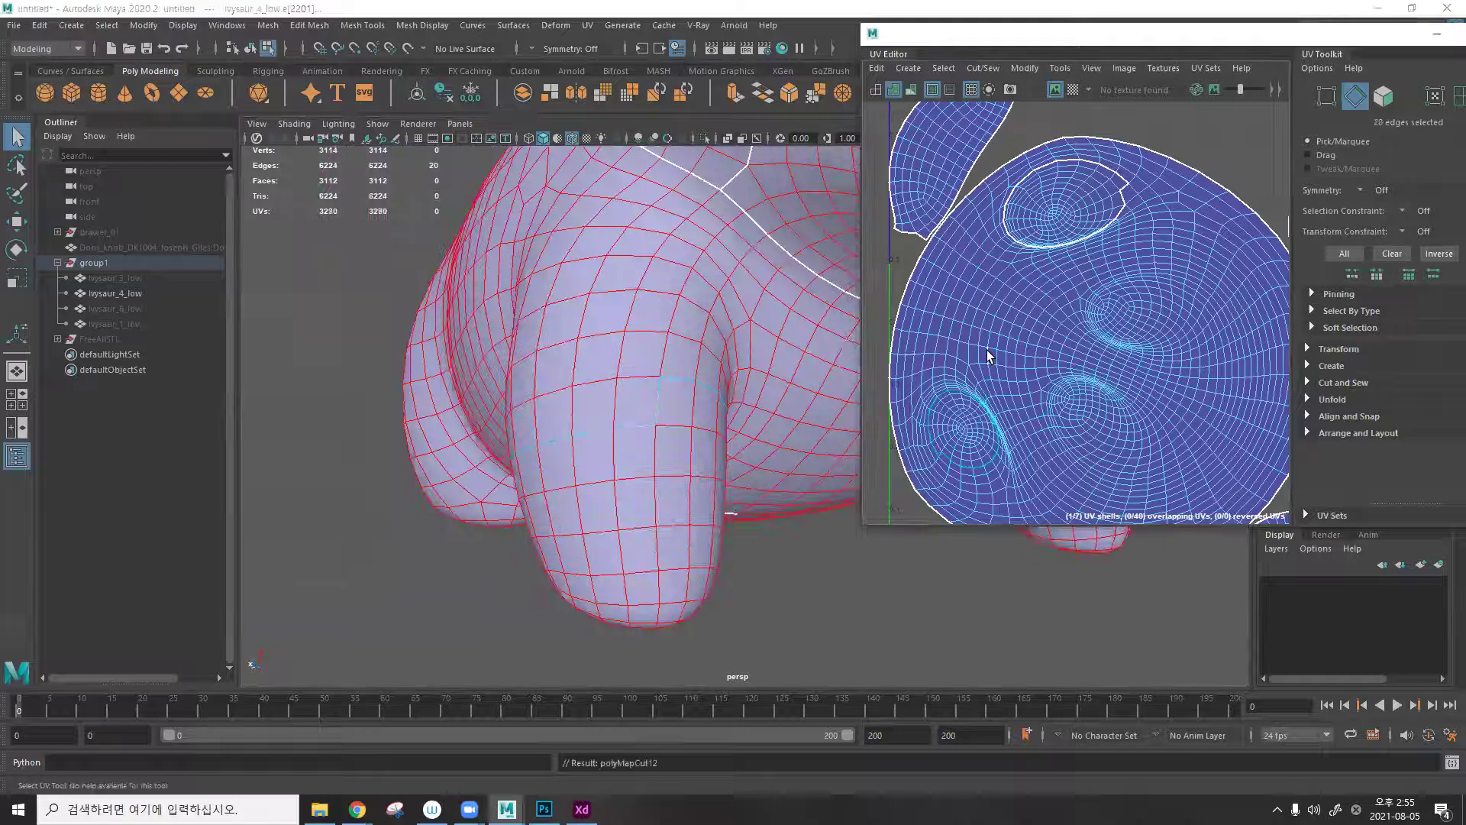
left_click(808, 600)
Select the lengthwise edges on the inner side of this front leg from the seam to the foot, and cut them.
left_click_drag(693, 536, 680, 393, "alt")
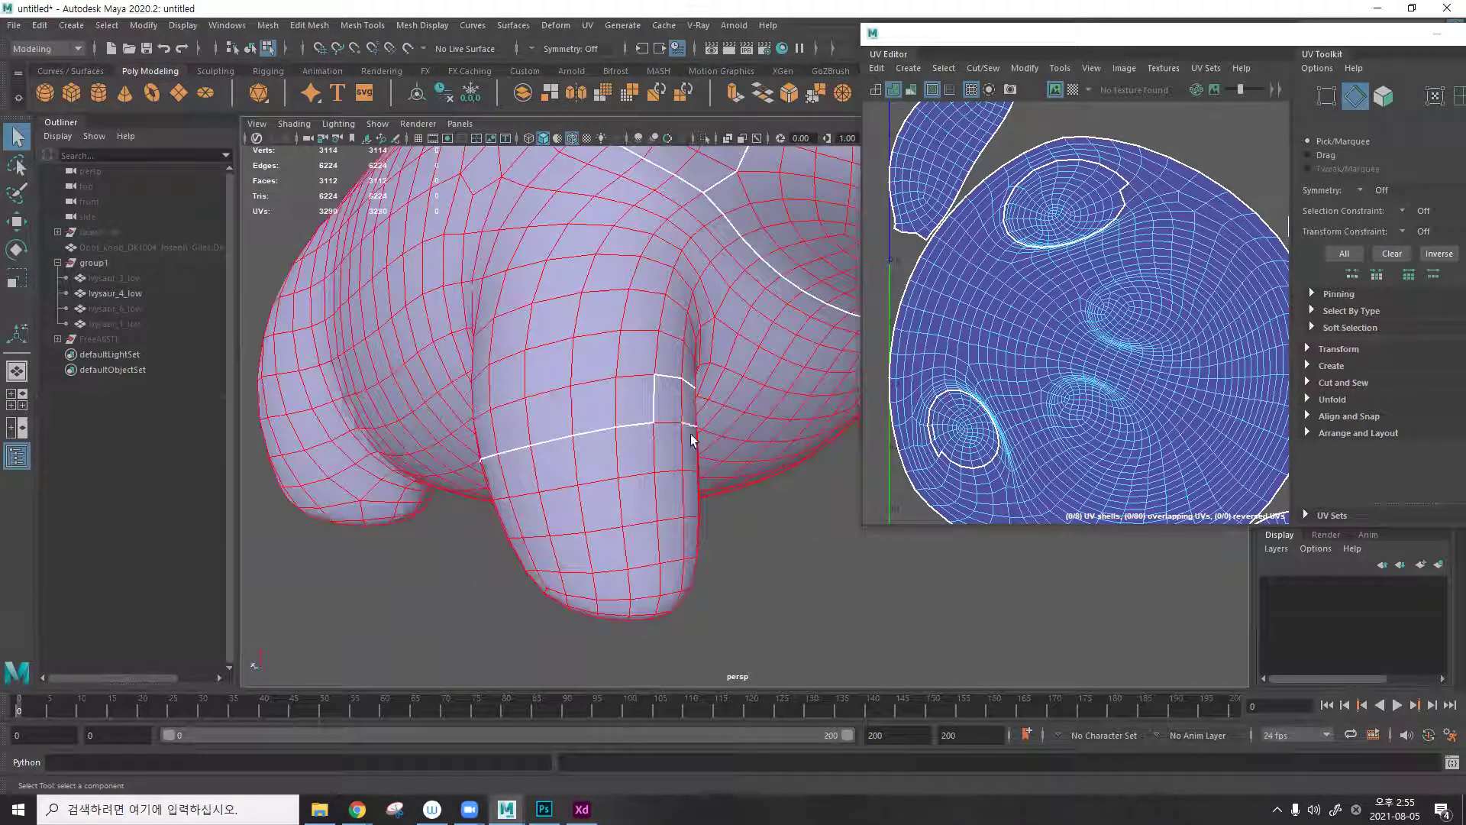
left_click_drag(647, 394, 590, 394, "alt")
left_click(540, 369)
left_click(545, 409, "shift")
left_click(549, 466, "shift")
left_click_drag(566, 505, 570, 550, "alt")
left_click(566, 584, "shift")
key("ctrl+x")
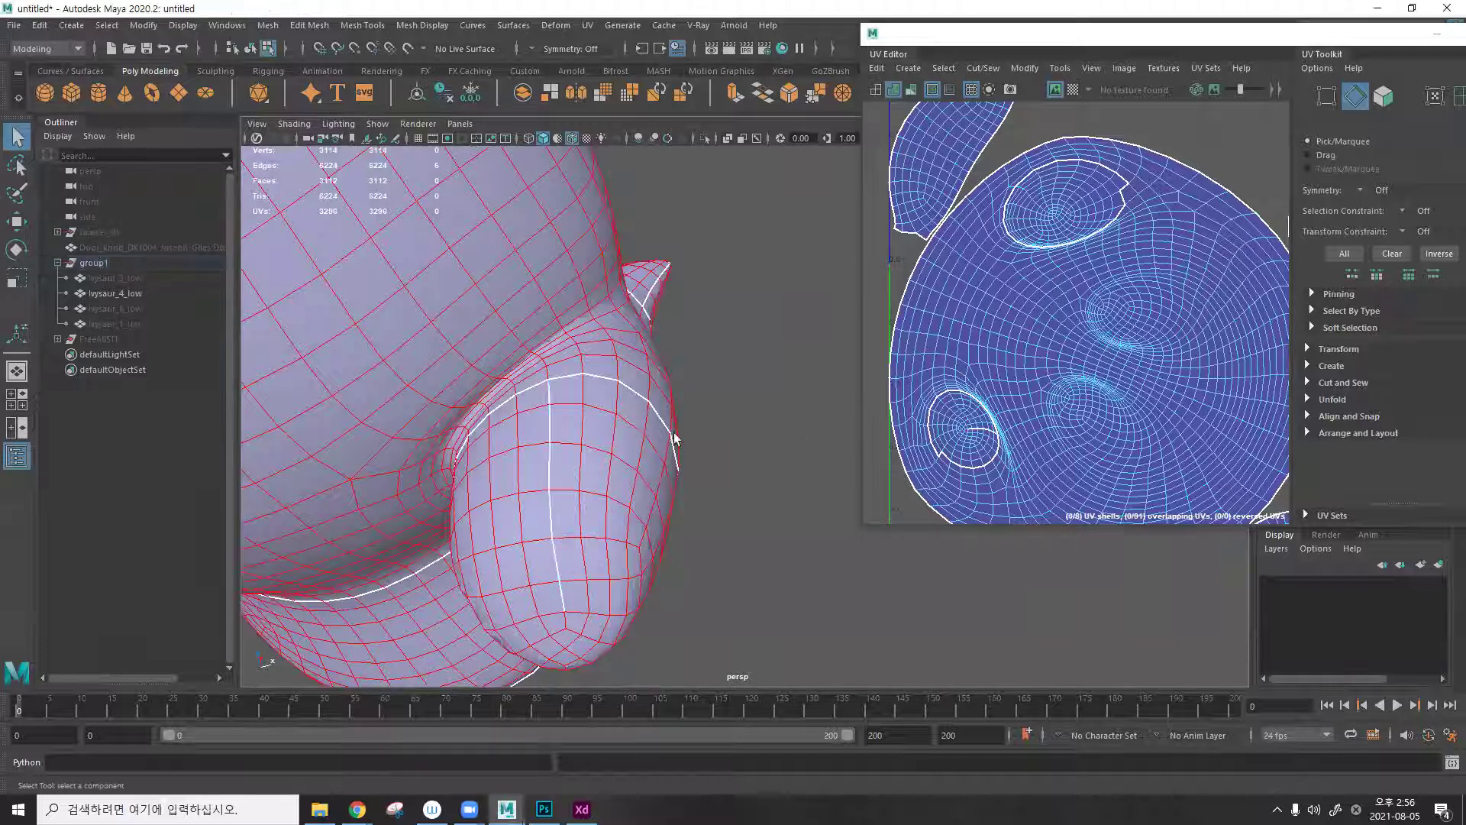
Cut a lengthwise seam down the inner side of the first front leg from its ring seam, and clear the selection.
left_click_drag(424, 490, 719, 443, "alt")
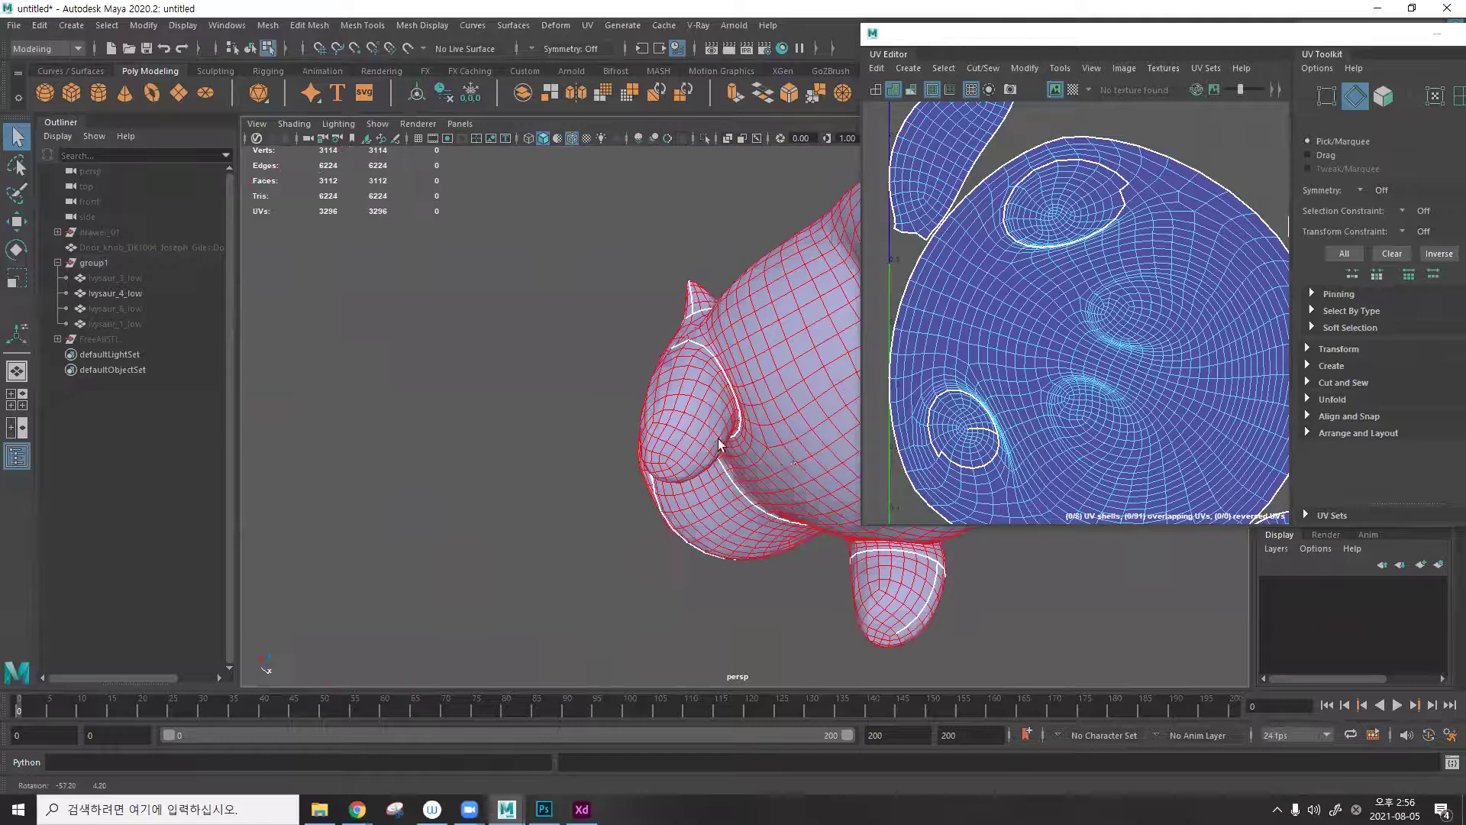
scroll(599, 475, "up", 5)
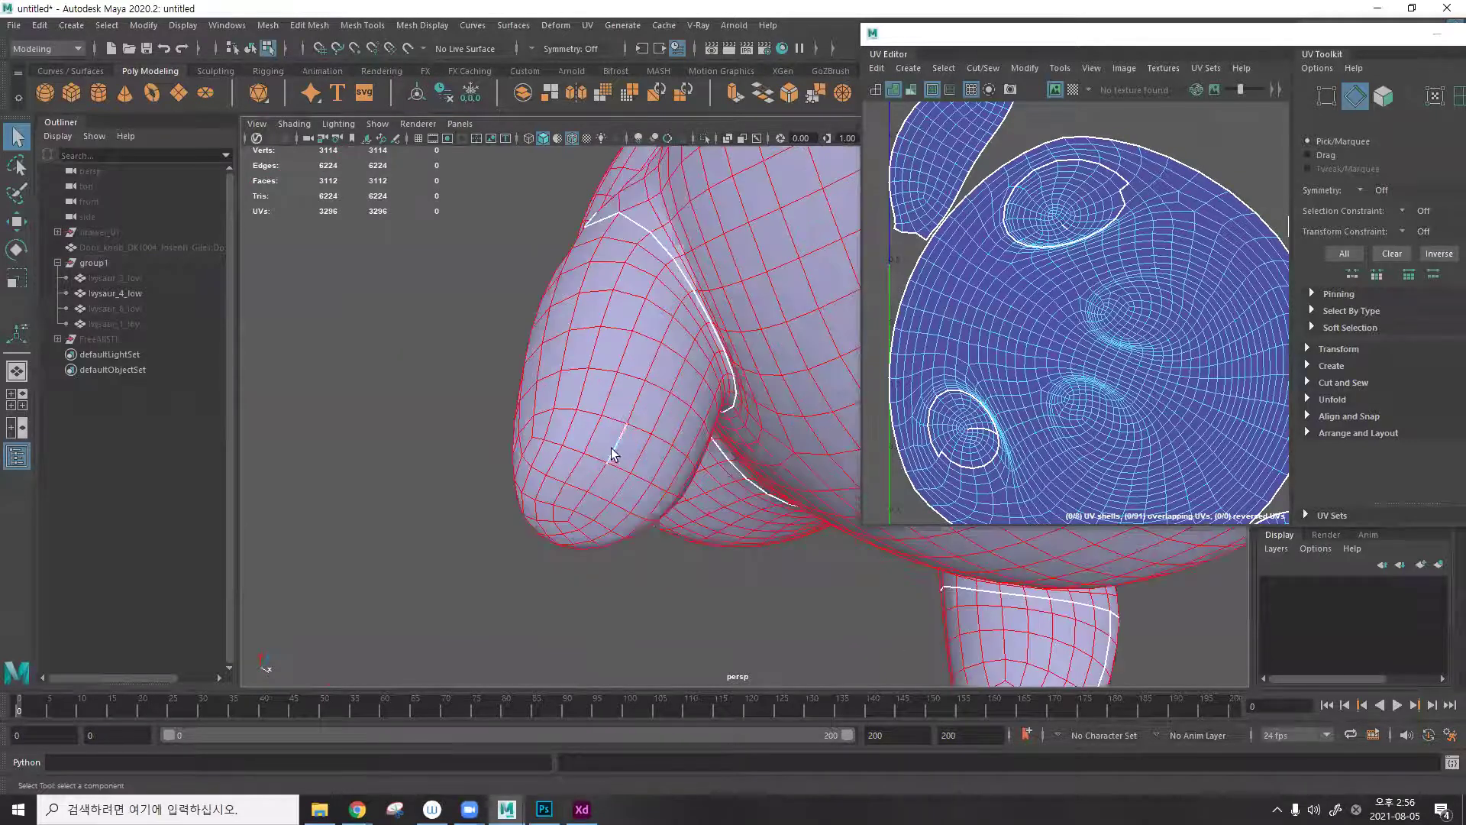
left_click(612, 454)
left_click(640, 388, "shift")
left_click(663, 330, "shift")
left_click(675, 313, "shift")
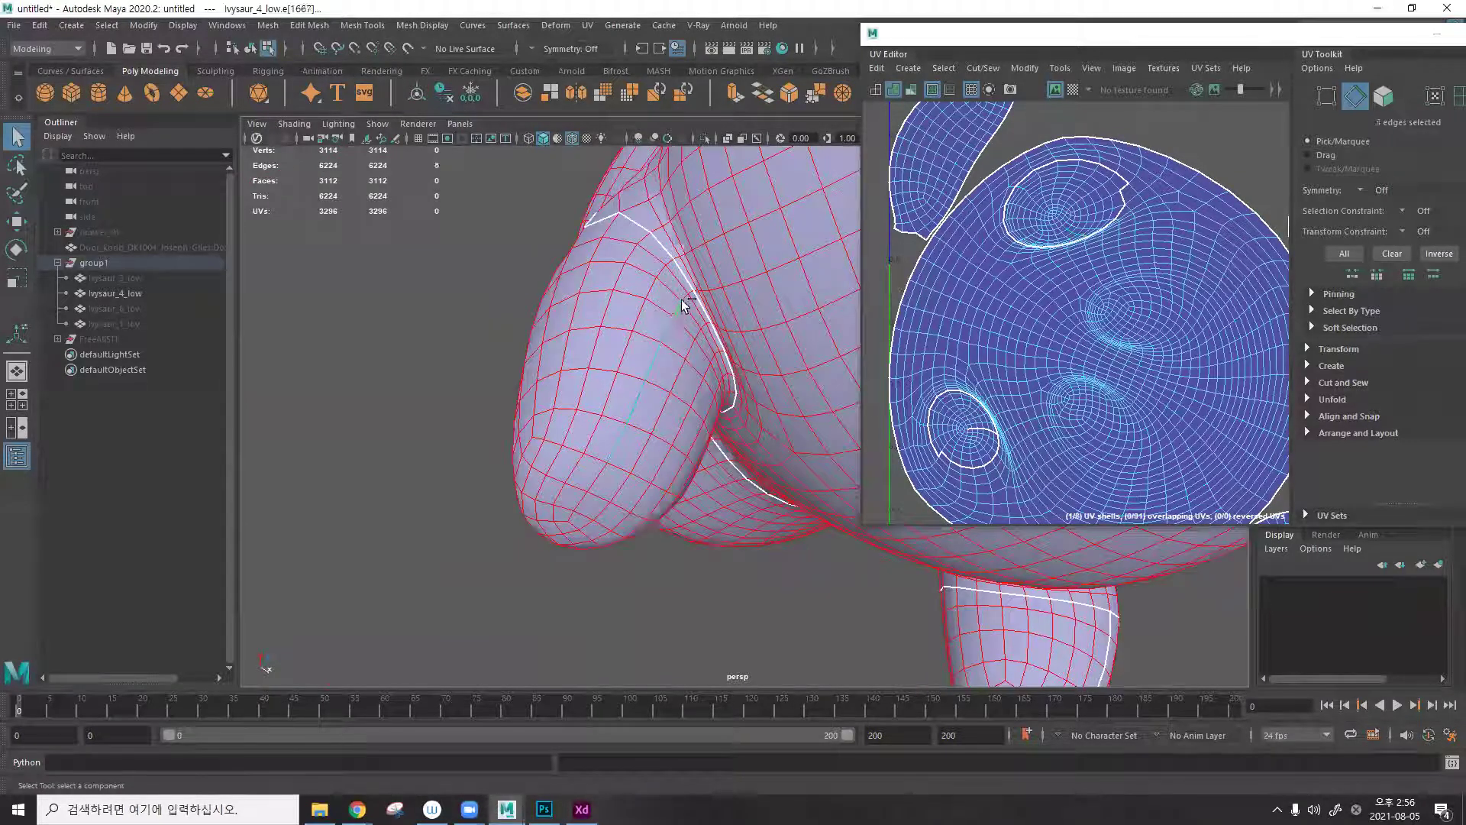
left_click(694, 585)
left_click(635, 420)
left_click(655, 379, "shift")
key("shift+x")
left_click(805, 630)
left_click_drag(805, 631, 537, 418, "alt")
left_click_drag(718, 425, 605, 399, "alt")
middle_click_drag(605, 399, 640, 368, "alt")
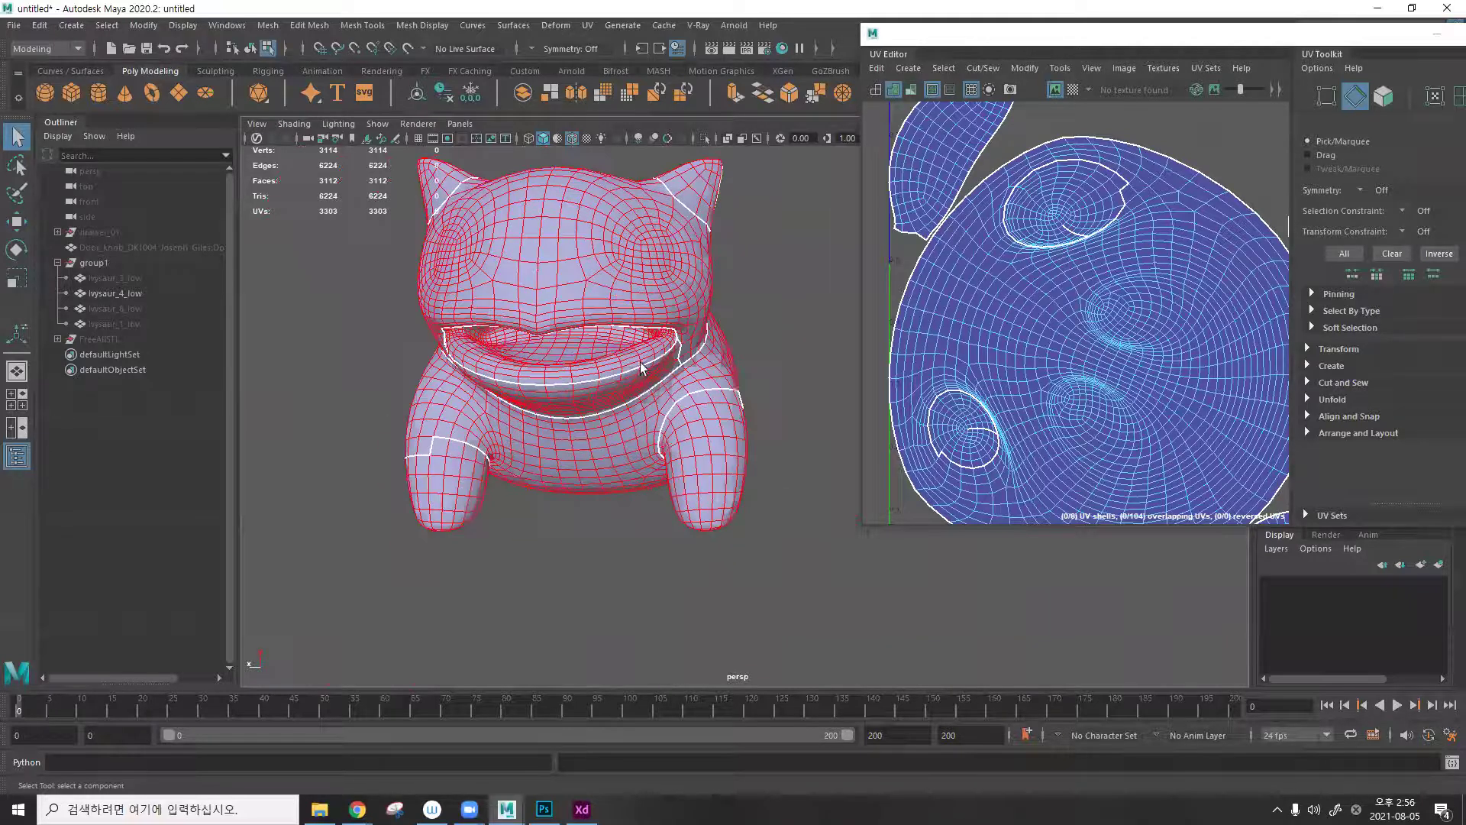
left_click_drag(689, 373, 711, 353, "alt")
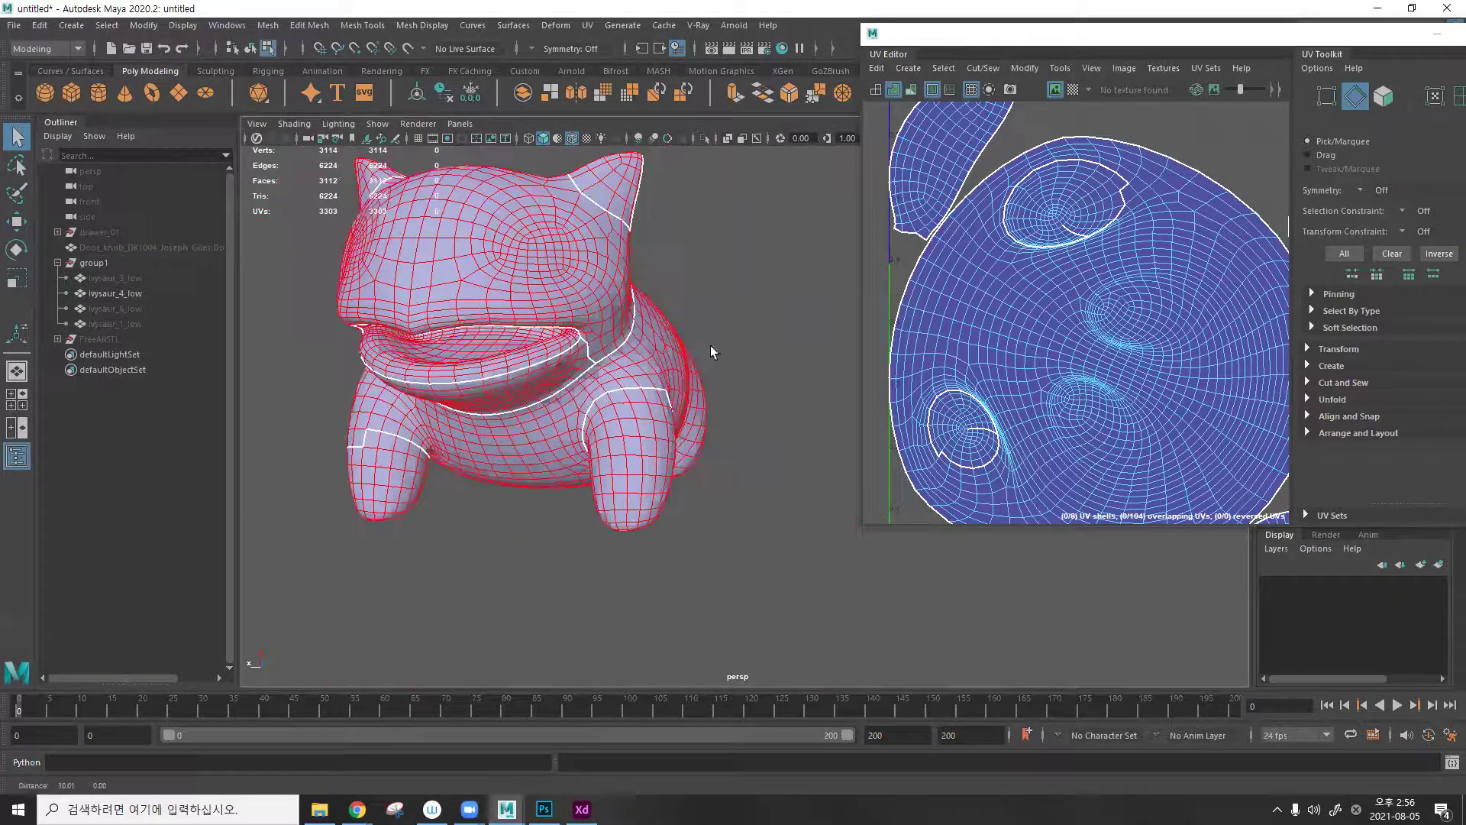
mouse_move(650, 384)
left_mouse_down("alt")
mouse_move(687, 336)
mouse_move(649, 412)
left_mouse_up("alt")
scroll(692, 330, "up", 5)
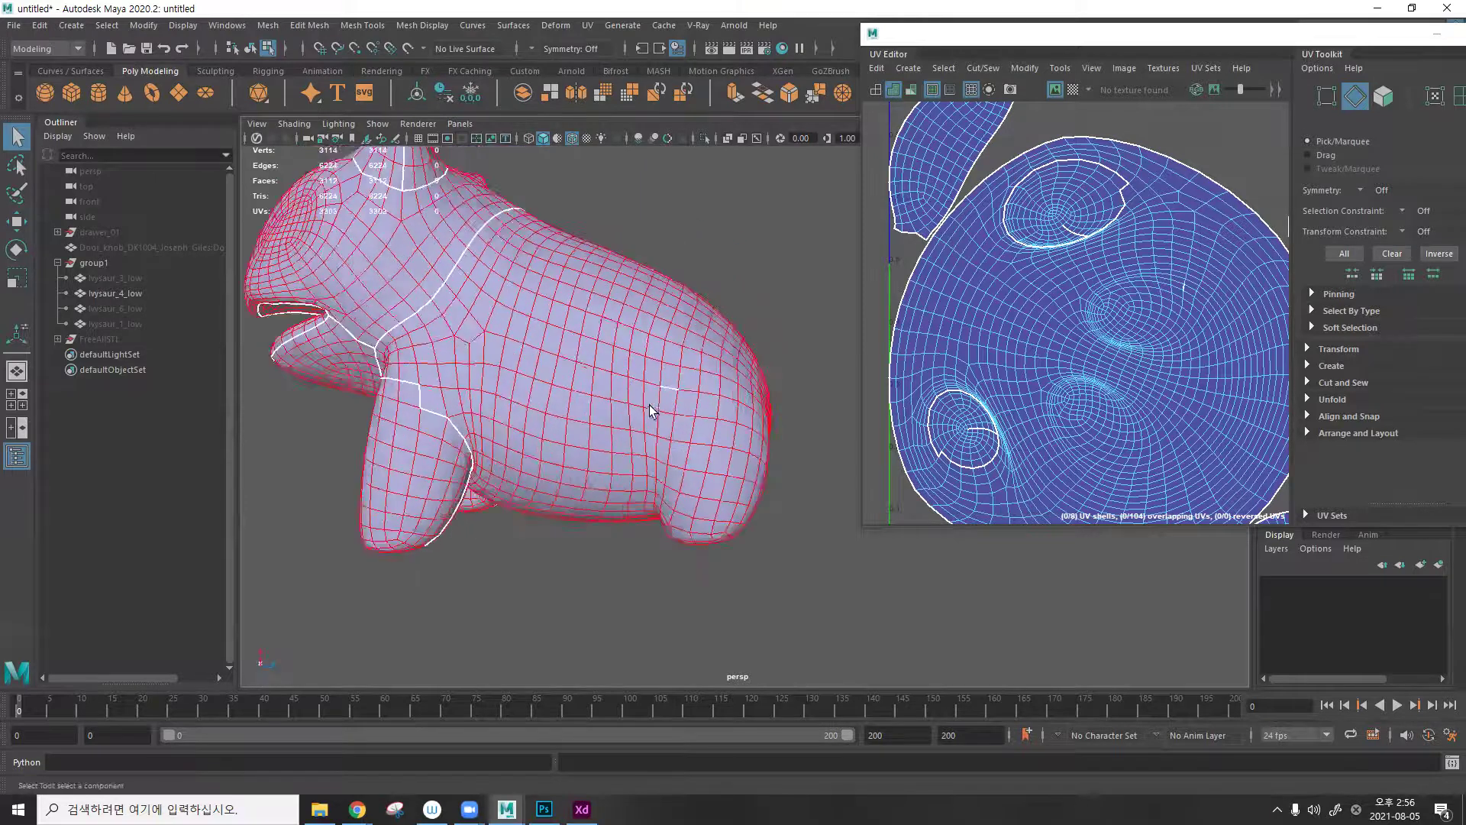
double_click(646, 416)
left_click(651, 349)
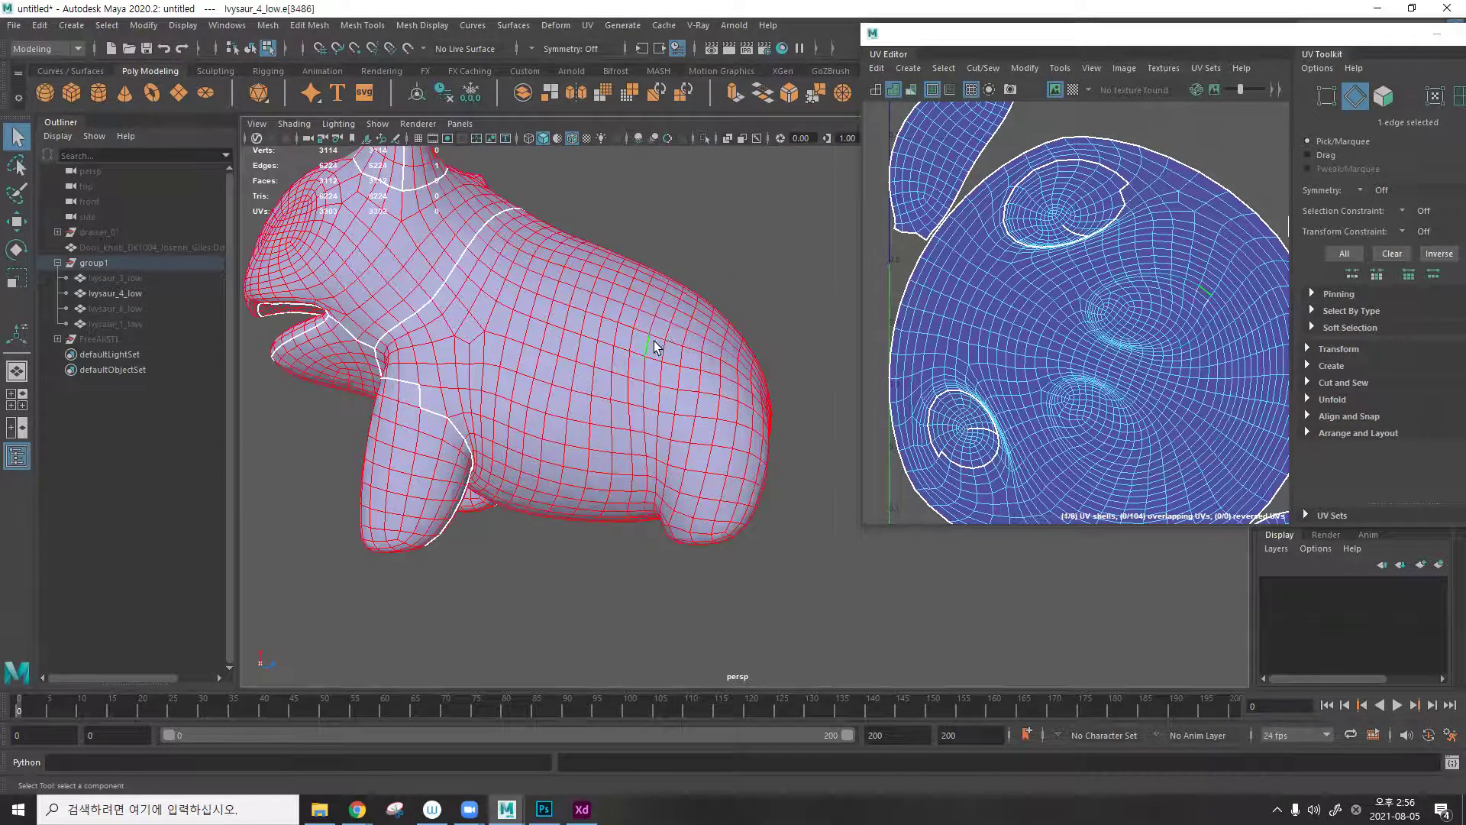
left_click_drag(654, 350, 612, 374, "alt")
scroll(726, 360, "up", 4)
middle_click_drag(729, 323, 598, 403, "alt")
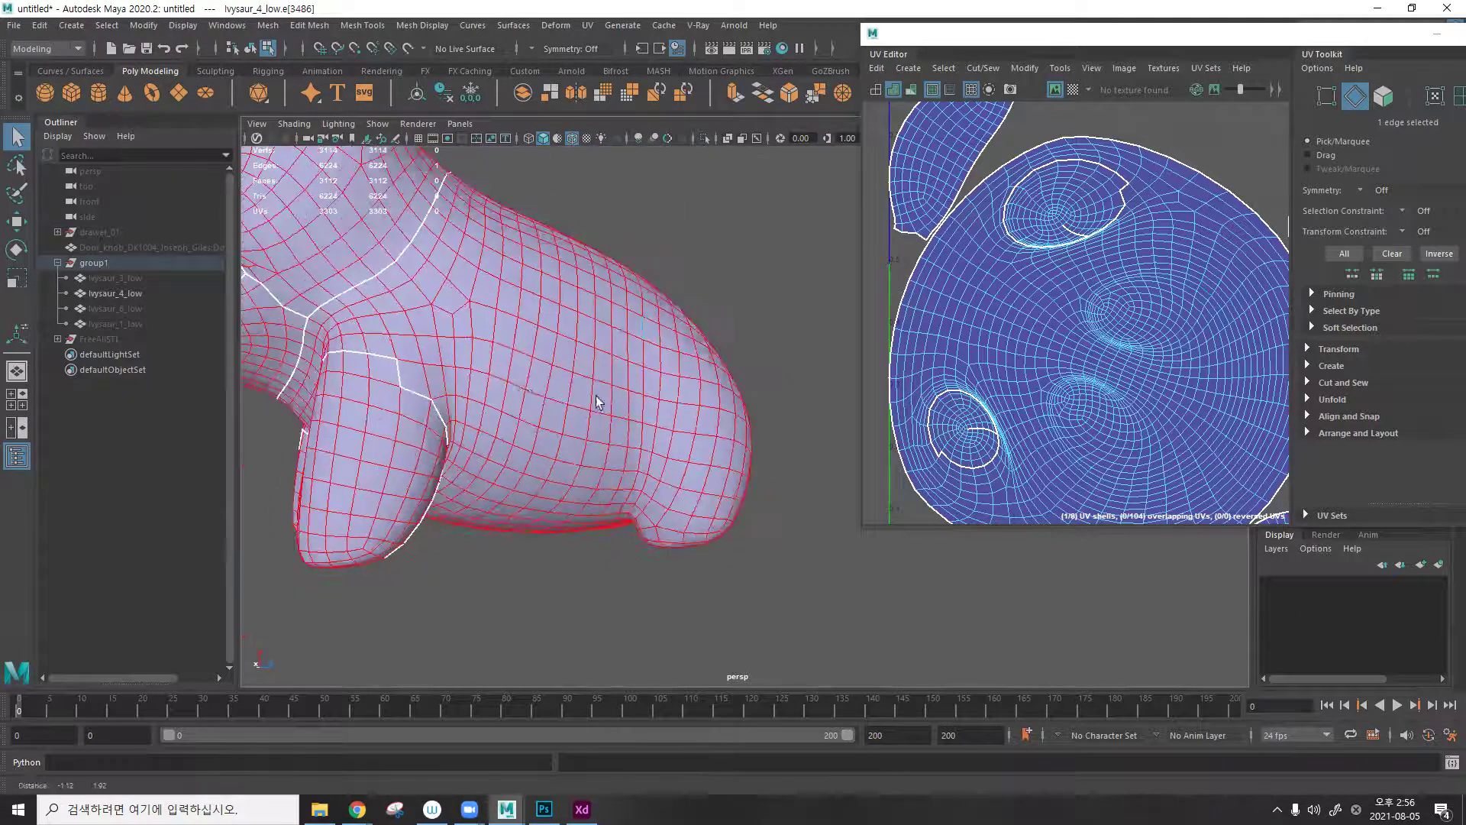
Select the edge loop around the torso just behind the front legs and cut the UVs along it.
scroll(598, 403, "down", 3)
scroll(543, 423, "up", 3)
double_click(532, 437)
double_click(525, 444, "shift")
left_click_drag(550, 428, 588, 385, "alt")
scroll(407, 423, "up", 4)
left_click_drag(407, 423, 680, 224, "alt")
double_click(647, 417)
right_click_drag(680, 224, 652, 291, "shift")
Select the belly's centre edges from the torso seam back to between the hind legs, and cut them.
left_click_drag(652, 290, 714, 446, "alt")
left_click_drag(766, 367, 636, 436, "alt")
left_click(510, 465)
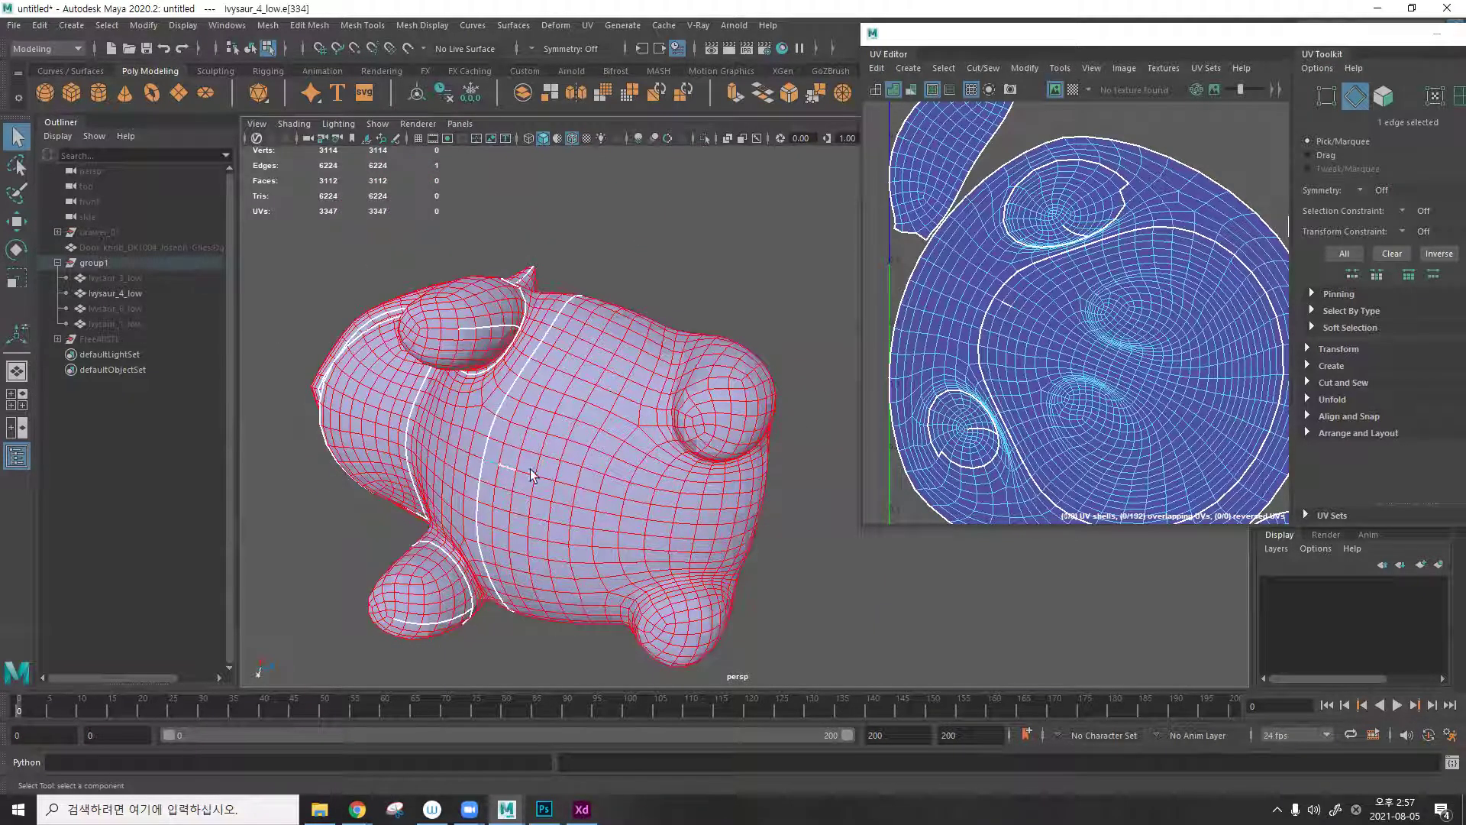
double_click(741, 507, "shift")
key("ctrl+x")
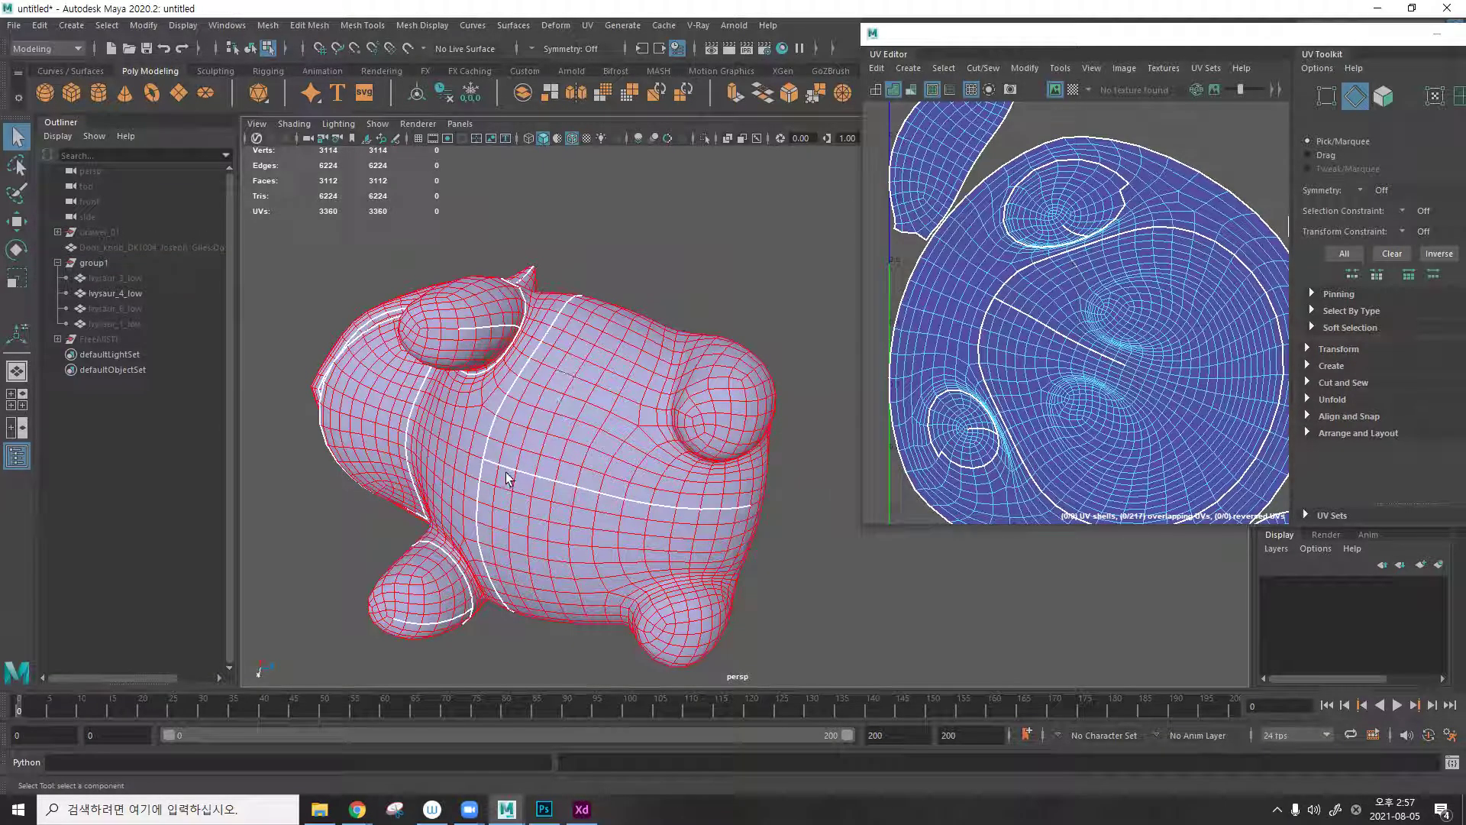
Select the centre edges from the torso seam forward to the seam below the jaw, cut them, and clear the selection.
left_click_drag(563, 525, 563, 341, "alt")
left_click_drag(451, 456, 500, 544, "alt")
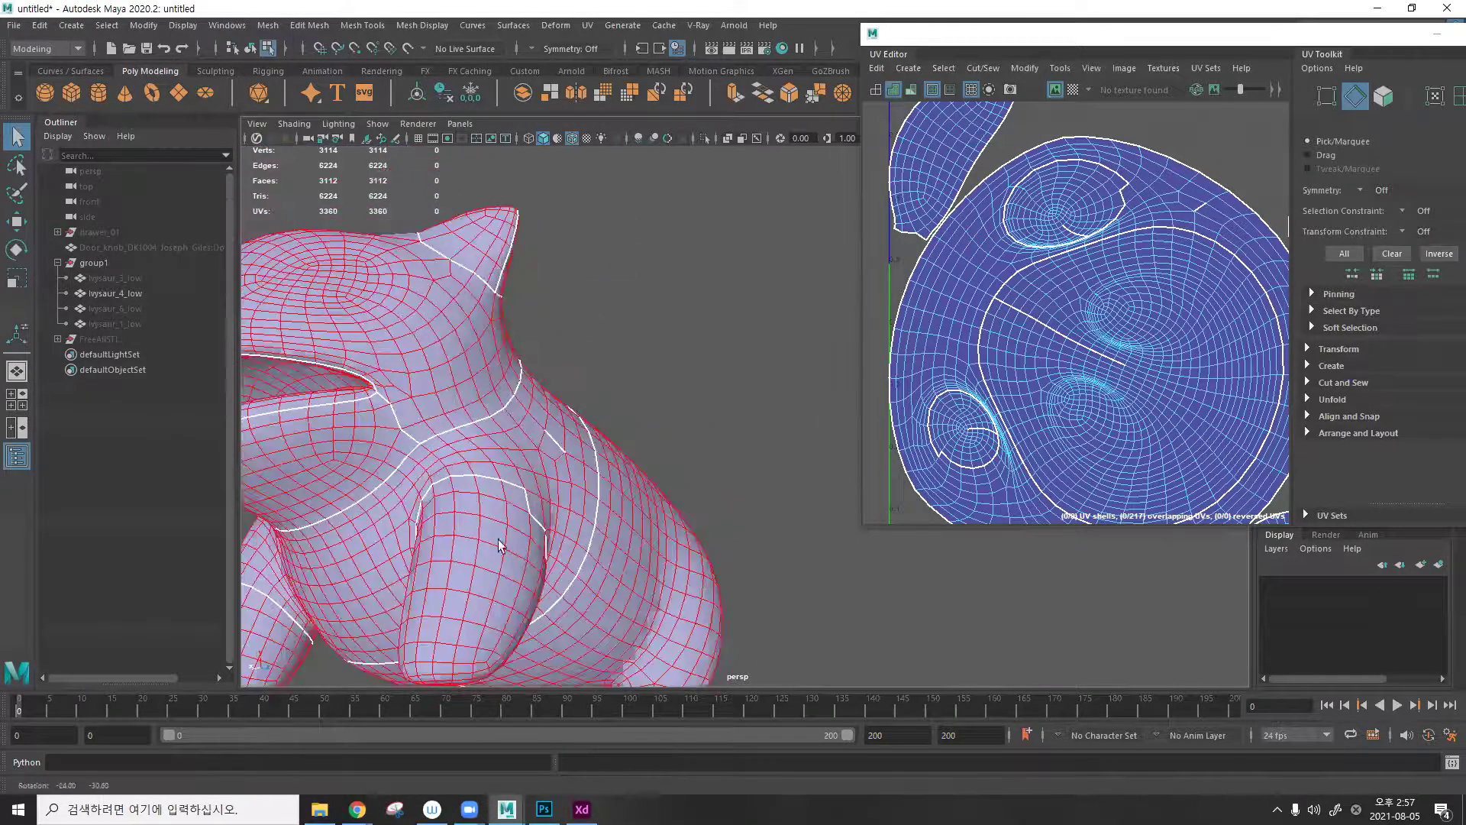
left_click_drag(456, 436, 484, 531, "alt")
left_click(482, 516)
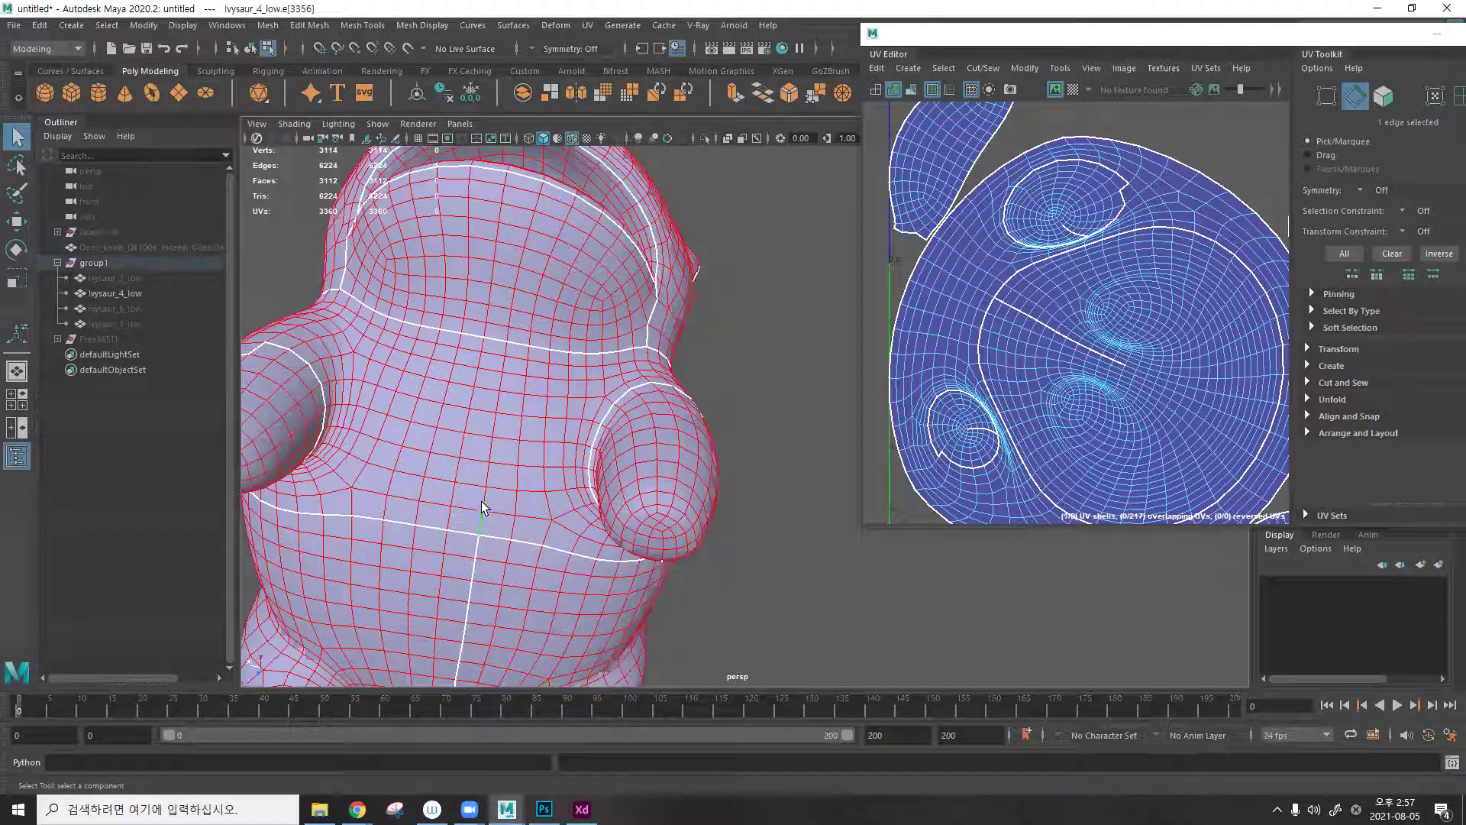
double_click(508, 351, "shift")
key("ctrl+x")
left_click(769, 349)
Frame all shells in the UV editor and examine the new seams on the body and in the layout.
left_click_drag(502, 377, 475, 445, "alt")
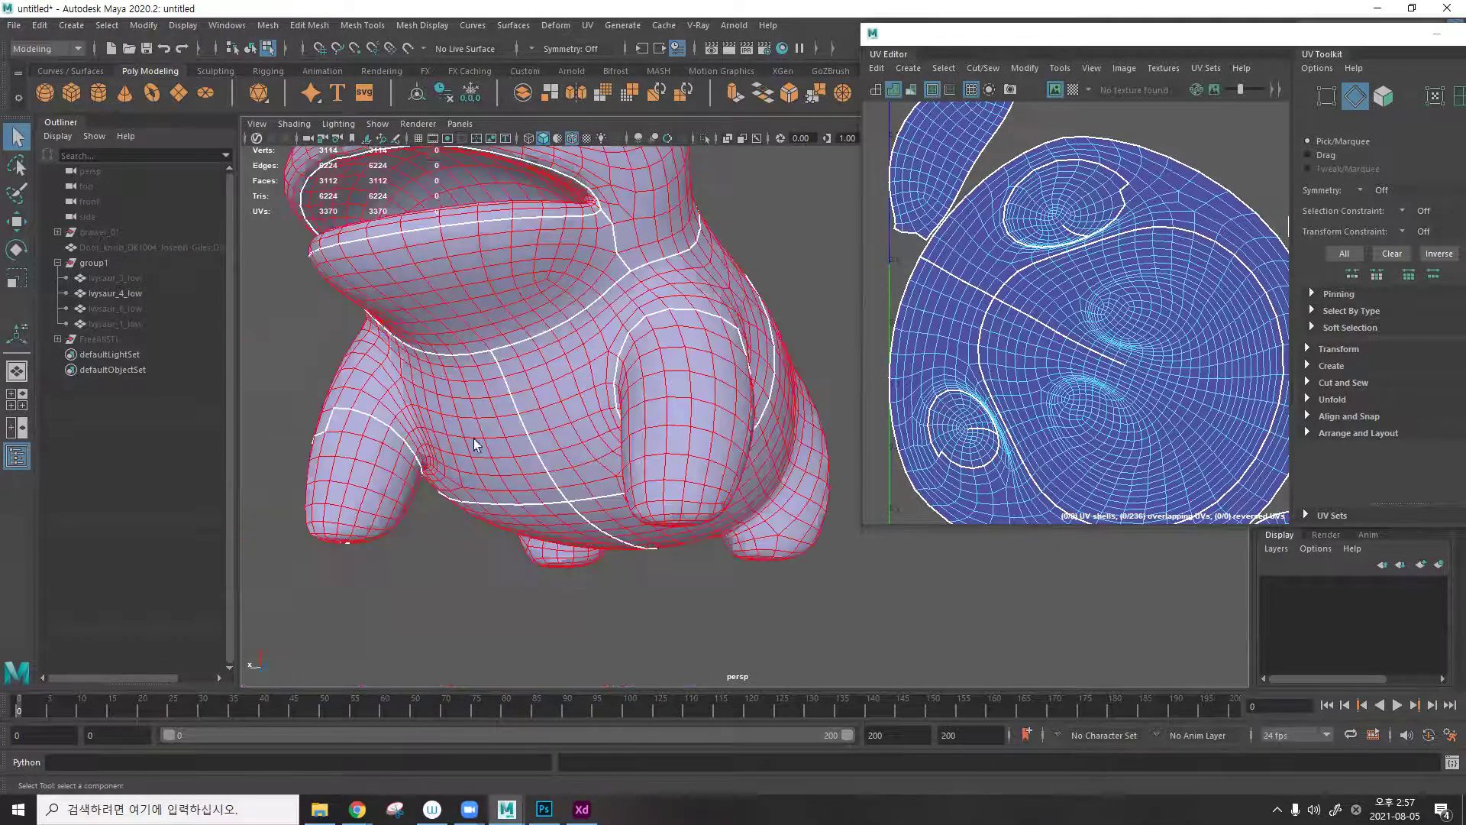
key("a")
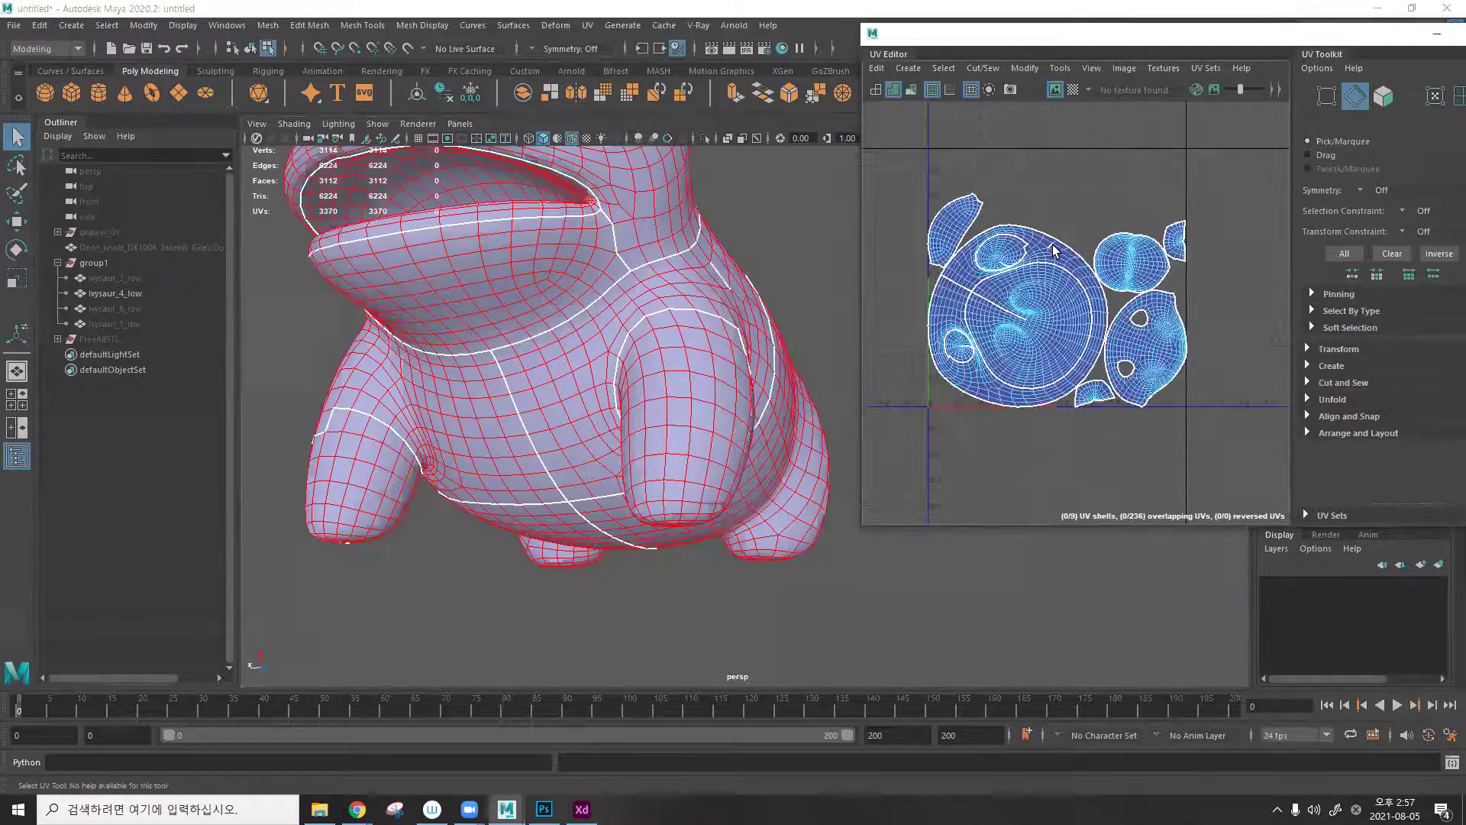
scroll(1144, 356, "up", 3)
scroll(1139, 350, "down", 2)
left_click_drag(474, 243, 602, 330, "alt")
scroll(606, 307, "up", 2)
scroll(524, 326, "down", 2)
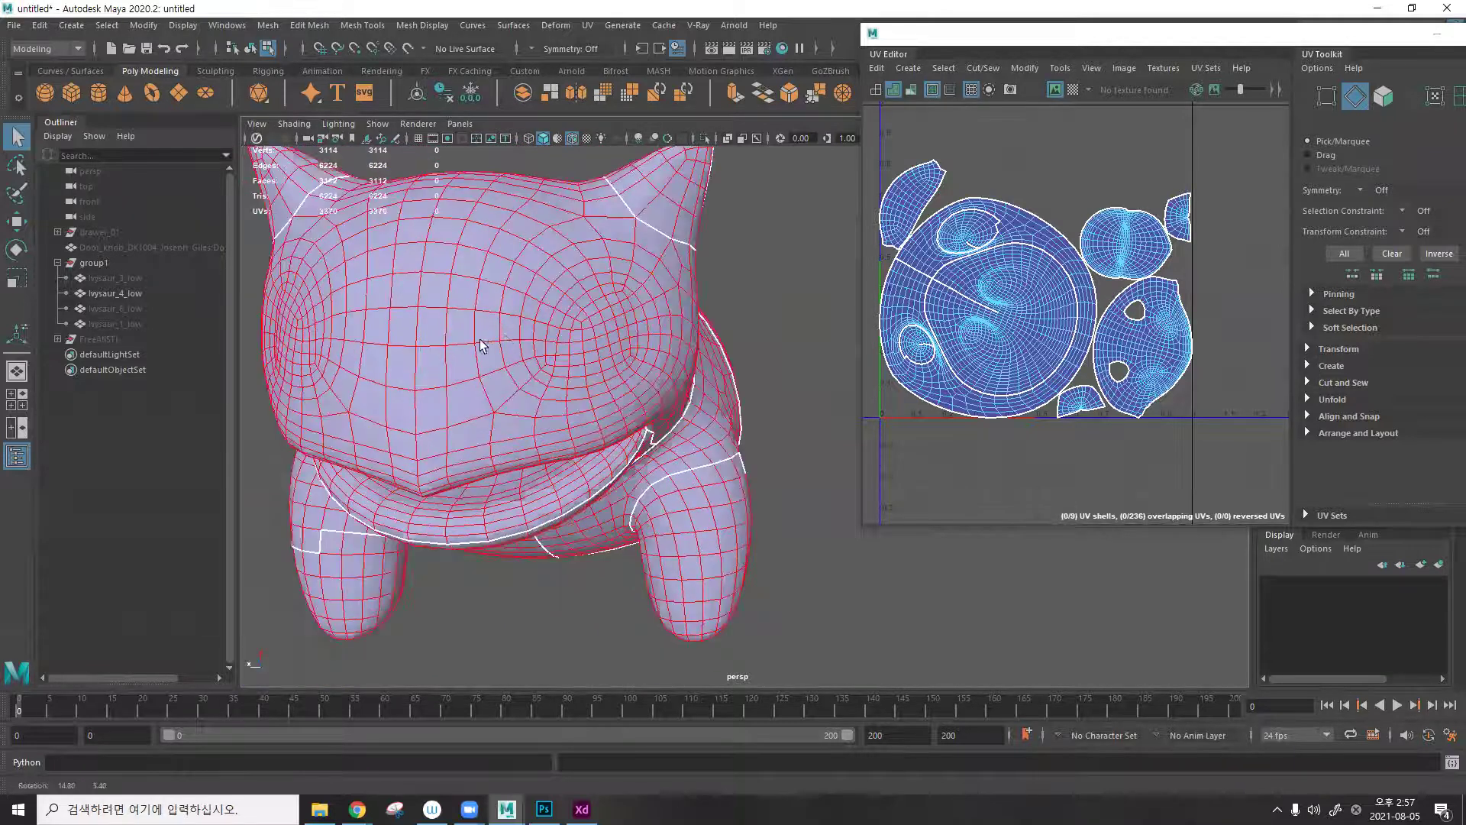
Examine the edge loops around the creature's eye and face by selecting a loop and single edges there.
left_click_drag(481, 346, 631, 323, "alt")
scroll(632, 323, "up", 3)
scroll(589, 311, "up", 1)
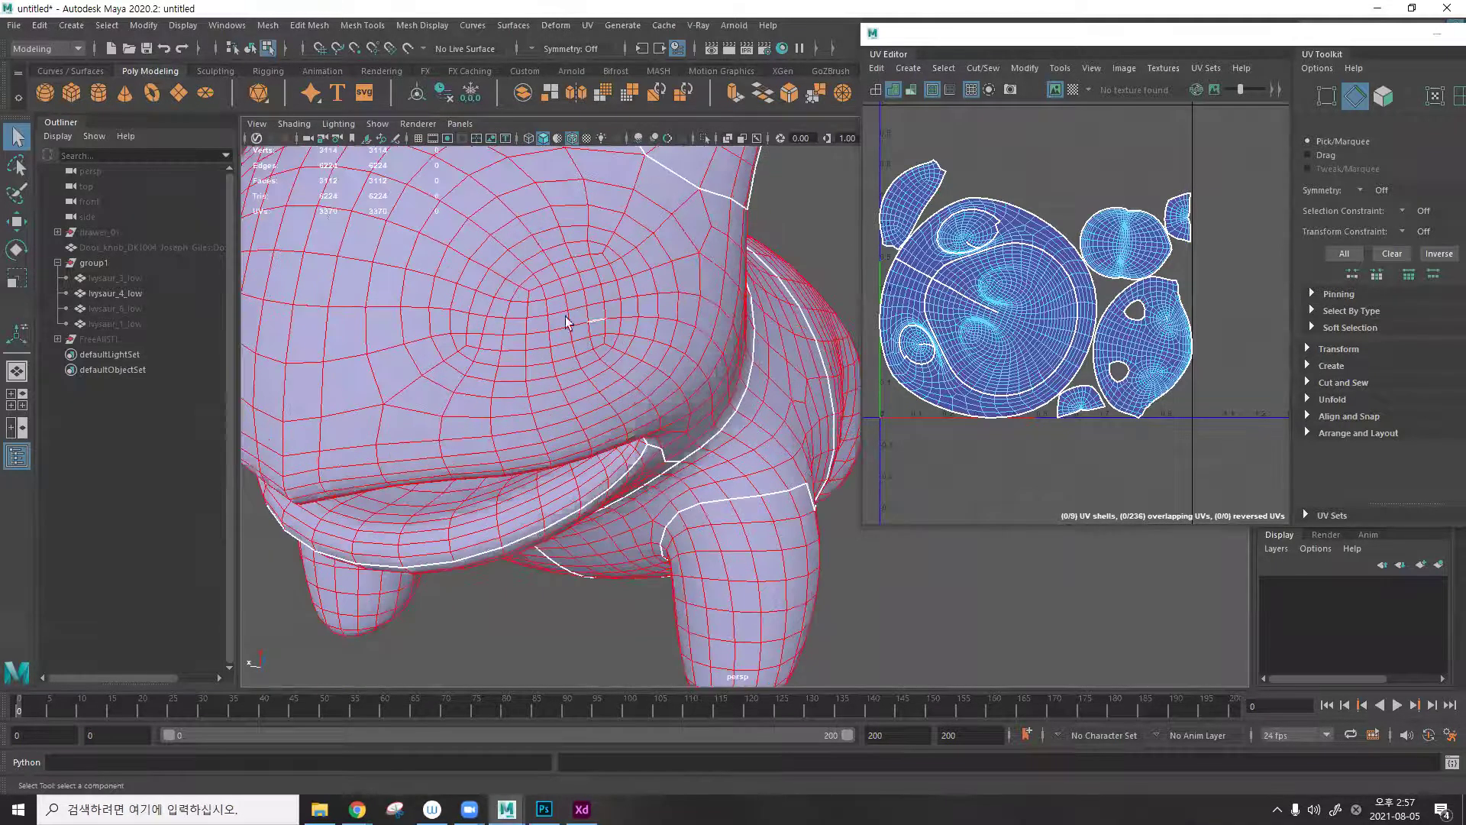
double_click(456, 298)
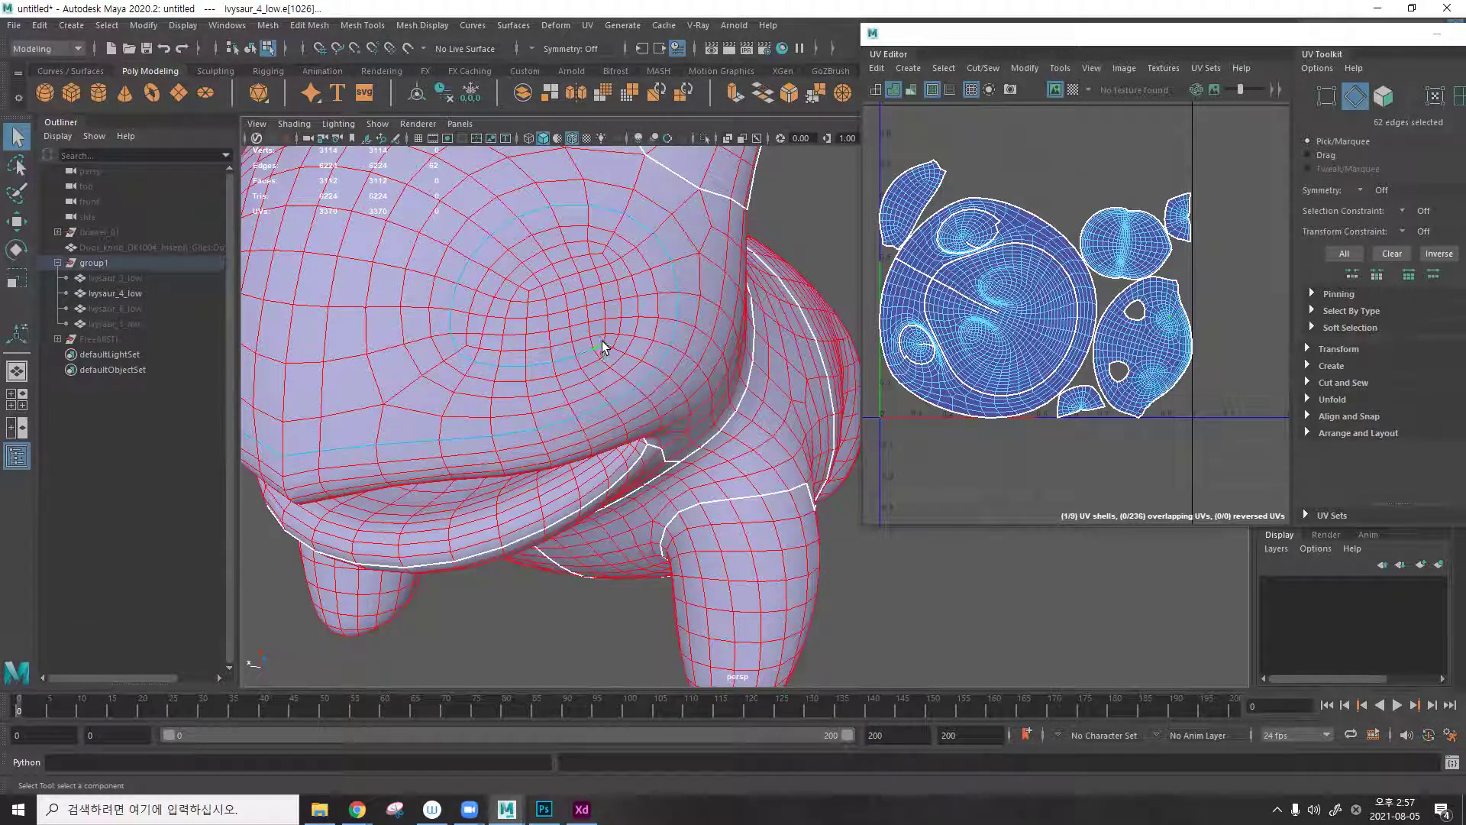
left_click(467, 357)
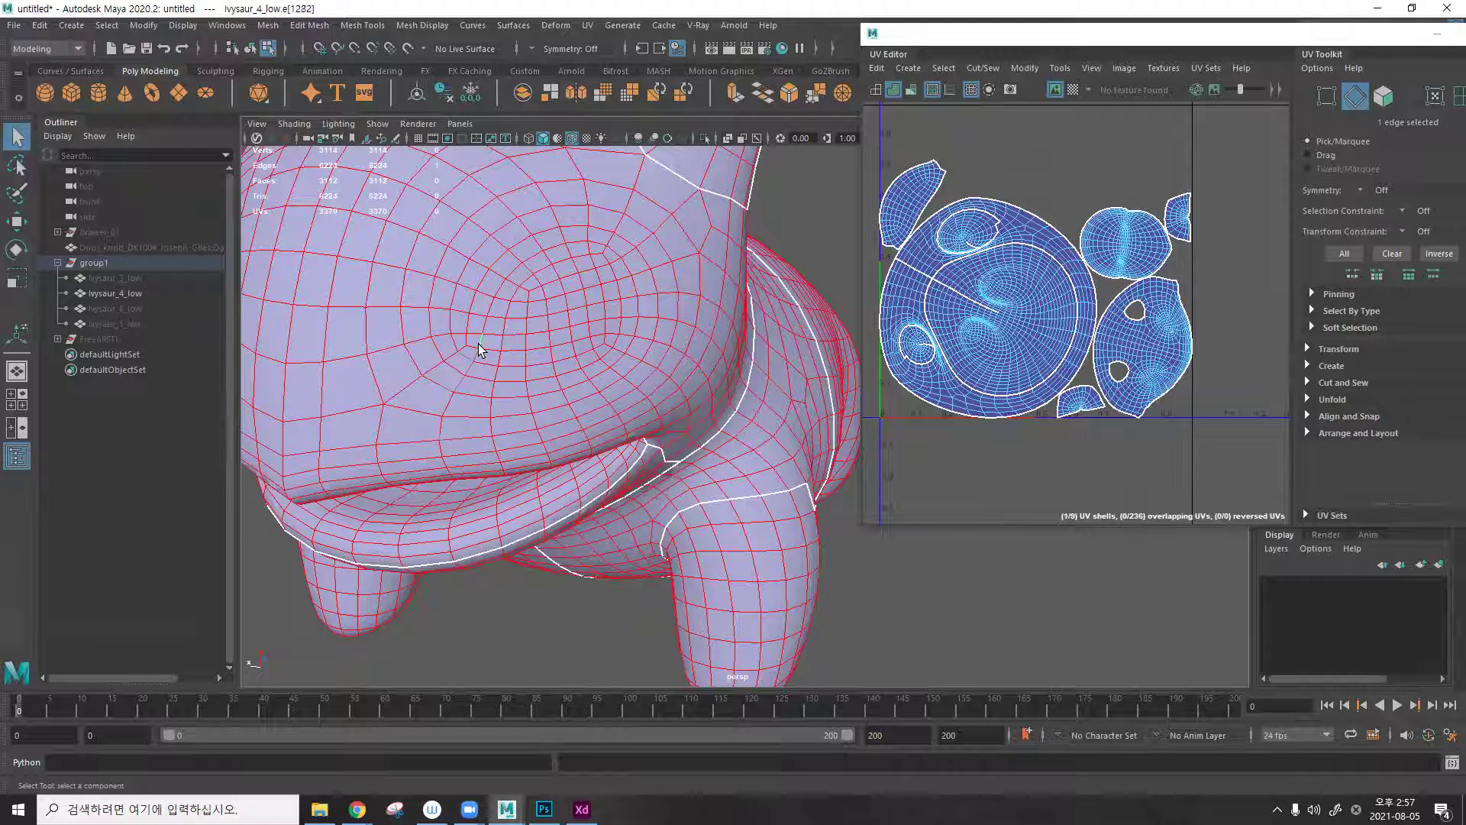
left_click(512, 342)
left_click(517, 336)
scroll(517, 340, "down", 3)
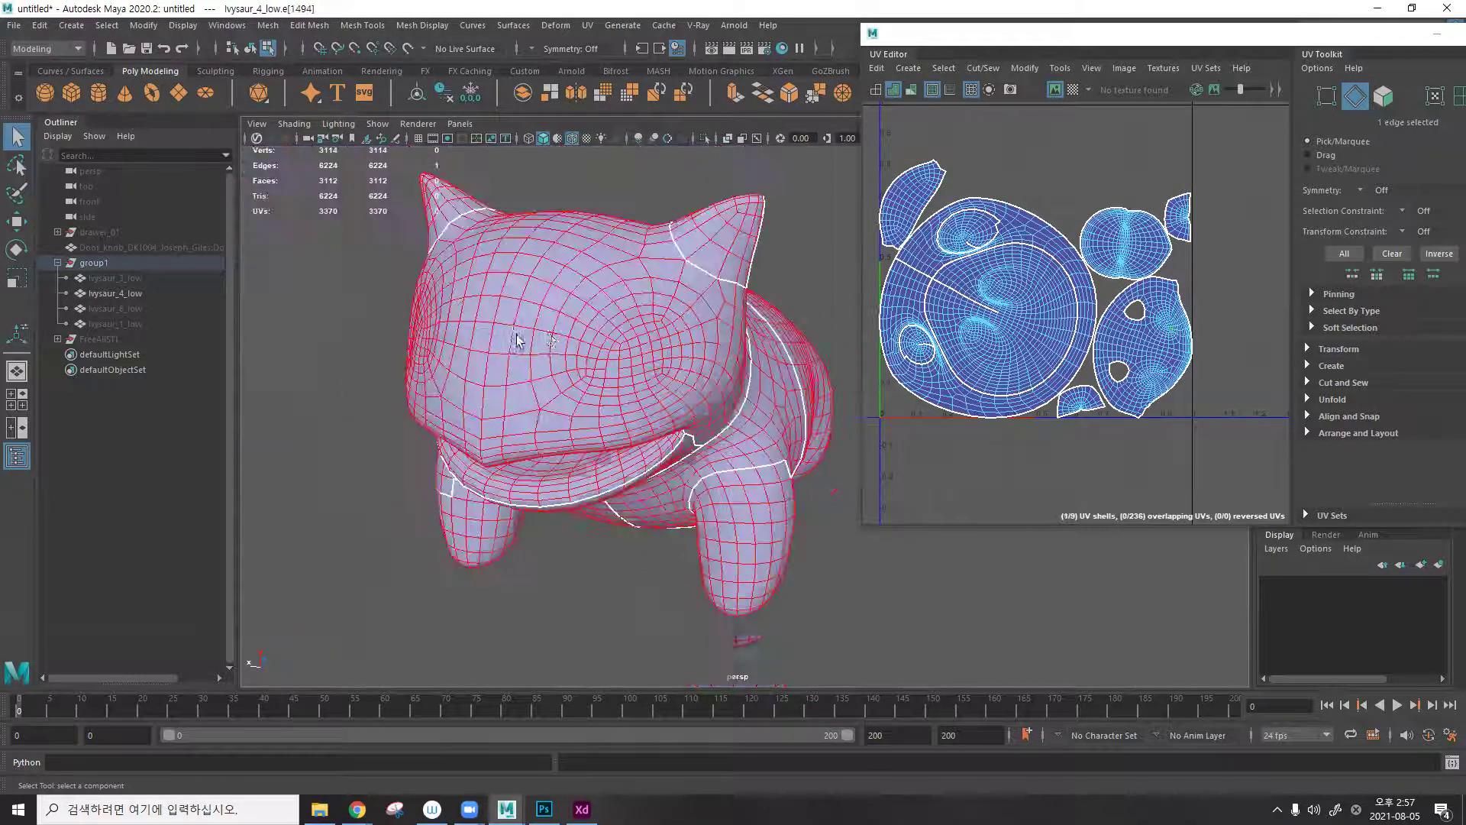
Select all UVs of the creature mesh and unfold them along the new seams.
scroll(993, 208, "down", 3)
right_click(1009, 158)
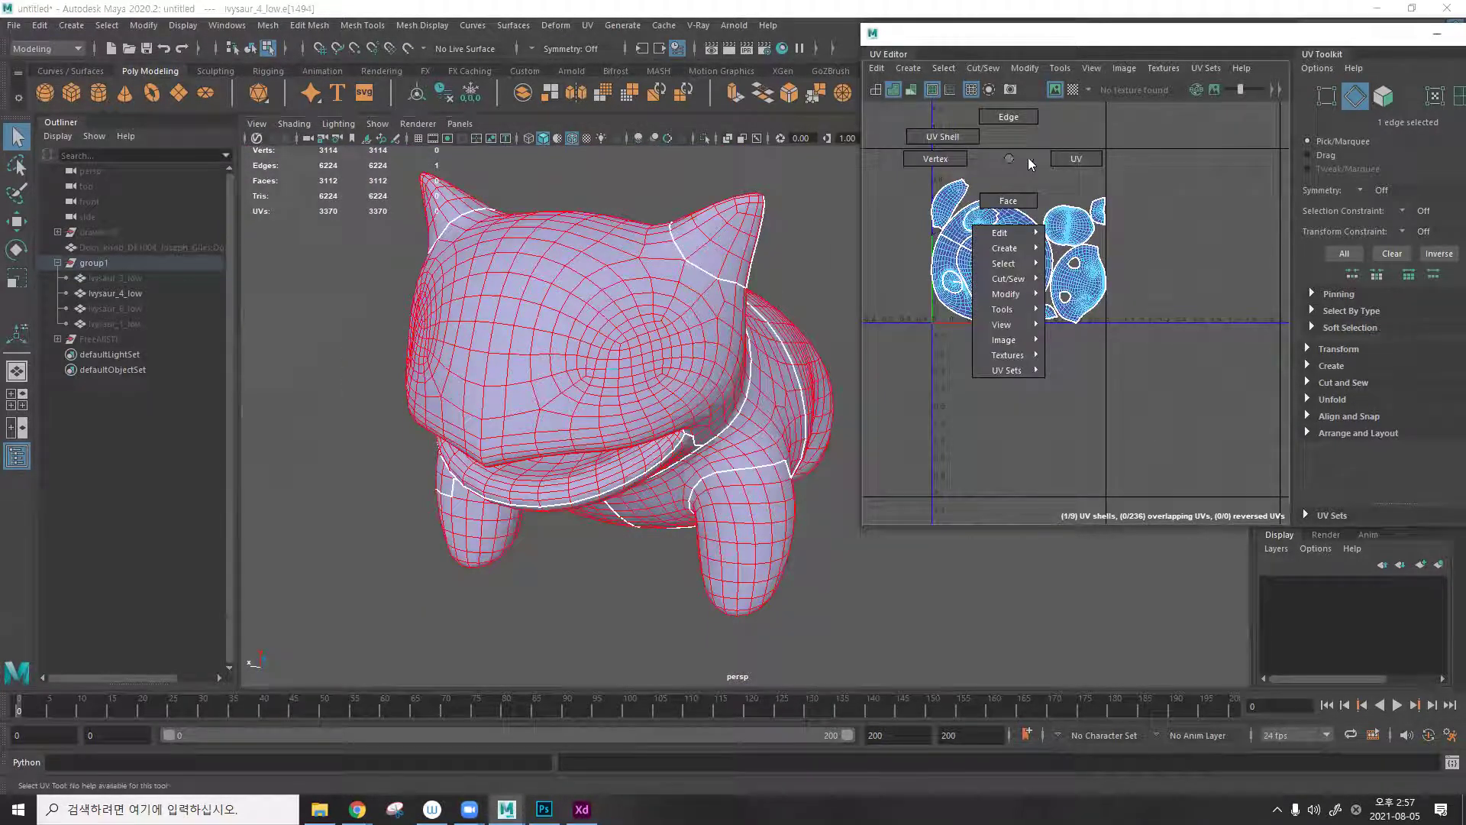
left_click(1076, 158)
left_click_drag(901, 150, 1141, 363)
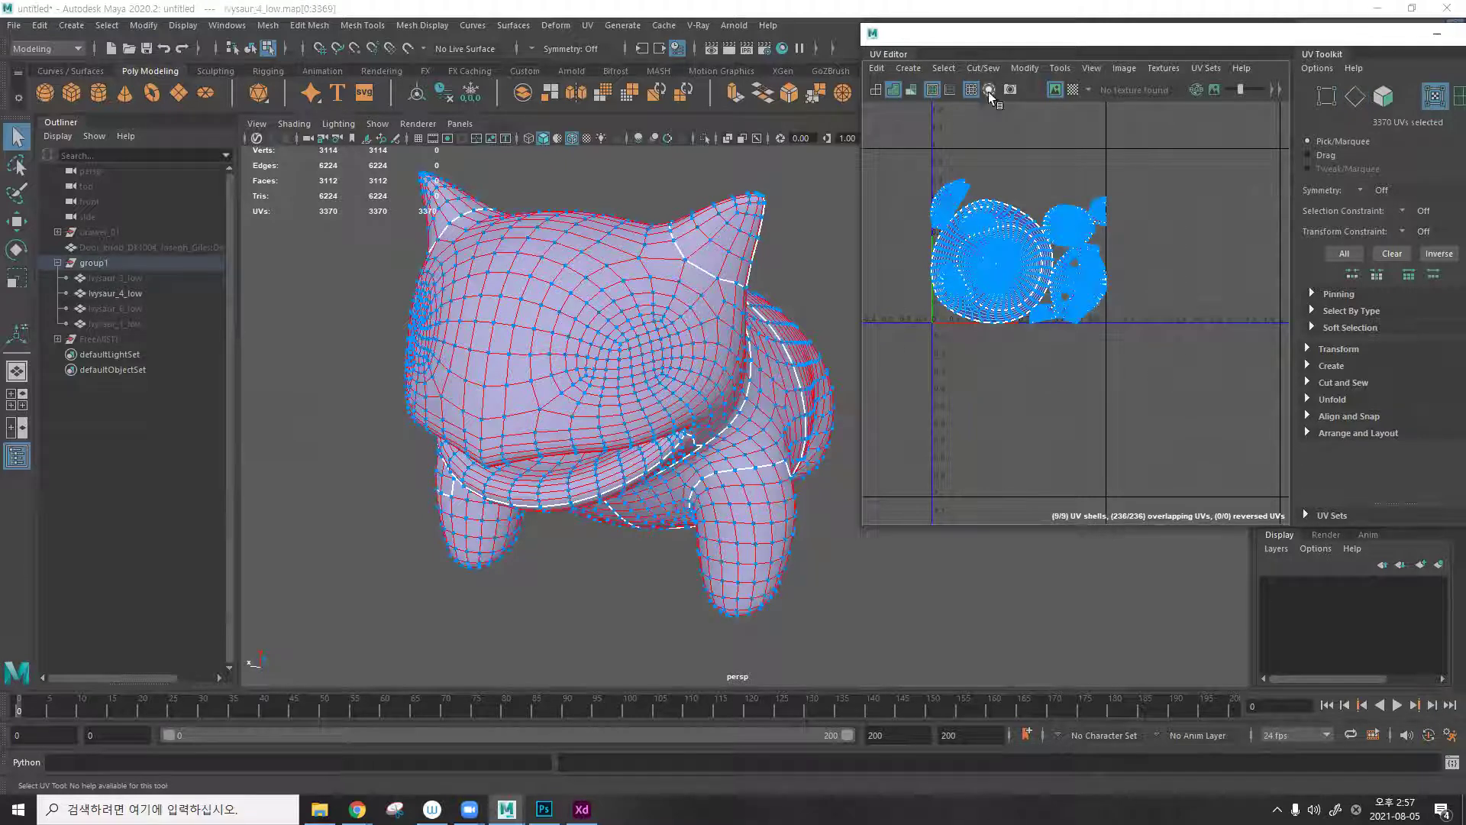
left_click(1016, 68)
left_click(1070, 541)
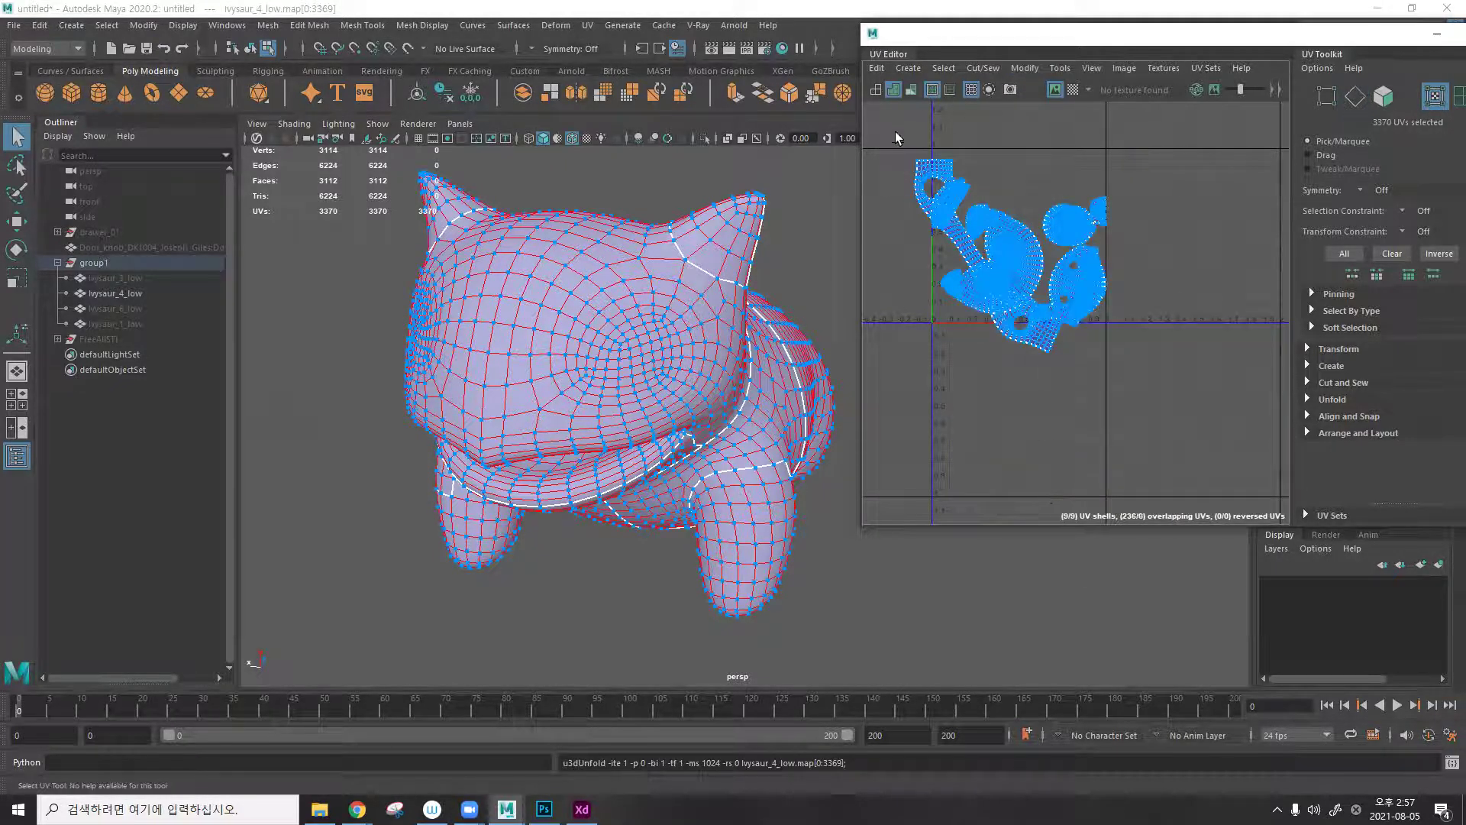
Orient the unfolded shells, lay them out inside the UV tile, and clear the selection.
left_click(1014, 69)
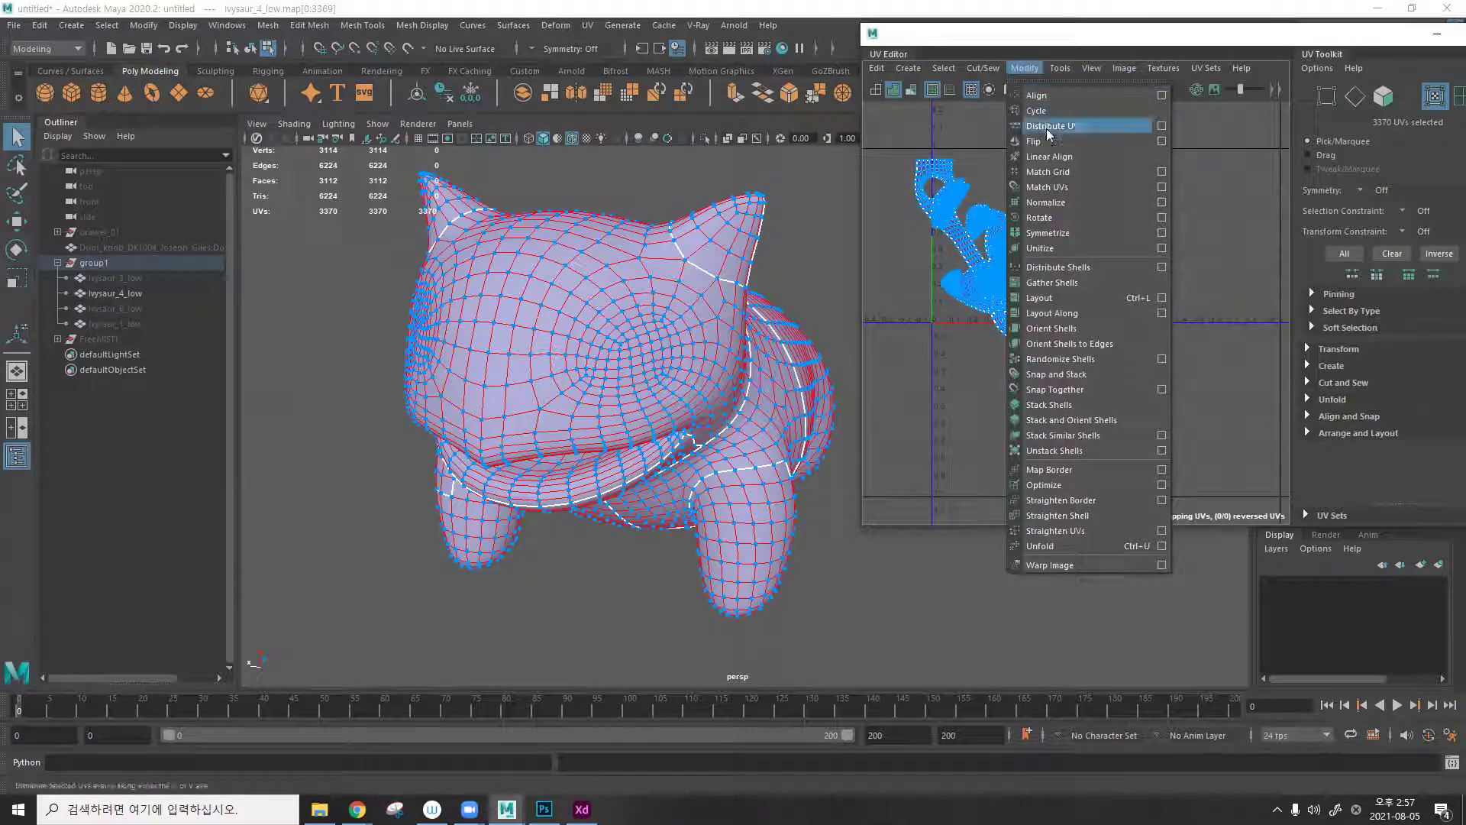
left_click(1075, 329)
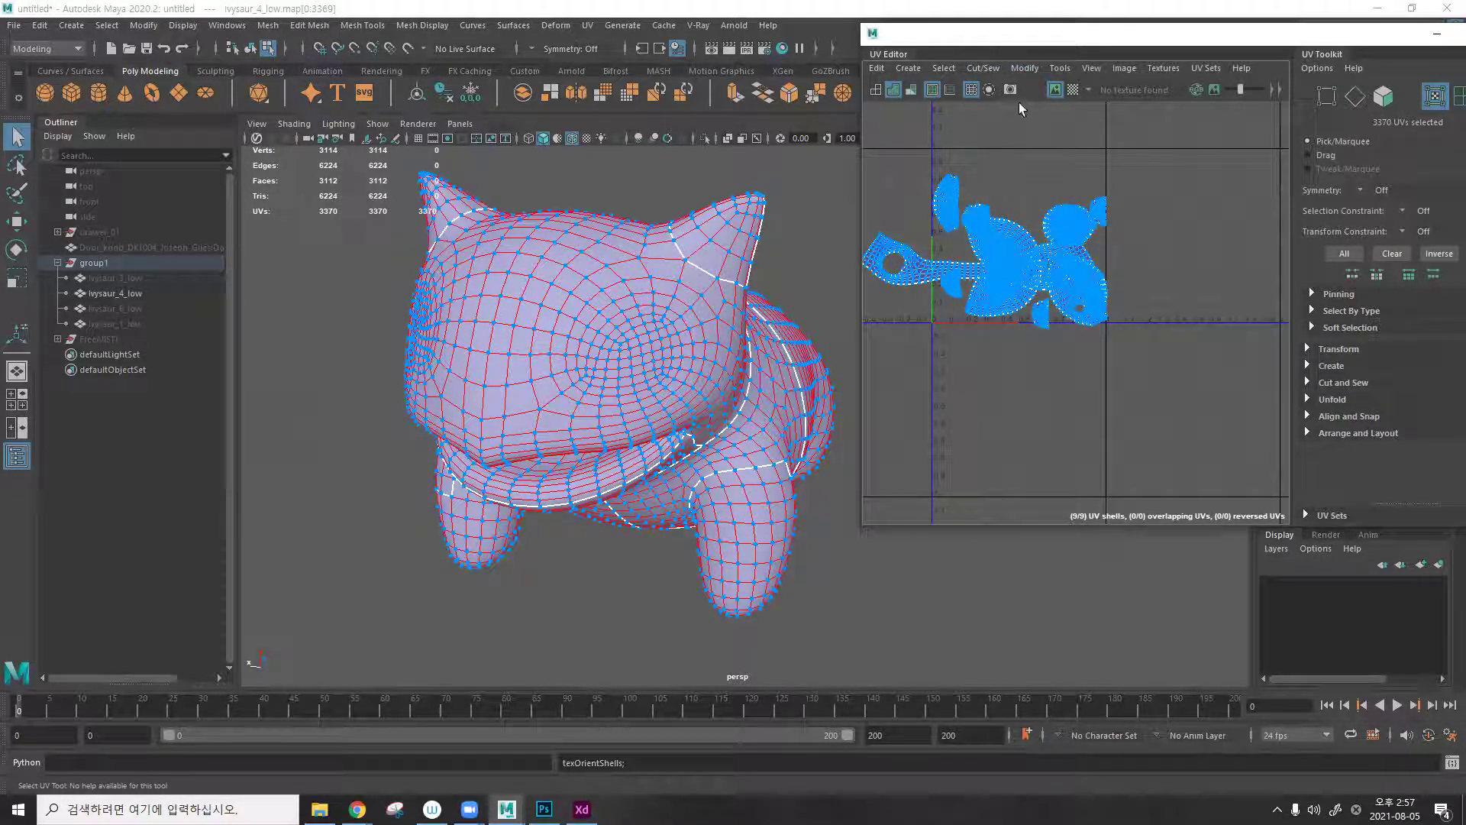
left_click(1028, 69)
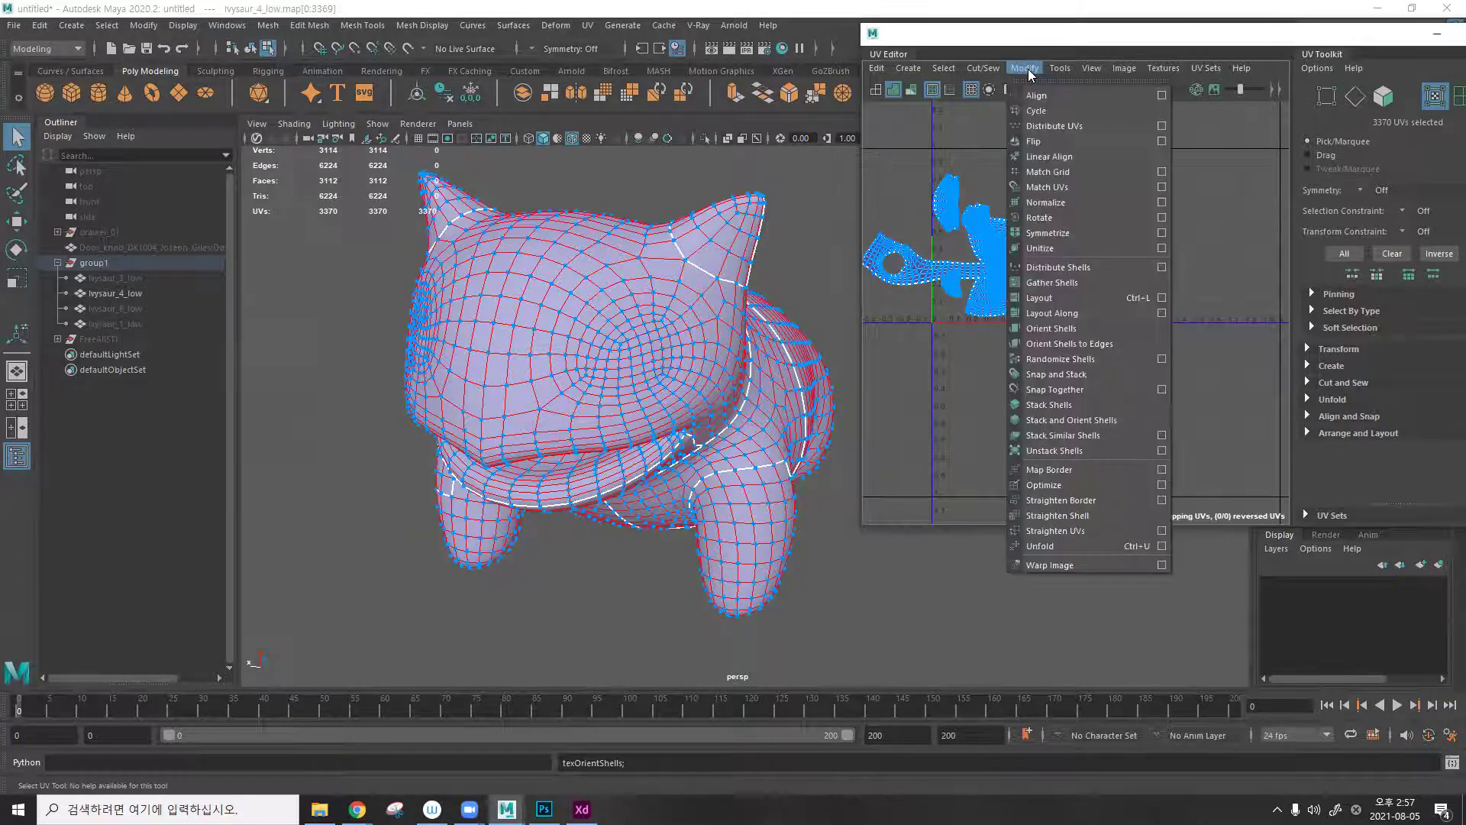
left_click(1069, 298)
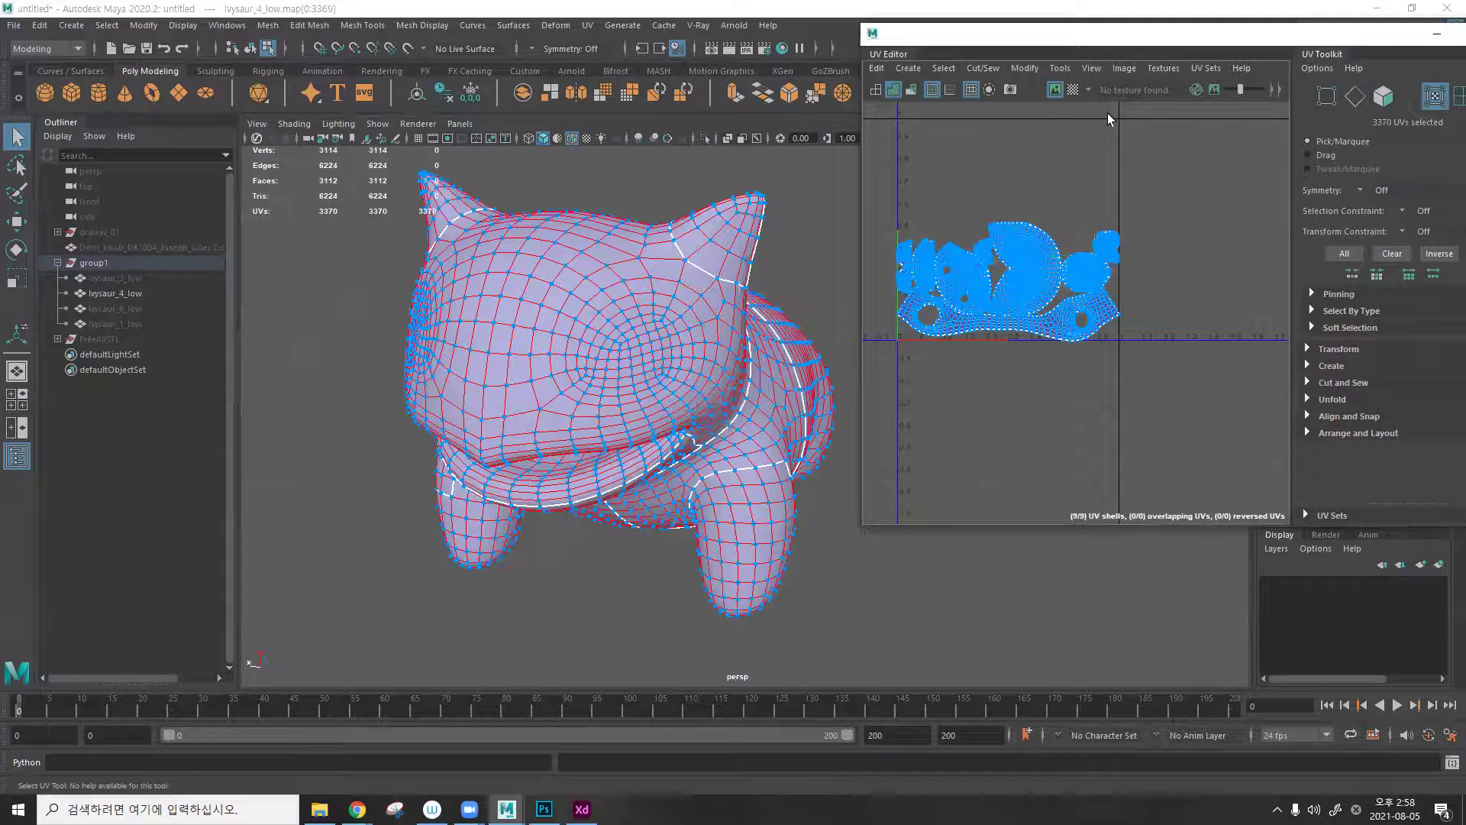
left_click(1102, 196)
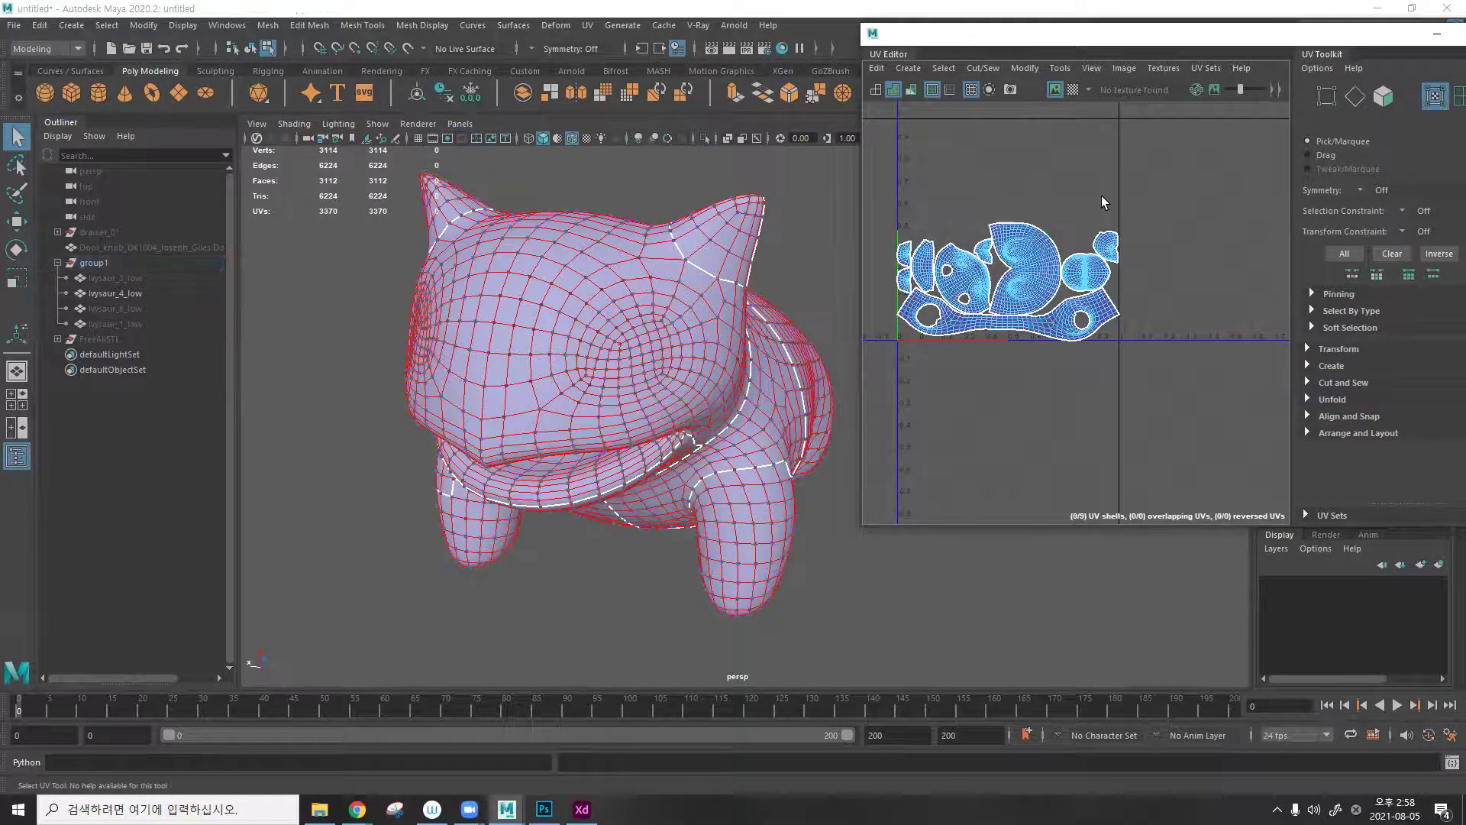
Display the checker map on the creature and inspect the pattern across its head, torso and rear body.
scroll(1123, 237, "up", 4)
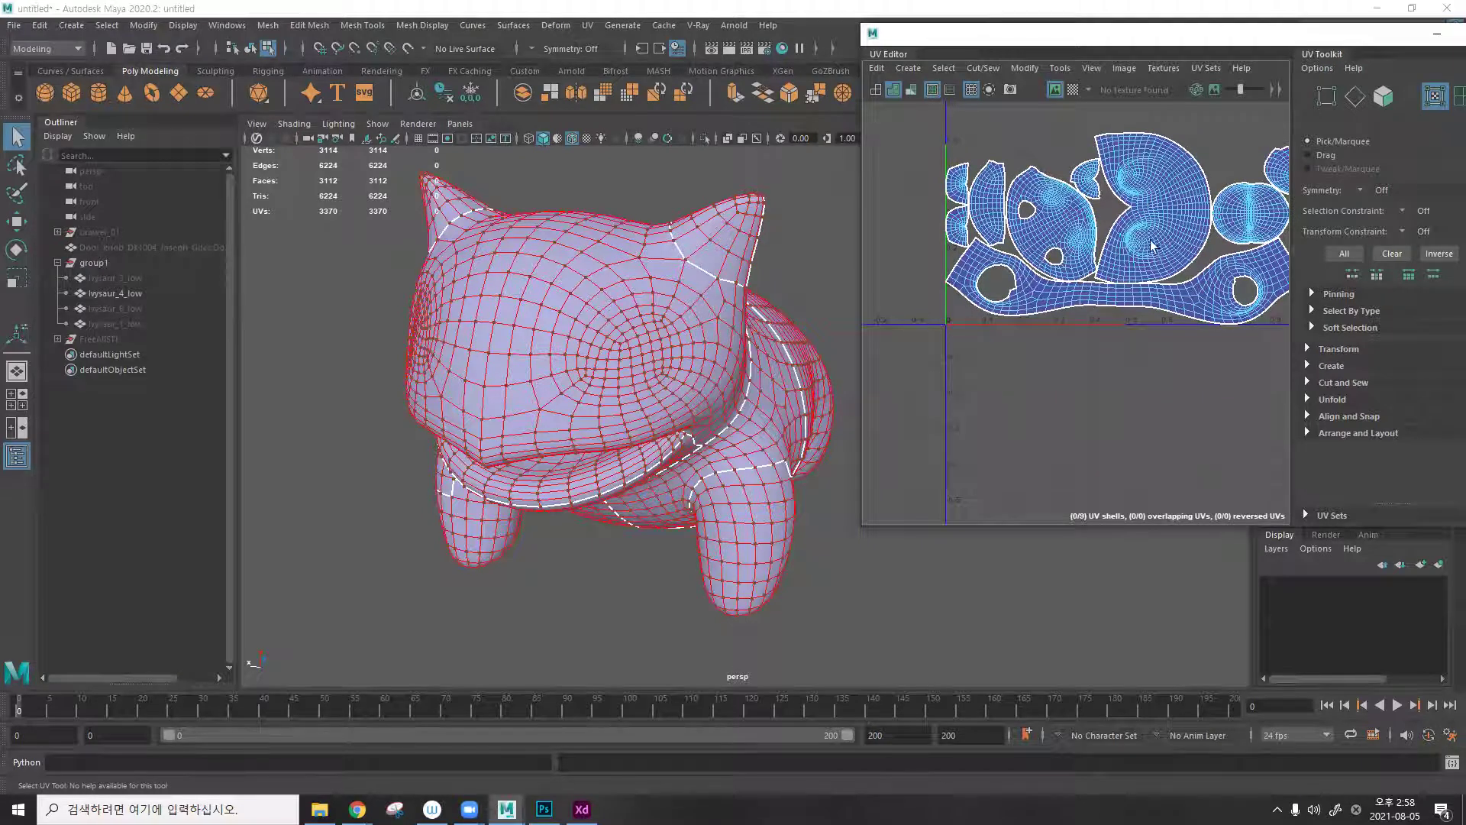
middle_click_drag(1090, 186, 1040, 243, "alt")
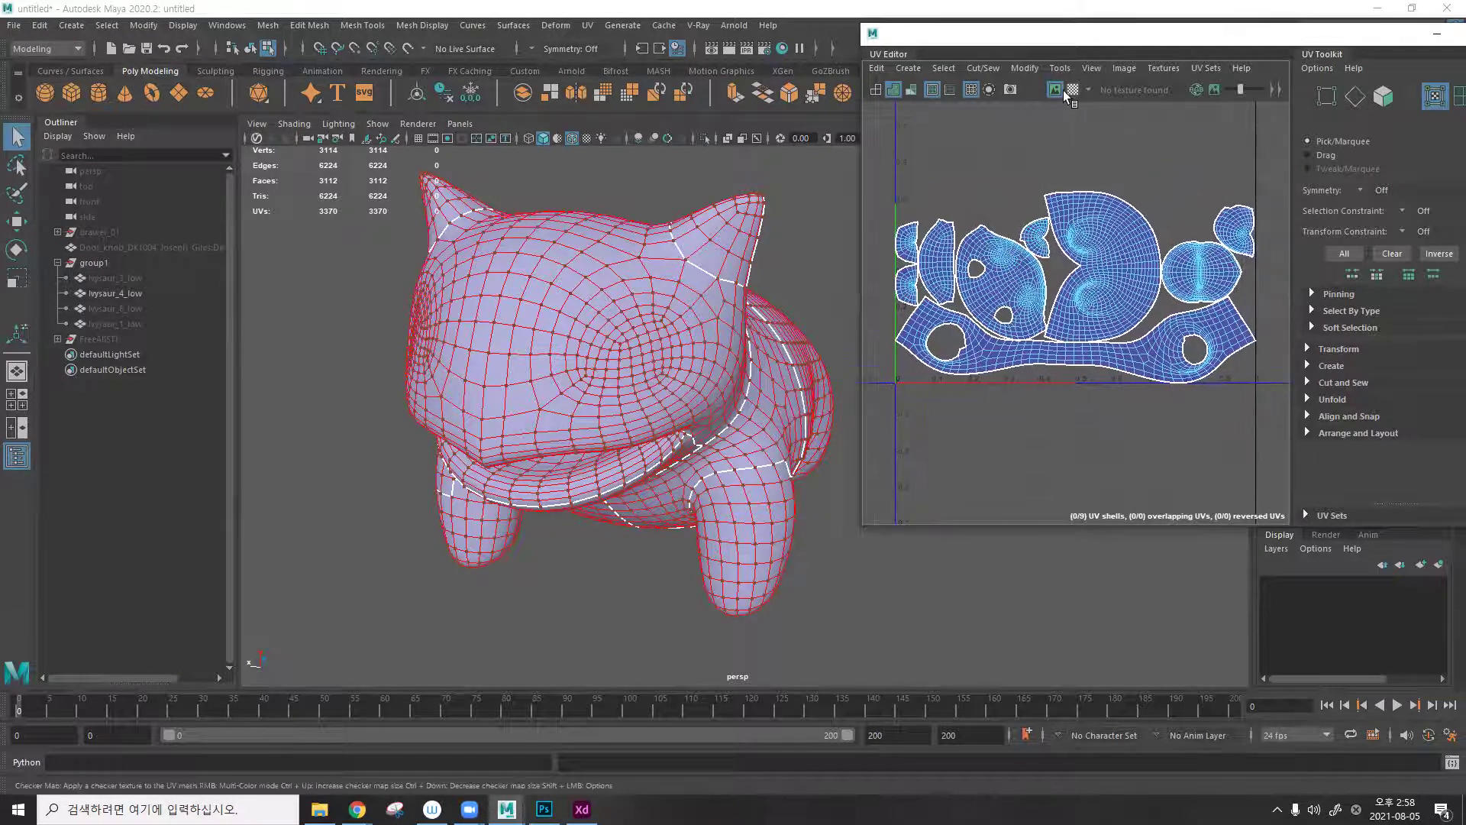
left_click(1073, 90)
left_click_drag(762, 330, 762, 245, "alt")
left_click_drag(909, 257, 660, 306, "alt")
middle_click_drag(660, 306, 691, 269, "alt")
left_click_drag(537, 296, 682, 286, "alt")
scroll(682, 285, "up", 5)
scroll(626, 294, "down", 2)
scroll(596, 300, "up", 3)
left_click_drag(596, 300, 666, 279, "alt")
Select the rear body's UV shell and scale it down uniformly to less than half its size.
right_click_drag(721, 229, 785, 248)
left_click(654, 284)
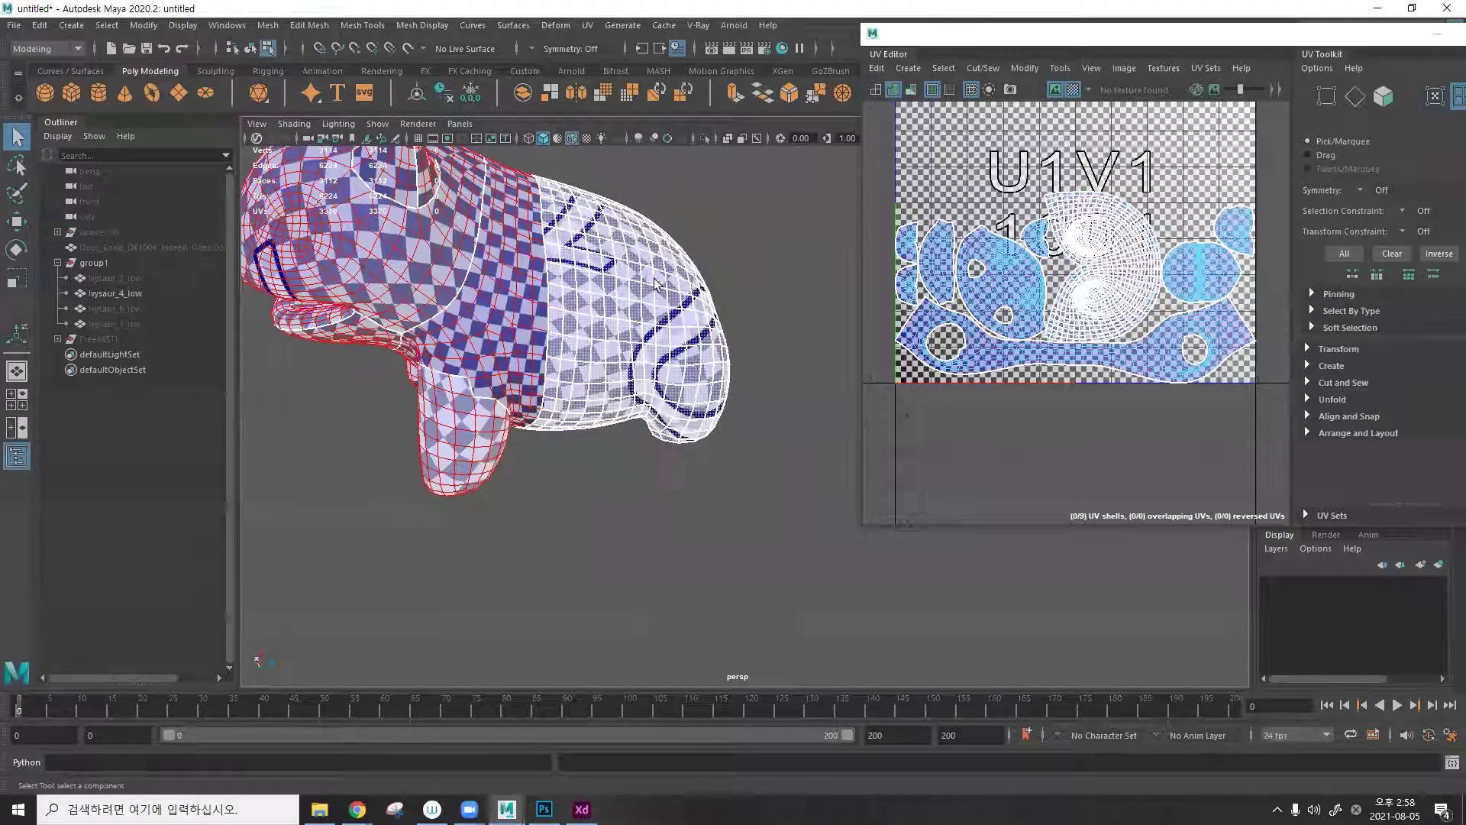
left_click(655, 284)
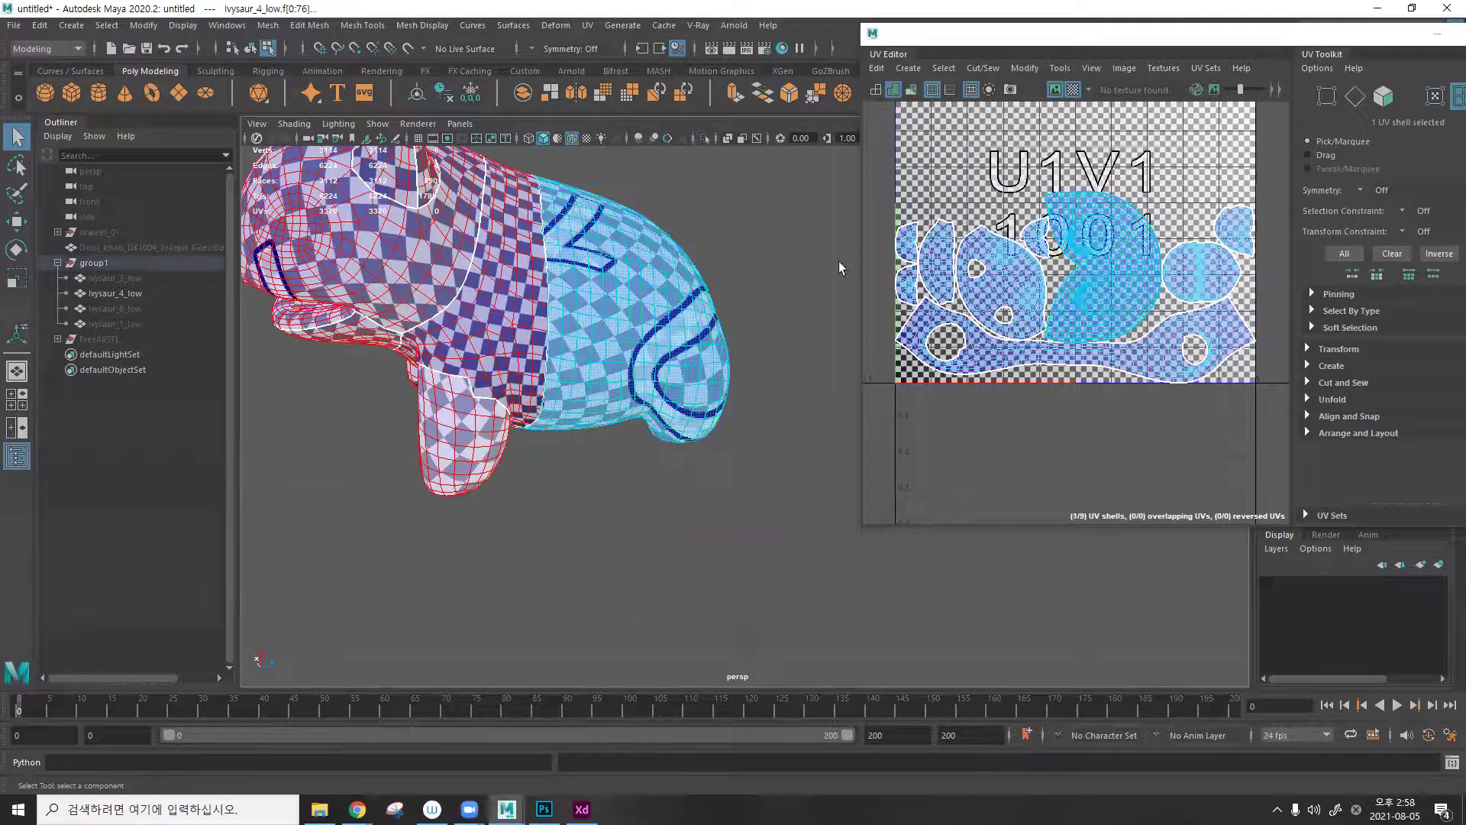
left_click(1105, 253)
scroll(1103, 251, "down", 2)
scroll(1103, 252, "up", 3)
scroll(1103, 252, "down", 4)
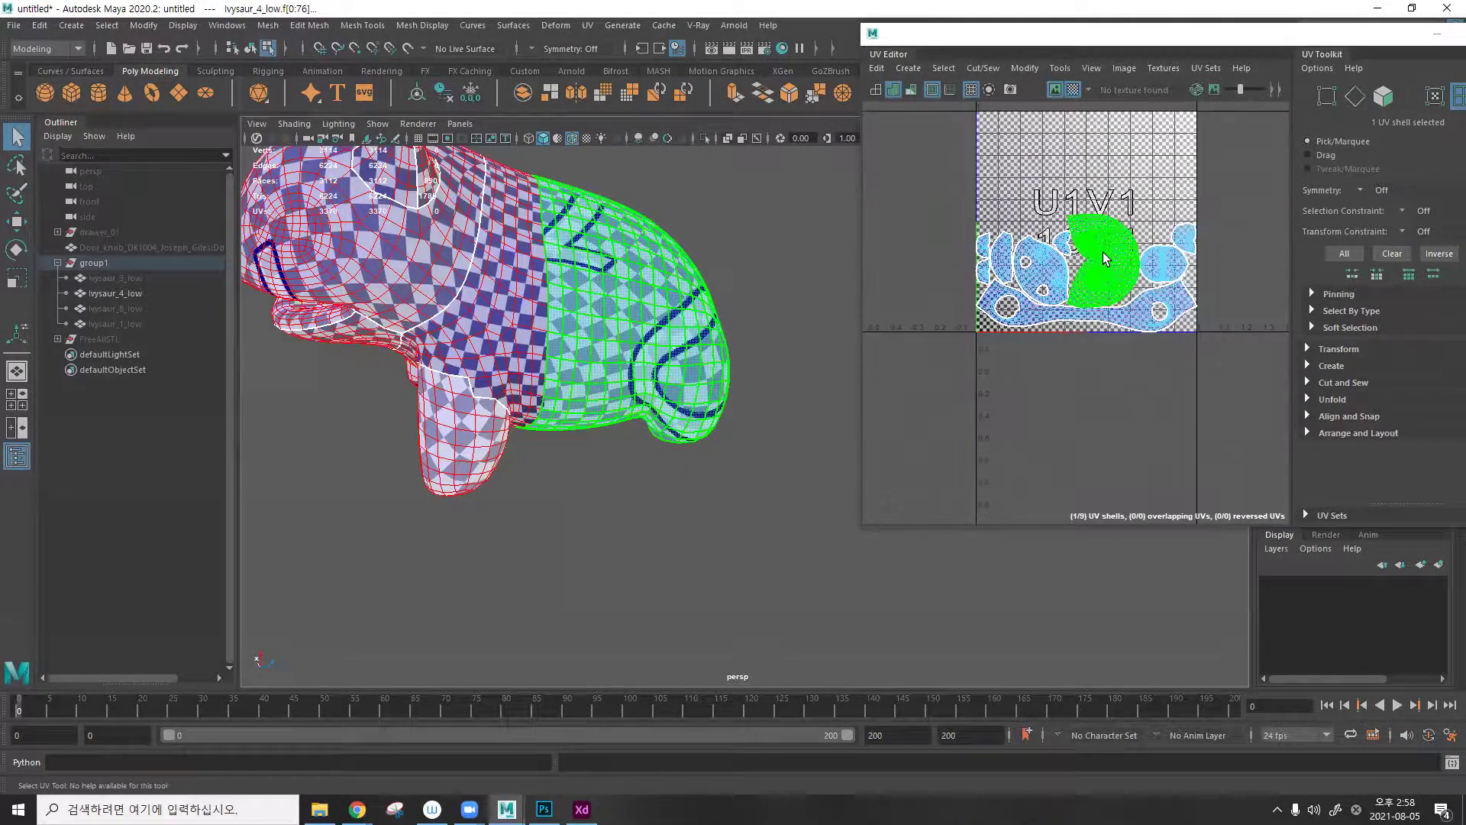
key("r")
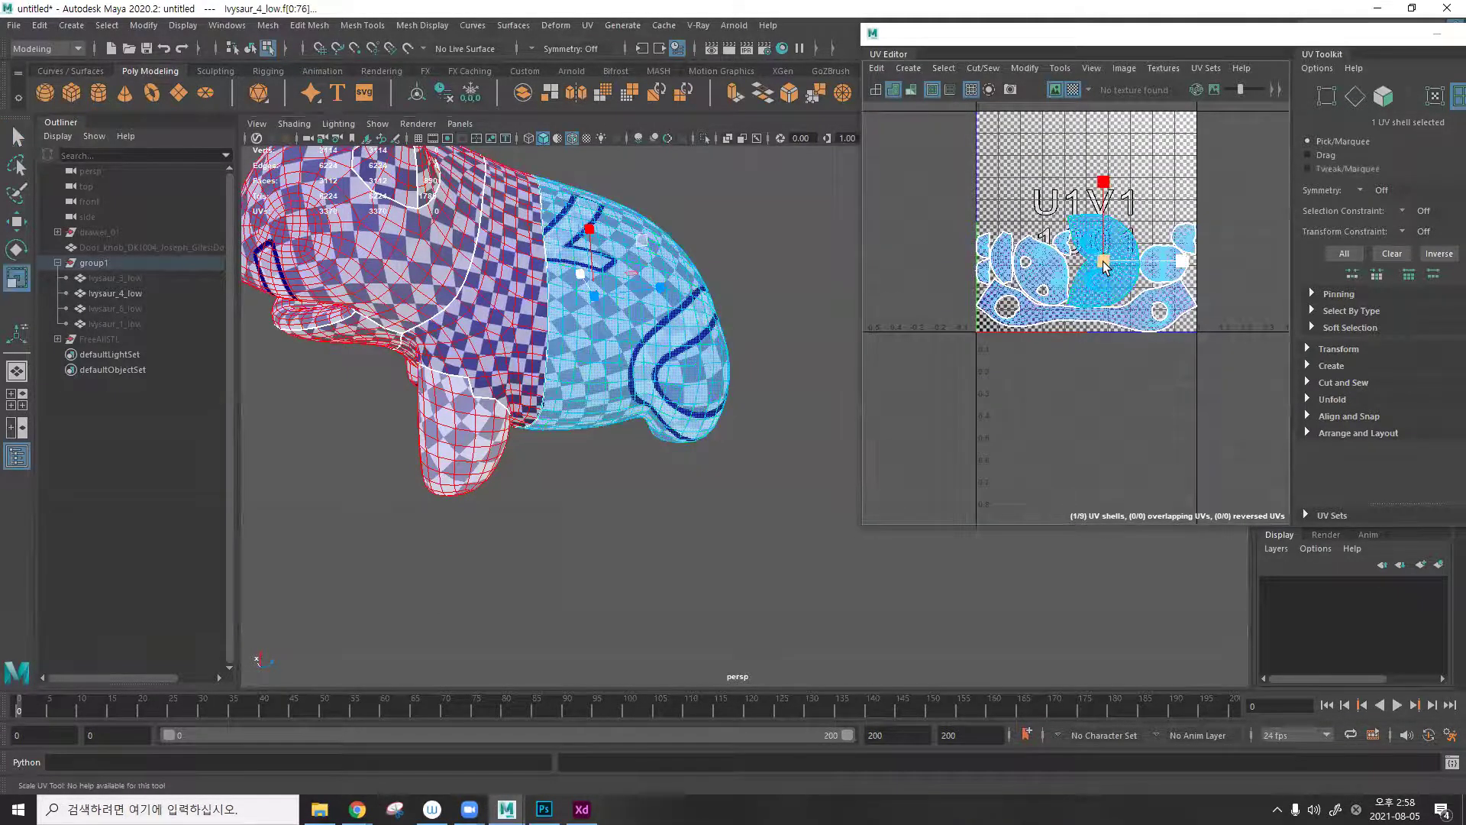
left_click_drag(1090, 258, 1055, 264)
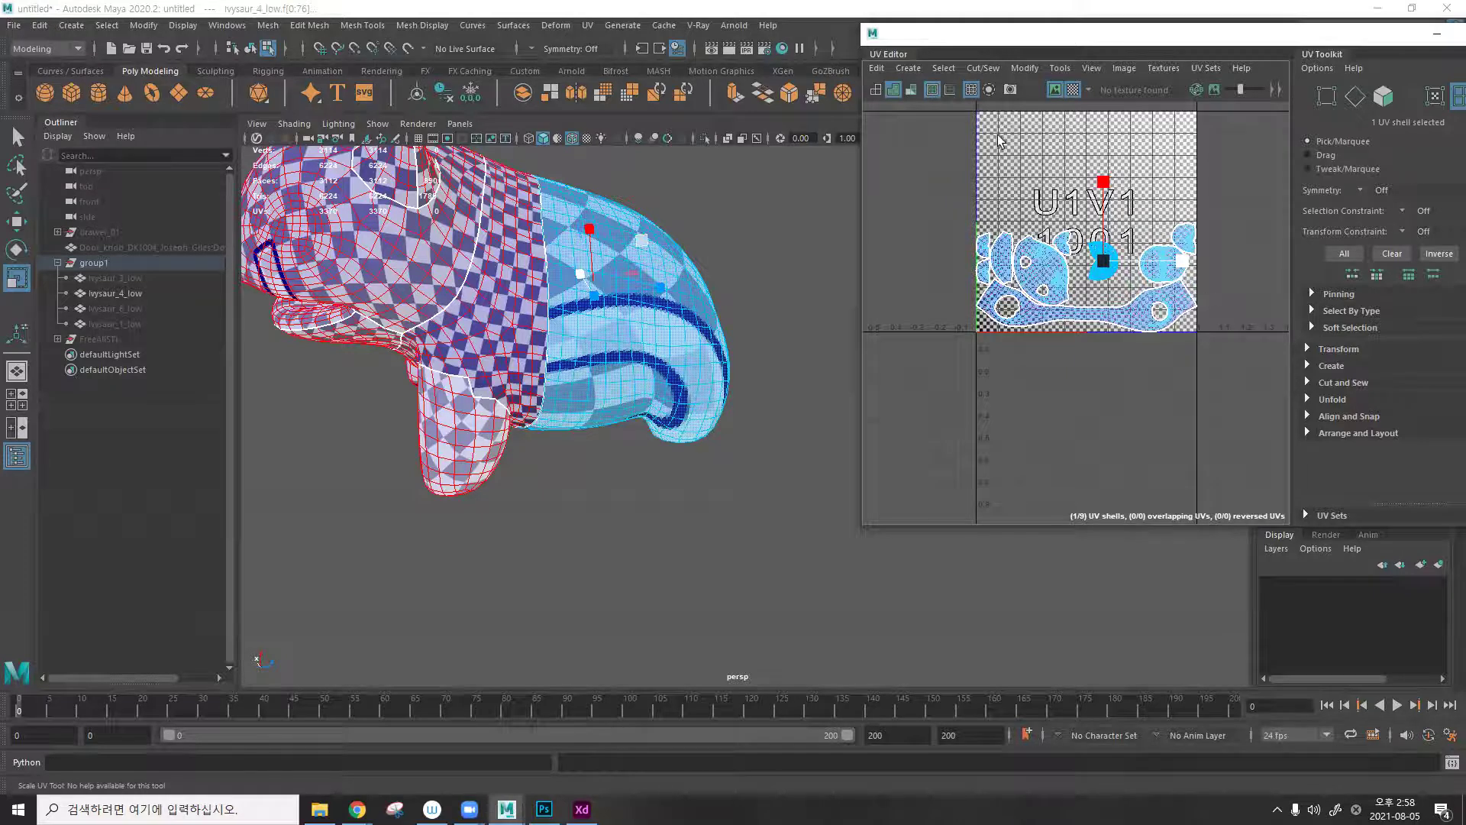
scroll(1085, 193, "up", 3)
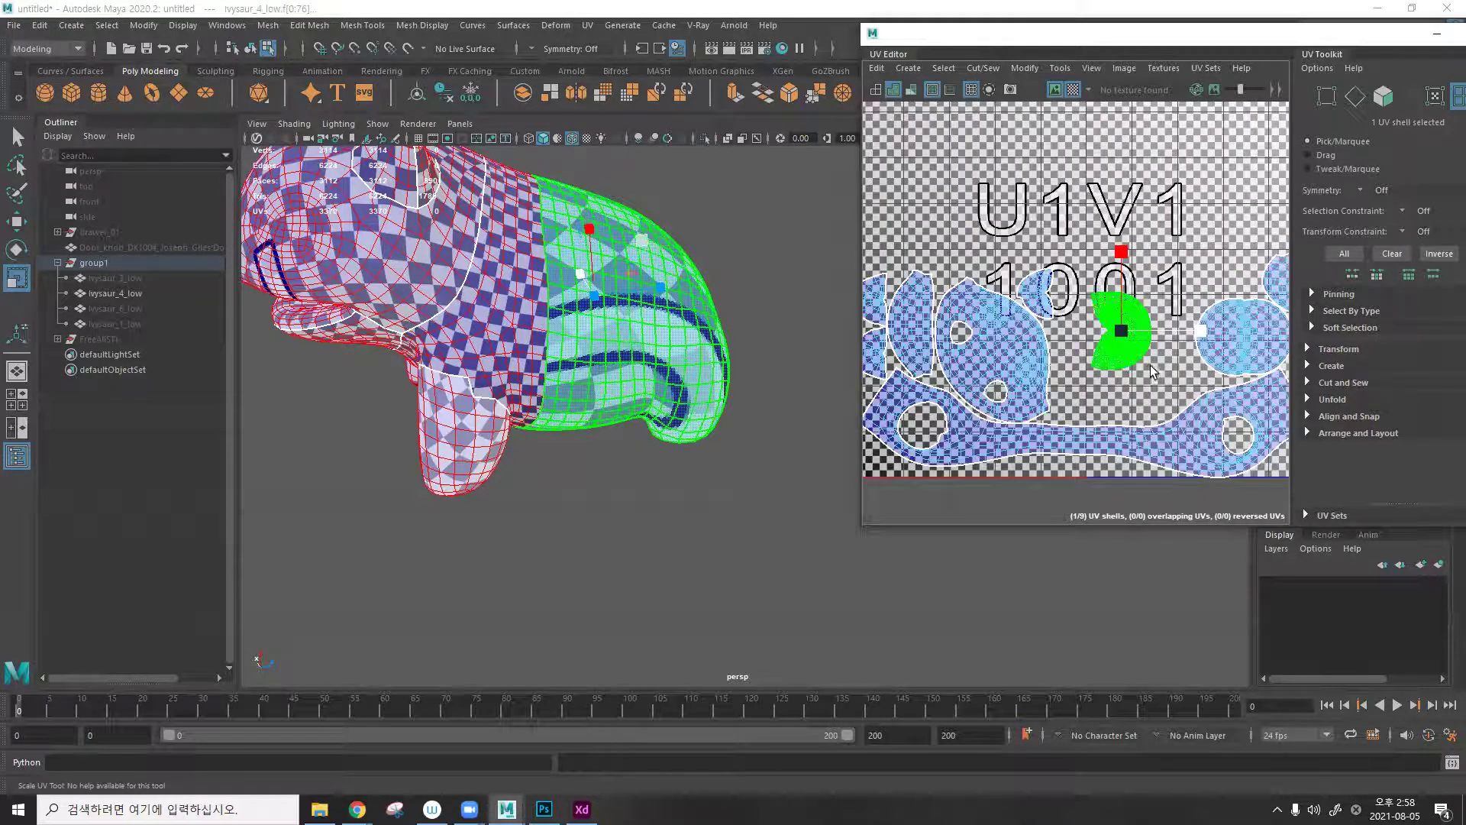
scroll(1141, 356, "up", 4)
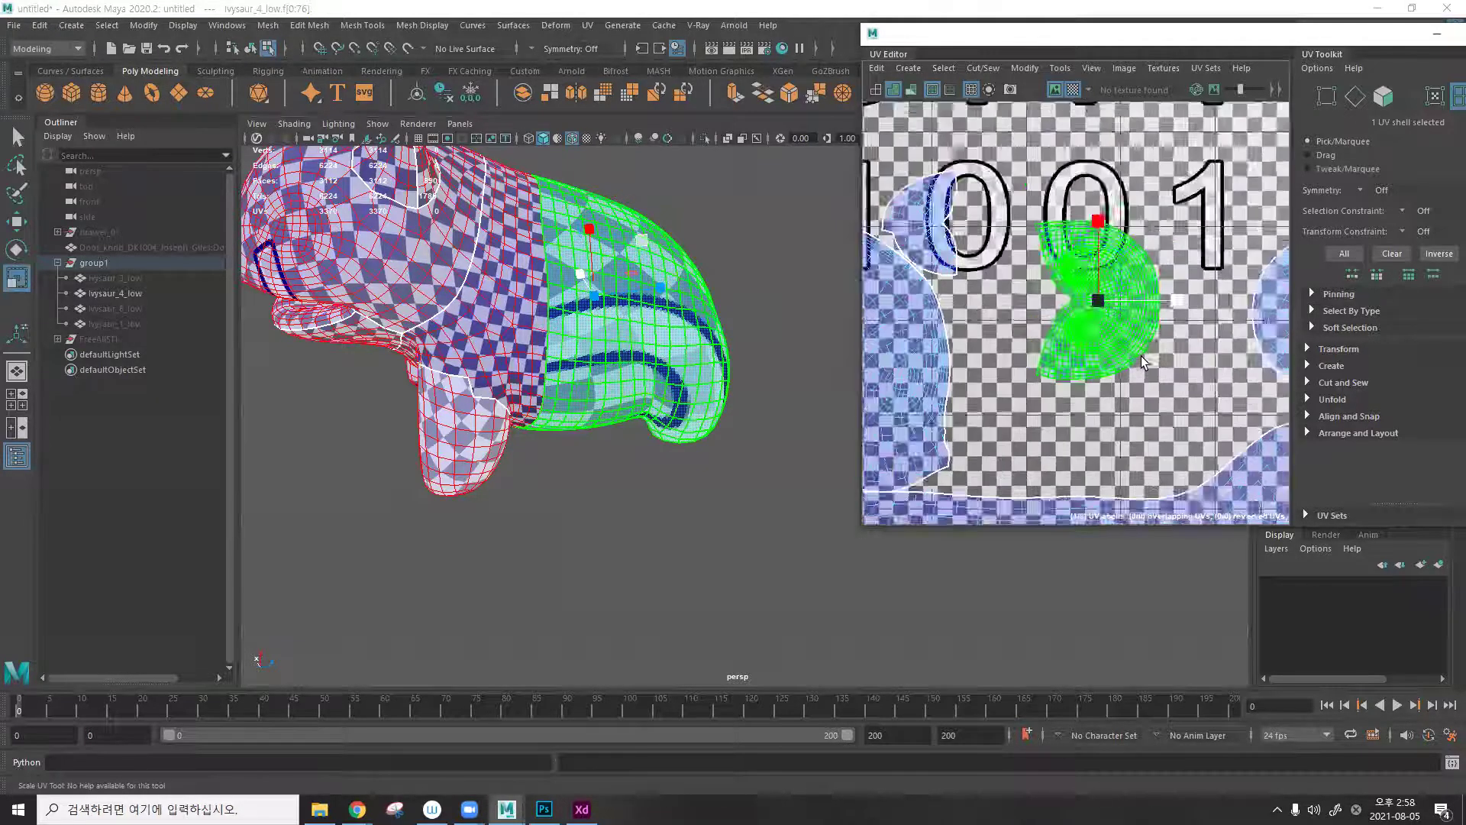
scroll(1133, 290, "down", 6)
scroll(1102, 350, "up", 2)
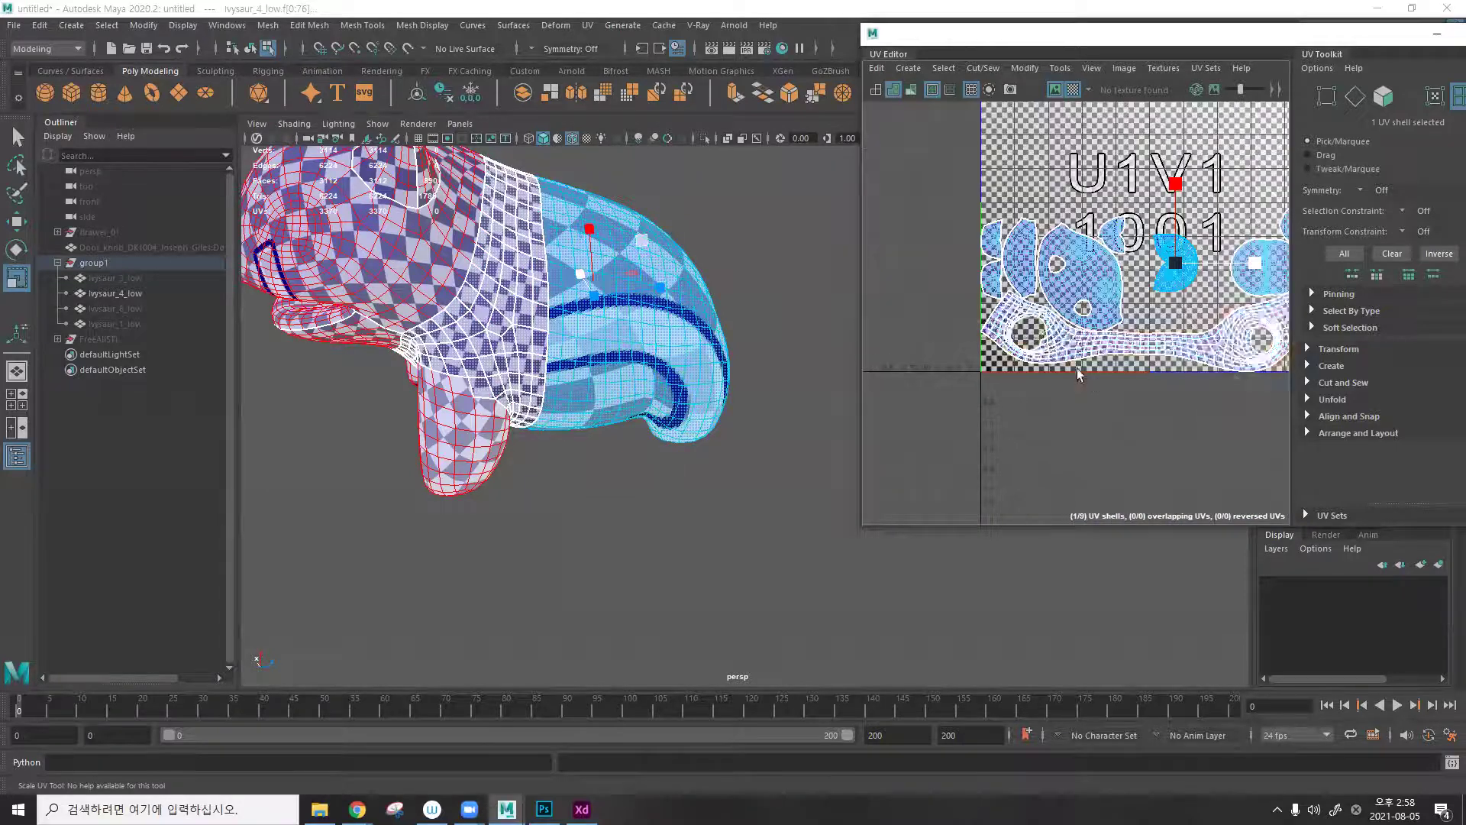
Select all UV shells, lay them out again with the shrunken rear body shell, and clear the selection.
left_click(1106, 347)
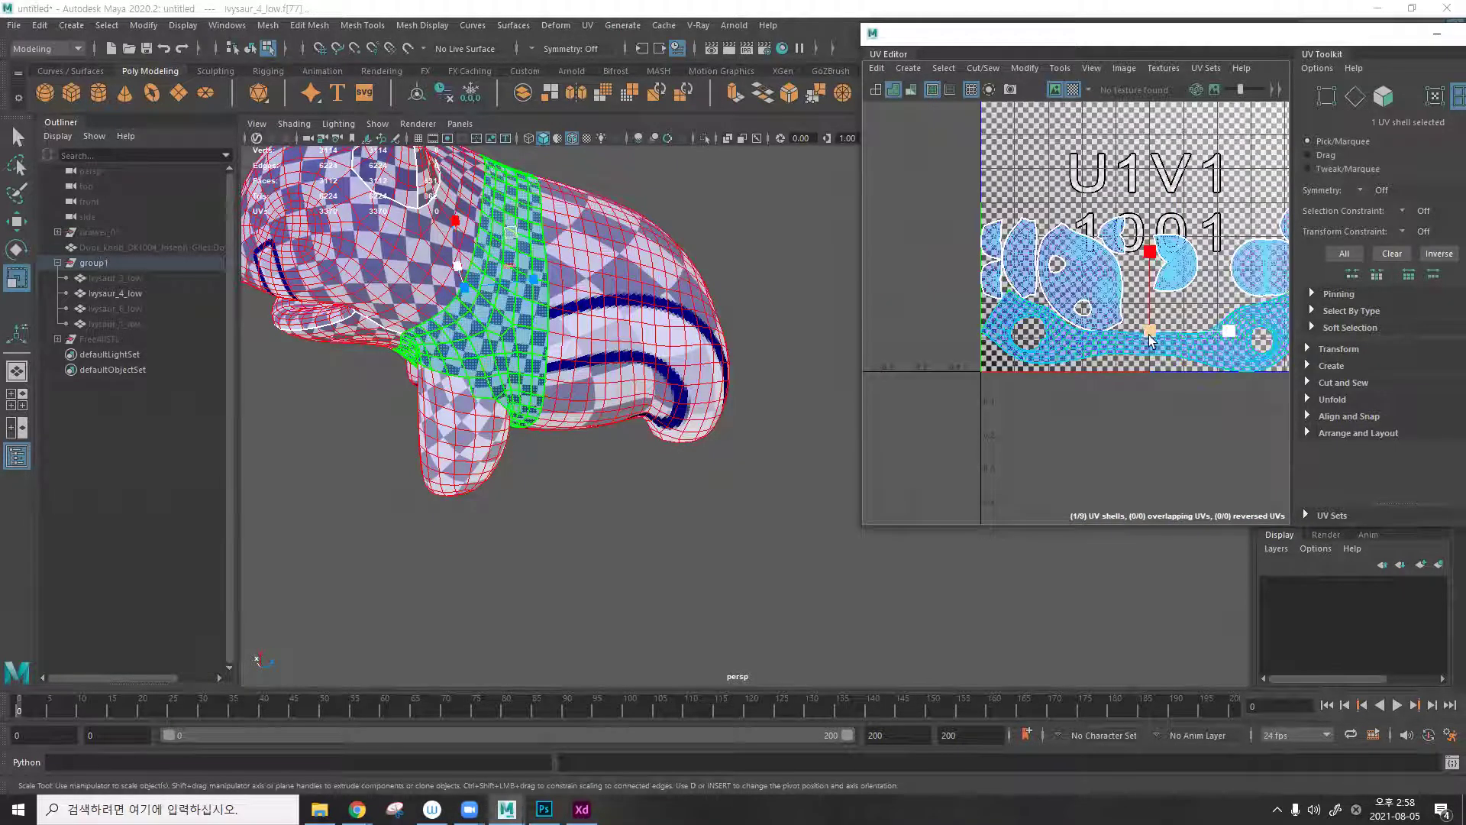
left_click(1100, 306)
scroll(1195, 244, "down", 3)
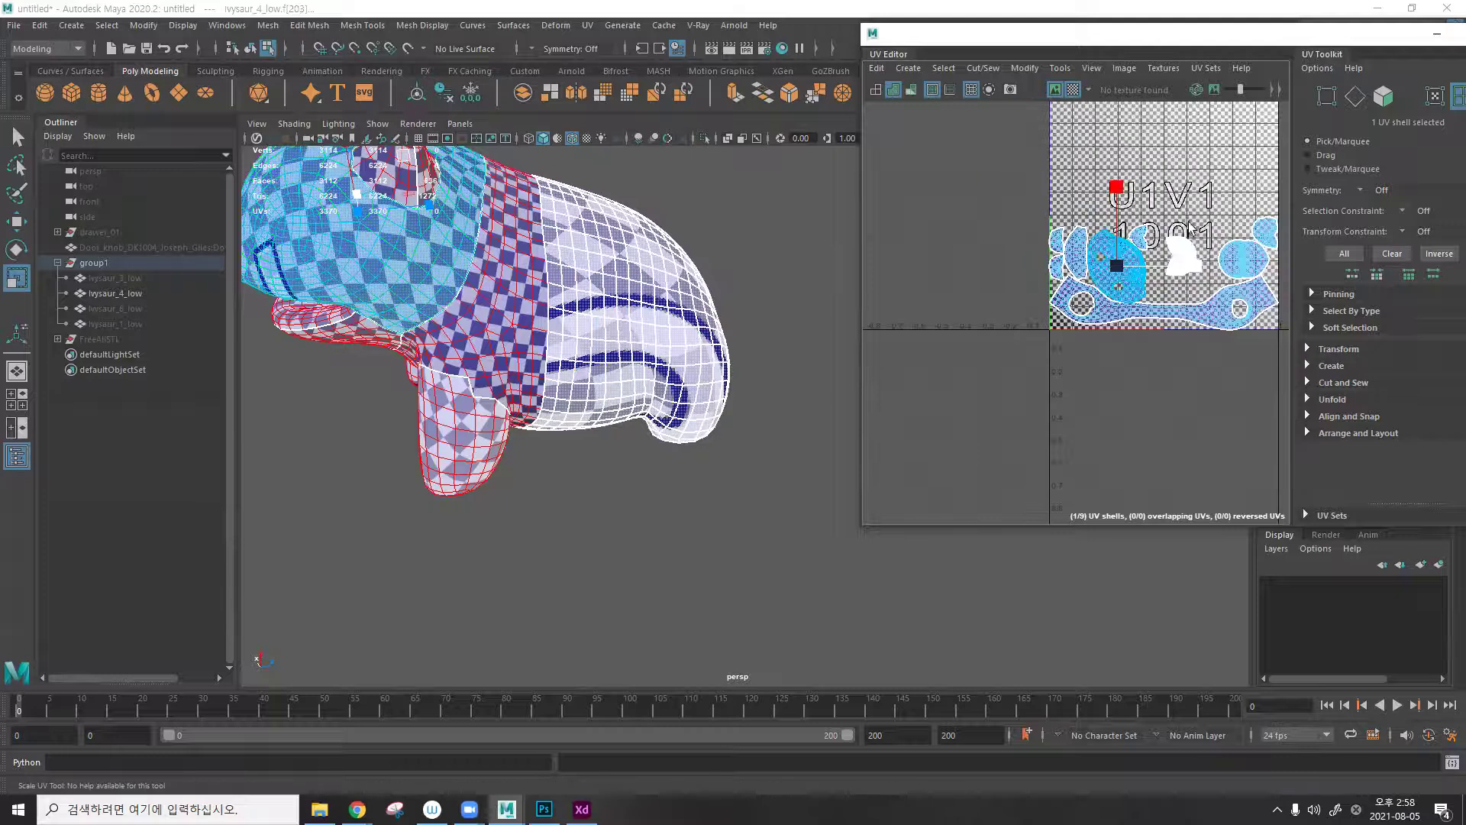
scroll(1073, 230, "up", 2)
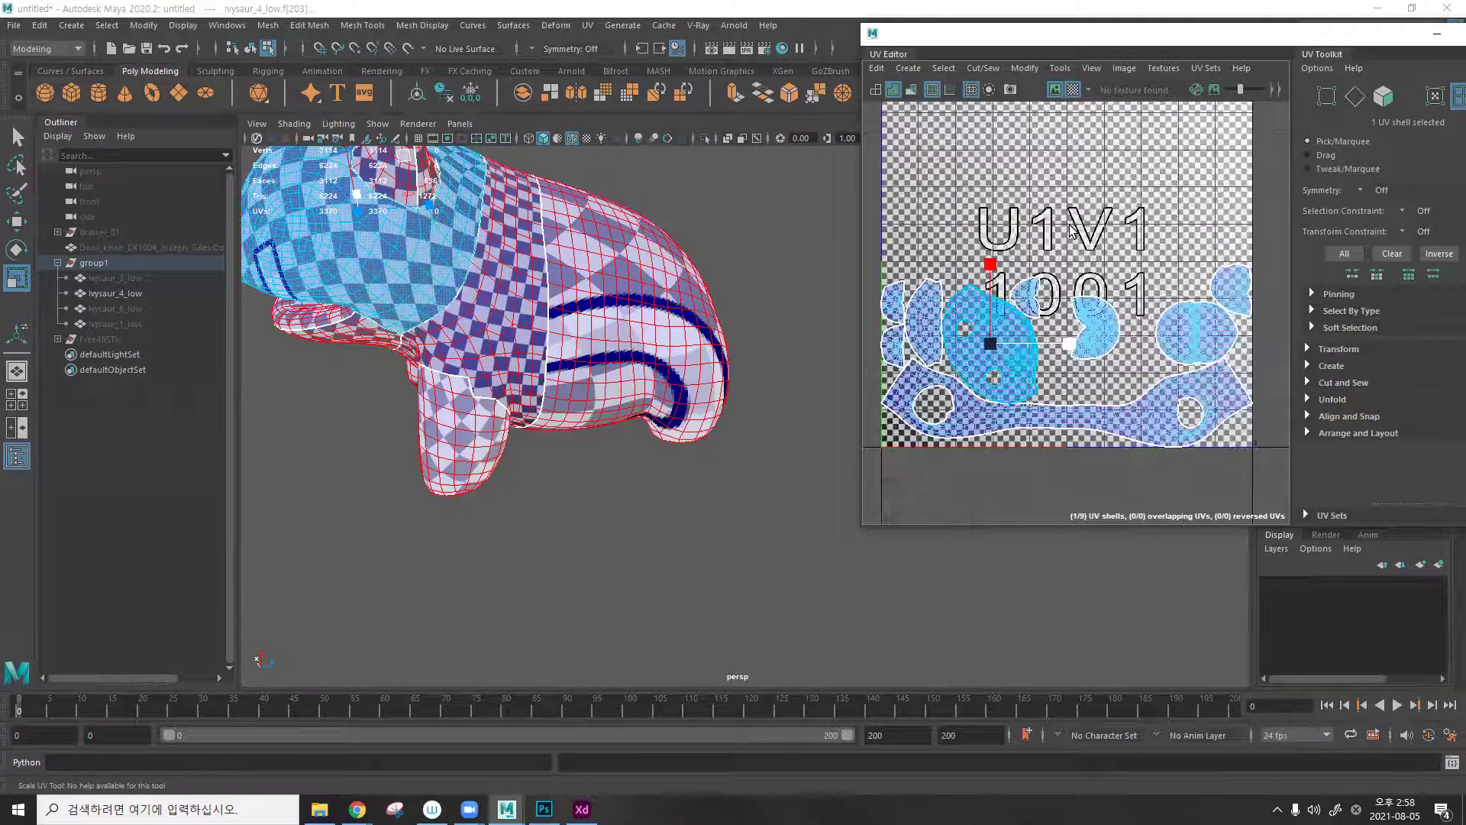
scroll(1051, 271, "down", 2)
left_click_drag(920, 204, 1134, 432)
left_click(1025, 68)
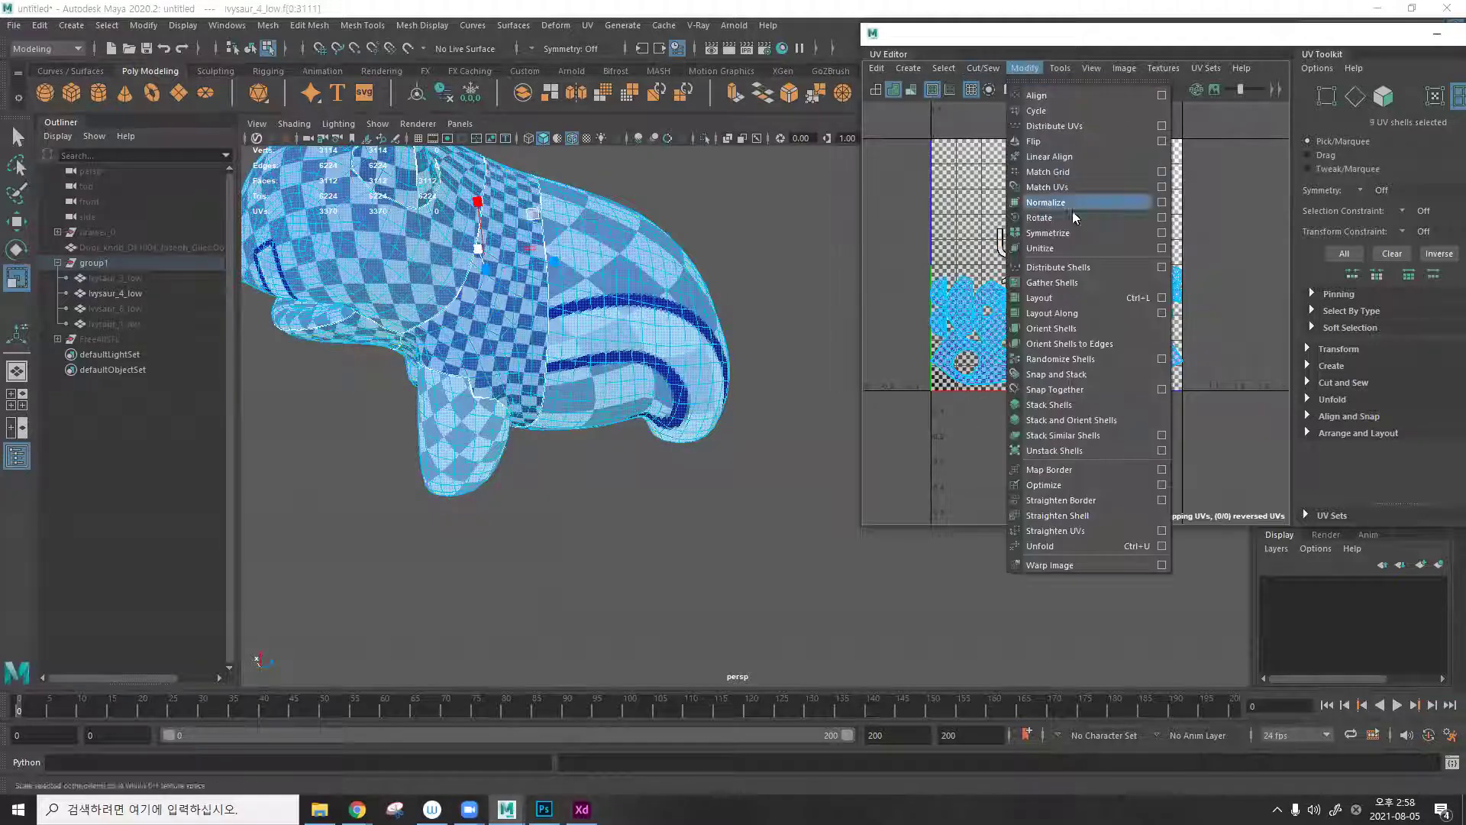
left_click(1084, 284)
left_click(1103, 287)
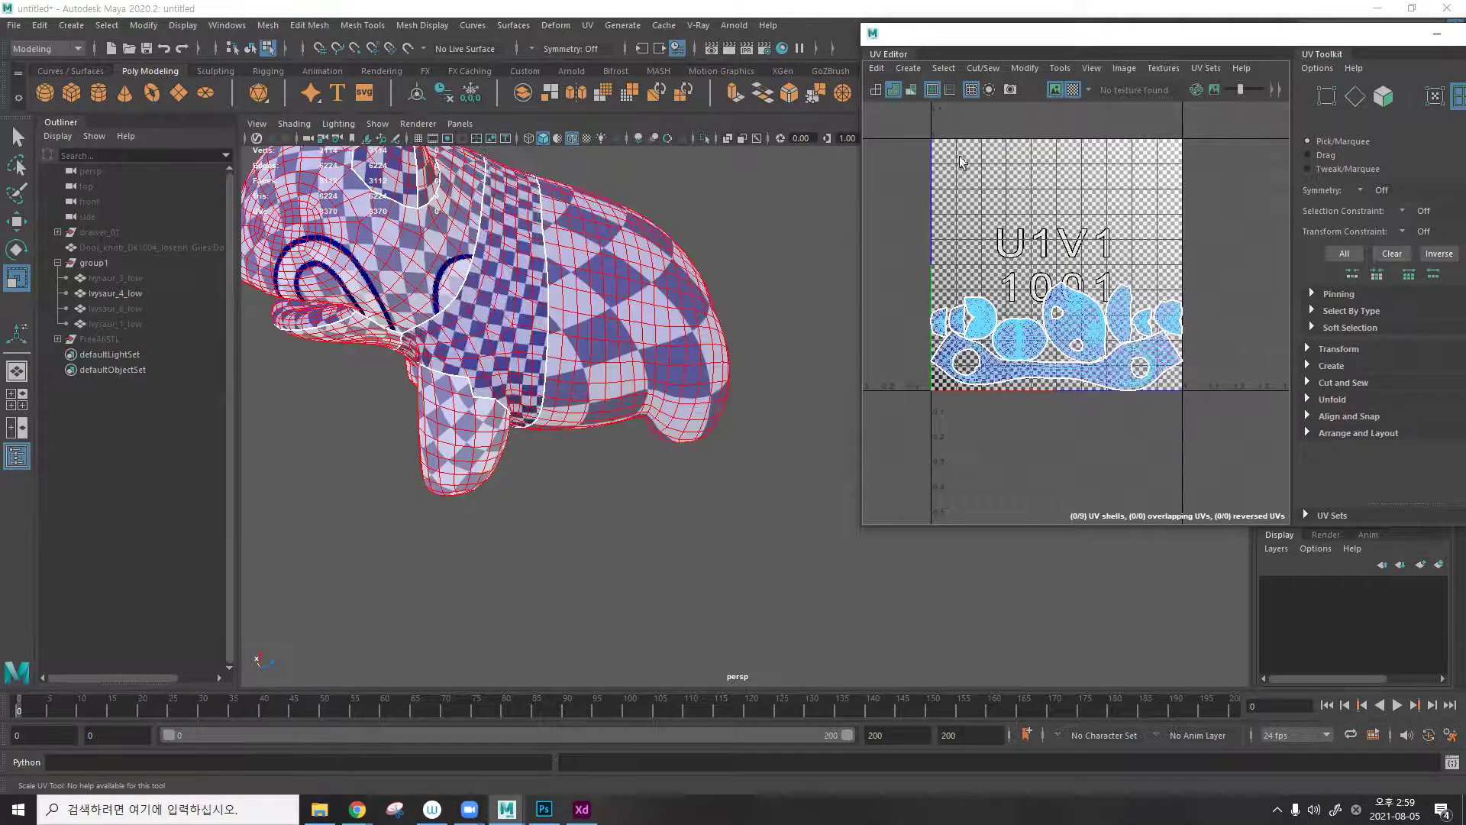
Enlarge the head's UV shell to span most of the tile width, rotate it horizontal, and move it into the empty upper area.
left_click(1072, 317)
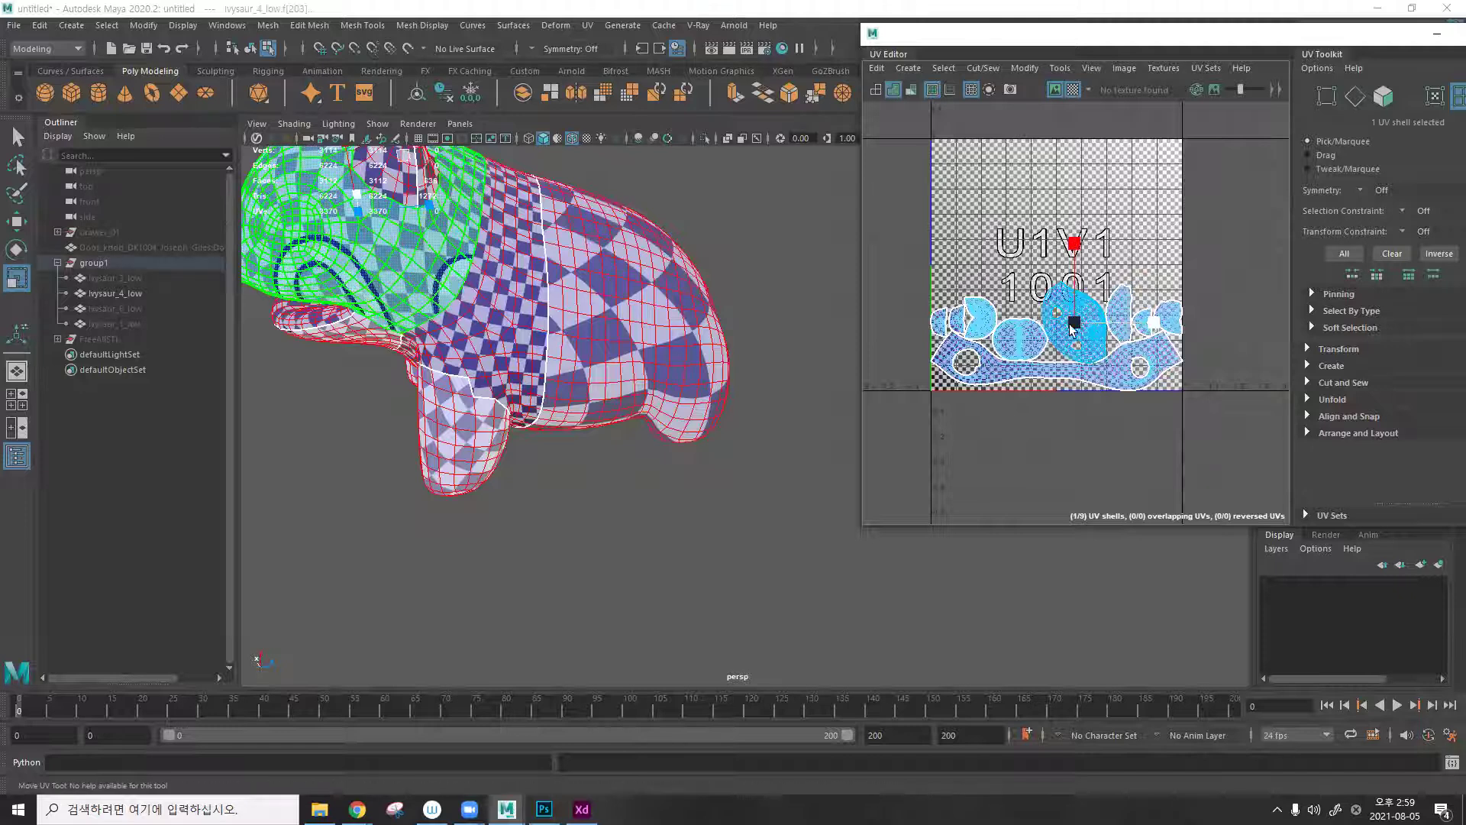
key("w")
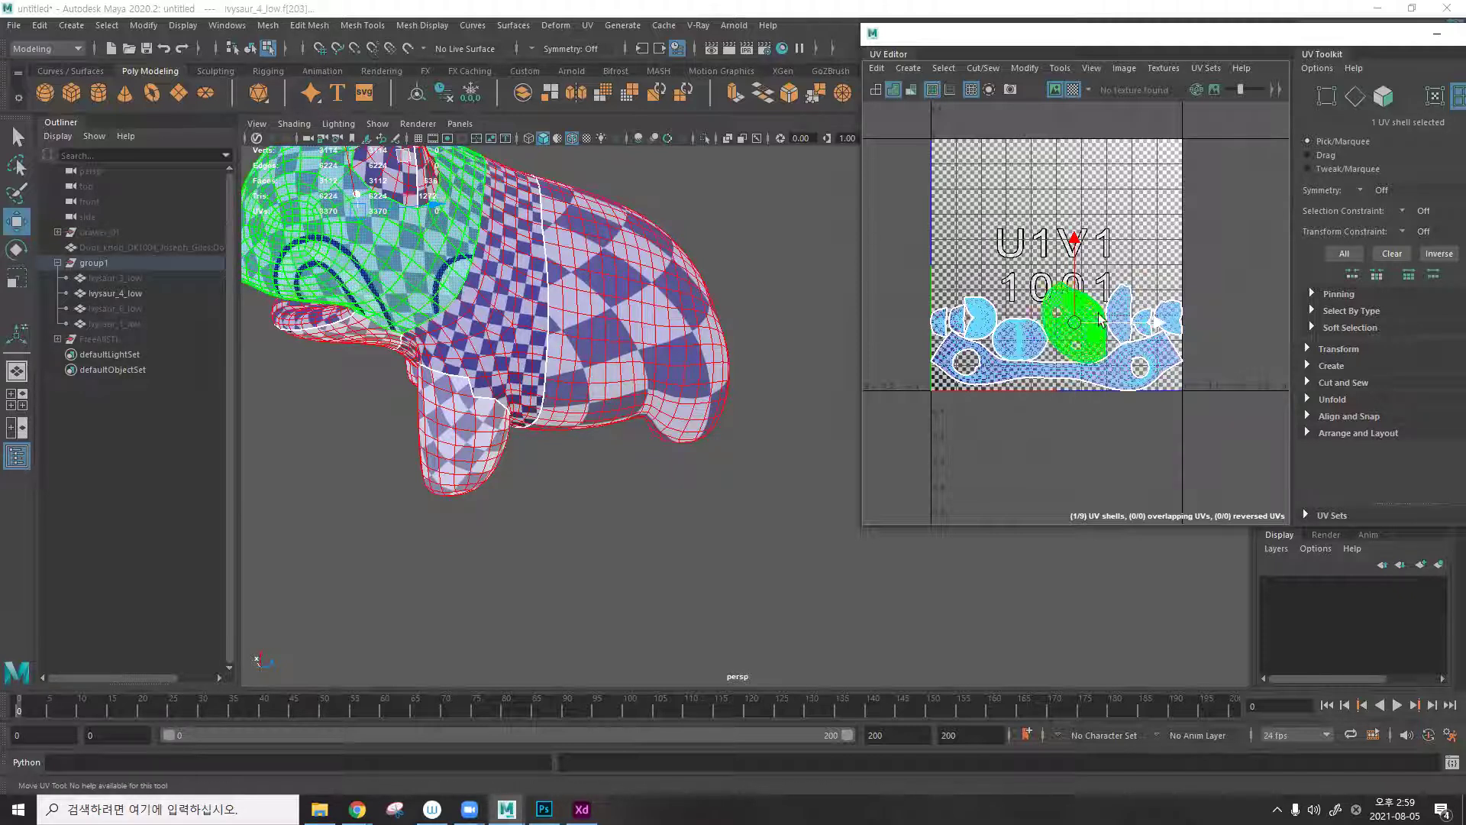
key("r")
left_click_drag(1085, 330, 1180, 412)
mouse_move(1117, 262)
left_mouse_down()
mouse_move(1079, 178)
mouse_move(1017, 174)
mouse_move(1083, 296)
mouse_move(1118, 281)
left_mouse_up()
key("e")
left_click(1046, 214)
left_click(1045, 253)
key("w")
left_click(1117, 283)
left_click(1078, 264)
left_click(1083, 297)
left_click(1073, 294)
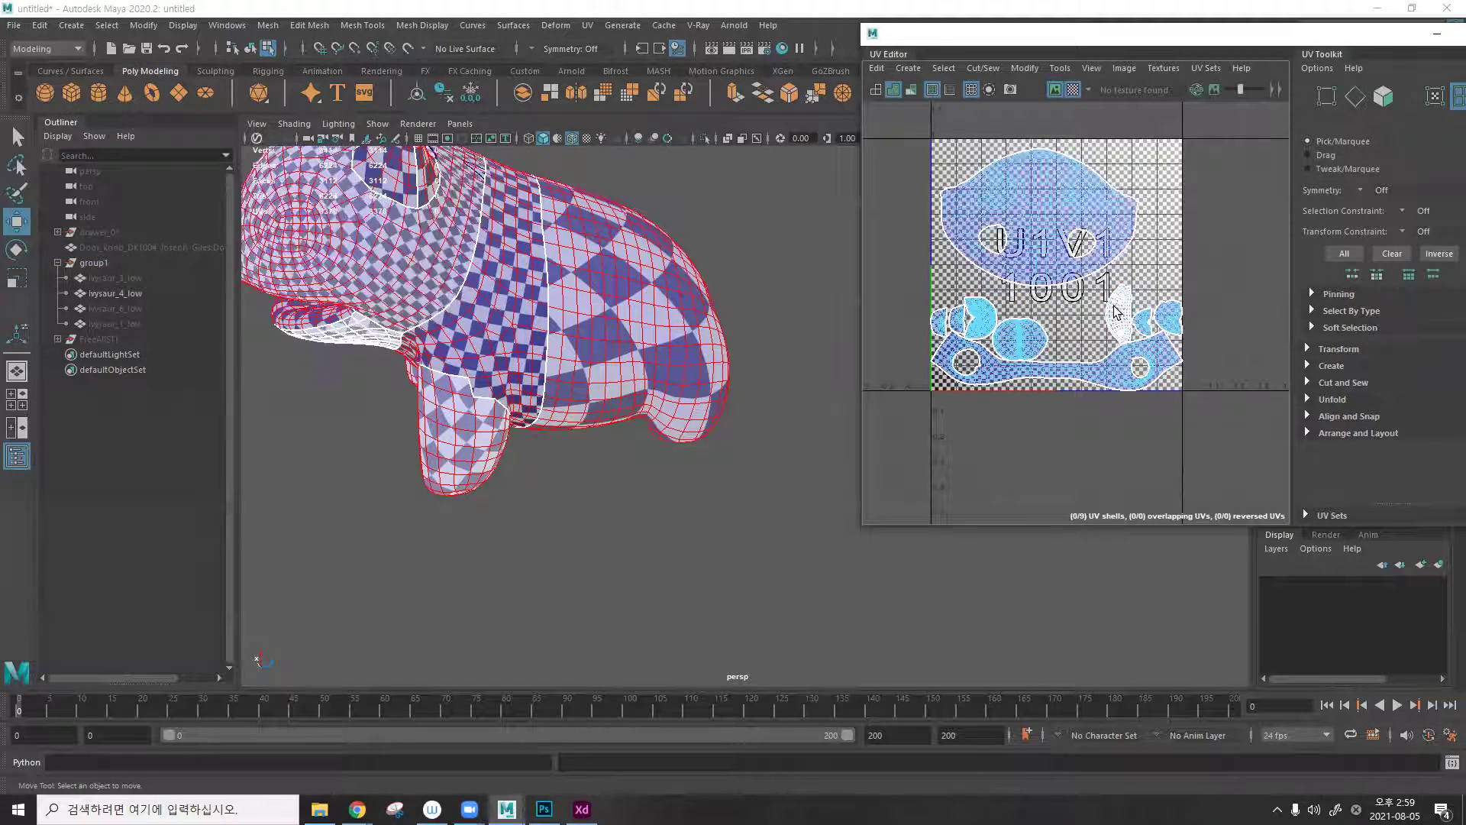
Select the UV shell of the inner mouth and scale it down to roughly half its size.
left_click_drag(497, 275, 655, 214, "alt")
middle_click_drag(655, 215, 747, 287, "alt")
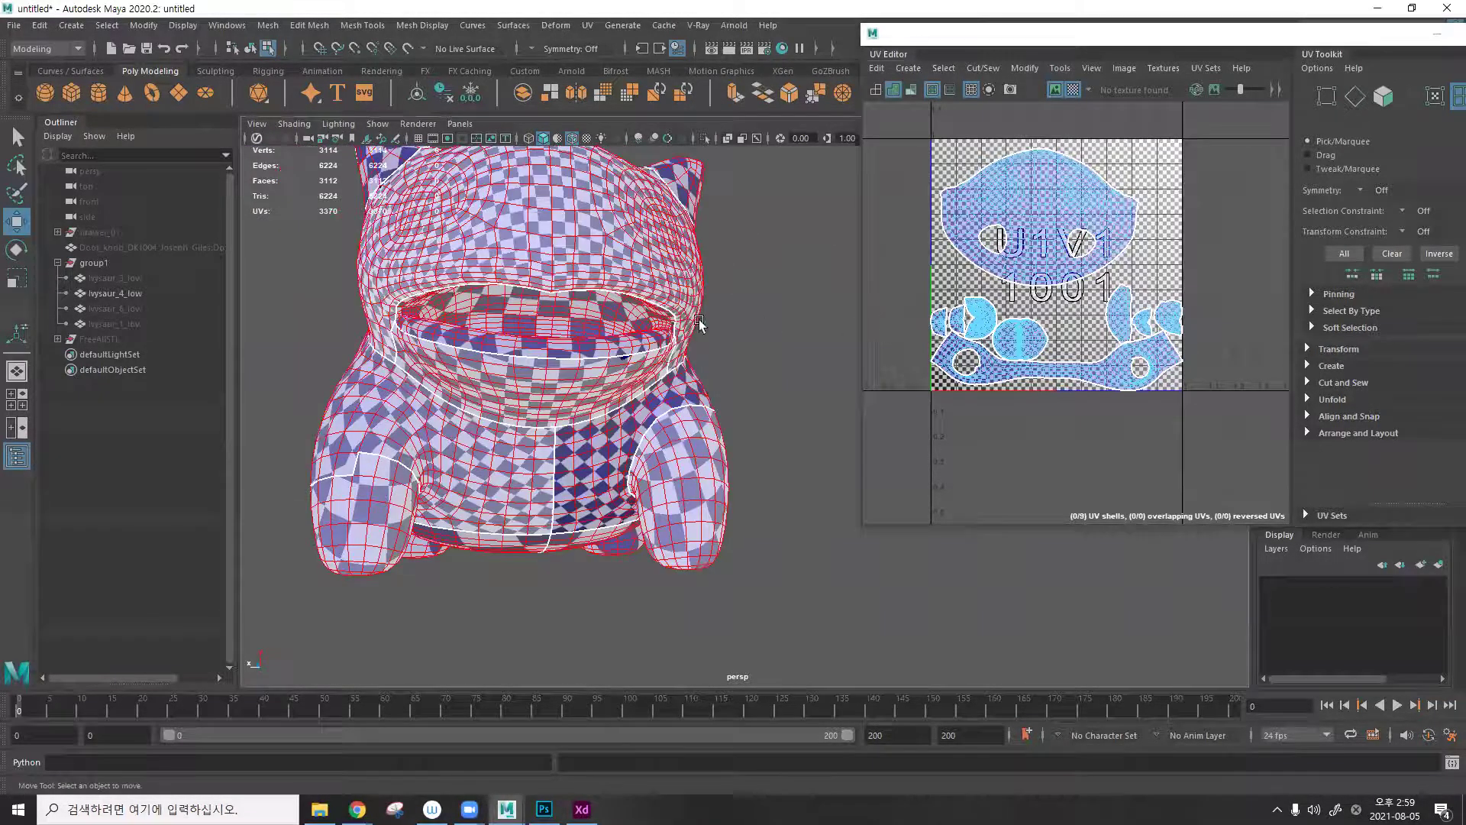
left_click(1020, 341)
left_click_drag(734, 303, 700, 312, "alt")
key("r")
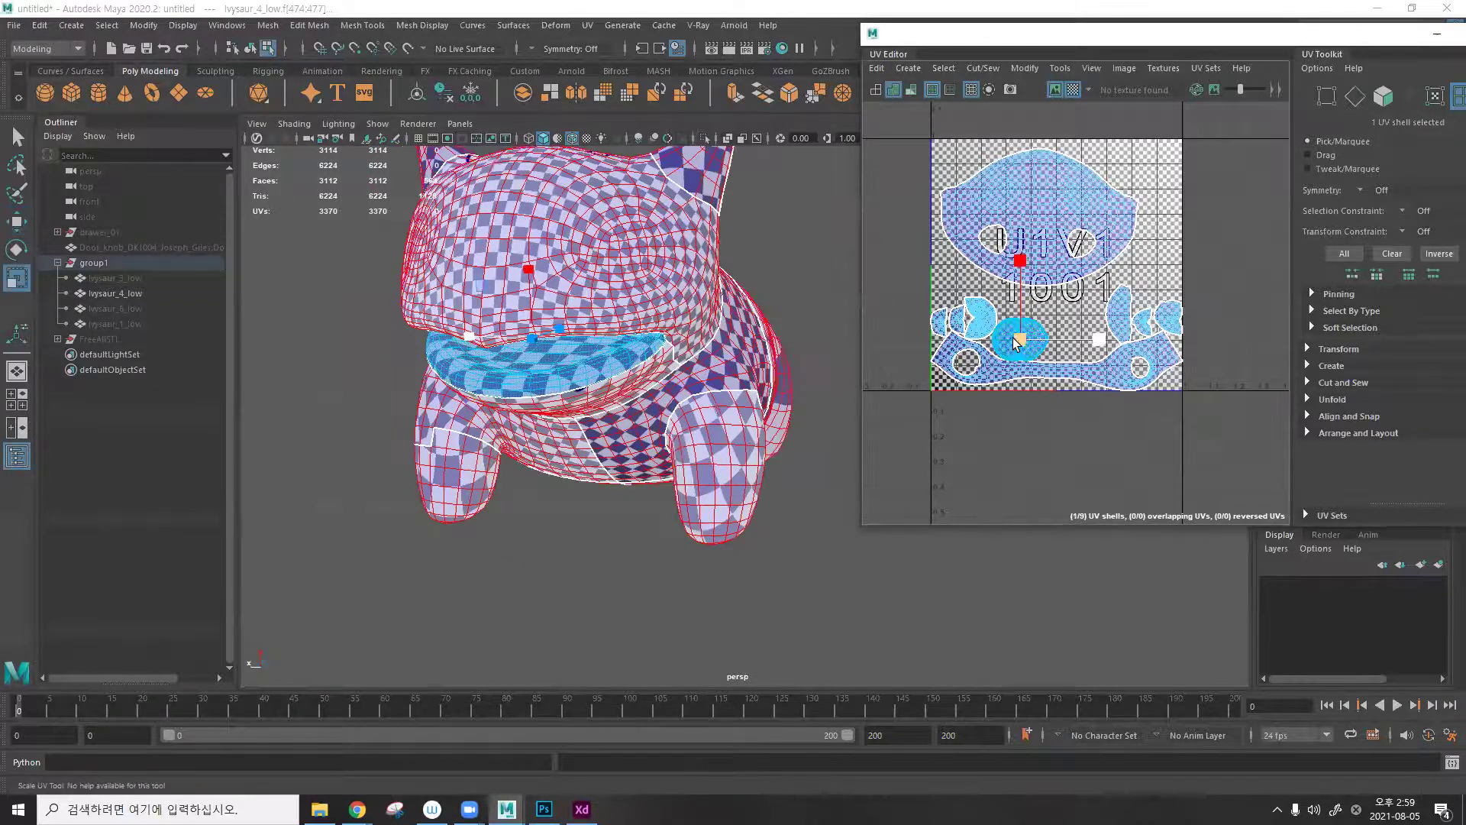
left_click_drag(1018, 341, 981, 347)
left_click(637, 351)
Select the UV shell of the outer lower jaw, scale it down strongly, and clear the selection.
left_click_drag(637, 352, 637, 321, "alt")
left_click(1129, 323)
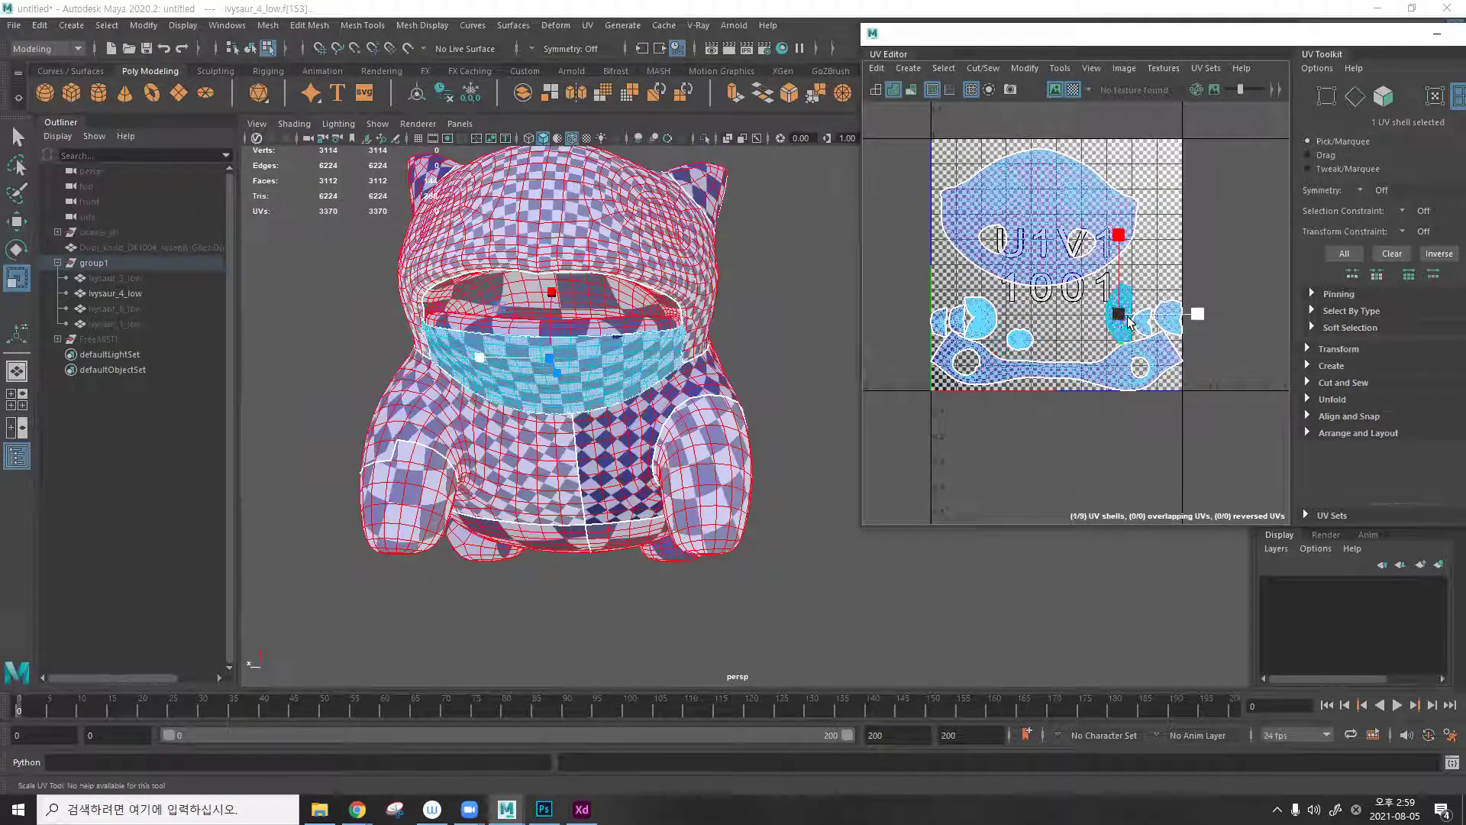
left_click_drag(1119, 317, 1063, 323)
left_click(1047, 329)
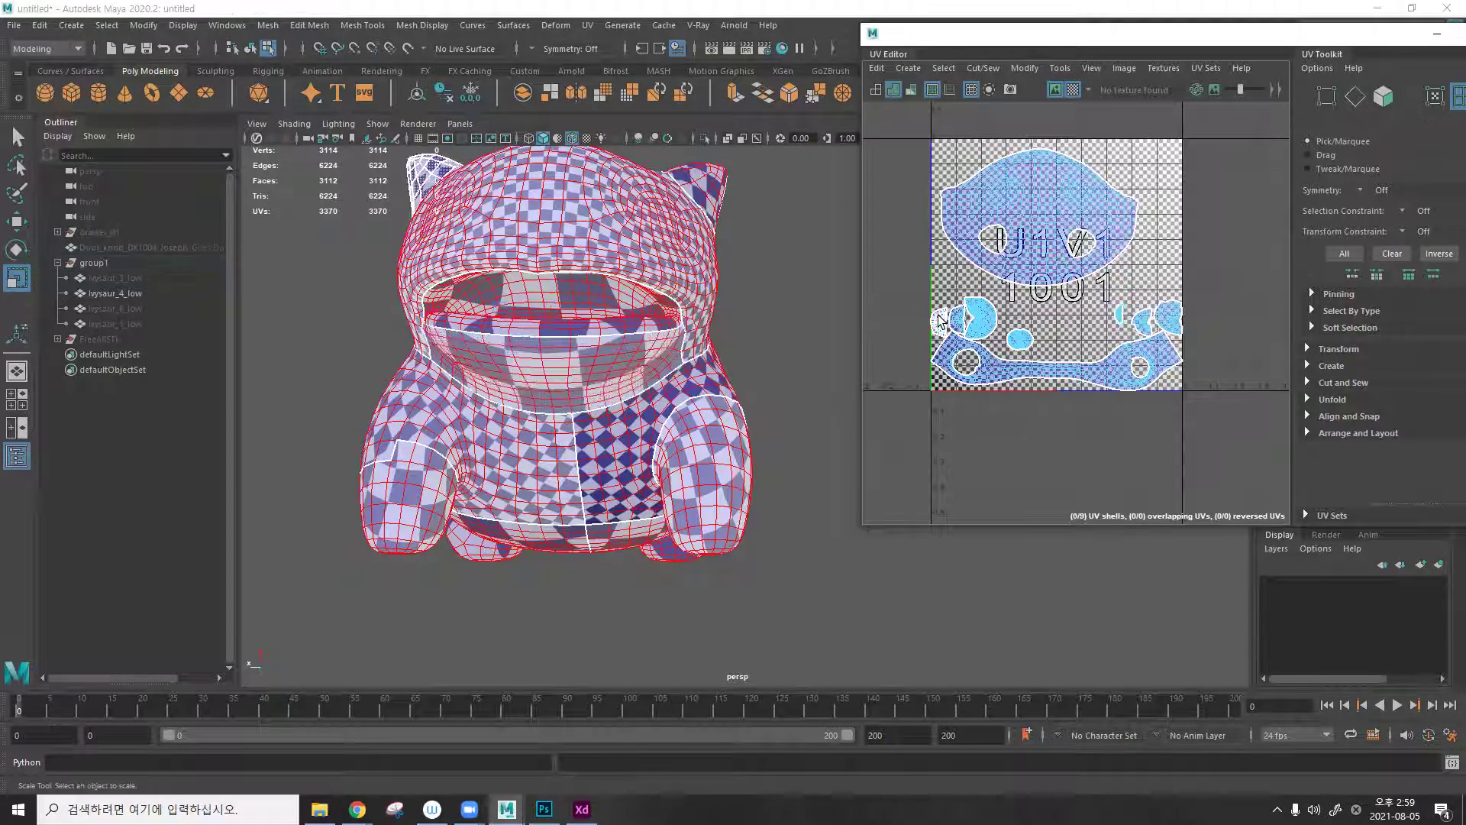
Select one ear's UV shell, enlarge it strongly, and move it to the free space beside the head shell.
left_click(955, 321)
left_click_drag(676, 204, 684, 277, "alt")
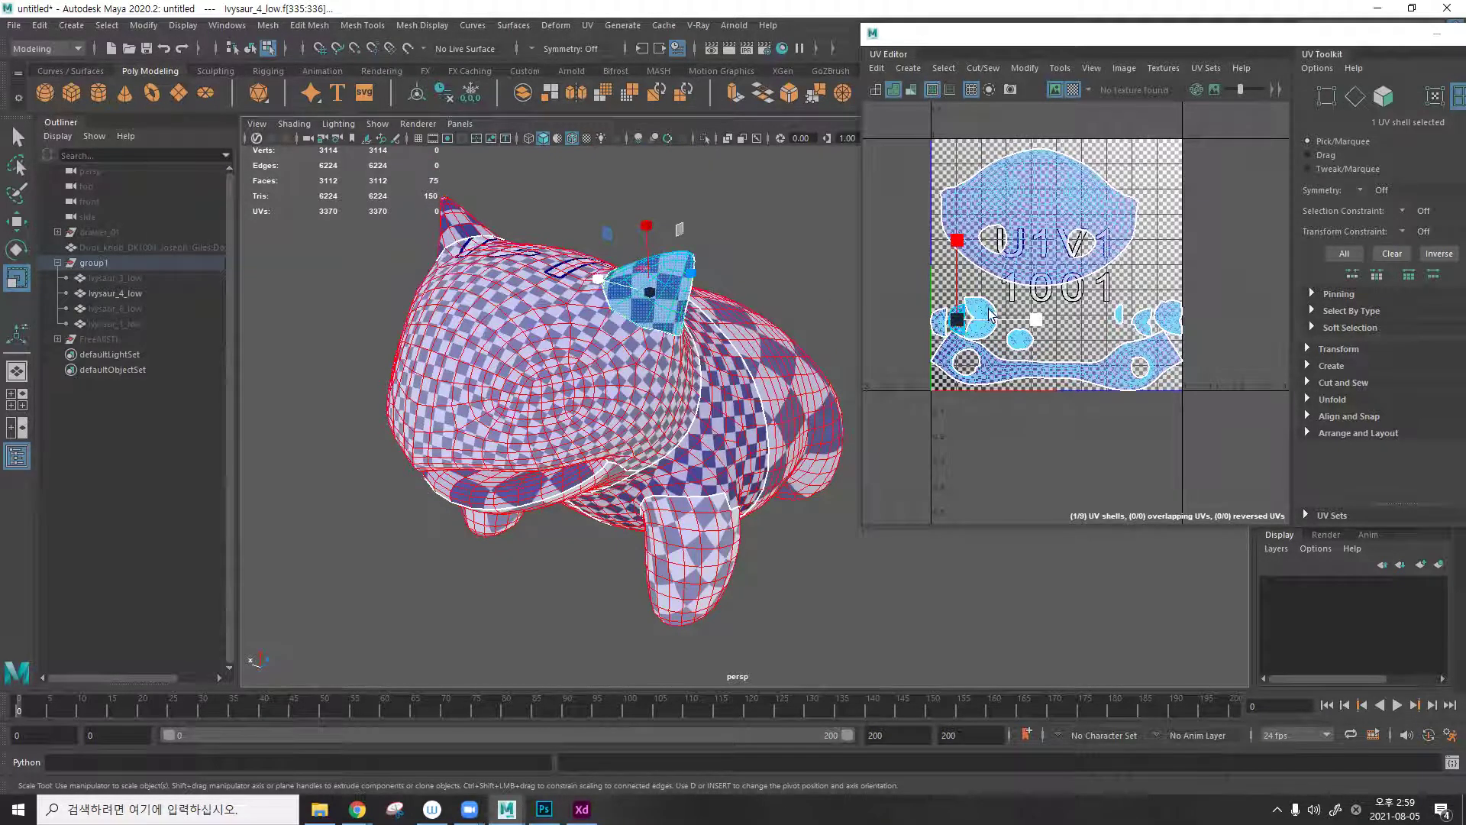
left_click_drag(964, 320, 1222, 288)
key("w")
left_click_drag(993, 286, 1152, 243)
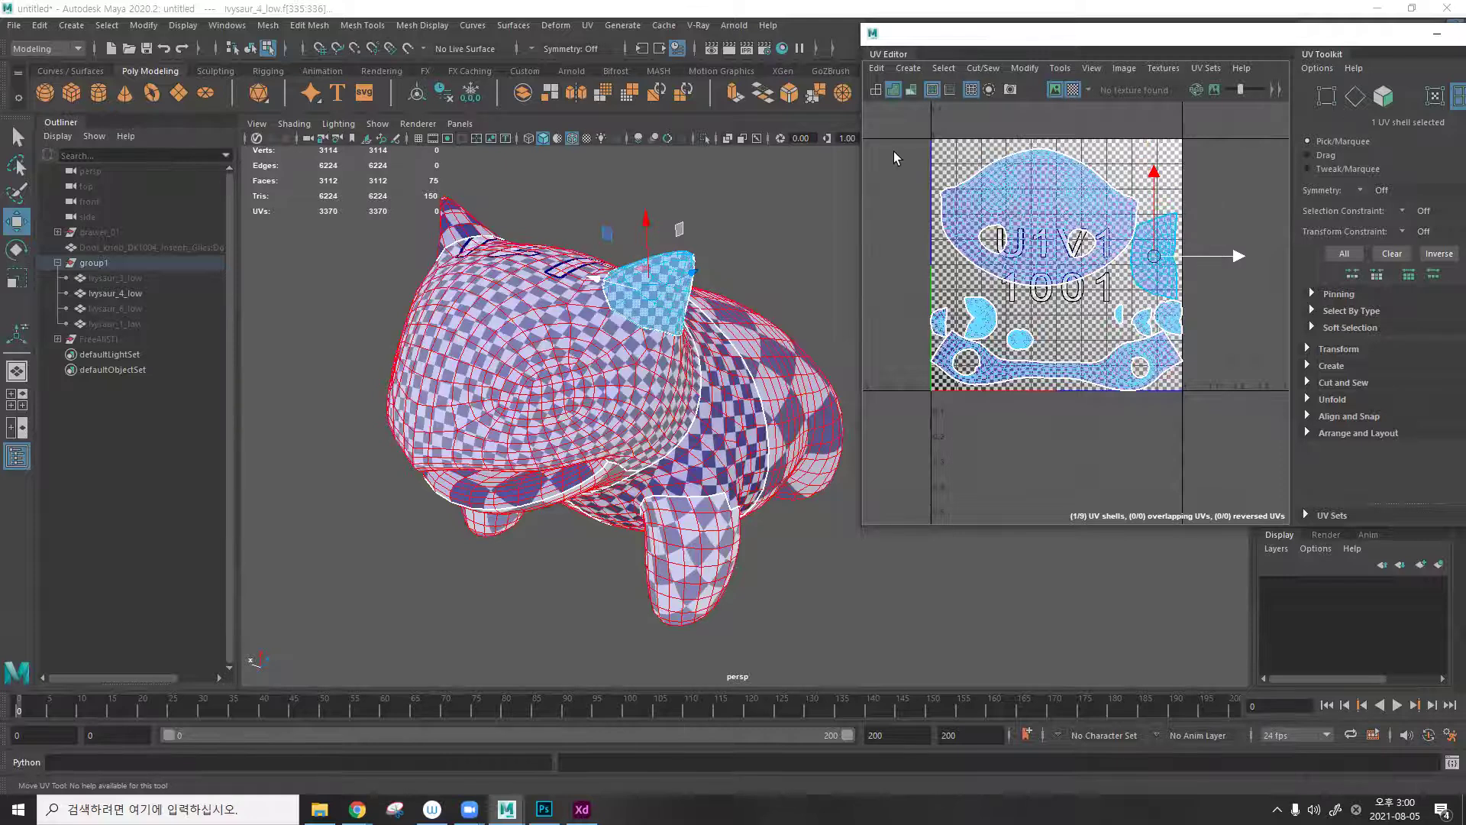
Select all UV shells, lay them out again with the enlarged ear shell, and clear the selection.
left_click_drag(890, 115, 1217, 437)
left_click(1023, 67)
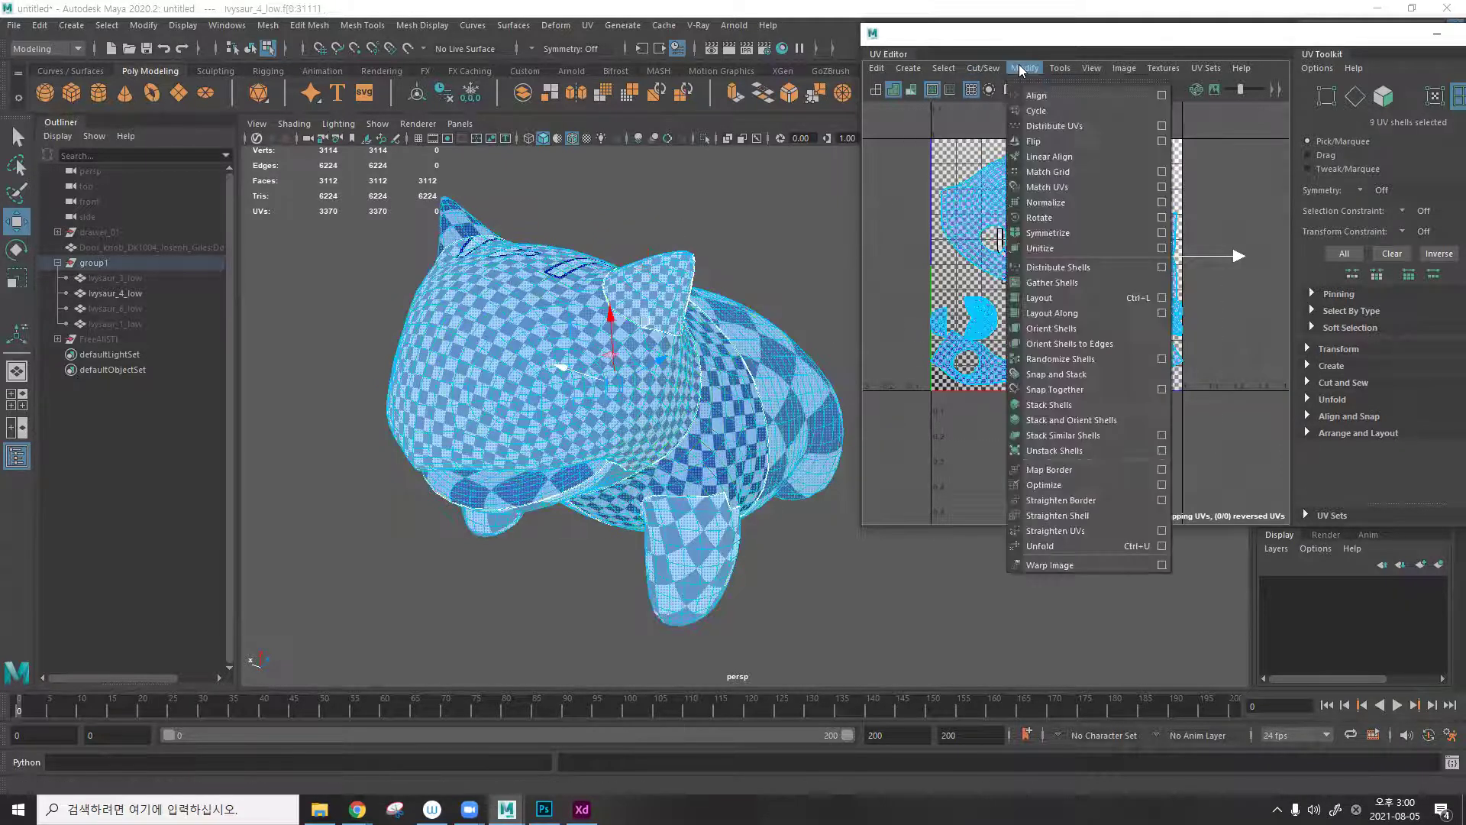
left_click(1065, 298)
key("F8")
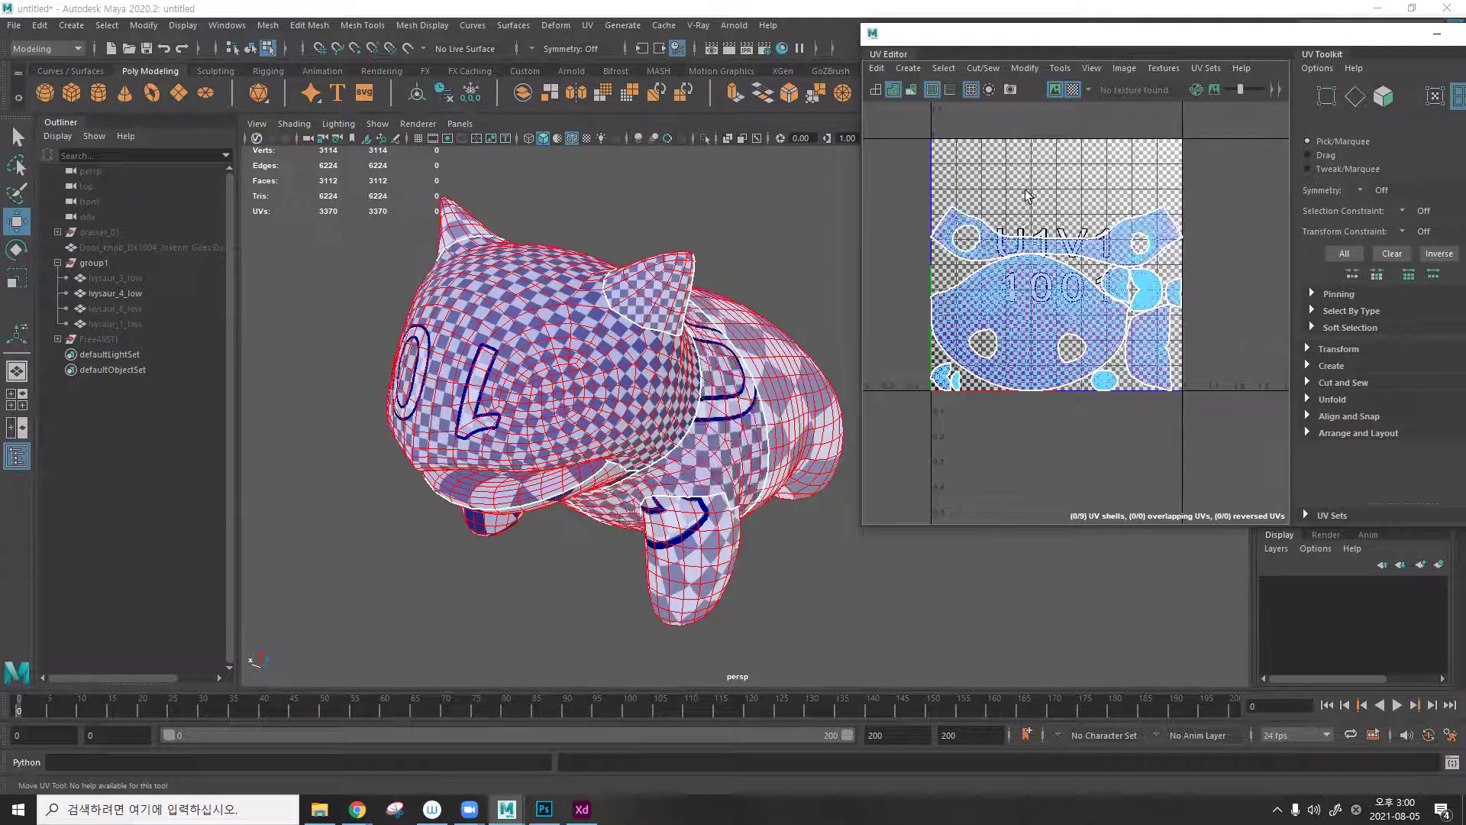
scroll(1032, 186, "down", 3)
scroll(1043, 206, "up", 4)
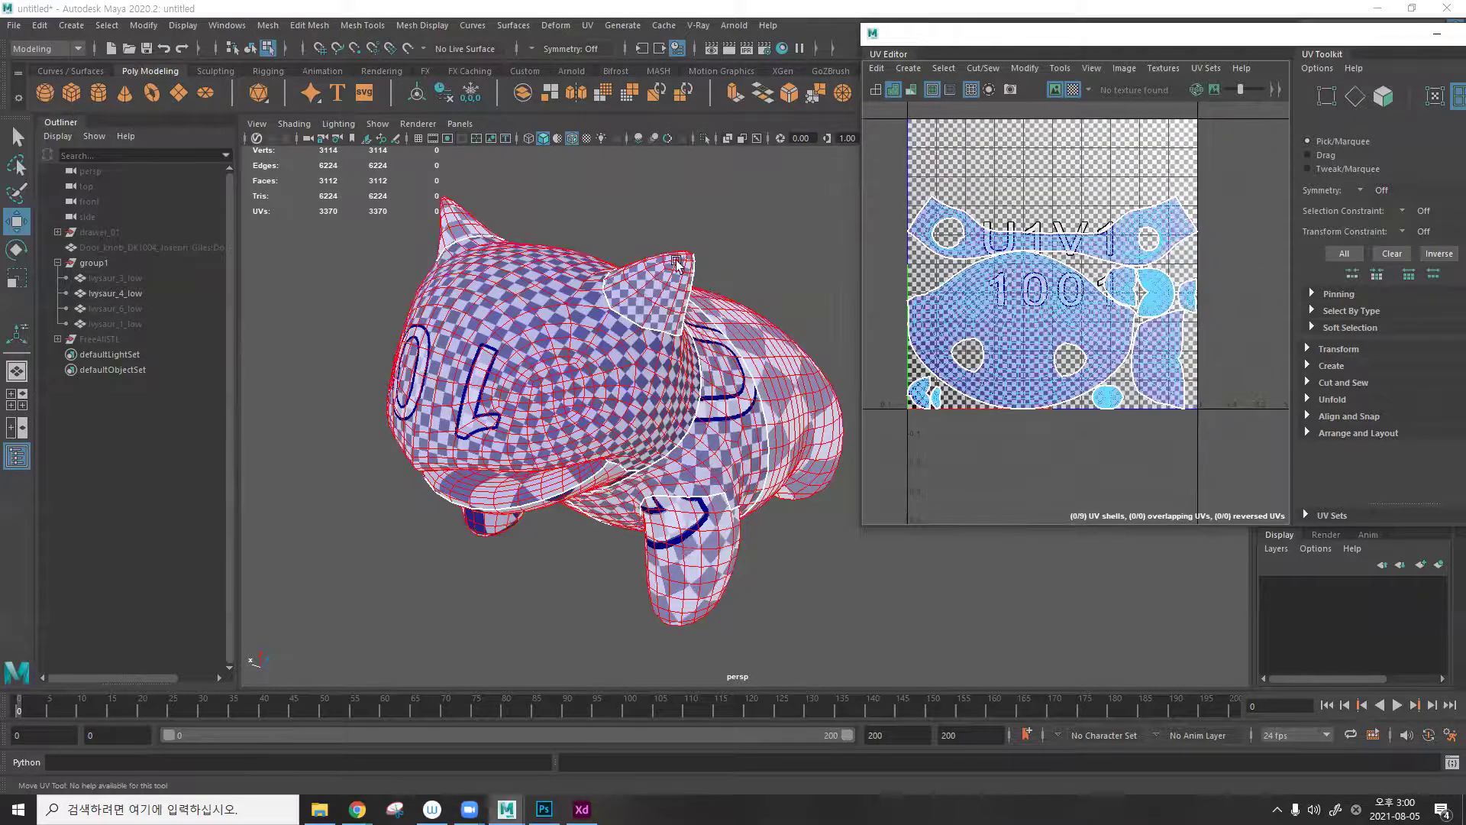
Select a front leg's UV shell, move it into the empty upper area, enlarge it, and clear the selection.
left_click_drag(836, 294, 909, 254, "alt")
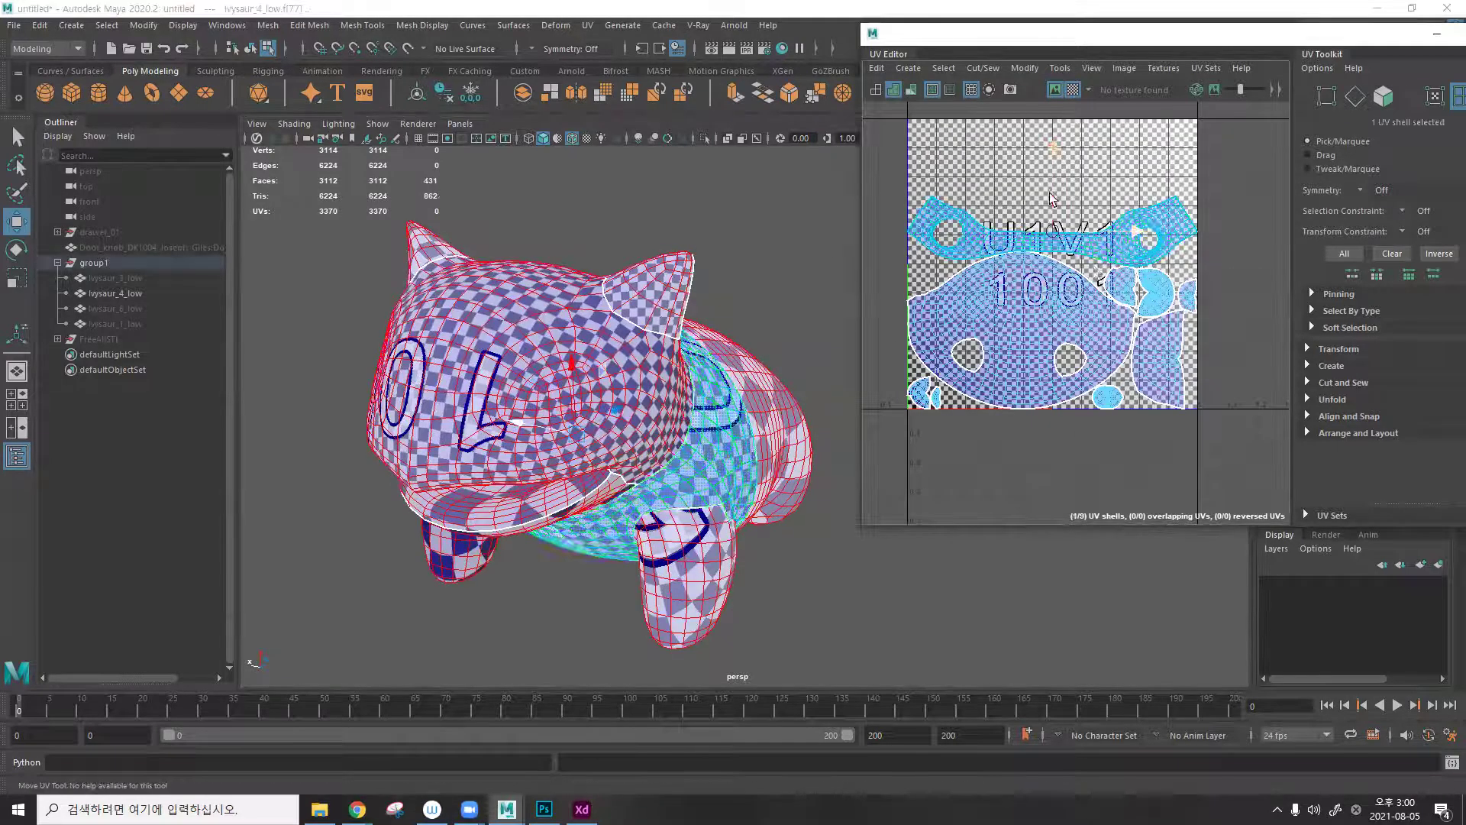
left_click(1121, 290)
left_click_drag(1122, 290, 1002, 179)
key("r")
left_click_drag(1099, 221, 1130, 240)
left_click(1129, 260)
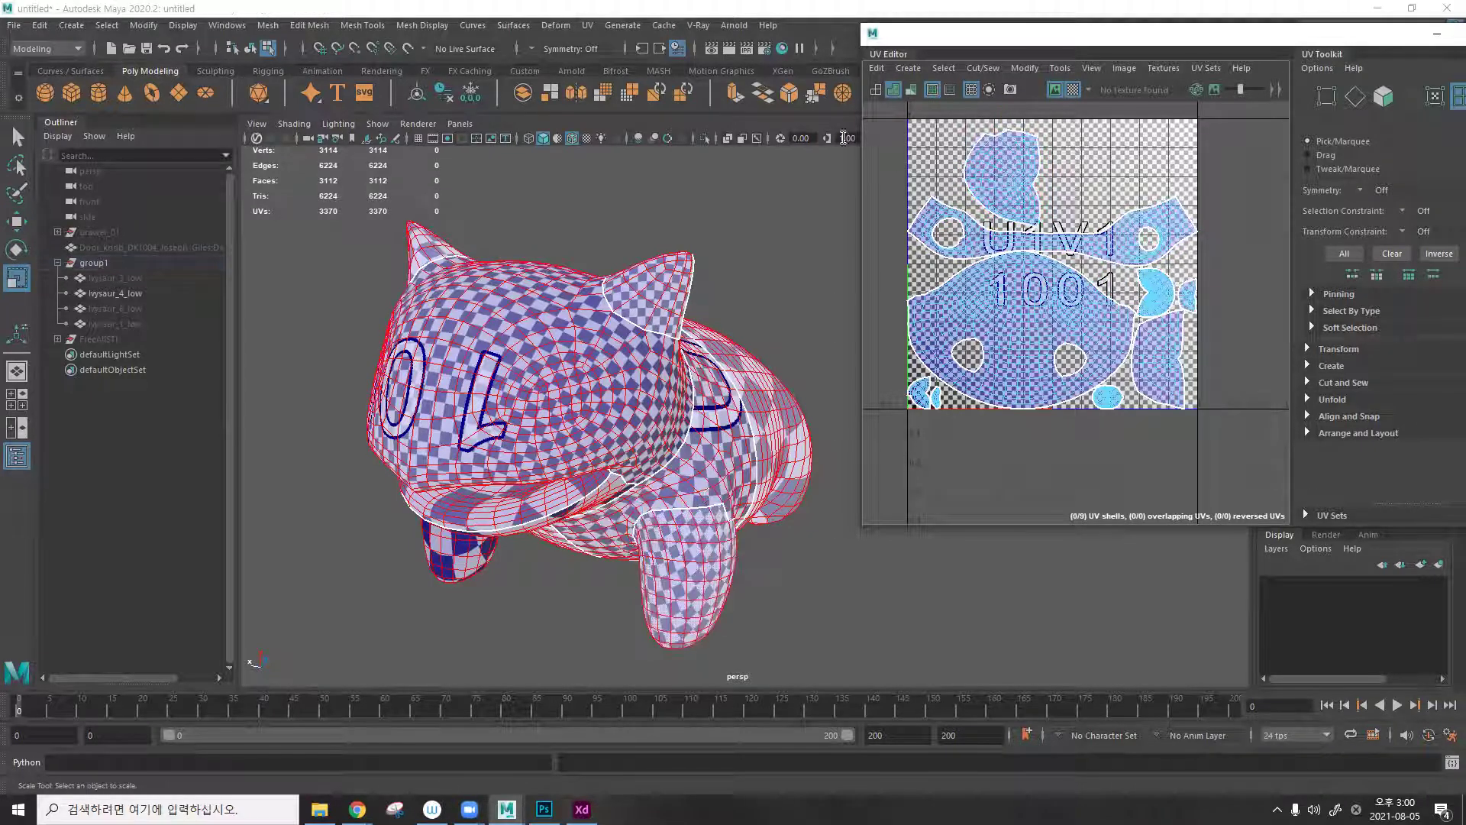
Select all UV shells, lay them out again with the enlarged front leg shell, and clear the selection.
left_click_drag(1245, 435, 902, 122)
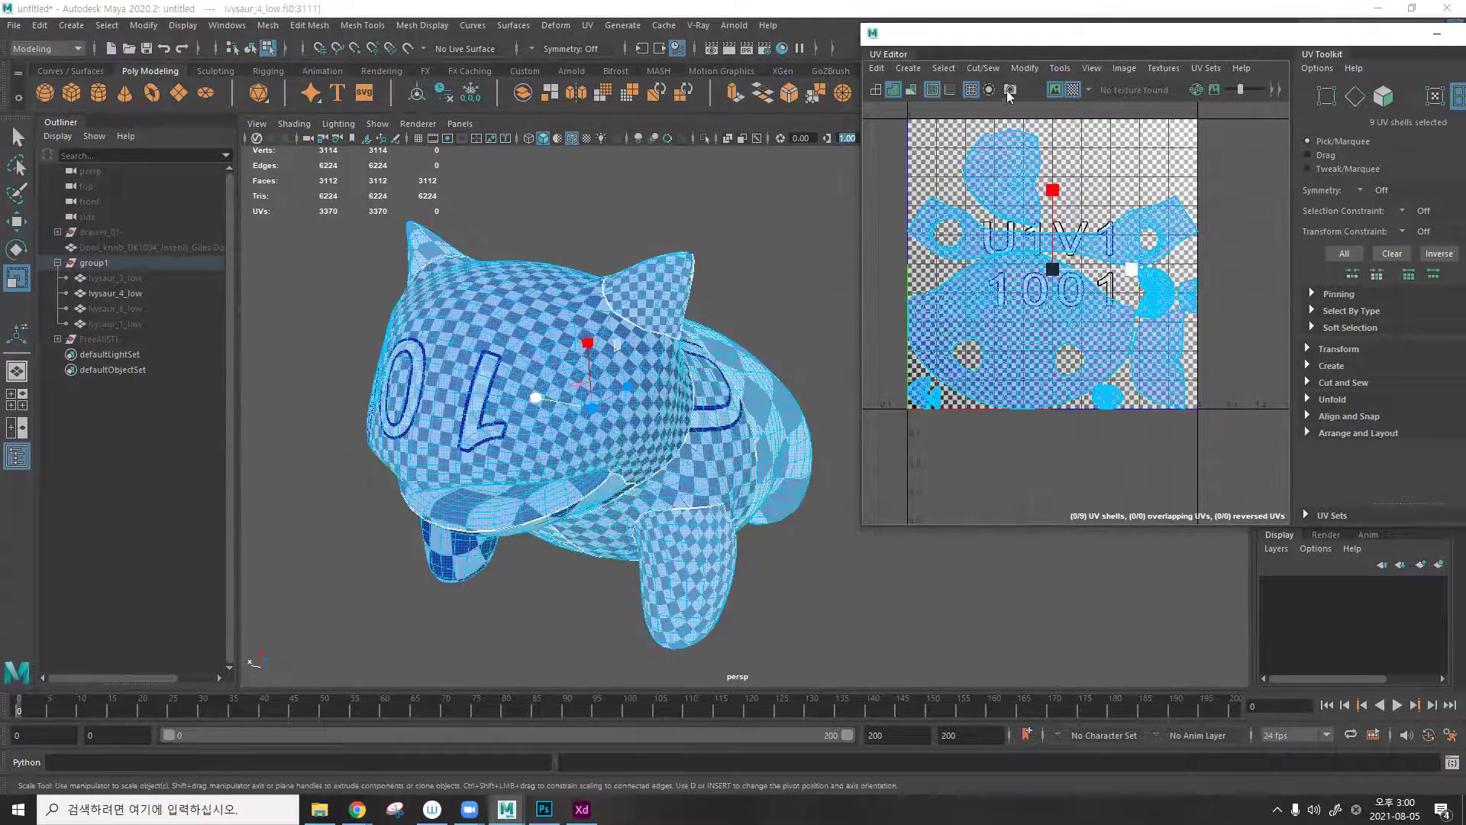
left_click(1024, 68)
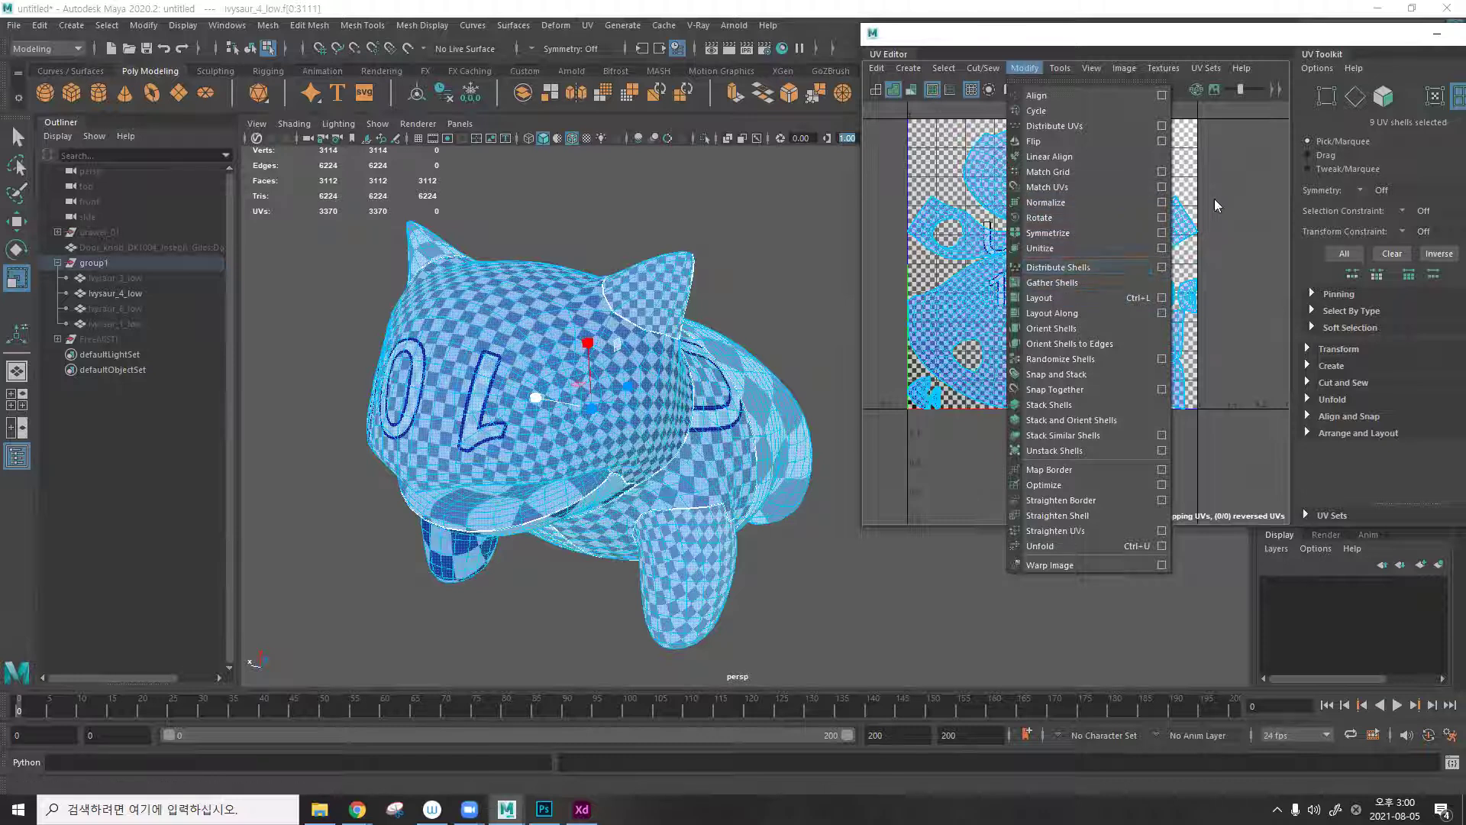
left_click(1065, 298)
left_click_drag(1212, 441, 902, 131)
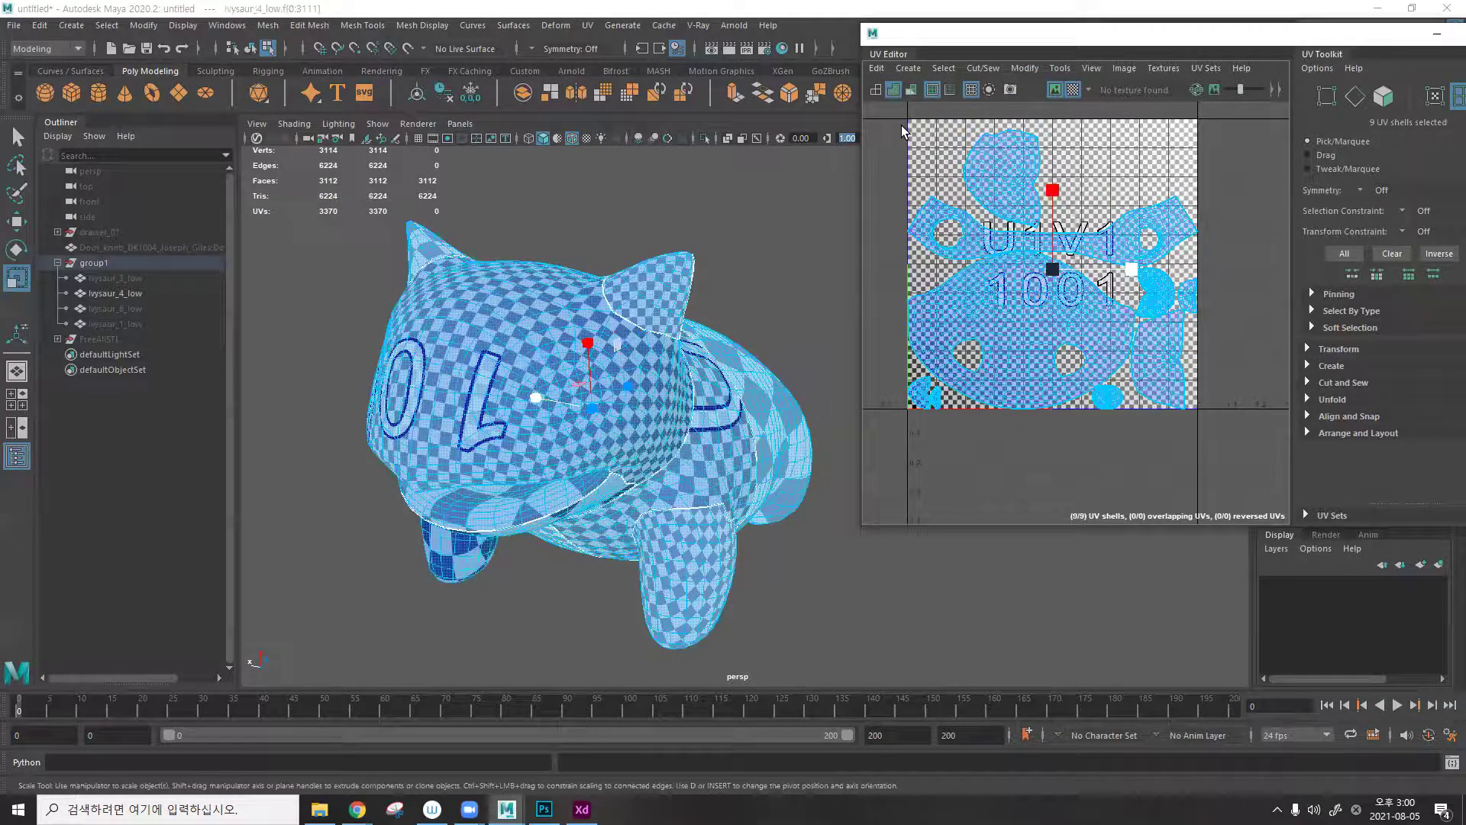
key("ctrl+l")
left_click(1024, 68)
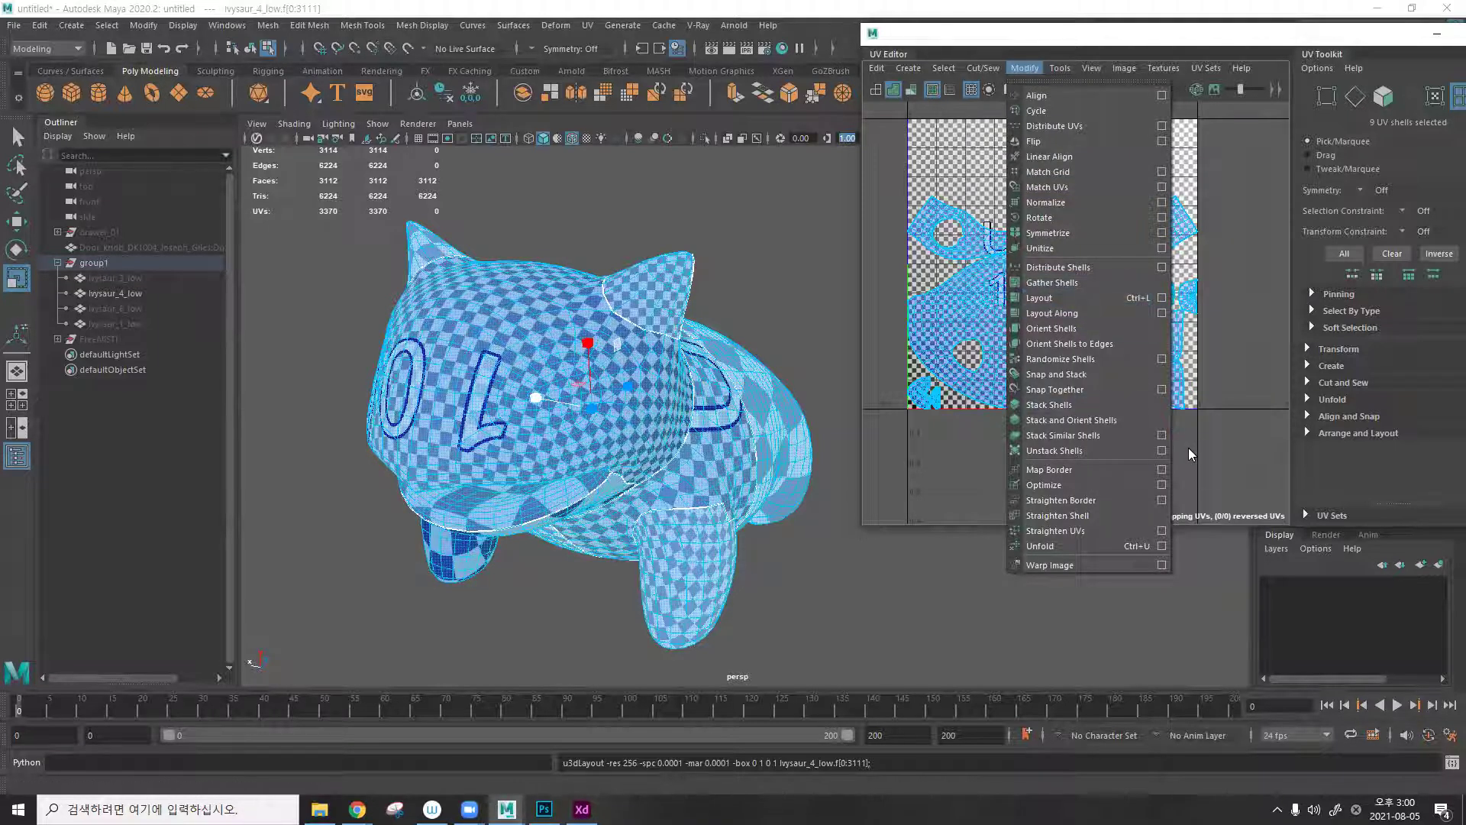
left_click(1026, 469)
Examine the checker density on the creature's head, mouth, legs and body from several angles.
left_click_drag(580, 264, 695, 260, "alt")
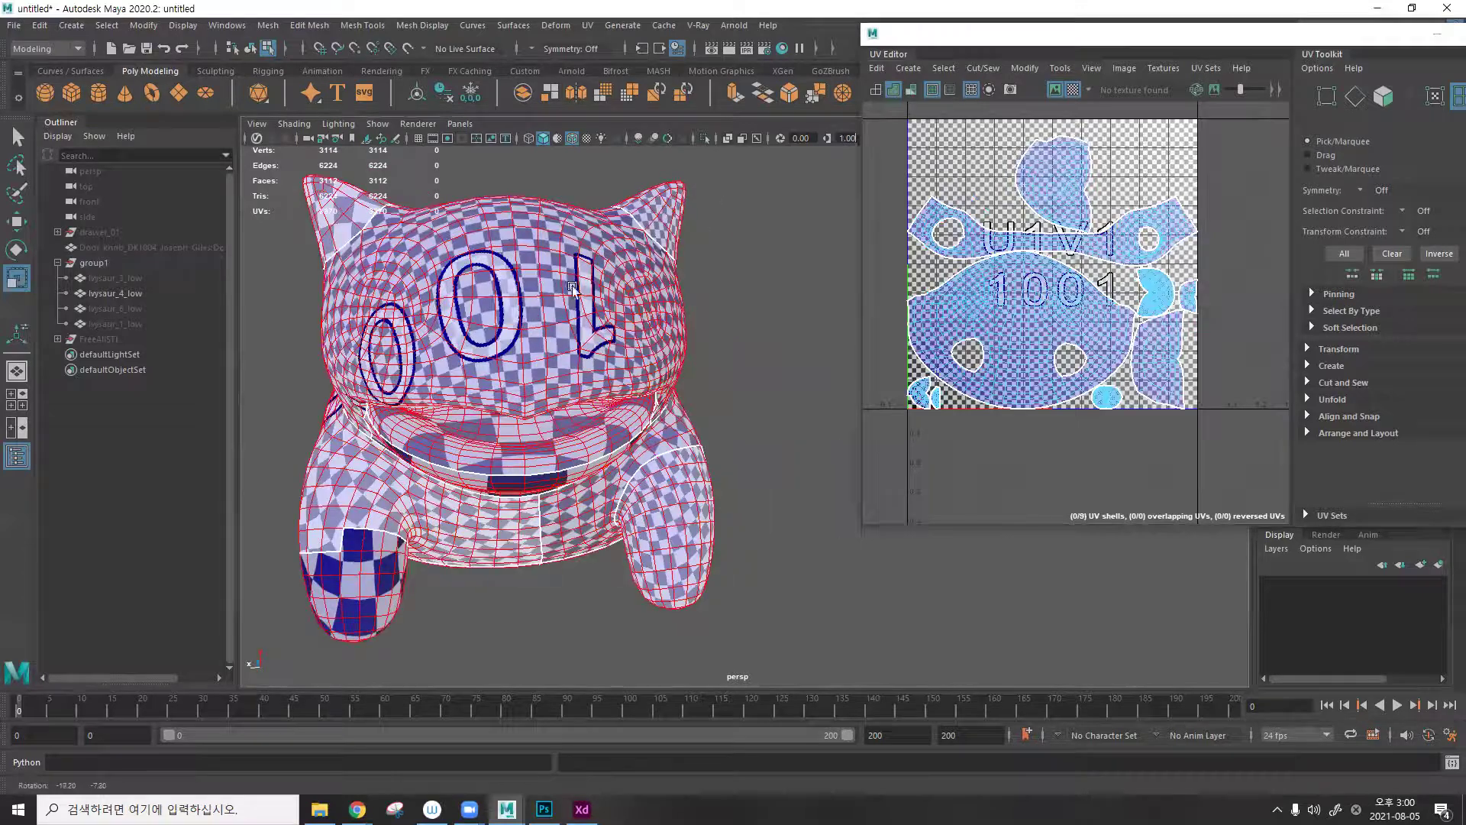
left_click_drag(533, 349, 710, 271, "alt")
right_click_drag(703, 279, 534, 286, "alt")
left_click_drag(535, 287, 596, 294, "alt")
right_click_drag(596, 294, 516, 296, "alt")
left_click_drag(562, 309, 576, 320, "alt")
left_click_drag(812, 300, 727, 287, "alt")
Return to object selection, start saving the scene, and look up the desktop's cmco folder in File Explorer for its path.
key("F8")
key("q")
key("ctrl+s")
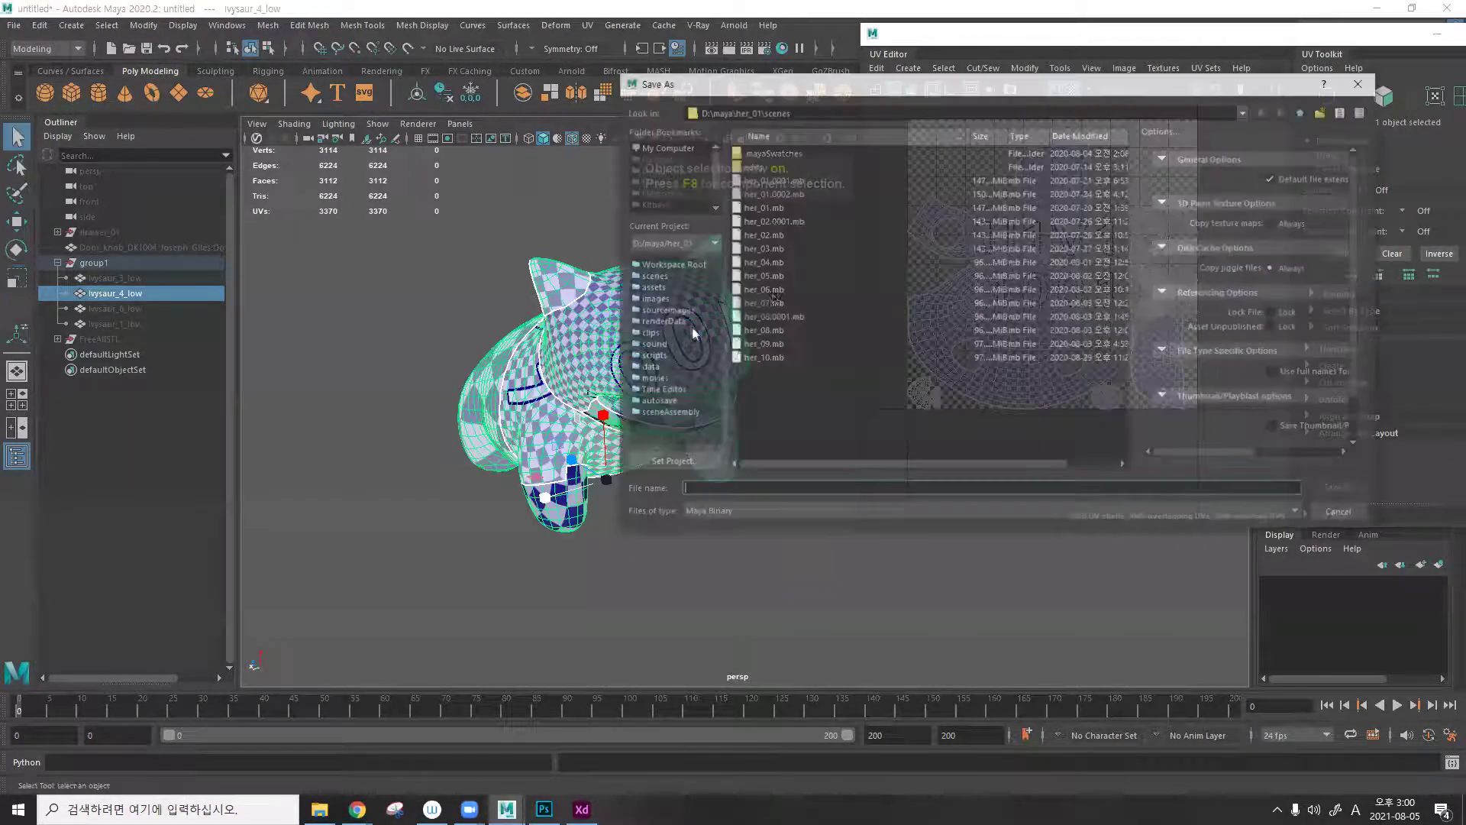
left_click(319, 809)
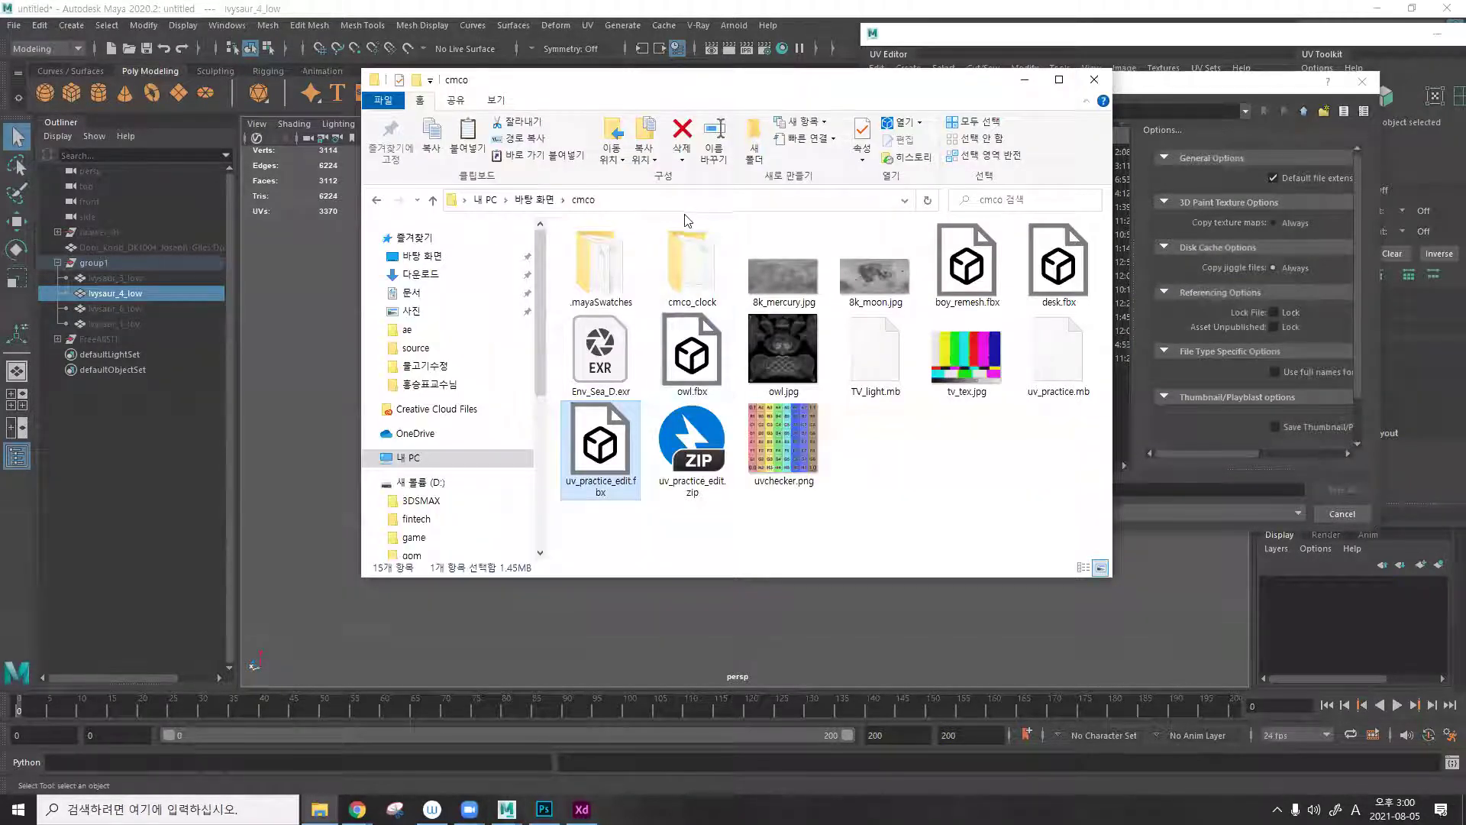
left_click(695, 267)
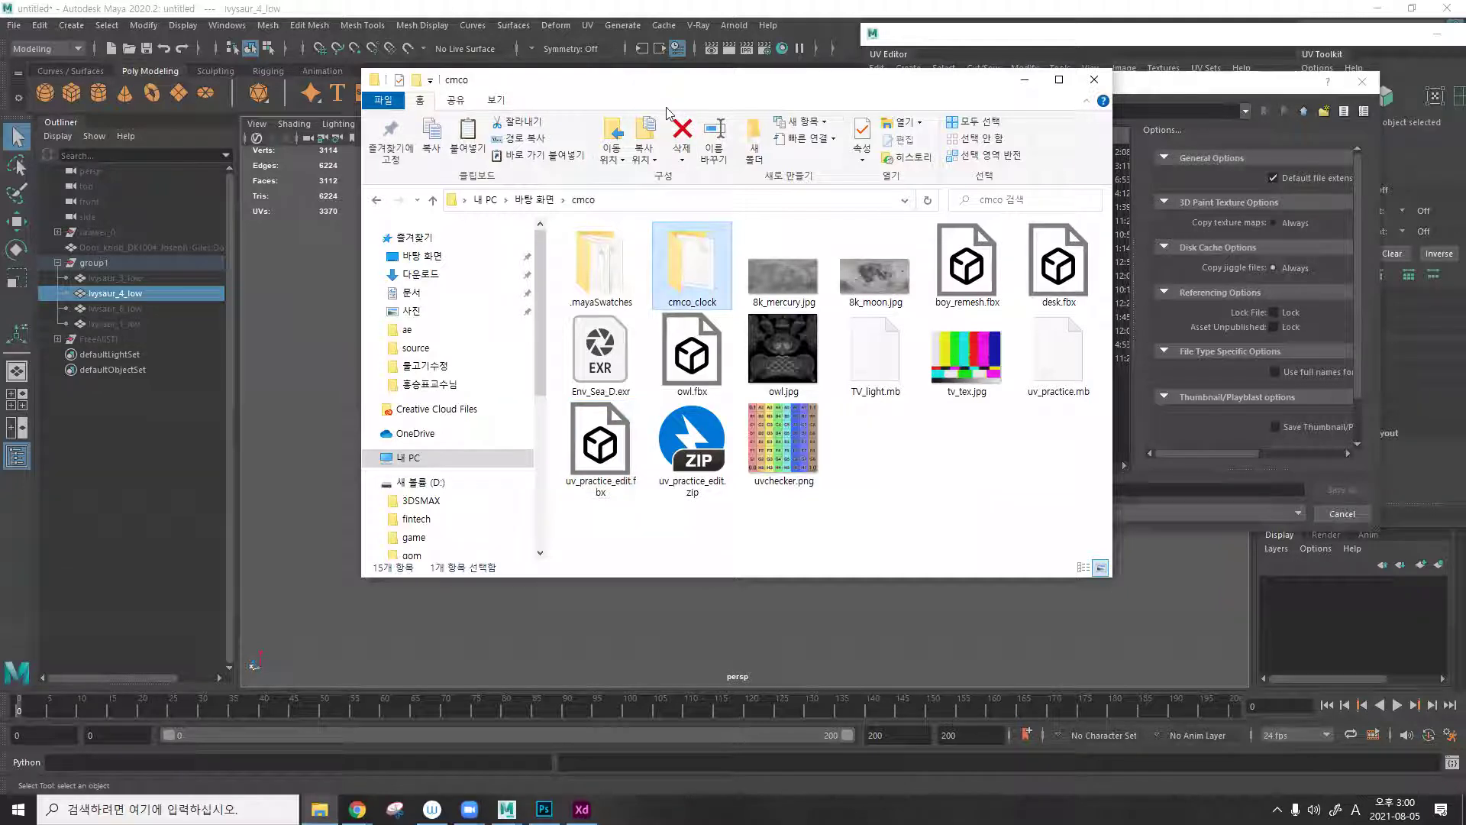
left_click_drag(786, 79, 786, 328)
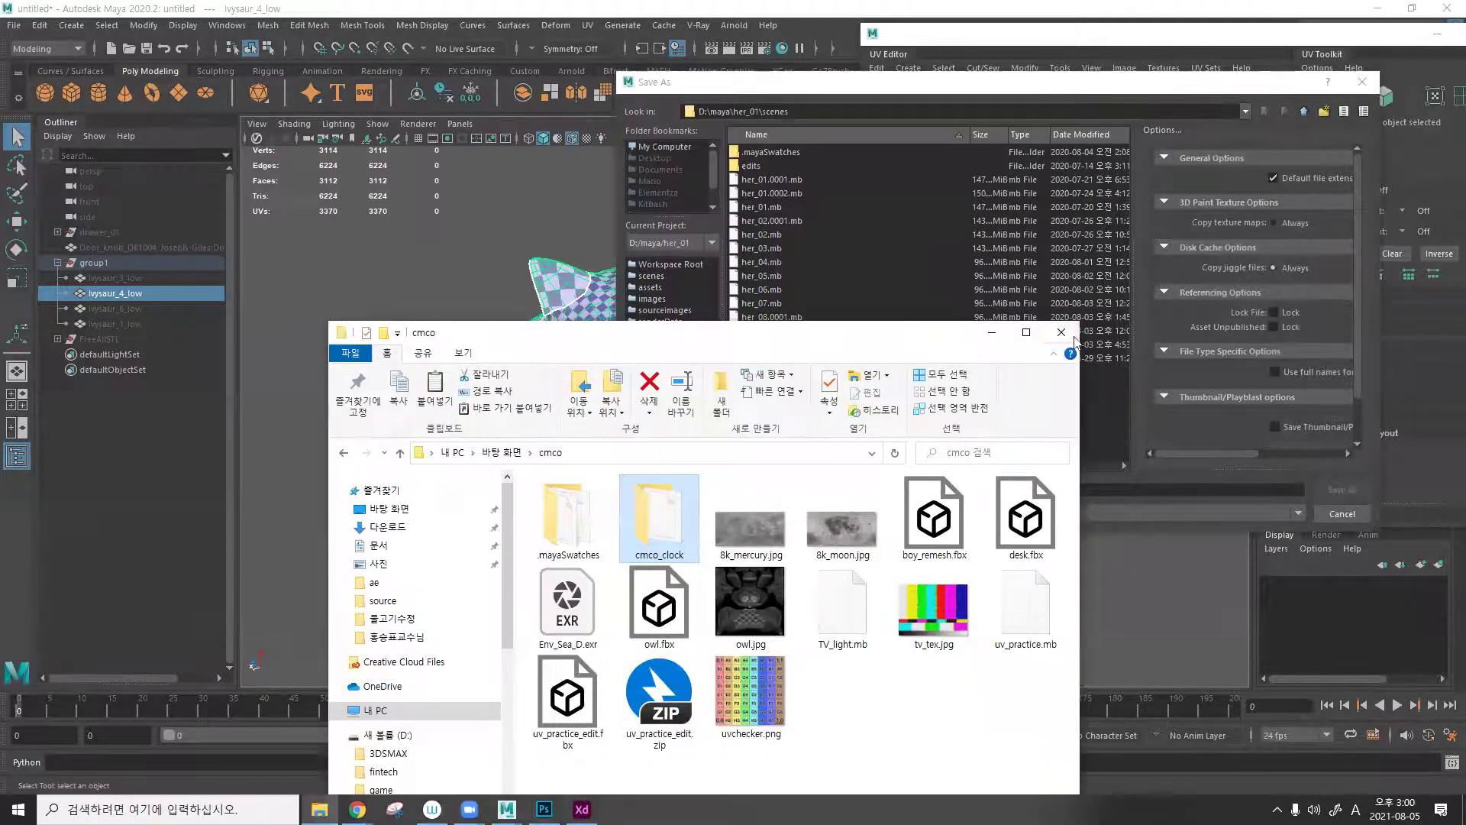
left_click(320, 809)
left_click_drag(319, 809, 372, 686)
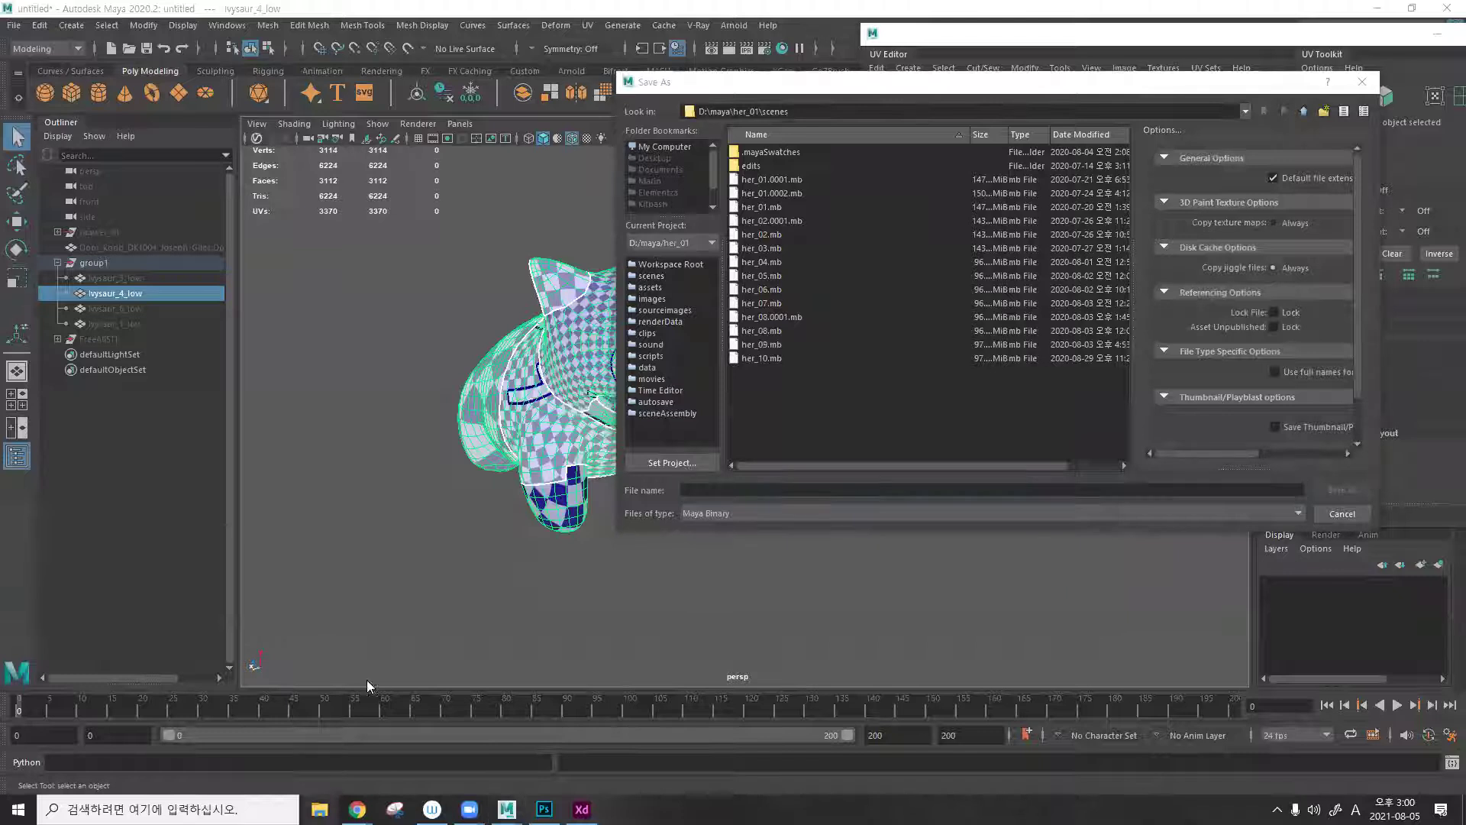
left_click(344, 523)
left_click(726, 412)
left_click(991, 291)
Set the save location to the desktop's cmco folder and save the scene as cmcotestuv in Maya Binary format.
left_click(821, 113)
key("ctrl+a")
type("C:\\Users\\seung\\Desktop\\cmco")
key("Return")
left_click(777, 489)
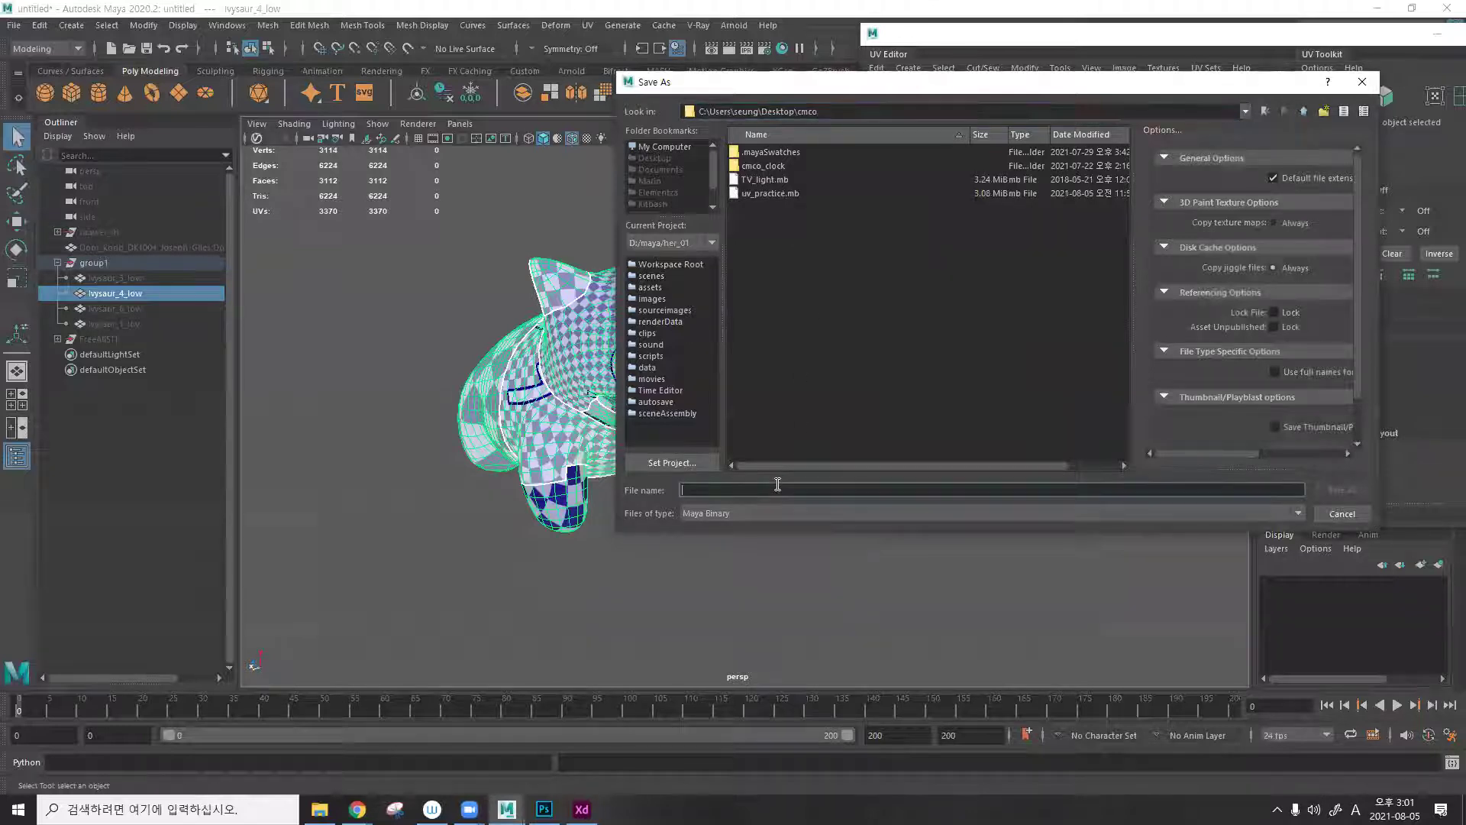
type("cmcot")
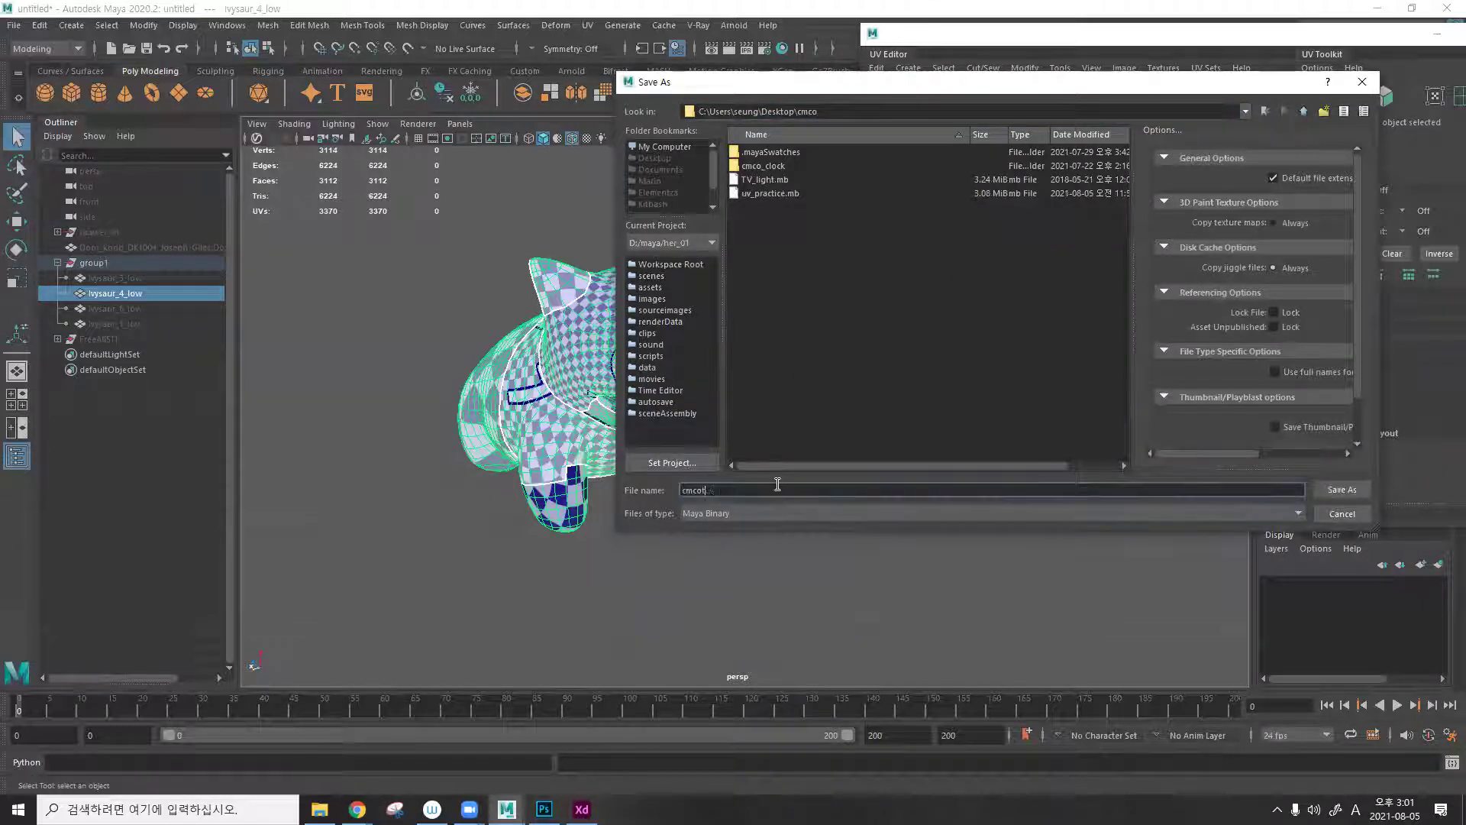
type("estuv")
key("Return")
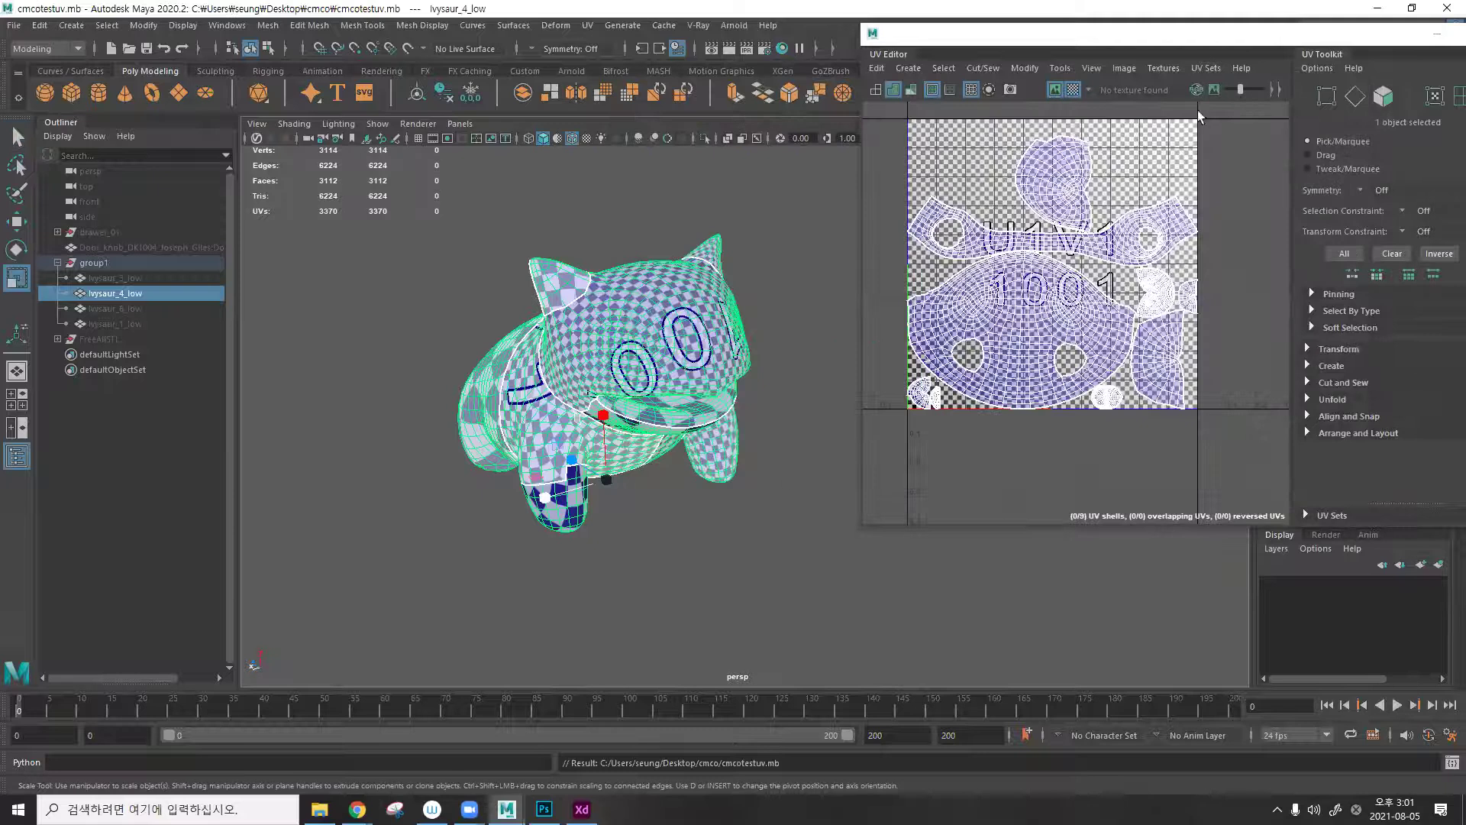
Close the UV Editor, review the creature's construction inputs, and delete its history.
left_click_drag(1348, 45, 1155, 50)
left_click(1201, 49)
left_click_drag(800, 321, 706, 221, "alt")
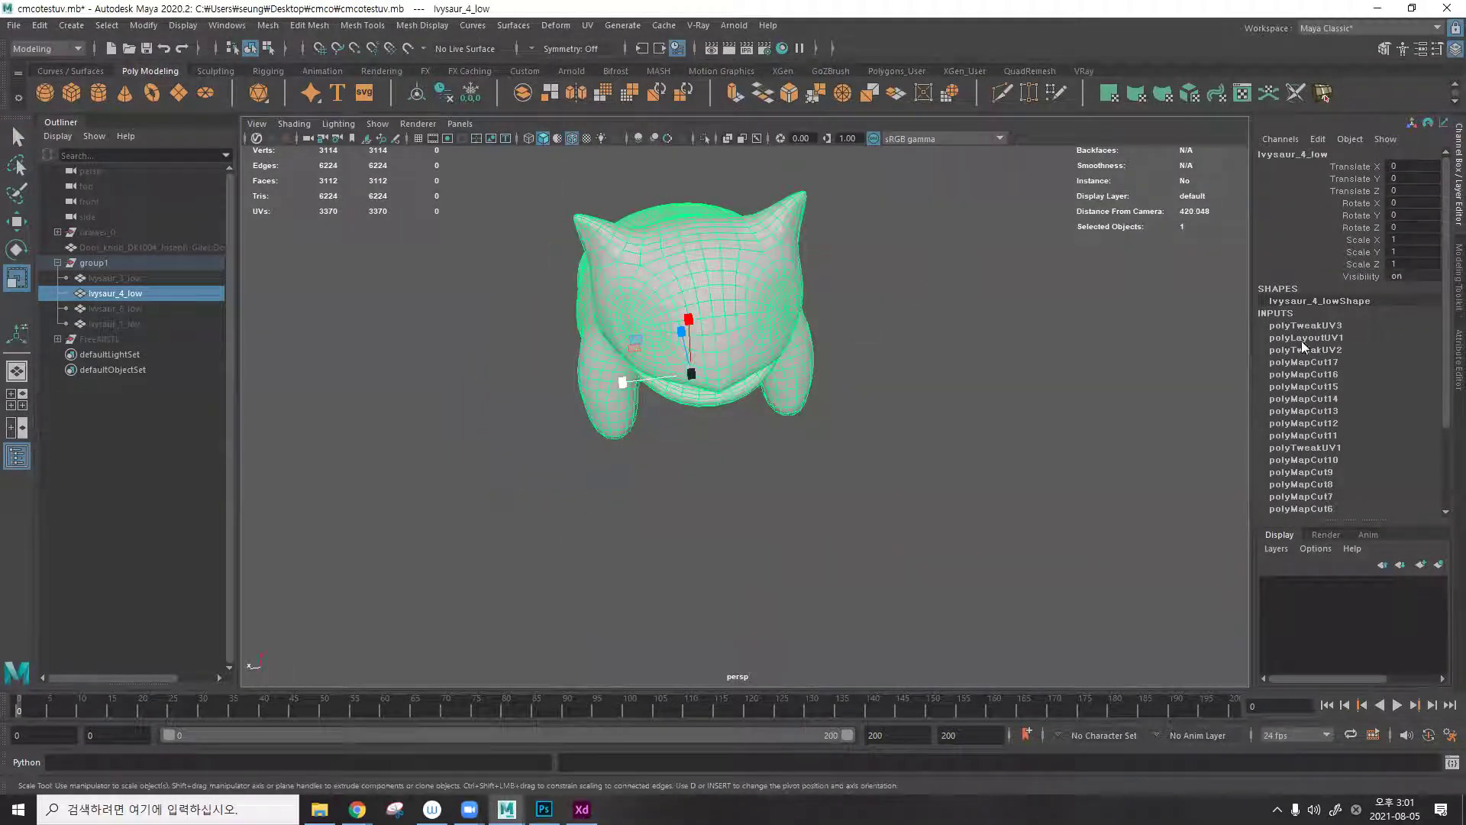
scroll(1304, 345, "down", 3)
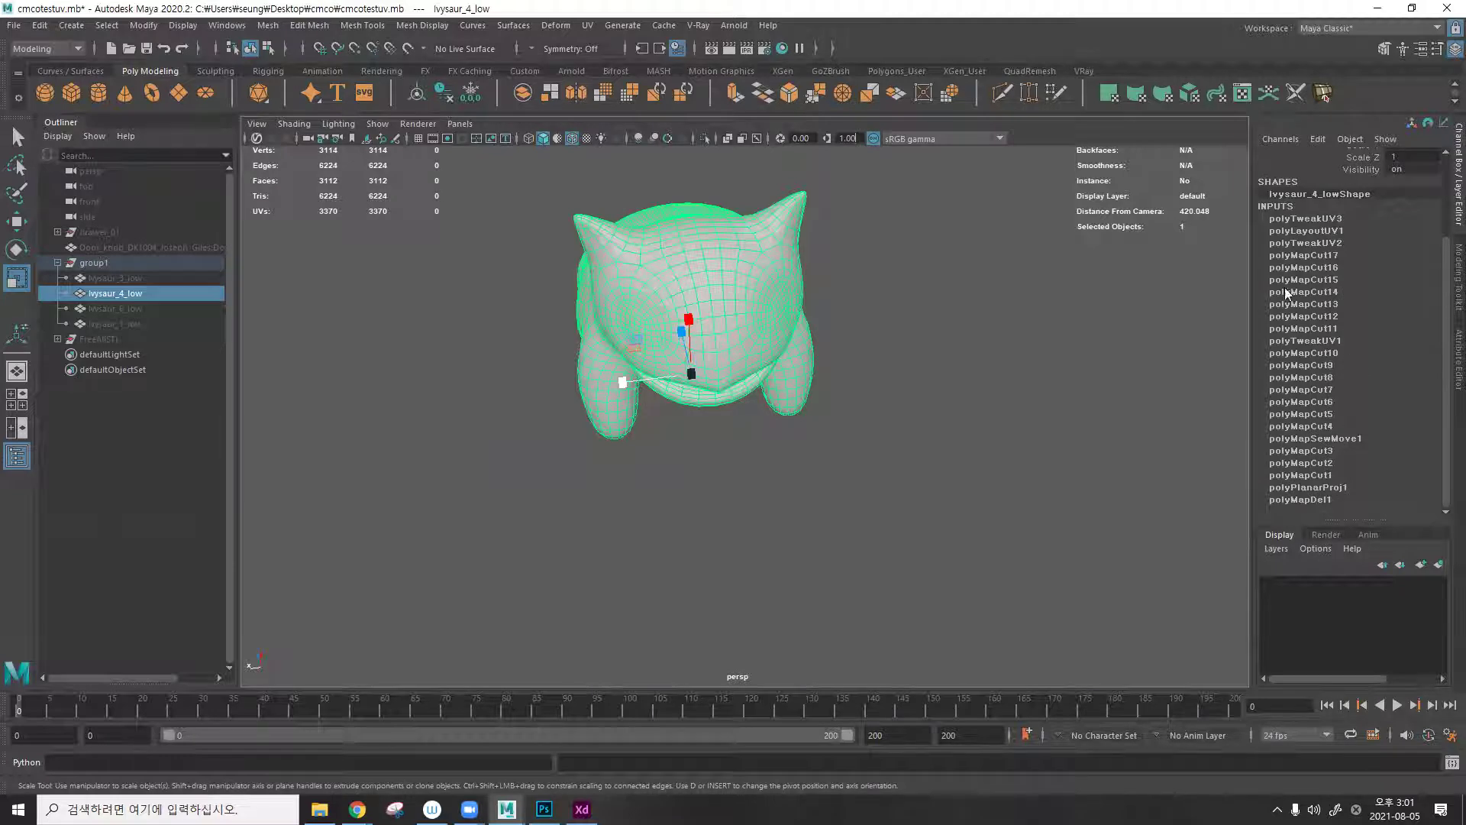
left_click_drag(795, 295, 867, 309, "alt")
key("alt+shift+d")
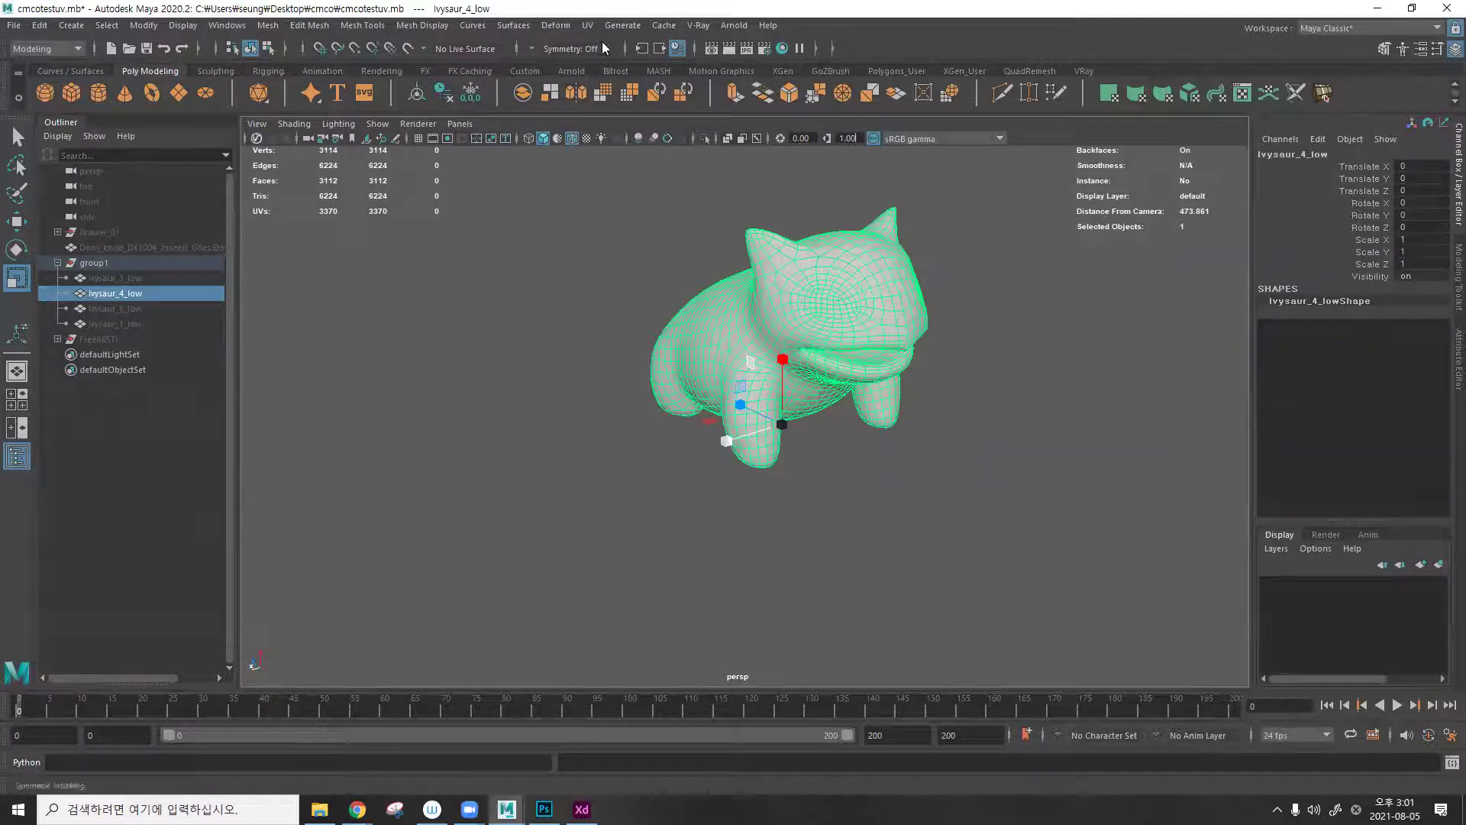
Reopen the UV Editor to check the creature's shells after the history deletion, and close it again.
left_click(587, 25)
left_click(619, 53)
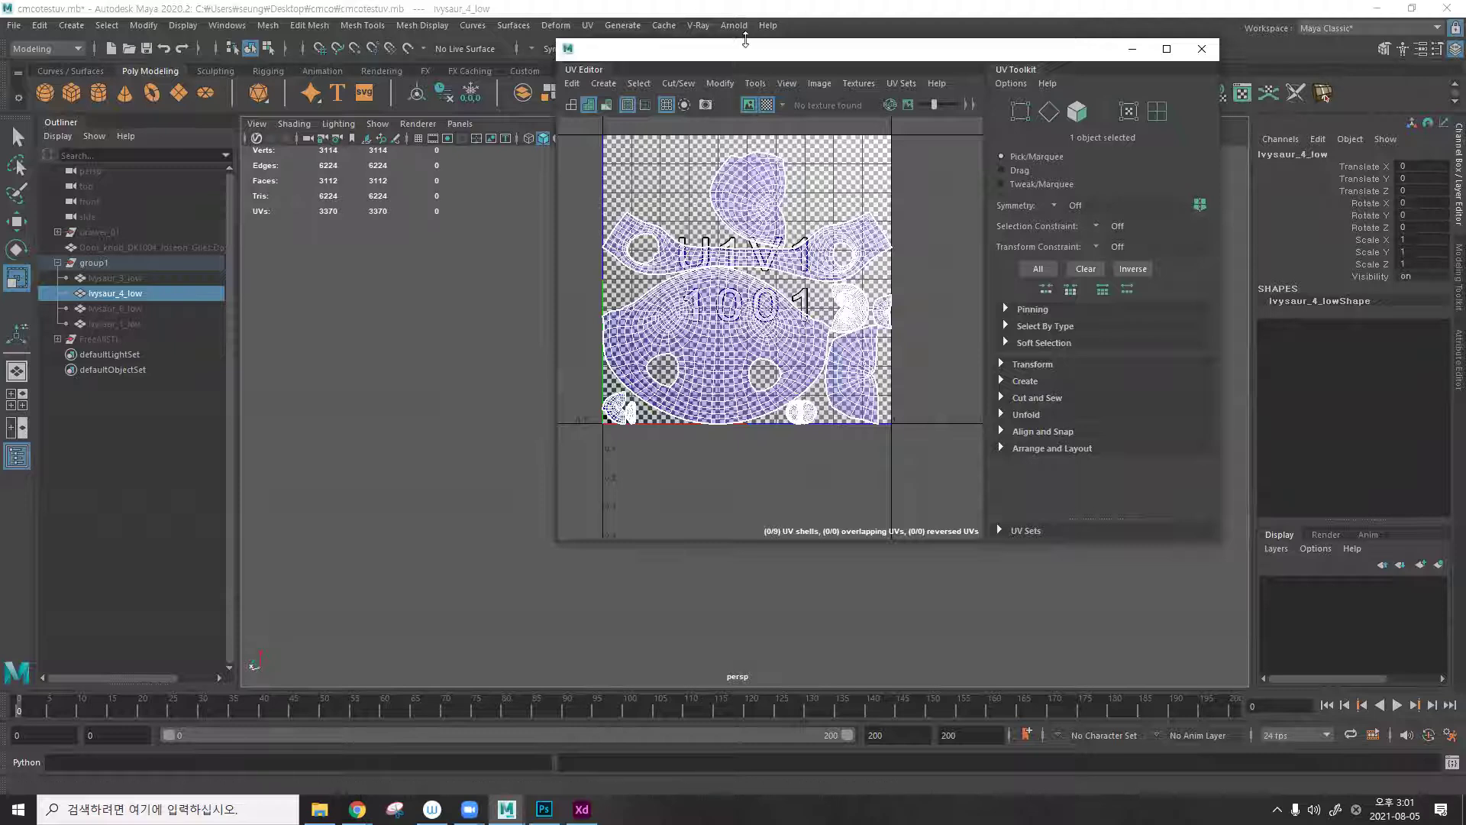
left_click_drag(754, 61, 1104, 80)
left_click_drag(1391, 67, 1042, 67)
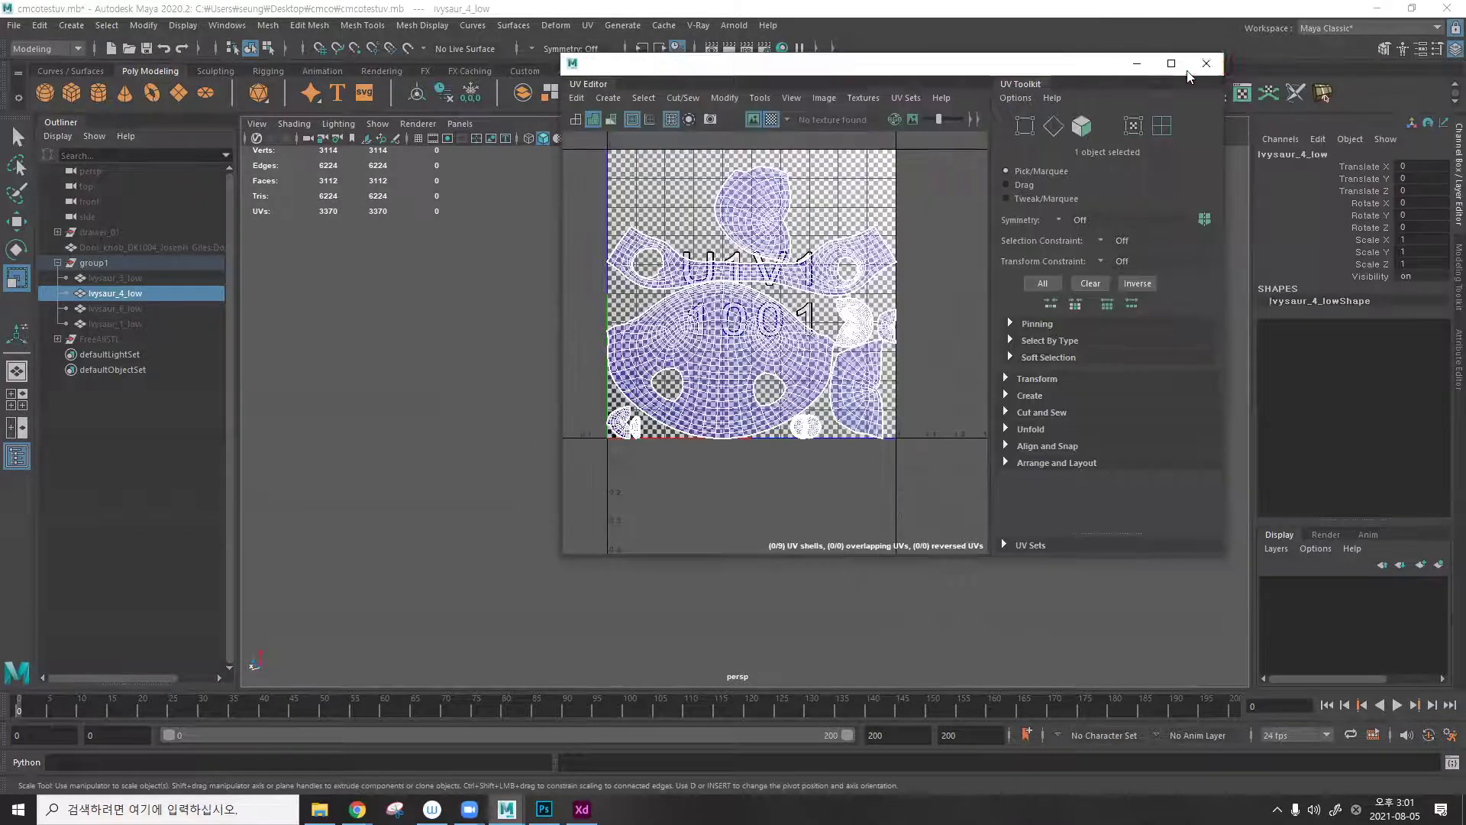
left_click(1207, 67)
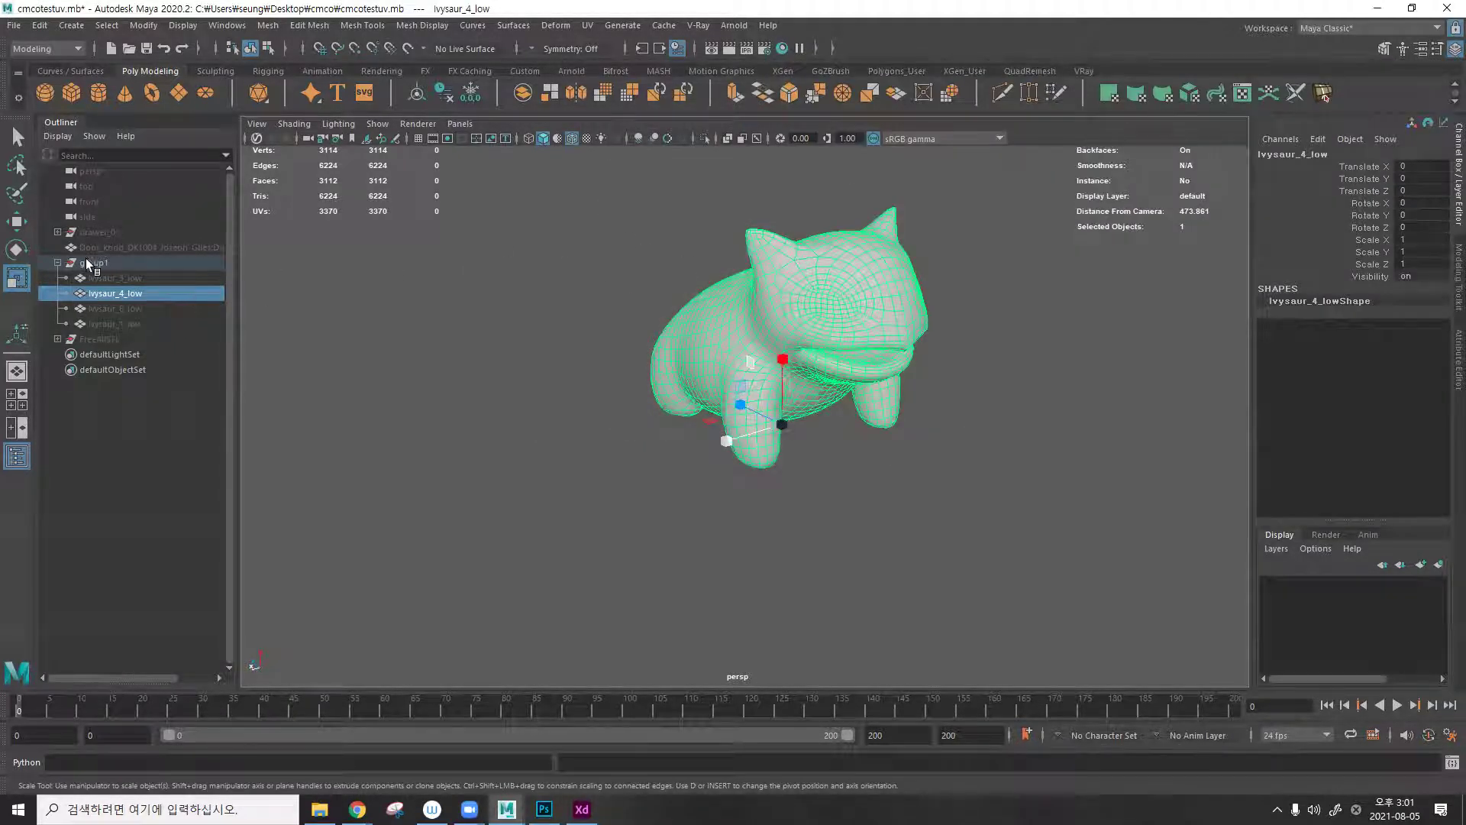
Collapse group1, unhide FreeAllSTL, and move it along X to about 69.938.
left_click(58, 262)
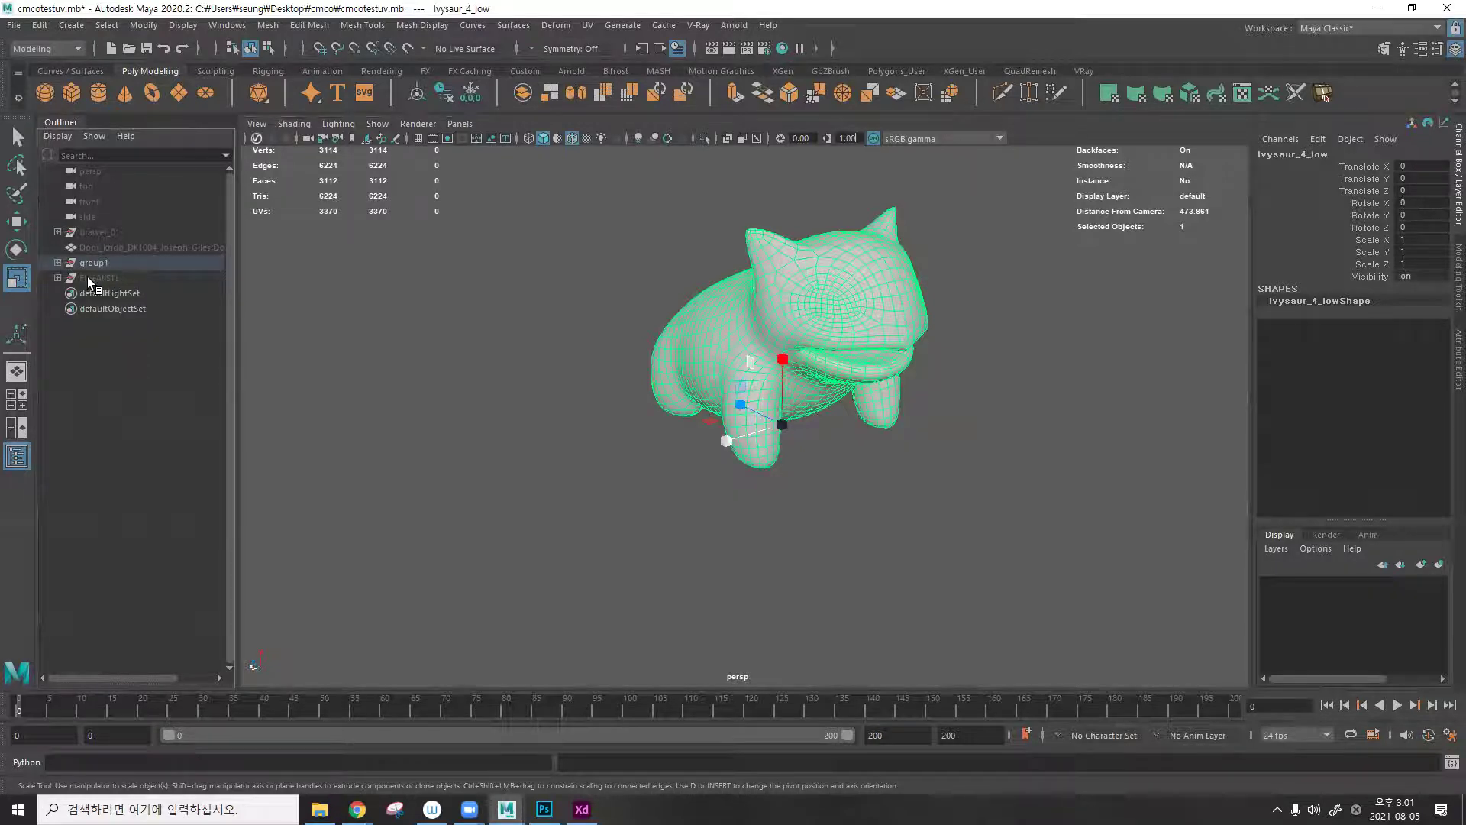
left_click(87, 277)
key("shift+h")
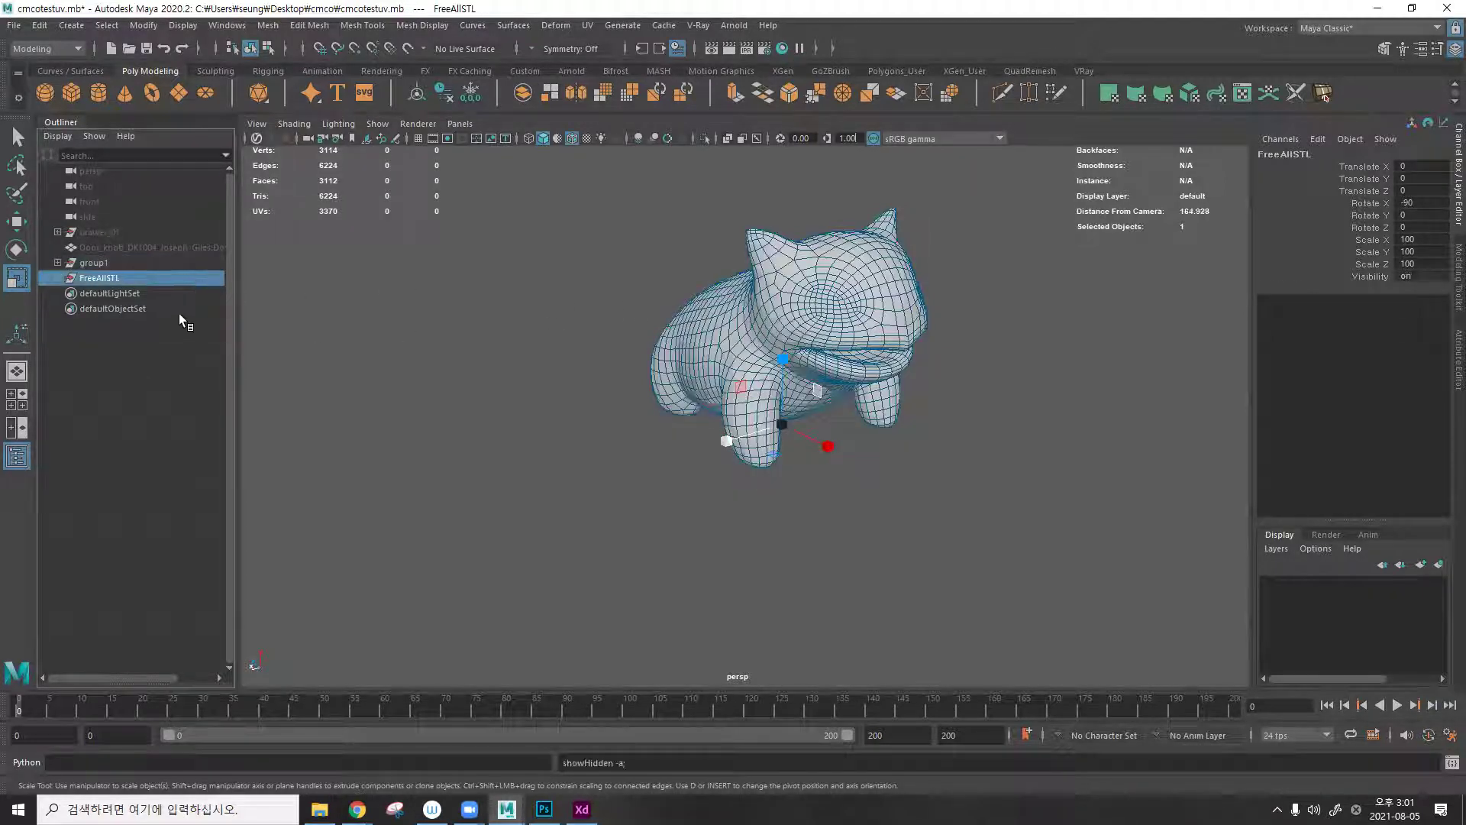
key("w")
left_click_drag(729, 443, 626, 482)
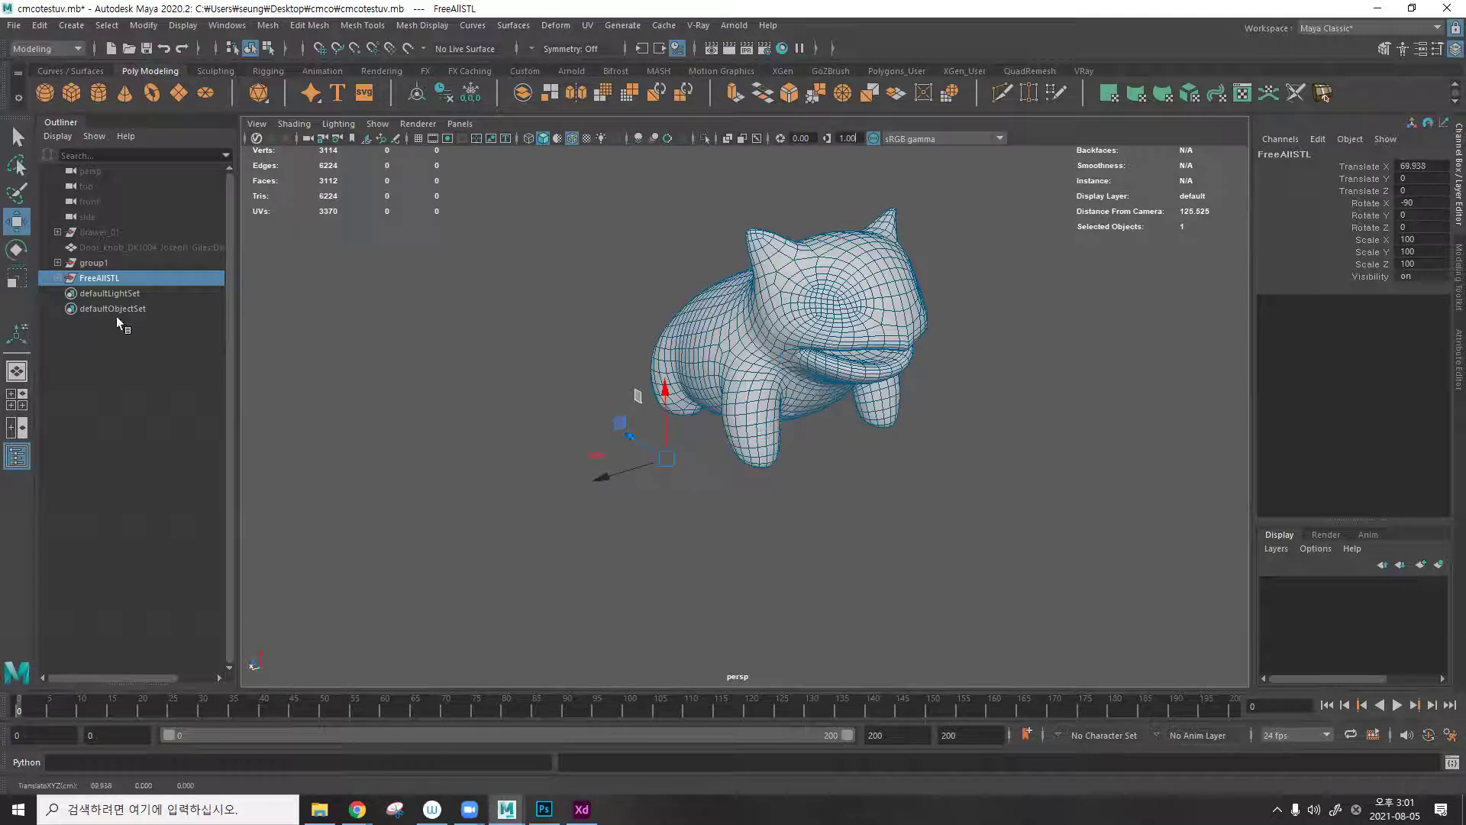
Unhide the door knob and the drawer_01 group.
left_click(92, 247)
key("shift+h")
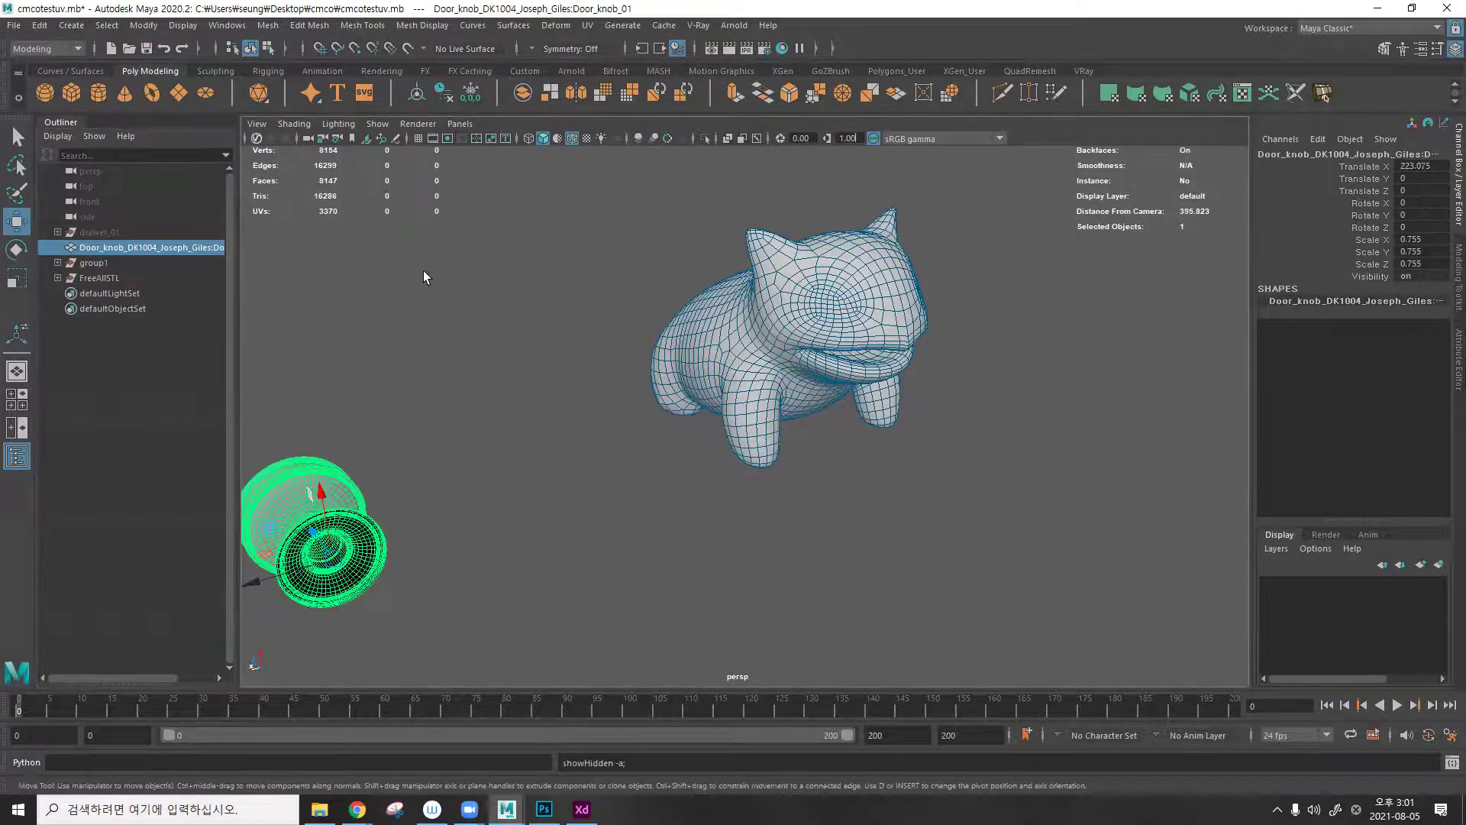
left_click_drag(443, 433, 844, 327, "alt")
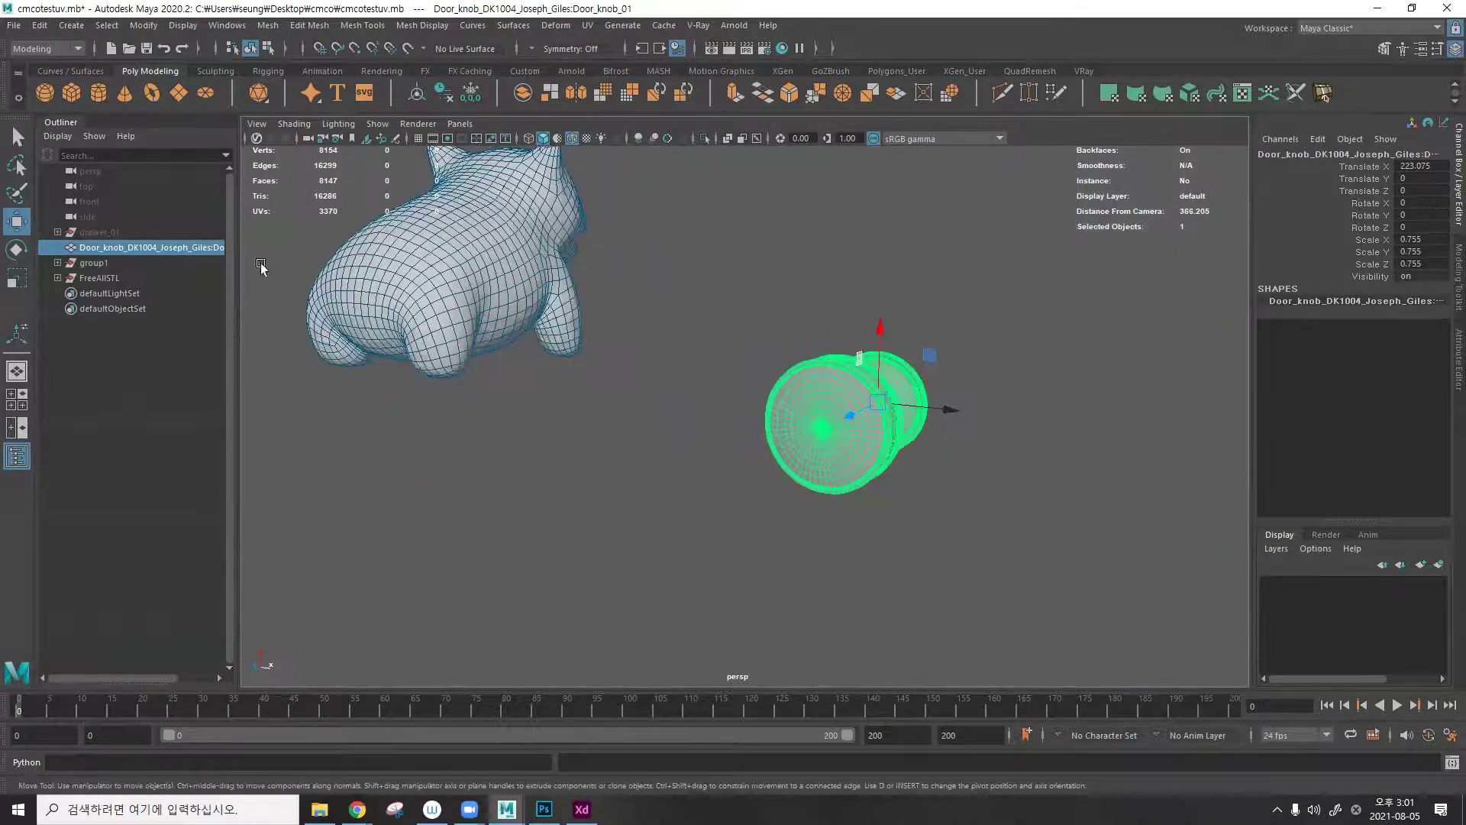
left_click(169, 232)
key("shift+h")
left_click_drag(527, 254, 241, 371, "alt")
Hide FreeAllSTL, the creature and its group1, and select the door knob.
left_click(137, 280)
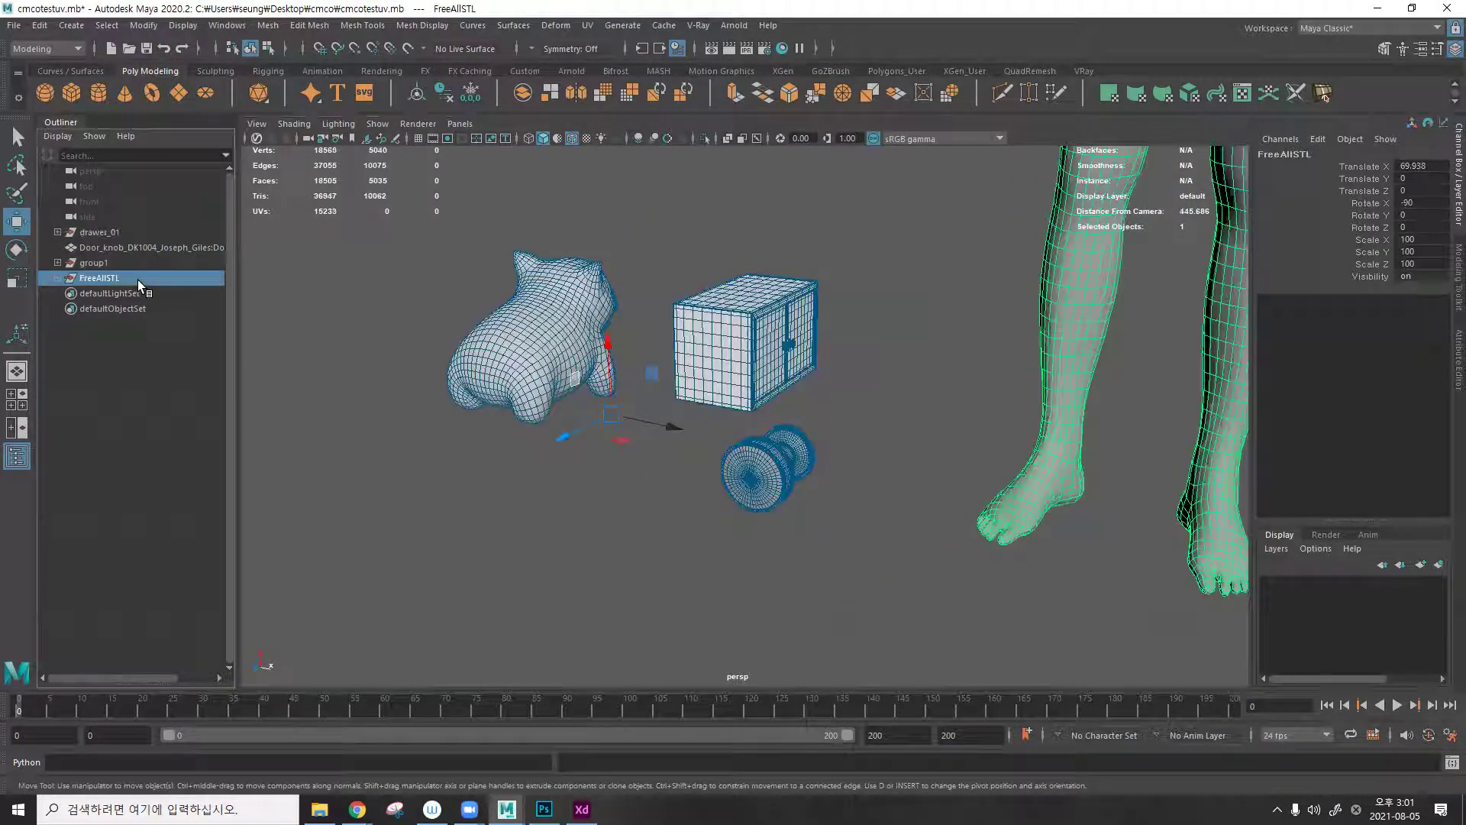
key("ctrl+h")
left_click(547, 304)
key("ctrl+h")
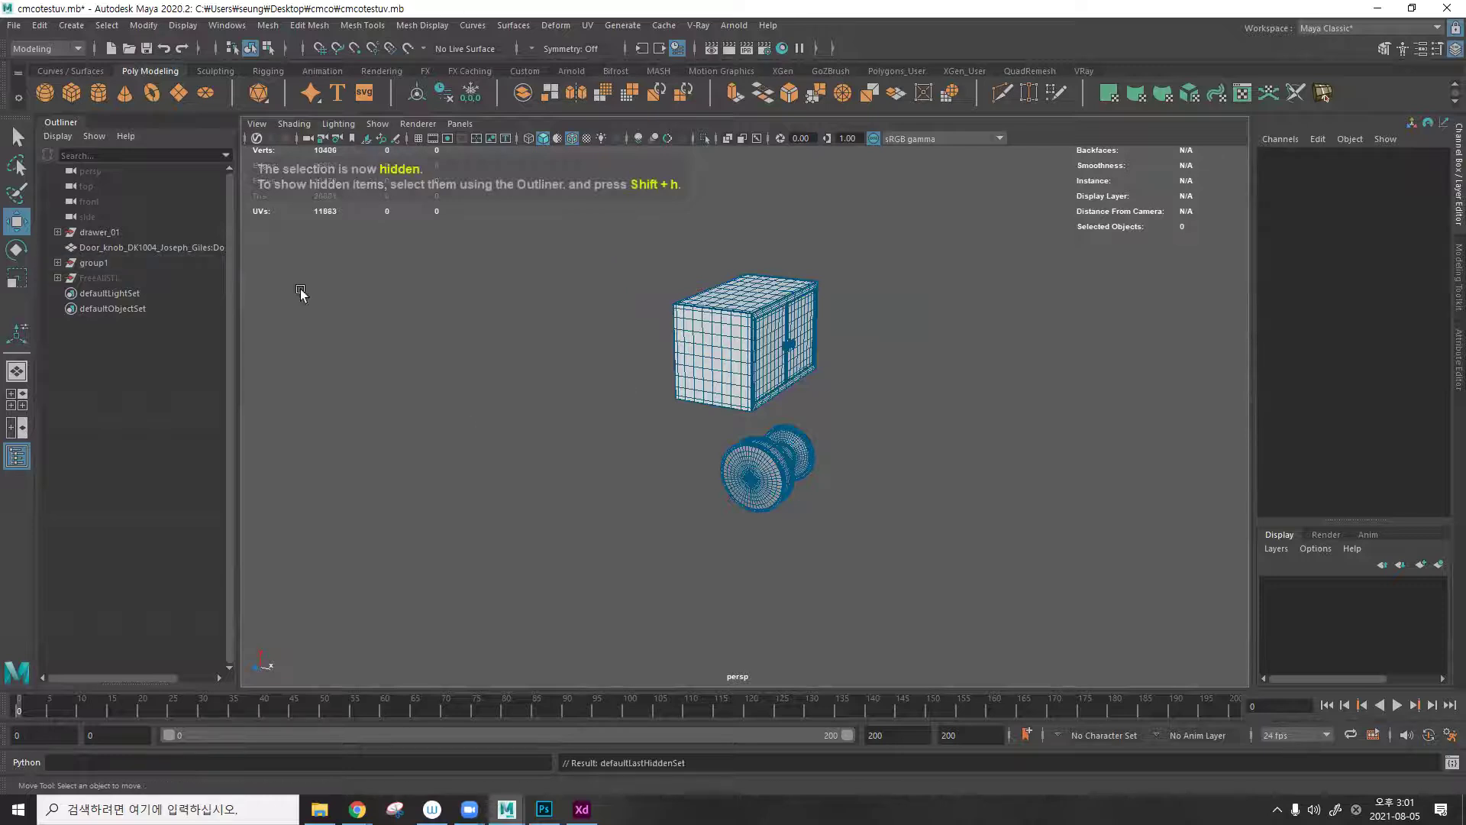
left_click(132, 264)
key("ctrl+h")
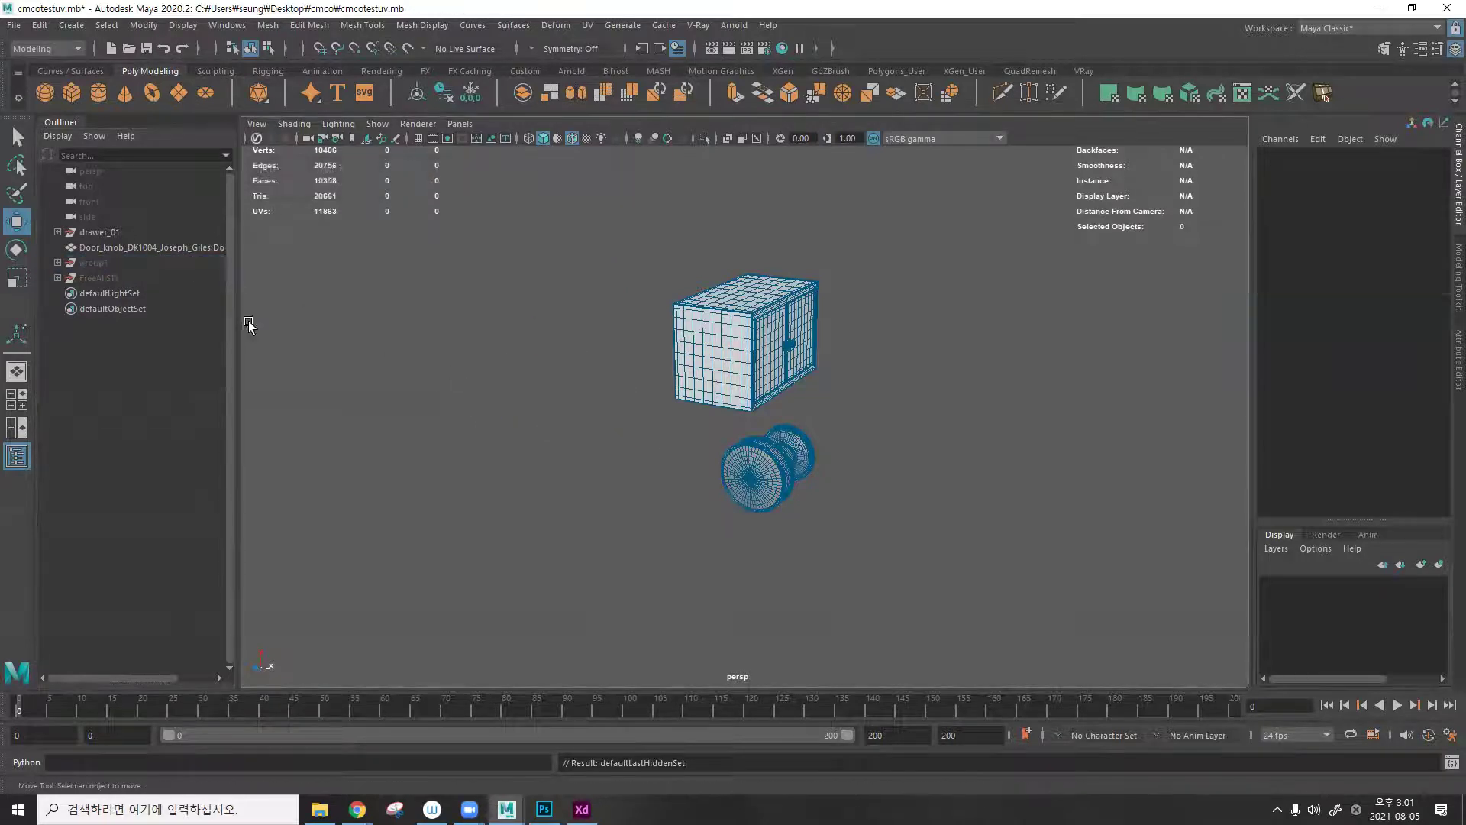
left_click(802, 463)
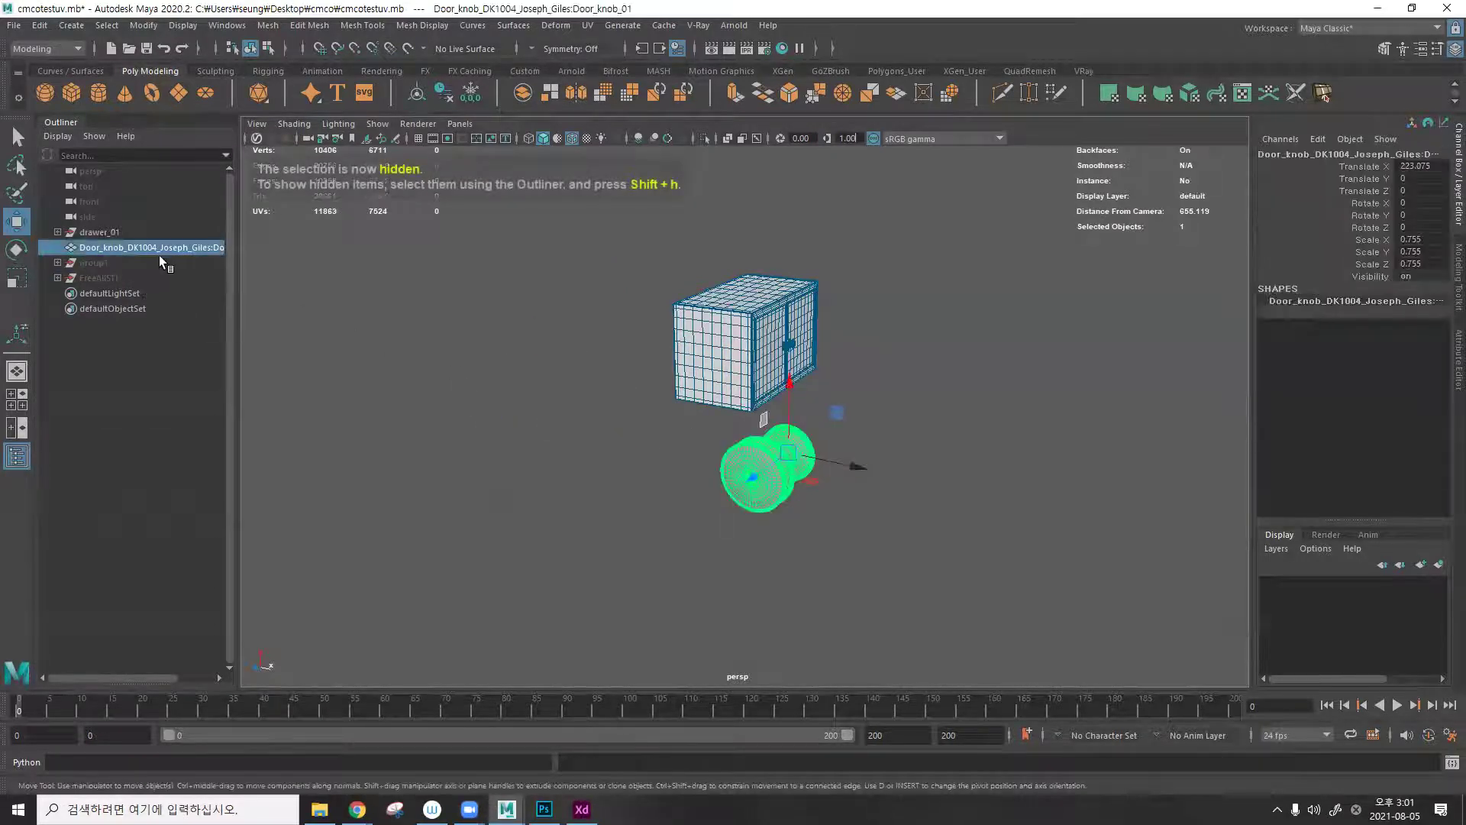
Hide the door knob and examine the side and front of the drawer model on its own.
key("ctrl+h")
left_click_drag(764, 459, 764, 359, "alt")
scroll(810, 474, "up", 5)
scroll(986, 359, "up", 3)
left_click_drag(870, 328, 775, 343, "alt")
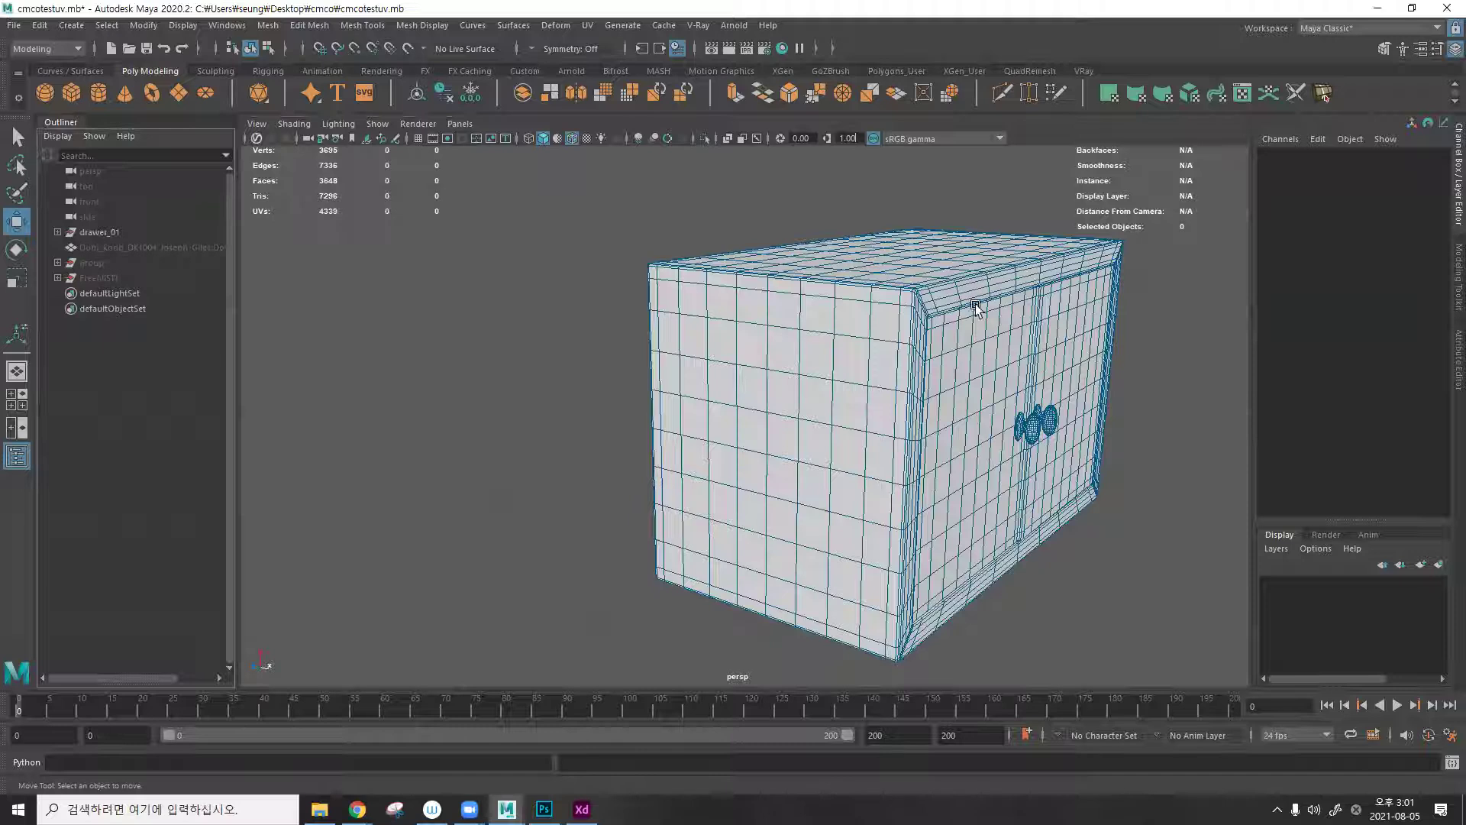
left_click_drag(951, 317, 1237, 287, "alt")
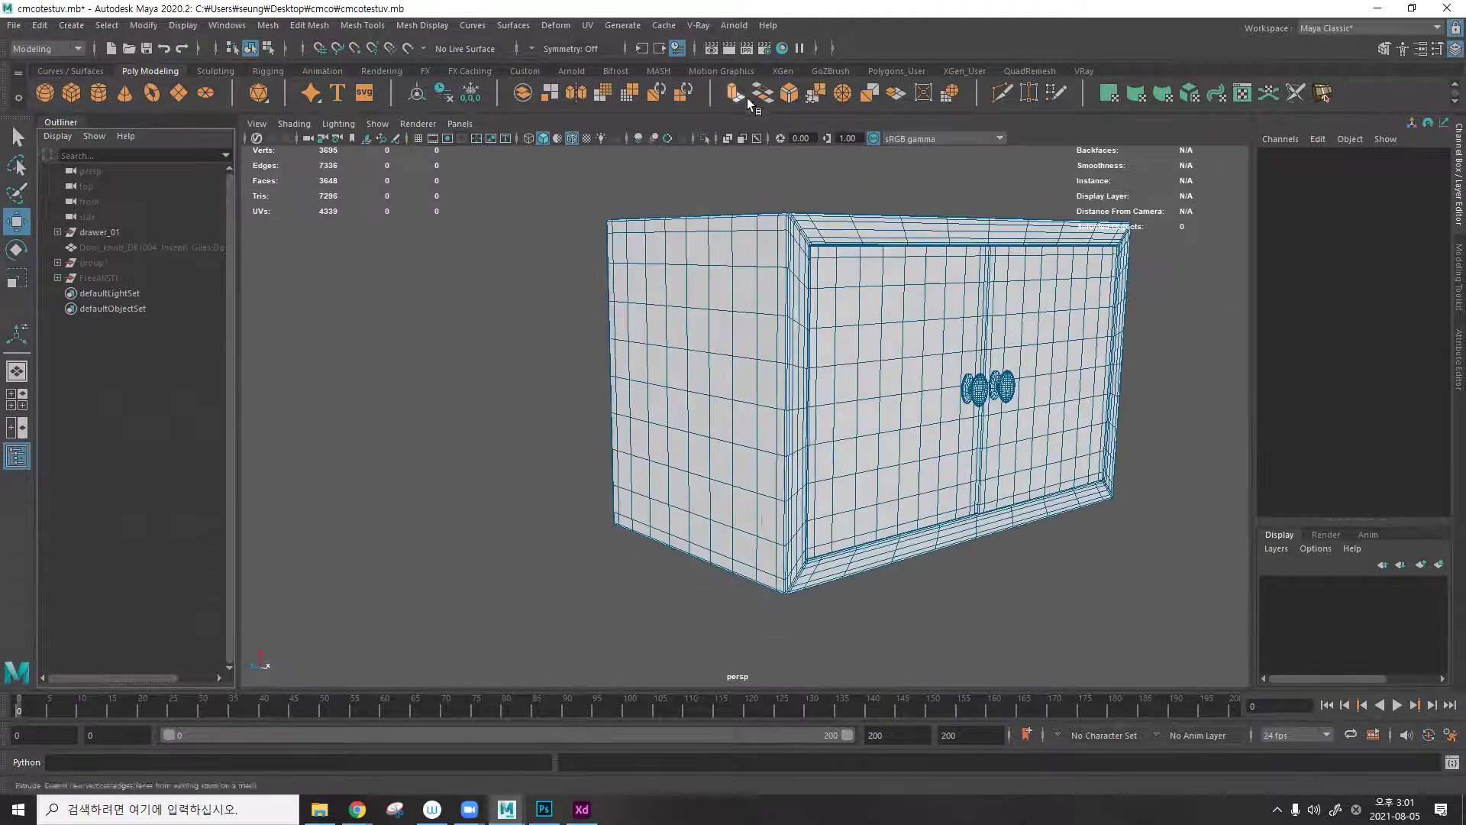
left_click_drag(910, 268, 880, 258, "alt")
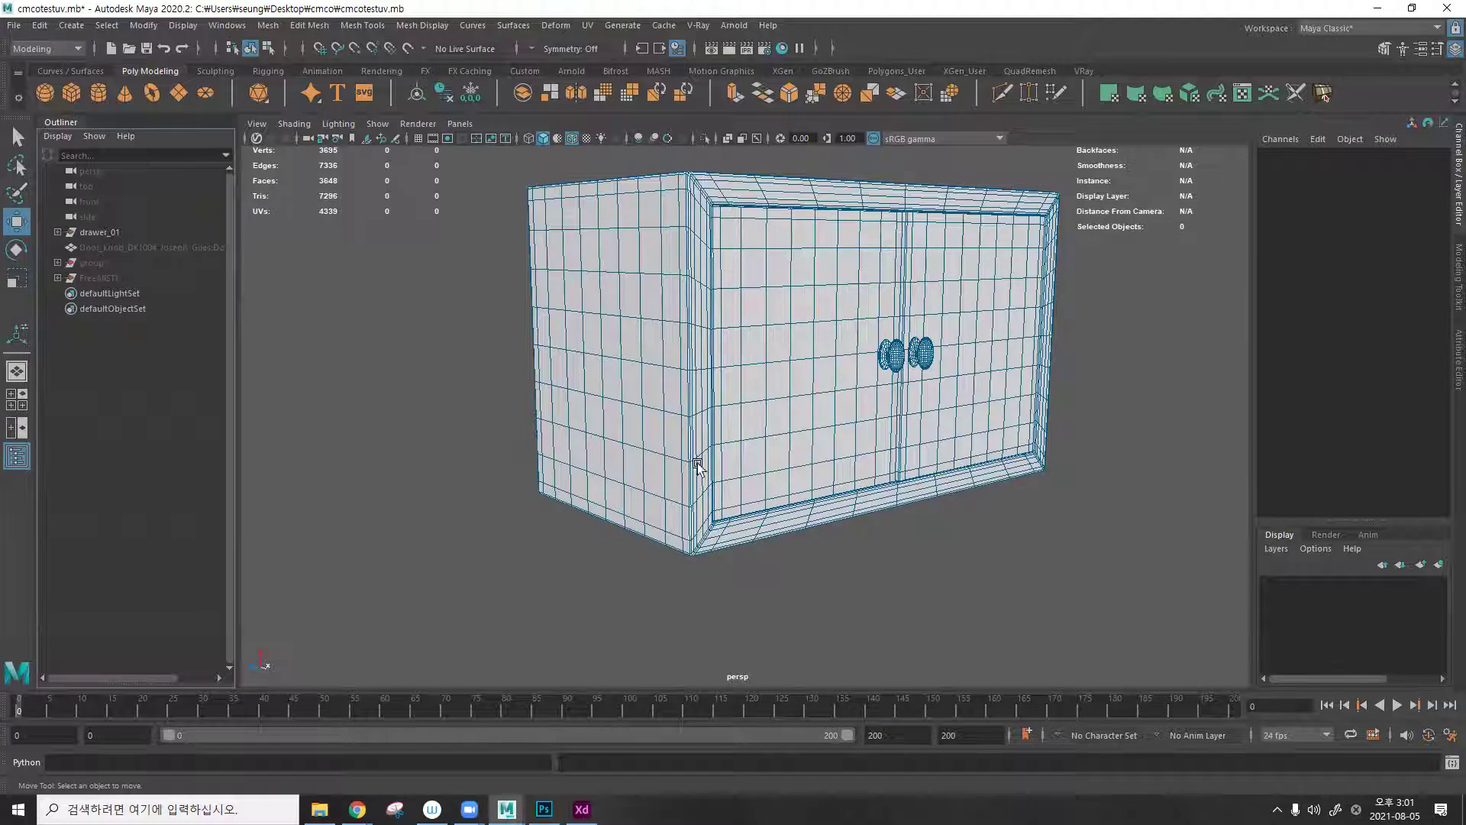
left_click(469, 810)
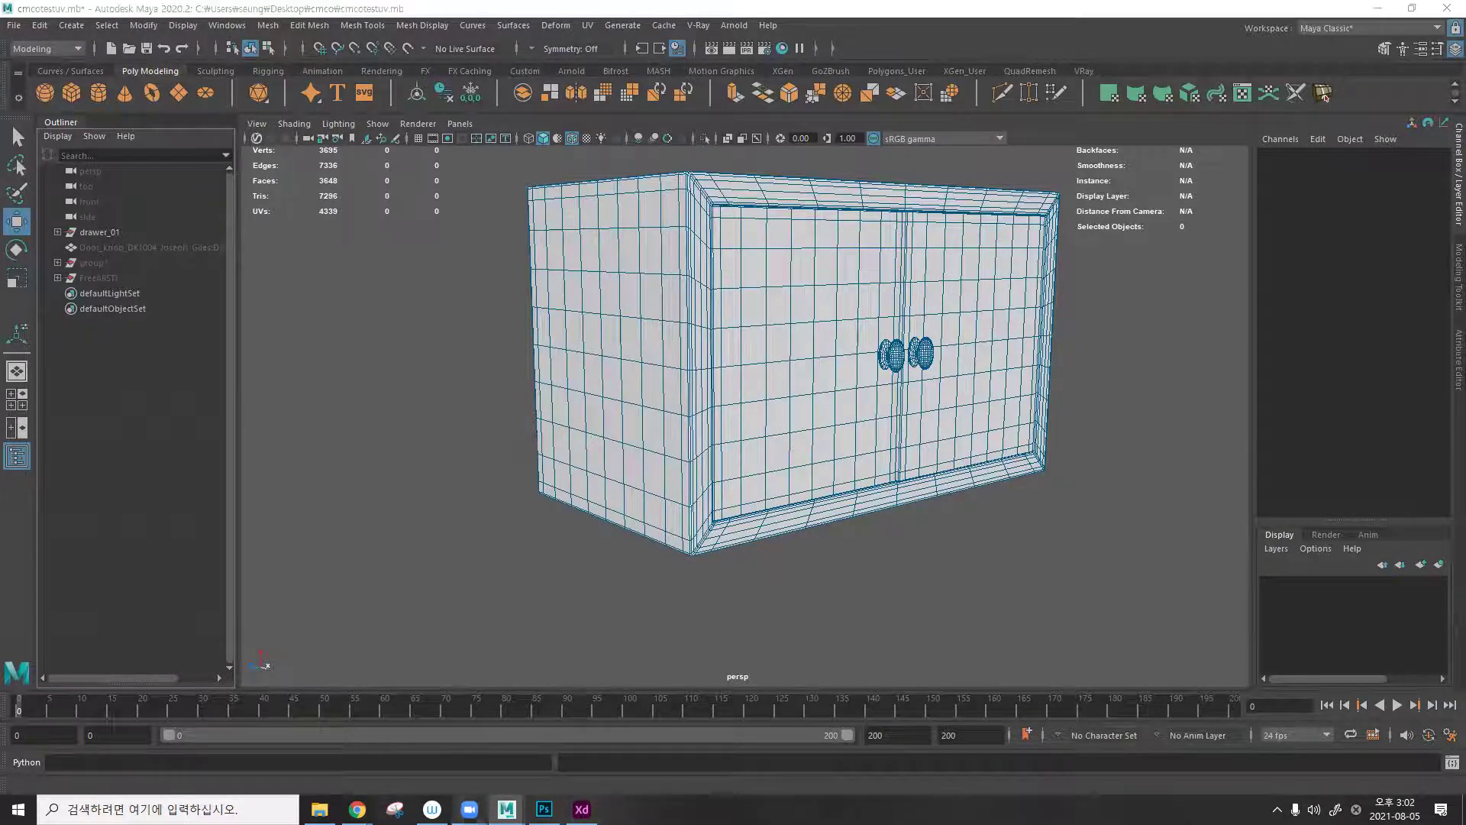
left_click(492, 727)
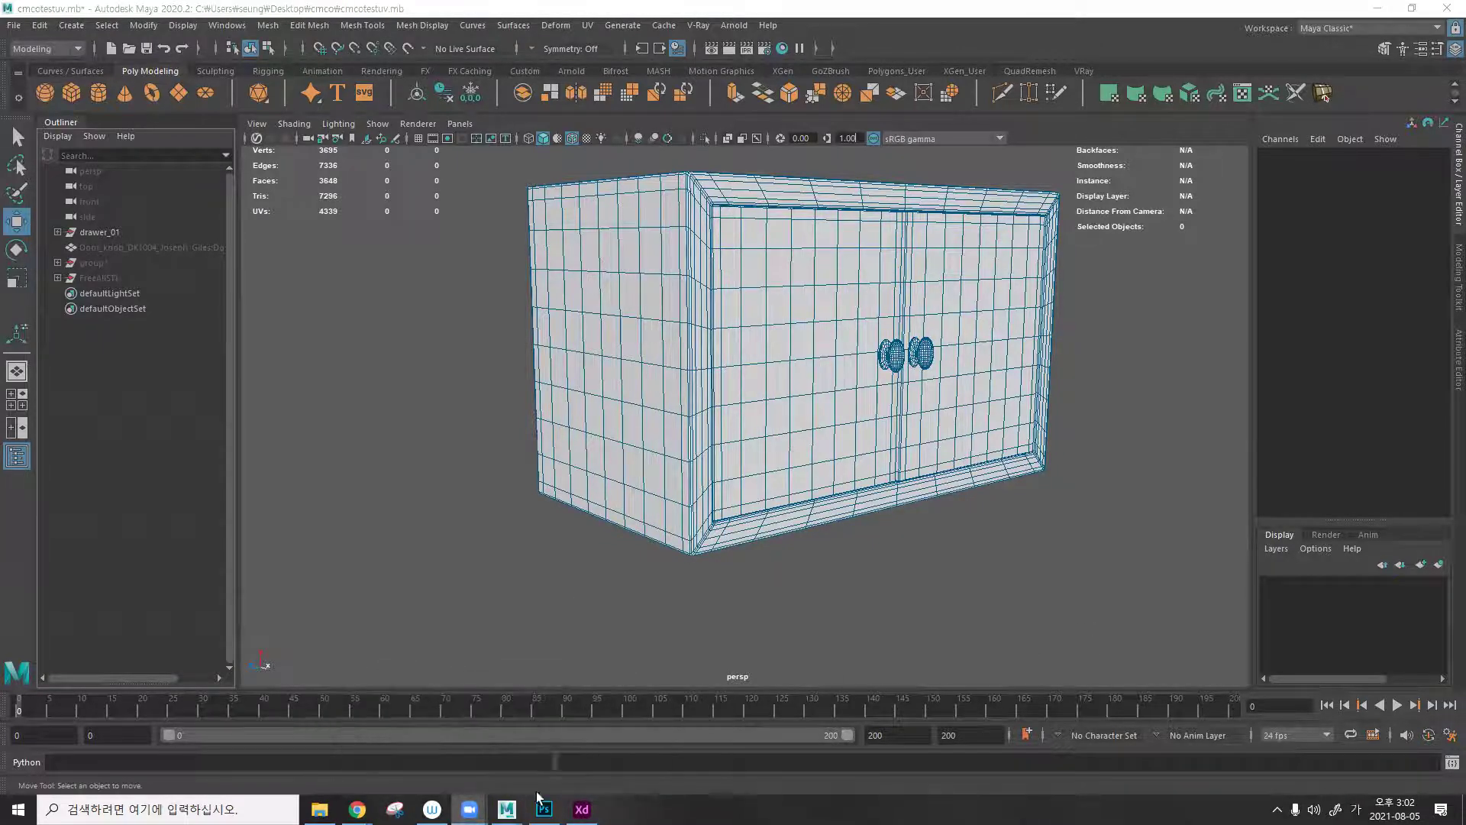
left_click(444, 752)
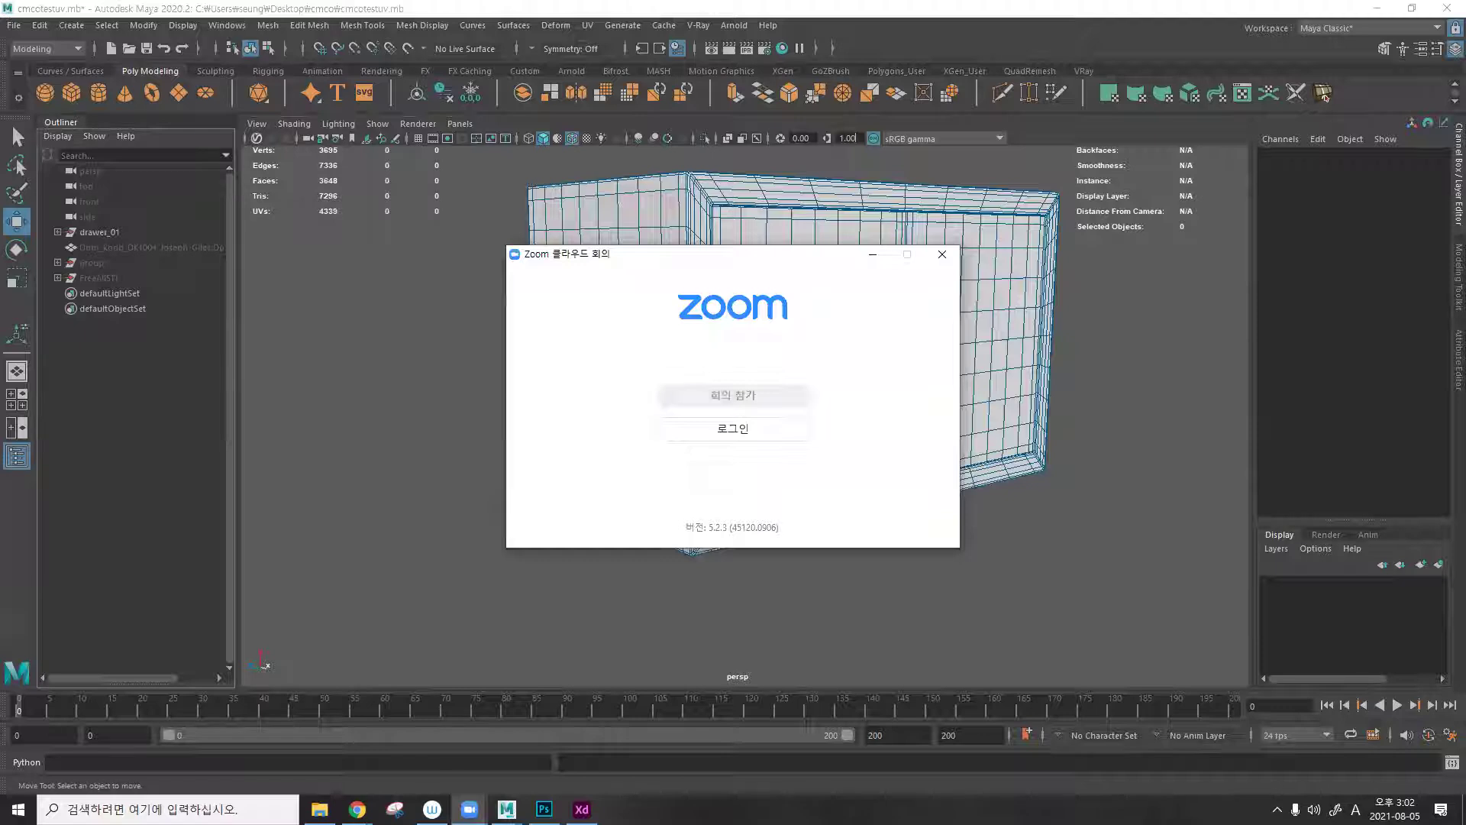
left_click(880, 258)
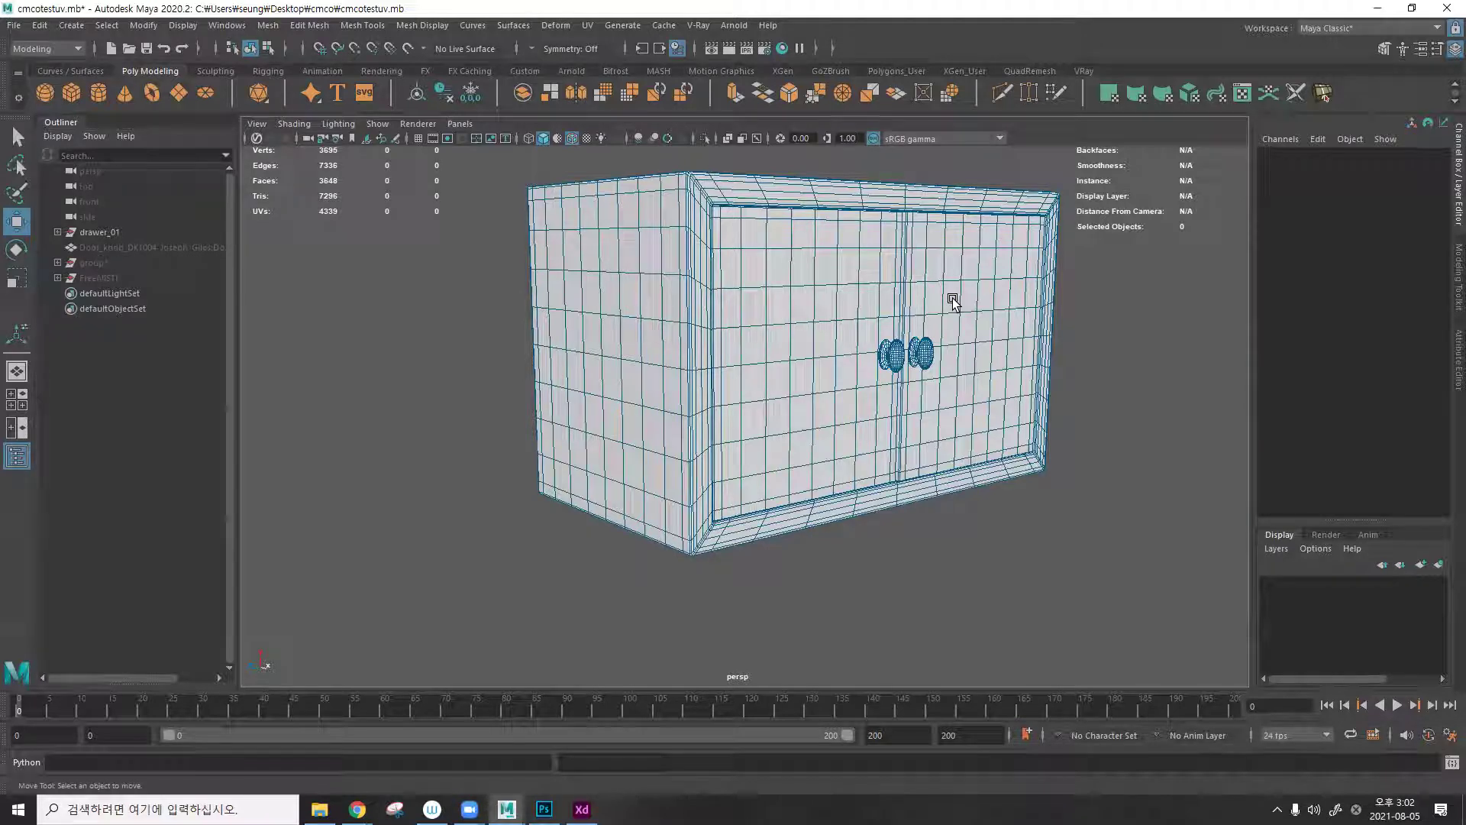
Try unhiding the door knob beneath the drawer, and undo it.
left_click_drag(843, 280, 487, 311, "alt")
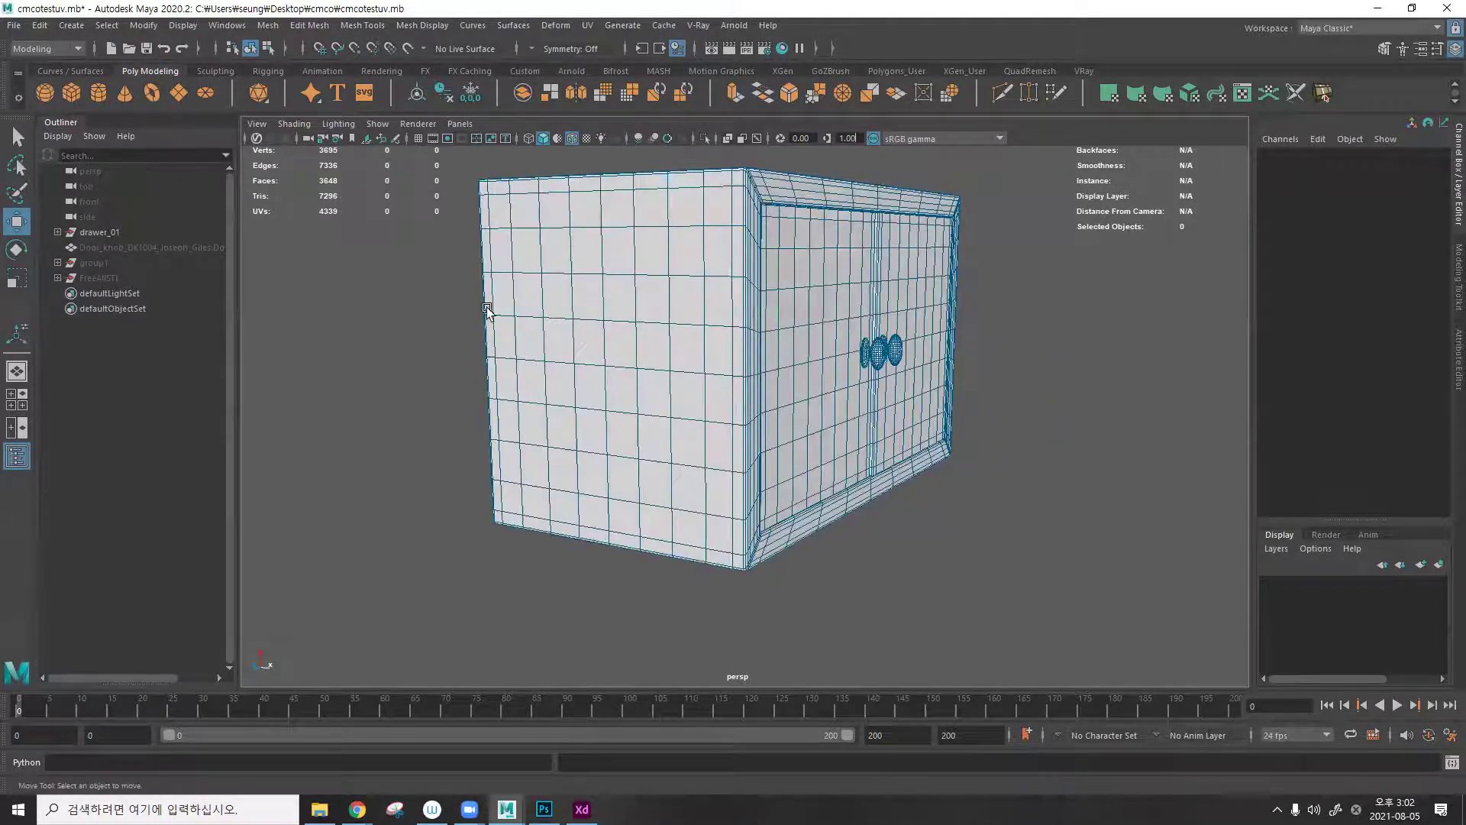
left_click(206, 248)
key("f")
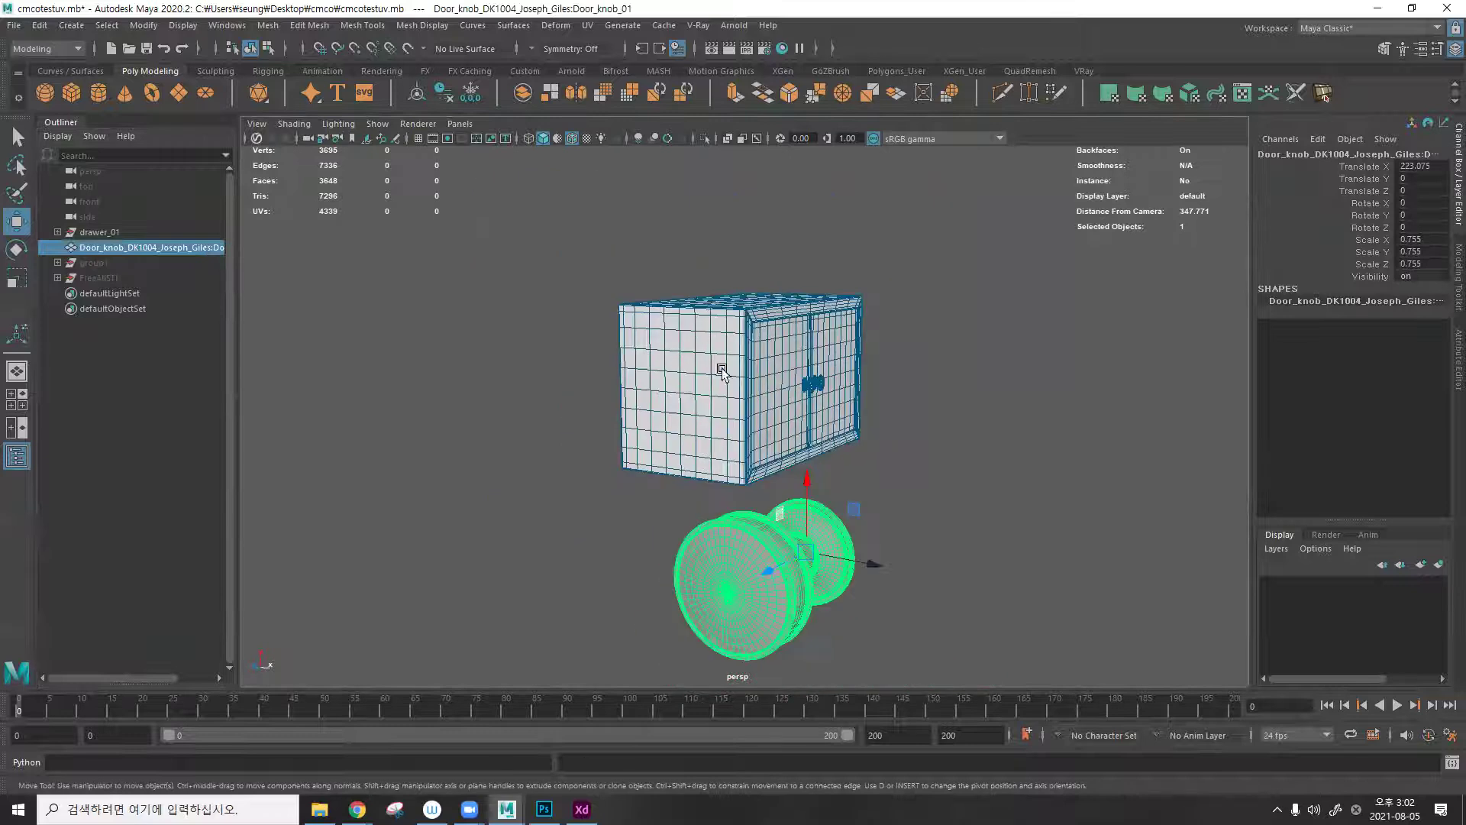
key("ctrl+z")
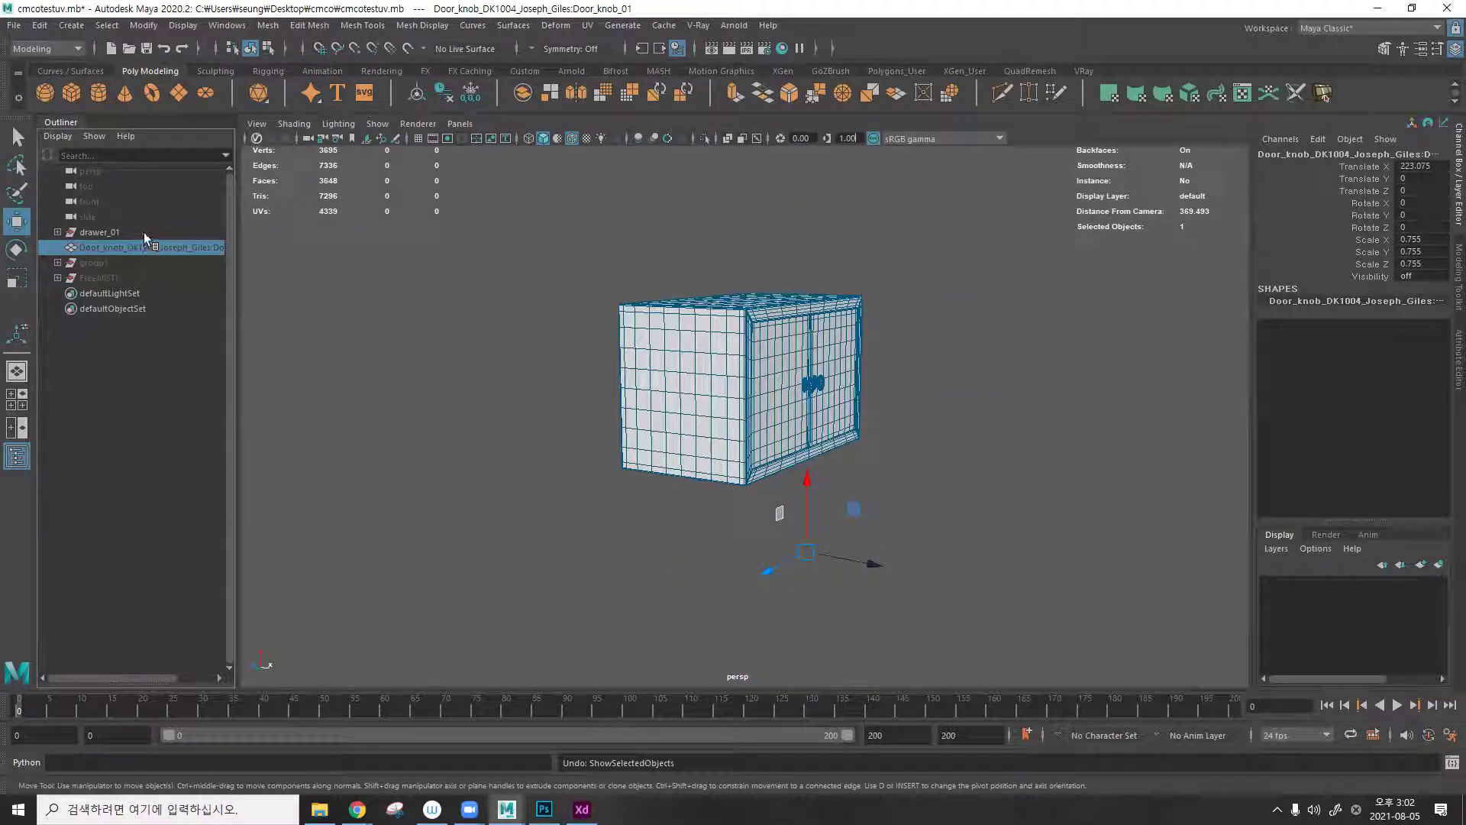
Unhide all hidden scene objects, including the door knob, group1 and FreeAllSTL.
left_click(136, 263)
key("ctrl+shift+h")
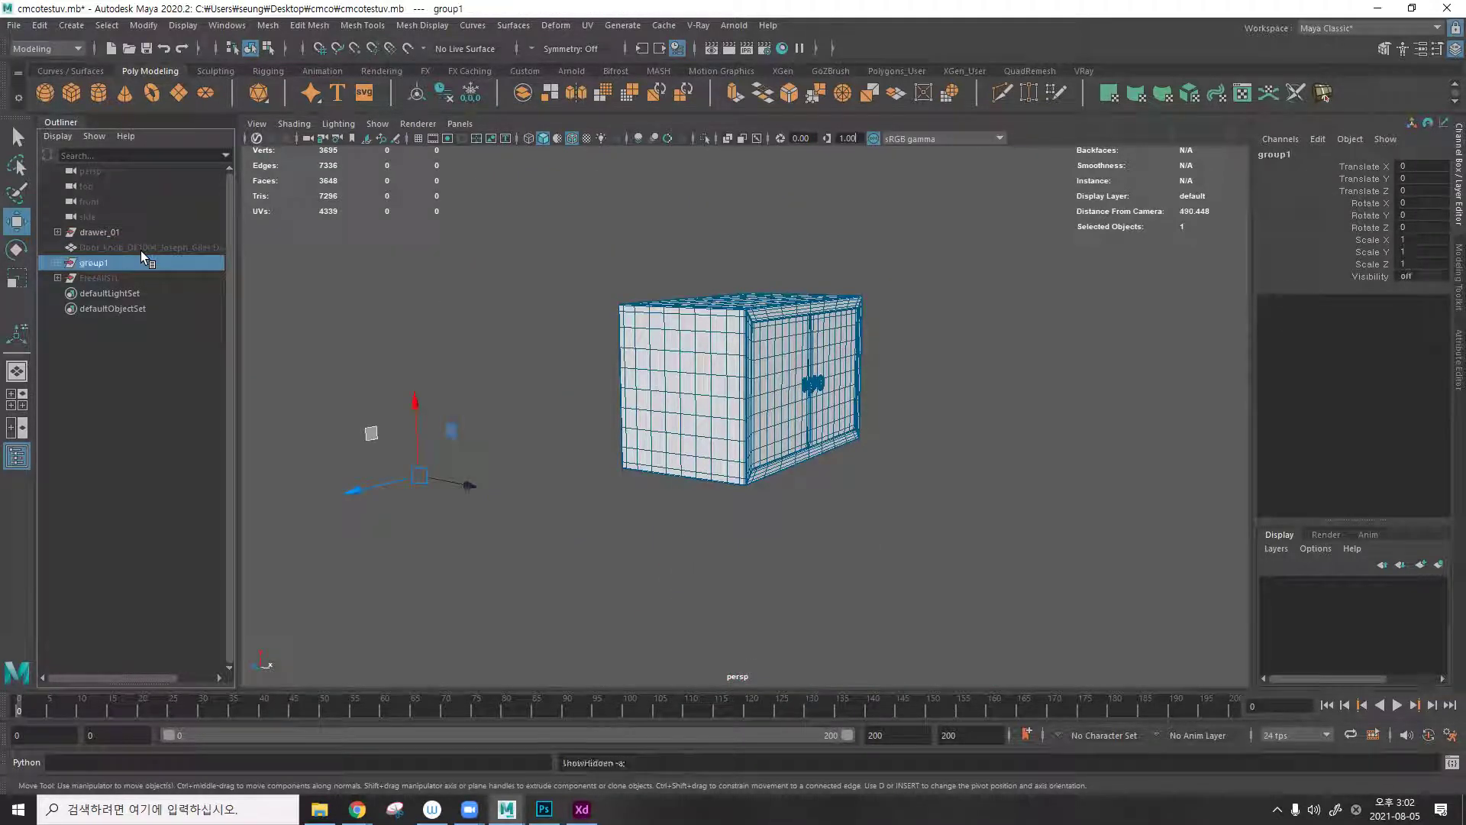
left_click(141, 276)
left_click(158, 248)
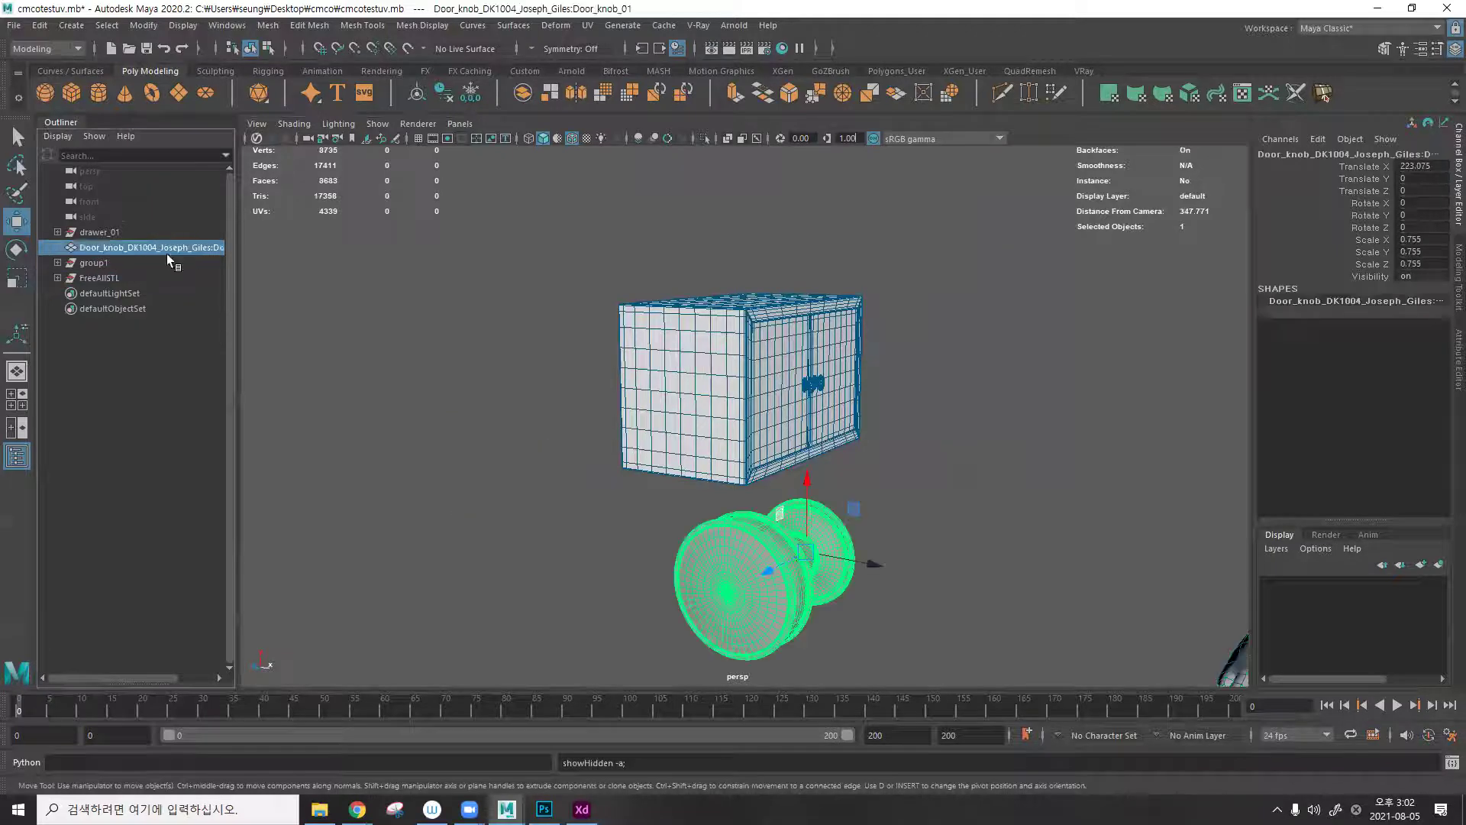
scroll(500, 385, "down", 10)
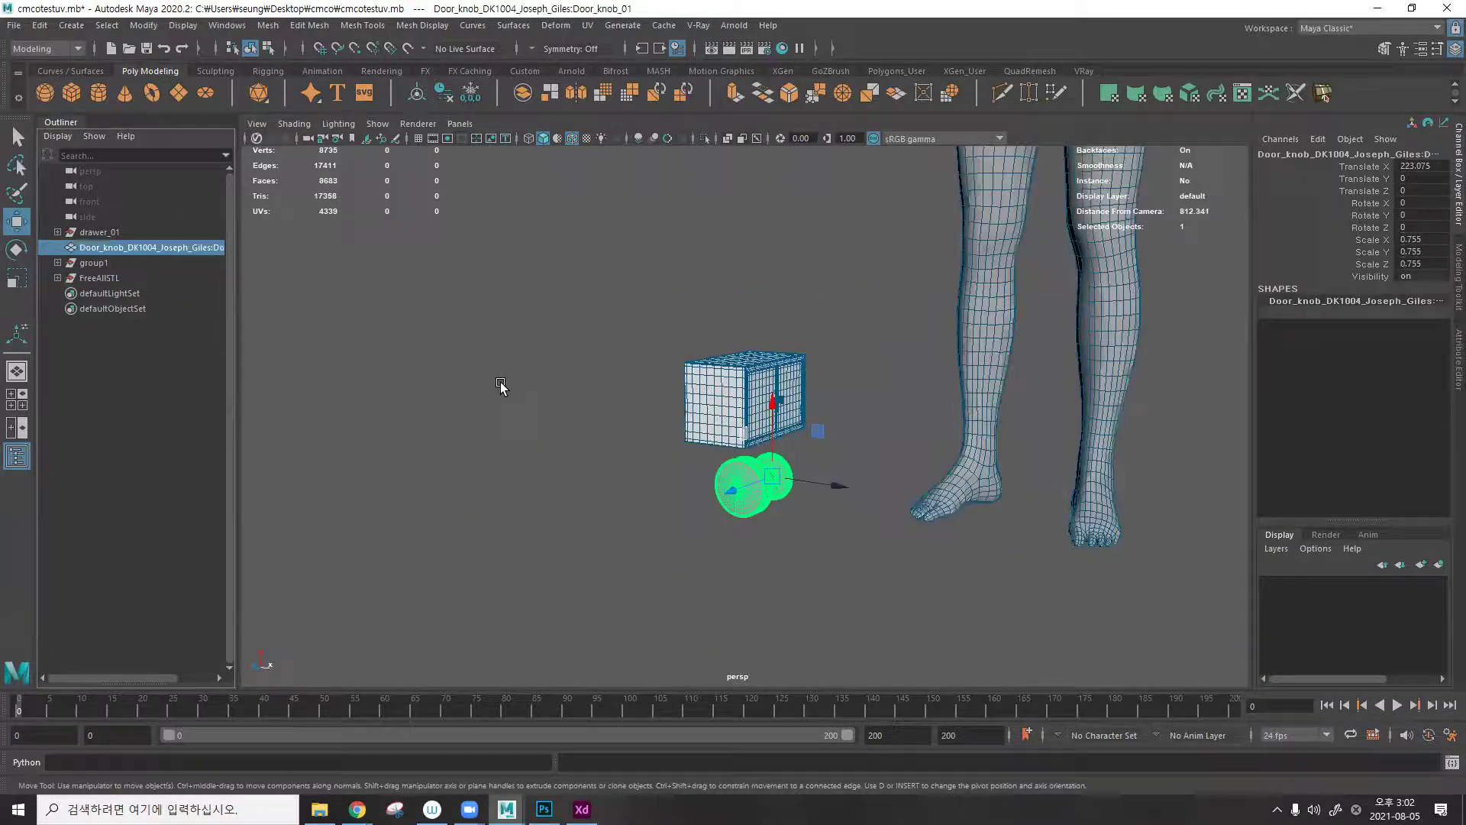
Clear the door knob selection and select the drawer_01 group.
left_click(451, 359)
scroll(605, 360, "up", 5)
left_click(97, 234)
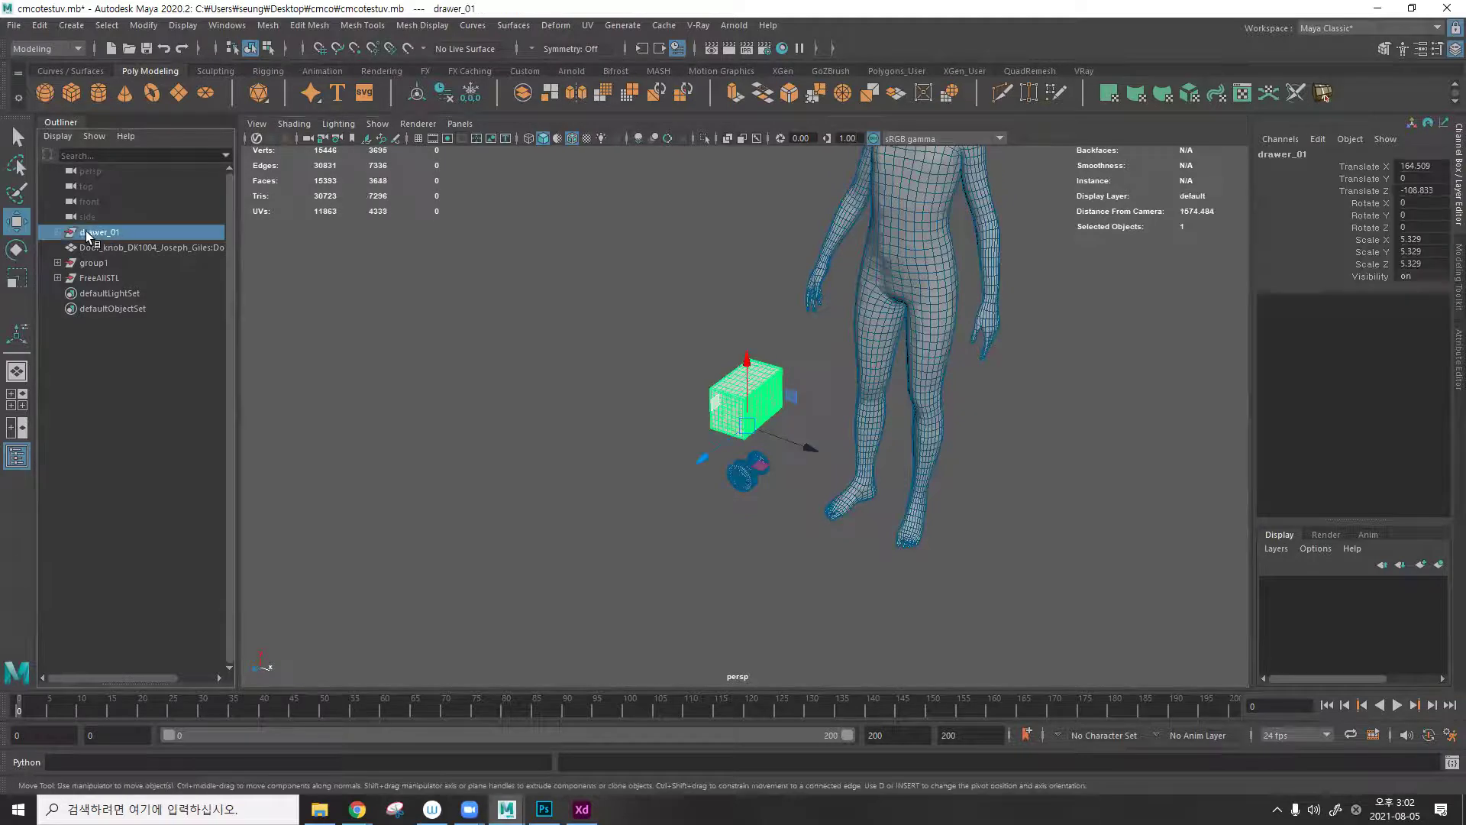
Try hiding the door knob, and undo the recent hide operations to bring the hidden models back.
left_click(90, 247)
key("f")
scroll(708, 386, "down", 8)
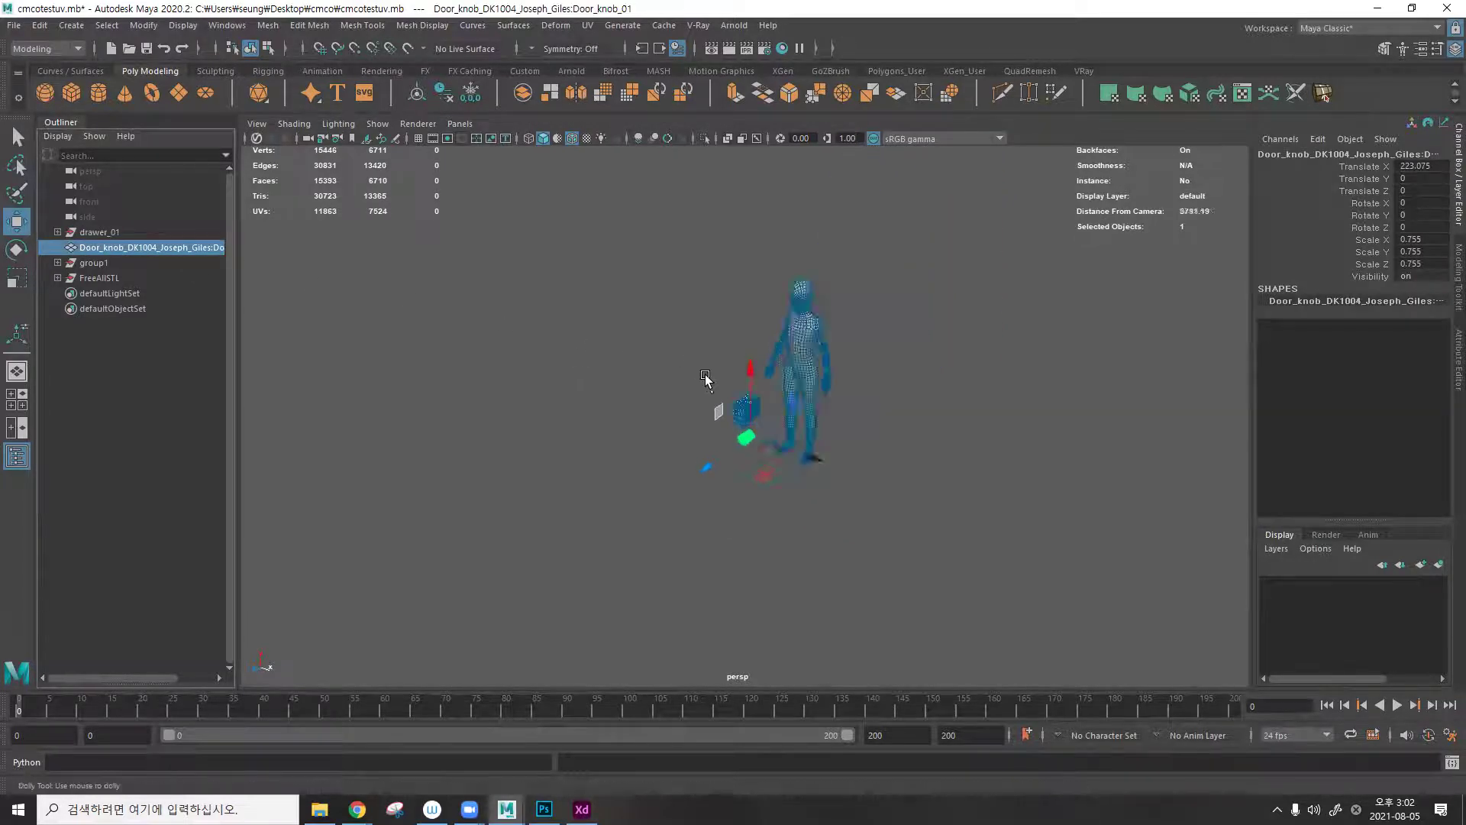
scroll(714, 387, "up", 5)
key("ctrl+h")
key("ctrl+z")
key("ctrl+z")
key("ctrl+z")
key("ctrl+z")
key("ctrl+z")
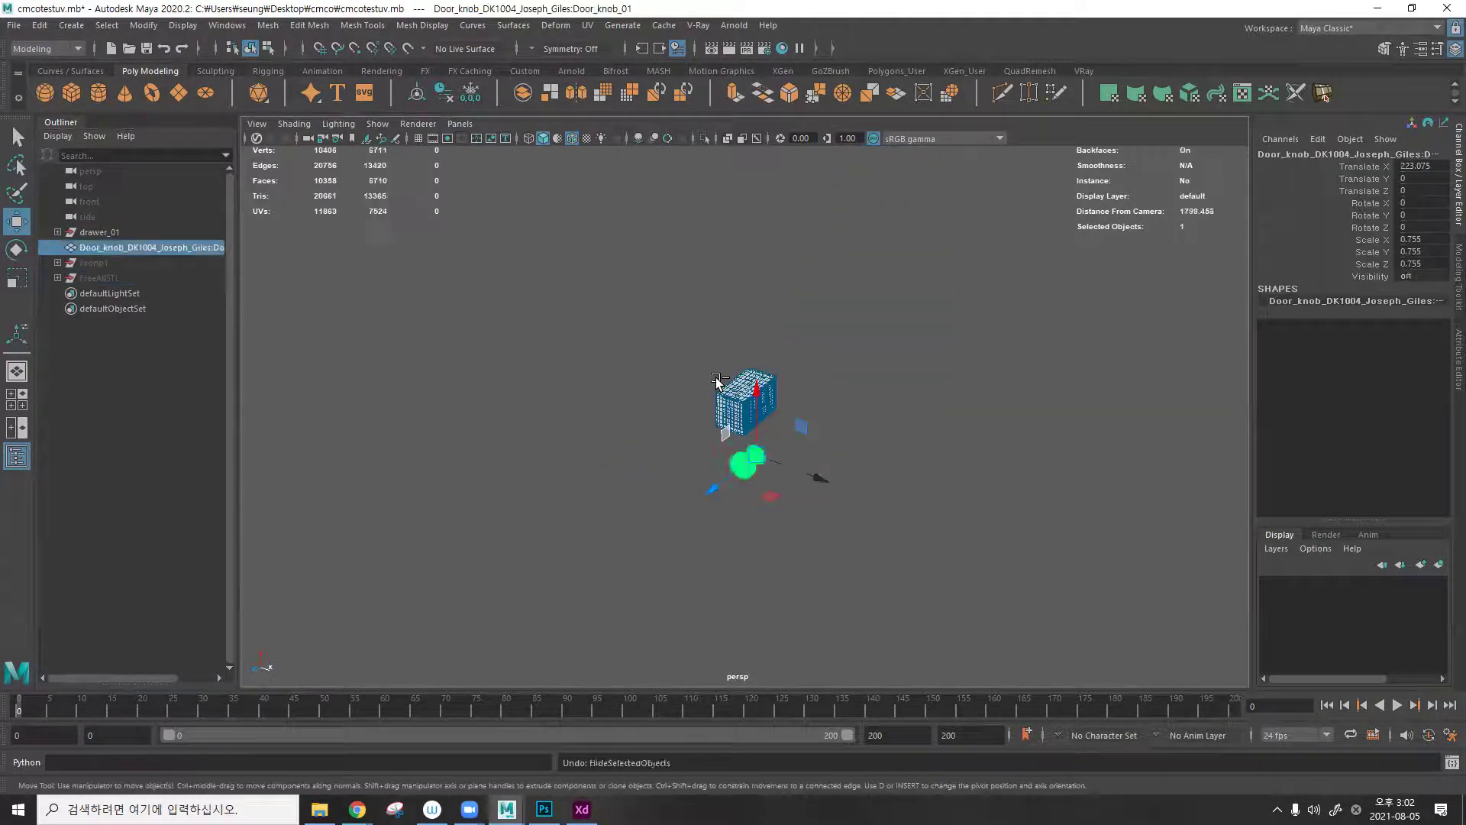
Hide the human figure and the separate door knob model.
left_click(649, 384)
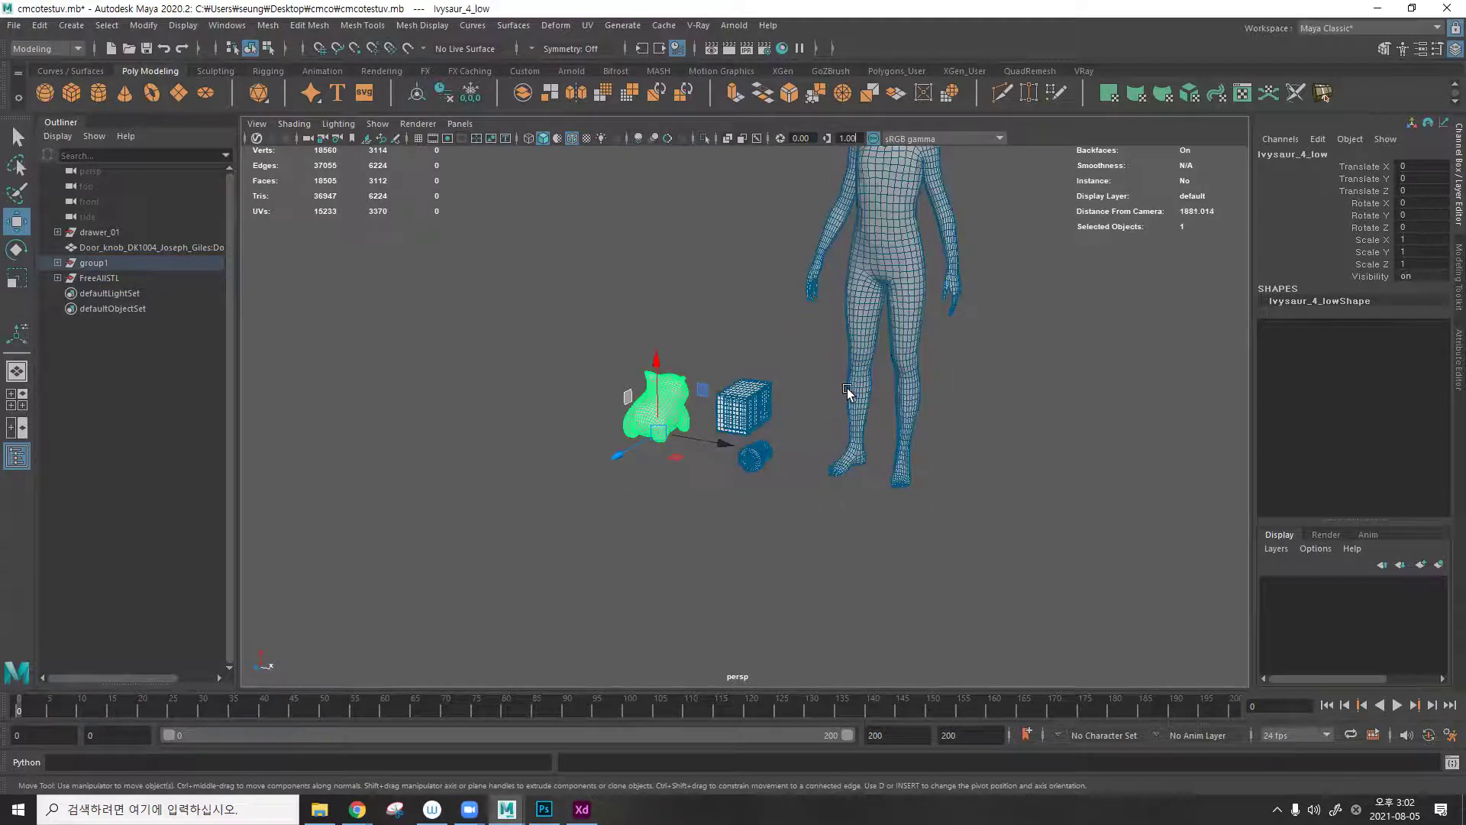
left_click(849, 388)
left_click(760, 458)
key("ctrl+h")
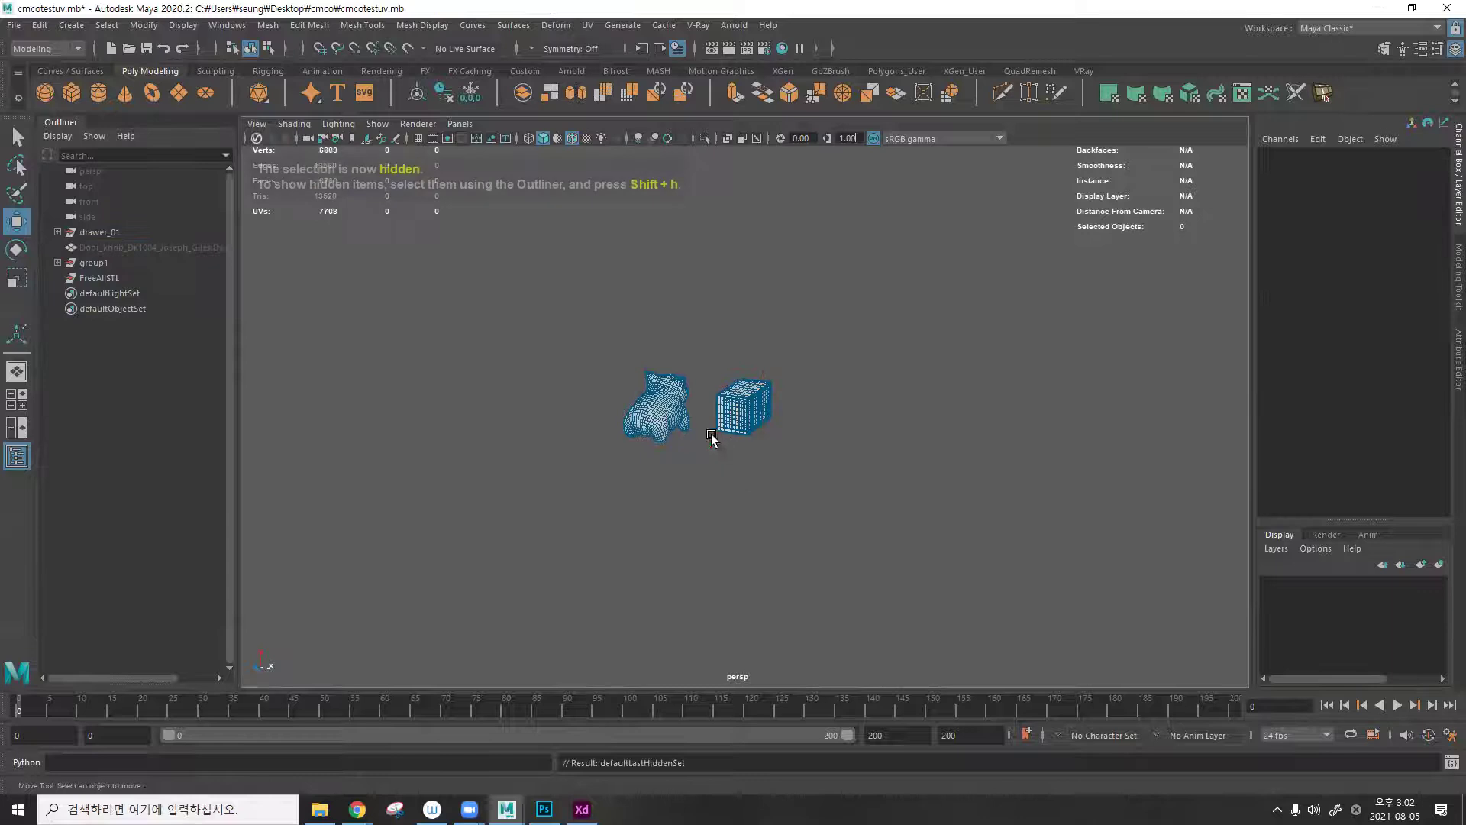
Examine the cabinet and the Ivysaur model beside it from the front and both sides.
left_click(655, 403)
key("f")
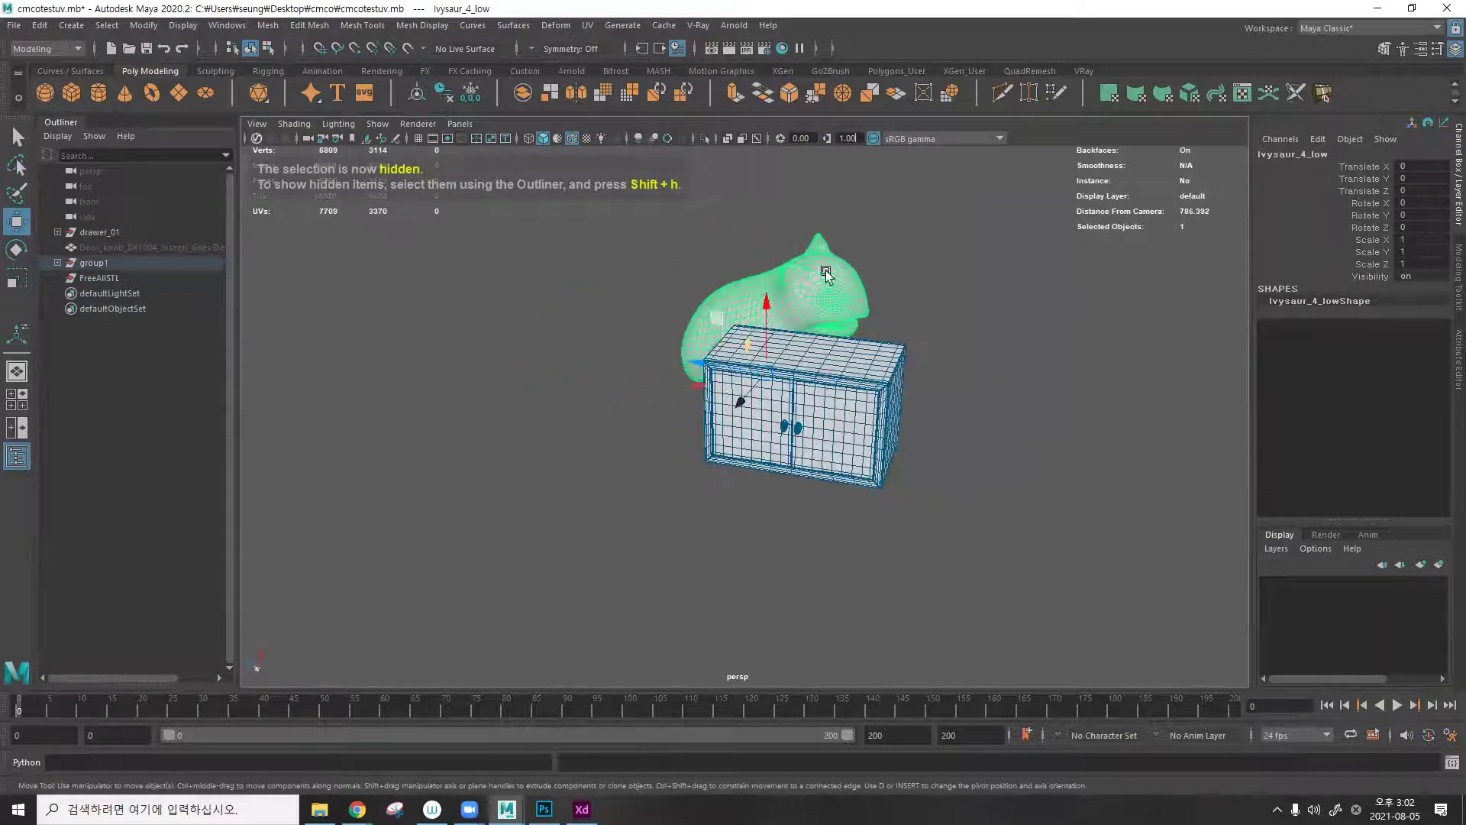
left_click_drag(665, 301, 764, 359, "alt")
scroll(702, 345, "up", 3)
scroll(673, 359, "up", 3)
scroll(788, 348, "up", 2)
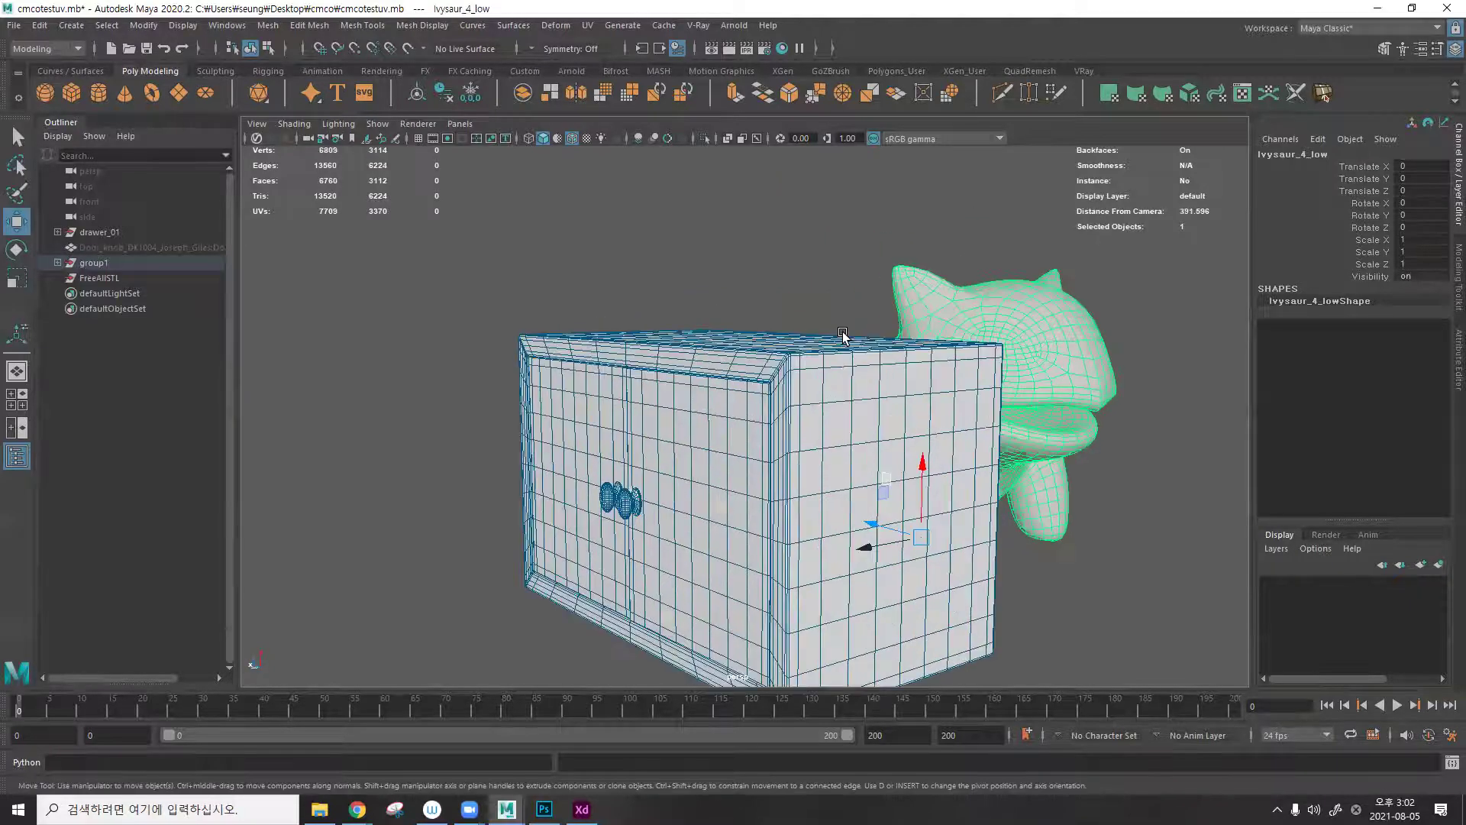
left_click(789, 346)
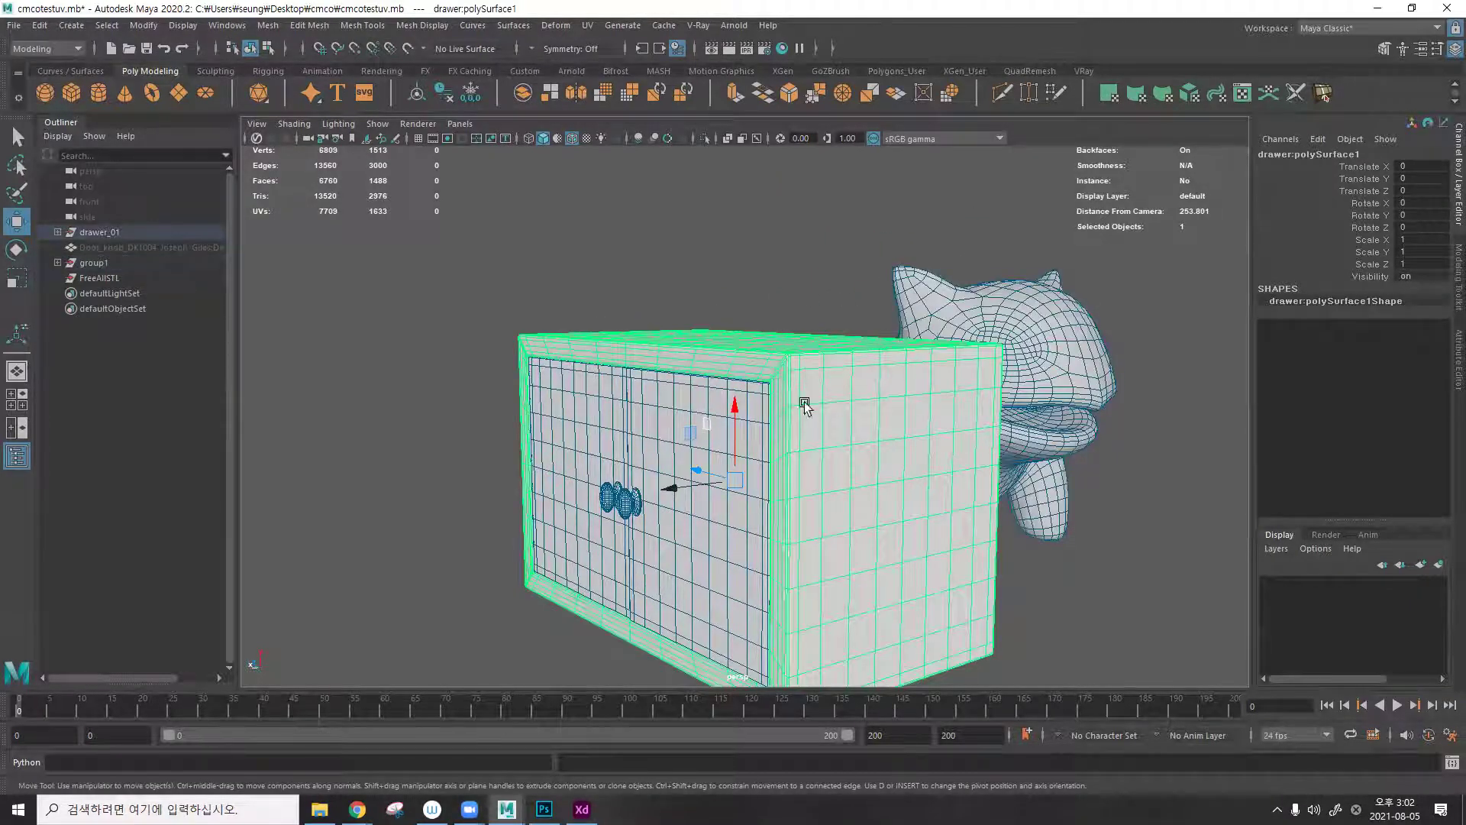
left_click_drag(800, 352, 569, 330, "alt")
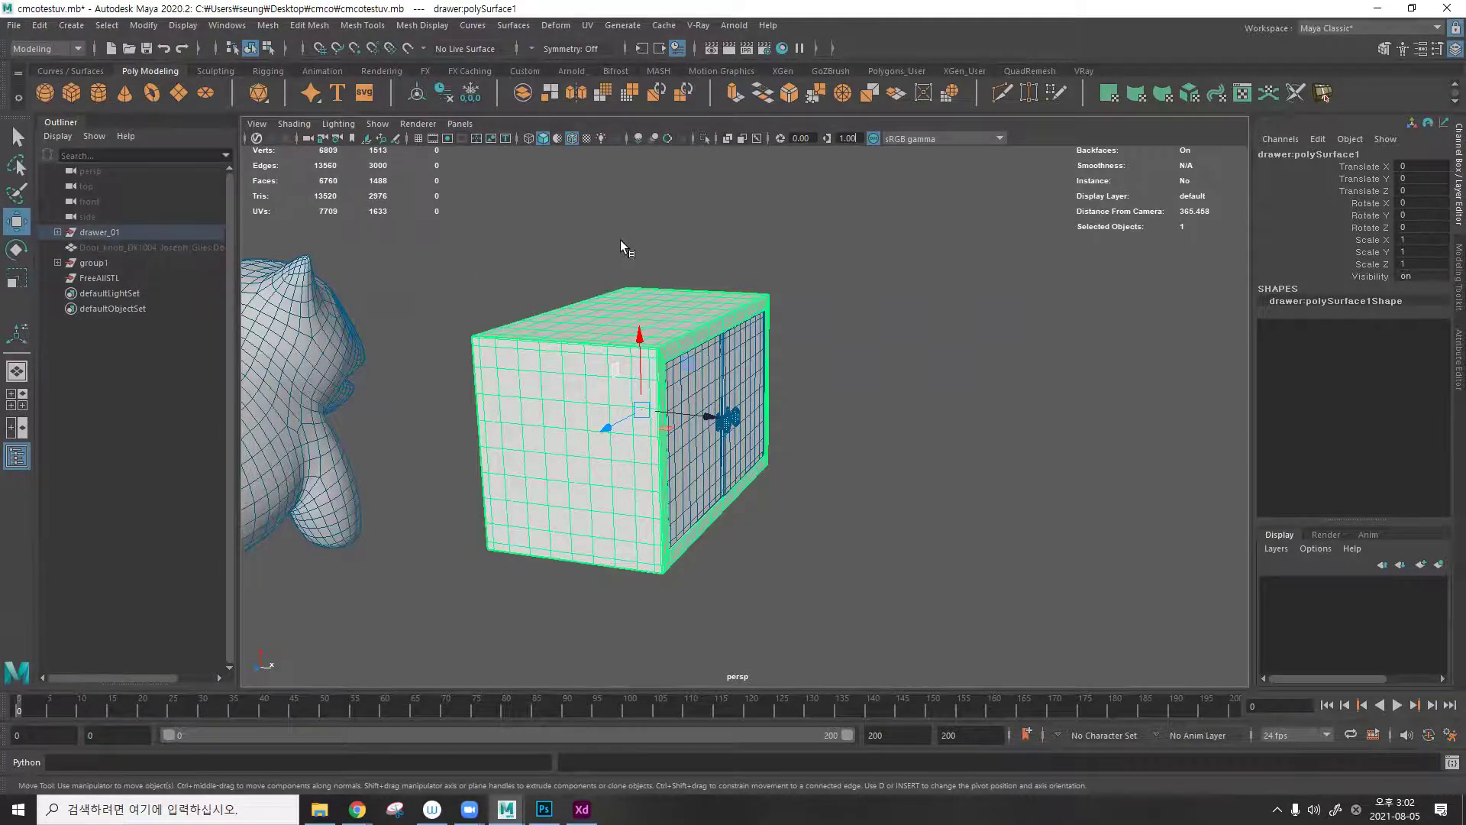
middle_click_drag(620, 239, 739, 224, "alt")
Hide the Ivysaur model, leaving only the cabinet in the scene.
left_click(433, 284)
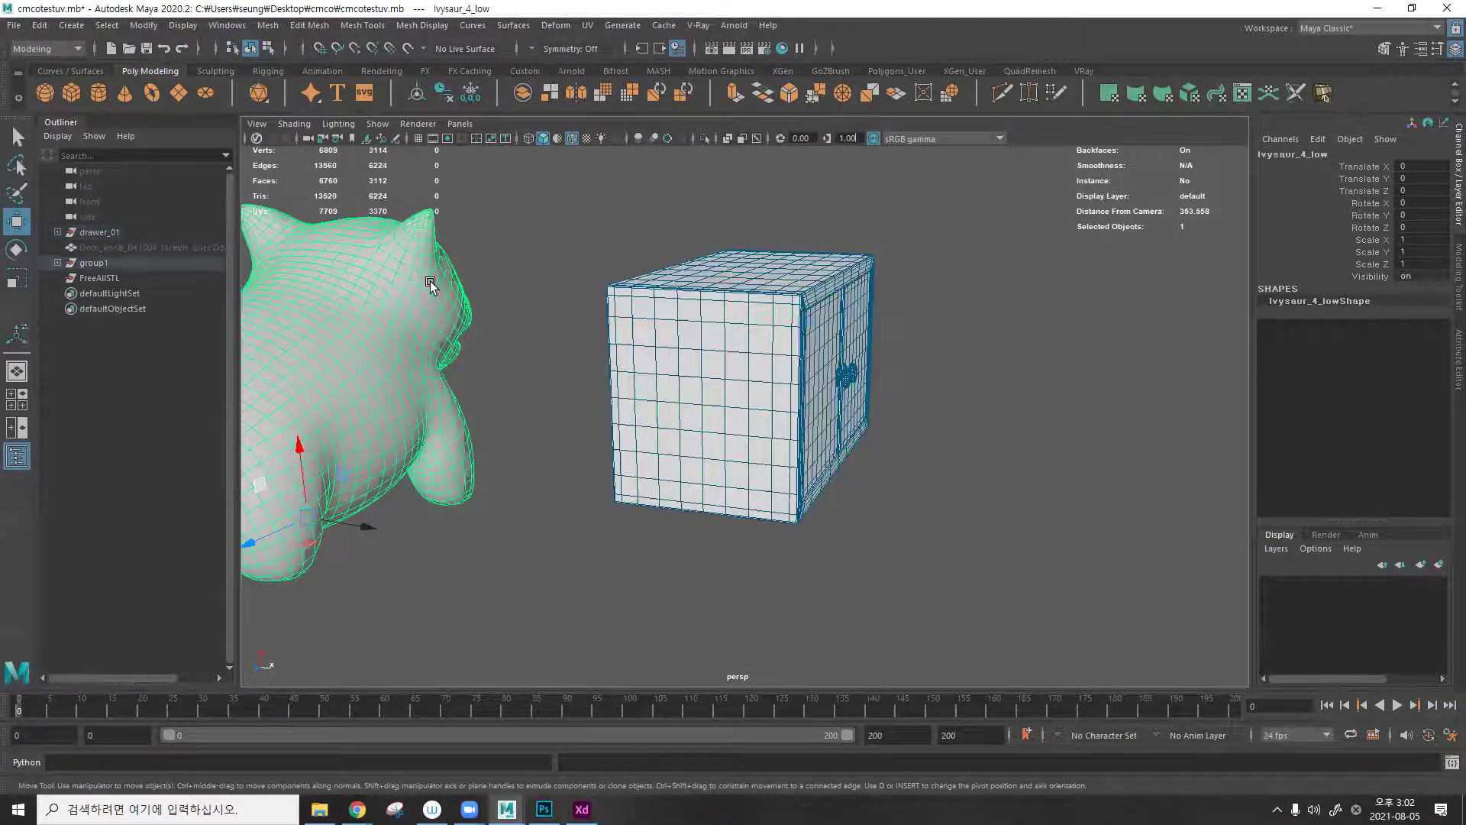
key("ctrl+h")
left_click_drag(748, 287, 646, 298, "alt")
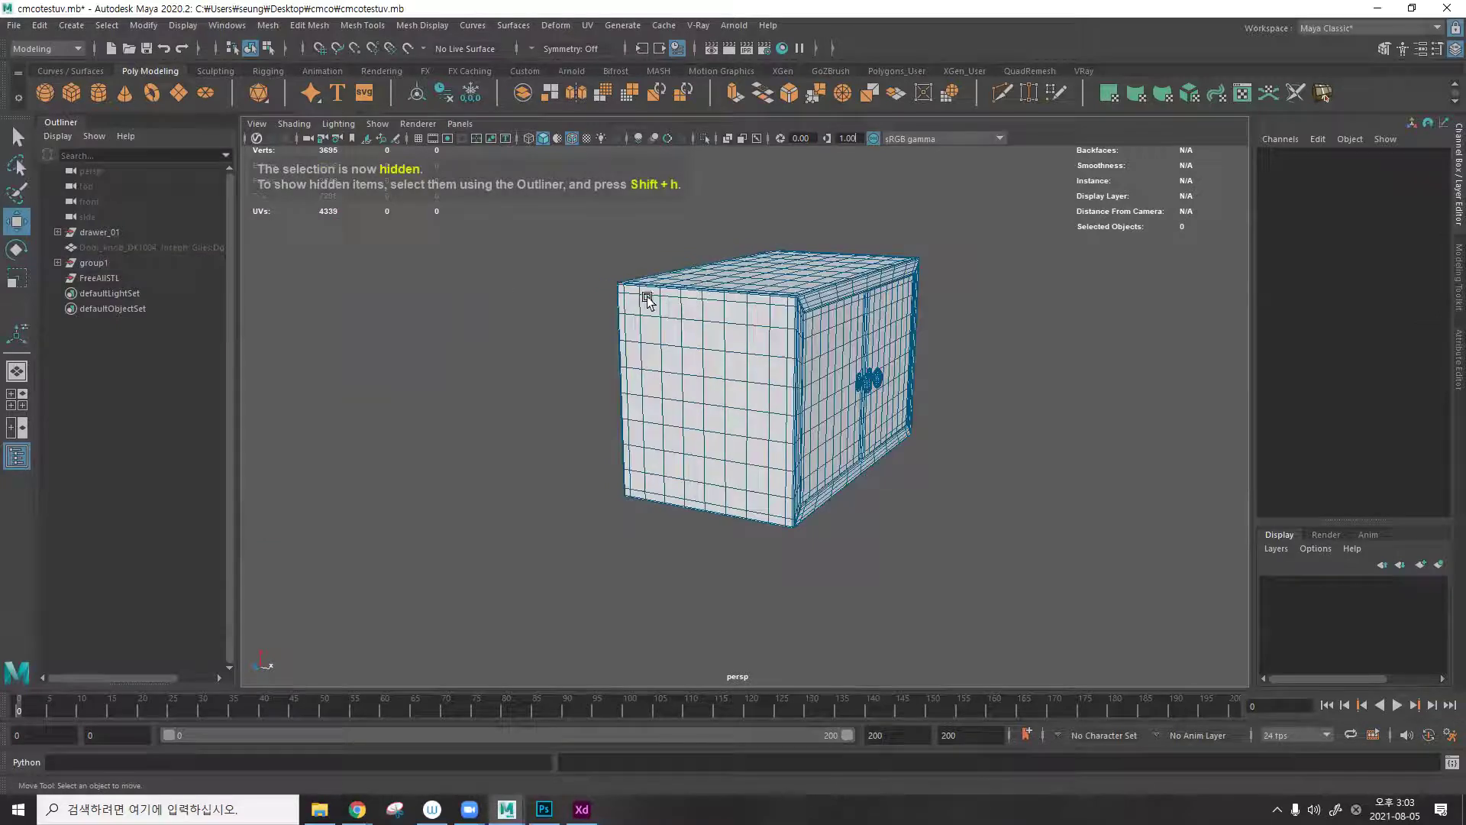
Preview all cabinet parts smoothed with the wireframe overlay turned off, and reselect all the parts.
left_click(745, 288)
left_click_drag(768, 284, 903, 254, "alt")
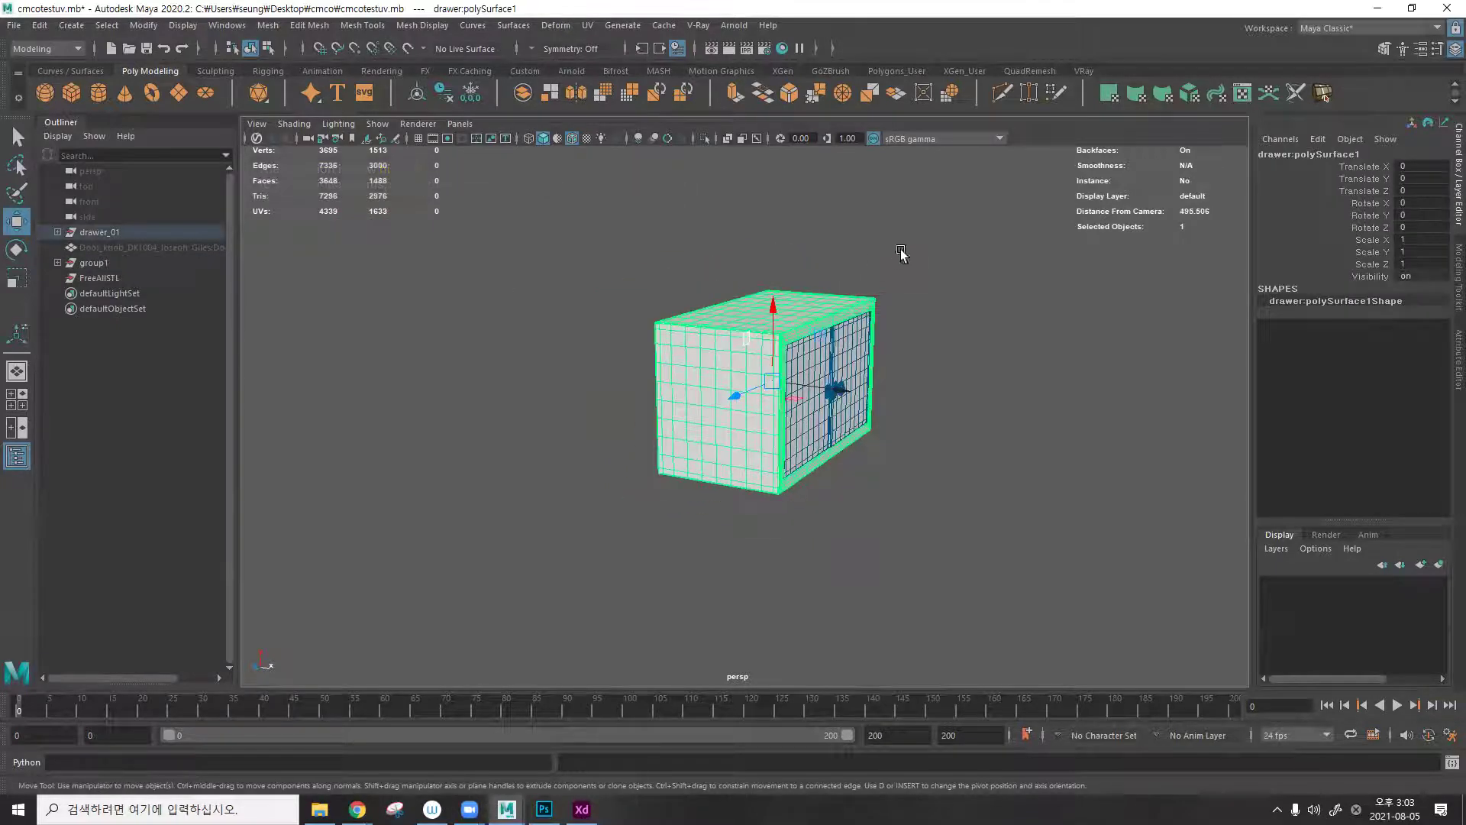
left_click_drag(689, 489, 615, 537)
right_click_drag(616, 537, 715, 376, "alt")
left_click(966, 490)
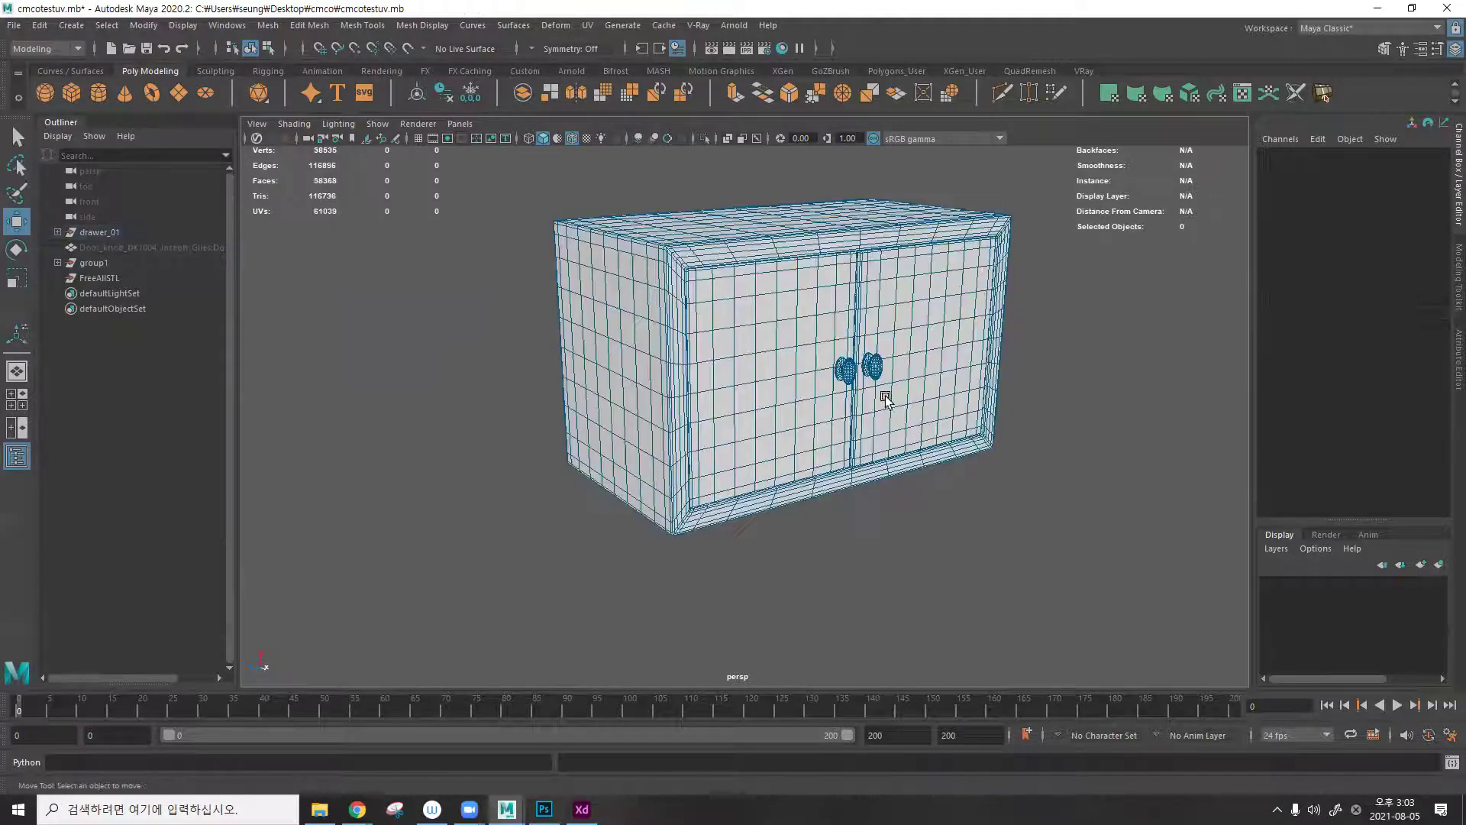
left_click(571, 138)
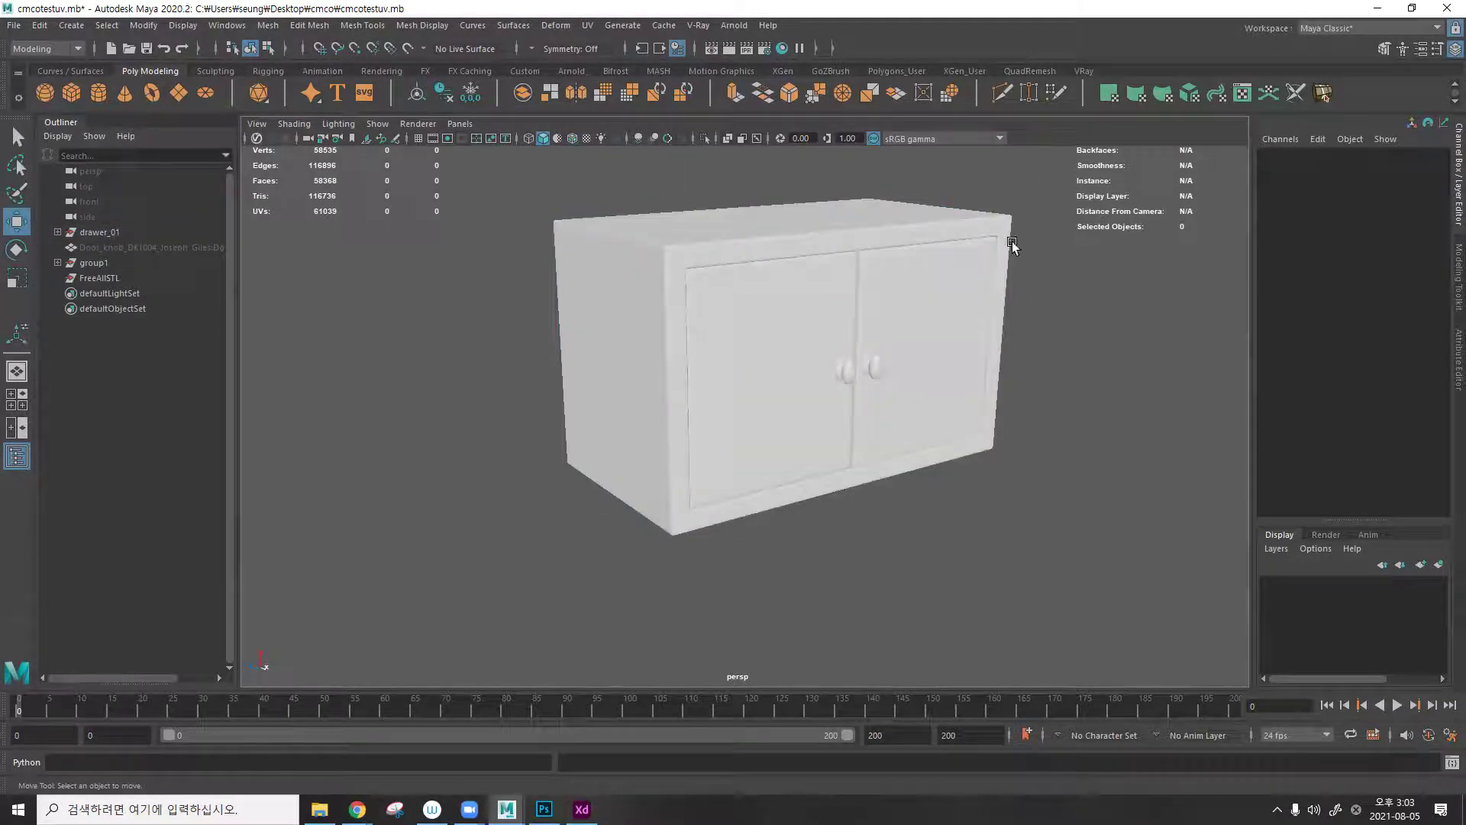
left_click_drag(1011, 236, 672, 564)
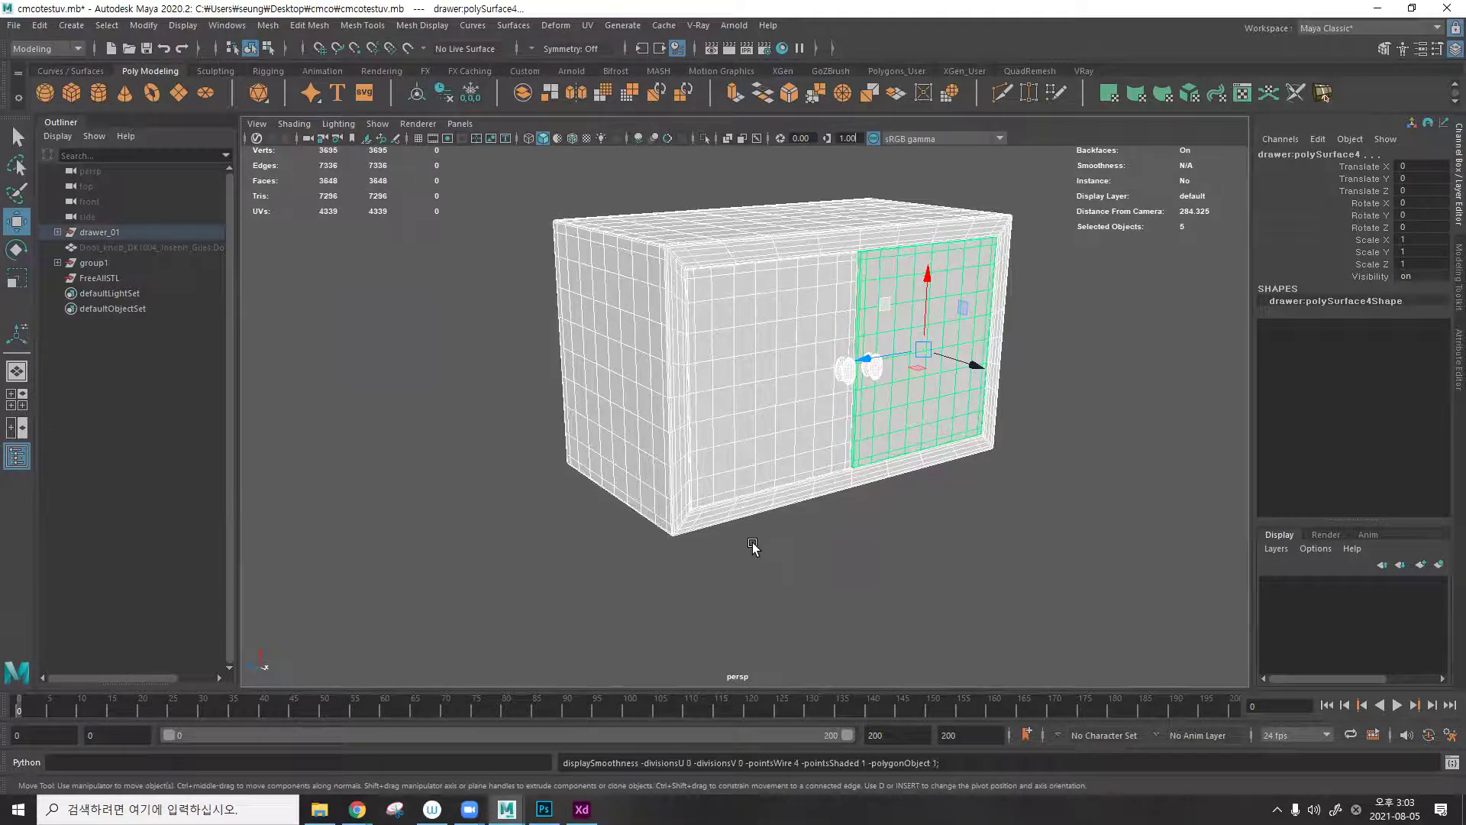
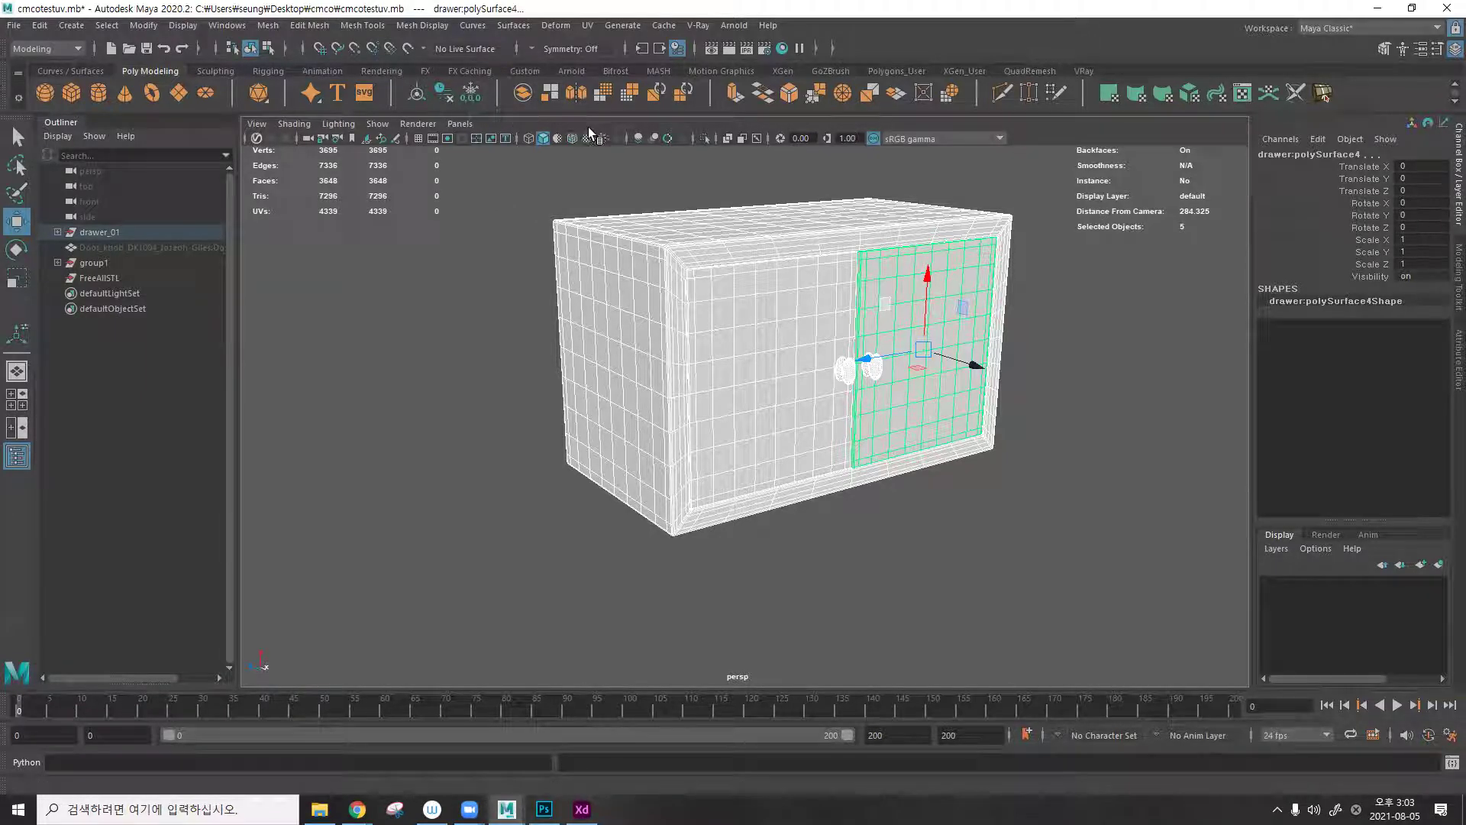
Select all cabinet parts and display them without smooth preview.
left_click(271, 32)
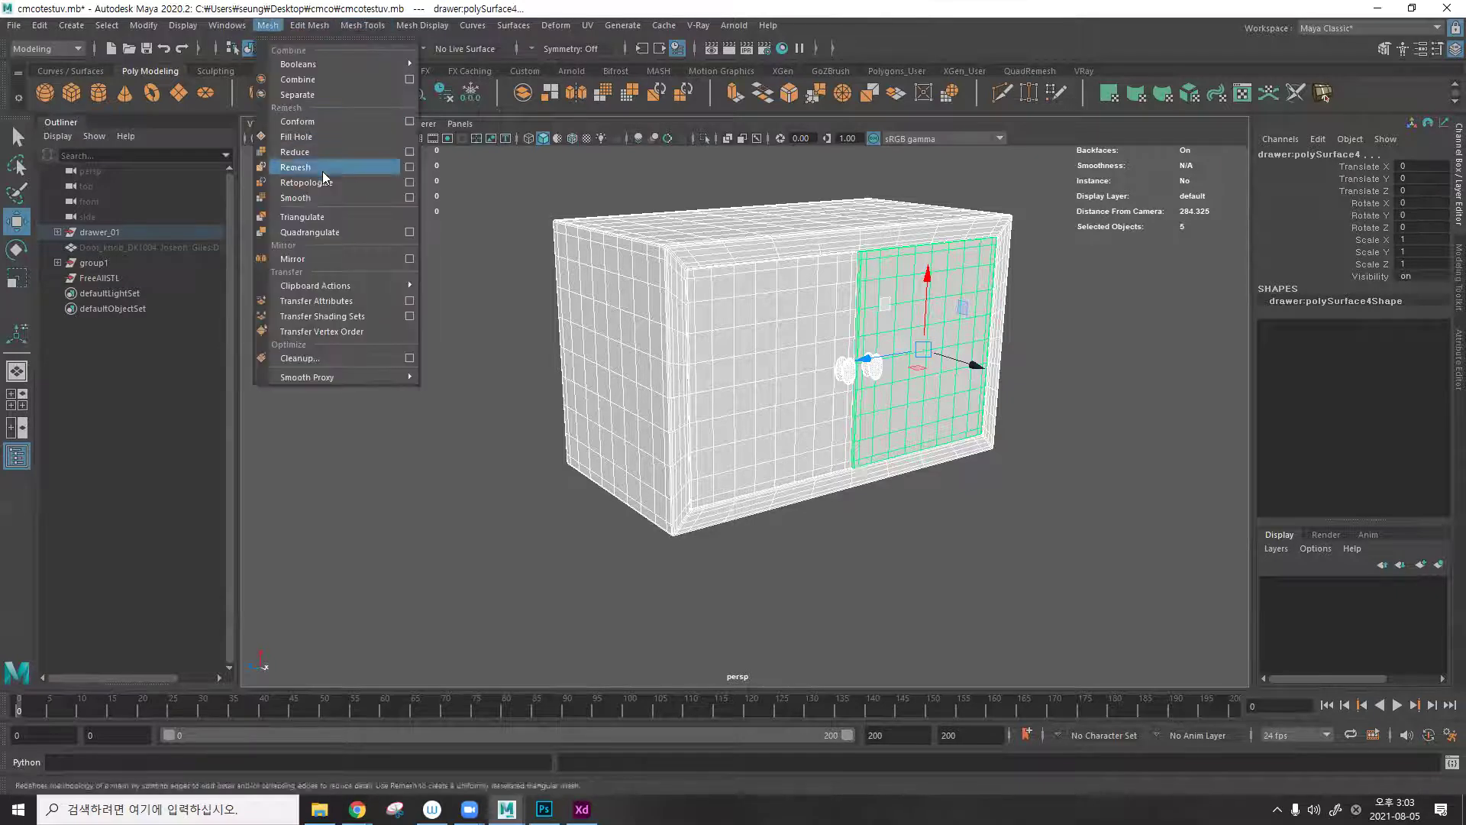
left_click(479, 168)
left_click(978, 521)
left_click_drag(515, 184, 985, 576)
key("1")
Open the UV Editor beside the cabinet and delete the existing UVs of all selected parts.
left_click(587, 25)
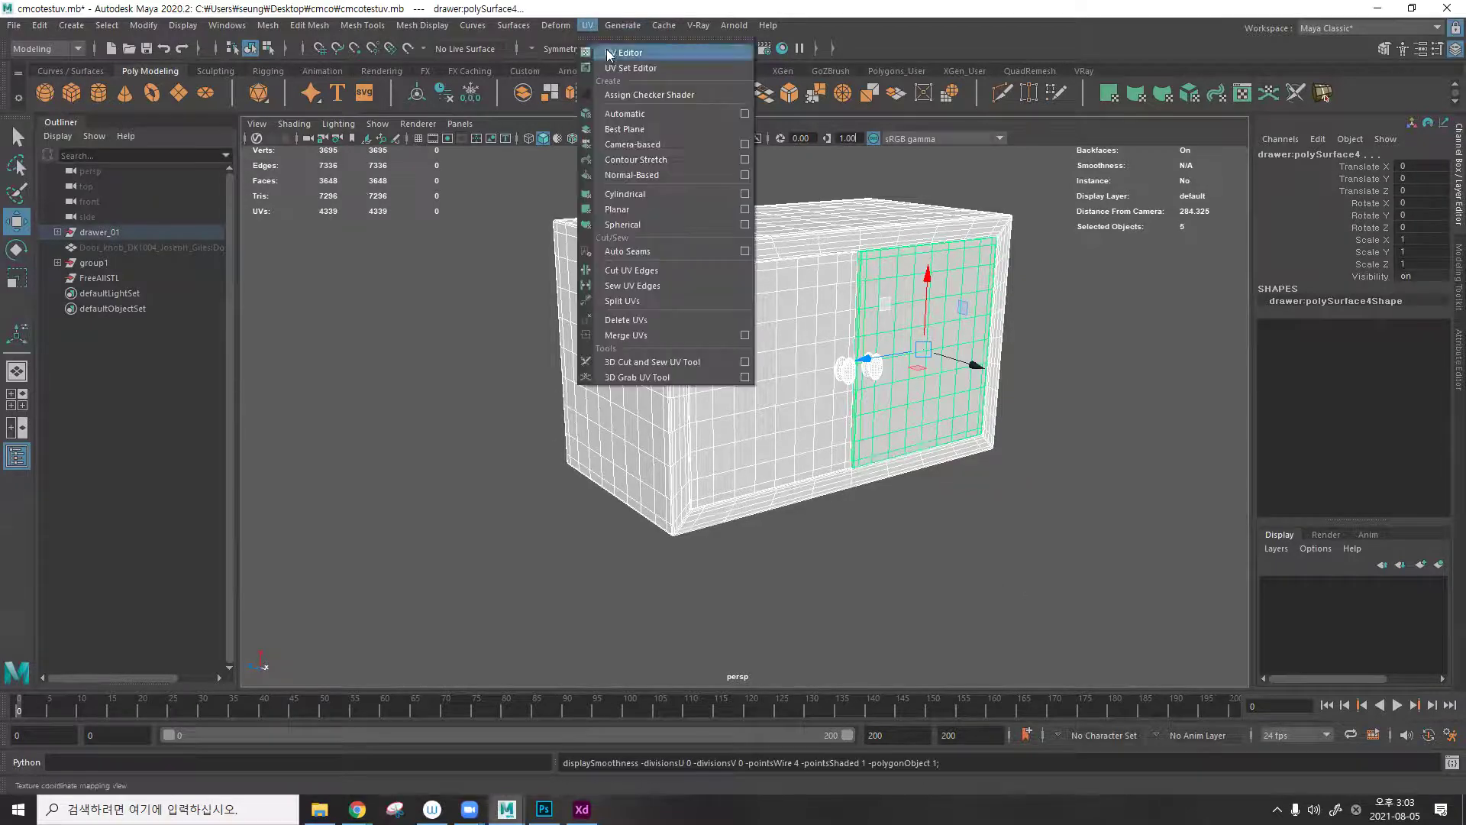
left_click(623, 52)
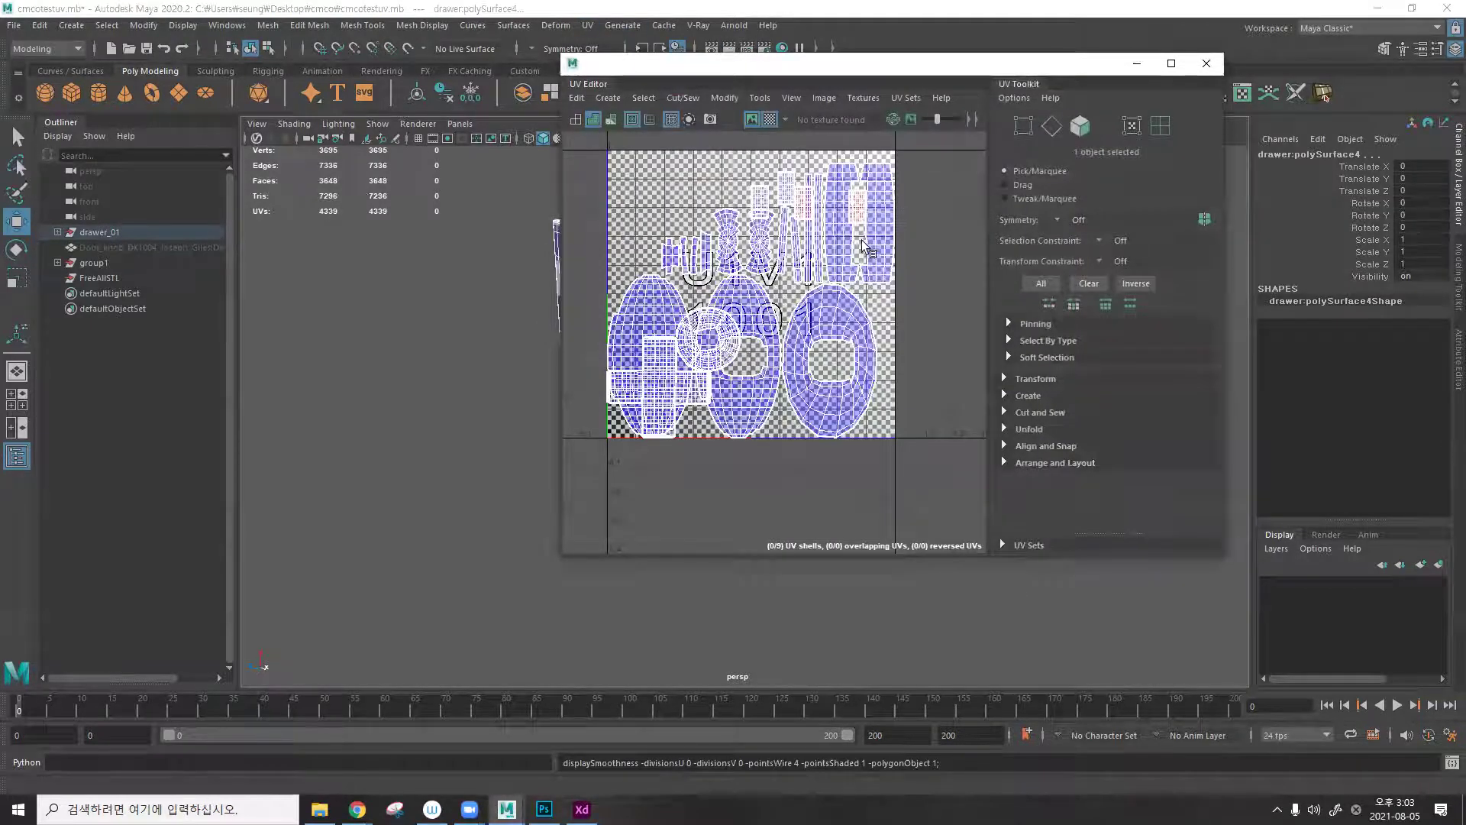
left_click_drag(689, 74, 1007, 88)
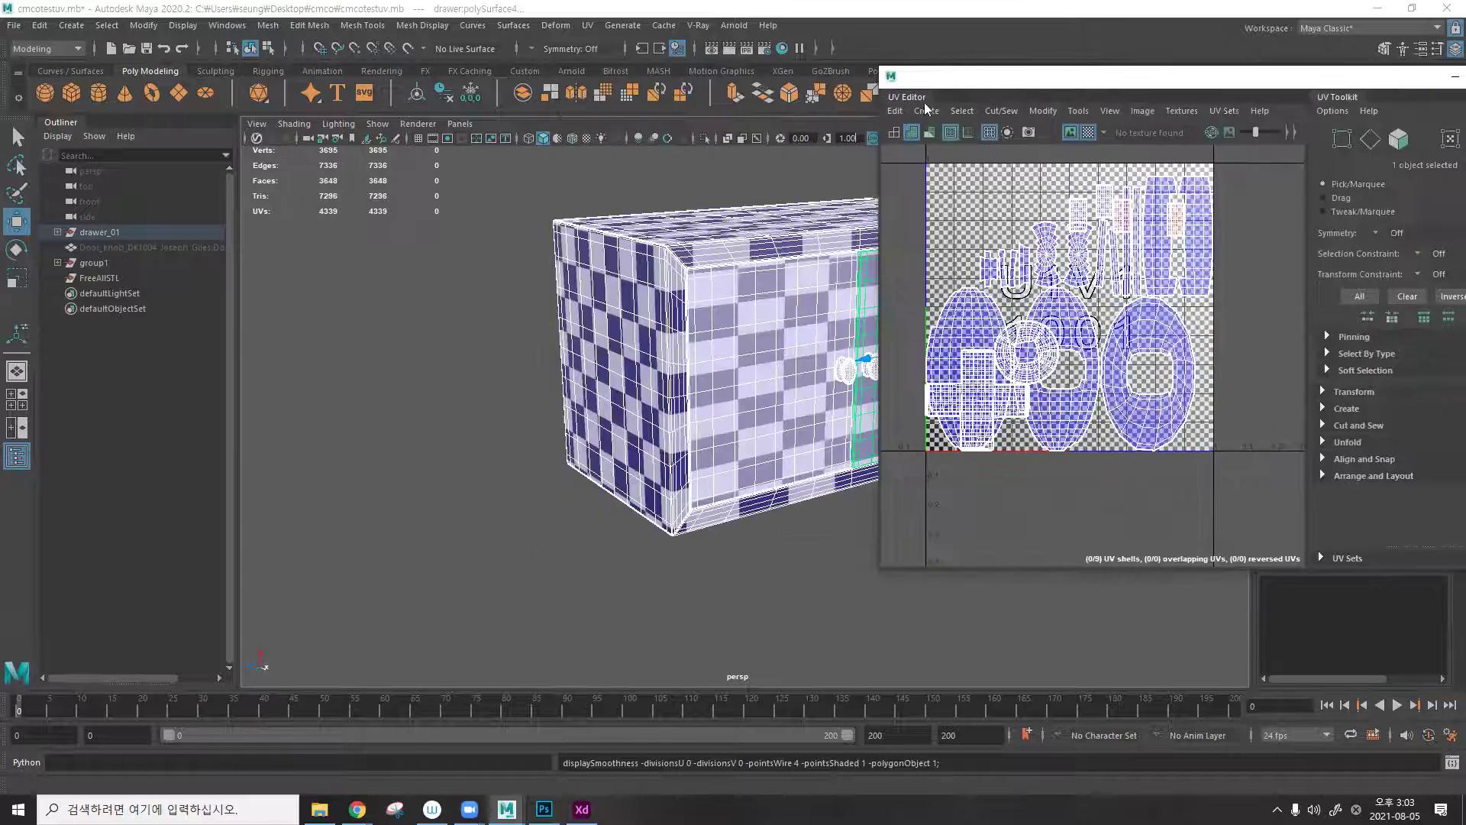
left_click(895, 112)
left_click(924, 171)
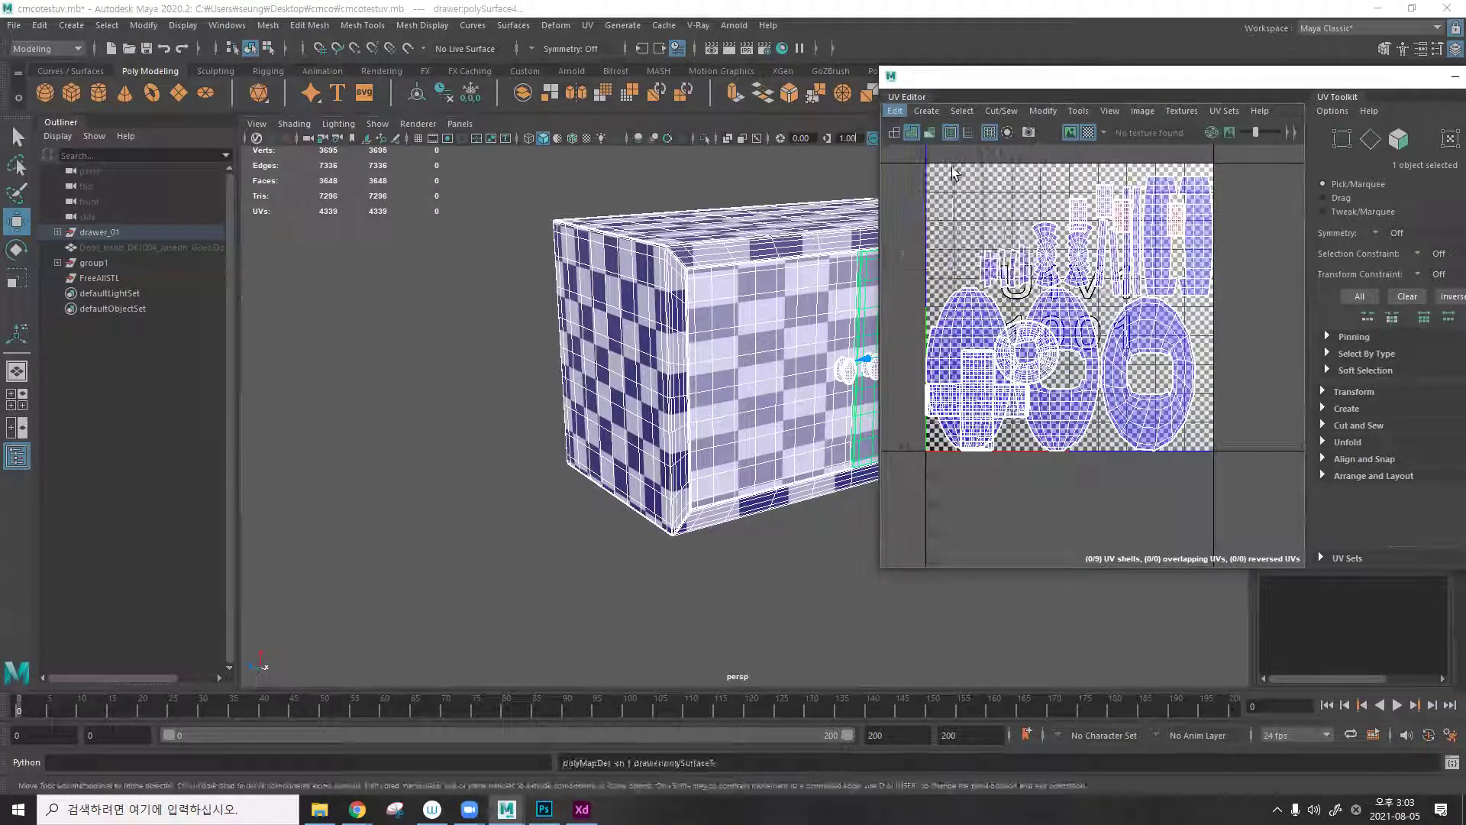
Check the cabinet body for remaining UVs in the UV Editor.
left_click(763, 252)
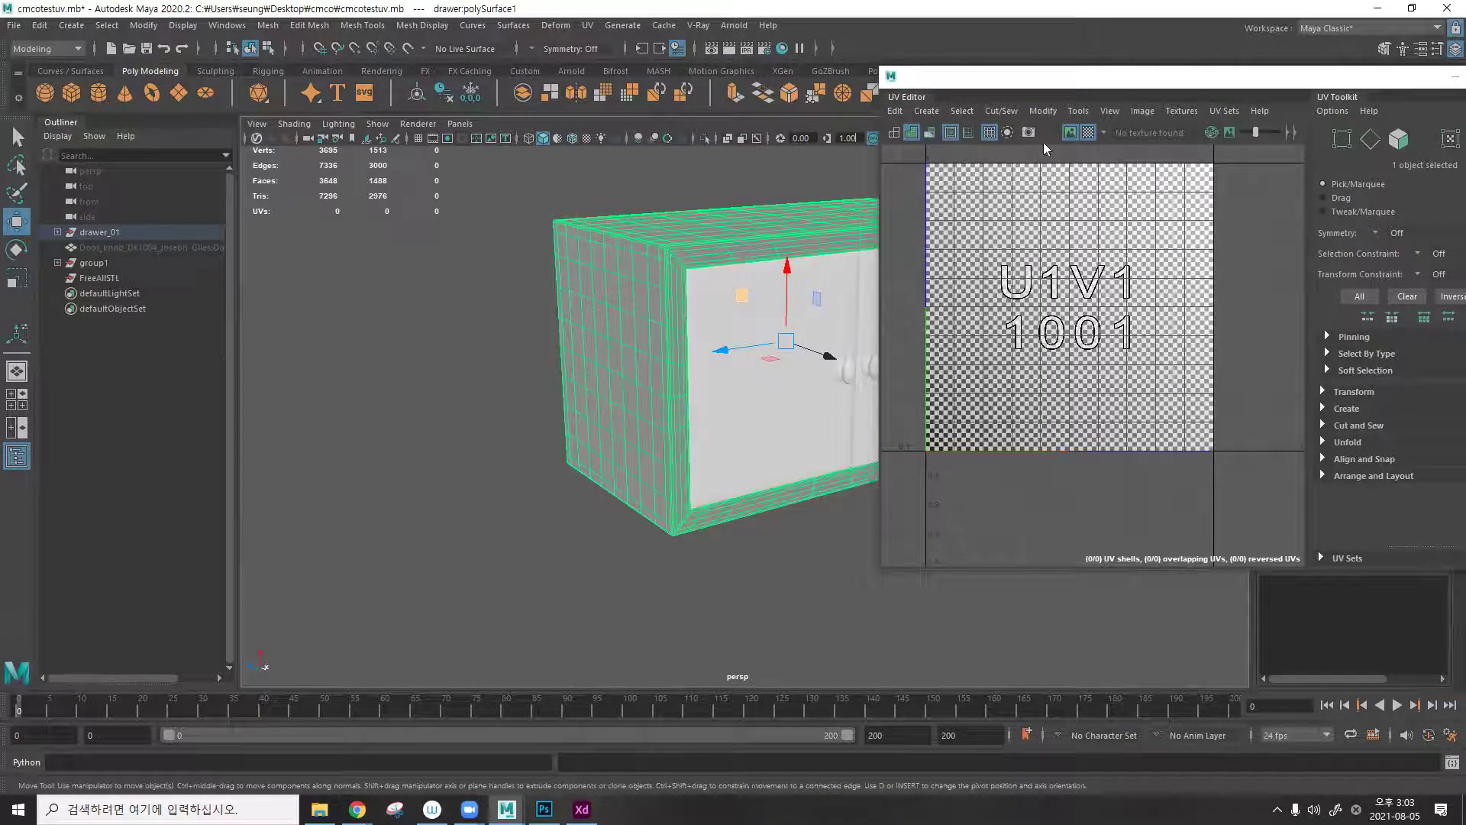
mouse_move(764, 229)
left_mouse_down("alt")
mouse_move(625, 243)
mouse_move(740, 218)
left_mouse_up("alt")
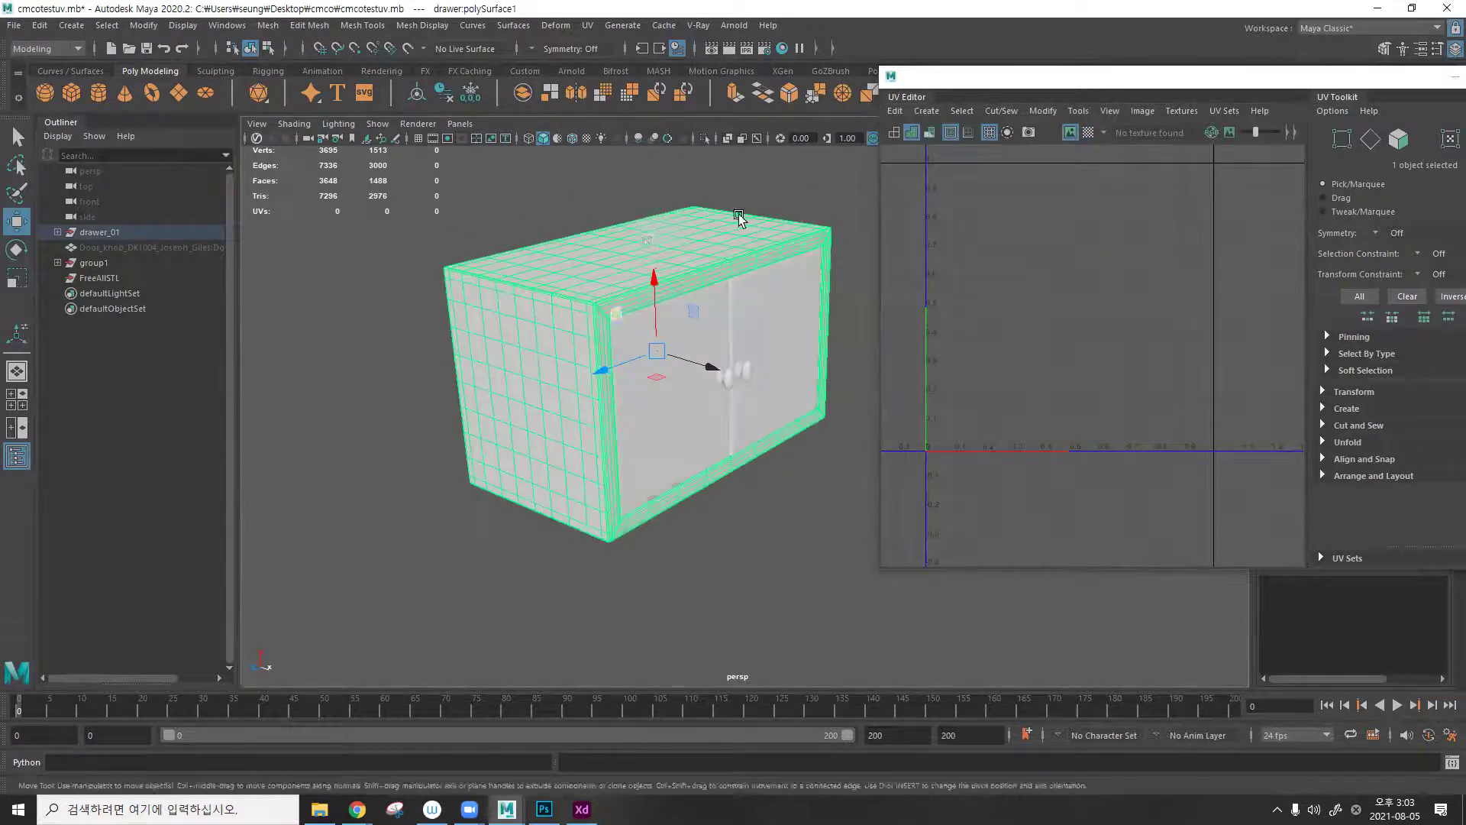
left_click(767, 203)
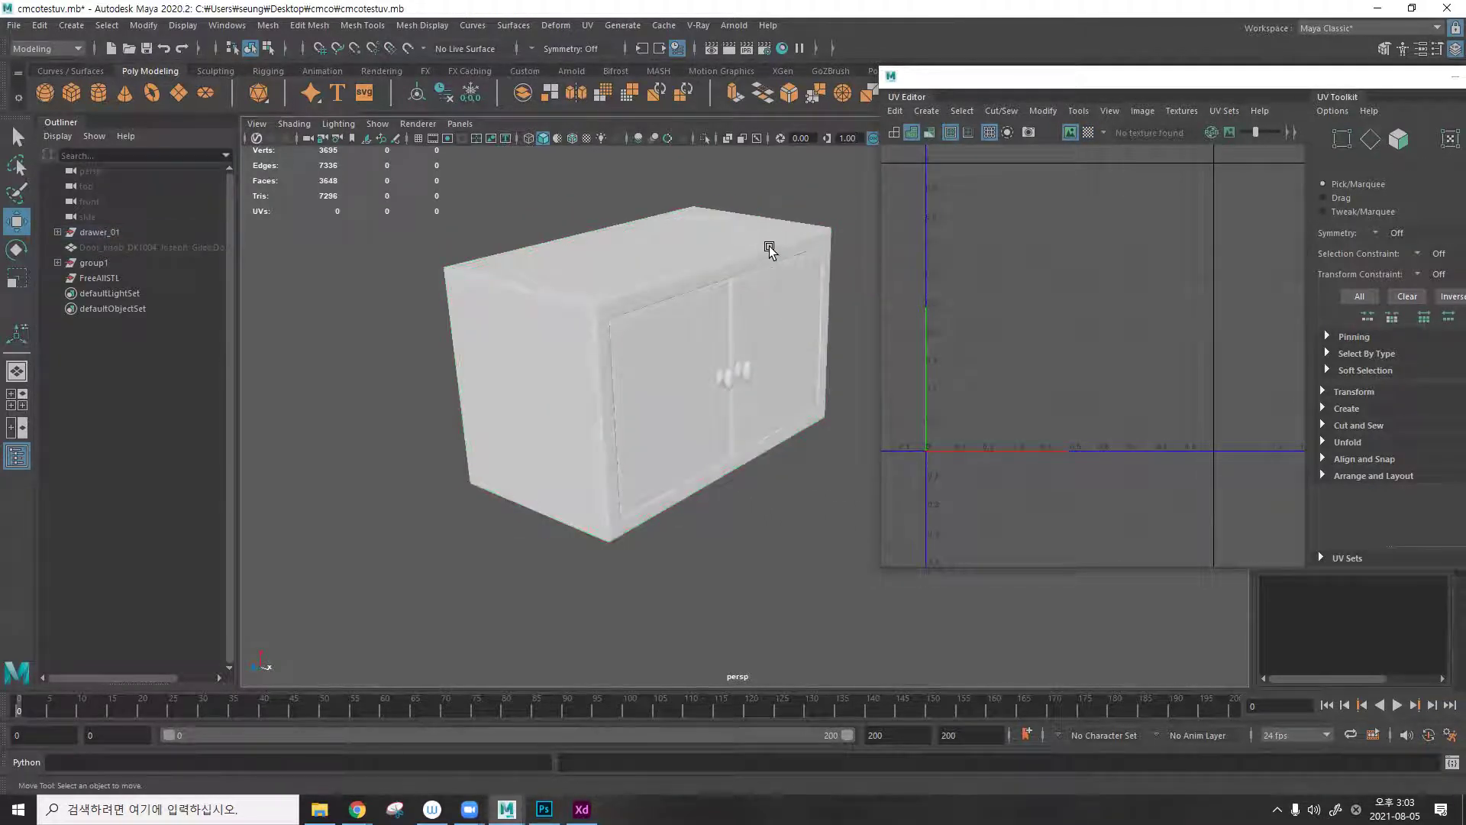
left_click_drag(767, 243, 741, 247, "alt")
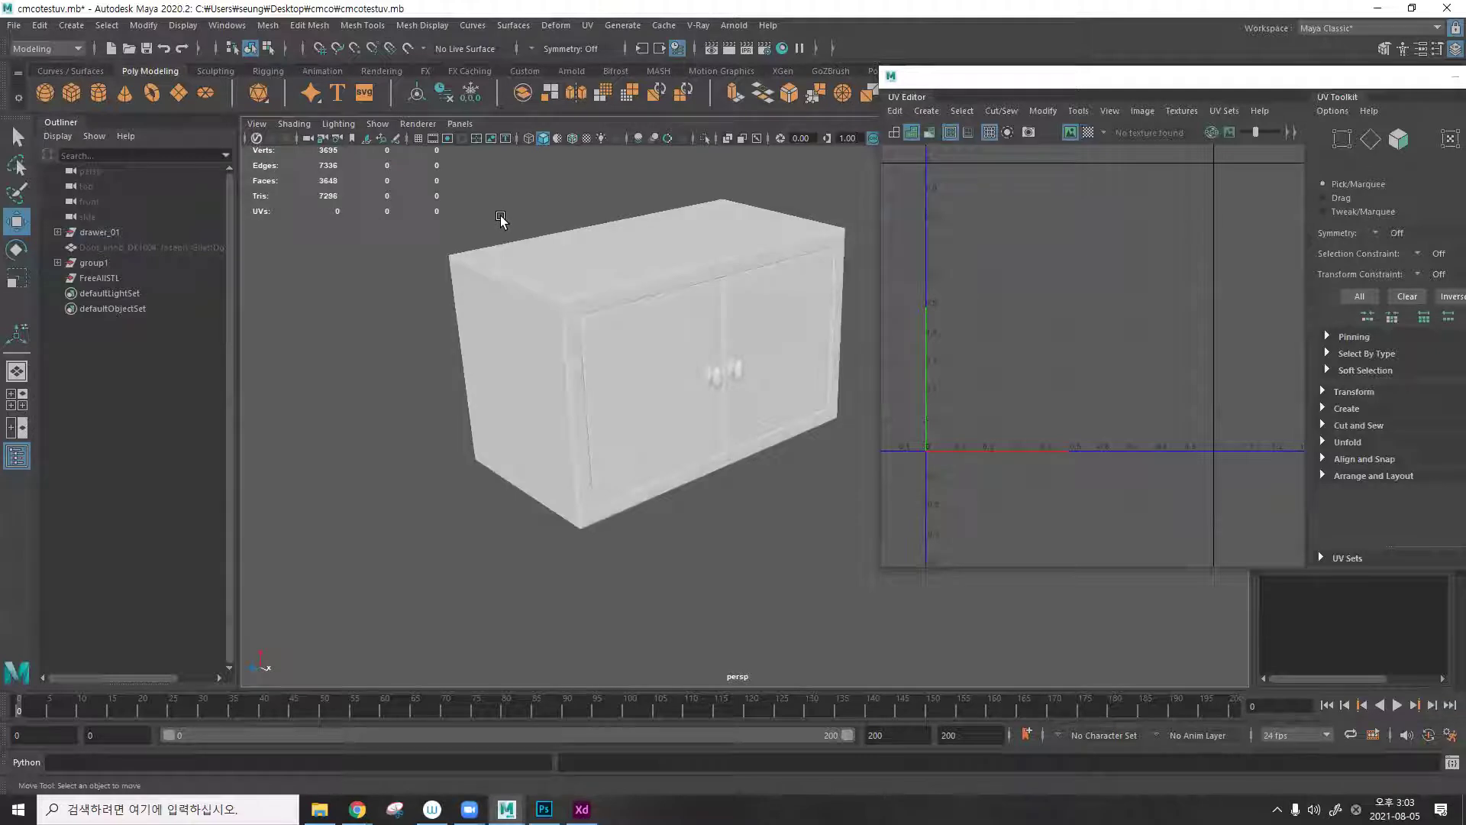
Inspect the cabinet body in isolation from the doors and turn the wireframe-on-shaded display back on.
left_click(510, 261)
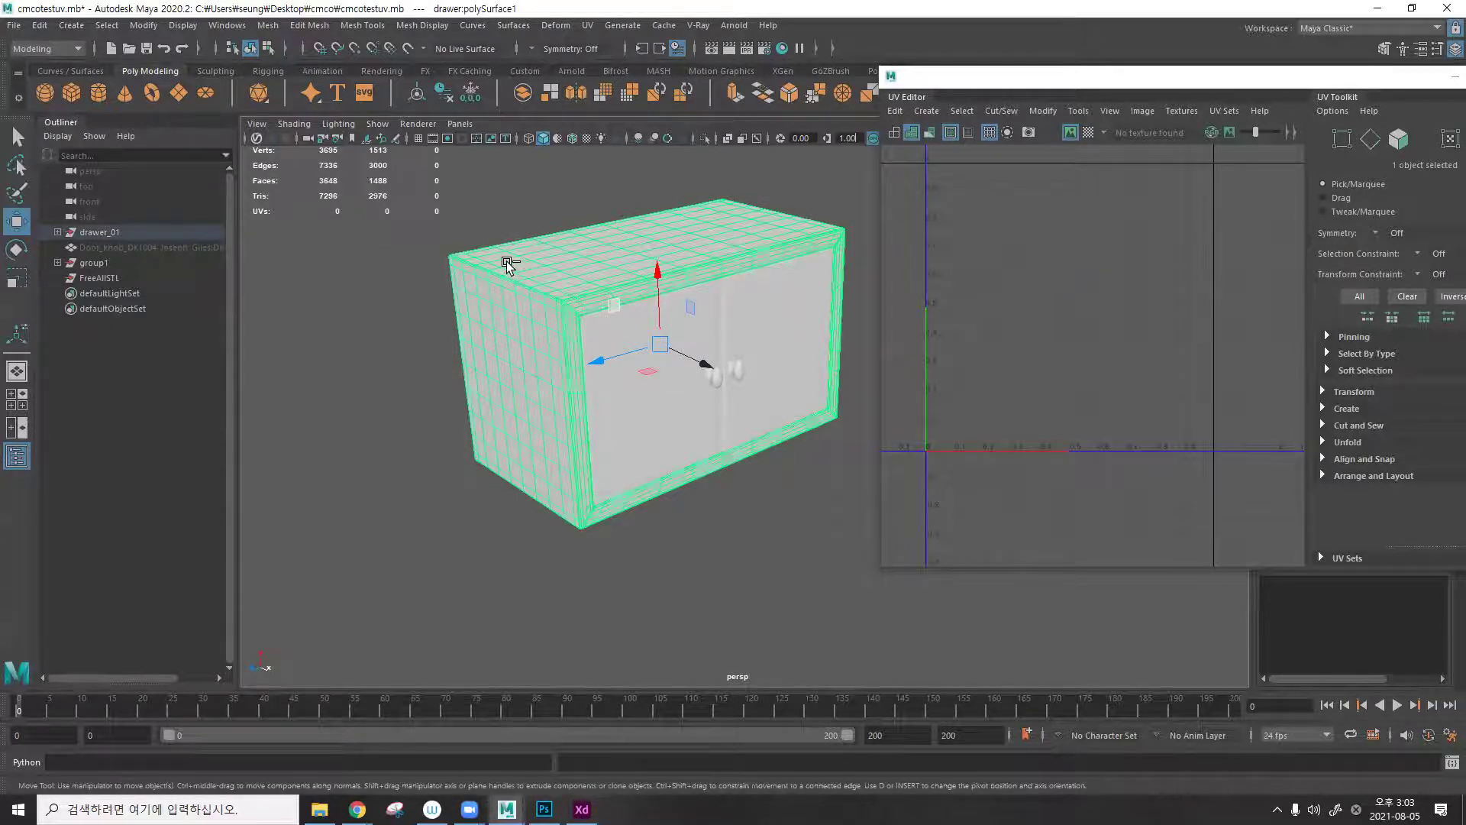
key("ctrl+1")
left_click(581, 213)
left_click_drag(573, 206, 609, 229, "alt")
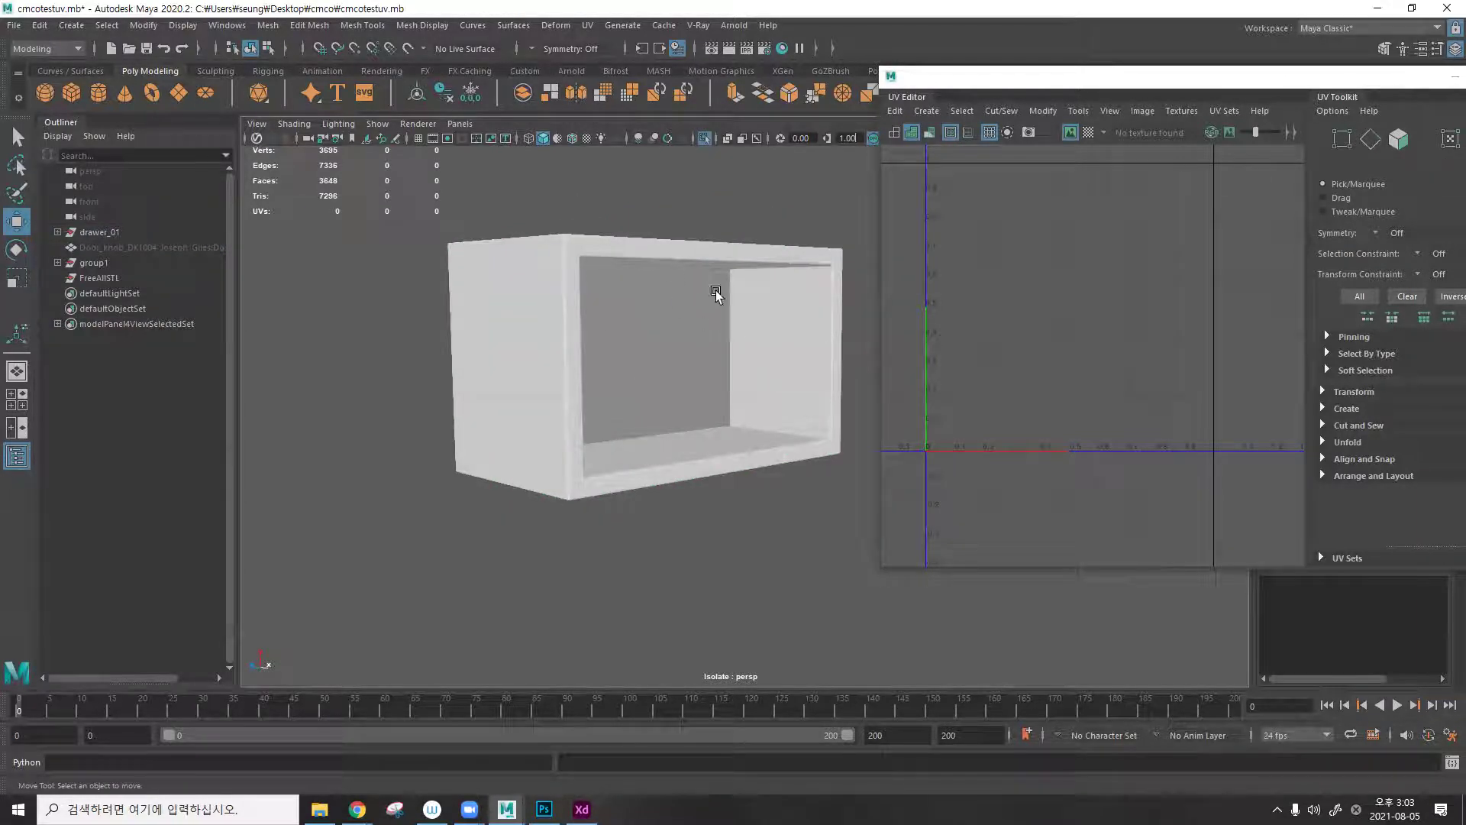
left_click_drag(722, 316, 671, 298, "alt")
left_click(572, 139)
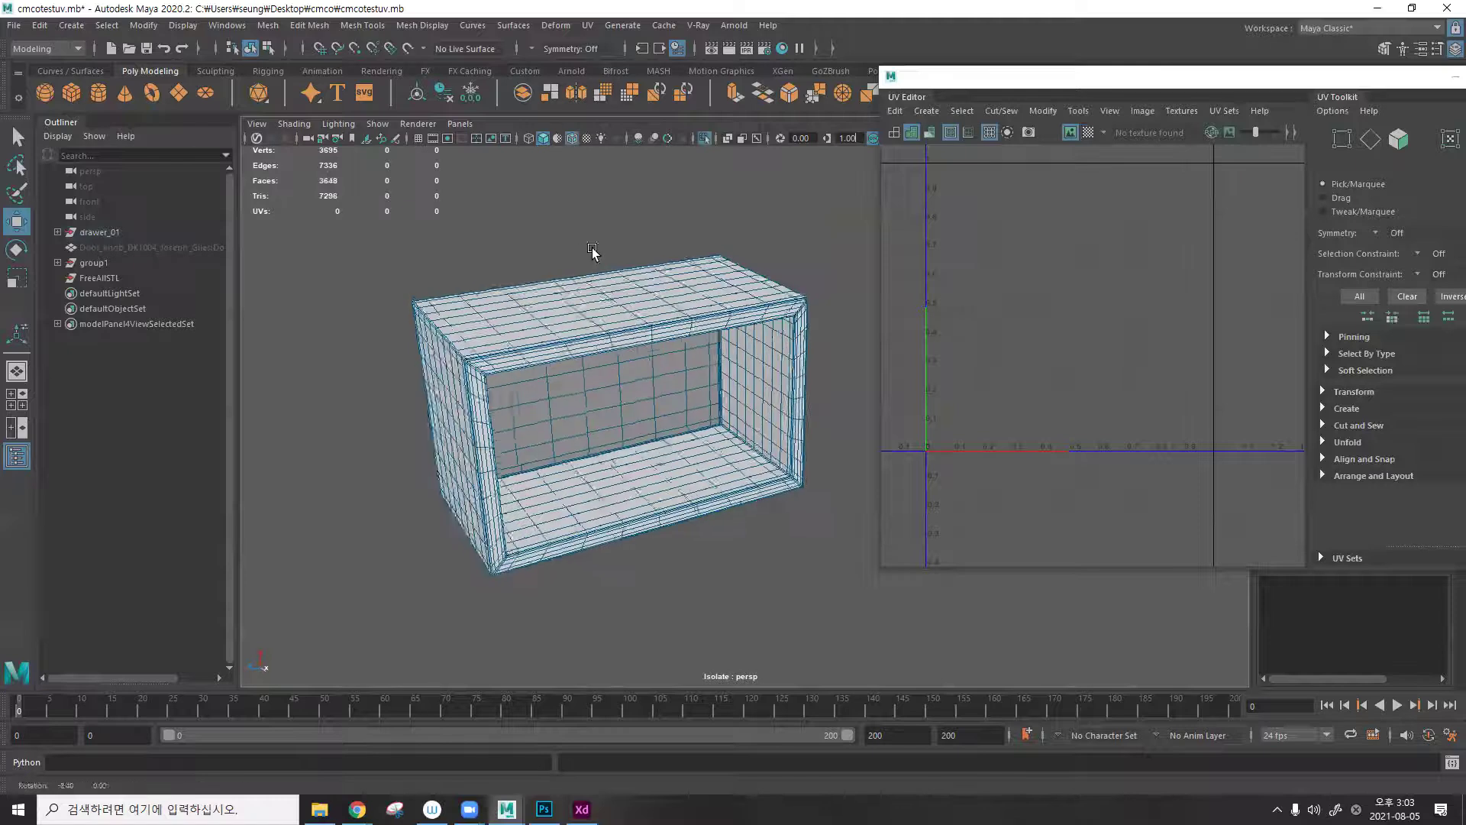
left_click_drag(593, 252, 673, 314, "alt")
key("ctrl+1")
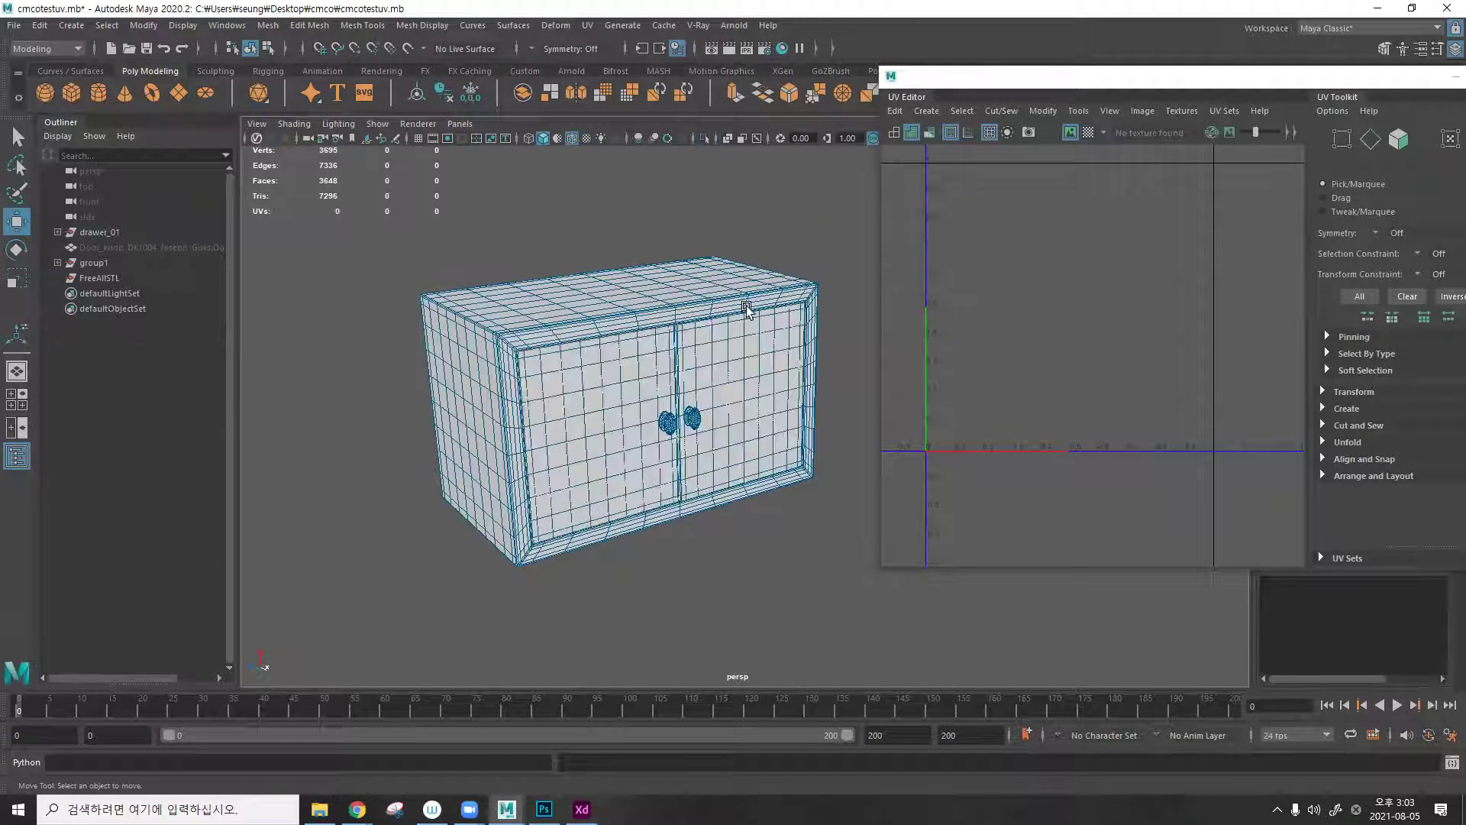
Inspect the cabinet's right door up close and in isolation.
left_click(752, 345)
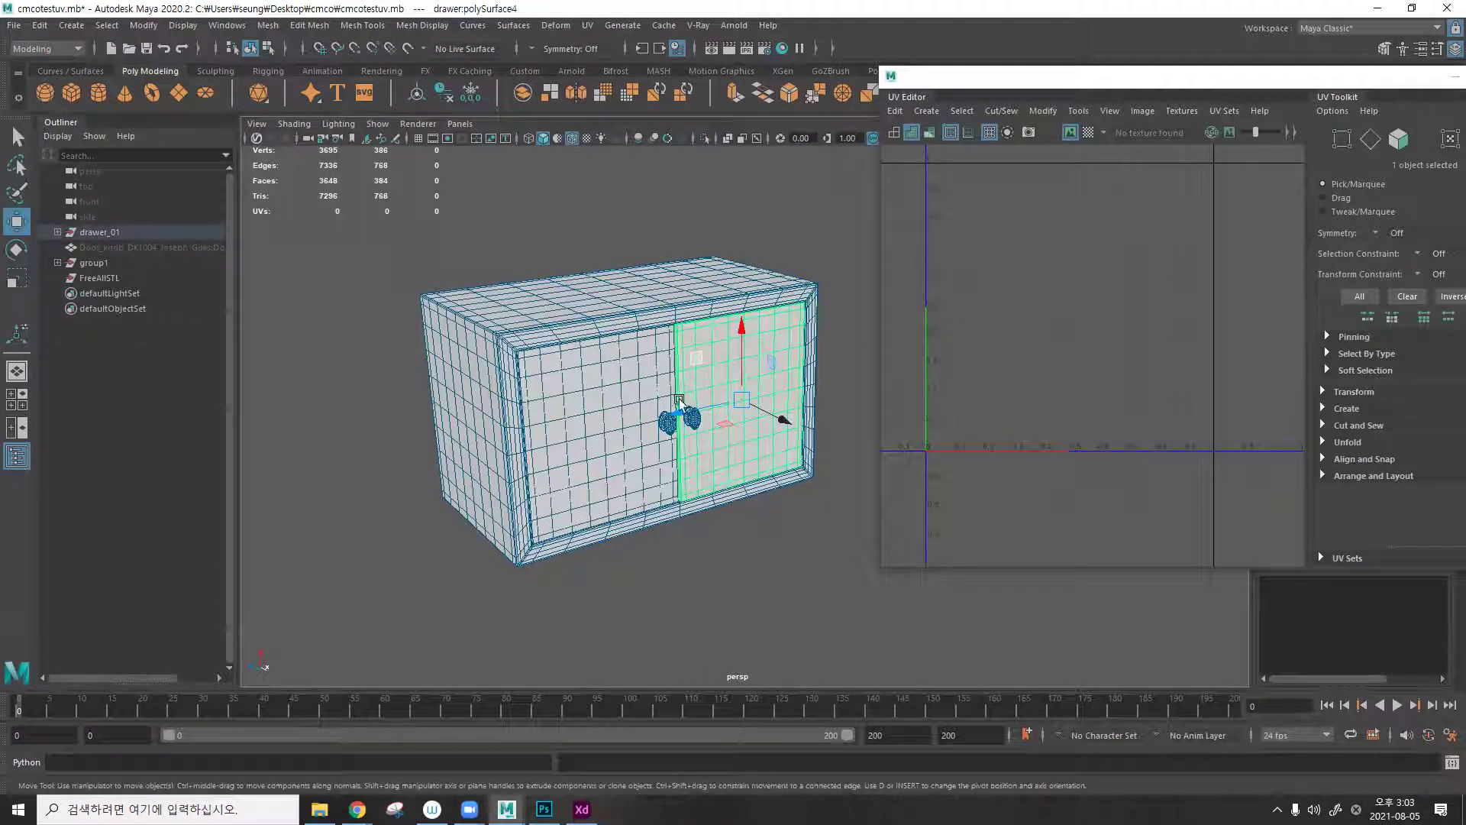
key("f")
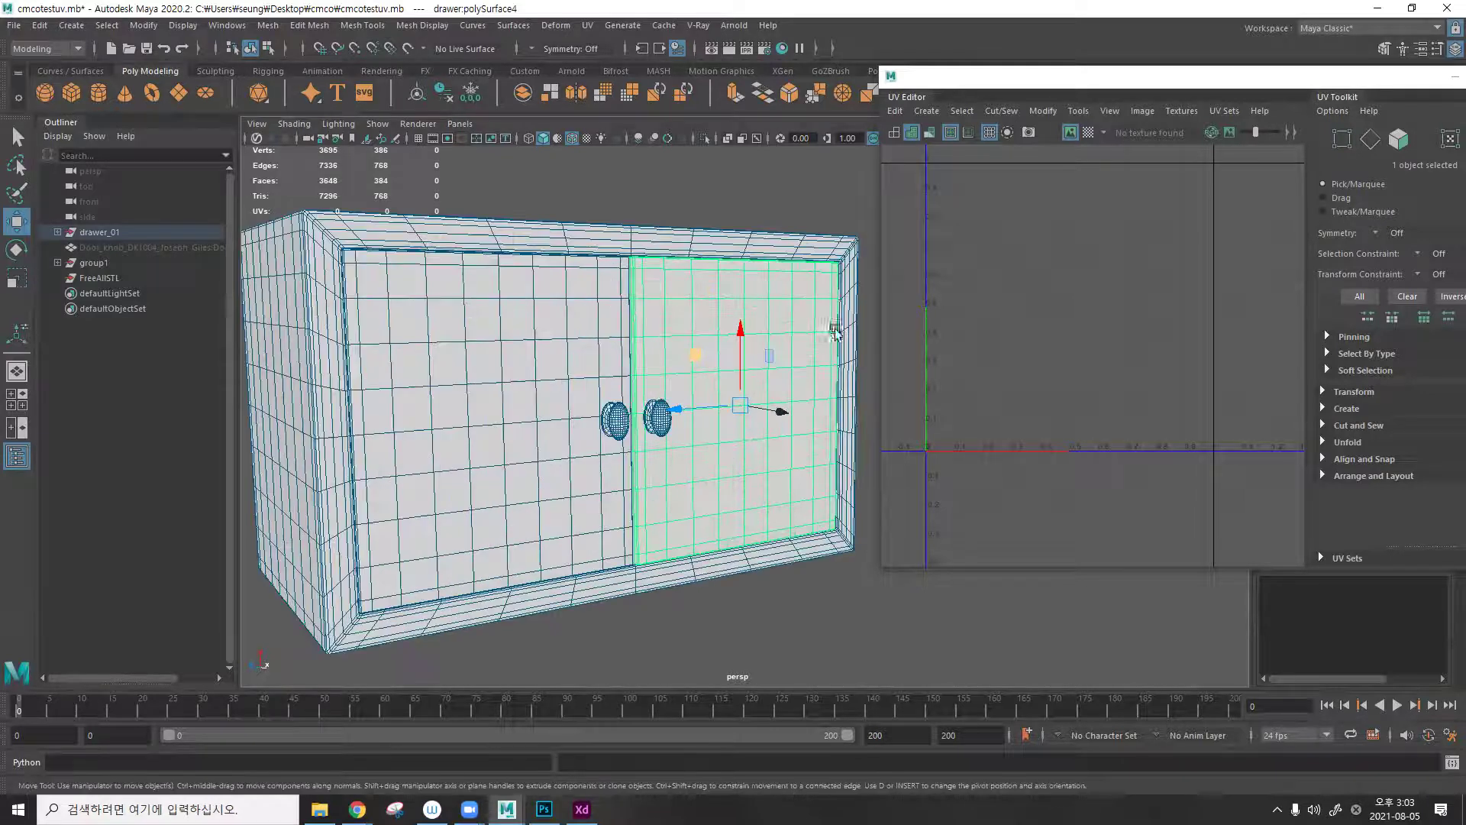
left_click_drag(639, 197, 685, 359, "alt")
key("ctrl+1")
key("ctrl+1")
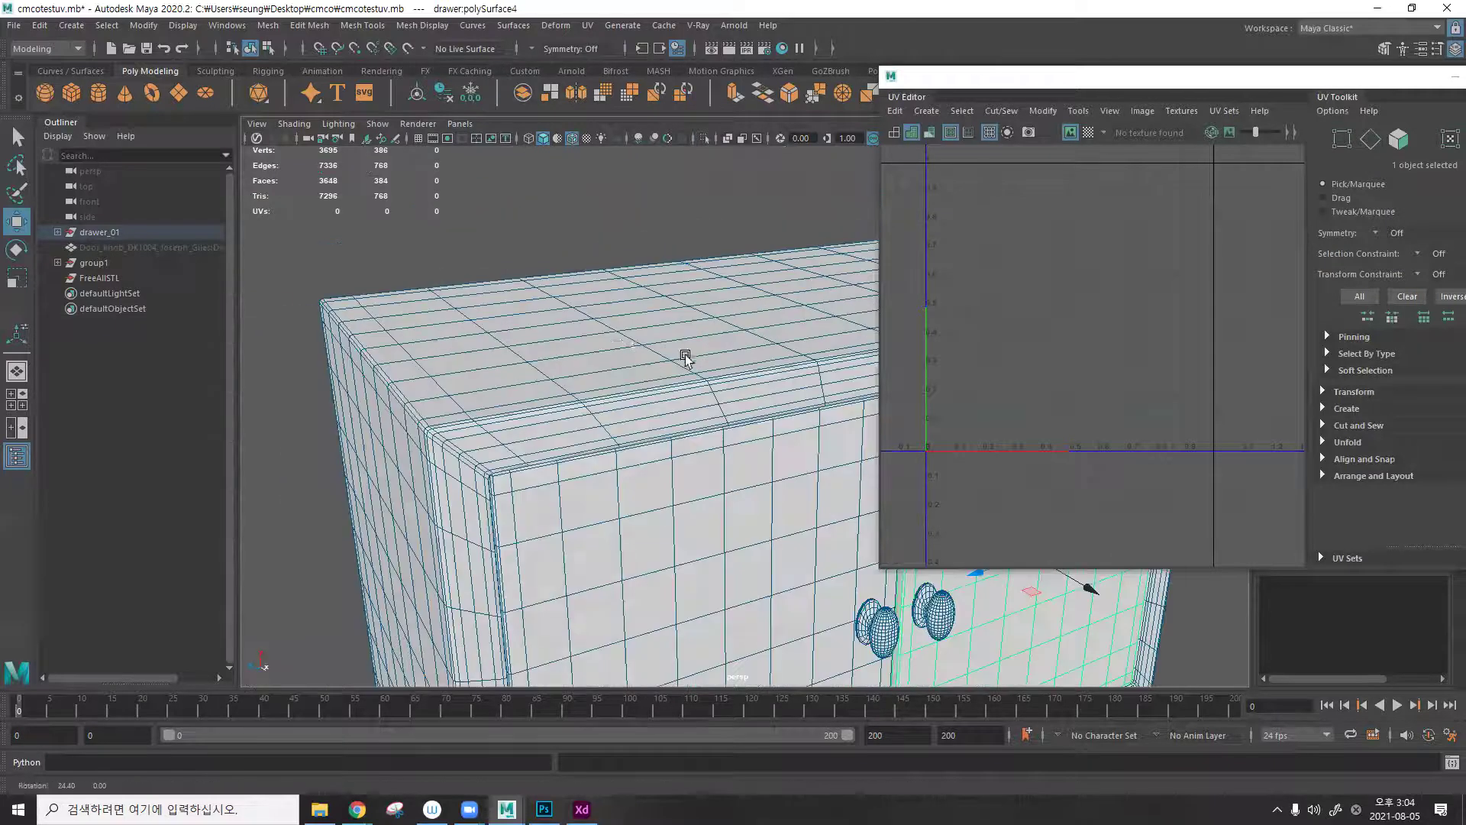
scroll(685, 359, "down", 3)
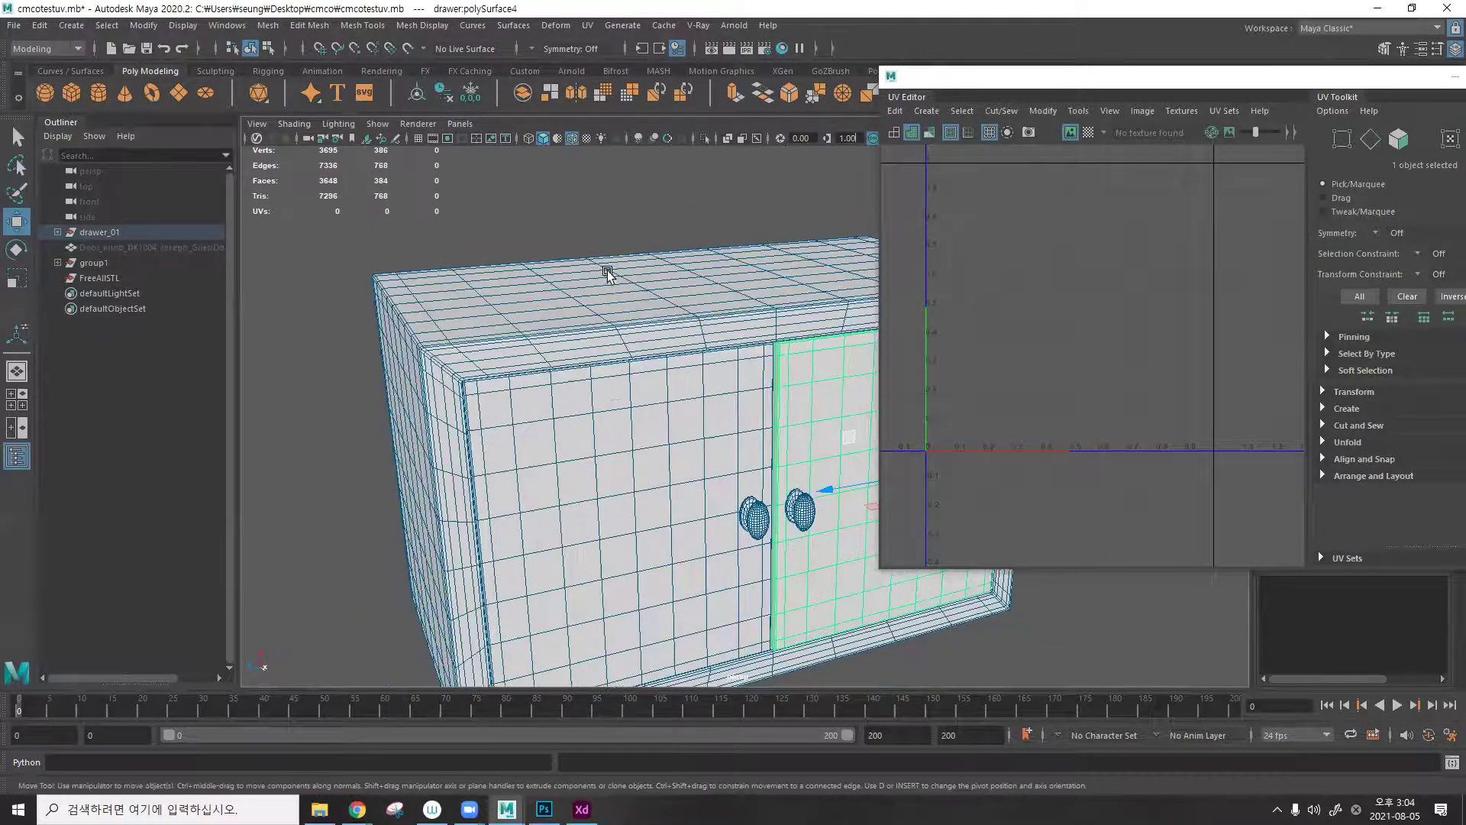
Select the cabinet body and isolate it from the doors and knobs.
left_click(606, 256)
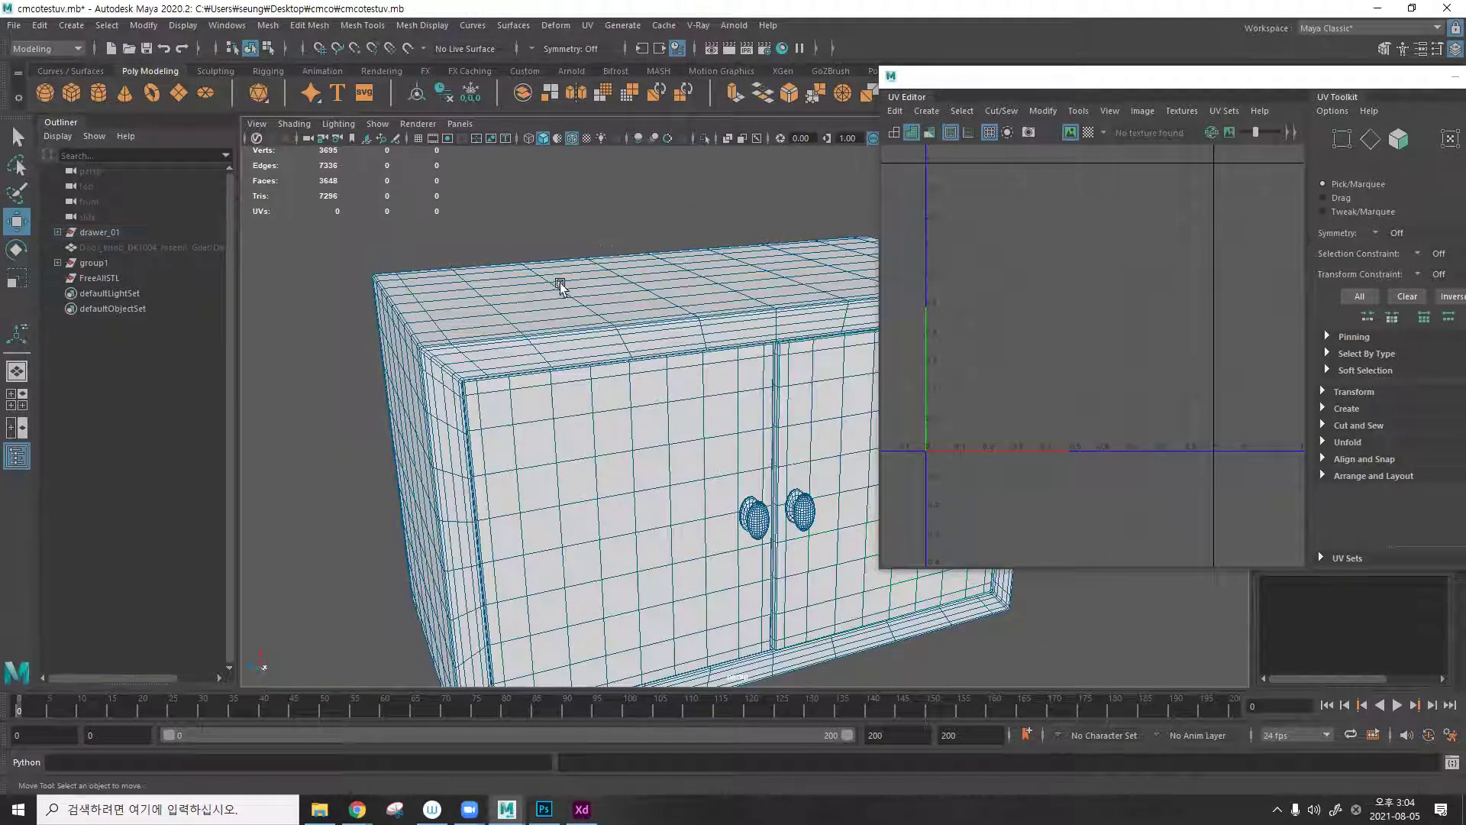
left_click_drag(599, 296, 606, 221, "alt")
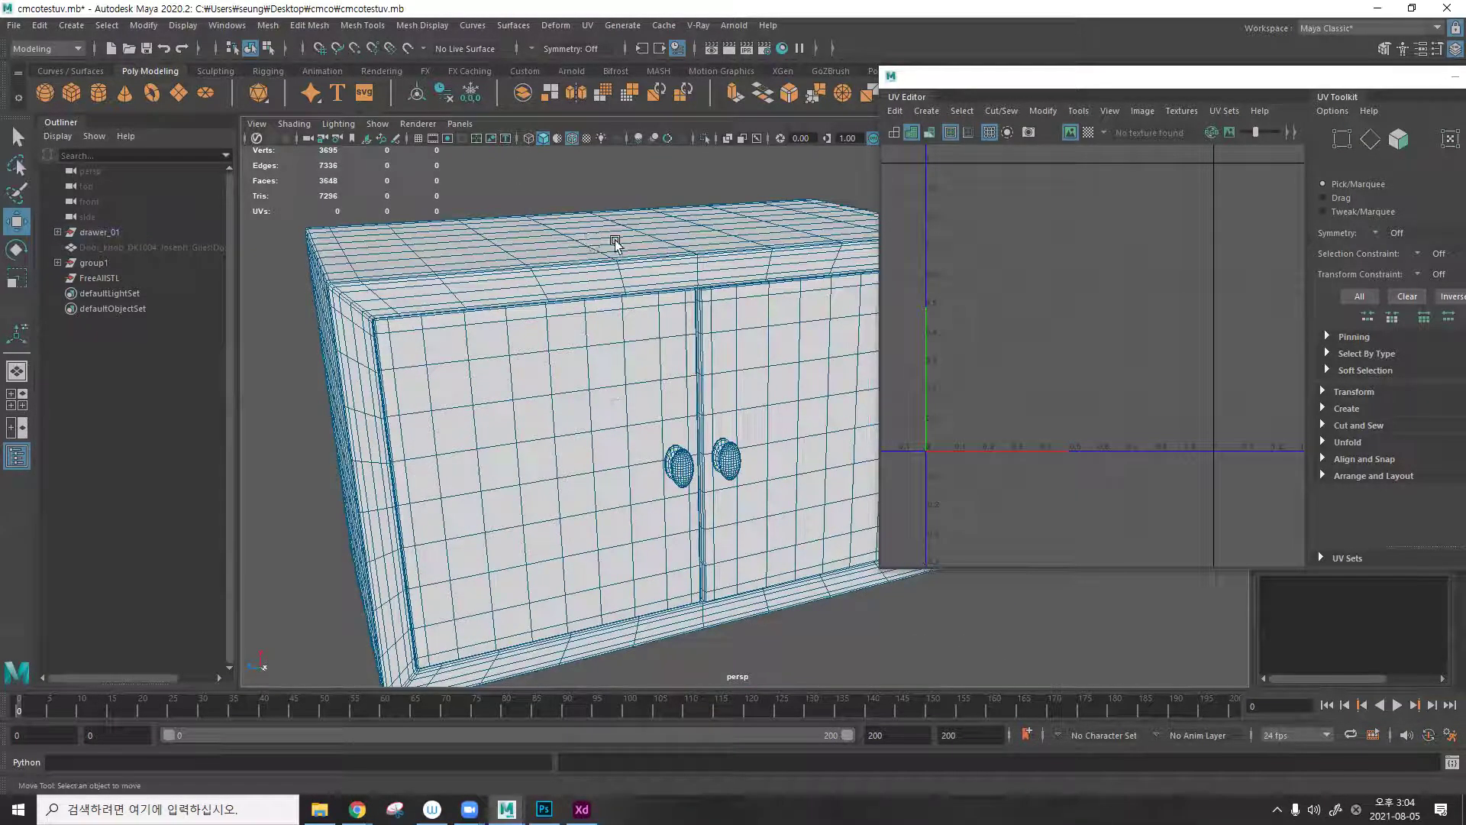
left_click(572, 244)
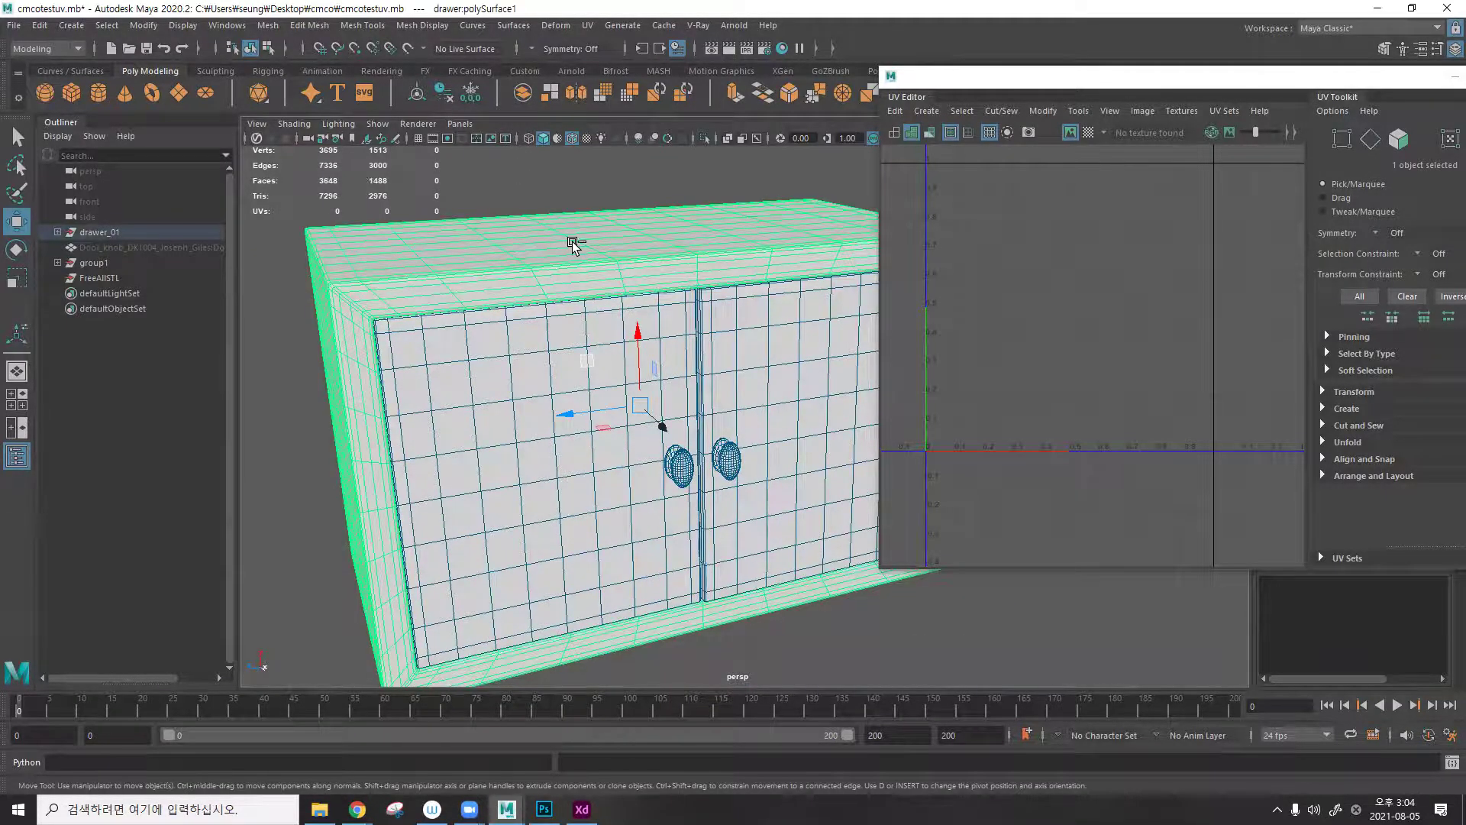
key("ctrl+1")
left_click_drag(592, 268, 562, 236, "alt")
scroll(708, 294, "down", 5)
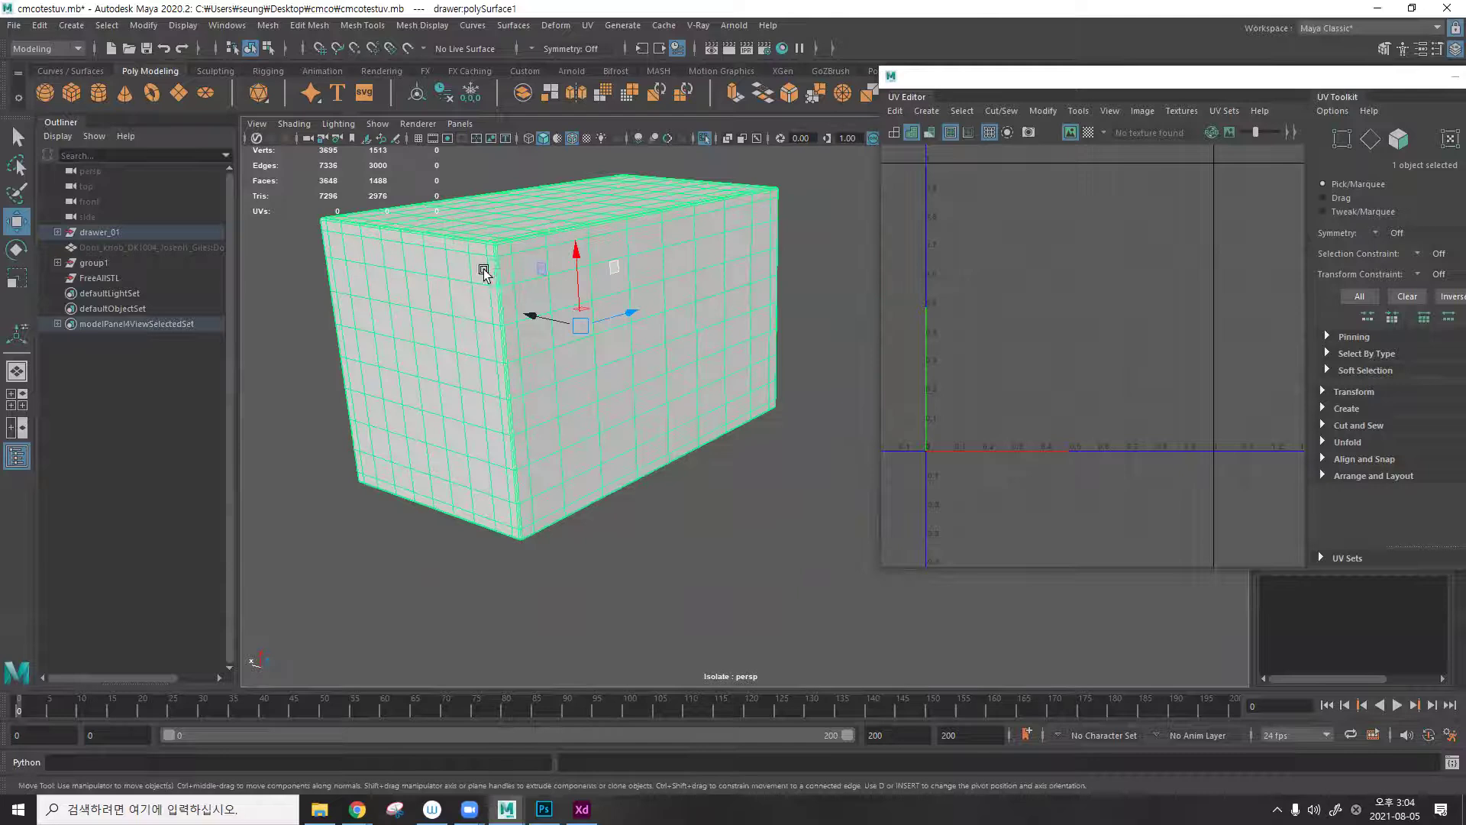
left_click_drag(484, 273, 583, 405, "alt")
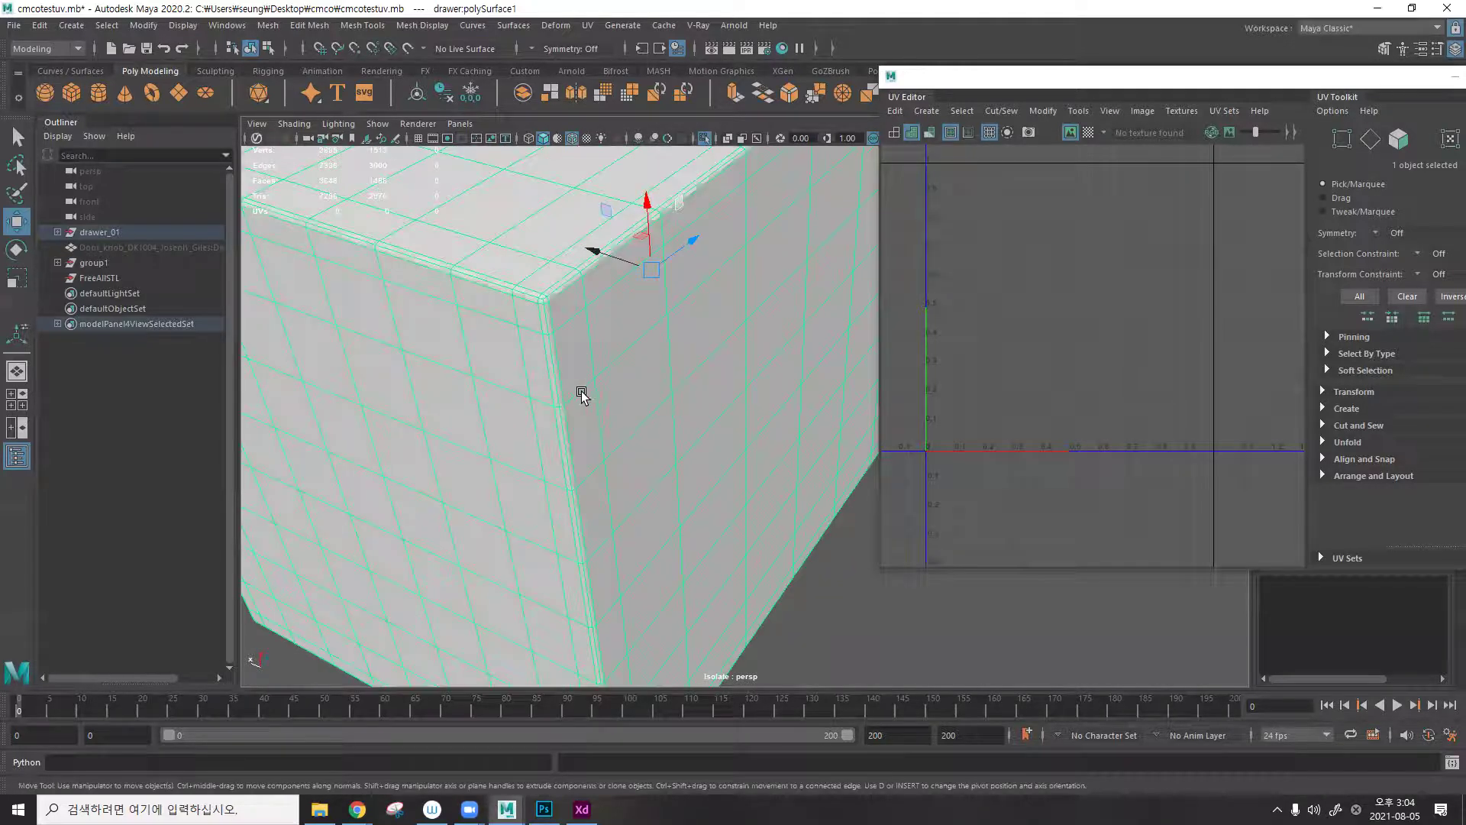
key("F10")
double_click(543, 317)
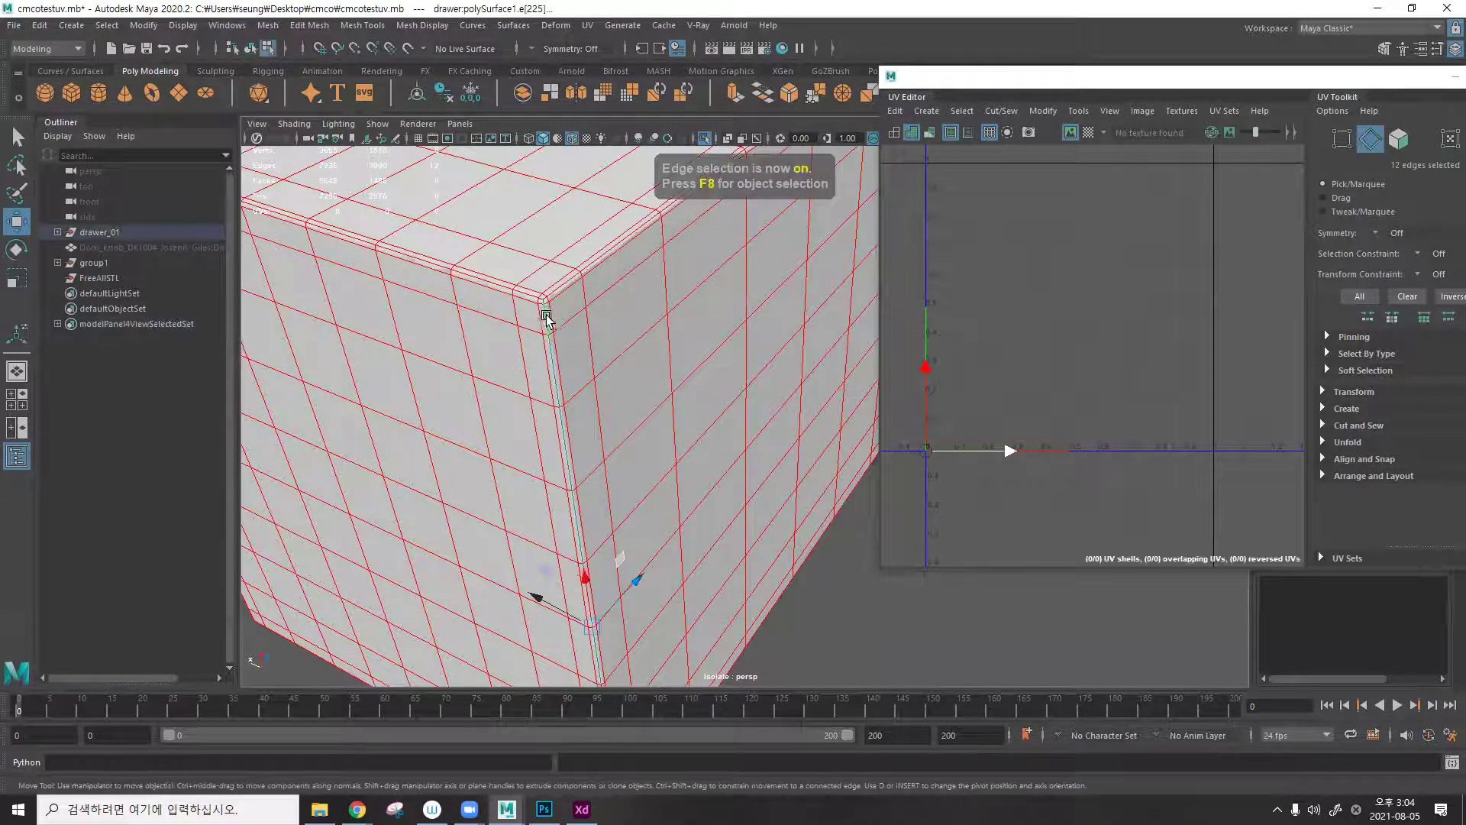
left_click(832, 600)
scroll(659, 464, "down", 5)
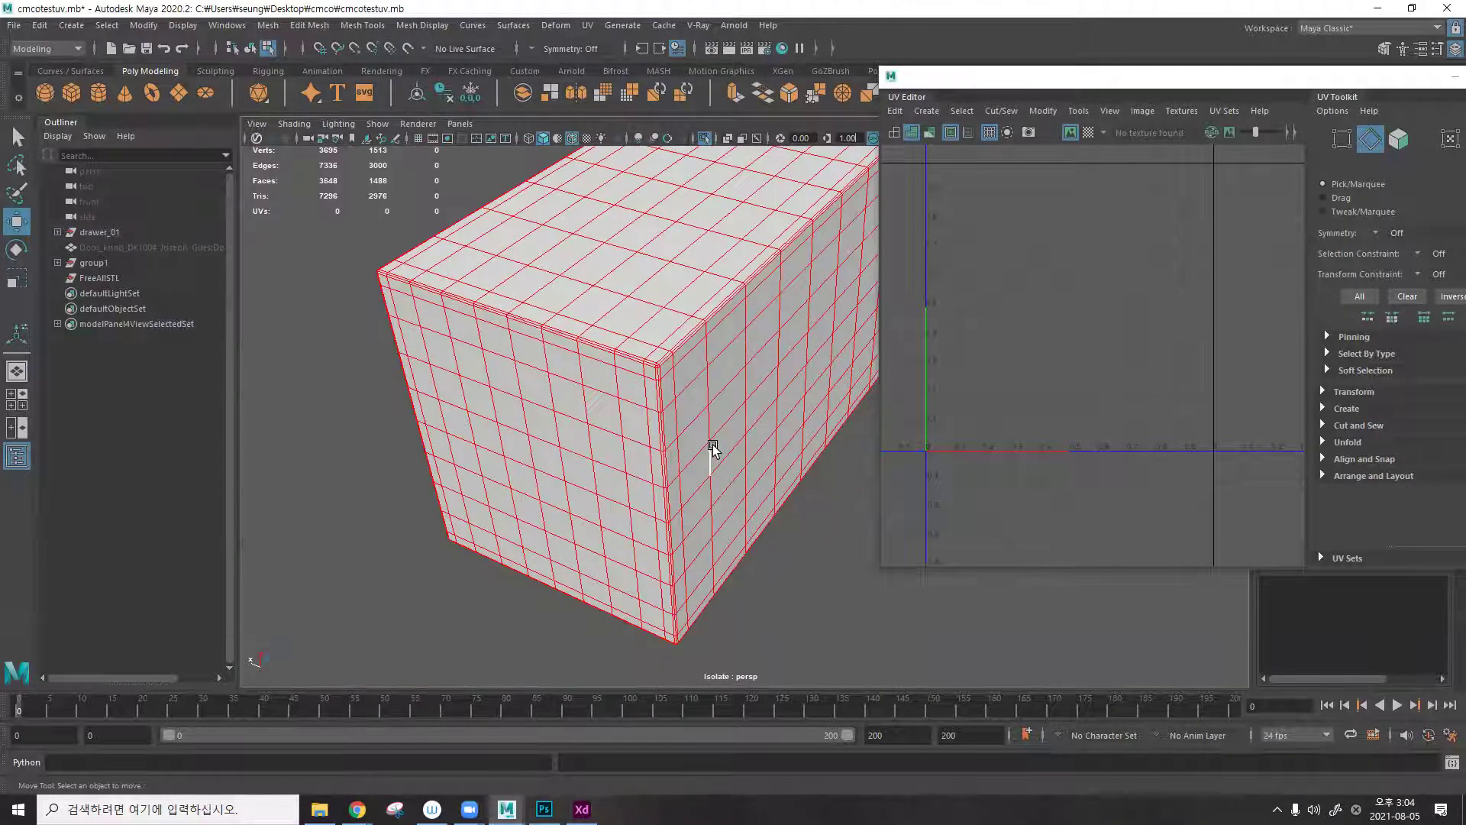
key("F8")
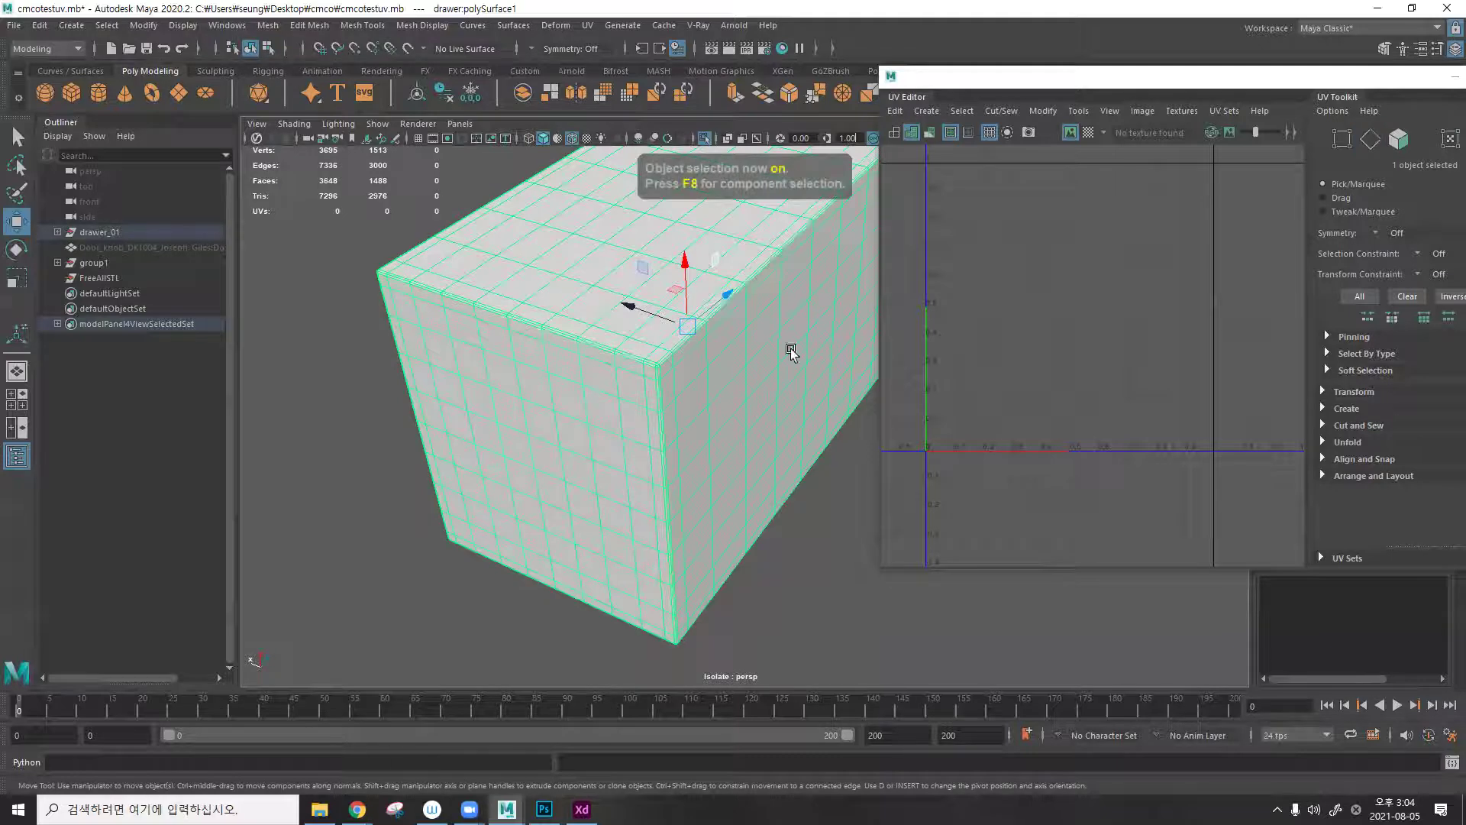
Apply a planar UV projection to the whole cabinet body and look over the mapped faces.
left_click_drag(647, 342, 733, 329, "alt")
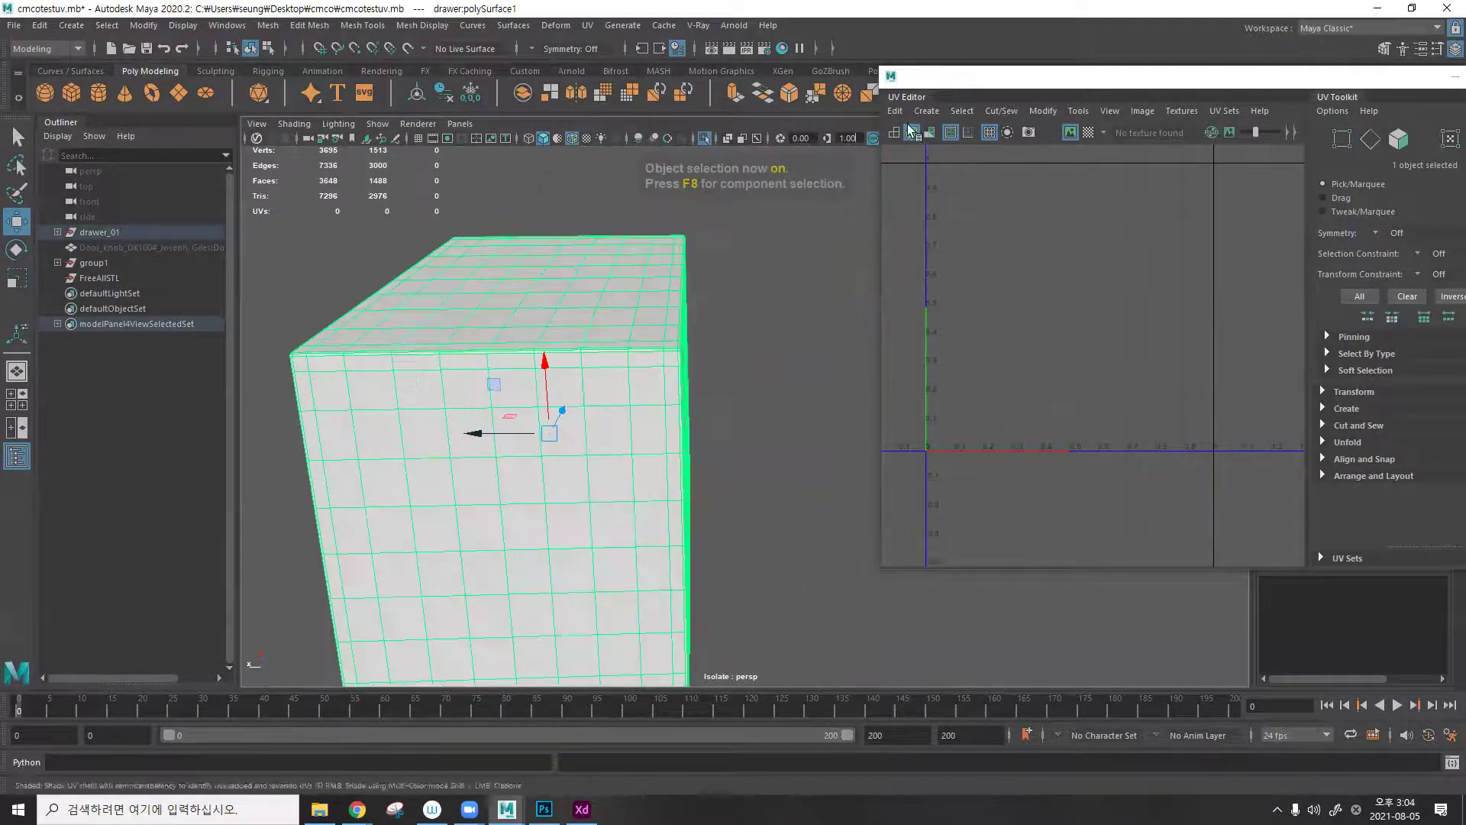
left_click(927, 111)
left_click(967, 233)
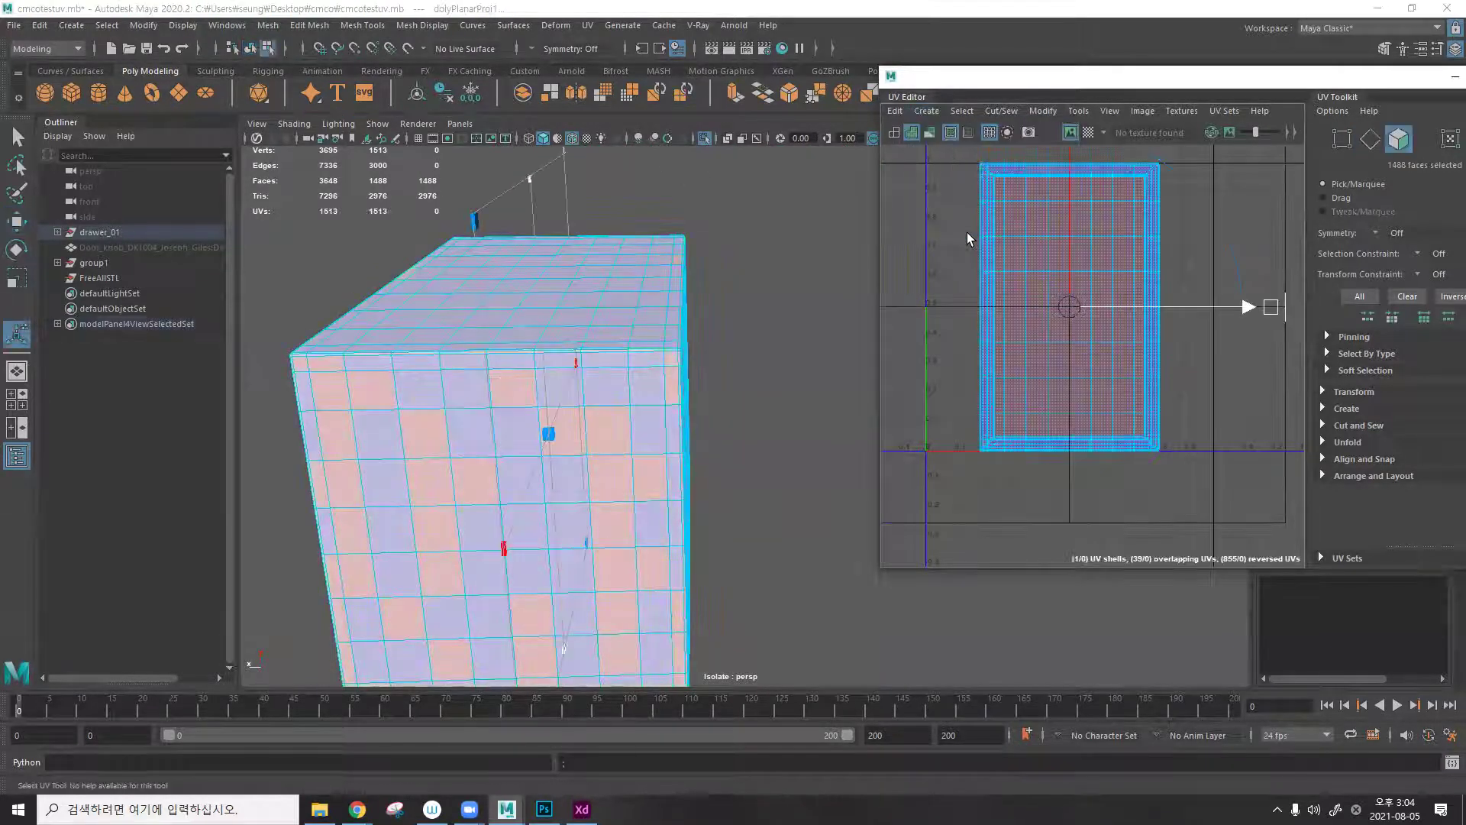
left_click(759, 255)
left_click_drag(760, 255, 603, 309, "alt")
scroll(604, 309, "down", 3)
left_click_drag(717, 294, 672, 290, "alt")
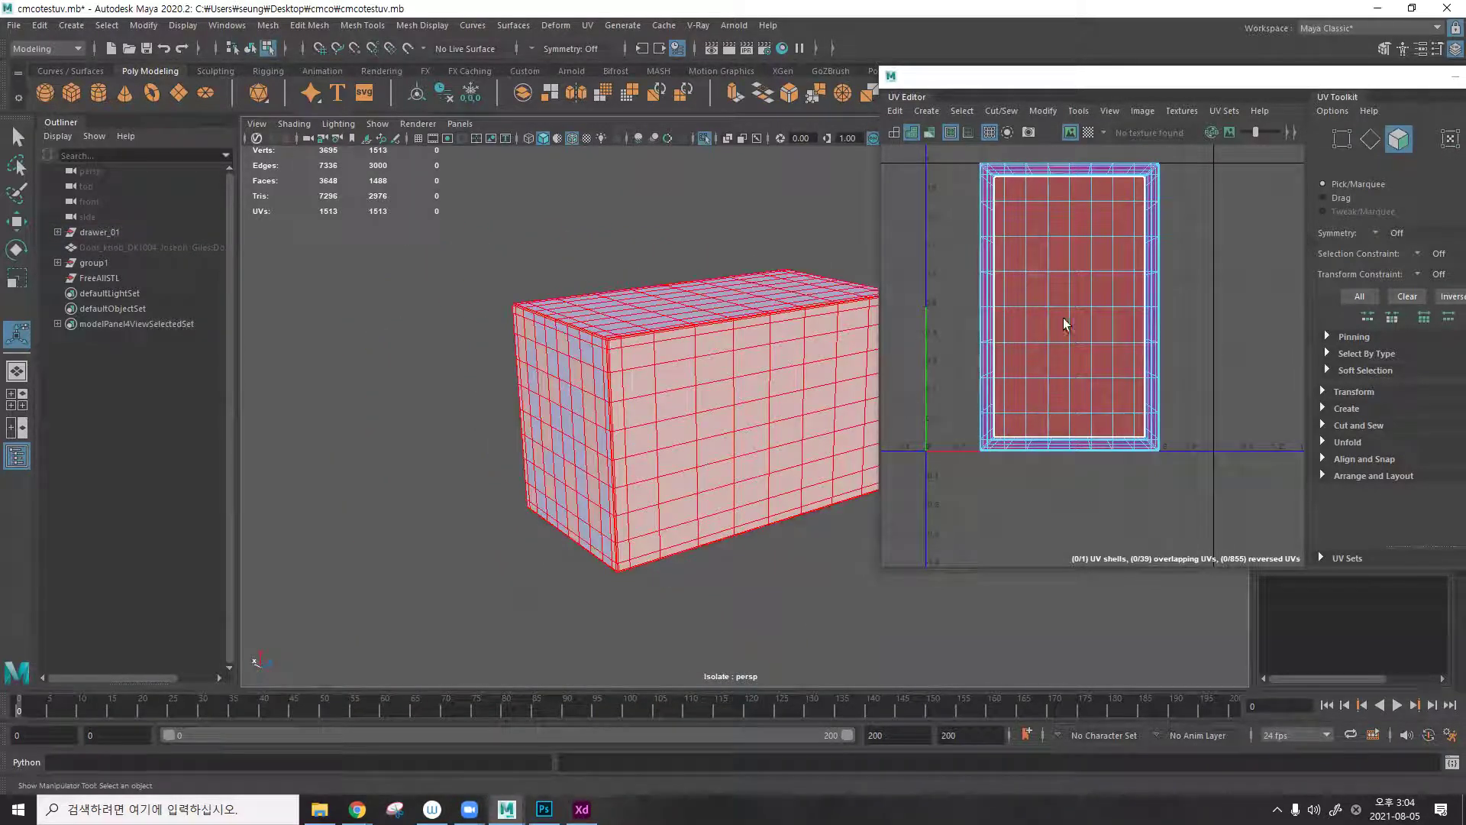
Delete the projected UVs from the whole cabinet body.
key("q")
key("F11")
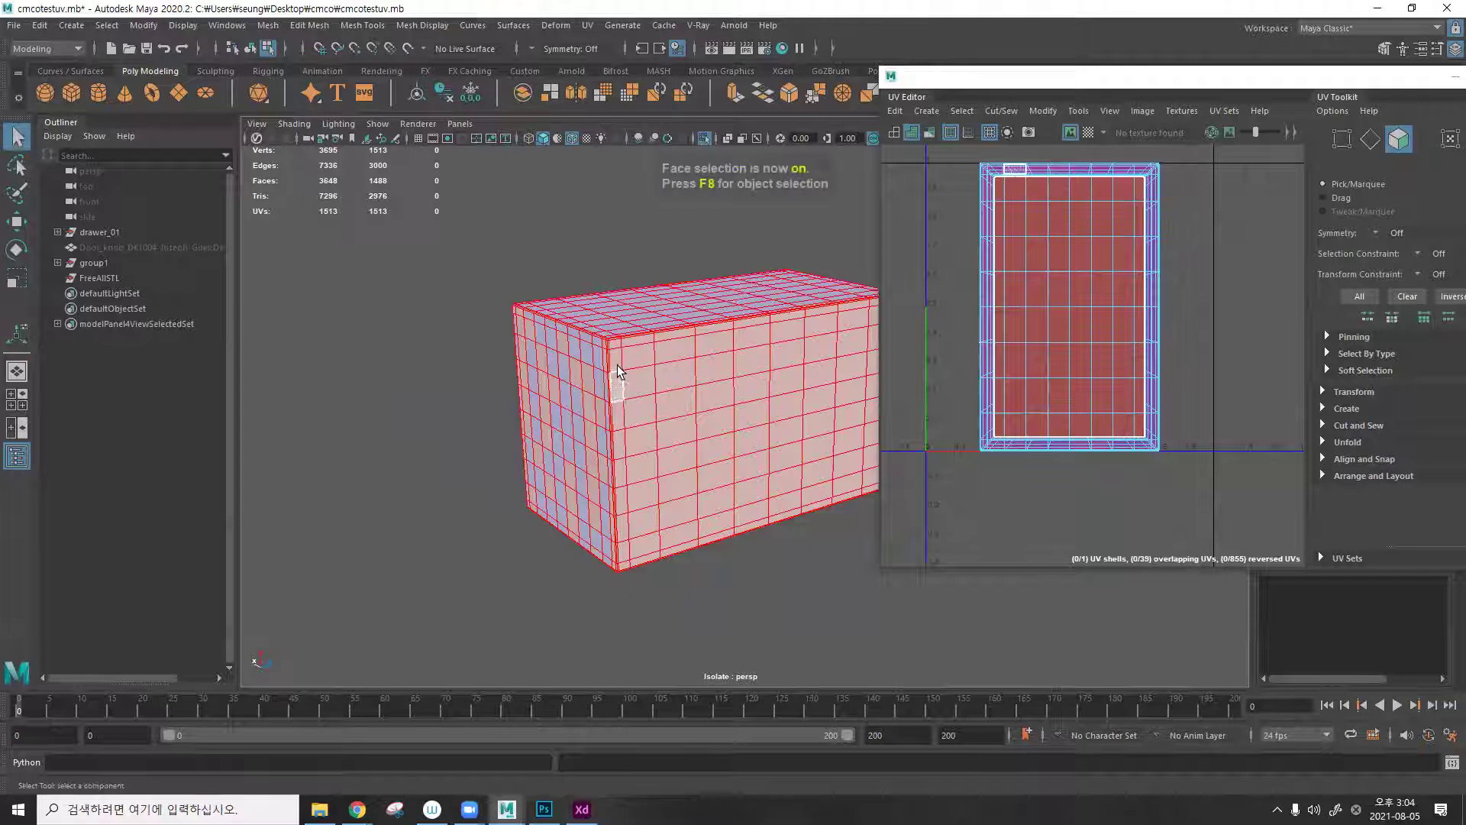
left_click_drag(606, 415, 654, 393, "alt")
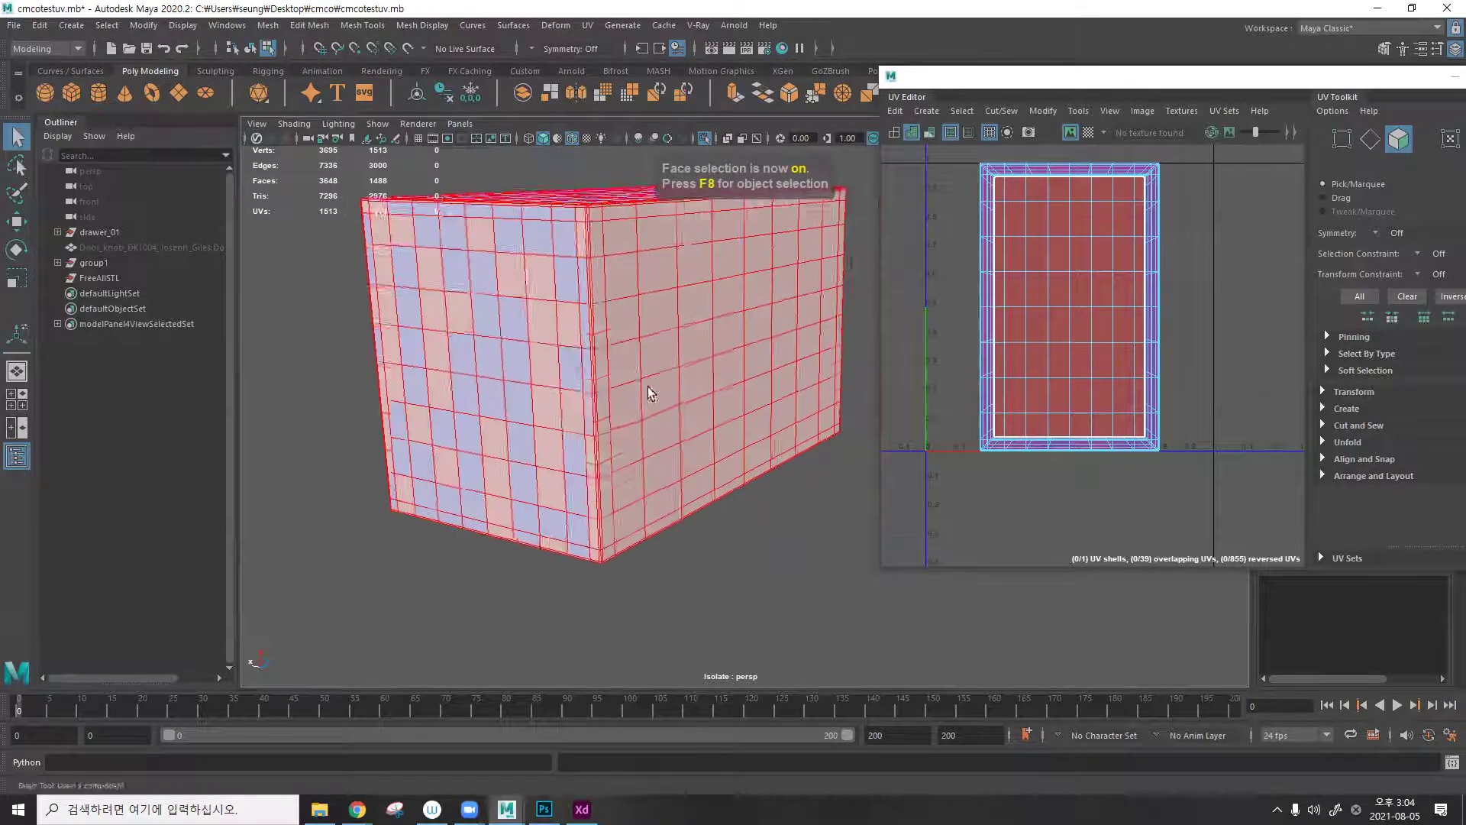
scroll(667, 419, "up", 5)
double_click(1061, 315)
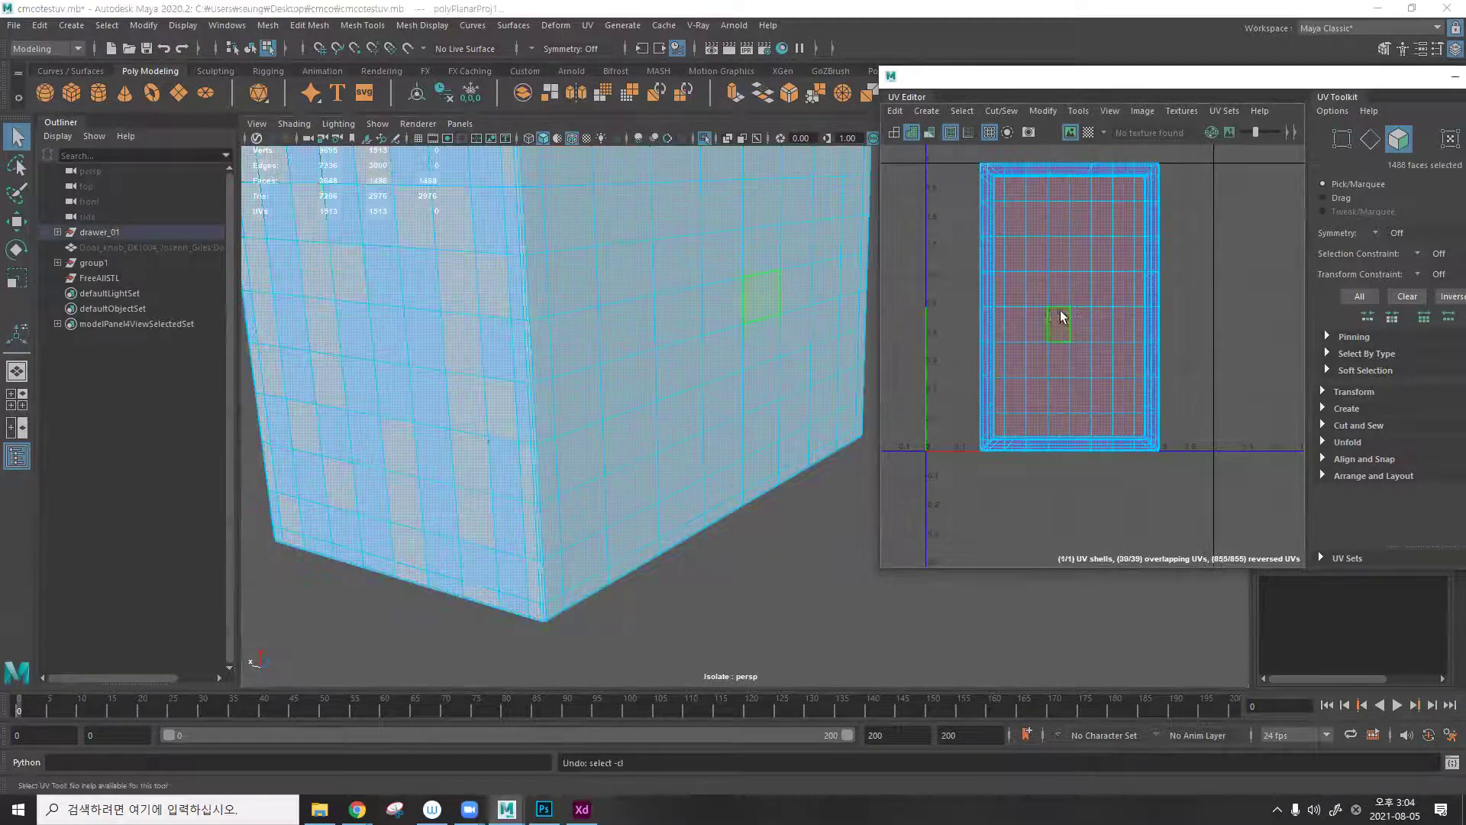
key("F8")
left_click(894, 110)
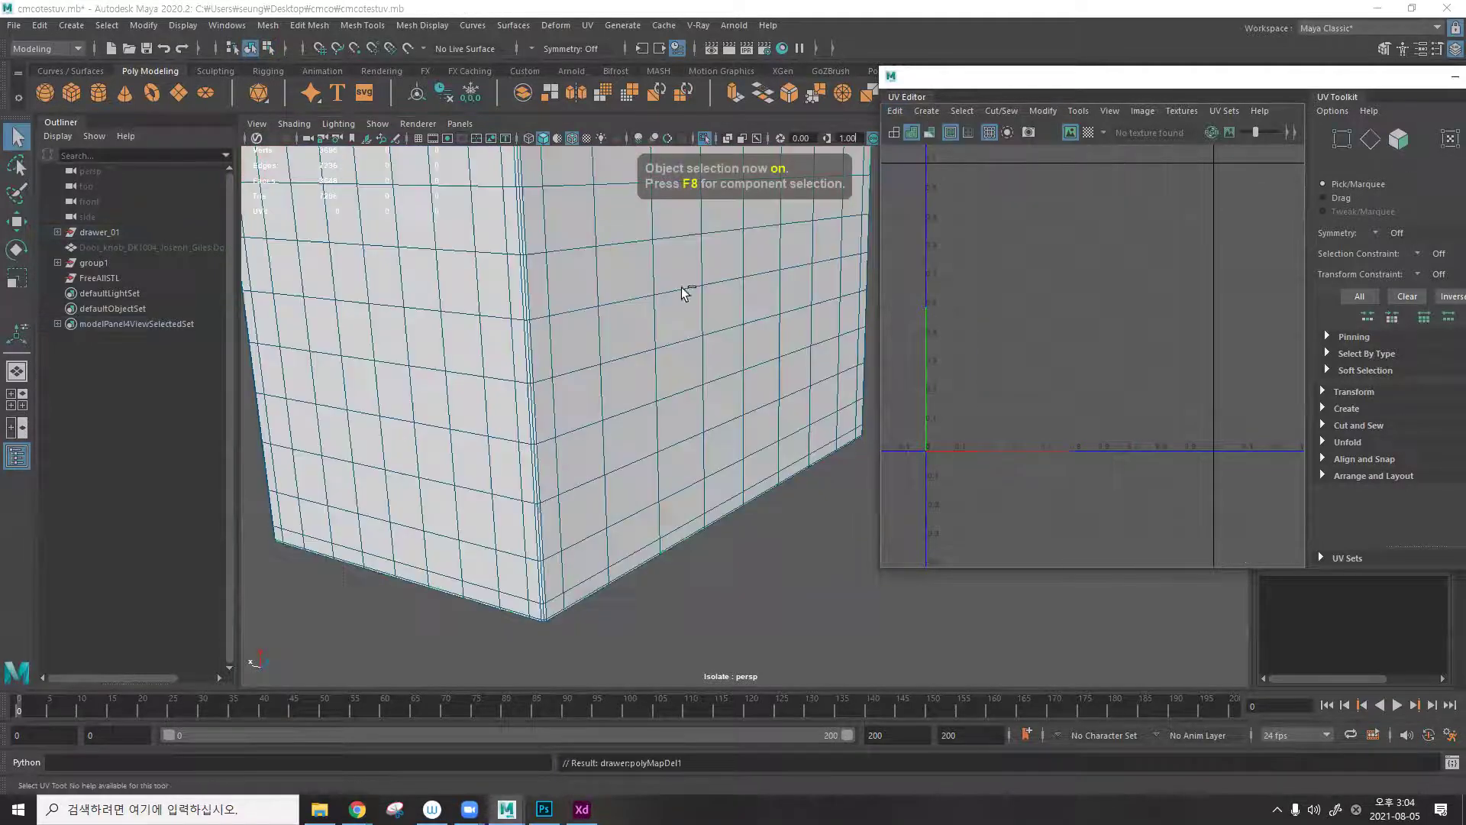
left_click(913, 176)
key("F10")
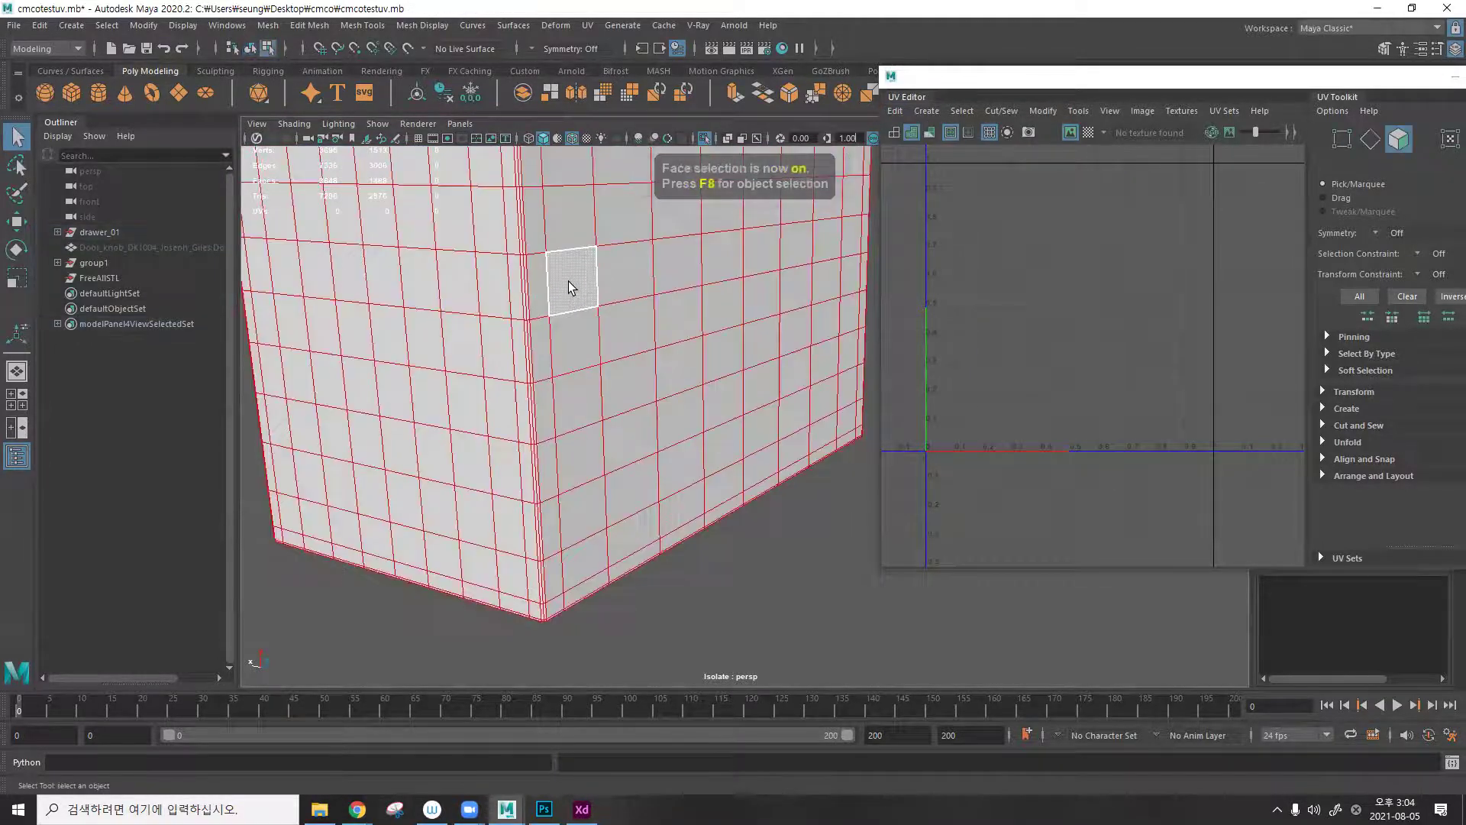
left_click(580, 249)
left_click(639, 244, "shift")
left_click(1045, 260)
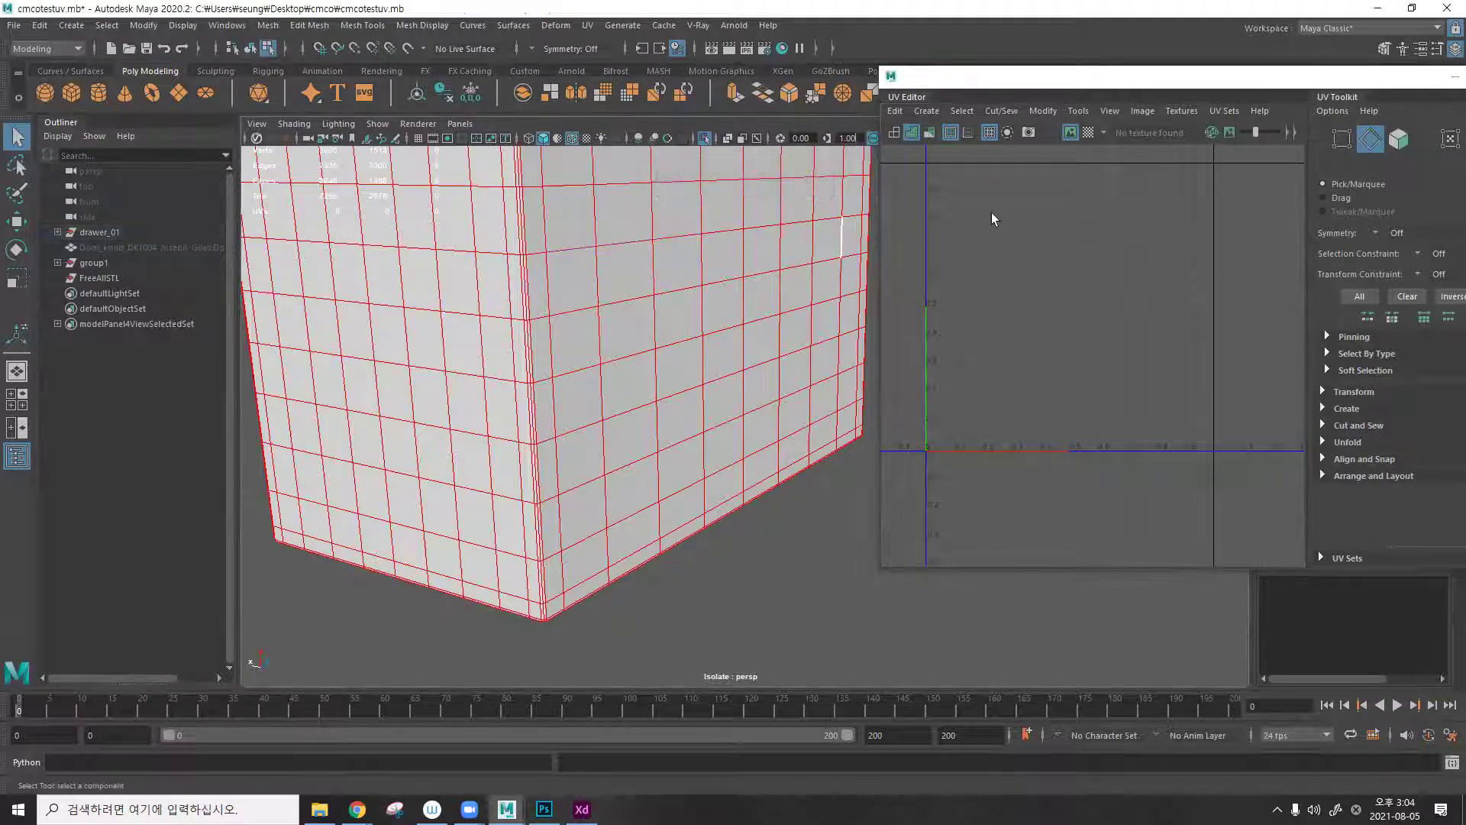
key("F8")
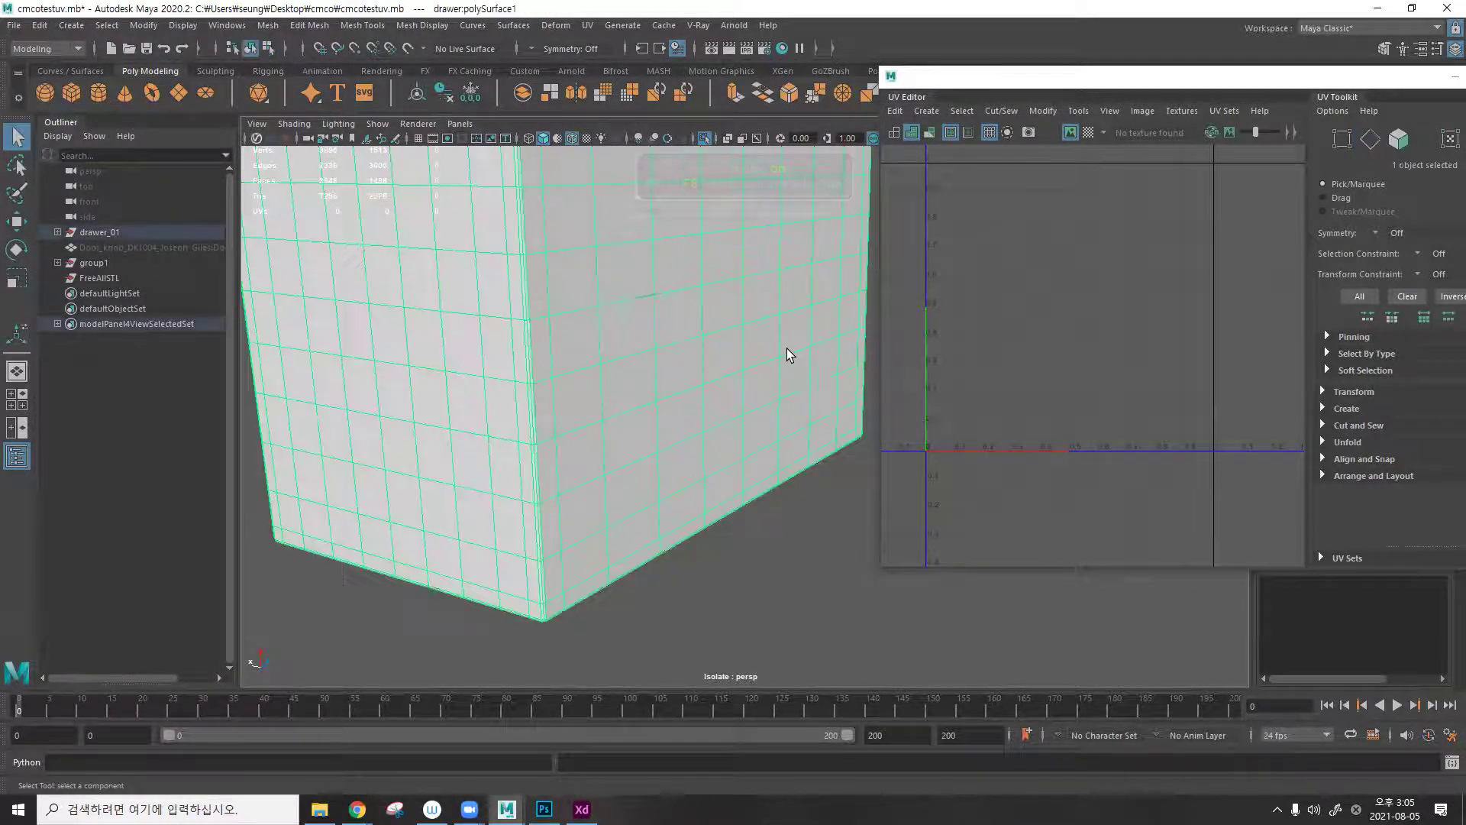
Create a new planar UV mapping for the cabinet body and return to object selection.
key("f")
left_click(921, 112)
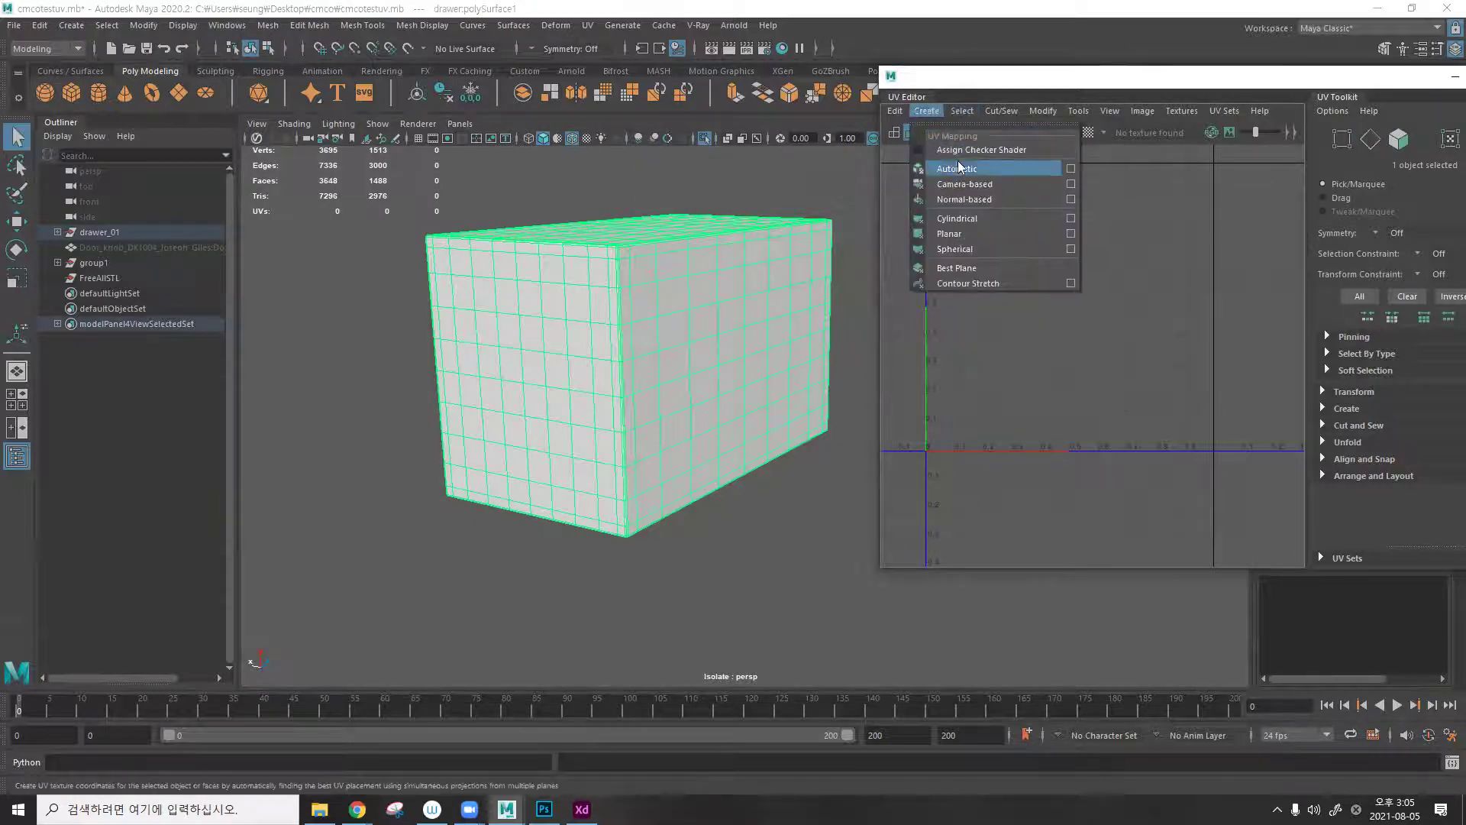
left_click(953, 241)
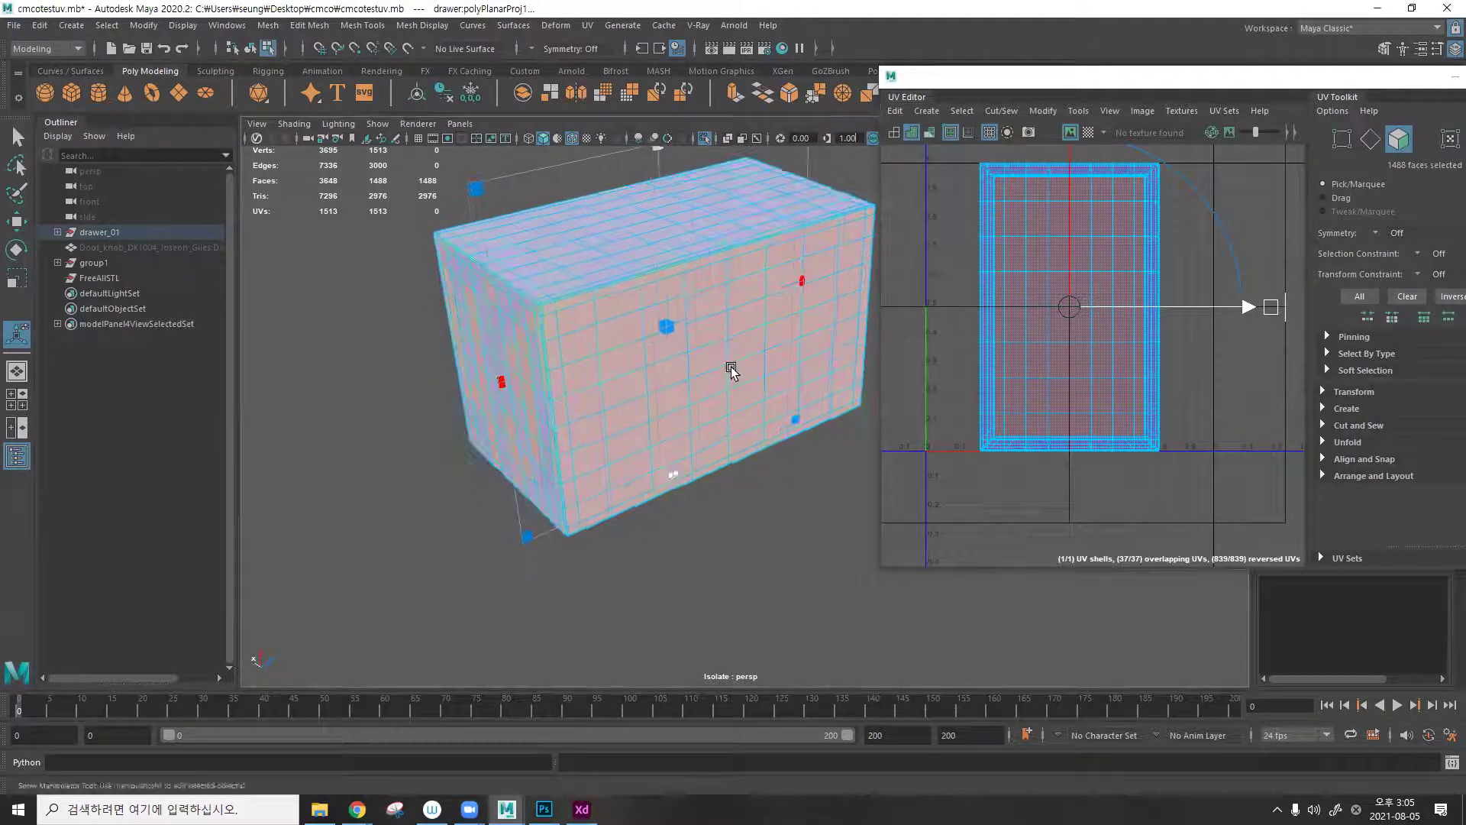
key("F8")
Create a test polygon plane and scale it into a long rectangle.
scroll(525, 299, "up", 5)
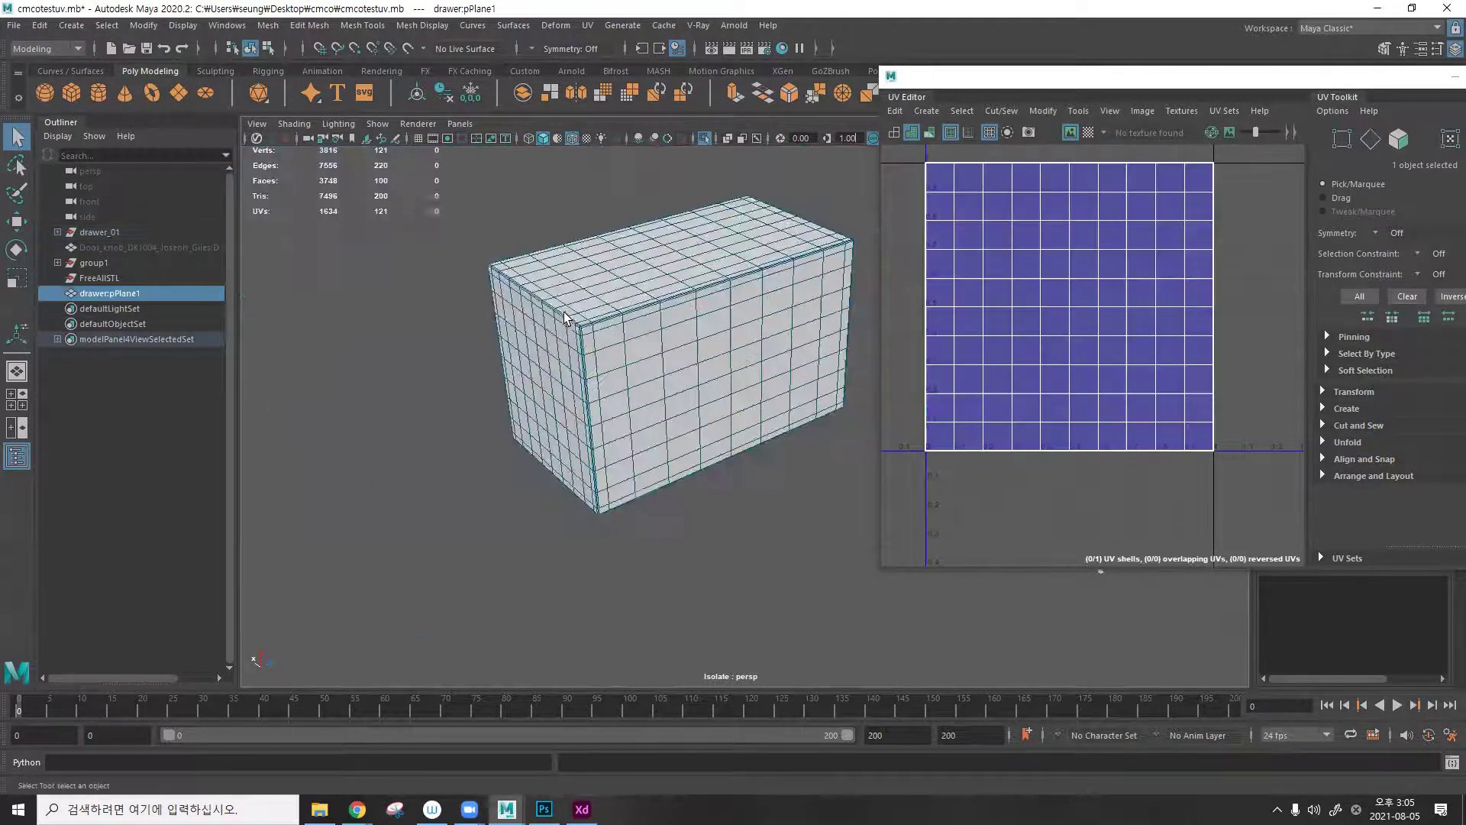
scroll(1015, 529, "down", 3)
key("f")
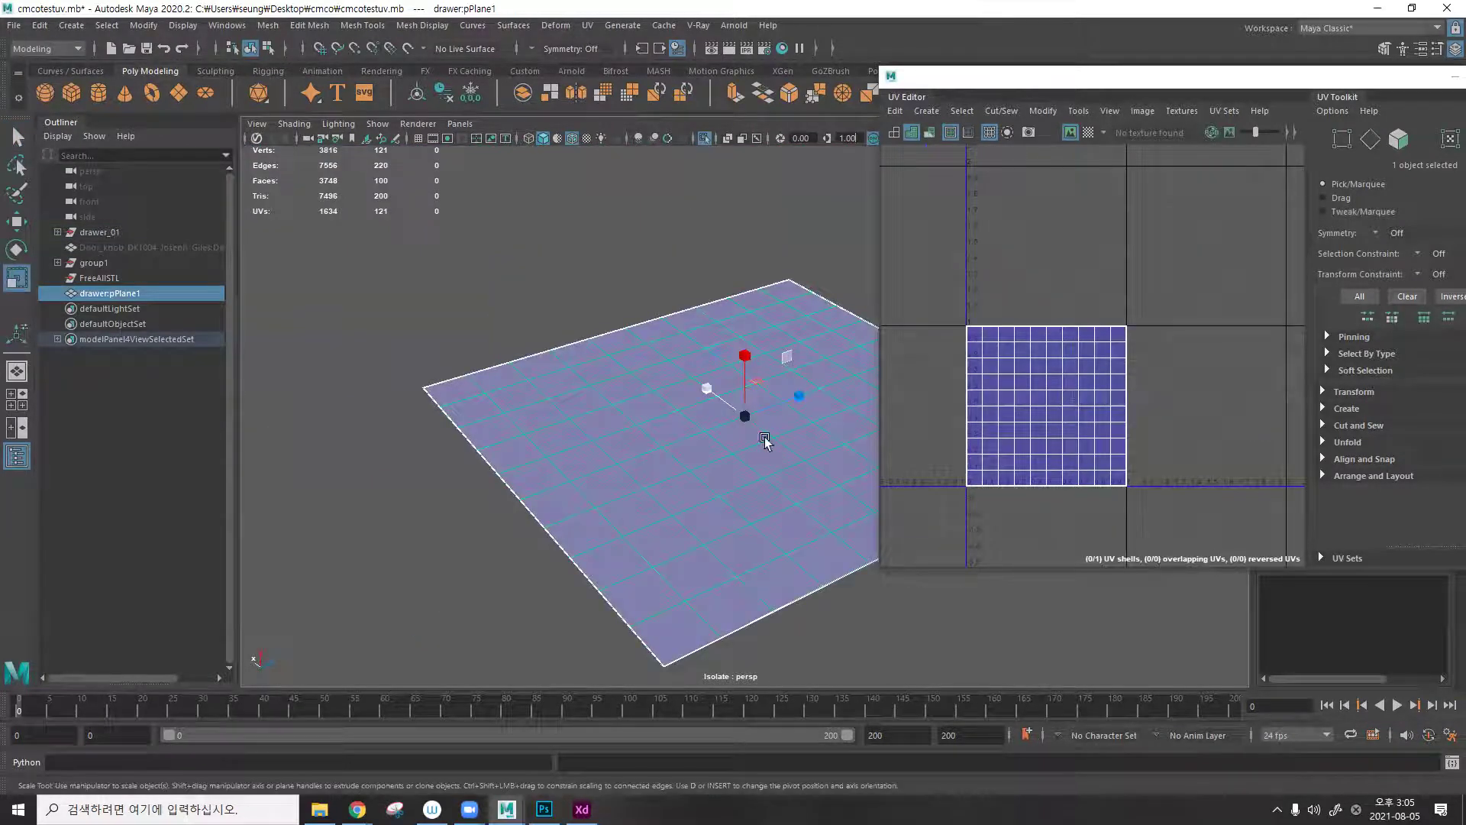
left_click_drag(759, 441, 826, 482)
left_click_drag(799, 395, 924, 371)
Apply planar mapping to the stretched test plane with Keep image width/height ratio enabled.
left_click(924, 118)
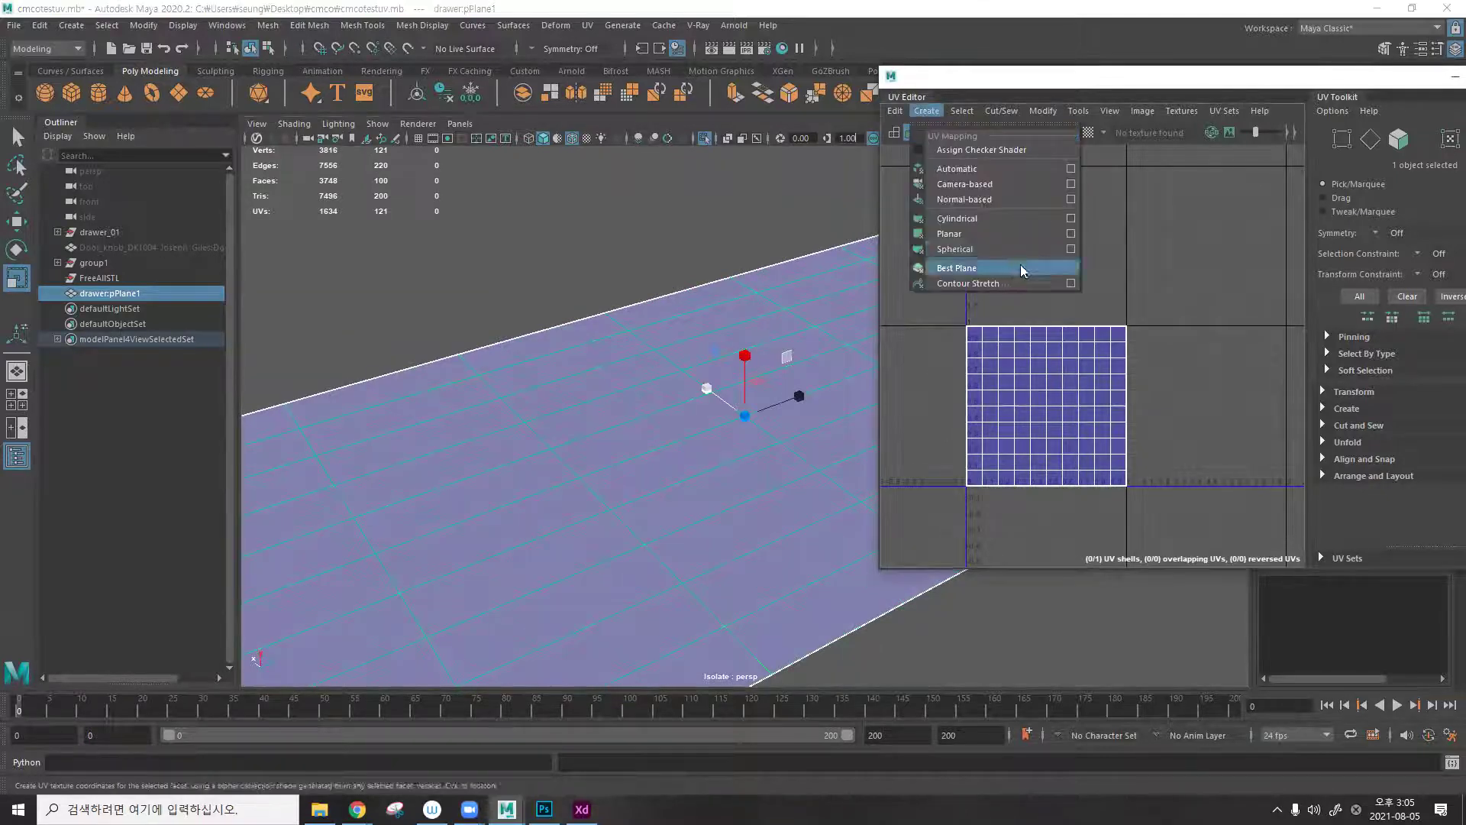
left_click(1065, 233)
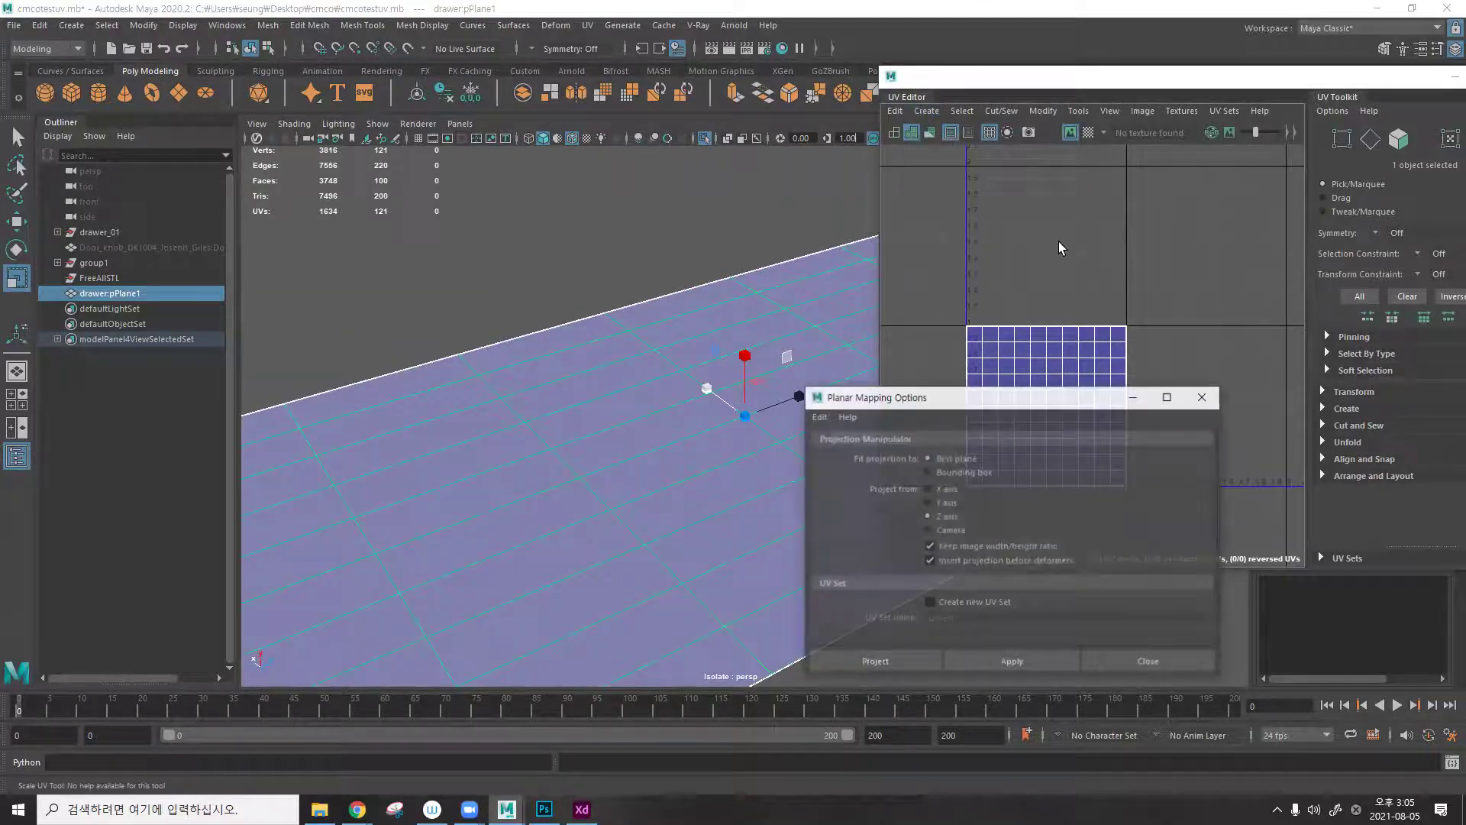
left_click(1011, 661)
left_click(1203, 396)
left_click_drag(832, 285, 796, 405, "alt")
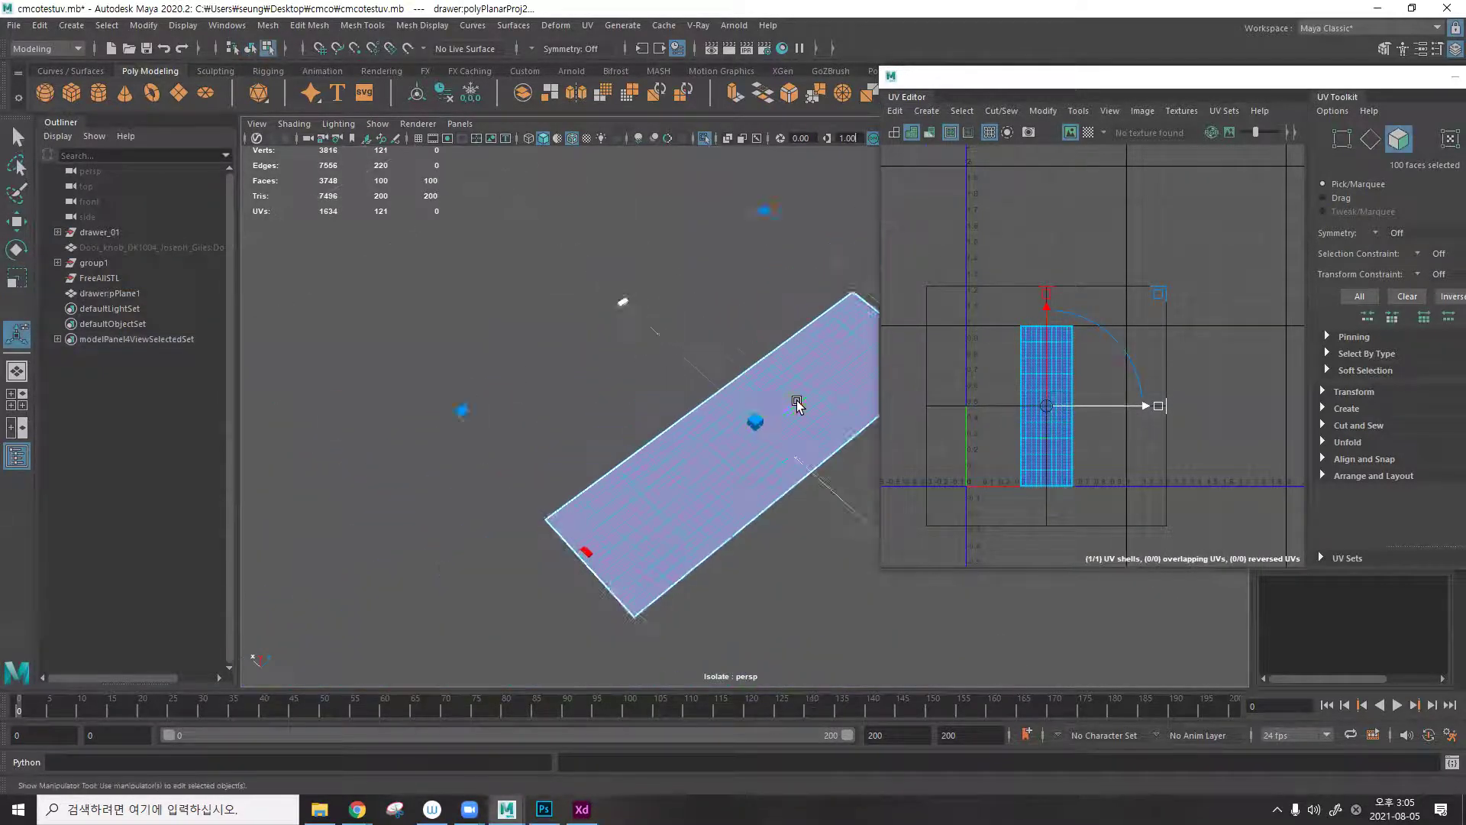
scroll(796, 405, "down", 3)
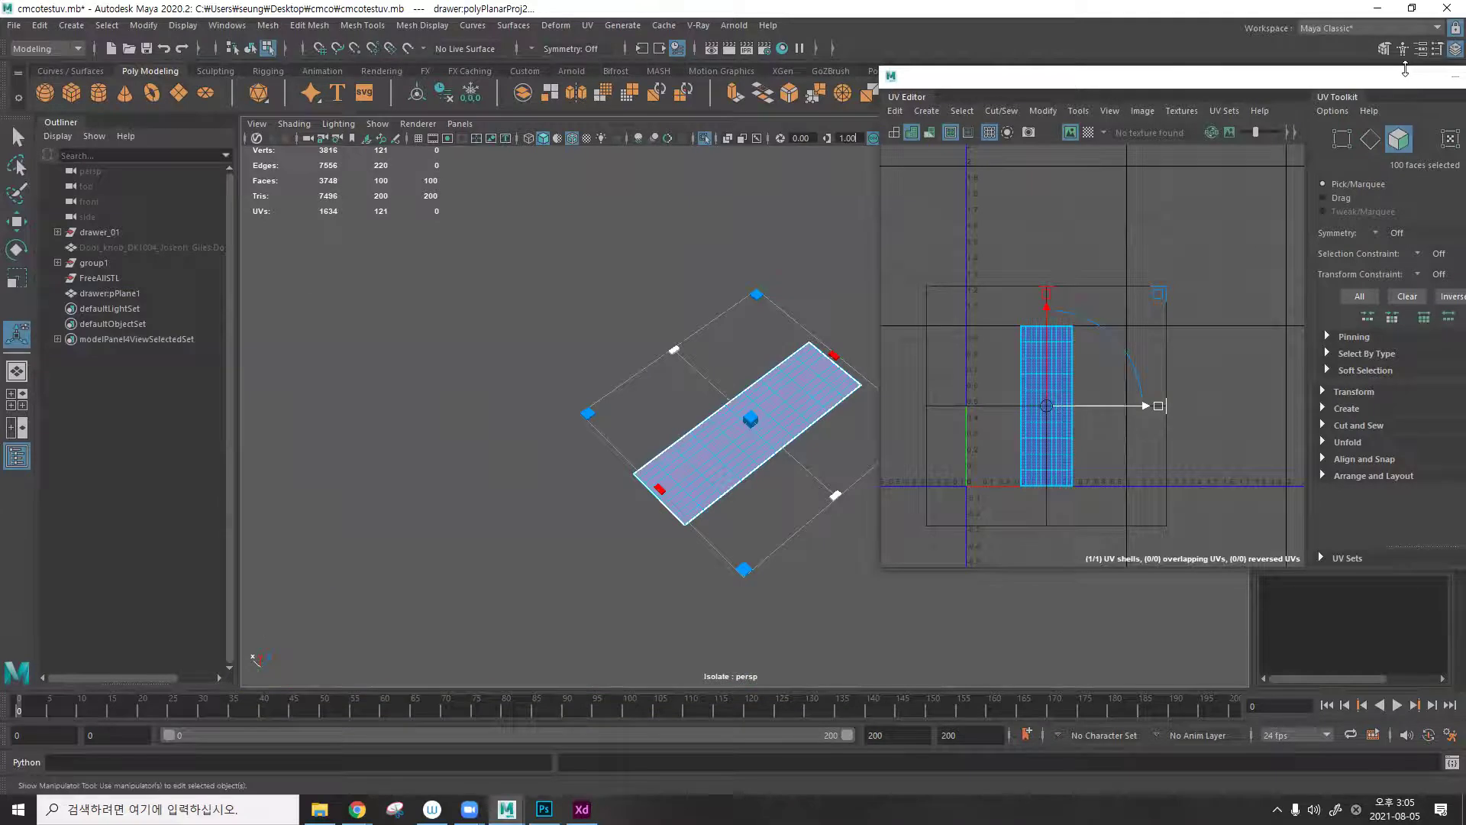
Close the UV Editor and undo the test plane's mapping, scaling and creation, ending with the cabinet body selected.
left_click_drag(1405, 68, 1131, 76)
left_click(1260, 75)
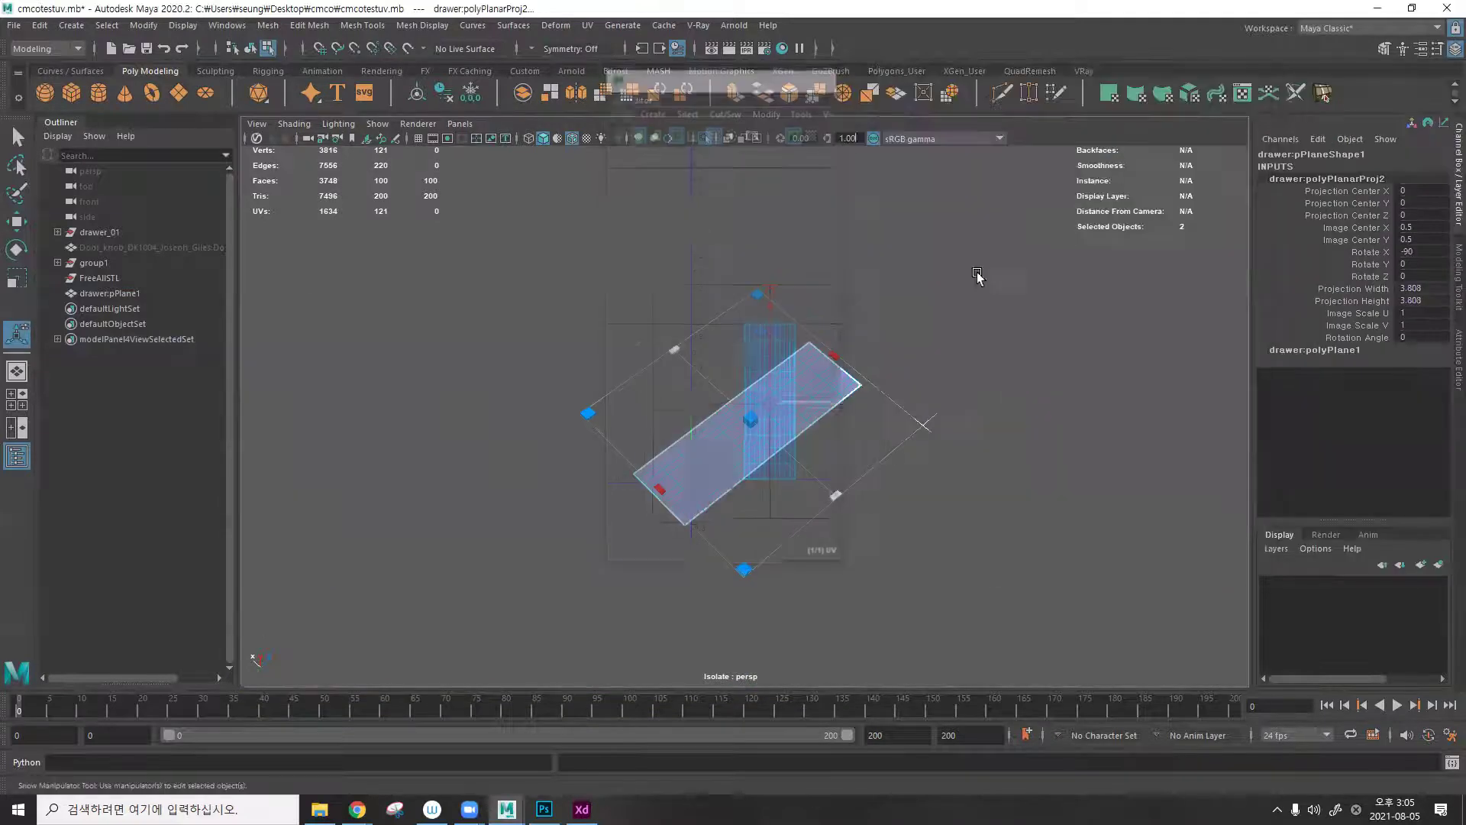
key("ctrl+z")
key("ctrl+z")
key("ctrl+z")
key("ctrl+z")
key("ctrl+z")
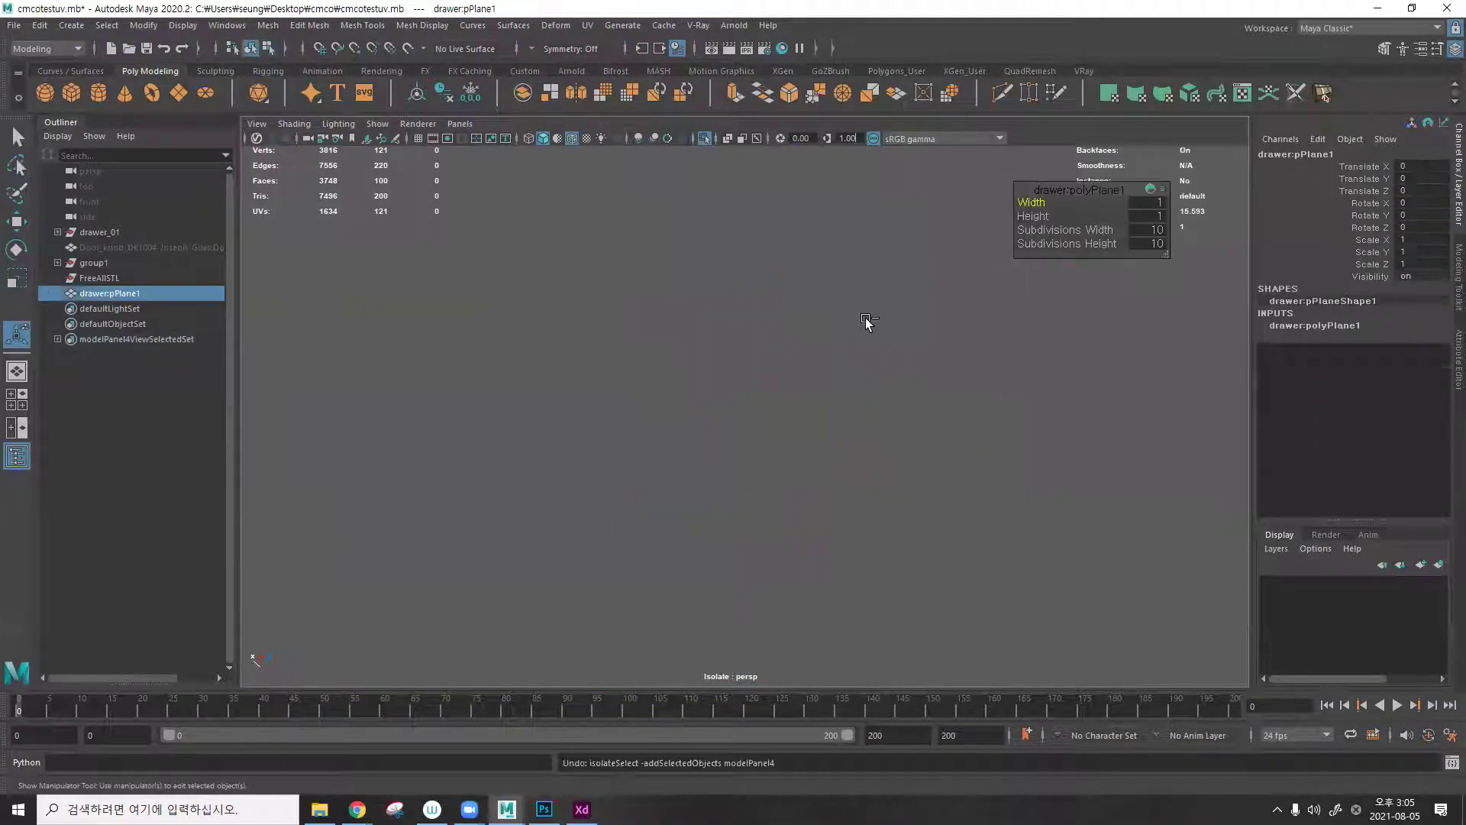
mouse_move(818, 337)
left_mouse_down("alt")
mouse_move(718, 341)
mouse_move(845, 328)
left_mouse_up("alt")
key("F8")
key("q")
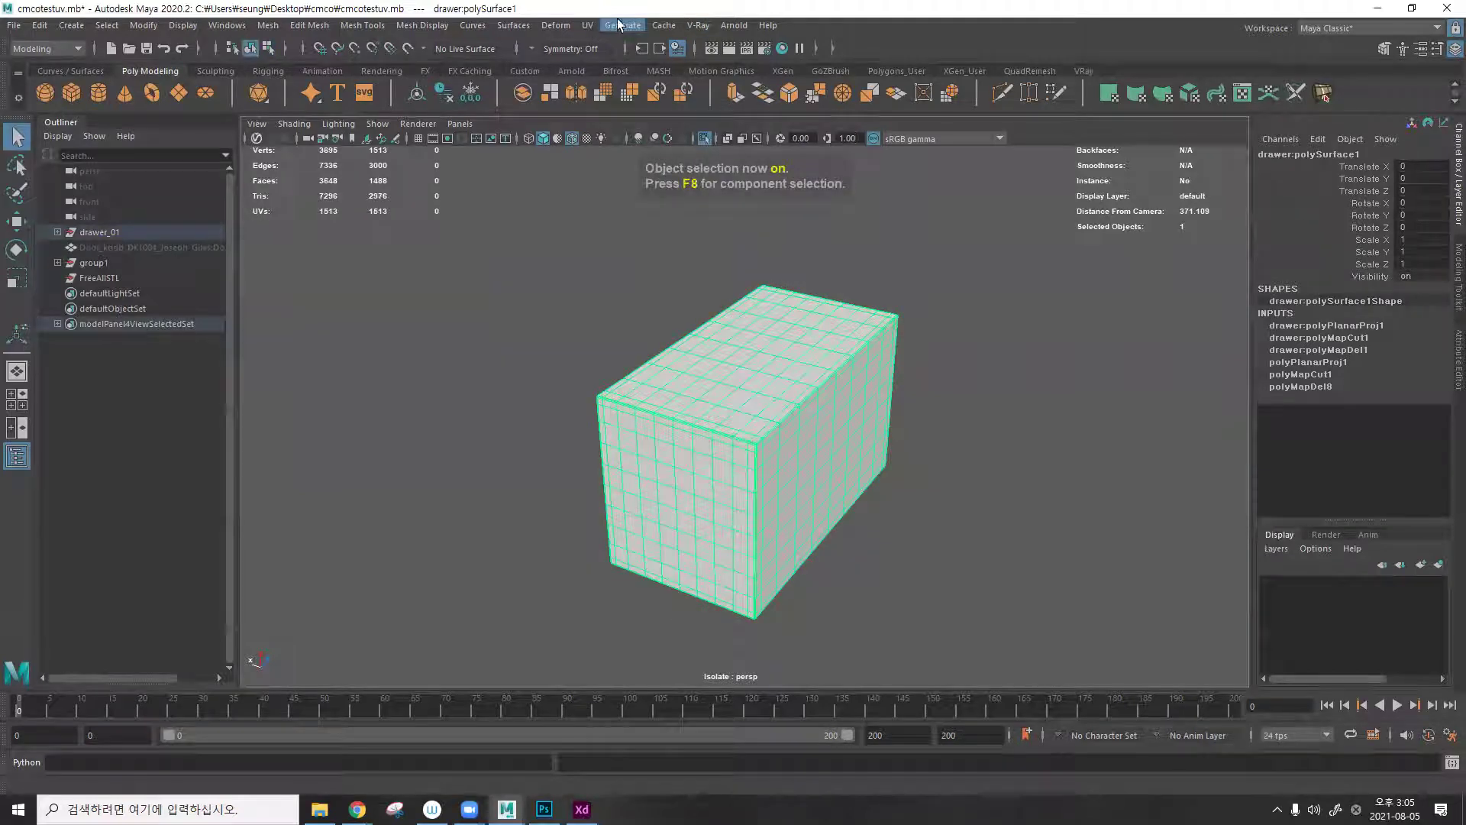
Reopen the UV Editor and place it beside the cabinet body.
left_click(589, 25)
left_click(619, 50)
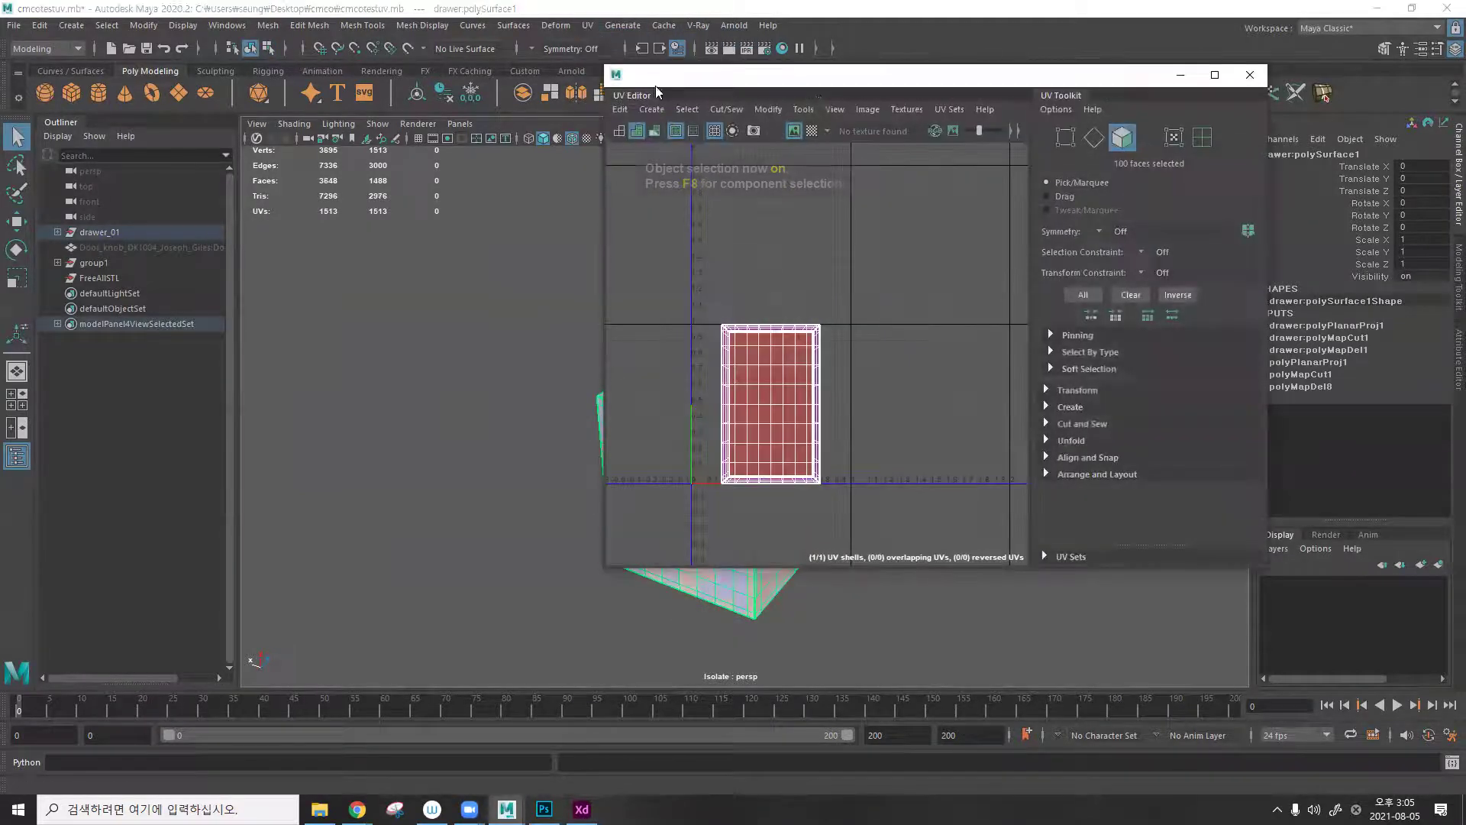
left_click_drag(830, 80, 1123, 92)
Cut the UVs along the complete edge loop around the outer border of the cabinet body's closed back face.
left_click_drag(878, 321, 752, 296, "alt")
middle_click_drag(713, 314, 501, 341, "alt")
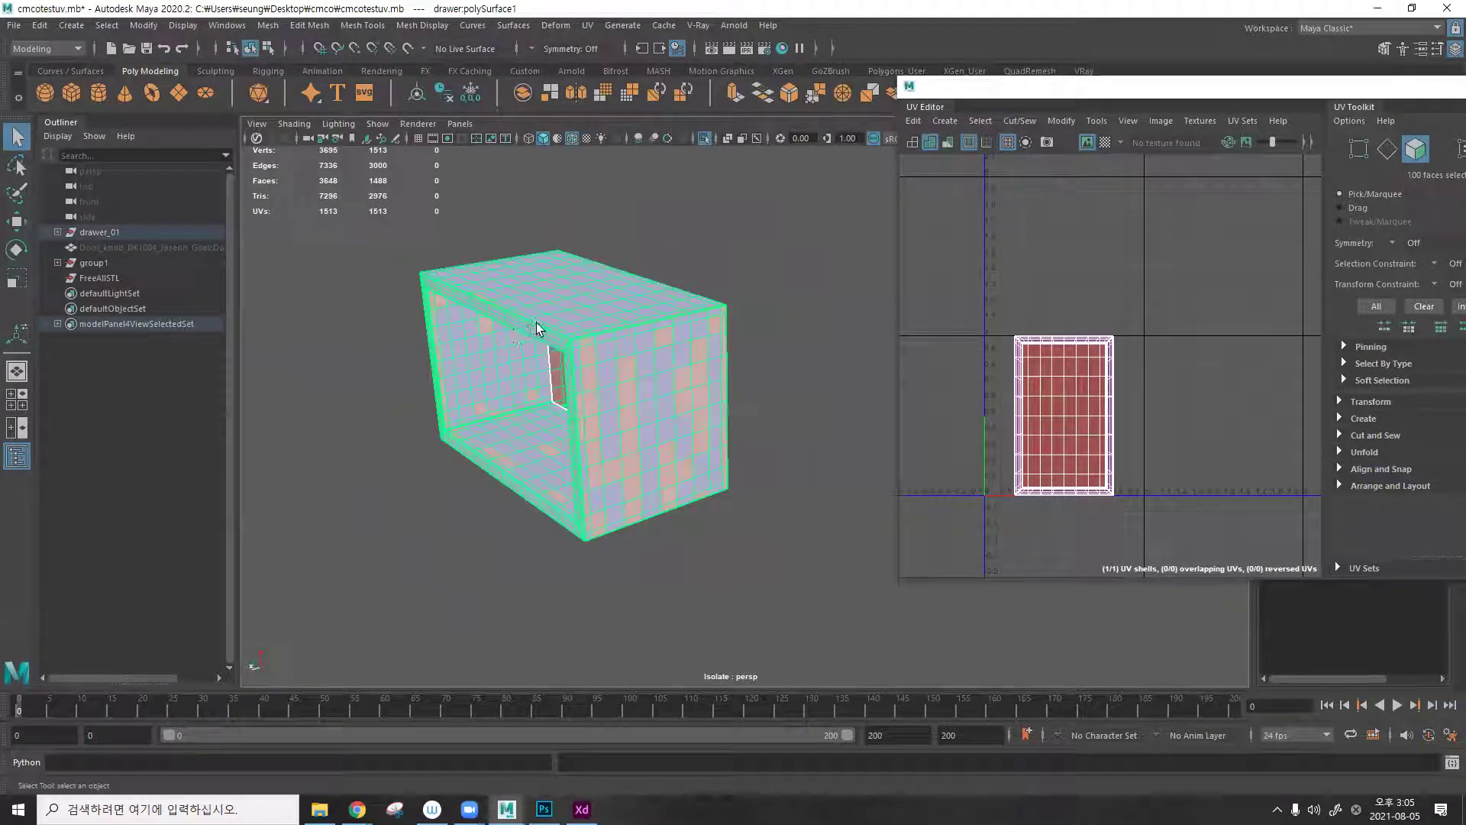
left_click_drag(582, 326, 528, 371, "alt")
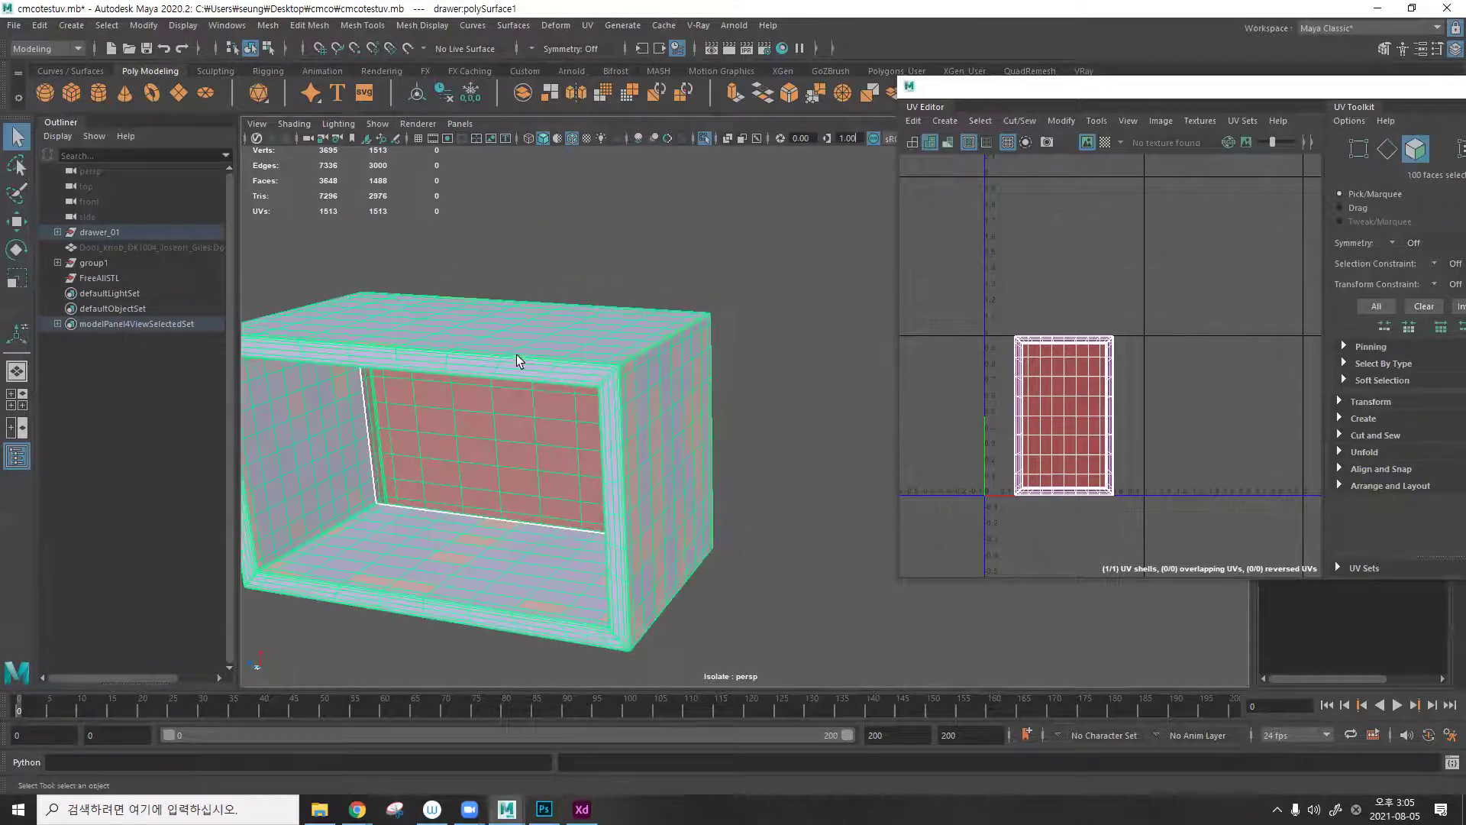
scroll(517, 355, "up", 2)
scroll(504, 328, "down", 2)
left_click_drag(566, 298, 563, 344, "alt")
scroll(633, 331, "up", 2)
right_click_drag(563, 344, 753, 311, "alt")
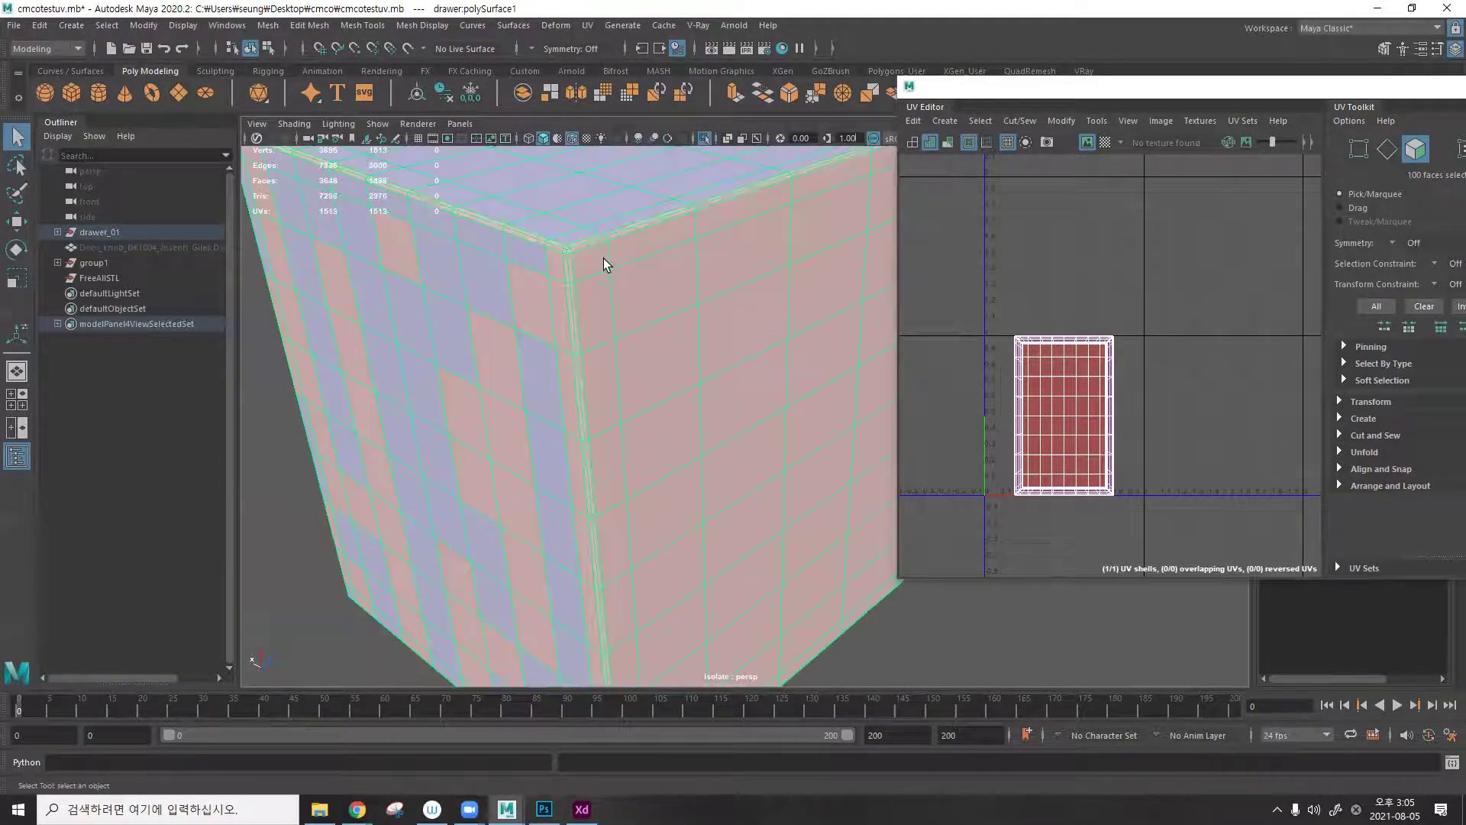
key("F10")
double_click(570, 273)
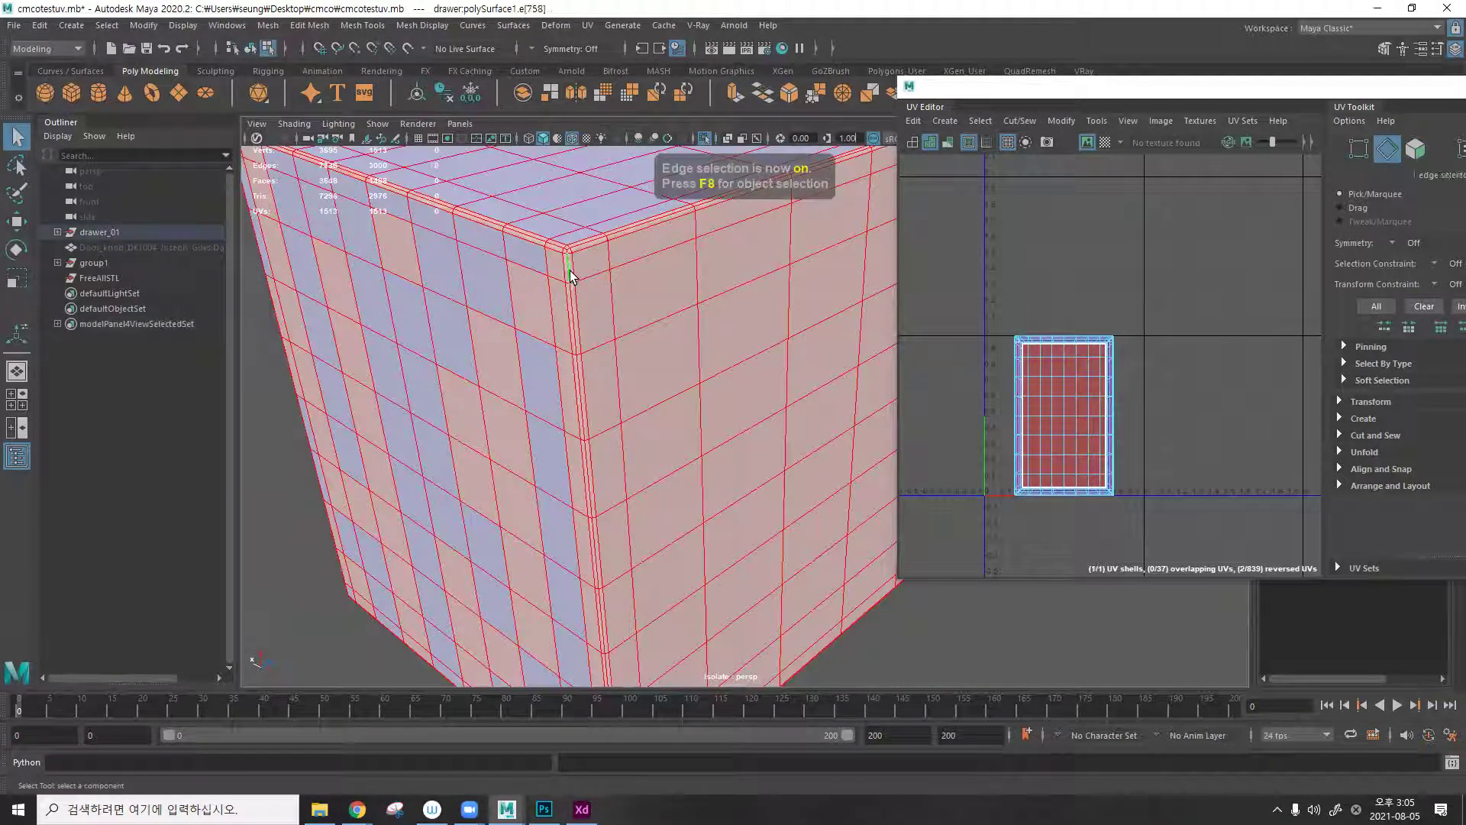
double_click(629, 228, "shift")
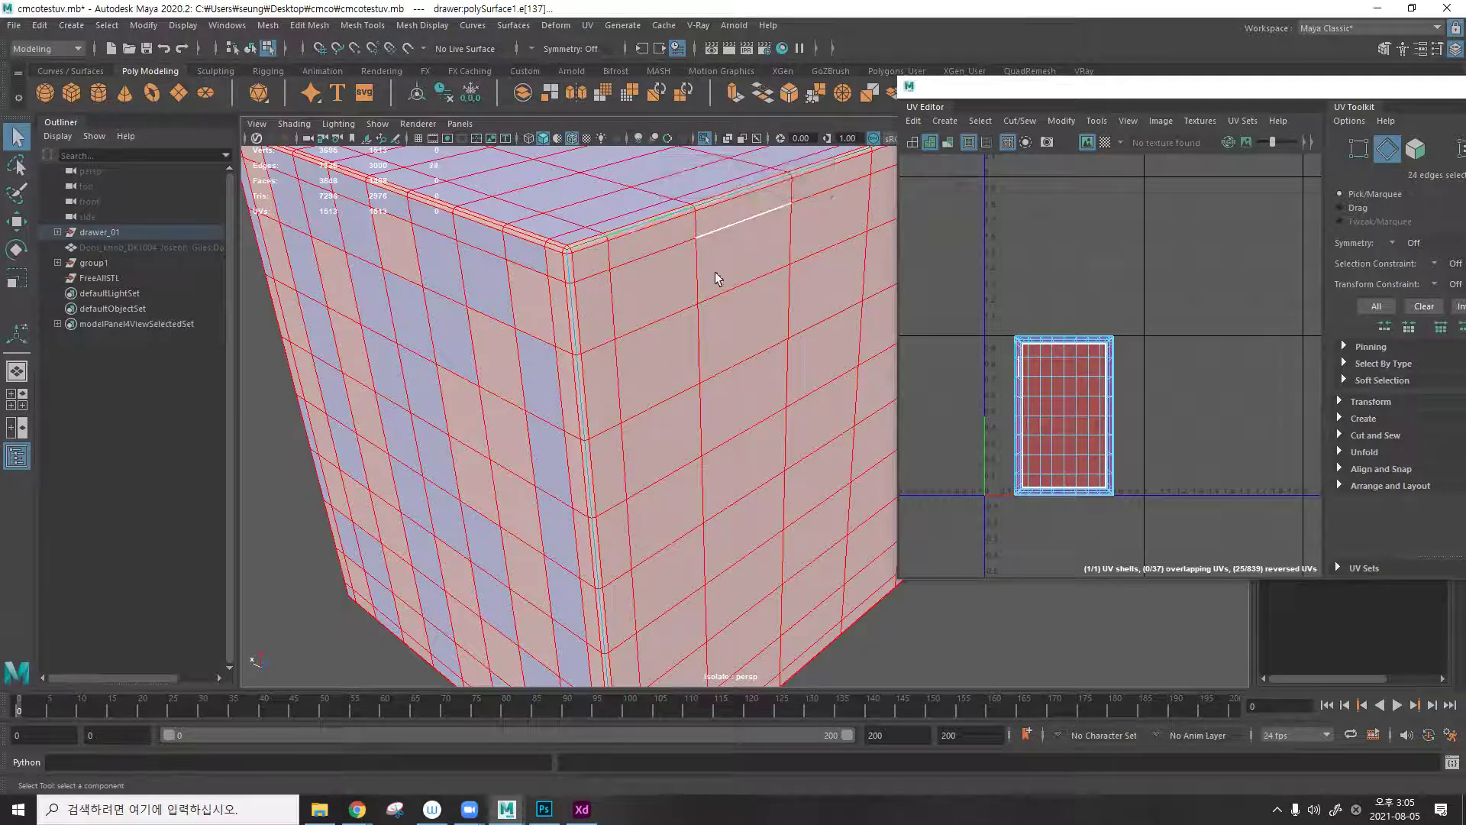
left_click_drag(599, 370, 994, 360, "alt")
double_click(589, 403, "shift")
scroll(825, 321, "up", 5)
double_click(777, 287, "shift")
key("ctrl+x")
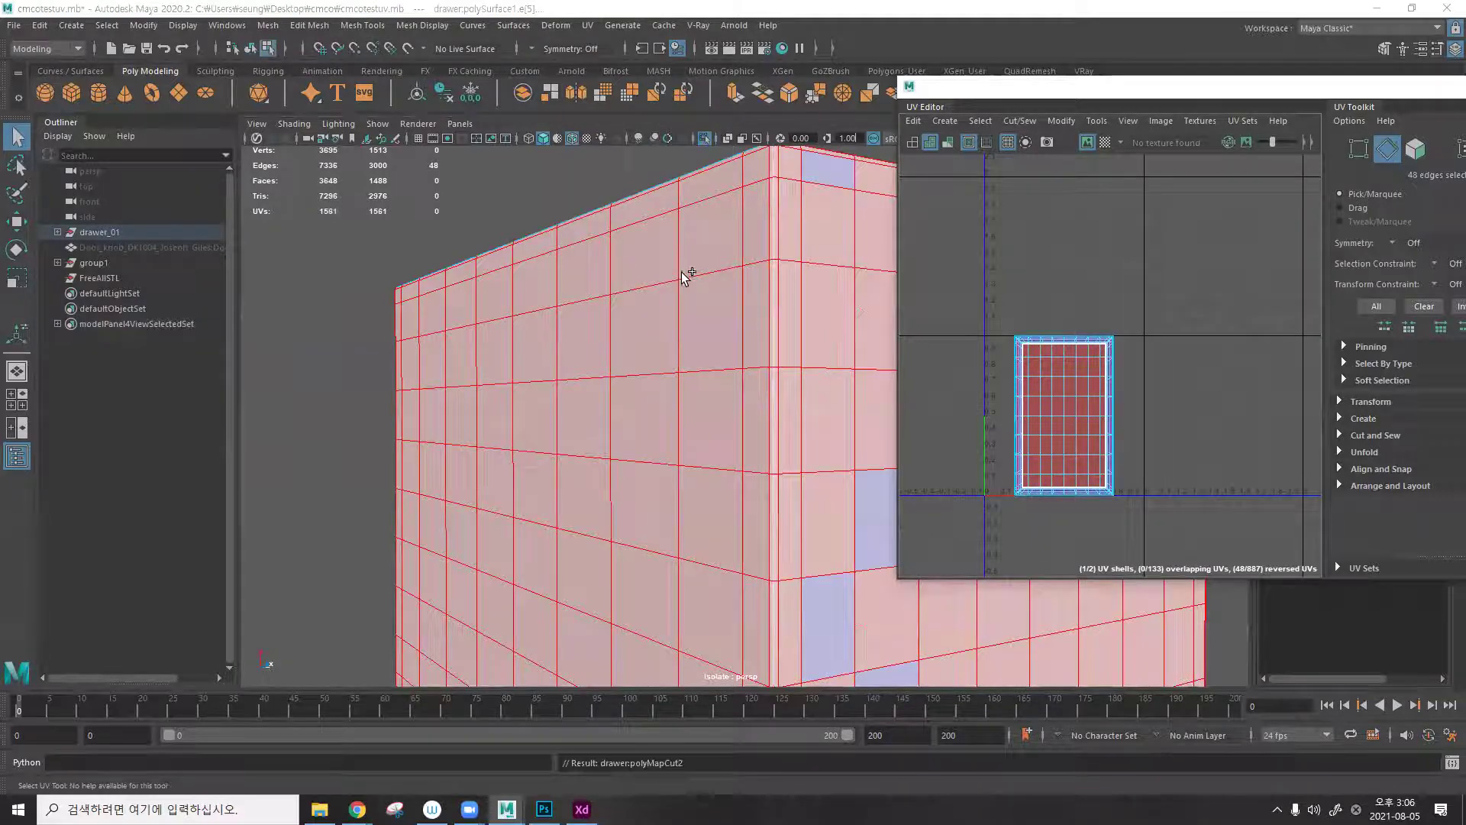
Examine the rounded corner edges of the cabinet body around the back, top and side faces.
left_click(560, 185)
left_click_drag(561, 185, 726, 260, "alt")
scroll(726, 260, "down", 3)
scroll(572, 239, "up", 5)
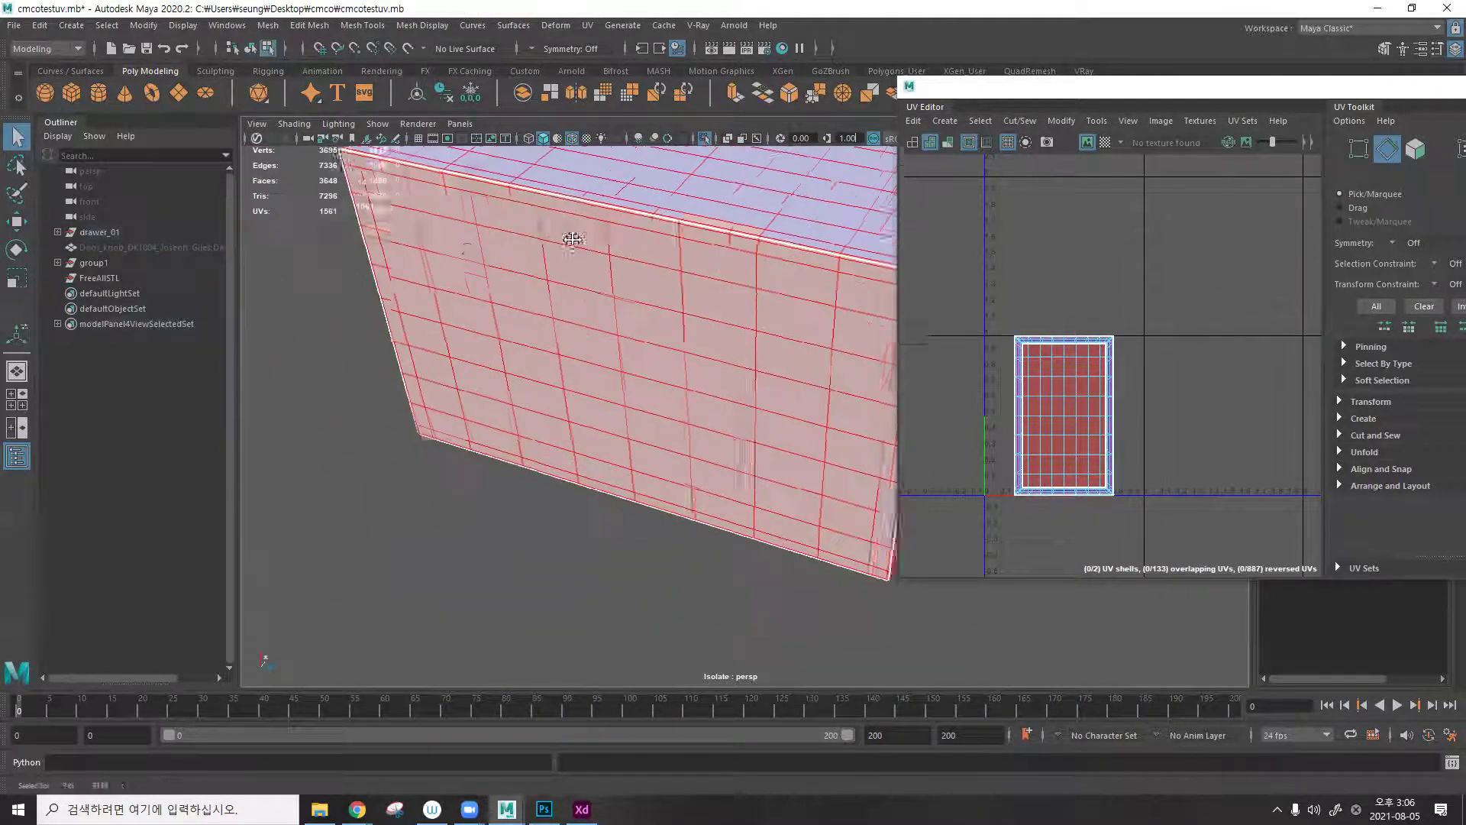
left_click_drag(572, 239, 655, 212, "alt")
scroll(451, 200, "up", 3)
left_click_drag(788, 339, 481, 360, "alt")
scroll(785, 344, "up", 5)
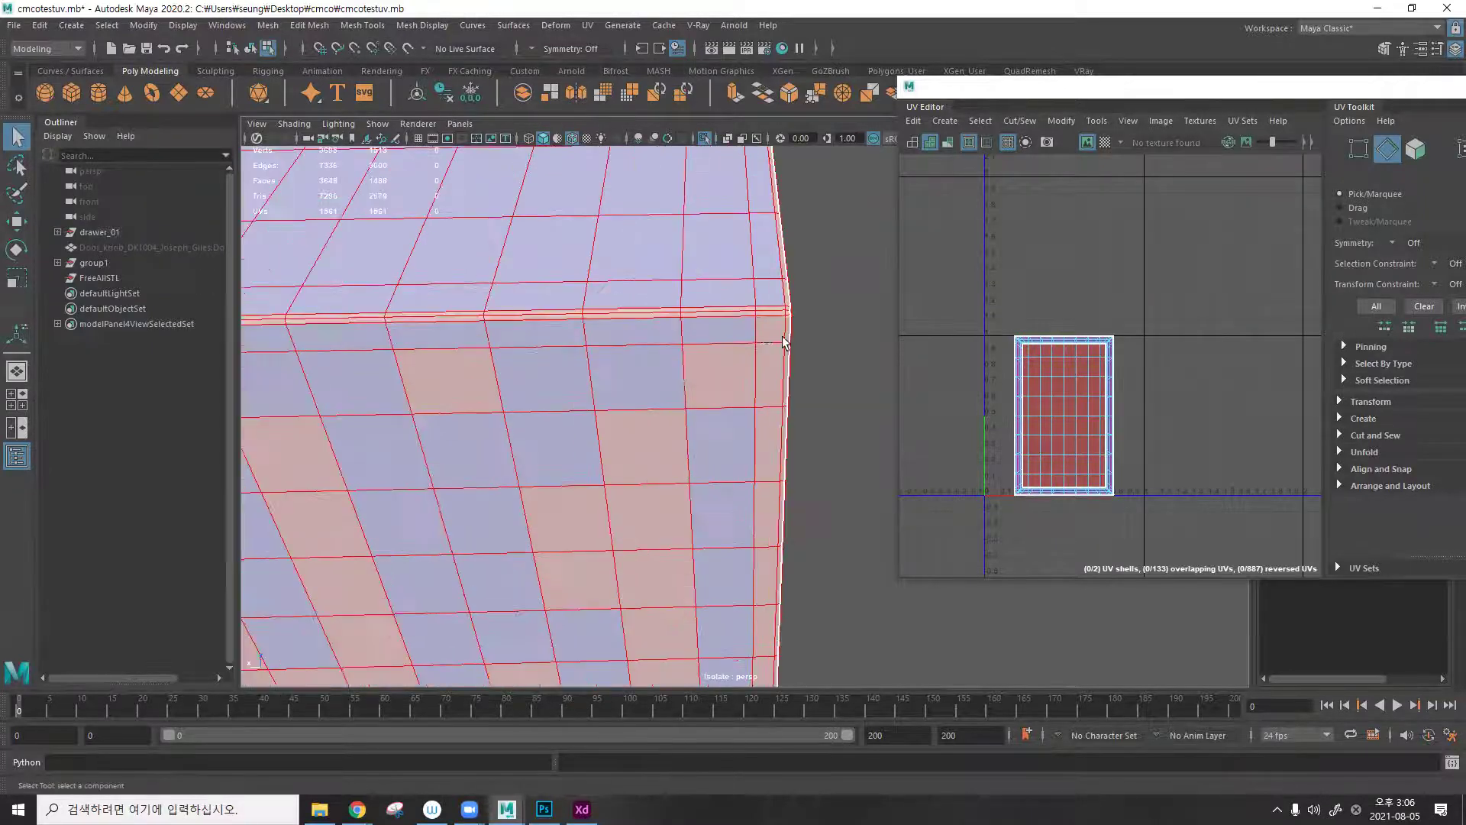
scroll(785, 343, "down", 3)
left_click_drag(674, 328, 650, 362, "alt")
scroll(650, 362, "up", 2)
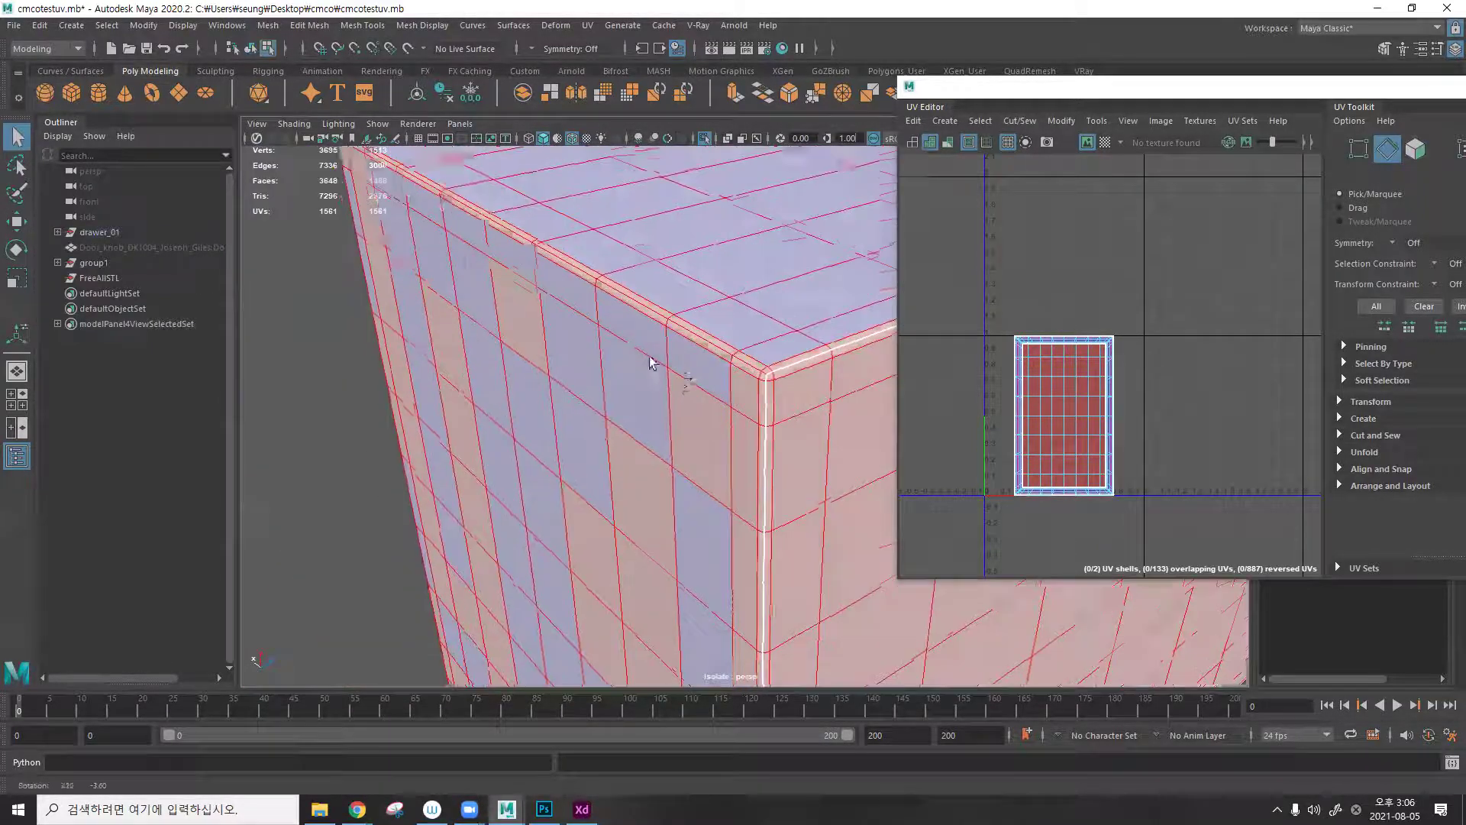
scroll(650, 362, "up", 1)
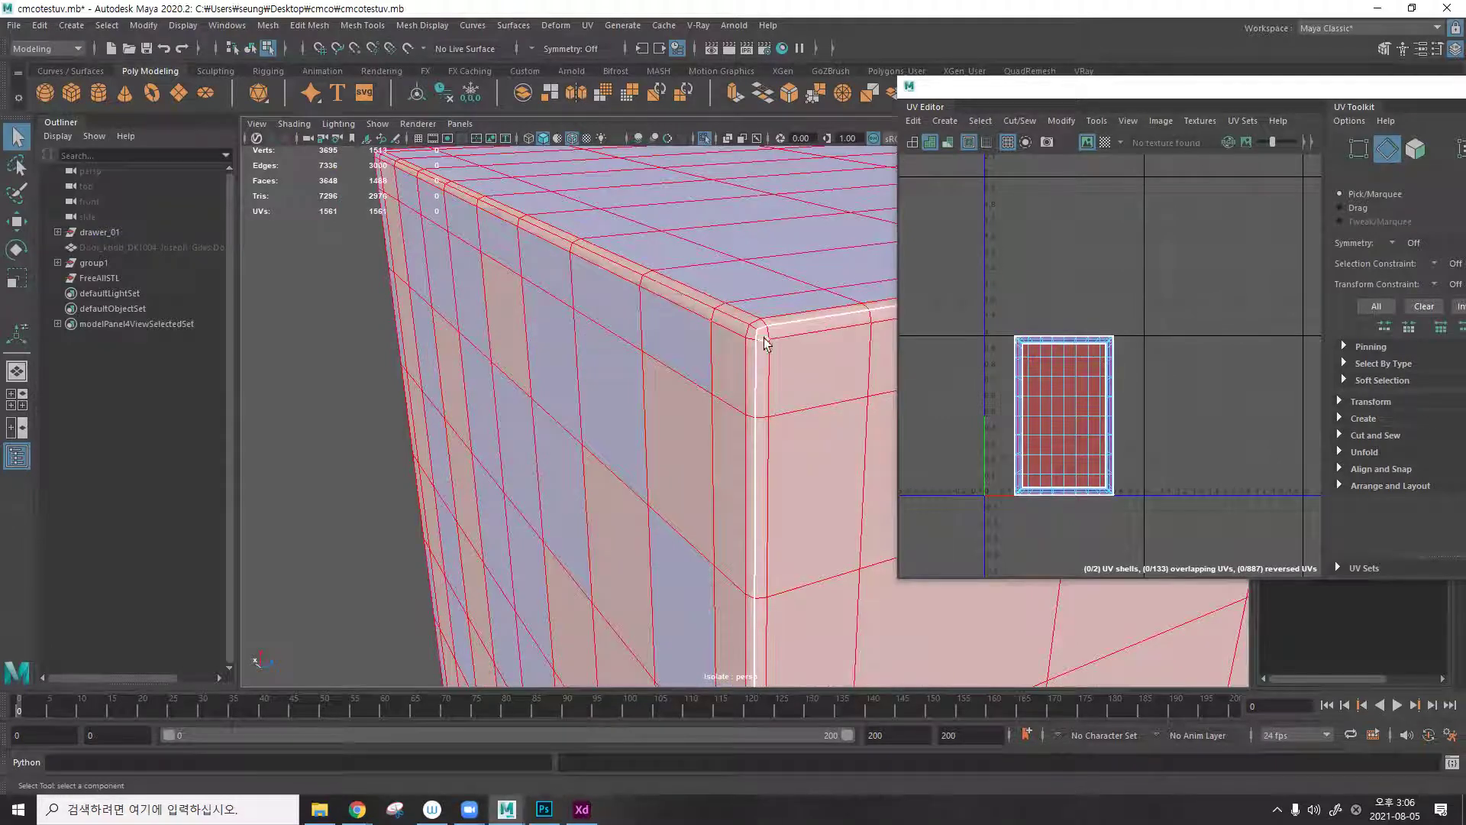
left_click_drag(674, 299, 731, 353, "alt")
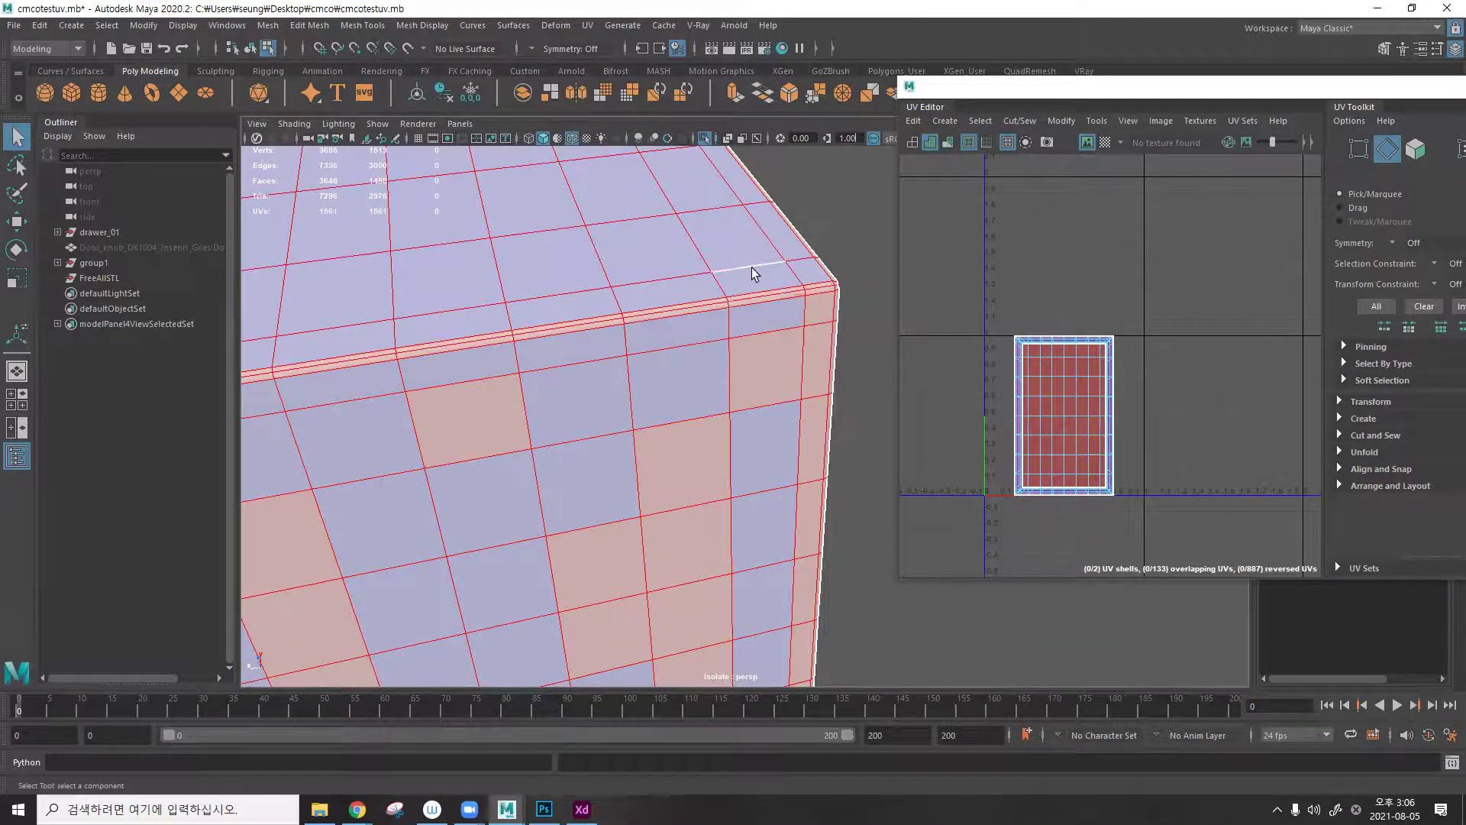
scroll(753, 283, "down", 2)
scroll(765, 380, "down", 3)
scroll(871, 279, "up", 1)
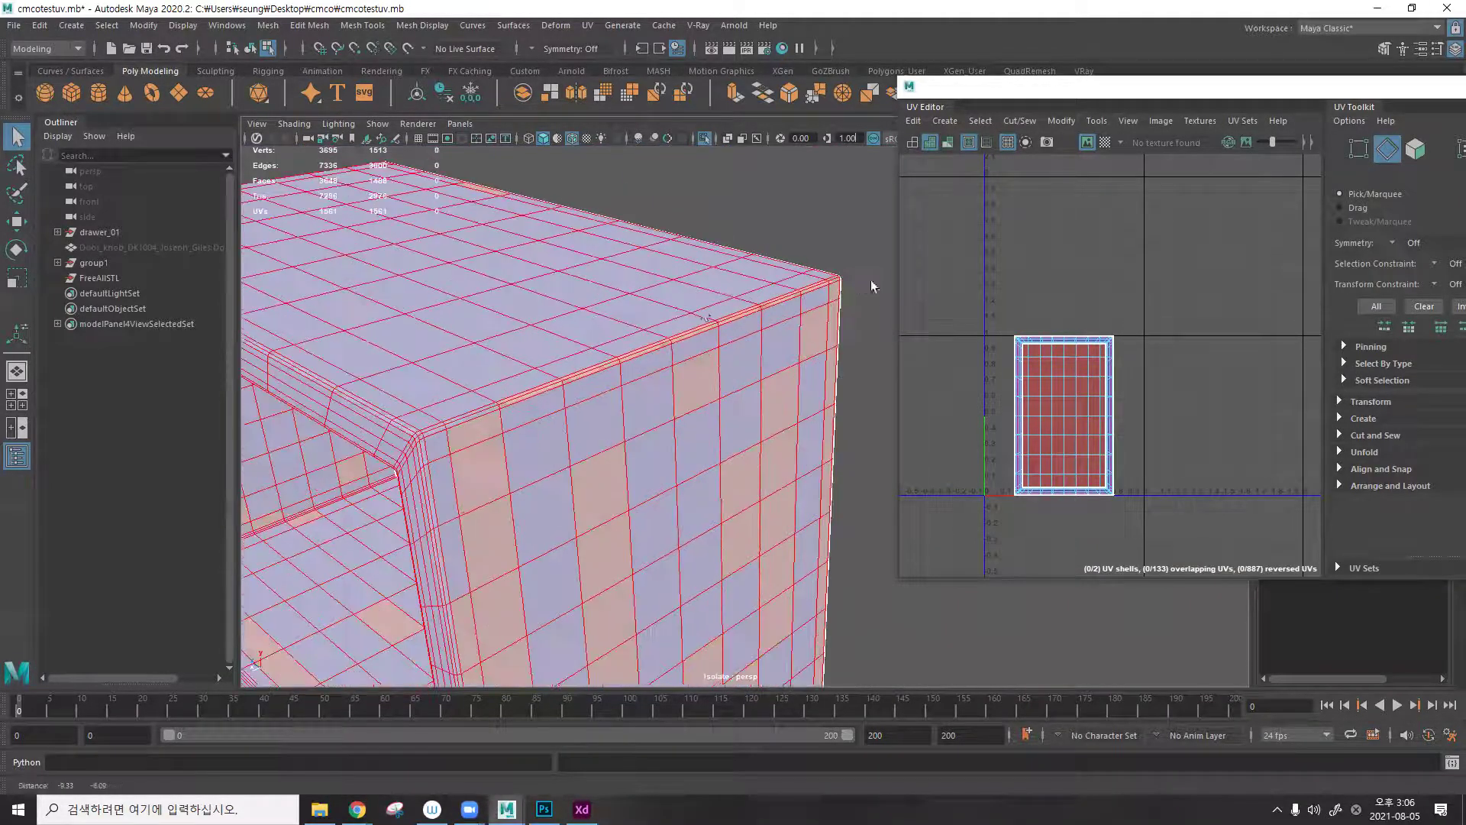
scroll(817, 289, "up", 1)
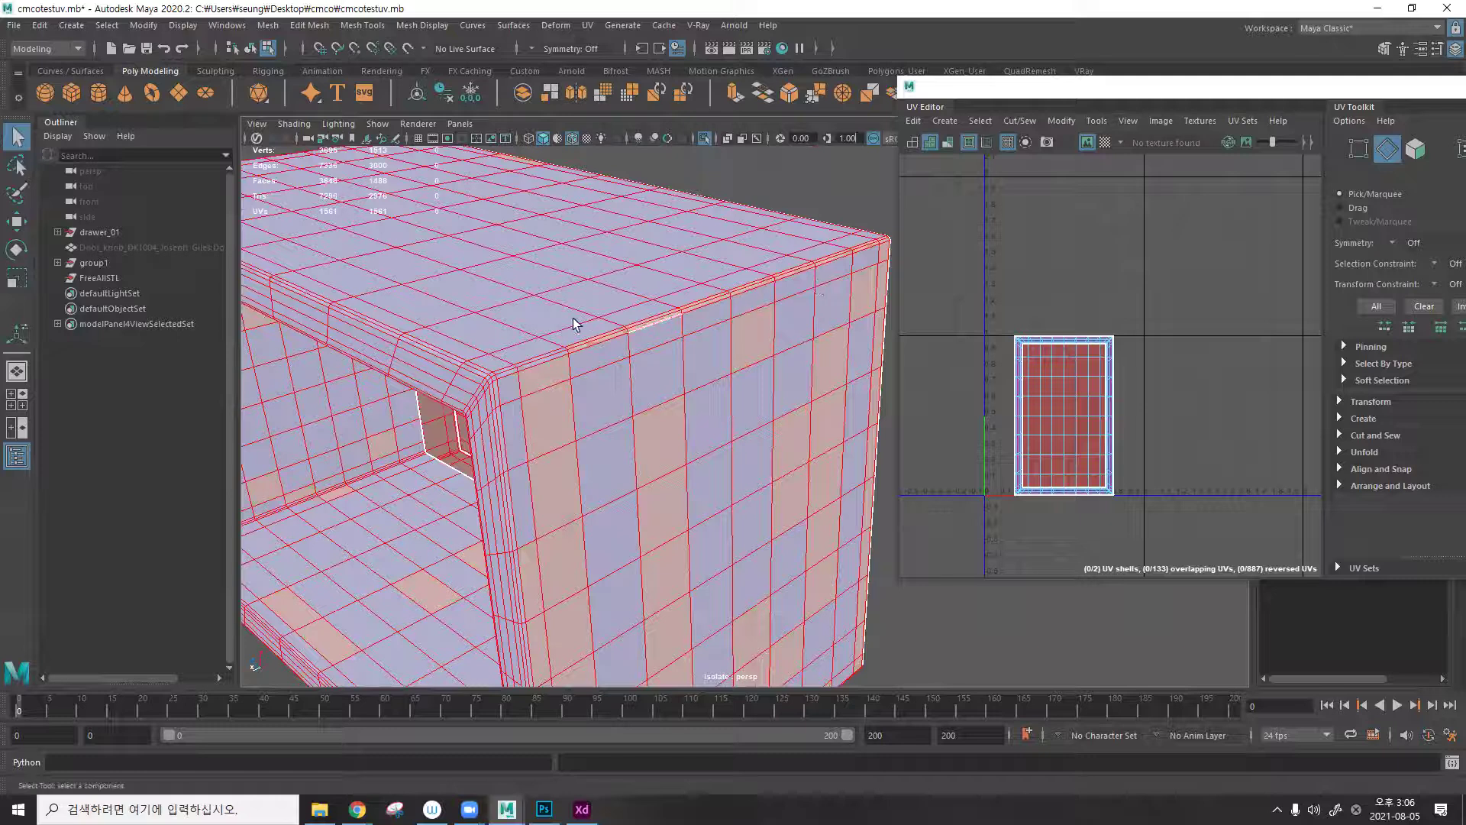
scroll(574, 324, "up", 4)
left_click_drag(632, 331, 715, 258, "alt")
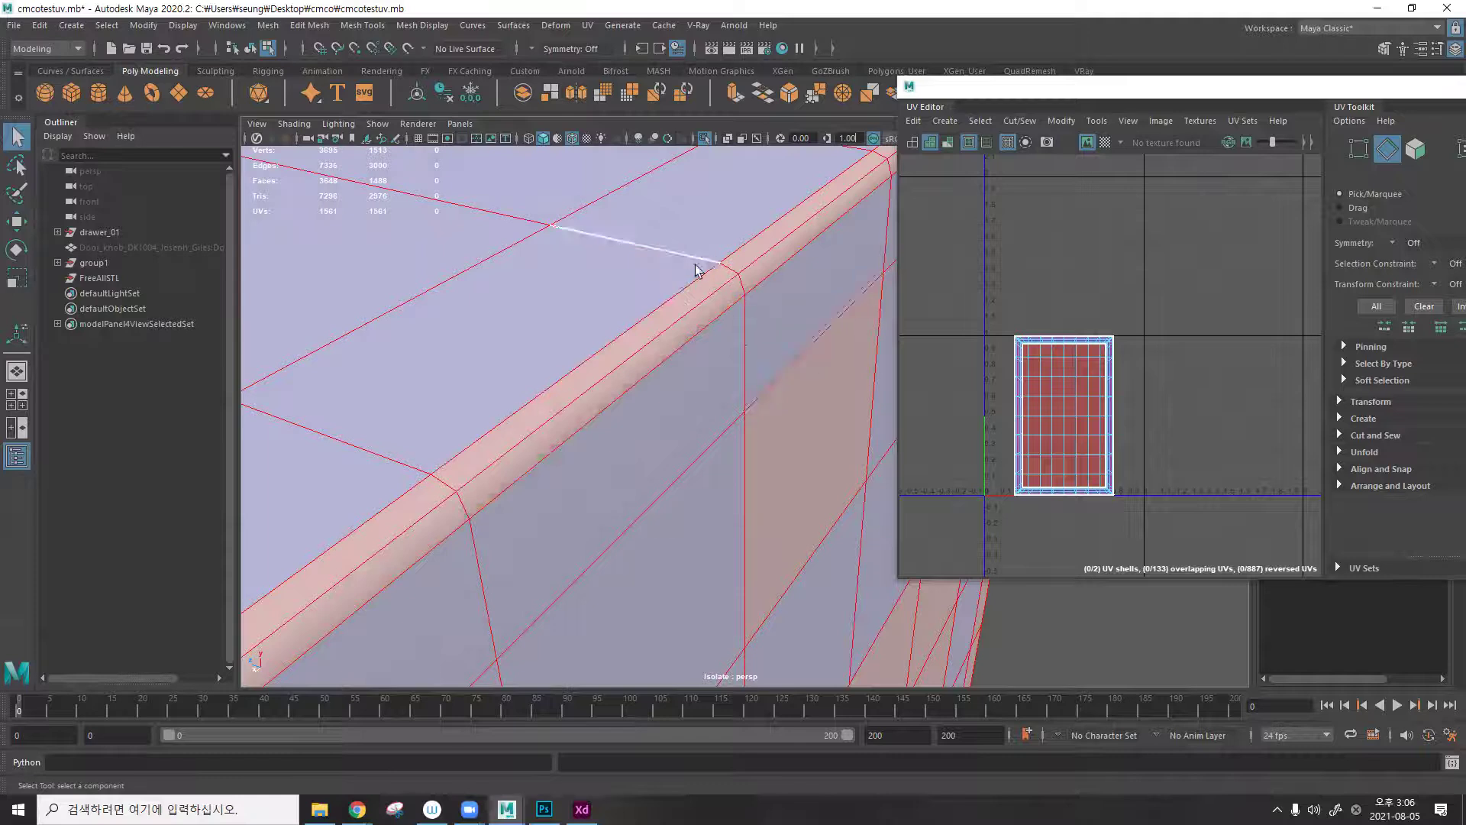
scroll(713, 285, "down", 10)
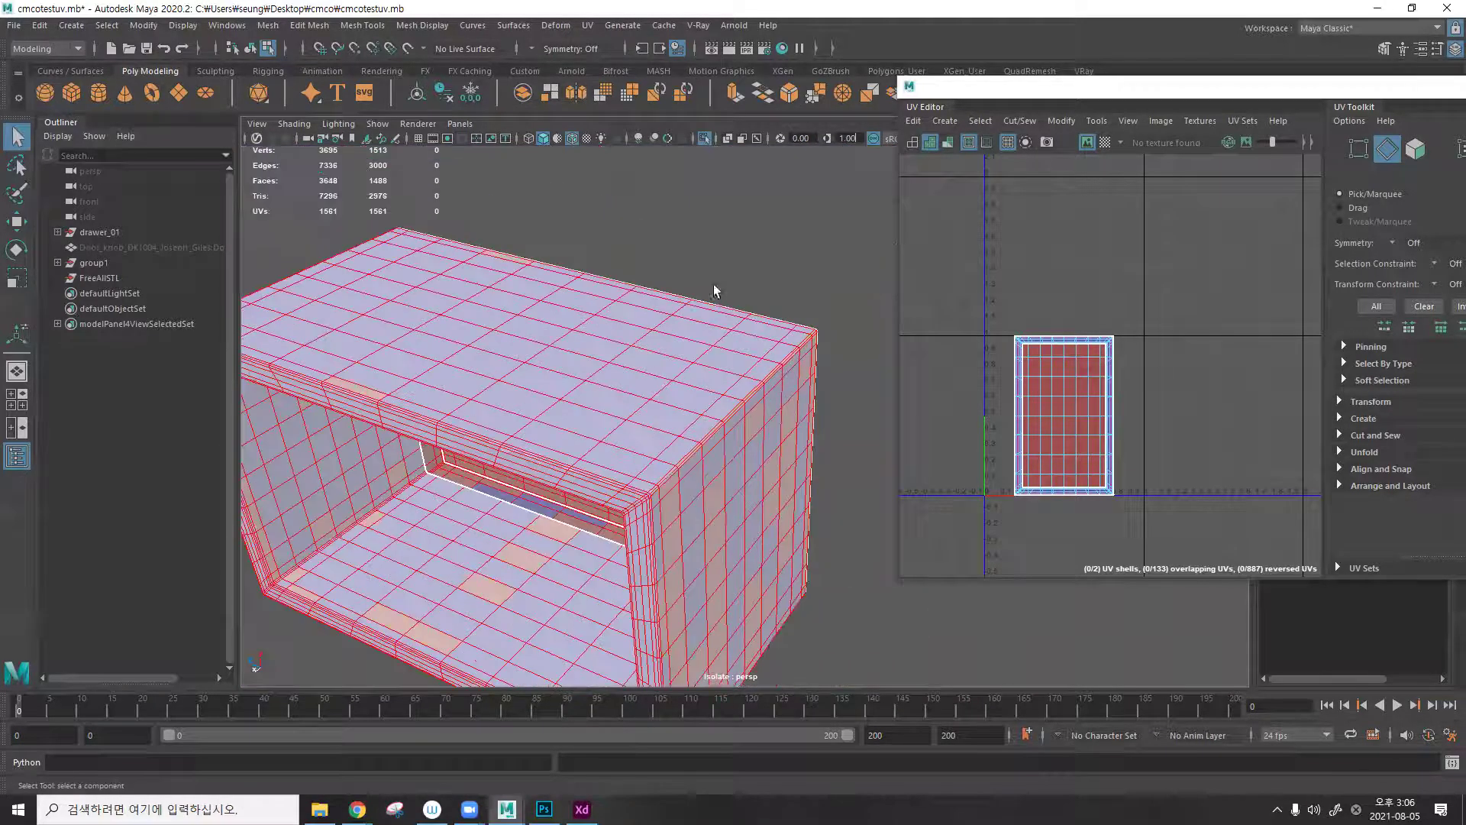
Cut the UVs along the outer edge loop around the cabinet body's front opening.
mouse_move(682, 350)
left_mouse_down("alt")
mouse_move(770, 347)
mouse_move(672, 354)
left_mouse_up("alt")
scroll(587, 354, "up", 5)
scroll(673, 284, "up", 3)
left_click_drag(672, 284, 772, 288, "alt")
middle_click_drag(772, 288, 844, 249, "alt")
left_click_drag(845, 243, 614, 276, "alt")
left_click_drag(731, 273, 726, 311, "alt")
scroll(704, 288, "up", 4)
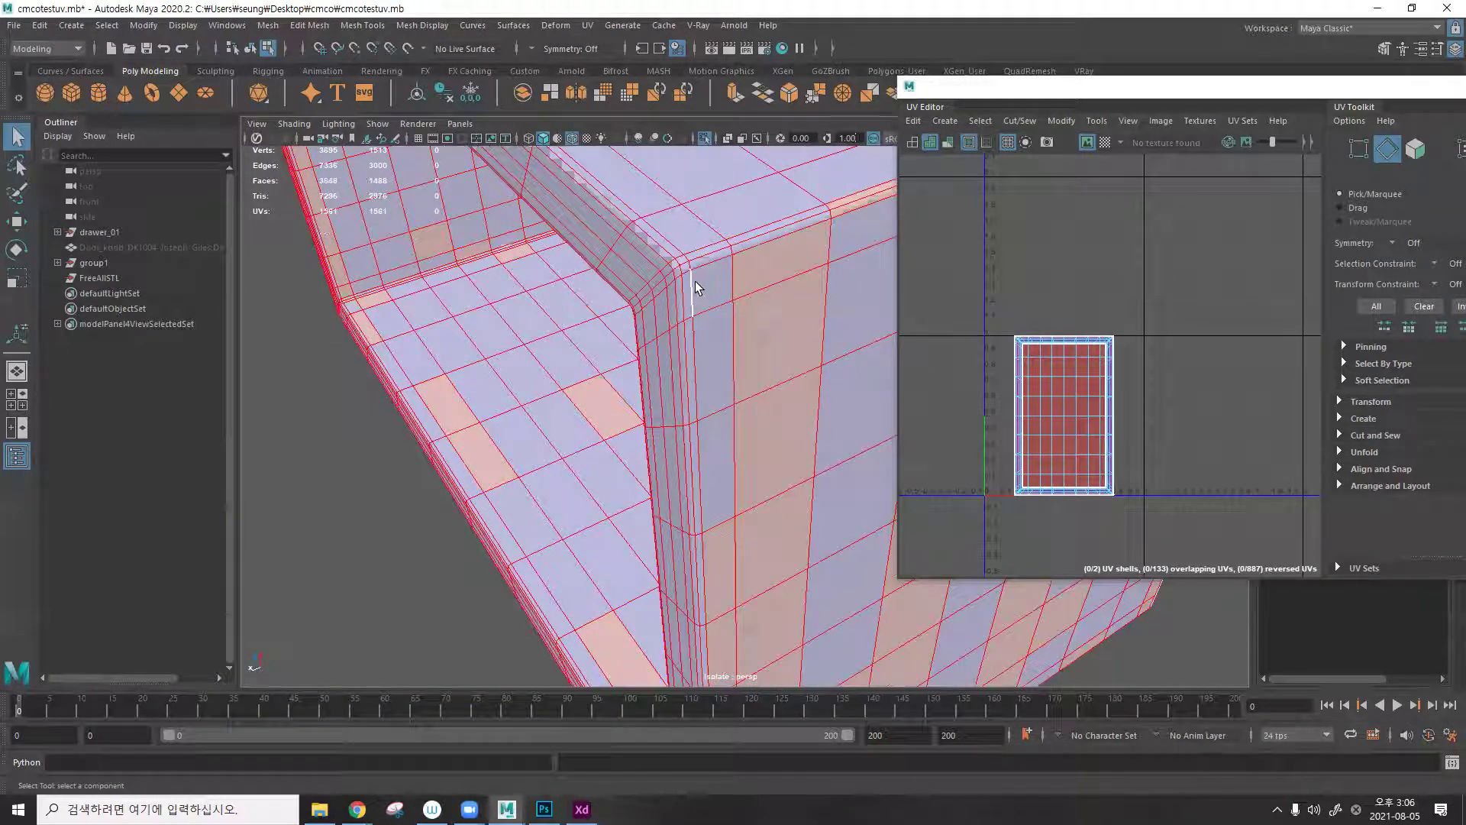
double_click(692, 282)
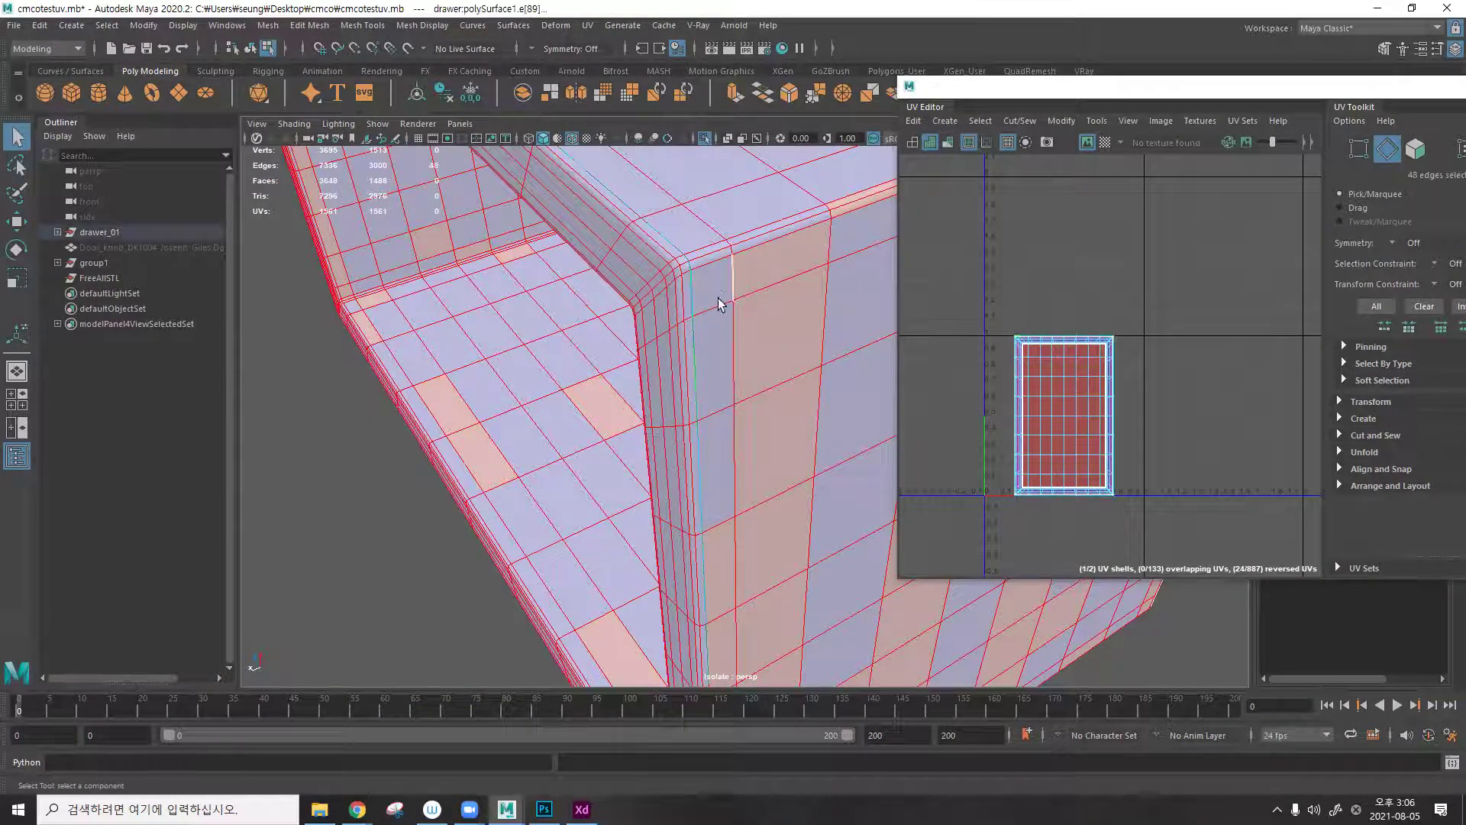
scroll(722, 324, "down", 1)
scroll(722, 324, "down", 2)
left_click_drag(722, 324, 530, 412, "alt")
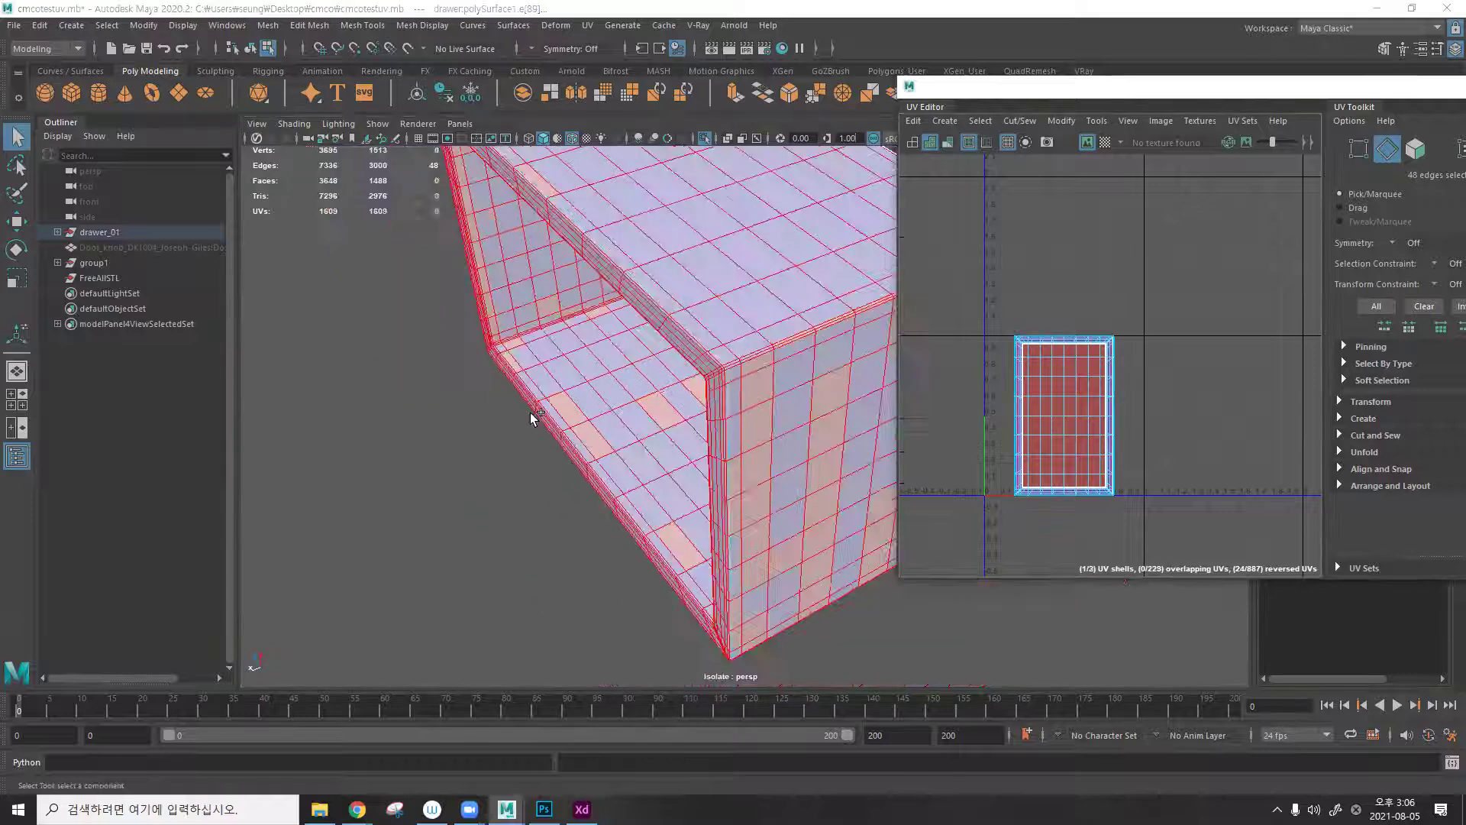
Try to select the edges along the lower side corner of the cabinet body, and return to object selection.
scroll(629, 467, "up", 2)
left_click_drag(629, 467, 620, 264, "alt")
right_click(809, 206)
left_click(862, 201)
left_click(856, 246)
left_click_drag(786, 416, 609, 396, "alt")
scroll(728, 312, "up", 2)
double_click(669, 342)
left_click_drag(679, 314, 780, 317, "alt")
scroll(501, 311, "up", 5)
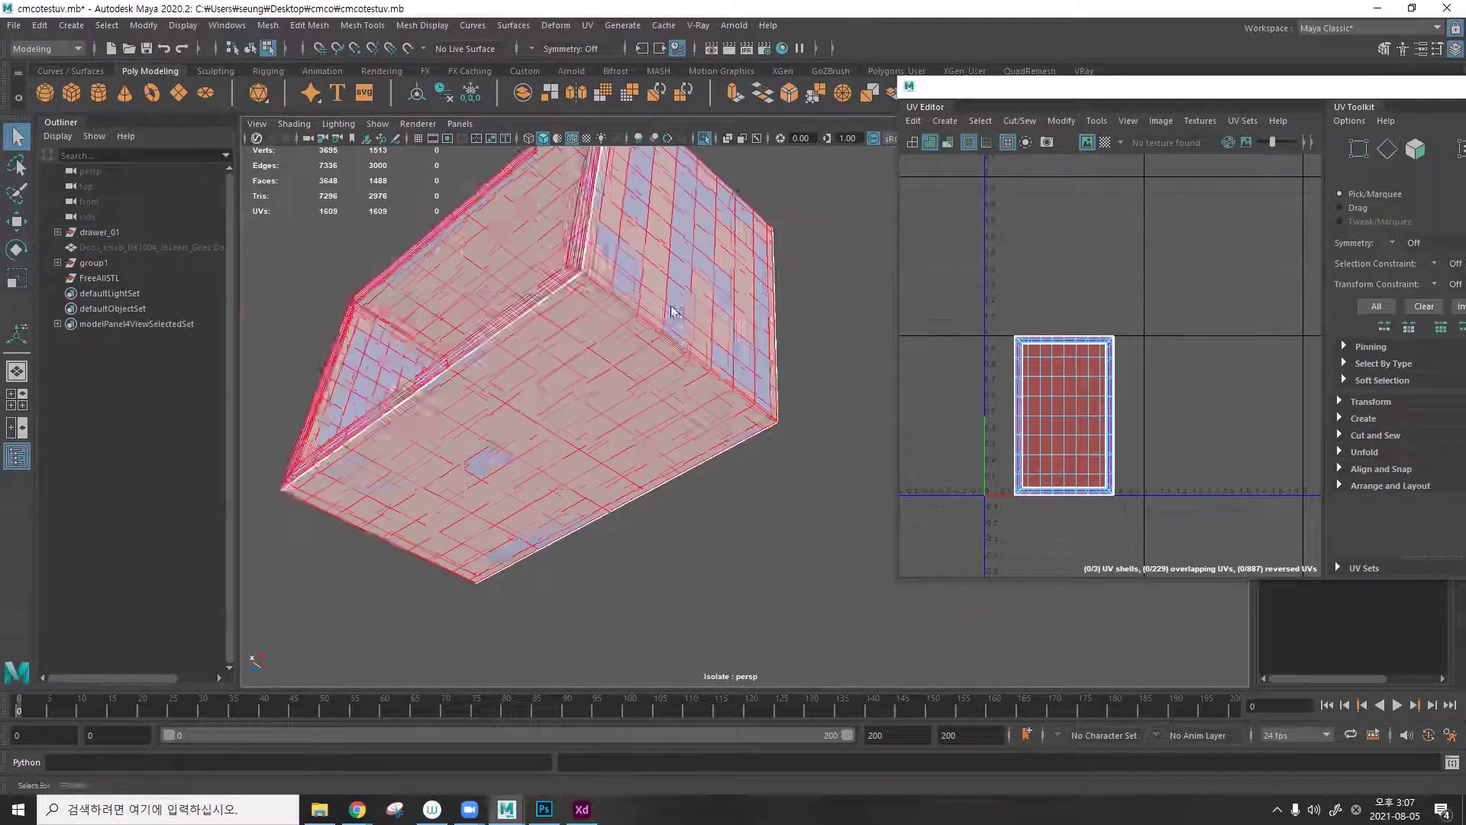
key("F11")
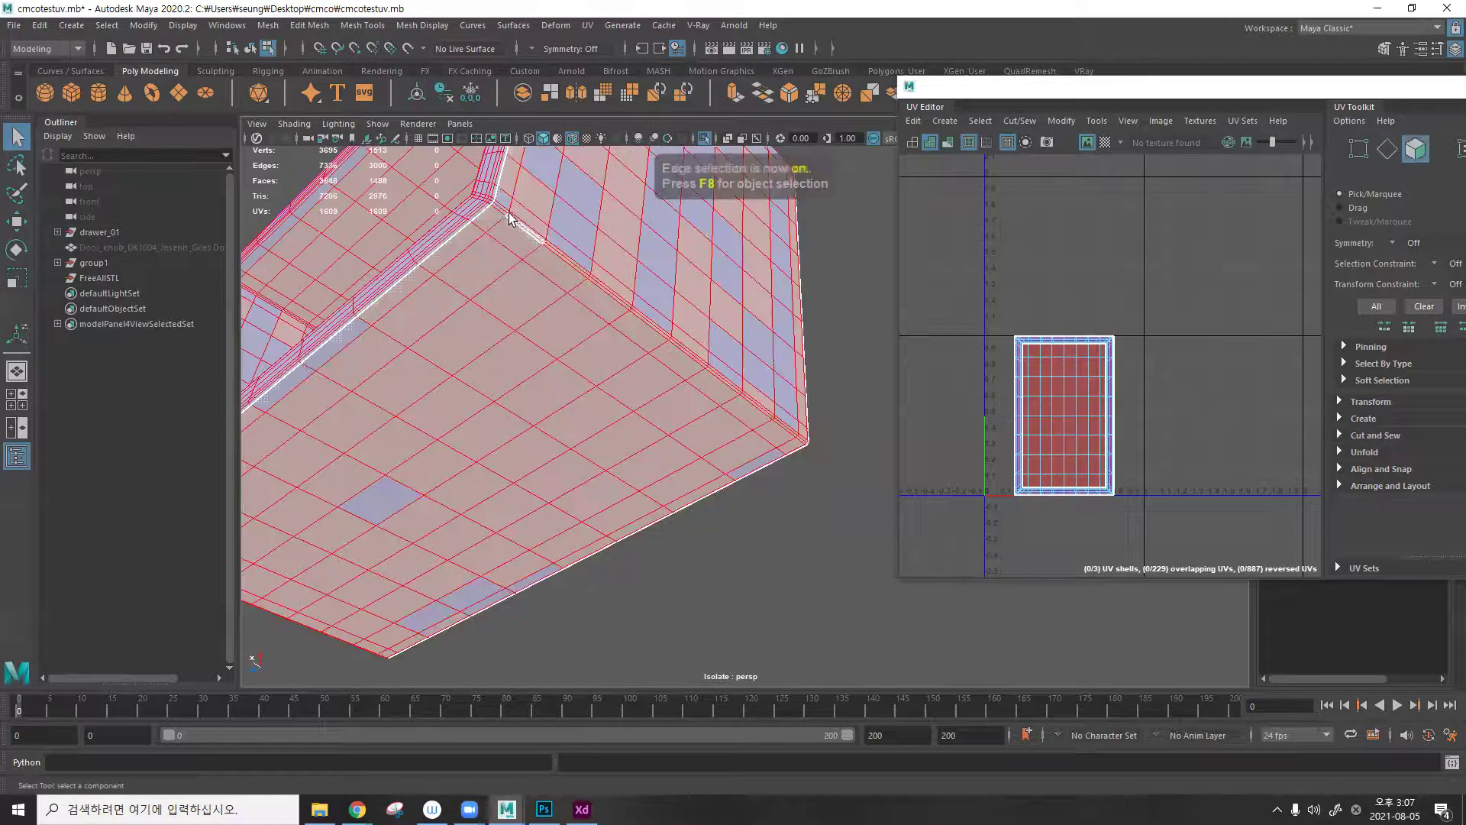
key("F10")
double_click(505, 221)
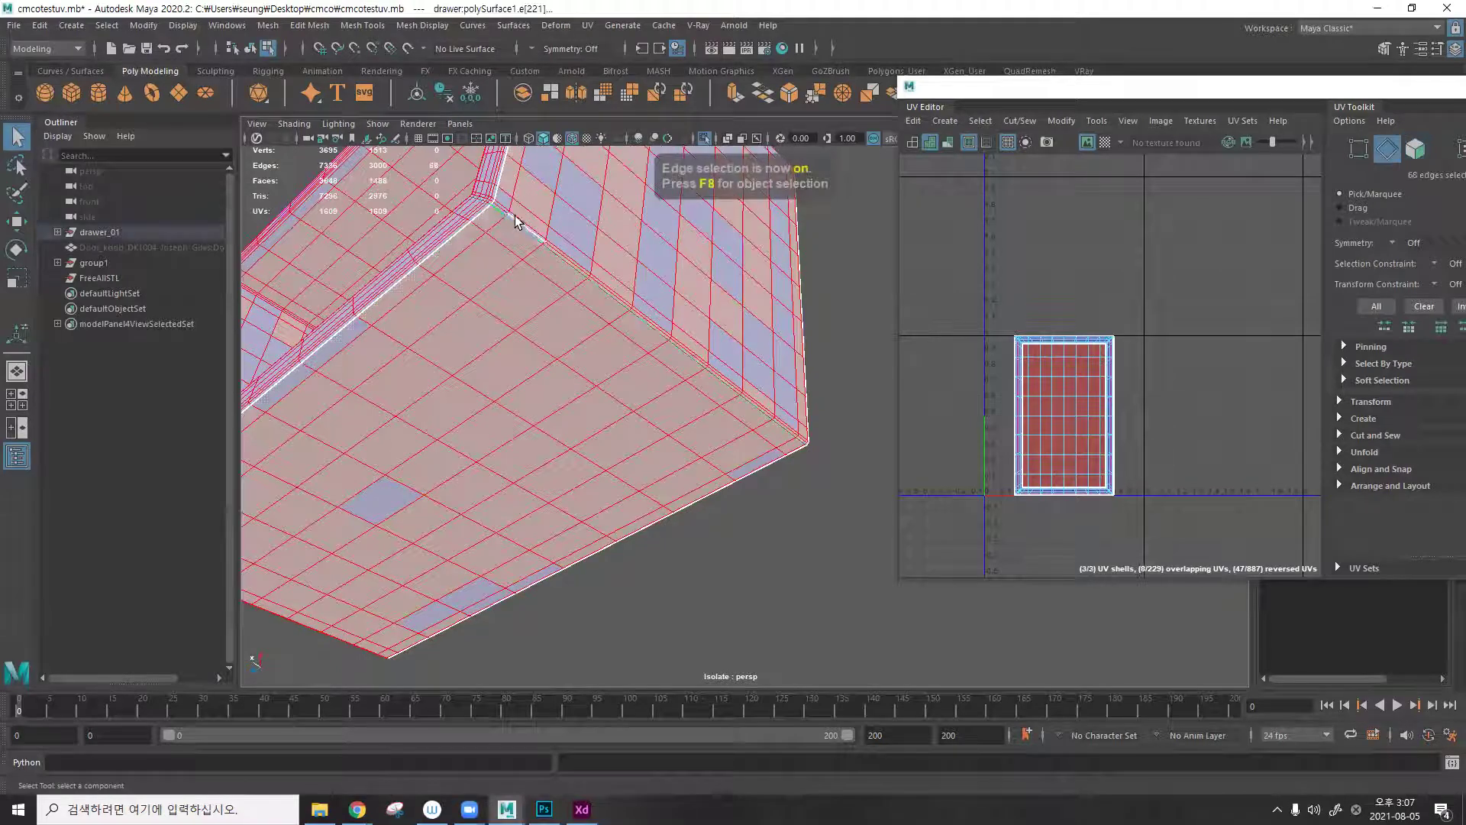
mouse_move(611, 298)
left_mouse_down("alt")
mouse_move(668, 307)
mouse_move(603, 321)
left_mouse_up("alt")
key("F8")
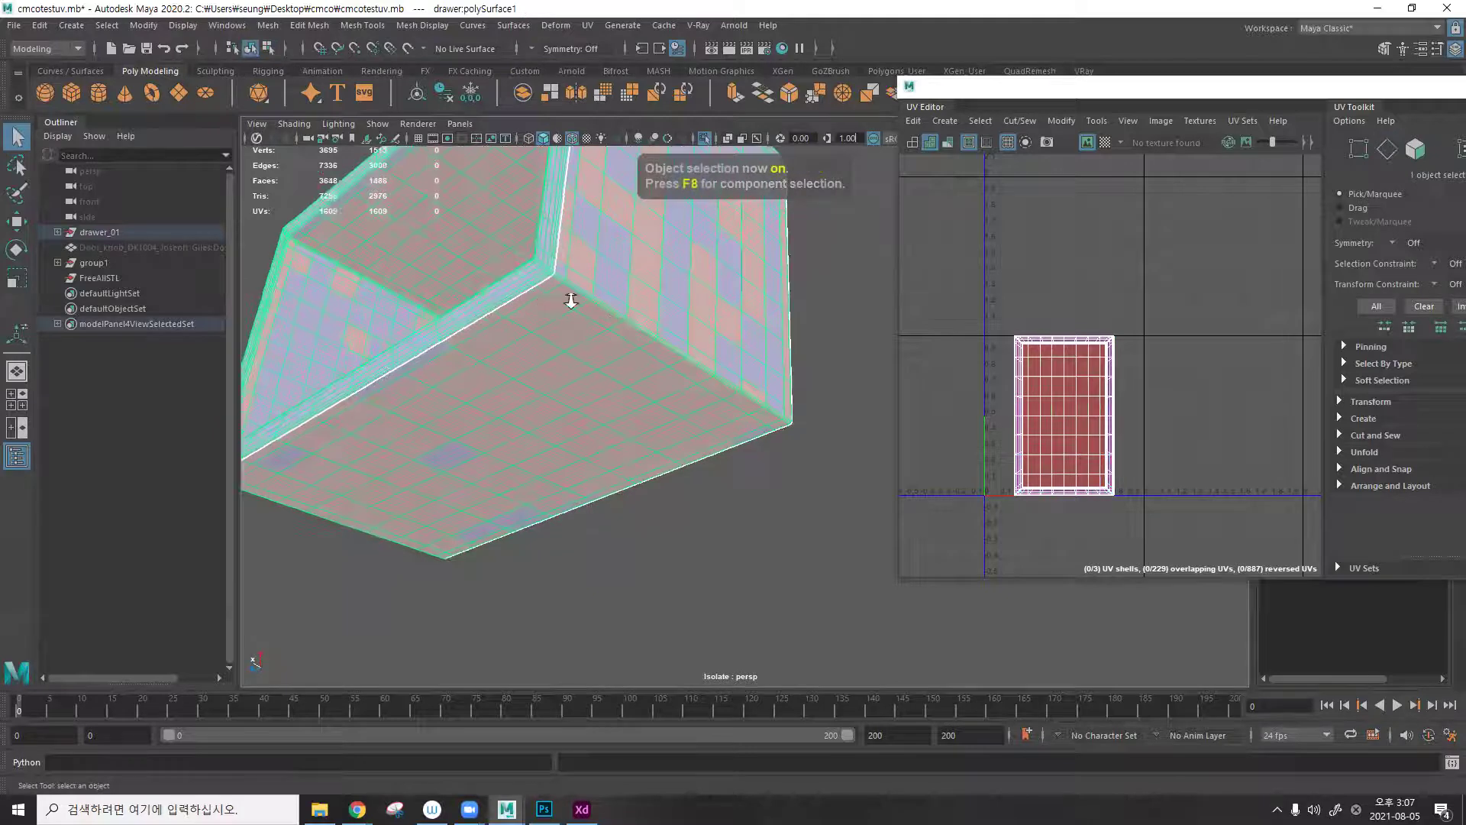
Try cutting the UVs along an edge loop crossing the cabinet's bottom and side faces, and undo the cut.
right_click_drag(571, 301, 727, 293, "alt")
key("F10")
left_click(535, 268)
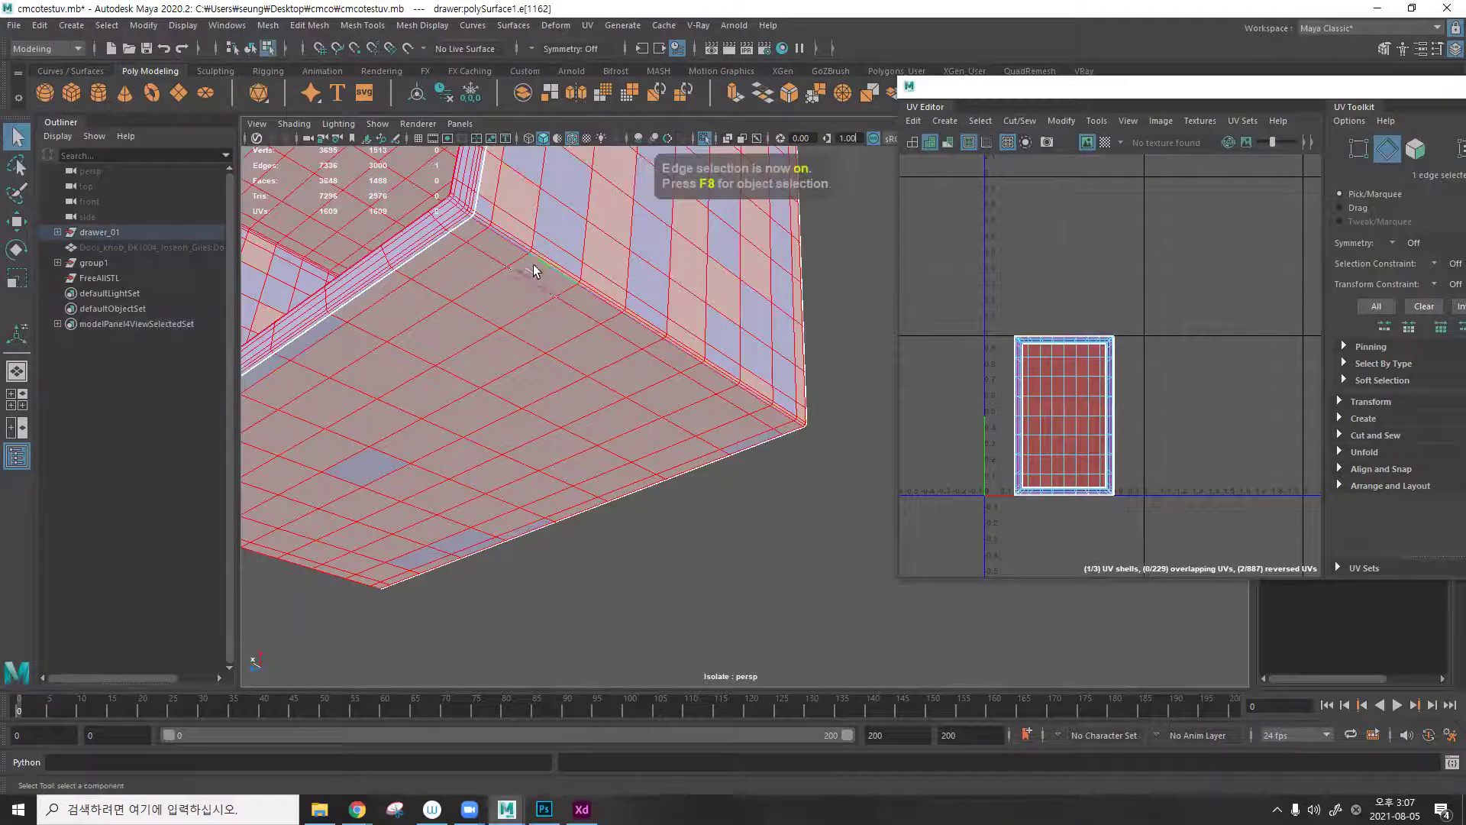
double_click(520, 255)
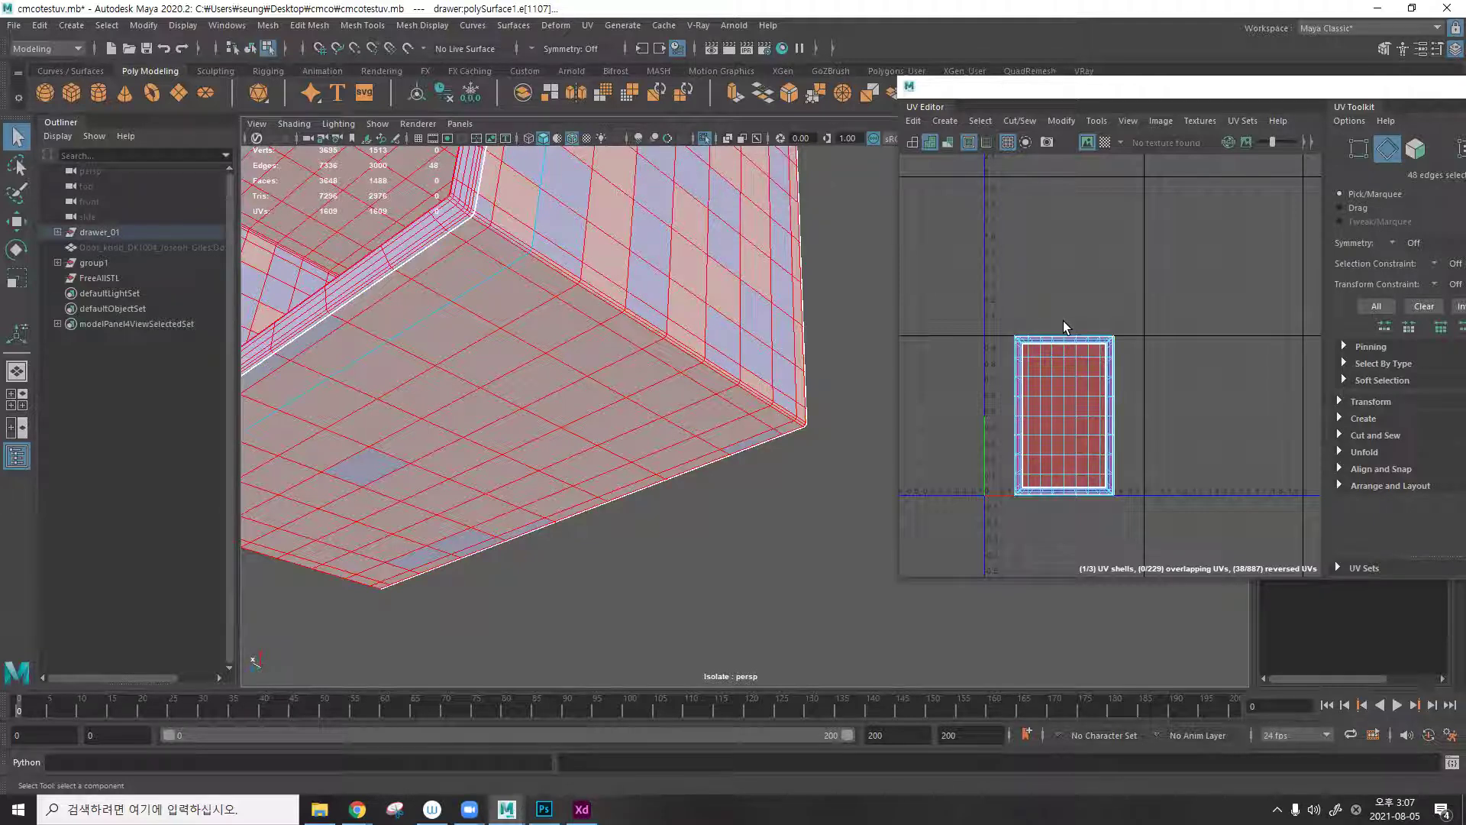
key("ctrl+x")
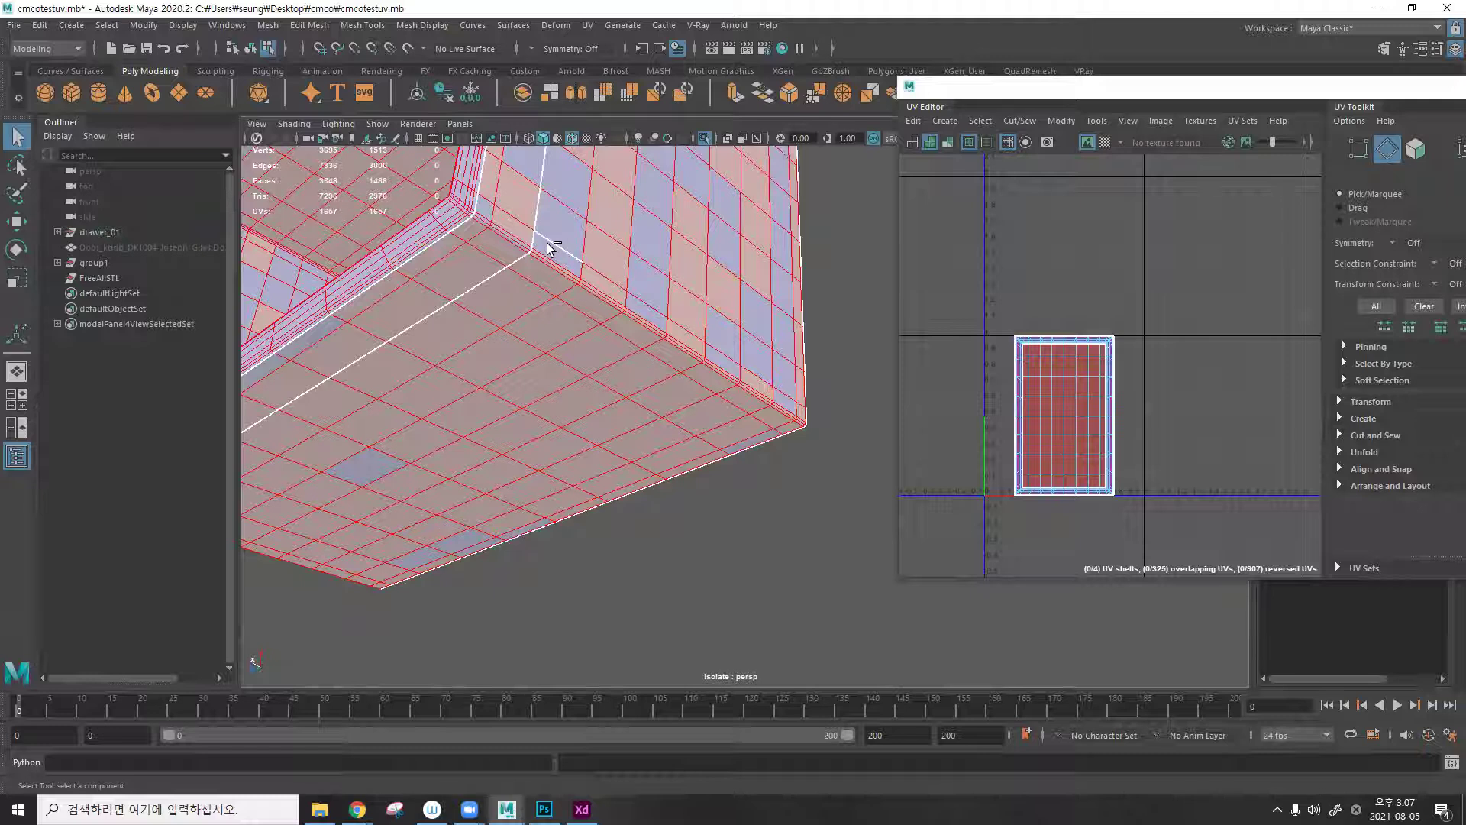
key("ctrl+z")
key("ctrl+z")
key("F8")
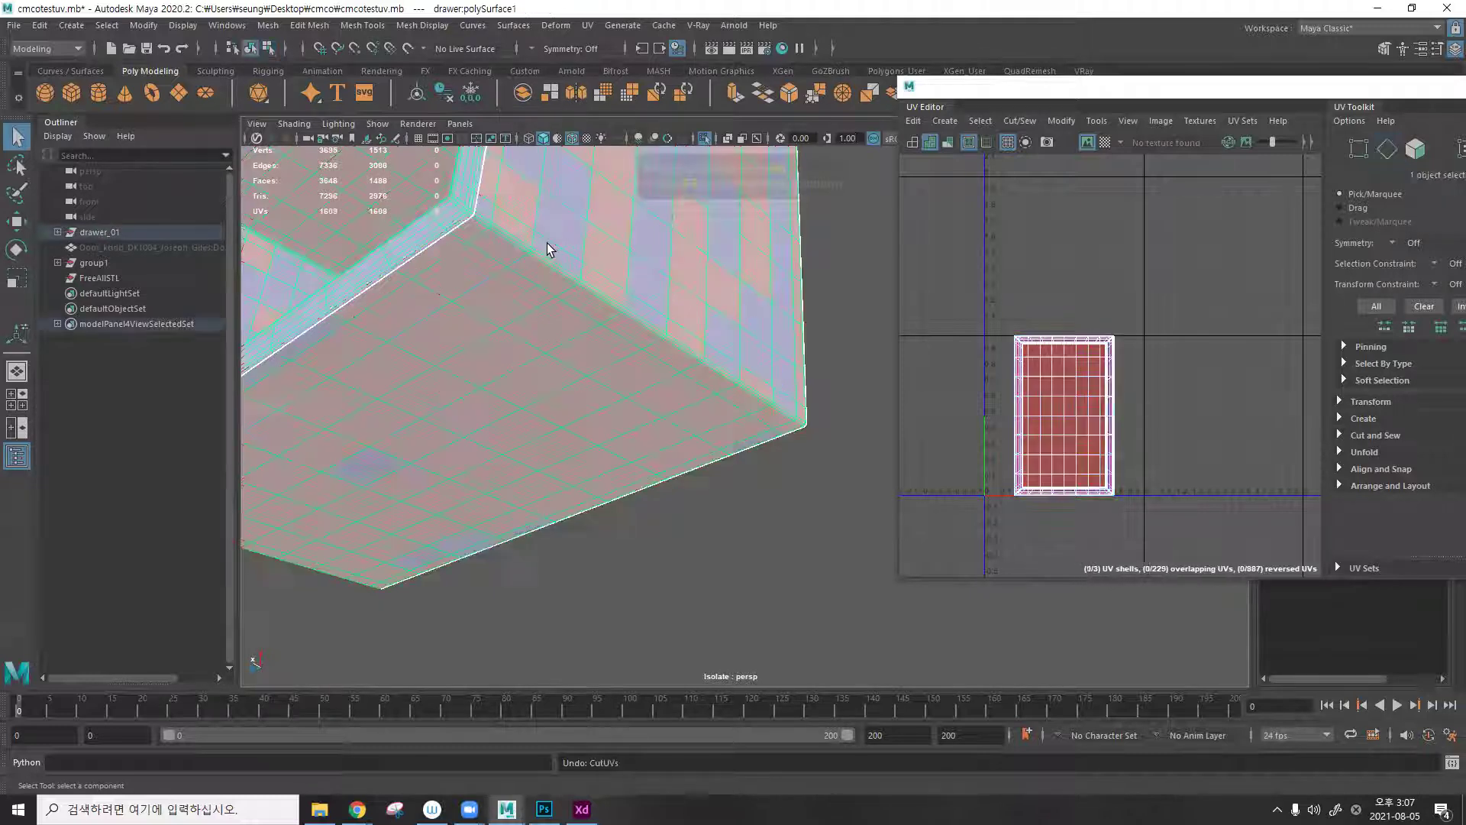
Cut the upper corner edge between the cabinet's top and side faces with the 3D Cut and Sew UV Tool.
left_click_drag(608, 293, 608, 176, "alt")
left_click(792, 240)
left_click(657, 313)
left_click(588, 26)
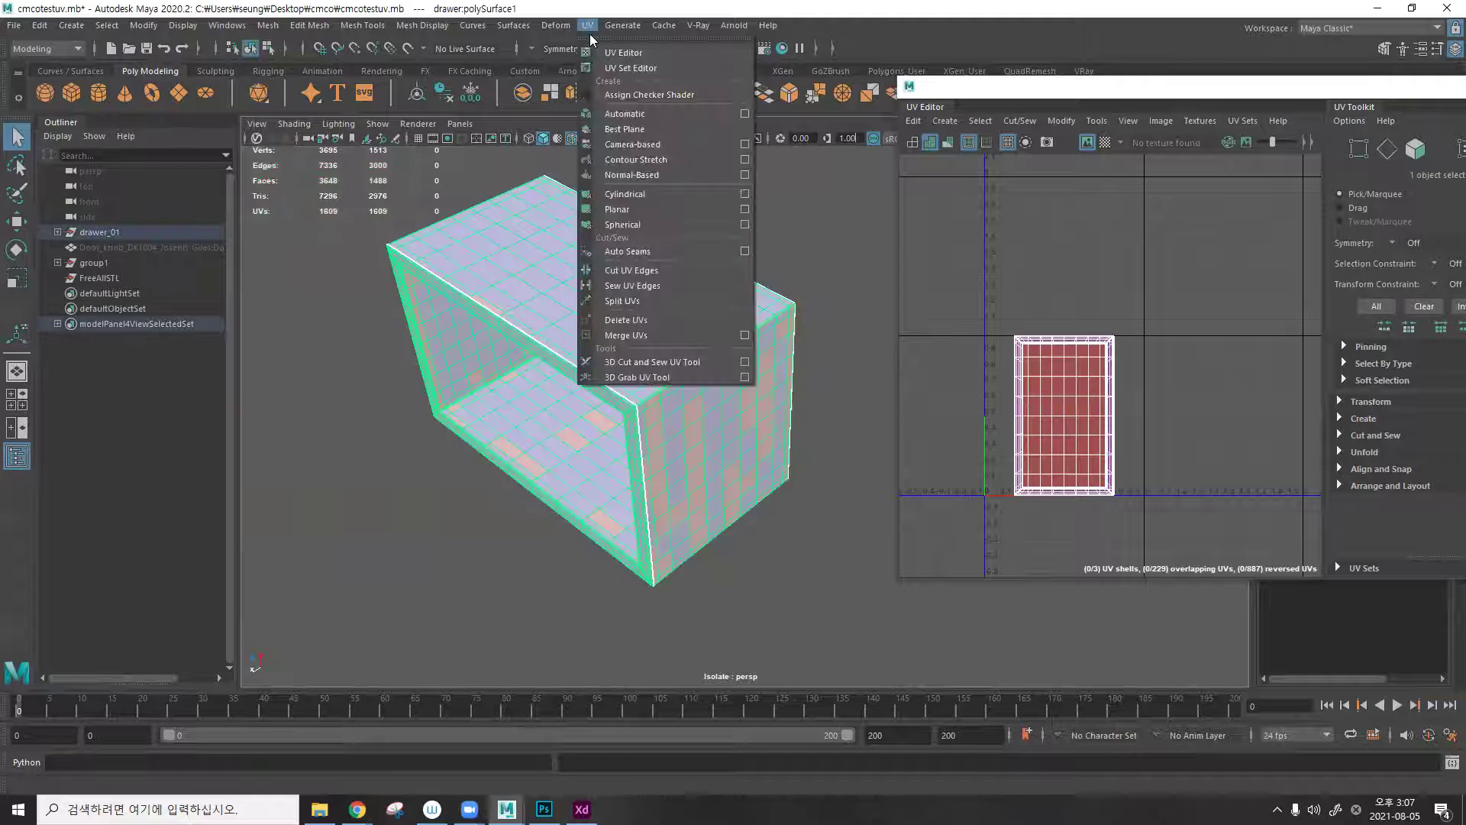
left_click(675, 370)
left_click_drag(712, 350, 508, 316, "alt")
scroll(721, 325, "up", 3)
scroll(507, 316, "up", 3)
left_click_drag(598, 298, 484, 308, "alt")
scroll(485, 308, "up", 2)
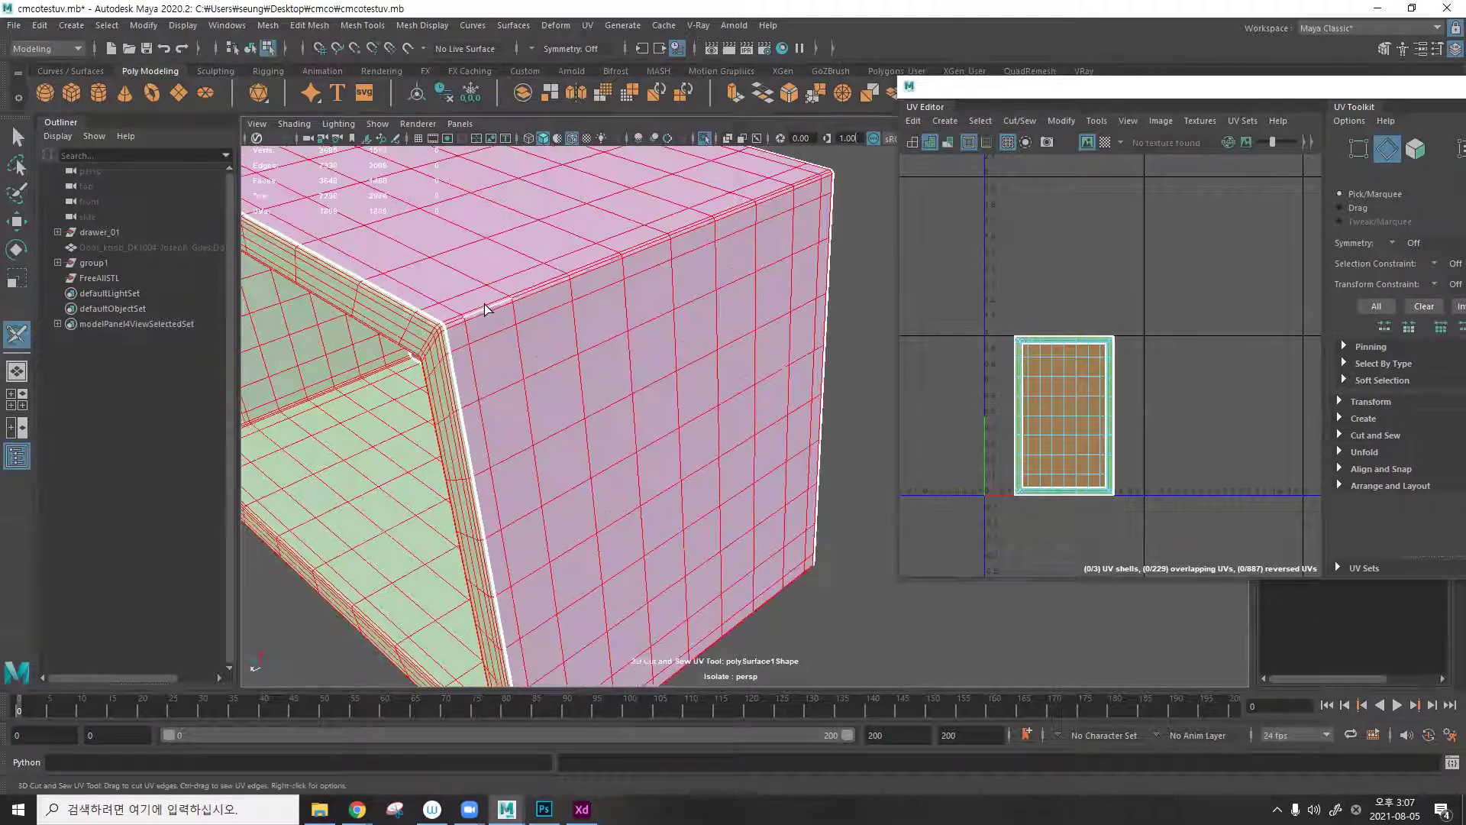
double_click(485, 308)
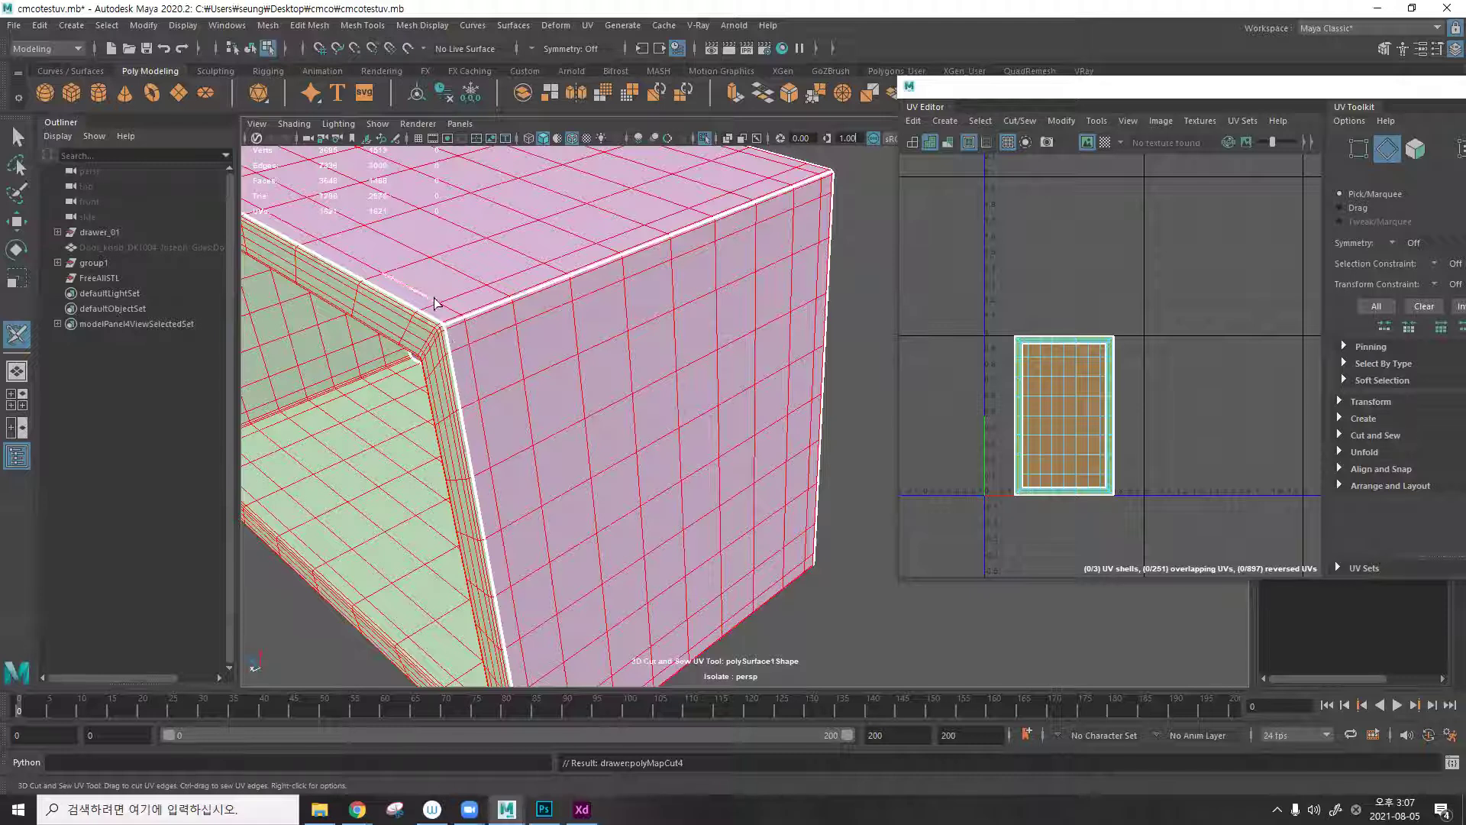
Try cutting UVs along a horizontal edge row near the top of the cabinet body, and undo these cuts.
left_click_drag(746, 244, 686, 273, "alt")
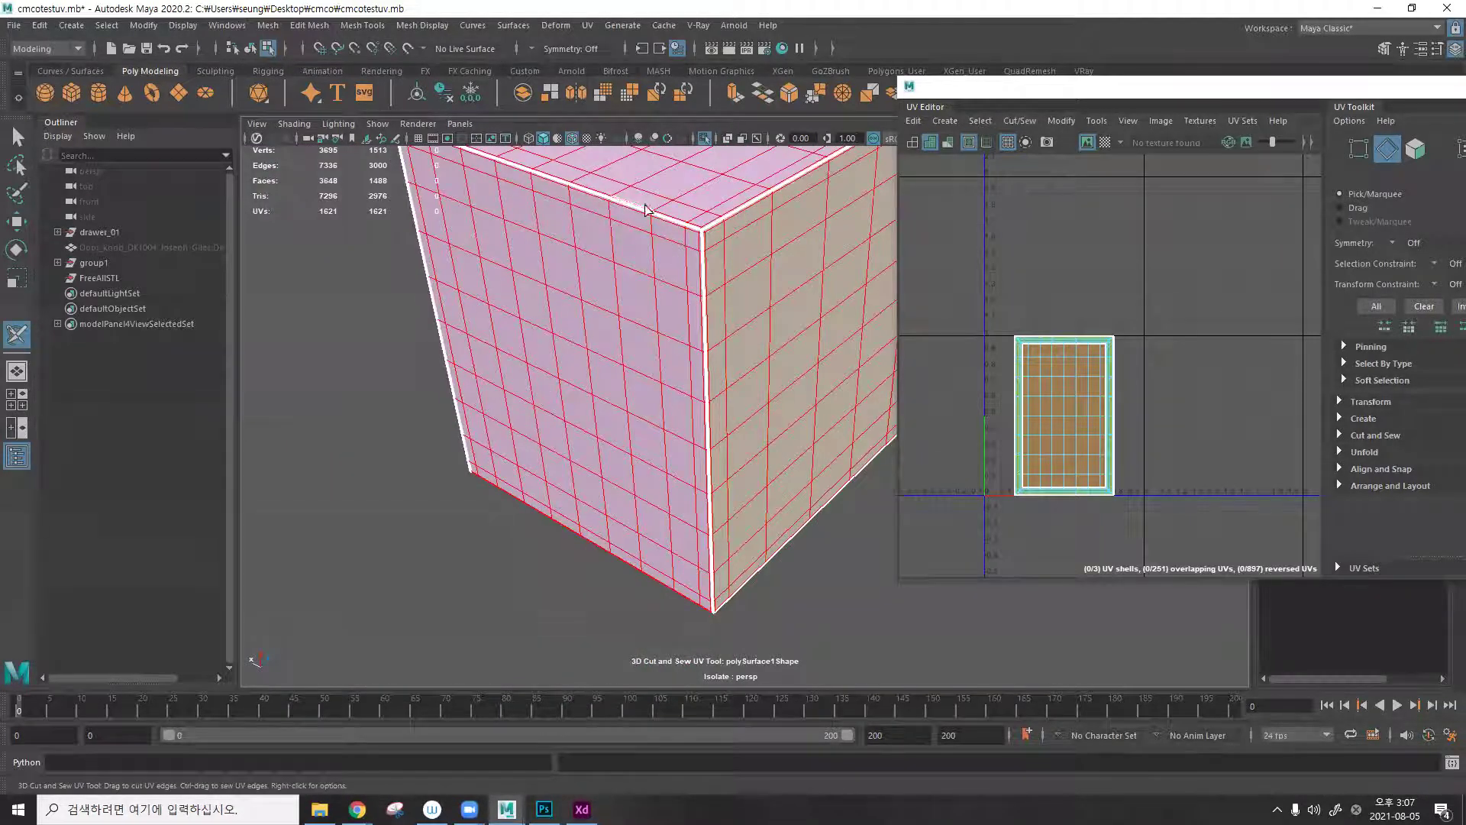
left_click_drag(701, 252, 628, 295, "alt")
double_click(630, 290)
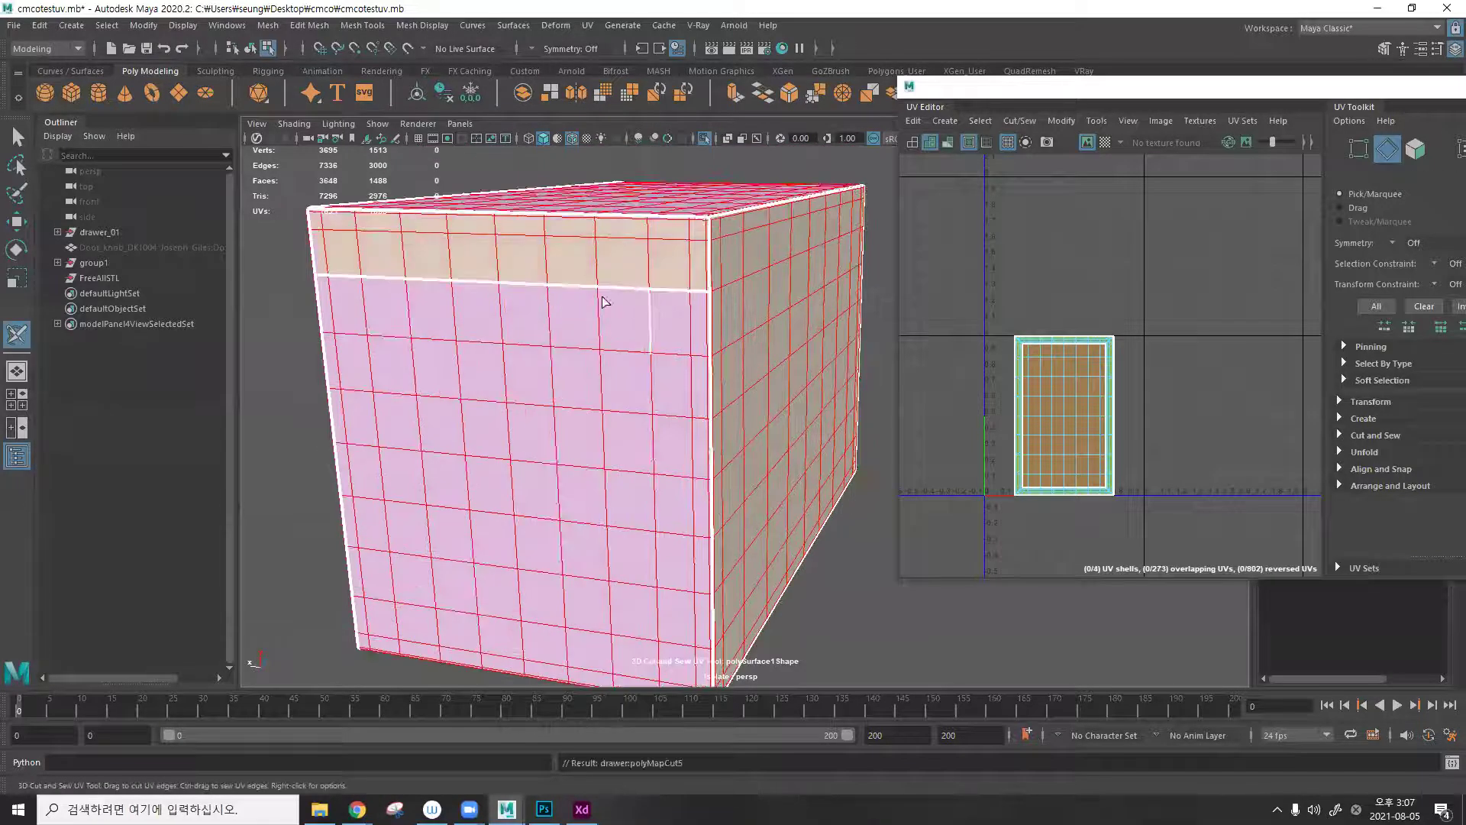
left_click_drag(687, 284, 474, 378, "alt")
key("ctrl+z")
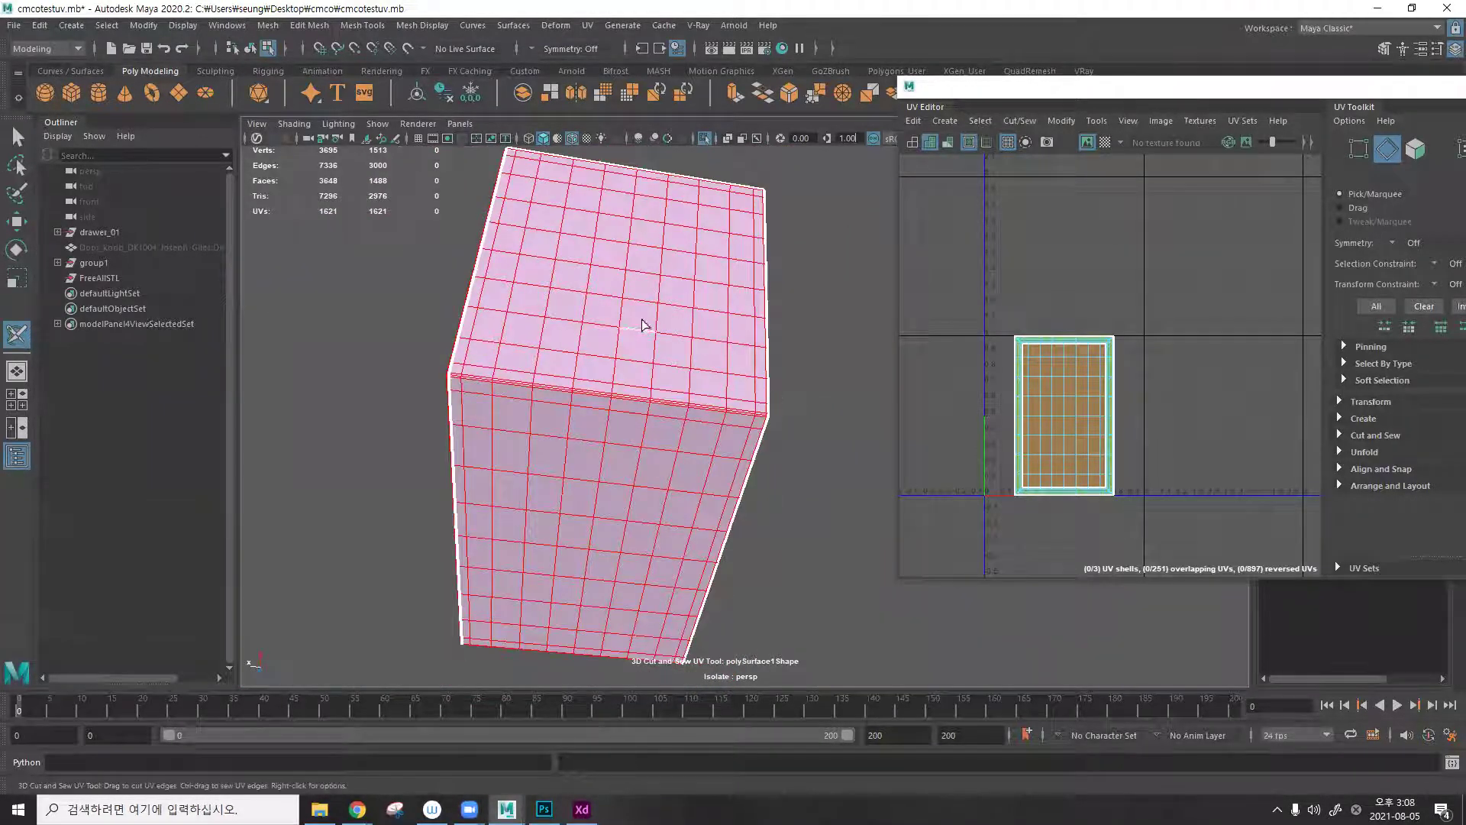
double_click(637, 205)
key("ctrl+z")
Try cutting UVs along a vertical edge line through the middle of the cabinet's side face, and undo these cuts.
left_click_drag(608, 445, 650, 260, "alt")
scroll(375, 402, "up", 5)
double_click(374, 402)
double_click(650, 260)
left_click_drag(616, 341, 646, 288, "alt")
middle_click_drag(646, 288, 706, 384, "alt")
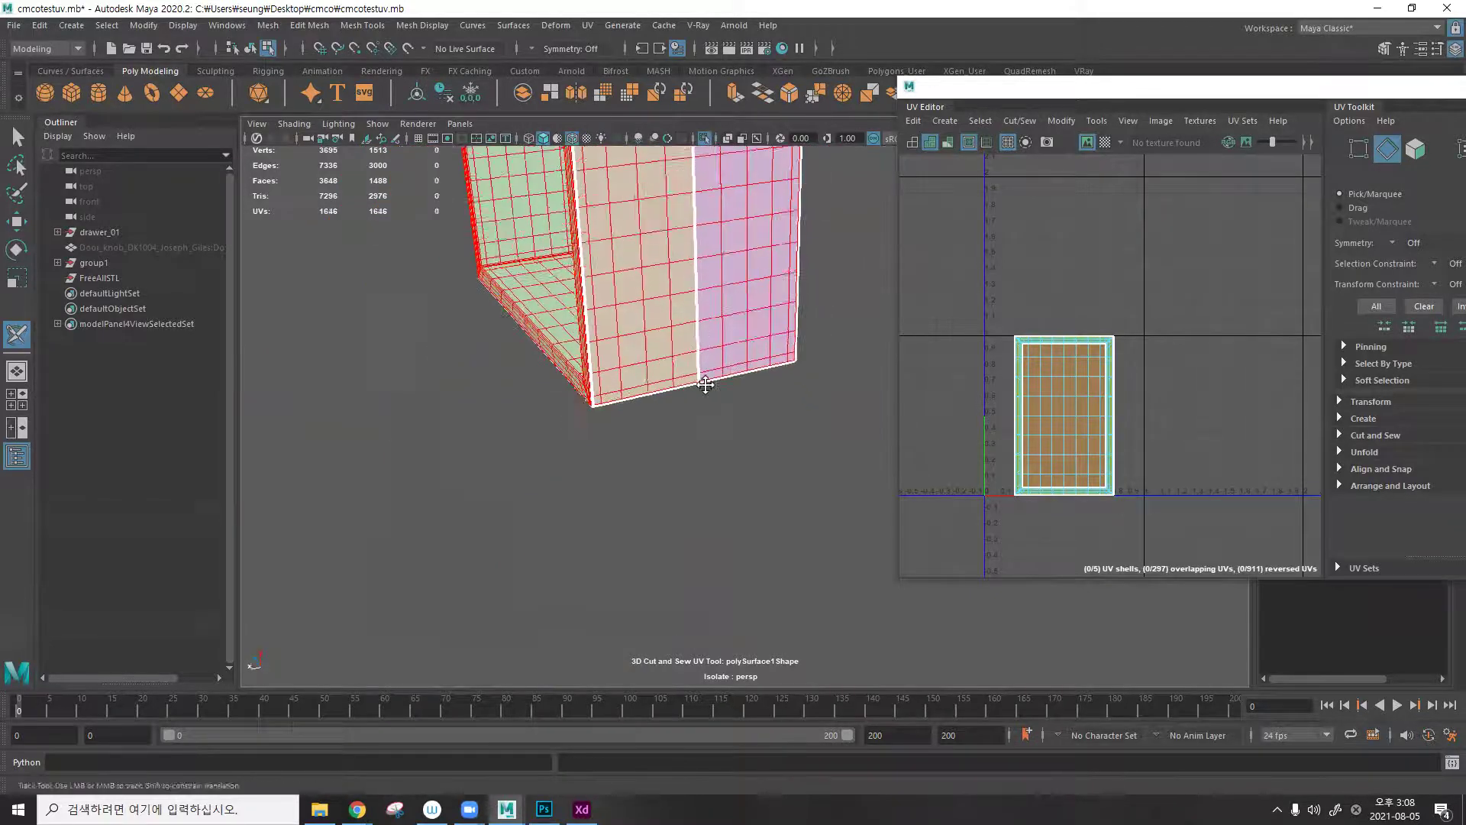
key("f")
key("ctrl+z")
key("ctrl+z")
Cut the UVs along the lower corner edge between the cabinet's bottom and side faces.
left_click_drag(642, 391, 576, 351, "alt")
scroll(555, 286, "up", 5)
scroll(610, 272, "up", 4)
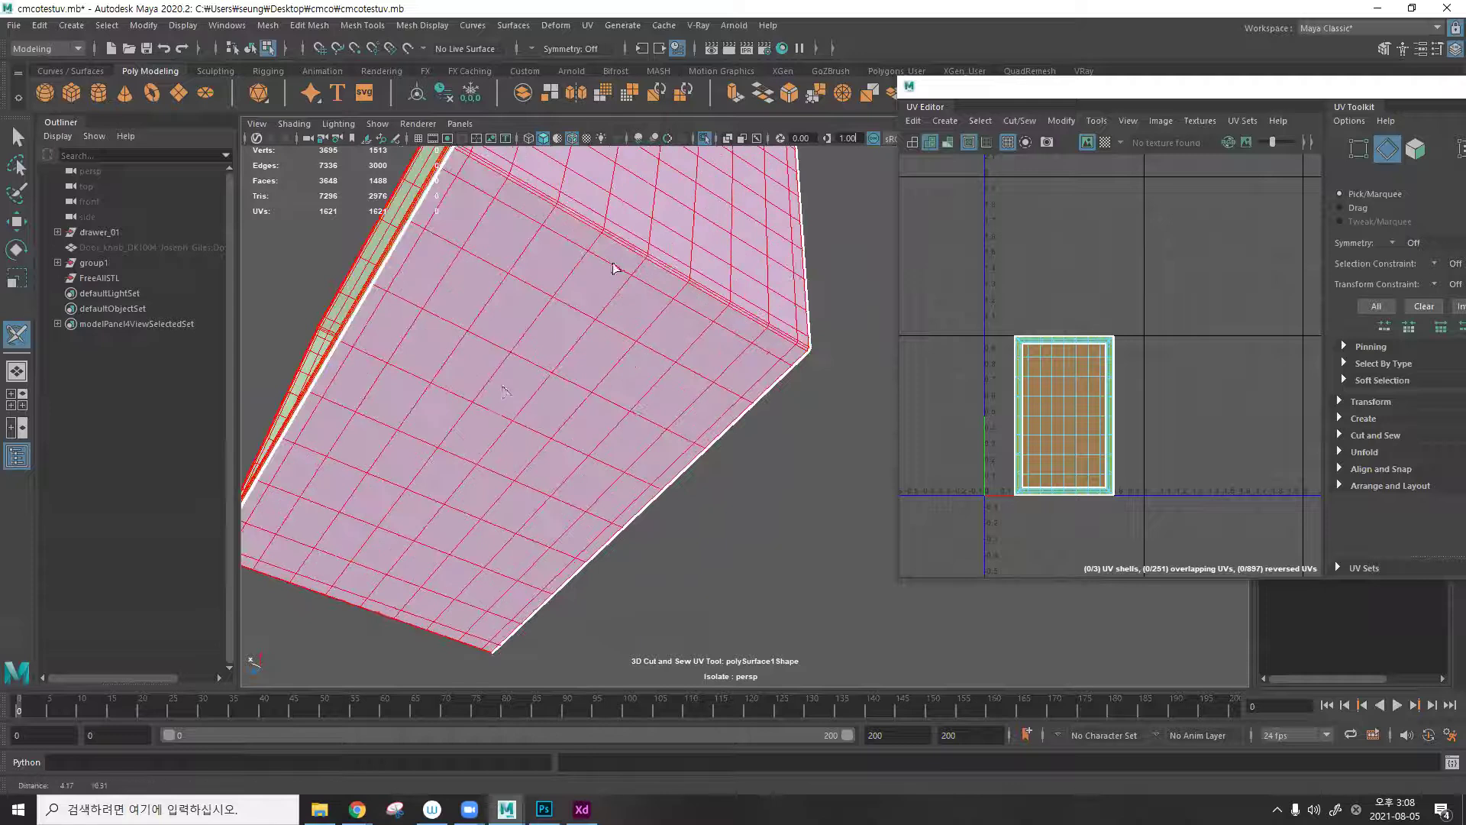
double_click(613, 259)
left_click_drag(507, 328, 729, 546, "alt")
scroll(569, 349, "down", 5)
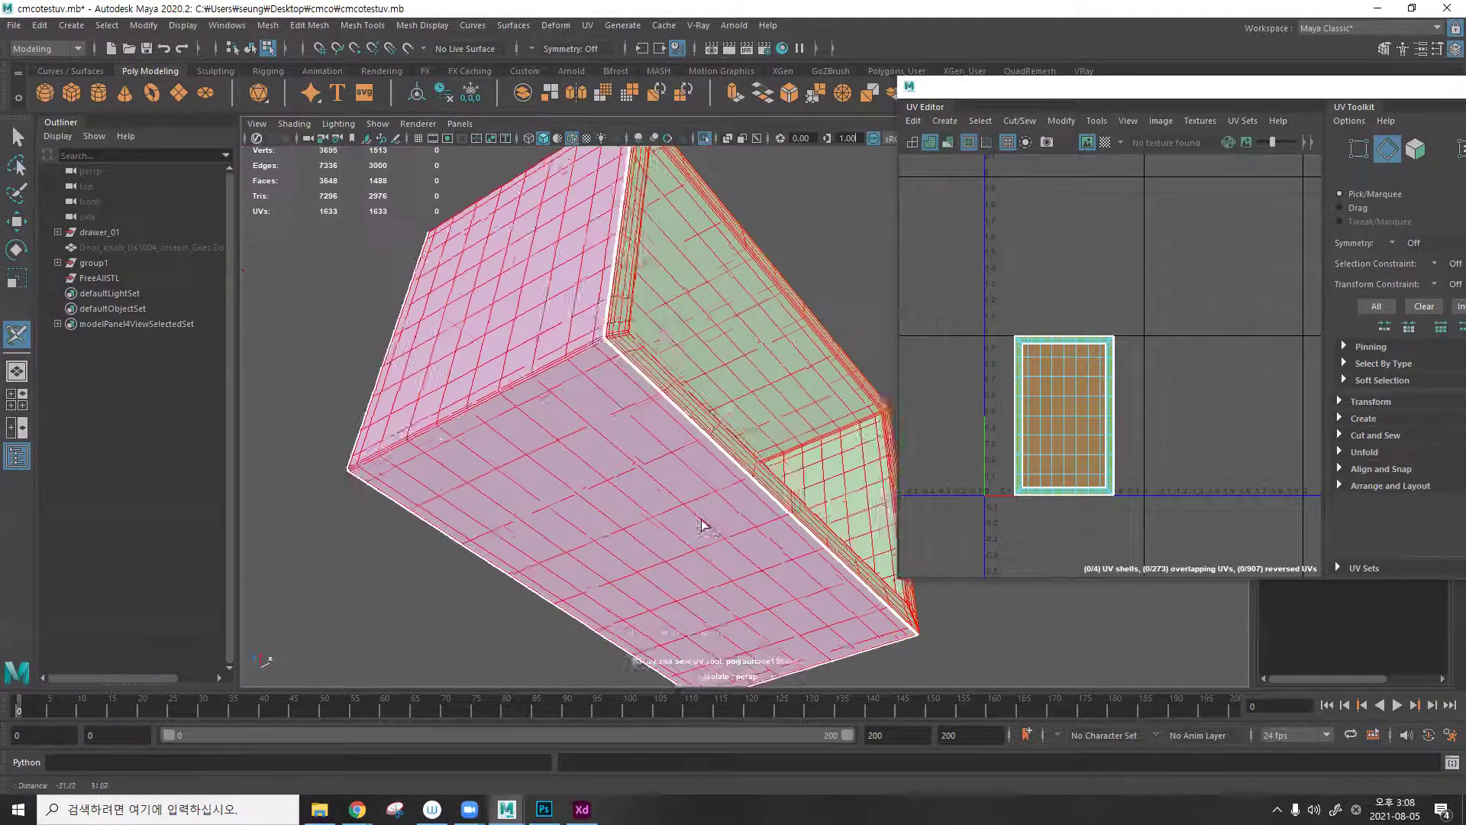
Cut the UVs along the remaining uncut outer corner edge where the cabinet's side face meets its underside.
scroll(555, 375, "up", 8)
double_click(551, 363)
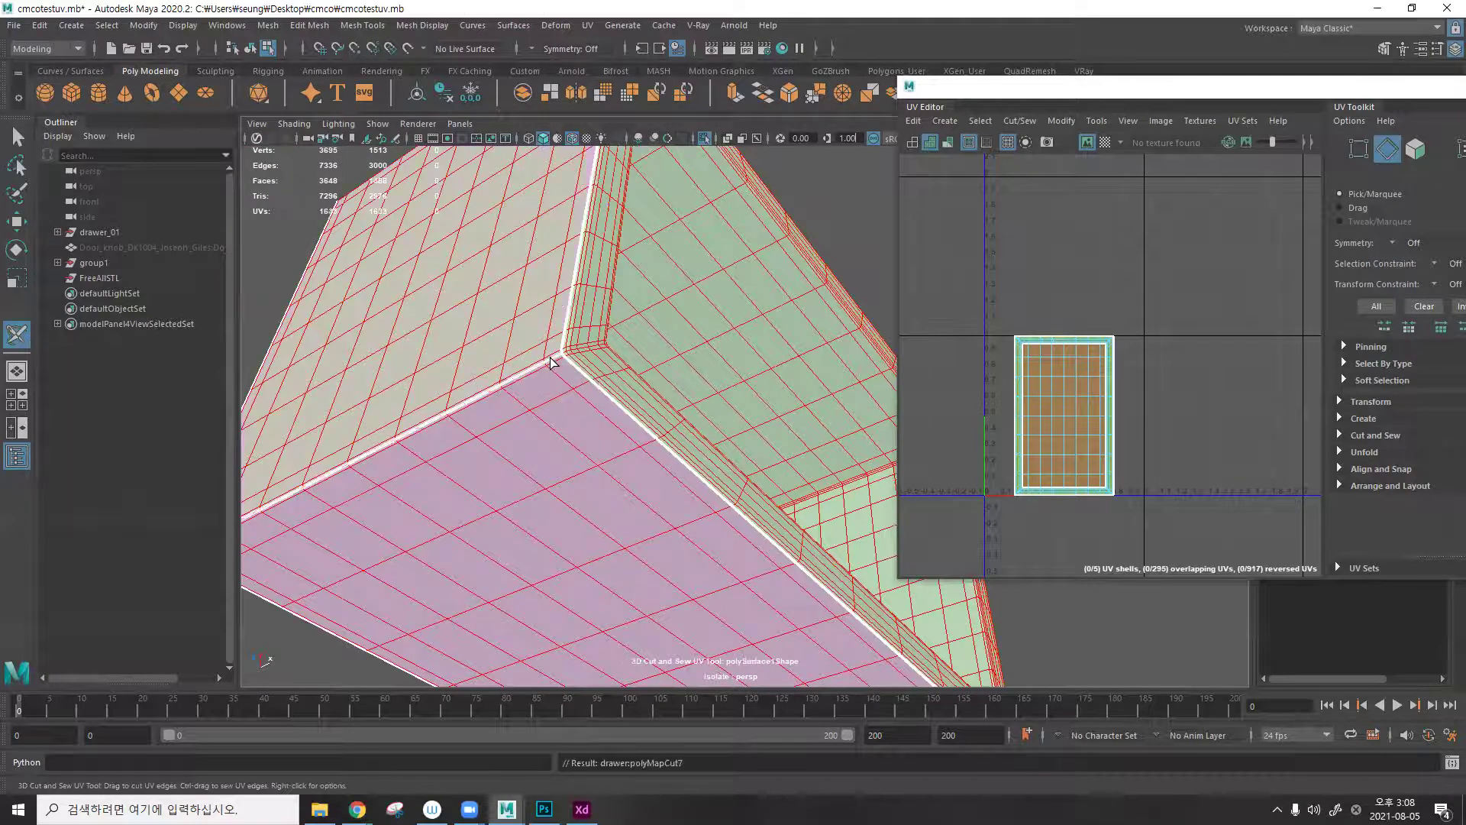
left_click_drag(623, 353, 620, 372, "alt")
scroll(477, 386, "down", 6)
Examine the seams around the cabinet's outer corners, front opening and interior back panel from several angles.
left_click_drag(588, 474, 806, 341, "alt")
left_click_drag(525, 342, 680, 306, "alt")
left_click_drag(373, 467, 675, 430, "alt")
left_click_drag(757, 329, 560, 290, "alt")
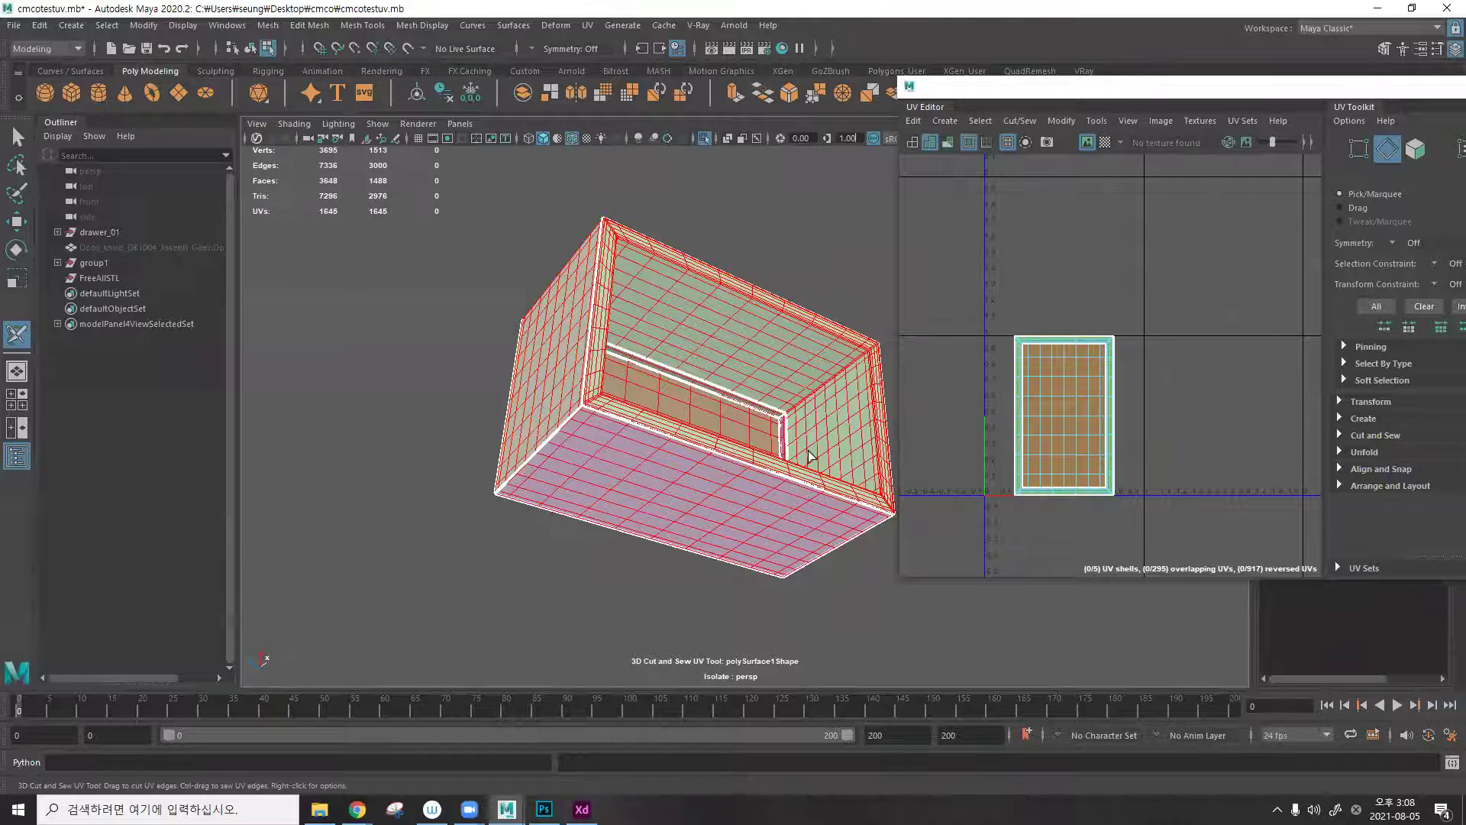
left_click_drag(810, 456, 558, 405, "alt")
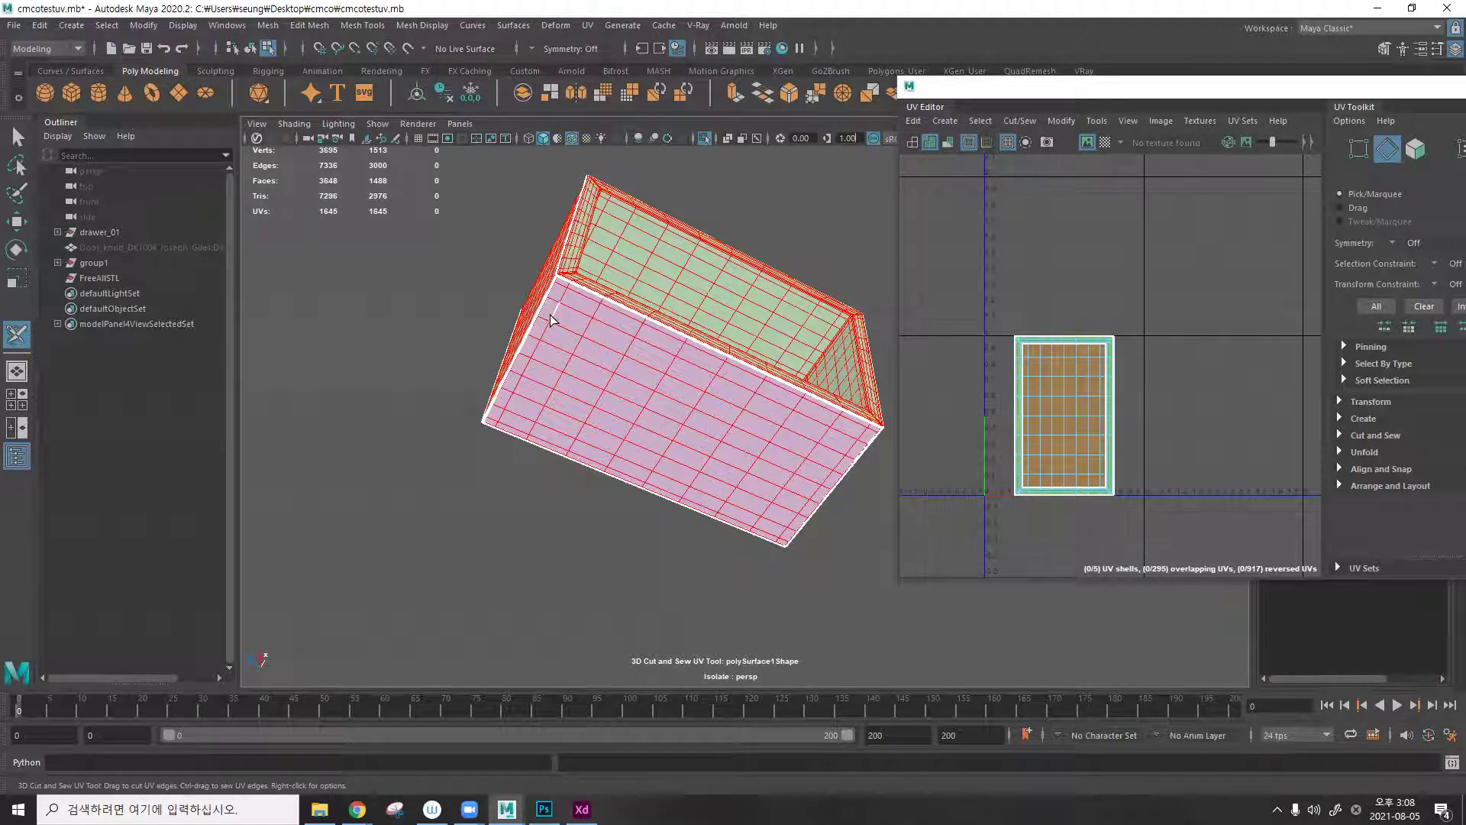
left_click_drag(808, 384, 626, 385, "alt")
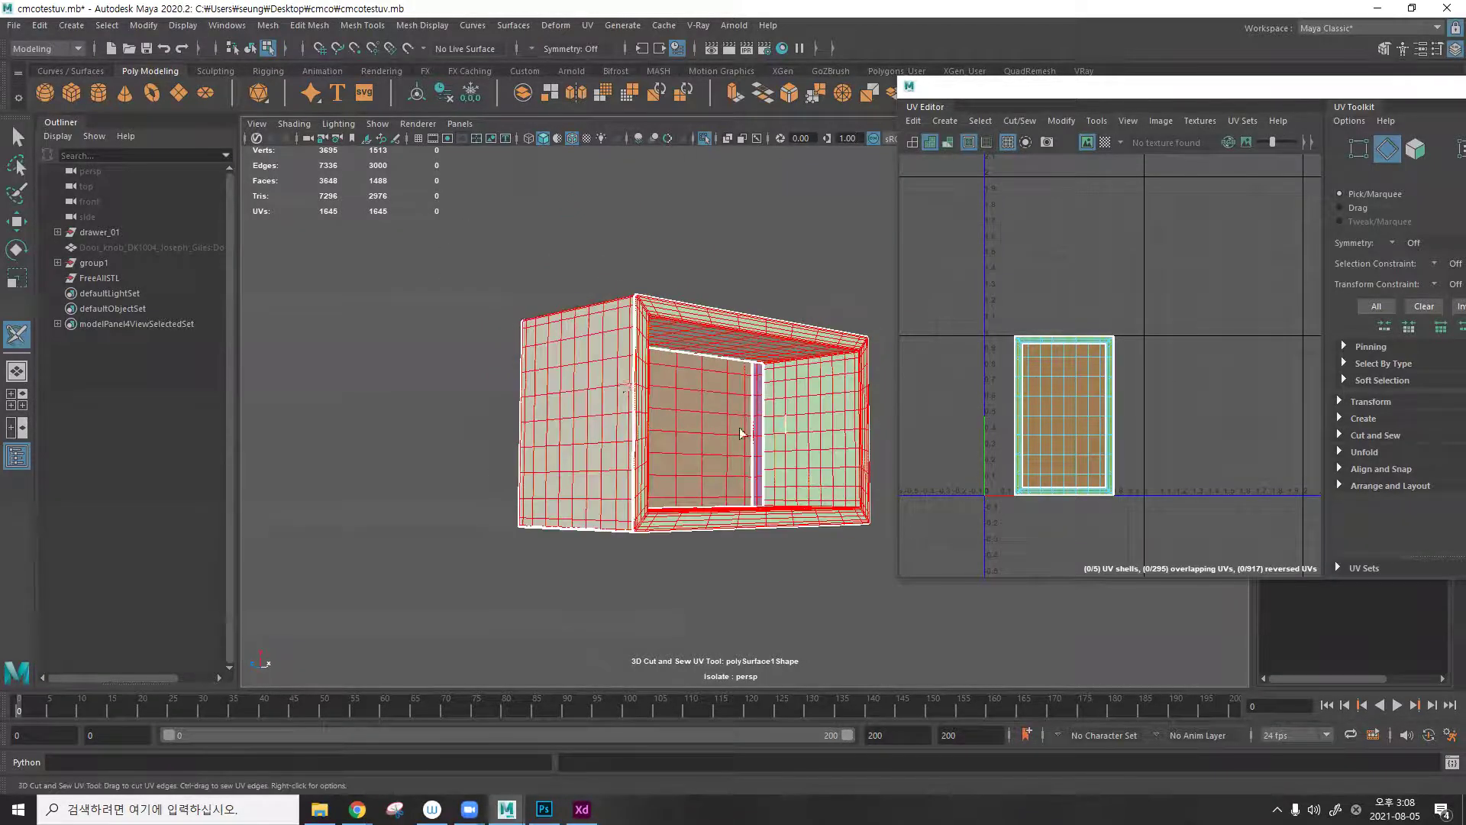
left_click(606, 367)
scroll(580, 357, "up", 2)
left_click_drag(792, 359, 611, 316, "alt")
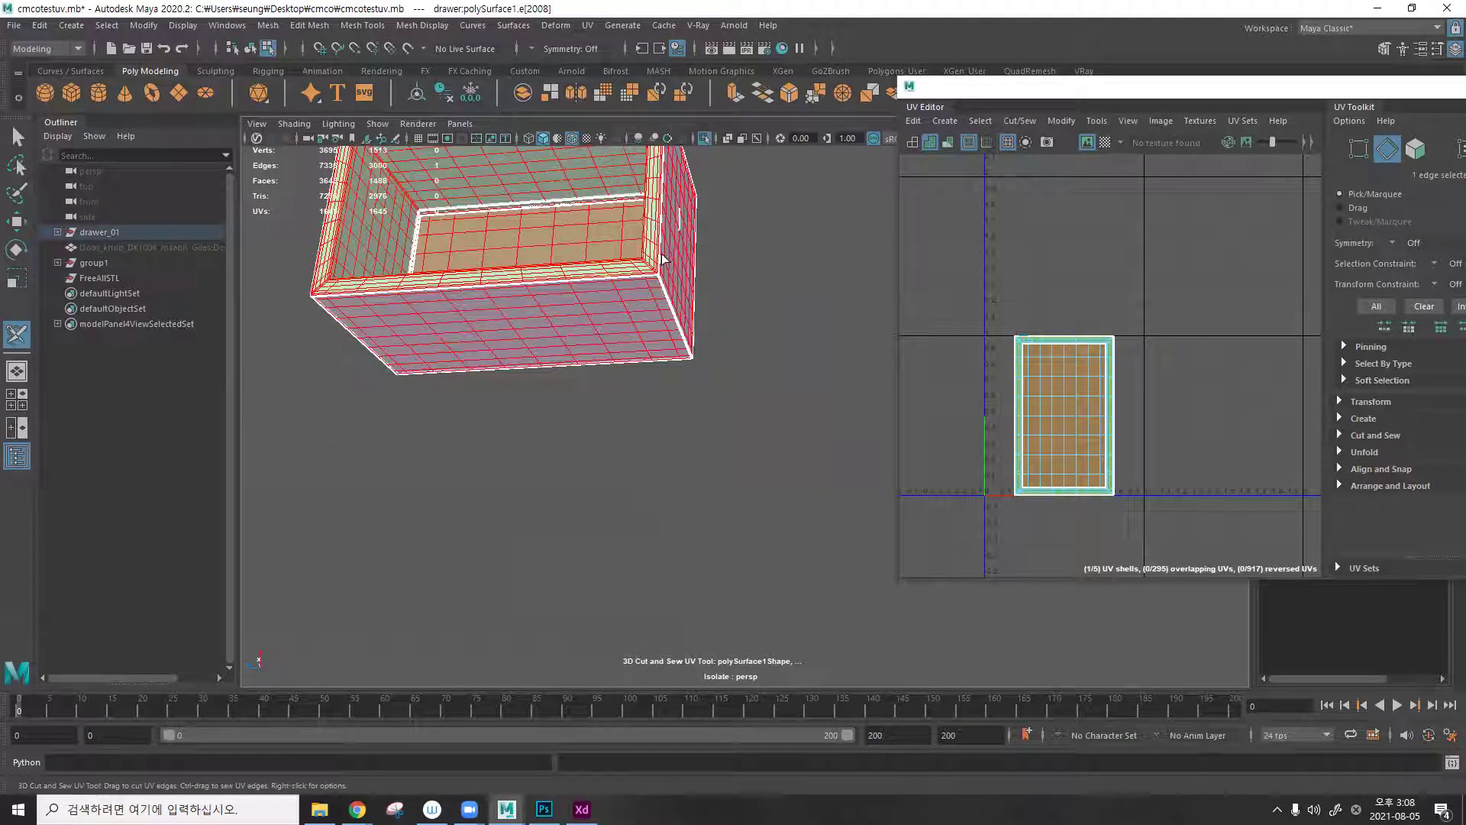
middle_click_drag(620, 321, 632, 341, "alt")
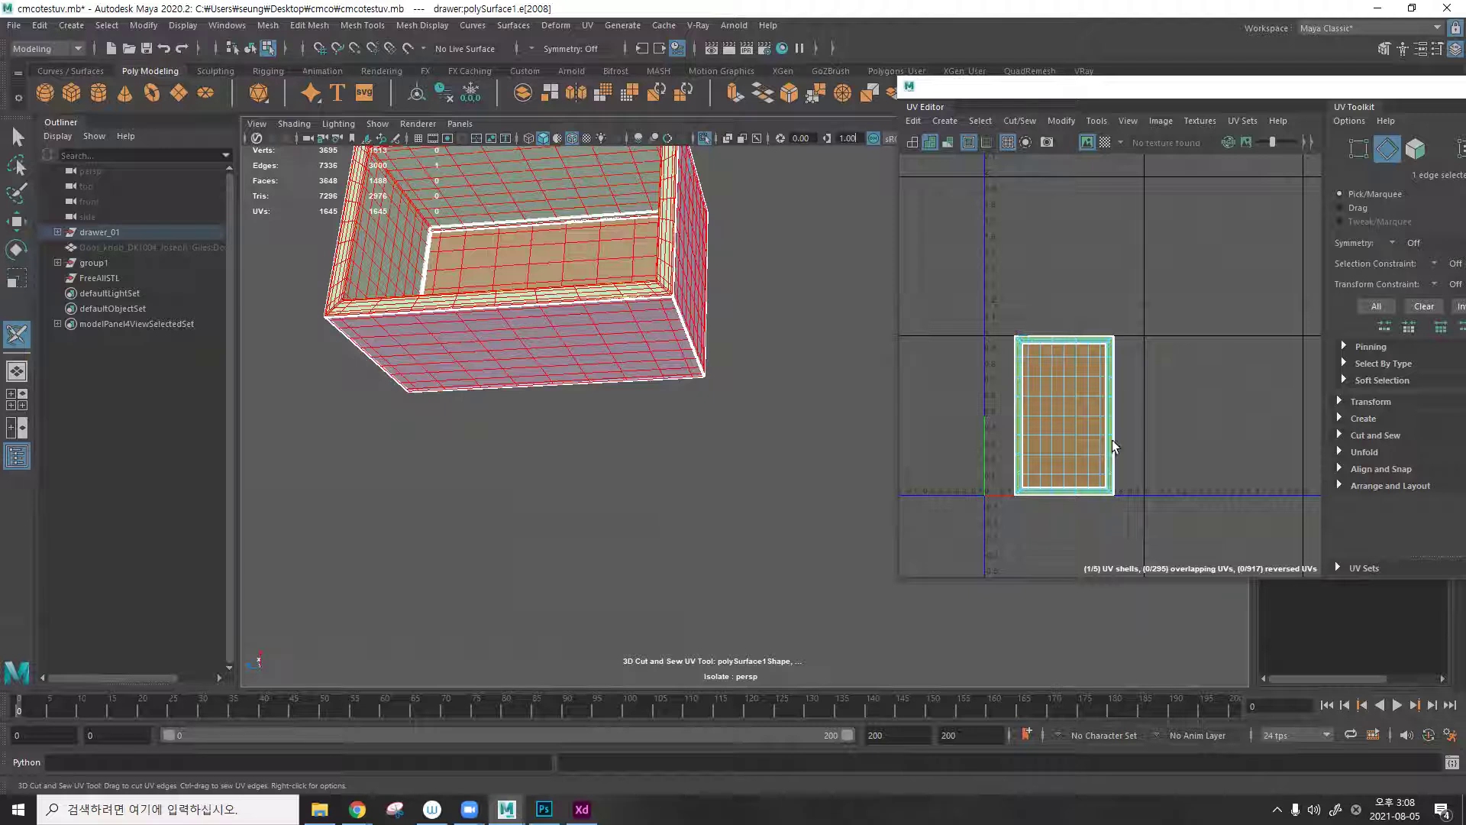
left_click_drag(600, 291, 584, 403, "alt")
Cut the UVs along the interior's upper left corner edge, from the front opening to the back panel.
scroll(481, 413, "up", 10)
scroll(547, 449, "up", 8)
scroll(591, 433, "up", 5)
scroll(593, 425, "down", 6)
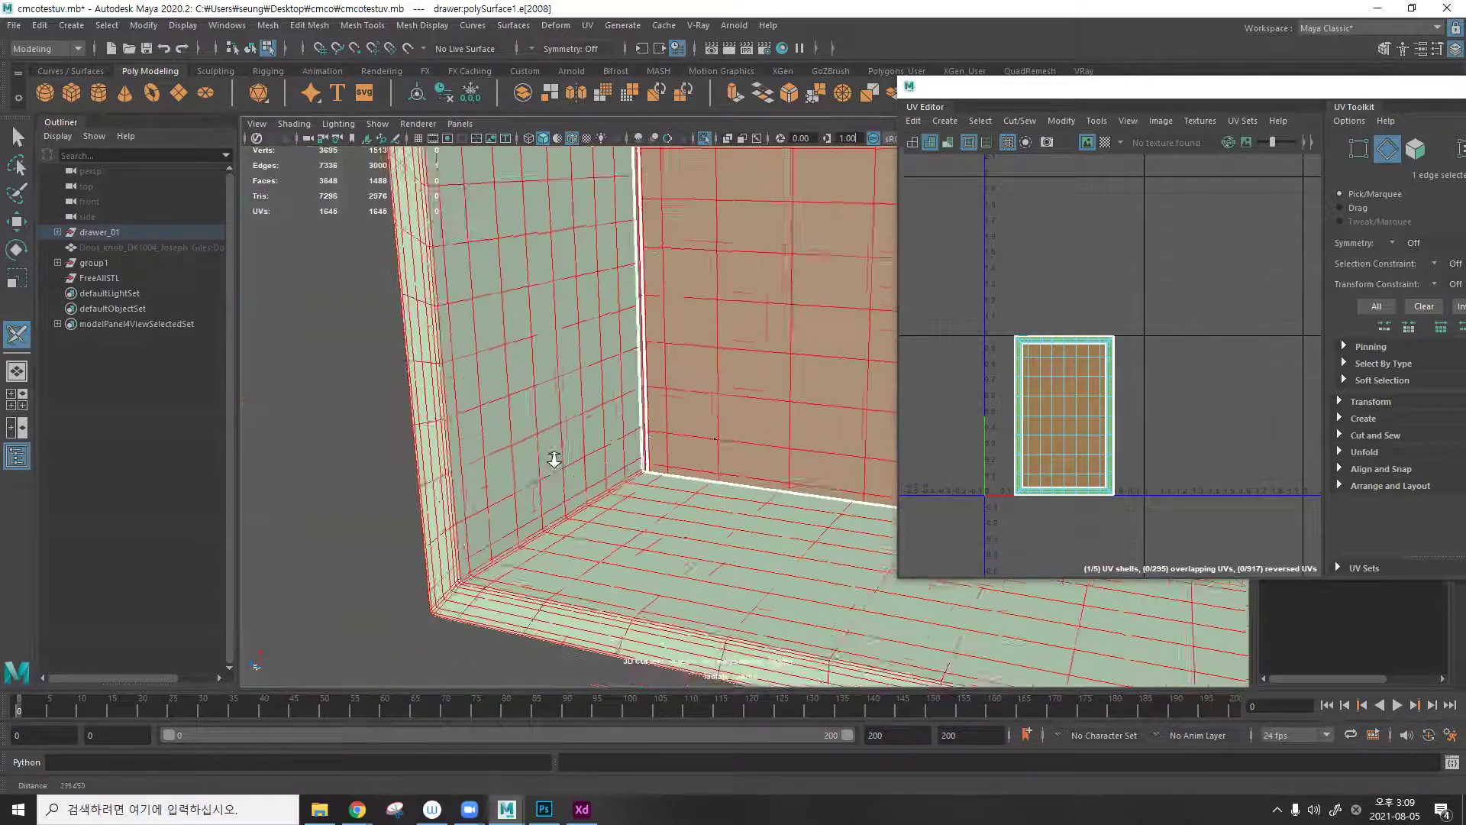
scroll(555, 459, "down", 4)
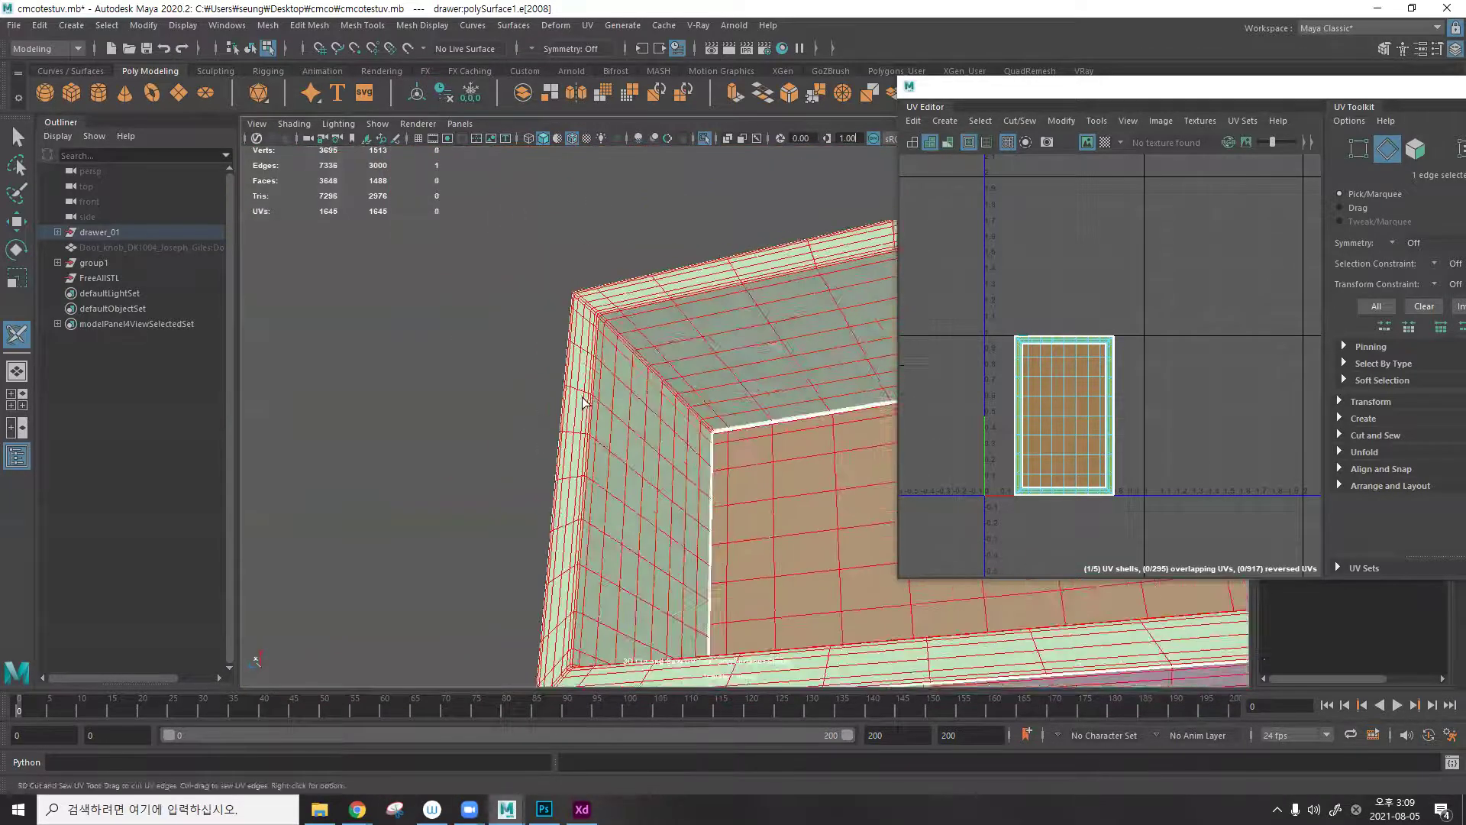
scroll(650, 364, "up", 4)
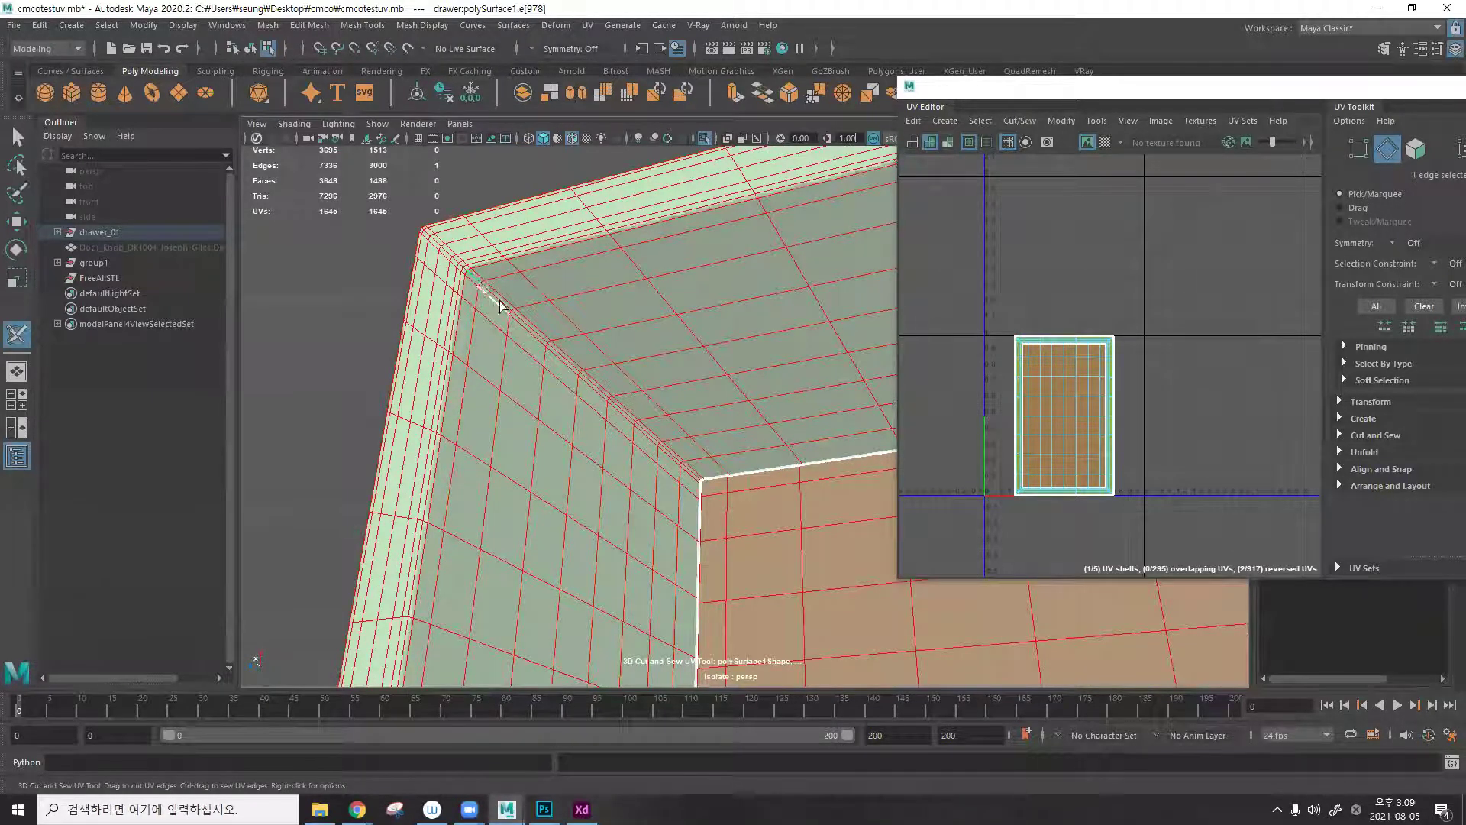
double_click(691, 475)
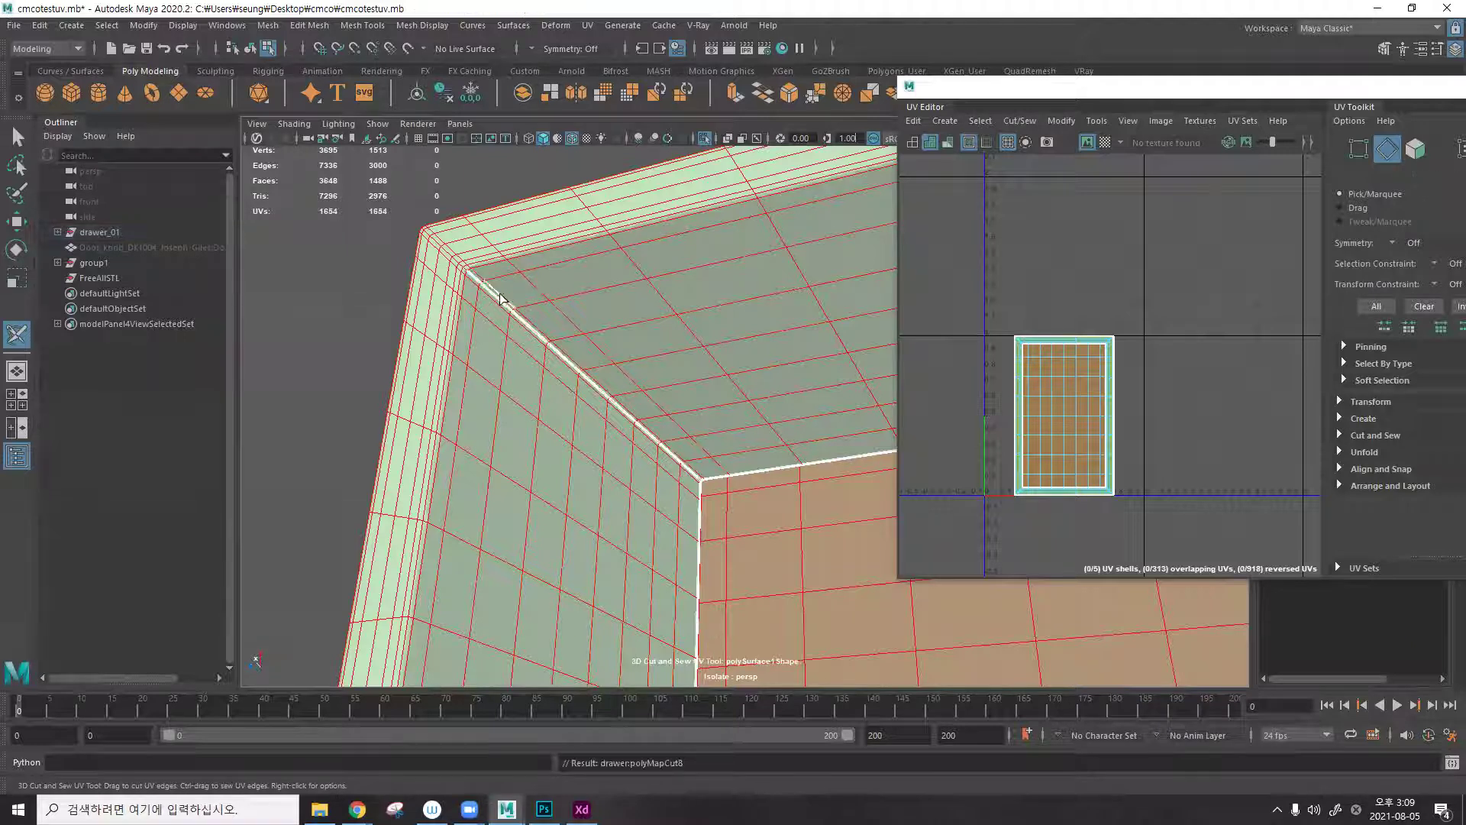
Cut the UVs along the interior's lower left corner edge, from the front opening to the back panel.
left_click_drag(714, 491, 687, 393, "alt")
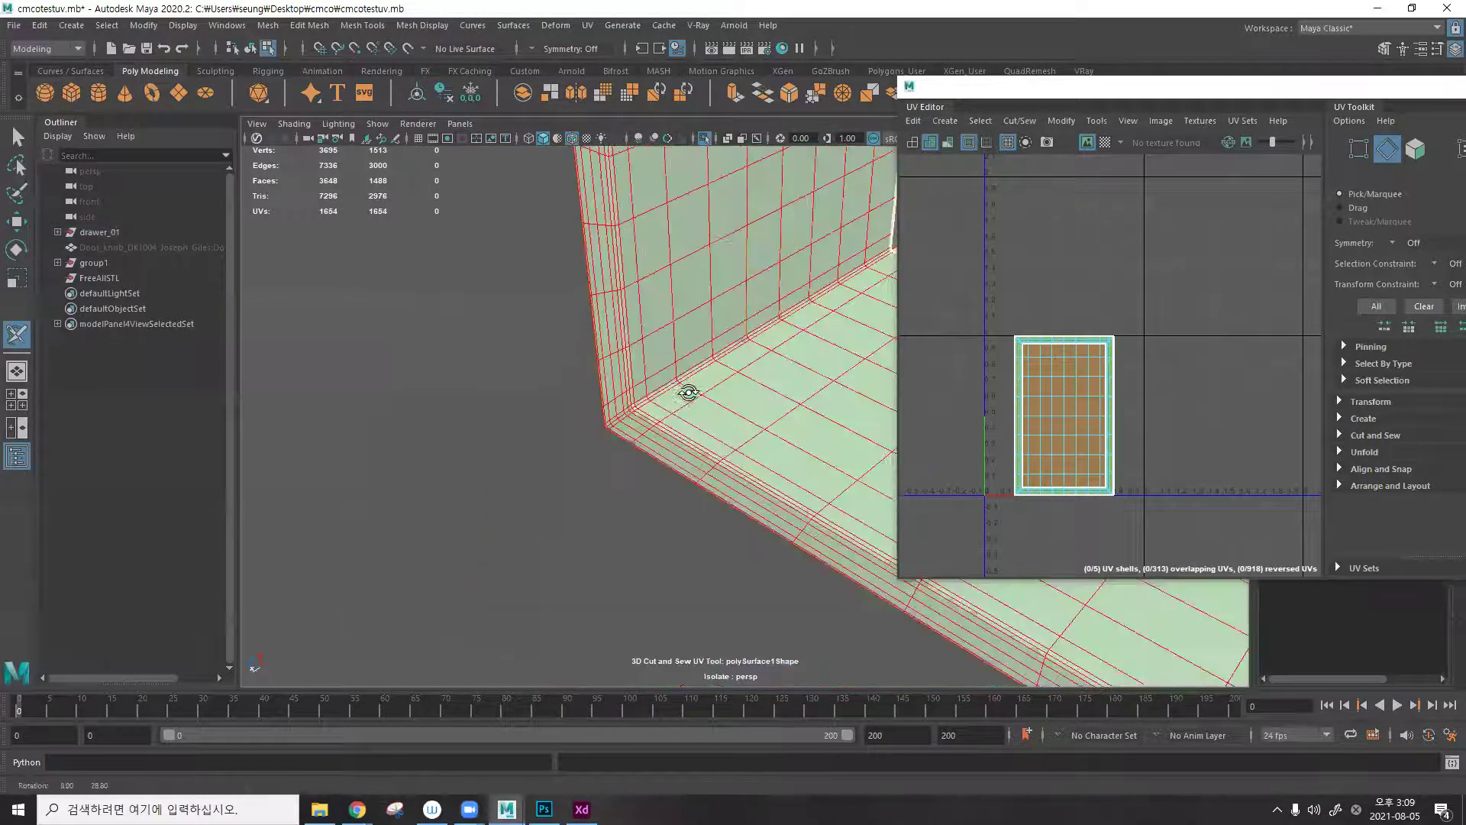
left_click(643, 405)
left_click_drag(720, 301, 821, 312, "alt")
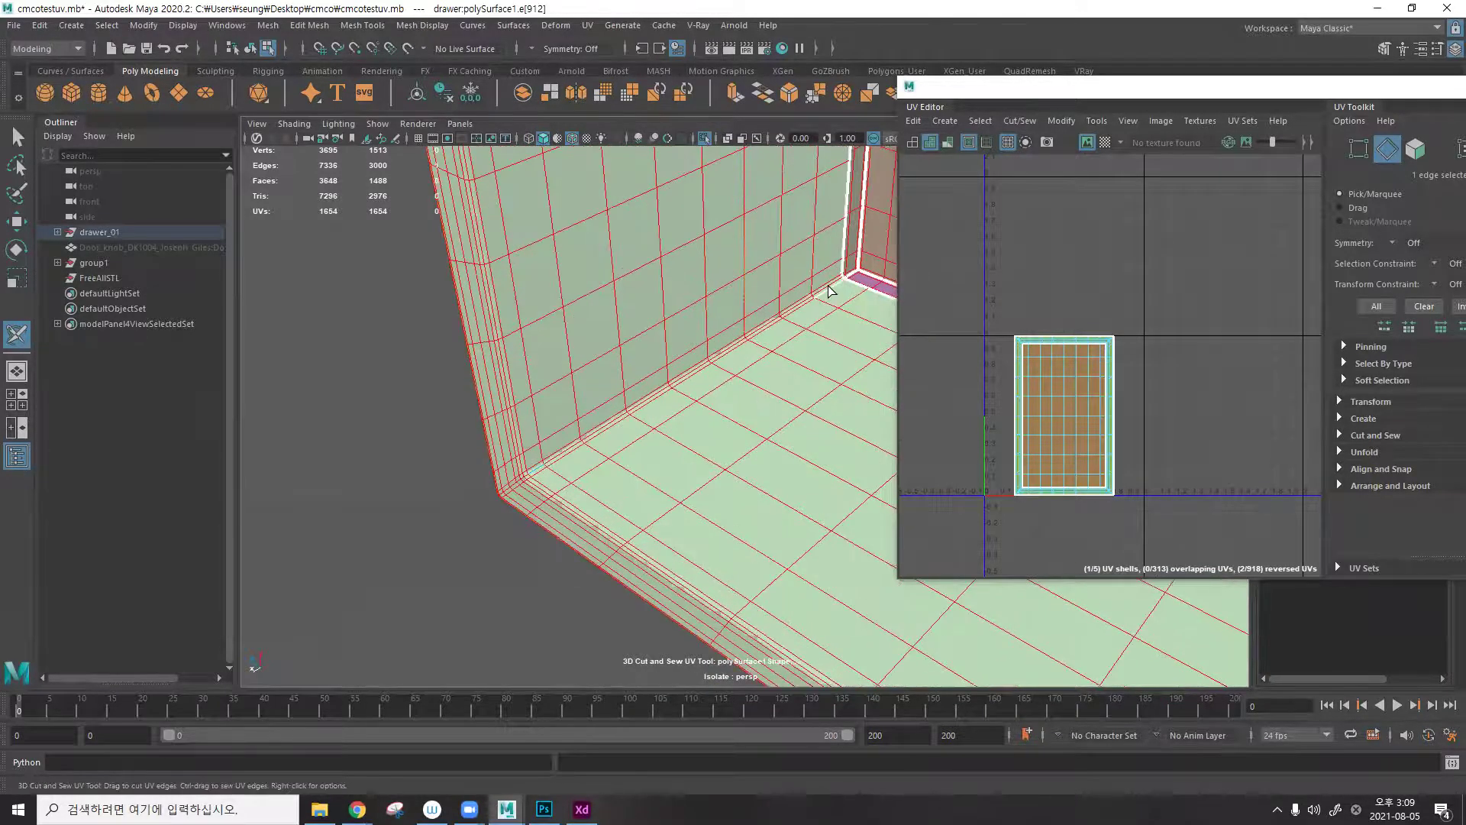
double_click(834, 284)
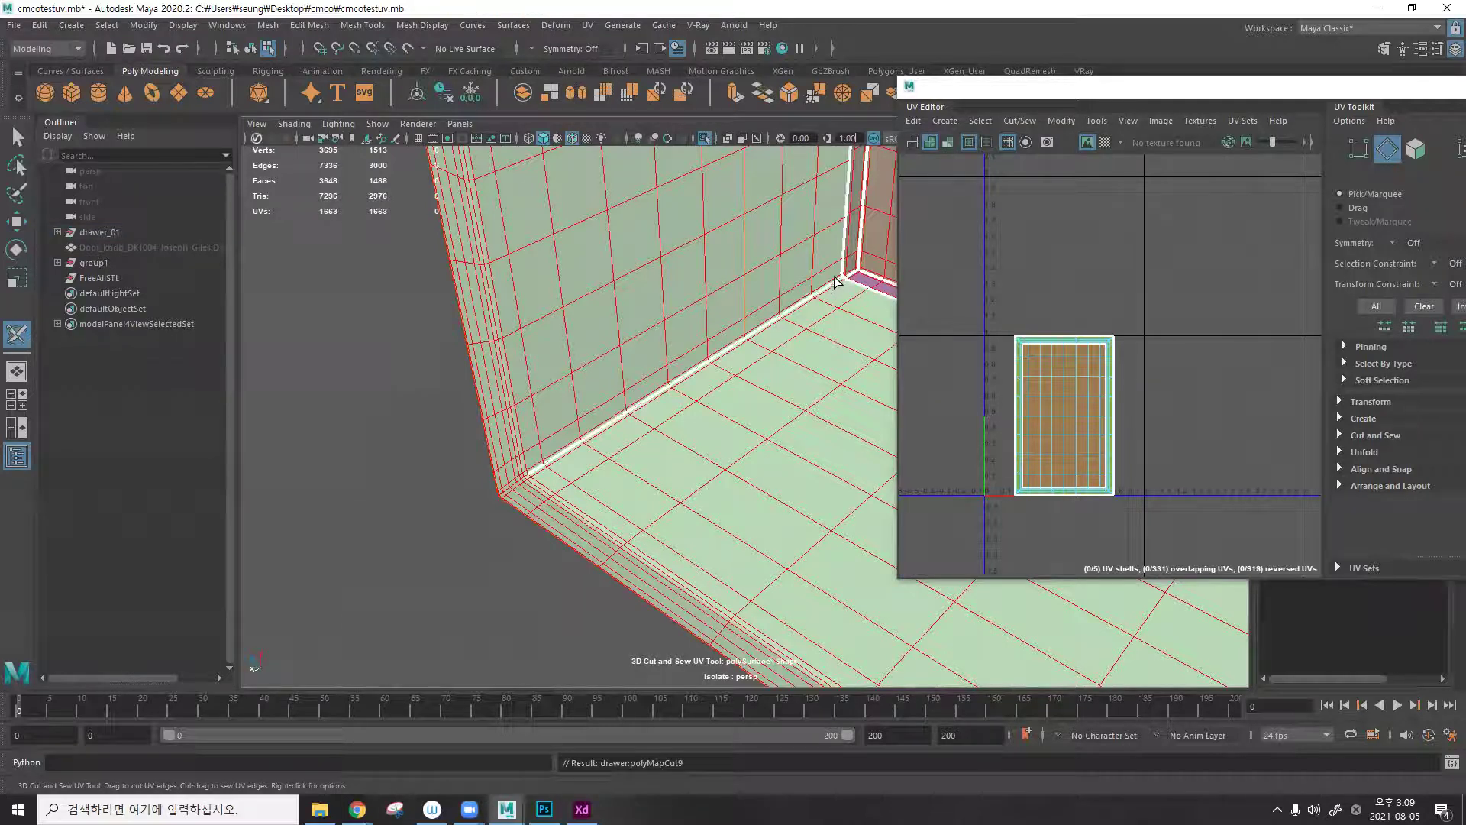
Cut the UVs along the interior's lower right corner edge between the floor and the side wall.
left_click_drag(764, 321, 827, 292, "alt")
right_click_drag(828, 292, 550, 350, "alt")
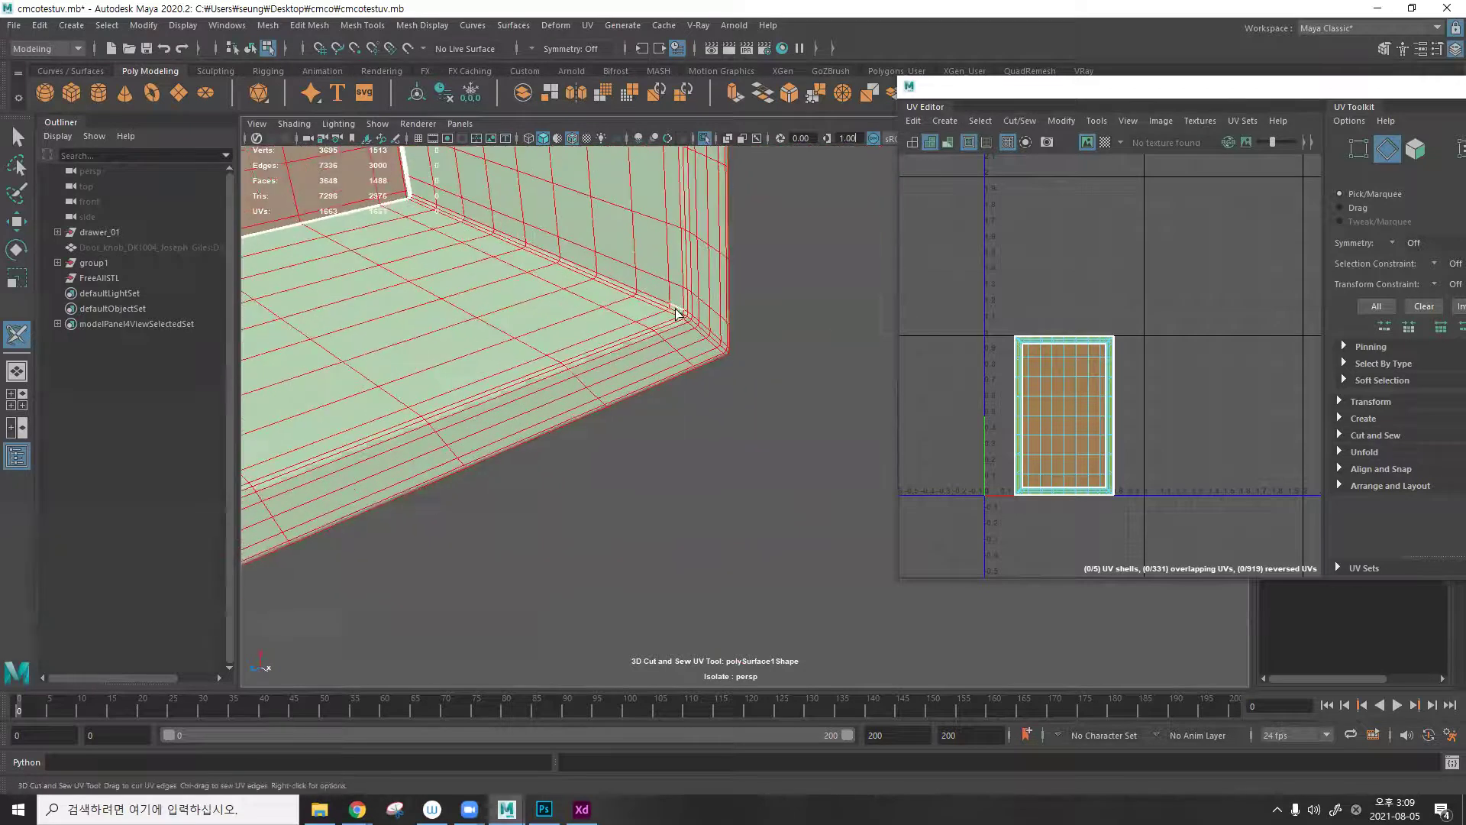
left_click(676, 314)
left_click_drag(594, 253, 697, 366, "alt")
left_click(489, 309)
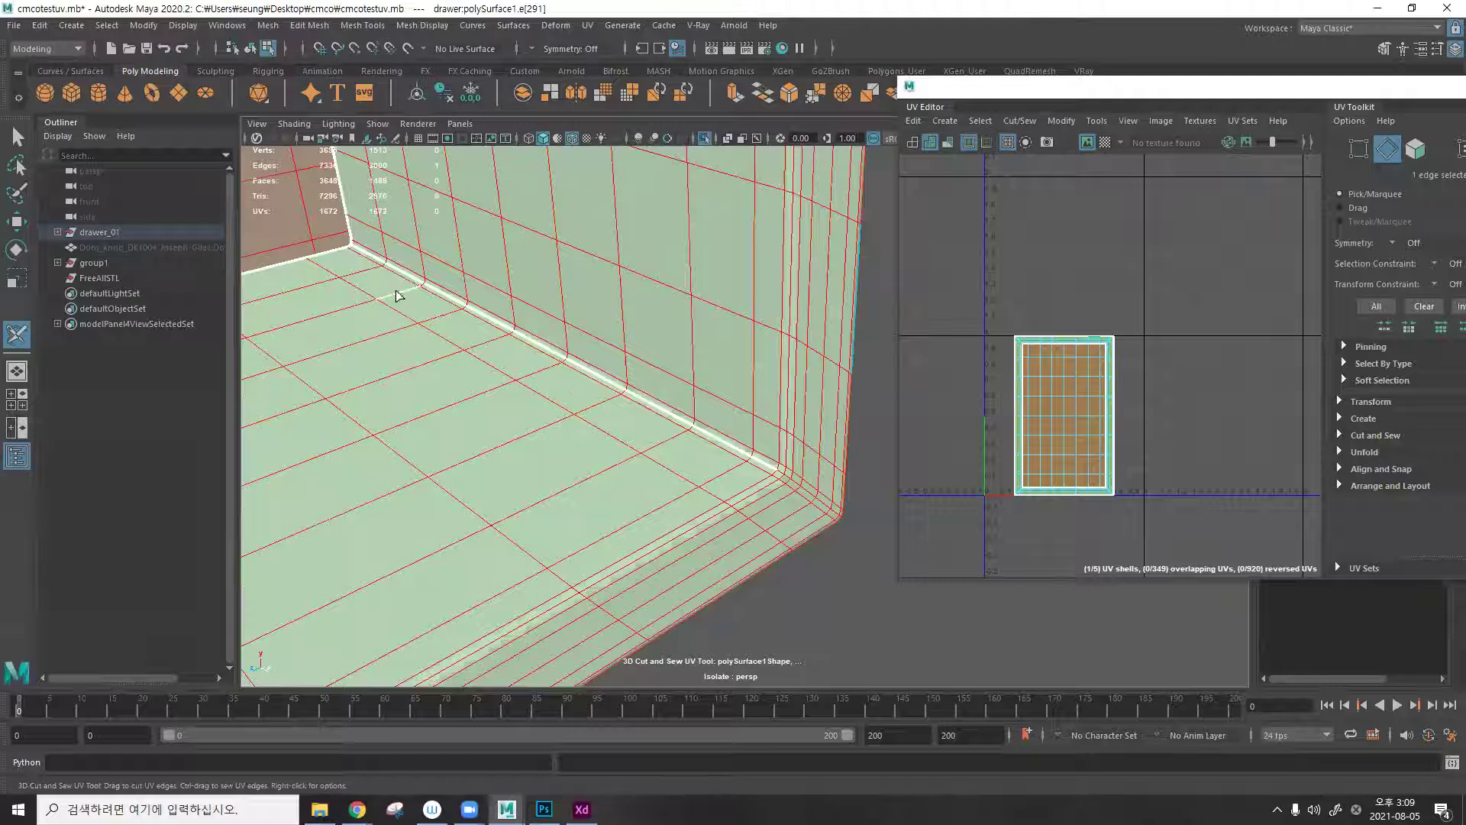
Sew the UVs along the interior's lower right corner edge and cut them again along the corner.
mouse_move(369, 257)
left_mouse_down("ctrl")
mouse_move(531, 345)
mouse_move(507, 322)
left_mouse_up("ctrl")
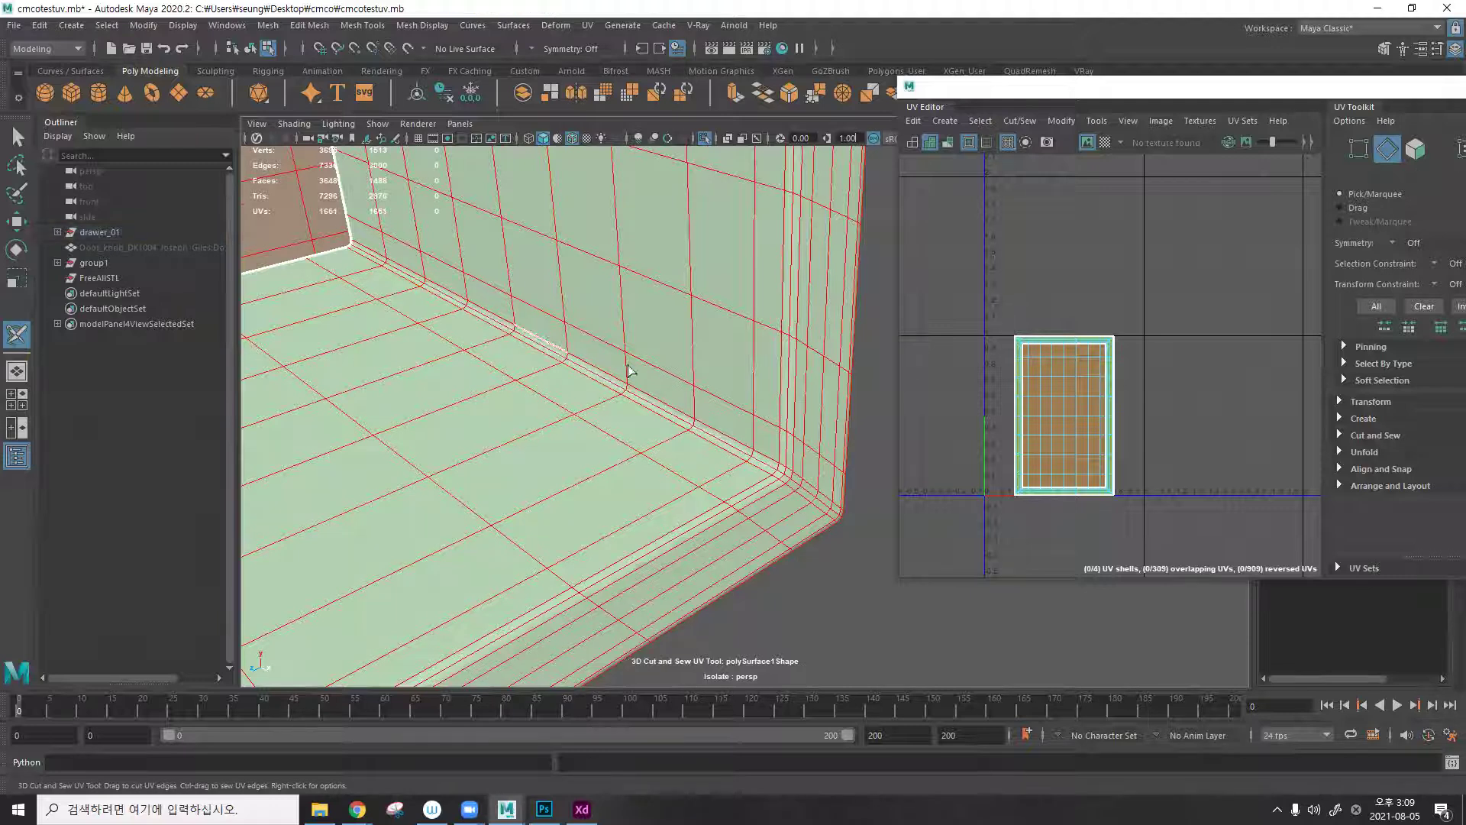
mouse_move(762, 464)
left_mouse_down()
mouse_move(367, 257)
mouse_move(527, 302)
mouse_move(555, 273)
mouse_move(589, 459)
mouse_move(745, 373)
mouse_move(428, 454)
left_mouse_up()
left_click_drag(580, 412, 731, 370, "alt")
left_click_drag(732, 448, 559, 430, "alt")
left_click_drag(380, 477, 527, 370, "alt")
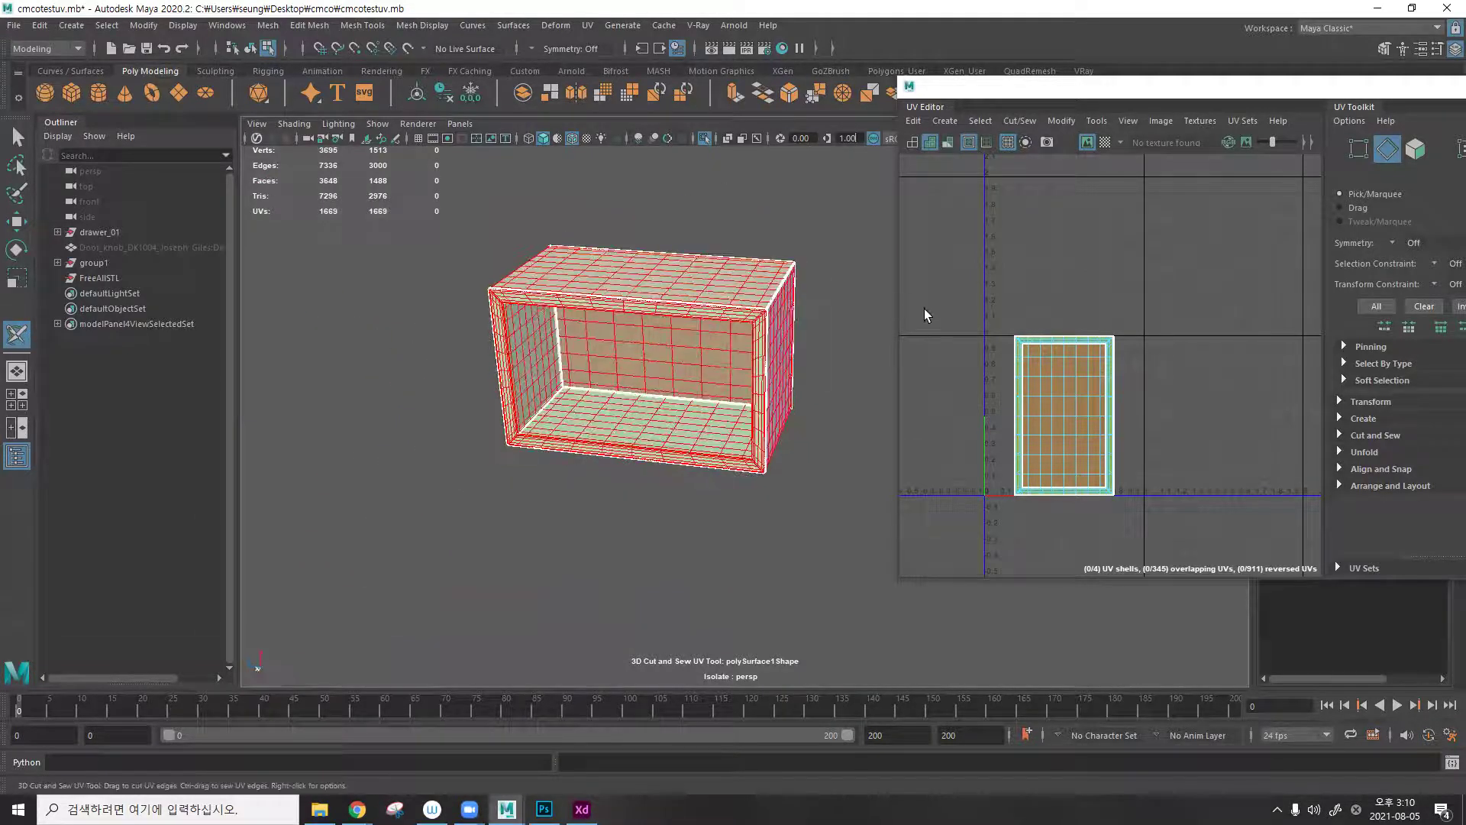
Leave the cutting tool, select all of the cabinet's UVs in the UV Editor and unfold them.
right_click_drag(968, 301, 884, 301, "shift")
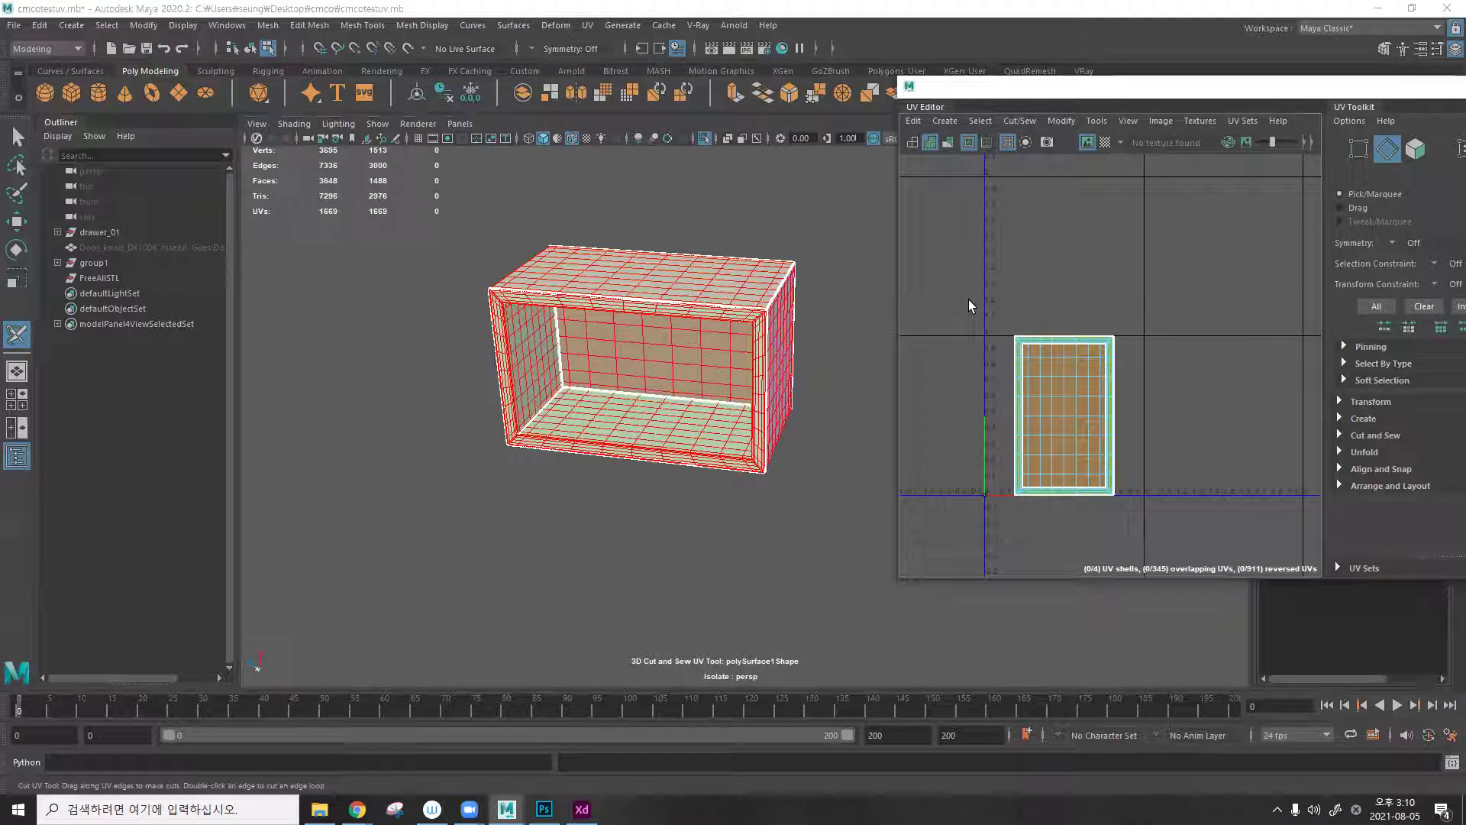
key("q")
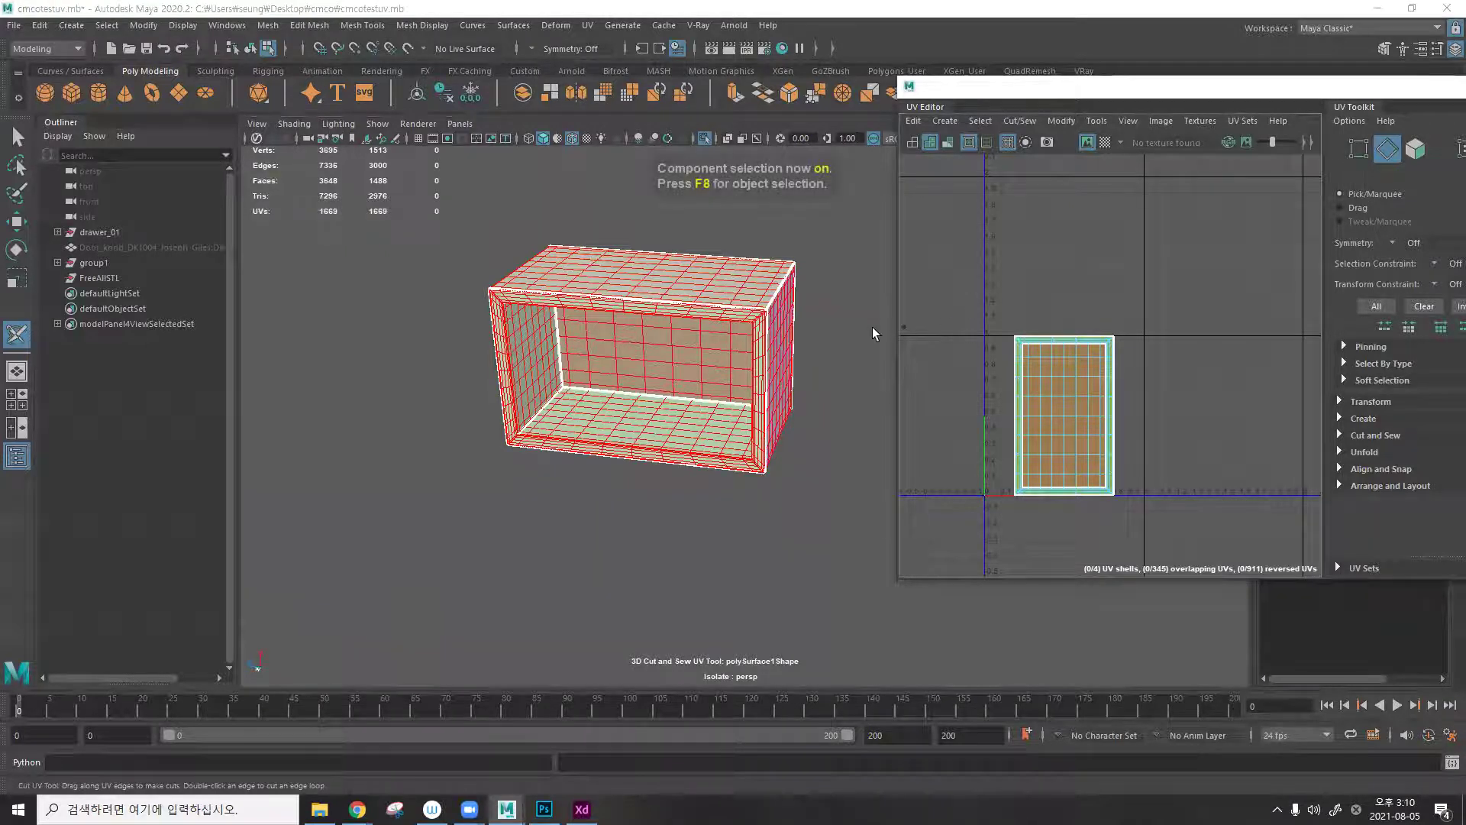
key("F8")
right_click_drag(980, 301, 1048, 305)
left_click_drag(985, 290, 1133, 526)
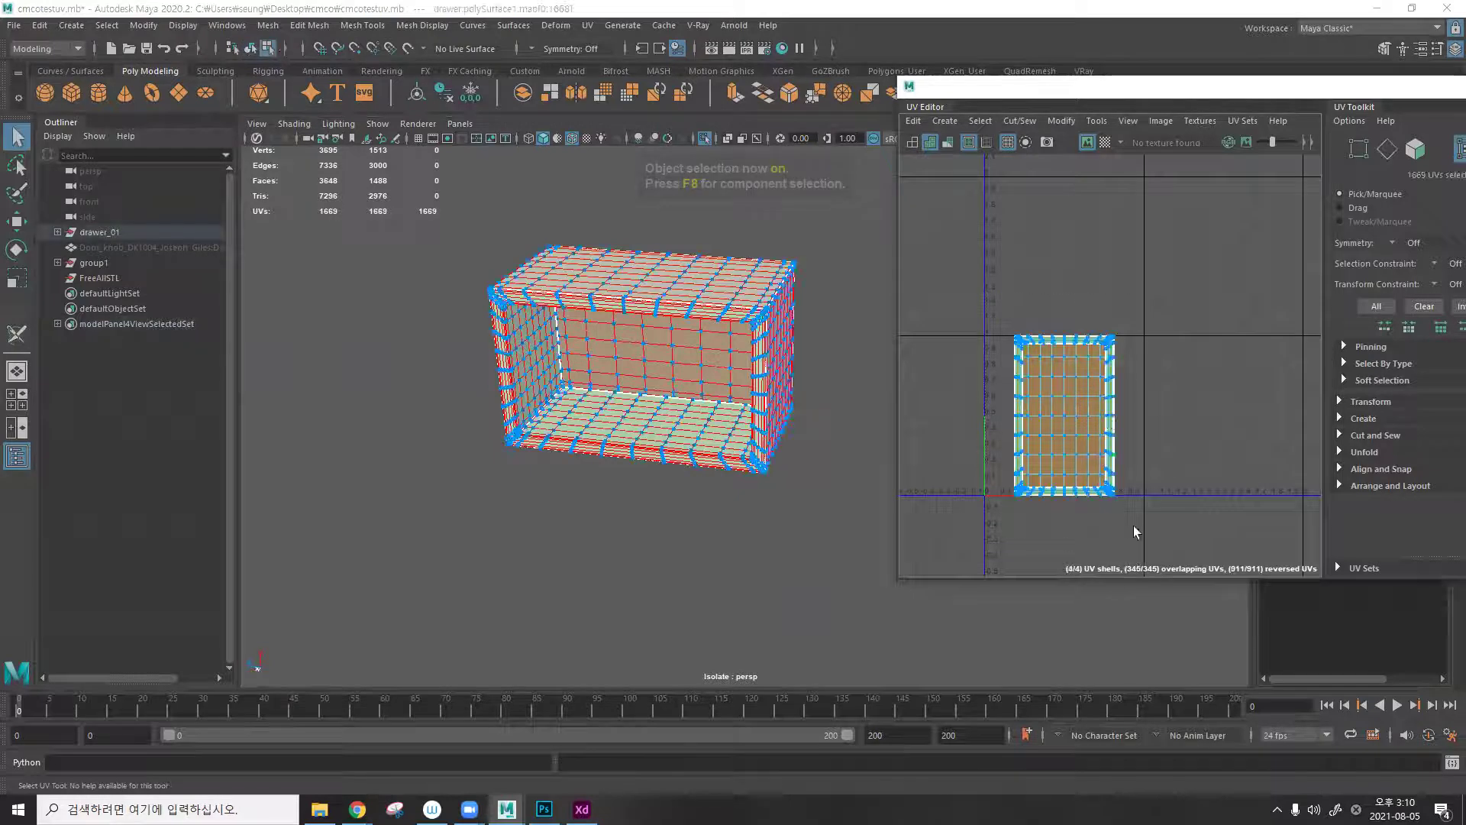
left_click(1048, 120)
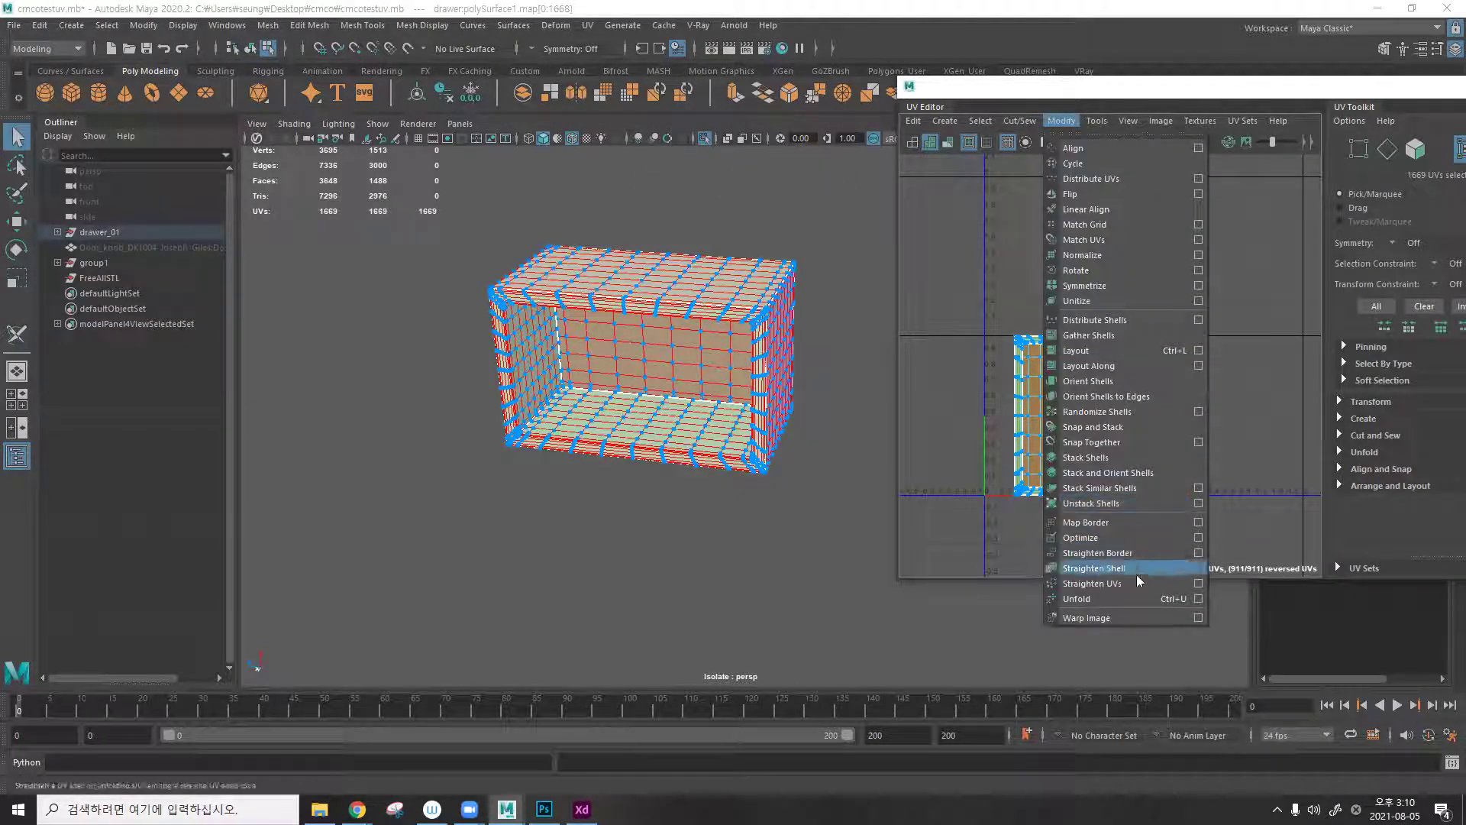
left_click(1138, 598)
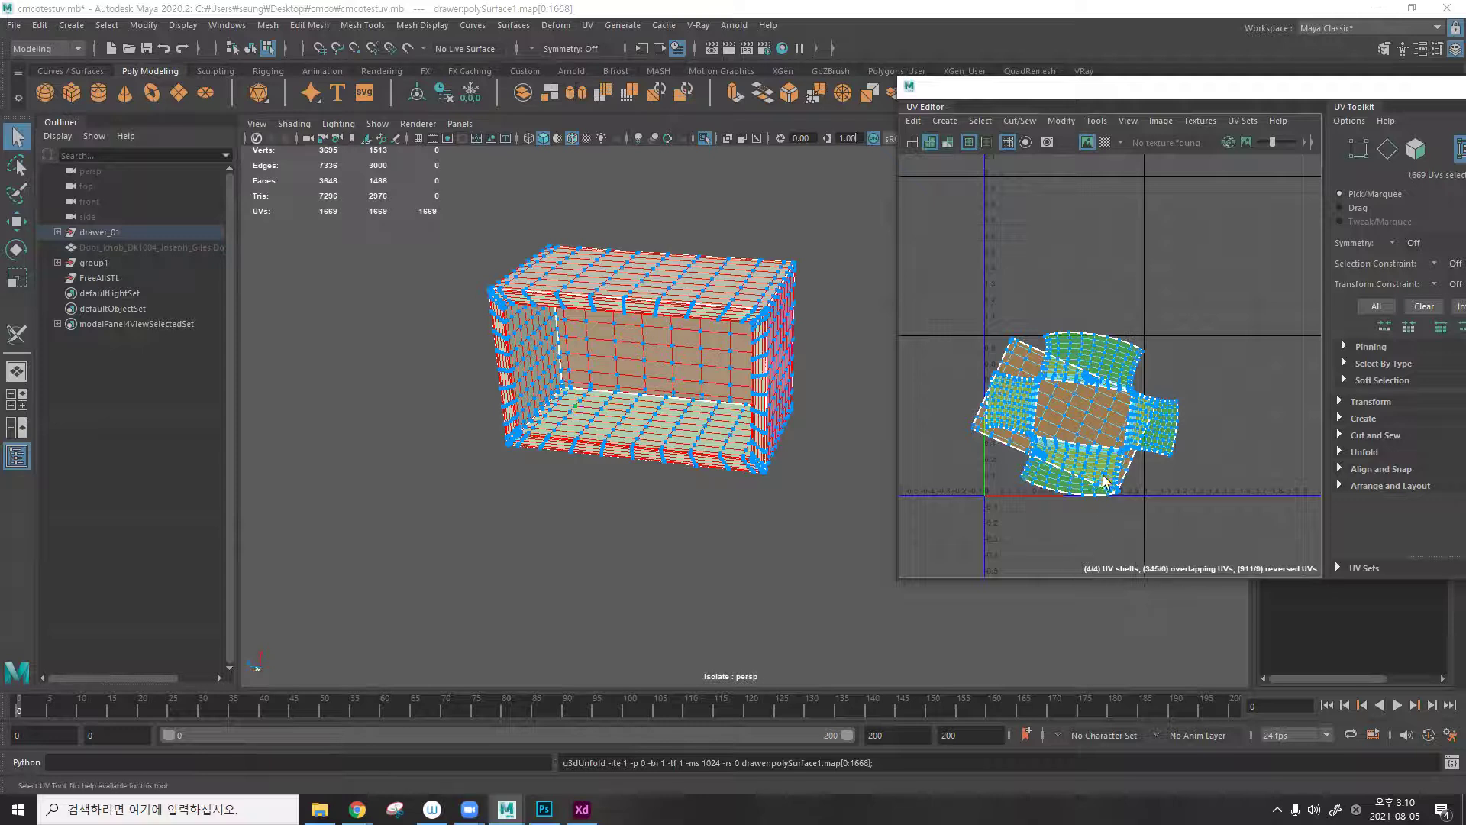
scroll(1105, 426, "up", 2)
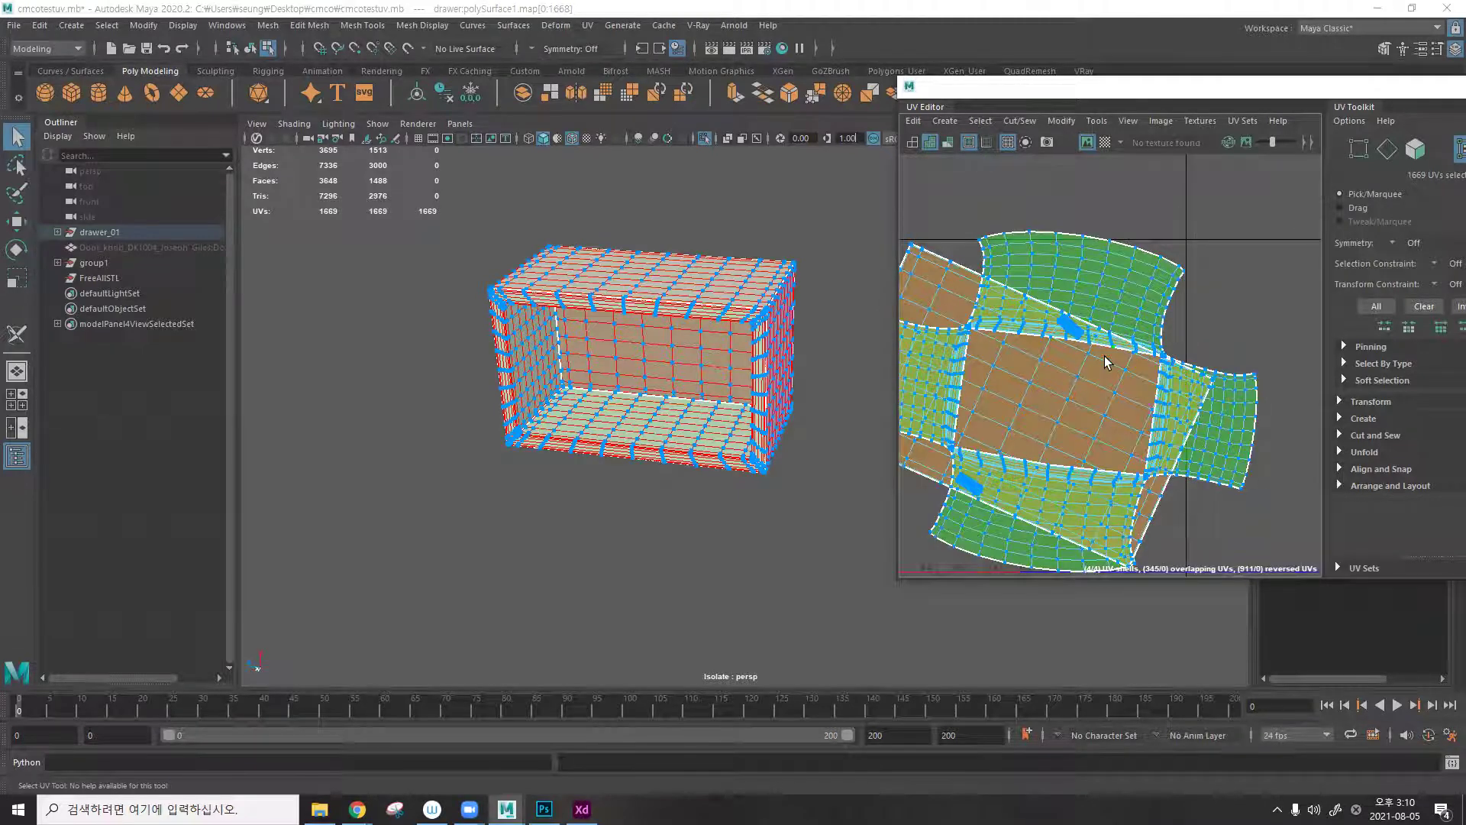
scroll(1103, 357, "down", 2)
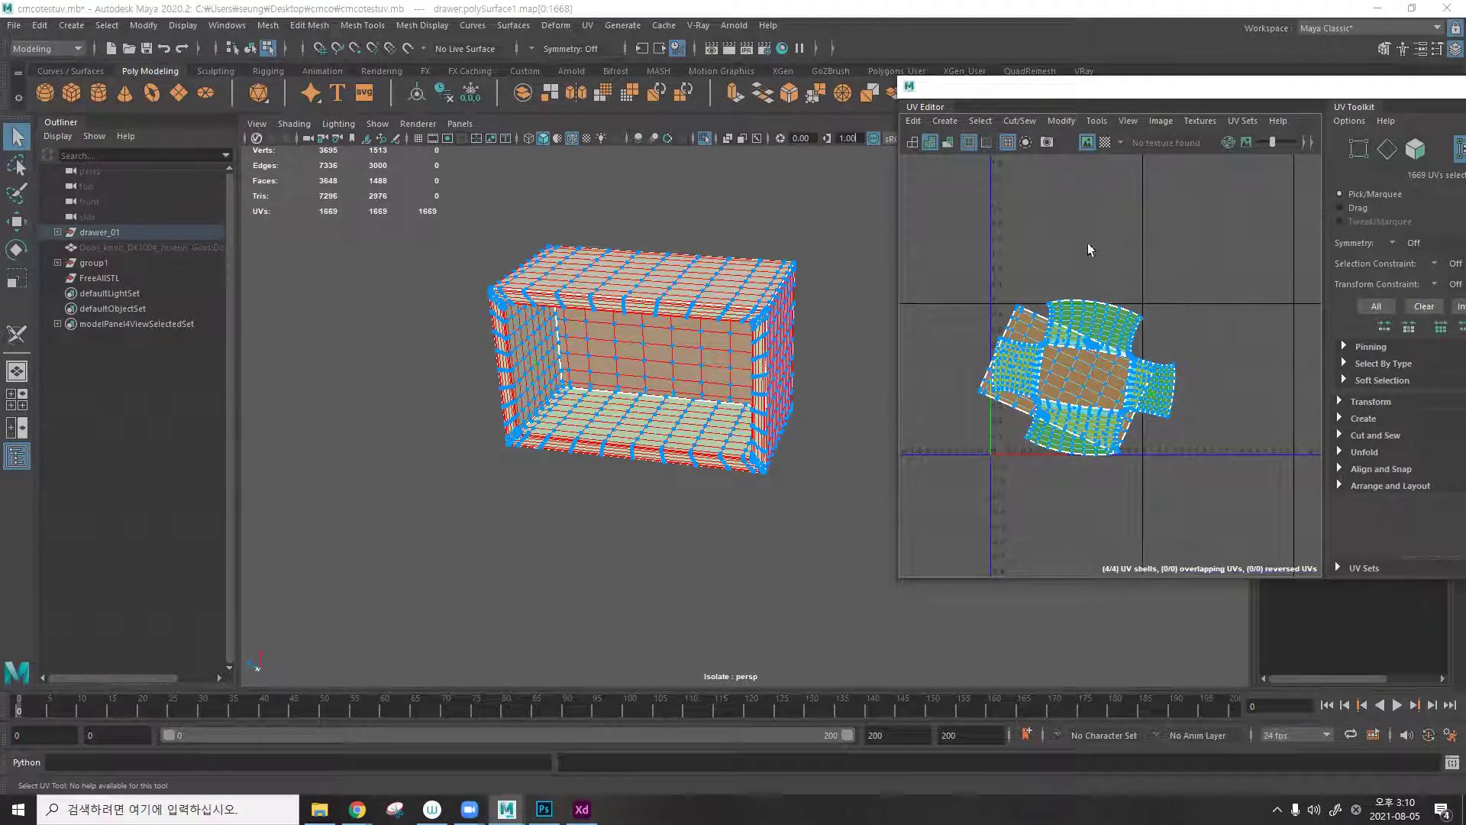
Orient the selected UV shells to the U and V axes and lay them out in the UV tile.
left_click(1053, 120)
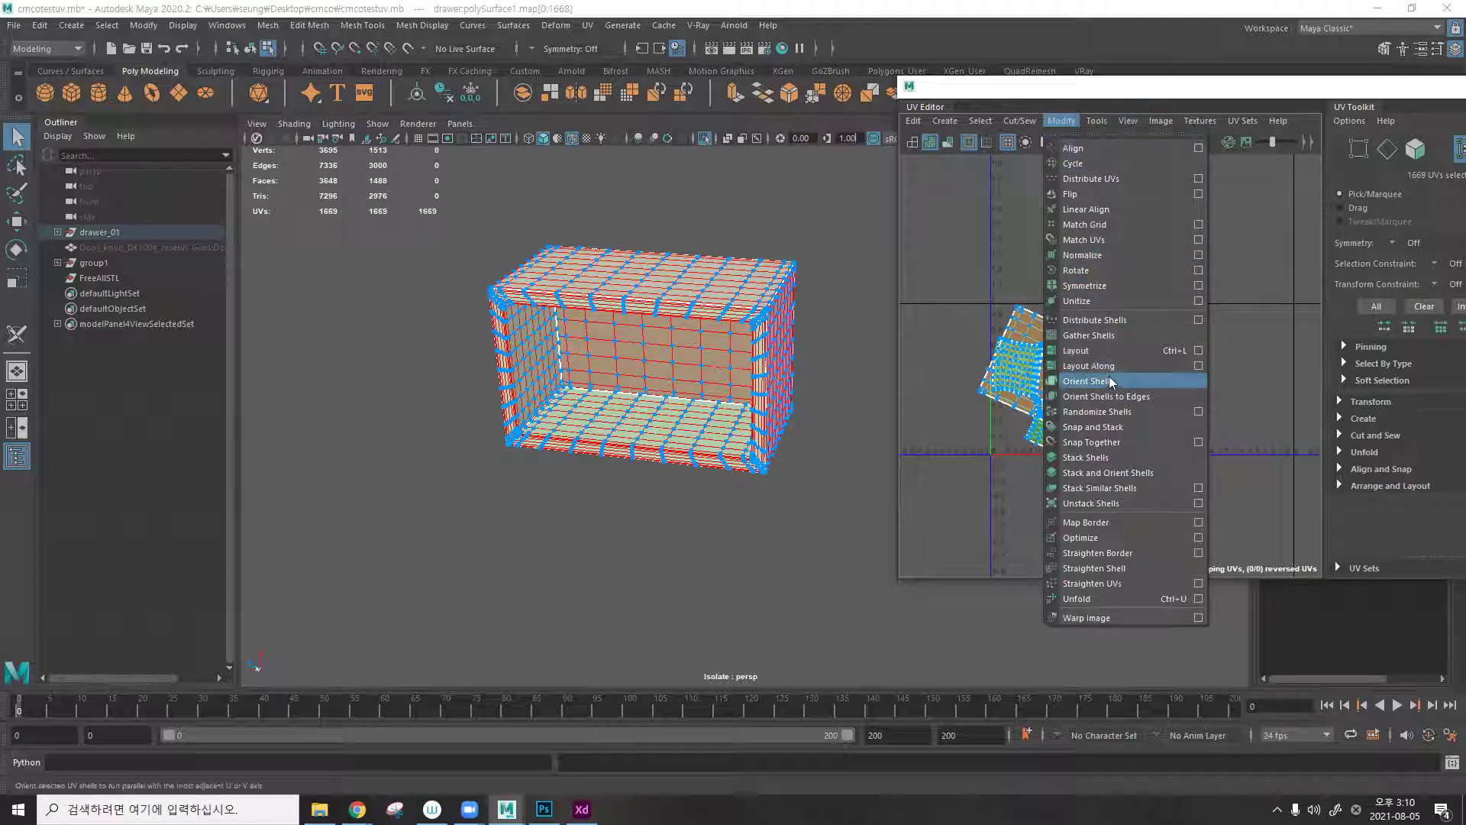
left_click(1088, 382)
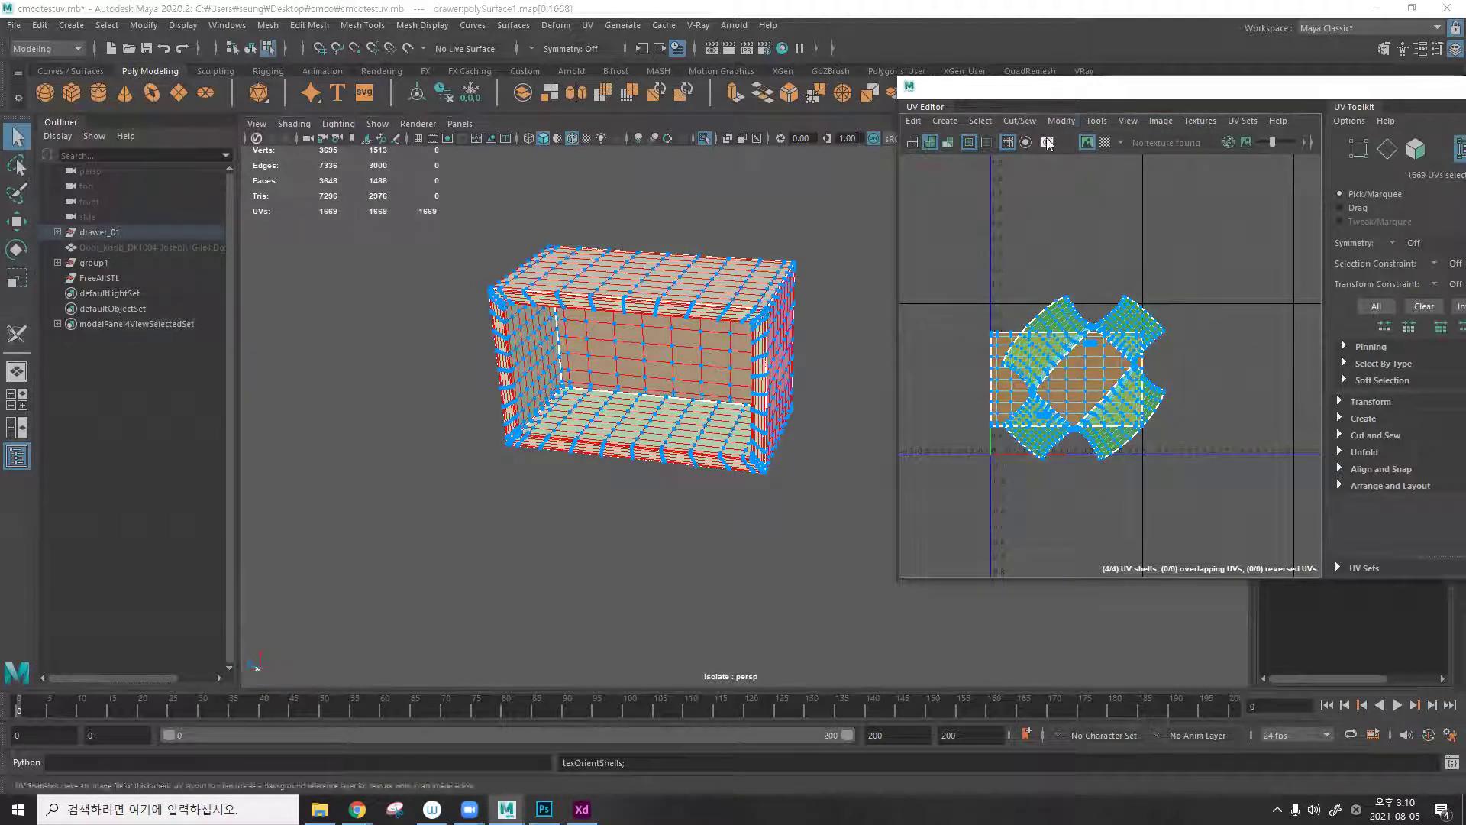
left_click(1061, 121)
left_click(1090, 344)
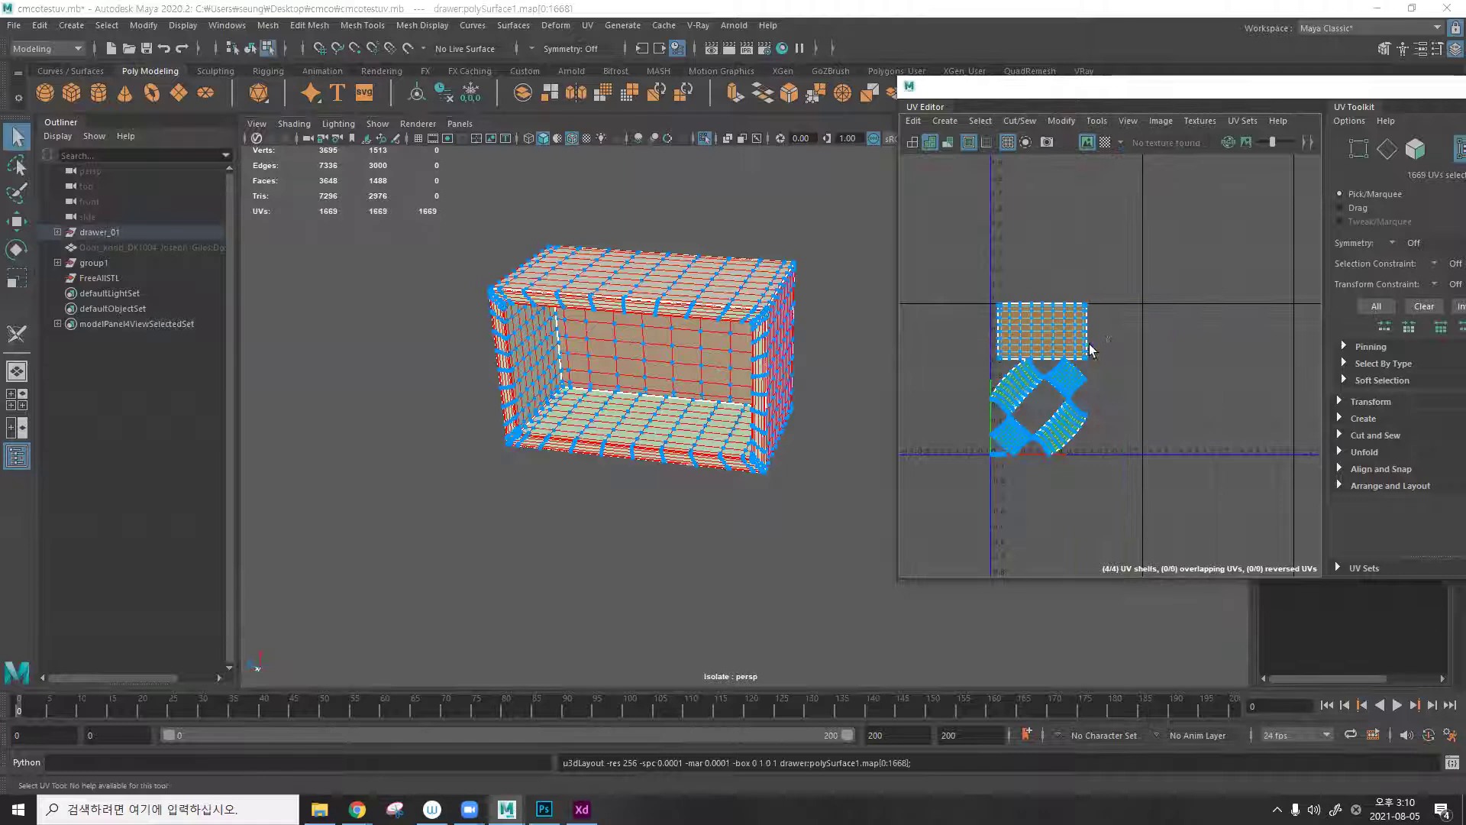
left_click(1137, 323)
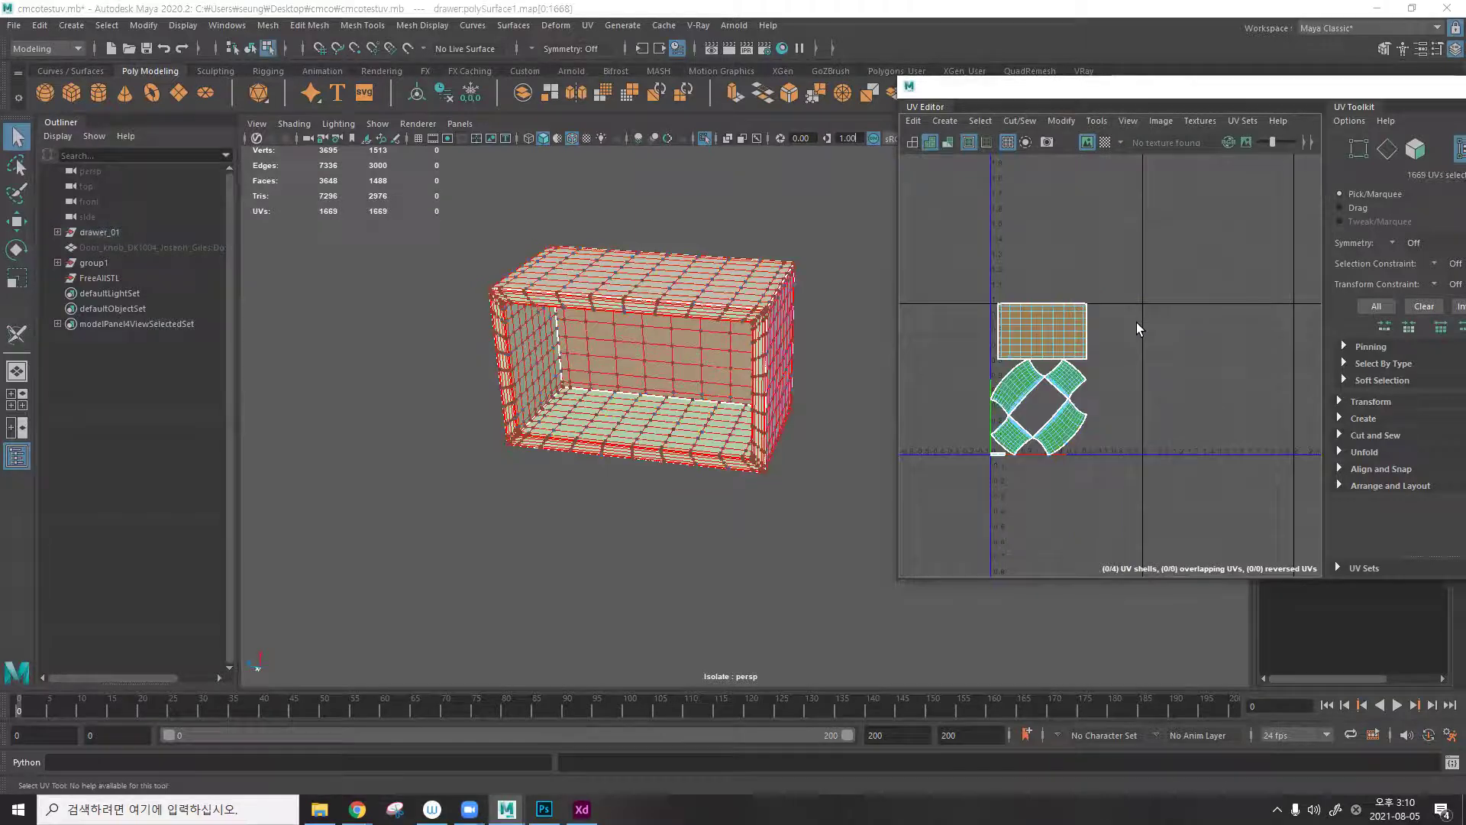
left_click(1063, 121)
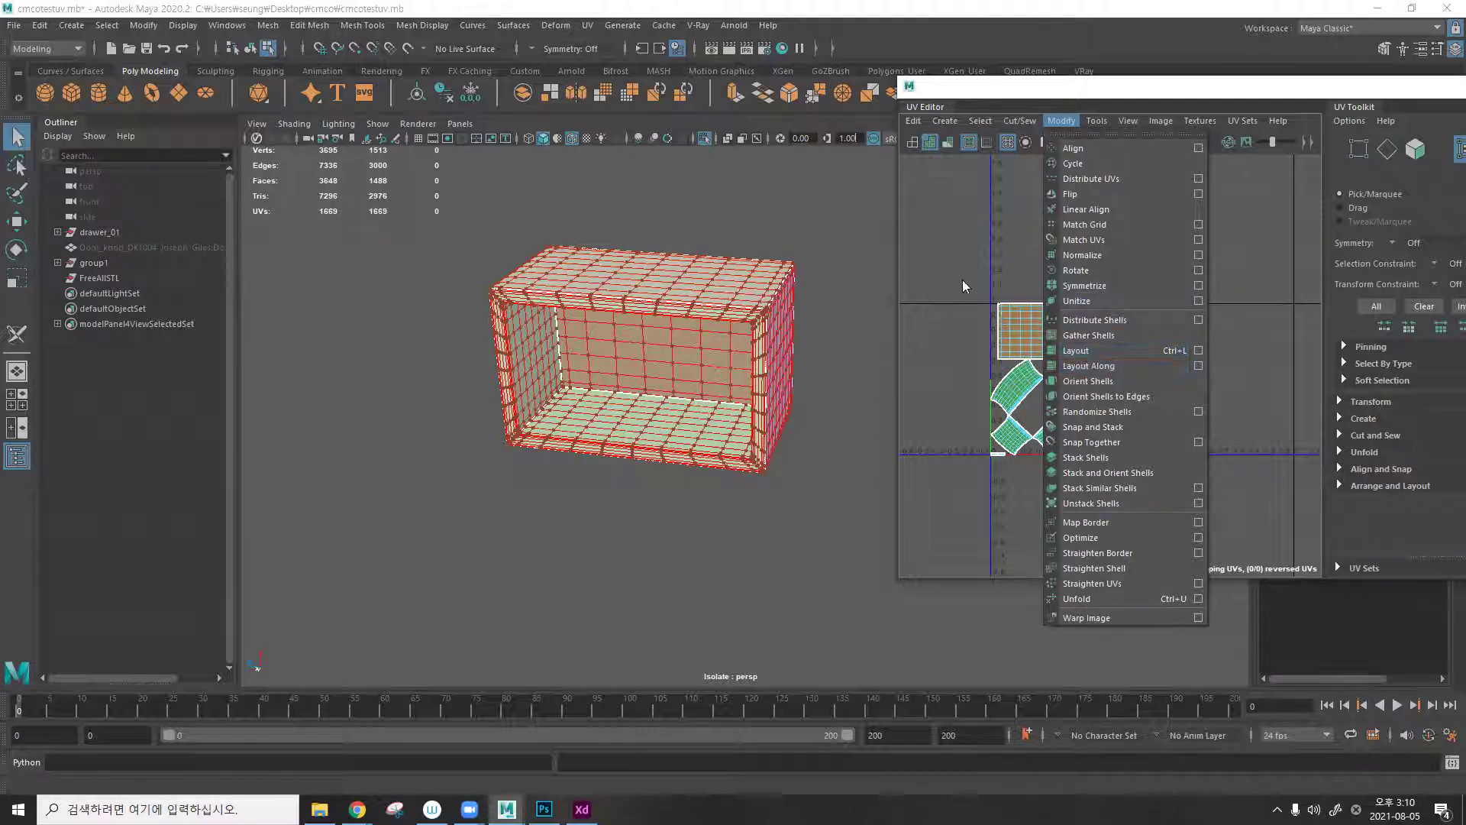
left_click(1085, 353)
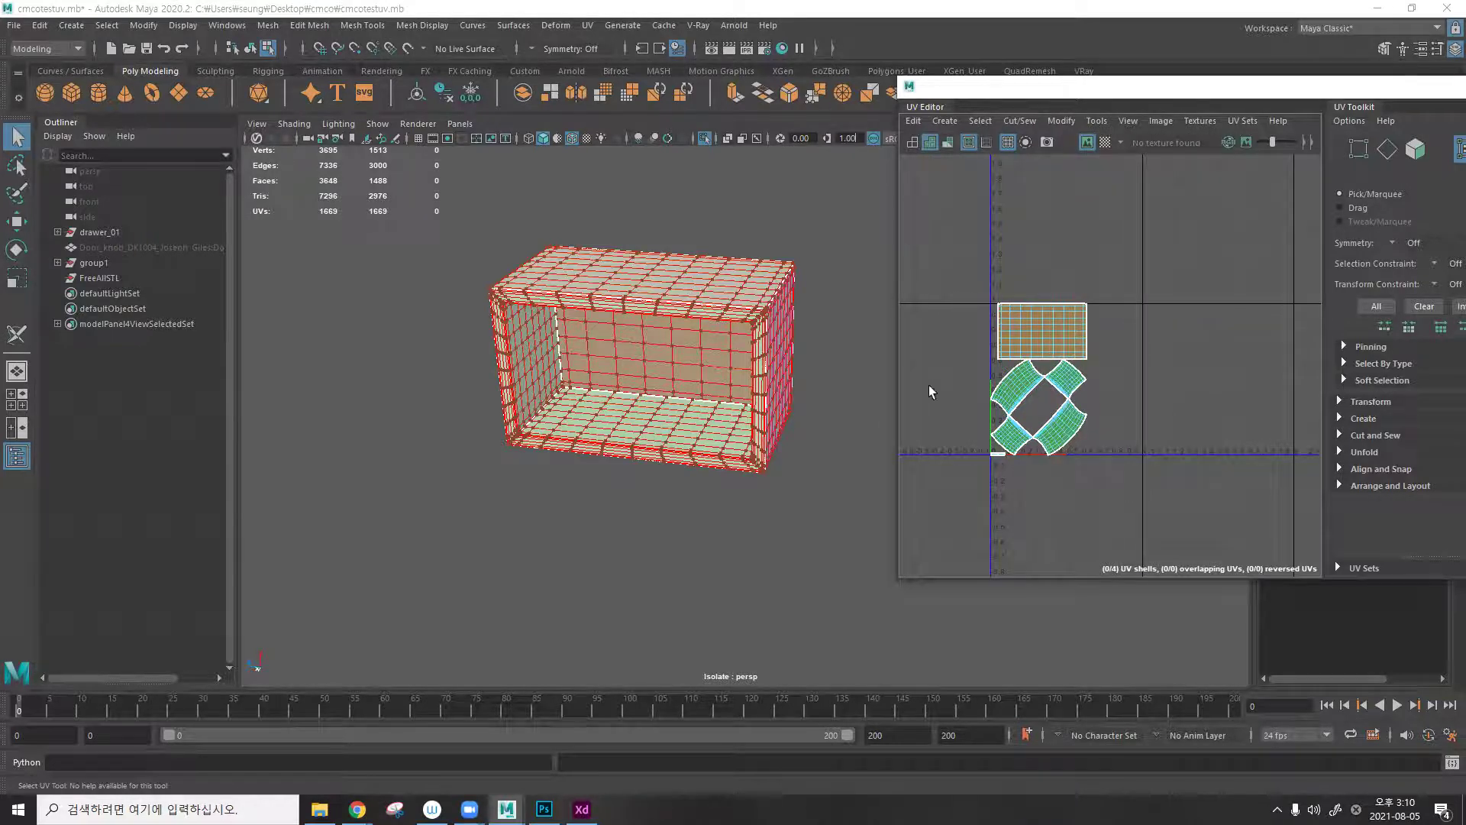
Display the checker map on the cabinet and examine the pattern's scale and distortion on its outer and inner faces.
scroll(1016, 451, "up", 6)
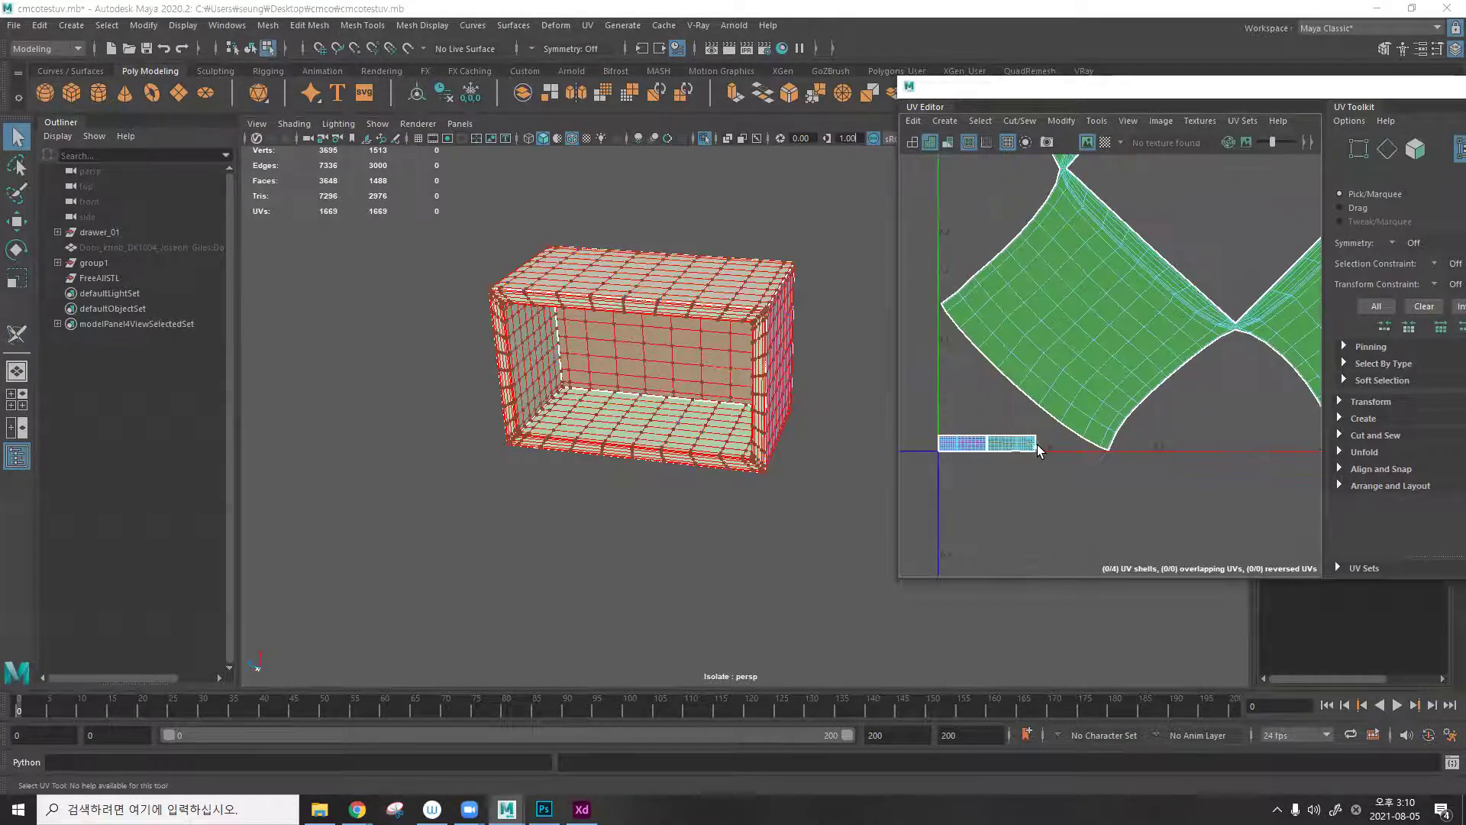
scroll(1039, 442, "up", 2)
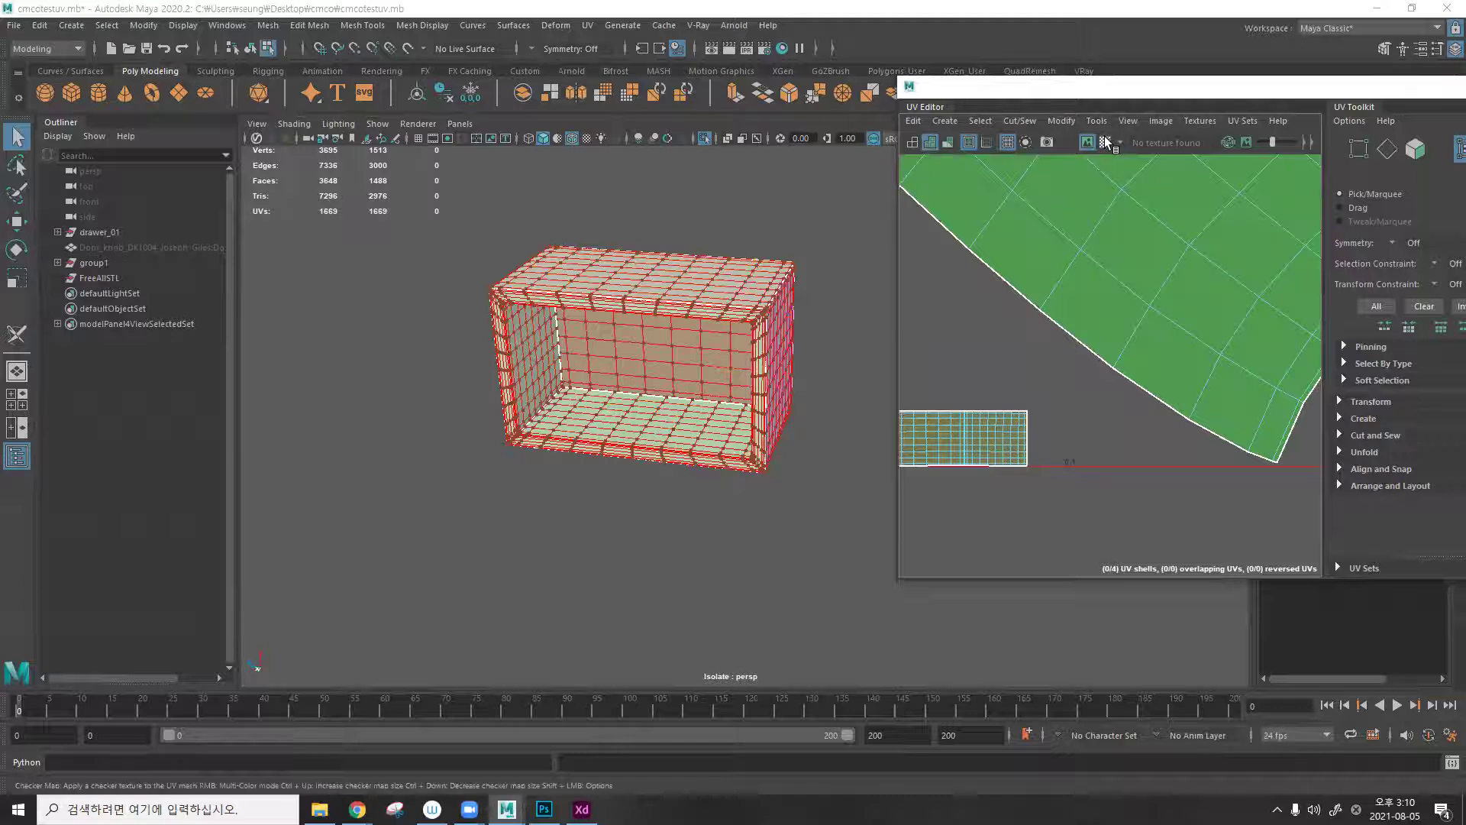
left_click(1105, 142)
left_click_drag(826, 354, 757, 355, "alt")
scroll(1039, 347, "down", 5)
scroll(1039, 347, "up", 4)
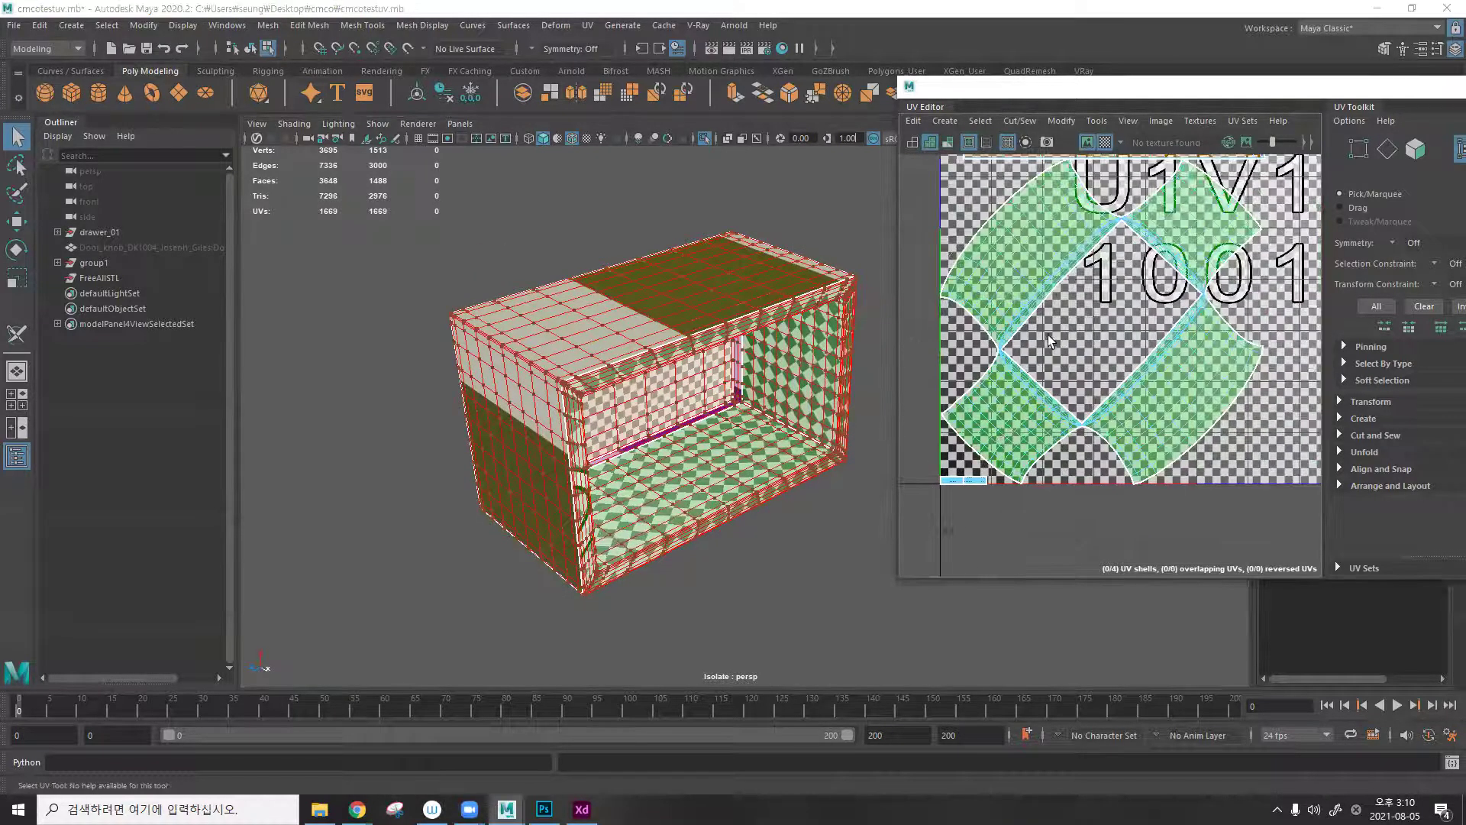
left_click_drag(623, 386, 574, 374, "alt")
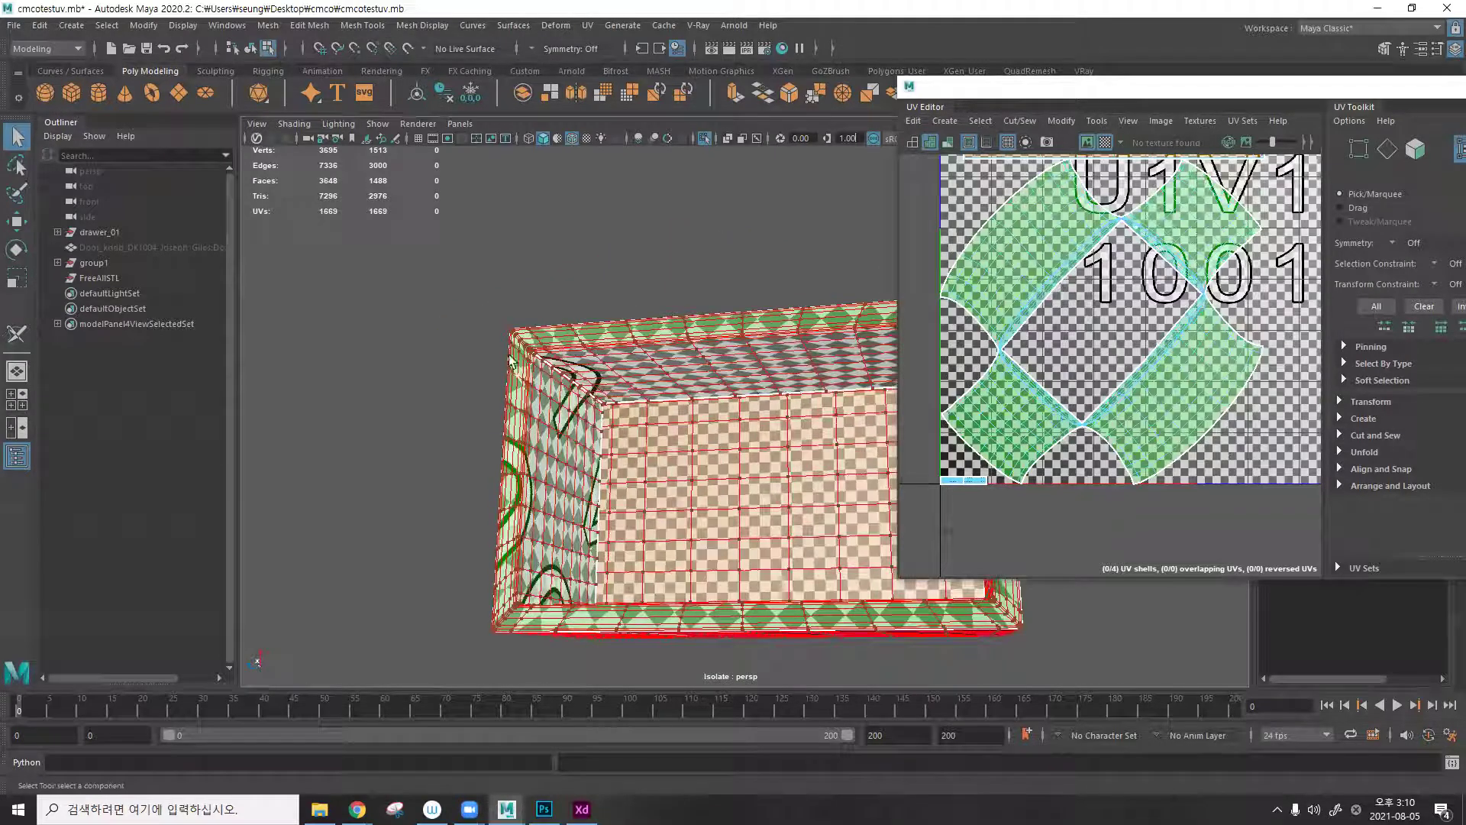
left_click(1105, 142)
left_click(1105, 142)
mouse_move(641, 397)
left_mouse_down("alt")
mouse_move(695, 427)
mouse_move(785, 403)
mouse_move(616, 411)
left_mouse_up("alt")
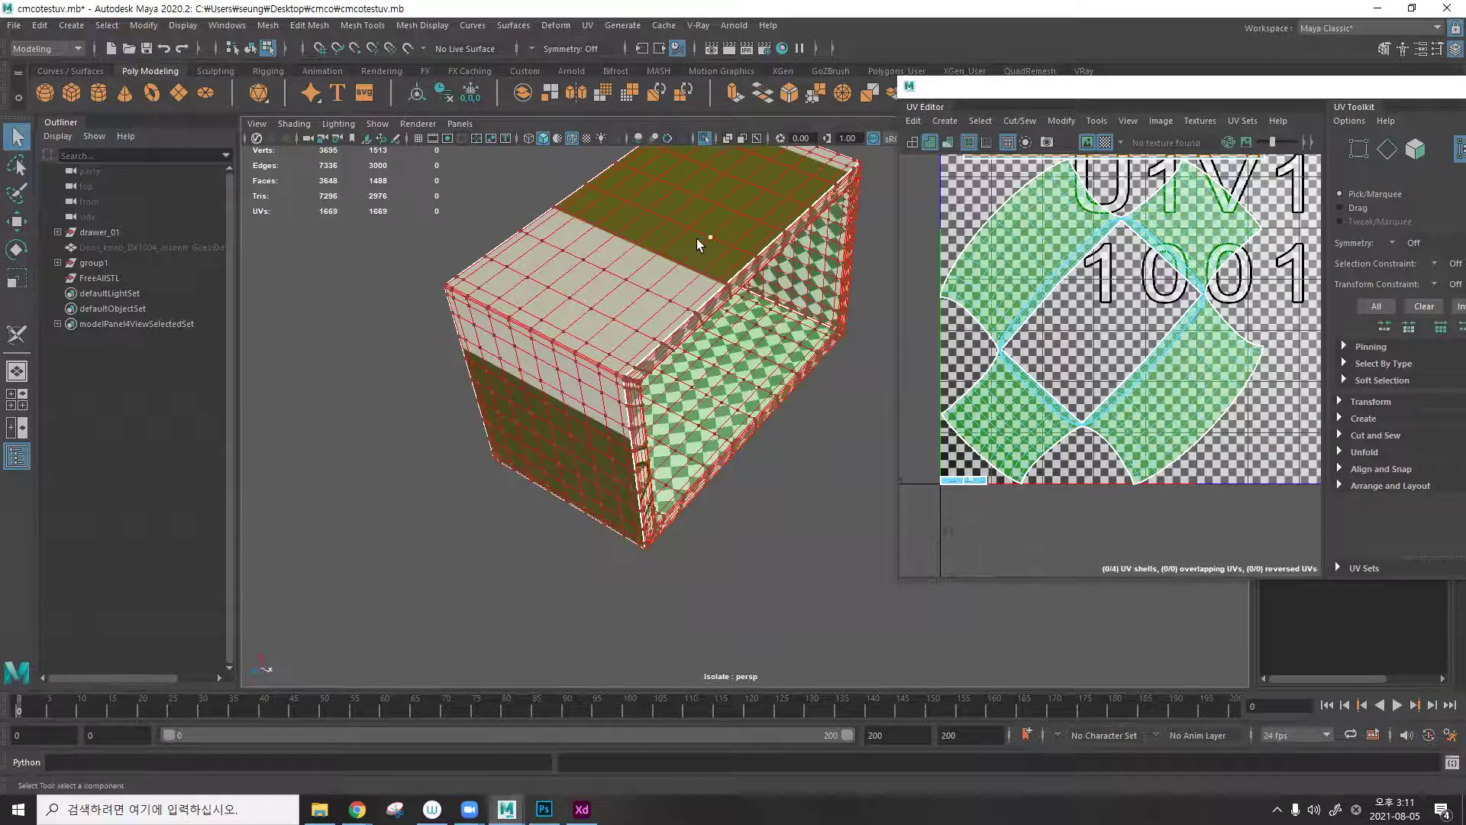
Select the cabinet's outer UV shell and compare its size with the interior shell in the UV Editor.
left_click_drag(738, 362, 799, 304, "alt")
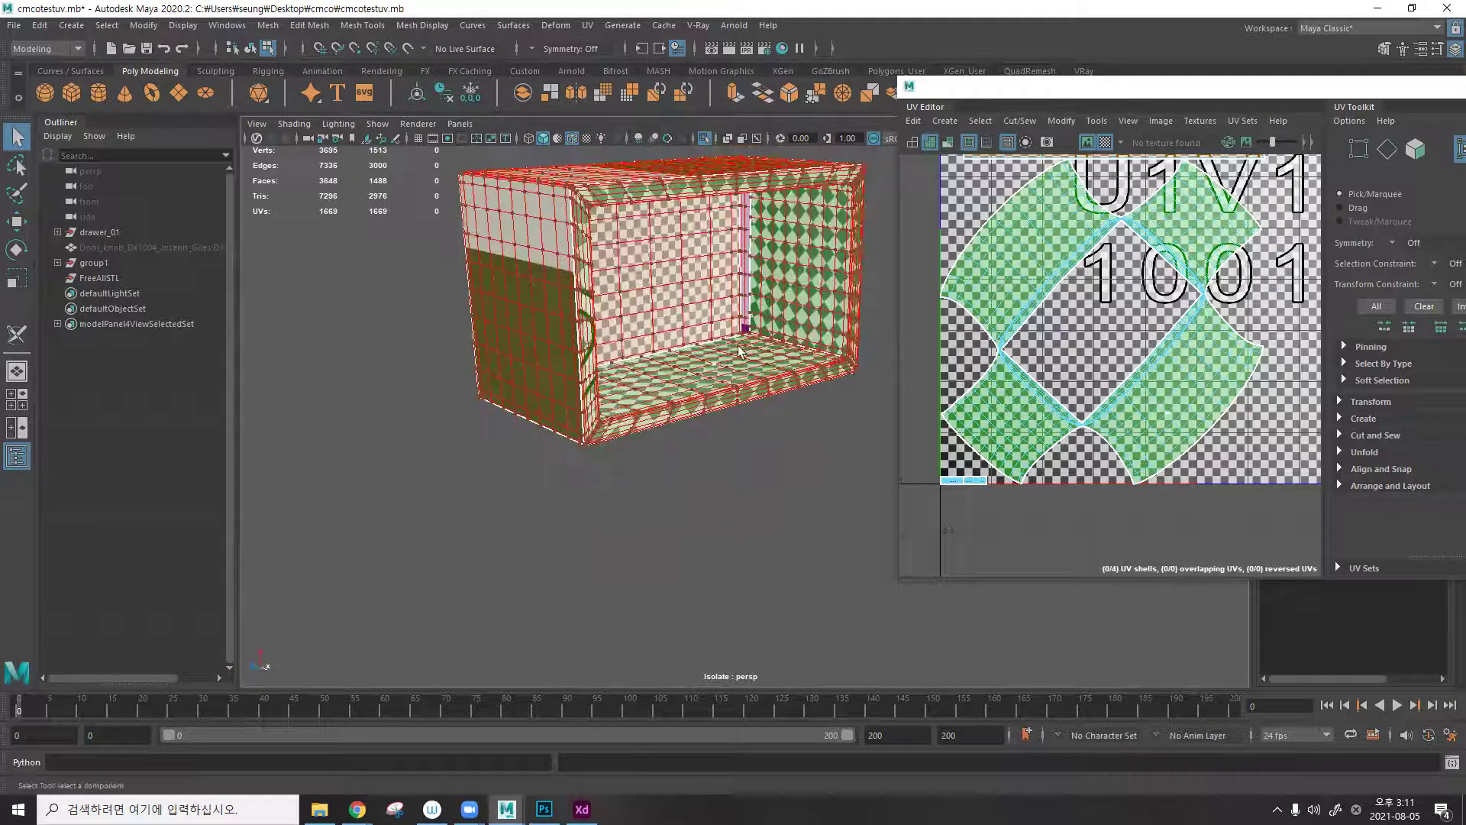
left_click_drag(611, 291, 594, 205, "alt")
right_click_drag(596, 205, 654, 228)
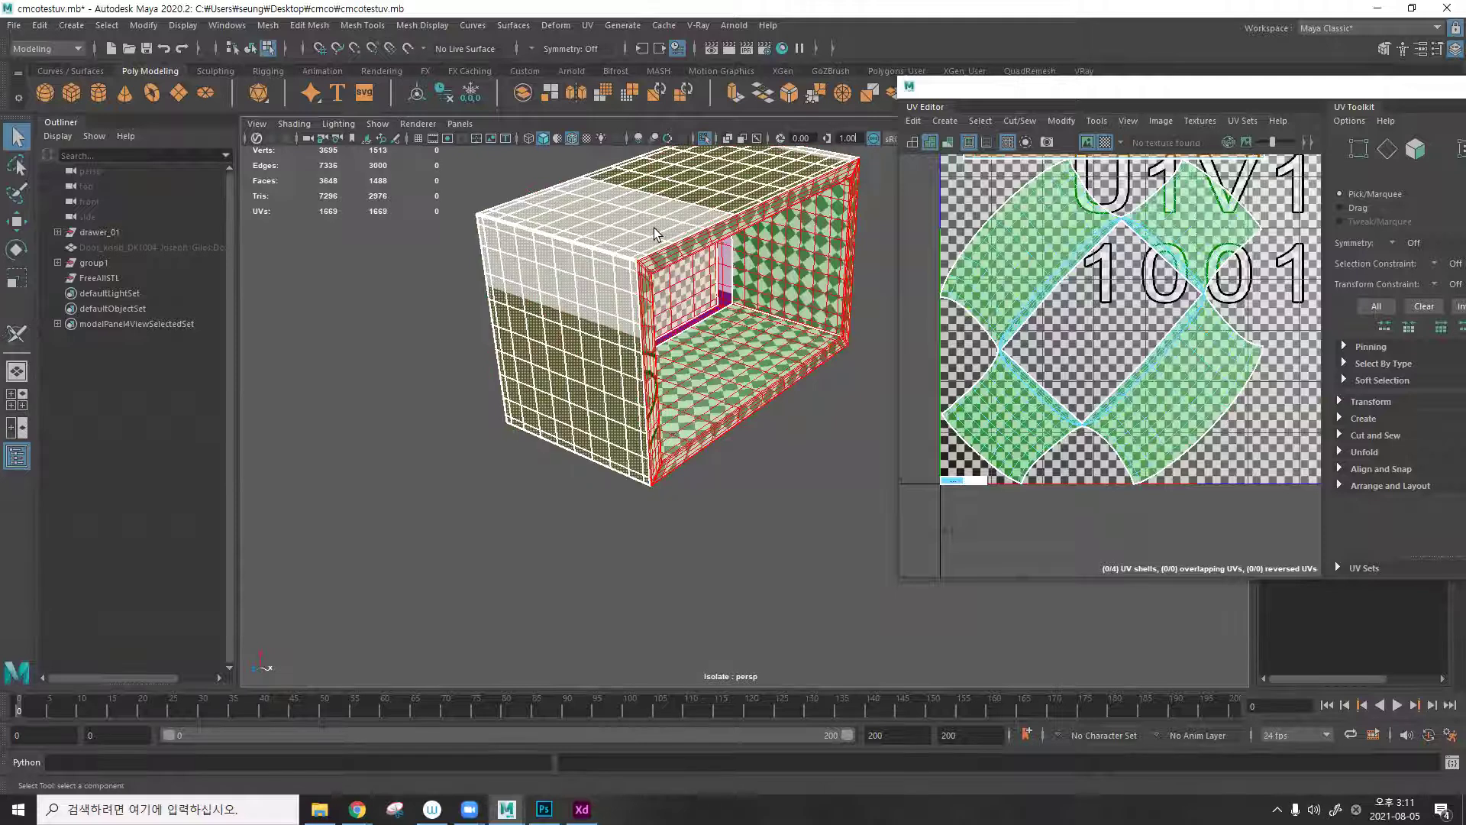
left_click(654, 228)
key("f")
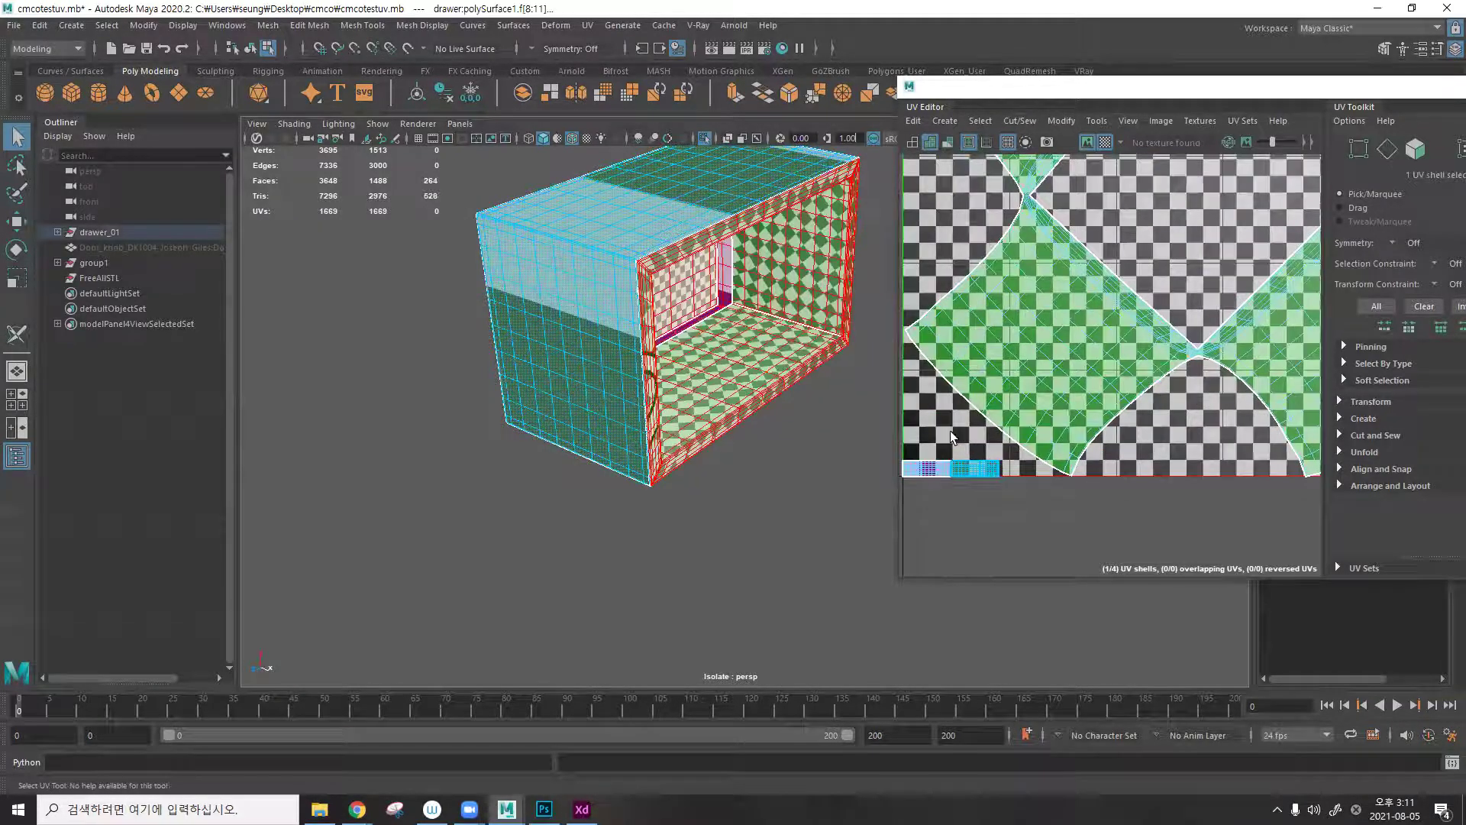
scroll(963, 471, "up", 5)
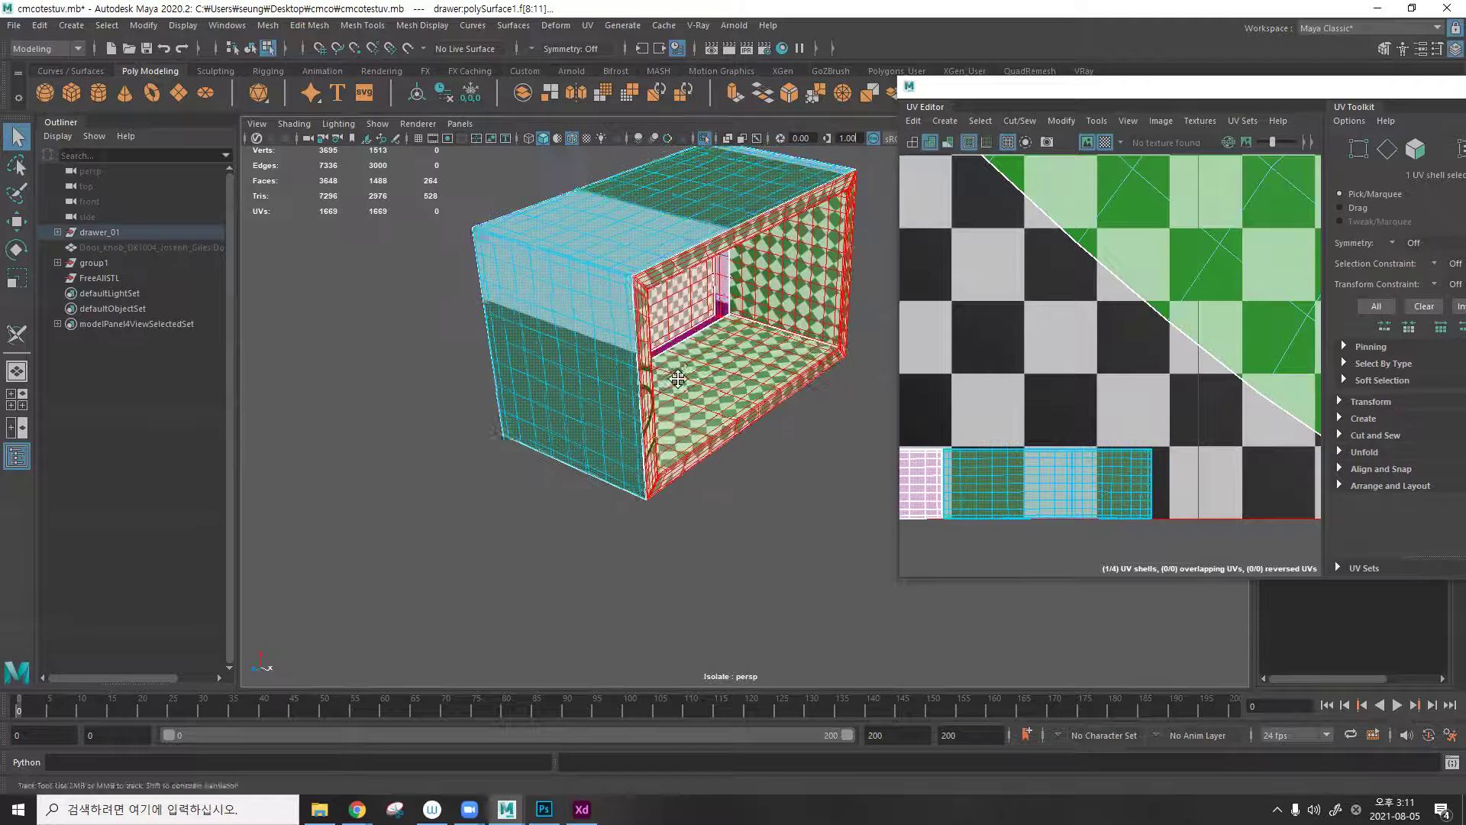
scroll(563, 415, "down", 4)
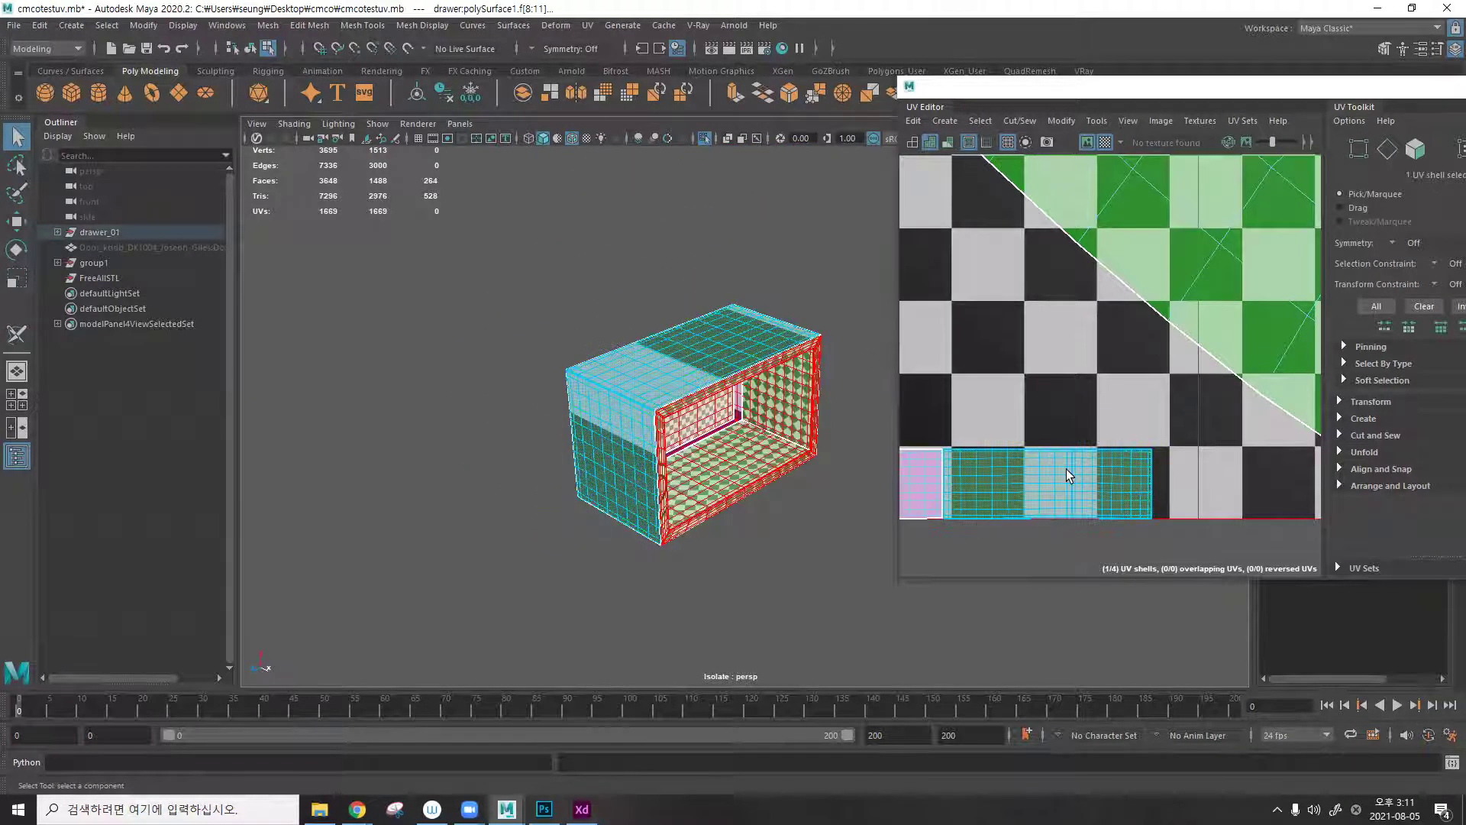
scroll(1067, 469, "down", 5)
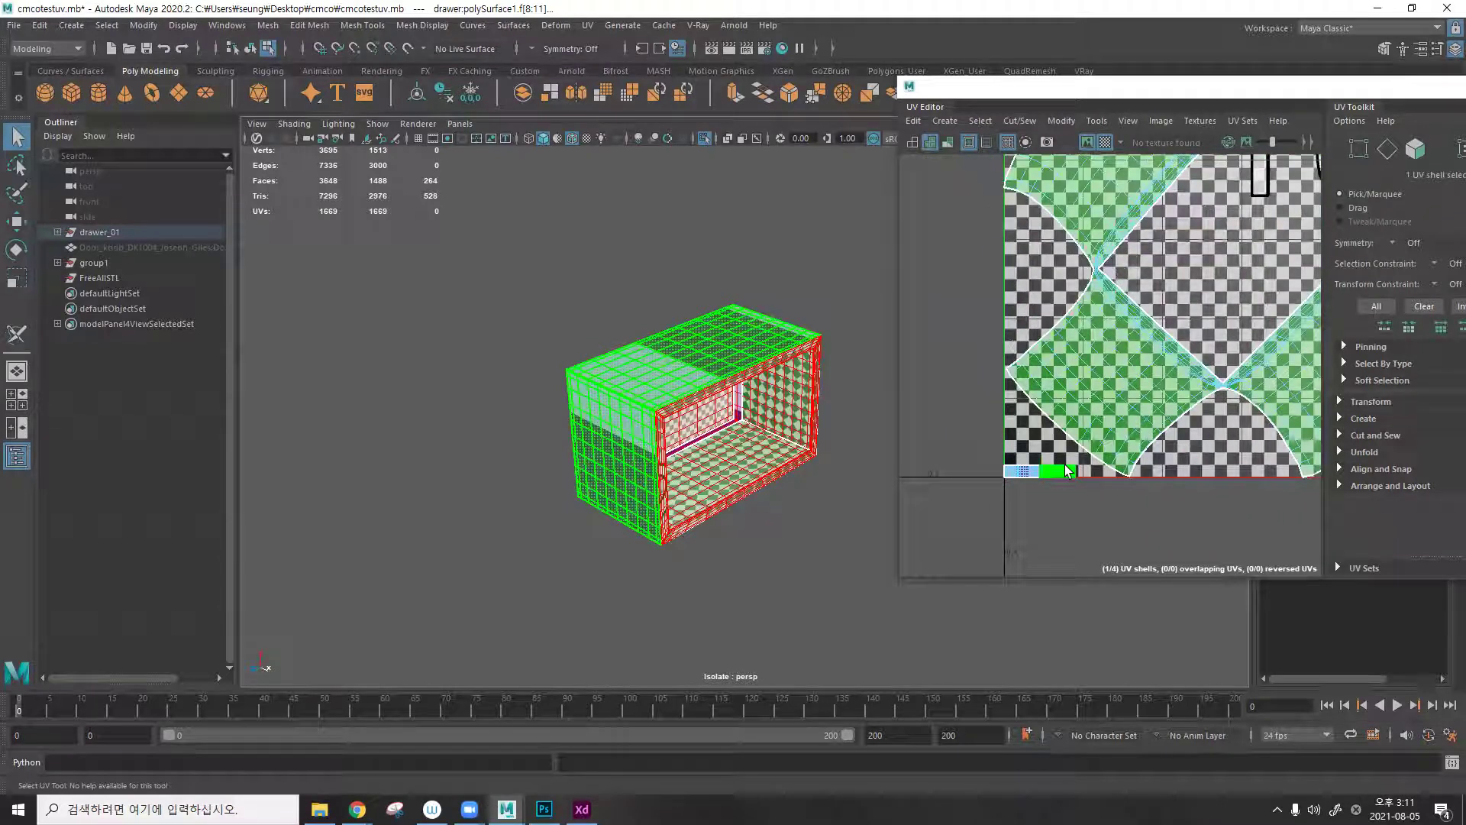
Select the large interior and back panel UV shells and move them outside the UV tile, to its upper left.
left_click(1072, 469)
key("r")
scroll(1063, 473, "down", 5)
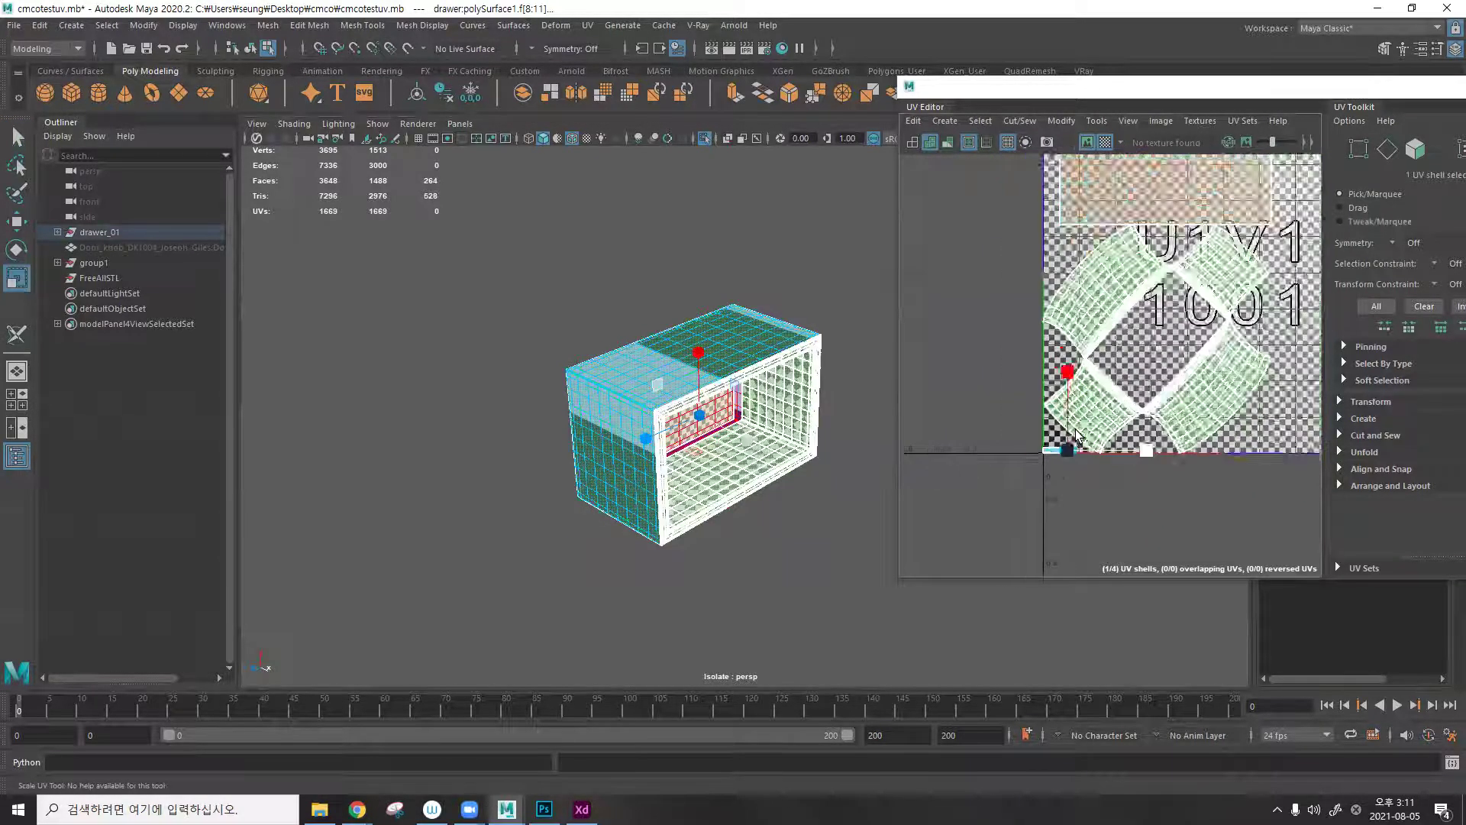
left_click_drag(1202, 312, 932, 222)
key("w")
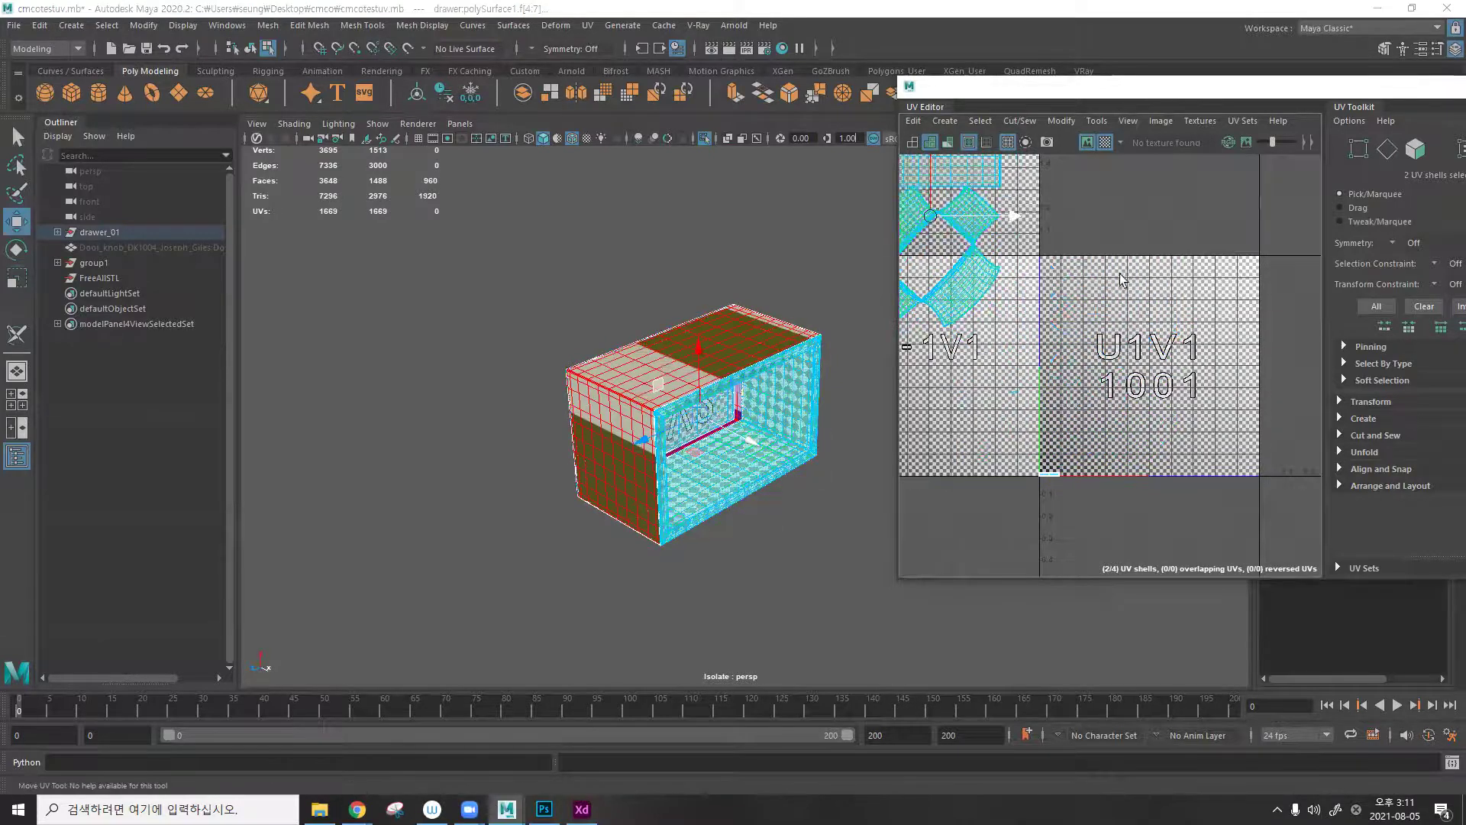
Select the two small outer UV shells together and scale them up uniformly with the checker map displayed on the cabinet.
left_click(1106, 143)
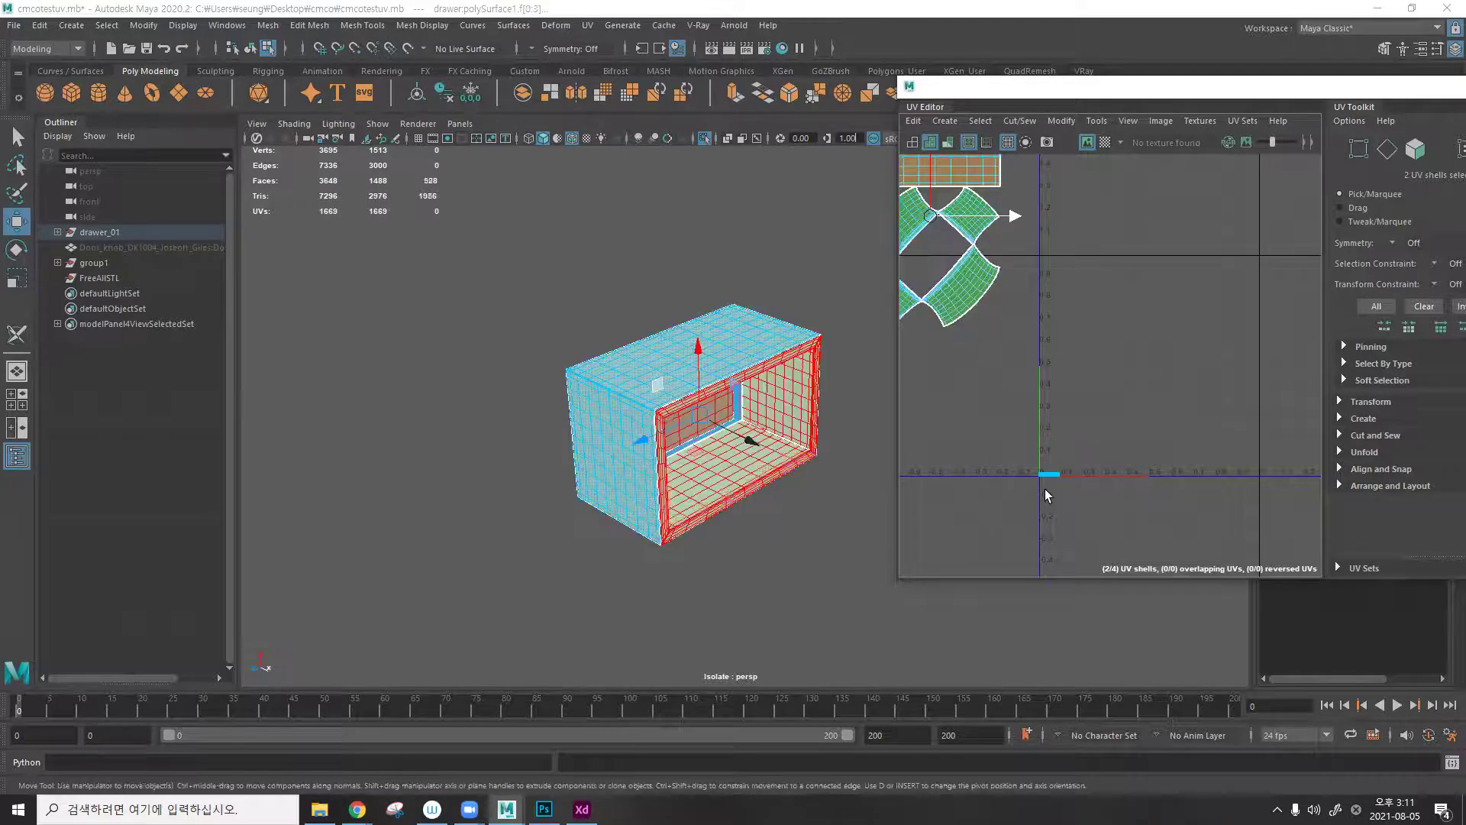
left_click(1044, 475)
left_click_drag(684, 456, 808, 423, "alt")
left_click(787, 385)
left_click_drag(672, 485, 671, 280, "alt")
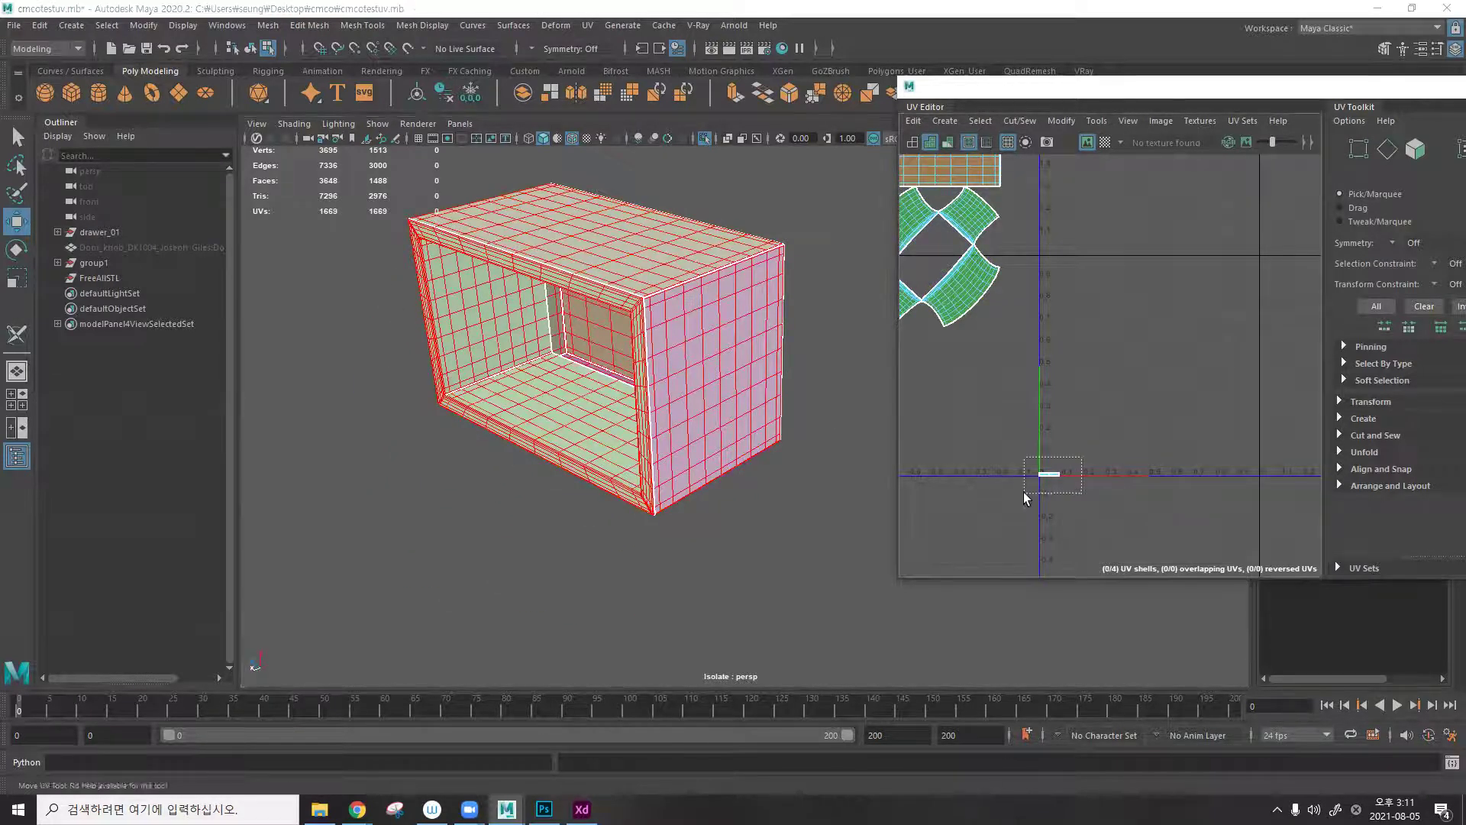
left_click(1051, 474)
key("r")
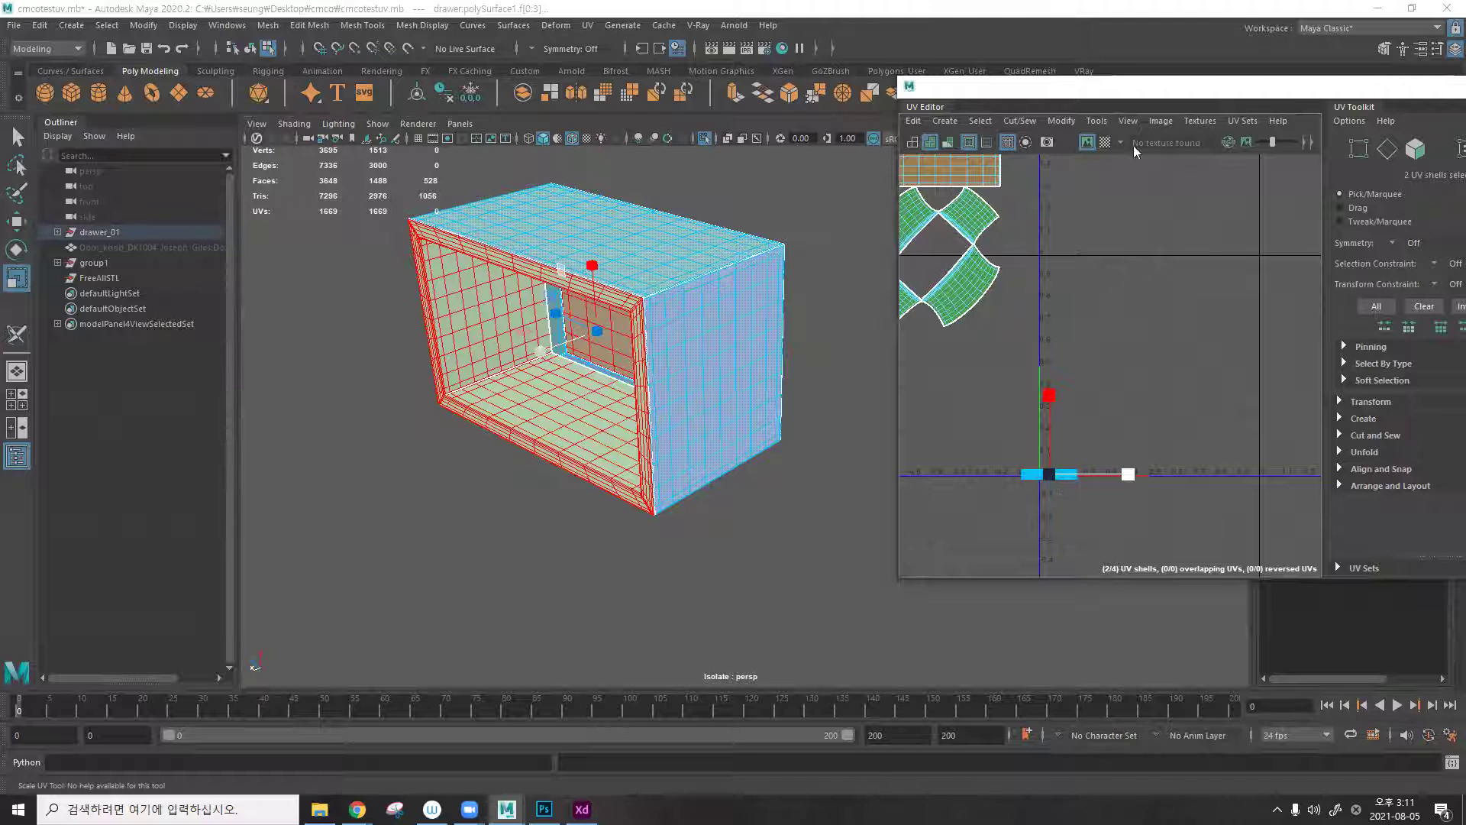
left_click(1106, 142)
left_click_drag(1051, 478, 1201, 572)
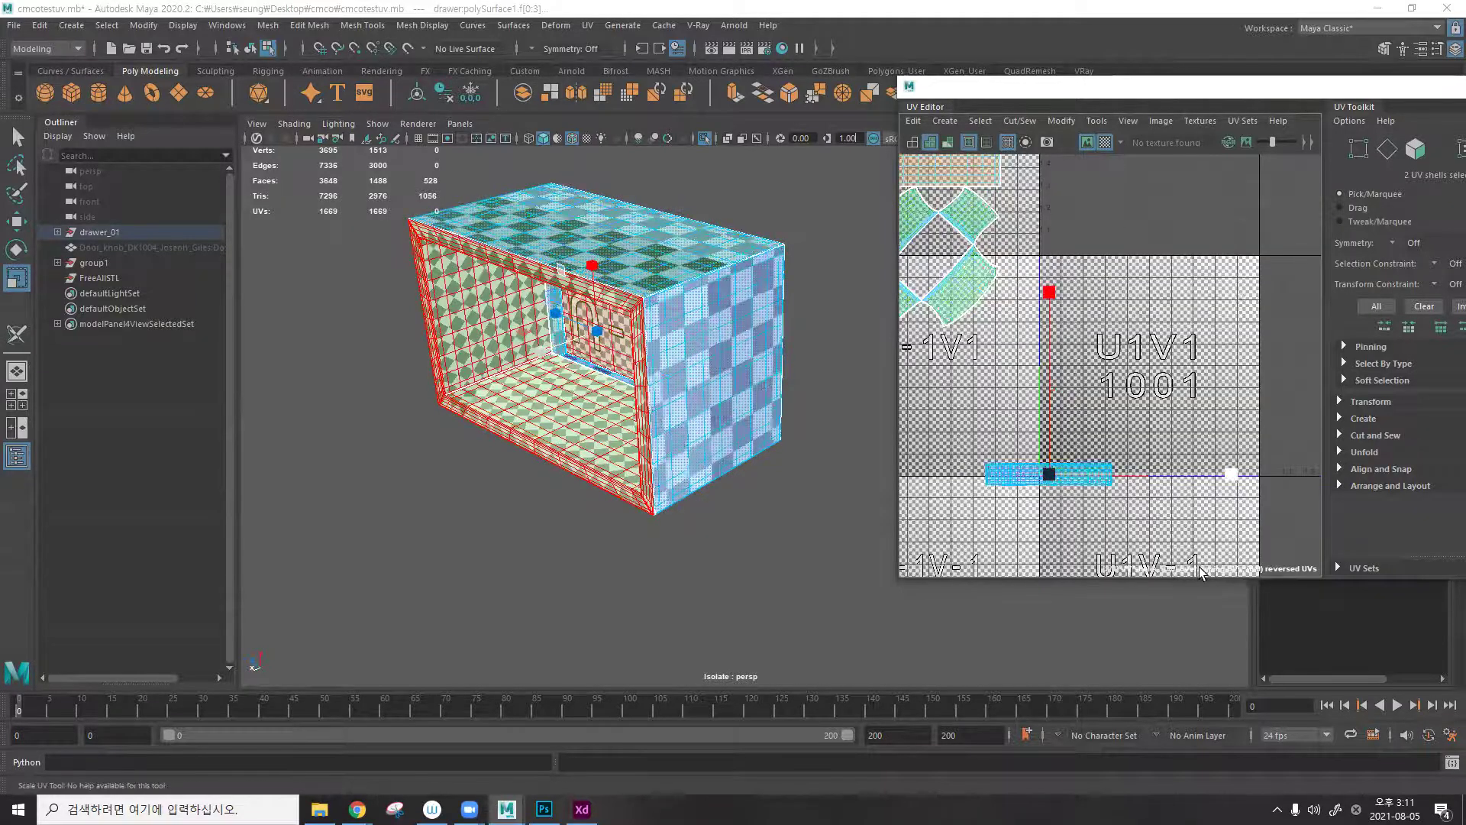
Move the enlarged outer shells into the 1001 tile and arrange them one above the other.
key("w")
left_click_drag(1054, 475, 1130, 353)
left_click(1092, 313)
left_click(1111, 312)
key("r")
key("w")
left_click(1094, 359)
key("r")
key("w")
Examine the interior shell's pinched corner UVs and the checker distortion at the matching corner of the cabinet's front frame.
left_click_drag(838, 349, 944, 268, "alt")
left_click(969, 277)
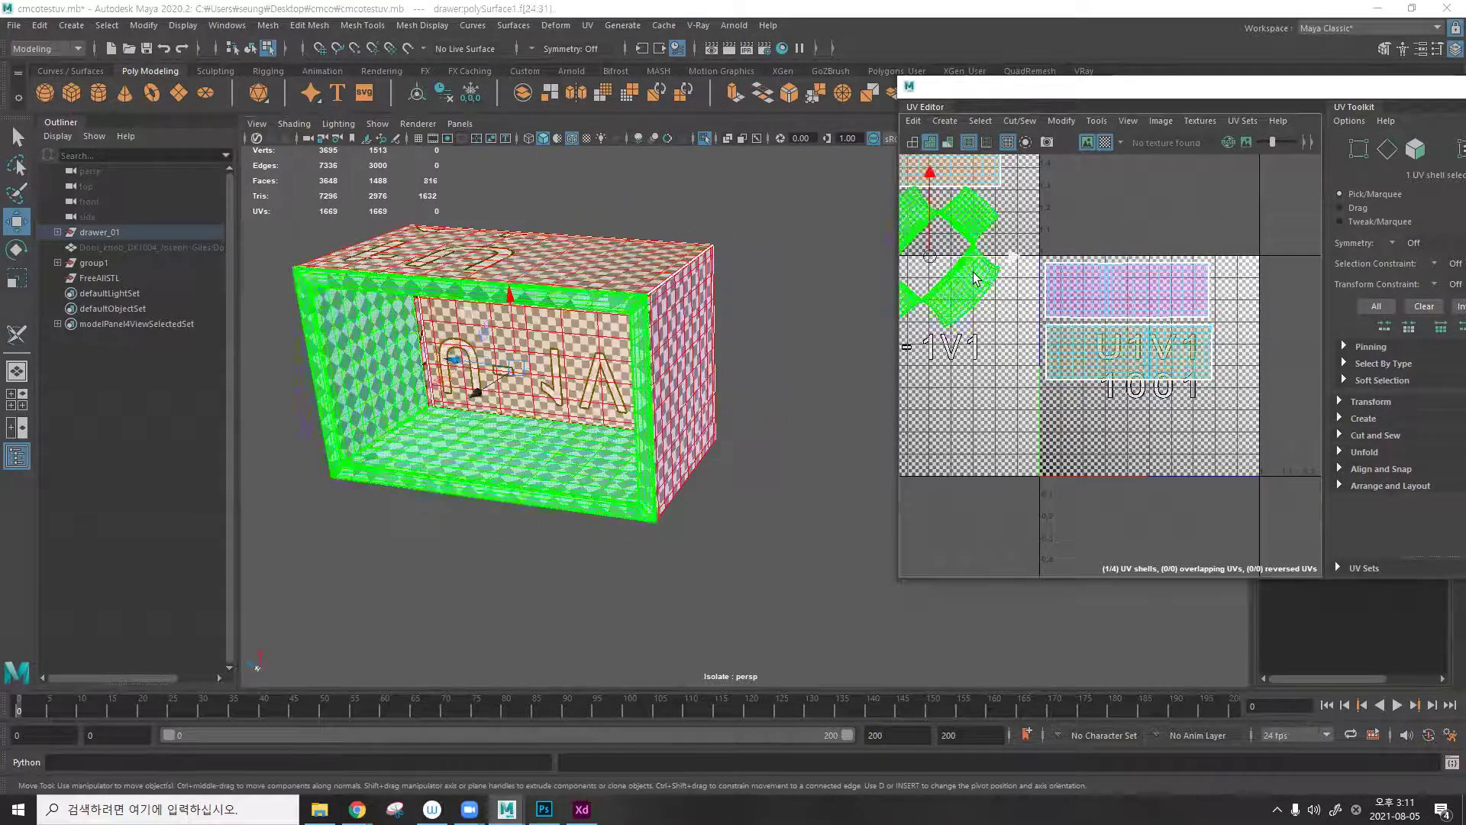
left_click_drag(684, 359, 866, 284, "alt")
scroll(1110, 267, "up", 10)
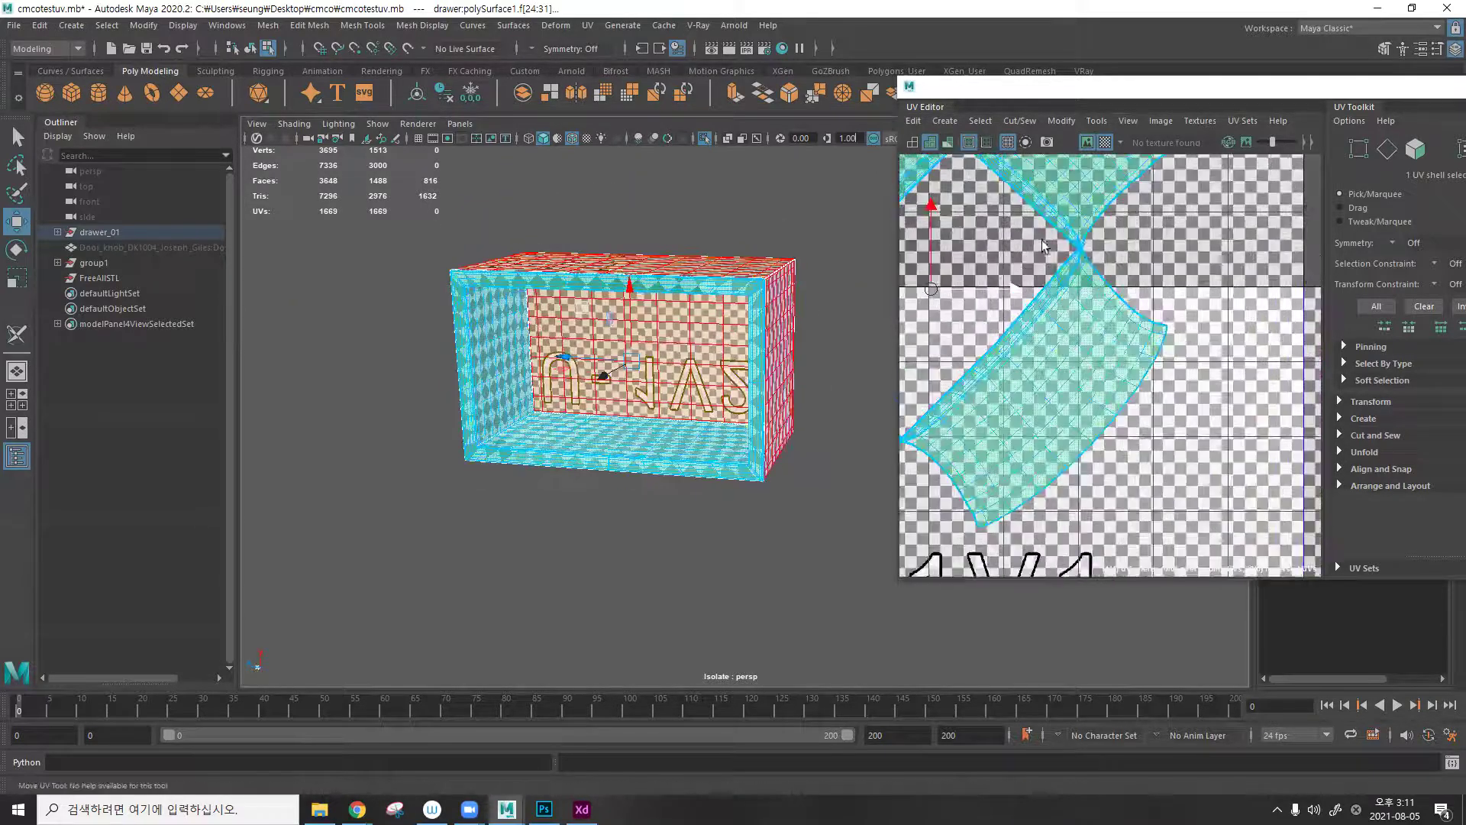
scroll(1109, 266, "up", 3)
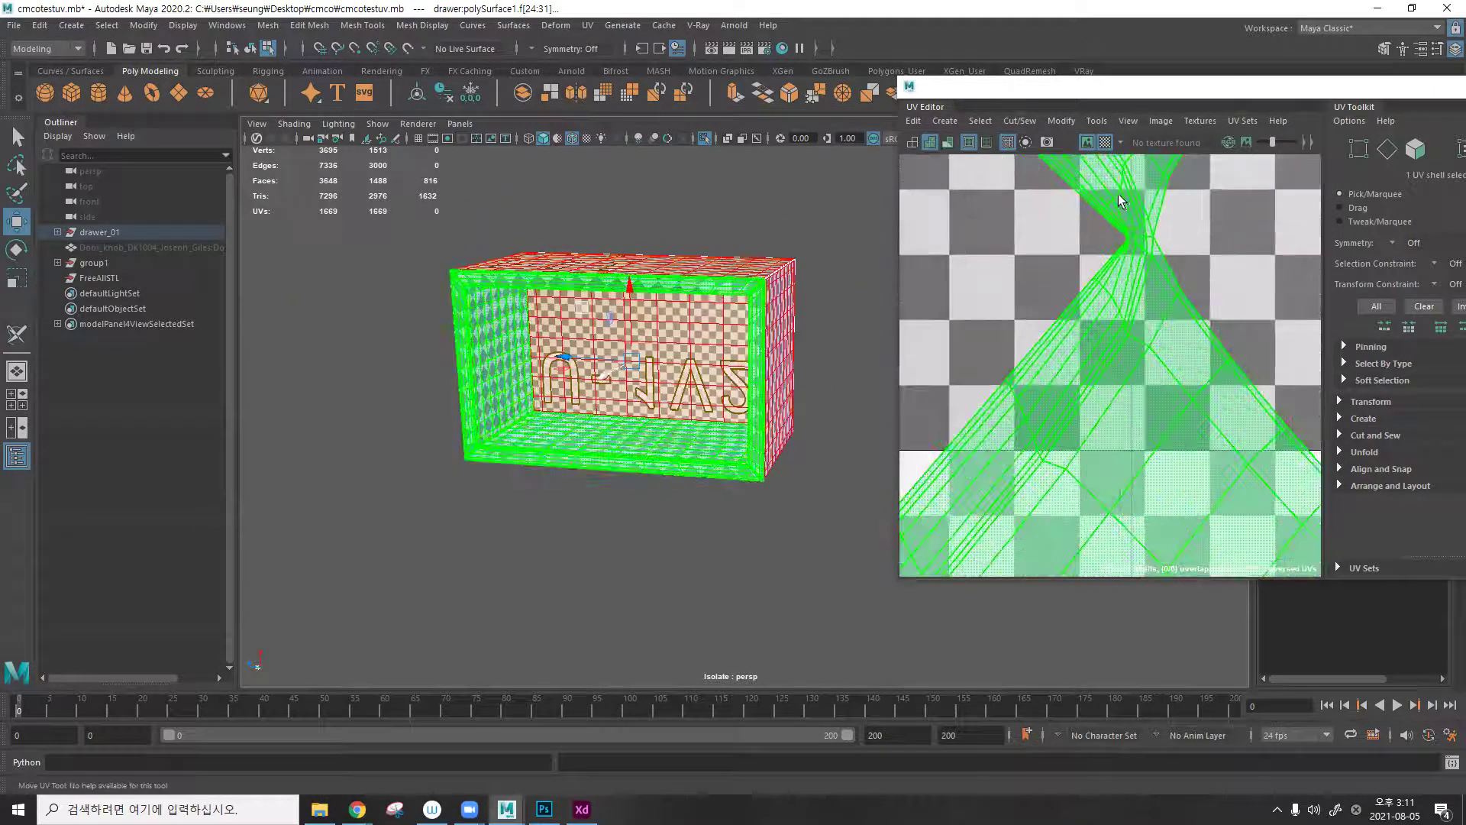
left_click(1183, 237)
scroll(770, 353, "up", 5)
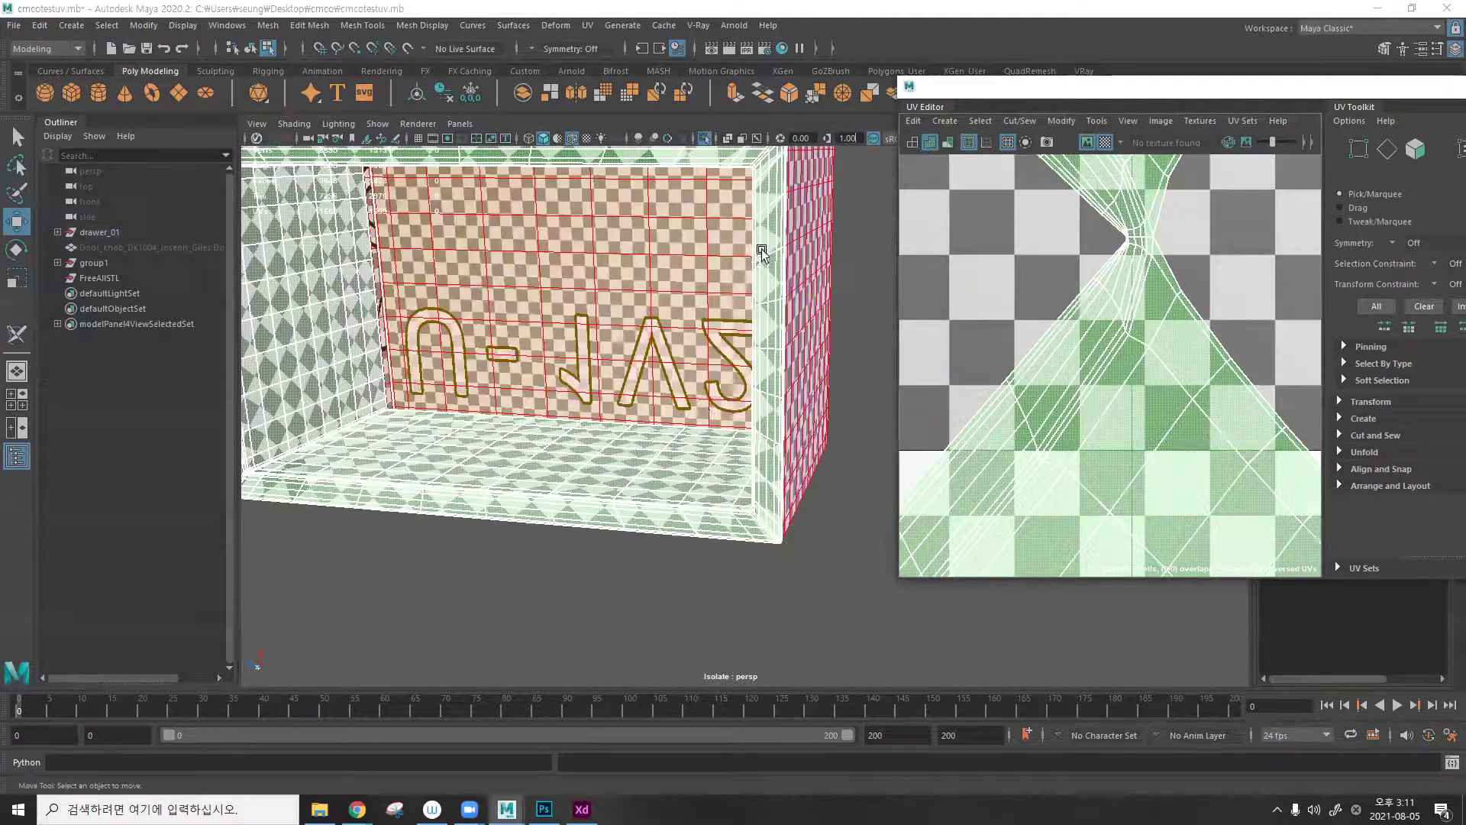
scroll(764, 286, "up", 3)
scroll(812, 336, "up", 3)
right_click_drag(521, 459, 821, 309)
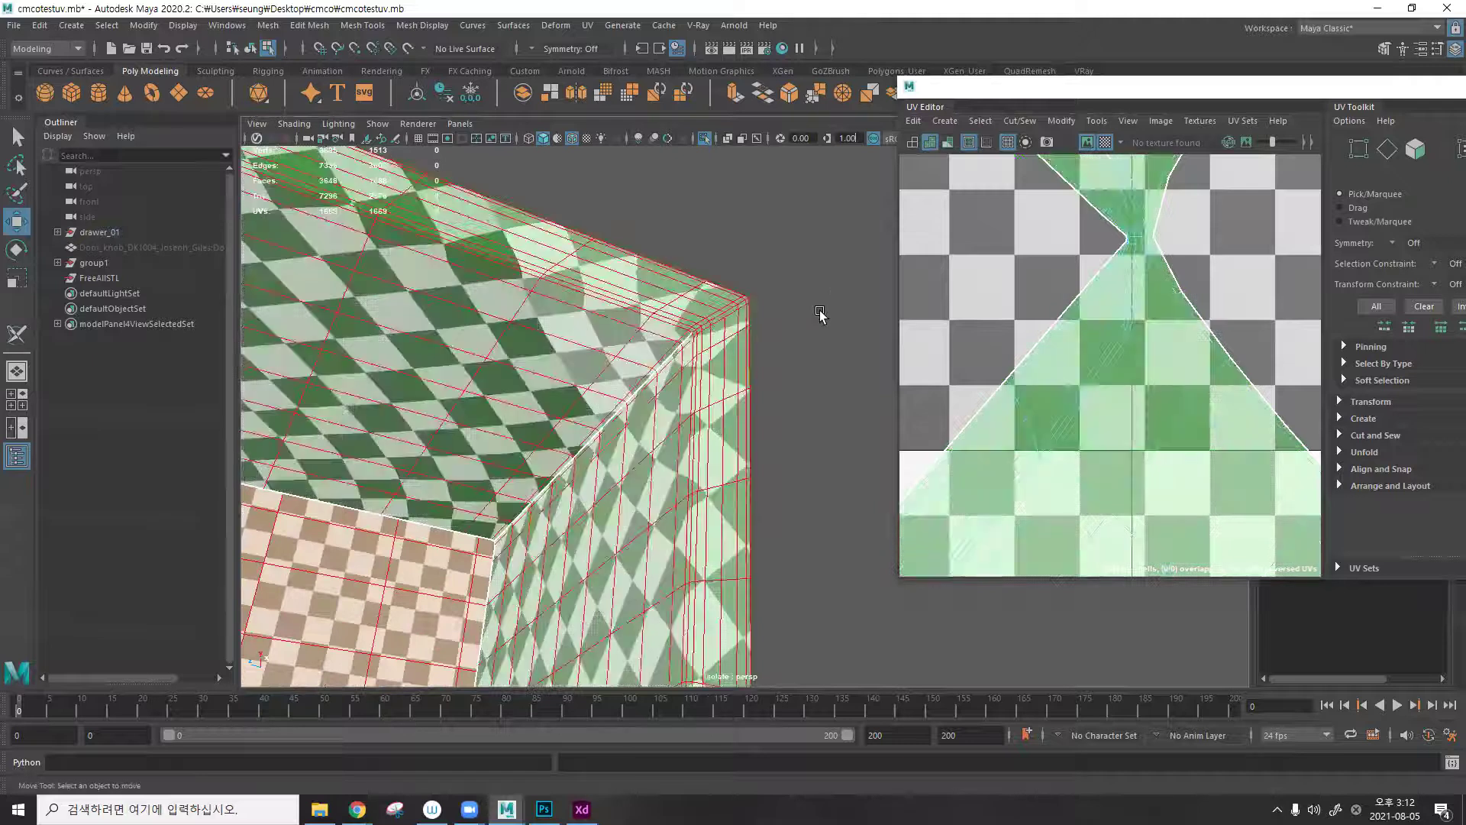
Hide the checker map and cut a UV seam across the front frame's upper right corner with the 3D Cut and Sew UV Tool.
left_click(1105, 142)
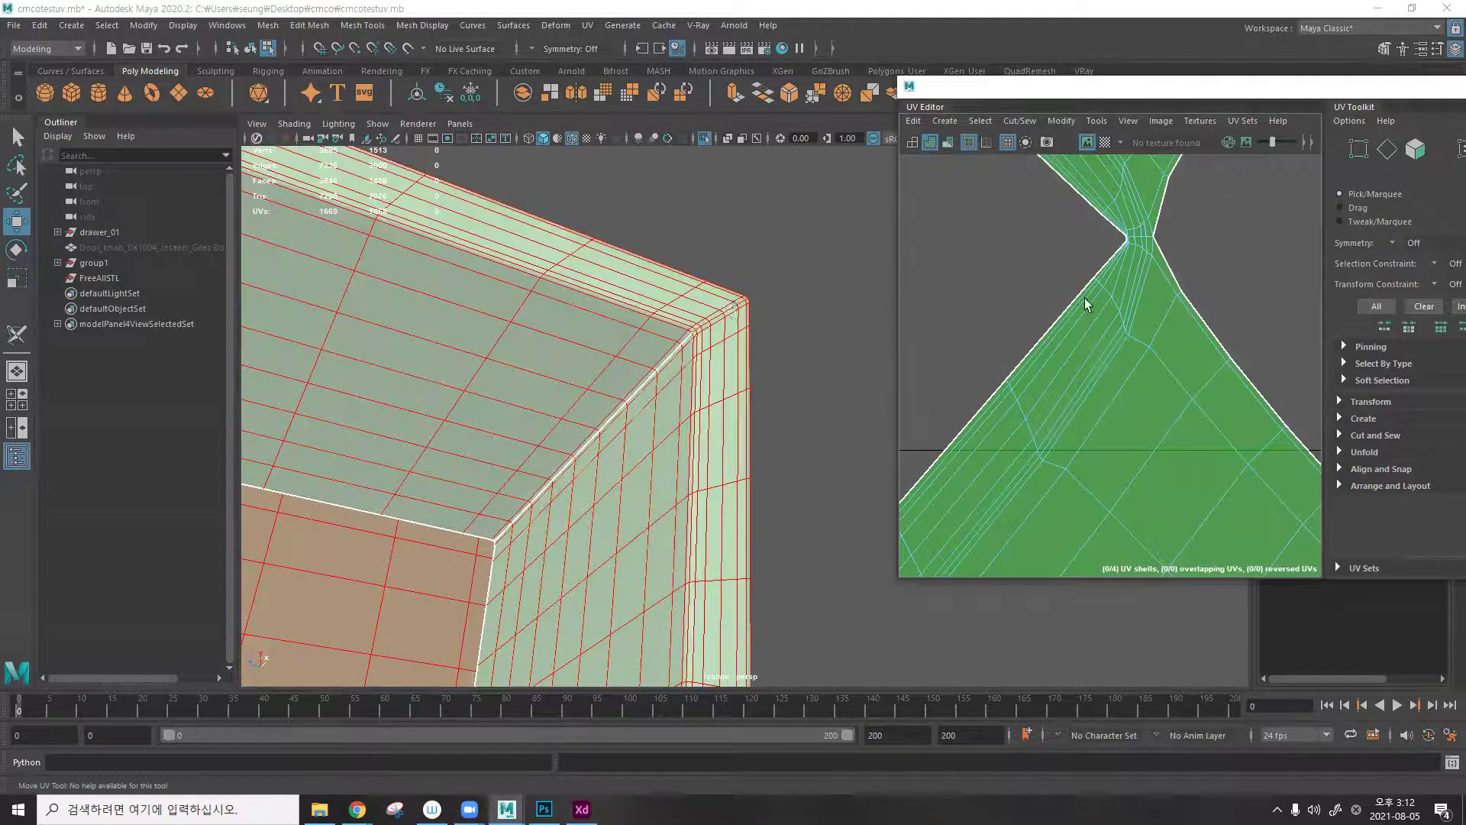
scroll(1134, 249, "up", 2)
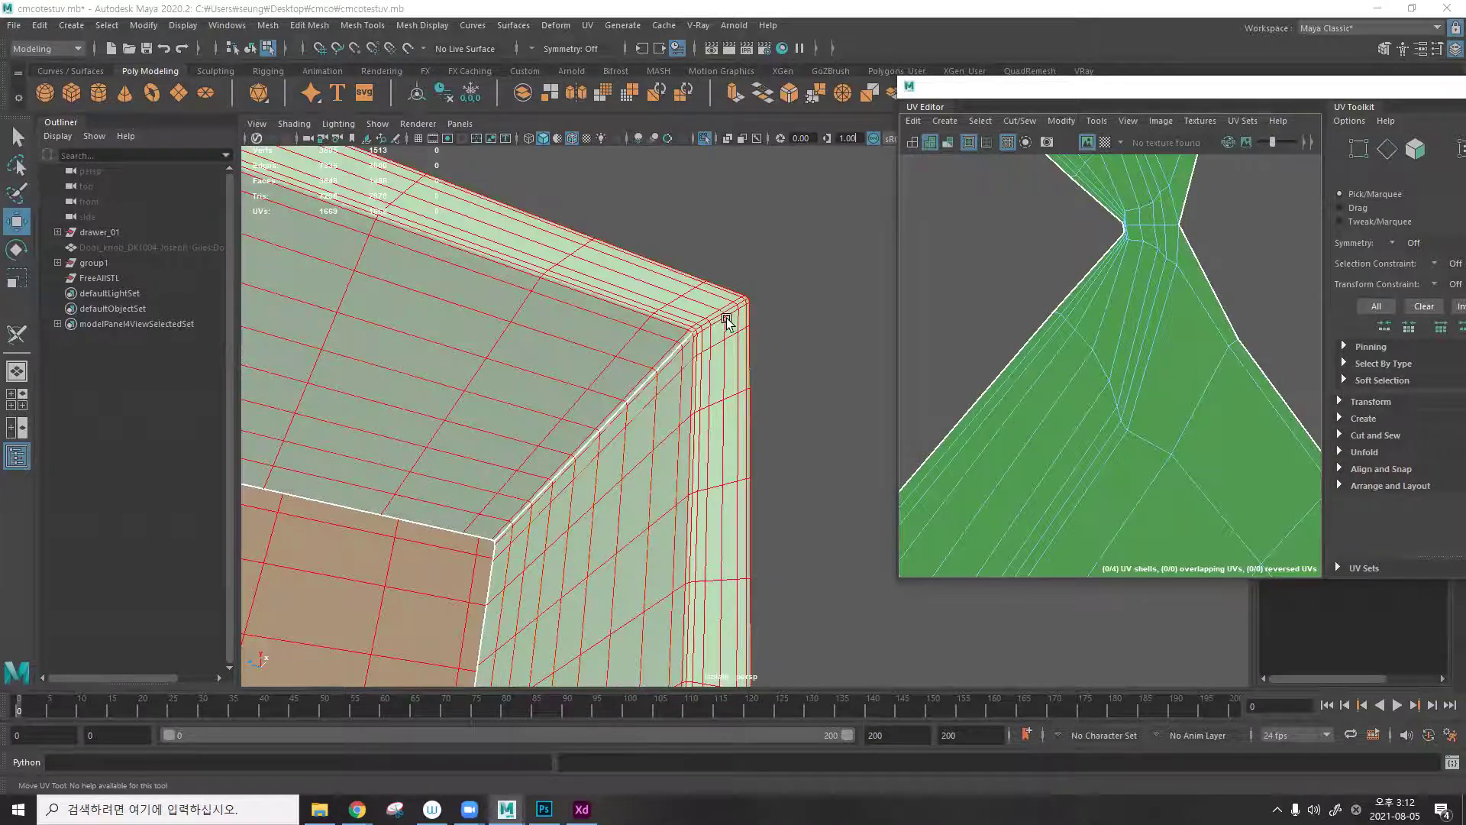
mouse_move(713, 318)
left_mouse_down("alt")
mouse_move(664, 376)
mouse_move(702, 337)
left_mouse_up("alt")
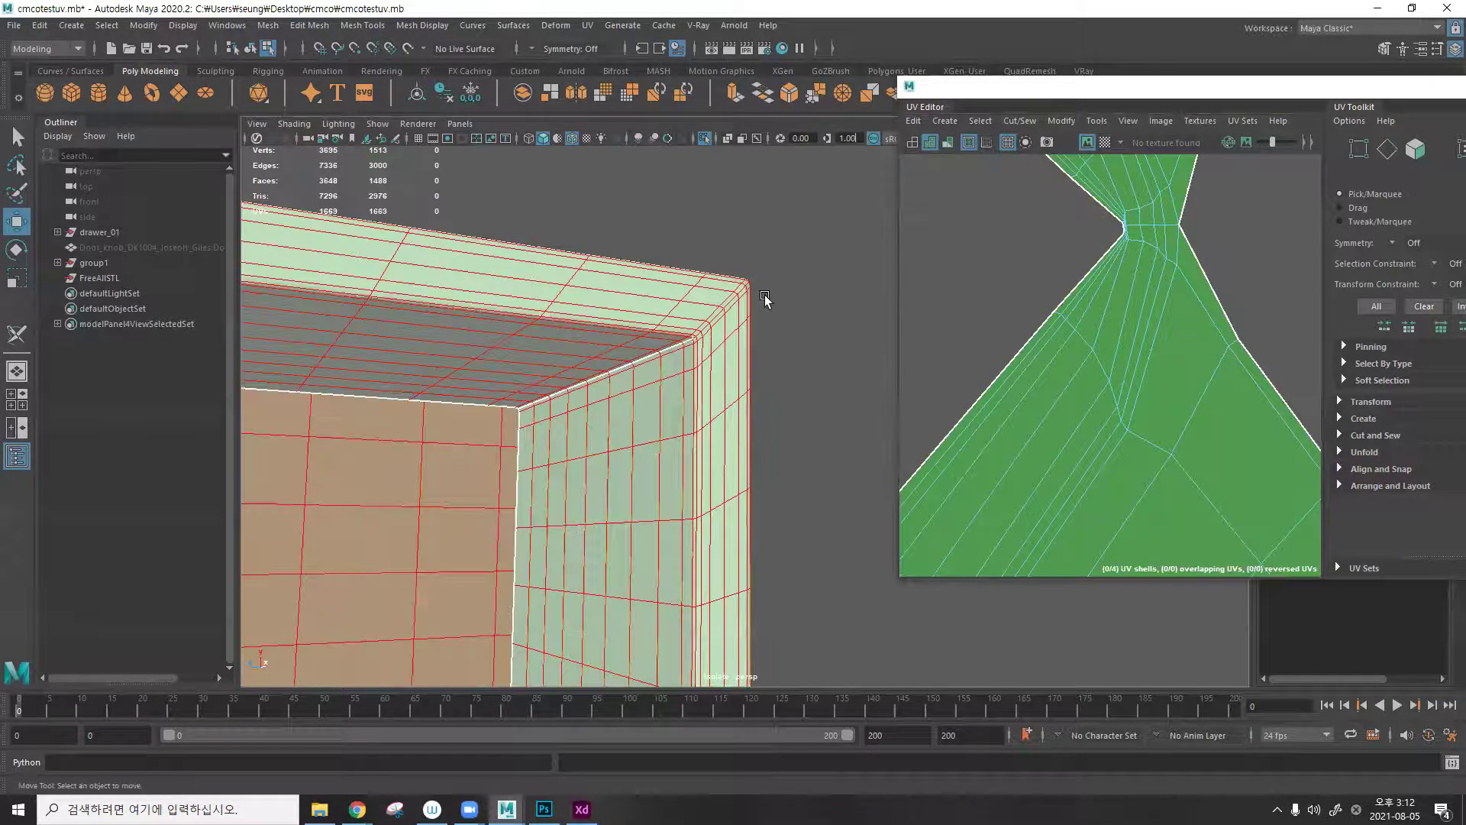
key("F8")
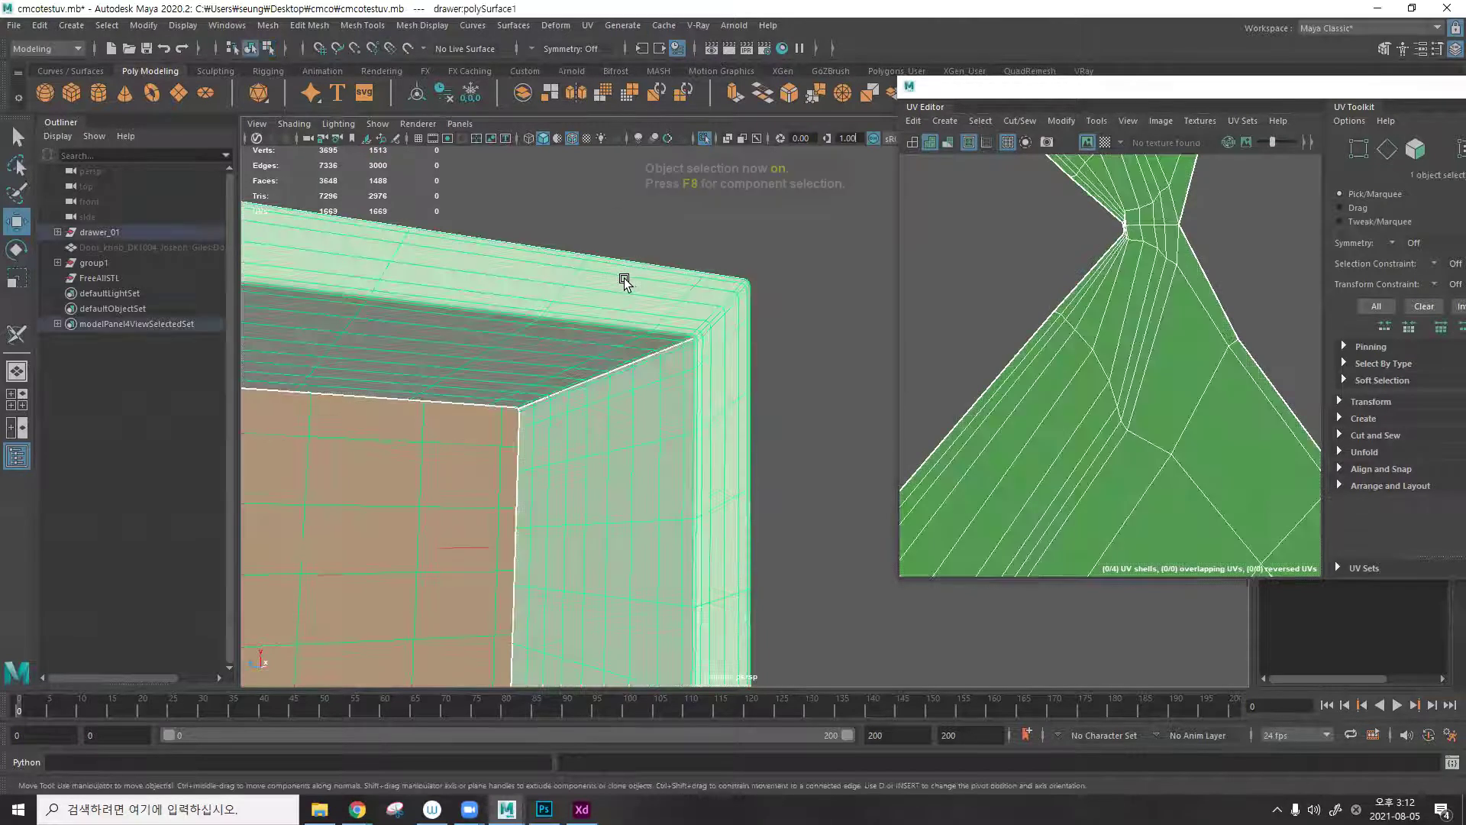
left_click(588, 25)
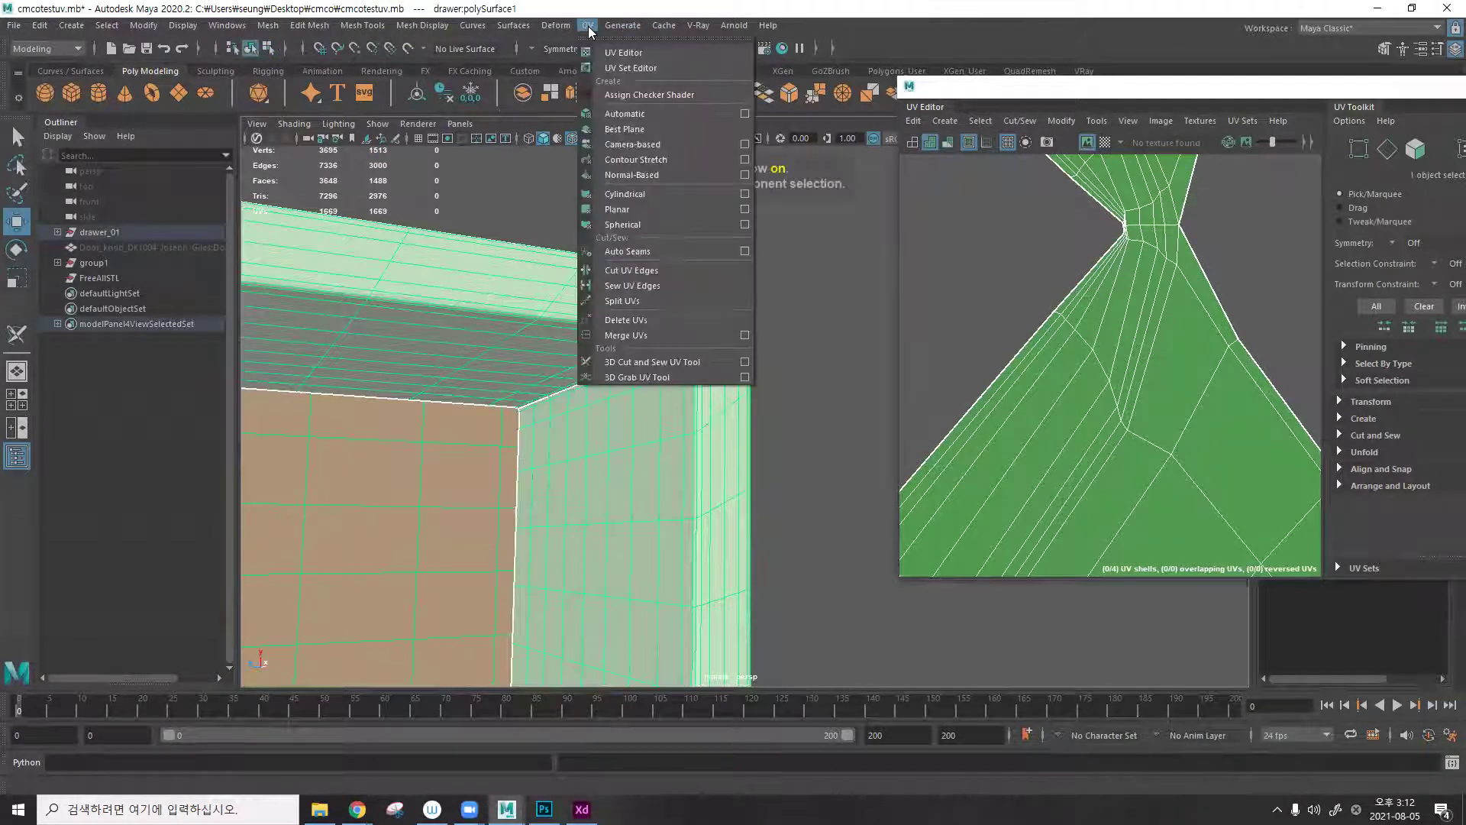
left_click(666, 364)
left_click_drag(714, 313, 744, 288)
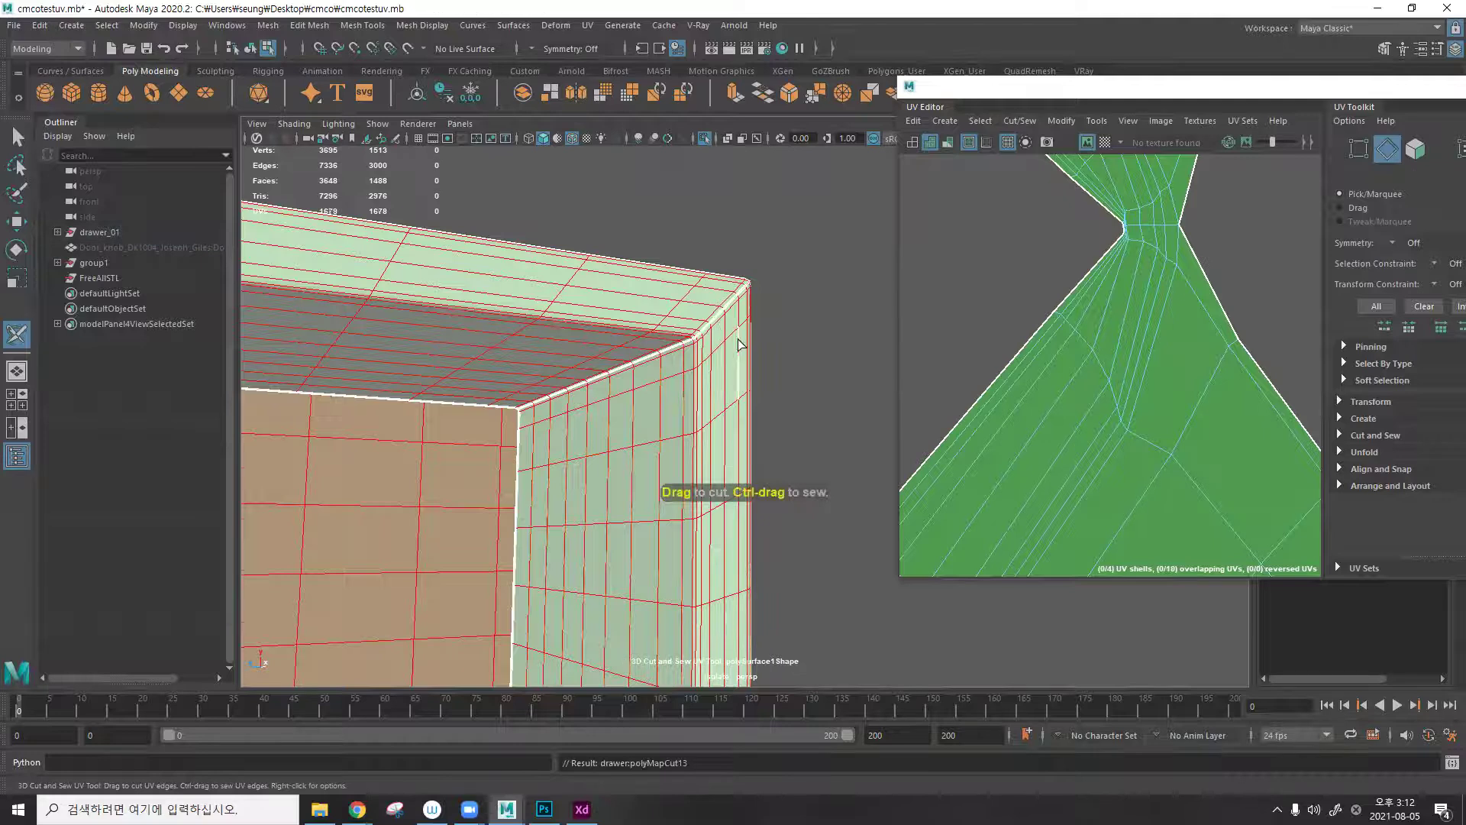
Cut UV seams across the remaining corners of the front frame to separate the interior shell into four side pieces.
scroll(739, 345, "down", 3)
left_click_drag(739, 345, 687, 344, "alt")
scroll(687, 343, "up", 4)
middle_click_drag(688, 343, 658, 340, "alt")
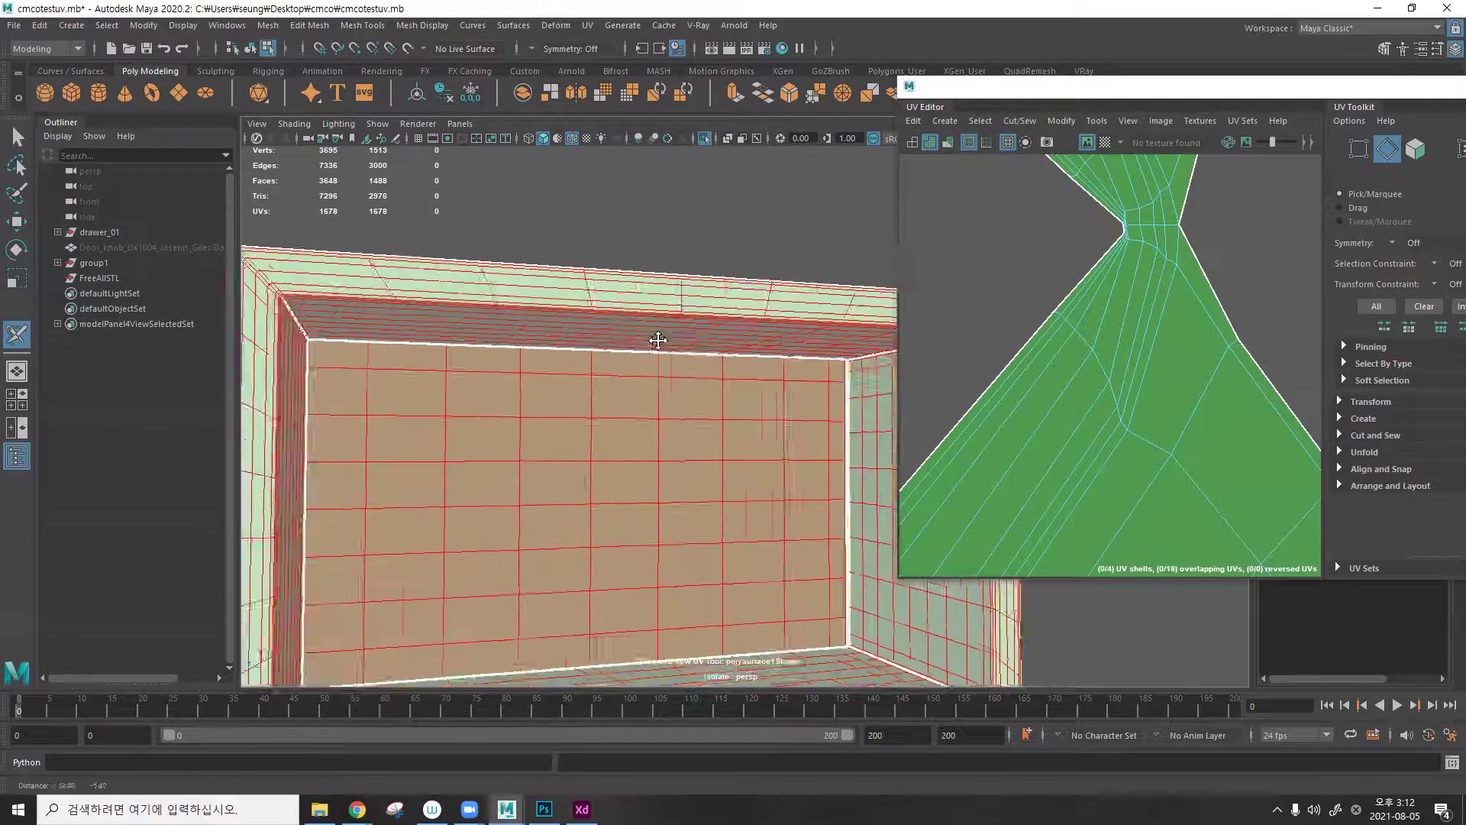
left_click_drag(658, 339, 739, 319, "alt")
mouse_move(842, 248)
left_mouse_down("alt")
mouse_move(704, 360)
mouse_move(535, 298)
mouse_move(764, 299)
mouse_move(684, 331)
left_mouse_up("alt")
scroll(607, 290, "up", 2)
mouse_move(603, 541)
left_mouse_down()
mouse_move(588, 556)
mouse_move(687, 461)
mouse_move(599, 382)
mouse_move(608, 415)
mouse_move(655, 389)
mouse_move(252, 392)
mouse_move(706, 443)
mouse_move(780, 497)
mouse_move(726, 534)
mouse_move(771, 262)
mouse_move(684, 350)
mouse_move(694, 386)
mouse_move(843, 268)
mouse_move(748, 243)
left_mouse_up()
left_click(747, 459)
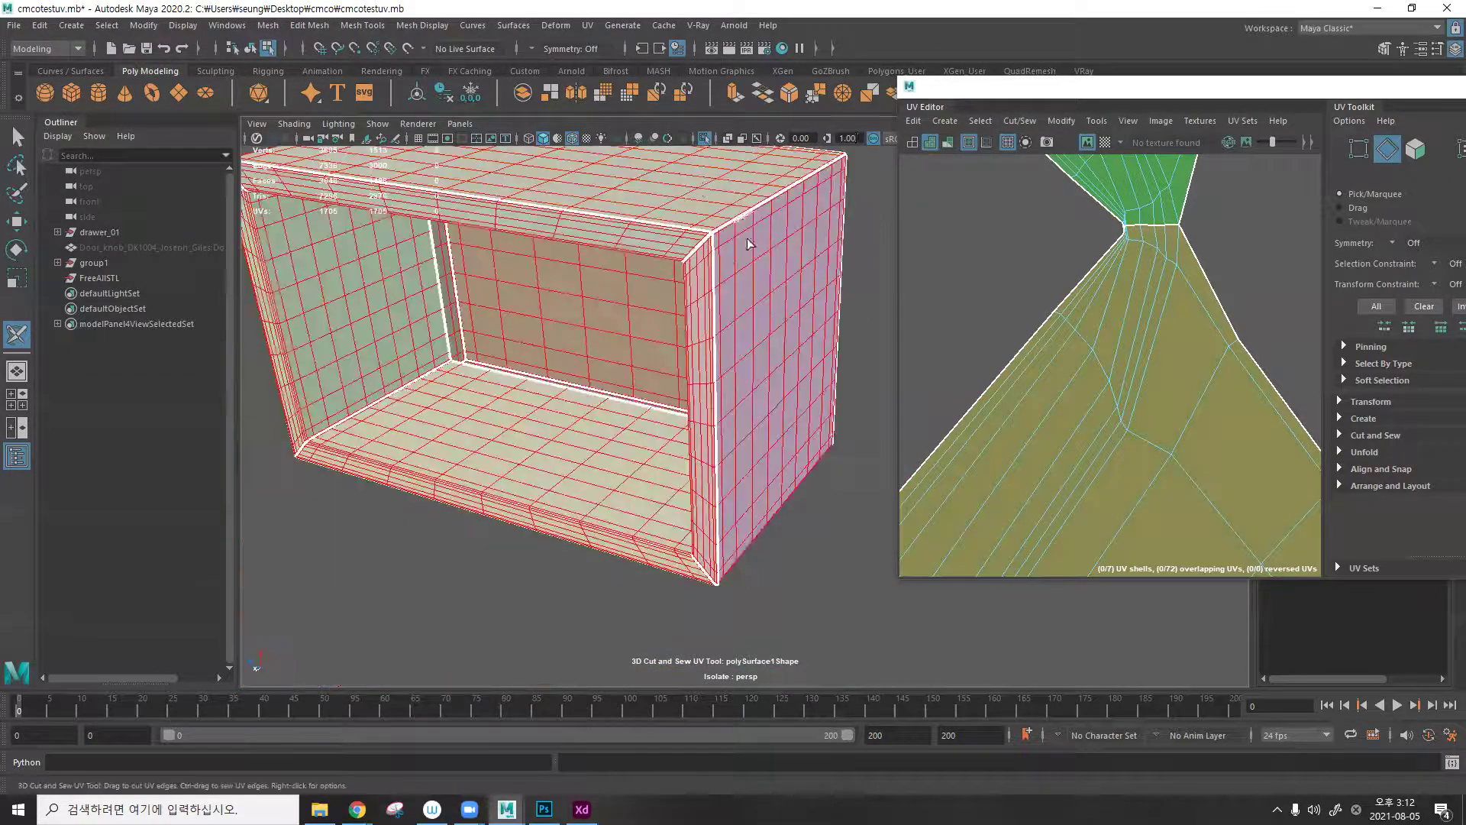
Examine the seams around the cabinet's exterior and the separated shells in the UV Editor.
left_click(623, 26)
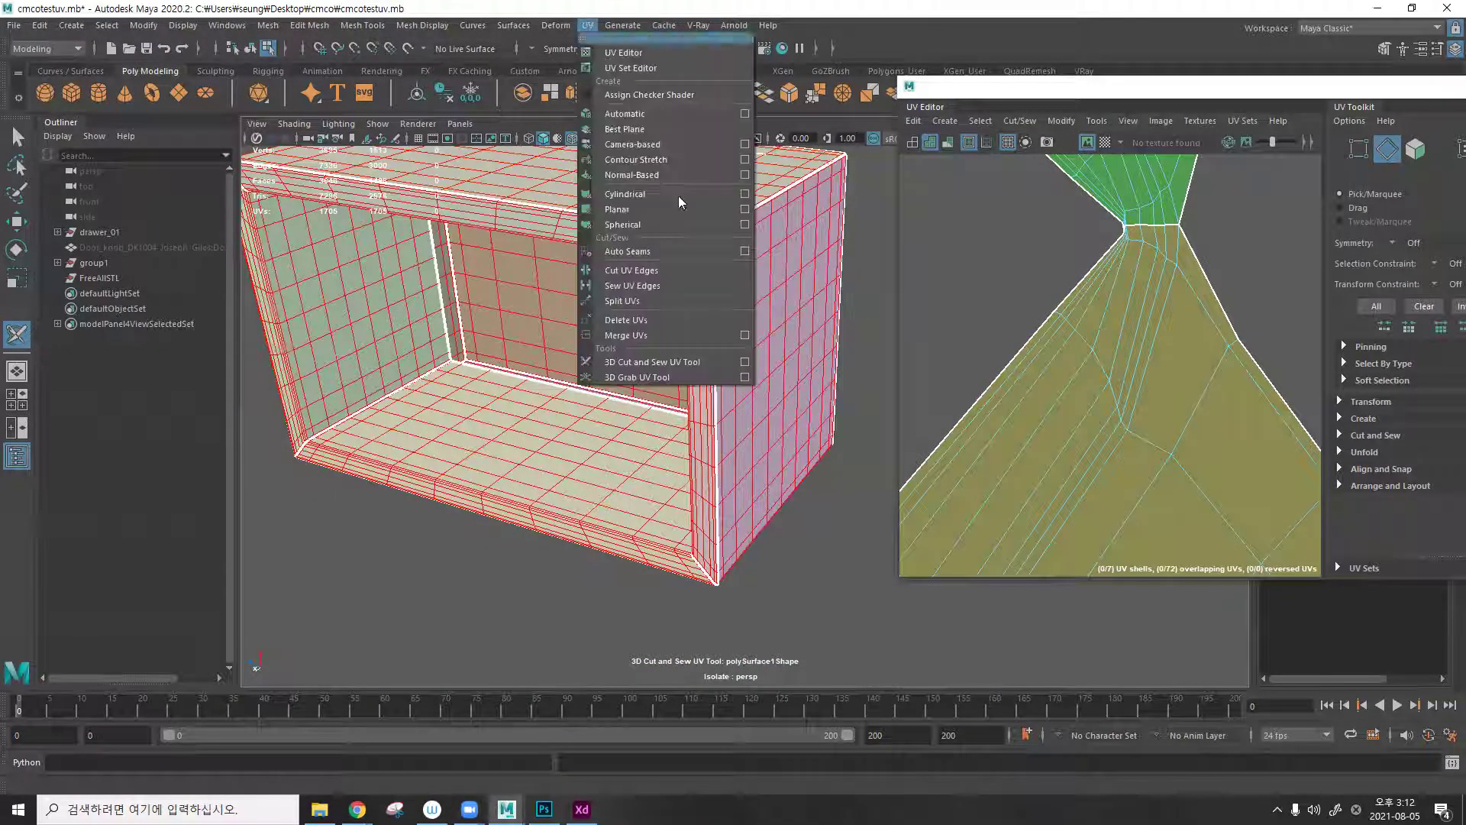
left_click(704, 214)
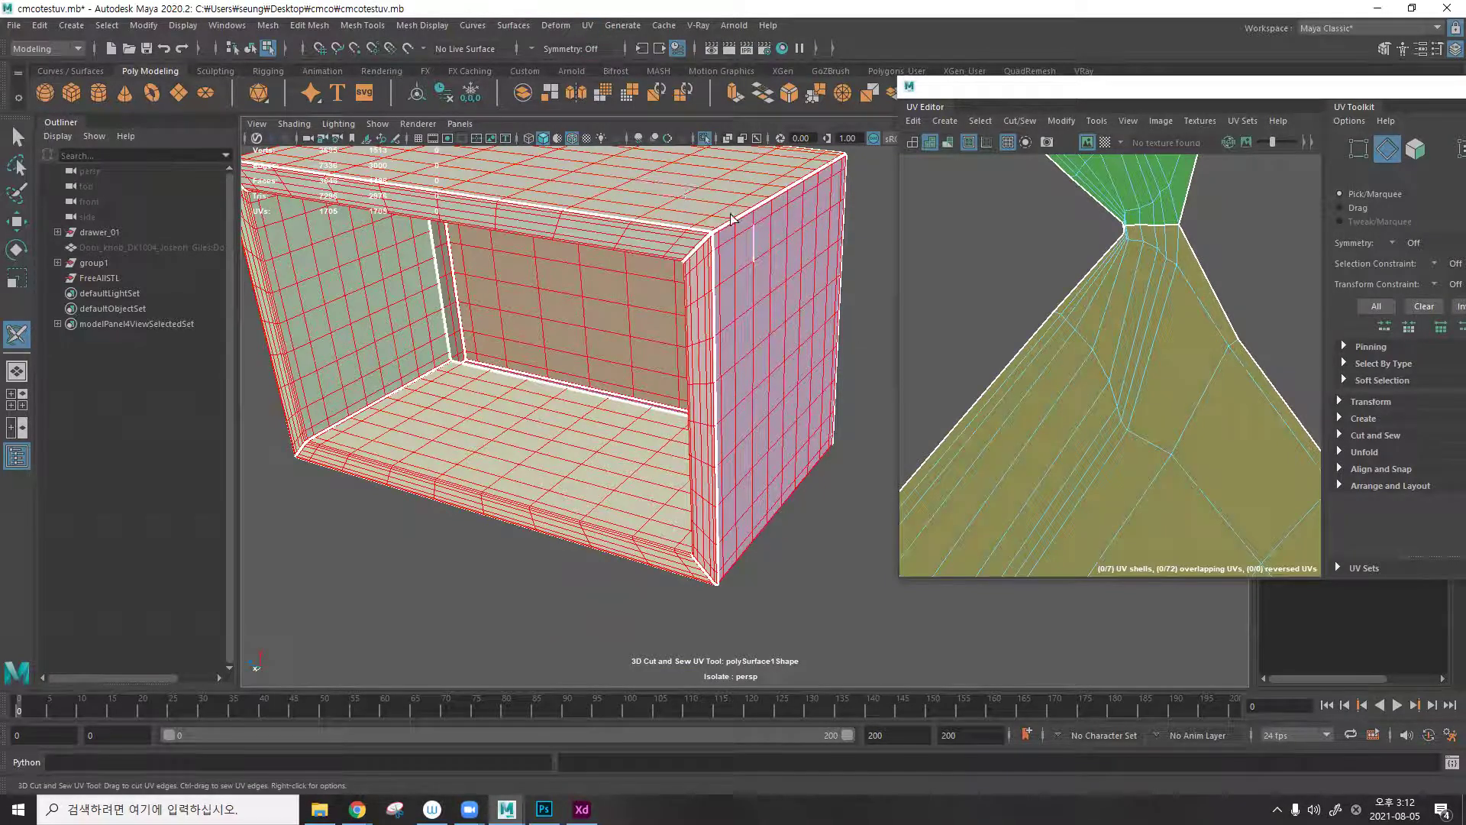
left_click_drag(742, 350, 561, 405, "alt")
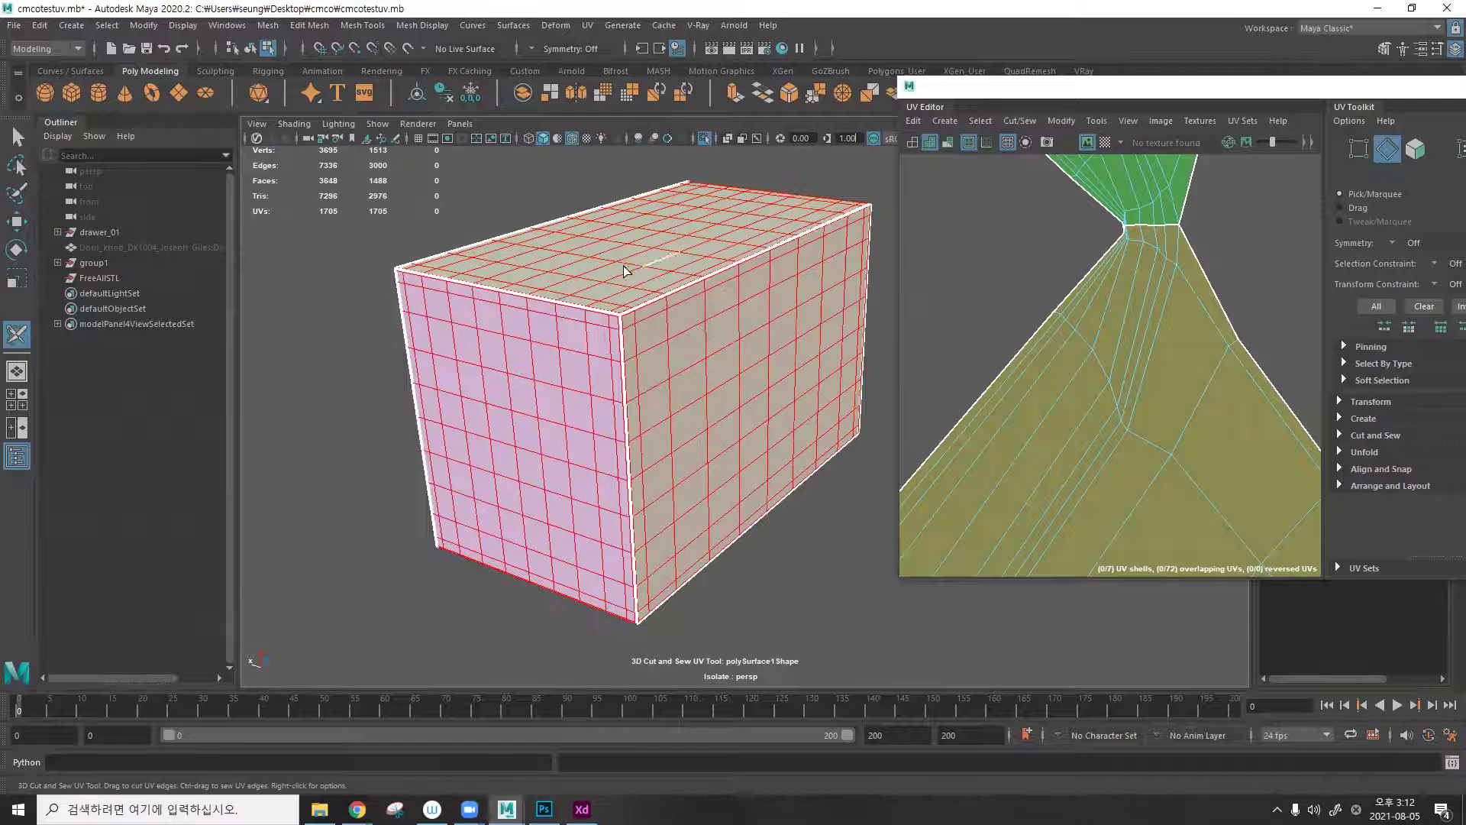
left_click_drag(623, 258, 586, 378, "alt")
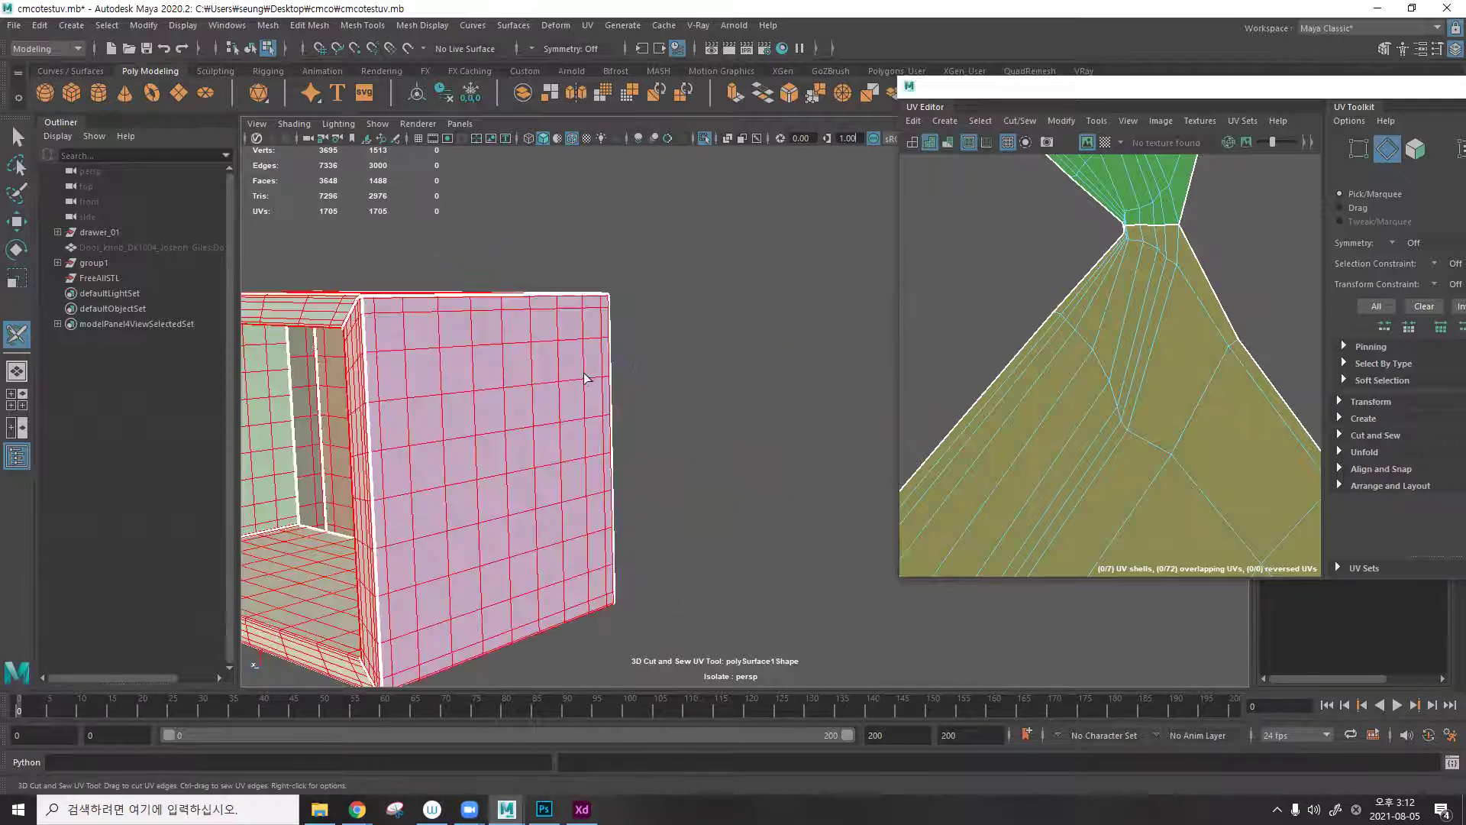
key("f")
scroll(1047, 327, "down", 8)
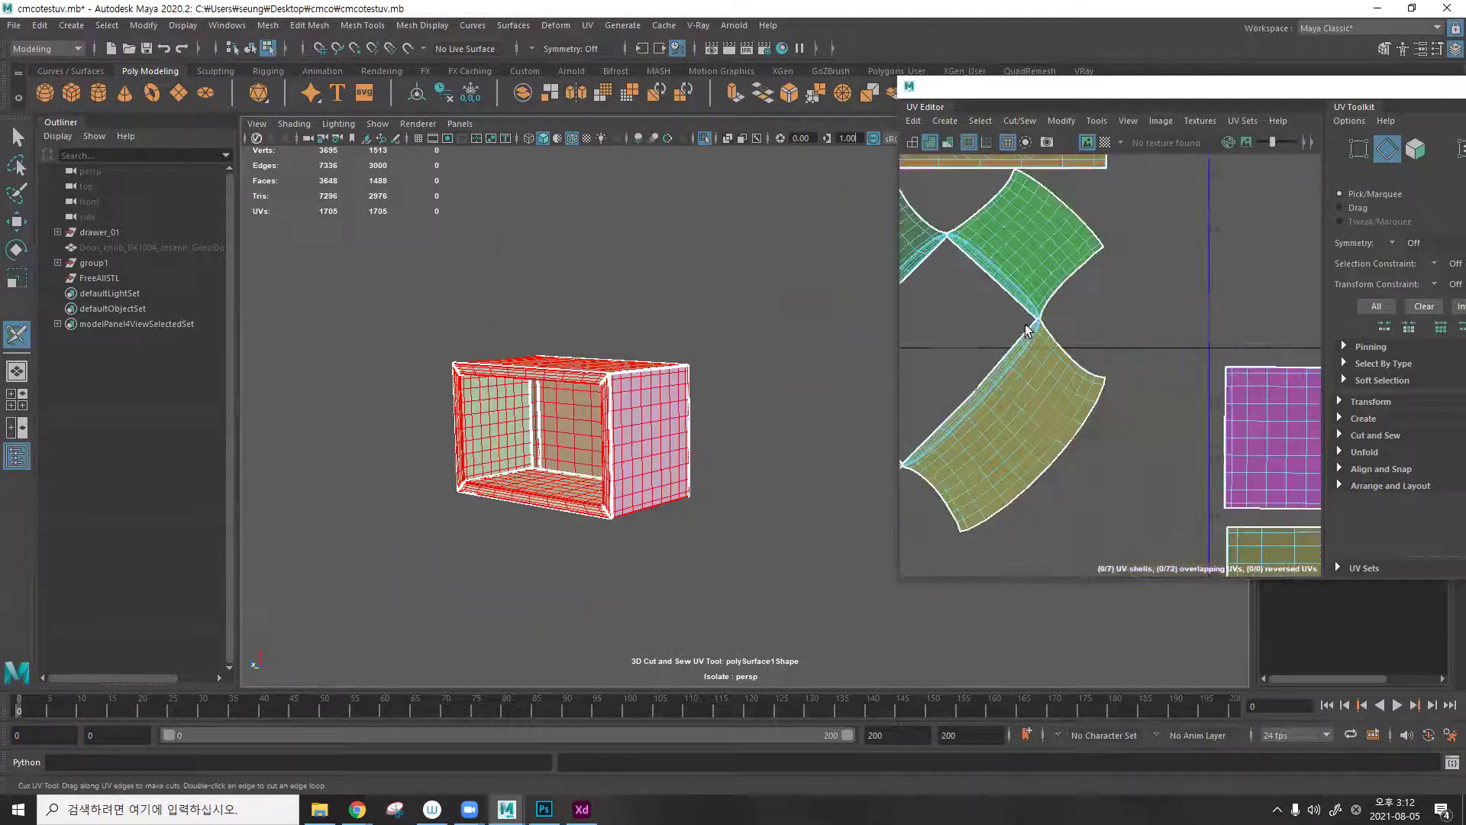
Leave the cutting tool and switch the UV Editor to UV shell selection for the cabinet.
right_click(998, 310)
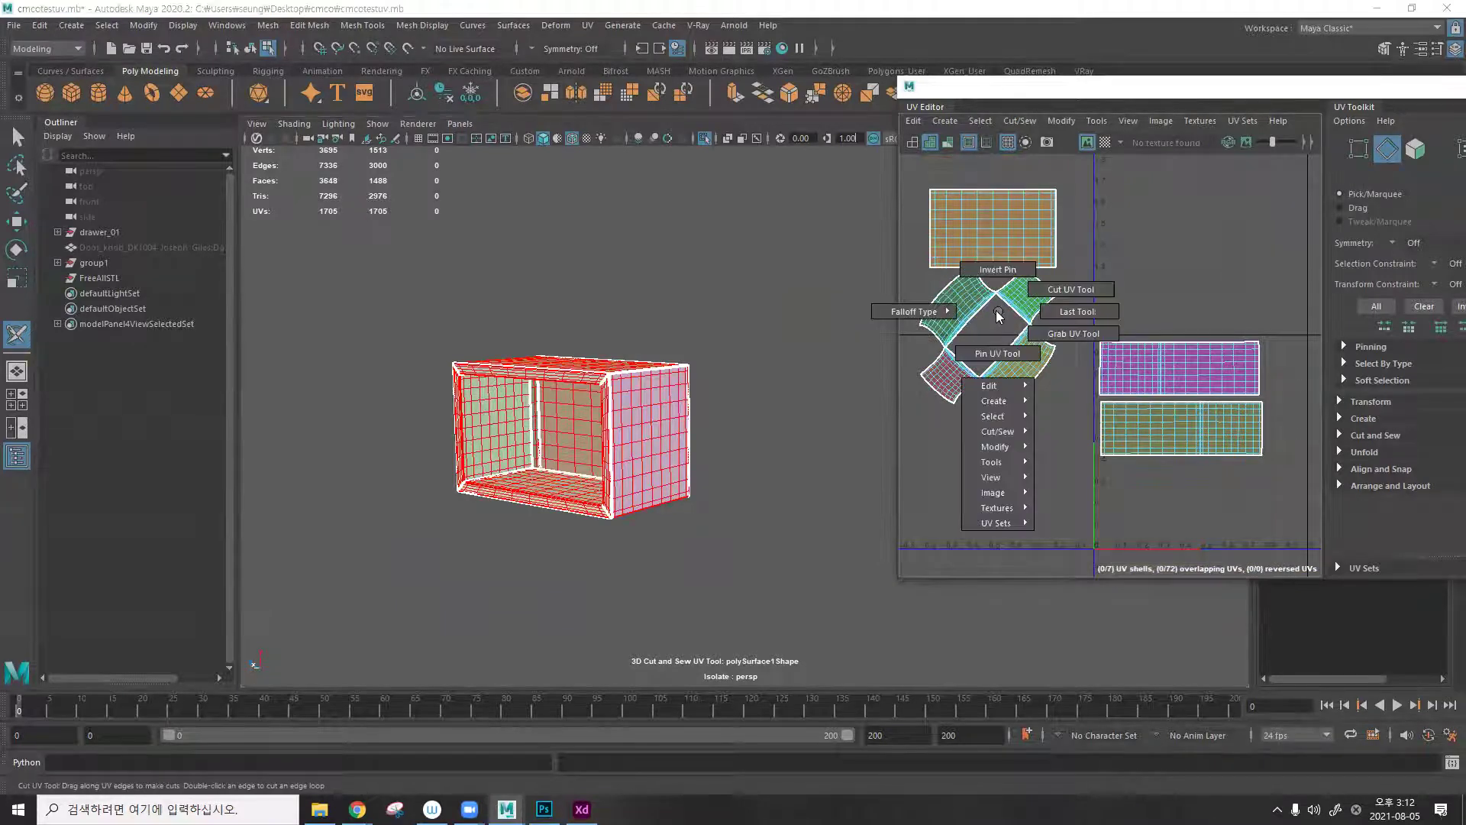
right_click(996, 310)
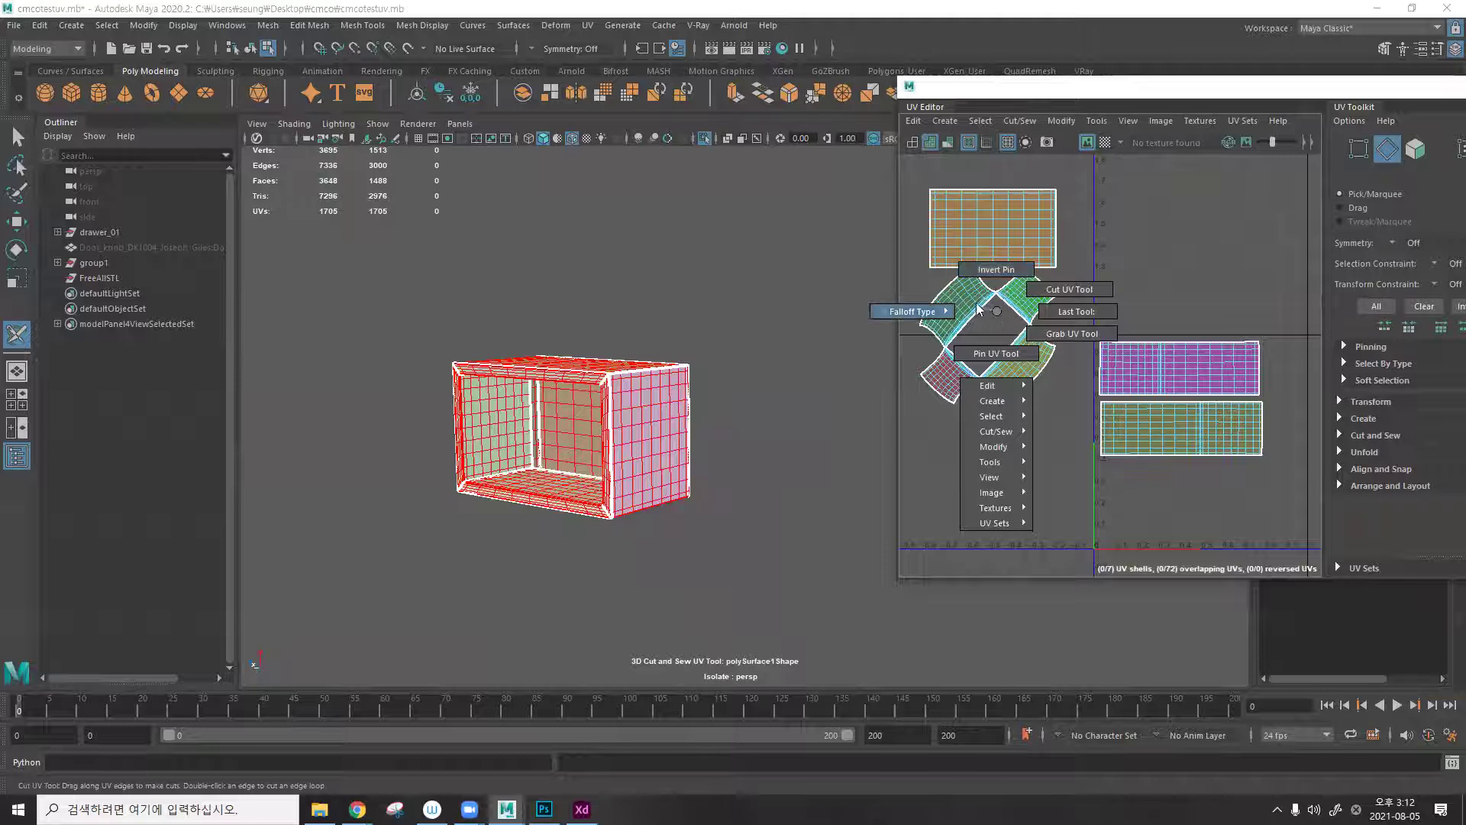
left_click(996, 308)
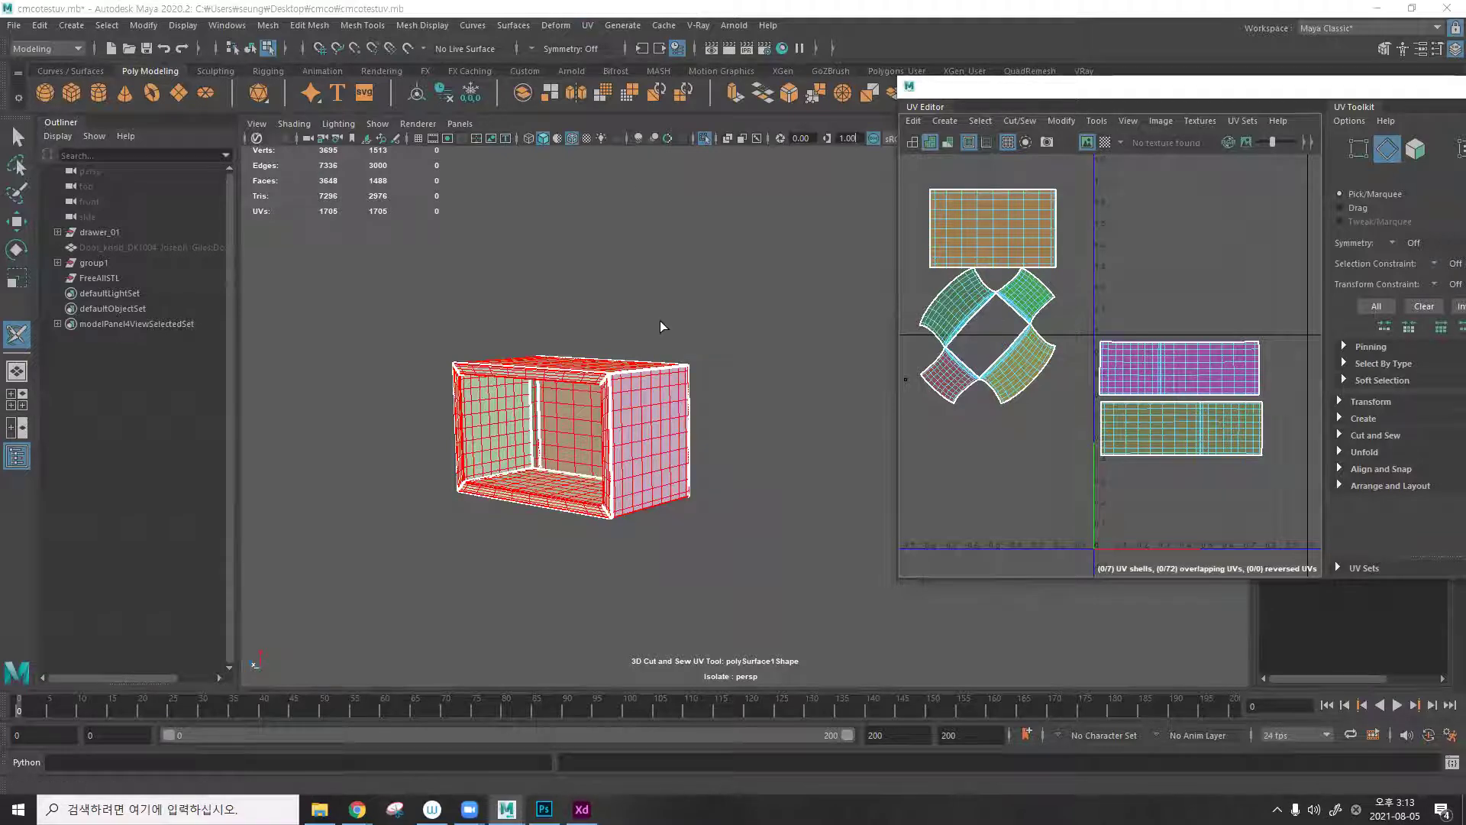
key("q")
key("F8")
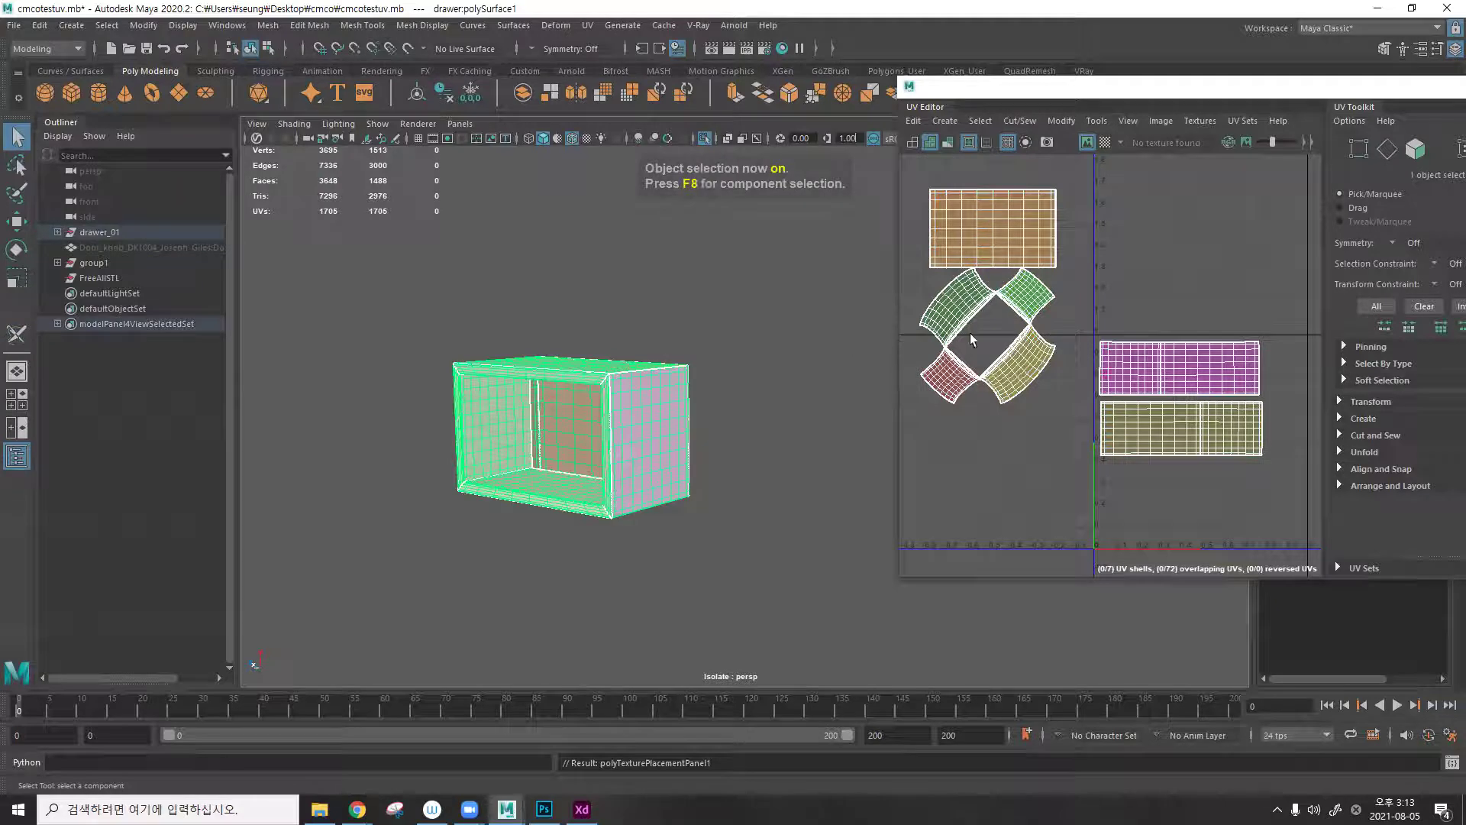
right_click_drag(992, 321, 947, 309)
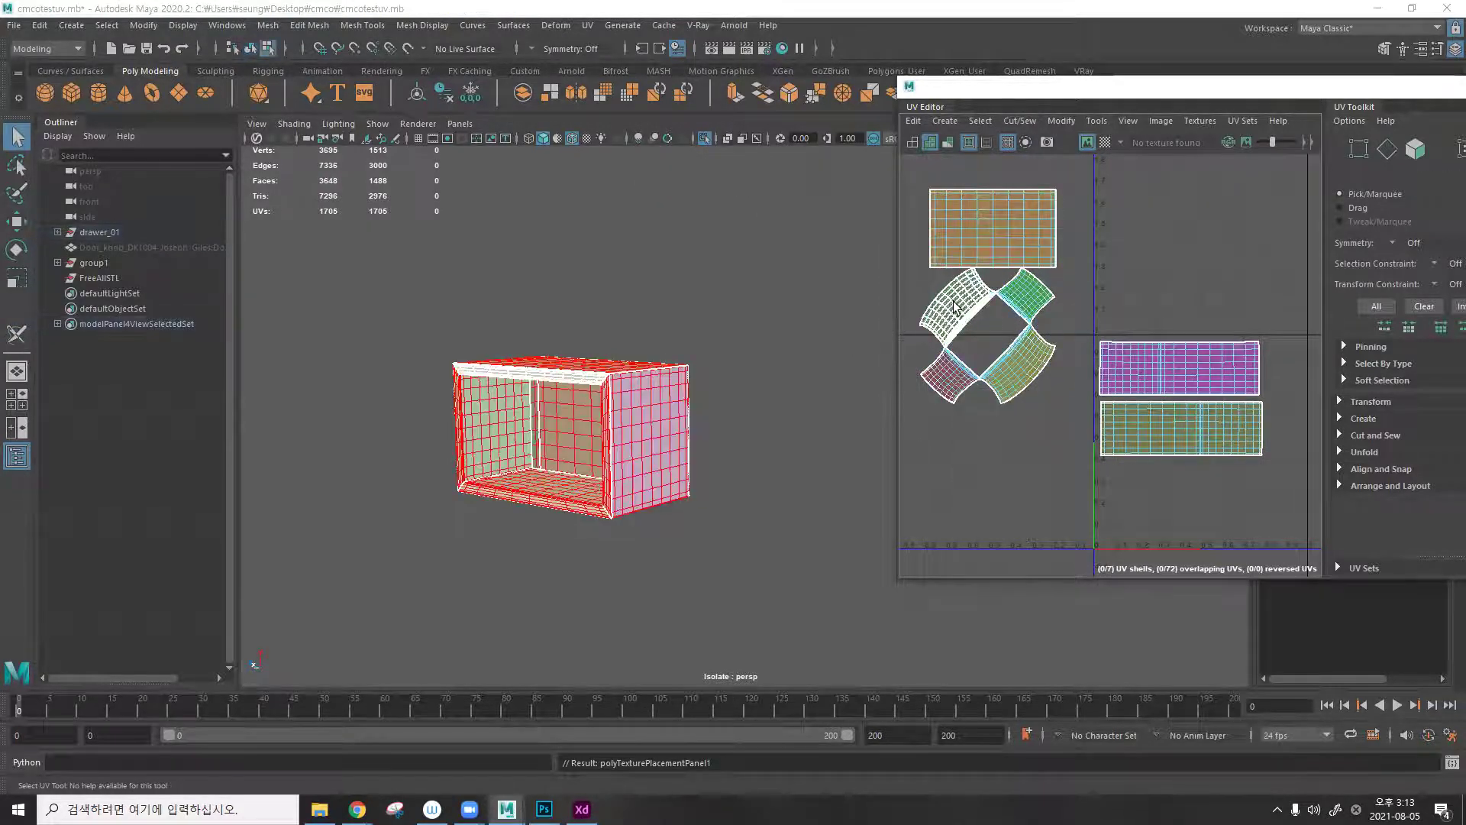
Examine the corner junctions between the four interior side shells in the UV Editor and on the cabinet.
left_click(964, 304)
left_click(985, 294)
scroll(987, 287, "up", 6)
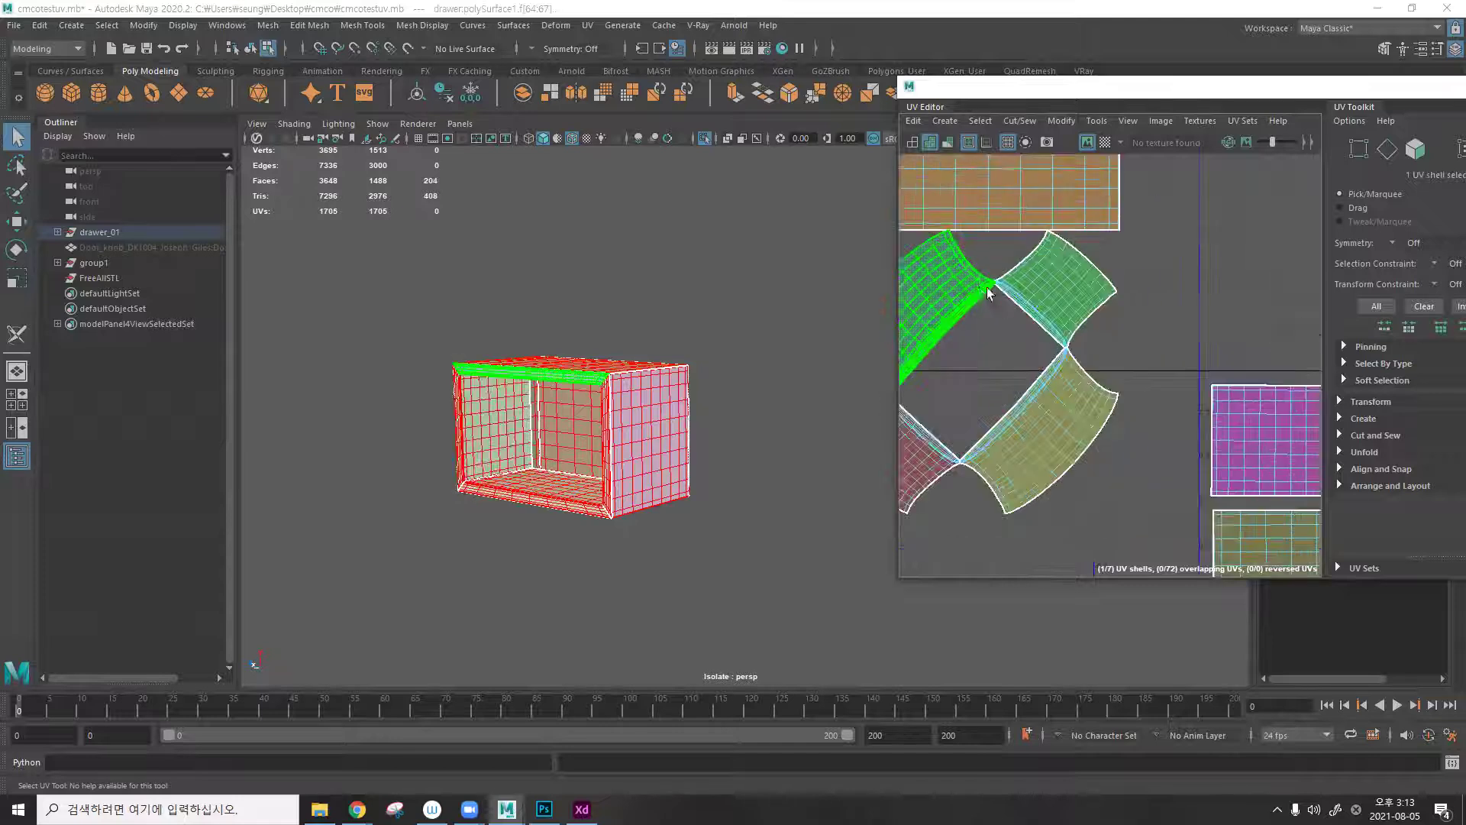
left_click(1068, 228)
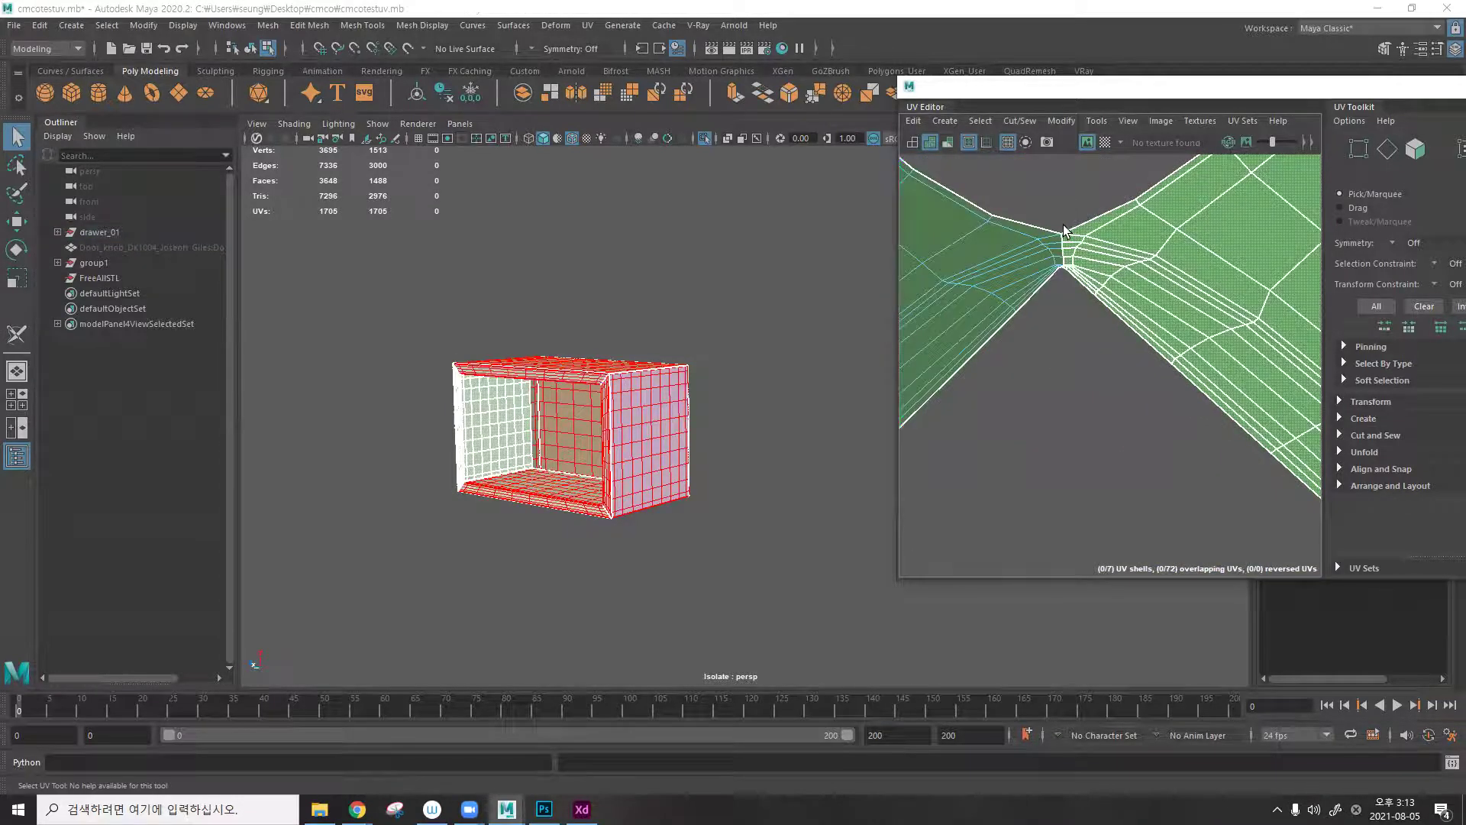
scroll(550, 367, "up", 8)
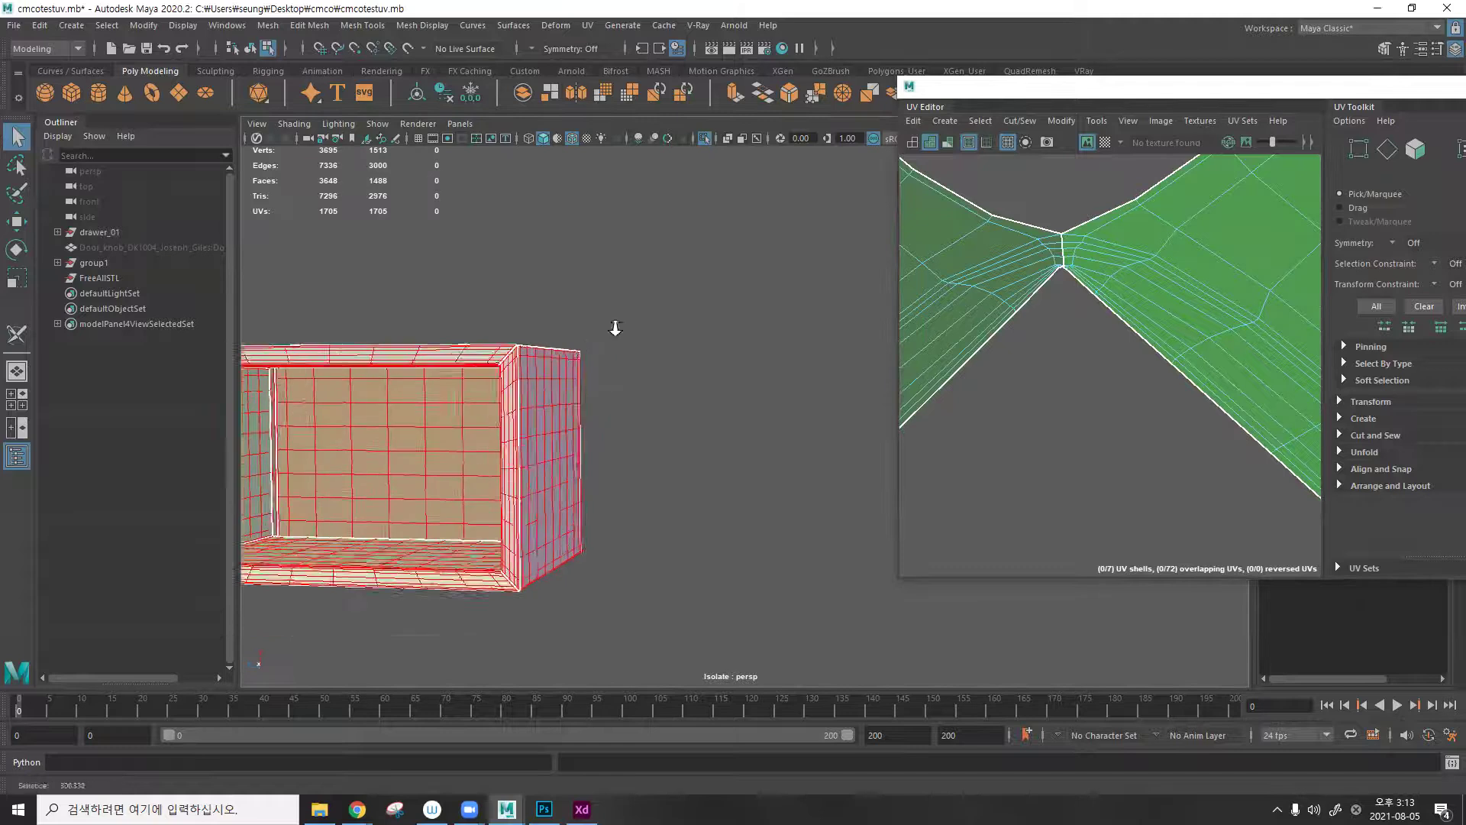
scroll(1103, 280, "down", 8)
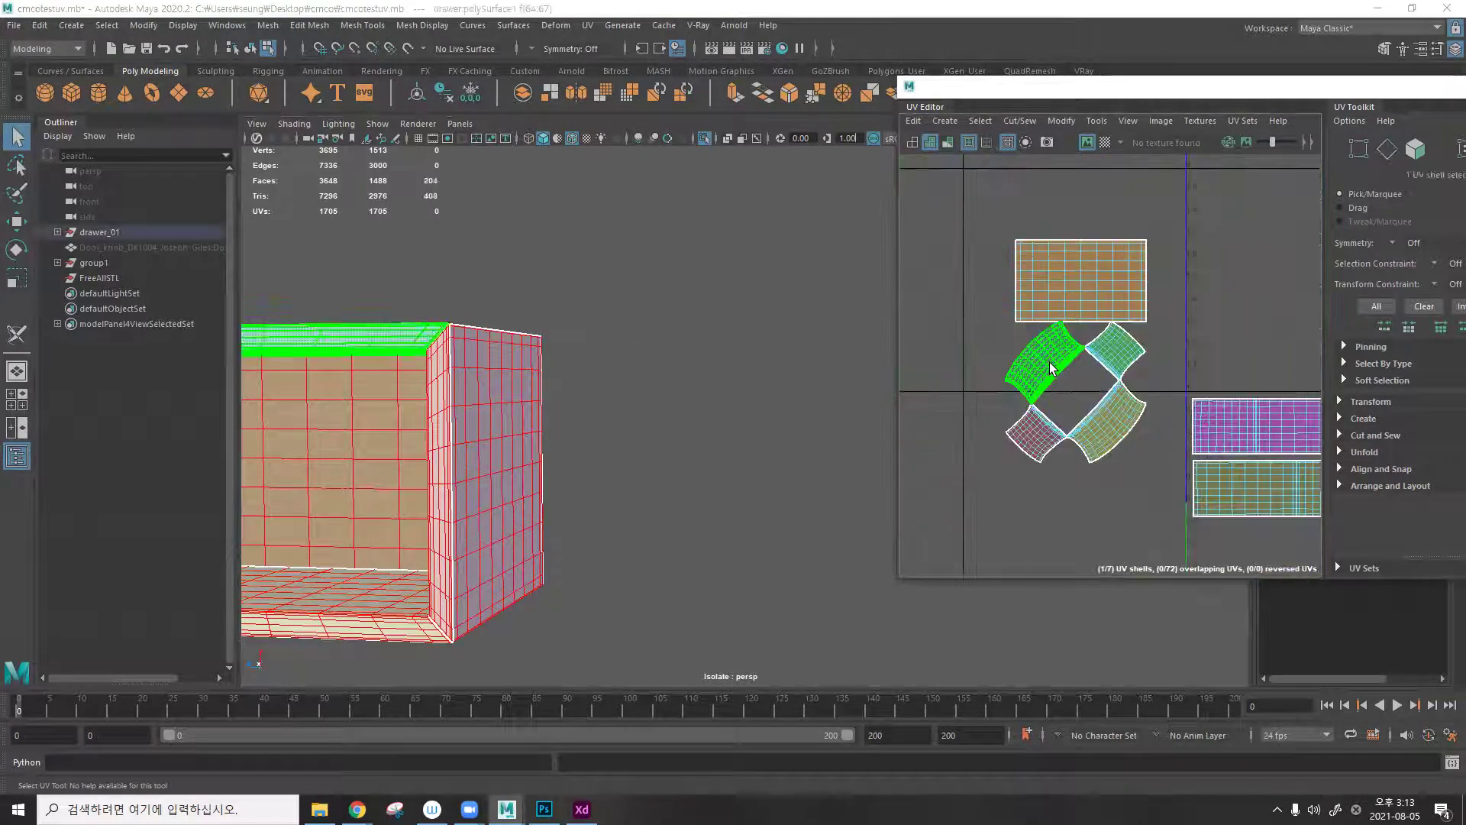
Move the four interior side shells apart in the UV Editor so their corners are separated.
left_click(1082, 365)
key("w")
left_click_drag(1042, 351, 980, 376)
left_click(1027, 443)
left_click_drag(1028, 432, 966, 442)
left_click(1039, 435)
left_click(1109, 425)
left_click_drag(1109, 426, 1041, 453)
left_click(1113, 353)
left_click_drag(1113, 353, 1069, 384)
Select all four interior side shells and unfold them.
right_click(1121, 432)
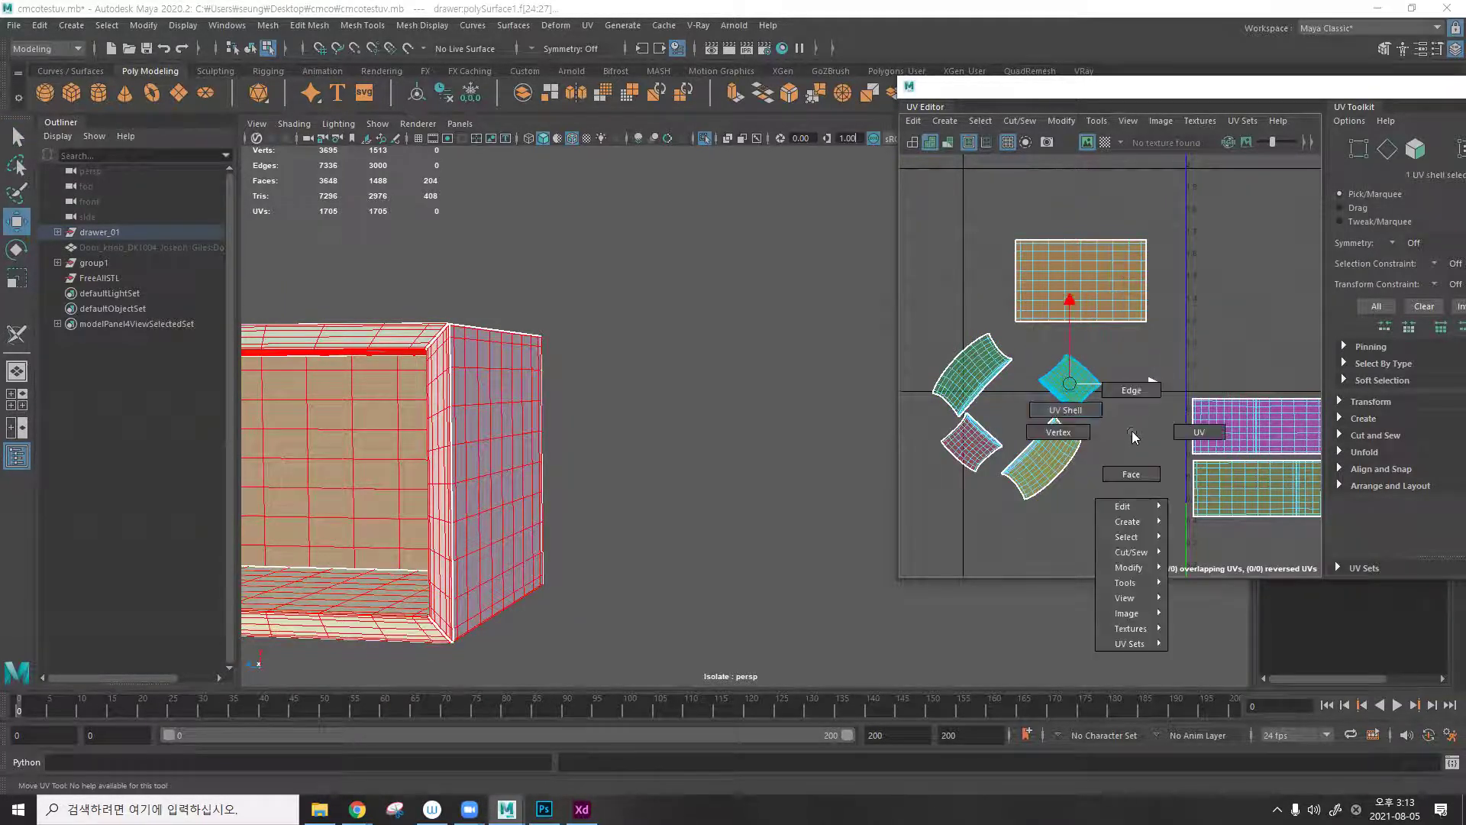
left_click(1104, 457)
left_click_drag(1027, 452, 928, 355)
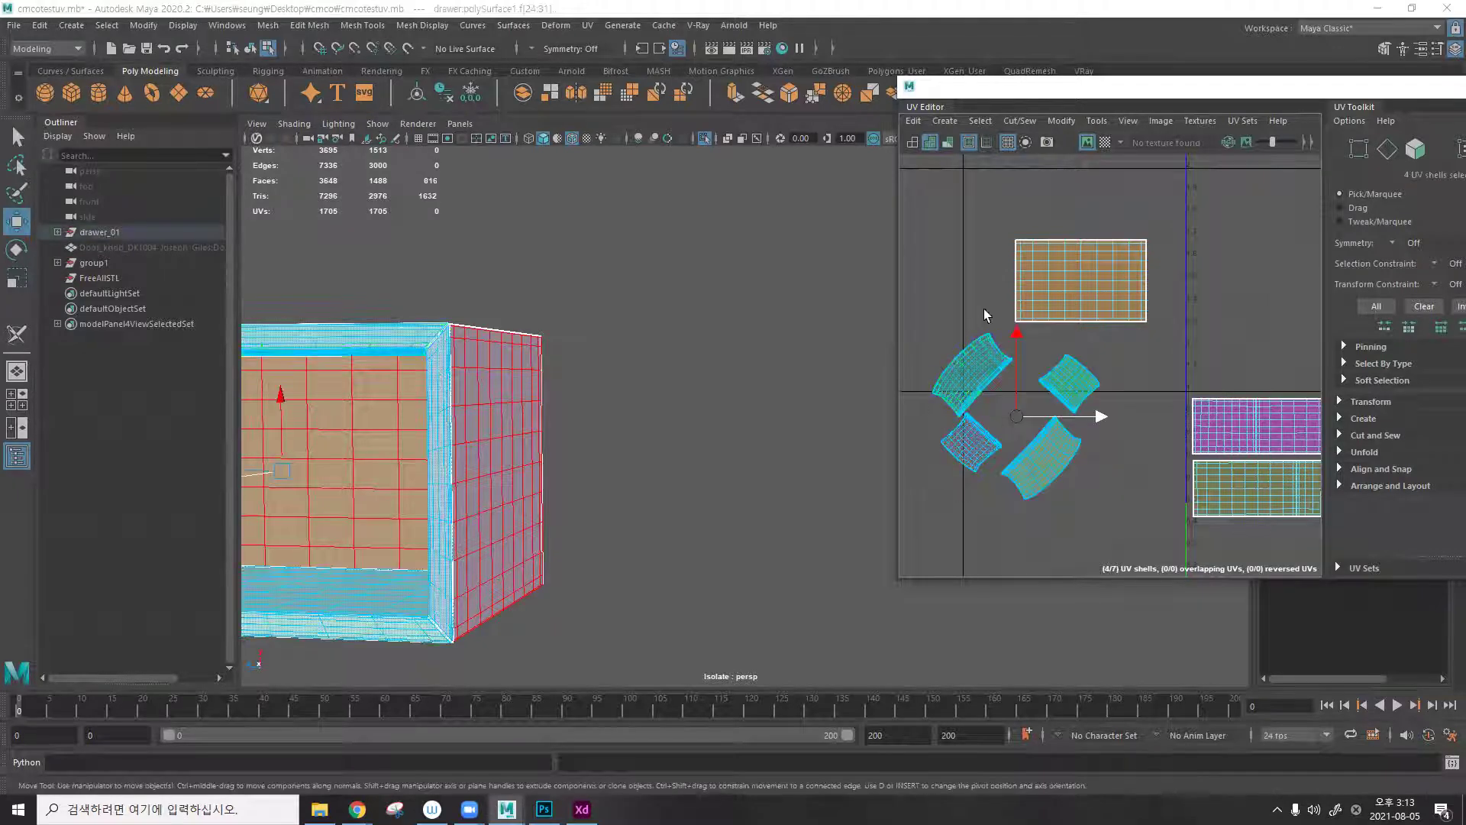
left_click(1051, 122)
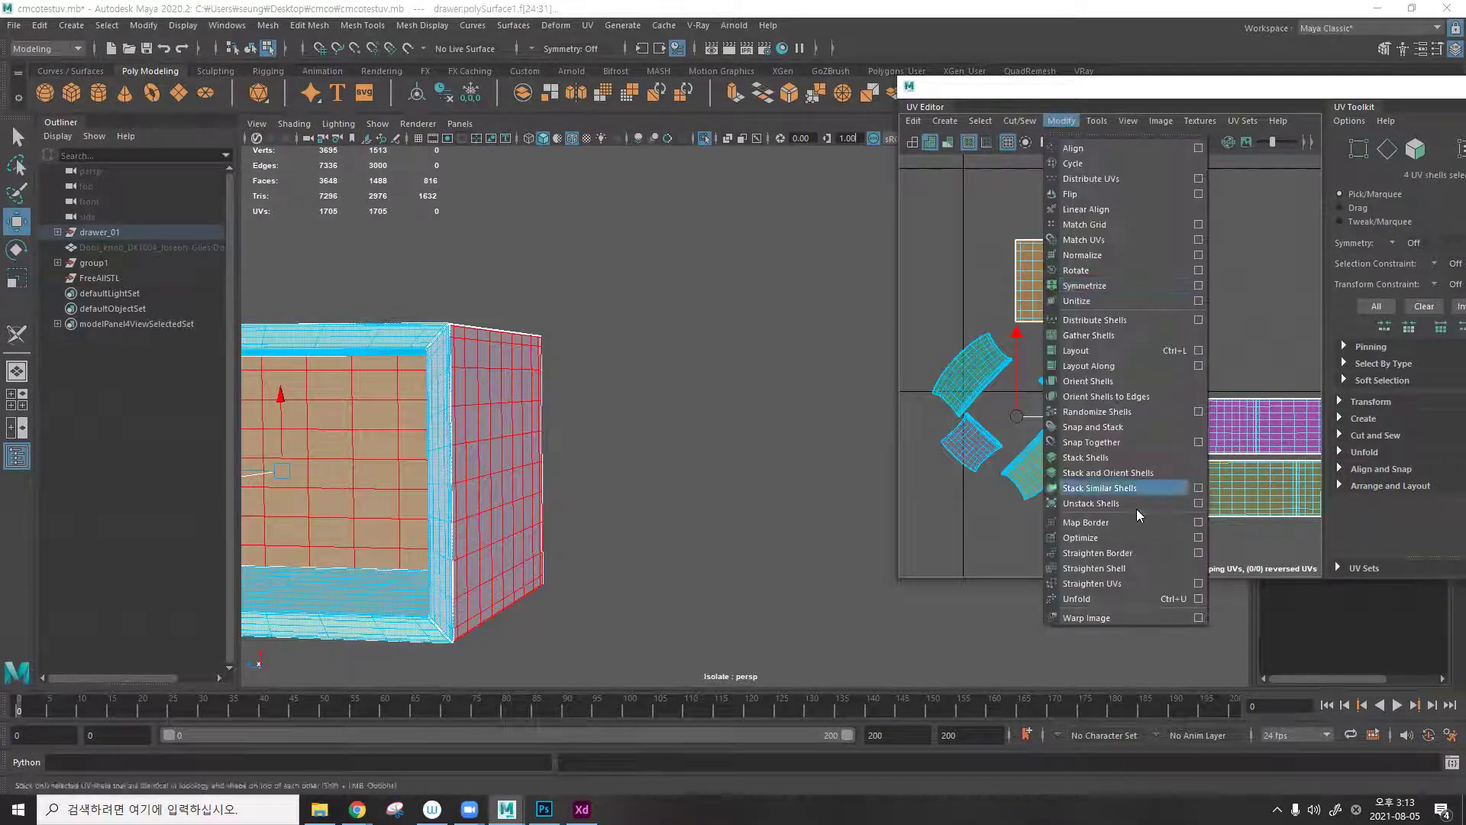
left_click(1124, 594)
Examine the mitred corners of the unfolded interior side shells in the UV Editor.
scroll(1017, 436, "up", 5)
left_click(1037, 309)
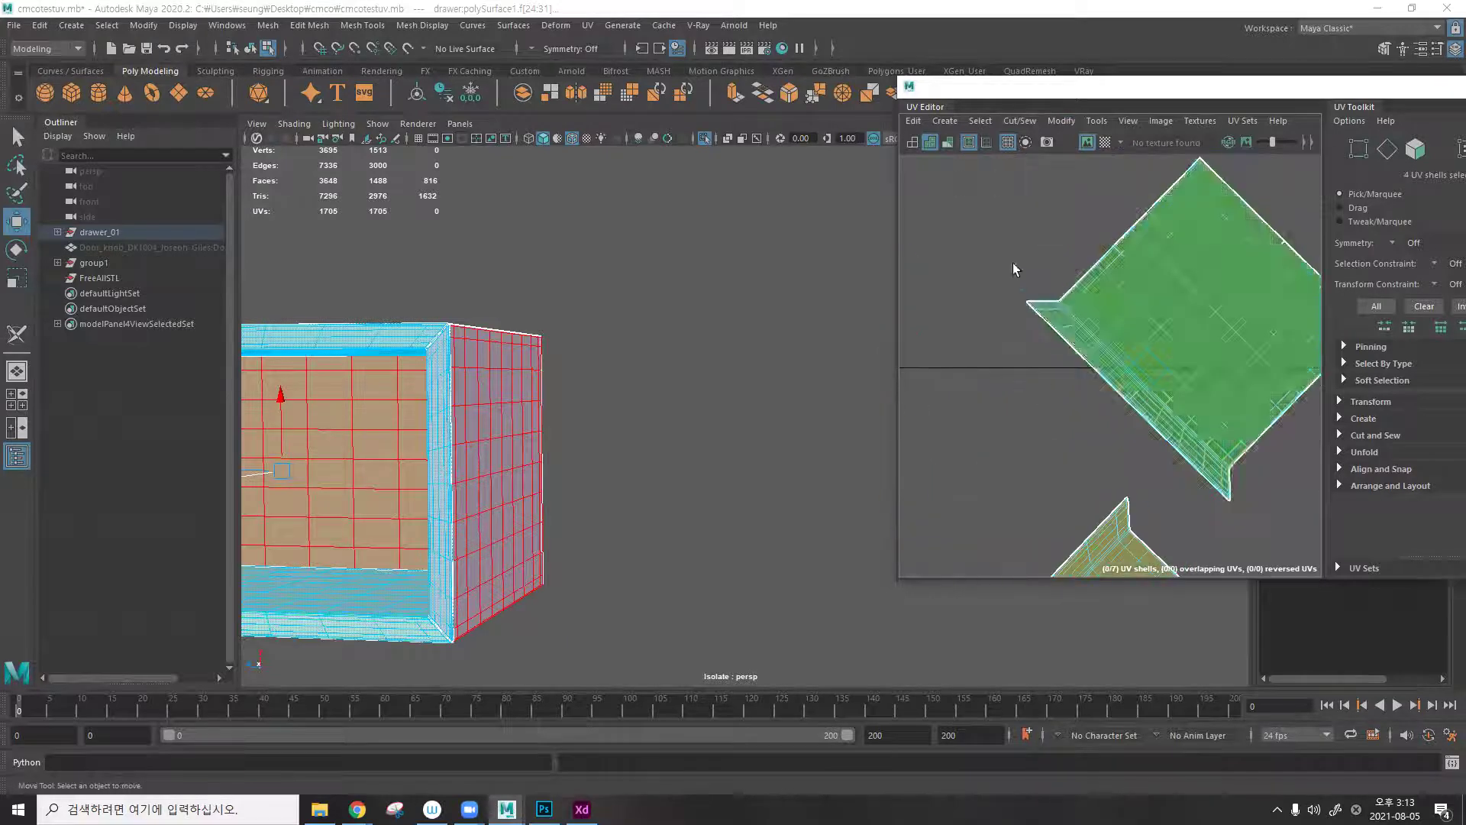
scroll(1025, 328, "up", 2)
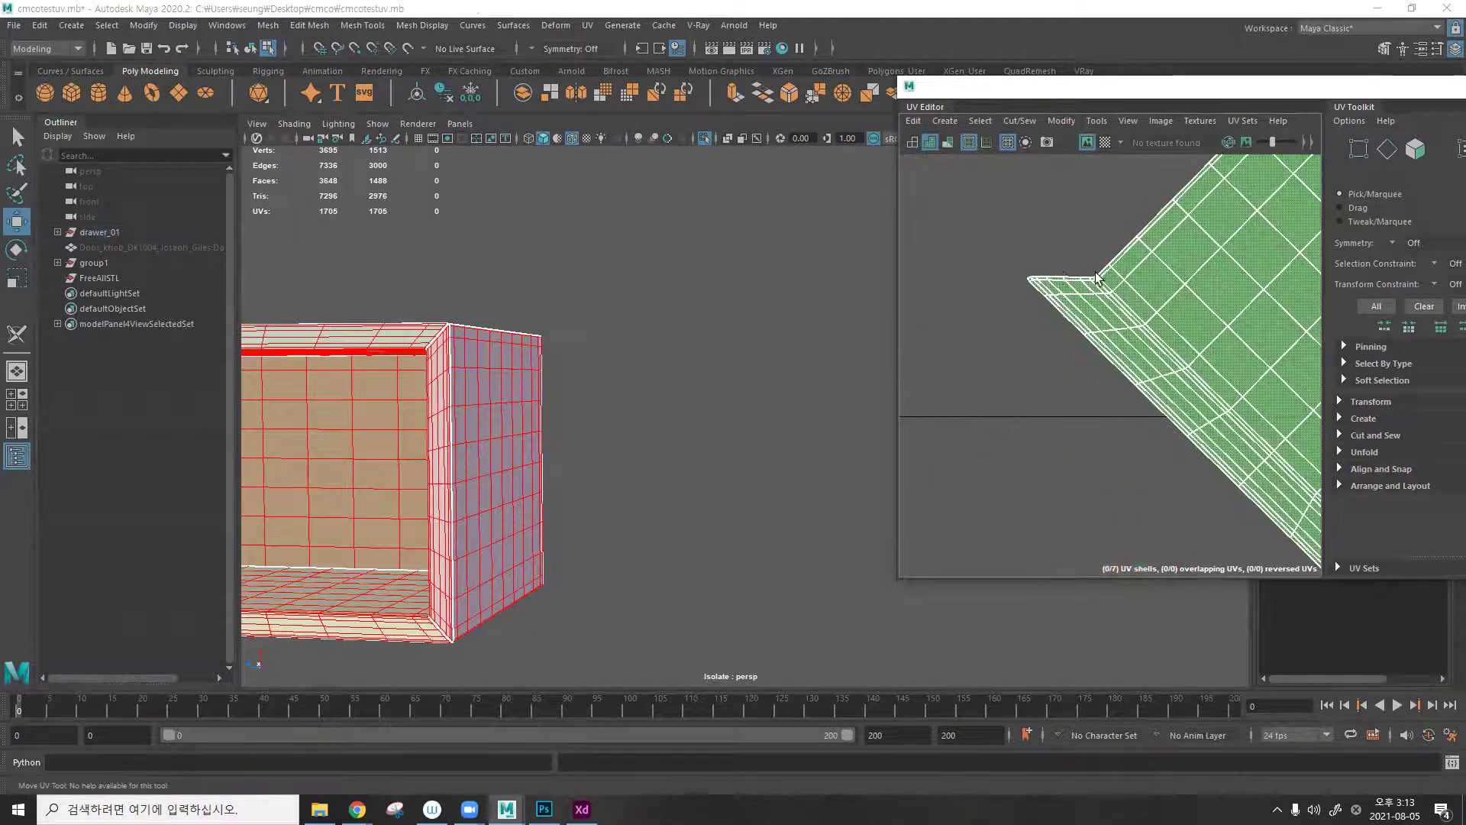
scroll(959, 292, "up", 2)
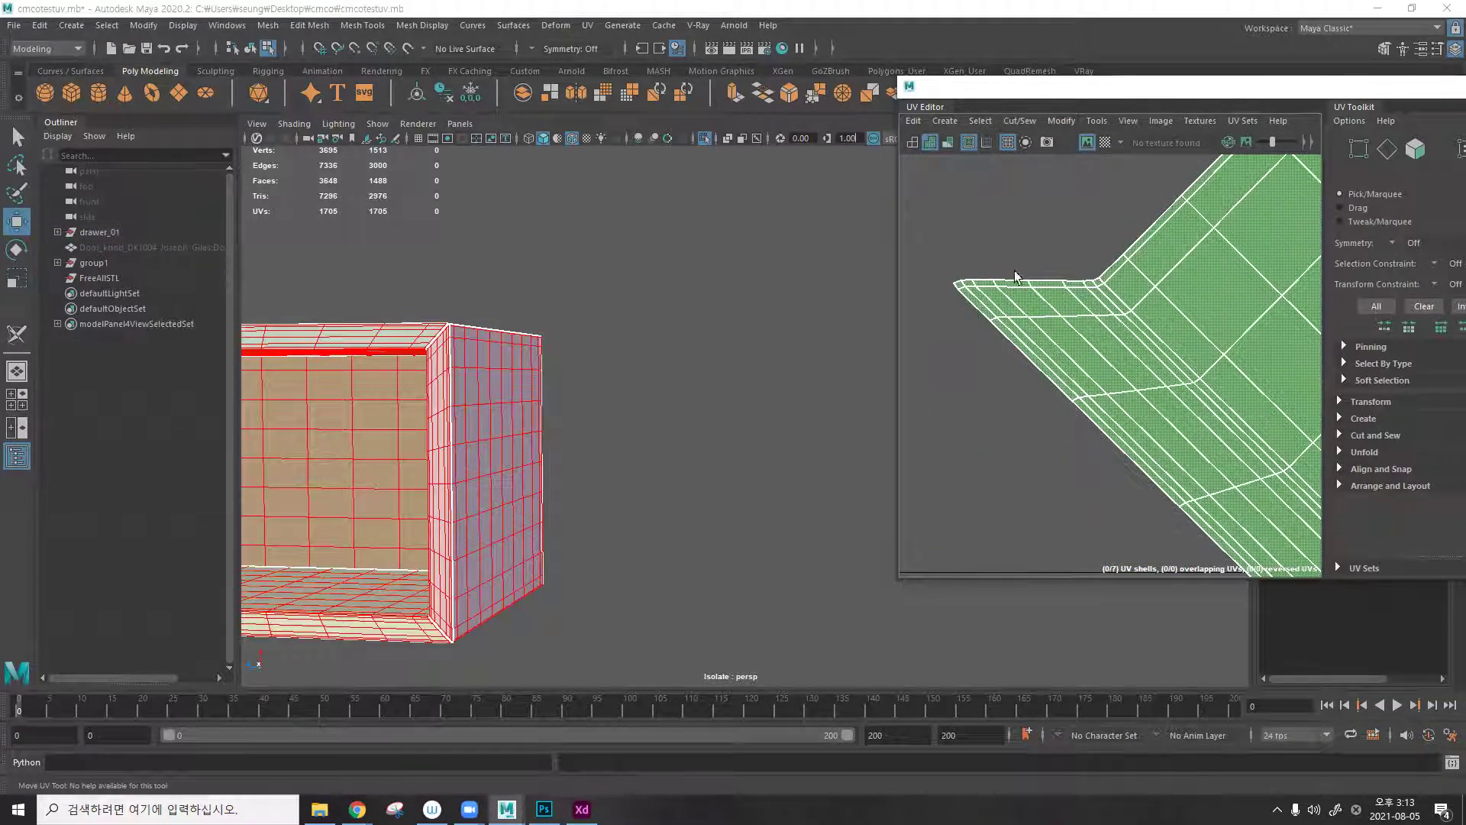
scroll(936, 369, "down", 6)
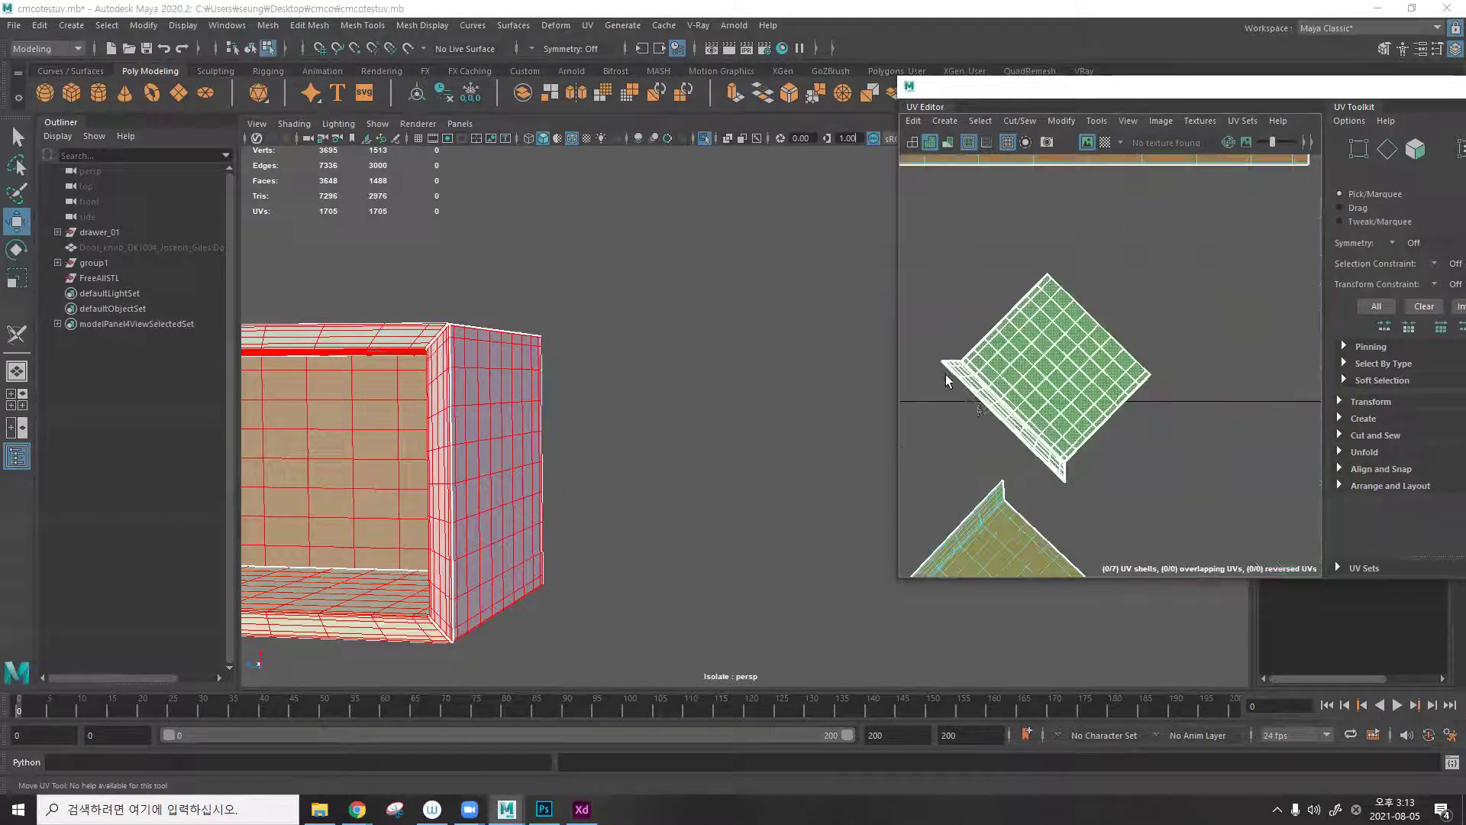
scroll(1076, 358, "down", 3)
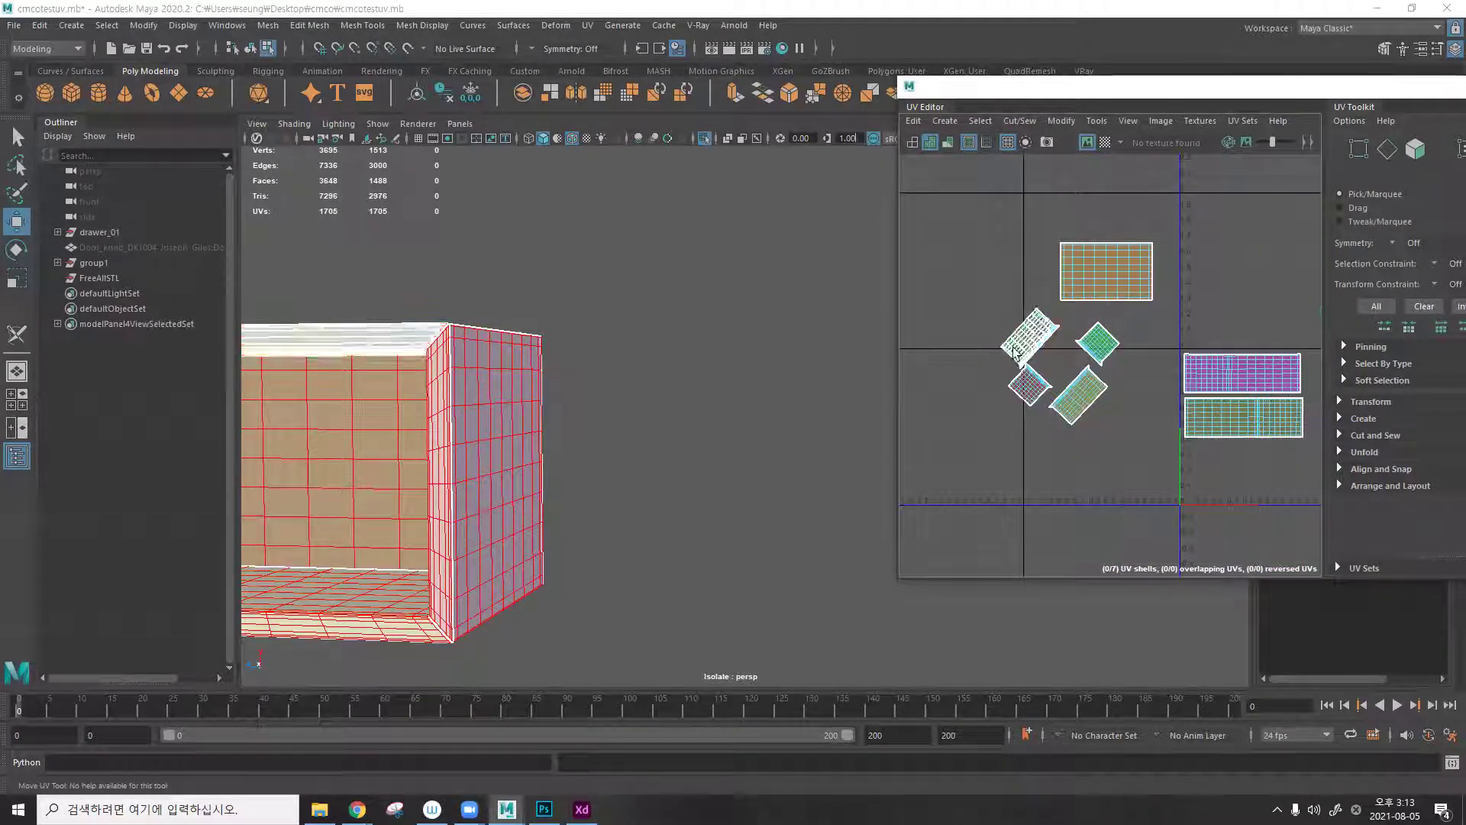
Straighten the four tilted interior side shells with Orient Shells.
left_click_drag(978, 327, 1109, 424)
left_click(1060, 121)
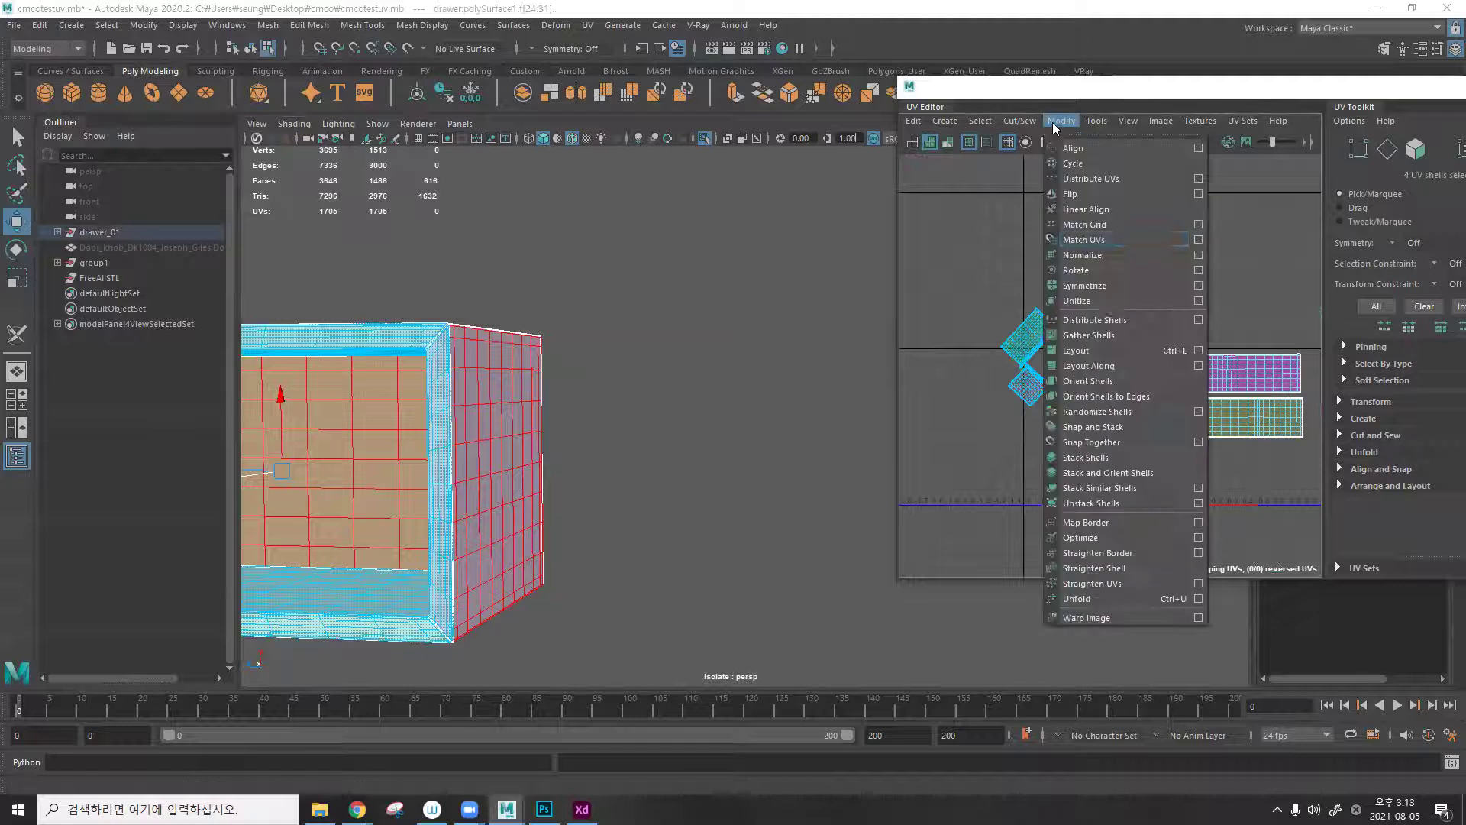
left_click(1107, 382)
scroll(1068, 347, "up", 3)
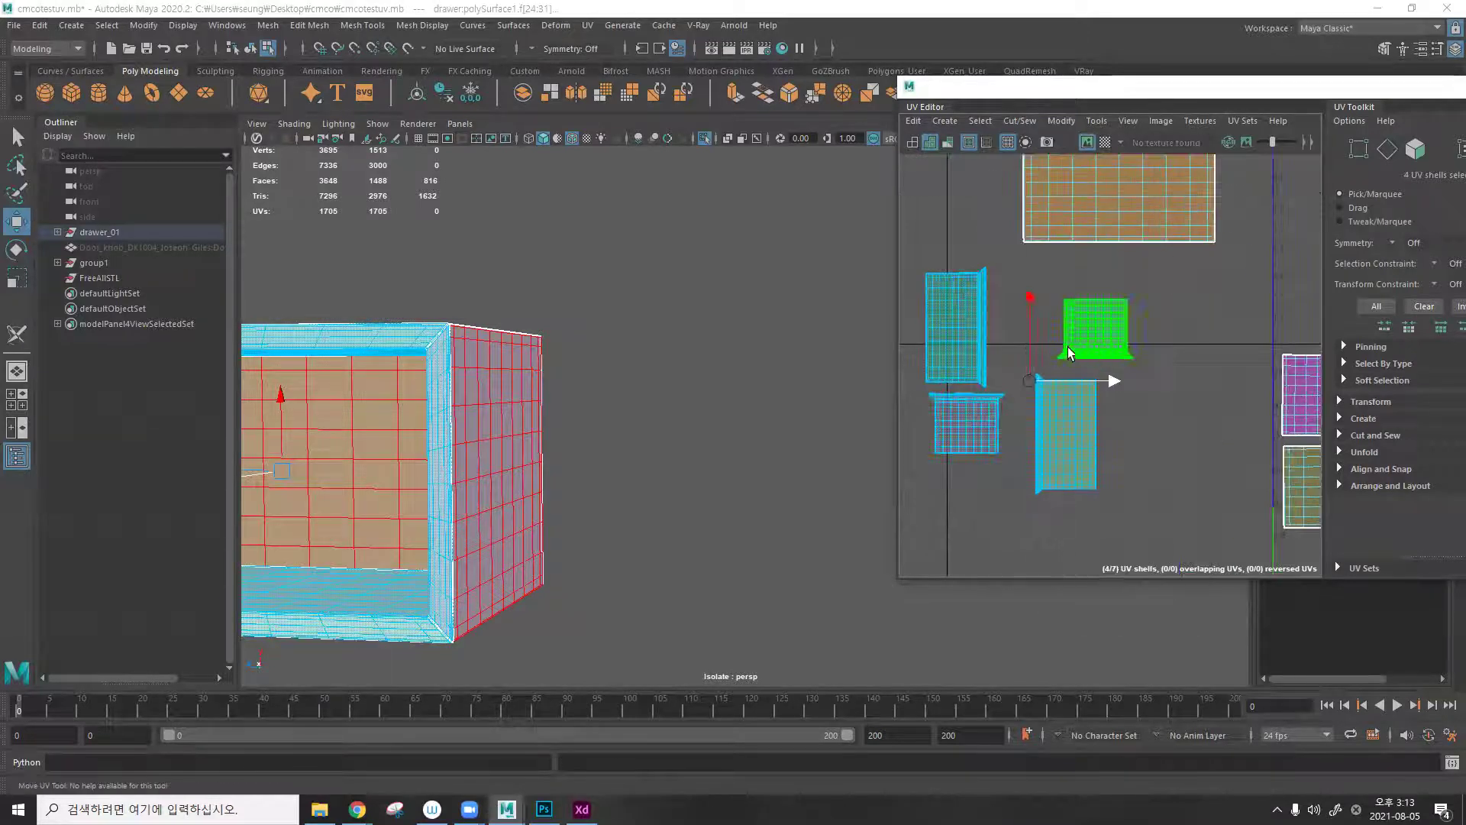
scroll(1002, 456, "down", 5)
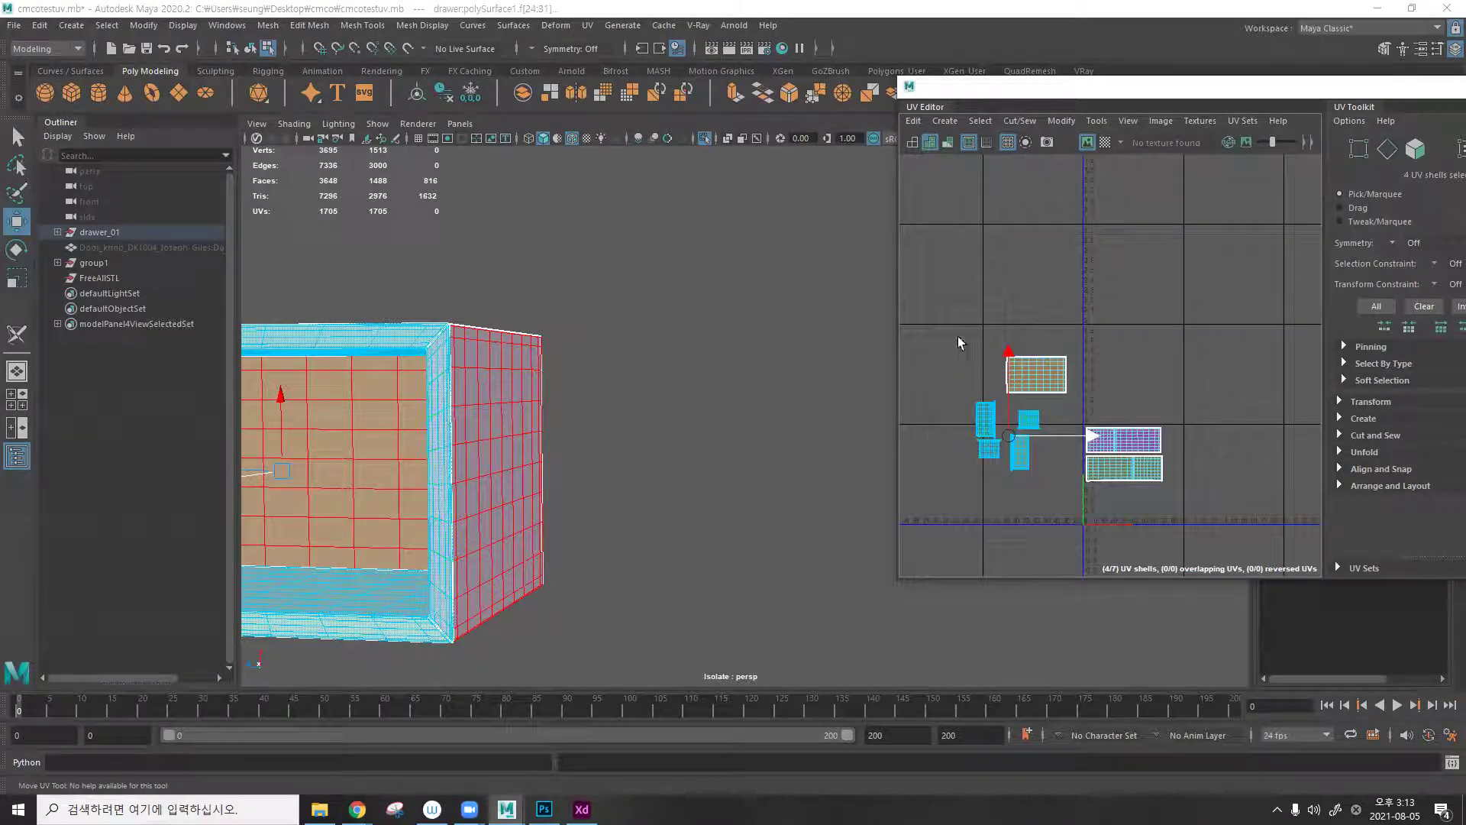
Select every UV shell of the cabinet and pack them into the UV tile with Layout.
left_click_drag(957, 336, 1213, 513)
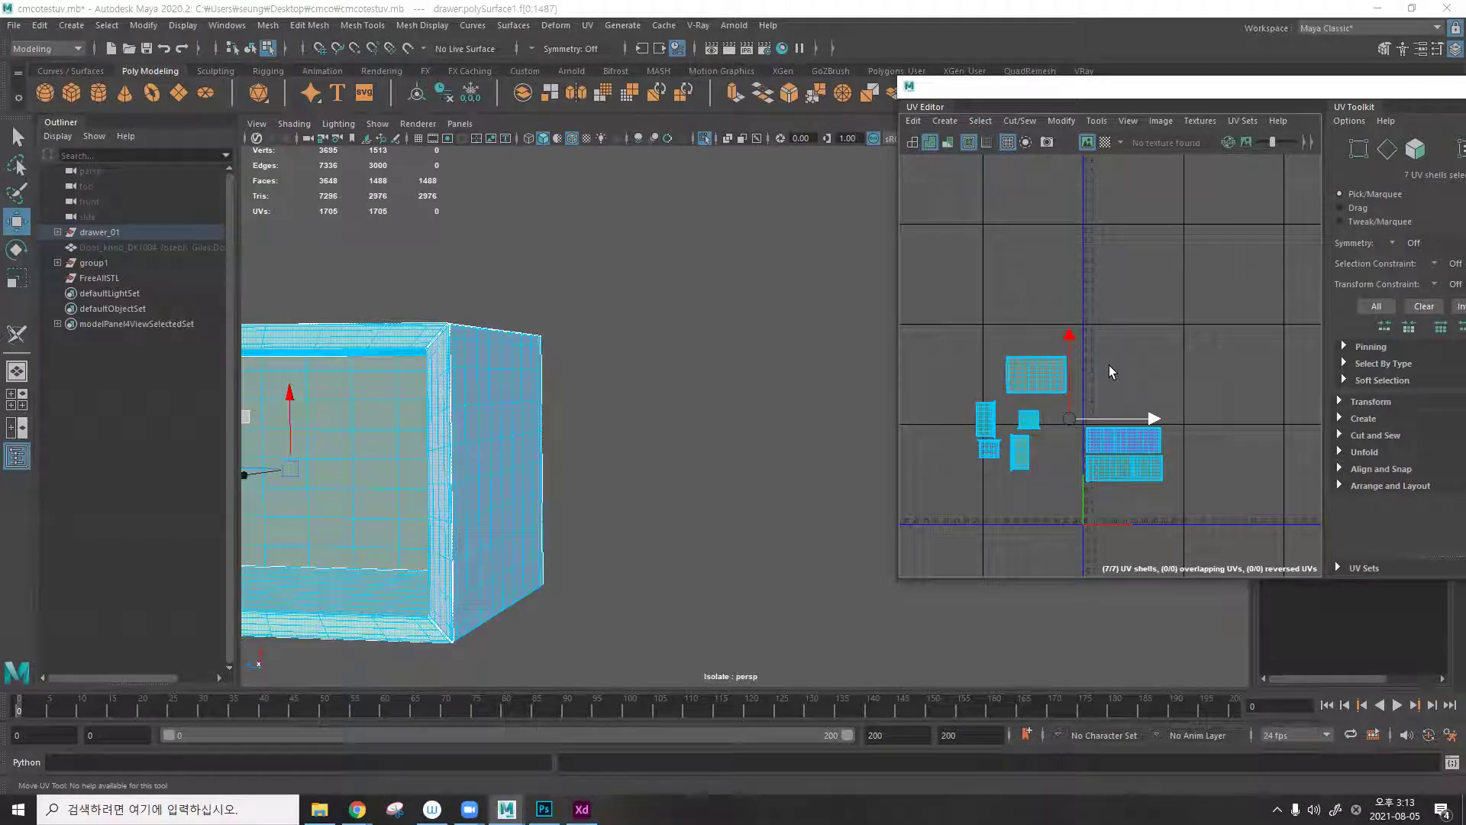
key("ctrl+l")
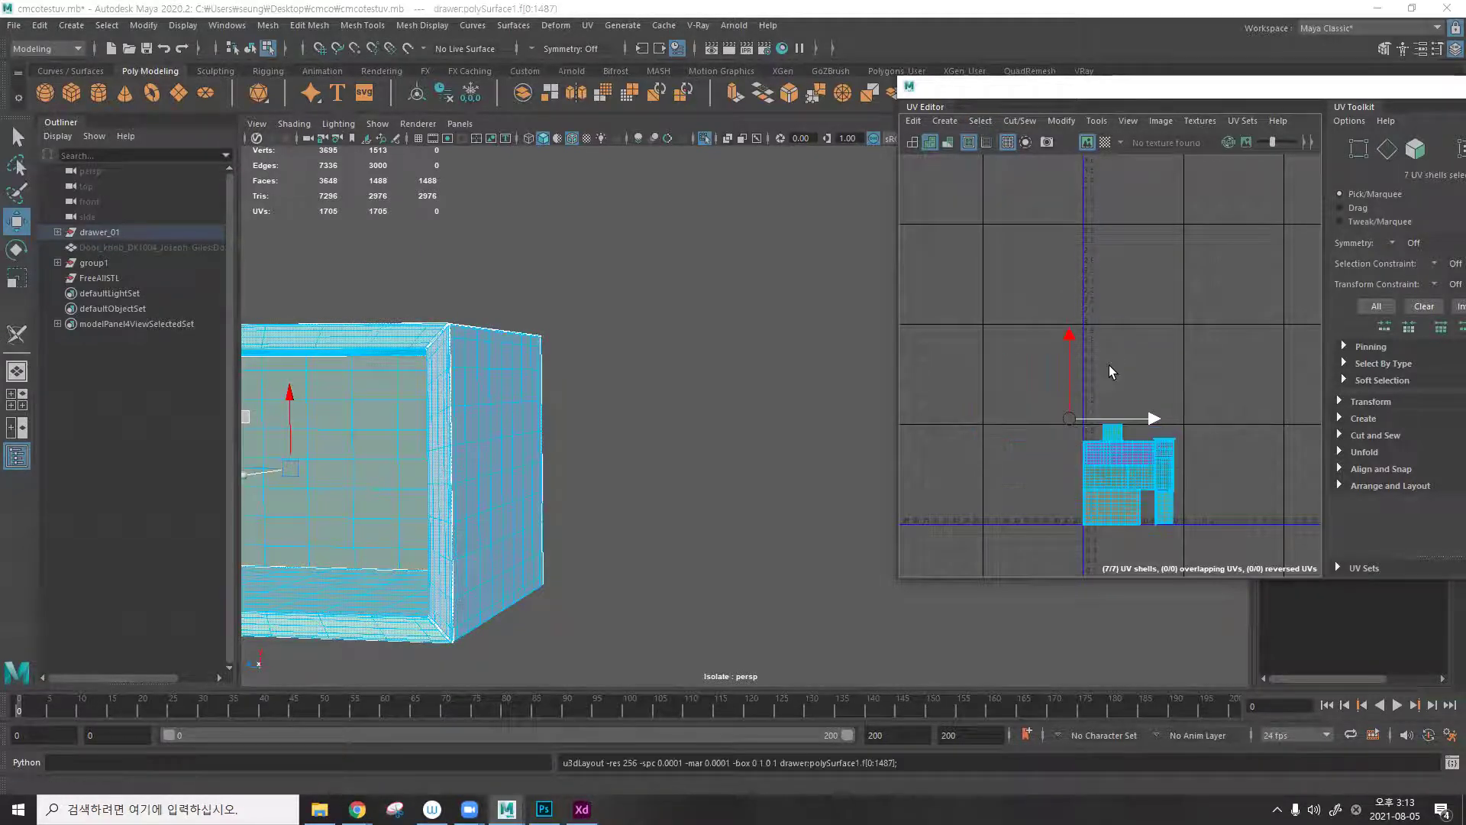
left_click(1241, 493)
scroll(1218, 478, "up", 2)
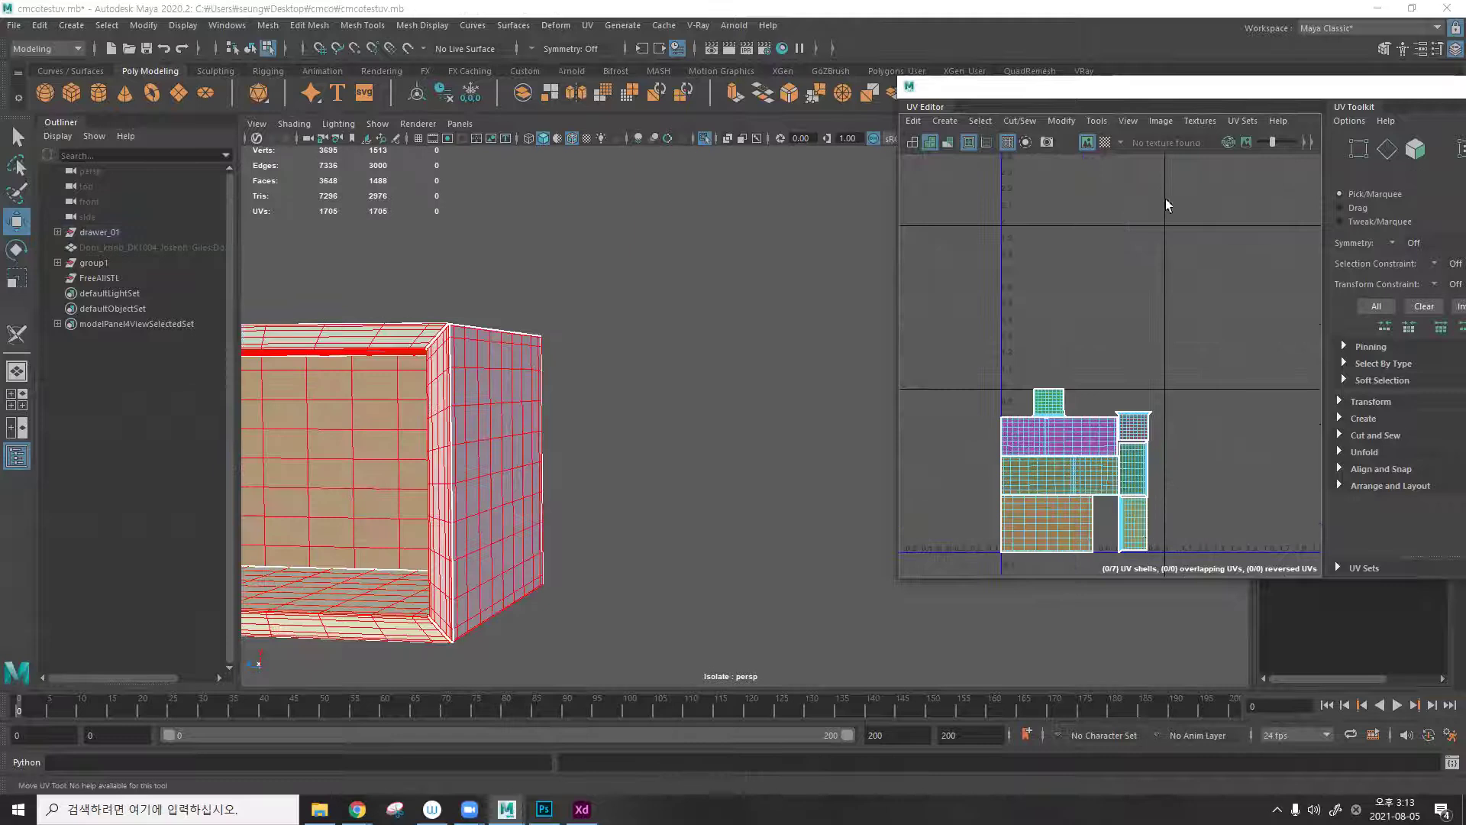
Display the checker map and compare the checker scale on the cabinet's interior, sides and back.
left_click(1106, 142)
left_click_drag(841, 312, 551, 347, "alt")
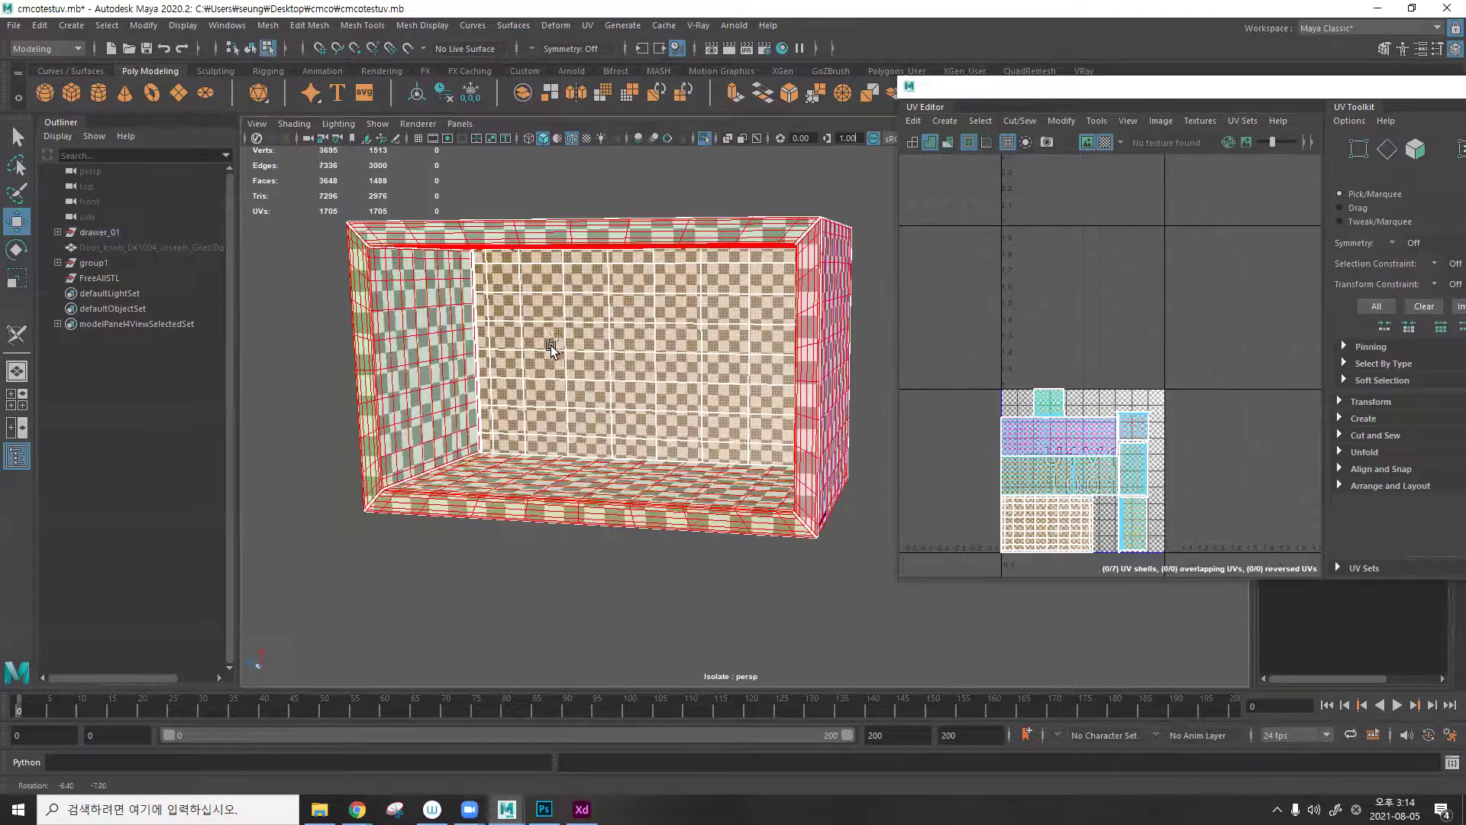
left_click(399, 336)
left_click_drag(400, 337, 612, 319, "alt")
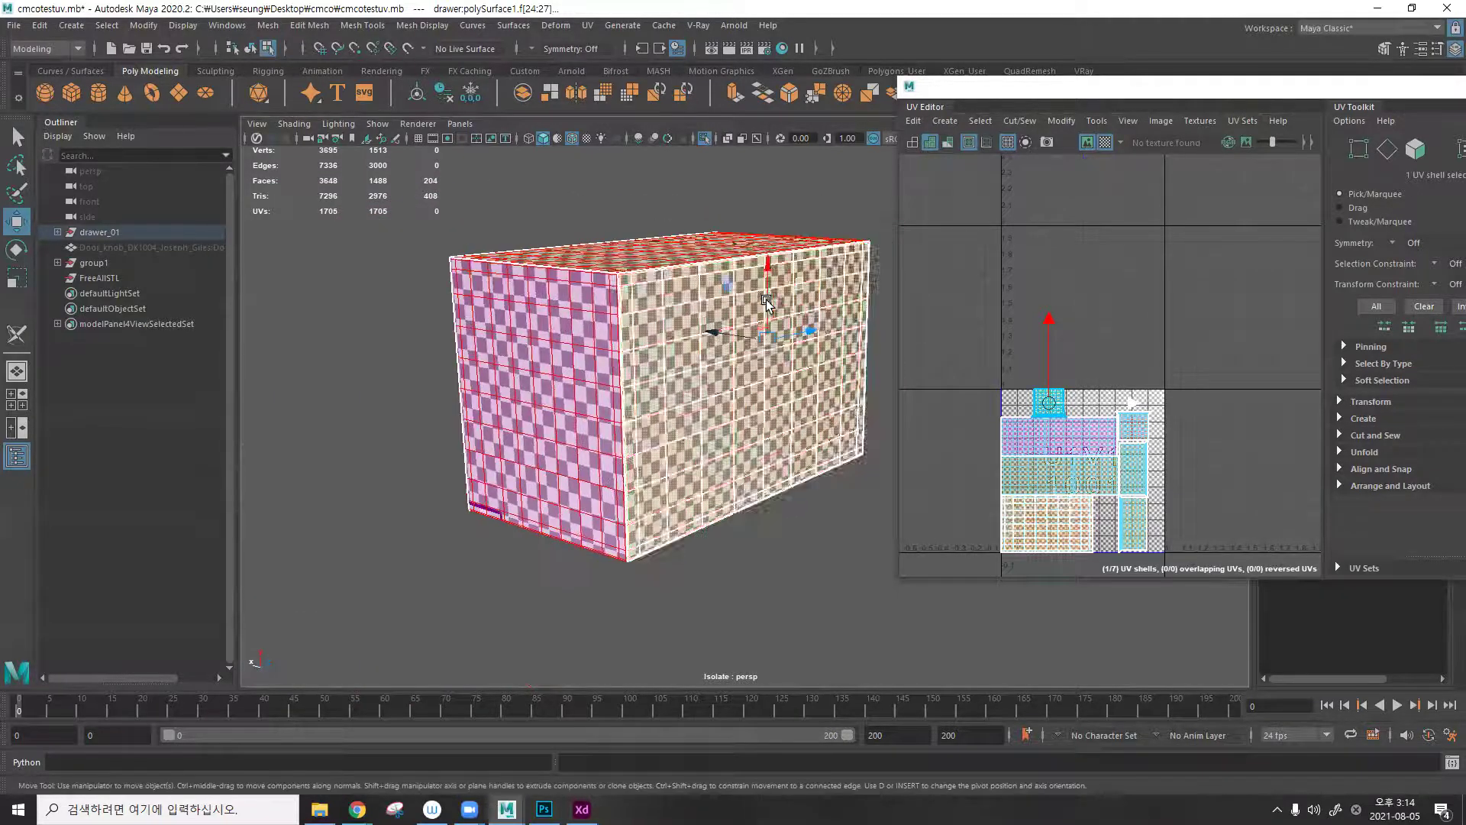
left_click(812, 215)
left_click_drag(812, 214, 412, 354, "alt")
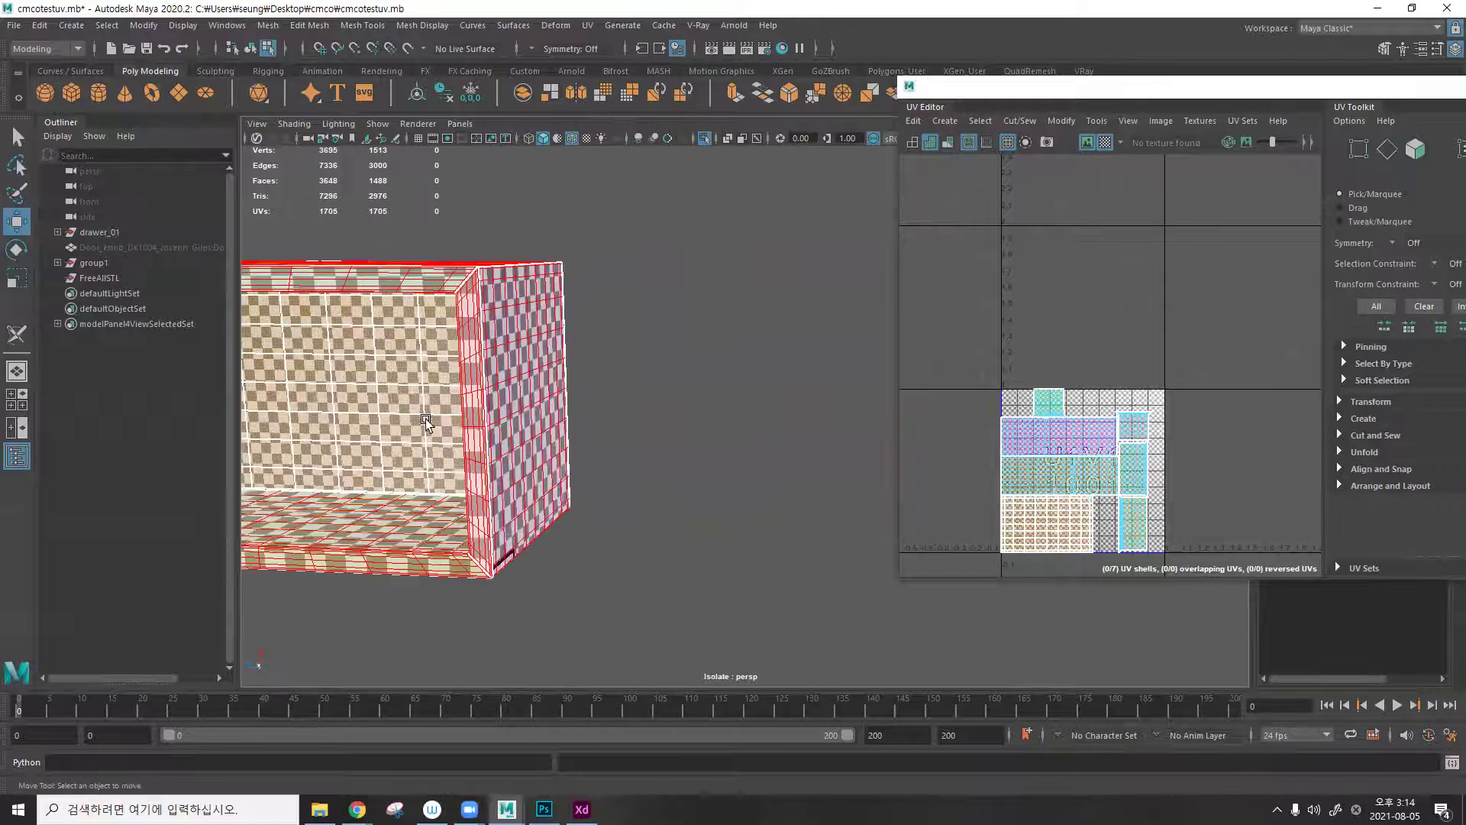
Scale down the UV shell of the cabinet's interior bottom side and check the pattern around the model.
left_click(389, 508)
key("r")
scroll(1115, 535, "up", 3)
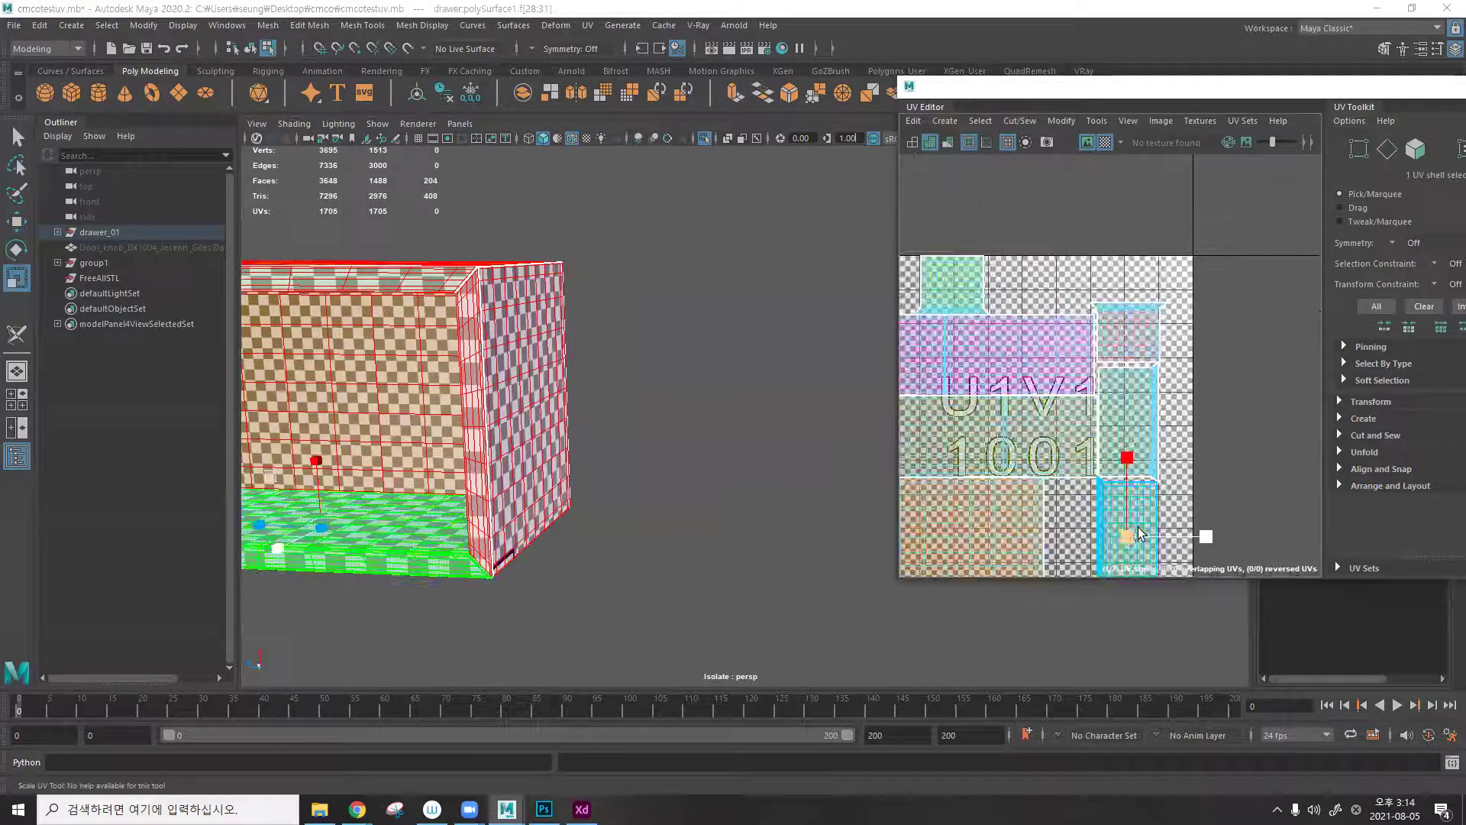
left_click_drag(1106, 538, 1065, 535)
left_click_drag(601, 441, 678, 306, "alt")
scroll(1151, 535, "up", 2)
scroll(1122, 538, "up", 3)
scroll(754, 293, "down", 5)
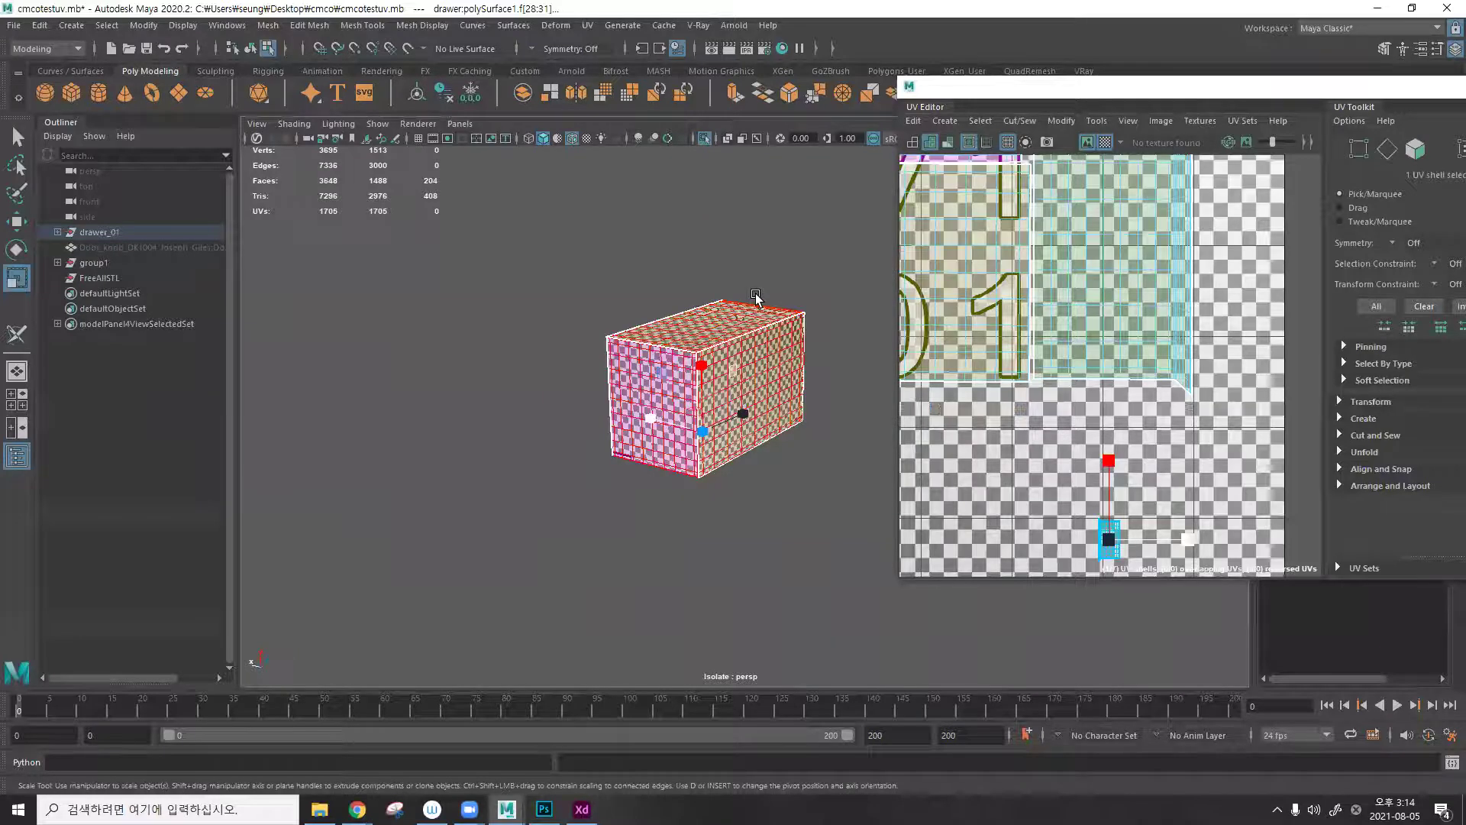
Return the cabinet to object selection and turn off its isolated display.
key("F8")
left_click_drag(611, 351, 627, 382, "alt")
key("ctrl+1")
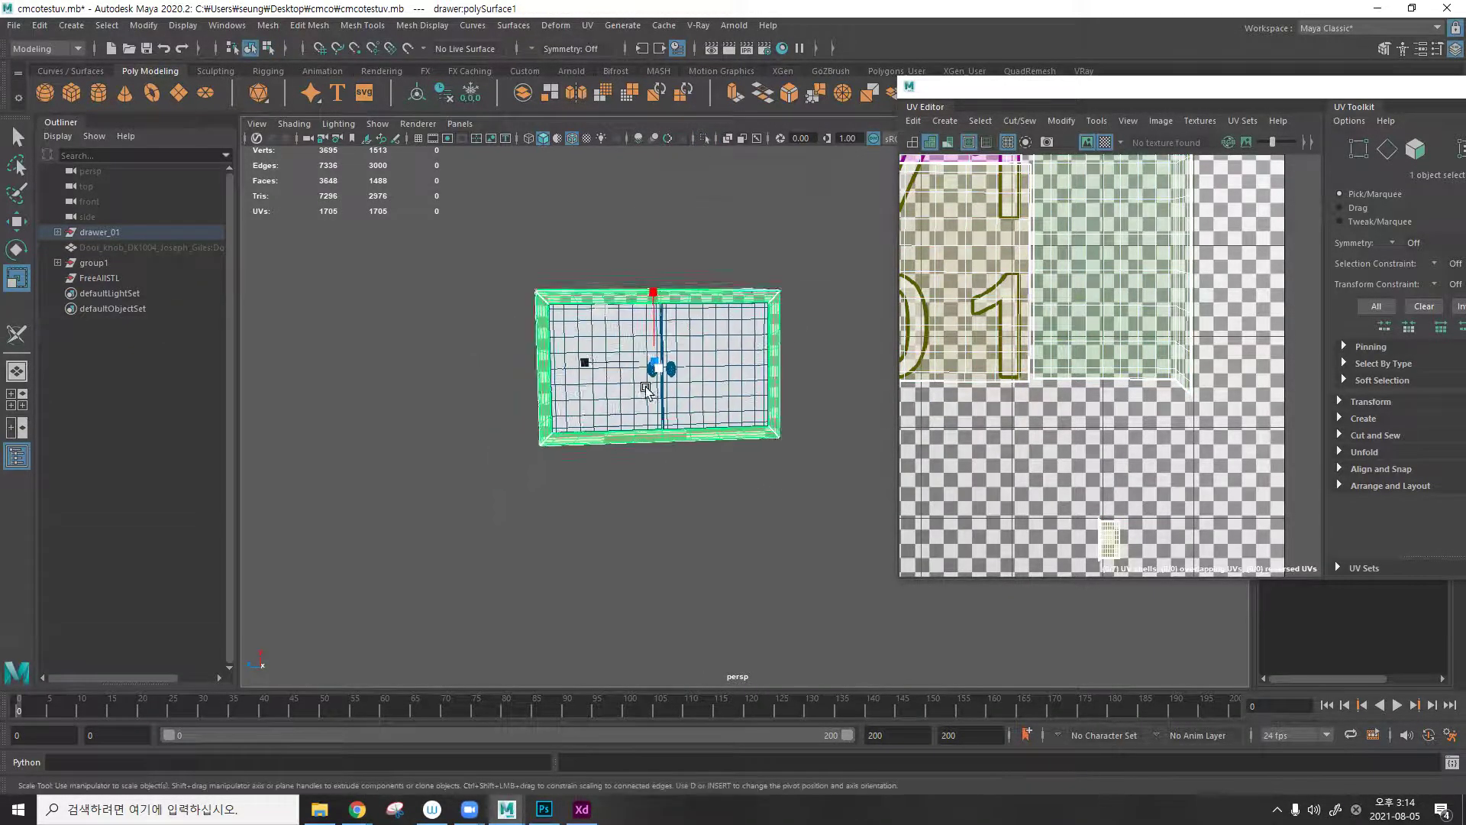
Select the right door's knob and isolate it in the viewport, seen from the side.
scroll(622, 387, "up", 5)
left_click(599, 527)
left_click_drag(600, 527, 655, 396, "alt")
left_click(524, 288)
scroll(568, 410, "up", 3)
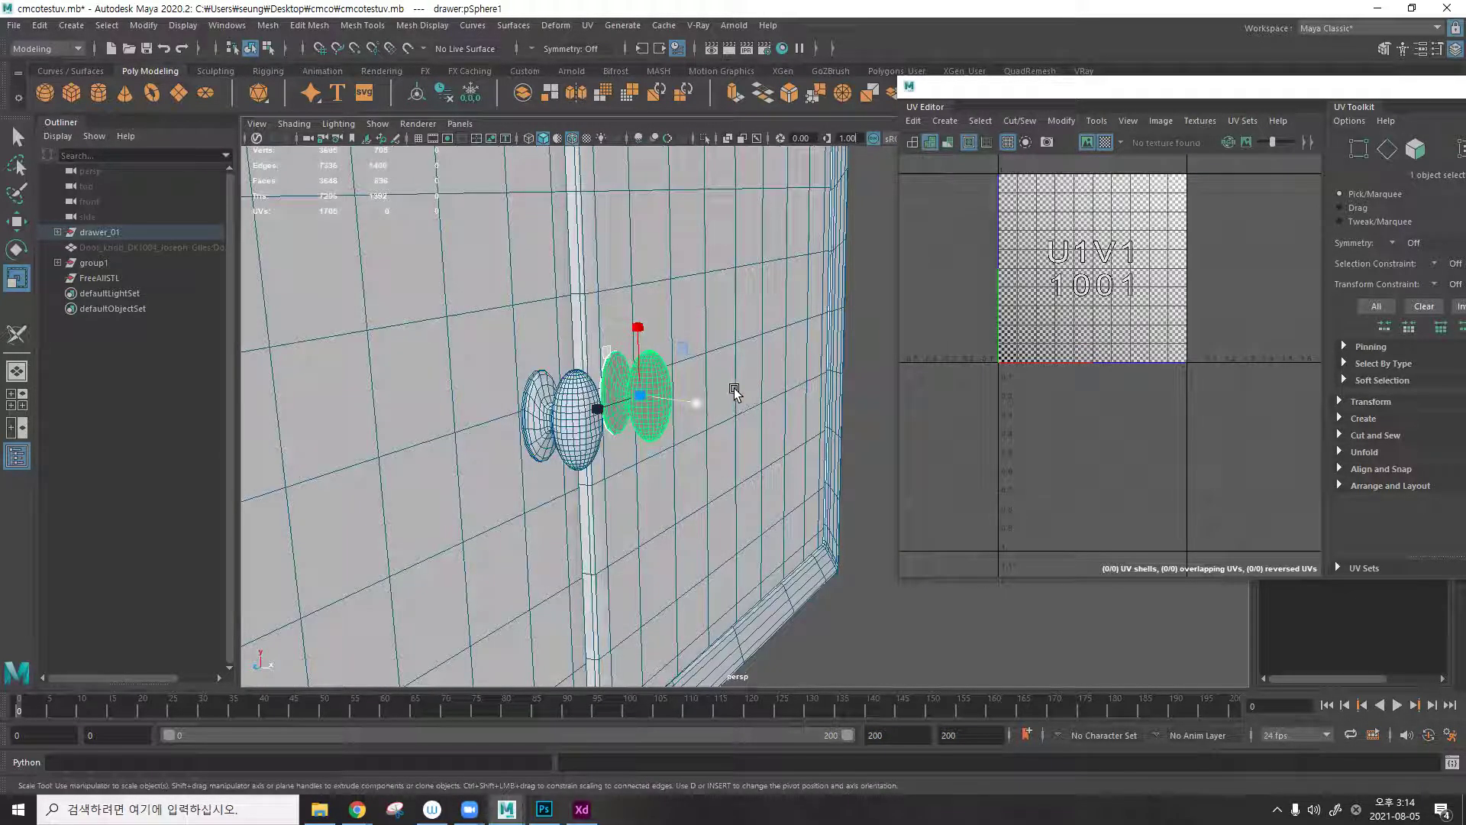
left_click(855, 276)
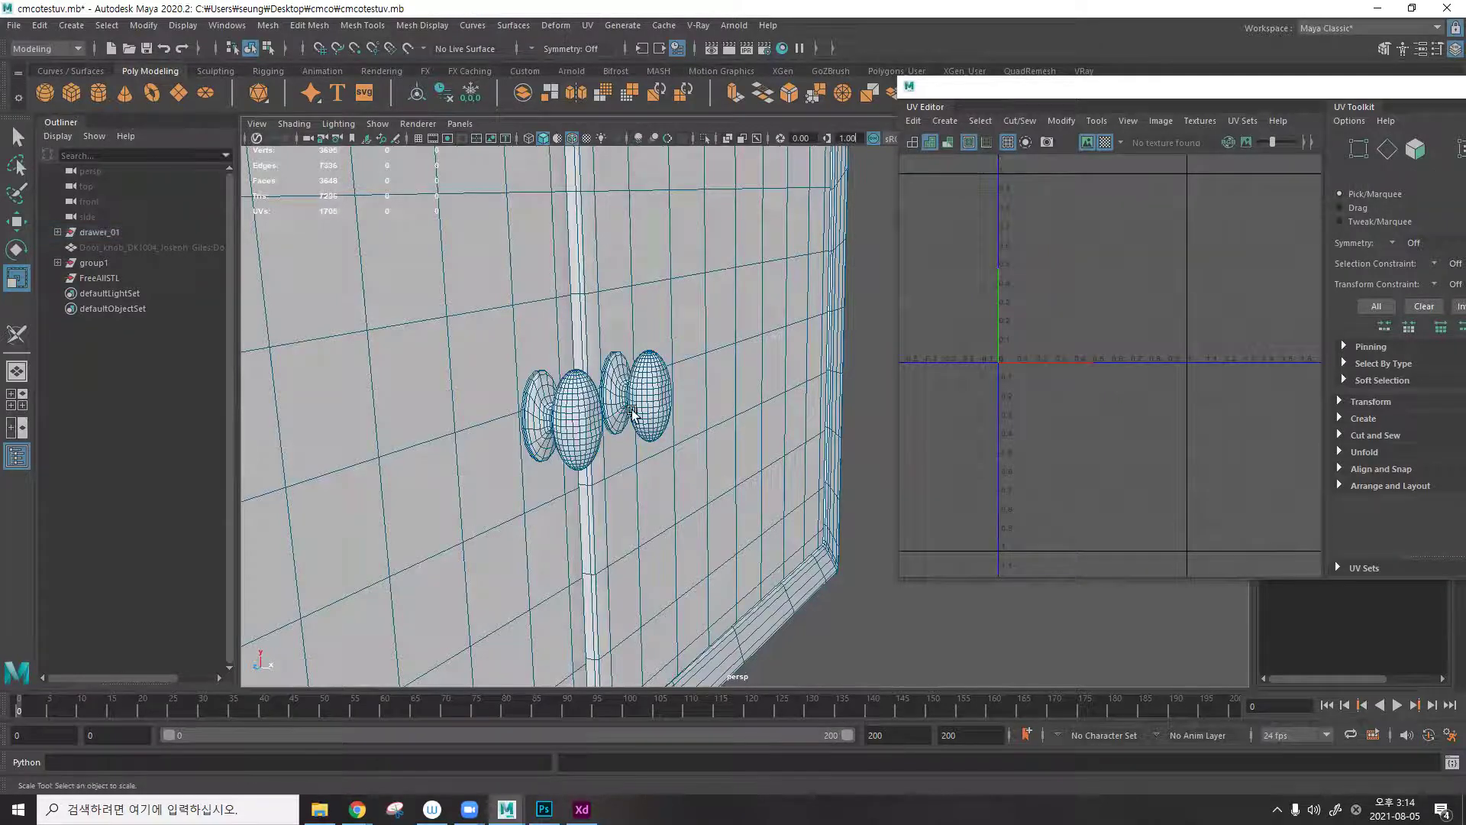
scroll(642, 384, "up", 5)
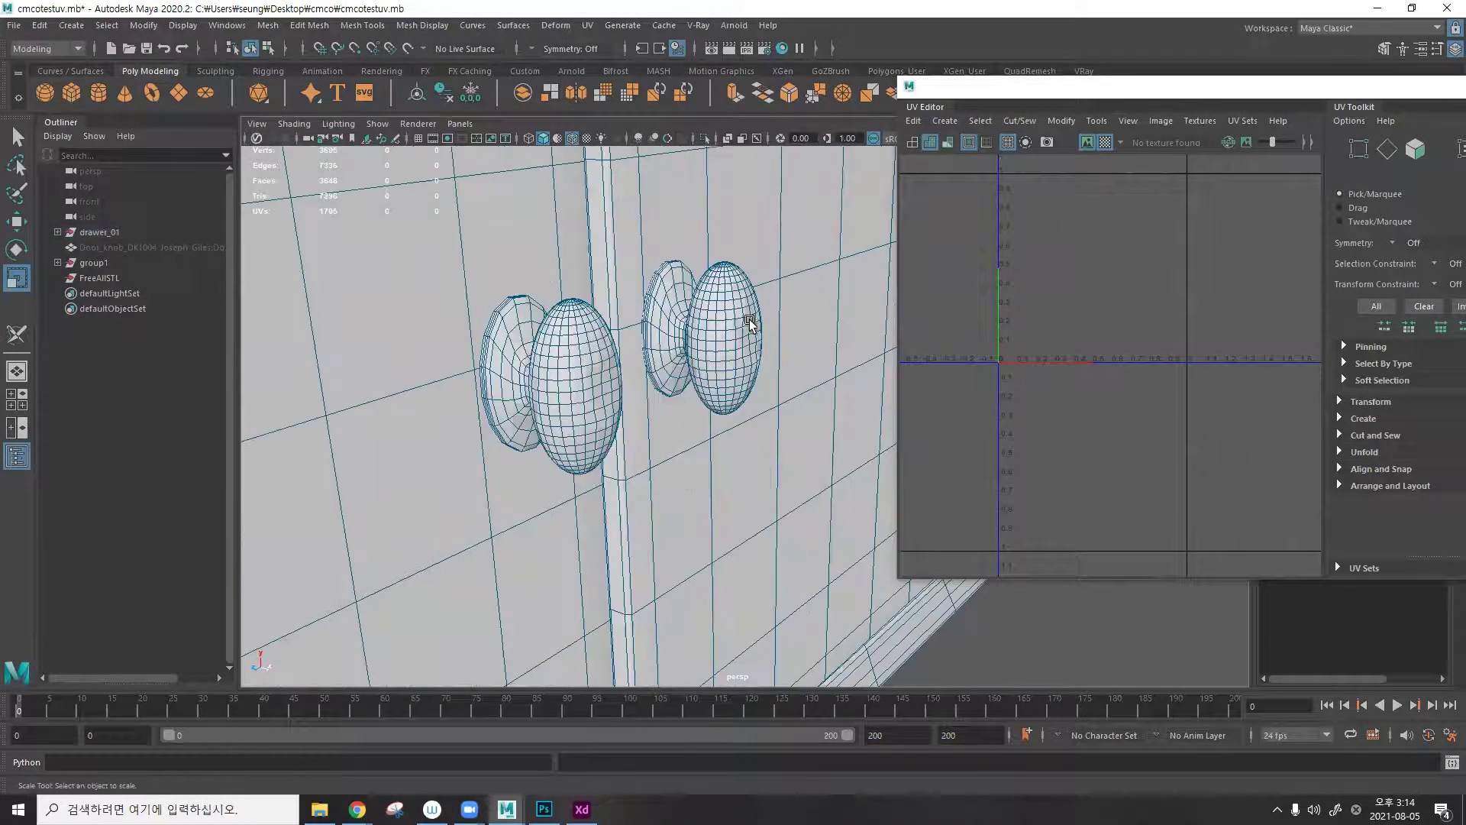
left_click(749, 322)
key("ctrl+1")
left_click_drag(759, 341, 736, 375, "alt")
Create a planar UV projection for the whole knob object.
key("F10")
double_click(611, 371)
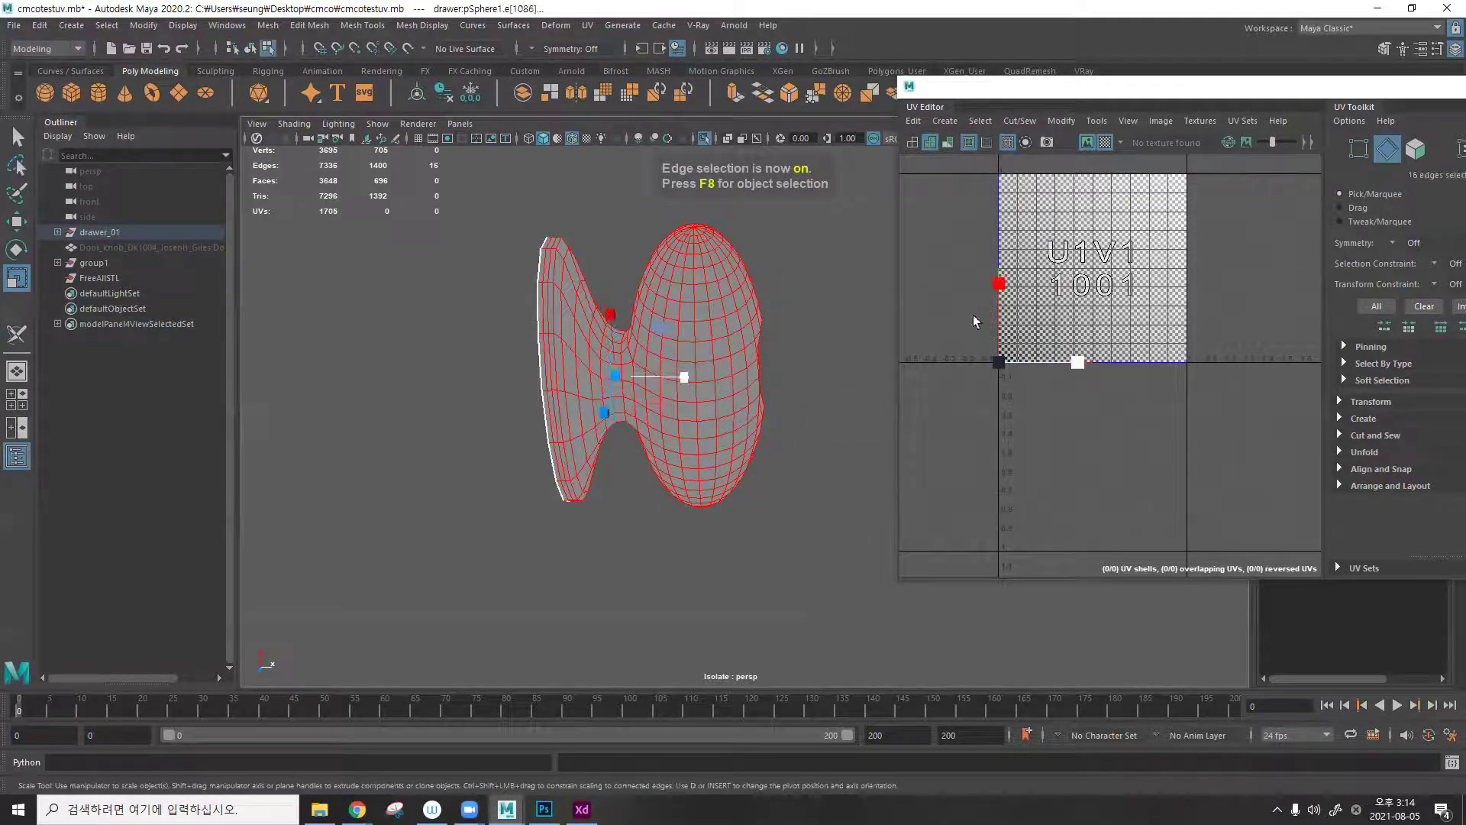
key("F8")
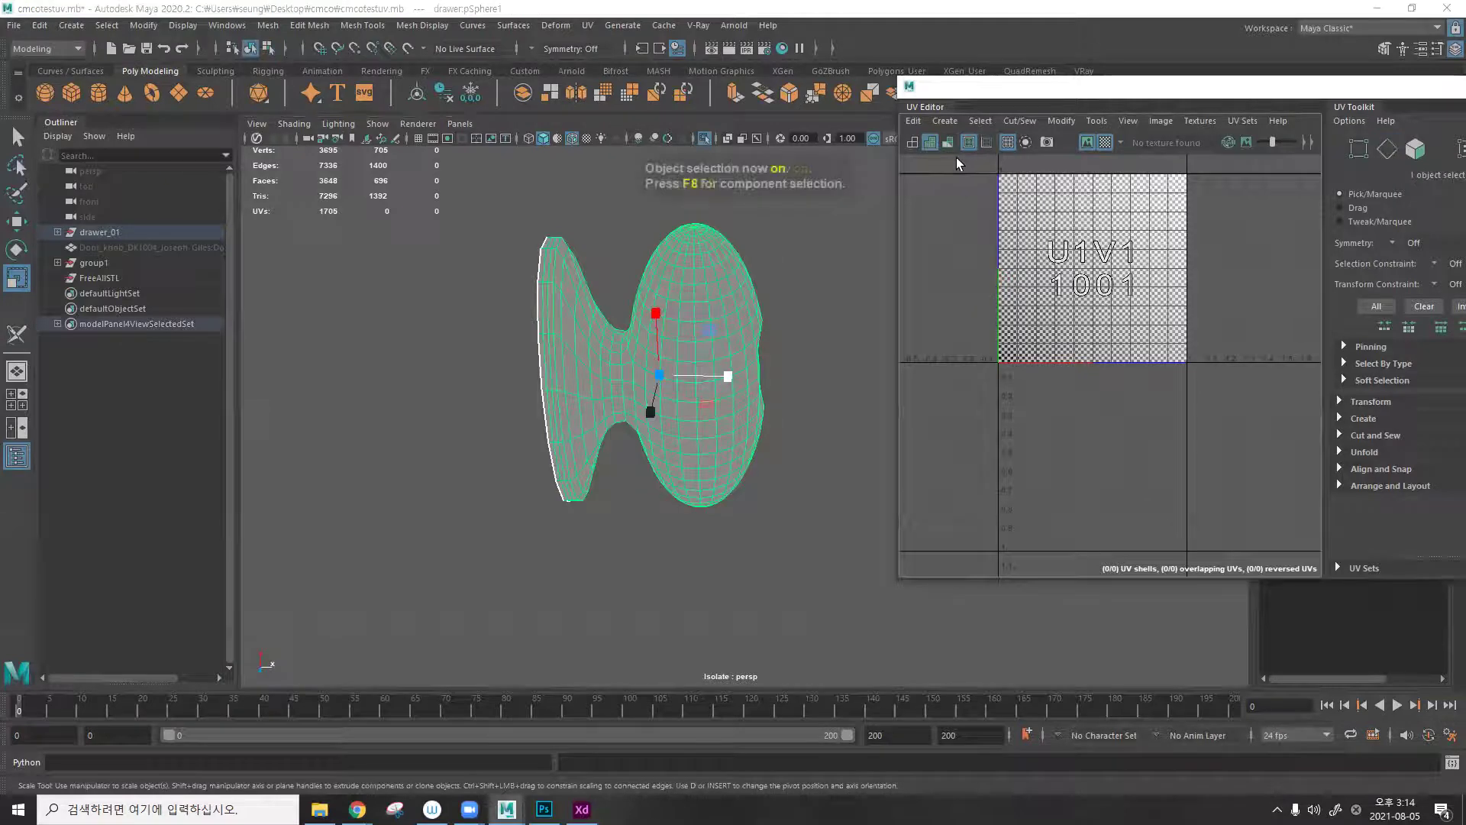
left_click(914, 120)
mouse_move(953, 123)
left_click(967, 244)
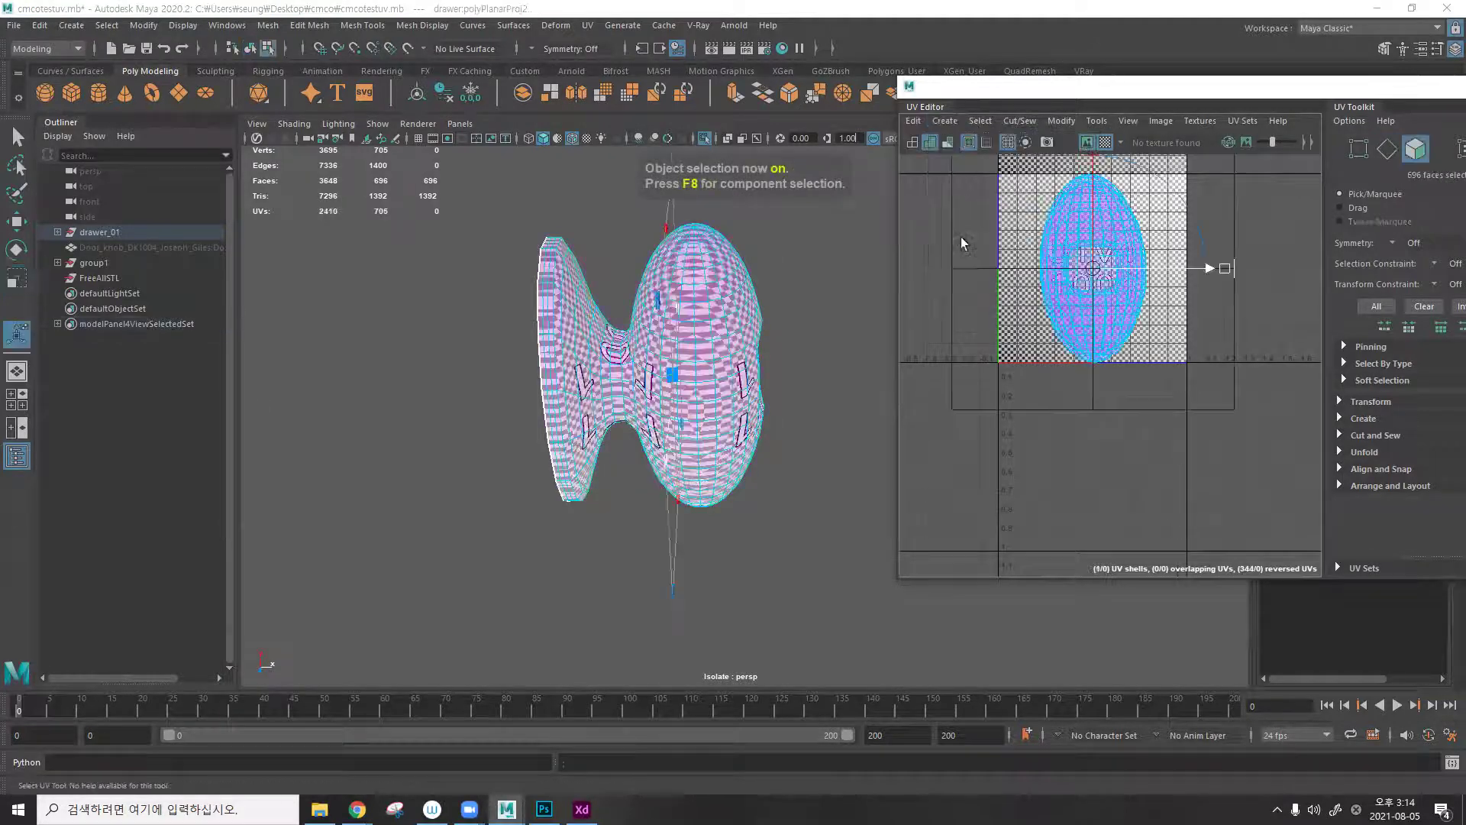
Cut a UV seam along the edge loop around the knob's narrow neck.
left_click_drag(730, 293, 627, 355, "alt")
key("q")
key("F10")
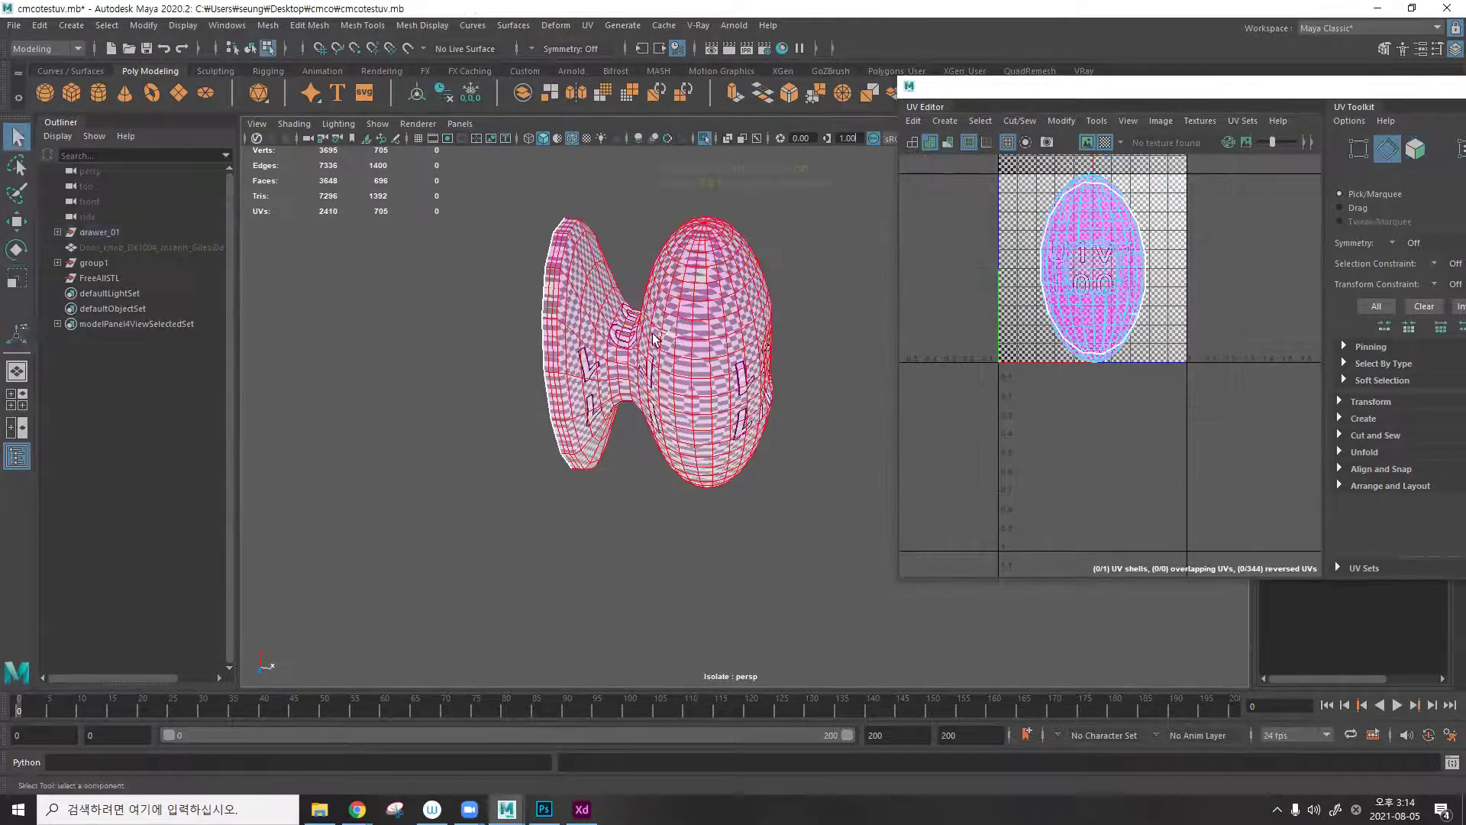
double_click(615, 355)
key("ctrl+x")
Cut UV seams along both halves of the edge loop around the middle of the knob's rounded head, splitting it into two shells.
left_click(690, 355)
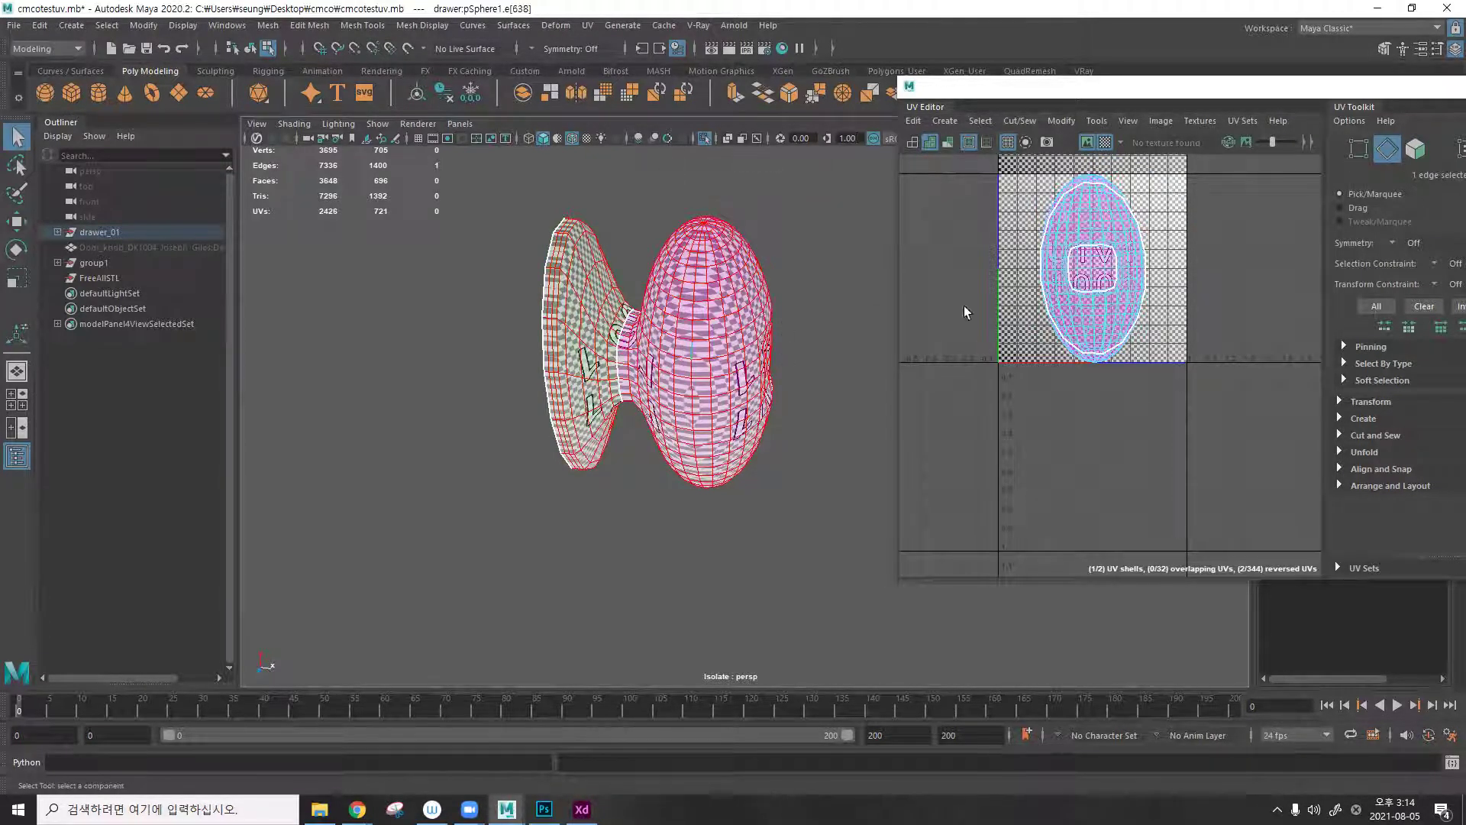
double_click(689, 345)
key("ctrl+x")
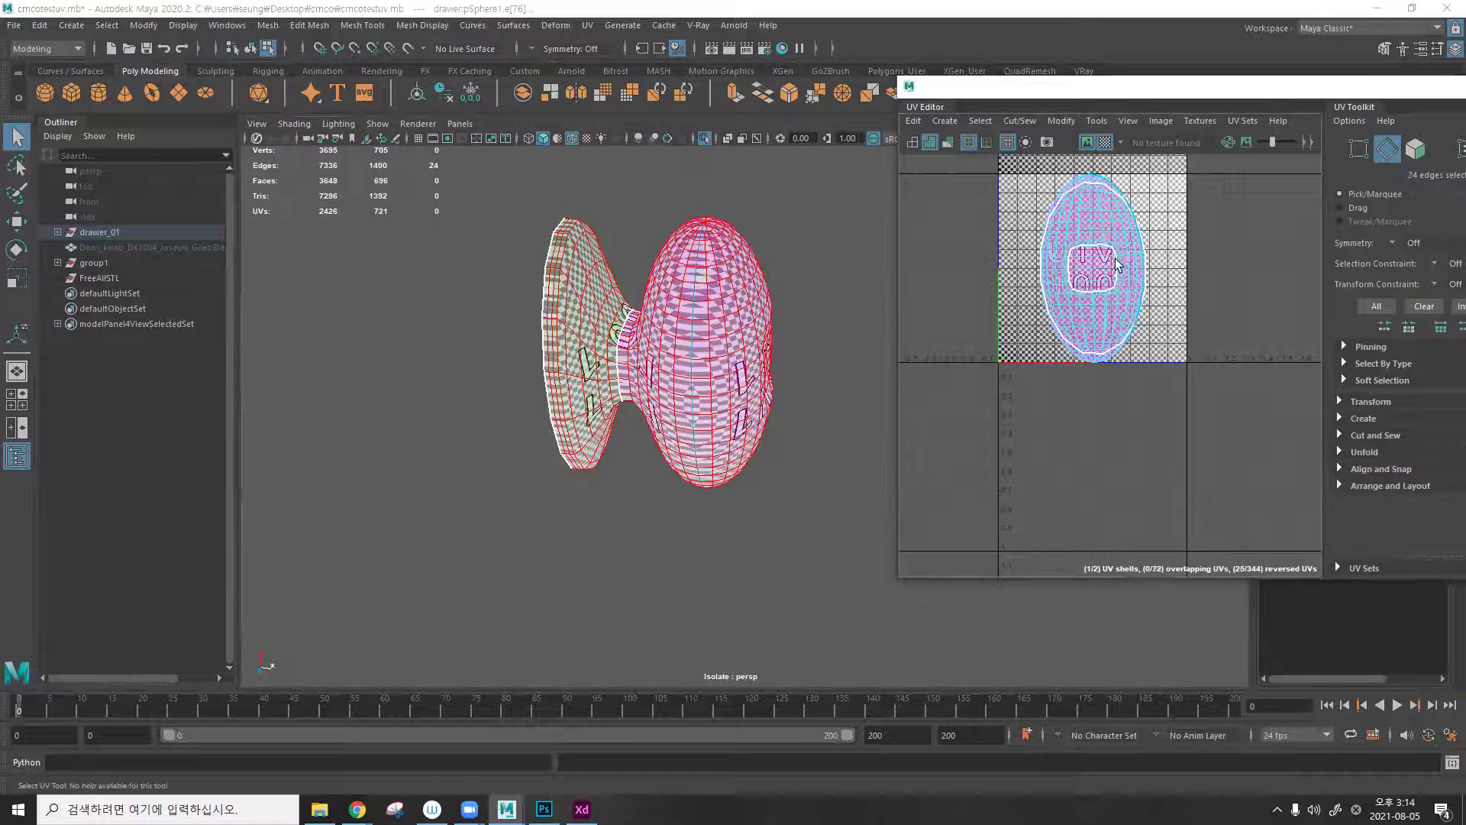
left_click(799, 262)
left_click_drag(835, 226, 525, 324, "alt")
double_click(532, 321)
key("ctrl+x")
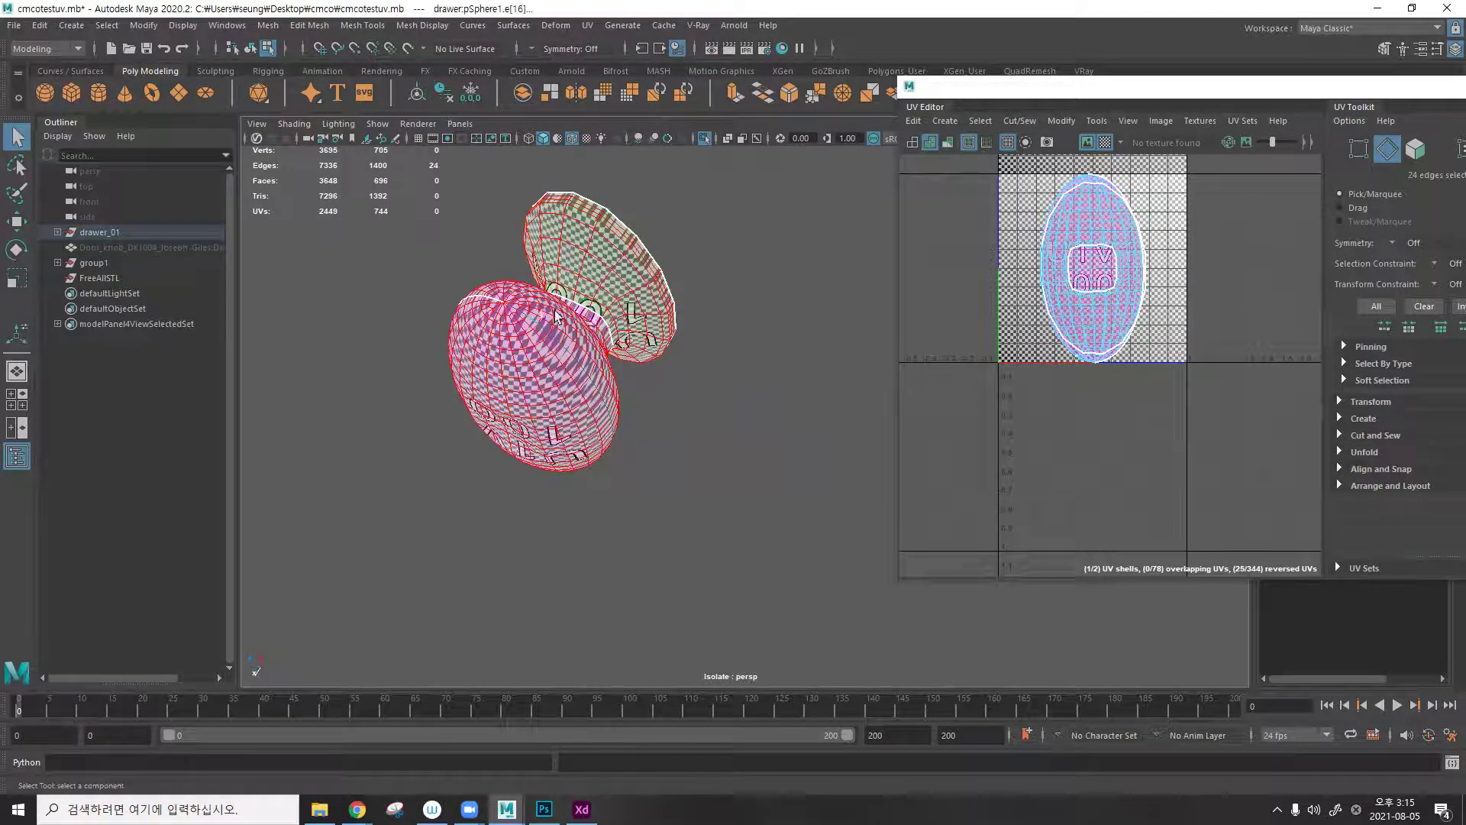
left_click(765, 330)
left_click_drag(765, 330, 680, 237, "alt")
left_click_drag(718, 289, 674, 236, "alt")
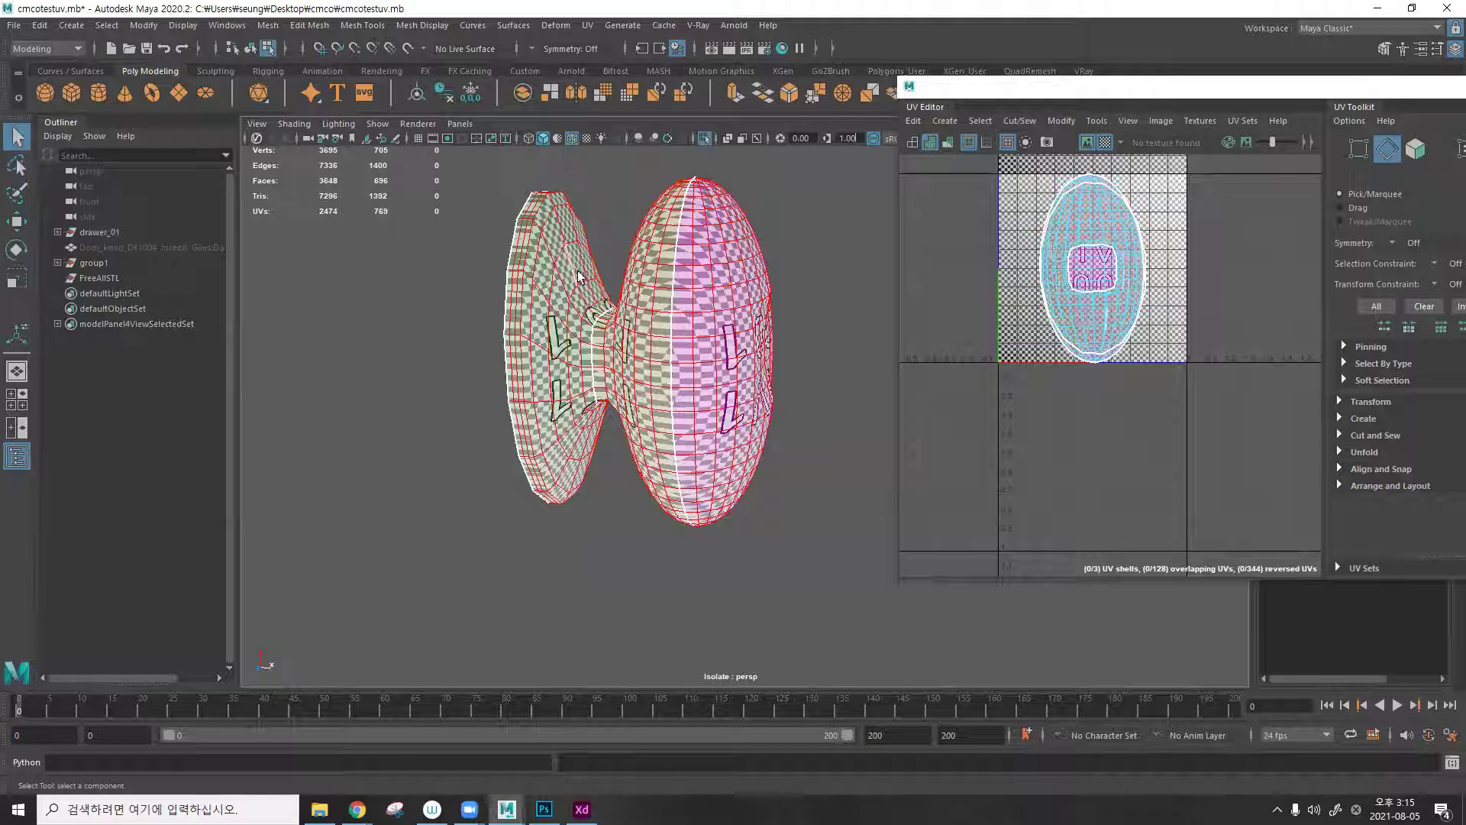
Select all of the knob's UVs and unfold its three shells.
left_click_drag(581, 376, 626, 362, "alt")
key("F8")
right_click(1013, 198)
left_click(1079, 194)
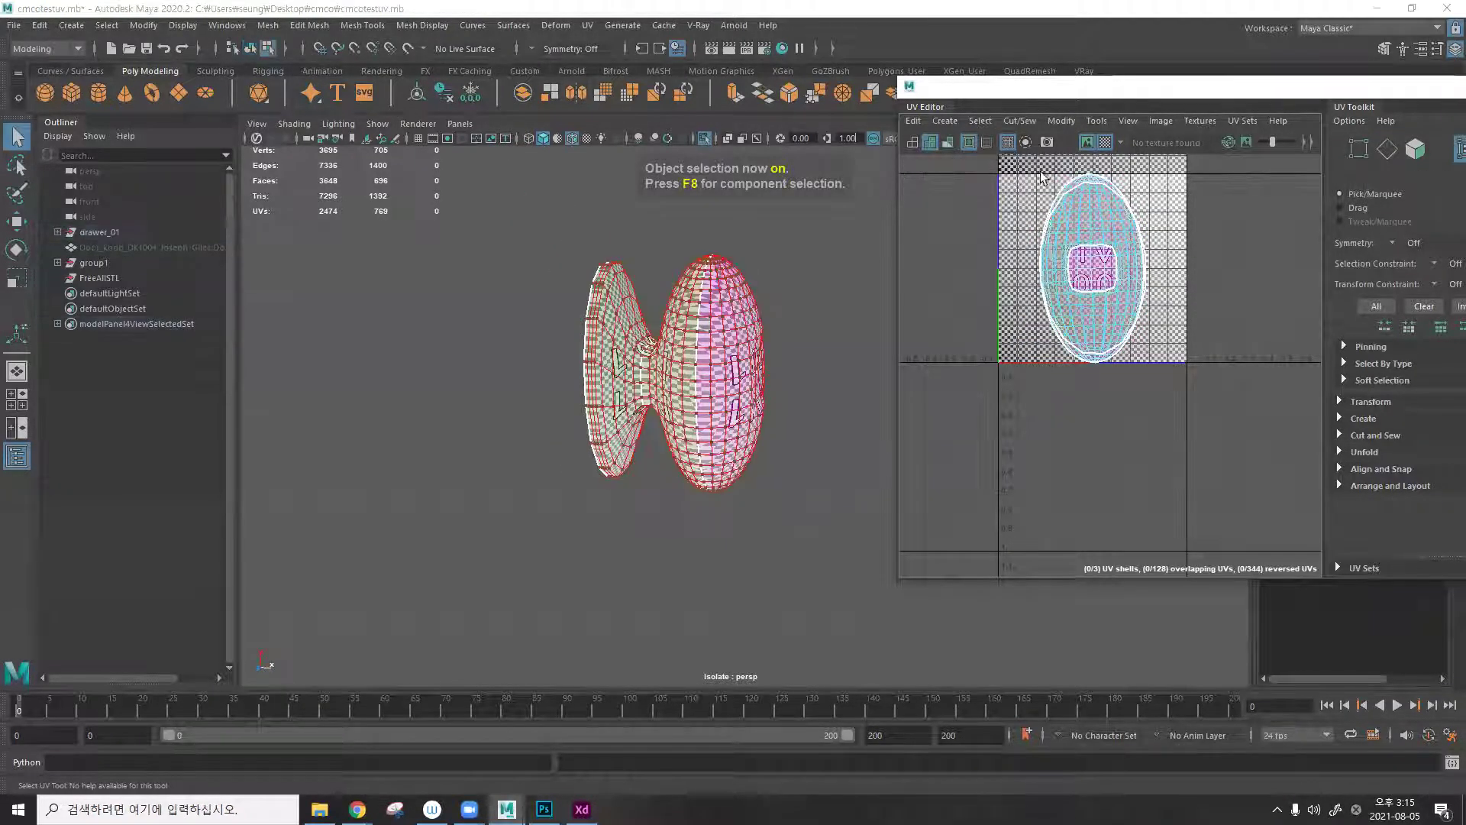
left_click_drag(1215, 466, 1019, 160)
left_click(1061, 121)
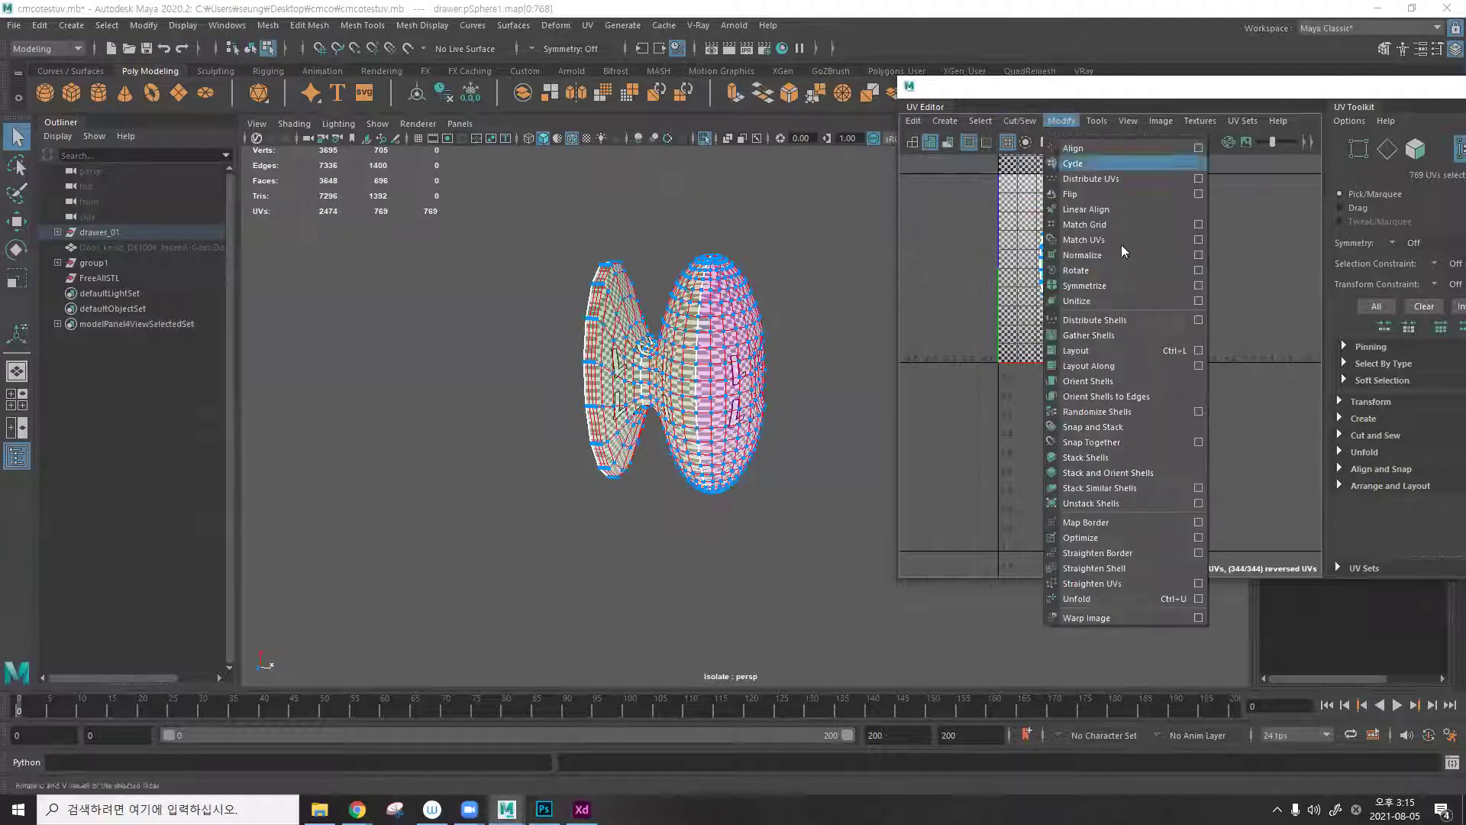
left_click(1100, 598)
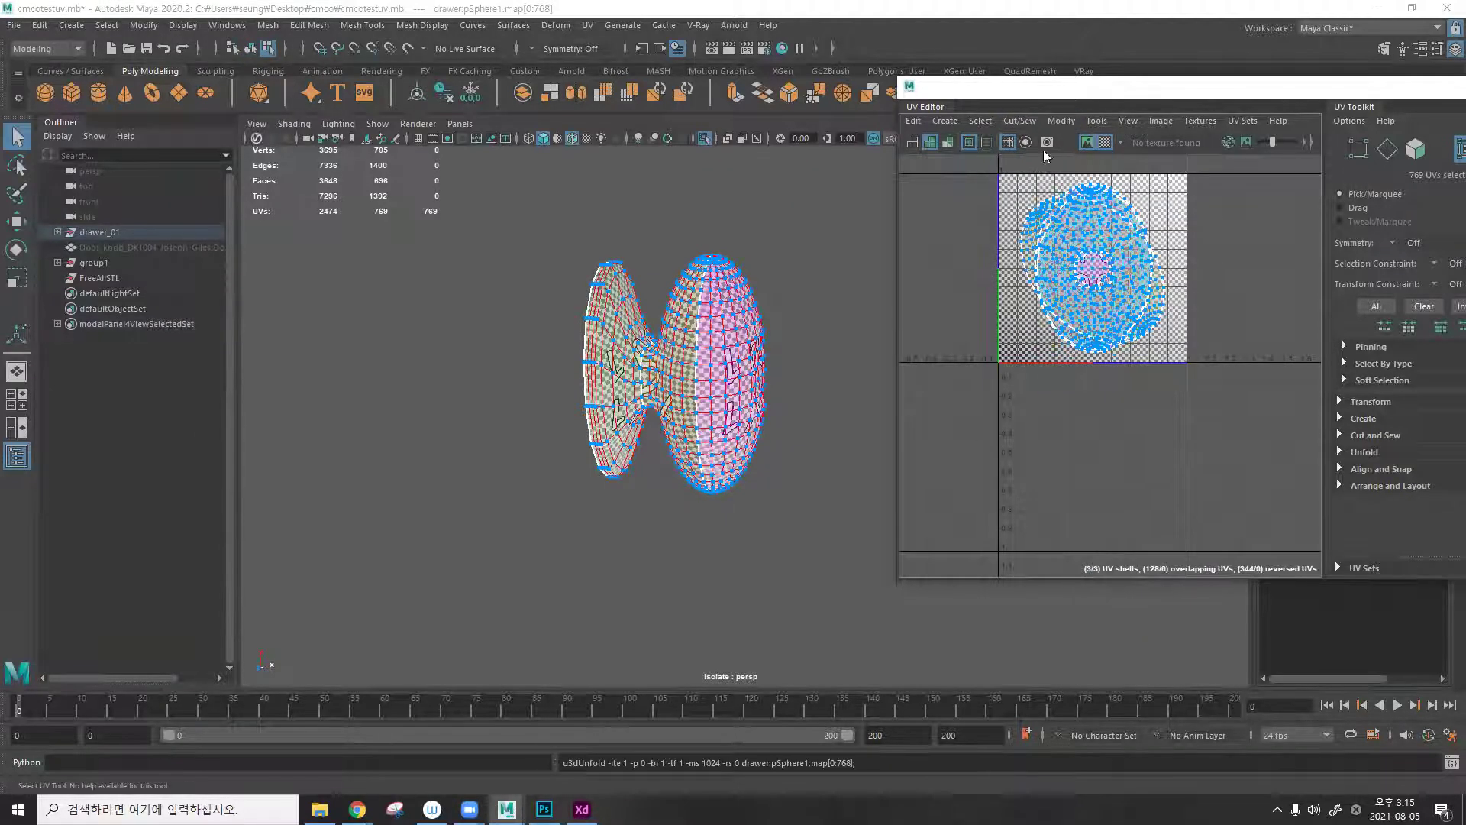
Orient the knob's unfolded shells and lay them out within the UV tile.
left_click(1061, 121)
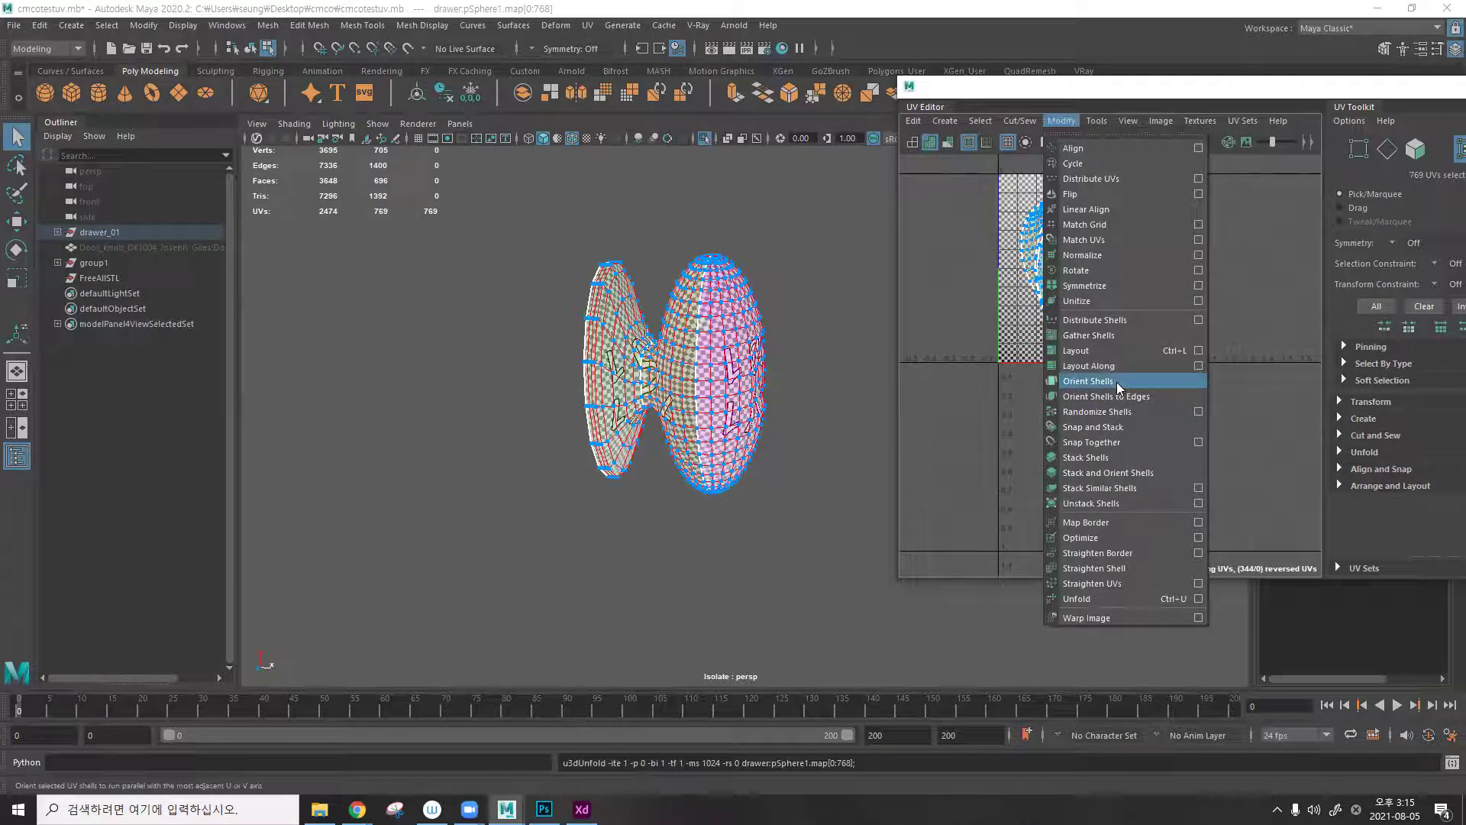
left_click(1100, 383)
left_click(1061, 121)
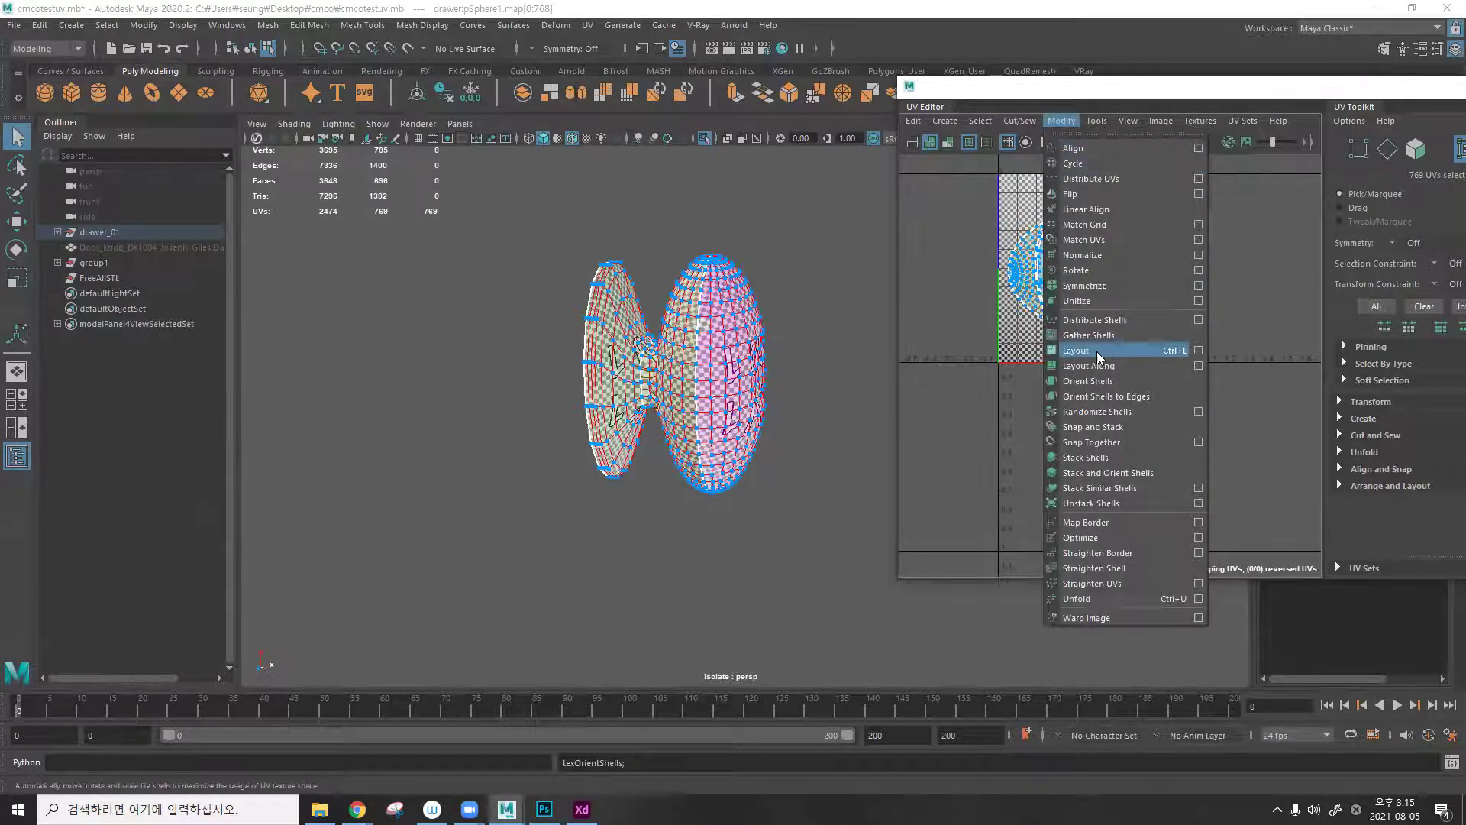
left_click(1098, 359)
left_click(1132, 258)
Return to object selection and end the isolation so both door knobs show on the cabinet.
left_click_drag(676, 368, 699, 301, "alt")
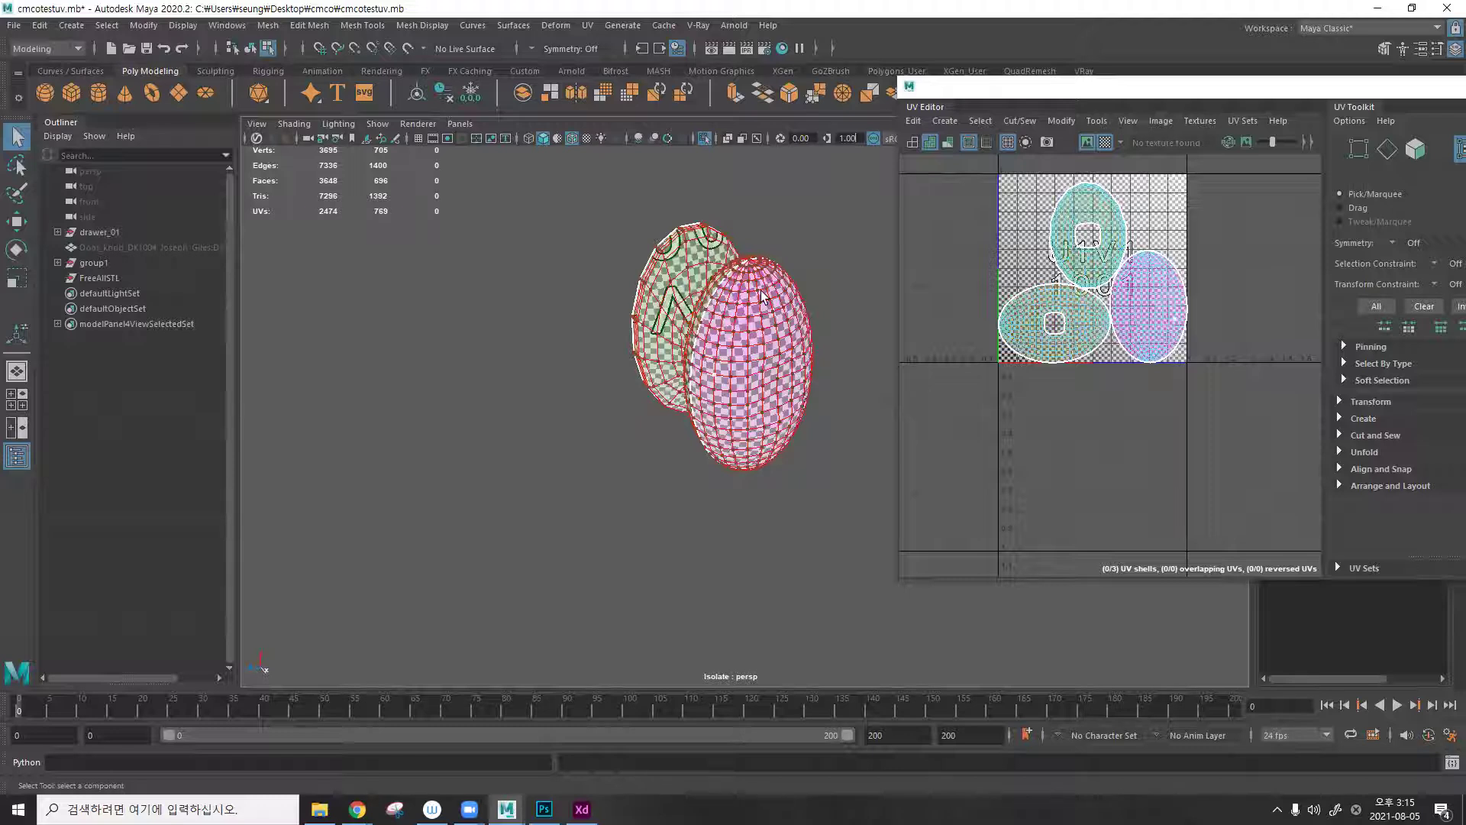
key("F8")
key("ctrl+1")
scroll(703, 385, "down", 3)
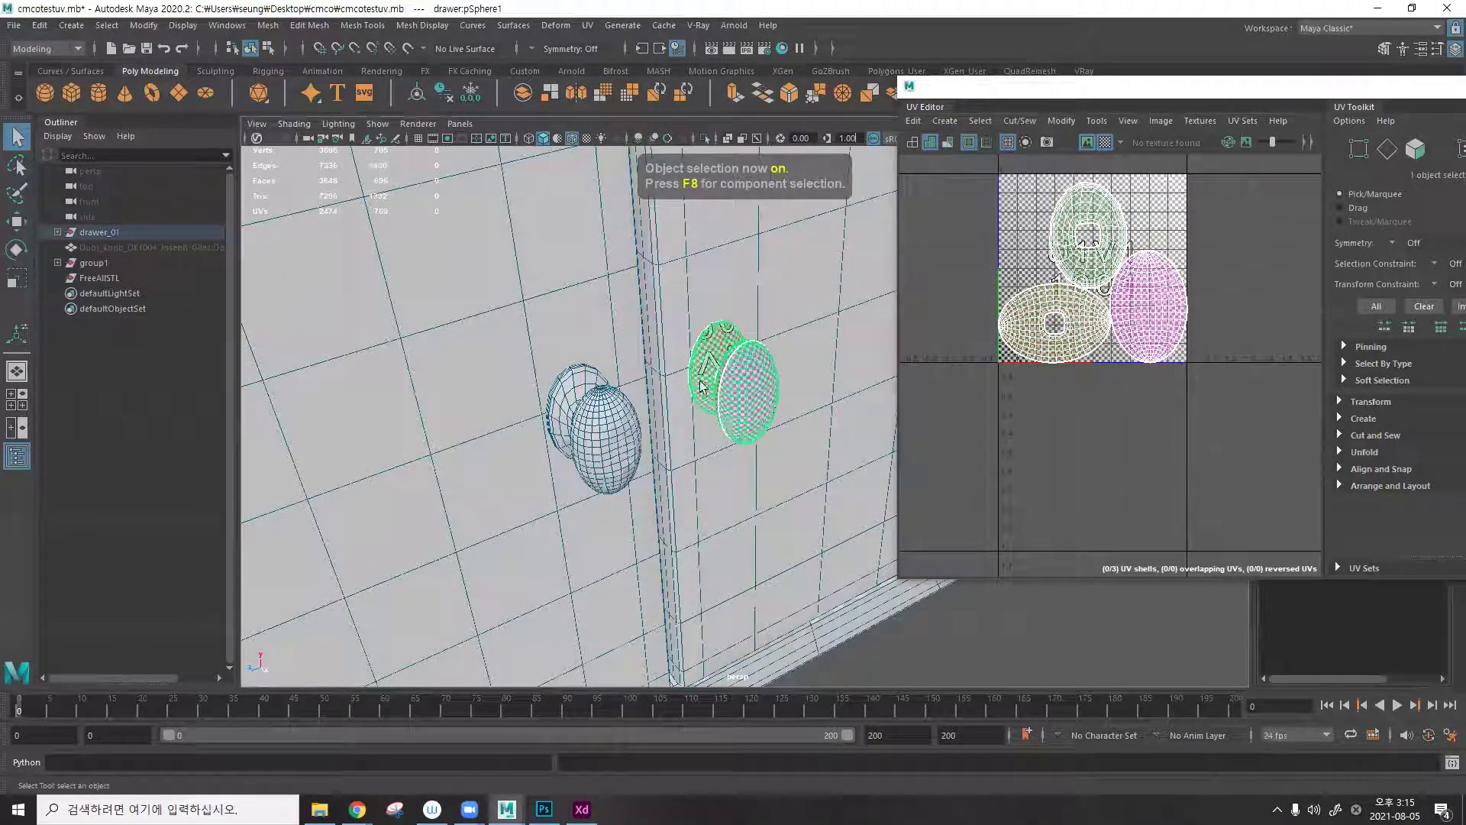
Compare the UVs of the left and right door knobs by selecting each in turn and viewing them from several angles.
left_click(600, 409)
left_click(699, 382)
left_click(603, 417)
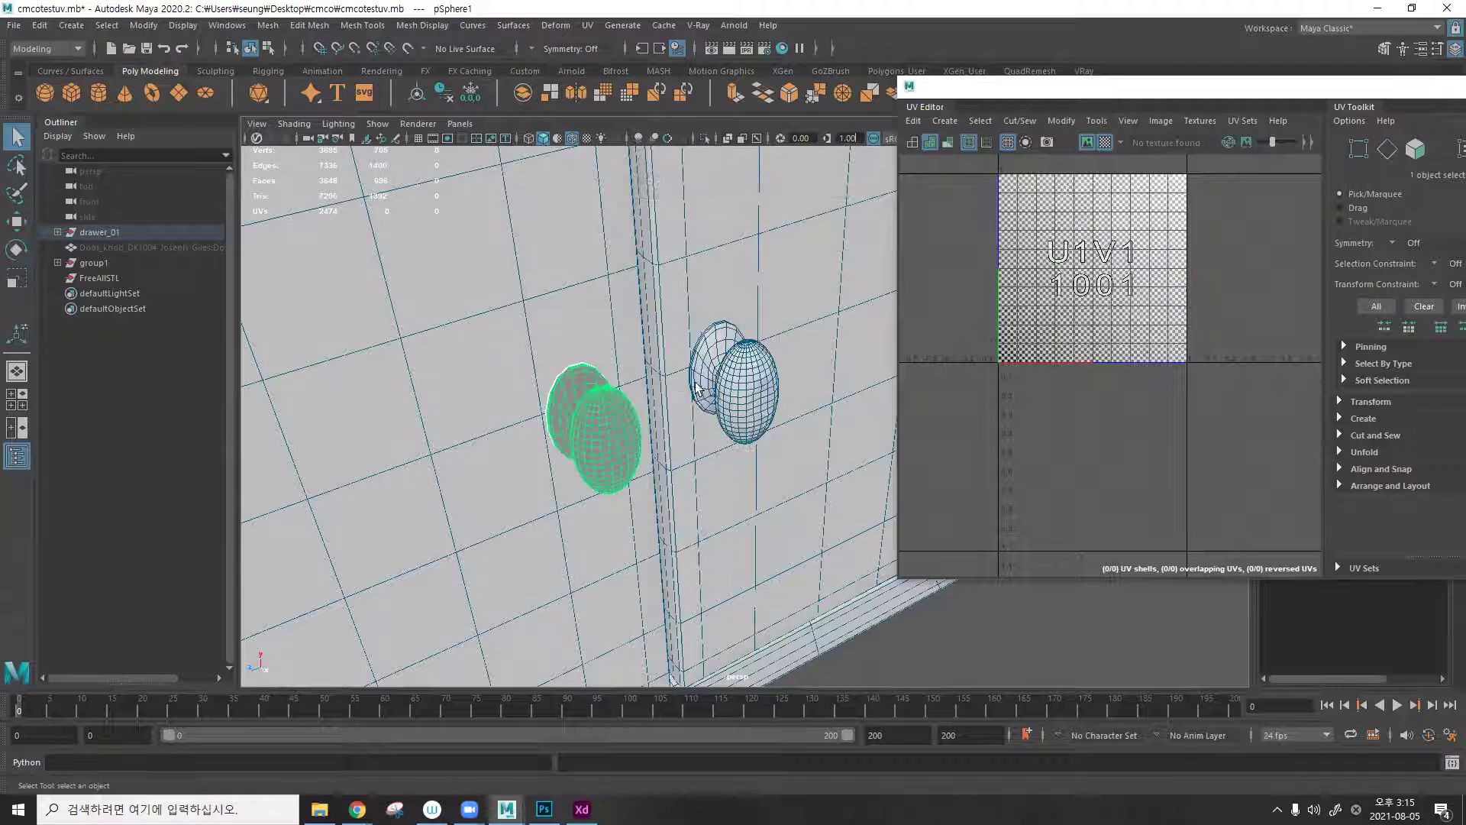
left_click(741, 372)
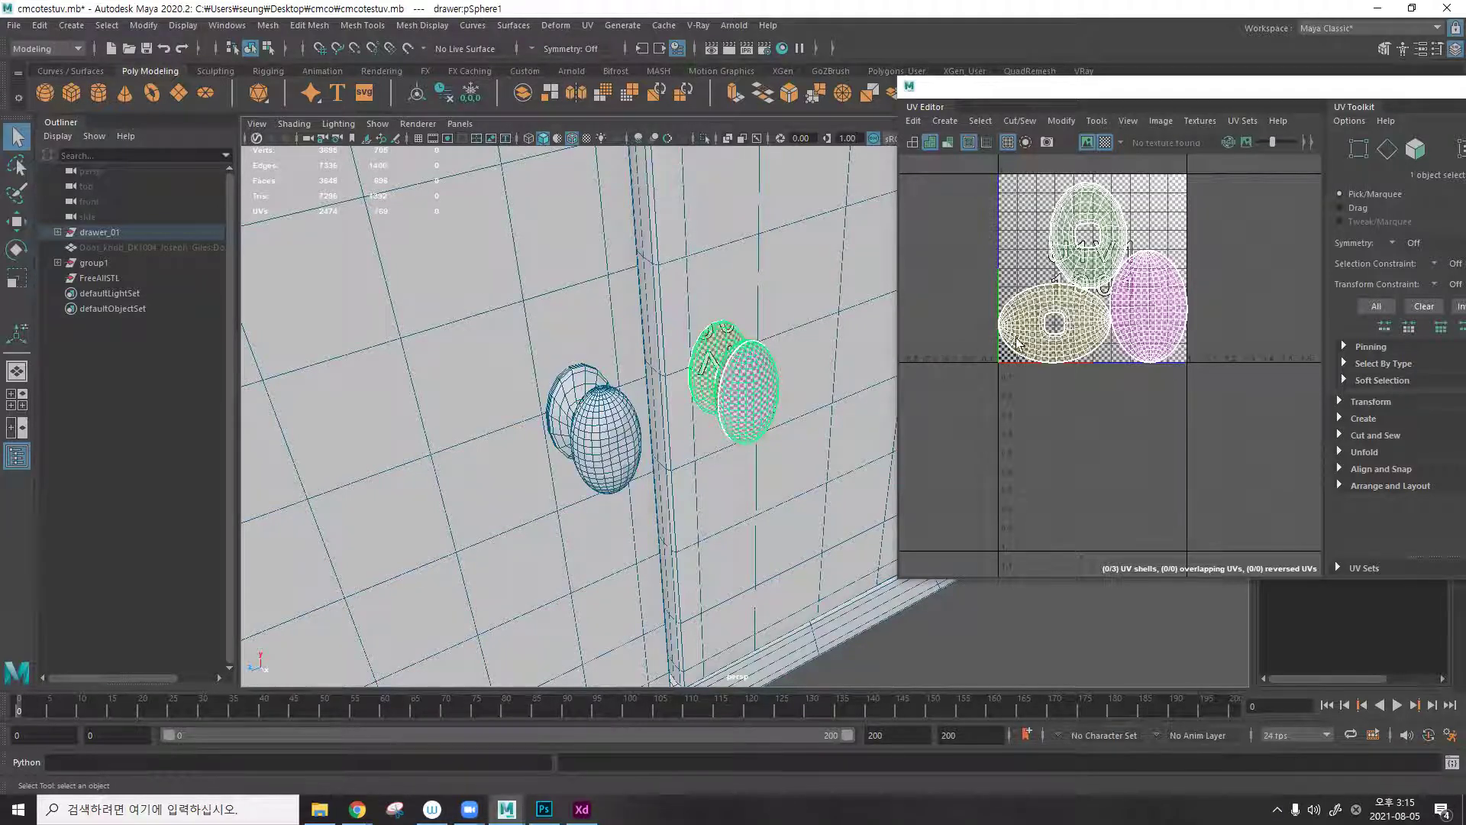
scroll(726, 382, "up", 3)
left_click_drag(715, 380, 718, 304, "alt")
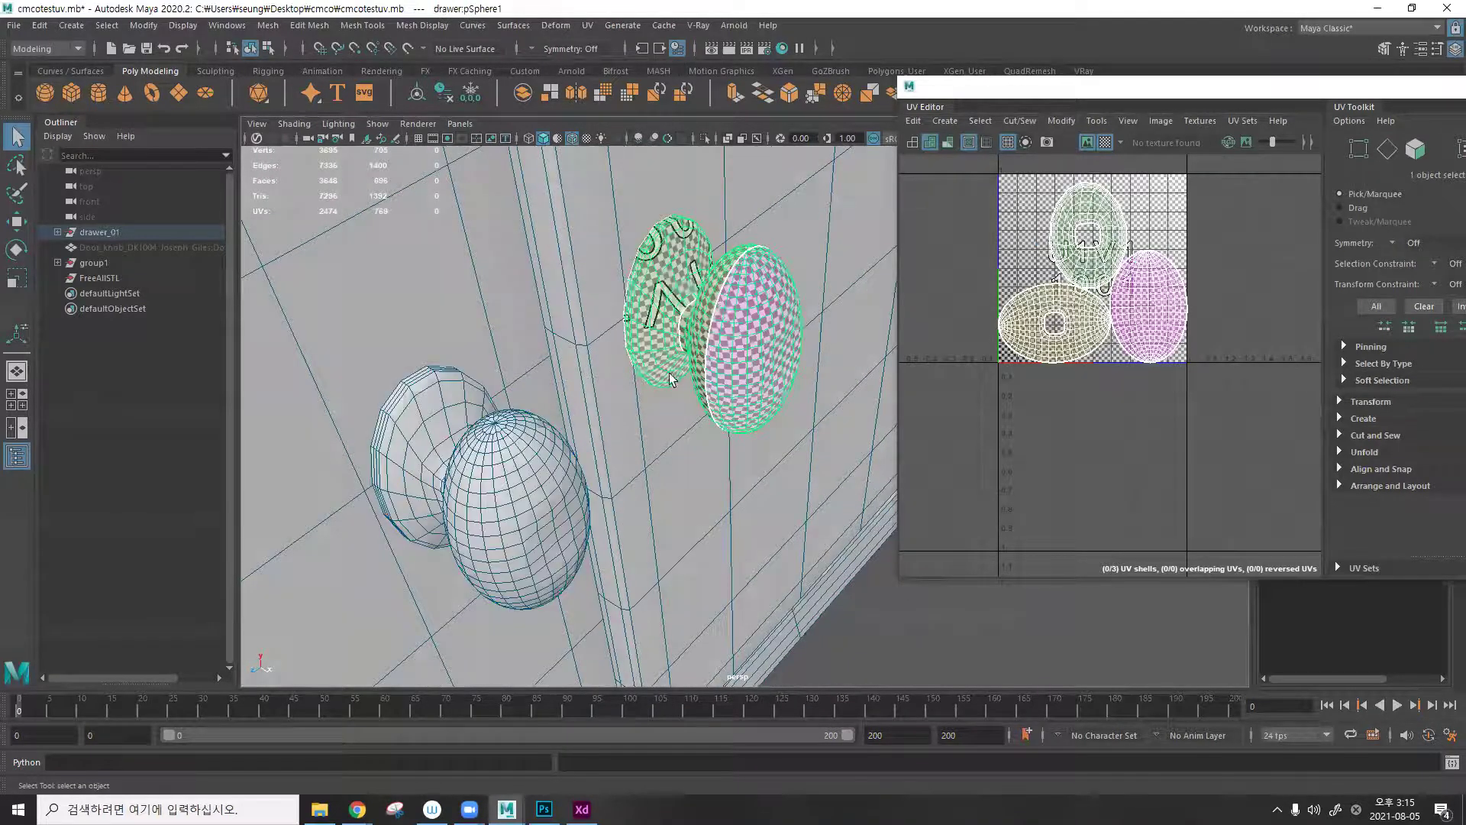
left_click(501, 461)
left_click_drag(501, 461, 495, 435, "alt")
middle_click_drag(495, 436, 544, 374, "alt")
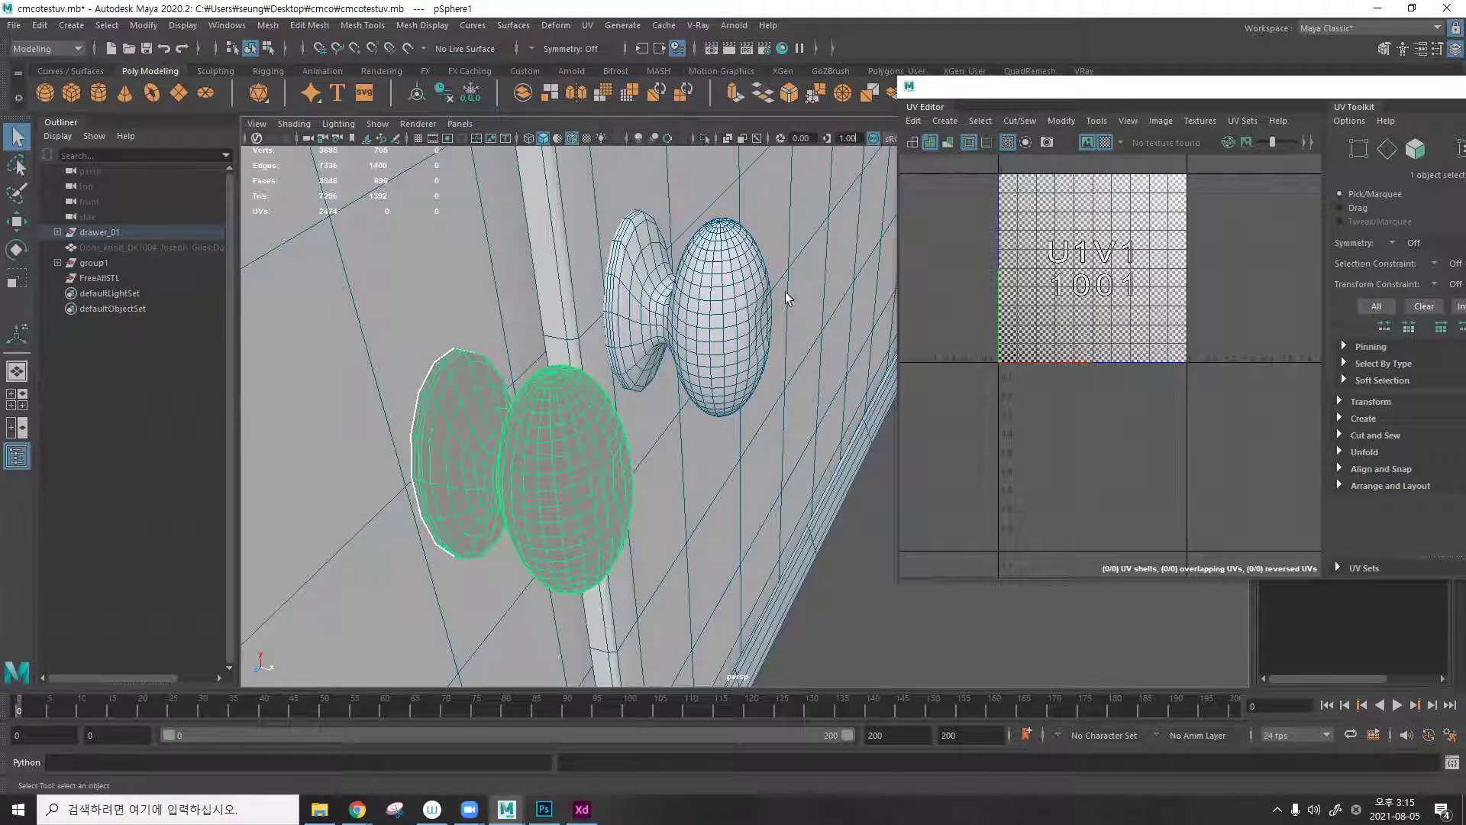
left_click(737, 296)
left_click_drag(735, 296, 571, 321, "alt")
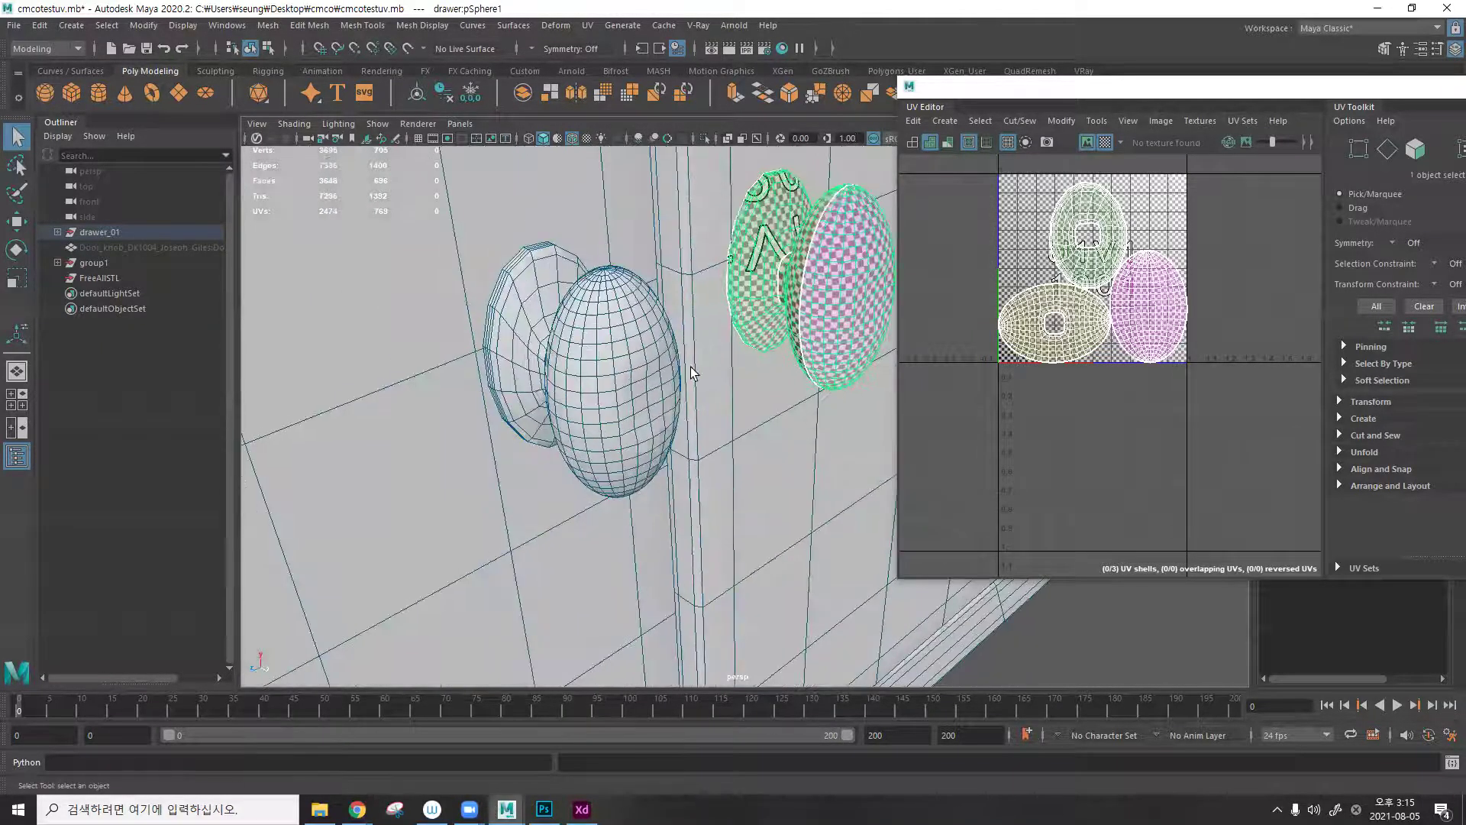
left_click(628, 363)
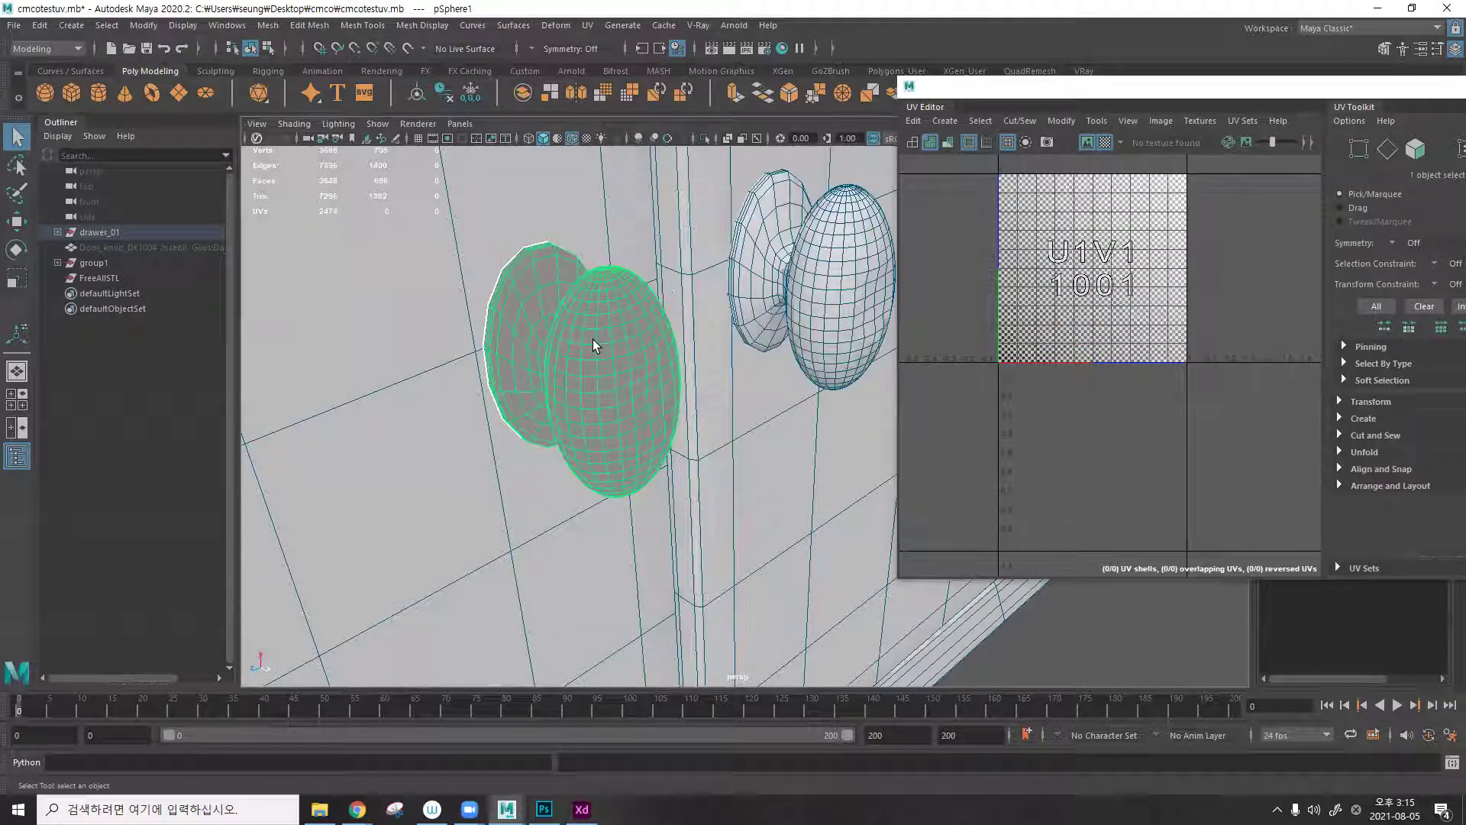
key("F8")
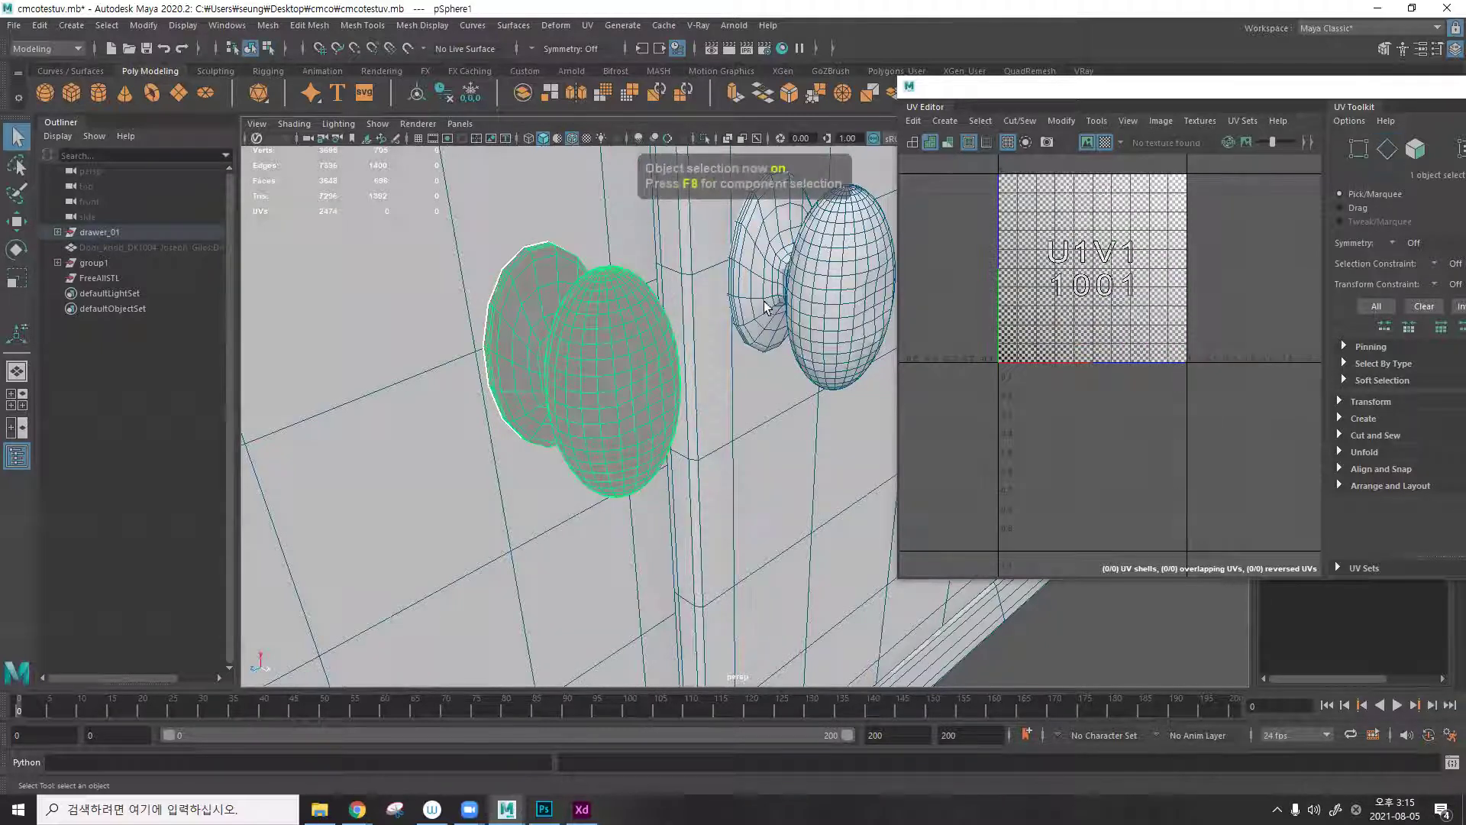
left_click_drag(792, 342, 644, 335, "alt")
left_click_drag(514, 360, 686, 350, "alt")
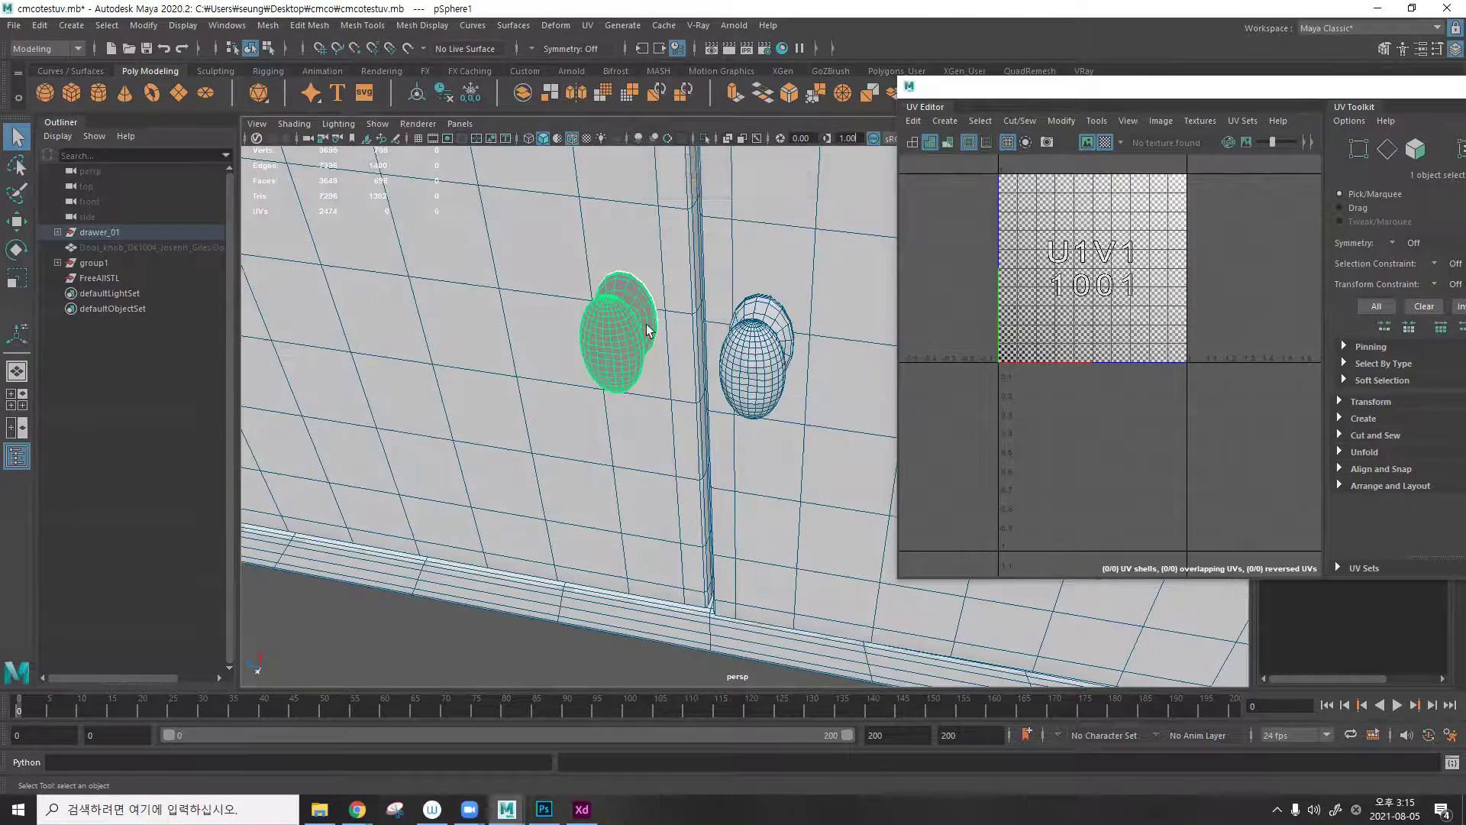
left_click(787, 339)
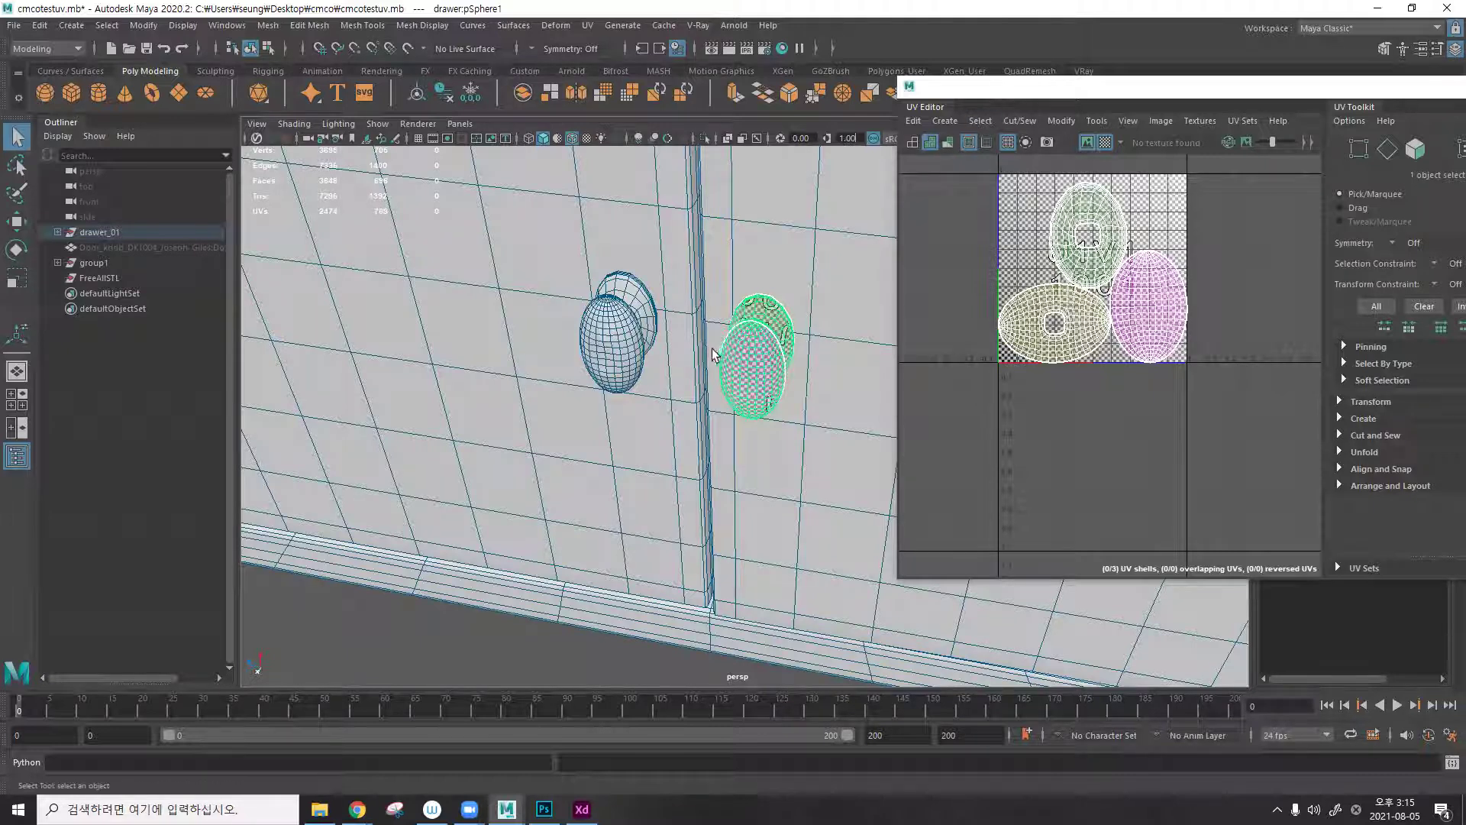
left_click(728, 501)
left_click(750, 417)
left_click(542, 649)
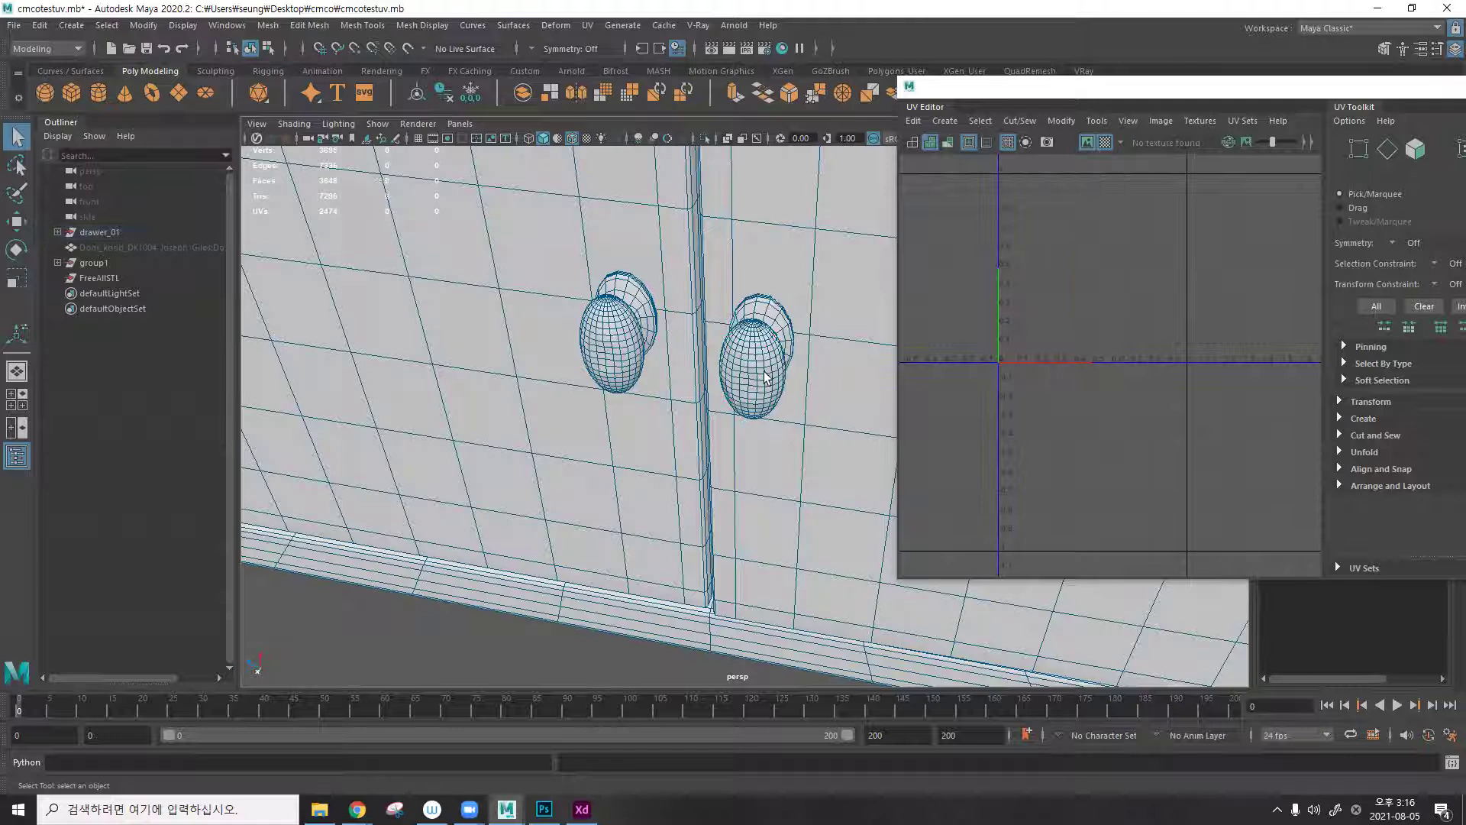
left_click(765, 373)
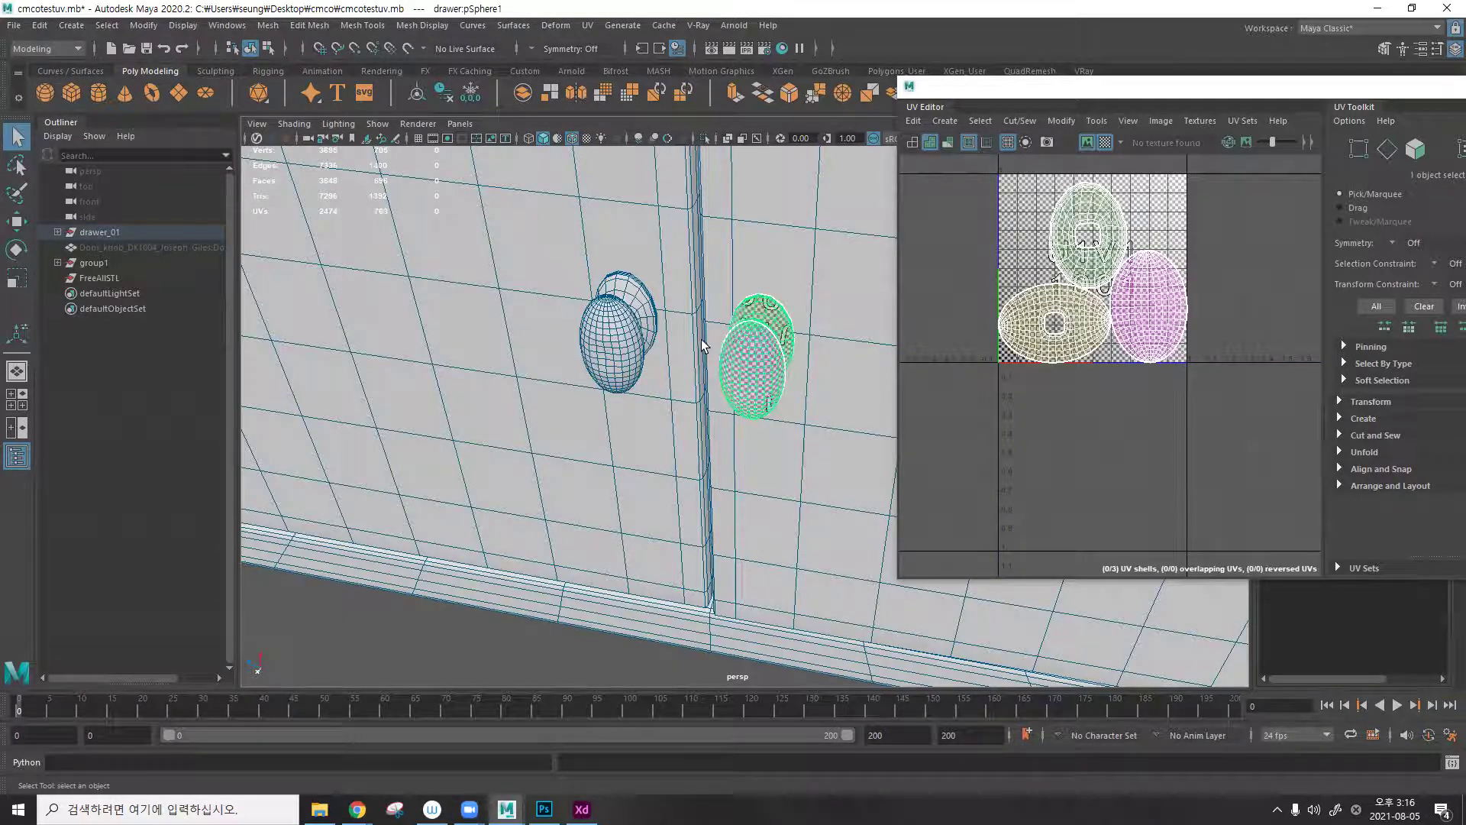
left_click_drag(704, 346, 655, 391, "alt")
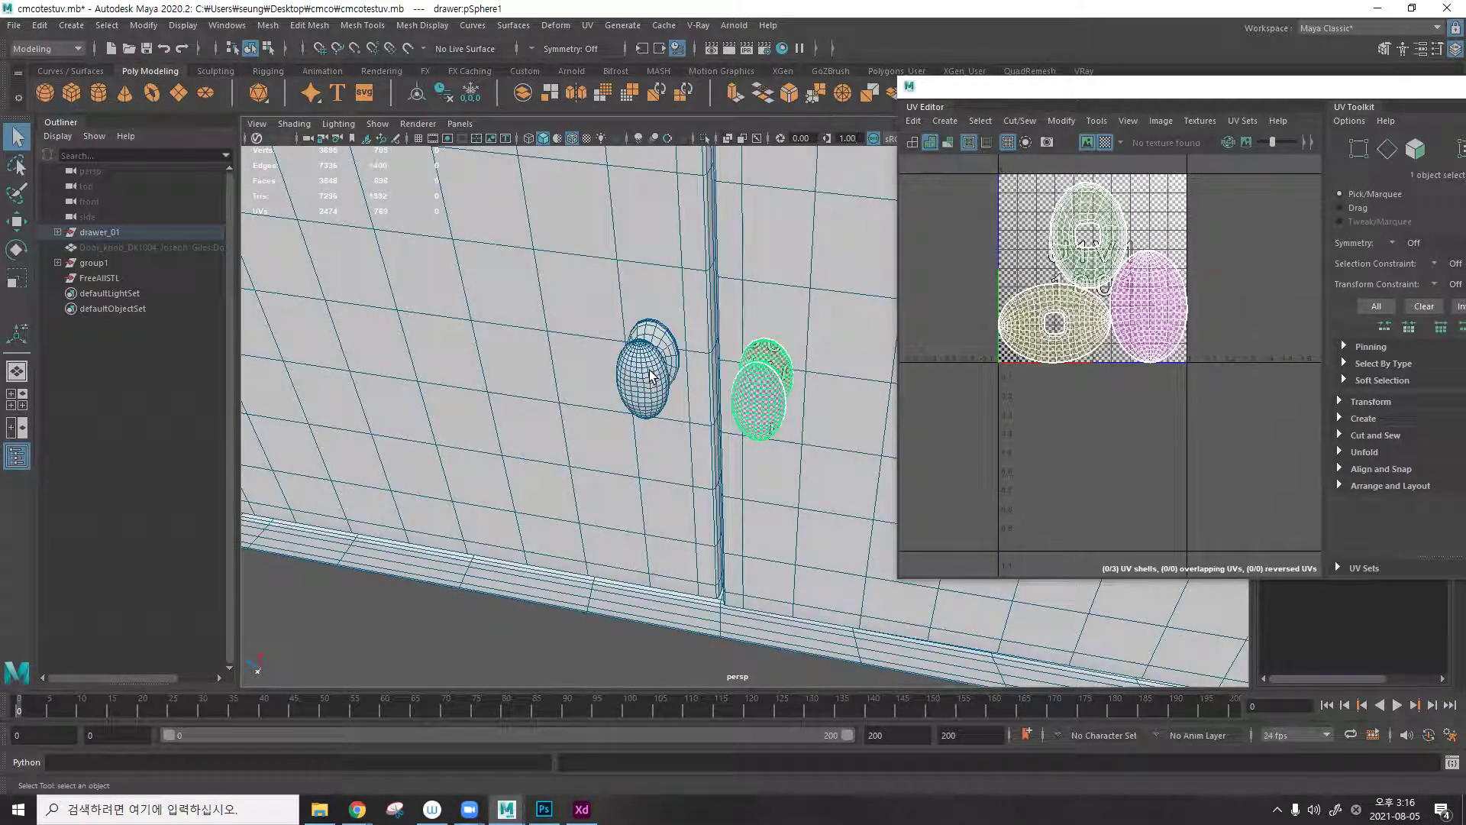
left_click(653, 369, "shift")
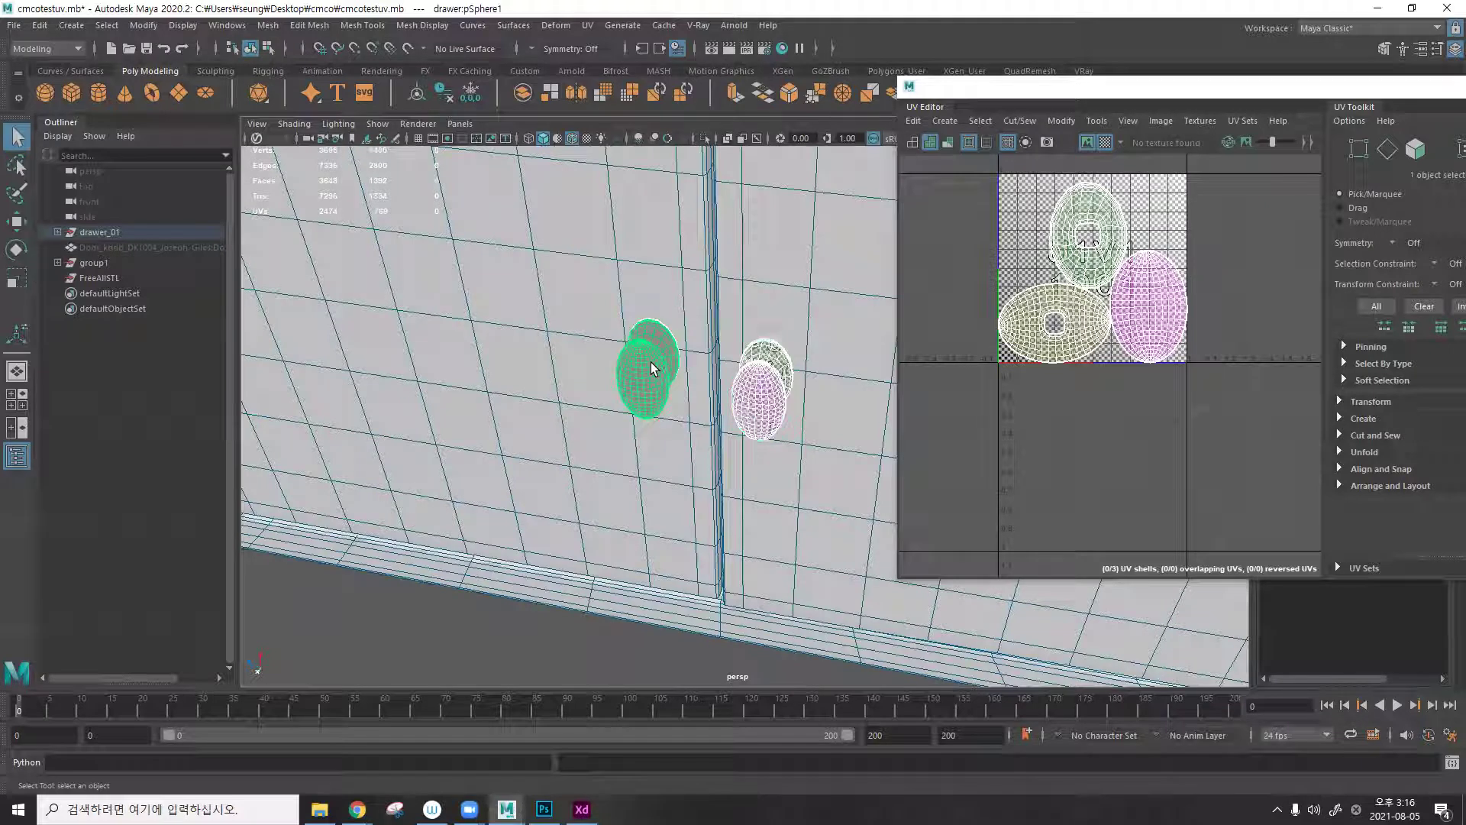
left_click(574, 645)
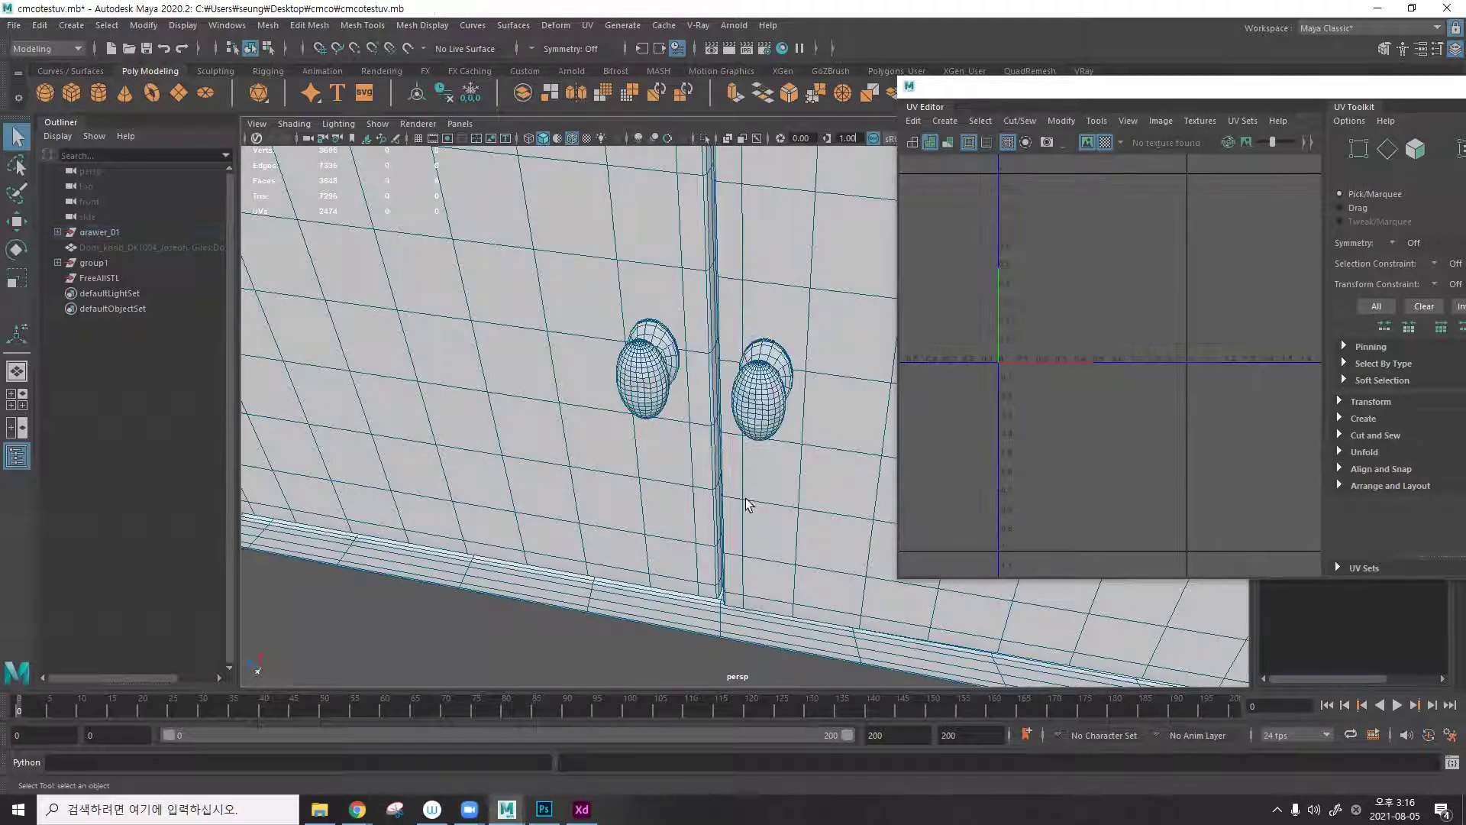
Select the right door's knob and add the left door's knob, with the Transfer Attributes options opened for them.
left_click(771, 403)
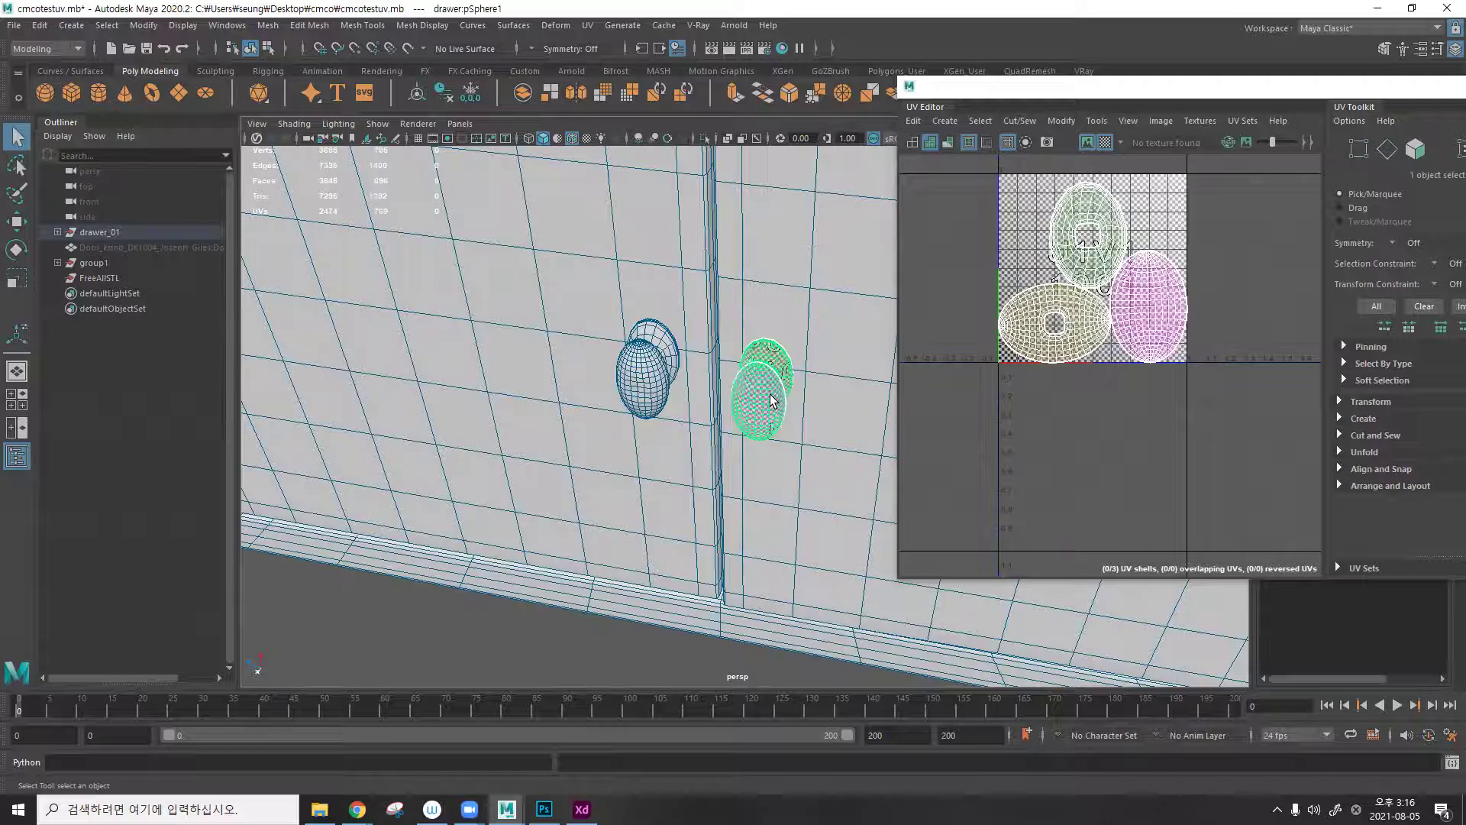
left_click(661, 373, "shift")
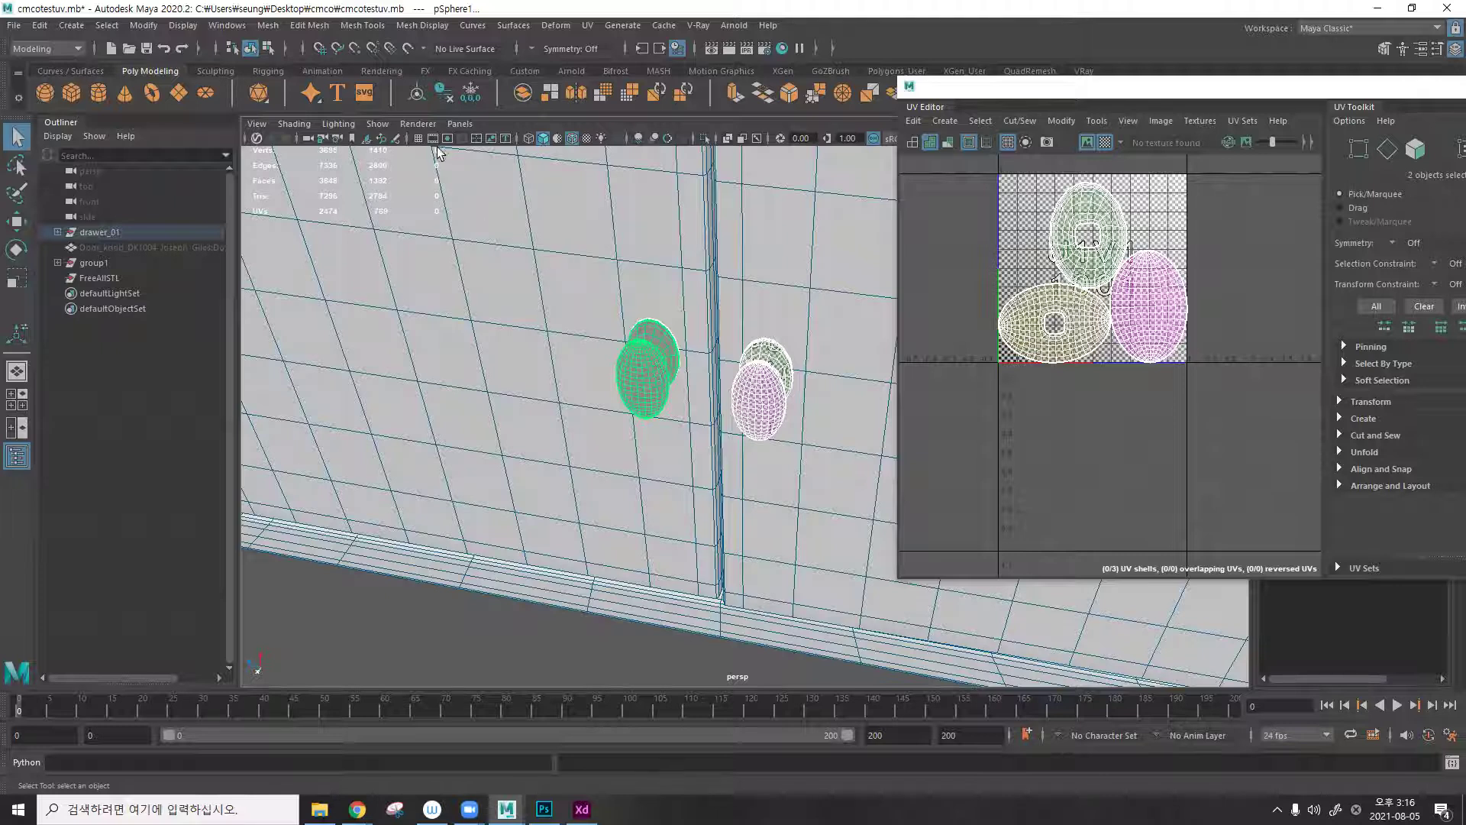
left_click(310, 26)
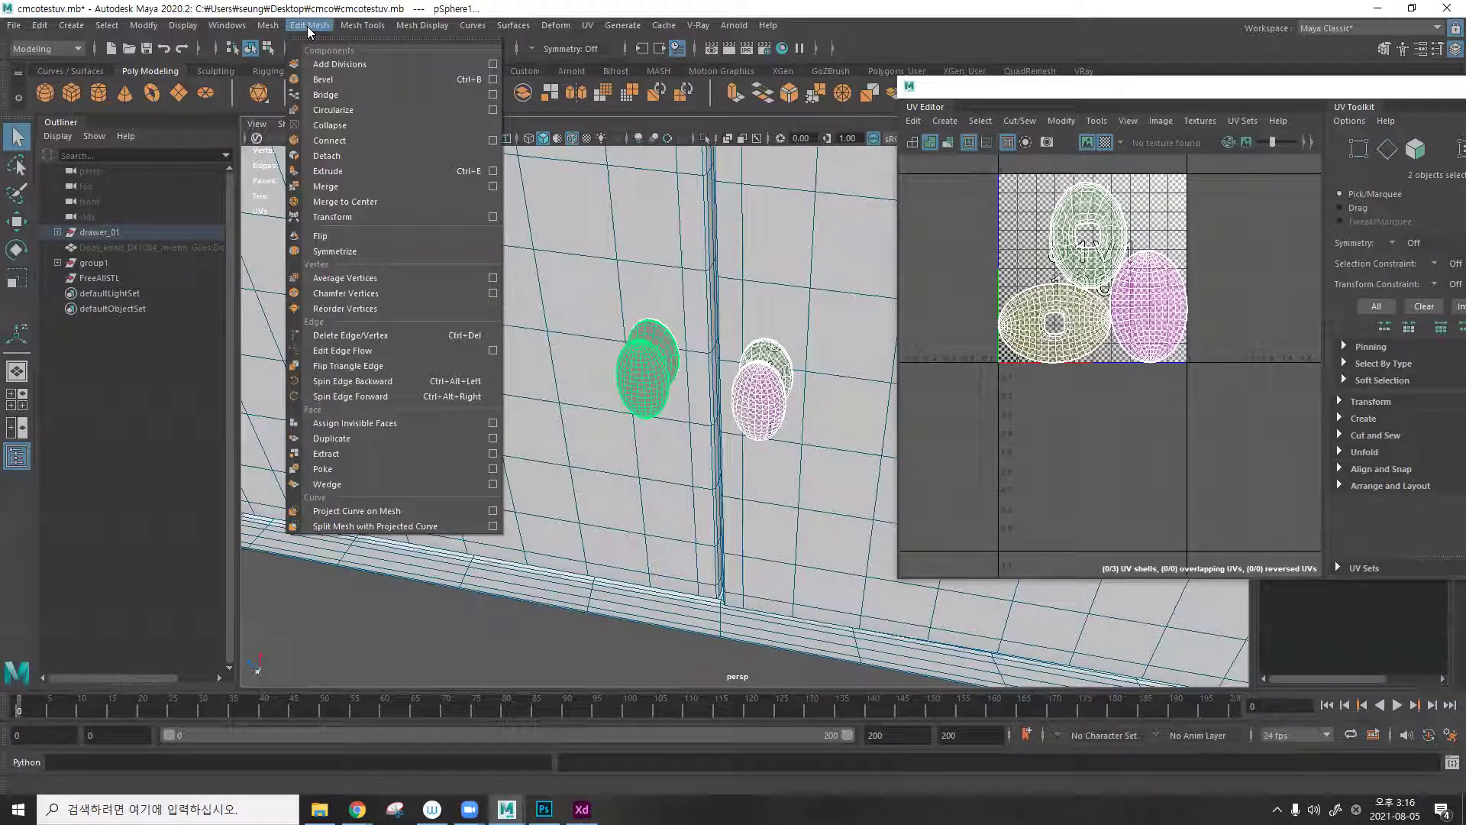
mouse_move(275, 27)
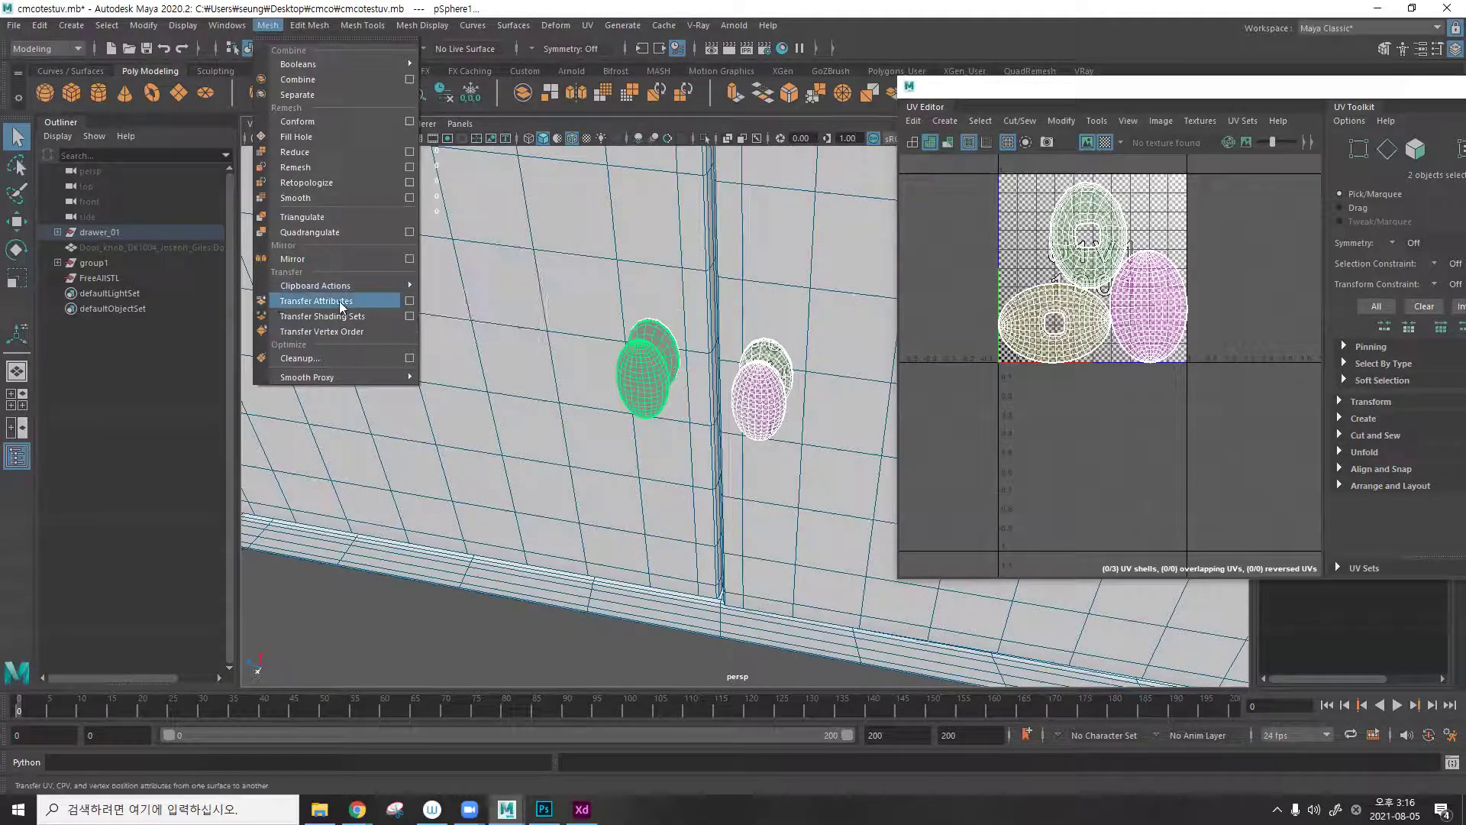
left_click(408, 307)
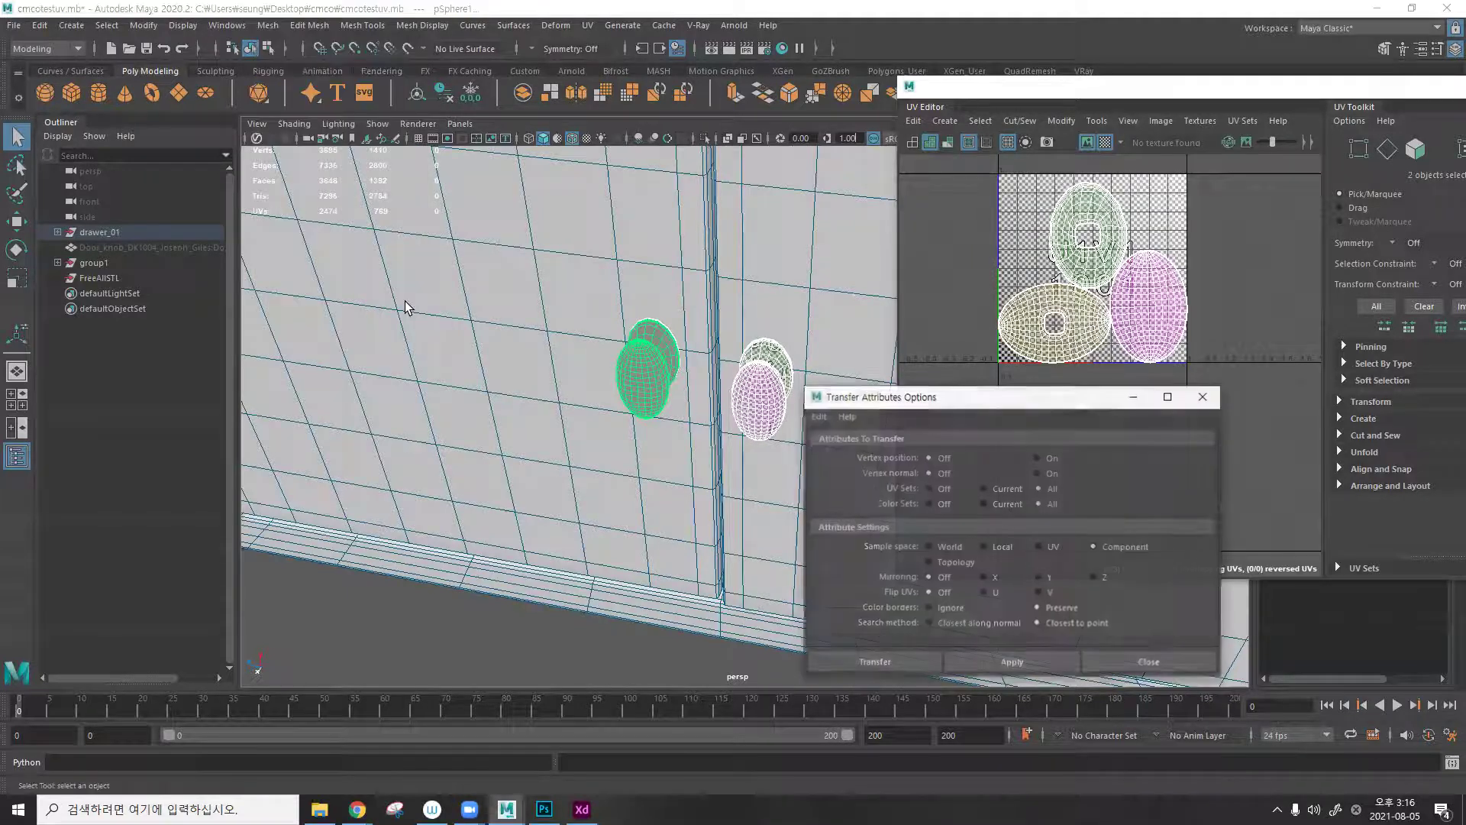
left_click_drag(939, 402, 882, 161)
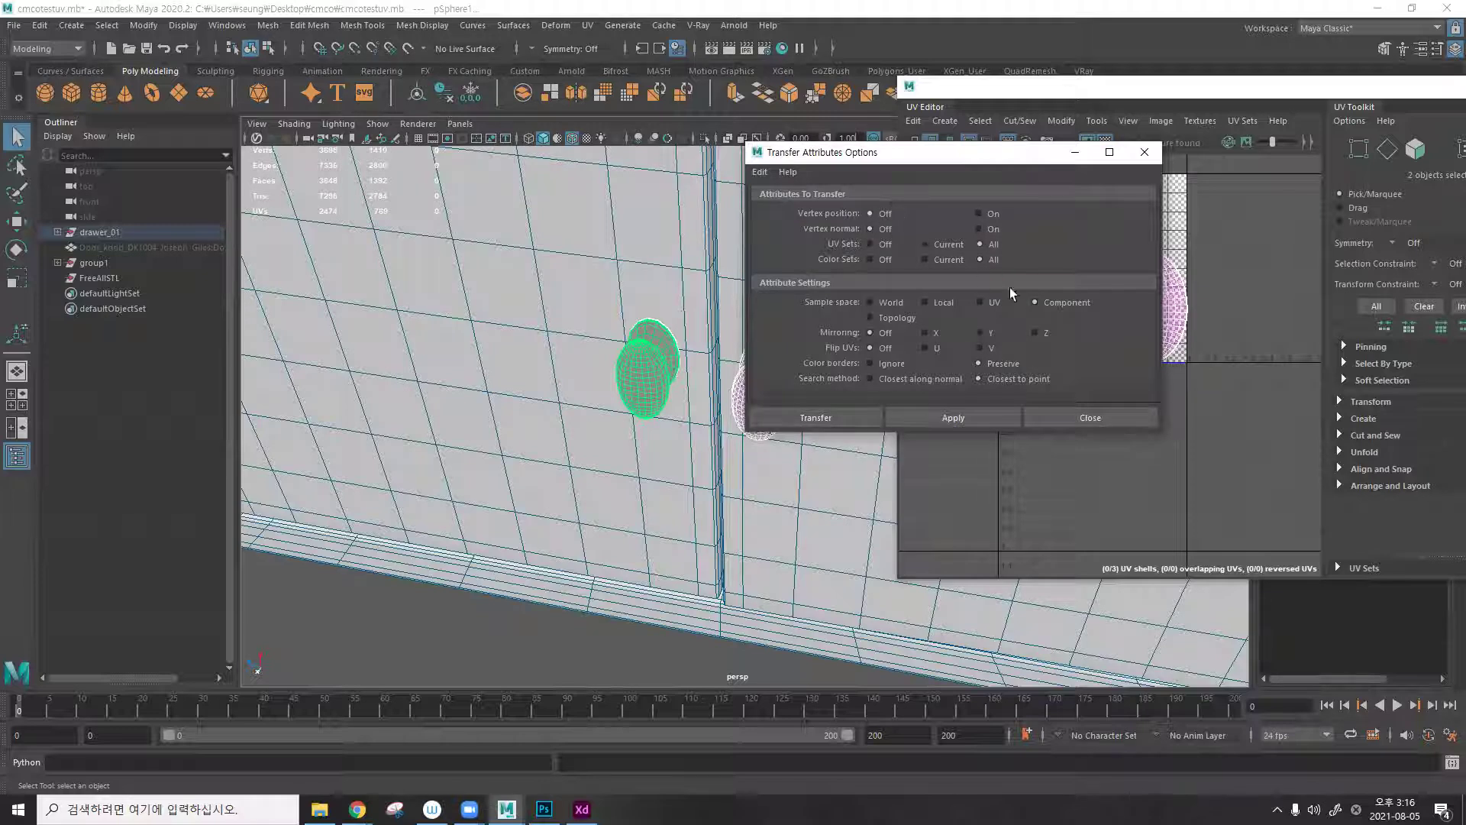
Transfer all UV sets from the right knob to the left knob with the sample space set to Component.
left_click(760, 172)
left_click(770, 197)
left_click(1051, 302)
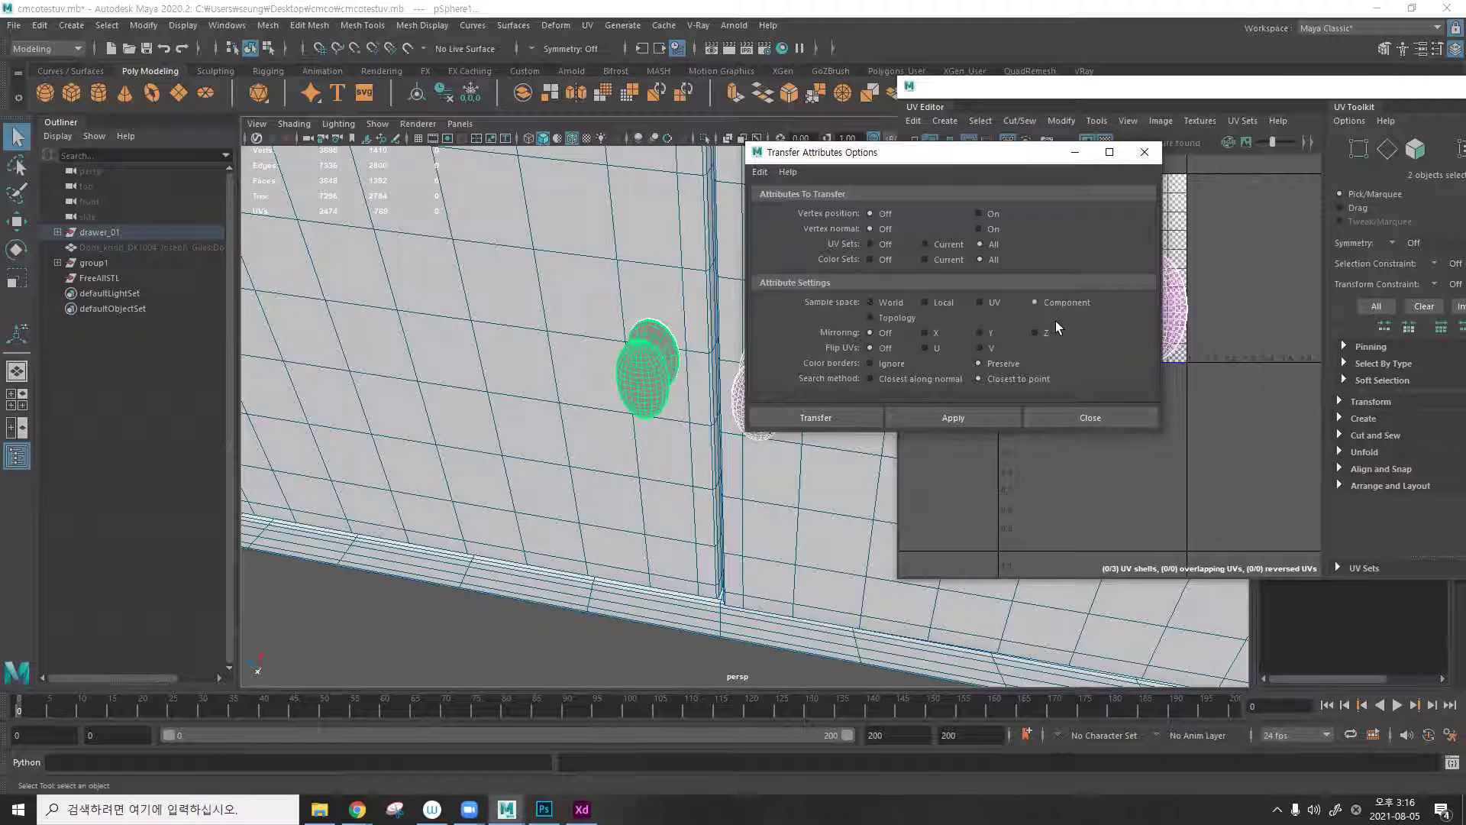
left_click(973, 420)
left_click(1144, 152)
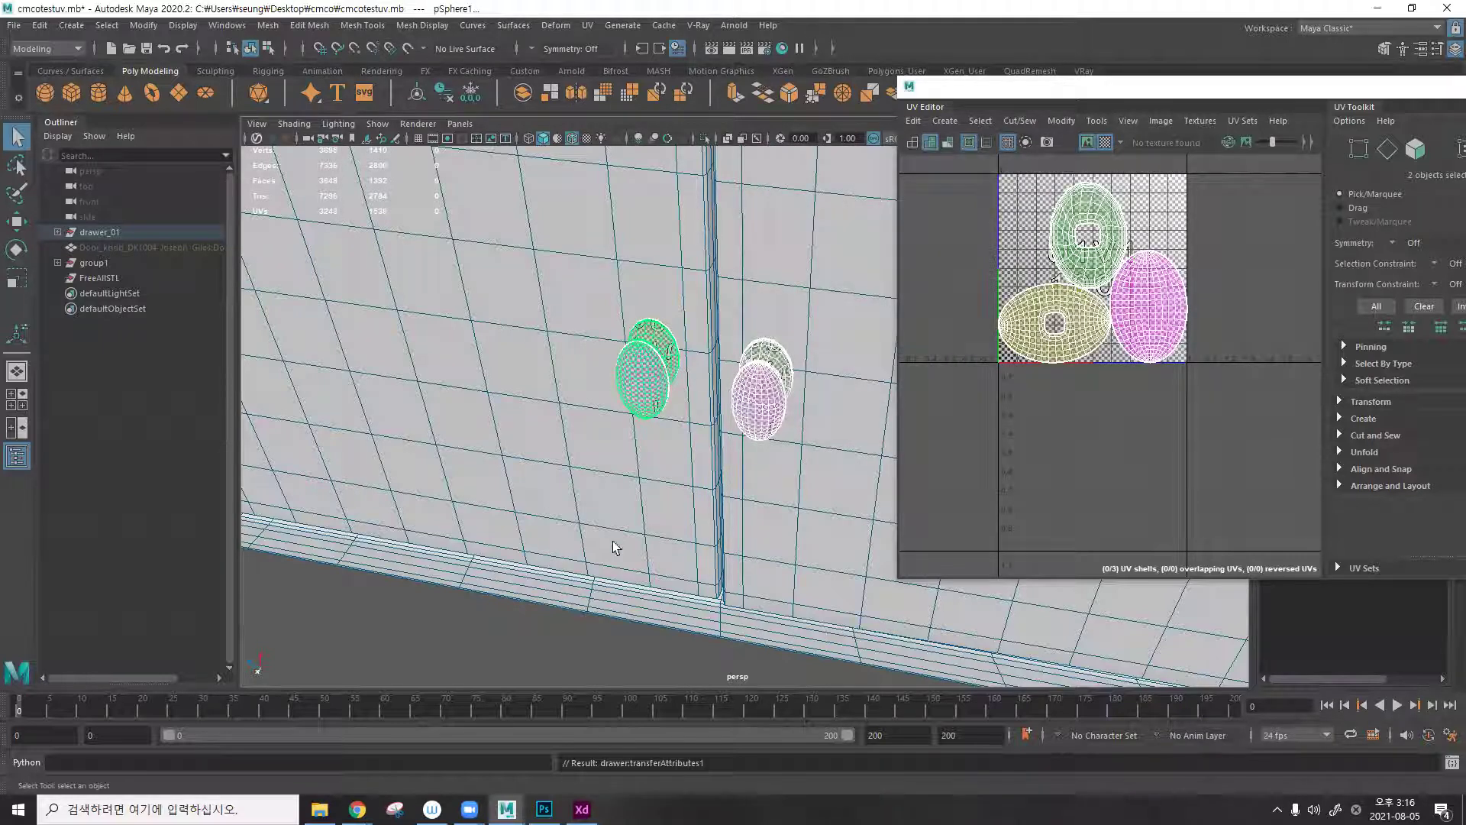
Check the UV layout of each door knob by selecting them alternately.
left_click(654, 391)
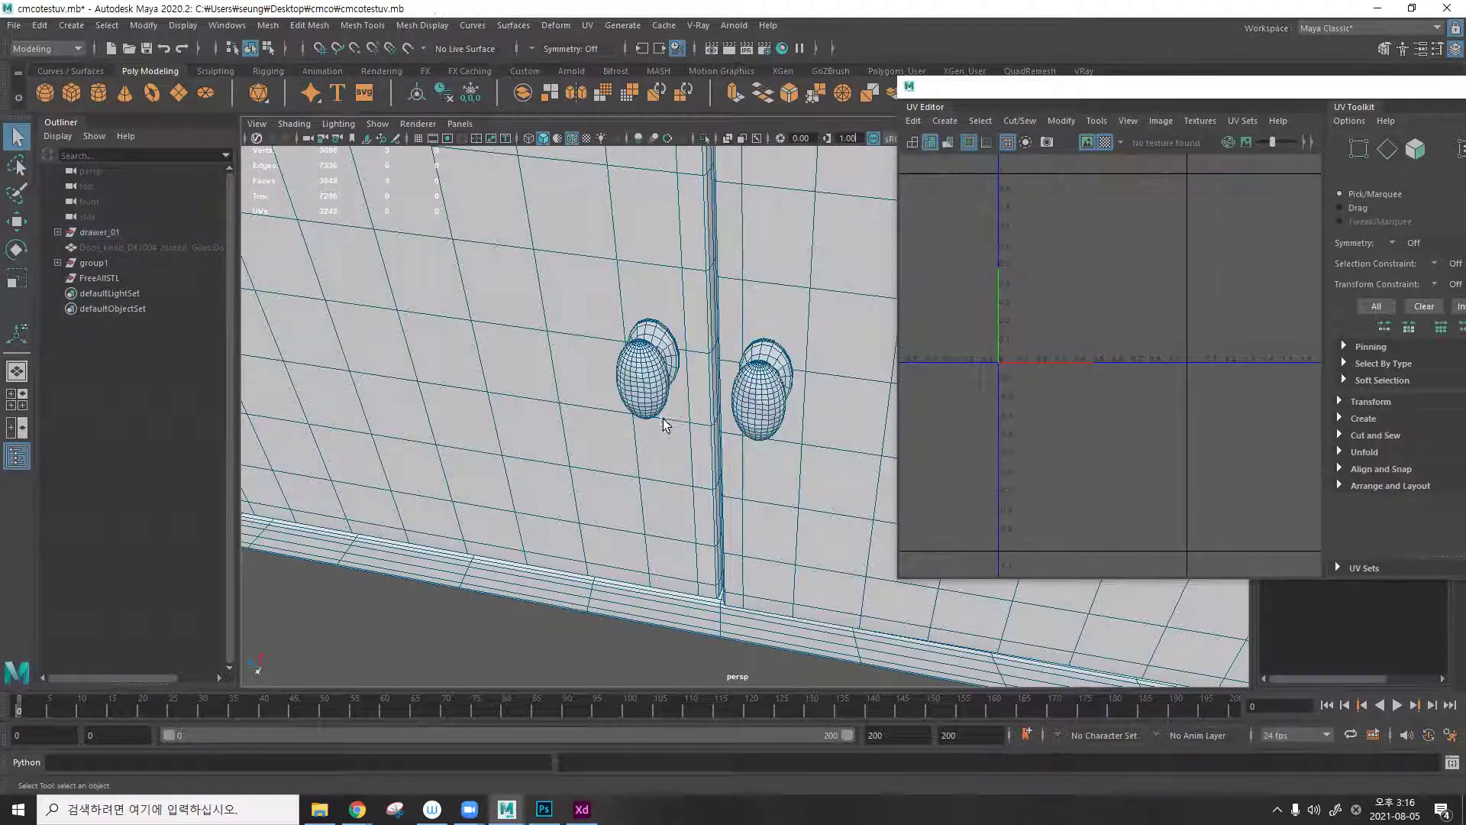
left_click(755, 395)
left_click(655, 367)
left_click(750, 380)
Delete the left door's knob.
left_click(676, 365)
mouse_move(672, 363)
left_mouse_down("alt")
mouse_move(573, 350)
mouse_move(656, 351)
left_mouse_up("alt")
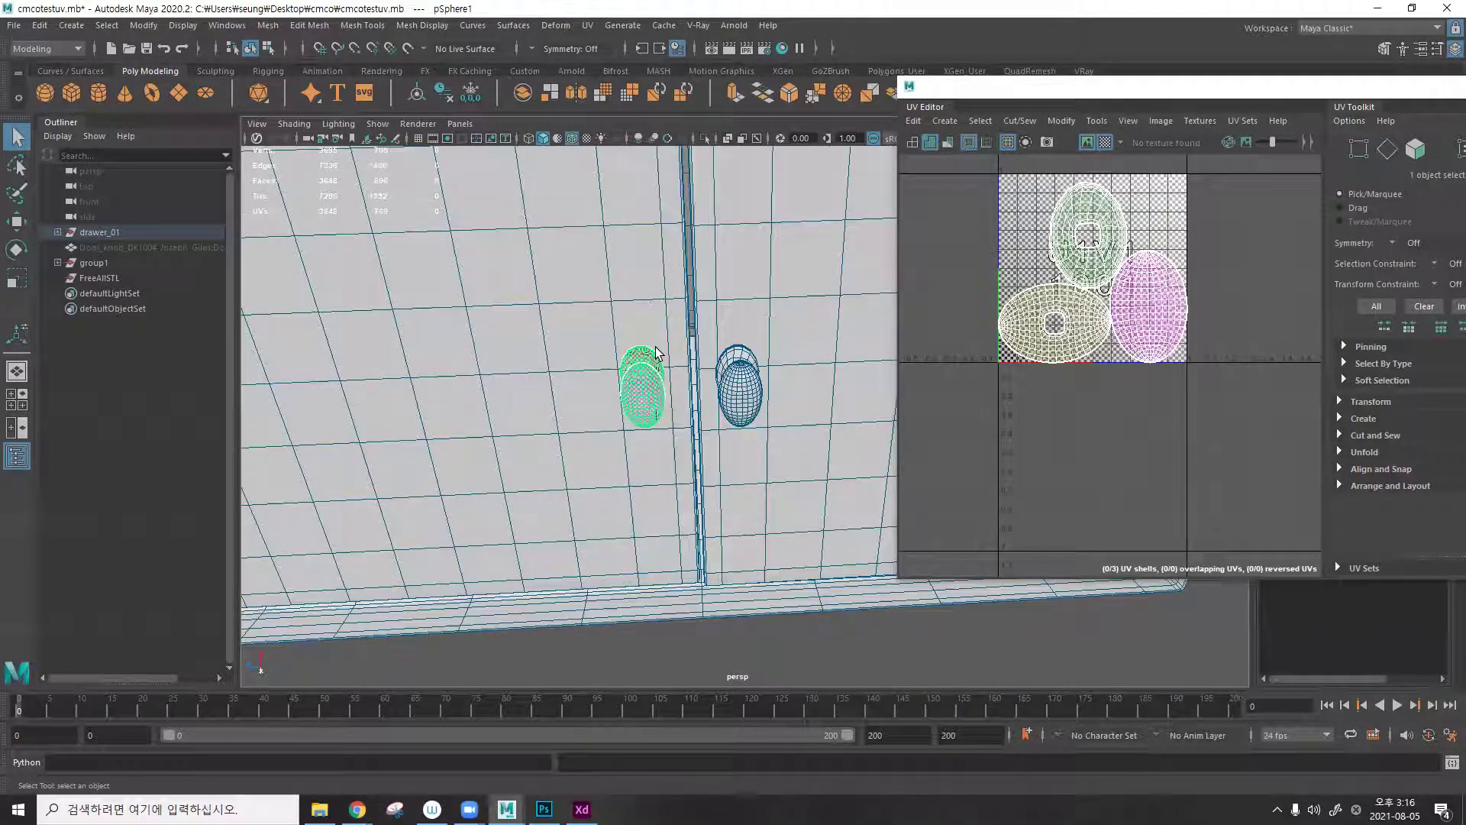
key("Delete")
Duplicate the right door's knob and move the copy onto the left door in place of its missing knob.
left_click(737, 360)
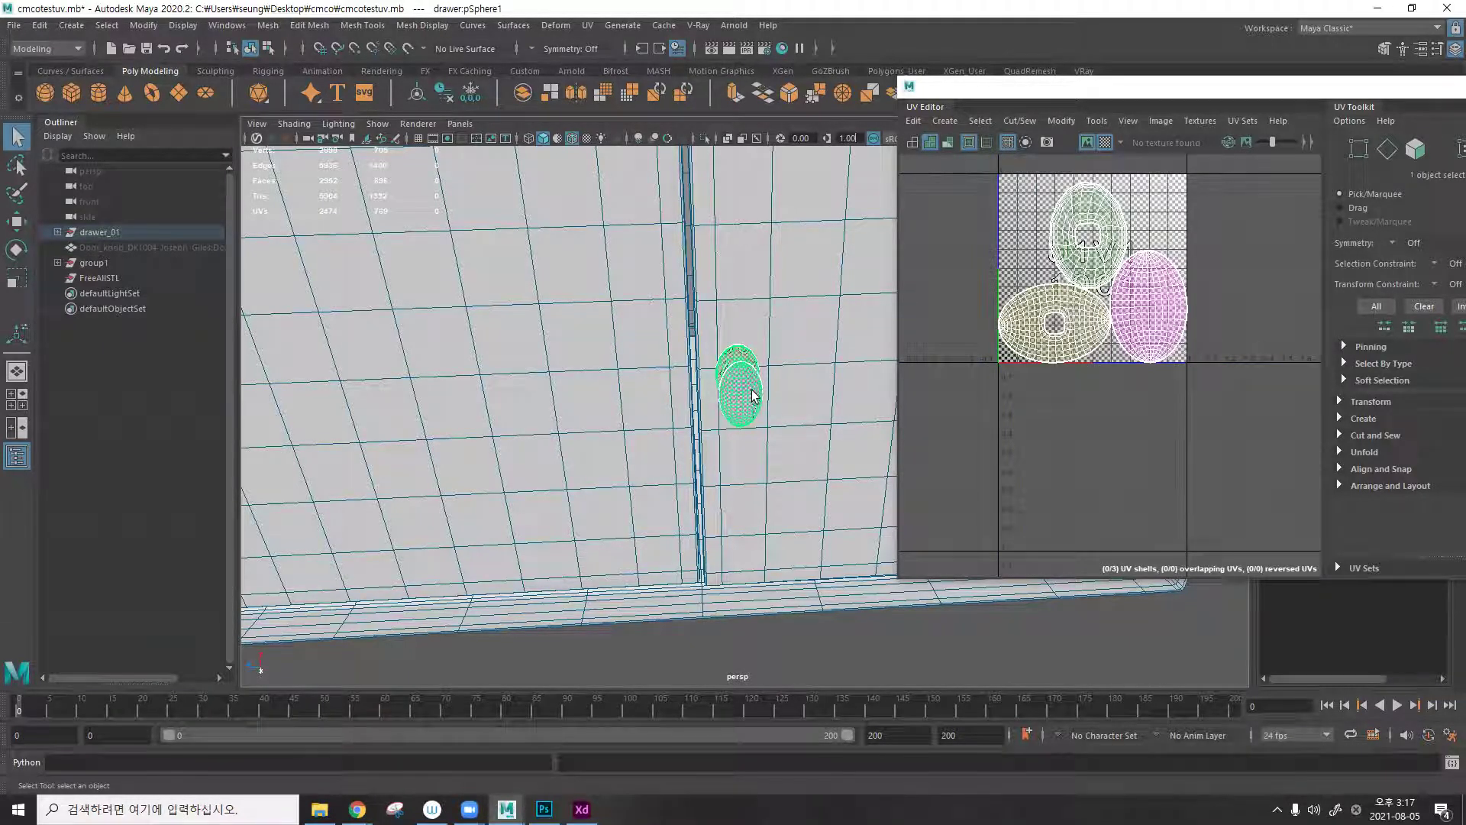
key("ctrl+d")
key("w")
left_click_drag(674, 392, 624, 372)
left_click(654, 442)
left_click(651, 415)
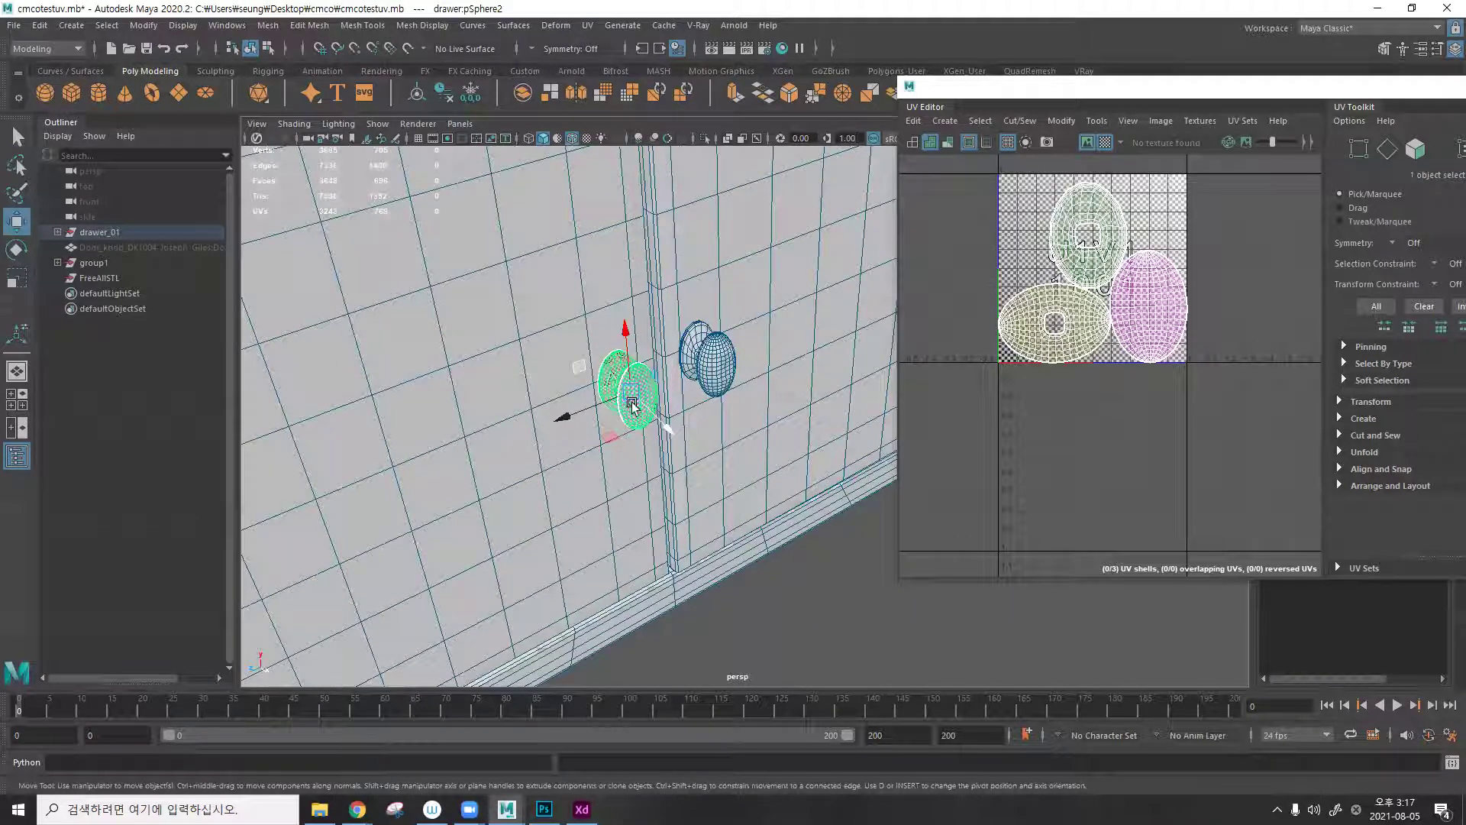
left_click(268, 25)
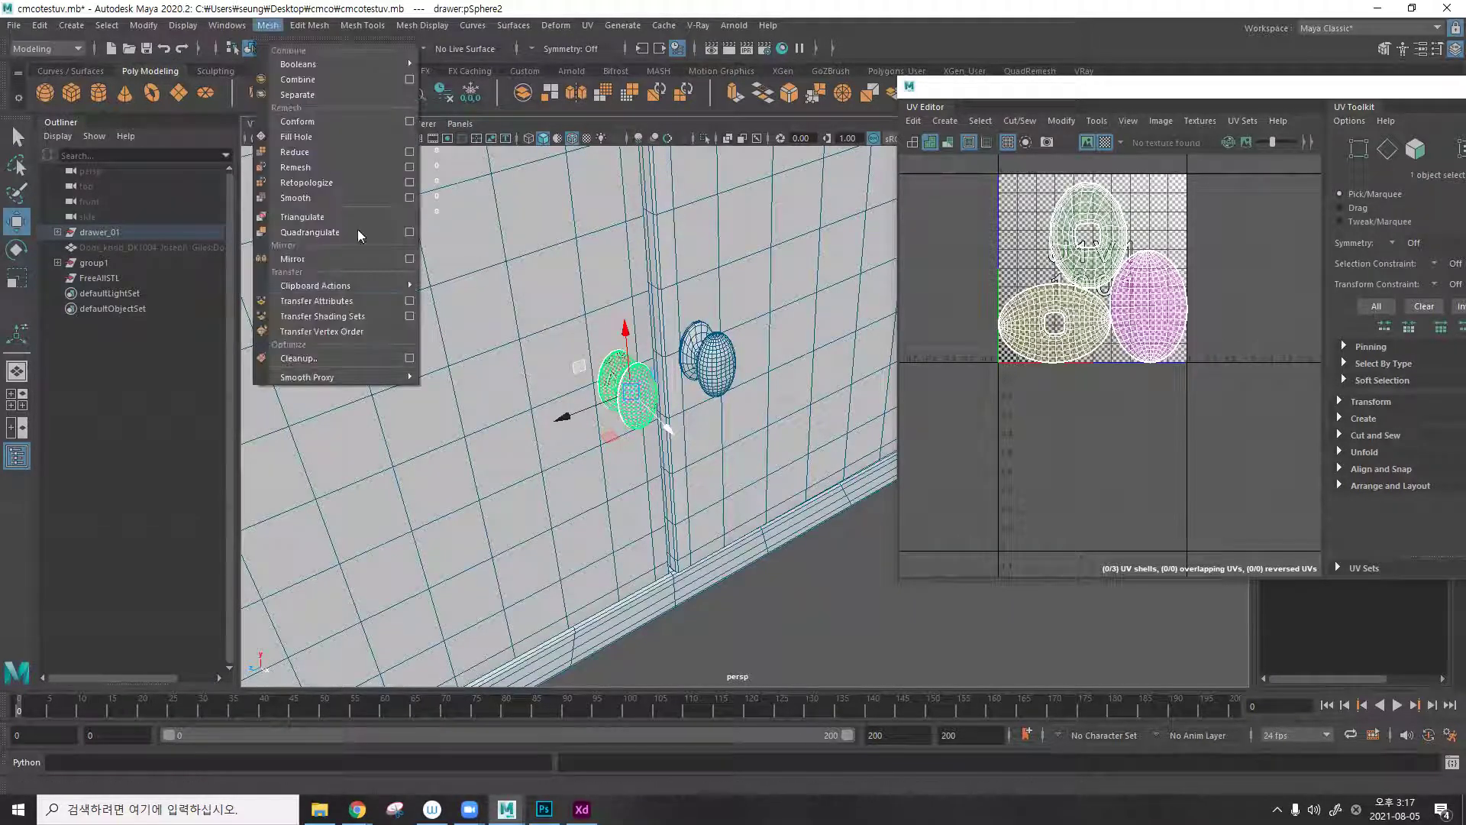
left_click(750, 460)
left_click(625, 397)
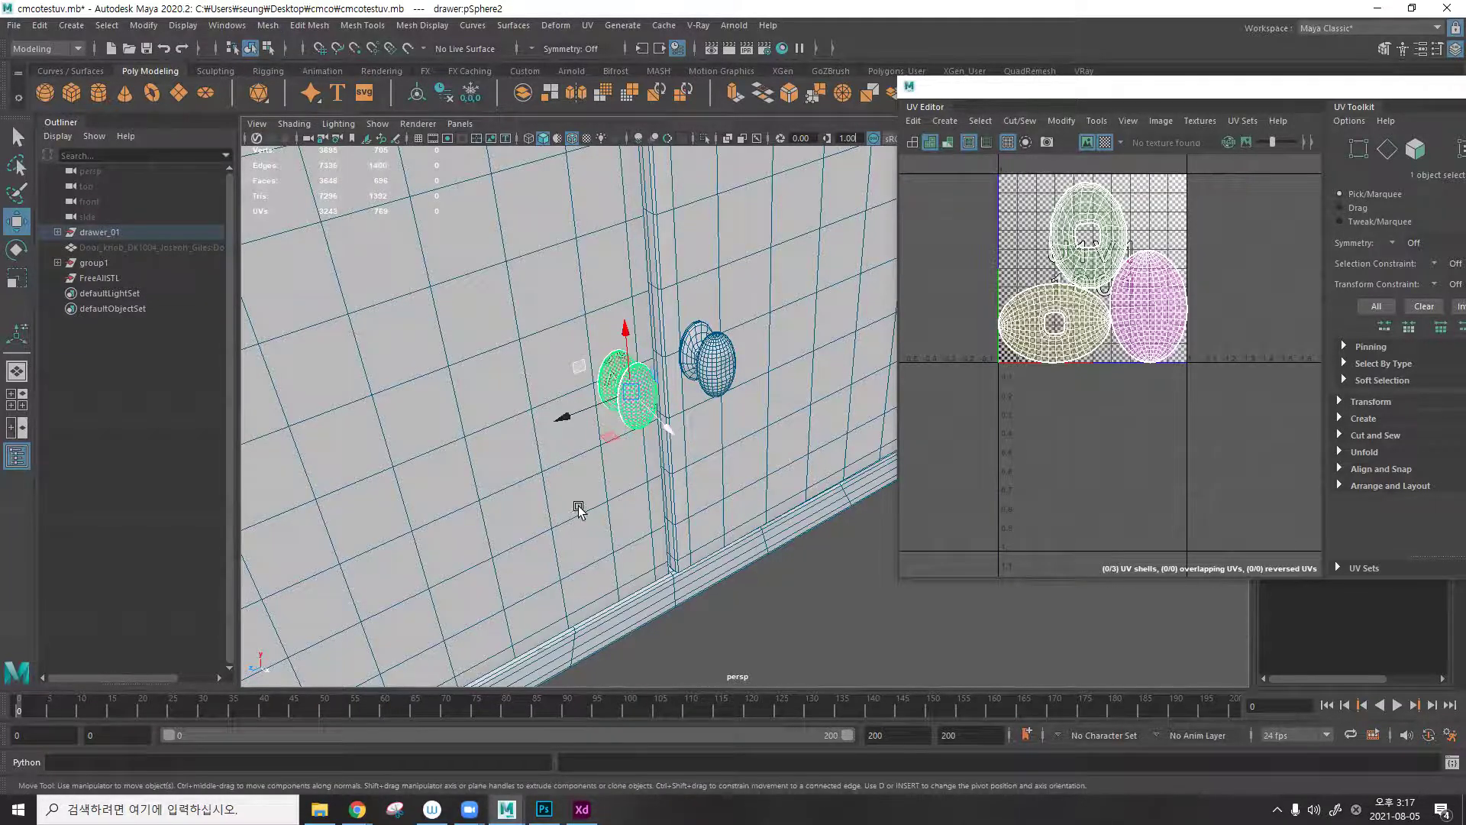
Leave the knob editing, close the UV Editor and bring the whole cabinet into view.
scroll(580, 507, "down", 8)
key("F12")
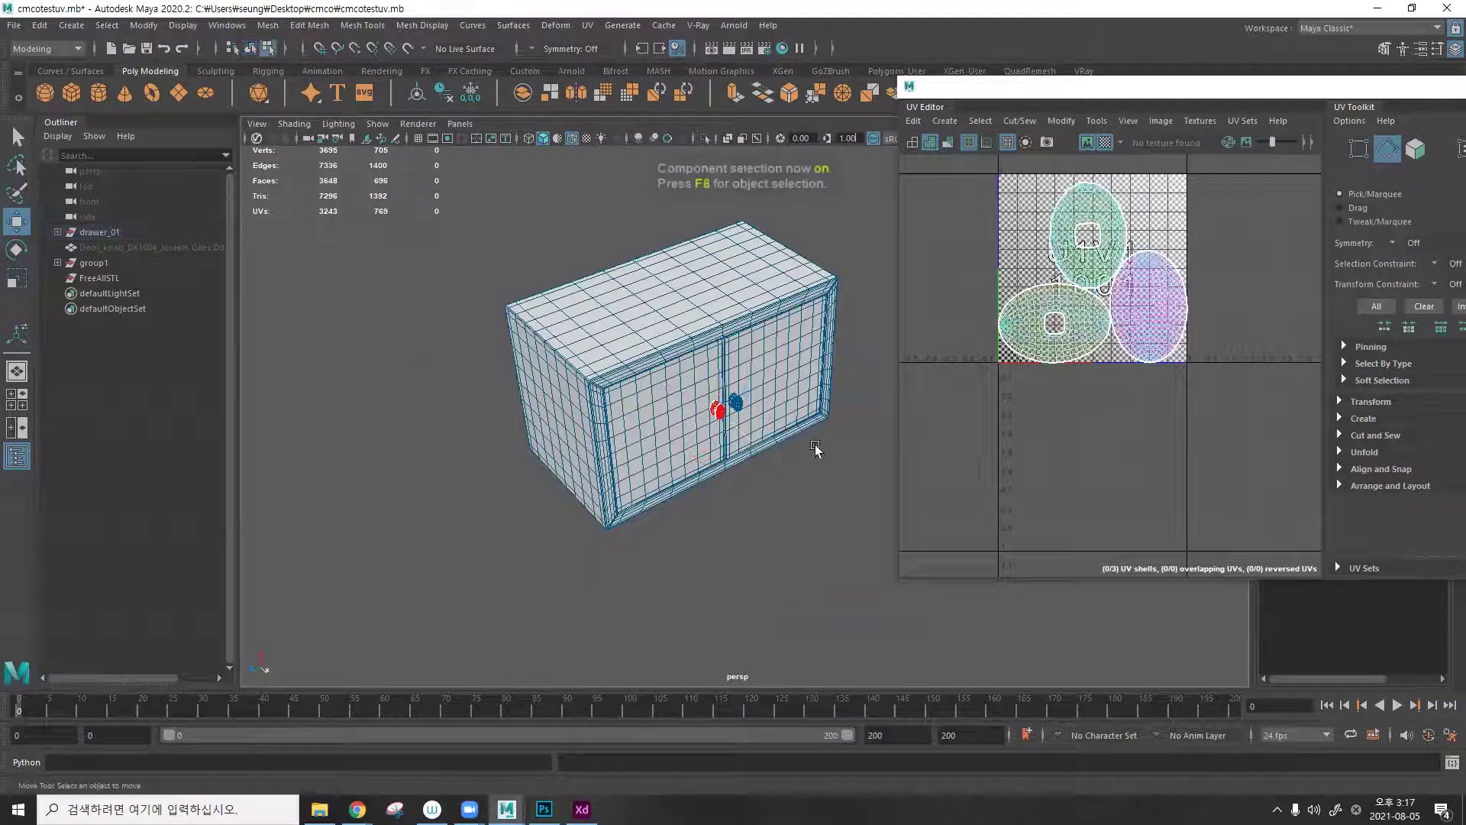
left_click_drag(1070, 86, 799, 98)
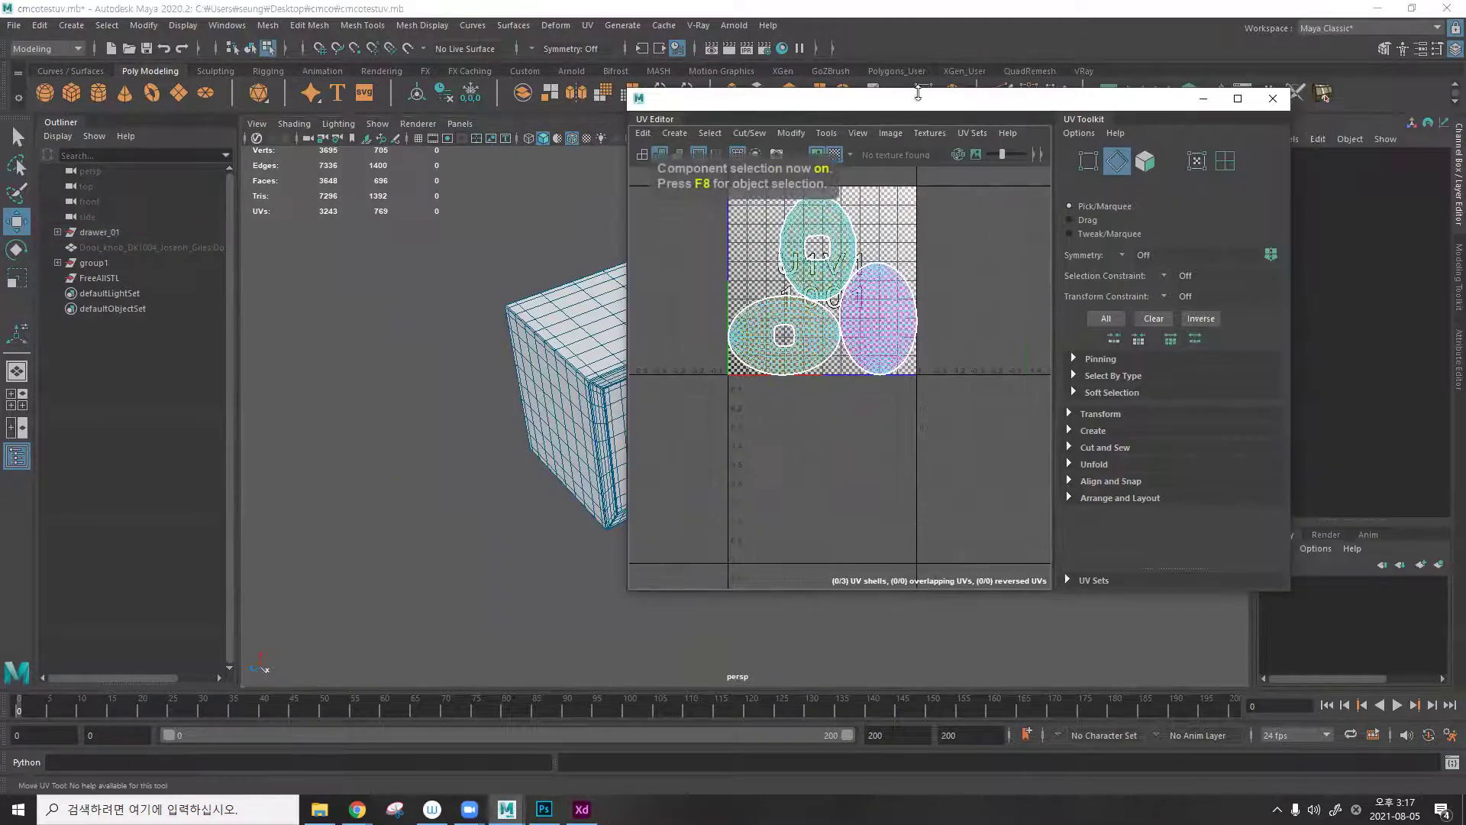
left_click(1273, 97)
left_click_drag(764, 337, 762, 347, "alt")
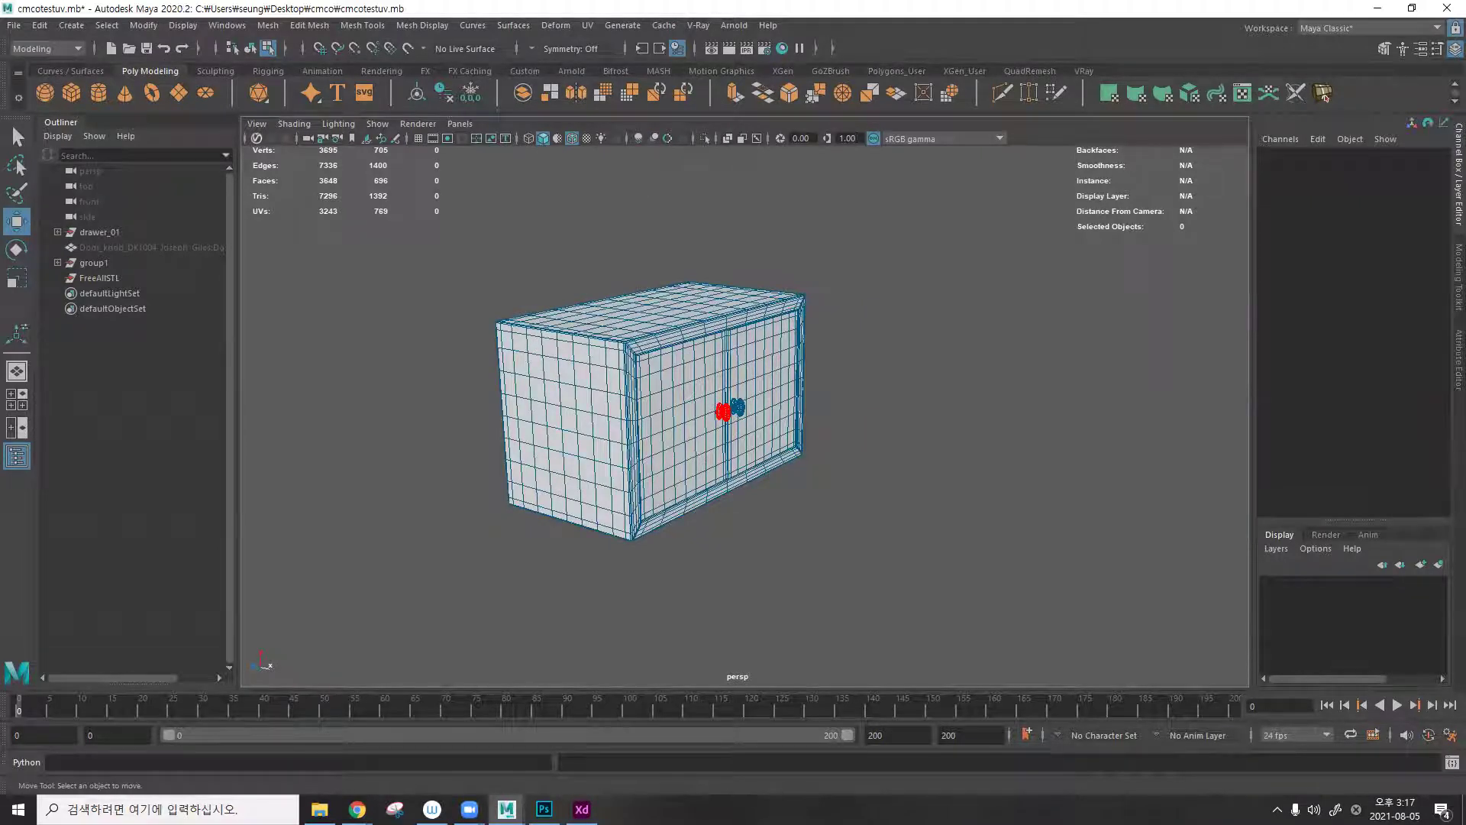
Unhide the four ivysaur meshes inside group1.
left_click(58, 263)
left_click(138, 279)
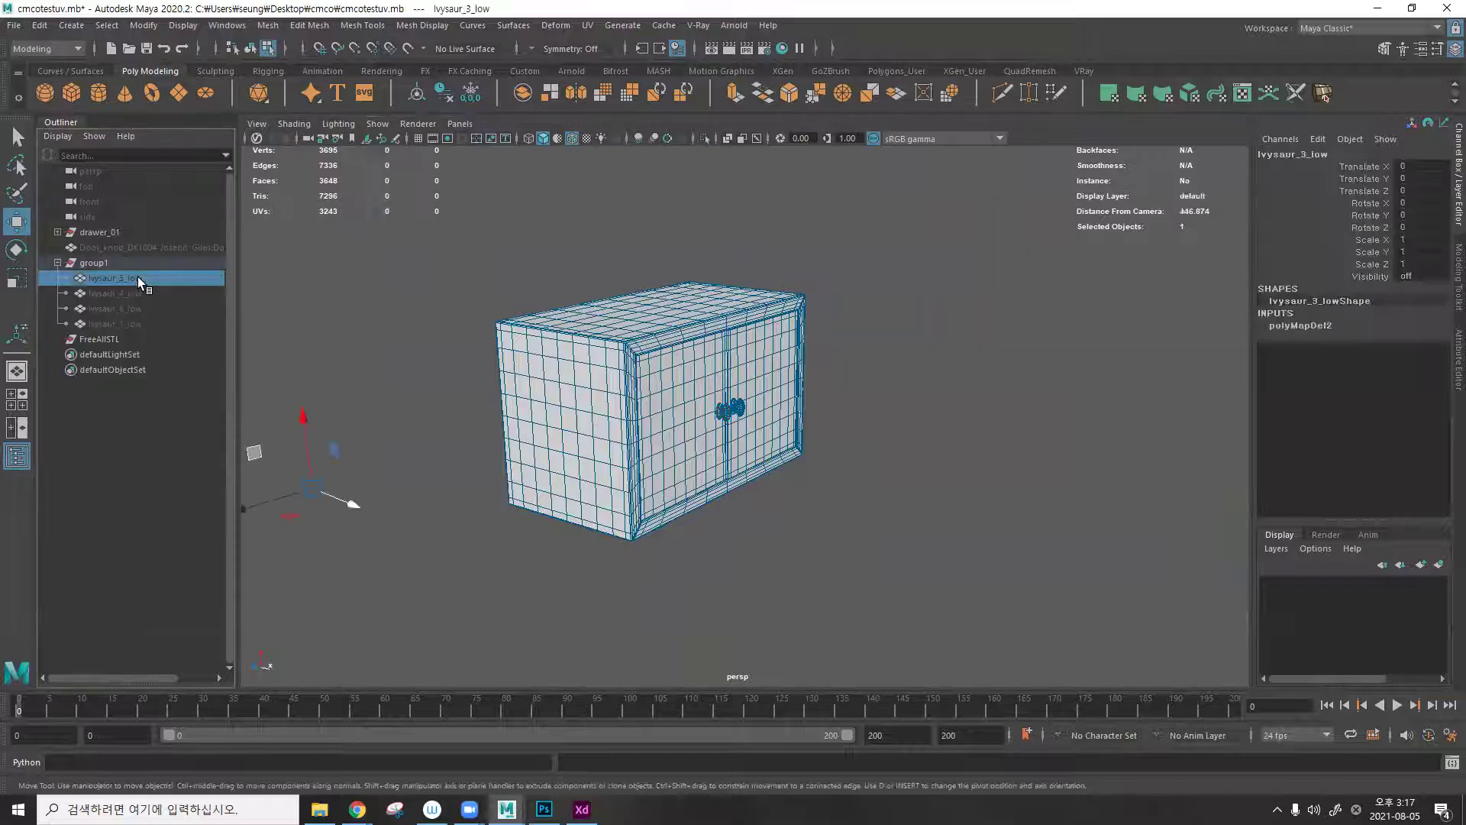
left_click(128, 320, "shift")
key("shift+h")
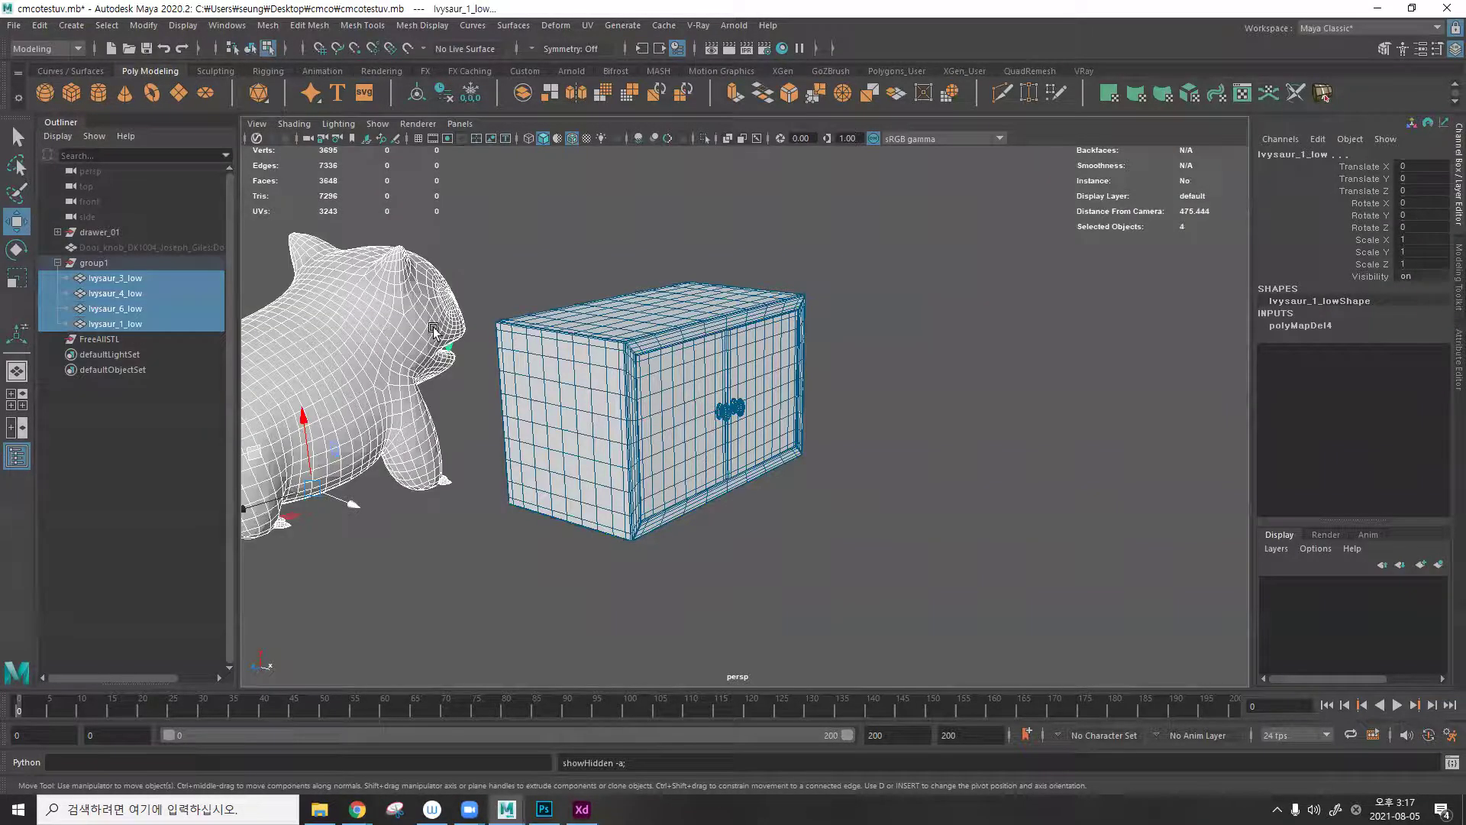
Isolate the creature's body mesh, ivysaur_4_low, in the perspective view.
left_click(453, 287)
left_click_drag(454, 287, 863, 328, "alt")
left_click(941, 291)
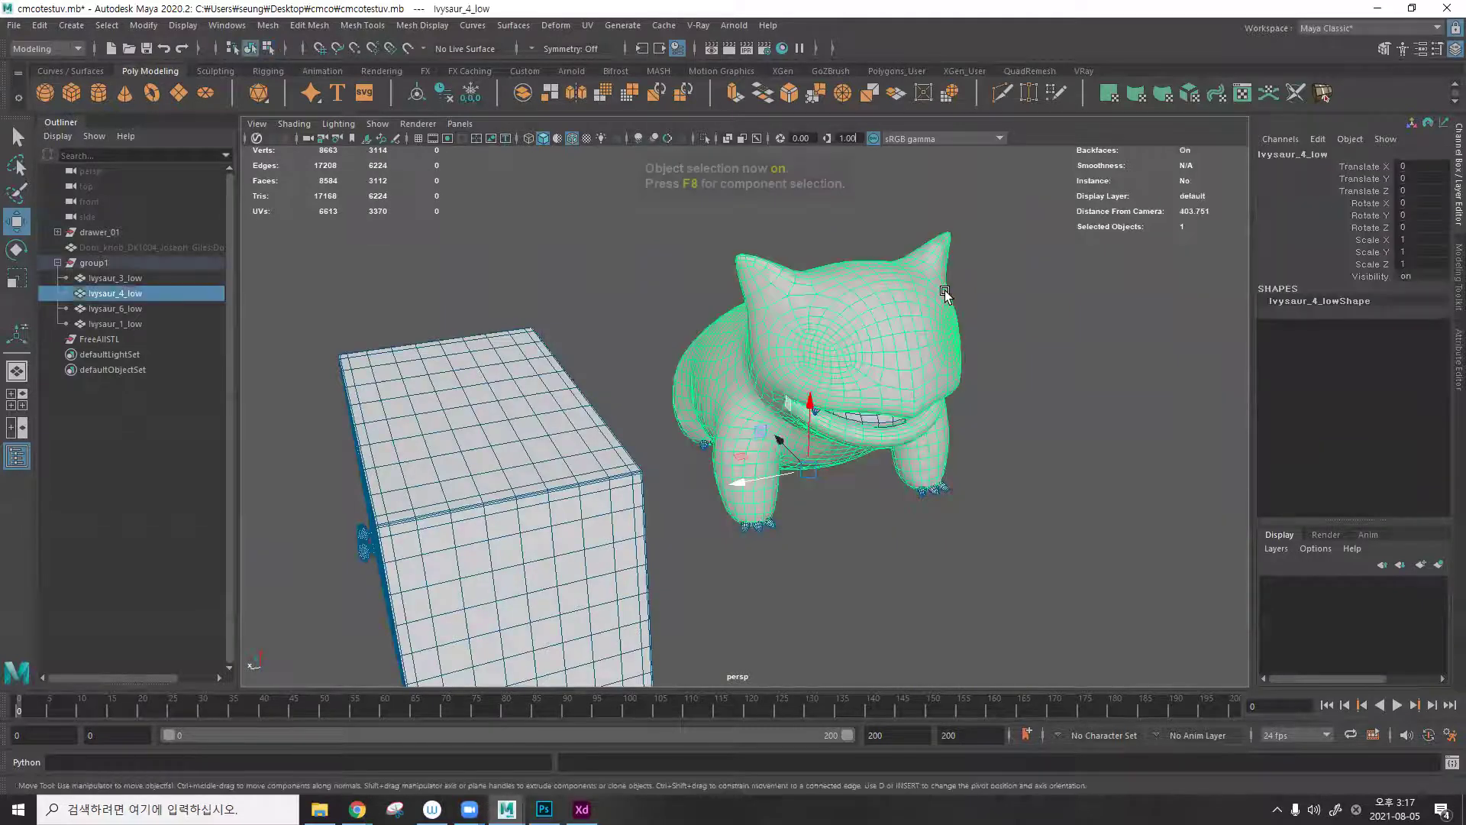
key("ctrl+1")
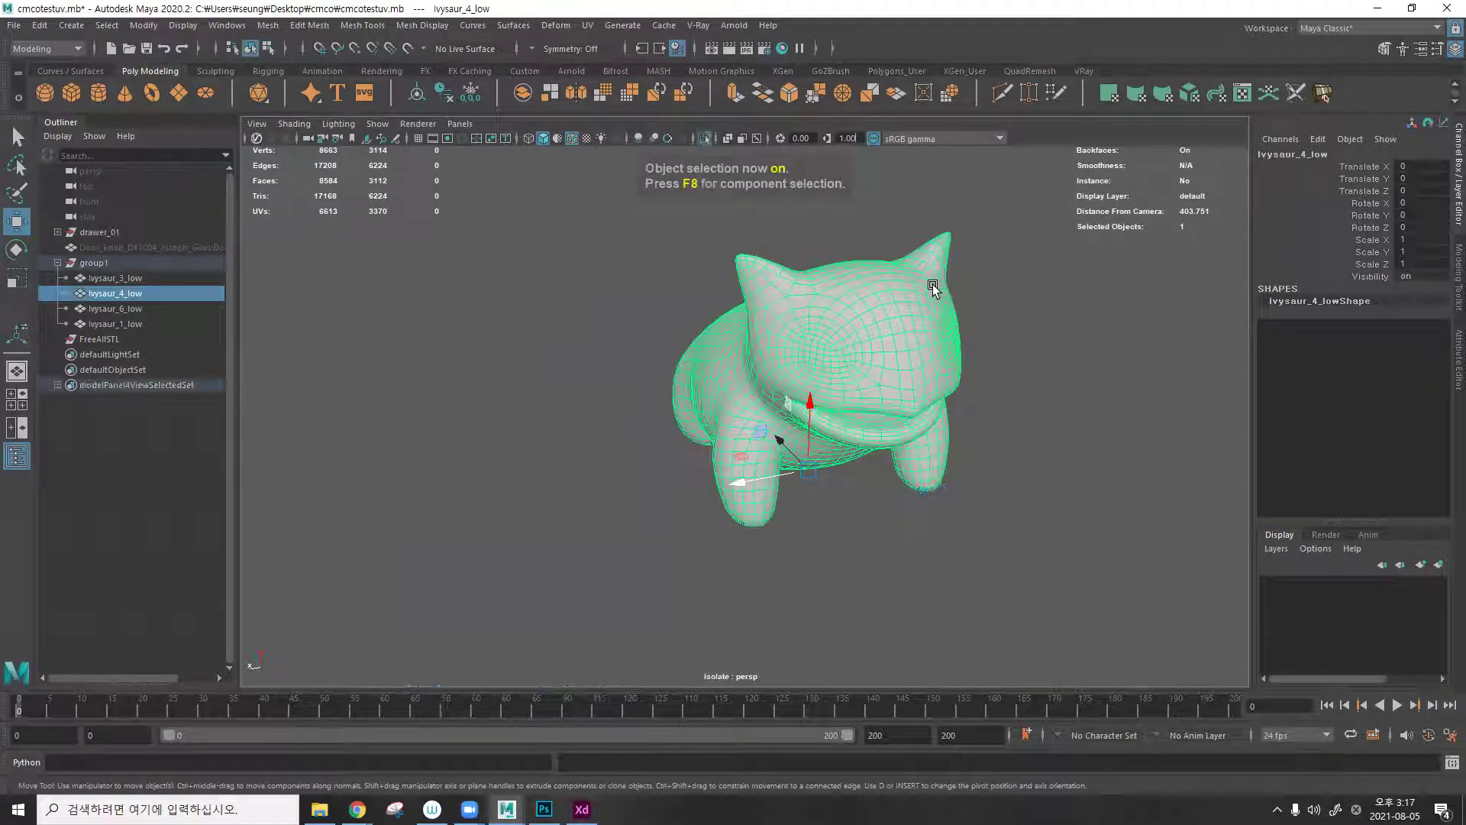
left_click_drag(837, 301, 789, 289, "alt")
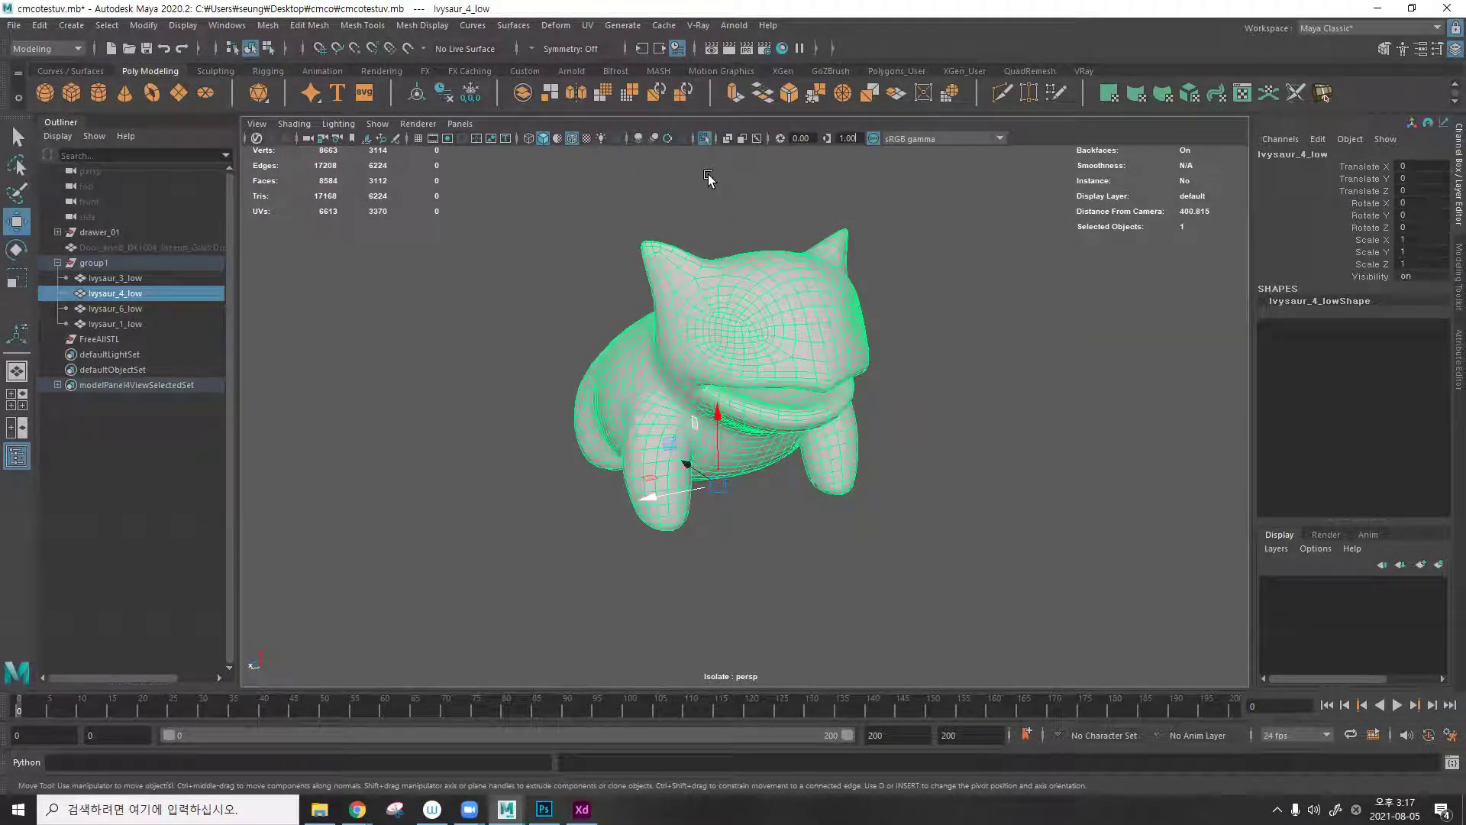
Open the body mesh in the UV Editor beside the model and switch to UV shell selection.
left_click(588, 26)
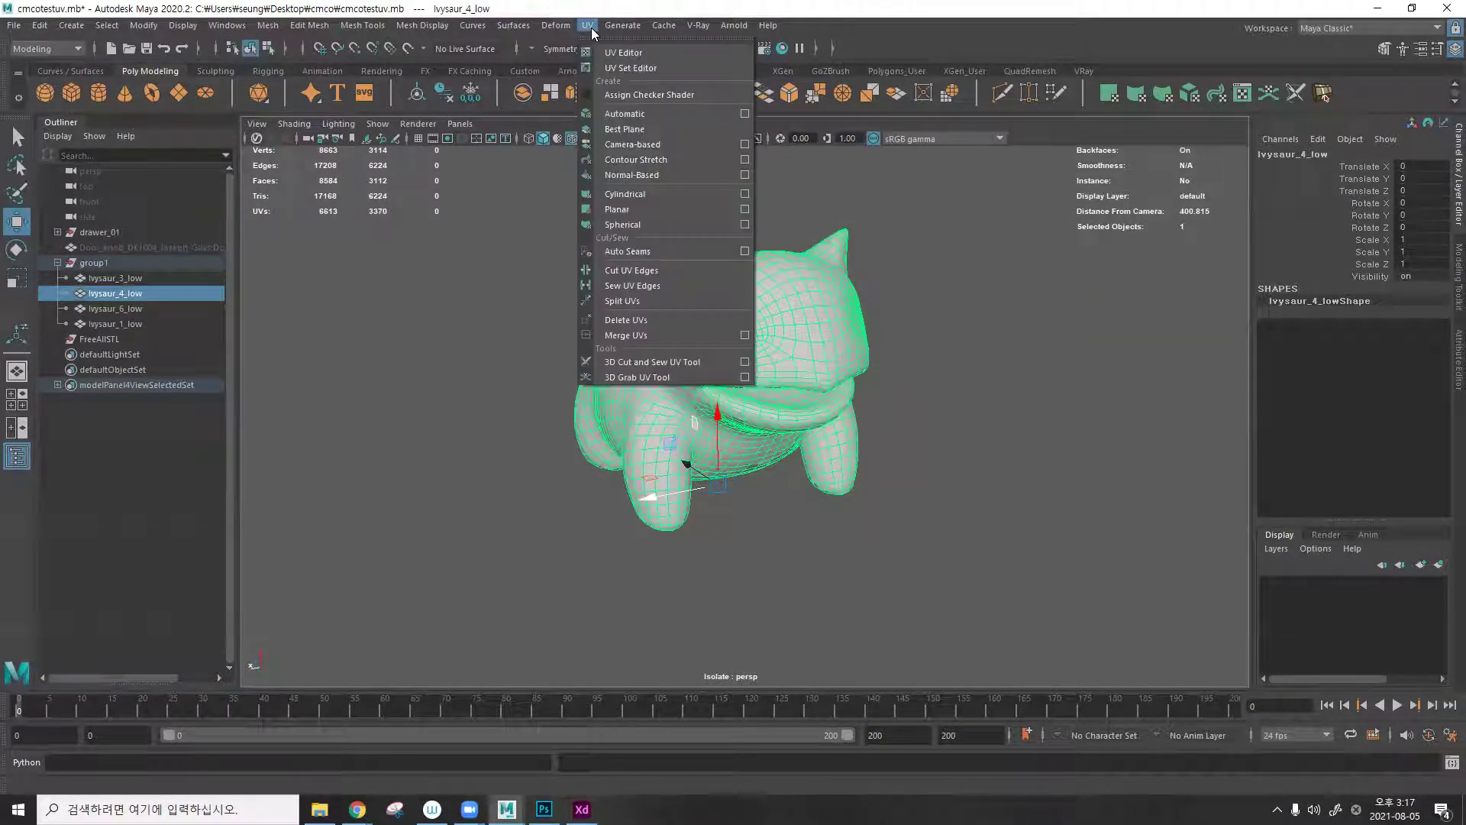
left_click(617, 52)
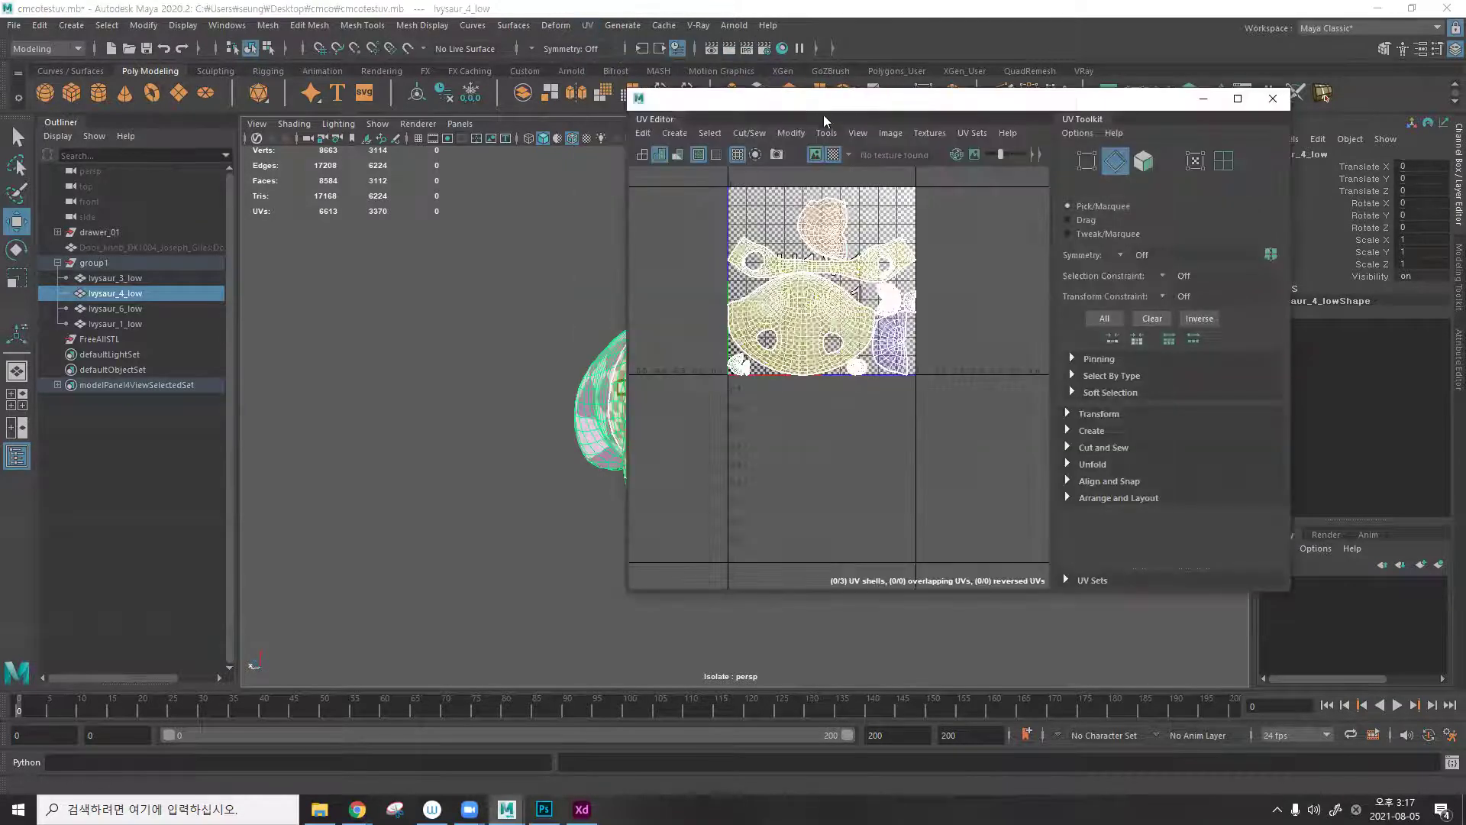
scroll(850, 243, "up", 2)
scroll(816, 288, "down", 3)
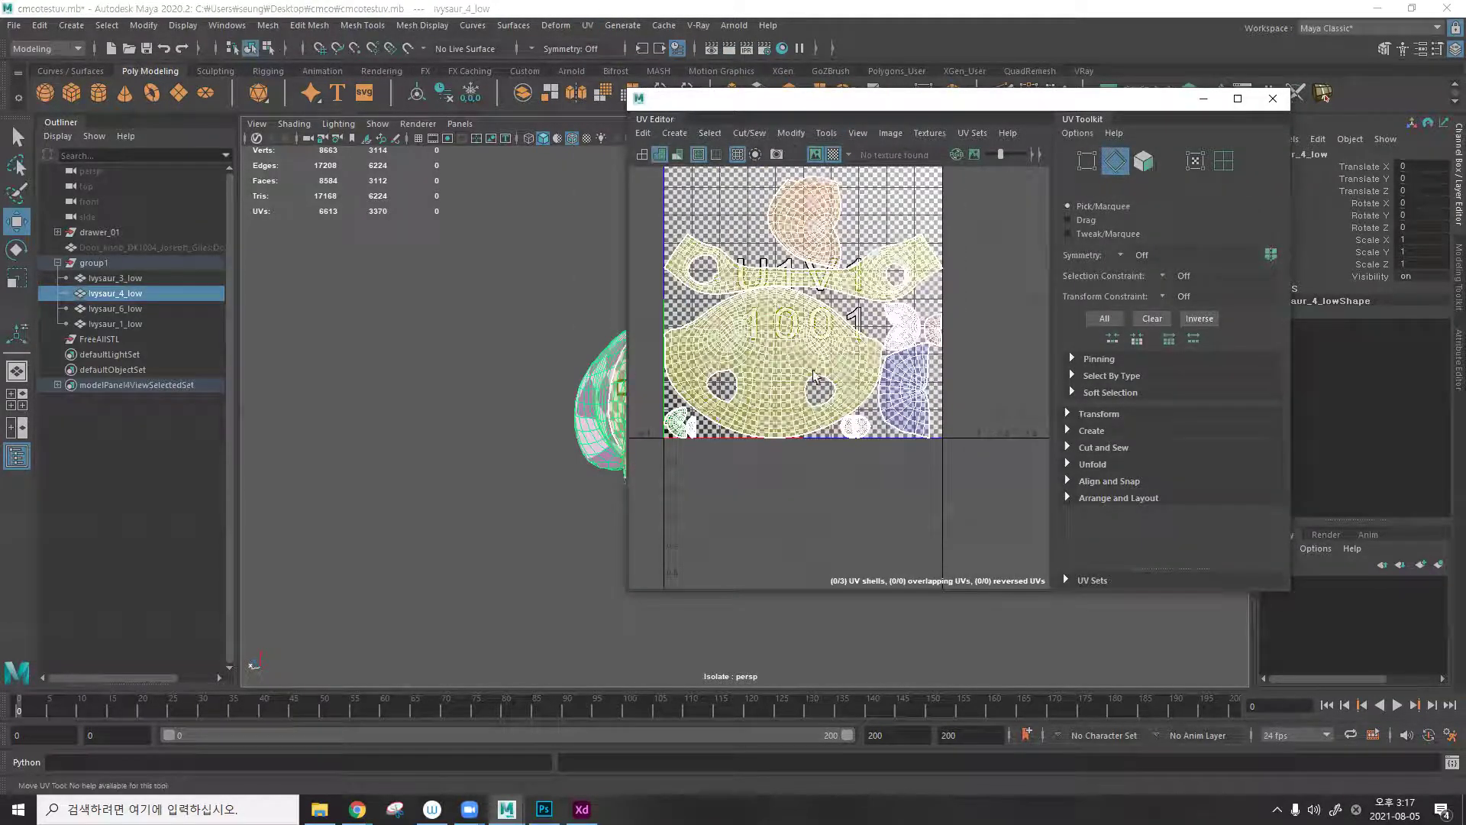
left_click_drag(797, 107, 1053, 131)
left_click_drag(672, 344, 795, 337, "alt")
right_click_drag(1077, 249, 1089, 419)
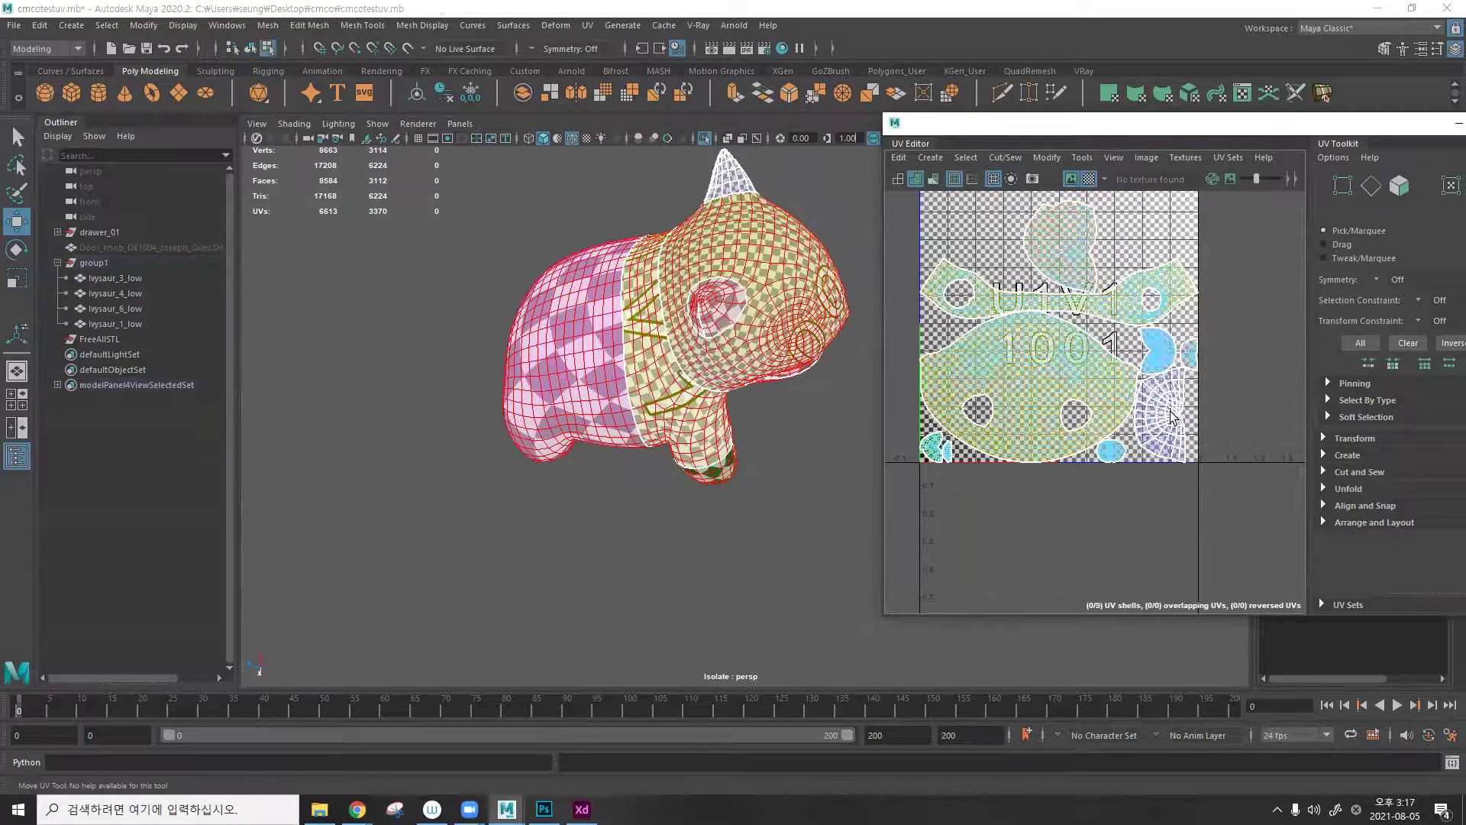
Enlarge the UV shell of the creature's rear body and lay out all shells again within the UV tile.
left_click(1158, 348)
key("r")
left_click_drag(1160, 352, 1277, 443)
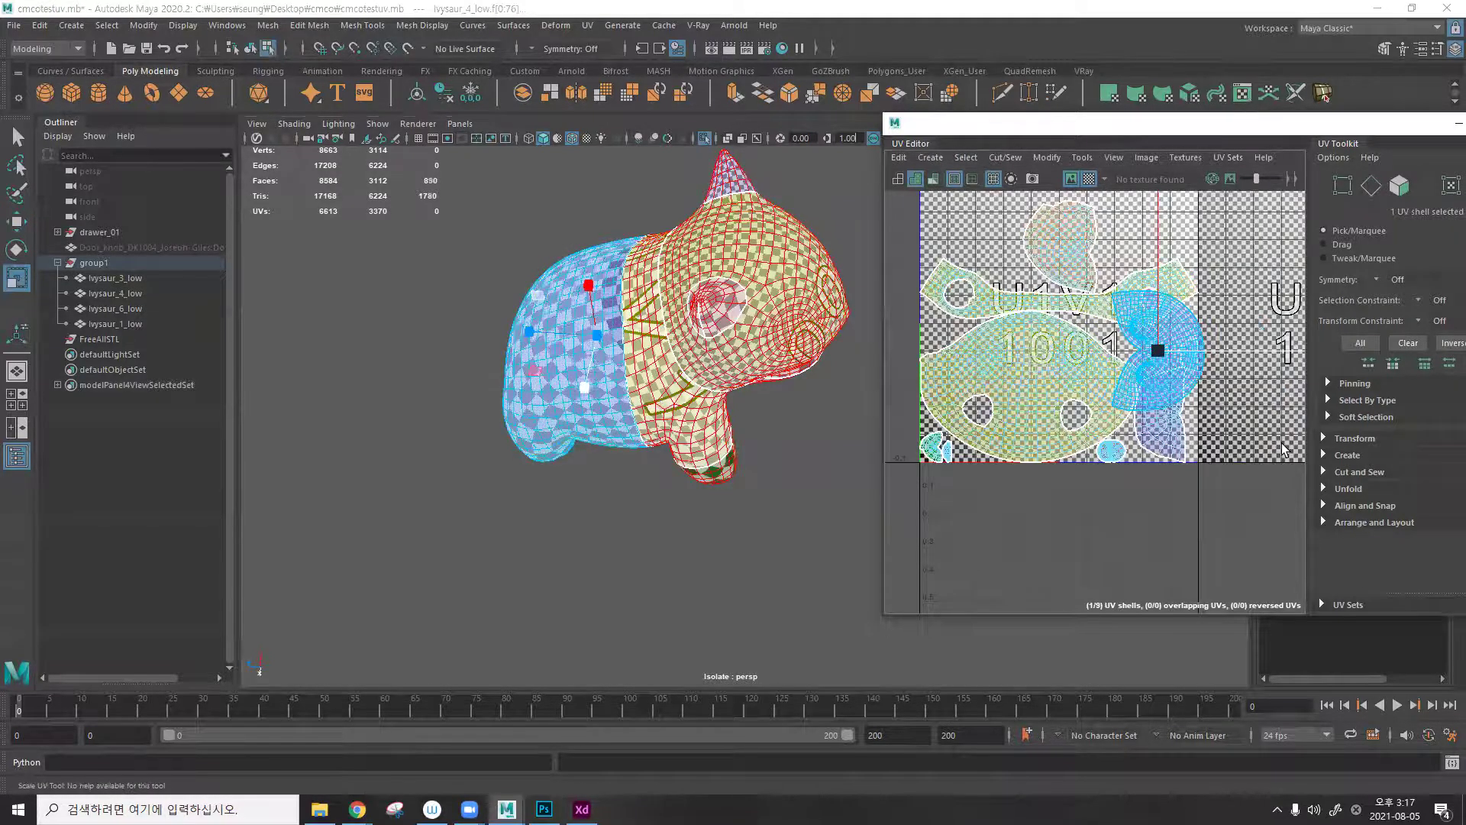
left_click_drag(1227, 489, 938, 221)
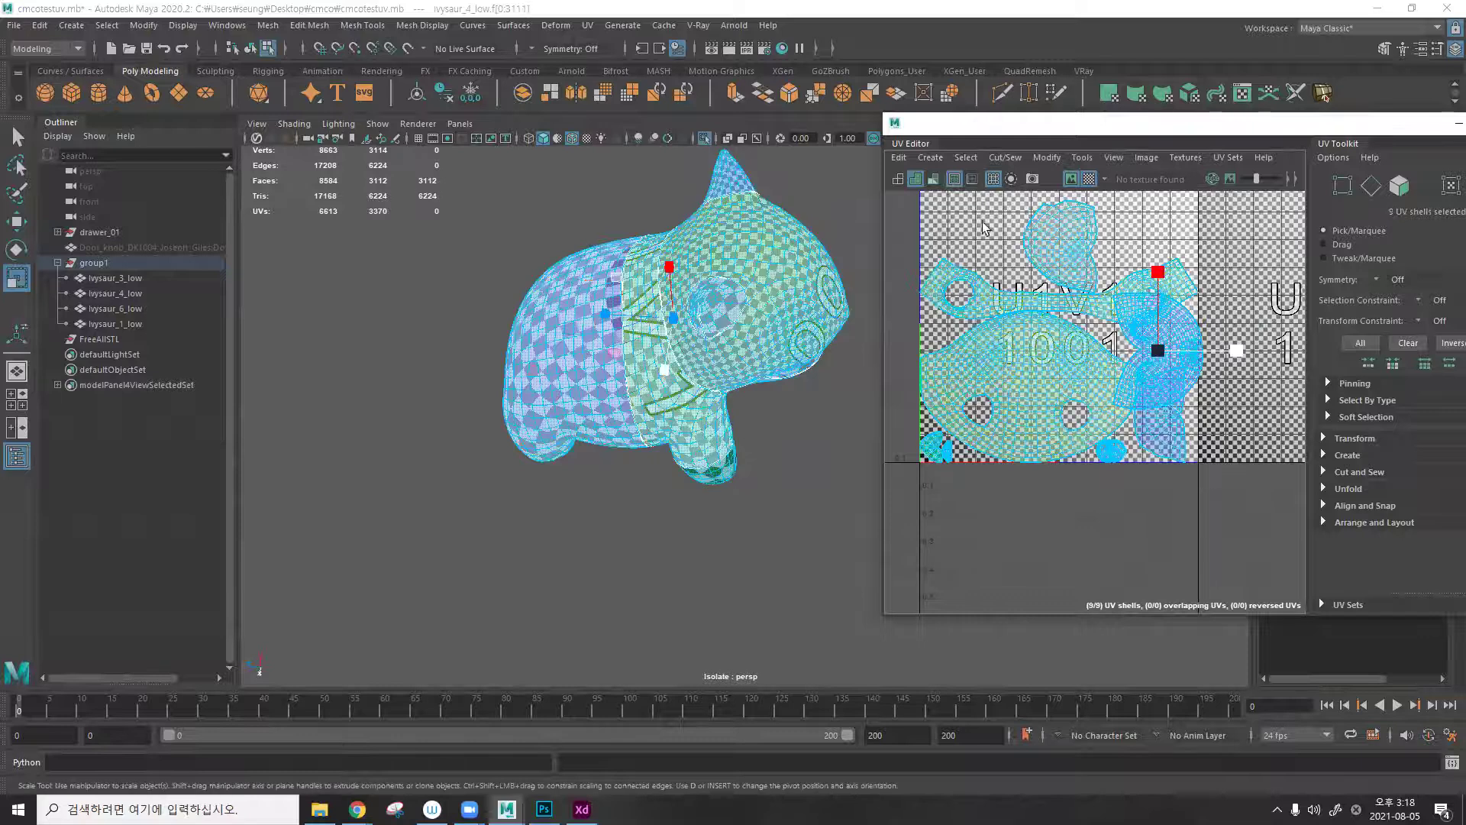
key("ctrl+l")
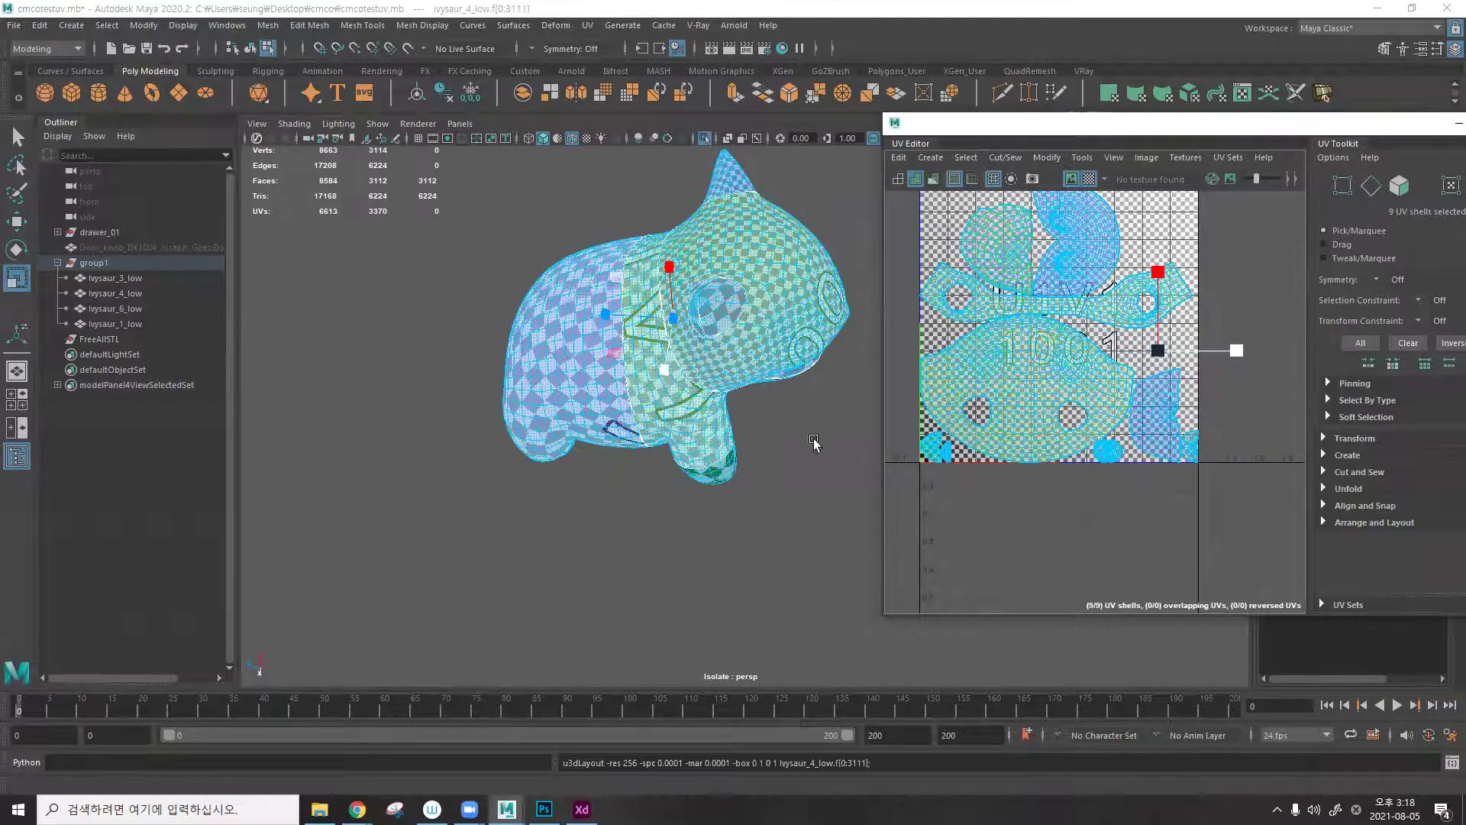
Examine the spacing of the laid-out shells from one another and from the UV tile's lower and side borders.
left_click(1208, 313)
scroll(1195, 485, "down", 3)
scroll(1178, 458, "up", 3)
left_click(1116, 336)
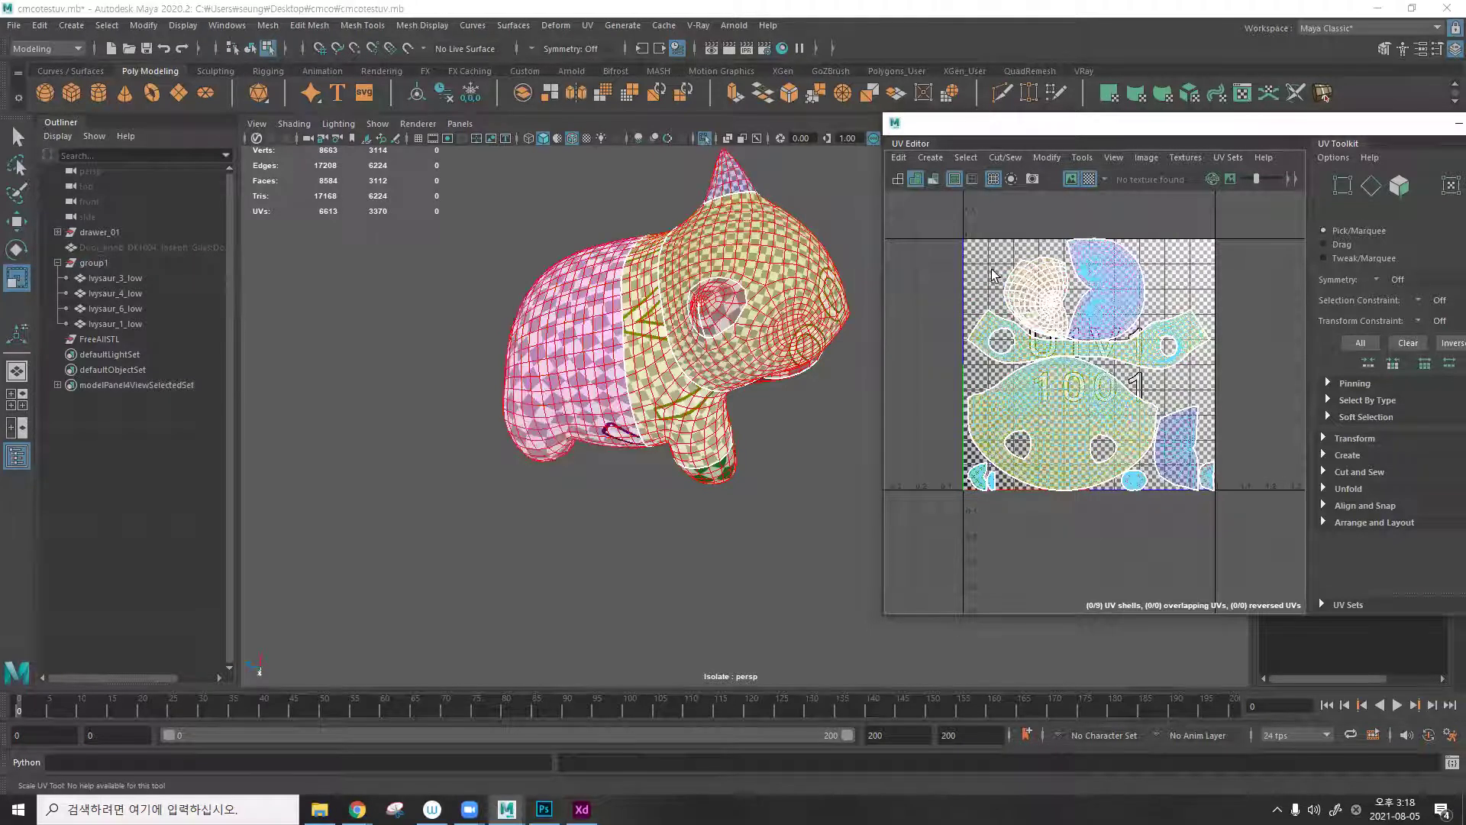
left_click_drag(934, 223, 1230, 517)
scroll(1226, 515, "up", 8)
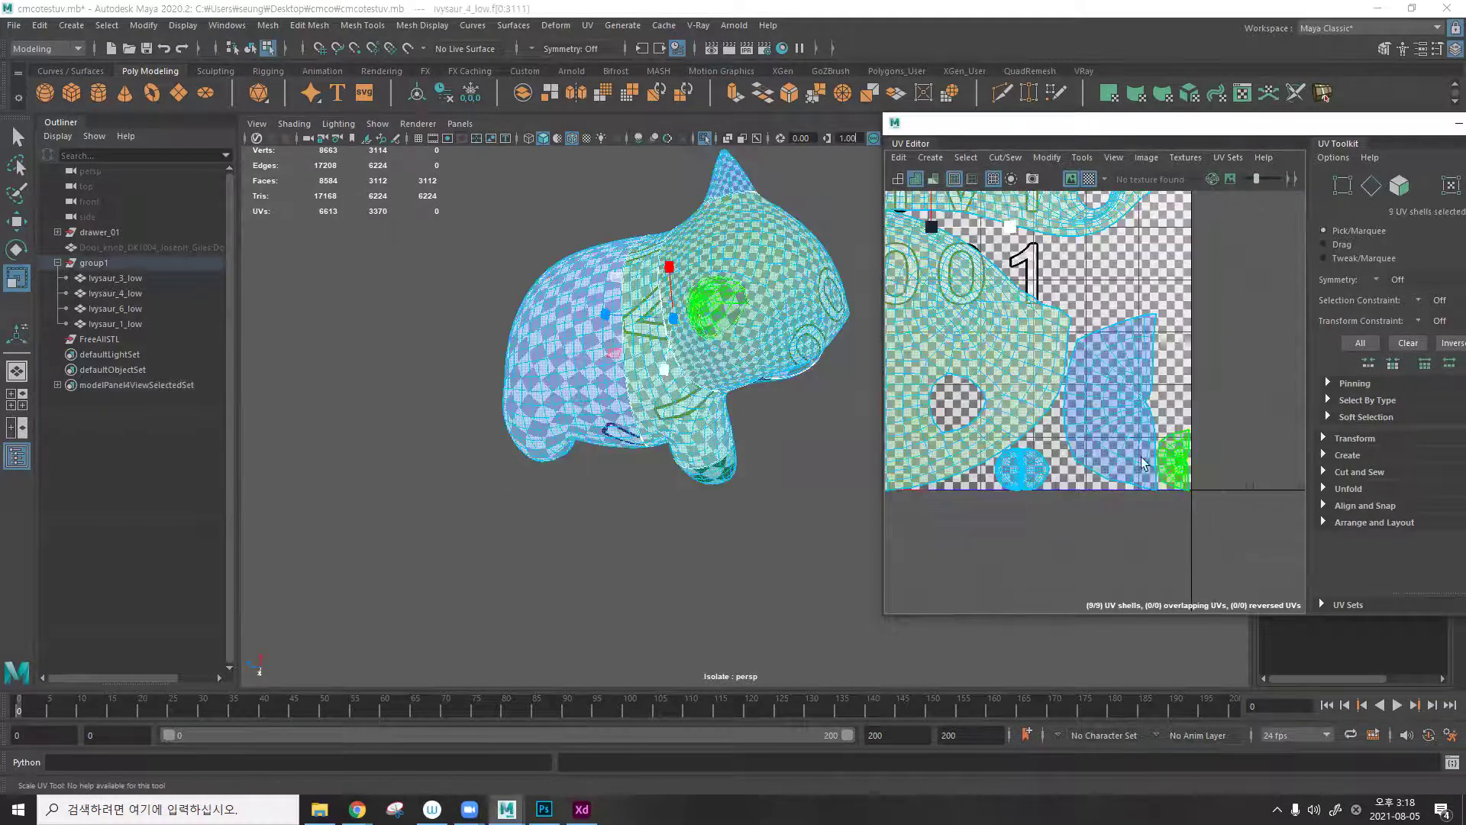
scroll(1220, 515, "up", 5)
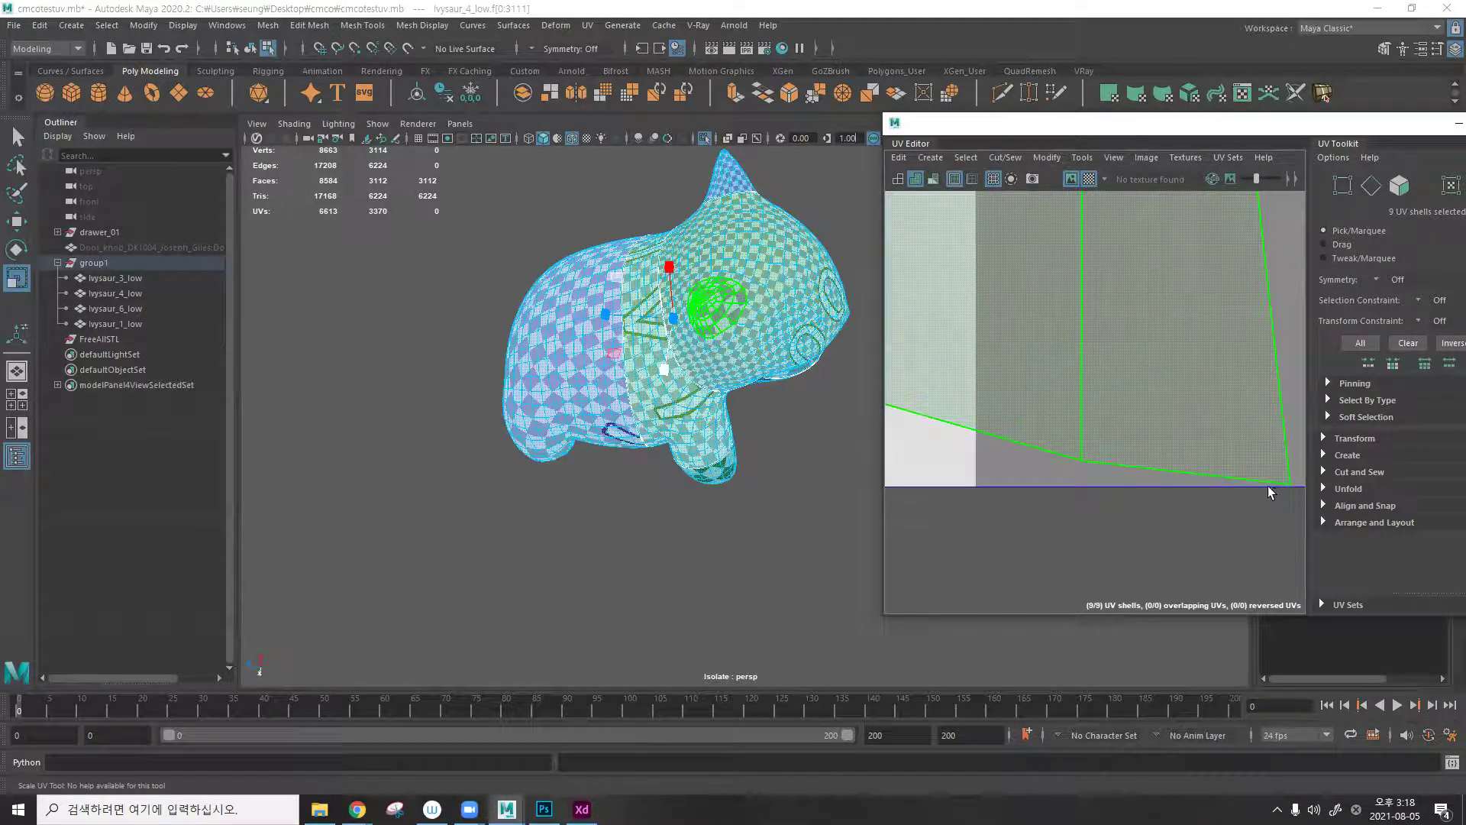
scroll(1207, 495, "down", 5)
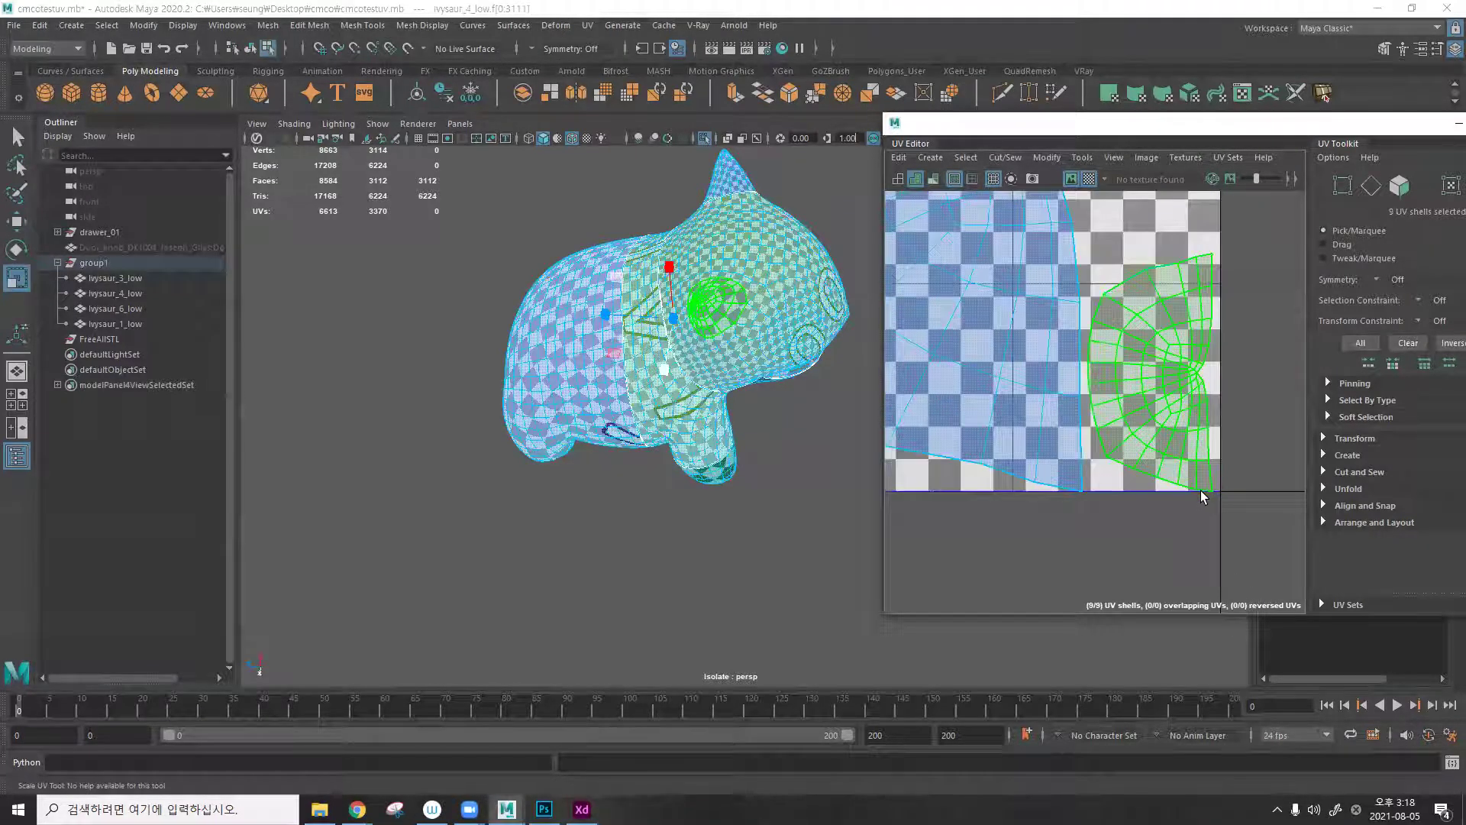
scroll(1199, 490, "up", 5)
left_click(1228, 522)
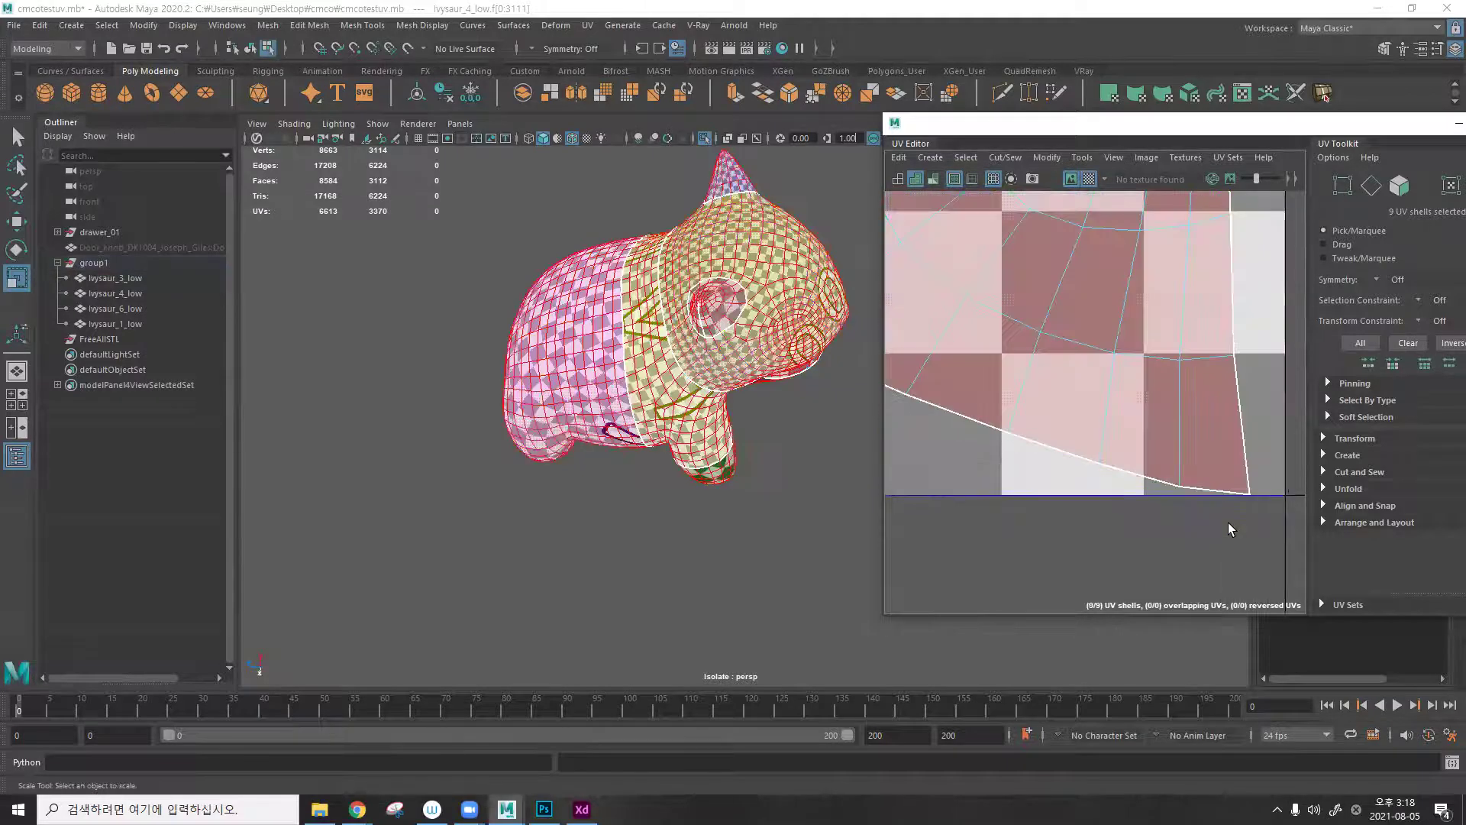
scroll(1245, 506, "down", 5)
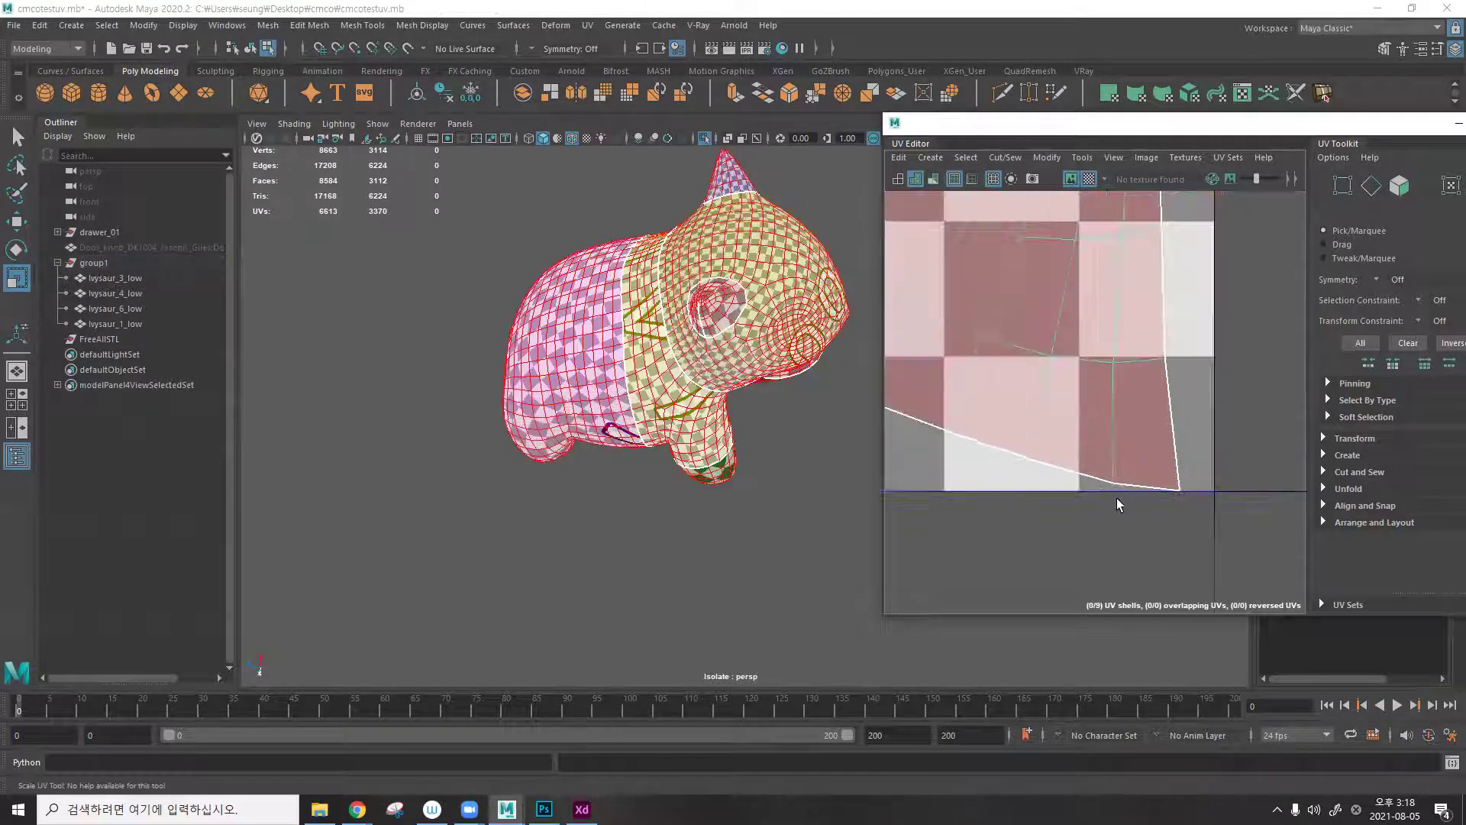
scroll(1115, 496, "down", 4)
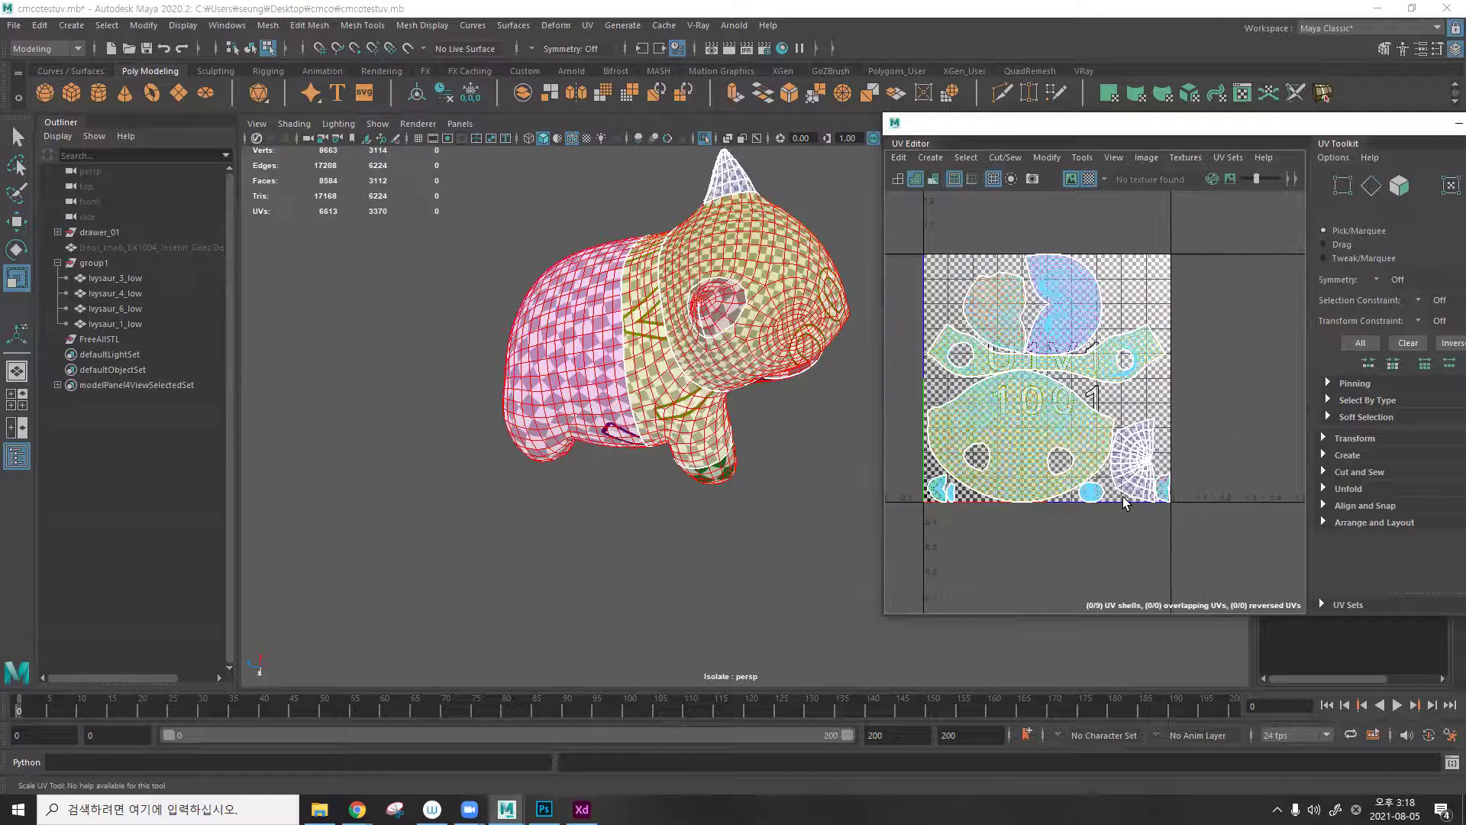
Scale all UV shells down slightly together to leave a margin inside the tile's borders.
left_click_drag(1189, 530, 901, 249)
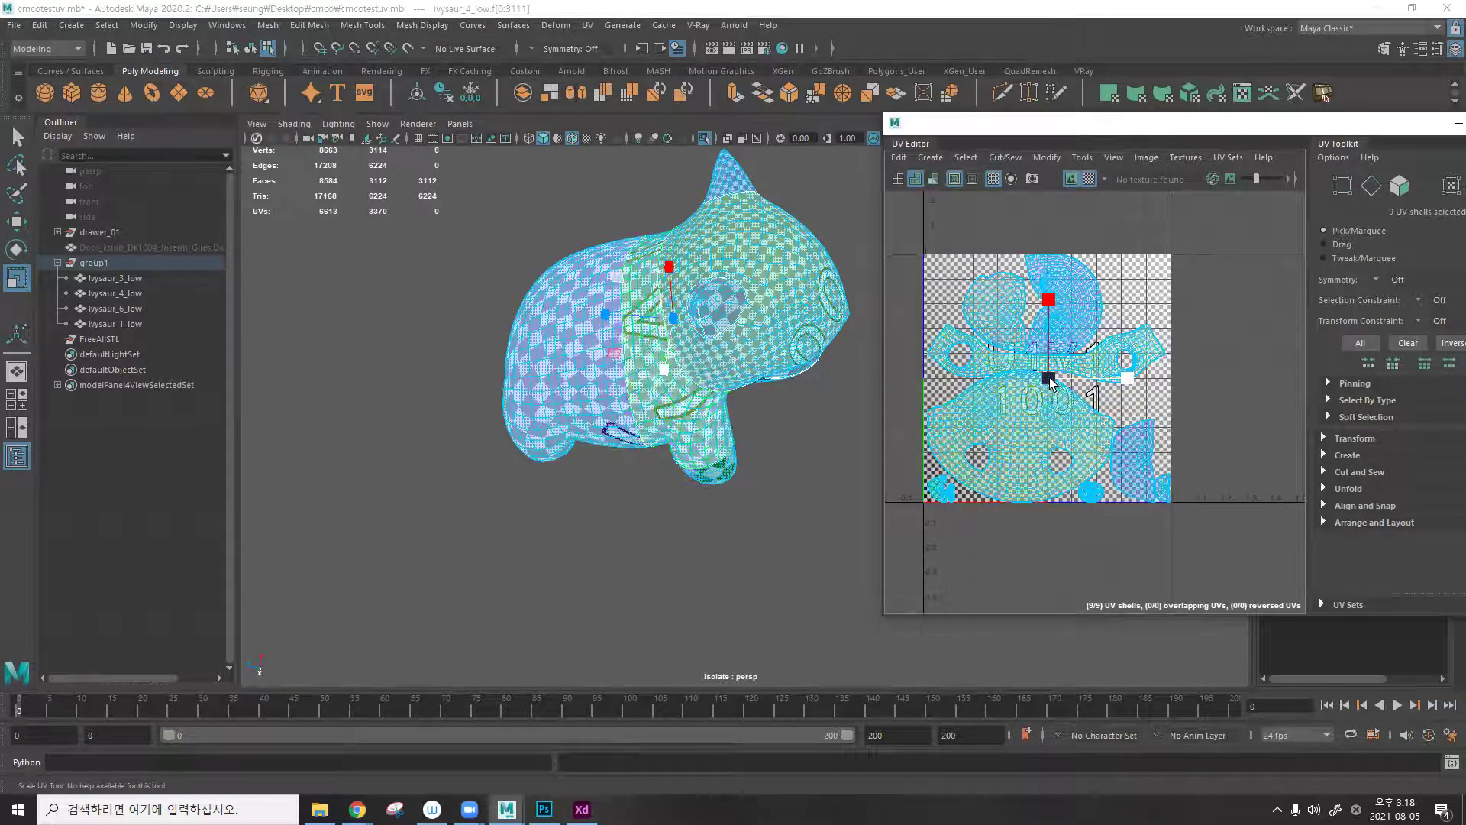
left_click(1049, 264)
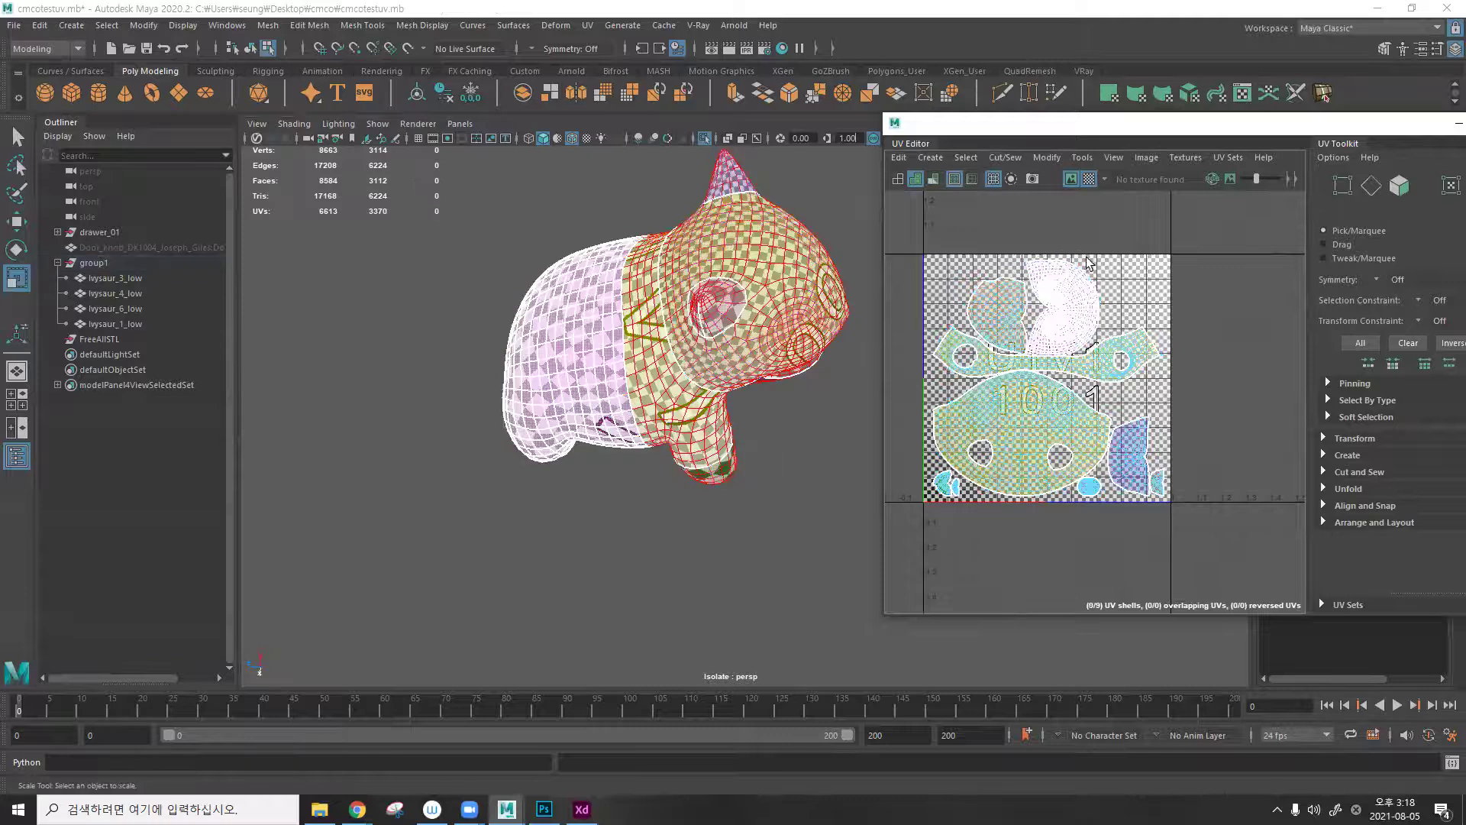
scroll(1027, 381, "up", 5)
key("f")
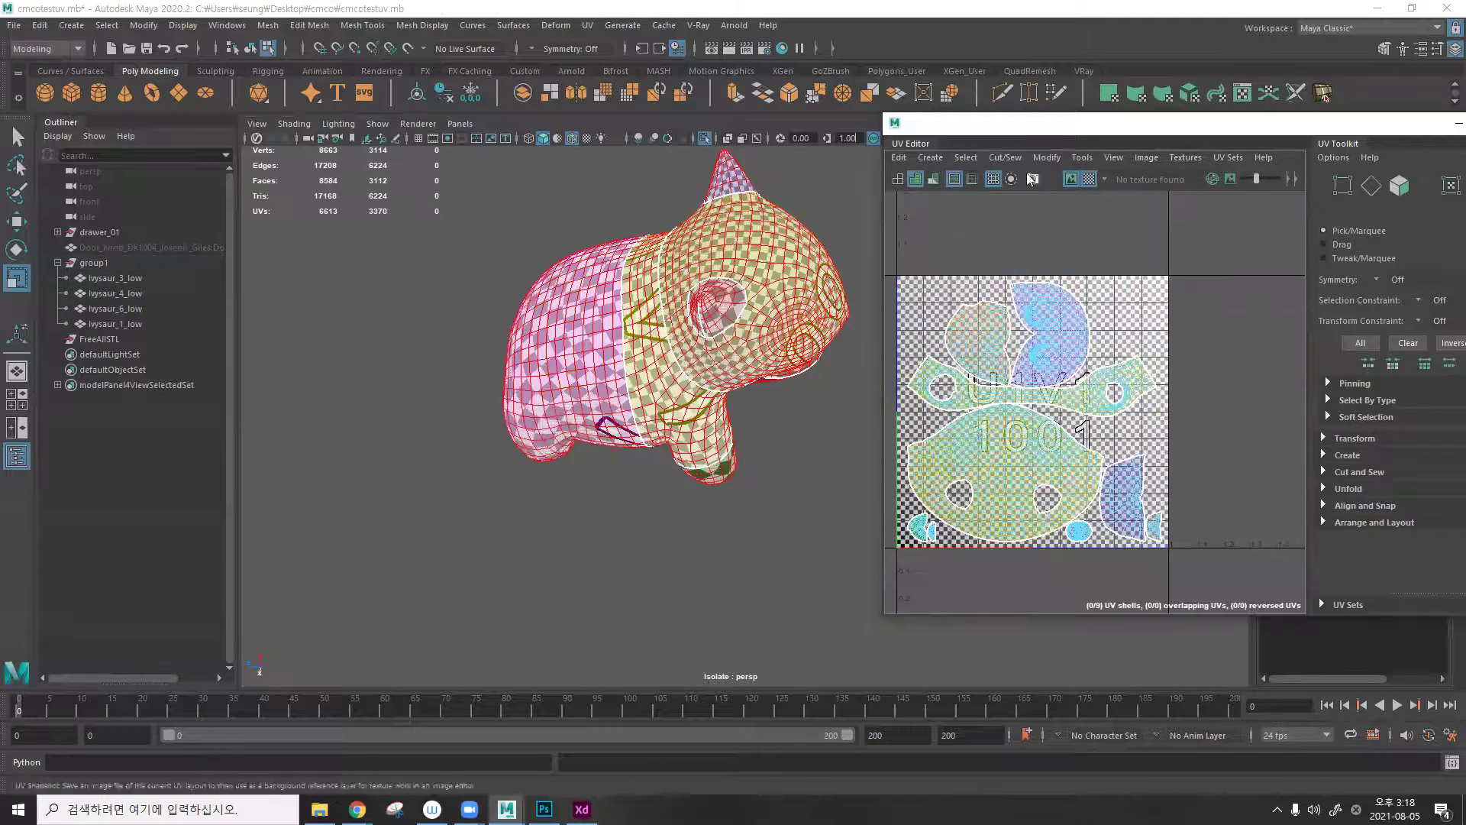
left_click(1048, 157)
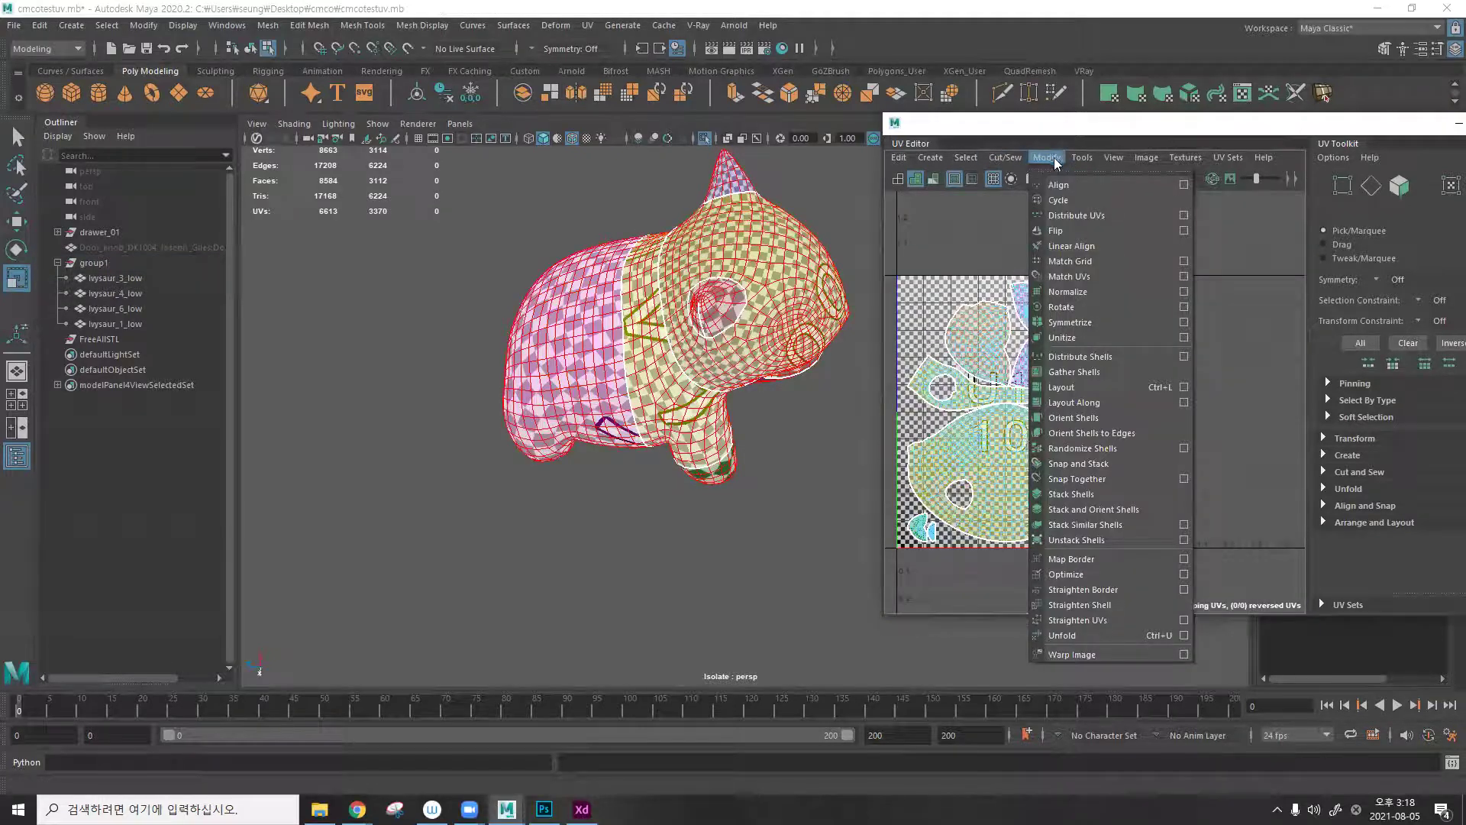
left_click(1184, 388)
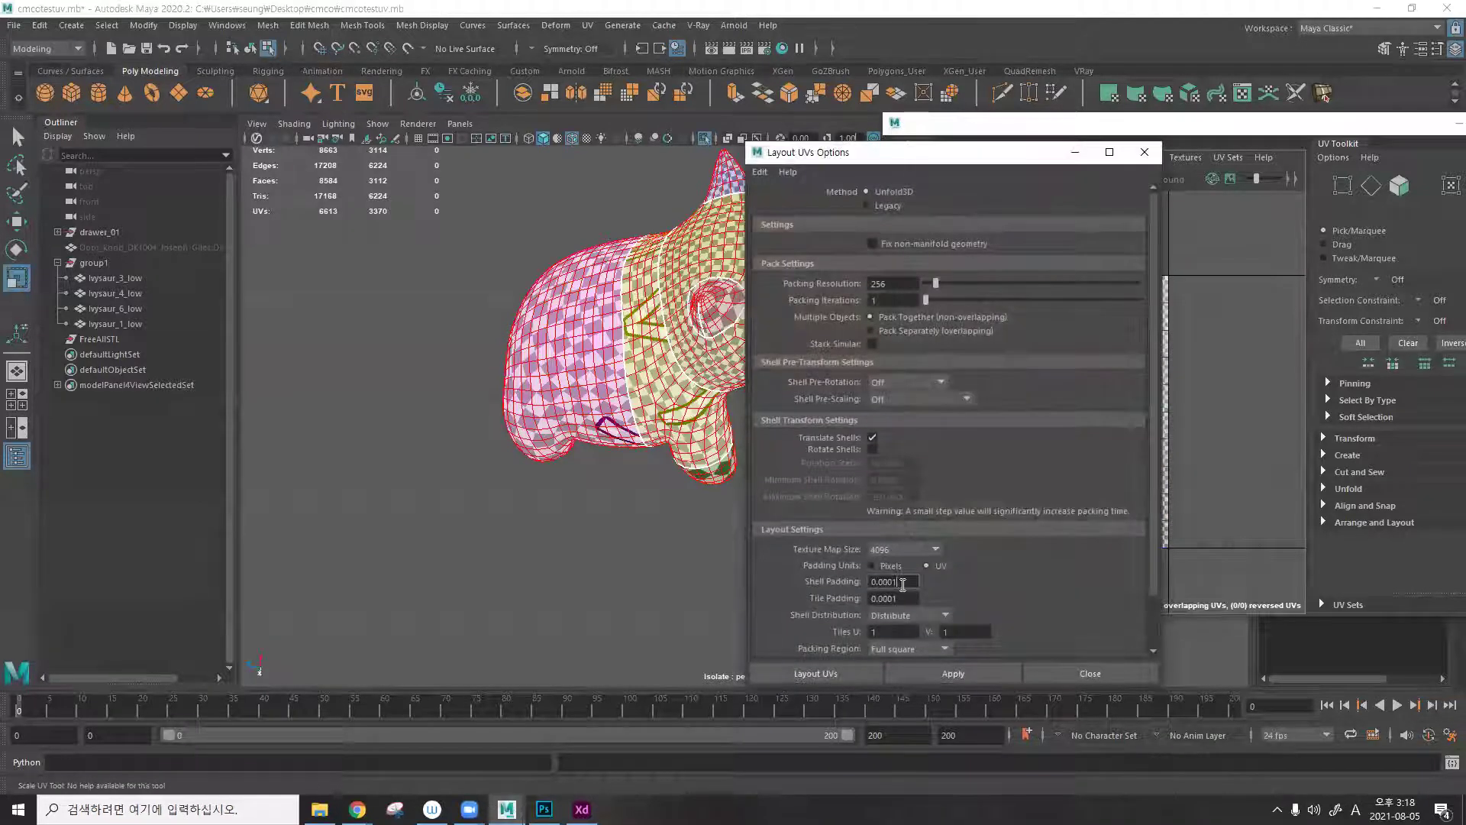
left_click(1144, 152)
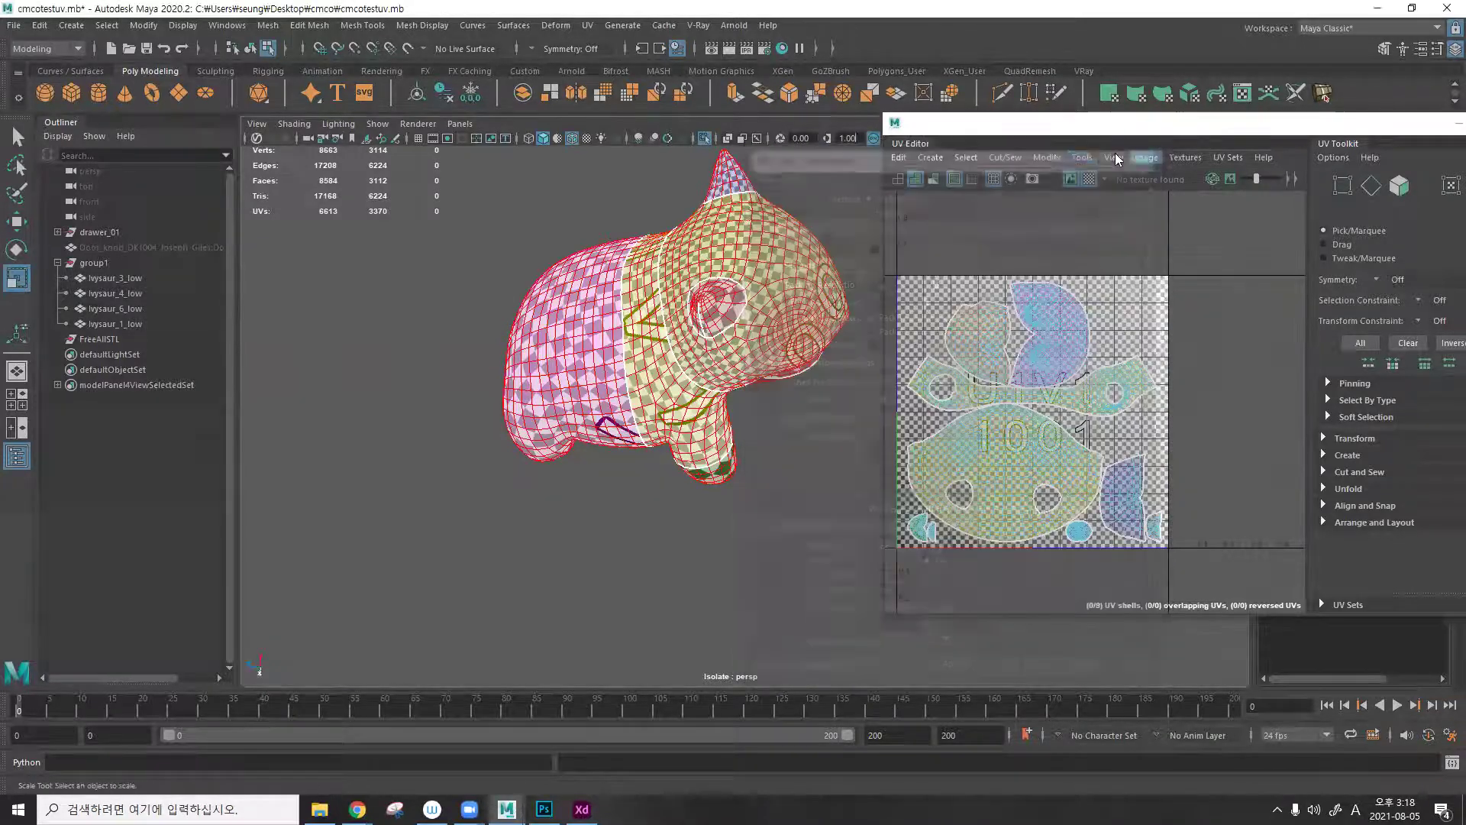
Set the UV layout's shell padding and tile padding to 0.001 and try to apply the layout.
left_click(1056, 158)
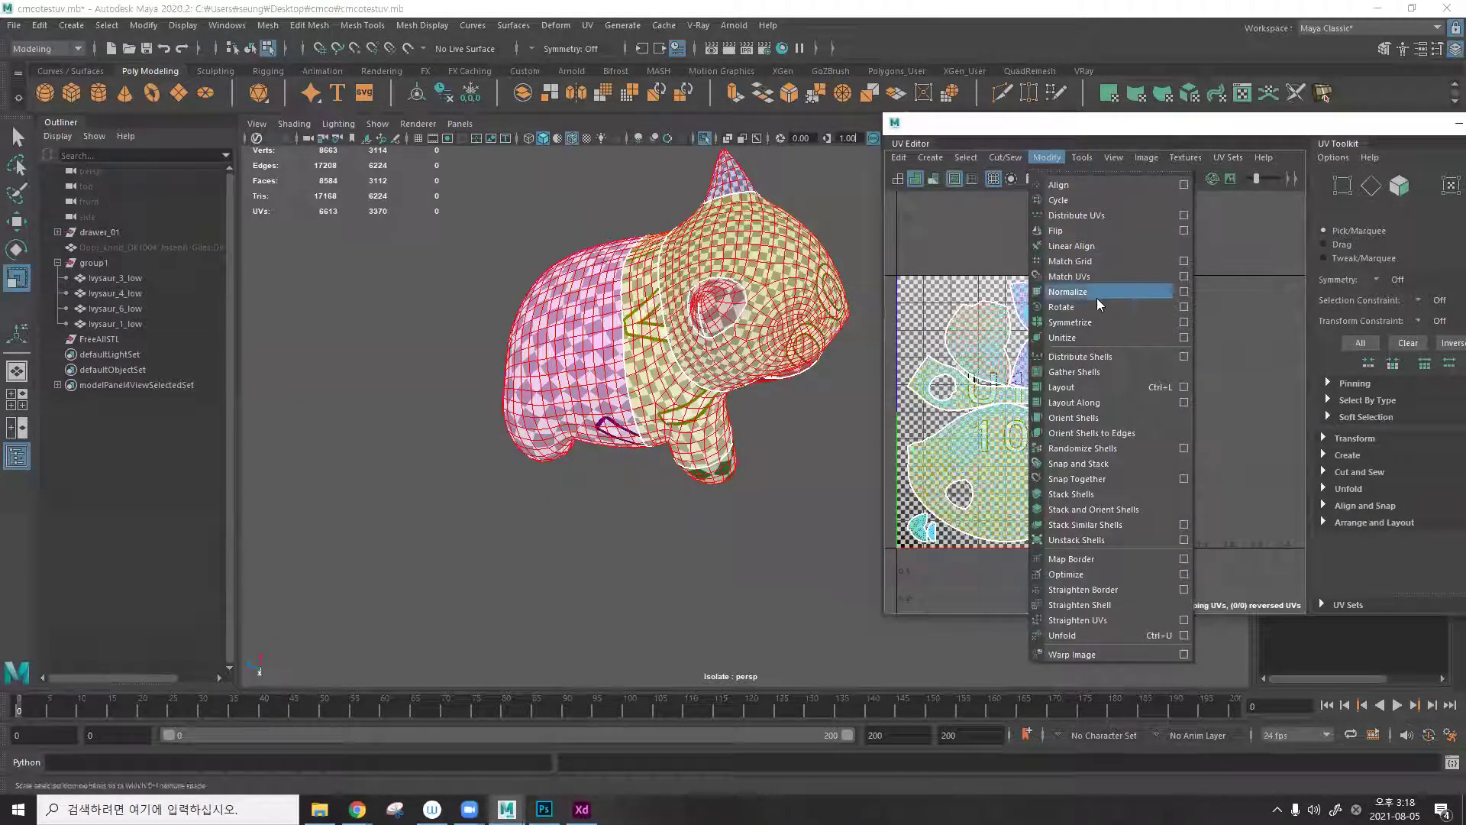
left_click(1184, 387)
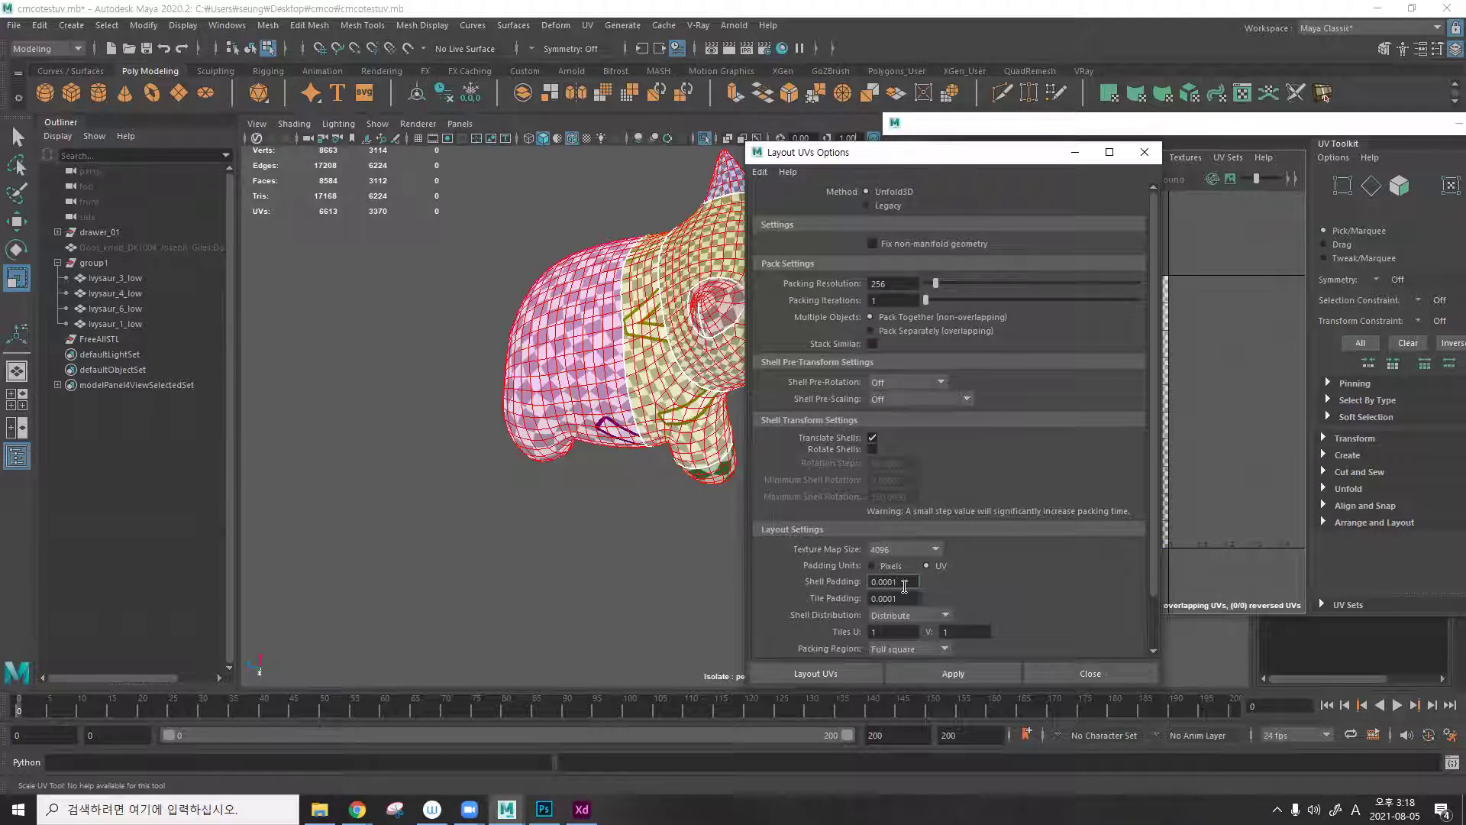
left_click(904, 596)
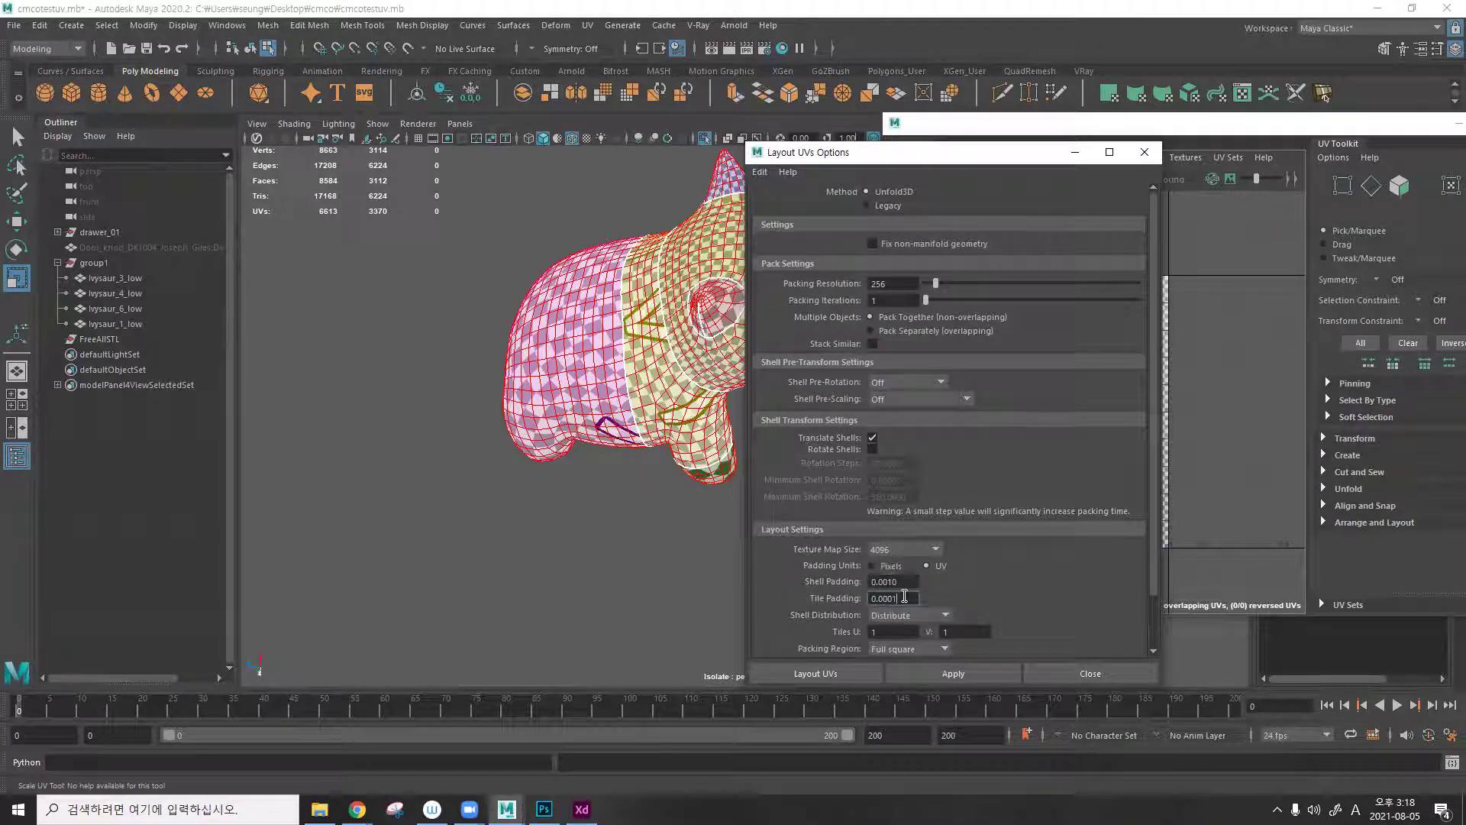
type("0.001")
left_click_drag(940, 160, 675, 125)
left_click(727, 642)
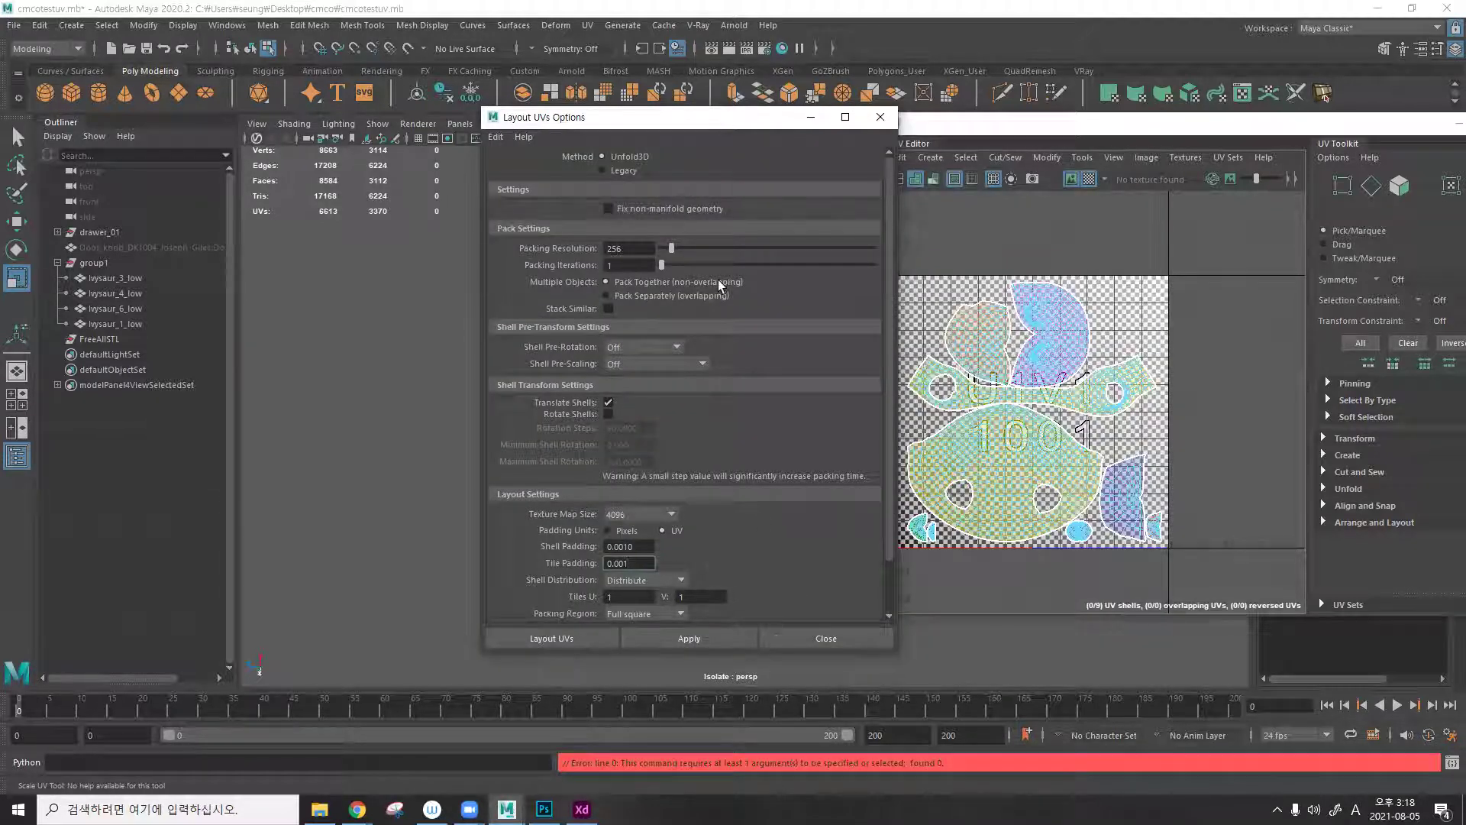
Switch the layout's padding units to Pixels with 0.001 shell padding, try applying it, and close the layout options.
left_click(641, 548)
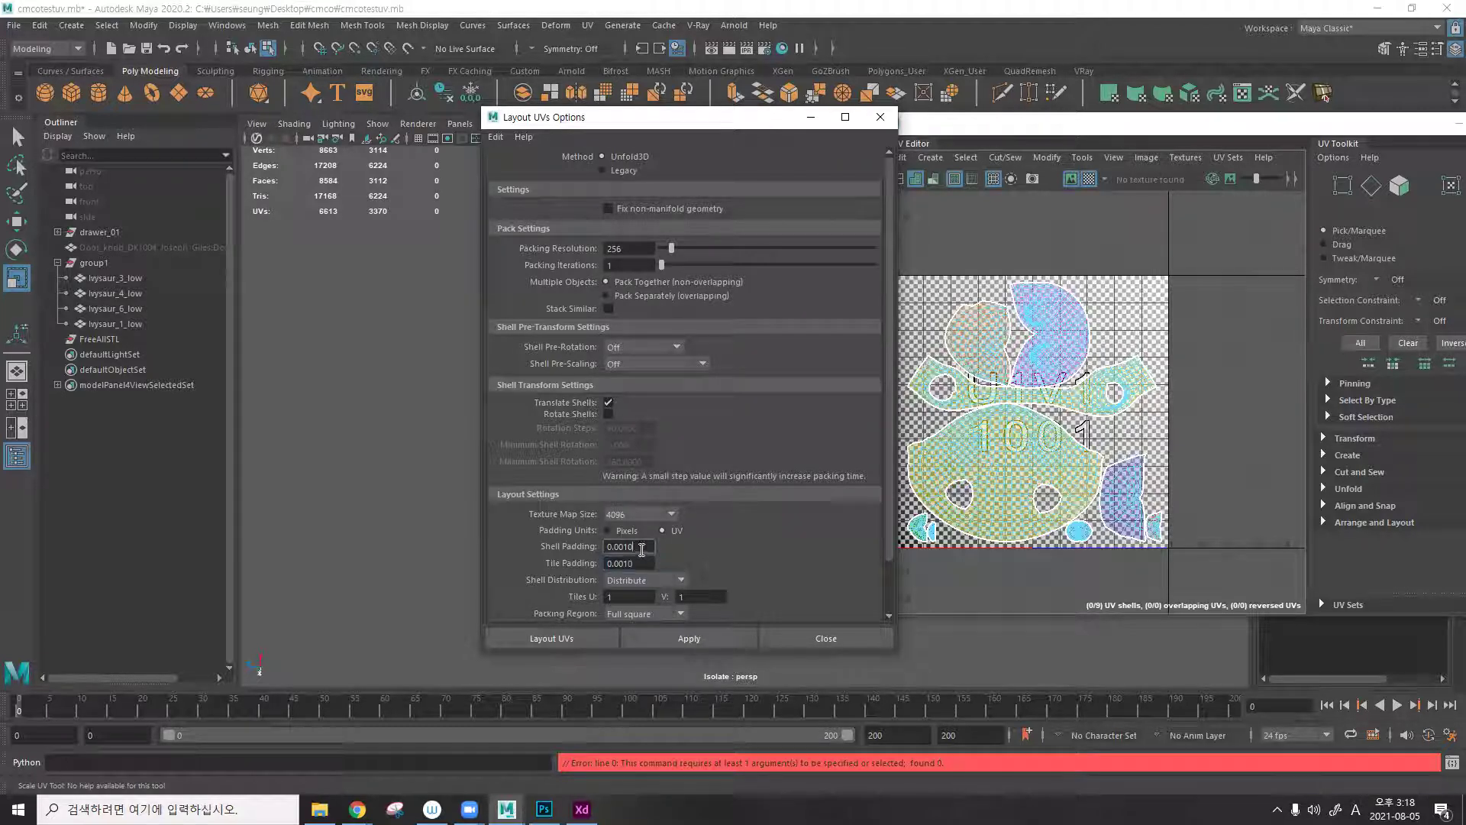
left_click(689, 639)
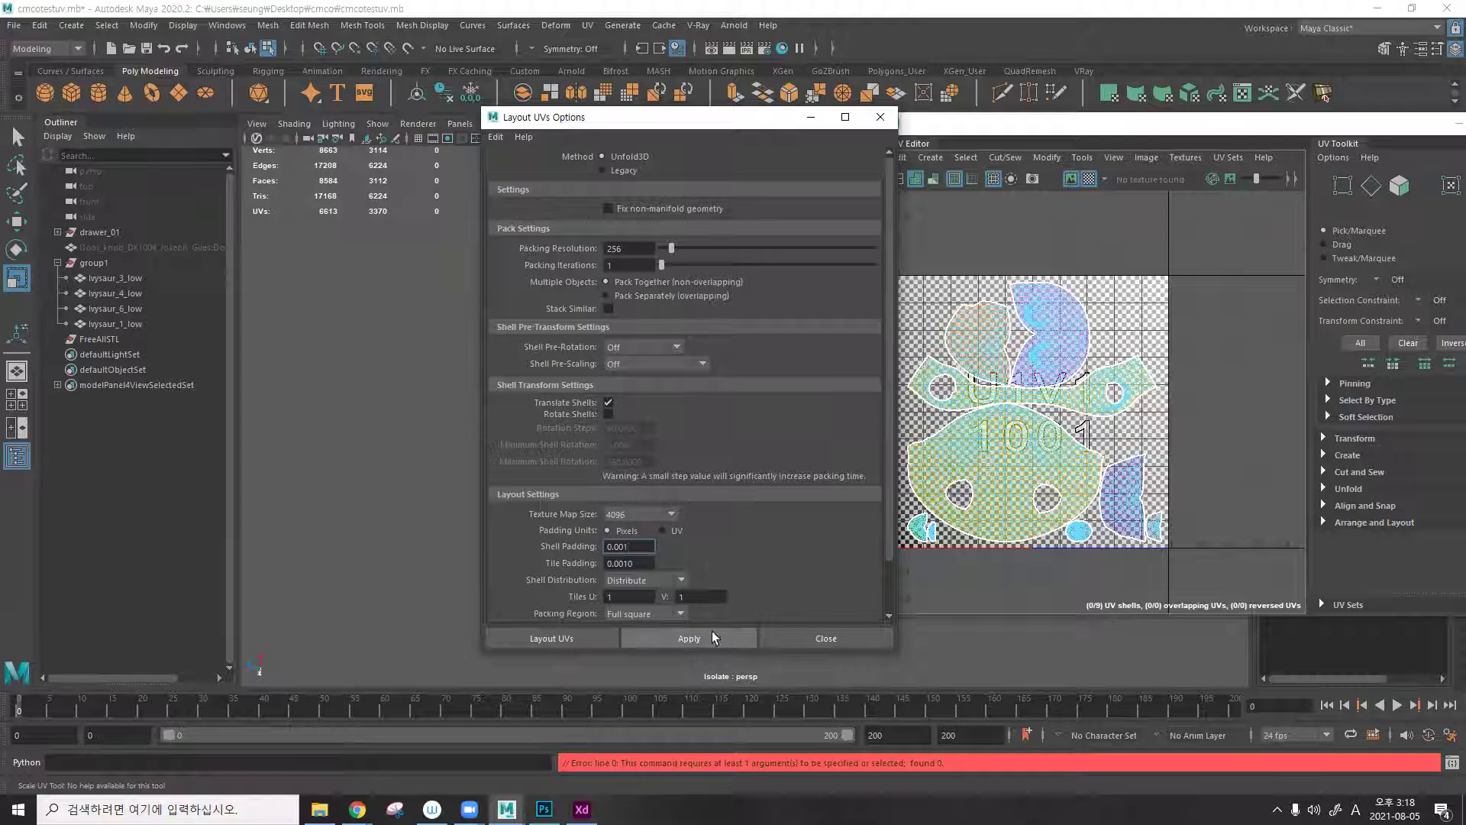
left_click(826, 638)
right_click_drag(982, 258, 941, 248)
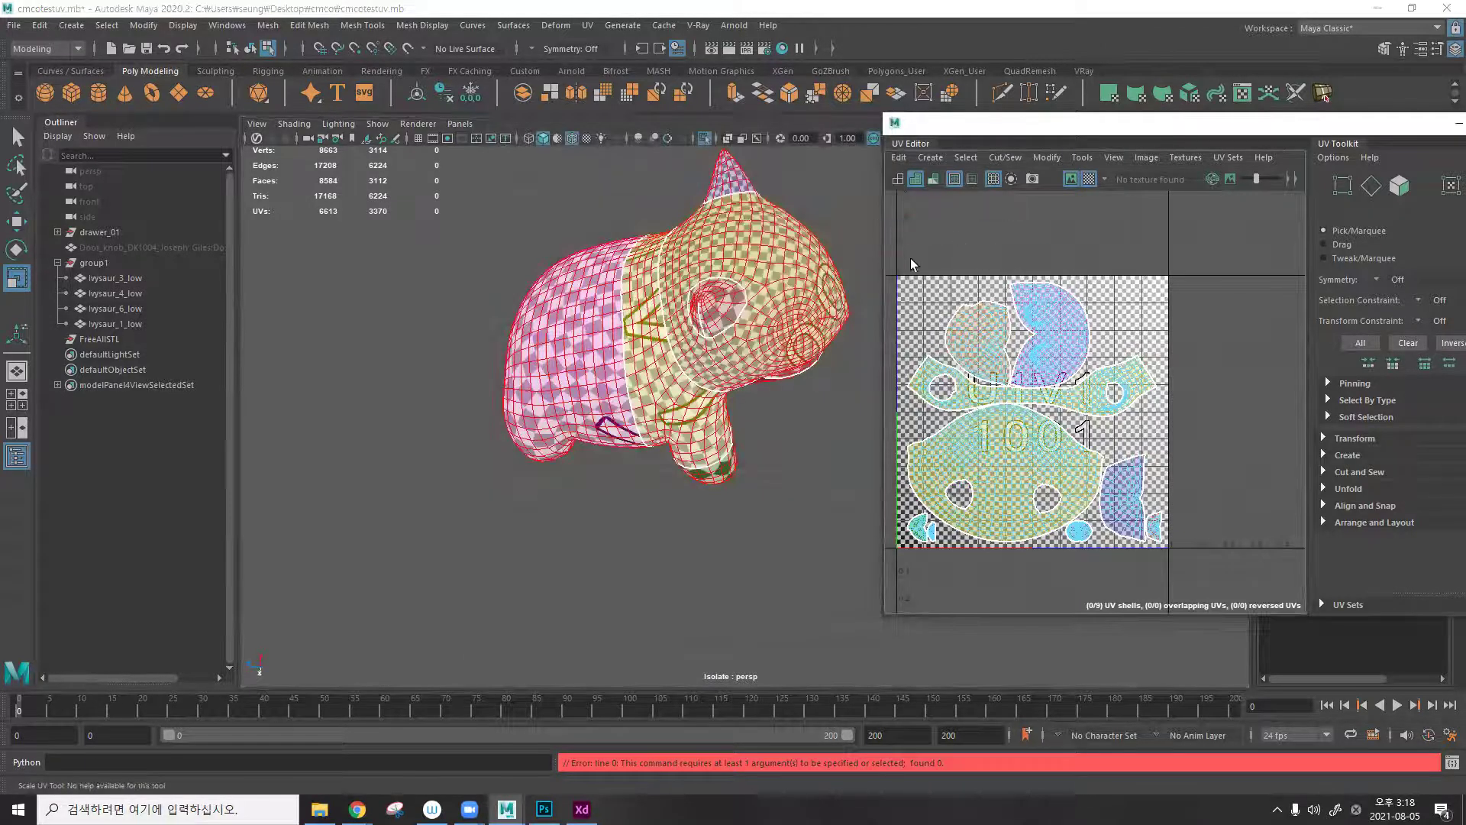
Lay out eight of the body's nine UV shells with the current layout settings and inspect the result.
left_click_drag(915, 264, 1157, 548)
left_click(1153, 526, "ctrl")
left_click(1045, 159)
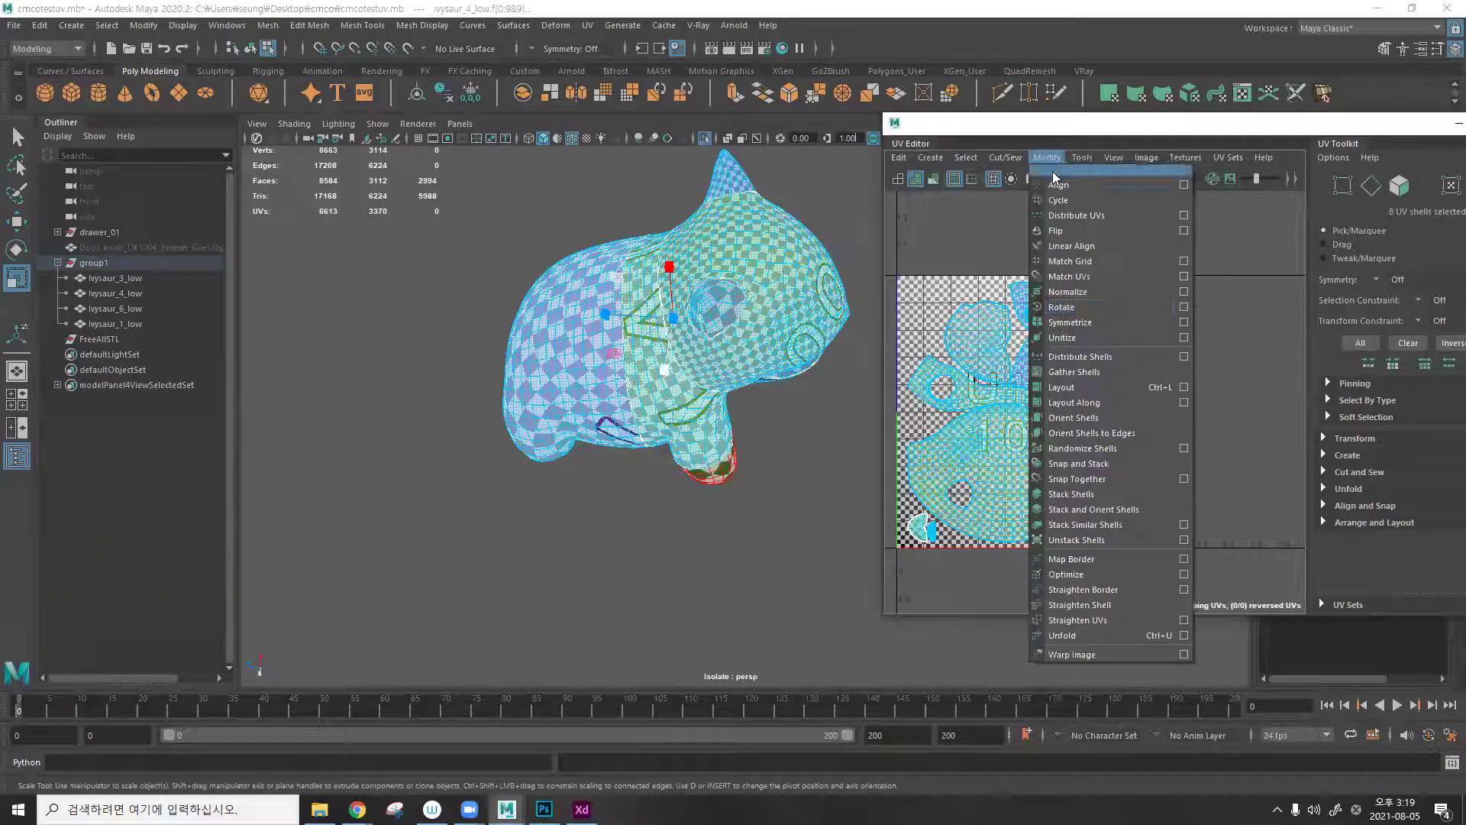
left_click(1070, 390)
left_click(1159, 293)
scroll(1057, 275, "up", 8)
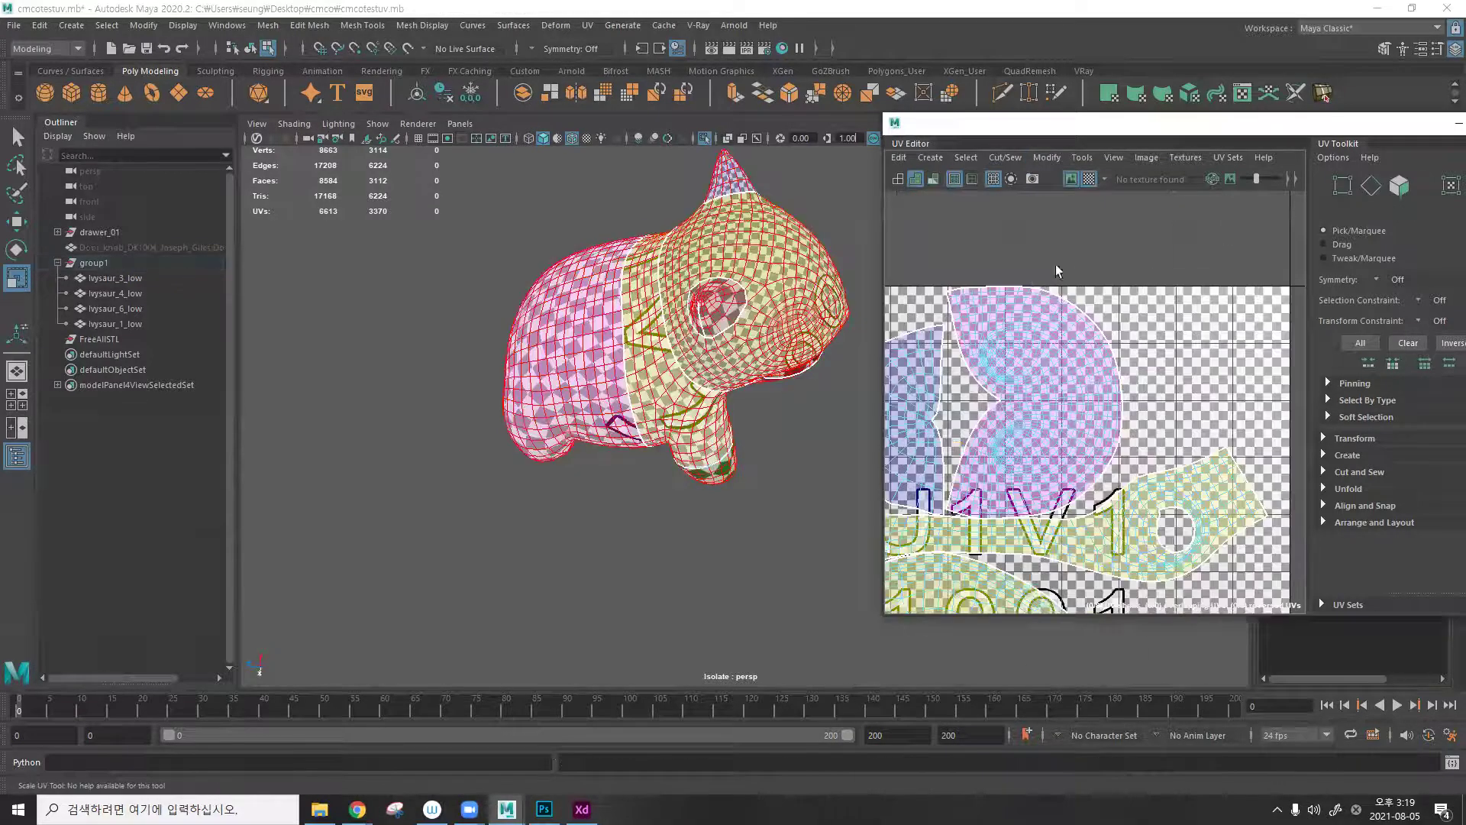
Switch the UV layout's padding units to UV with 0.001 shell and tile padding and apply the layout.
left_click(1046, 158)
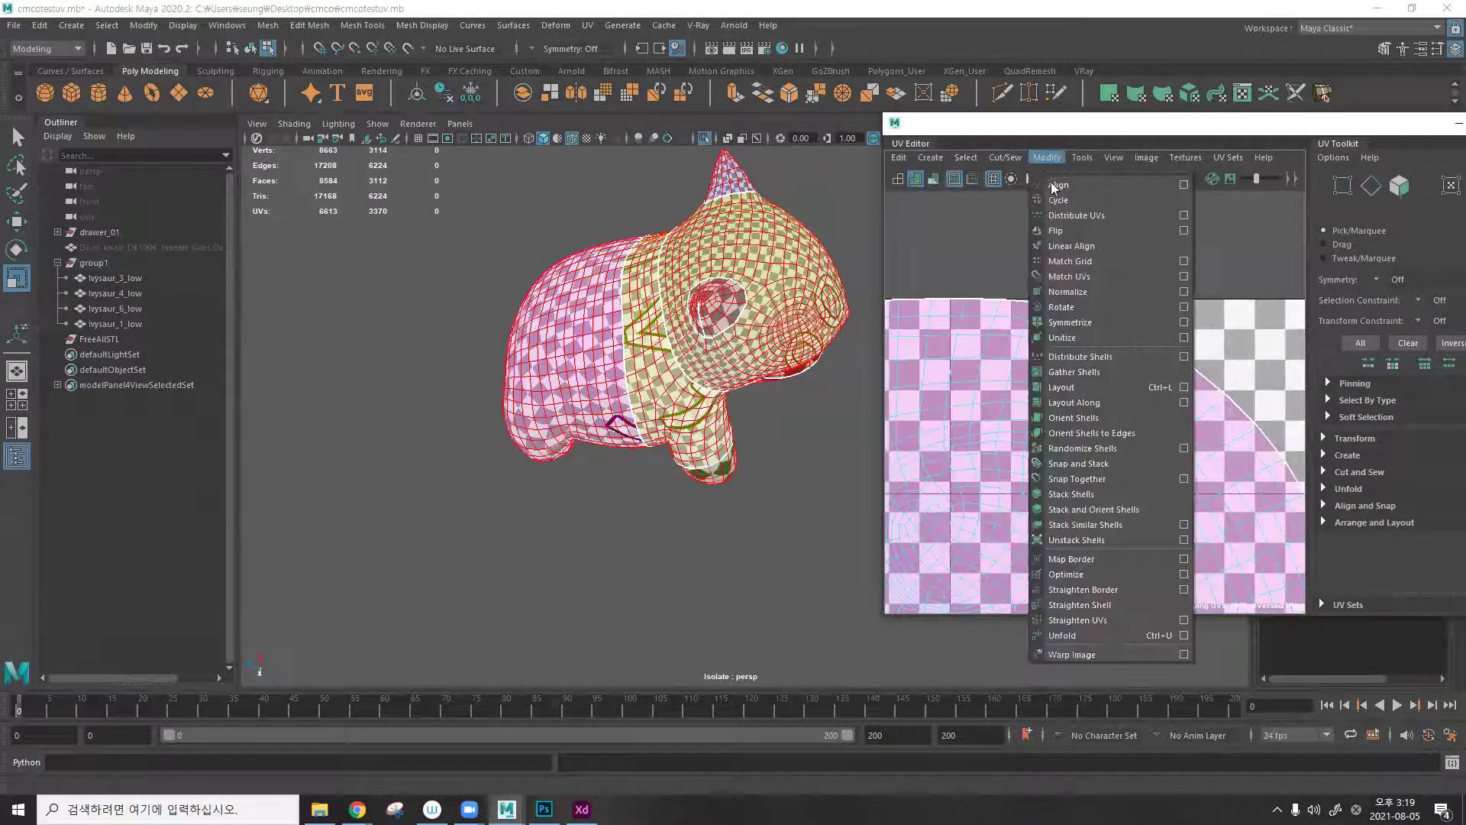
left_click(1184, 387)
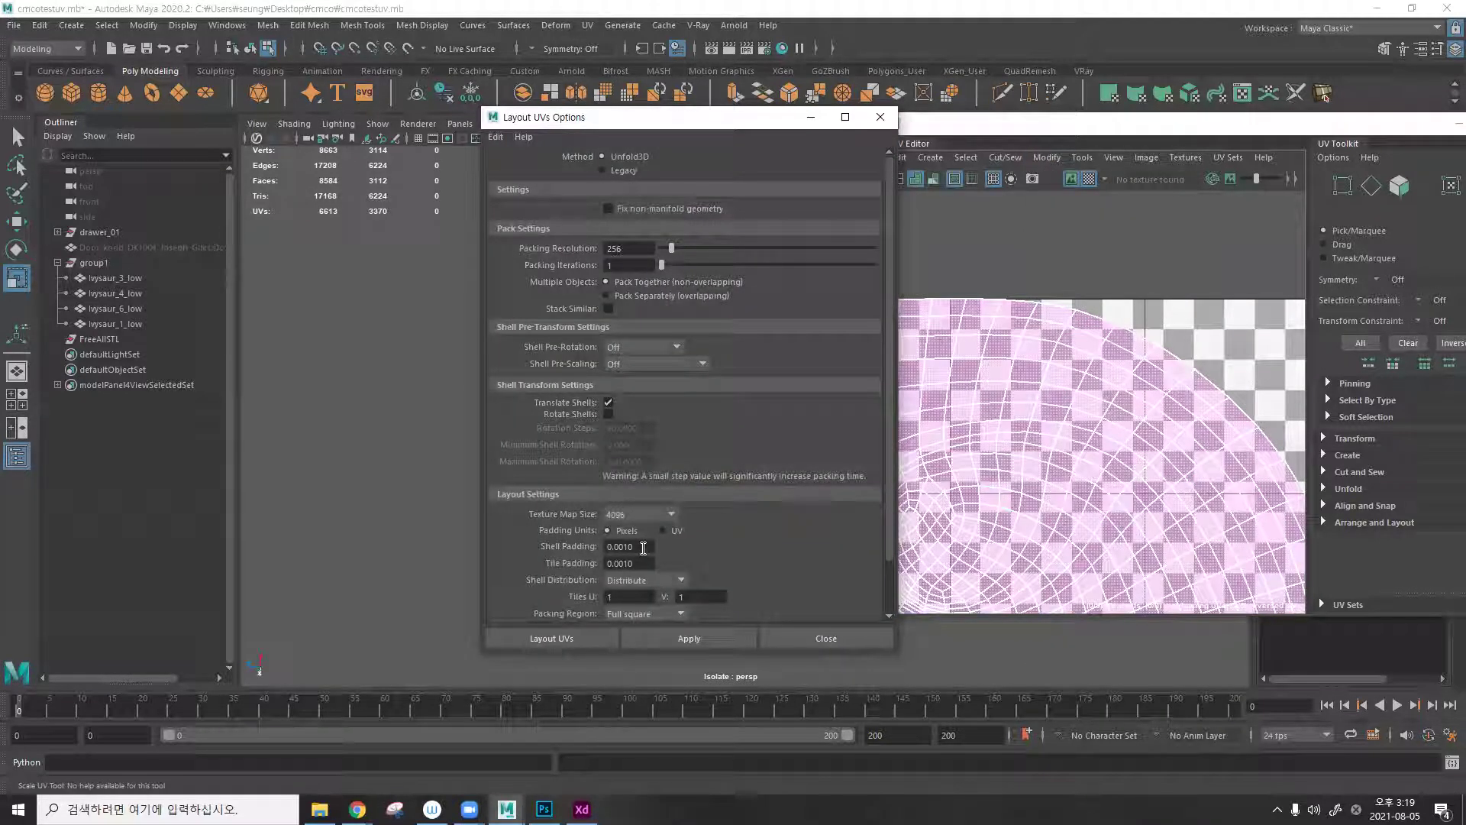
left_click(662, 530)
left_click(687, 637)
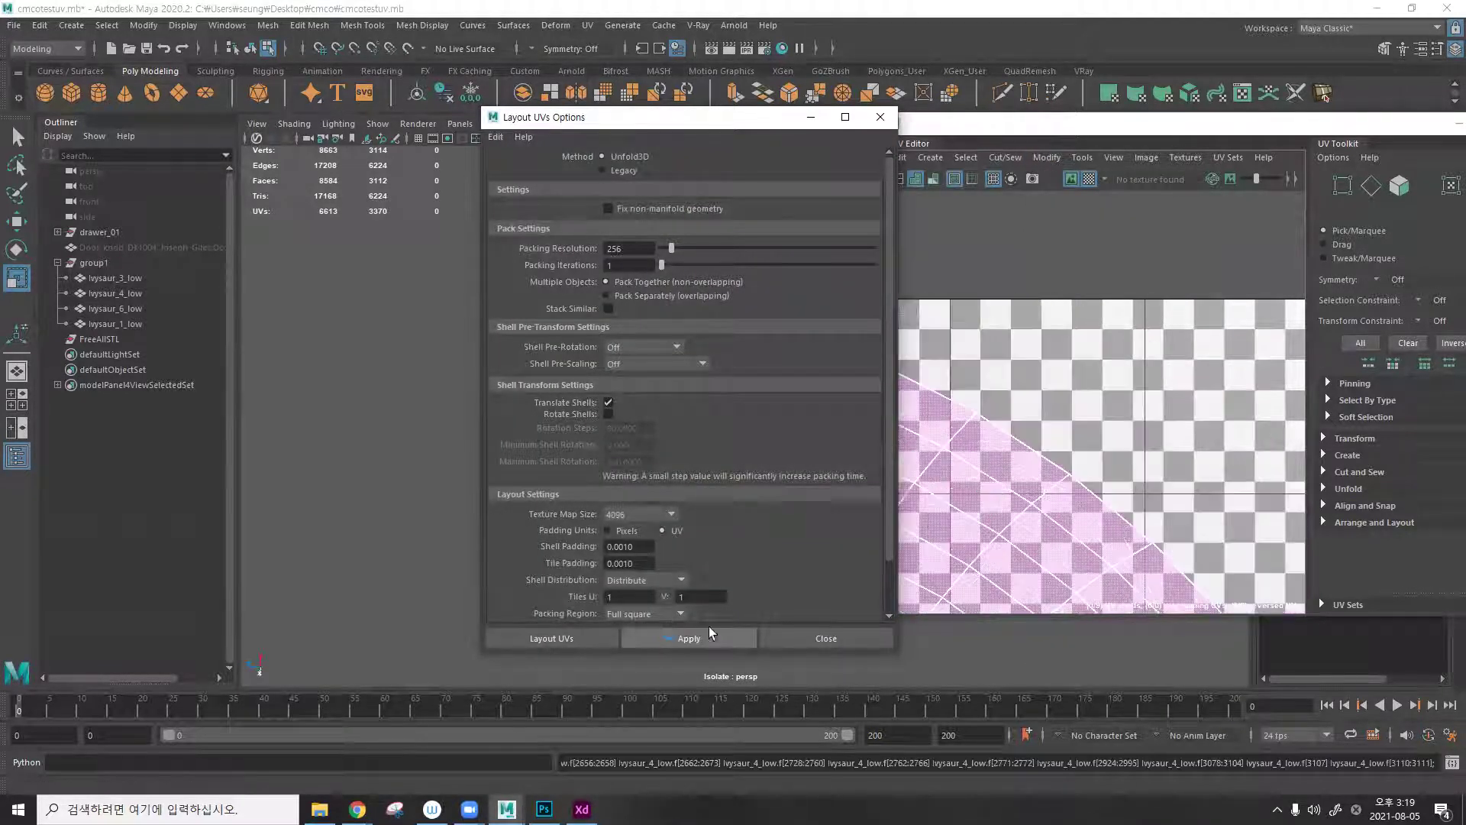
left_click_drag(688, 117, 204, 173)
Select all nine UV shells, repeat the layout with 0.001 padding, and inspect the spacing.
scroll(970, 363, "down", 6)
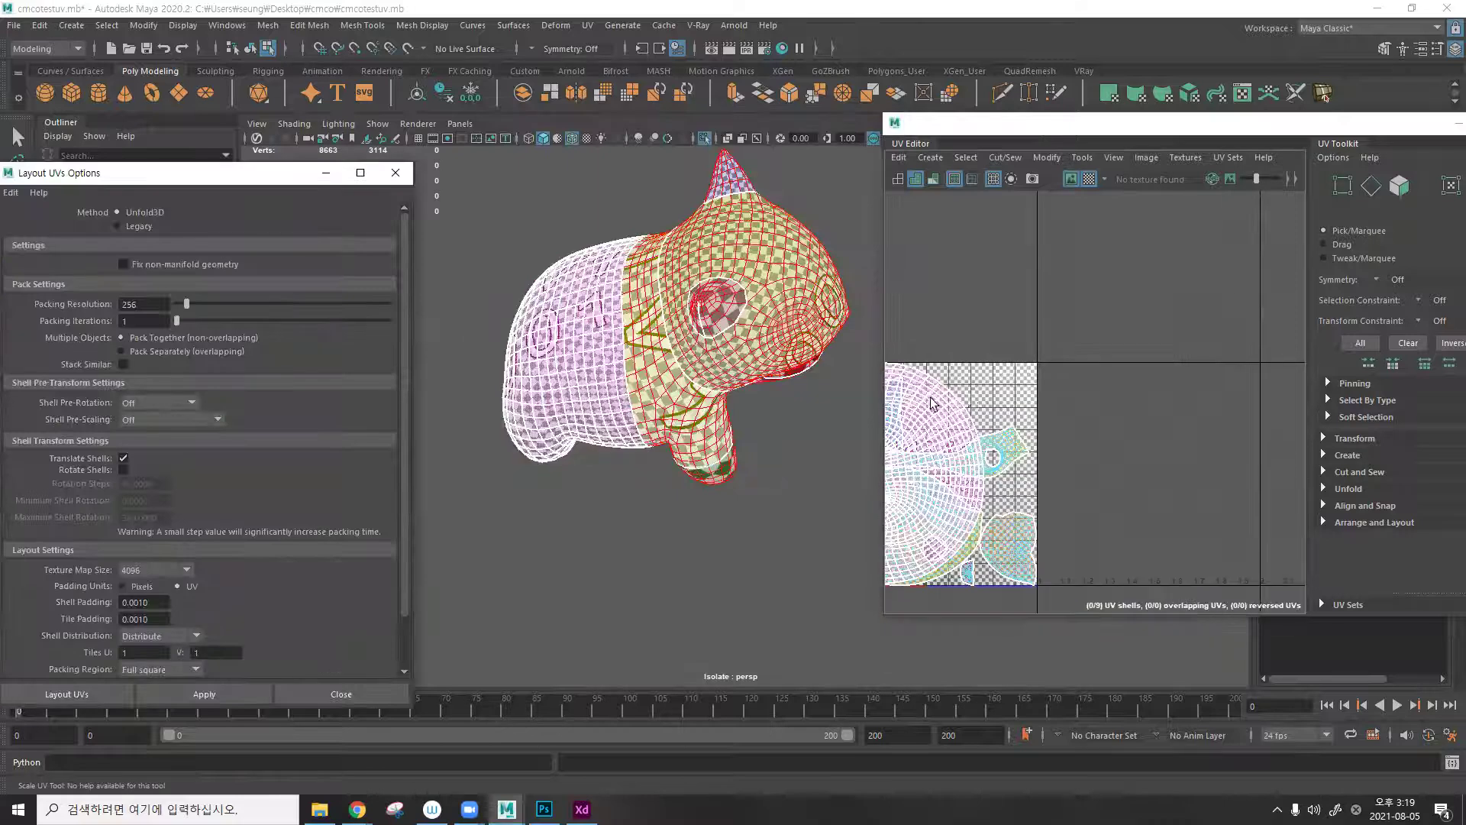
scroll(970, 363, "up", 5)
scroll(944, 324, "down", 4)
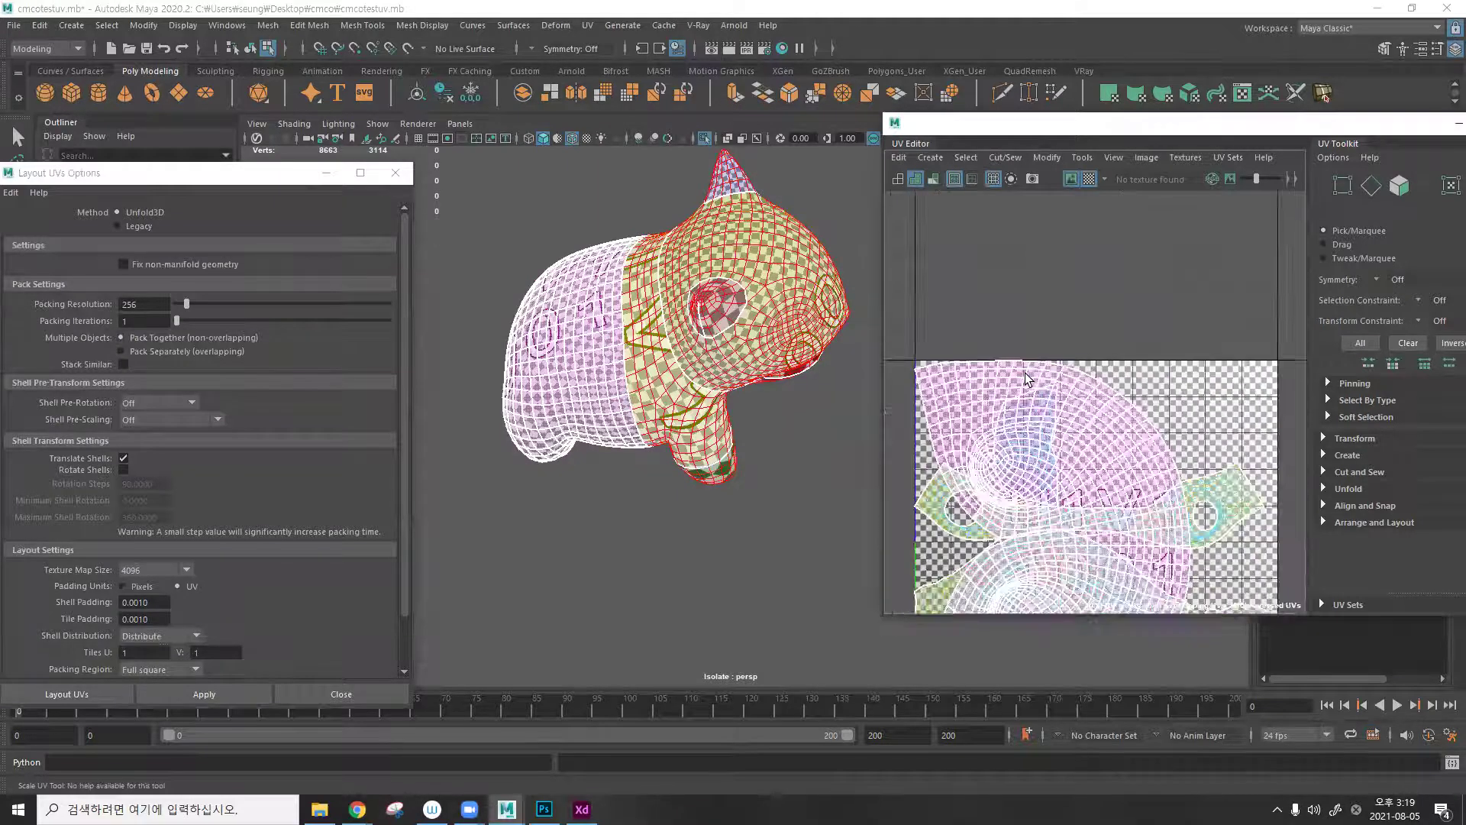
left_click_drag(944, 325, 1268, 611)
key("g")
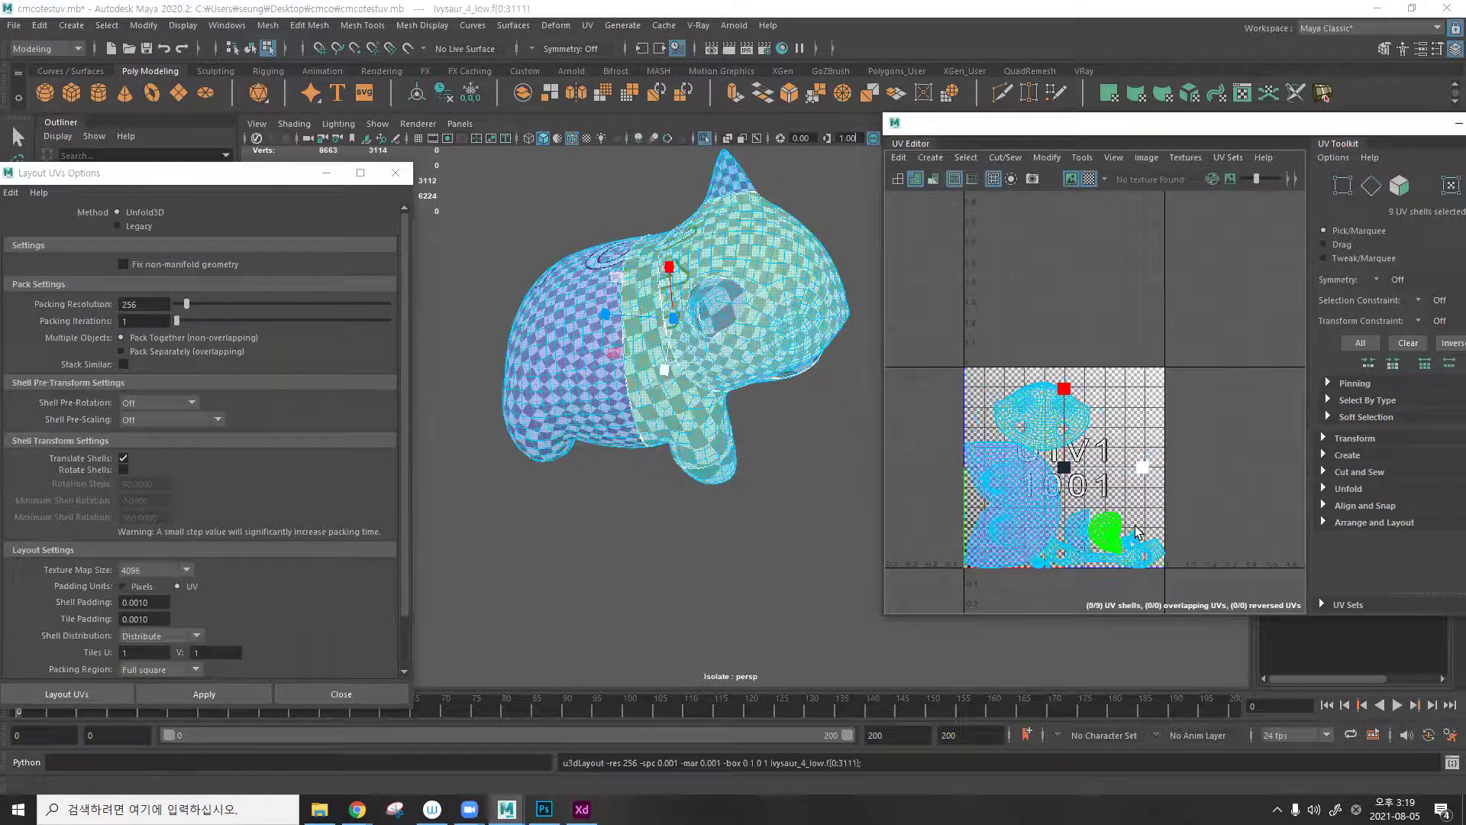
left_click(1196, 459)
scroll(1196, 459, "up", 8)
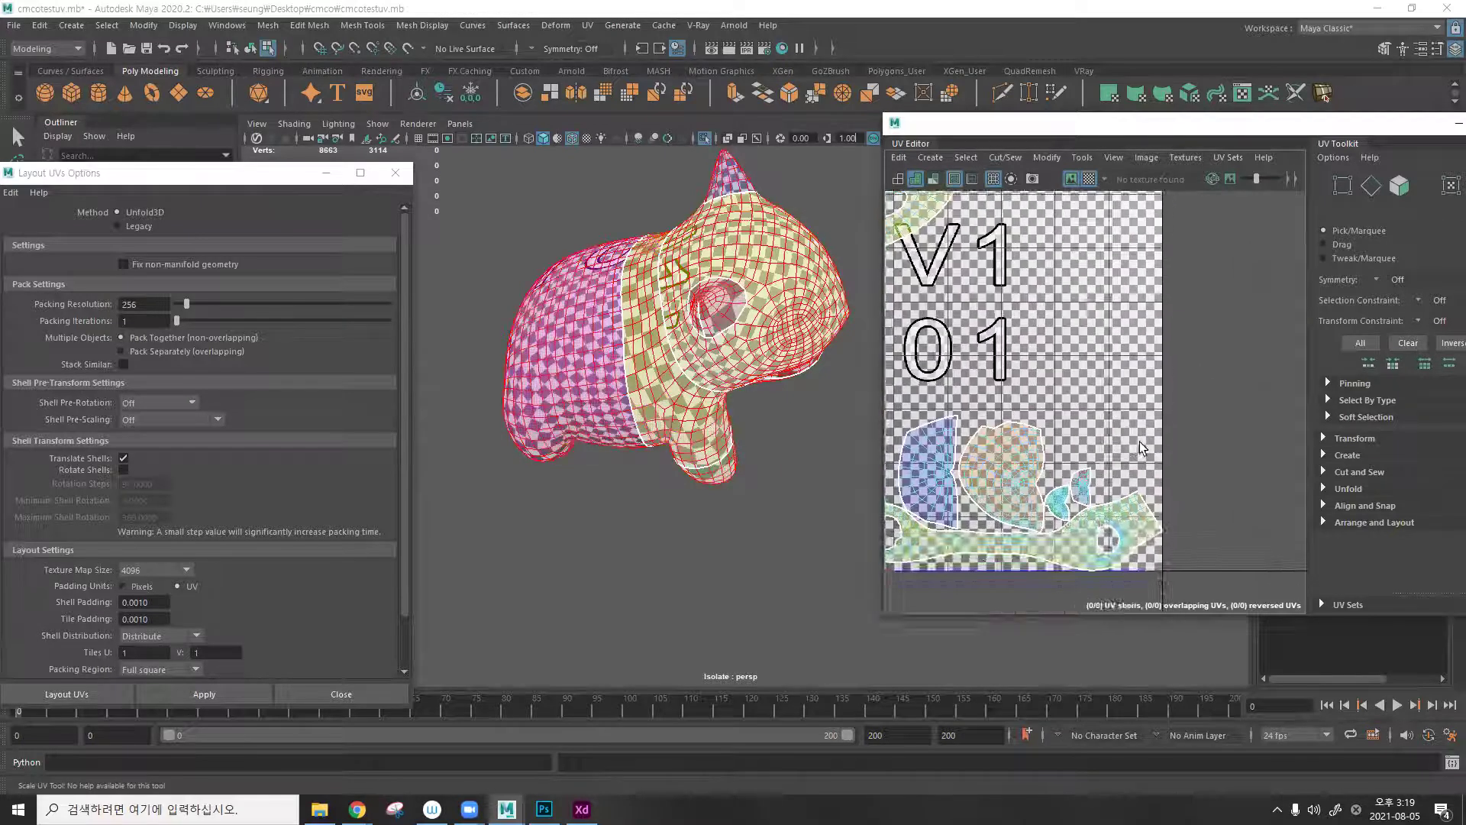
scroll(1092, 489, "down", 8)
Lay out all nine UV shells again with shell padding and tile padding set to 0.01.
key("space")
left_click_drag(1119, 500, 887, 269)
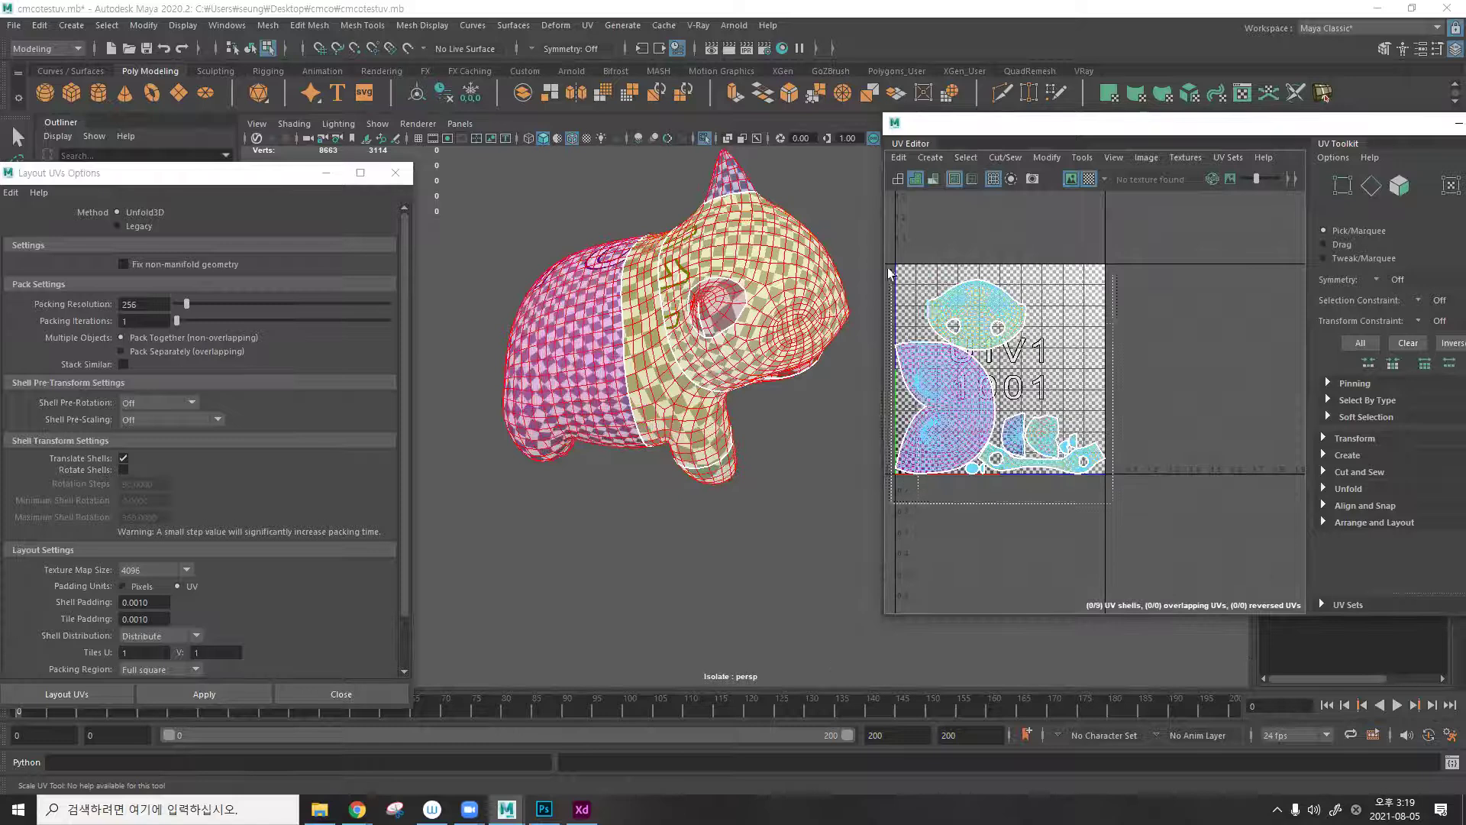
left_click(1048, 157)
key("Escape")
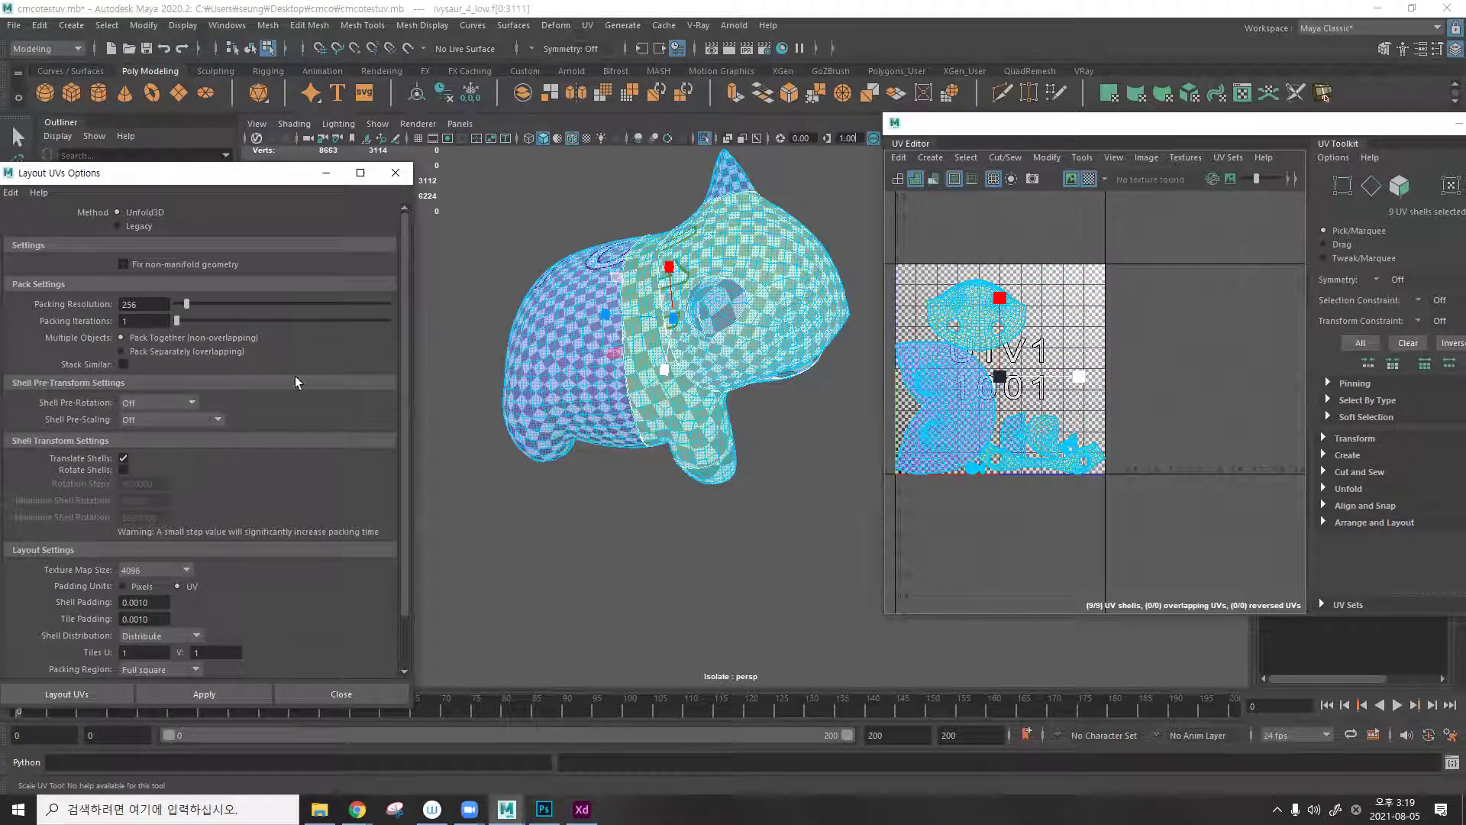
left_click_drag(209, 183, 543, 107)
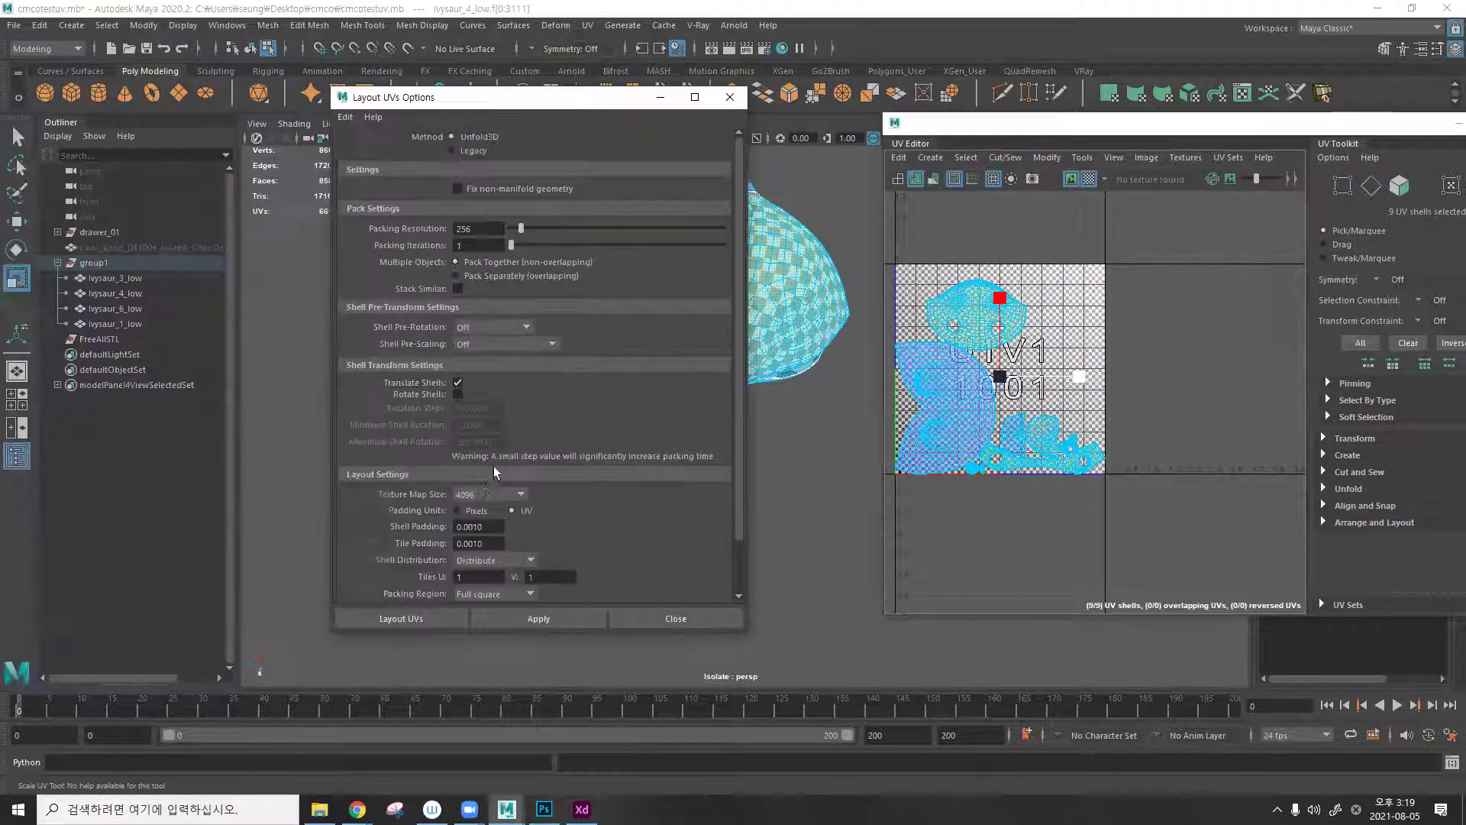
key("BackSpace")
key("BackSpace")
type("1")
left_click(494, 543)
type("1")
left_click(522, 614)
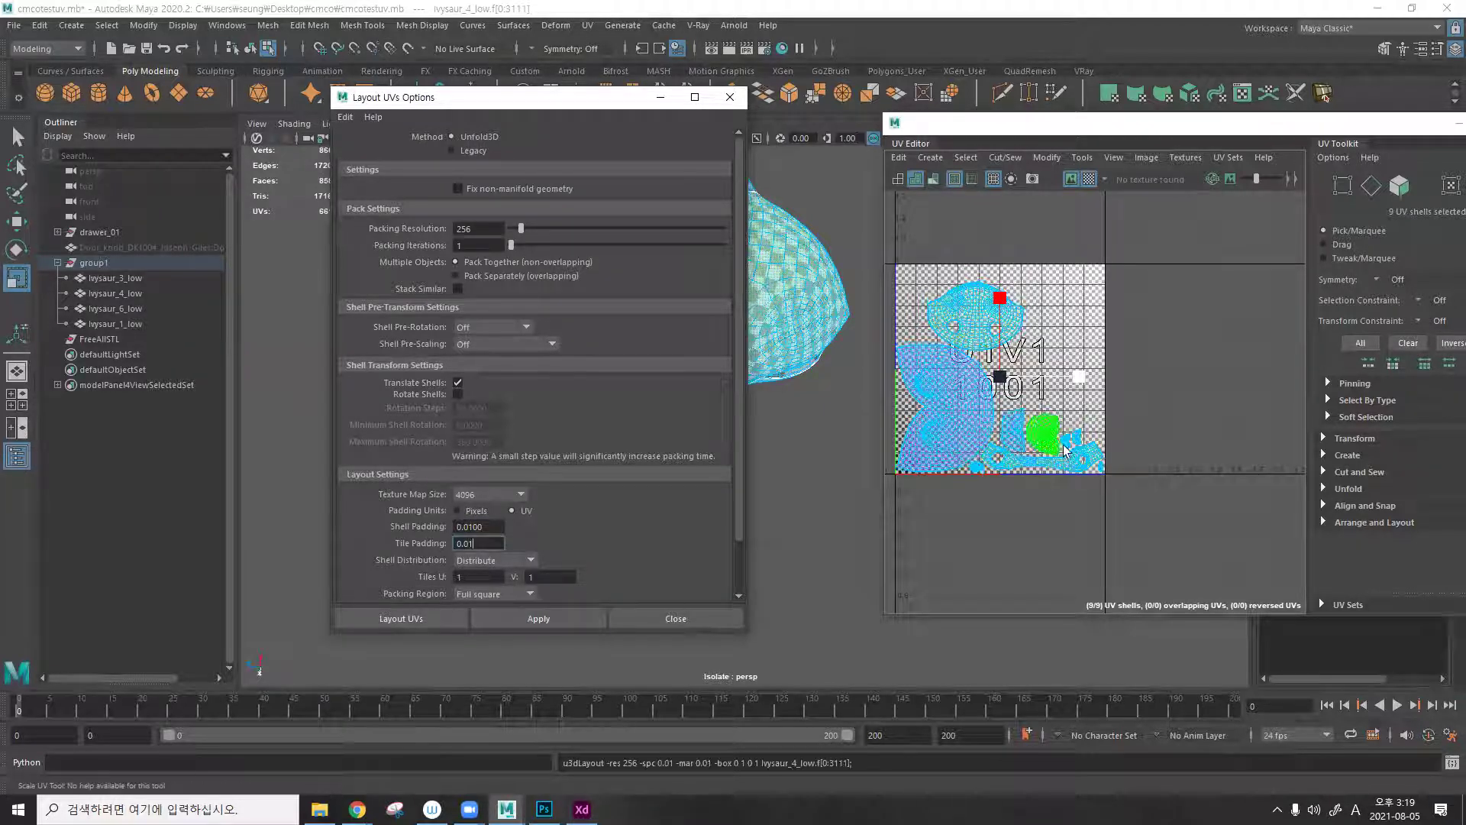
Examine the gaps between the large purple shell, its neighbouring shell and the UV tile's border.
left_click(1020, 341)
scroll(910, 359, "up", 6)
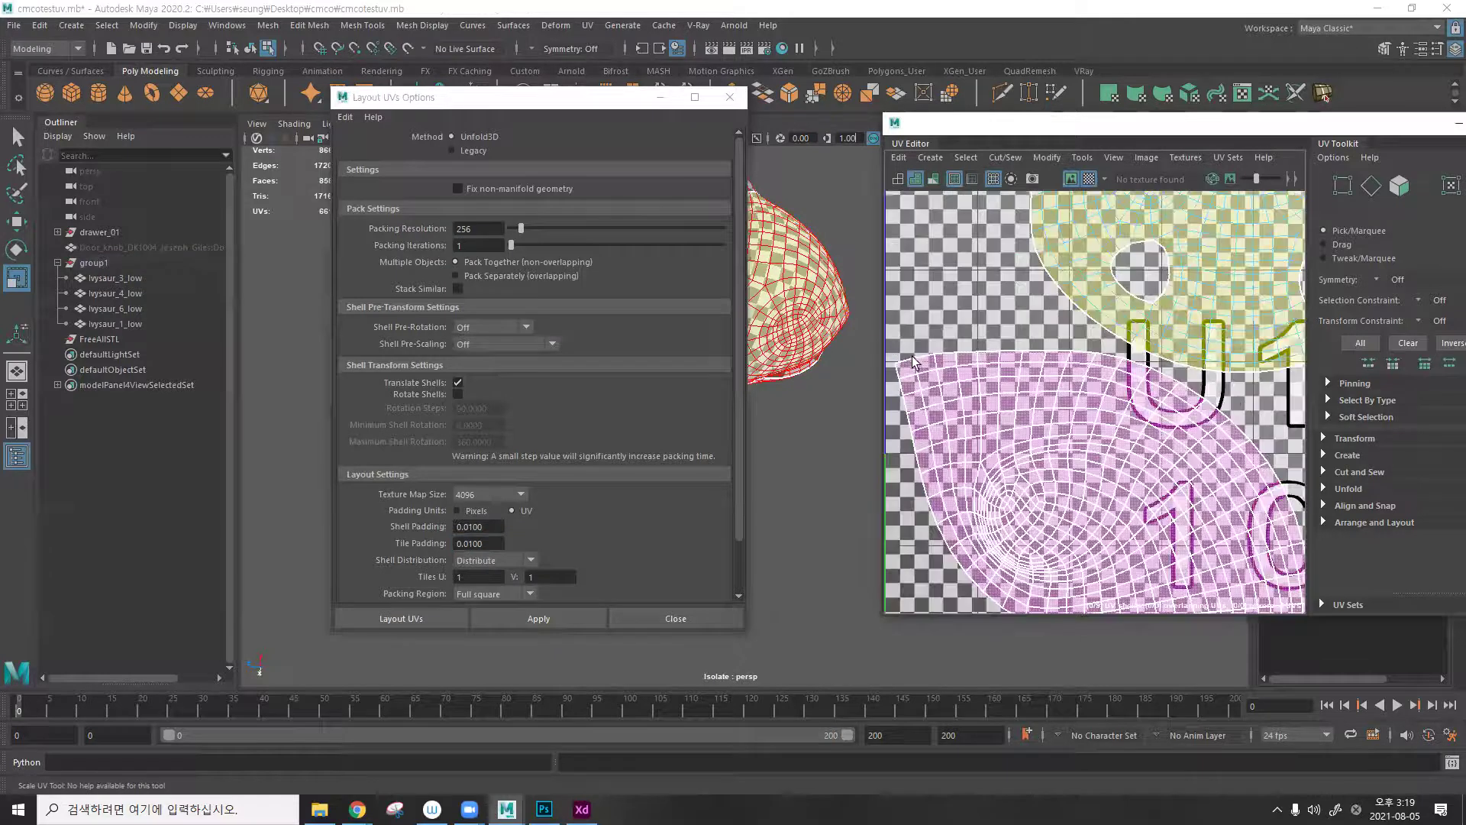
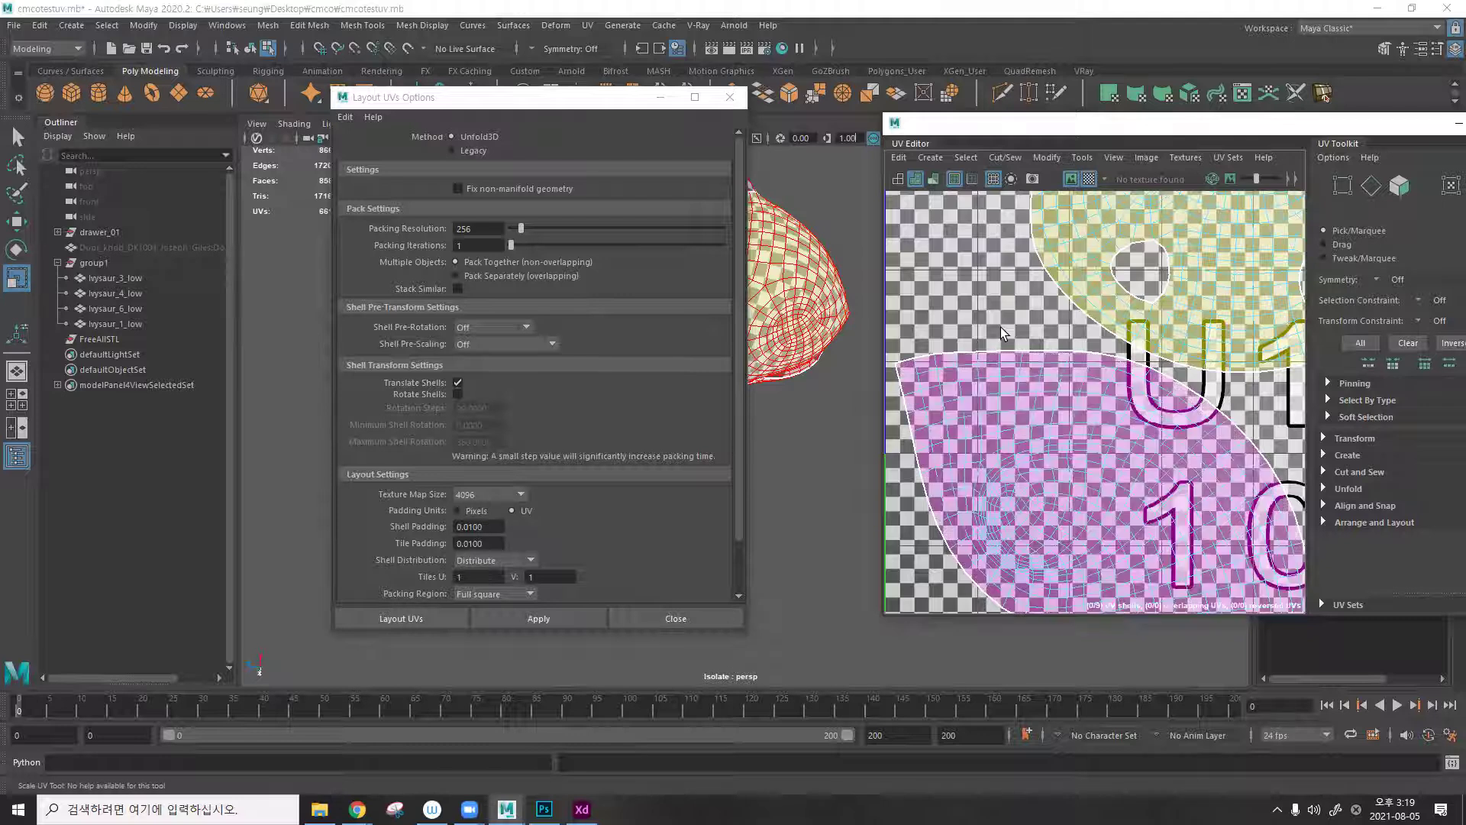
key("space")
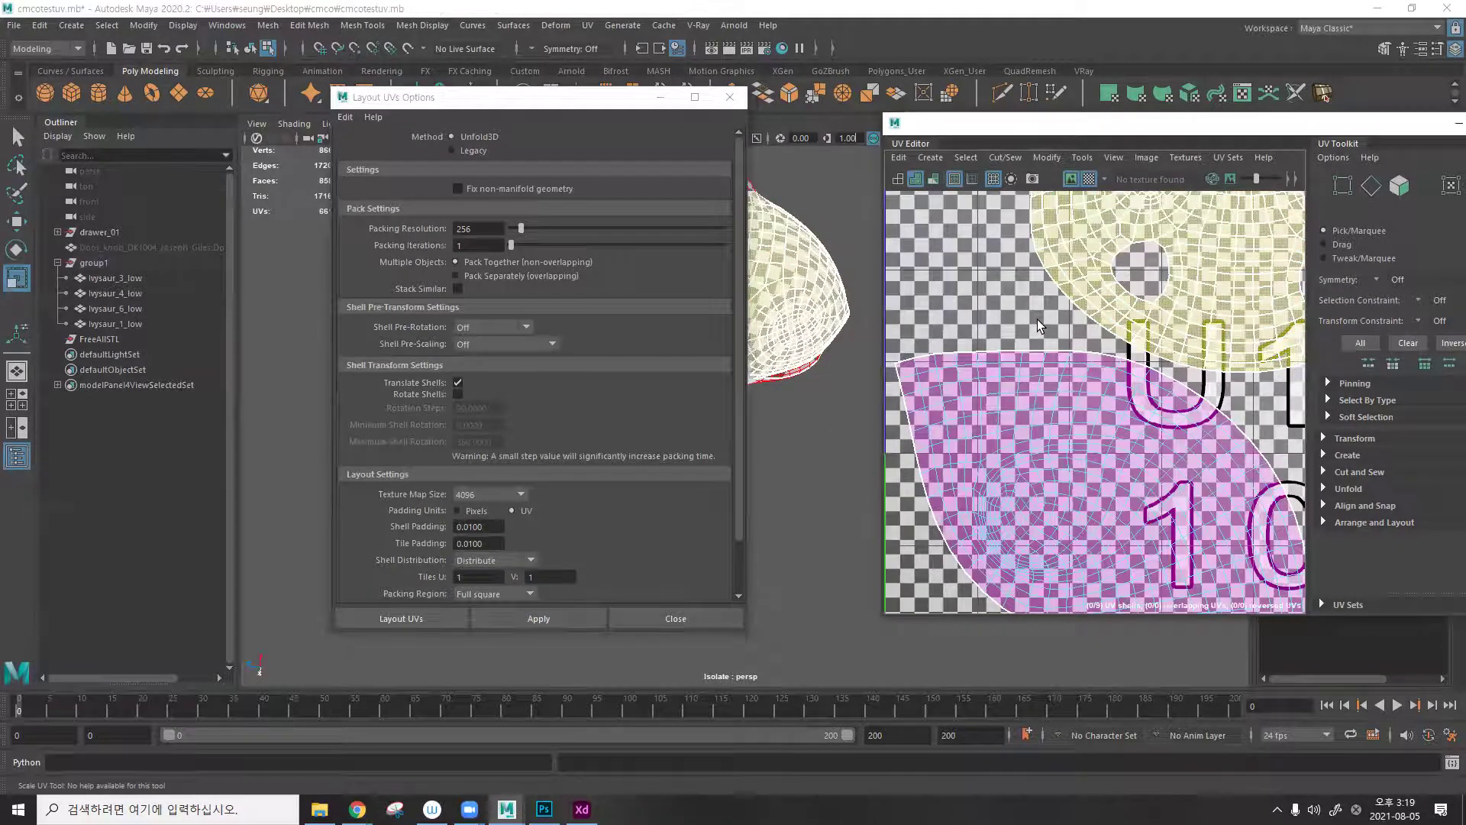
scroll(1085, 343, "up", 4)
scroll(1105, 354, "down", 2)
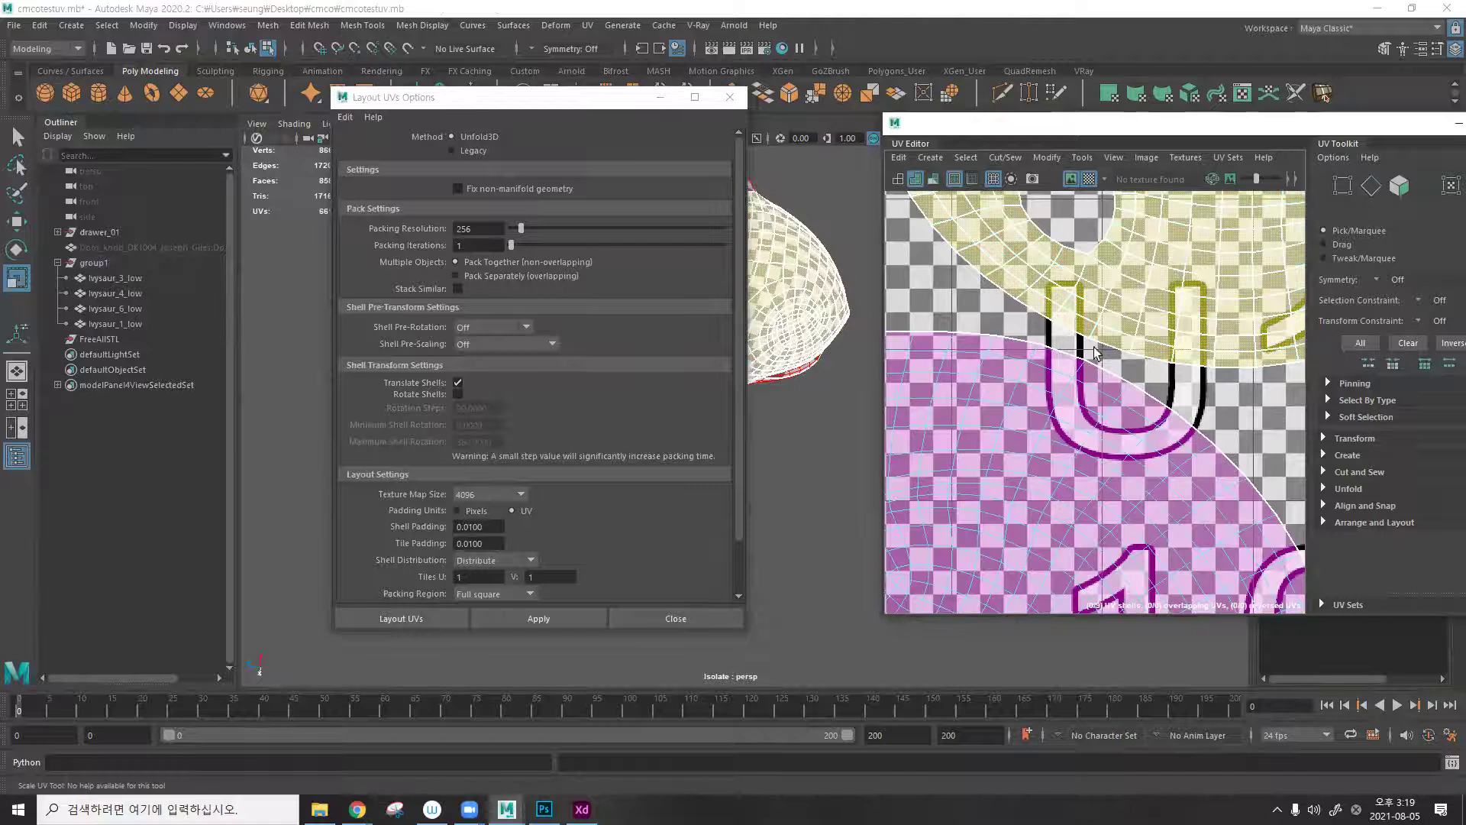
scroll(1016, 325, "down", 1)
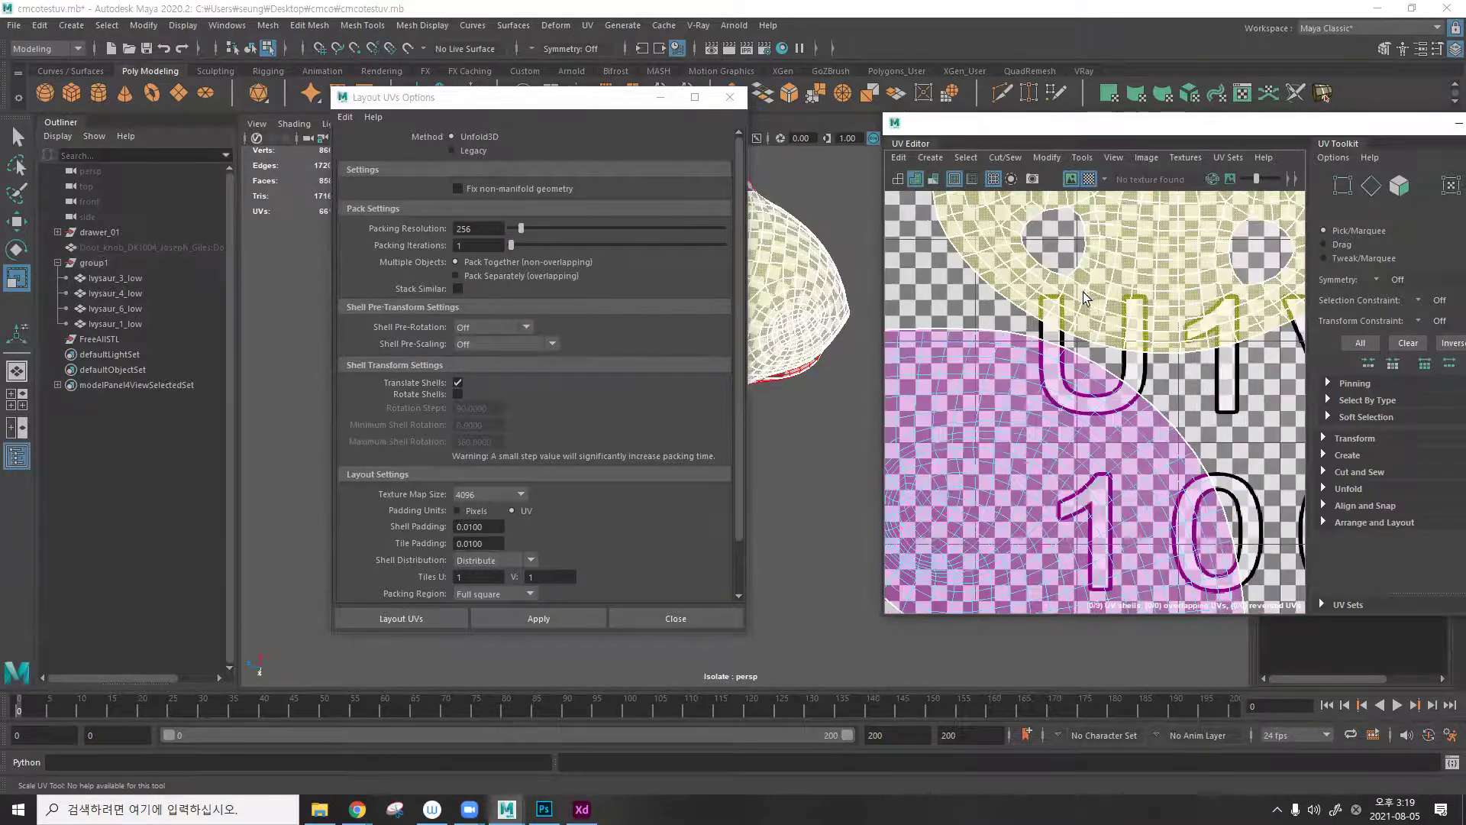
left_click(1094, 354)
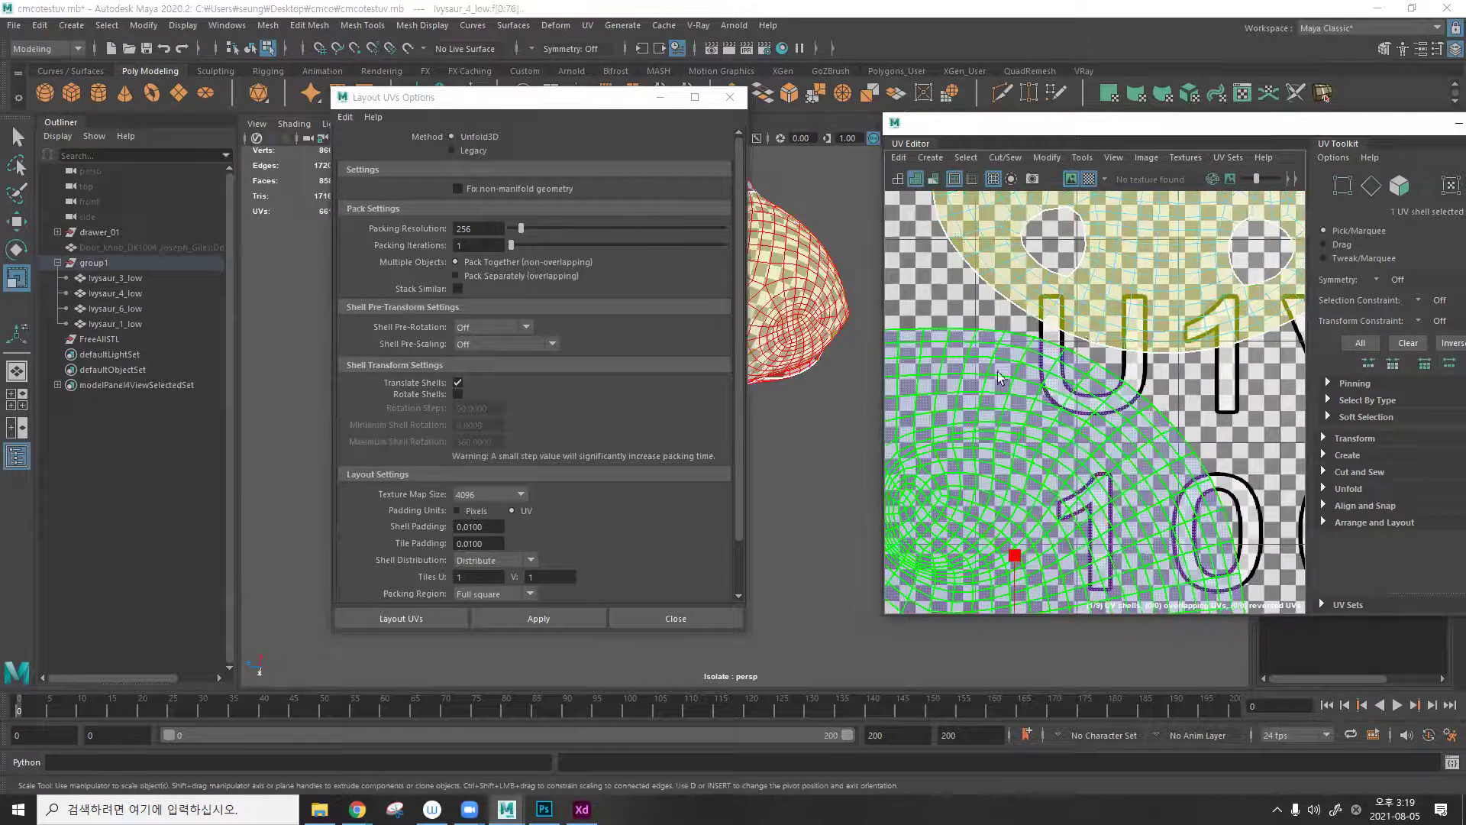
left_click(959, 385)
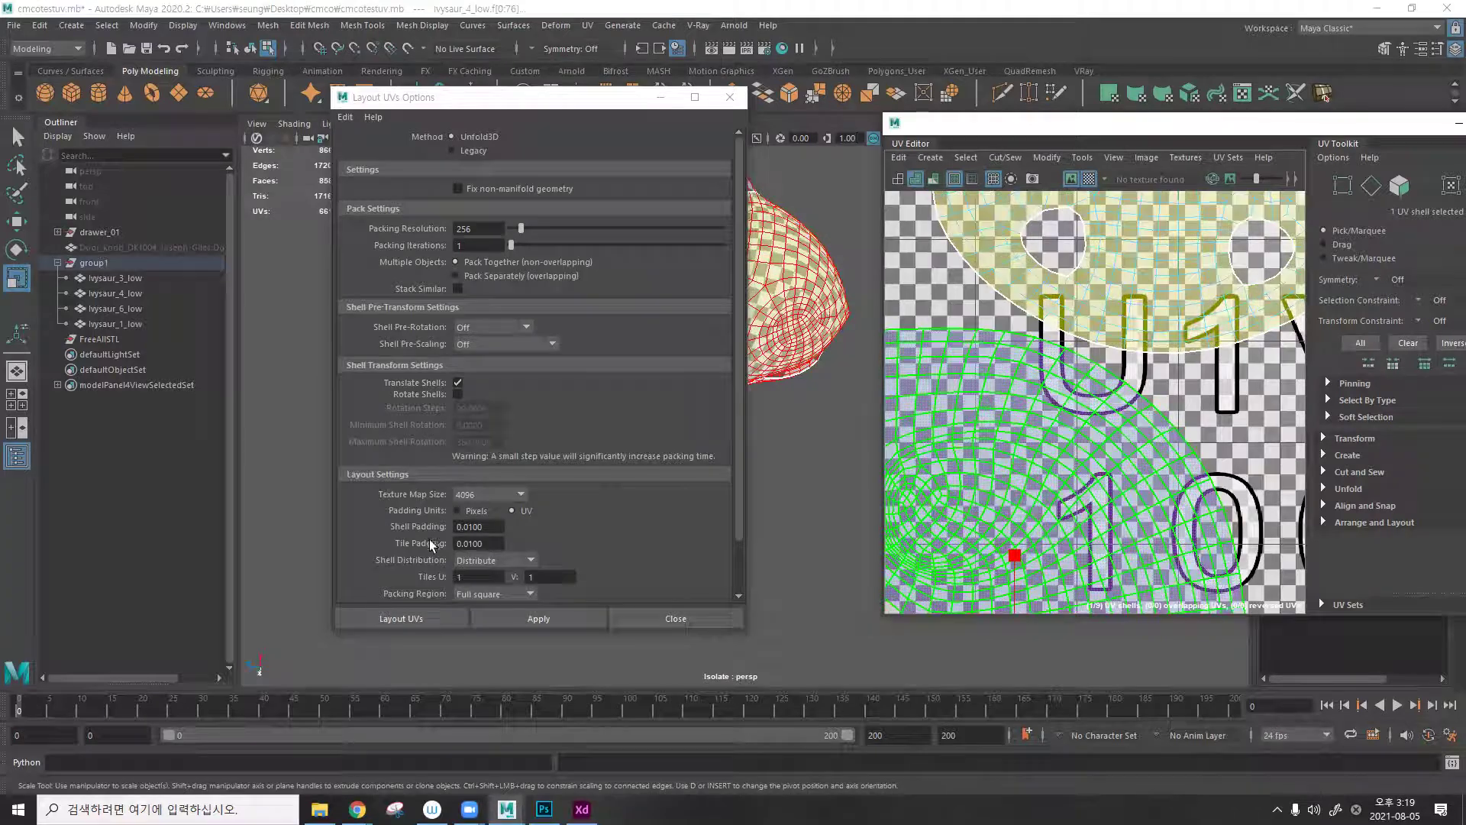
scroll(961, 385, "up", 2)
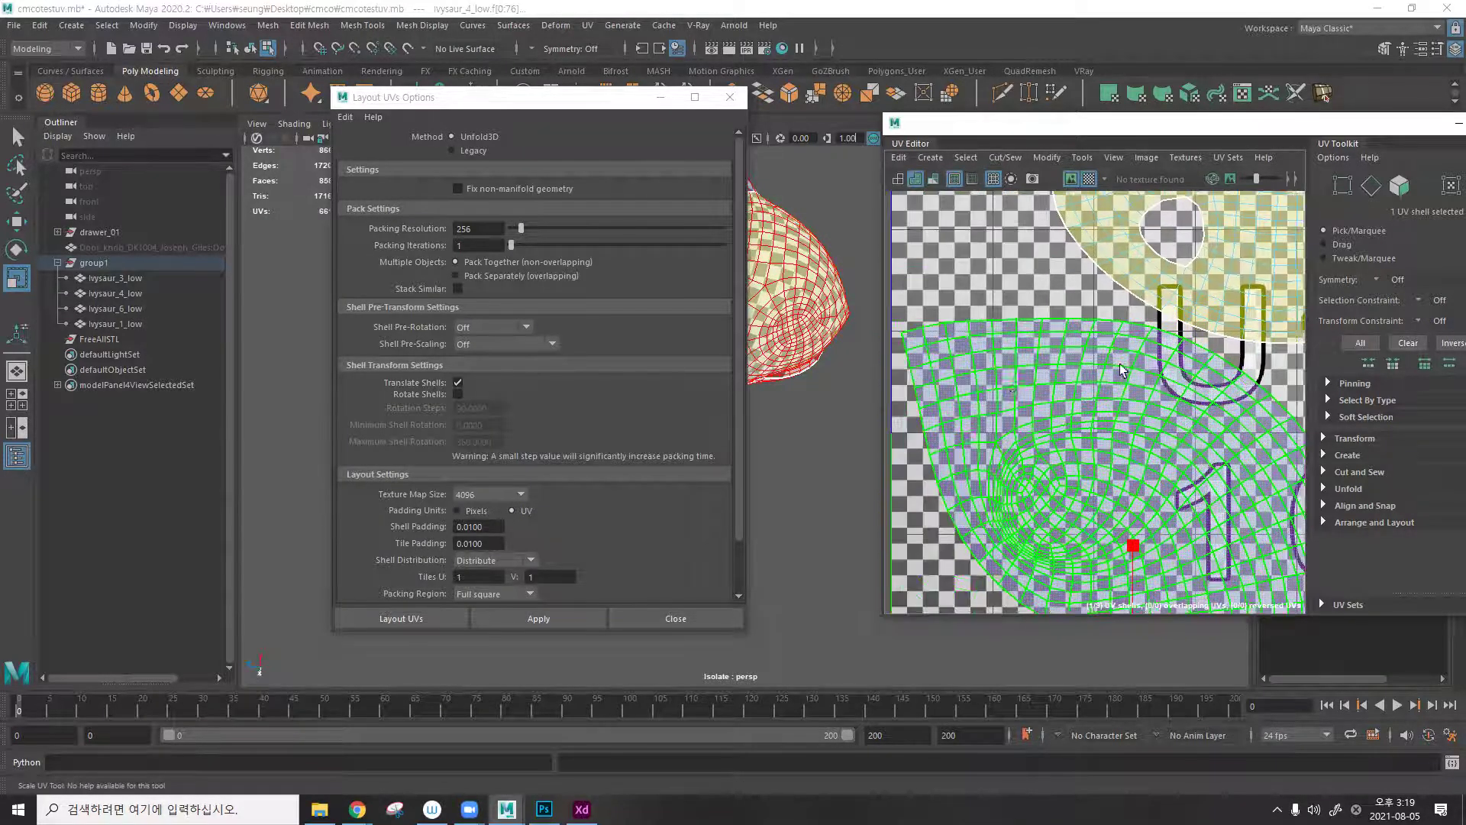
scroll(961, 364, "up", 2)
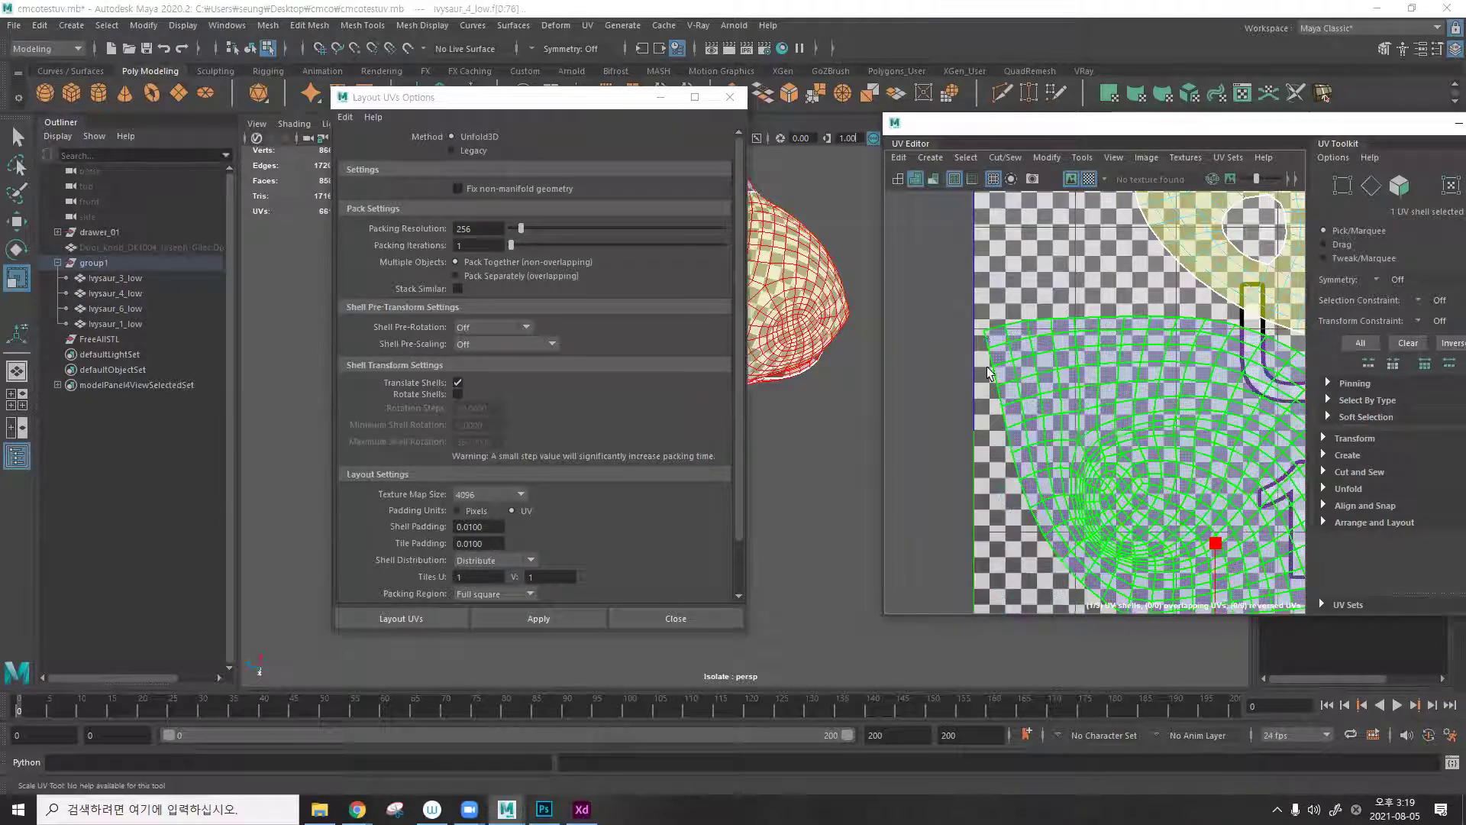
scroll(986, 364, "up", 3)
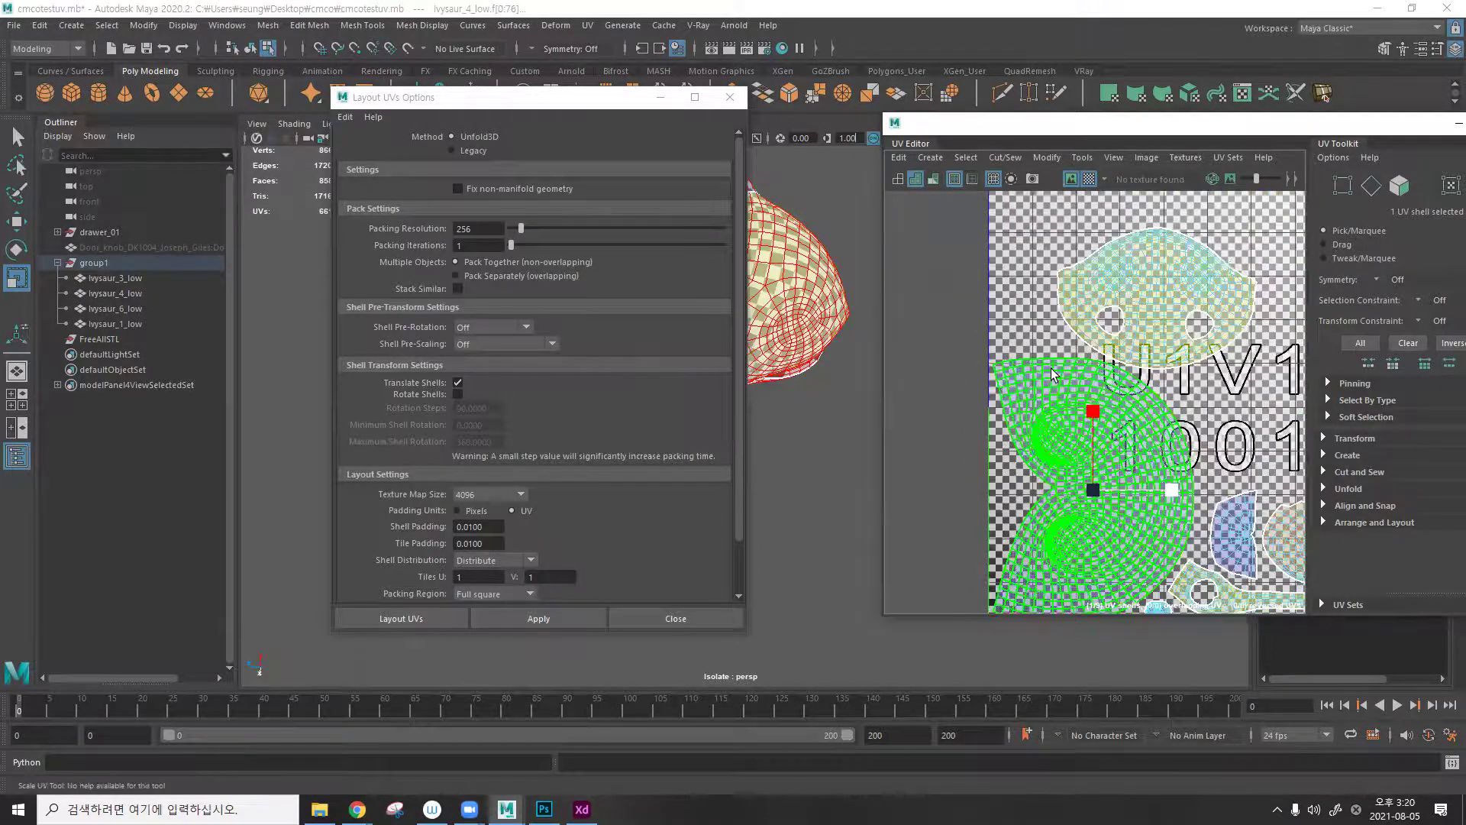
Clear the shell selection, view the whole UV tile, and close the layout options.
scroll(1051, 368, "down", 3)
left_click(1131, 348)
left_click_drag(997, 267, 1267, 564)
left_click(1213, 416)
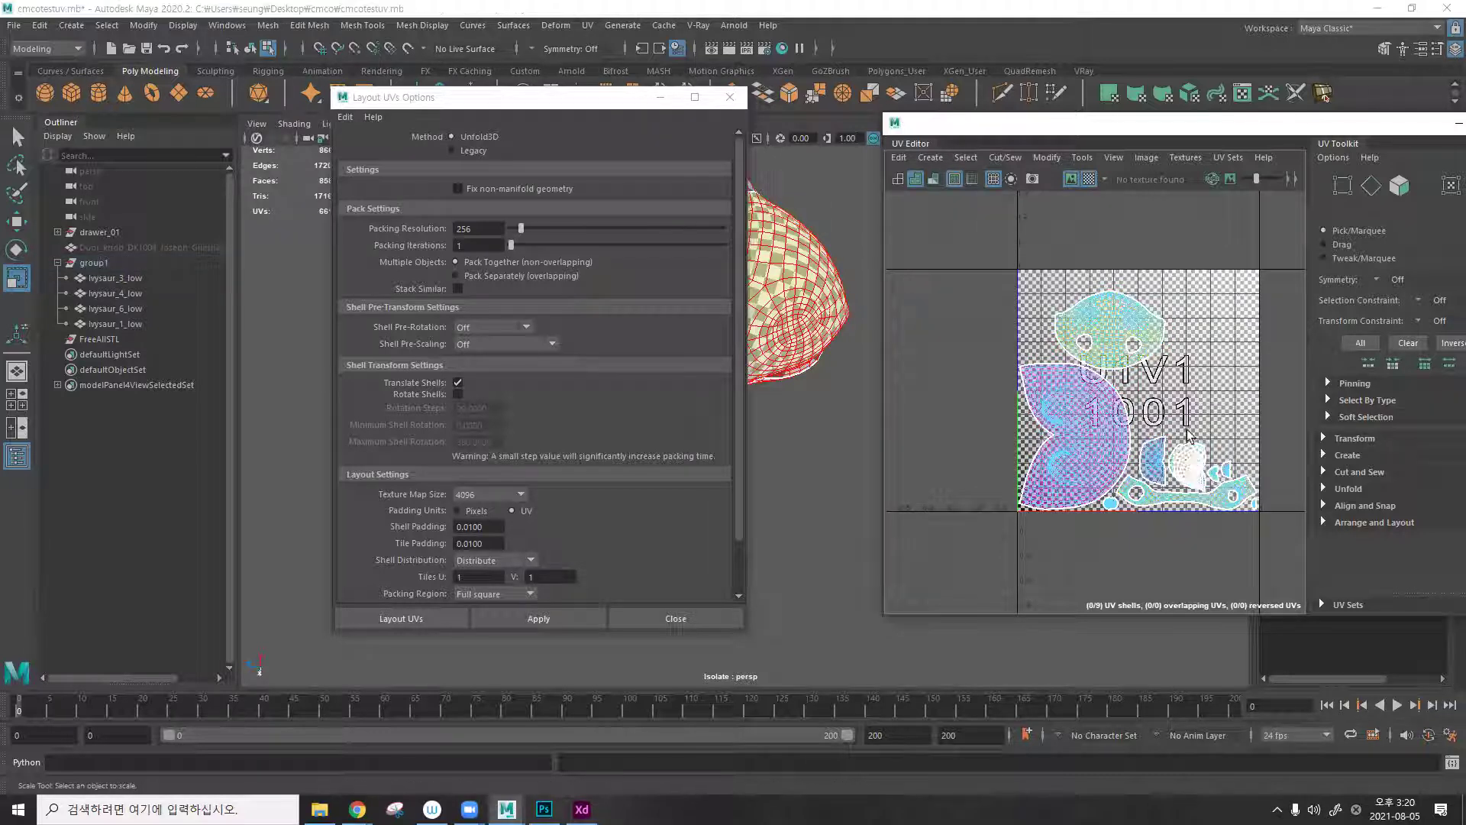
left_click(728, 98)
Return to object mode with the ivysaur body selected and open the UV Snapshot options.
left_click_drag(710, 198, 802, 206, "alt")
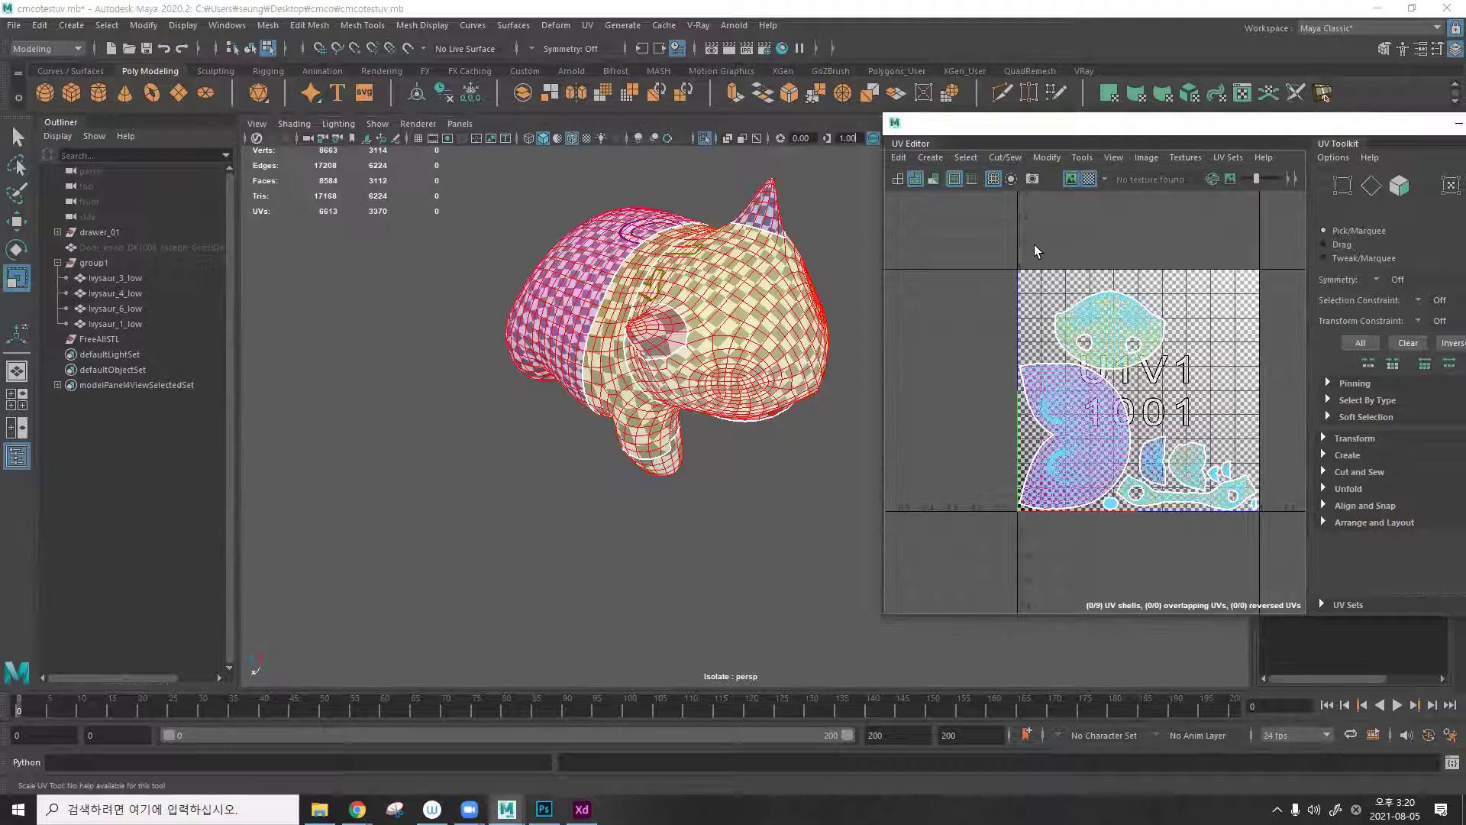
key("F8")
left_click(1147, 158)
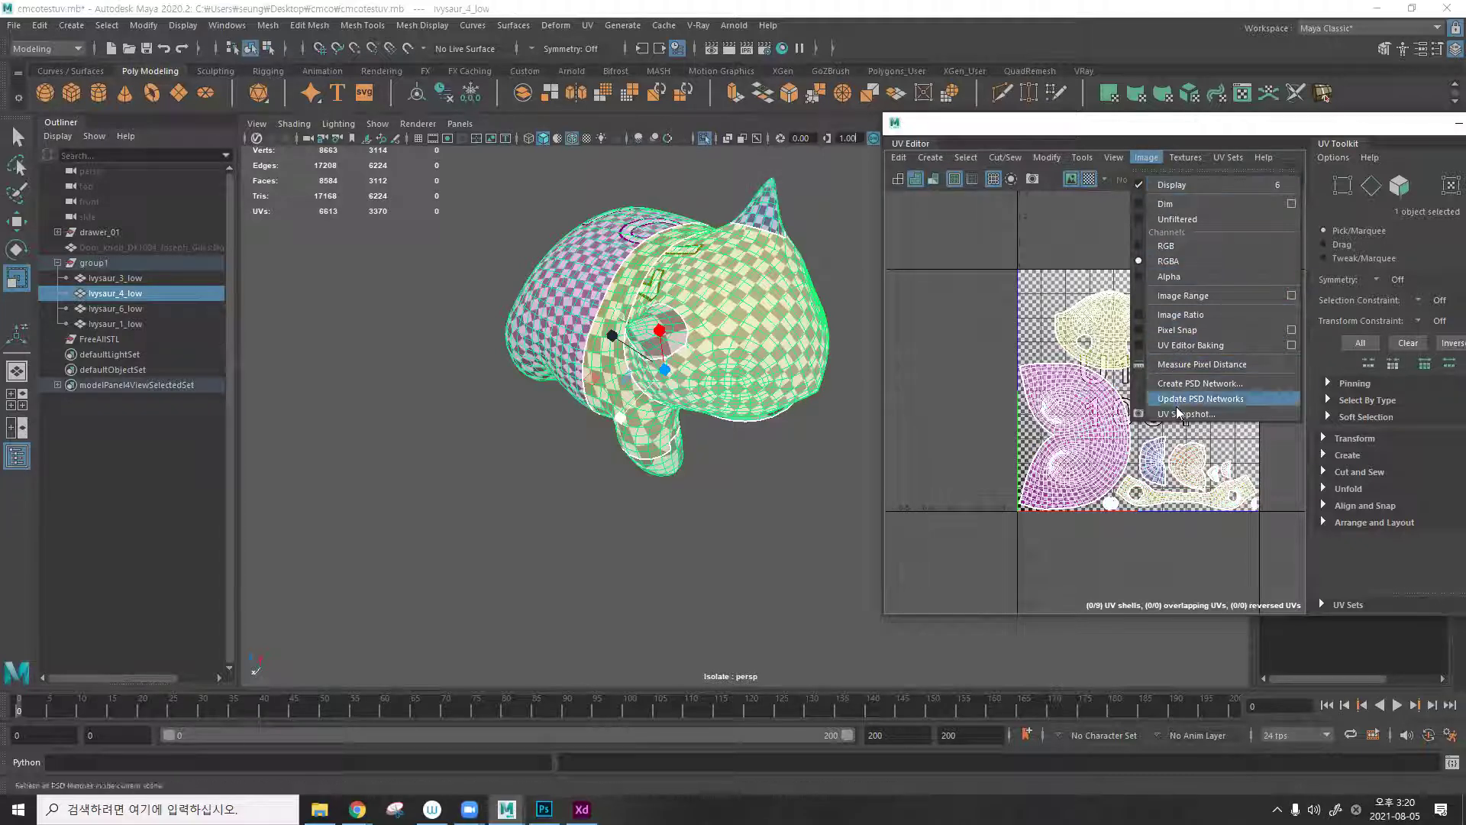
left_click(1186, 414)
left_click(1146, 157)
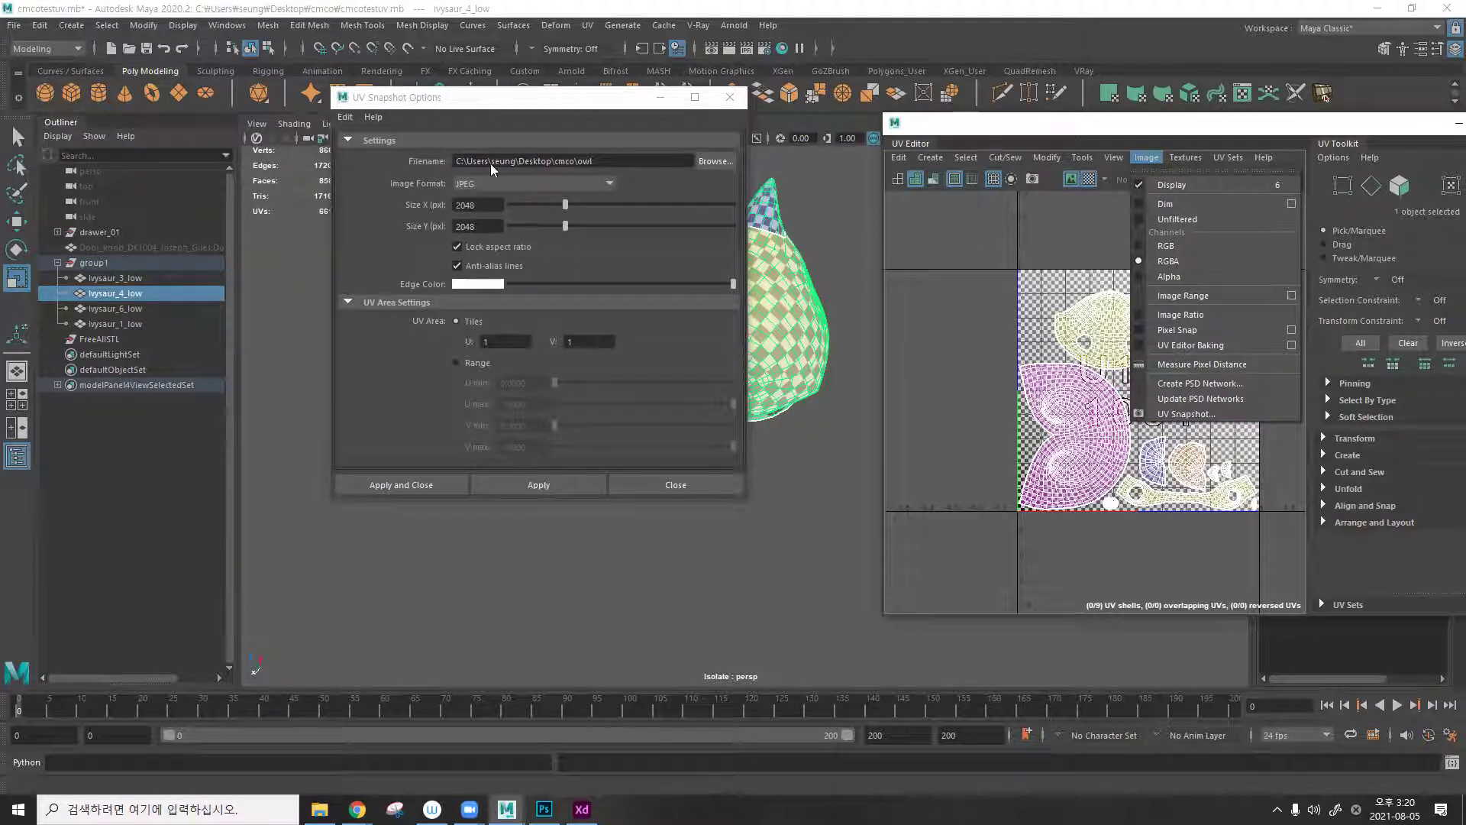
Set the UV snapshot's output file to aaaaaasssssss in the cmco folder.
left_click(716, 161)
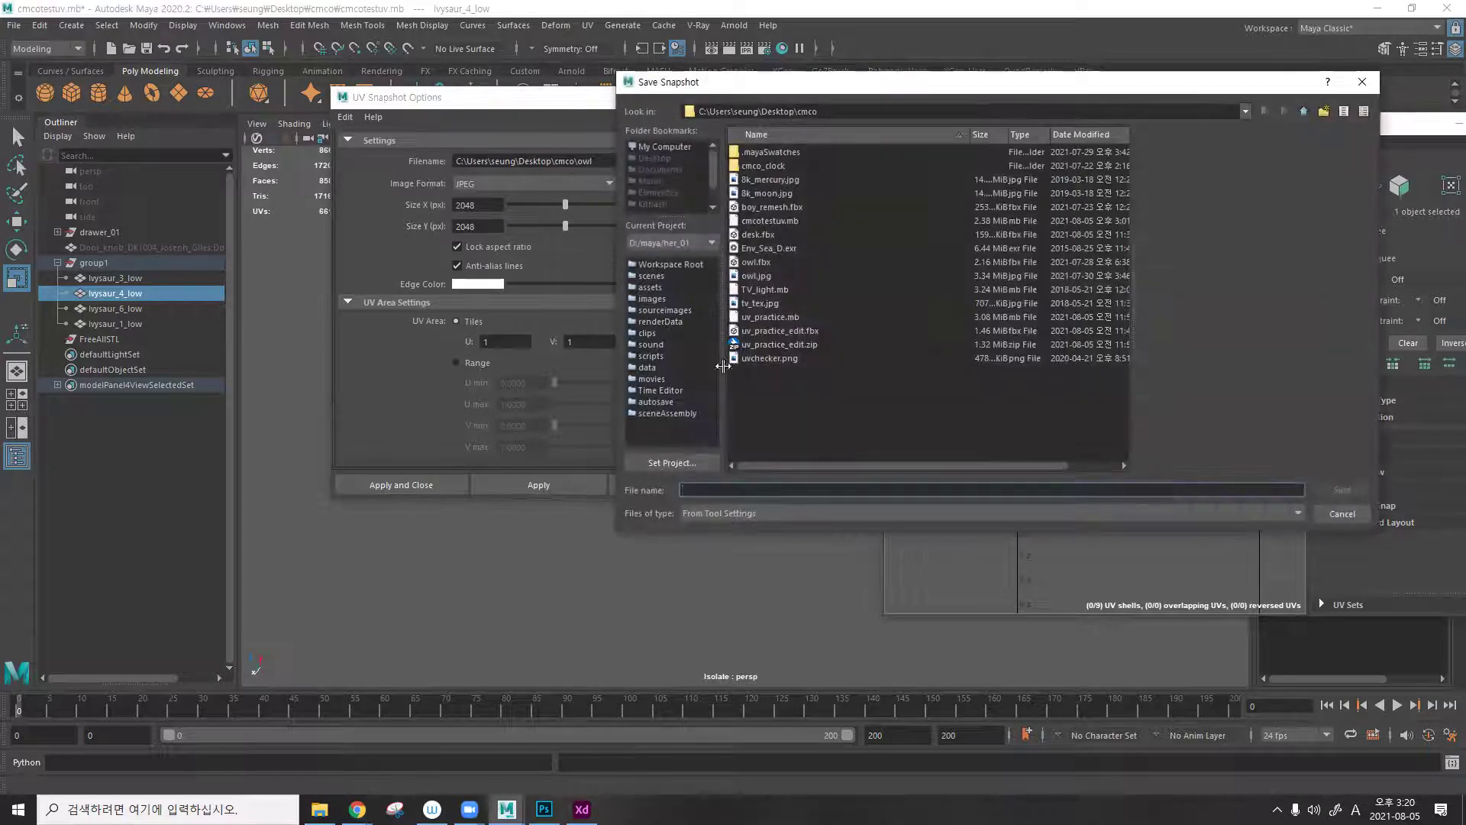
left_click(825, 111)
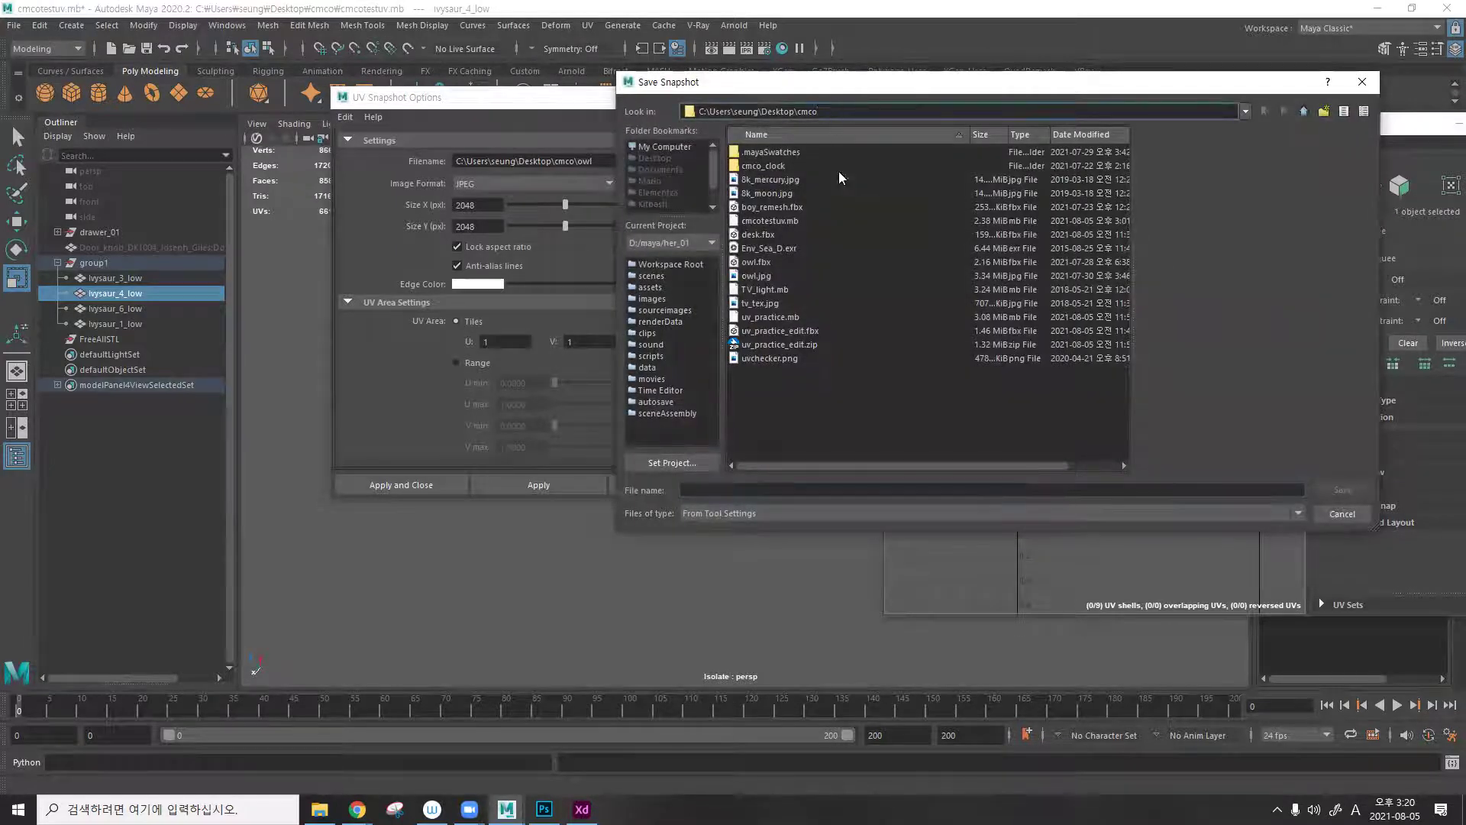
left_click(798, 489)
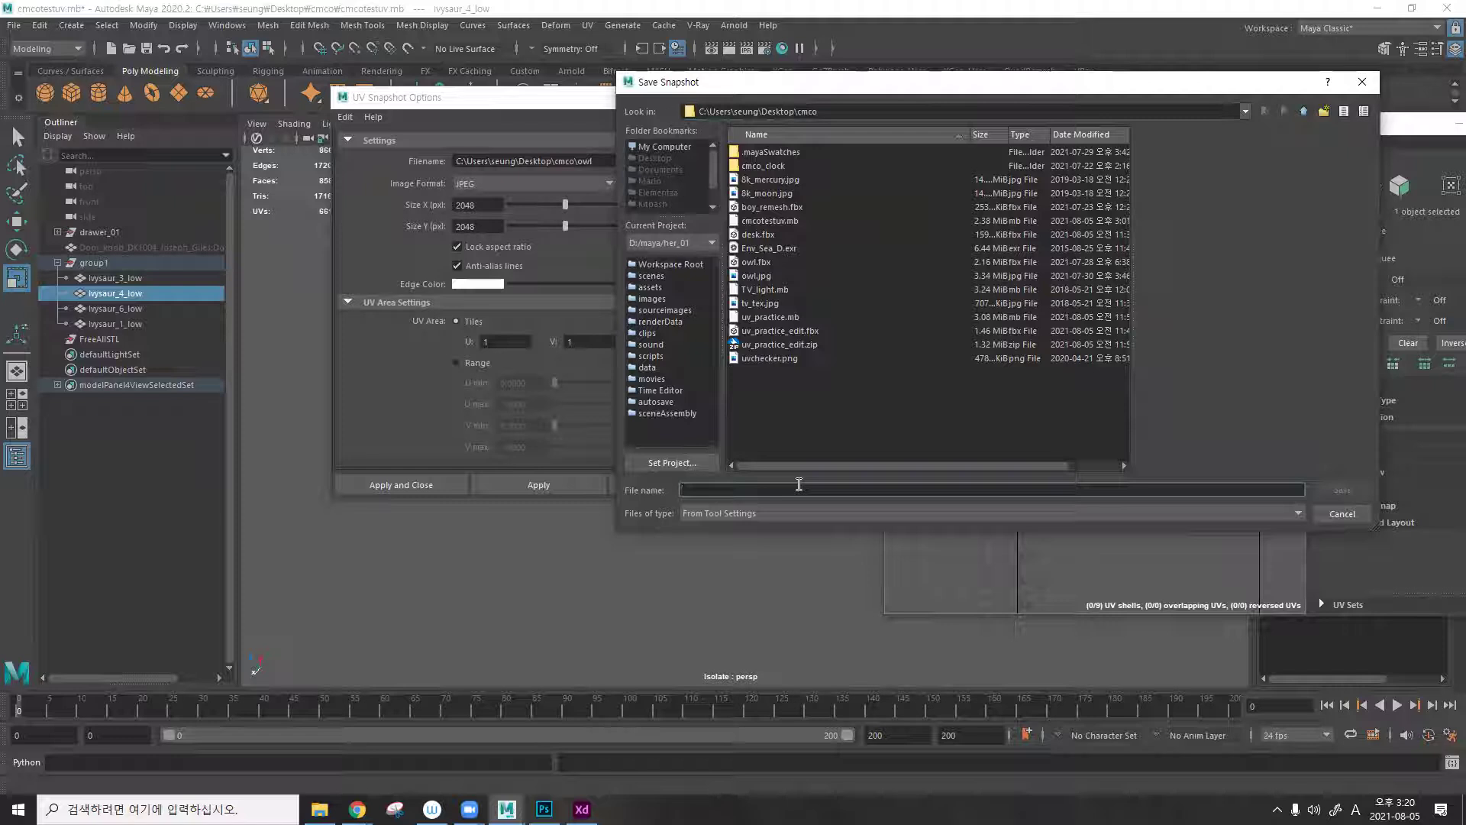
type("aaaaaasssssss")
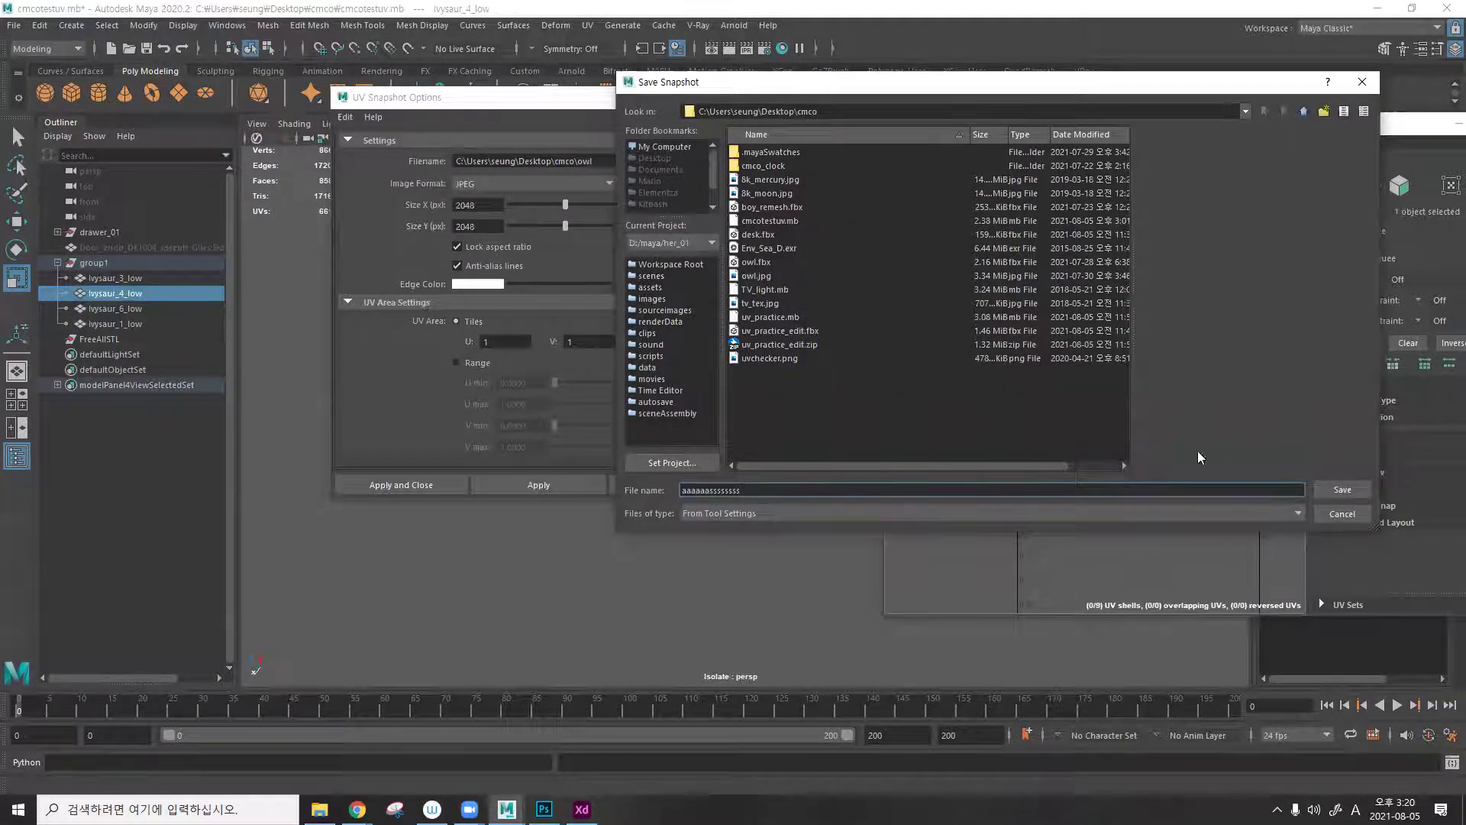
left_click(1342, 489)
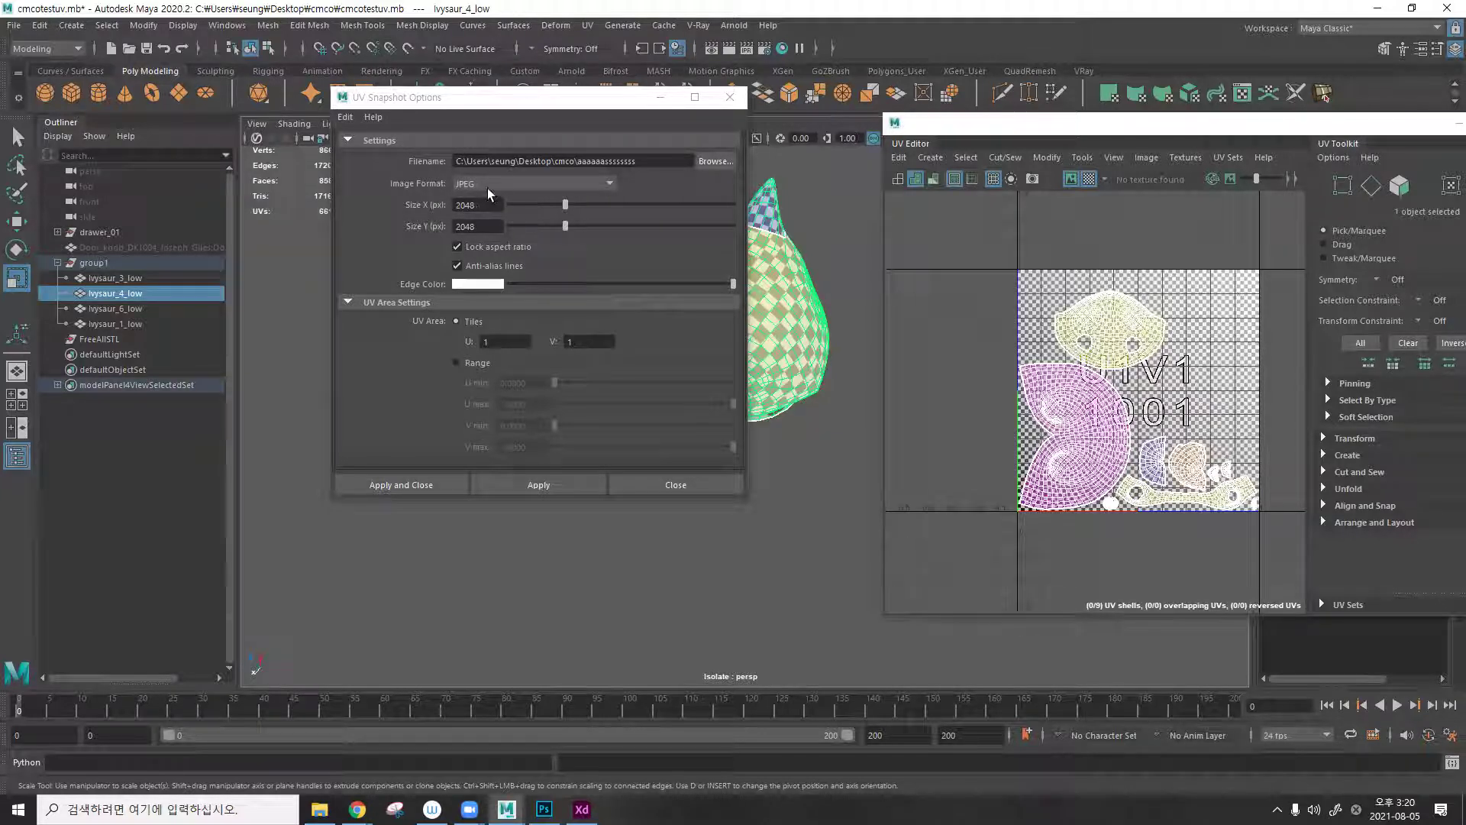
Save the UV snapshot in PNG format and show the cmco folder in File Explorer.
left_click(491, 188)
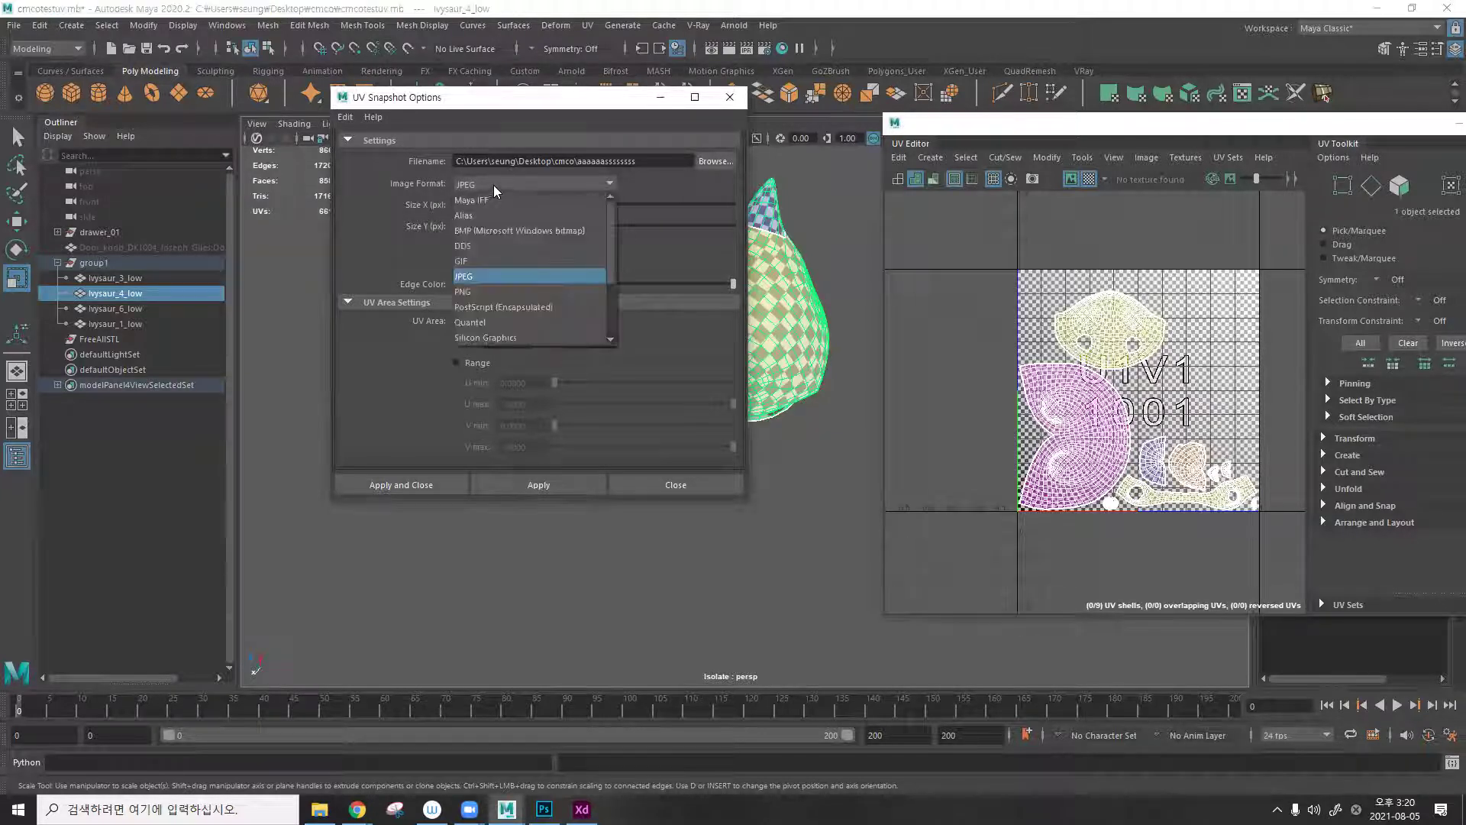
left_click(489, 290)
left_click(526, 489)
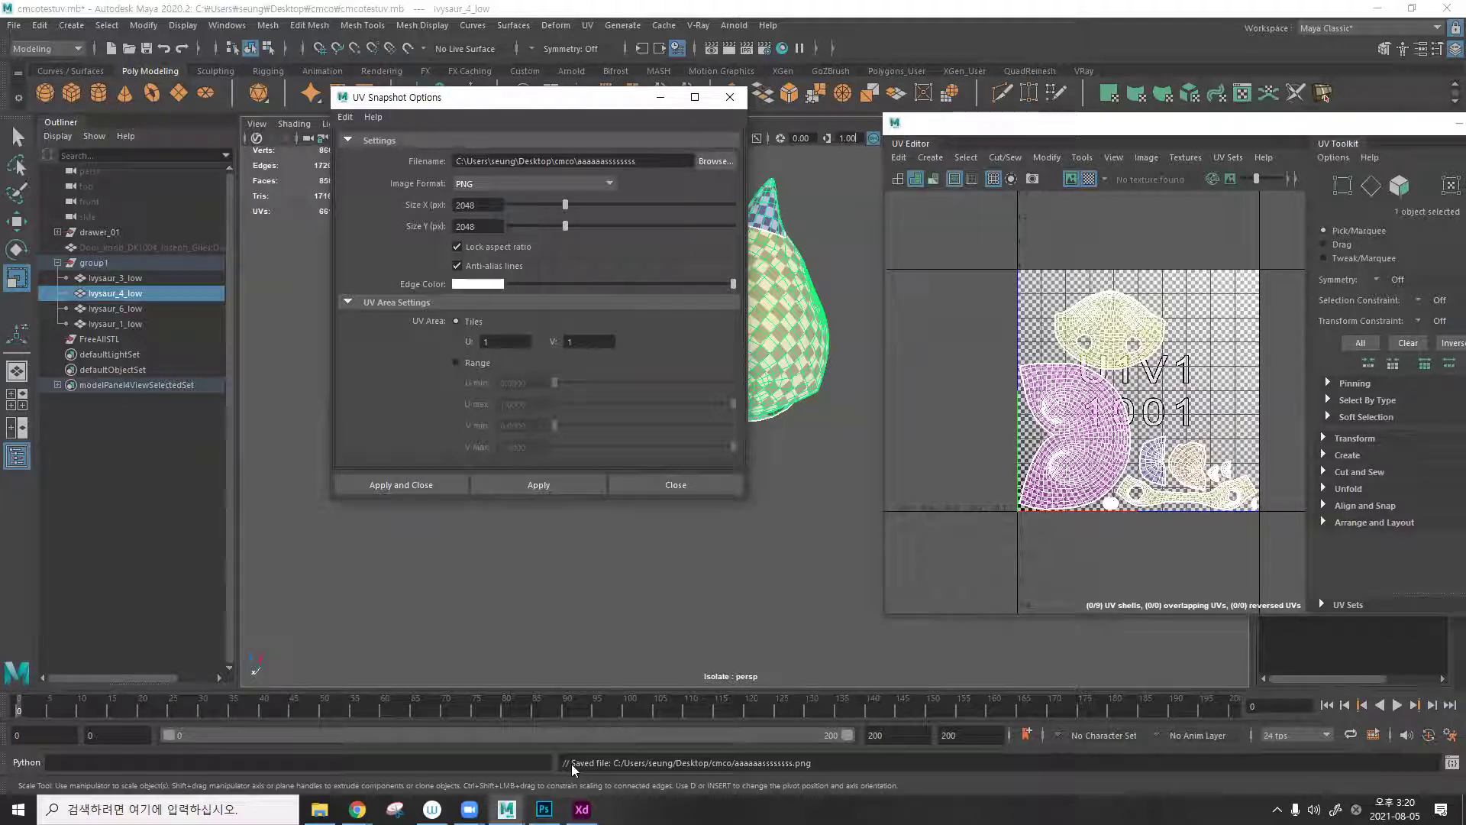
left_click(319, 809)
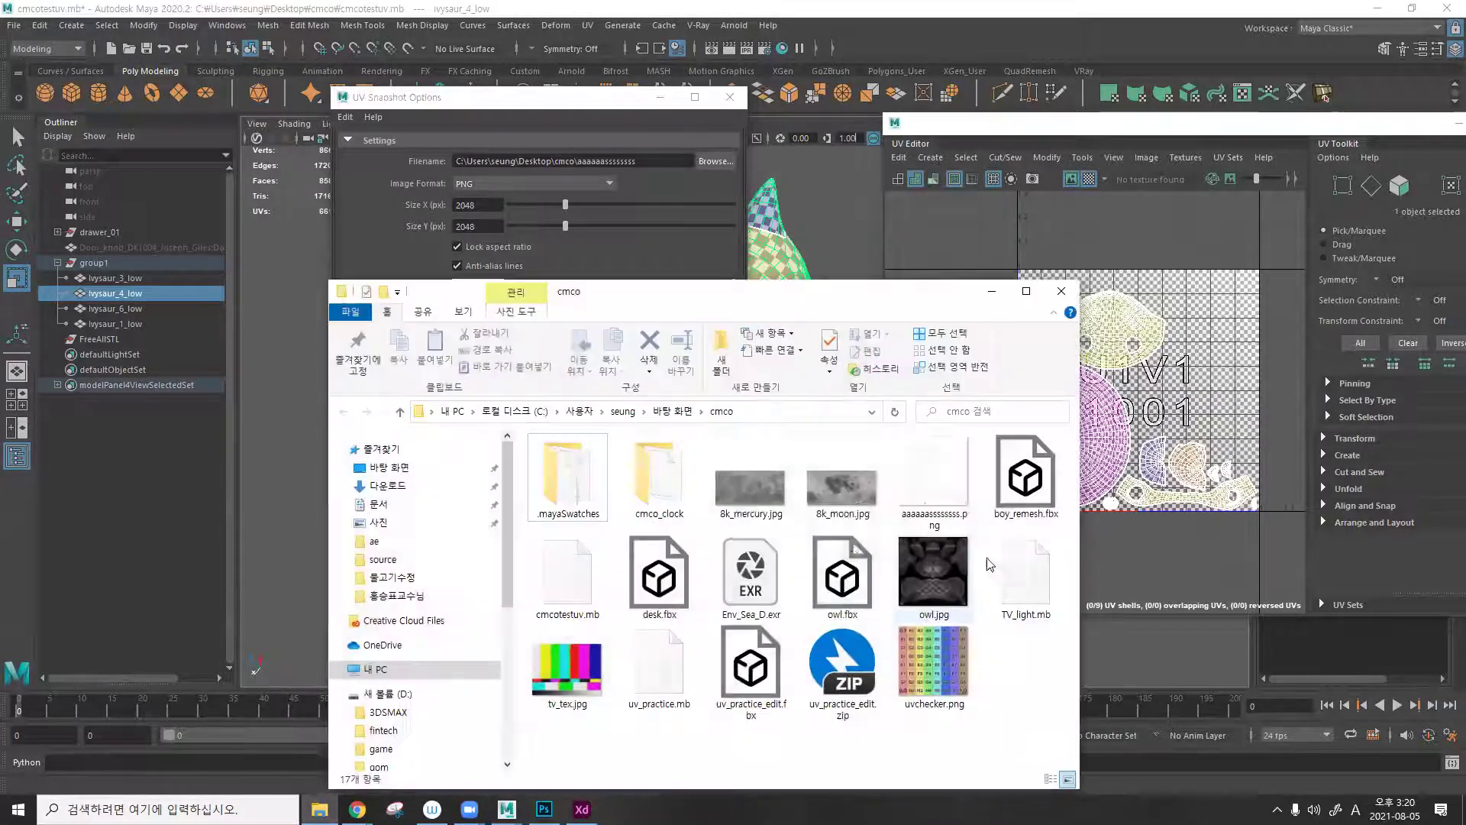
Open the exported UV snapshot PNG from the cmco folder in Photos and examine the wireframe layout.
left_click_drag(802, 281, 802, 82)
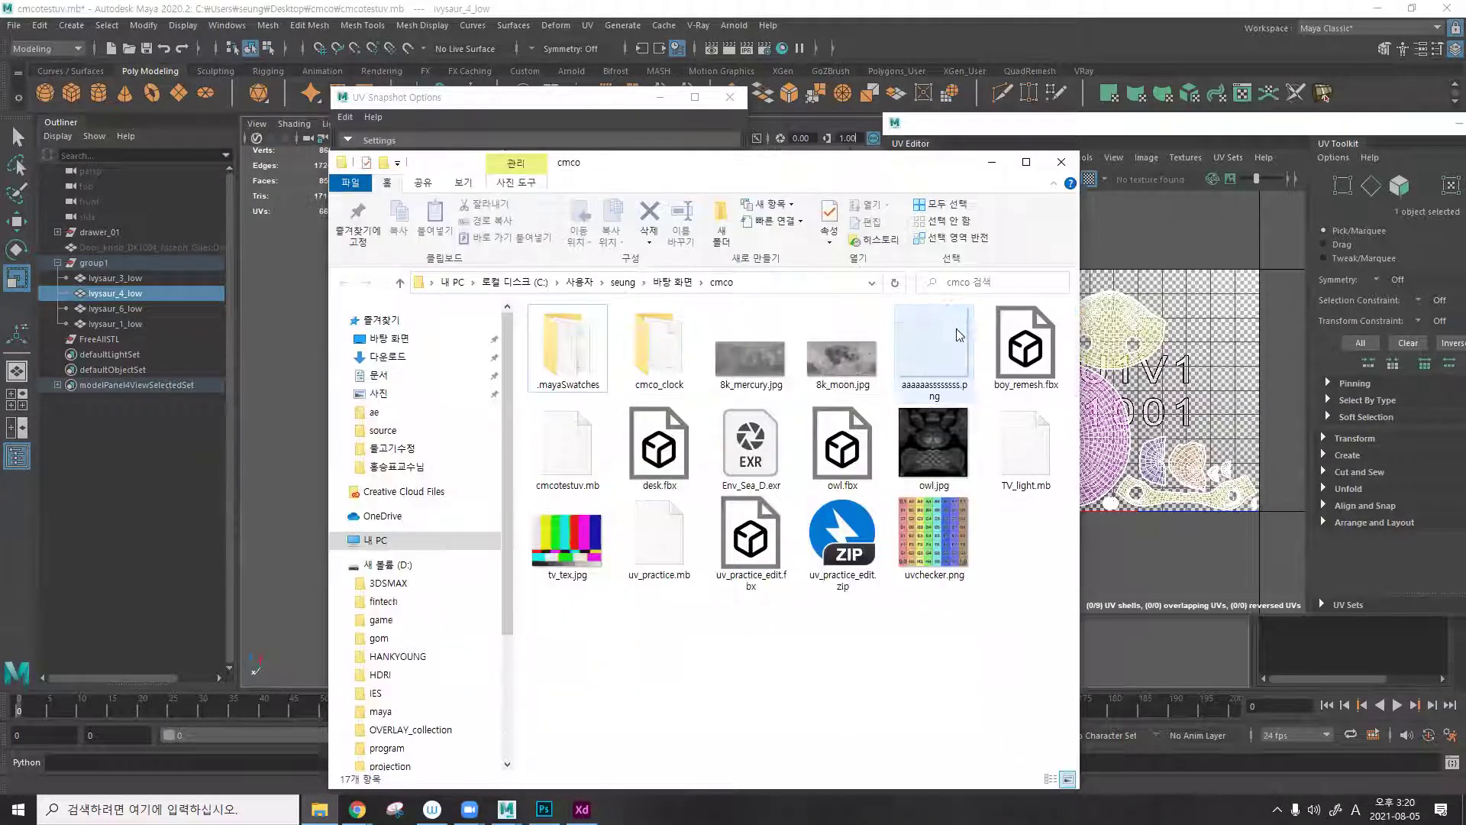
double_click(952, 332)
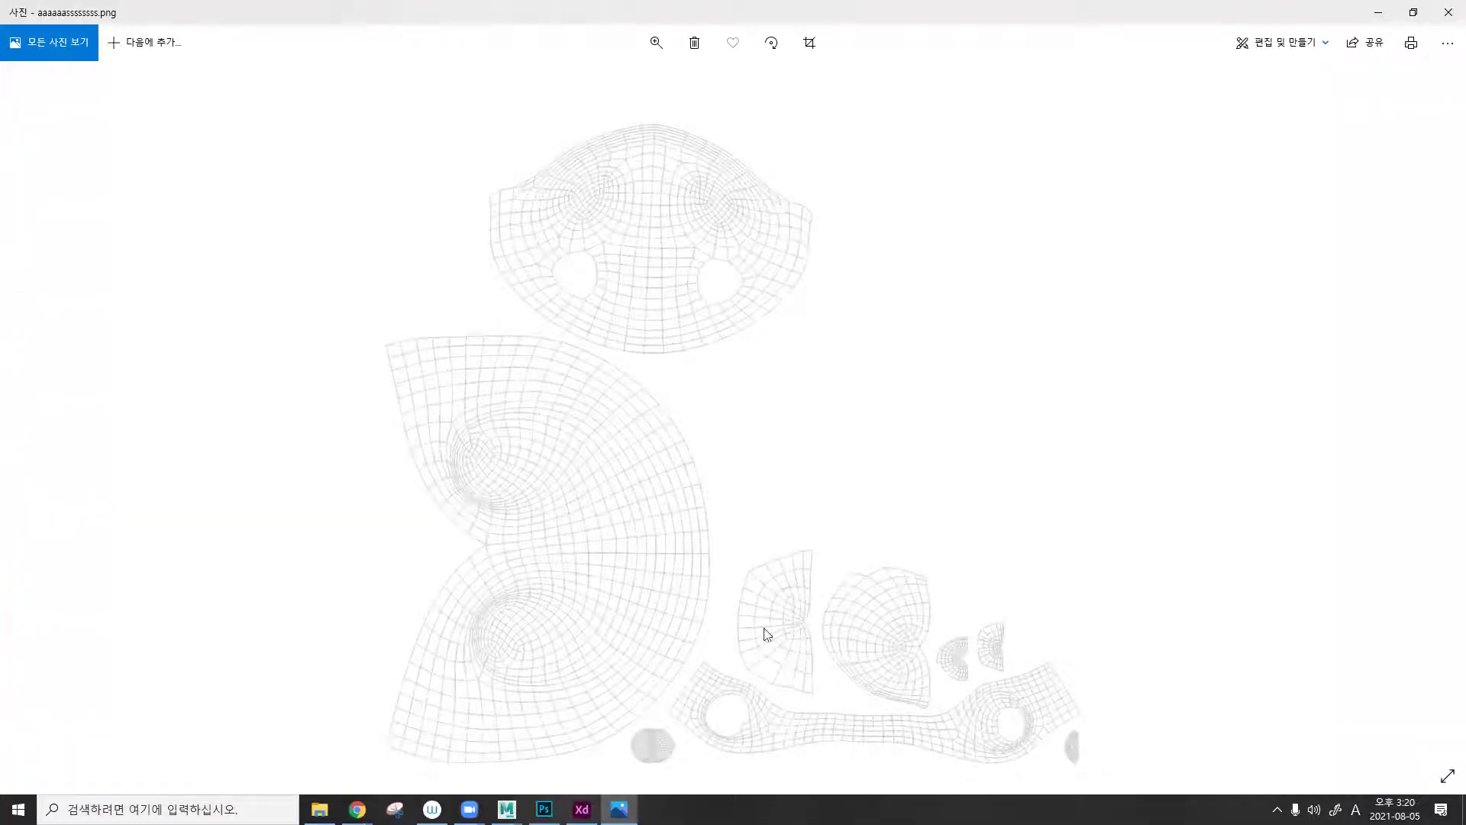
left_click(1413, 12)
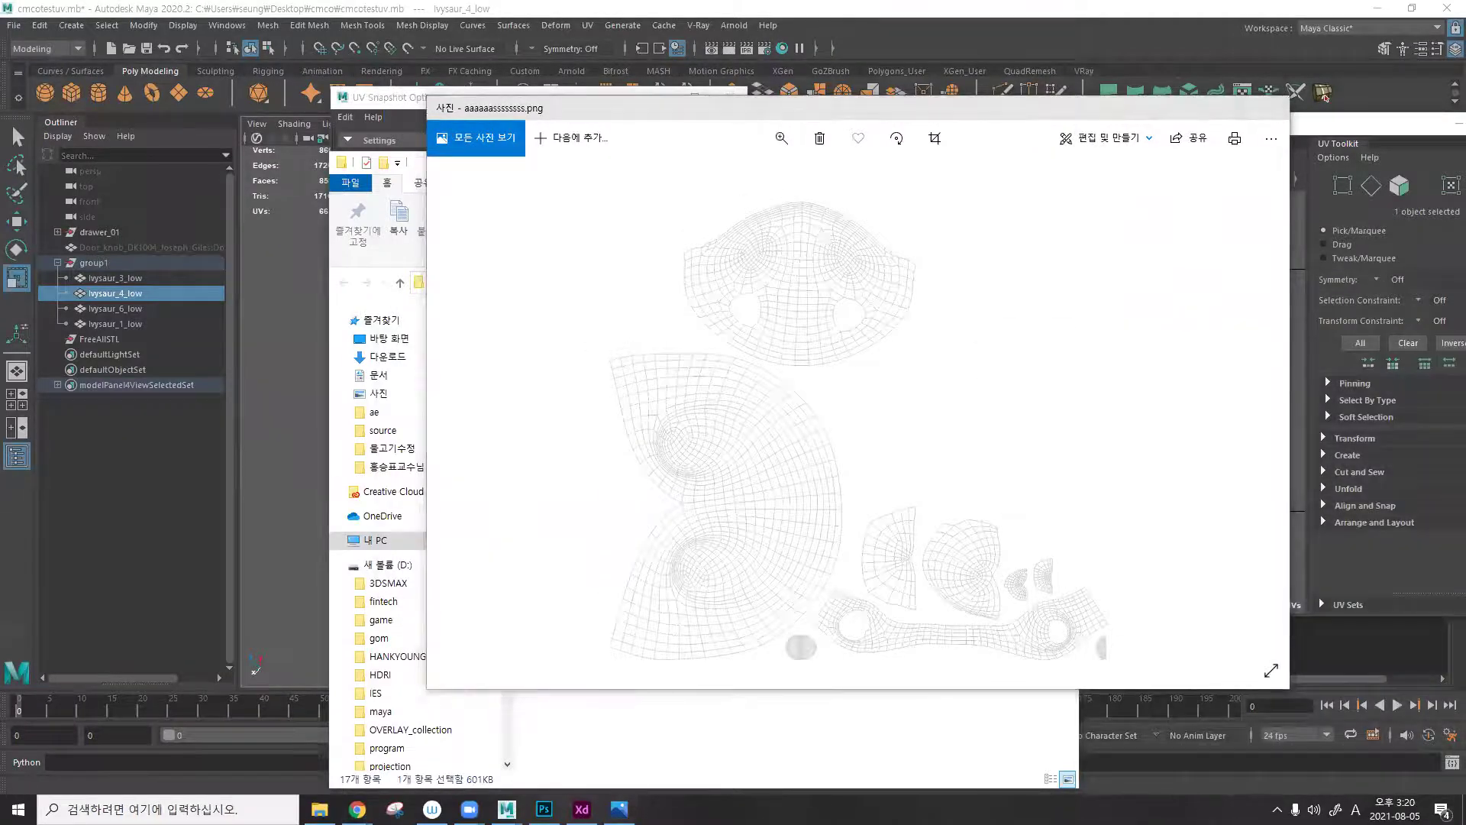
Switch to Photoshop and open the UV snapshot PNG from the cmco folder as its own document.
key("alt+Tab")
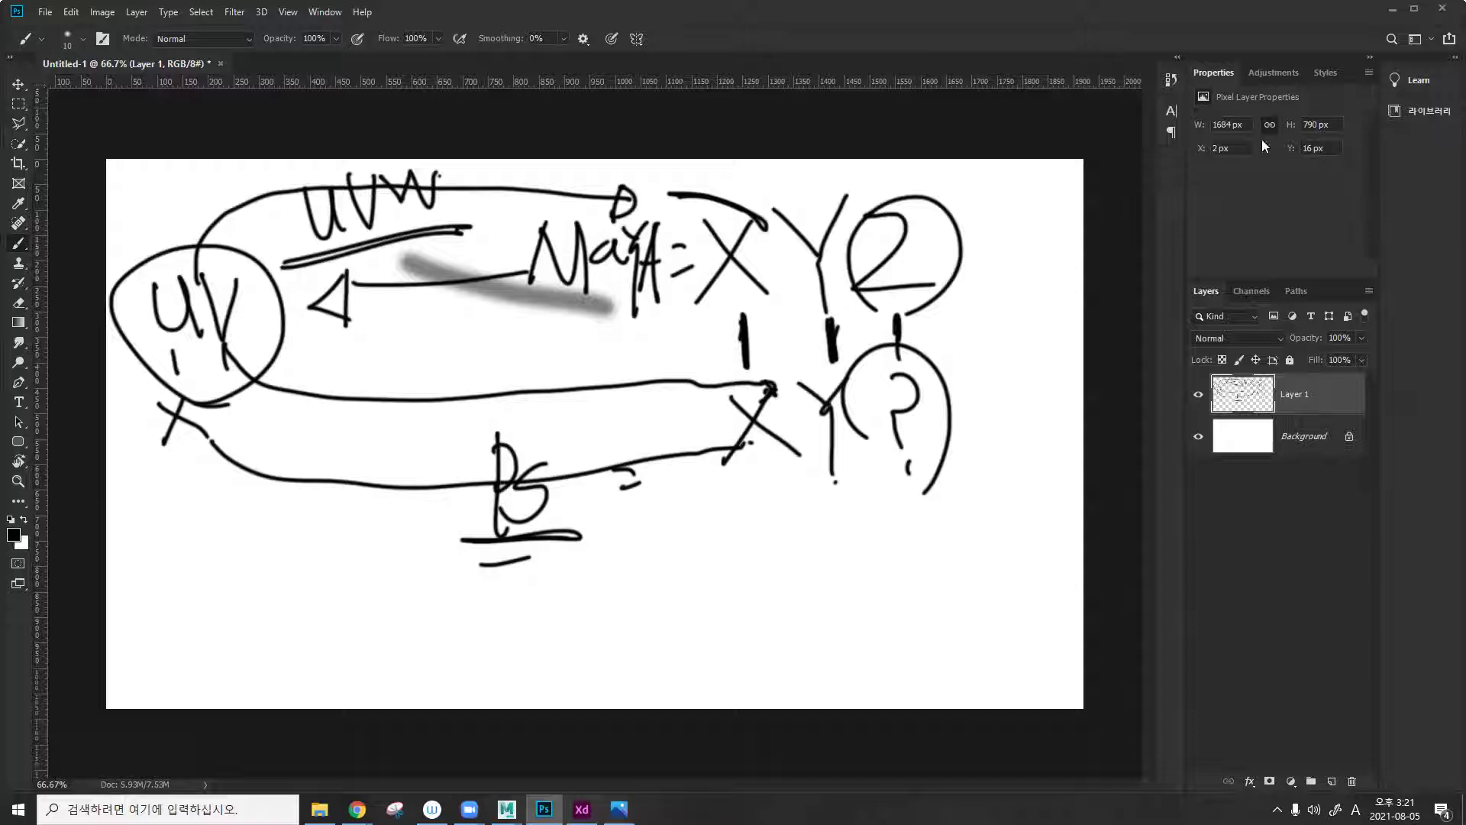
key("alt+Tab")
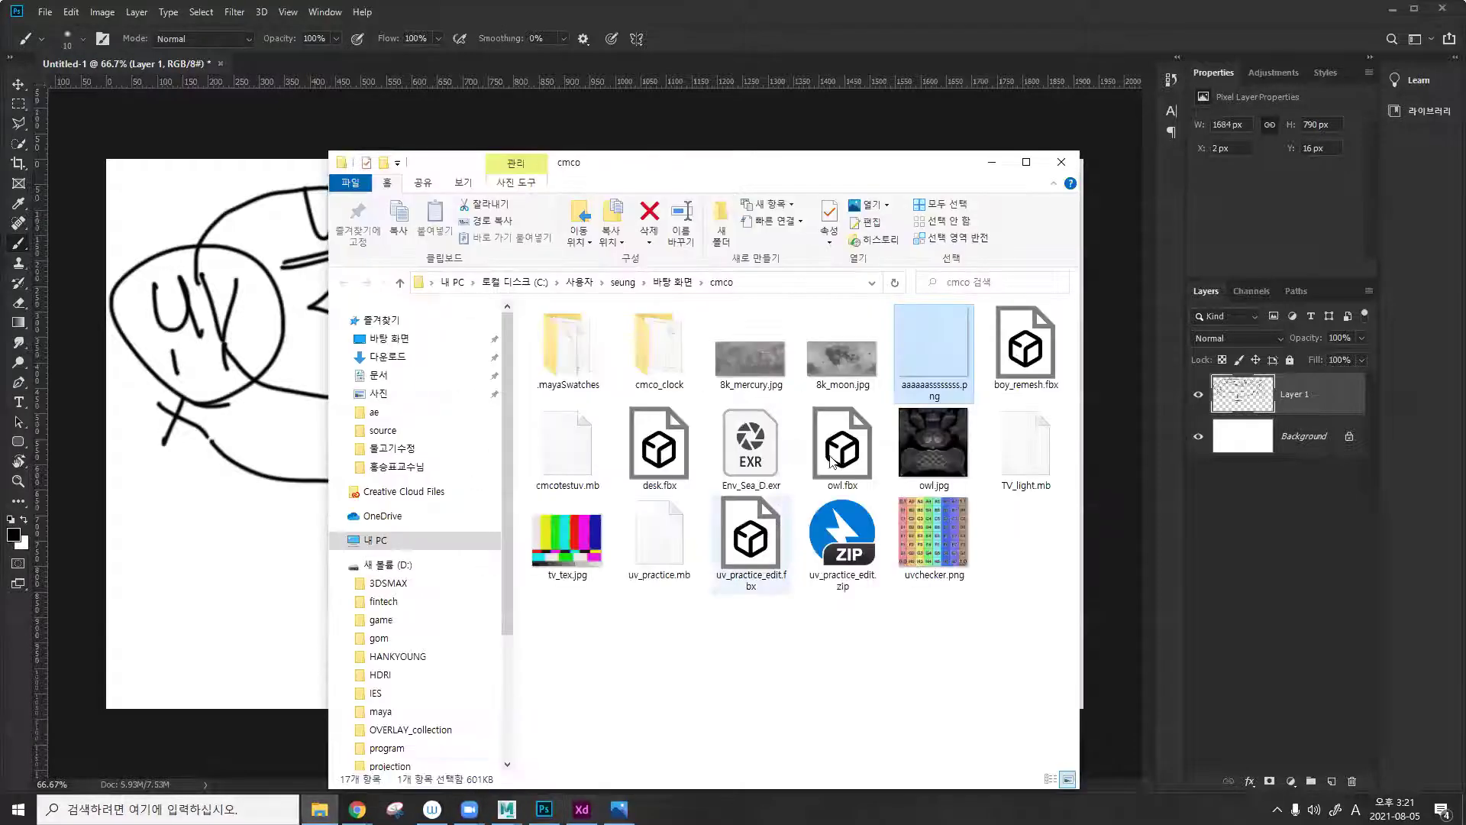
left_click_drag(927, 341, 321, 60)
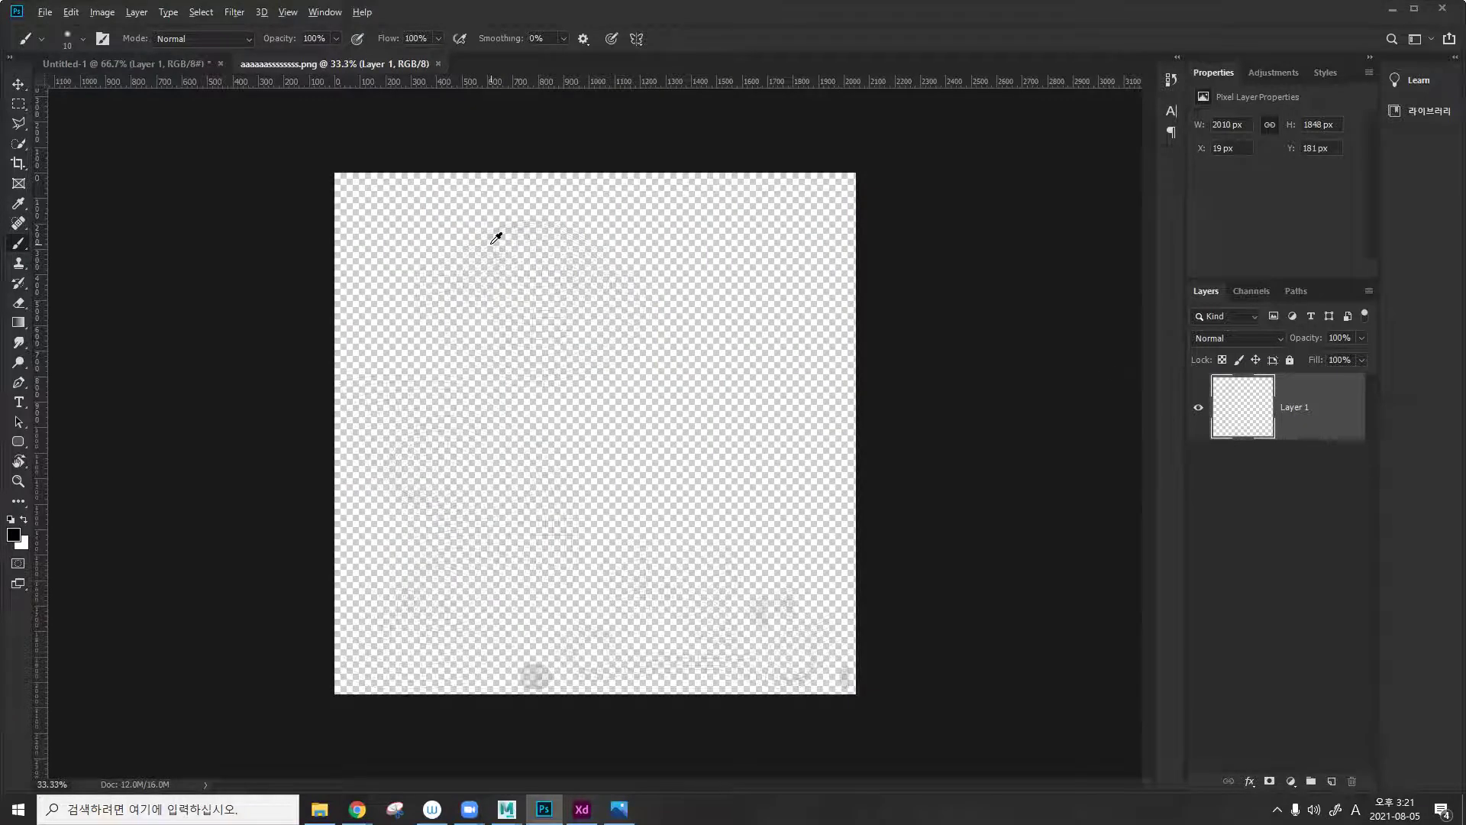
scroll(497, 238, "up", 3, "alt")
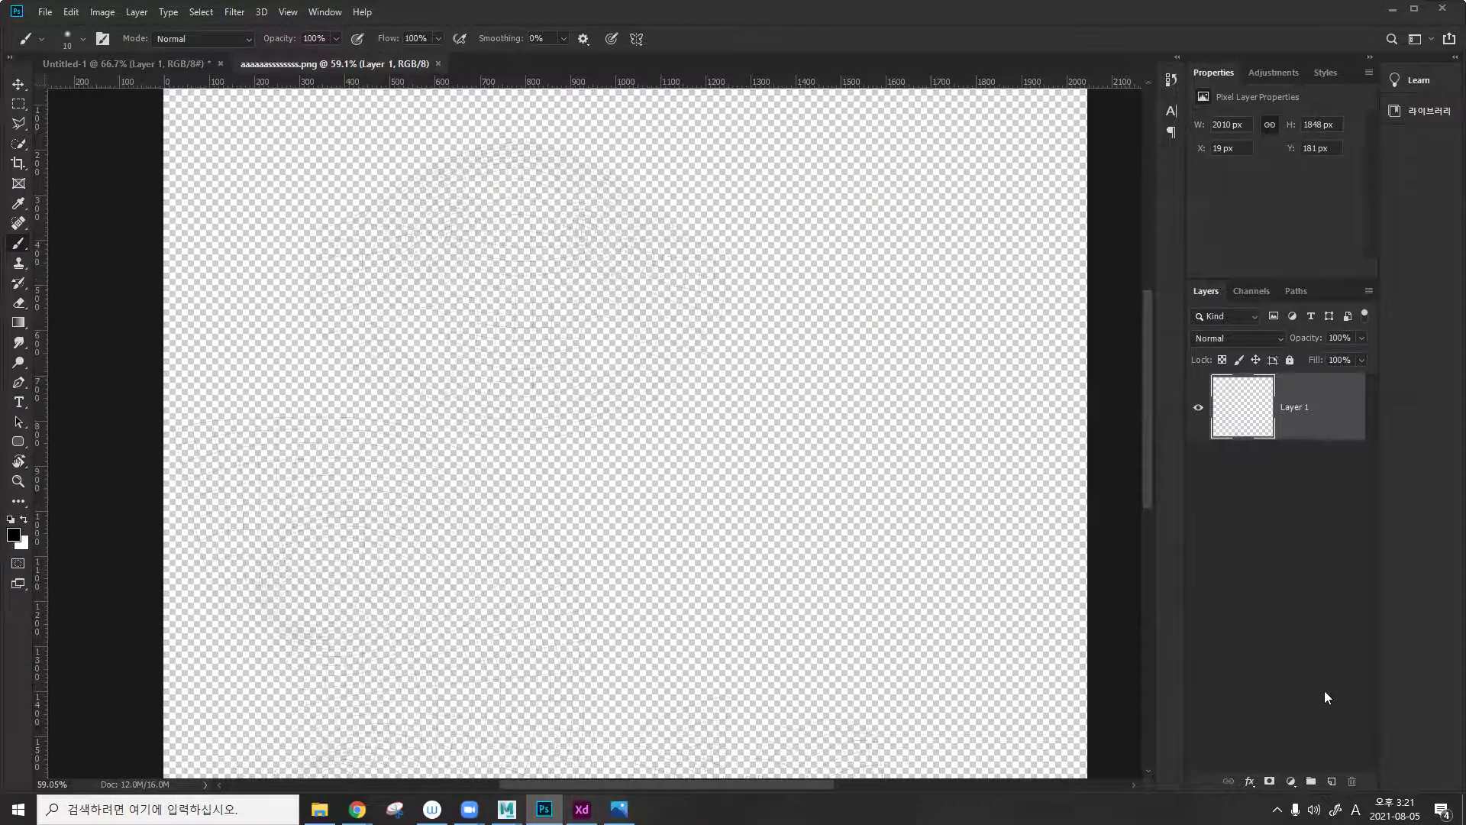
Add a new layer beneath the wireframe layer and fill it with black.
left_click(1334, 781, "ctrl")
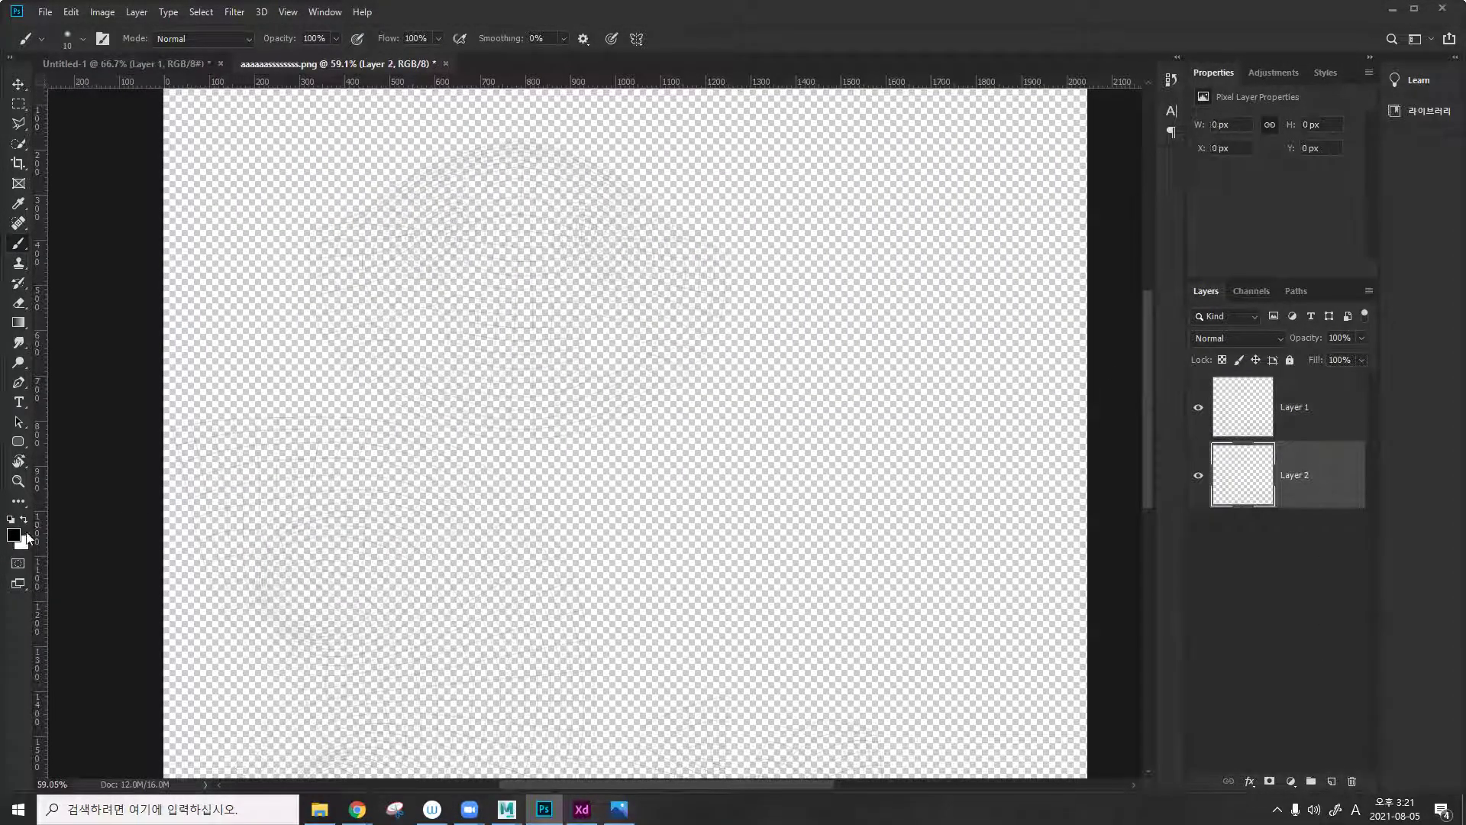
key("alt+BackSpace")
scroll(416, 420, "down", 2, "alt")
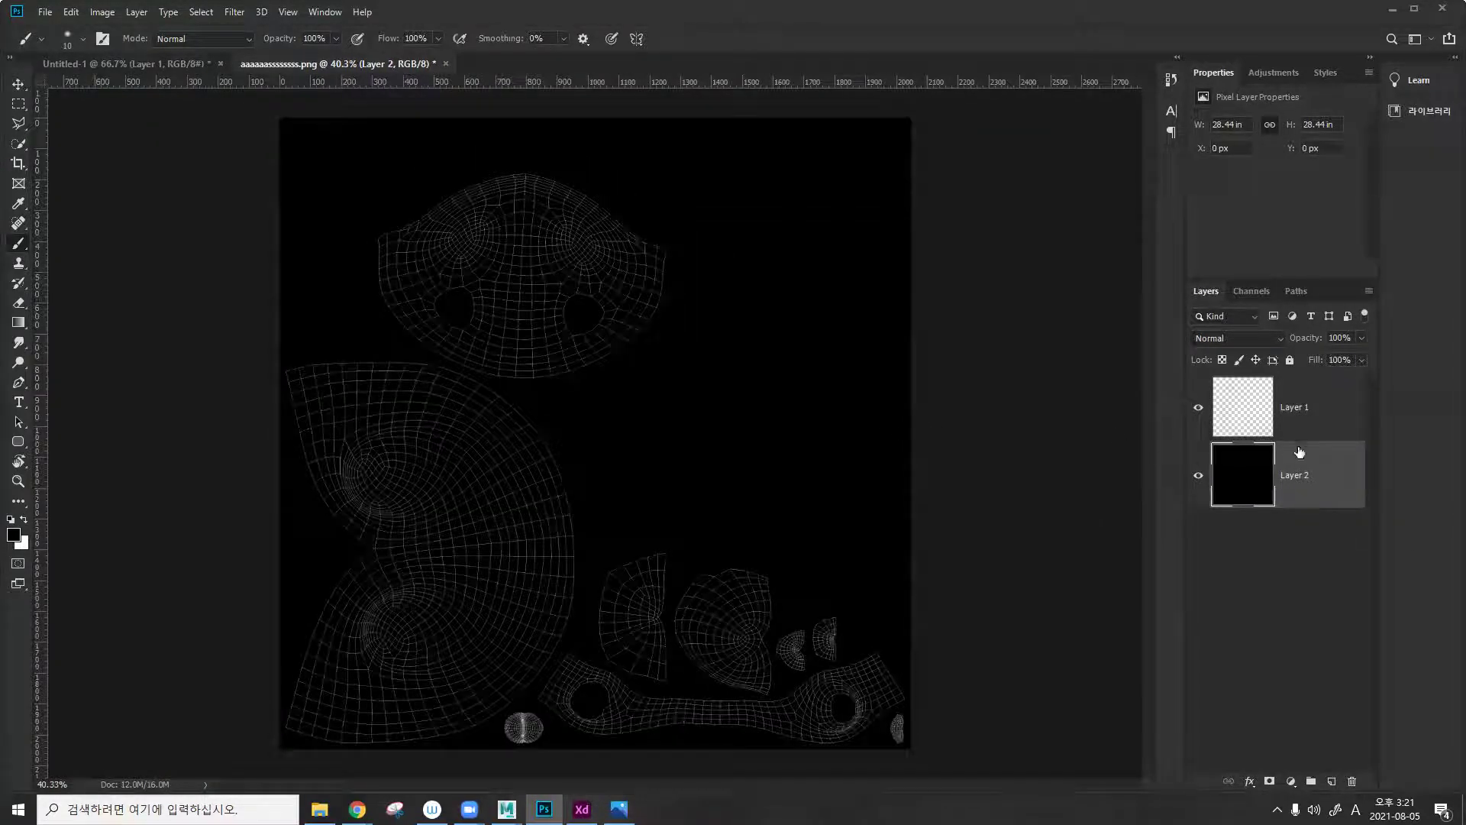
Add an empty layer above the black one, rename the wireframe layer uv_wire, and make the empty layer active.
left_click(1332, 782)
left_click(1291, 403)
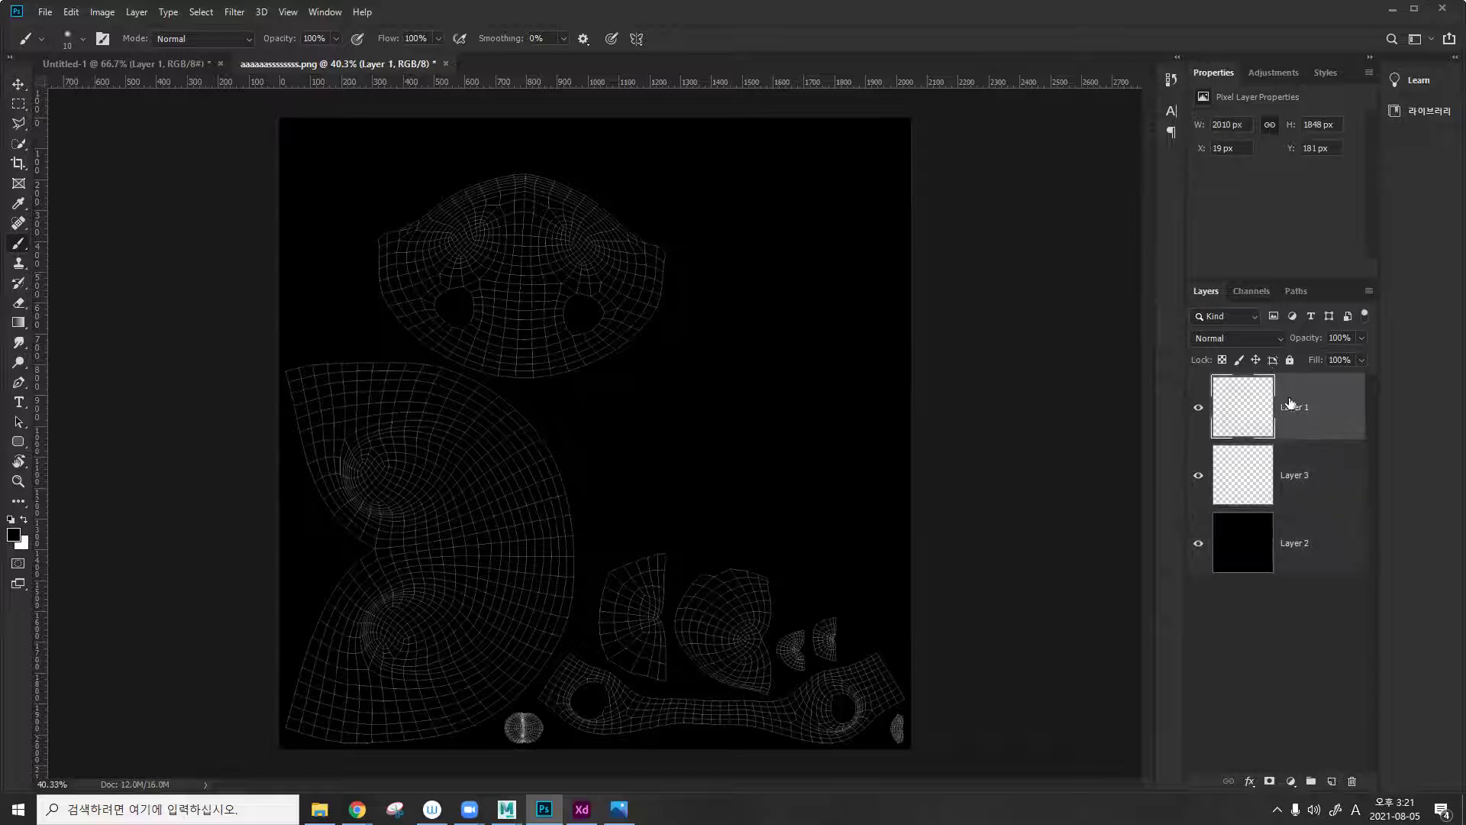
double_click(1294, 411)
type("Wv_wire")
key("Return")
left_click(1256, 467)
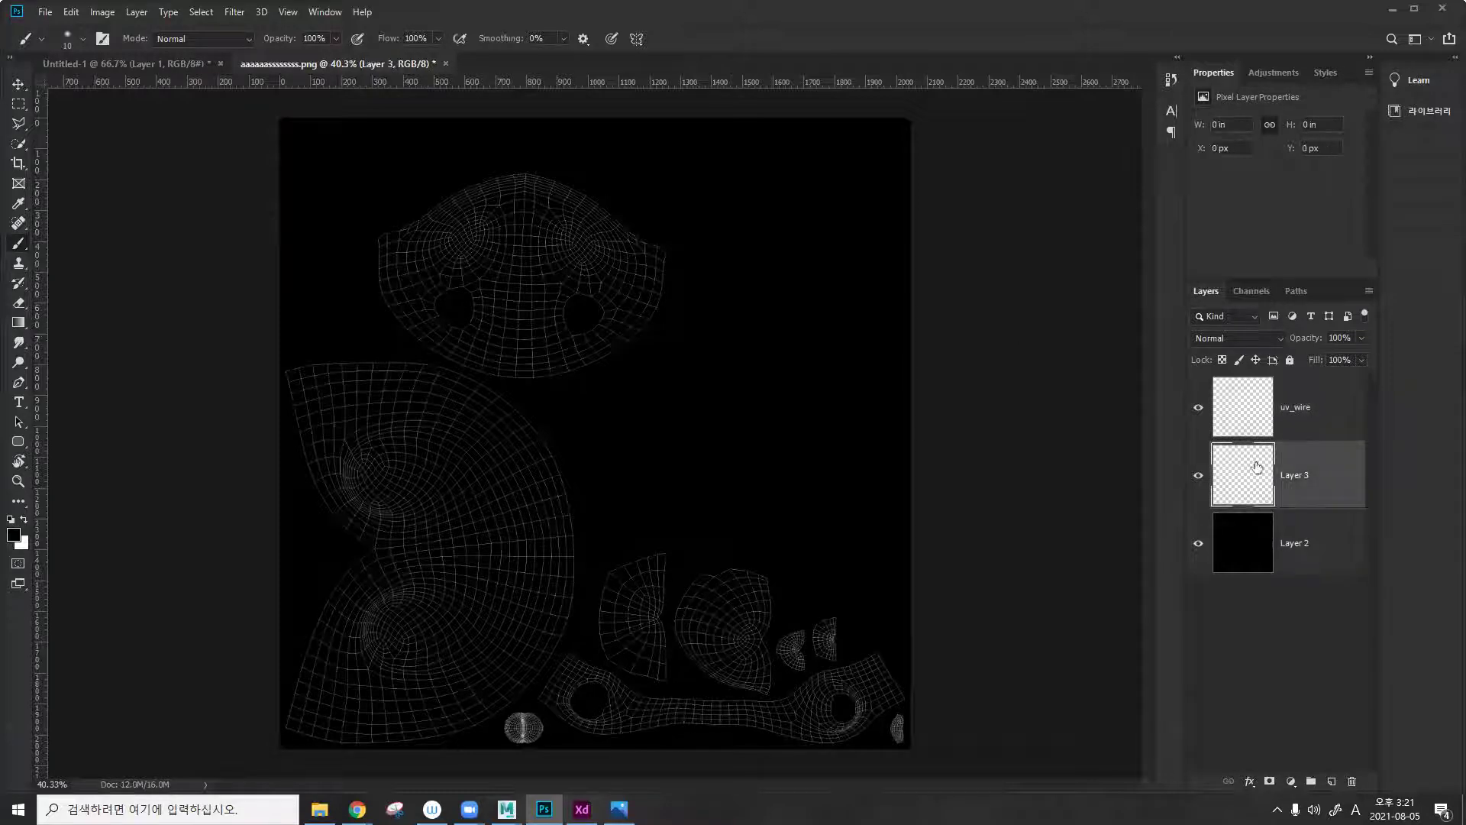
Choose the Polygonal Lasso tool, switch to Maya, and close the UV Snapshot options.
key("l")
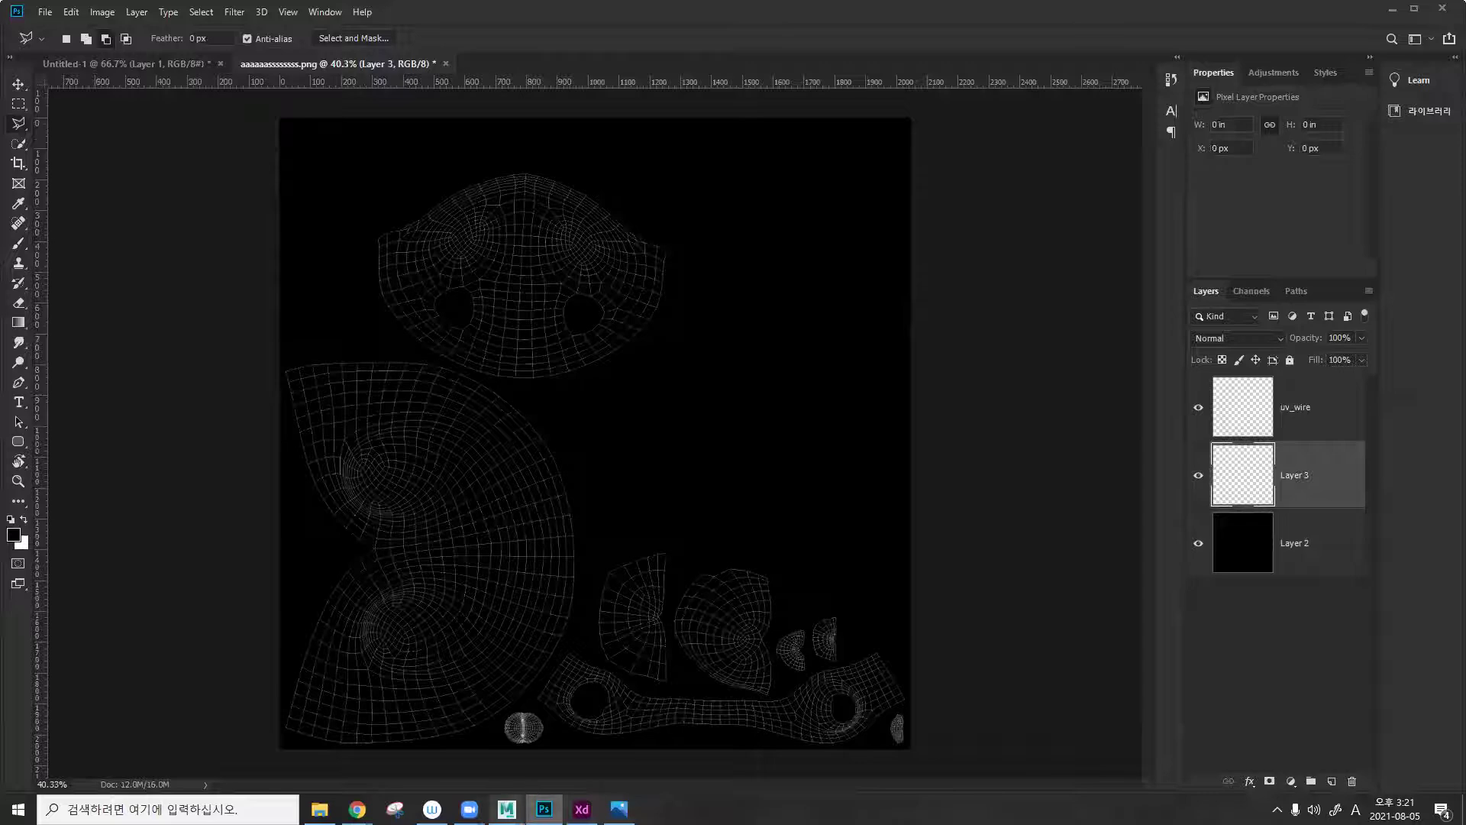
left_click(603, 737)
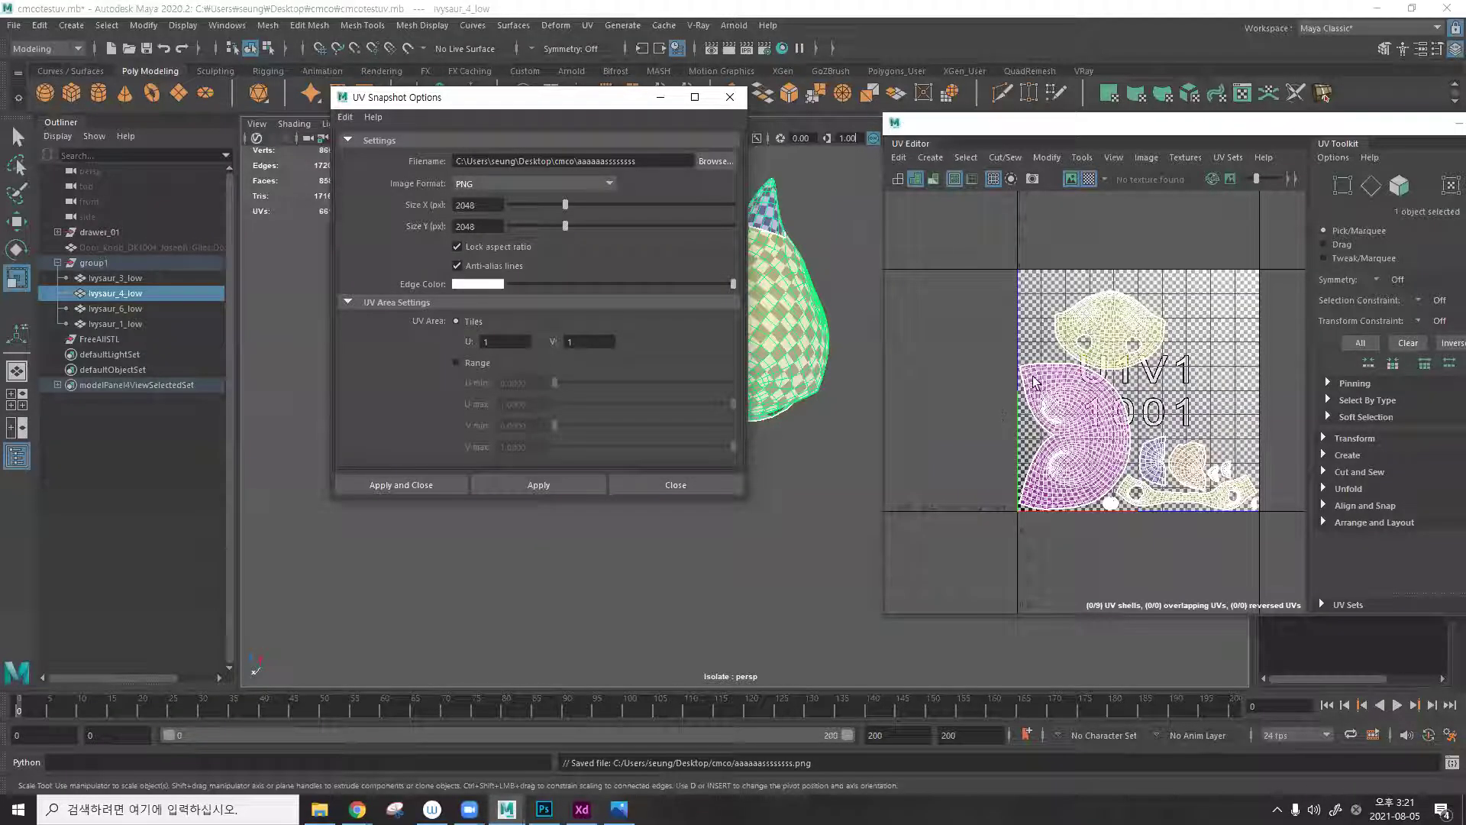
left_click(731, 97)
Select ivysaur's UV shells one by one to examine which part of the model each shell covers.
scroll(946, 267, "up", 6)
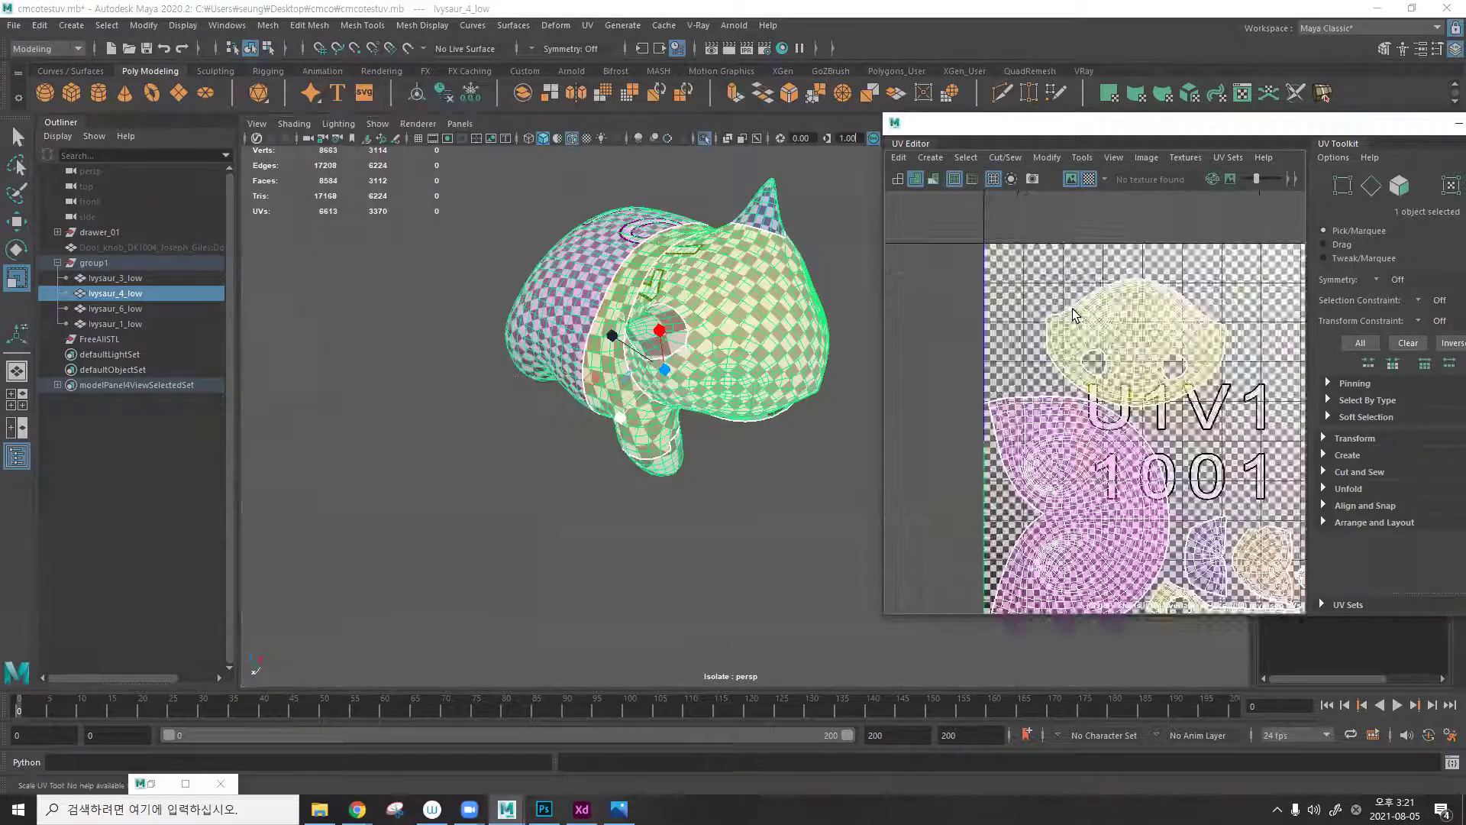
right_click_drag(1047, 263, 1016, 247)
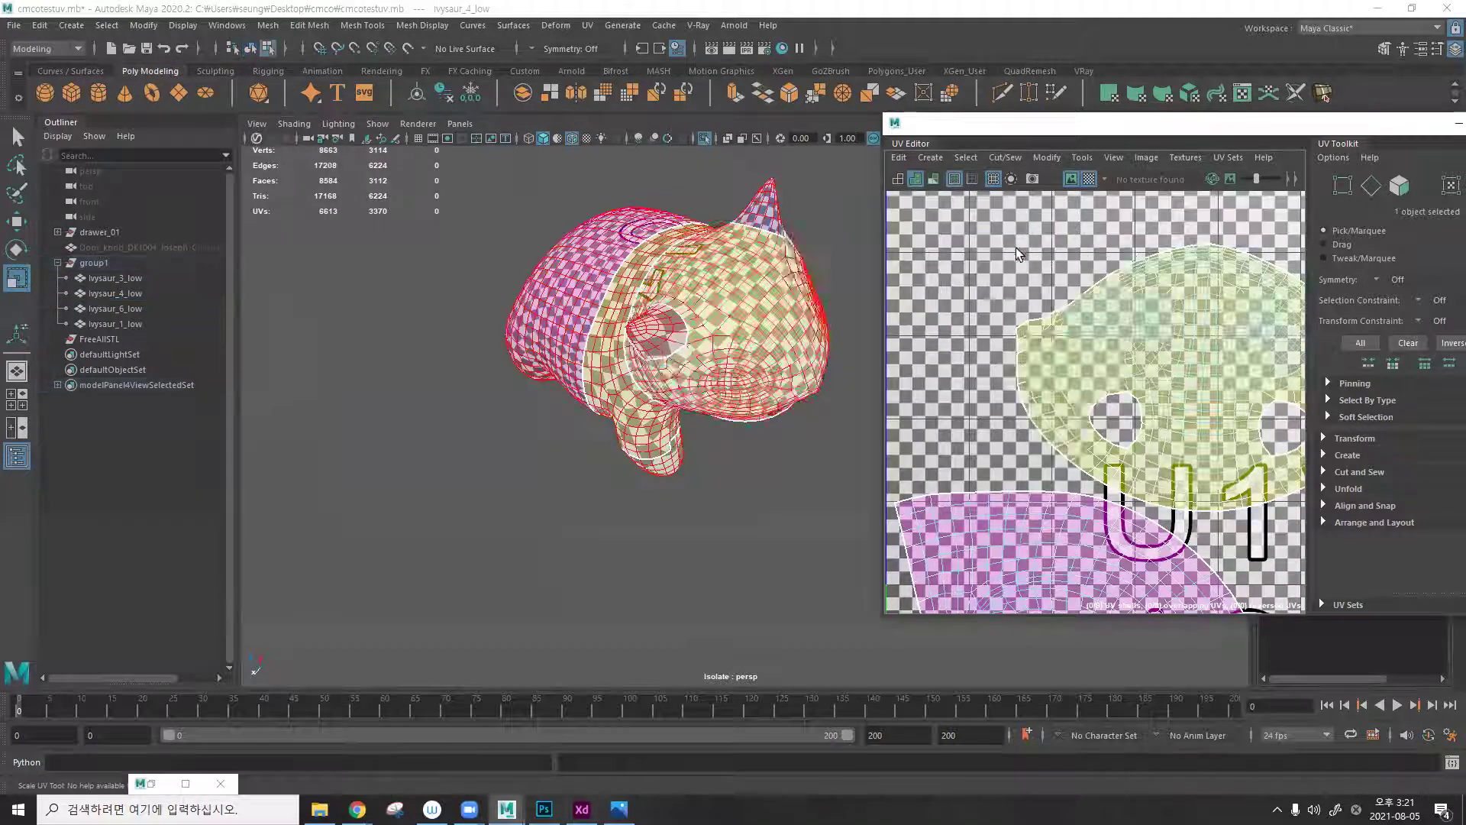
left_click(1112, 312)
left_click(1025, 510)
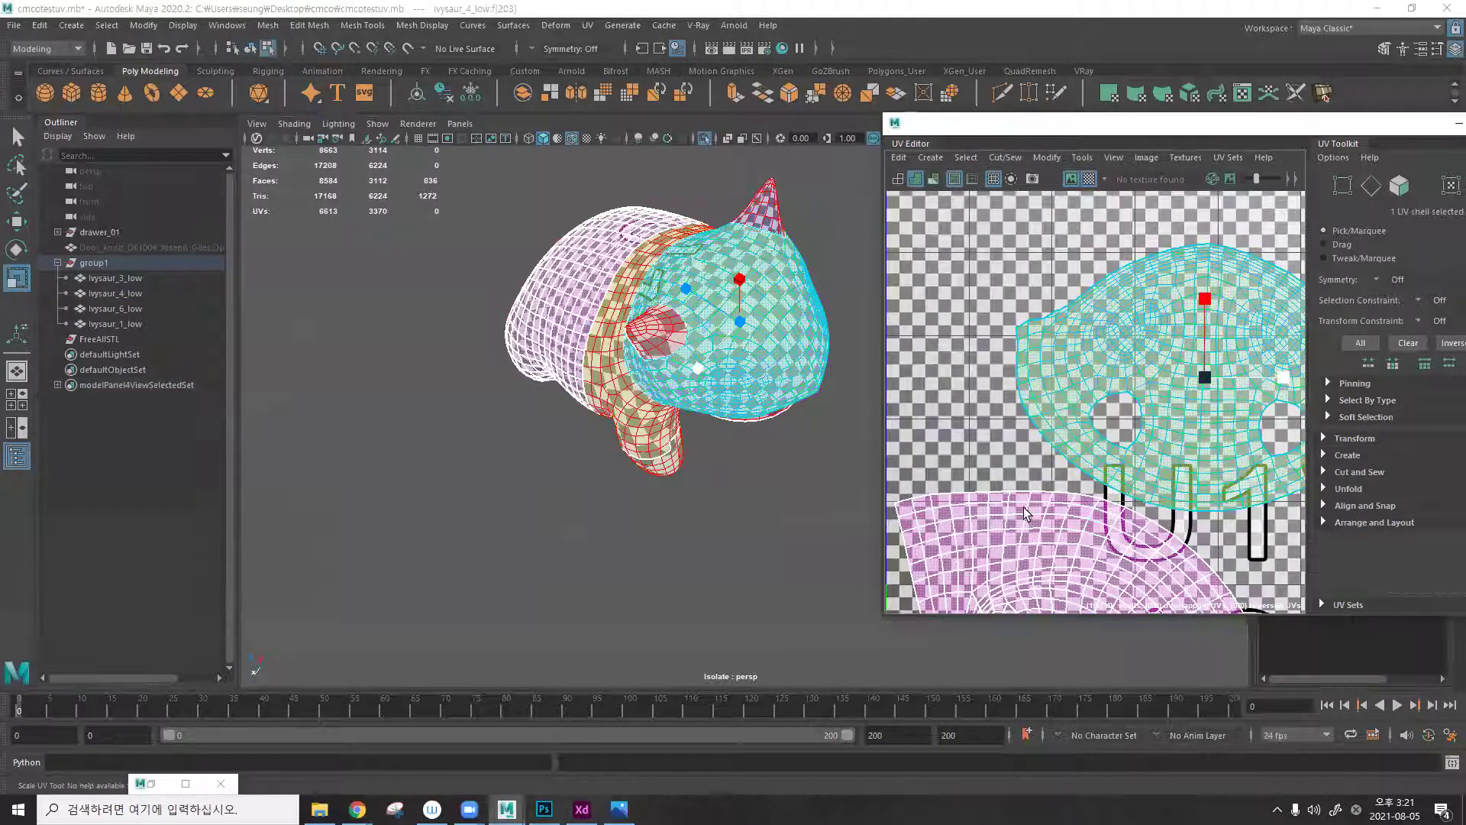
scroll(1027, 508, "down", 2)
middle_click_drag(1036, 492, 1009, 313, "alt")
scroll(1010, 313, "down", 4)
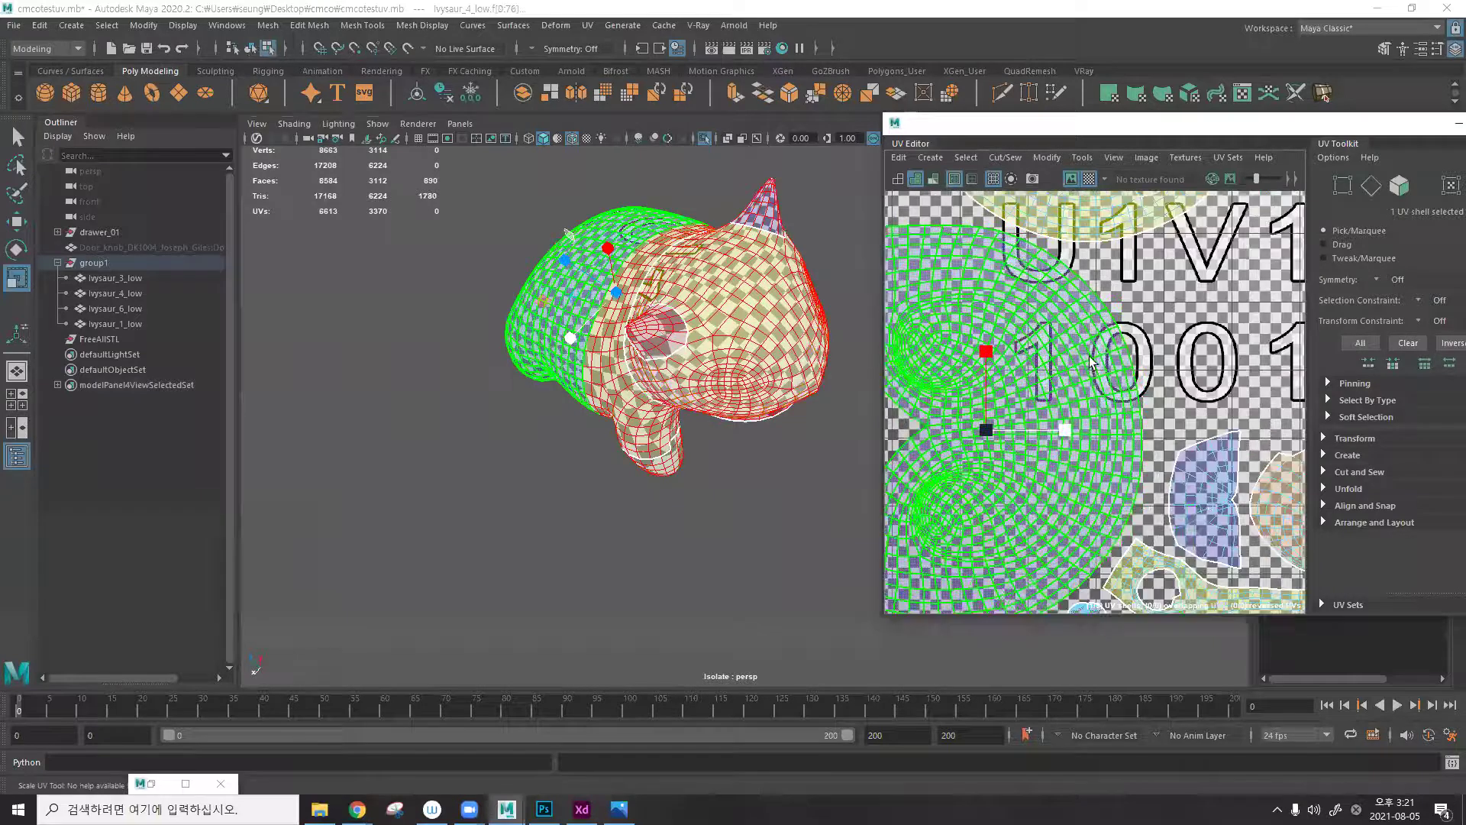
left_click(1153, 490)
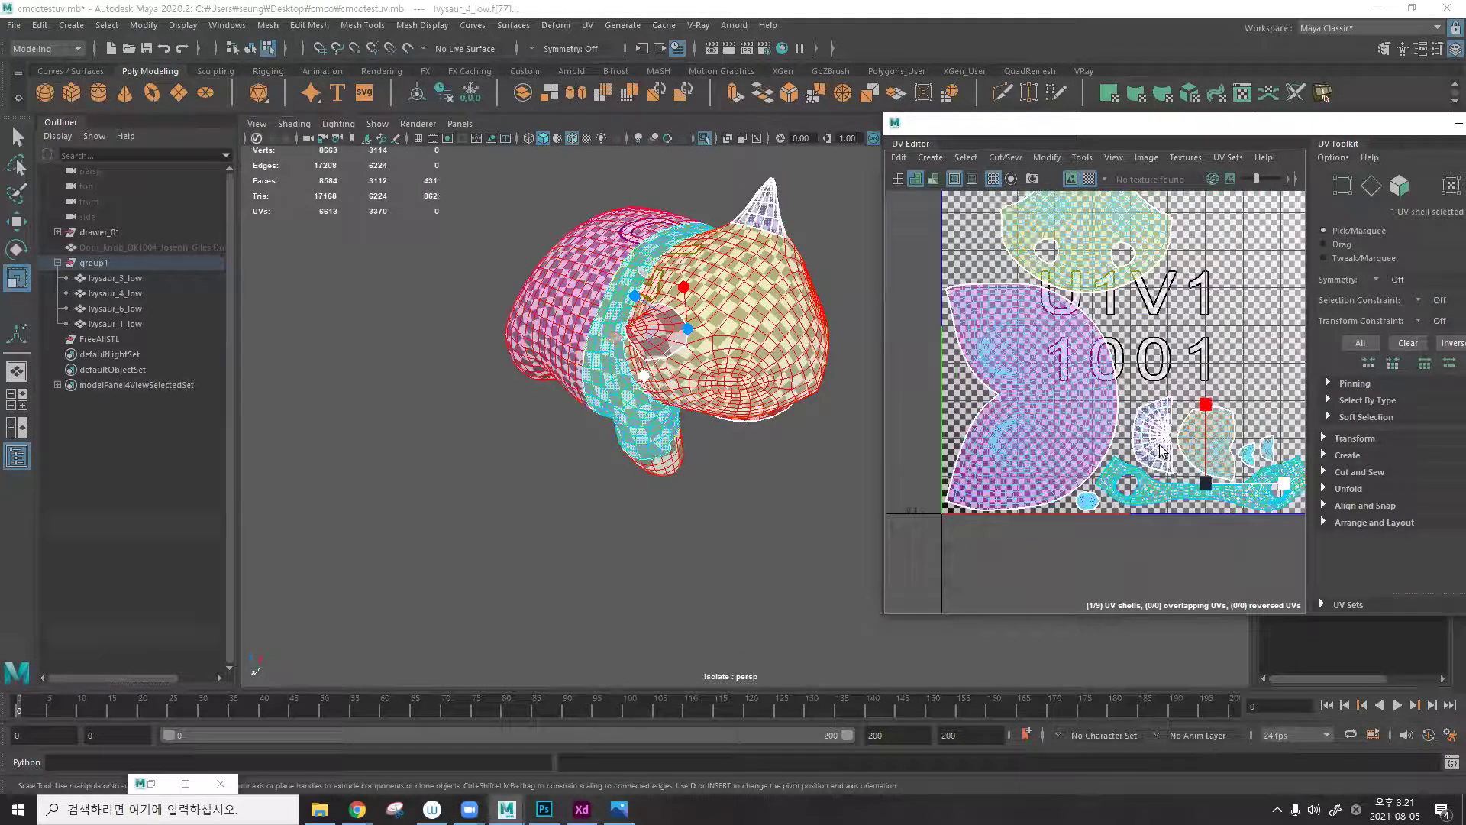
left_click(1204, 453)
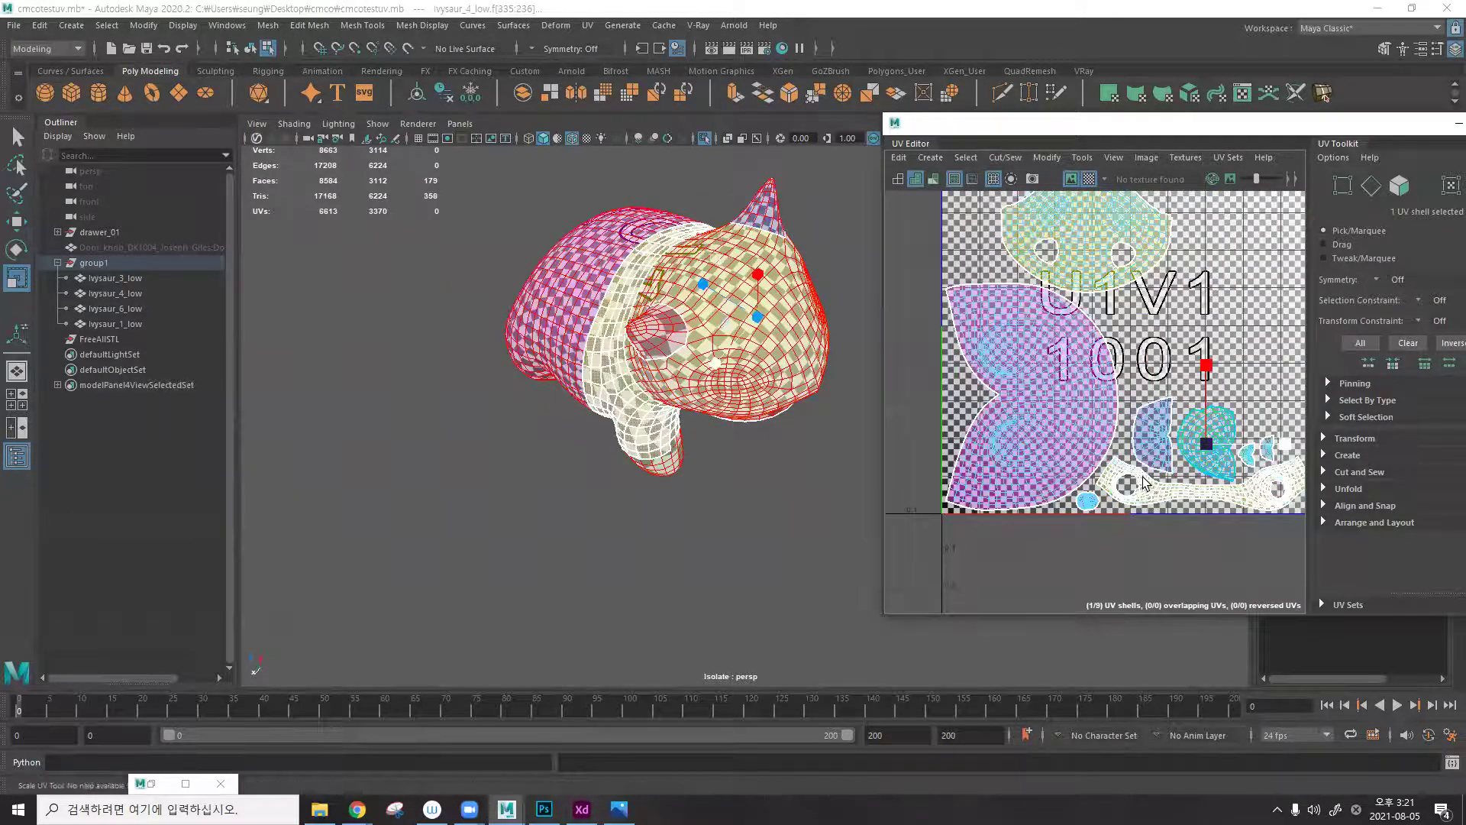
left_click(1070, 428)
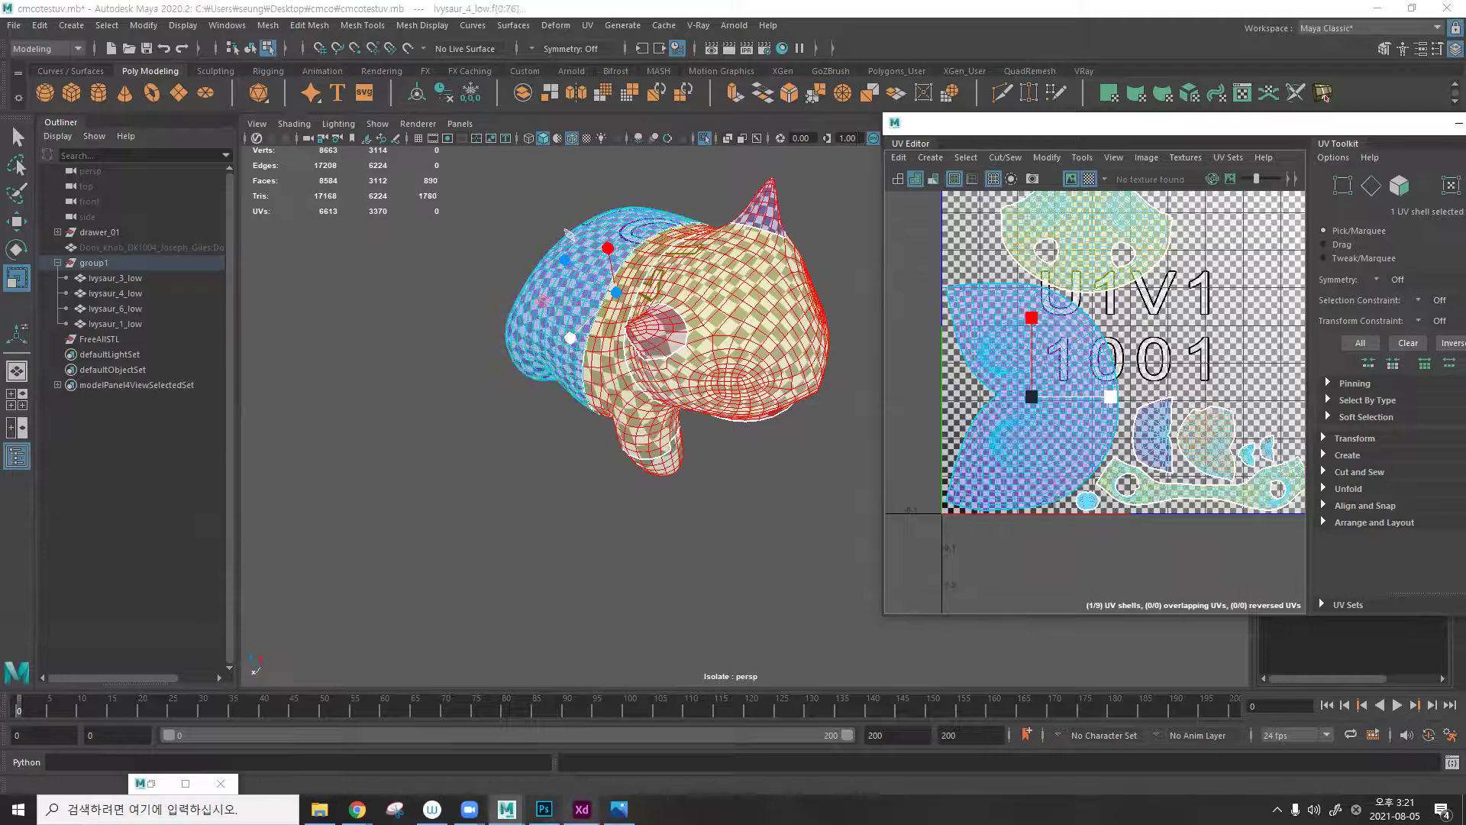
Switch back to the UV layout document in Photoshop.
left_click(585, 807)
left_click(544, 809)
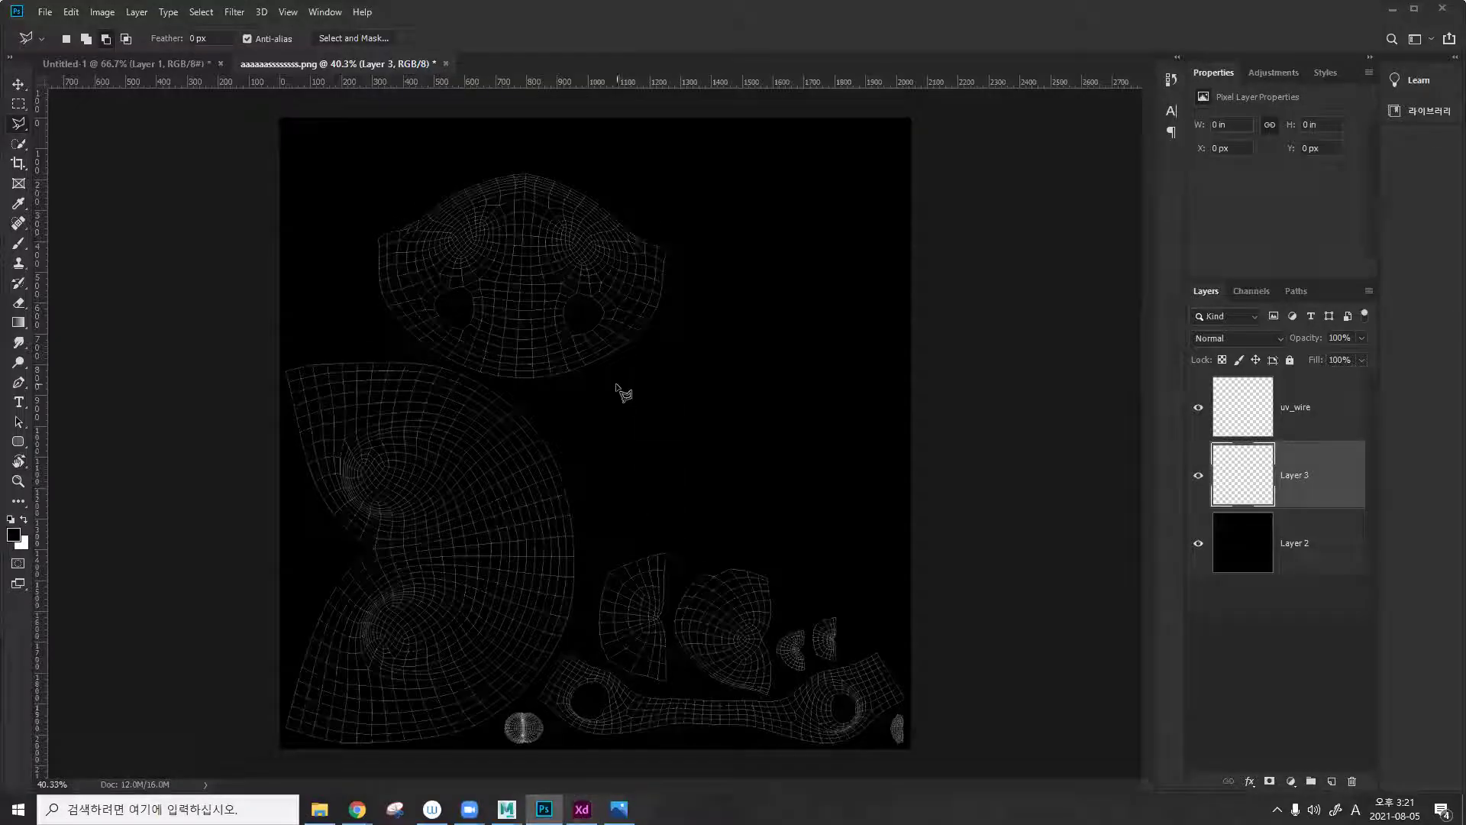
scroll(501, 370, "up", 5, "alt")
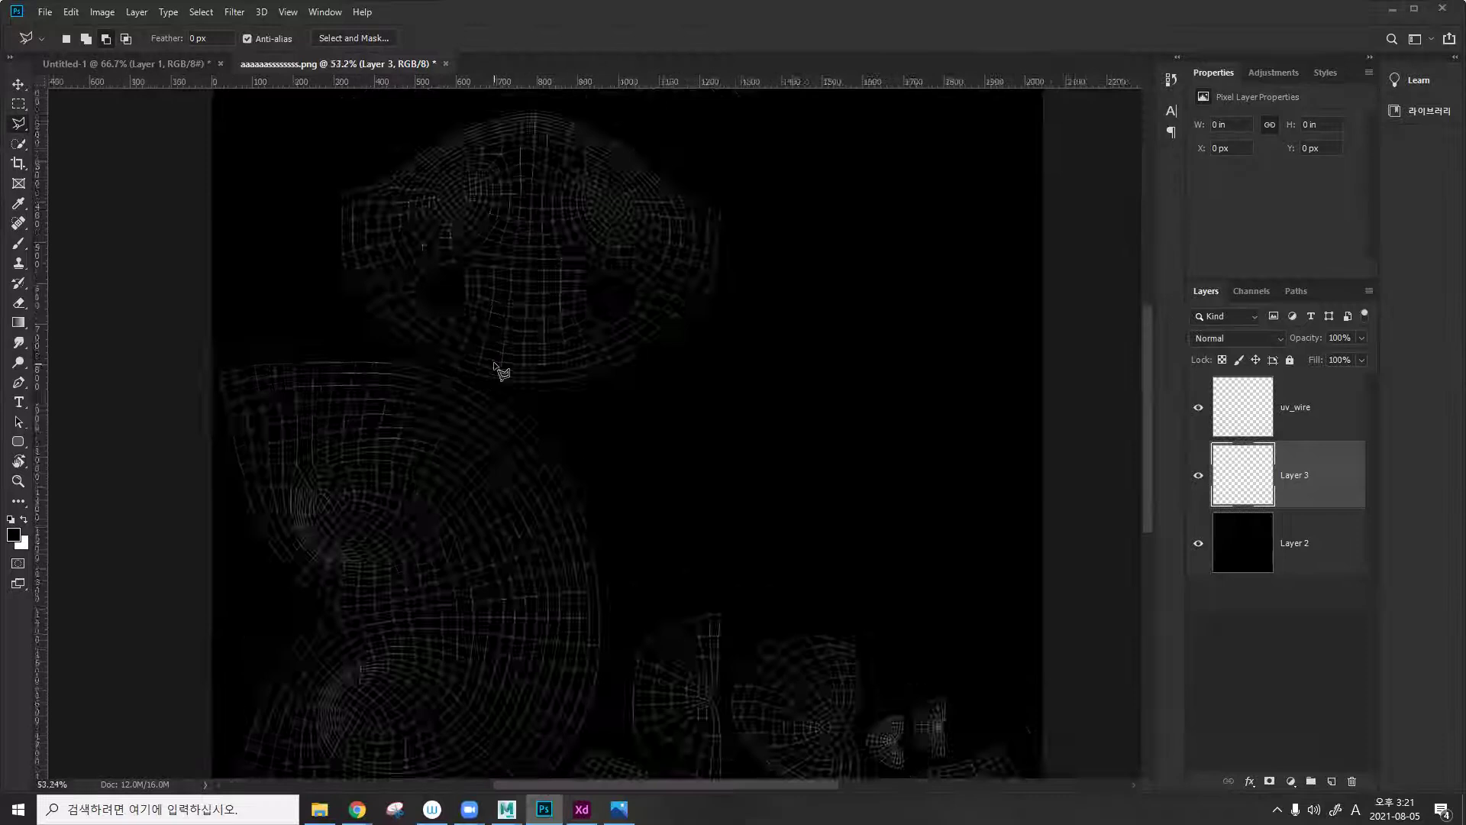
left_click(595, 449)
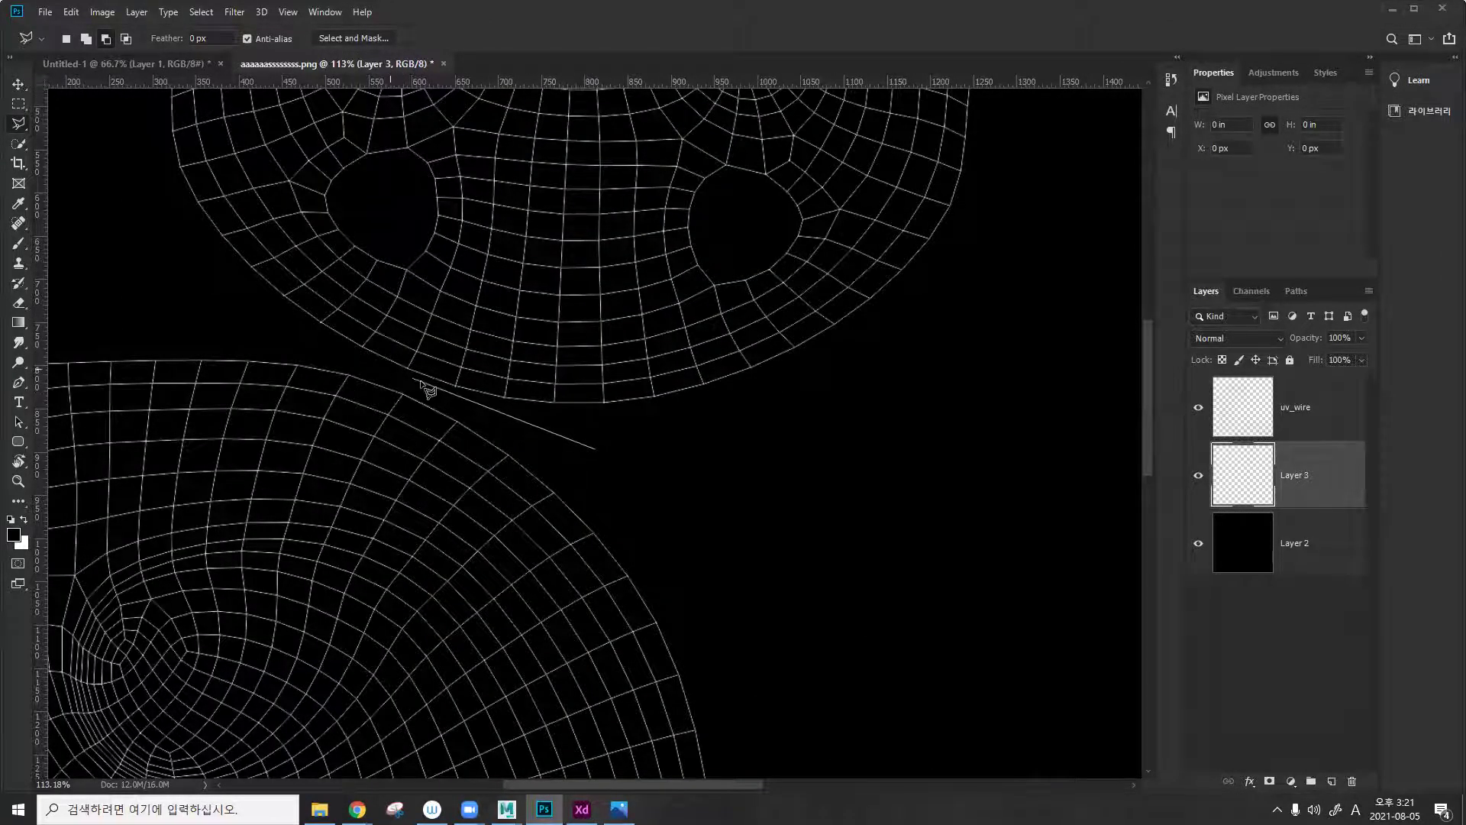
left_click(343, 357)
key("BackSpace")
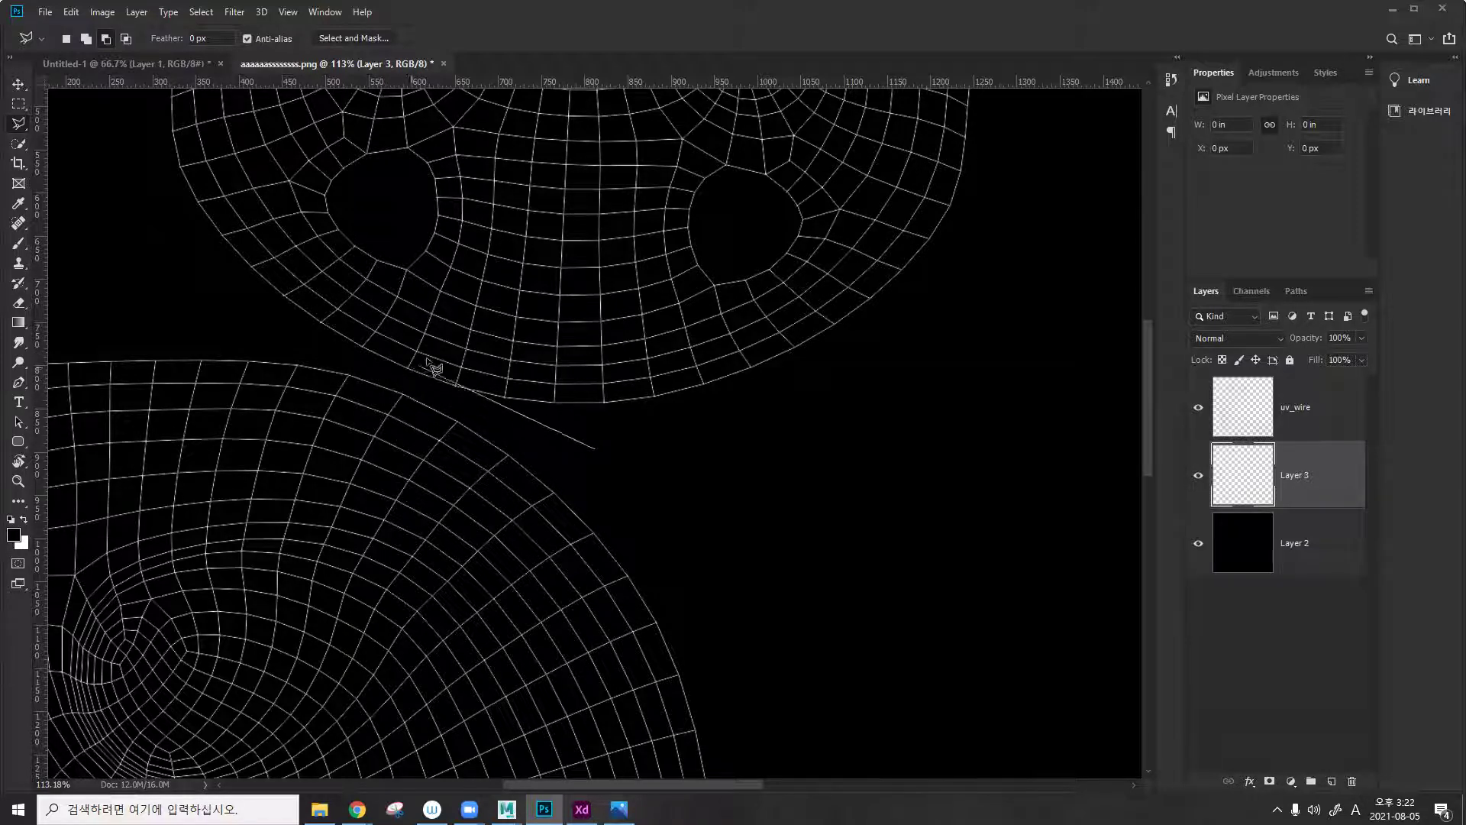
left_click_drag(408, 303, 577, 440)
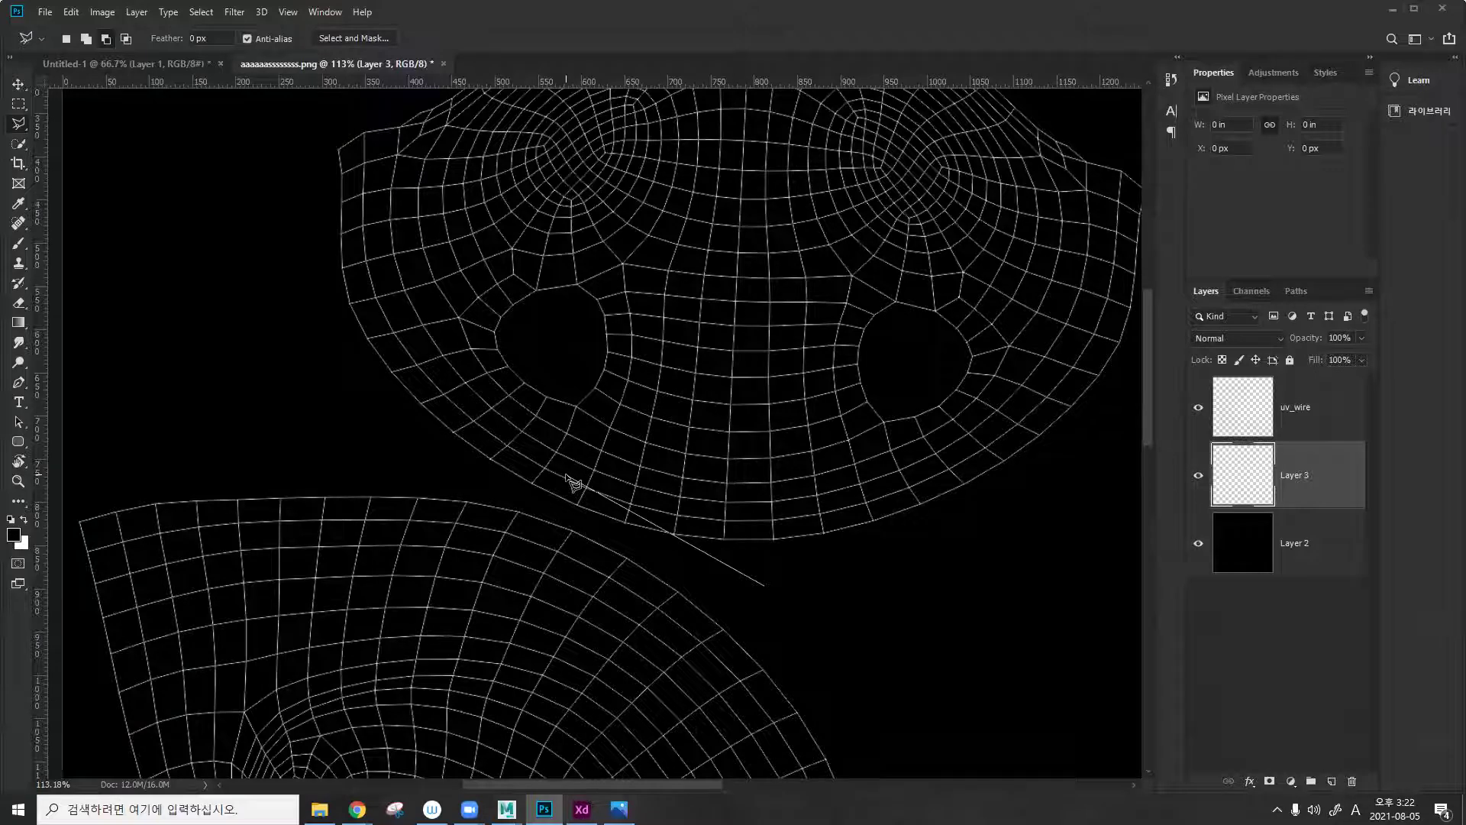
double_click(618, 446)
key("Return")
scroll(617, 438, "down", 3, "alt")
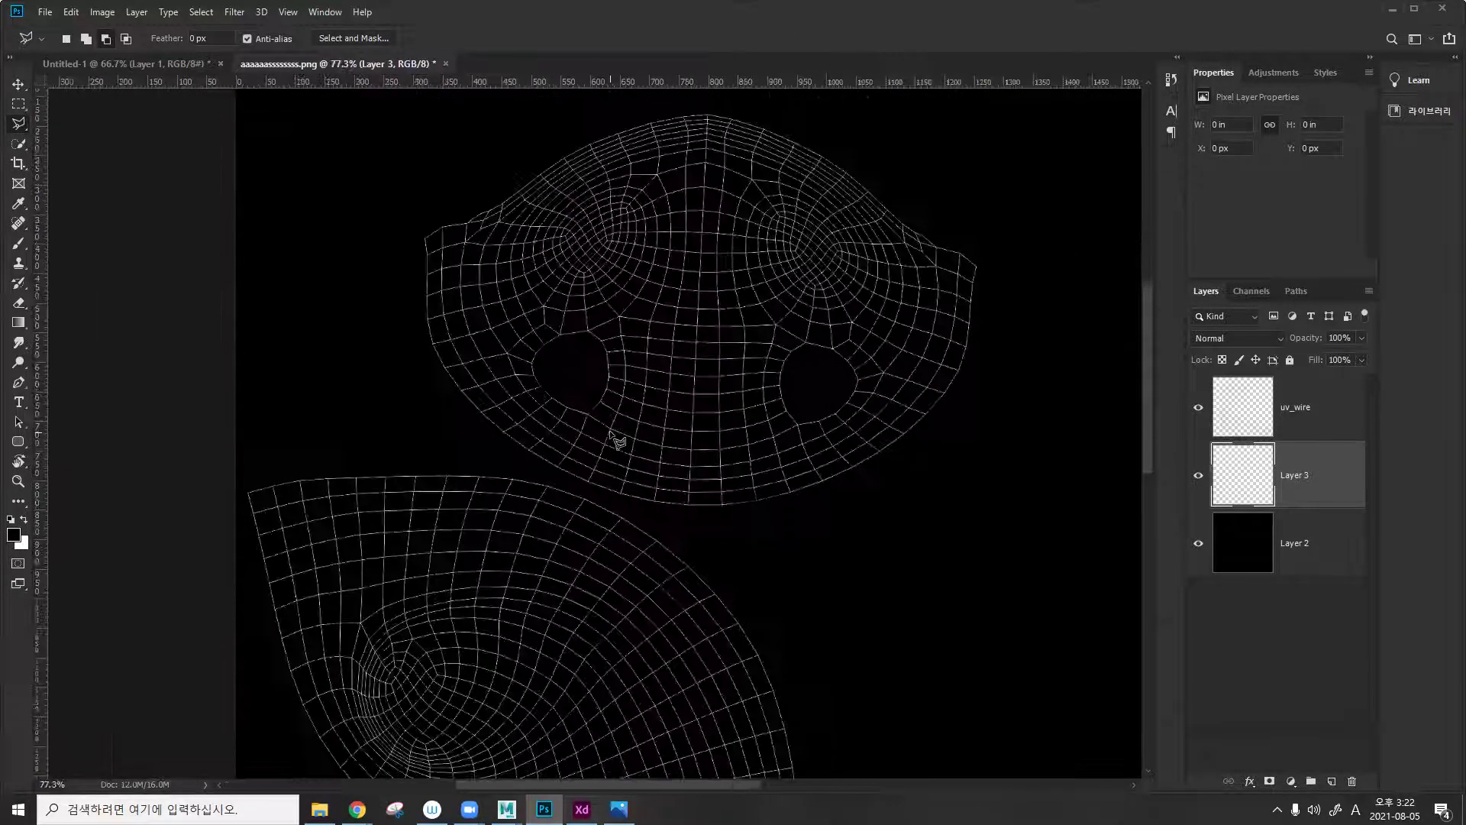
scroll(617, 437, "up", 3, "alt")
scroll(613, 436, "down", 3, "alt")
scroll(593, 429, "up", 3, "alt")
scroll(393, 305, "down", 3, "alt")
Draw a closed polygonal lasso selection around the head shell, keeping a small margin outside its wireframe edge.
scroll(397, 317, "up", 1, "alt")
scroll(453, 387, "up", 5, "alt")
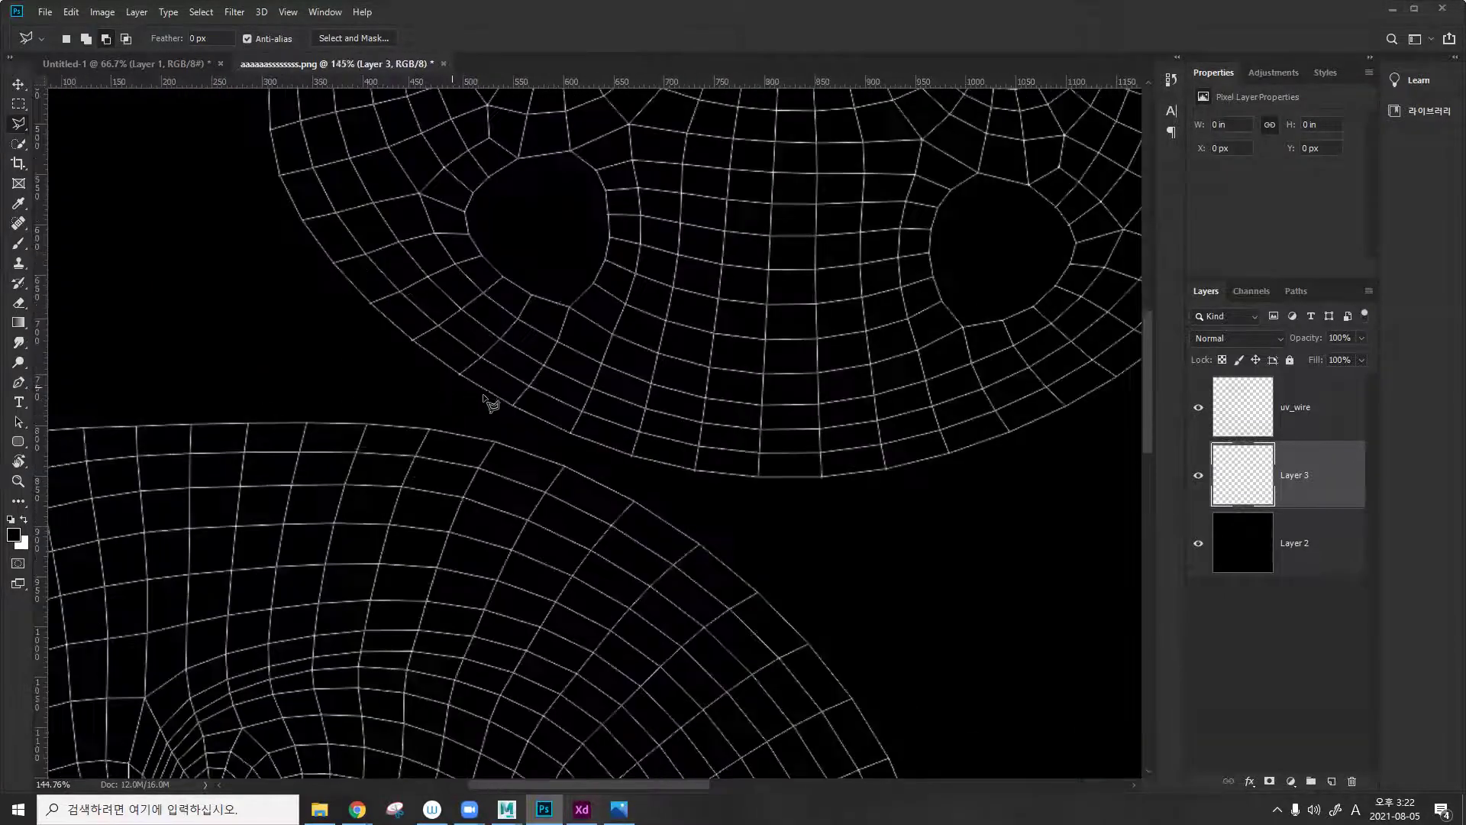
left_click(878, 544)
left_click(665, 483)
left_click(451, 396)
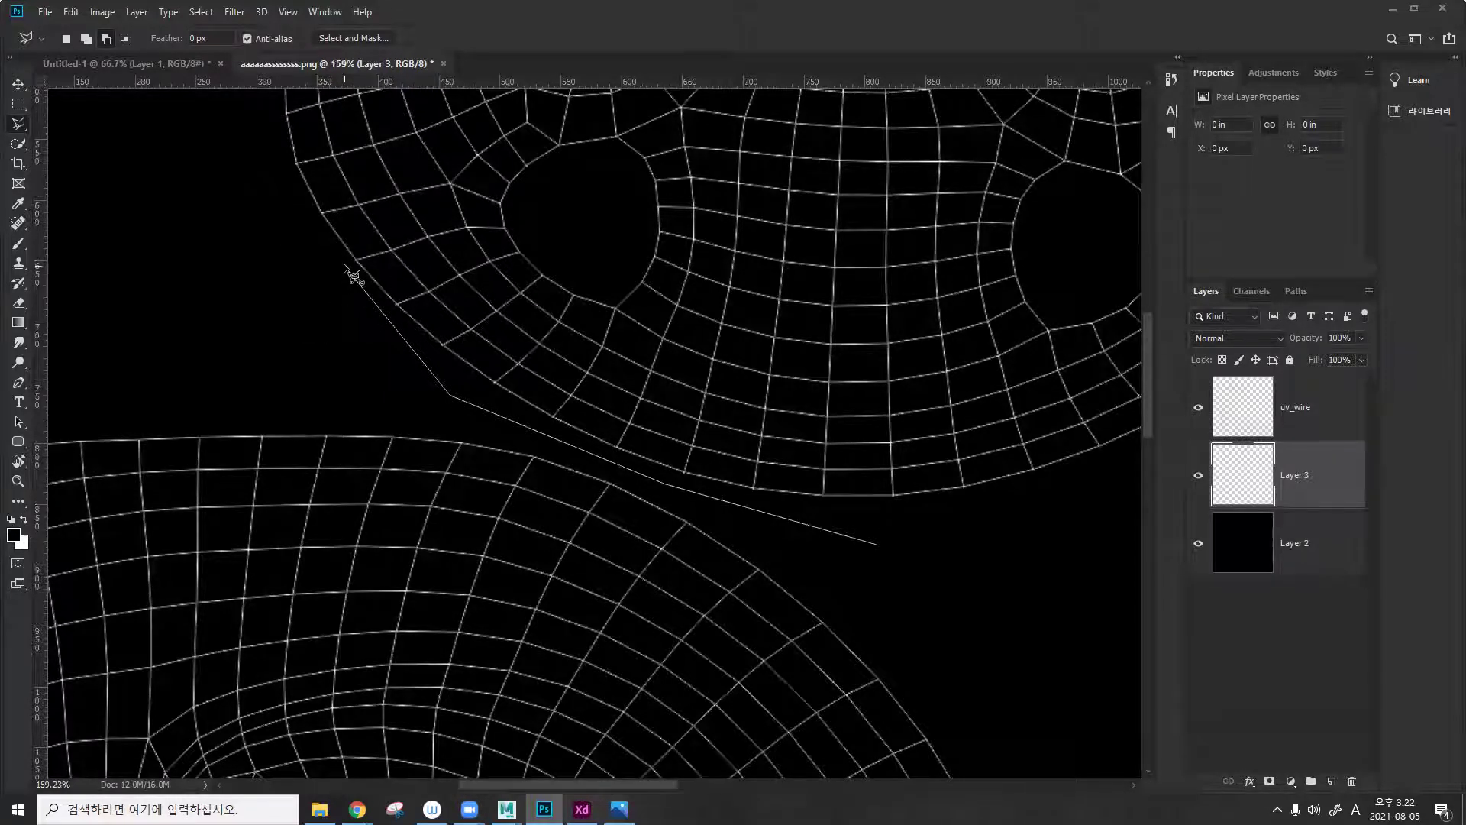
left_click(345, 267)
scroll(344, 268, "down", 5, "alt")
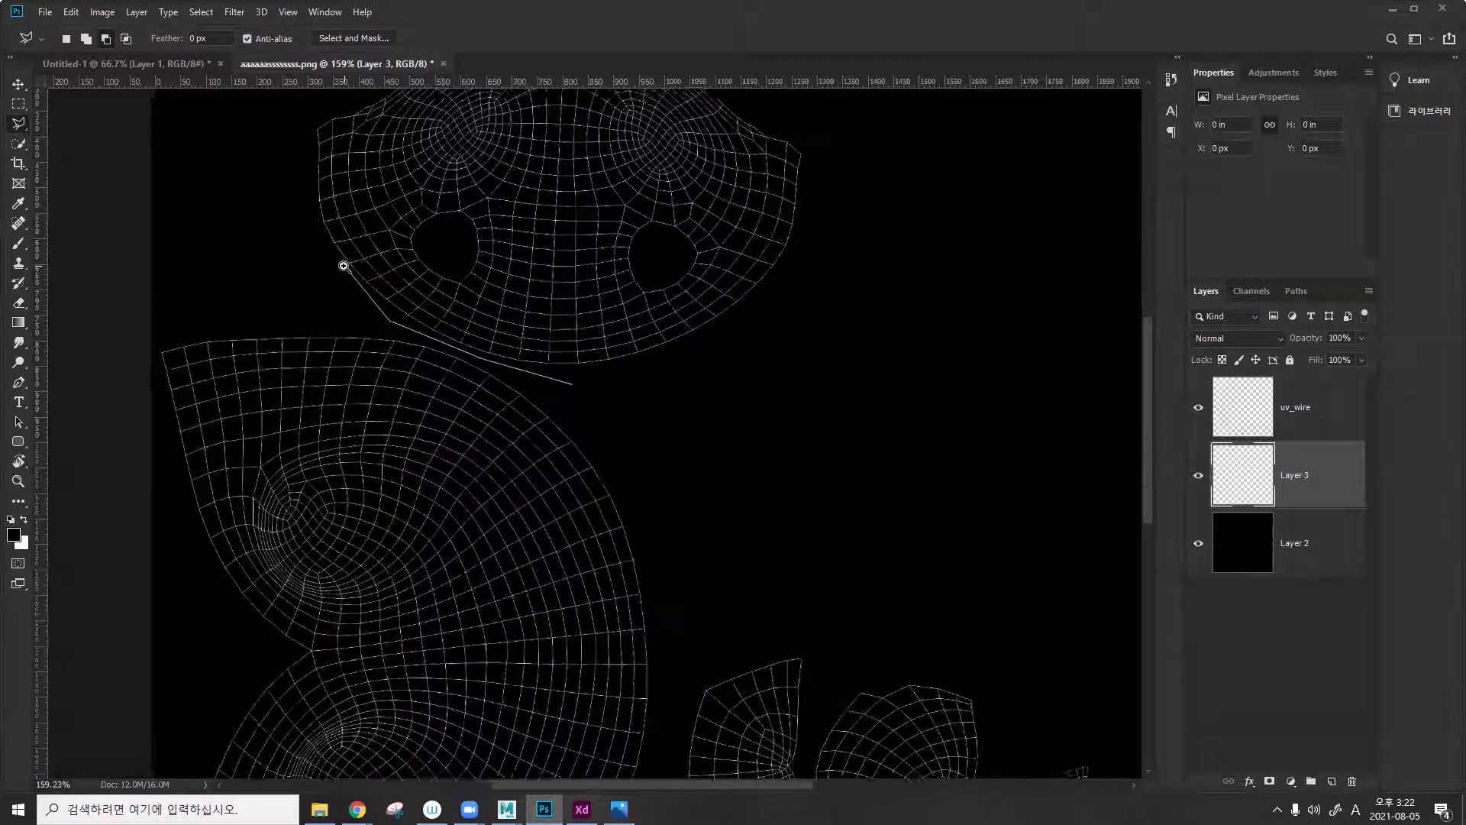
scroll(344, 266, "up", 5, "alt")
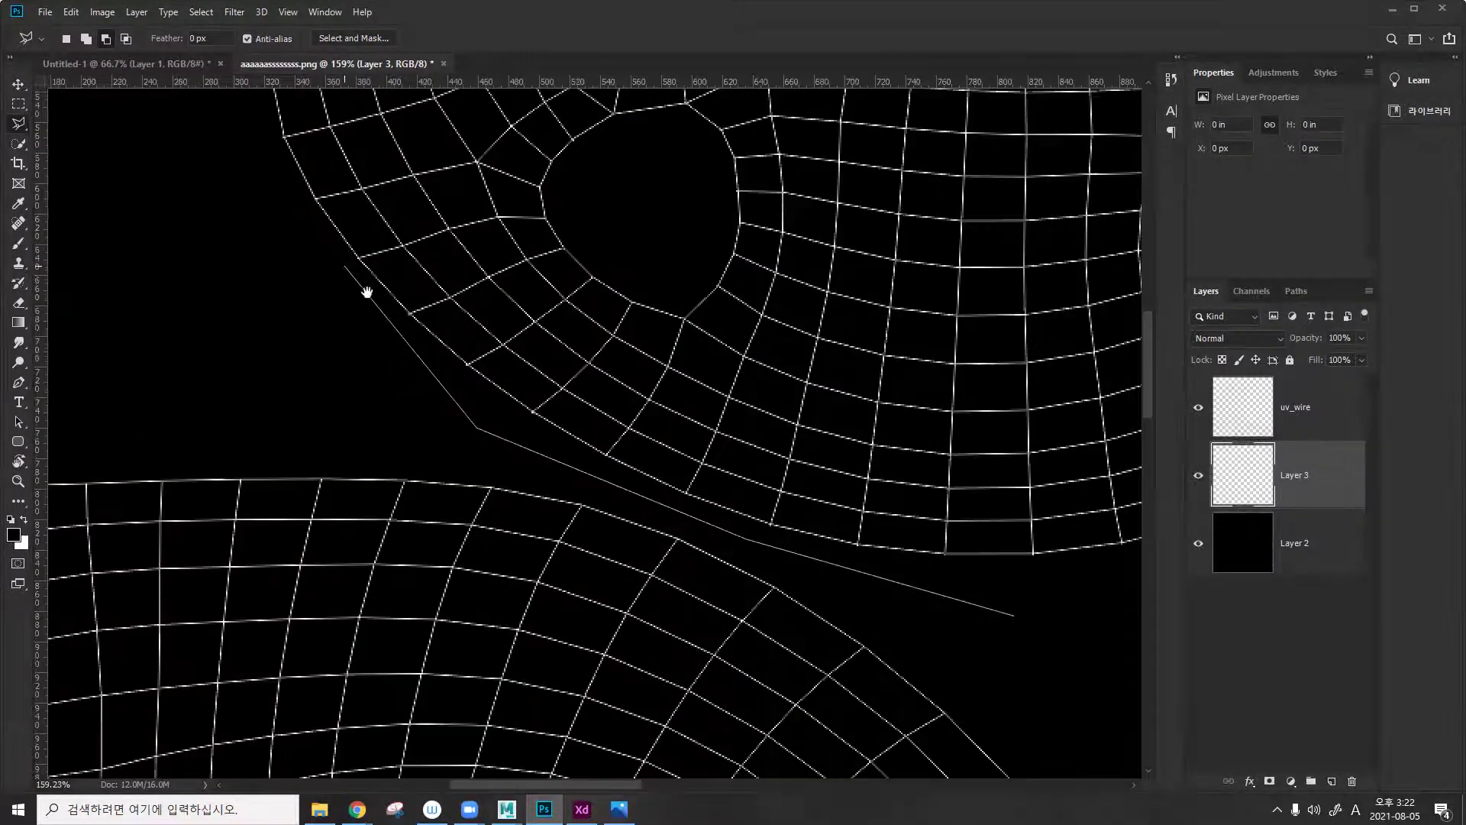
scroll(382, 321, "up", 5)
left_click(250, 391)
left_click(266, 202)
mouse_move(308, 172)
left_mouse_down()
mouse_move(259, 377)
mouse_move(229, 435)
left_mouse_up()
left_click(378, 272)
left_click(610, 128)
left_click_drag(635, 164, 484, 278)
left_click_drag(703, 221, 619, 267)
mouse_move(912, 246)
left_mouse_down()
mouse_move(759, 220)
mouse_move(482, 69)
left_mouse_up()
left_click(514, 209)
left_click(872, 229)
left_click_drag(1015, 341, 939, 227)
left_click_drag(1055, 471, 954, 227)
left_click_drag(975, 305, 899, 152)
left_click_drag(1069, 535, 940, 355)
left_click(941, 353)
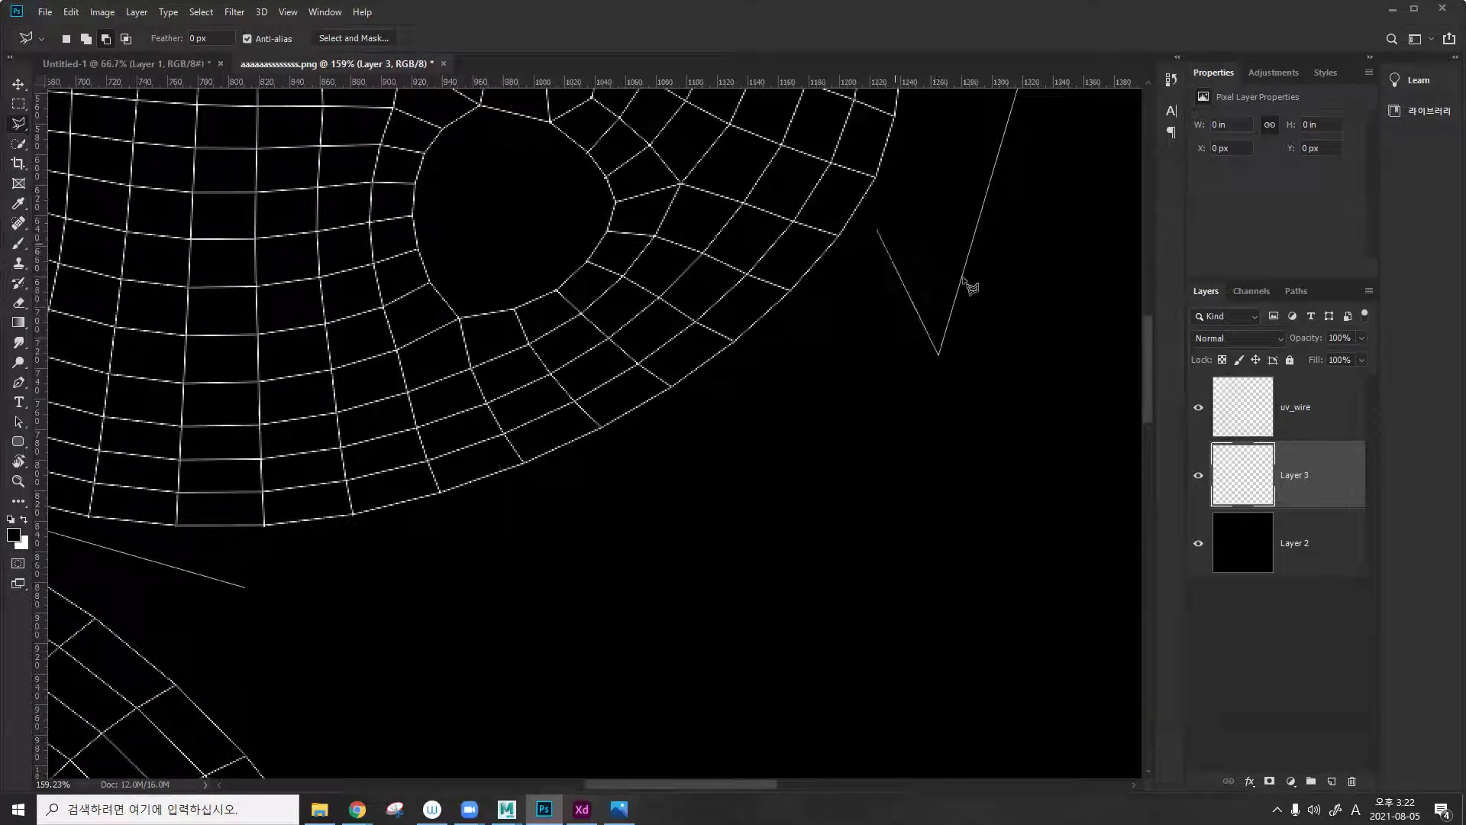
left_click(819, 461)
left_click_drag(665, 519, 901, 449)
left_click(618, 515)
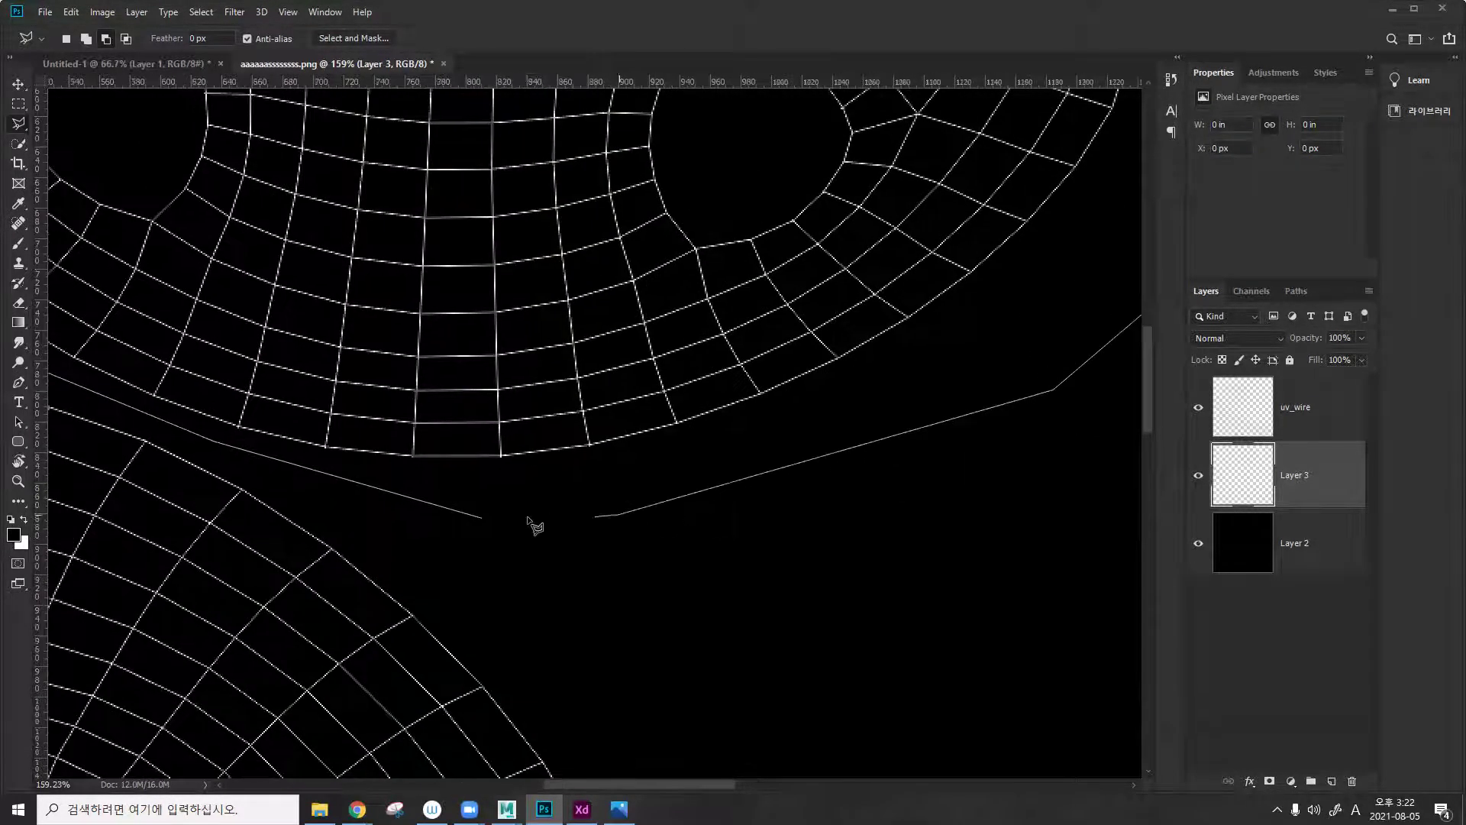
double_click(509, 519)
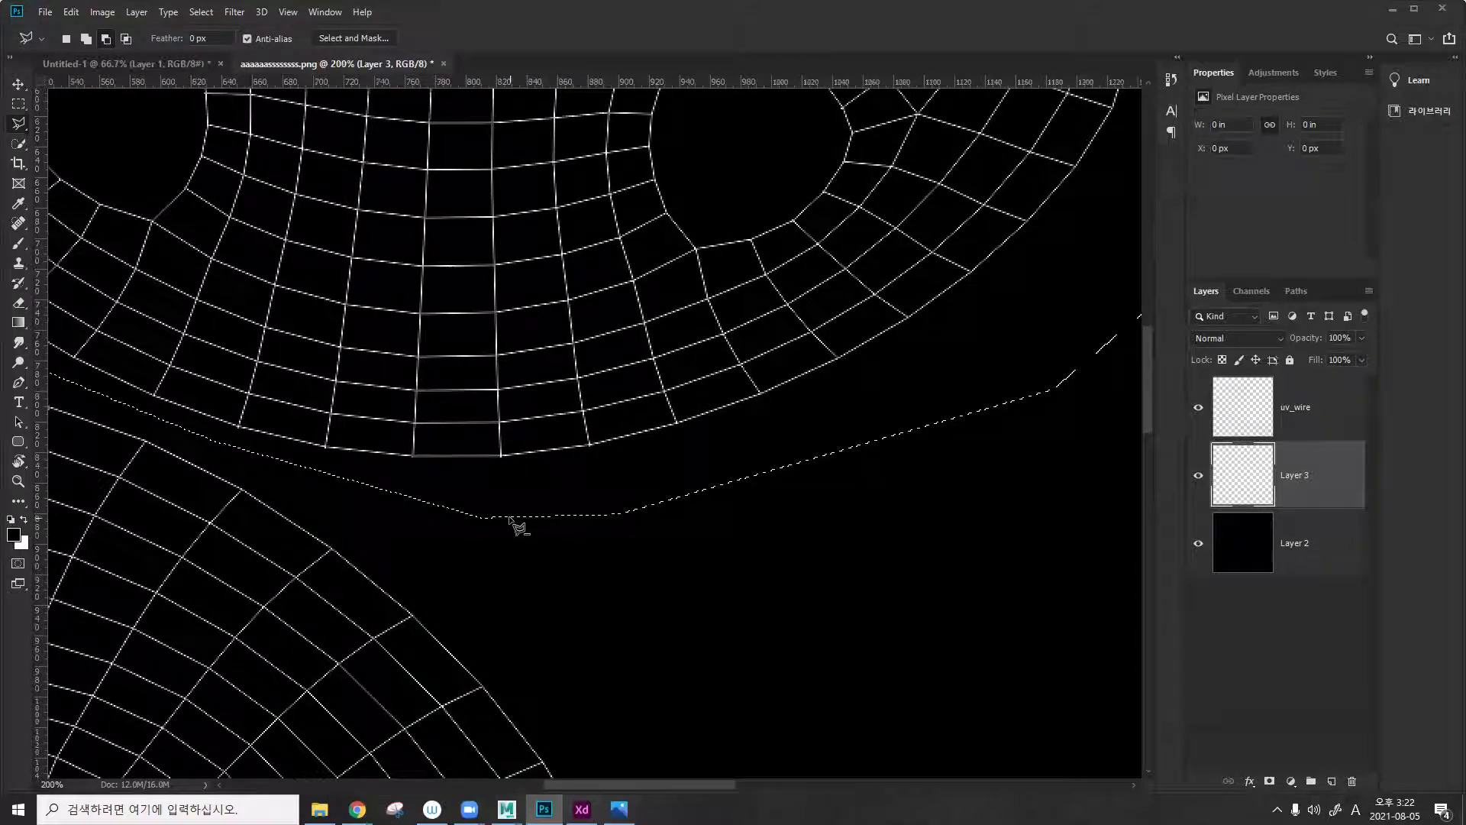
Set the foreground color to pink.
left_click(13, 535)
type("ffaaaa")
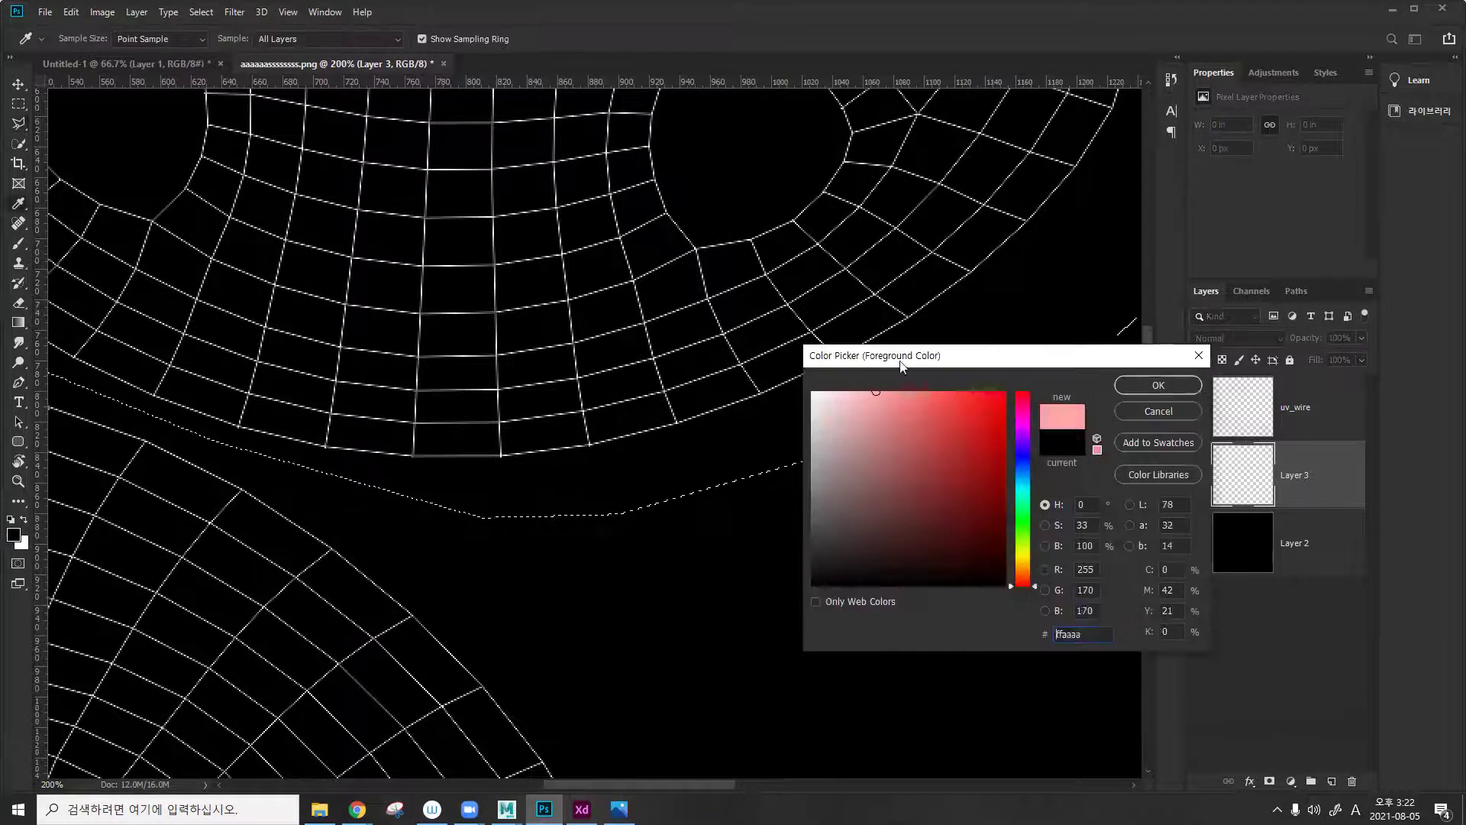
left_click(1159, 385)
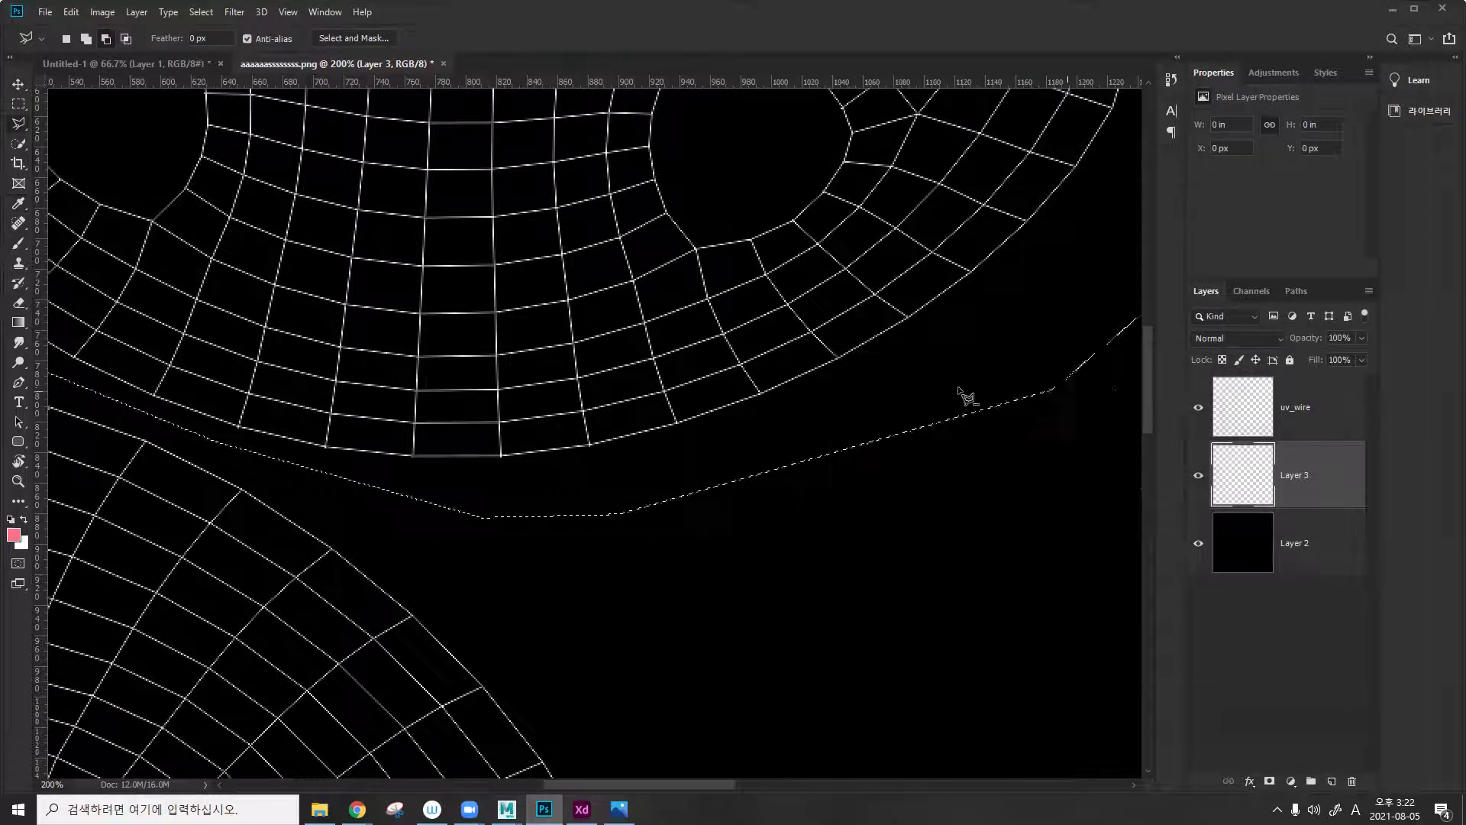
Fill the head shell selection with the pink foreground color on Layer 3 and clear the selection.
key("alt+BackSpace")
key("ctrl+d")
scroll(897, 374, "down", 4, "alt")
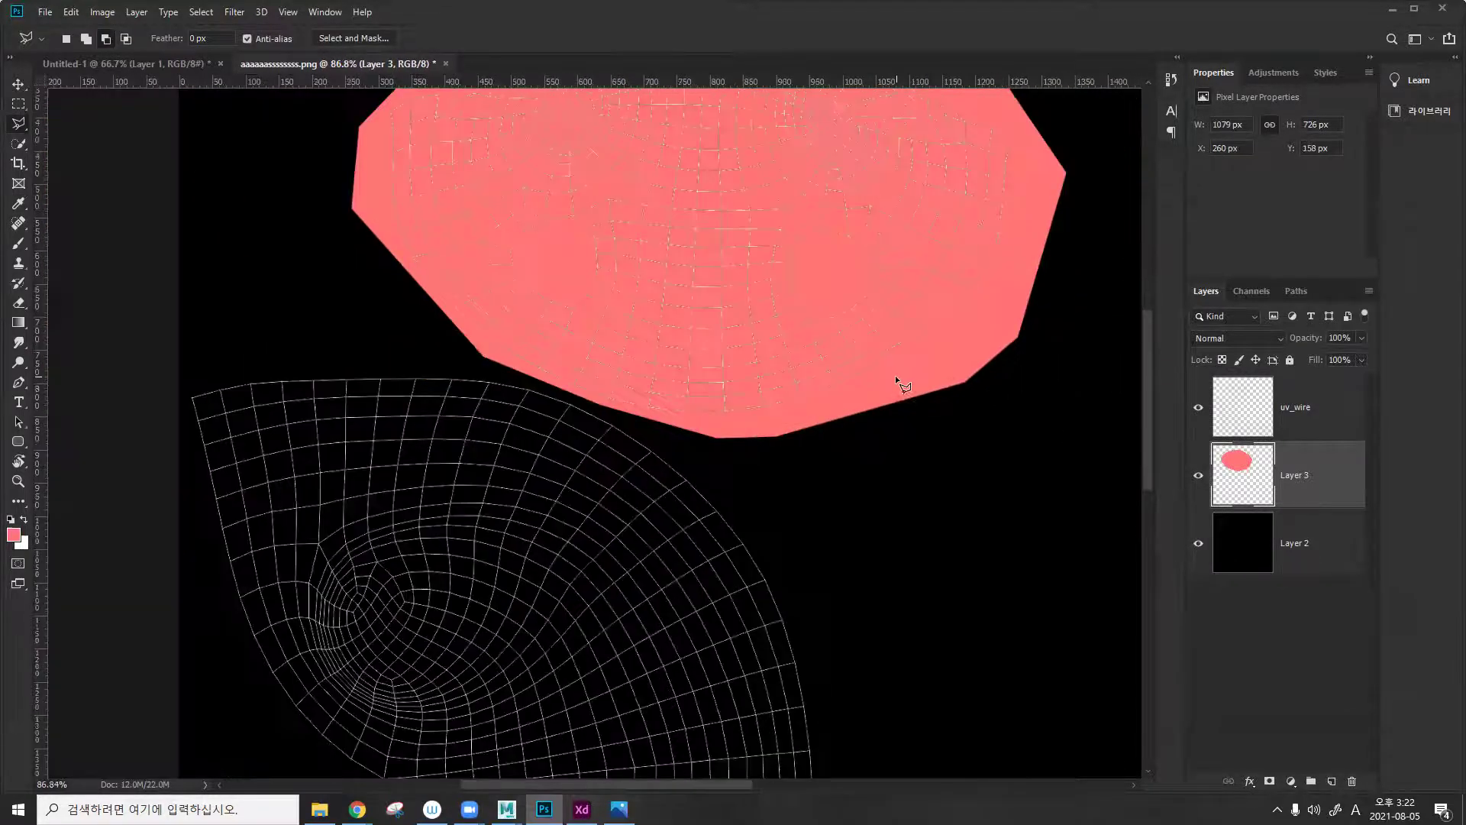
scroll(878, 266, "down", 4, "alt")
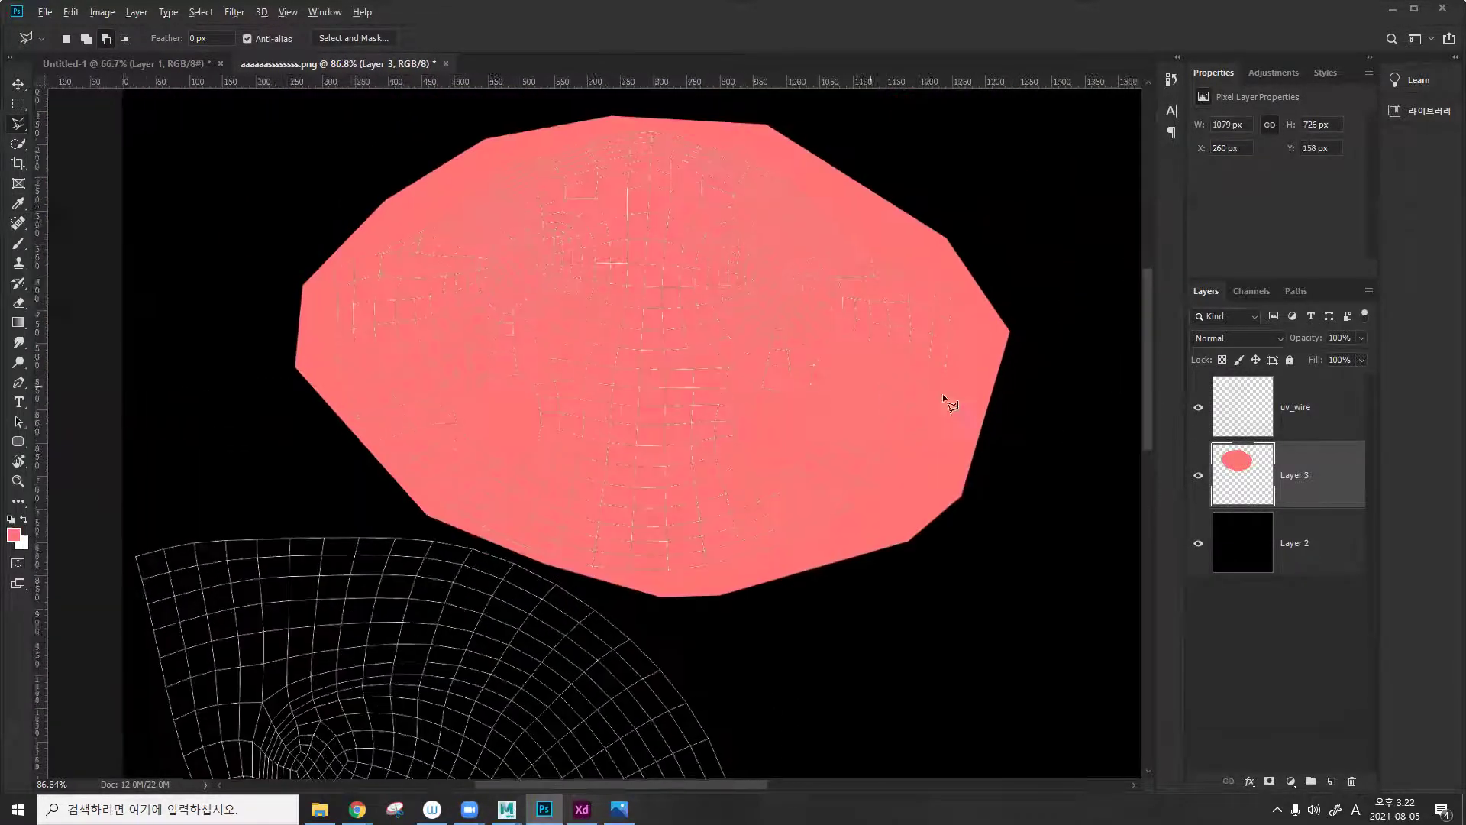
scroll(964, 488, "down", 5)
scroll(890, 386, "right", 4)
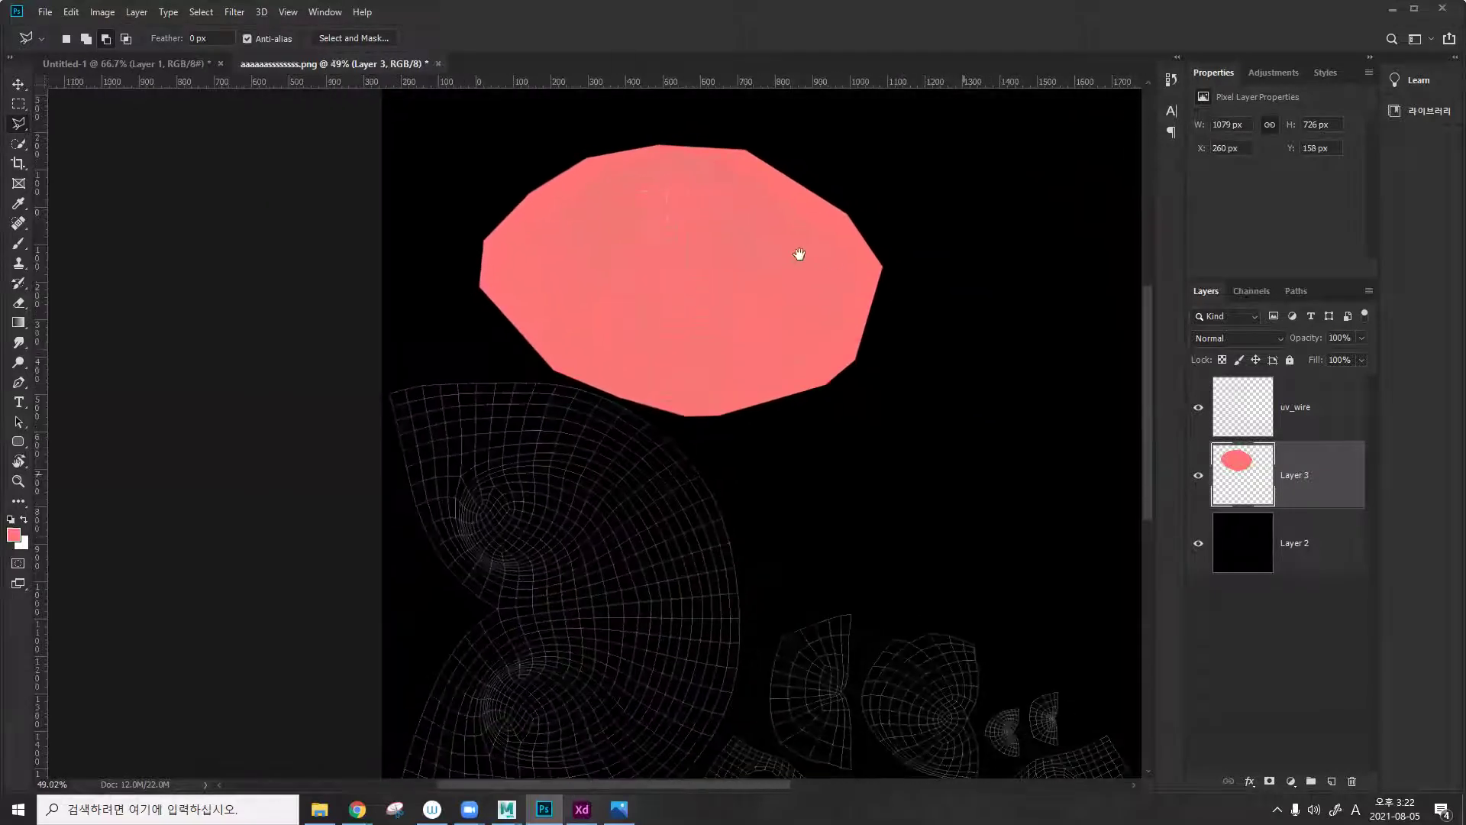
Add a new layer above the pink fill and brush a freehand looping scribble in the empty area beside the shells.
left_click(1331, 781)
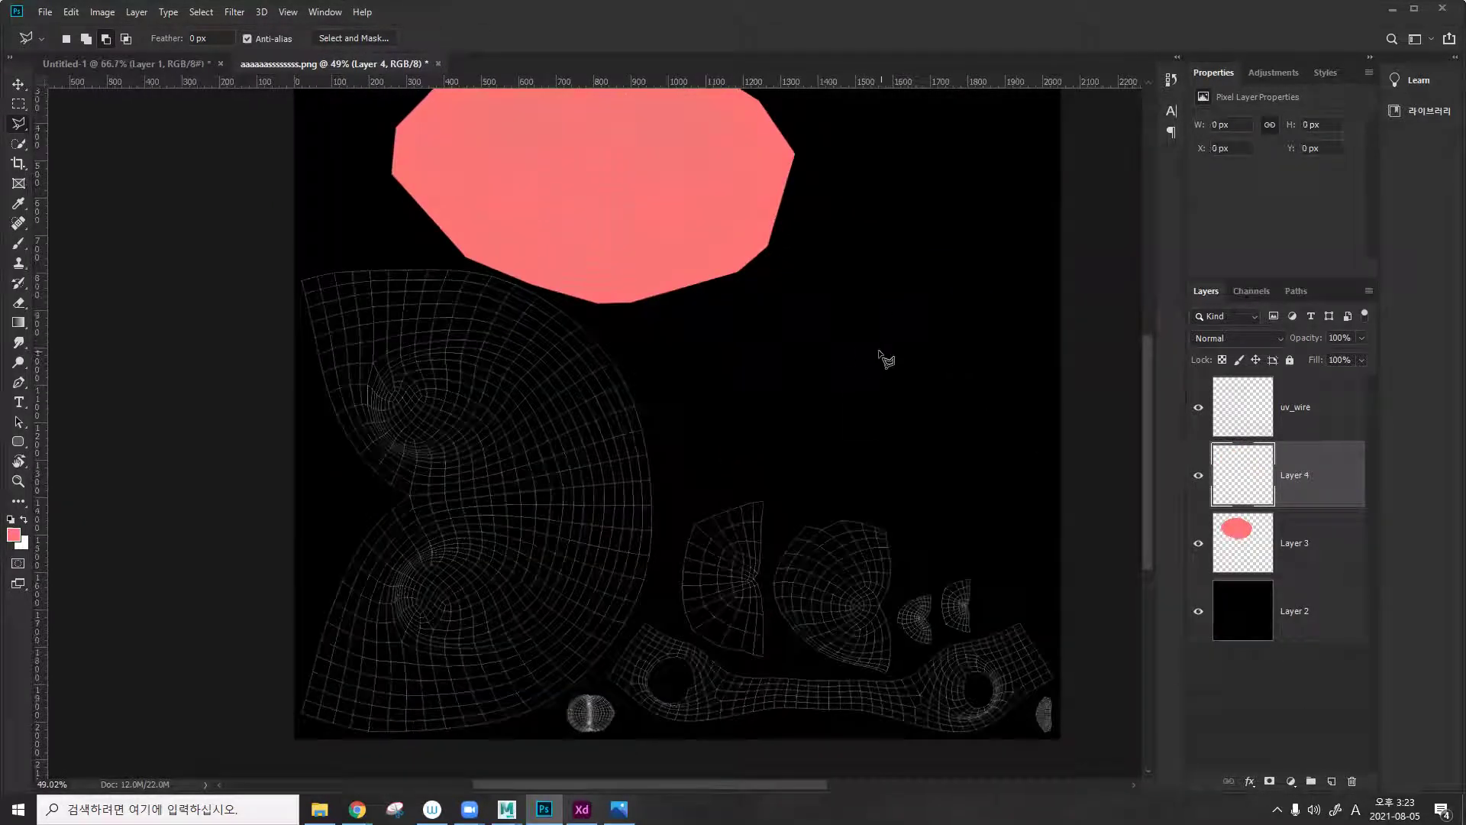
key("b")
left_click_drag(877, 301, 875, 371)
left_click_drag(930, 305, 890, 348)
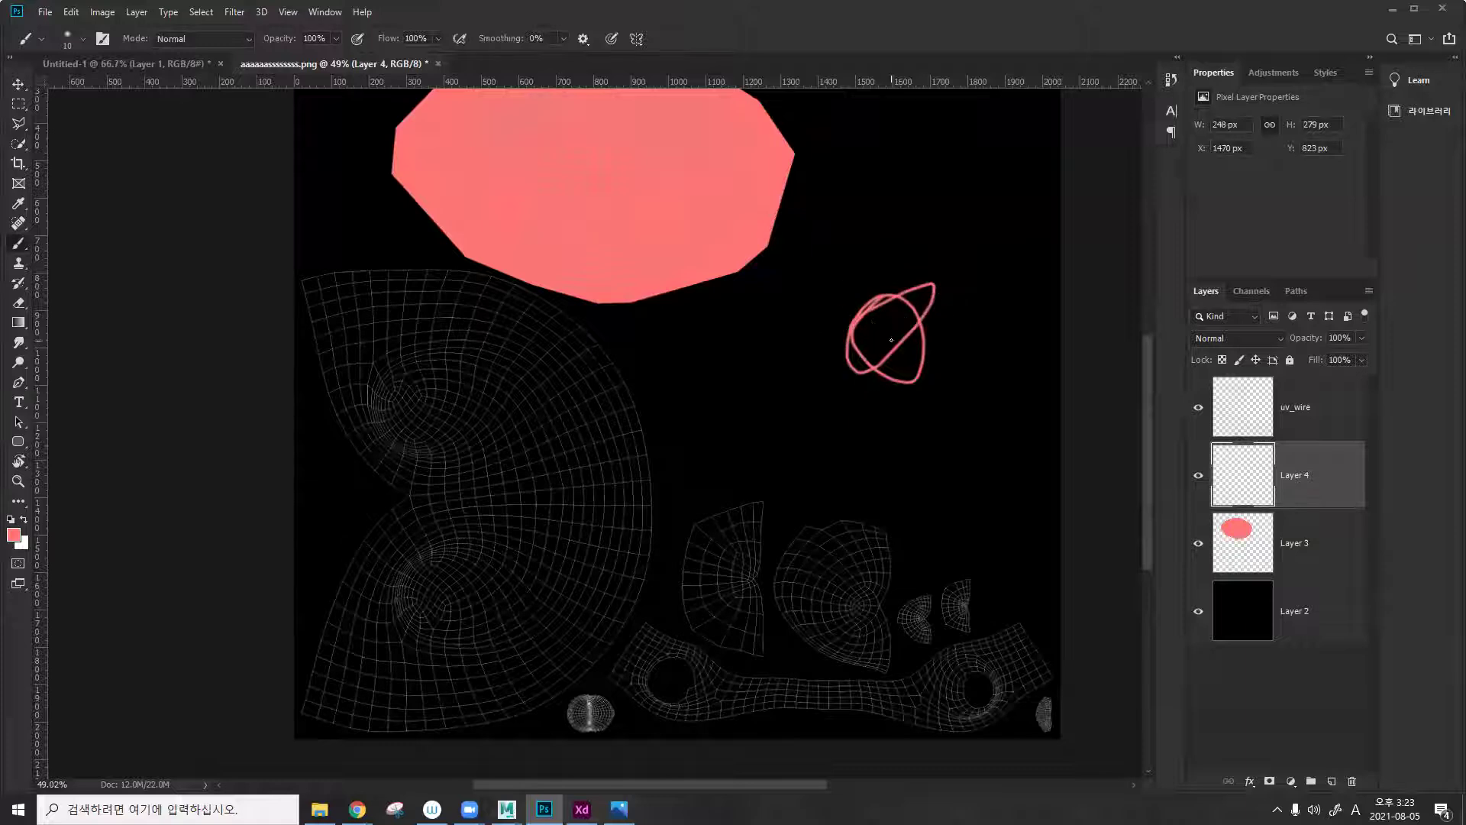
scroll(859, 302, "up", 2)
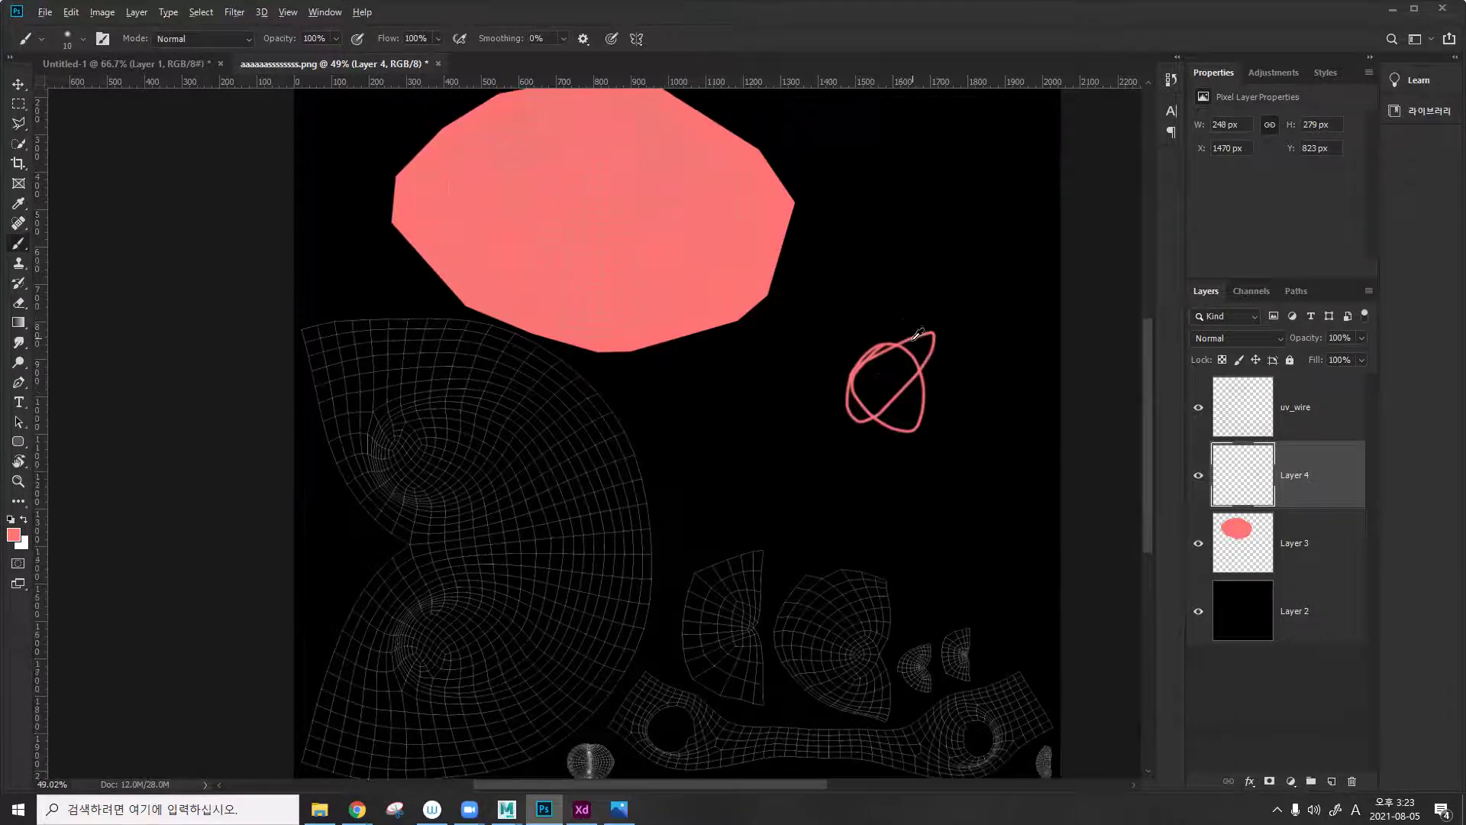
scroll(909, 336, "up", 3, "alt")
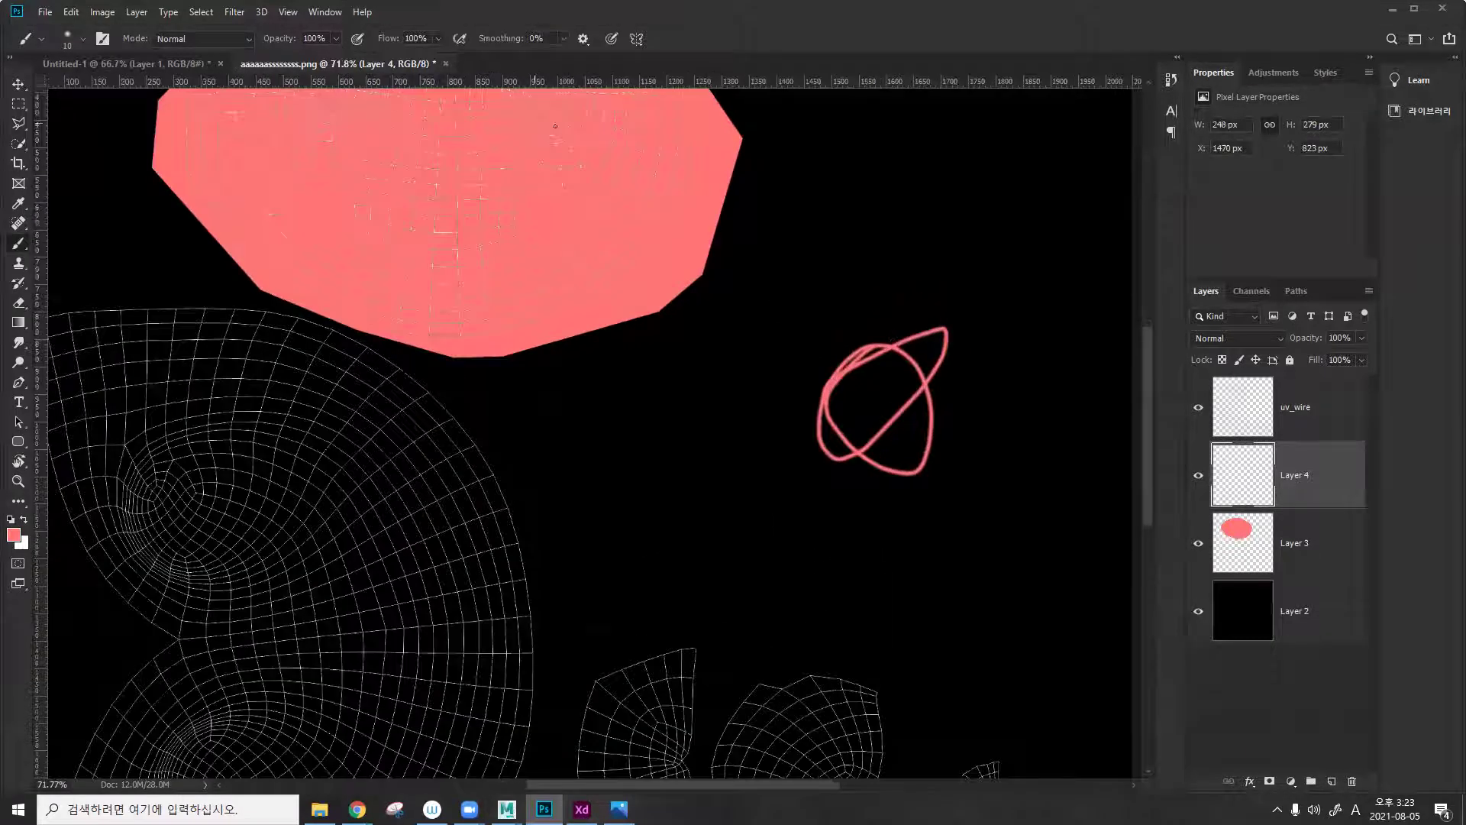
Switch to Maya to check which part of the model the large UV shell covers, and return to Photoshop.
mouse_move(507, 810)
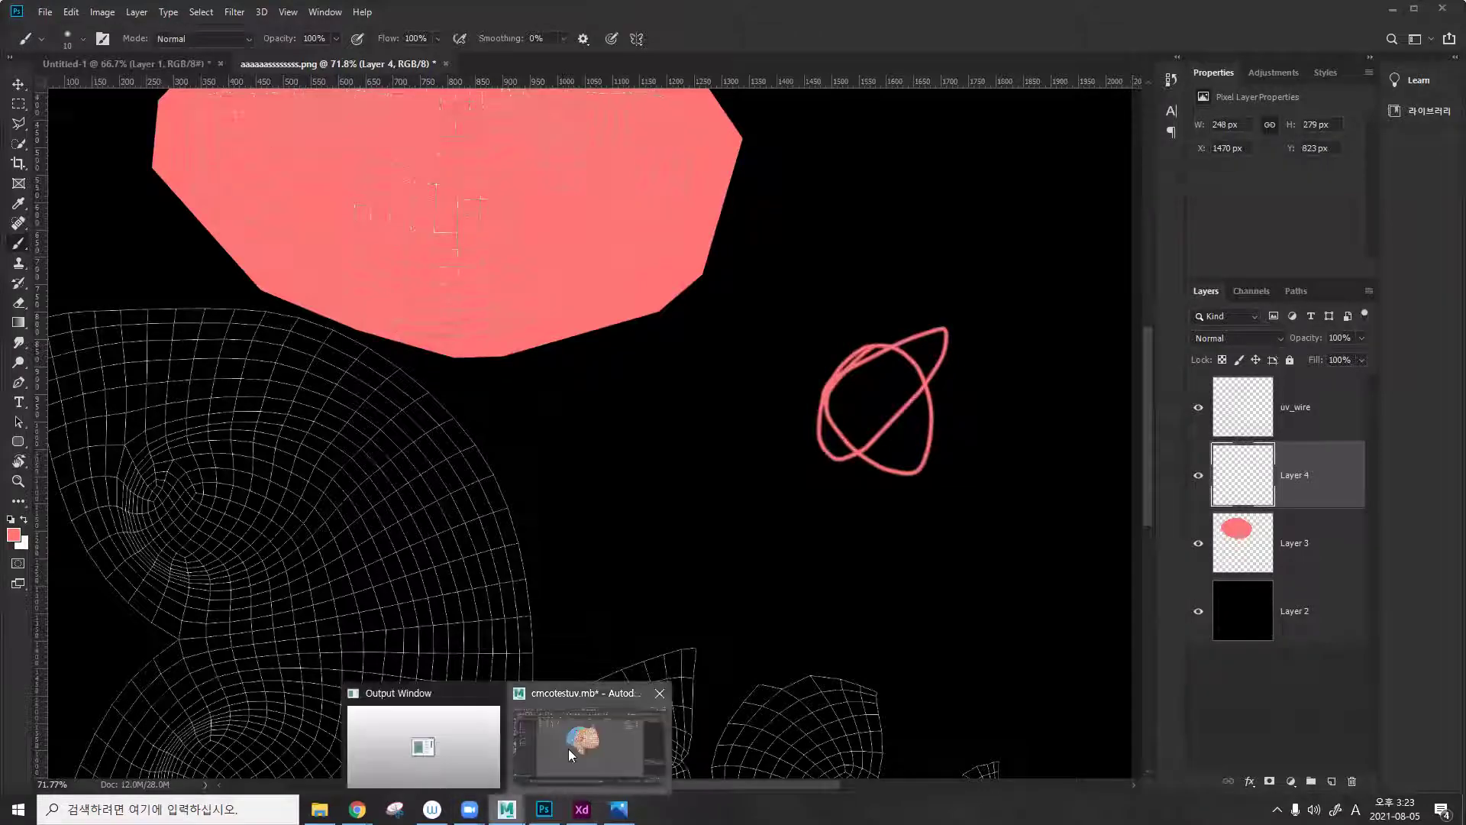
left_click(588, 745)
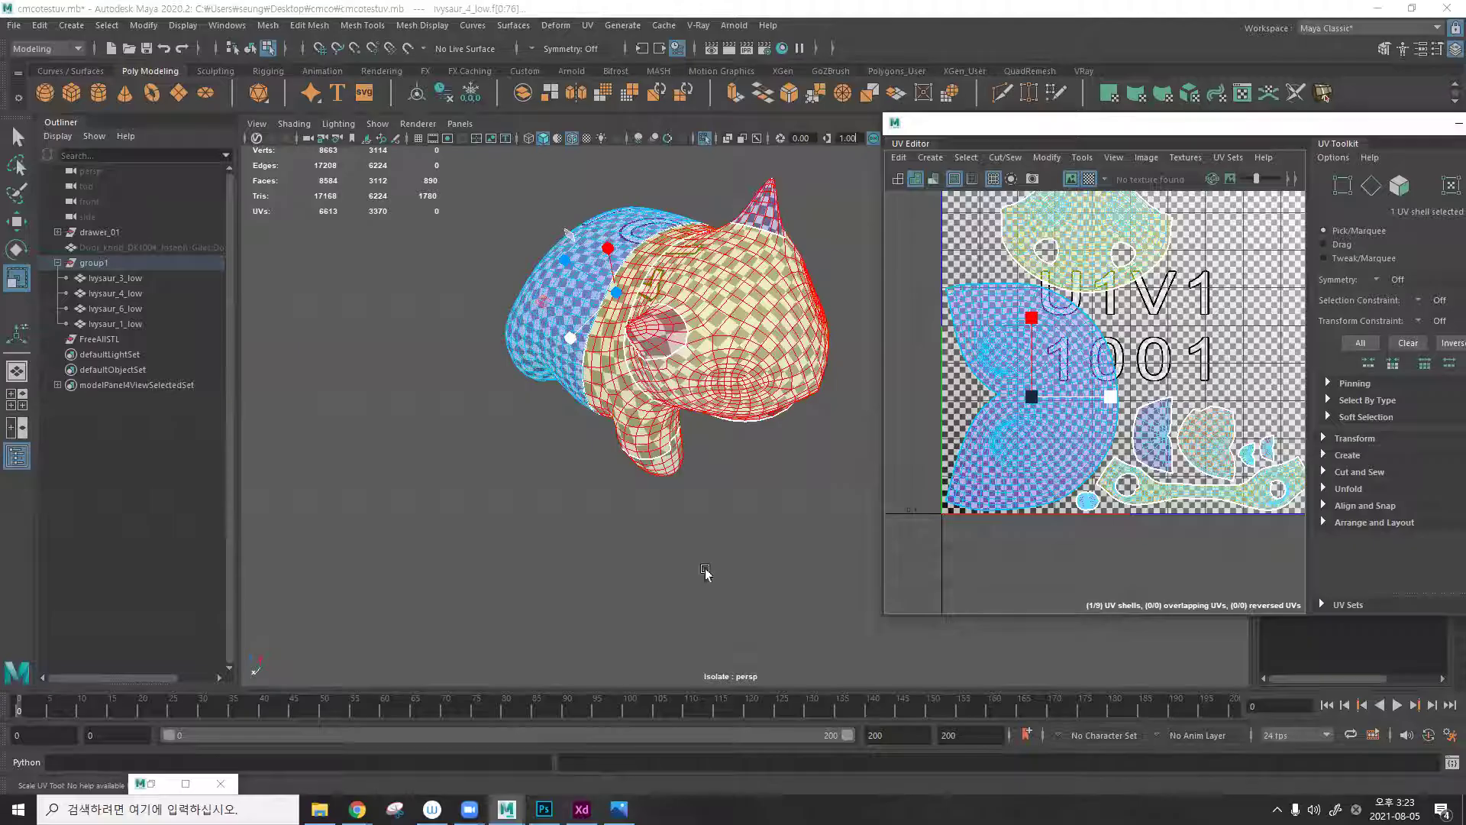
key("alt+Tab")
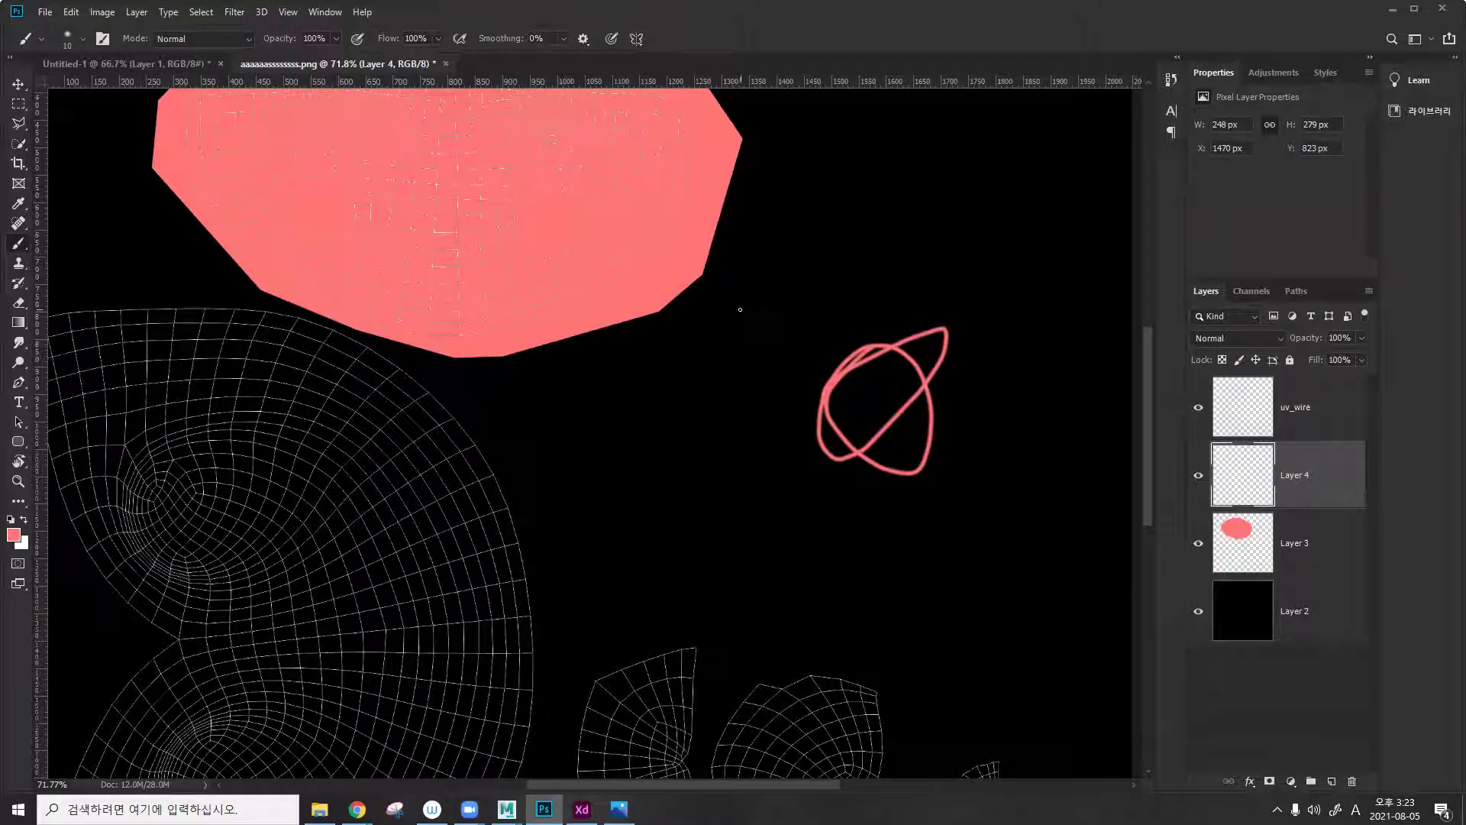
Label the large shell and the pink head shell with brushed arrows and short handwritten Korean notes on Layer 4.
mouse_move(551, 424)
left_mouse_down()
mouse_move(572, 475)
mouse_move(525, 476)
left_mouse_up()
left_click_drag(609, 417, 628, 467)
left_click_drag(647, 405, 641, 426)
left_click_drag(694, 414, 704, 456)
mouse_move(821, 222)
left_mouse_down()
mouse_move(791, 251)
mouse_move(931, 252)
left_mouse_up()
left_click_drag(945, 225, 947, 257)
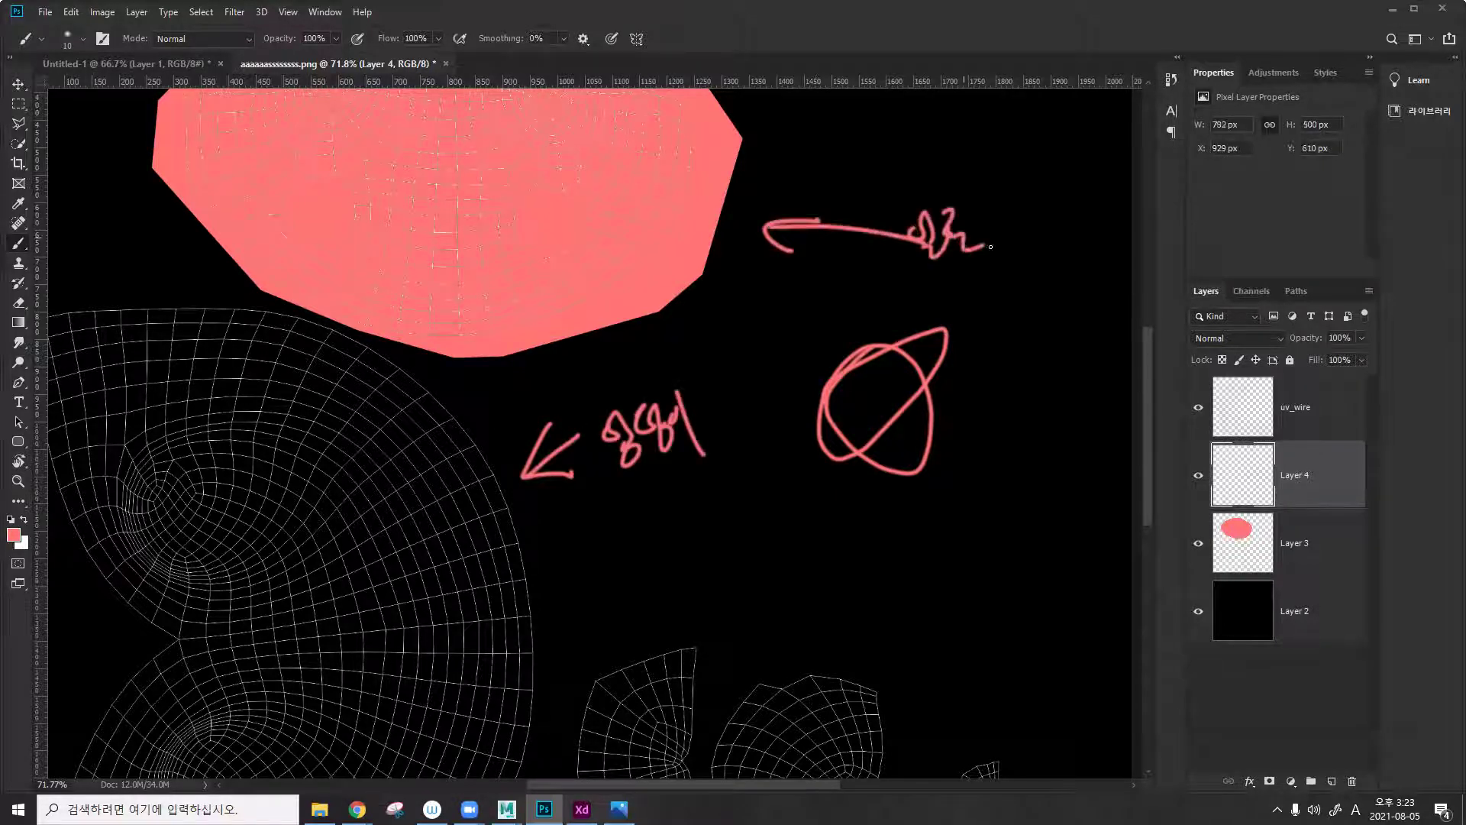
scroll(776, 324, "down", 3, "alt")
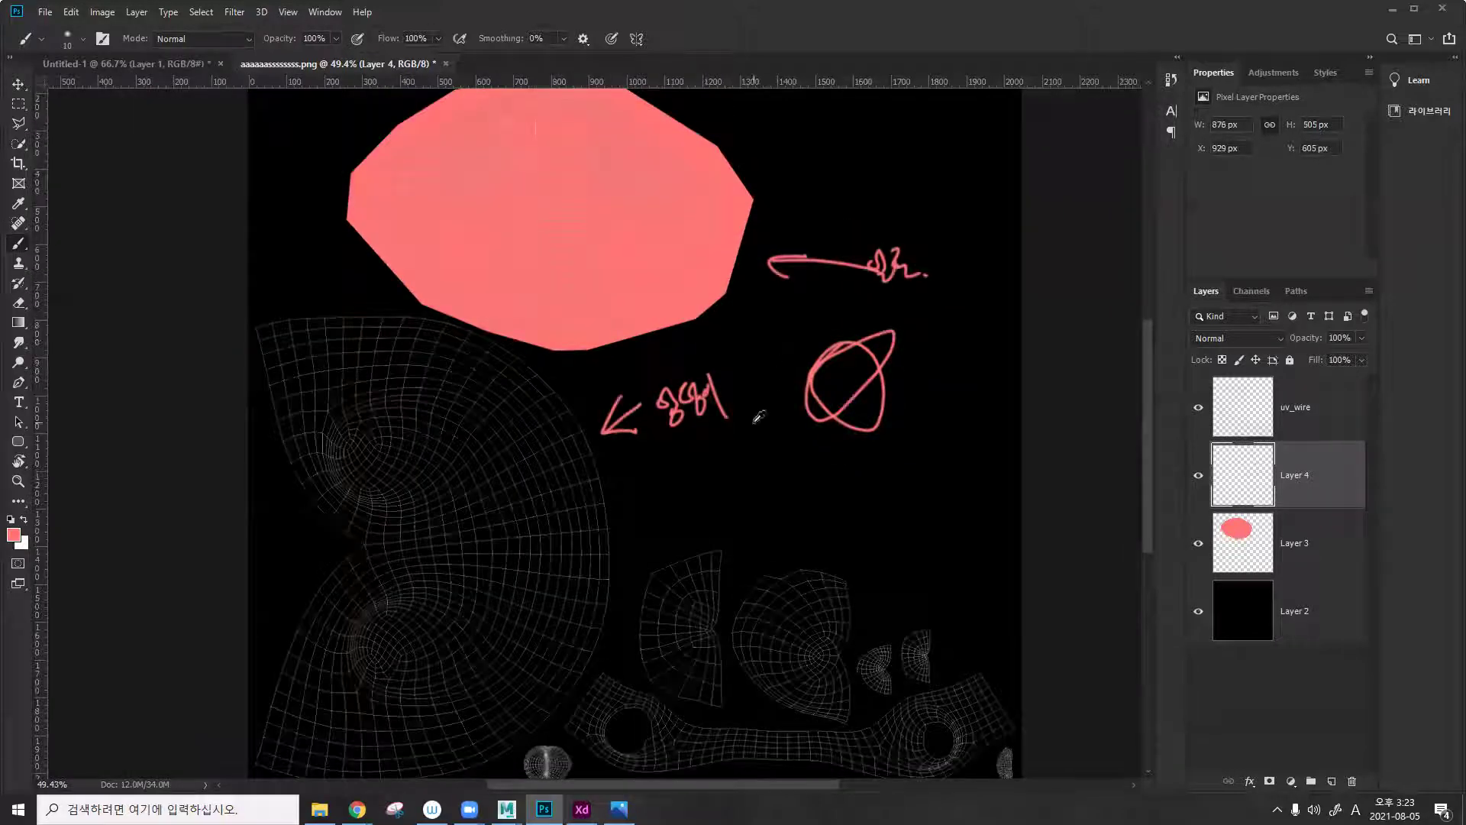
Add a new layer directly above the pink fill layer and rename the pink layer as face.
left_click(1299, 547)
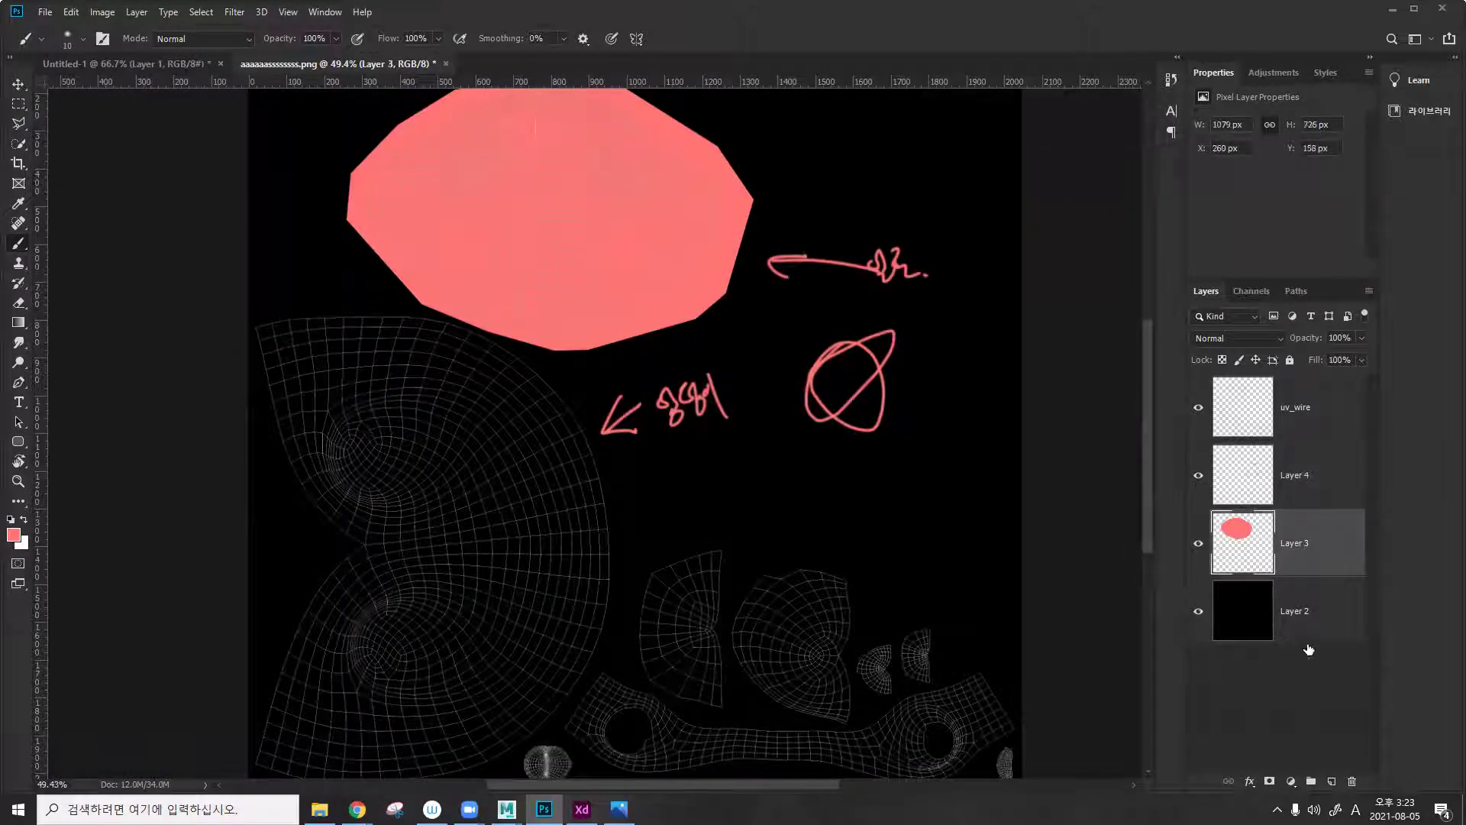
left_click(1331, 780)
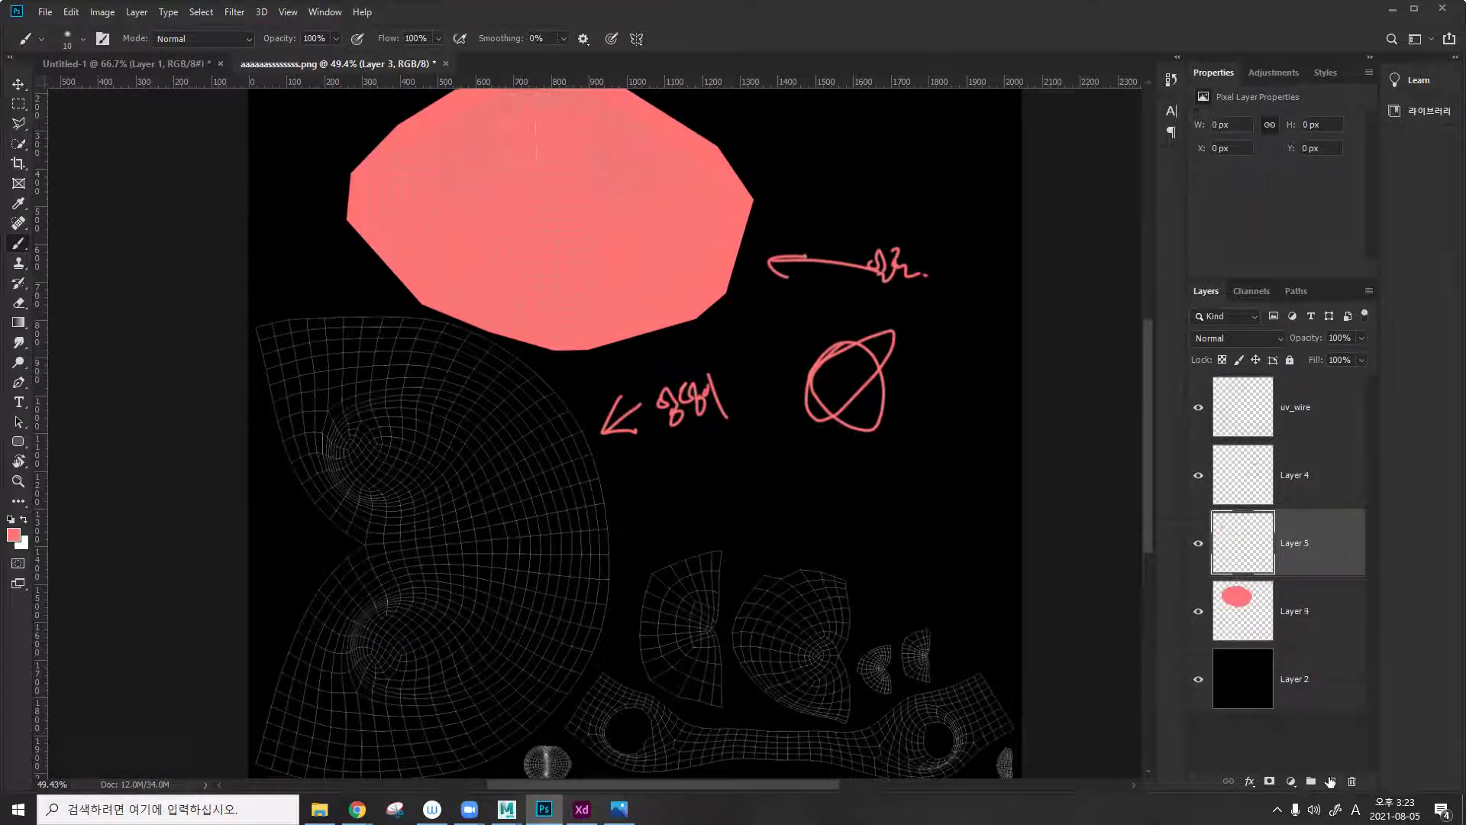
double_click(1305, 611)
type("face")
key("Return")
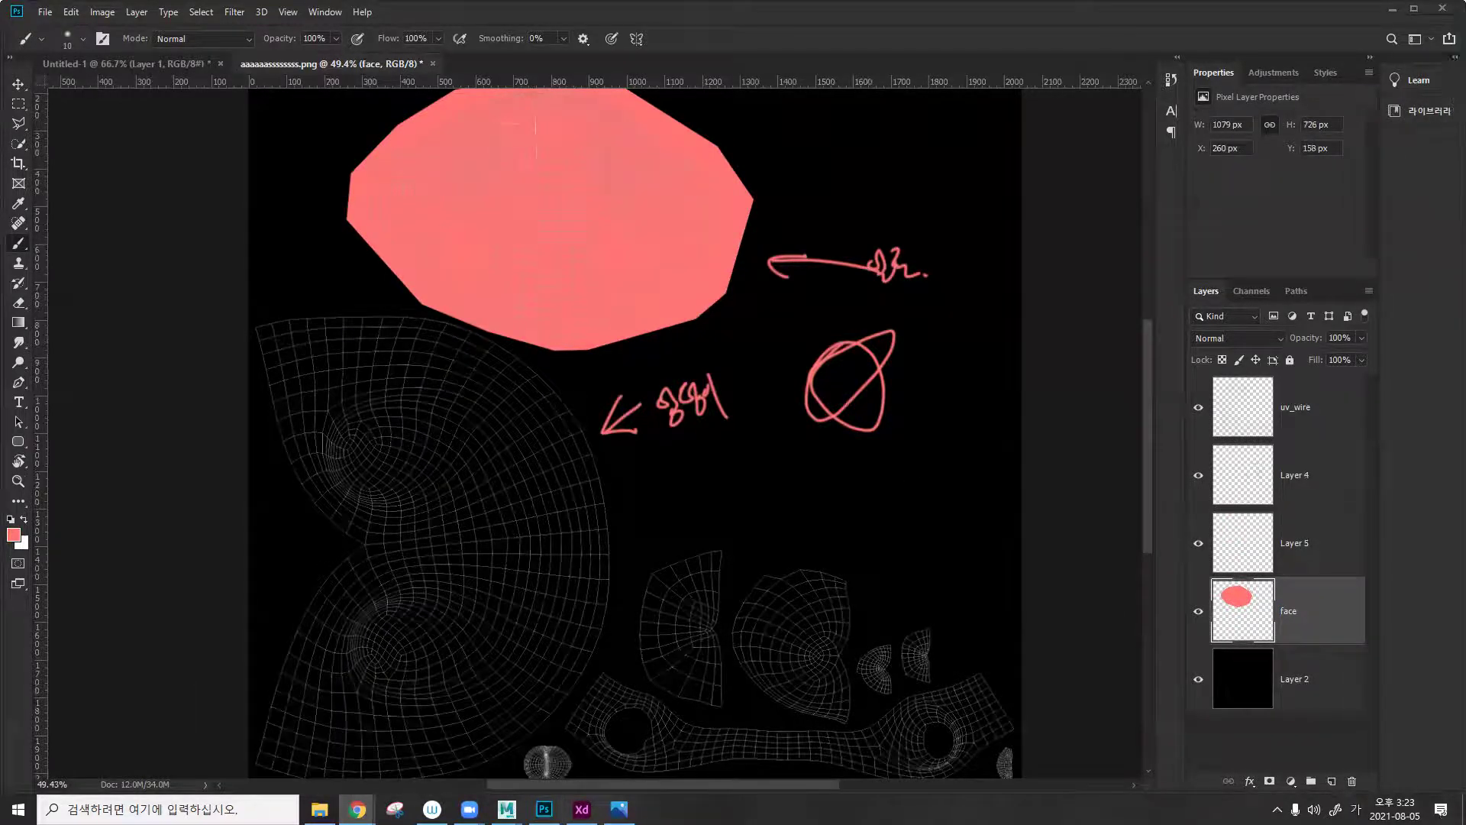
With Layer 5 active, draw a closed polygonal lasso selection around the large two-lobed shell, just outside its wireframe edge.
left_click(1295, 555)
mouse_move(453, 432)
left_mouse_down()
mouse_move(563, 343)
mouse_move(621, 363)
left_mouse_up()
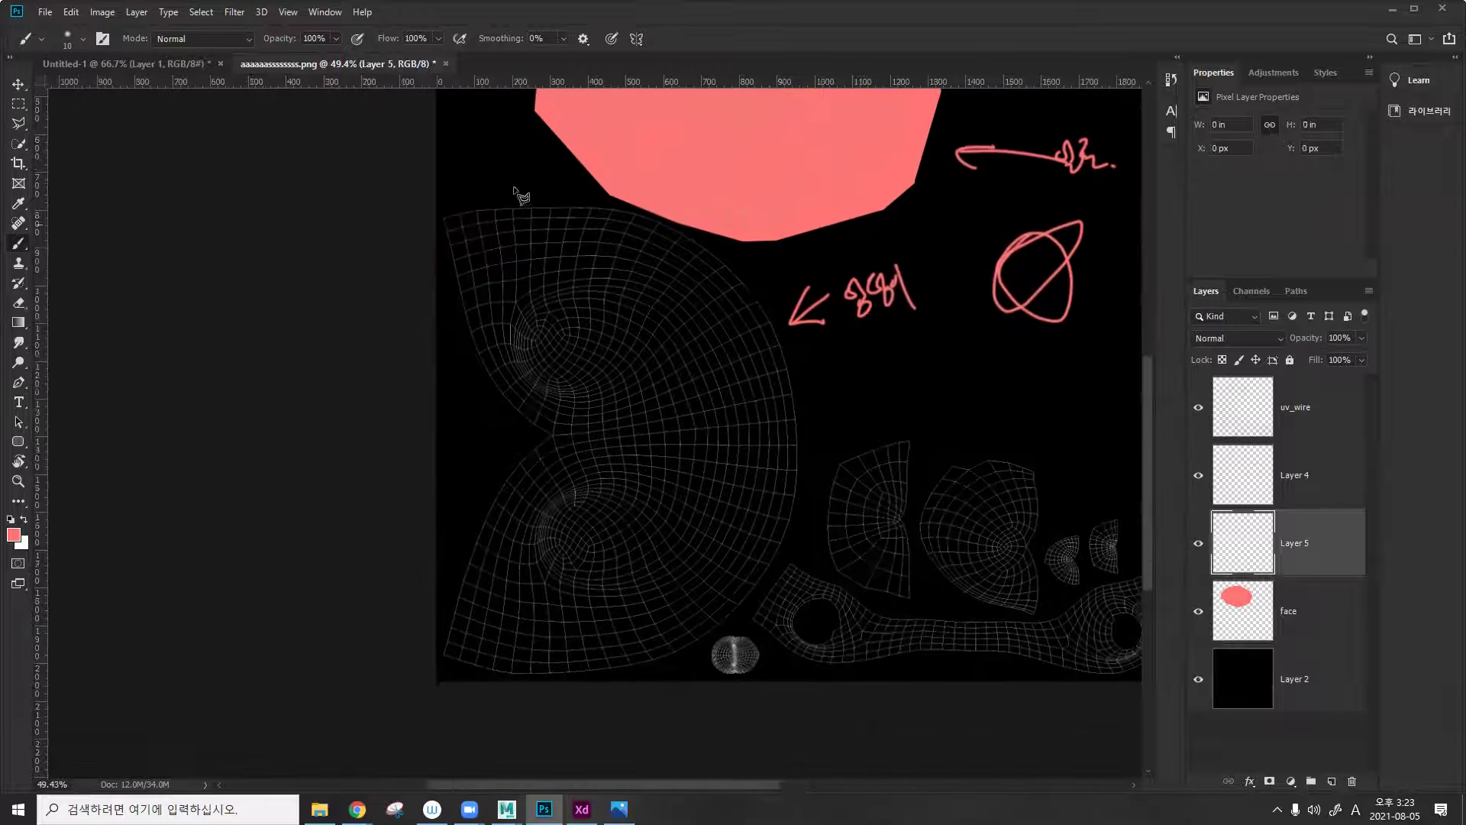
key("l")
left_click(452, 195)
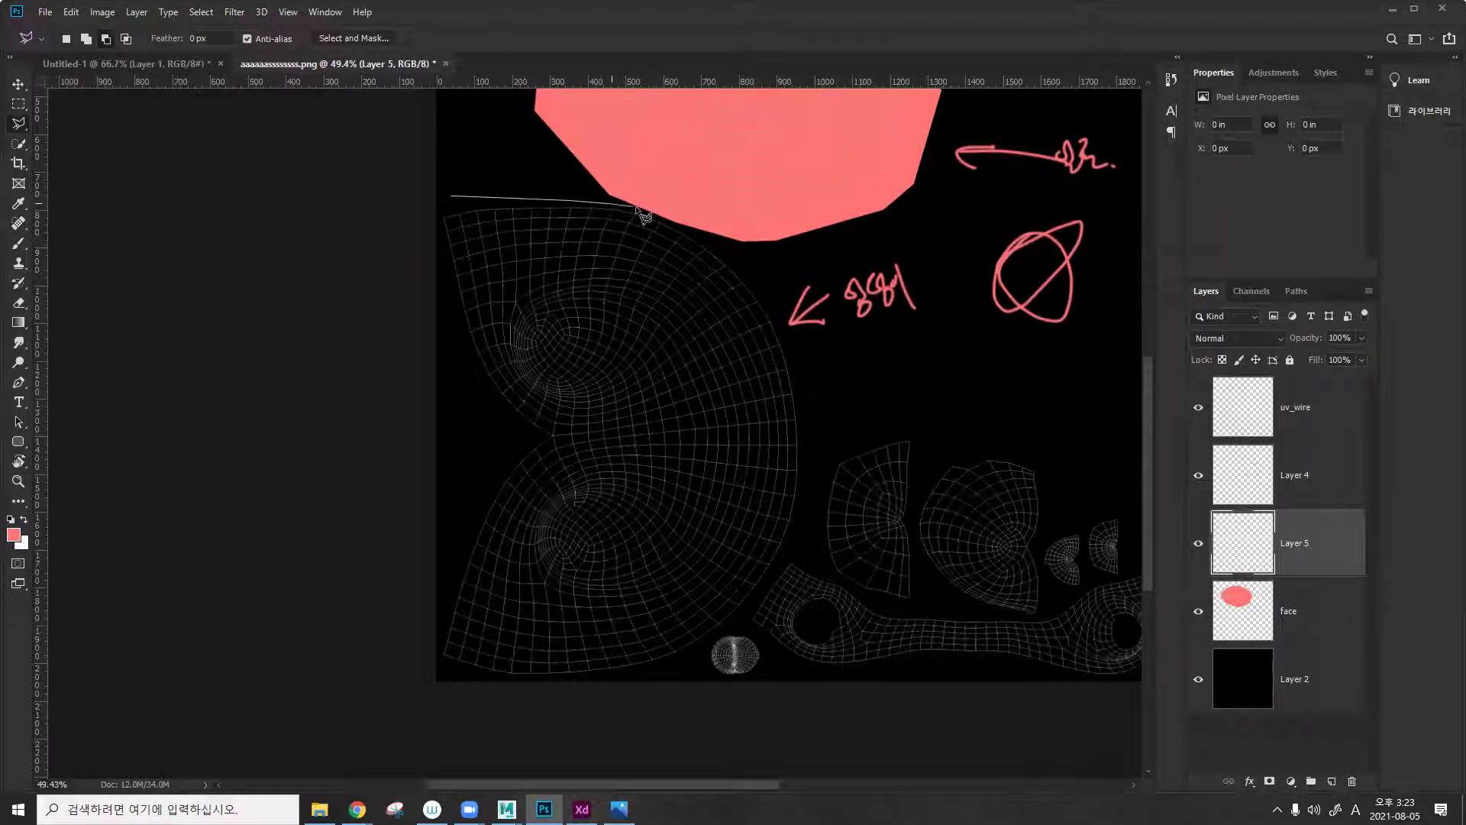
left_click(719, 235)
left_click(782, 290)
left_click(818, 410)
left_click(811, 507)
left_click(789, 557)
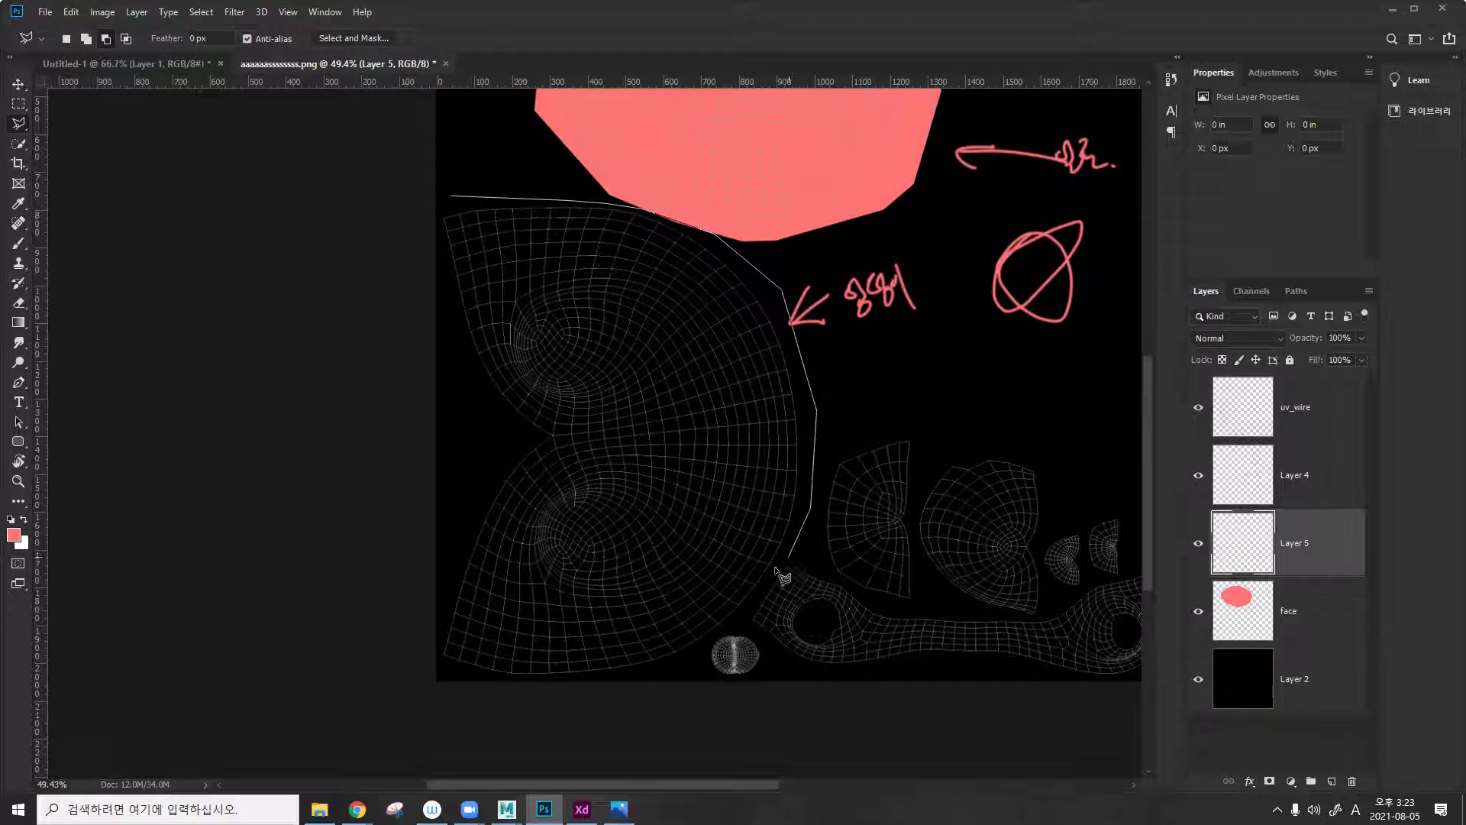
left_click(706, 645)
left_click(639, 675)
scroll(547, 683, "up", 5, "alt")
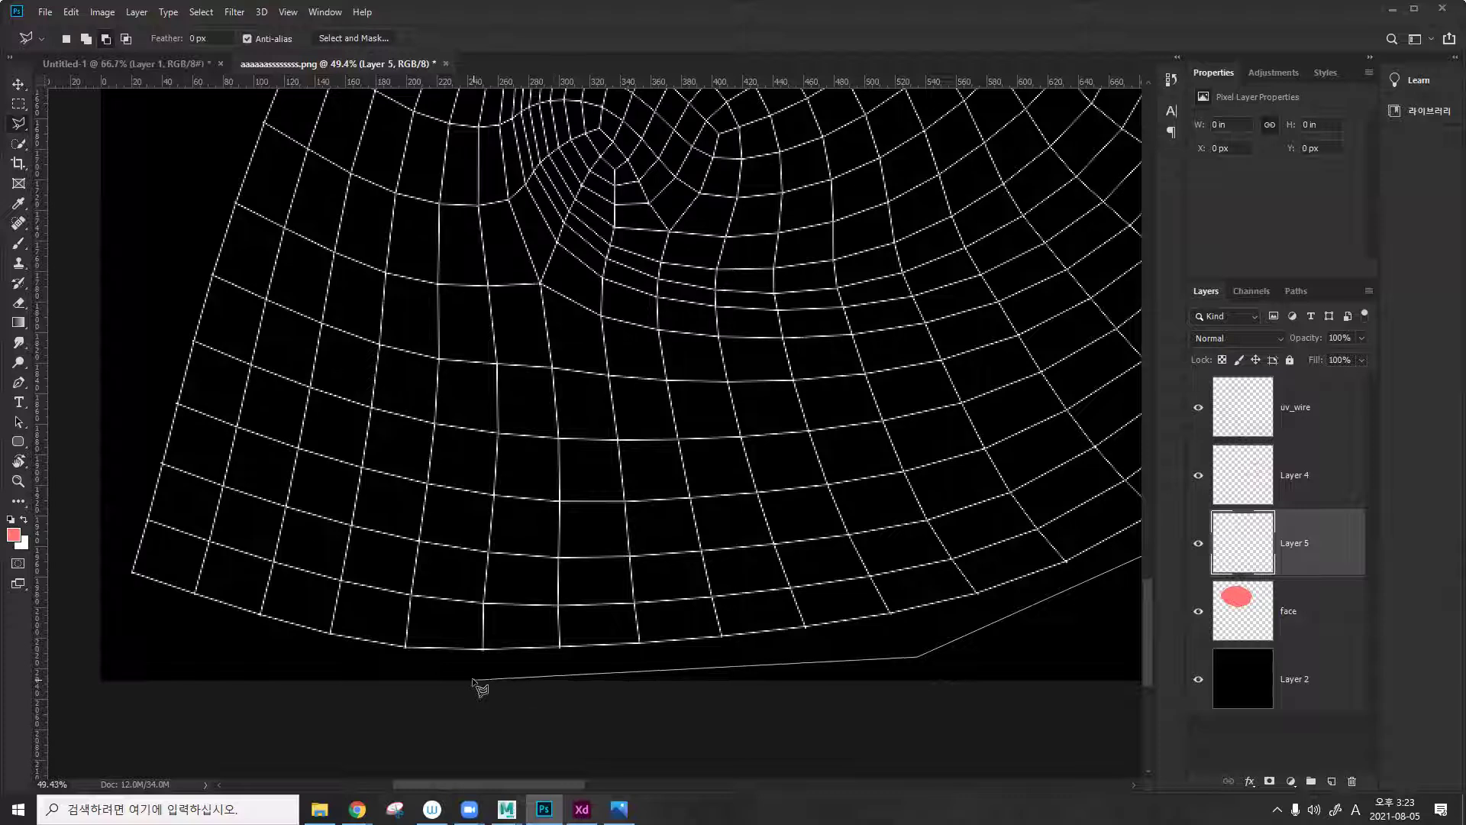
left_click(309, 664)
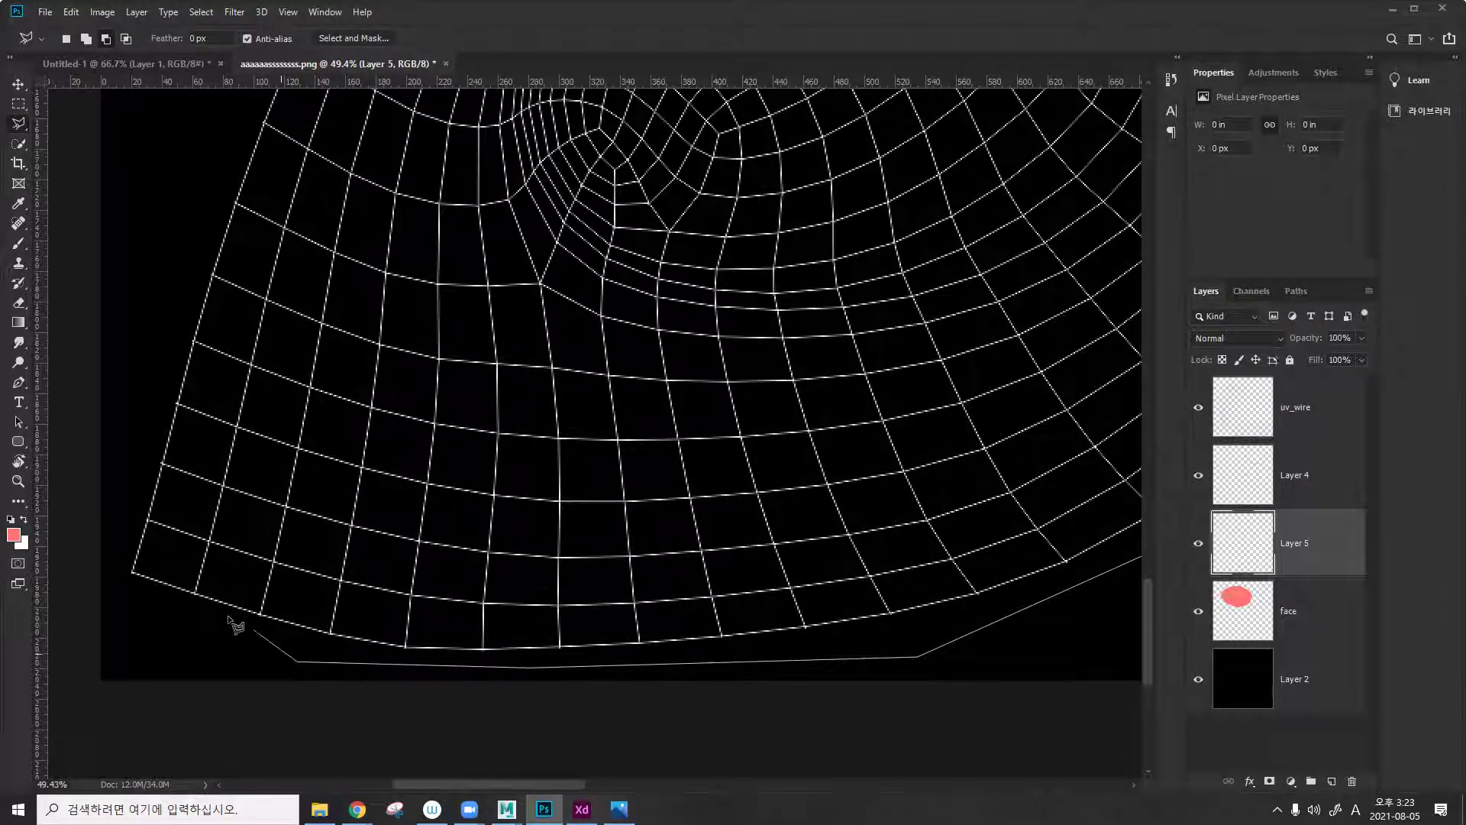
left_click_drag(236, 616, 409, 655)
left_click(295, 655)
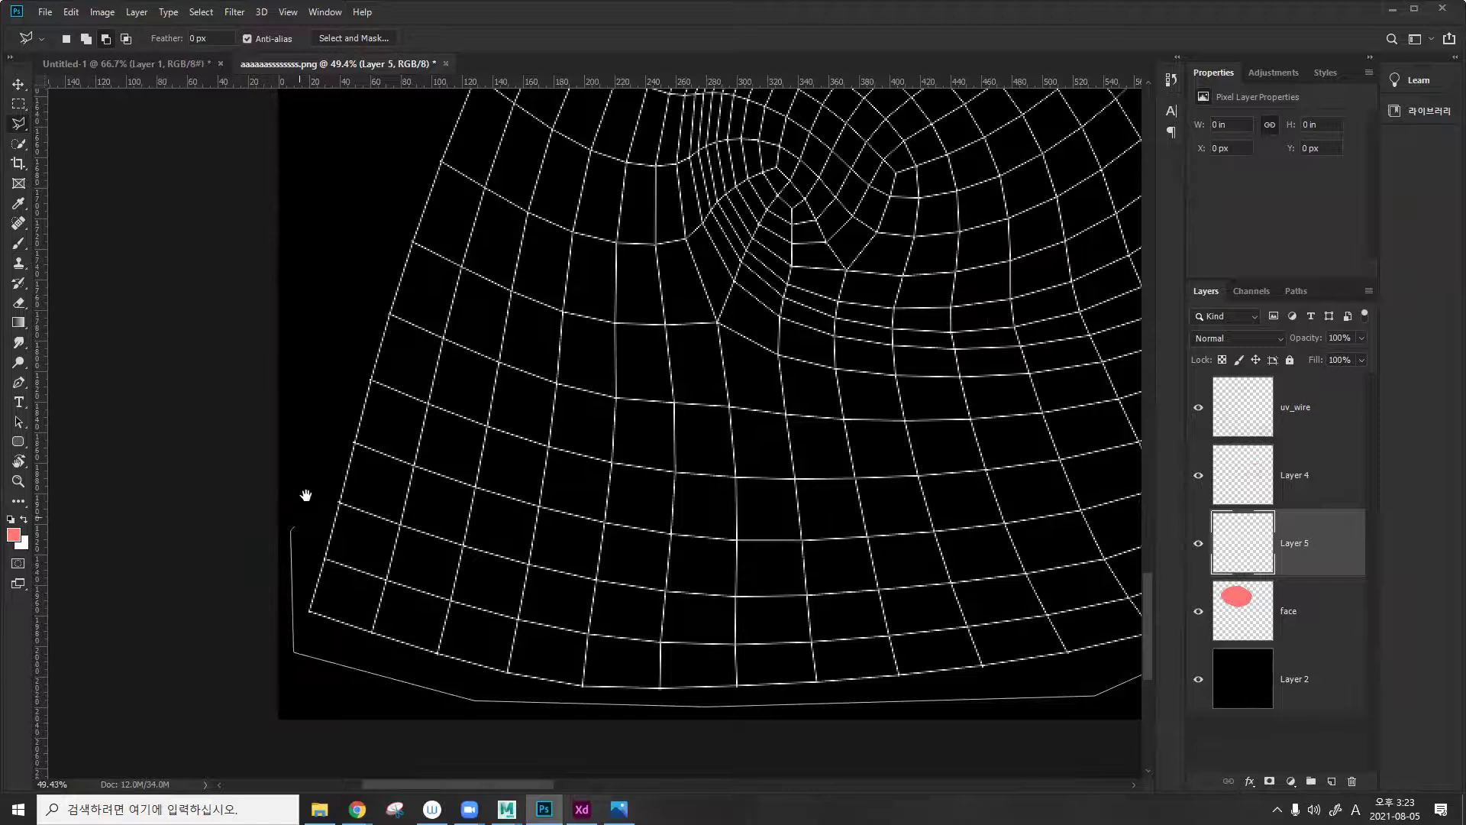
left_click_drag(304, 491, 317, 655)
mouse_move(435, 179)
left_mouse_down()
mouse_move(416, 487)
mouse_move(370, 351)
mouse_move(374, 540)
mouse_move(481, 603)
left_mouse_up()
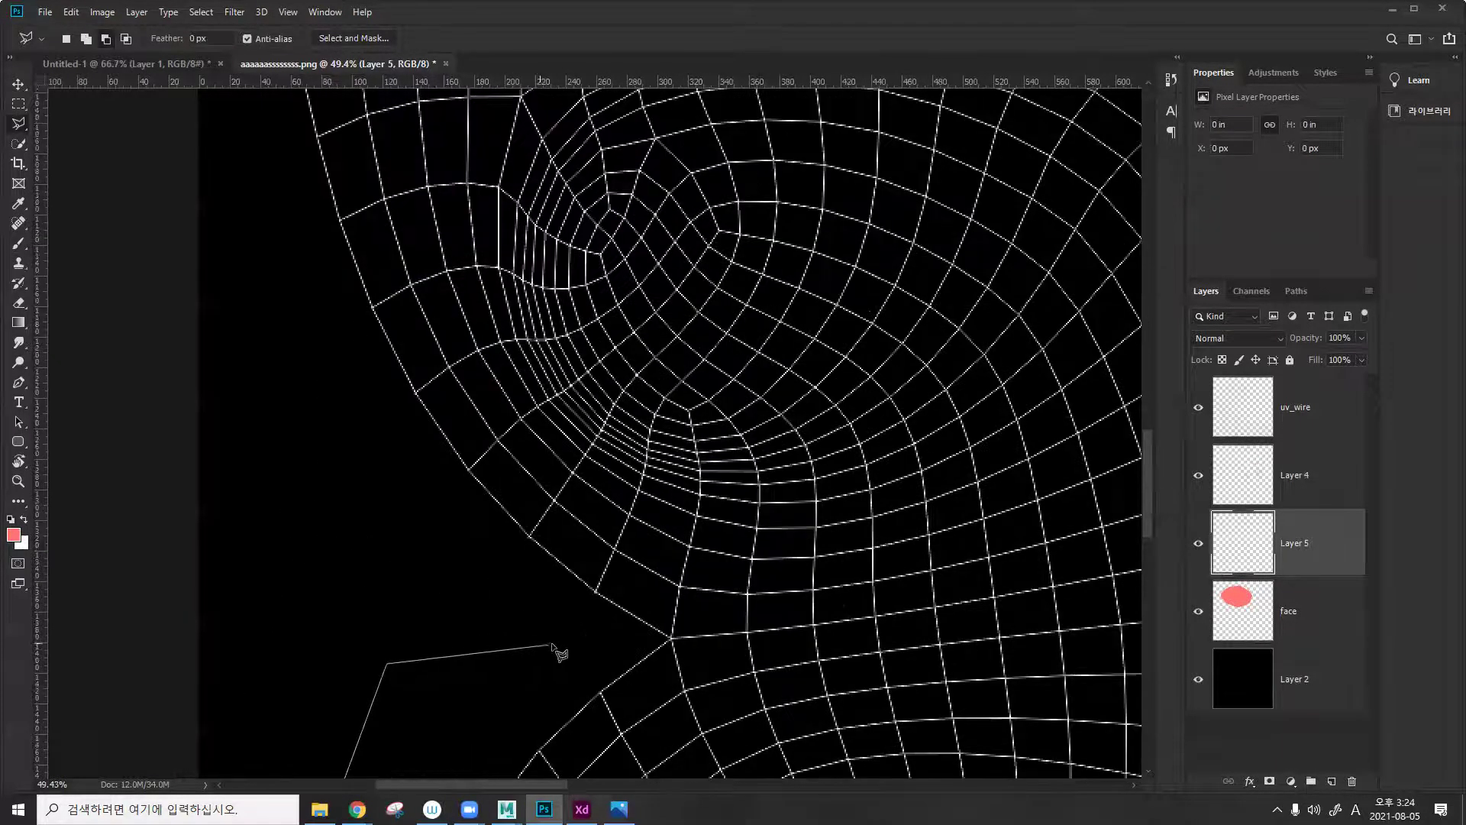
left_click(578, 628)
left_click(530, 571)
left_click_drag(370, 406, 527, 688)
left_click_drag(380, 442, 526, 746)
left_click(489, 354)
scroll(629, 426, "down", 5, "alt")
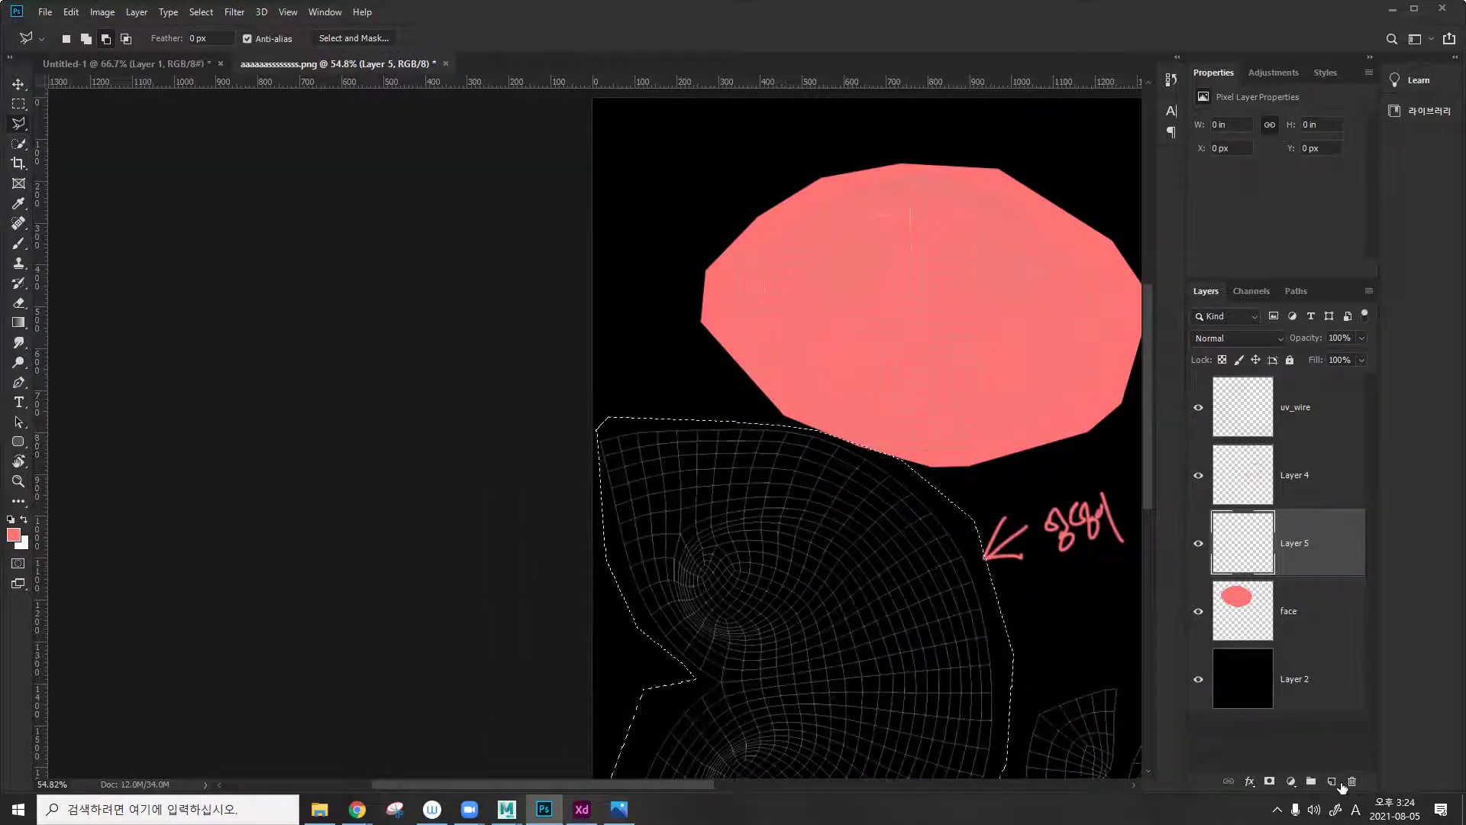
Fill the large shell selection with red (#ff0000), deselect it, and toggle the uv_wire layer off and on to check the fill.
left_click(13, 534)
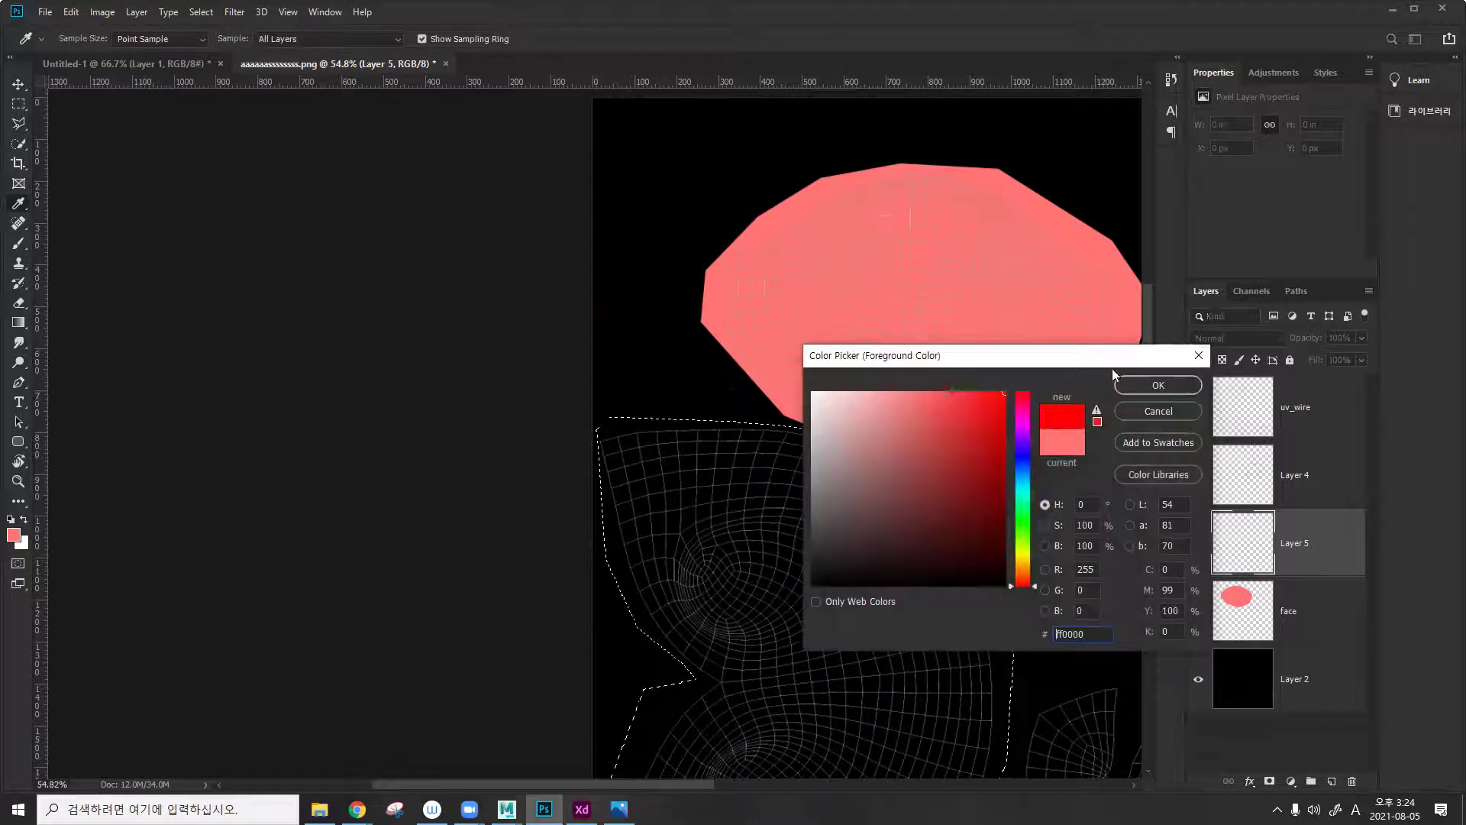
key("Return")
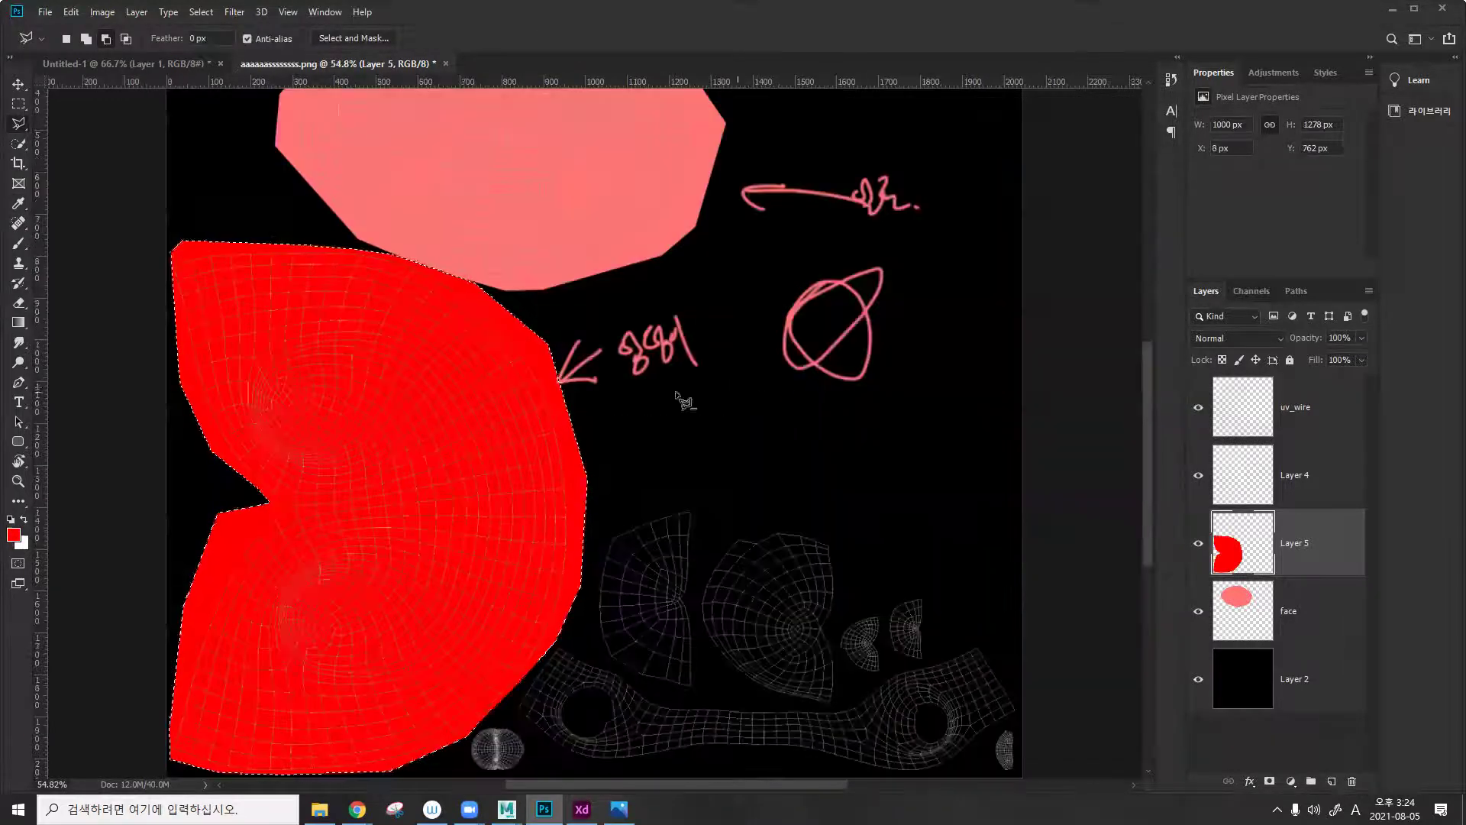
key("ctrl+d")
left_click(1203, 413)
left_click(1202, 412)
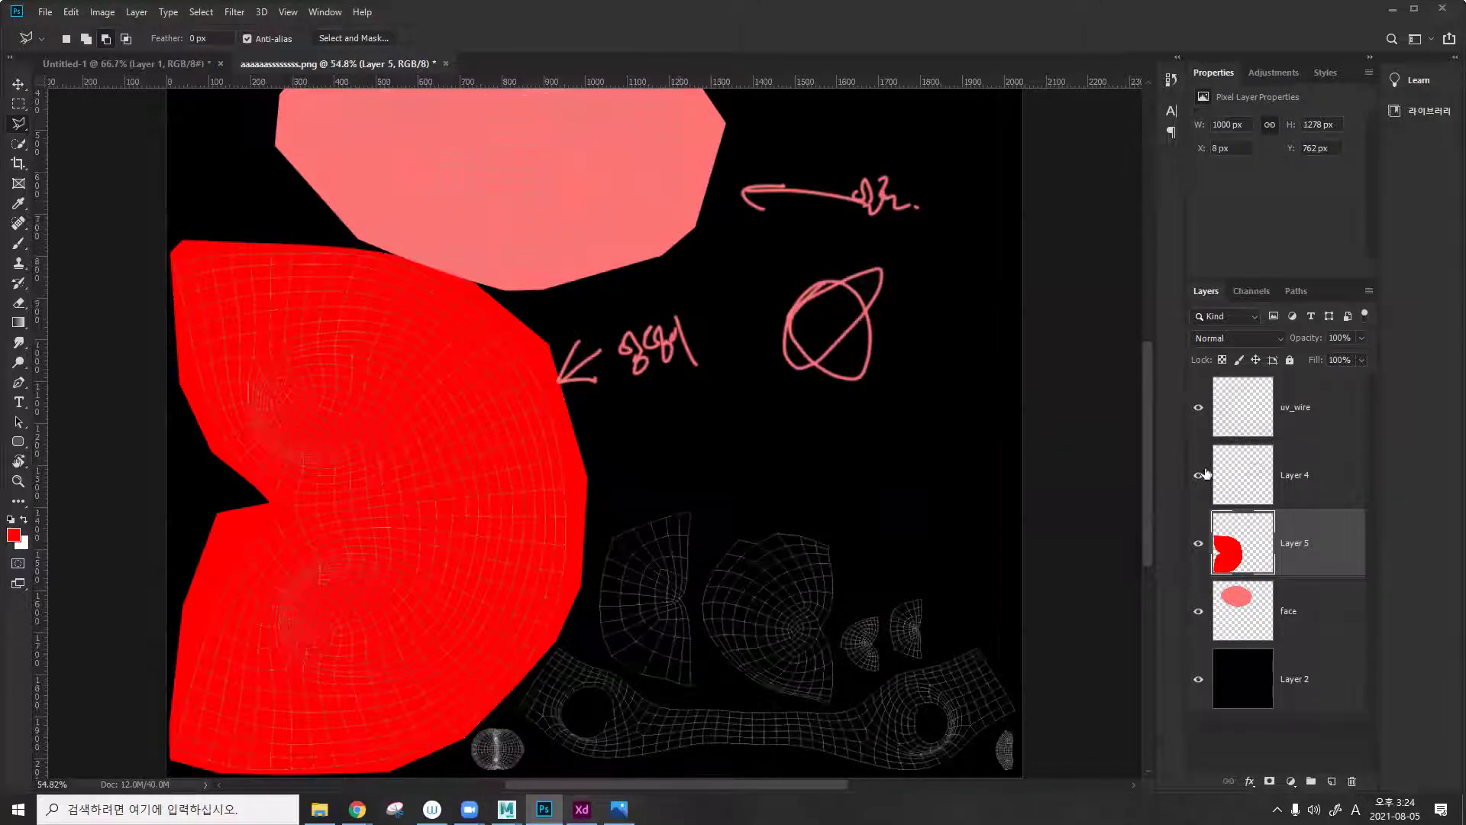
Draw one polygonal lasso selection around all the remaining small shells beside the red shell, following the red area's edge.
left_click(613, 518)
left_click(584, 578)
left_click(547, 638)
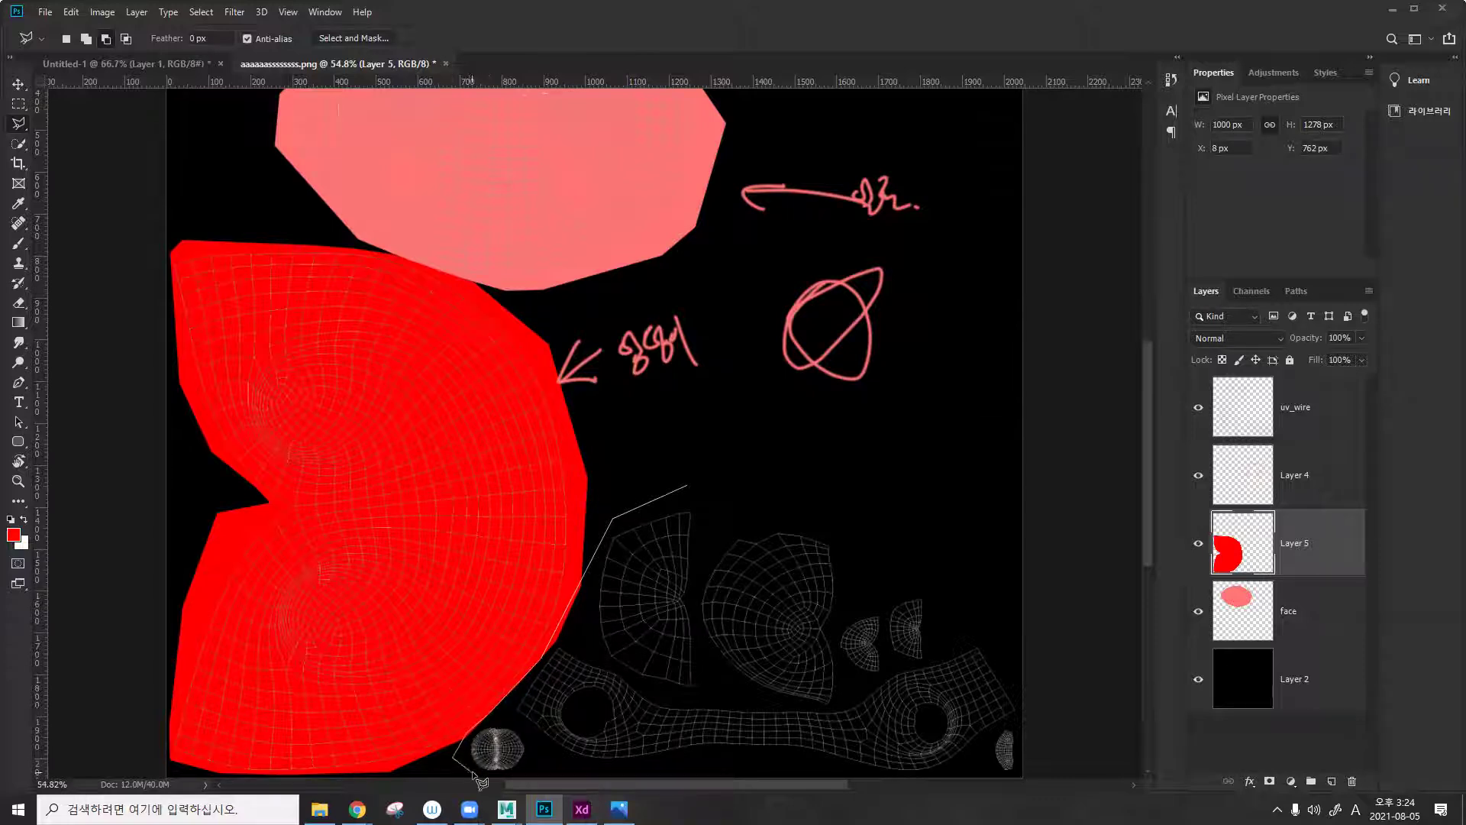
left_click(496, 775)
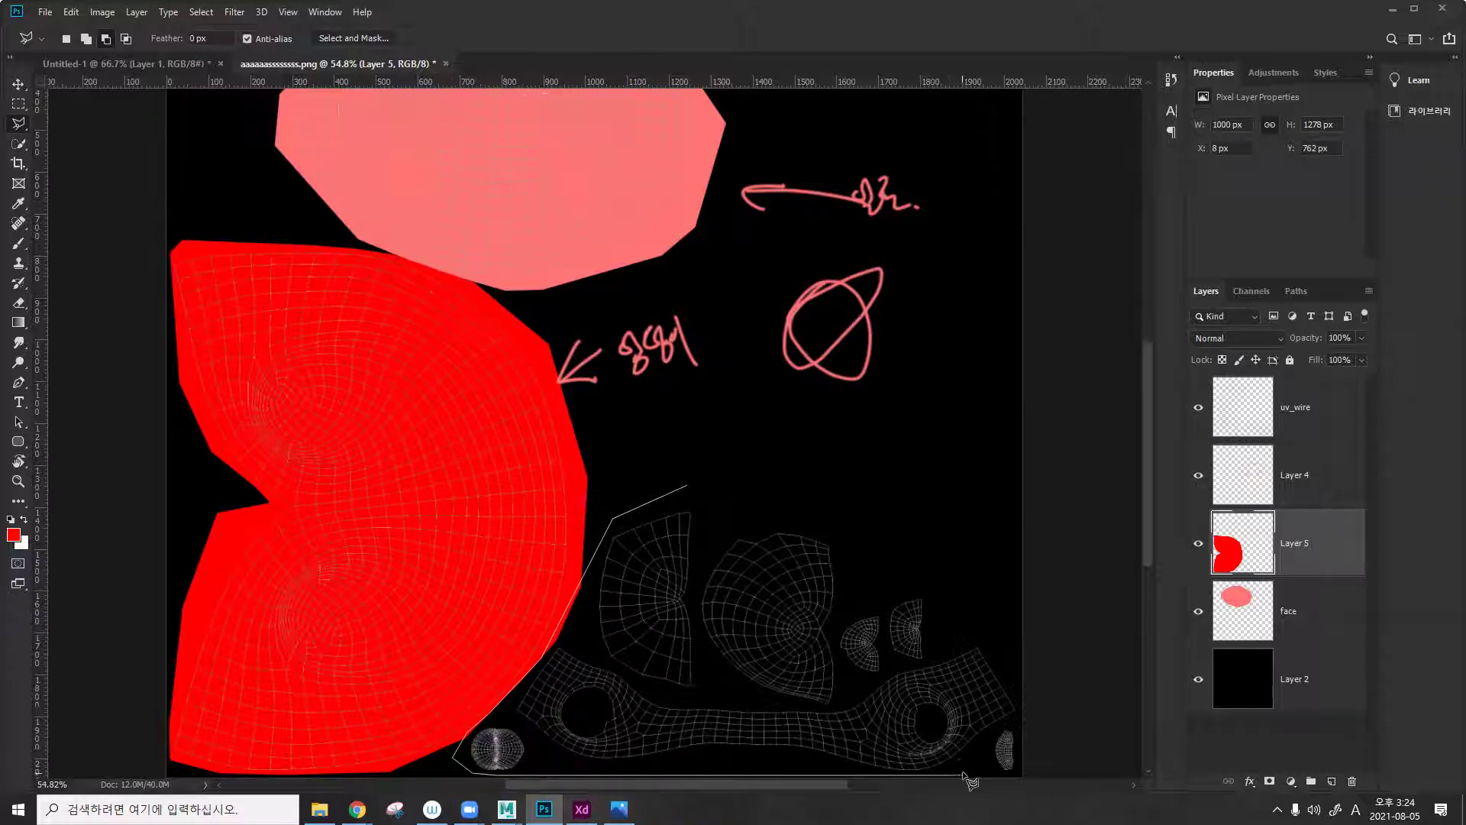
left_click(1018, 774)
left_click(1016, 623)
left_click(877, 454)
double_click(728, 457)
Add a new layer, set the foreground color to olive green (#acb35b), fill the small shells' selection with it, and deselect.
left_click(1331, 781)
left_click(13, 534)
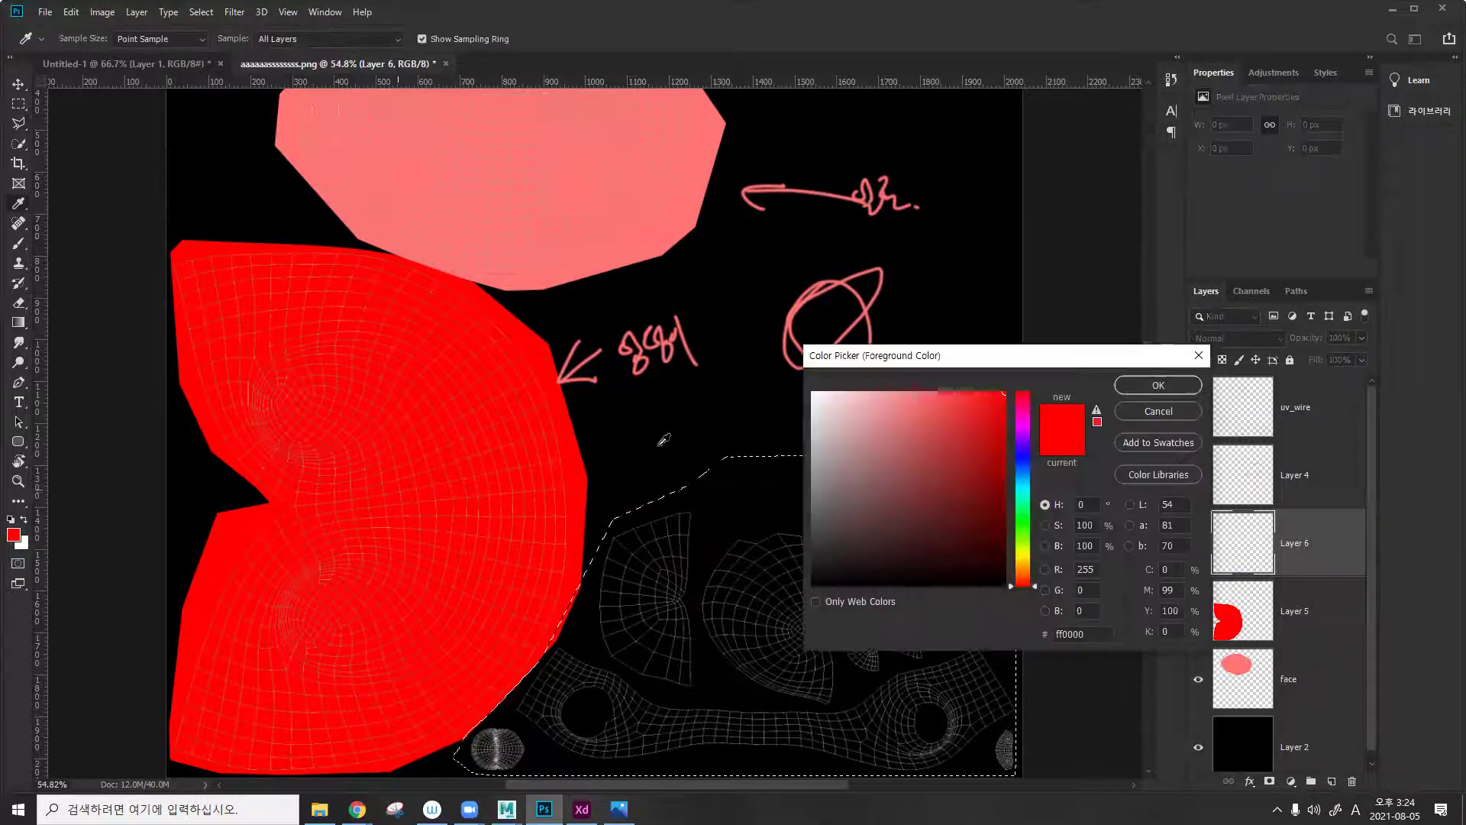
double_click(1061, 634)
type("acb35b")
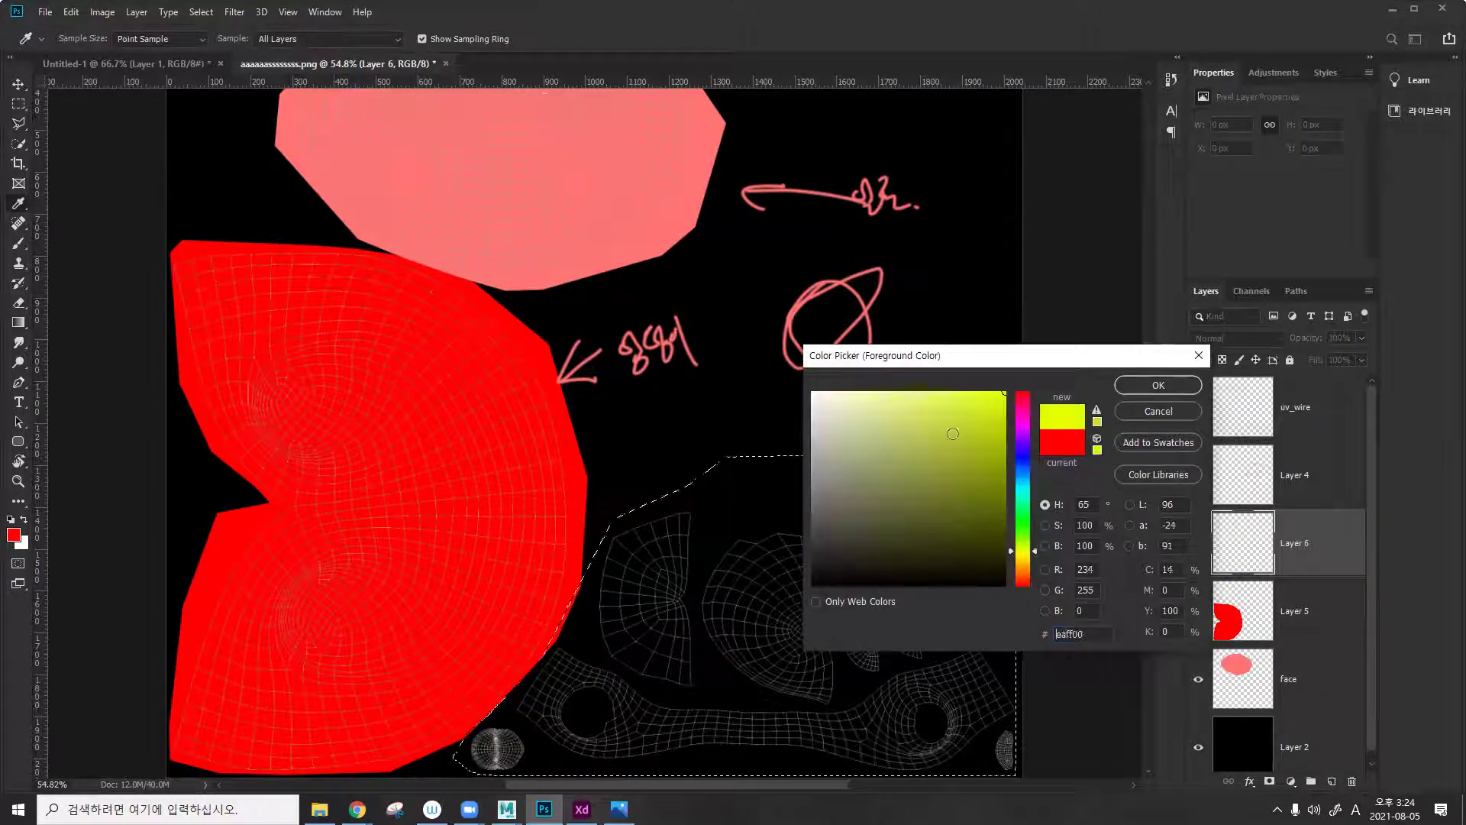
key("Return")
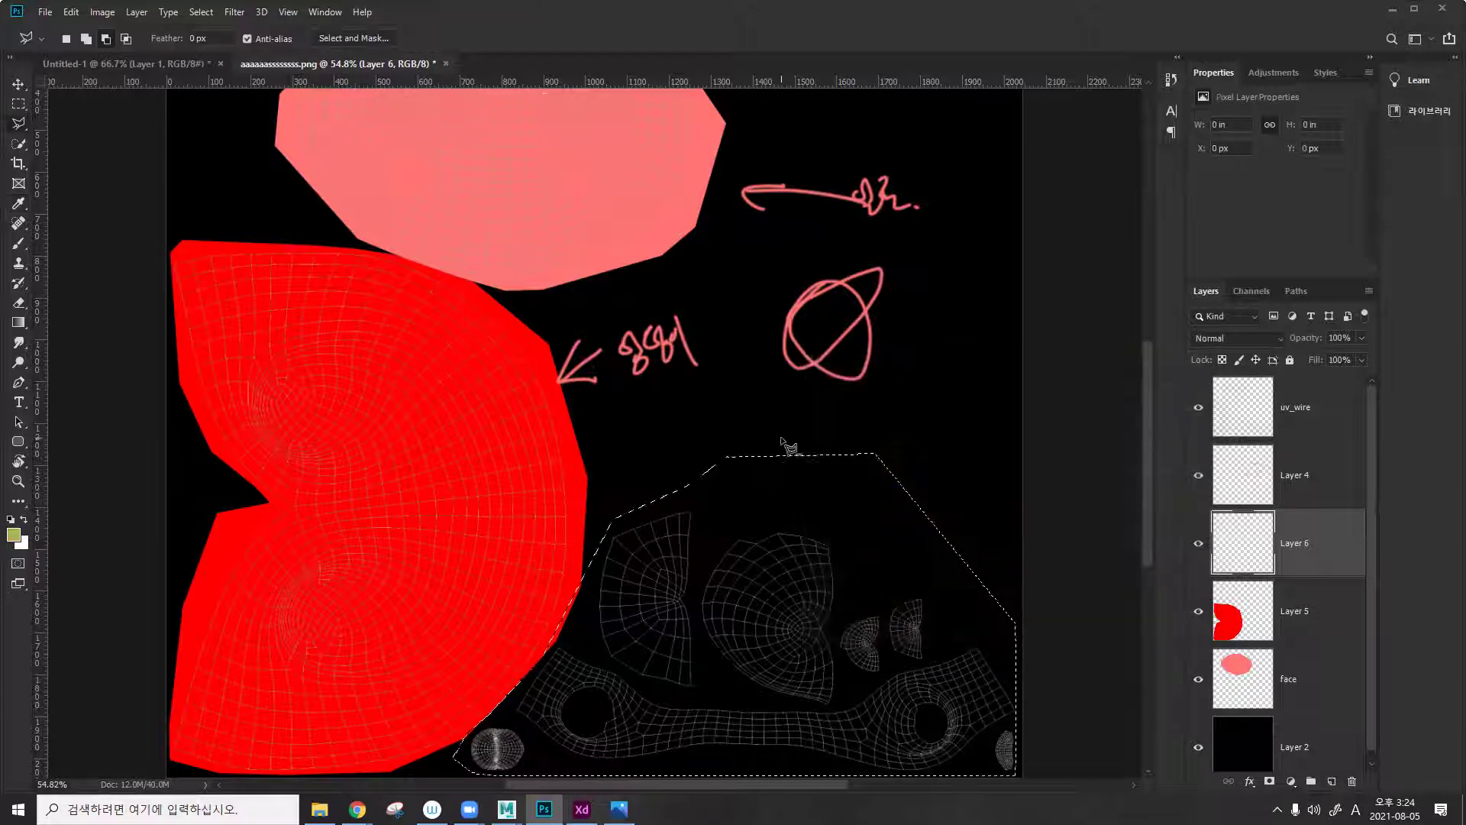
key("alt+BackSpace")
Hide the uv_wire layer to examine the three color blocks without the wireframe, and show it again.
left_click(1198, 408)
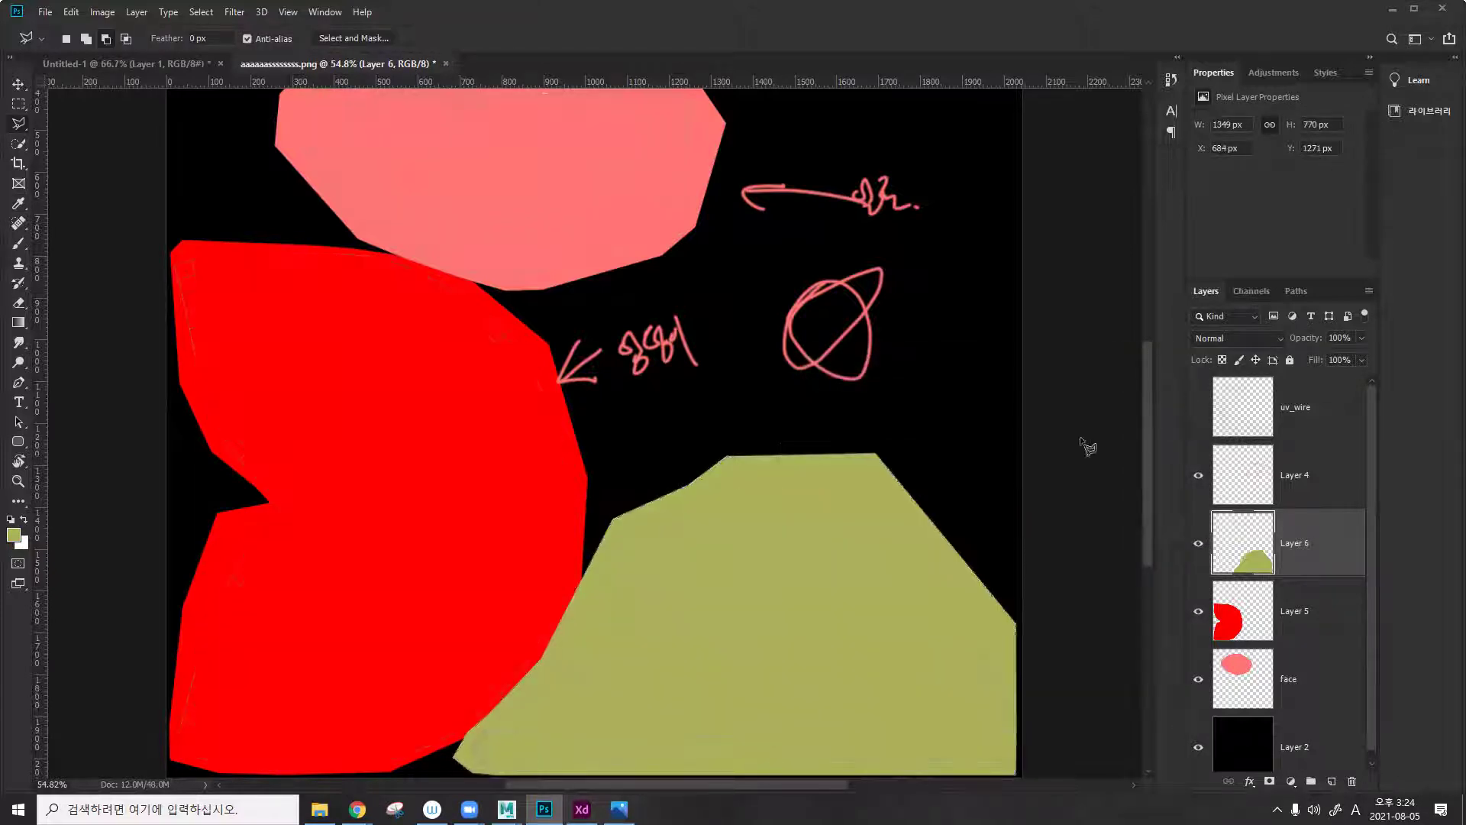
scroll(811, 456, "down", 3, "alt")
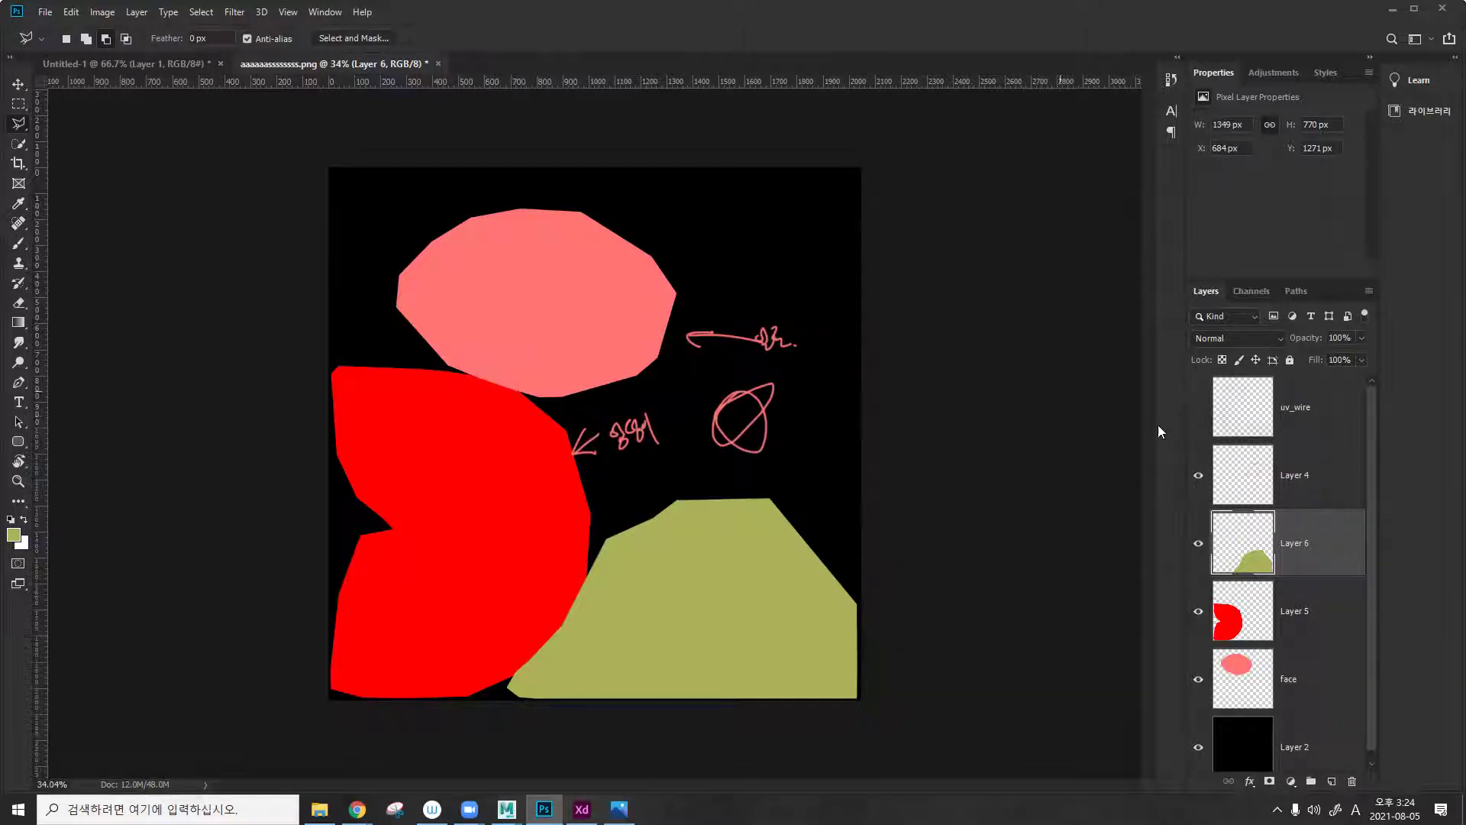
left_click(1199, 411)
scroll(403, 304, "up", 4, "alt")
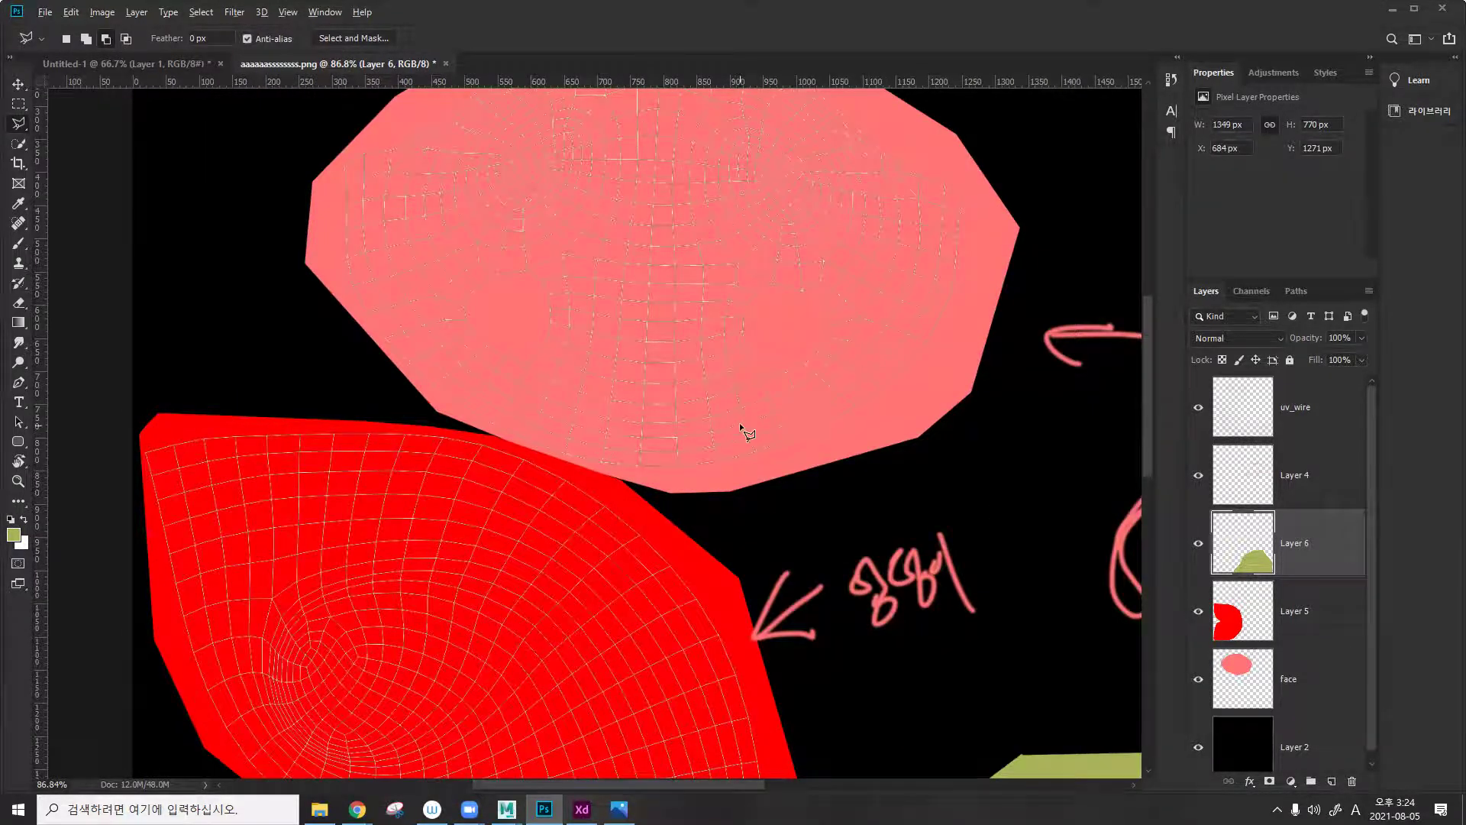
scroll(741, 424, "down", 3, "alt")
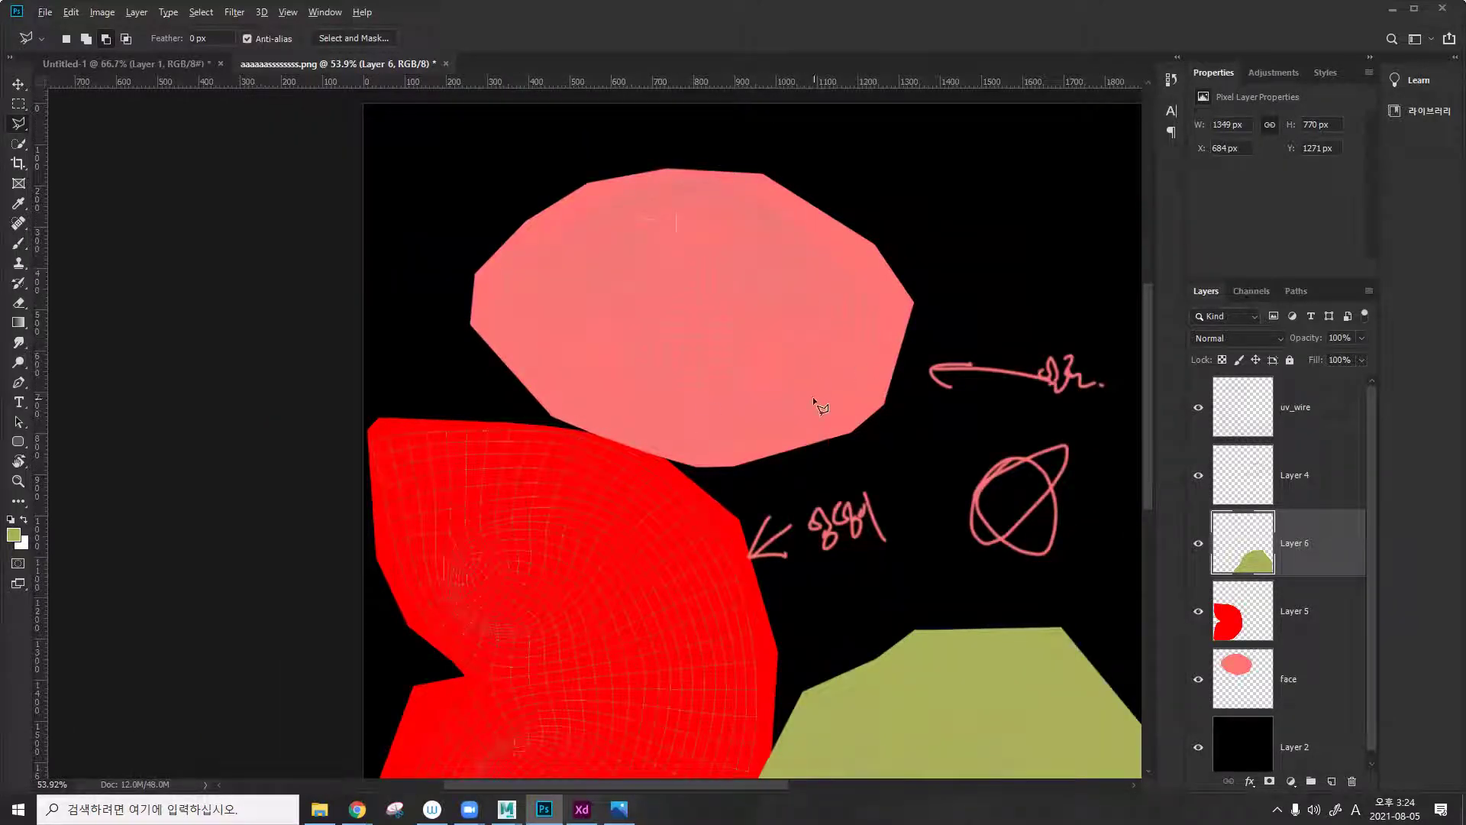
Switch to Maya, select the chest UV shell behind the ivysaur's head, and compare it with the color blocks in Photoshop.
scroll(815, 402, "down", 1, "alt")
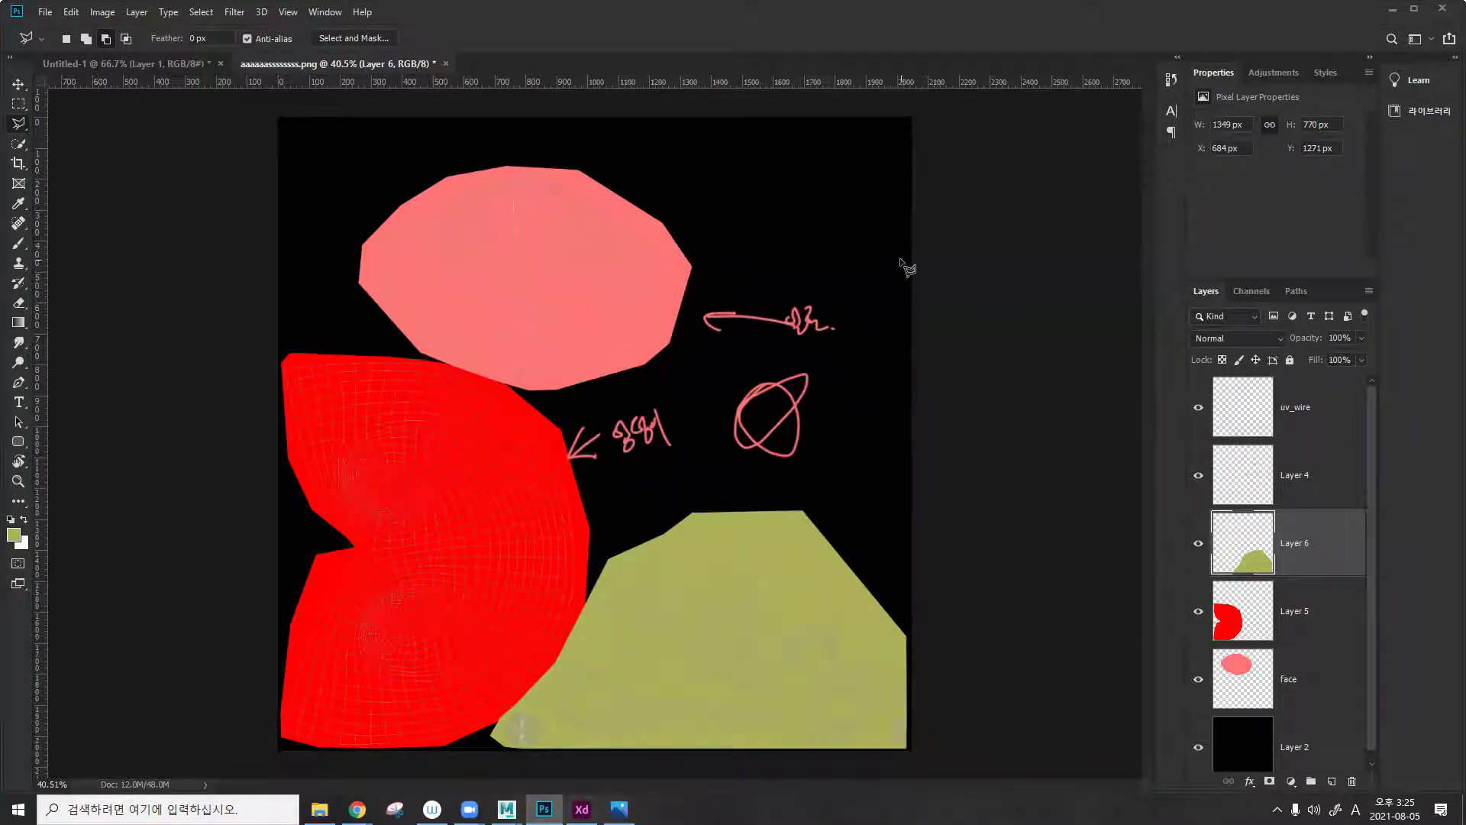
mouse_move(507, 809)
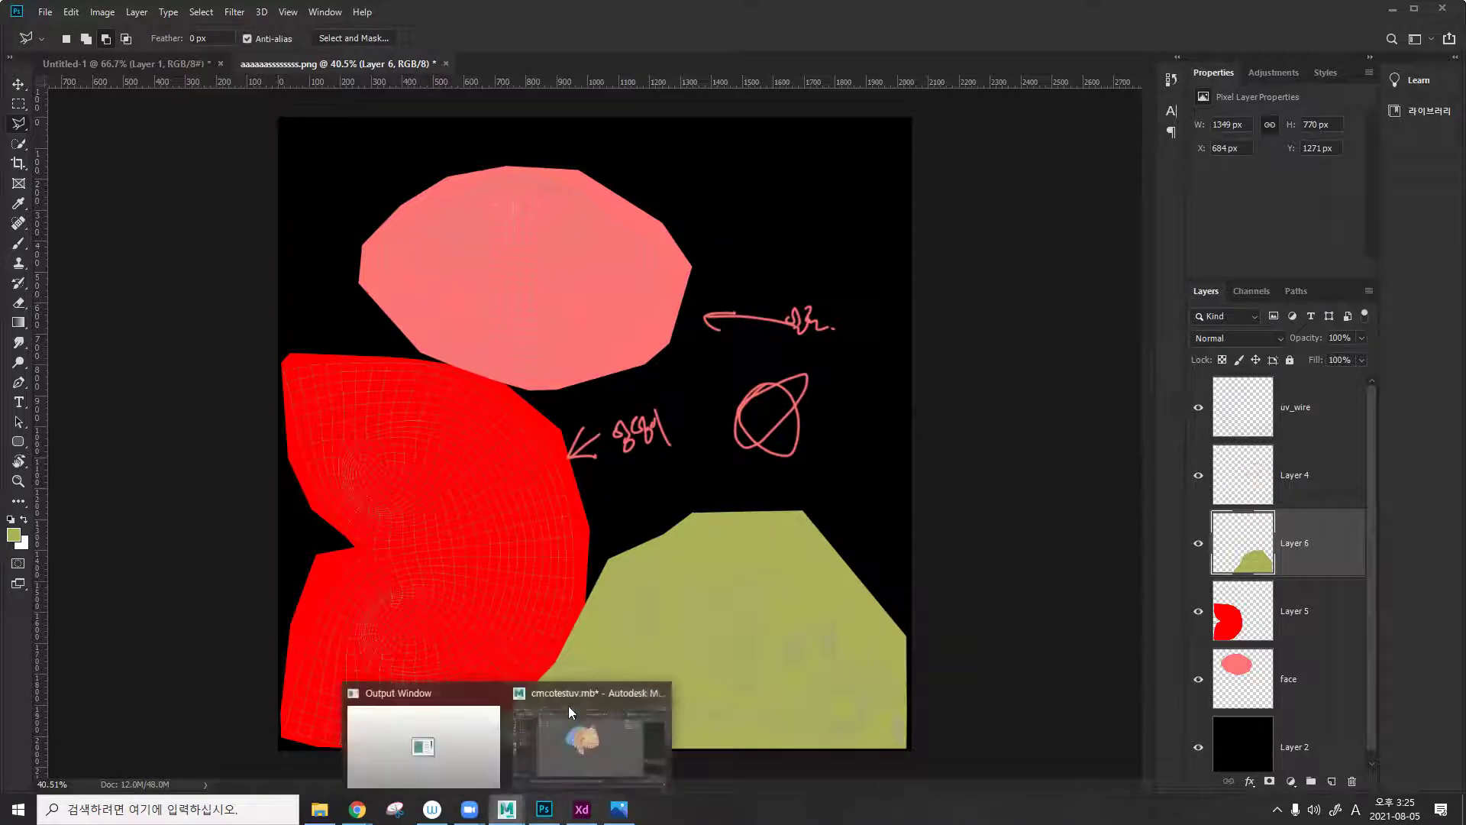
left_click(592, 737)
left_click_drag(686, 374, 611, 391, "alt")
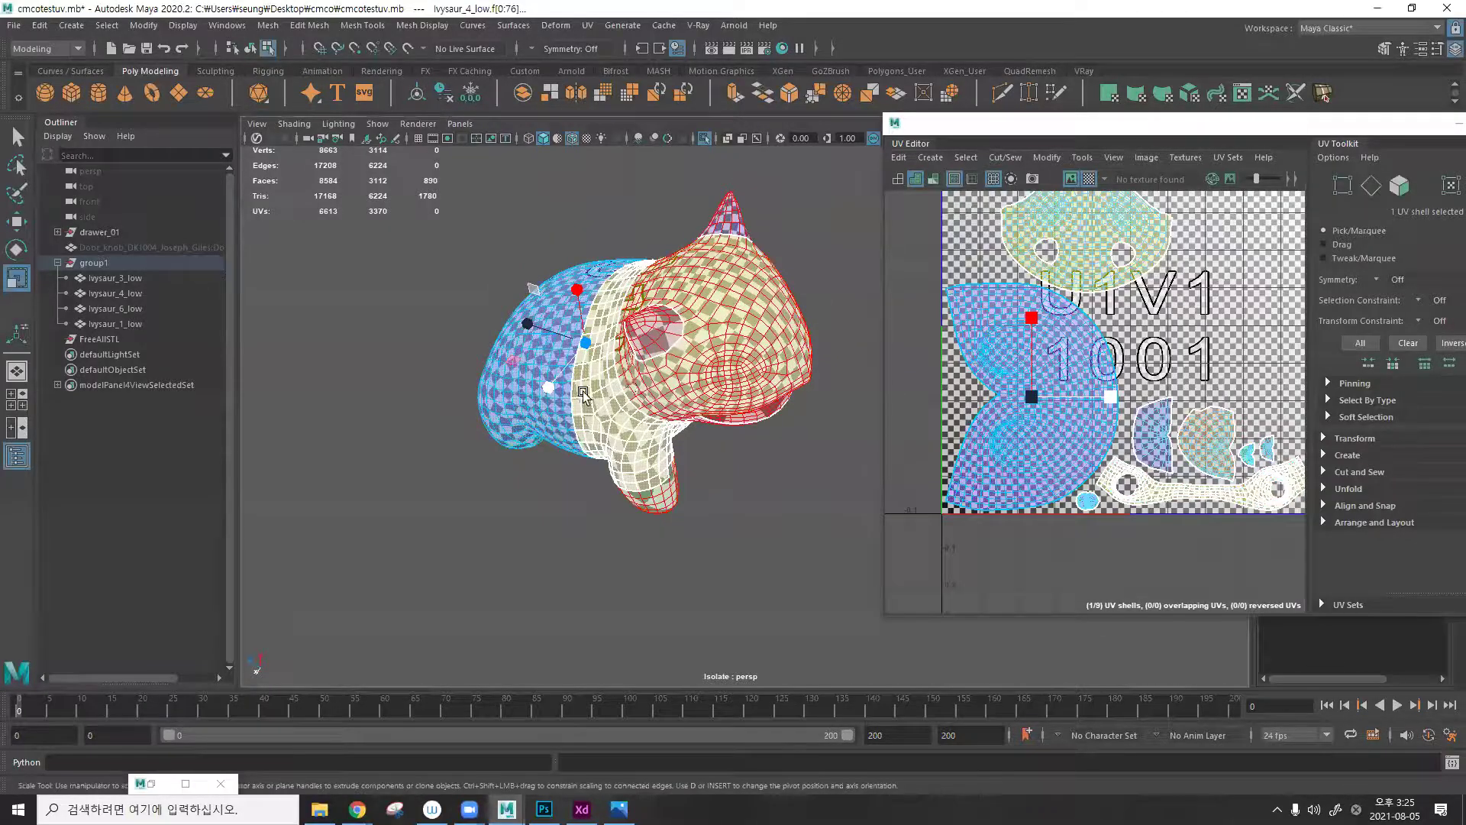
scroll(587, 366, "up", 5)
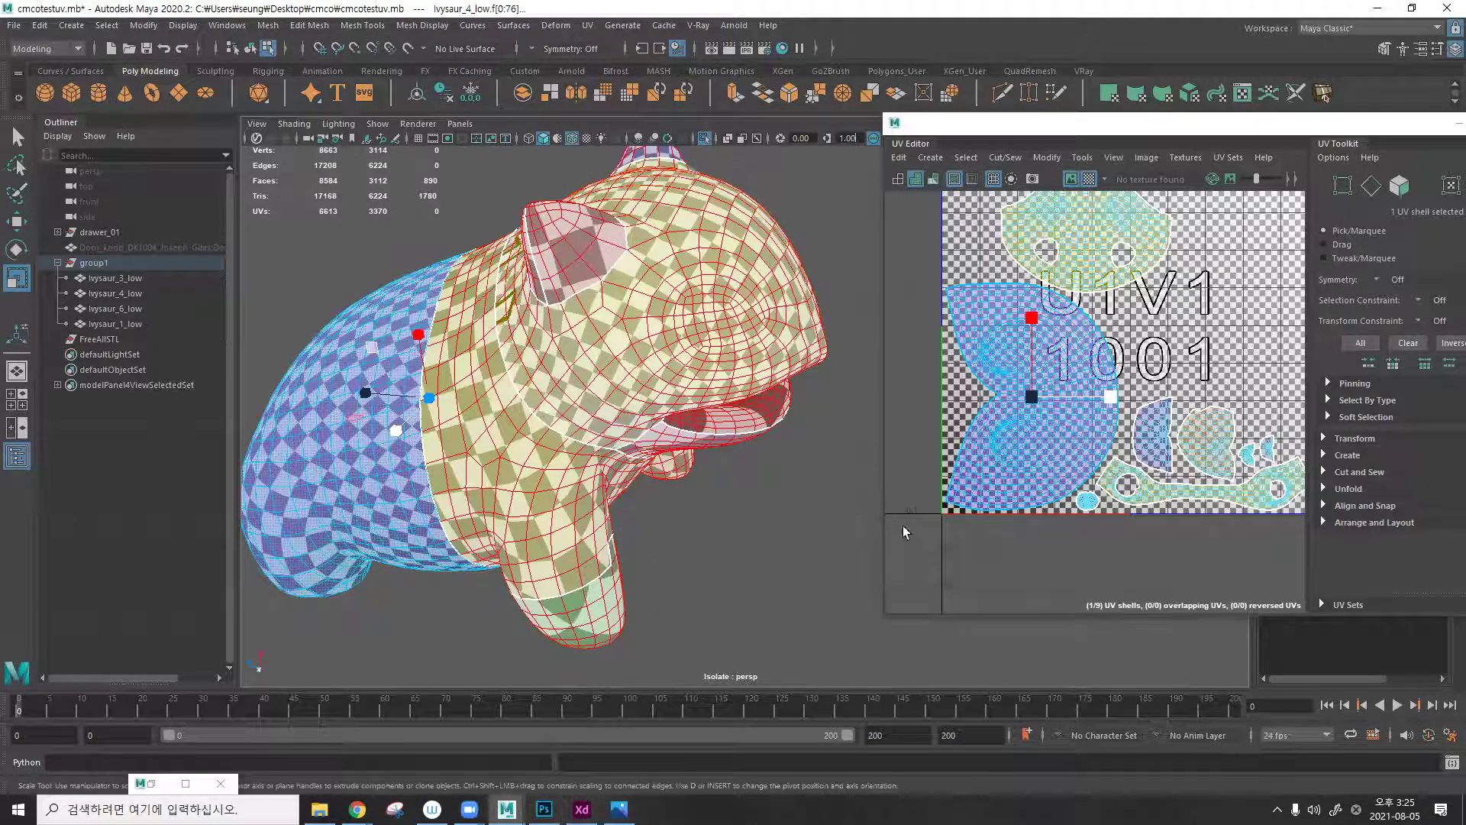
left_click_drag(651, 495, 633, 401, "alt")
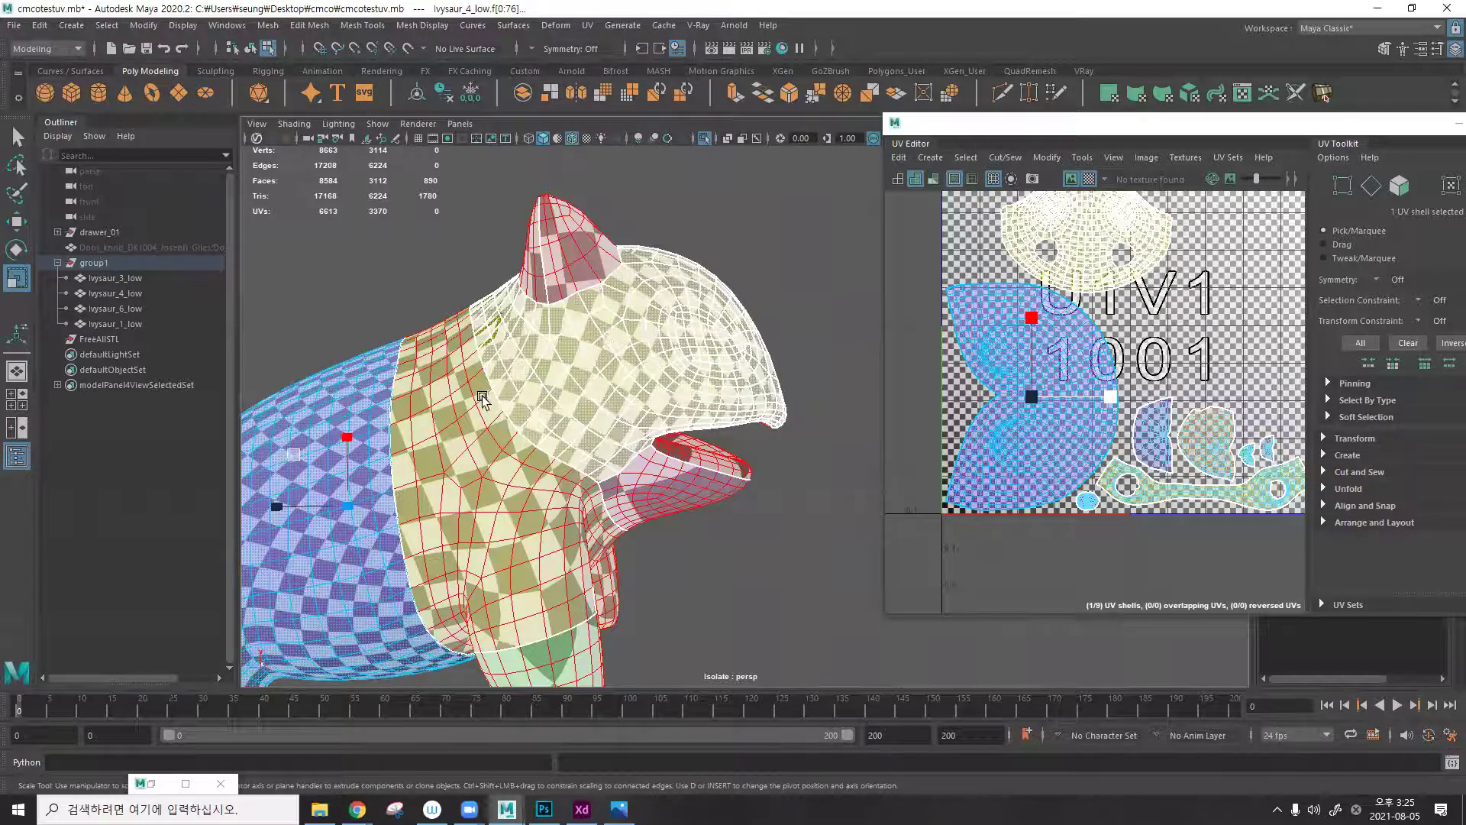
left_click(454, 428)
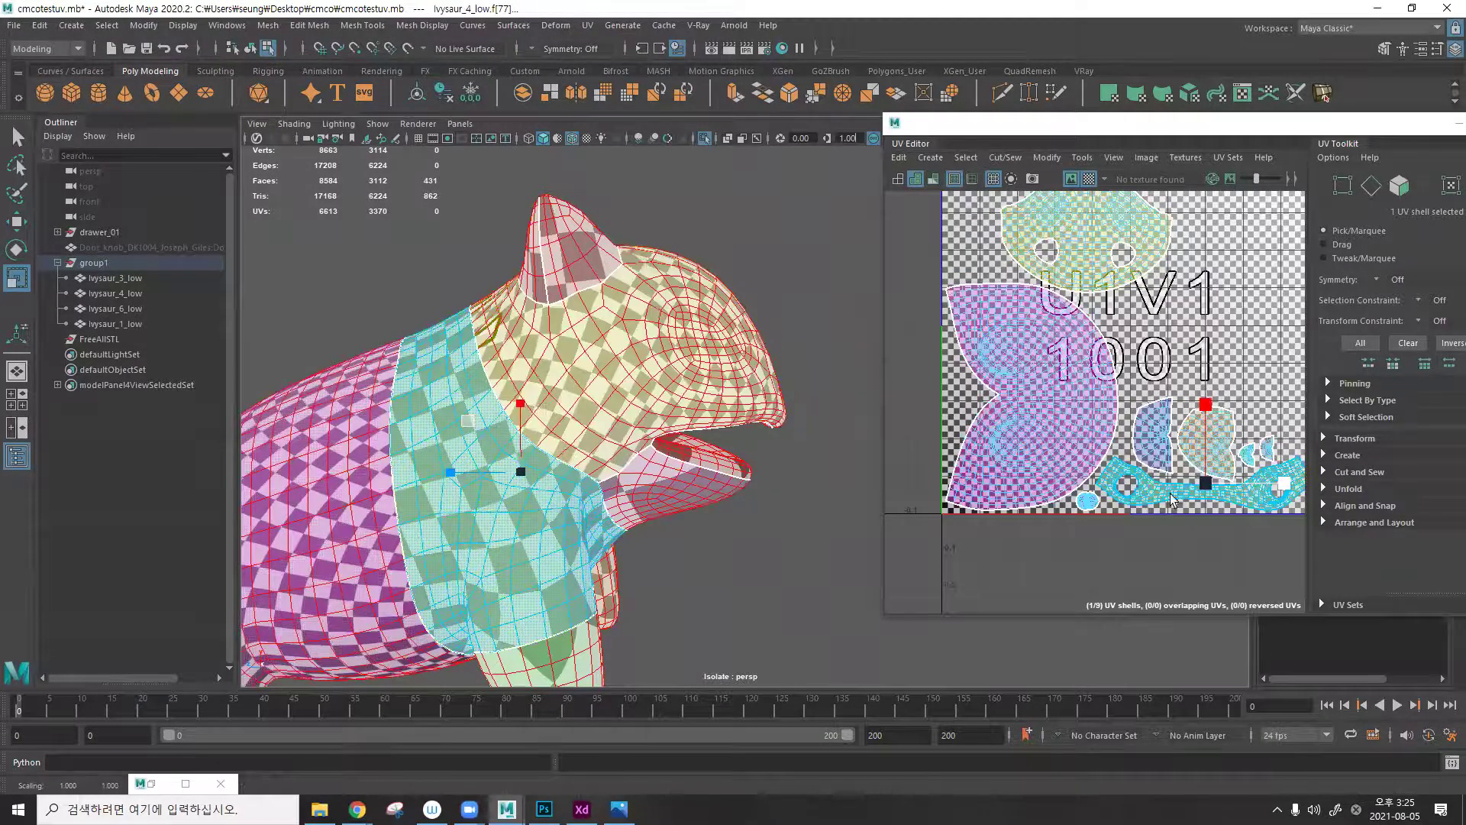
left_click(544, 809)
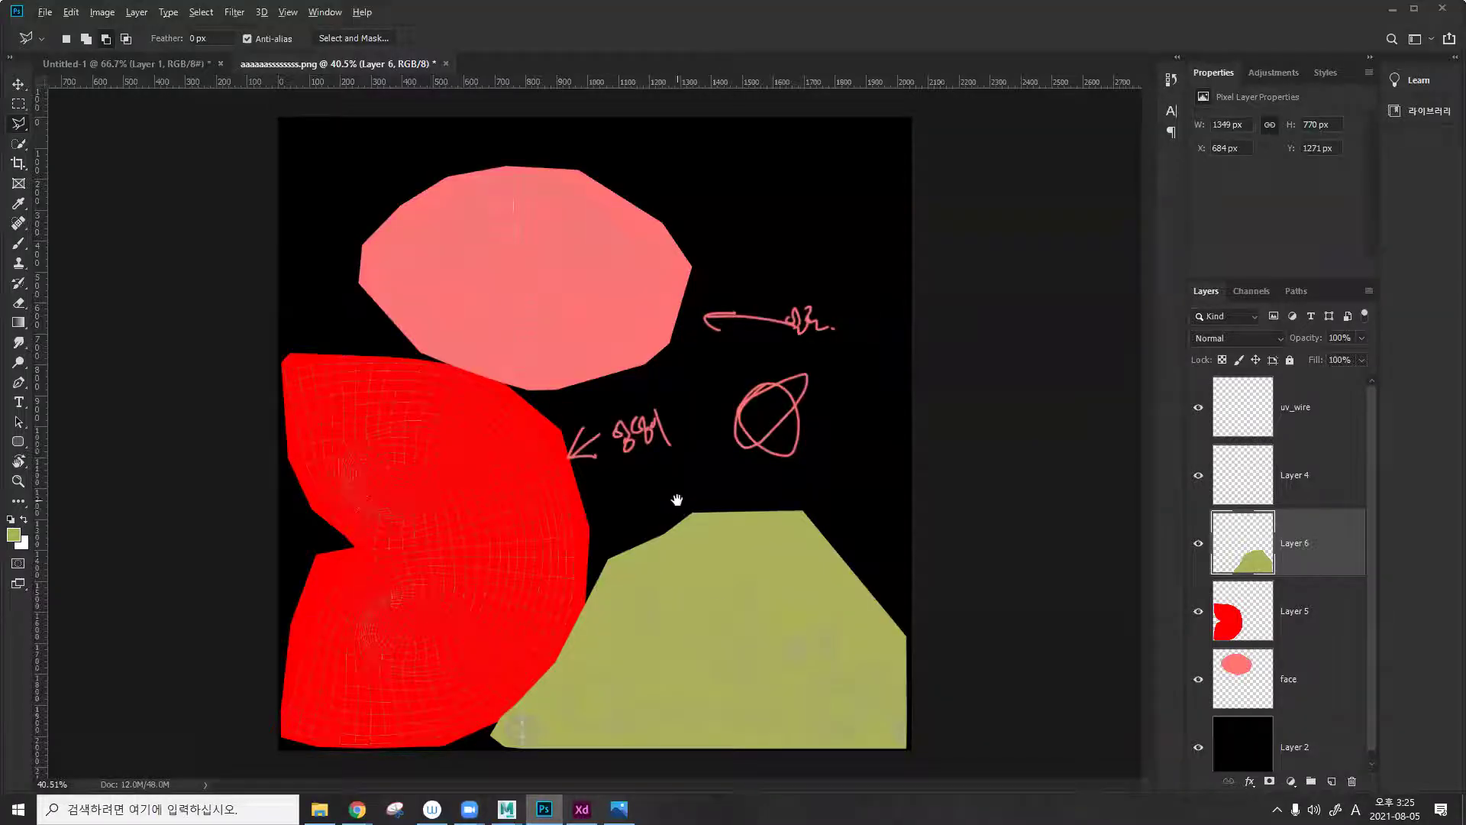
scroll(773, 498, "up", 3, "alt")
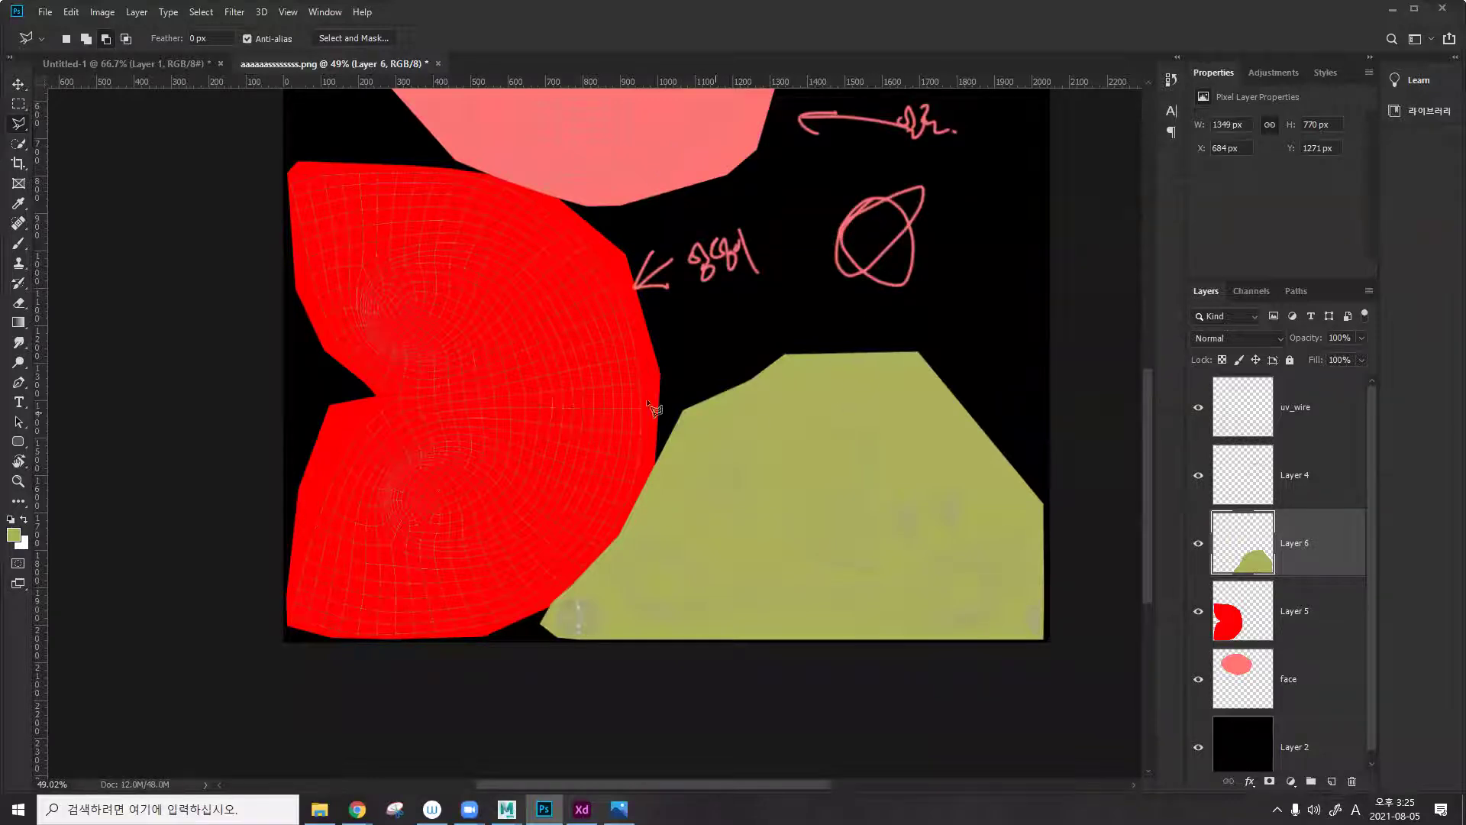
Return to Maya to examine the ivysaur's head, chest and body shells, leave component mode, and frame the model.
mouse_move(506, 809)
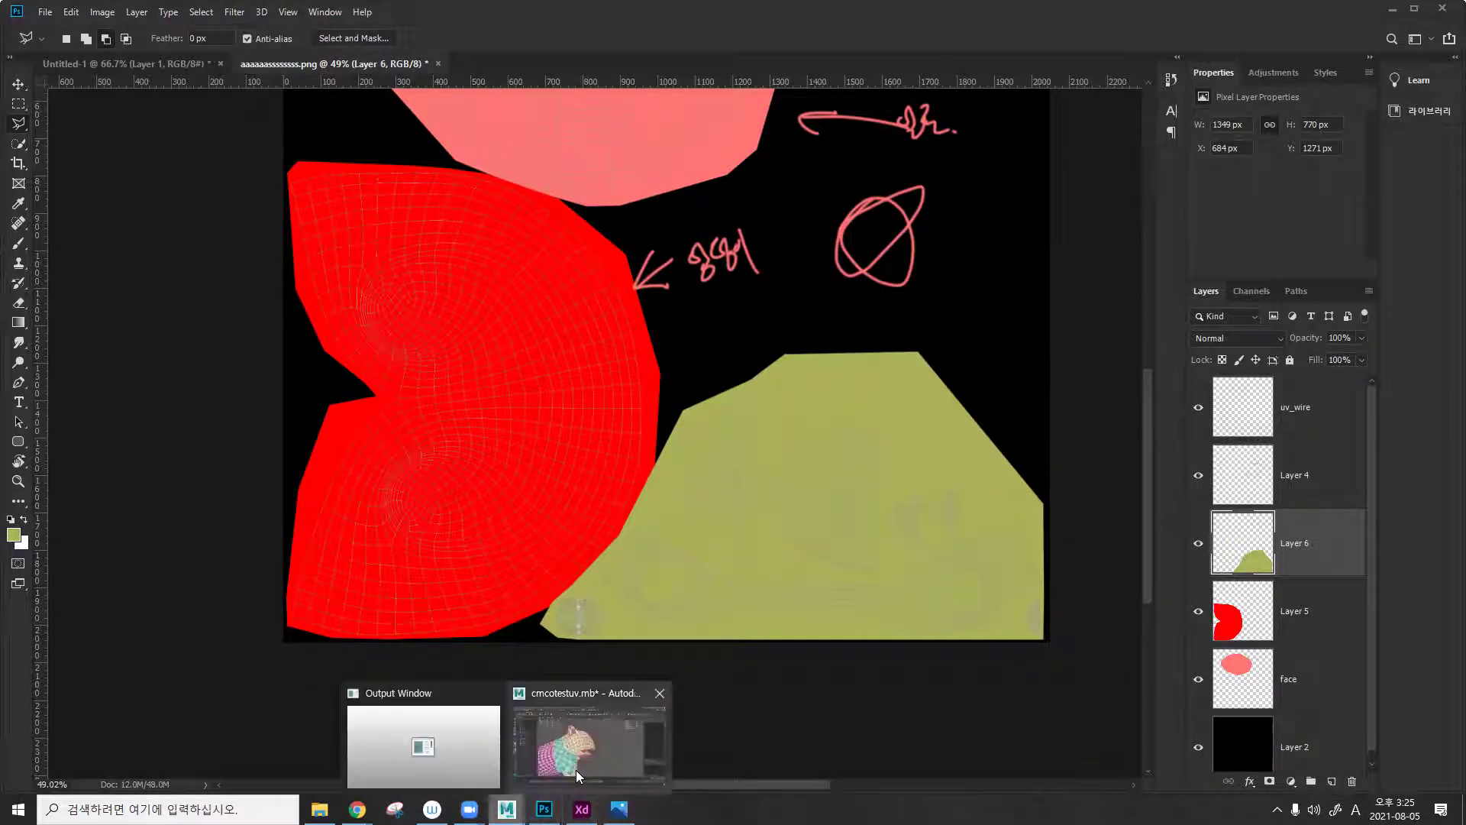
left_click(596, 735)
left_click_drag(677, 320, 559, 358, "alt")
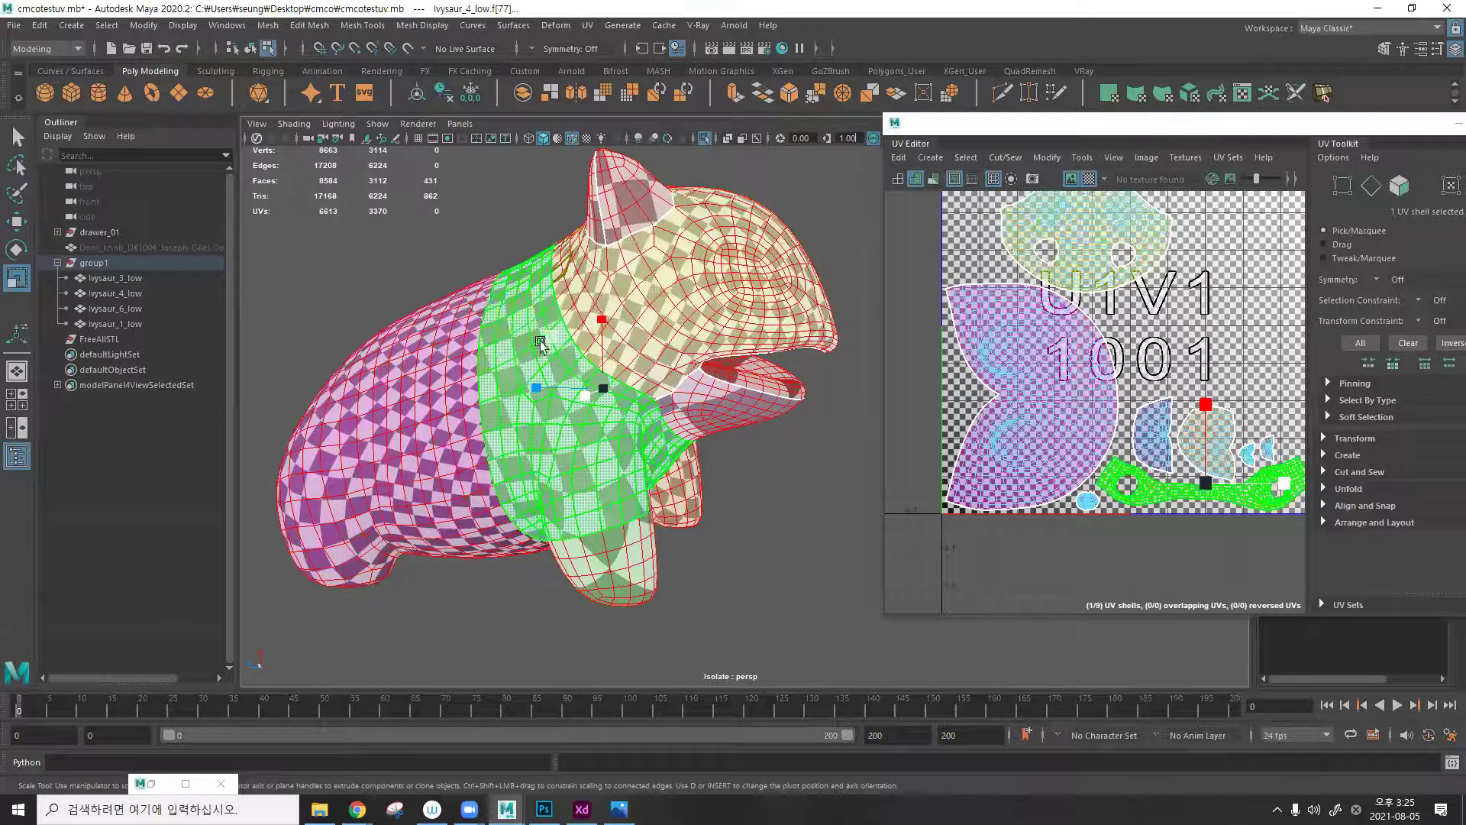
left_click_drag(651, 337, 643, 352, "alt")
key("F8")
key("f")
Switch back to Photoshop and hide the uv_wire layer over the color blocks.
left_click(544, 809)
left_click(1198, 407)
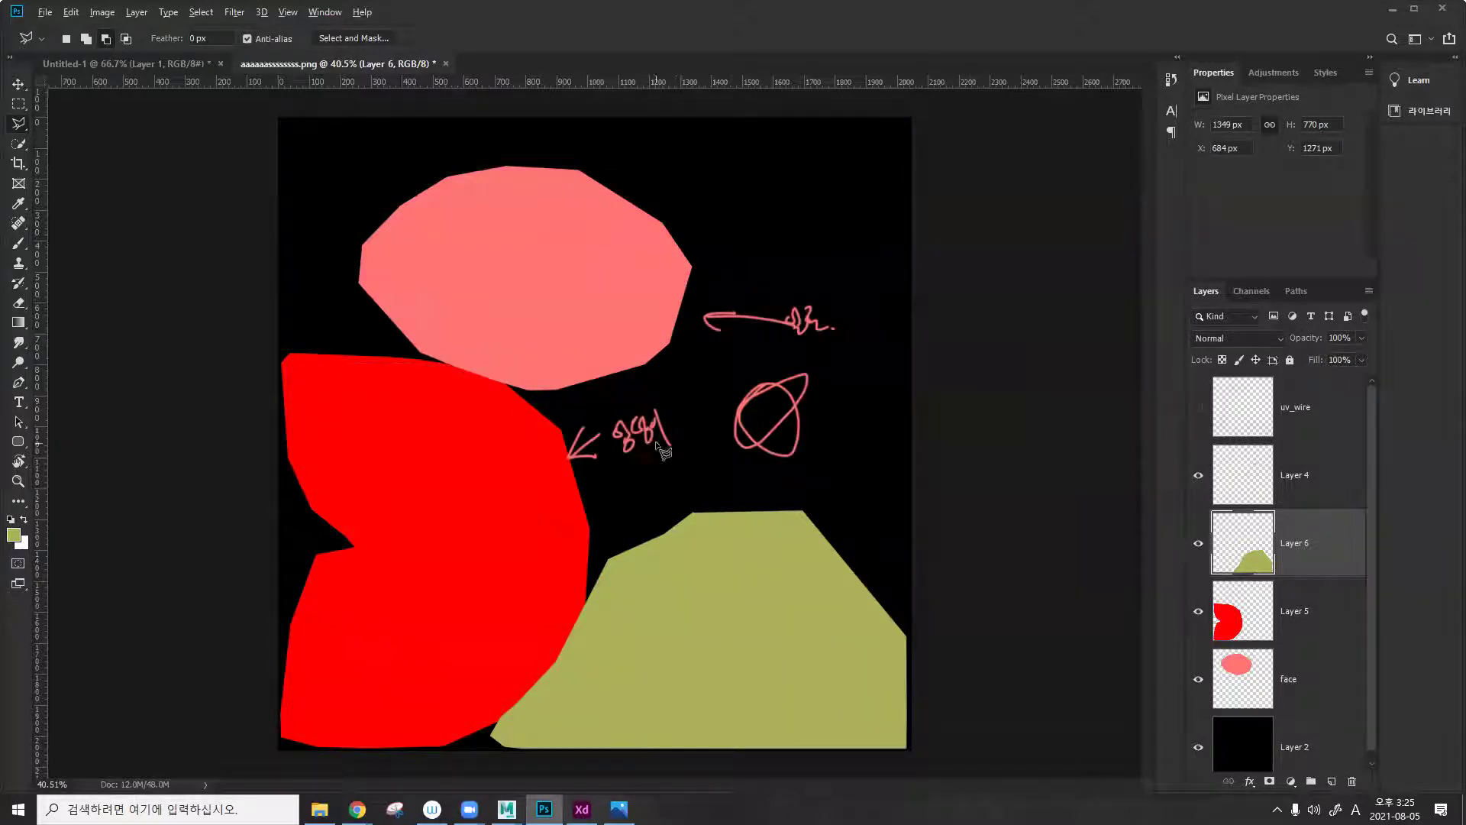
Save the painted texture as a PNG in the cmco folder, ending its file name with "_tex".
left_click(47, 12)
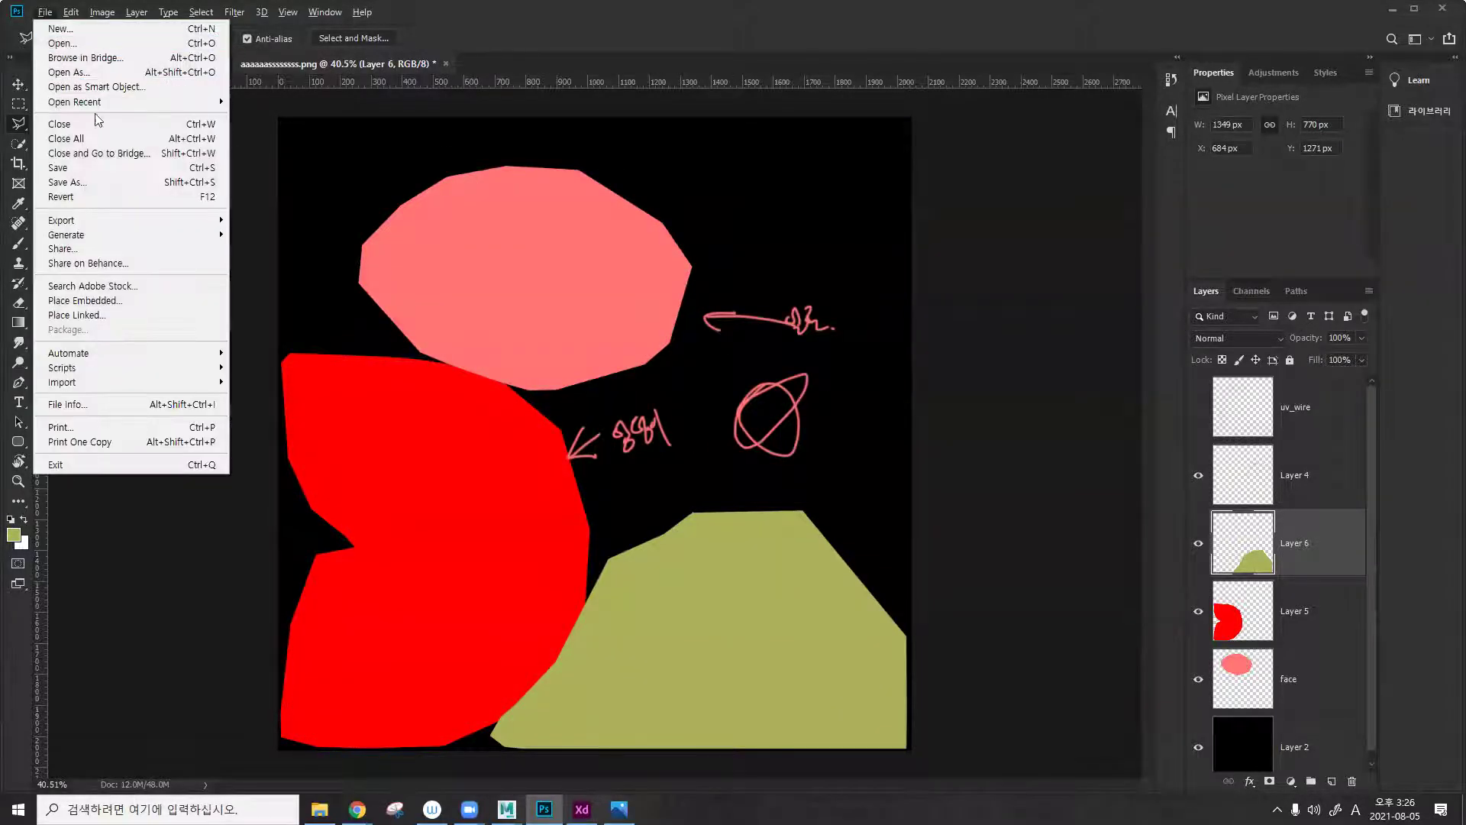
left_click(184, 182)
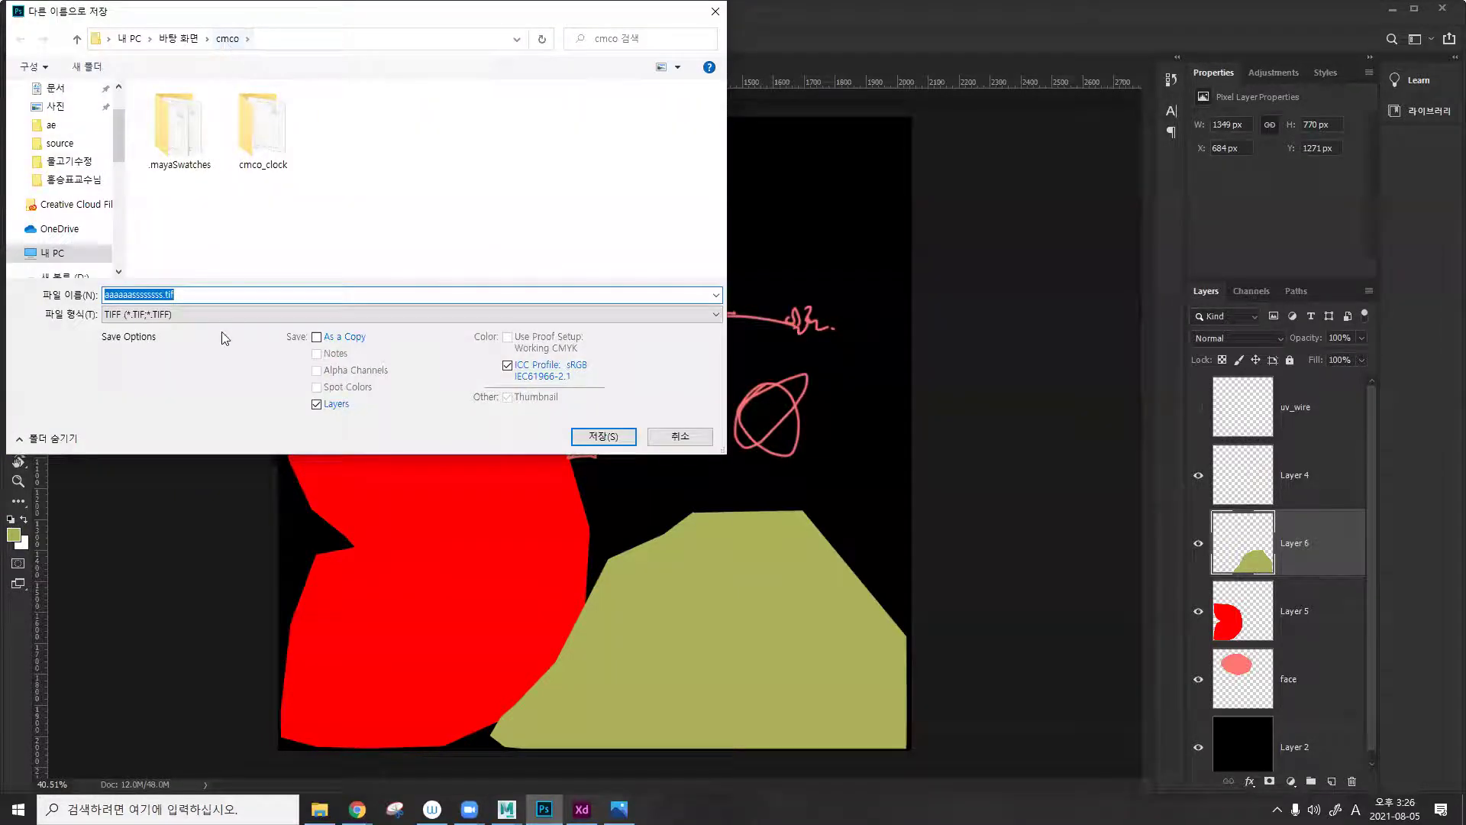
left_click(218, 316)
left_click(197, 526)
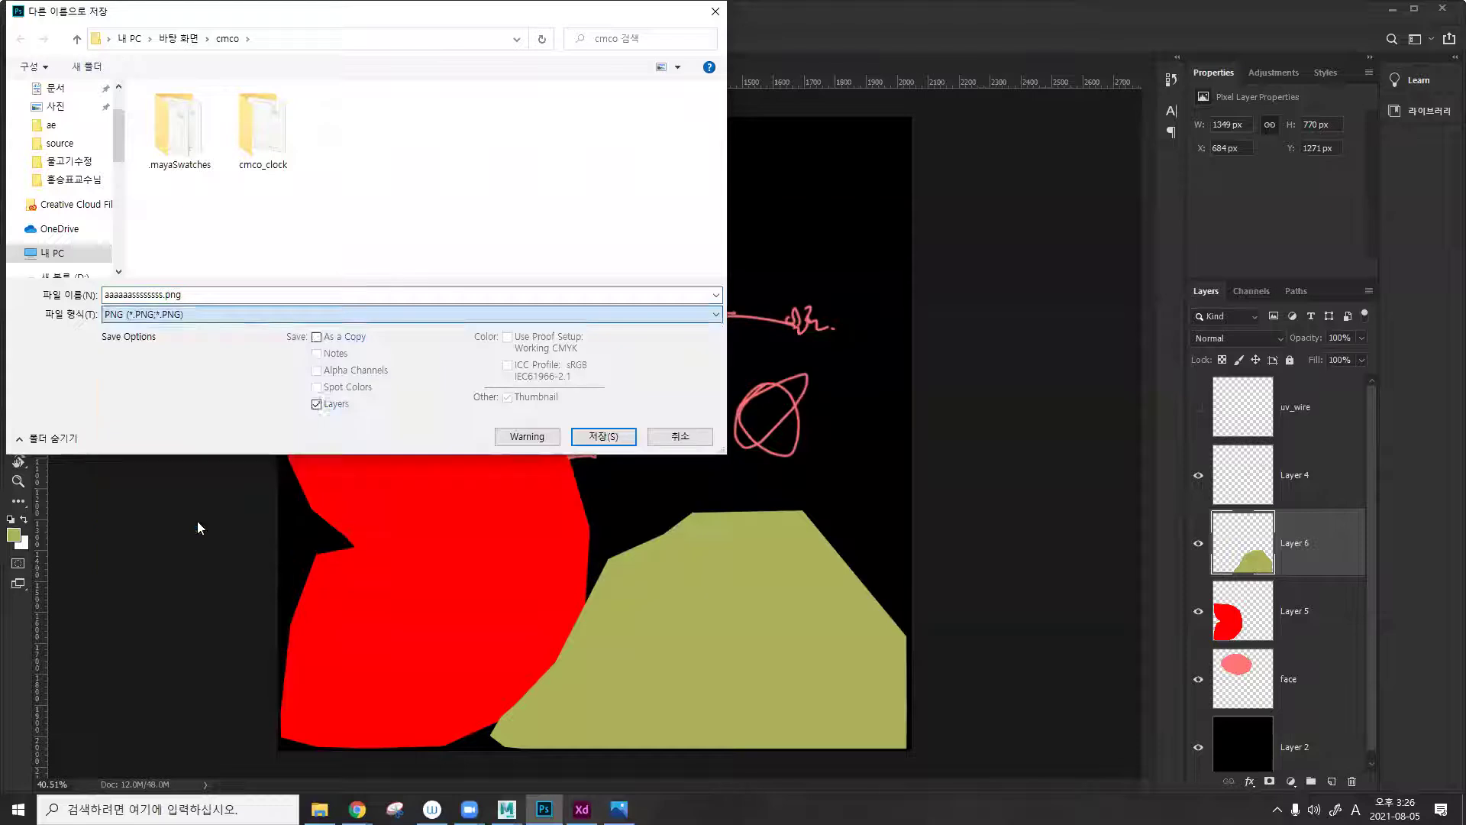
double_click(327, 293)
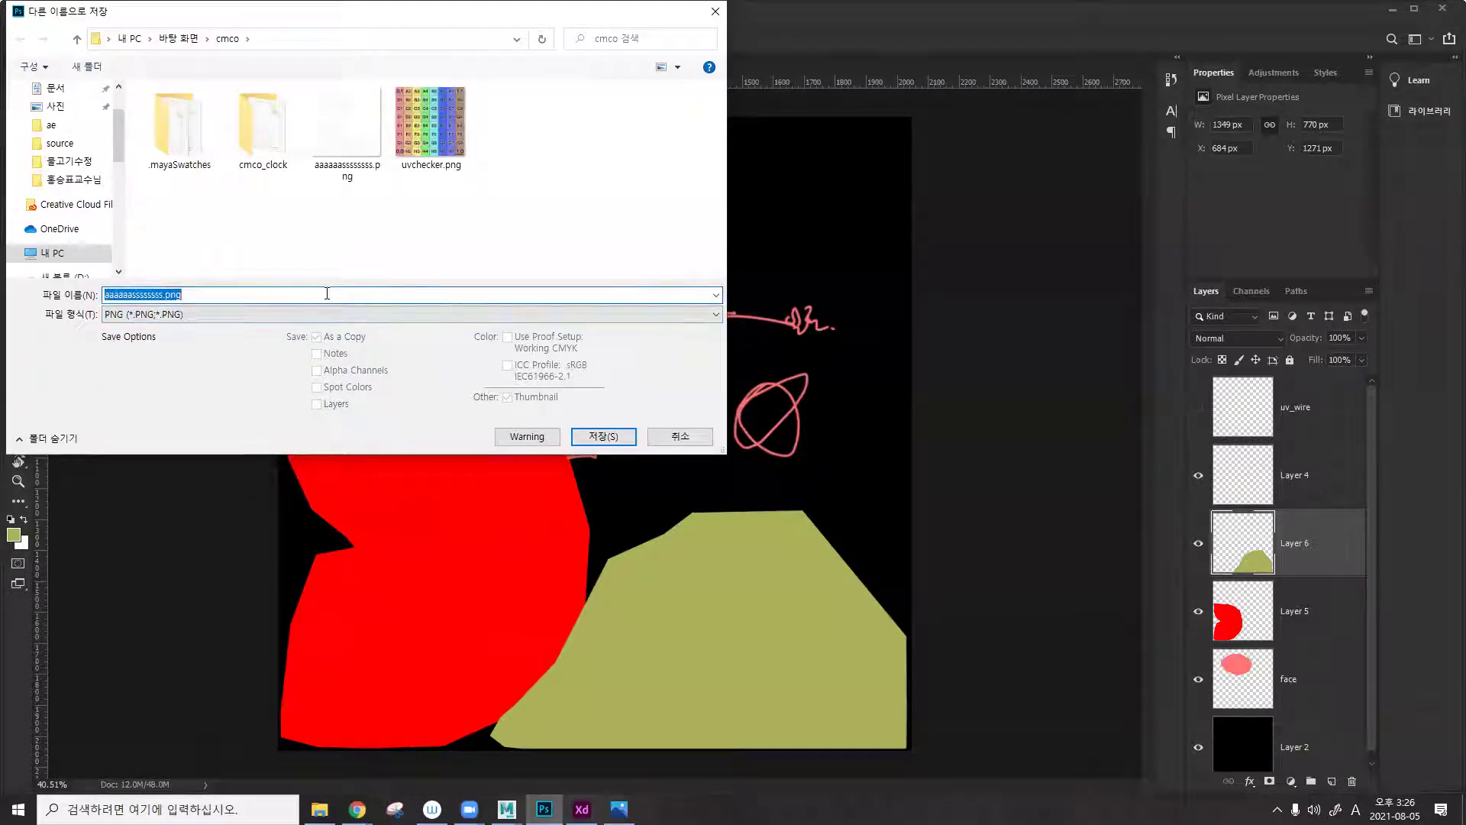
key("End")
key("BackSpace")
key("BackSpace")
key("BackSpace")
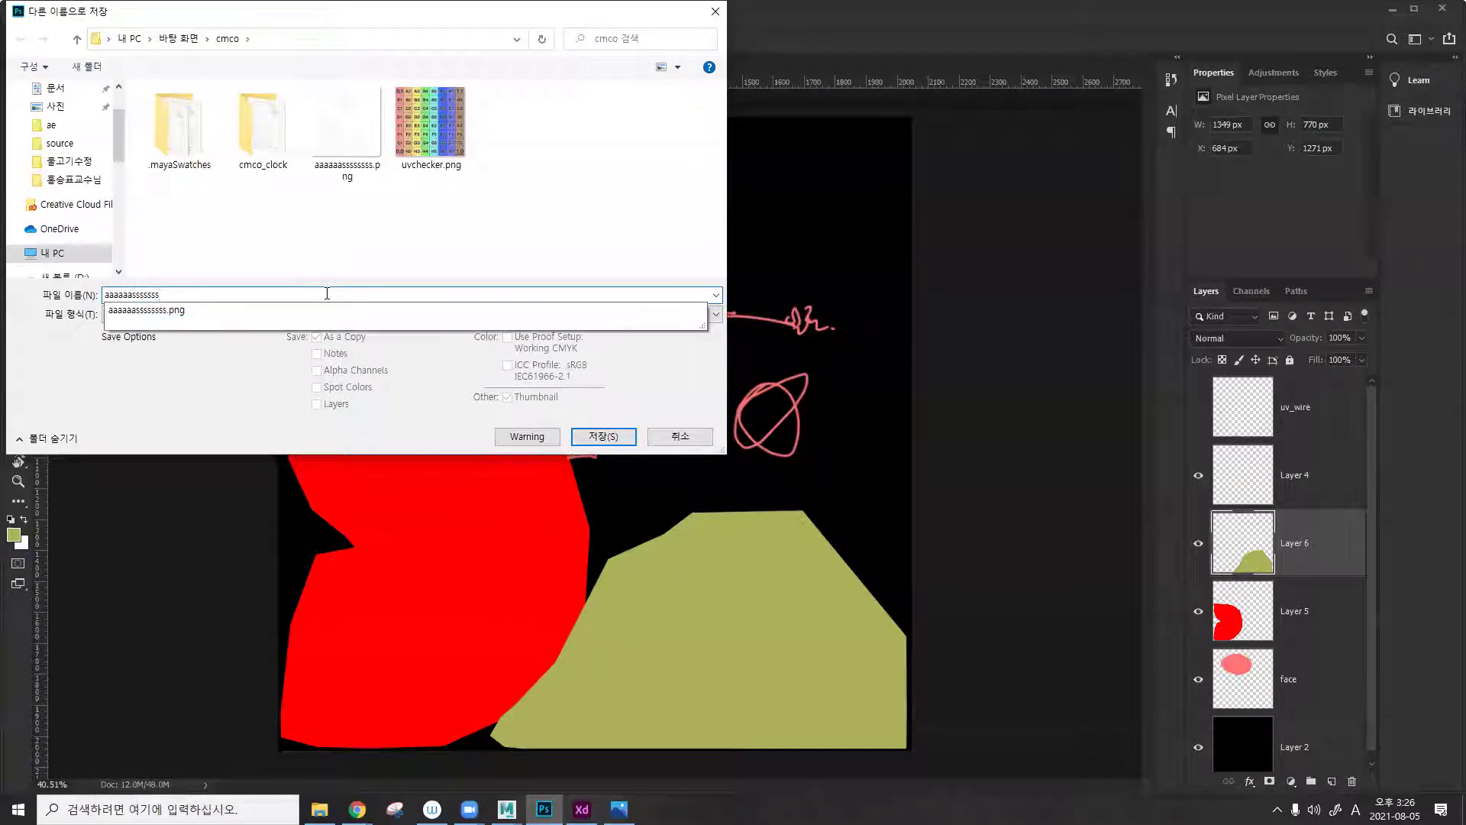
type("_tex")
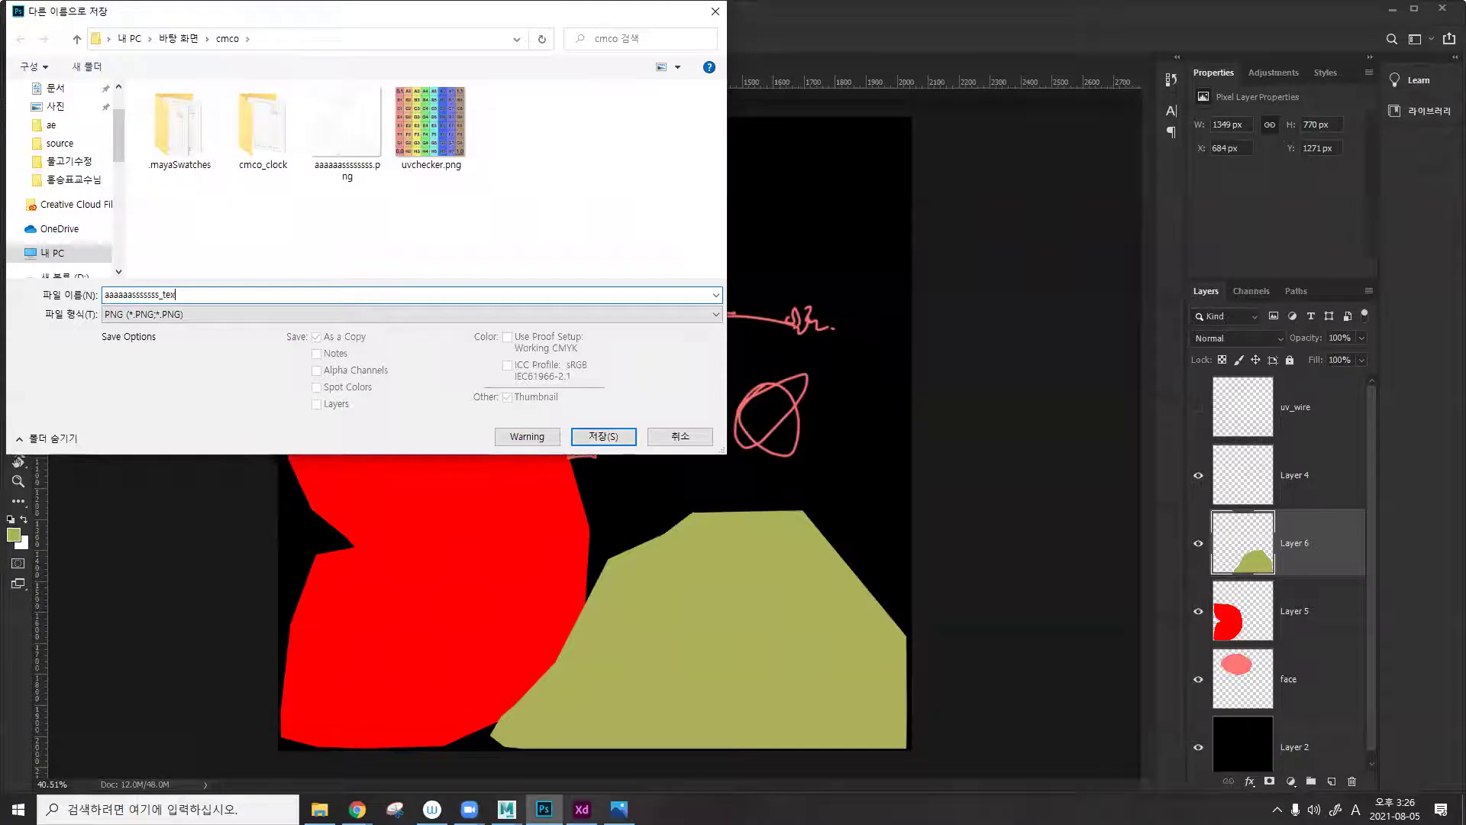
key("Return")
left_click(819, 240)
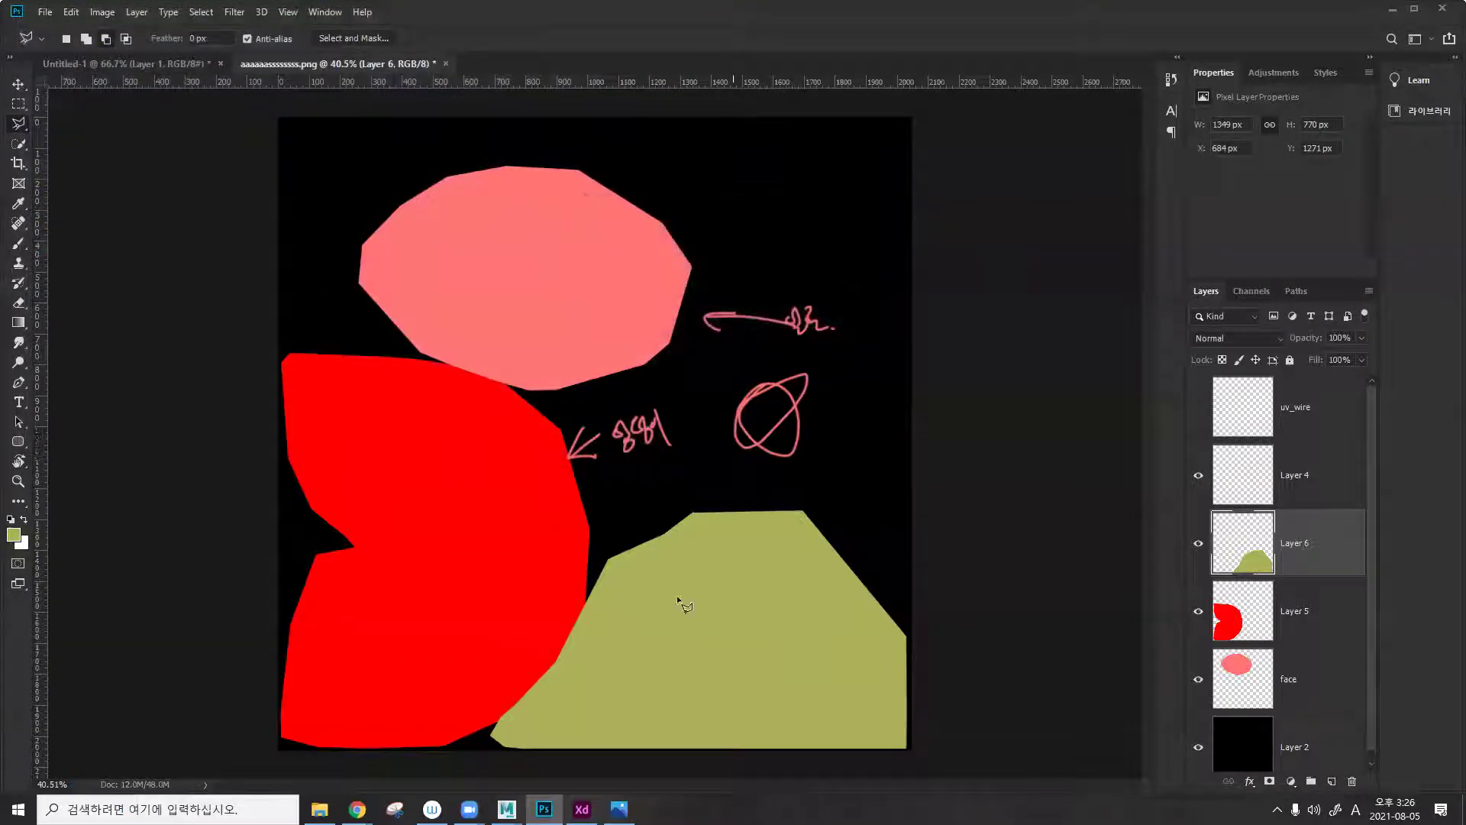
Switch to the Maya scene cmcotestuv.mb and close the UV Editor to show the creature model.
left_click(582, 809)
mouse_move(507, 809)
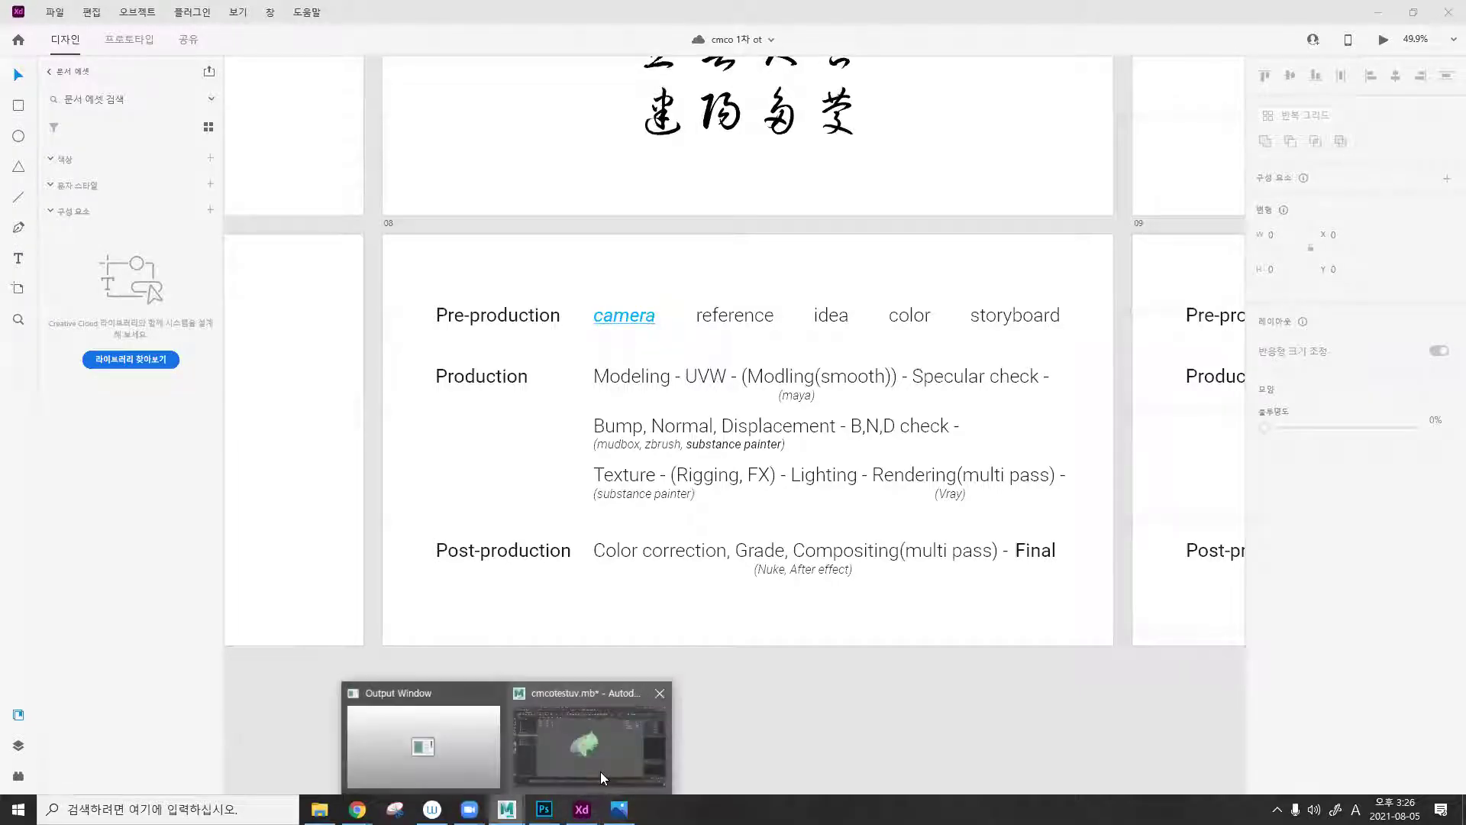
left_click(581, 703)
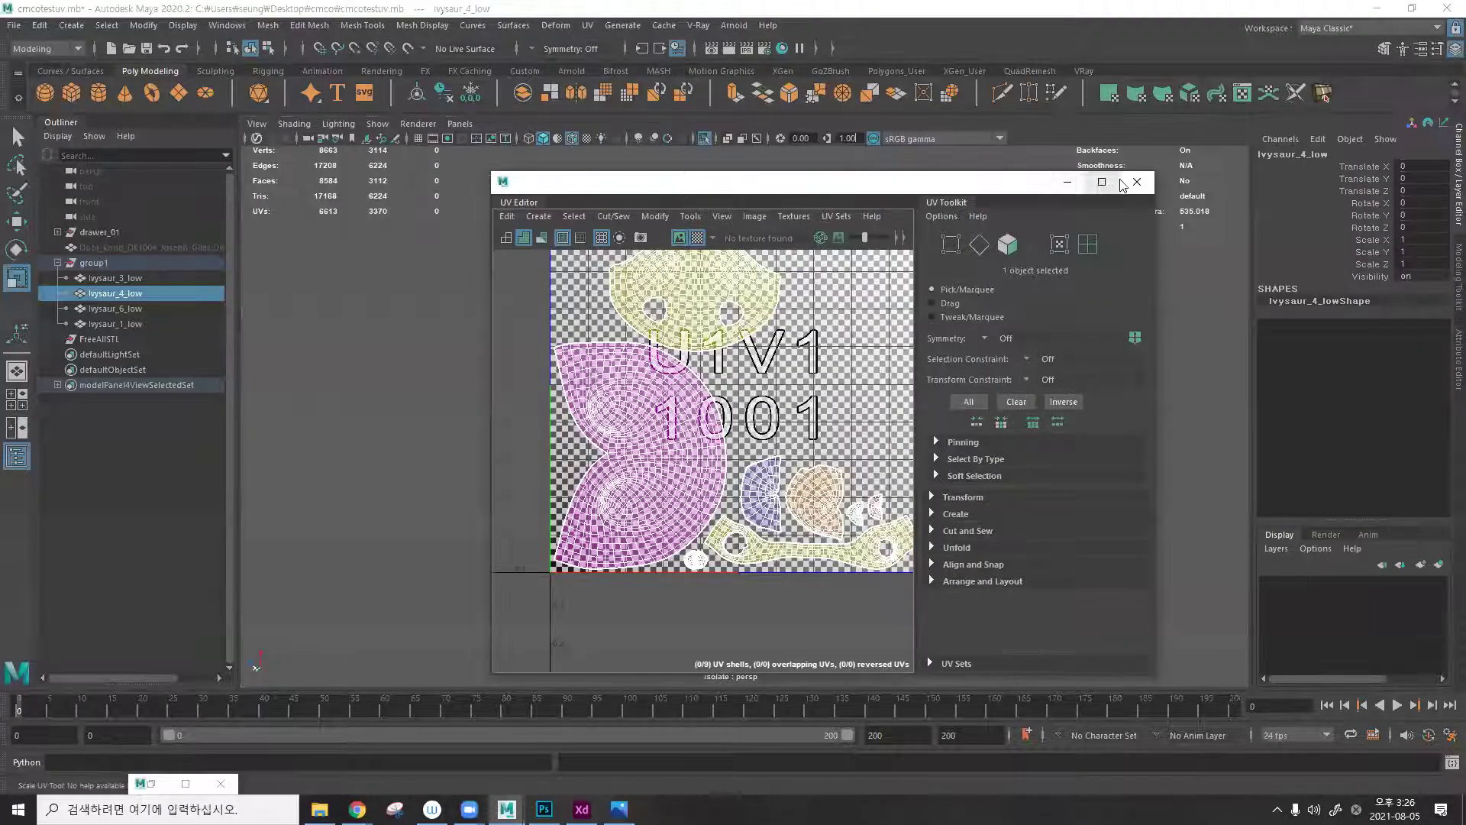
left_click(1143, 180)
left_click_drag(884, 272, 842, 288, "alt")
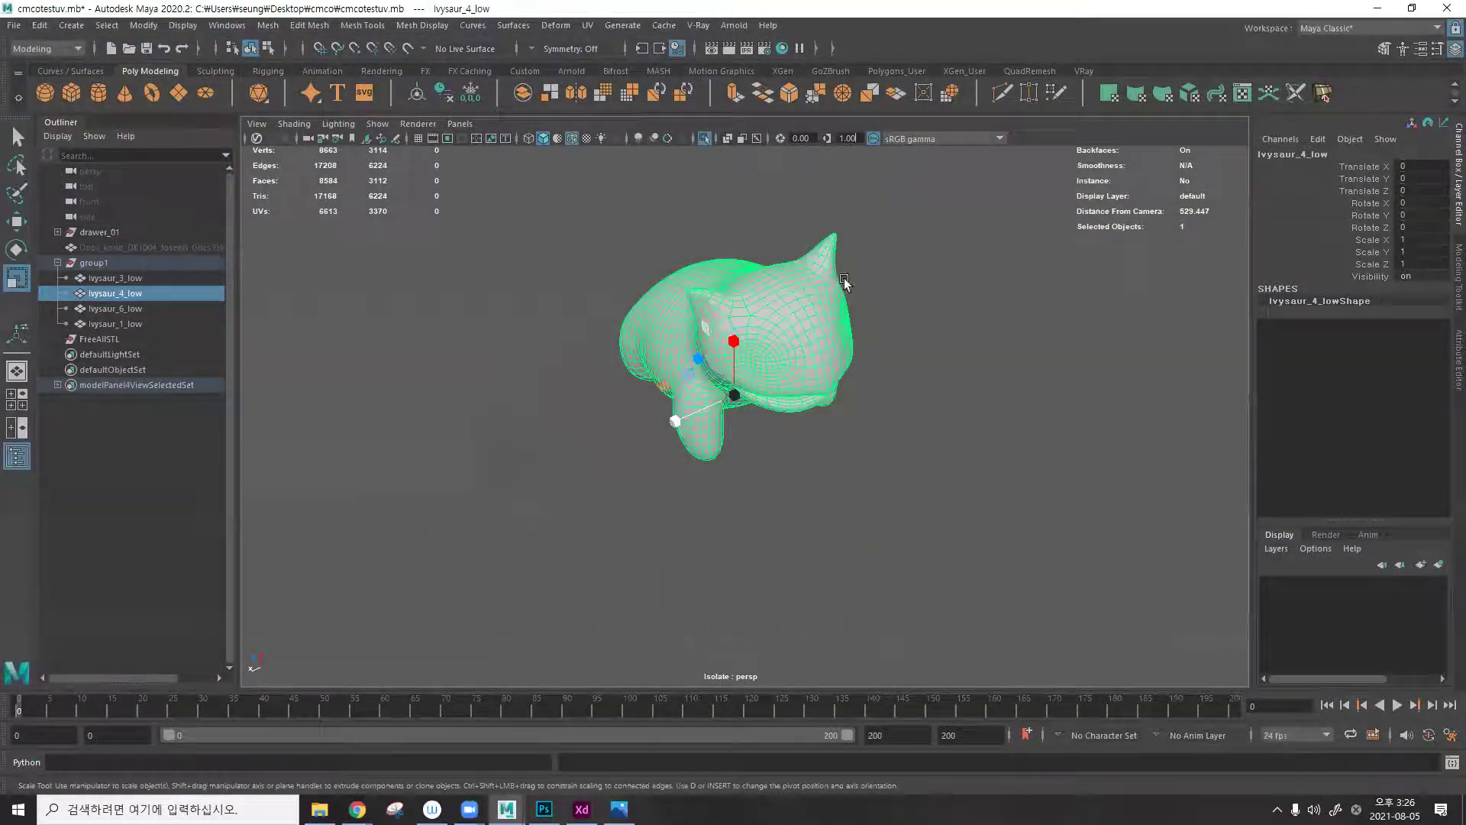
Assign a new VRayMtl to ivysaur_4_low and connect a File texture to its Diffuse Color.
left_click(1083, 71)
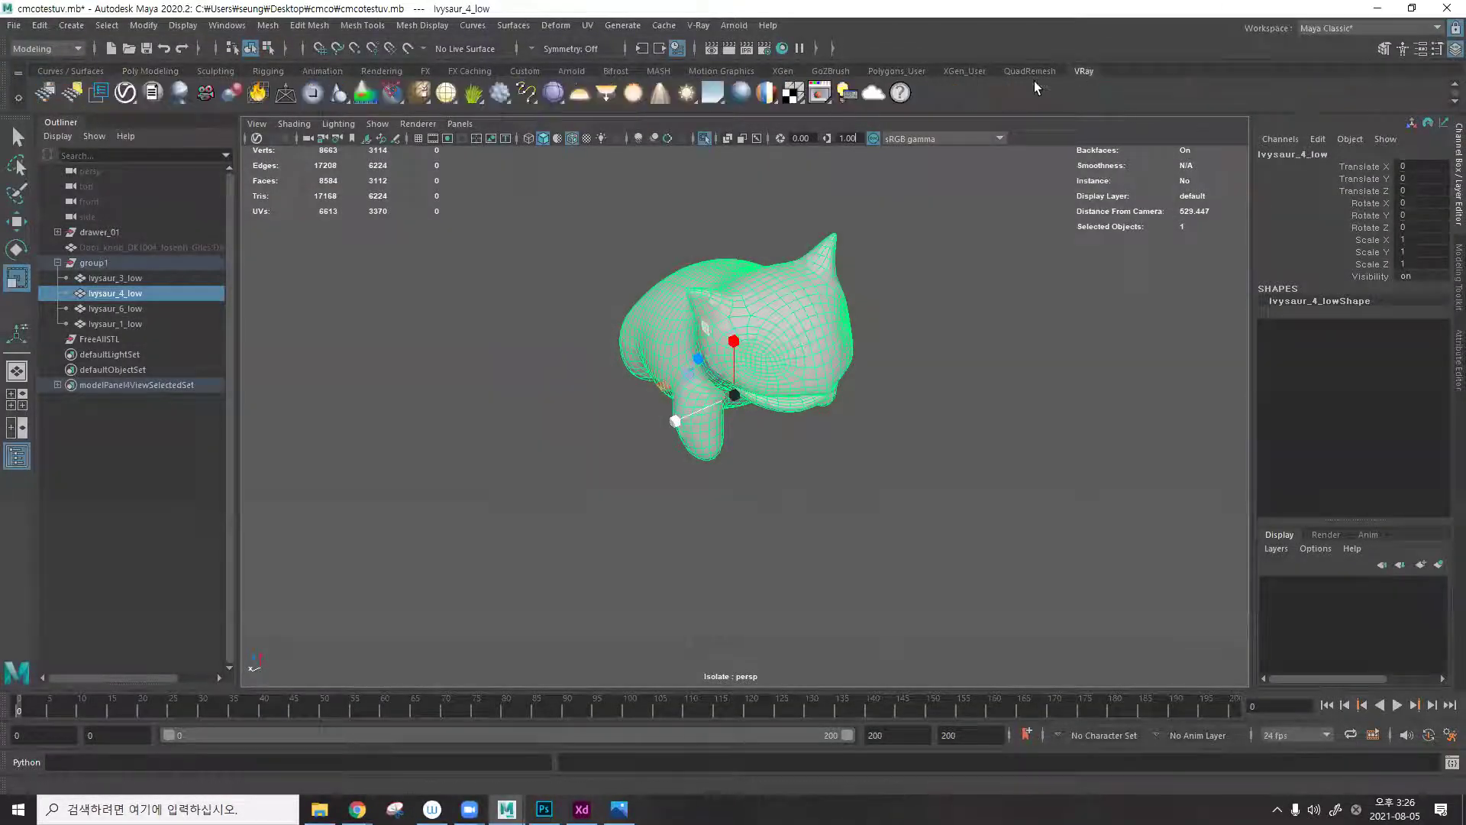
left_click(747, 96)
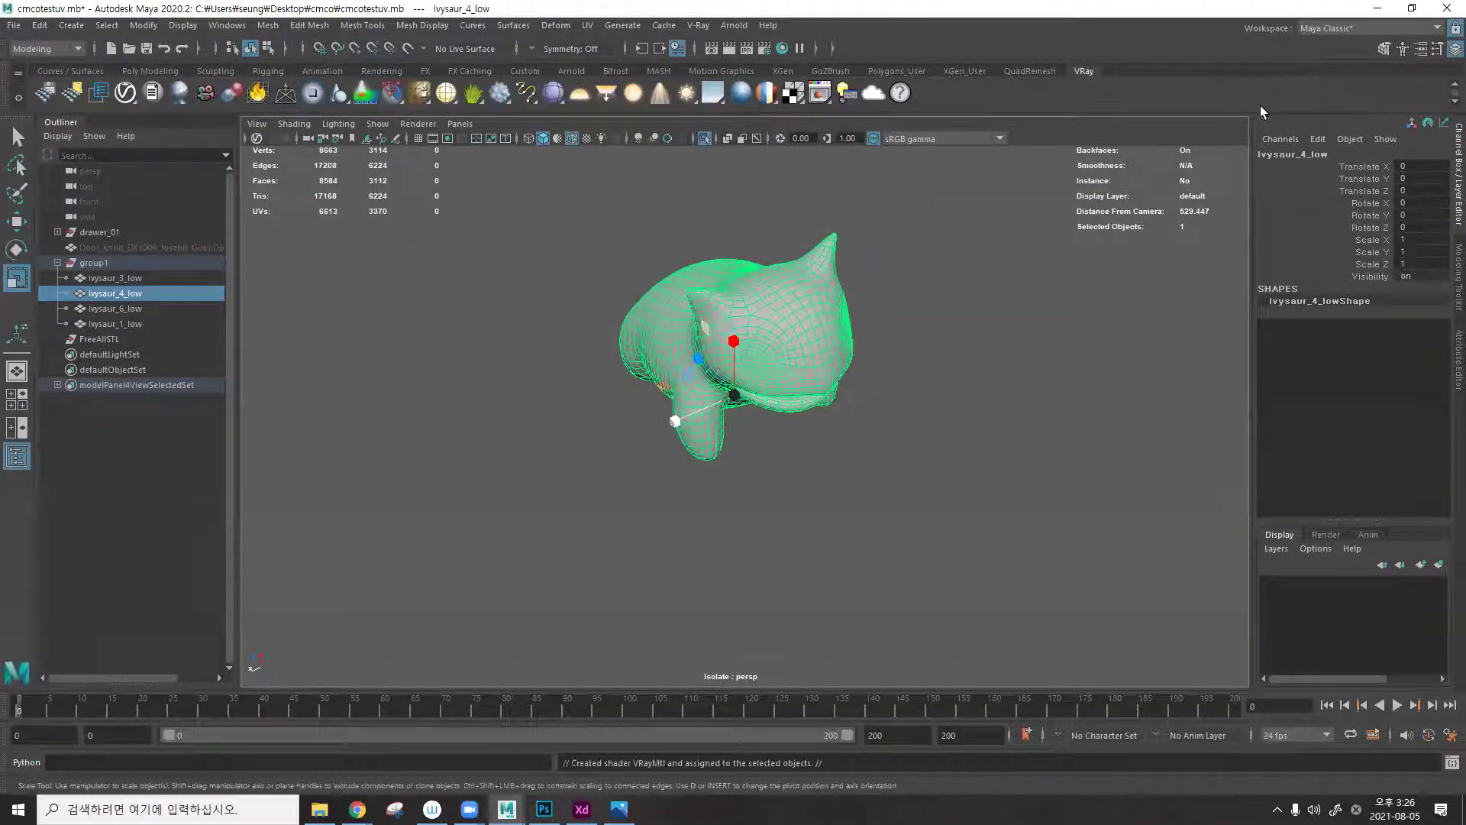
left_click(1452, 349)
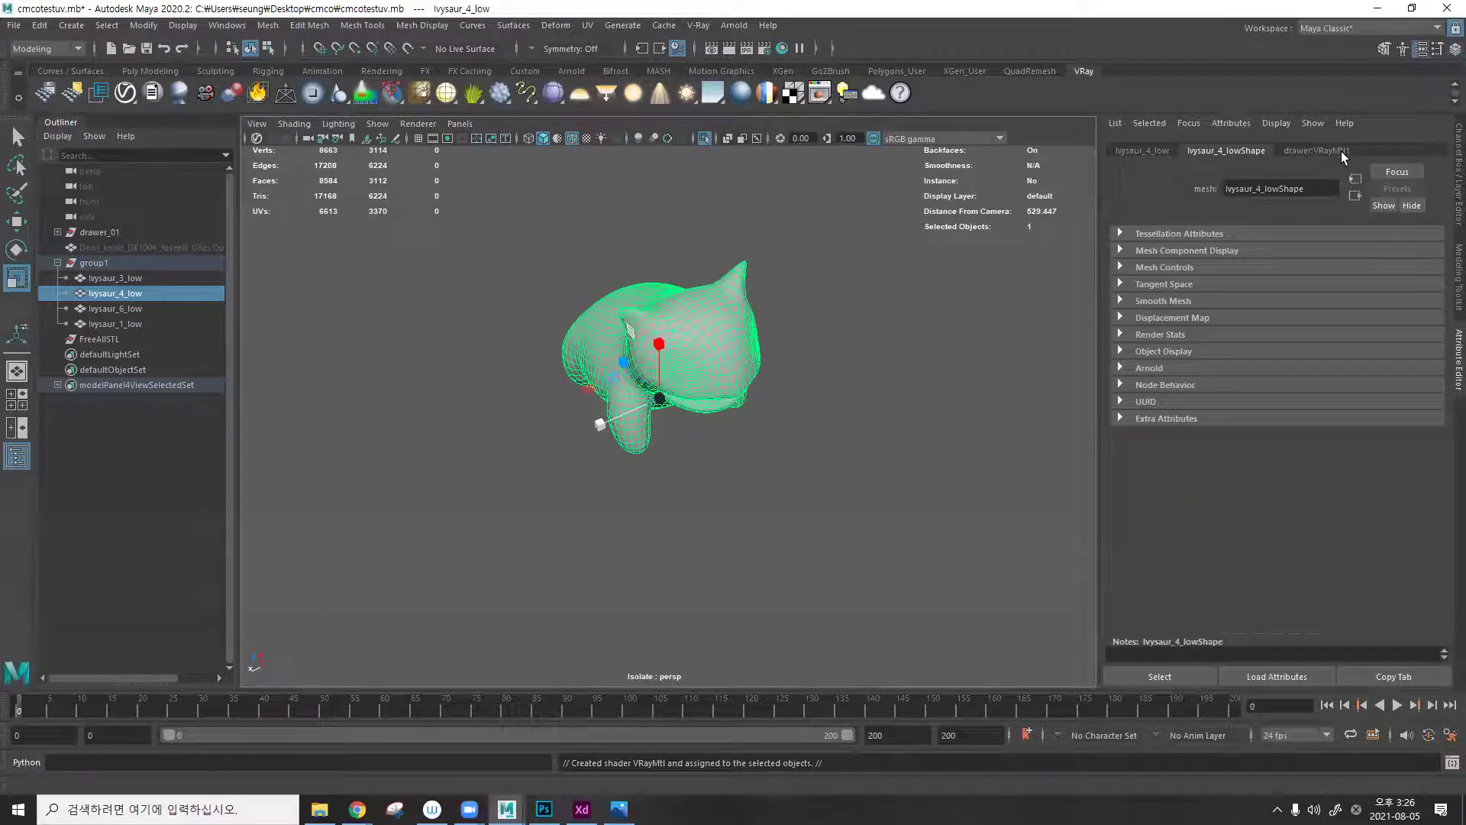
left_click(1418, 319)
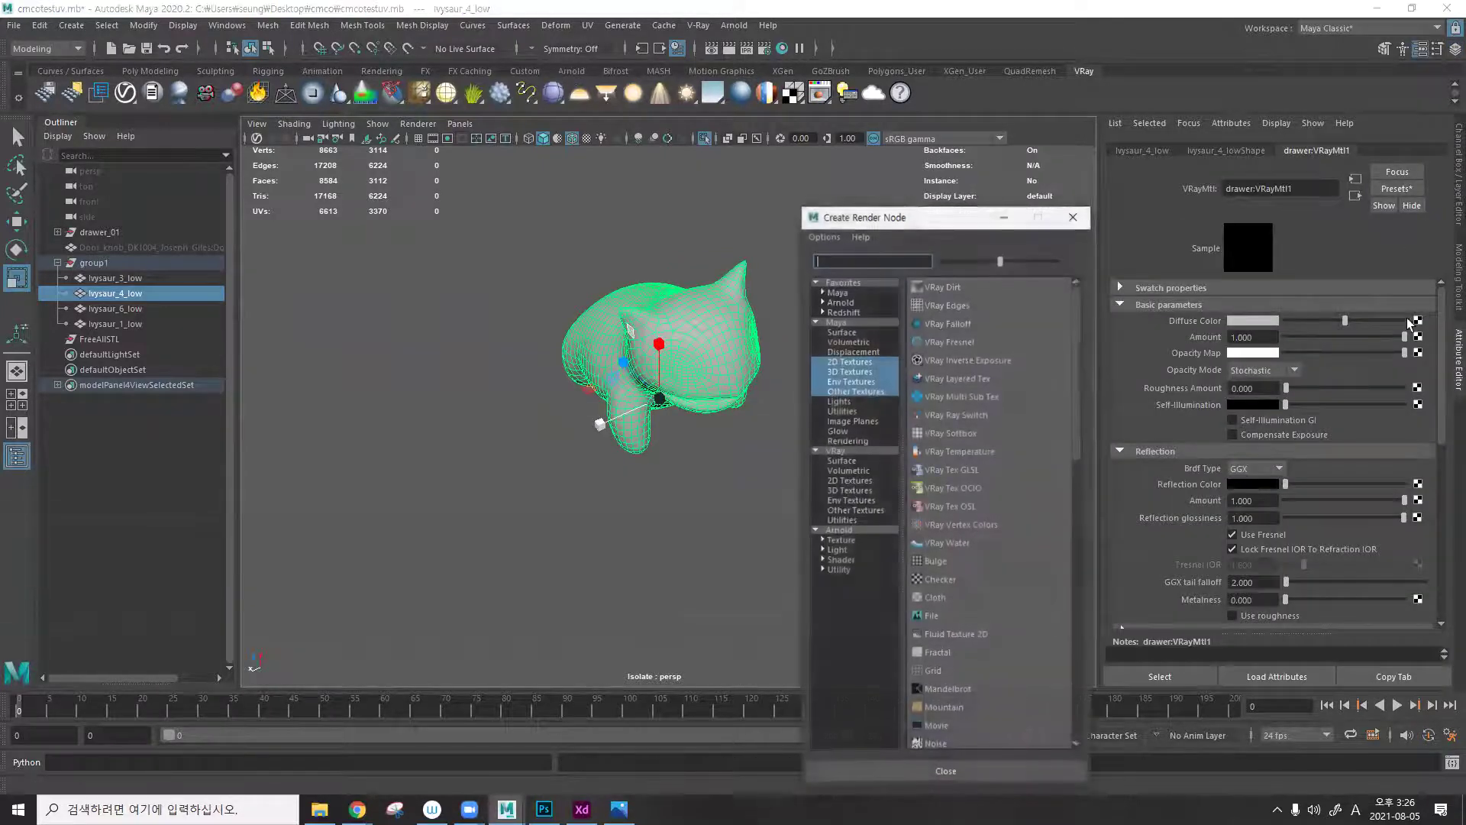
left_click(938, 618)
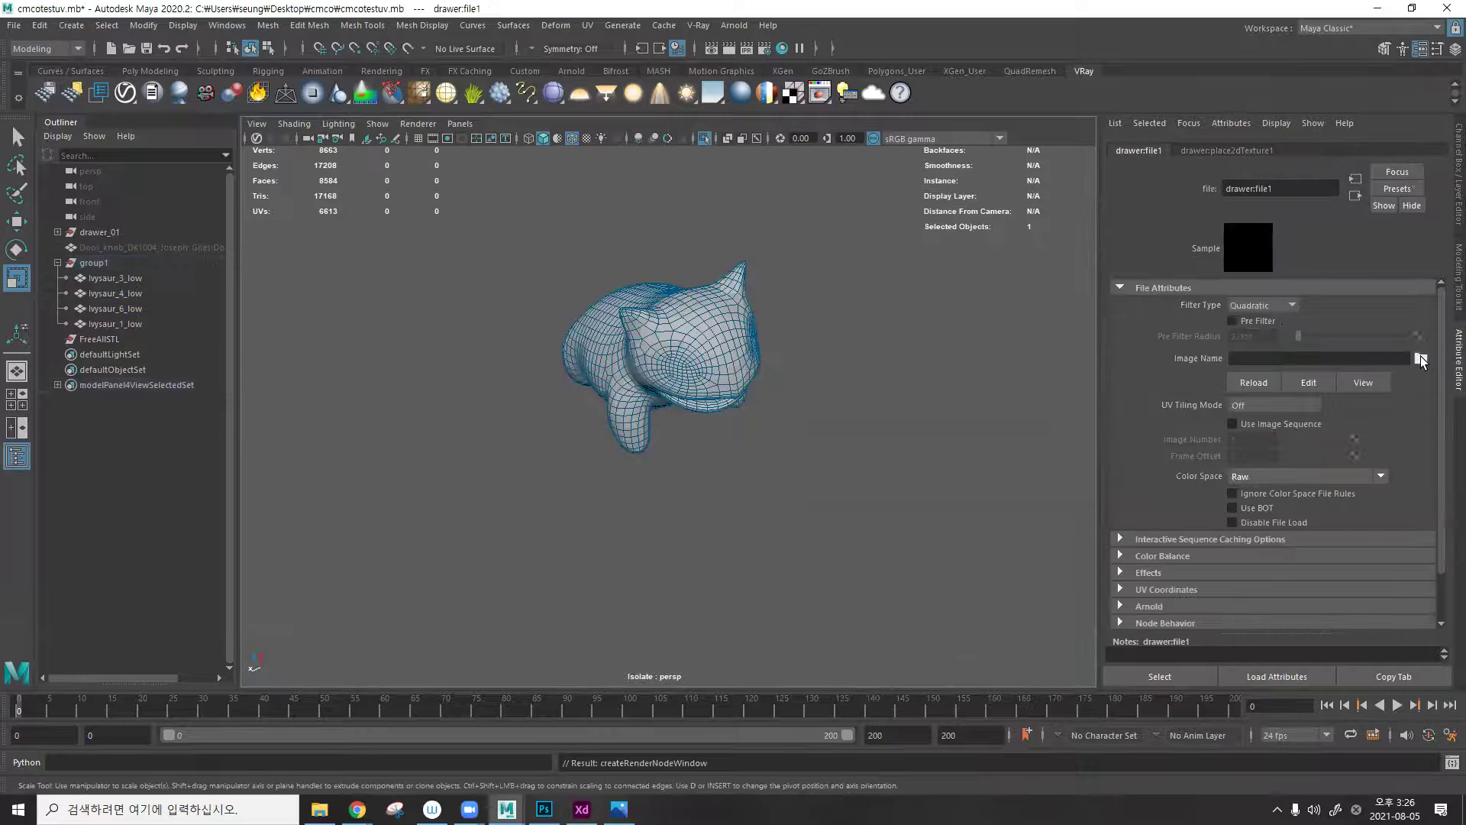
Load the "_tex.png" image from the desktop's cmco folder into the material's File texture.
left_click(1421, 359)
left_click(319, 809)
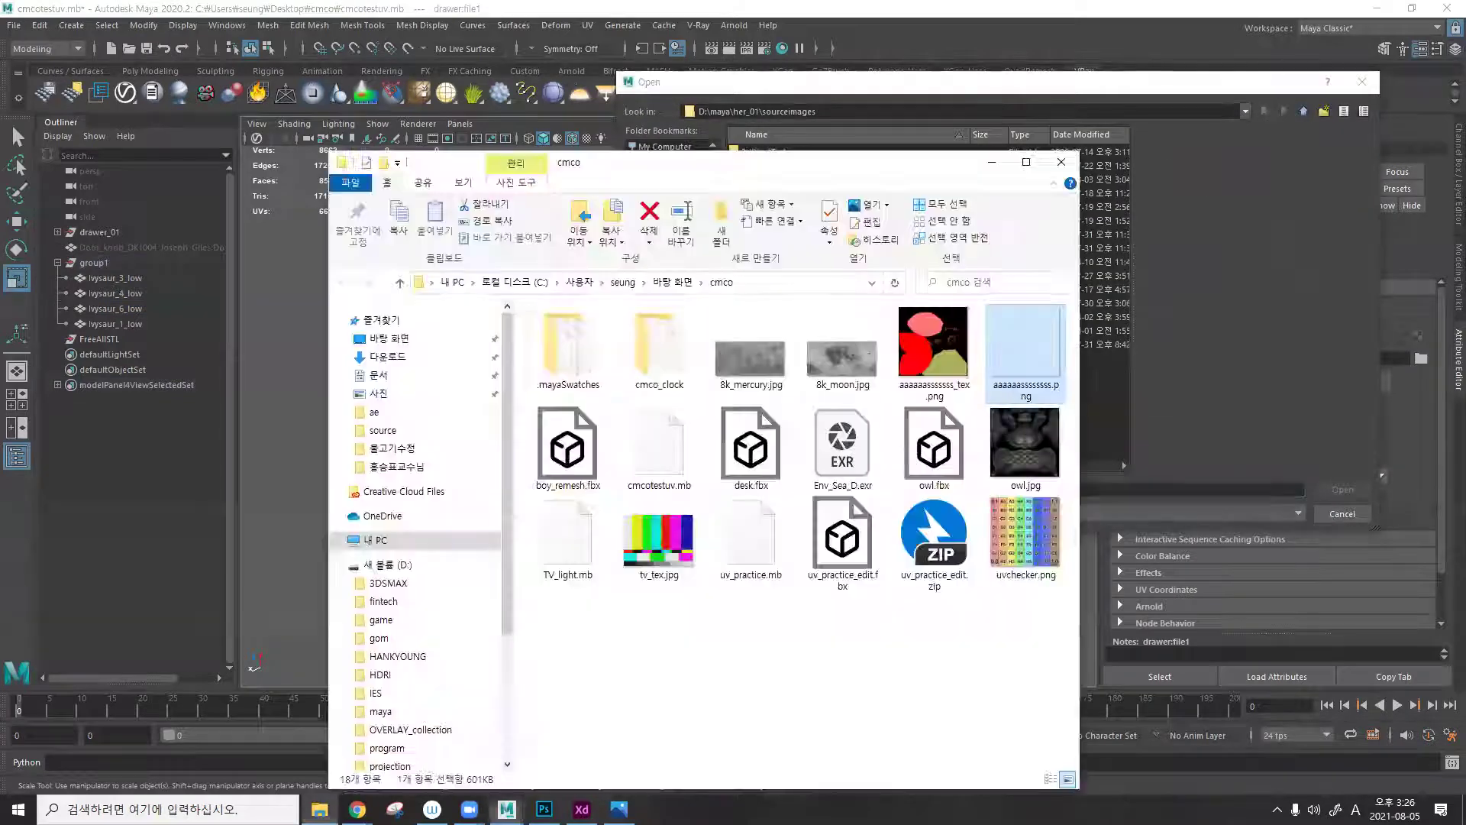
left_click(740, 283)
key("ctrl+c")
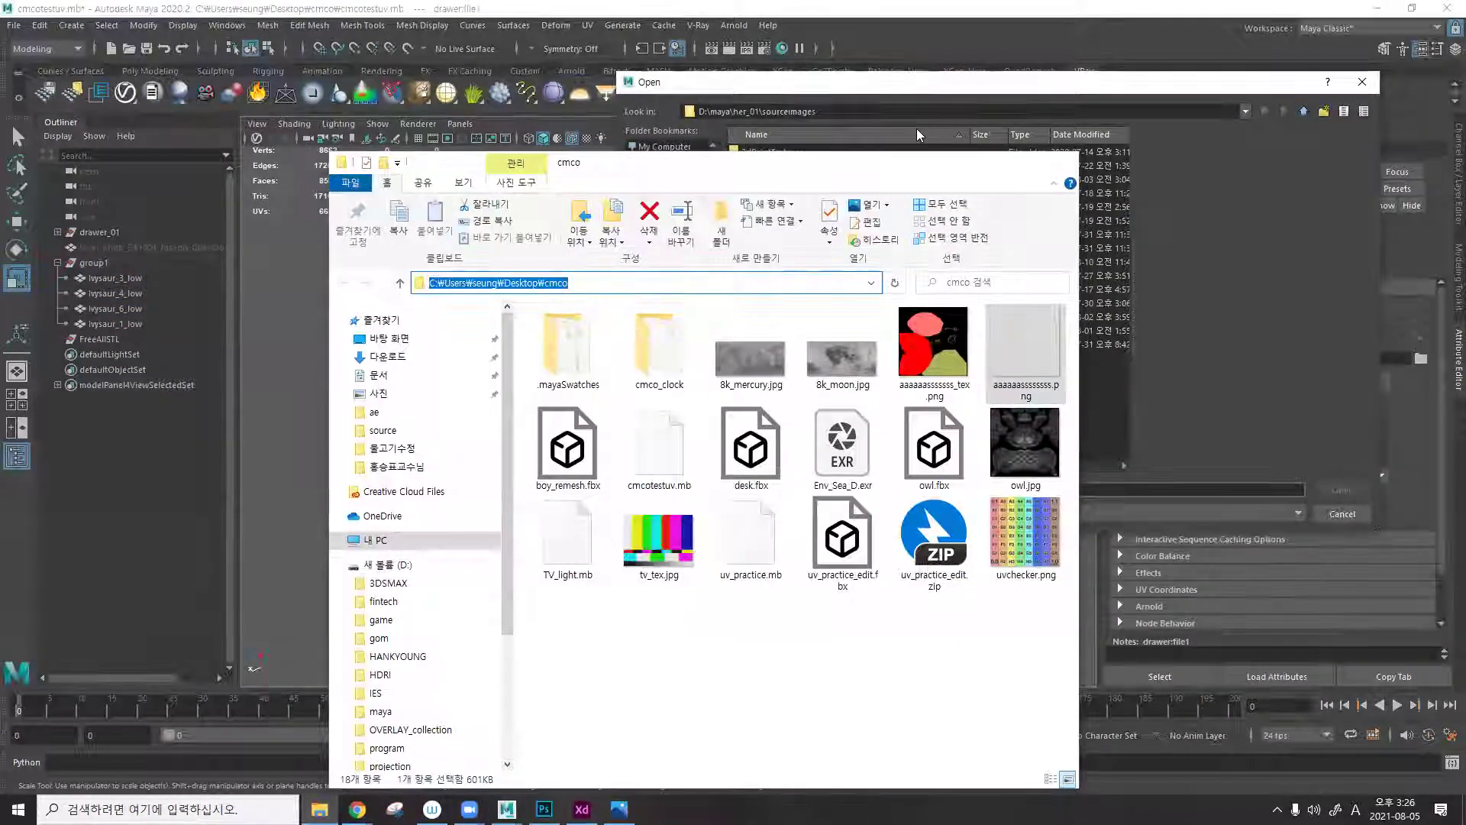
triple_click(899, 112)
key("ctrl+v")
key("Return")
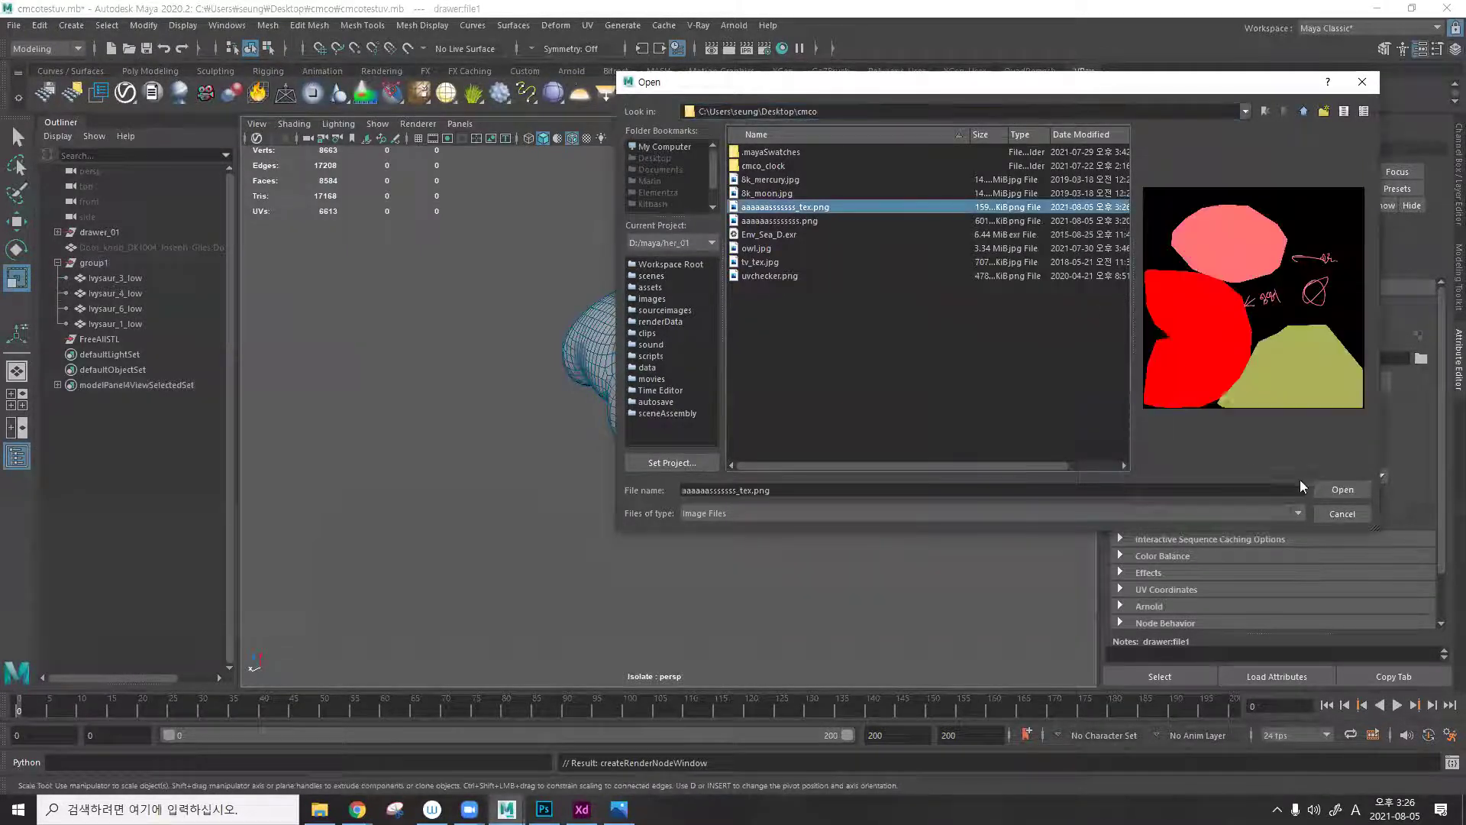
left_click(1323, 483)
Create a V-Ray dome light, enable Use Dome Tex, and connect a File texture to Dome Tex.
left_click_drag(708, 255, 713, 229, "alt")
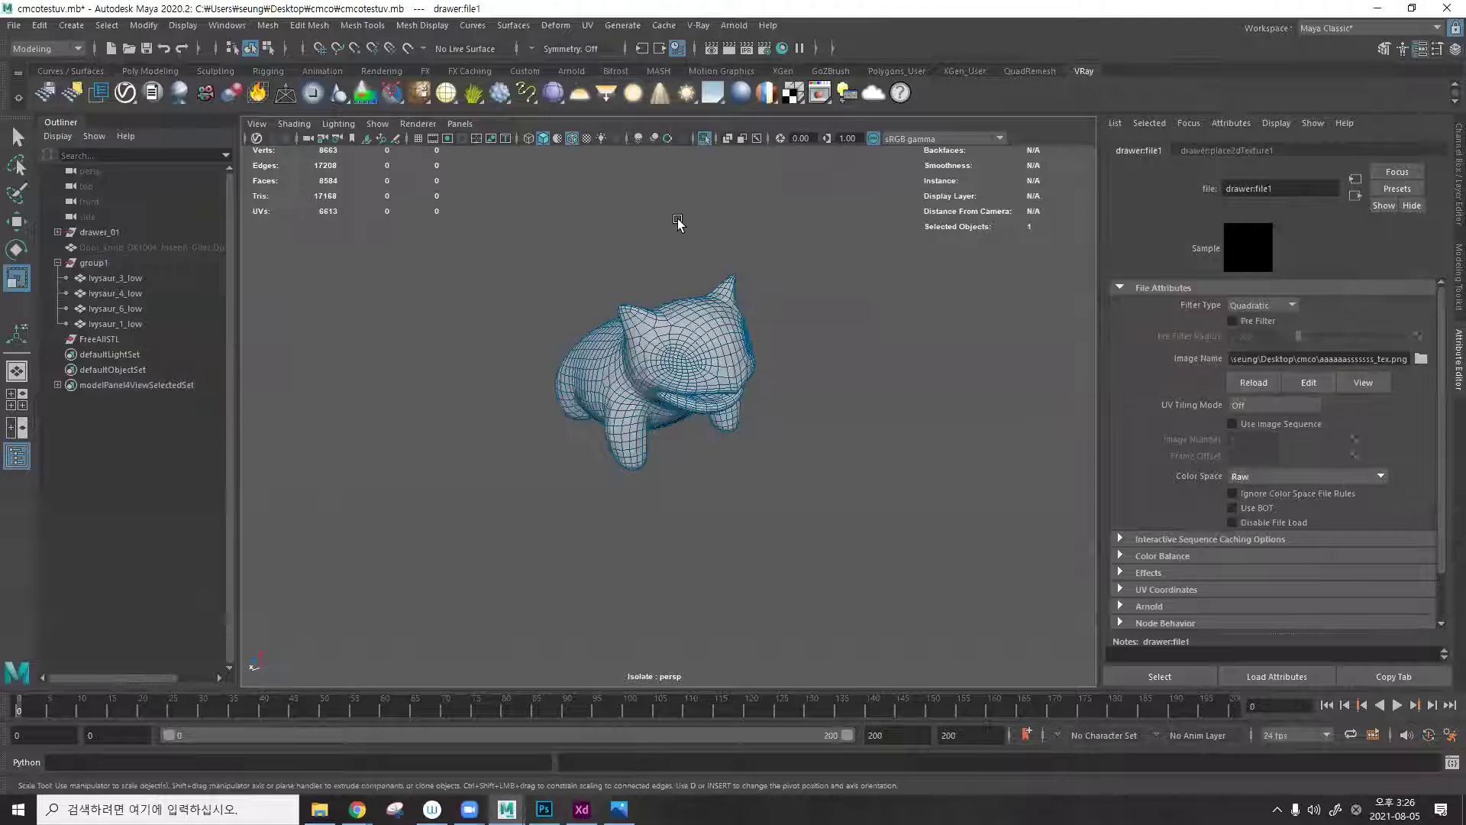
left_click(579, 92)
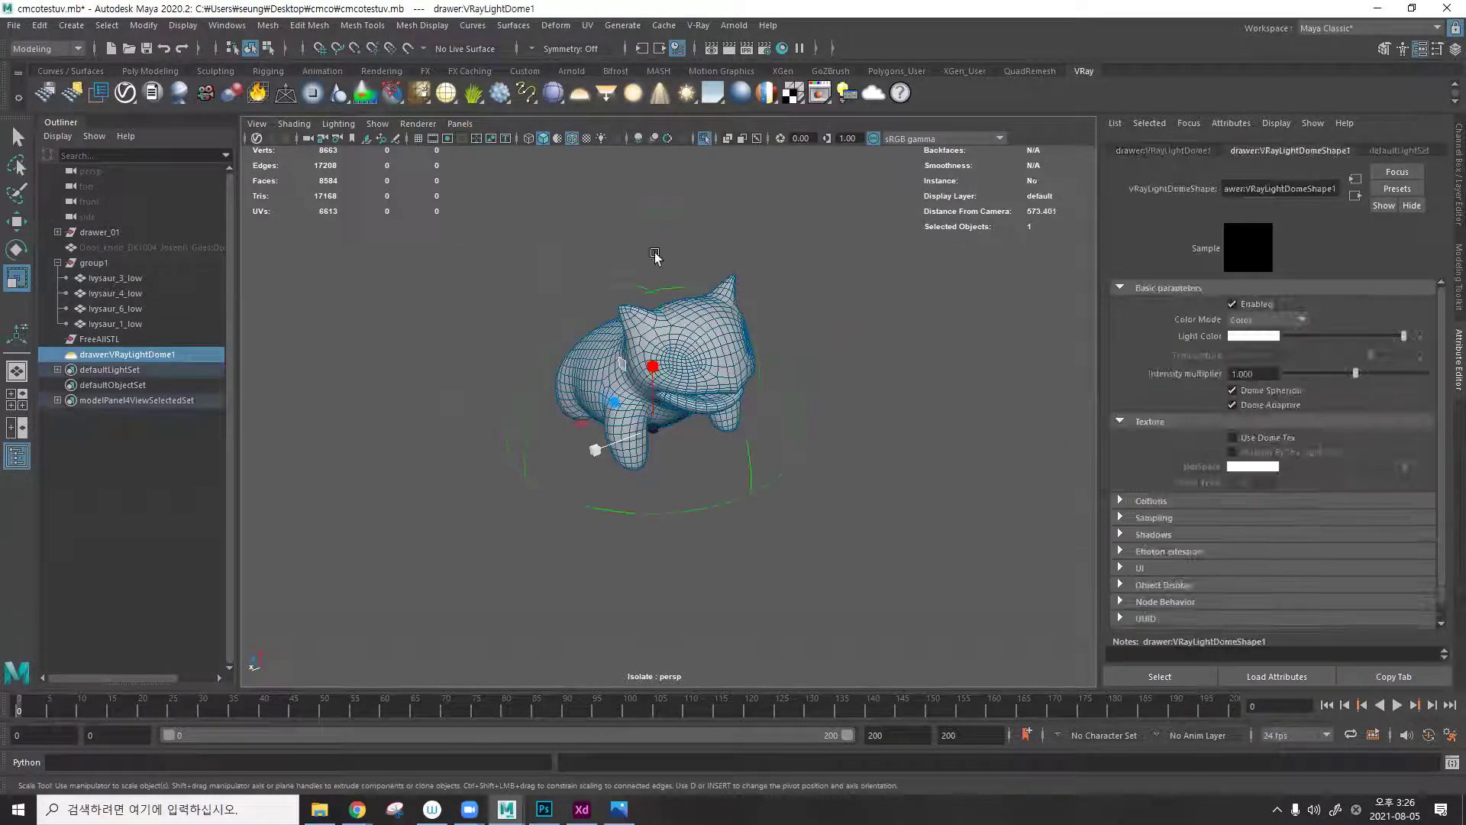
left_click(1274, 438)
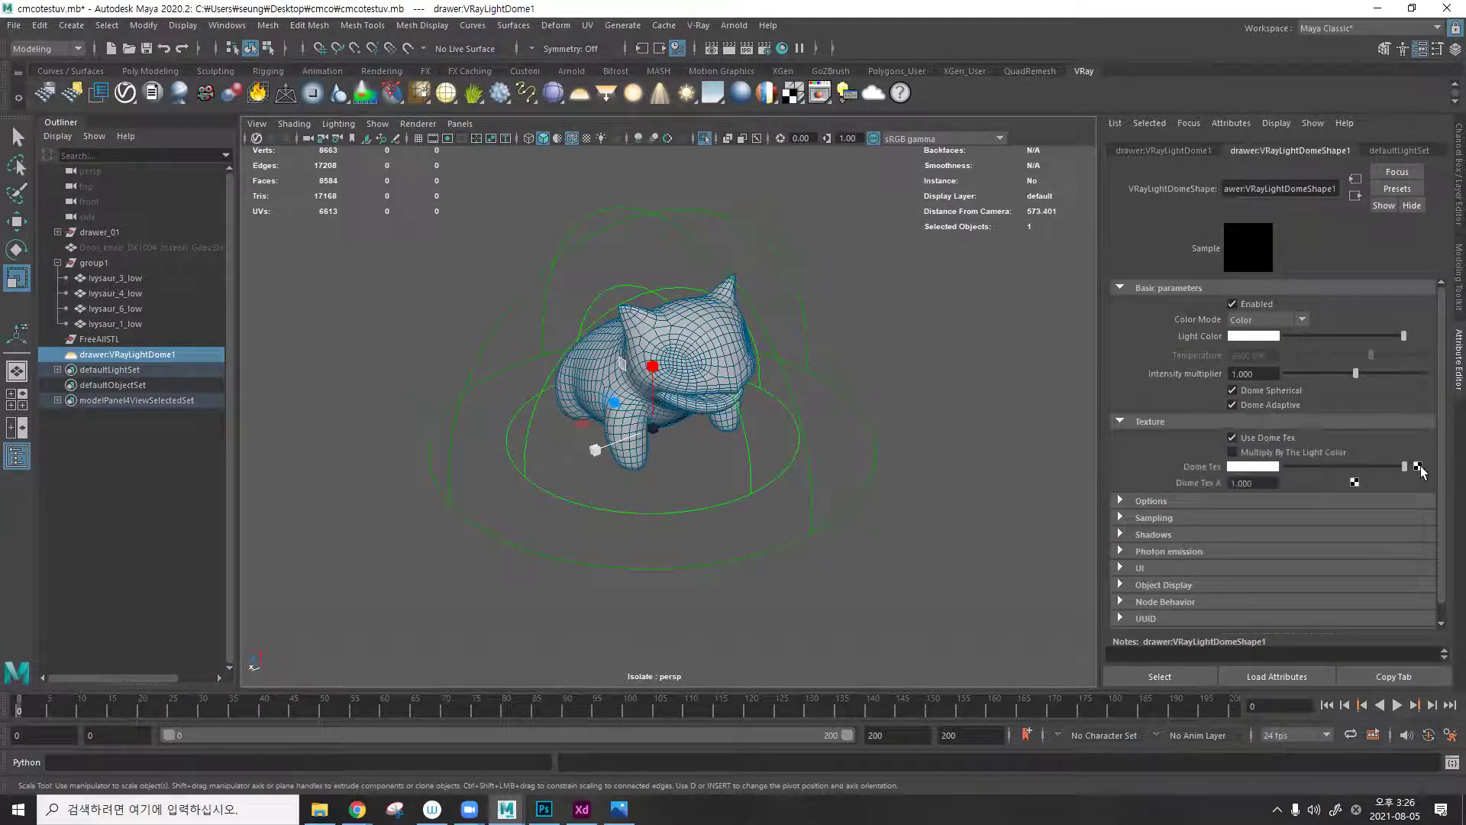
left_click(1419, 468)
left_click(938, 620)
Load Tomoco.EXR from cmco_clock\sourceimages as the dome light's texture image.
left_click(1421, 358)
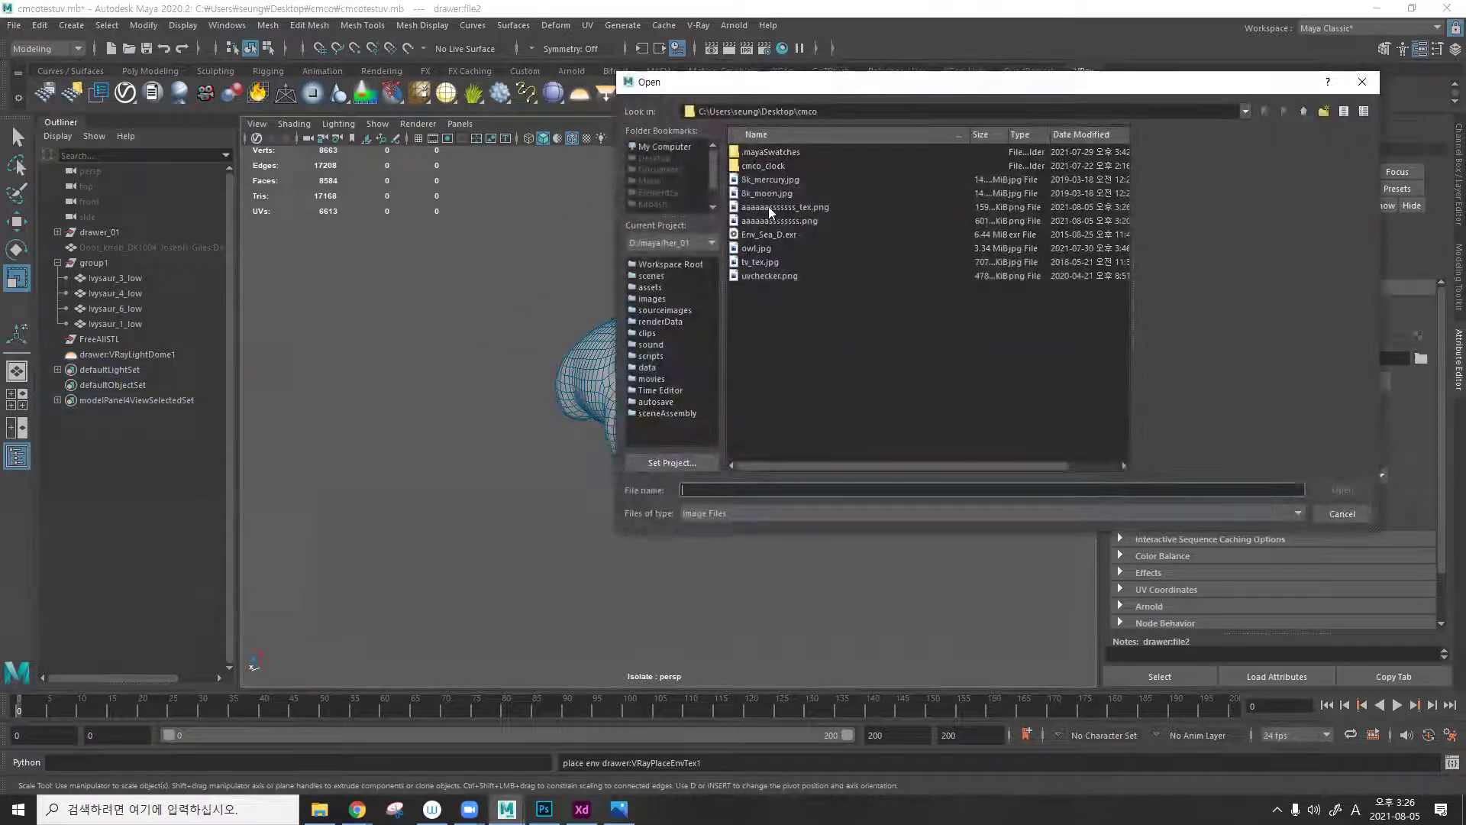
double_click(779, 165)
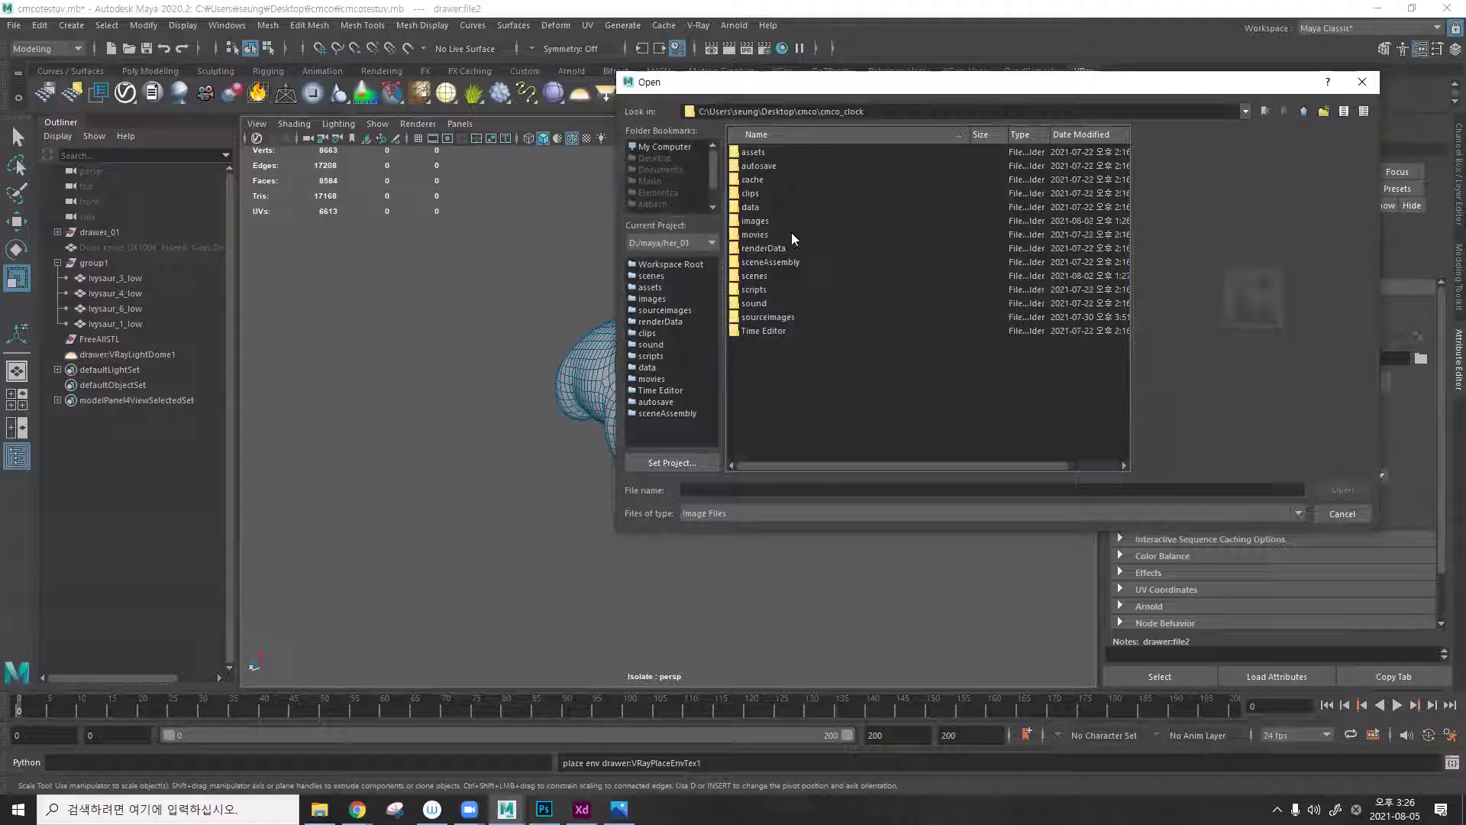
double_click(776, 314)
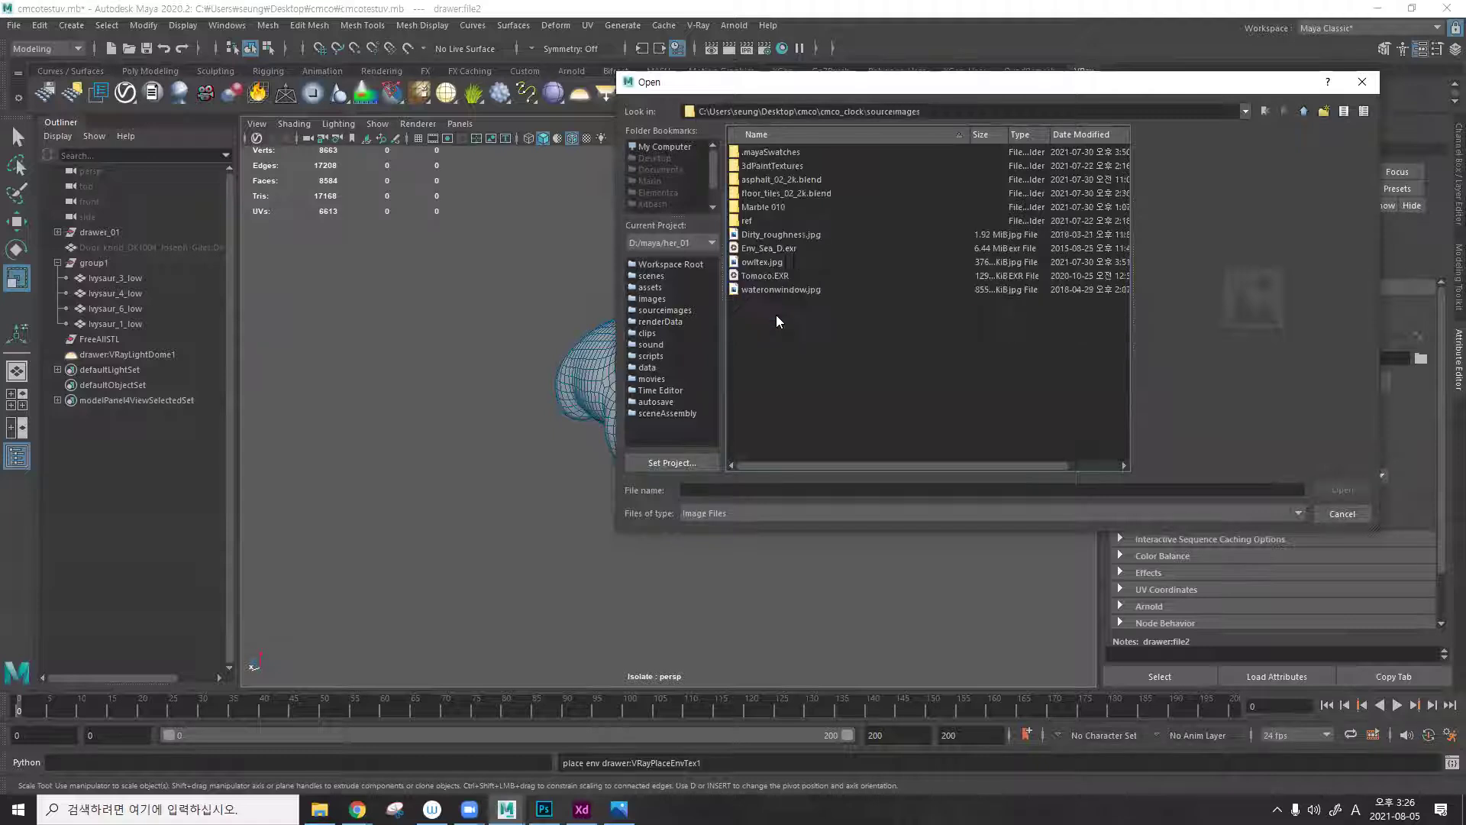
left_click(809, 275)
left_click(1329, 491)
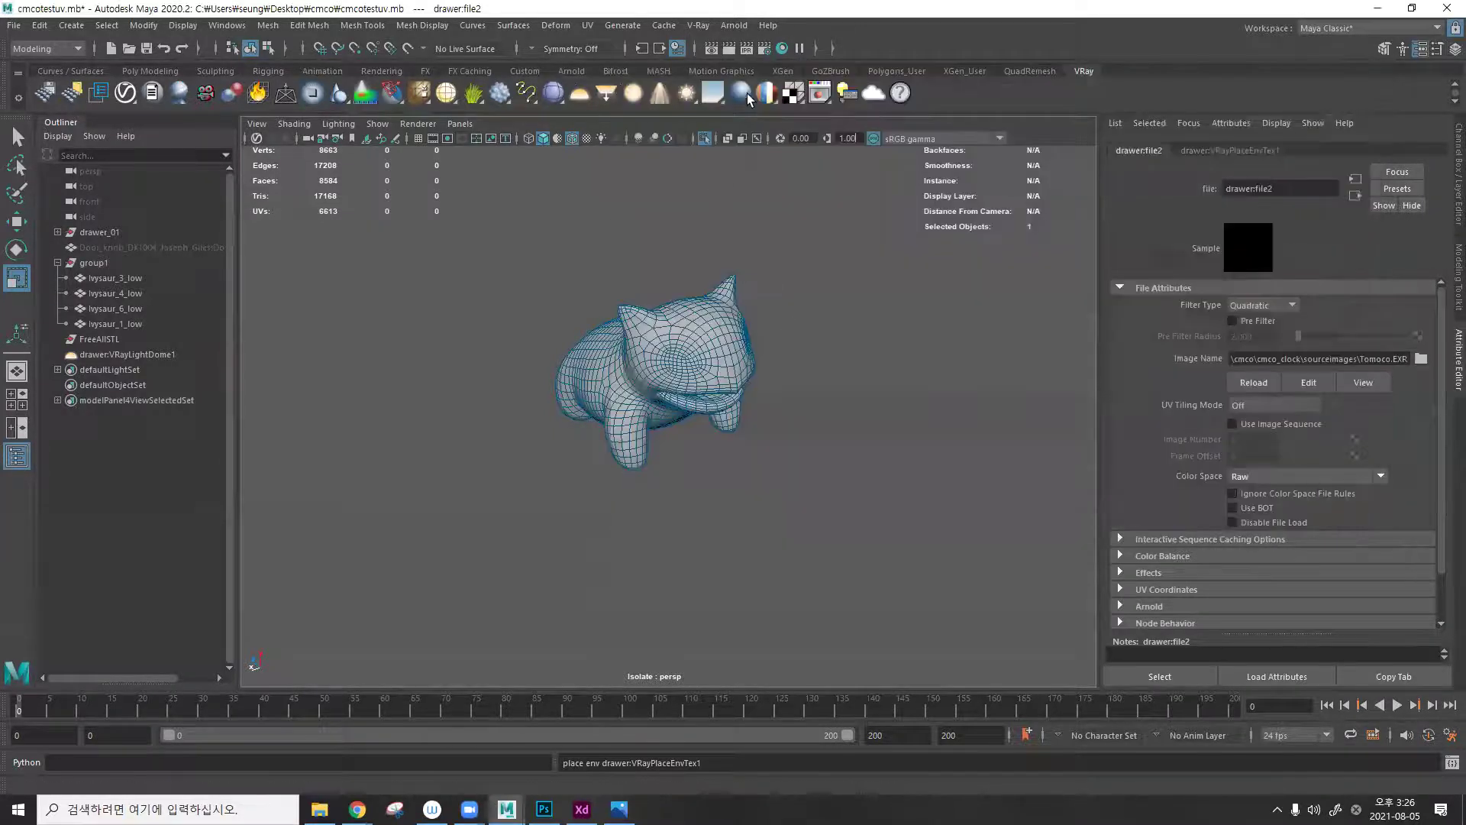
Set V-Ray as the renderer in the render settings.
left_click(765, 48)
left_click(304, 199)
left_click(294, 256)
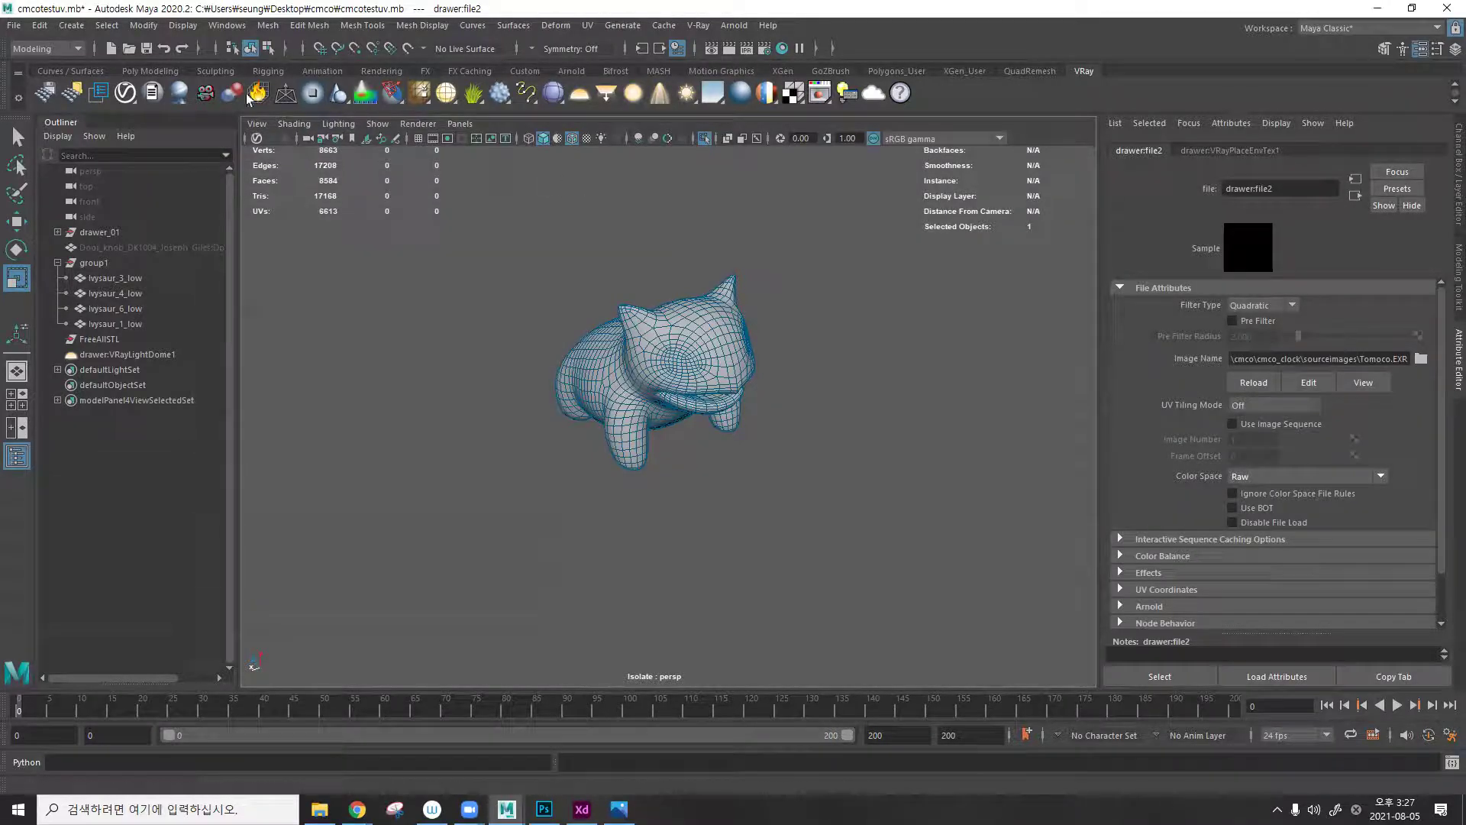
Create a polygon plane and scale it up into a large ground surface under the creature.
left_click(149, 71)
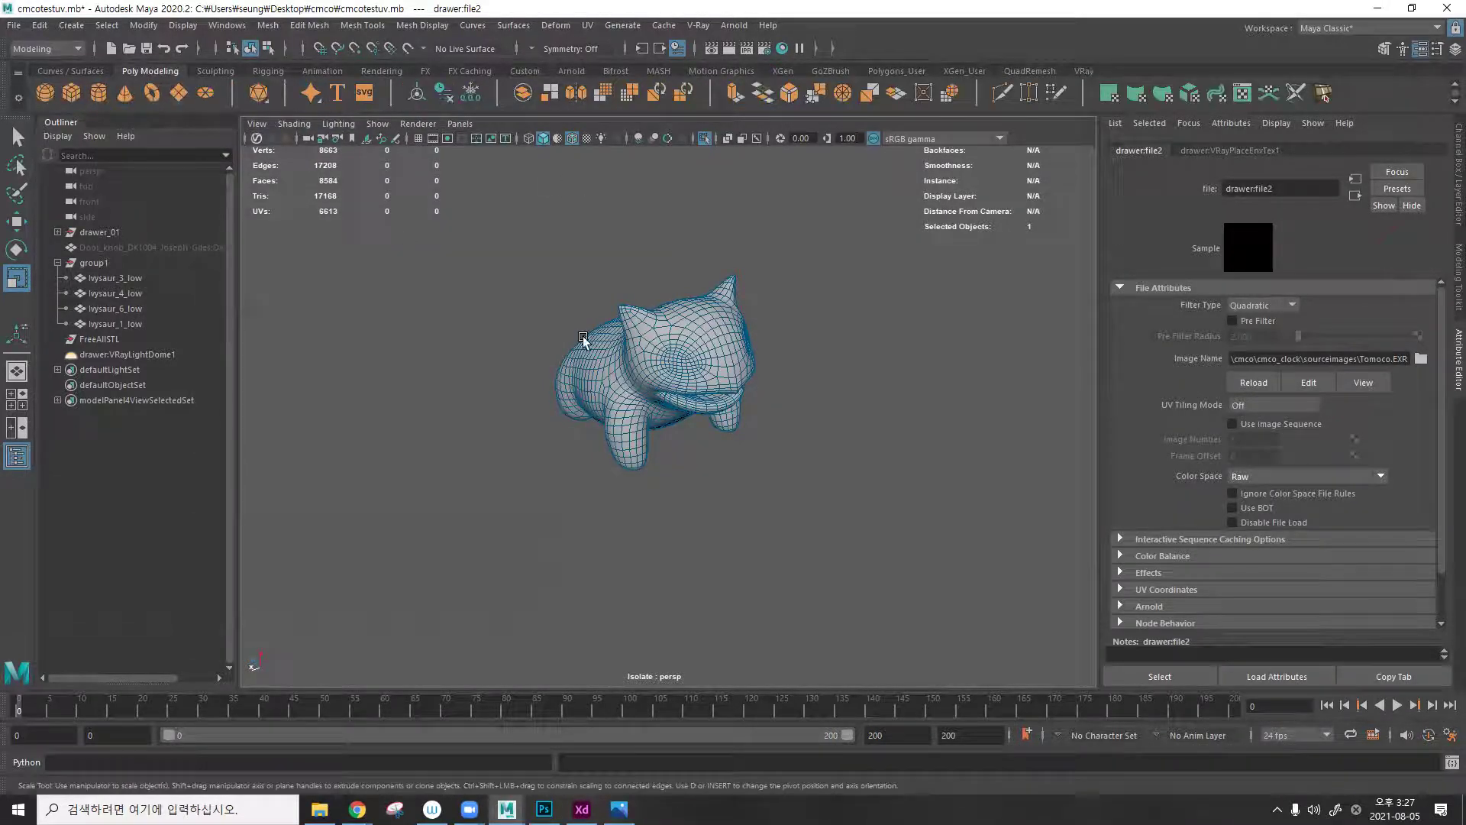
key("w")
key("r")
left_click_drag(653, 429, 626, 386)
key("w")
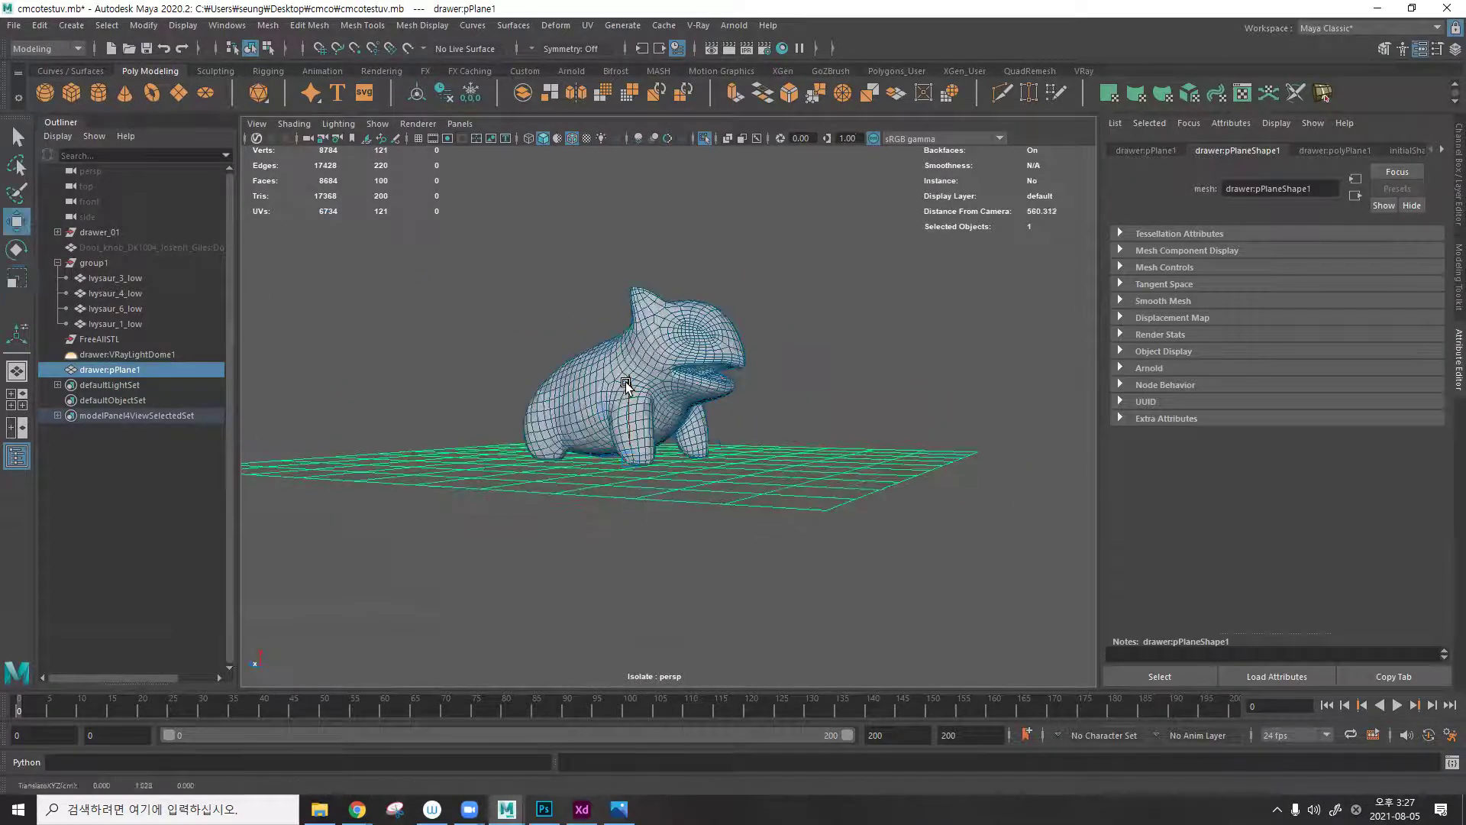
Render the perspective view, inspect the textured creature in the V-Ray Frame Buffer without the history list, and minimize the buffer.
left_click(851, 360)
left_click_drag(851, 360, 735, 380, "alt")
left_click(711, 47)
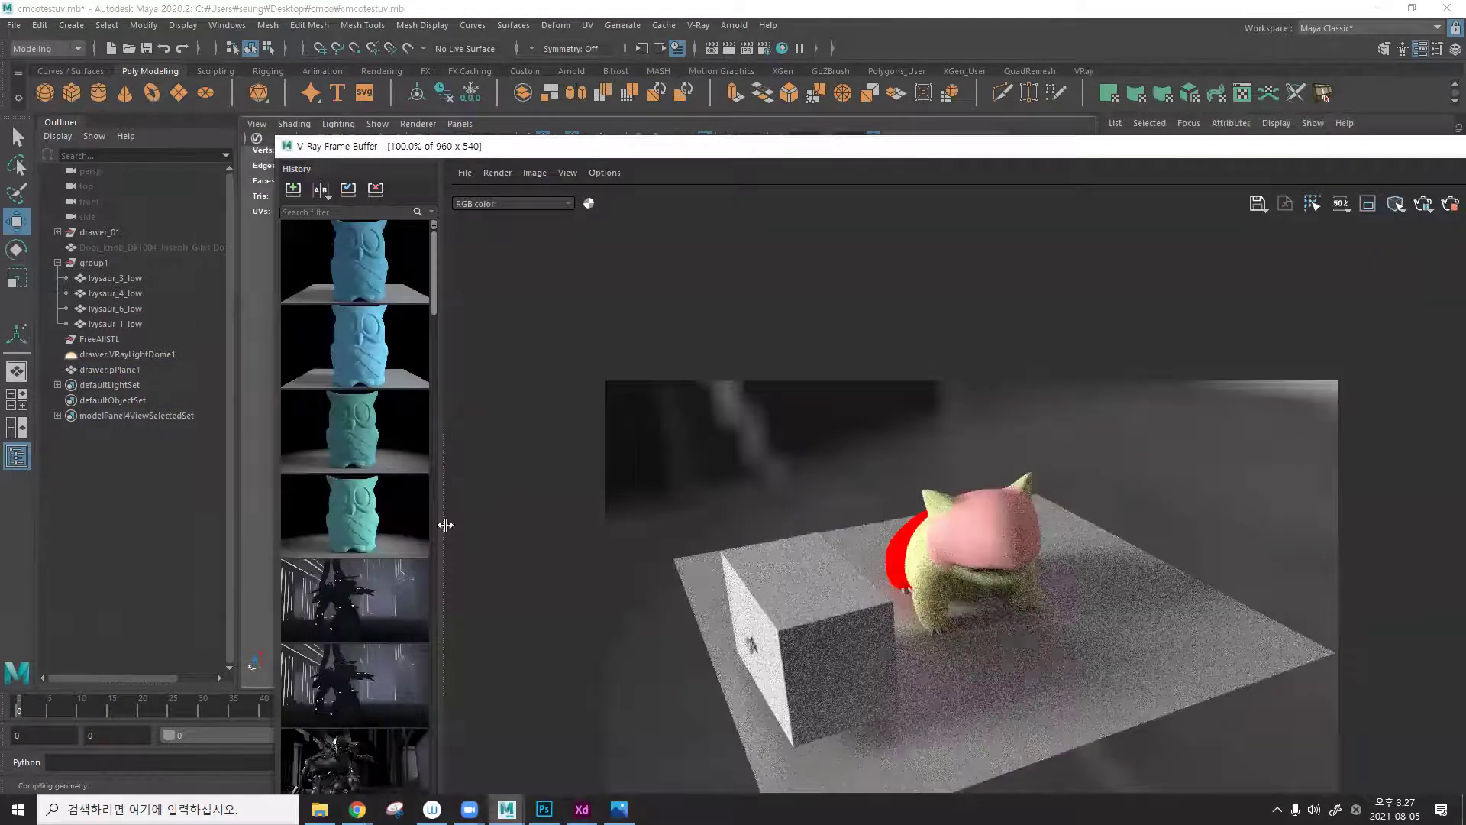
left_click_drag(442, 519, 123, 519)
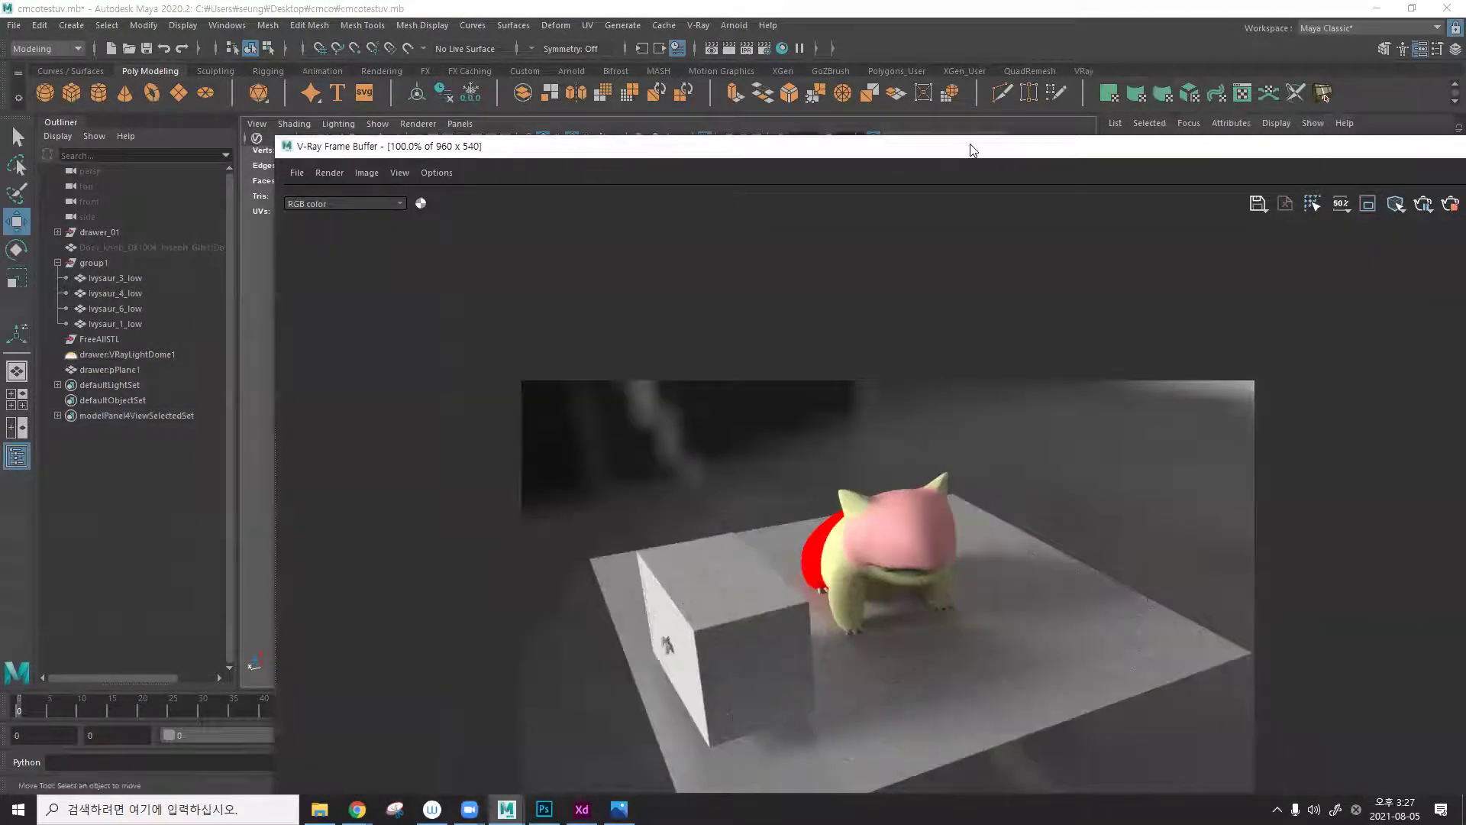
left_click_drag(970, 150, 643, 95)
left_click_drag(1176, 434, 1413, 441)
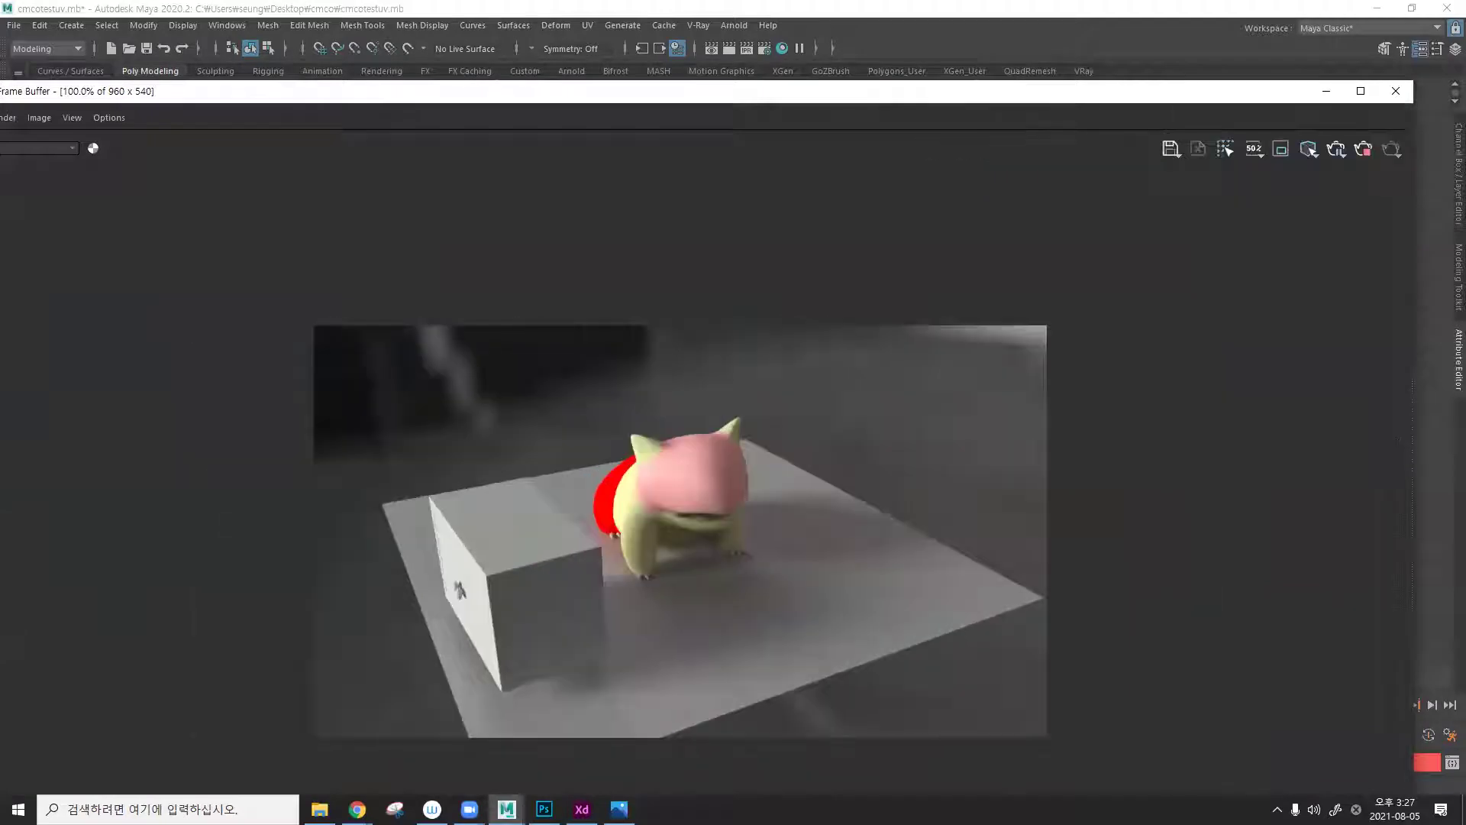
left_click_drag(254, 98, 373, 82)
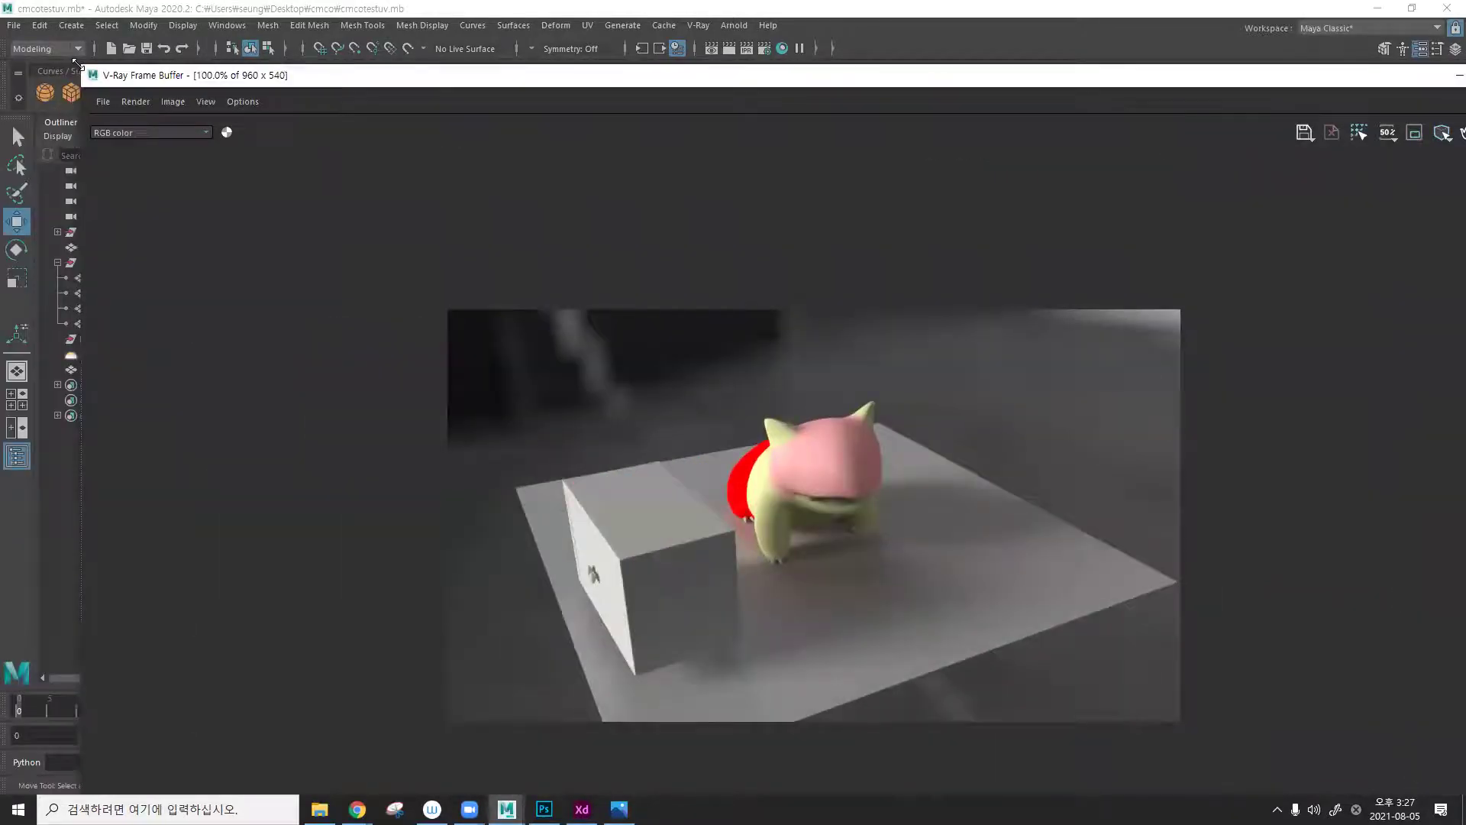
left_click_drag(226, 82, 302, 43)
left_click_drag(983, 336, 1079, 332)
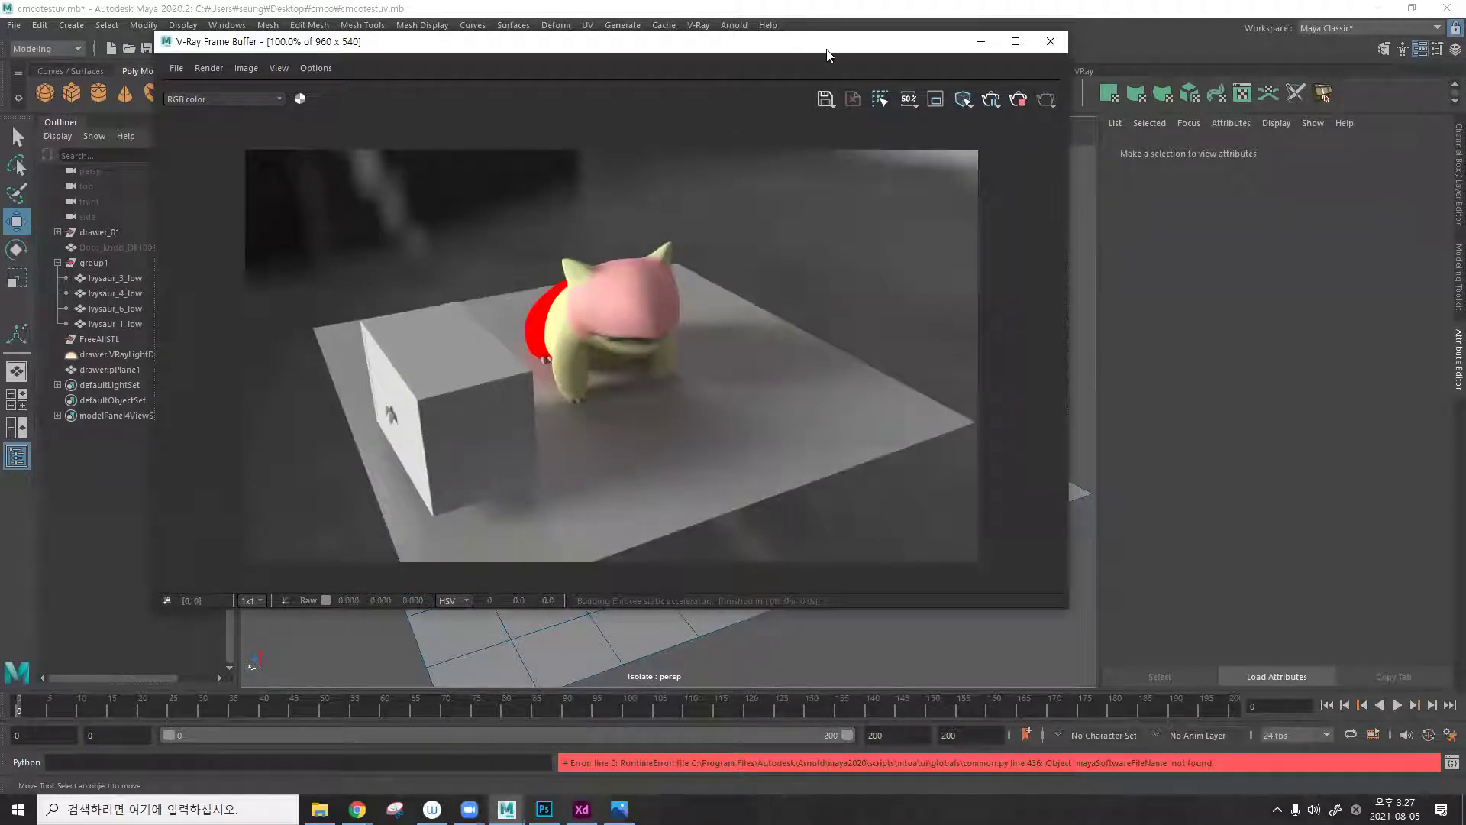
left_click_drag(826, 51, 1105, 80)
left_click(1260, 71)
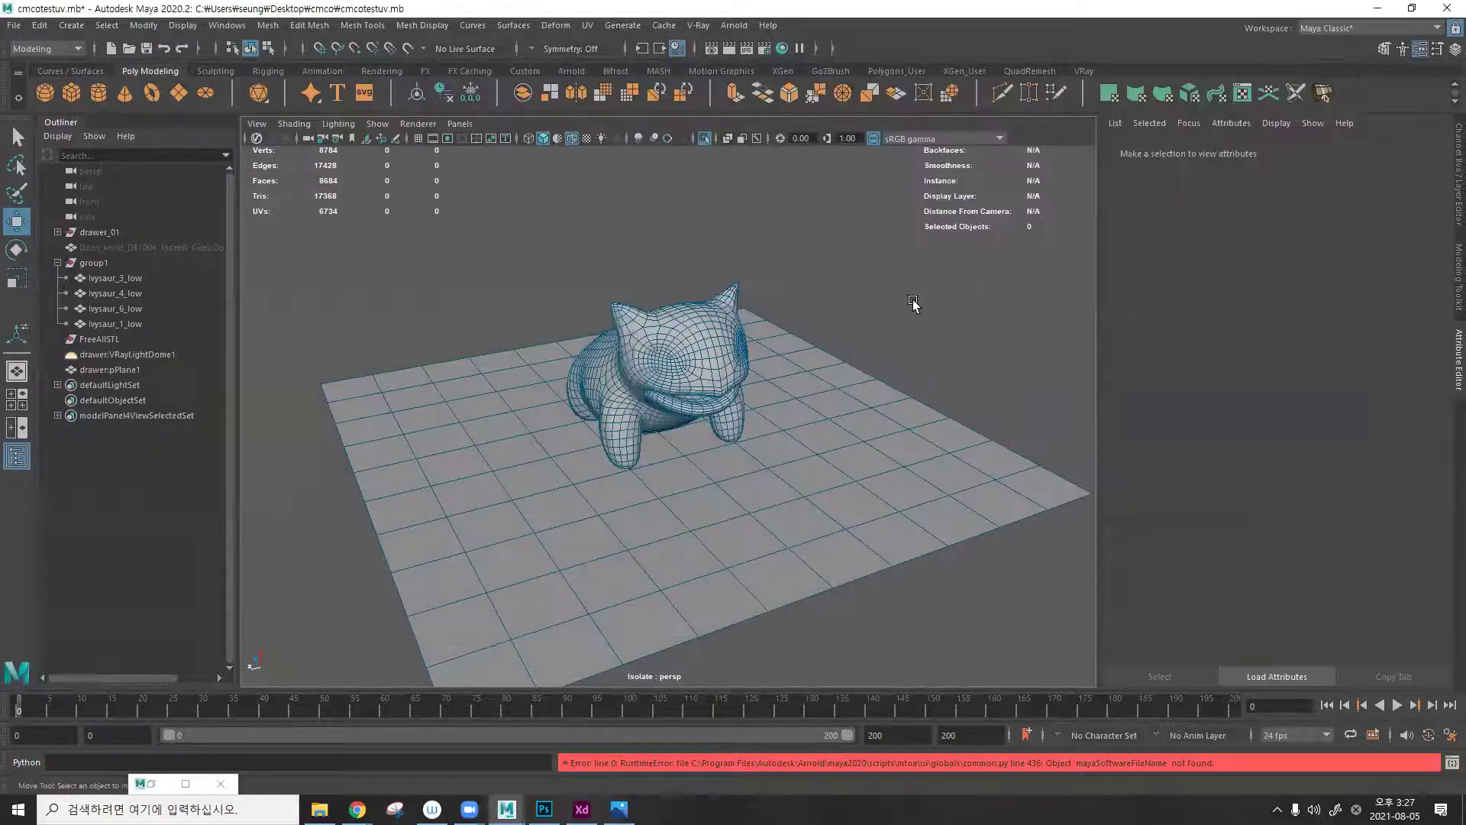
left_click(71, 25)
mouse_move(128, 82)
mouse_move(149, 124)
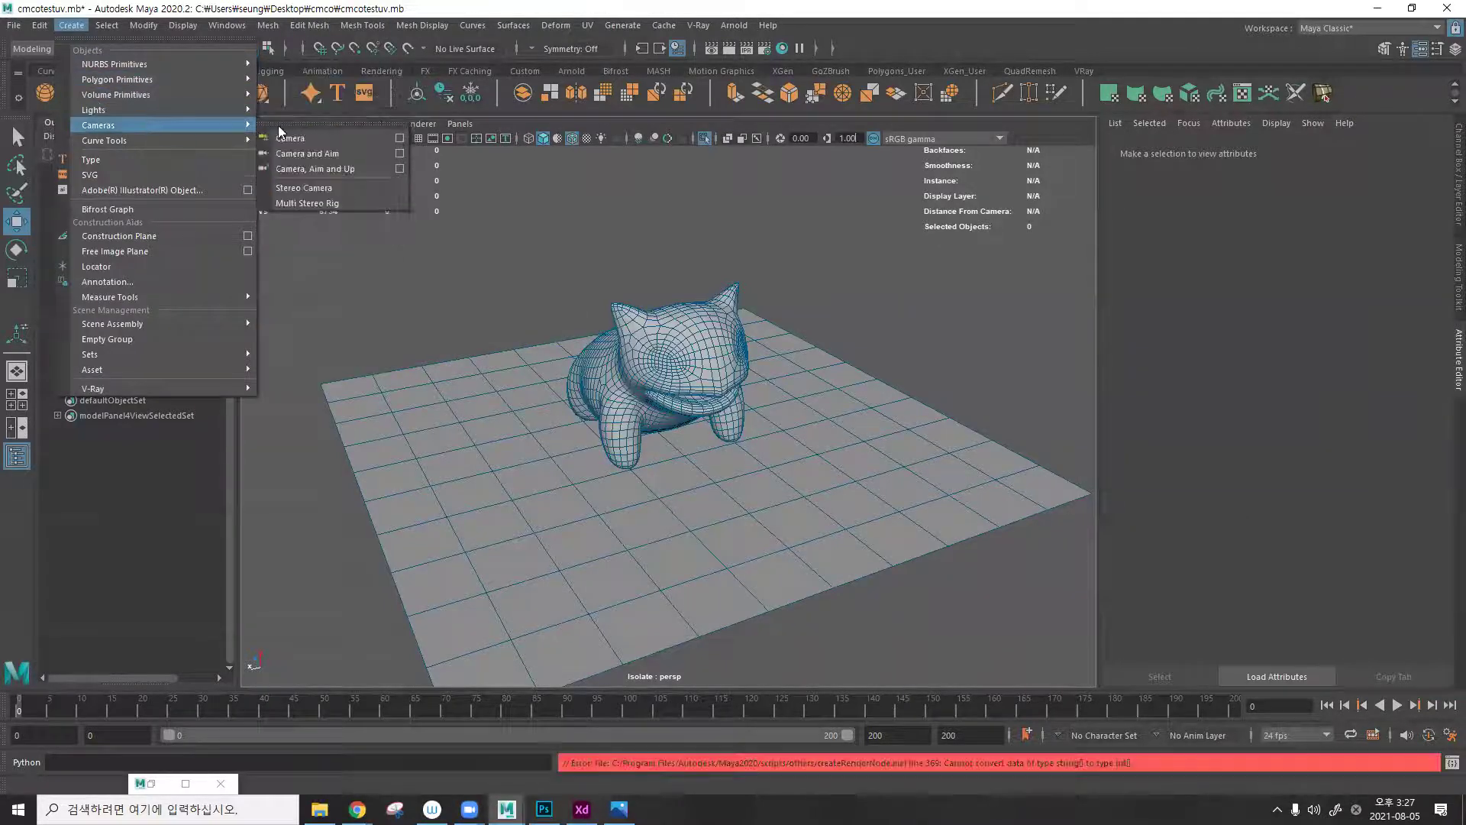
left_click(562, 244)
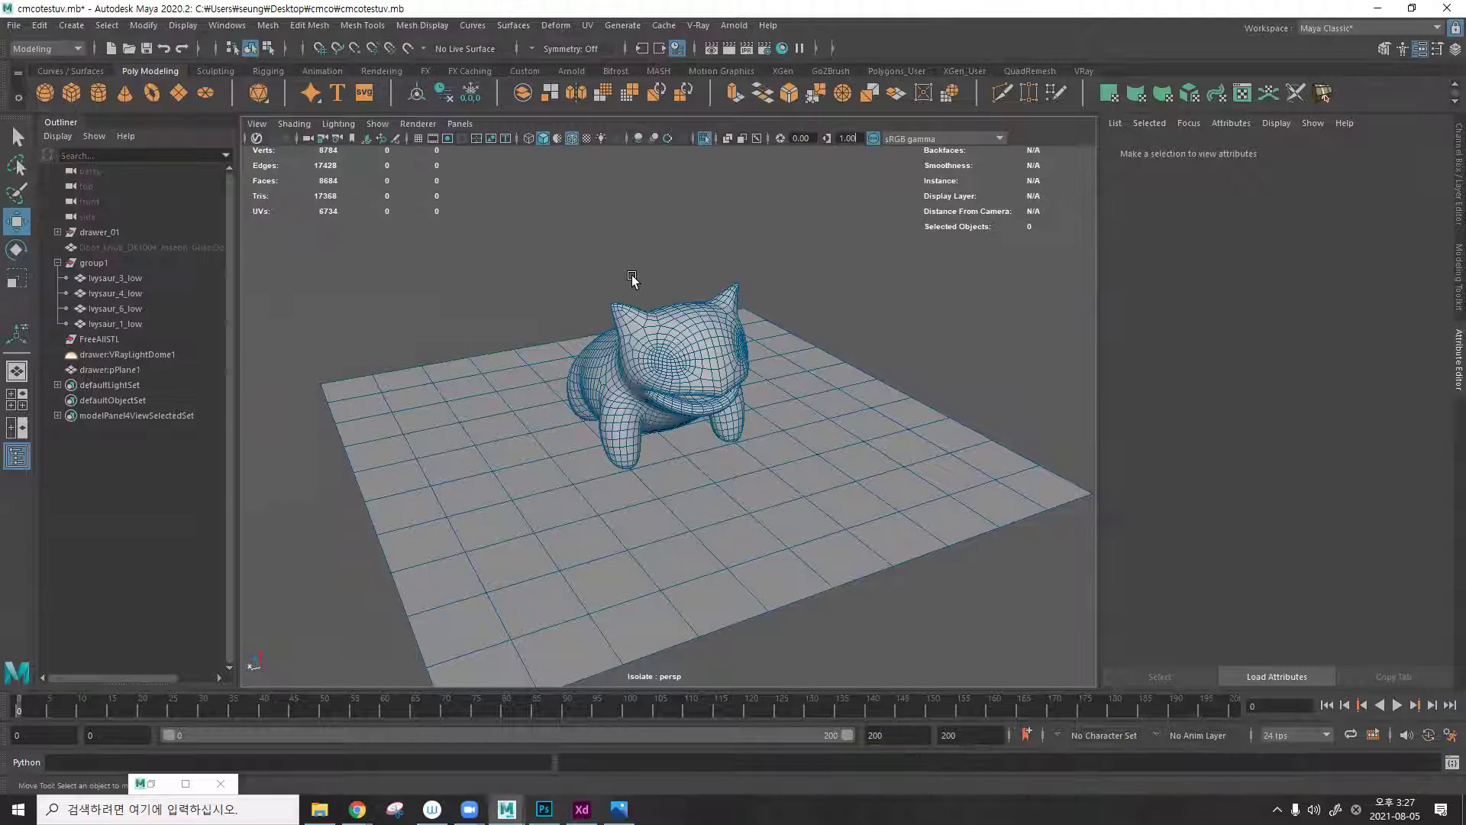
Frame the creature closely from a low front angle and create a new camera from the perspective view.
left_click_drag(630, 321, 776, 288, "alt")
scroll(623, 313, "up", 5)
scroll(678, 294, "up", 4)
left_click_drag(678, 294, 748, 296, "alt")
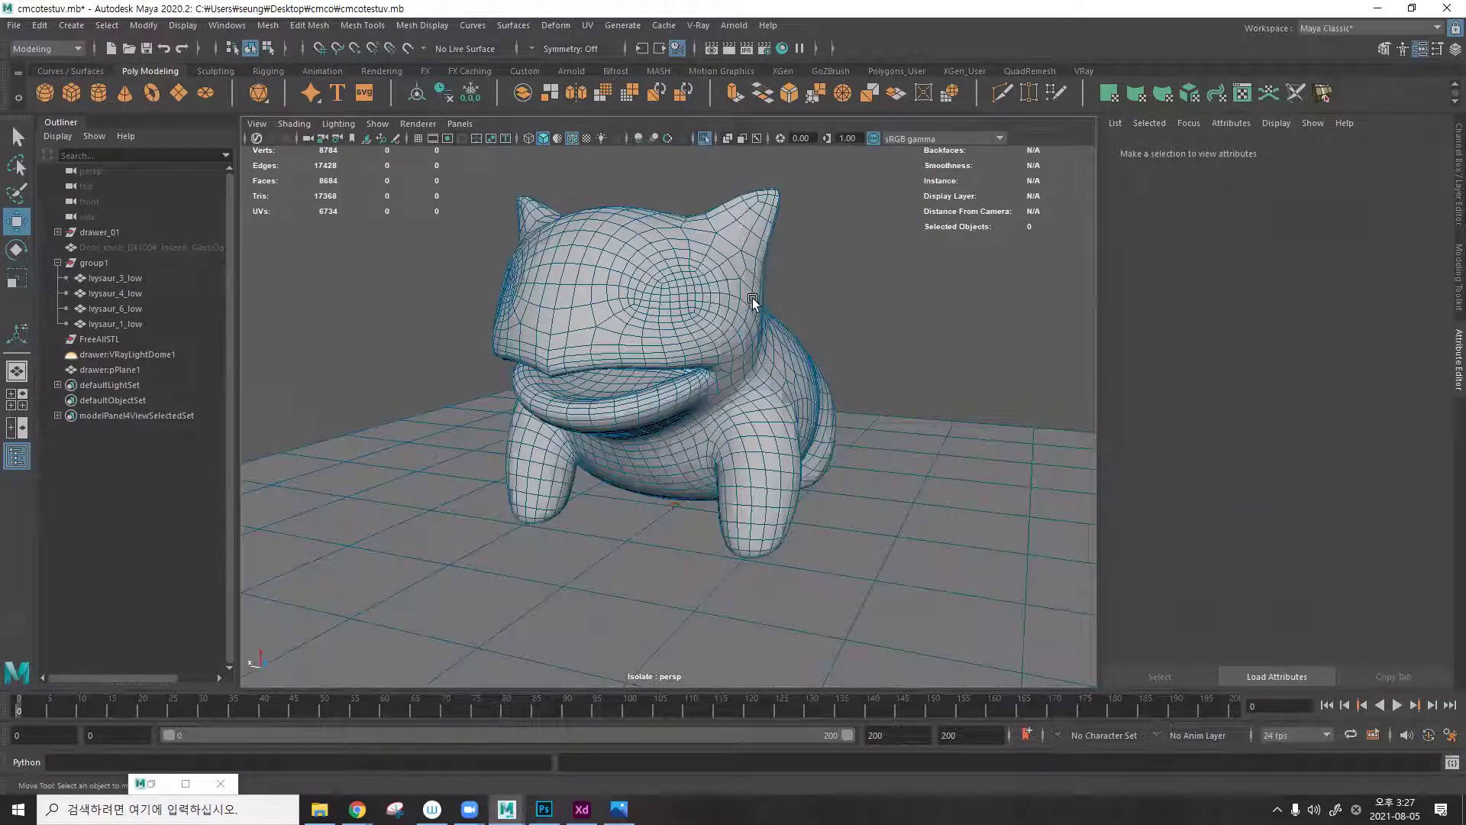
key("space")
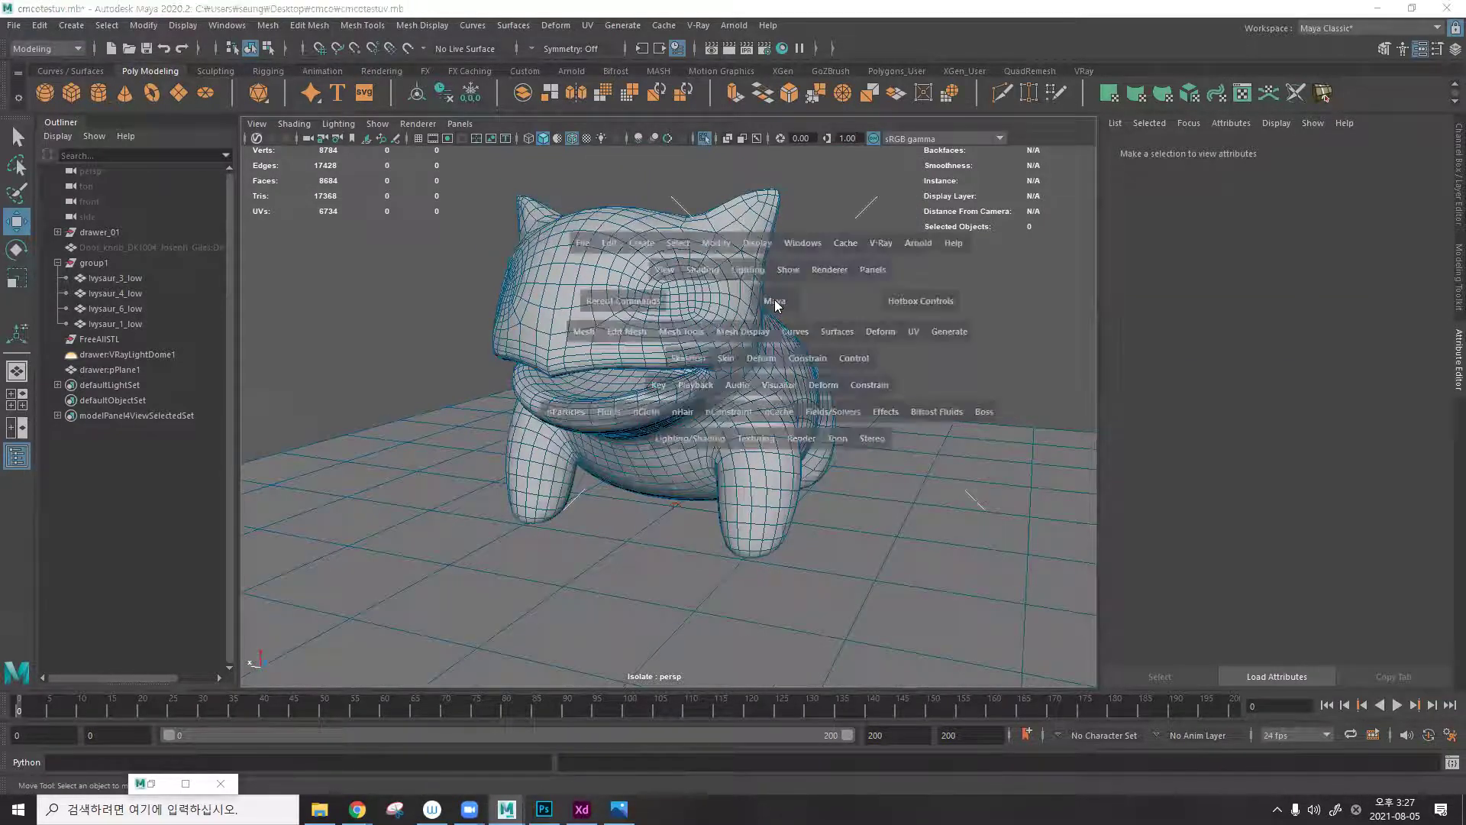
left_click(775, 301)
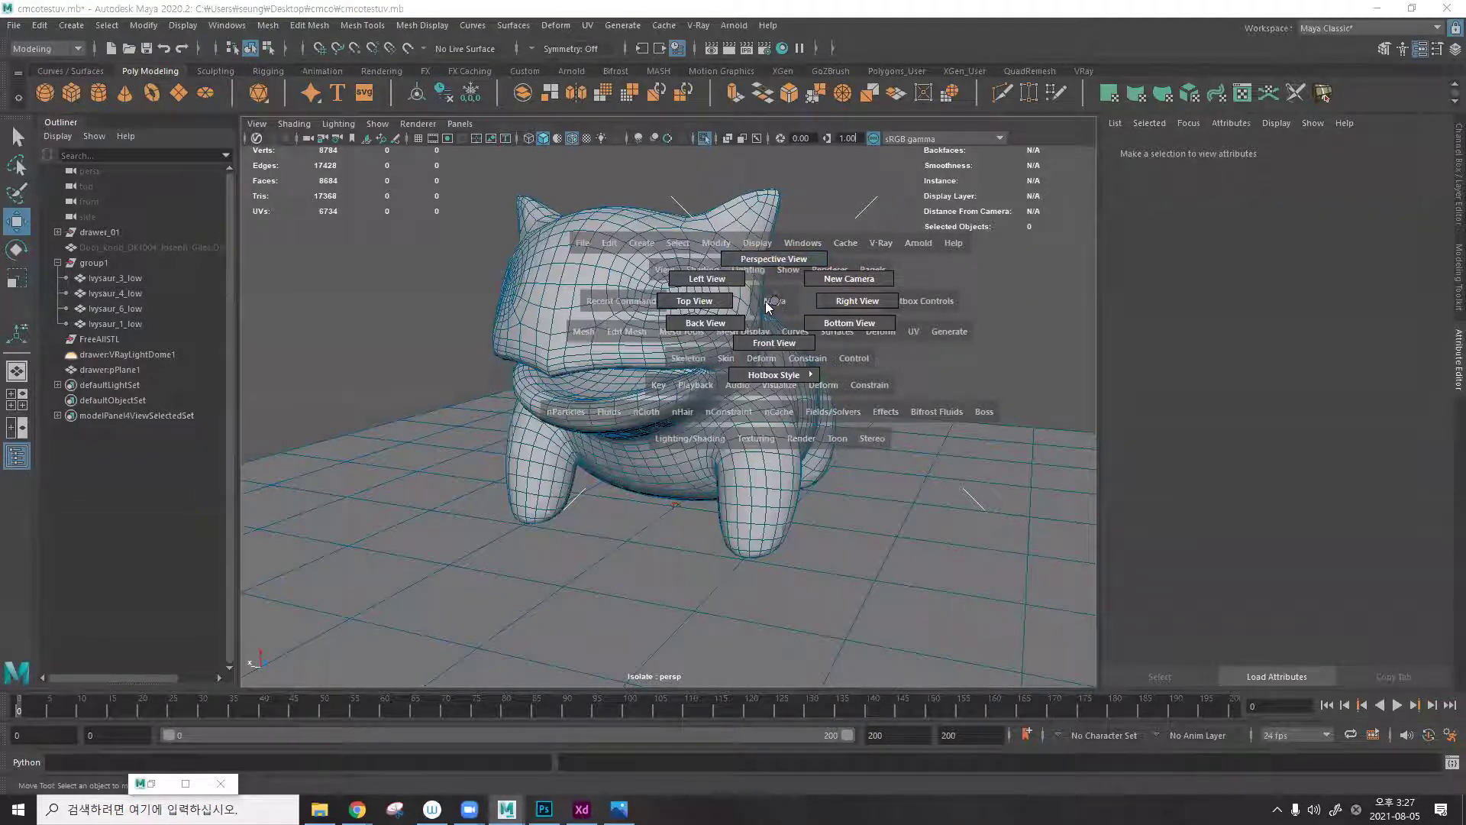
left_click_drag(773, 309, 825, 281)
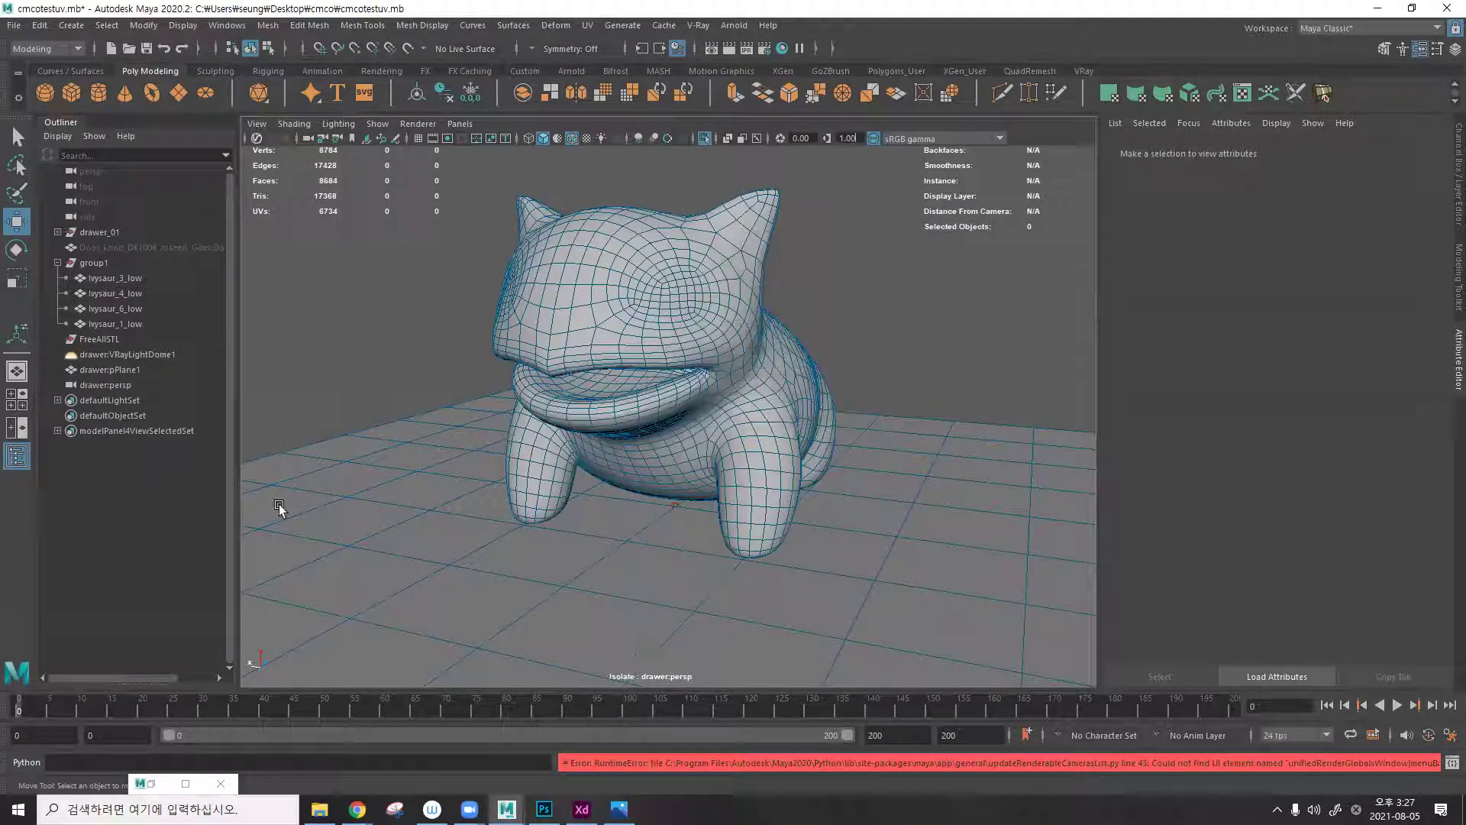
Rename the newly created camera to cam_01.
left_click(154, 384)
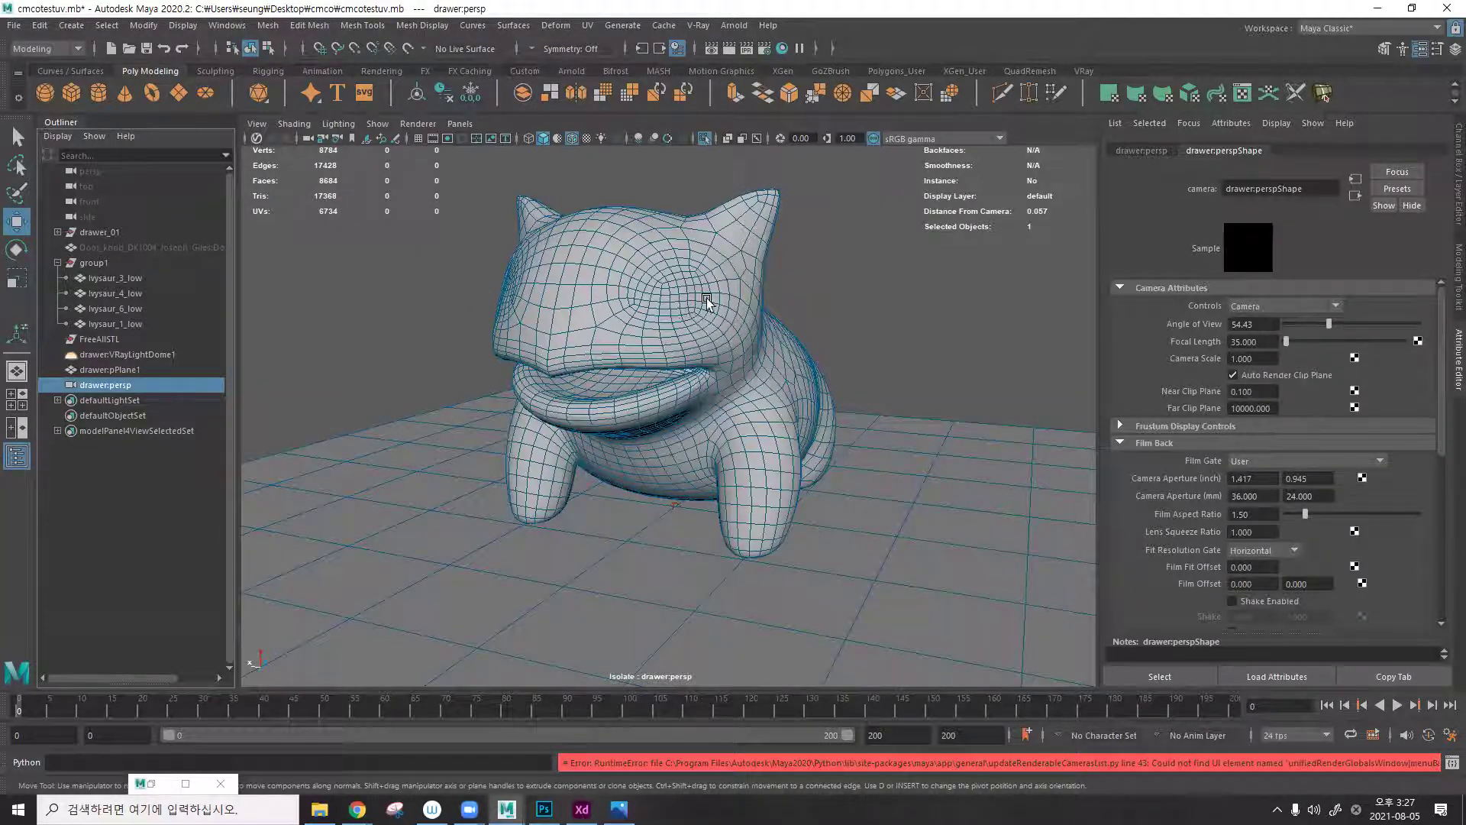
key("space")
left_click(634, 353)
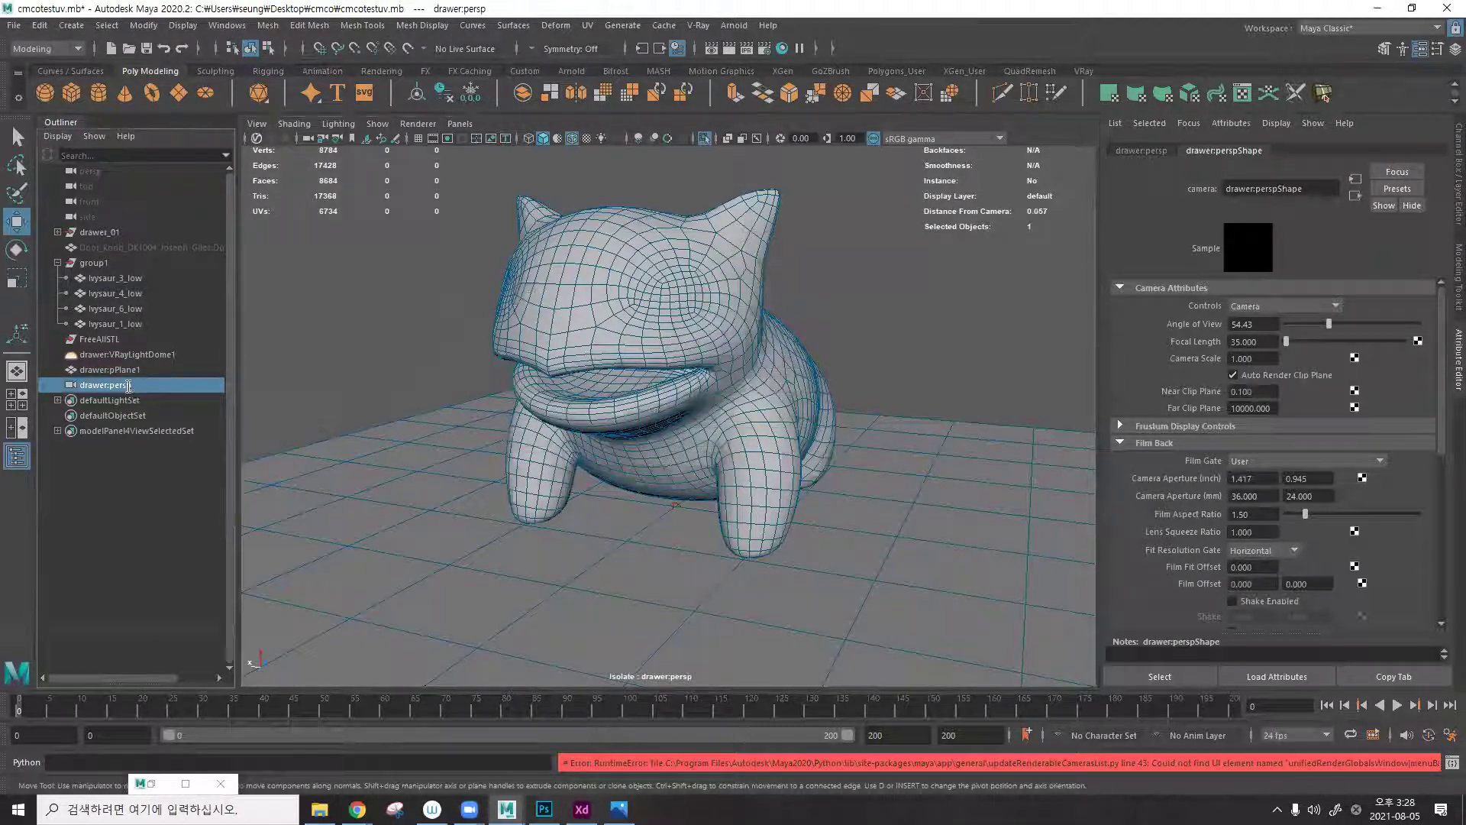
double_click(129, 386)
type("cam_")
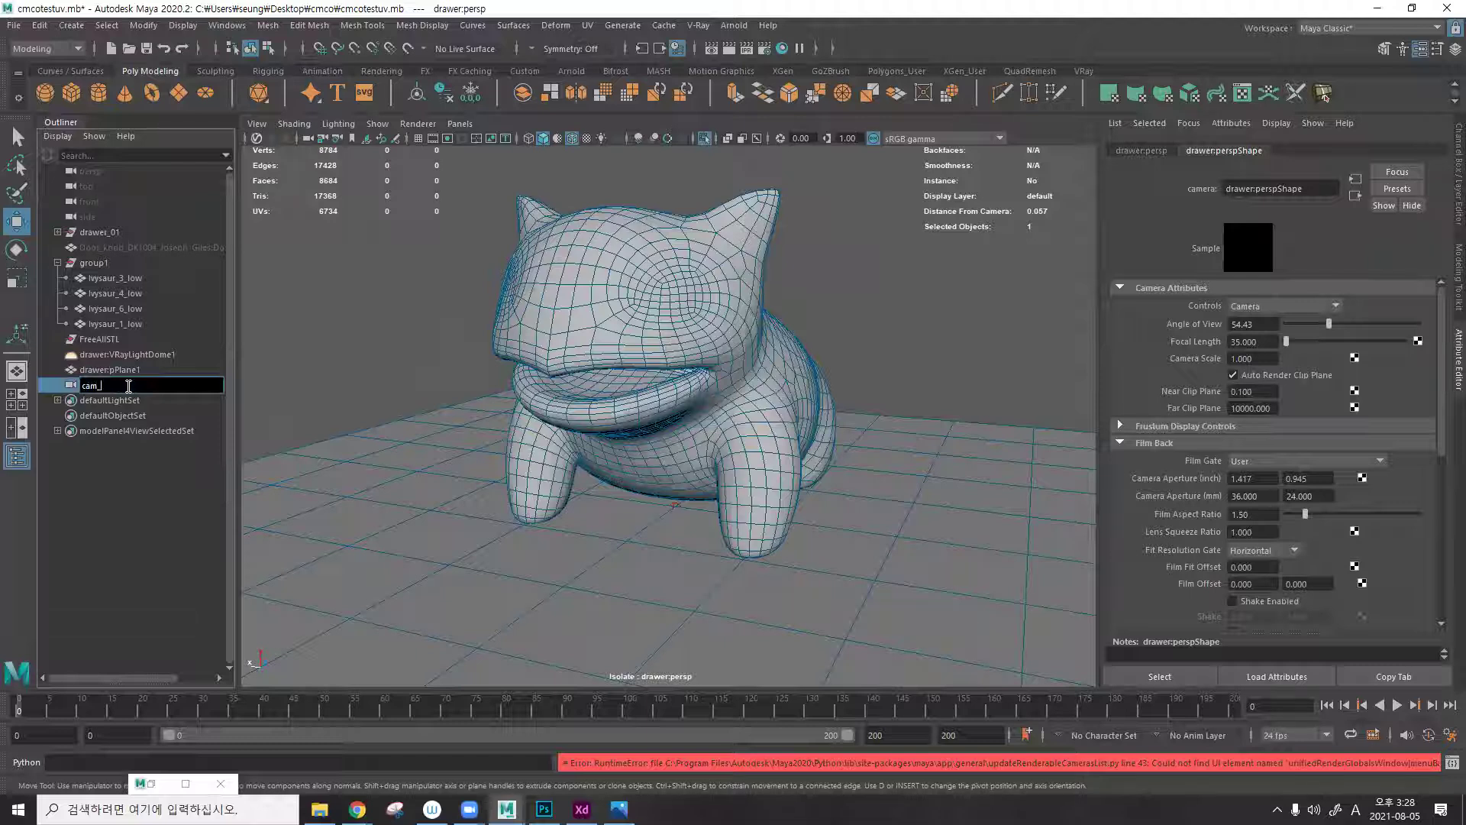
type("01")
key("Return")
left_click(365, 312)
Switch the top view to look through drawer:cam_01 and display wireframe on shaded in it.
key("space")
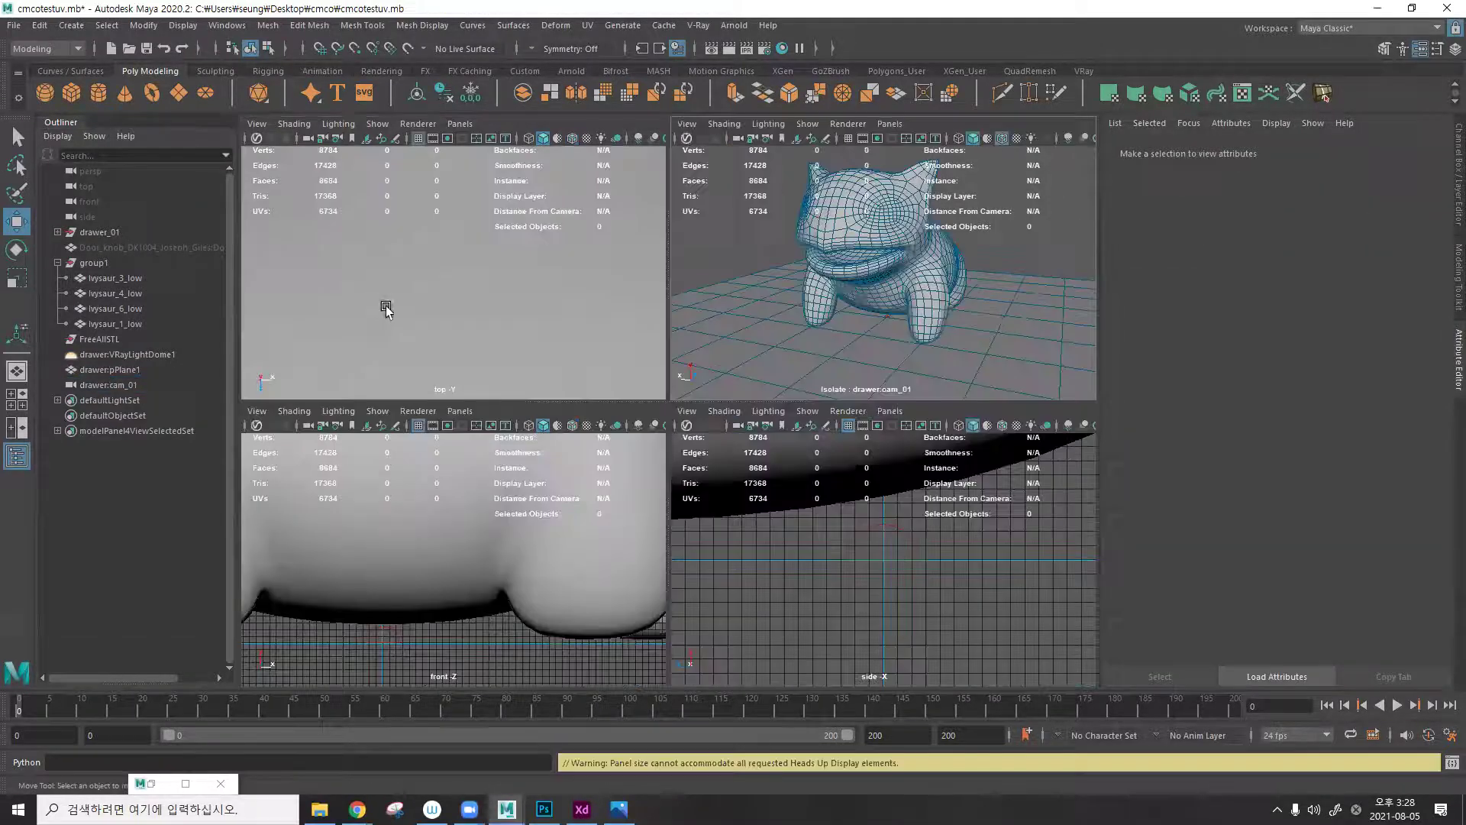
key("space")
left_click(460, 124)
mouse_move(474, 139)
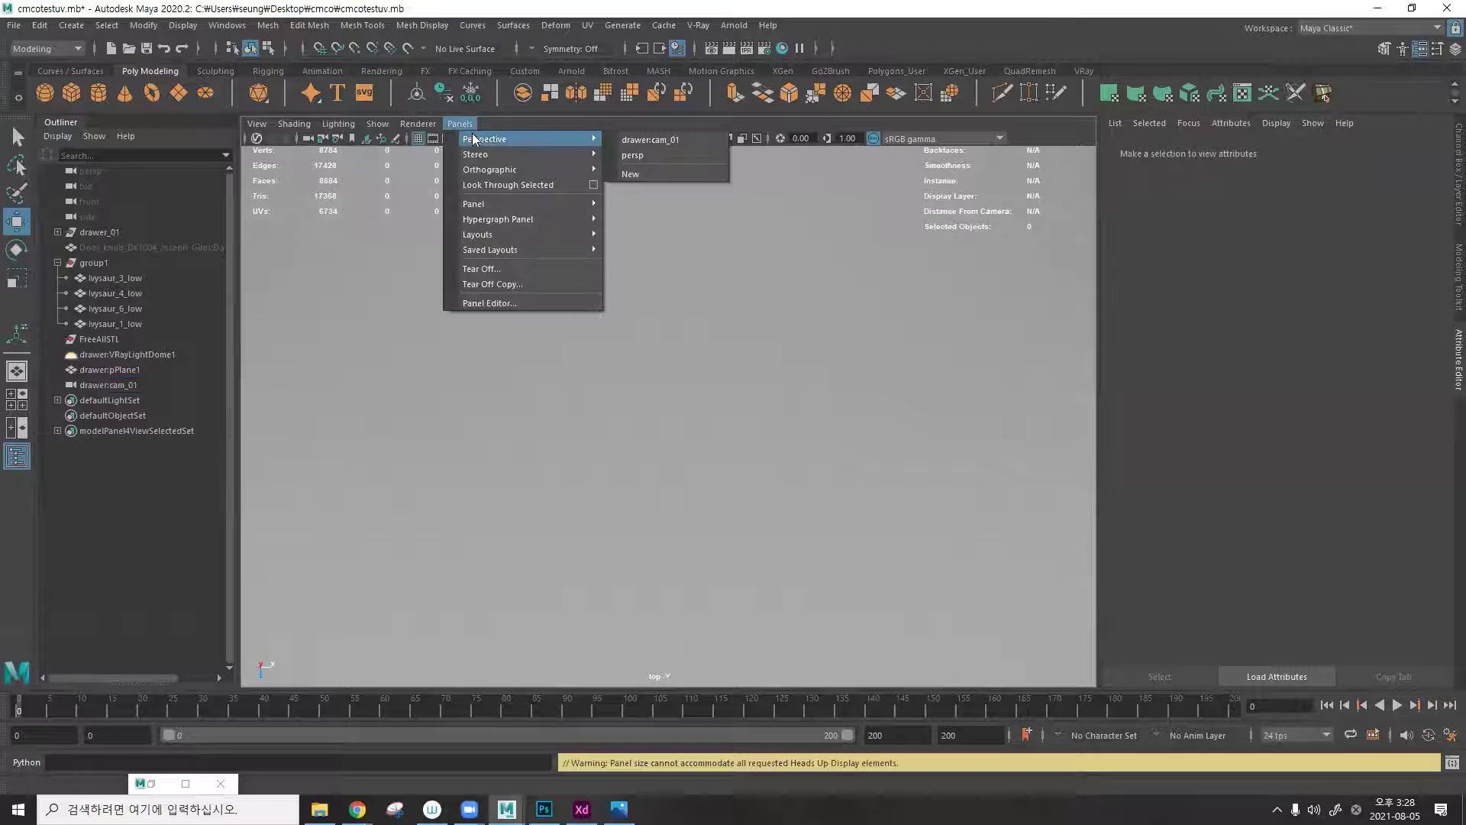
left_click(645, 142)
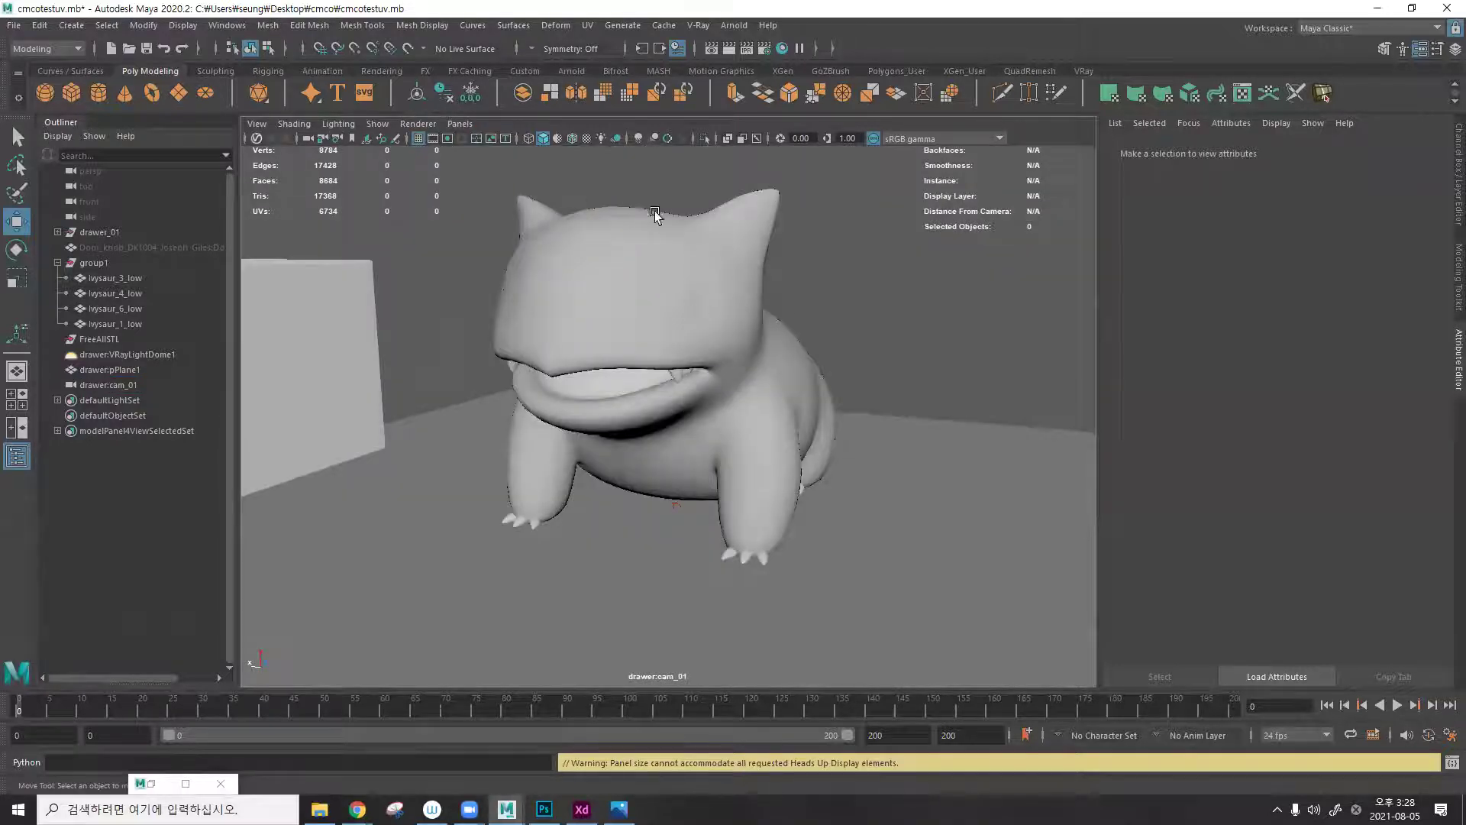
left_click(571, 138)
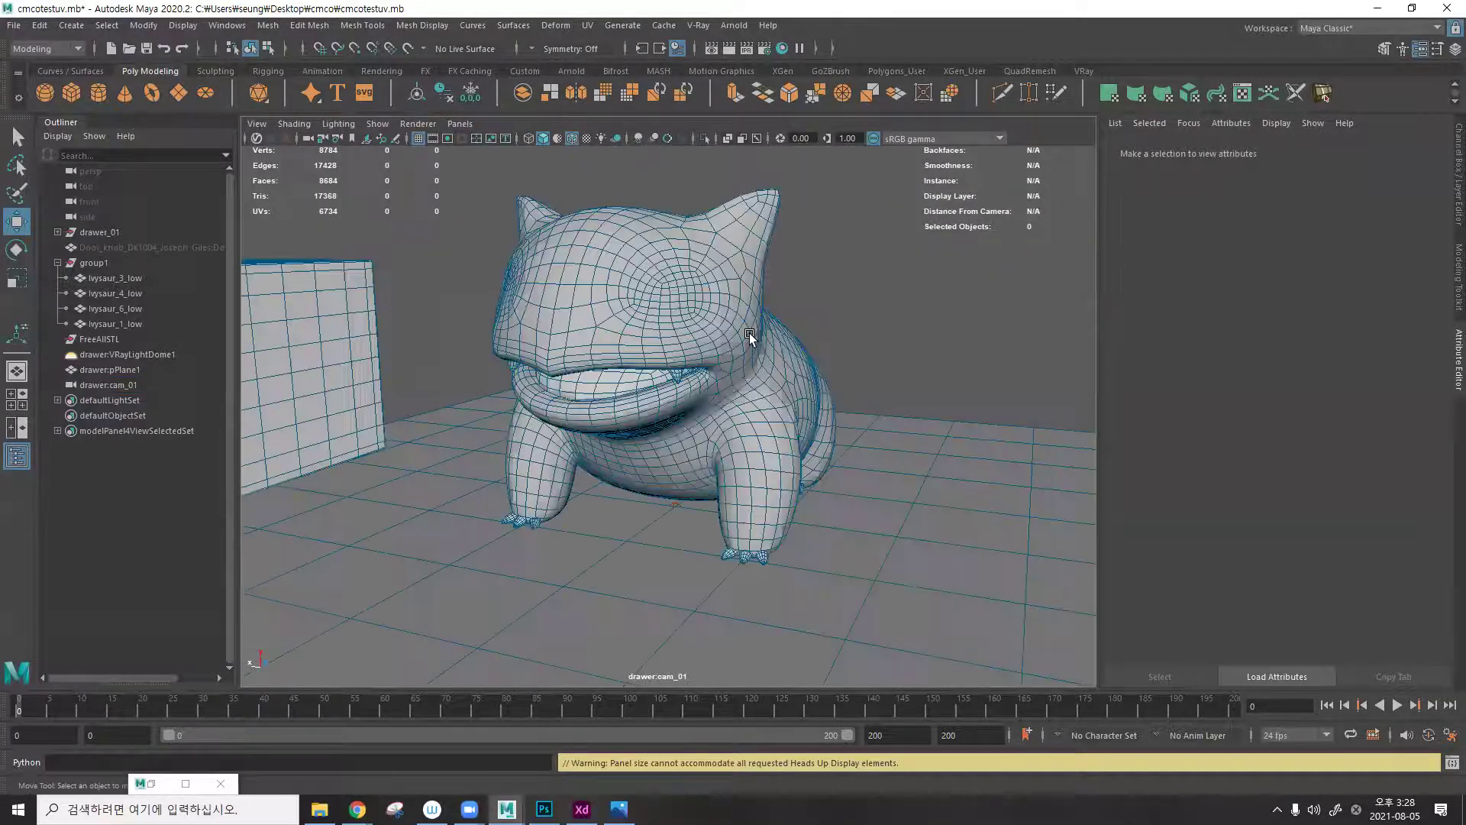
Hide the drawer_01 object standing behind the creature.
left_click(348, 281)
key("ctrl+h")
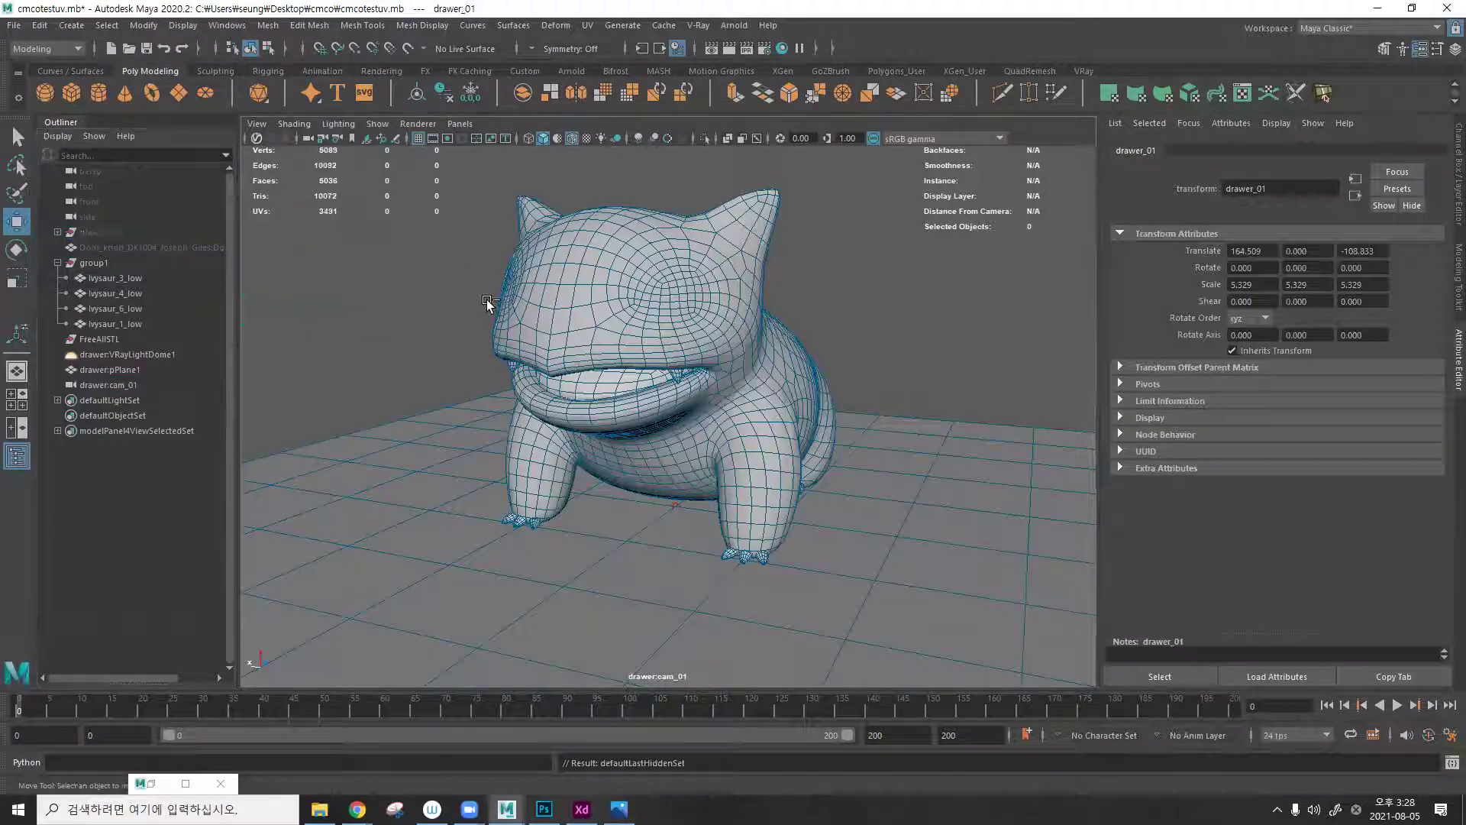
left_click(487, 300)
Set the other drawer:cam_01 view in the four-view layout back to the persp camera.
key("space")
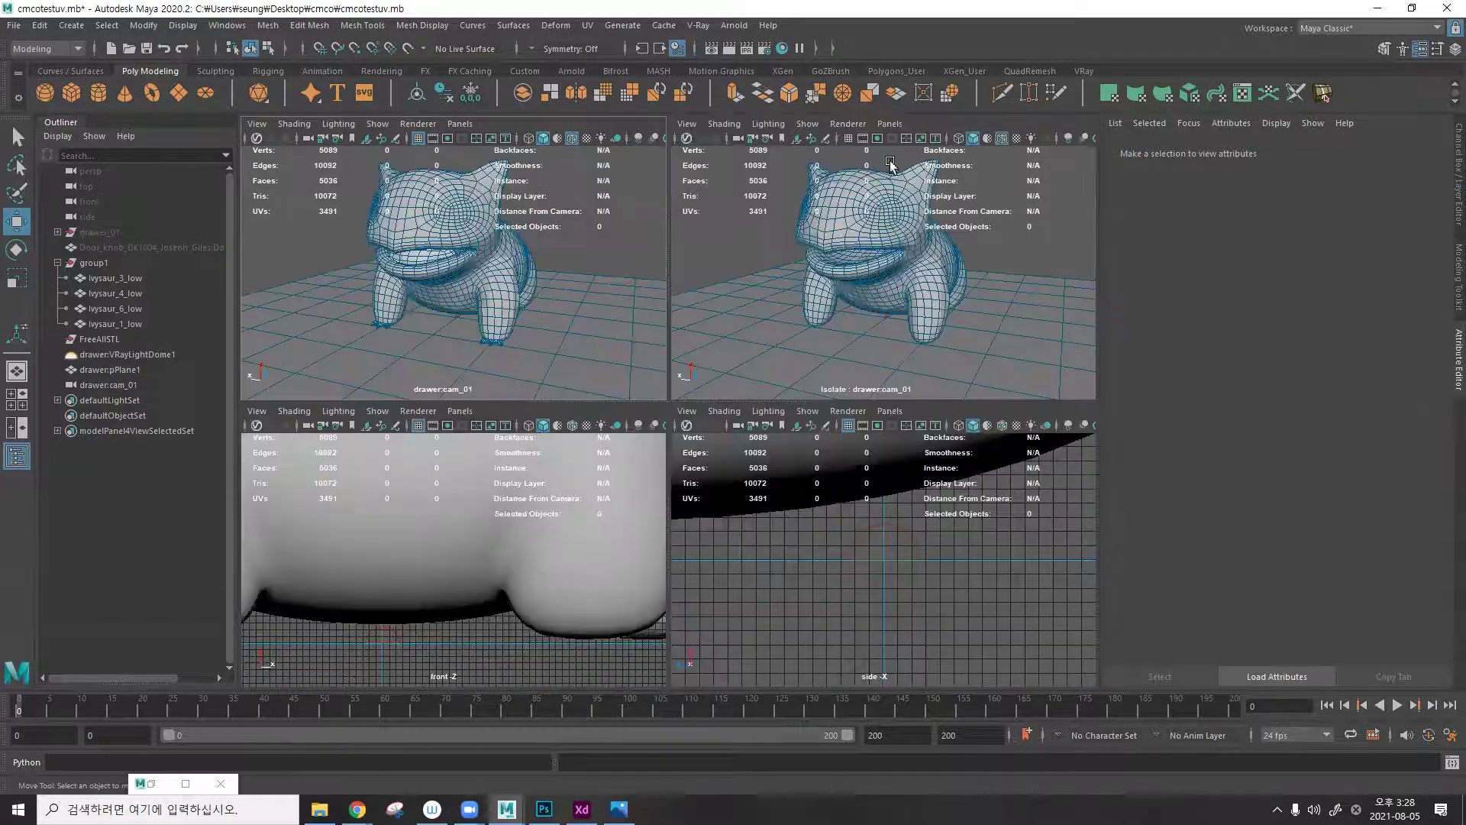
left_click(890, 124)
mouse_move(959, 139)
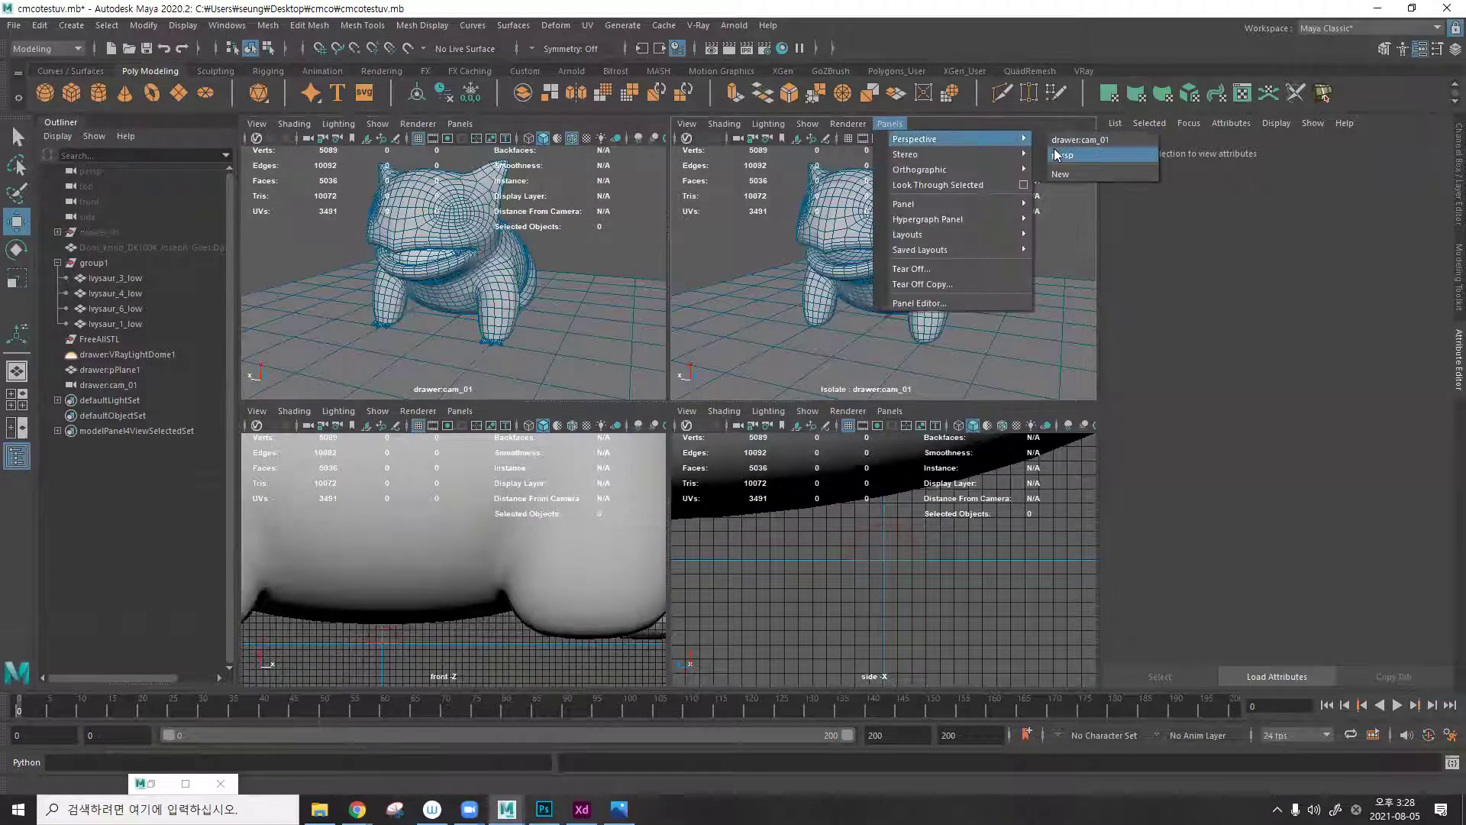
left_click(1062, 155)
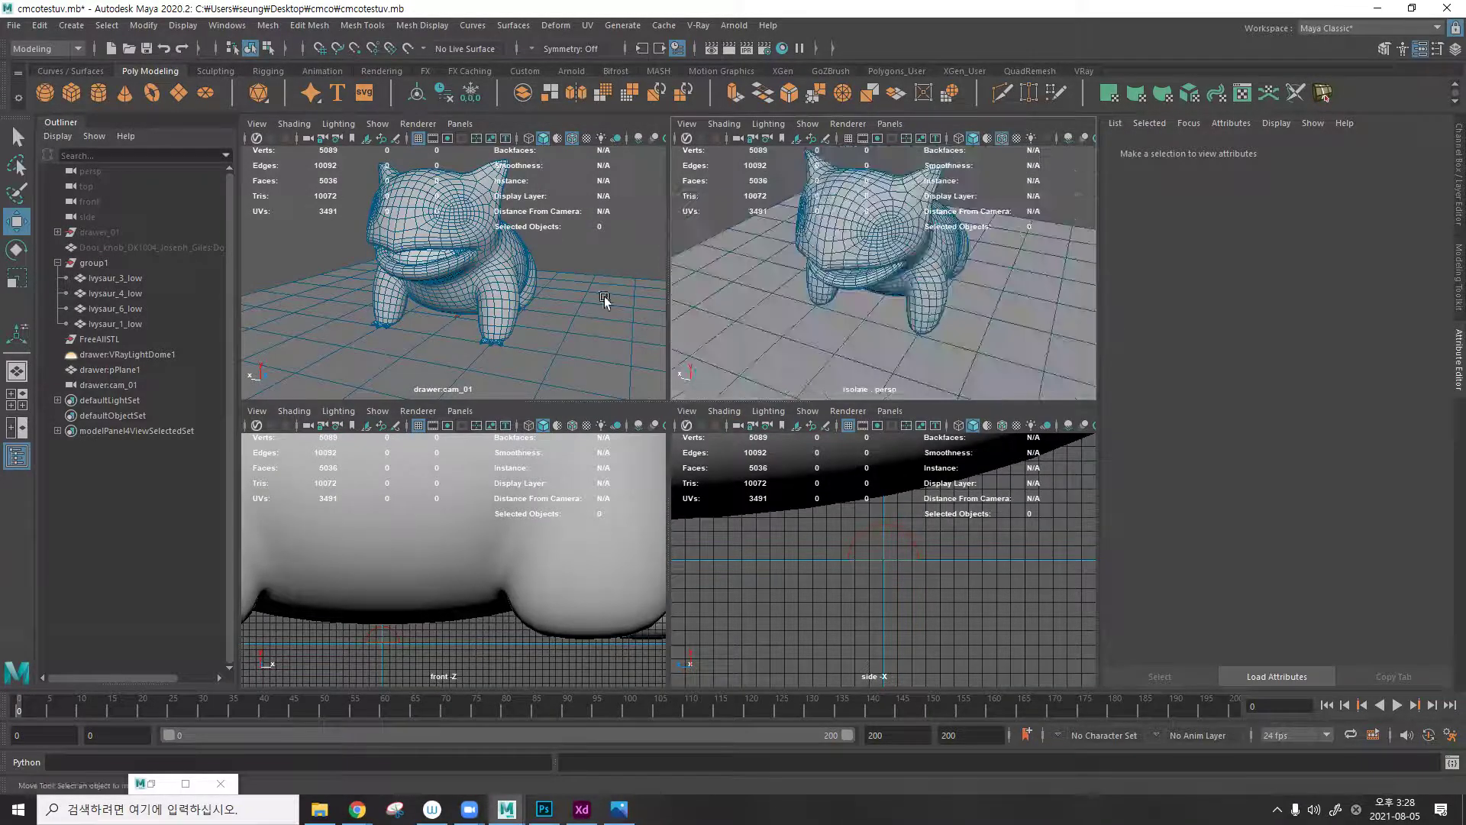
Orbit the drawer:cam_01 view slightly around the creature, keeping drawer_01 hidden.
key("space")
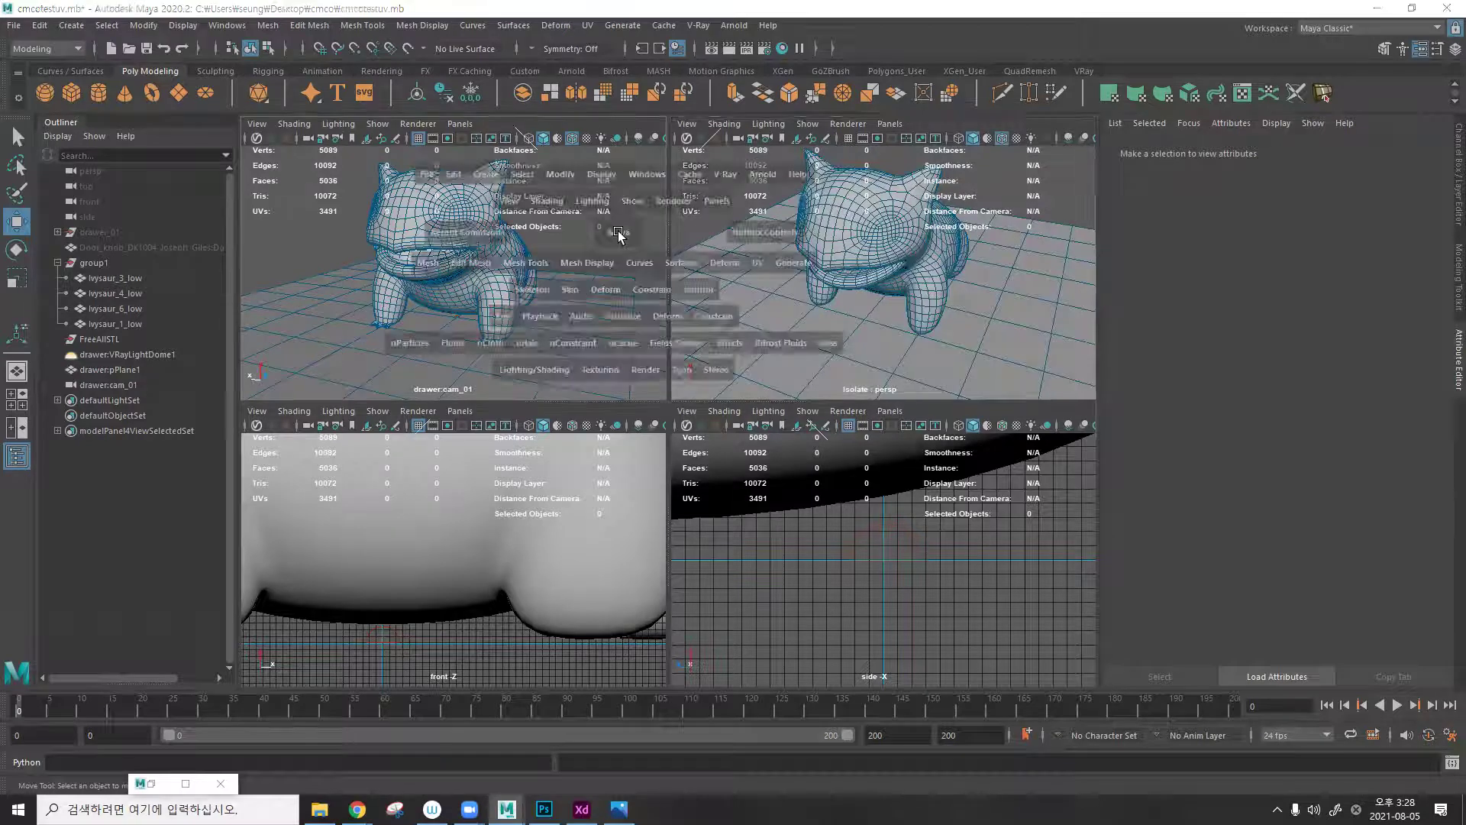
mouse_move(789, 281)
left_mouse_down("alt")
mouse_move(737, 312)
mouse_move(835, 251)
mouse_move(807, 279)
left_mouse_up("alt")
key("ctrl+z")
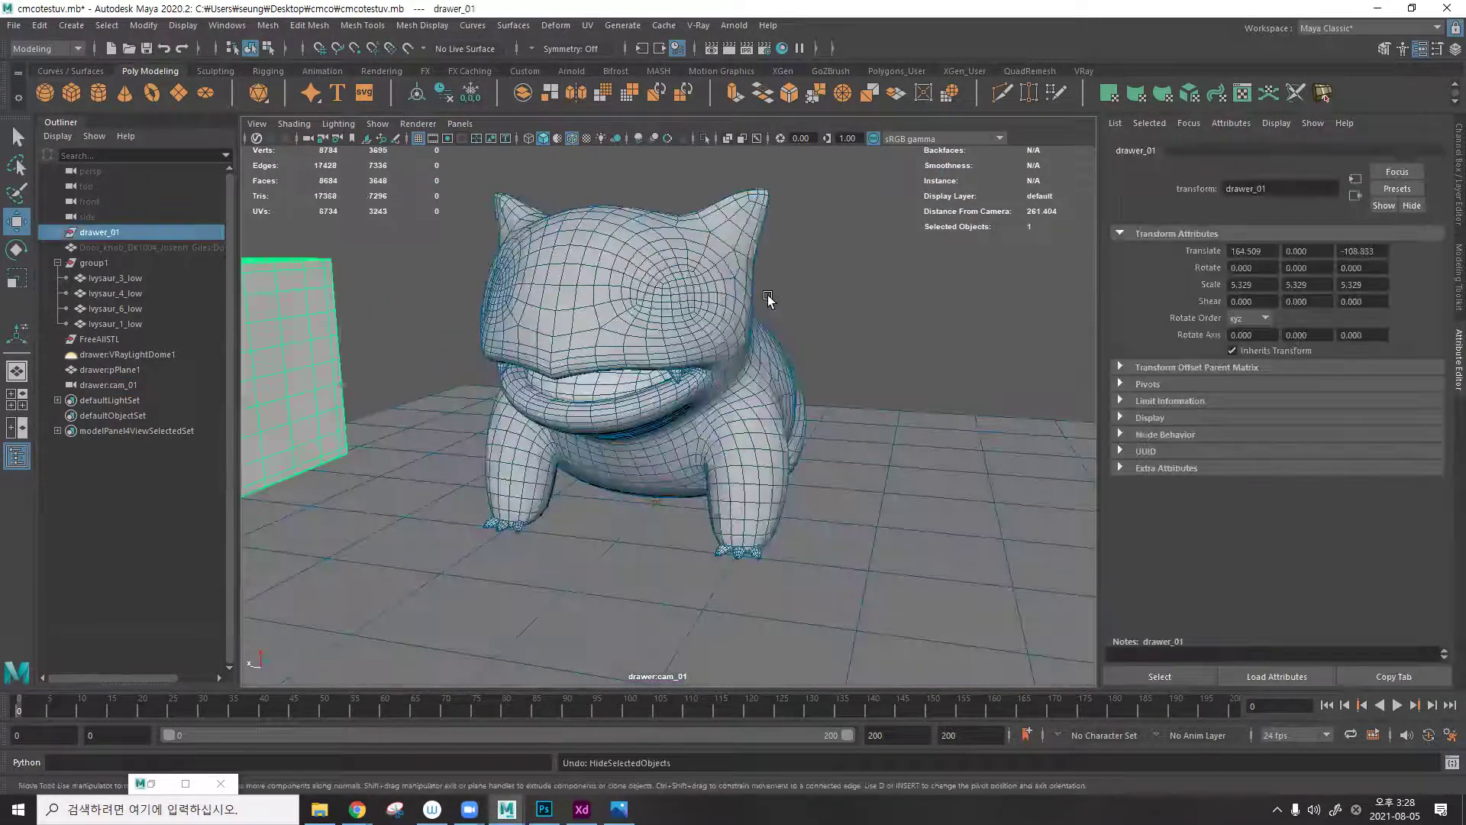
key("ctrl+h")
Try a higher orbit in the drawer:cam_01 view and step through the view history to the earlier framing.
left_click_drag(673, 673, 758, 411, "alt")
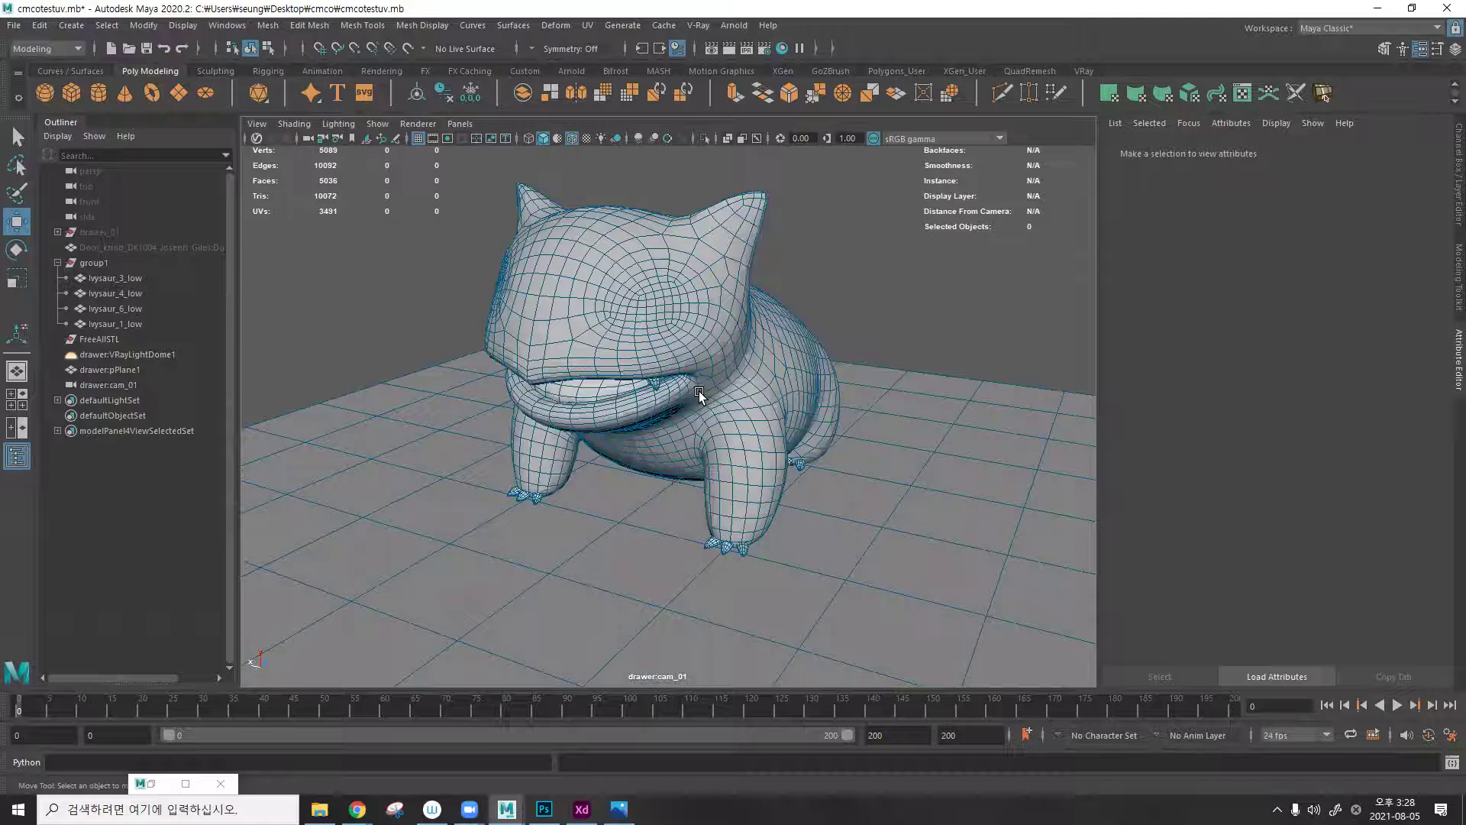
key("bracketleft")
key("bracketright")
key("bracketleft")
key("bracketright")
key("bracketleft")
key("bracketright")
key("bracketleft")
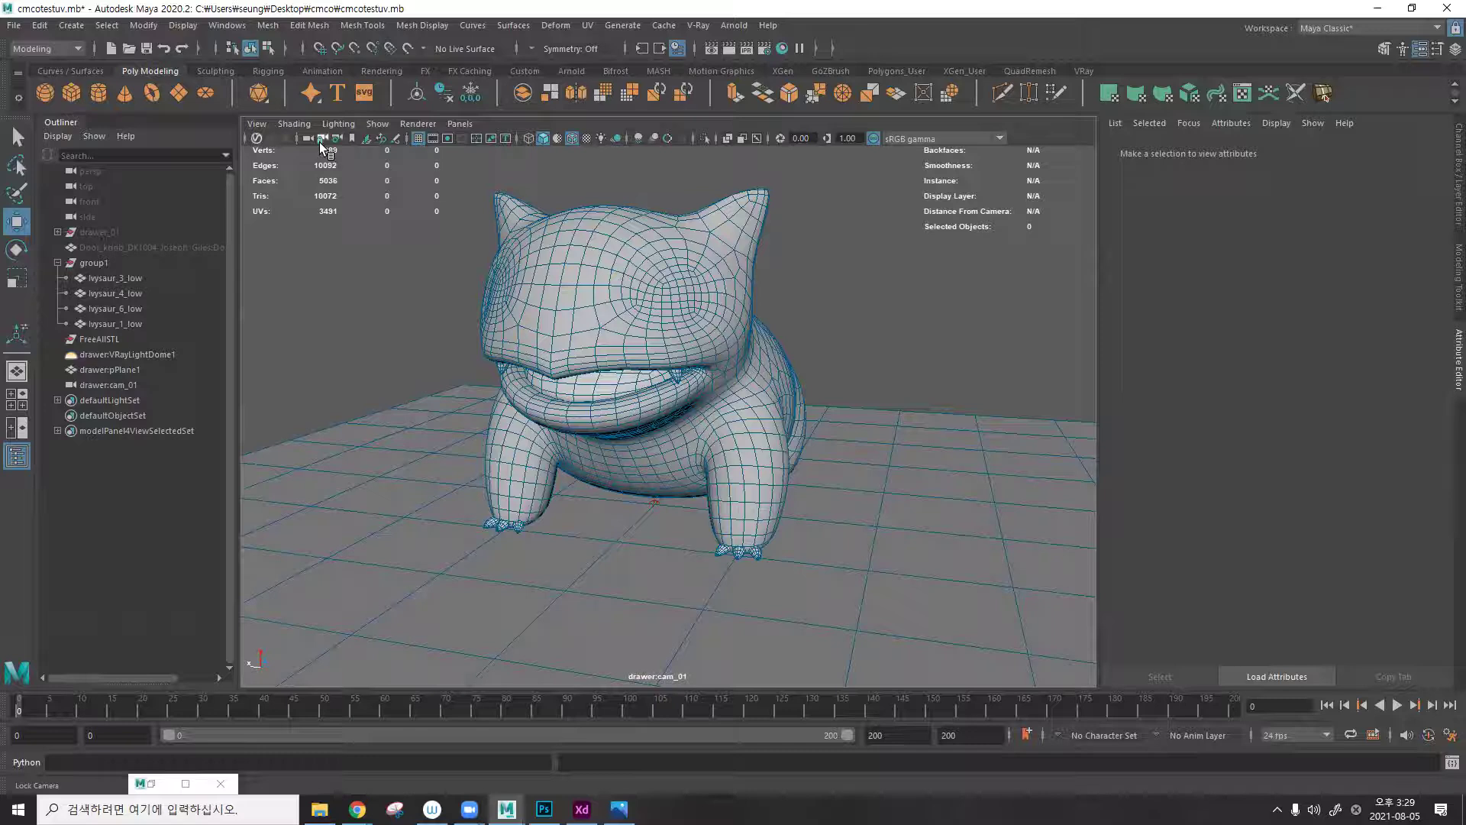
Lock the drawer:cam_01 camera and try orbiting its view to test the lock.
left_click_drag(667, 278, 621, 382, "alt")
left_click(724, 349)
left_click(733, 344)
left_click(743, 339)
left_click(757, 330)
Orbit the persp view around the creature and compare it with the locked drawer:cam_01 view.
key("space")
key("space")
left_click_drag(722, 372, 708, 365, "alt")
scroll(705, 362, "up", 3)
key("space")
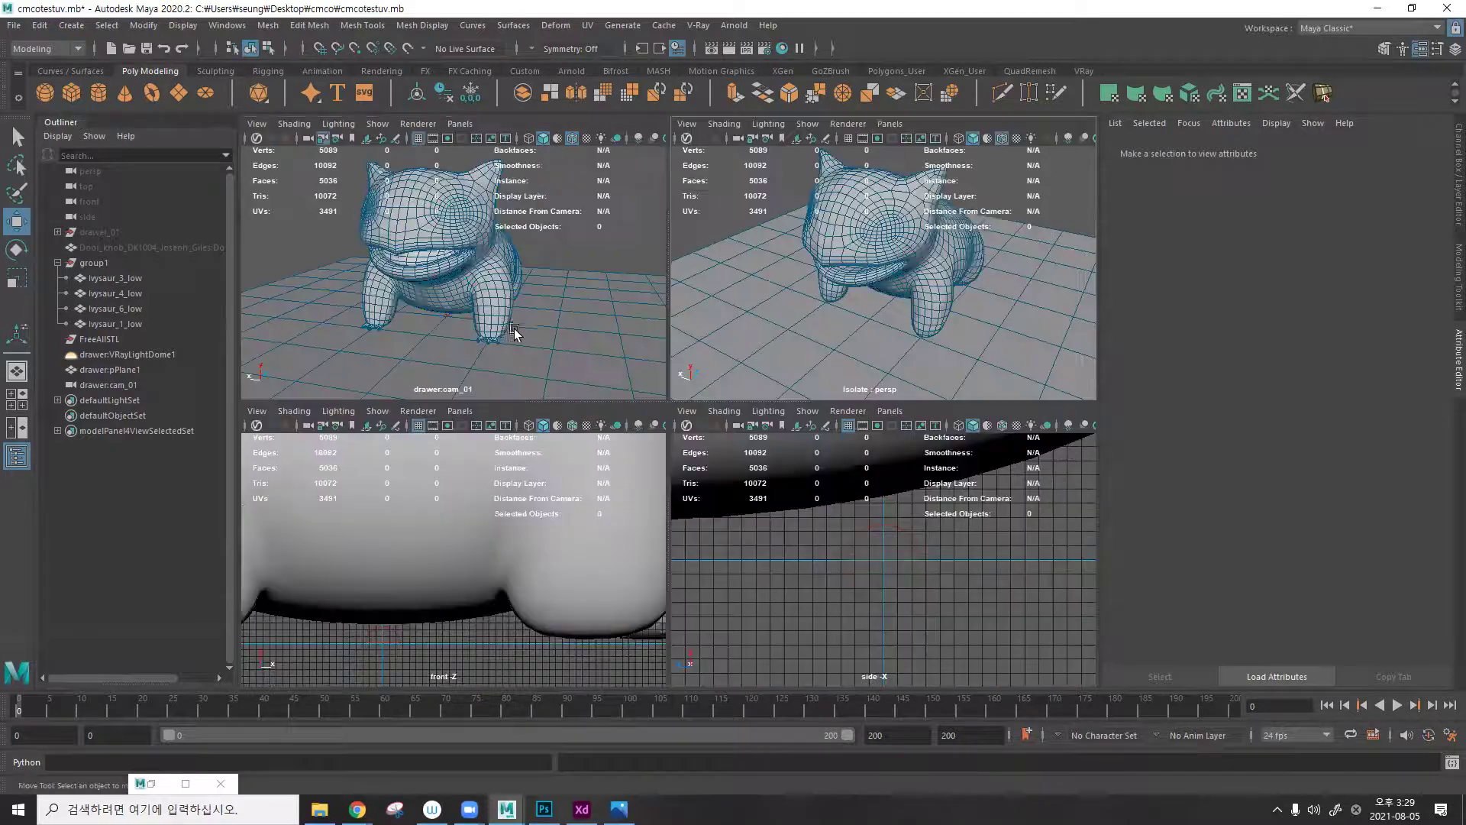
key("space")
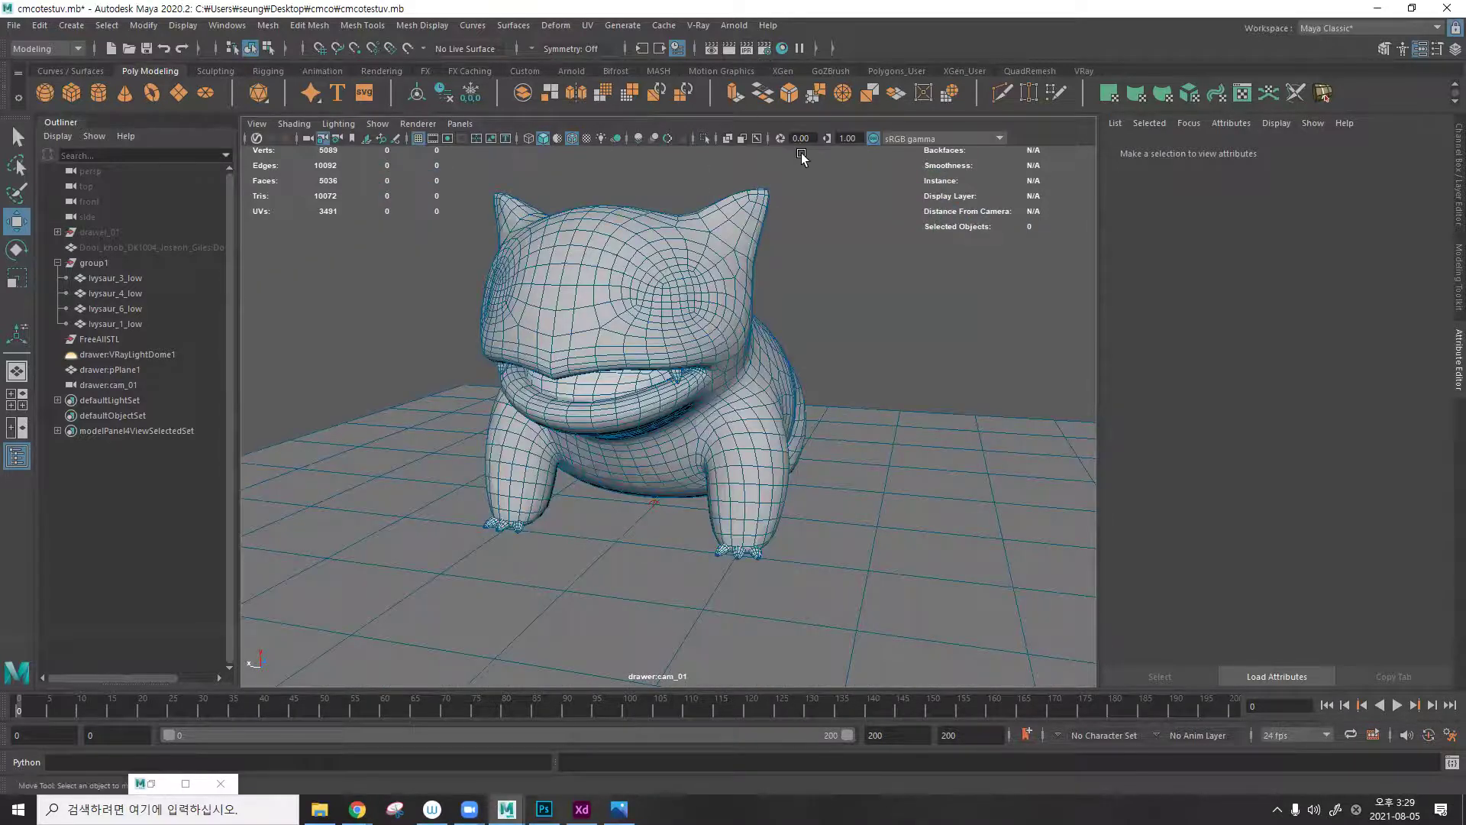
key("space")
key("space")
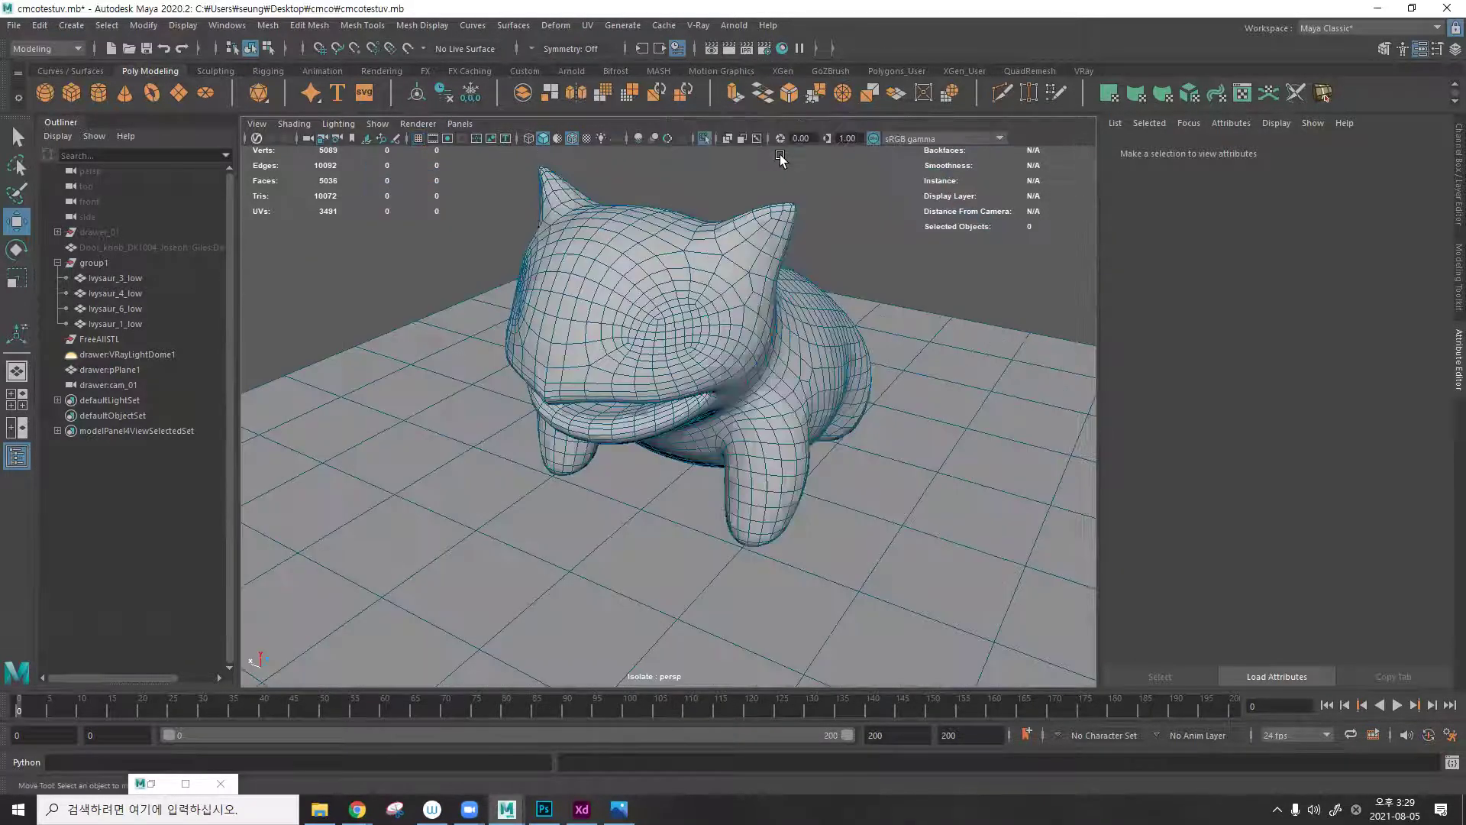
Start an interactive V-Ray render of the persp view, restore the frame buffer and orbit the creature to check the updates.
left_click(745, 49)
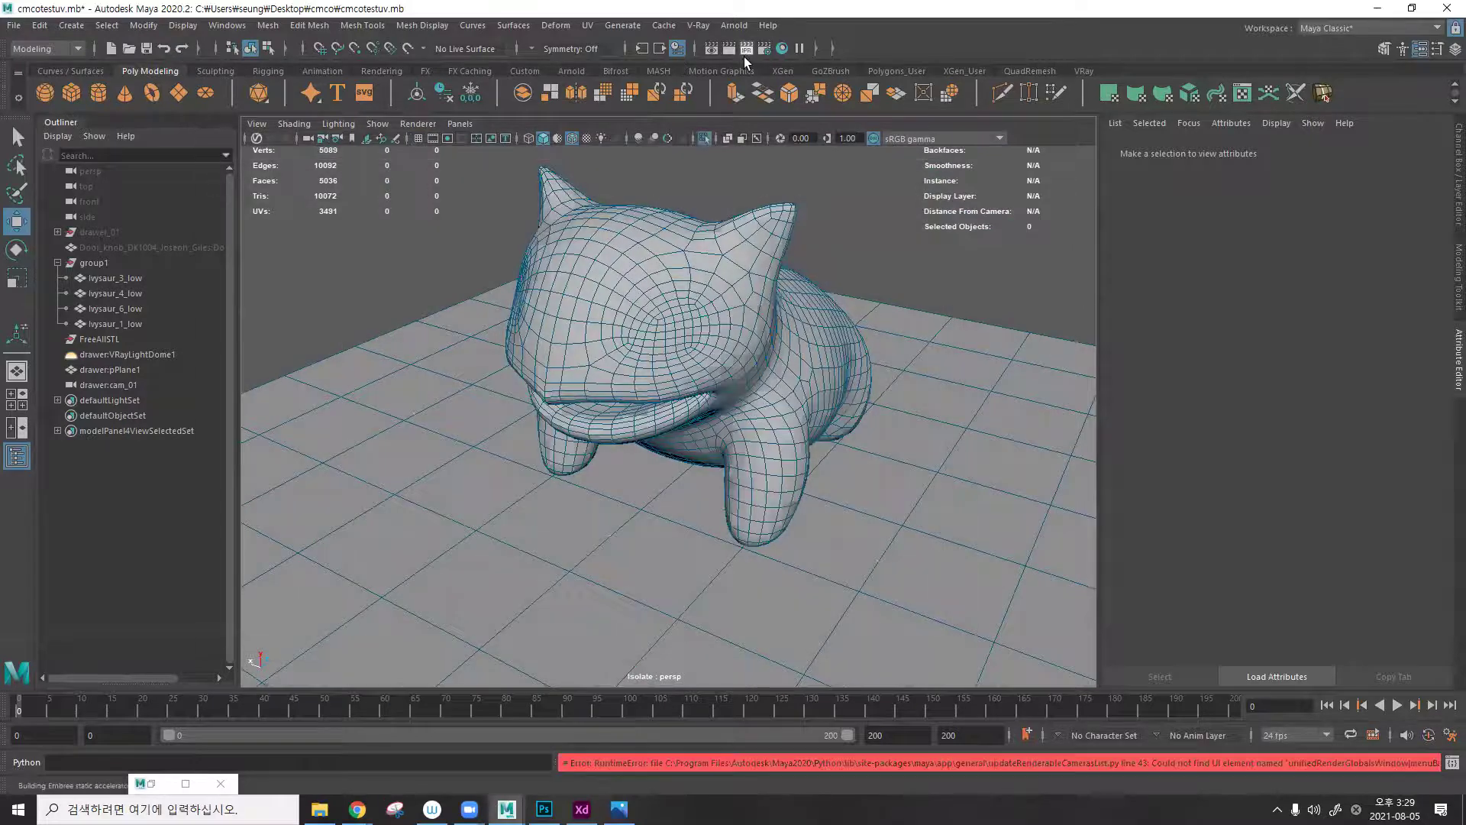
left_click(187, 784)
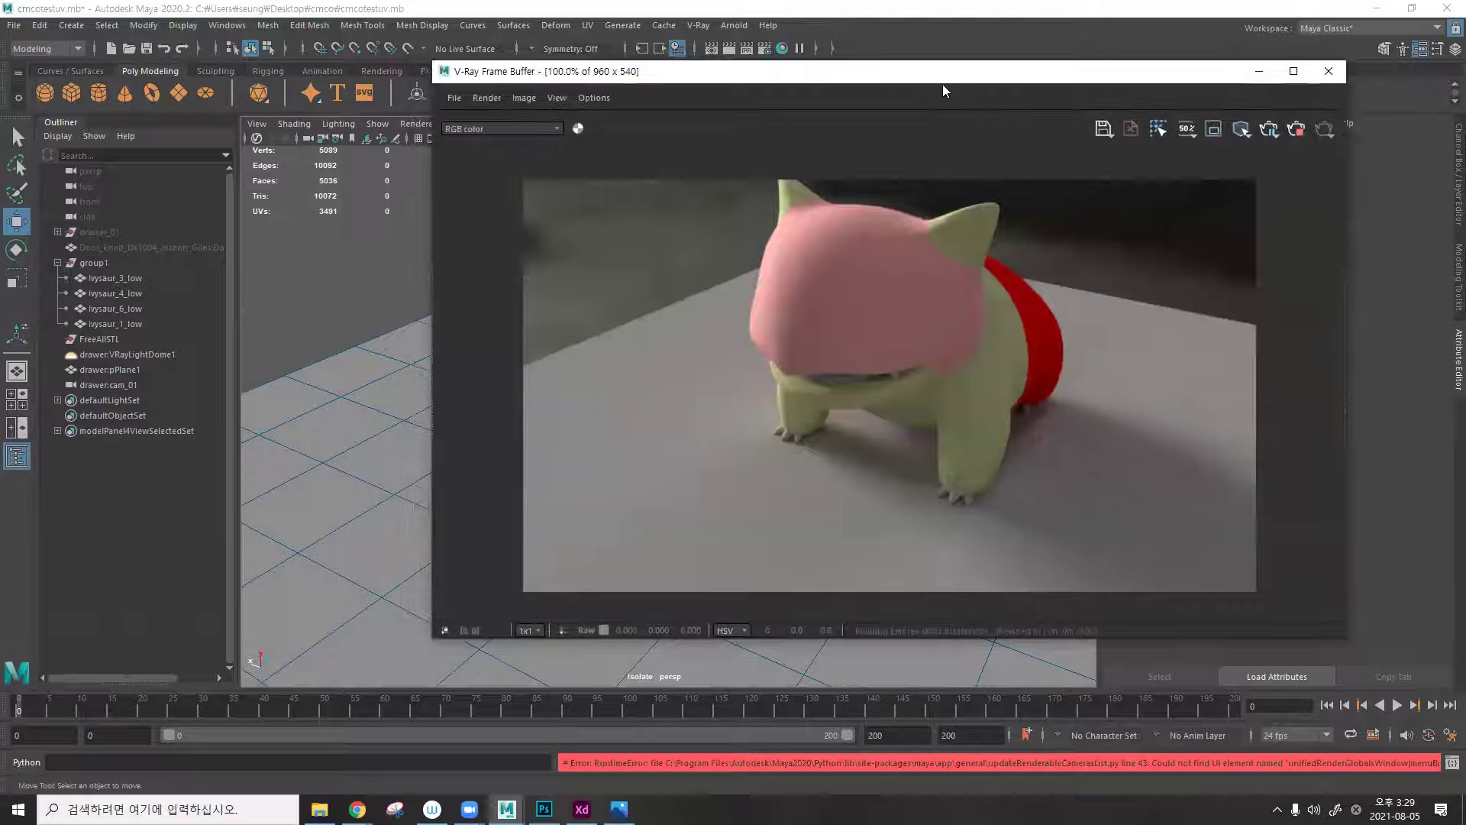
left_click_drag(943, 76, 478, 193)
left_click_drag(954, 298, 926, 336, "alt")
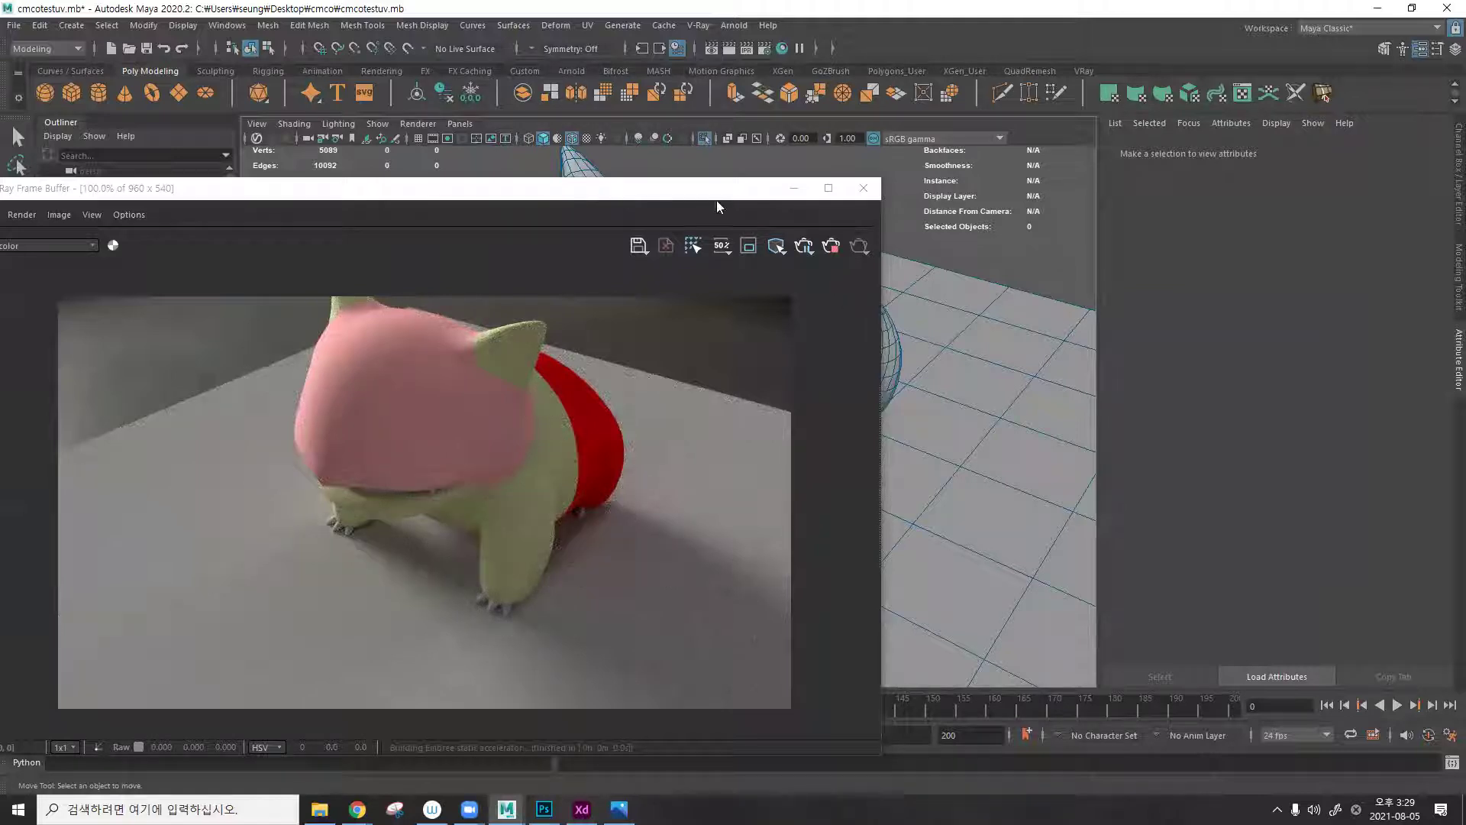
left_click_drag(723, 188, 837, 106)
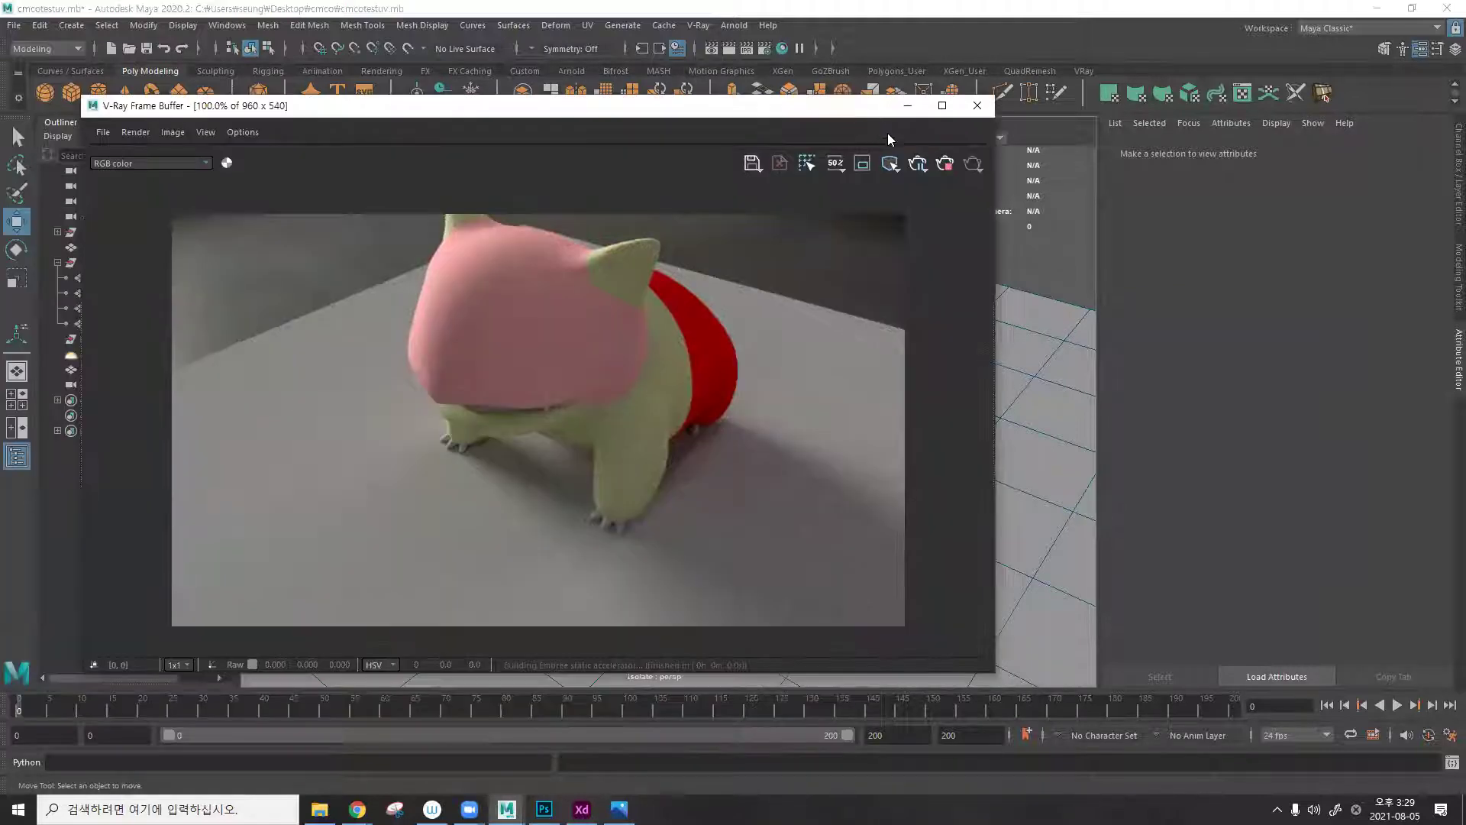
Switch the interactive render in the V-Ray Frame Buffer to the drawer:cam_01 camera.
left_click(919, 166)
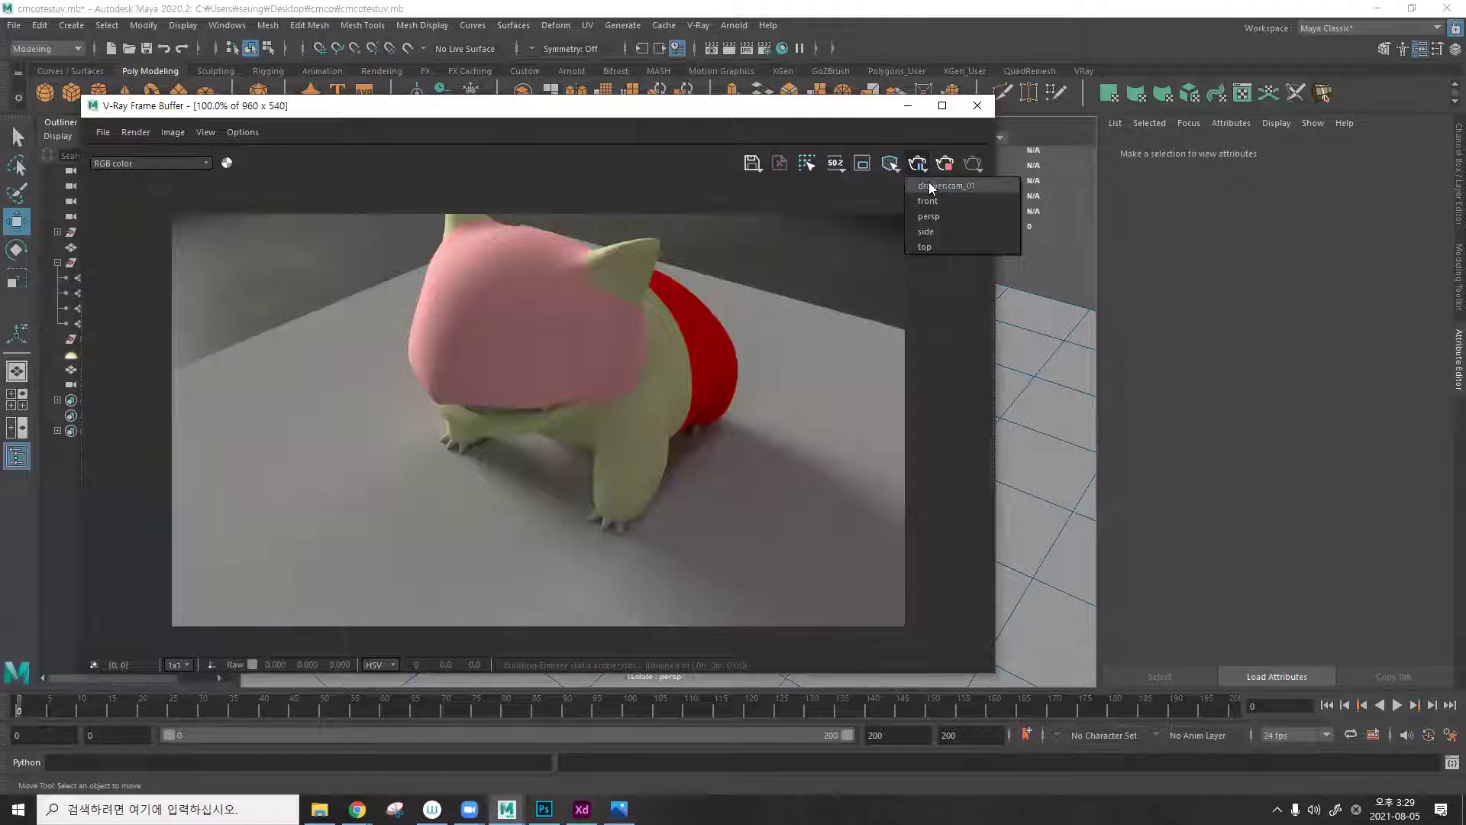
left_click(929, 184)
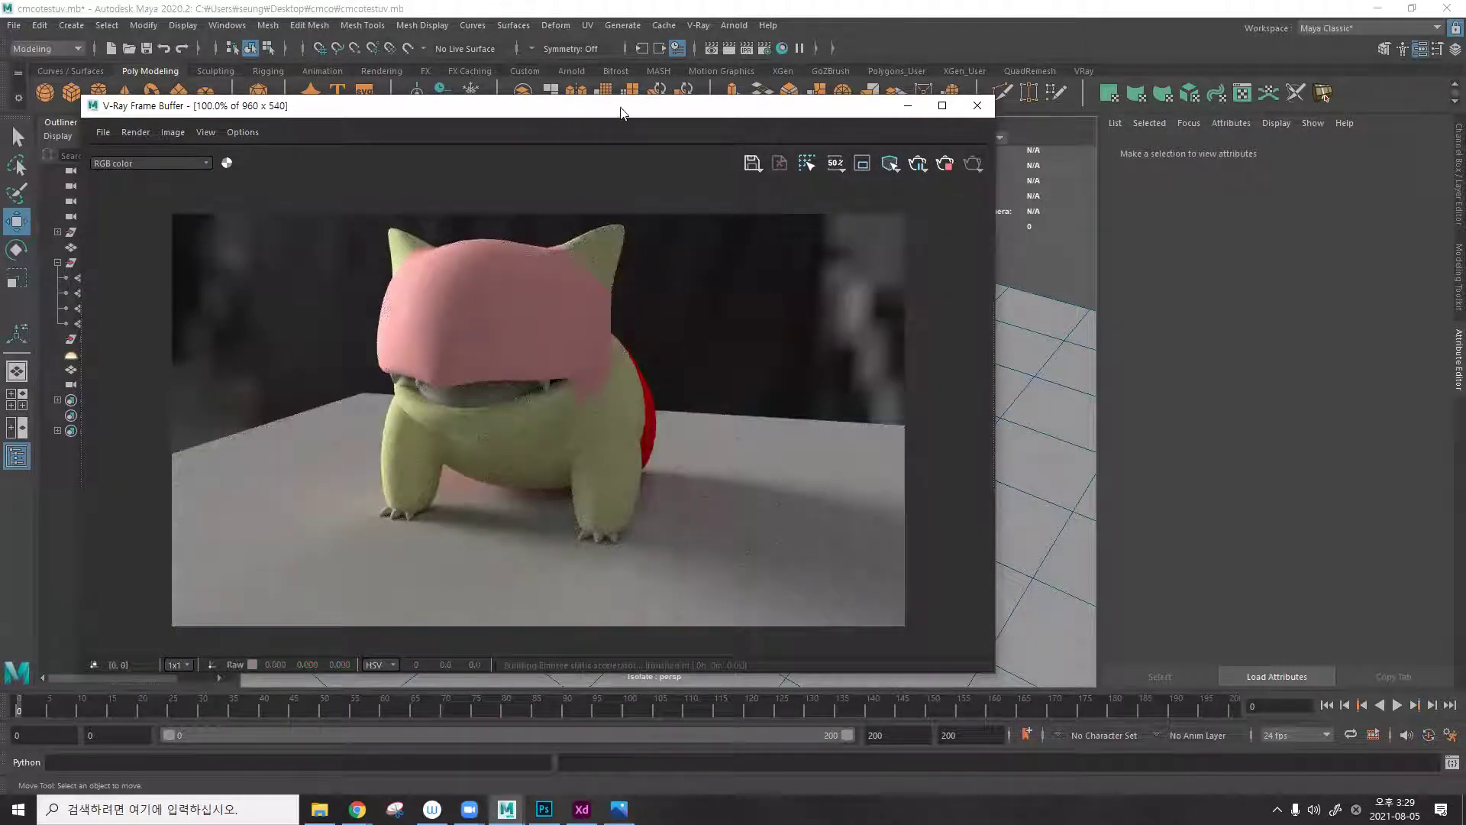
left_click_drag(516, 105, 976, 103)
Check the painted UV texture in Photoshop, and return to the V-Ray Frame Buffer in Maya.
left_click(544, 809)
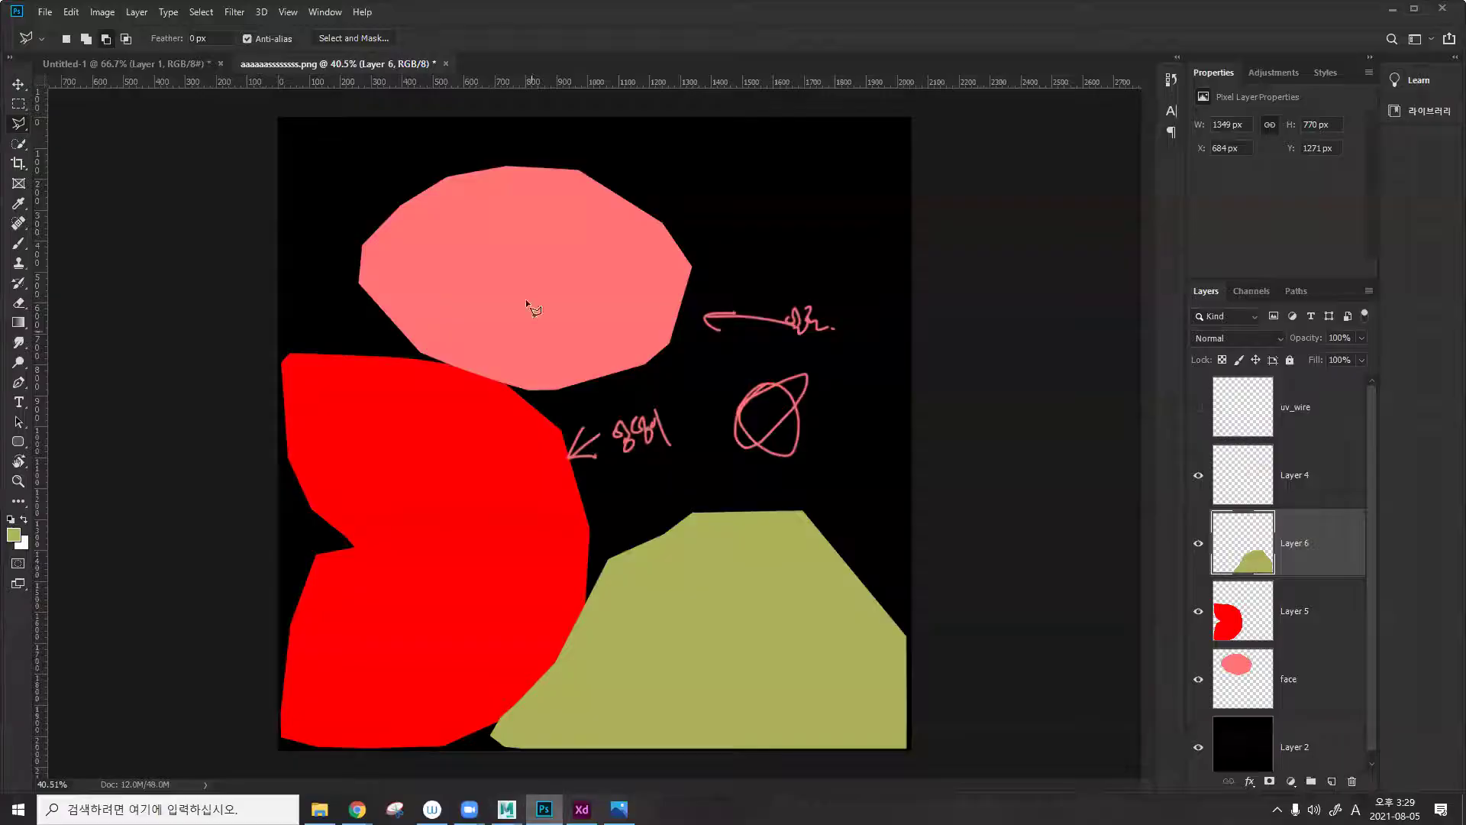
left_click(1392, 9)
left_click_drag(796, 105, 243, 77)
Select the creature mesh and set the Reflection Color of its drawer:VRayMtl1 material to white.
left_click(1455, 153)
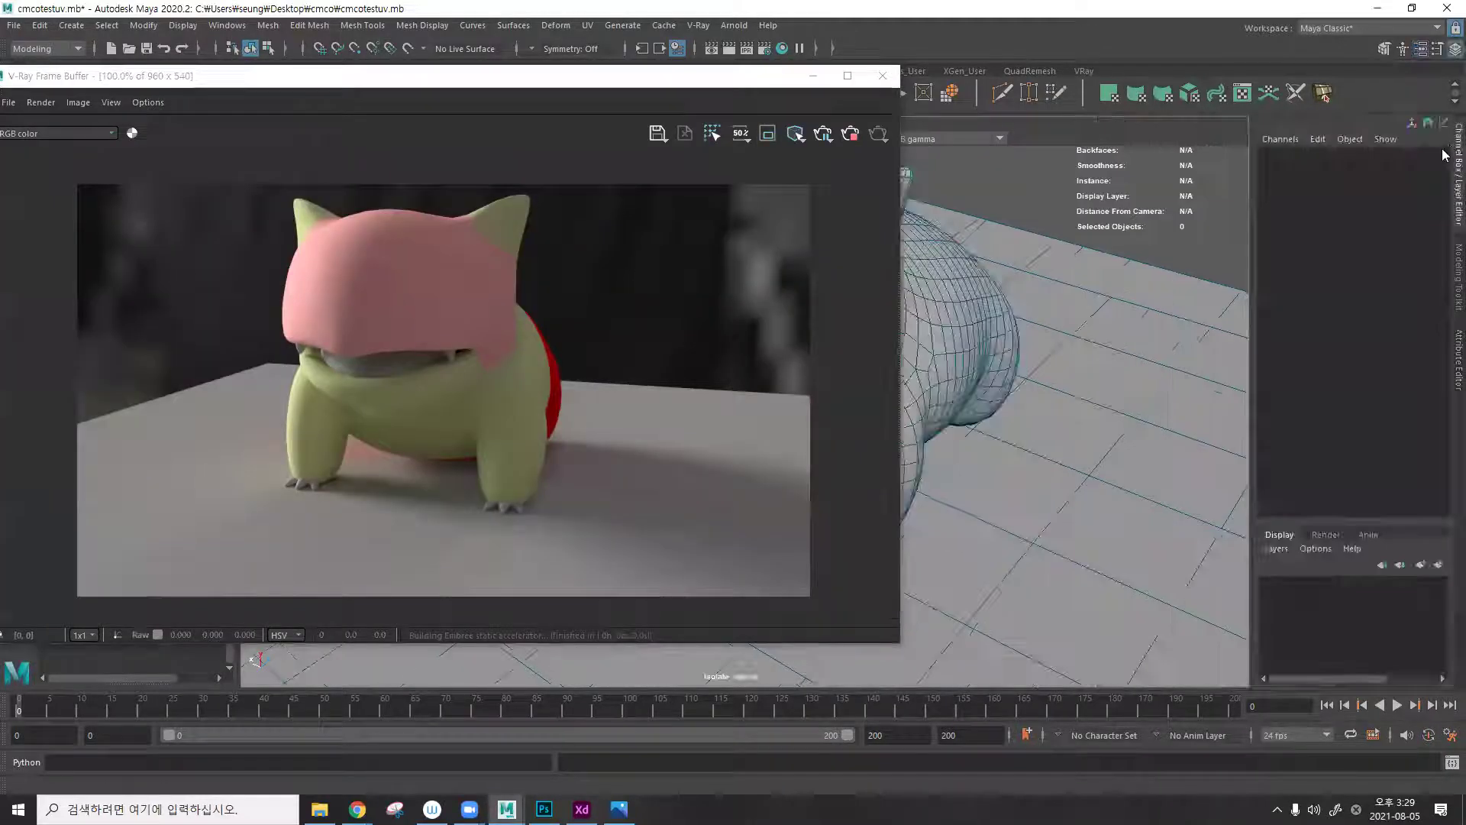
left_click(1457, 359)
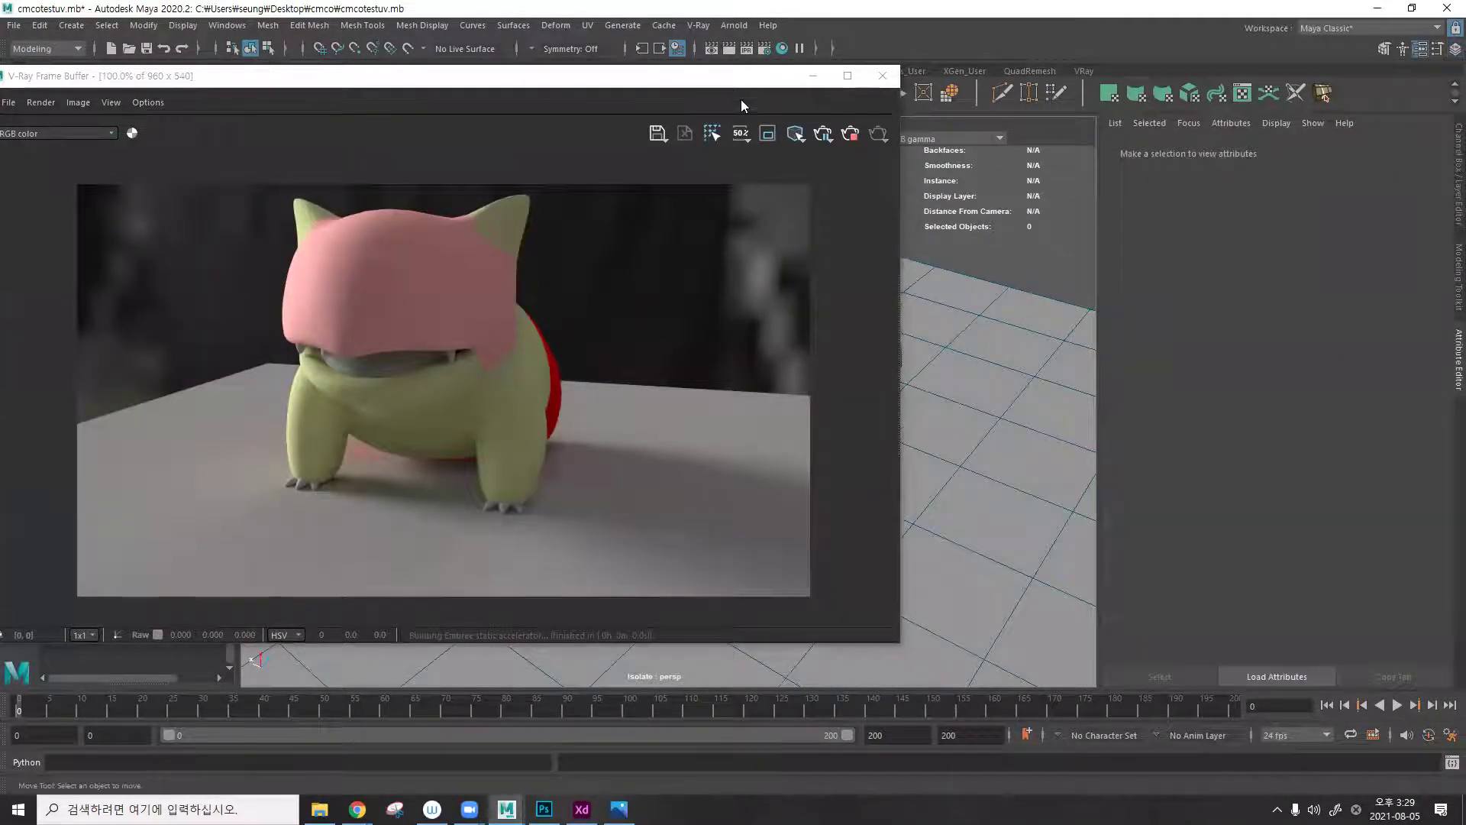
left_click_drag(708, 81, 833, 30)
left_click(810, 257)
left_click(1307, 150)
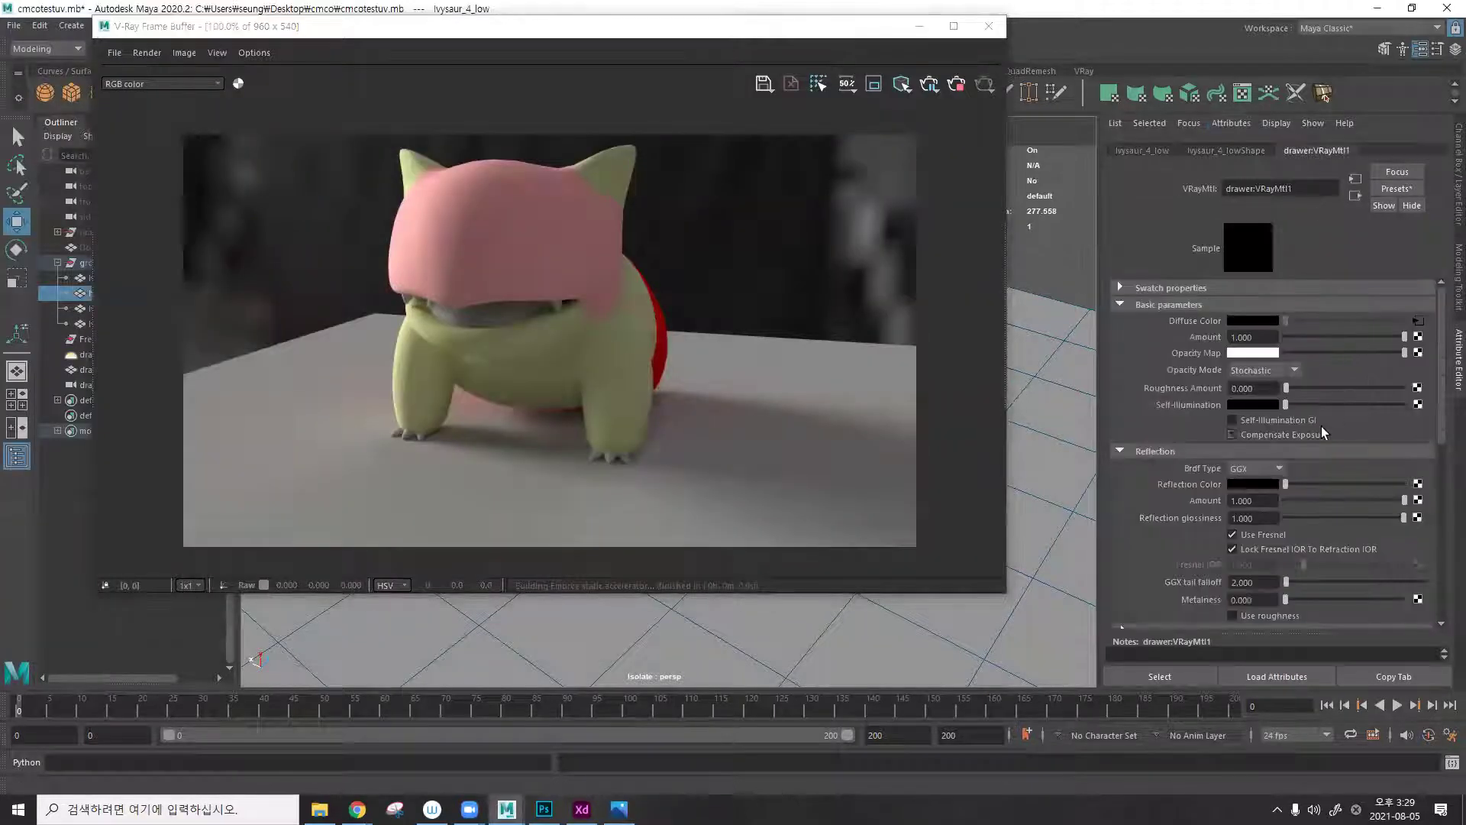
left_click_drag(1288, 484, 1407, 483)
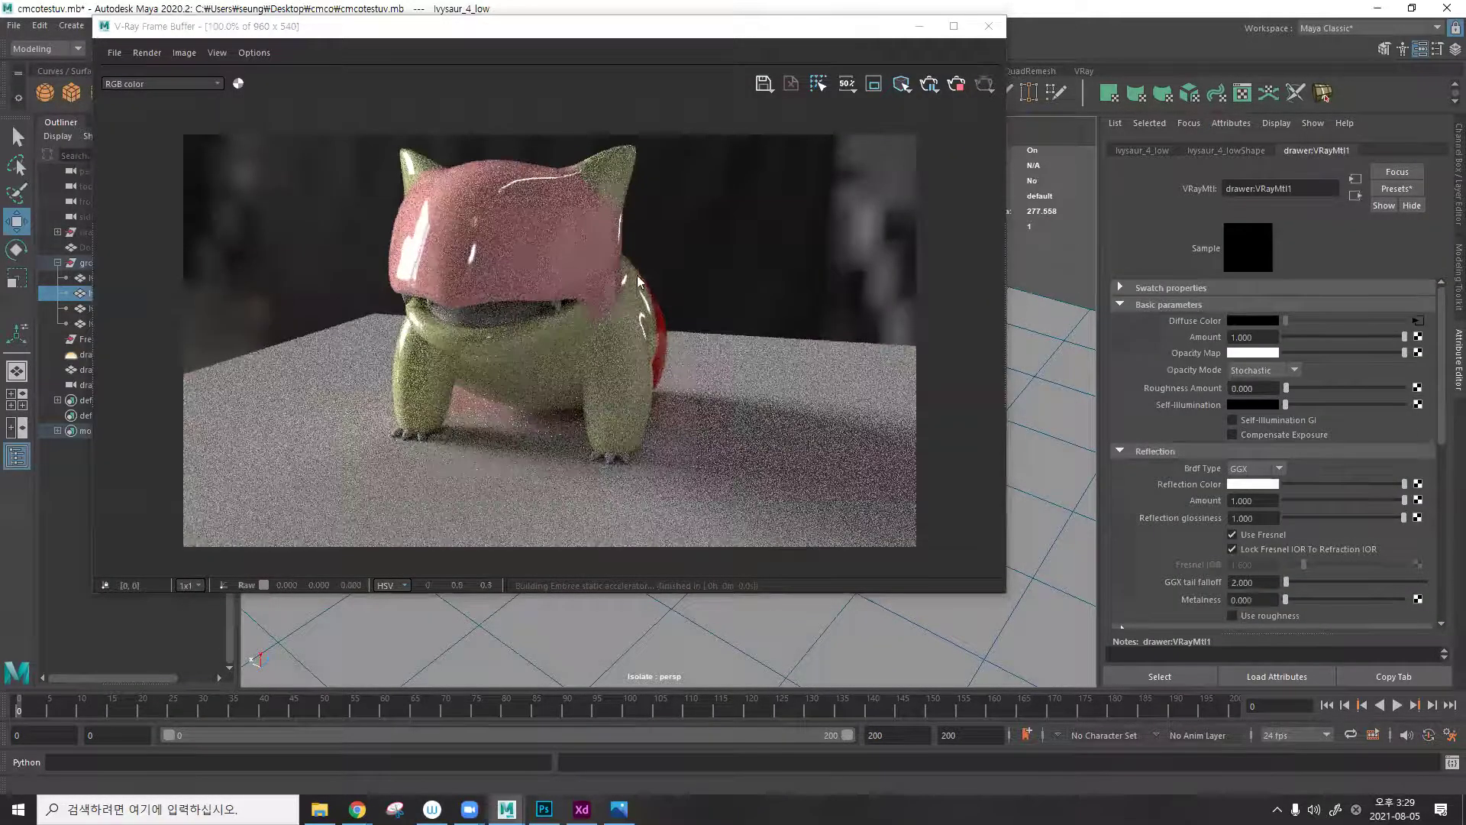
Set the reflection glossiness of the creature's material to 0.77.
left_click(1376, 518)
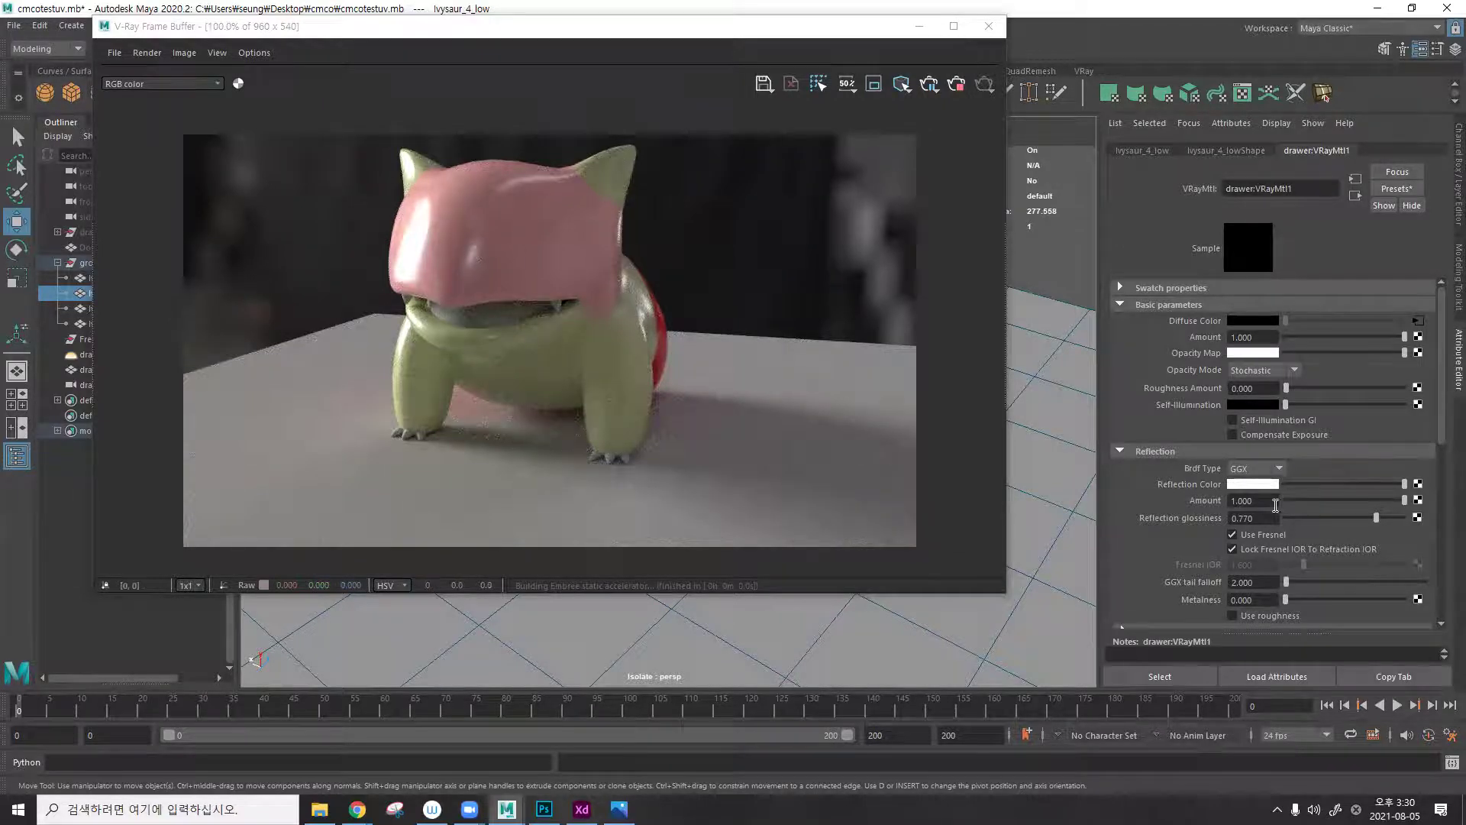
Compare the creature's interactive render with the material's Metalness at 1 and at 0.
left_click_drag(1320, 597, 1409, 599)
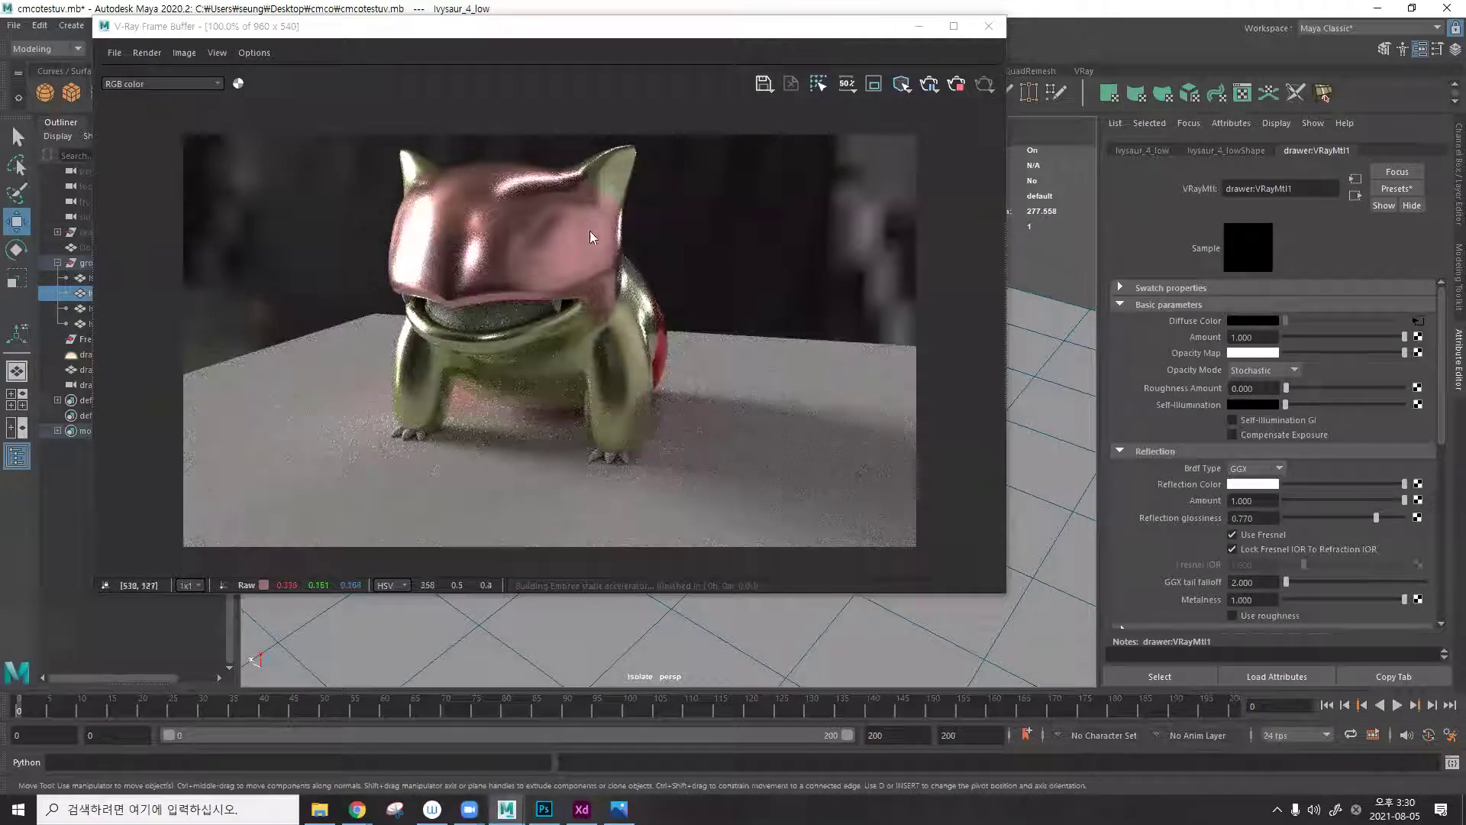
left_click_drag(1329, 594, 1235, 598)
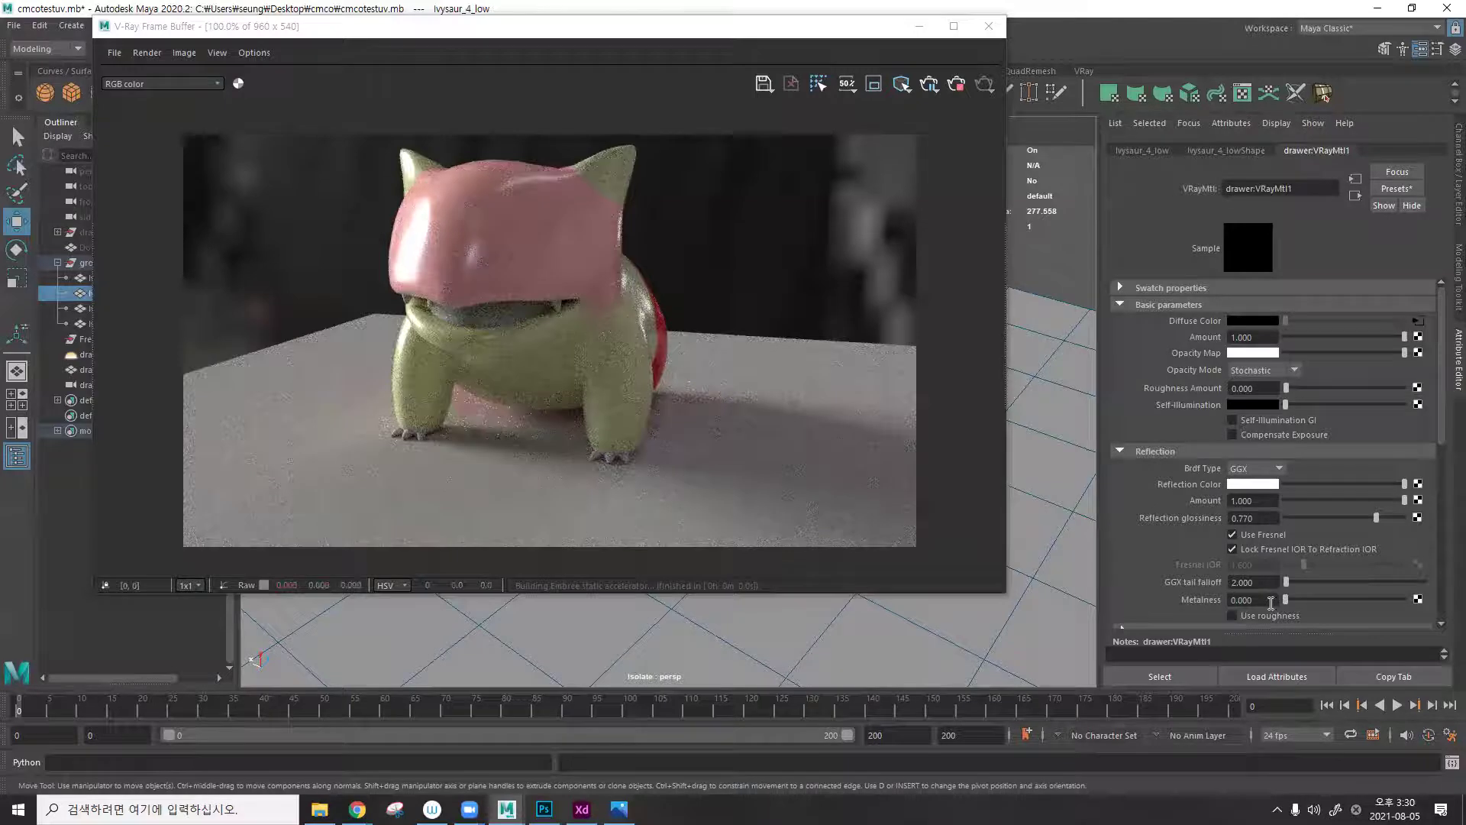
left_click_drag(1287, 599, 1409, 599)
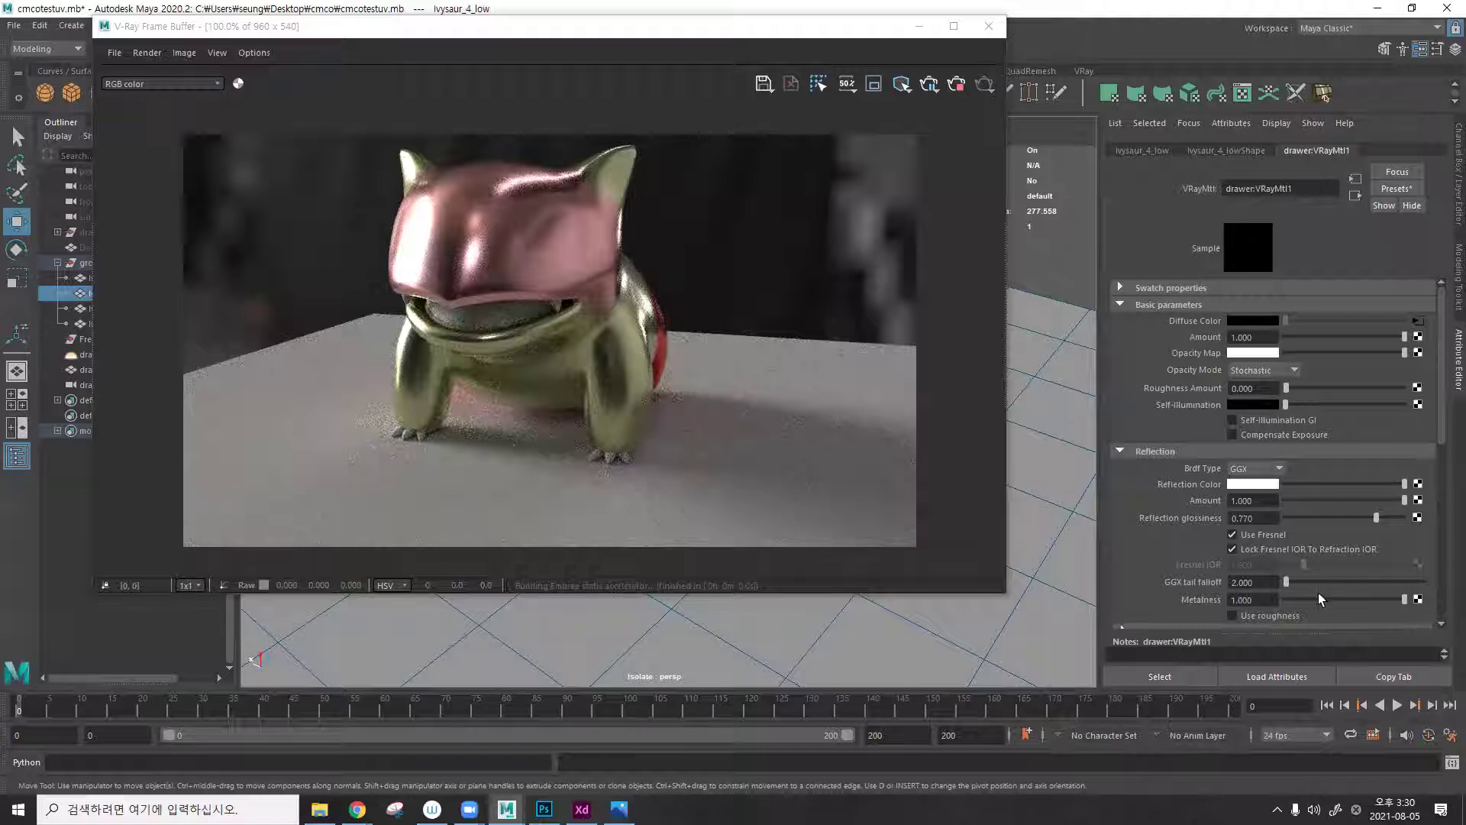
left_click_drag(1303, 600, 1283, 600)
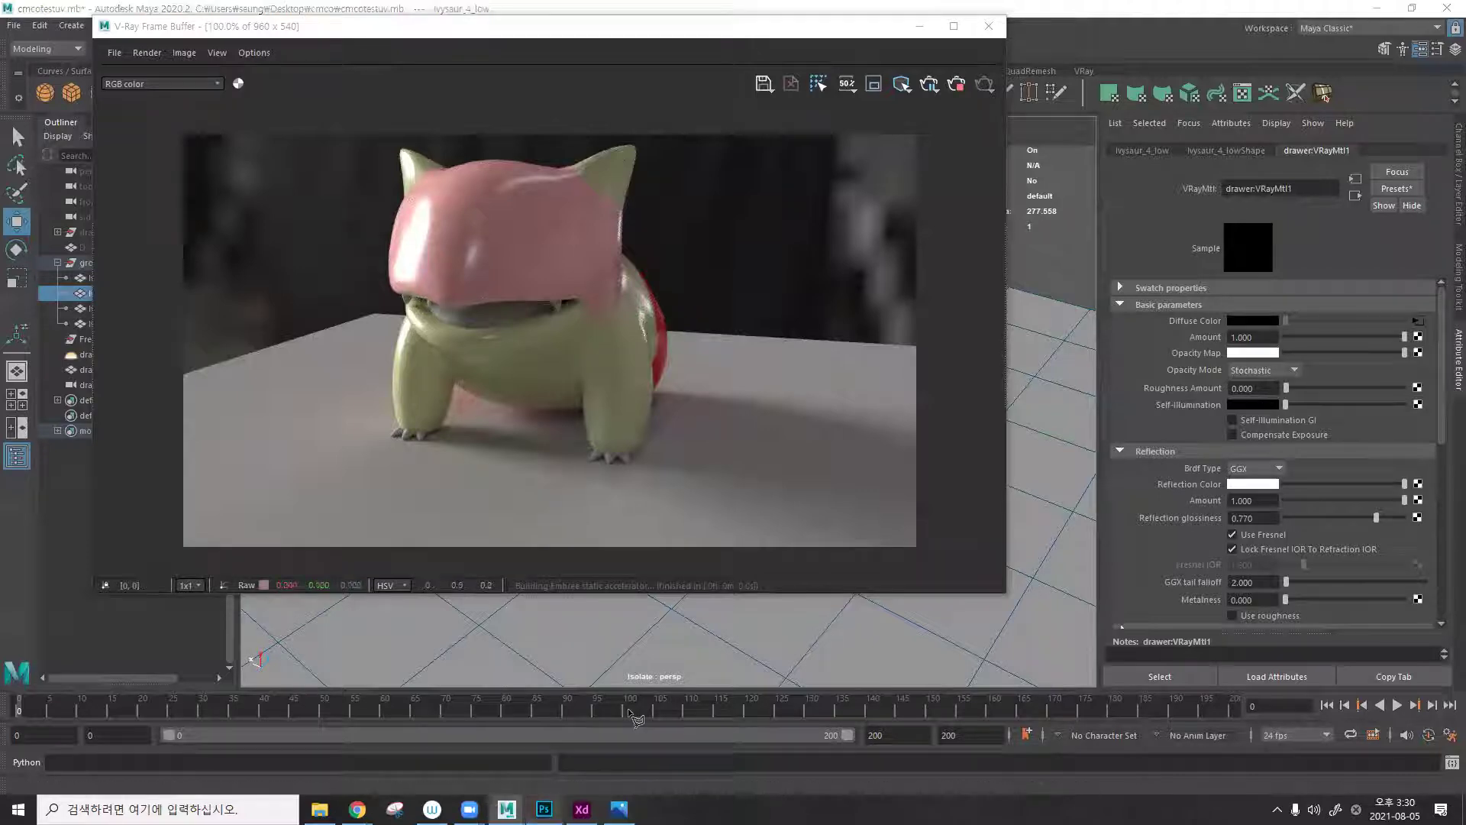
Switch to Photoshop and rename the handwritten annotation layer, Layer 4, as sketch.
key("alt+Tab")
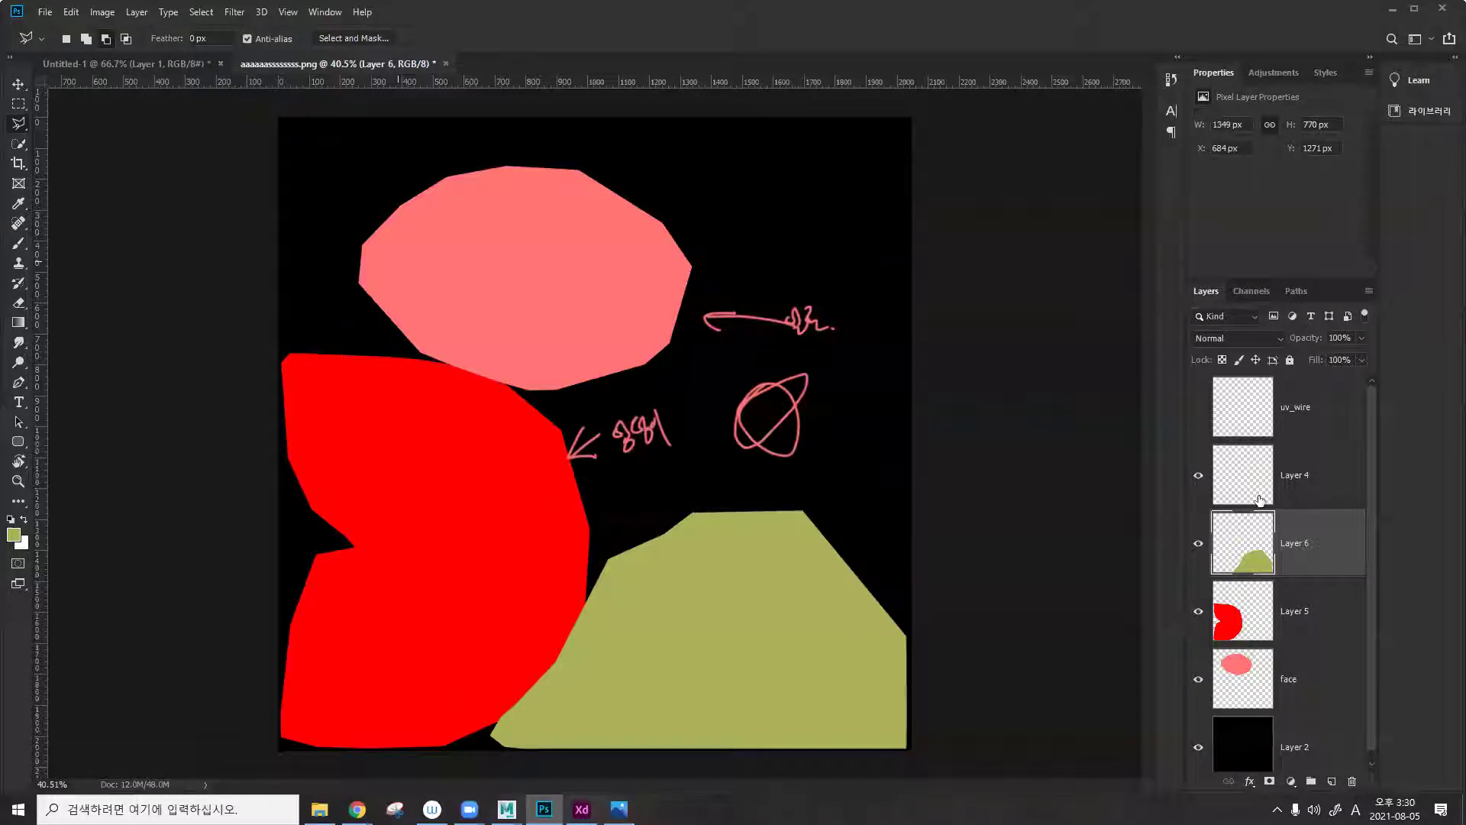
scroll(1280, 597, "down", 1)
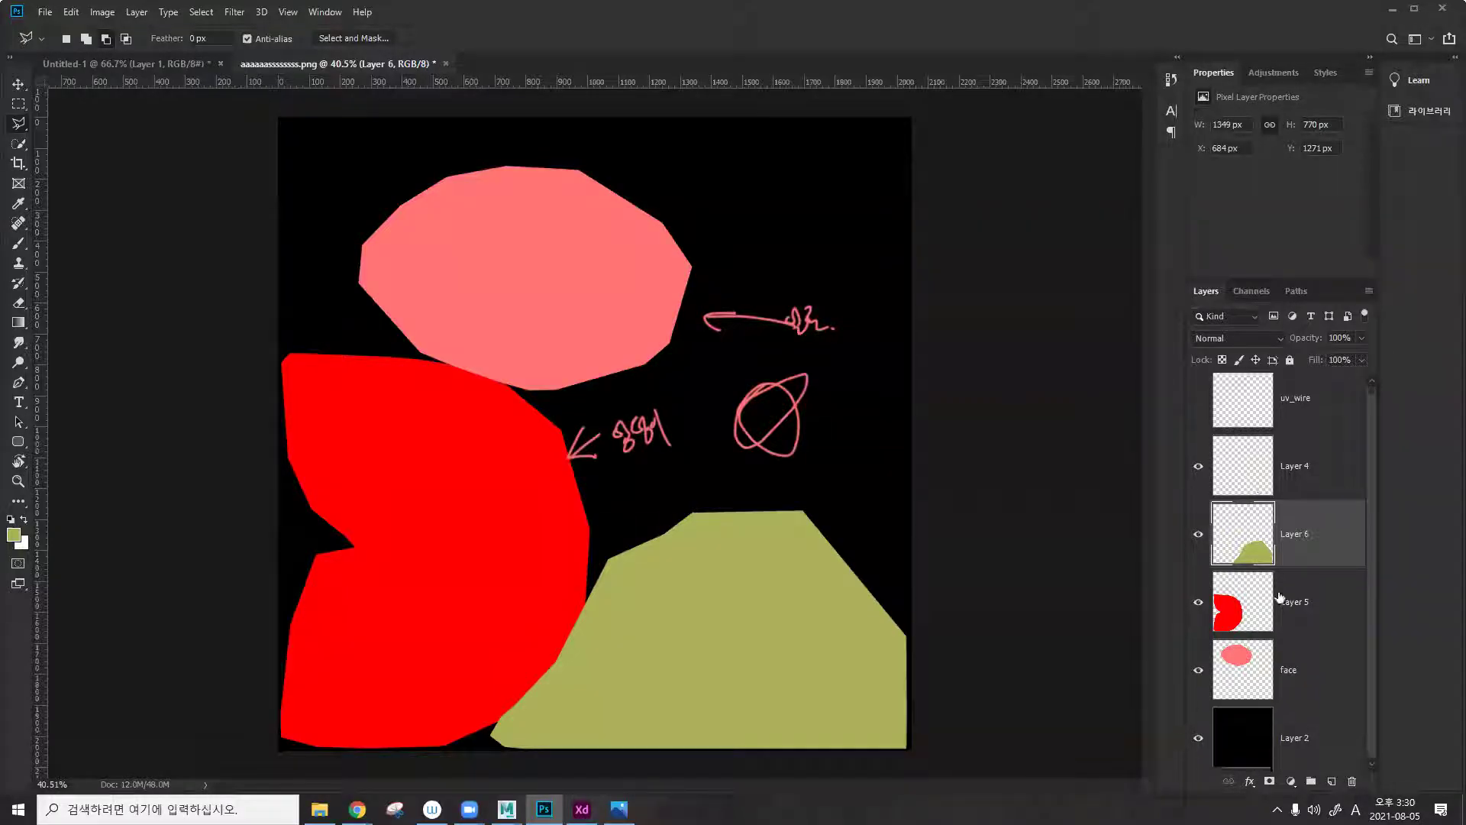
left_click(1291, 669, "shift")
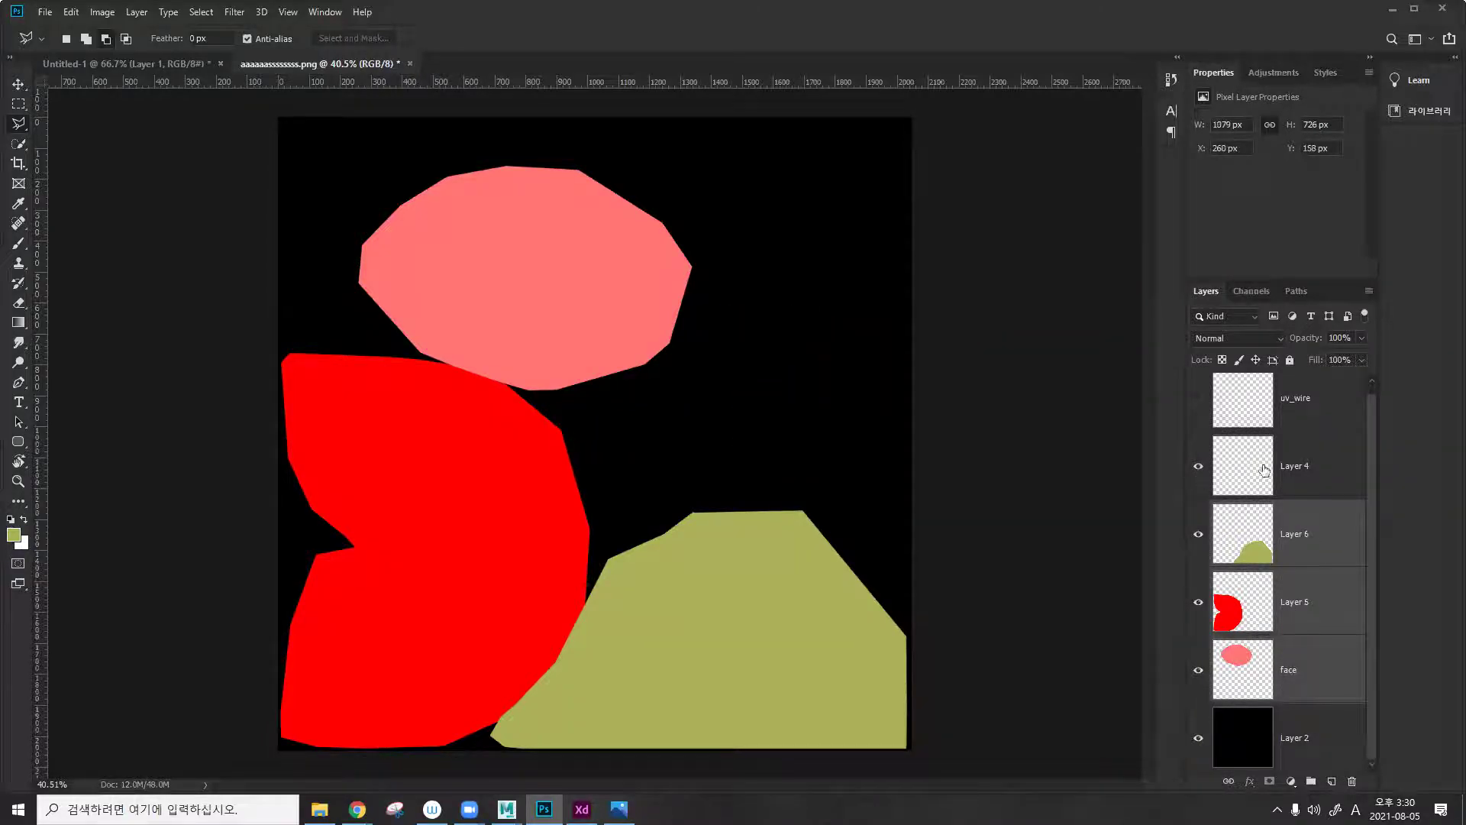
double_click(1295, 466)
type("ske")
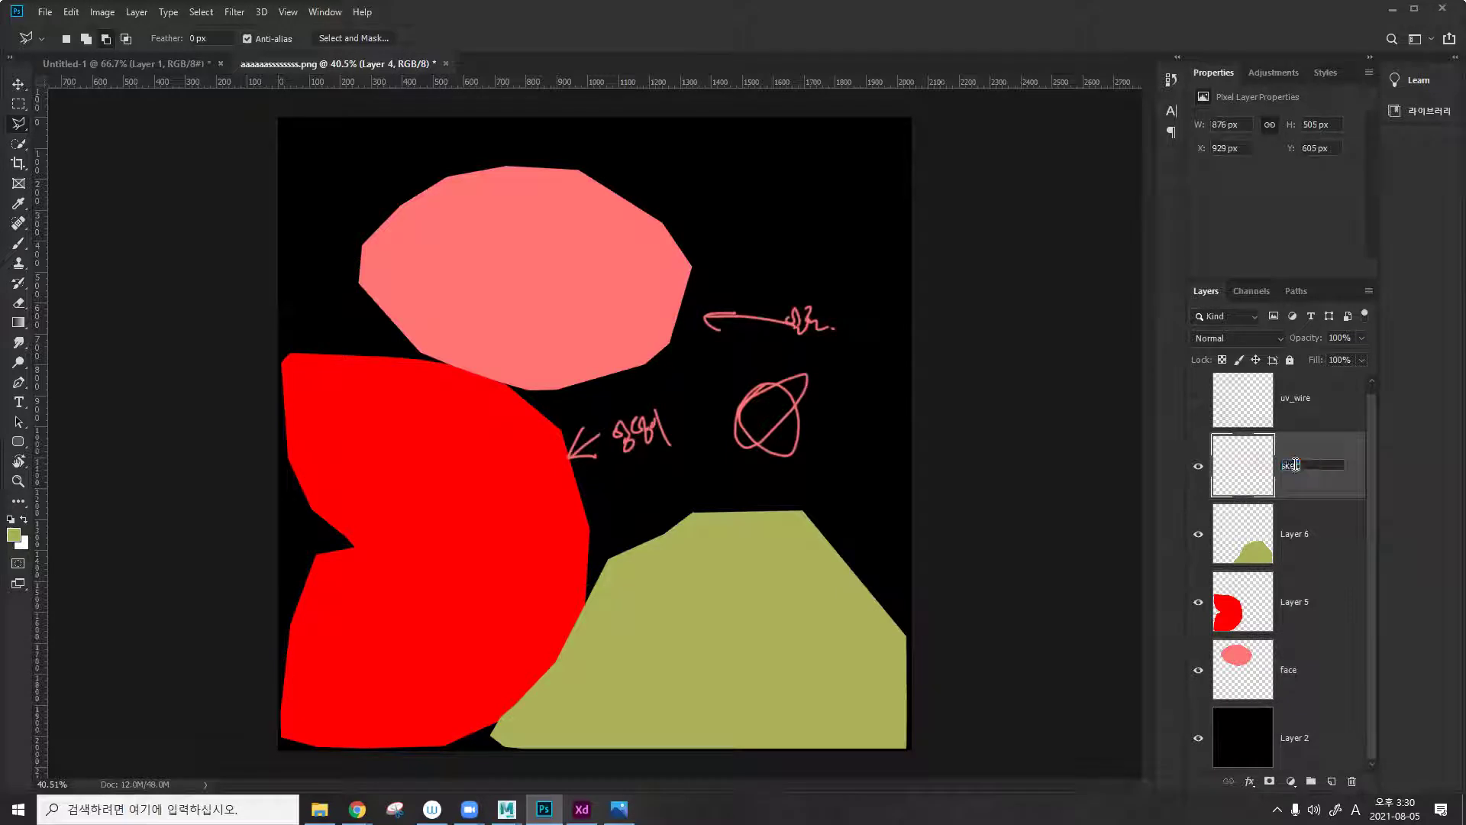
type("tch")
key("Return")
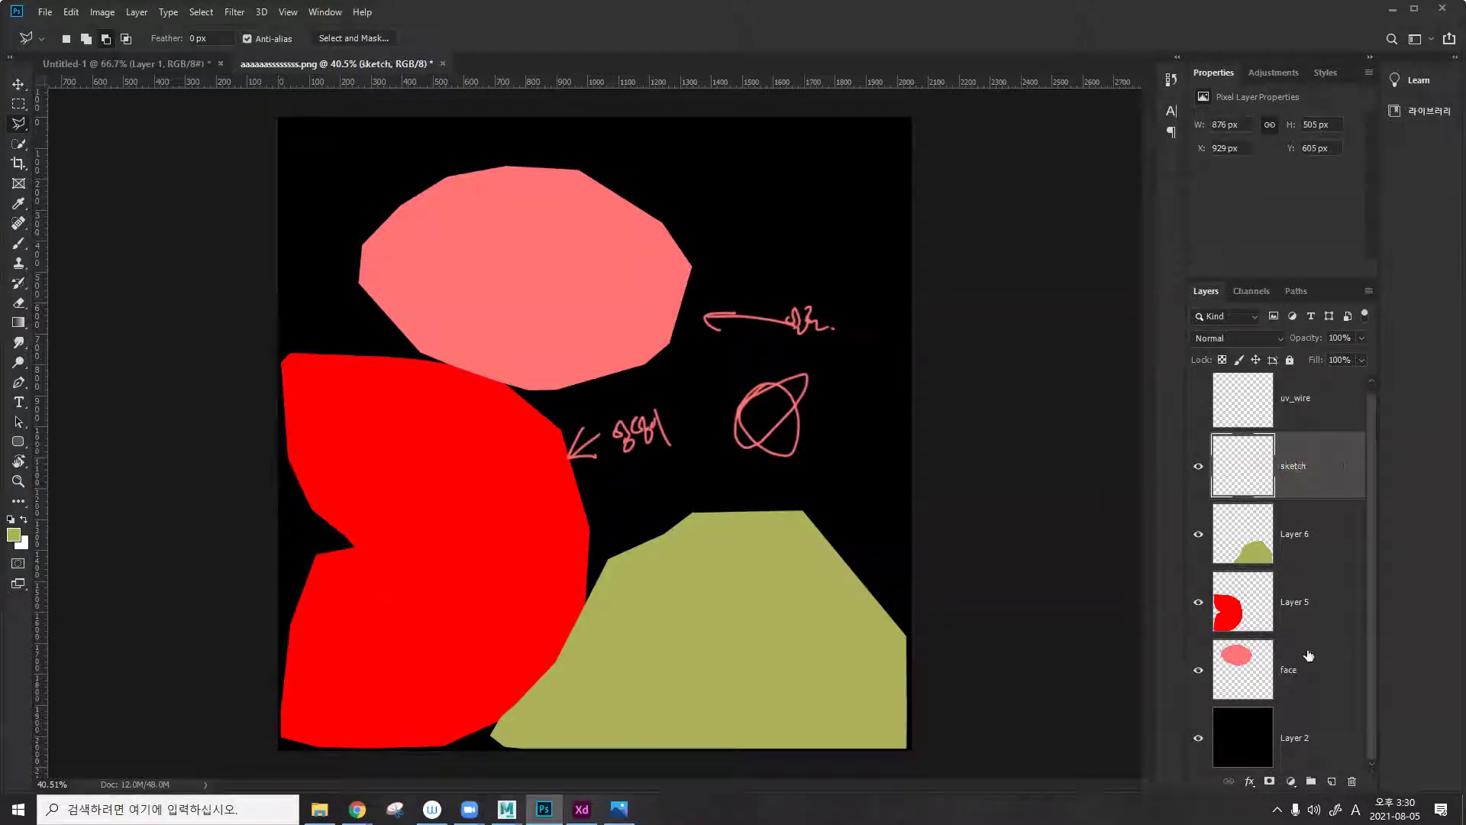
Group Layer 6, Layer 5 and the face layer, and name the group color.
left_click(1302, 536)
left_click(1309, 662, "shift")
key("ctrl+g")
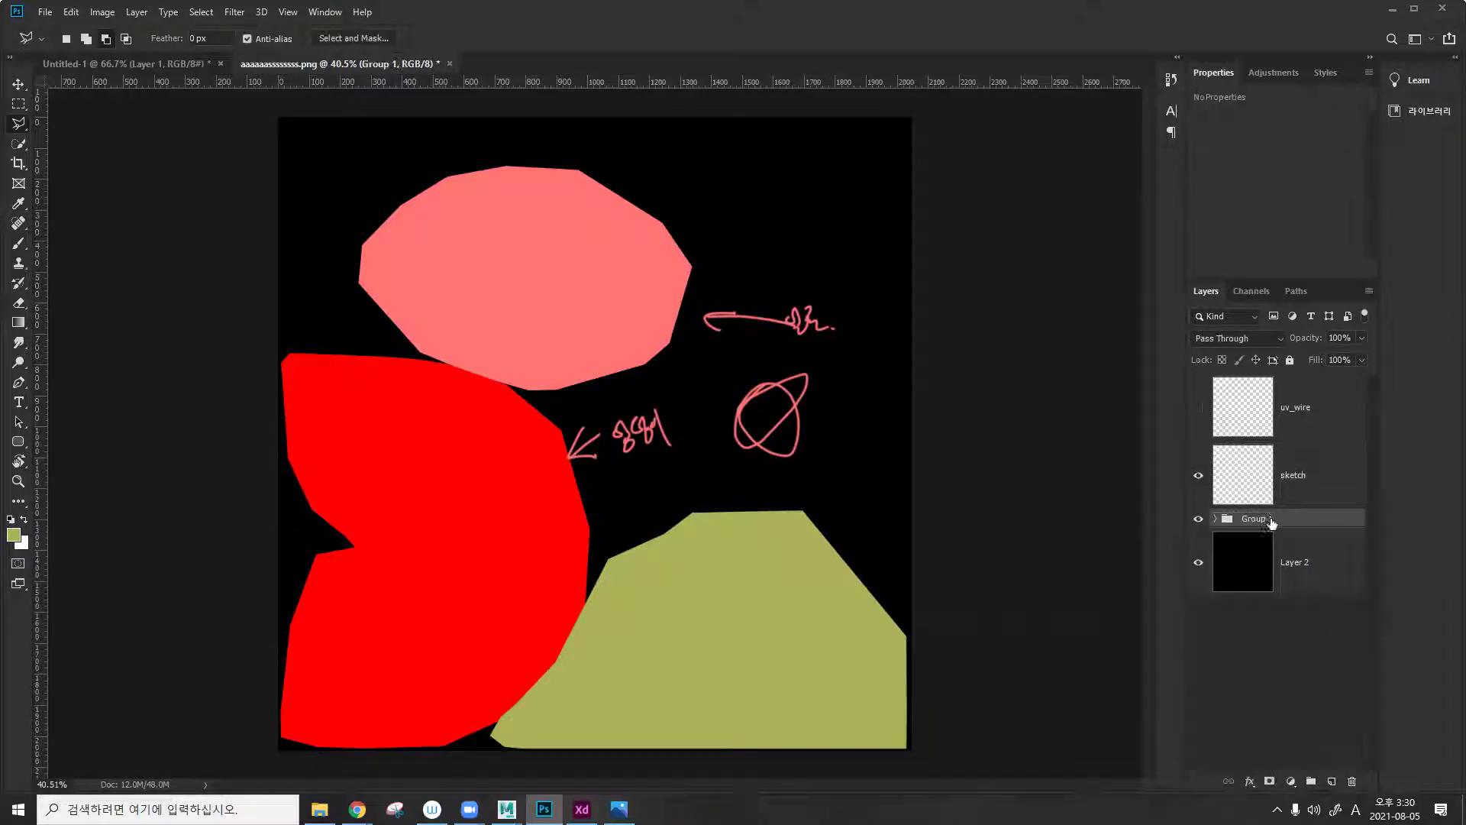
double_click(1272, 521)
type("color")
key("Return")
Add a new layer above the color group, hide that group and show the uv_wire layer.
key("ctrl+shift+alt+n")
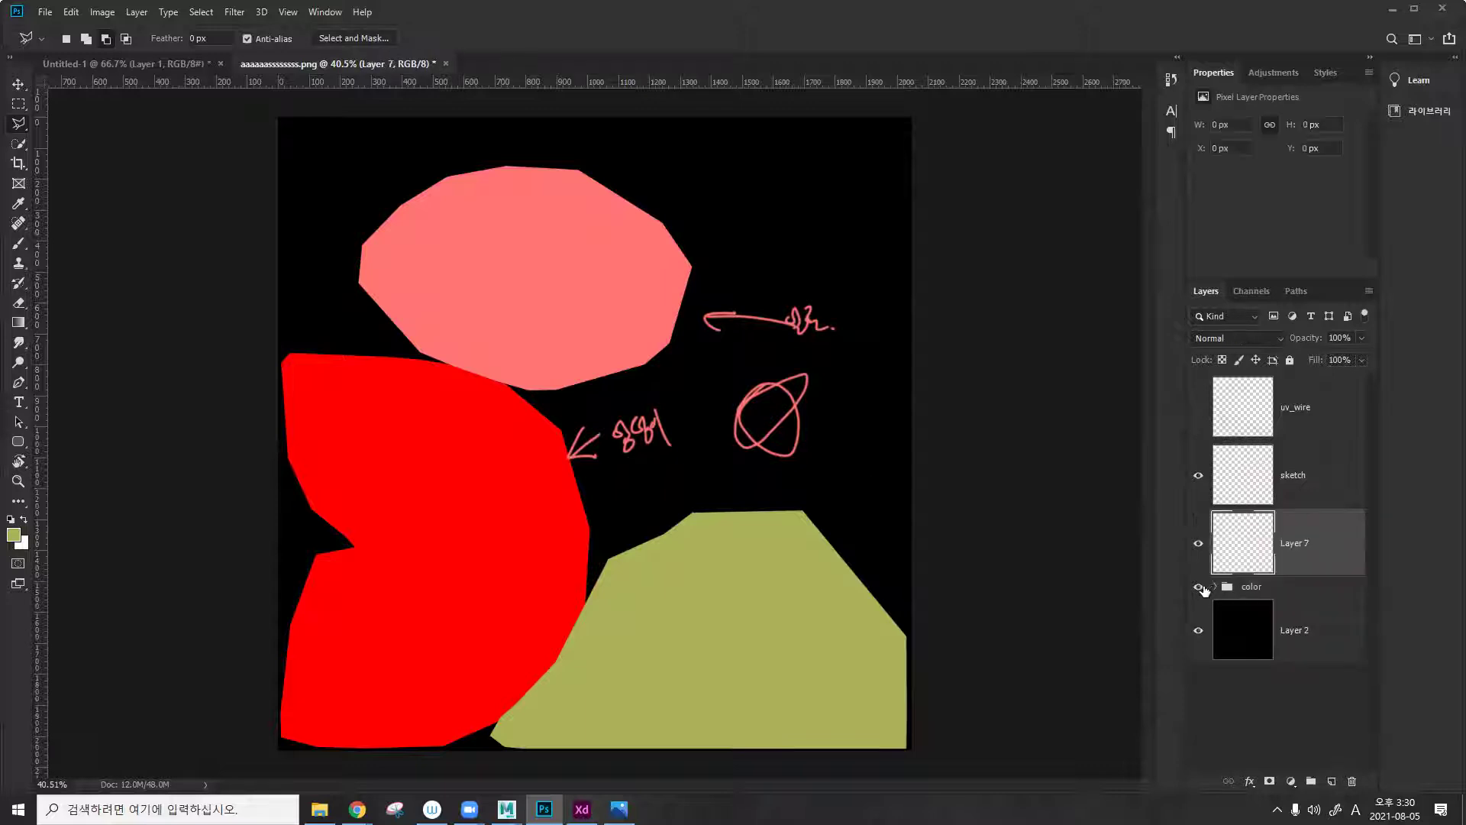
left_click(1198, 408)
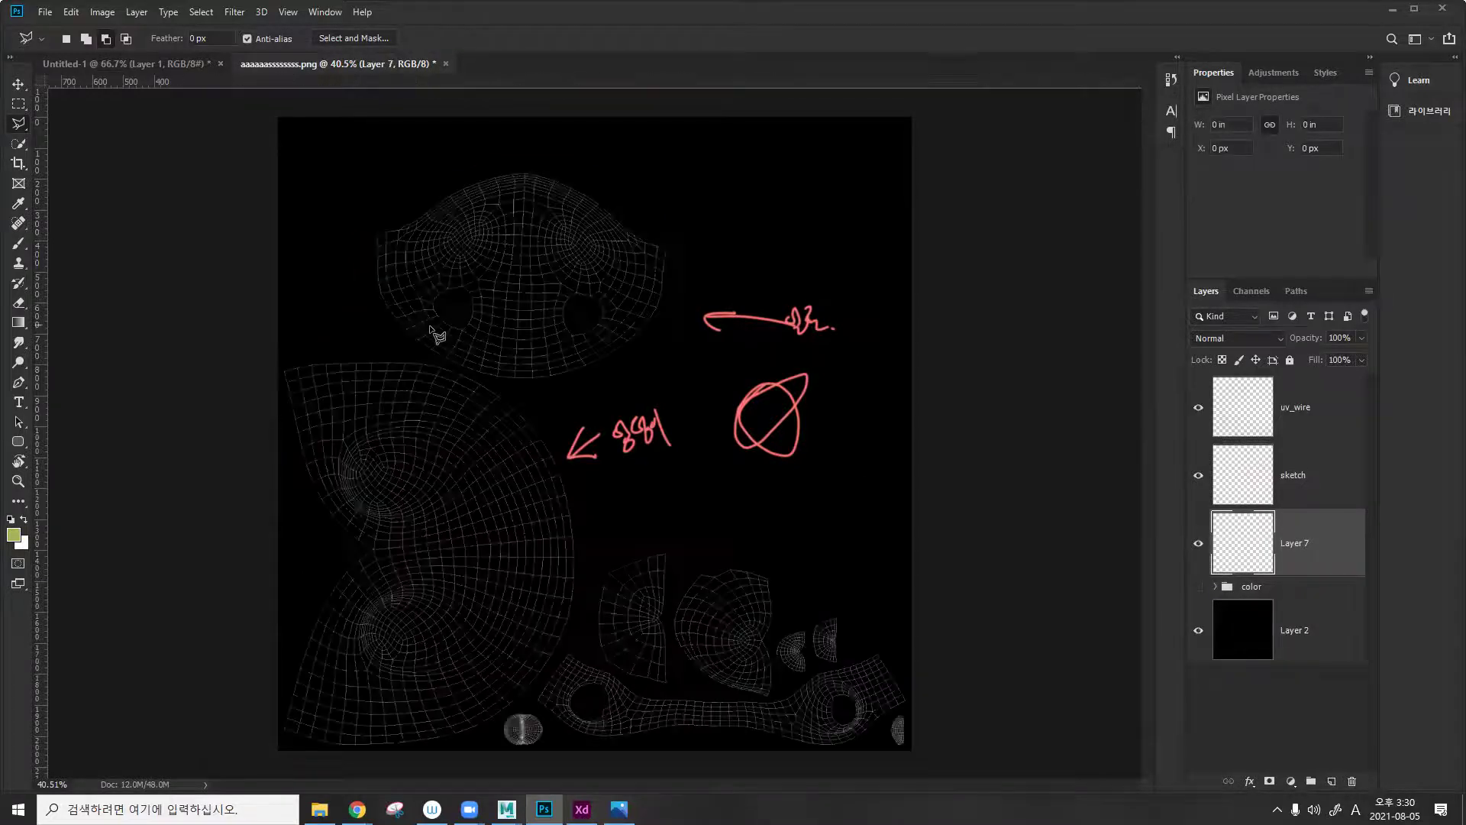
Outline the face's UV shell with a loose polygonal lasso selection.
scroll(372, 329, "up", 2, "alt")
left_click(371, 324)
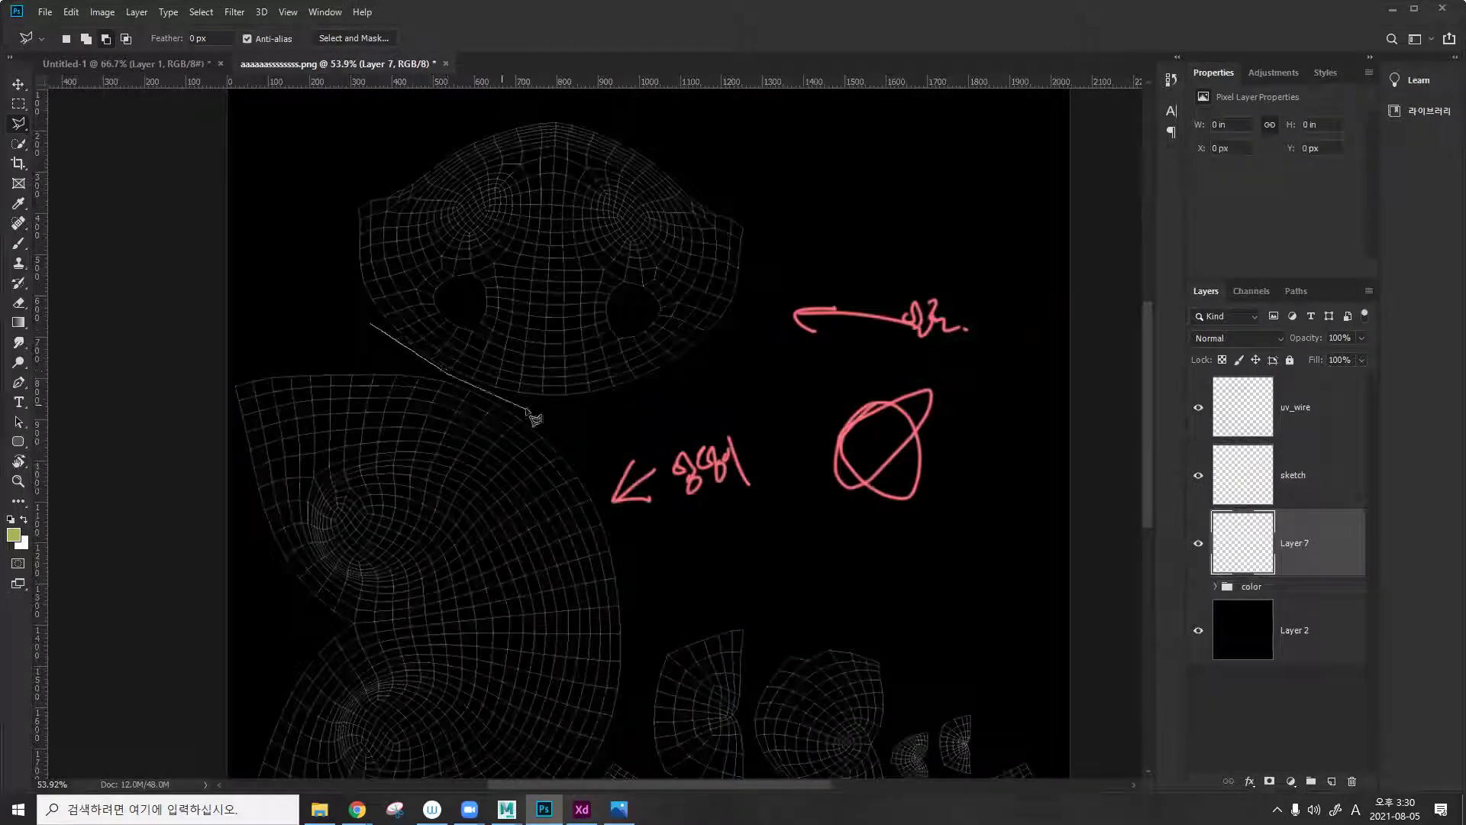
left_click(682, 400)
left_click(774, 279)
left_click(783, 143)
left_click(571, 103)
left_click(373, 129)
left_click(332, 265)
double_click(343, 290)
Fill the selected face area with white on the new layer and deselect it.
left_click(14, 535)
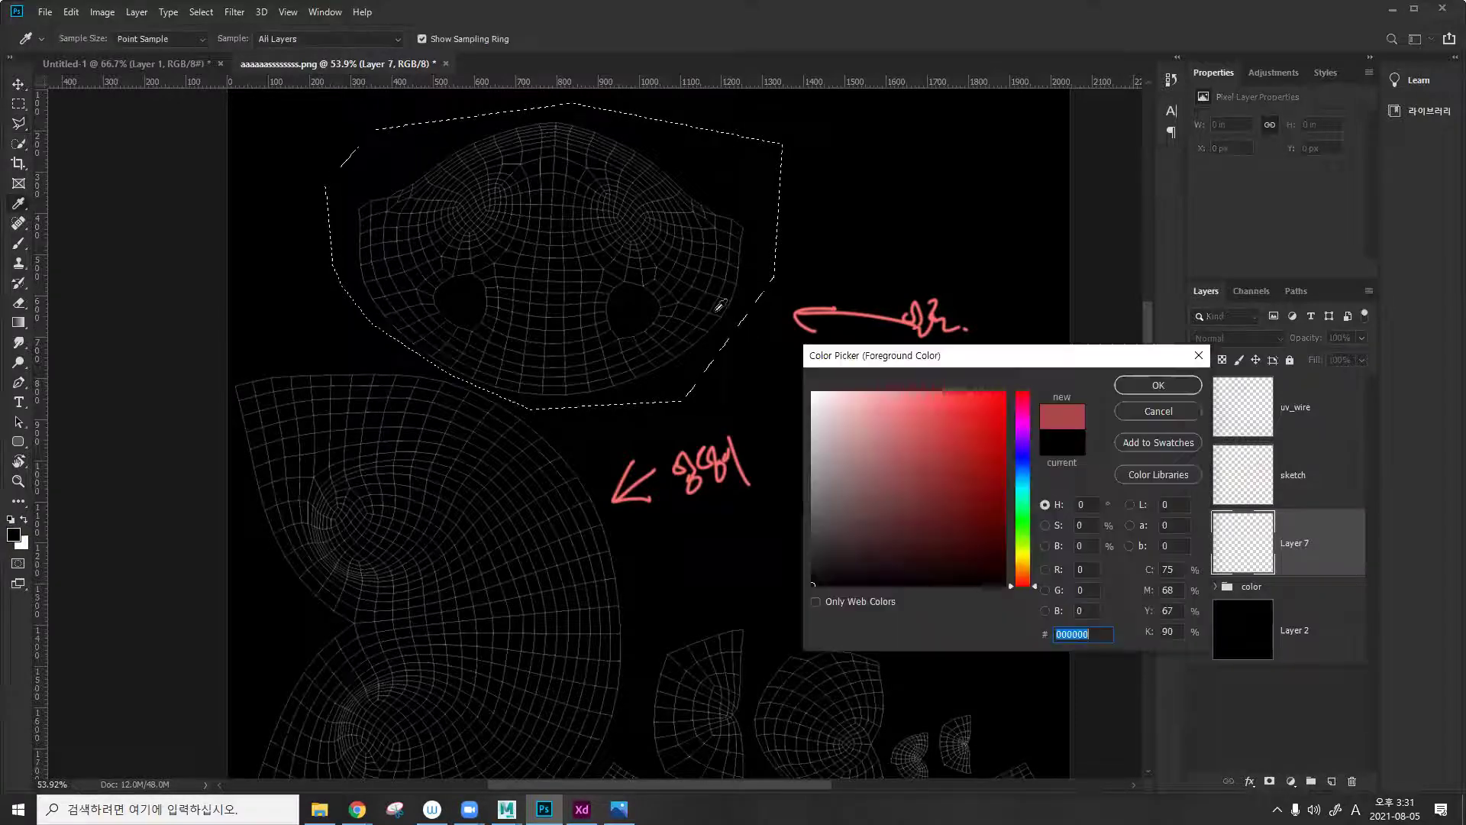
left_click(1183, 385)
key("alt+BackSpace")
key("ctrl+d")
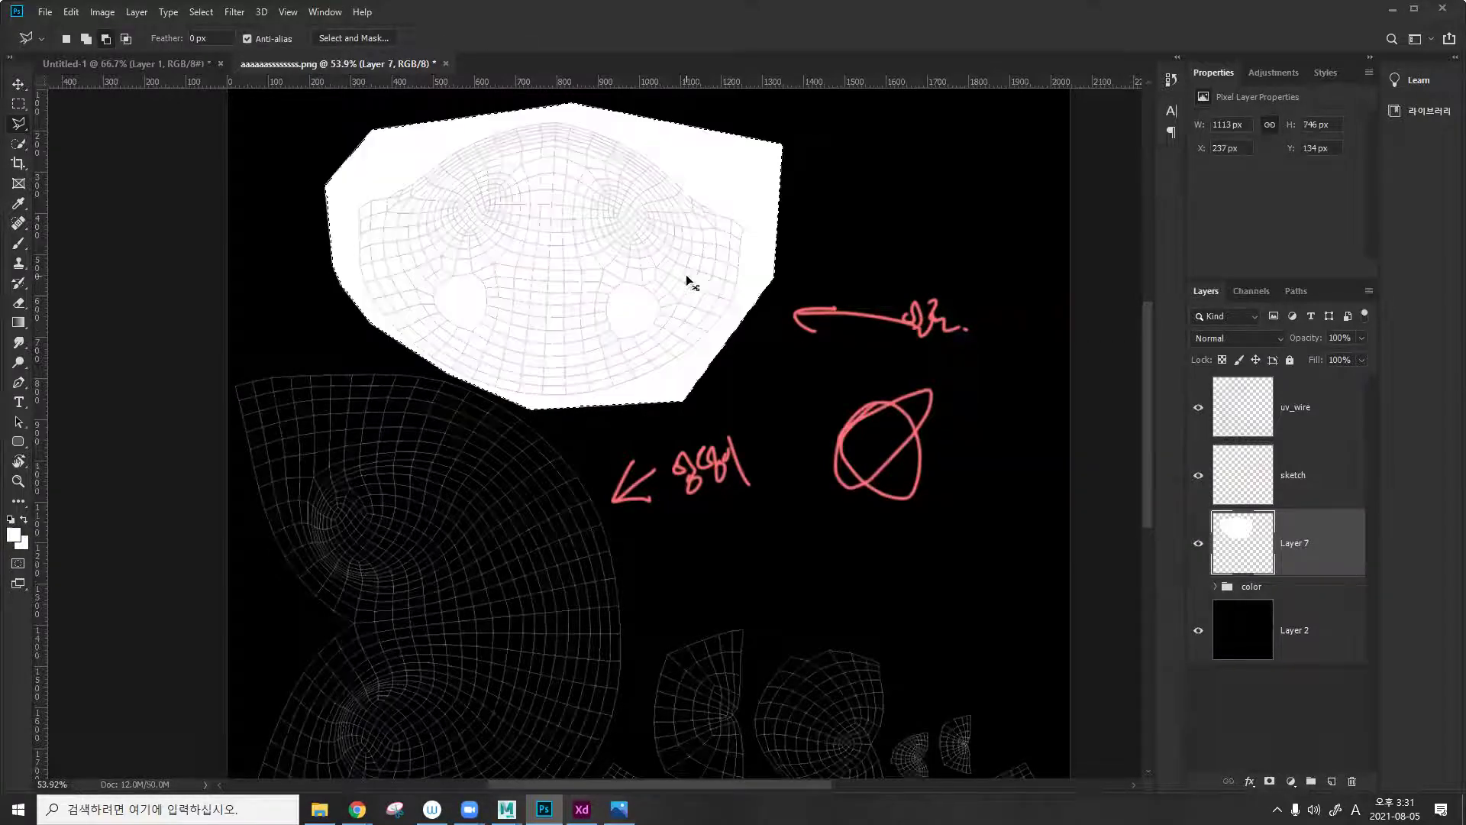
Toggle the uv_wire layer to check the white face mask against the UVs, leaving the wireframe hidden.
left_click(1199, 410)
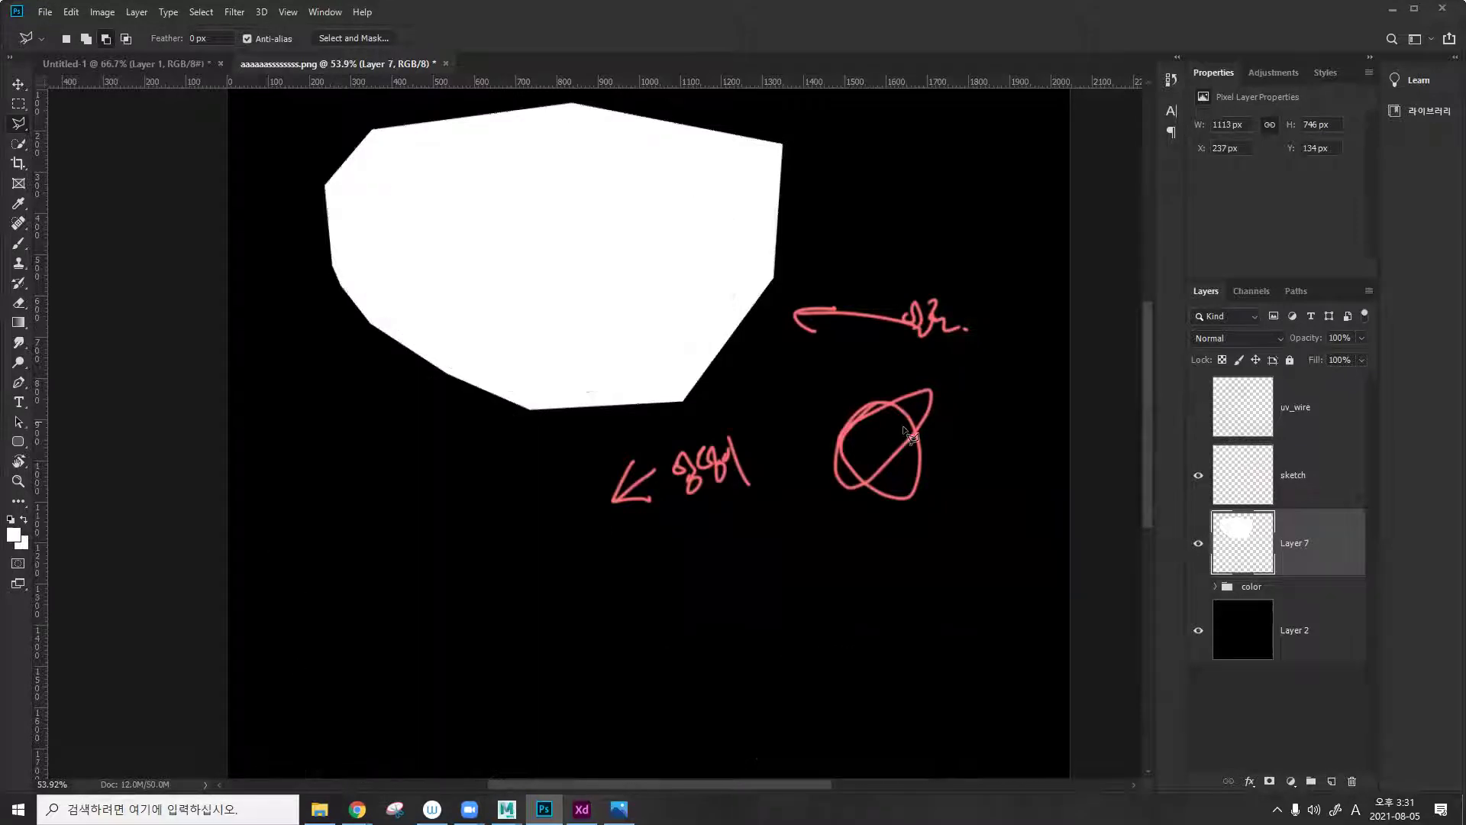
left_click(1198, 407)
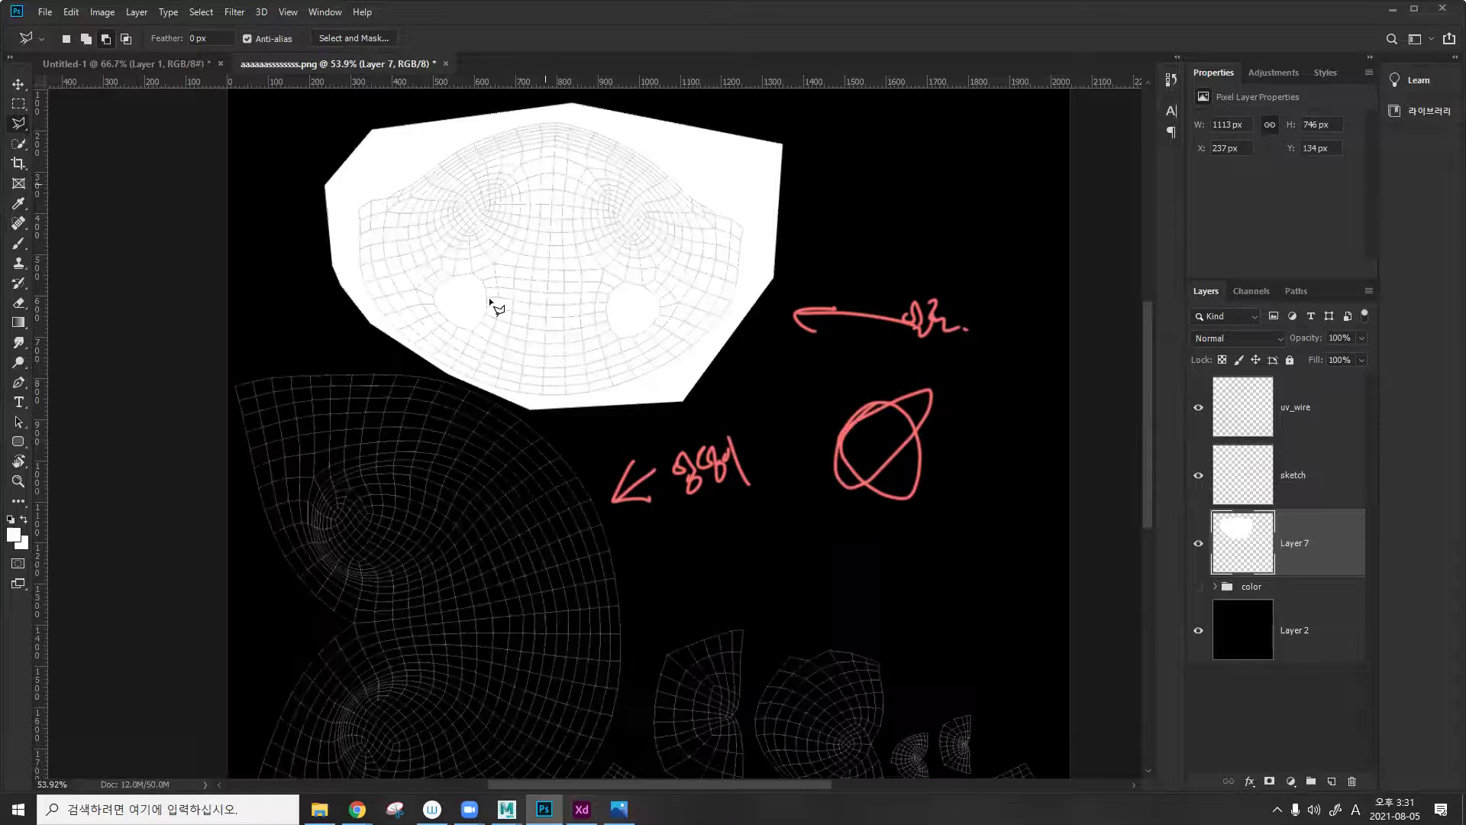
scroll(563, 245, "up", 2, "alt")
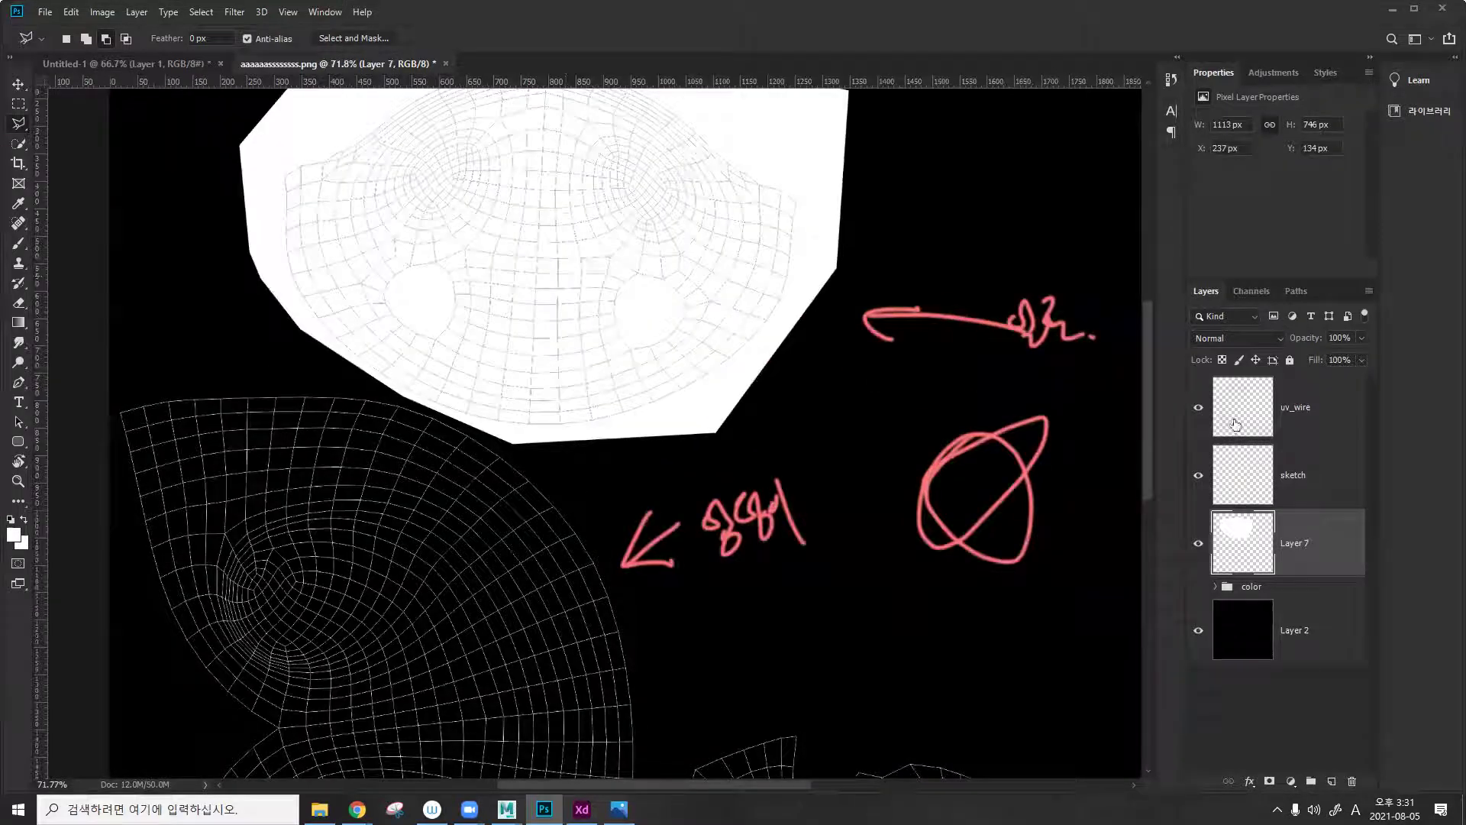
left_click(1200, 409)
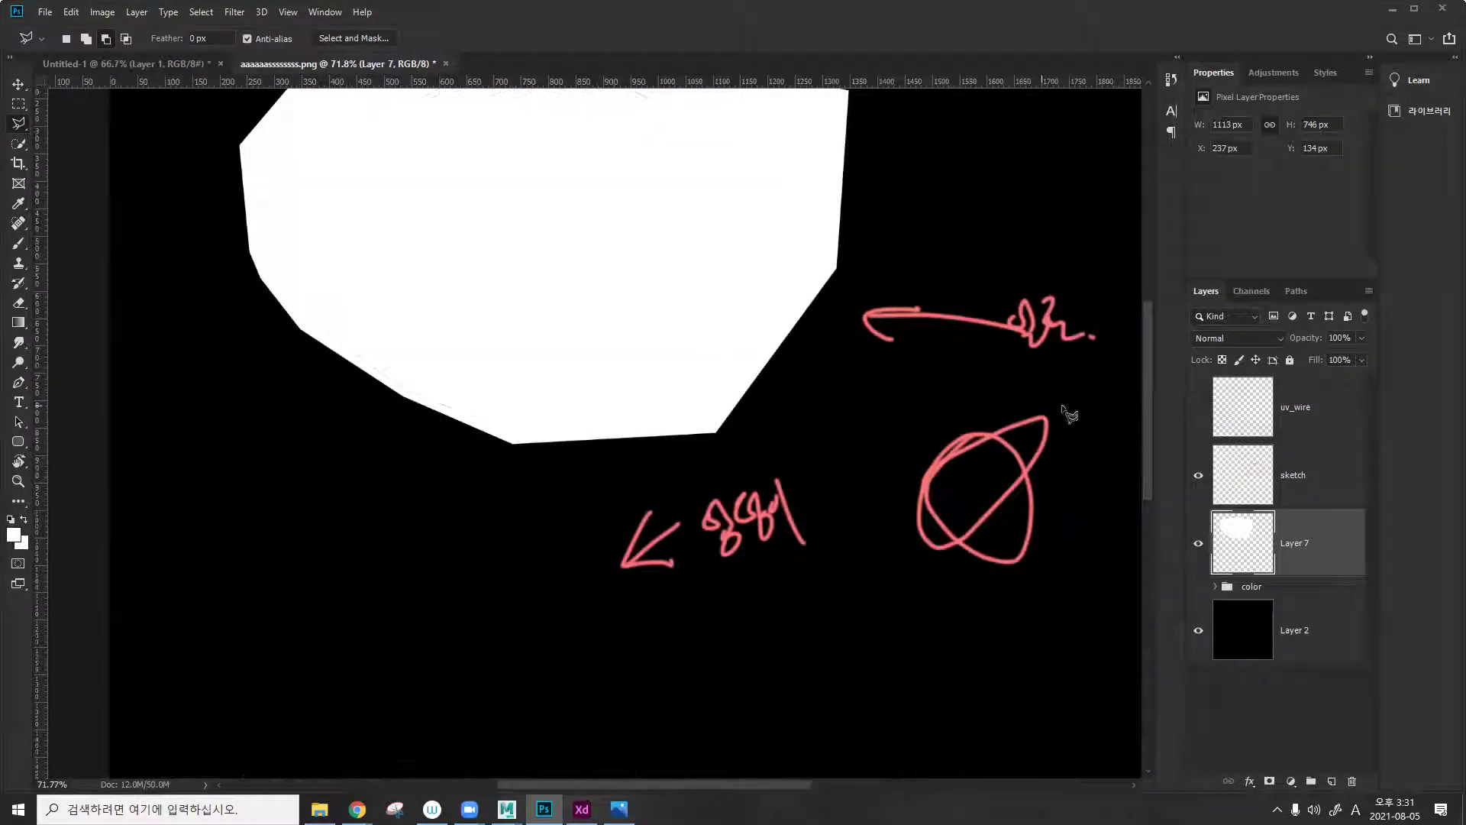
scroll(729, 485, "down", 1)
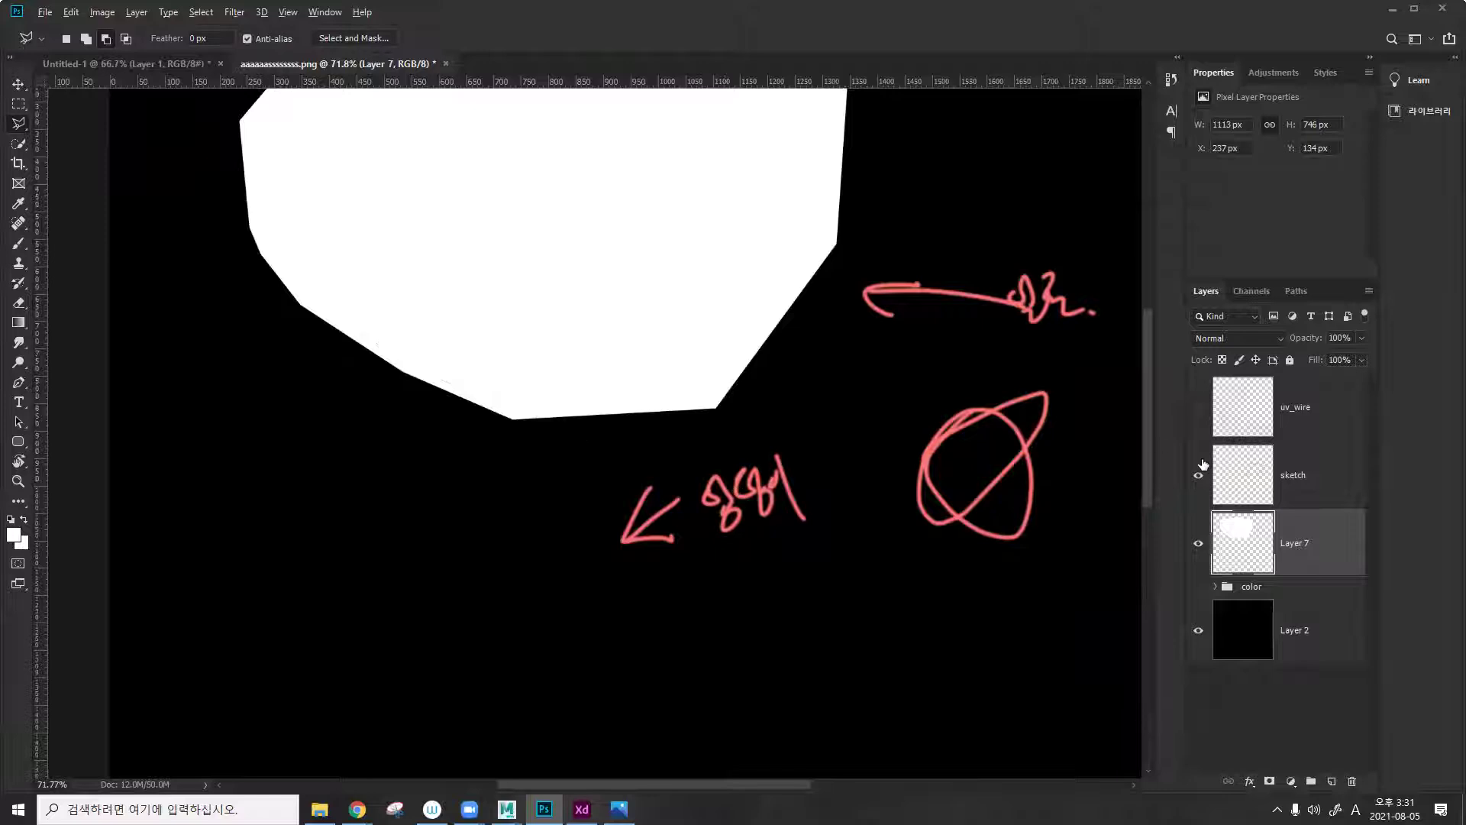
left_click(1199, 407)
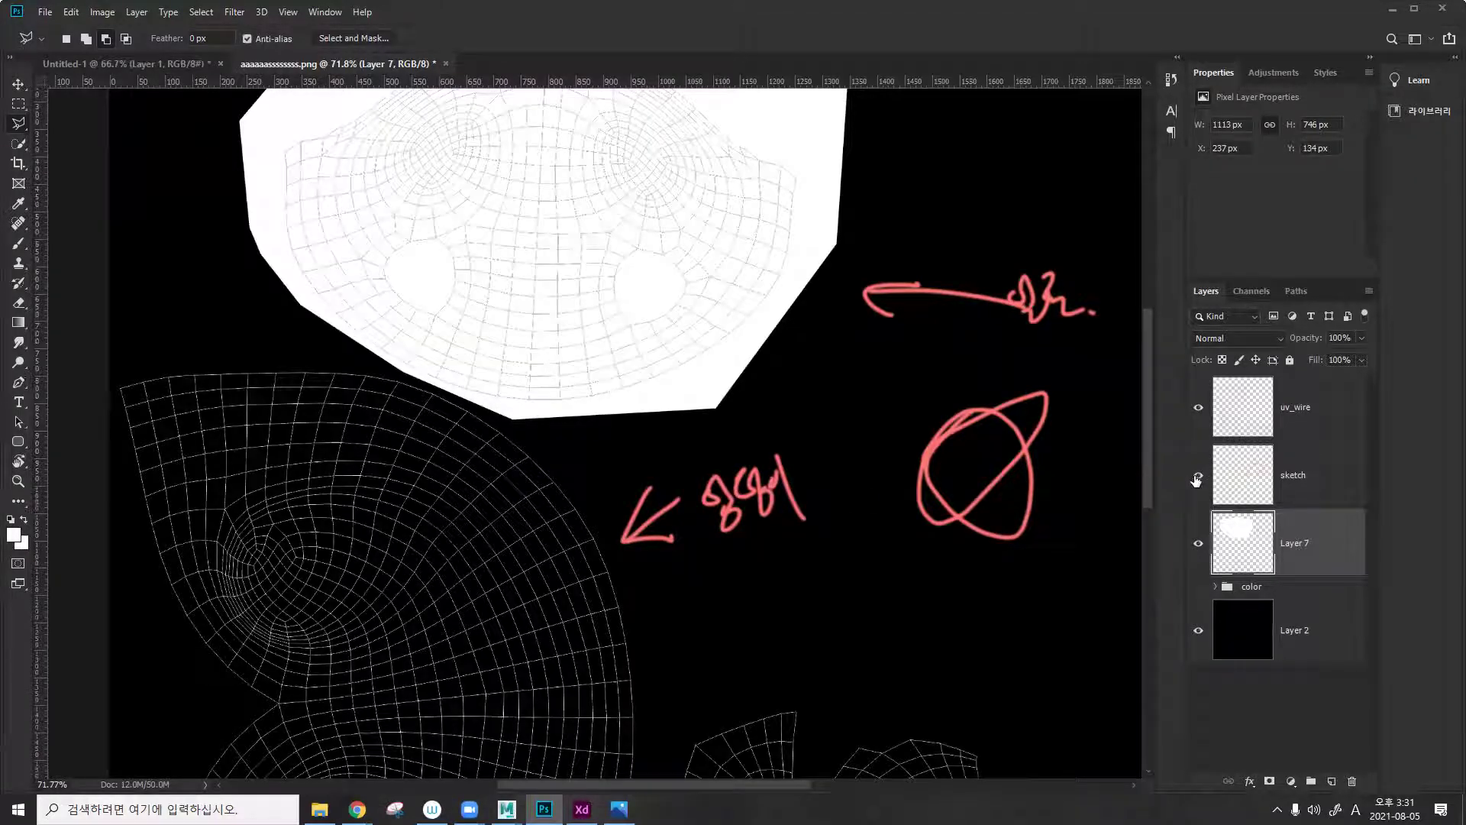
left_click(1199, 407)
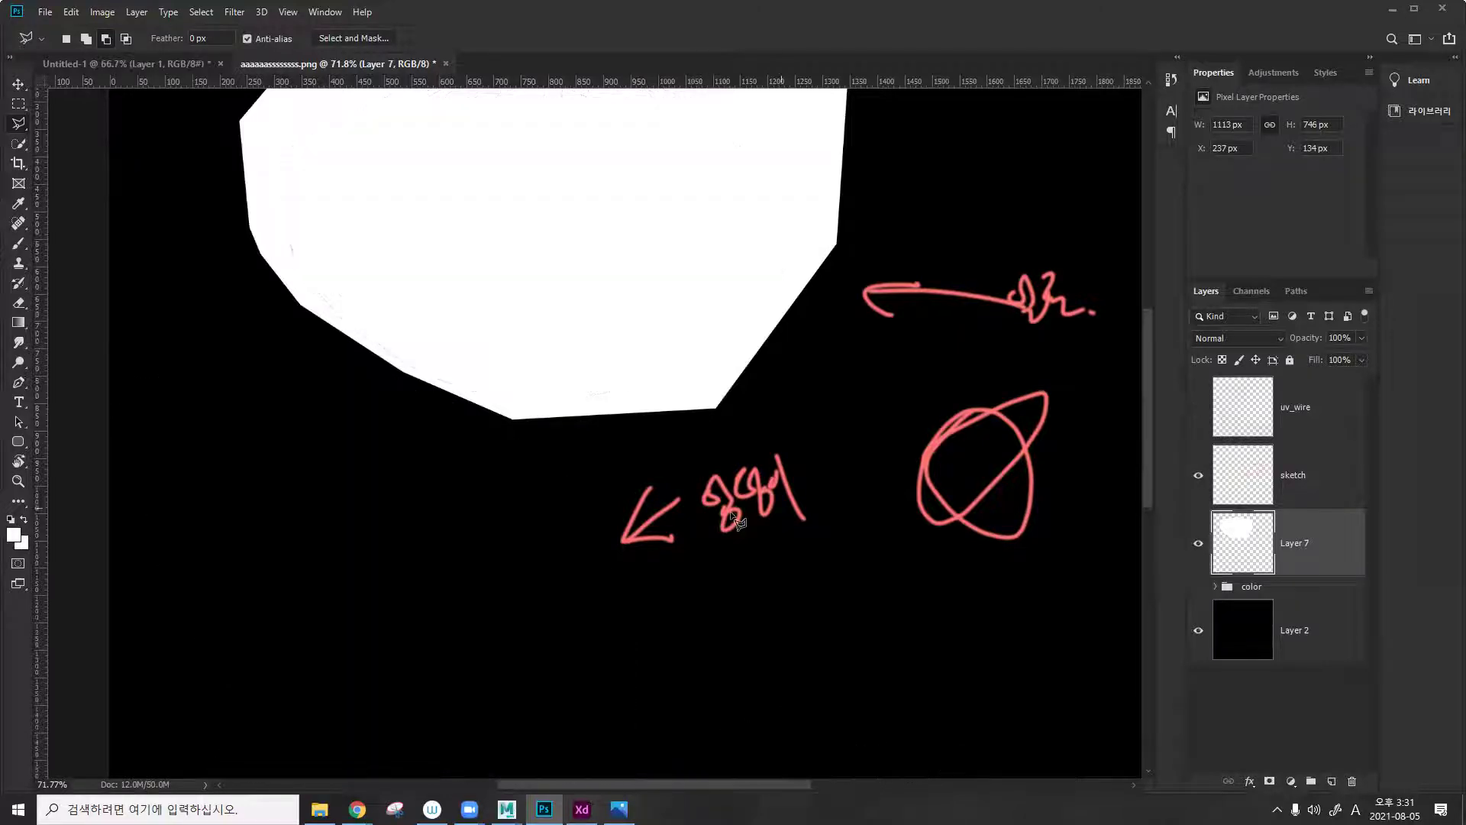
scroll(710, 527, "down", 2, "alt")
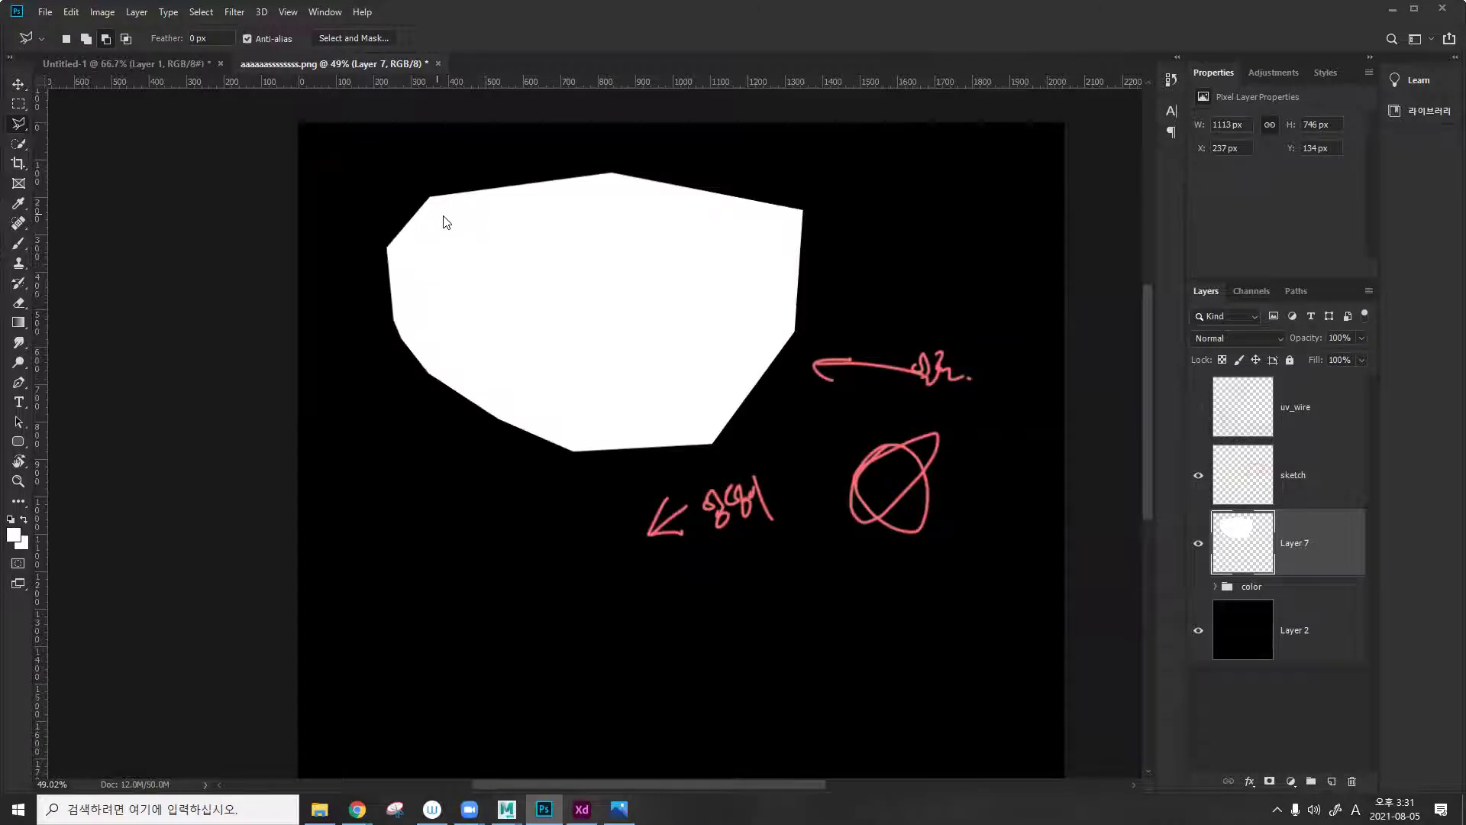
Save the mask as the PNG file aaaaaasssssss_metal_tex in the cmco folder, using the large file size option.
key("ctrl+shift+s")
left_click(363, 165)
left_click(243, 292)
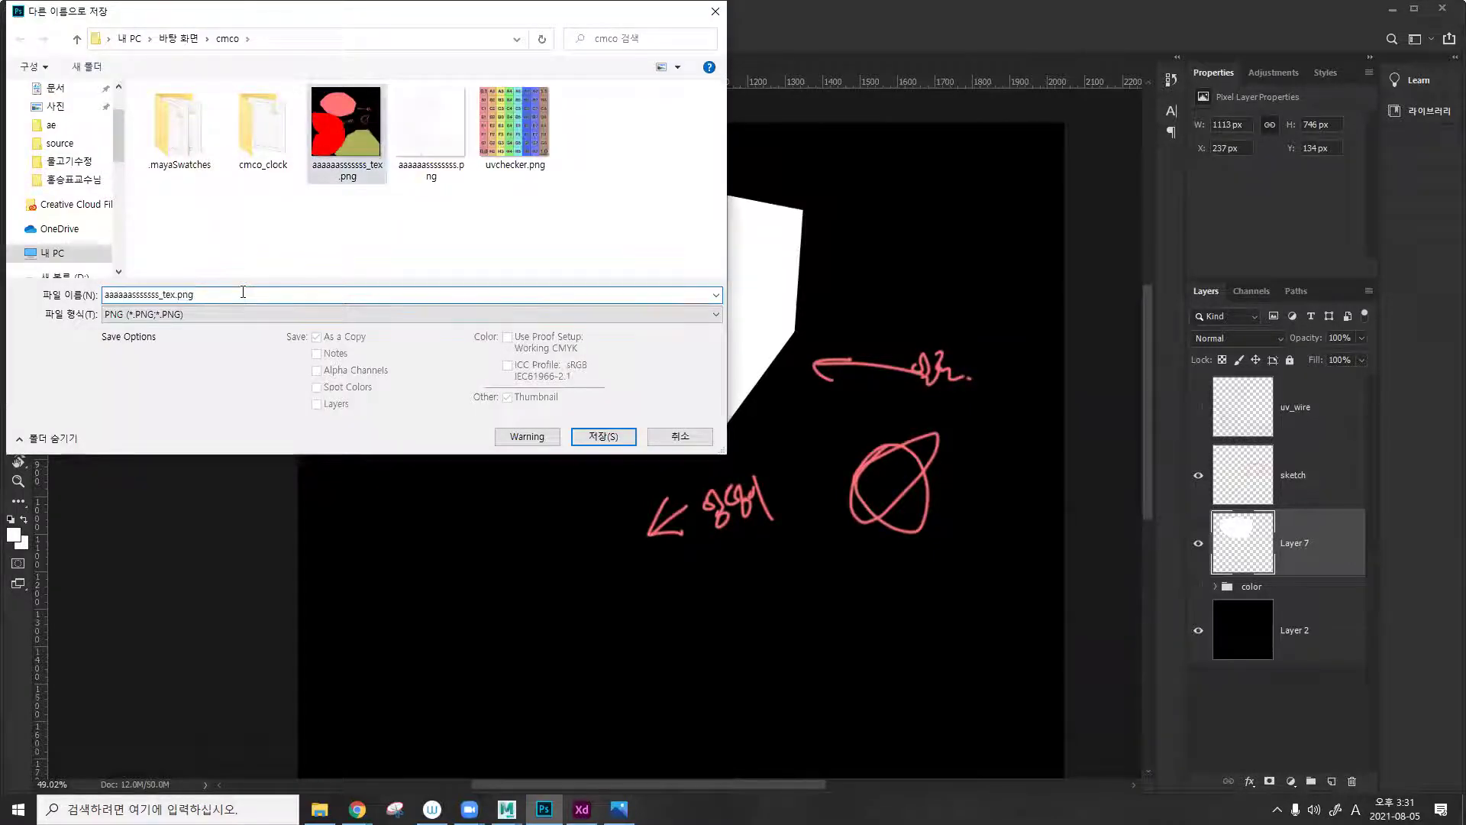
key("BackSpace")
key("BackSpace")
key("BackSpace")
key("BackSpace")
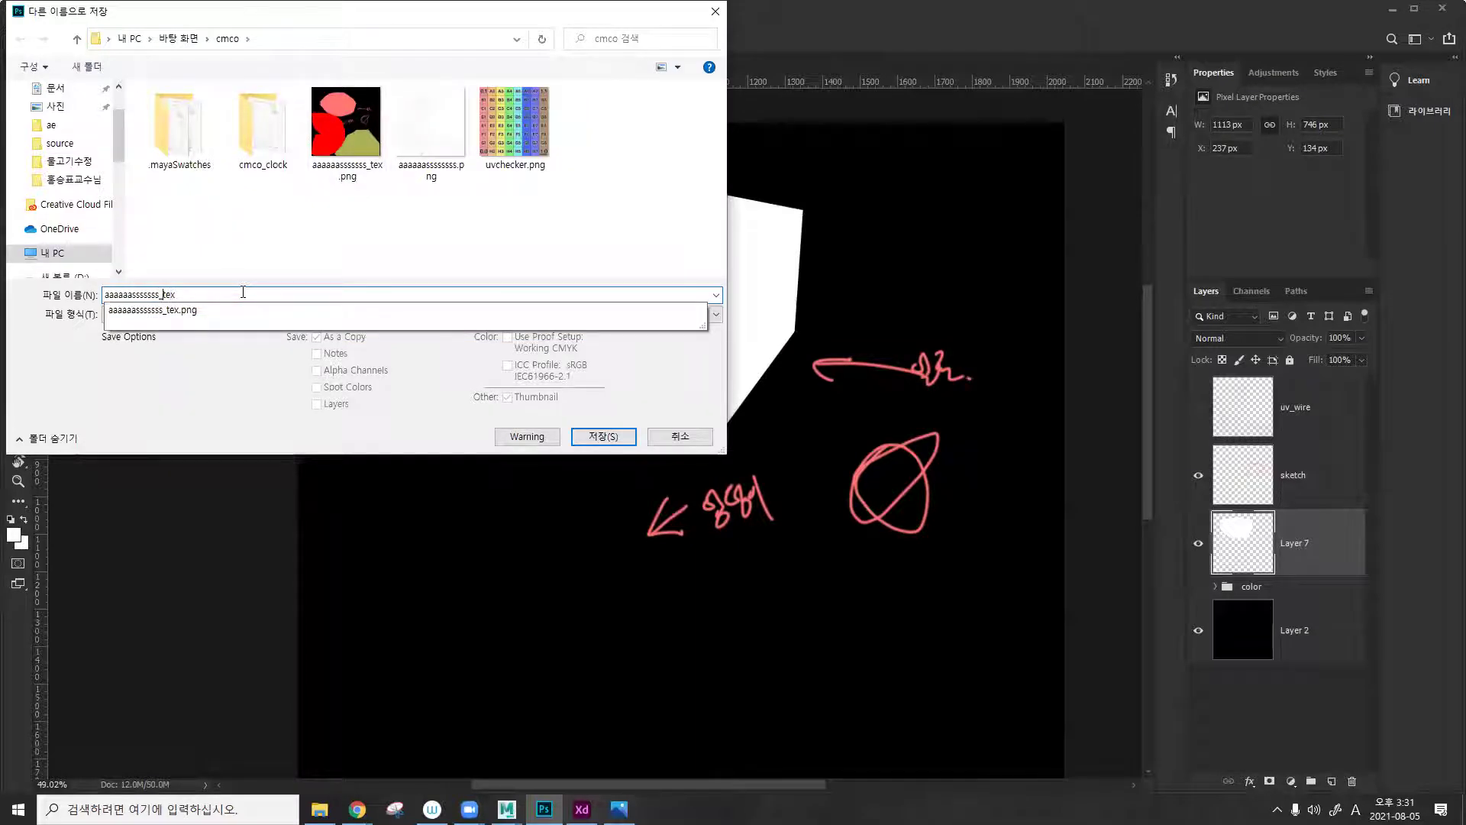
type("metal_")
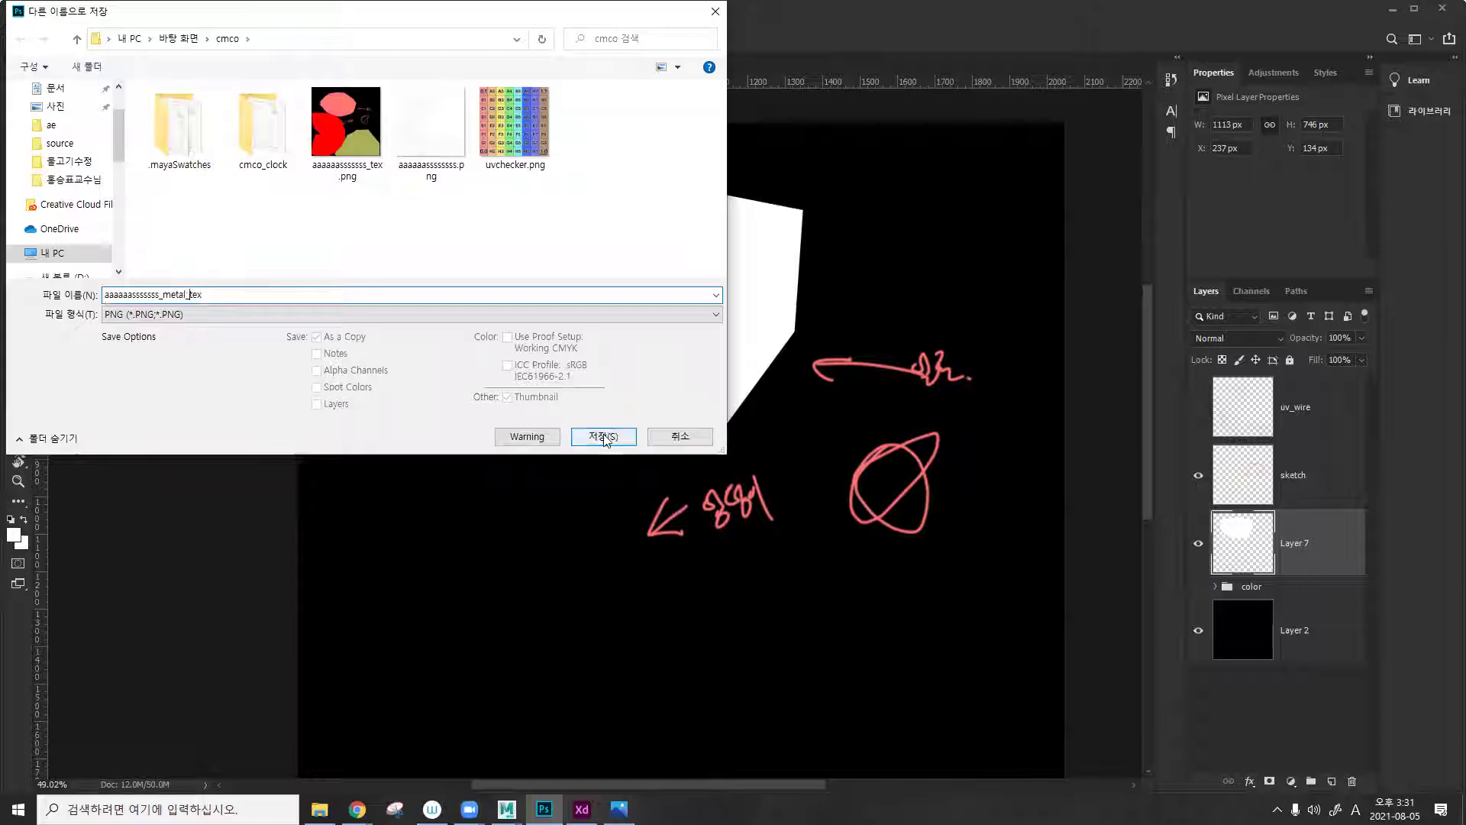
key("Return")
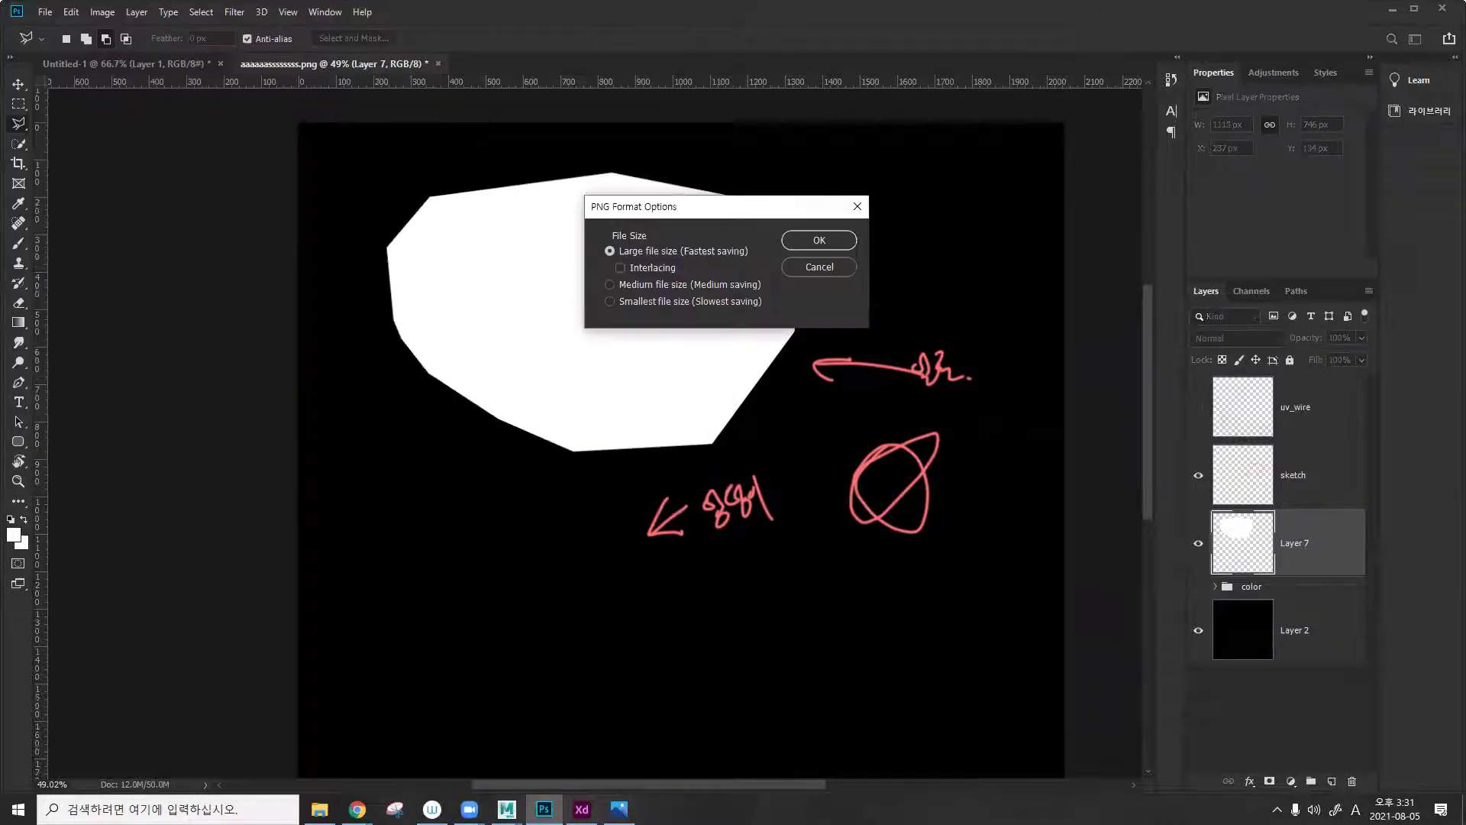
key("Return")
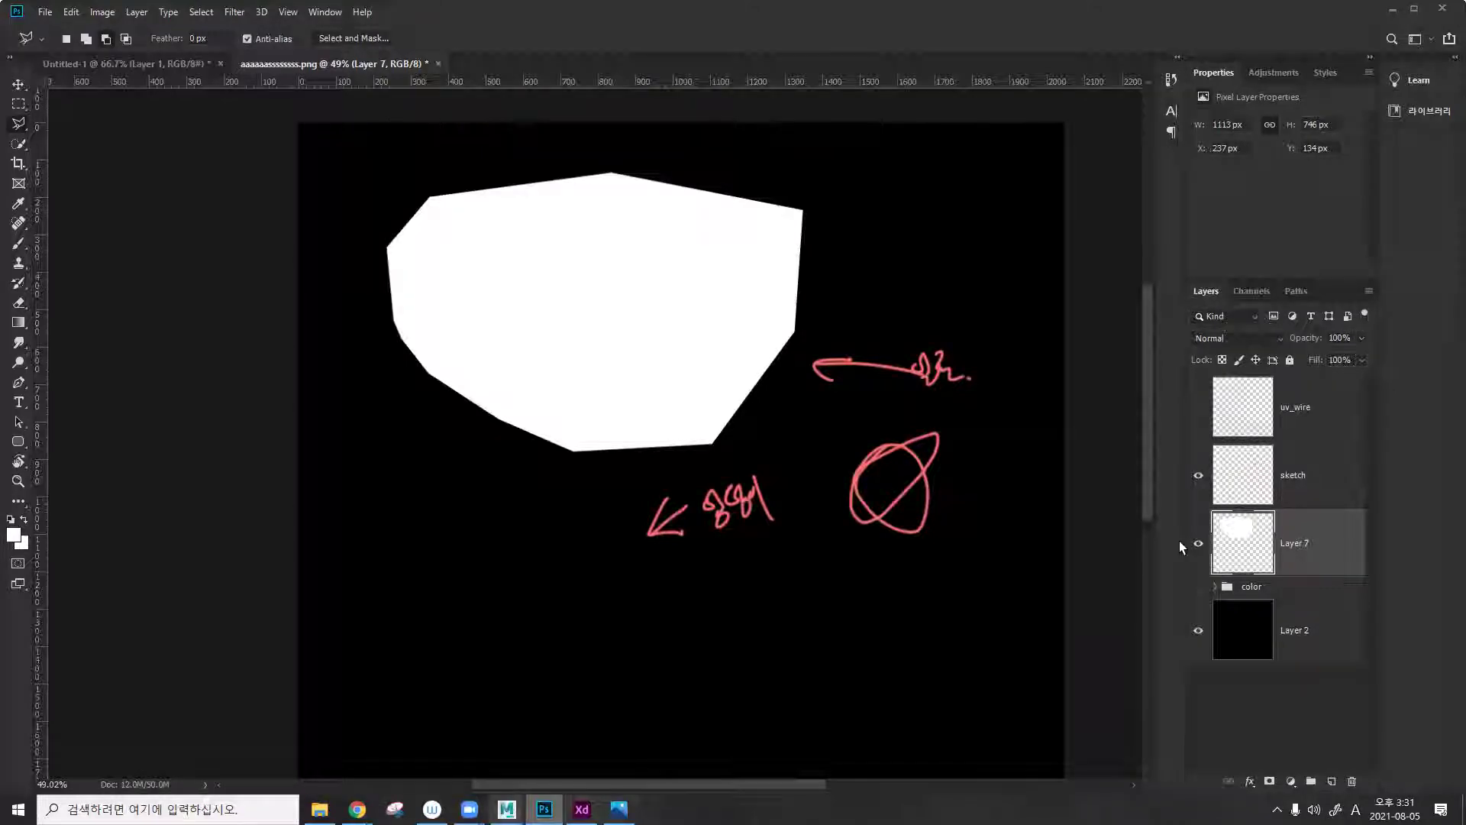
Return to Maya and connect a File texture to the Metalness of the creature's VRayMtl1 material.
key("alt+Tab")
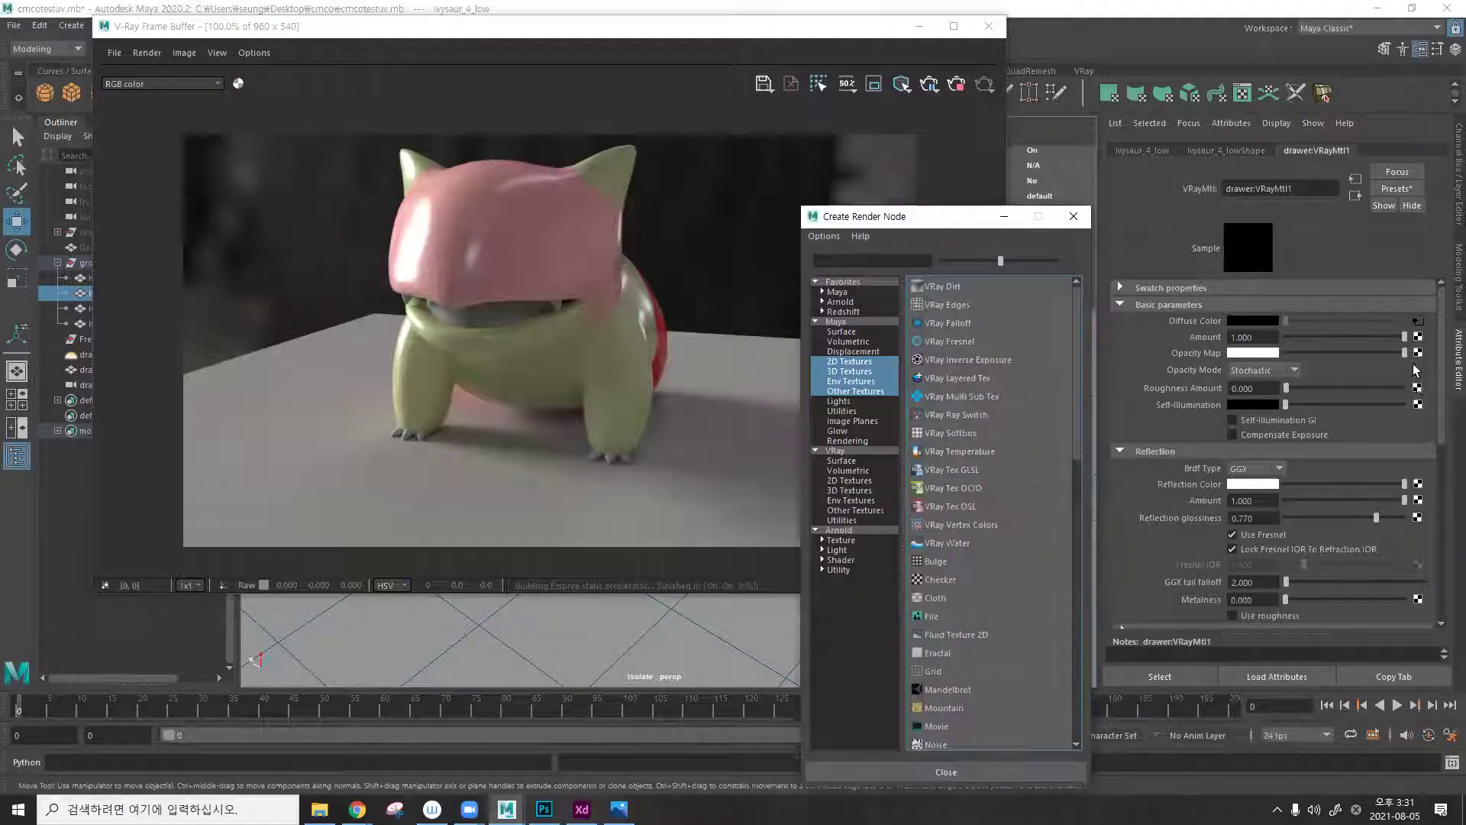
left_click(931, 617)
Load aaaaaasssssss_metal_tex.png from the desktop's cmco folder as the file texture's image, copying the folder path from File Explorer.
left_click(1421, 358)
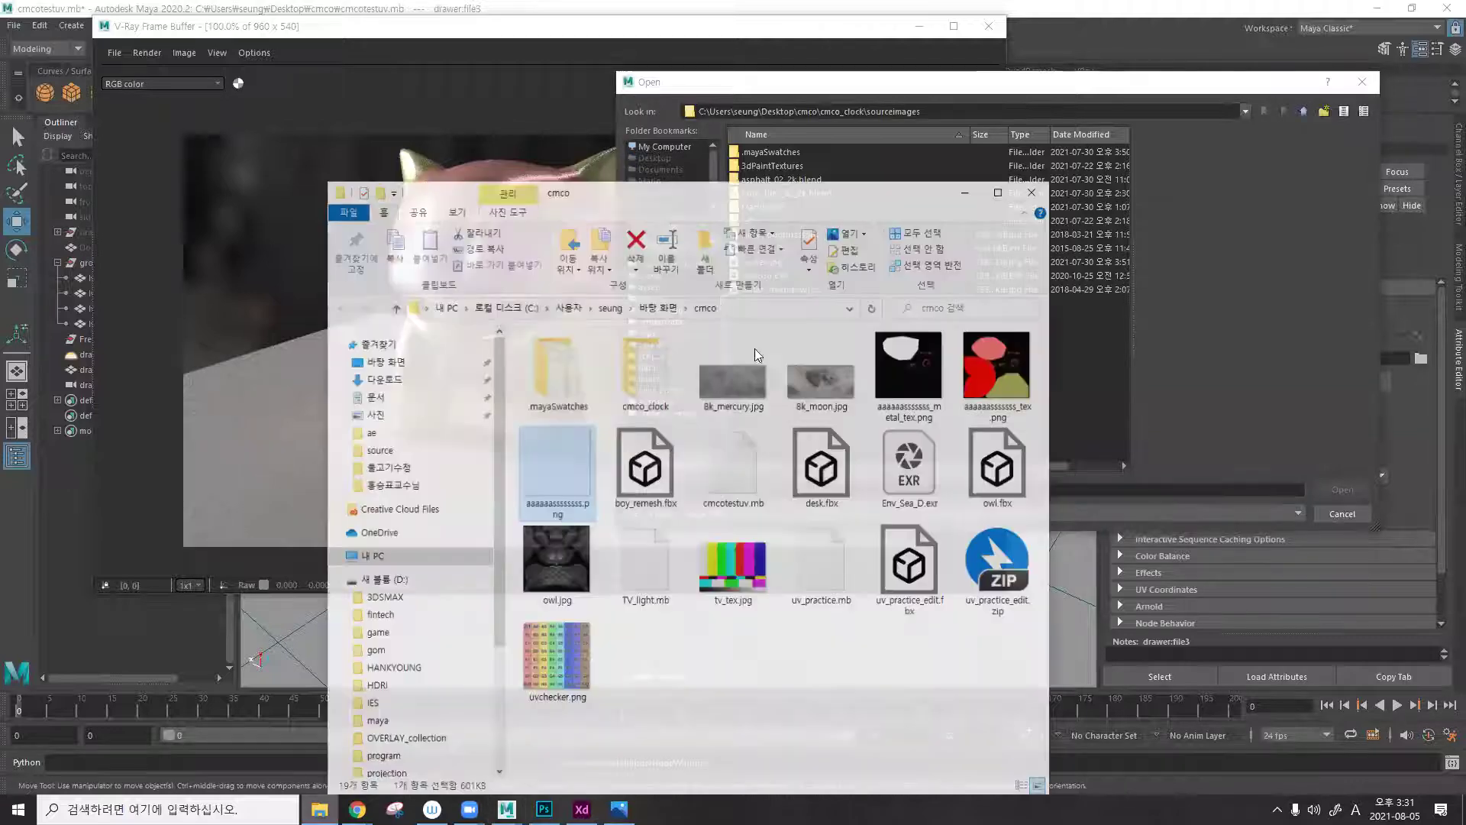
left_click(319, 809)
key("alt+d")
key("ctrl+c")
triple_click(936, 112)
key("ctrl+v")
key("Return")
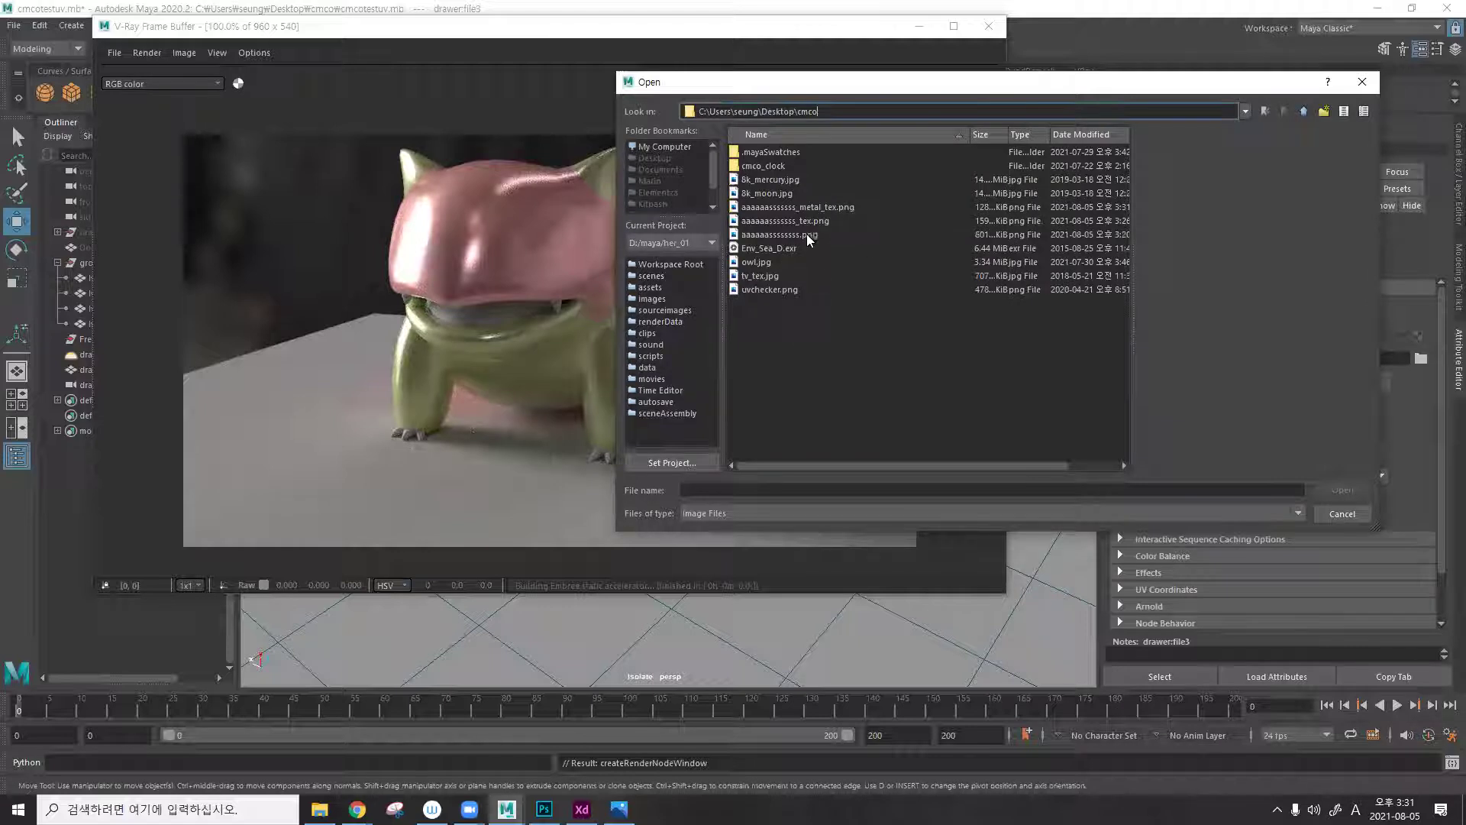
left_click(811, 209)
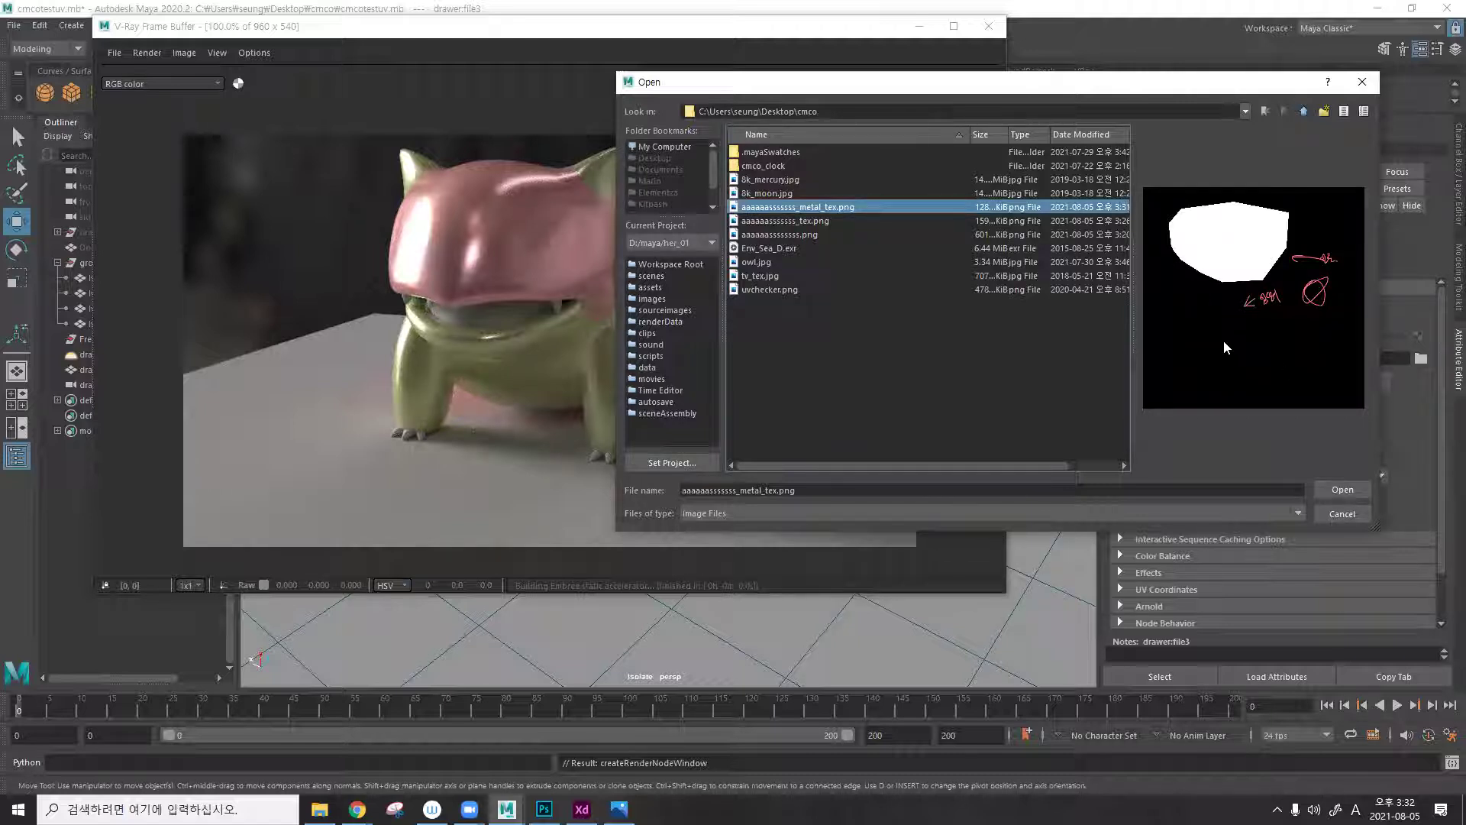
left_click(1332, 490)
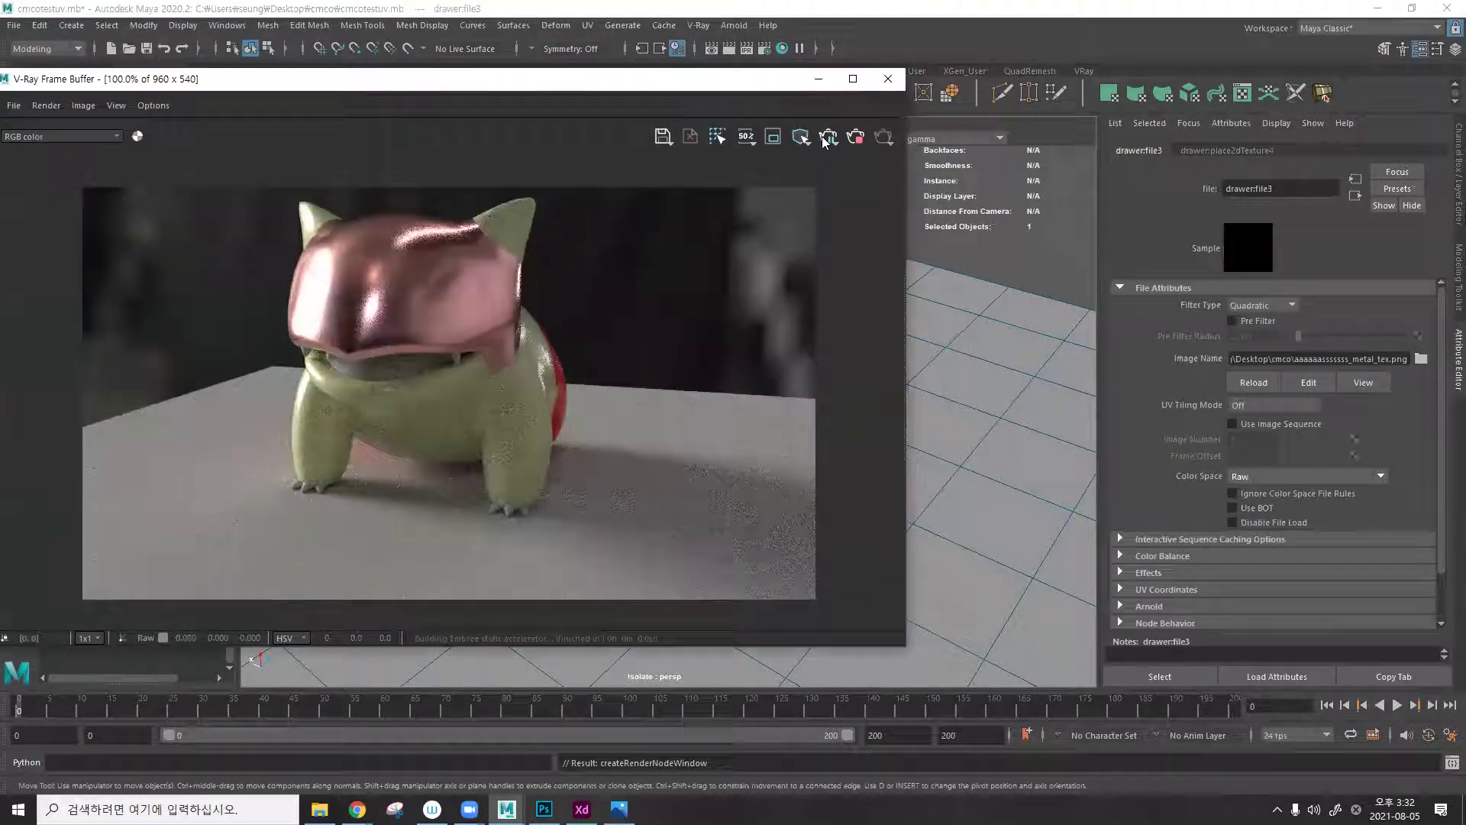
Start an interactive V-Ray render of the persp camera view to check the metalness mask on the creature.
left_click(830, 144)
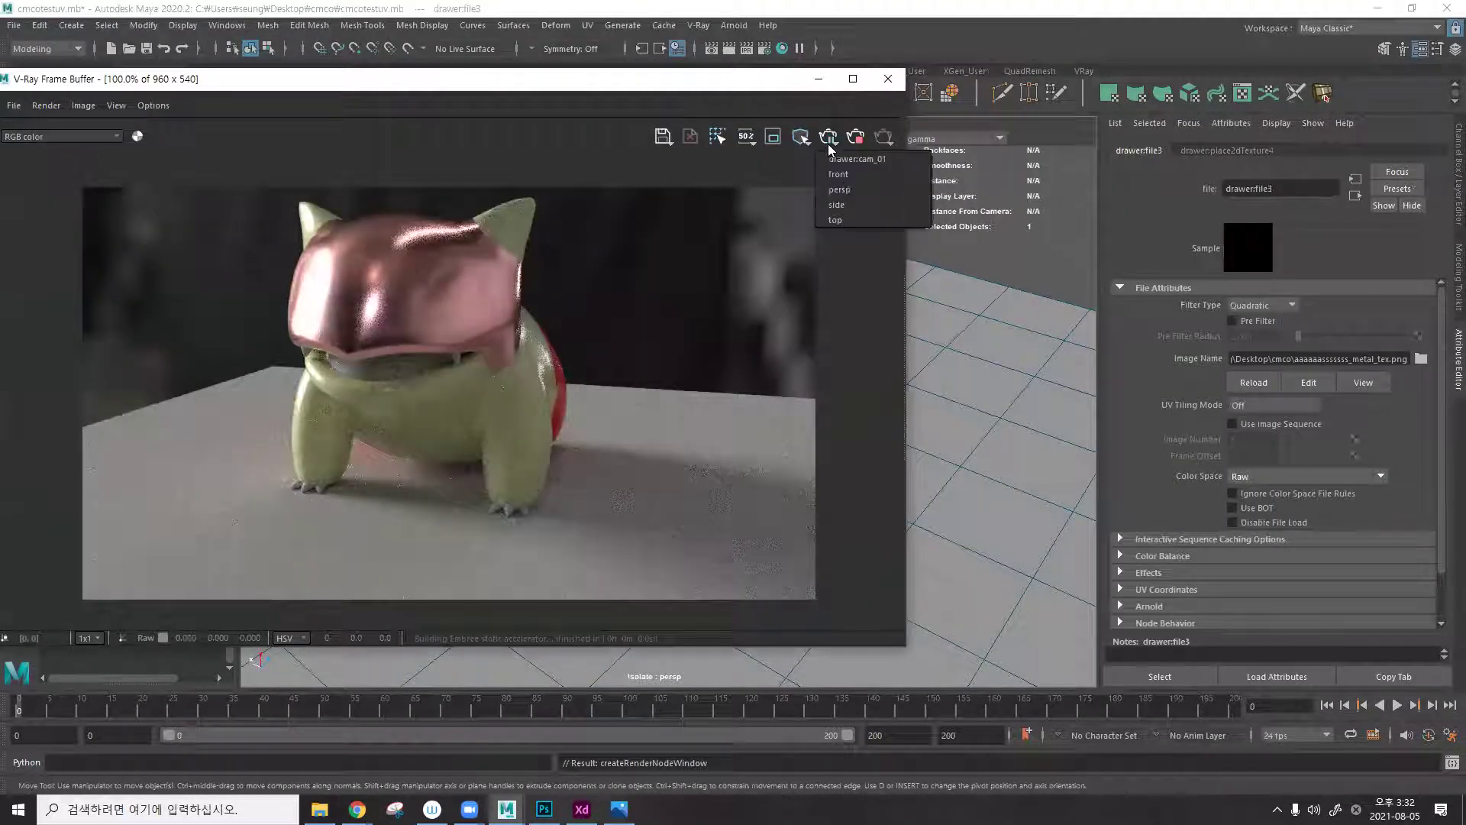
left_click(839, 189)
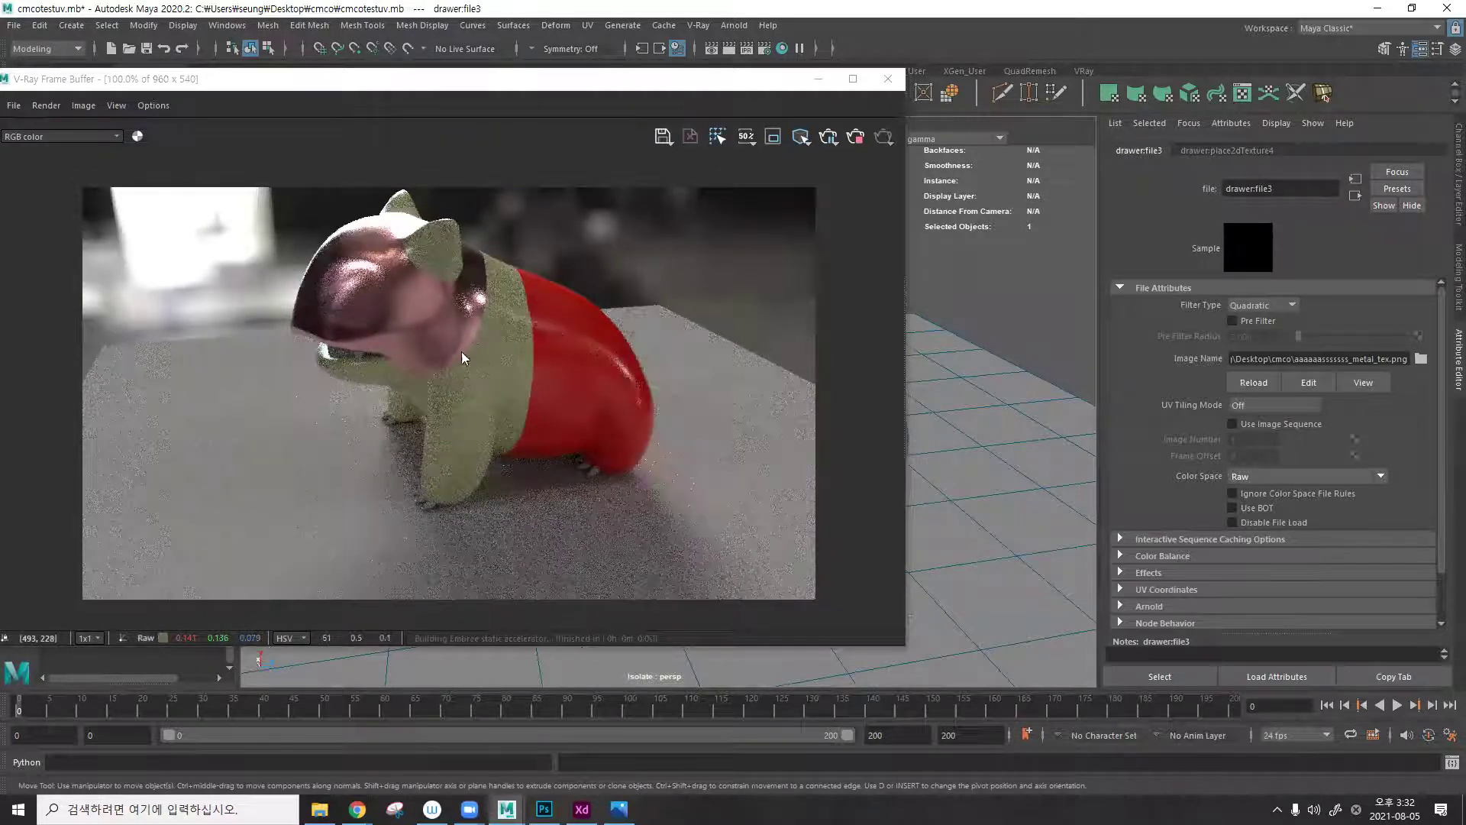
left_click(632, 90)
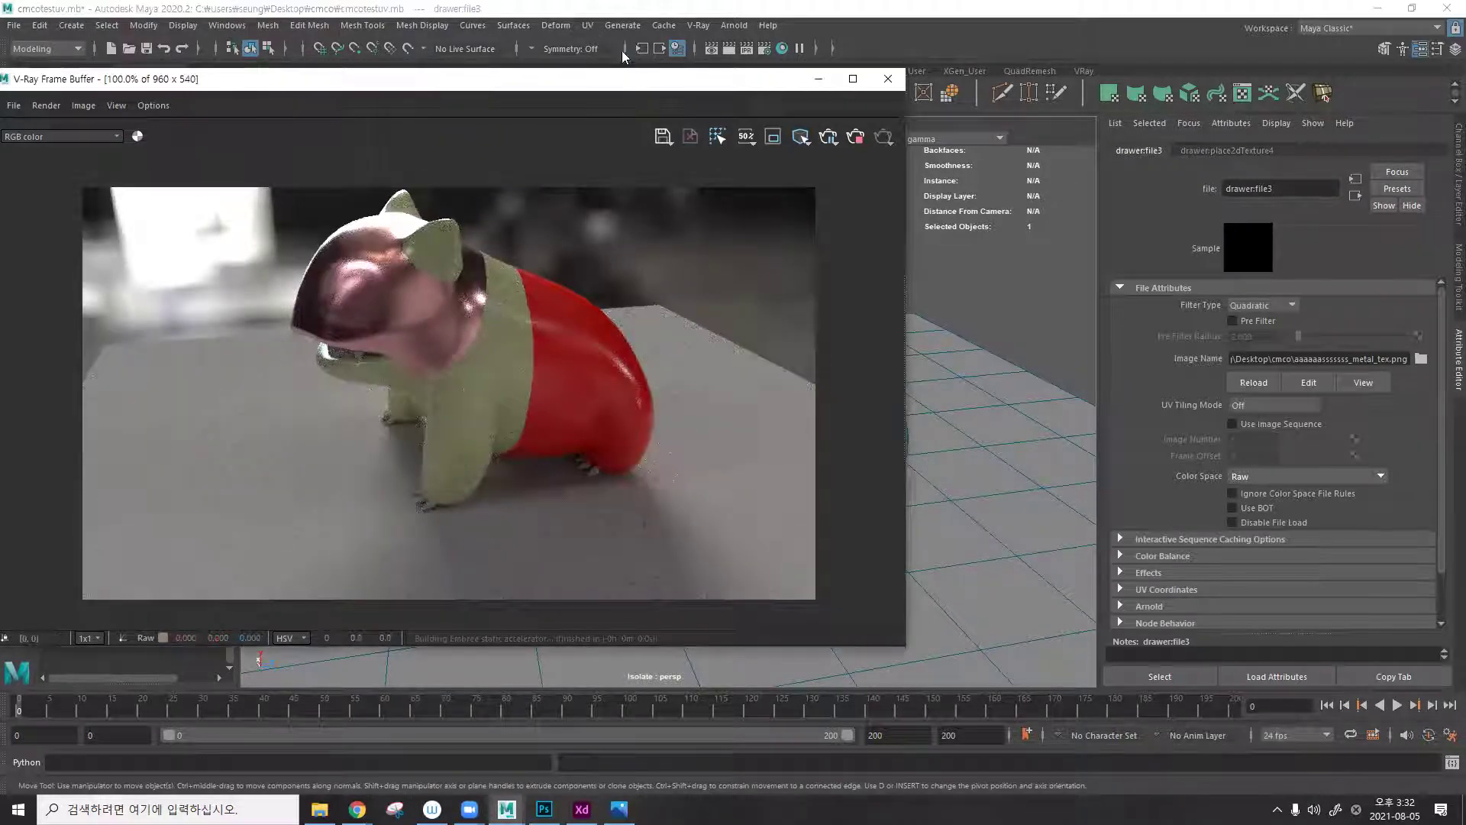
Open the UV Editor and examine the face's UV shell alongside the render.
left_click(588, 25)
left_click(618, 48)
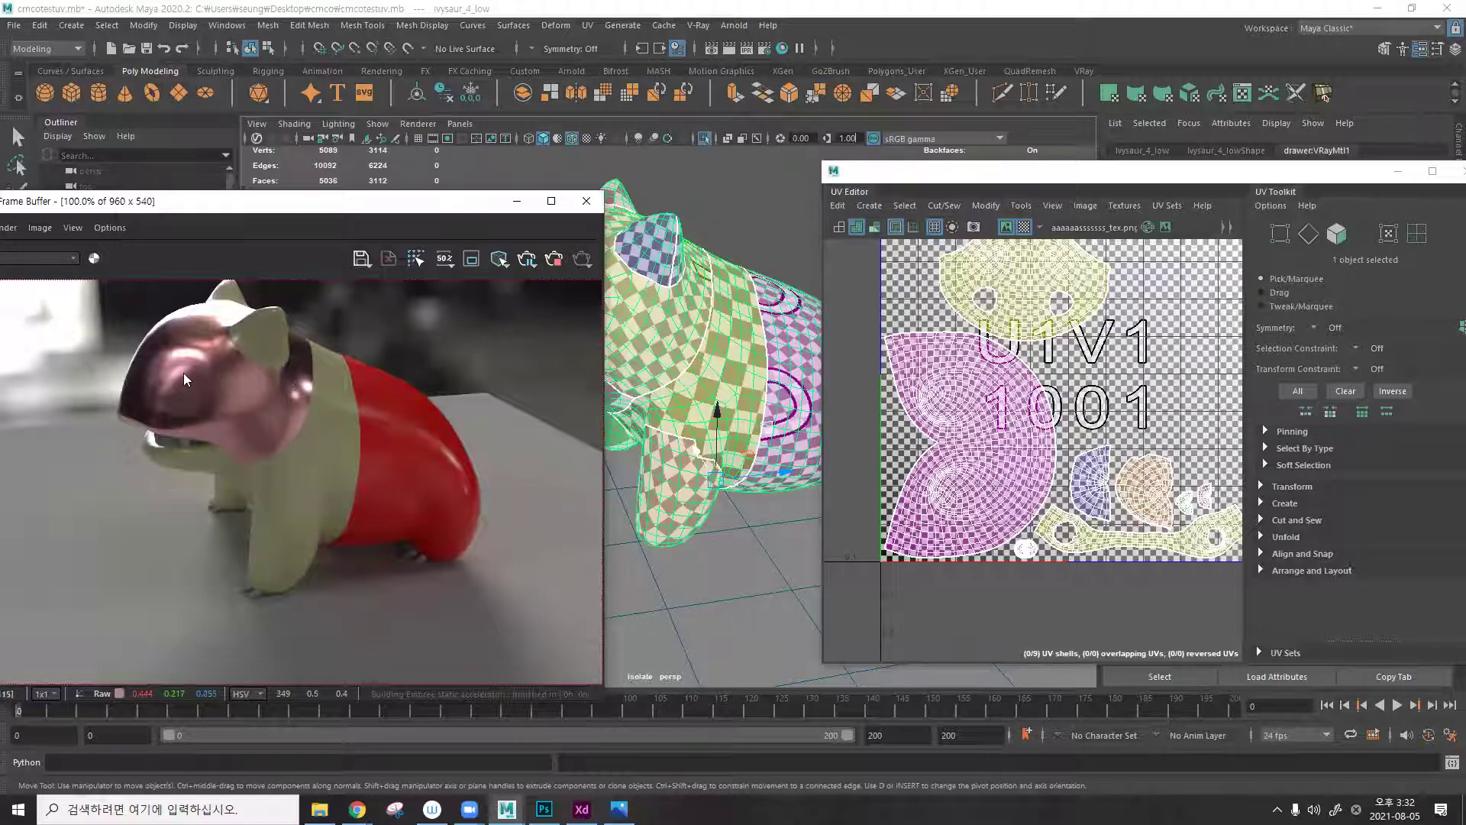
scroll(1130, 298, "up", 2)
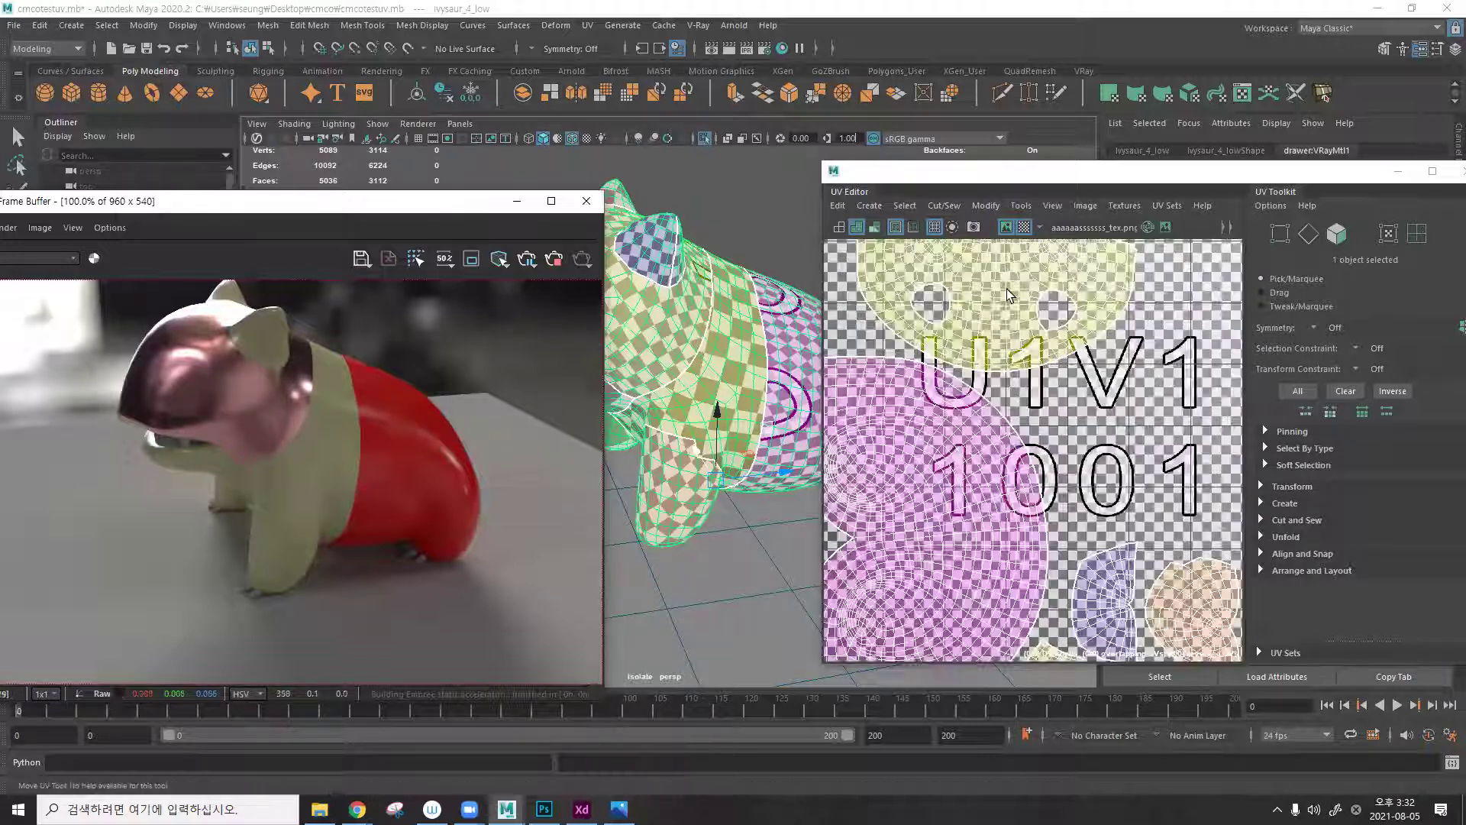
middle_click_drag(876, 367, 909, 492, "alt")
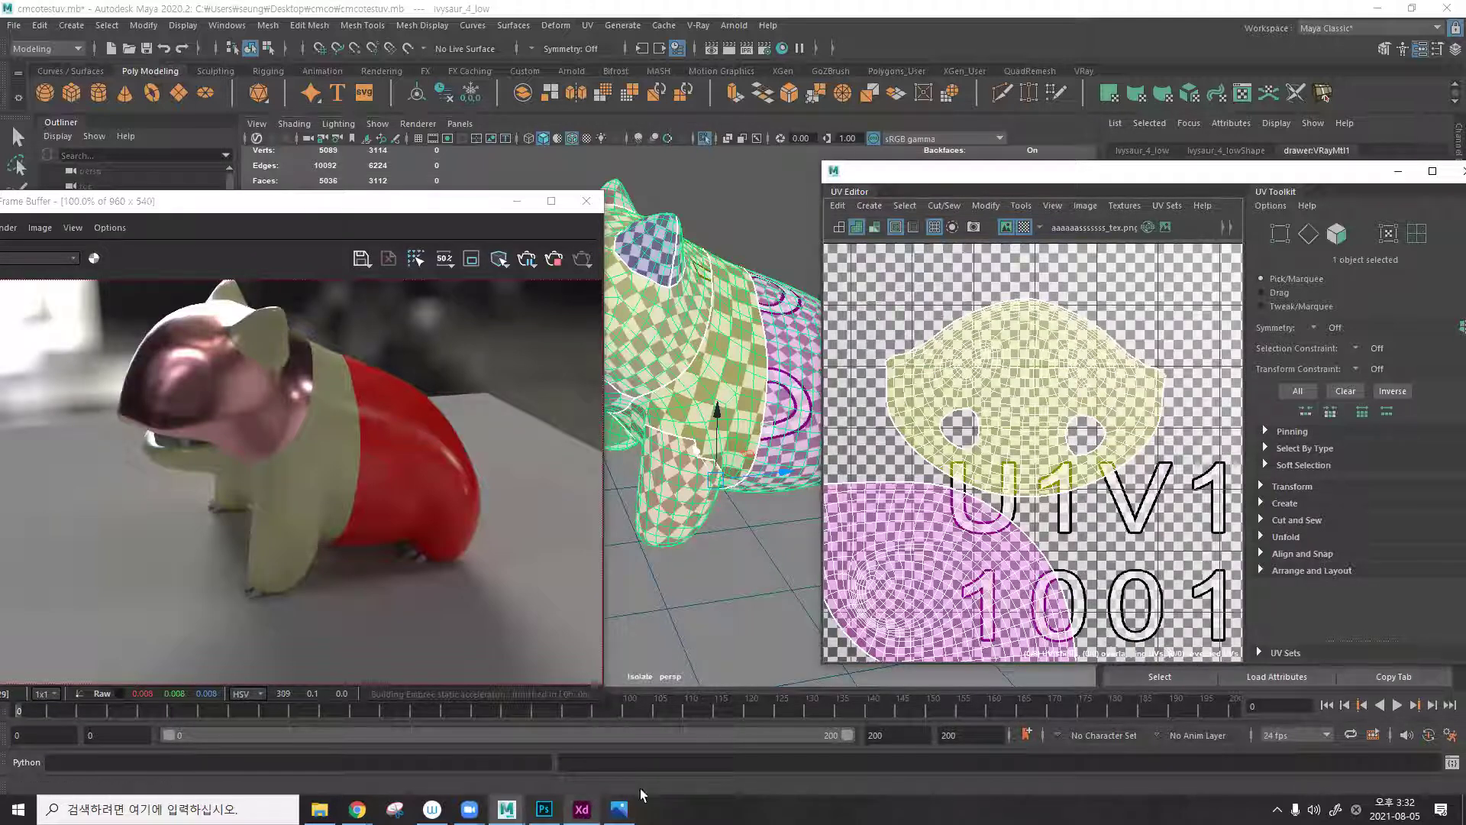
Switch to Photoshop and compare the white face mask with the UV layout by toggling the uv_wire layer, then return to Maya.
left_click(619, 810)
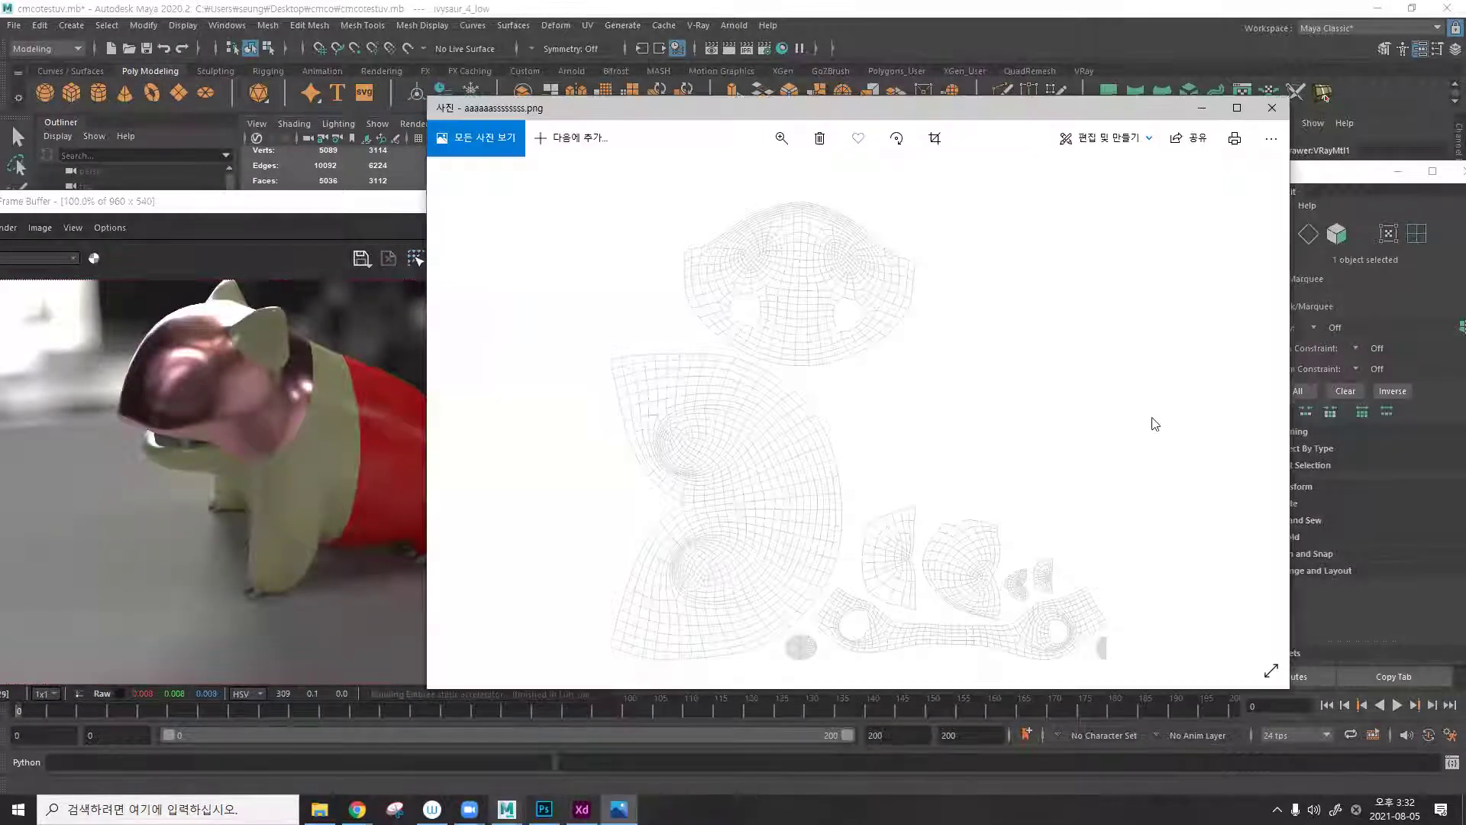
key("alt+Tab")
left_click(1193, 406)
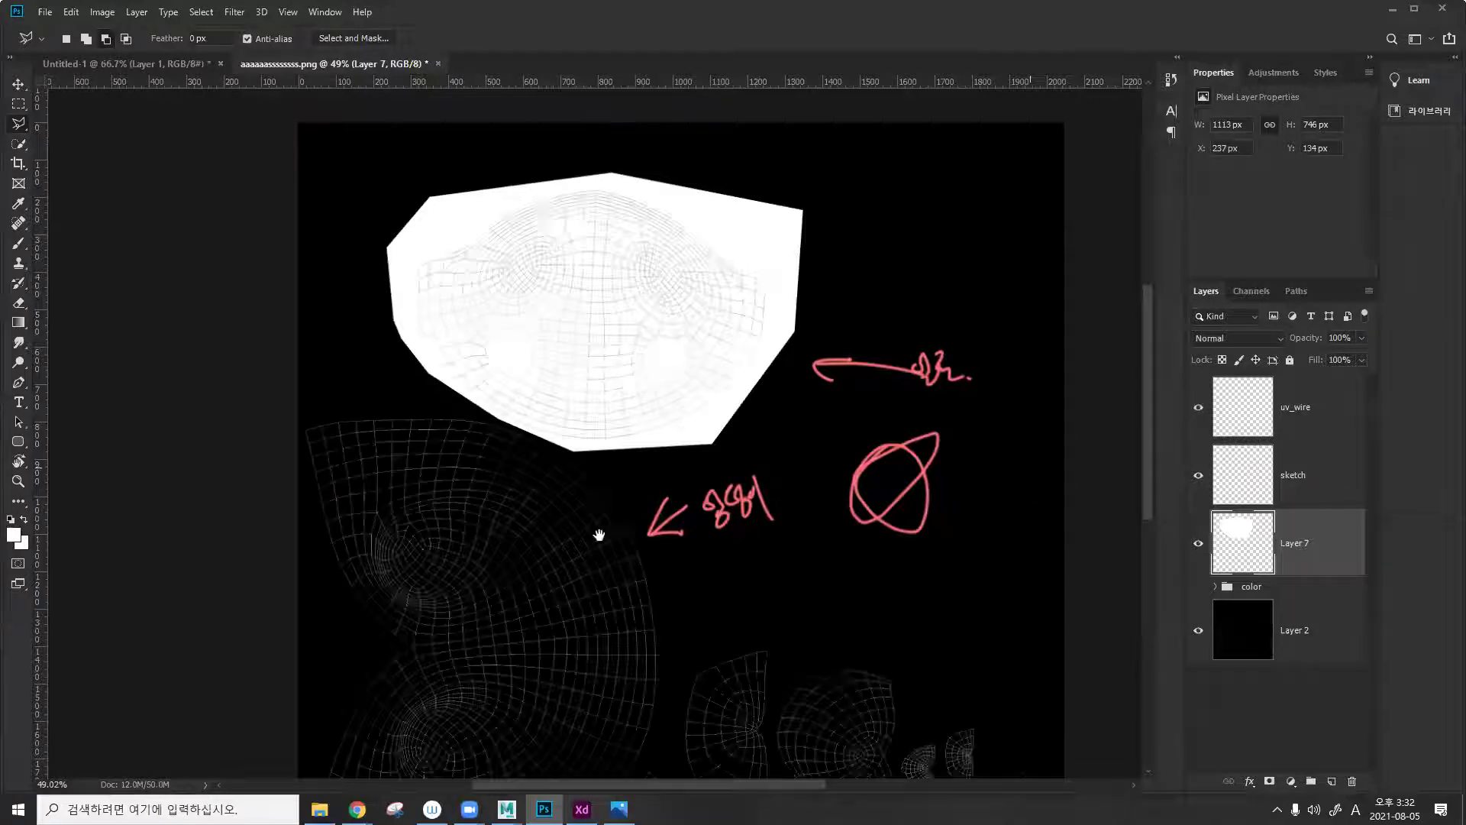
left_click_drag(742, 538, 763, 304)
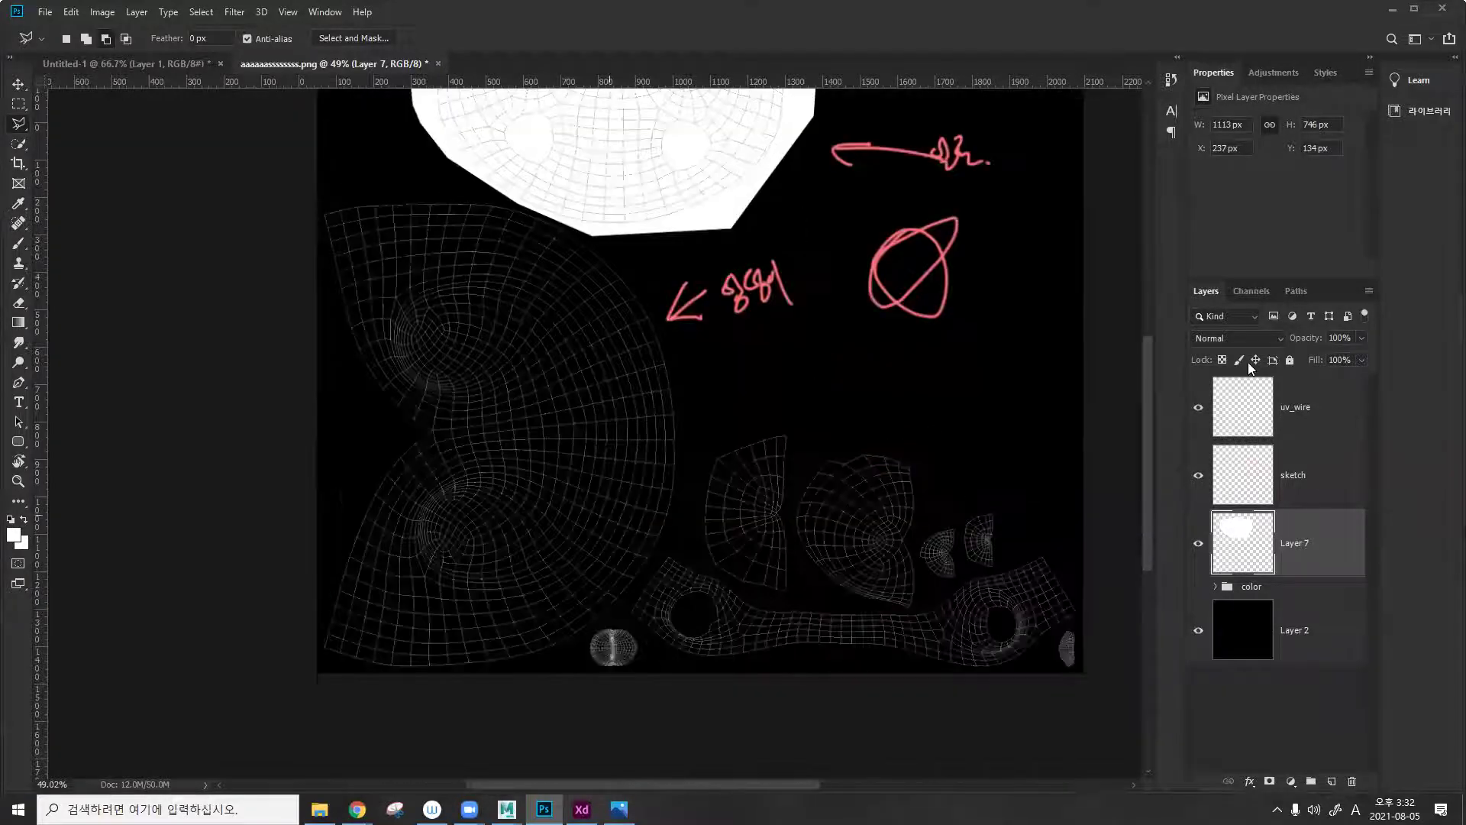
left_click(1199, 408)
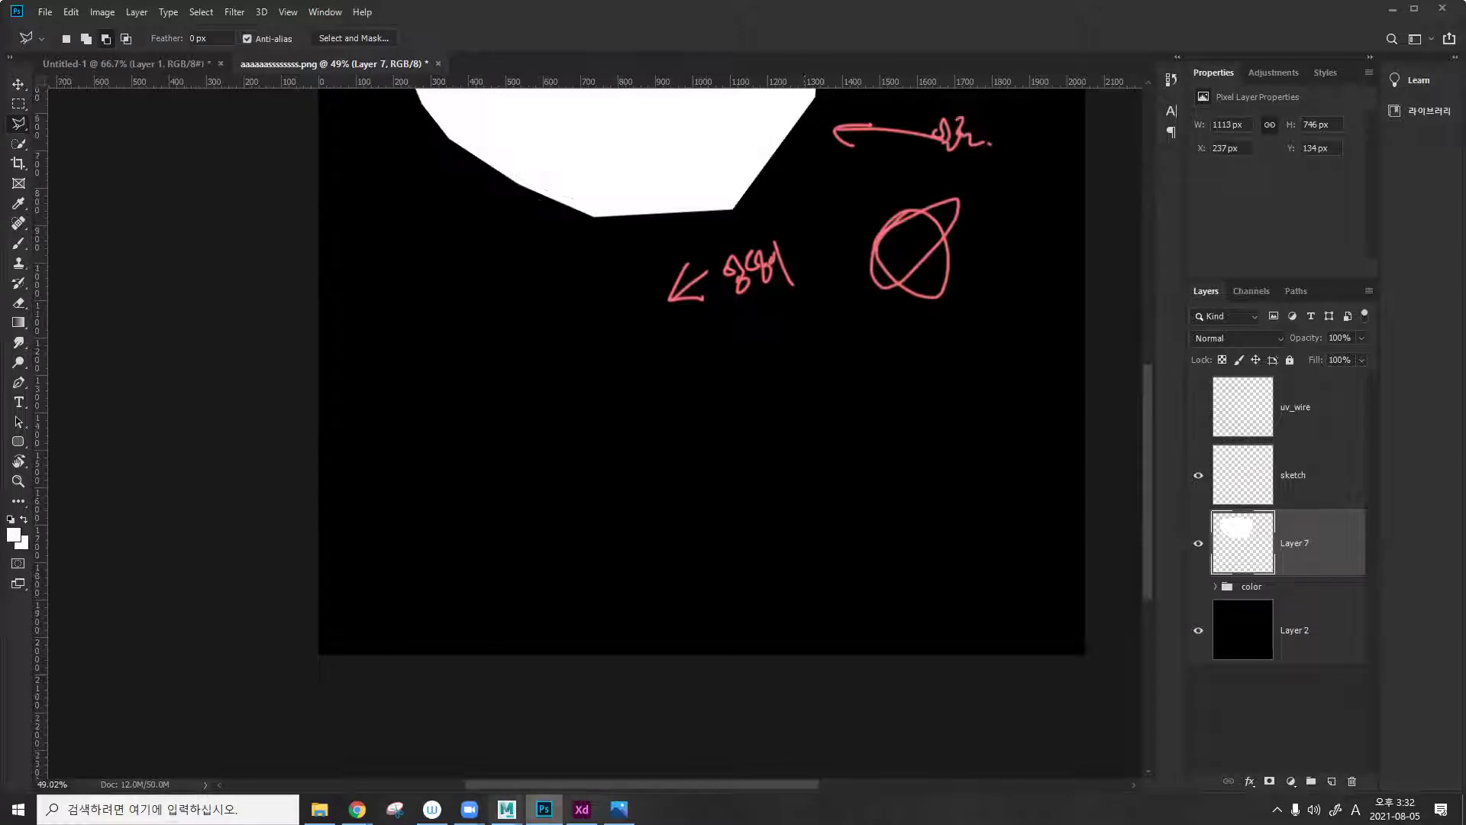
key("alt+Tab")
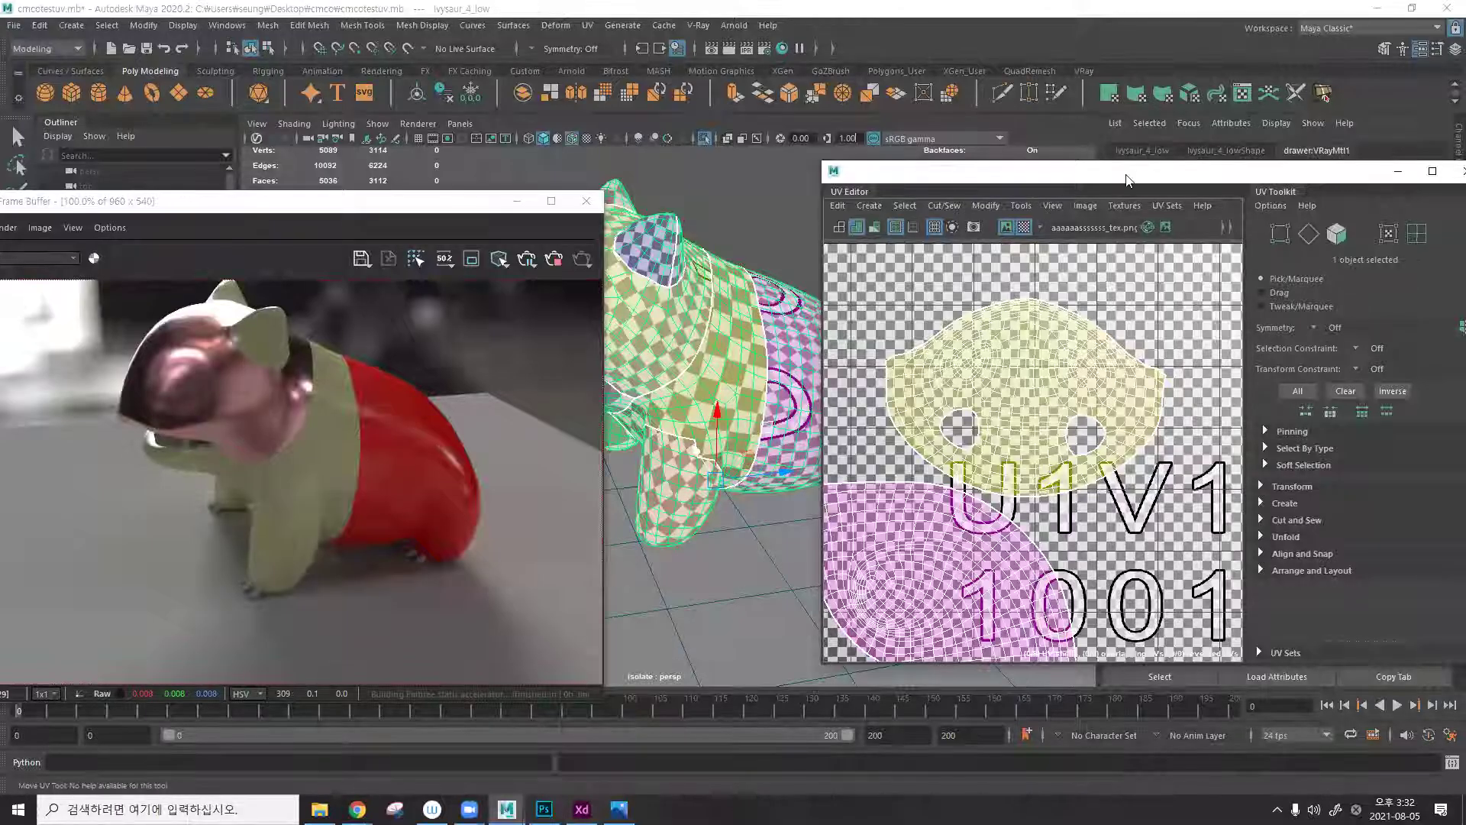
Close the UV Editor, examine the metallic face in the render from several angles, and close the V-Ray Frame Buffer.
left_click_drag(1126, 179, 799, 181)
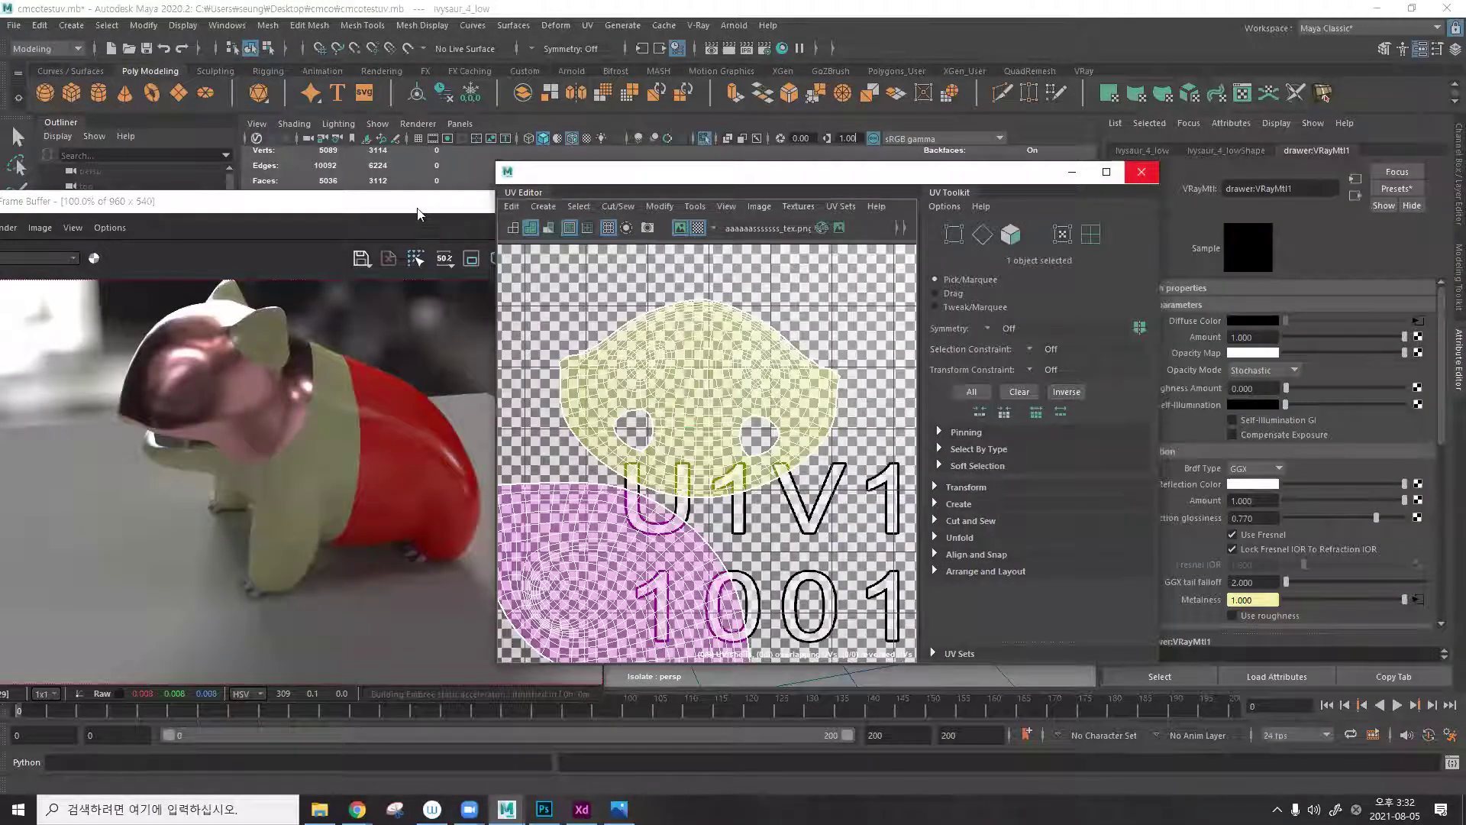
key("alt+F4")
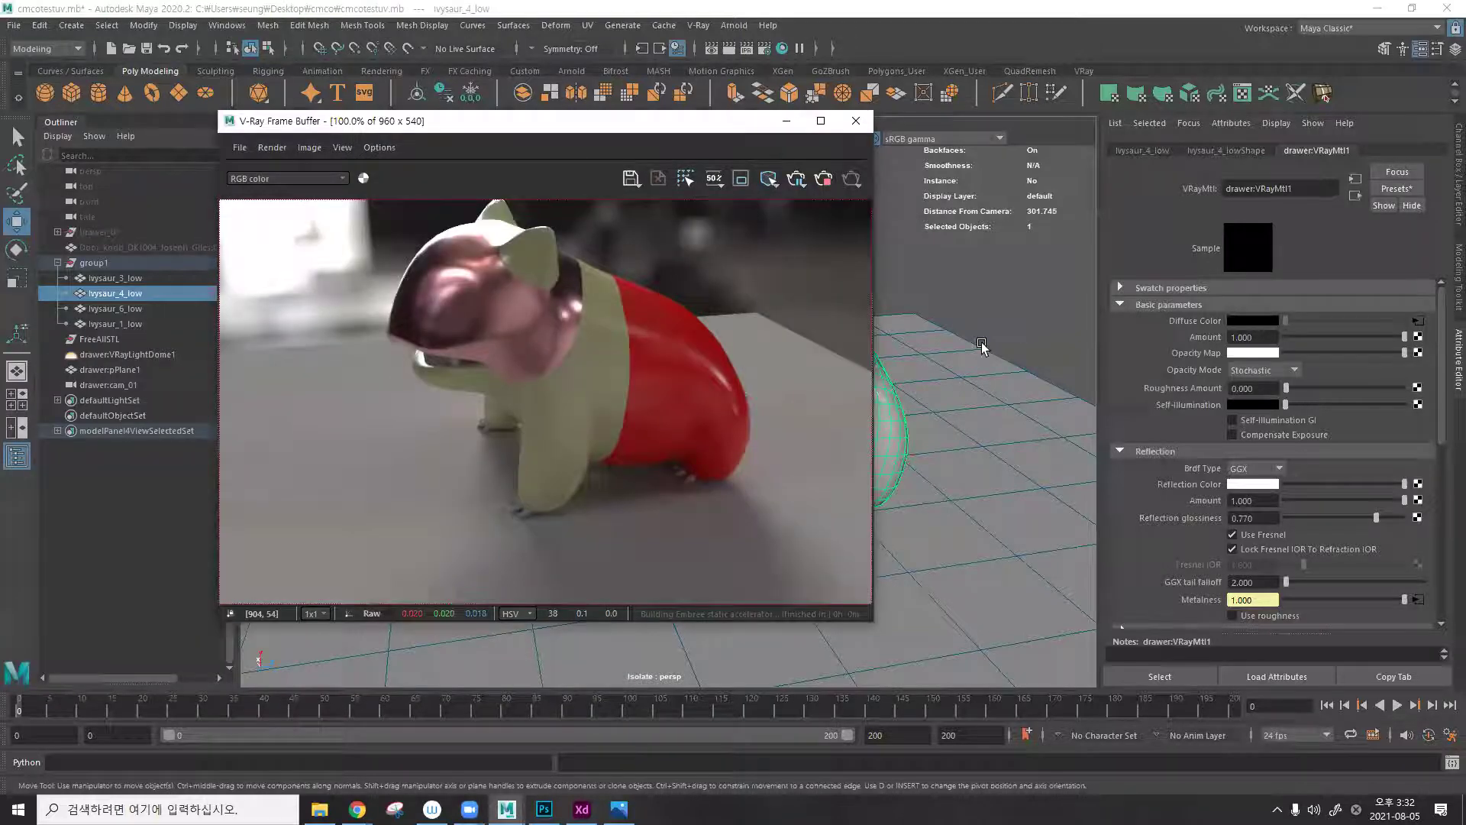
left_click_drag(982, 346, 909, 381, "alt")
scroll(913, 378, "down", 2)
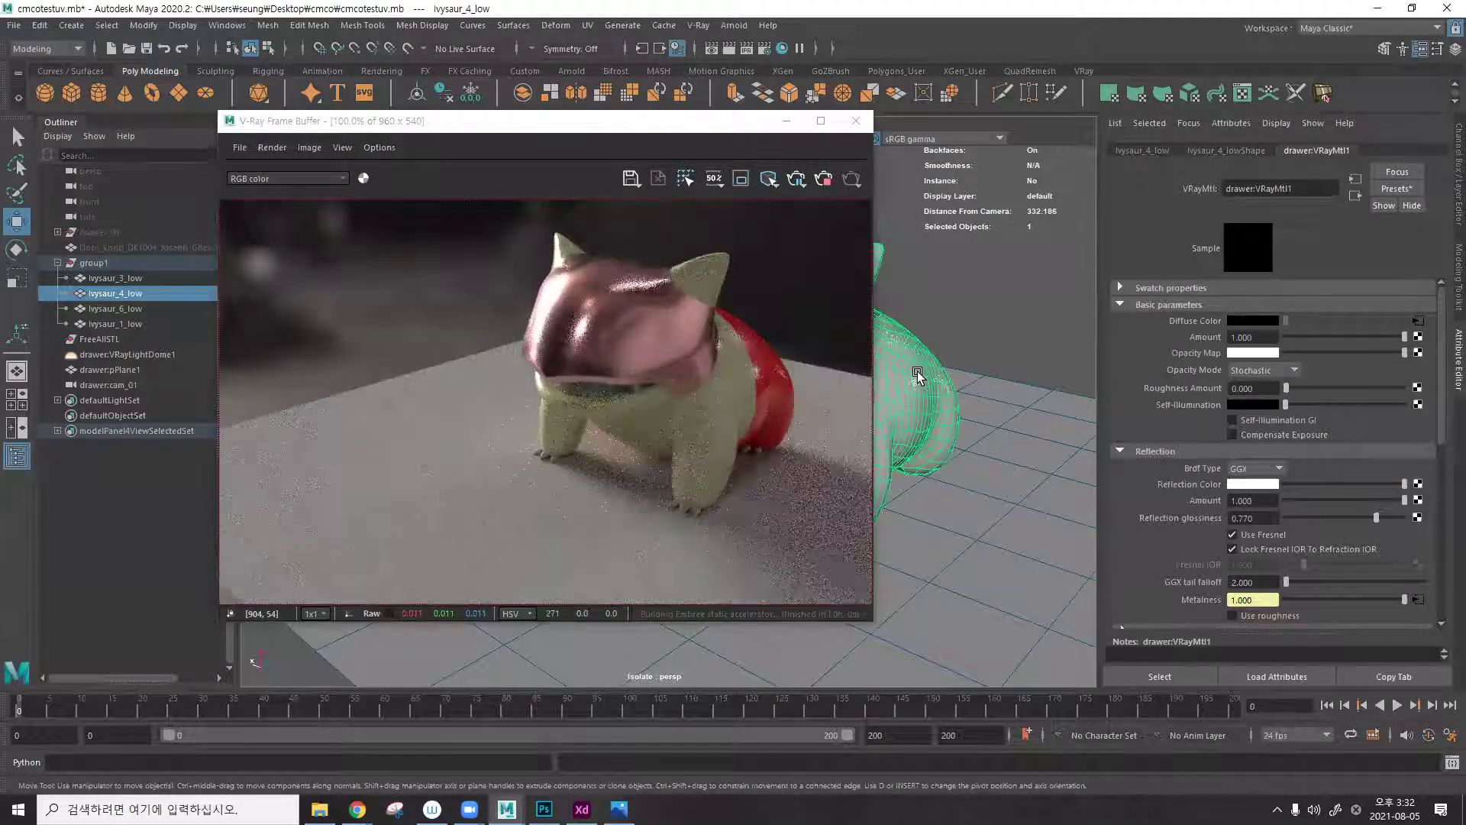
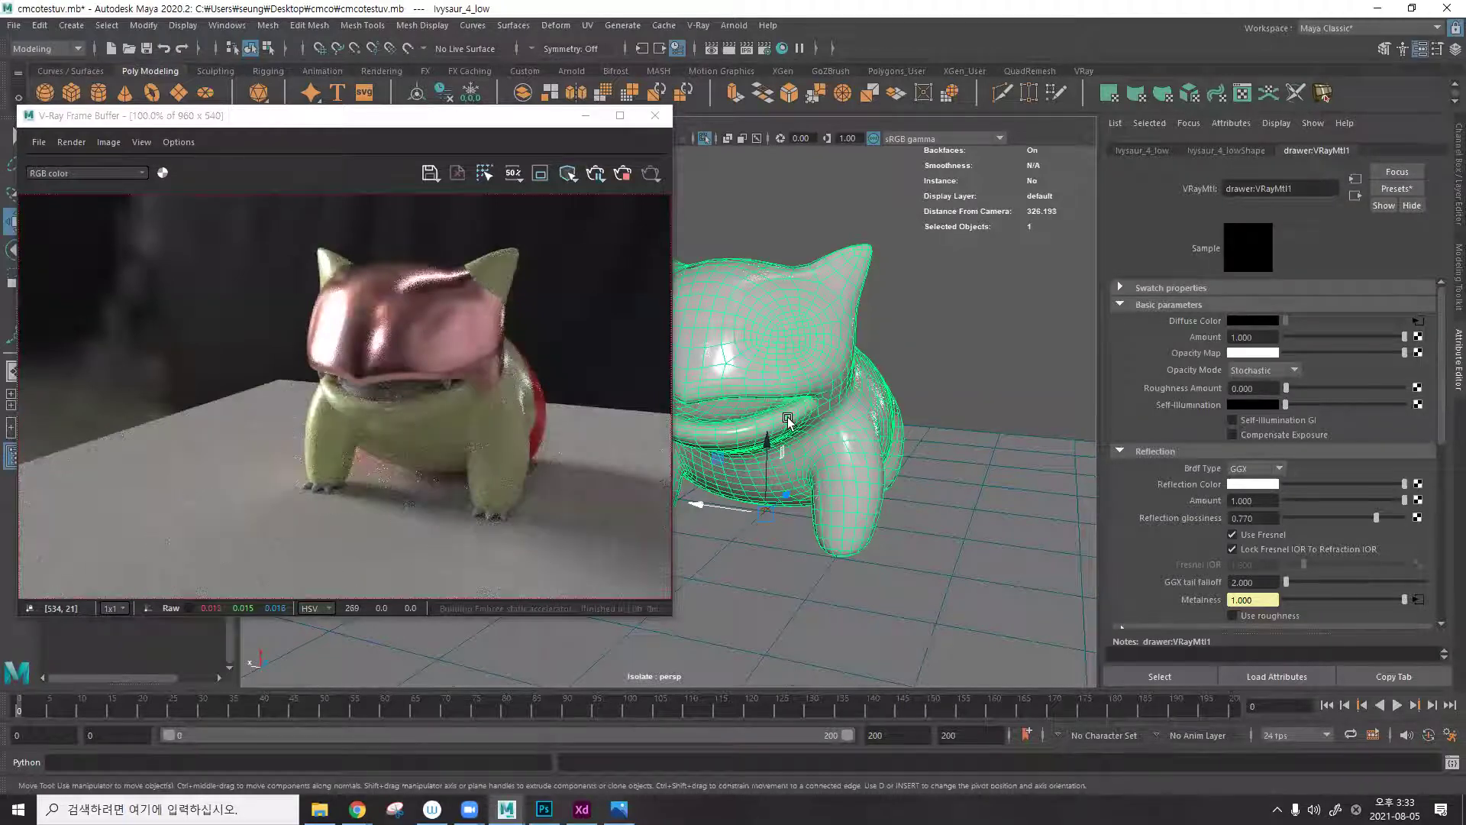
middle_click_drag(823, 409, 841, 420, "alt")
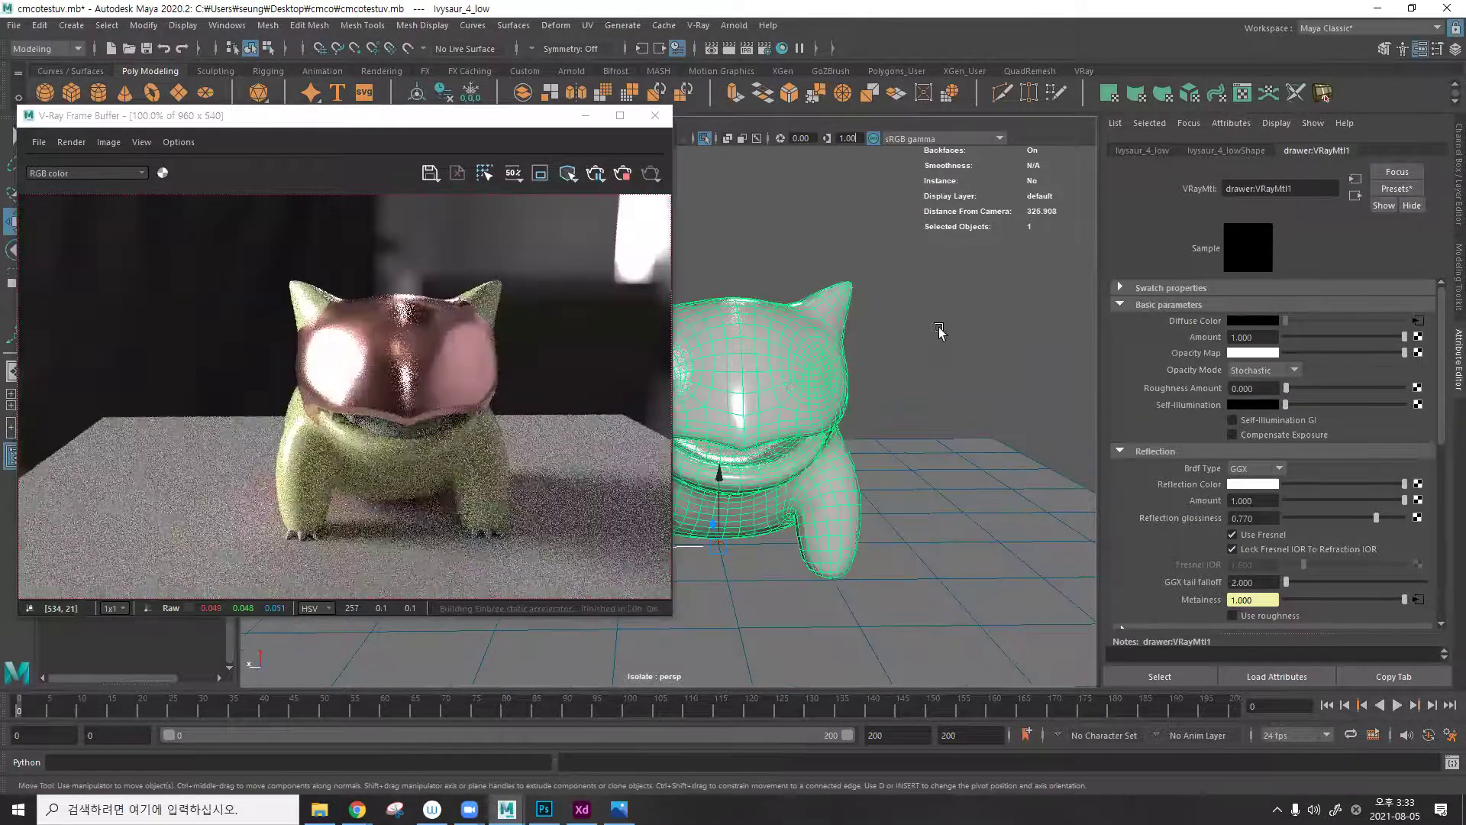
scroll(940, 332, "up", 3)
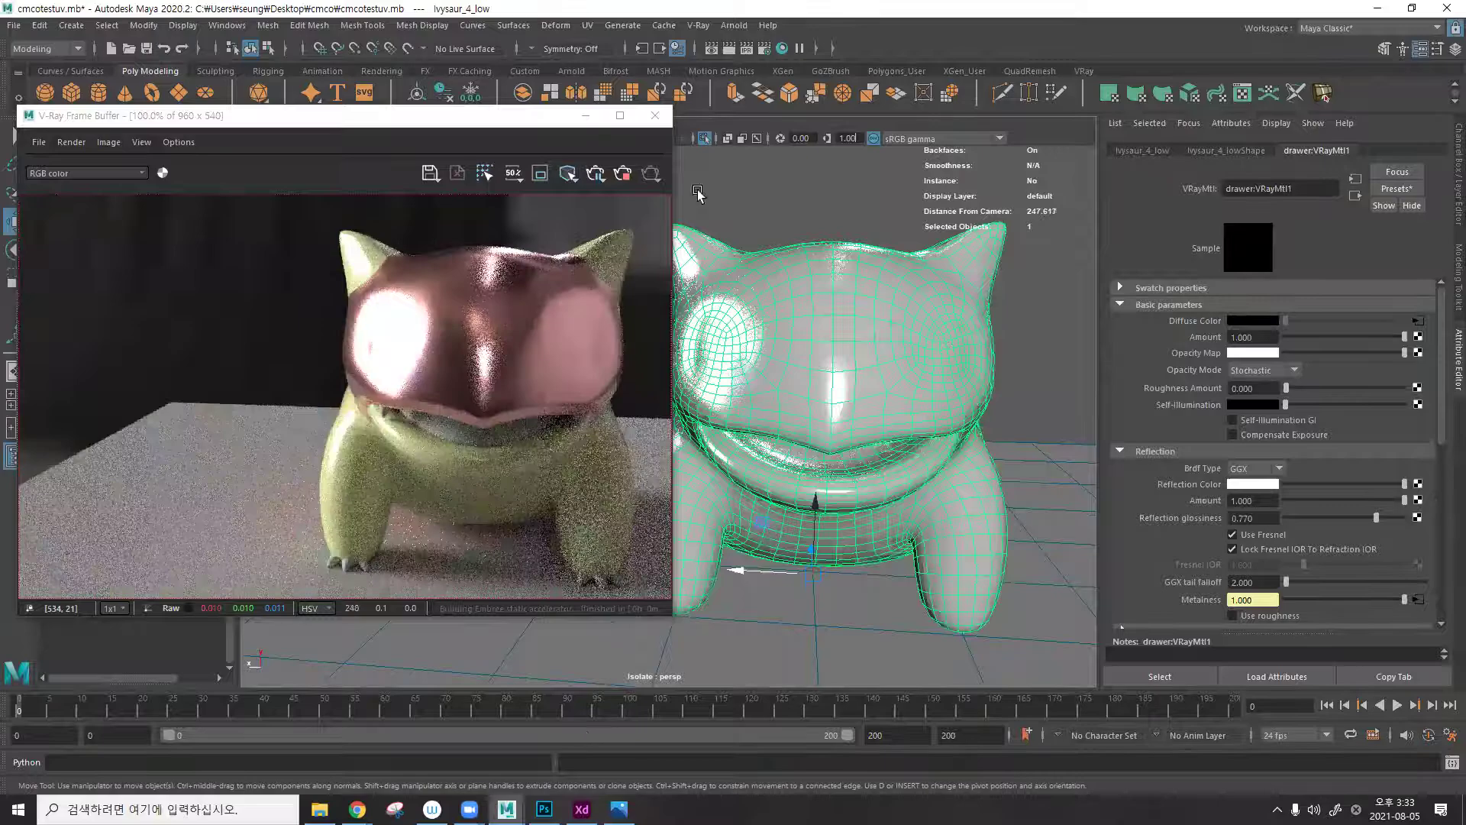
left_click_drag(699, 195, 670, 145, "alt")
left_click(655, 116)
In Photoshop, show the color group, hide the white mask on Layer 7, and add a new layer atop the group.
key("alt+Tab")
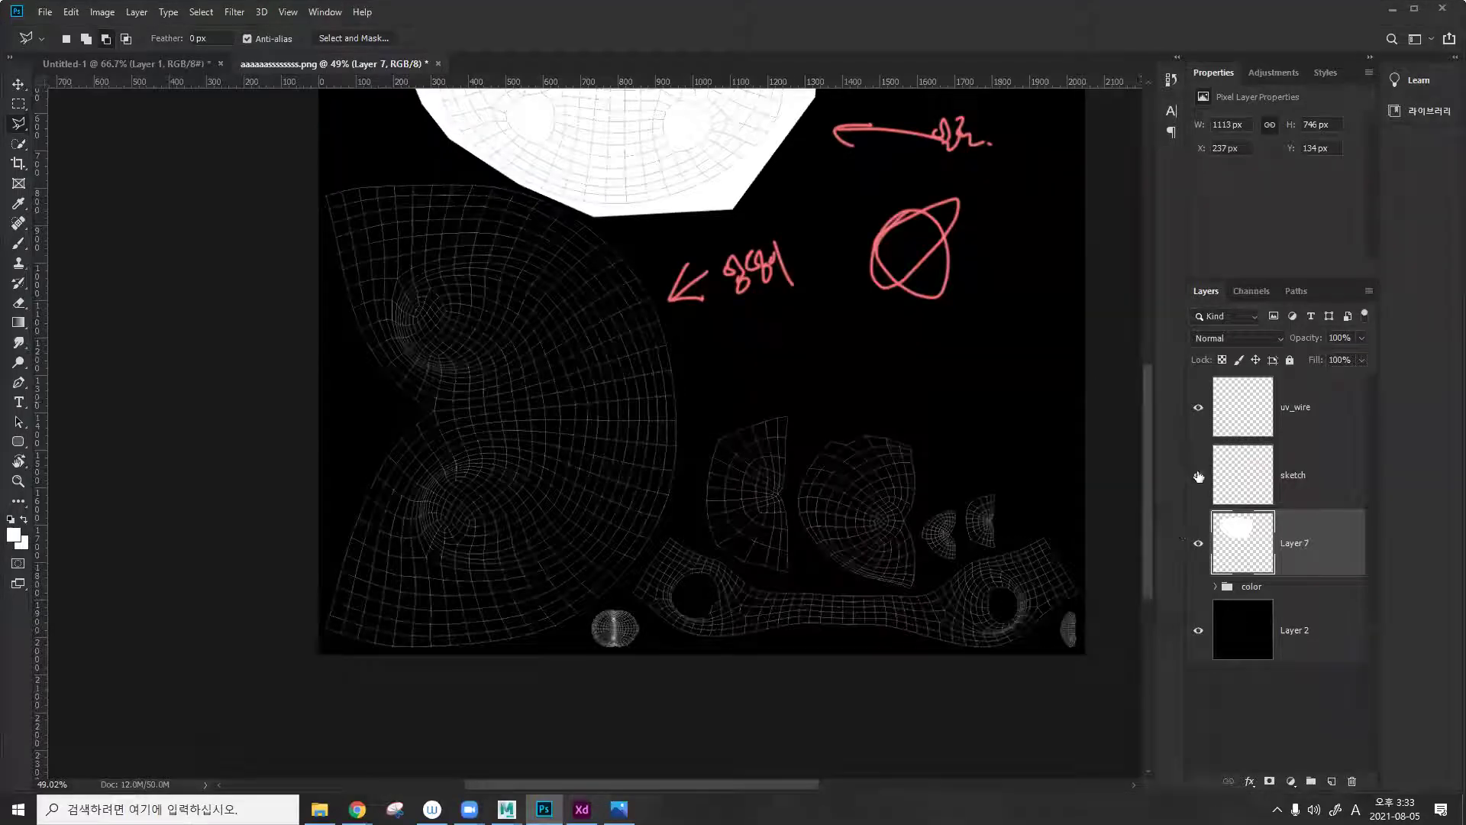
left_click(1198, 587)
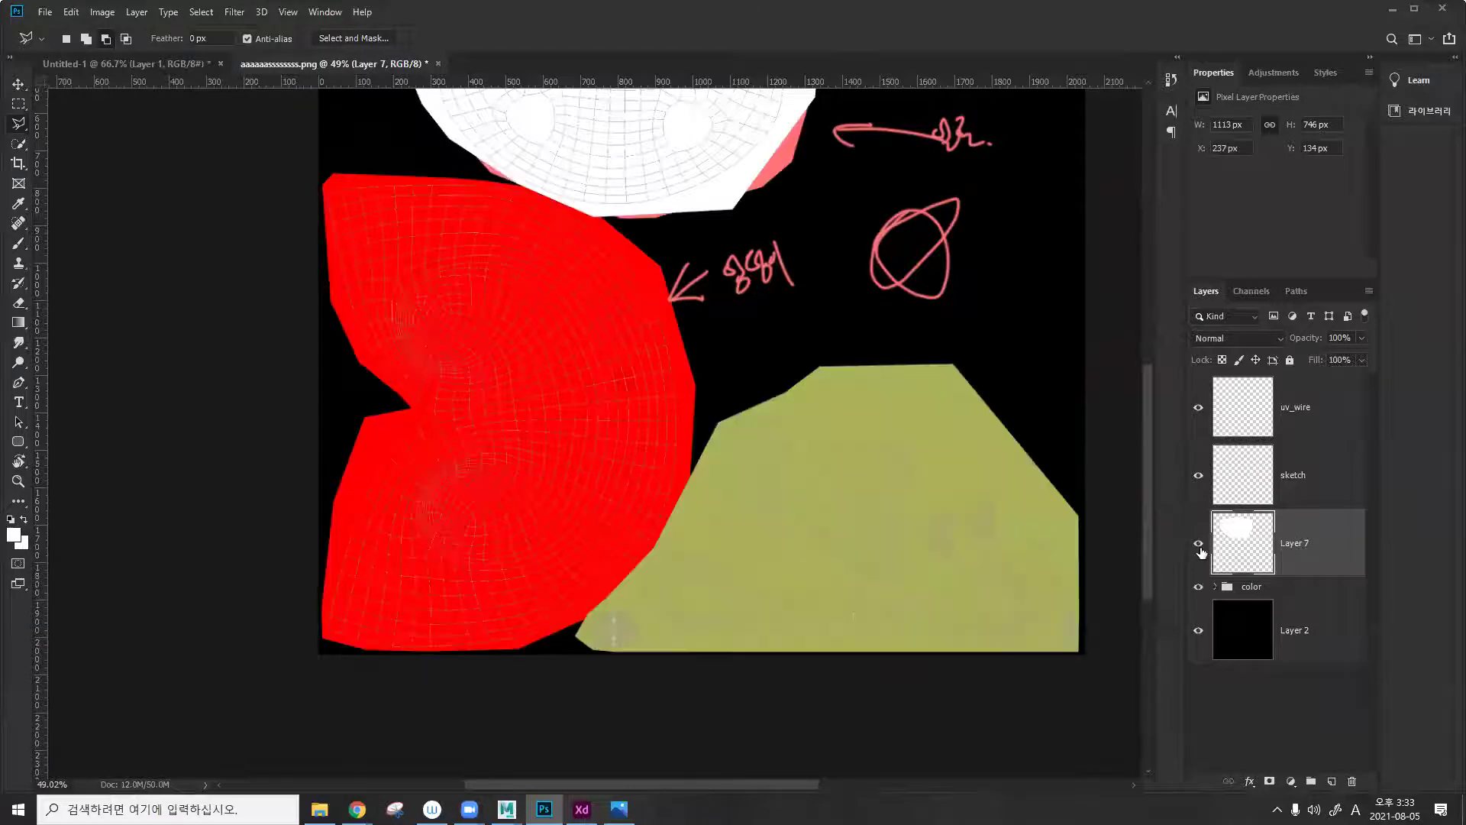
key("ctrl+comma")
left_click(1217, 586)
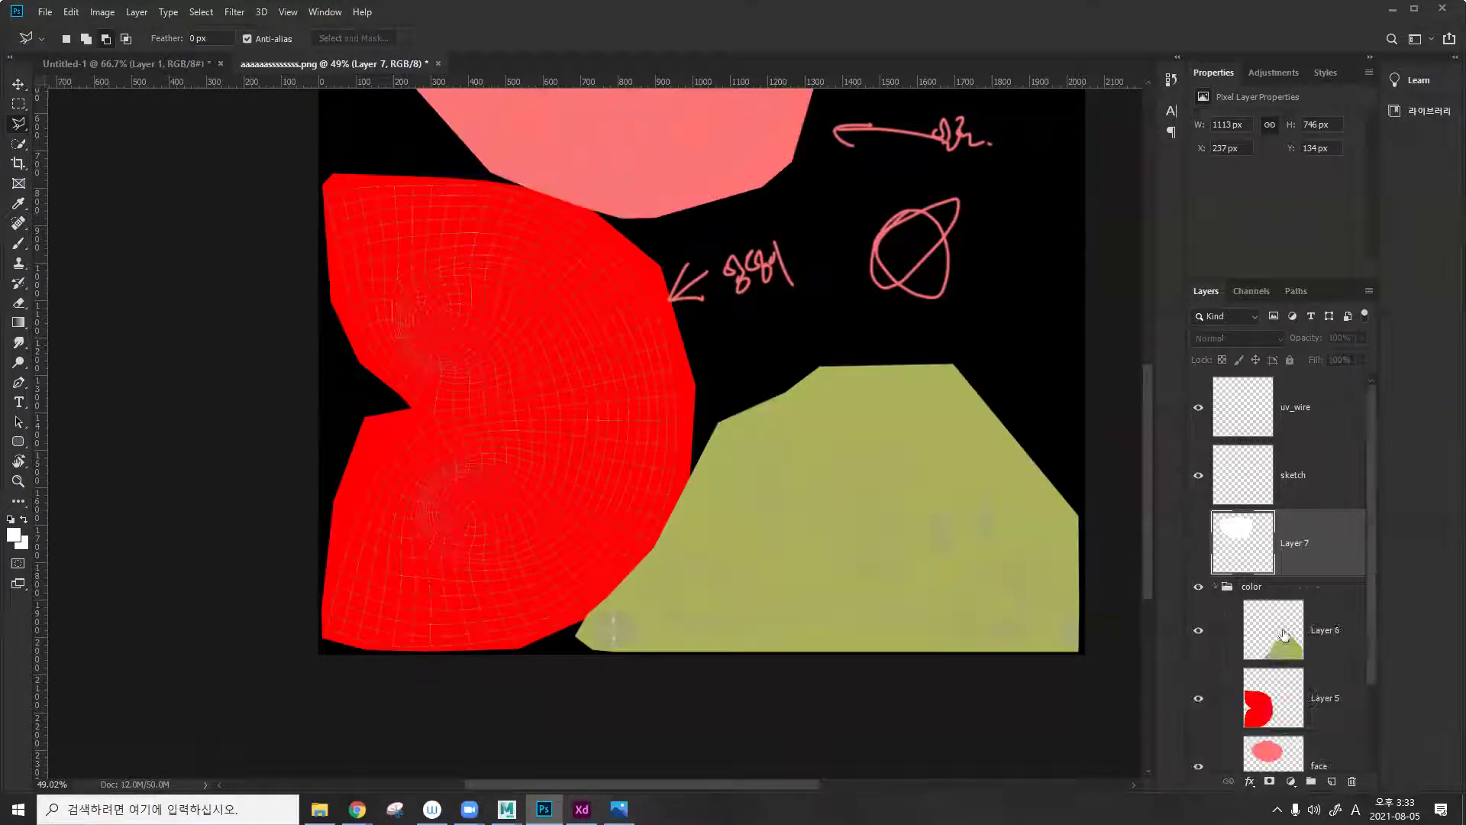
left_click(1331, 780)
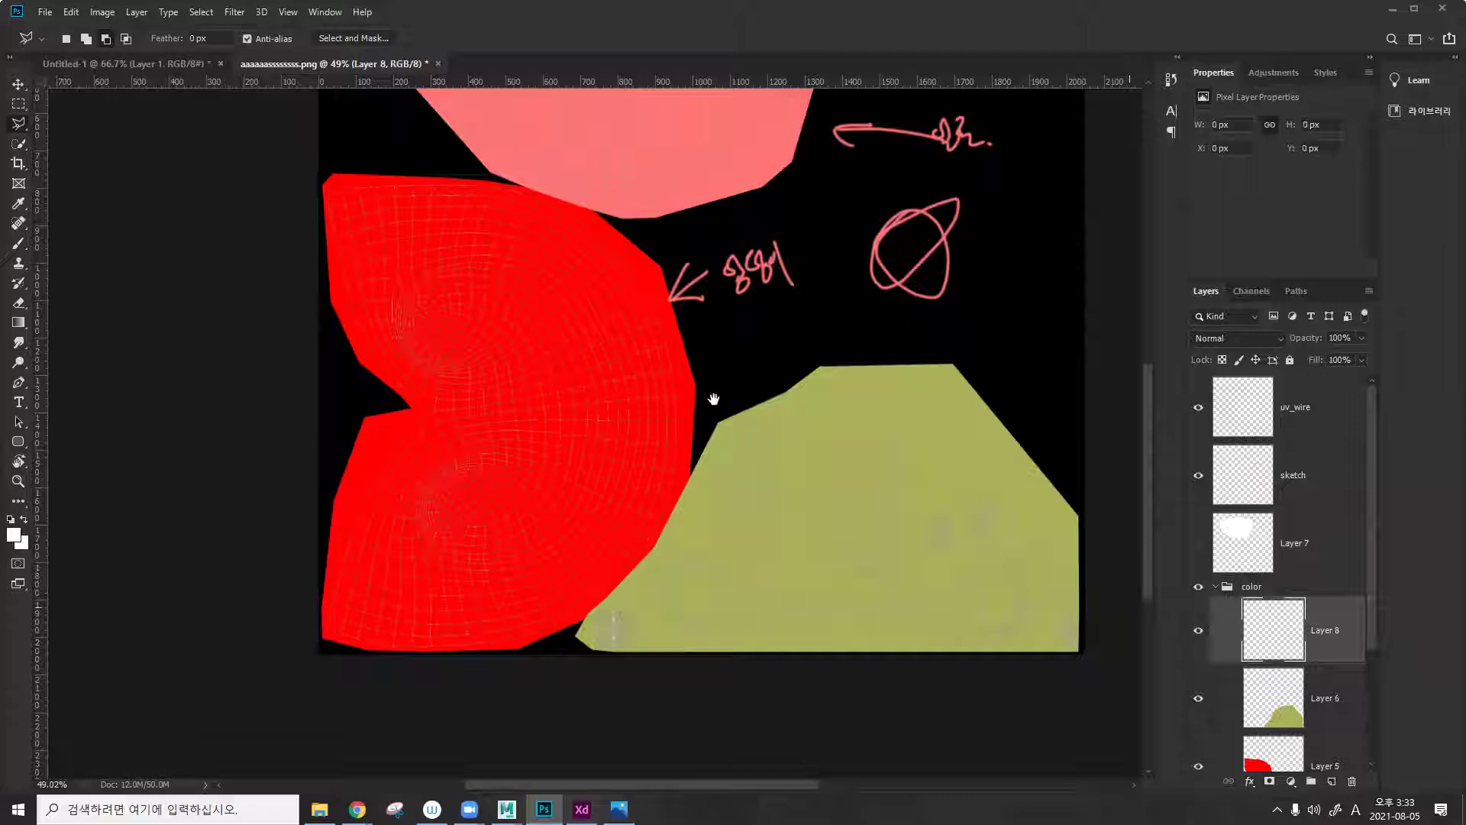
Paint two soft black eyes on the pink face area of the new layer with an enlarged Brush.
scroll(710, 396, "up", 2, "alt")
scroll(710, 292, "up", 2, "alt")
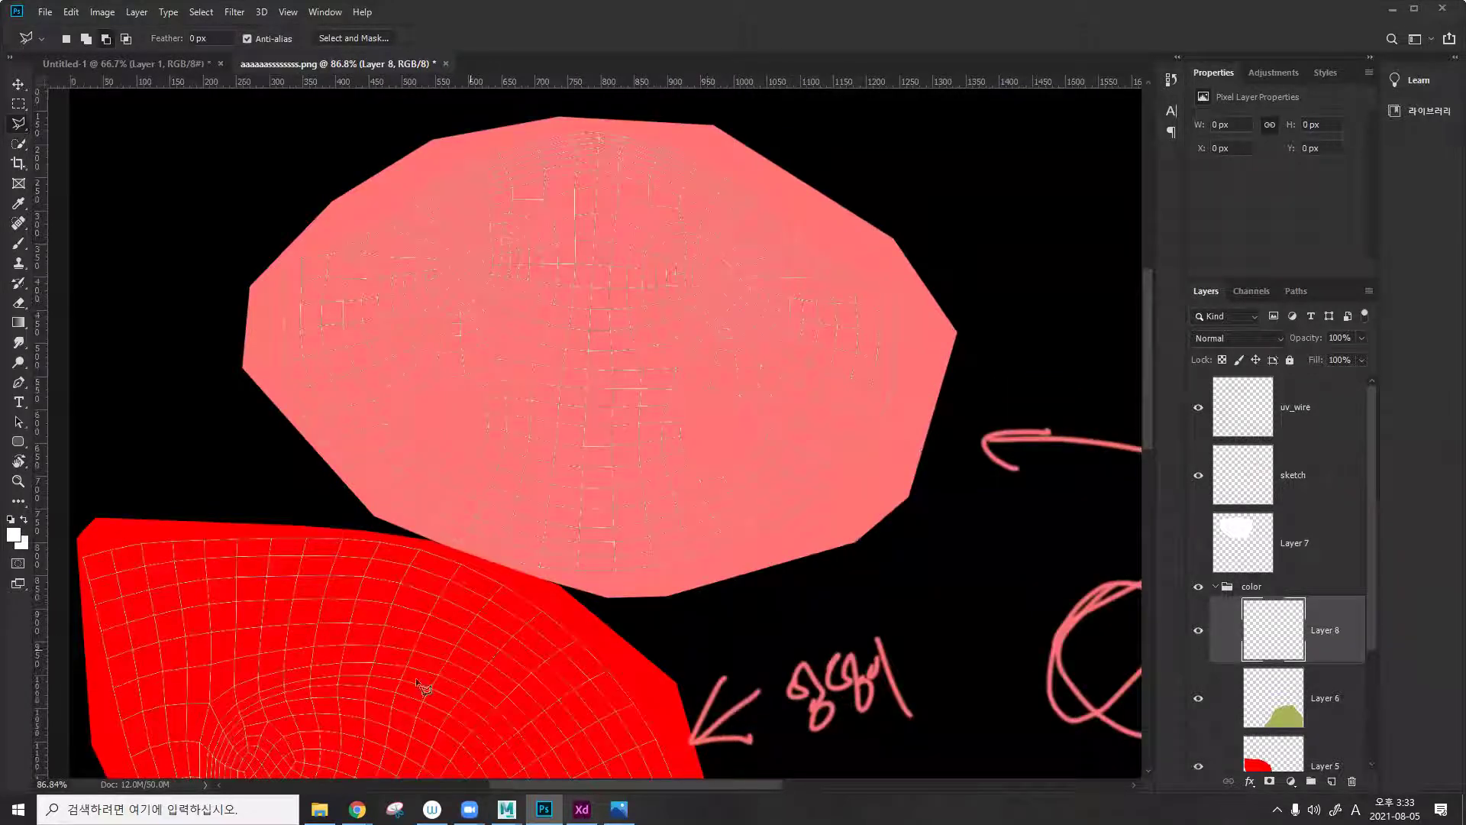
left_click(18, 144)
left_click(10, 520)
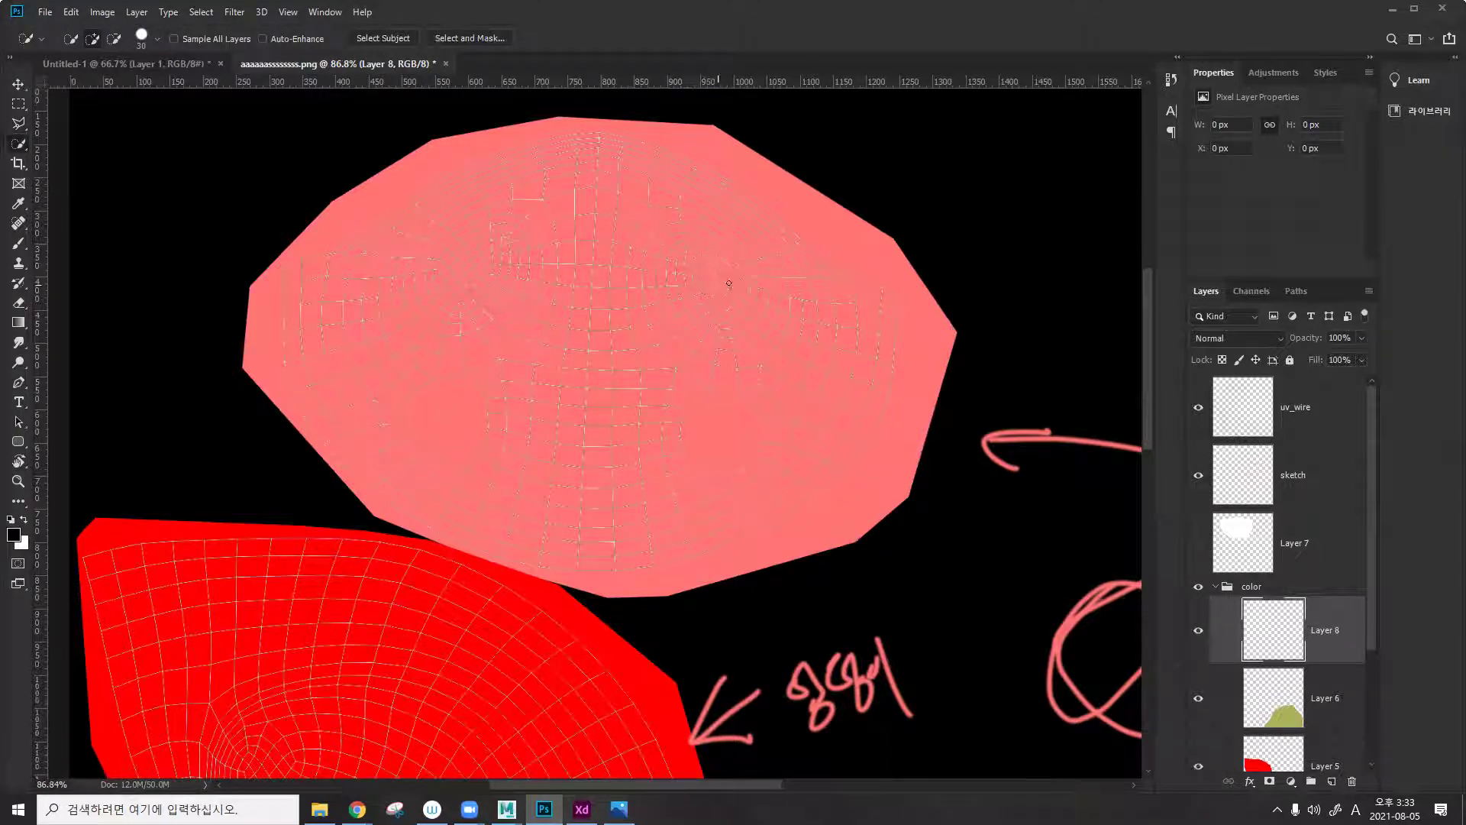
key("b")
key("bracketright")
key("bracketright")
key("bracketright")
key("bracketright")
key("bracketright")
left_click_drag(703, 279, 709, 284)
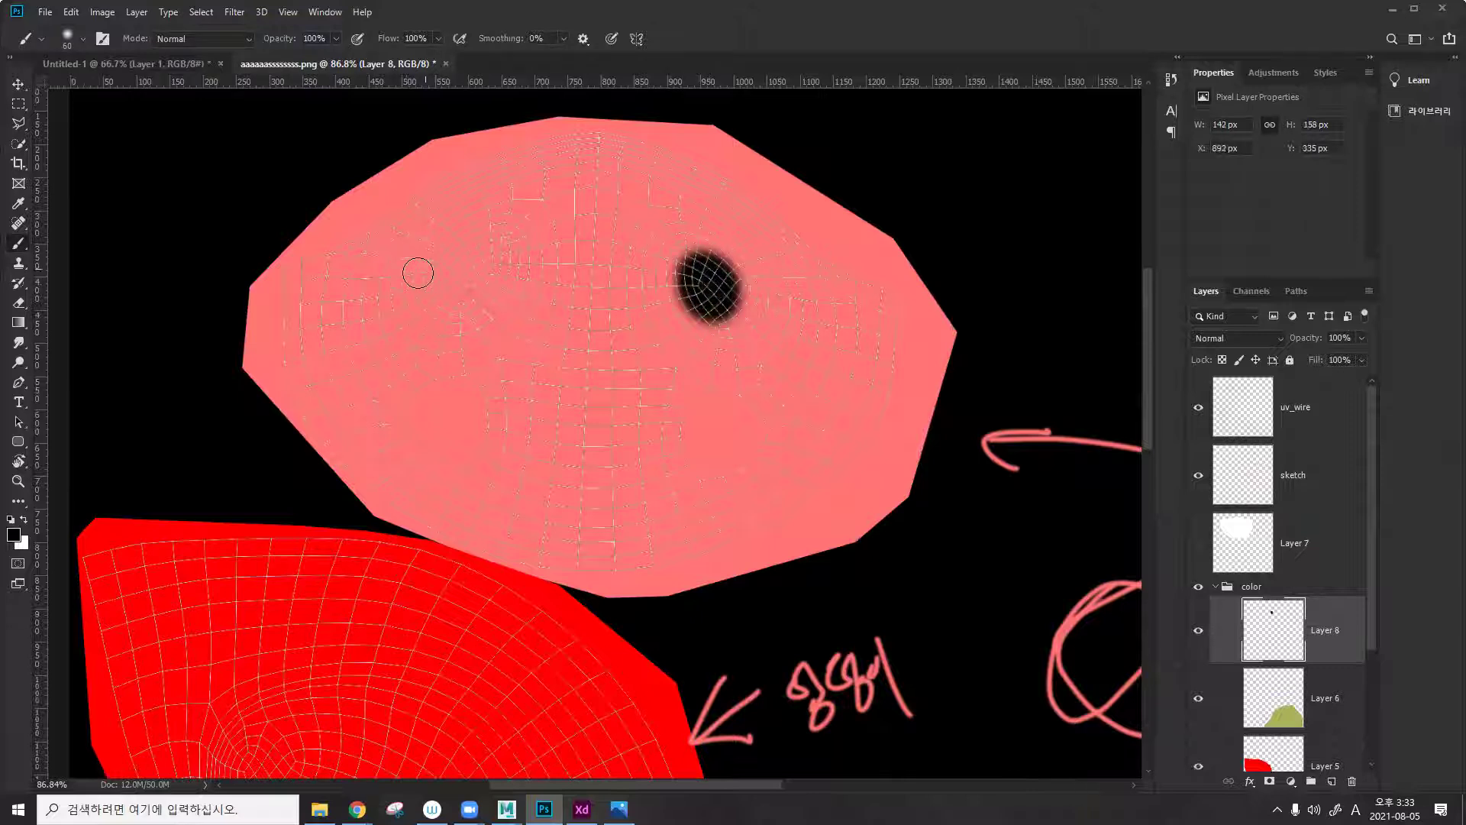
mouse_move(456, 282)
left_mouse_down()
mouse_move(479, 282)
mouse_move(464, 275)
left_mouse_up()
Paint small white highlights inside both black eyes with a 15 px brush, undoing the stray stroke on the forehead.
key("x")
key("bracketleft")
key("bracketleft")
key("bracketleft")
key("bracketleft")
key("bracketleft")
key("bracketleft")
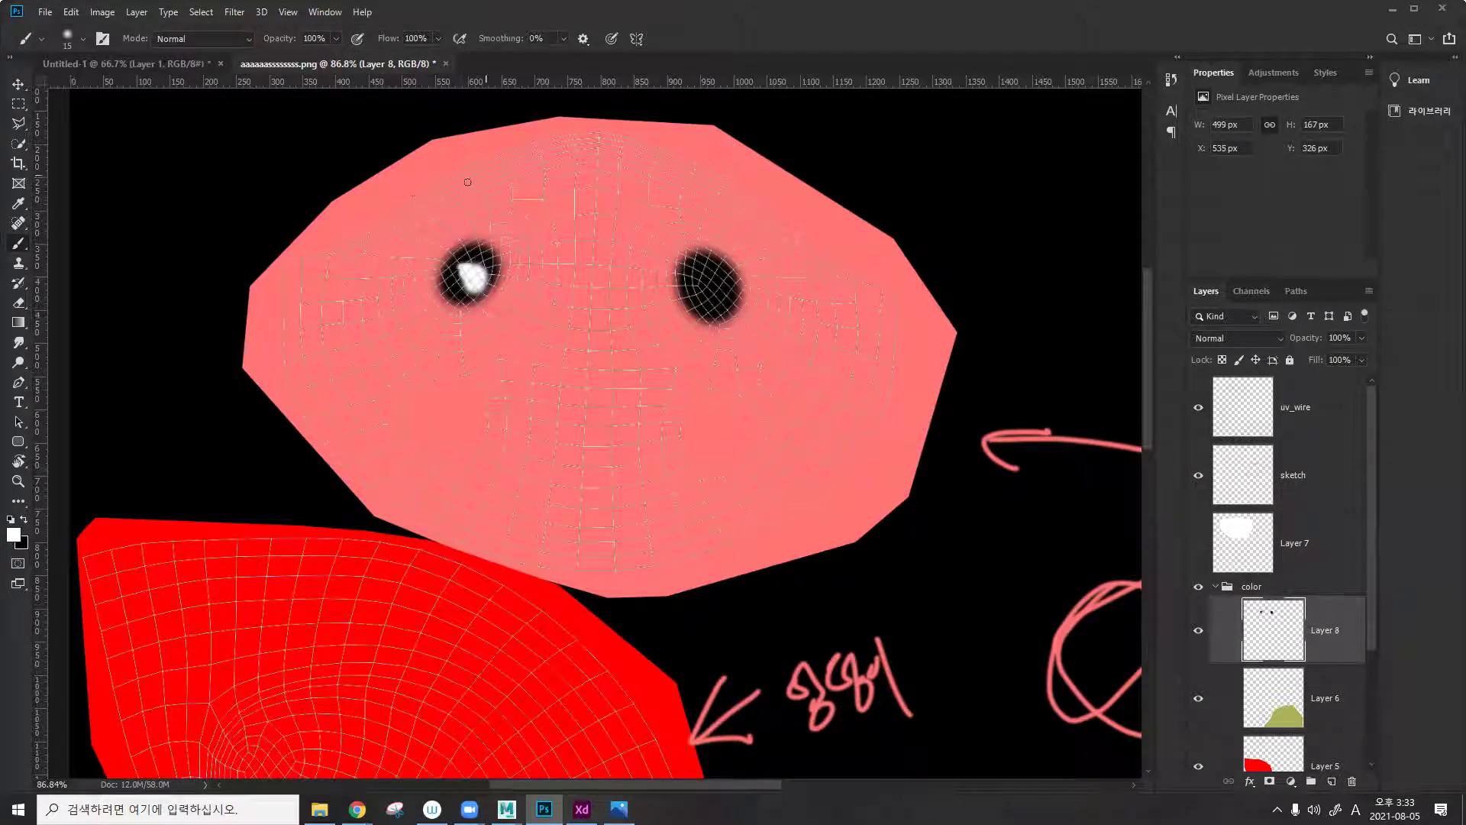
left_click_drag(552, 167, 637, 165)
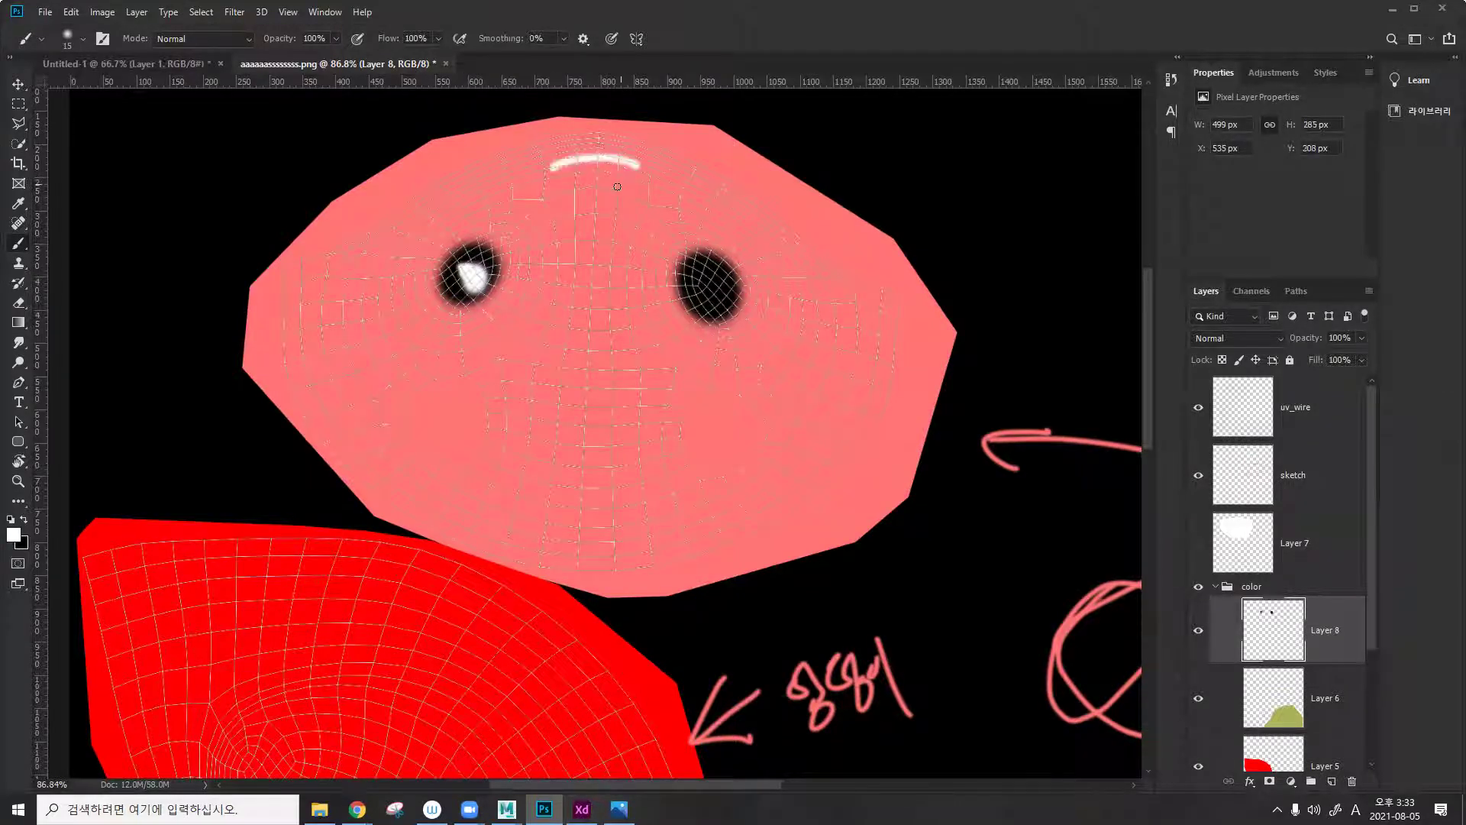
key("ctrl+z")
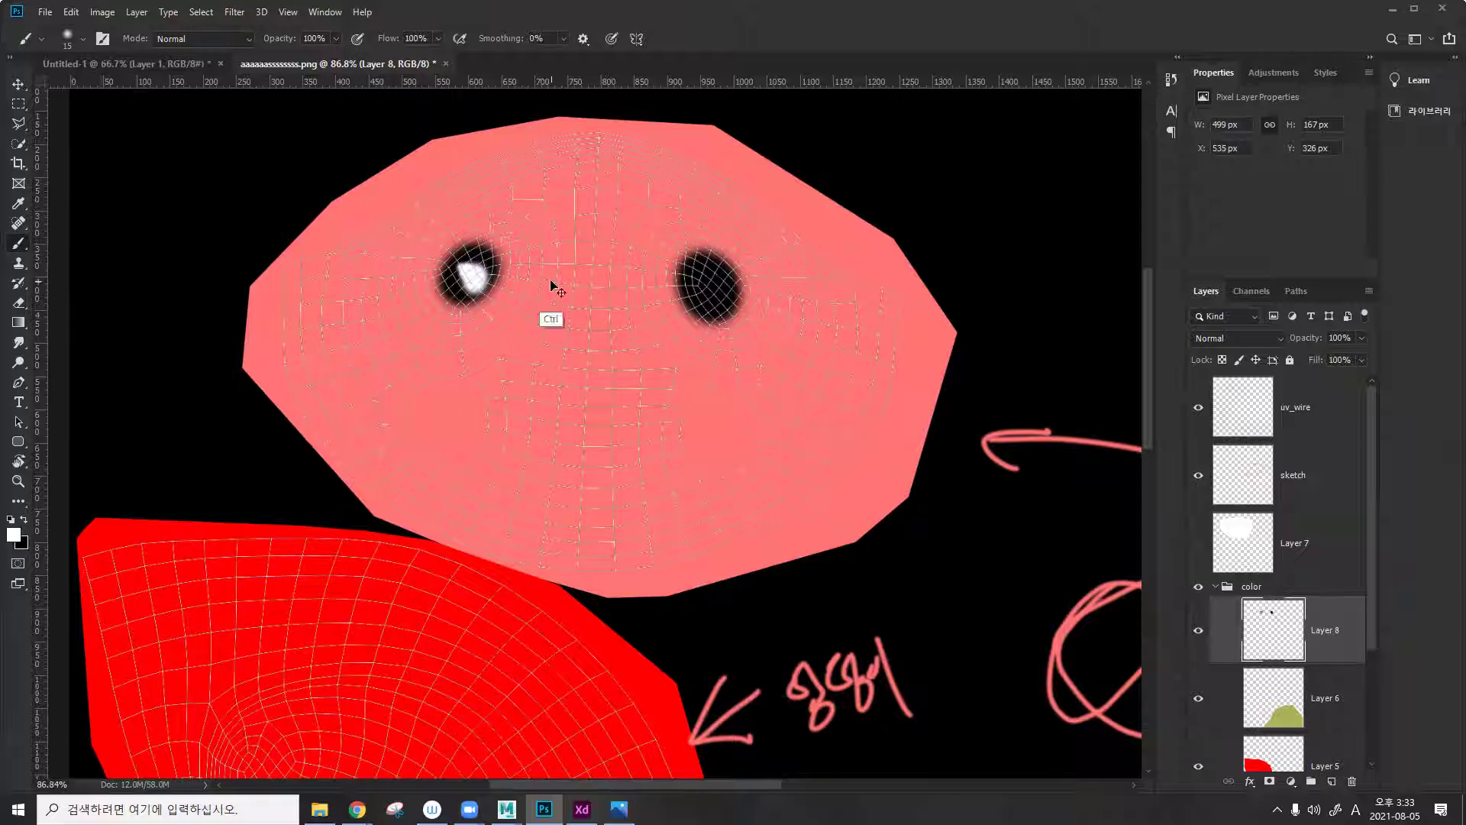
left_click(456, 285)
left_click(714, 287)
left_click(706, 292)
left_click(711, 286)
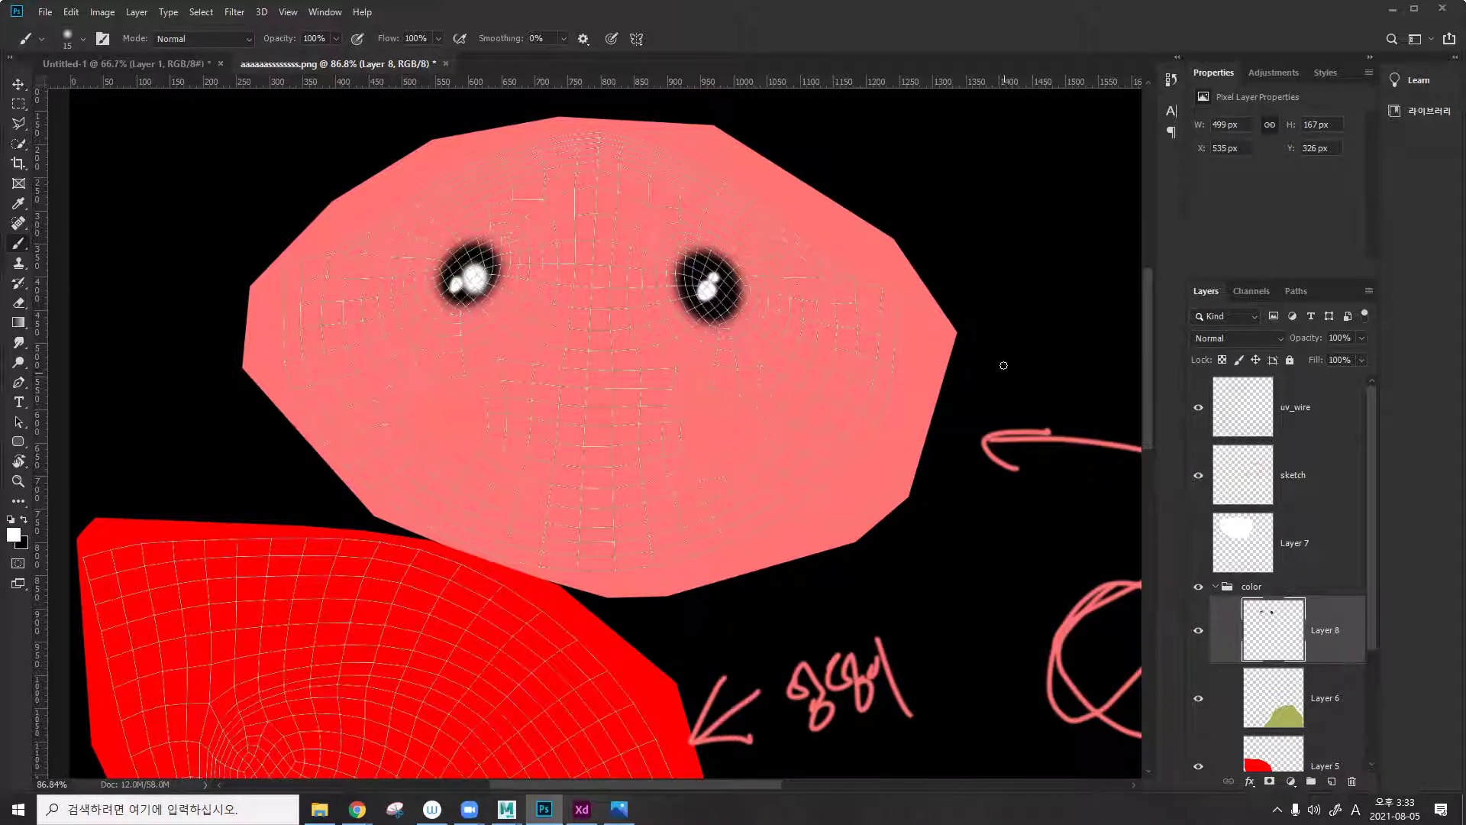
Hide the uv_wire layer and save the texture over aaaaaasssssss_tex.png in the cmco folder, using the large file size option.
left_click(1198, 409)
scroll(702, 338, "down", 4, "alt")
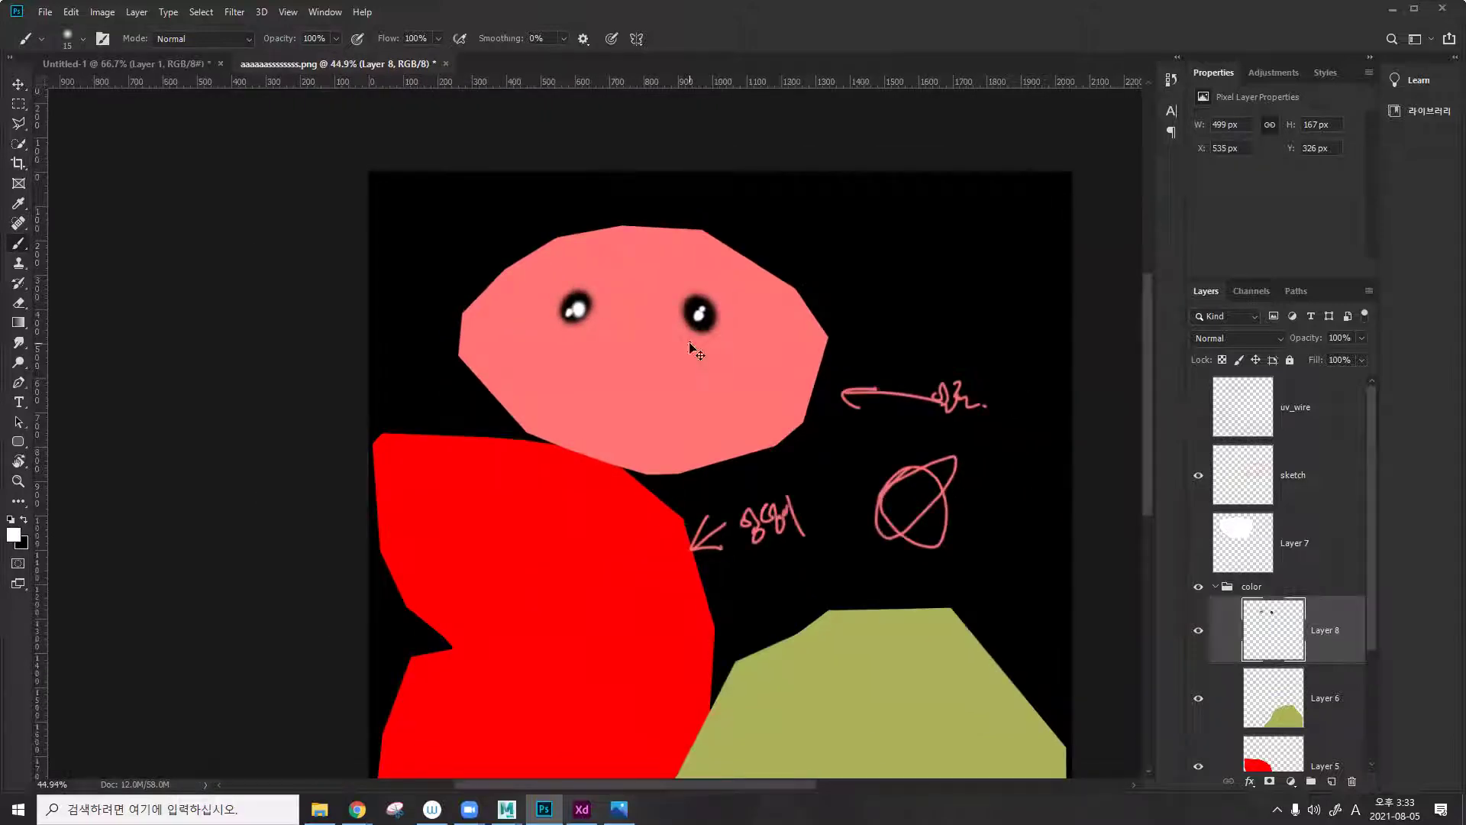
key("ctrl+shift+s")
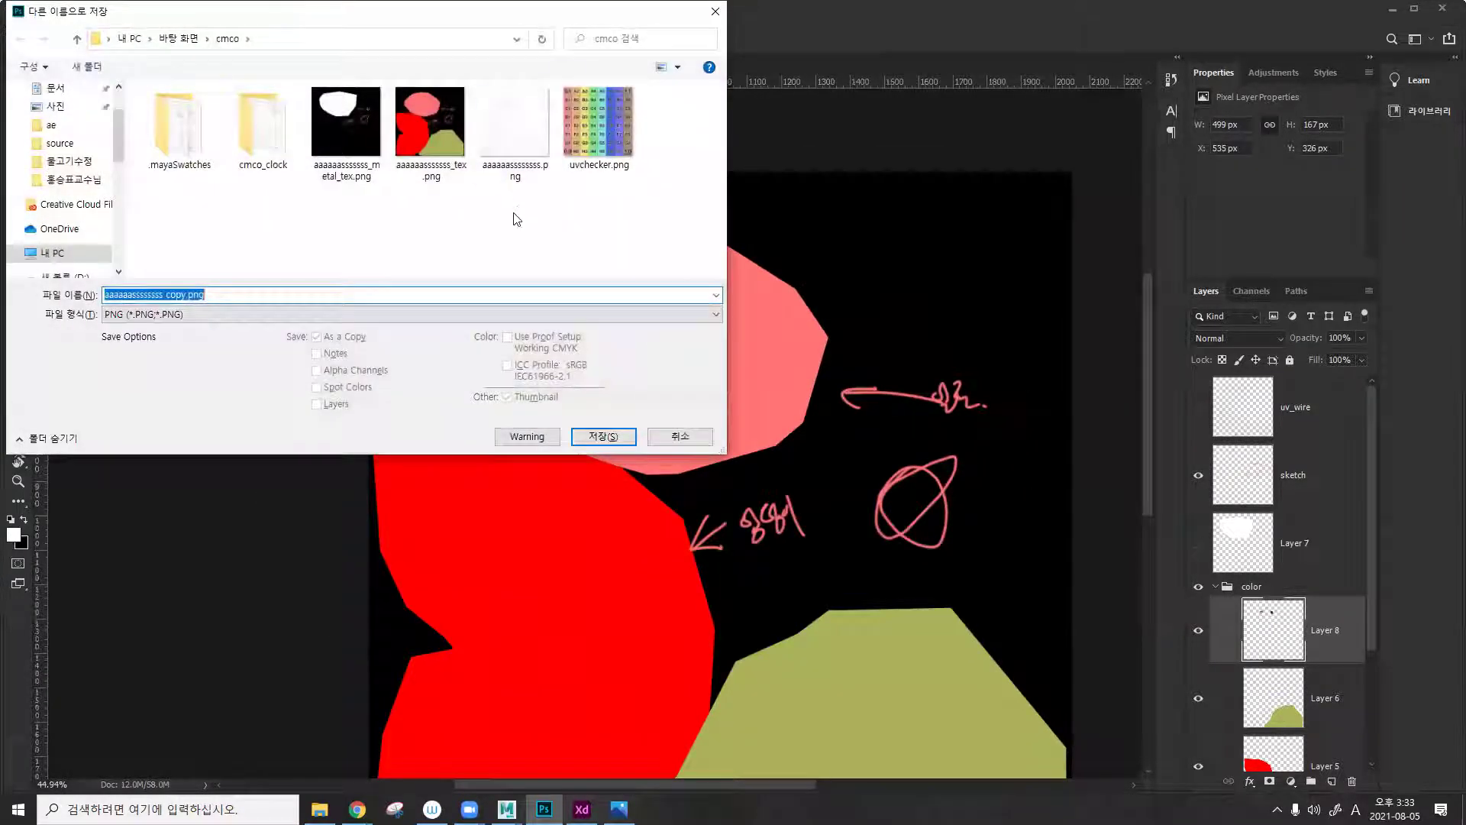
left_click(425, 138)
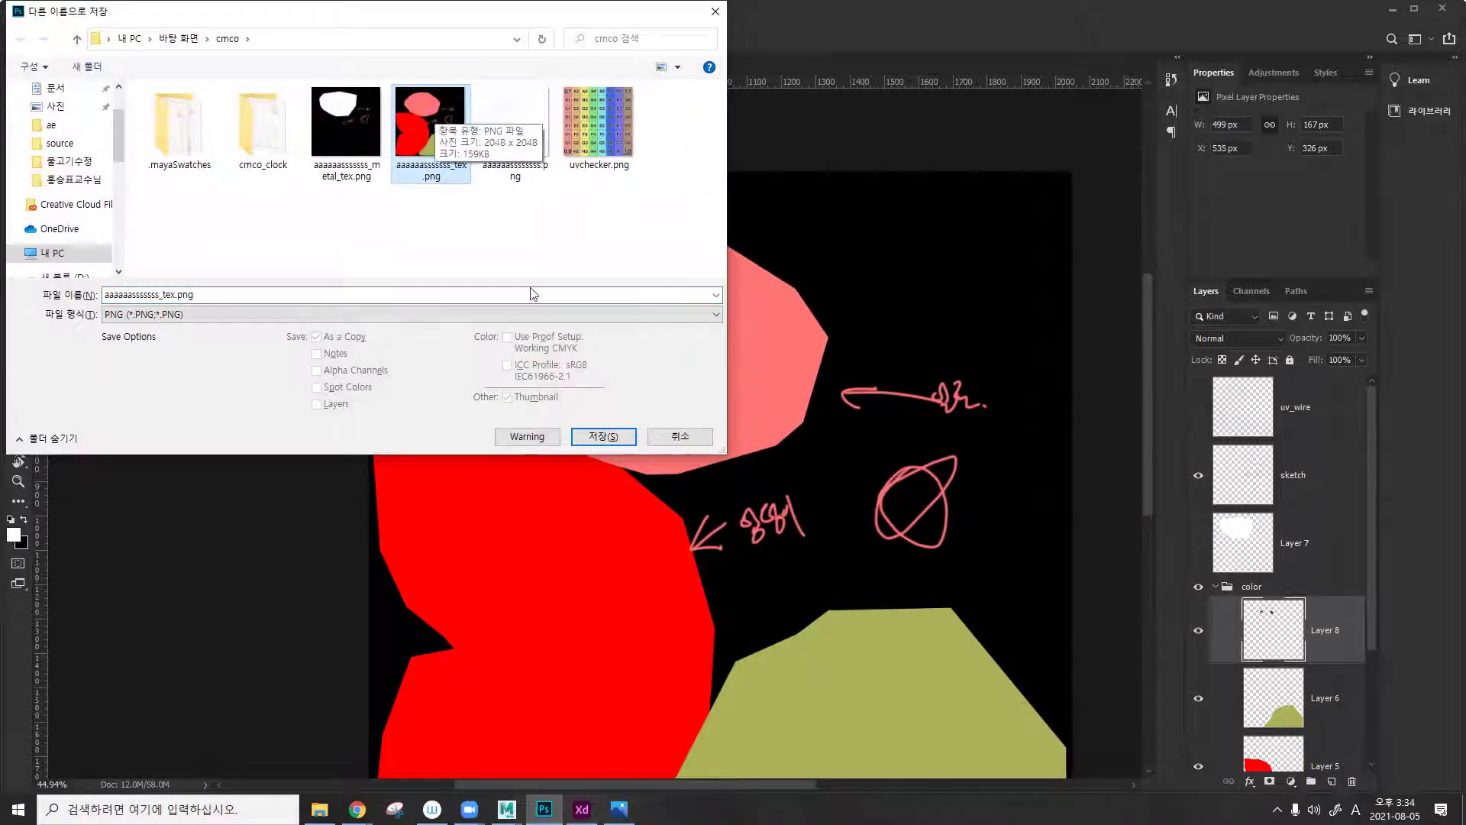
left_click(573, 430)
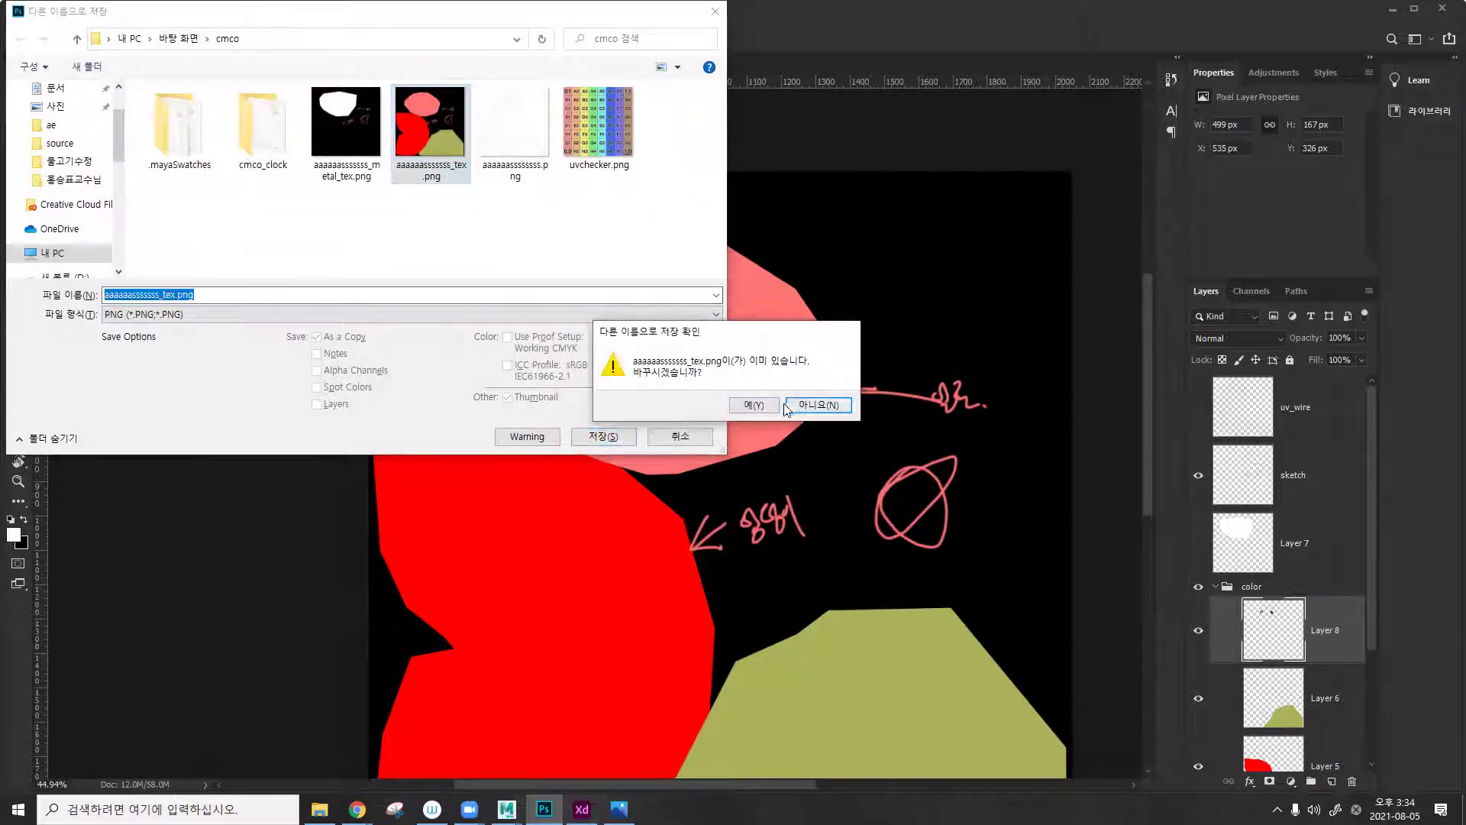
left_click(760, 408)
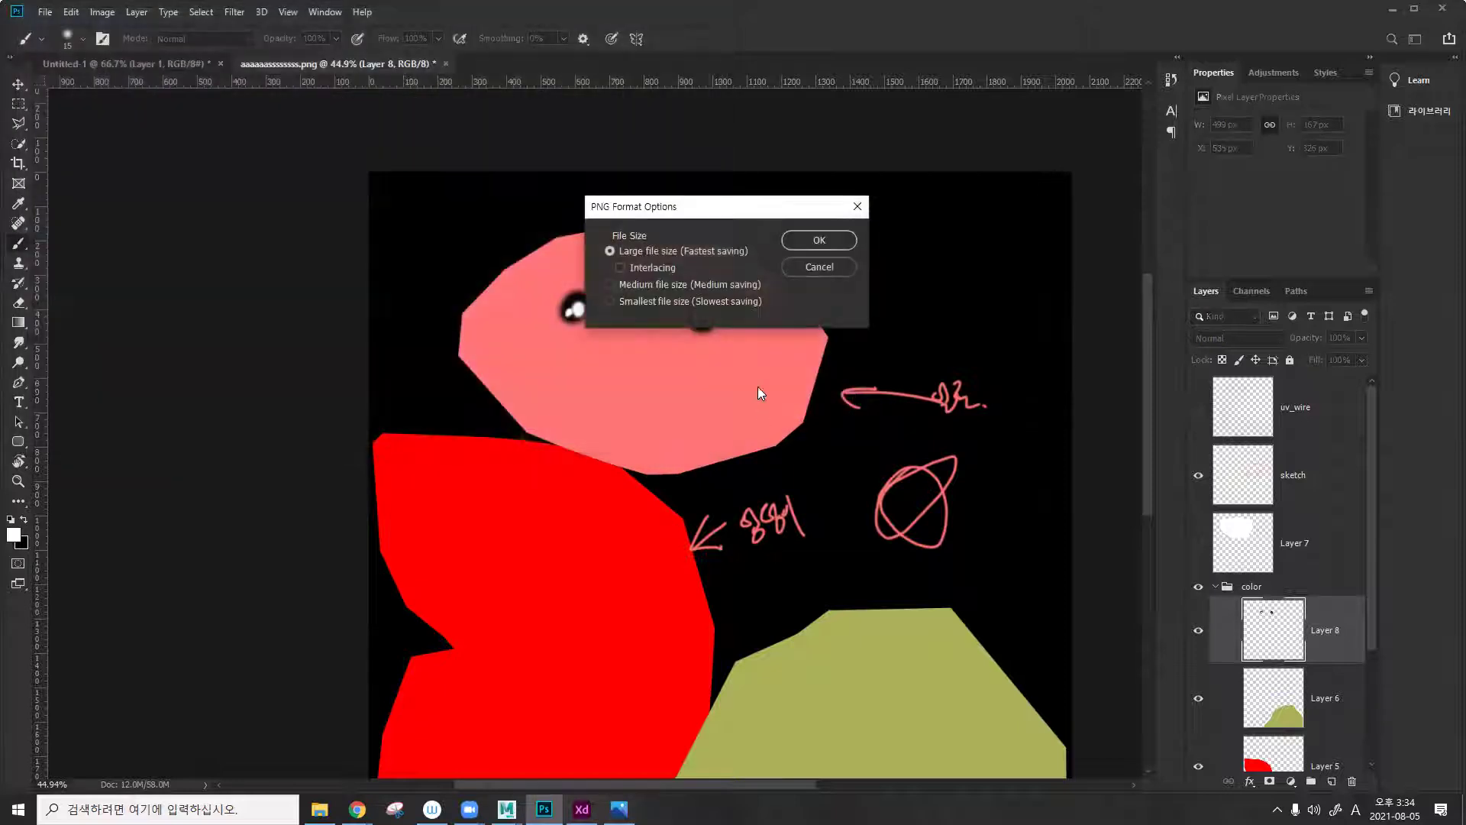
left_click(811, 246)
Switch to Maya, open the file texture driving the creature material's diffuse color, and refresh its swatch to load the repainted aaaaaasssssss_tex.png.
mouse_move(506, 809)
left_click(552, 770)
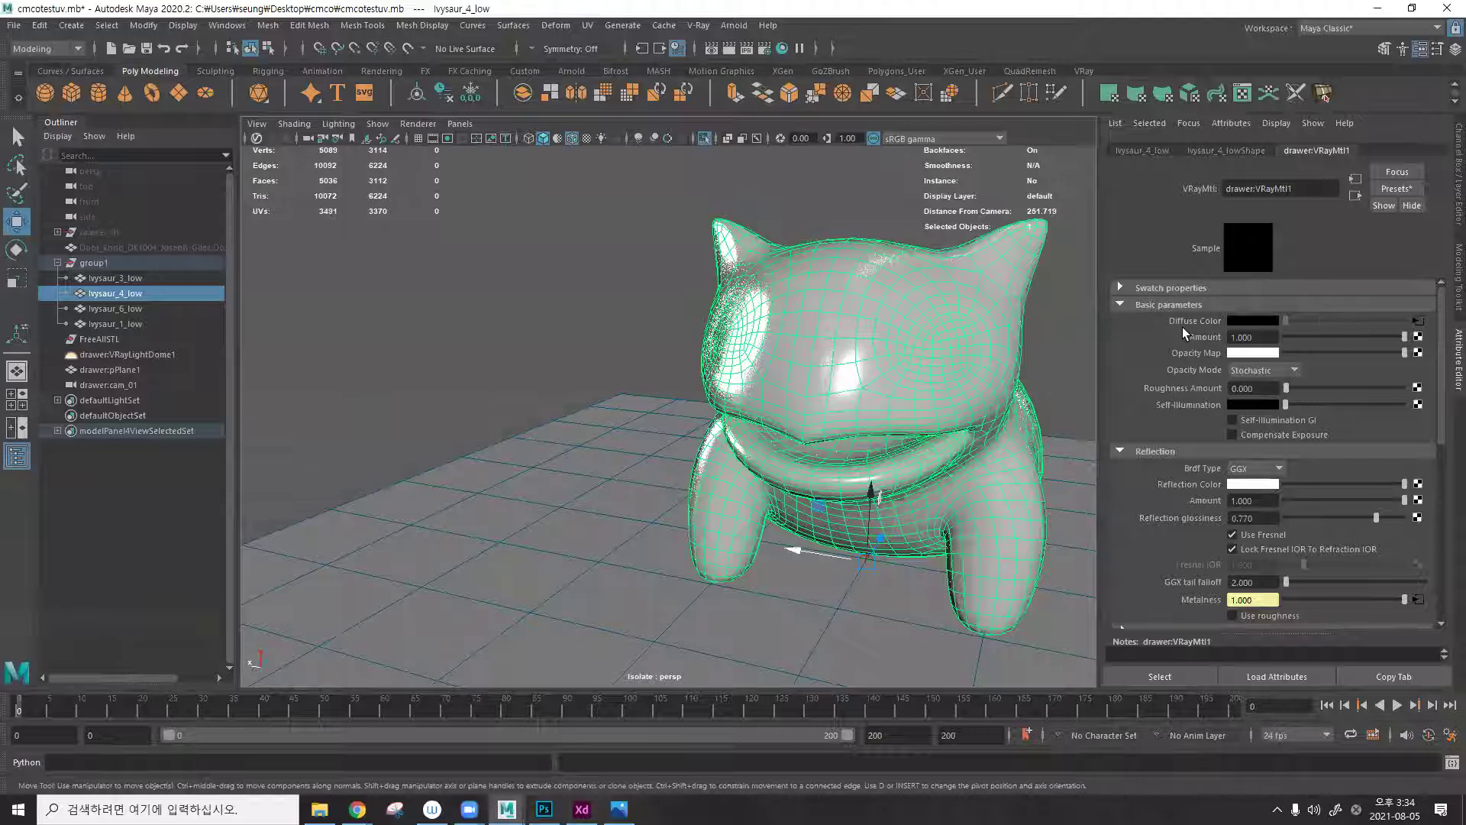
left_click(1418, 322)
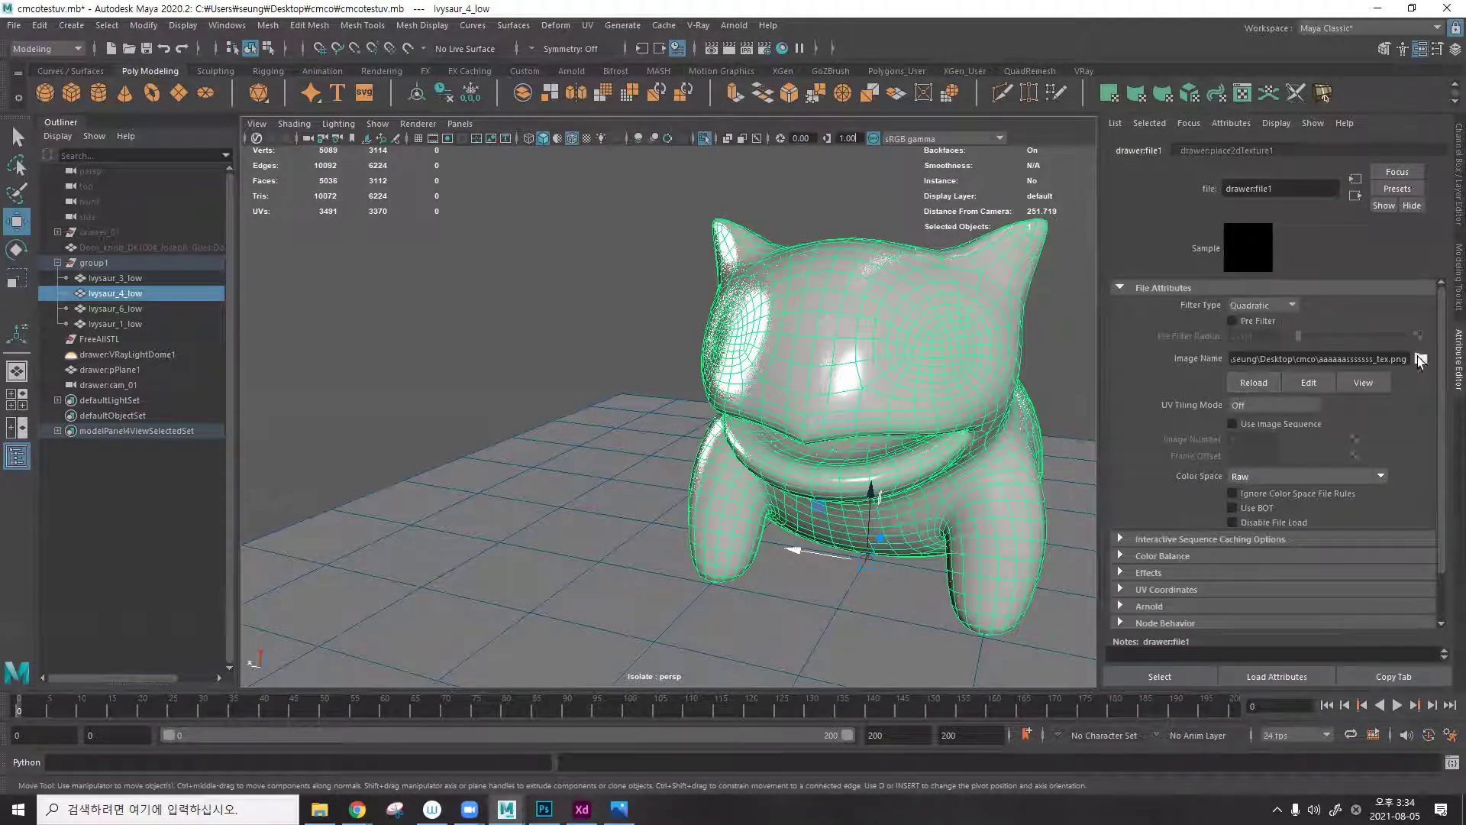
left_click(1256, 243)
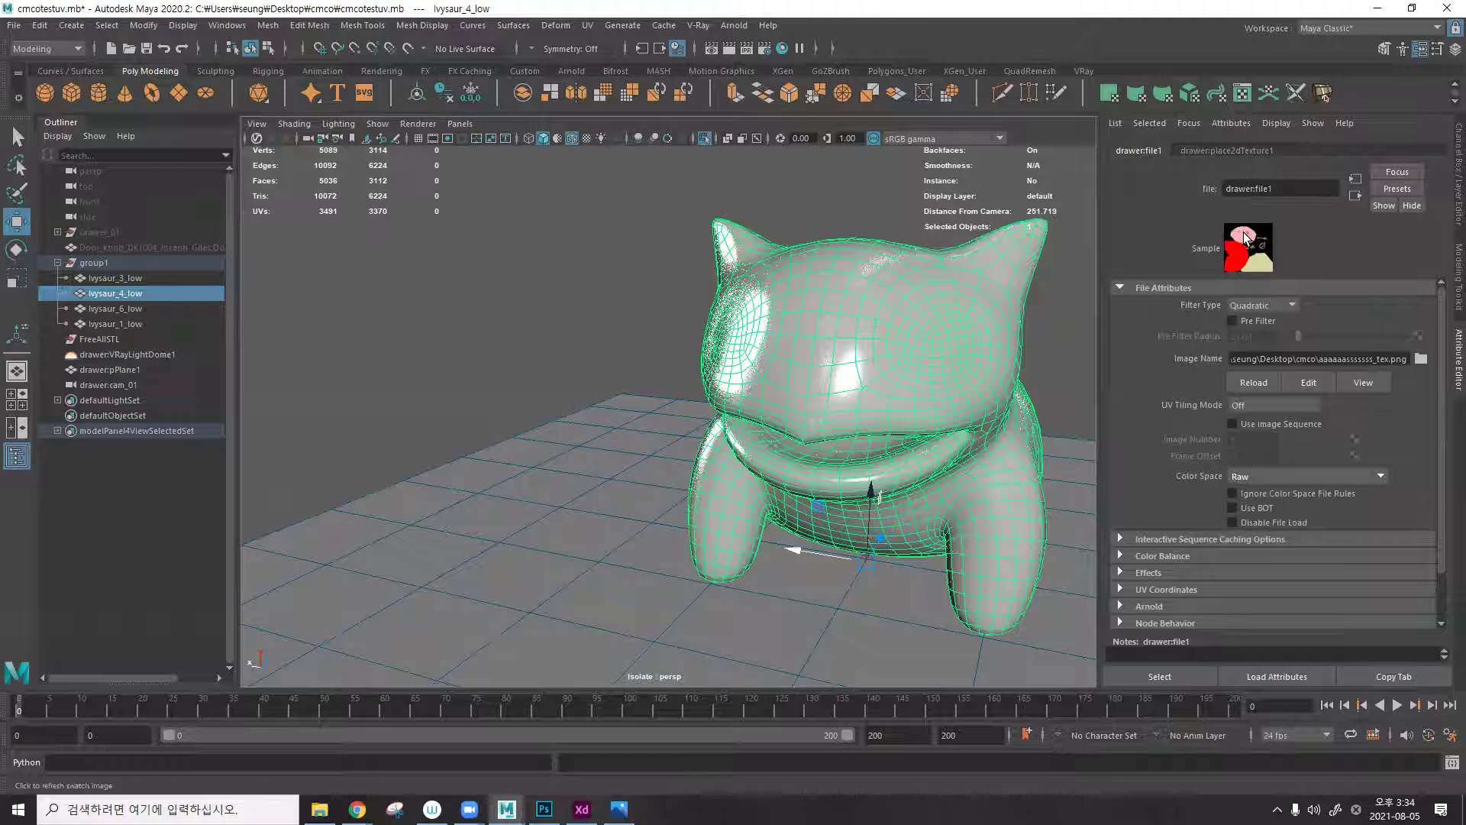
left_click(1245, 238)
left_click(1245, 238)
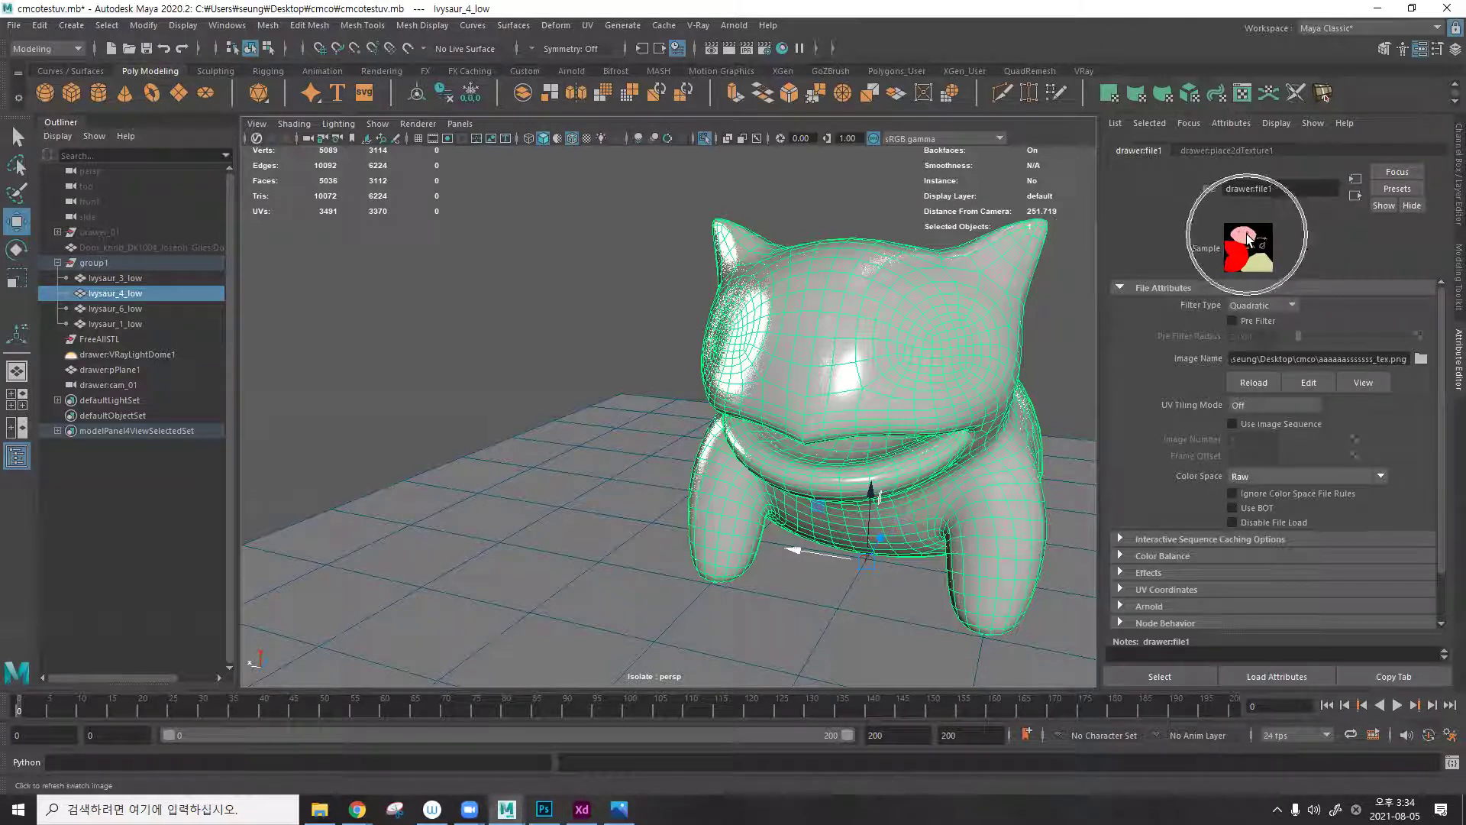
Start an interactive V-Ray render and inspect the creature's painted eyes and metallic face from different angles and distances.
left_click(747, 48)
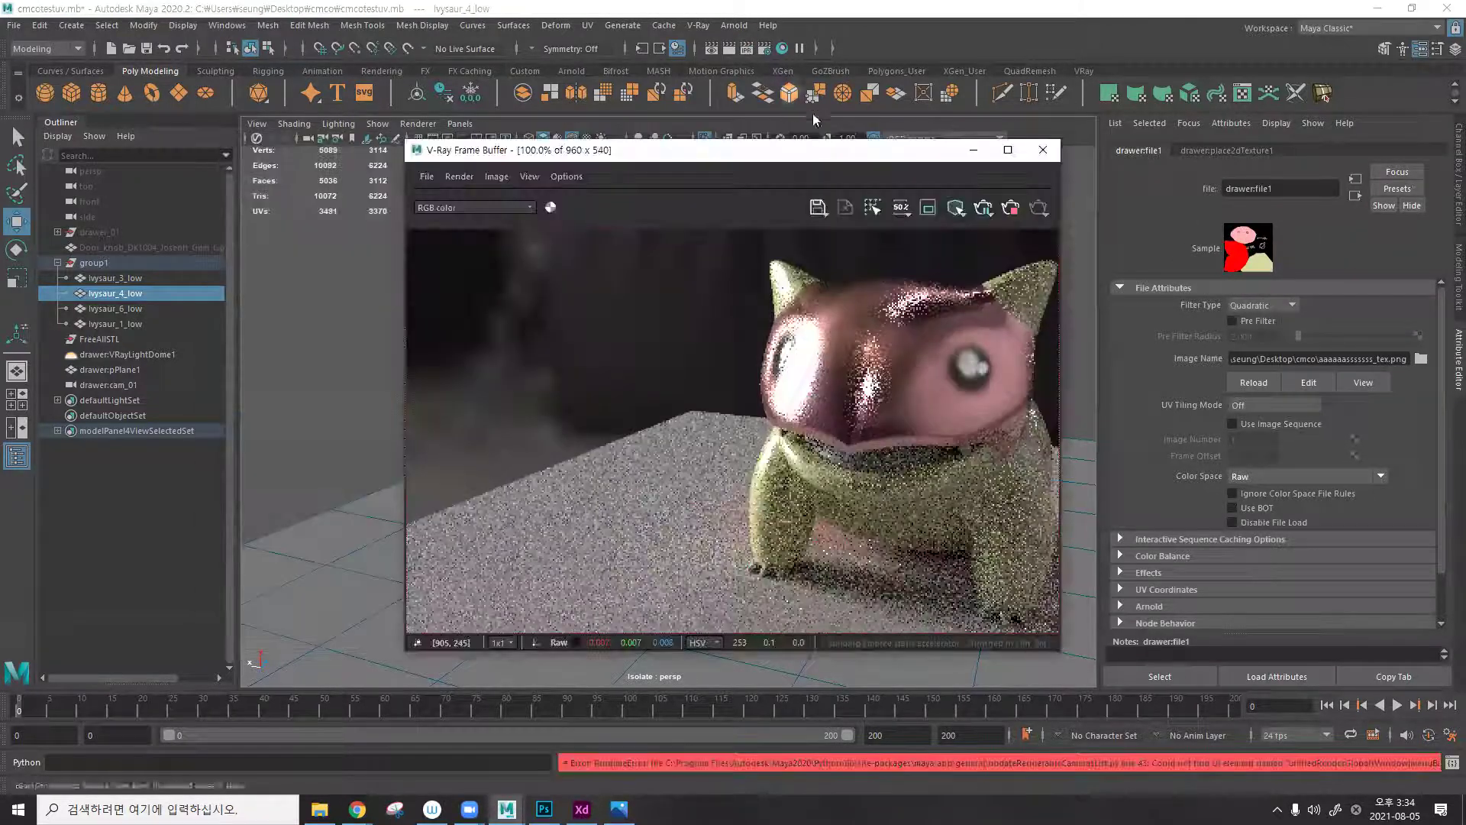
left_click_drag(845, 171, 540, 113)
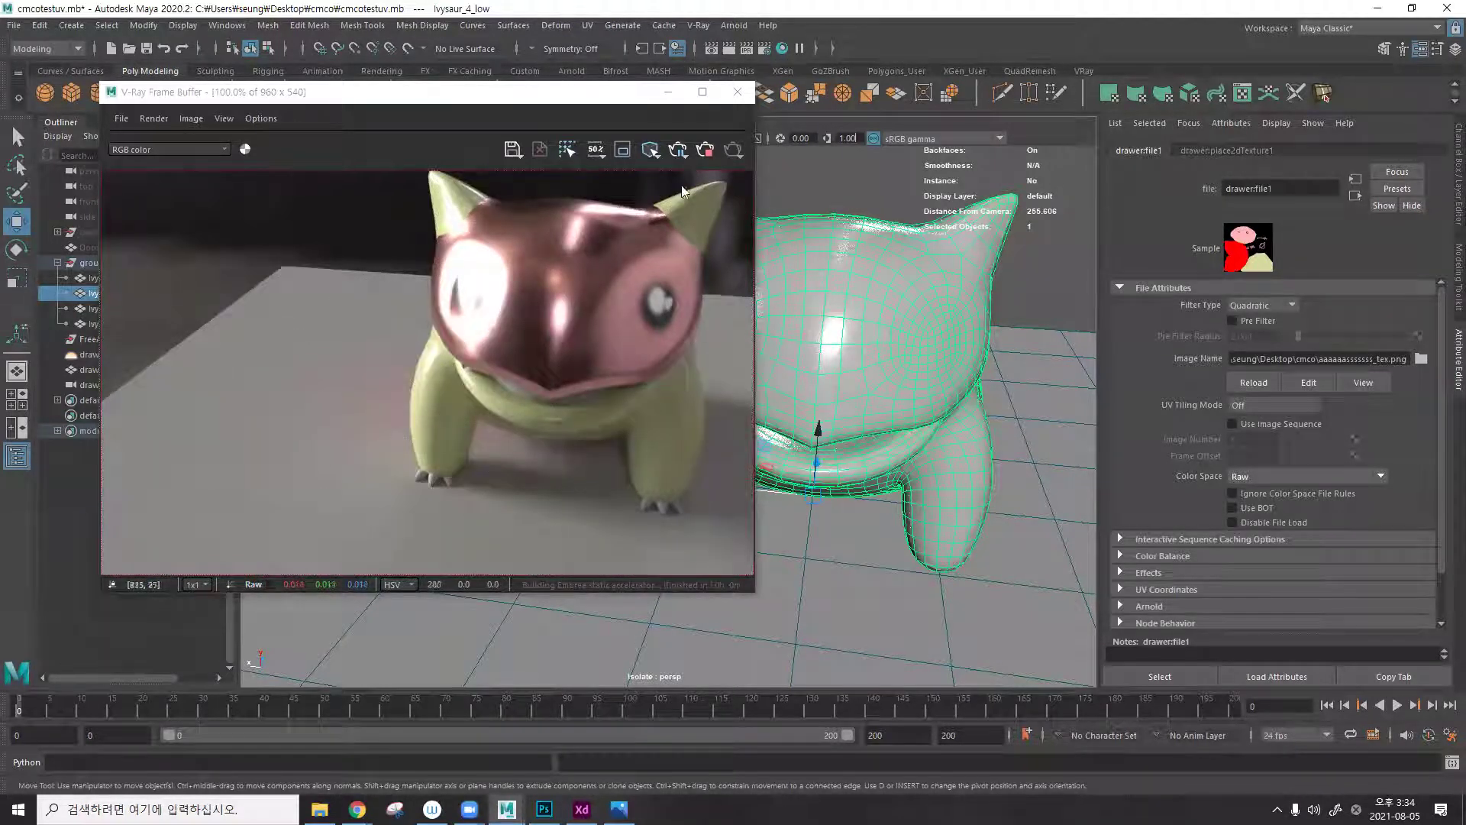
mouse_move(944, 317)
left_mouse_down("alt")
mouse_move(909, 302)
mouse_move(956, 327)
left_mouse_up("alt")
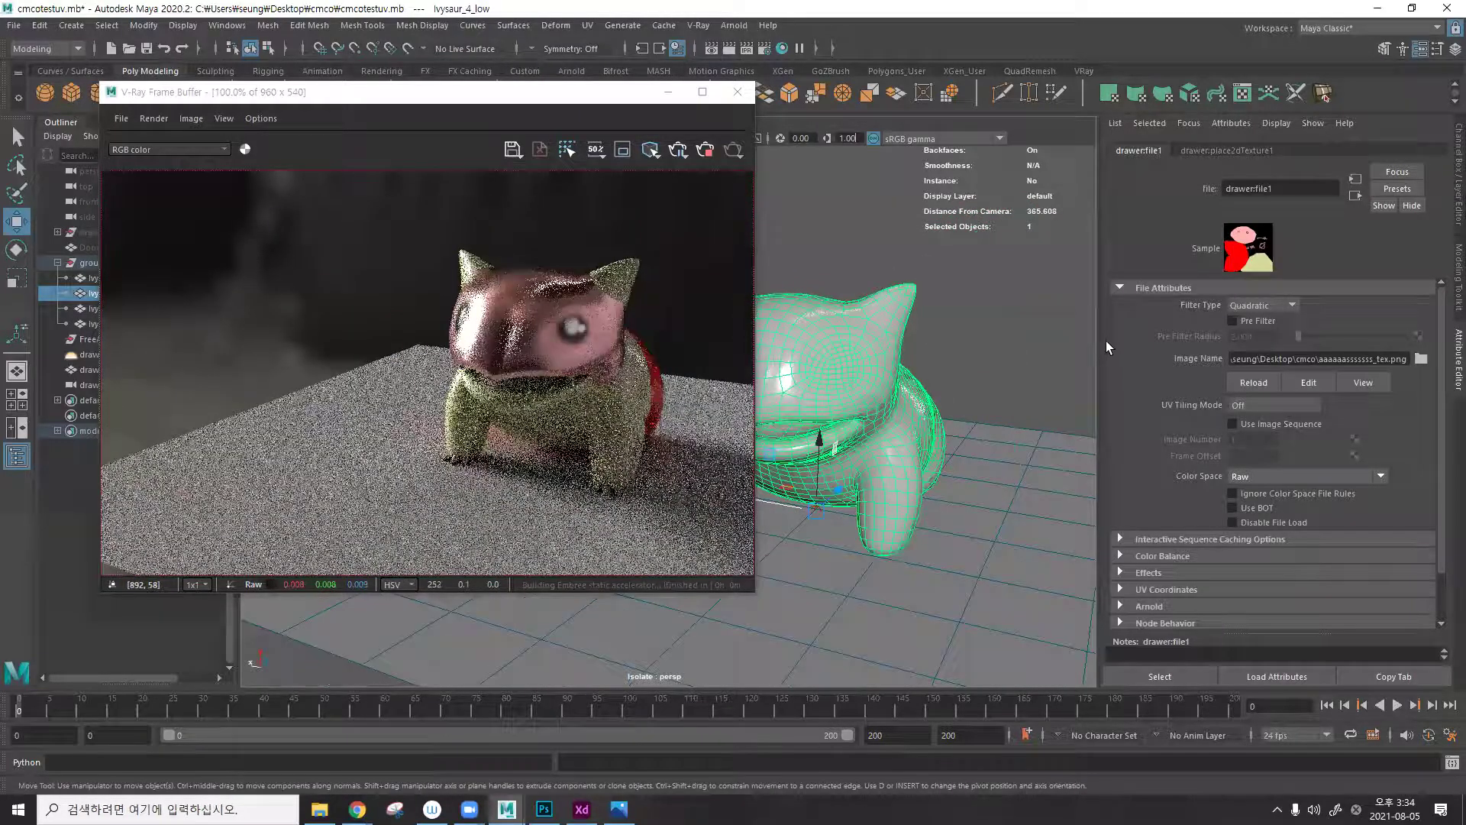
scroll(877, 317, "down", 3)
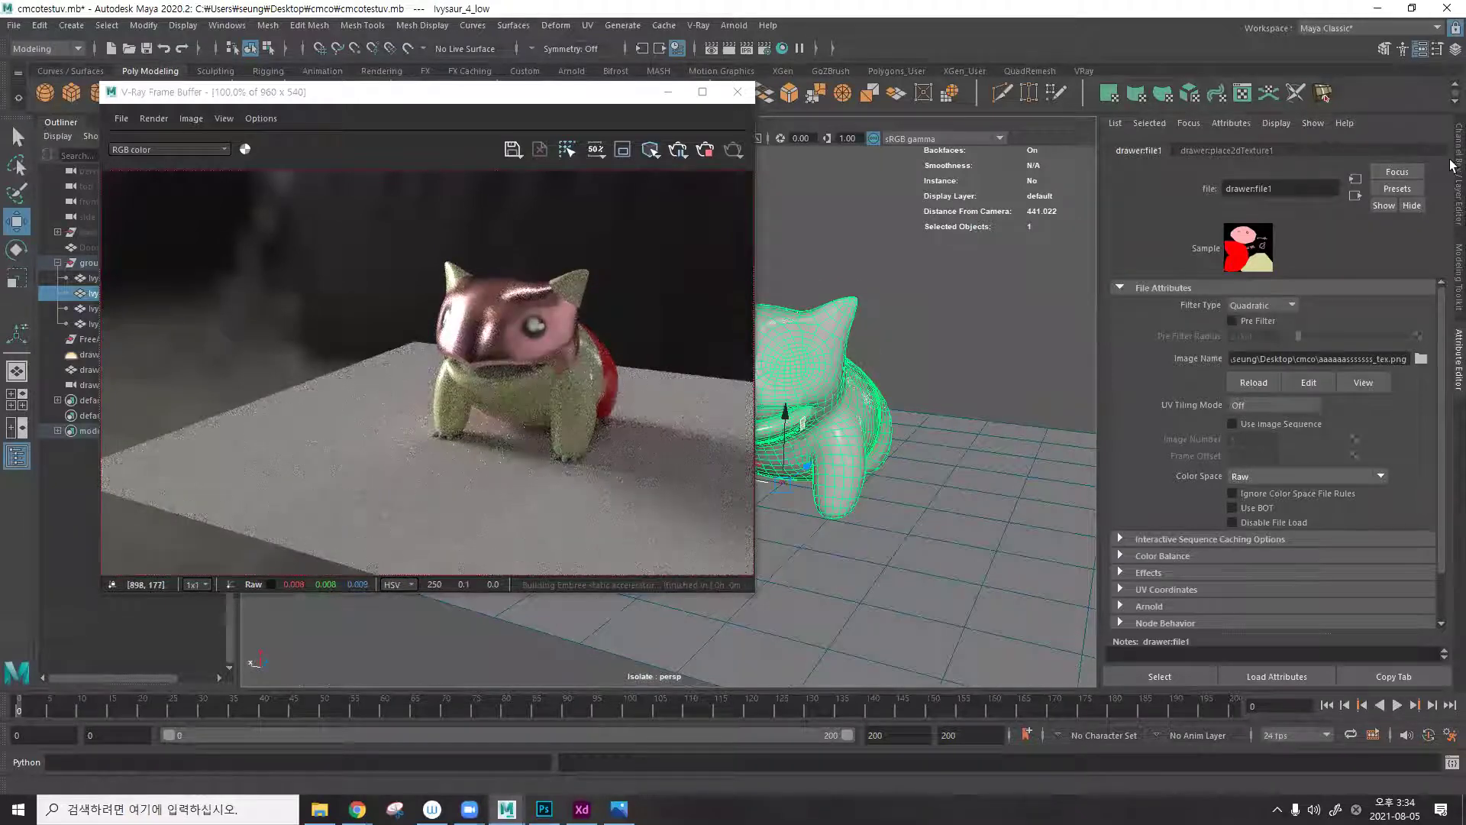
scroll(828, 325, "up", 3)
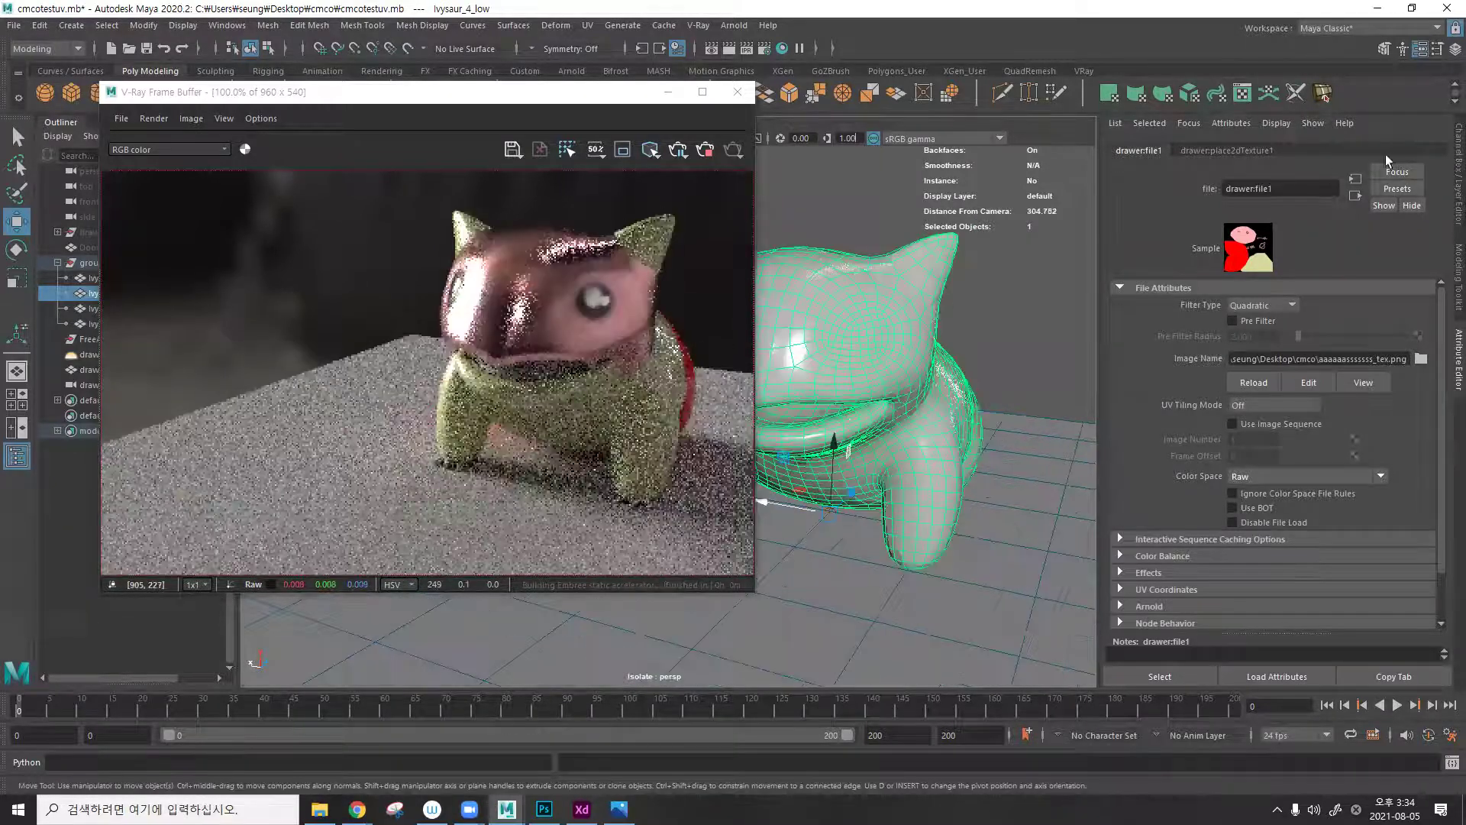
Select the ground plane in object mode and assign a new VRayMtl to it.
left_click(1458, 183)
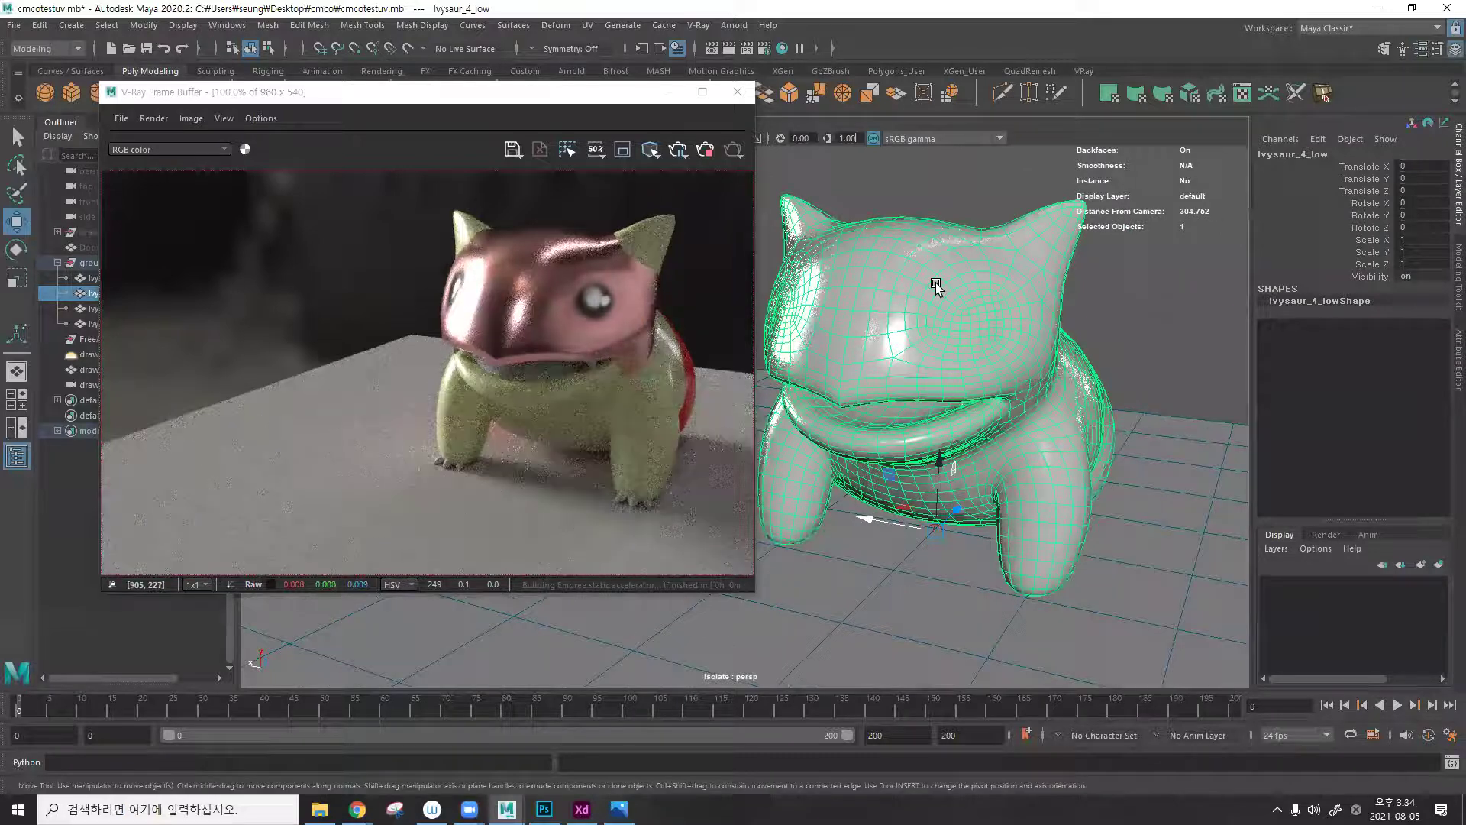
key("F8")
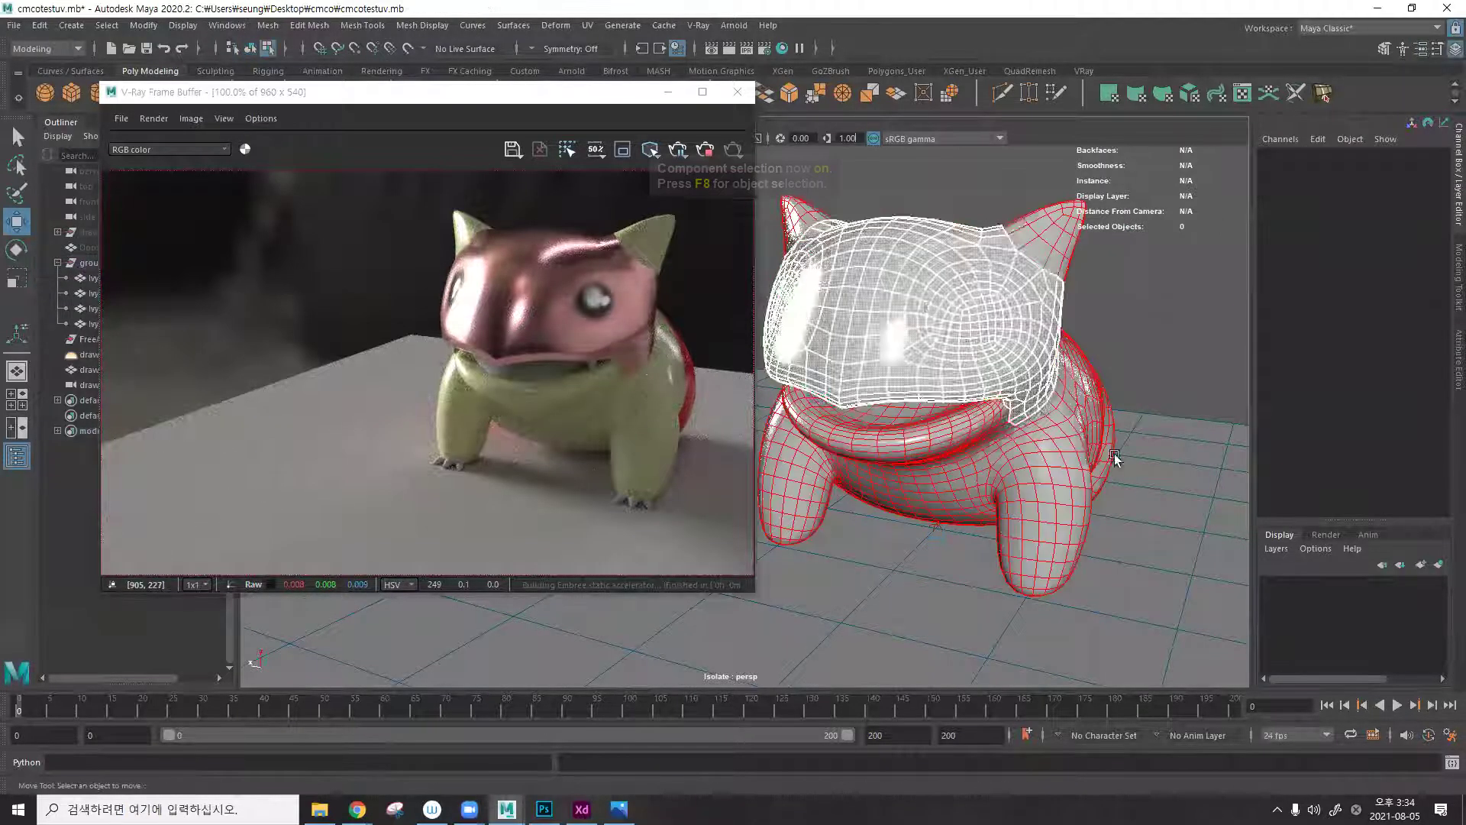
key("F8")
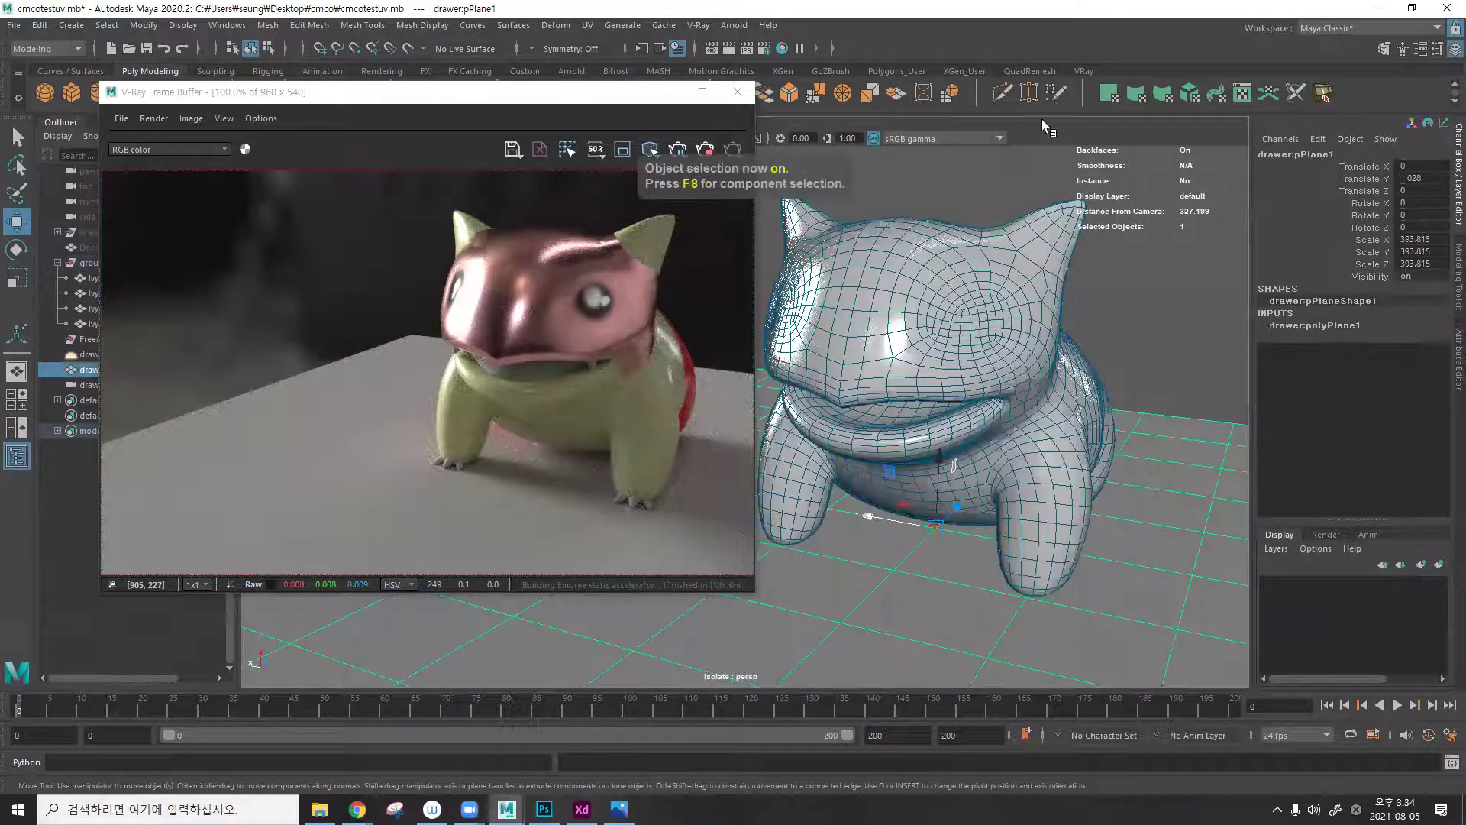
left_click(1083, 70)
left_click(773, 99)
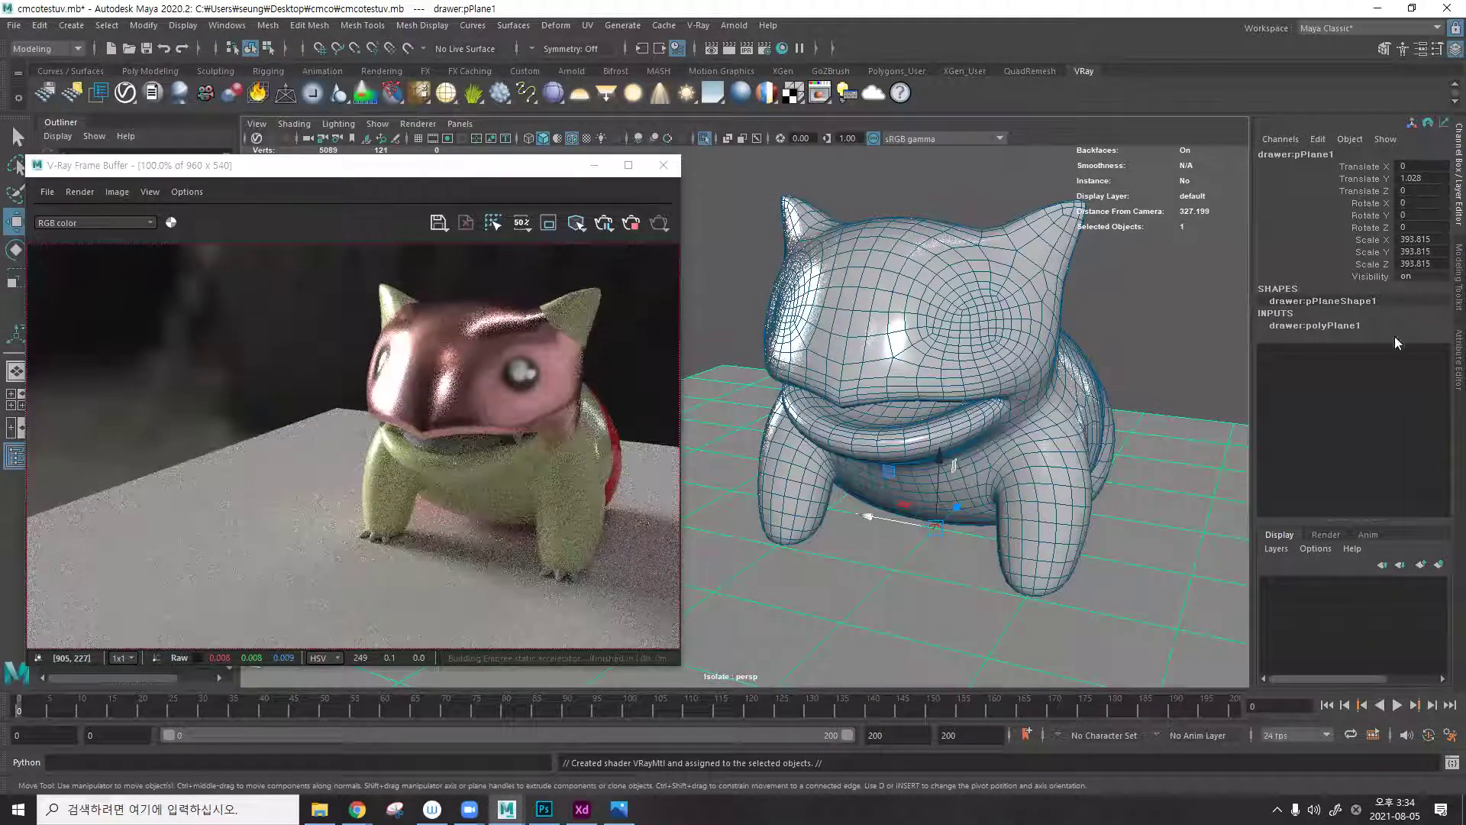
Darken the ground plane material's diffuse color to near black and give it a faint dark gray reflection color.
left_click(1459, 359)
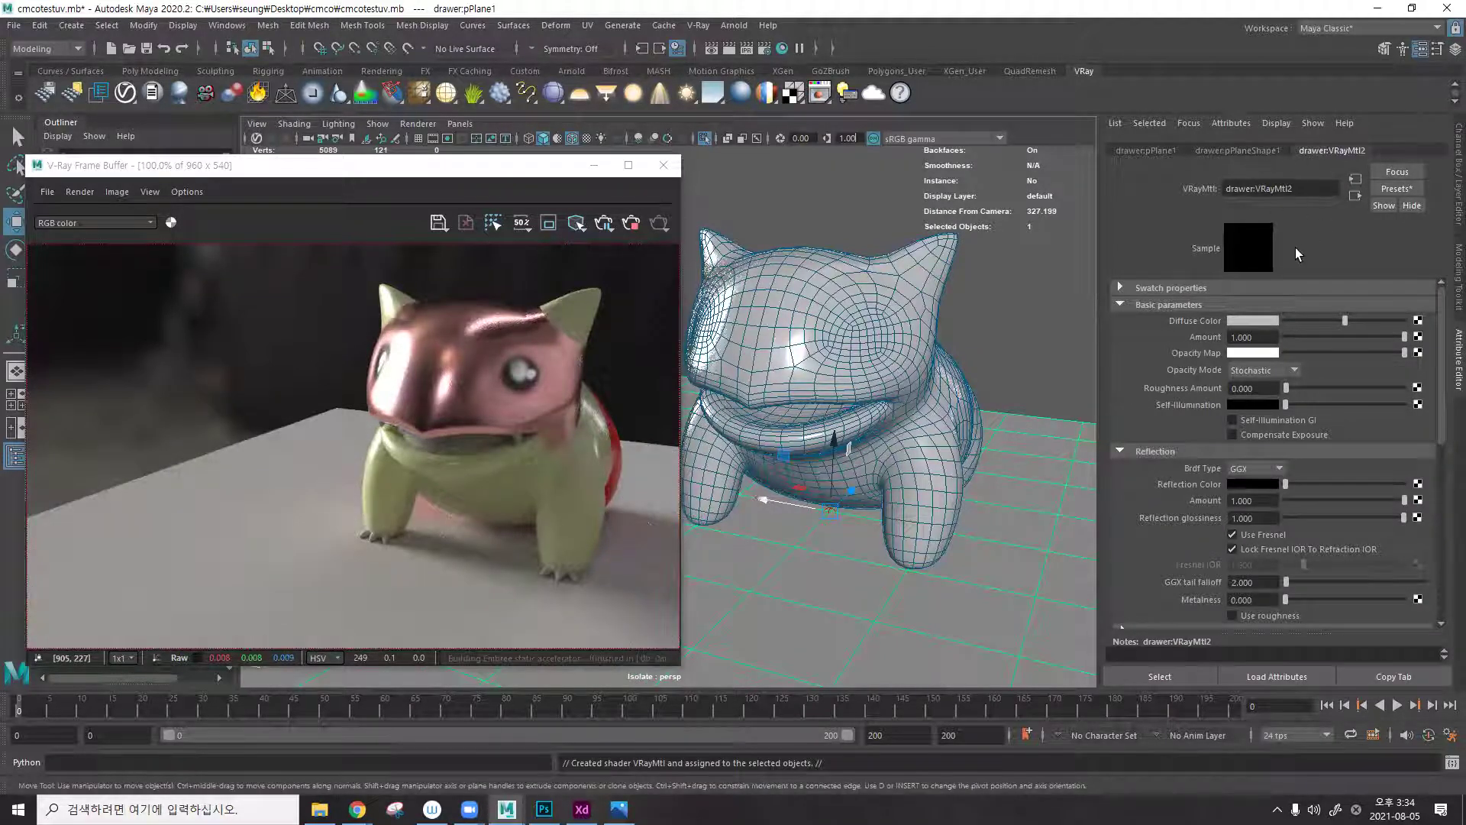
left_click_drag(1302, 319, 1292, 322)
left_click_drag(1285, 484, 1292, 483)
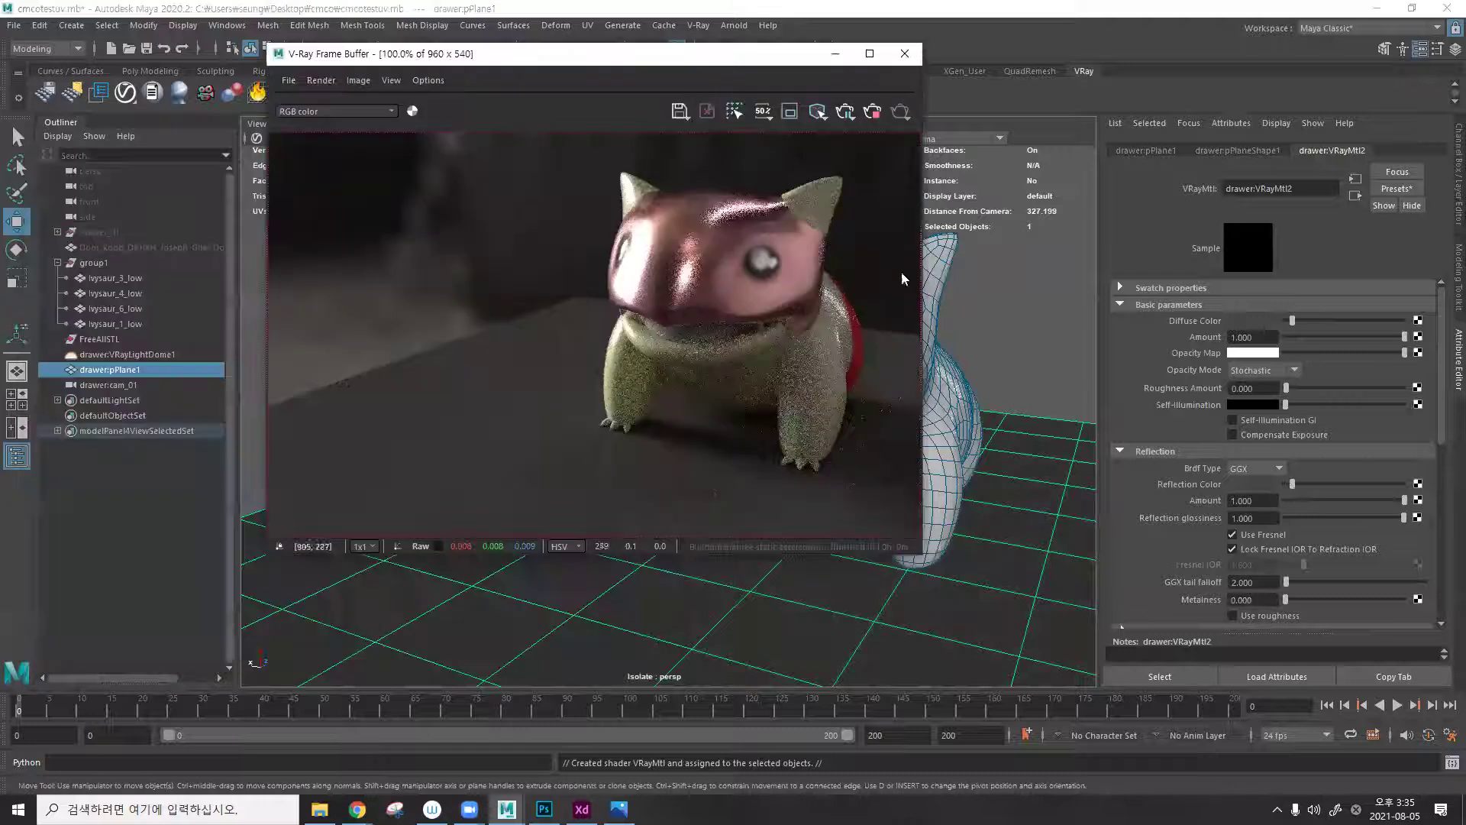
Set the ground material's refraction glossiness to 0.842 and darken its diffuse color slightly more.
scroll(1268, 479, "down", 5)
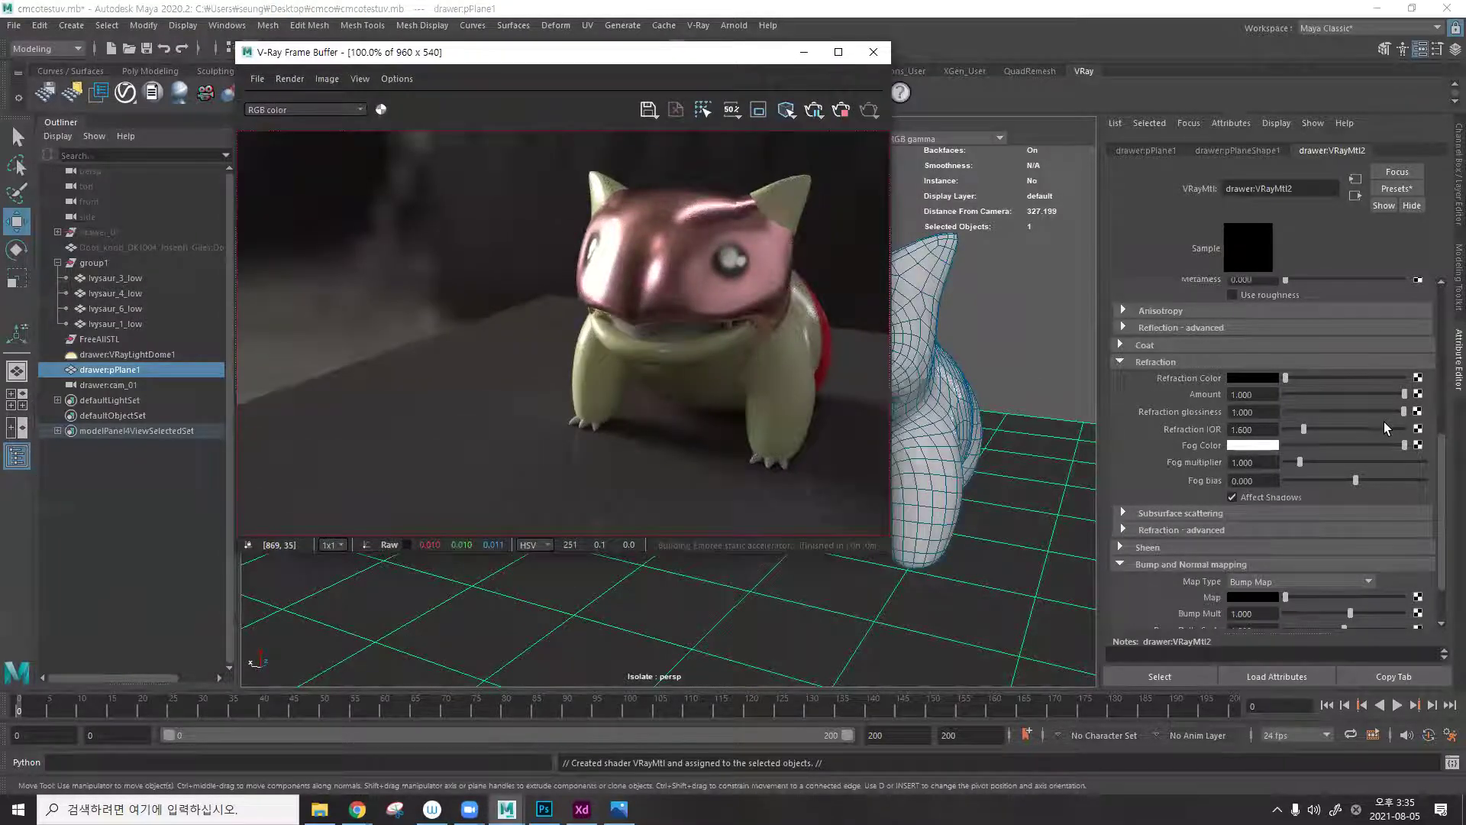
left_click(1385, 411)
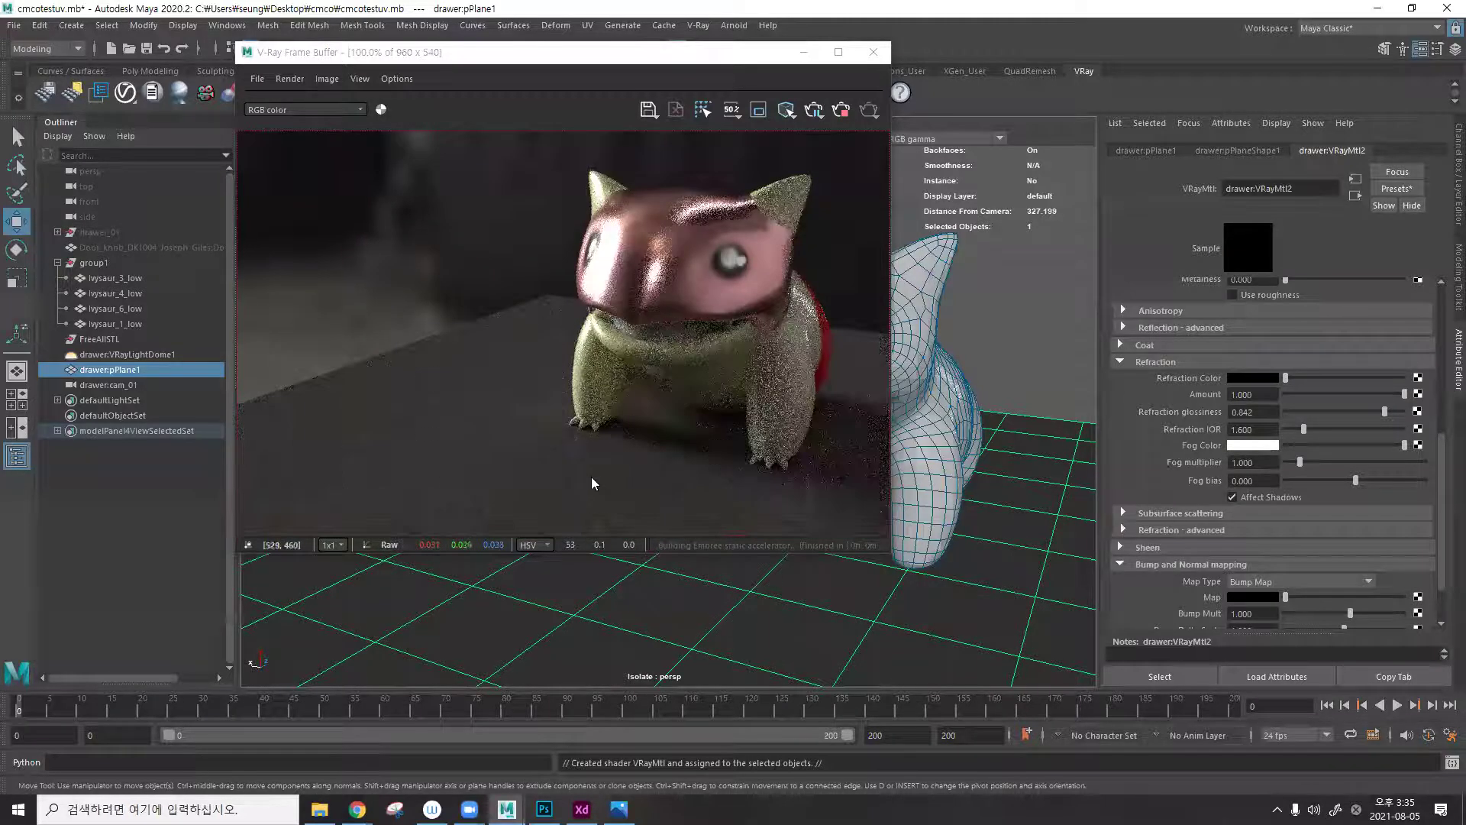
scroll(1323, 355, "up", 2)
scroll(1323, 355, "up", 5)
left_click_drag(1300, 328, 1290, 322)
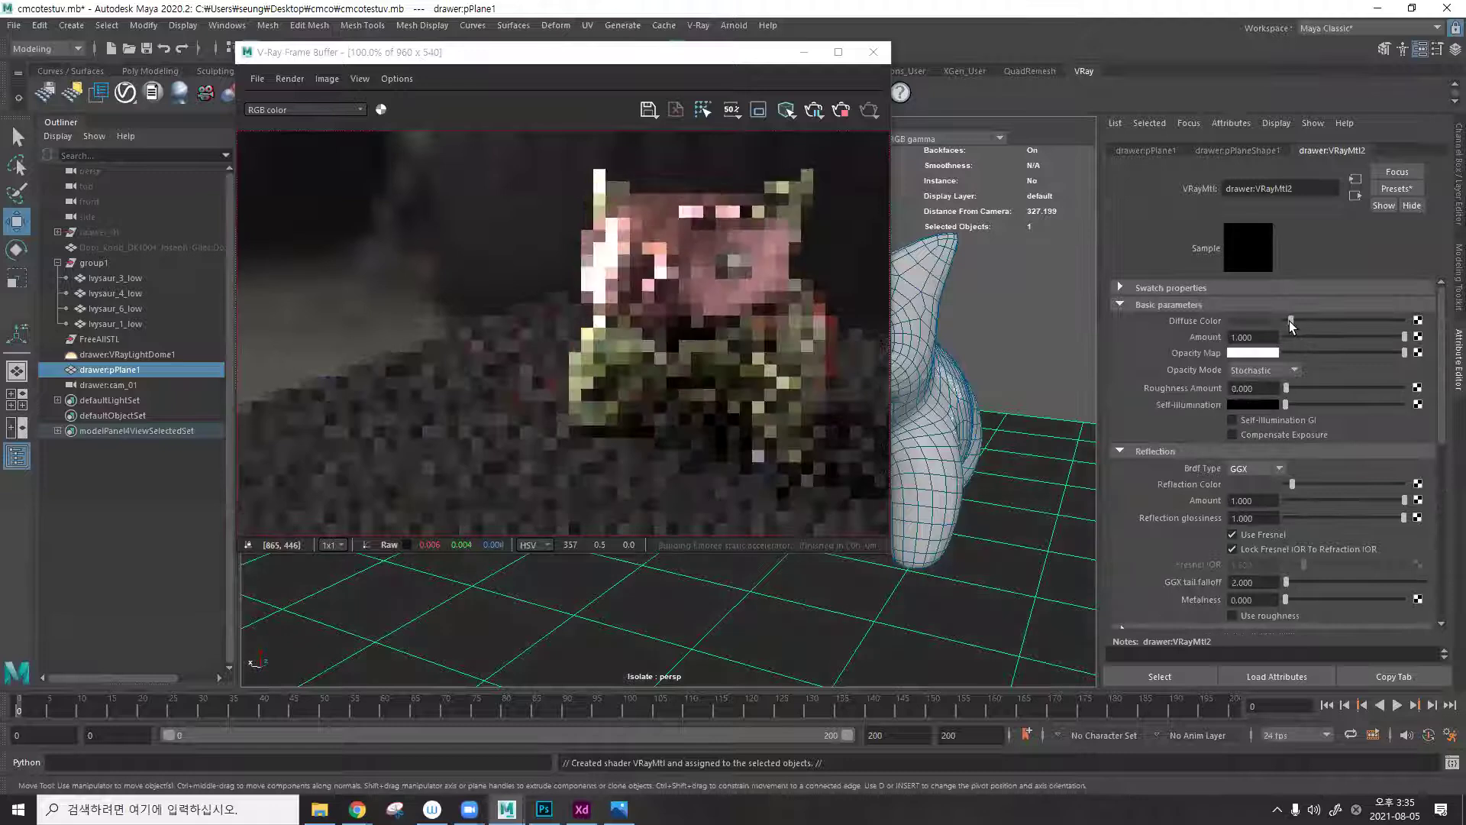
Hide the dome light's background image from the render by enabling Invisible in the VRayLightDome1 shape options.
left_click_drag(656, 52, 507, 58)
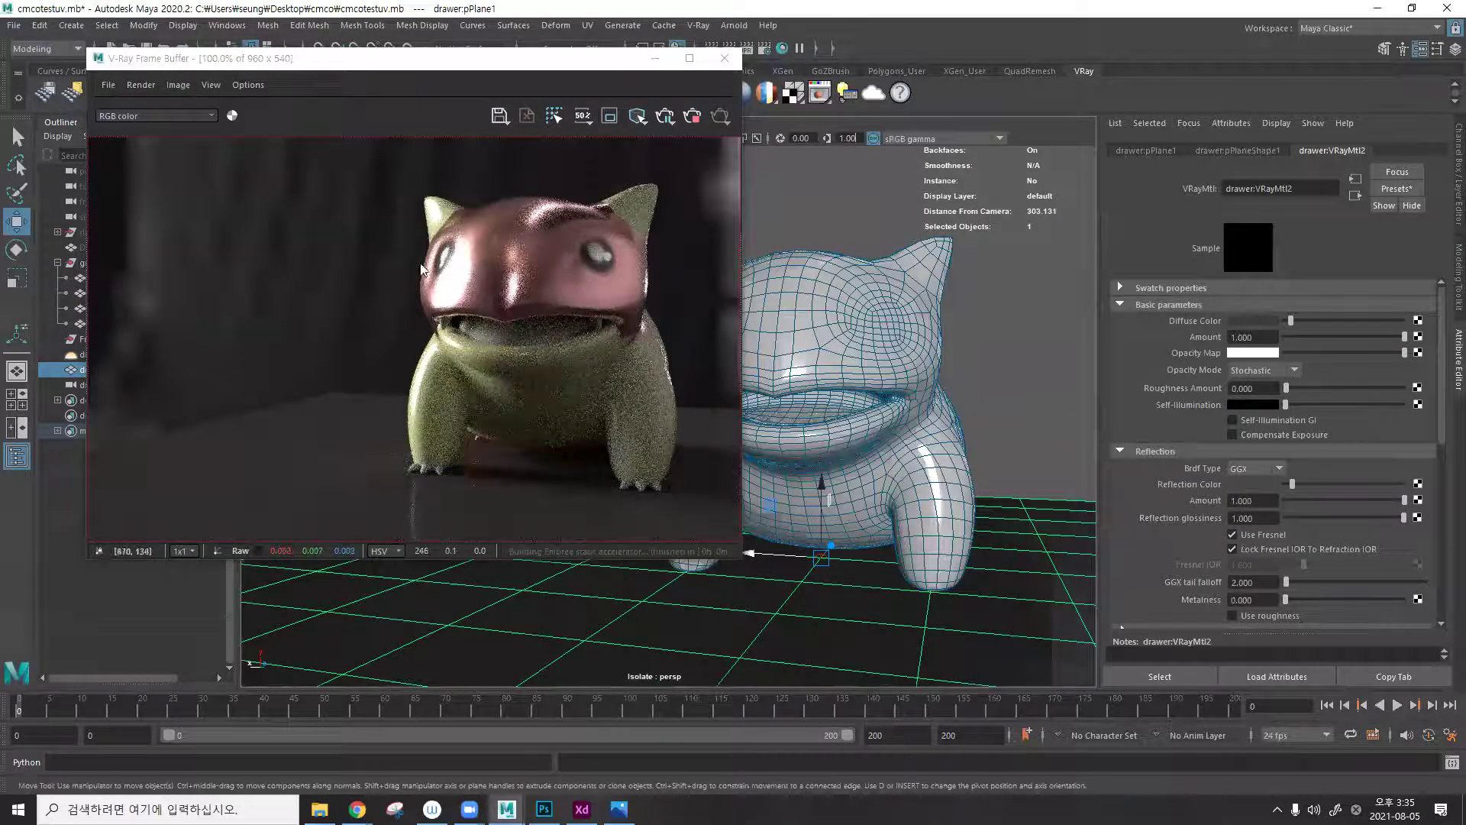
left_click_drag(527, 54, 706, 35)
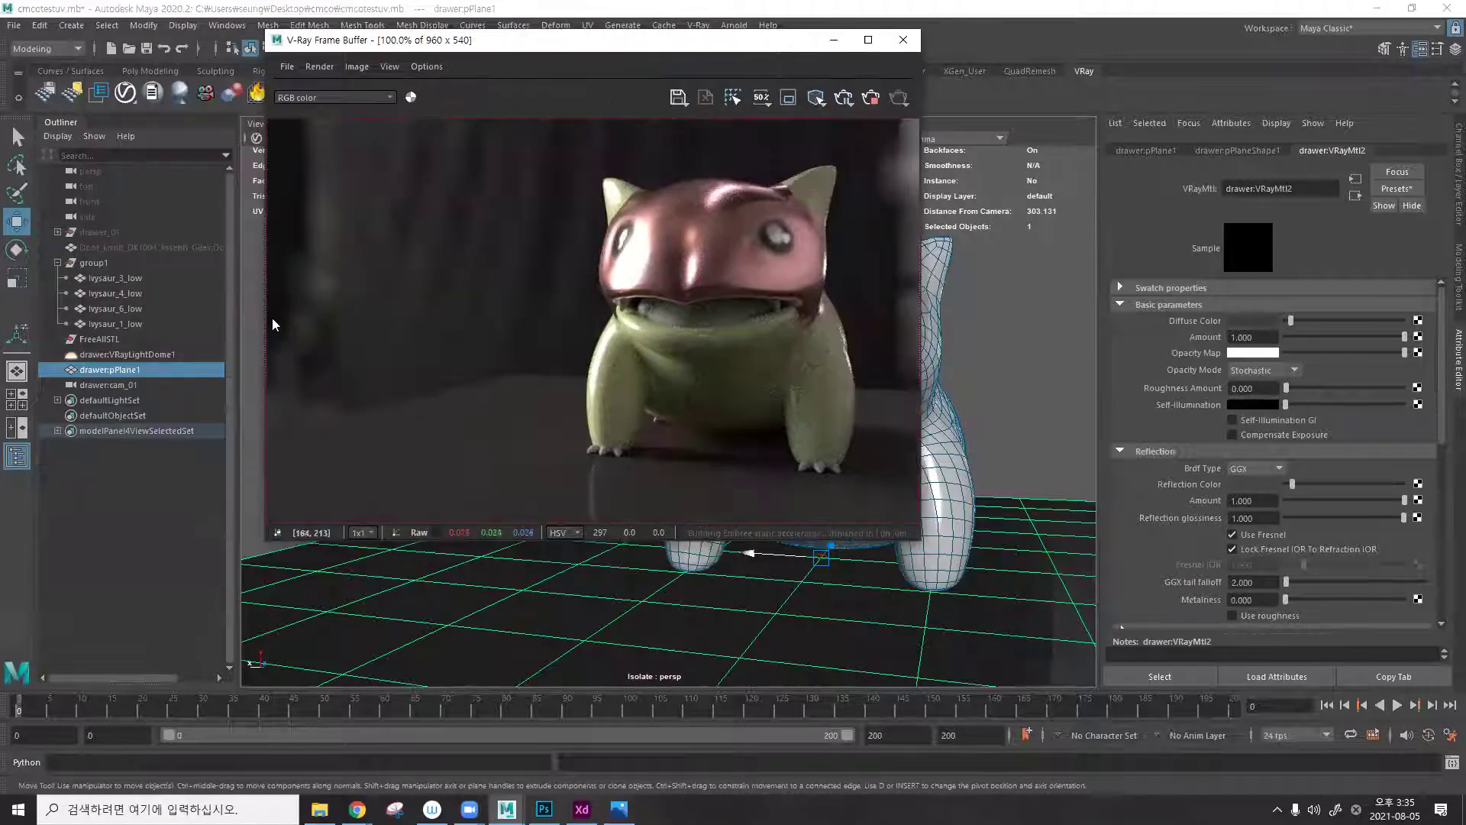
left_click(128, 355)
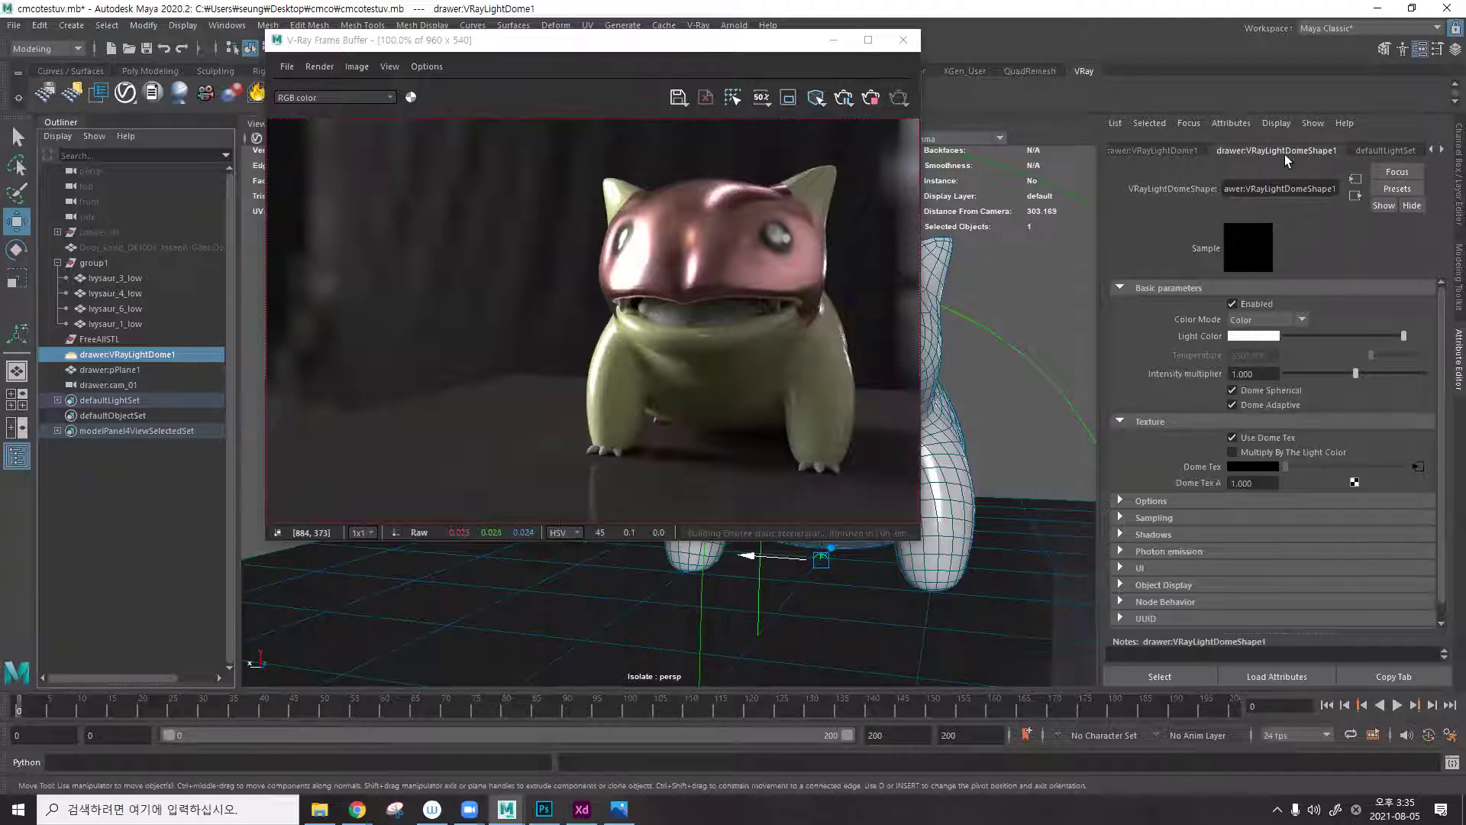
left_click(1181, 150)
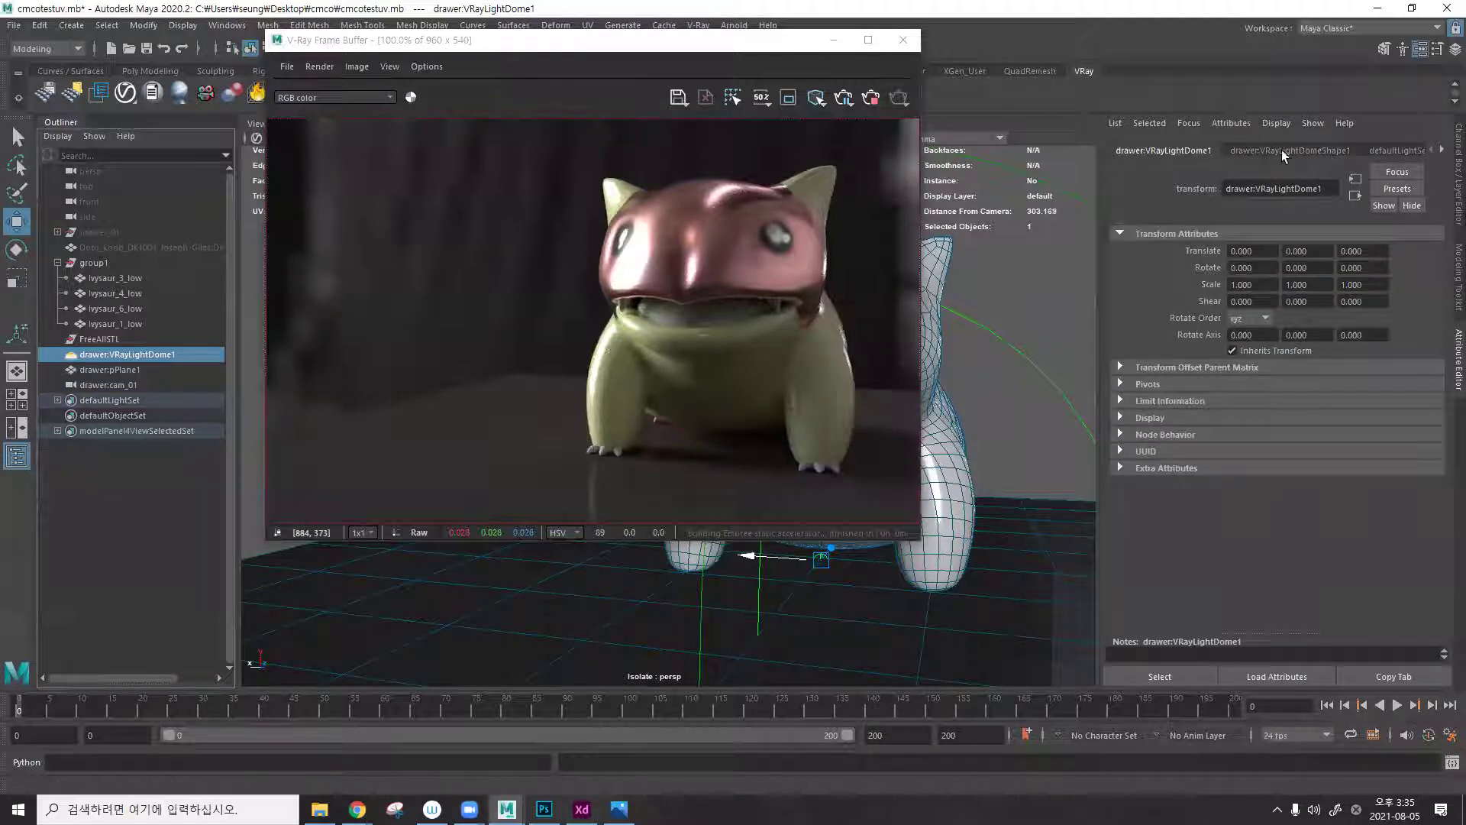
left_click(1326, 151)
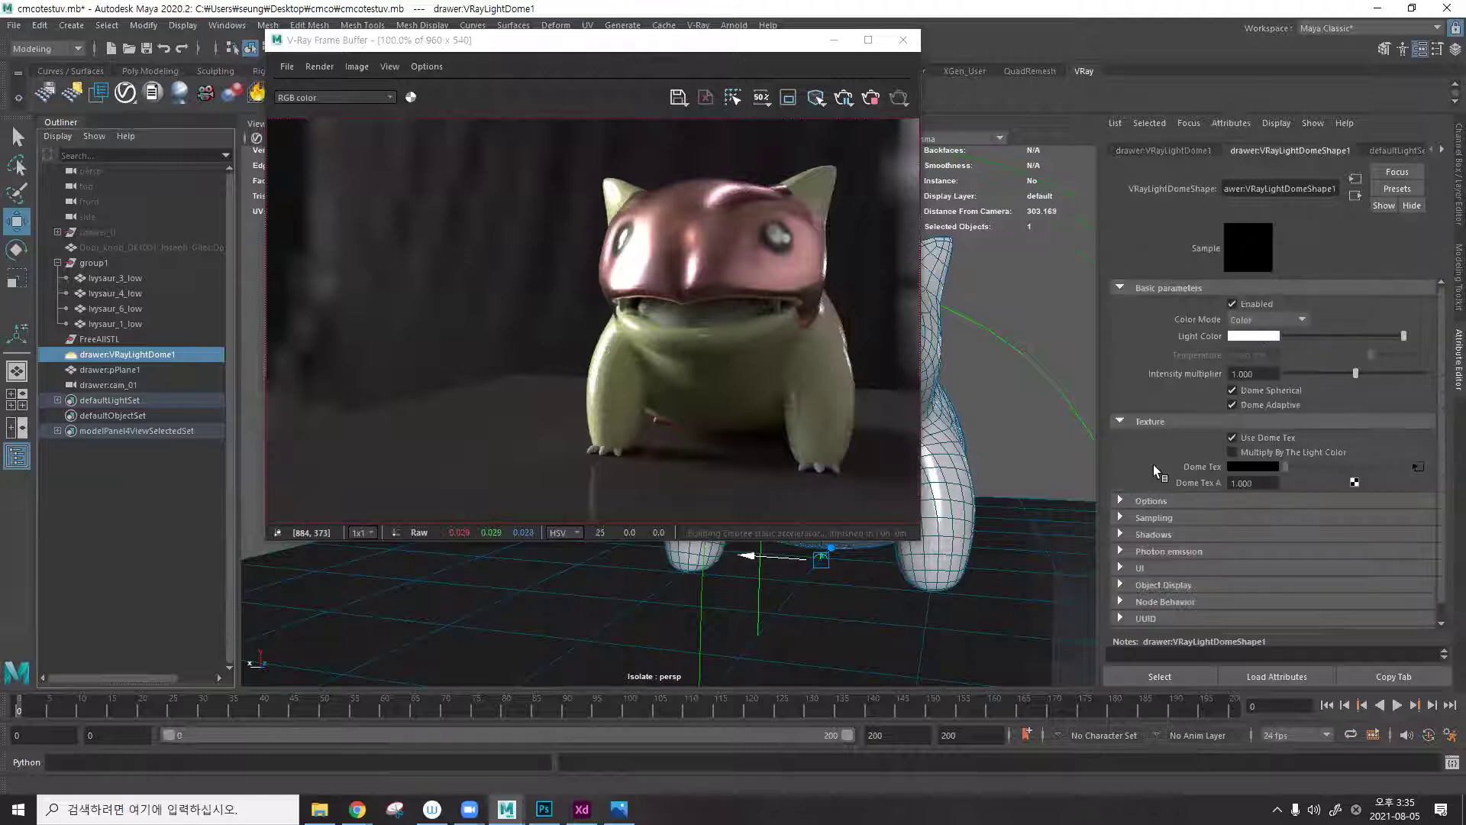
left_click(1245, 502)
left_click(1242, 521)
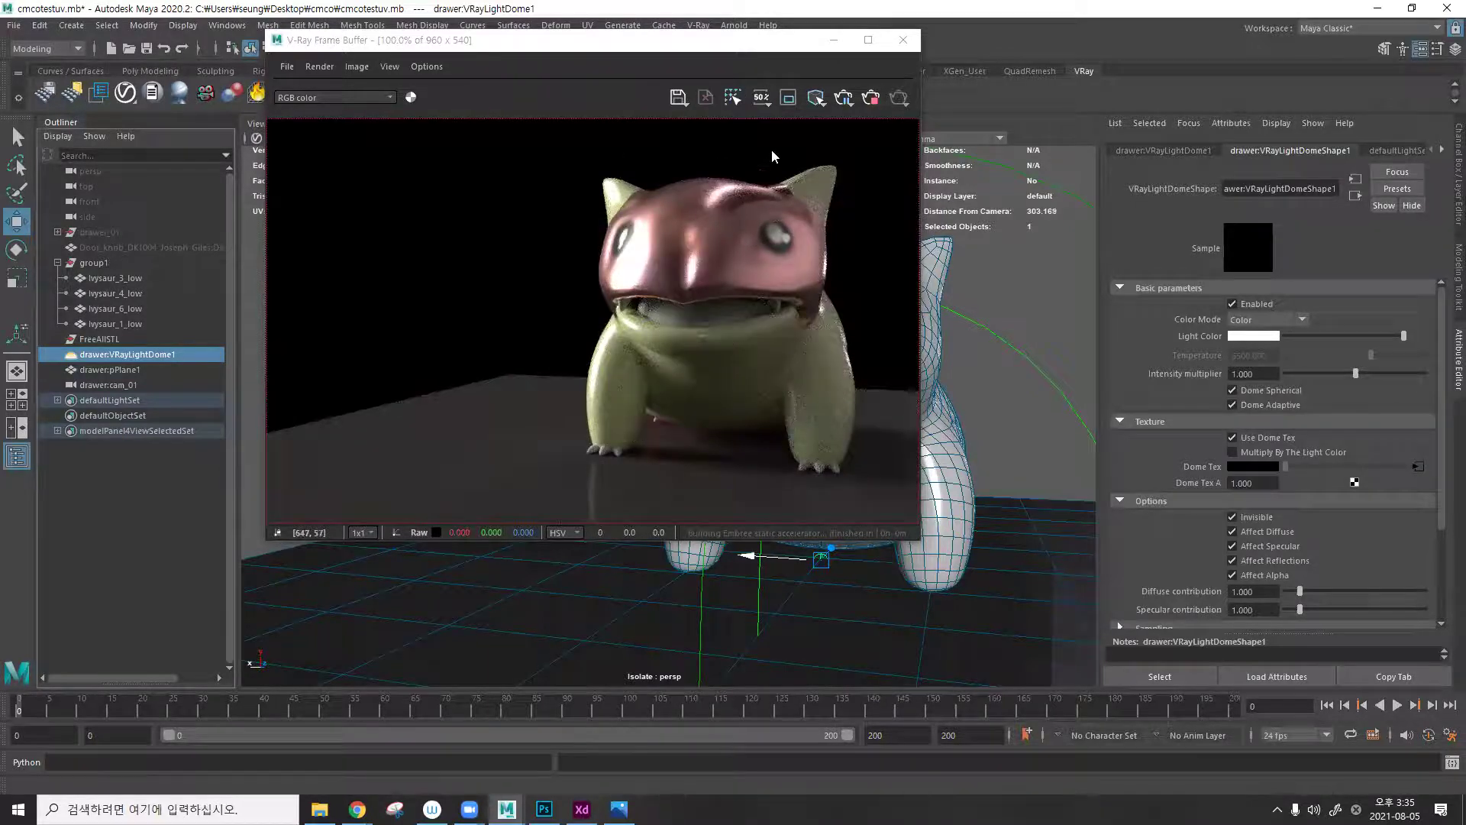
Switch the interactive render and the viewport to drawer:cam_01, and frame the creature closer through that camera.
left_click(840, 103)
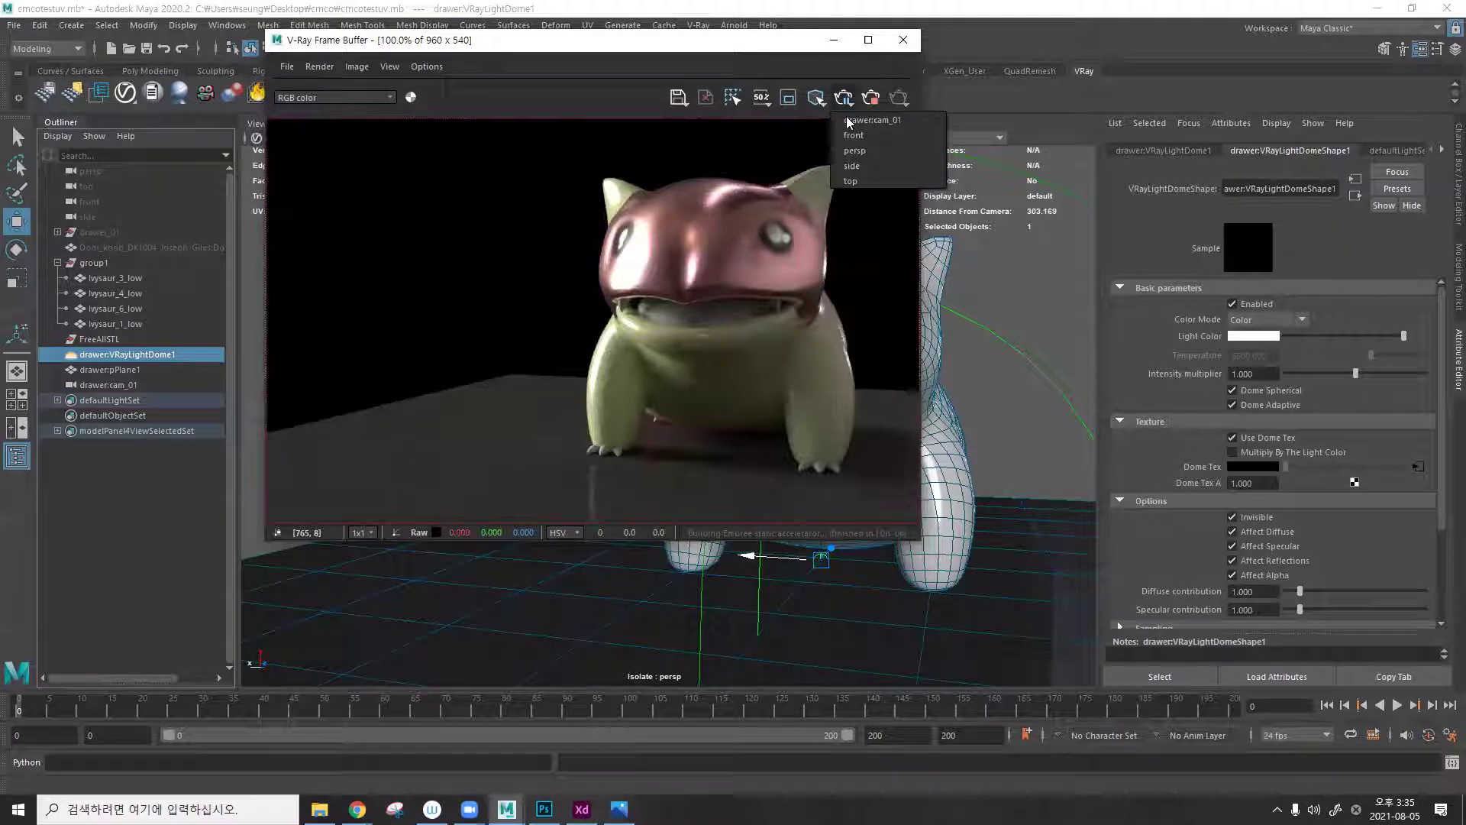
left_click(833, 143)
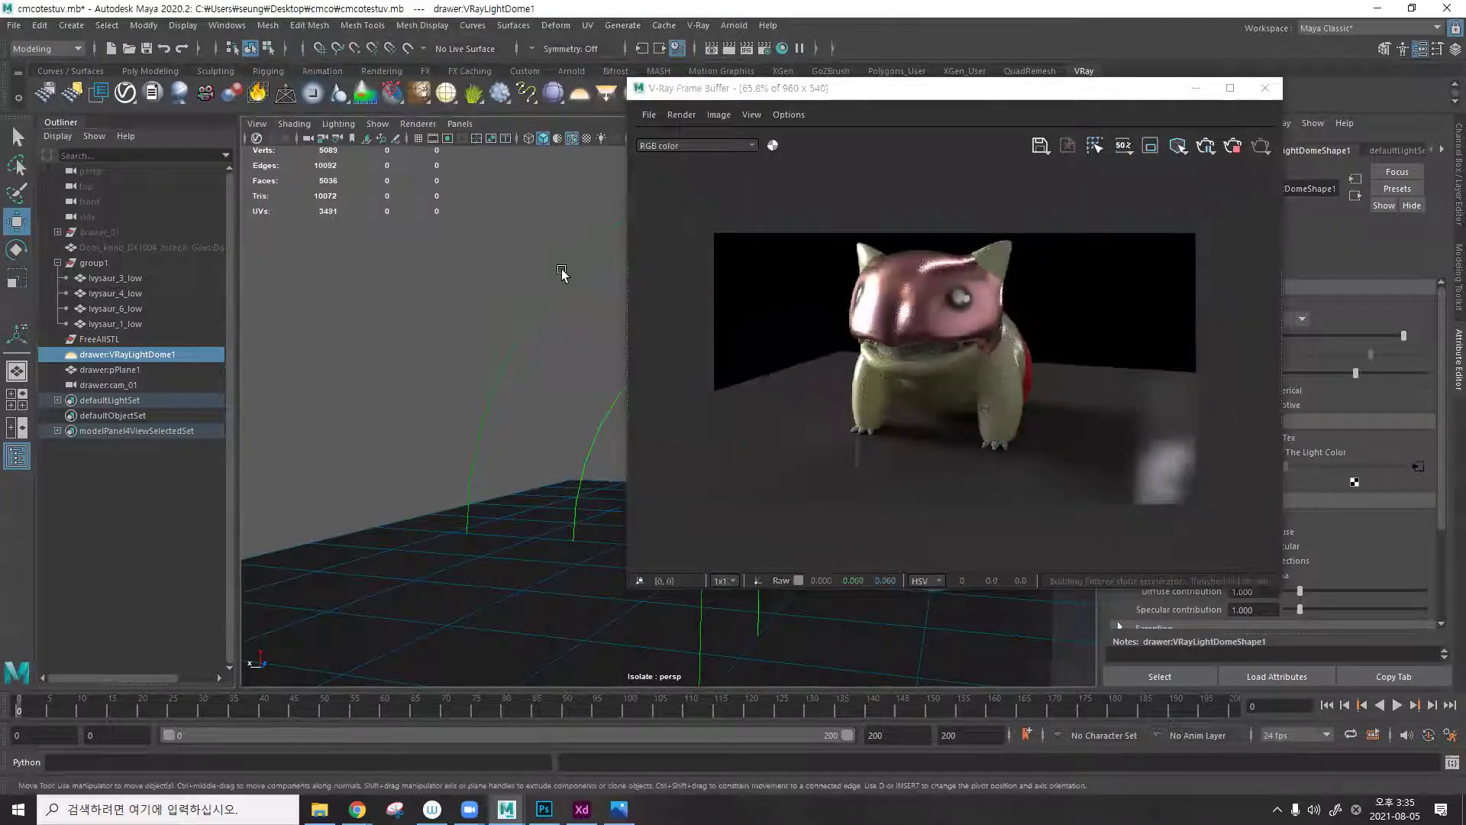
key("space")
key("space")
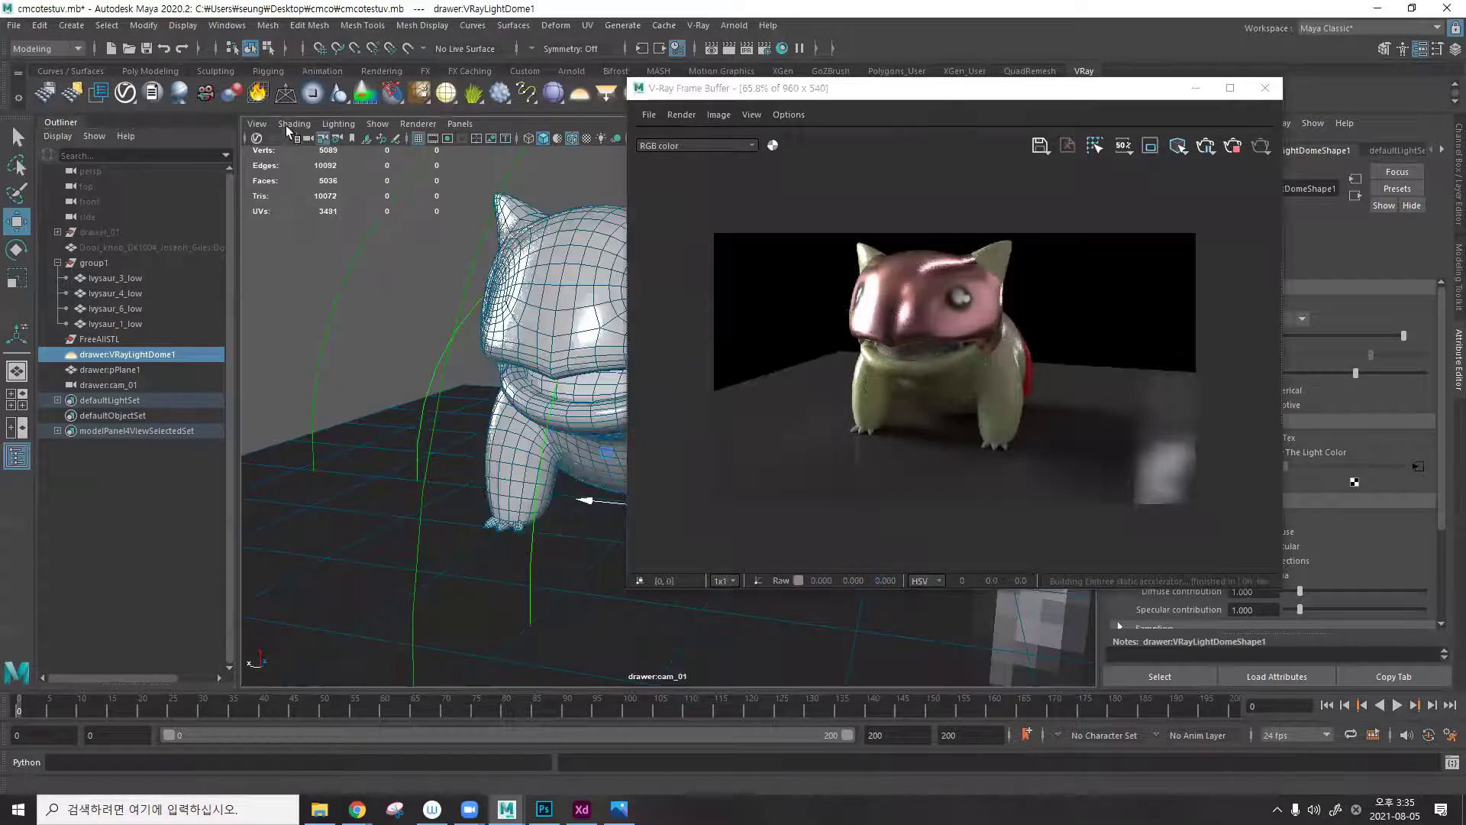
left_click_drag(609, 278, 615, 275, "alt")
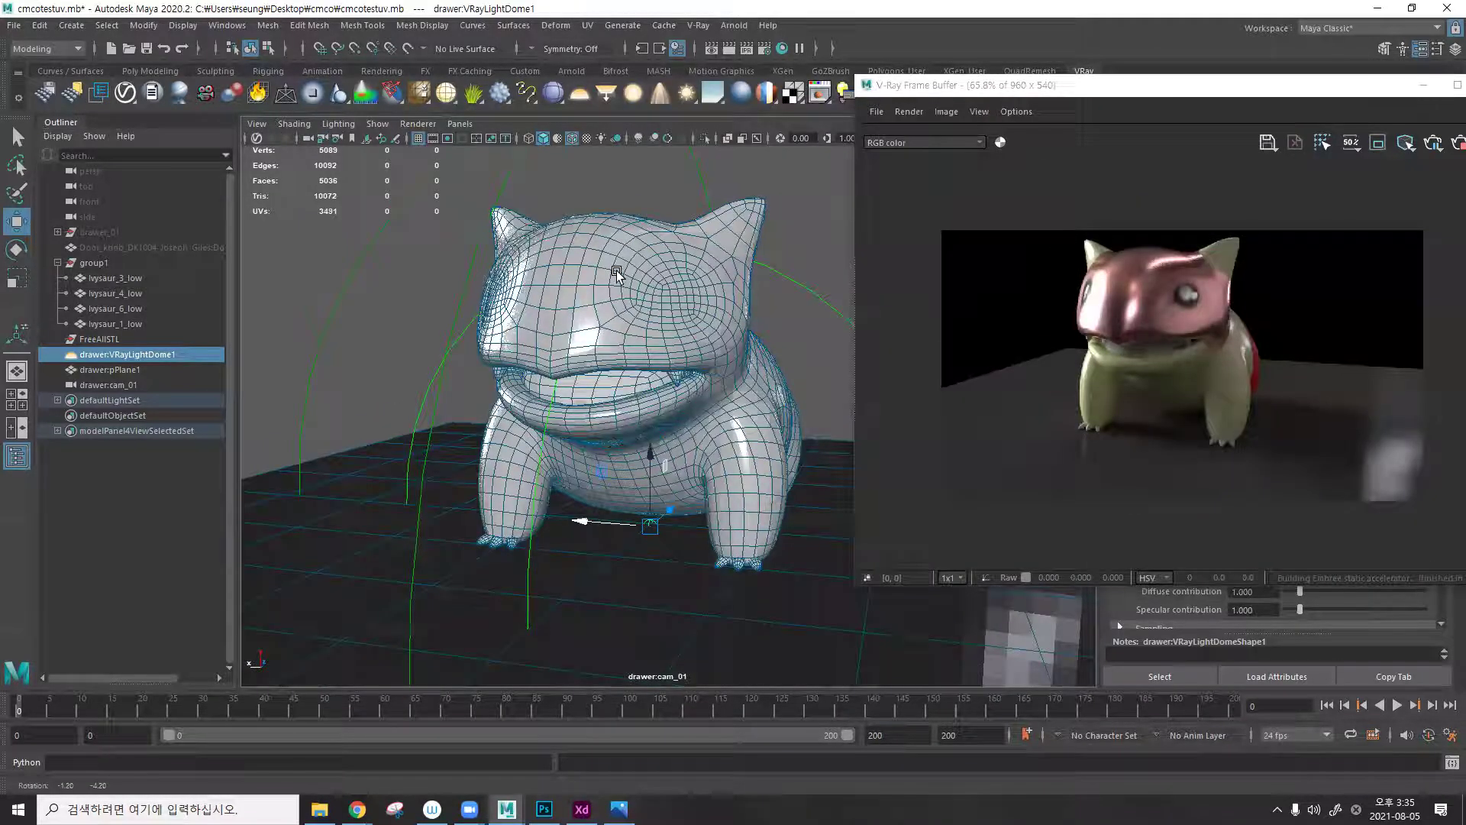
right_click_drag(615, 274, 631, 321, "alt")
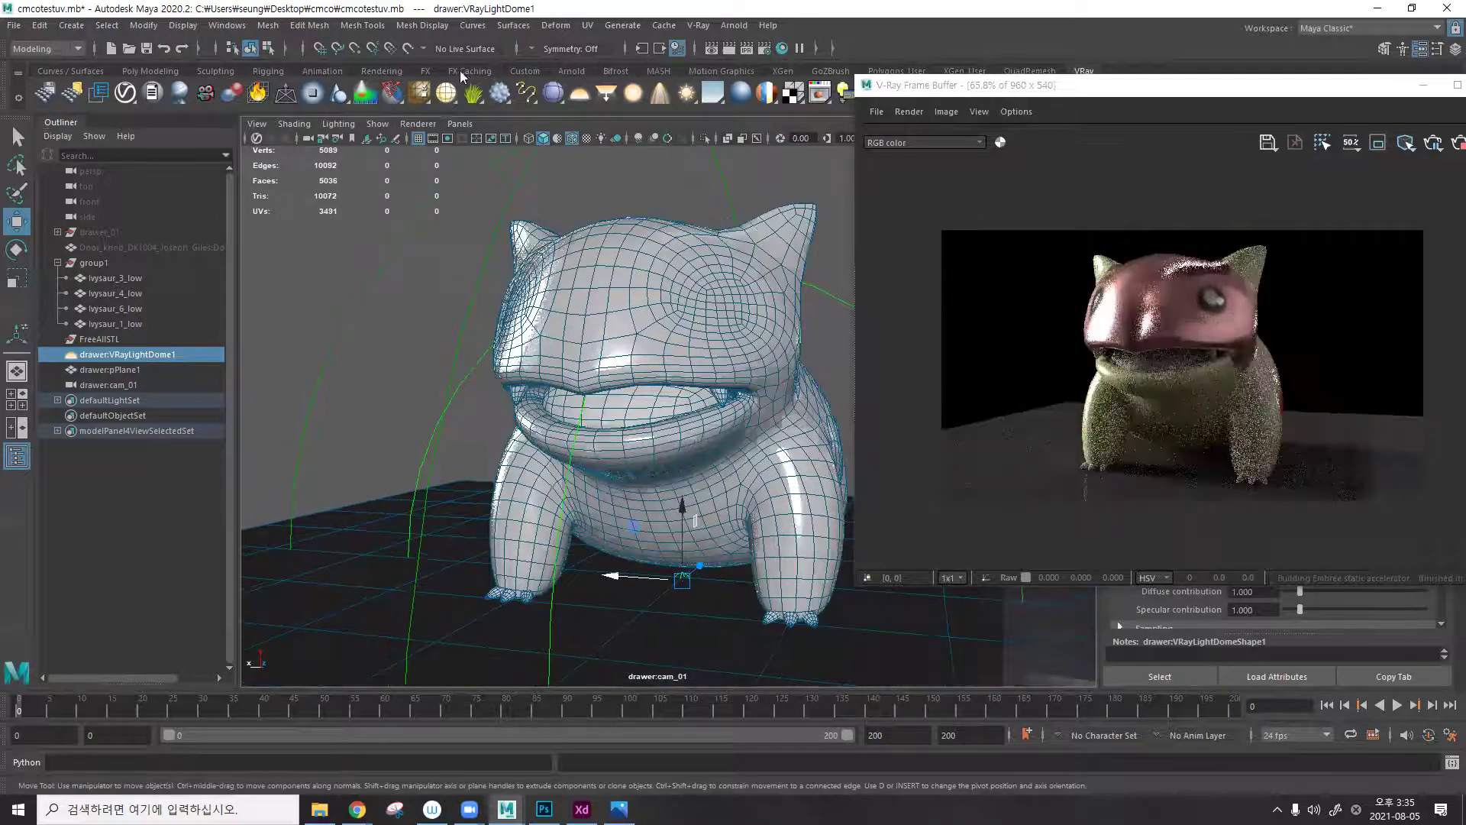
left_click_drag(463, 76, 463, 75)
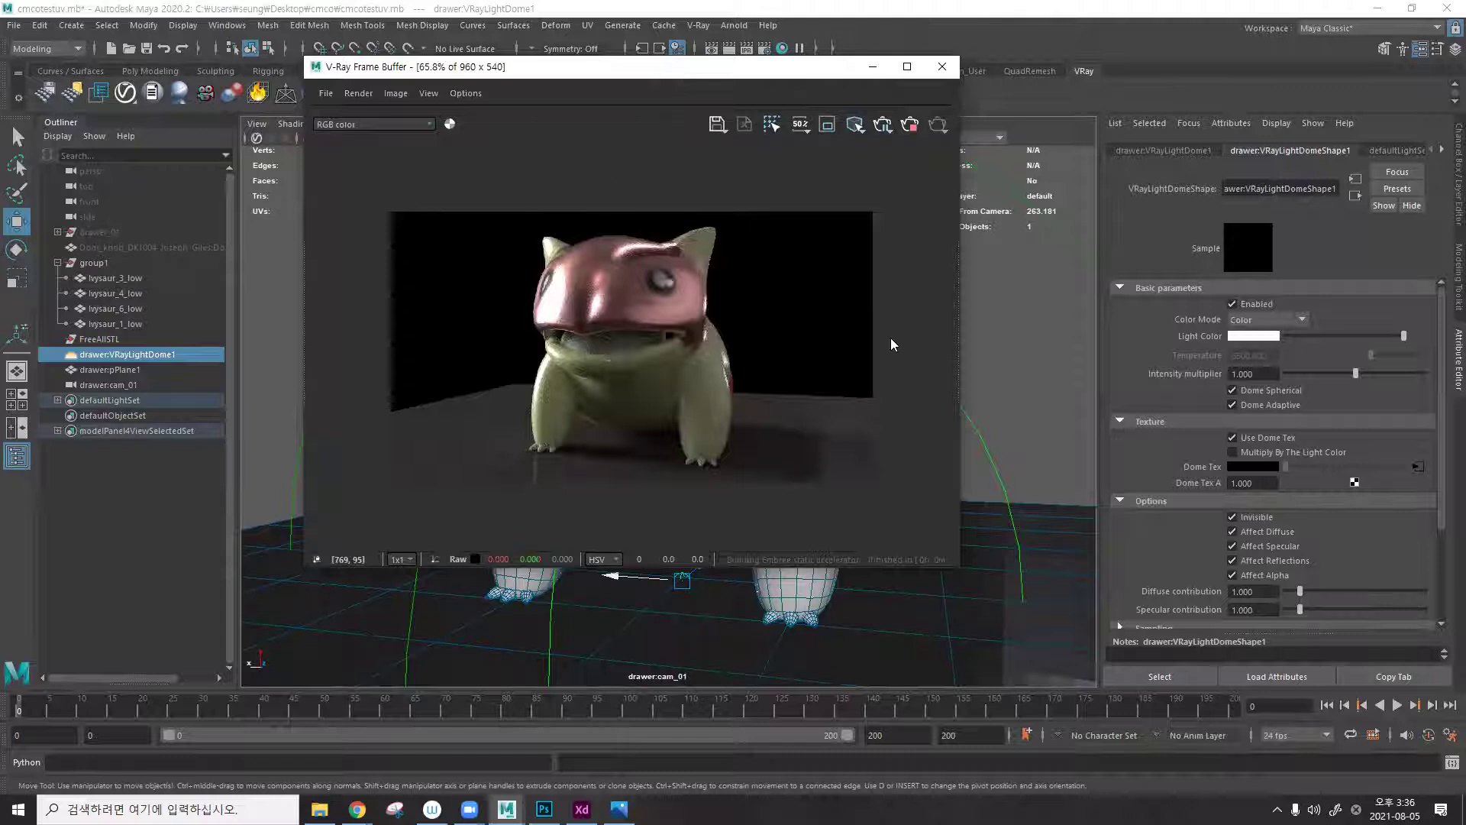
Close the frame buffer and set the render resolution preset to HD 1080 in the common render settings.
left_click(941, 67)
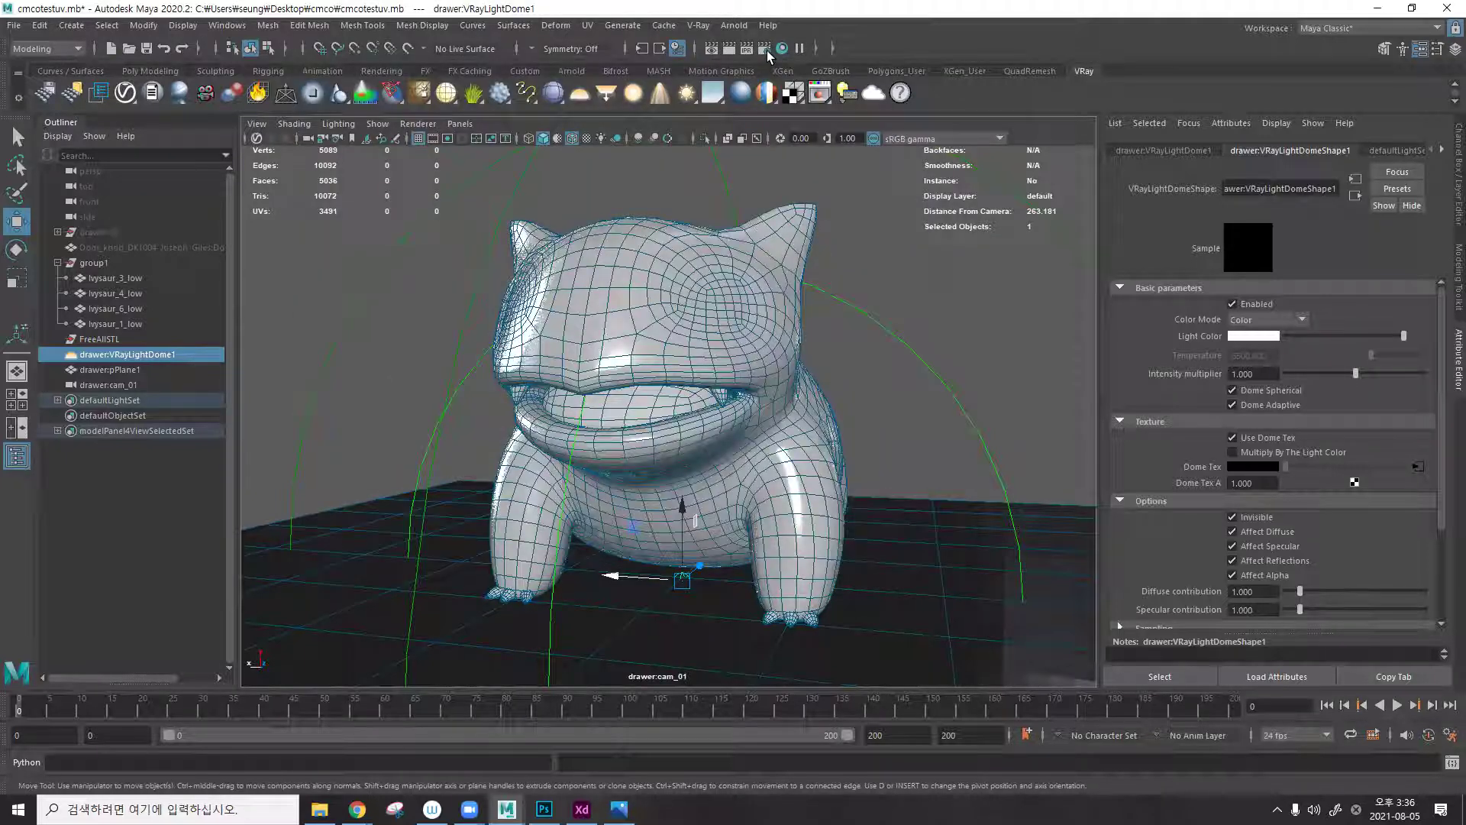
left_click(764, 48)
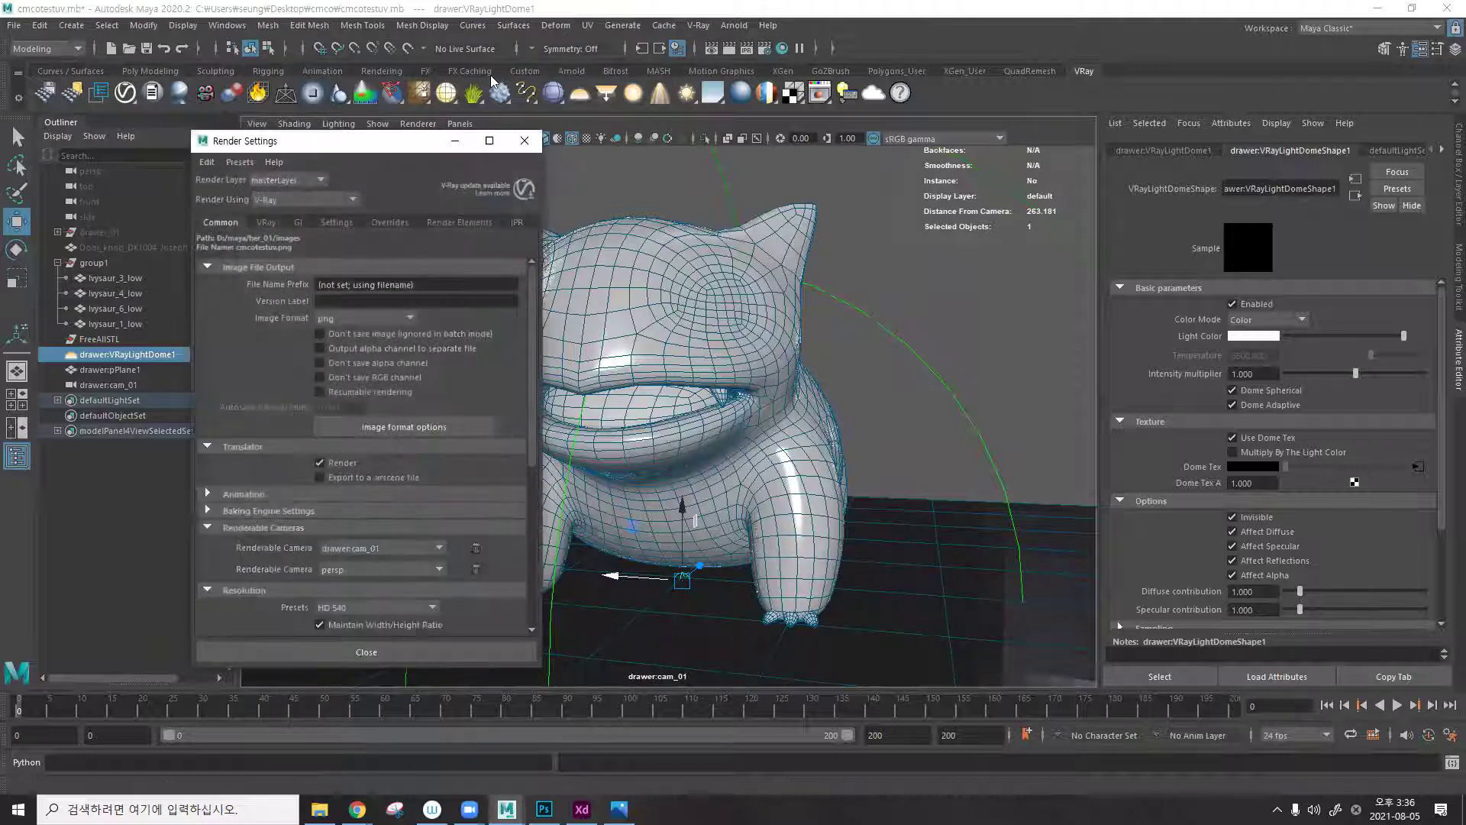
left_click_drag(388, 140, 534, 68)
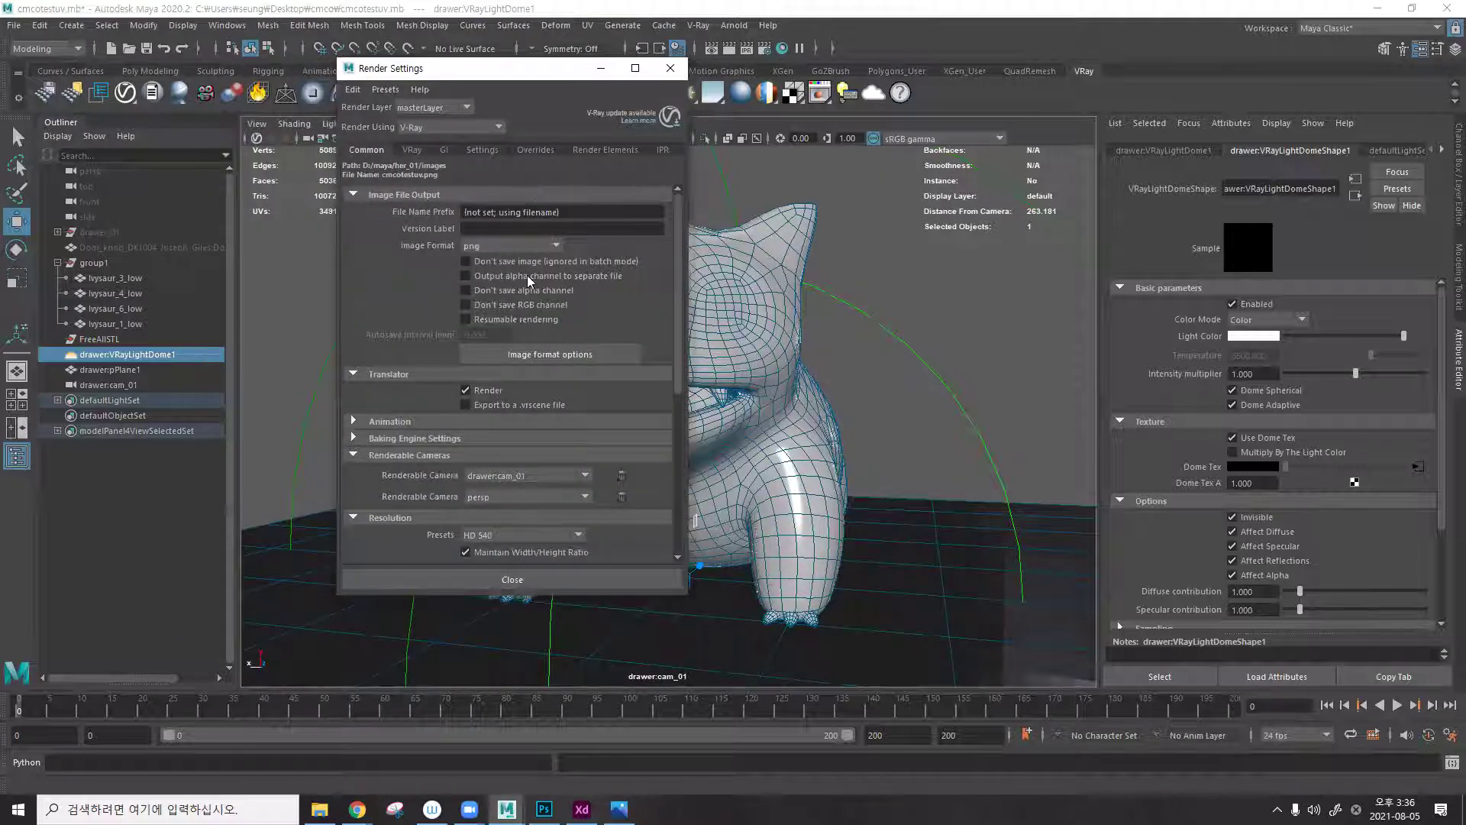
scroll(527, 278, "down", 5)
scroll(527, 281, "up", 2)
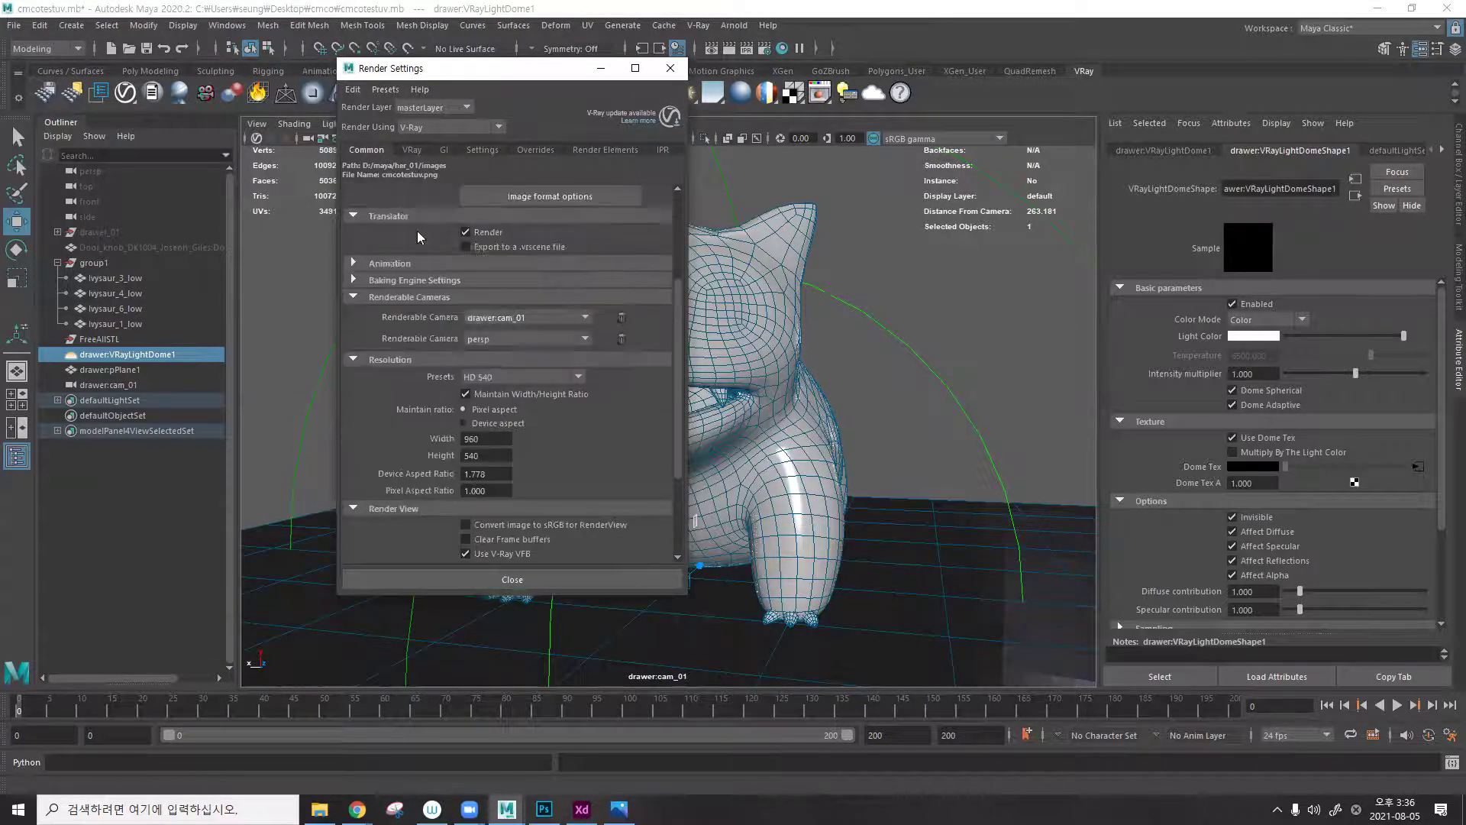
left_click(370, 151)
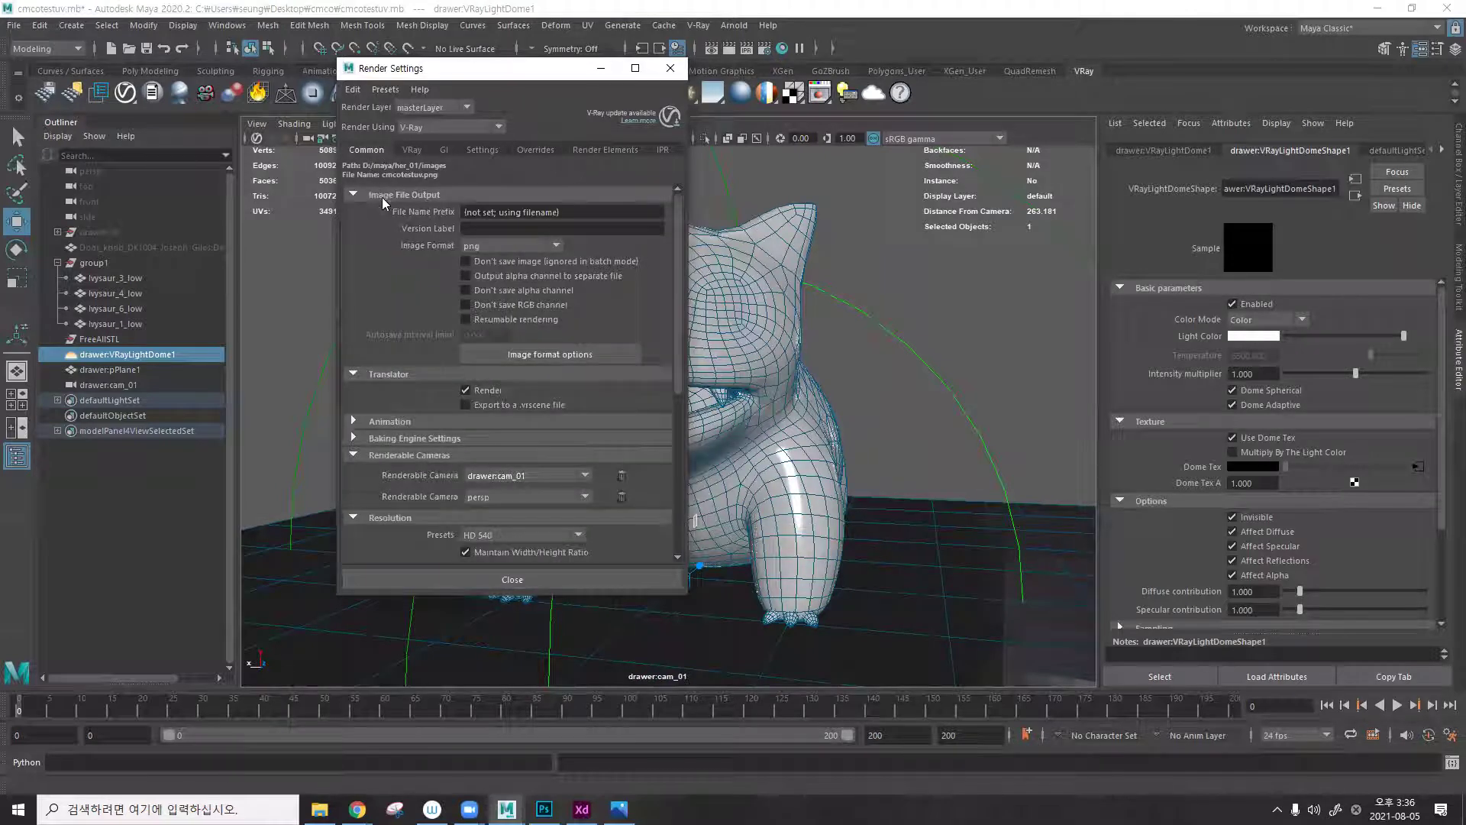
scroll(392, 222, "down", 5)
scroll(479, 265, "down", 1)
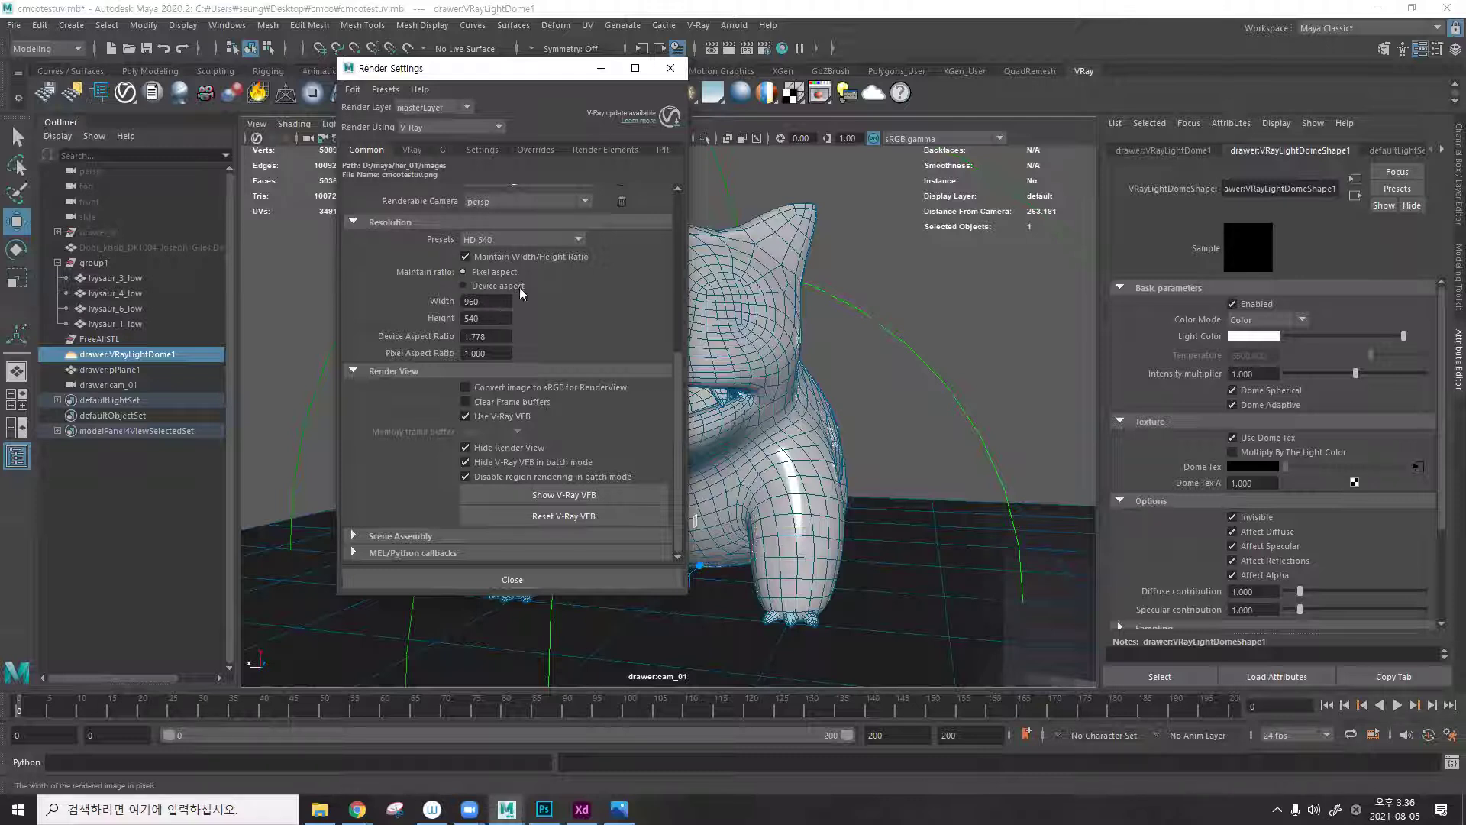
left_click(506, 242)
left_click(476, 243)
left_click(487, 240)
scroll(509, 307, "down", 2)
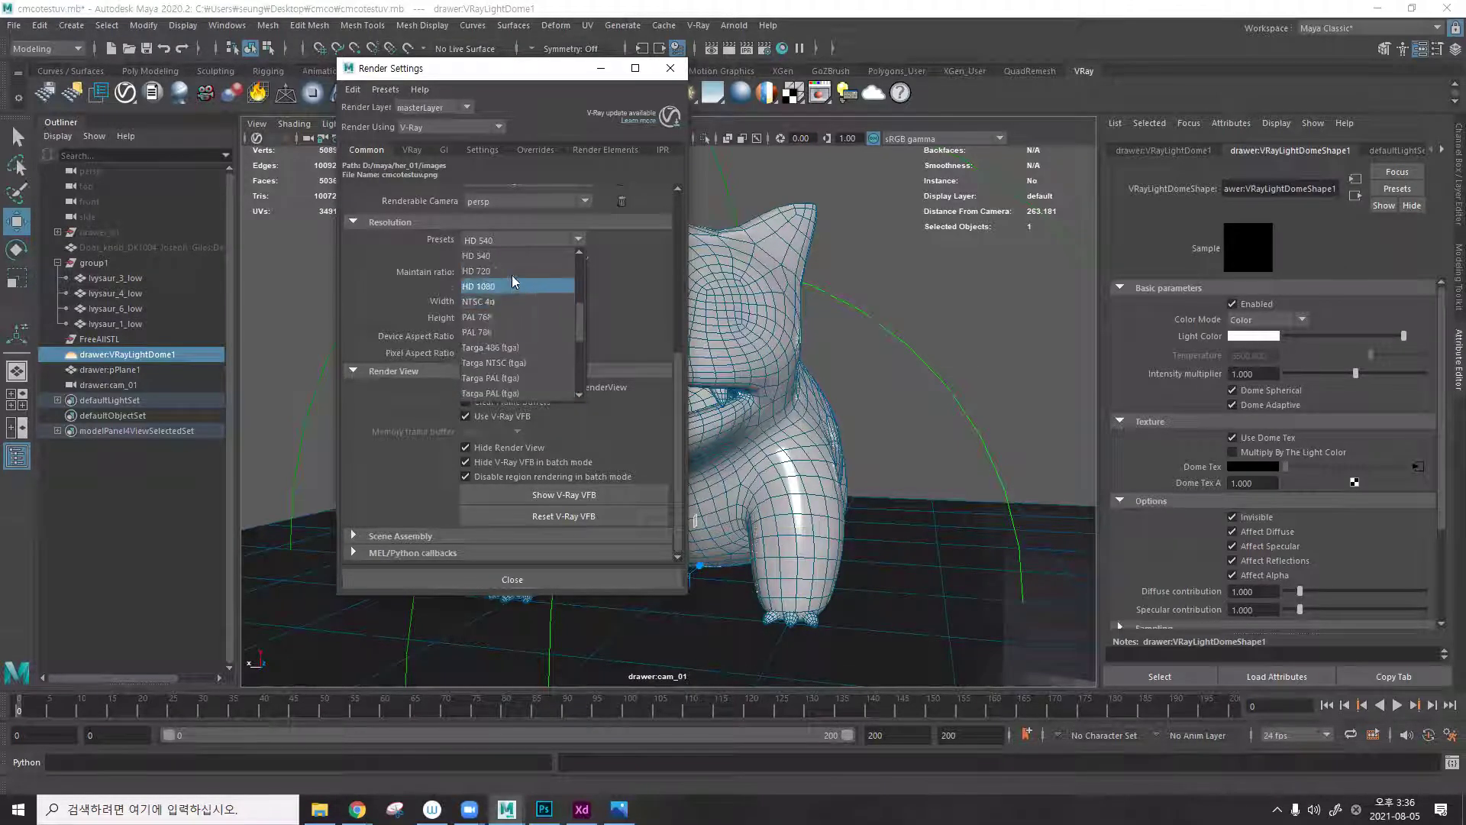
left_click(512, 272)
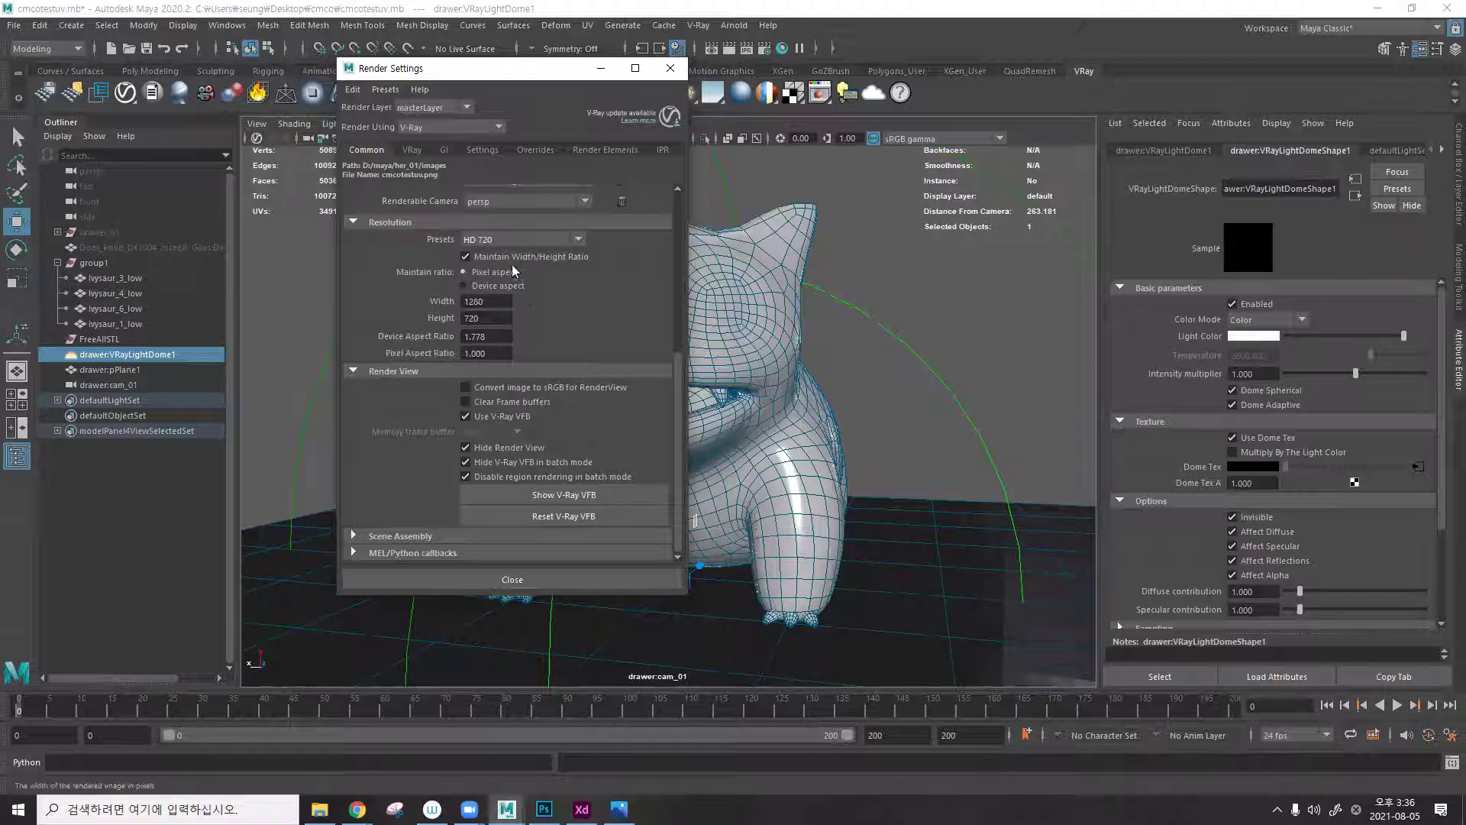
left_click(524, 242)
left_click(514, 288)
left_click(671, 68)
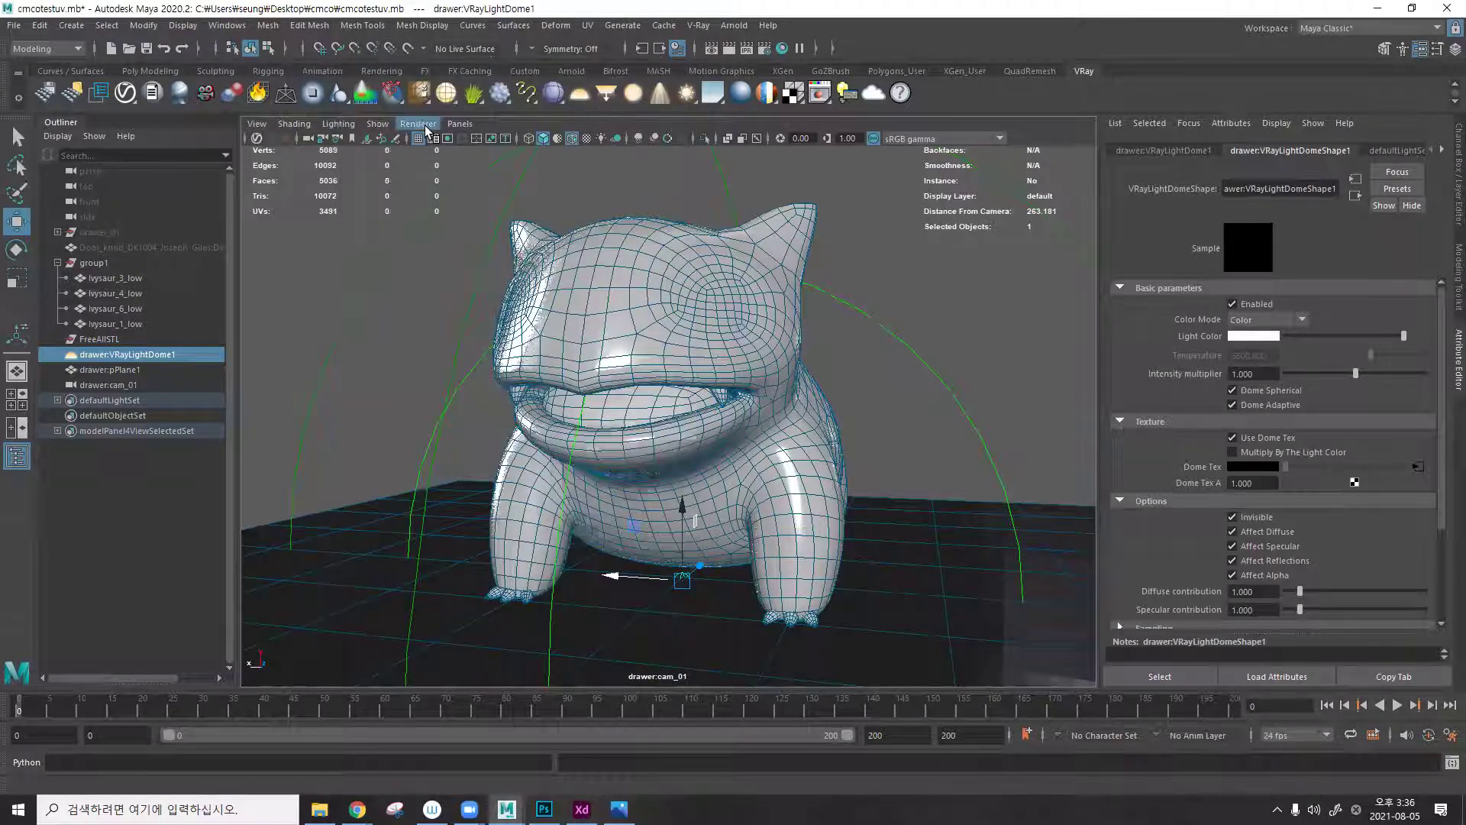
Show the resolution gate in the camera view and run an interactive V-Ray test render of the creature.
left_click(447, 138)
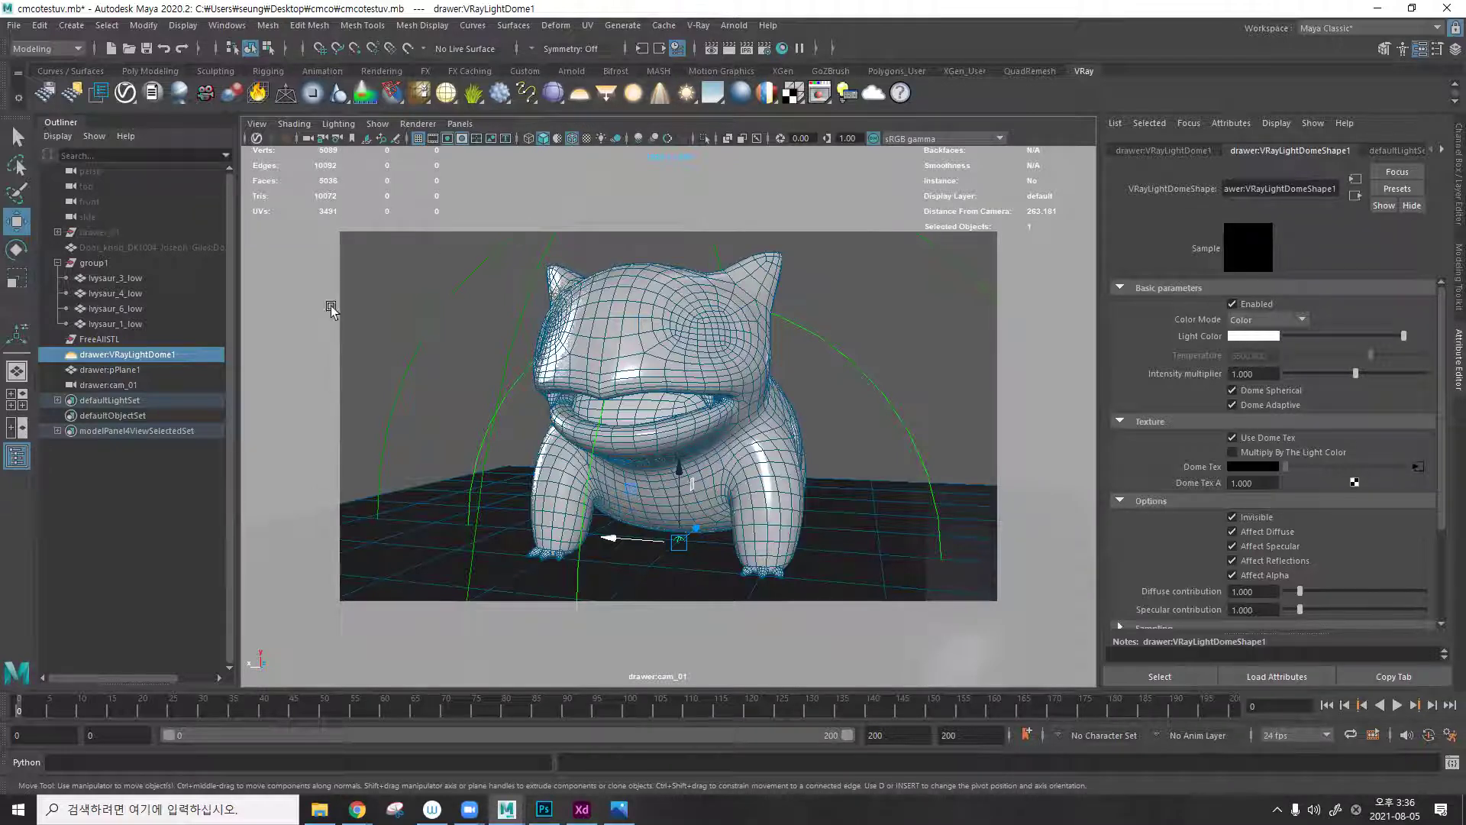
left_click(747, 47)
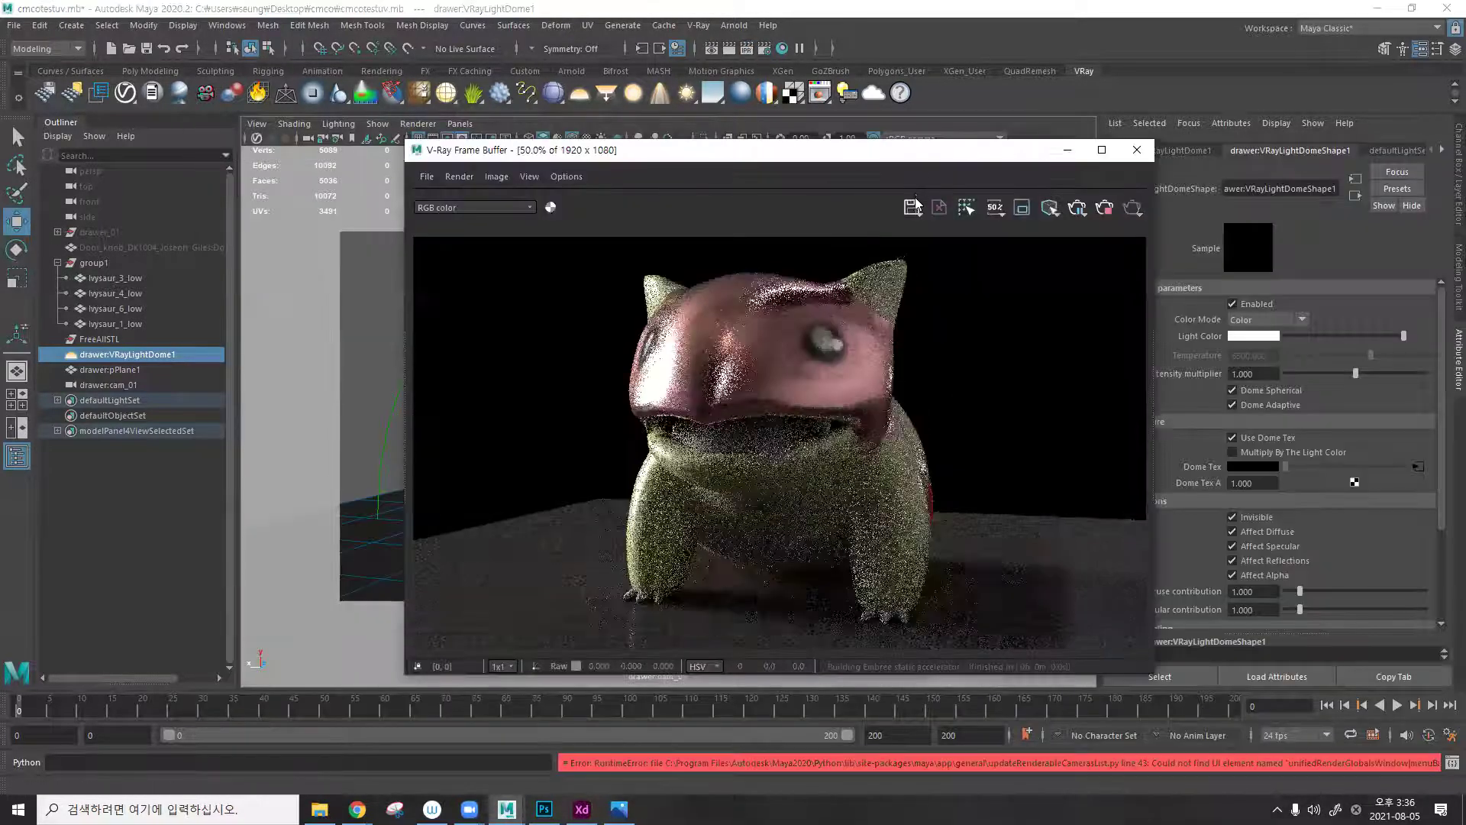
scroll(825, 354, "down", 2)
left_click_drag(786, 163, 578, 112)
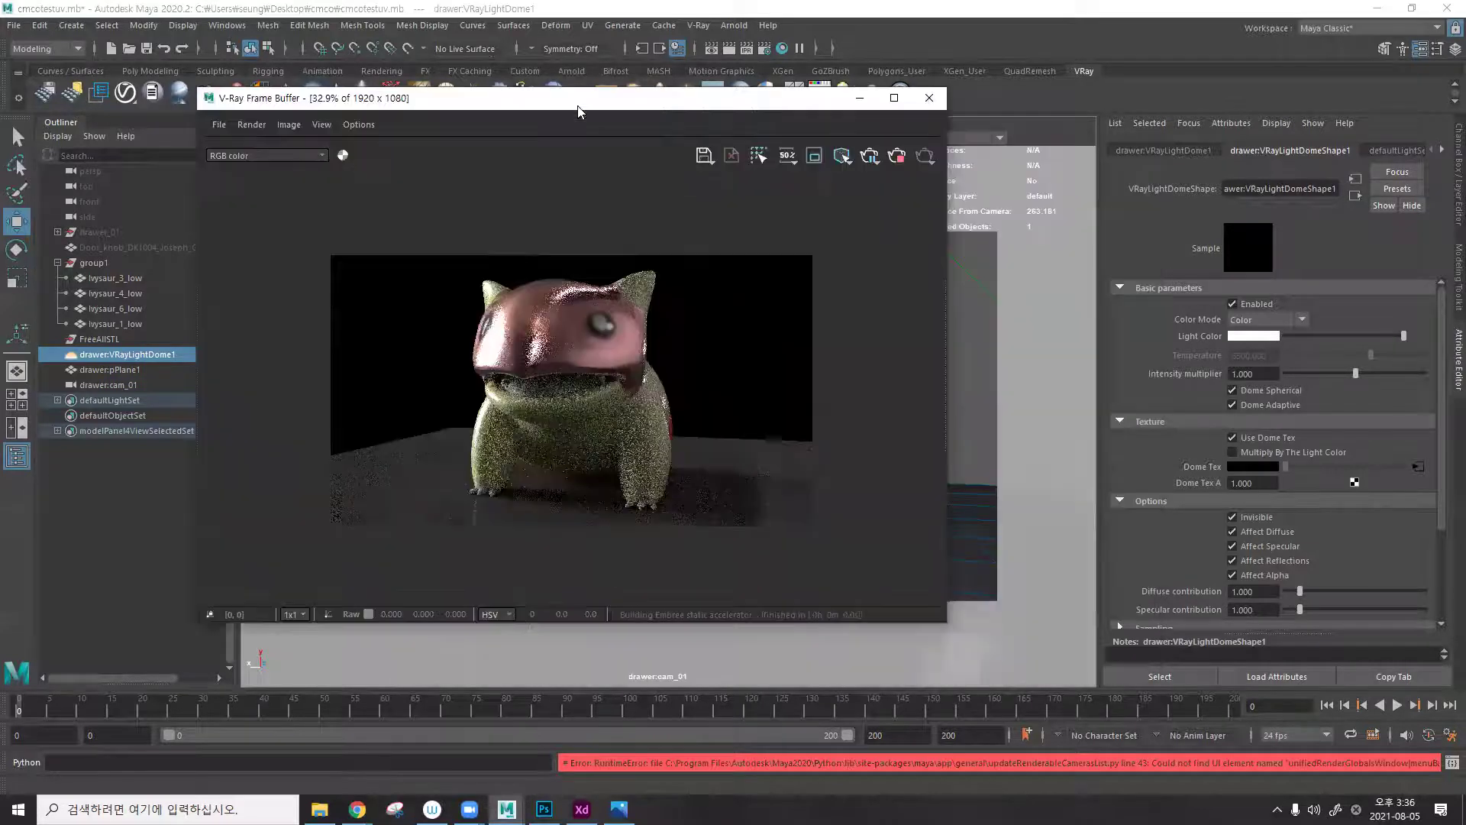
left_click(923, 101)
Check the V-Ray image sampler options in the render settings, keeping the sampler type on Progressive.
left_click(764, 47)
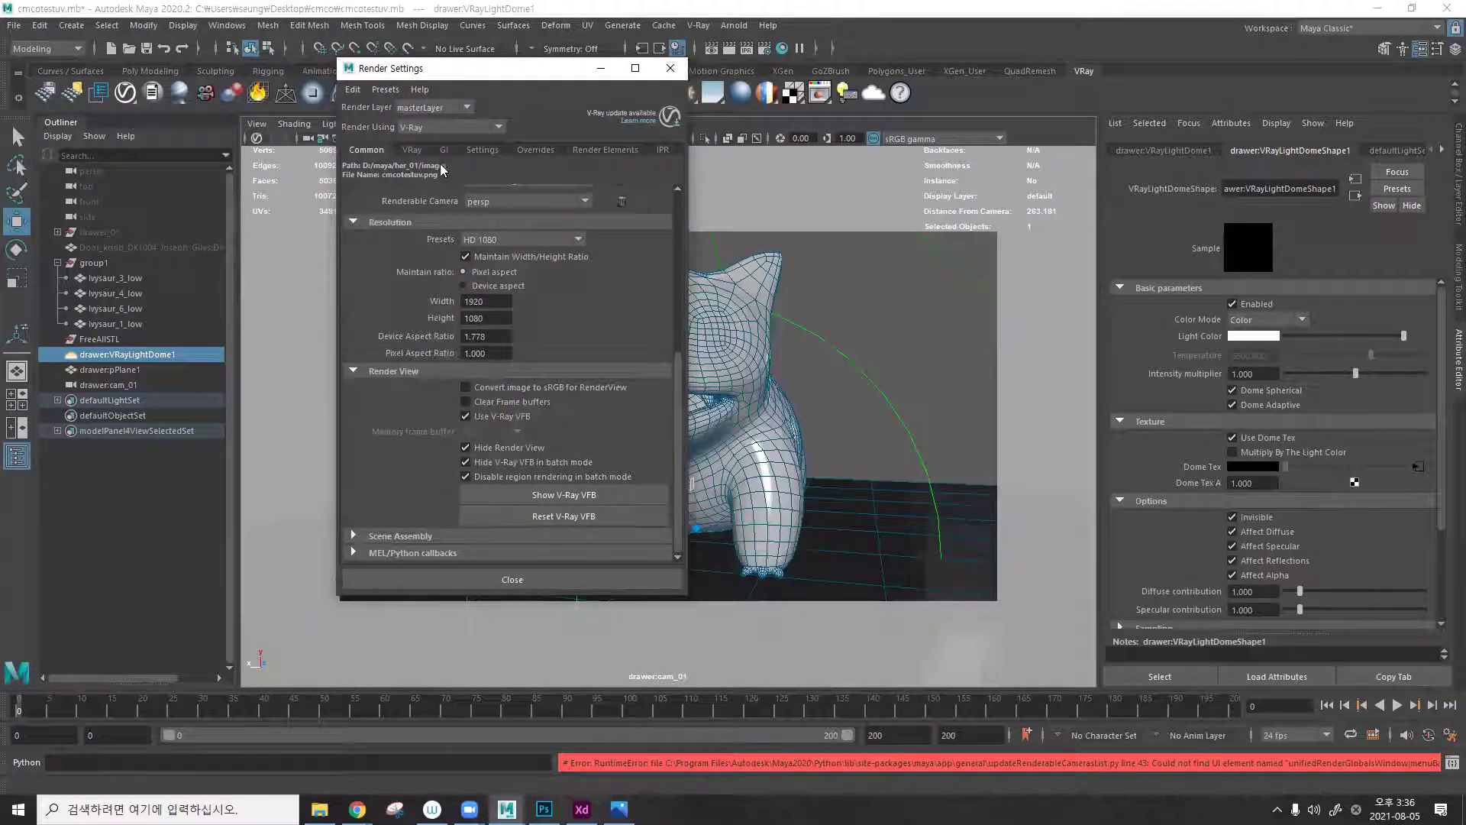
left_click(412, 150)
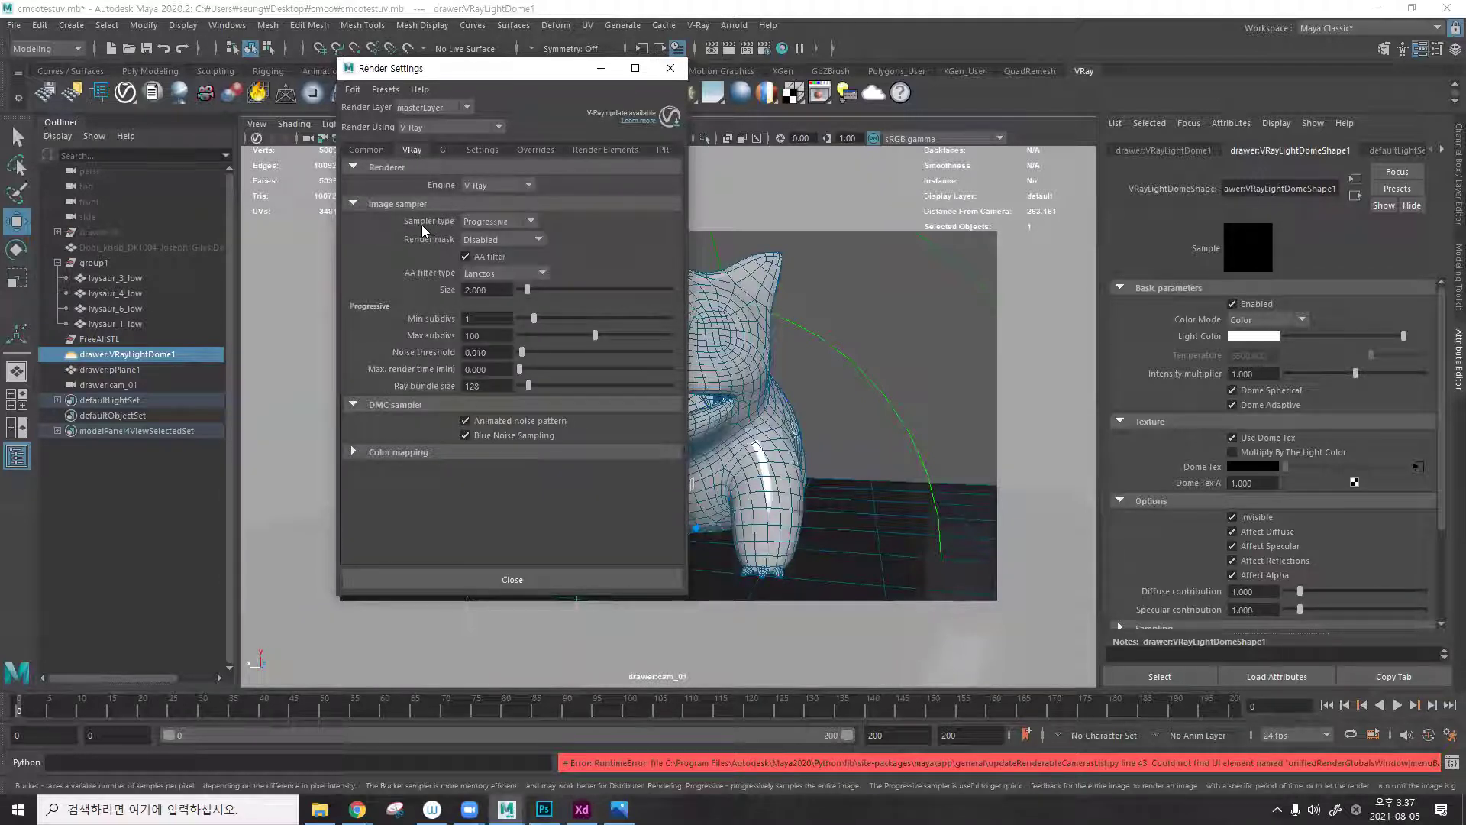
left_click(486, 223)
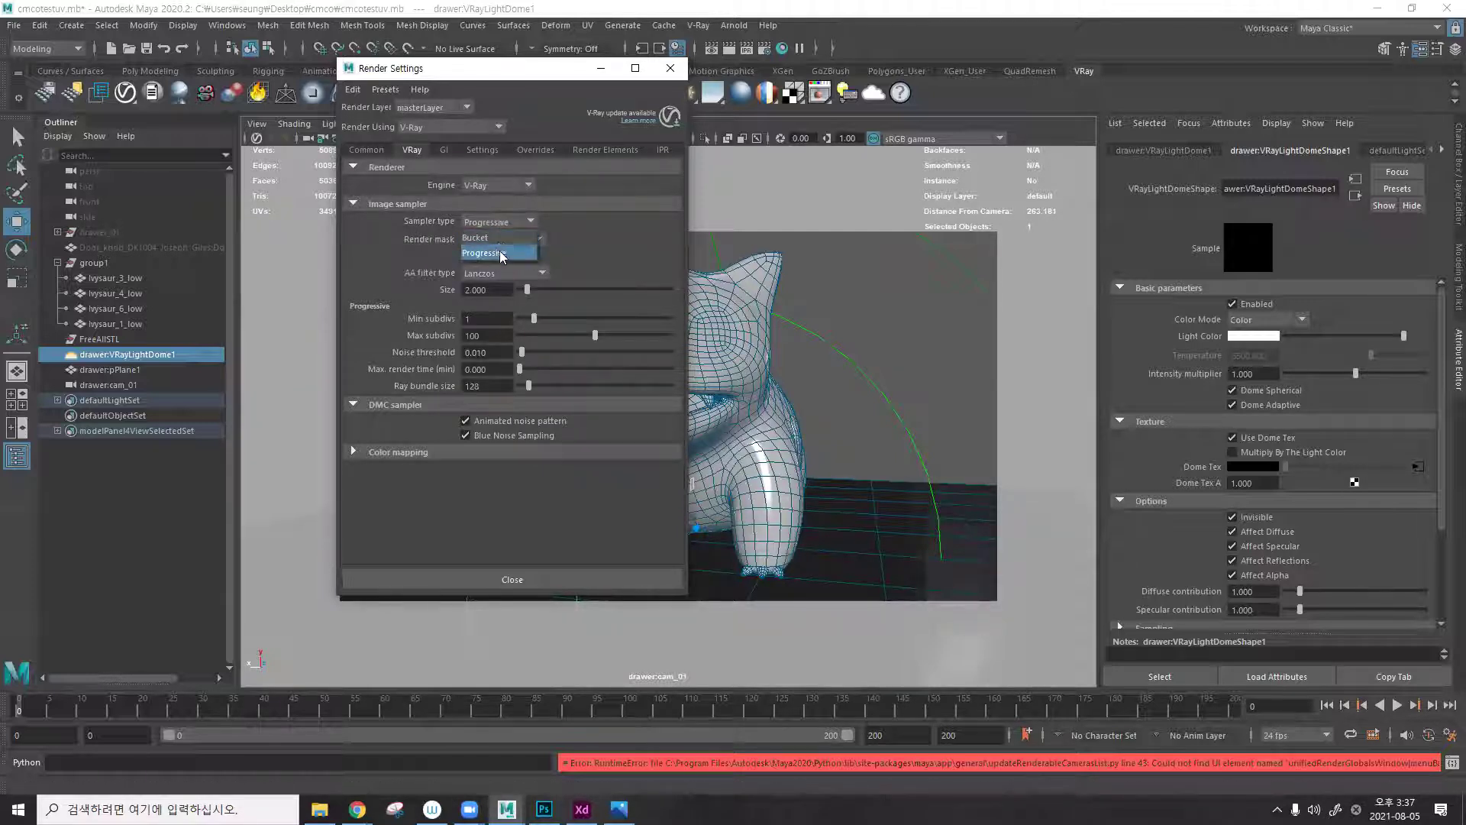
left_click(502, 253)
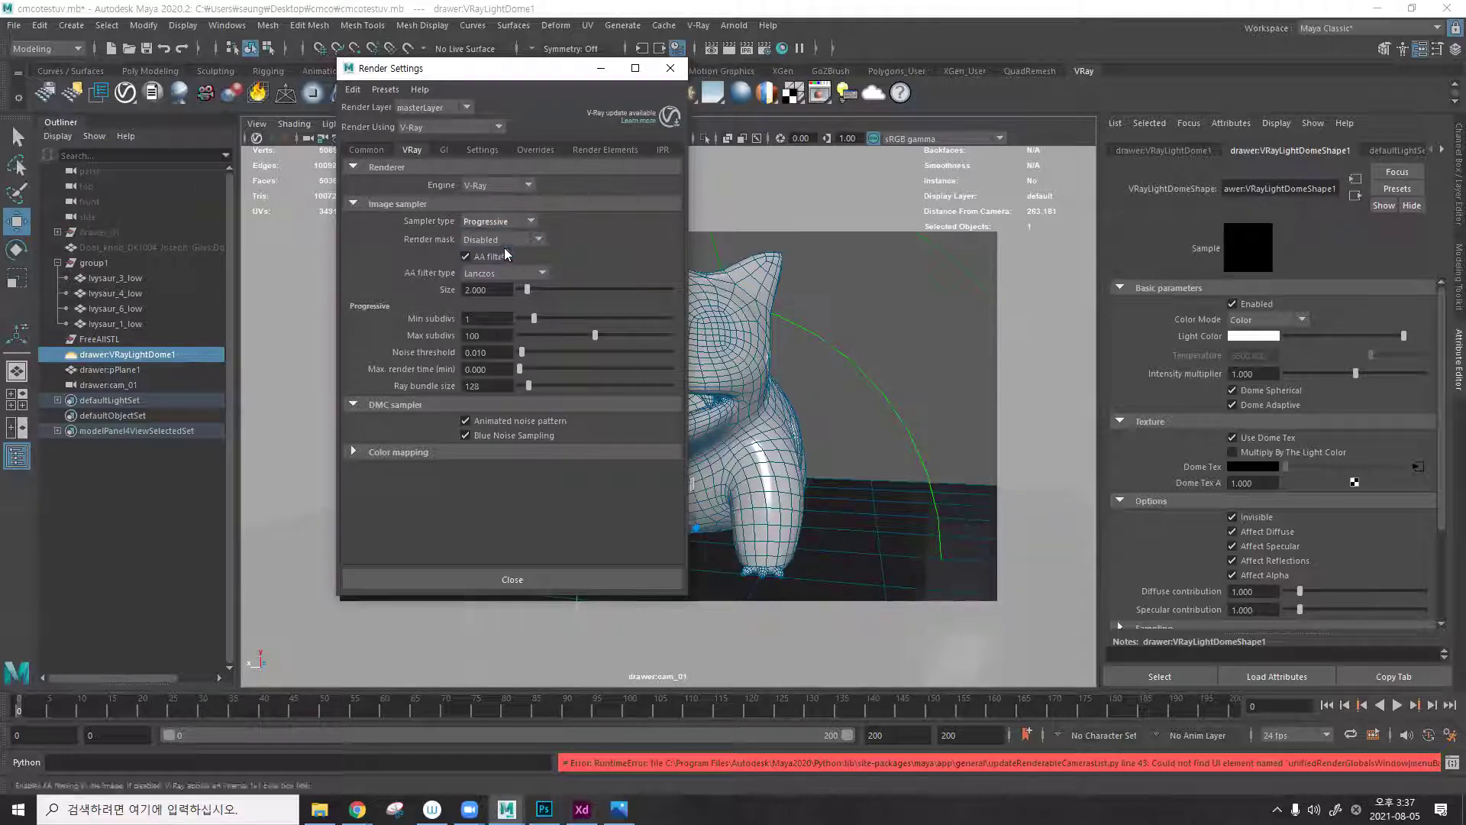
left_click(671, 68)
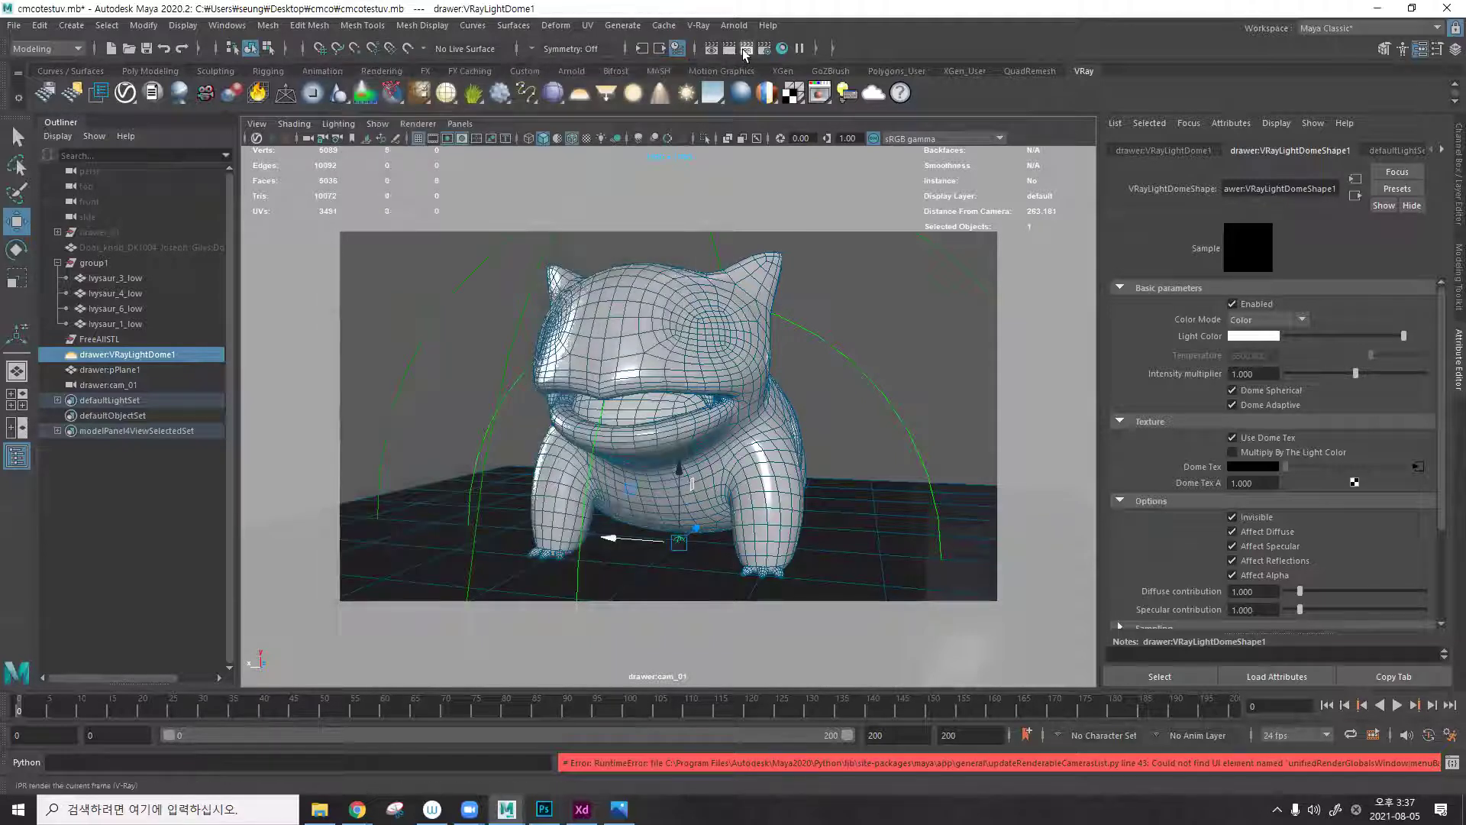
Run another interactive render and inspect the drawer:VRayMtl1 material of the ivysaur_4_low mesh.
left_click(746, 55)
left_click(725, 52)
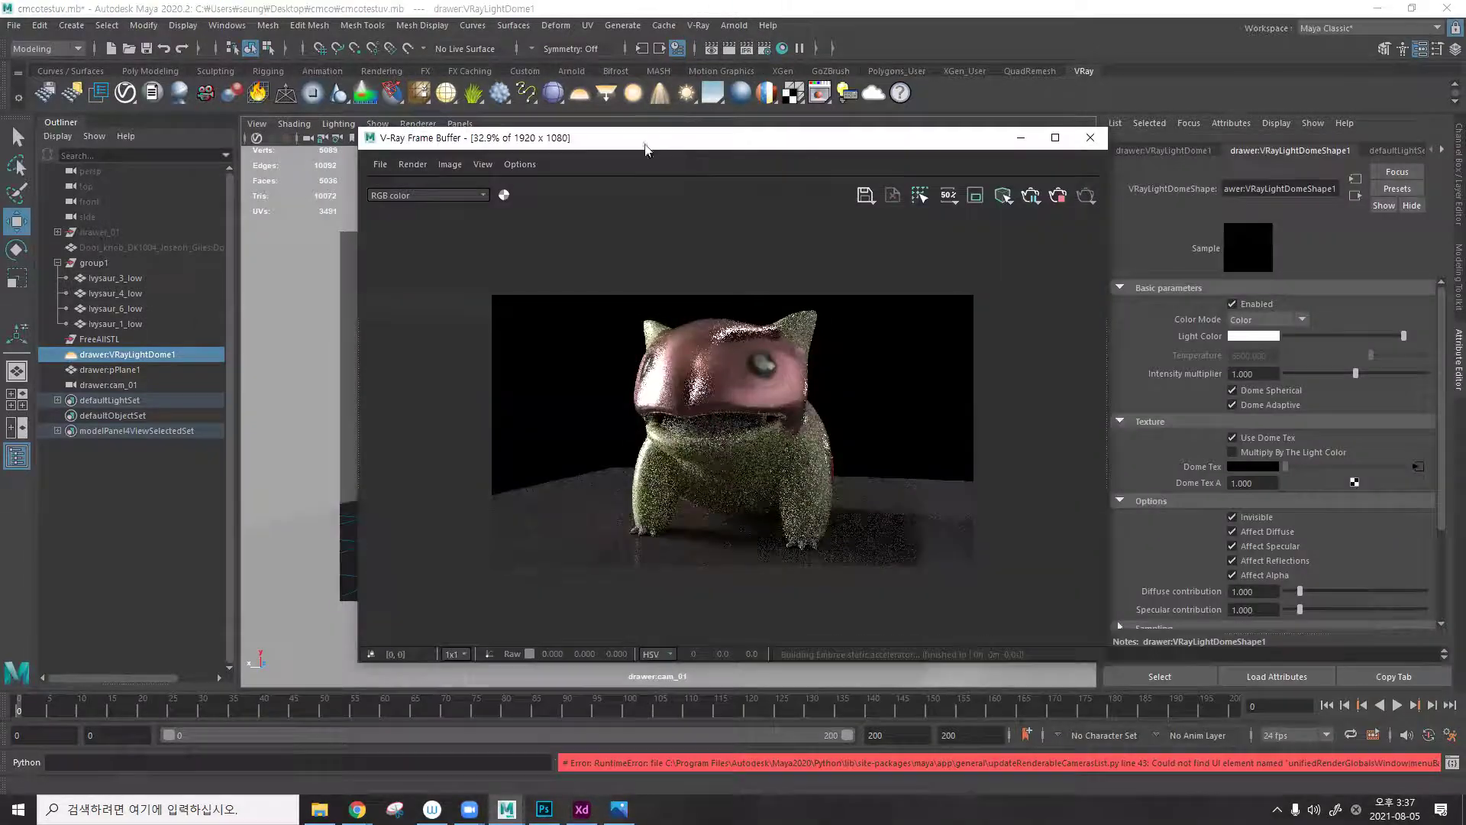
left_click_drag(645, 147, 859, 138)
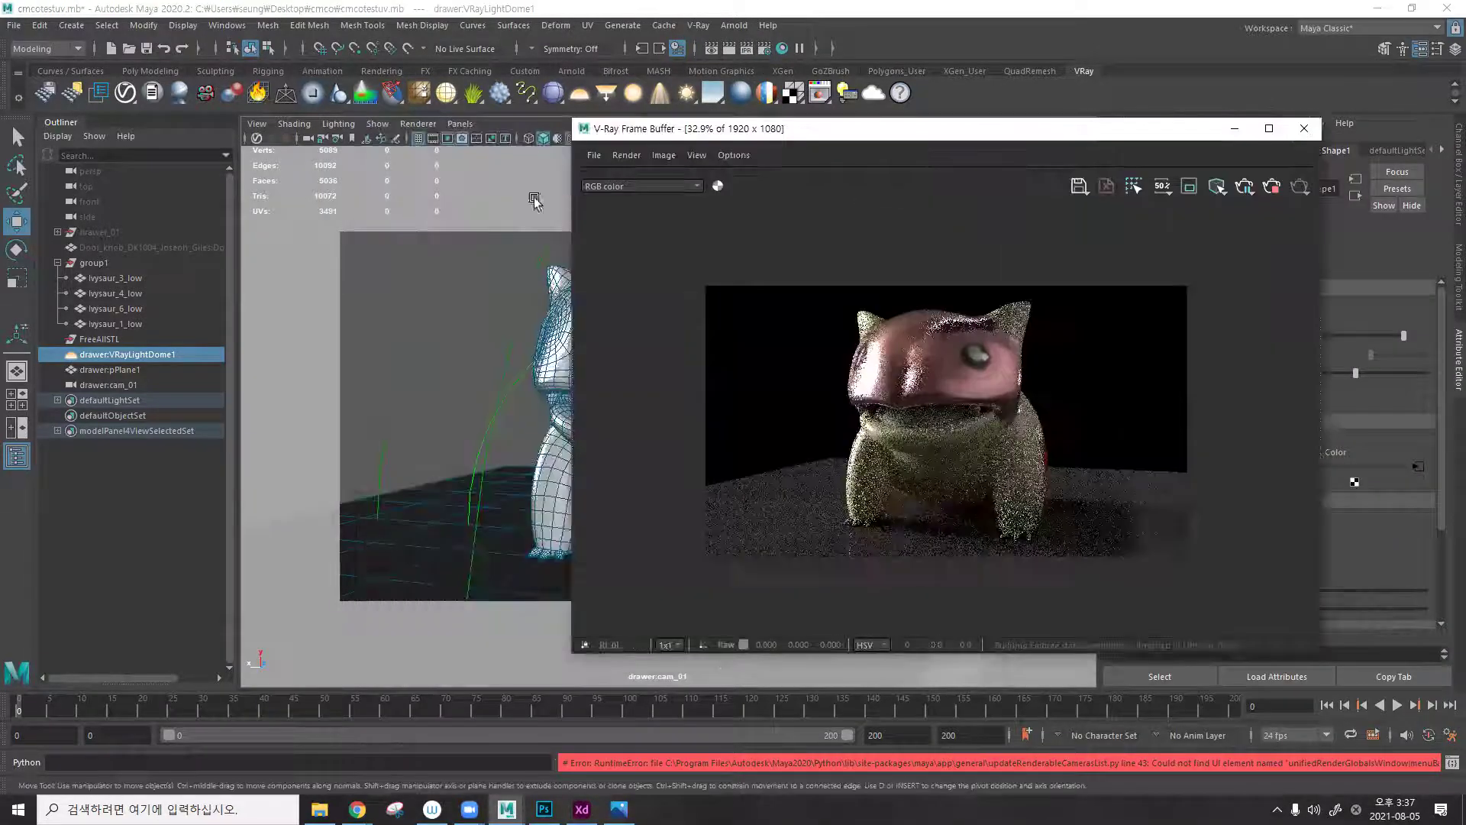
left_click(564, 351)
left_click_drag(764, 128, 296, 99)
left_click(1316, 151)
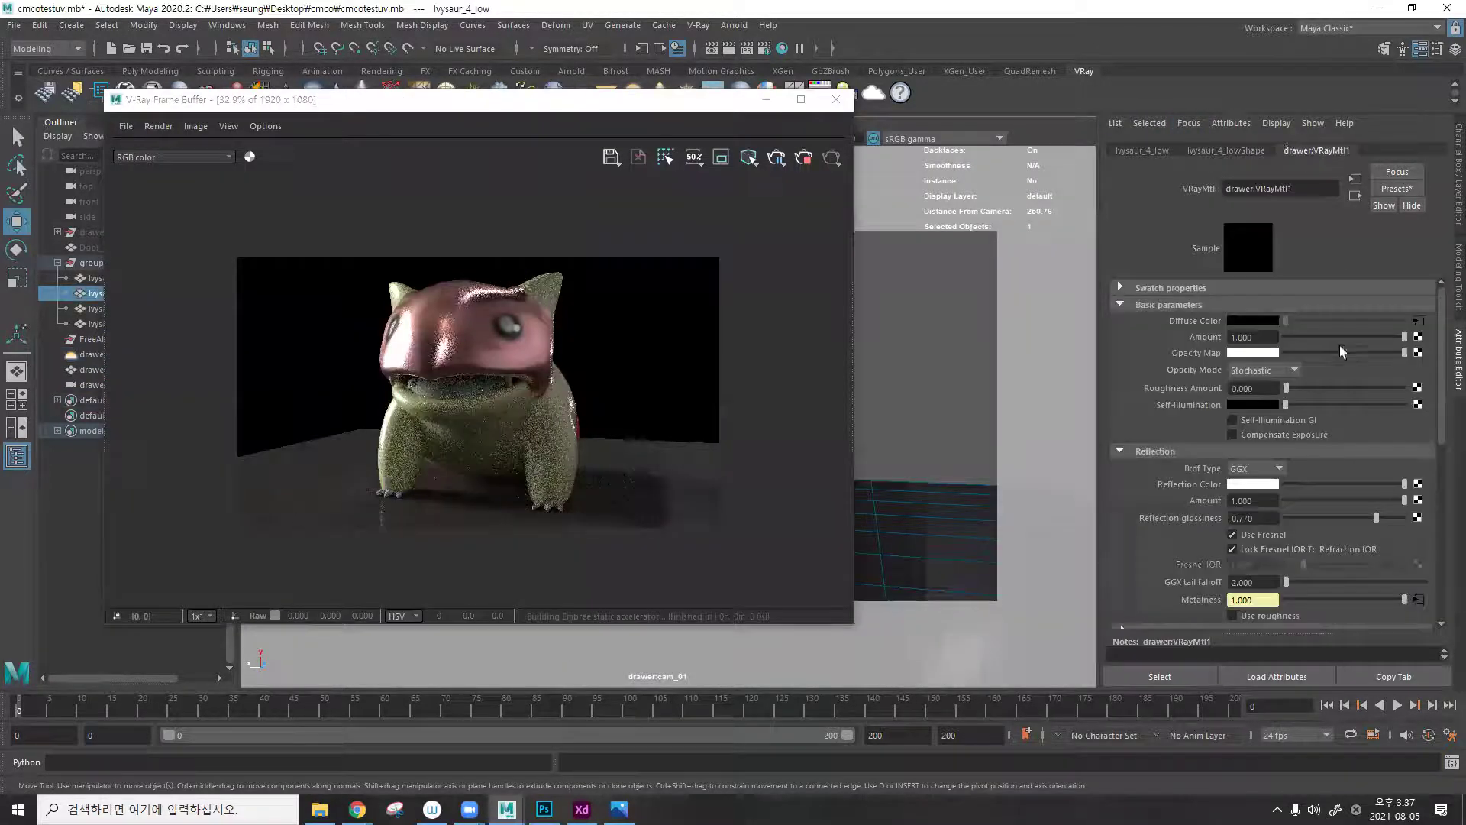
left_click_drag(1327, 406, 1185, 403)
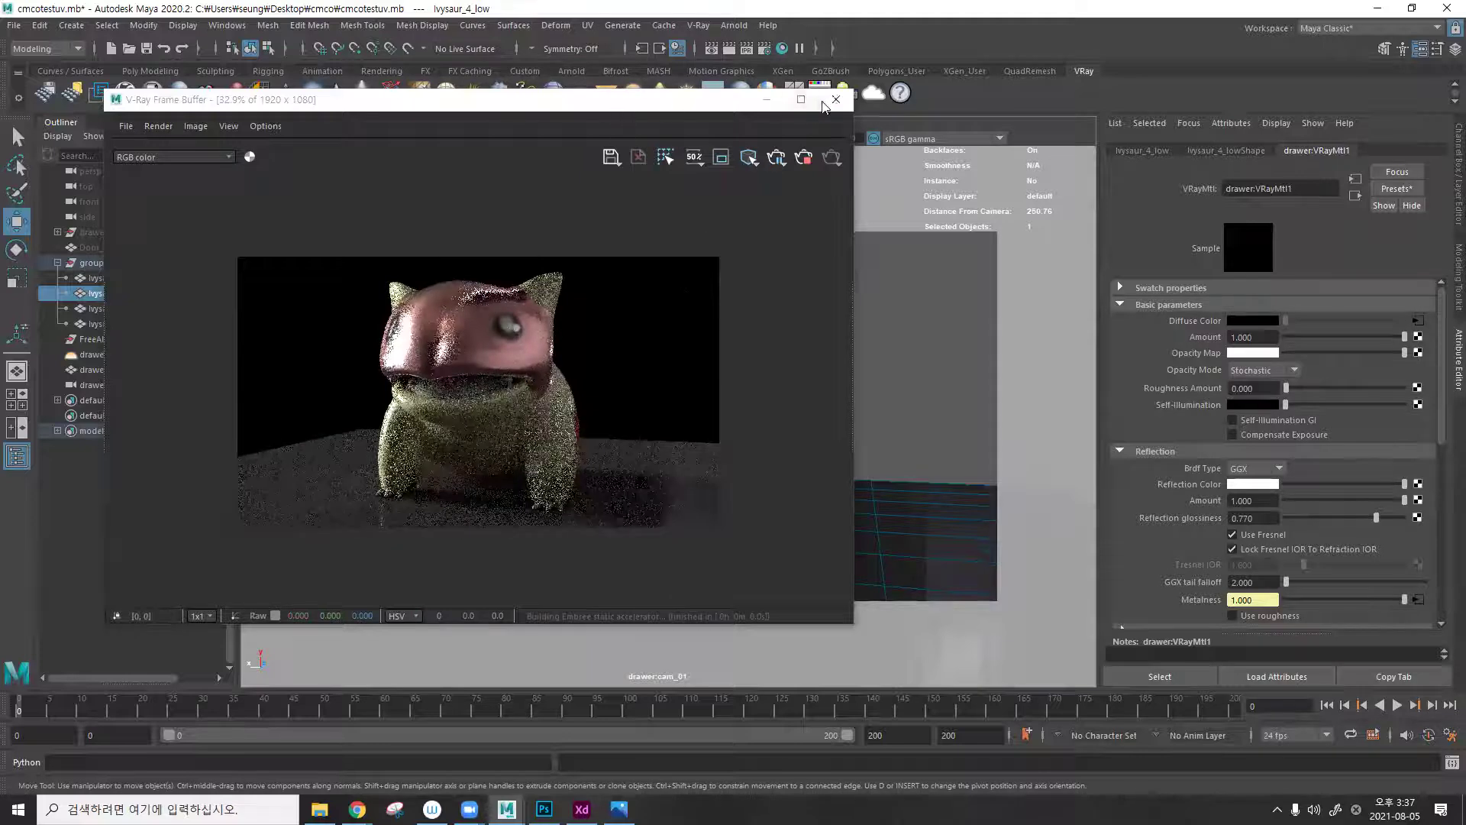
left_click(730, 50)
left_click(730, 50)
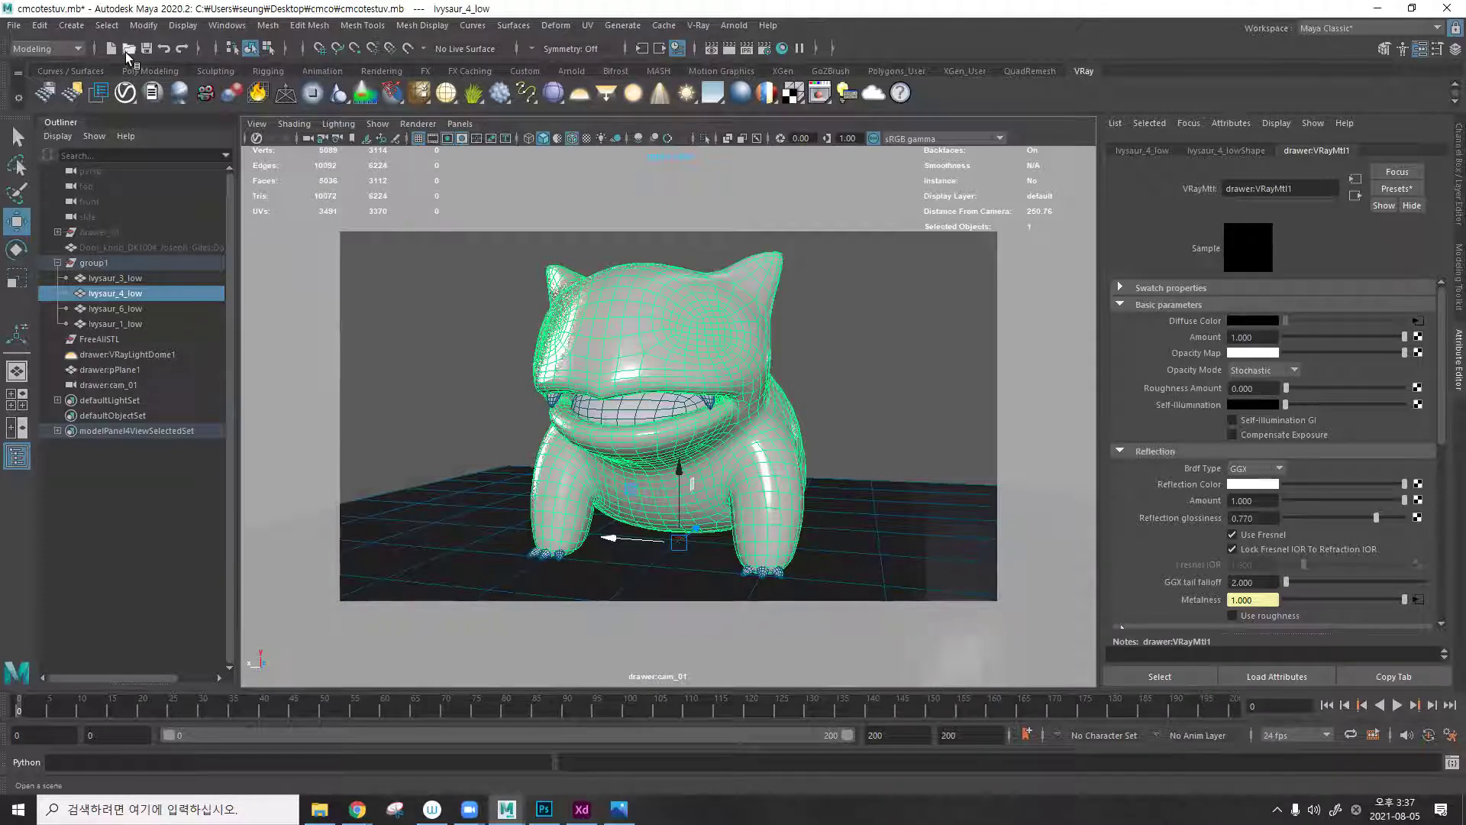
Switch to the Rendering menu set and open the Render Sequence options.
left_click(68, 52)
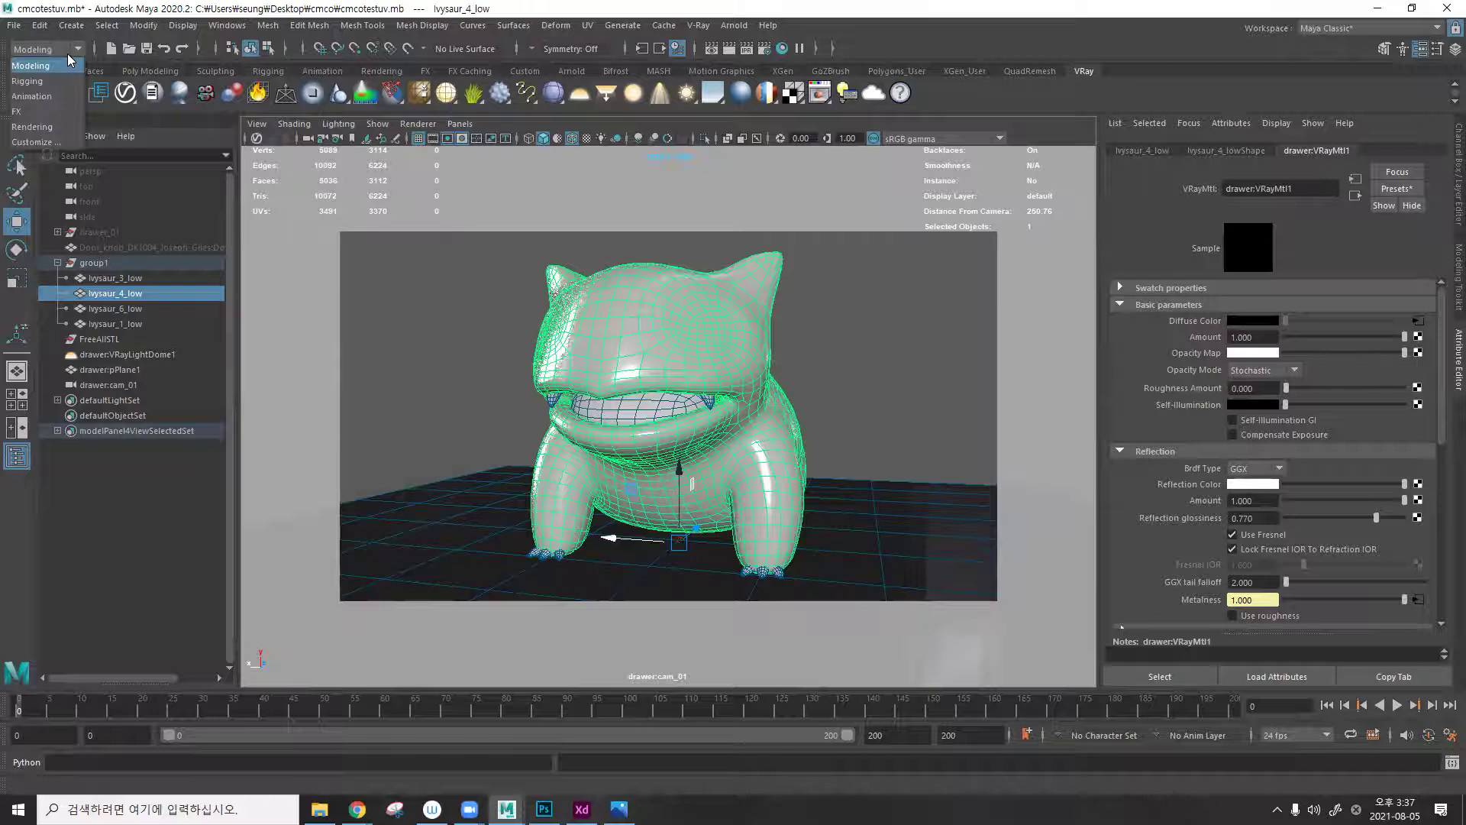
left_click(48, 129)
left_click(399, 26)
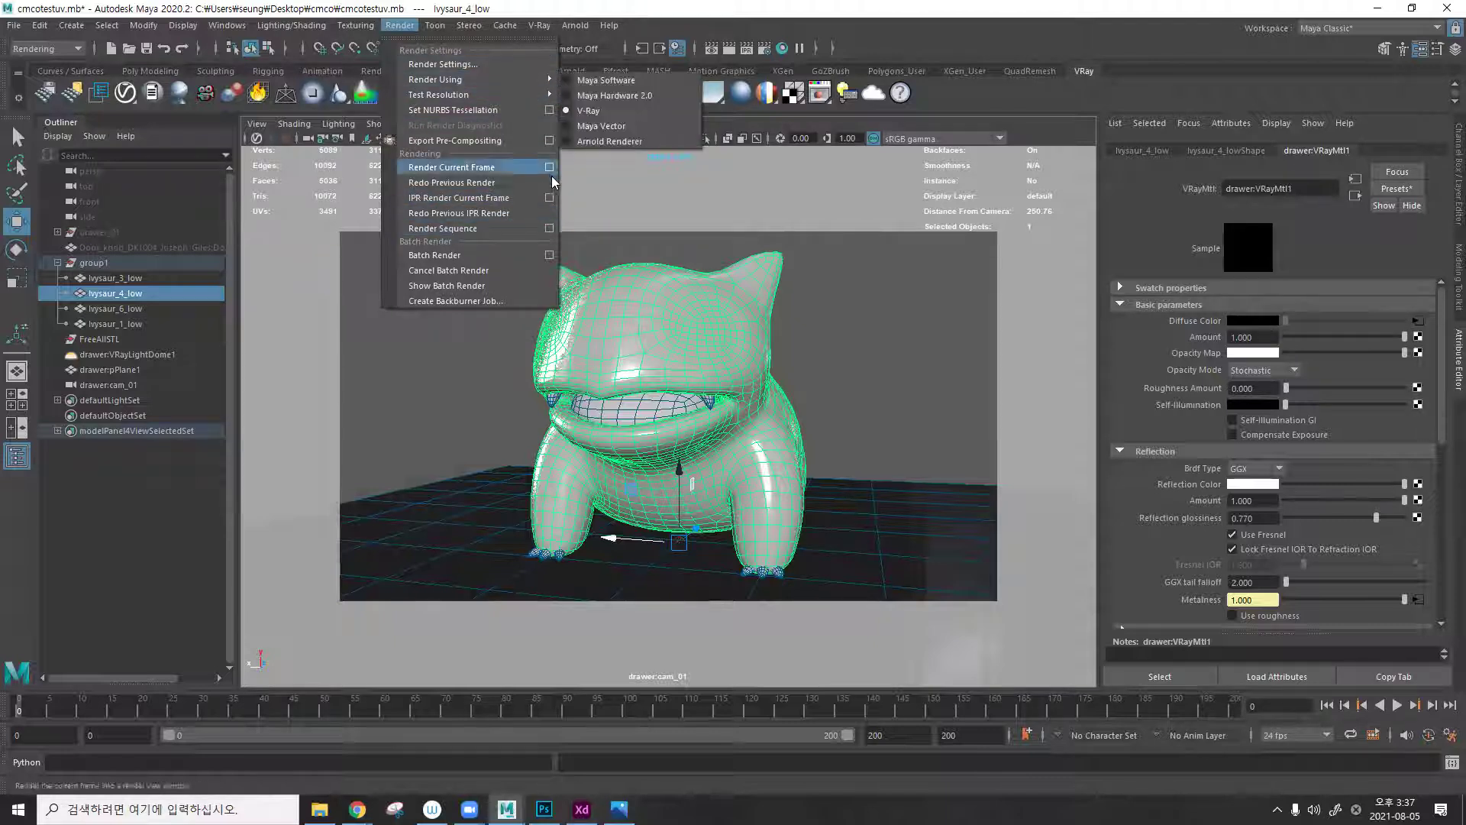
left_click(547, 229)
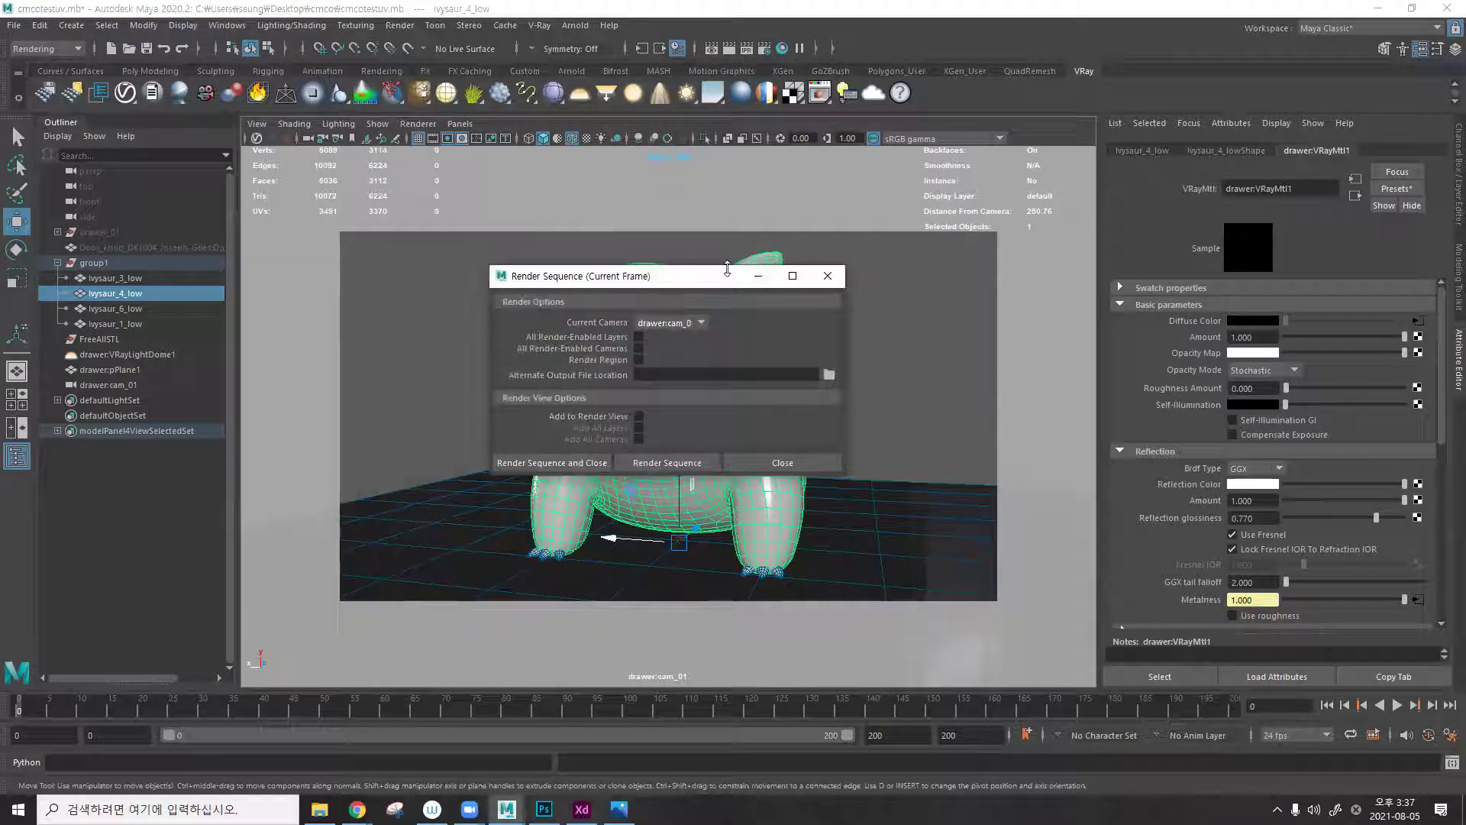
Set the Render Sequence alternate output location to the desktop's cmco folder and return to the Modeling menu set.
left_click(828, 374)
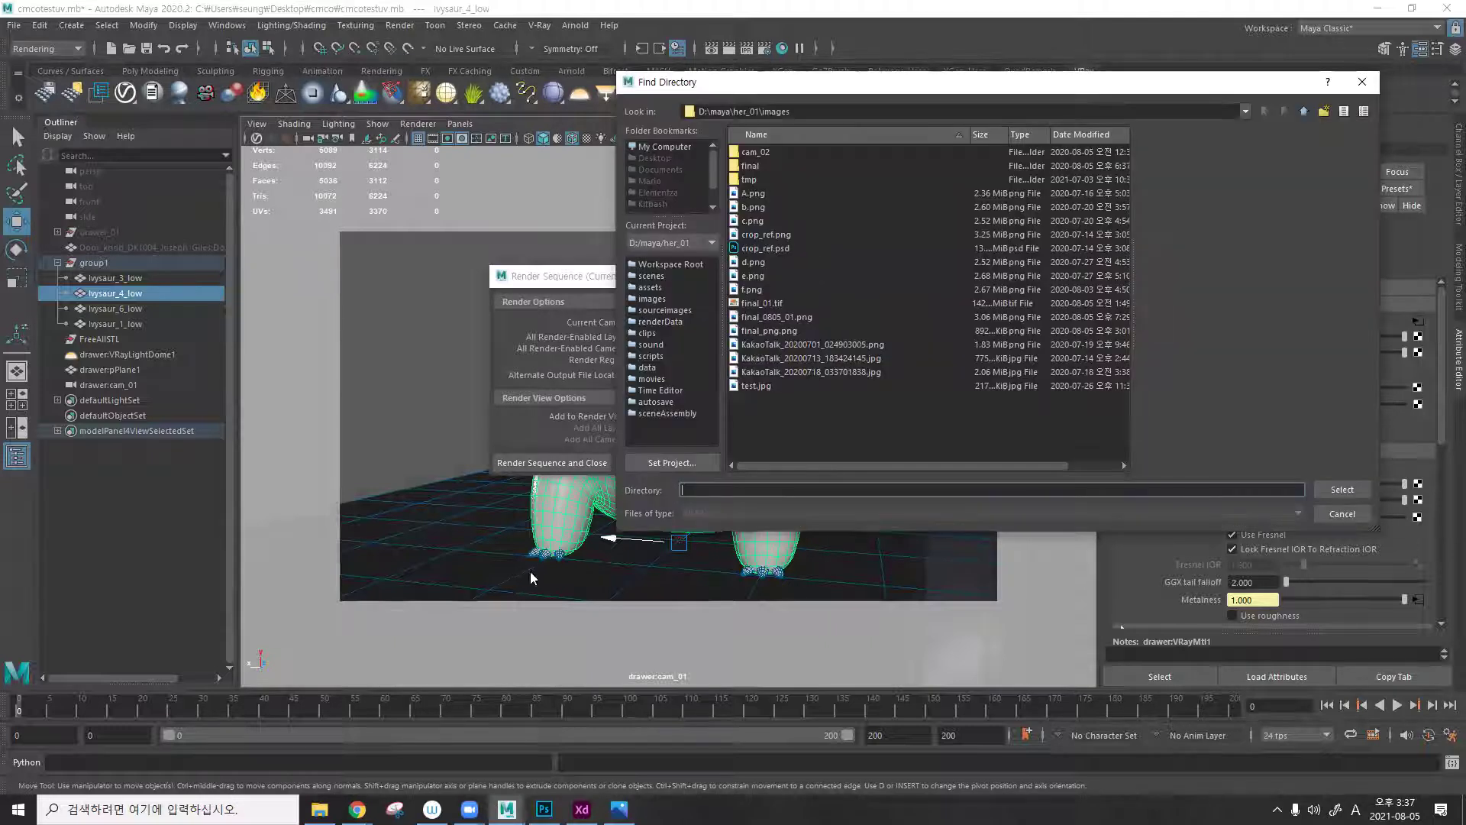
left_click(320, 809)
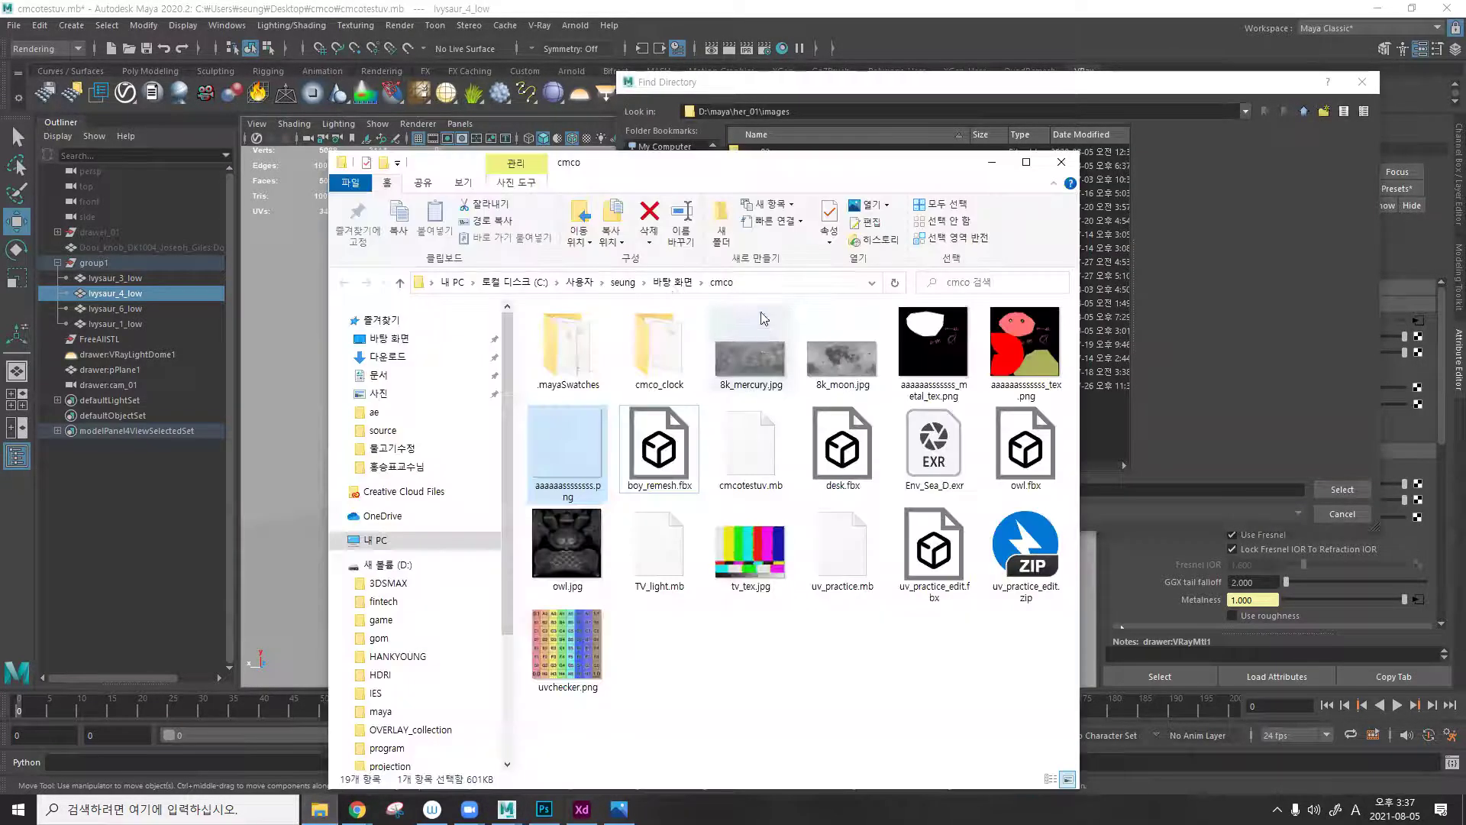
left_click(761, 284)
key("ctrl+c")
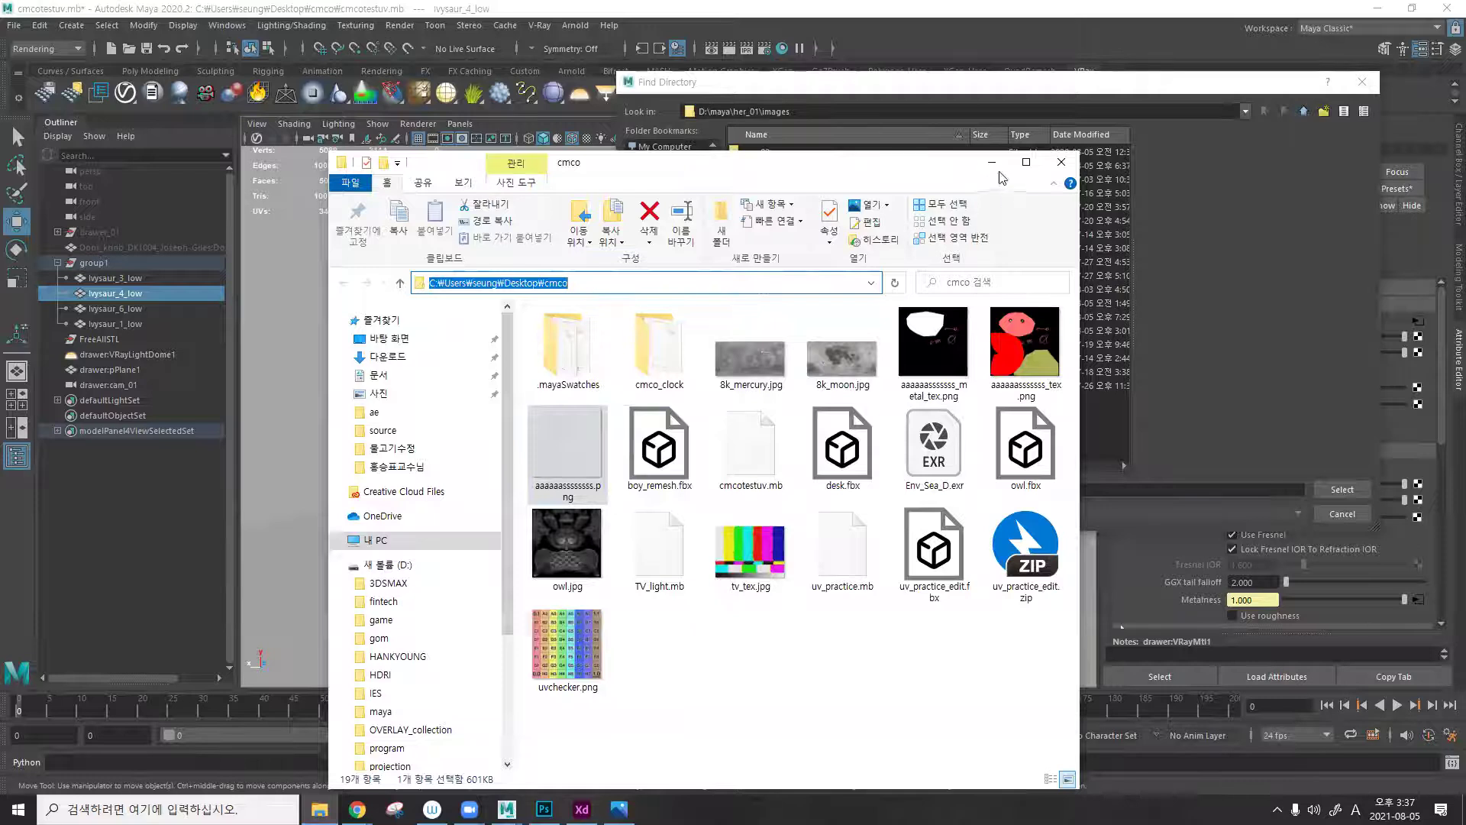
left_click(882, 115)
key("ctrl+v")
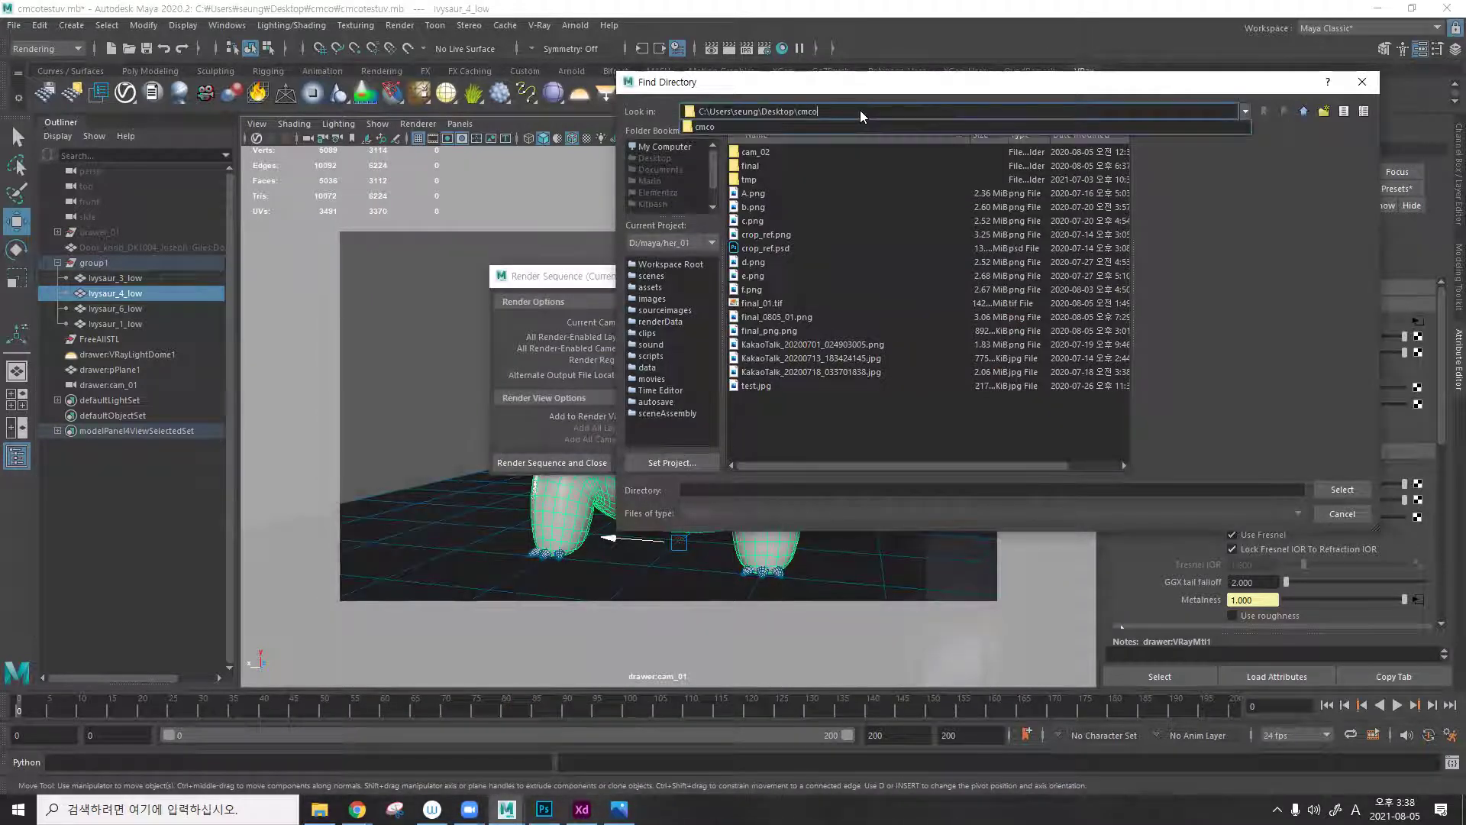
left_click(856, 123)
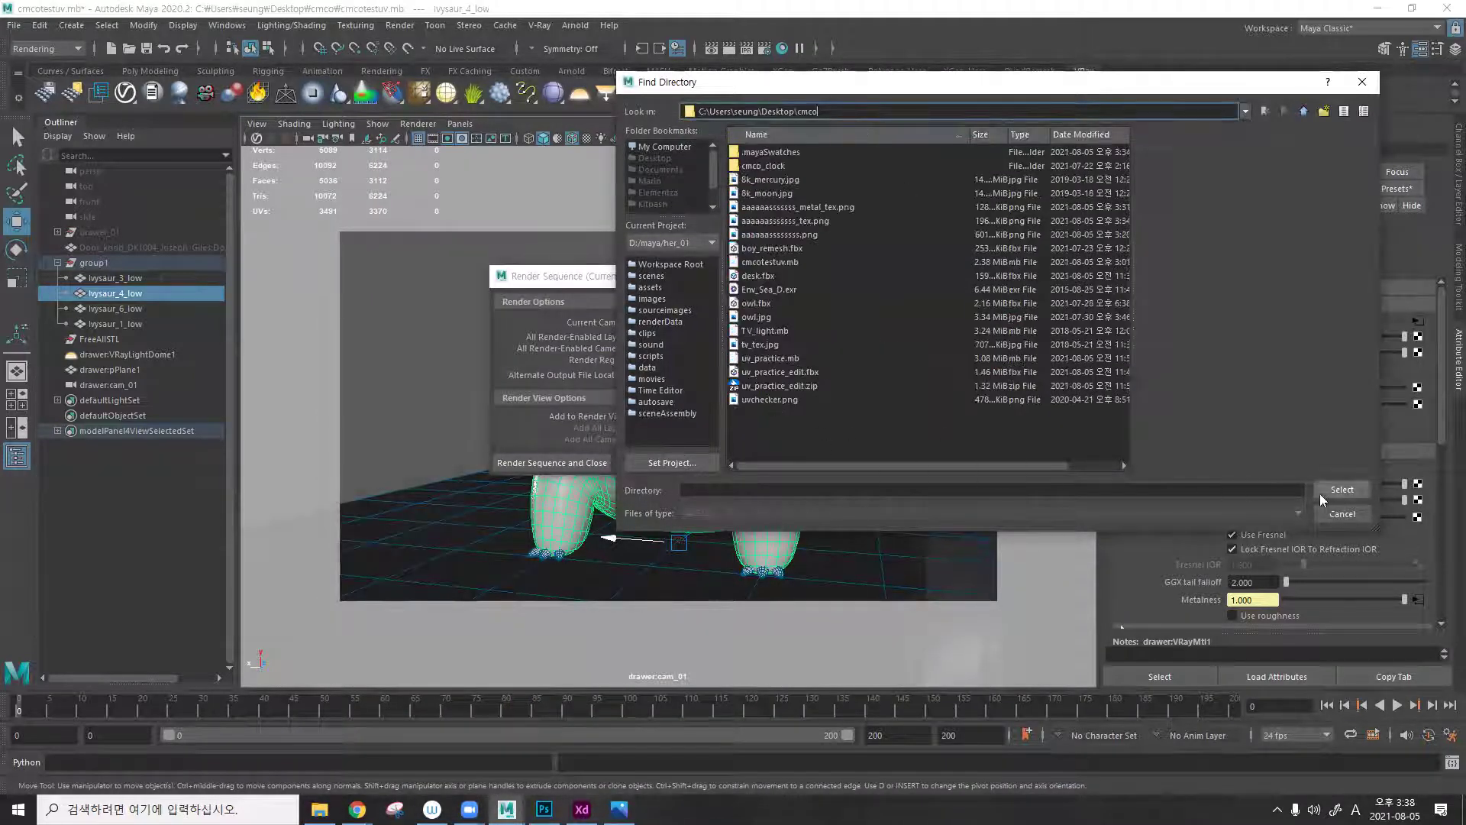
left_click(1341, 489)
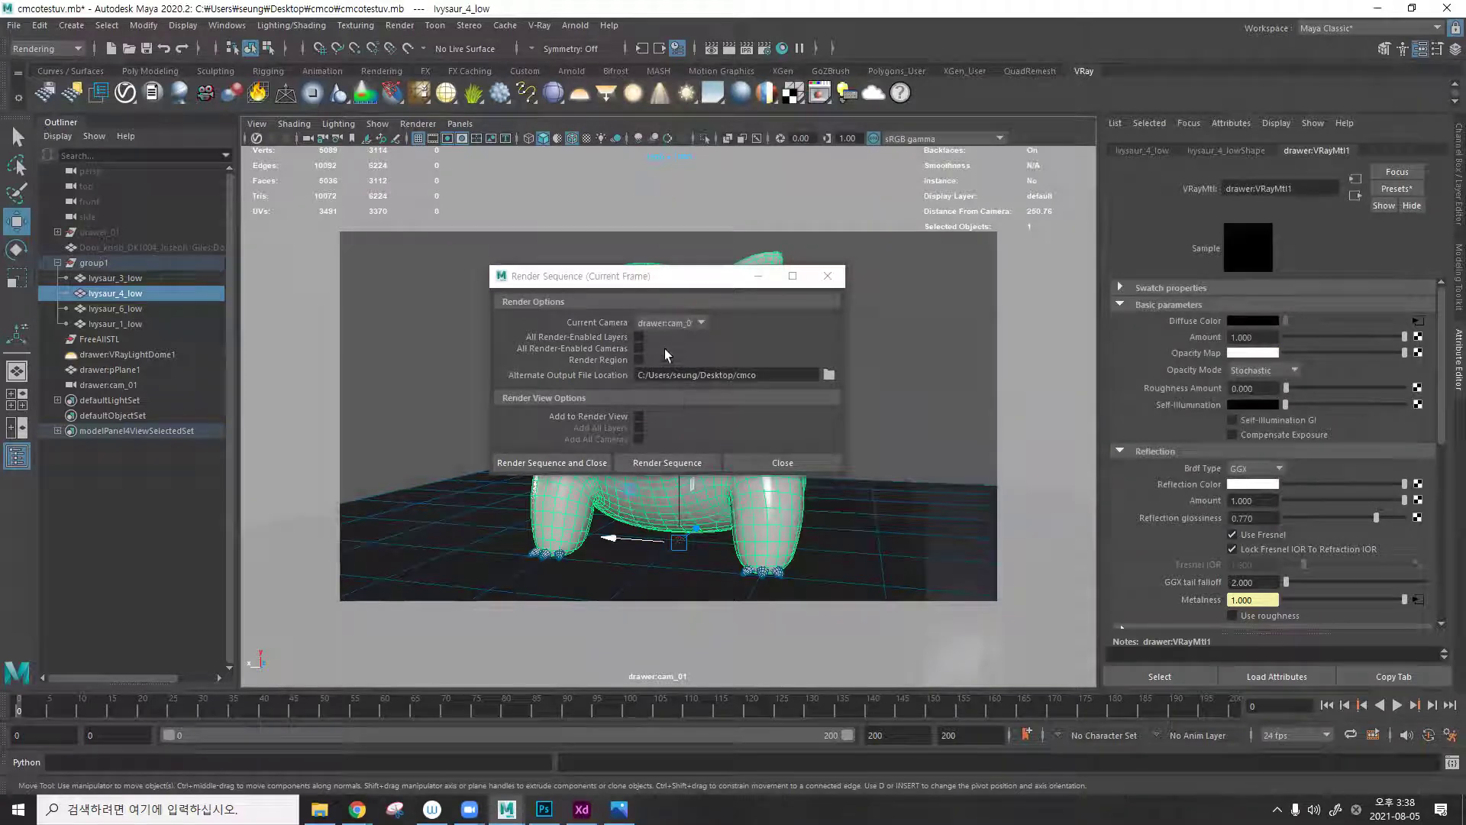
left_click(764, 463)
left_click(59, 50)
left_click(44, 69)
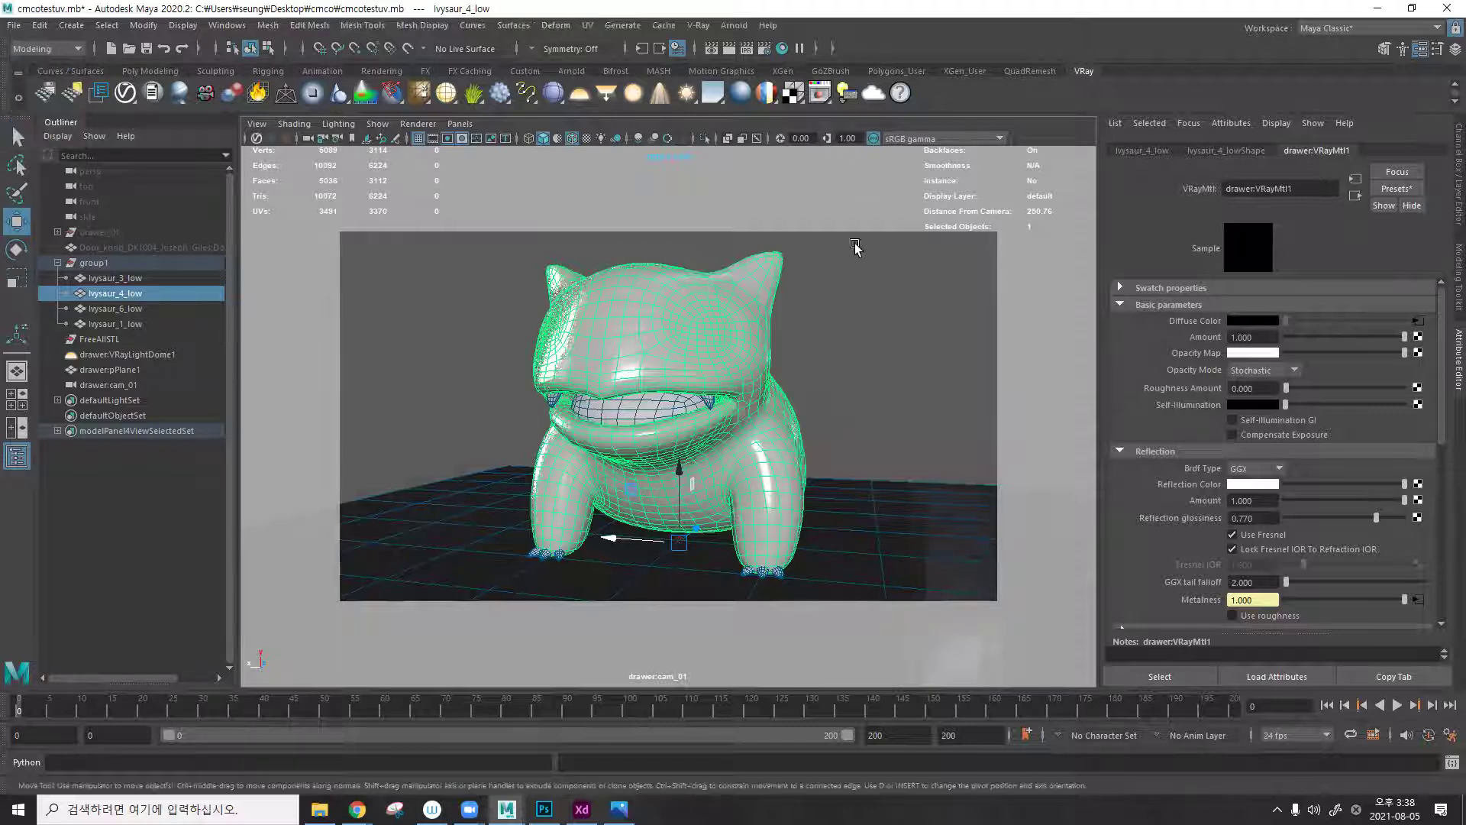
Render the current frame through drawer:cam_01 with V-Ray and examine the creature in the frame buffer.
left_click(729, 49)
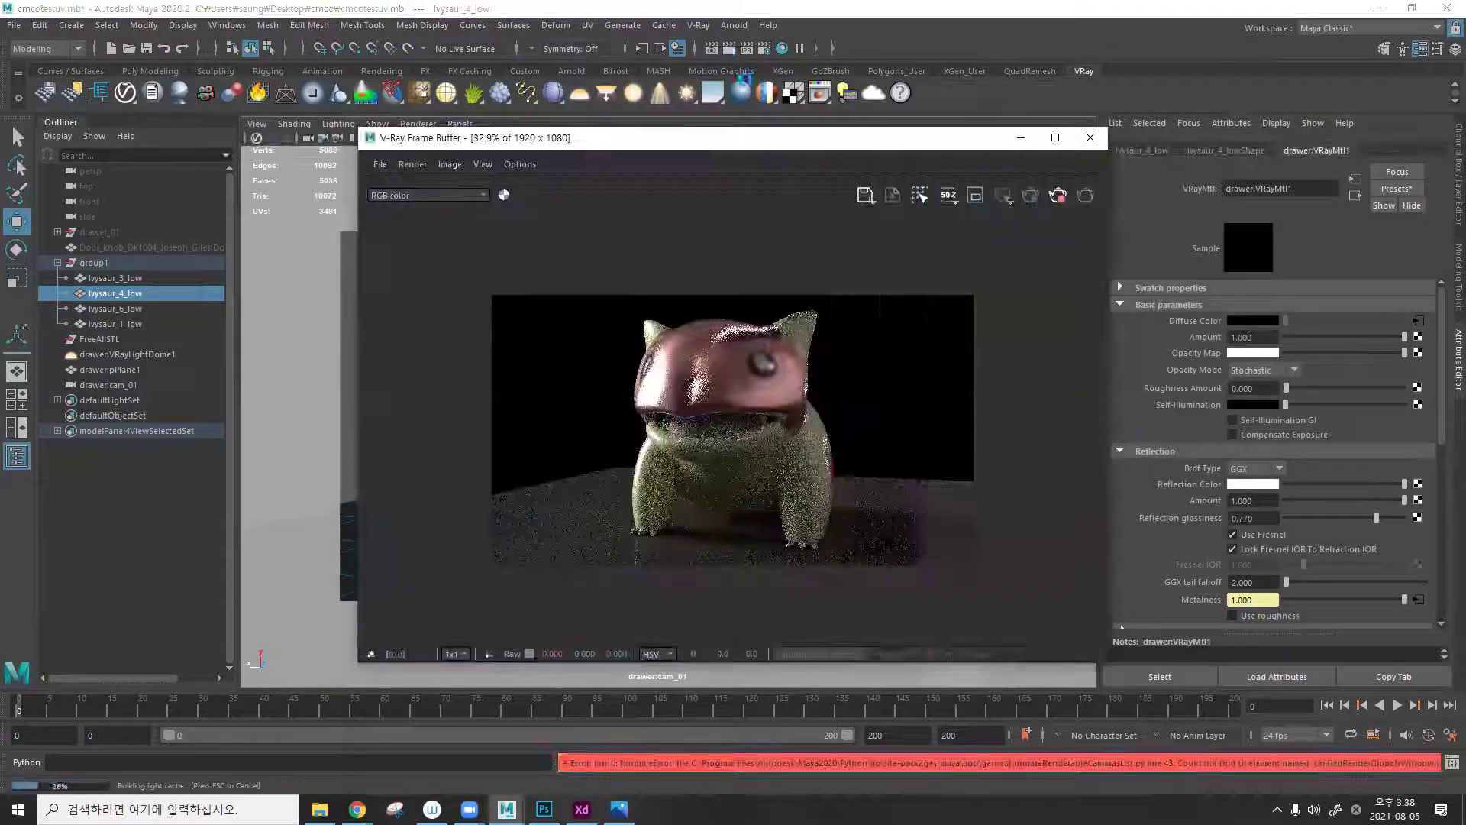
scroll(776, 388, "up", 1)
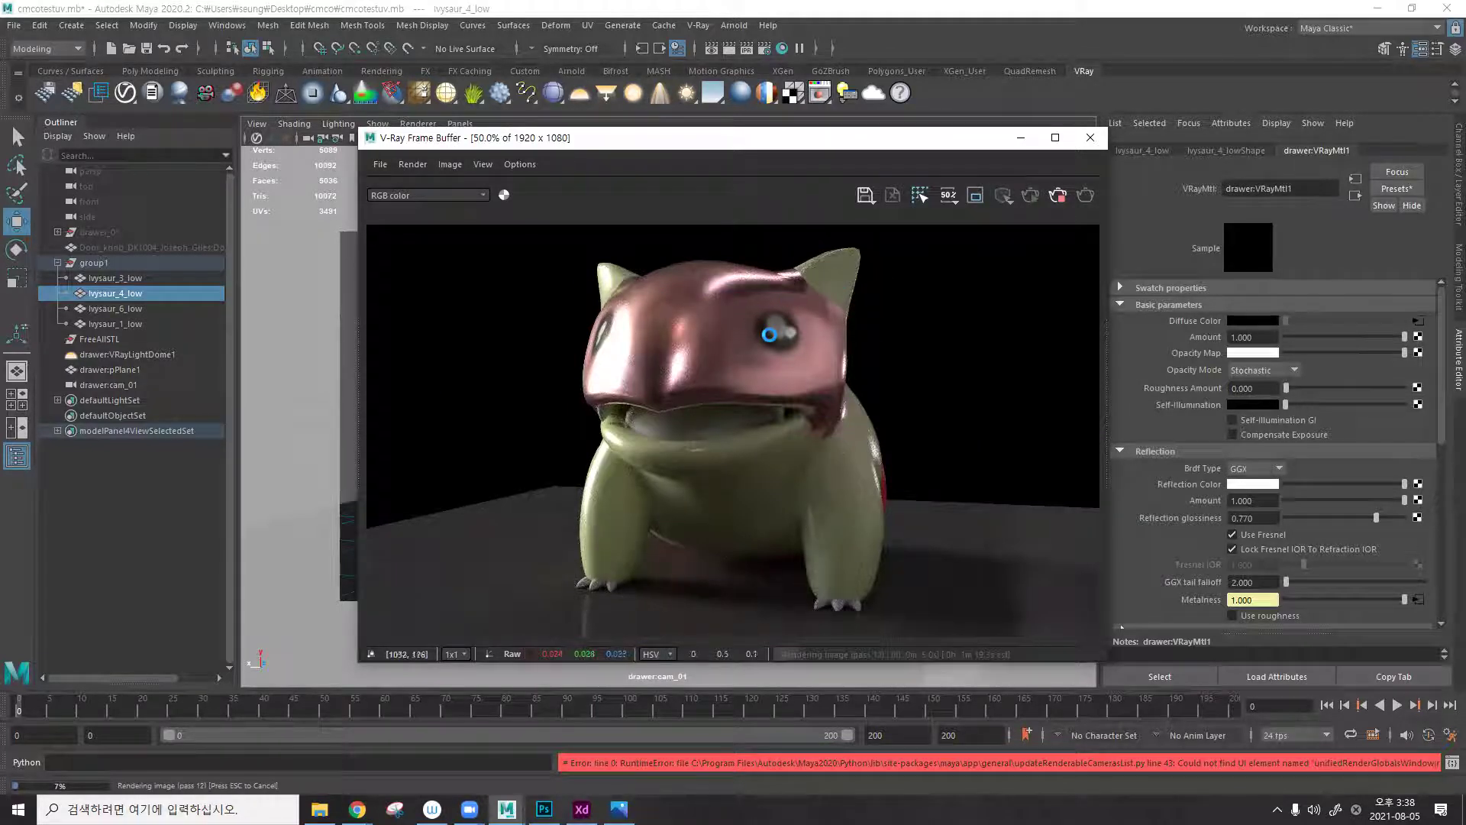
scroll(723, 325, "down", 1)
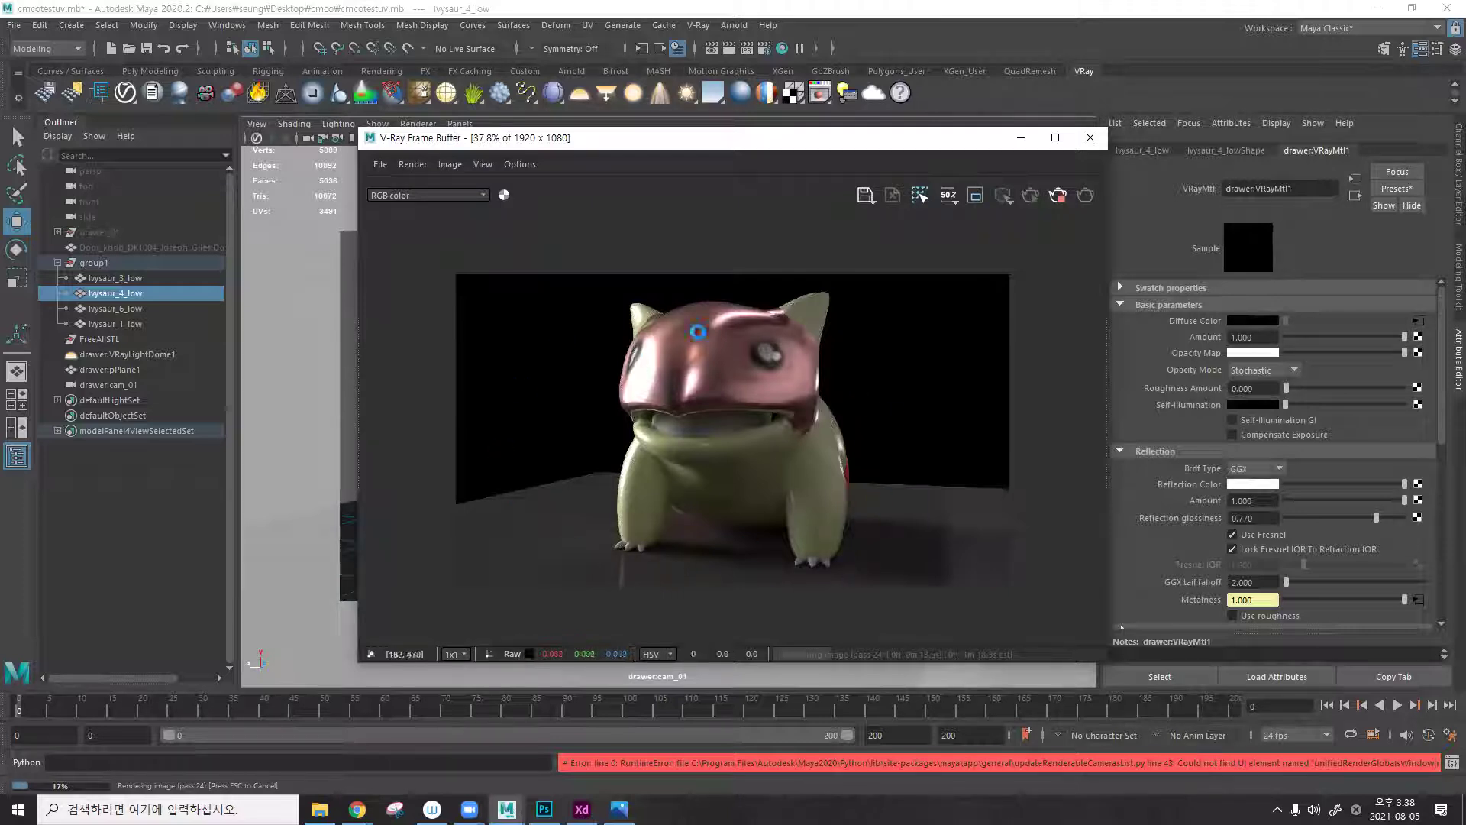
Stop the running render and set the V-Ray image sampler type to Bucket in the render settings.
left_click(1058, 196)
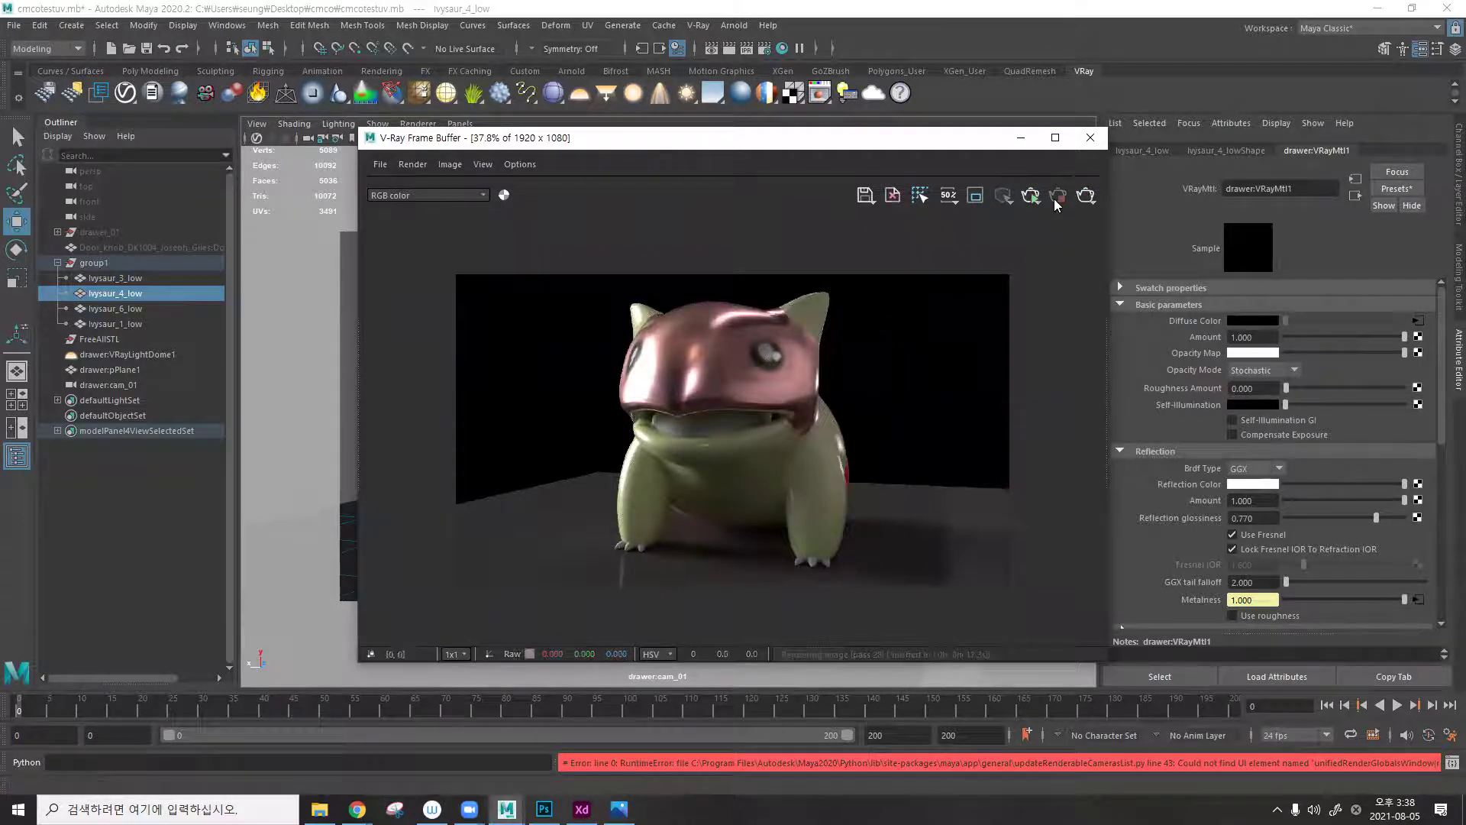
left_click(1098, 143)
left_click(766, 48)
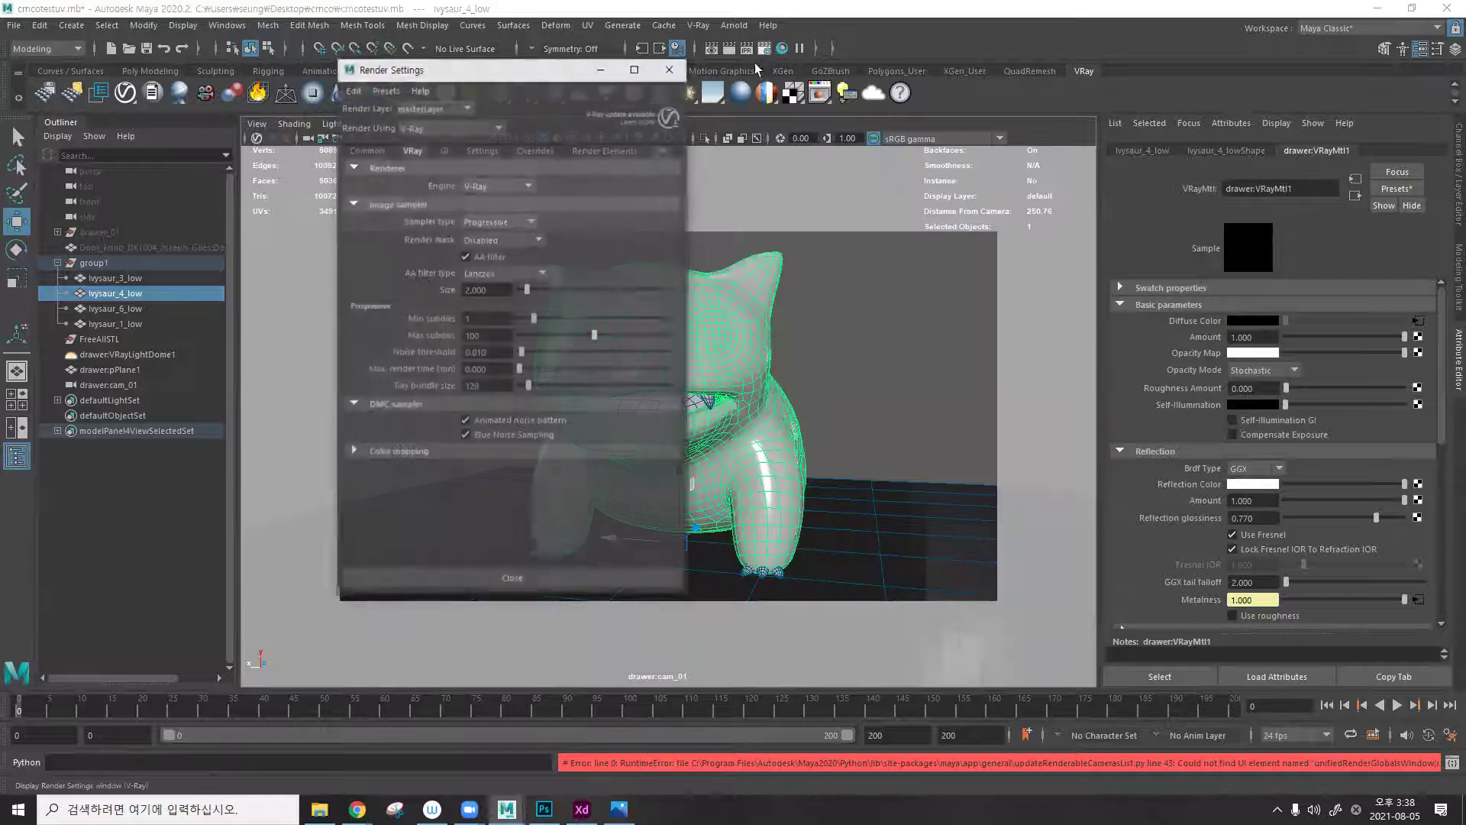
left_click(481, 221)
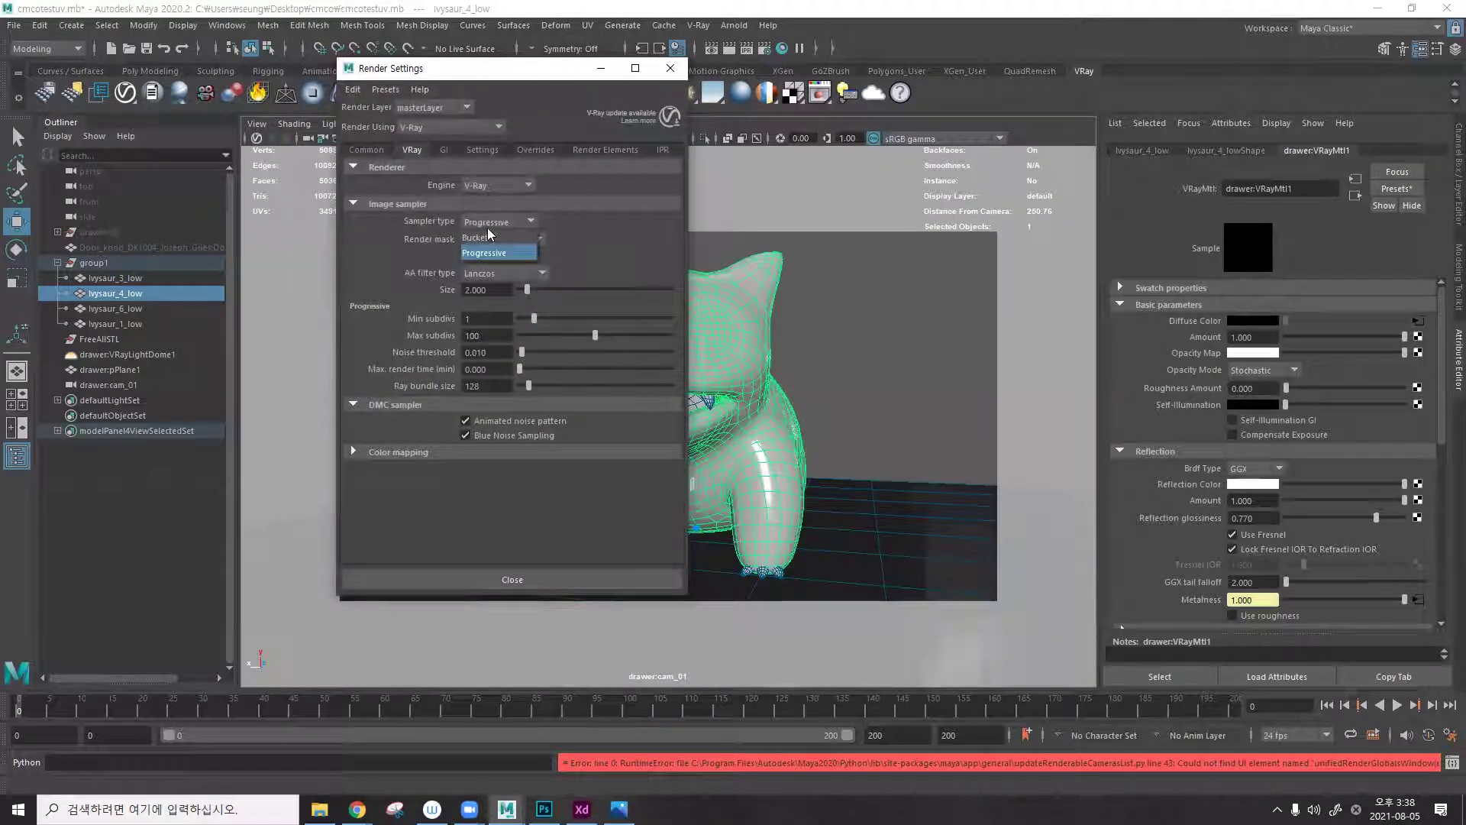
left_click(489, 231)
left_click(670, 68)
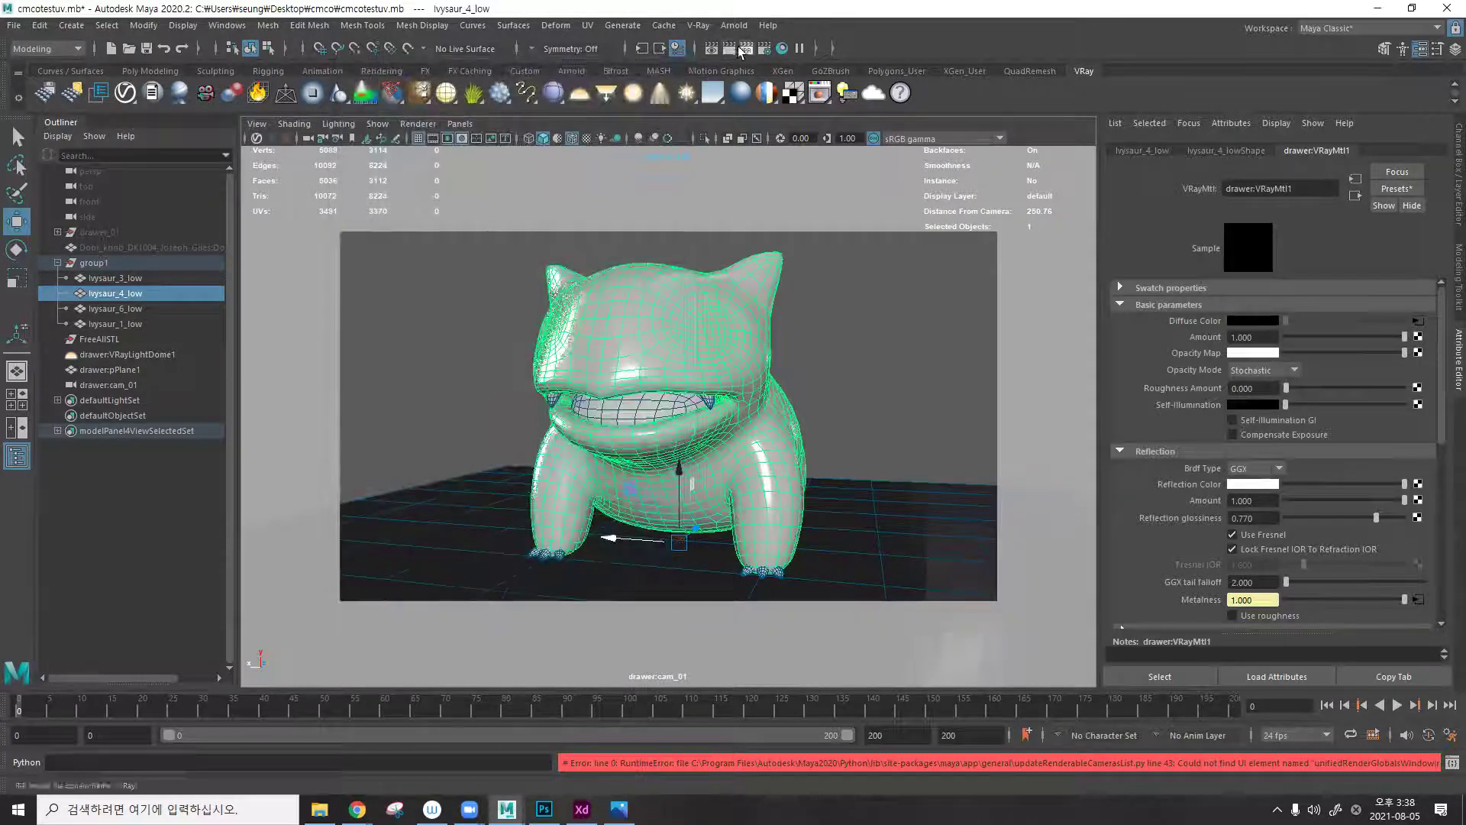
Render the current frame through drawer:cam_01 with the bucket sampler and examine the creature's face and mouth as the buckets resolve.
left_click(729, 49)
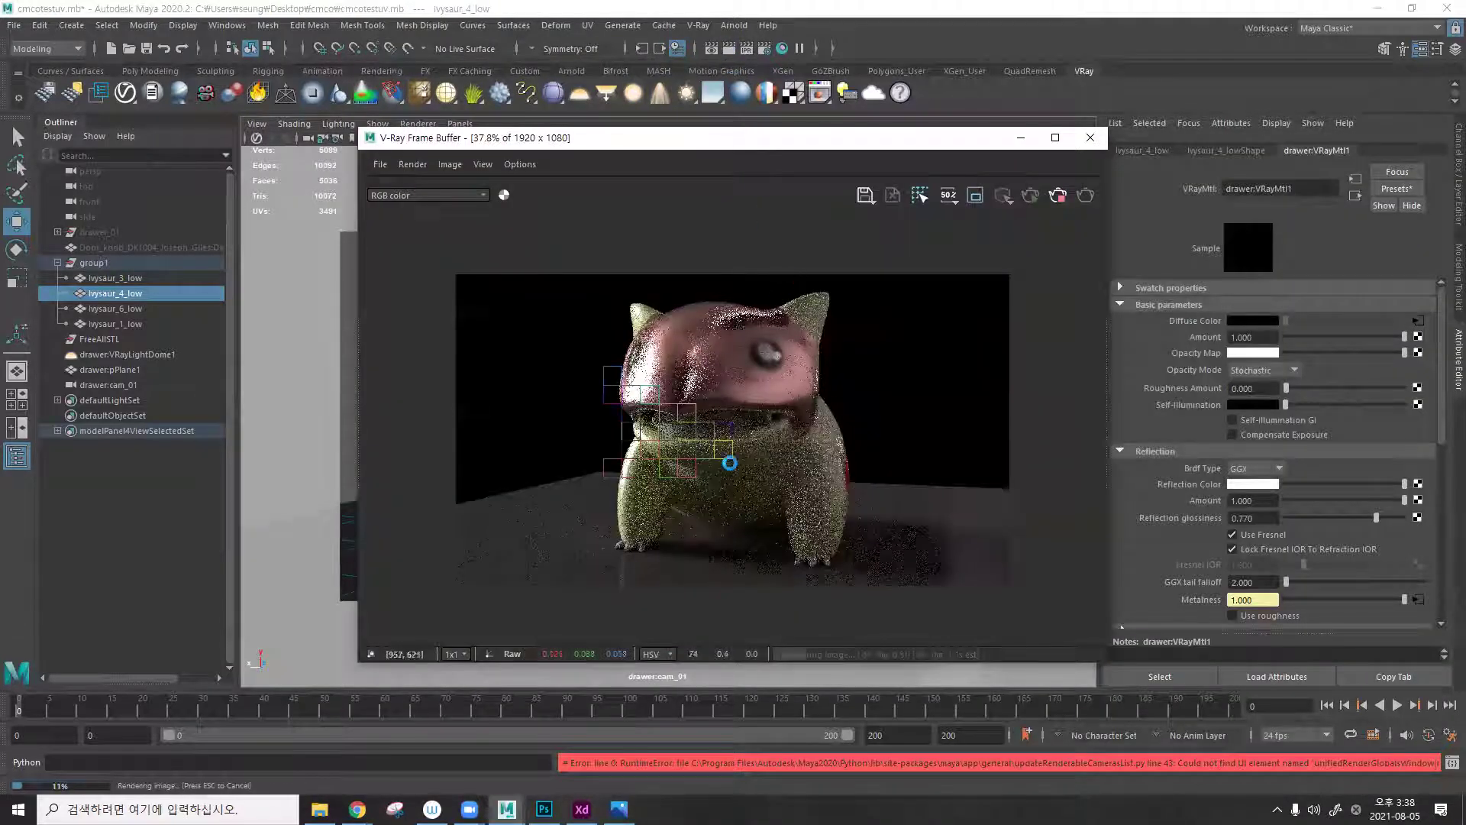
scroll(665, 439, "up", 1)
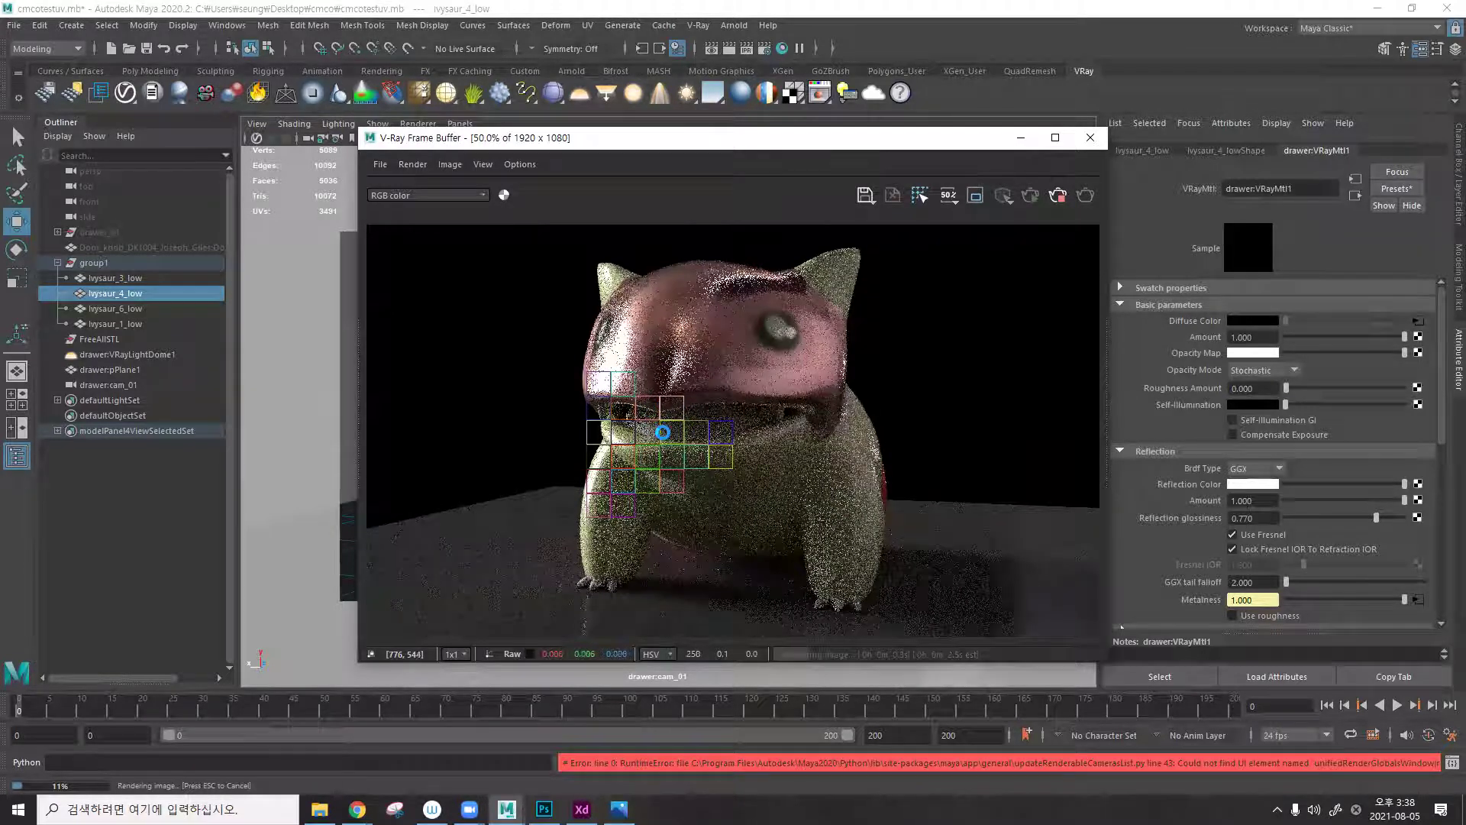
scroll(663, 432, "up", 3)
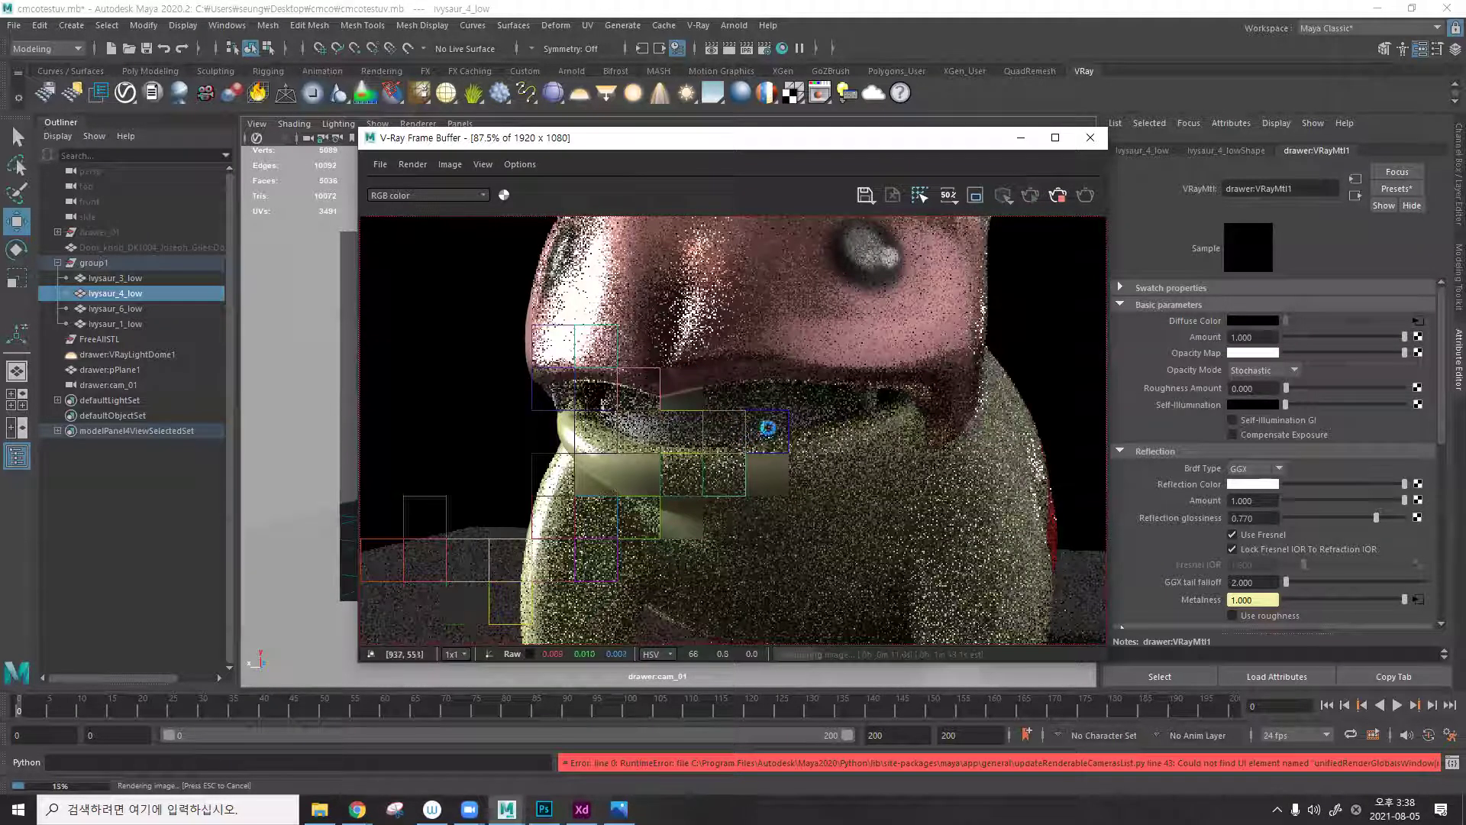
scroll(654, 403, "down", 3)
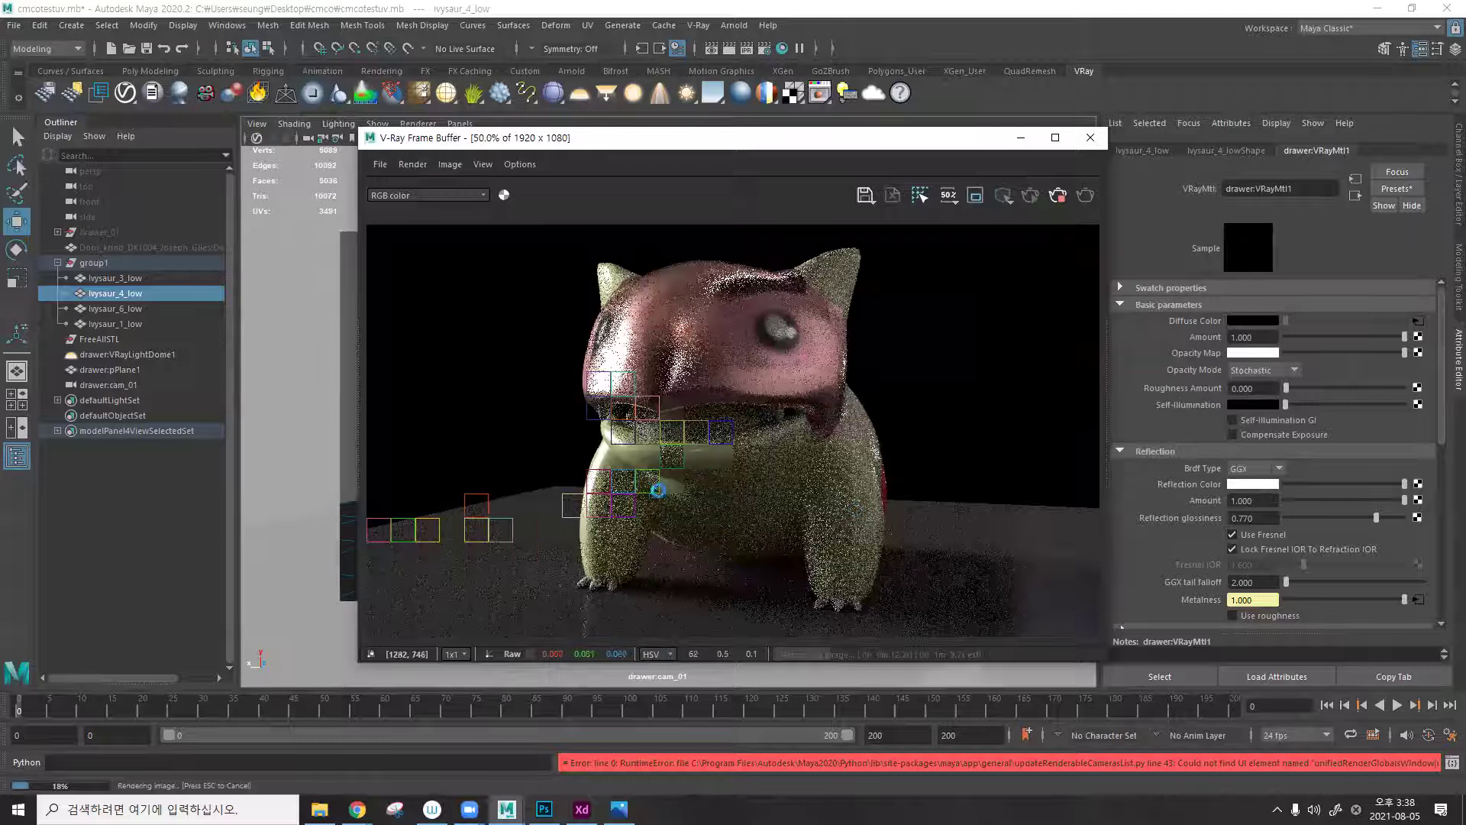
scroll(588, 416, "up", 4)
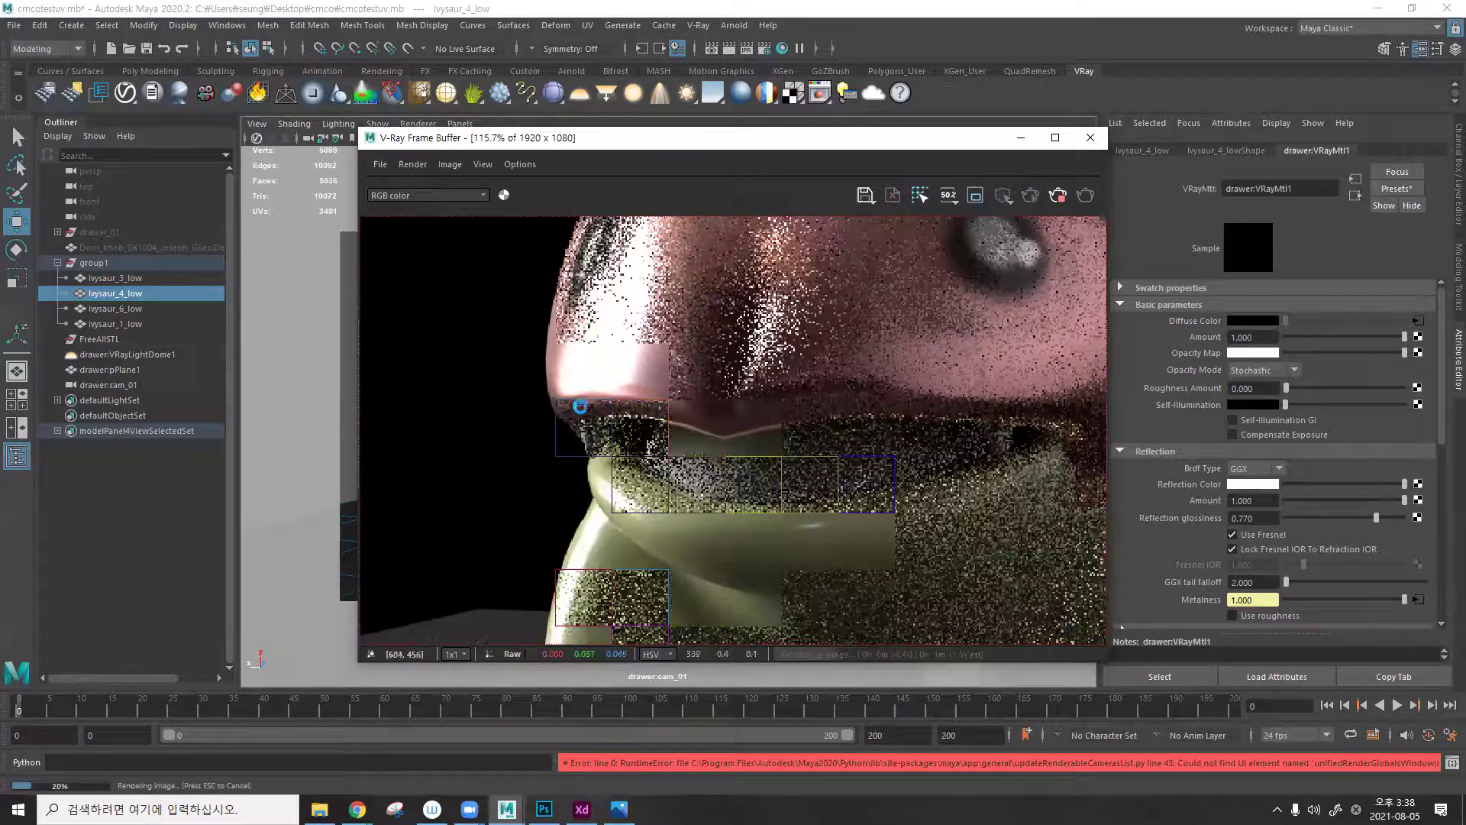
scroll(658, 480, "down", 2)
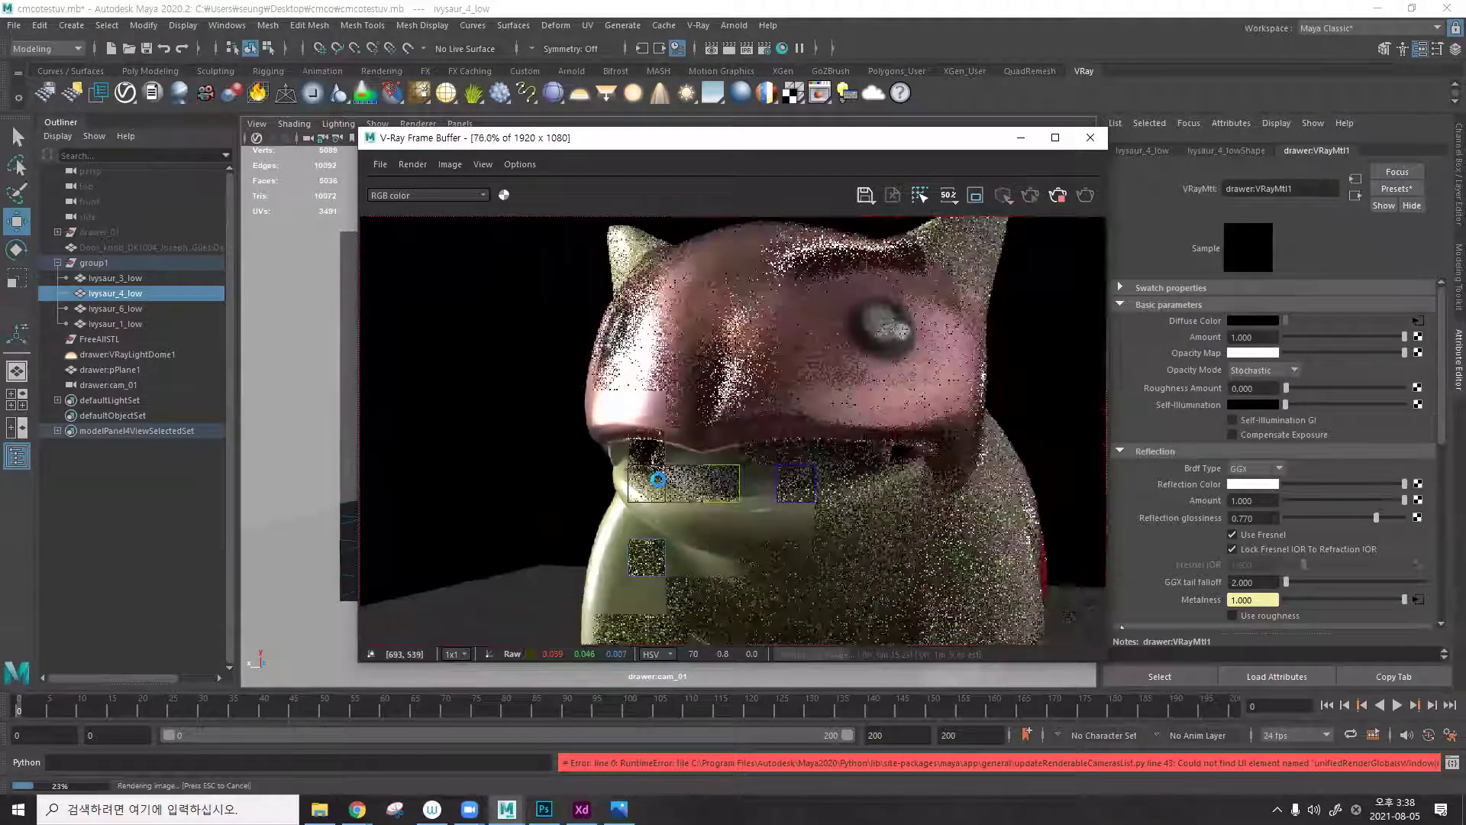
scroll(658, 480, "down", 1)
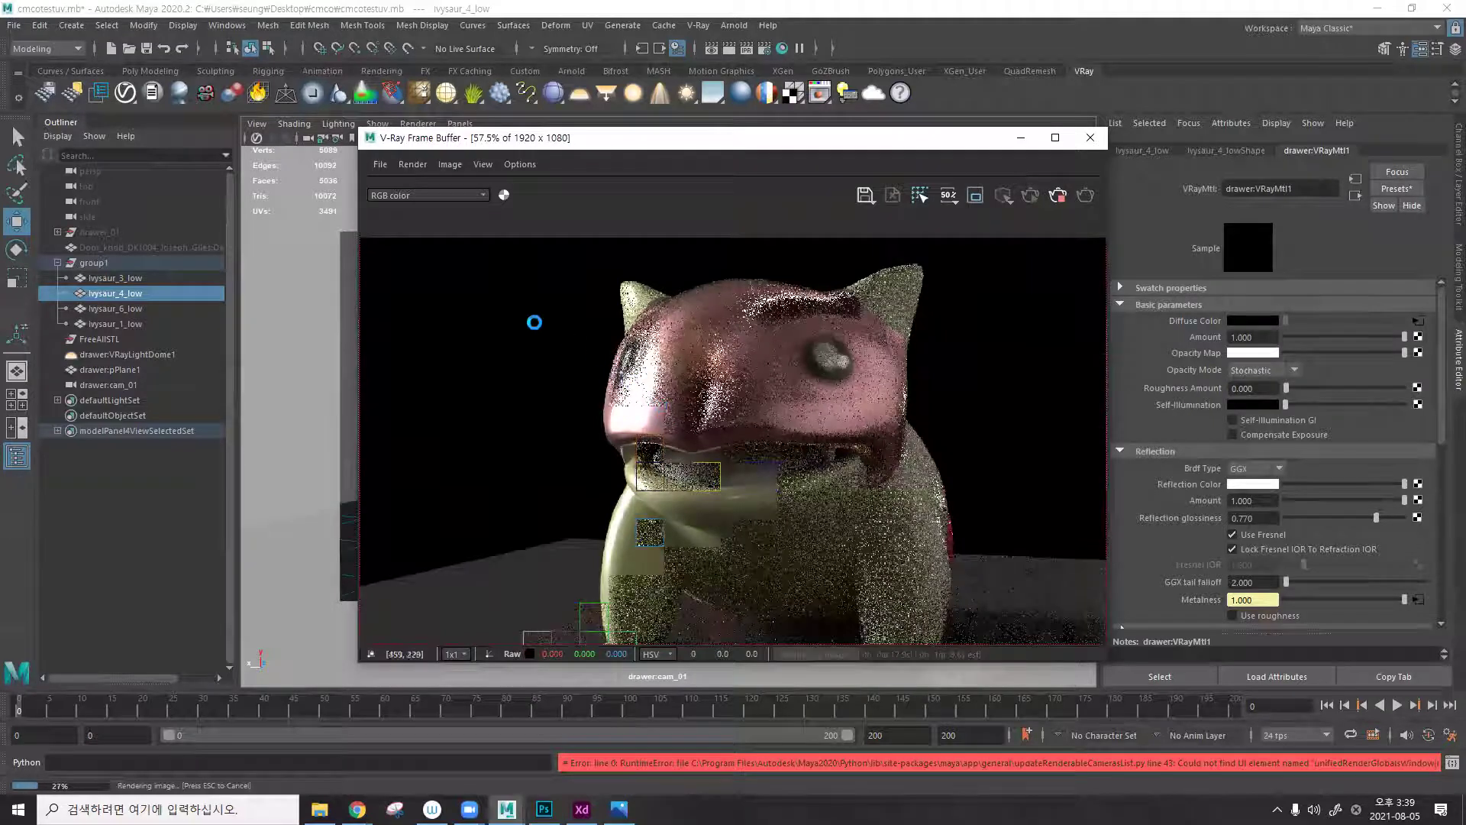
scroll(649, 353, "down", 1)
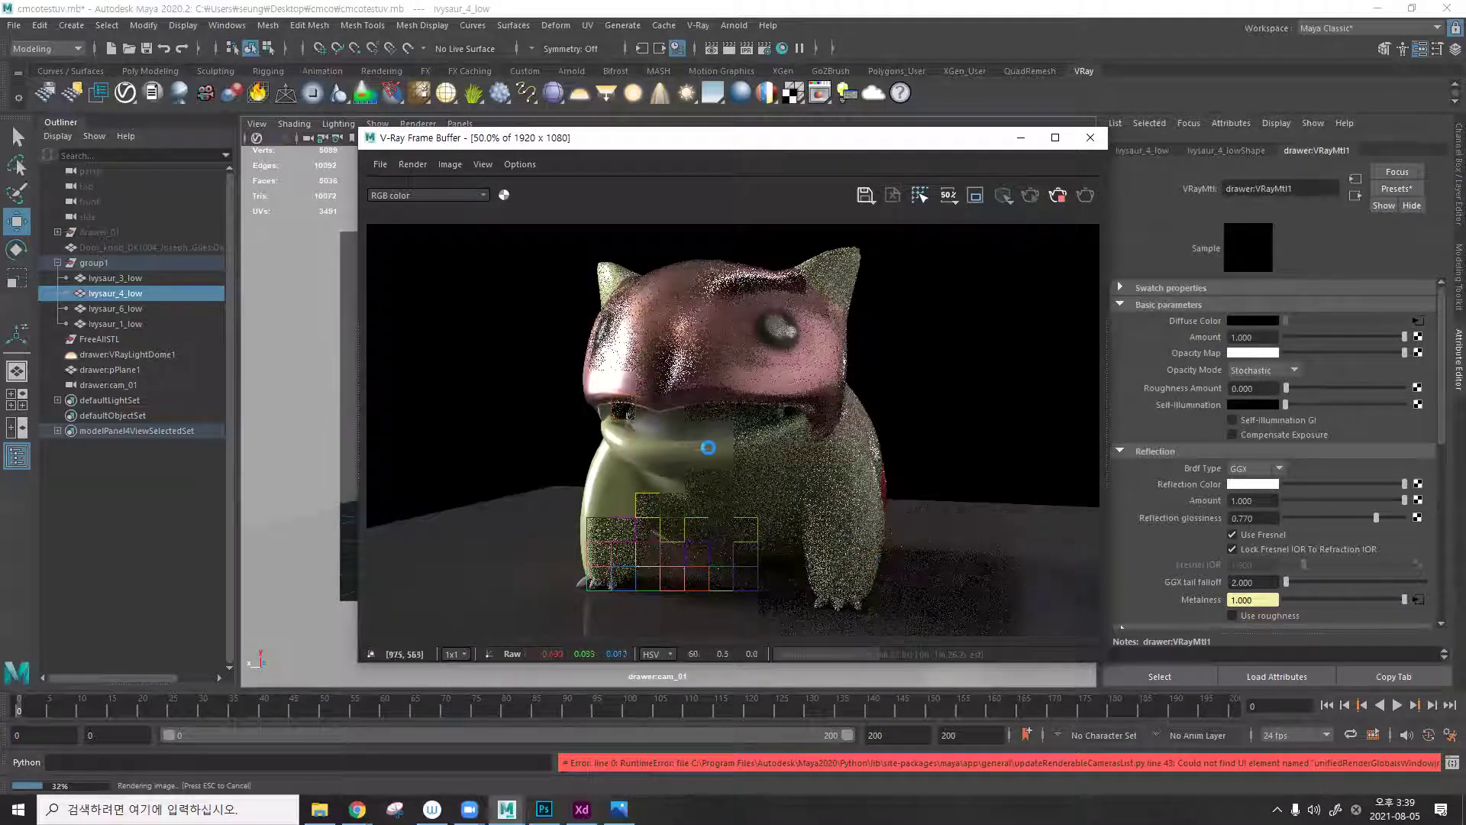
scroll(703, 447, "up", 2)
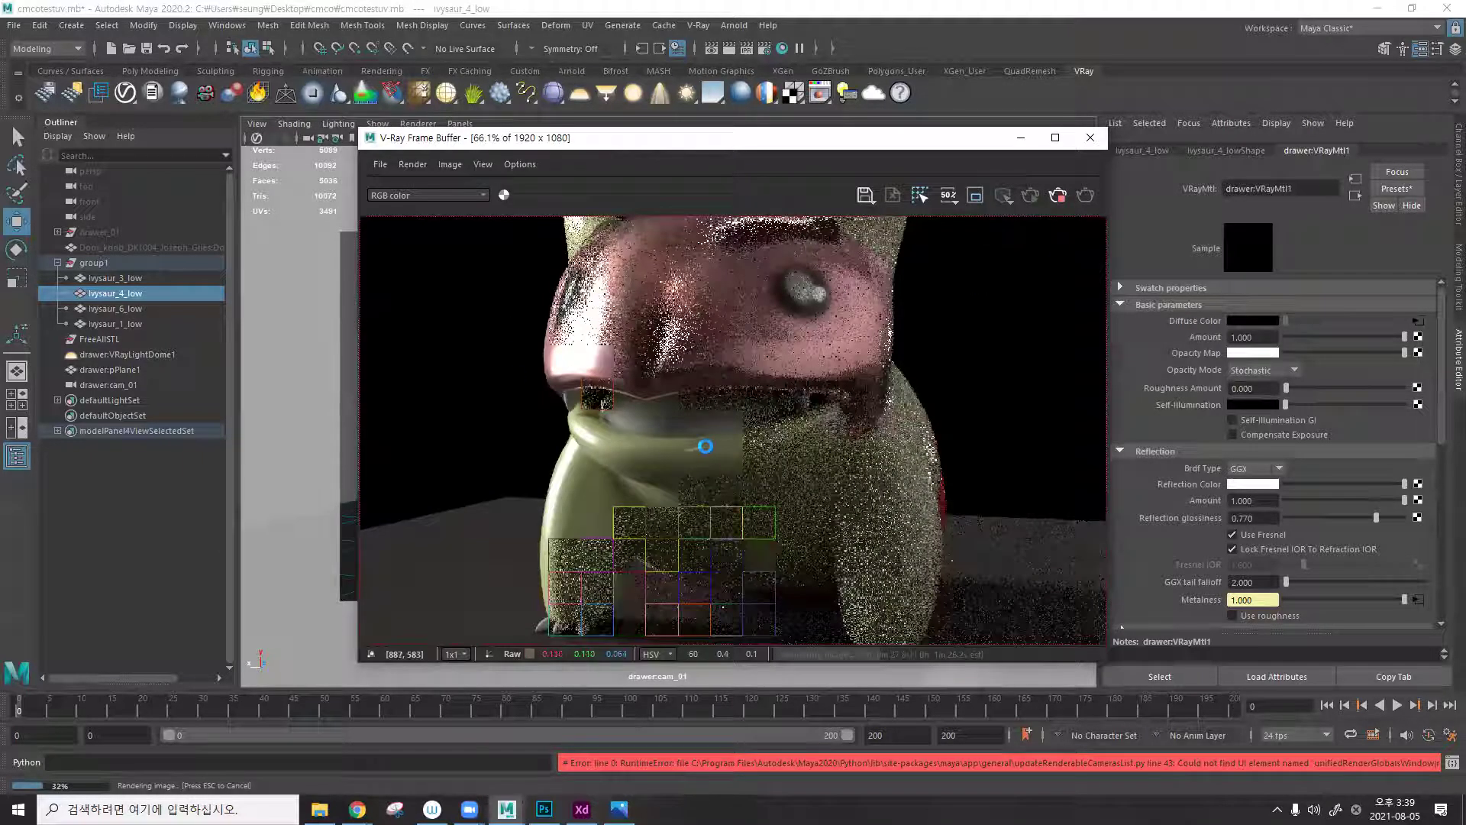
scroll(693, 436, "up", 1)
Reposition the frame buffer and inspect the rendered mouth, belly, legs and floor shadow up close while the render runs.
left_click_drag(637, 142, 641, 264)
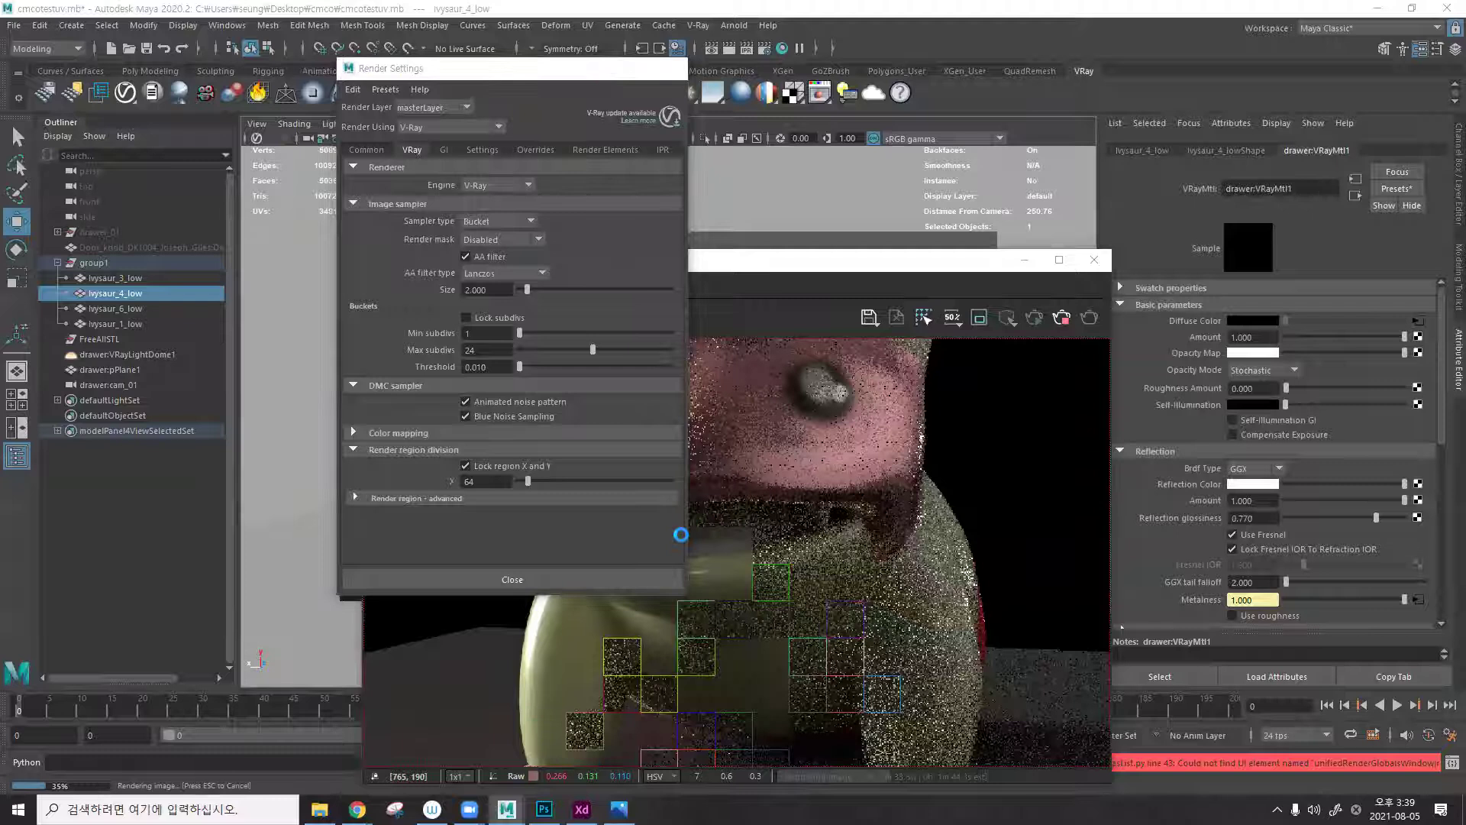
scroll(698, 479, "up", 2)
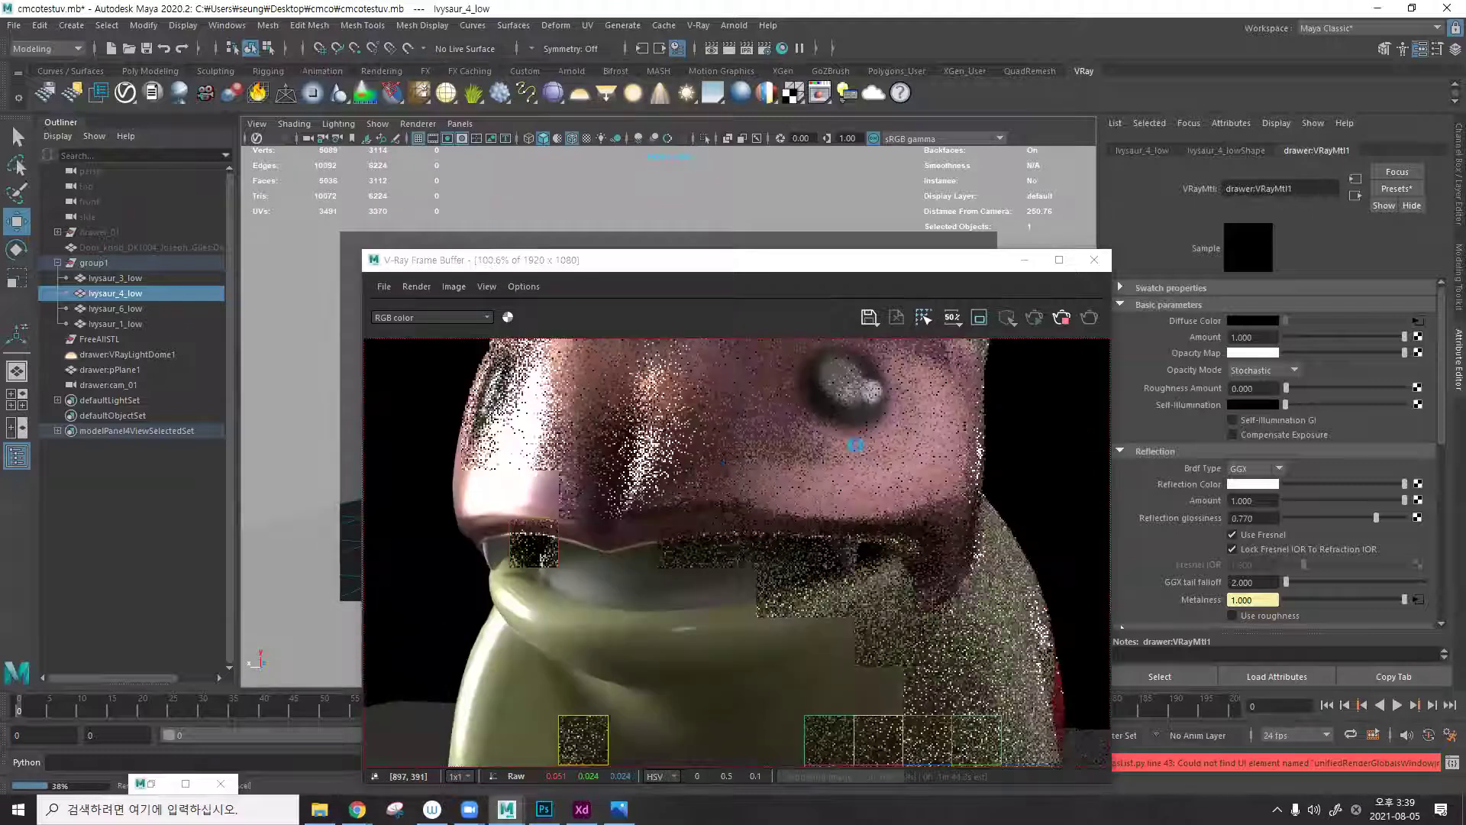
scroll(918, 385, "down", 2)
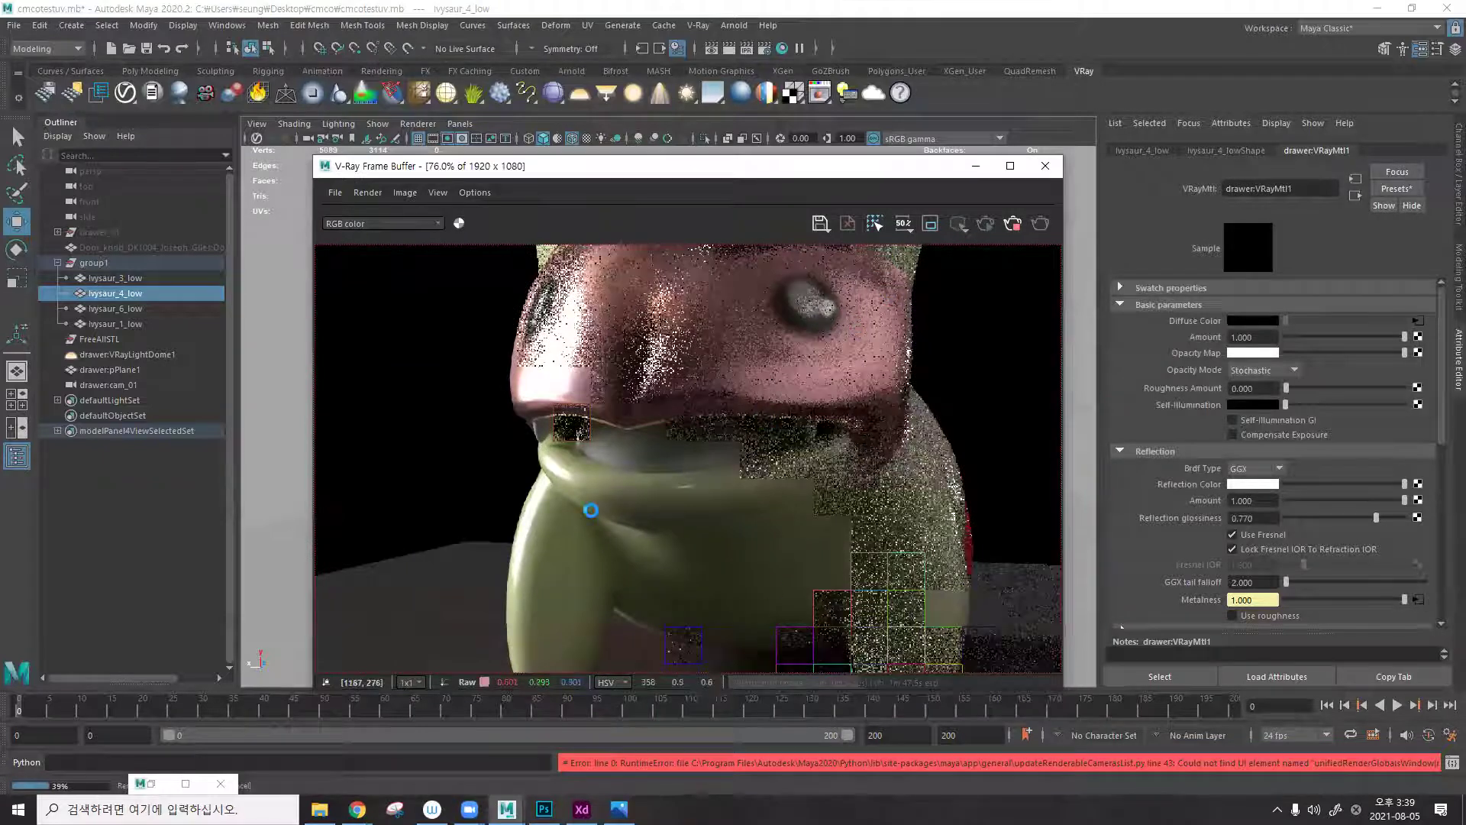
scroll(599, 507, "up", 3)
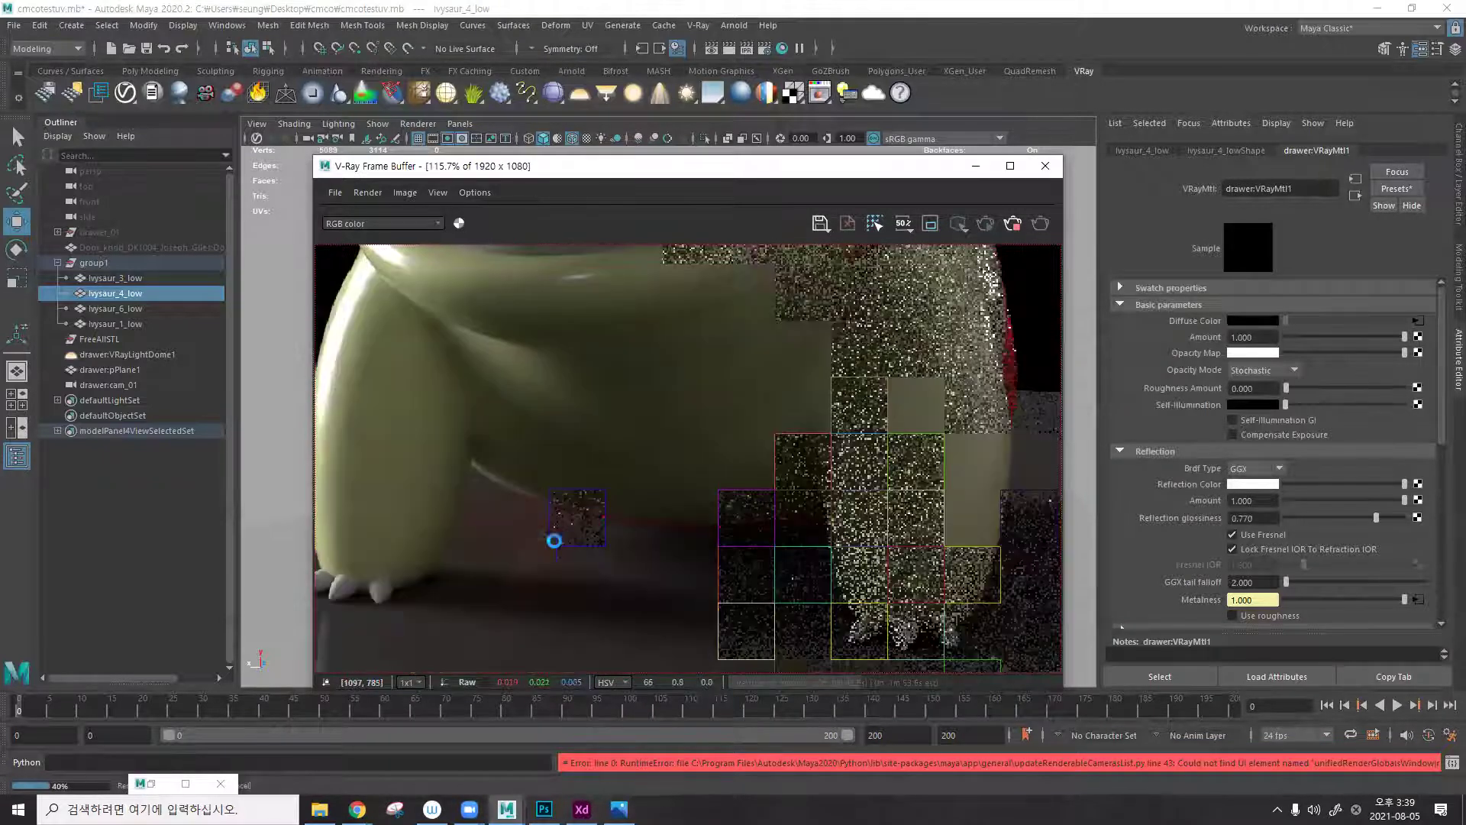
scroll(579, 513, "up", 3)
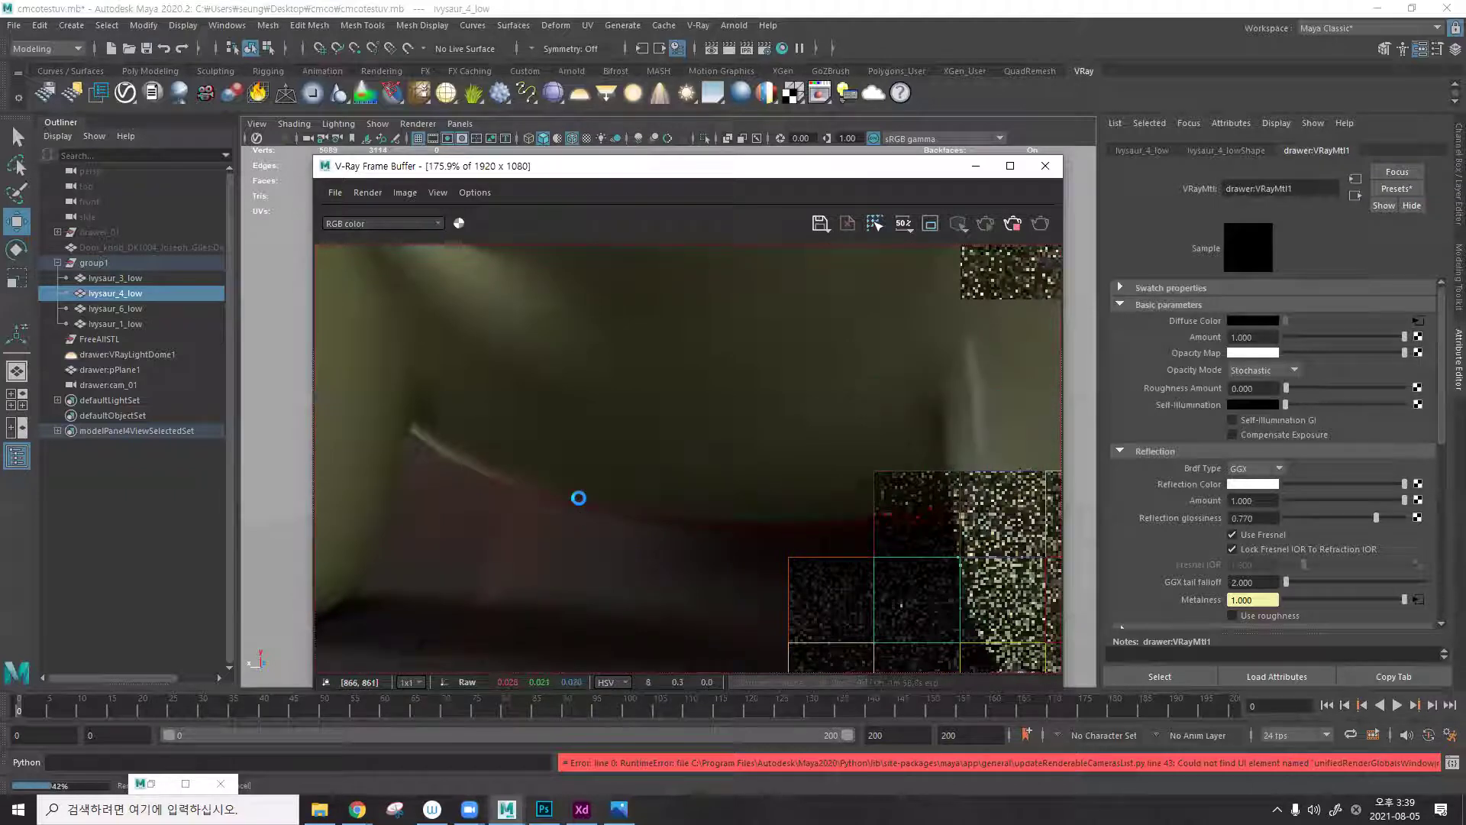
scroll(737, 516, "down", 5)
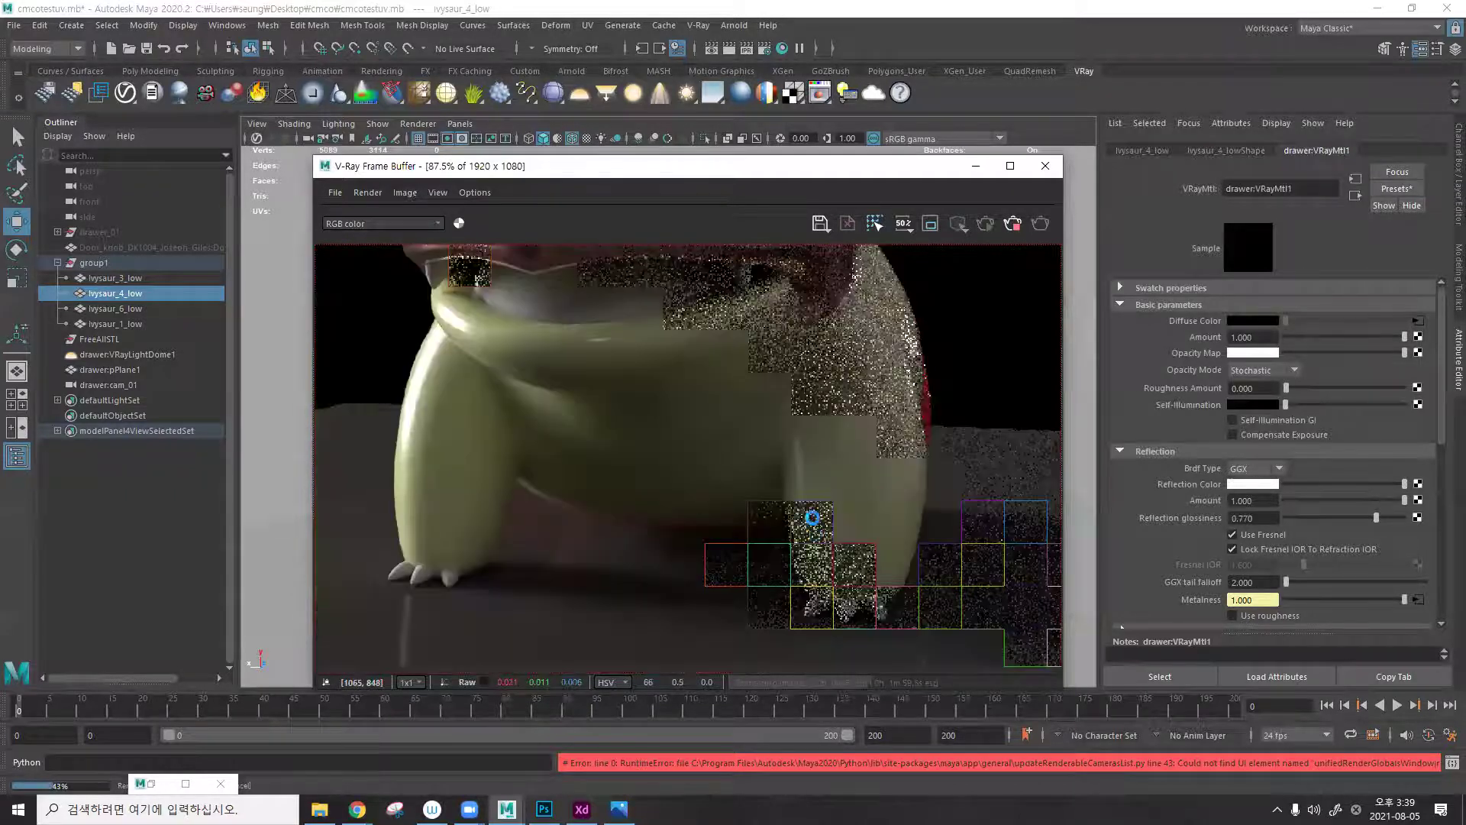
scroll(707, 428, "down", 3)
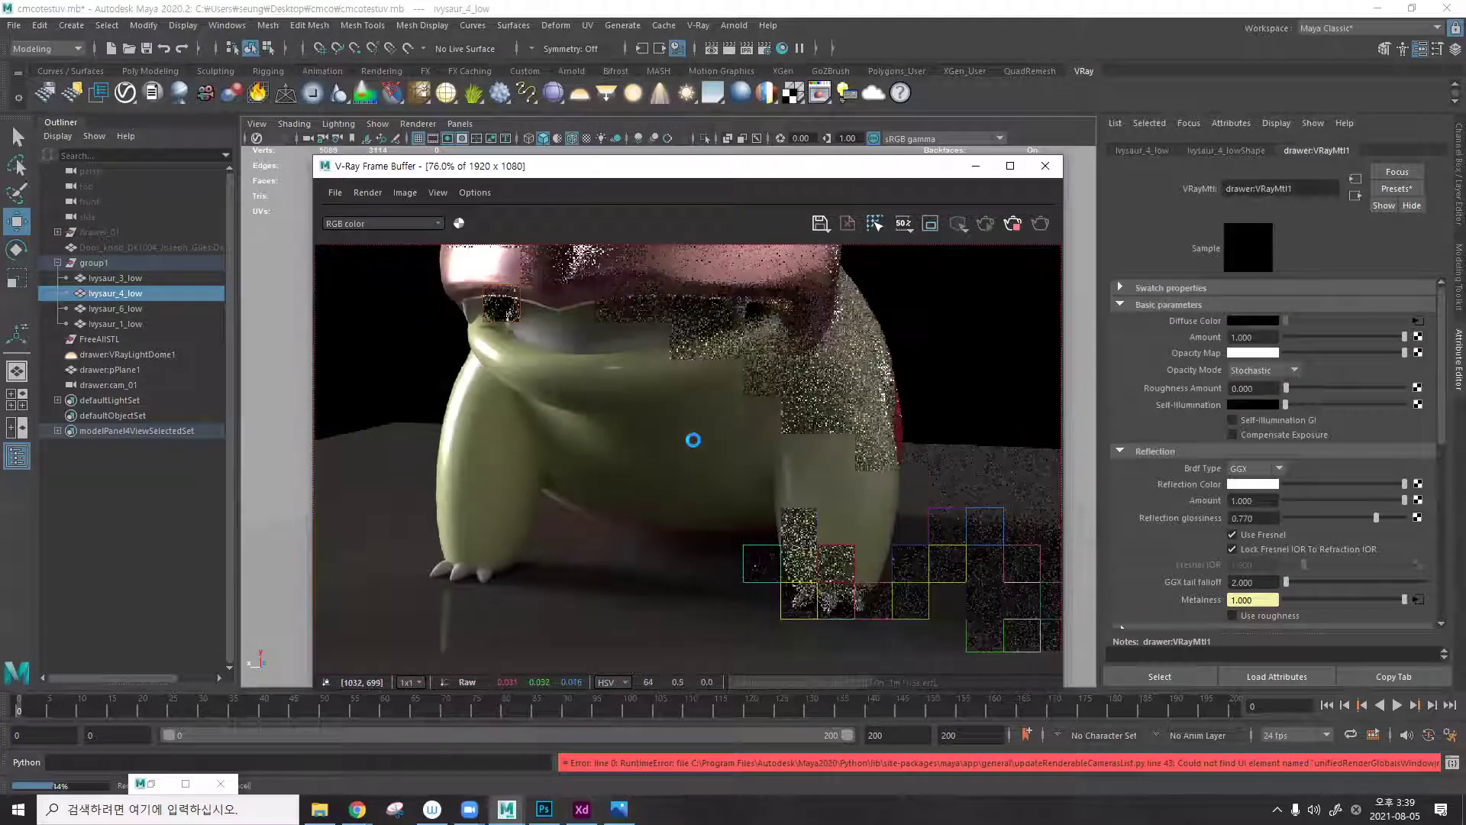
scroll(652, 444, "down", 2)
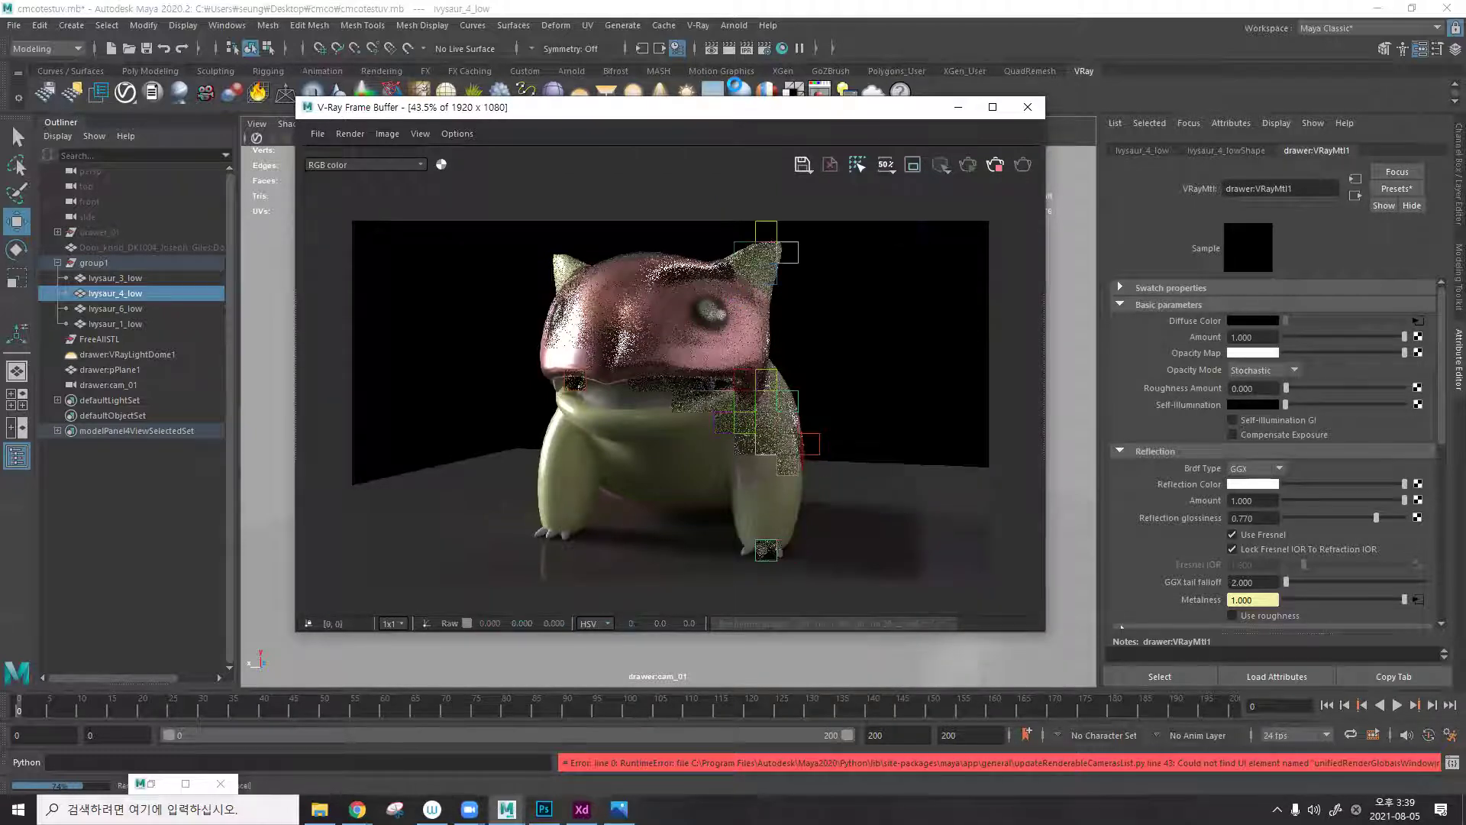
Review the available V-Ray image sampler types in the render settings during the render.
left_click(746, 48)
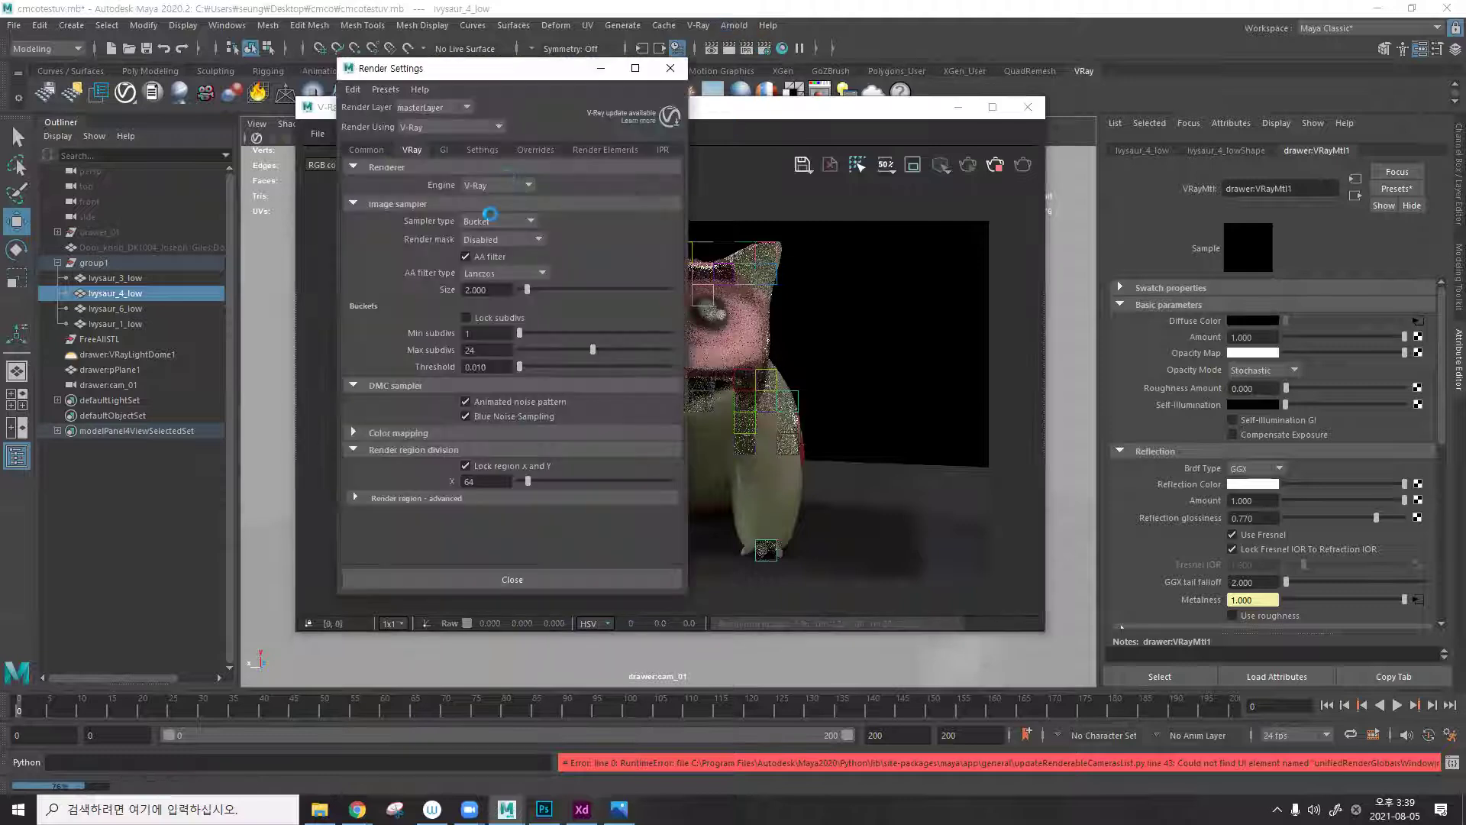
left_click(486, 221)
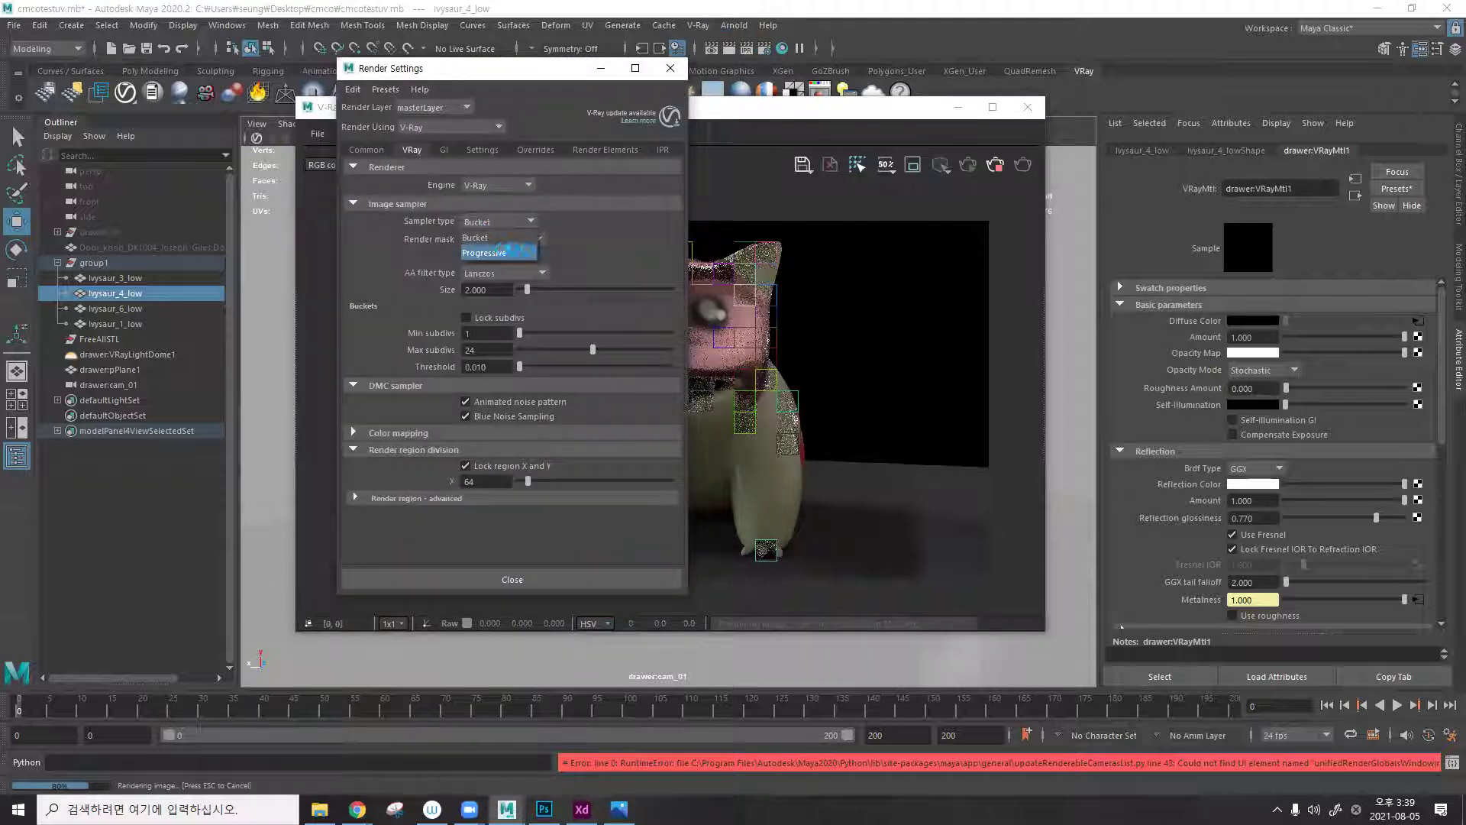
left_click(671, 67)
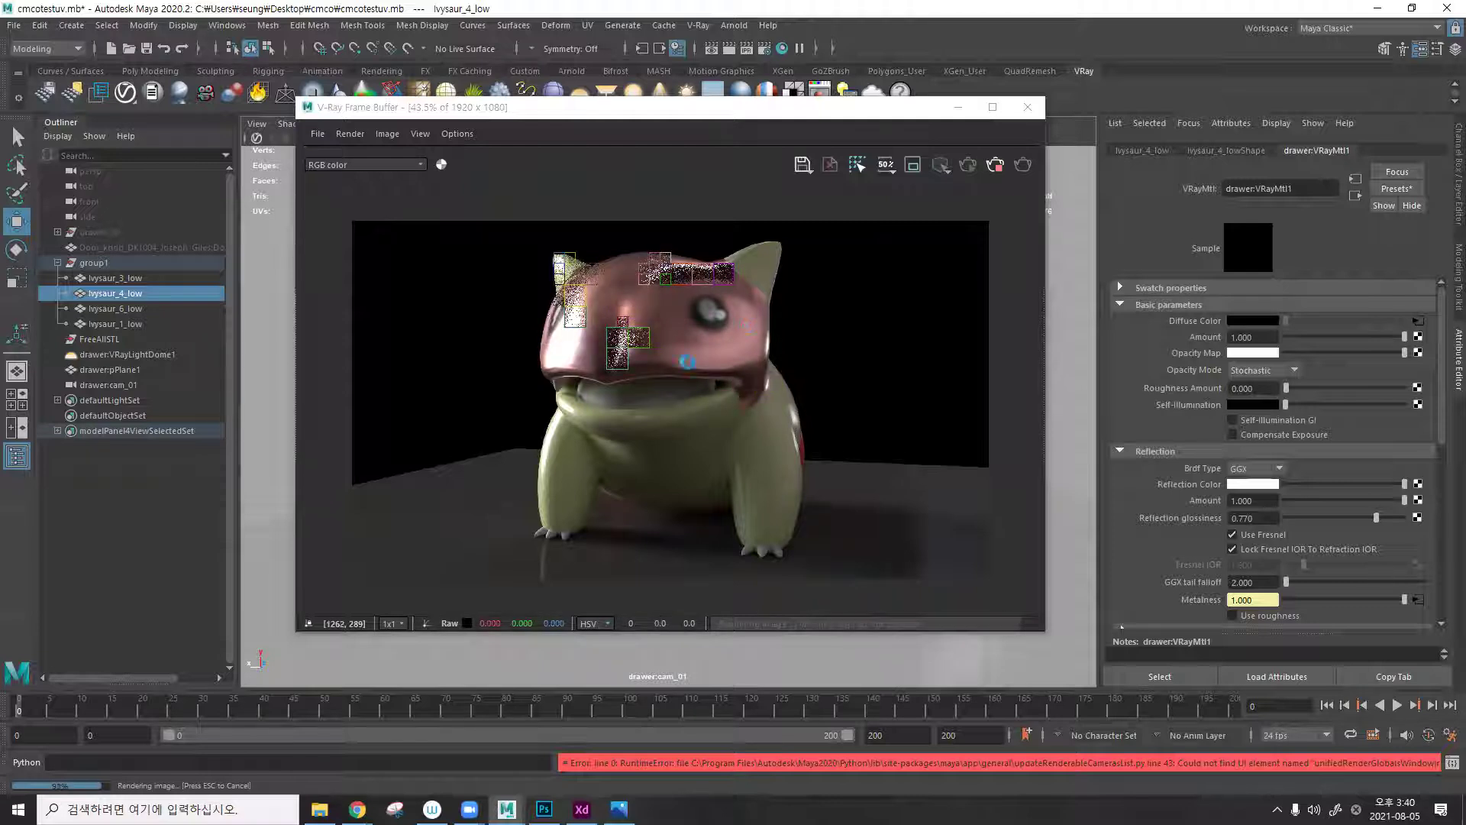
Examine the metallic head, eyes and body in the frame buffer as the last buckets finish.
scroll(687, 363, "up", 2)
scroll(687, 370, "down", 2)
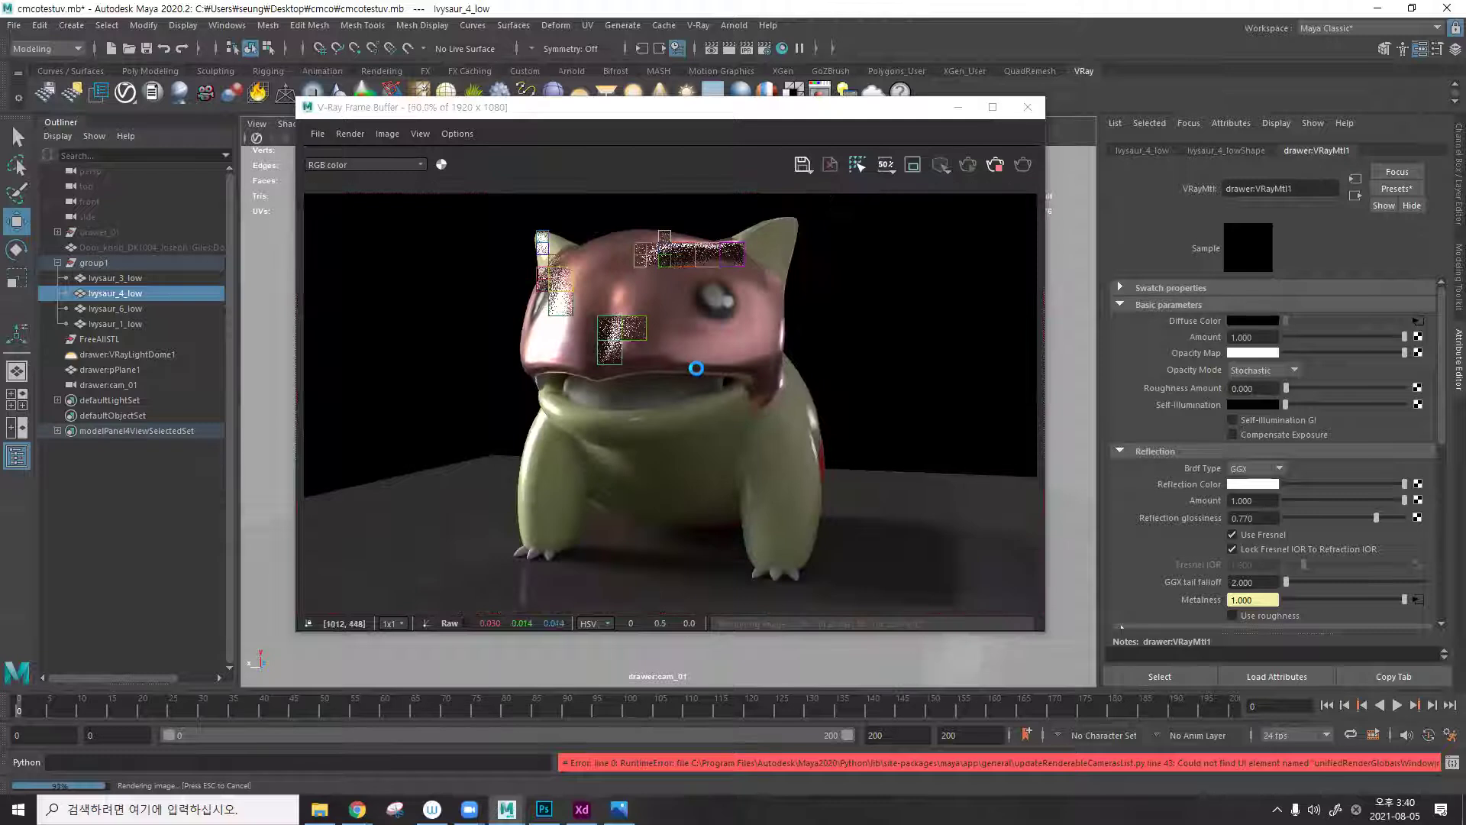
scroll(778, 338, "up", 2)
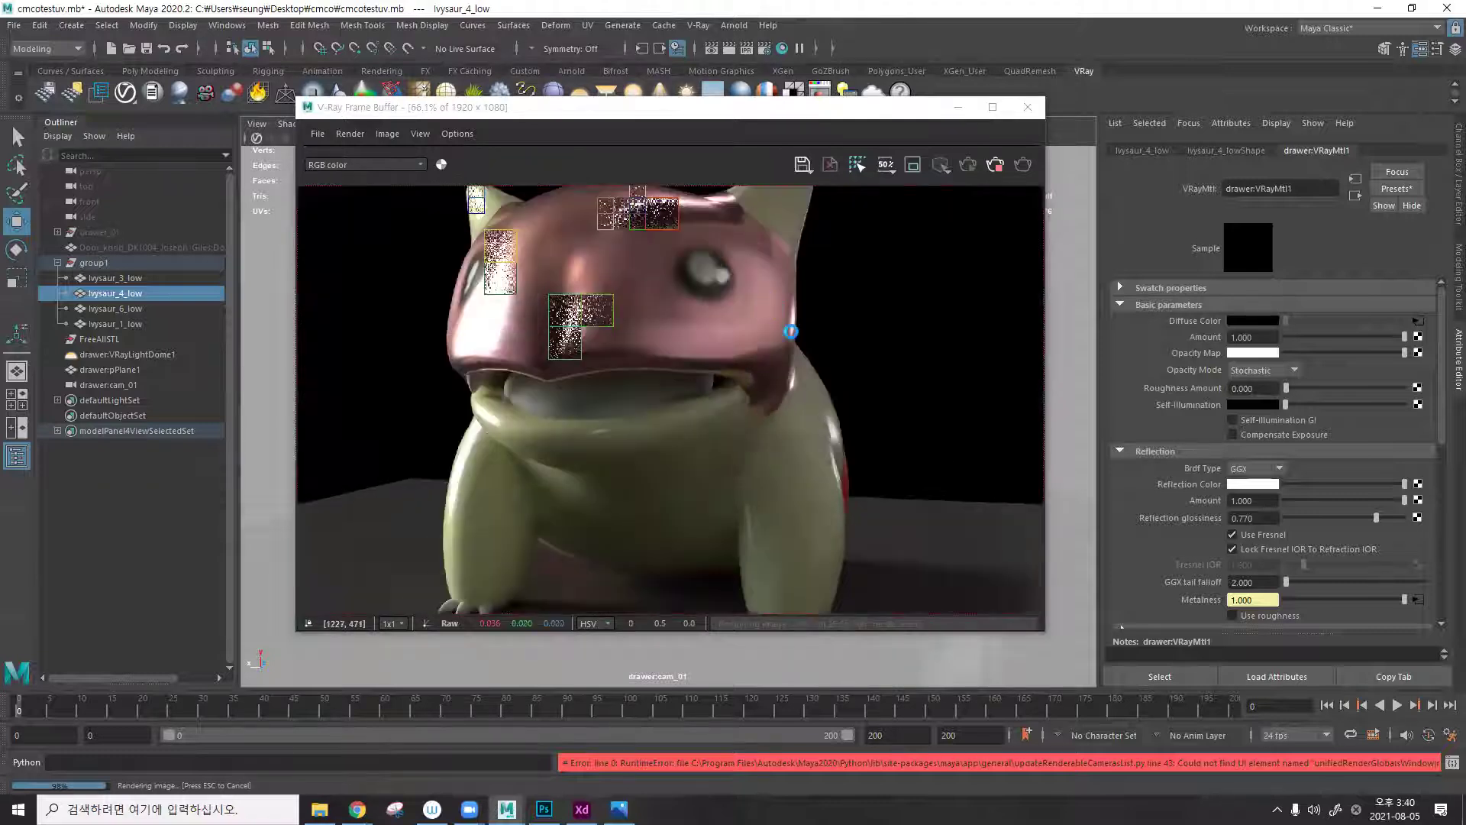
scroll(716, 313, "down", 2)
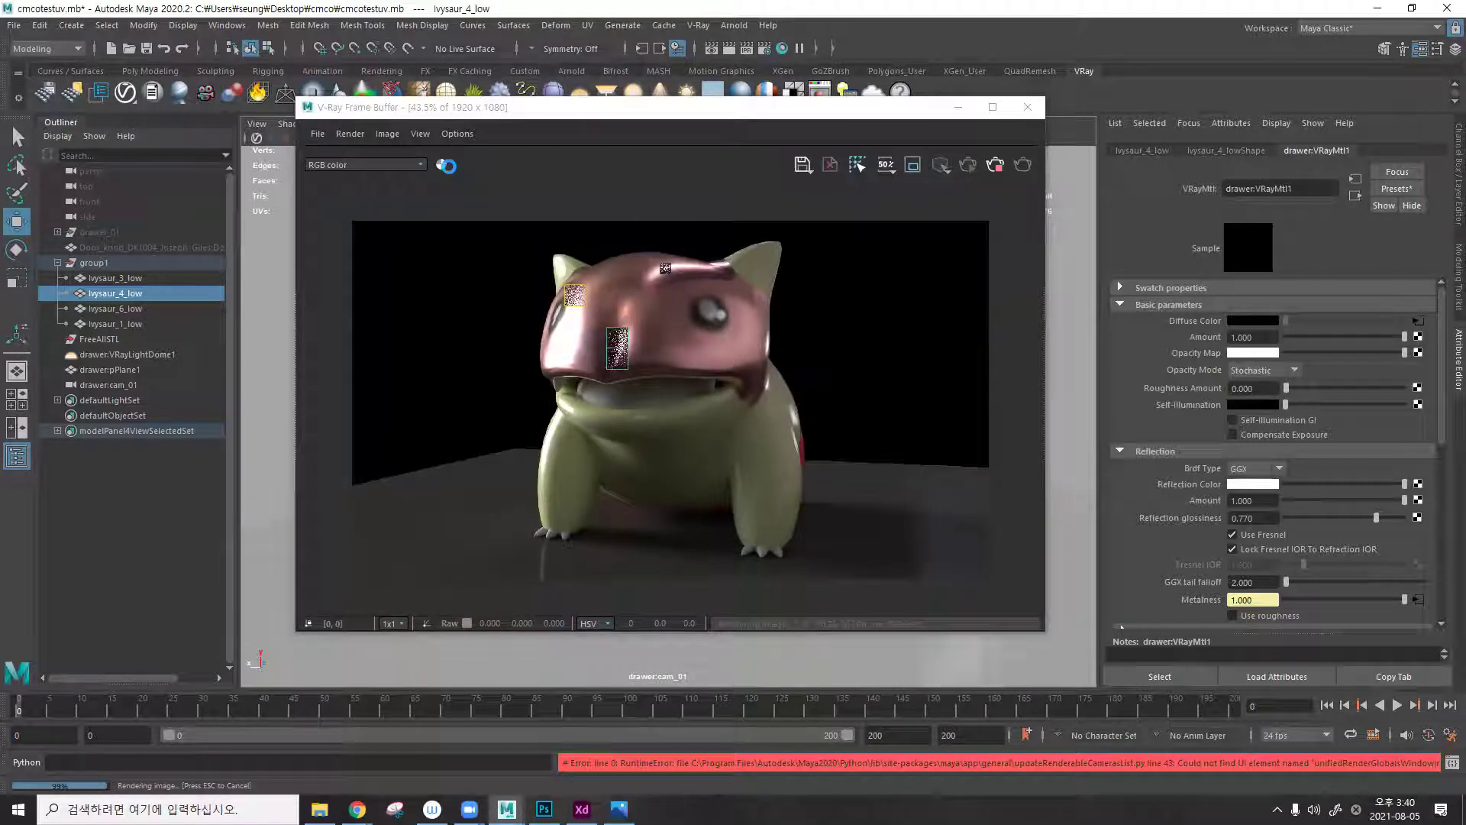
left_click(443, 164)
key("a")
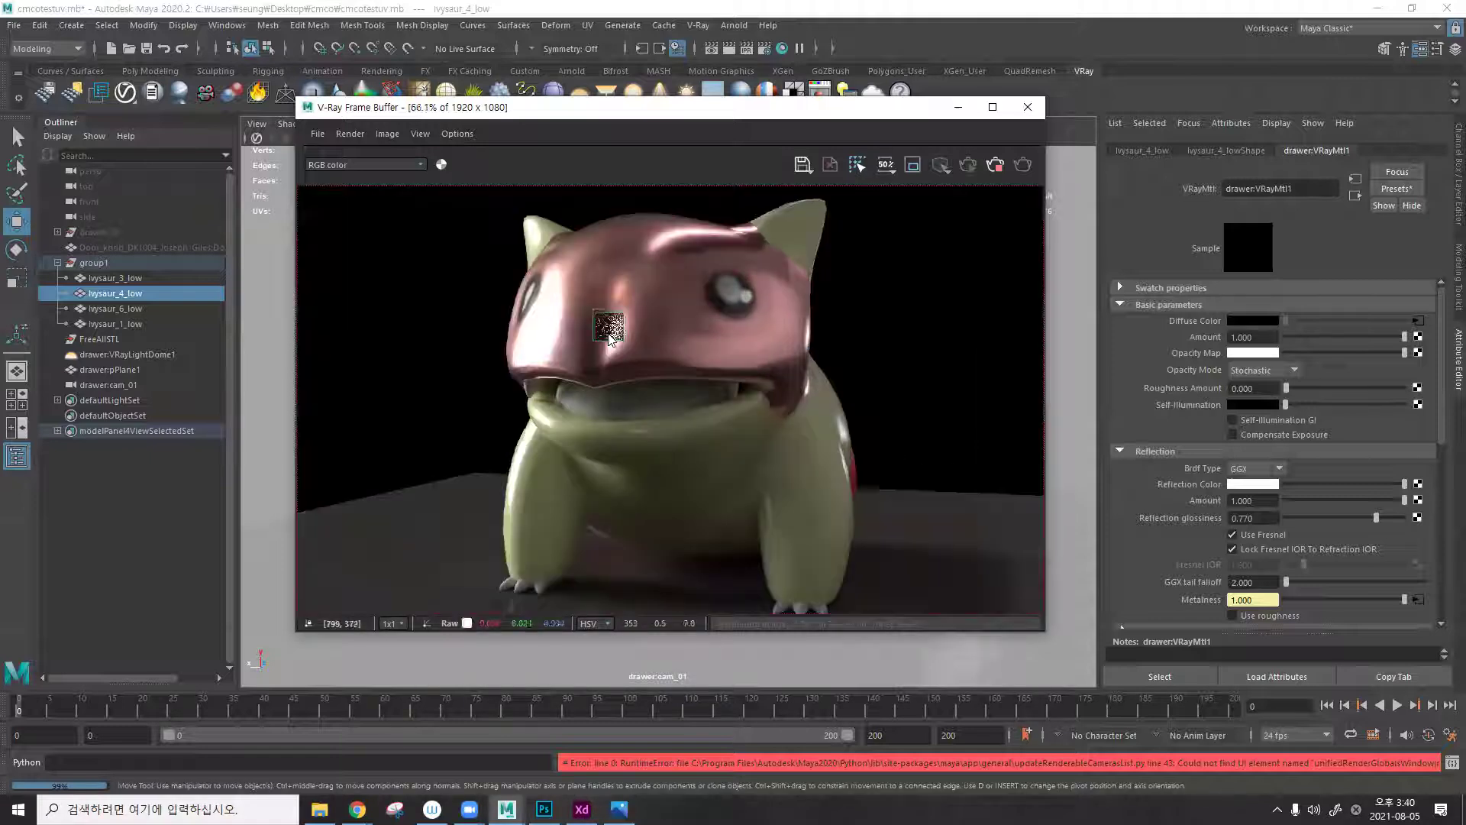
scroll(615, 343, "up", 3)
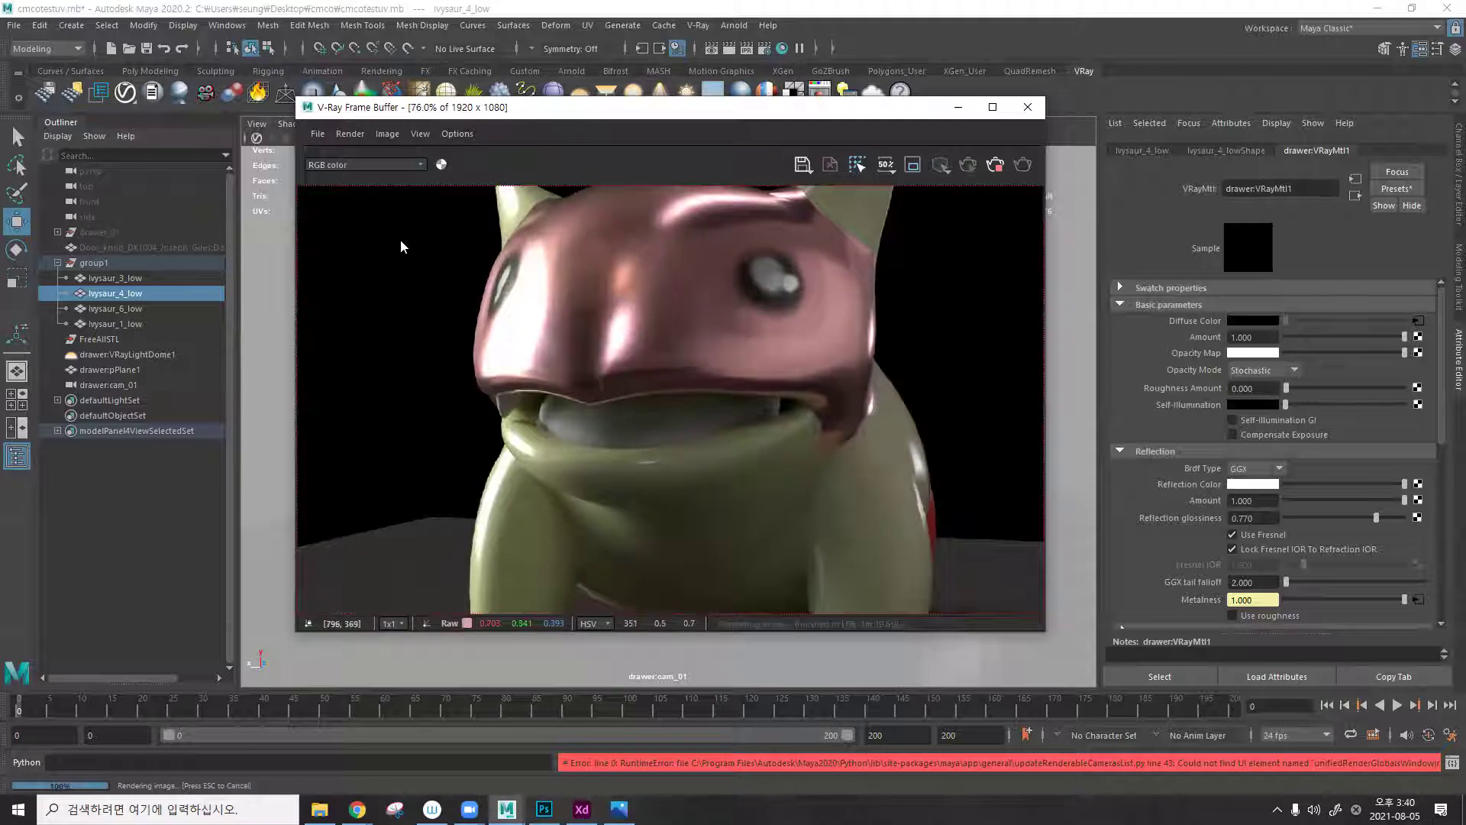
Switch to File Explorer and check the images folder of the cmco_clock project in cmco for the render output.
left_click(319, 809)
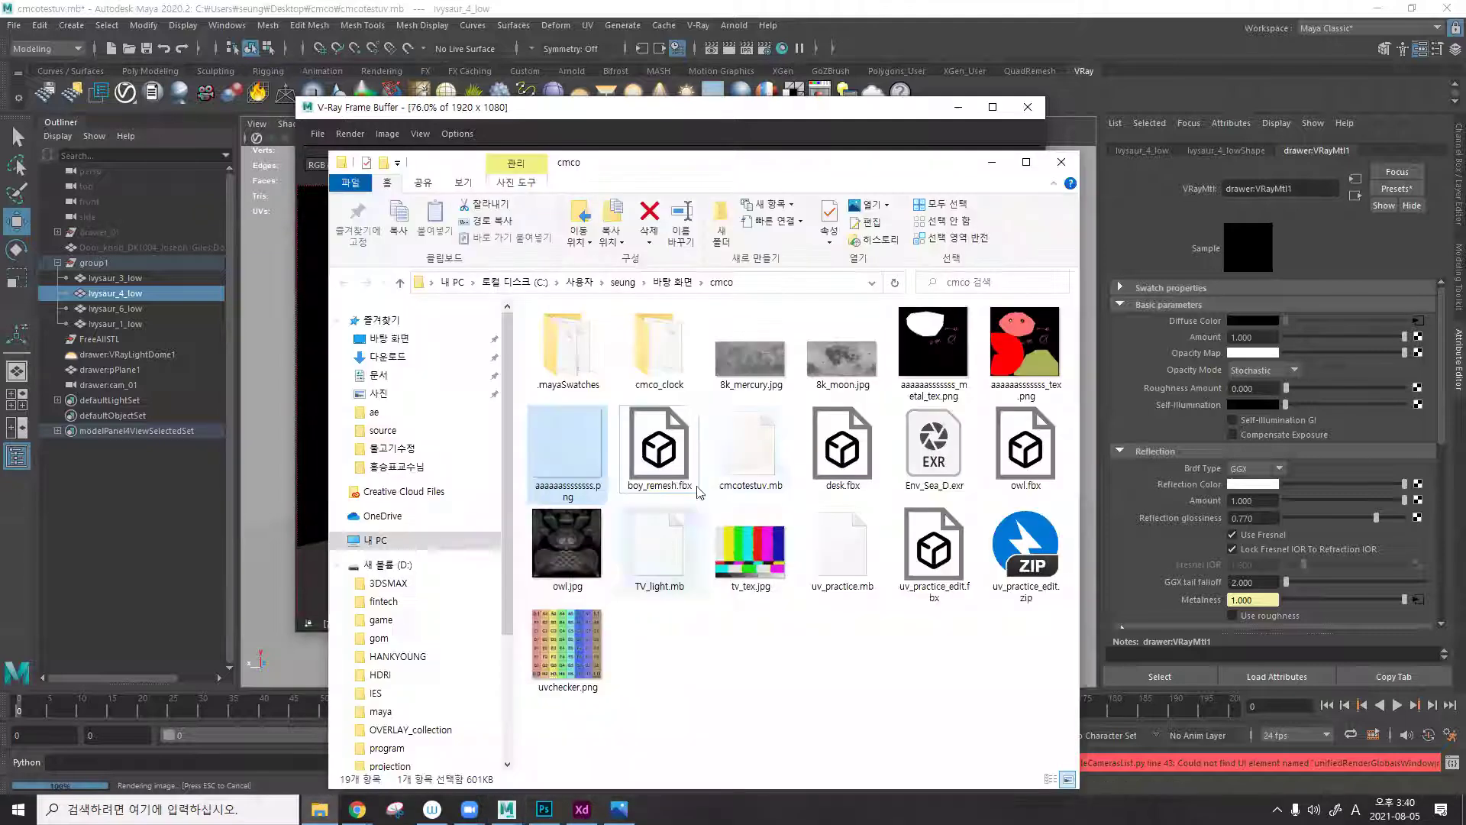
double_click(649, 343)
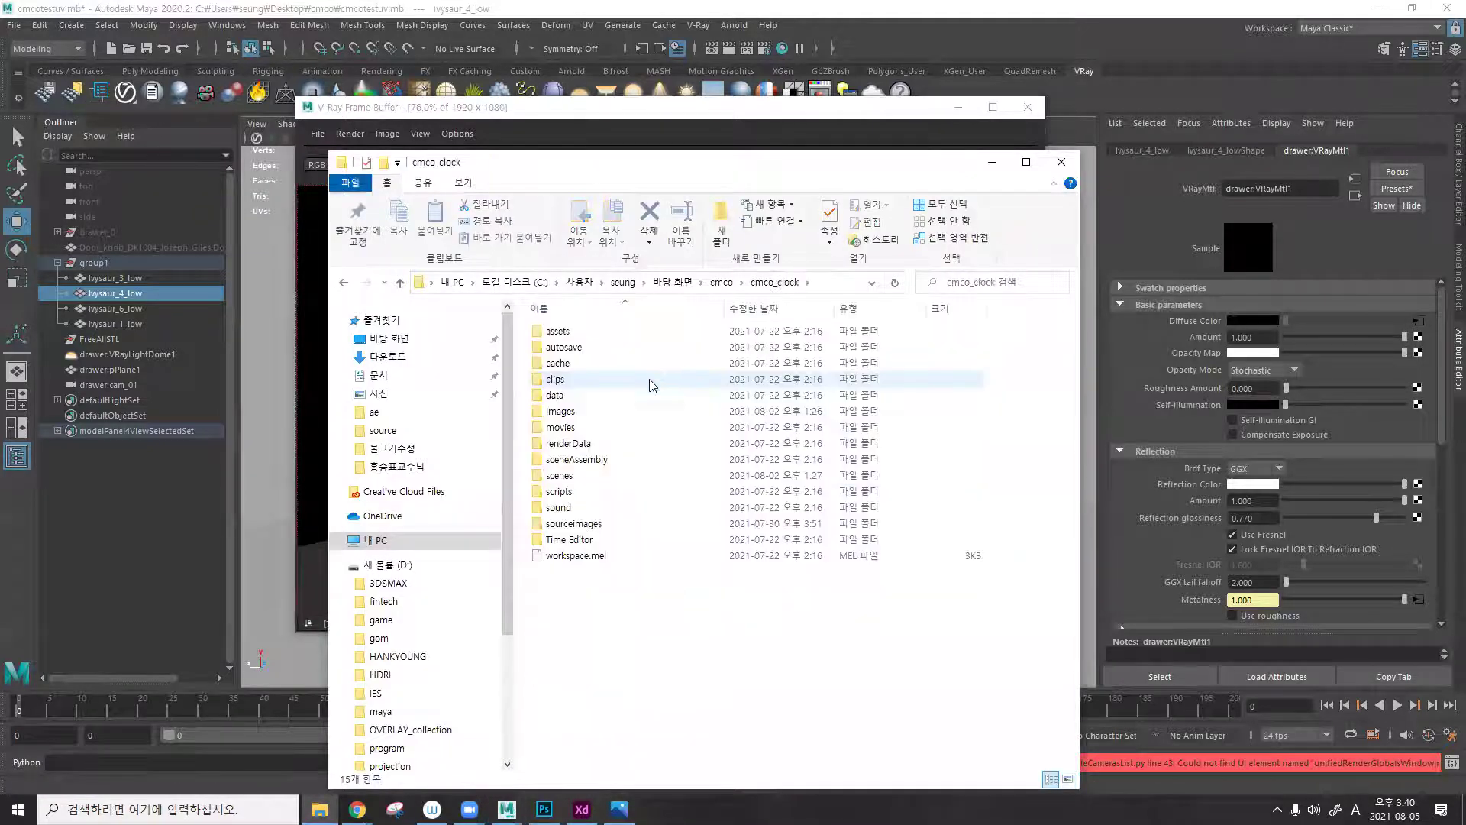
left_click(721, 282)
double_click(648, 337)
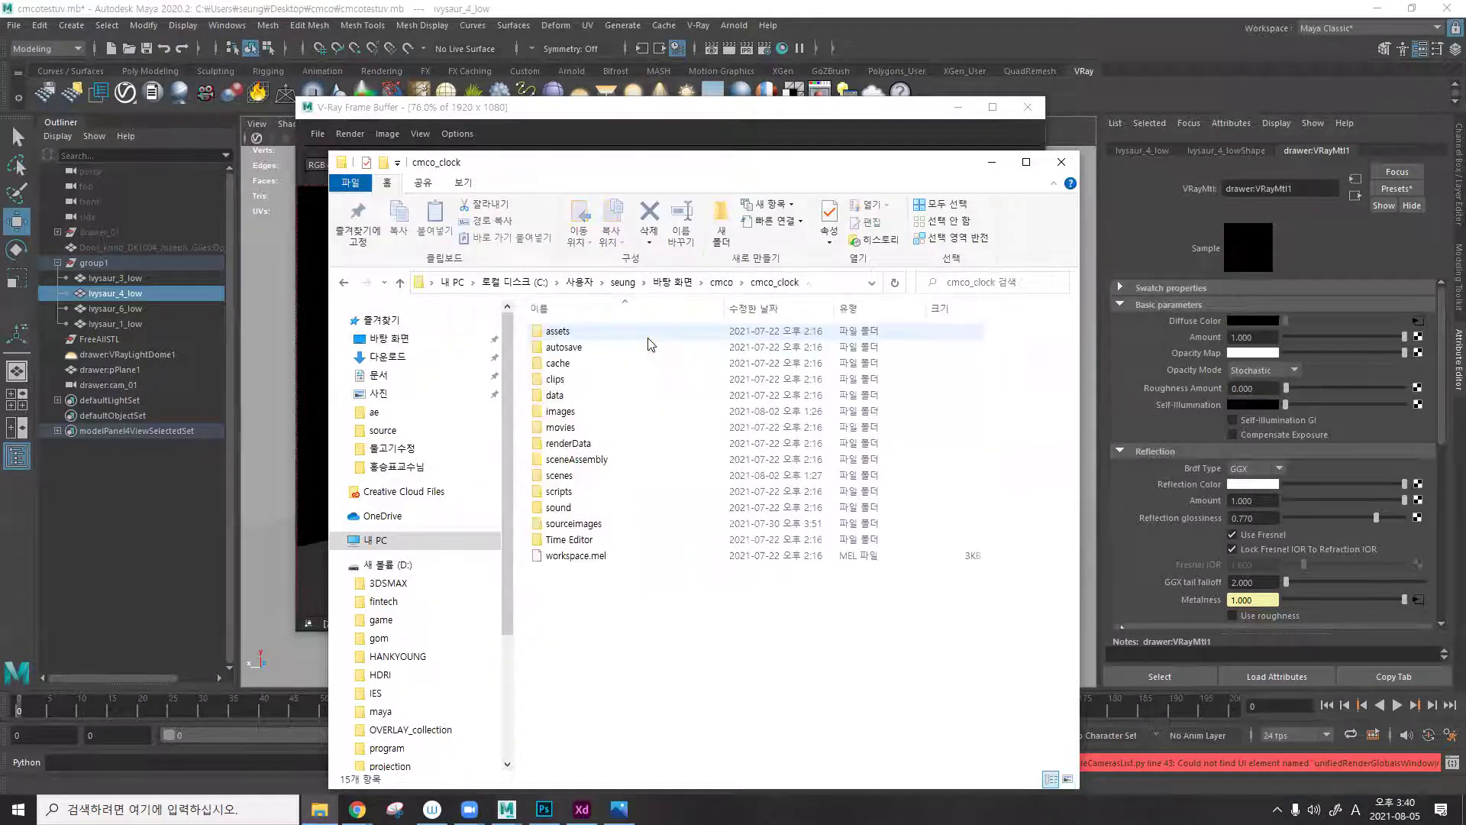
double_click(620, 414)
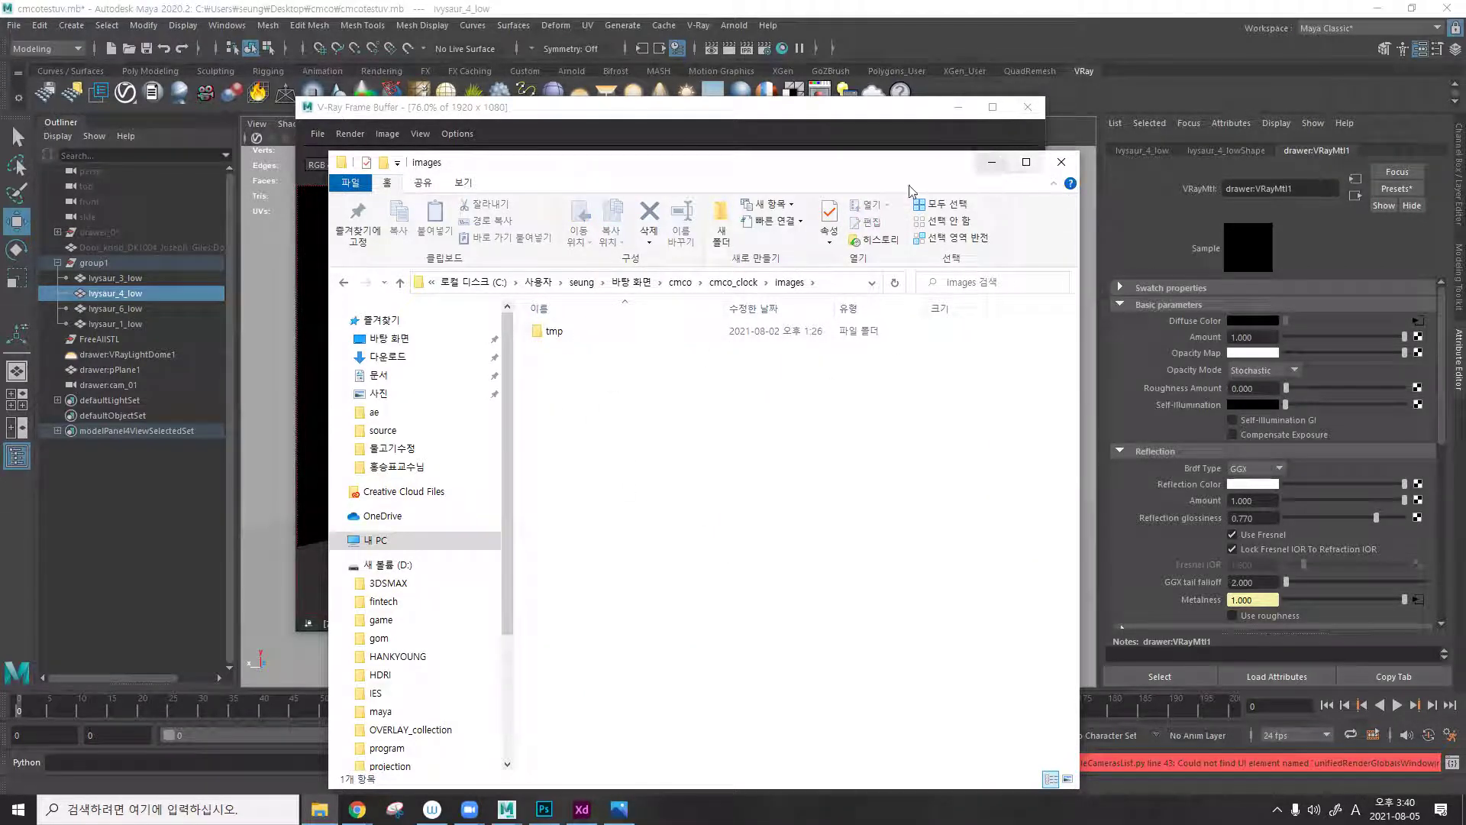
left_click(991, 164)
scroll(721, 366, "down", 2)
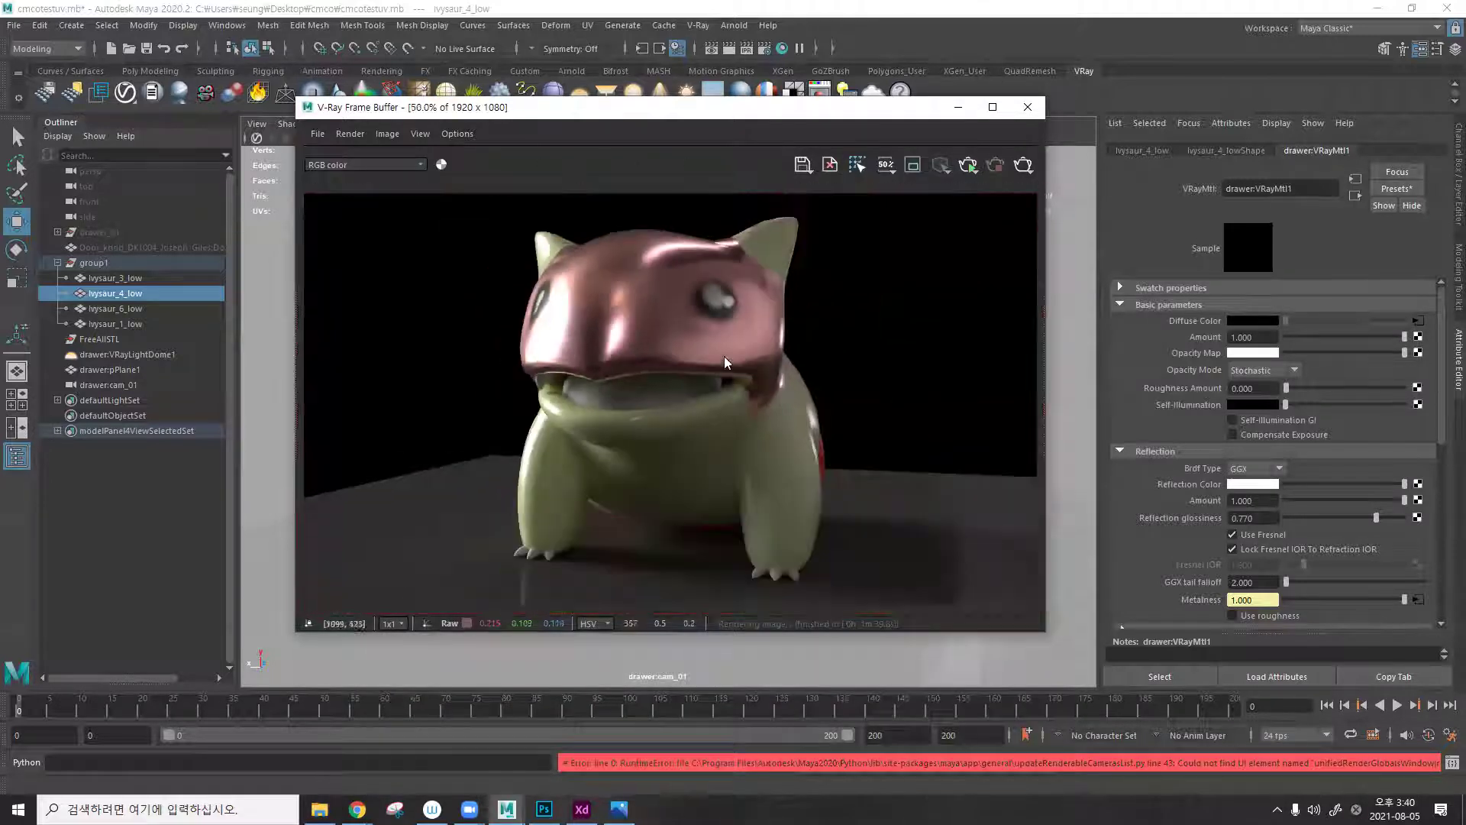
left_click(319, 808)
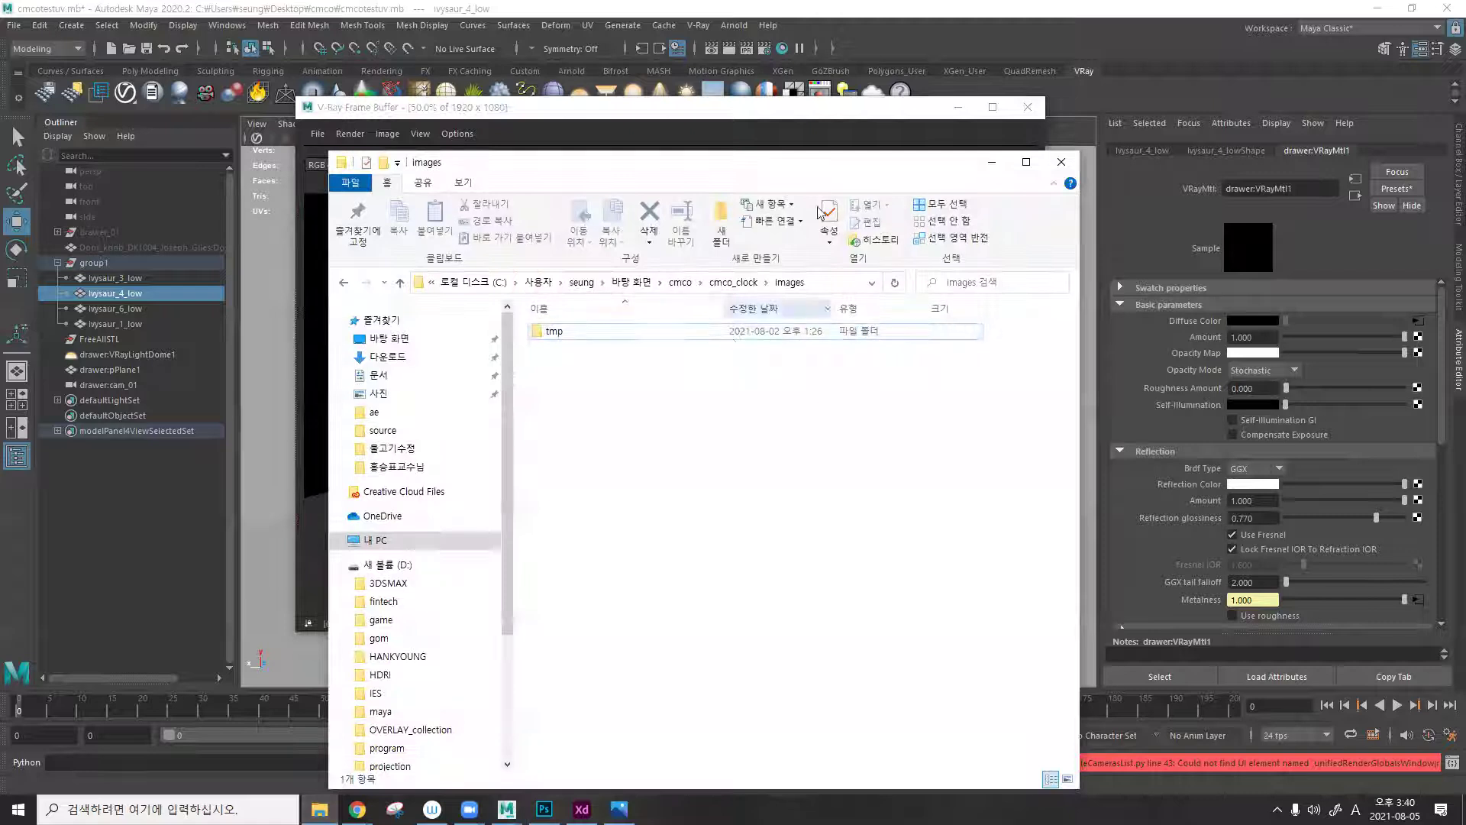
Go up to the cmco folder in File Explorer, and return to the V-Ray Frame Buffer at full-screen size.
left_click(733, 283)
left_click(721, 281)
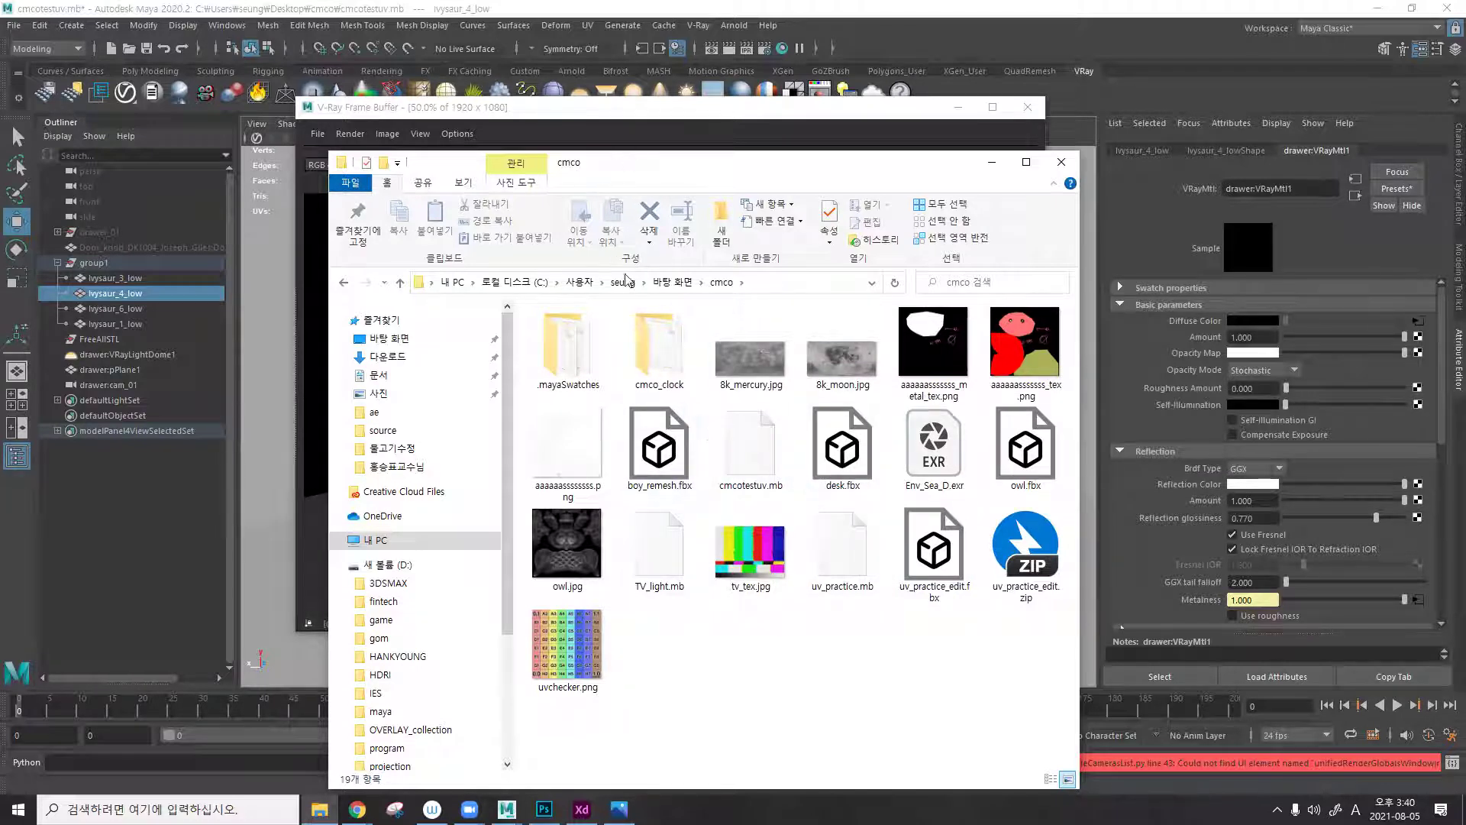
left_click_drag(685, 164, 660, 103)
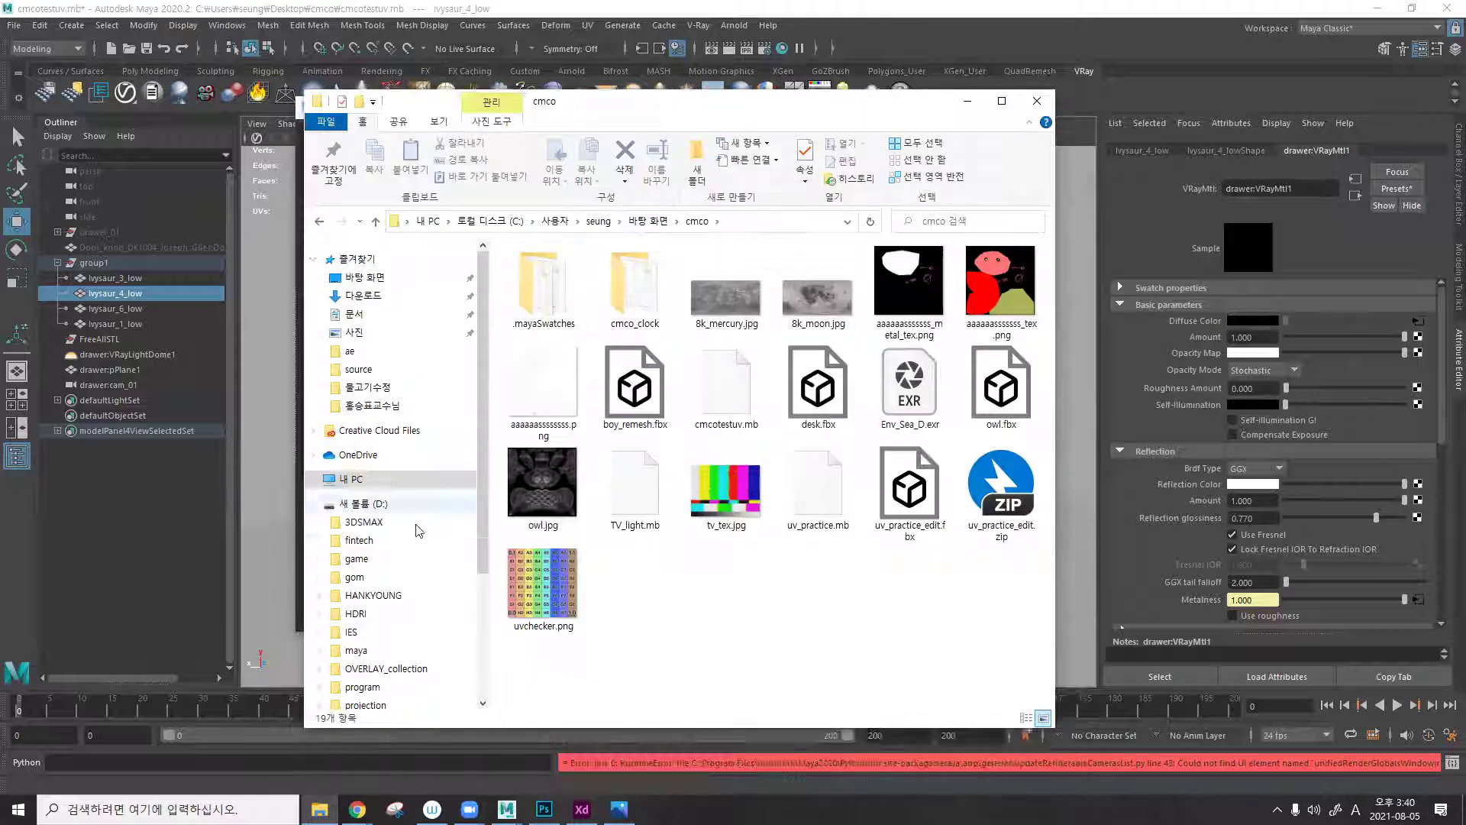
left_click(967, 101)
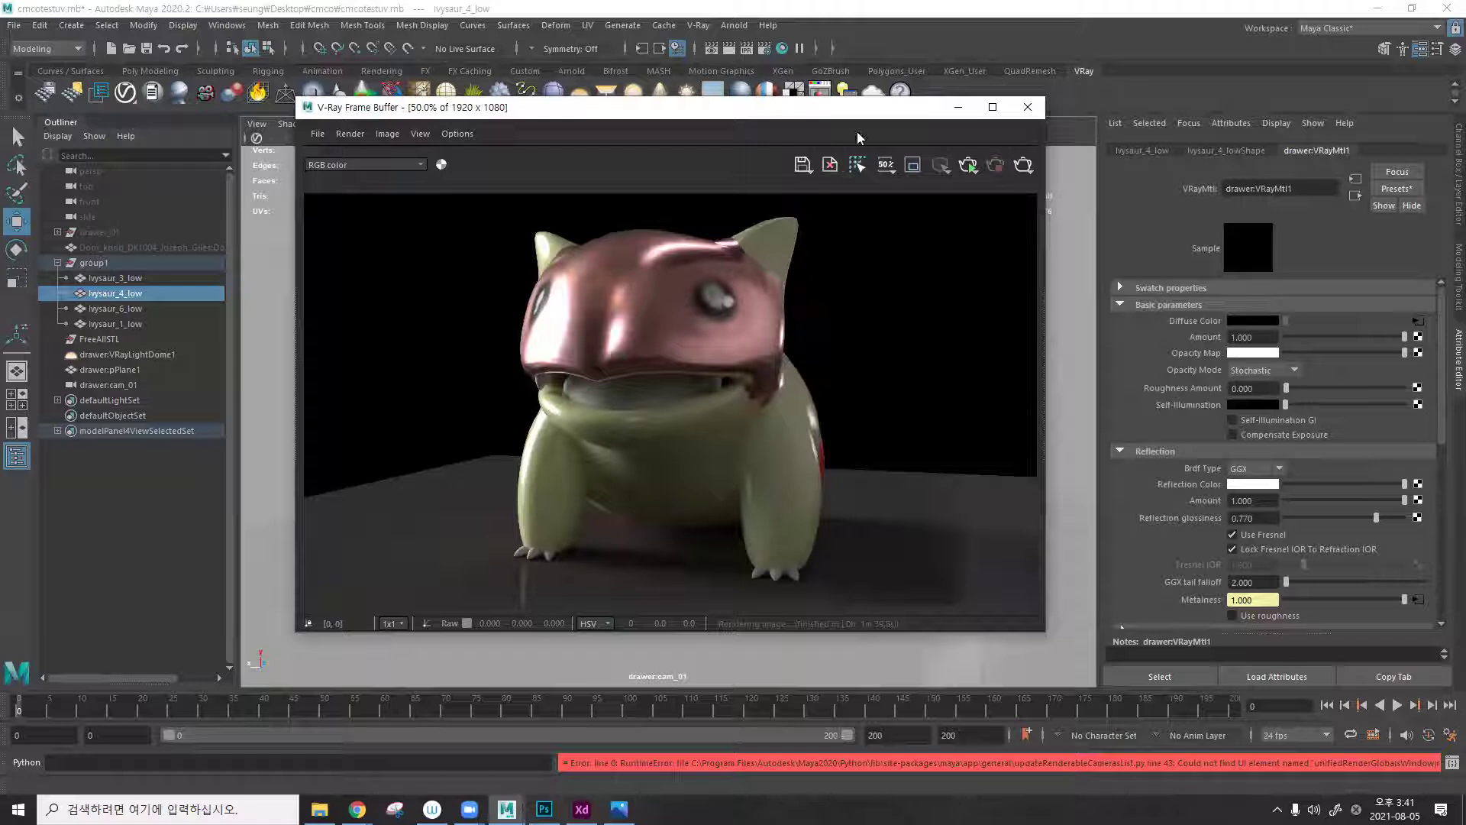
left_click(993, 107)
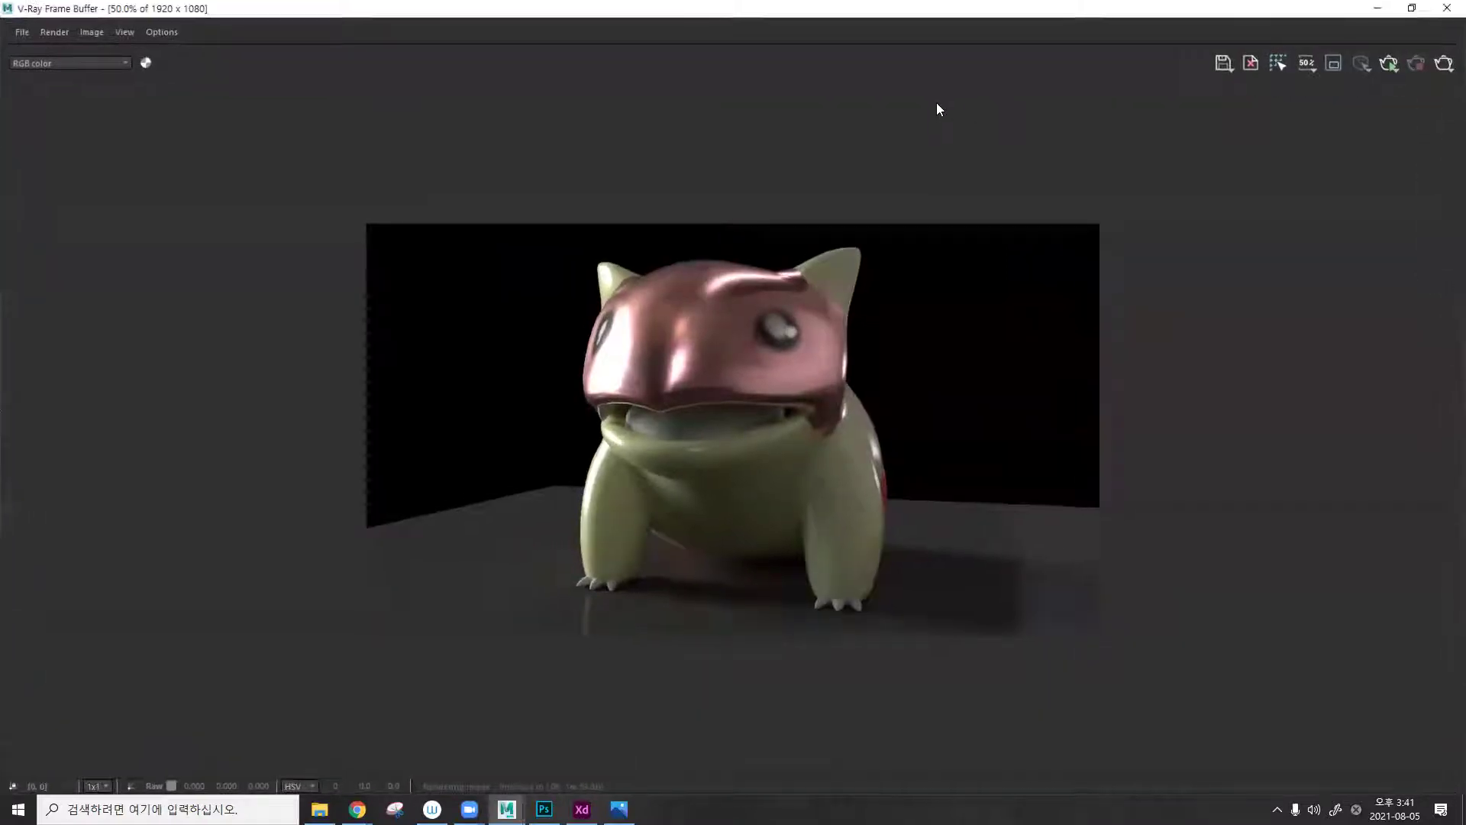
Start saving the rendered image, preview the existing PNG files in the her_01 images folder, and cancel the save.
left_click(1223, 64)
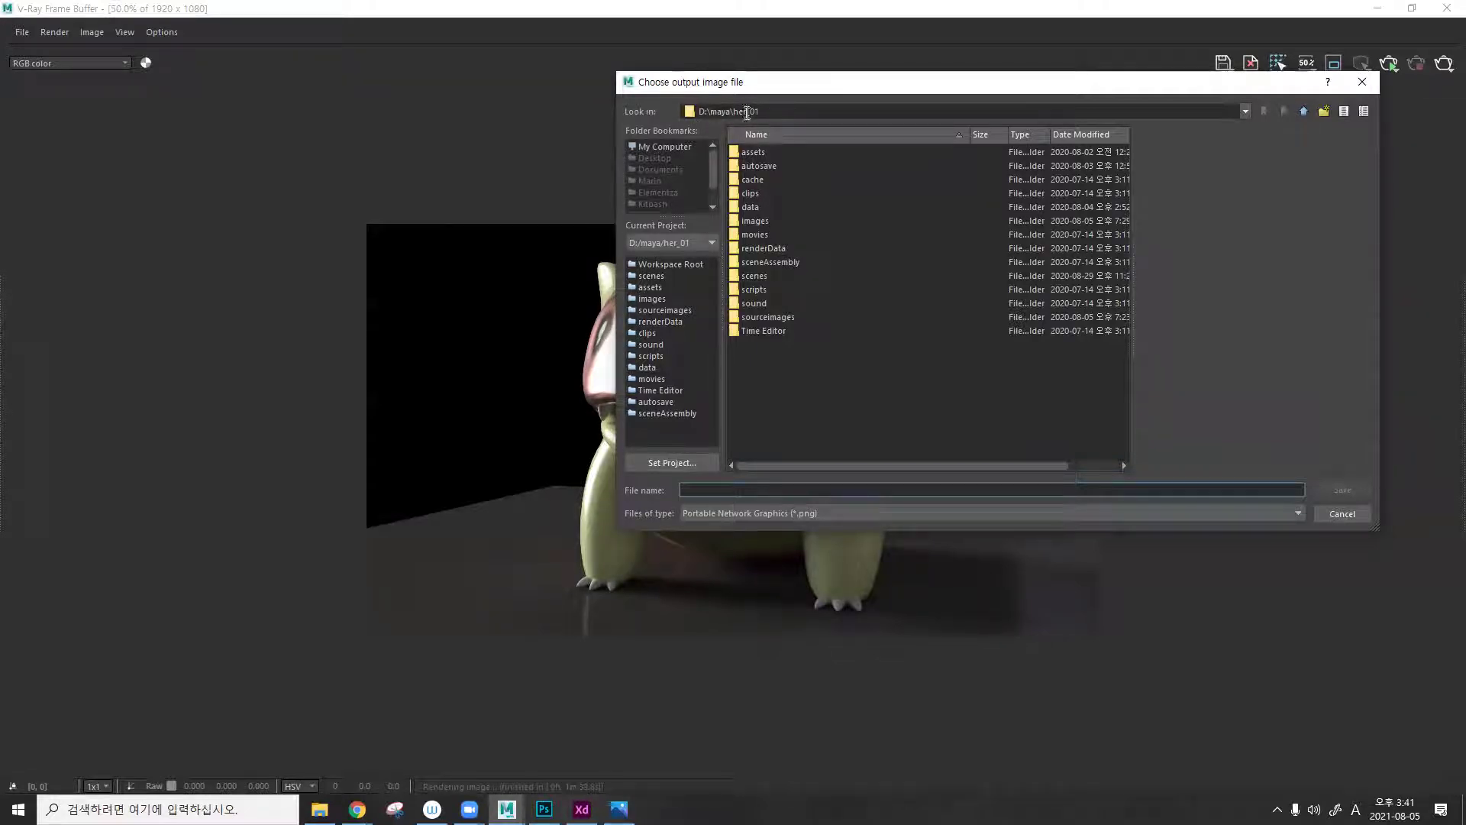
double_click(758, 220)
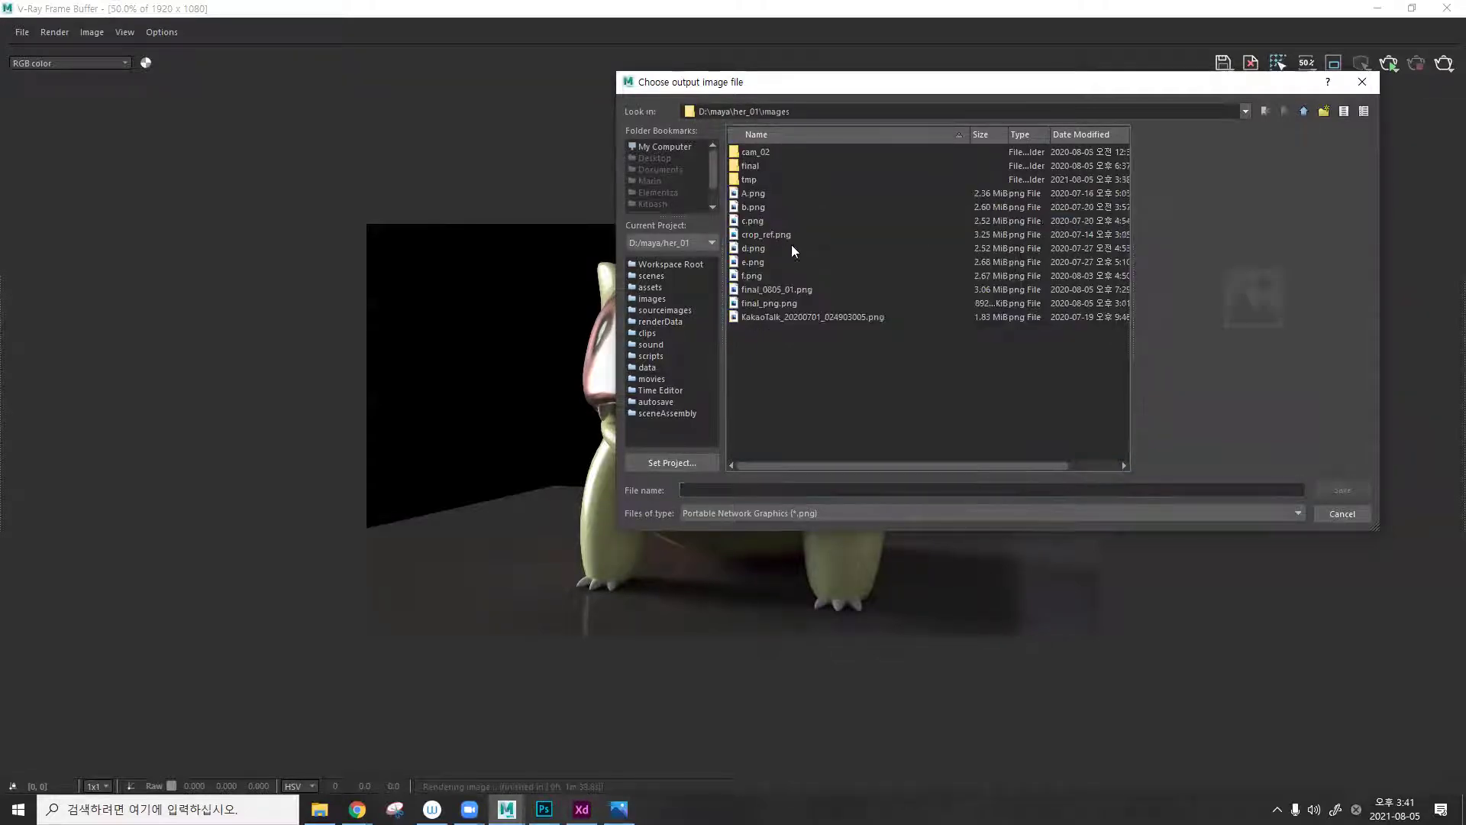
left_click(778, 290)
left_click(777, 276)
left_click(774, 262)
left_click(778, 249)
left_click(780, 235)
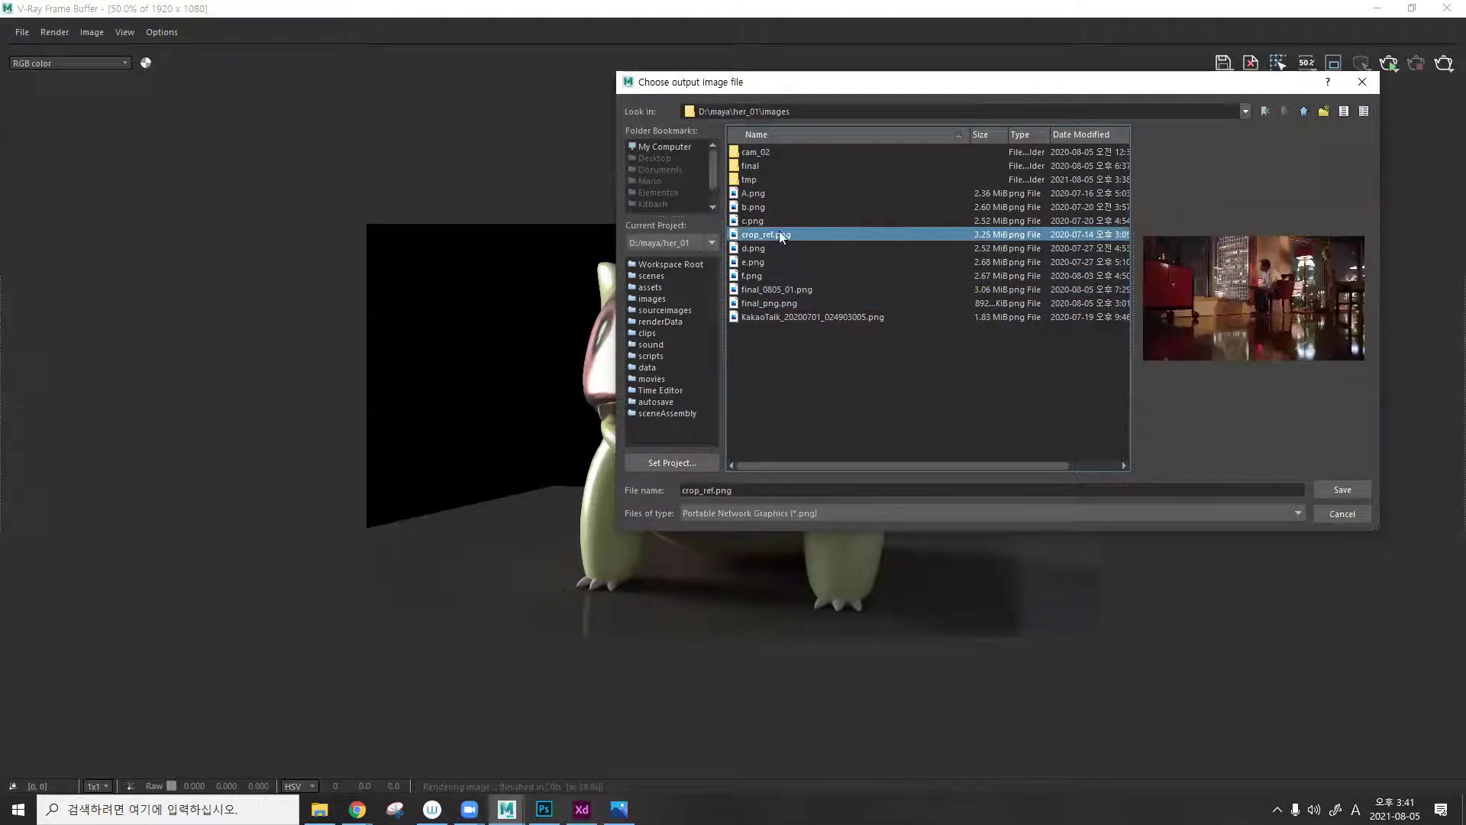
left_click(779, 221)
left_click(775, 207)
left_click(773, 193)
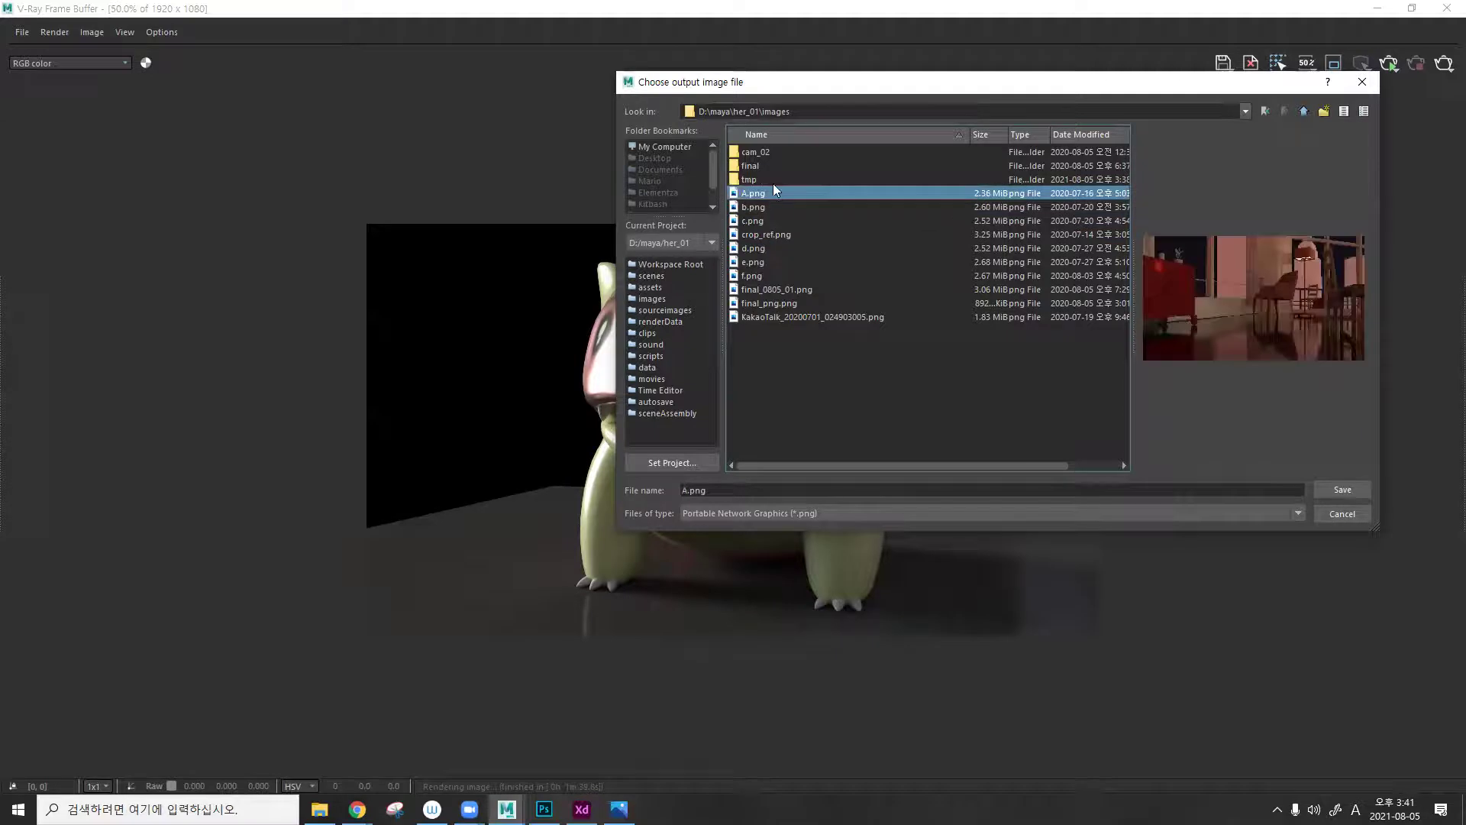
left_click(779, 315)
left_click(782, 304)
left_click(781, 290)
left_click(779, 277)
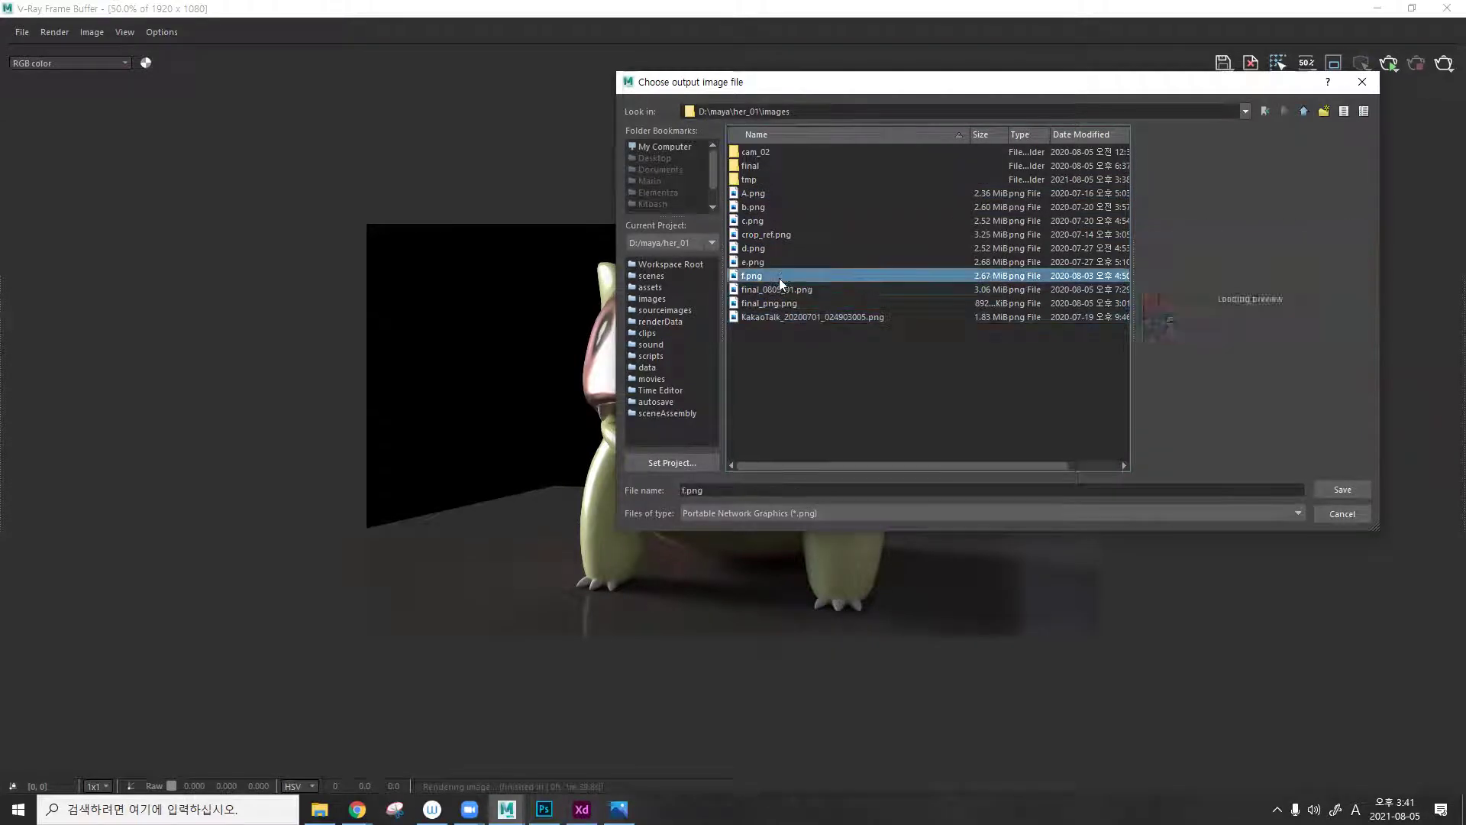
left_click(787, 263)
left_click(1342, 513)
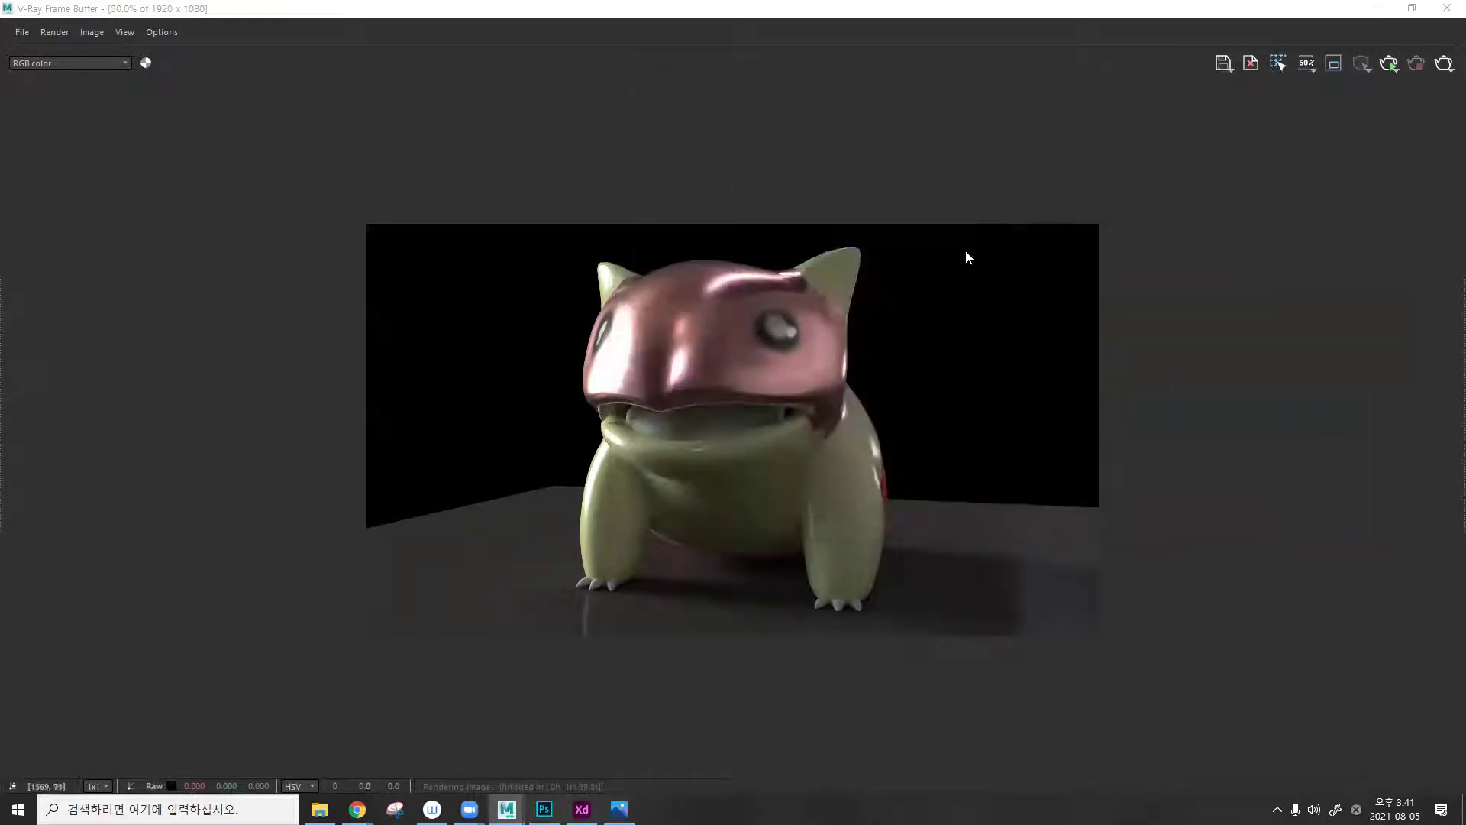
Start saving the rendered image again and create a folder named 0805cmco inside cmco in File Explorer.
left_click(1223, 64)
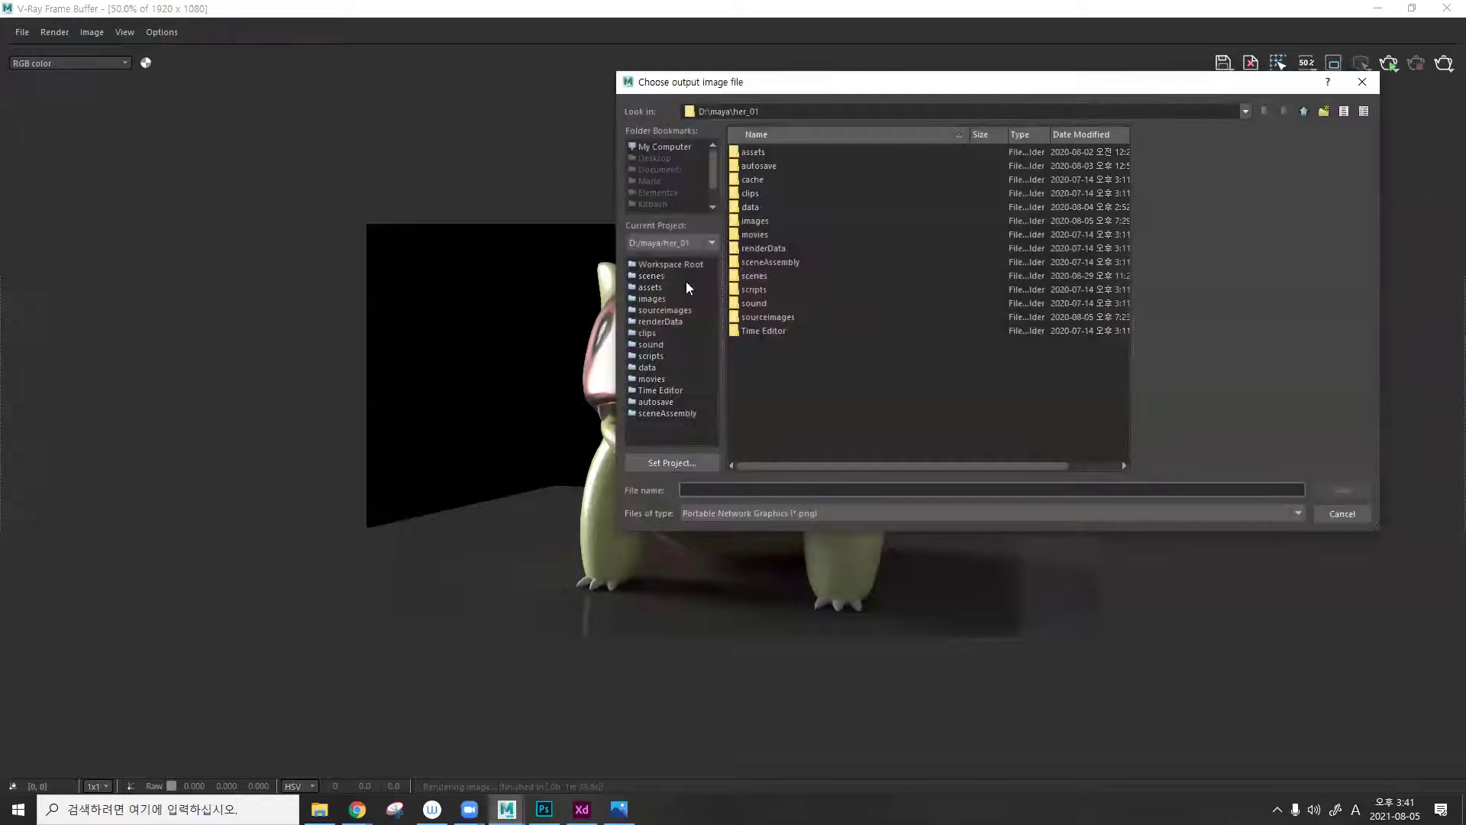
left_click(319, 810)
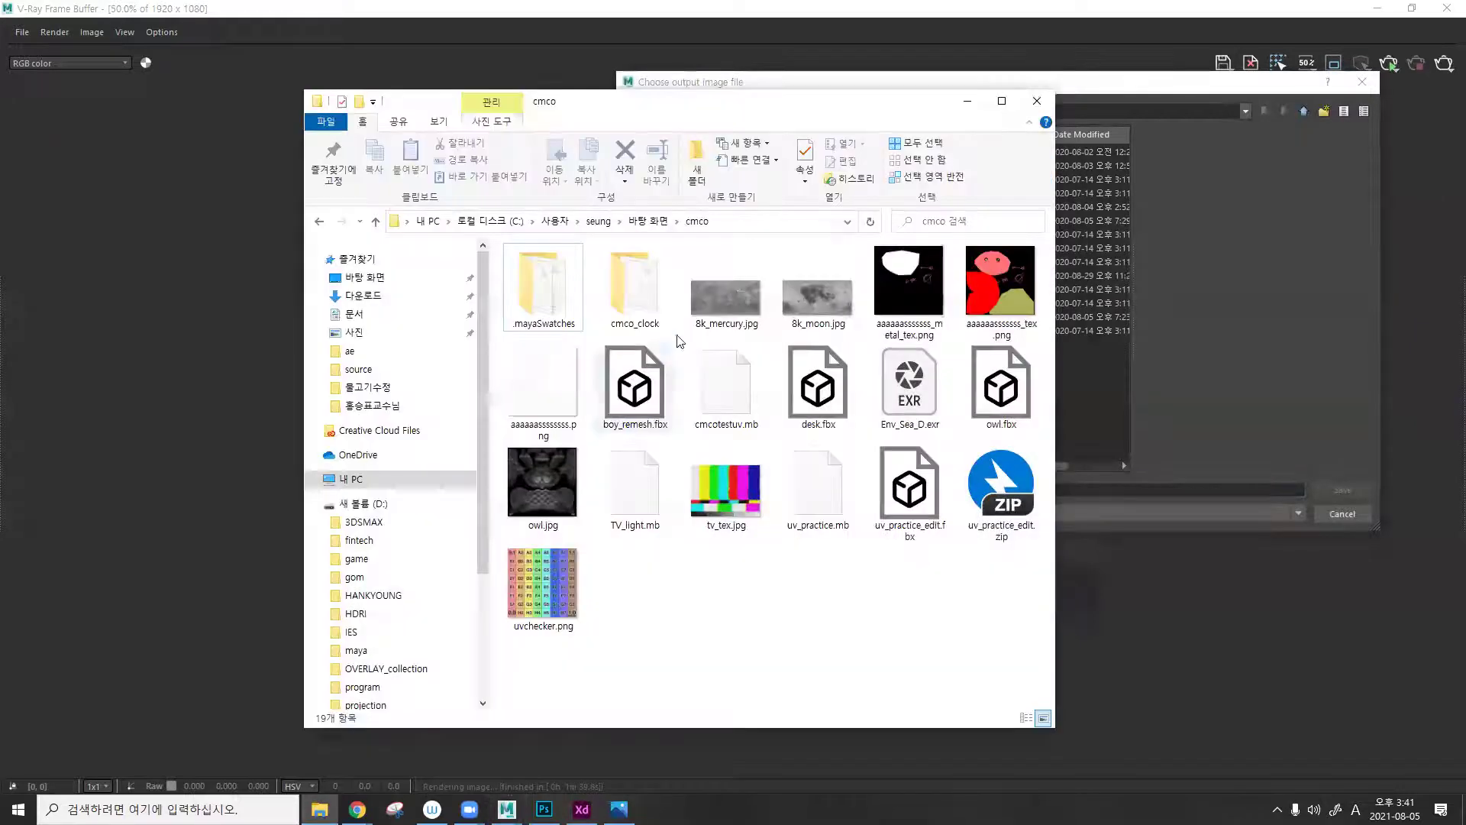
right_click(666, 334)
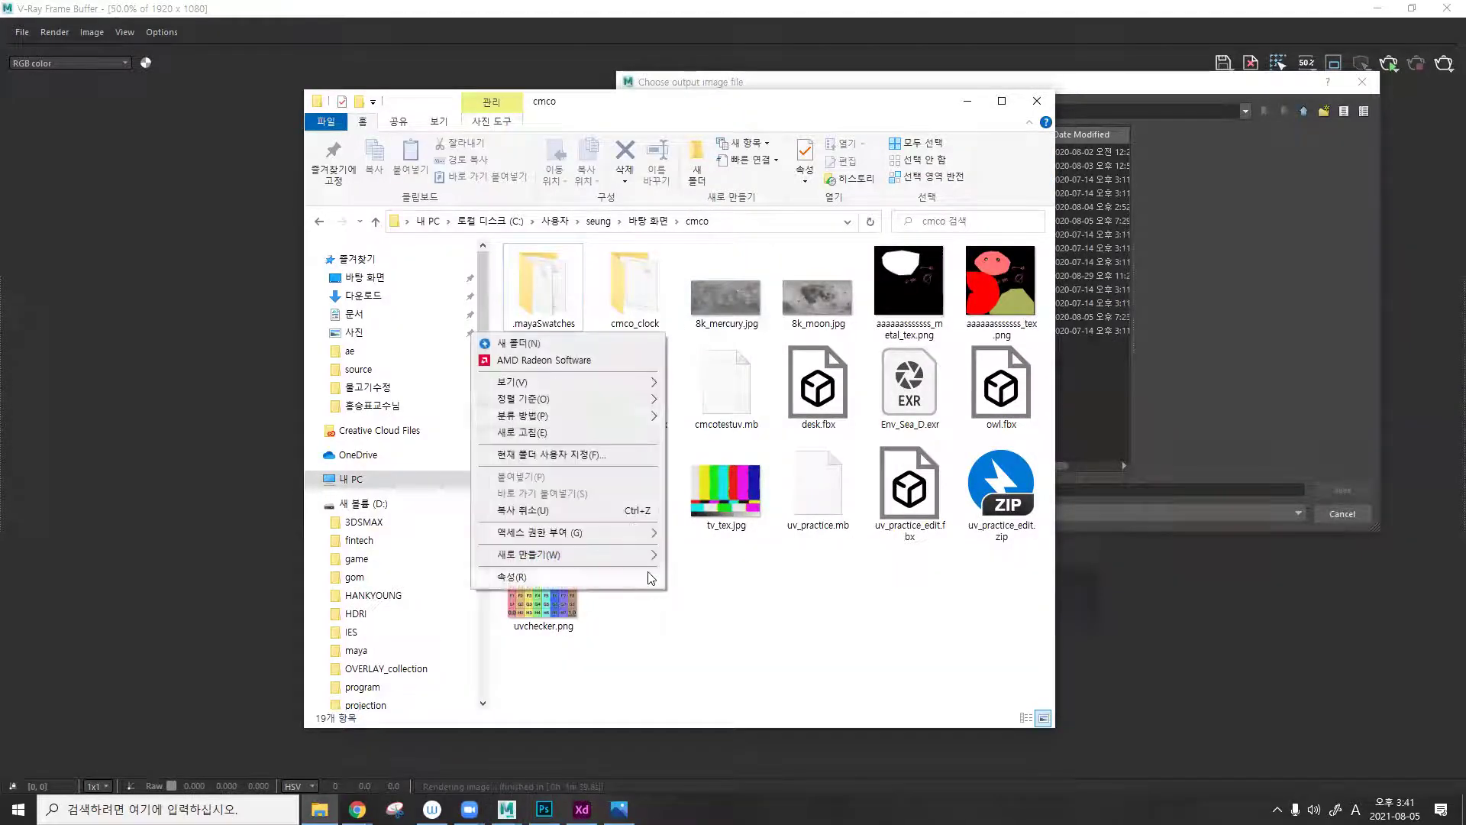
left_click(599, 345)
type("080")
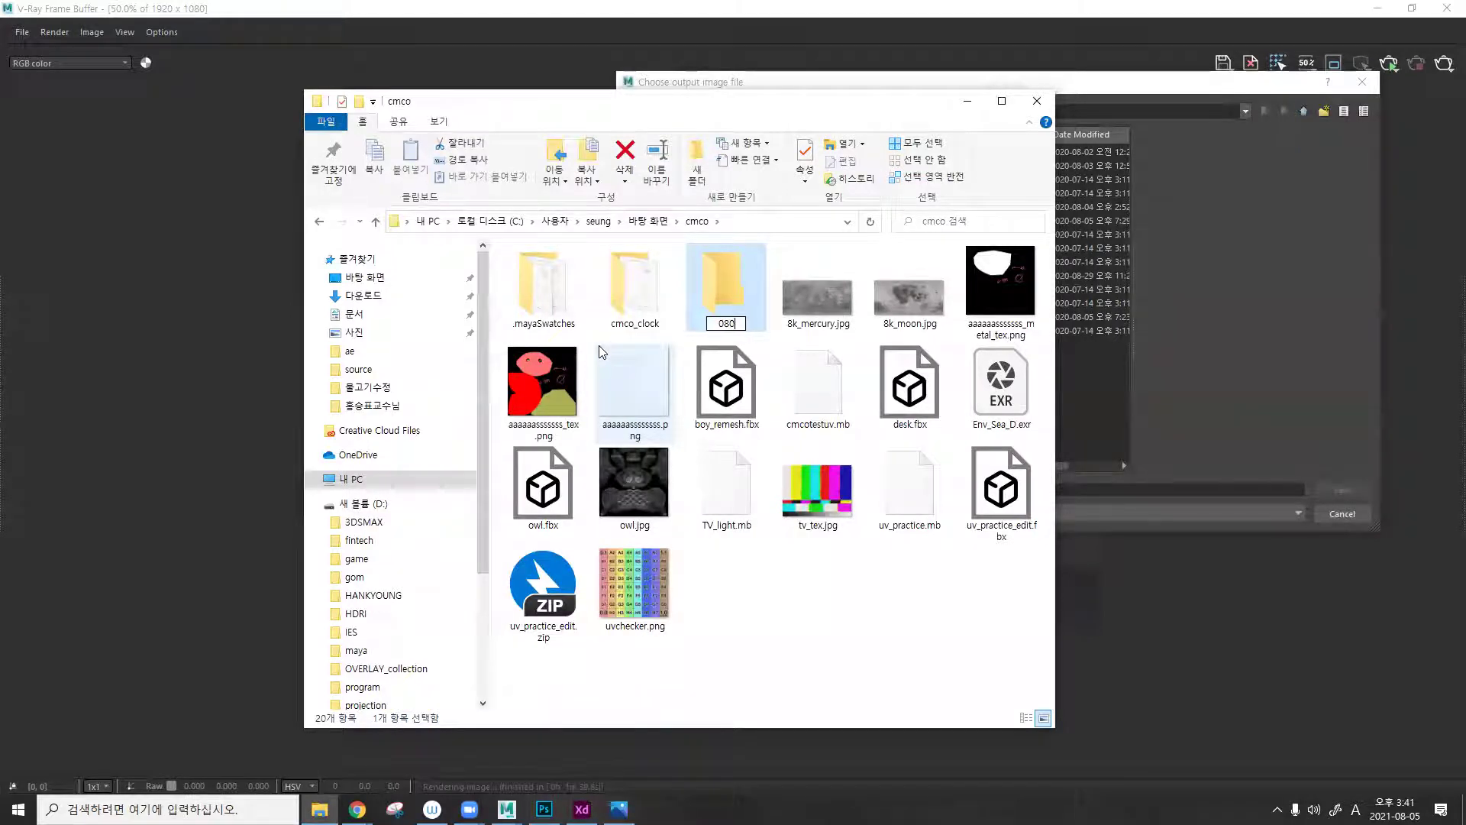
type("5cmco")
key("Return")
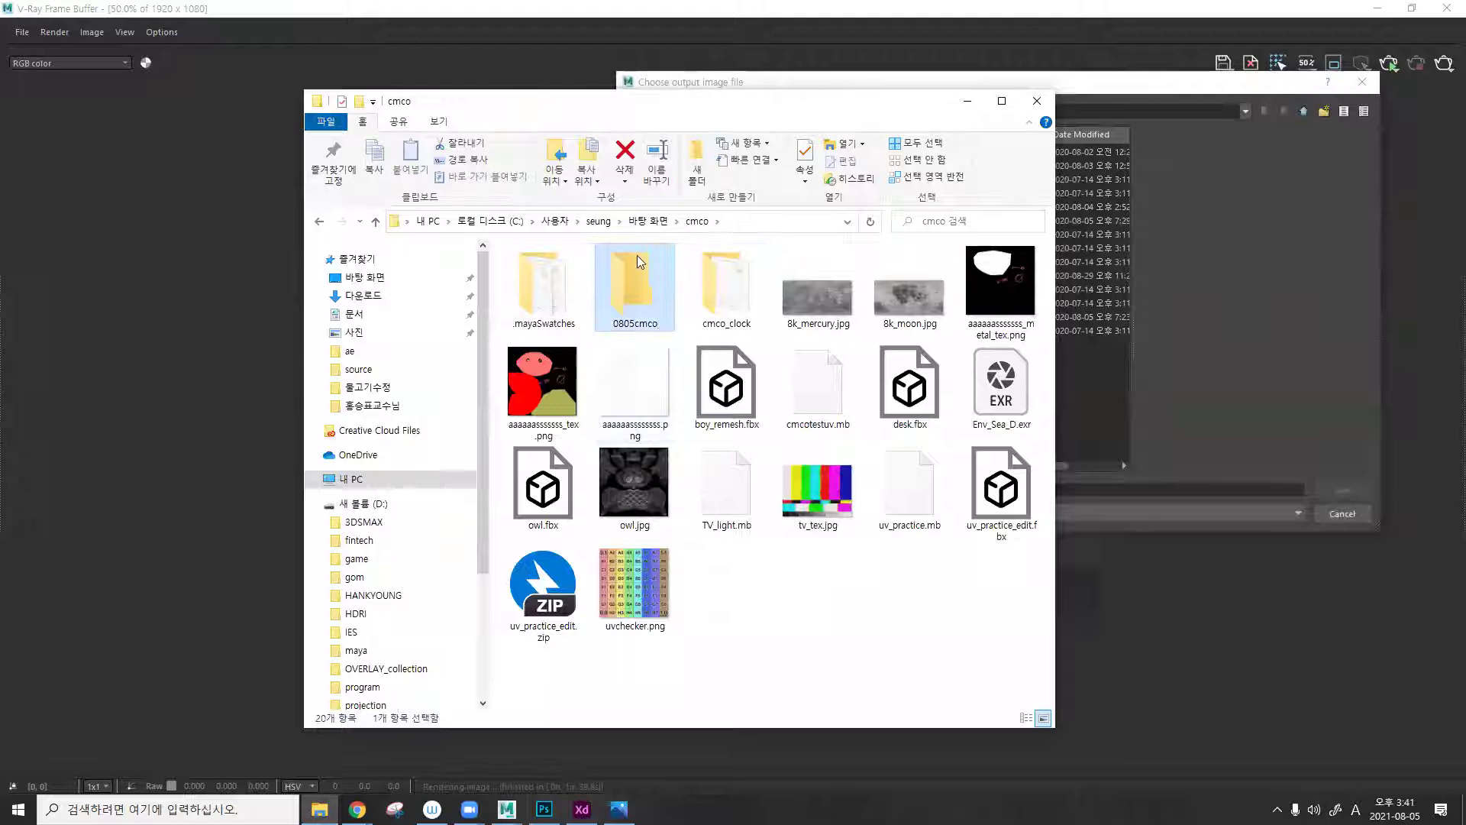
Copy the path of the 0805cmco folder and set it as the location for the output image.
double_click(637, 260)
left_click(794, 222)
key("ctrl+c")
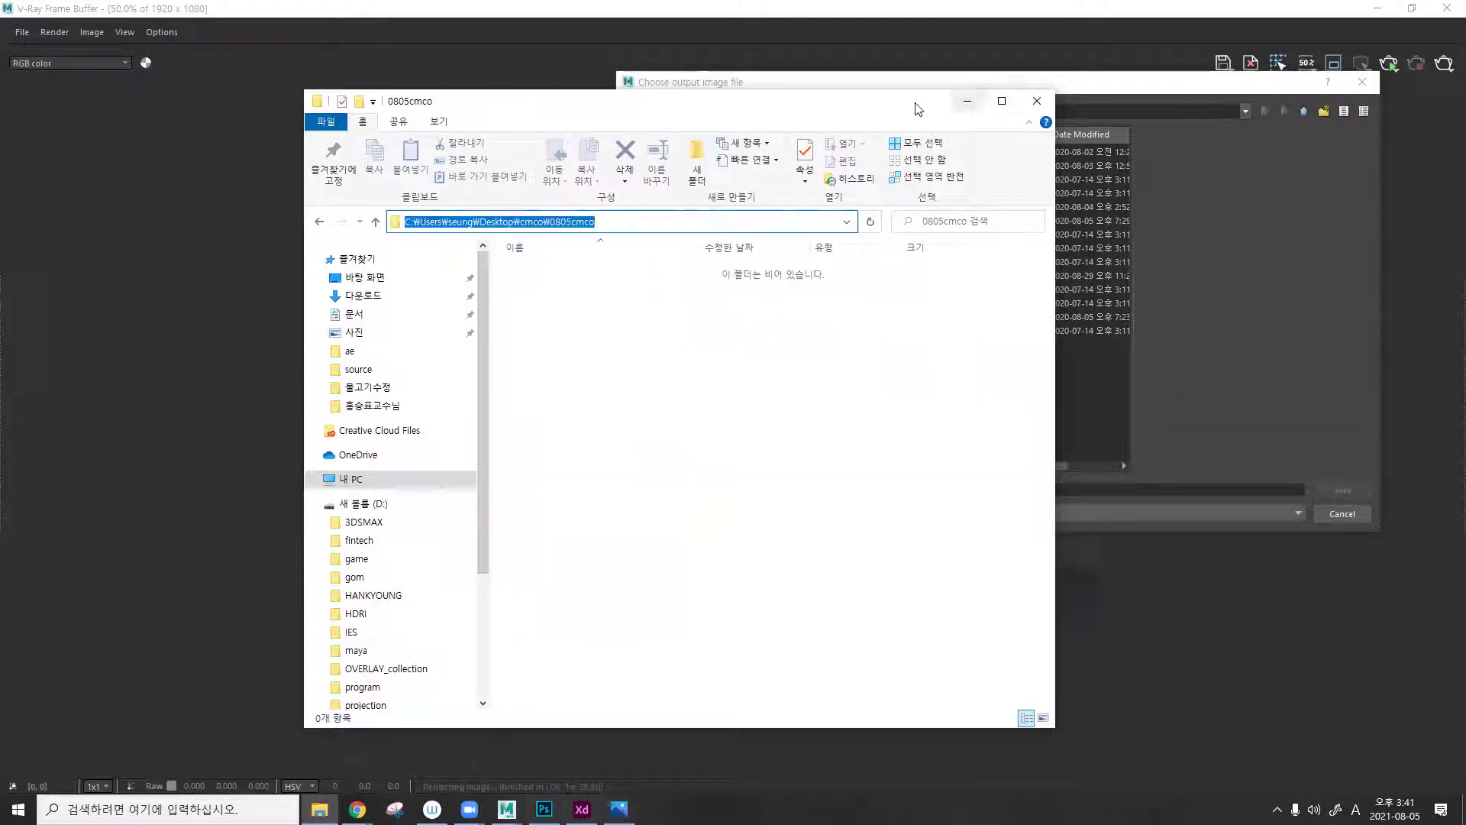
left_click(968, 101)
left_click(848, 111)
key("ctrl+v")
key("Return")
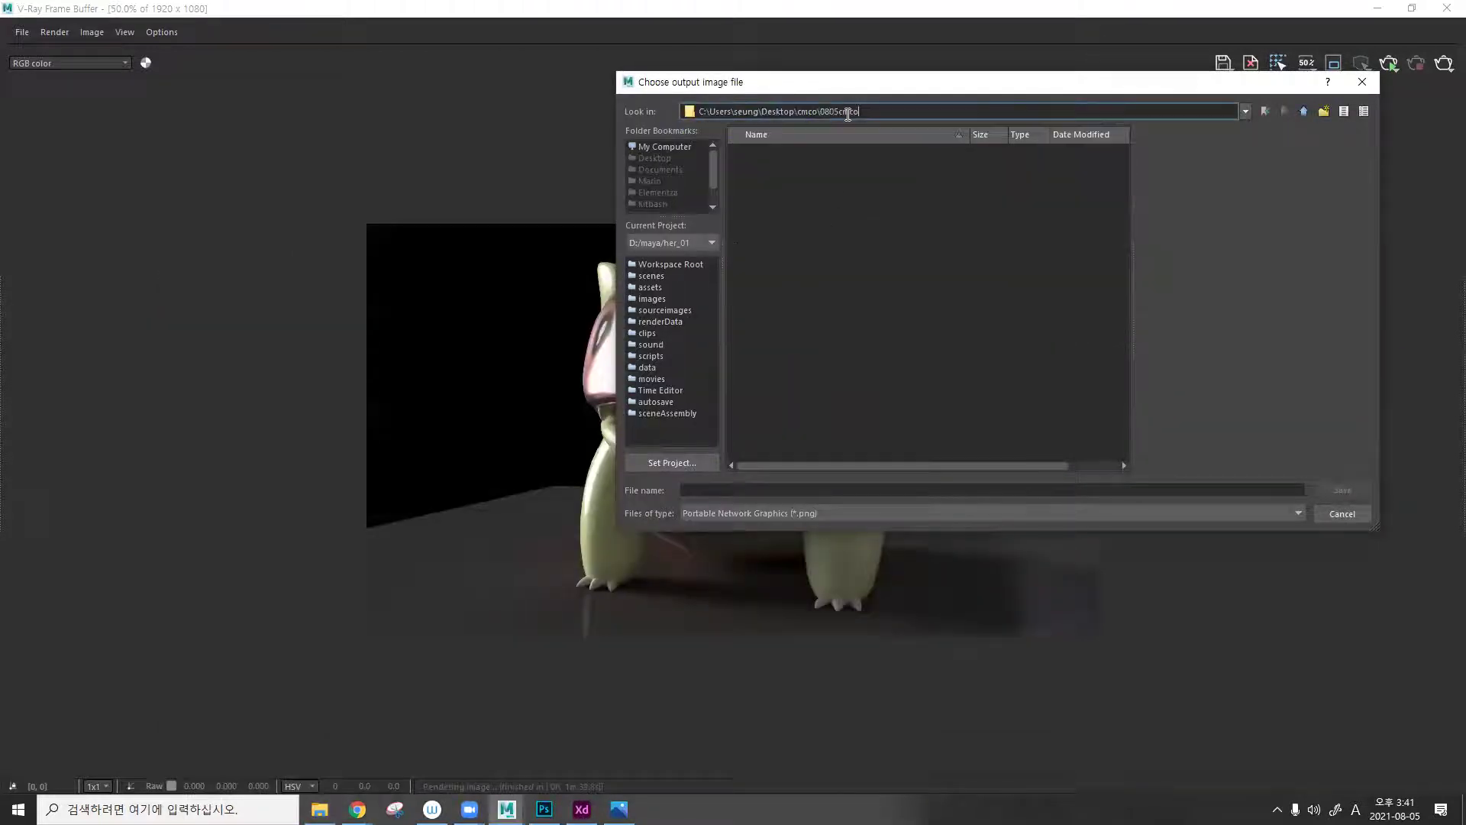
Save the rendered image as a PNG file named poke.
left_click(773, 489)
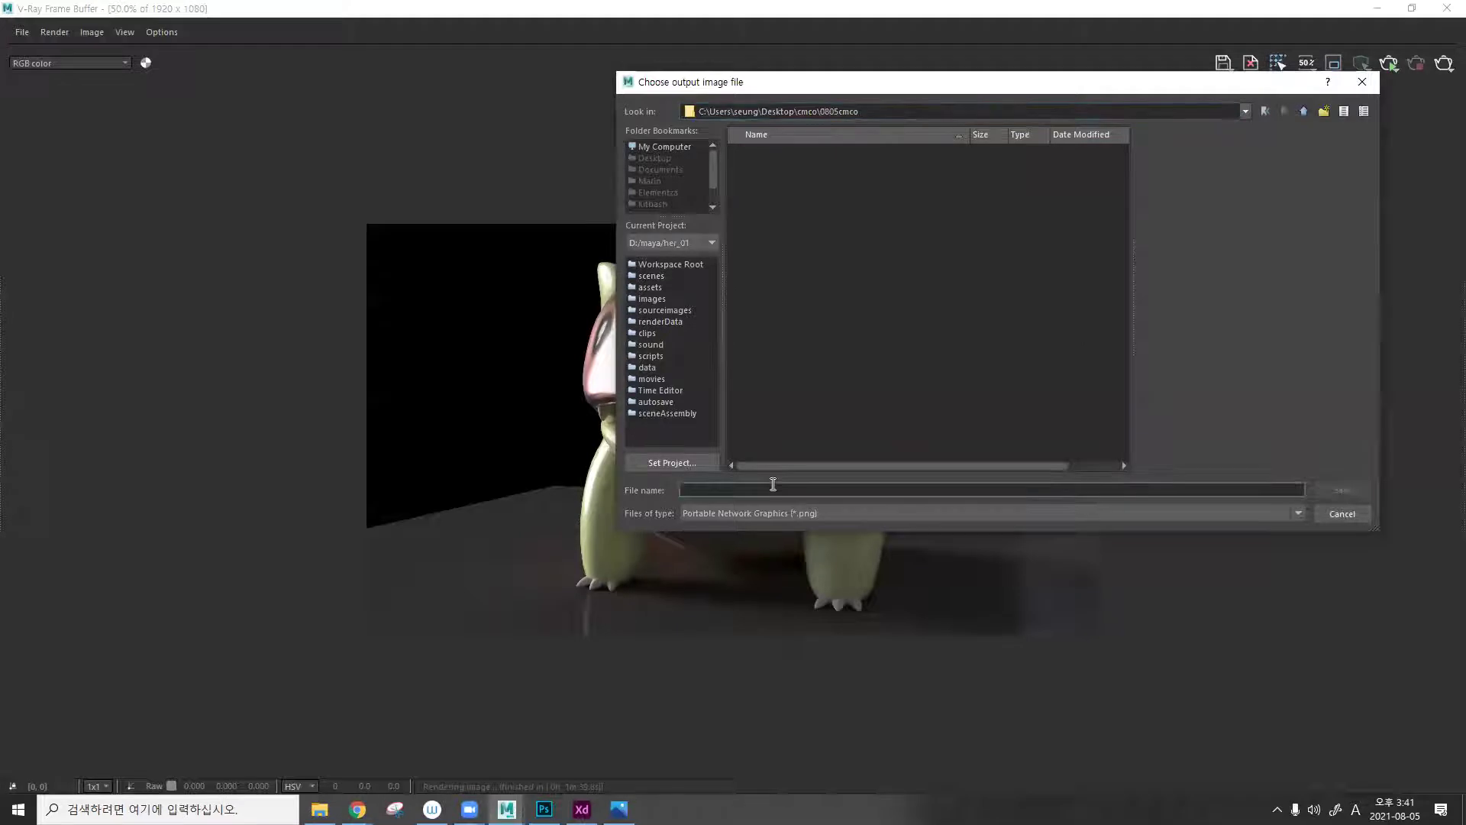
type("poke")
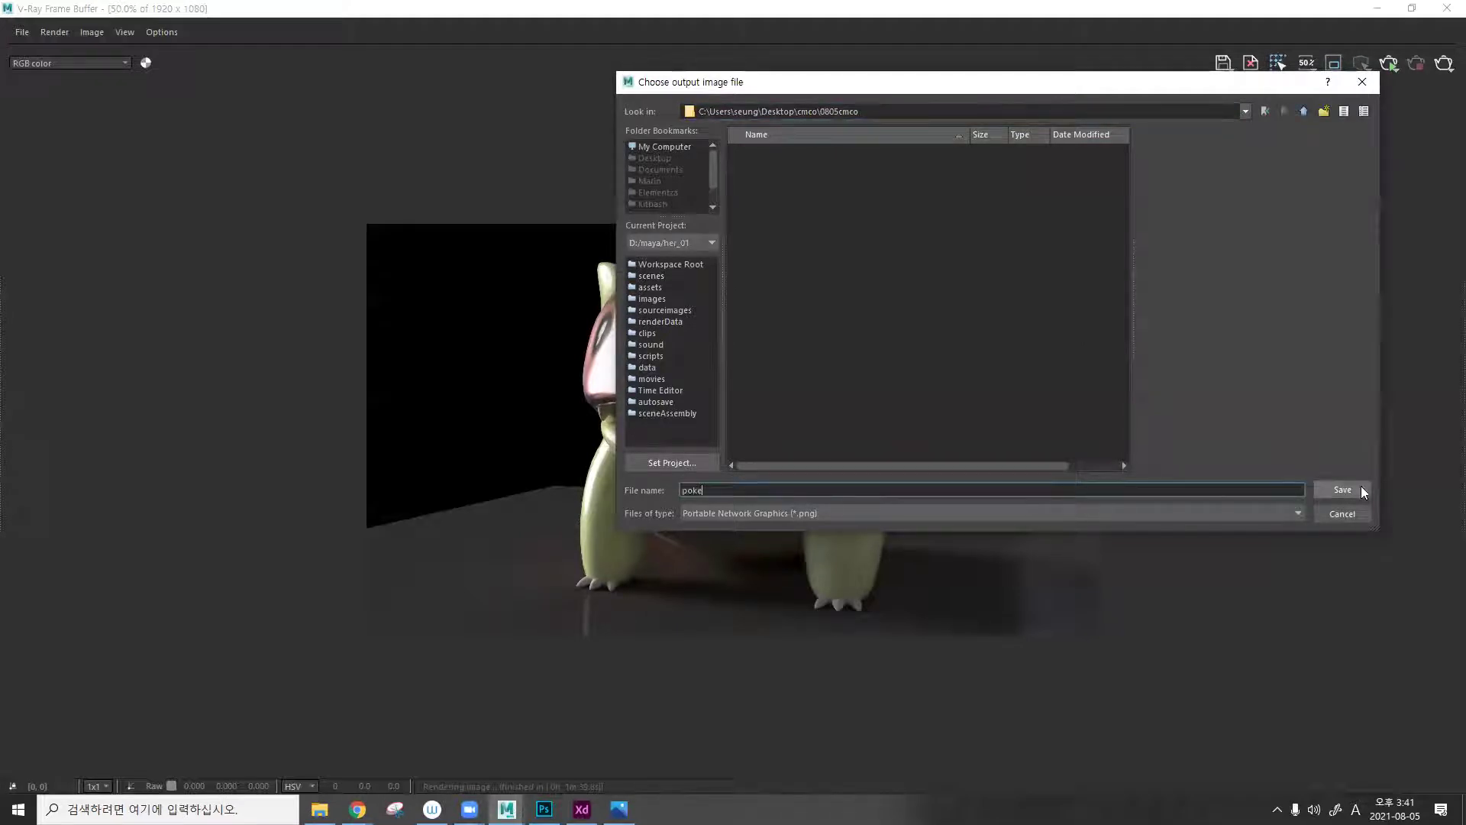
left_click(1361, 489)
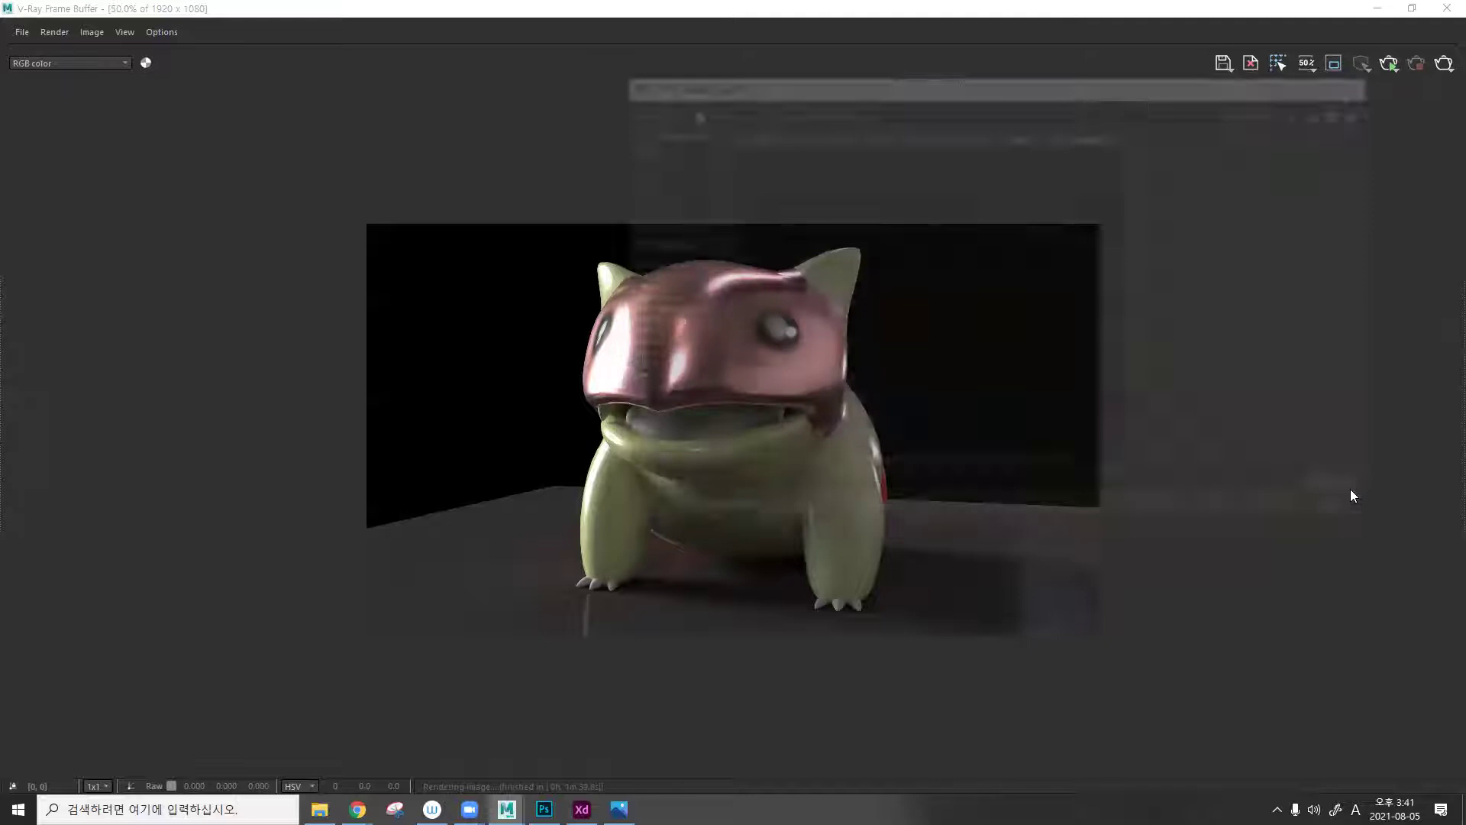
Switch to File Explorer, view poke.png in the photo viewer and close the viewer.
left_click(319, 809)
double_click(407, 462)
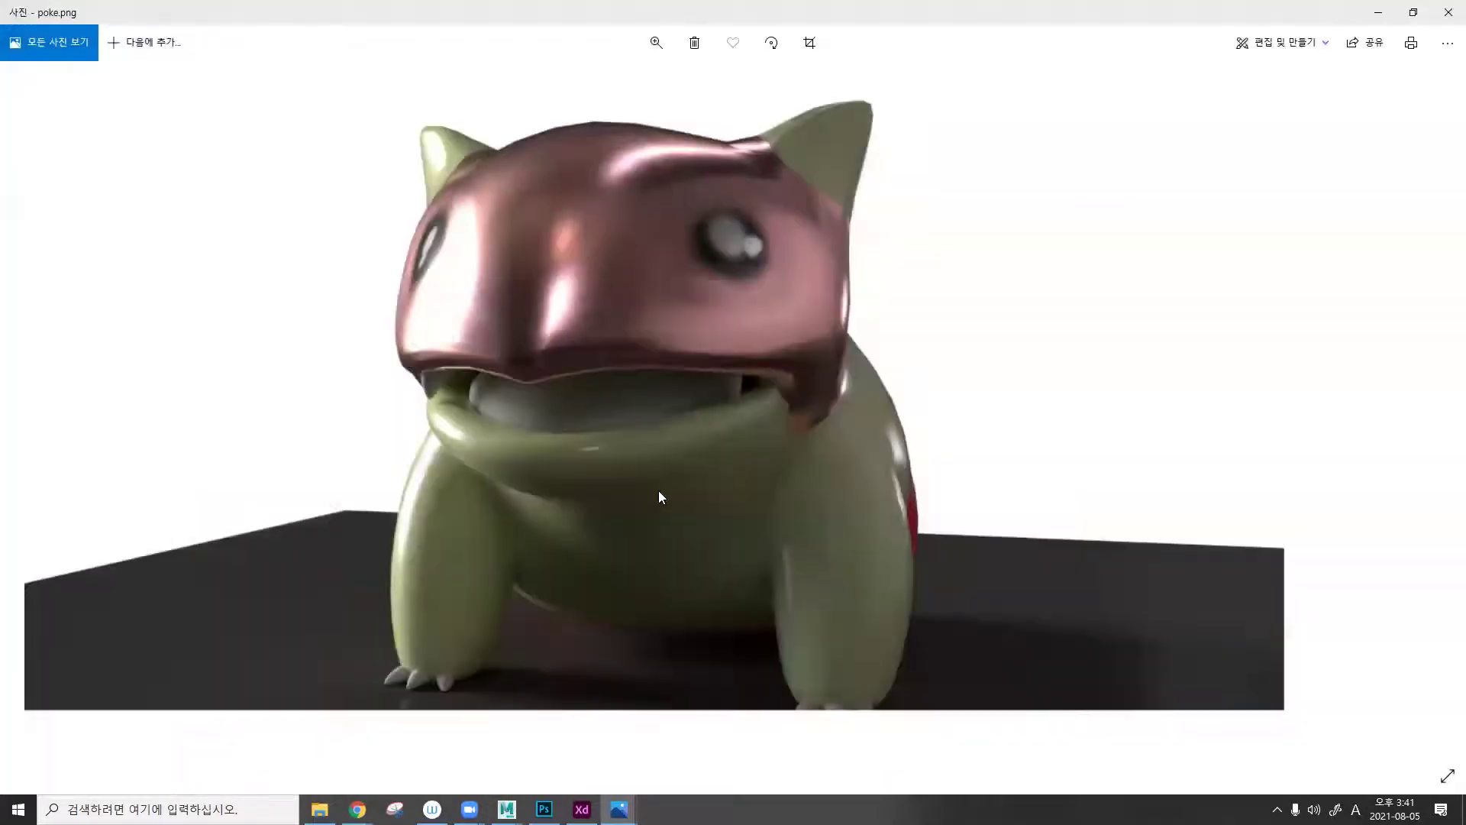
left_click(1448, 13)
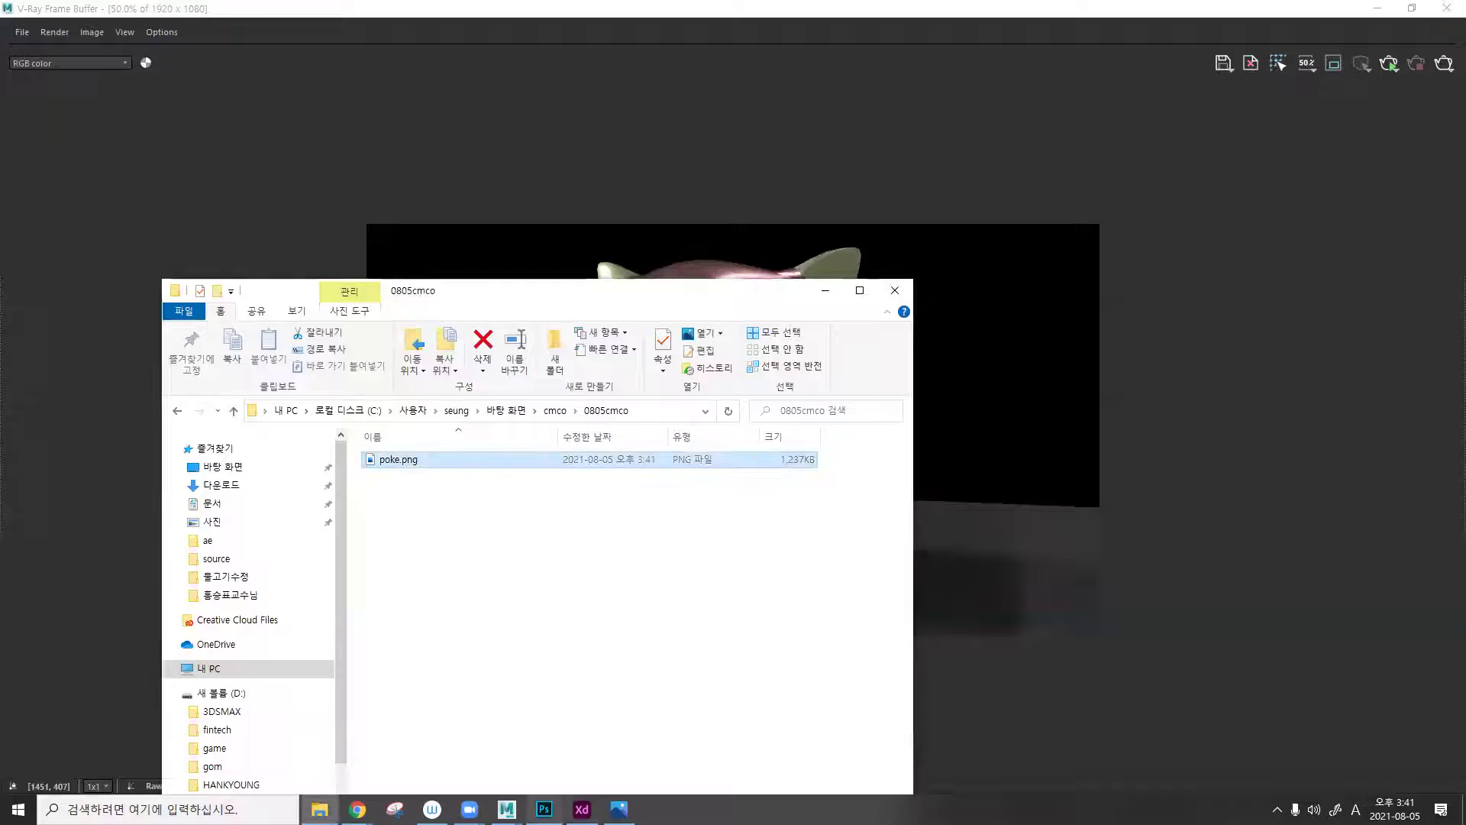
Switch to Photoshop and create a new 1920 x 1080 px, 72 ppi RGB document with a white background.
key("alt+Tab")
left_click(45, 12)
left_click(53, 25)
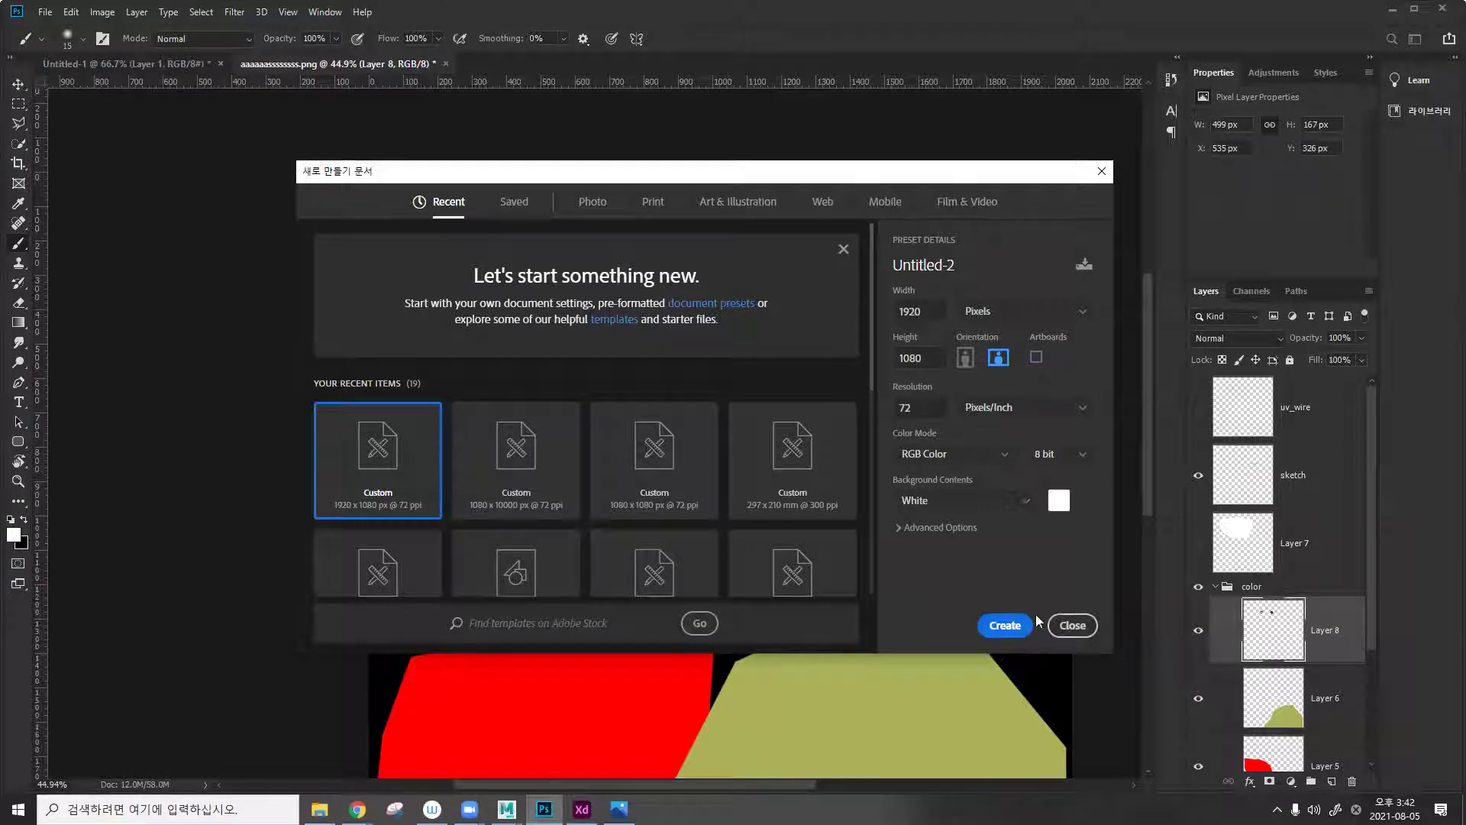
left_click(1009, 625)
Place poke.png from File Explorer into the new document at full size, and check it by hiding and showing its layer.
left_click(320, 810)
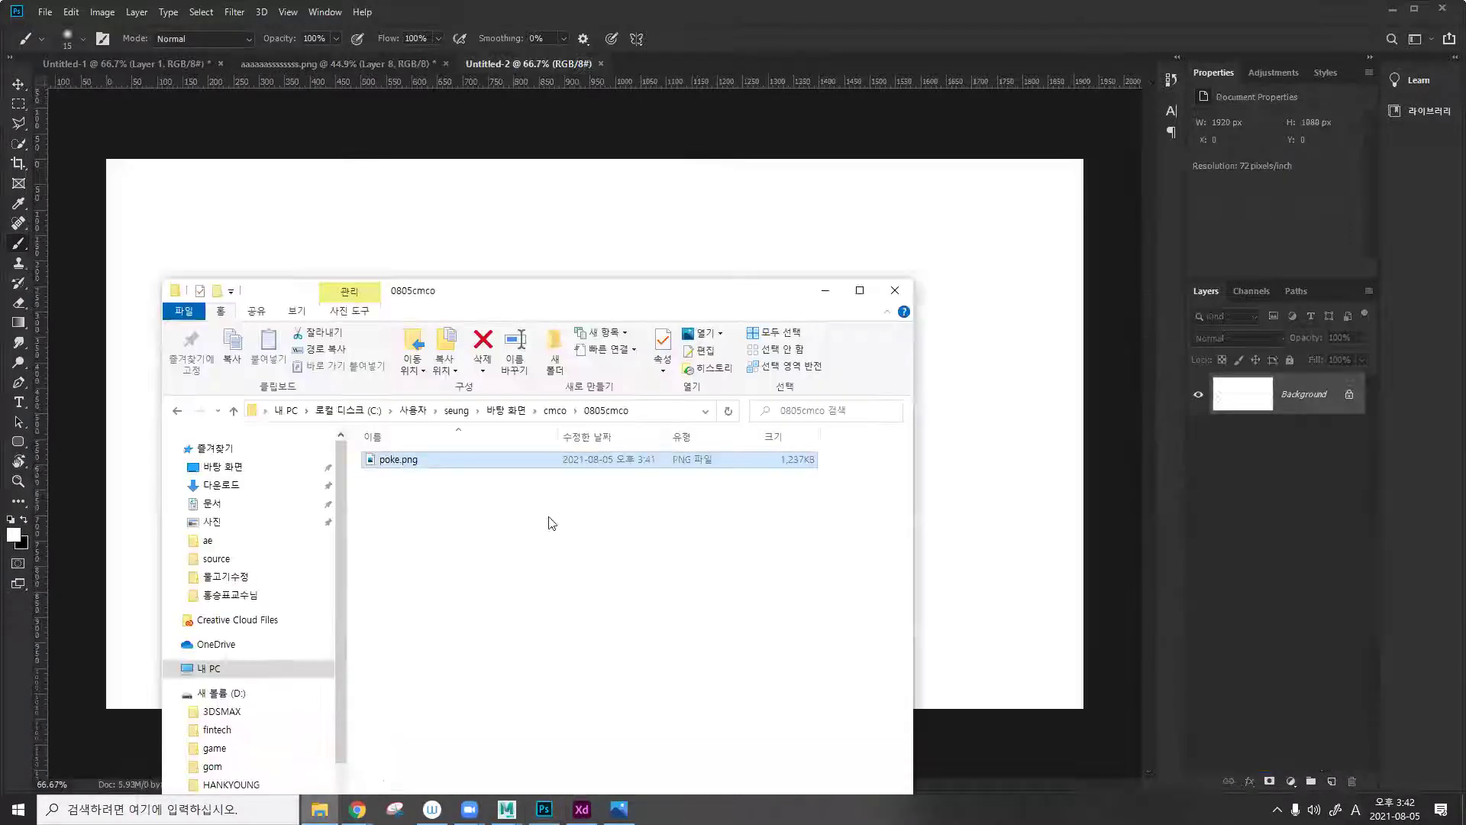
left_click_drag(488, 461, 631, 254)
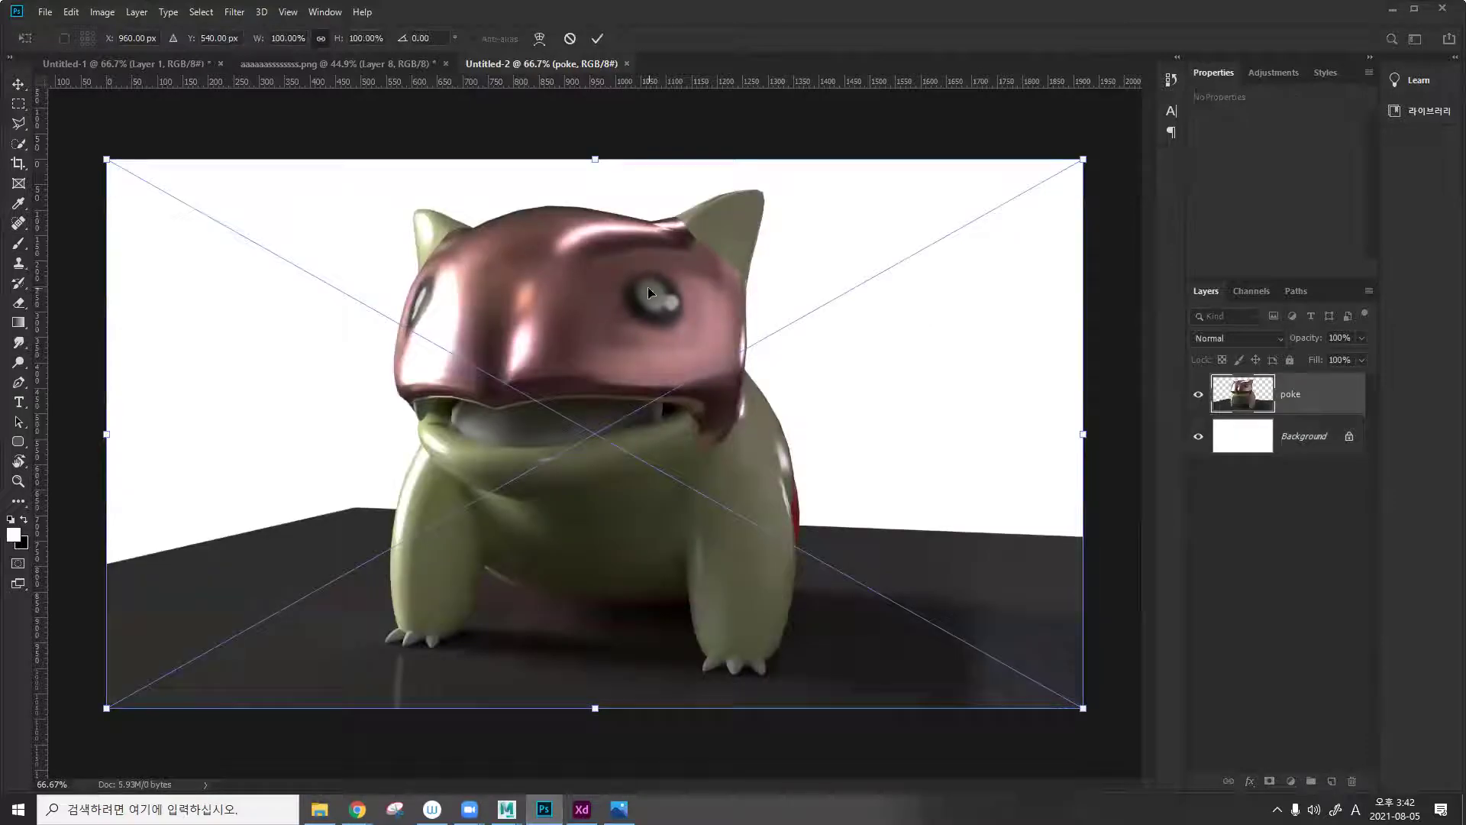
key("Return")
key("b")
left_click(1199, 395)
left_click(1199, 394)
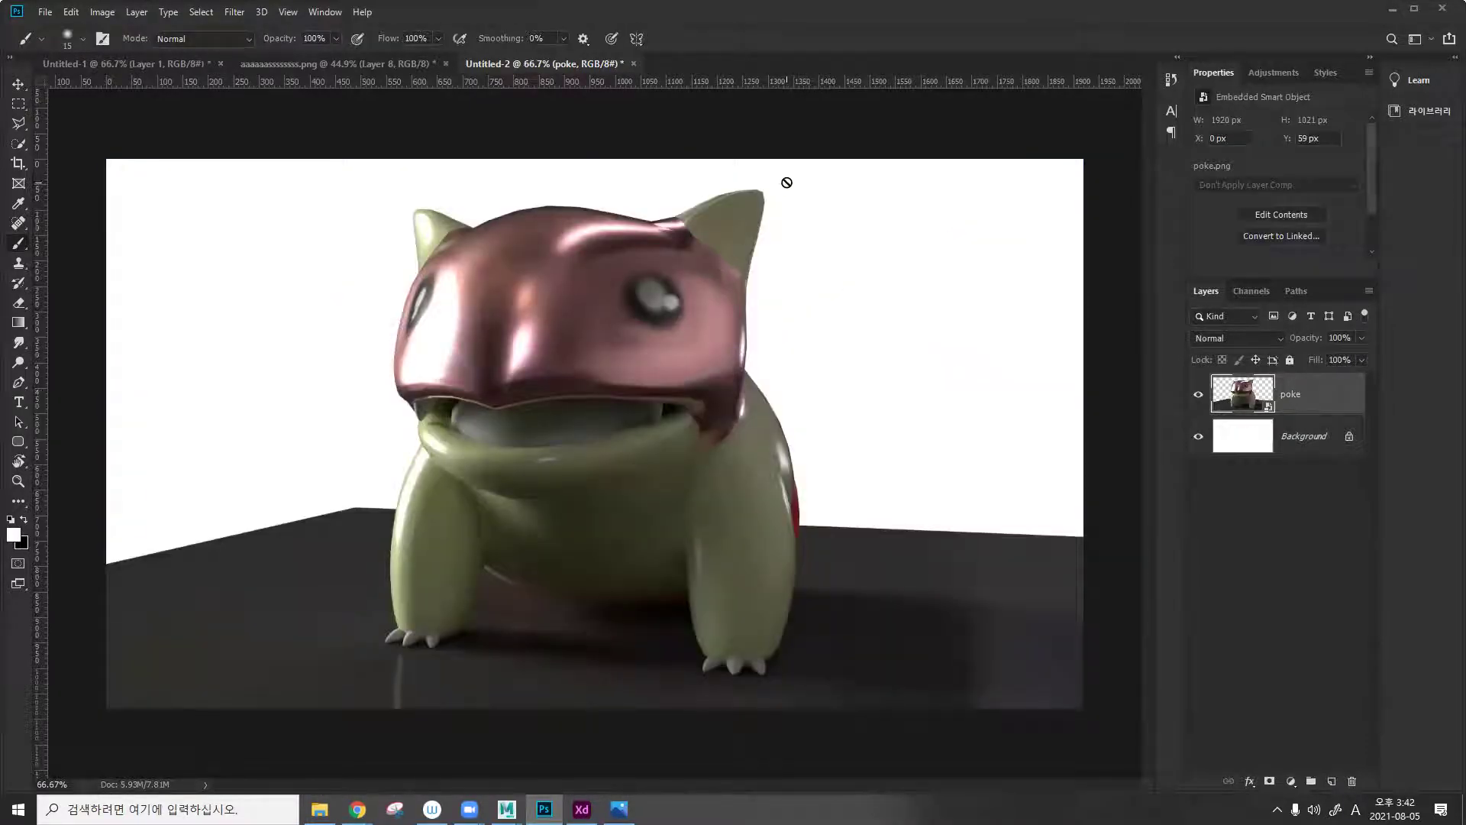
Add a new layer between Background and poke and fill it with light red (#ff8181).
key("alt+bracketleft")
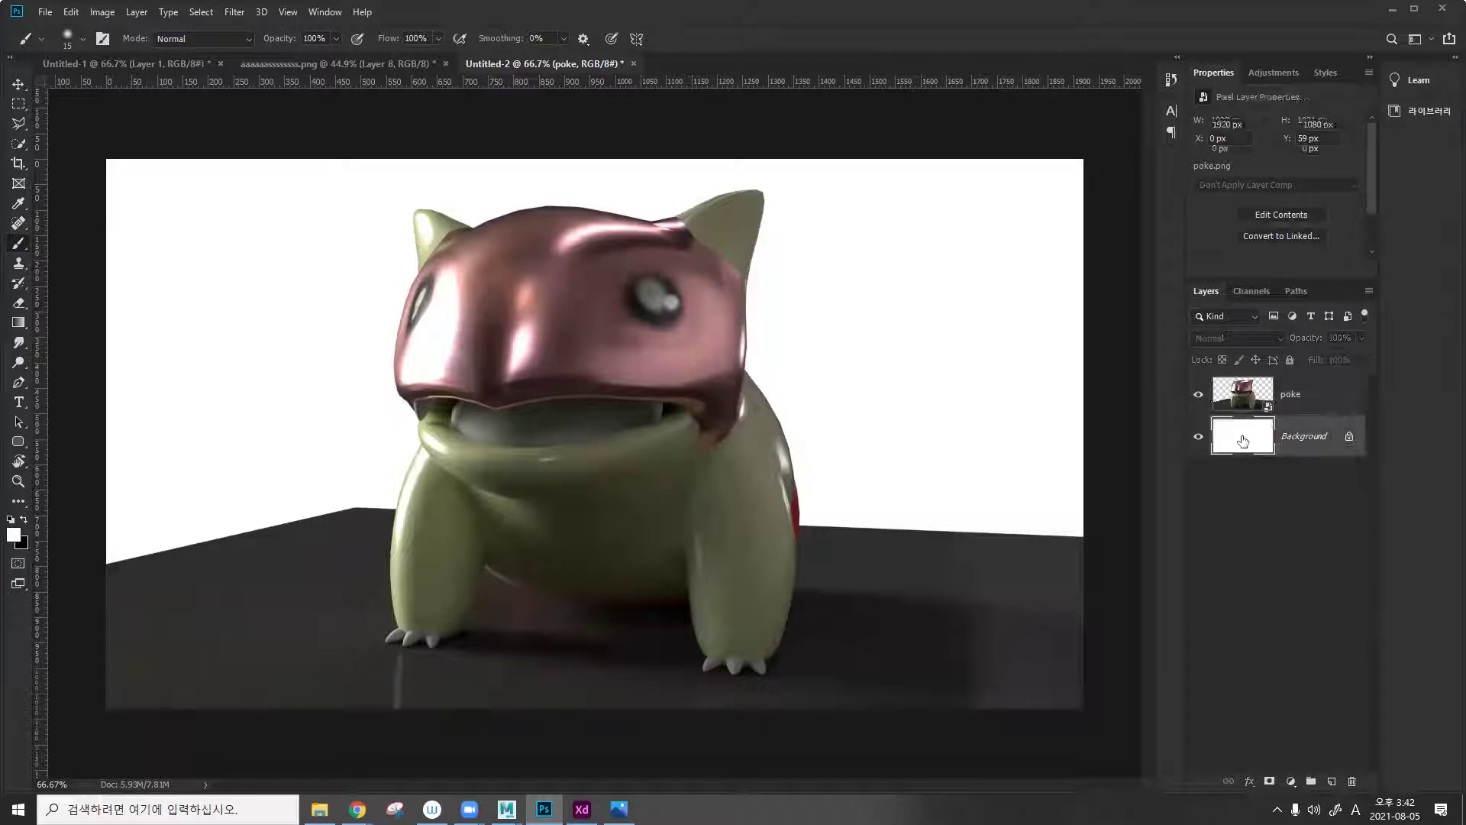
left_click(1333, 781)
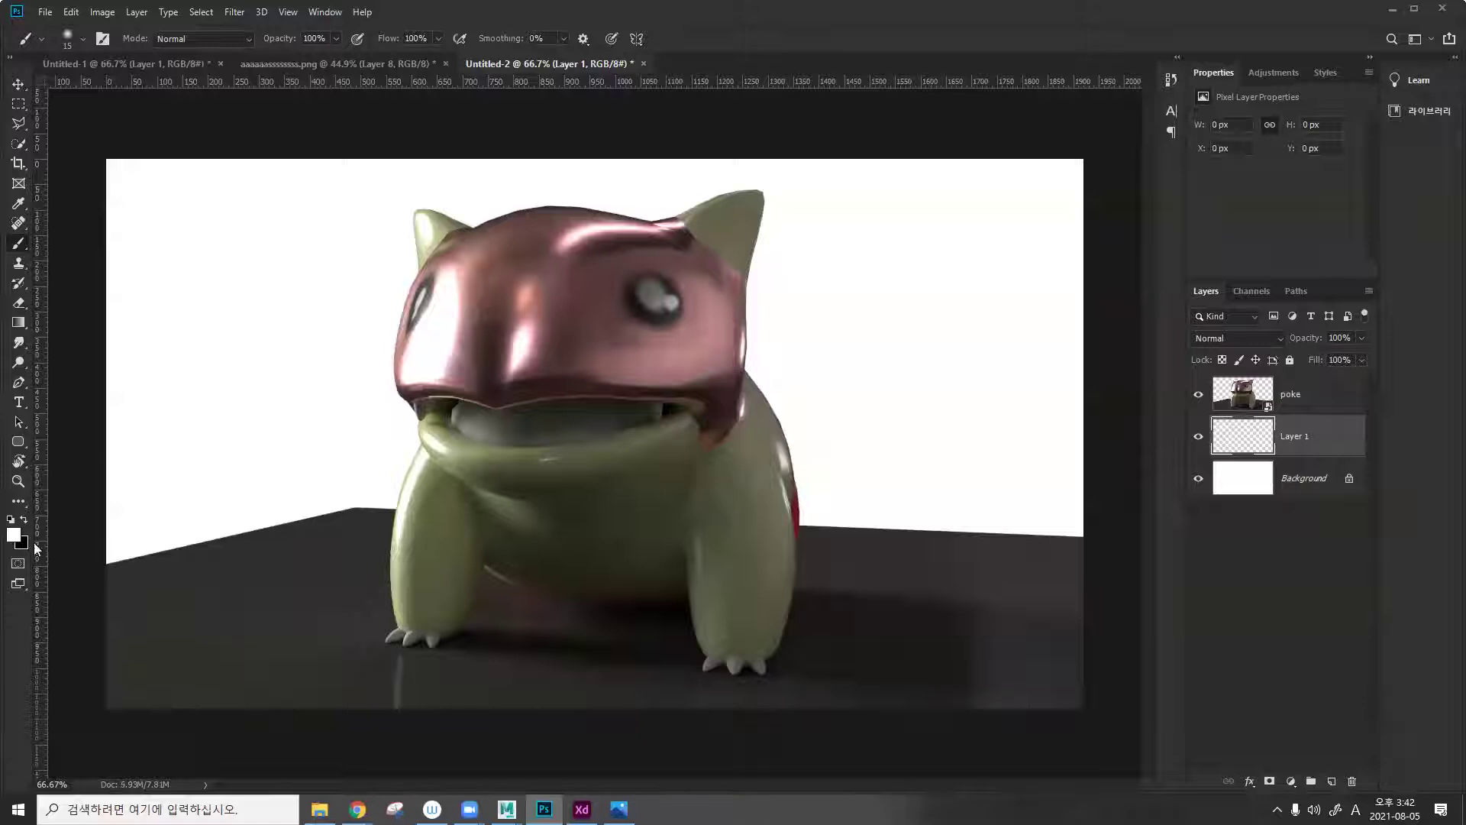
left_click(9, 523)
left_click(12, 533)
left_click(894, 416)
left_click(1150, 387)
key("alt+BackSpace")
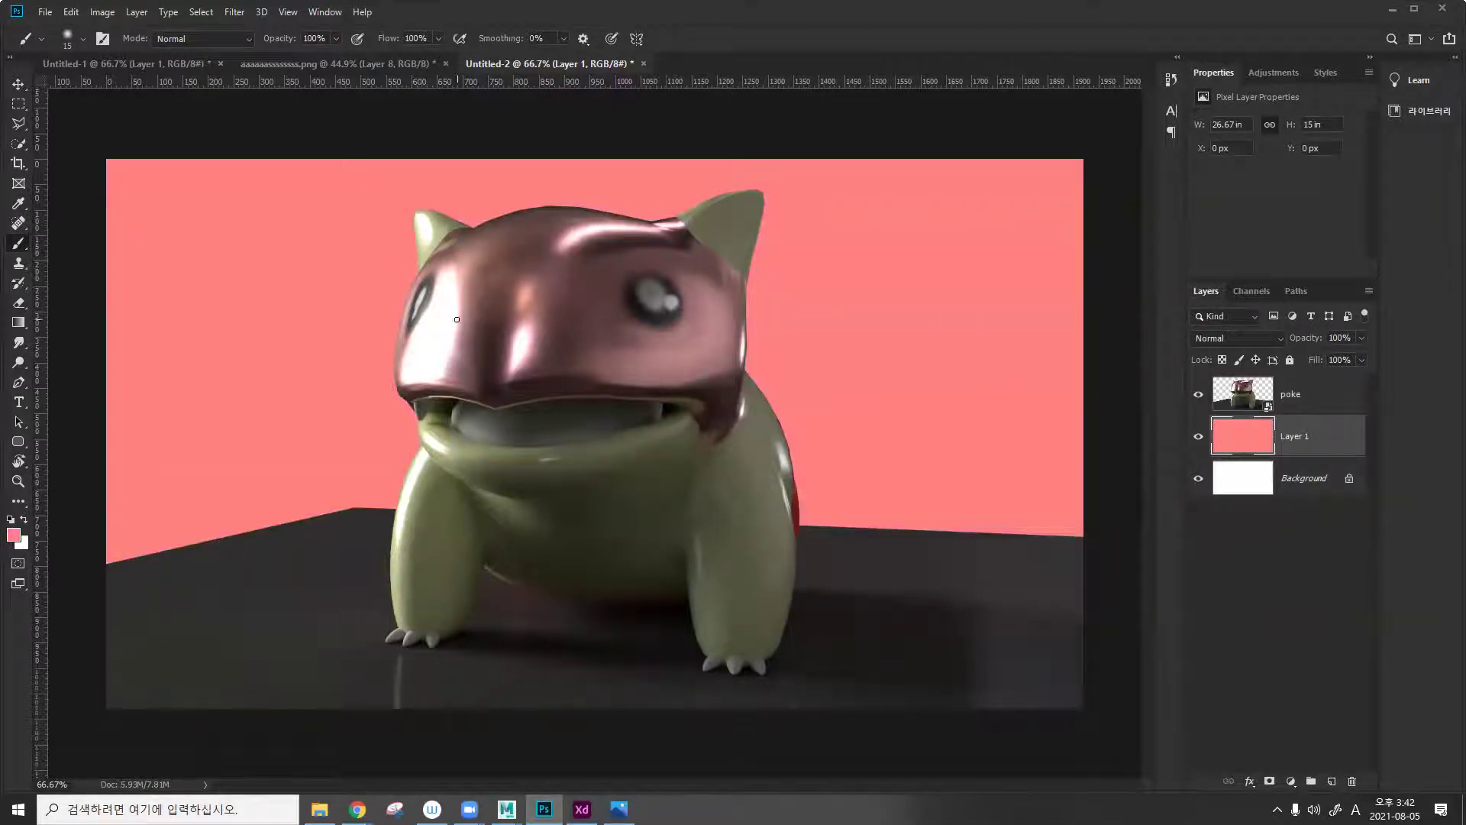
Set the foreground colour to black and brush wavy and zigzag lines across the light red layer behind the creature.
left_click(13, 534)
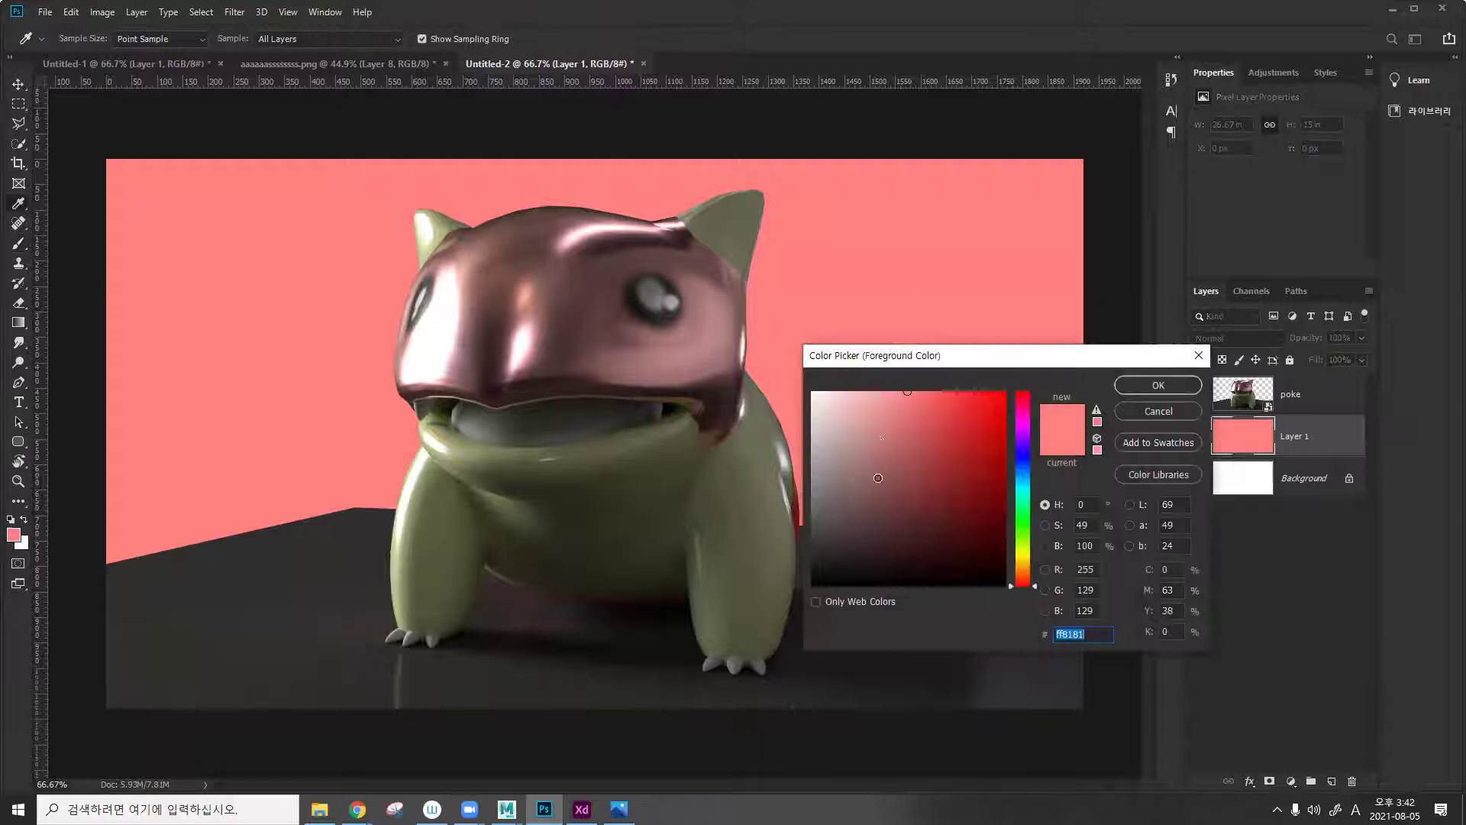
left_click_drag(878, 477, 798, 589)
left_click(1158, 385)
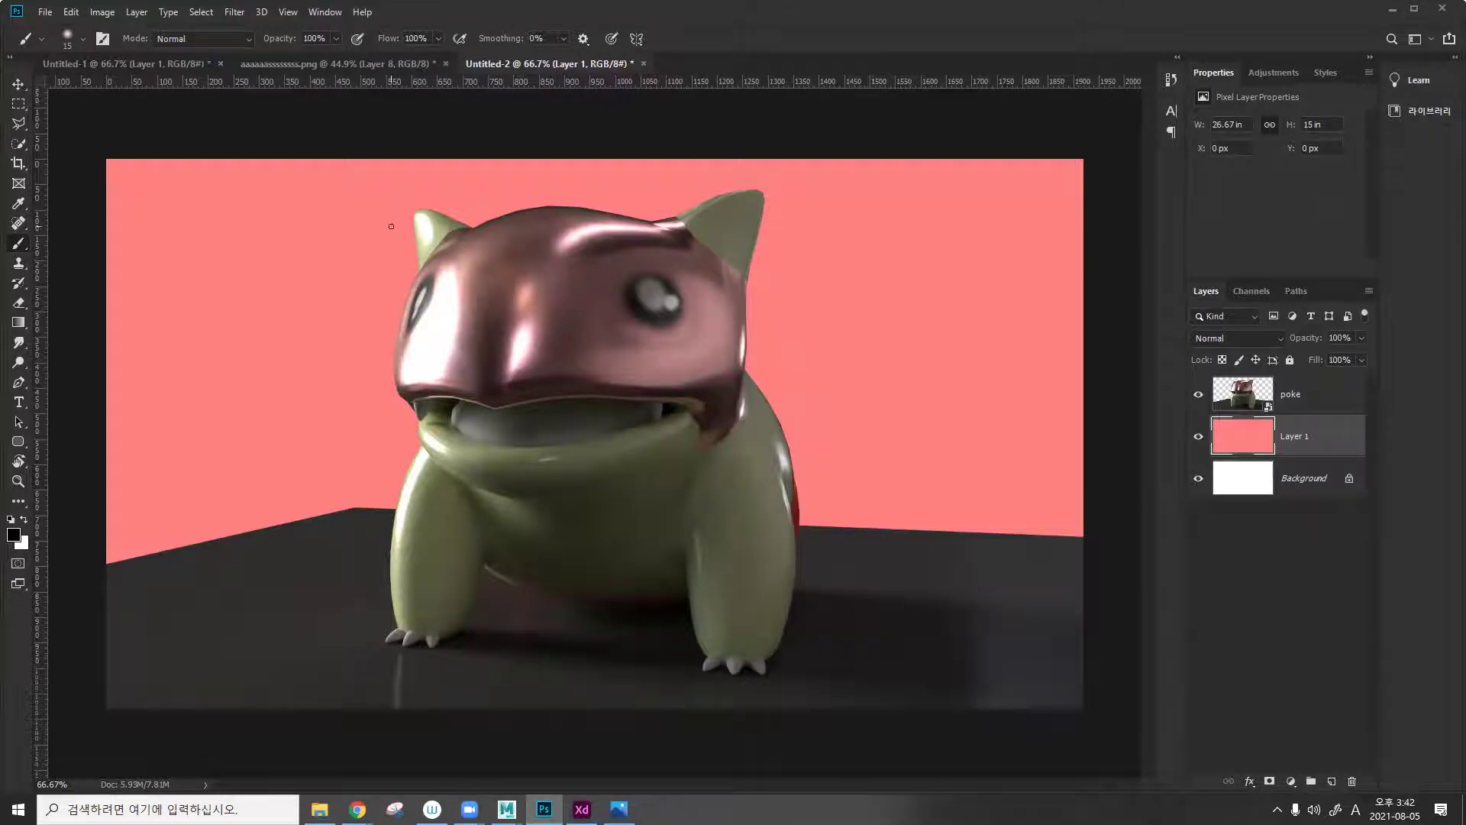
mouse_move(363, 245)
left_mouse_down()
mouse_move(246, 341)
mouse_move(406, 381)
left_mouse_up()
left_click_drag(647, 254, 1001, 254)
mouse_move(996, 358)
left_mouse_down()
mouse_move(413, 443)
mouse_move(197, 440)
left_mouse_up()
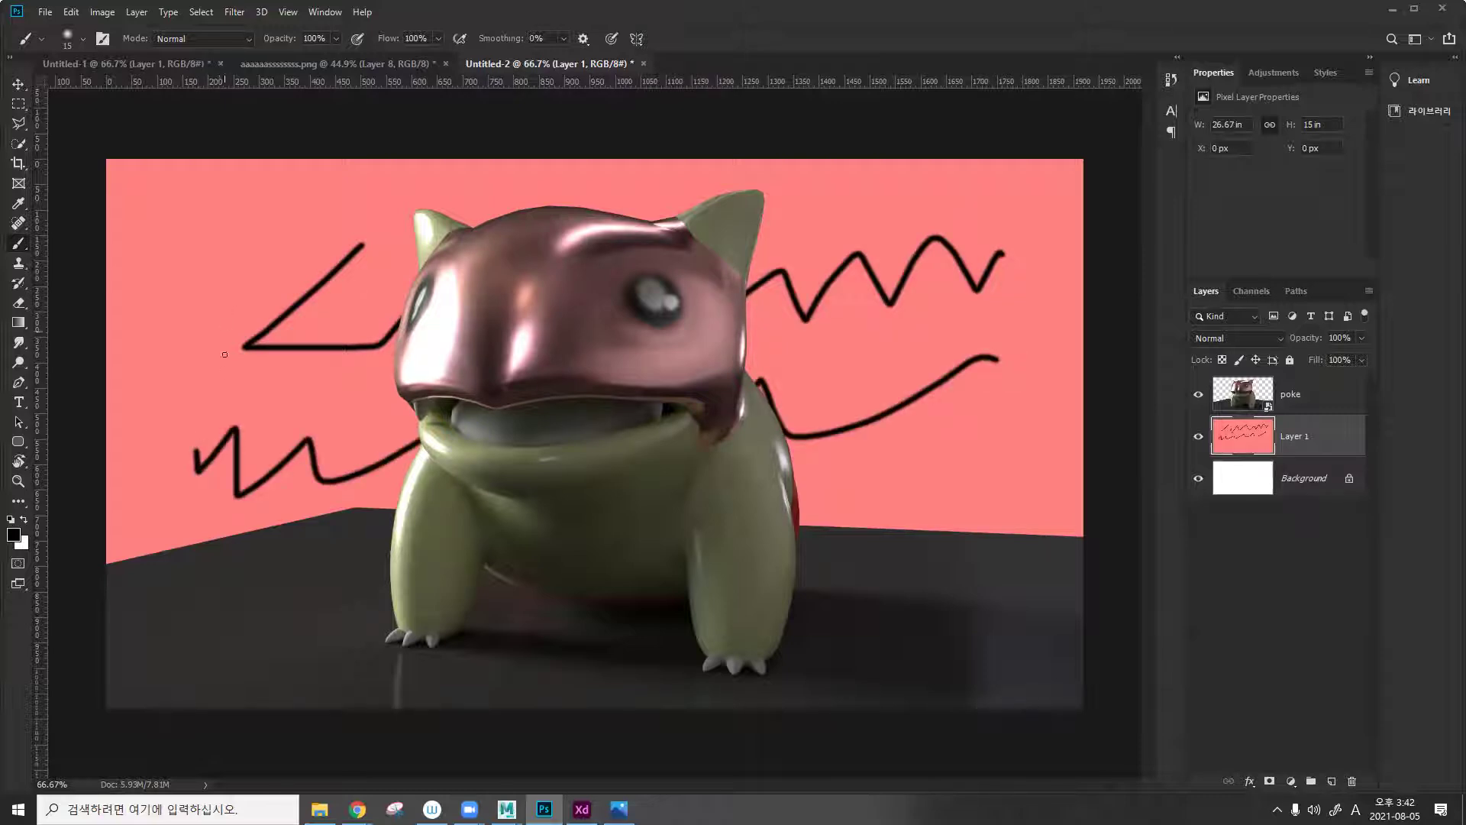
mouse_move(174, 244)
left_mouse_down()
mouse_move(261, 260)
mouse_move(585, 203)
mouse_move(920, 218)
left_mouse_up()
mouse_move(966, 305)
left_mouse_down()
mouse_move(828, 385)
mouse_move(378, 428)
mouse_move(208, 415)
left_mouse_up()
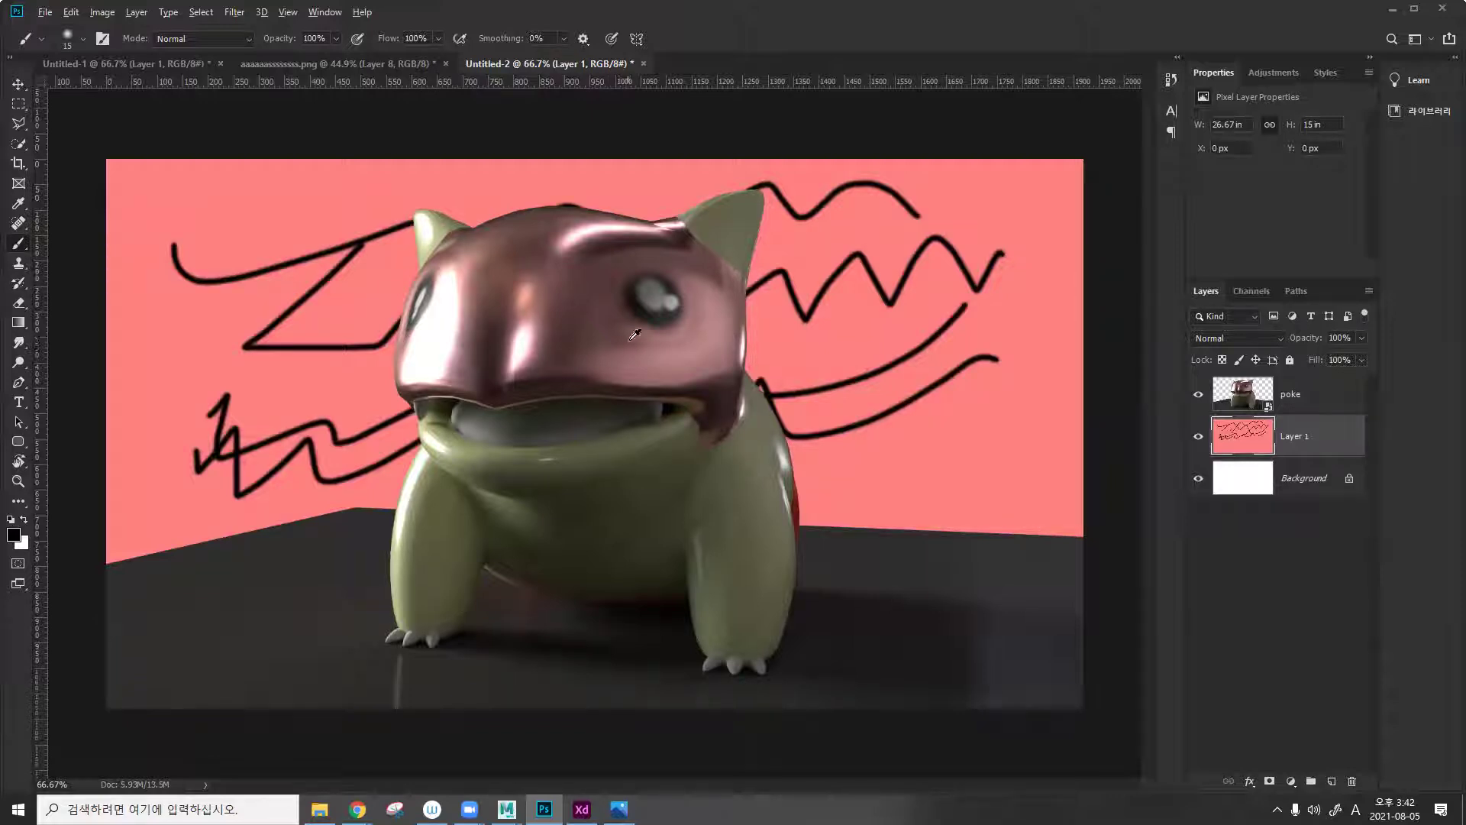
Add a Levels adjustment clipped to the poke layer, with input levels of 29, 0.74 and 179.
scroll(633, 334, "up", 3, "alt")
scroll(649, 366, "down", 2, "alt")
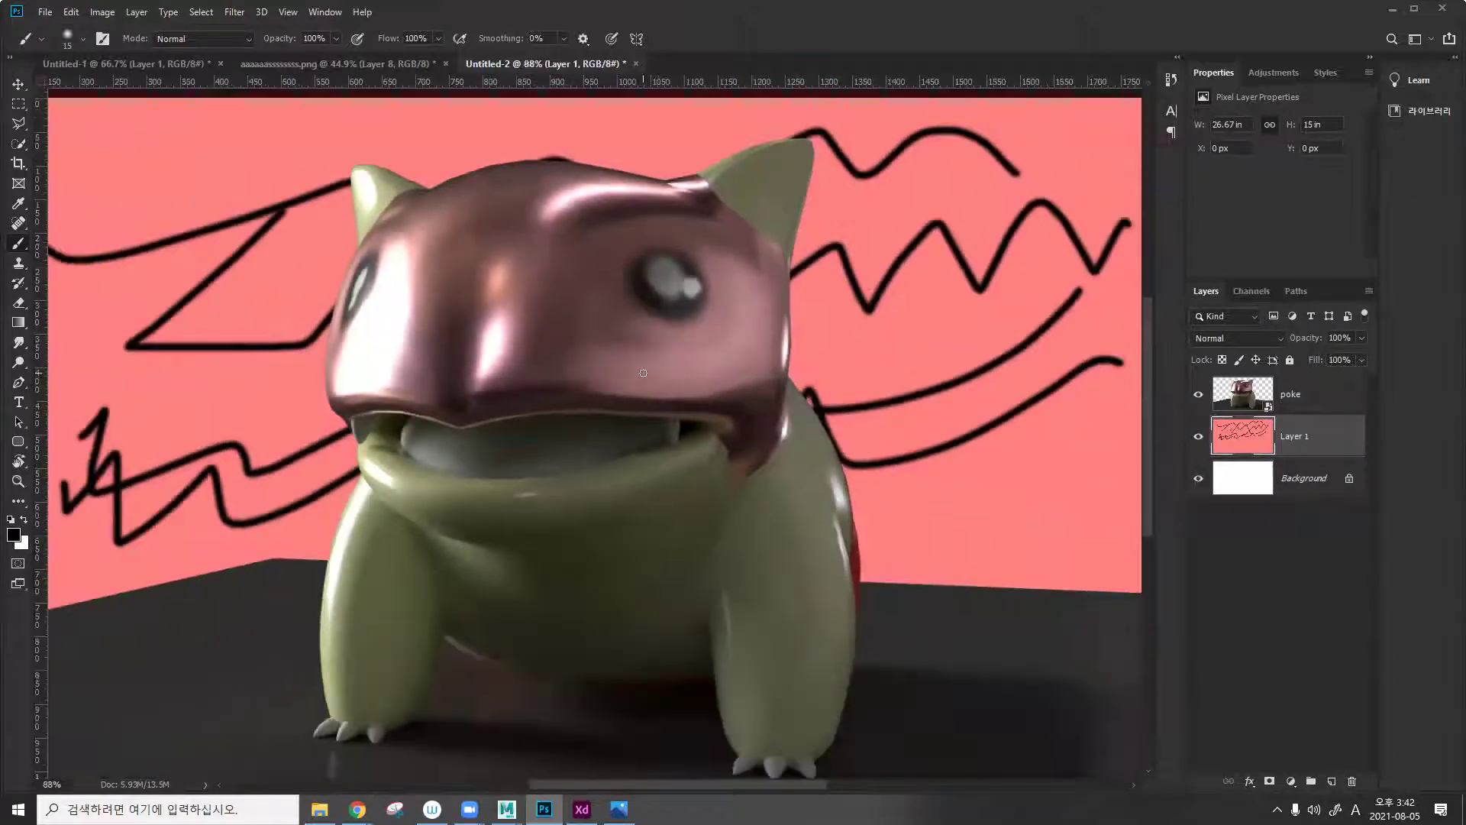
scroll(643, 373, "down", 2, "alt")
left_click(1257, 382)
left_click(1291, 781)
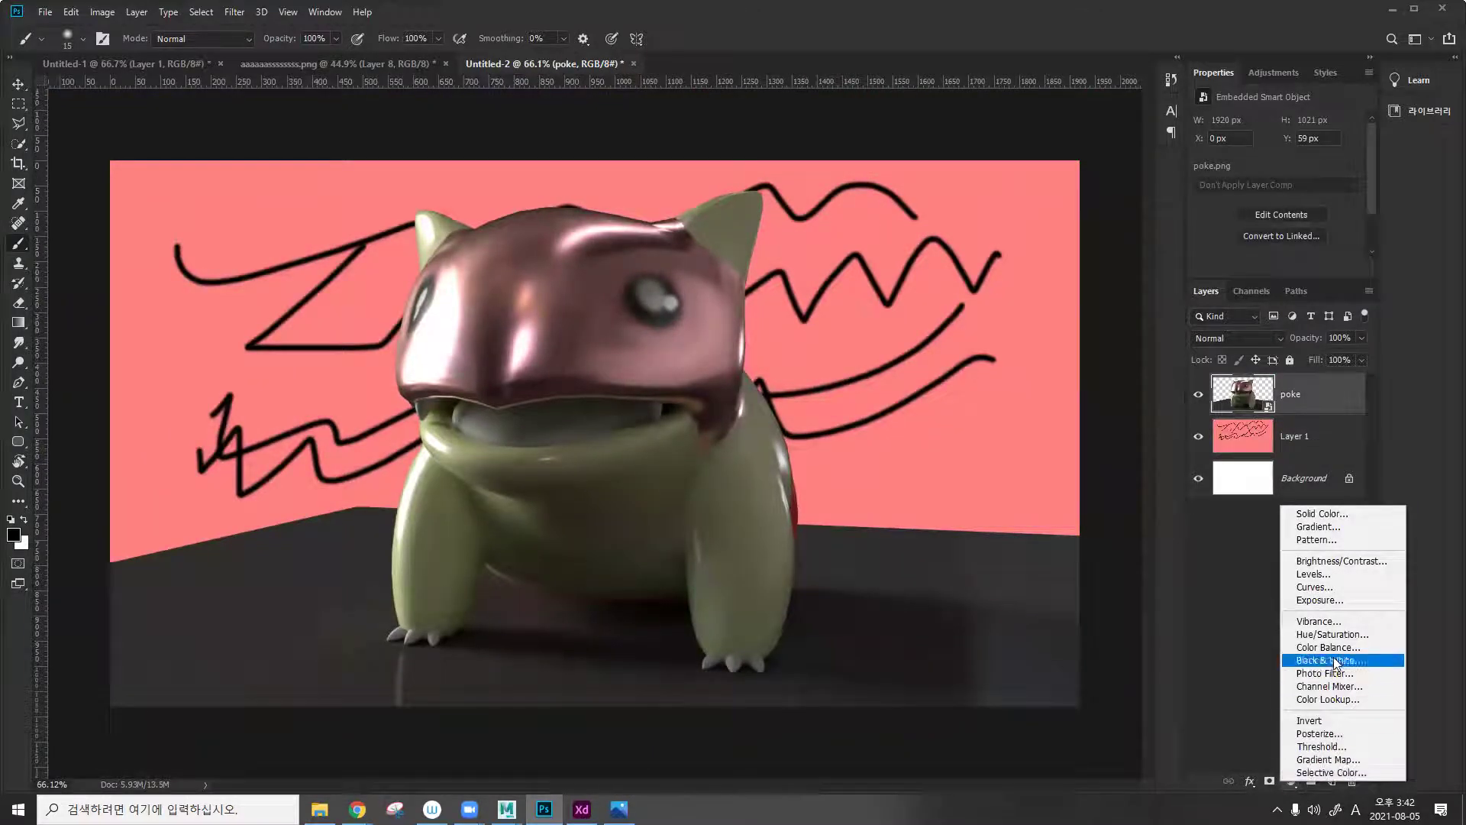
left_click(1338, 574)
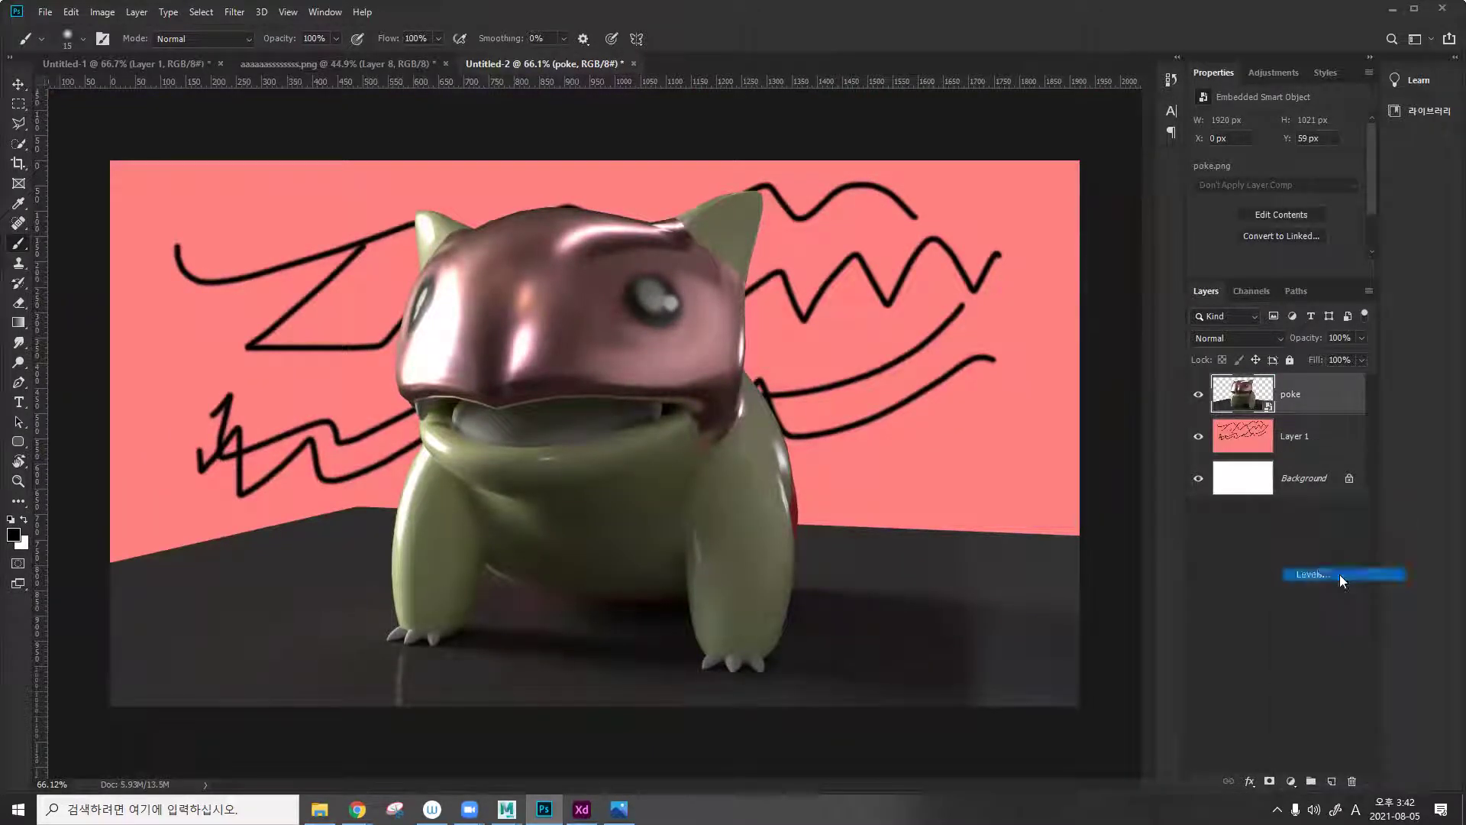
left_click(1264, 269)
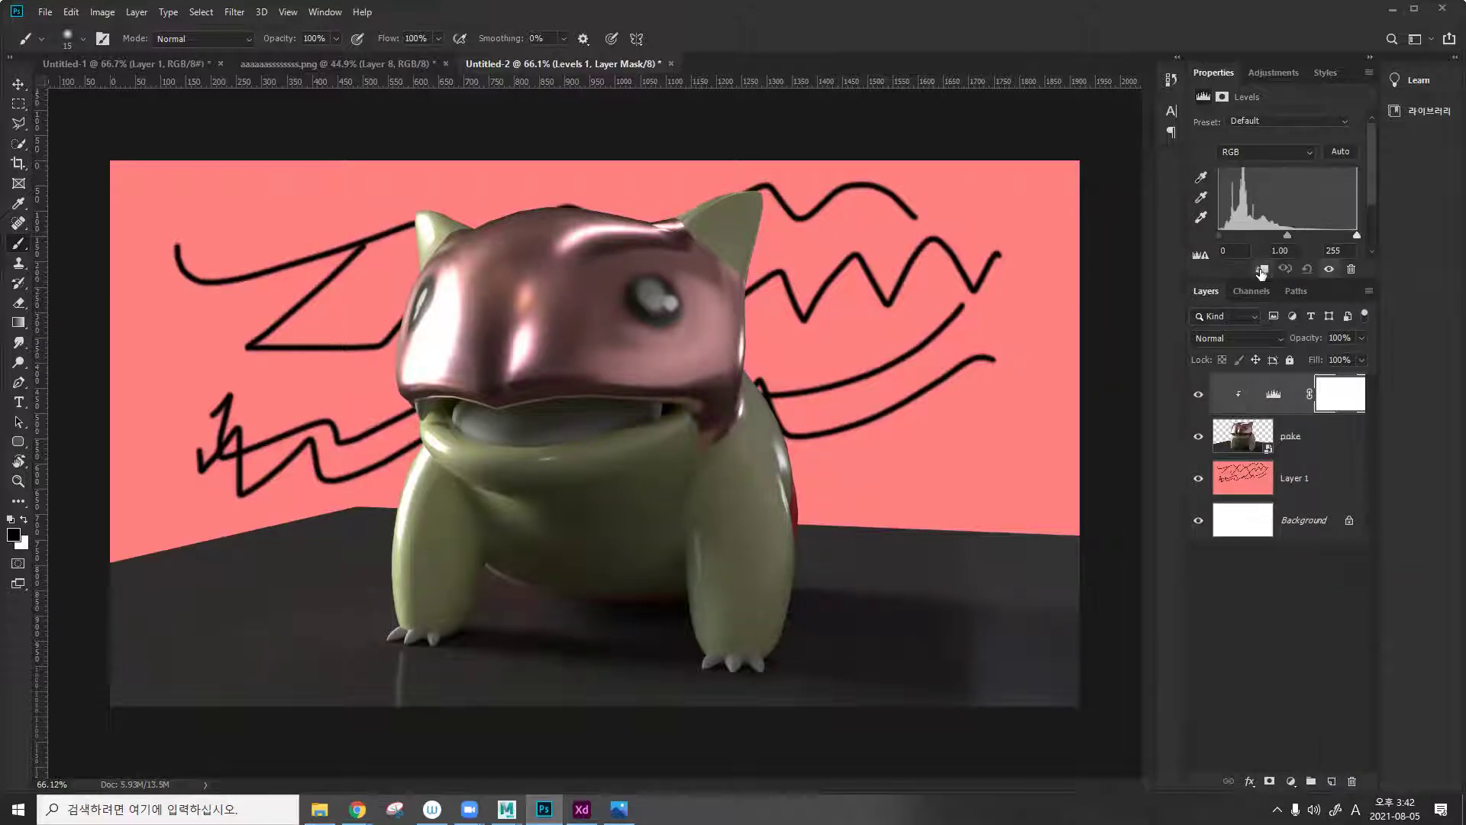
left_click_drag(1220, 234, 1237, 239)
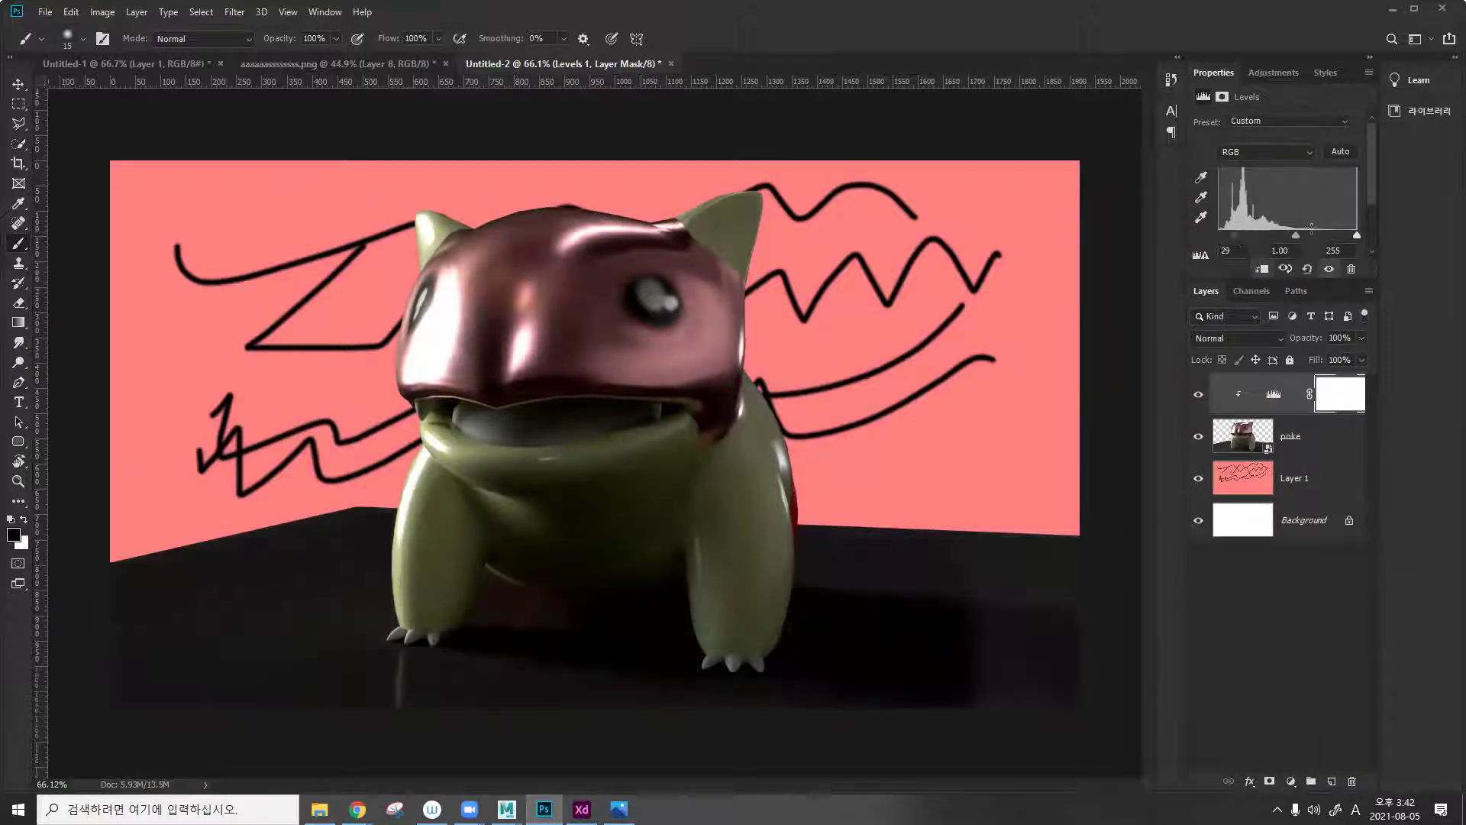
left_click_drag(1354, 238, 1283, 236)
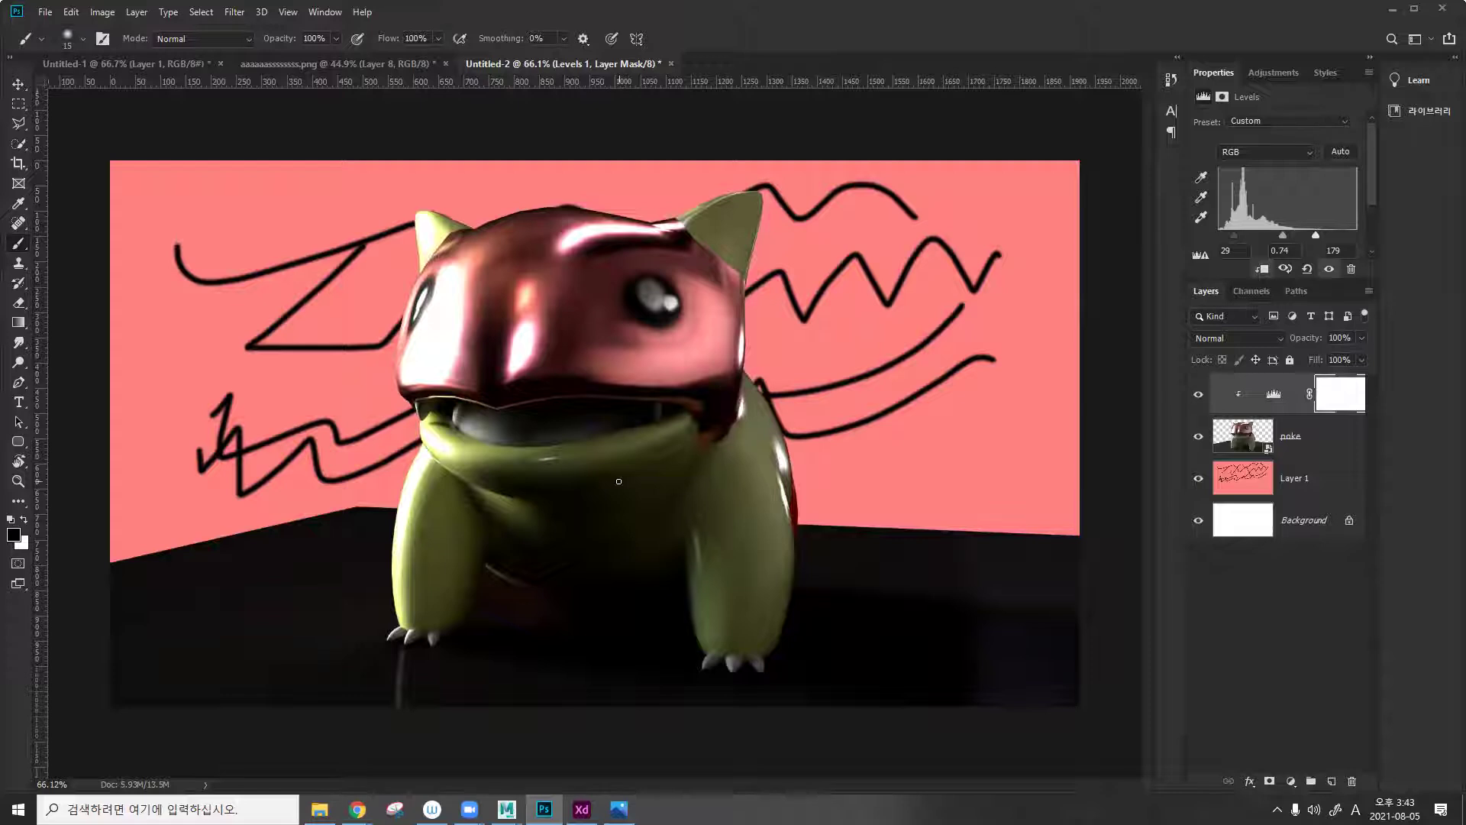
Switch to Maya's V-Ray Frame Buffer, maximize it, reveal its correction layers and add a Curves layer under Display Correction.
mouse_move(507, 809)
left_click(555, 772)
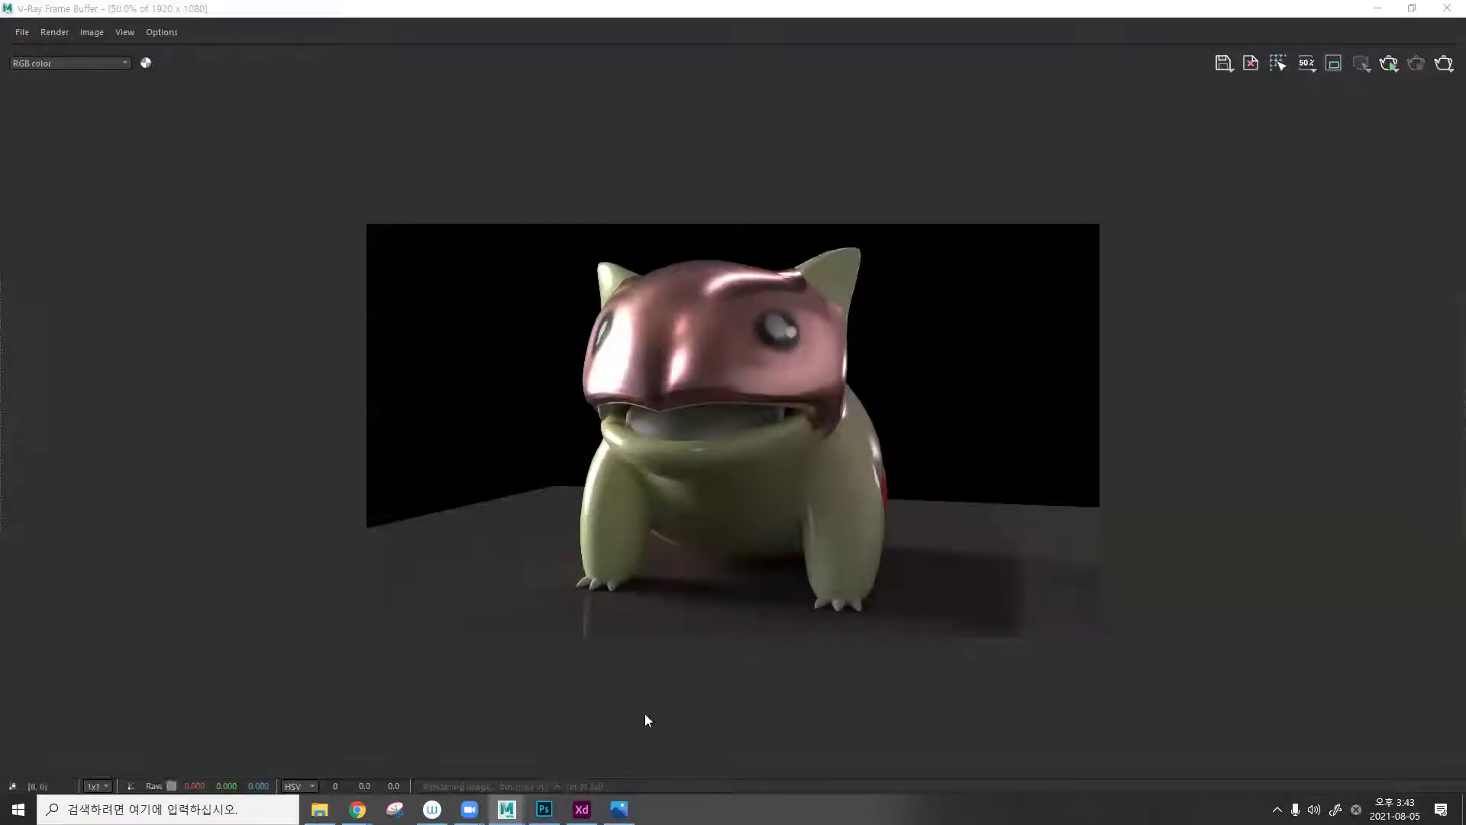
left_click(1398, 11)
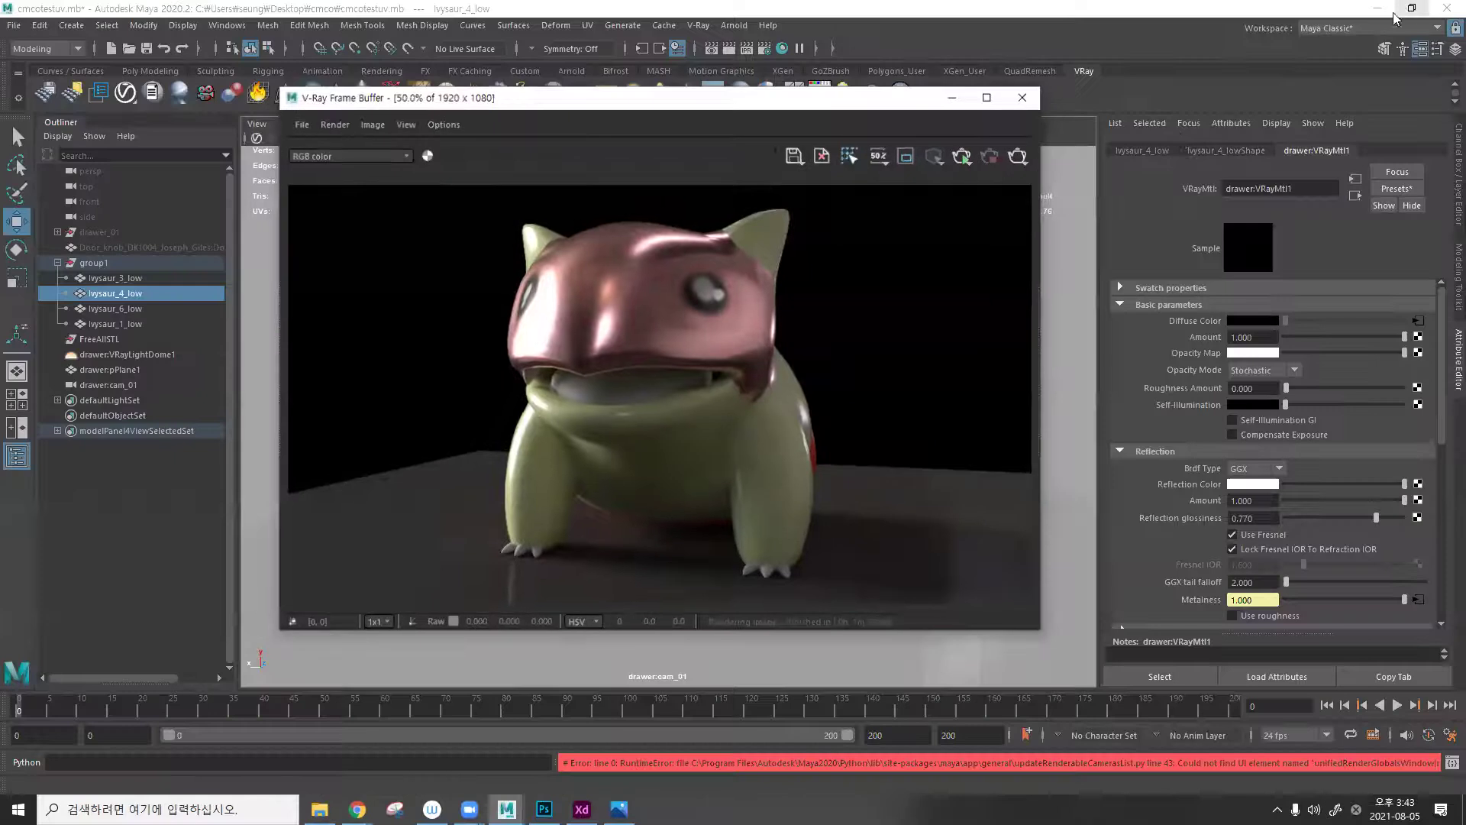
left_click(987, 97)
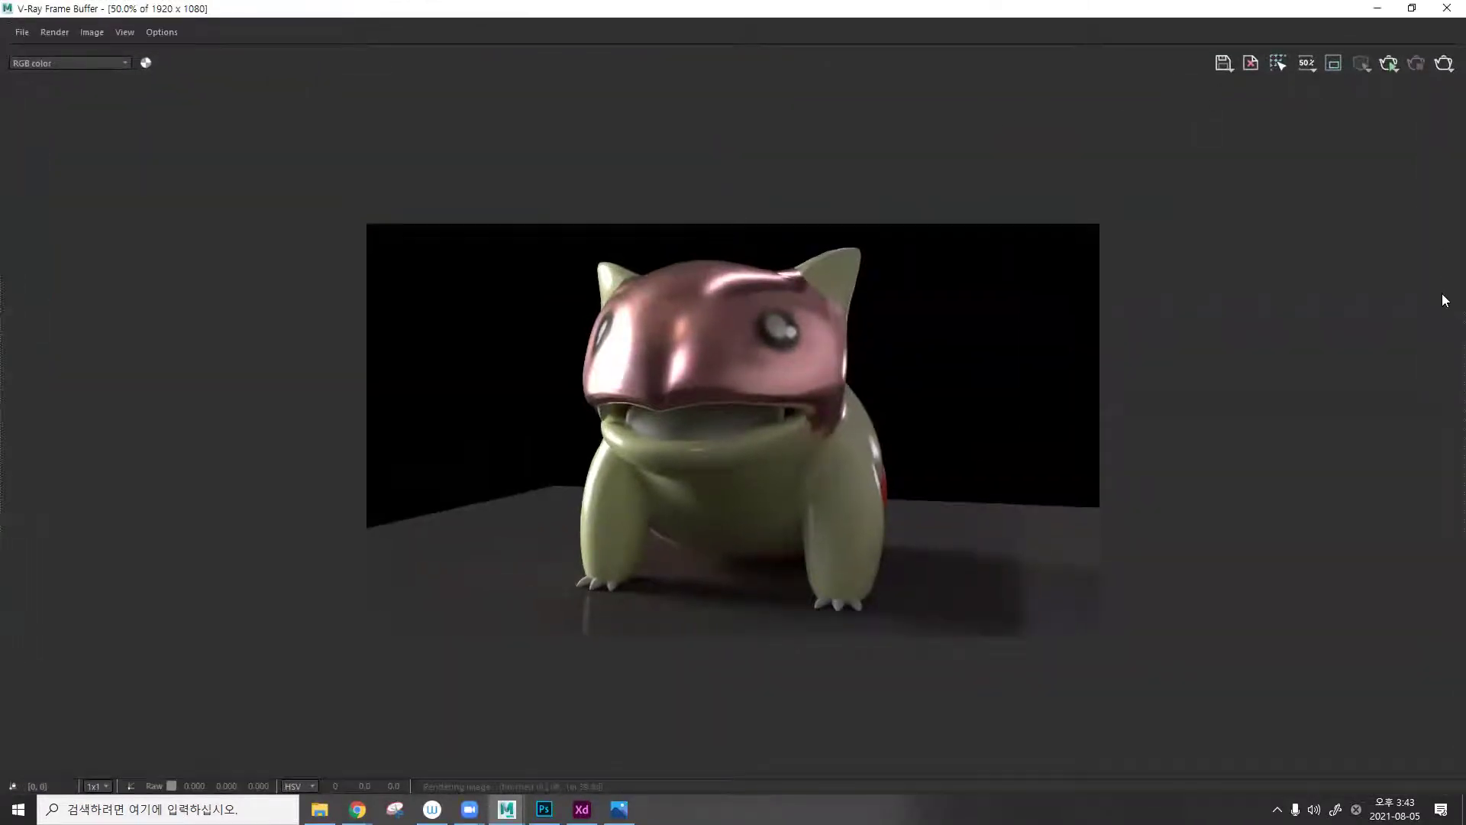
left_click_drag(1451, 294, 1067, 306)
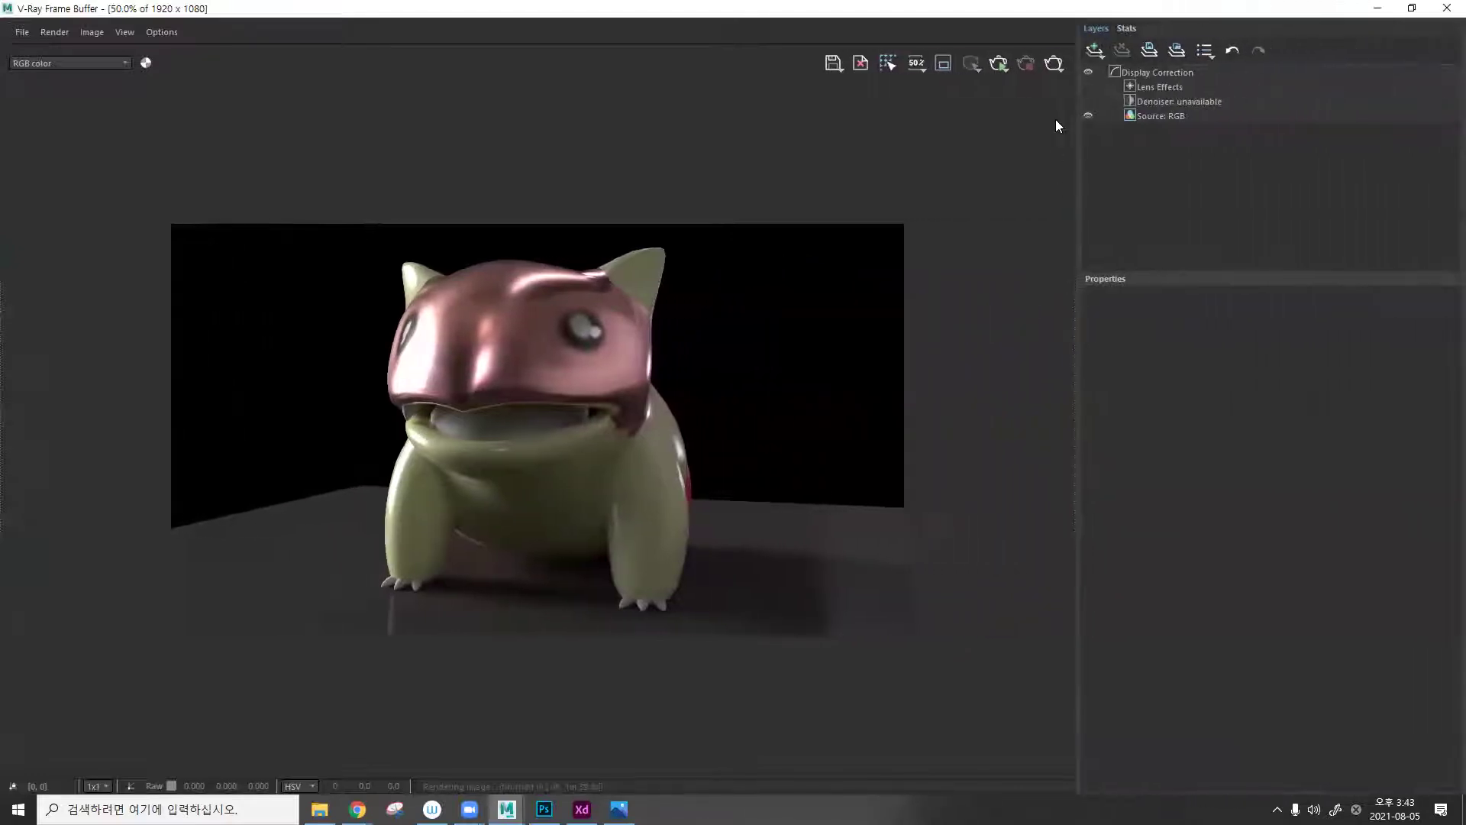
left_click(1156, 75)
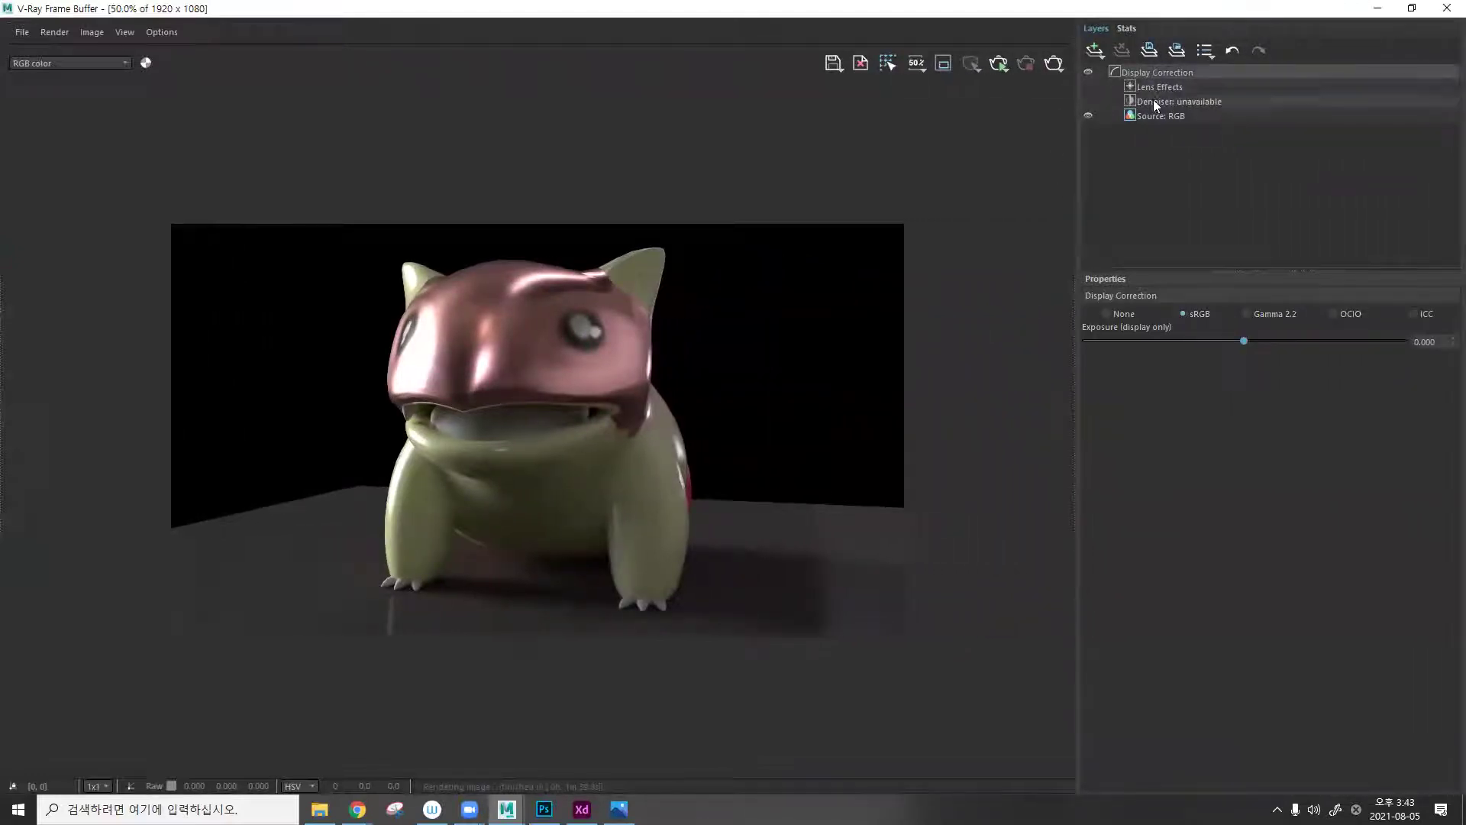
left_click(1096, 51)
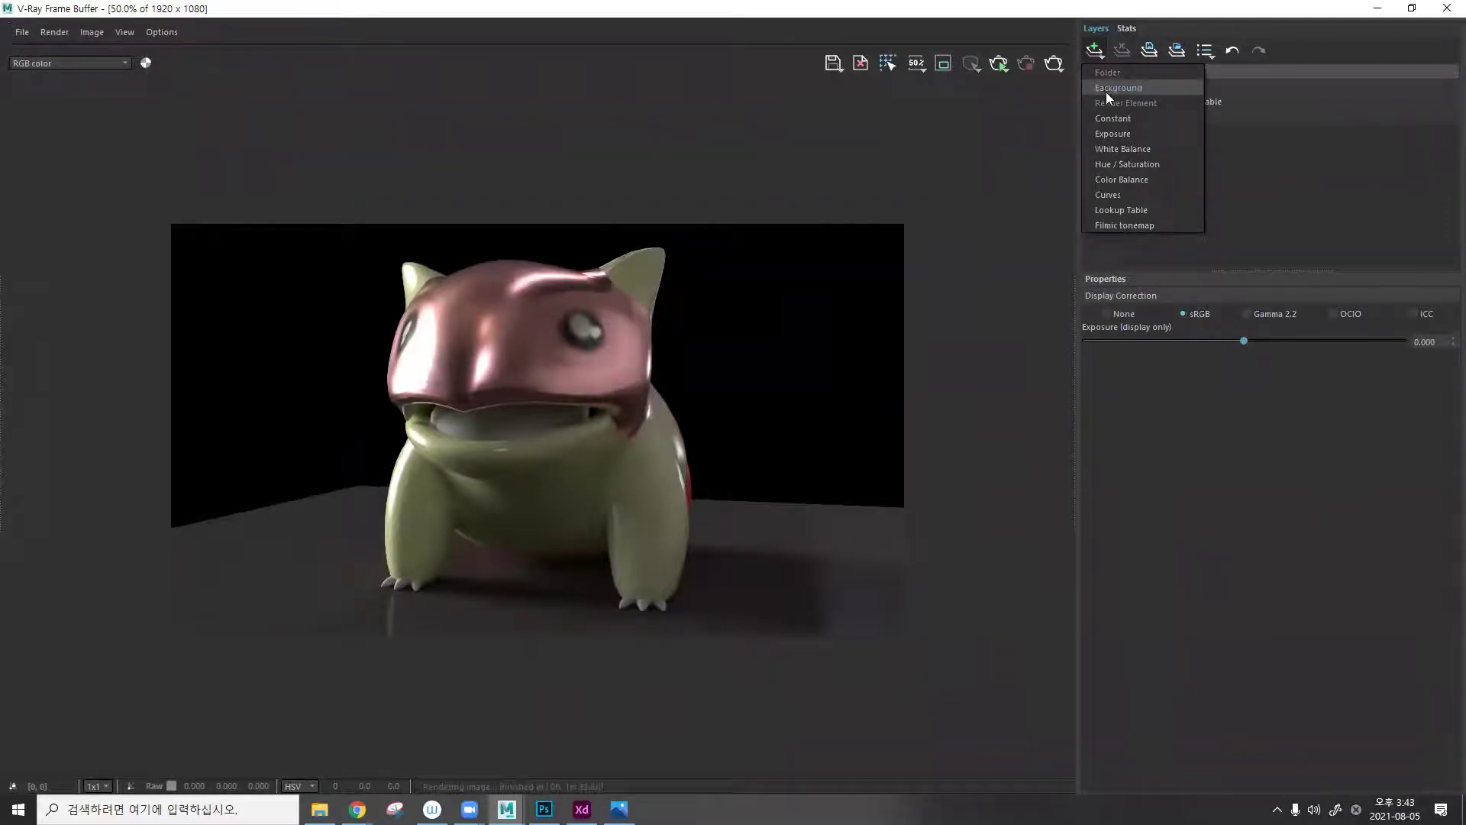
left_click(1108, 194)
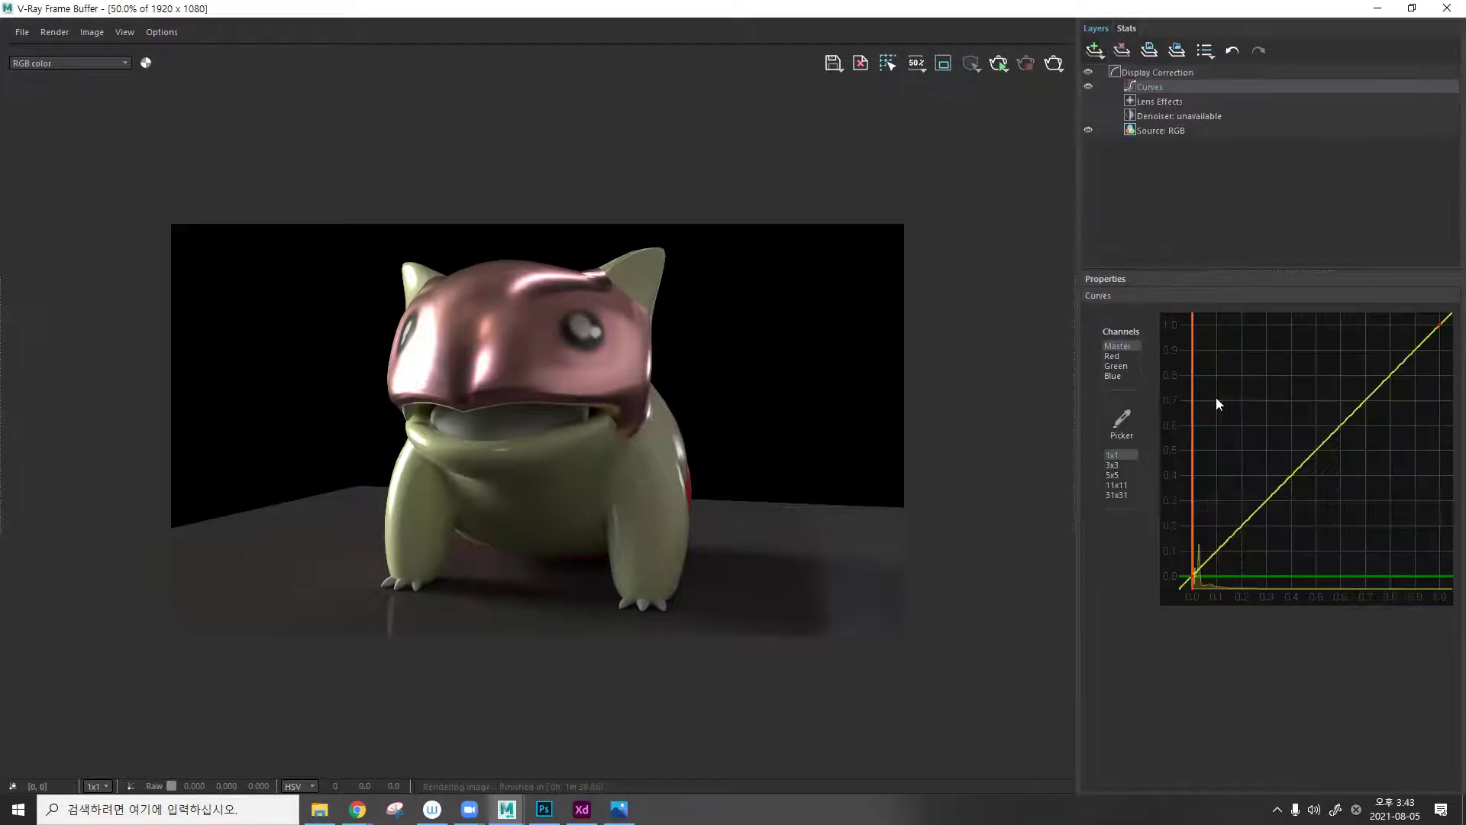
Try reshaping the master curve with darker shadows and brighter highlights, and undo the curve edits.
left_click_drag(1253, 524, 1263, 533)
mouse_move(1396, 378)
left_mouse_down()
mouse_move(1409, 341)
mouse_move(1383, 361)
left_mouse_up()
key("ctrl+z")
key("ctrl+z")
key("ctrl+z")
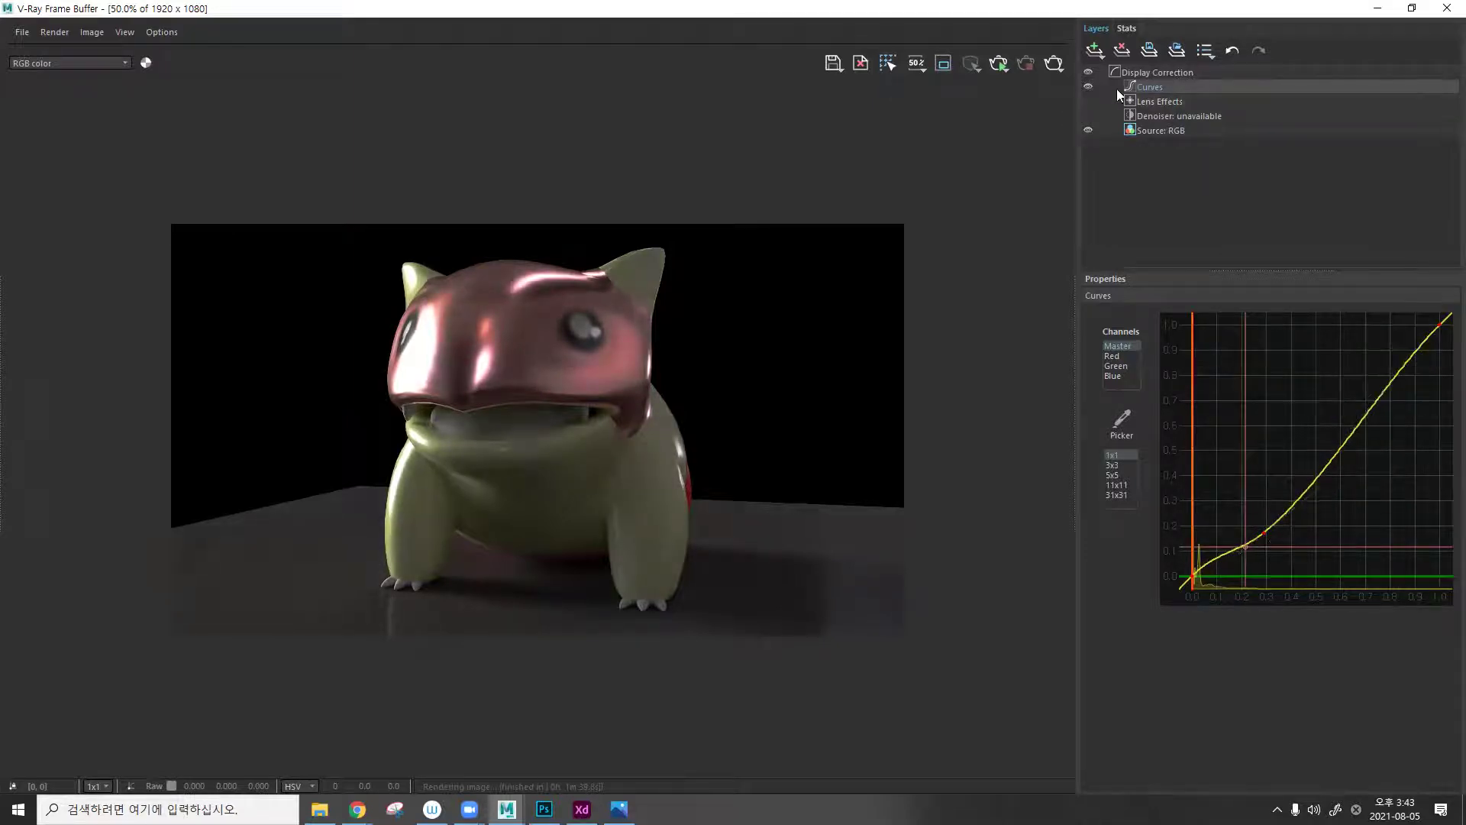
key("ctrl+z")
key("ctrl+z")
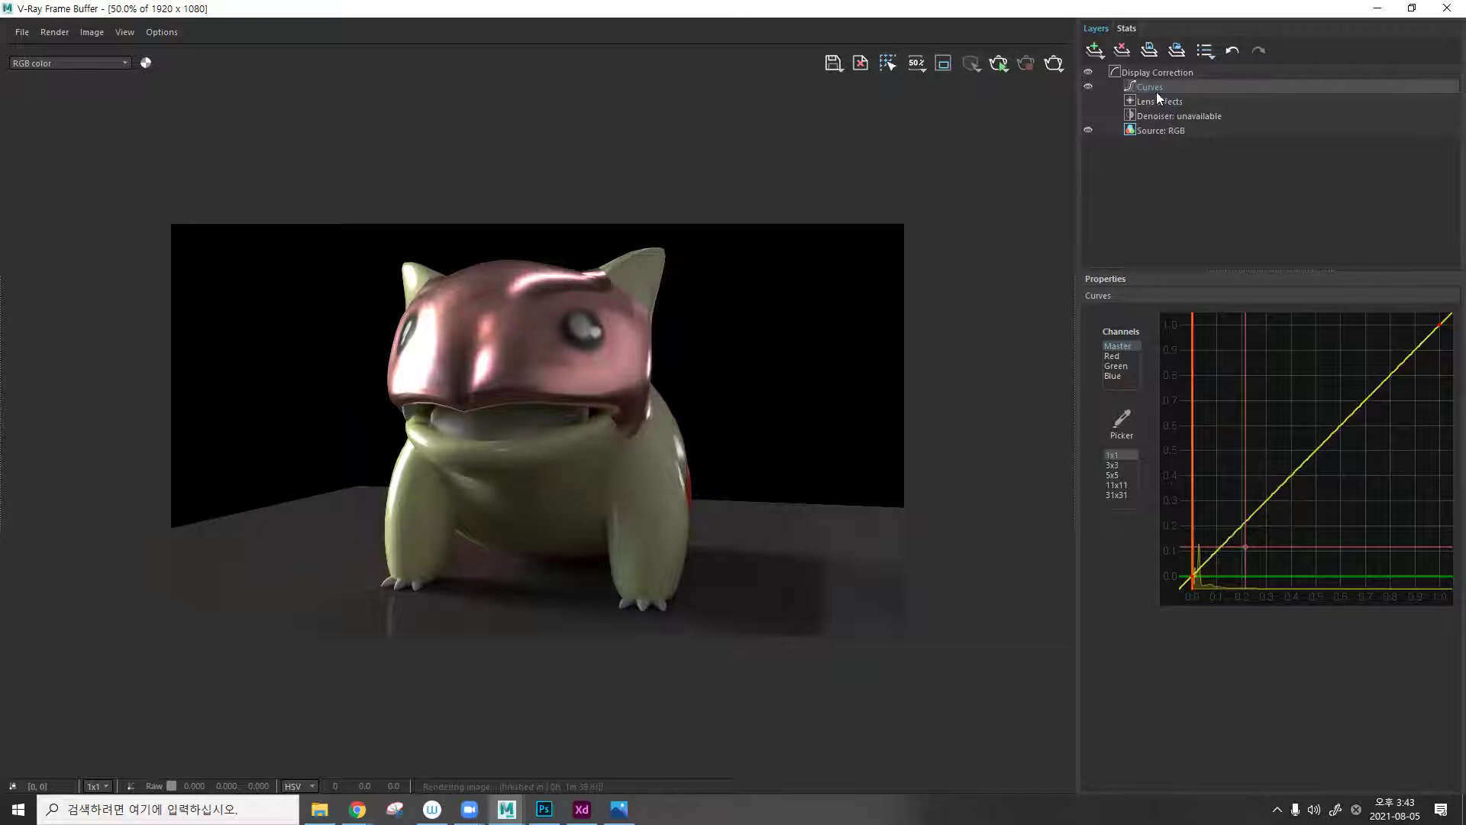
Add an Exposure correction layer with exposure 1.602, highlight burn 0.506 and contrast about 0.54.
left_click(1097, 52)
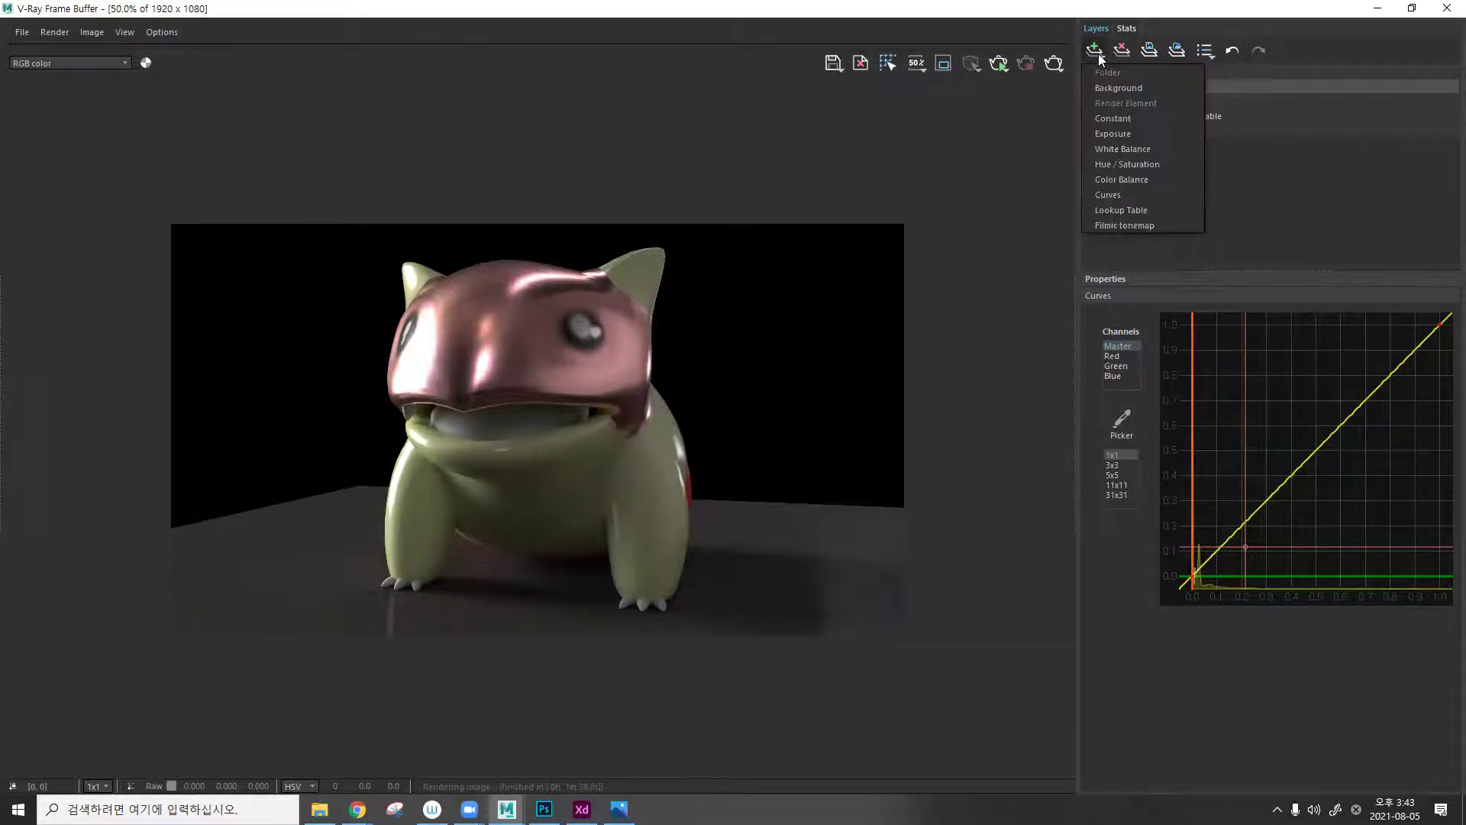
left_click(1144, 134)
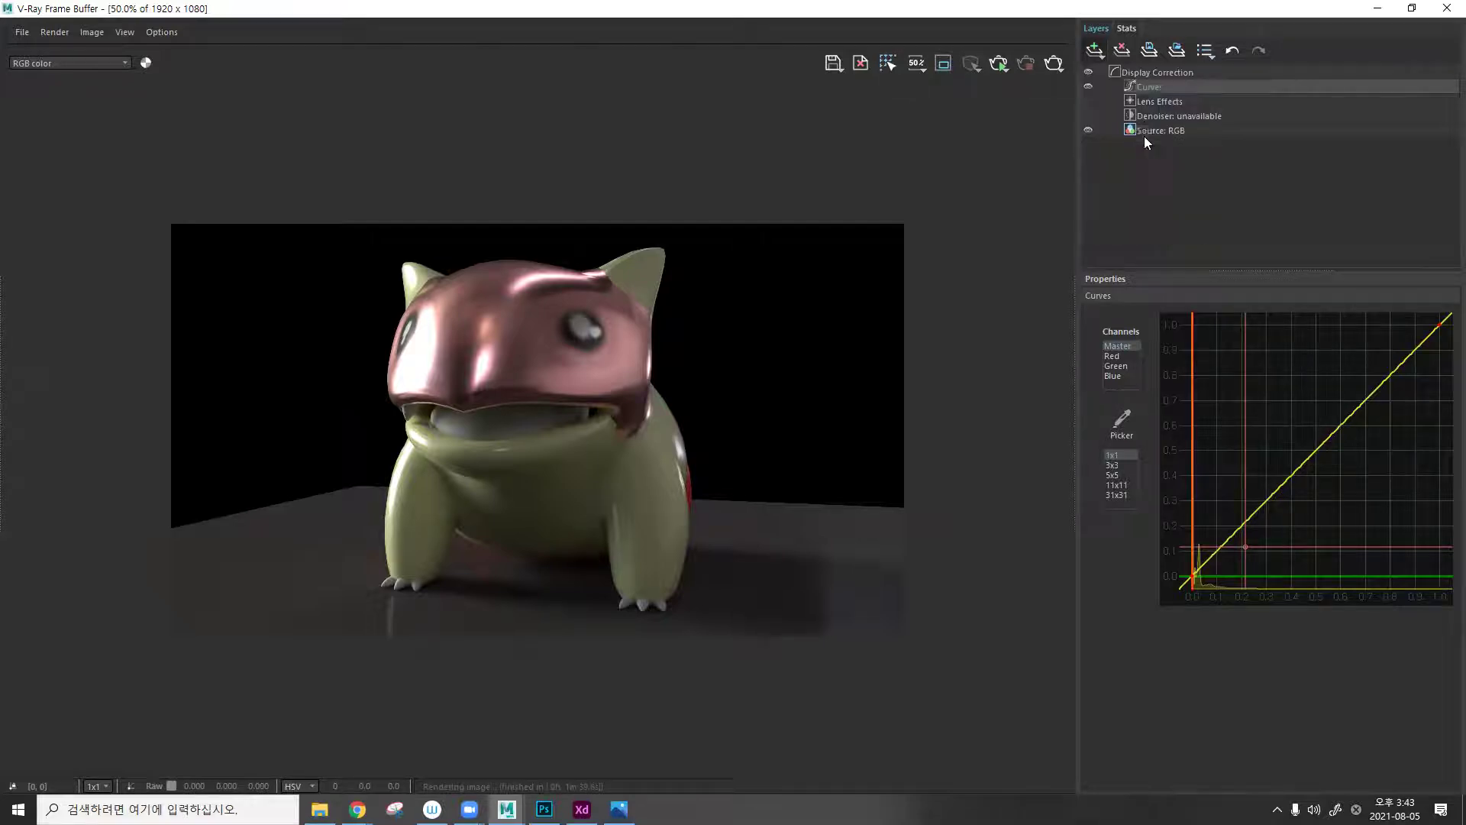
left_click_drag(1245, 371, 1295, 370)
mouse_move(1403, 399)
left_mouse_down()
mouse_move(1237, 399)
mouse_move(1198, 429)
mouse_move(1333, 429)
left_mouse_up()
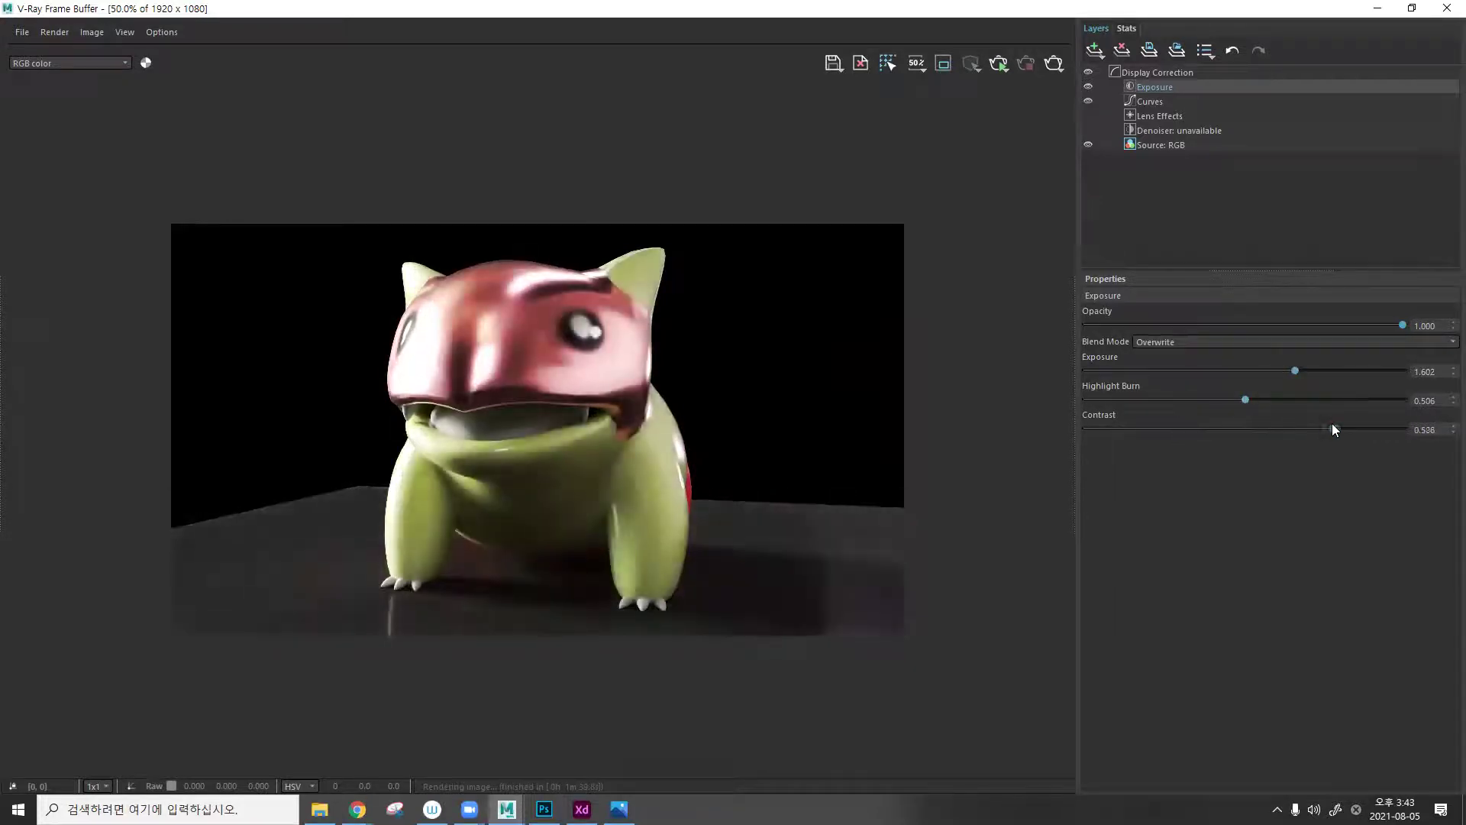
Add a Hue / Saturation correction layer with hue 127.084, saturation 0.653 and lightness 0.017.
left_click(1095, 51)
left_click(1147, 162)
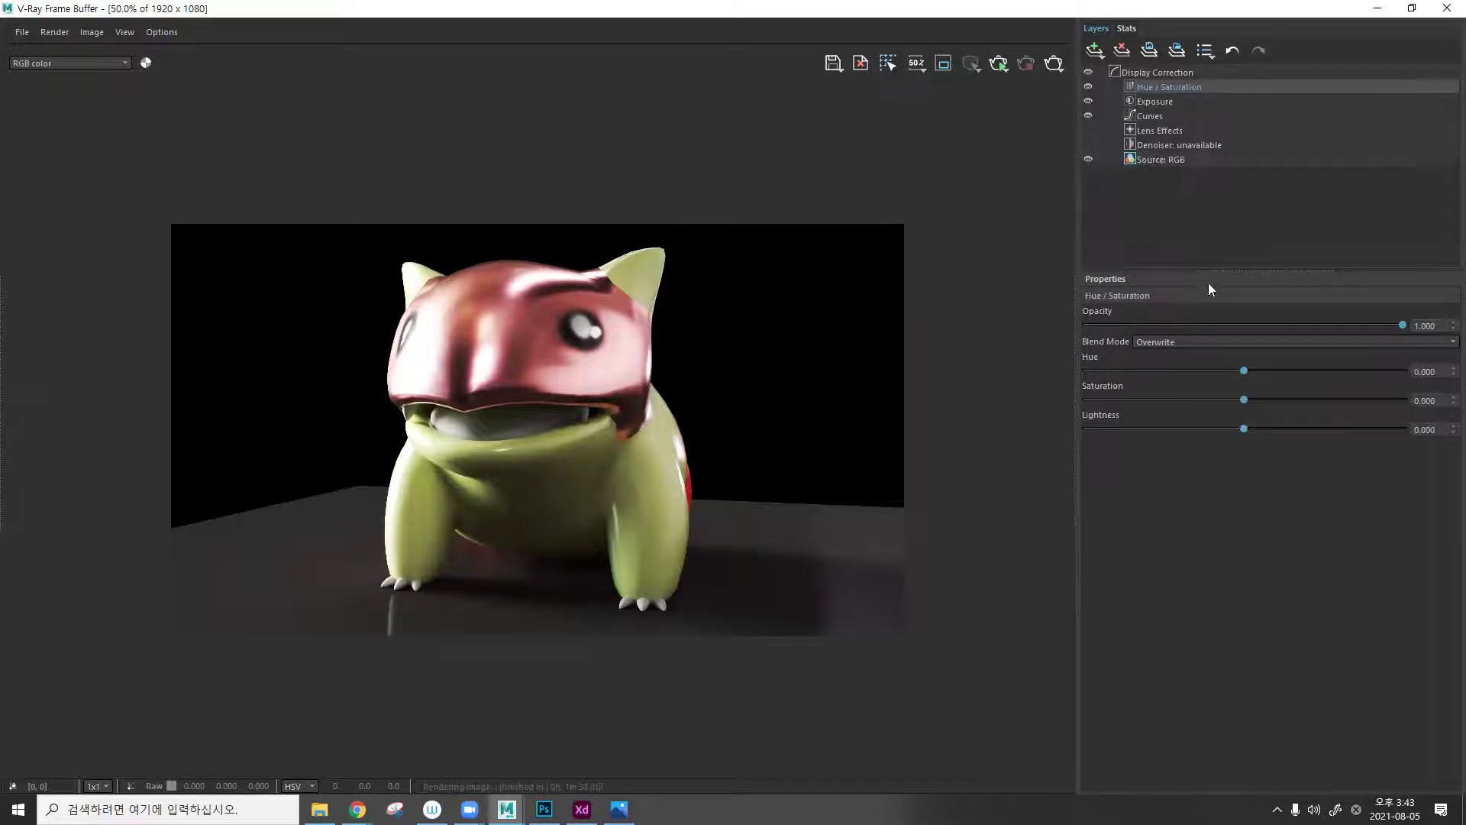
left_click_drag(1245, 371, 1356, 371)
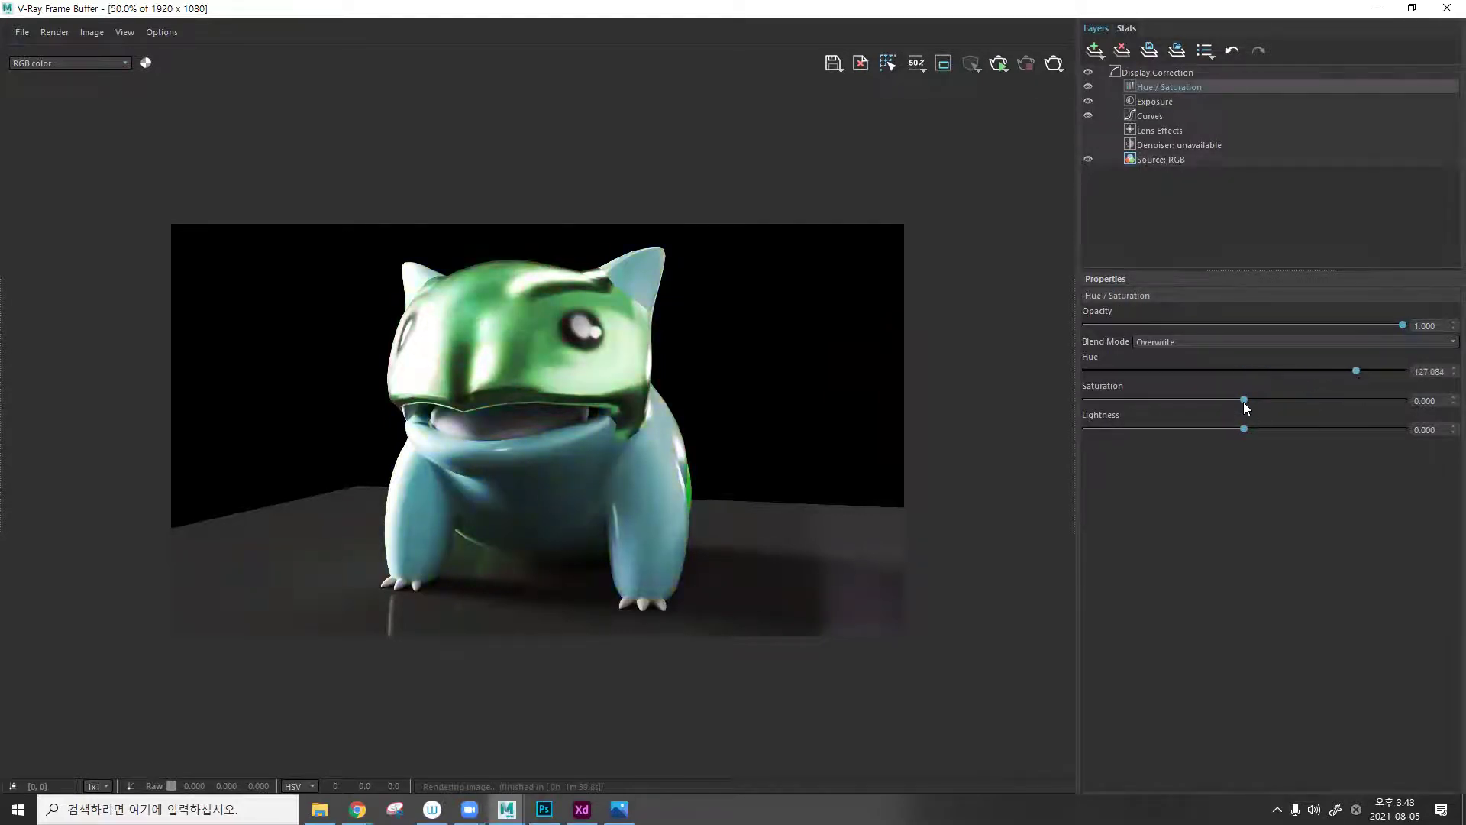
left_click_drag(1243, 399, 1347, 400)
mouse_move(1242, 429)
left_mouse_down()
mouse_move(1262, 426)
mouse_move(1205, 427)
mouse_move(1246, 430)
left_mouse_up()
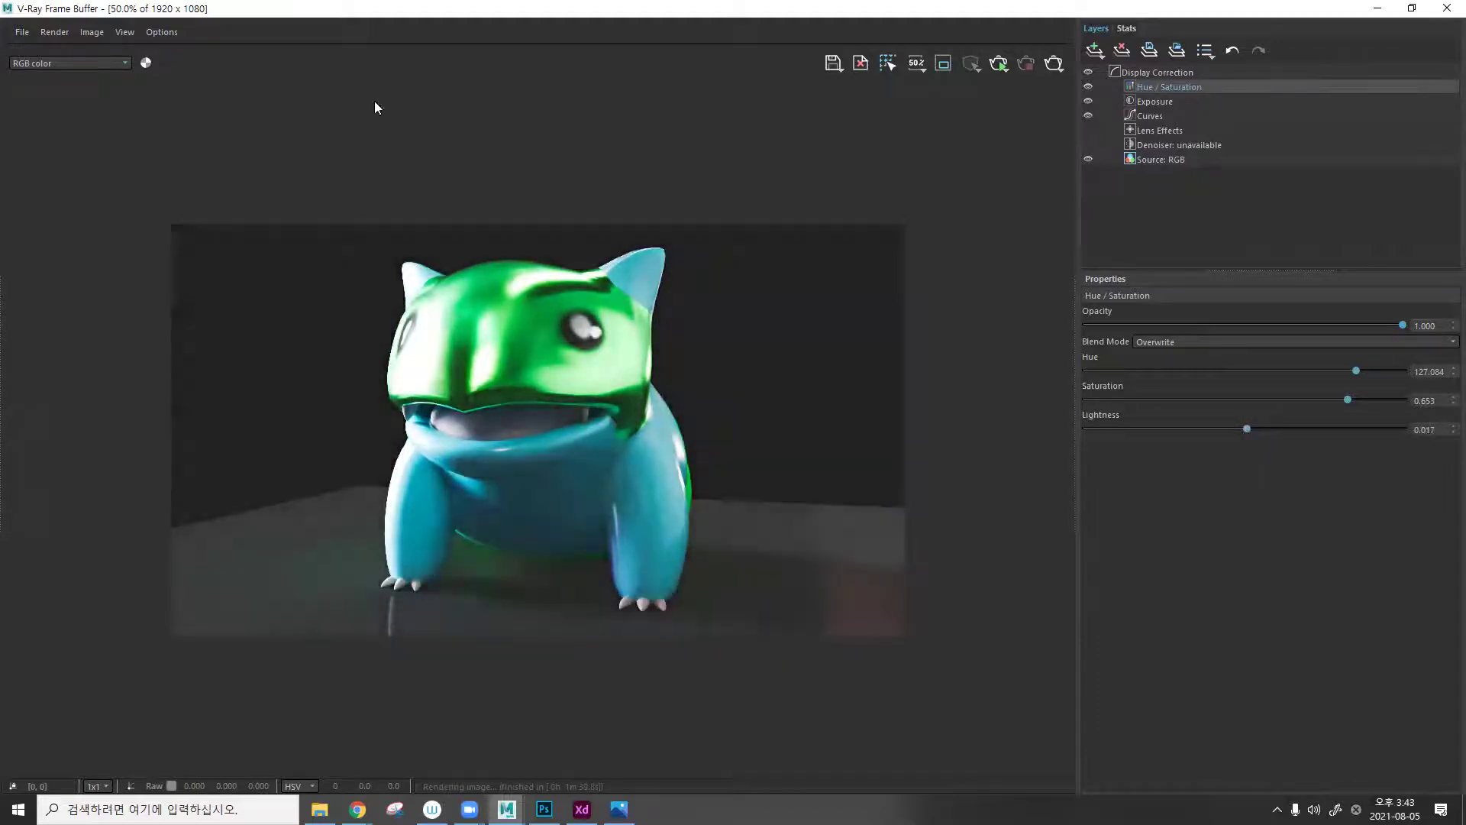
Compare the render's alpha channel with its colour image by toggling between the two.
left_click(146, 62)
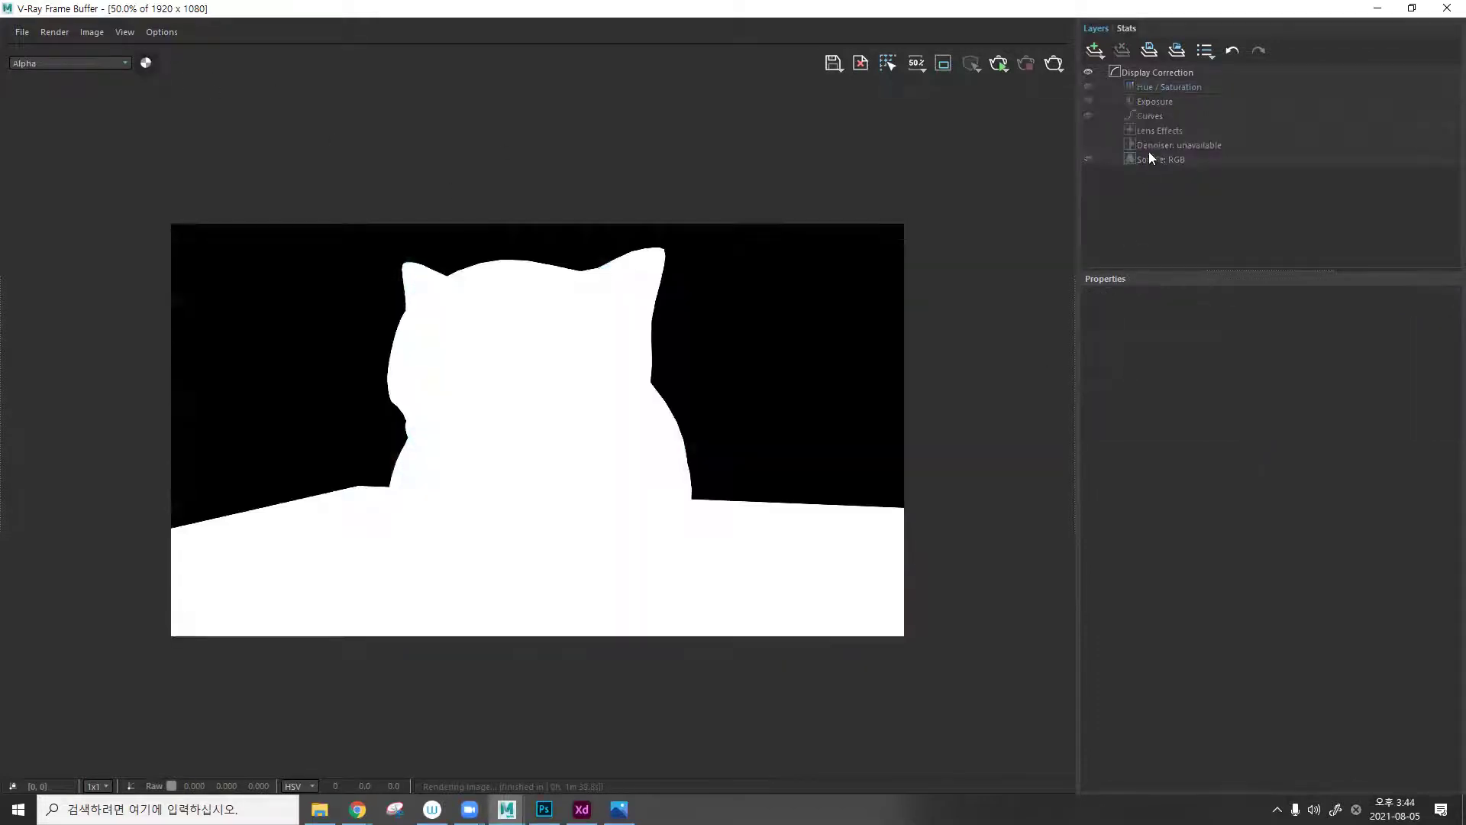
left_click(146, 64)
left_click(145, 64)
left_click(148, 64)
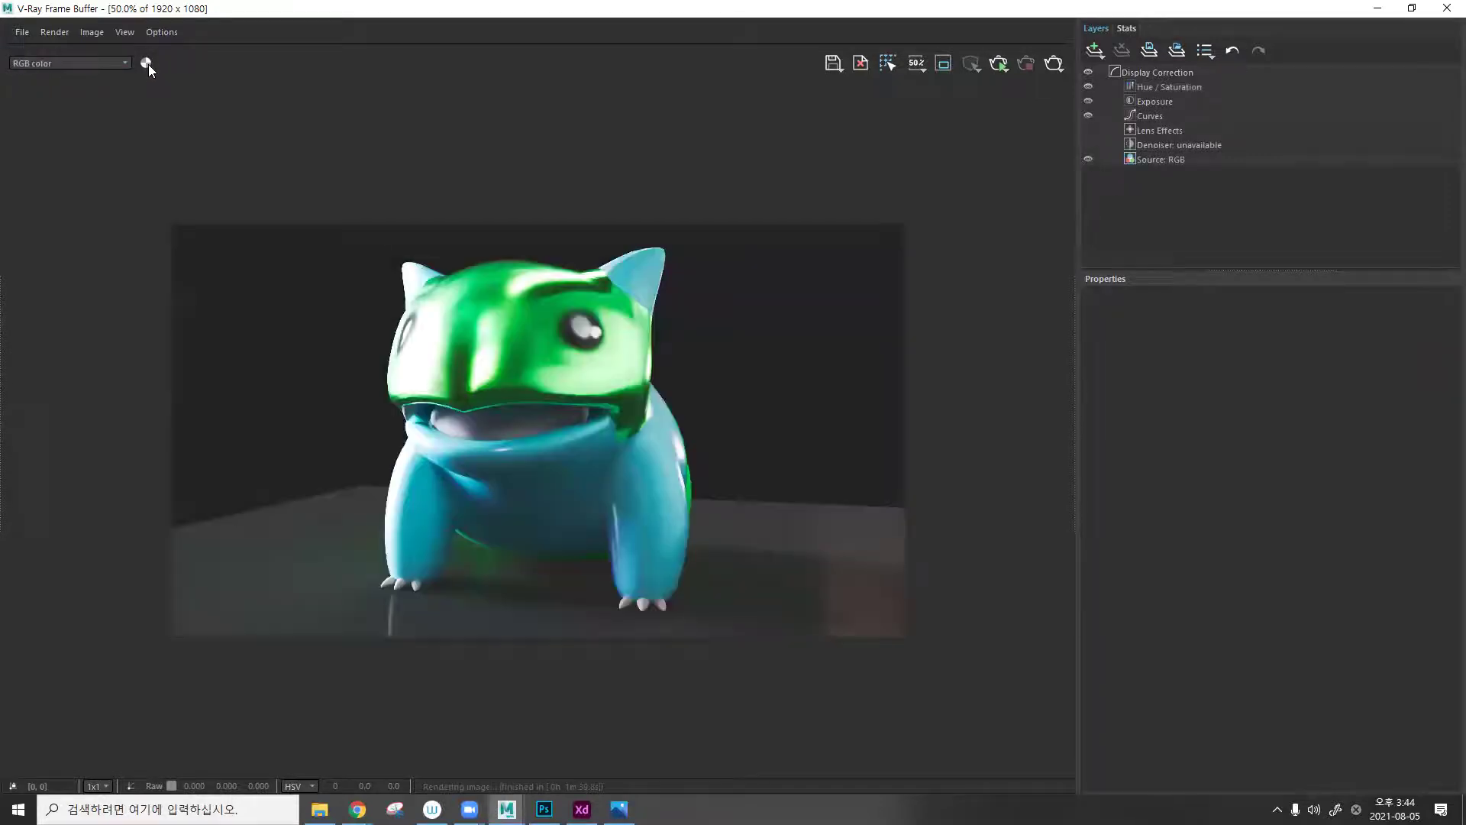
left_click(152, 61)
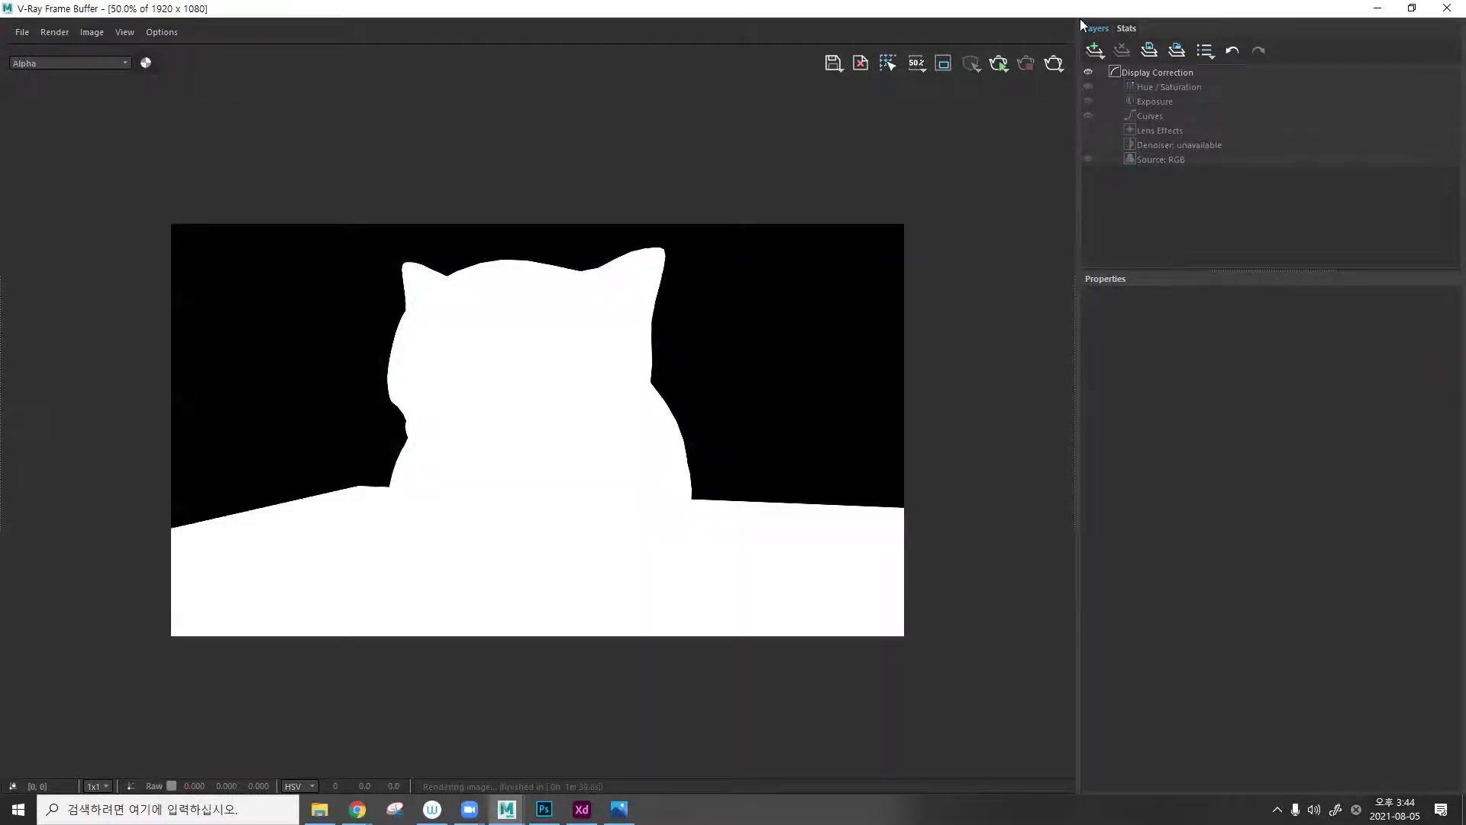
Close the frame buffer, select the creature's body, and enlarge the perspective viewport with an angled view of the creature.
left_click(1412, 8)
left_click(1063, 271)
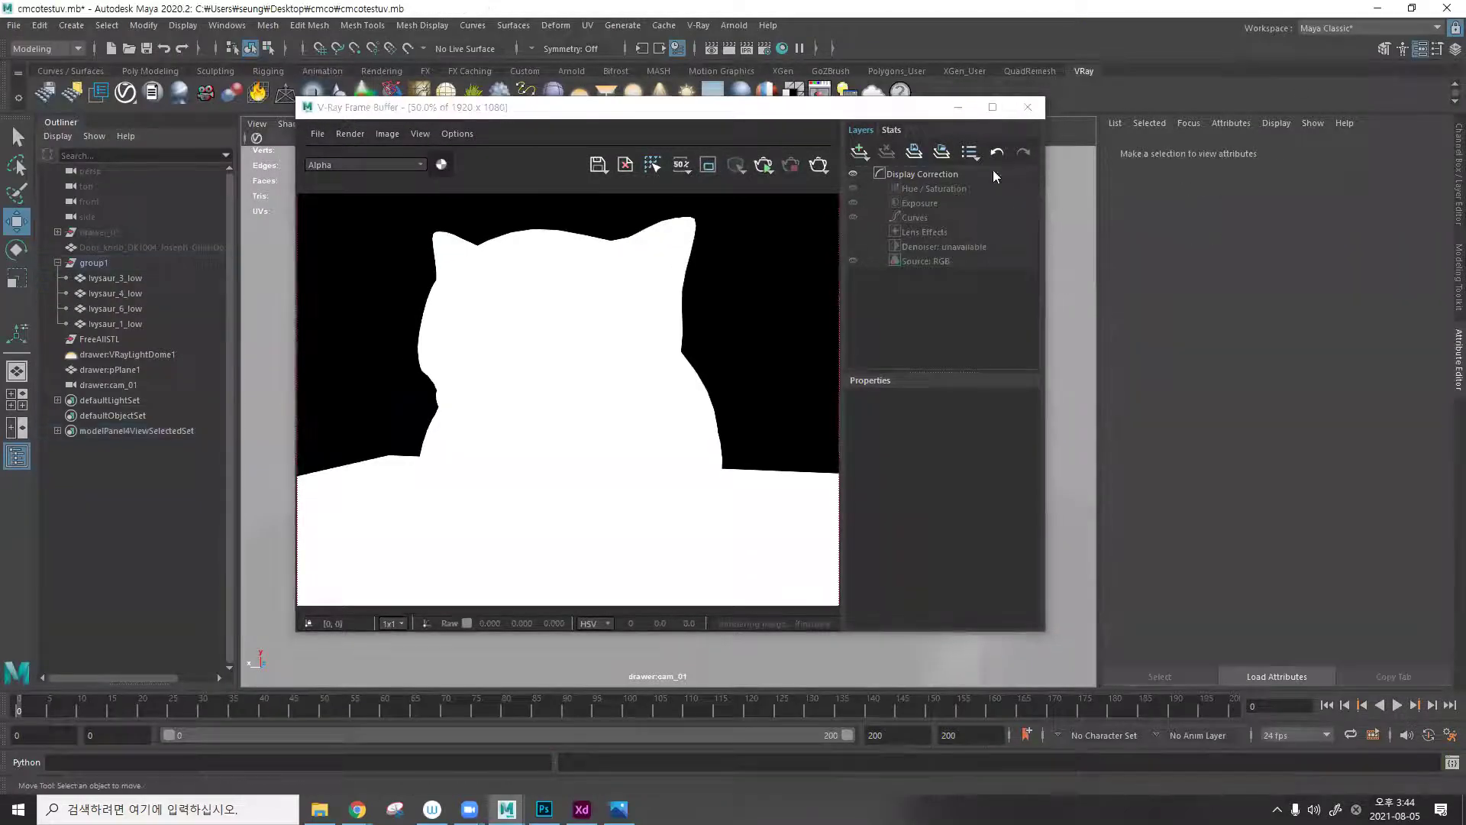
left_click(1028, 110)
left_click(758, 348)
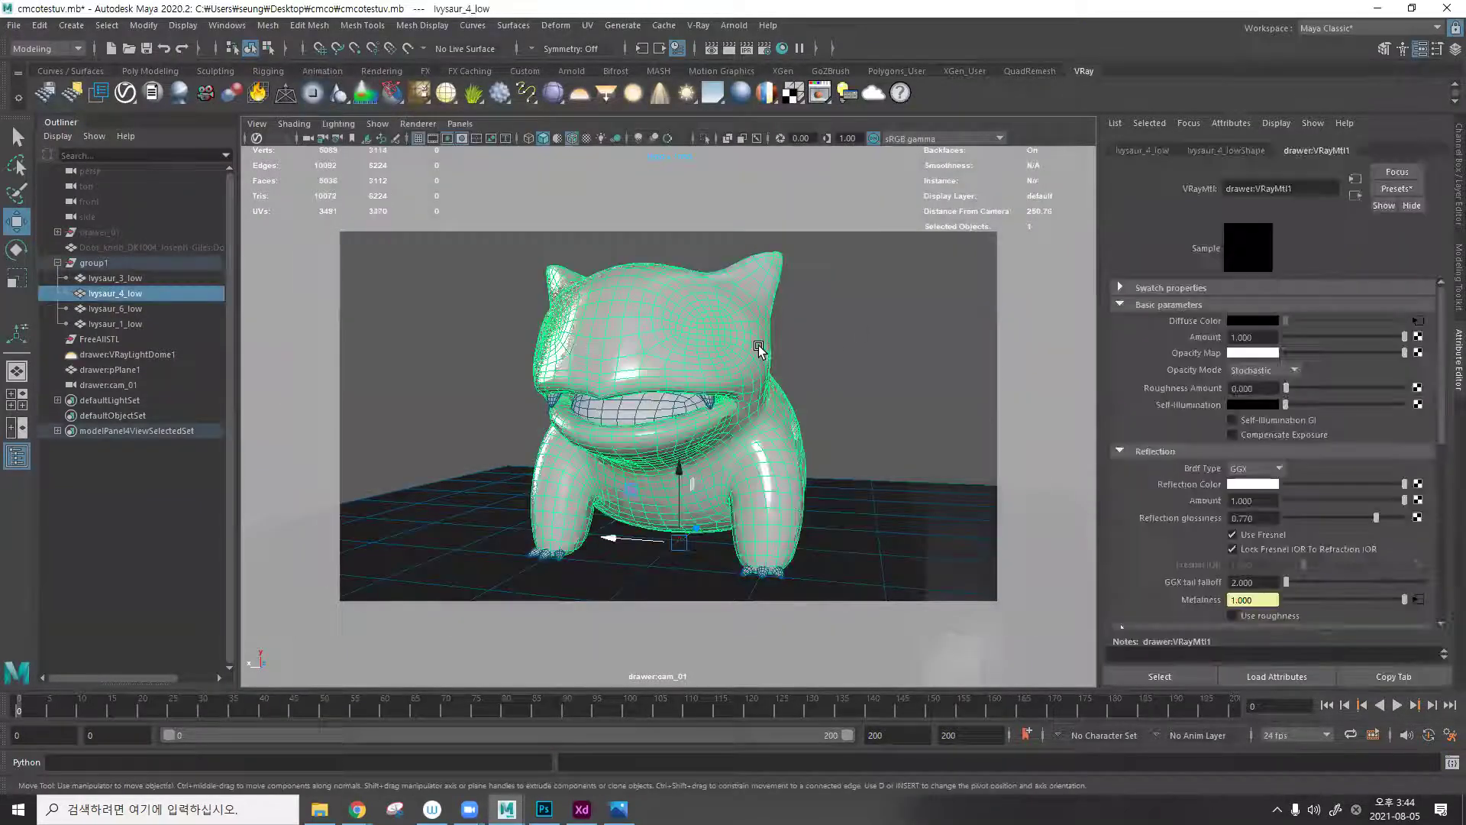
key("space")
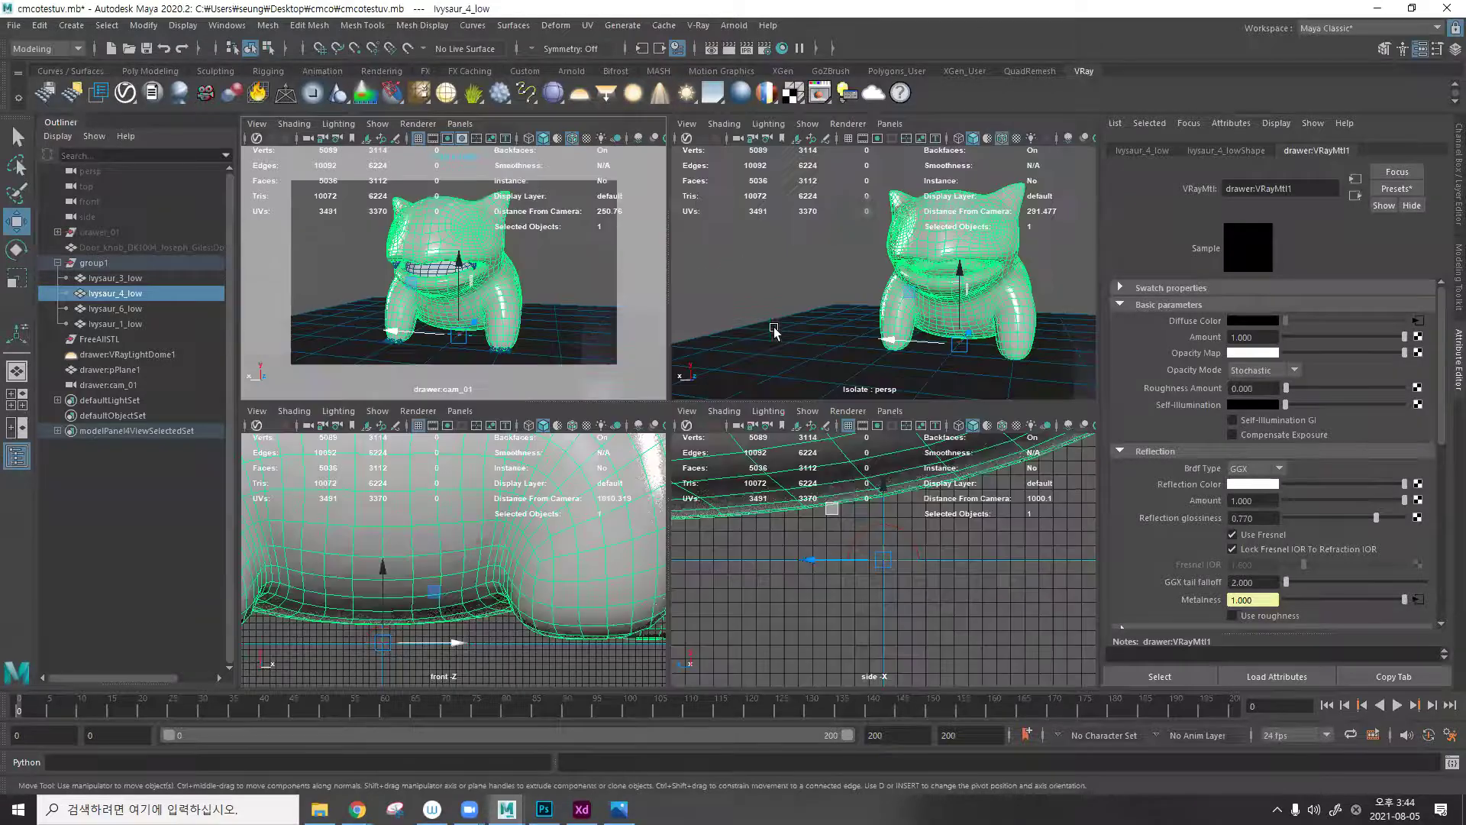
key("space")
left_click_drag(824, 252, 783, 57, "alt")
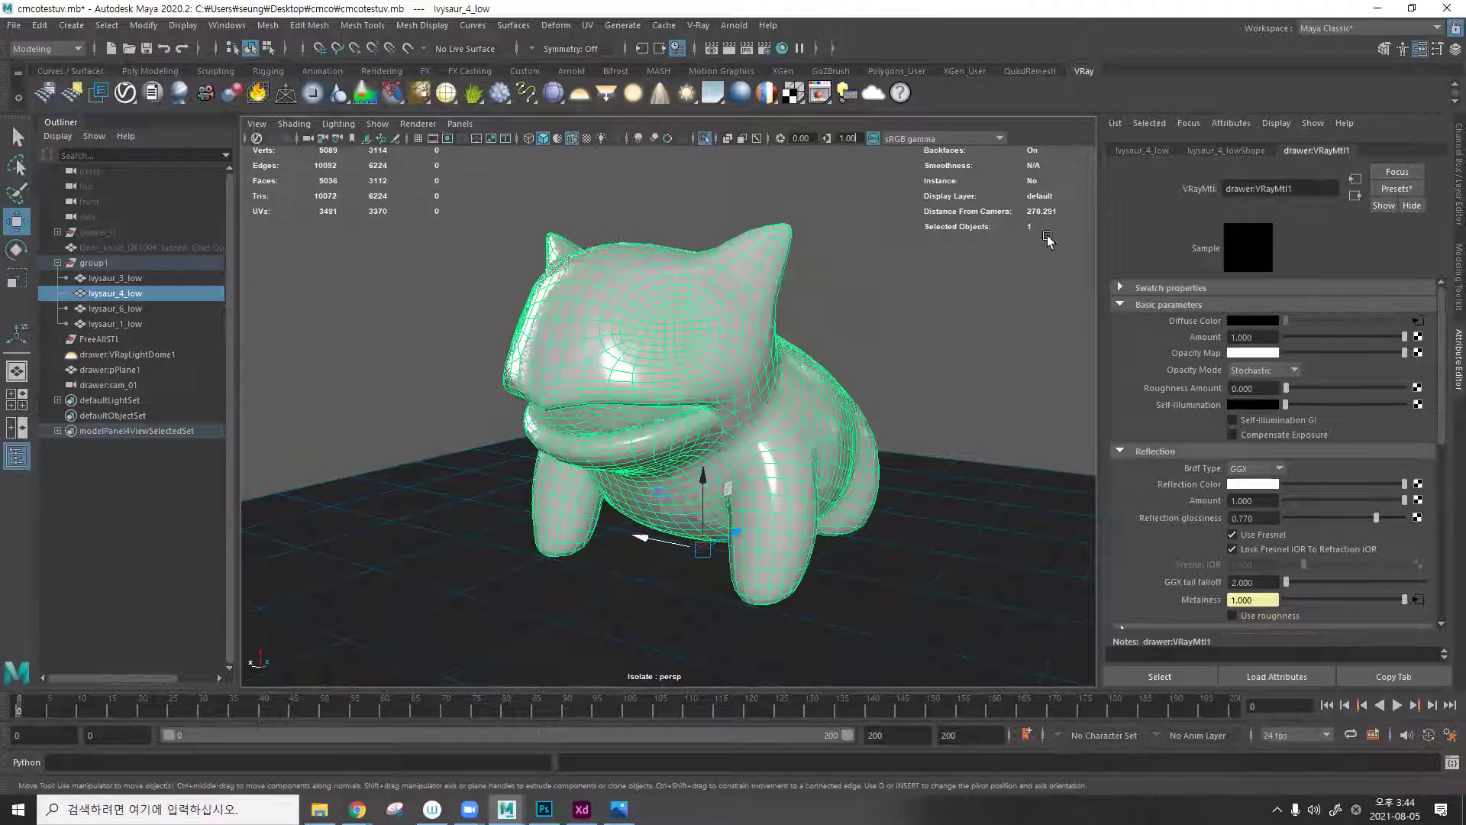
Start an interactive V-Ray render, try brightening the body material's self-illumination to grey, and return it to black.
left_click(738, 49)
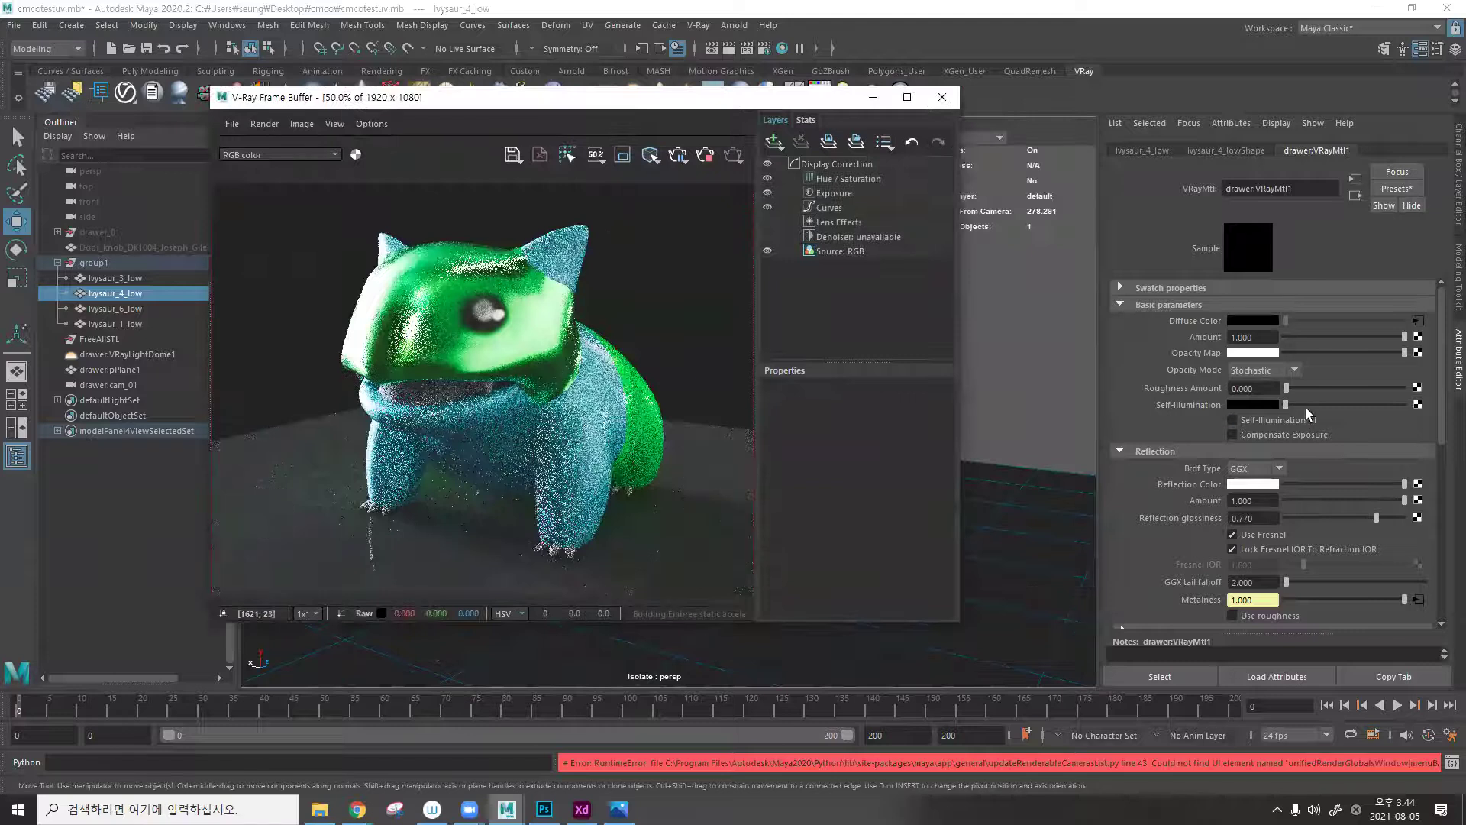
left_click_drag(1306, 406, 1314, 405)
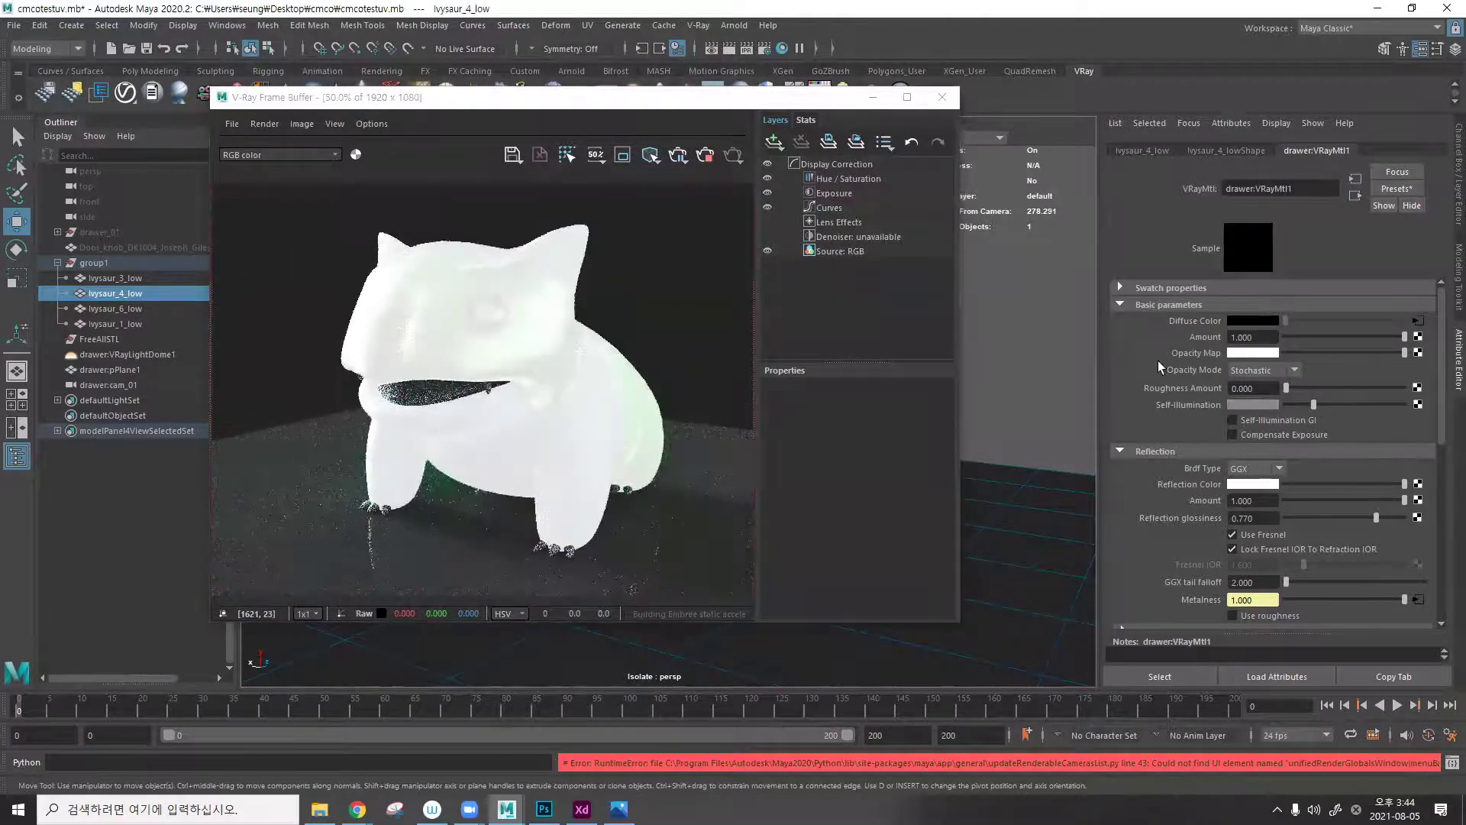
left_click_drag(1313, 405, 1216, 405)
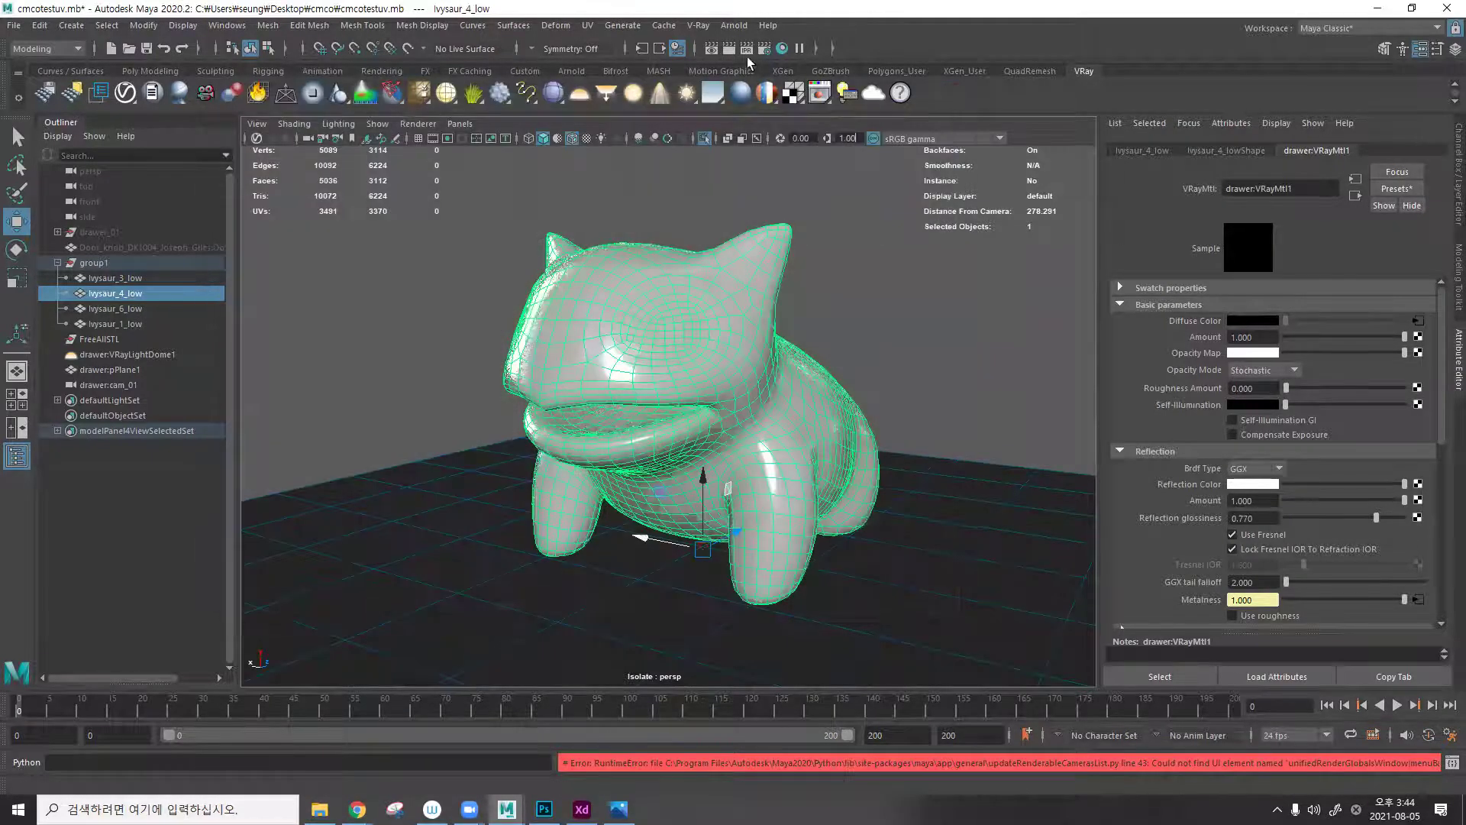
Restart the interactive V-Ray render of the perspective view and examine the creature's head and shoulder up close.
left_click(727, 52)
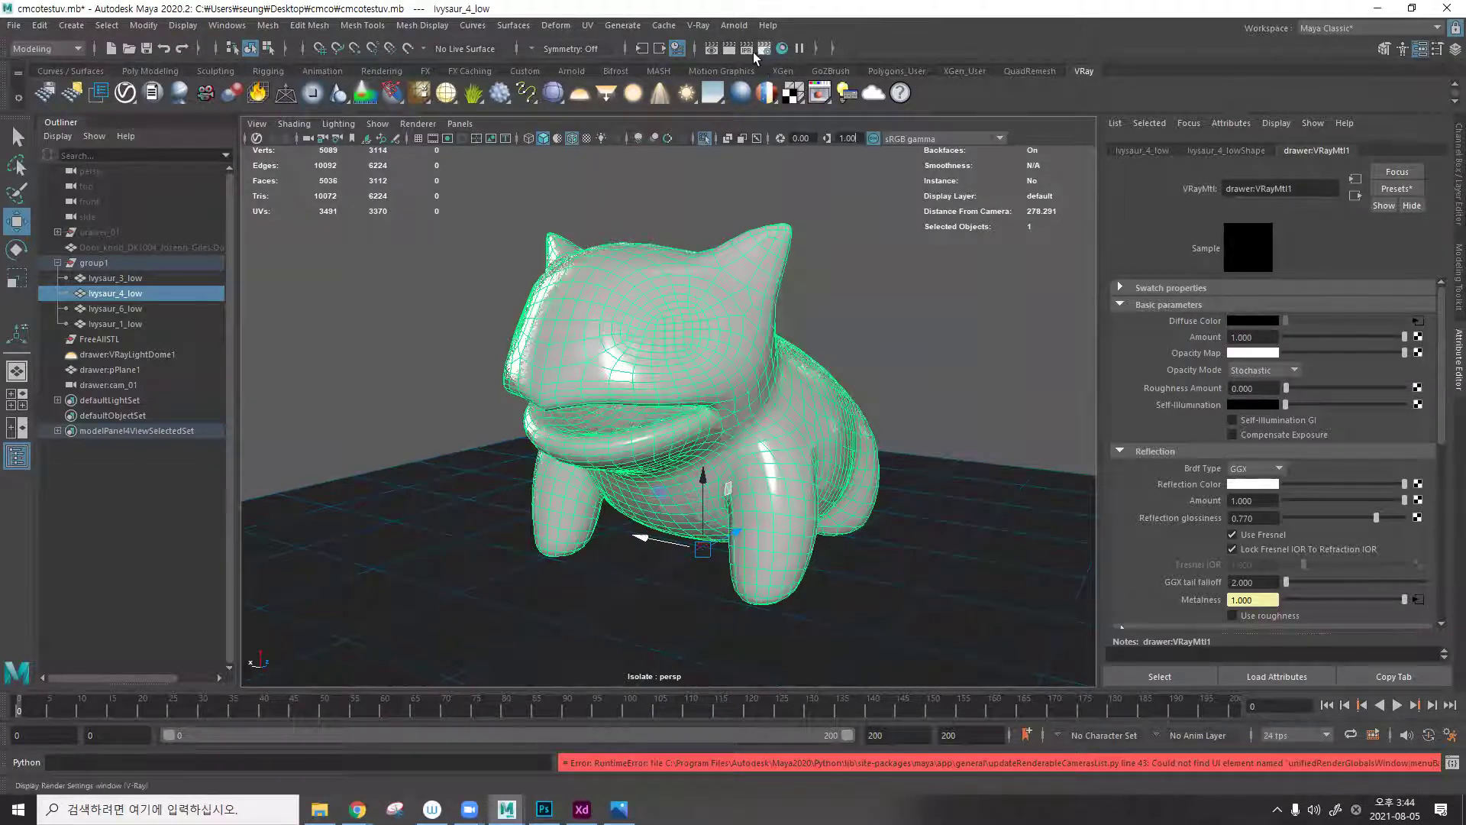
left_click(747, 49)
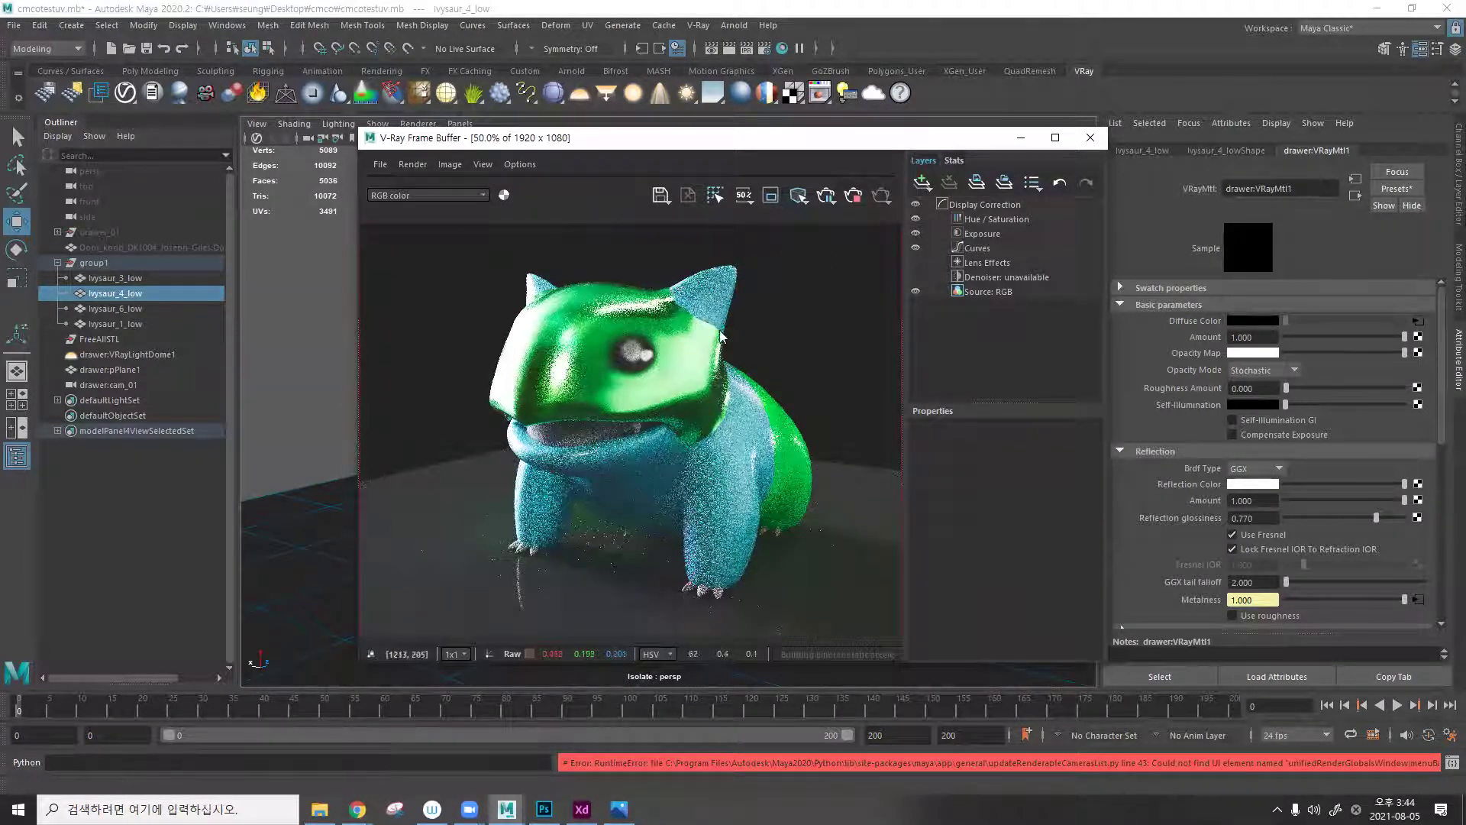
scroll(673, 365, "up", 2)
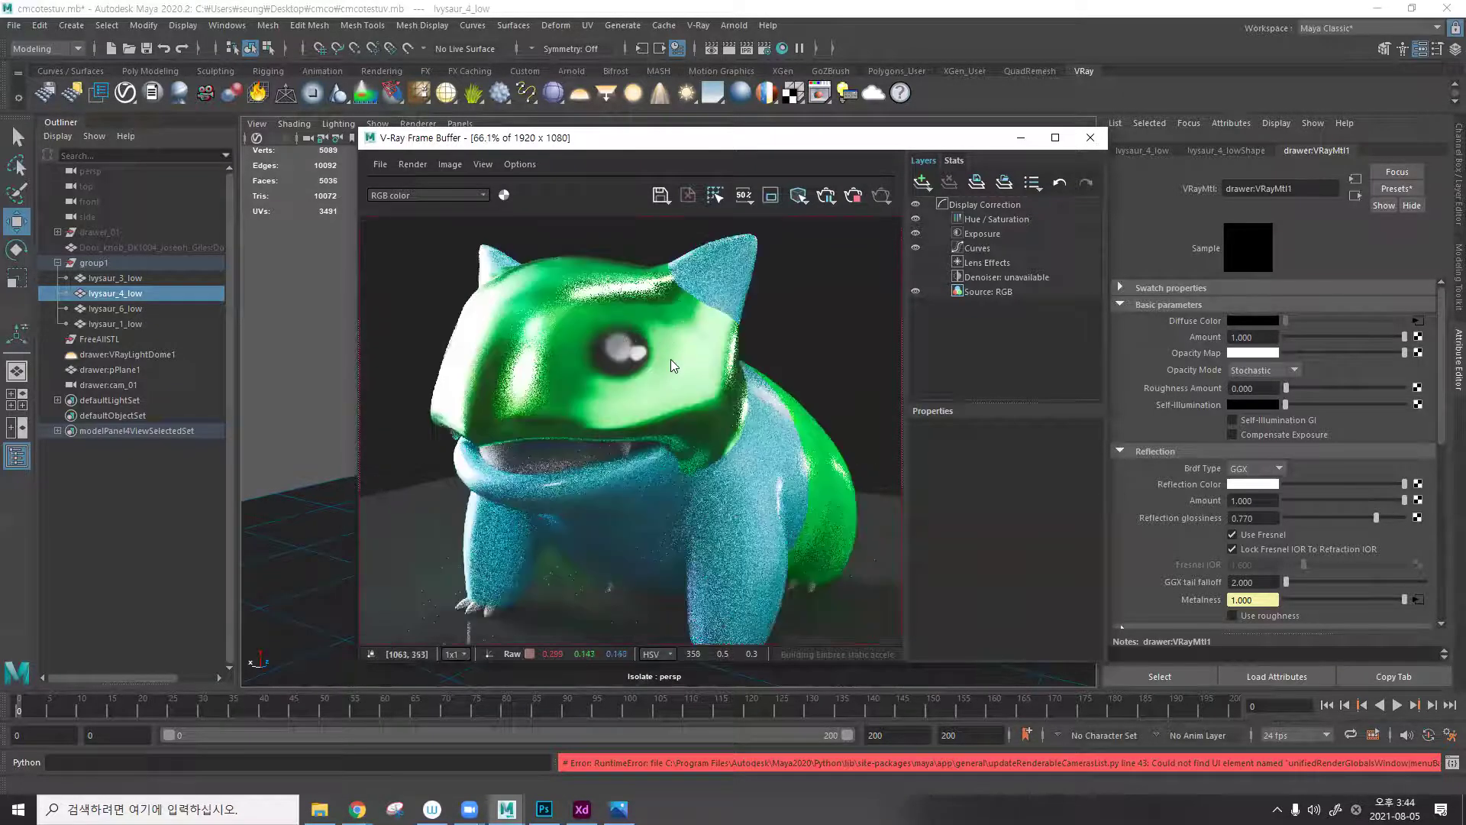
scroll(748, 458, "up", 5)
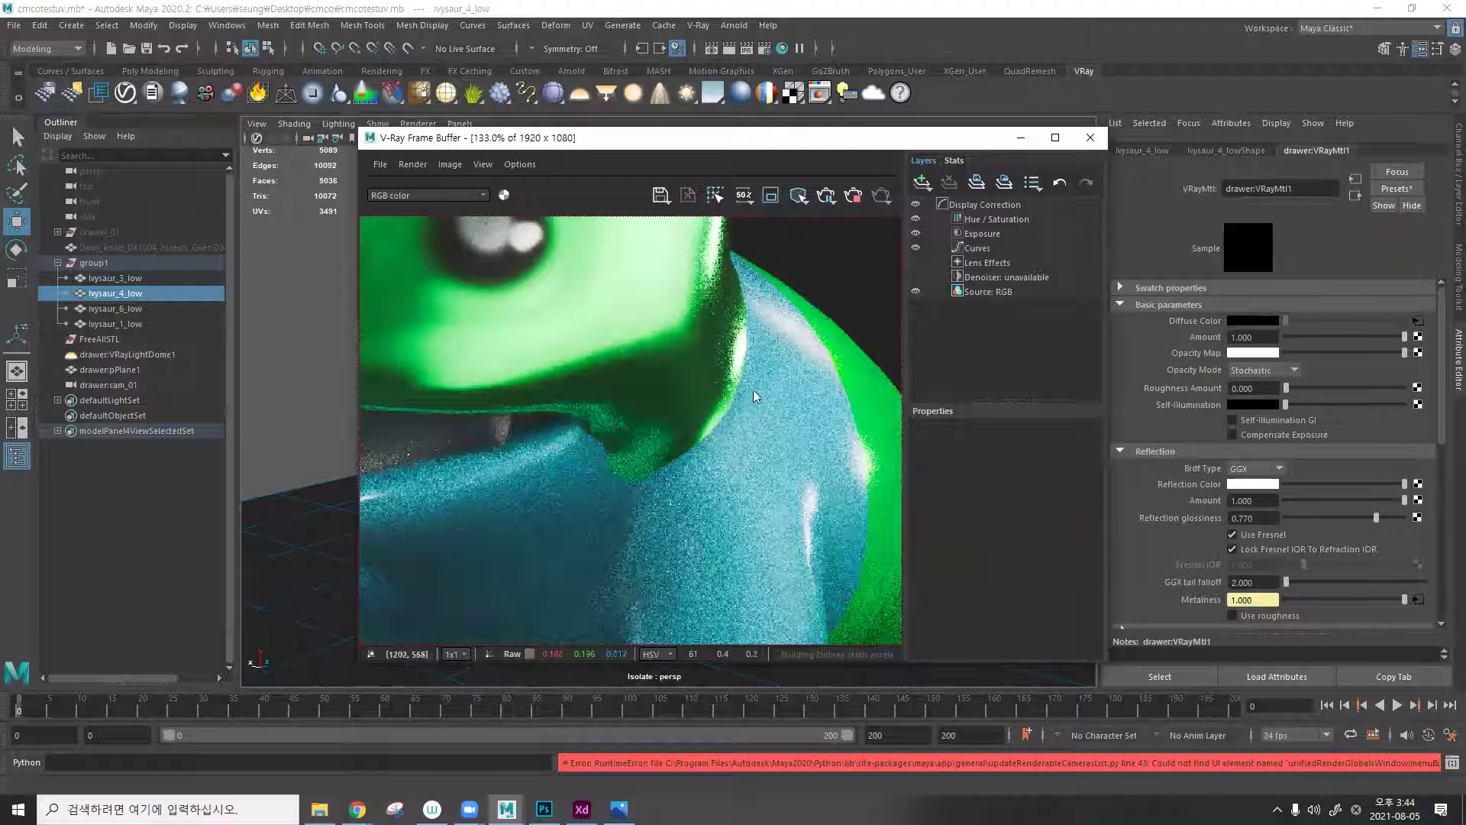
Examine the whole creature in the interactive render, close the frame buffer, and view the model from a more frontal angle.
scroll(754, 397, "down", 4)
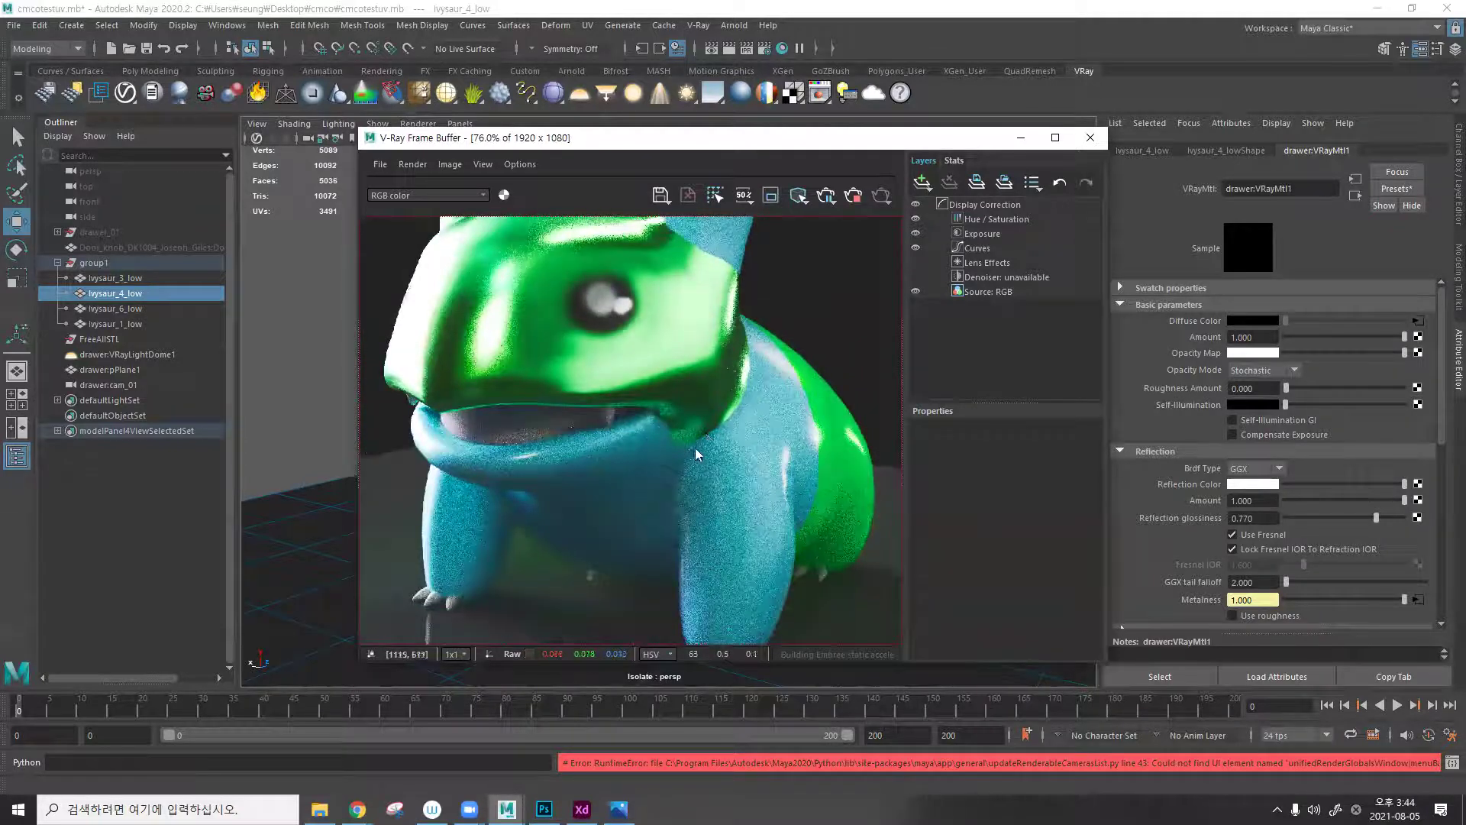
scroll(704, 463, "down", 1)
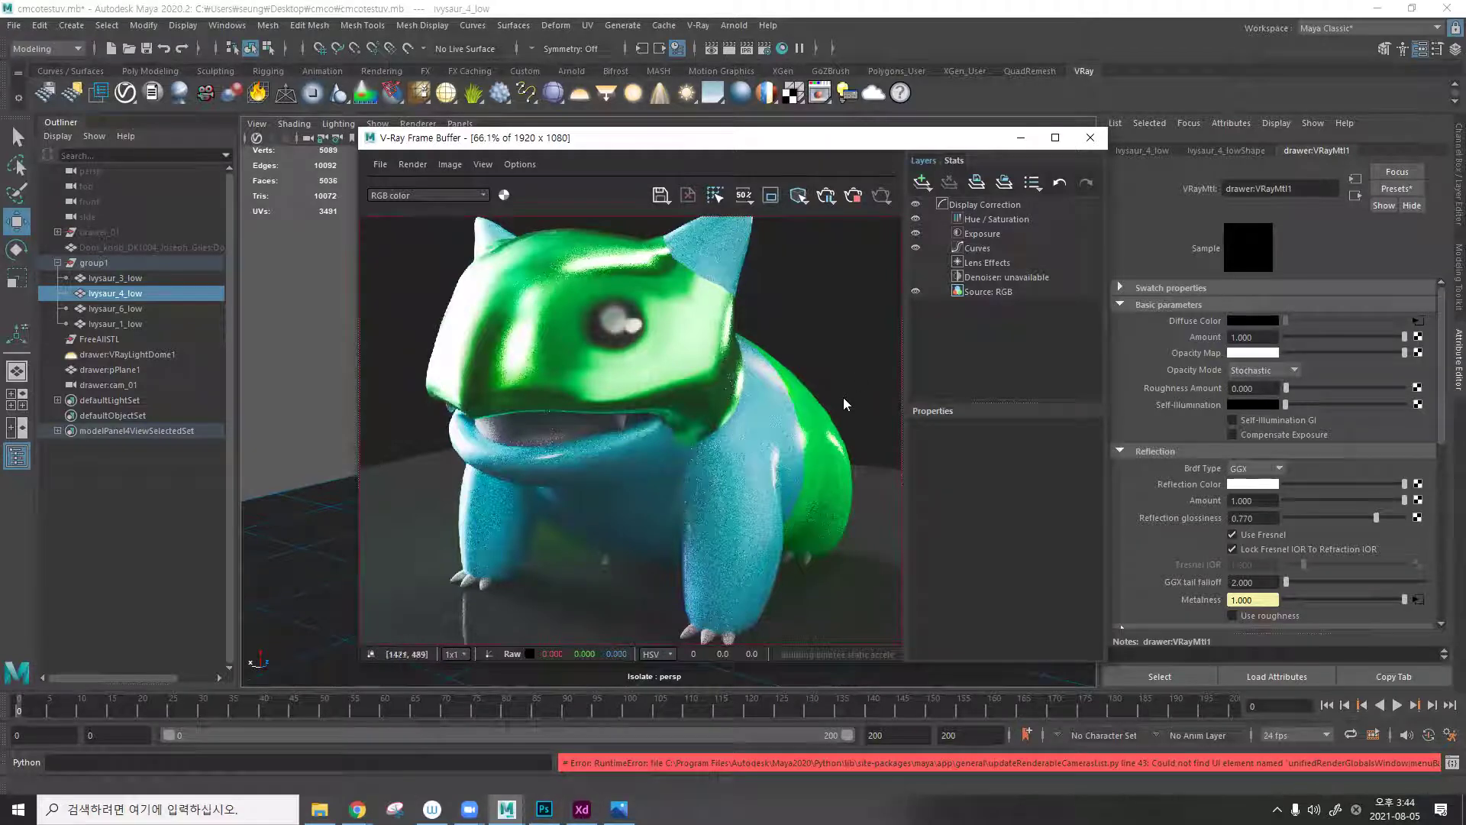
left_click(1091, 139)
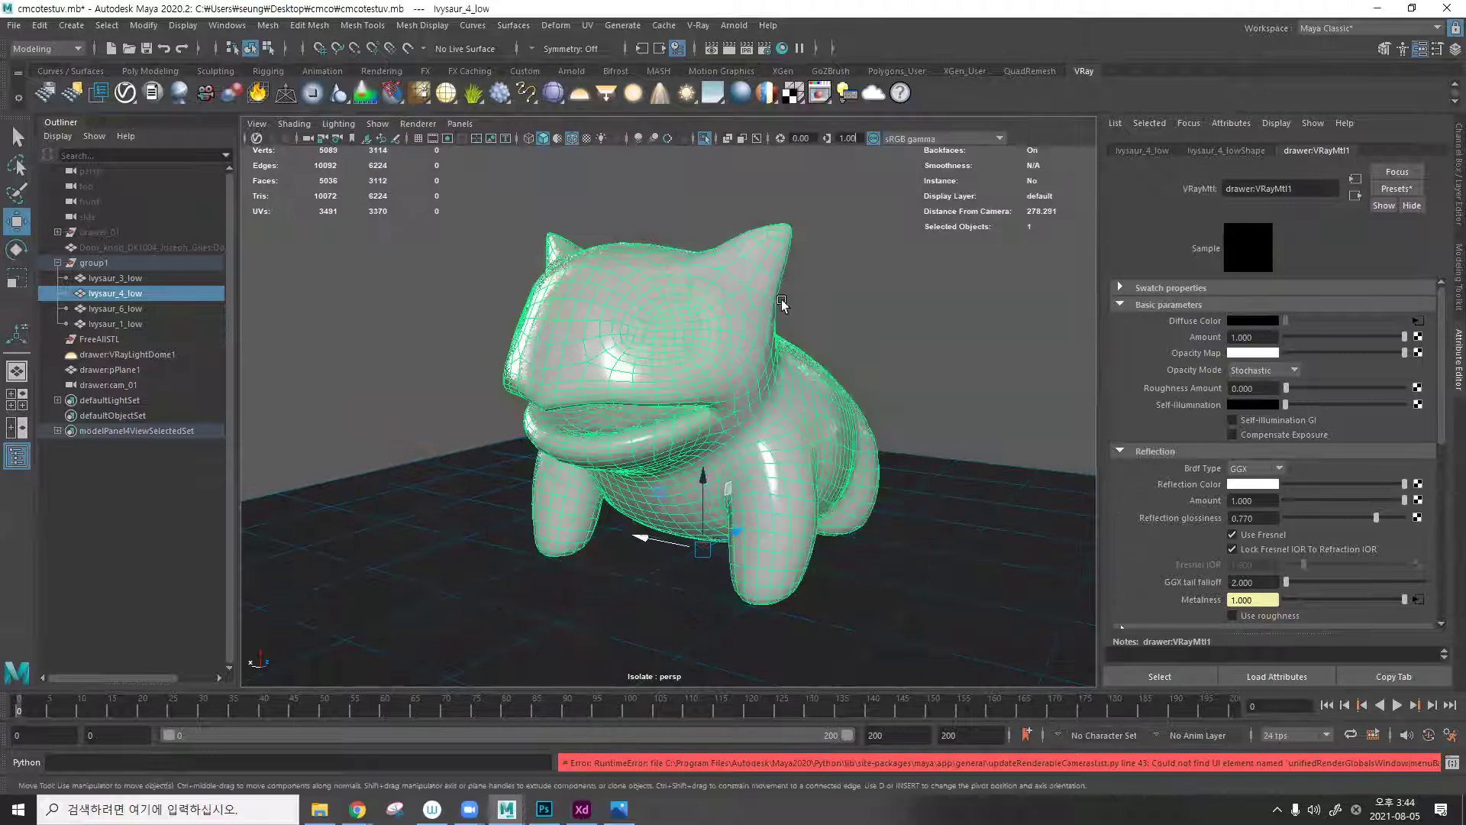
left_click(701, 200)
left_click_drag(702, 200, 691, 290, "alt")
Delete the construction history of the creature's body mesh.
left_click(691, 291)
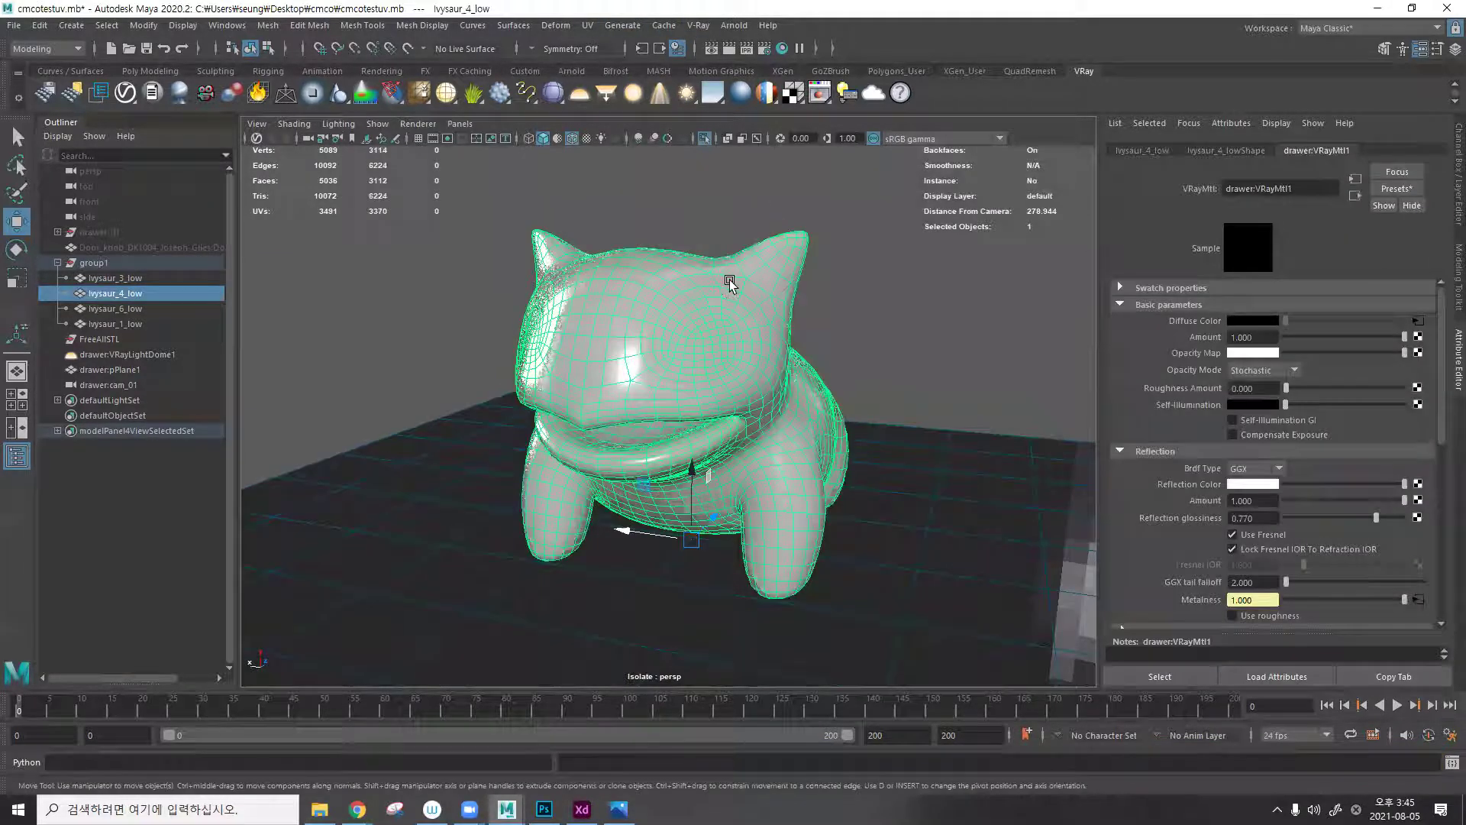
left_click(663, 279)
left_click(143, 25)
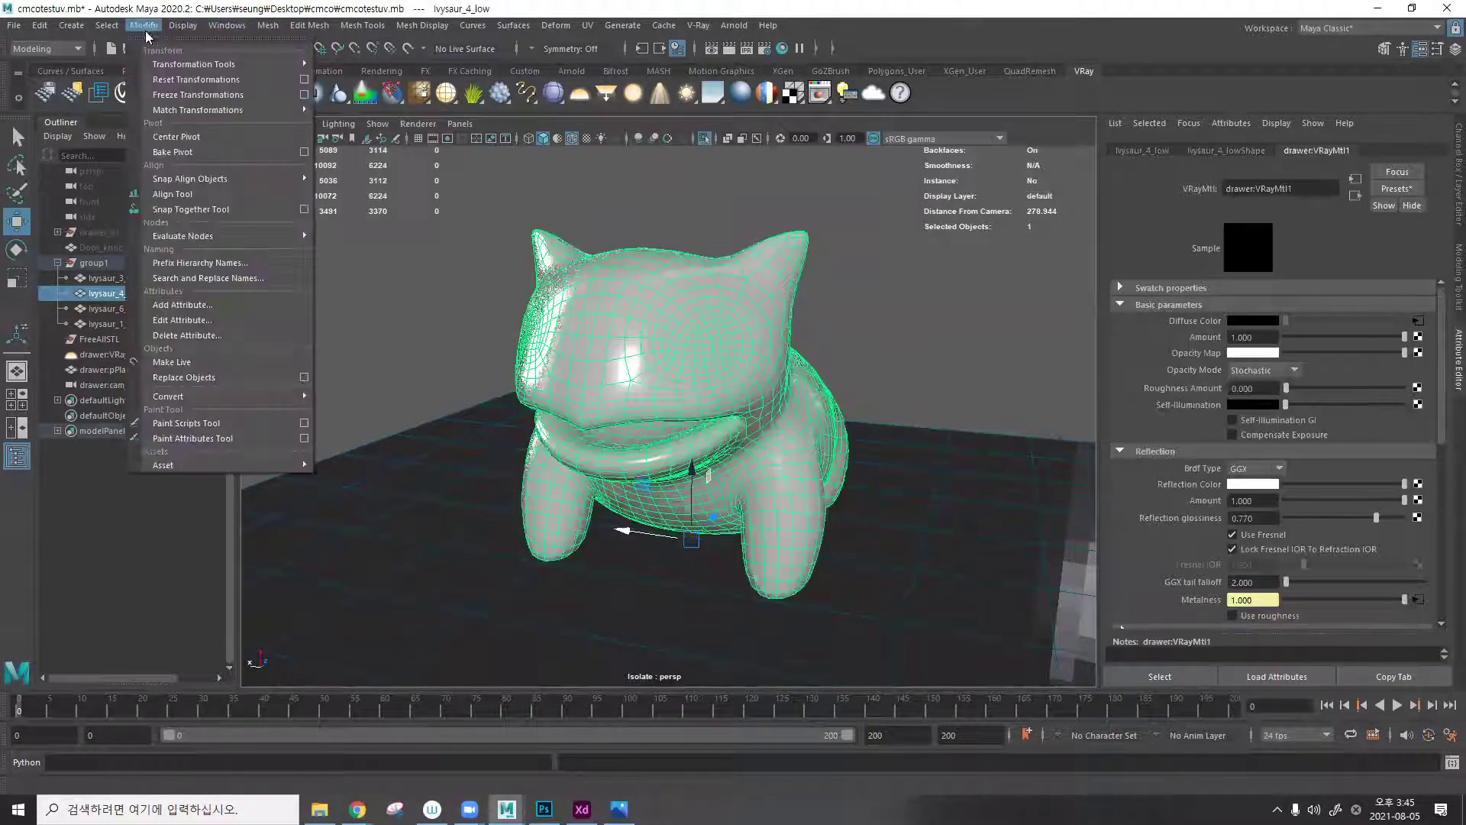
left_click(588, 191)
left_click(644, 279)
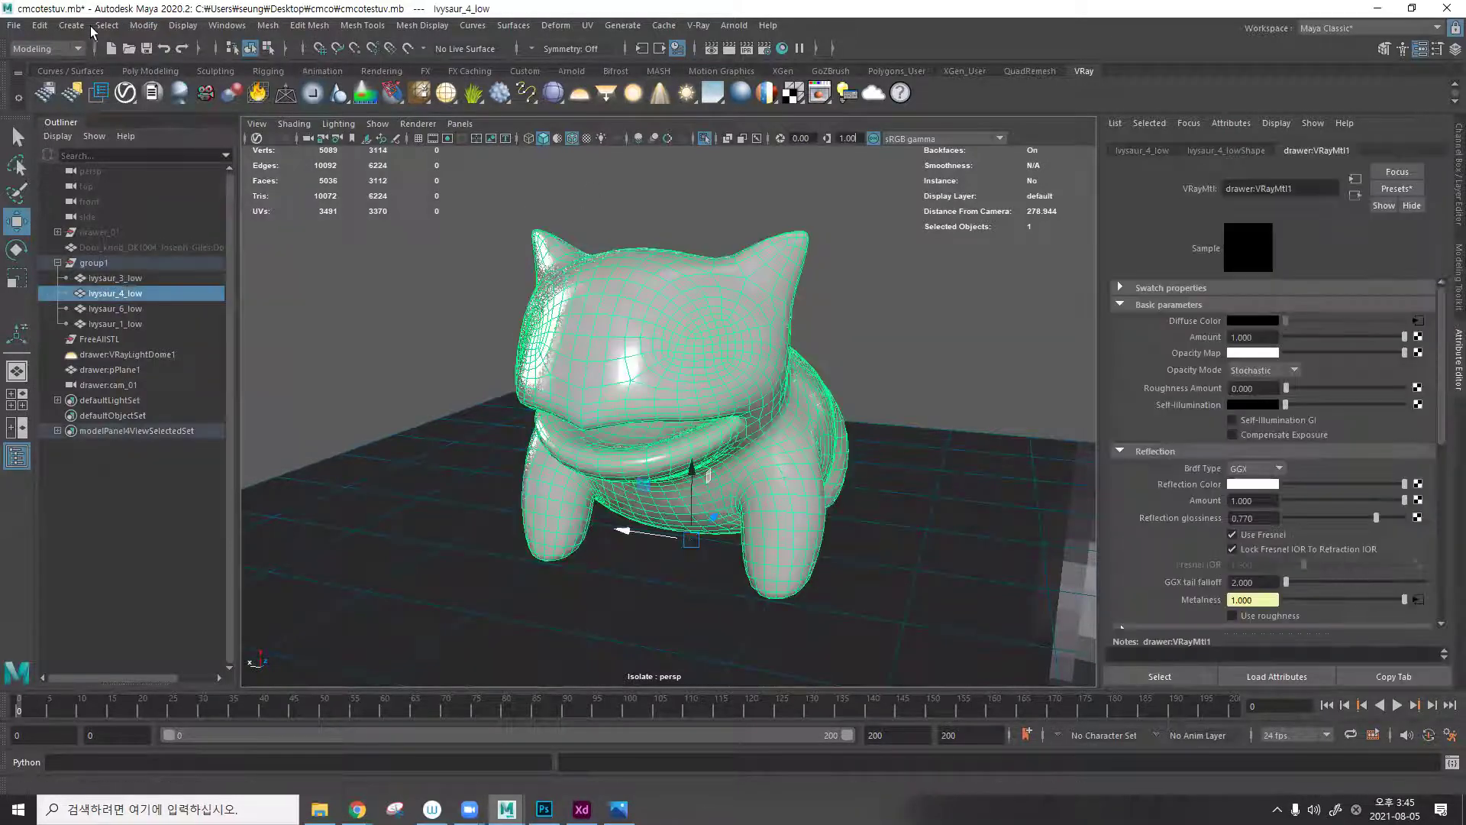
left_click(39, 25)
mouse_move(141, 200)
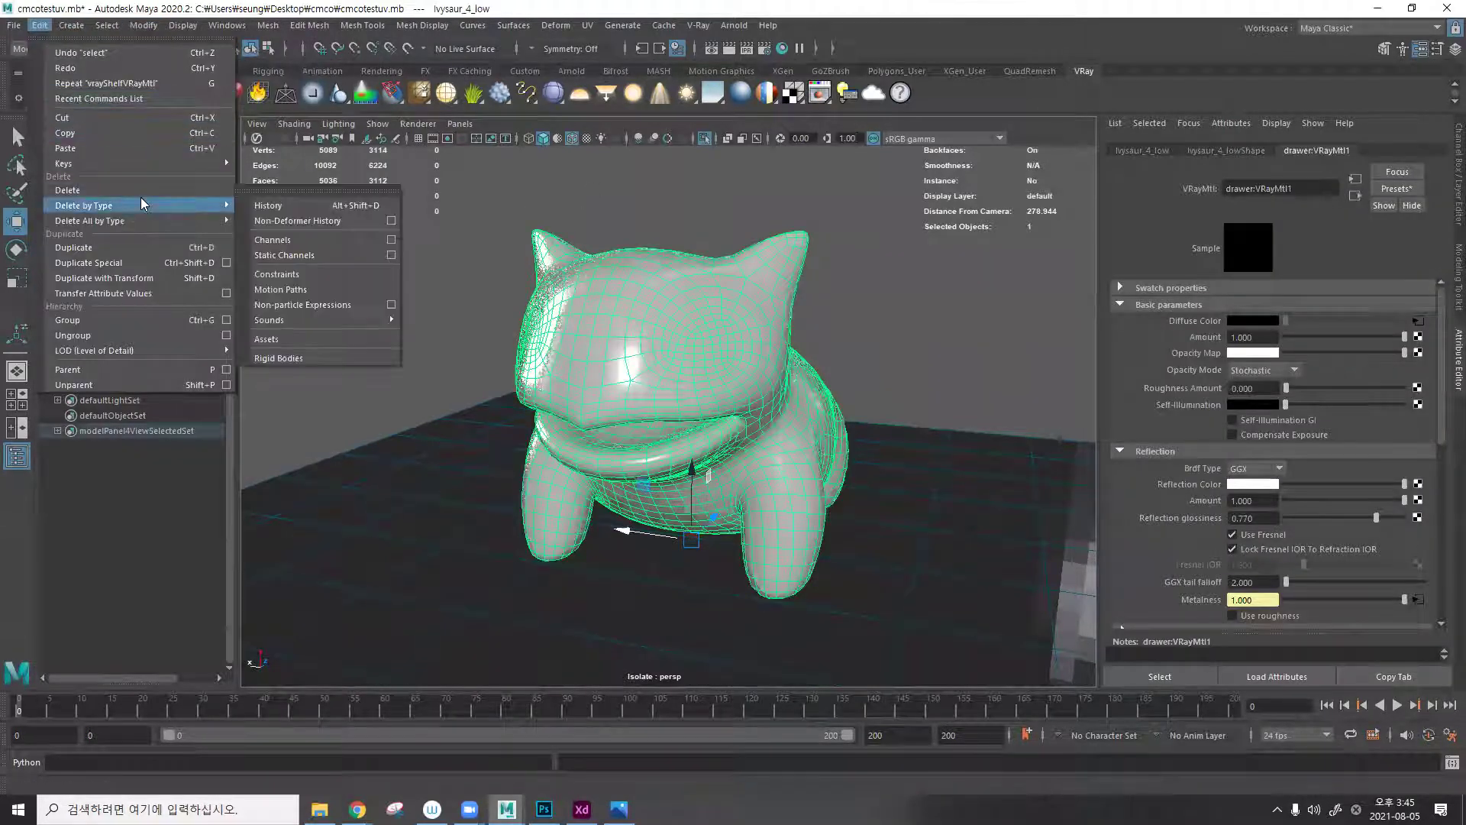
left_click(334, 202)
left_click(694, 229)
left_click(690, 275)
Open the UV Editor for the body mesh and place its window so the creature's head stays in view.
left_click(587, 25)
left_click(611, 48)
left_click_drag(772, 180, 1022, 107)
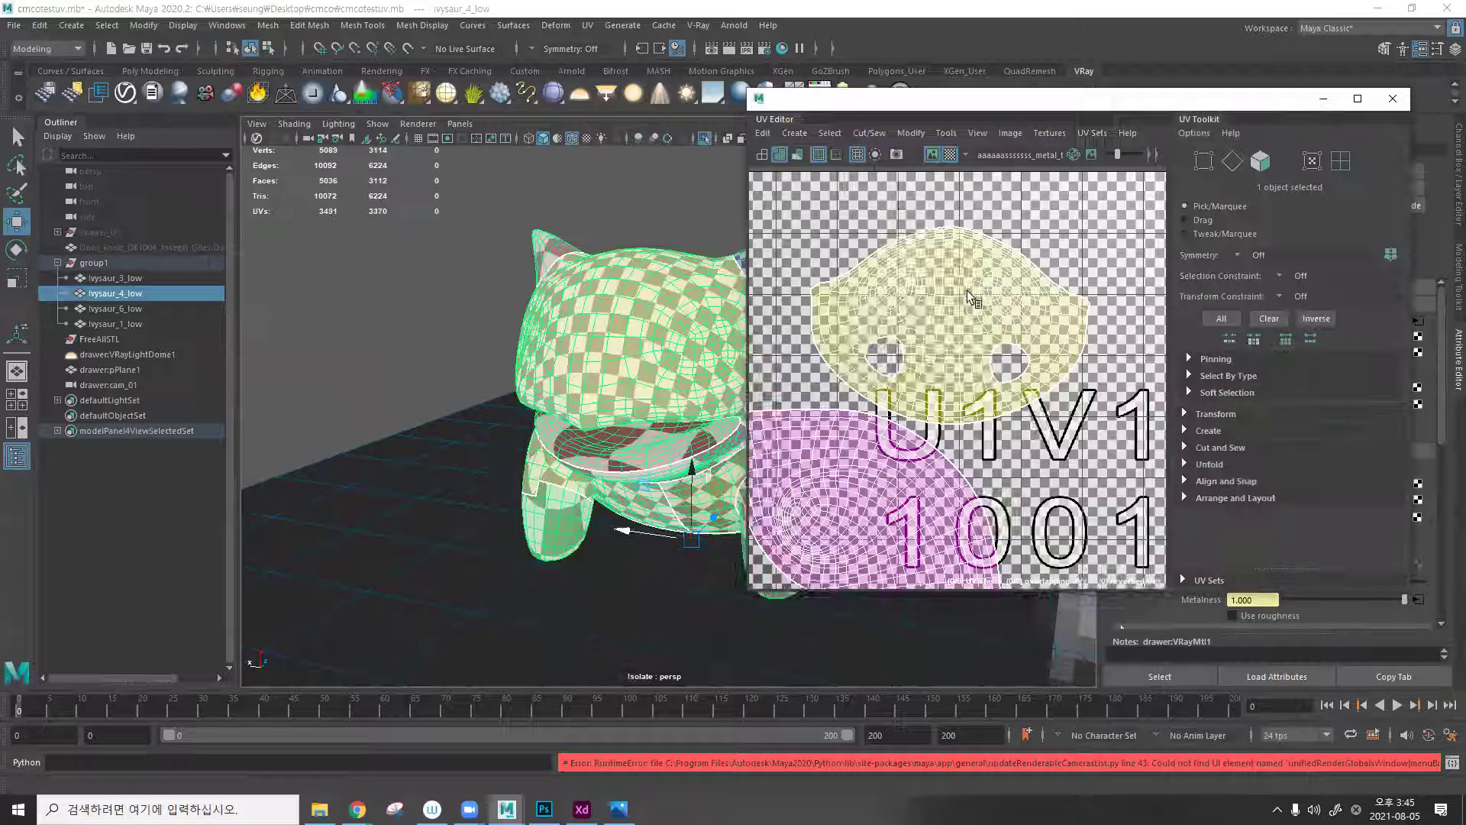
Delete all existing UVs of the creature's body mesh.
scroll(954, 285, "down", 5)
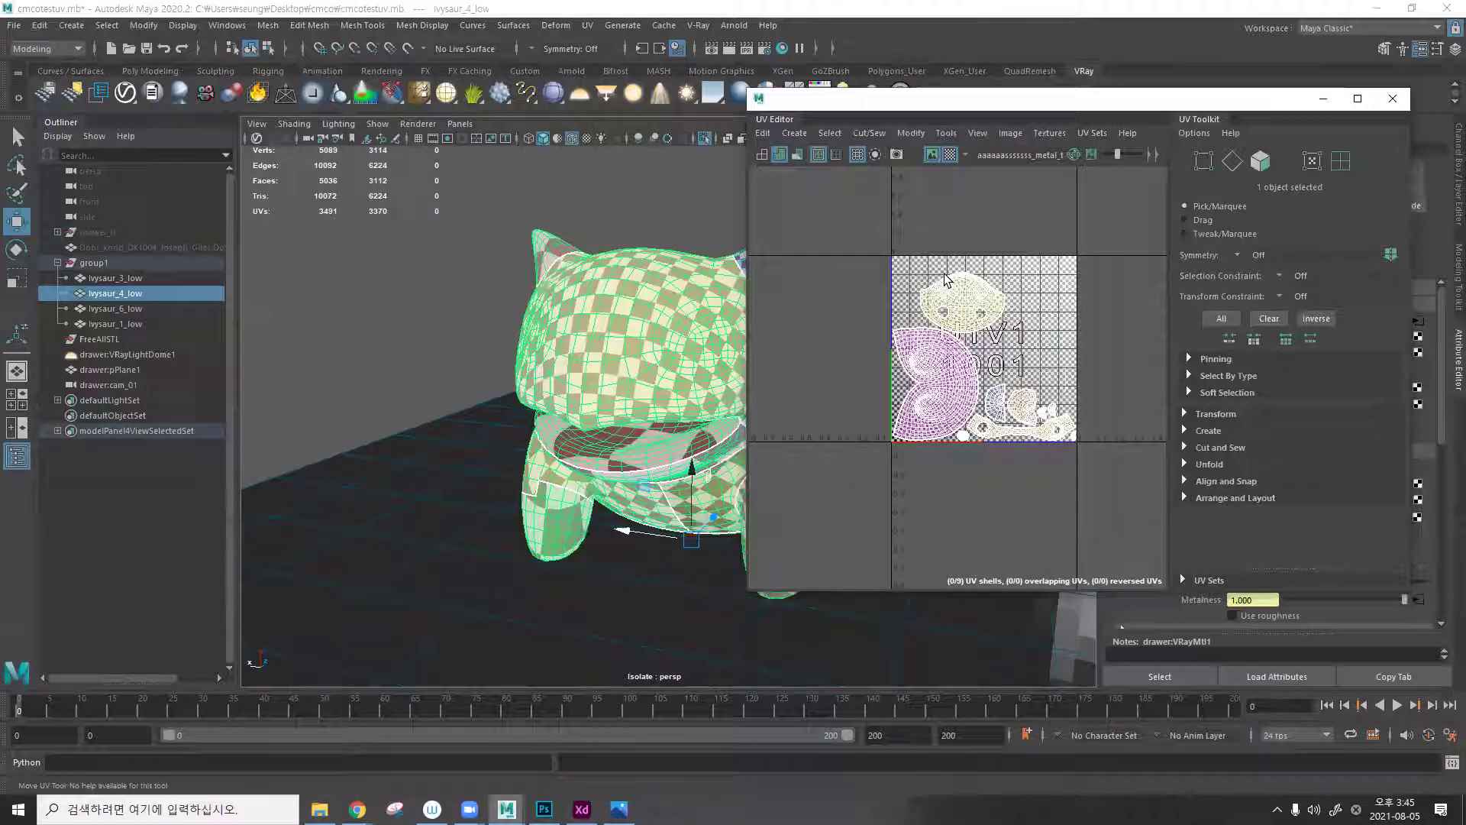
left_click(763, 133)
left_click(795, 190)
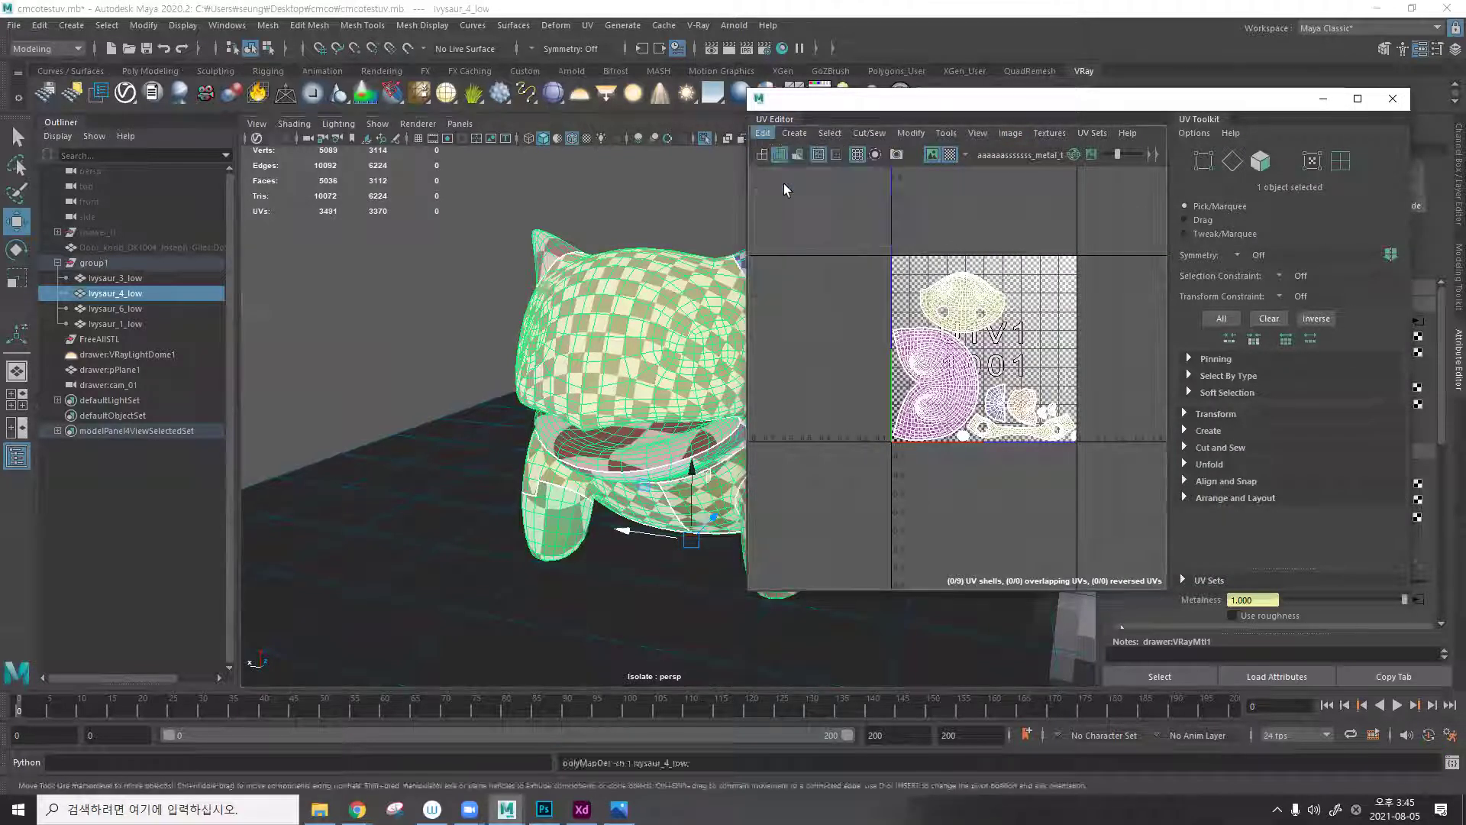
Reselect the creature's body and create new UVs for it with a planar mapping.
left_click_drag(588, 275, 646, 243, "alt")
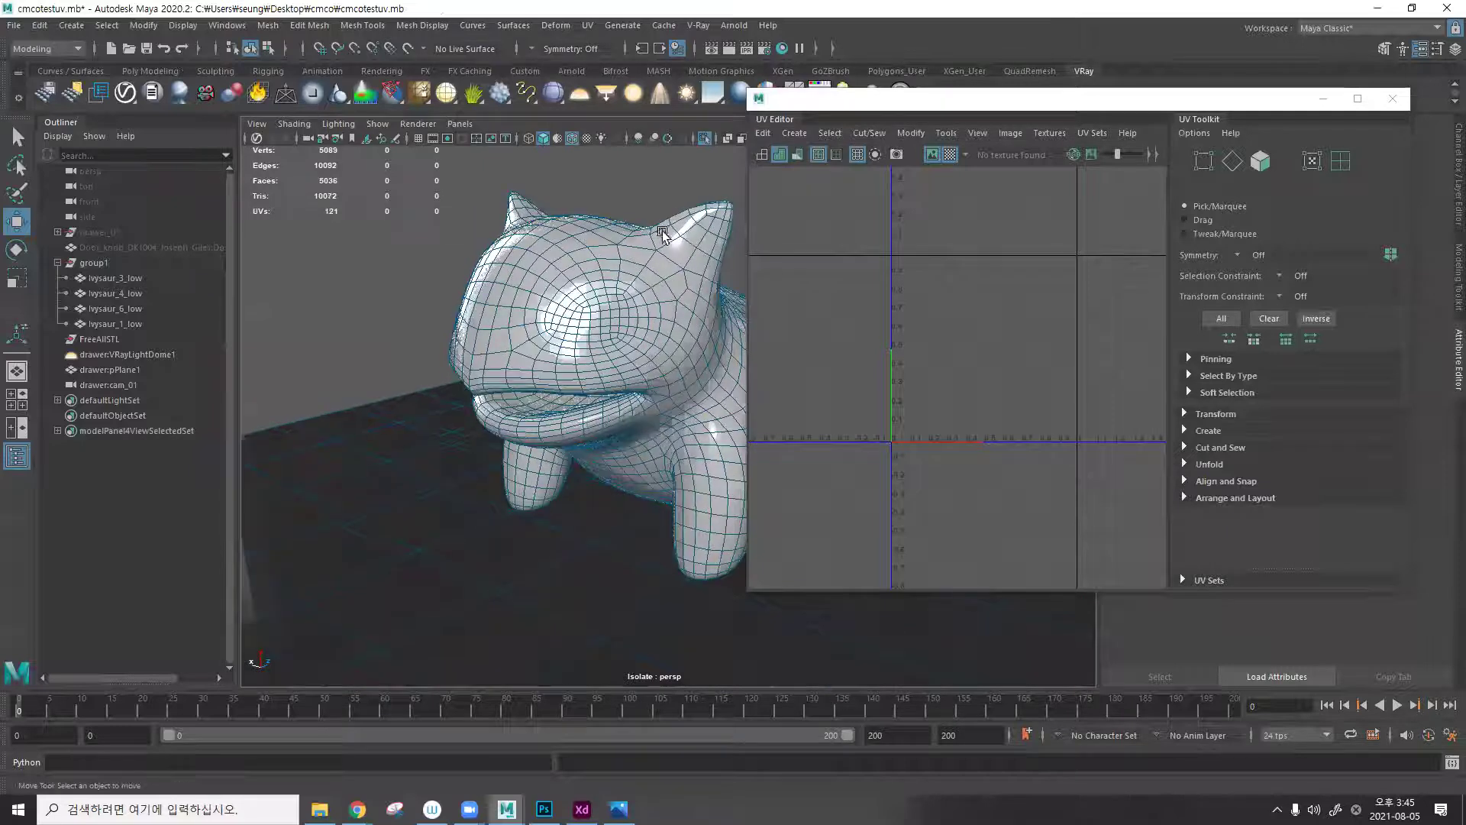
left_click(646, 243)
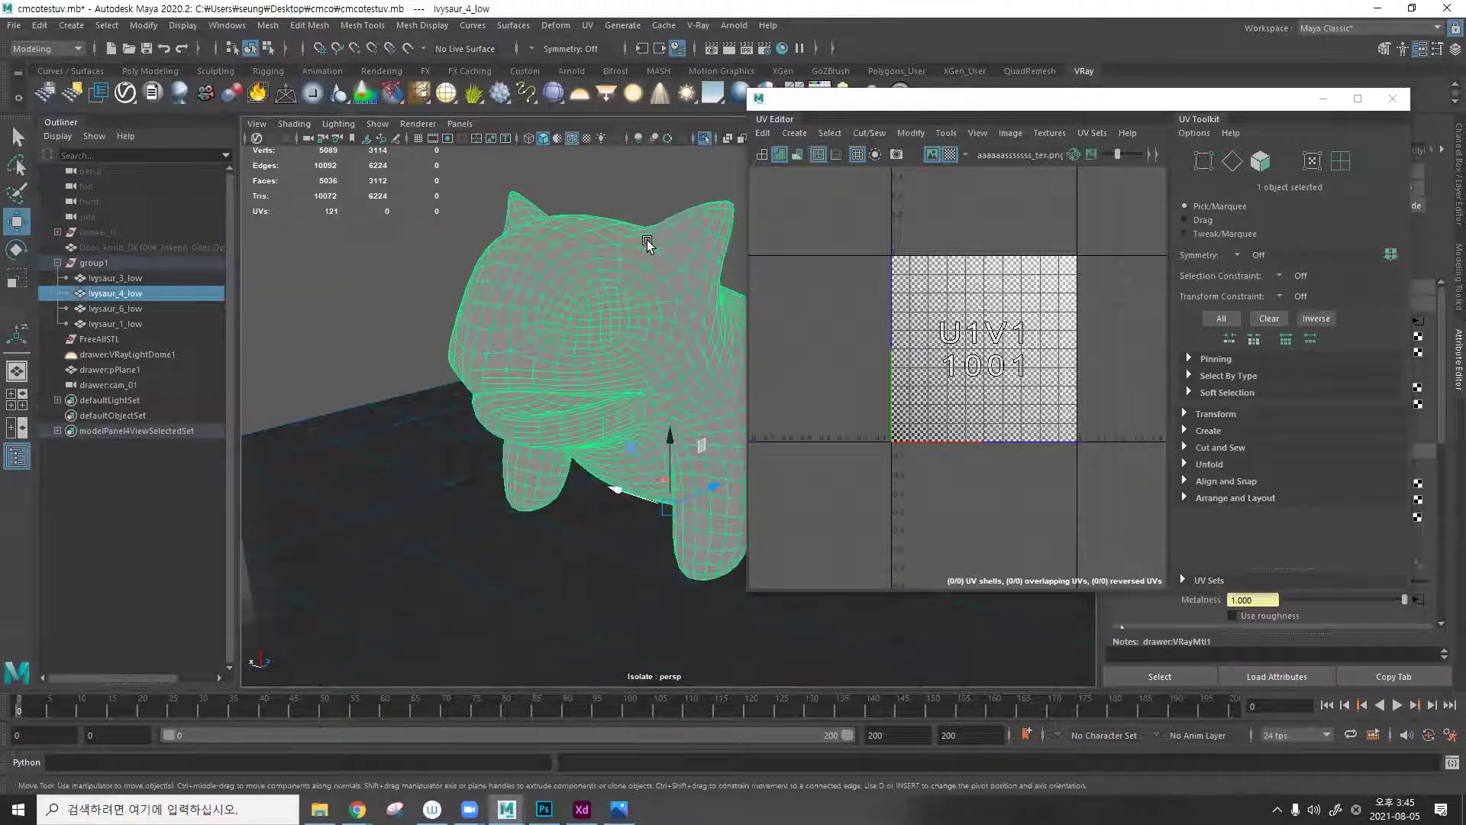
left_click(794, 133)
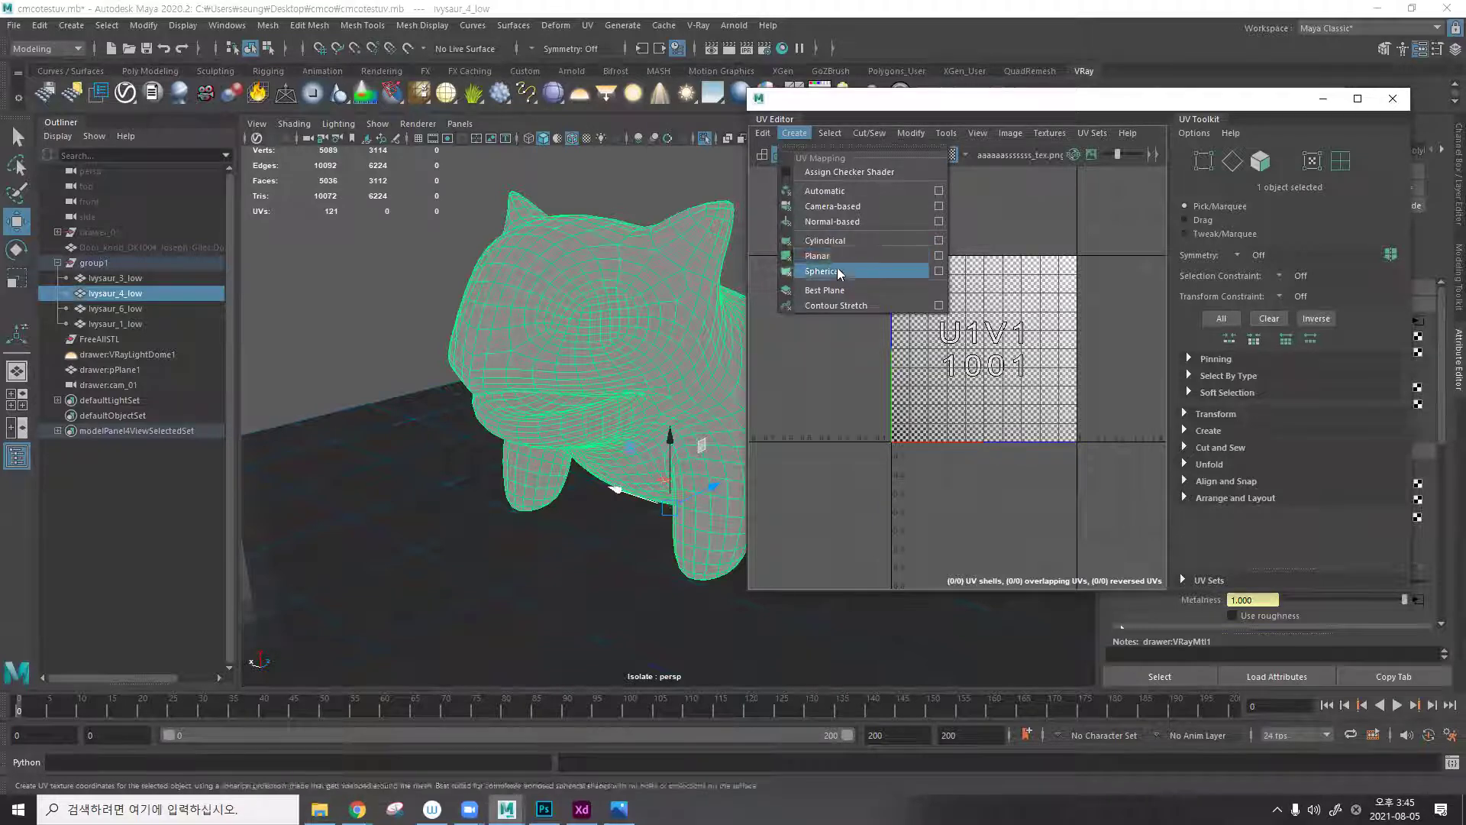
left_click(893, 260)
Select an edge loop running across the creature's head and cut the UVs along it.
left_click_drag(596, 322, 518, 329, "alt")
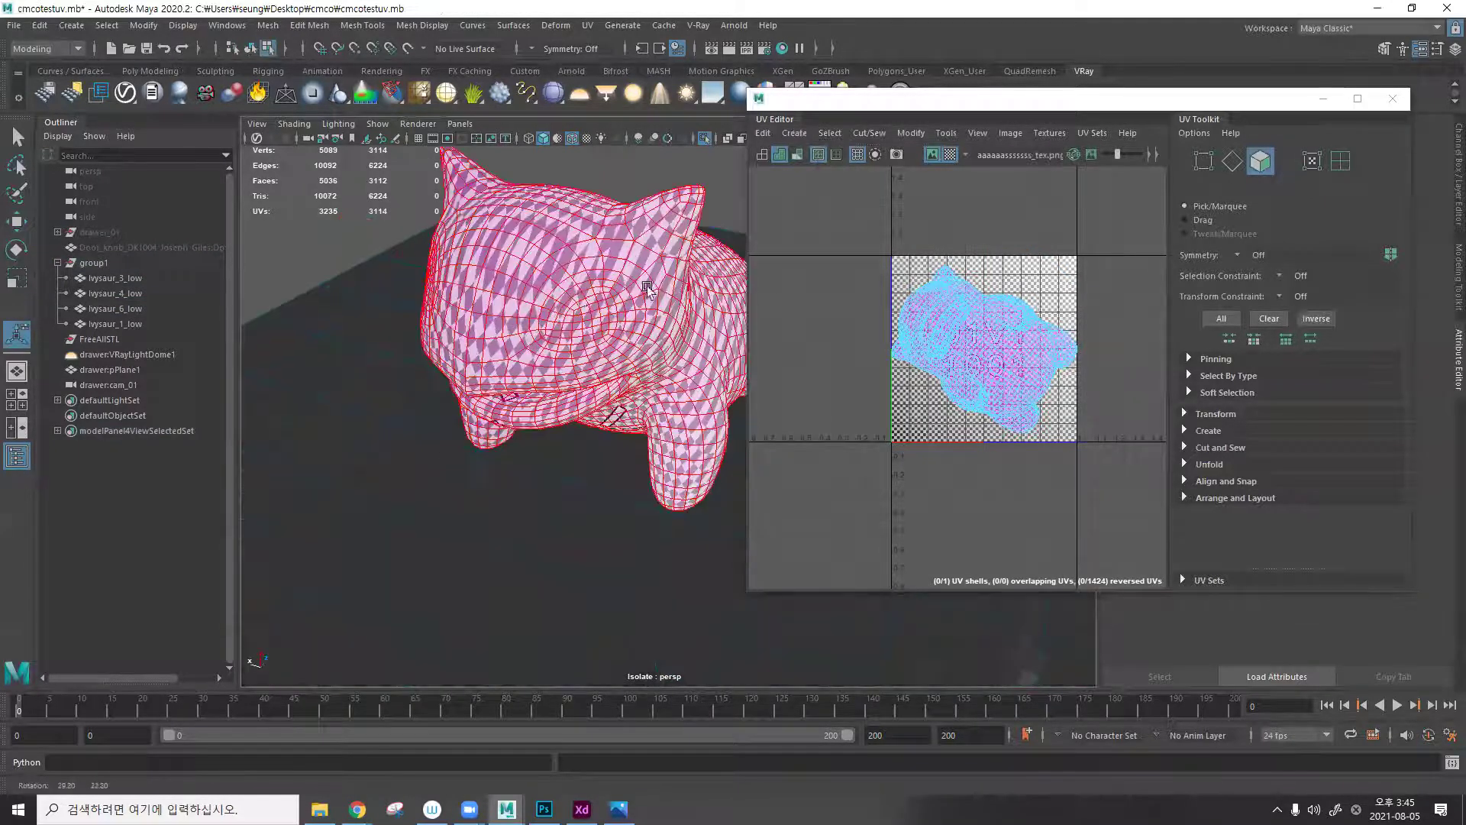
left_click_drag(647, 288, 676, 285, "alt")
key("q")
key("F10")
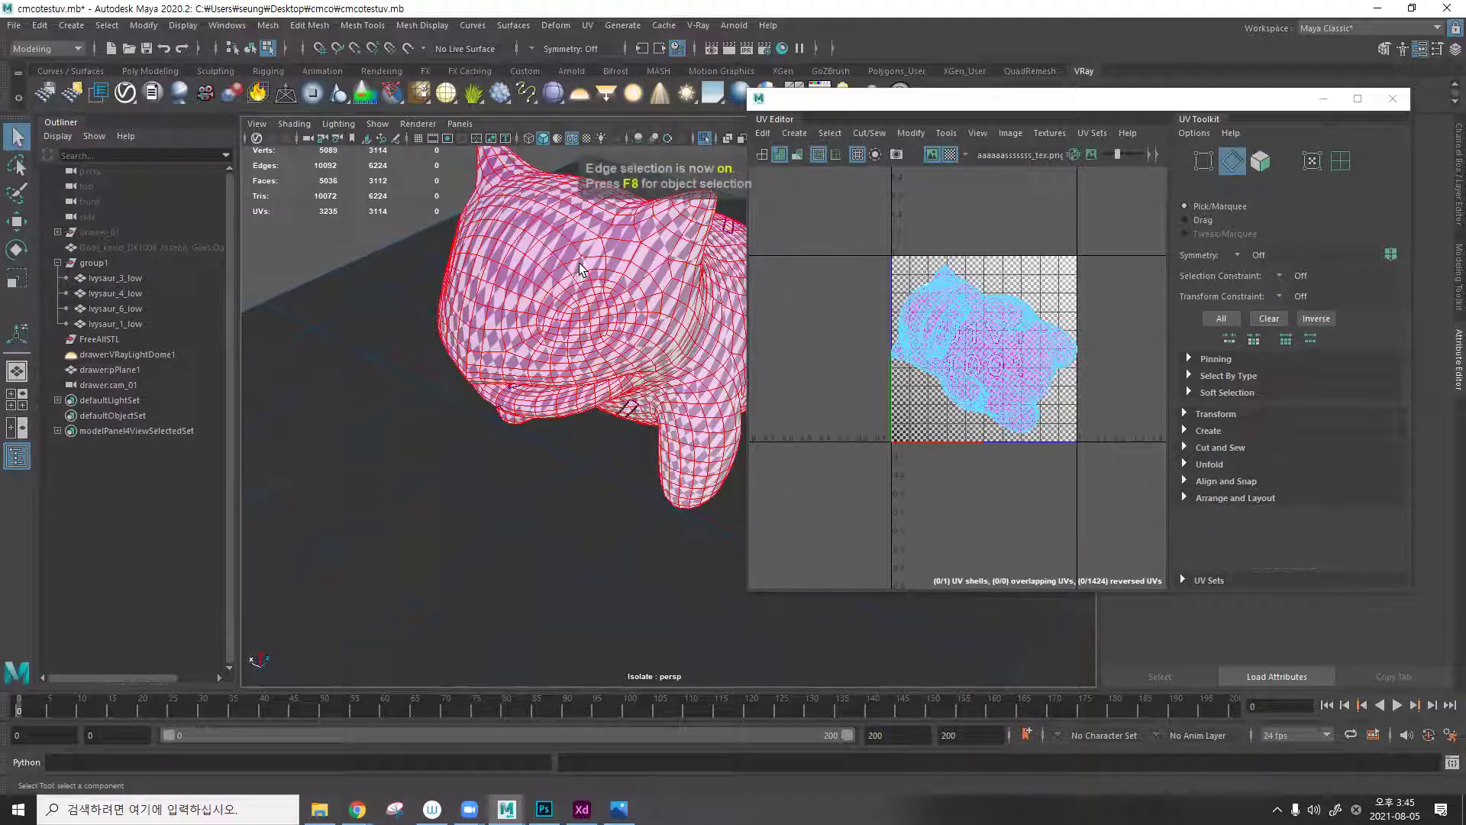
double_click(600, 264)
key("ctrl+x")
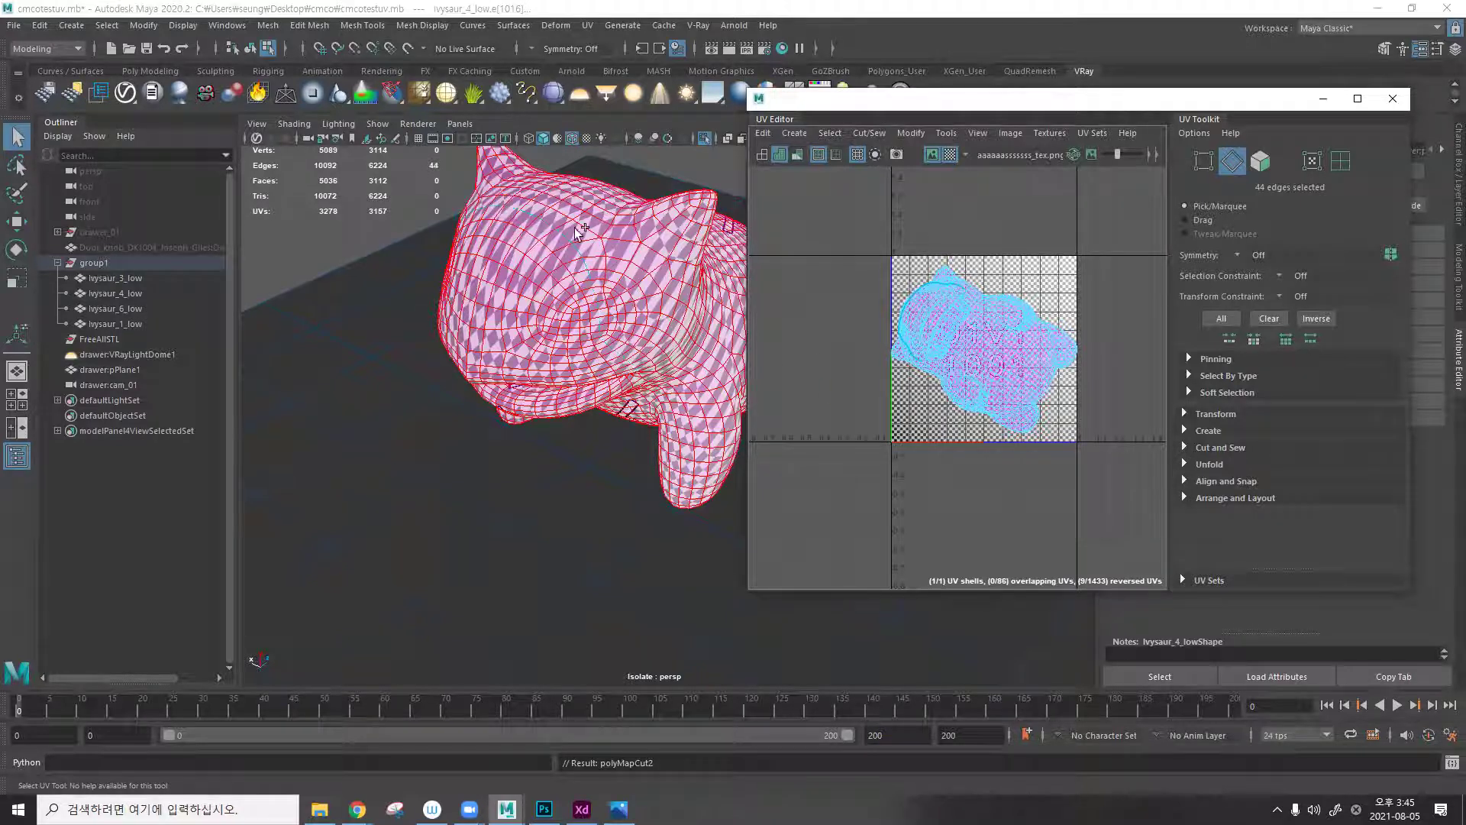
Return to object selection, select all UVs of the body in the UV Editor, and try to unfold them.
left_click(663, 185)
key("F8")
left_click(684, 276)
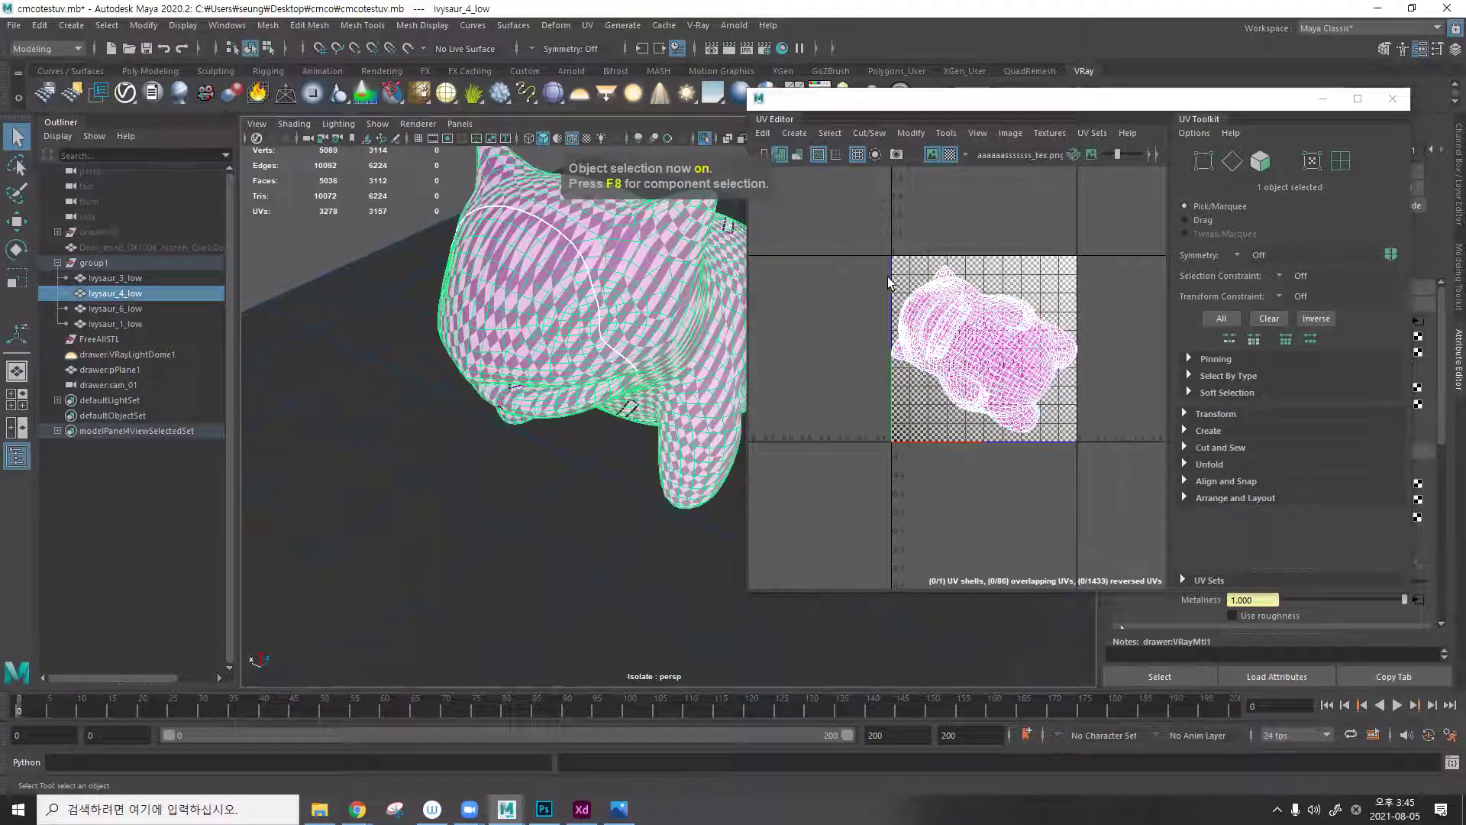
right_click_drag(886, 255, 947, 255)
left_click_drag(819, 244, 1092, 492)
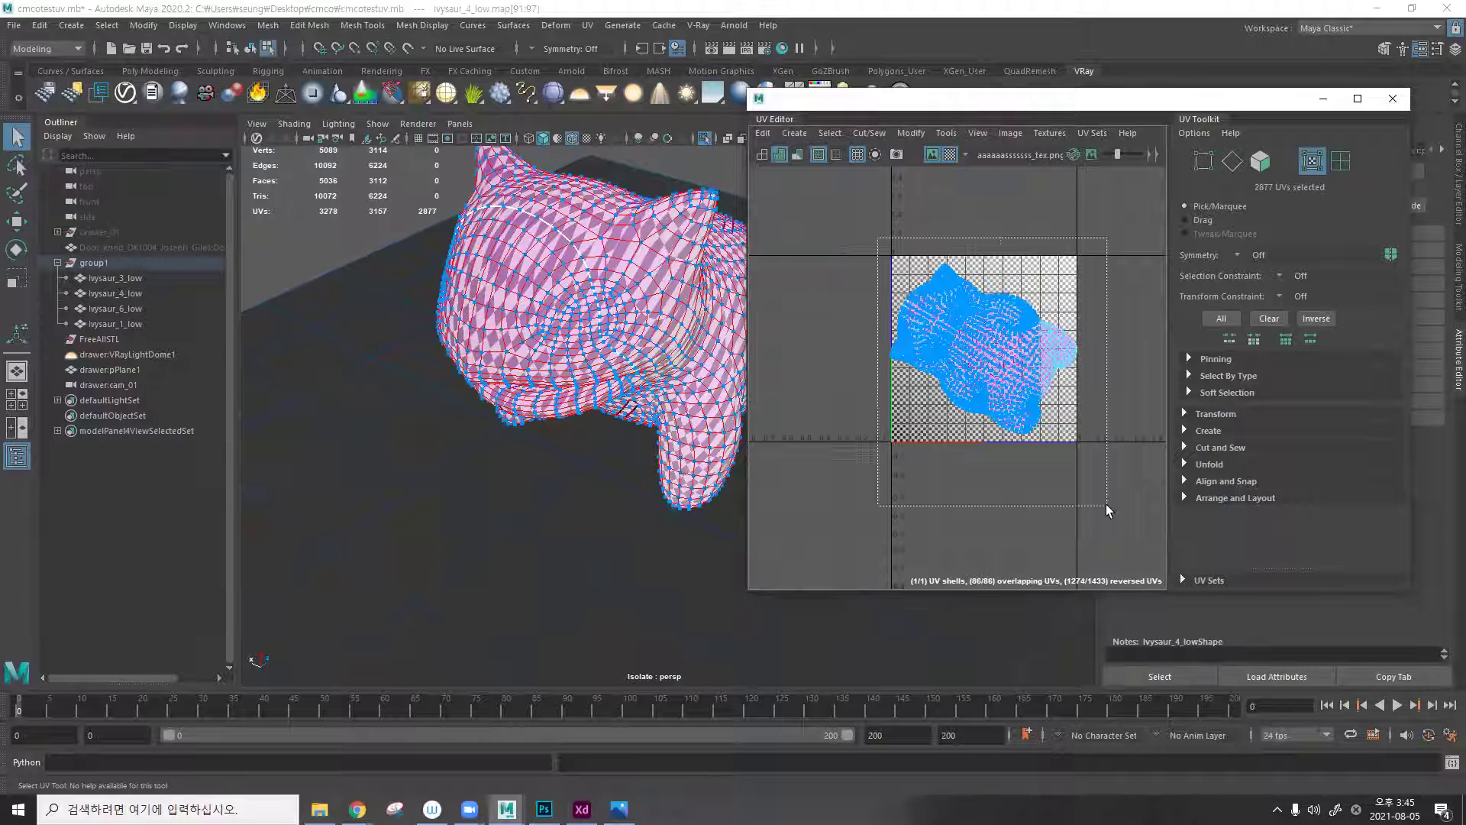
left_click(903, 134)
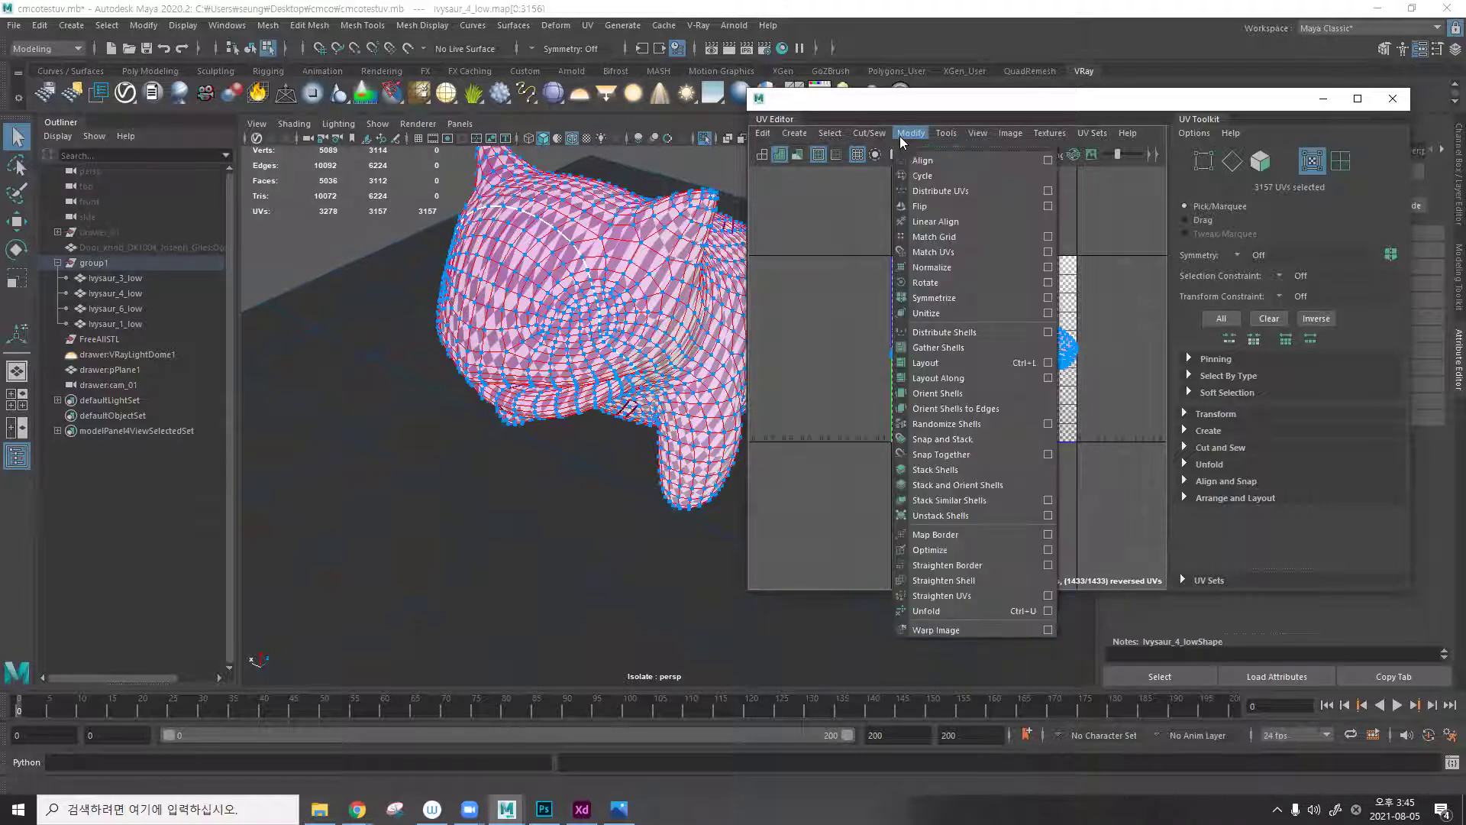
left_click(956, 609)
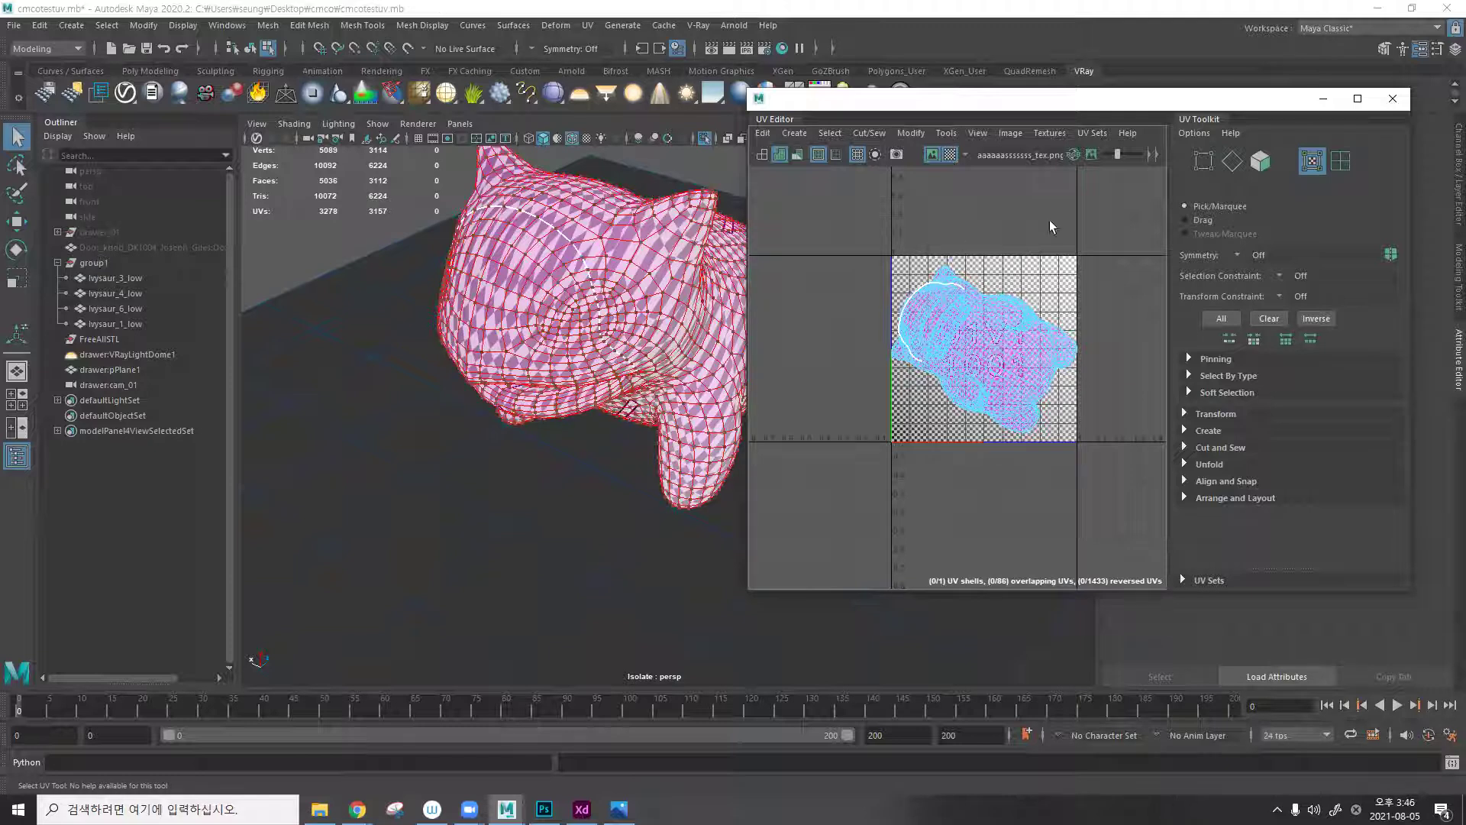
Try Orient Shells on all of the body's UVs, and rotate them so the creature's silhouette stands upright.
left_click_drag(863, 195, 1125, 475)
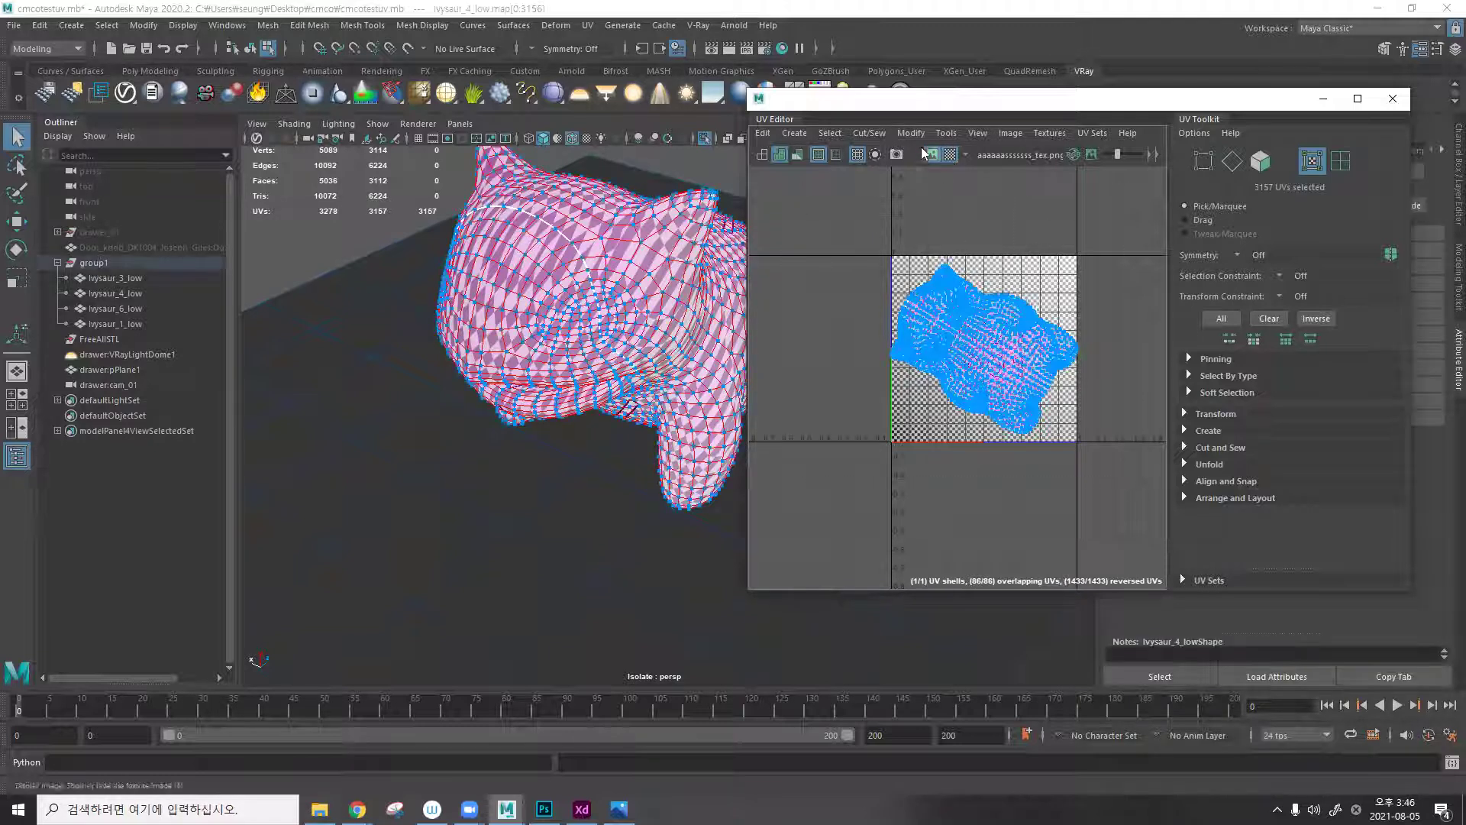
left_click(910, 133)
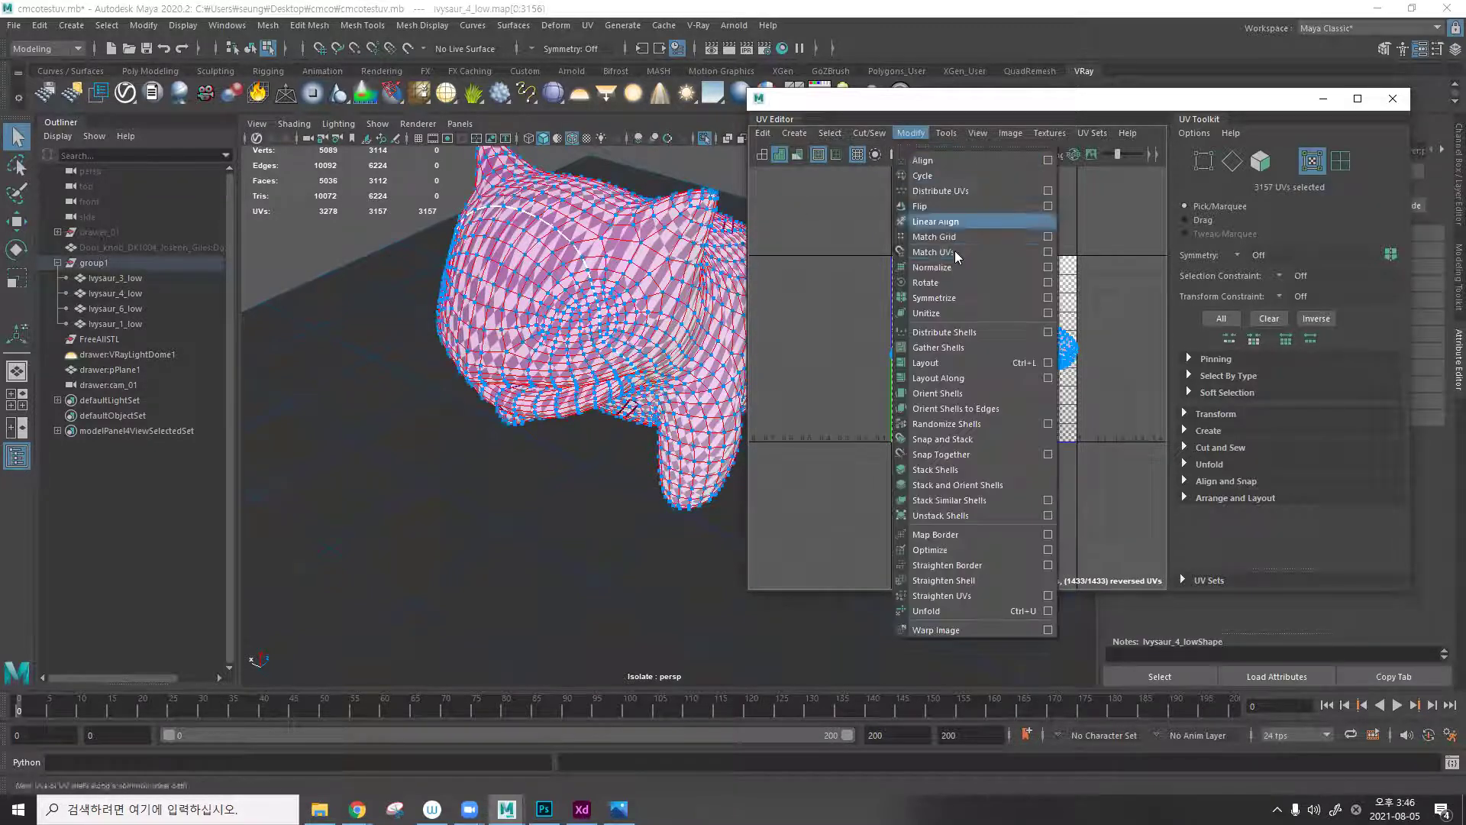
left_click(973, 393)
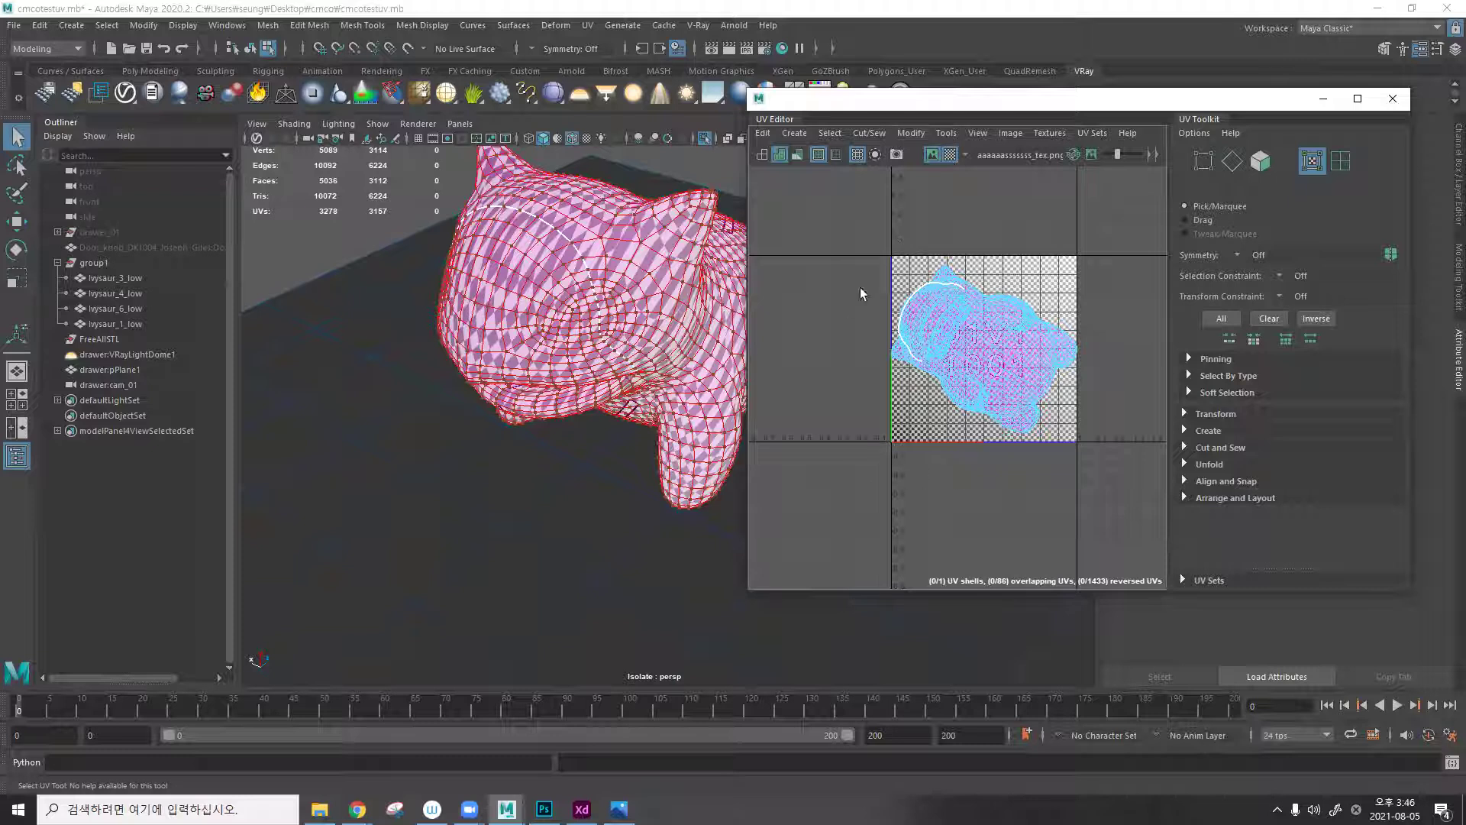
left_click_drag(1060, 233, 896, 458)
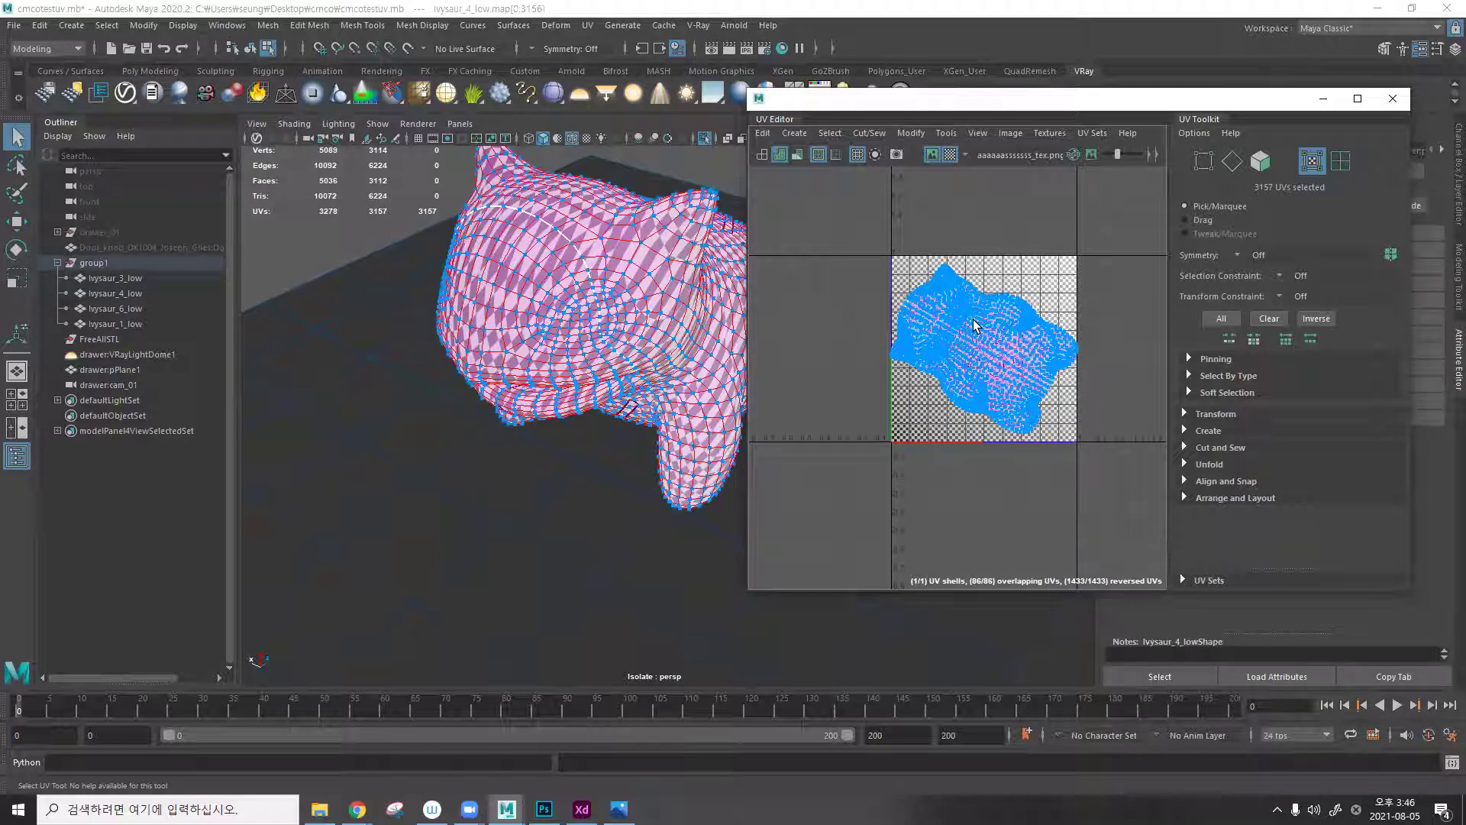
key("e")
left_click_drag(1004, 298, 1058, 321)
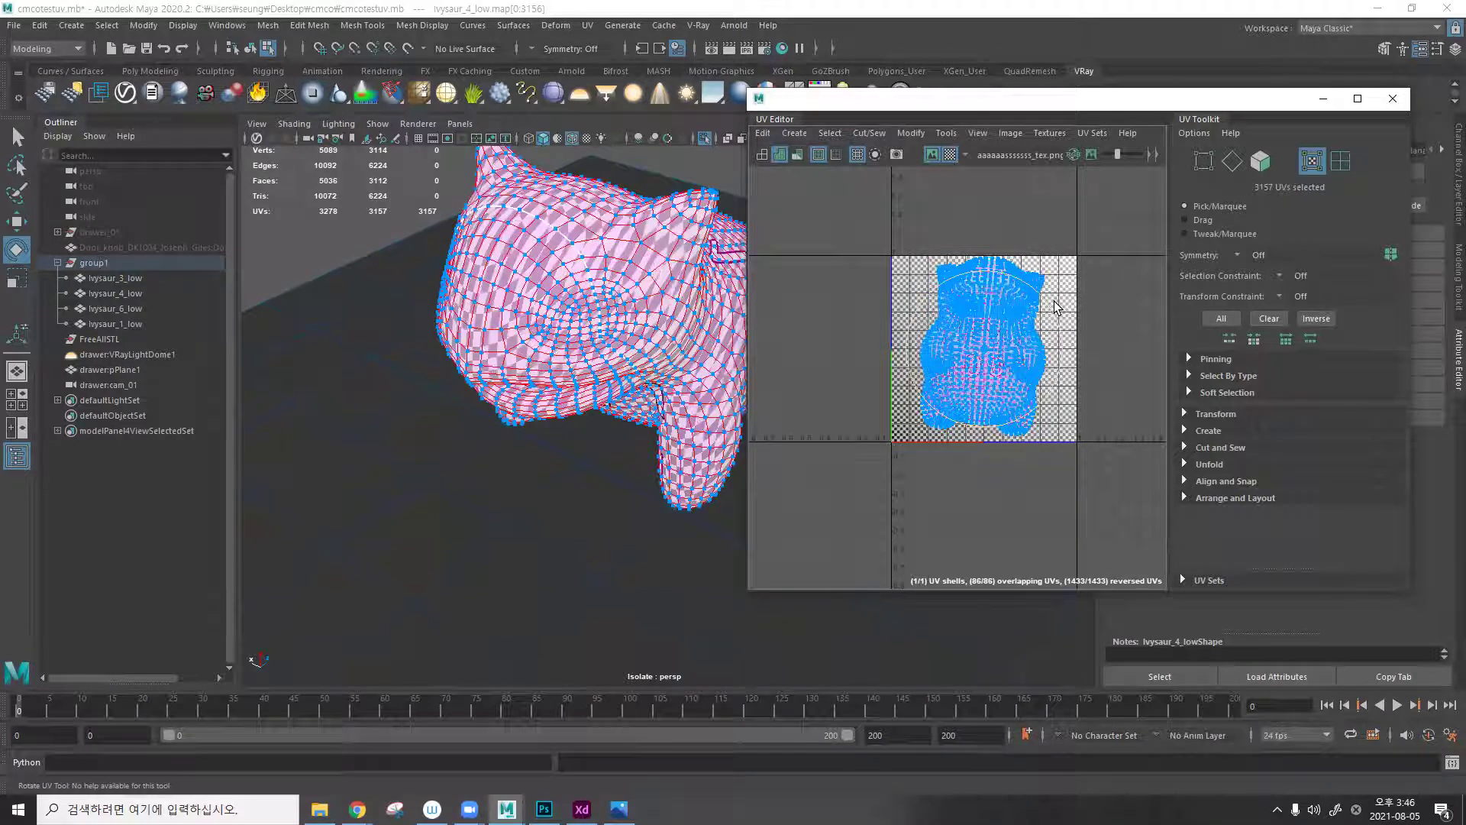
Switch the body to object selection and try an automatic Layout of its UVs.
key("F8")
left_click_drag(797, 212, 1042, 445)
left_click(911, 133)
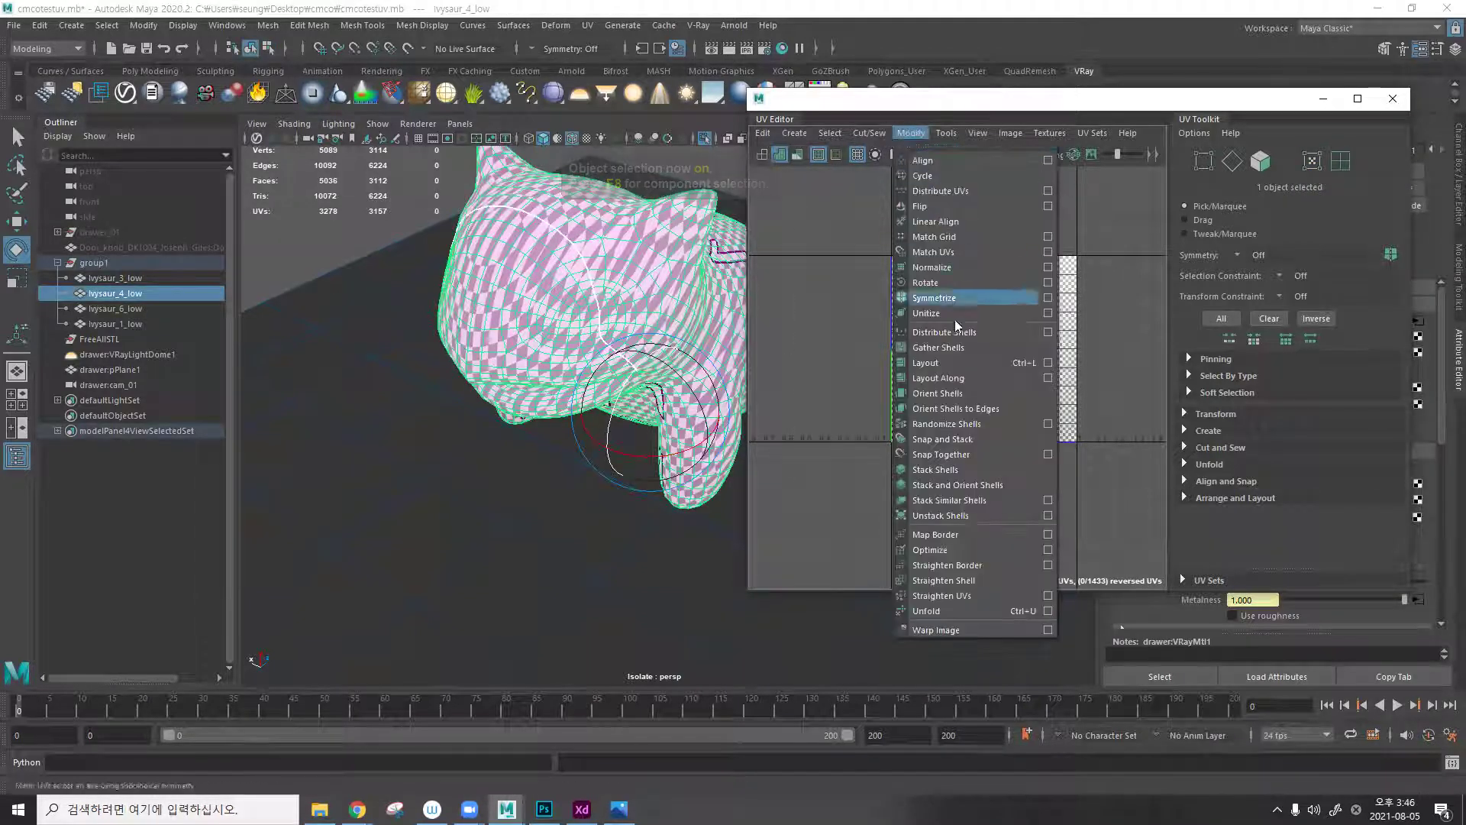
left_click(908, 364)
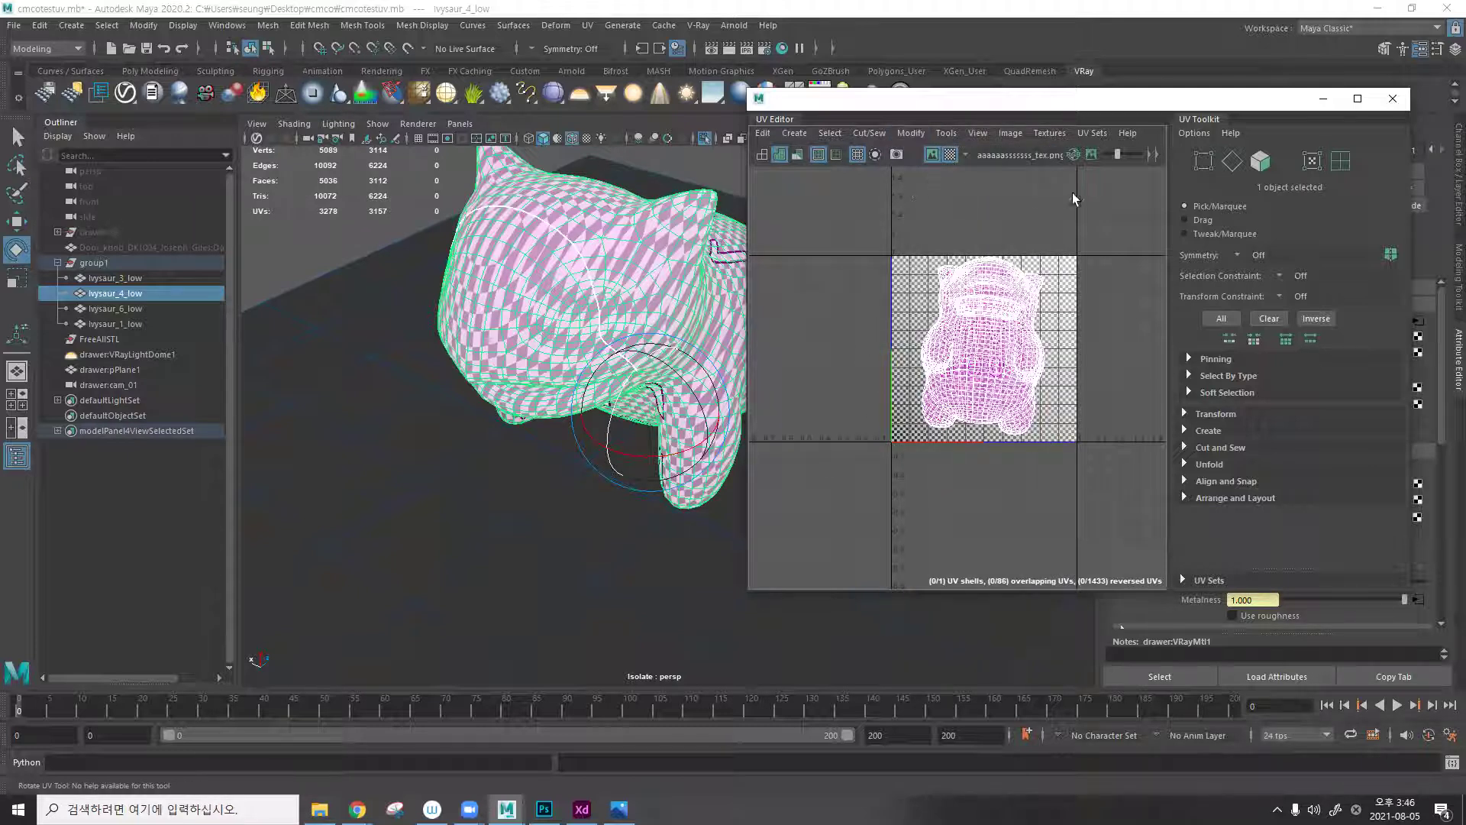
scroll(1030, 362, "up", 2)
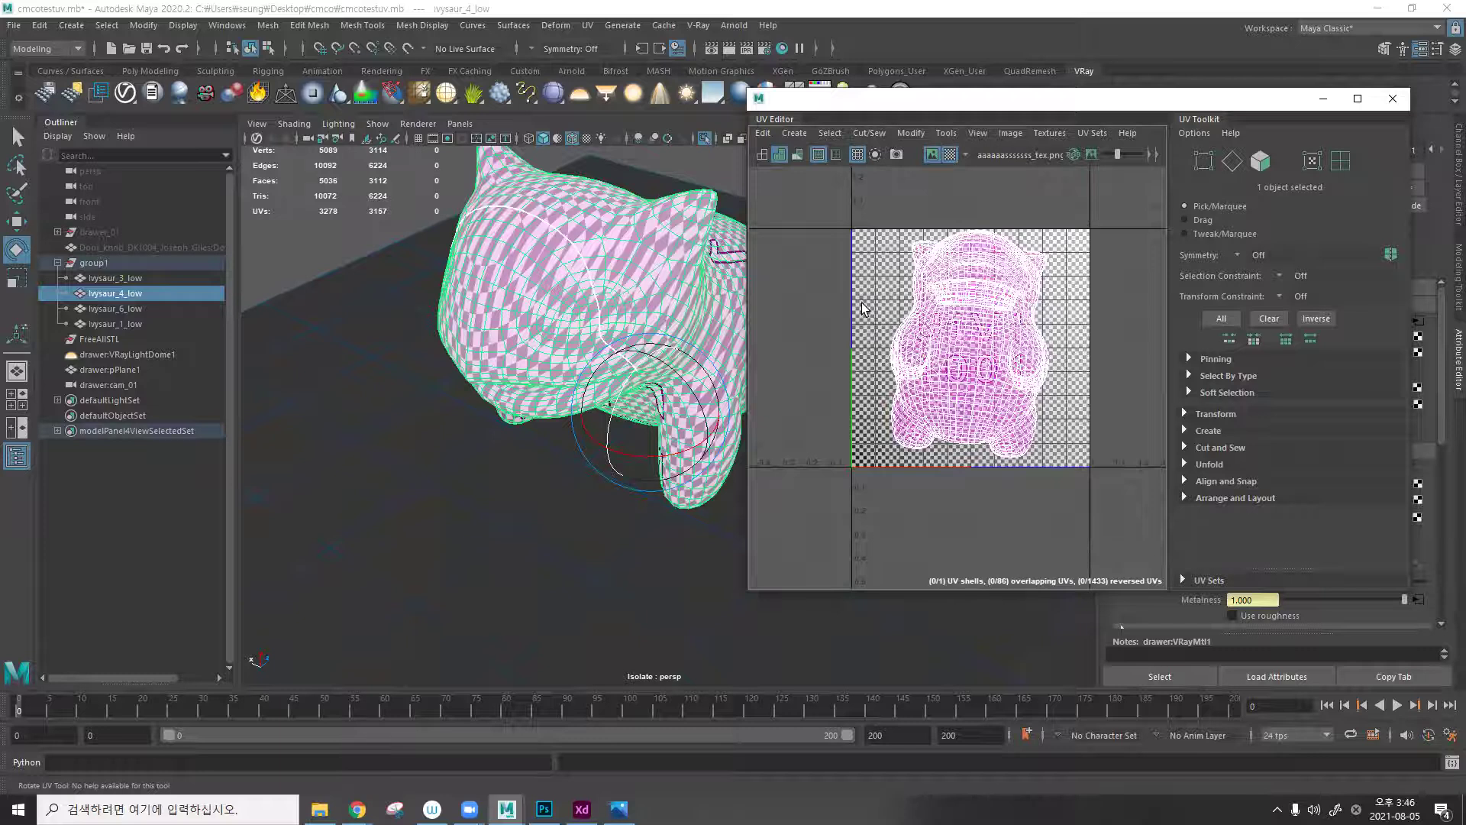
Undo the body's UV layout, rotation, cut, planar mapping and UV deletion to restore its original UV shells.
key("ctrl+z")
key("ctrl+z")
key("ctrl+z")
key("ctrl+z")
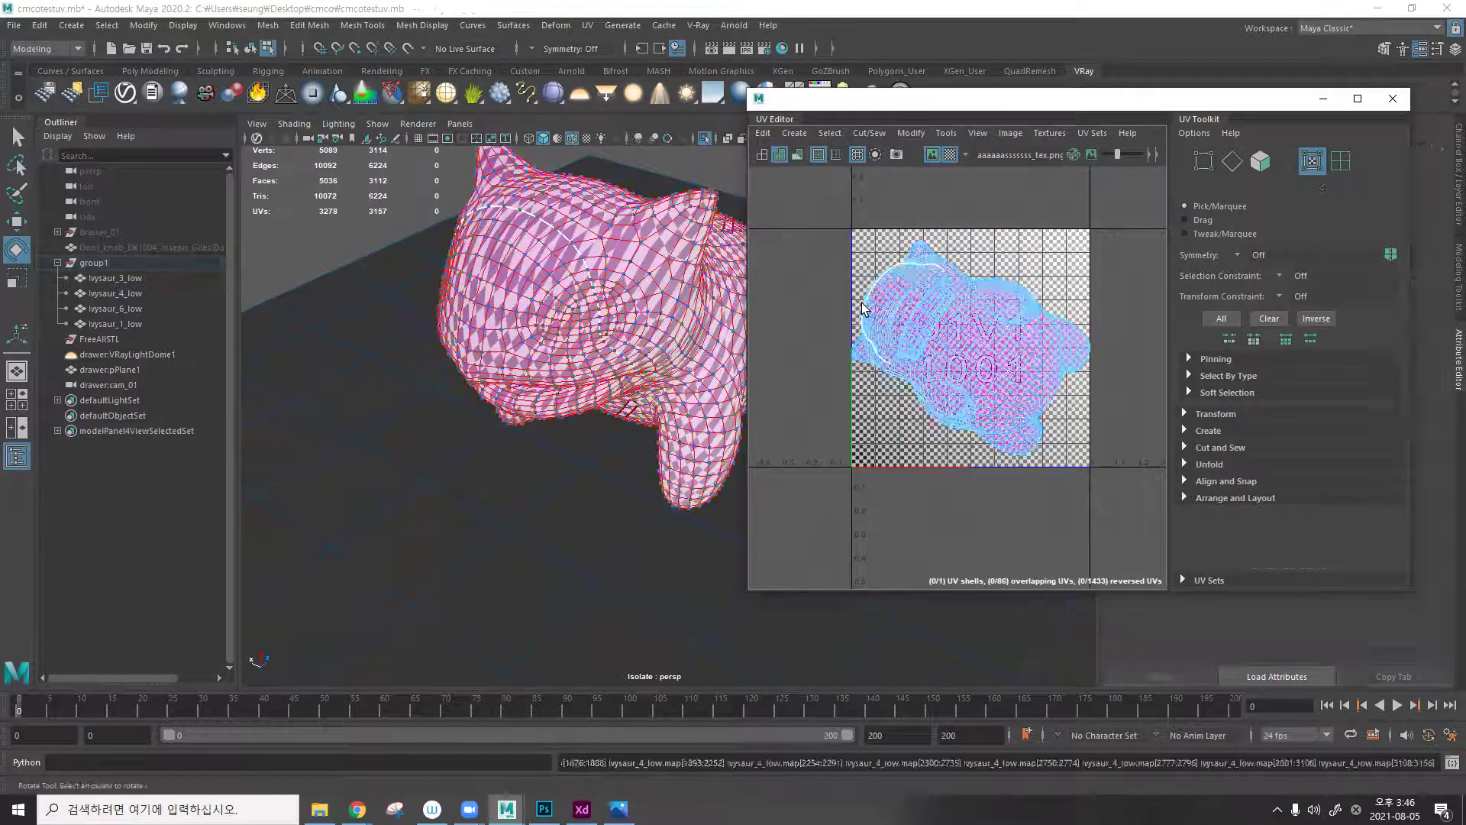
key("ctrl+z")
key("ctrl+z")
key("ctrl+z")
key("ctrl+z")
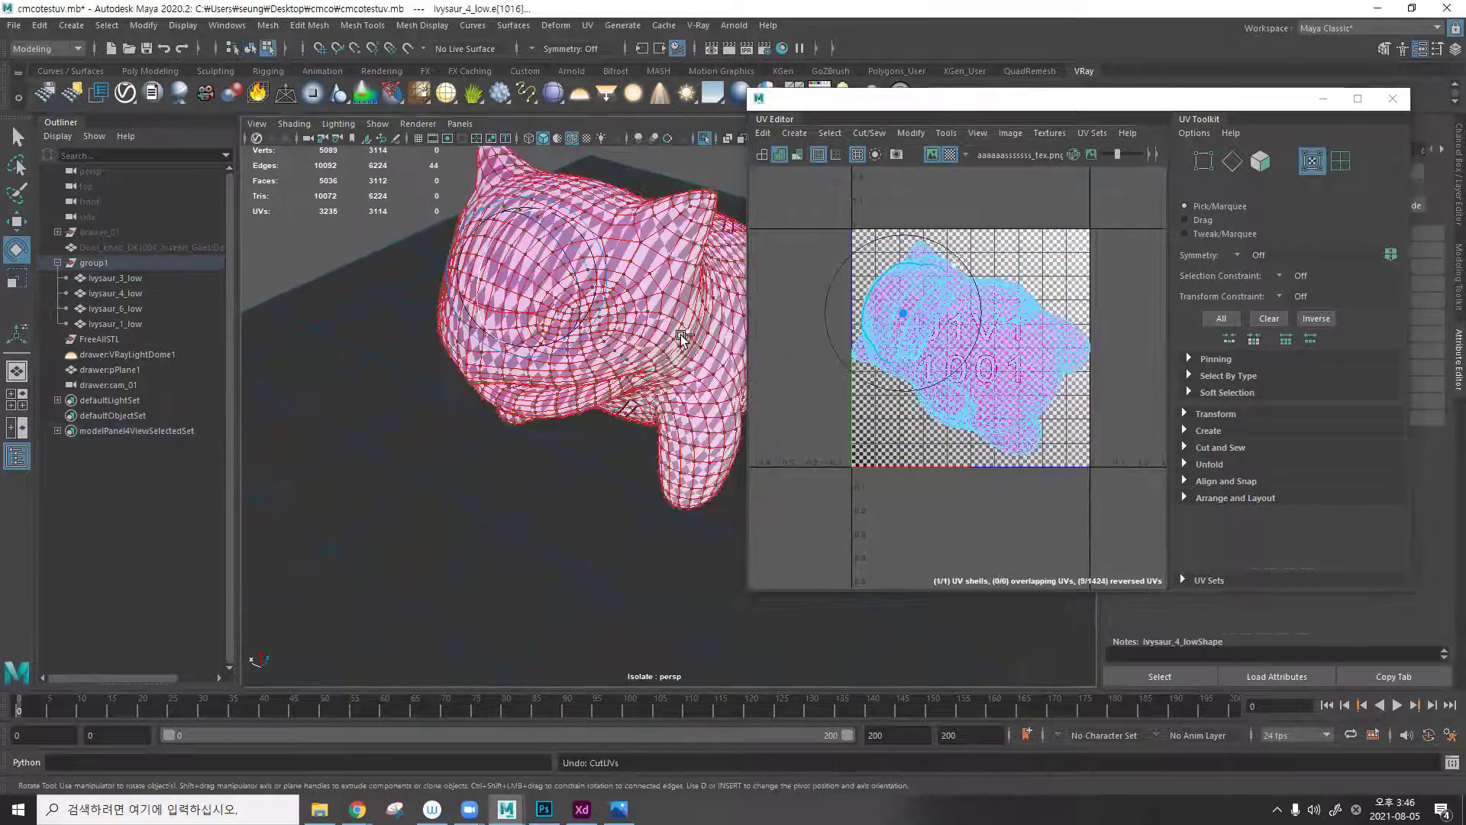
key("ctrl+z")
key("ctrl+z")
key("ctrl+z")
key("ctrl+z")
key("ctrl+z")
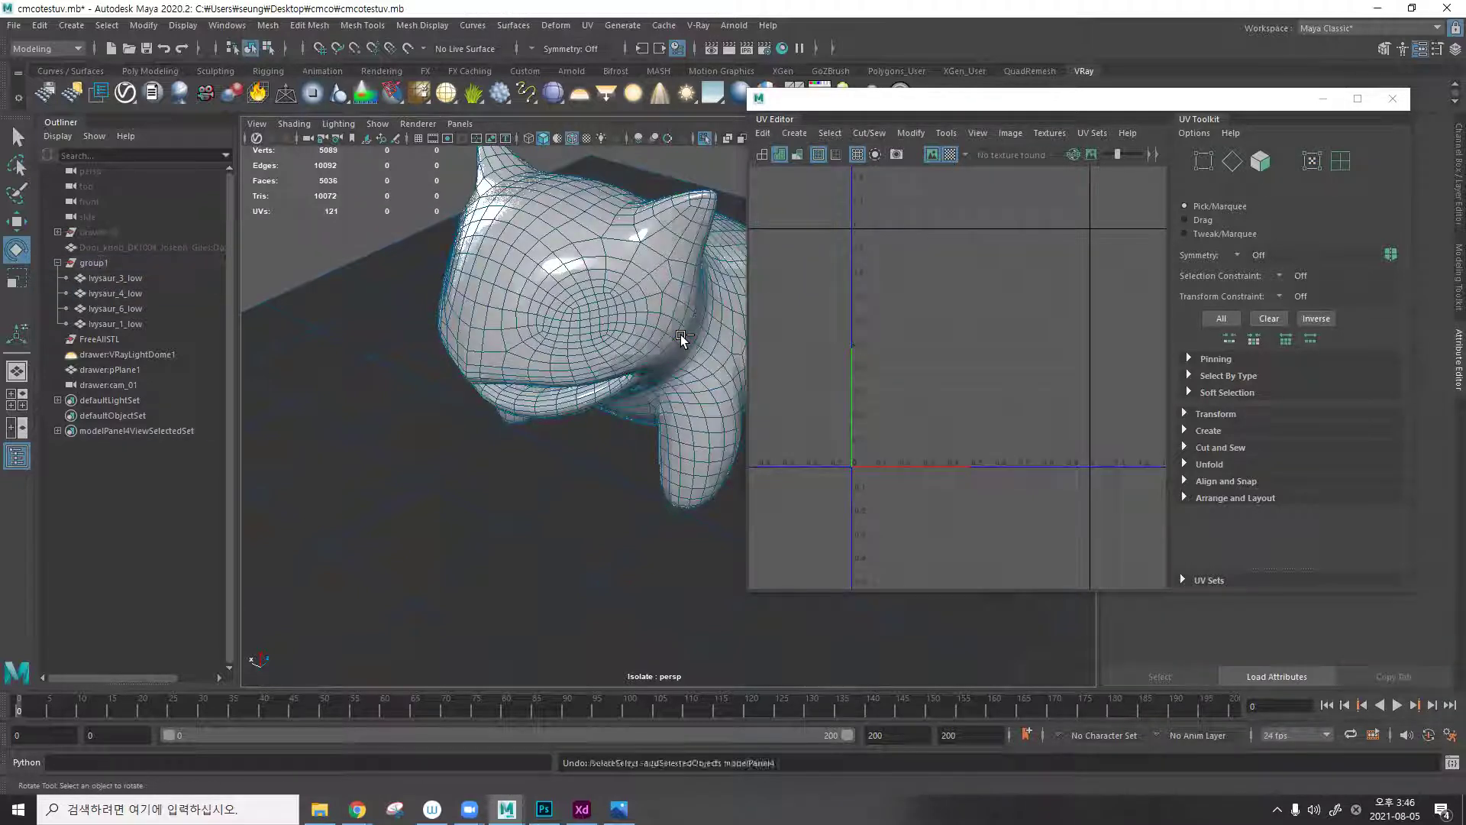
key("ctrl+z")
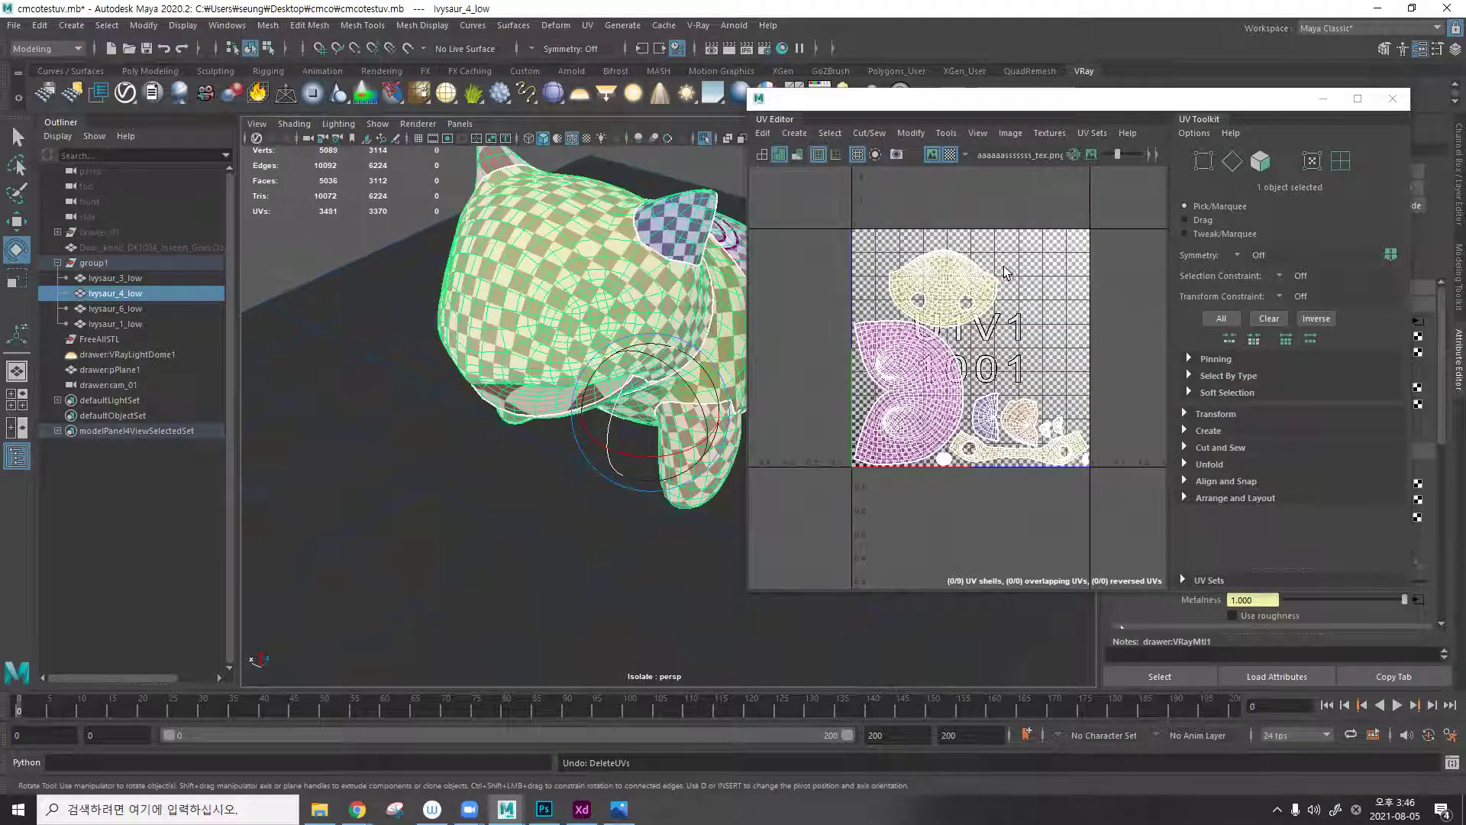
Examine the checker pattern on the creature's head up close alongside its UV shells.
left_click_drag(510, 287, 567, 413, "alt")
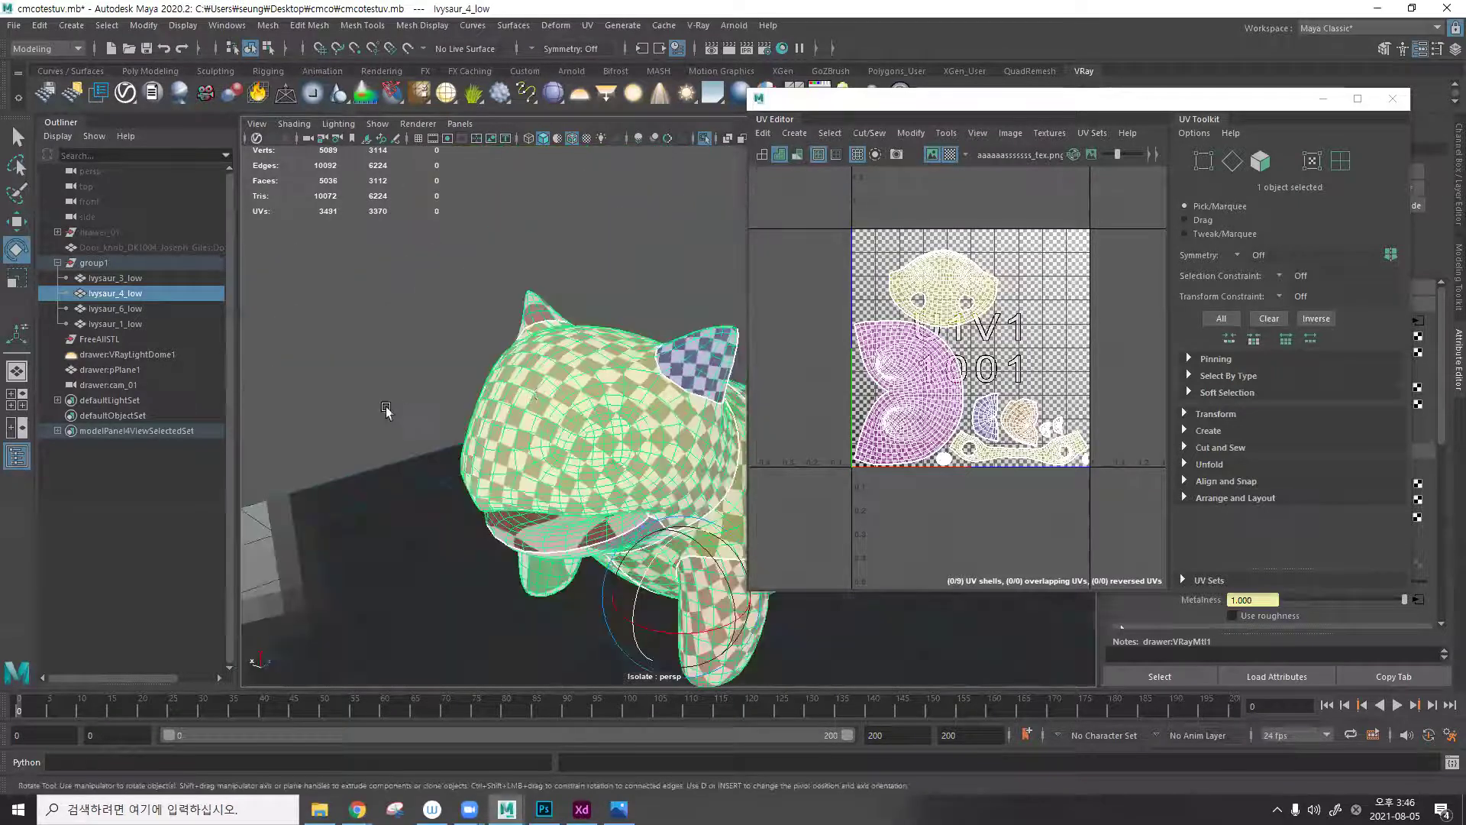
scroll(644, 386, "up", 5)
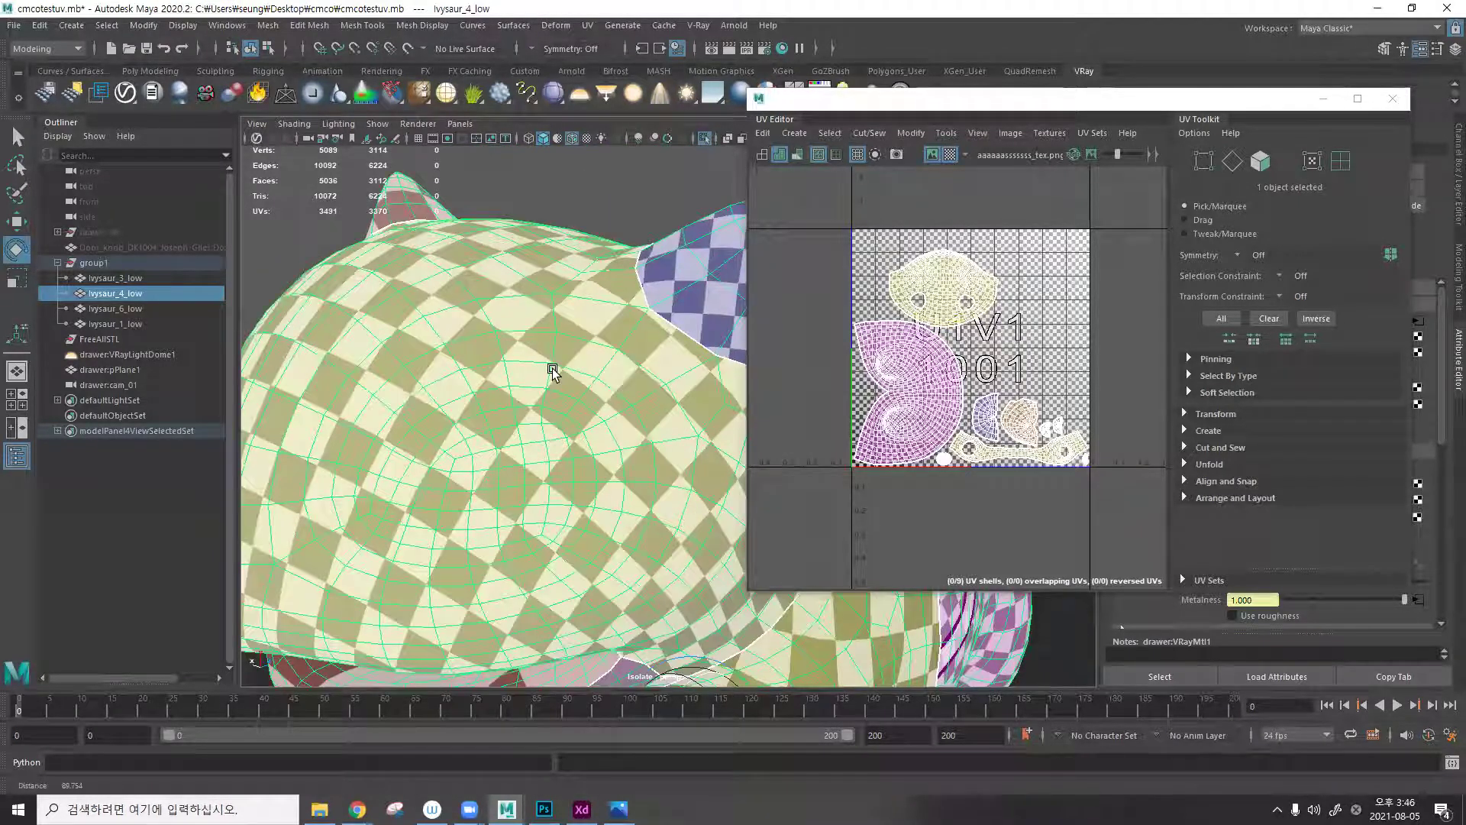
scroll(550, 369, "up", 5)
scroll(455, 383, "up", 3)
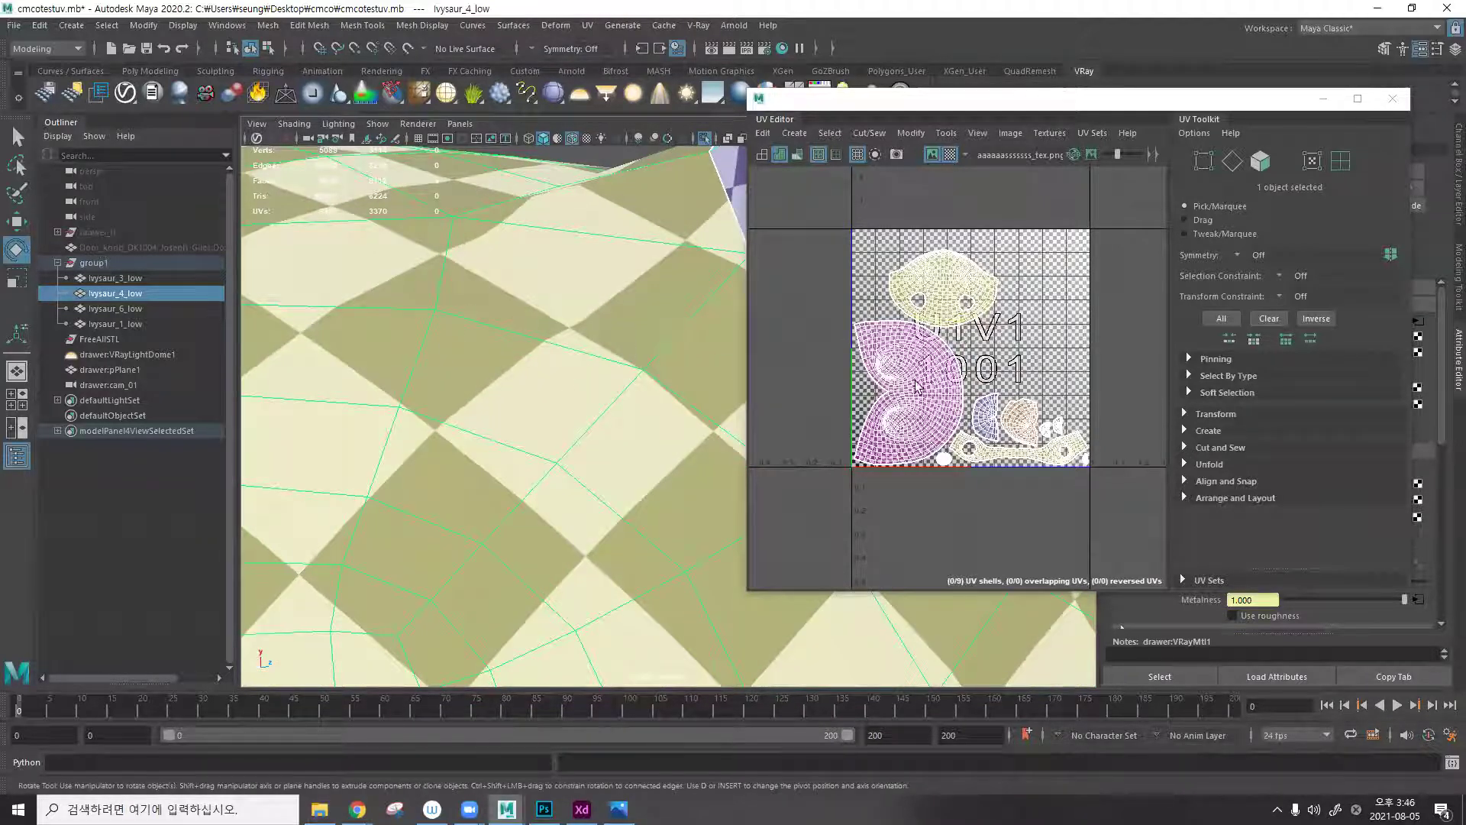
Move the head's UV shell from the first tile into tile U2V1 (1002) and scale it up to nearly fill the tile.
scroll(1028, 344, "down", 2)
mouse_move(950, 298)
right_mouse_down()
mouse_move(943, 267)
mouse_move(947, 294)
right_mouse_up()
left_click(947, 295)
key("w")
left_click_drag(950, 296, 1076, 264)
key("r")
left_click_drag(1076, 336, 1123, 348)
middle_click_drag(1158, 359, 1052, 359, "alt")
key("w")
left_click_drag(1051, 359, 1088, 359)
left_click(1073, 446)
left_click(991, 327)
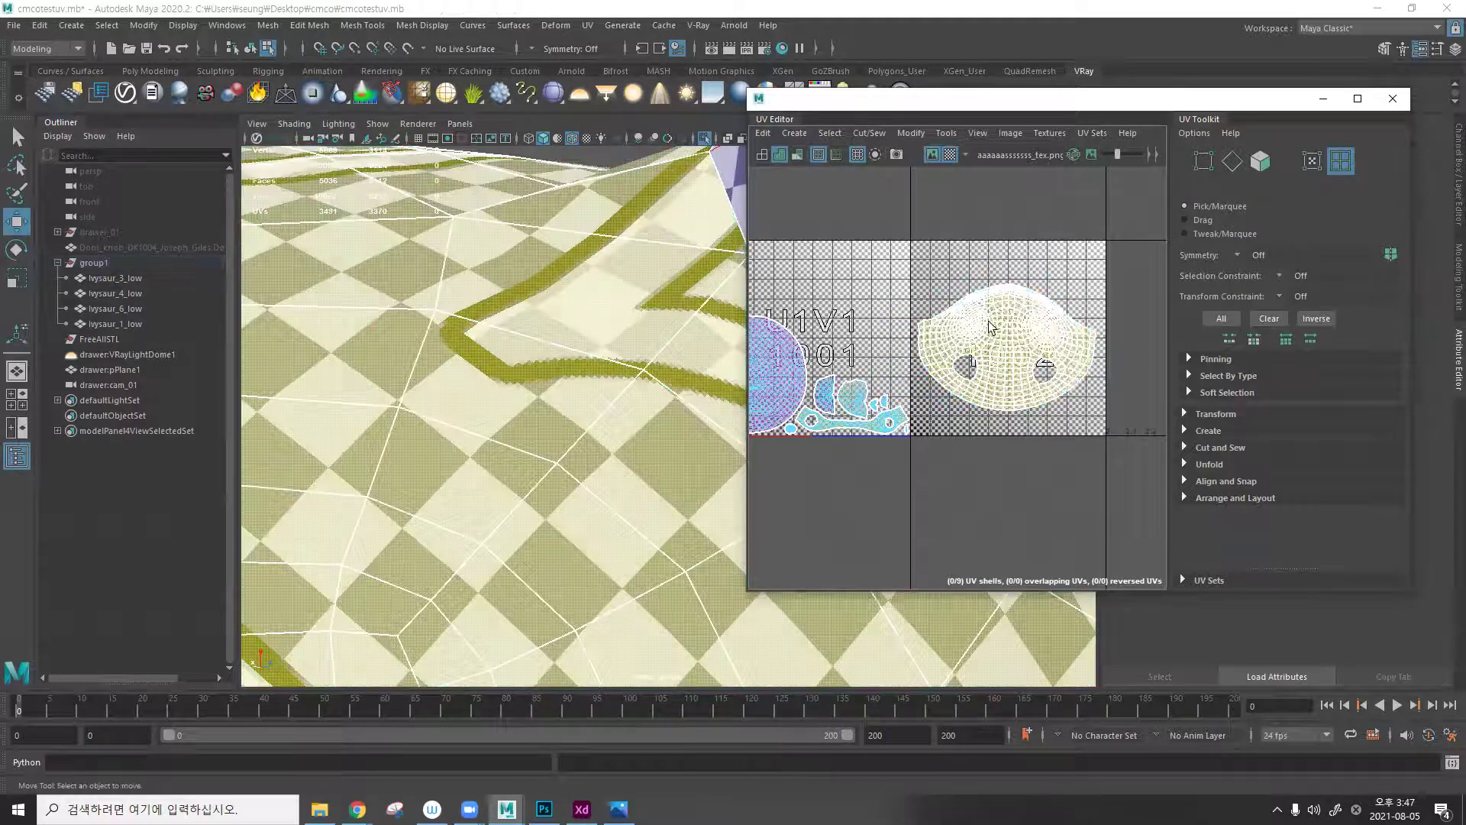
Move the large round body shell from the first tile into tile U3V1 (1003).
left_click(894, 366)
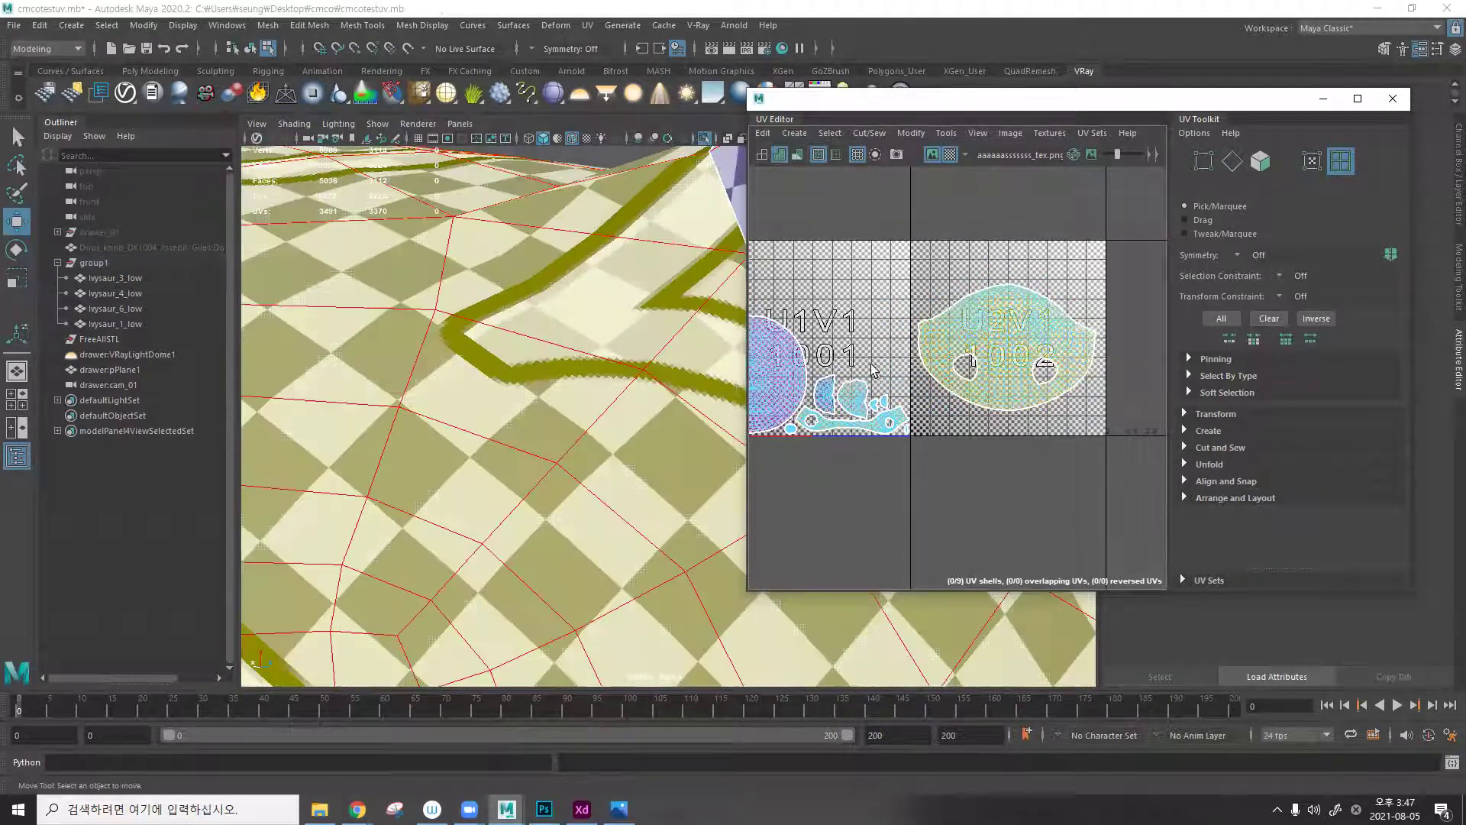
scroll(873, 369, "up", 1)
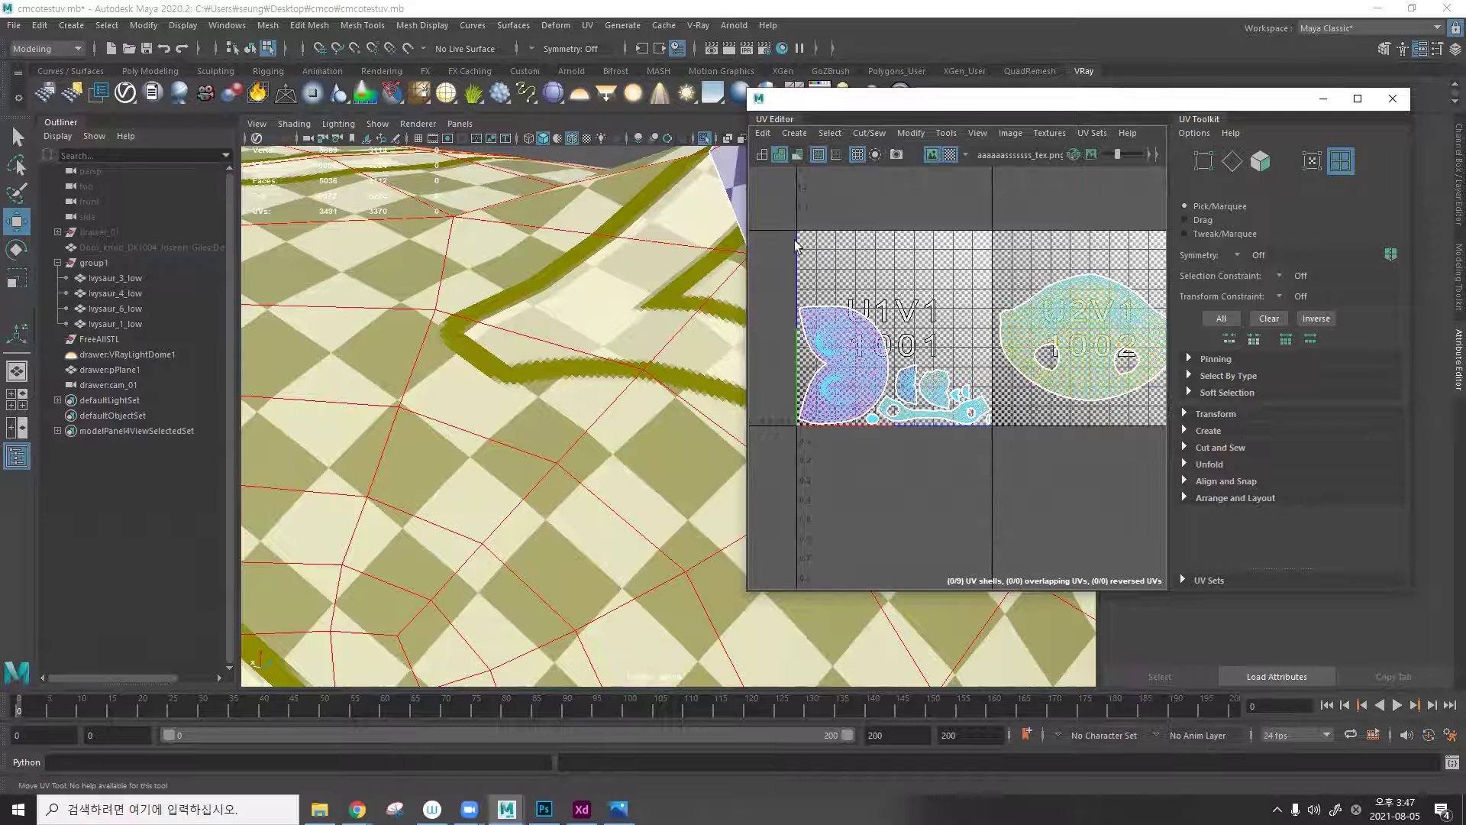
left_click(840, 359)
left_click(819, 259)
left_click(1048, 293)
middle_click_drag(1048, 293, 981, 300, "alt")
left_click(980, 301)
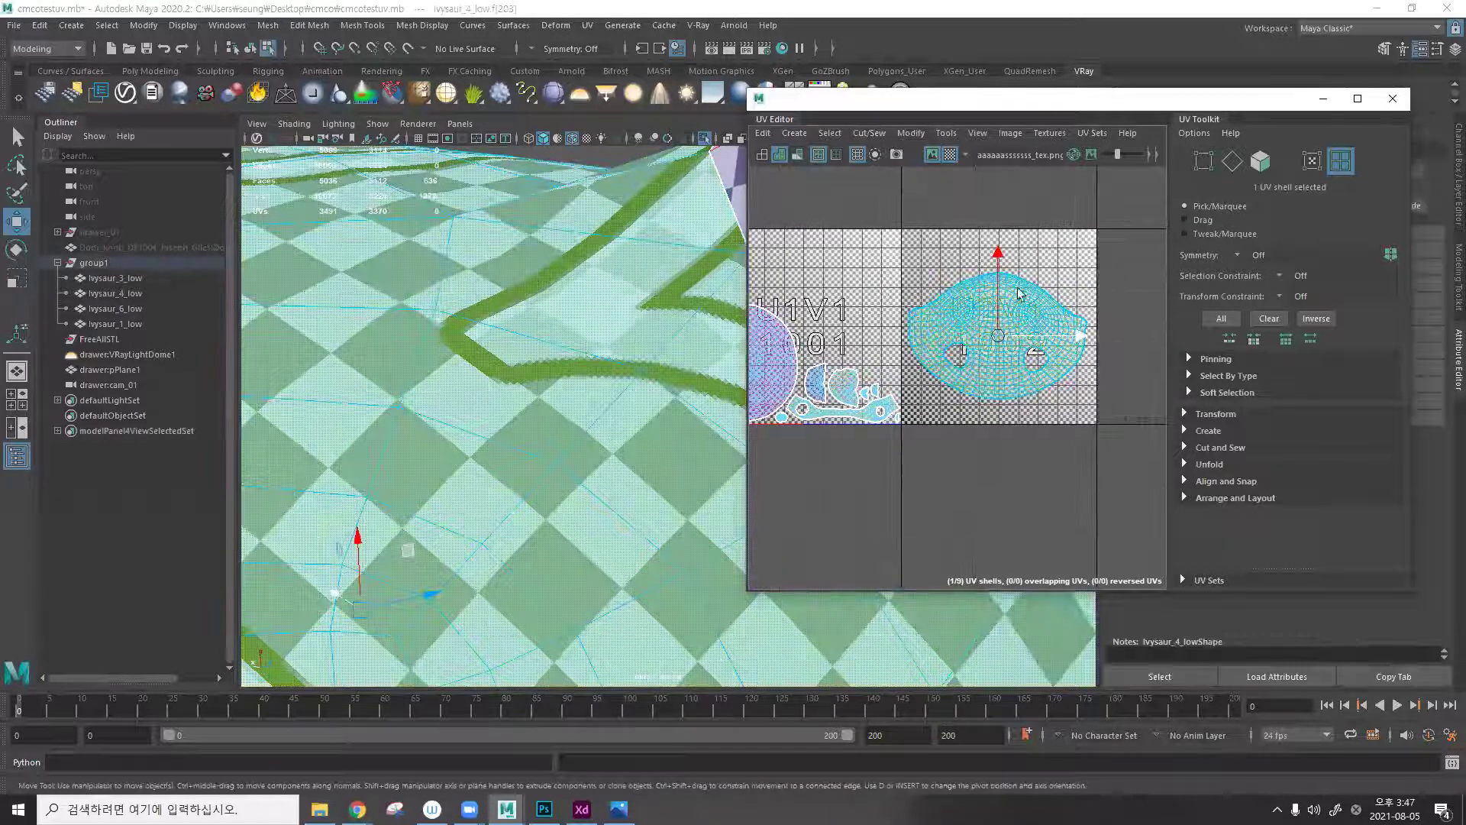
scroll(981, 301, "down", 2)
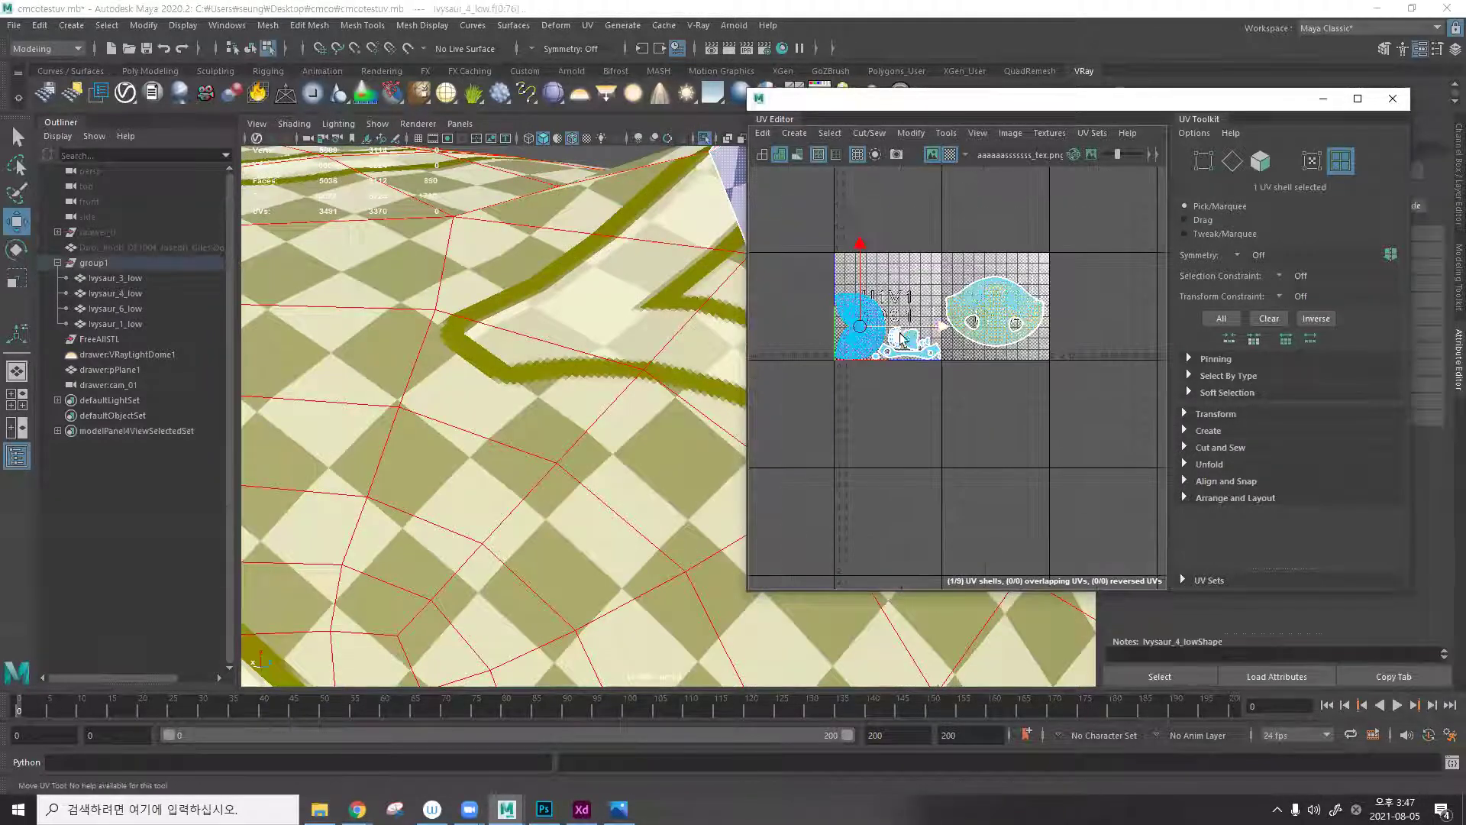
left_click_drag(891, 334, 1114, 307)
Place one of the small remaining shells in tile U4V1 (1004) and scale it up to fill most of the tile.
left_click(908, 343)
scroll(907, 343, "down", 2)
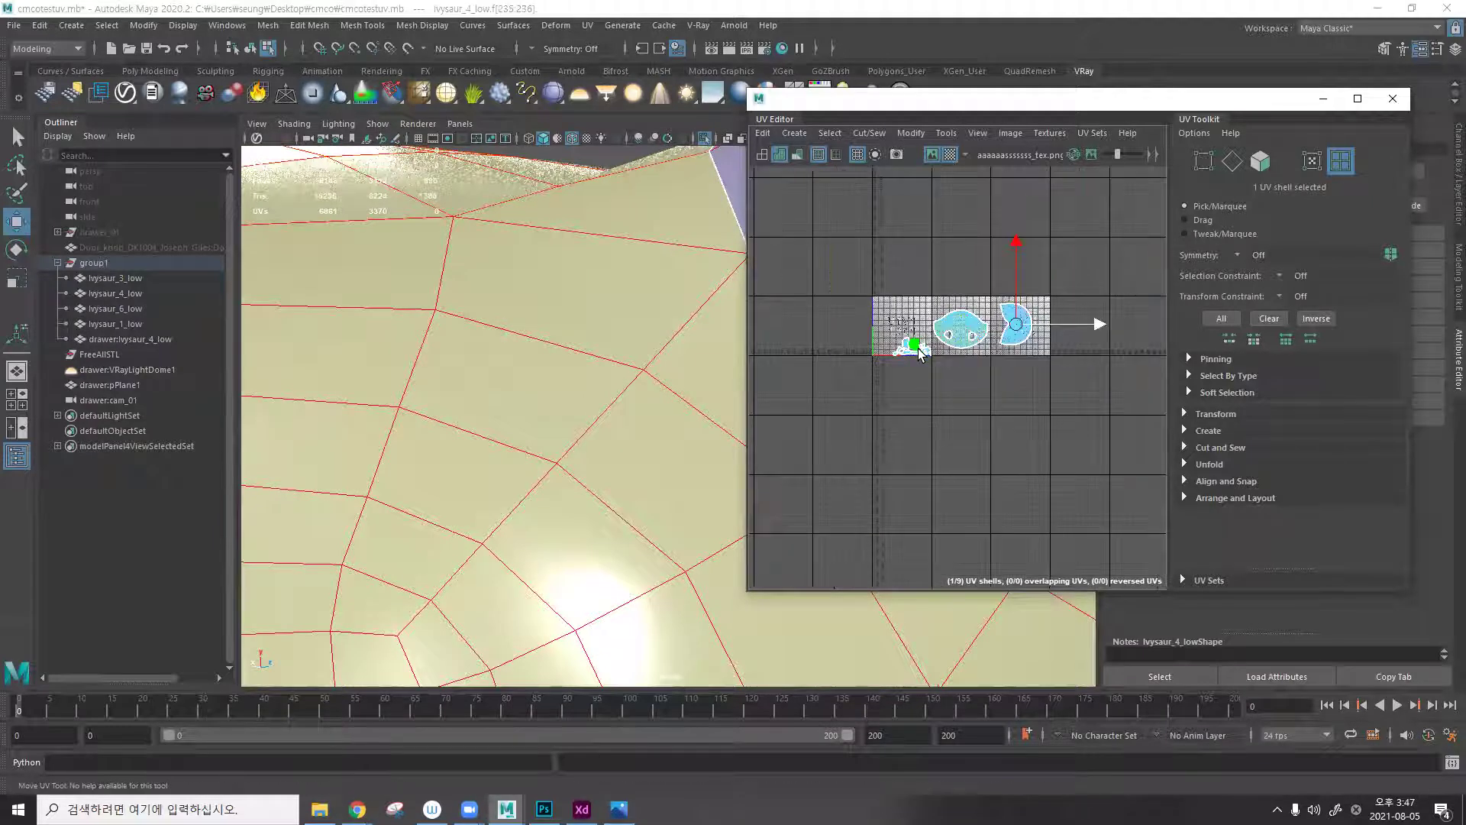
left_click(1080, 328)
key("r")
left_click_drag(1079, 329, 1068, 363)
left_click(1112, 383)
Examine the shells spread across the UV tiles alongside the creature's mesh.
scroll(1077, 344, "up", 3)
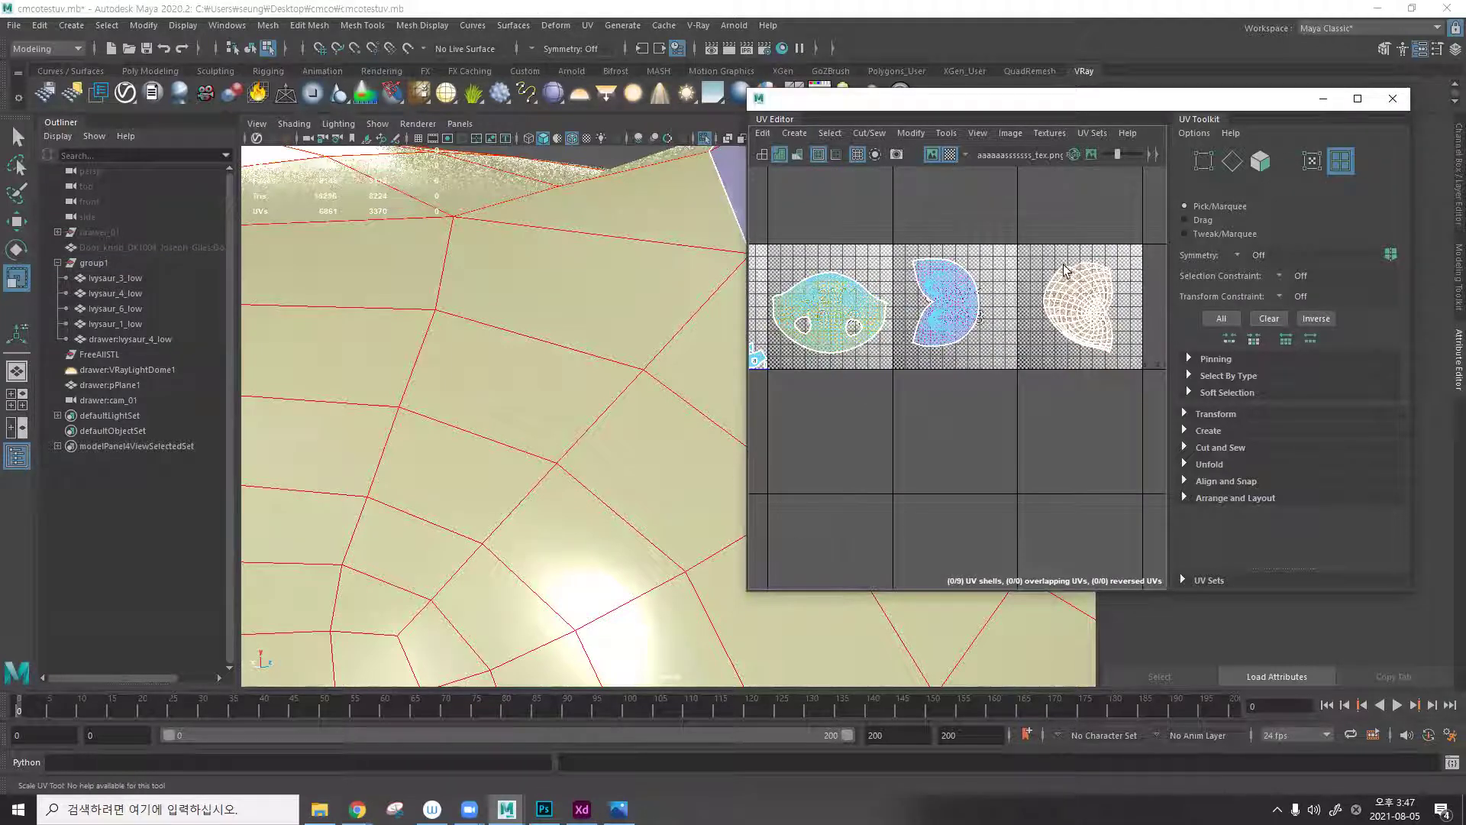
scroll(1048, 298, "up", 3)
scroll(697, 406, "down", 3)
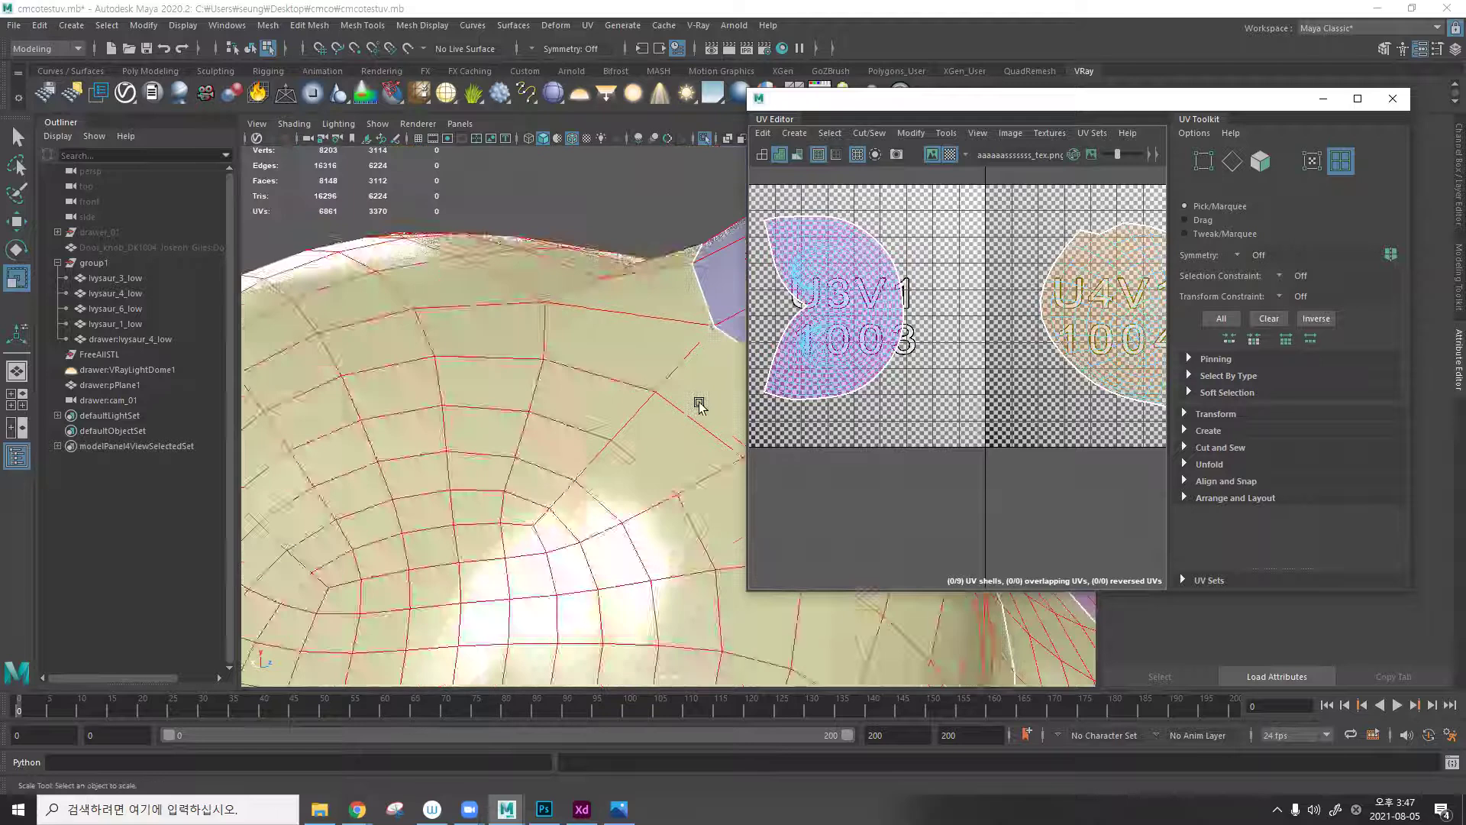
middle_click_drag(810, 408, 961, 401, "alt")
scroll(897, 434, "down", 3)
scroll(896, 433, "down", 3)
scroll(616, 398, "down", 3)
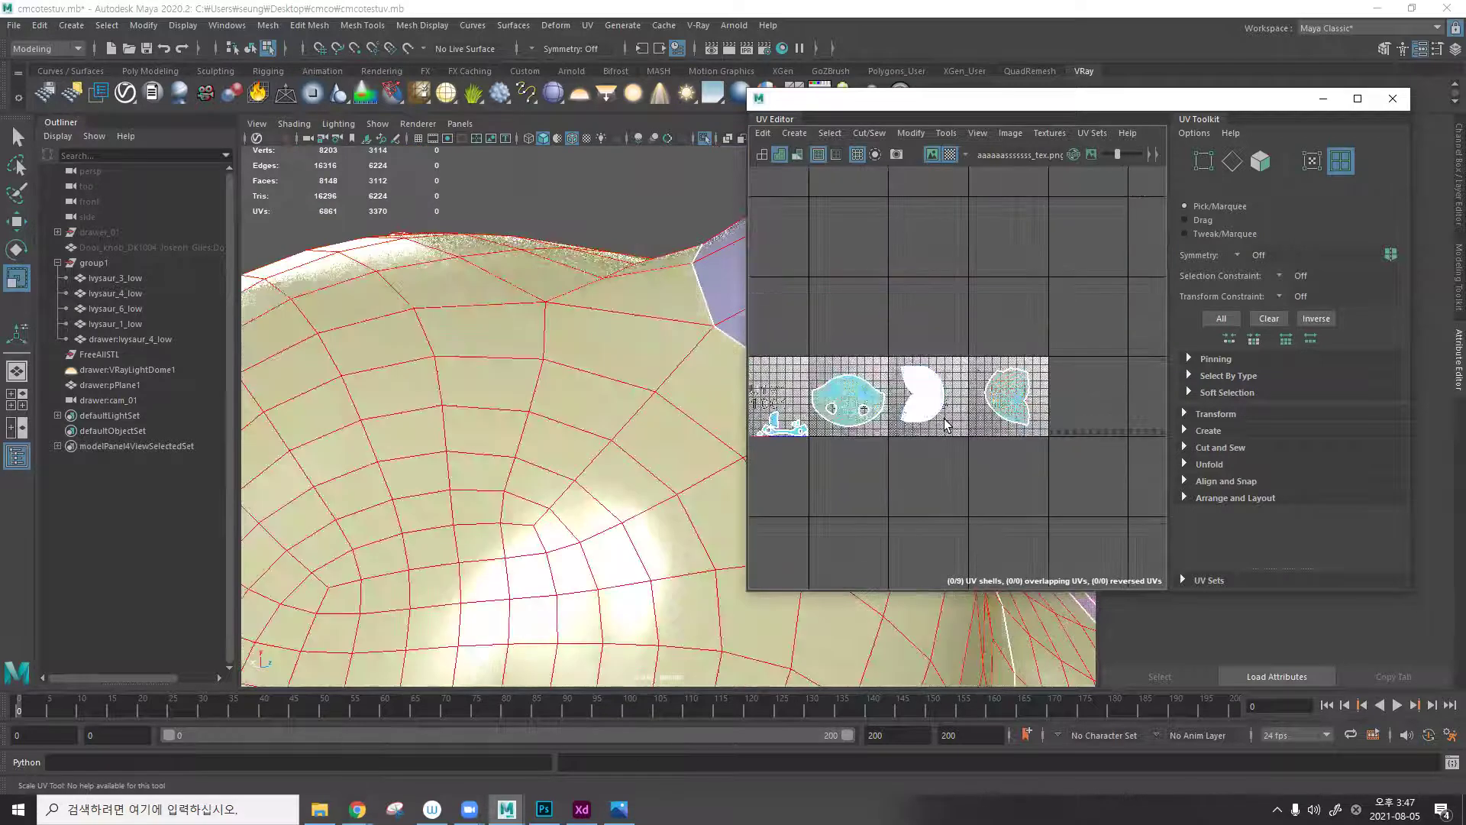
scroll(616, 397, "down", 5)
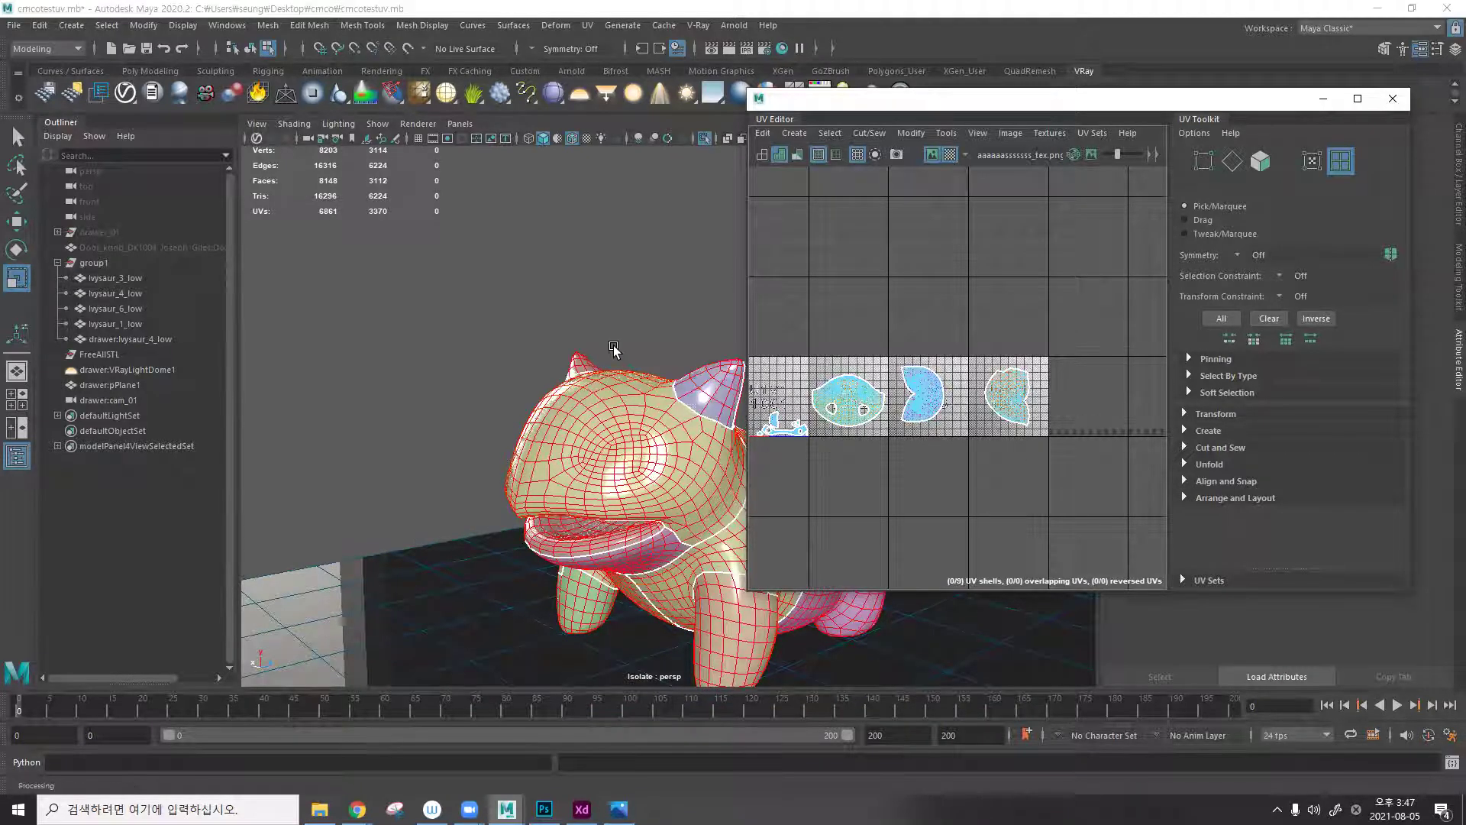
scroll(618, 382, "up", 4)
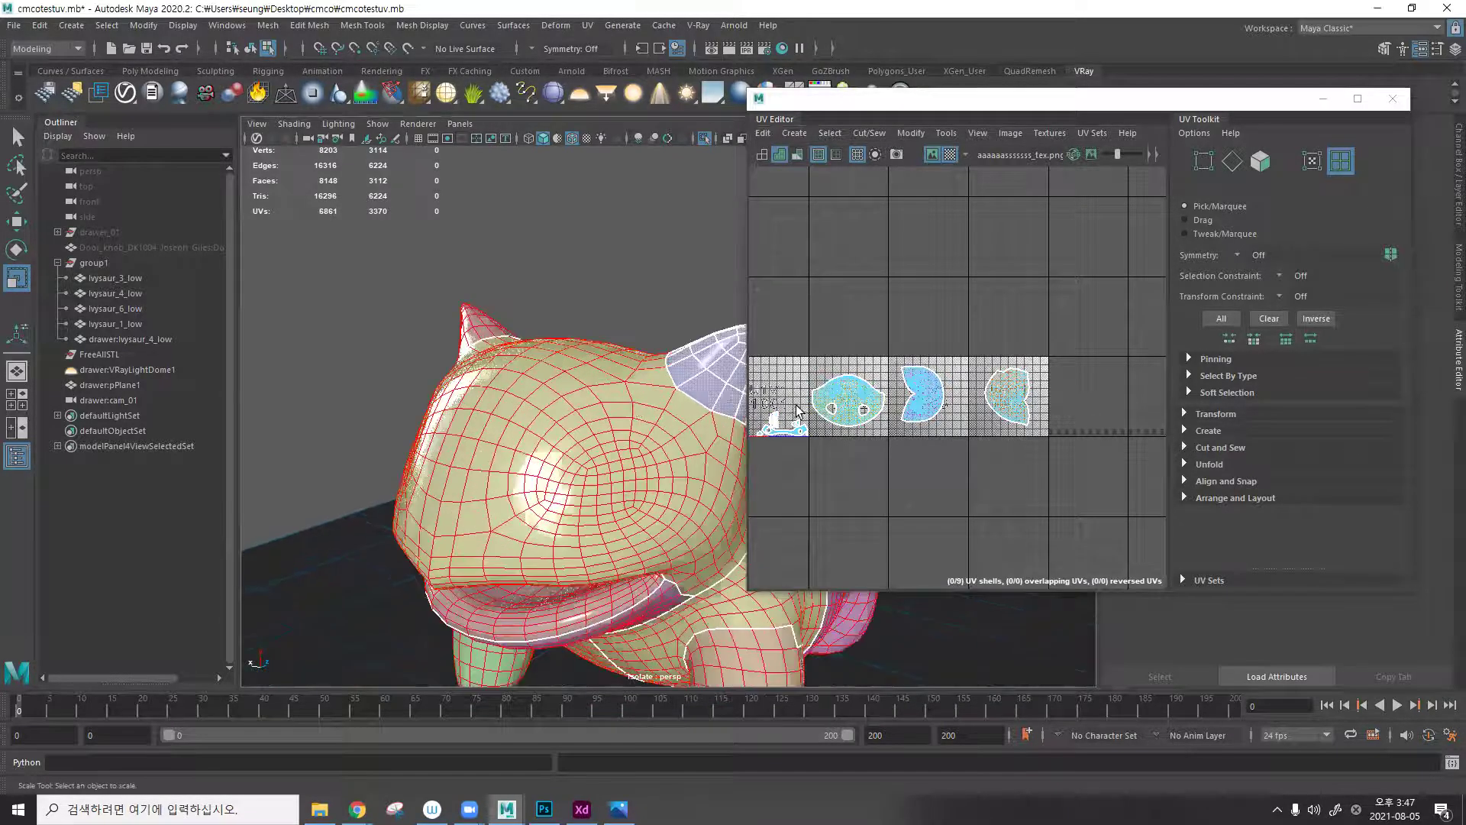
Lay out all of the body's UV shells together inside the first UV tile.
left_click_drag(770, 336, 1051, 494)
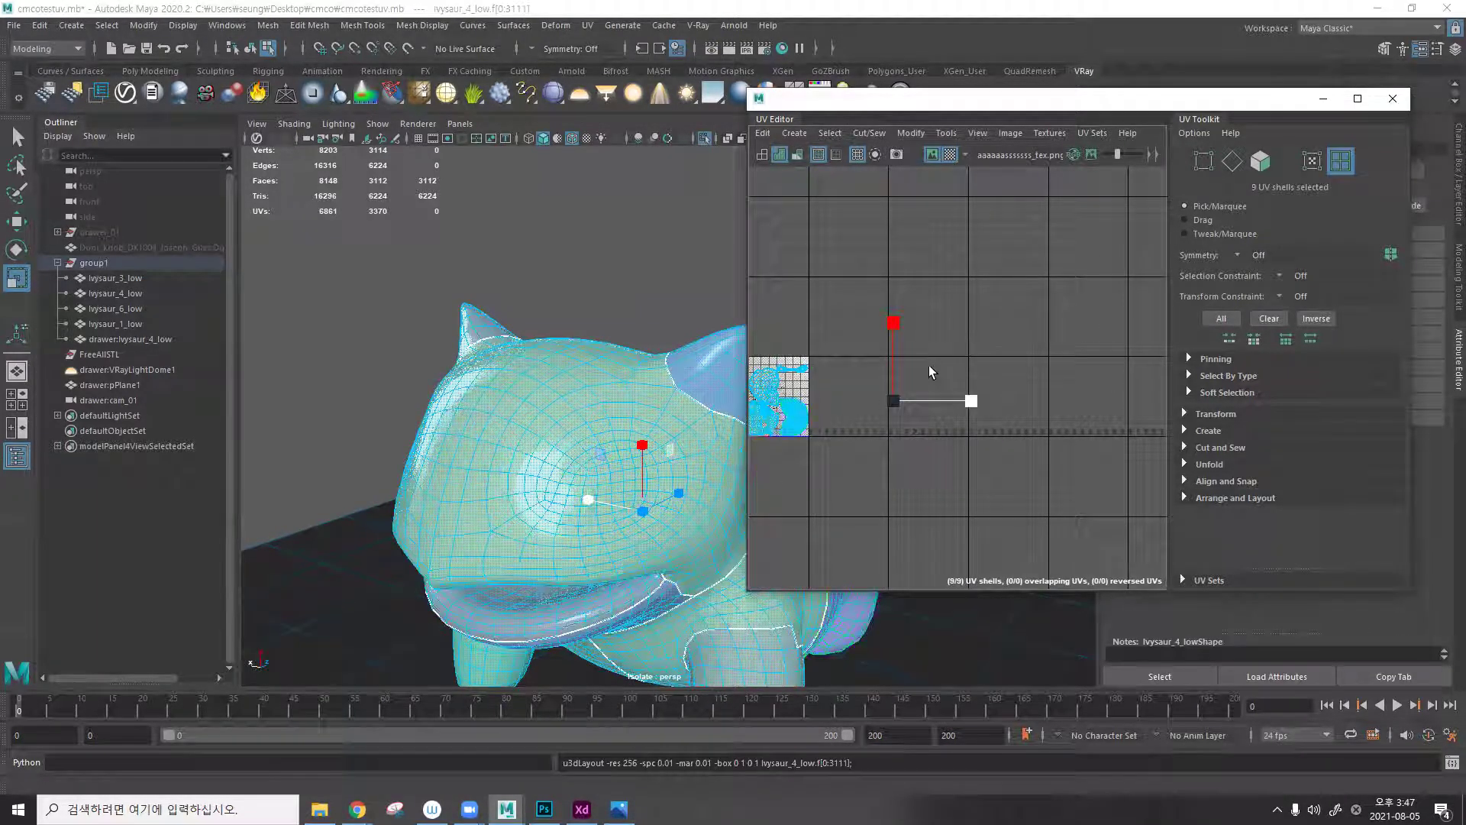
left_click(862, 356)
scroll(821, 381, "up", 2)
middle_click_drag(822, 382, 1030, 359, "alt")
scroll(1030, 357, "up", 2)
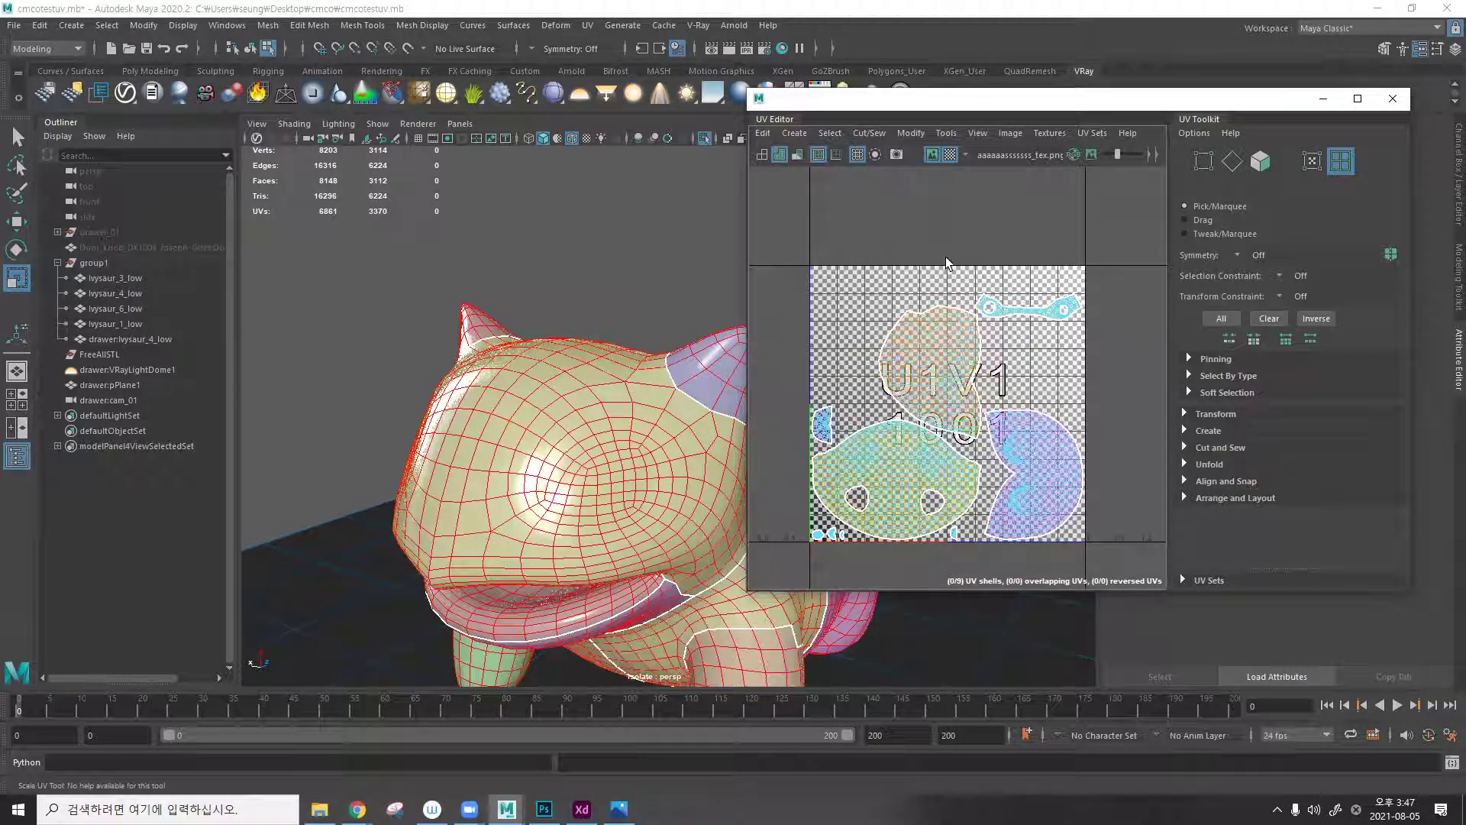
Examine the packed shells in tile U1V1 up close and compare them with the creature's head.
middle_click_drag(946, 249, 861, 262, "alt")
right_click_drag(861, 262, 843, 301, "alt")
middle_click_drag(844, 301, 974, 229, "alt")
left_click_drag(611, 277, 787, 273, "alt")
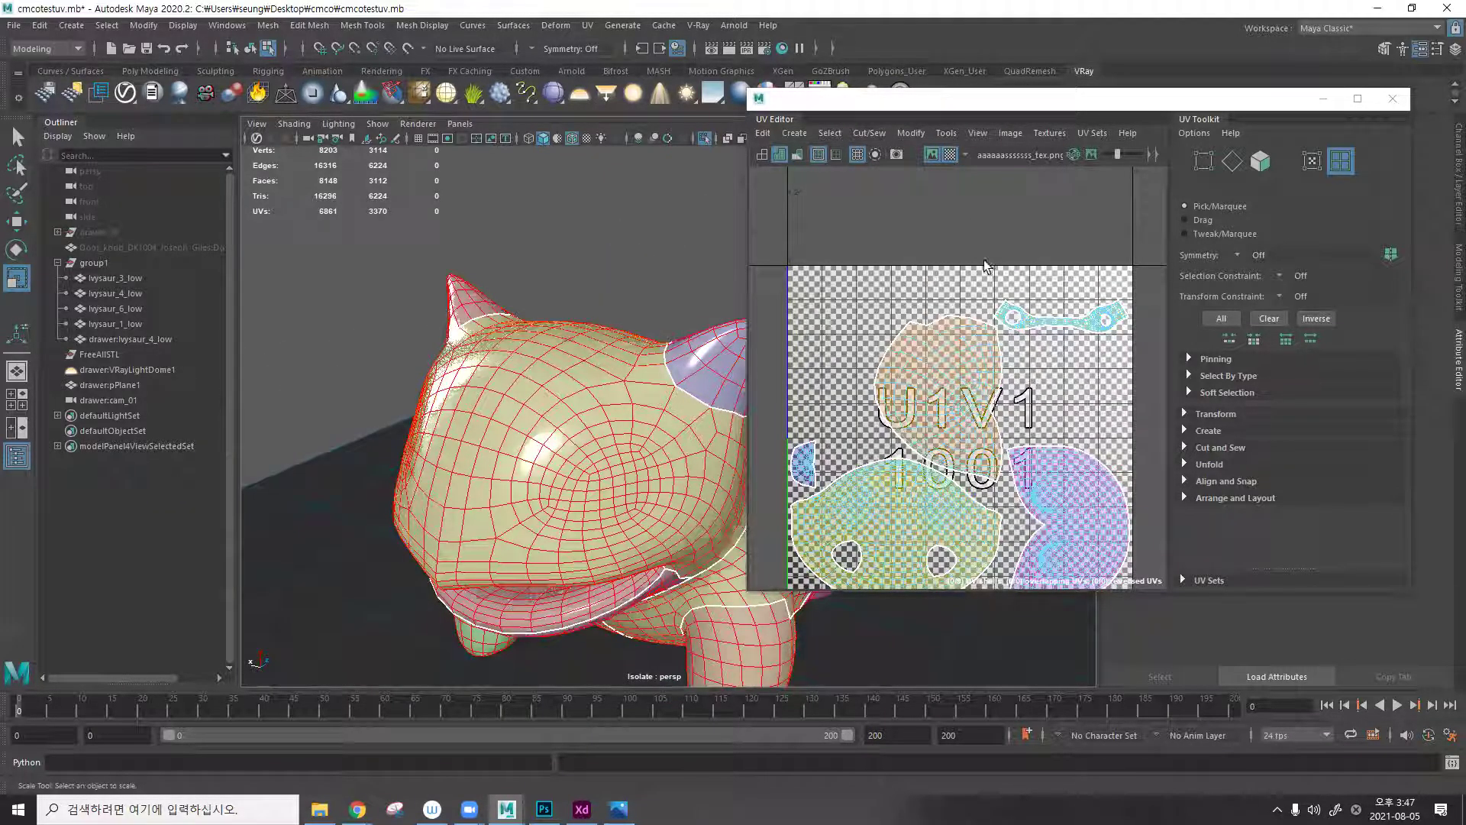
mouse_move(976, 258)
right_mouse_down("alt")
mouse_move(979, 236)
mouse_move(903, 229)
mouse_move(1074, 220)
mouse_move(985, 245)
right_mouse_up("alt")
middle_click_drag(951, 301, 988, 197, "alt")
right_click_drag(987, 197, 1022, 212, "alt")
middle_click_drag(1001, 397, 1051, 240, "alt")
key("a")
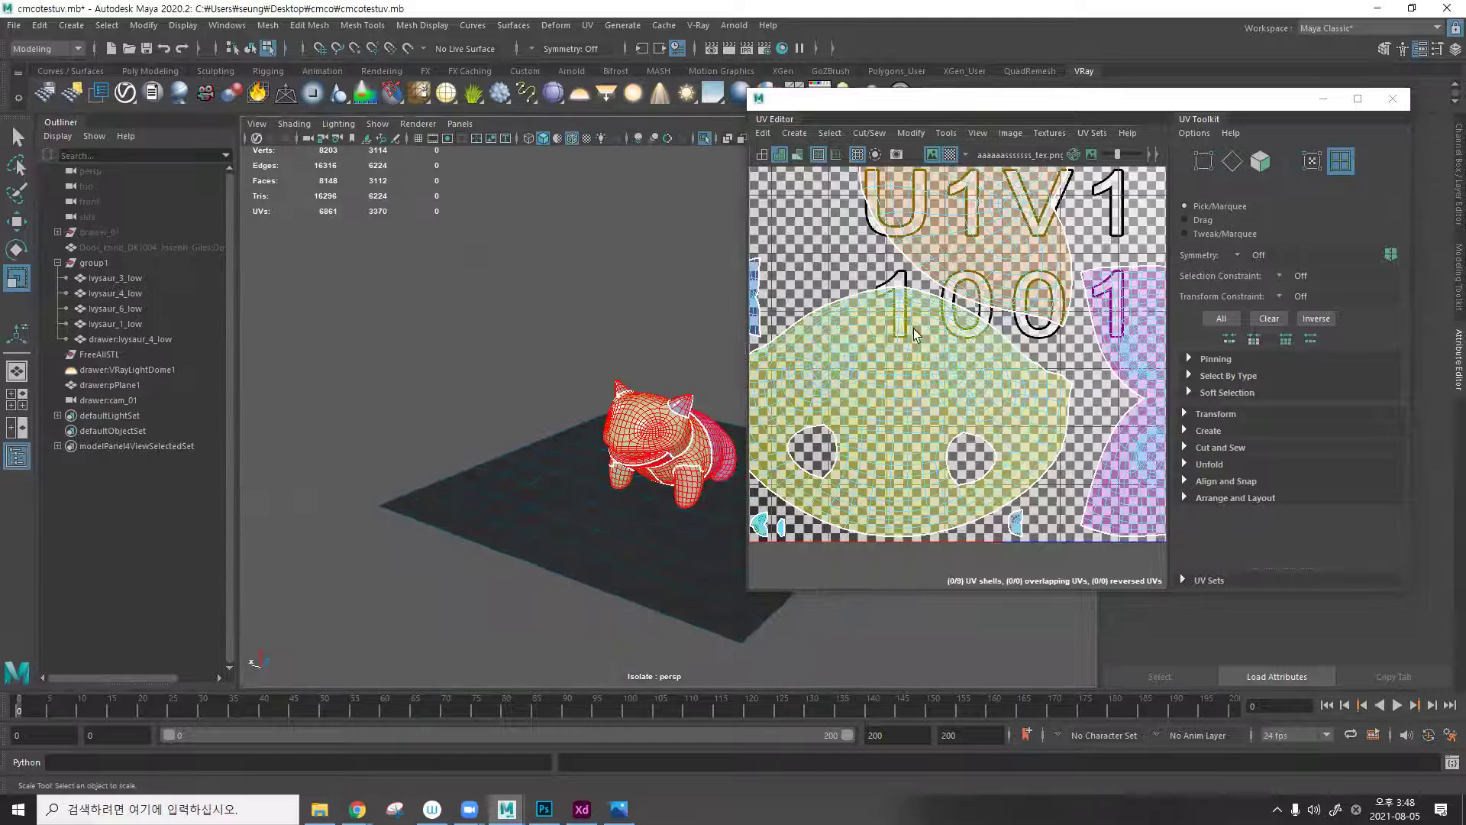
Close the UV Editor and select the creature's body in object selection mode.
left_click(1393, 98)
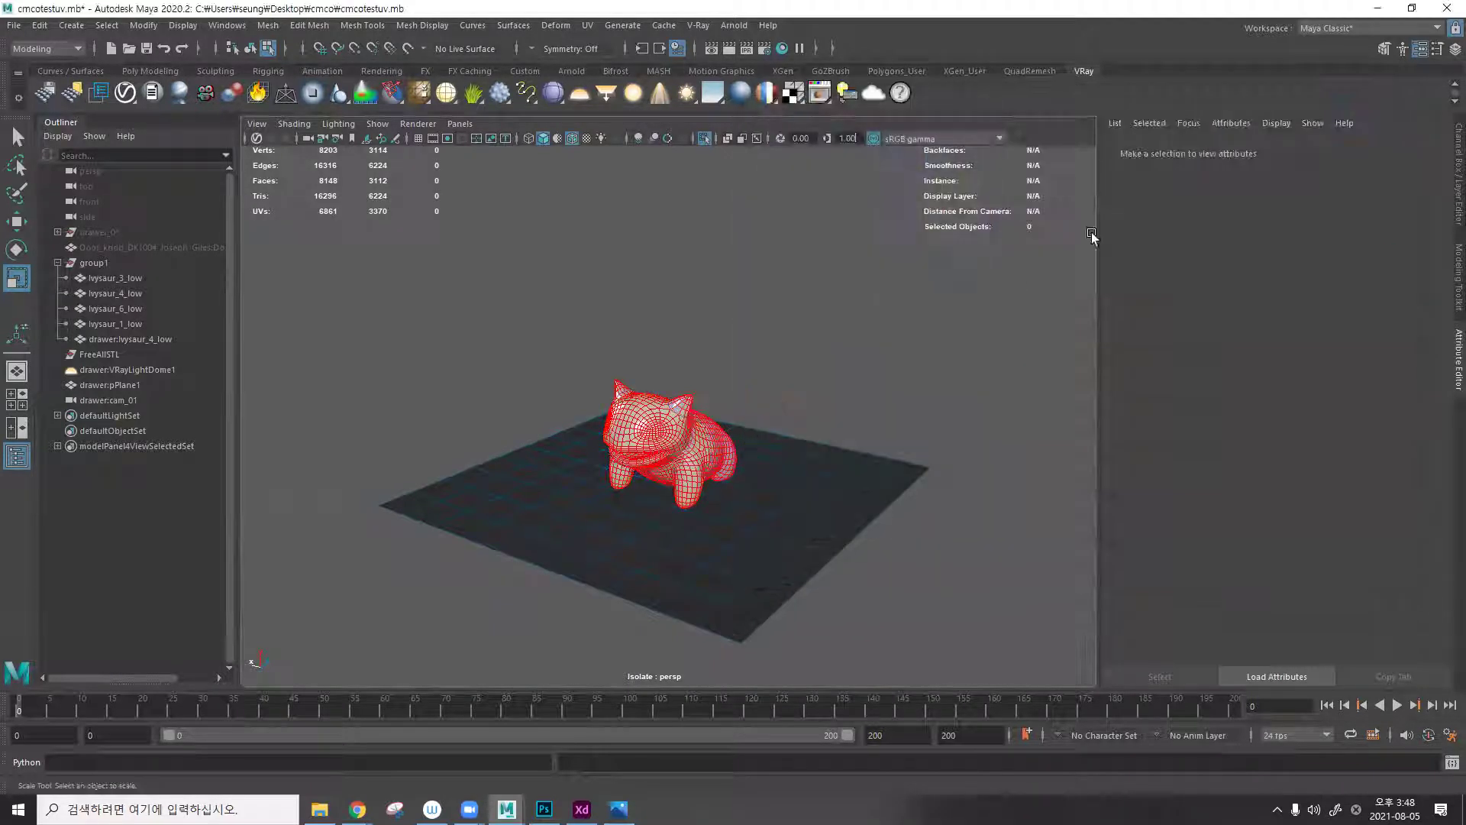
left_click(719, 442)
key("F8")
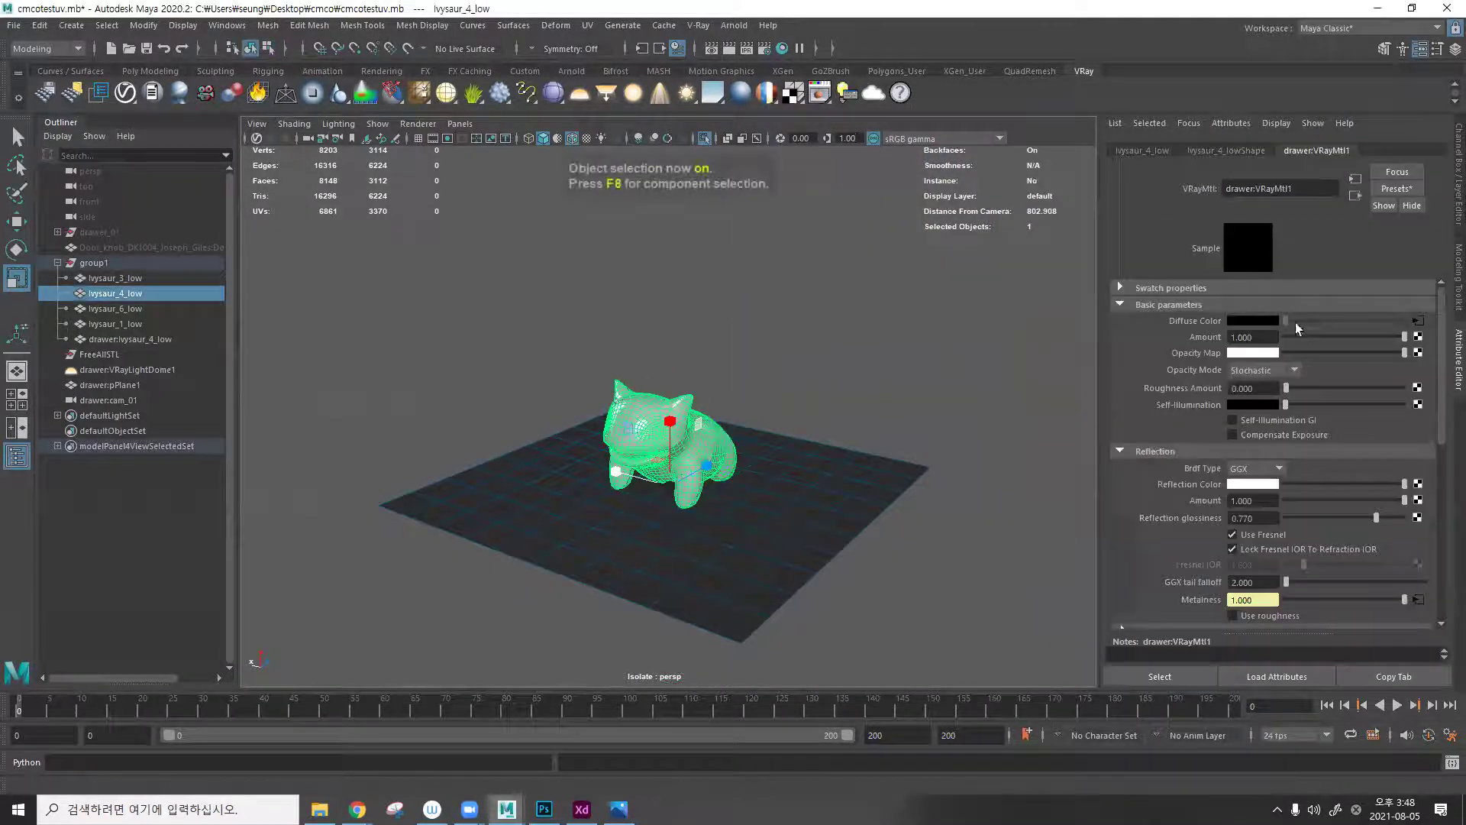
left_click(544, 809)
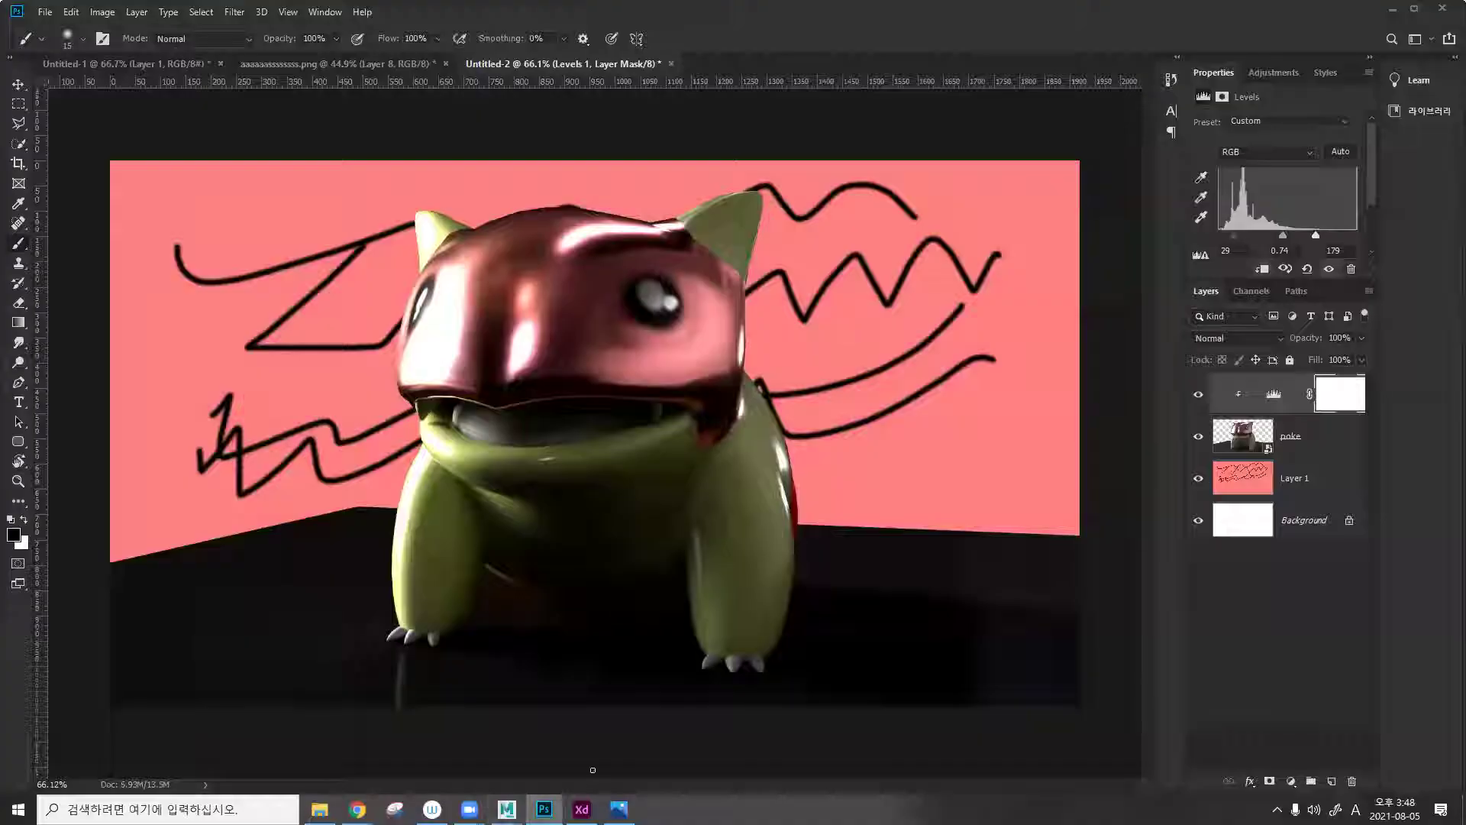
mouse_move(506, 809)
left_click(604, 745)
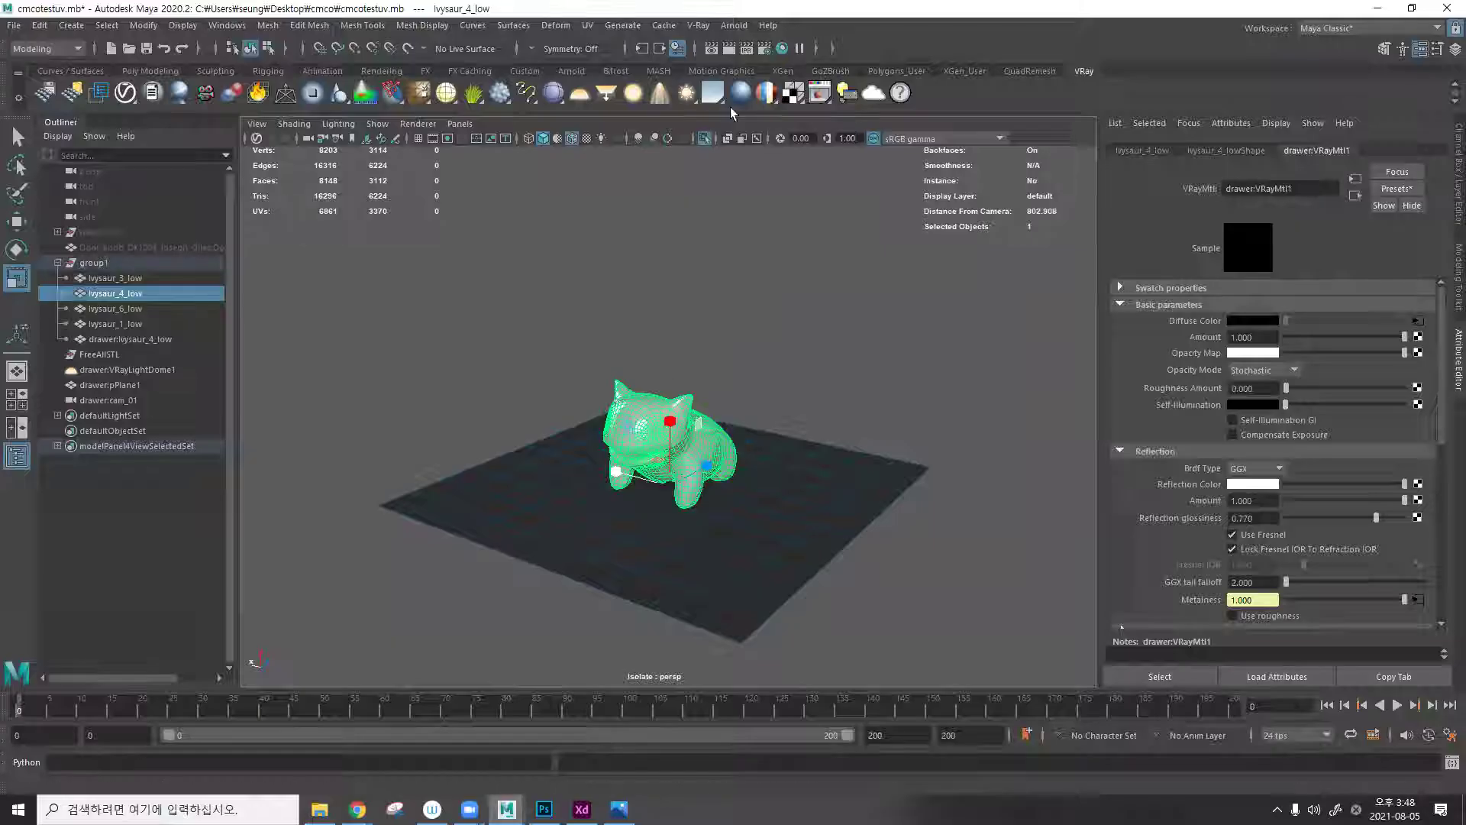
Reopen the UV Editor and bring up the UV Snapshot options for the body, with PNG as the image format.
left_click(587, 25)
left_click(615, 53)
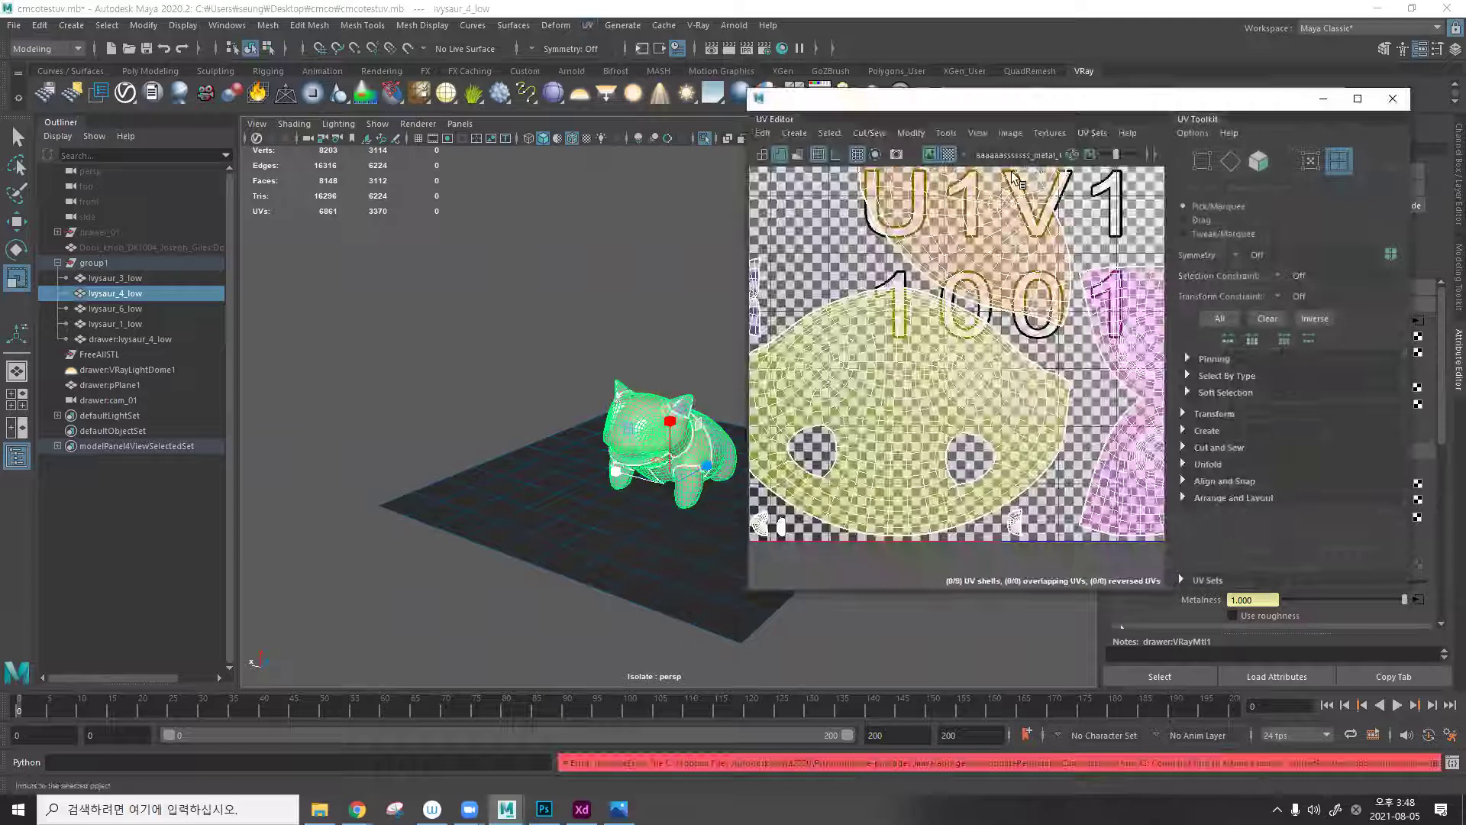
left_click(1013, 134)
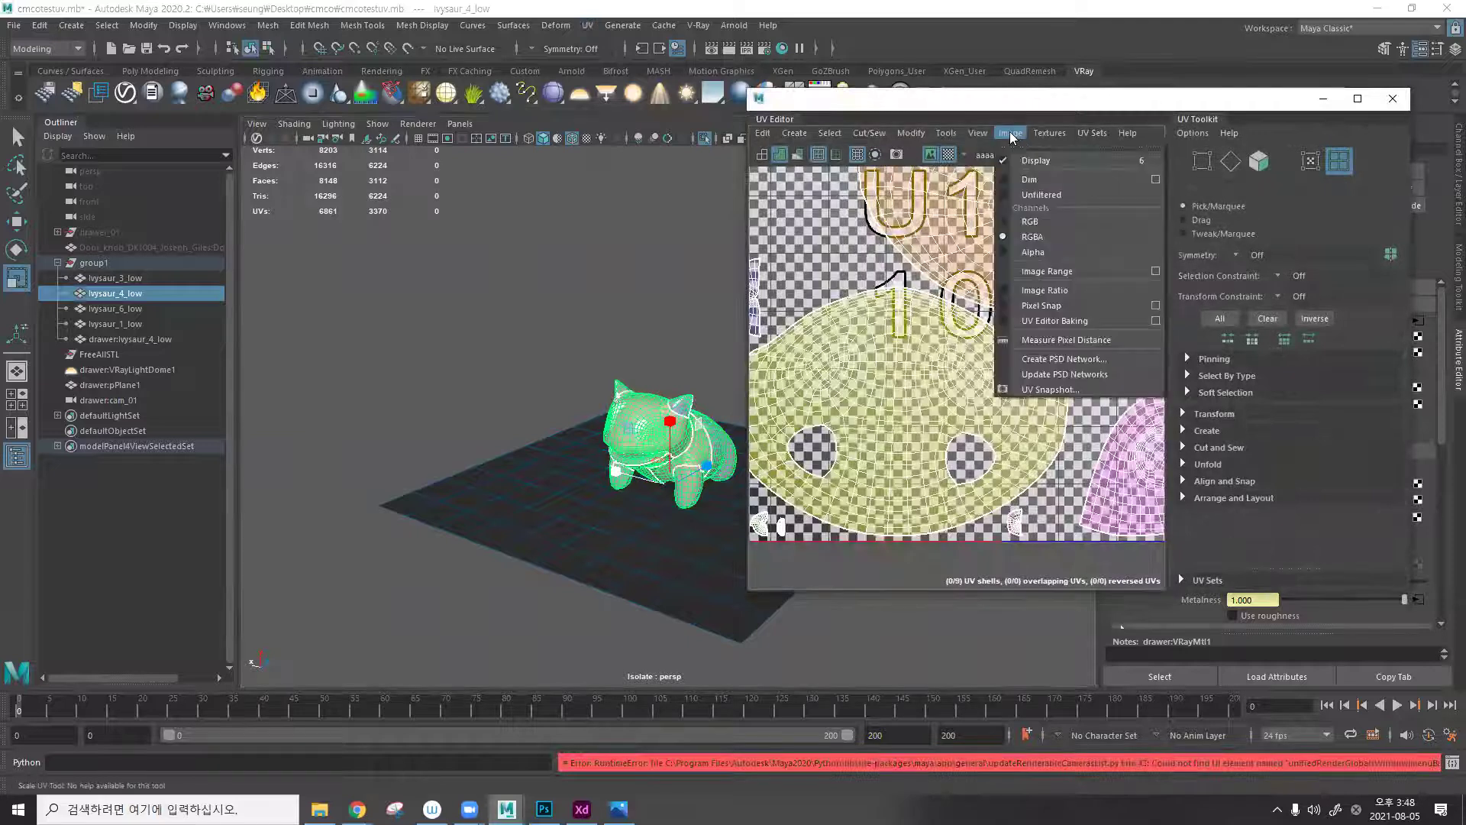
left_click(1083, 390)
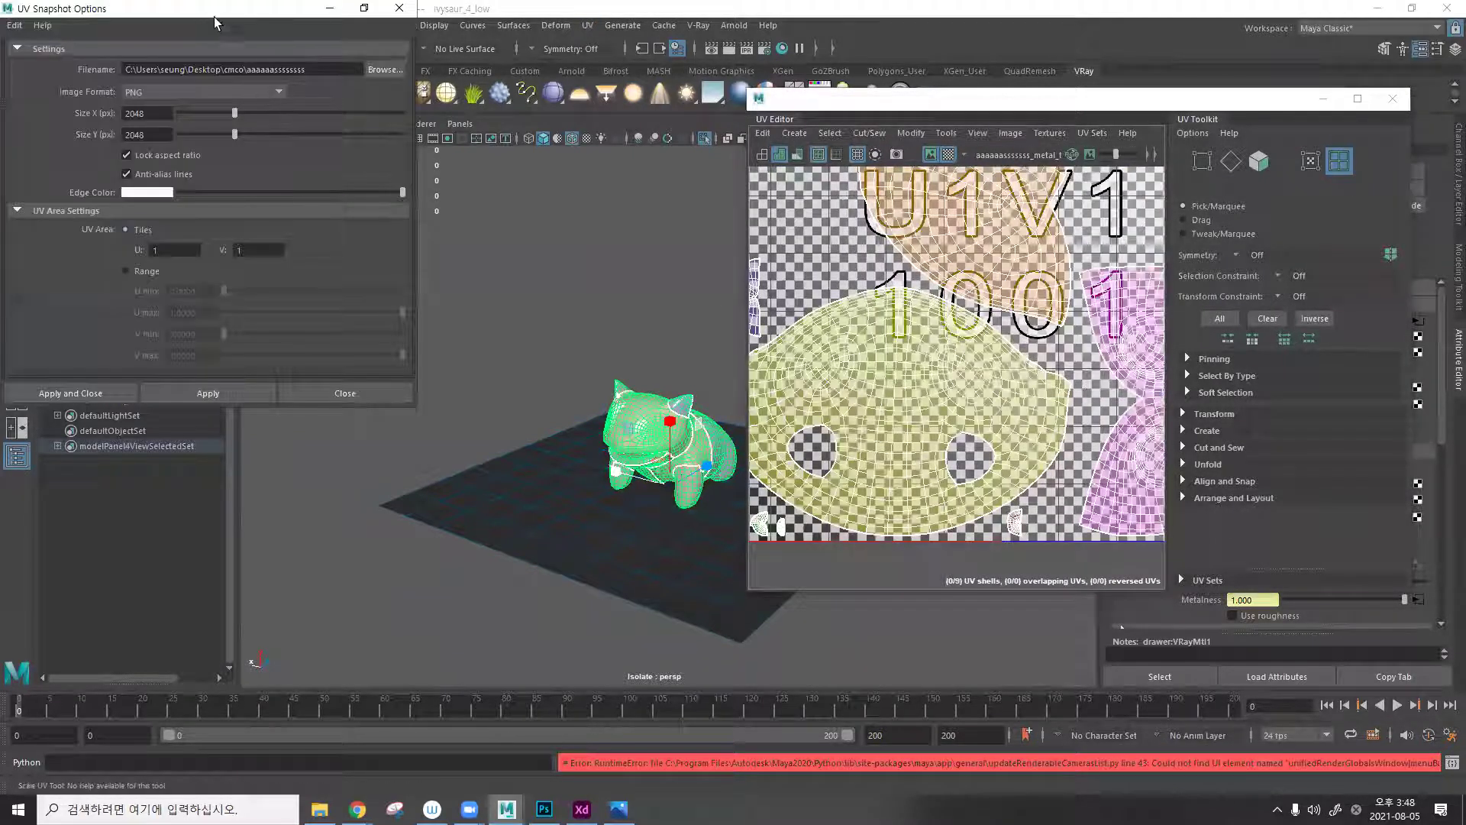
left_click_drag(220, 11, 360, 90)
left_click(370, 174)
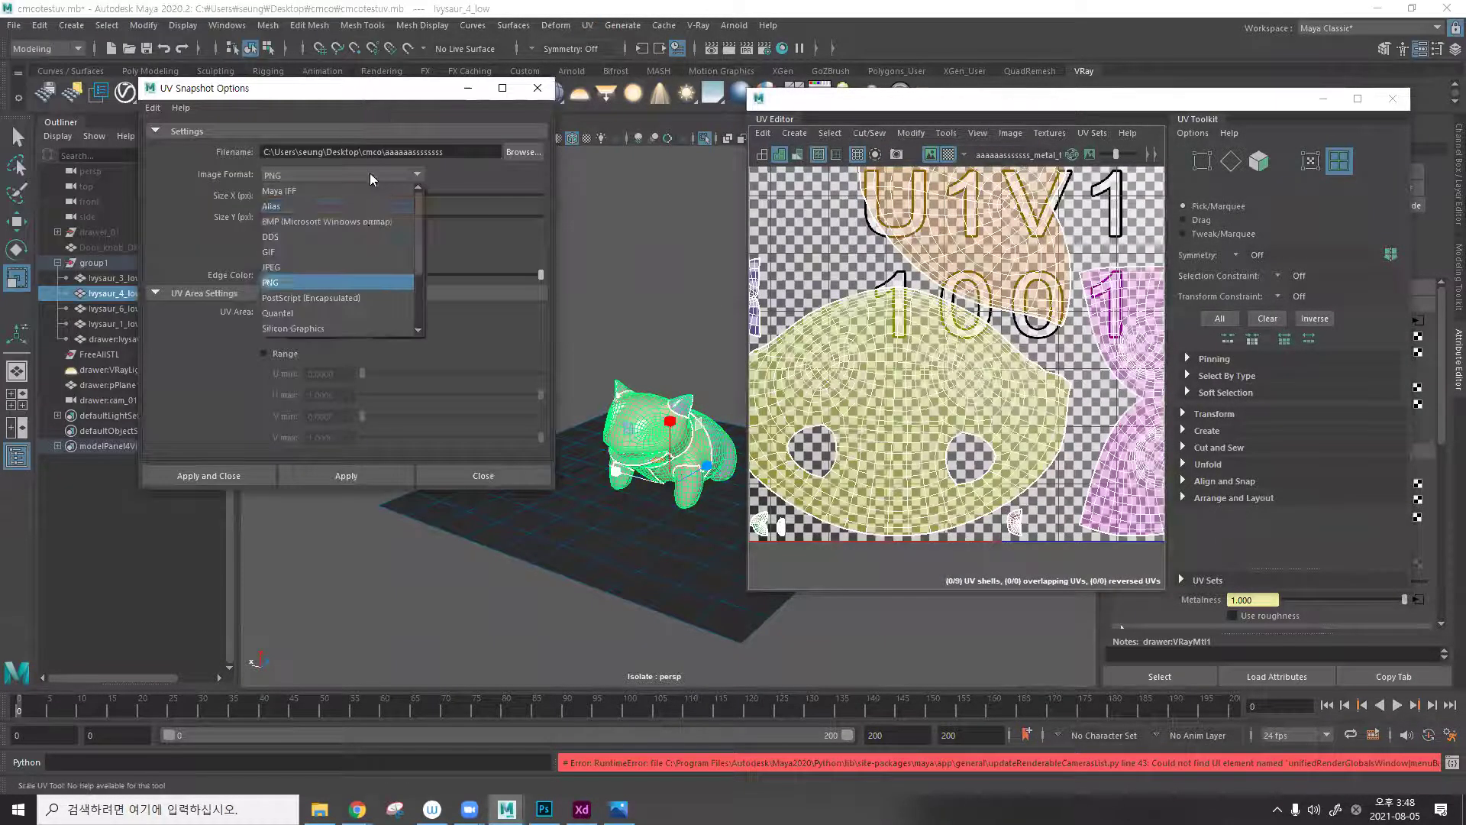
left_click(350, 282)
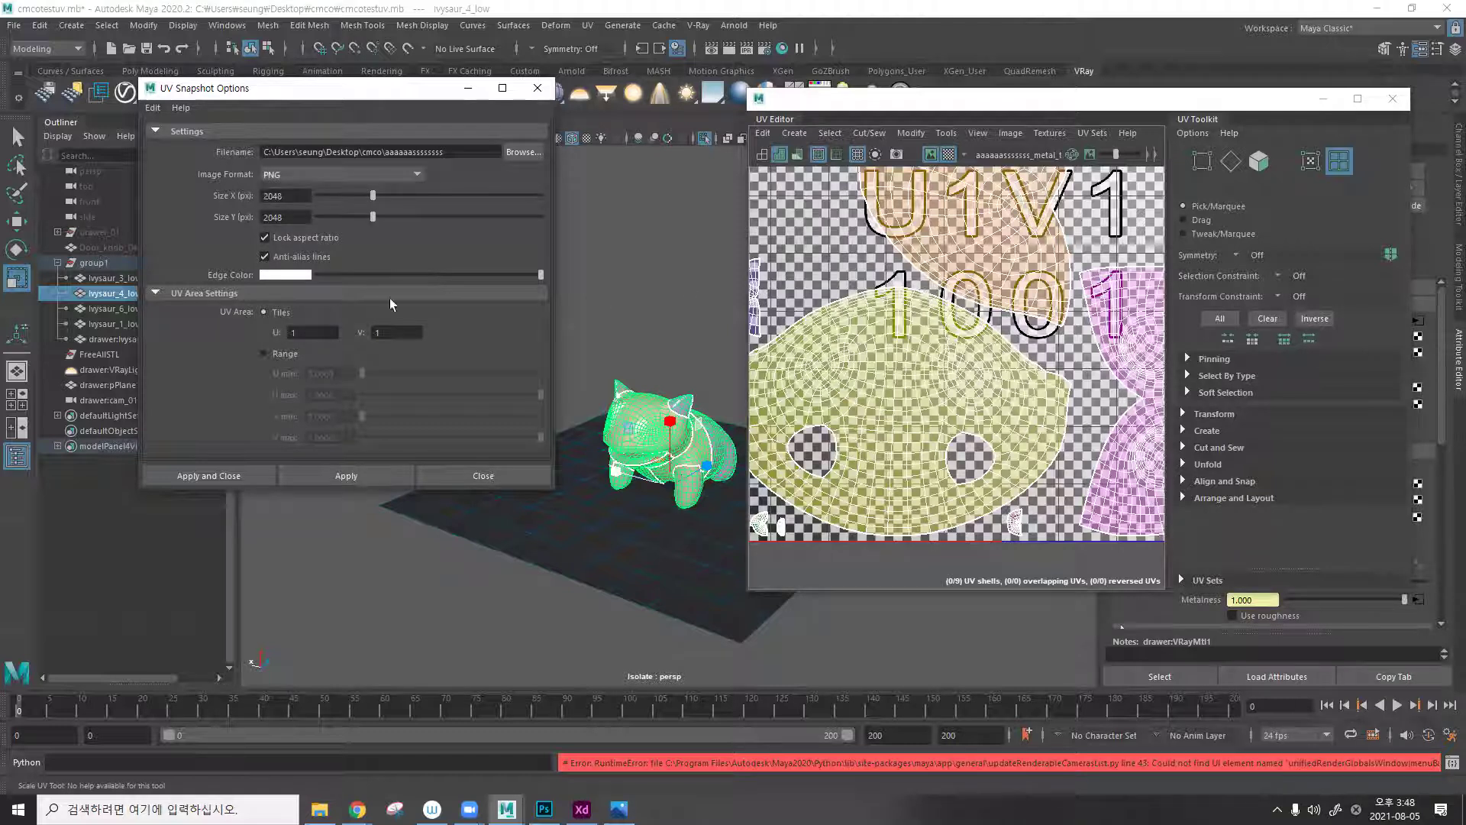
Set the UV snapshot's edge color to a saturated blue and try to apply the snapshot.
left_click(304, 273)
left_click(298, 315)
left_click(303, 334)
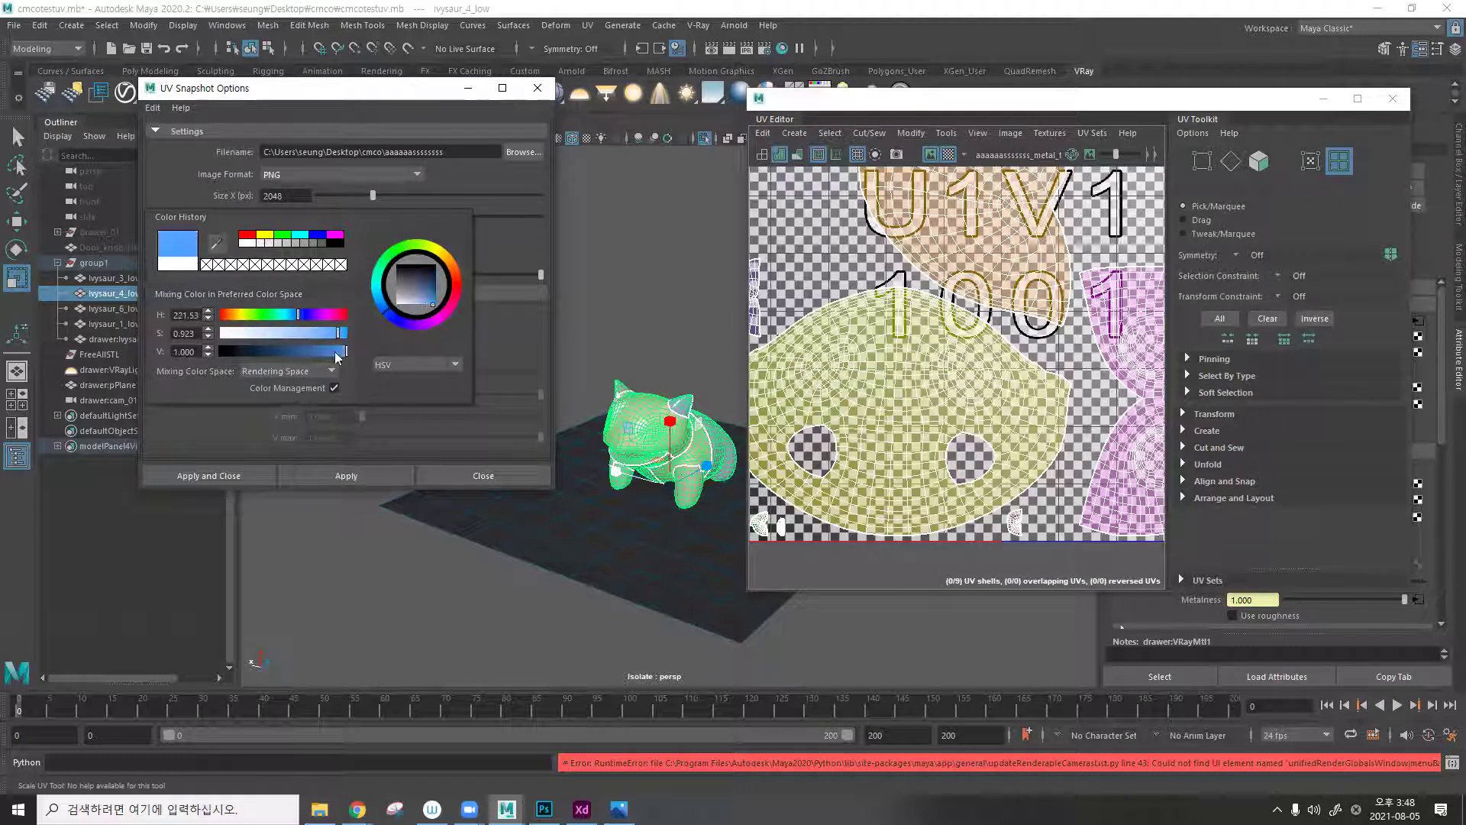
left_click(346, 476)
left_click(765, 419)
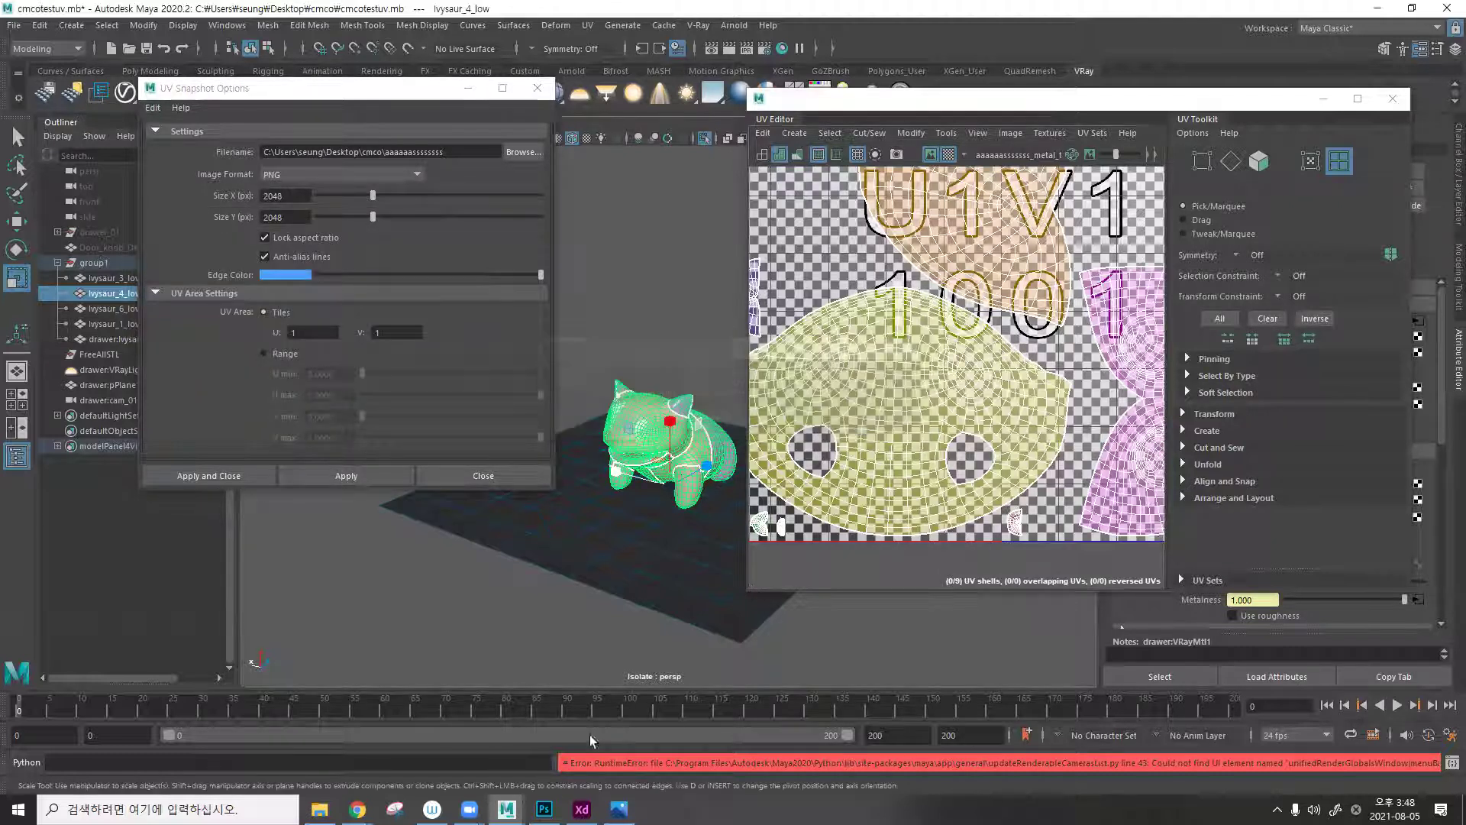
Switch to Photoshop's PNG texture document and show the uv_wire layer to inspect the wireframe around the eye.
left_click(544, 809)
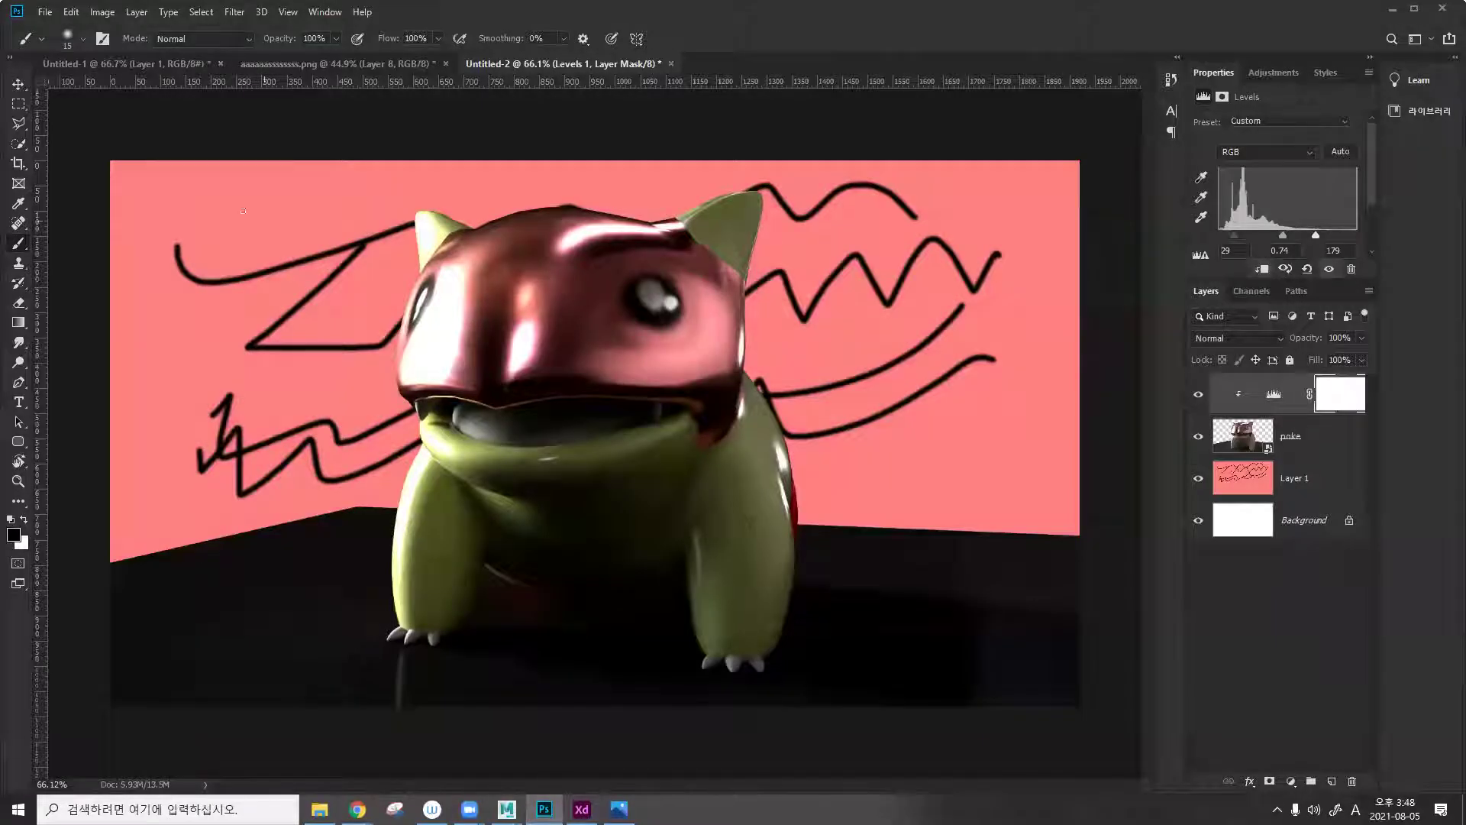
left_click(183, 63)
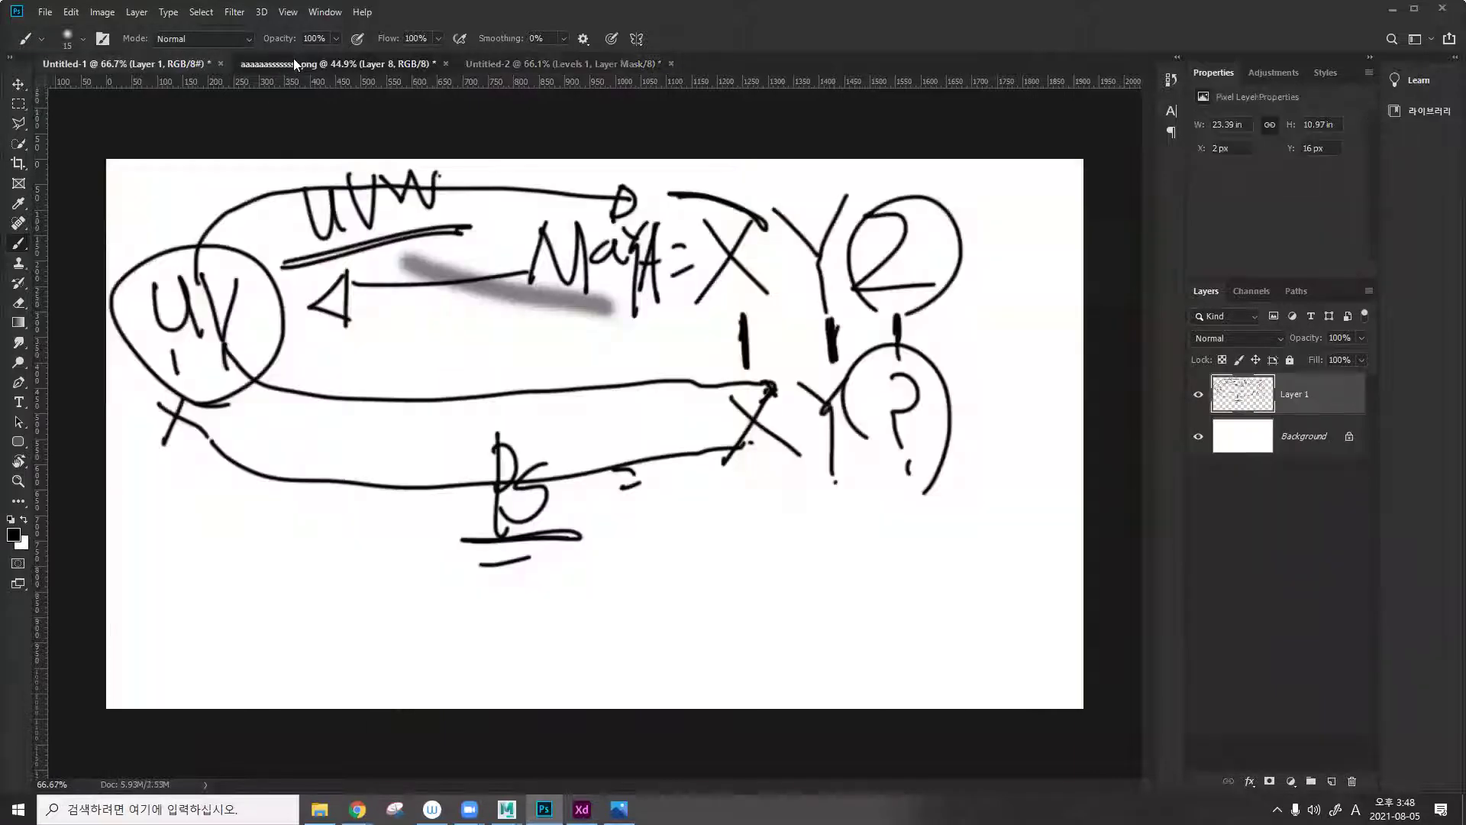
left_click(294, 64)
left_click(1198, 407)
scroll(786, 296, "up", 5, "alt")
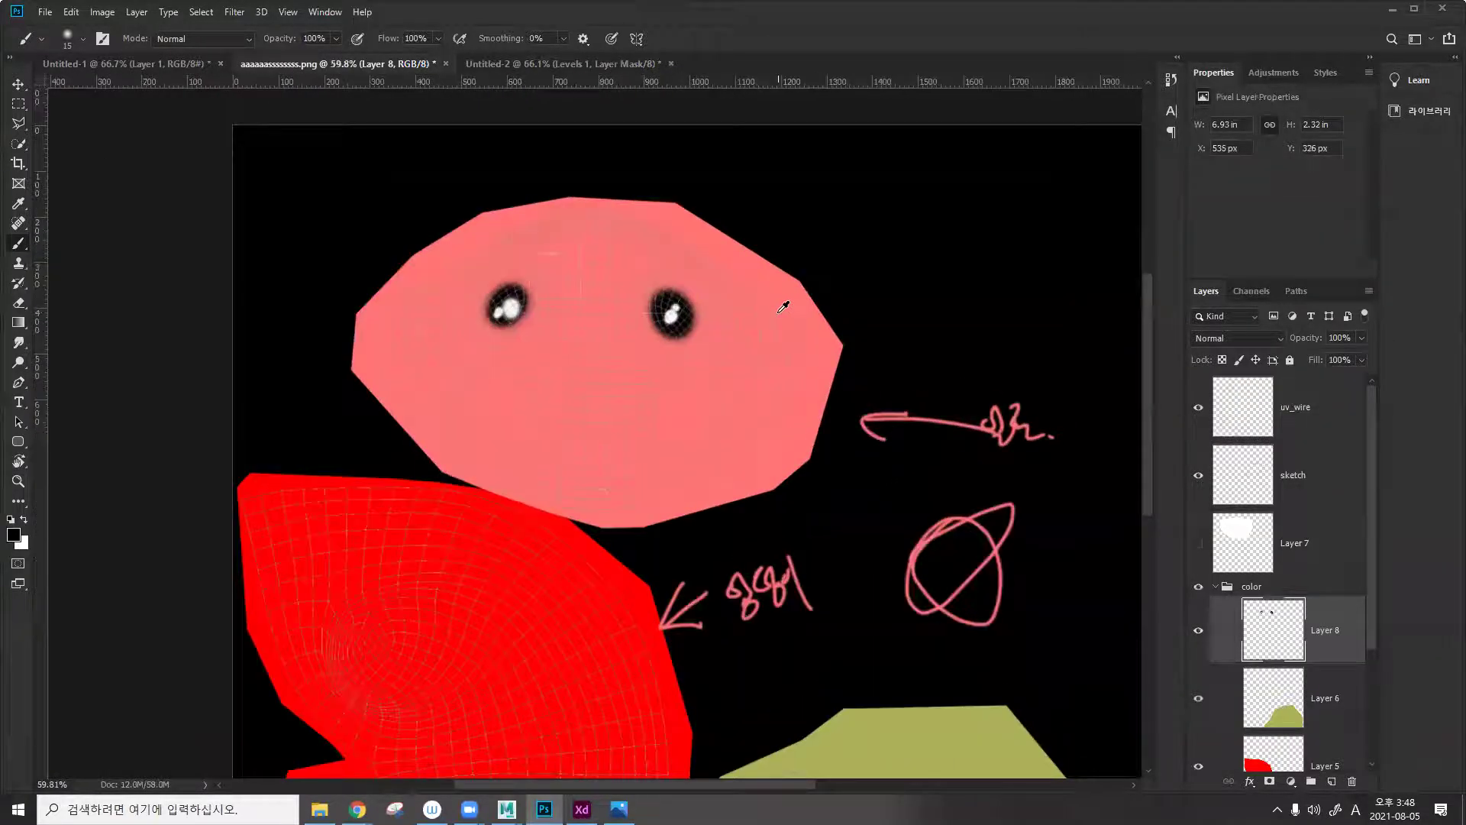
scroll(791, 357, "up", 3, "alt")
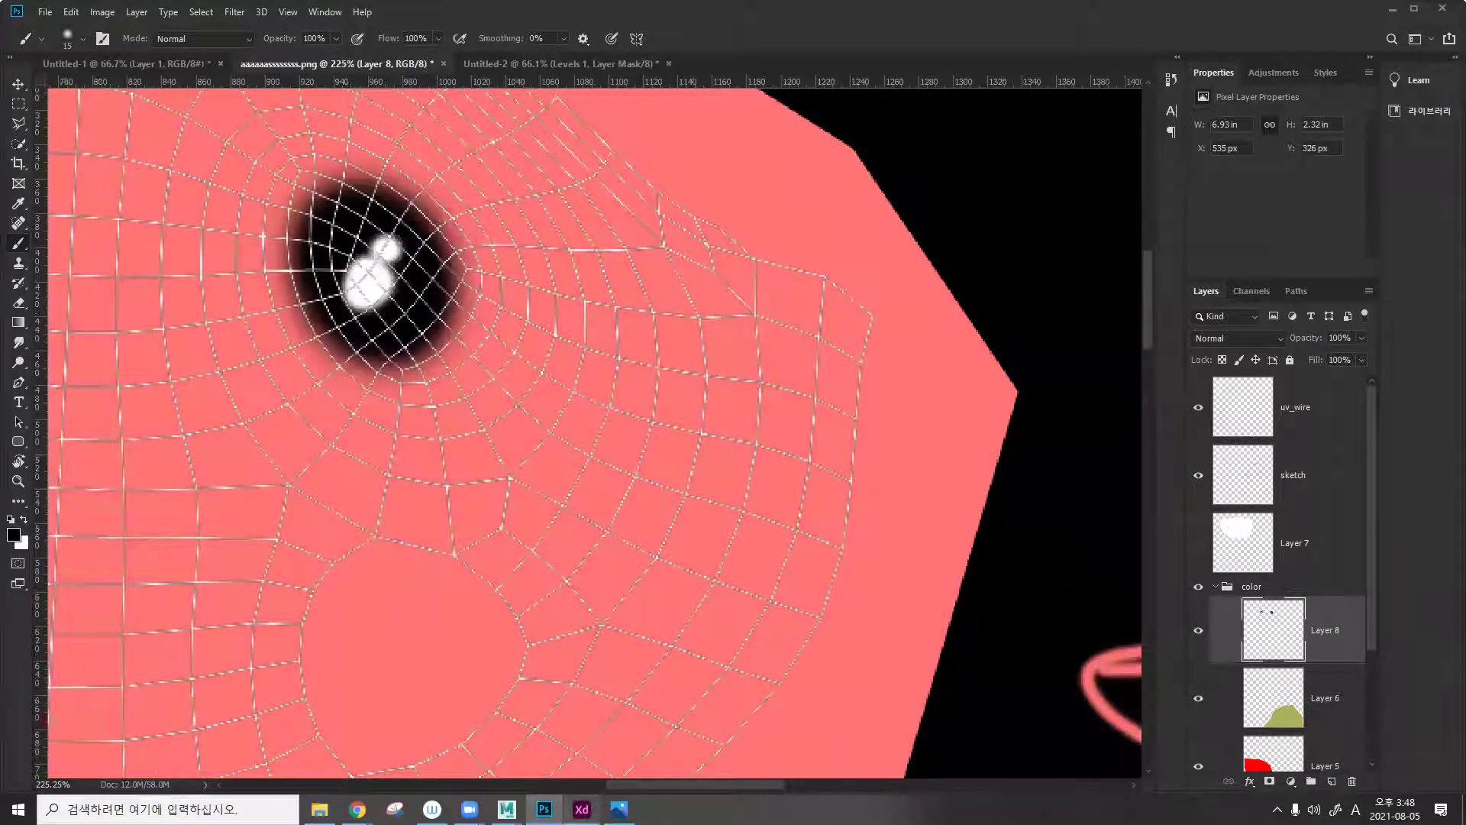
Hide the uv_wire layer, view the face texture without its wireframe, and return to Maya.
left_click(1198, 407)
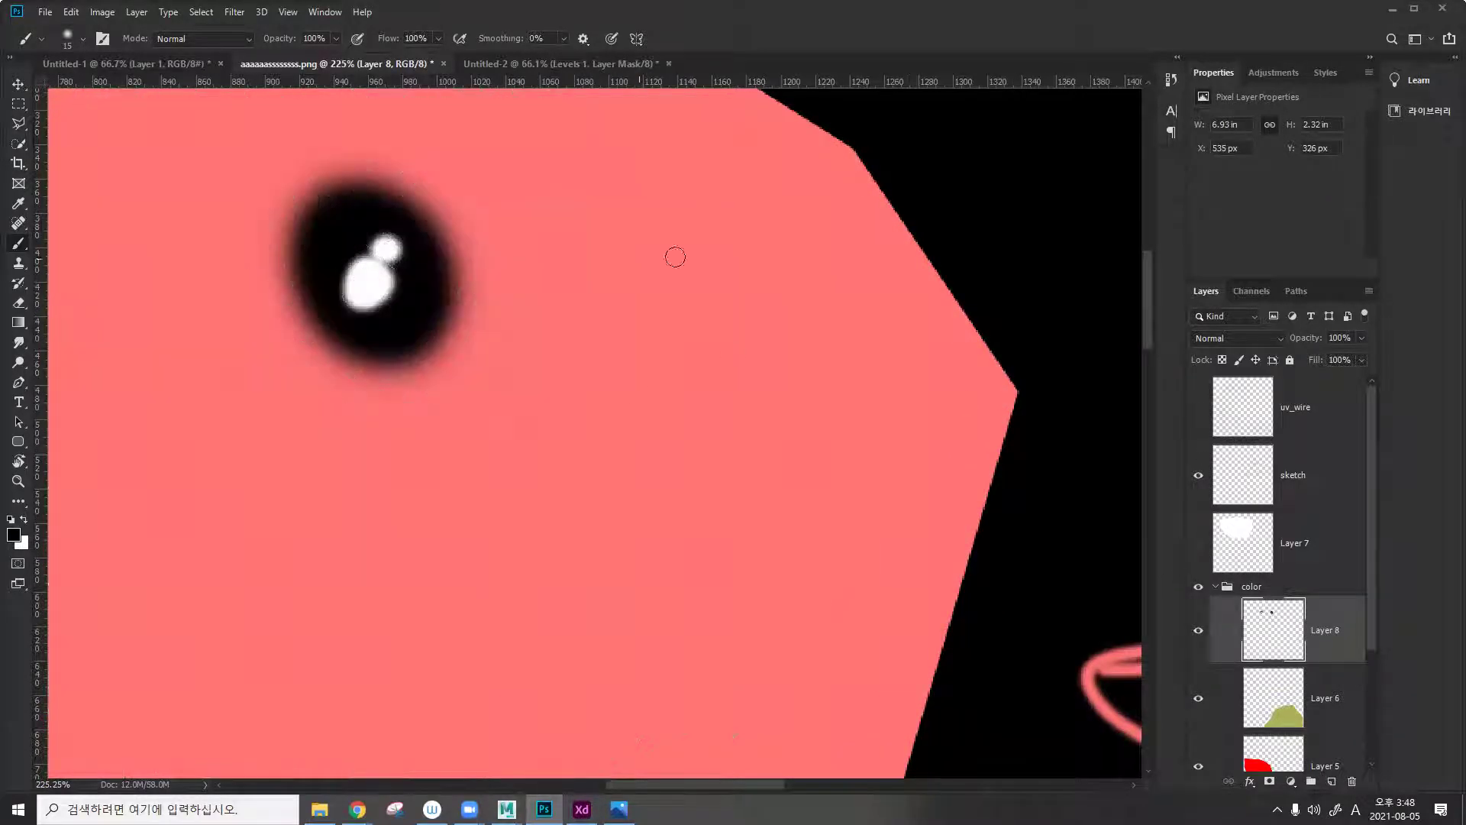
scroll(691, 425, "down", 2, "alt")
scroll(706, 415, "down", 1, "alt")
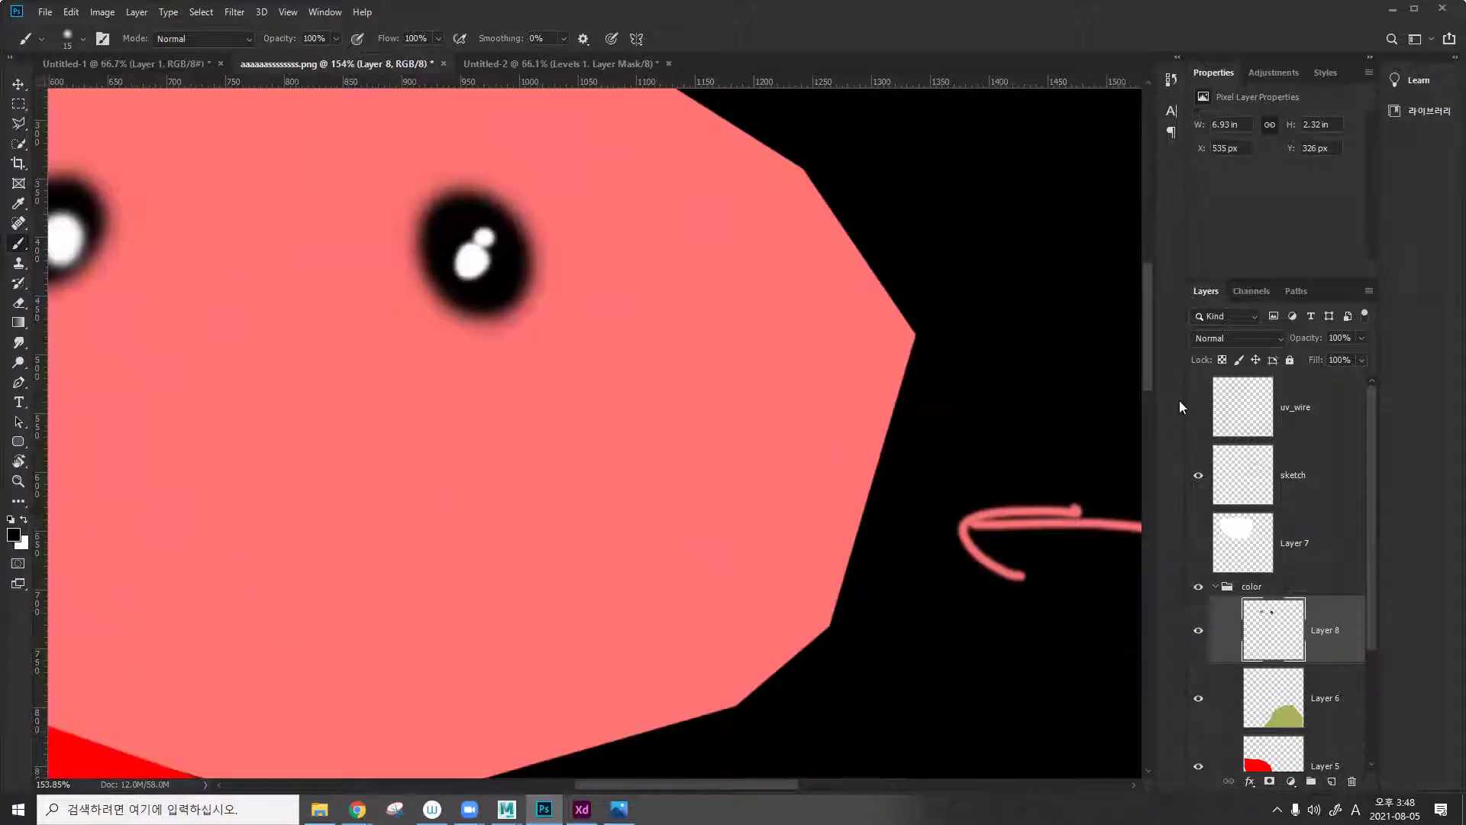
scroll(700, 355, "down", 2, "alt")
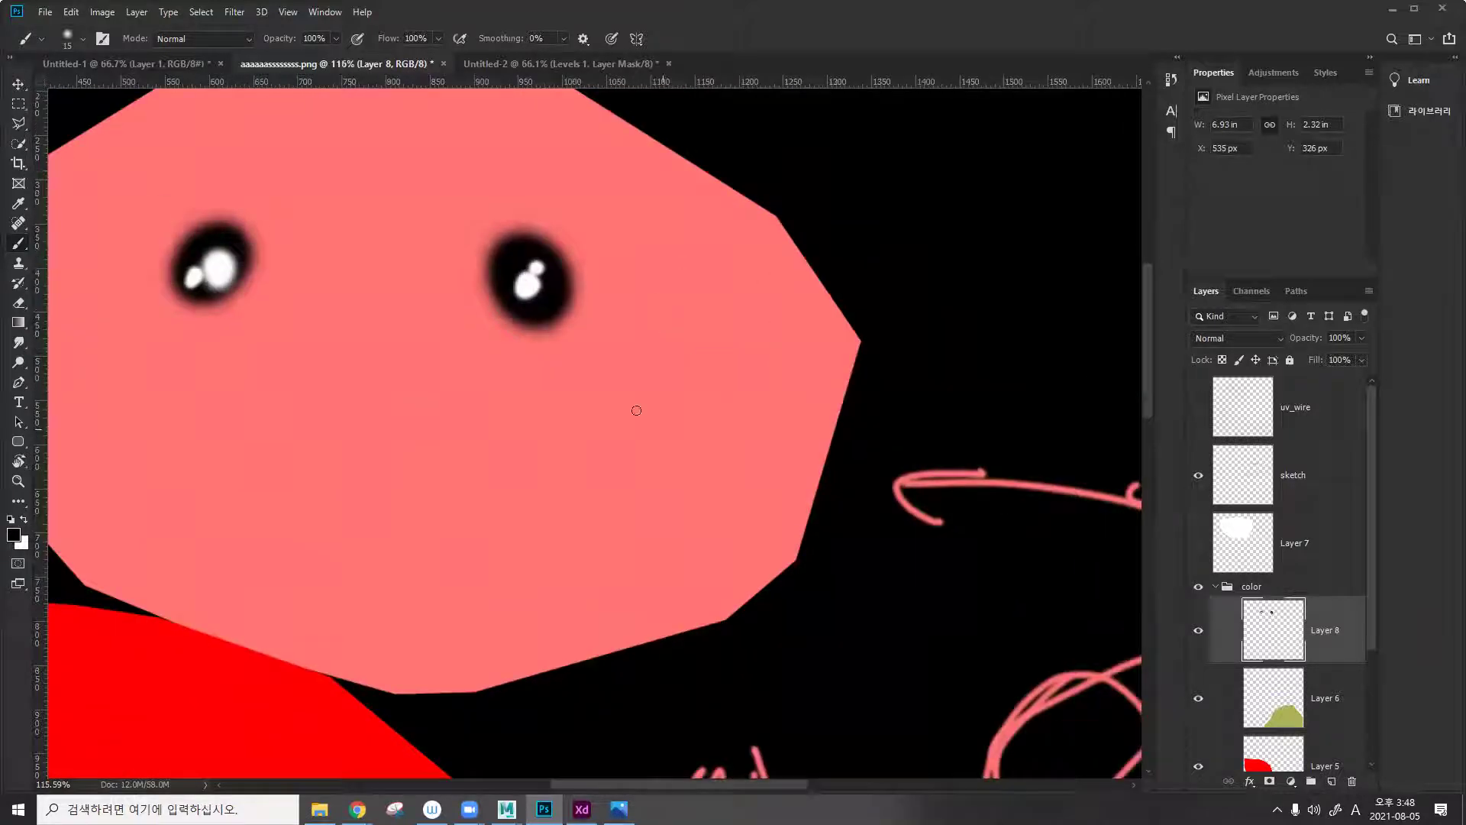
mouse_move(506, 809)
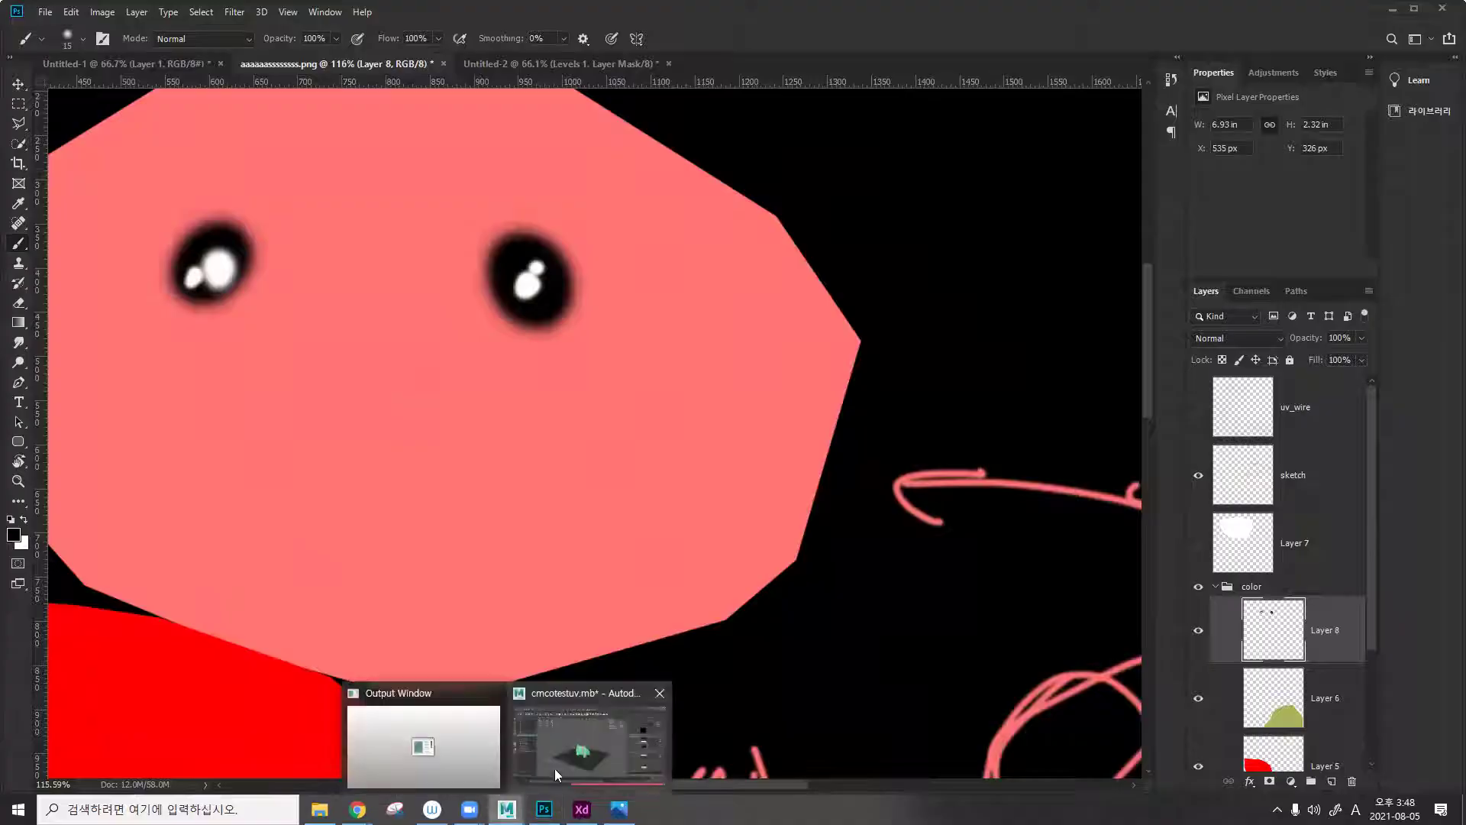
left_click(428, 733)
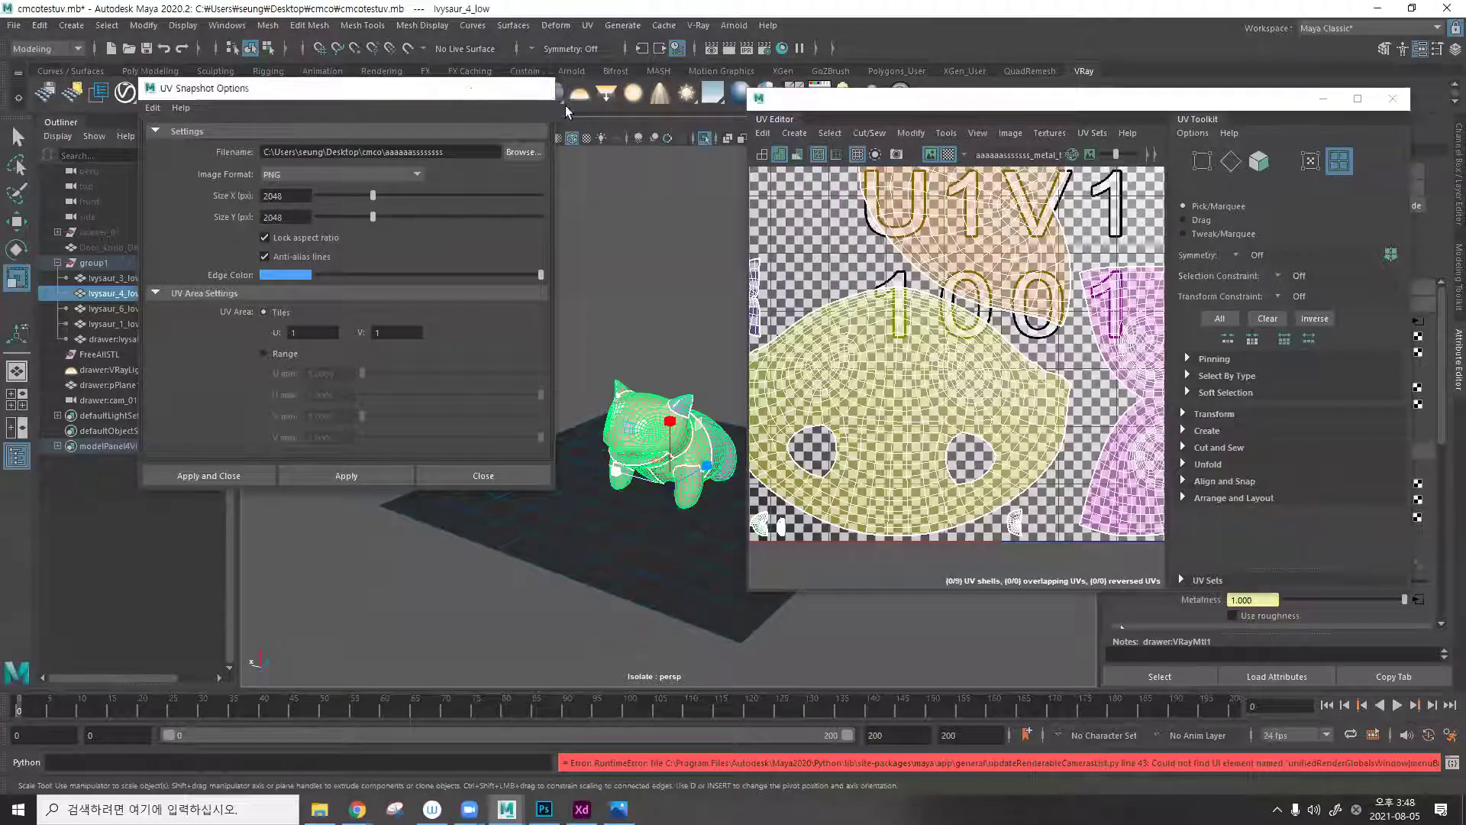
Close the UV Snapshot options without exporting and close the UV Editor.
left_click(538, 88)
scroll(919, 366, "down", 5, "alt")
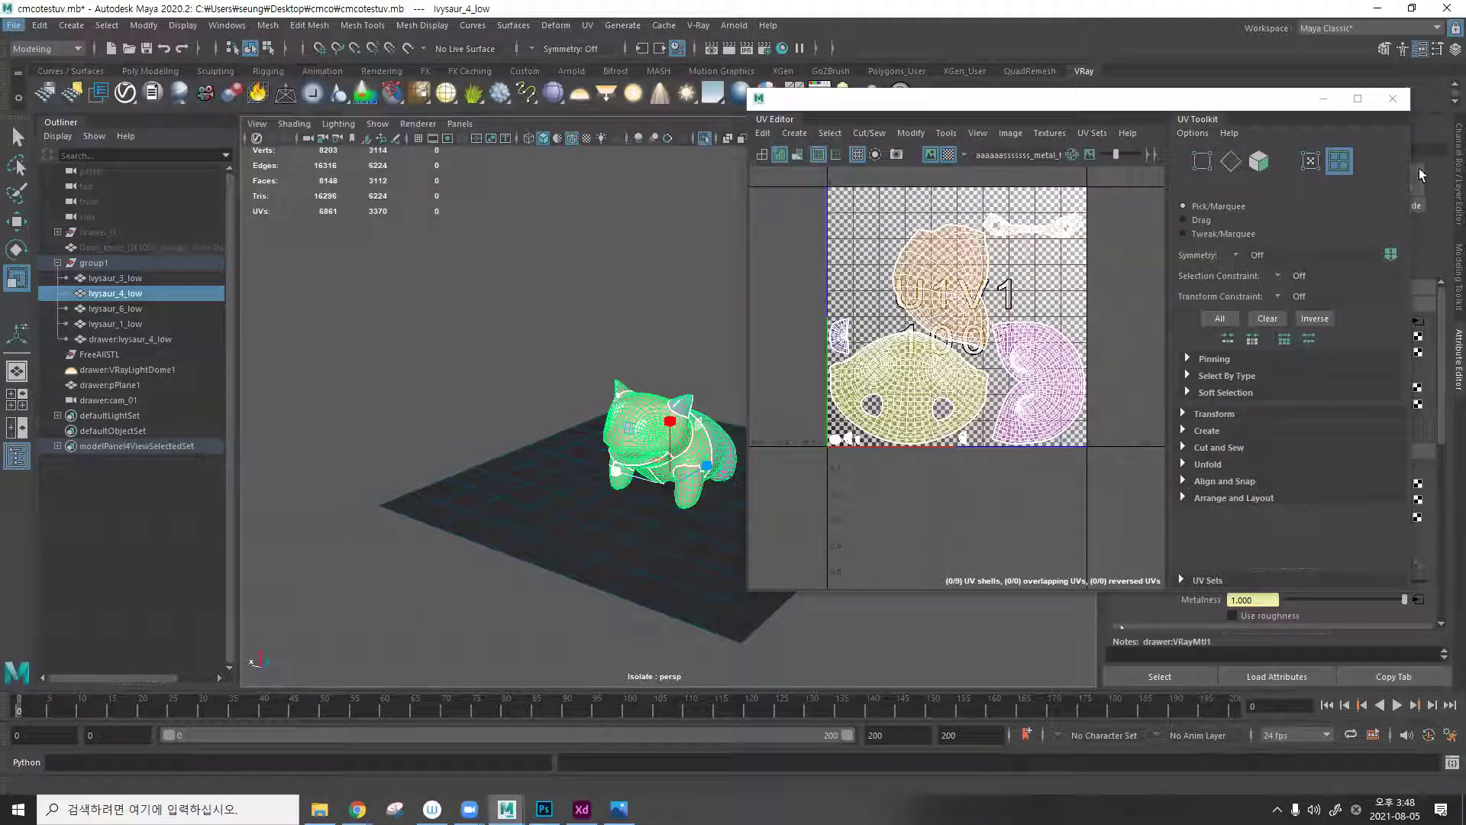
left_click(1394, 98)
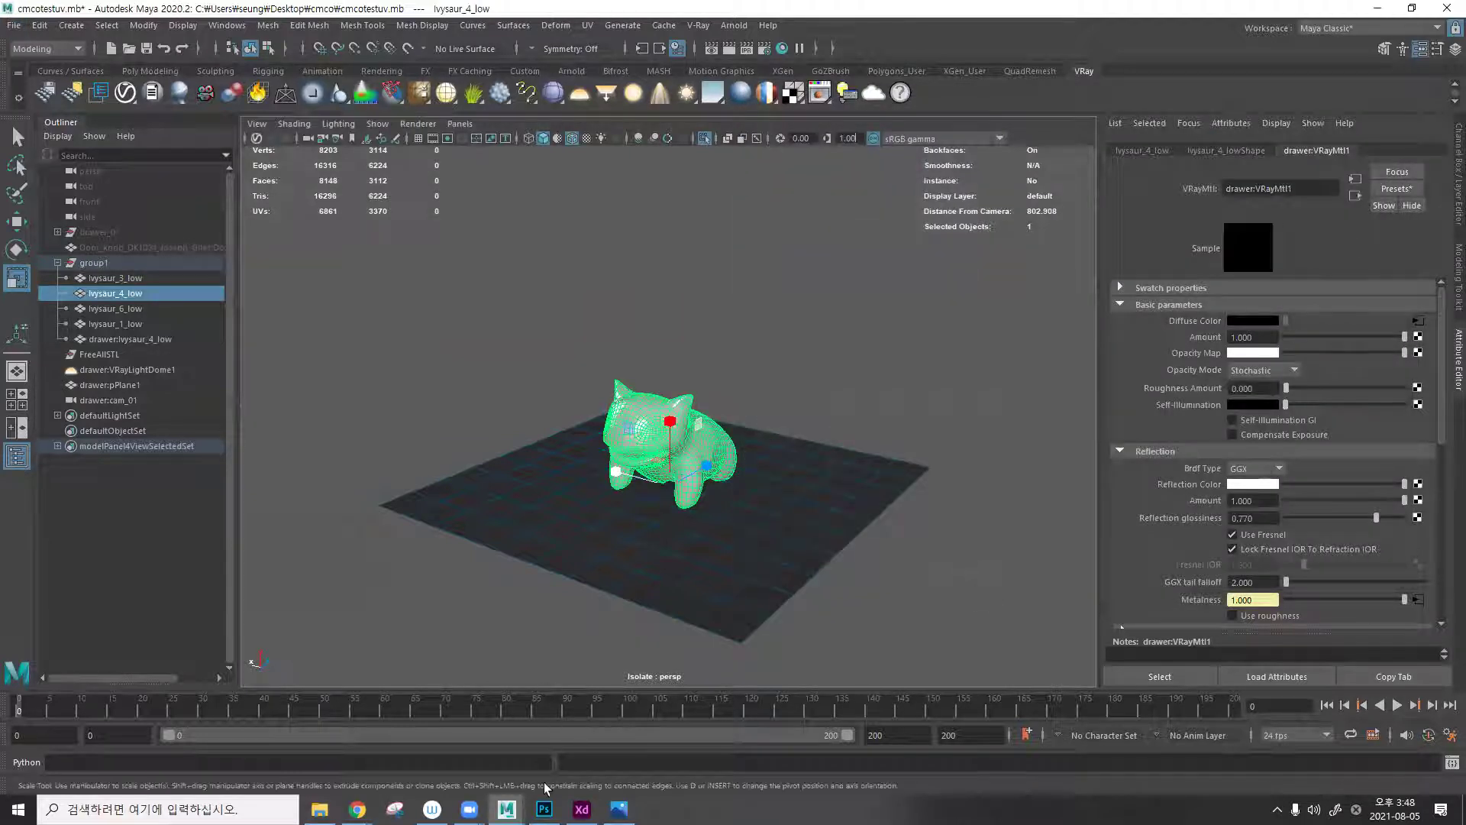
Reopen the UV Editor, rotate the face's UV shell upside down so its eye holes are uppermost, and deselect it.
left_click(587, 27)
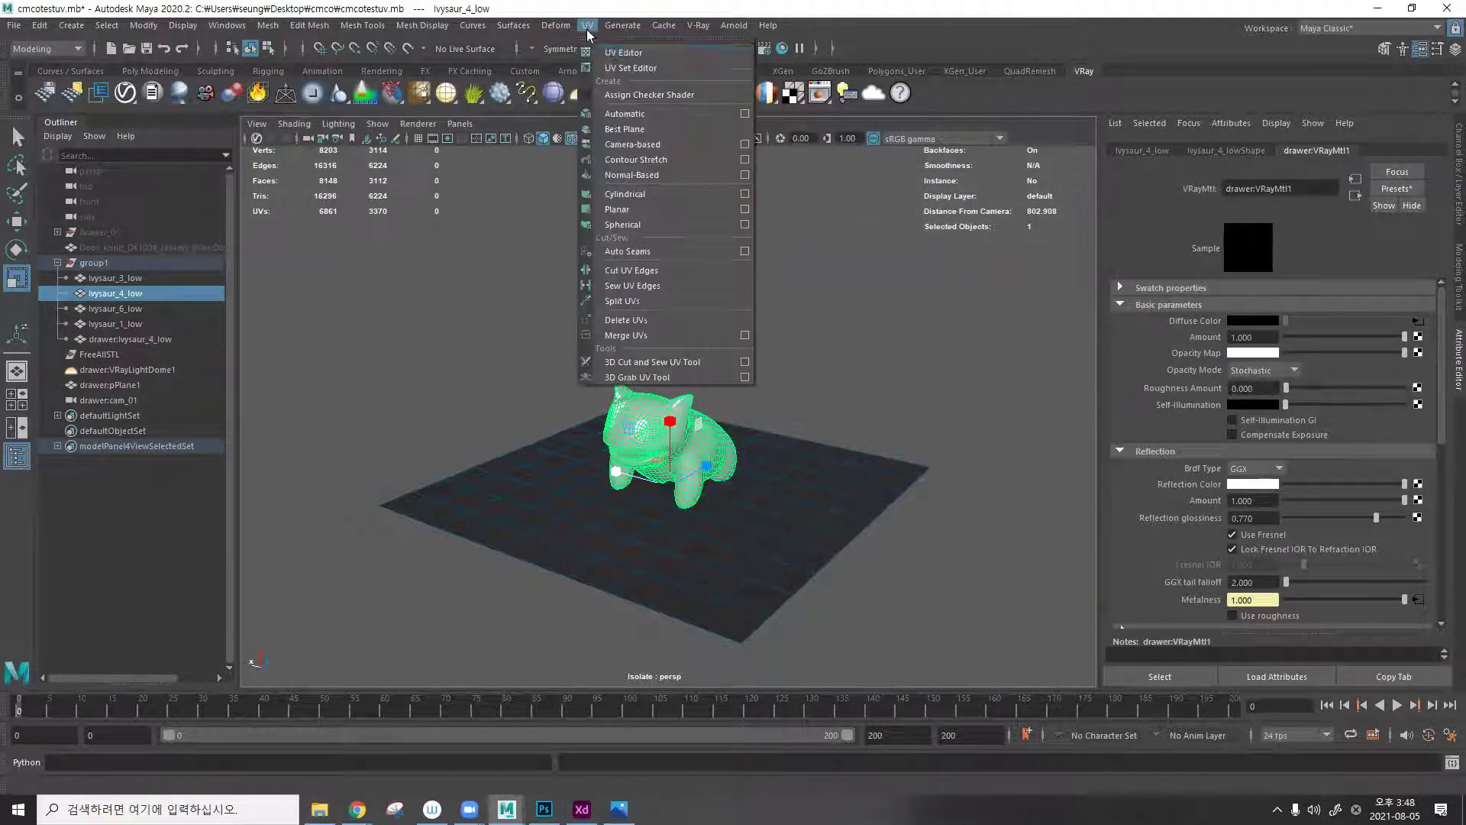
left_click(623, 52)
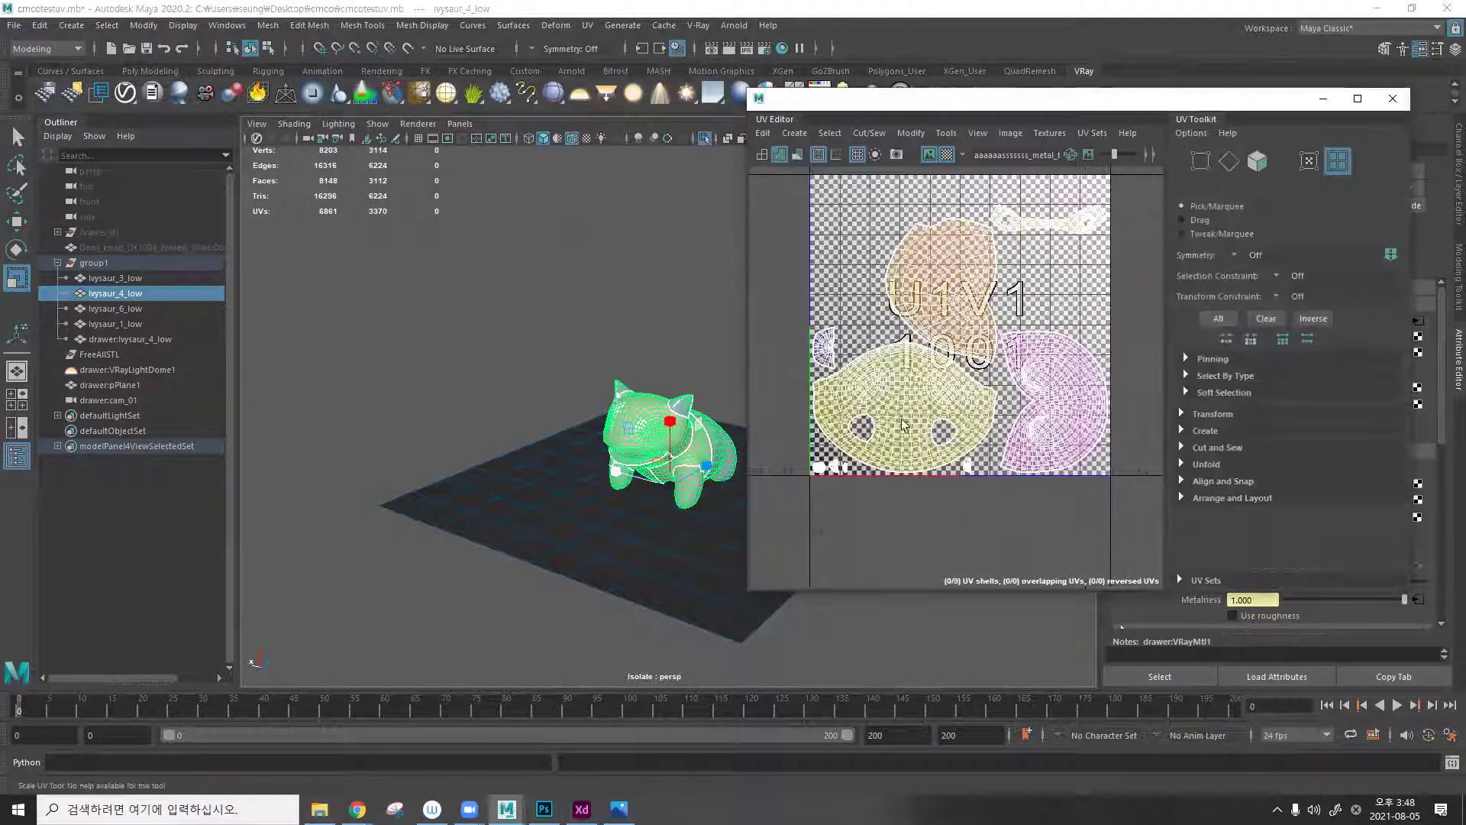
right_click_drag(882, 380, 924, 404)
left_click(930, 378)
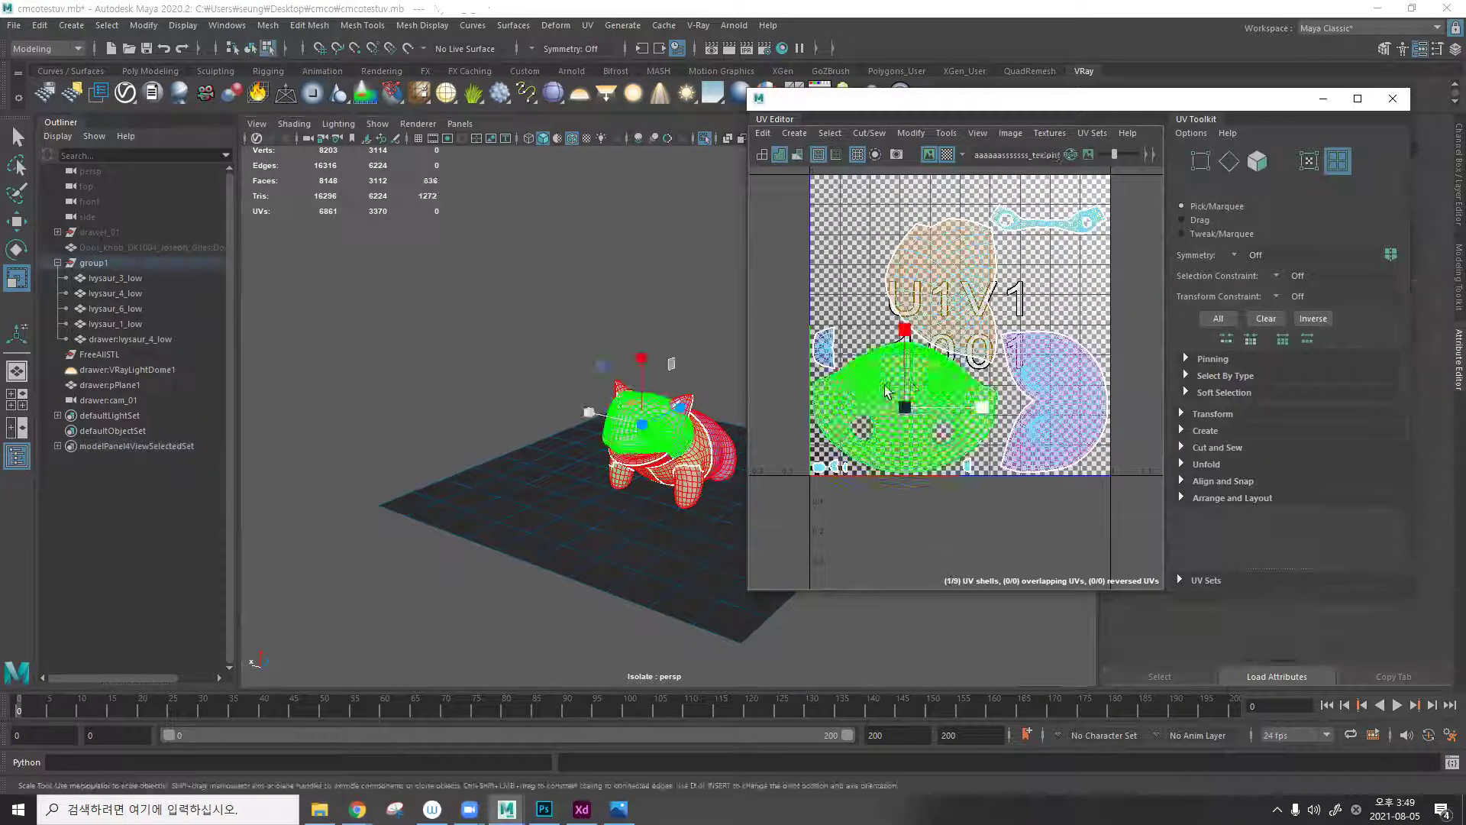
key("e")
left_click_drag(955, 393, 993, 378)
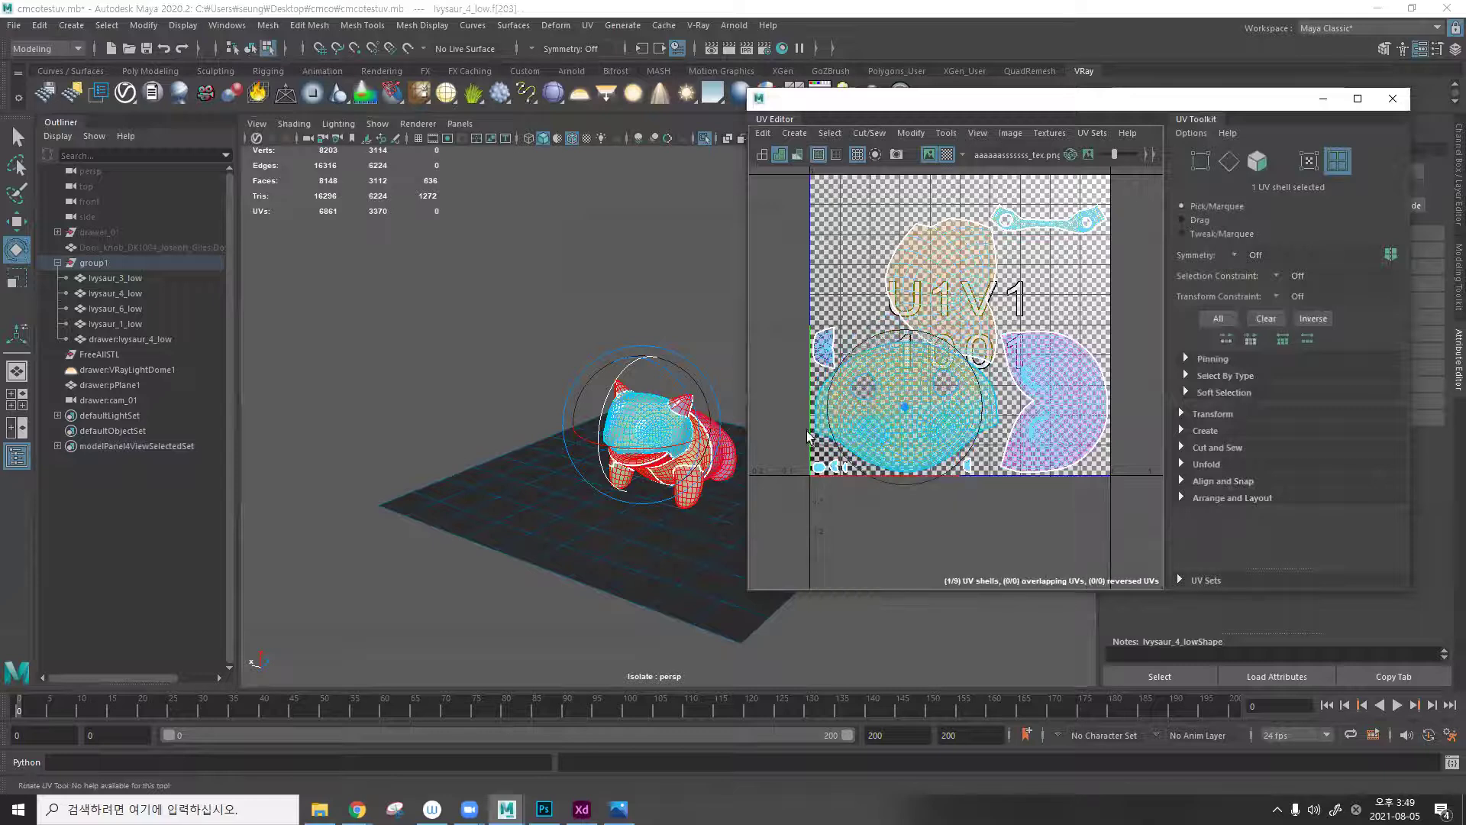
left_click(859, 261)
scroll(924, 427, "up", 2)
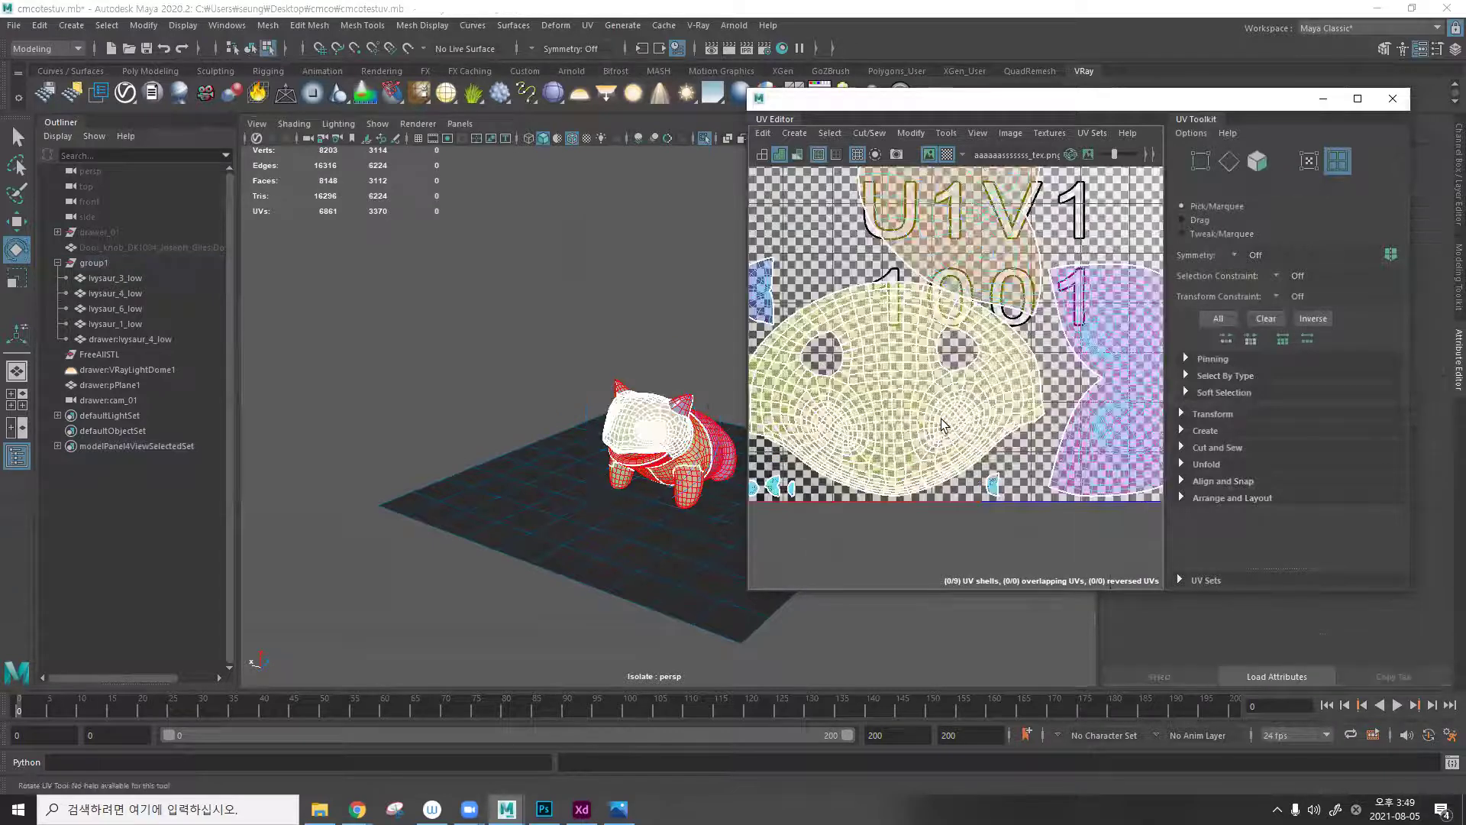
scroll(930, 393, "down", 2)
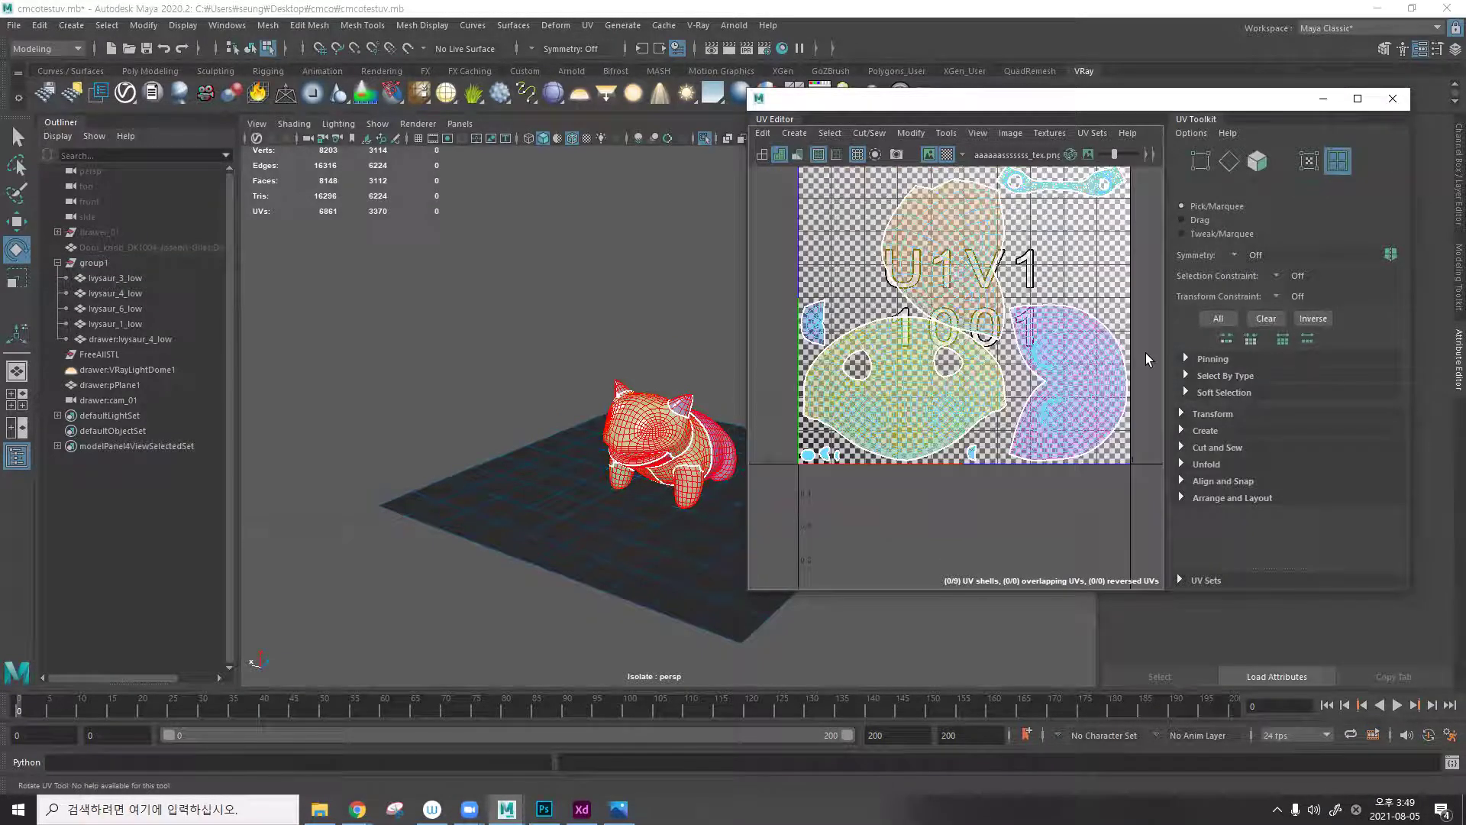
Close the UV Editor and return the body mesh to object selection mode.
left_click(1402, 102)
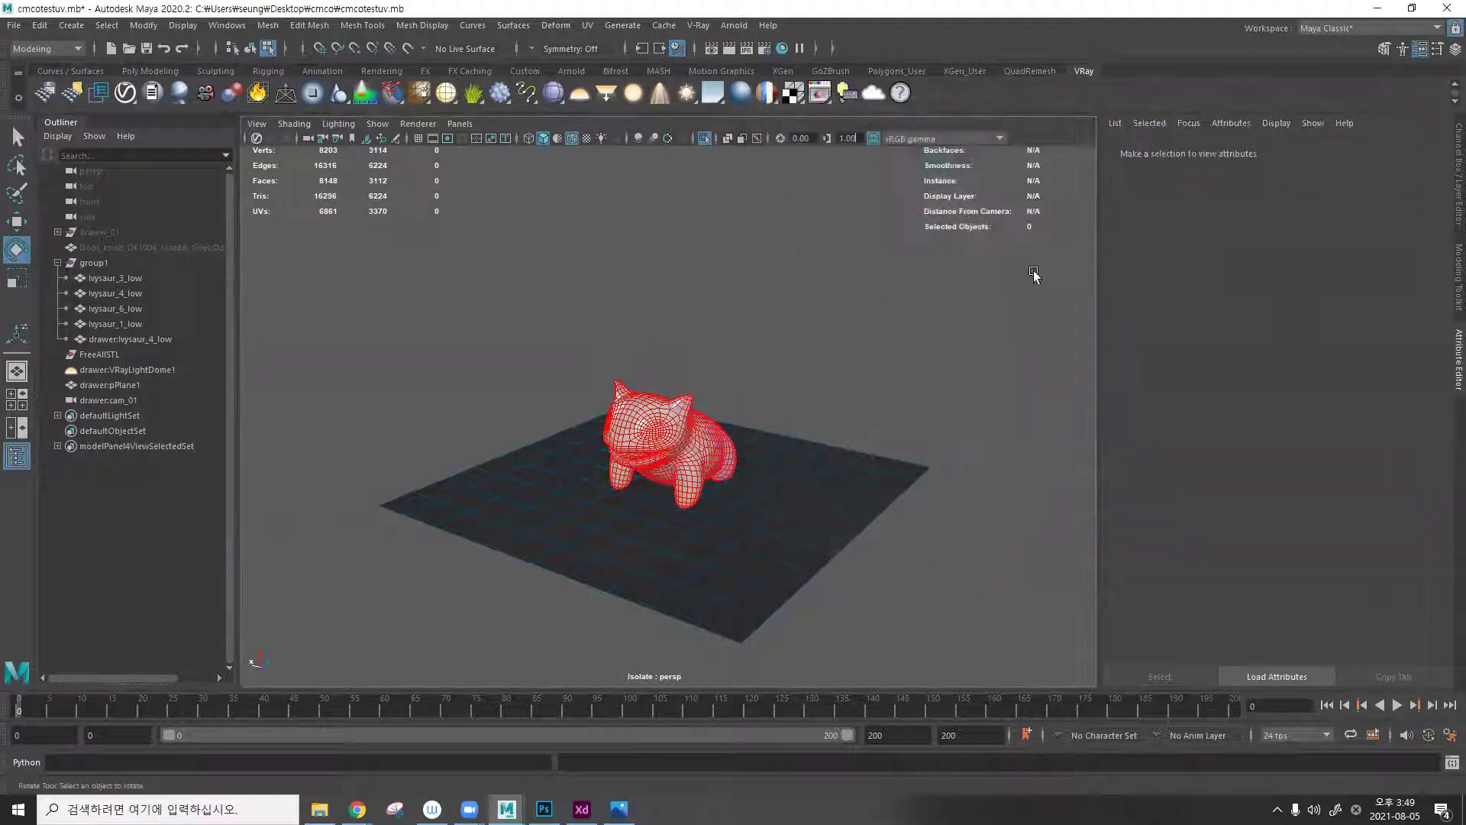
key("F8")
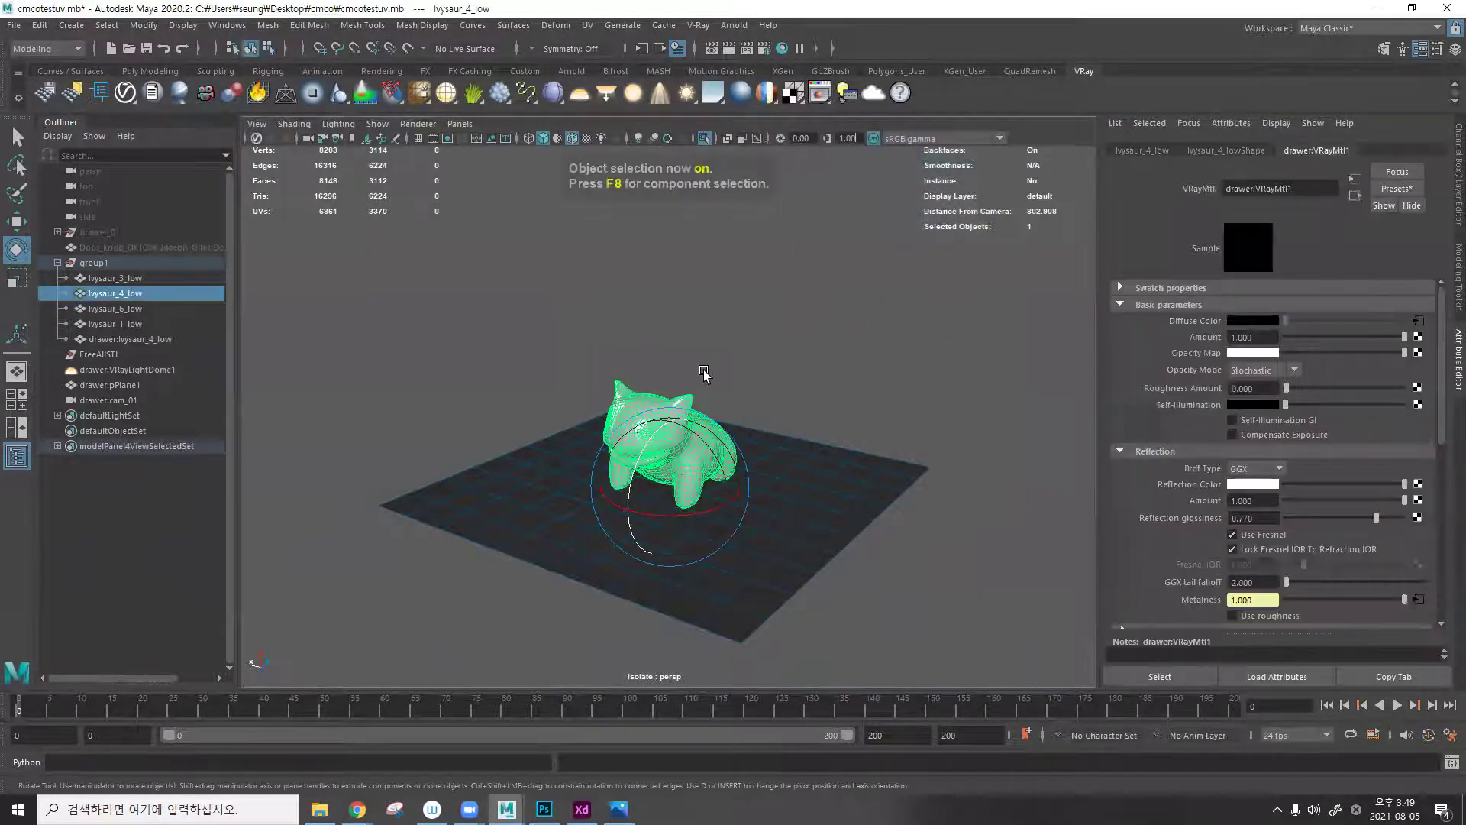
scroll(1245, 466, "down", 3)
scroll(1256, 462, "down", 4)
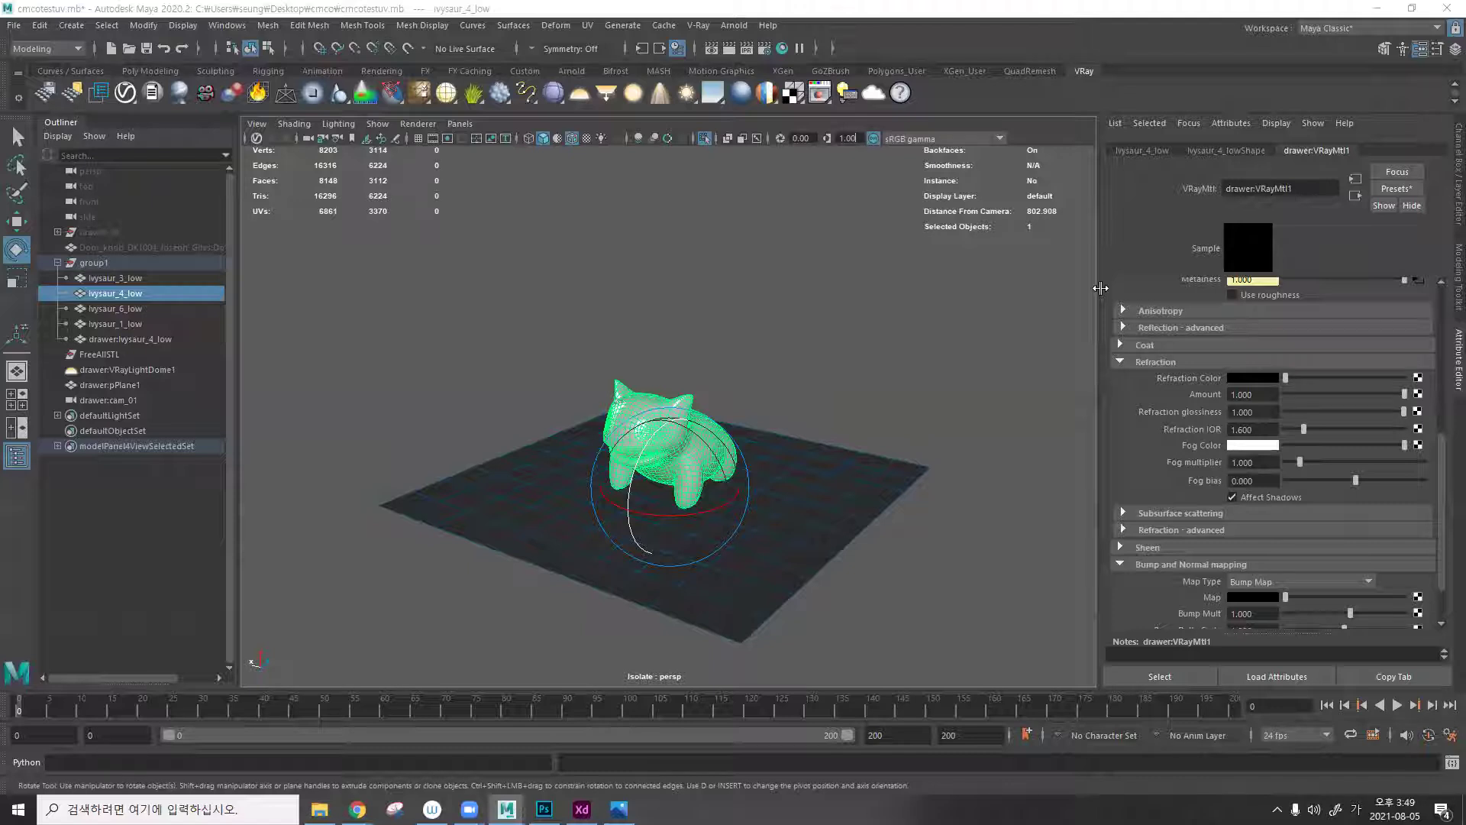
Select the drawer:Ivysaur_4_low mesh, show its UV layout in the UV Editor, and make that window narrower.
key("f")
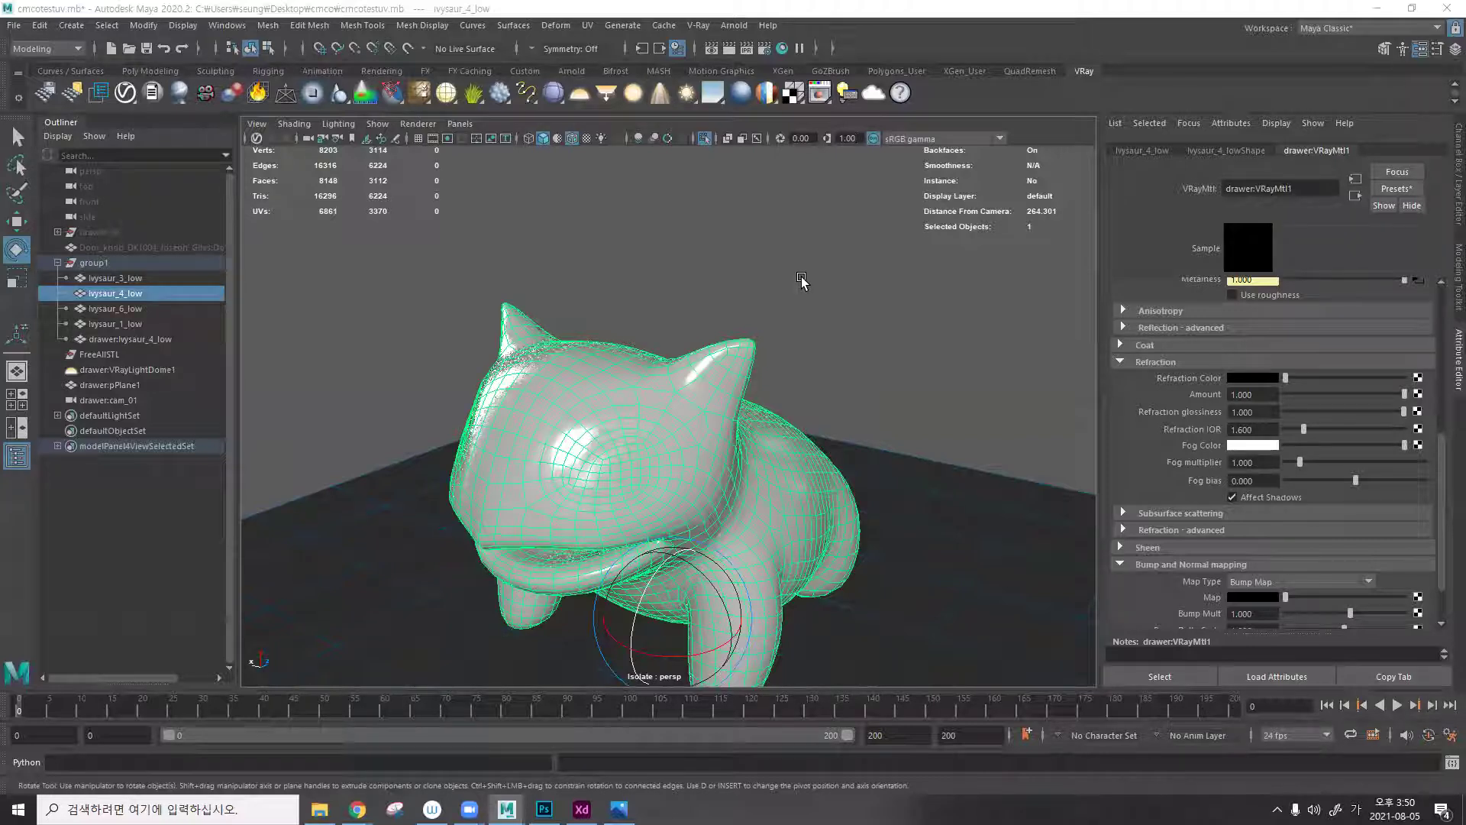
left_click(684, 376)
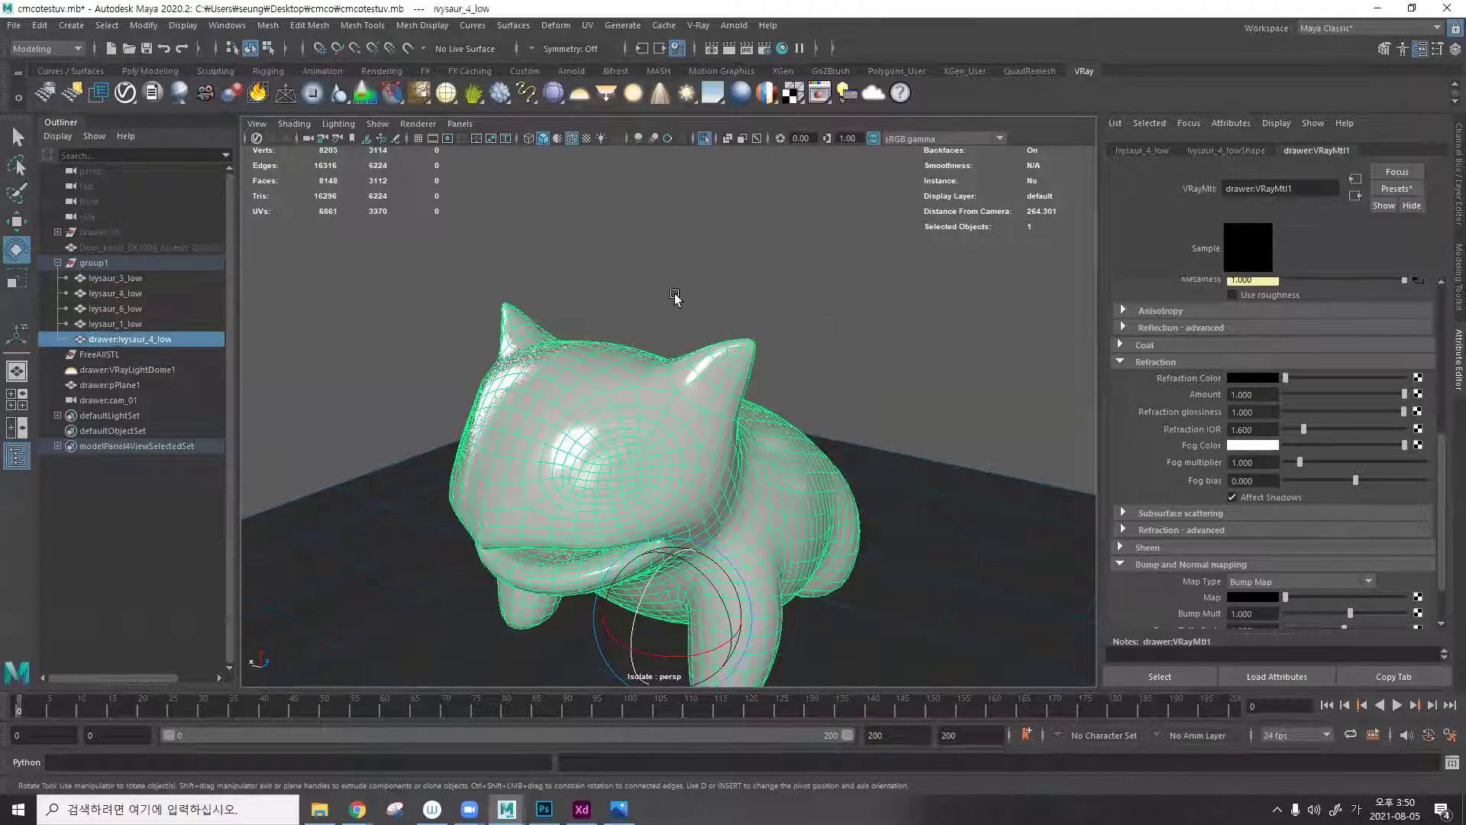
left_click(587, 25)
left_click(615, 52)
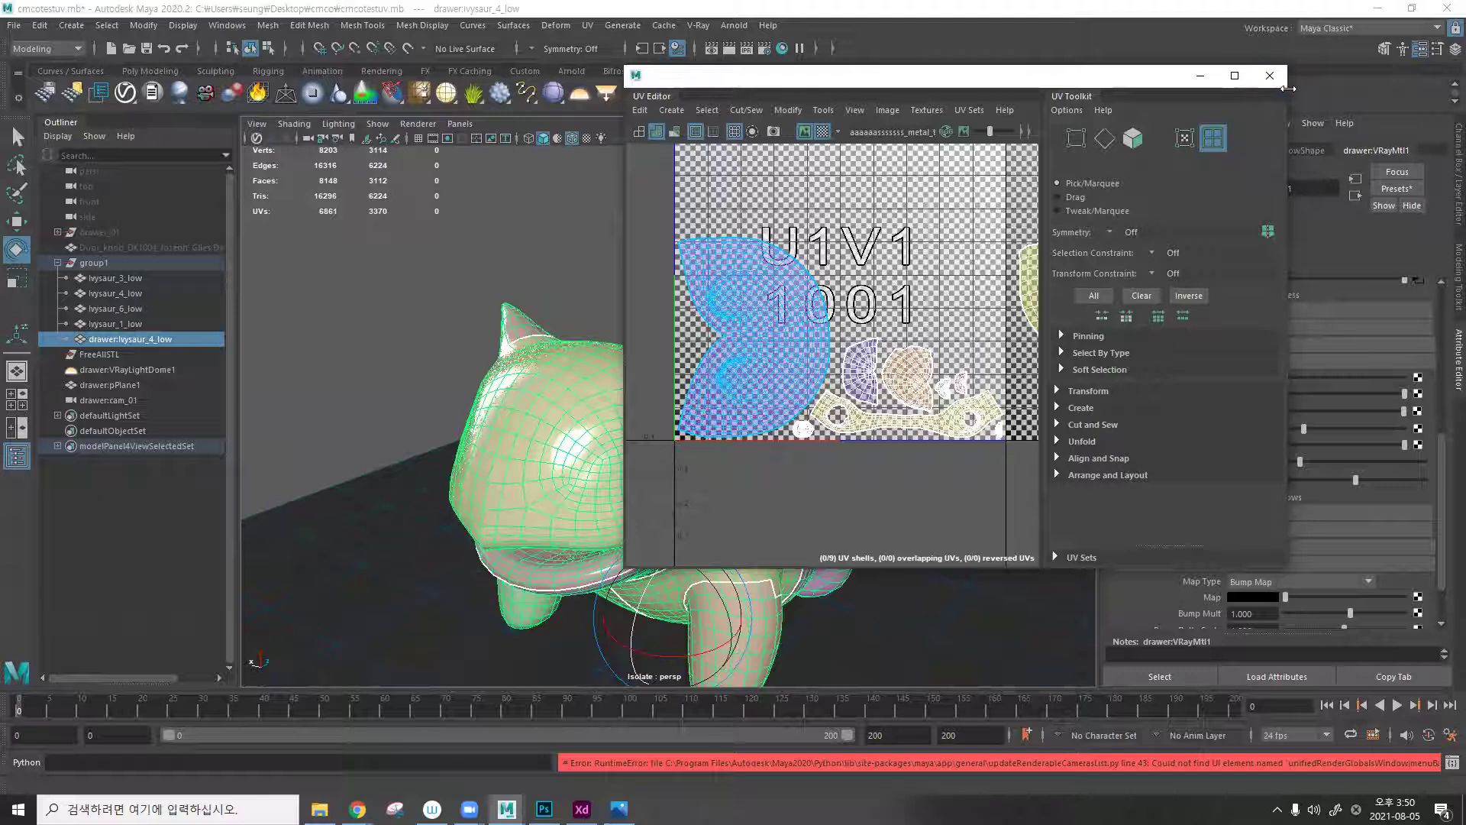
left_click_drag(1288, 89, 1200, 88)
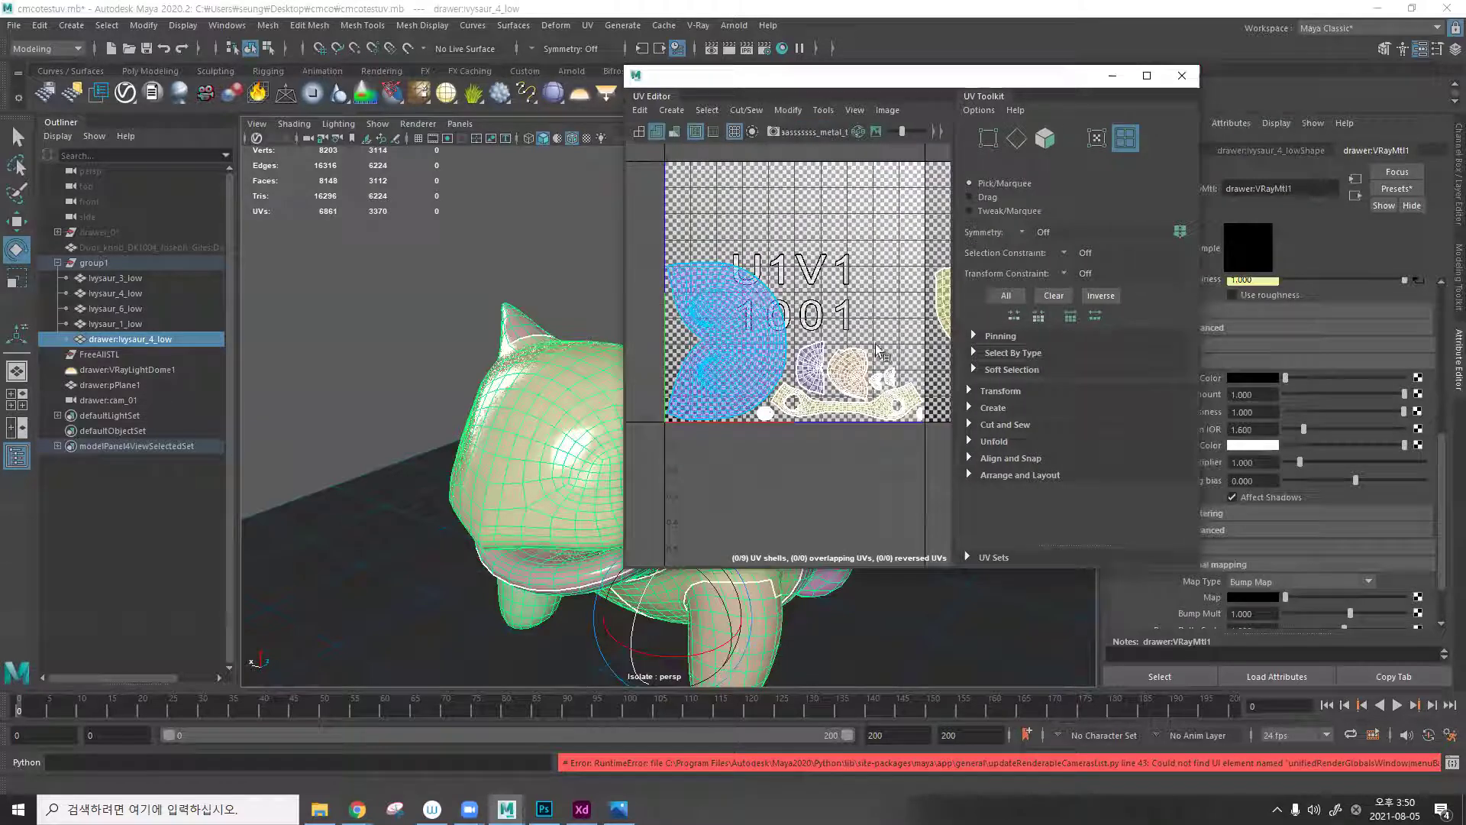